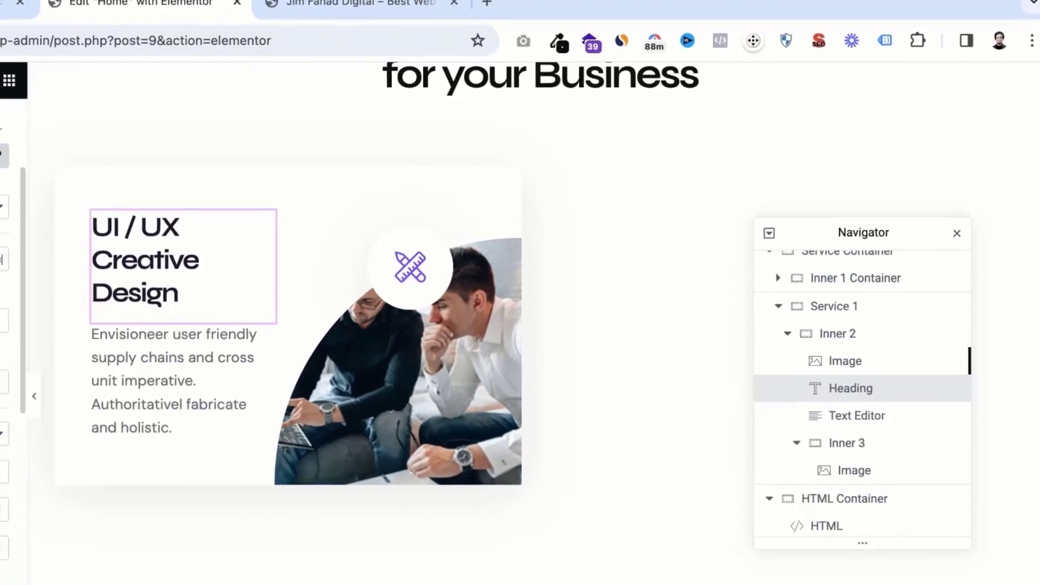
Select the UI/UX Creative Design service card's description paragraph in the Navigator.
click(857, 415)
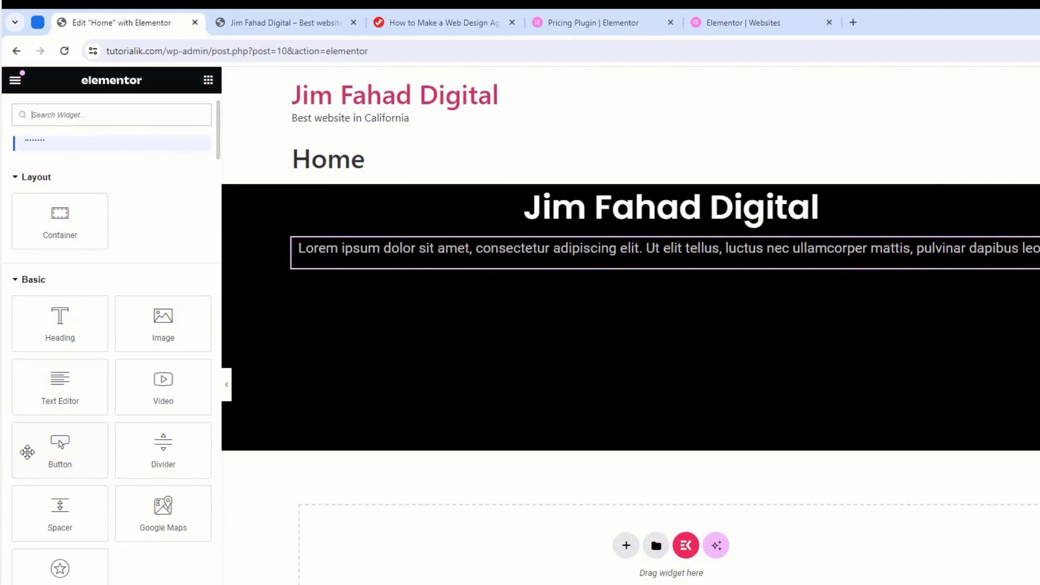
Add a Click here button beneath the intro paragraph and open the site's primary colour setting.
drag(43, 454, 635, 270)
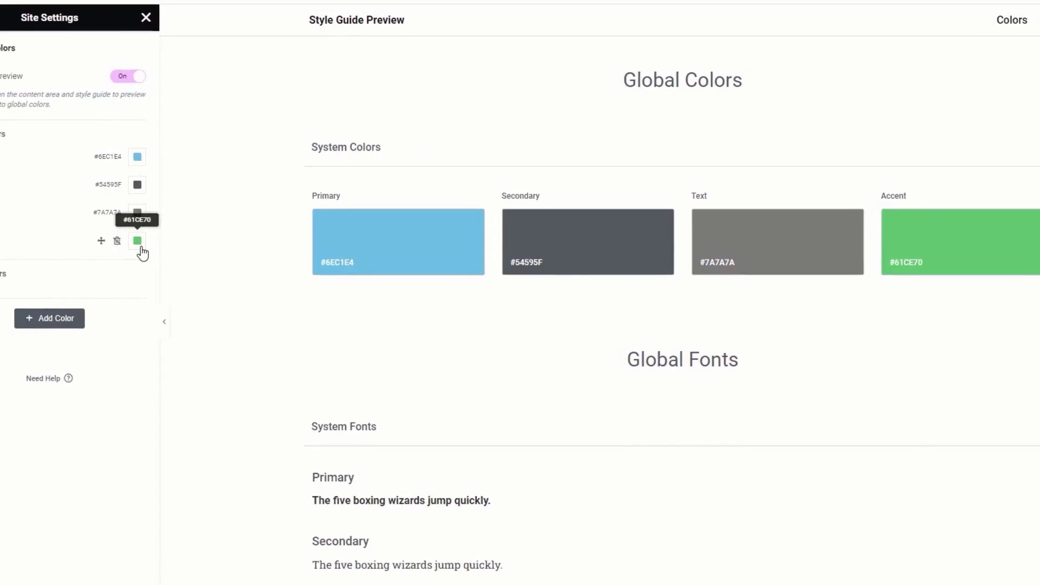
click(74, 125)
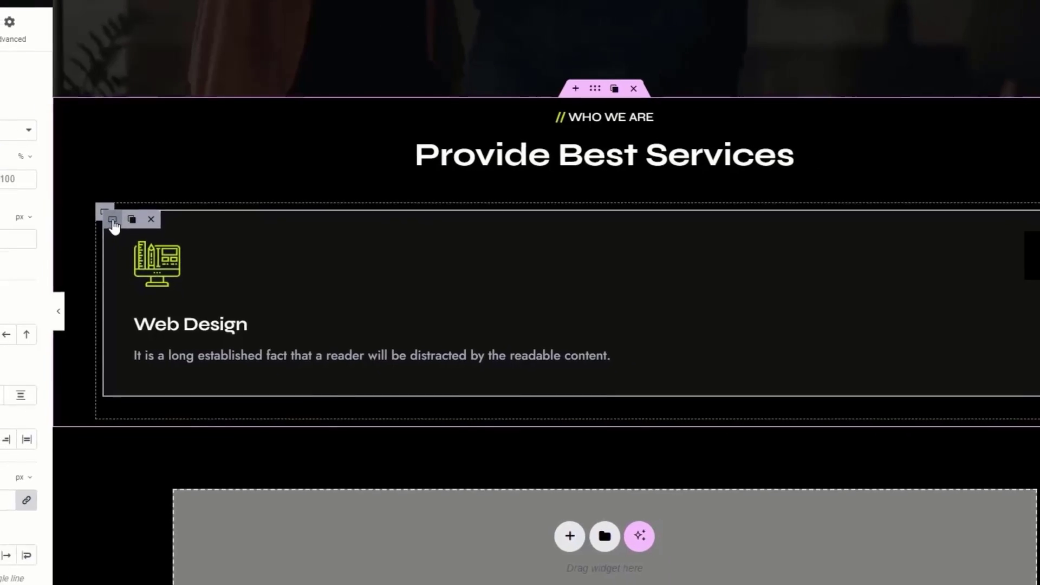
Duplicate the Web Design card twice to make three identical service cards.
right_click(114, 225)
click(144, 268)
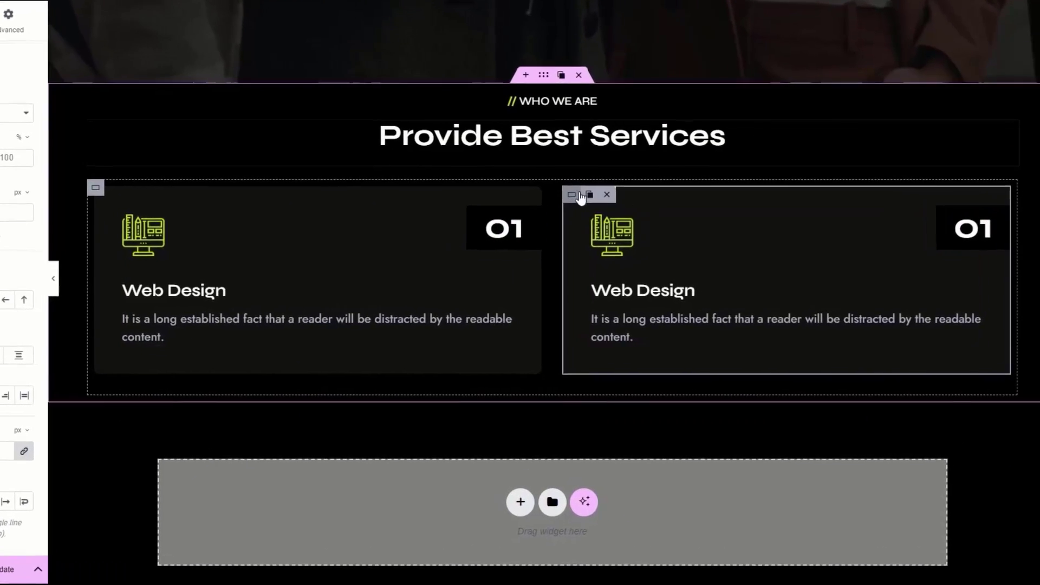
click(583, 196)
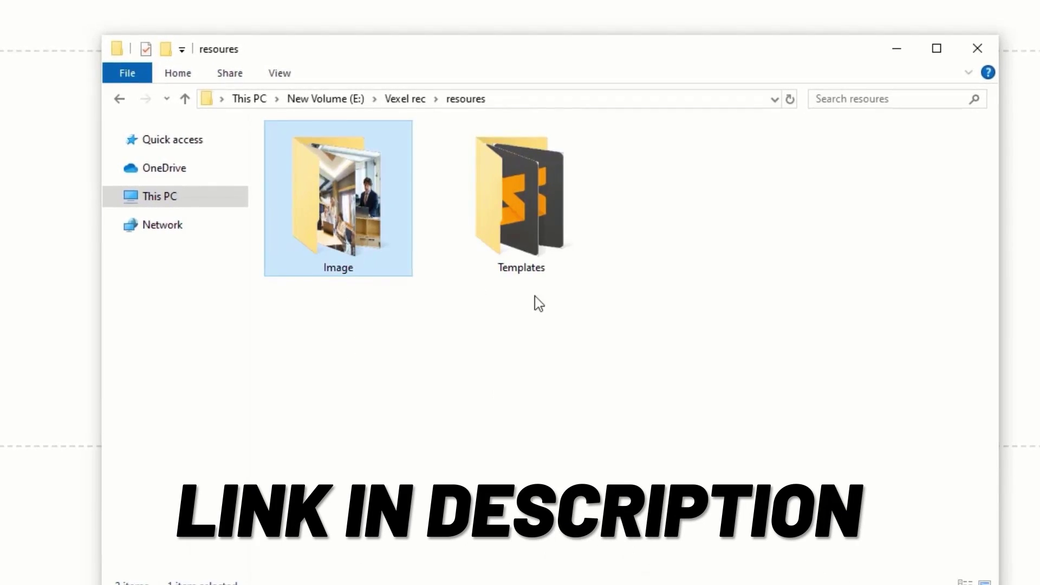
Look inside the resources Image folder, then go back and open the Templates folder.
click(379, 275)
double_click(385, 277)
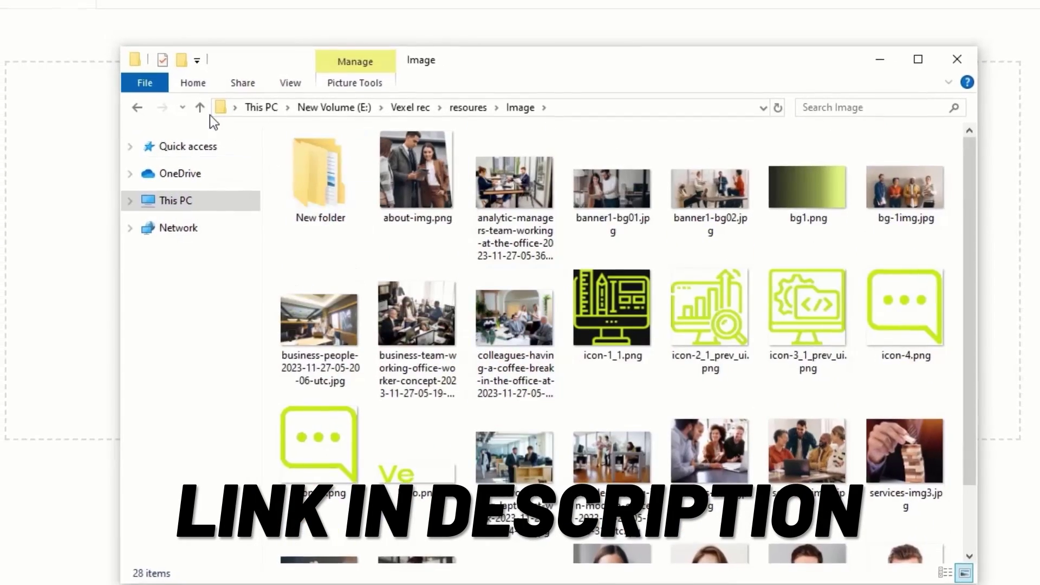
click(191, 102)
click(516, 240)
double_click(519, 250)
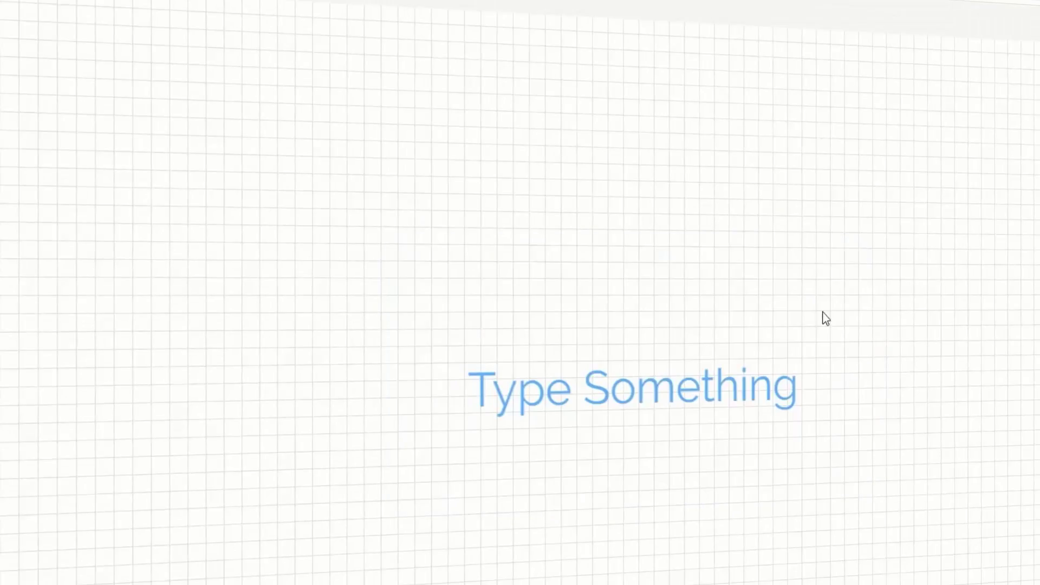
Start a new LogoMakr design with the text 'Vexel' set in the Syne font.
click(704, 380)
double_click(695, 380)
text(Vexel)
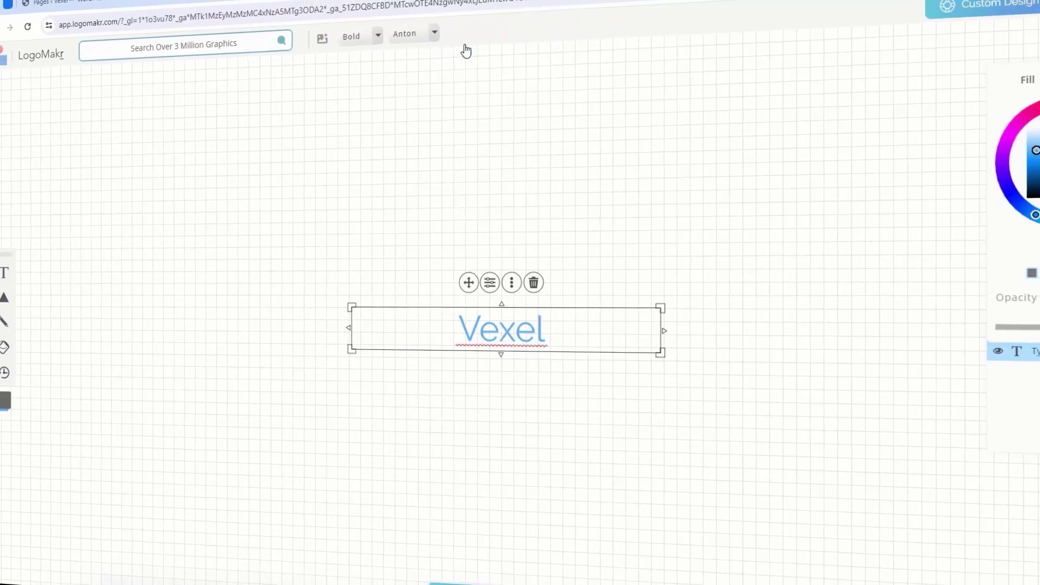
click(434, 32)
scroll(520, 136, down, 5)
click(515, 217)
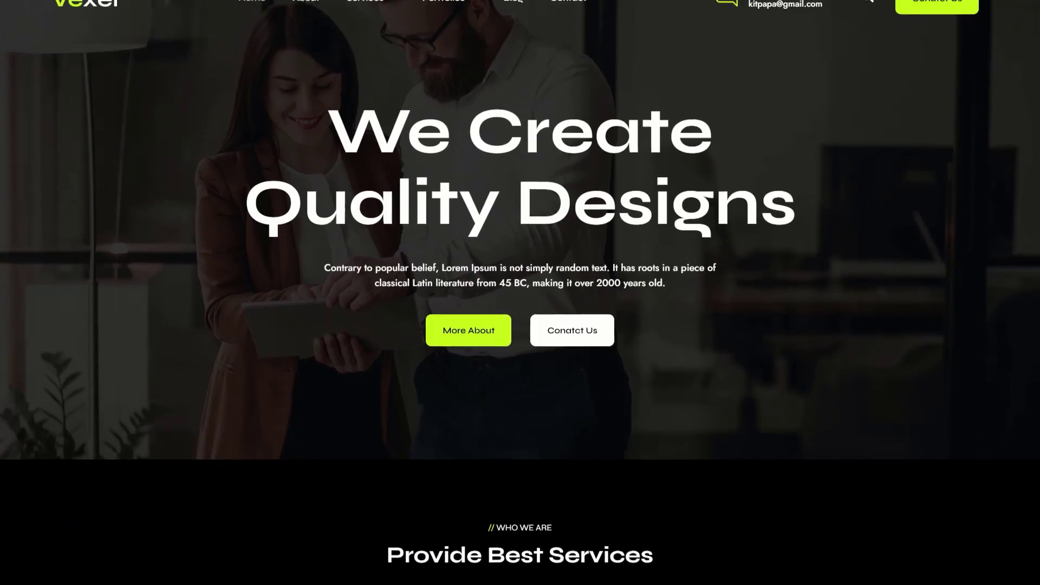
scroll(520, 292, down, 12)
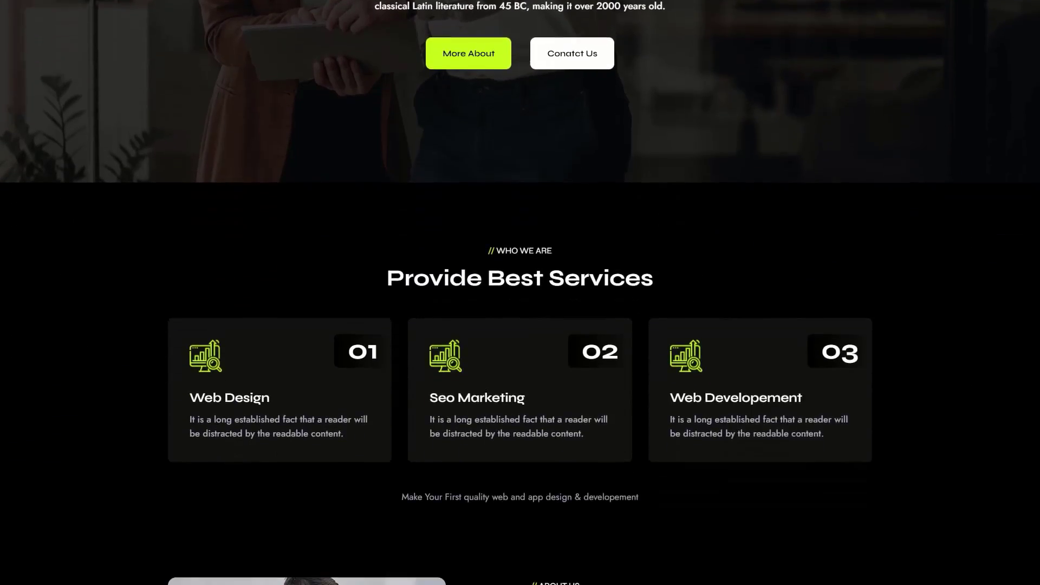
Scroll through the Vexel home, Portfolio, Brand Identity and Blog pages.
scroll(521, 292, down, 15)
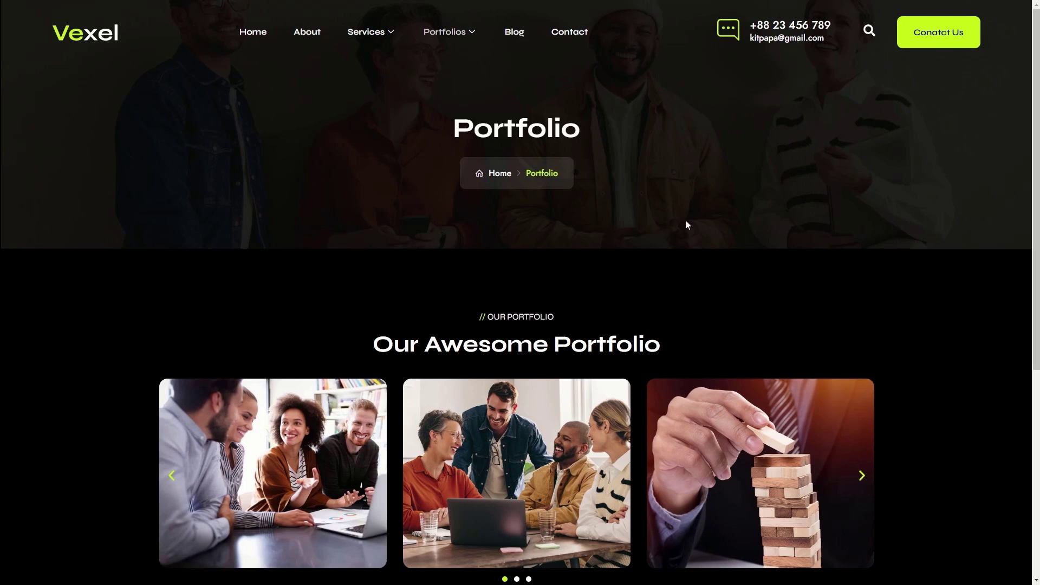
scroll(727, 239, down, 6)
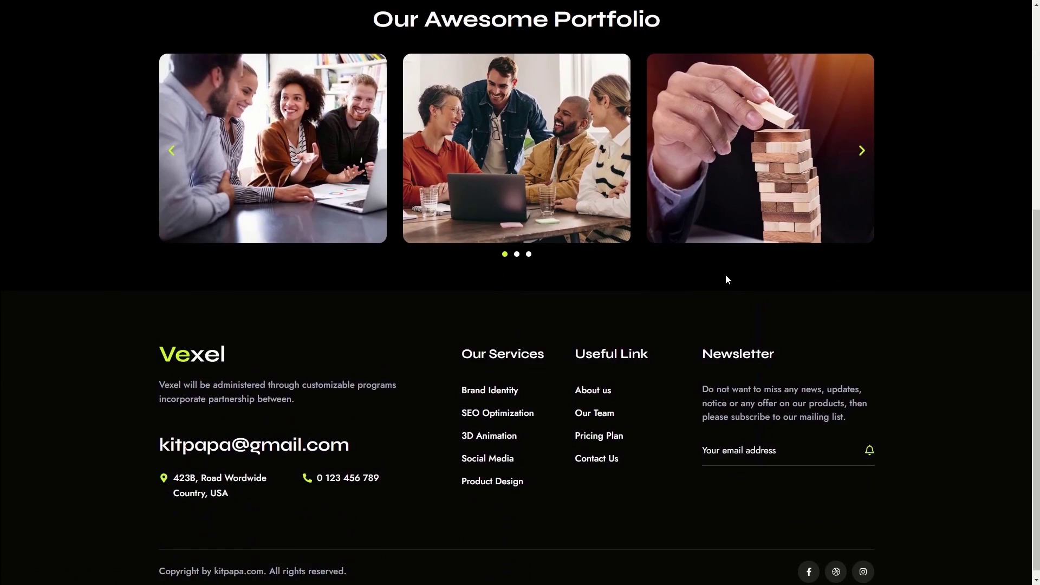
scroll(726, 274, up, 6)
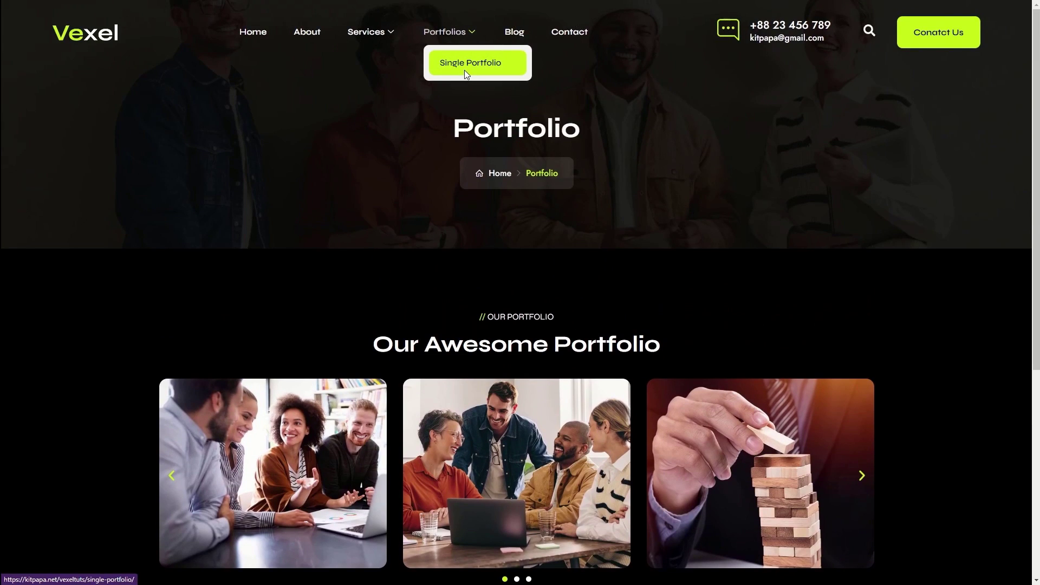
scroll(798, 228, down, 12)
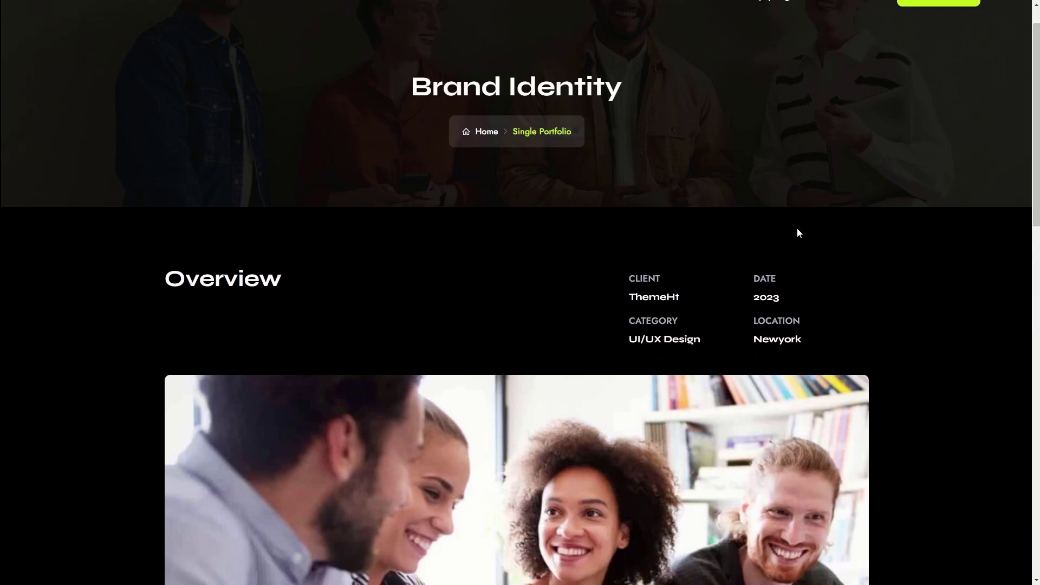
scroll(802, 231, down, 3)
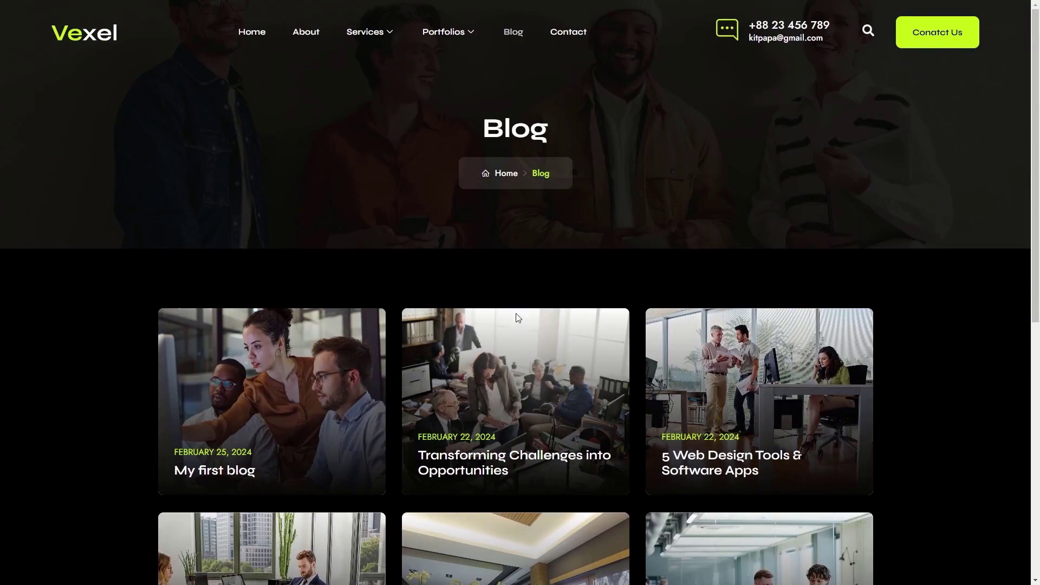
Open and read through the 'Transforming Challenges into Opportunities' blog post.
click(481, 454)
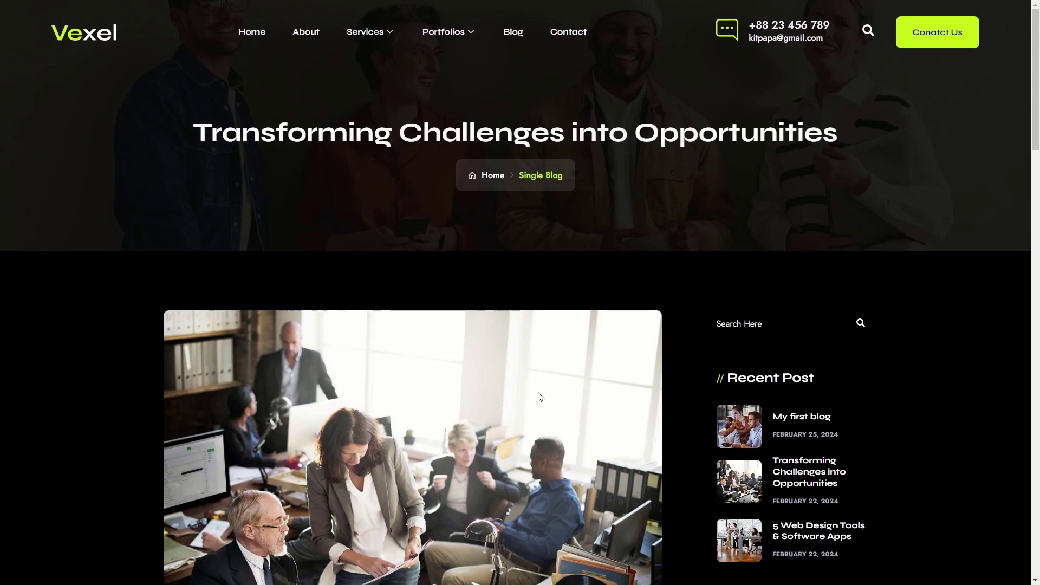
scroll(539, 394, down, 4)
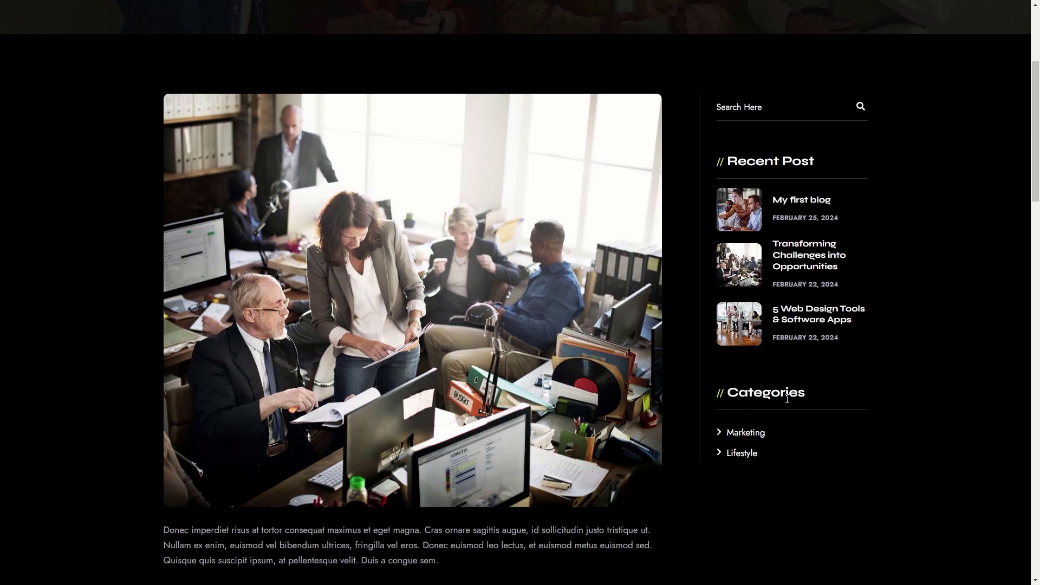
scroll(453, 458, down, 7)
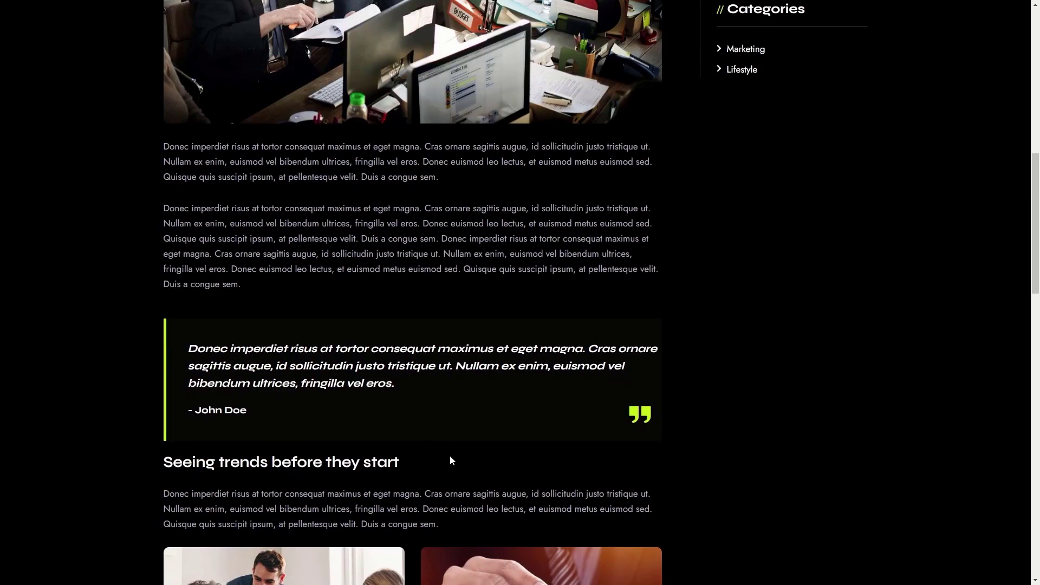
scroll(325, 368, down, 6)
scroll(325, 374, down, 10)
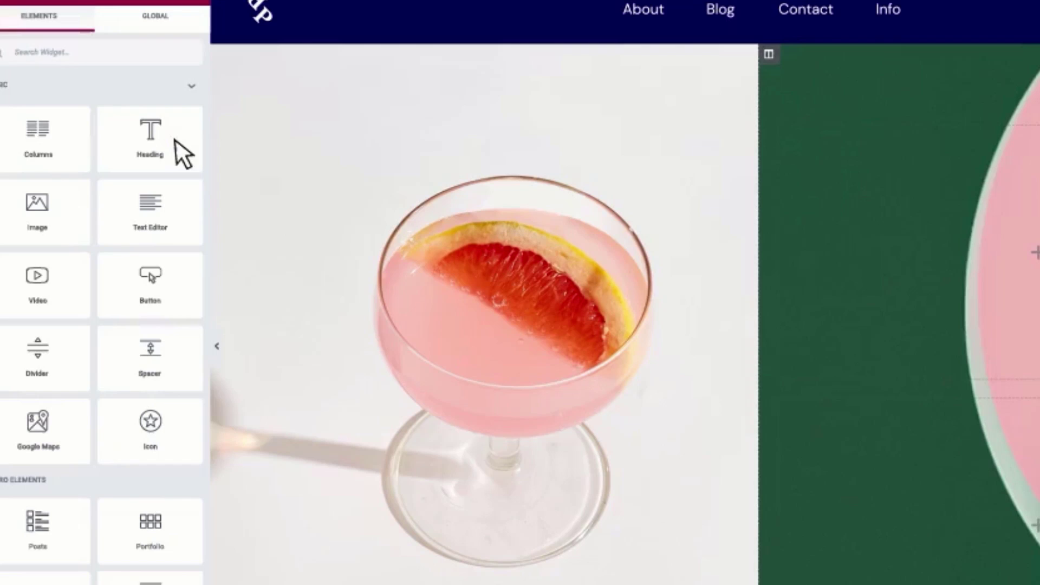
Add a SPRING COCKTAILS heading, 'Sunshine in a glass' text and an APPLY NOW button with border radius 50 to the green panel.
drag(179, 148, 834, 258)
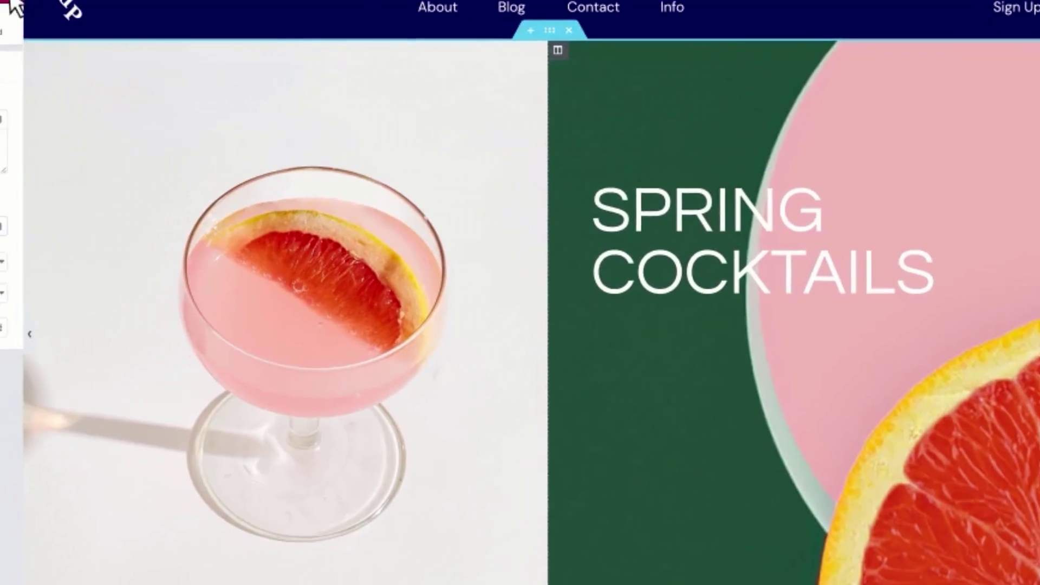
drag(134, 195, 884, 314)
drag(134, 255, 916, 380)
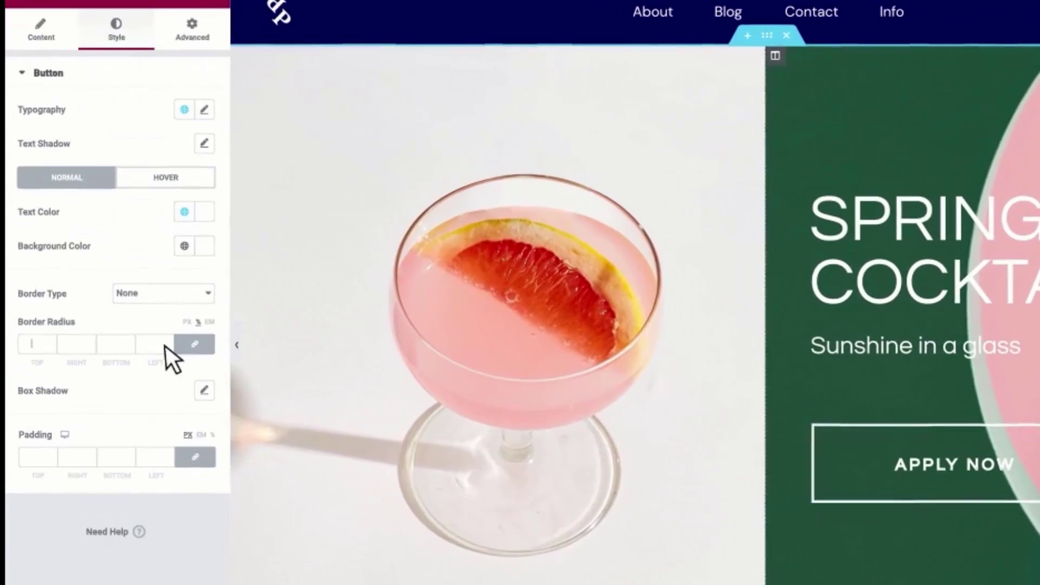
text(50)
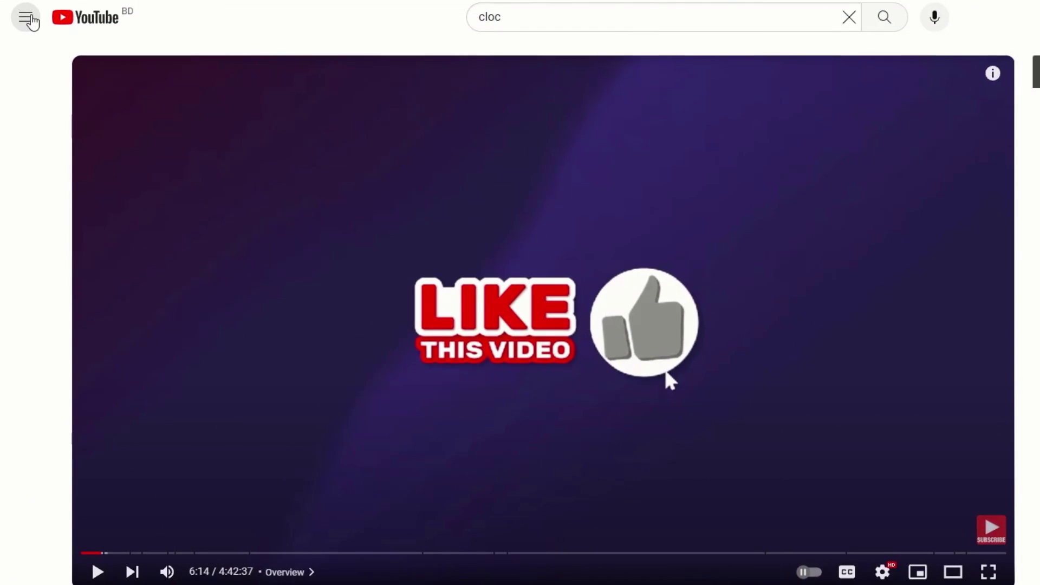
Show YouTube's guide sidebar listing Home, Library, History, Watch later and playlists.
click(27, 19)
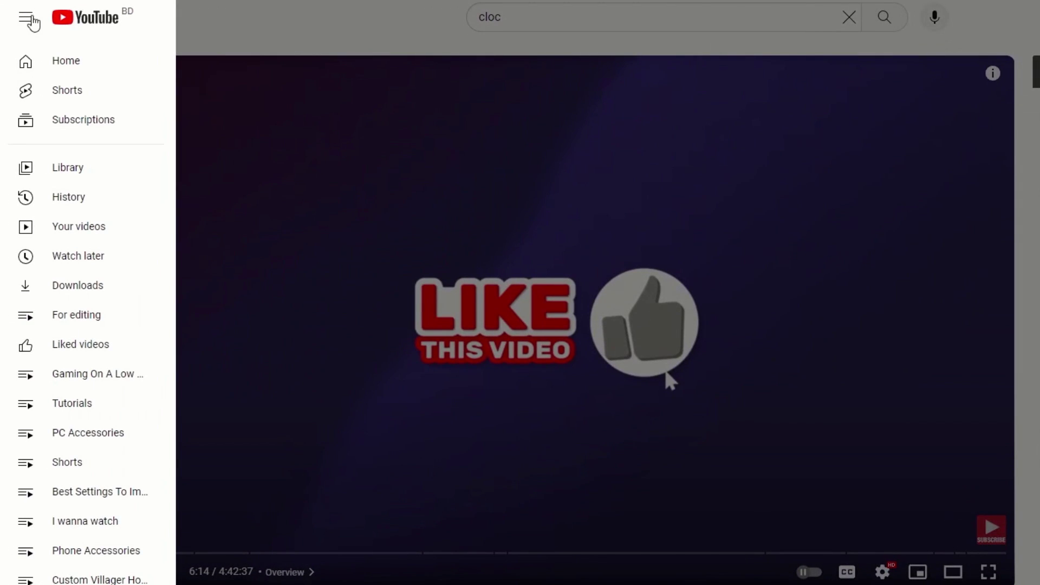
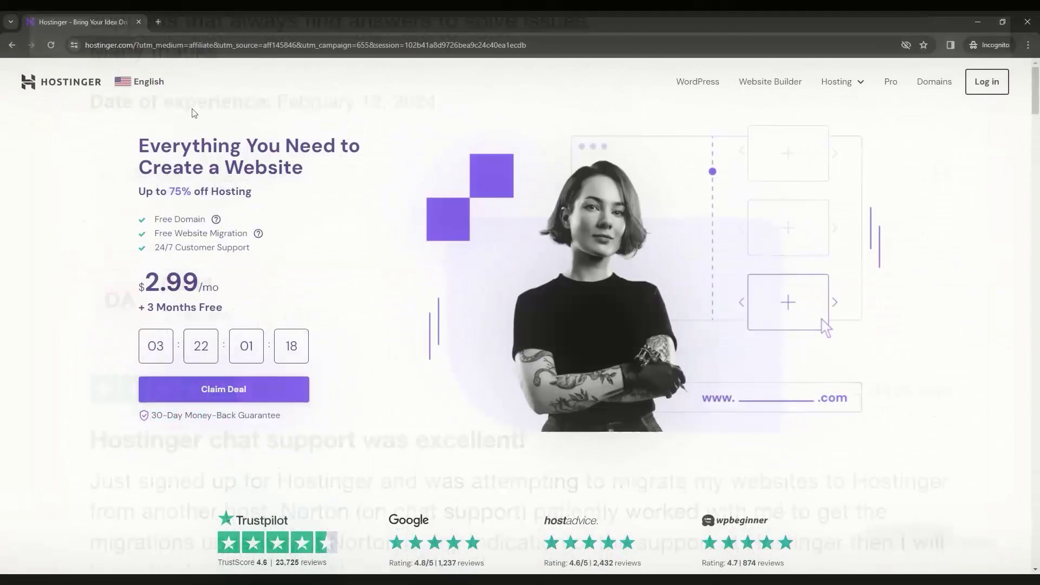
Scroll to the Premium, Business and Cloud Startup plans ($2.99–$8.99/mo) and compare their features.
click(147, 81)
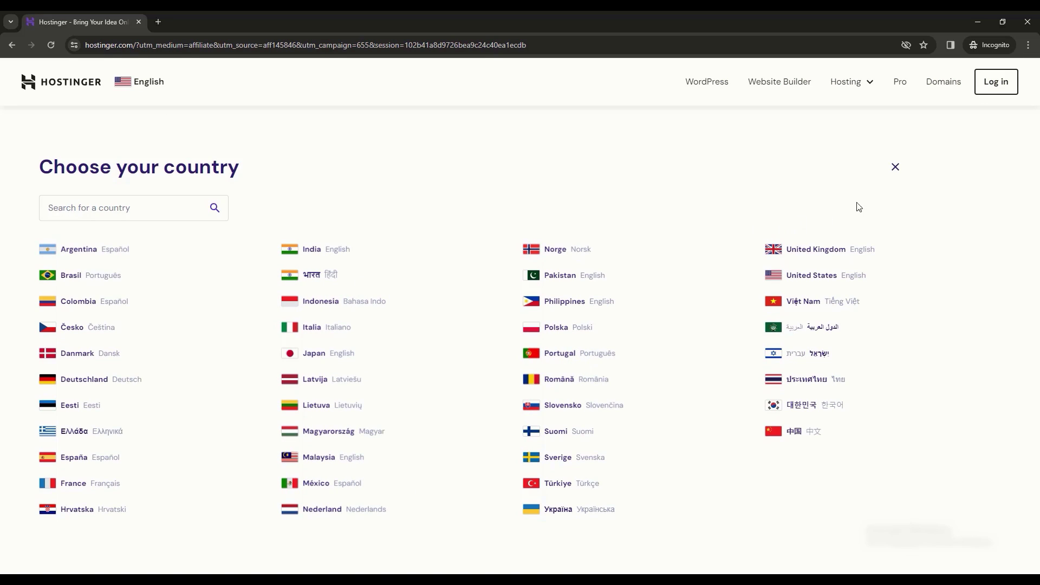
click(896, 168)
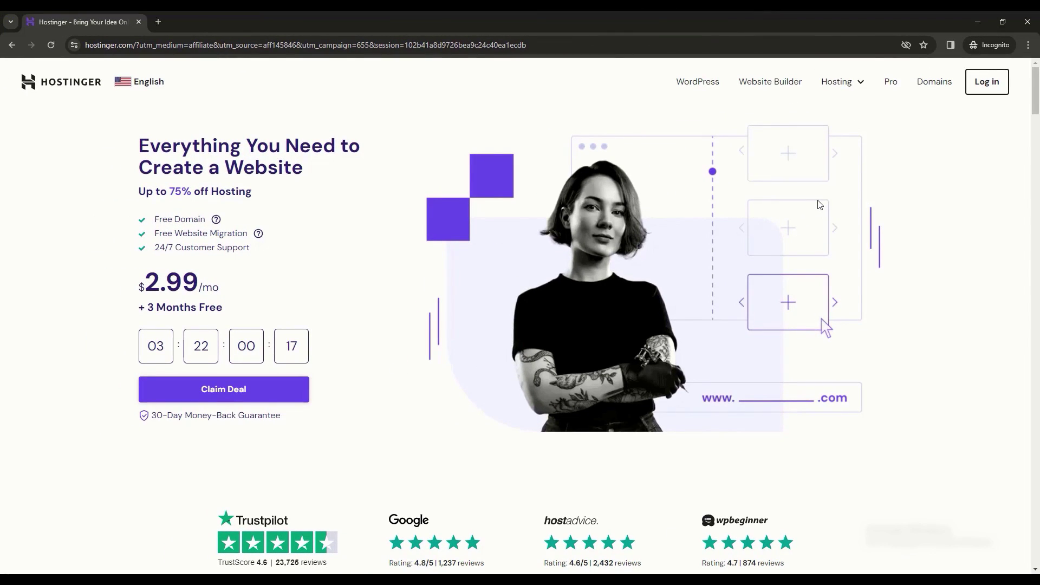
scroll(747, 249, down, 5)
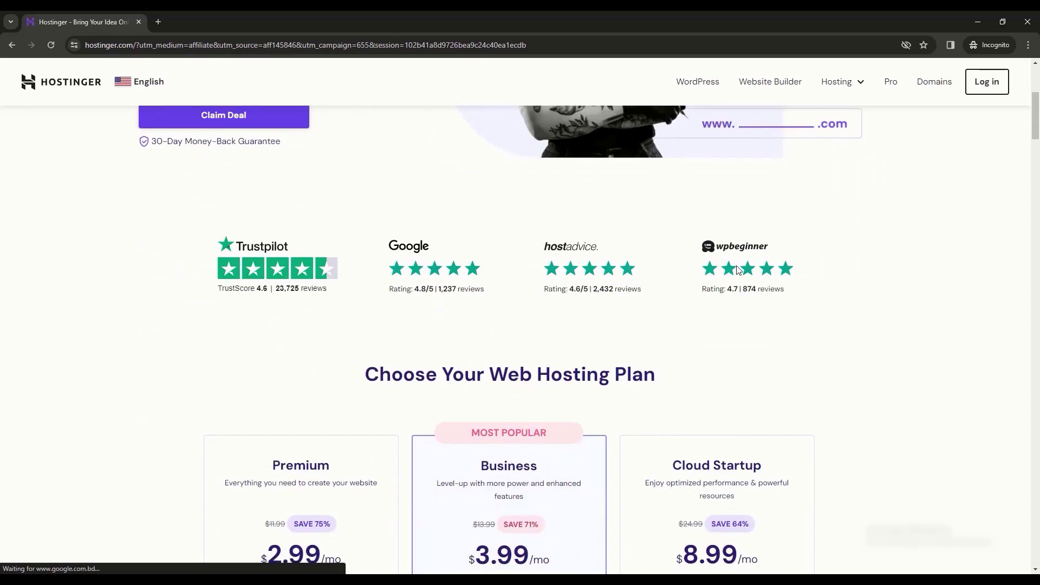
scroll(738, 270, down, 5)
scroll(836, 275, up, 1)
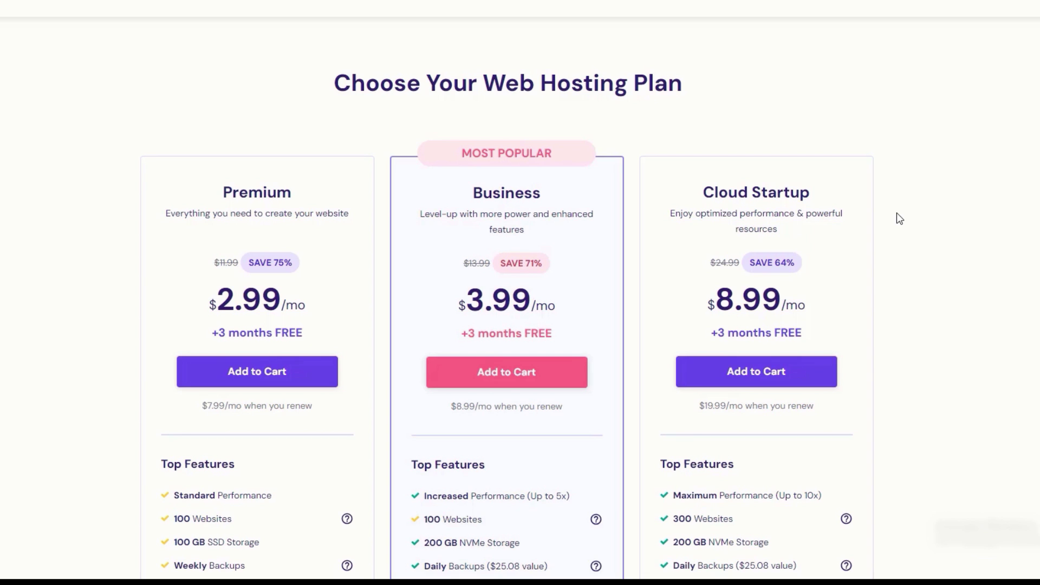
scroll(313, 284, down, 3)
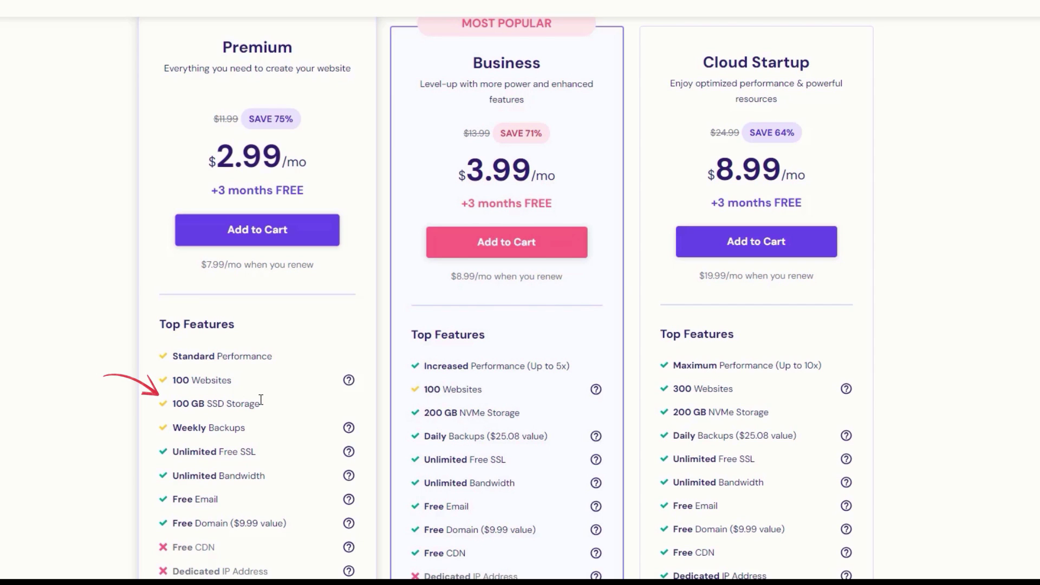
scroll(571, 304, down, 1)
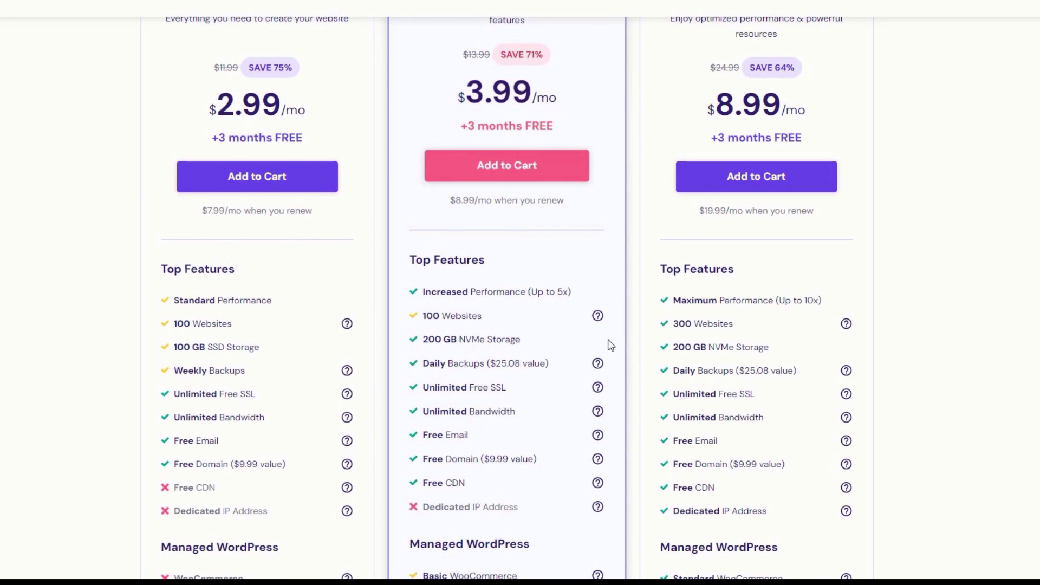
scroll(610, 345, down, 2)
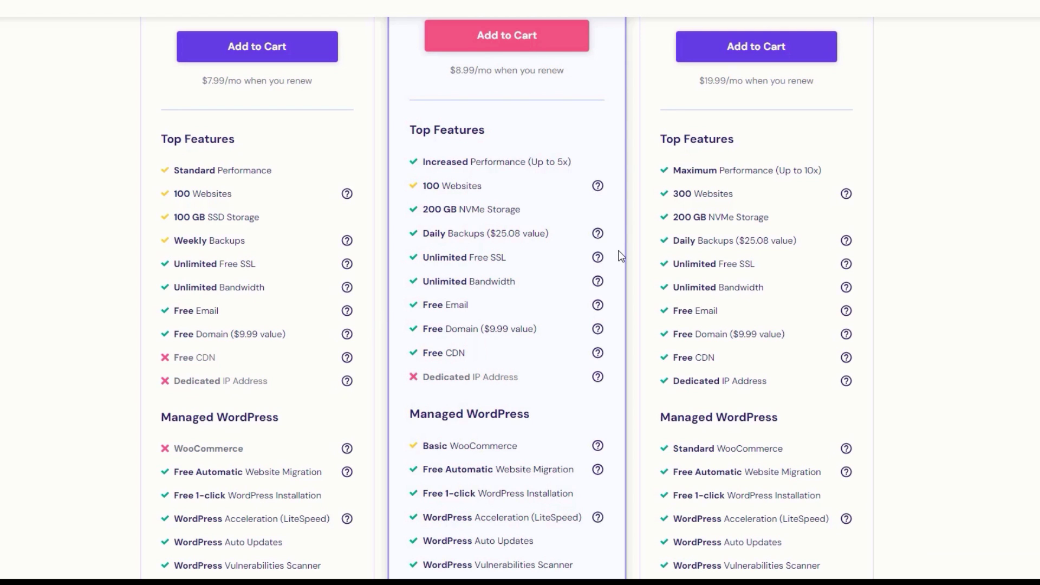
scroll(607, 325, up, 1)
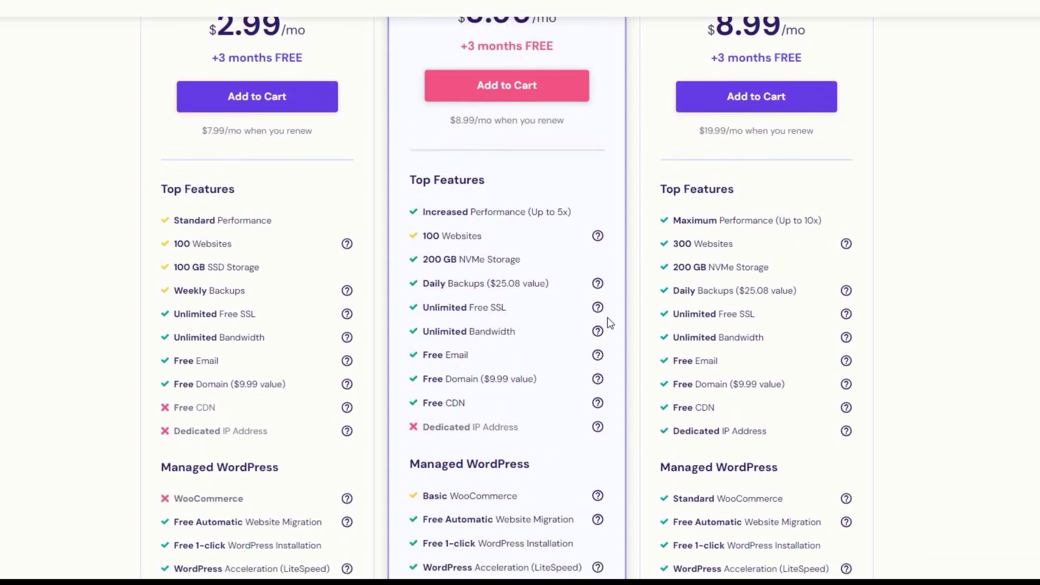
Read the plan features down to Security and Service and Support, then return to the plan cards.
scroll(606, 325, down, 6)
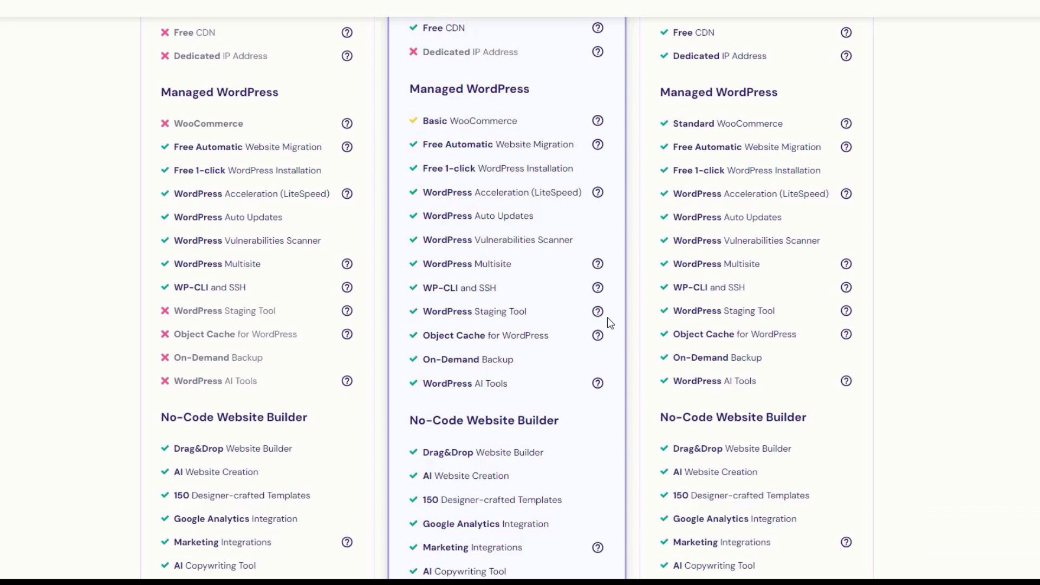
scroll(607, 318, down, 8)
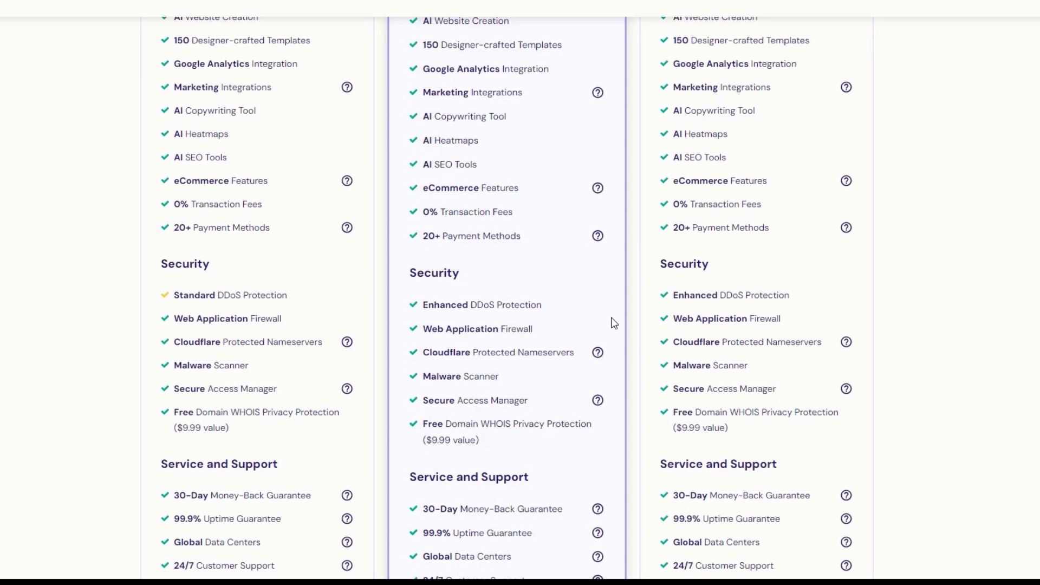
scroll(600, 326, up, 5)
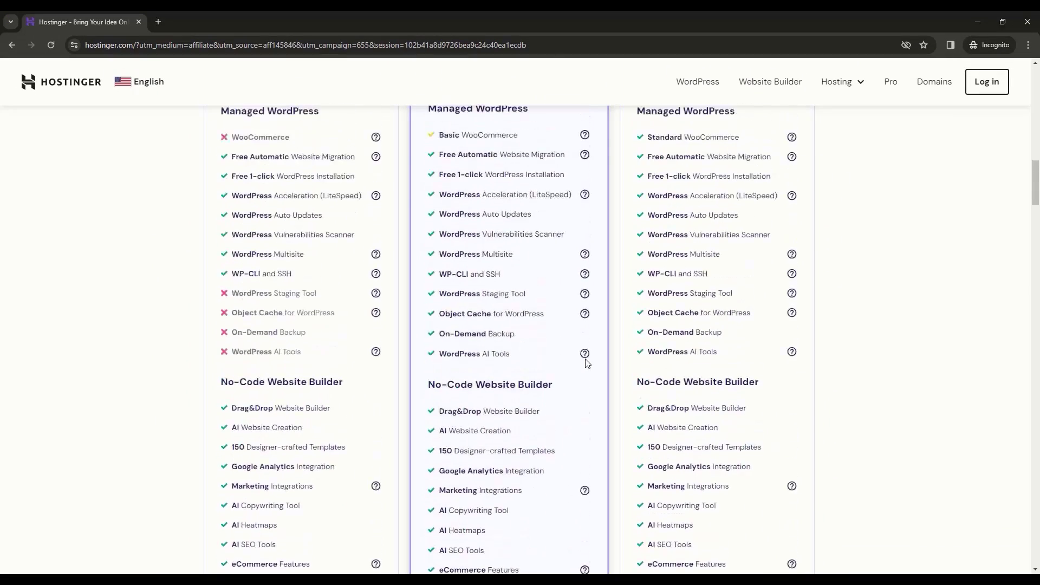
scroll(587, 364, up, 10)
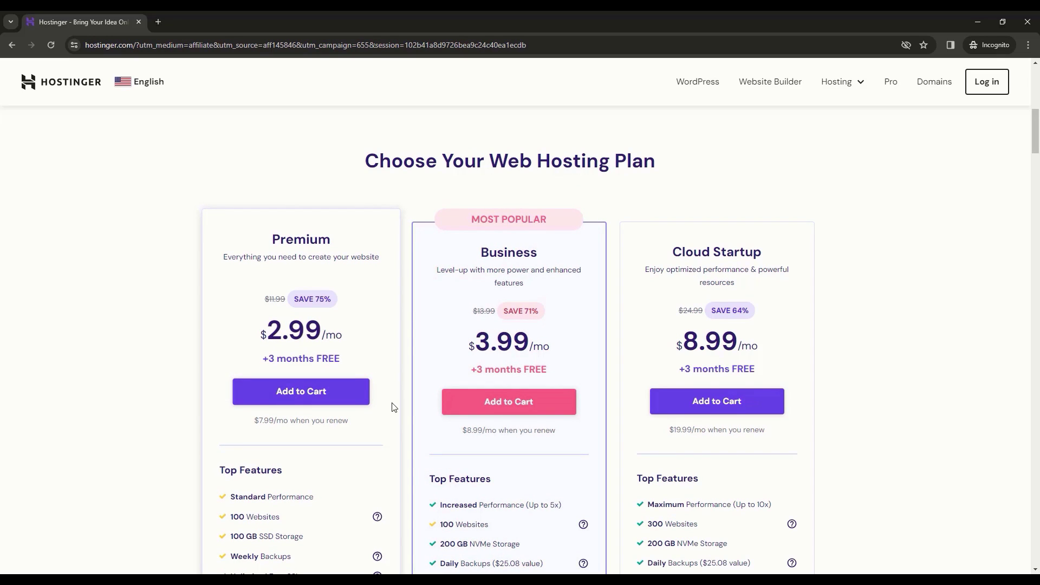
Add the Premium plan to the cart and select the 12-month period at $3.19/month.
click(319, 395)
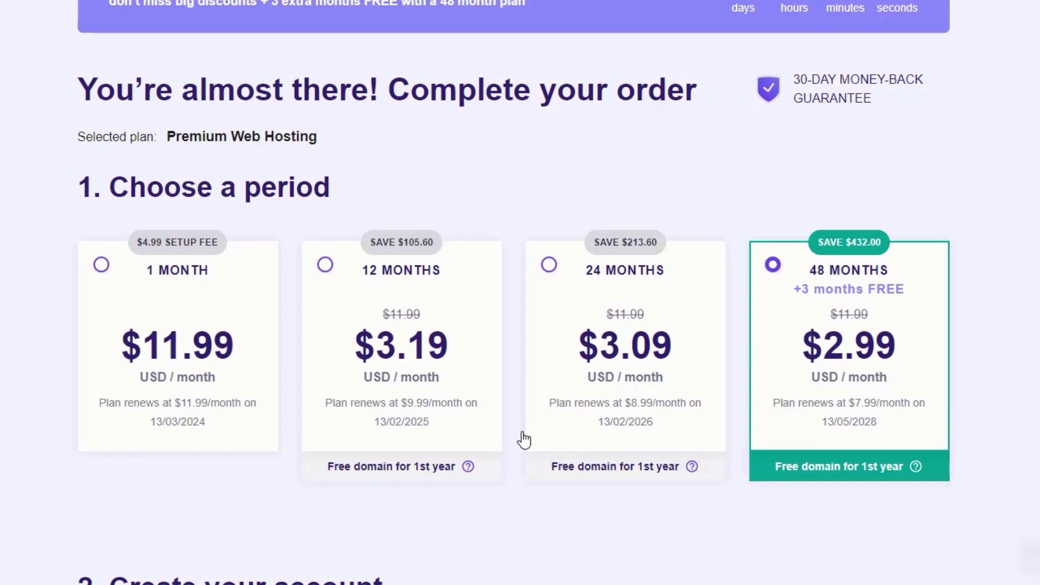
click(490, 433)
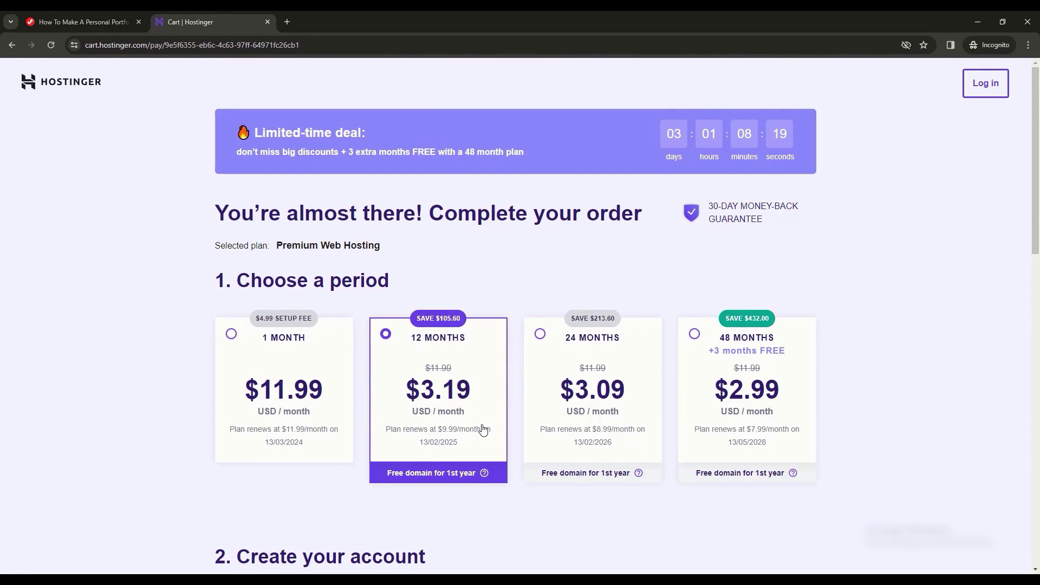
Apply coupon code JFD10, bringing the 12-month Premium period to $2.87/month.
scroll(490, 448, down, 15)
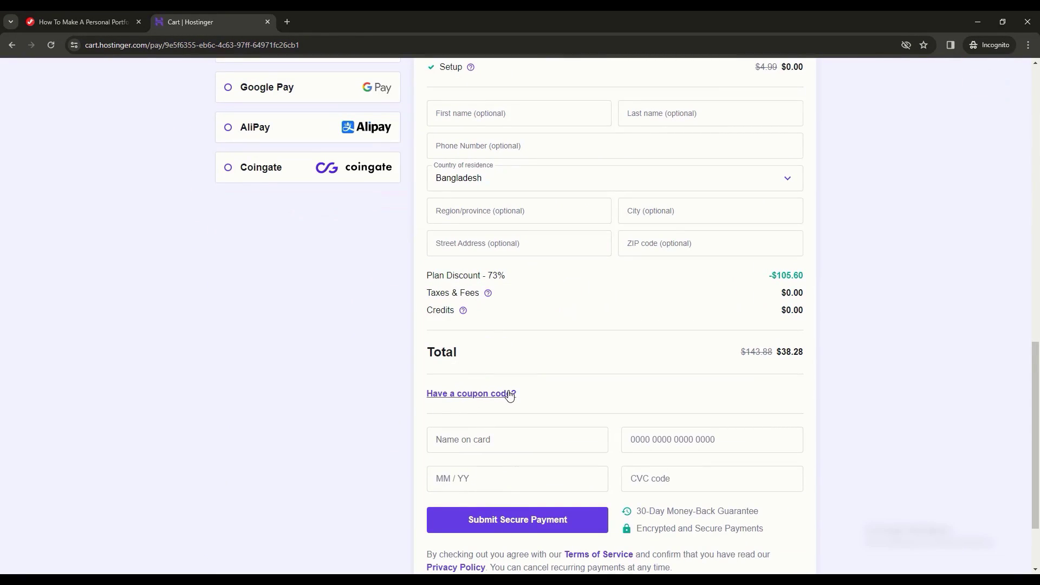
click(512, 400)
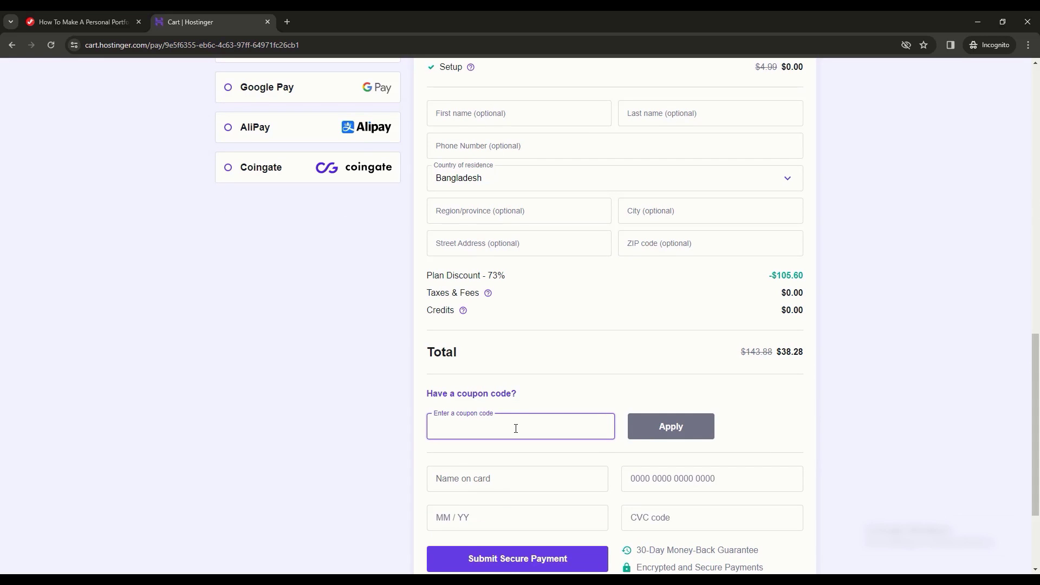
text(JFD)
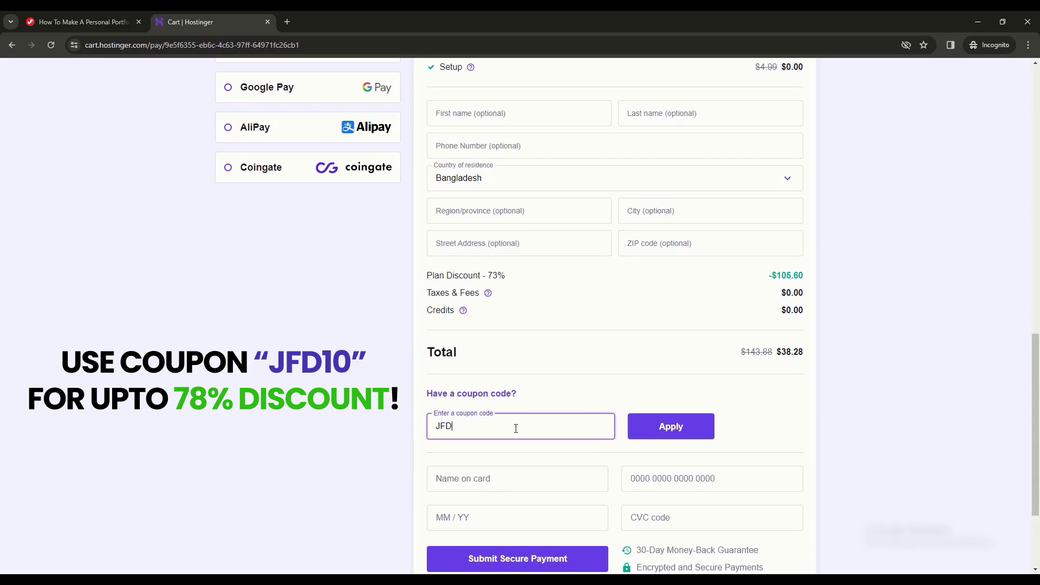
text(10)
click(676, 433)
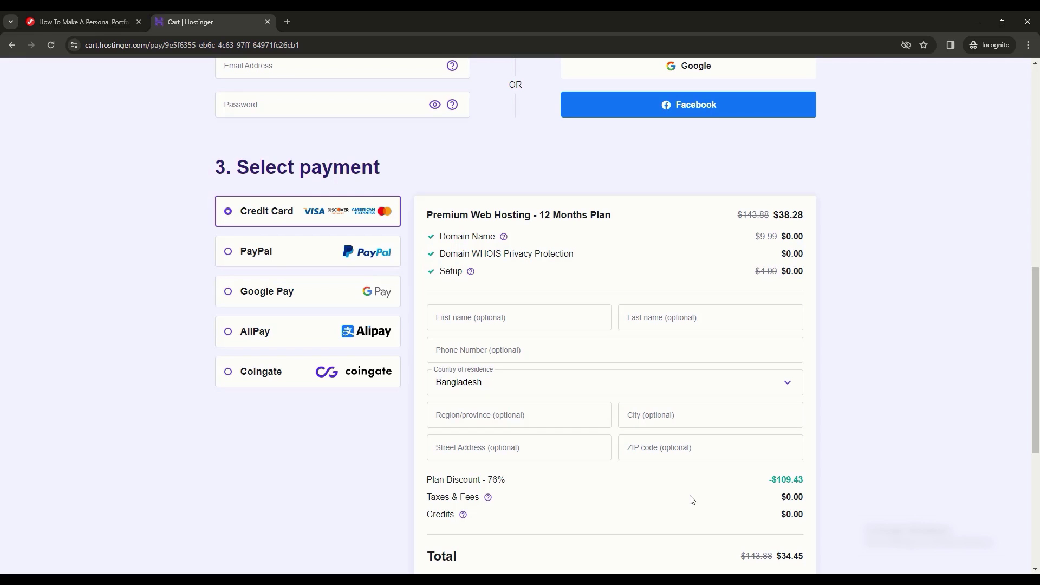
scroll(690, 492, up, 1)
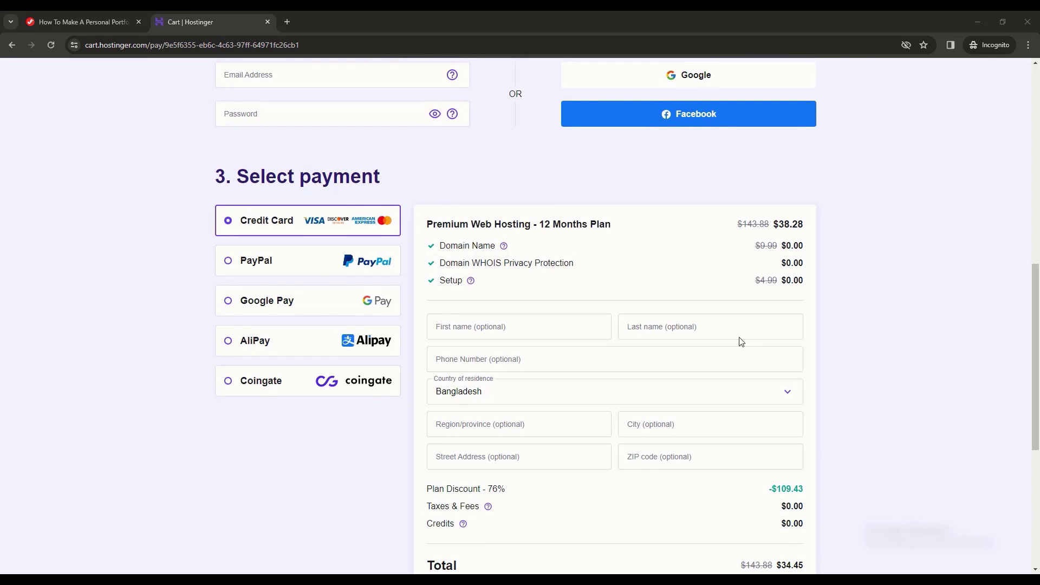
scroll(726, 325, up, 2)
scroll(705, 309, up, 4)
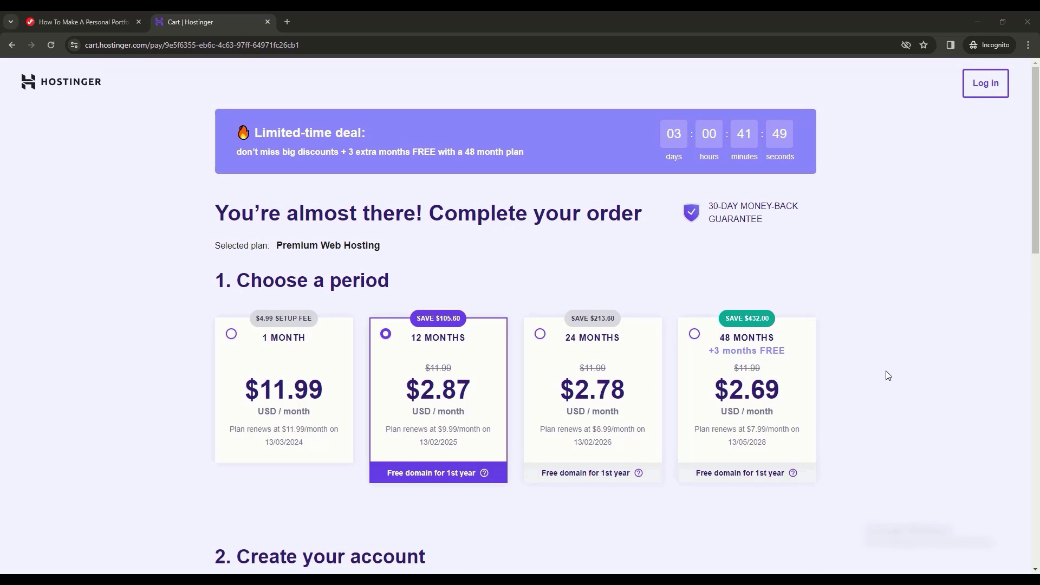
Enter the account e-mail and paste the account password under Create your account.
scroll(889, 374, down, 6)
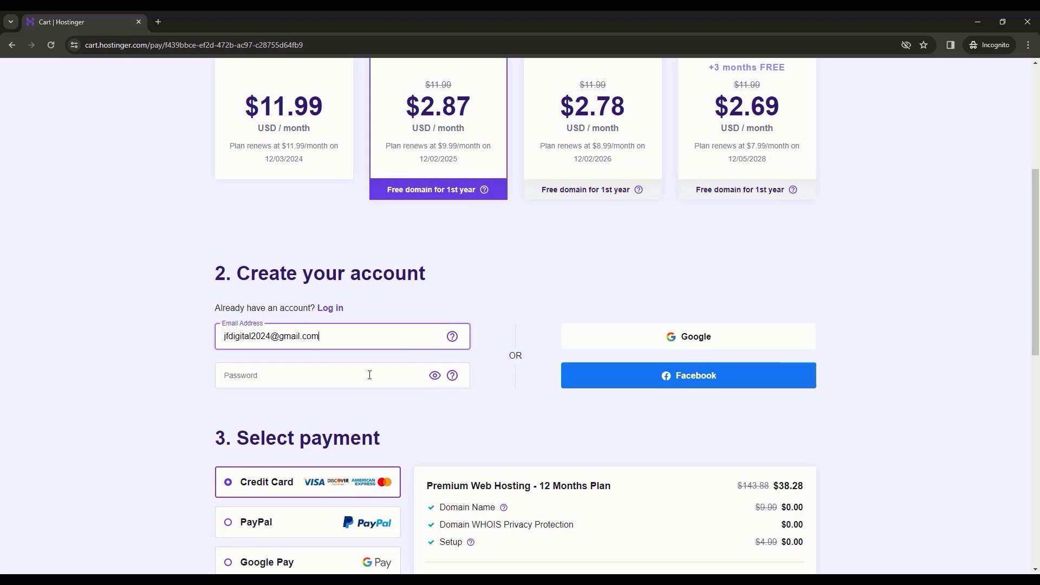
click(329, 335)
click(358, 381)
key(ctrl+v)
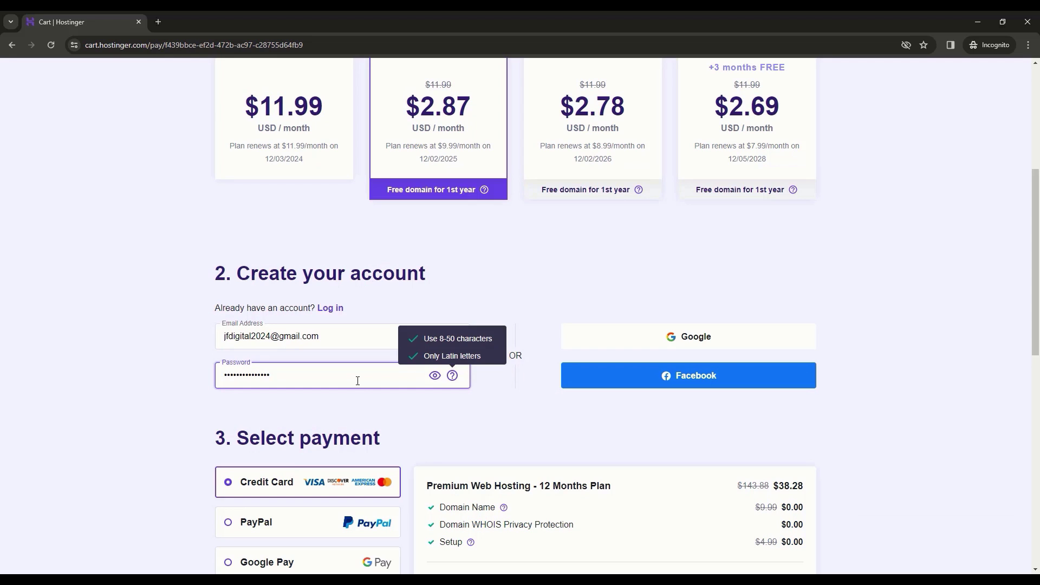
click(494, 353)
Fill in the card details and submit the secure payment.
scroll(482, 355, down, 4)
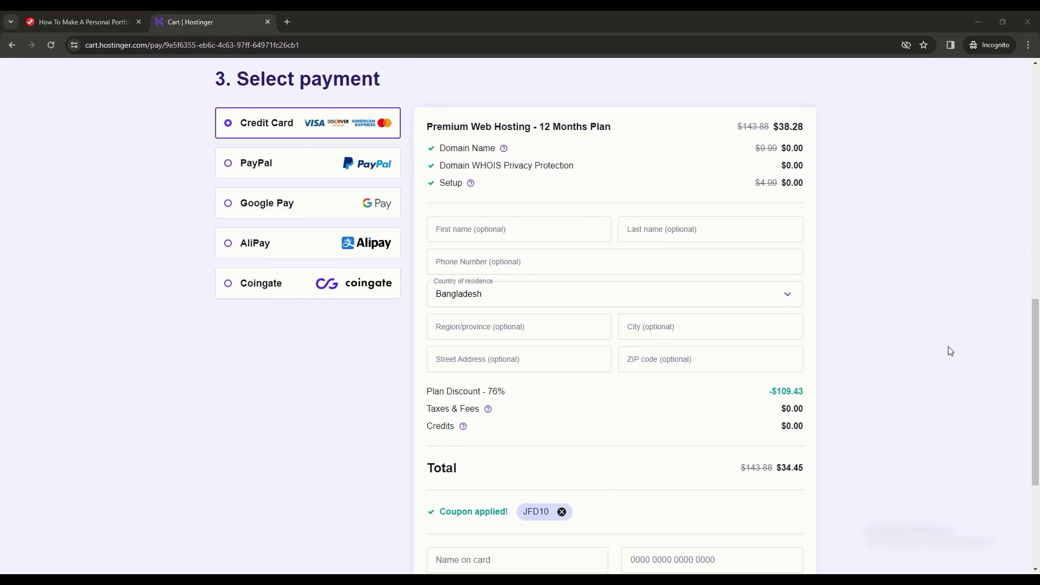
drag(1035, 306, 1037, 361)
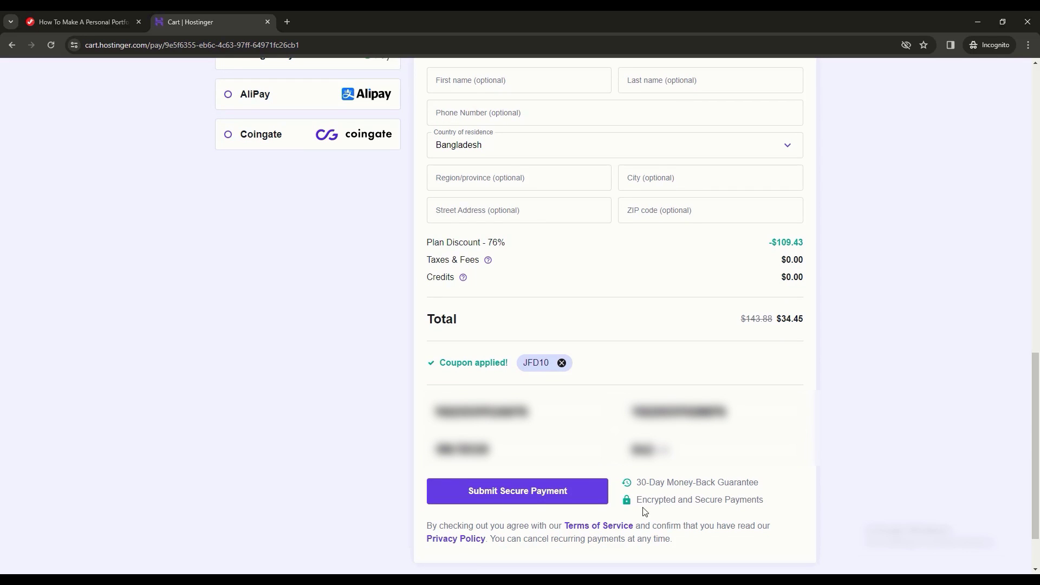
click(586, 493)
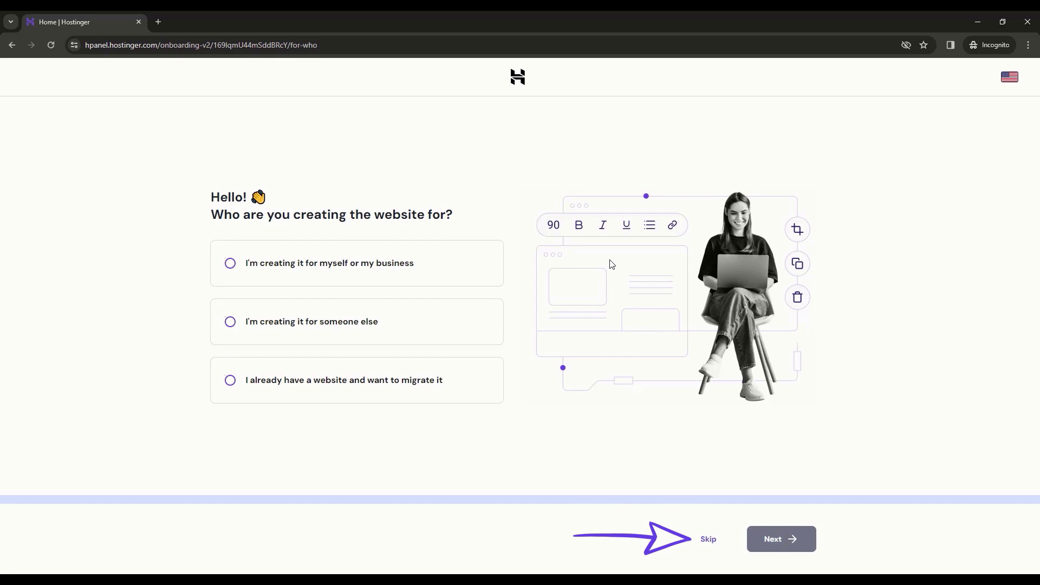
Skip the audience question, choose WordPress, and submit the administrator e-mail and saved password.
click(709, 540)
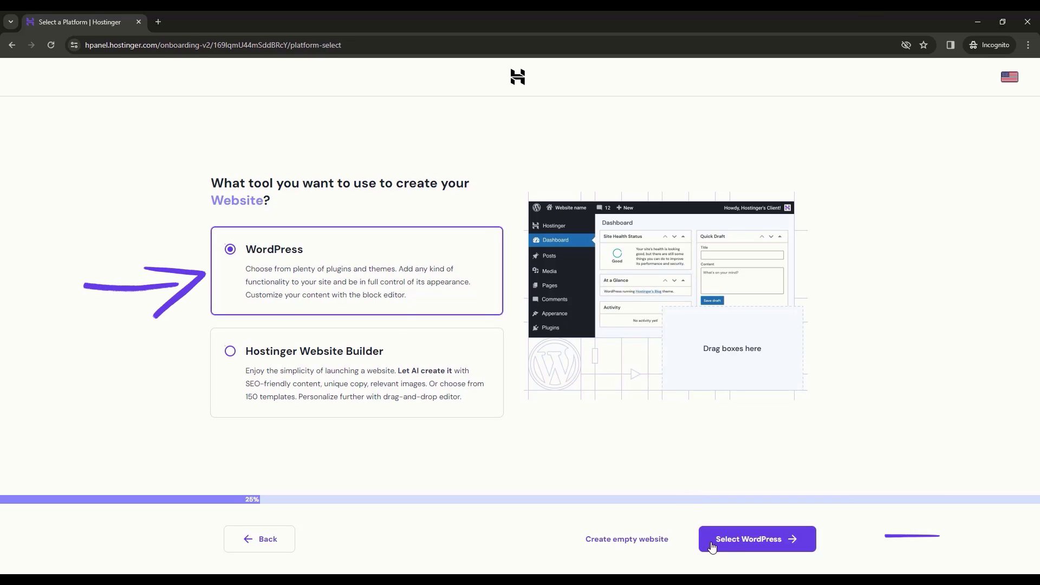
click(746, 551)
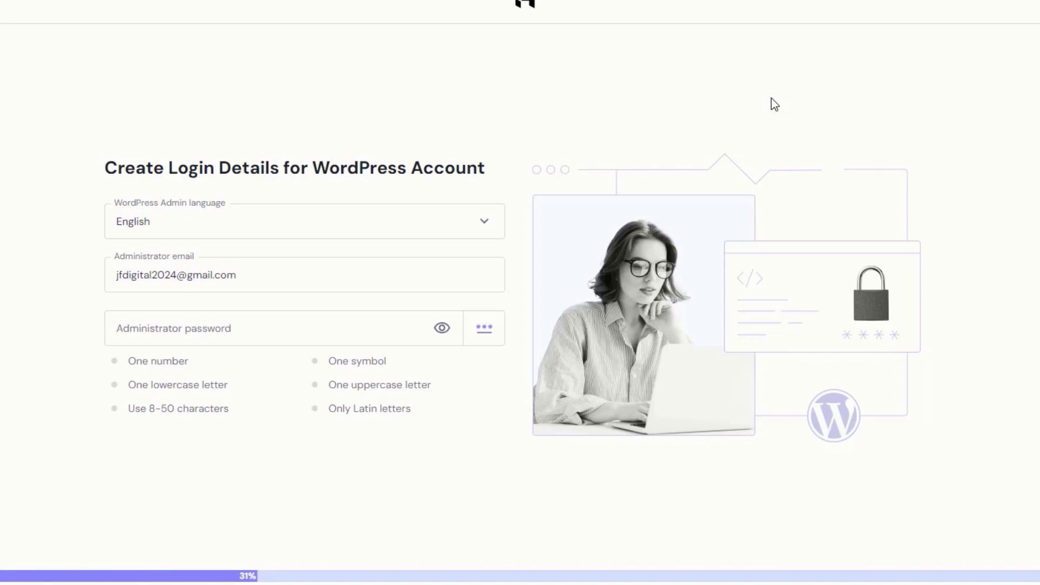
drag(242, 276, 117, 275)
click(253, 271)
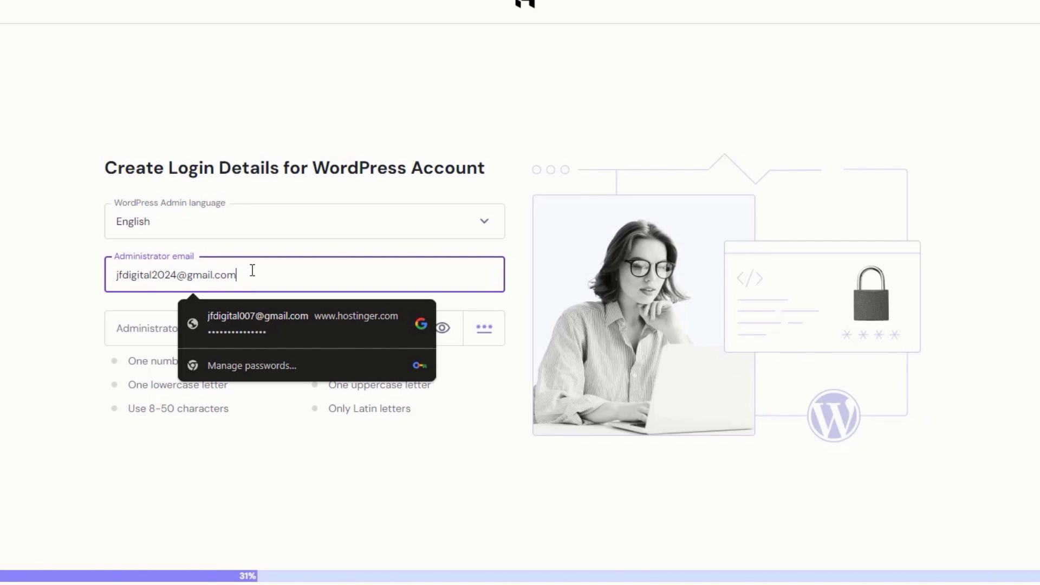
click(59, 294)
click(267, 330)
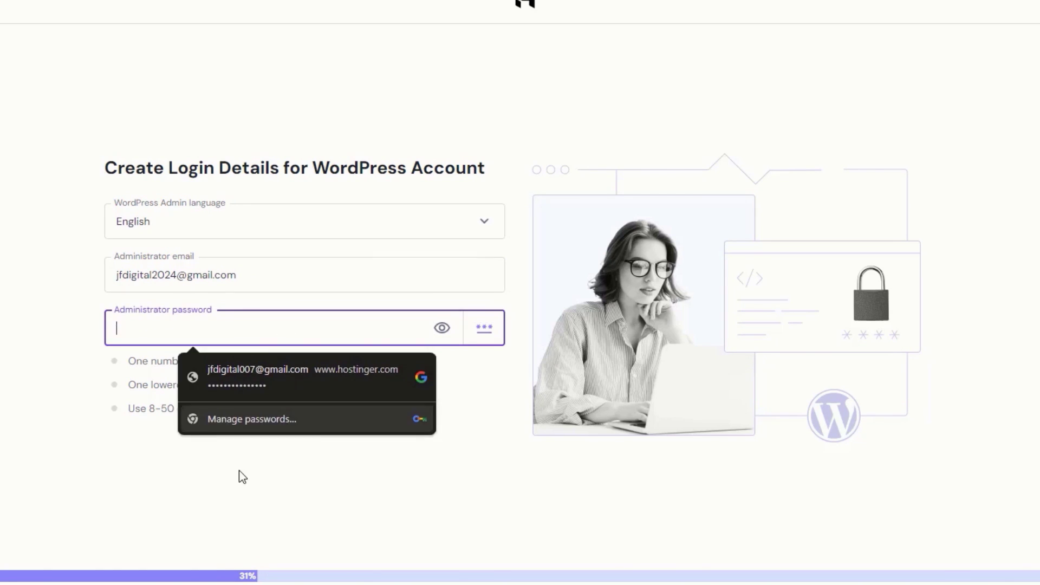
click(376, 365)
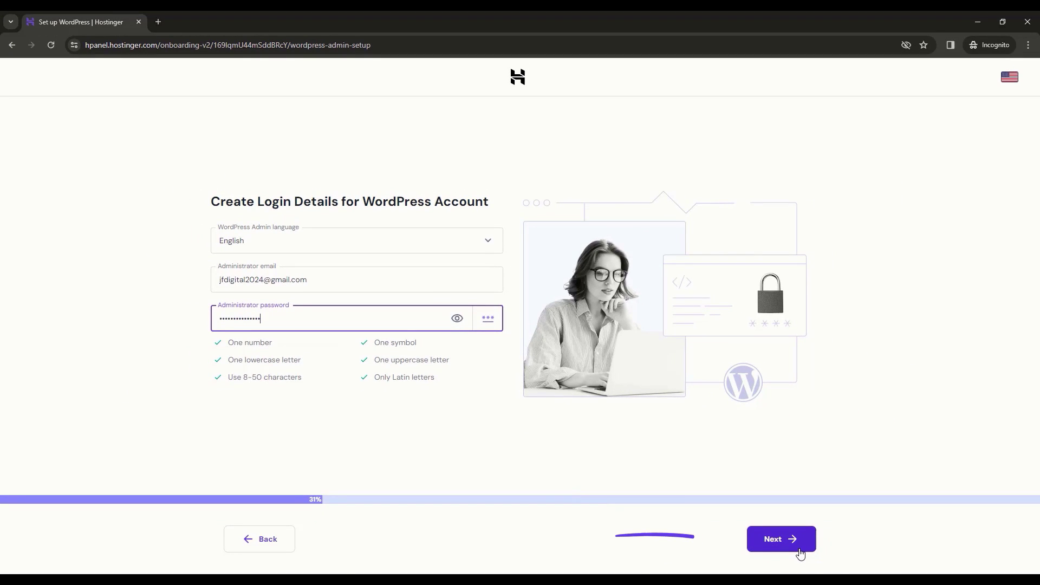
click(799, 553)
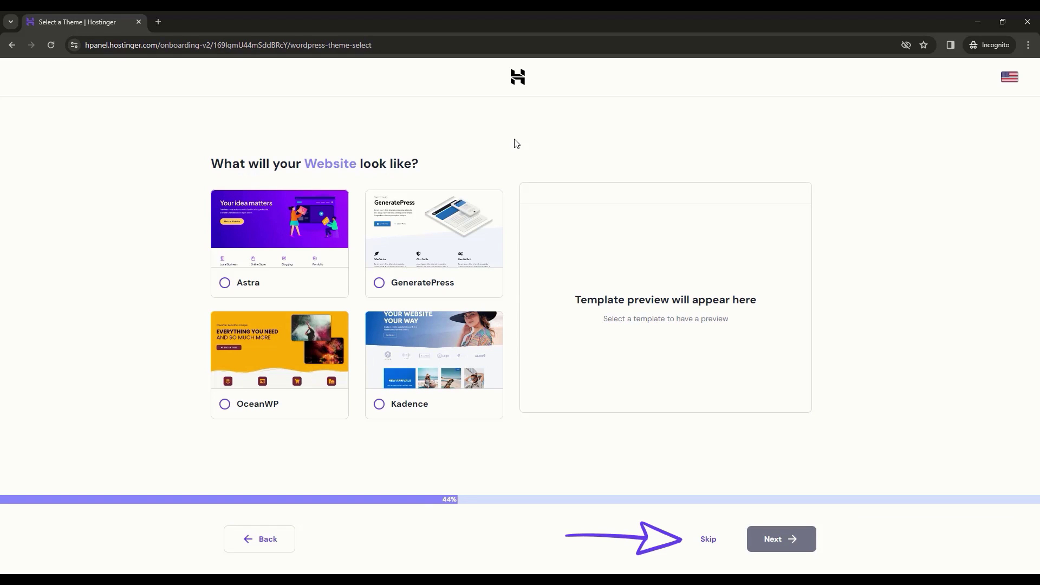
Skip the theme, opt to select plugins manually, and skip the recommended plugins.
click(709, 544)
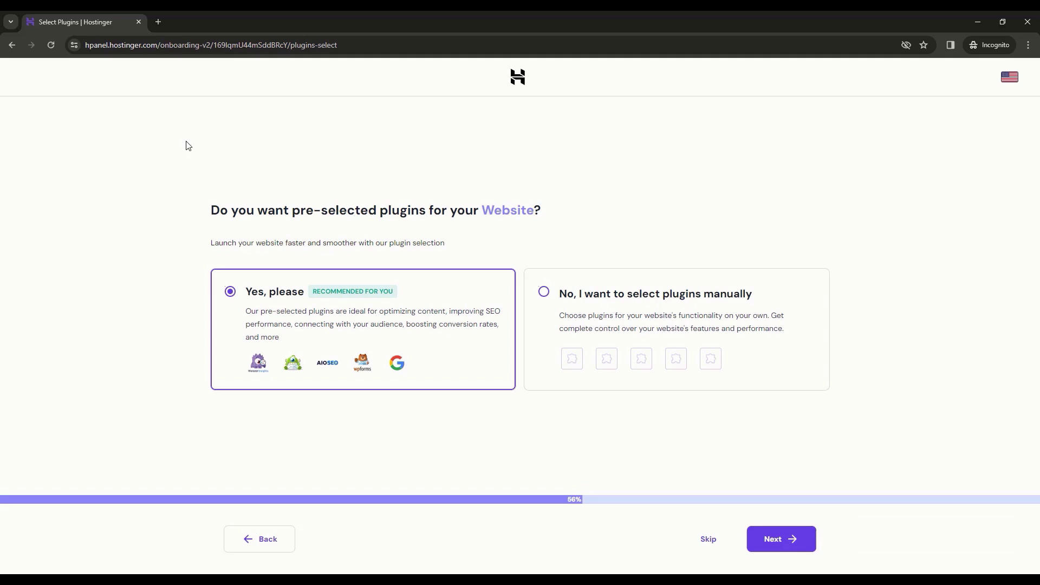
click(604, 313)
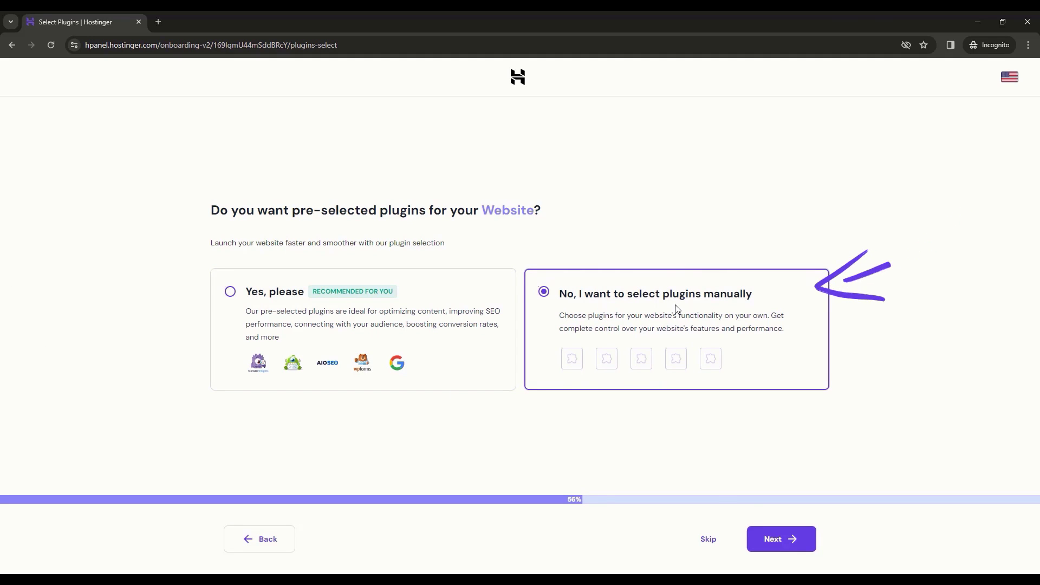
click(779, 545)
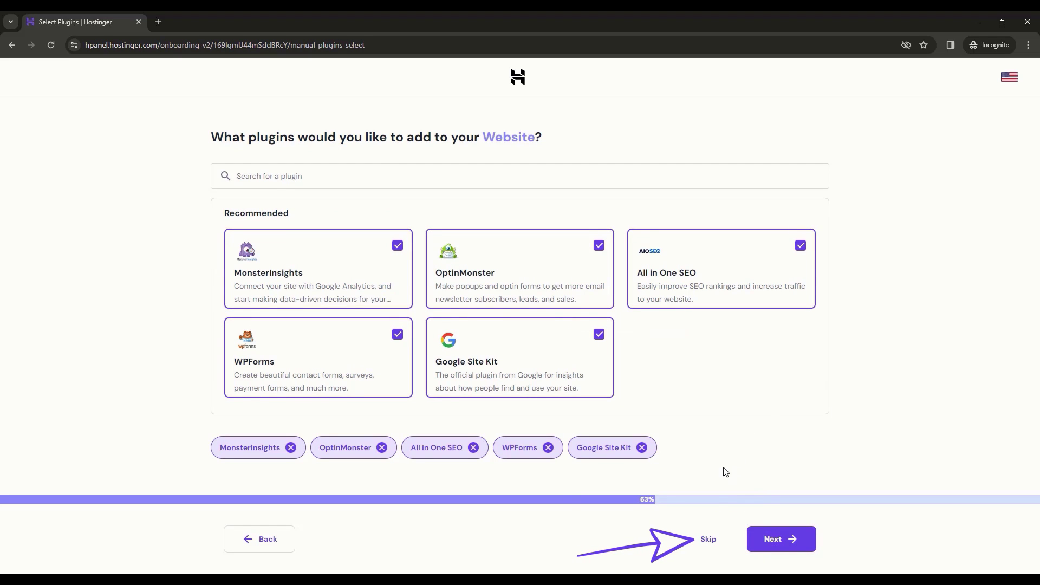
click(711, 541)
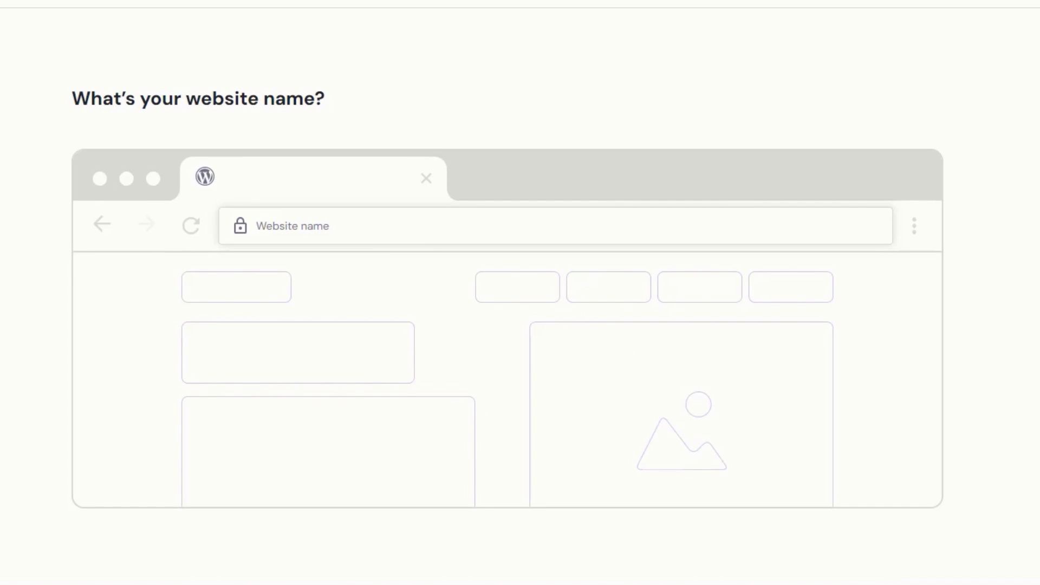
click(576, 232)
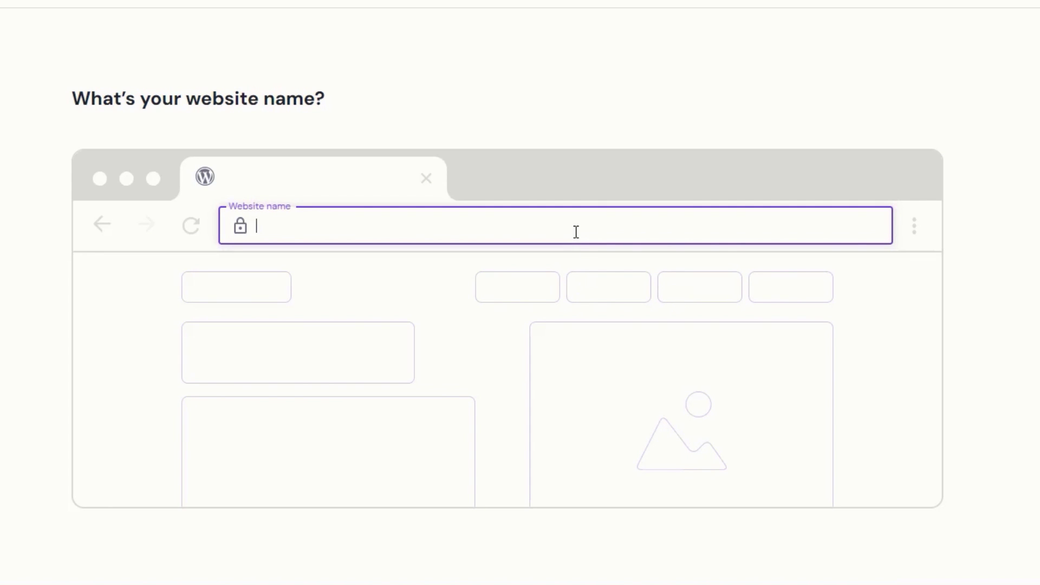
Name the website jfdtuts with the free jfdtuts.com domain and keep the United States, Arizona data center.
text(jfdtuts)
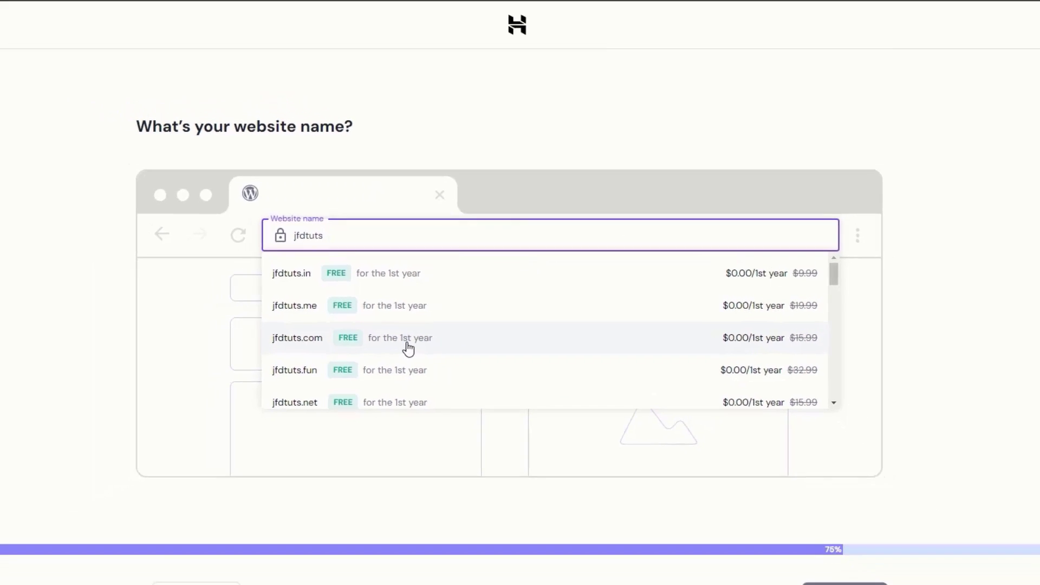
click(408, 348)
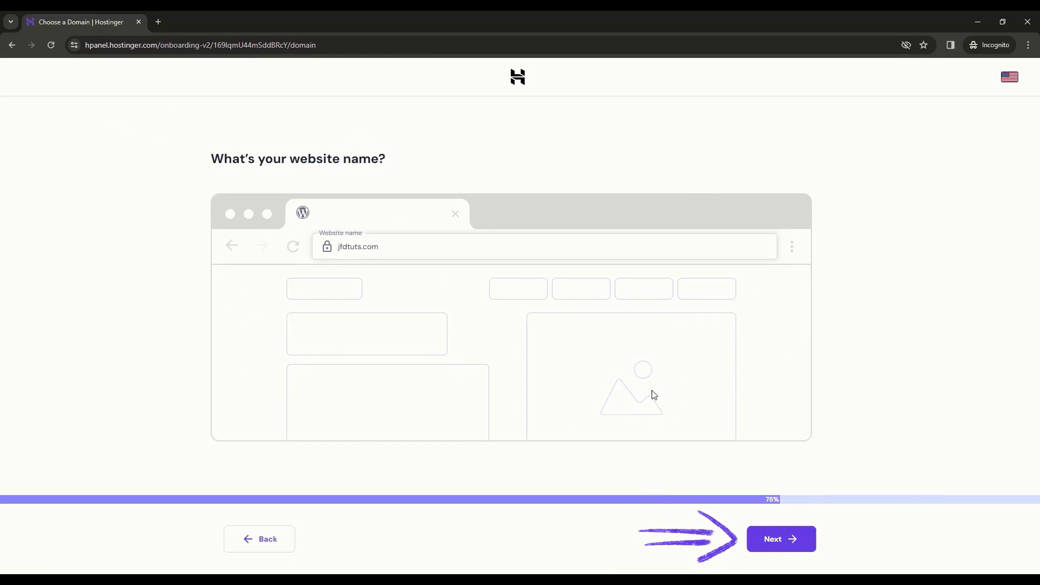
click(781, 539)
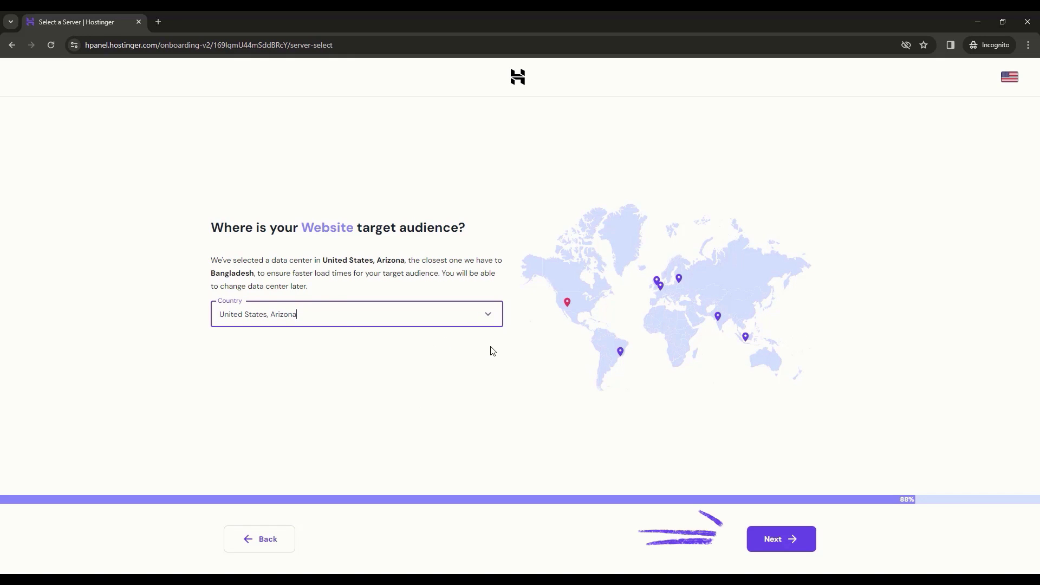
click(780, 545)
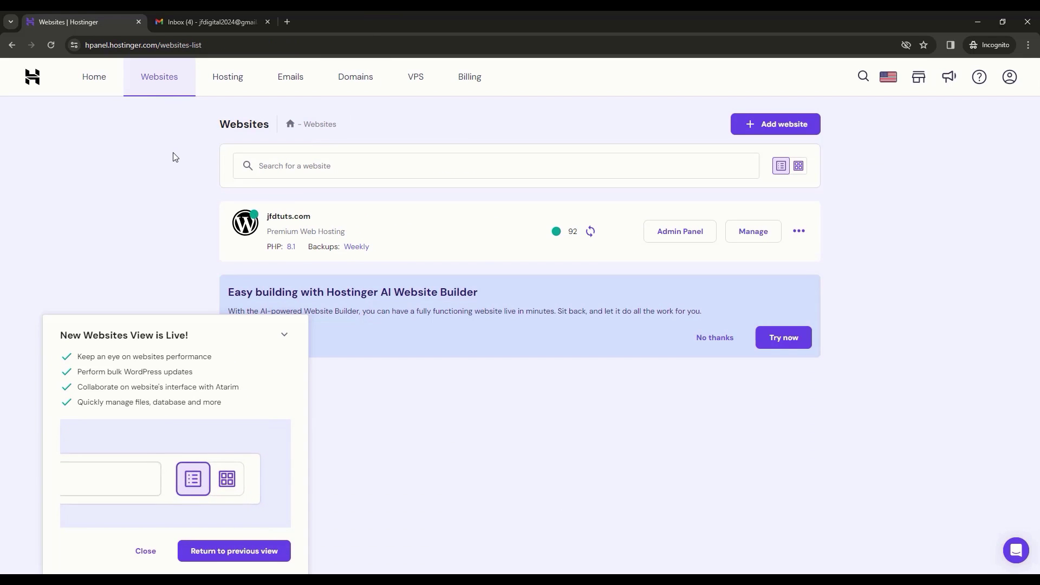
After the WordPress build completes, return to the hPanel Home page.
click(98, 83)
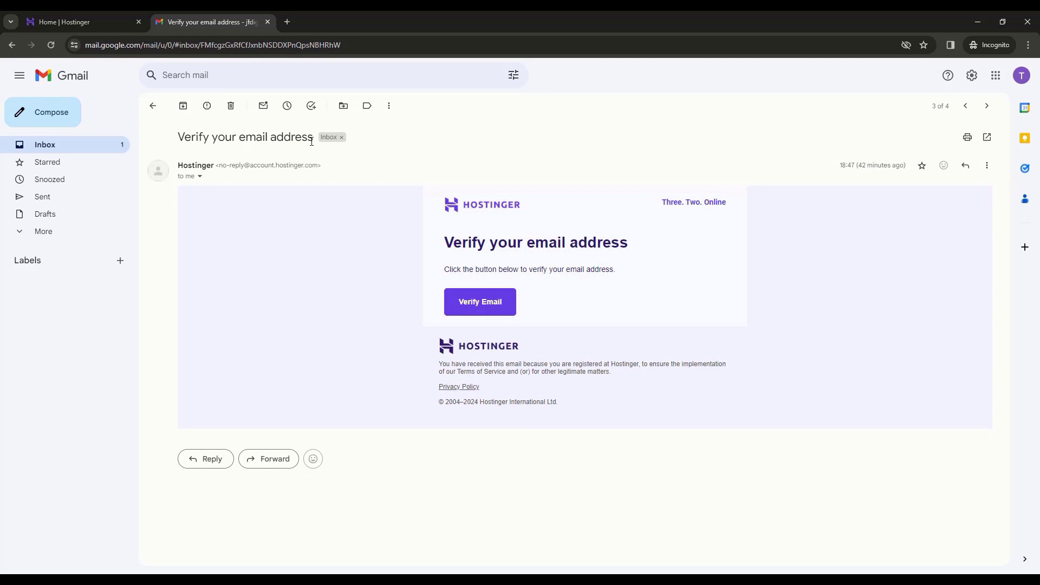
Use the Verify Email button in Hostinger's 'Verify your email address' message.
click(484, 313)
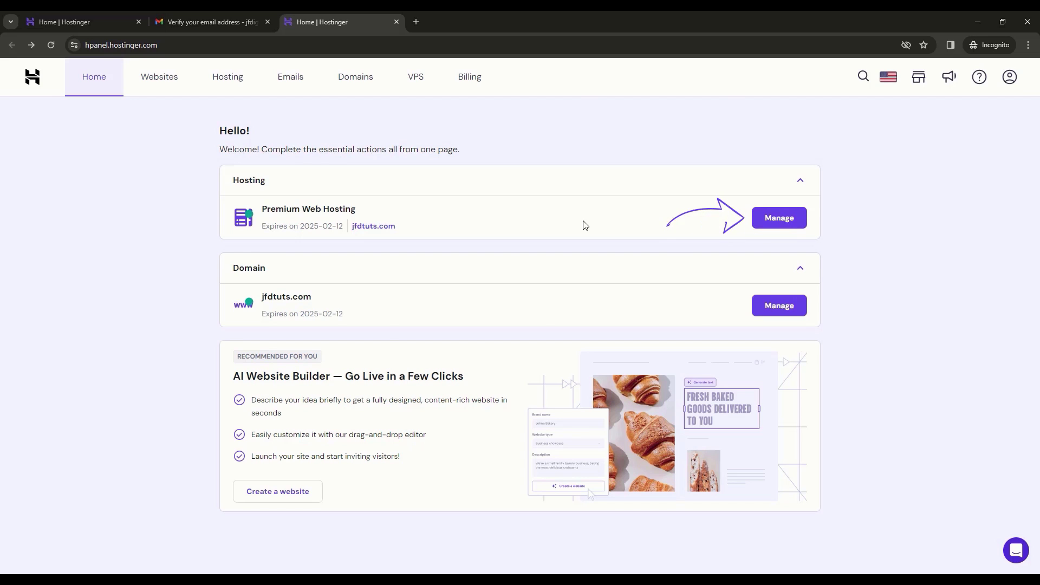
Go from the plan's Manage page through WordPress overview to the site's Admin Panel.
click(790, 223)
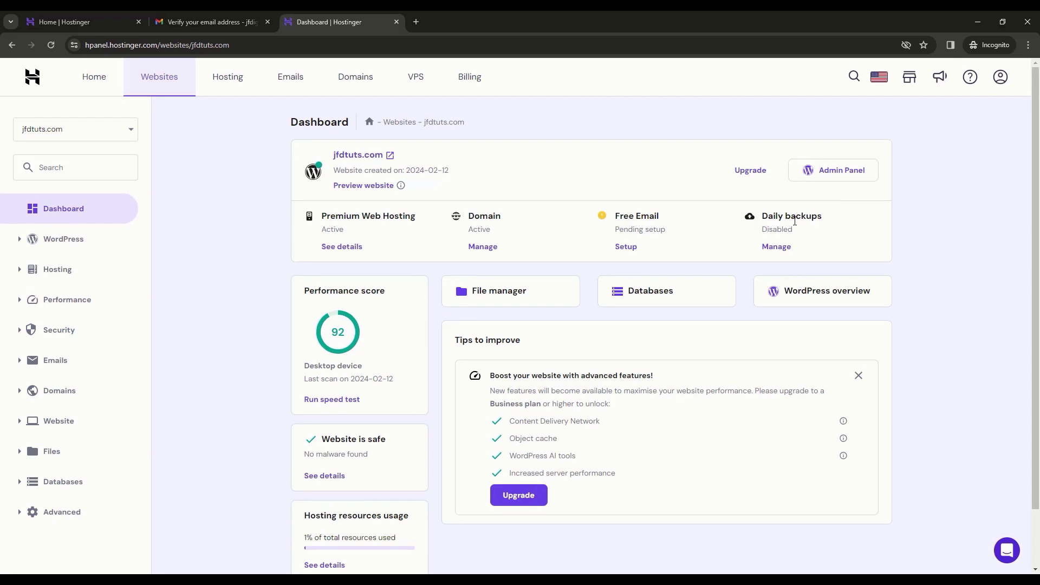
click(840, 303)
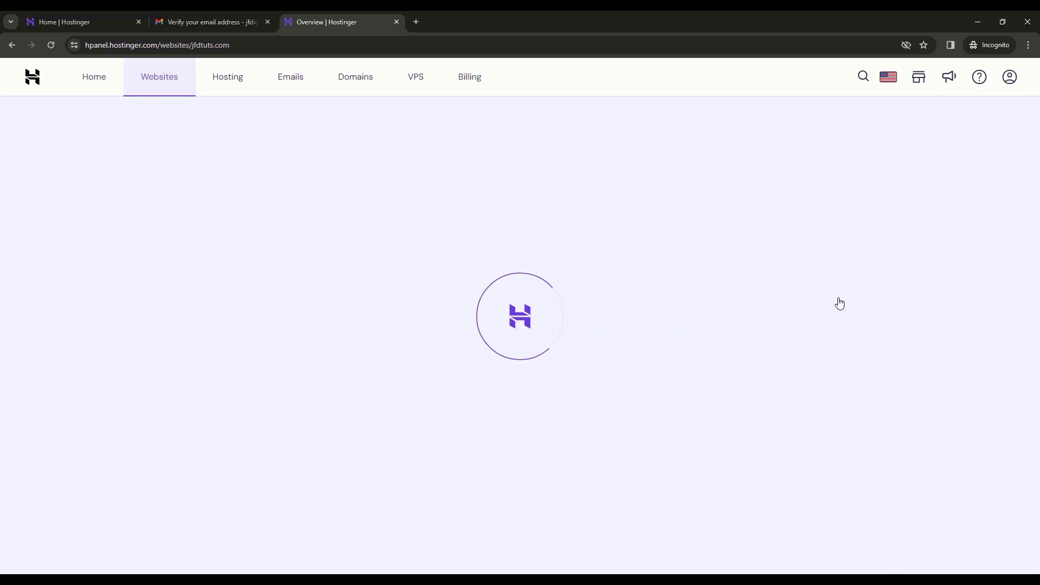
scroll(773, 372, down, 2)
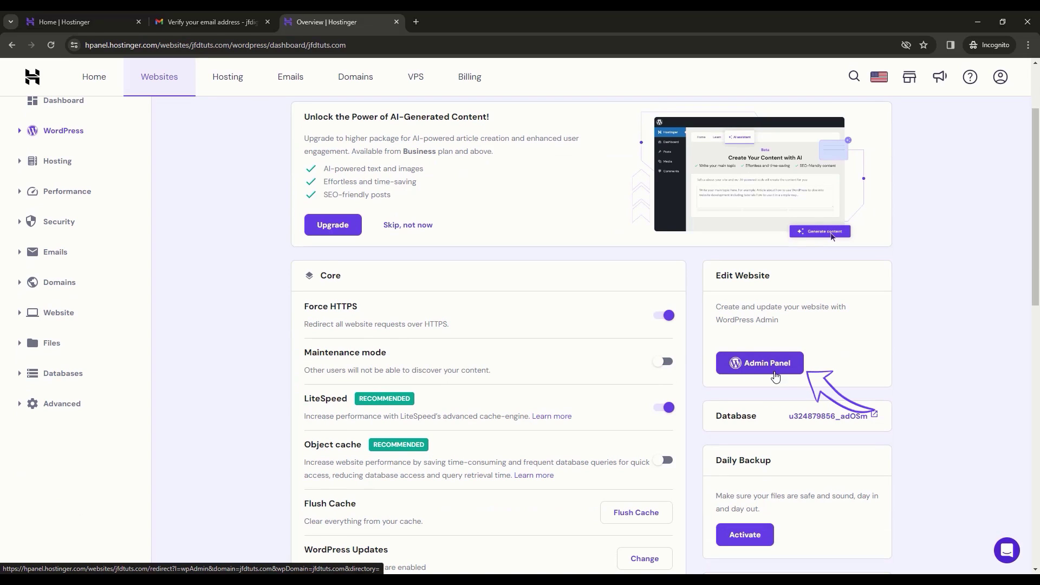
click(776, 375)
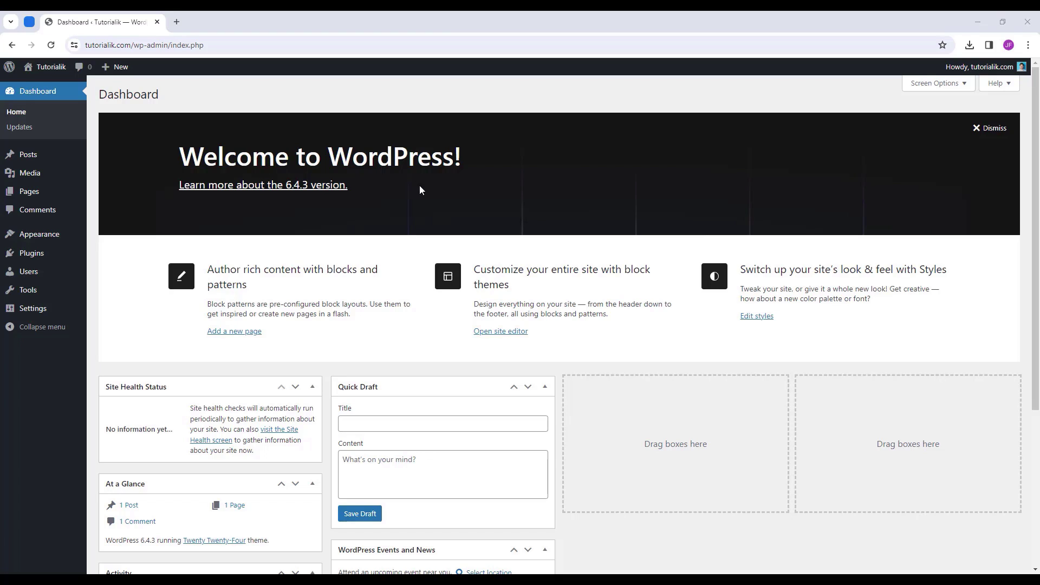
Dismiss the Welcome panel and collapse all five dashboard widgets.
click(987, 133)
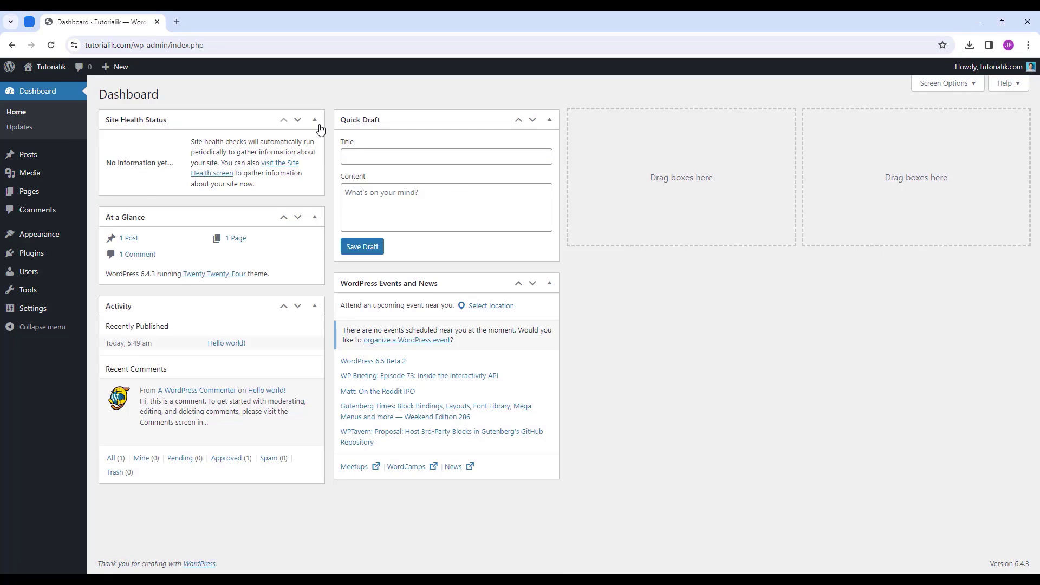
click(316, 121)
click(316, 153)
click(316, 183)
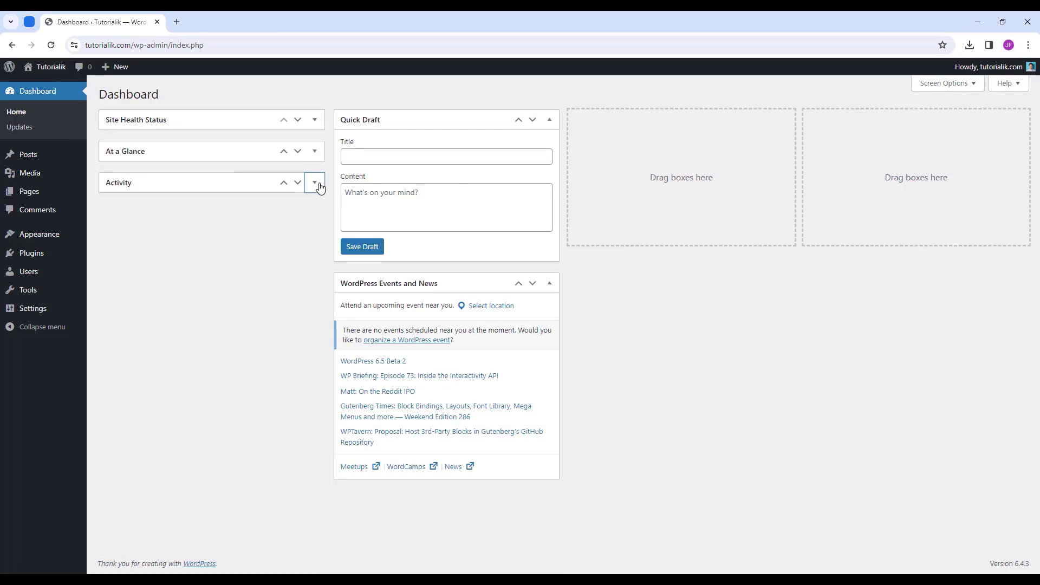
click(550, 120)
click(550, 152)
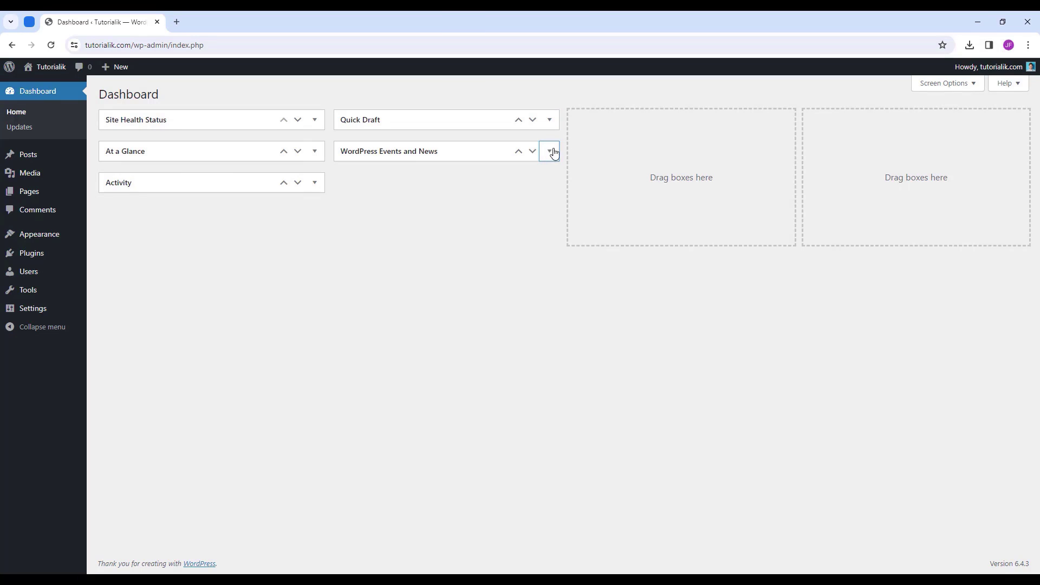
Hide all five dashboard widgets via Screen Options, then go to the Plugins list.
click(944, 86)
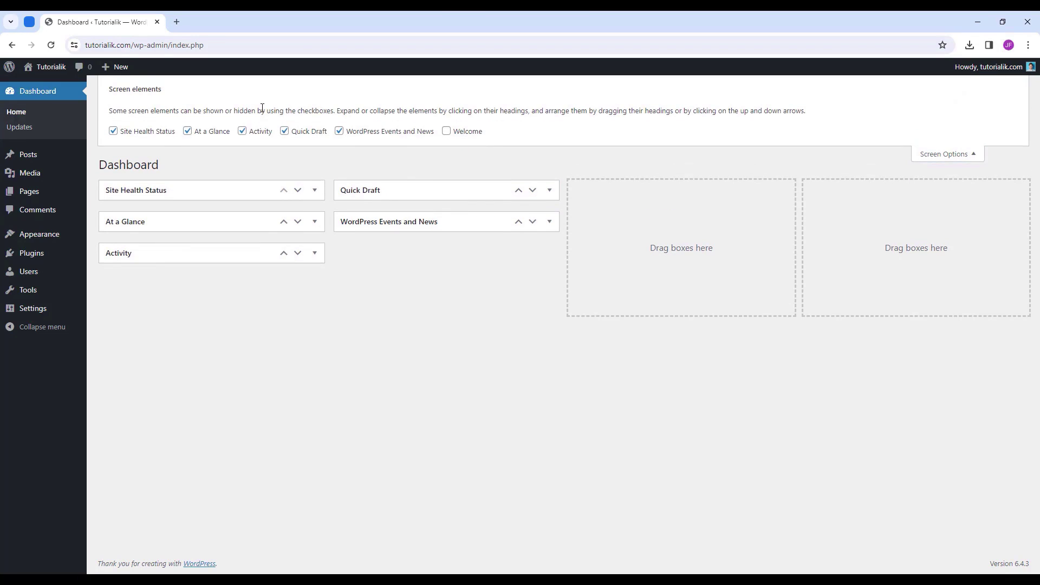
click(154, 133)
click(209, 133)
click(251, 133)
click(303, 133)
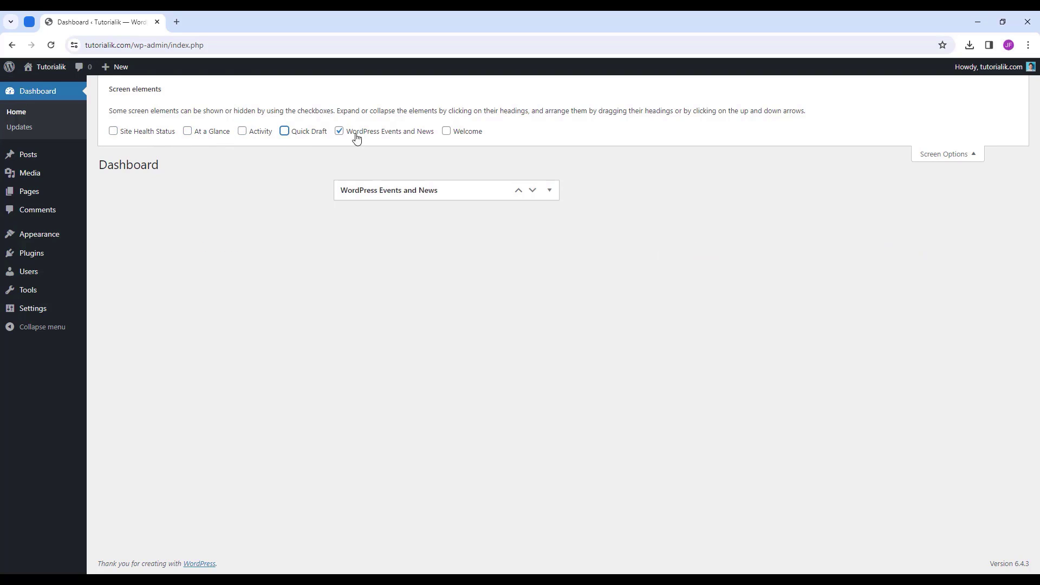
click(367, 135)
click(942, 156)
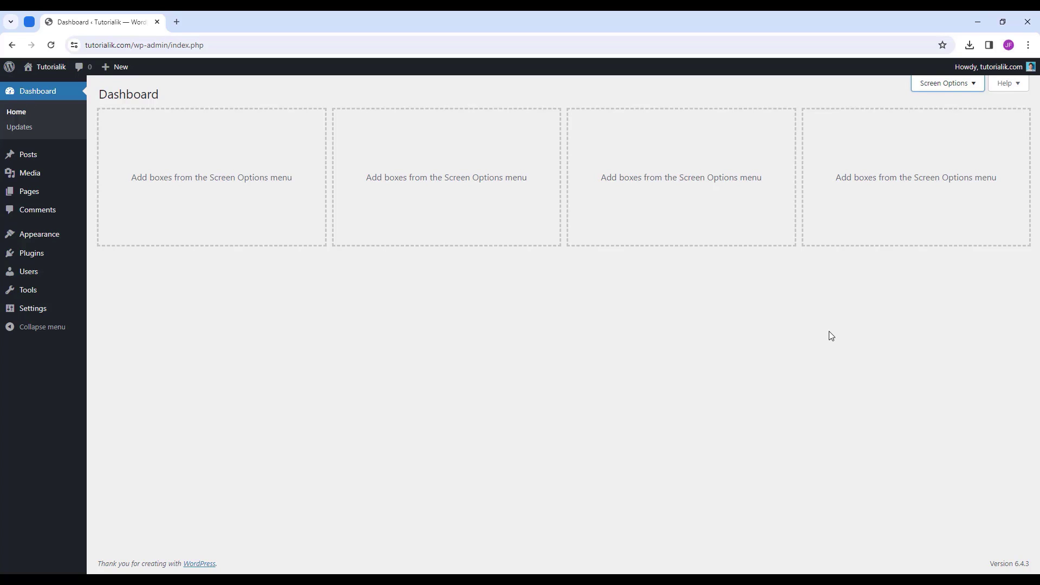
click(49, 257)
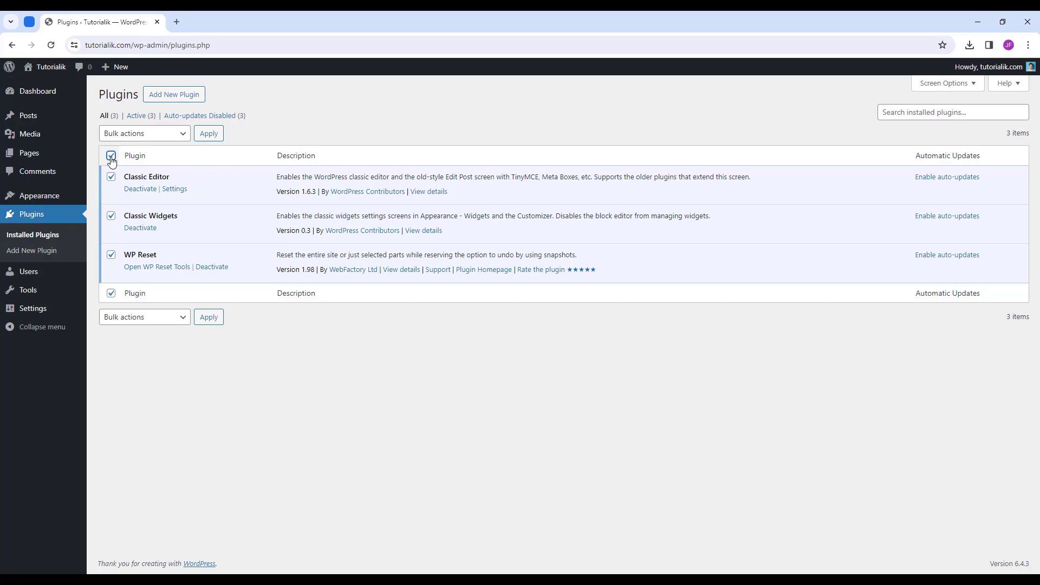
Bulk-deactivate Classic Editor, Classic Widgets and WP Reset.
click(158, 139)
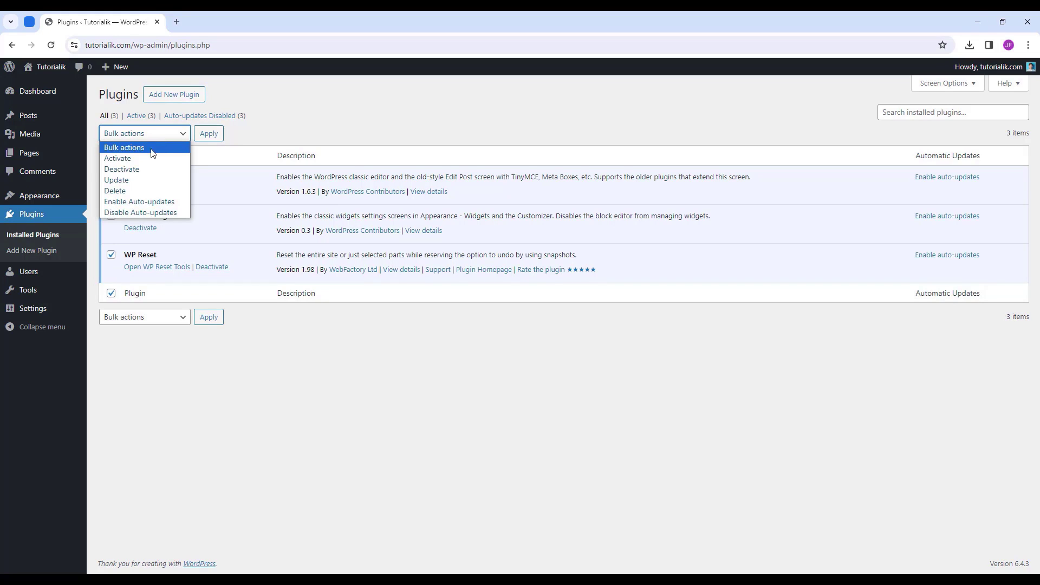
click(140, 171)
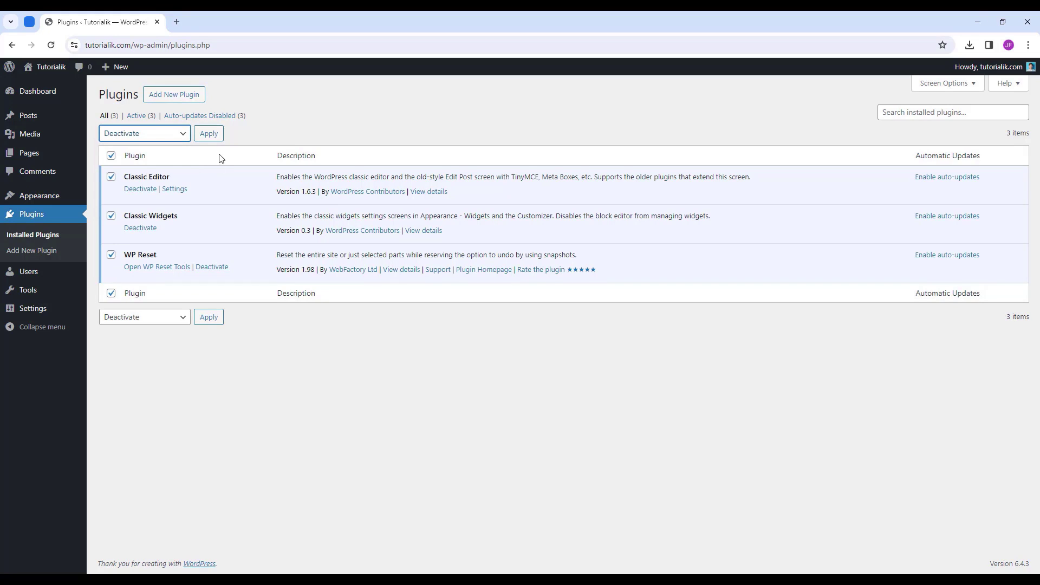
click(216, 139)
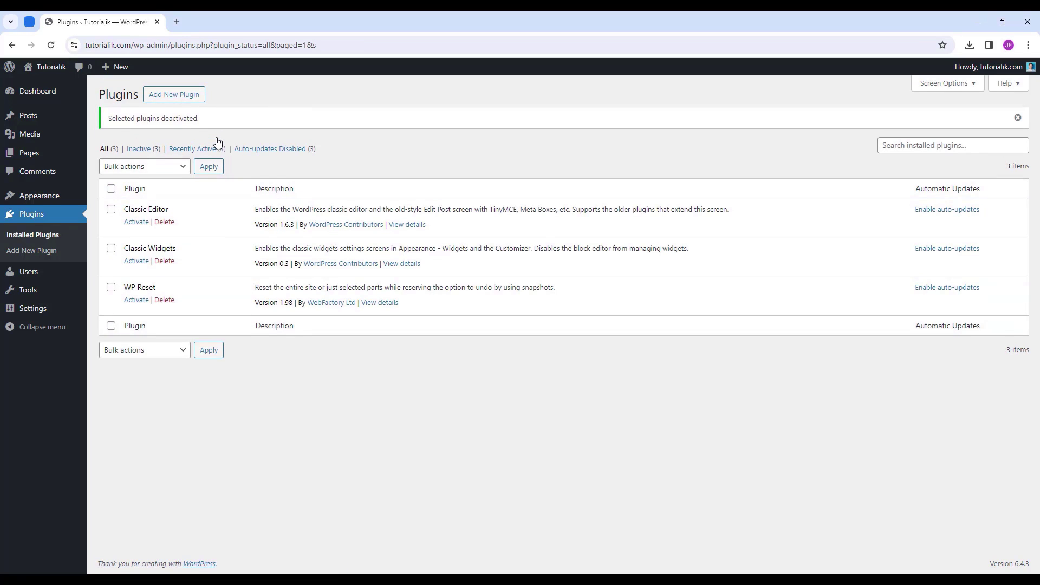
Bulk-delete all three plugins and confirm removing them with their data.
click(111, 188)
click(151, 167)
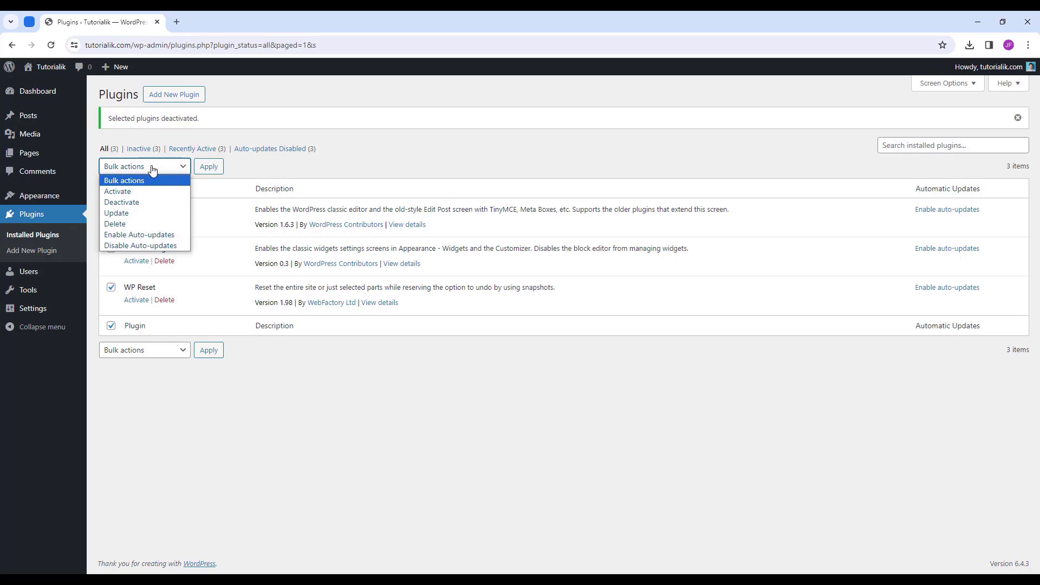
click(134, 223)
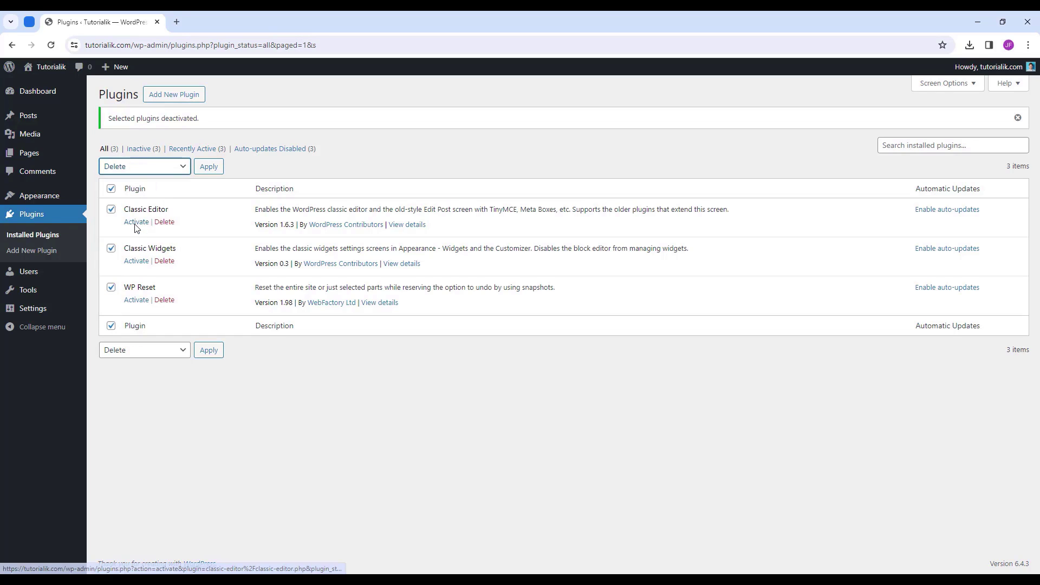
click(209, 168)
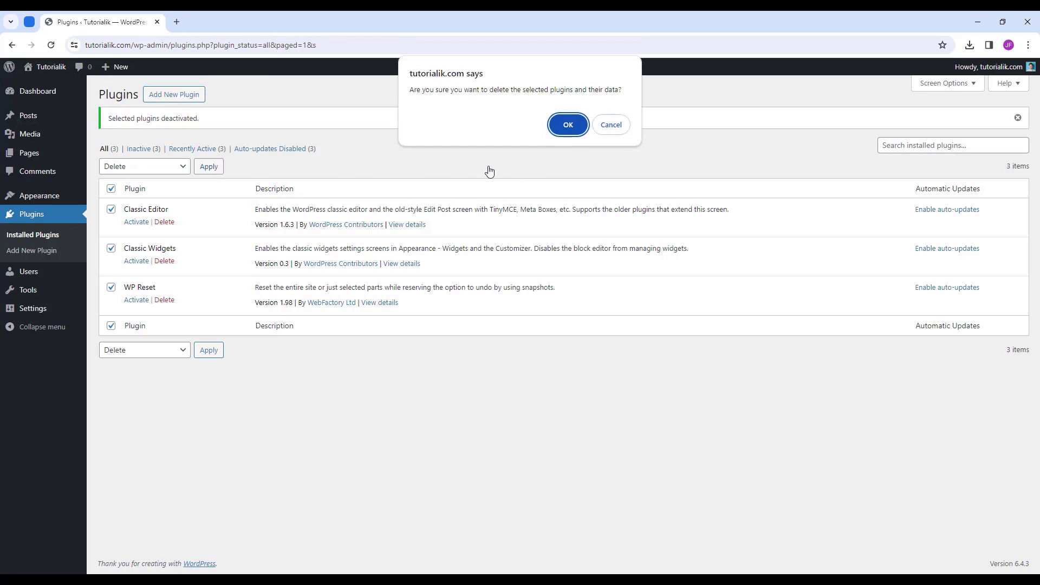
click(569, 126)
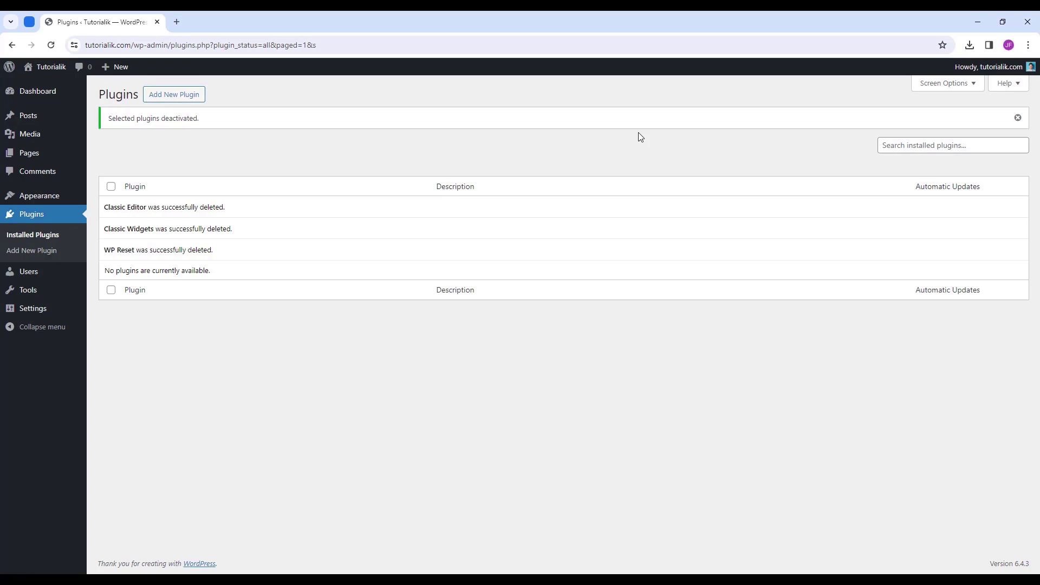
mouse_move(49, 274)
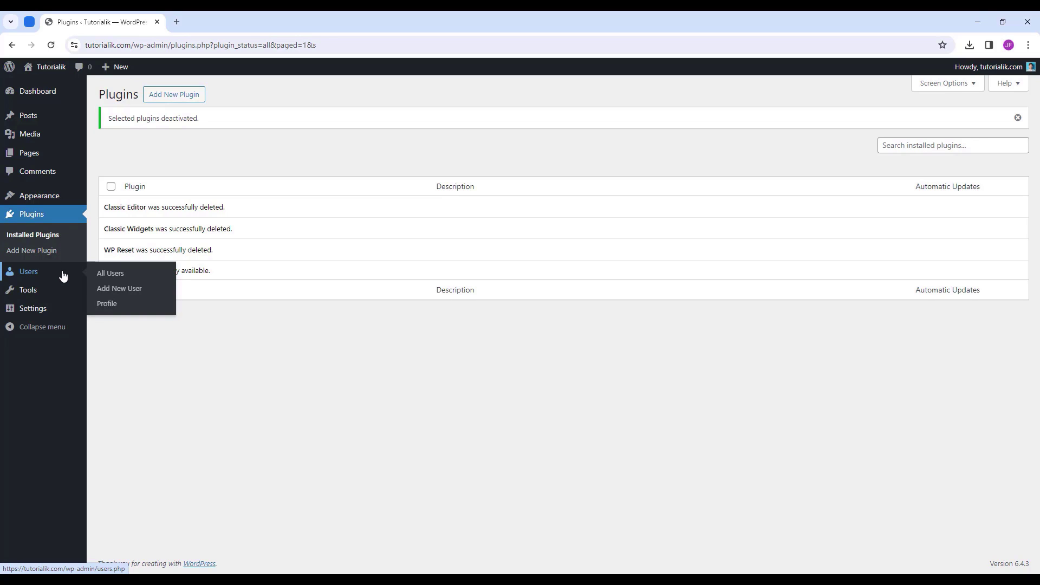
click(120, 308)
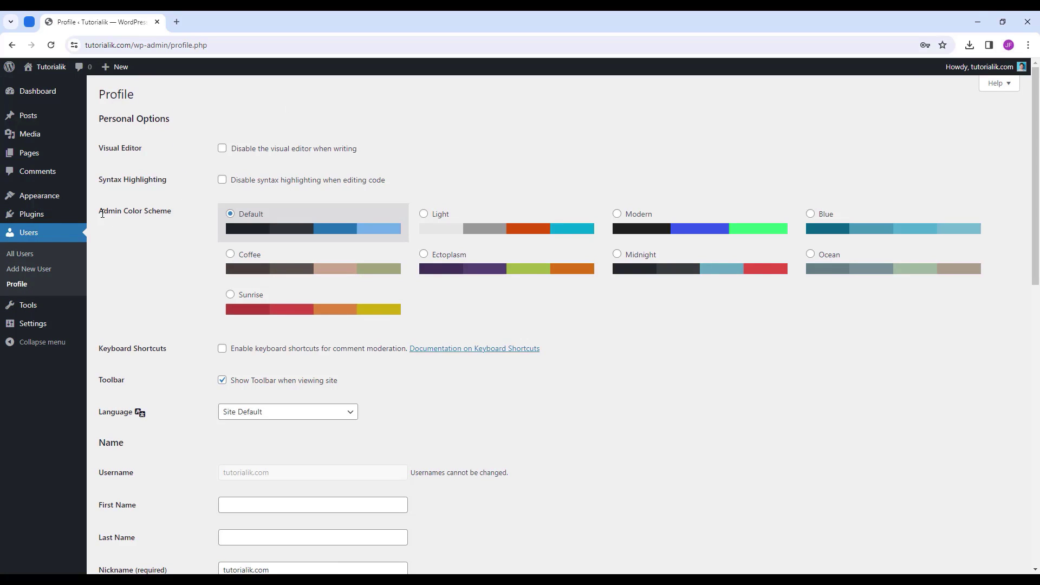
click(477, 228)
click(655, 231)
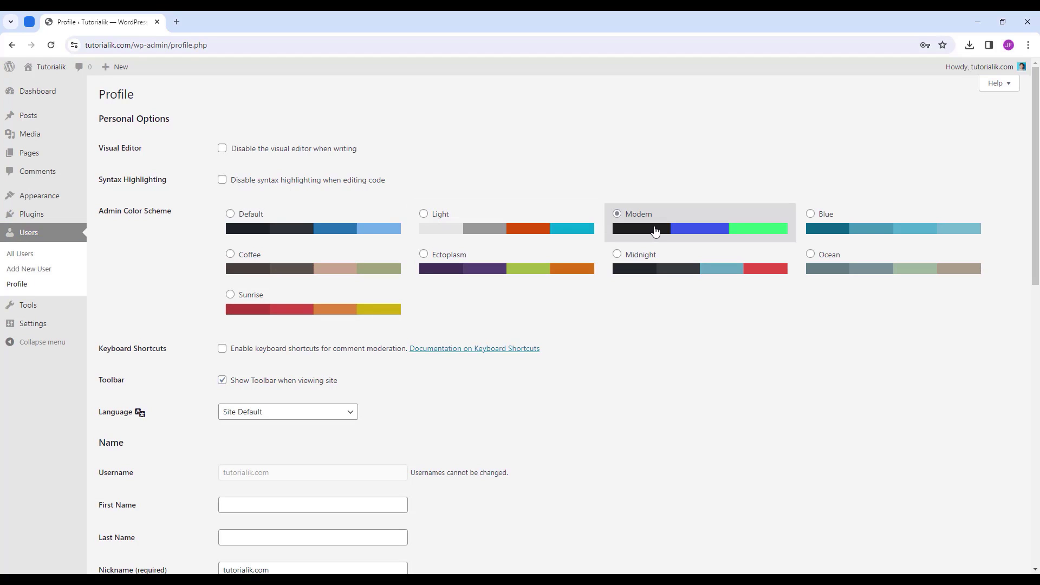
click(875, 230)
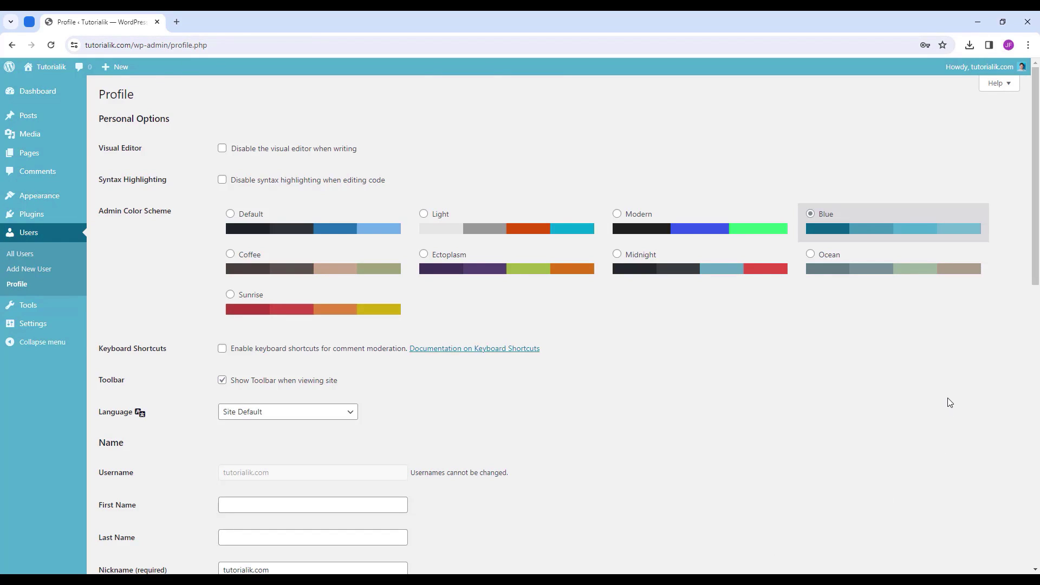
click(710, 233)
click(559, 234)
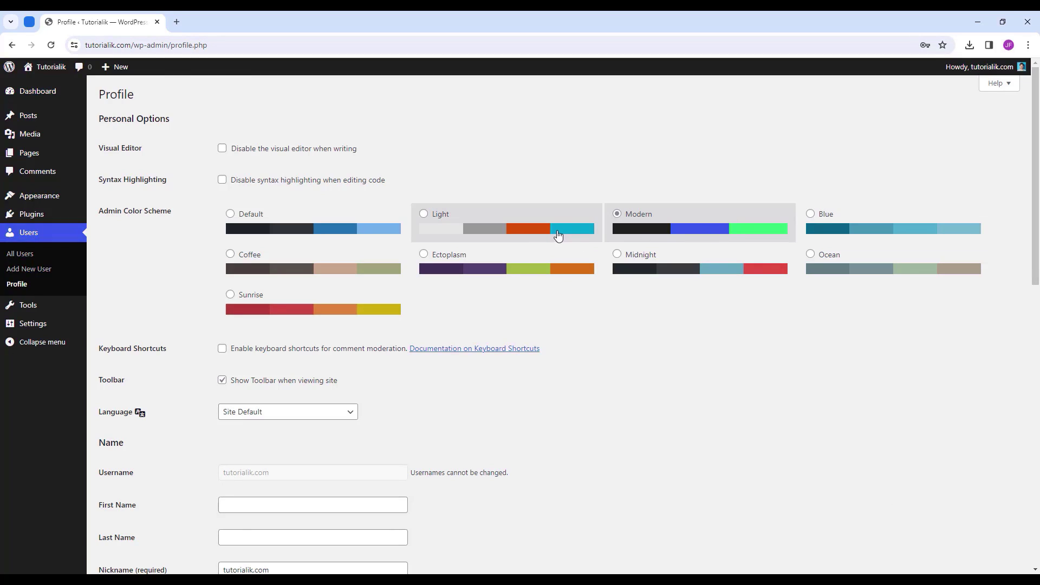
click(335, 235)
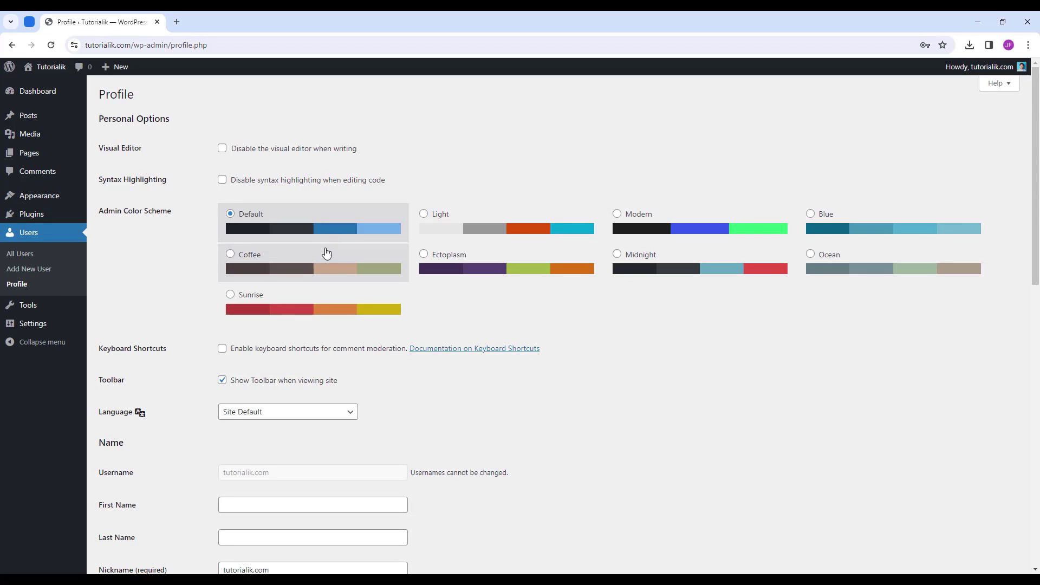
scroll(313, 277, down, 2)
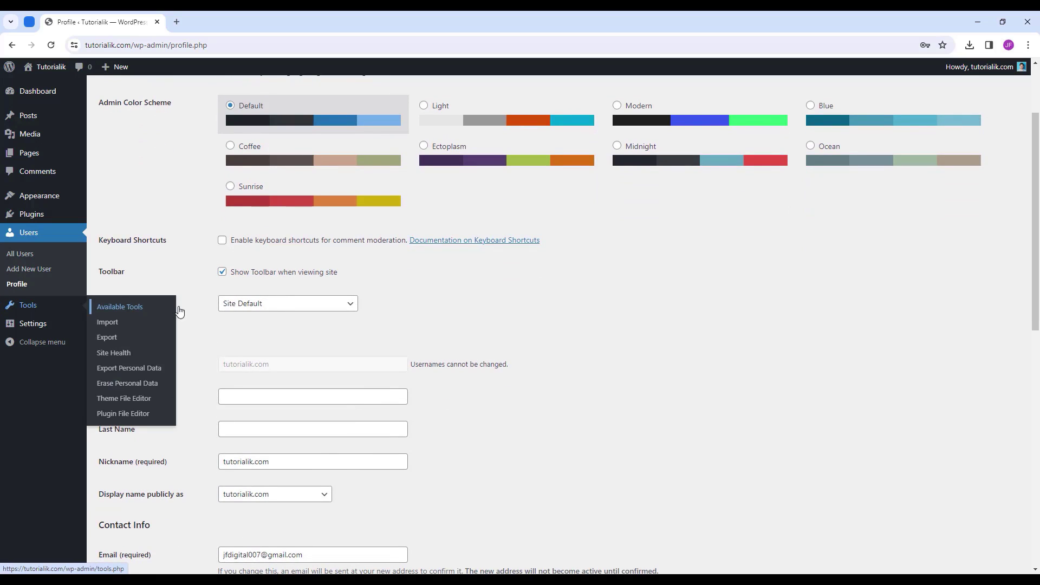
click(245, 305)
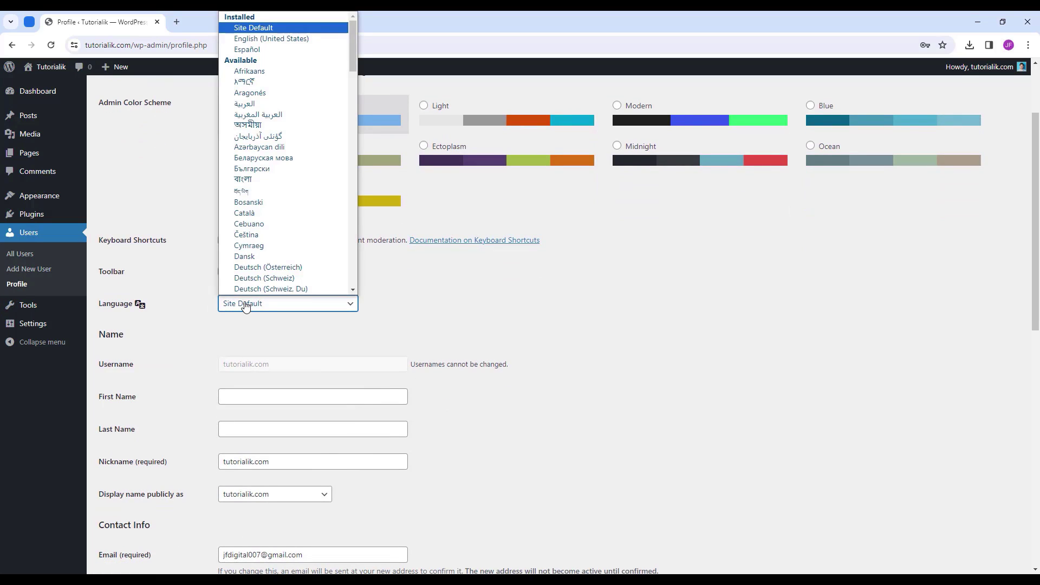
scroll(297, 163, down, 4)
drag(356, 103, 277, 38)
click(259, 27)
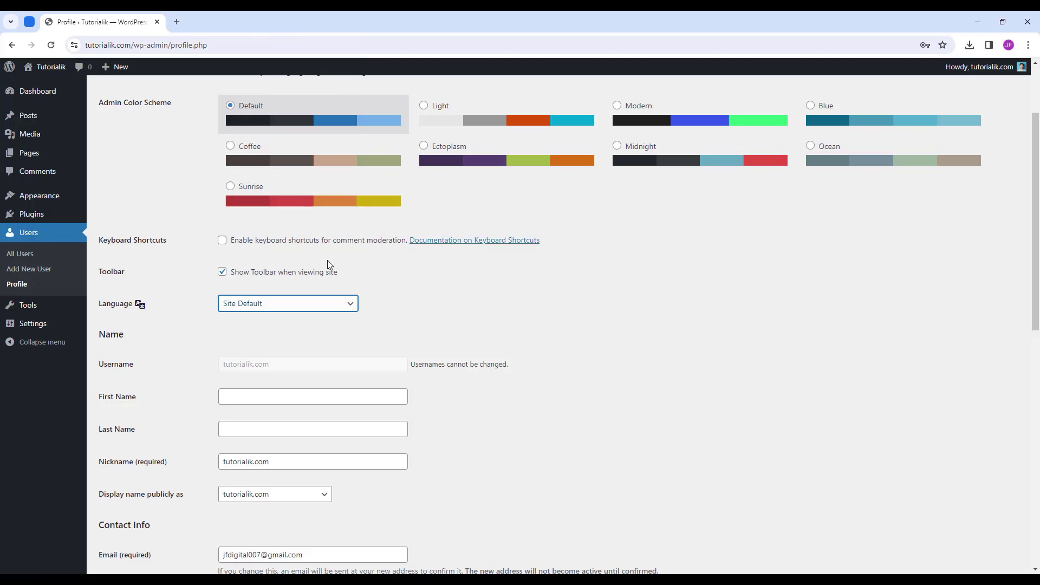
scroll(296, 281, down, 2)
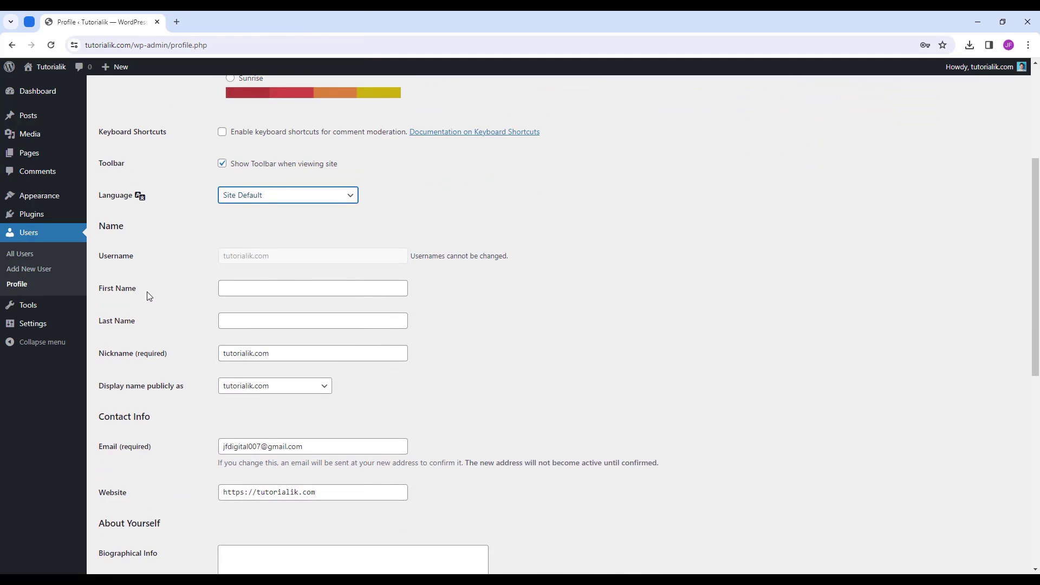
Enter the user's first and last name and replace the nickname with the full name.
click(257, 290)
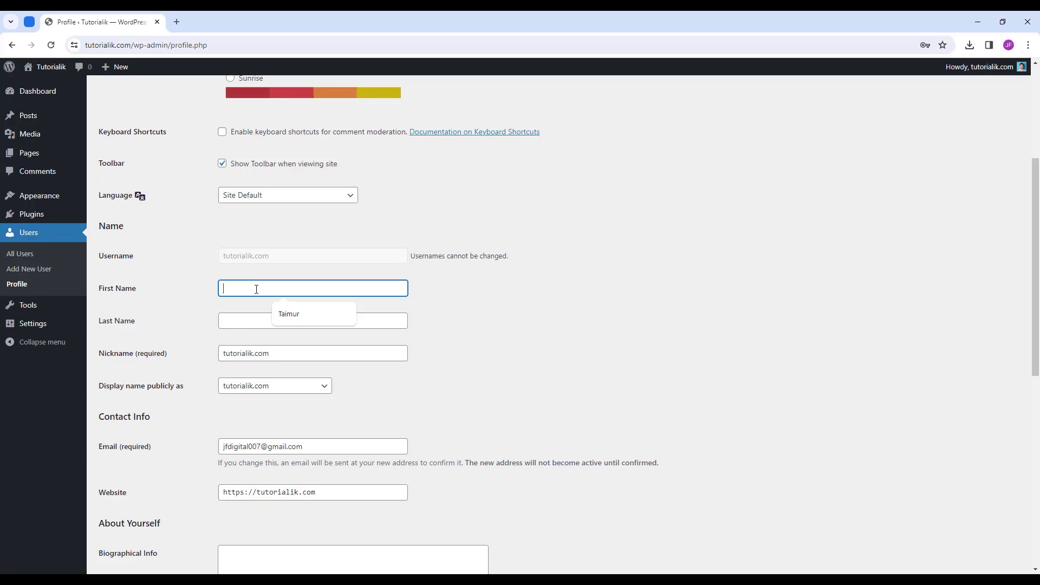
text(Taimur)
click(257, 321)
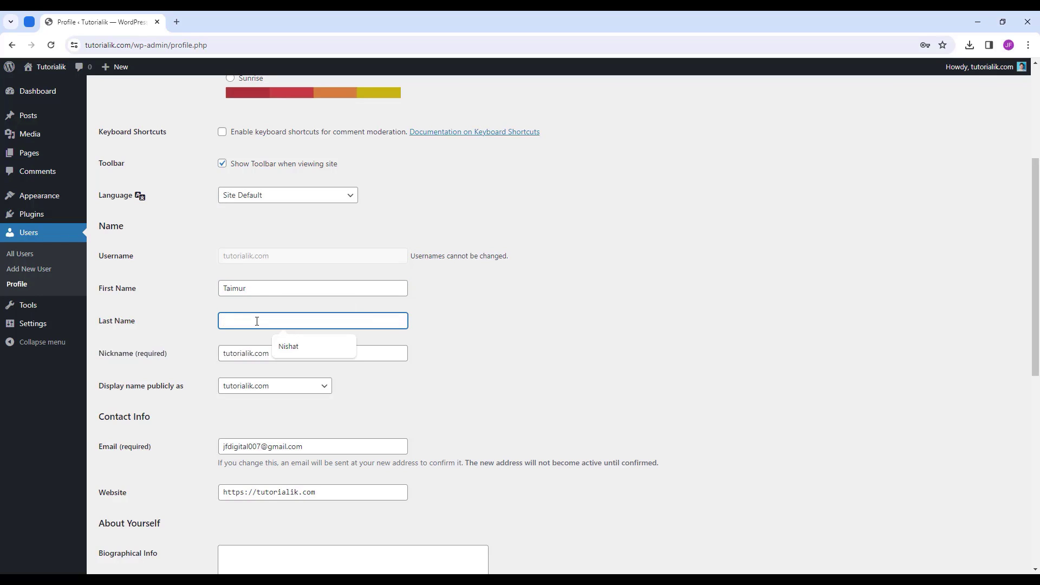
text(Nishat)
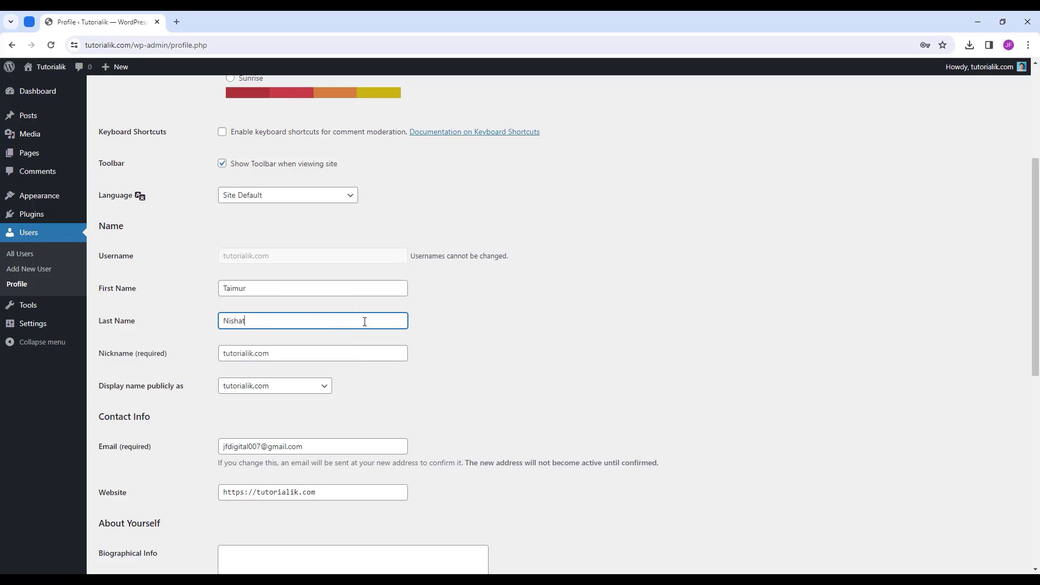
click(412, 284)
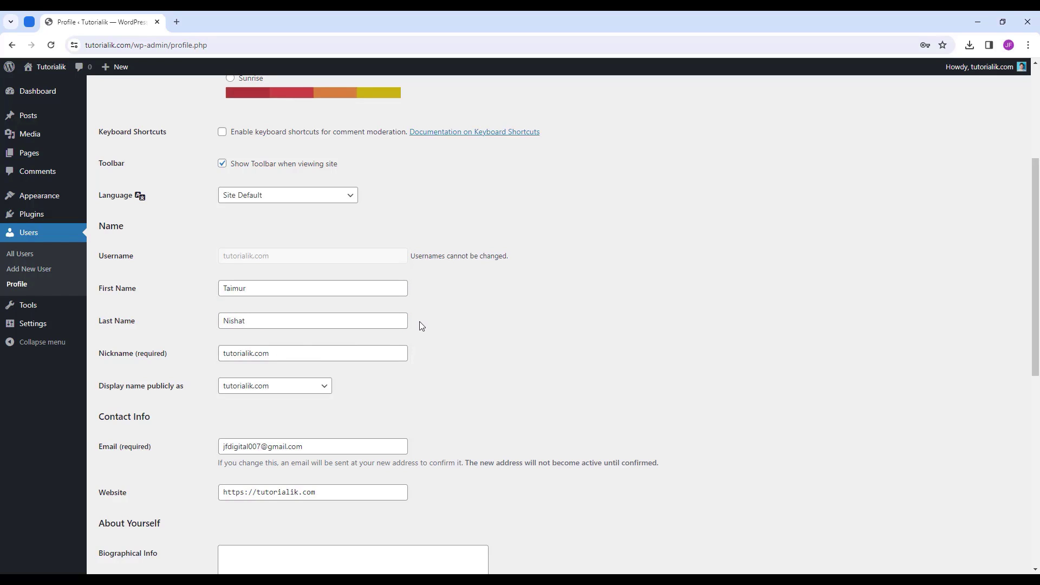
drag(297, 357, 187, 354)
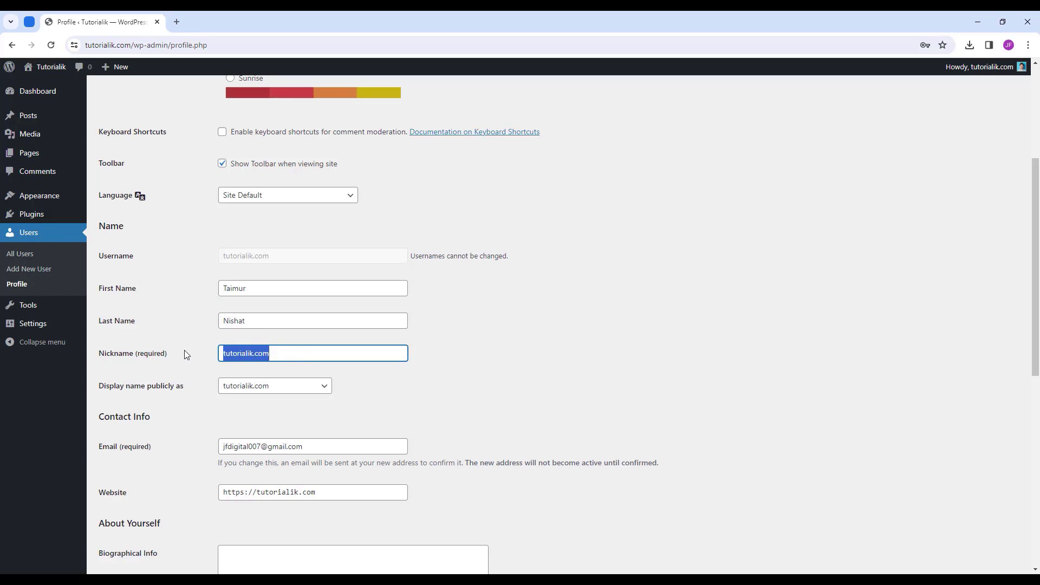
text(Taimu)
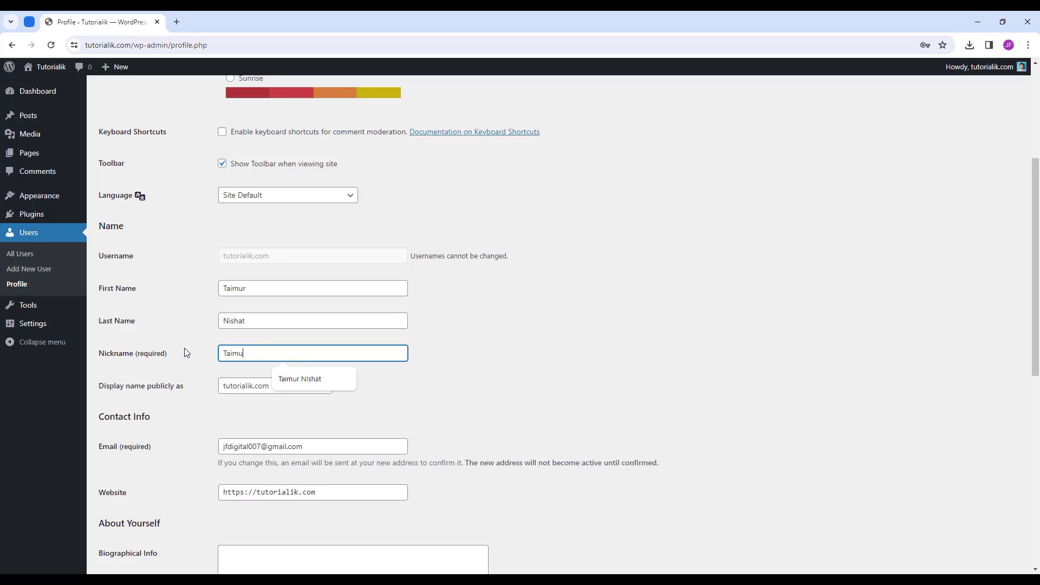
text(r Nishat)
click(431, 369)
Set 'Display name publicly as' to the user's first-and-last-name combination.
scroll(211, 401, down, 1)
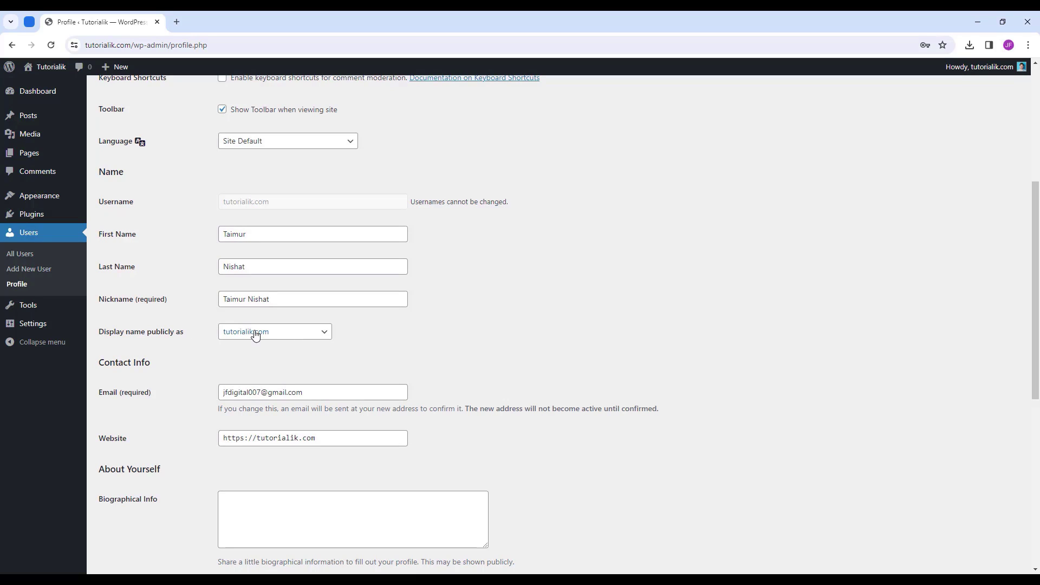
click(288, 338)
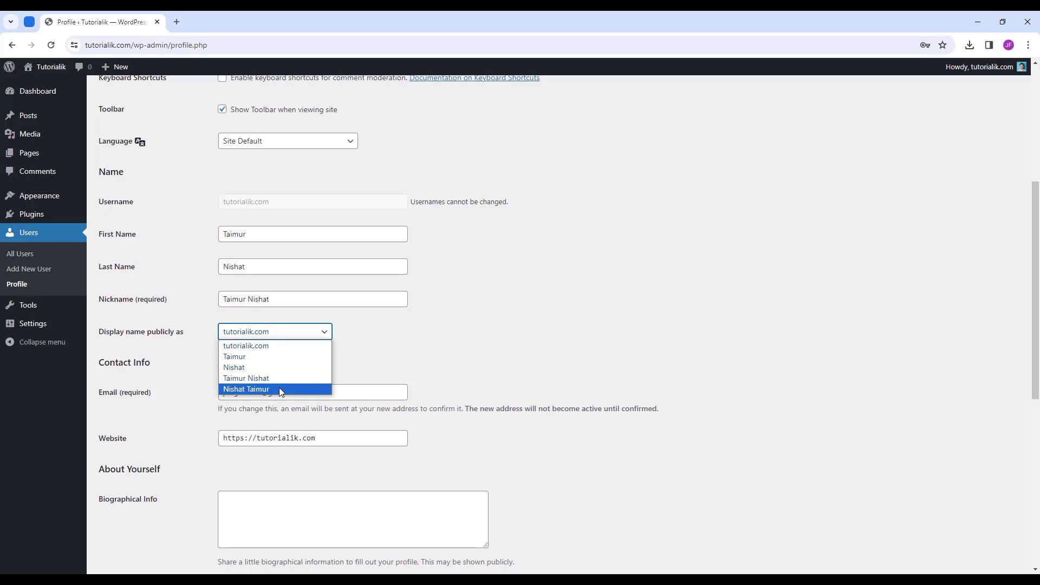
click(248, 378)
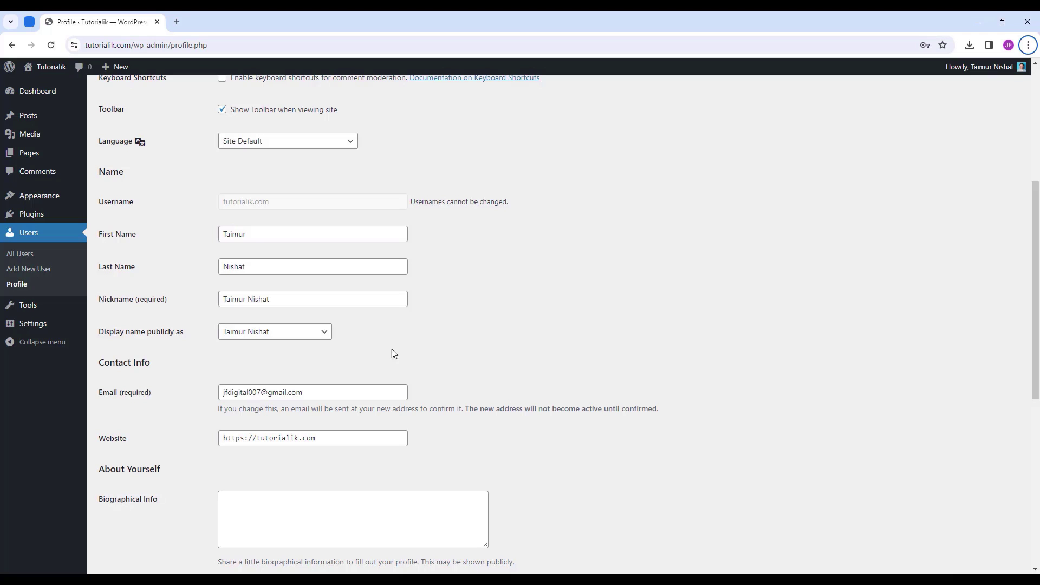
click(262, 333)
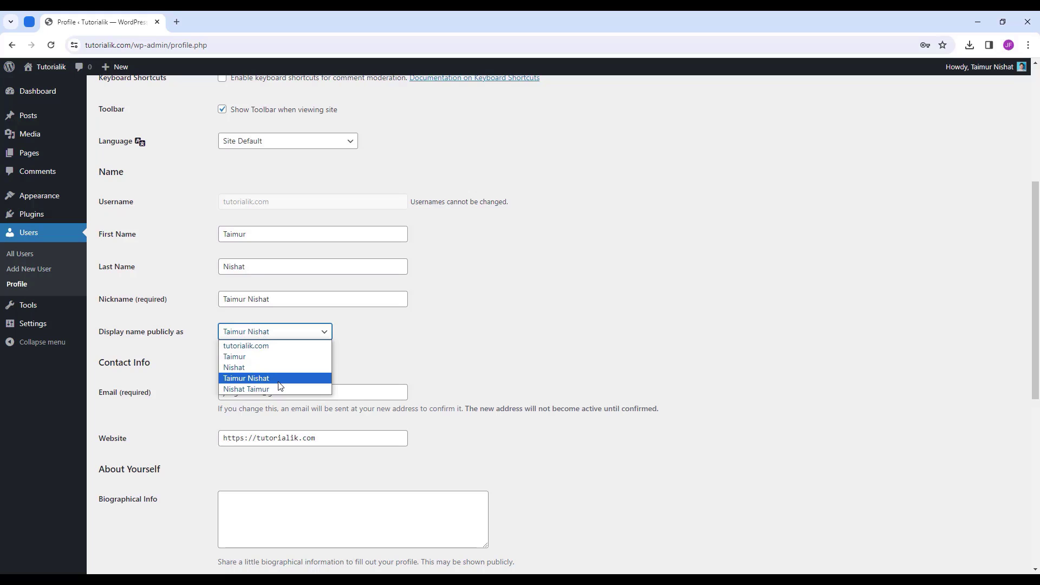
click(306, 380)
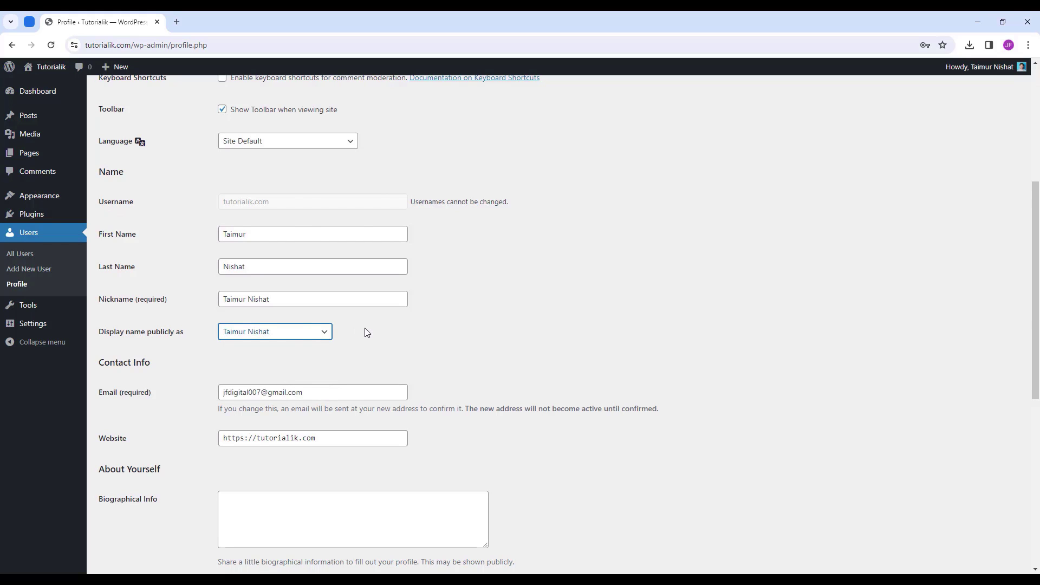
scroll(367, 333, down, 1)
scroll(393, 298, down, 2)
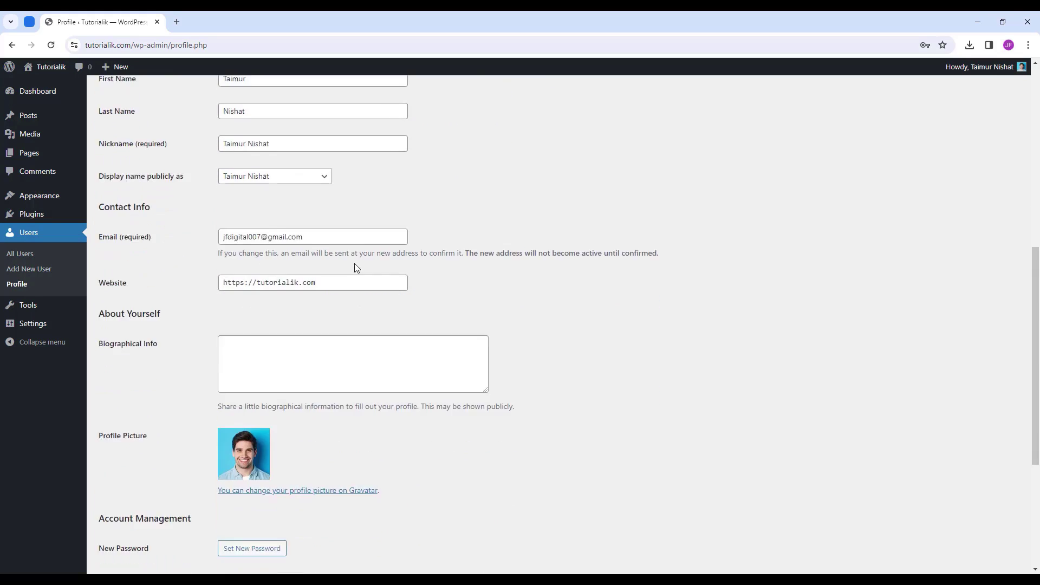
scroll(356, 267, up, 1)
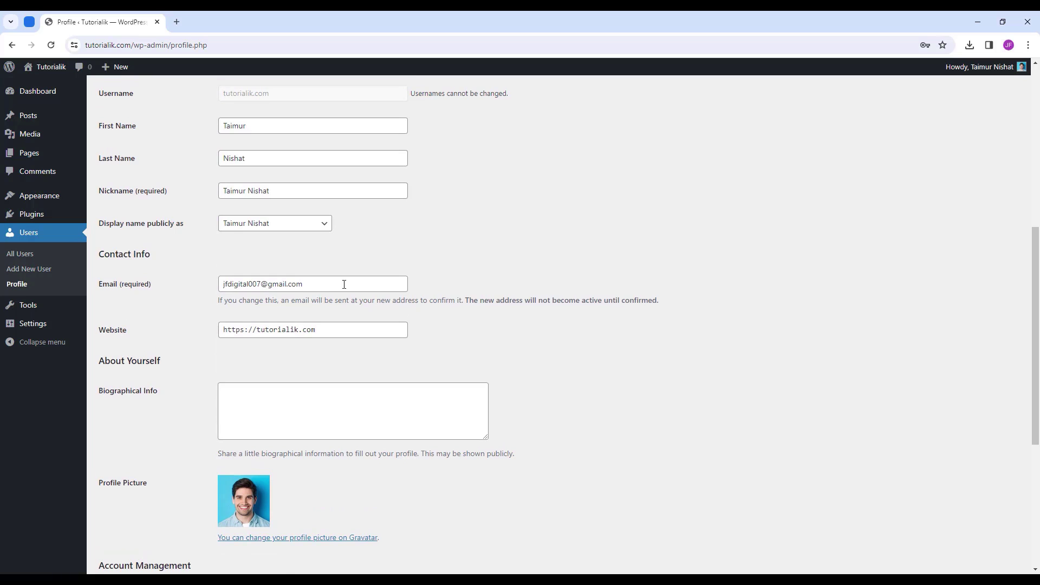
scroll(457, 279, down, 2)
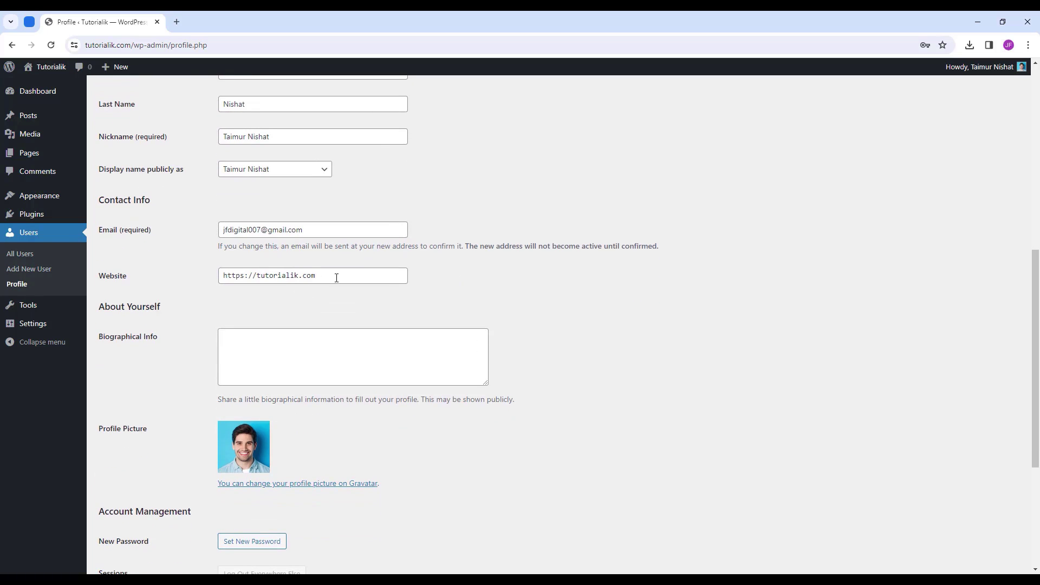
click(354, 274)
scroll(448, 281, down, 2)
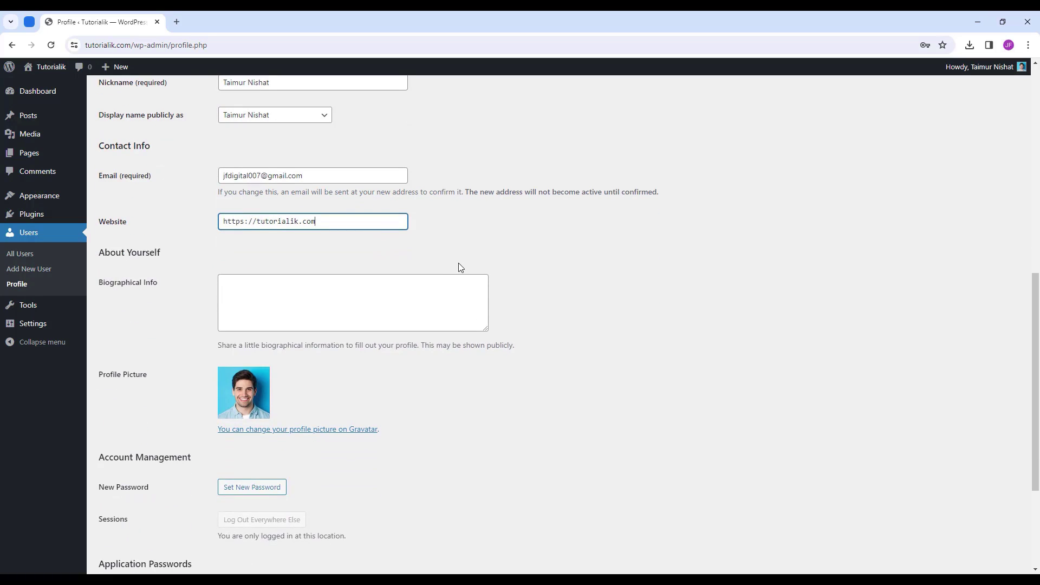
click(459, 262)
Replace the generated password with a pasted custom password and save the profile.
scroll(436, 214, down, 1)
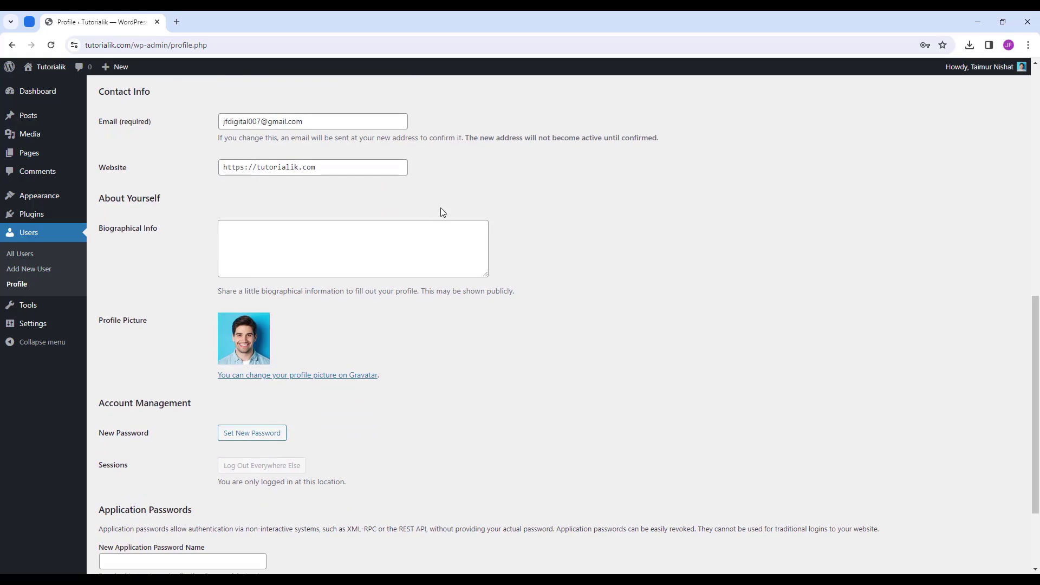
scroll(442, 206, down, 2)
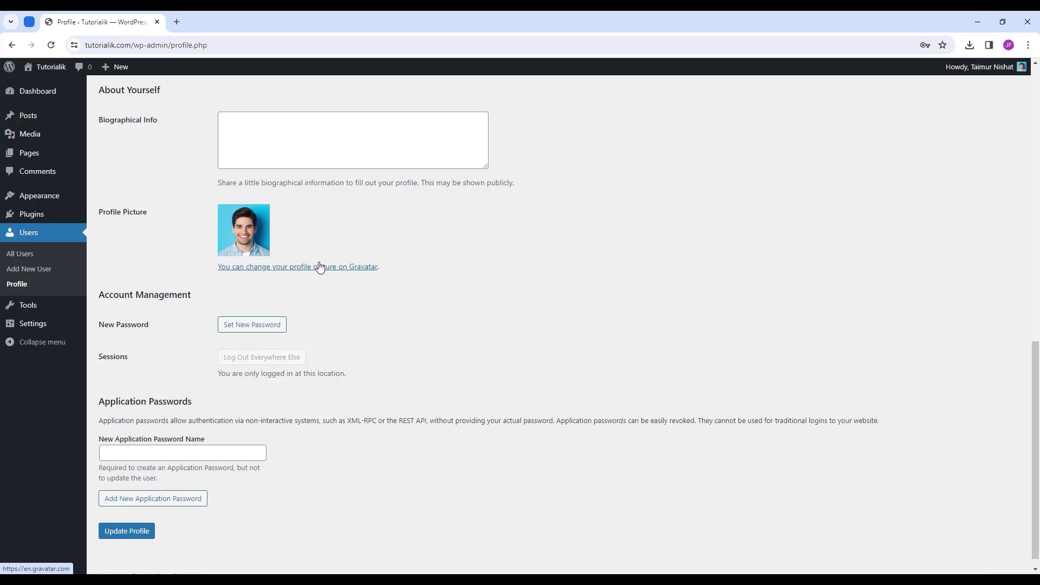
scroll(328, 246, down, 1)
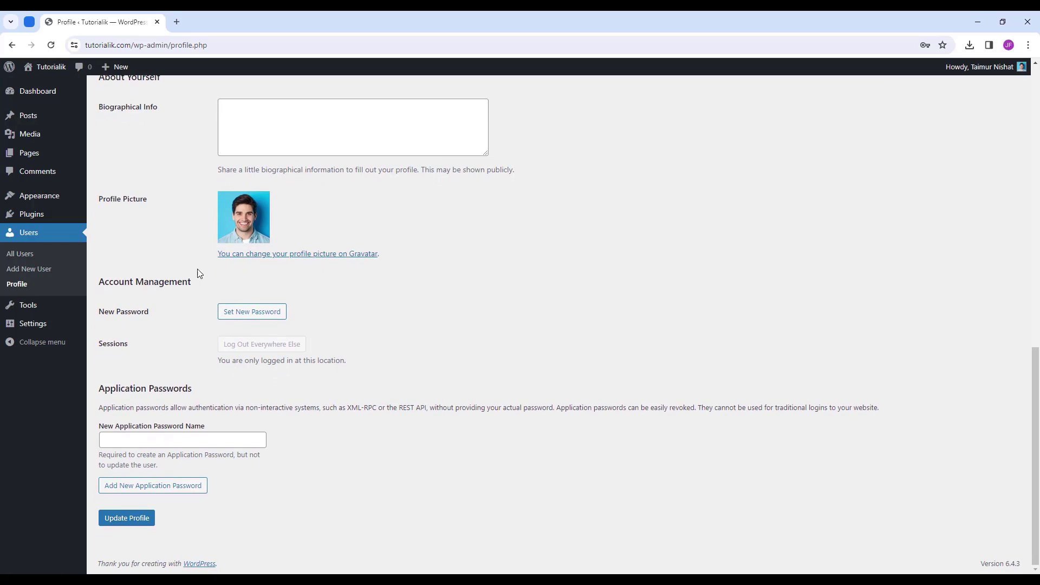
click(259, 317)
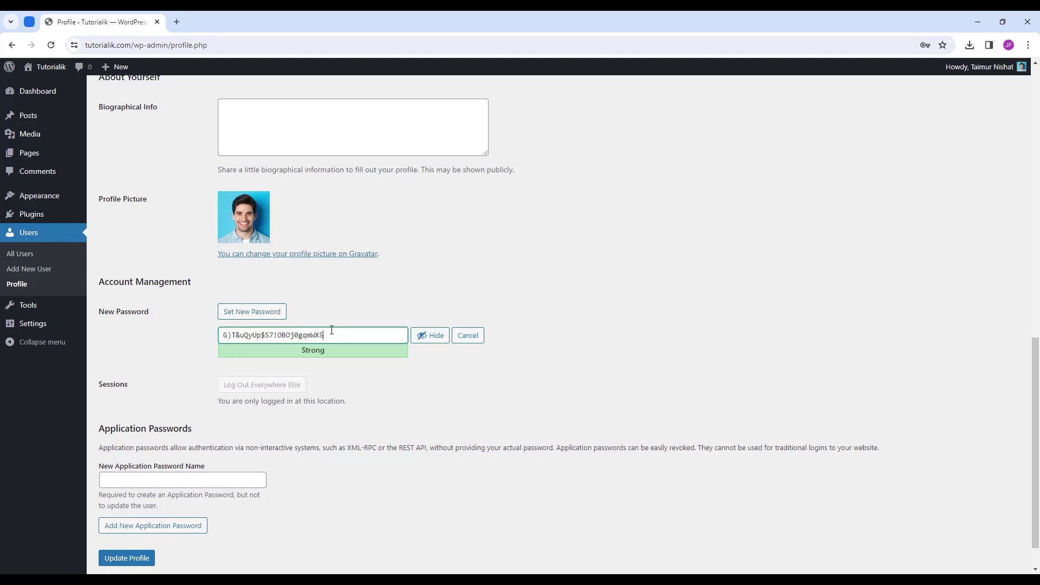
drag(331, 330, 220, 328)
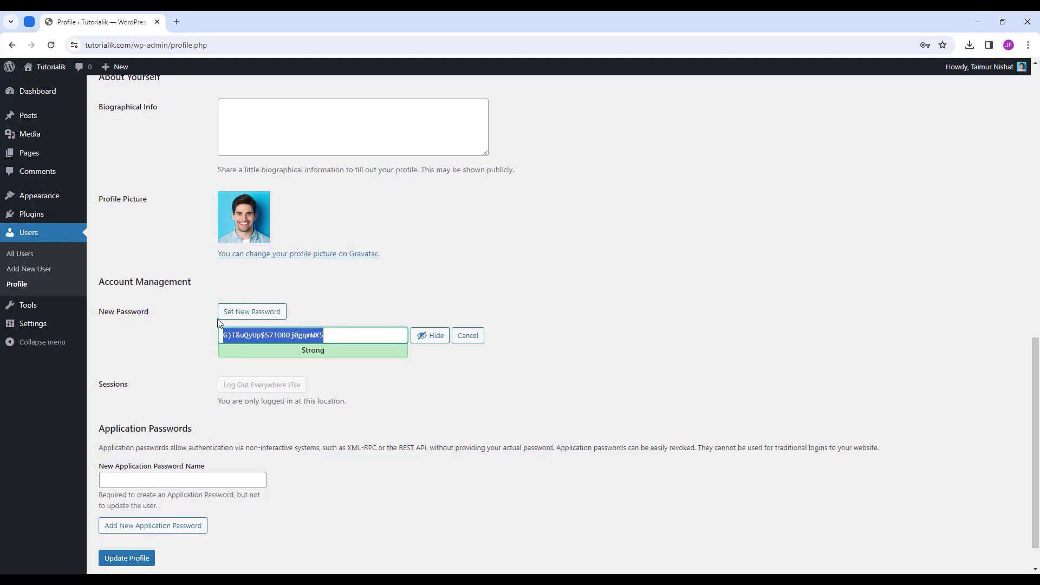
key(BackSpace)
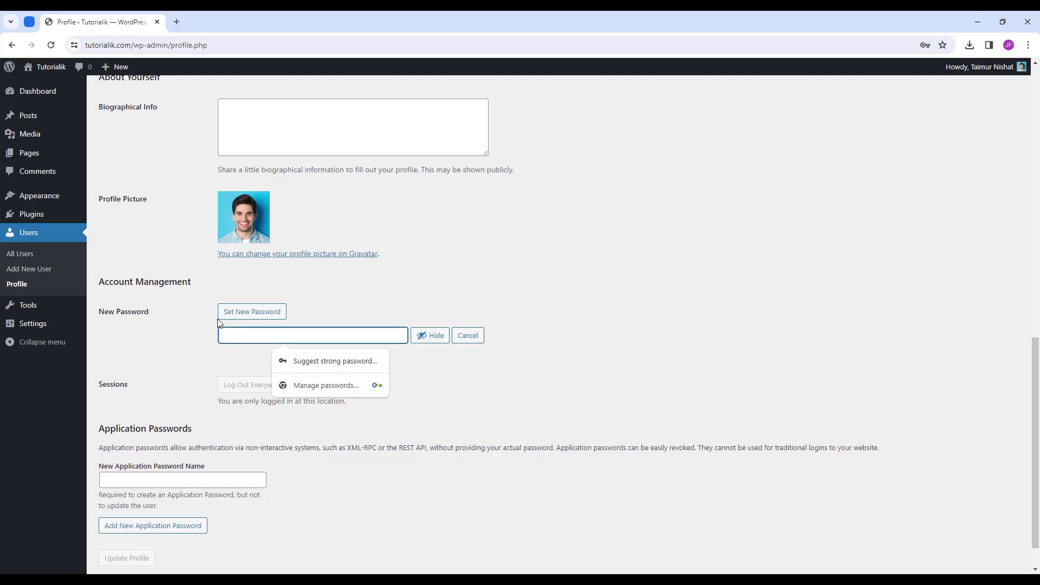
key(ctrl+v)
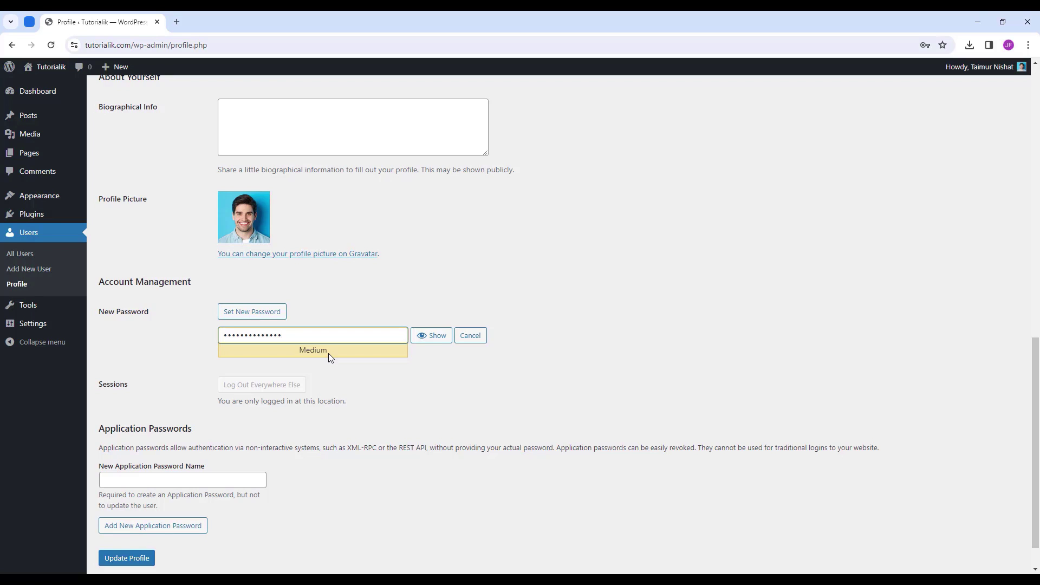
scroll(328, 353, down, 1)
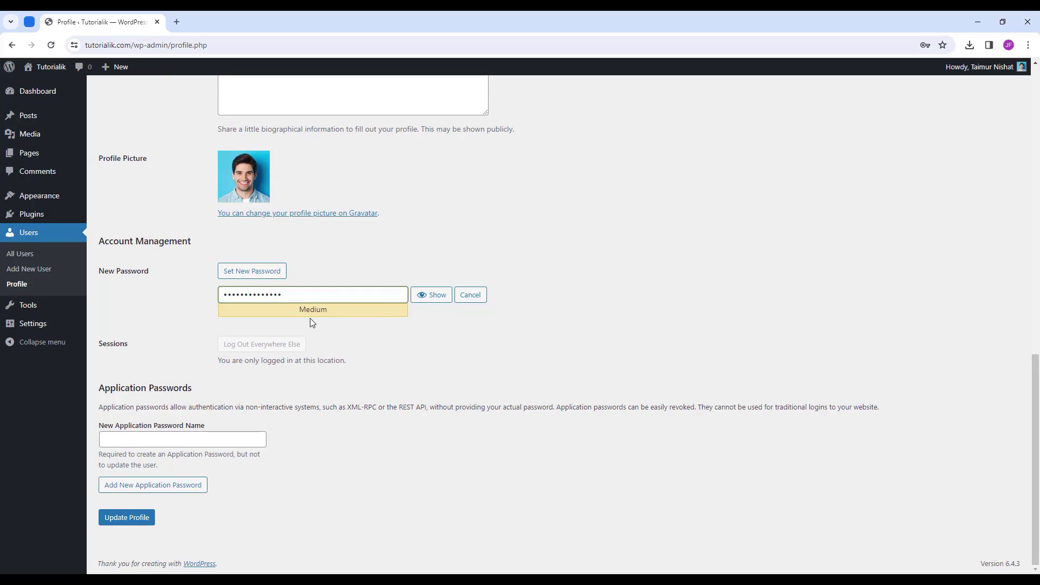
click(124, 523)
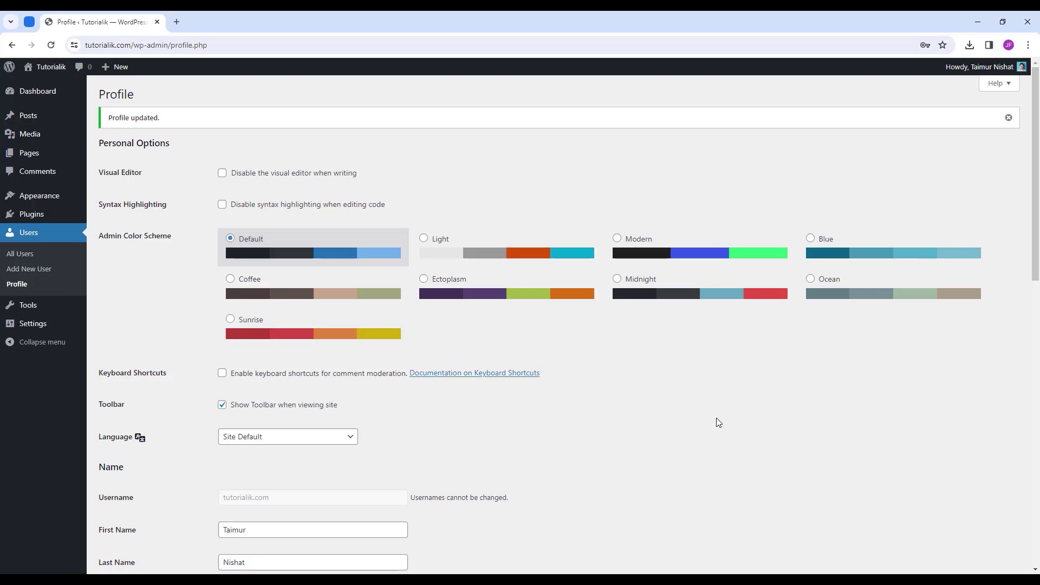
mouse_move(51, 72)
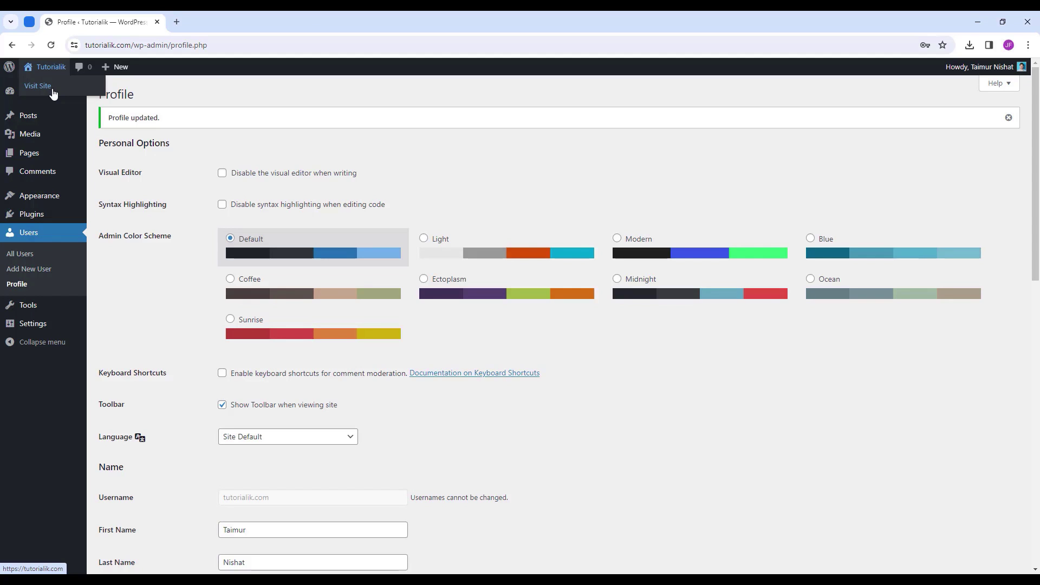
Open the live site in a new tab, browse the Études home page, then return to Profile.
middle_click(52, 91)
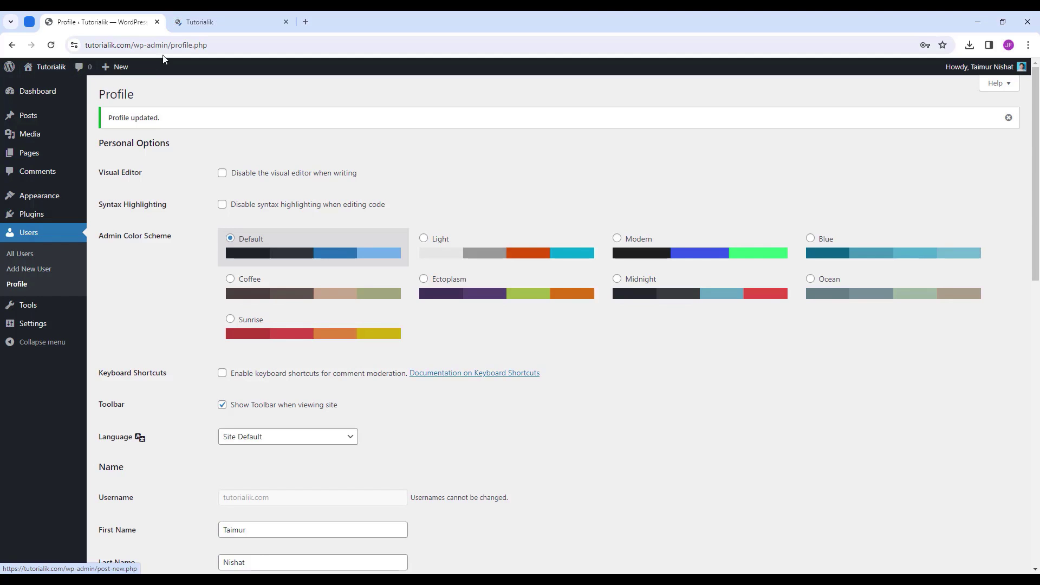
click(215, 22)
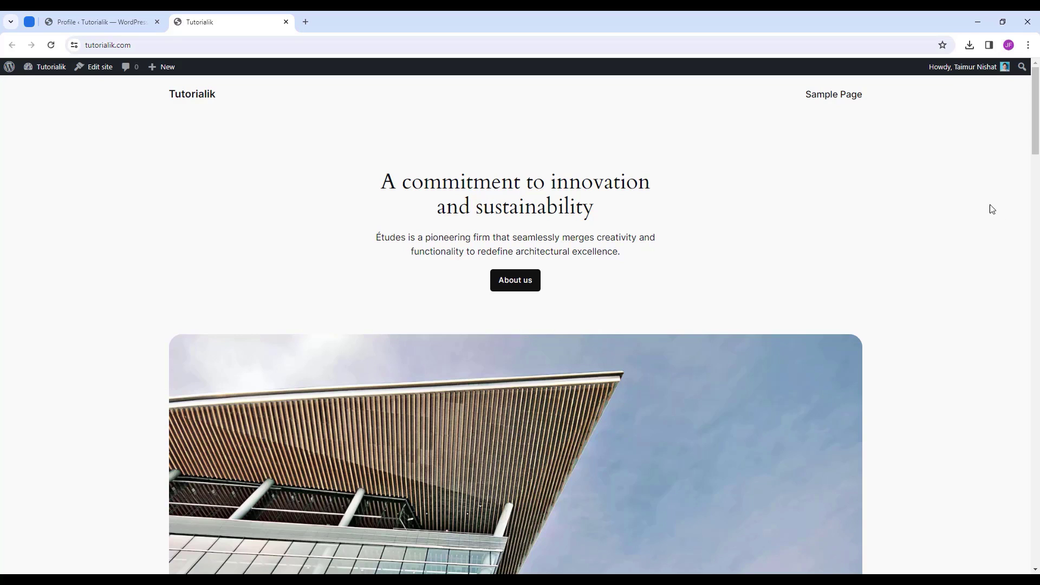
scroll(989, 209, down, 5)
scroll(793, 339, down, 4)
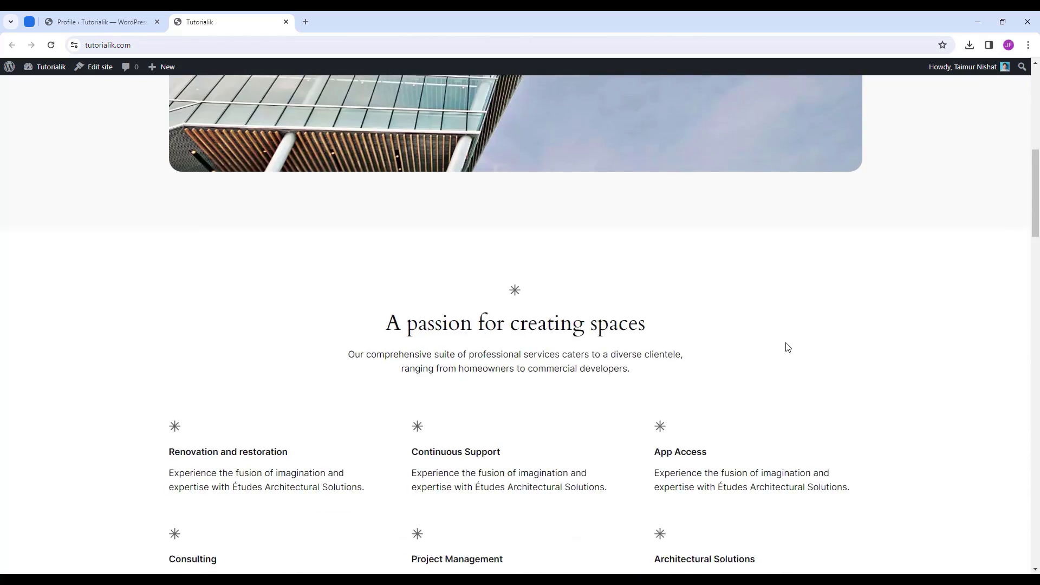
scroll(786, 347, down, 6)
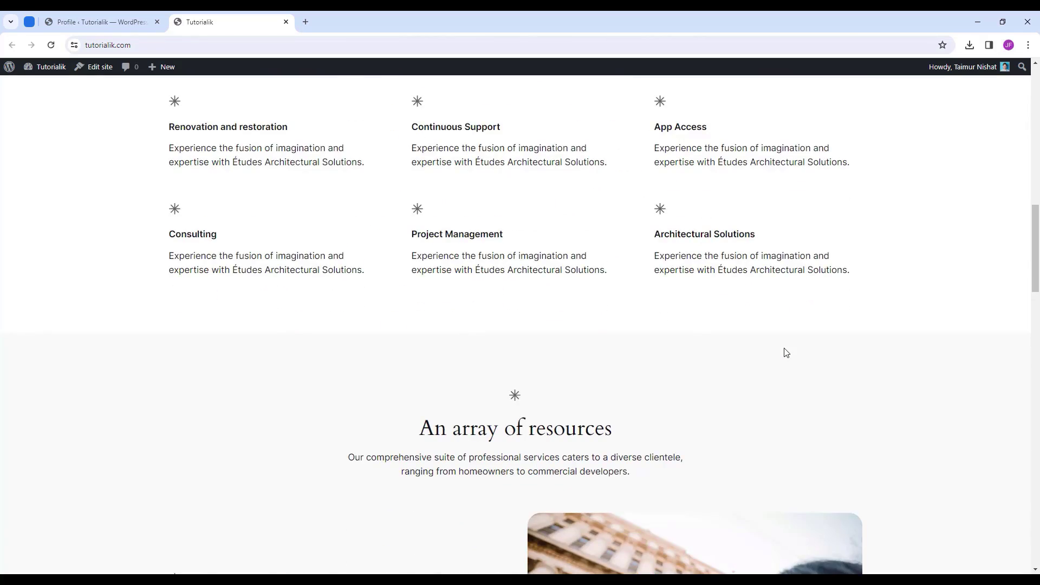
scroll(785, 353, down, 6)
scroll(775, 384, down, 8)
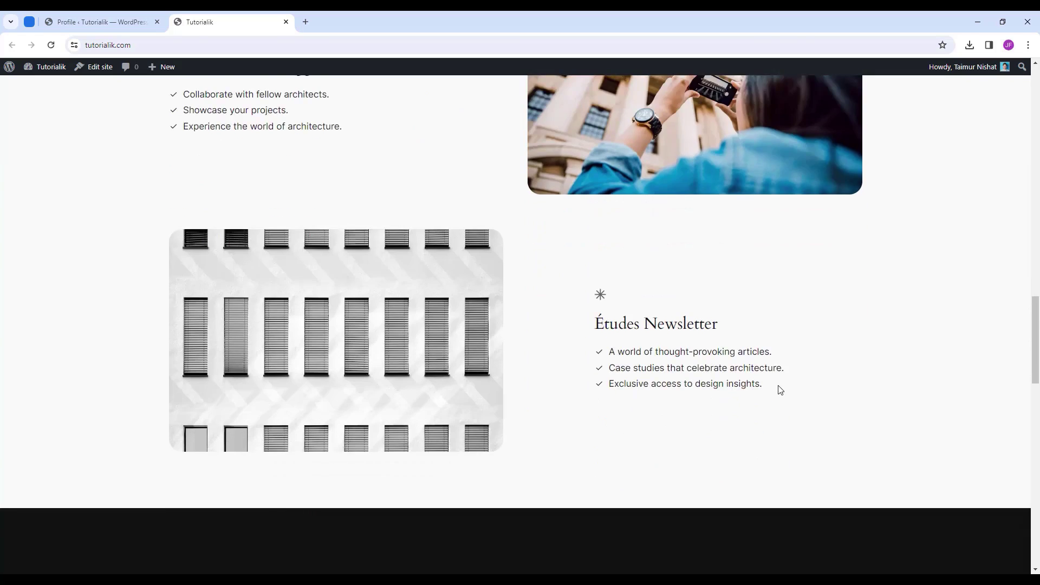
scroll(790, 412, down, 6)
scroll(795, 418, up, 20)
scroll(801, 410, up, 10)
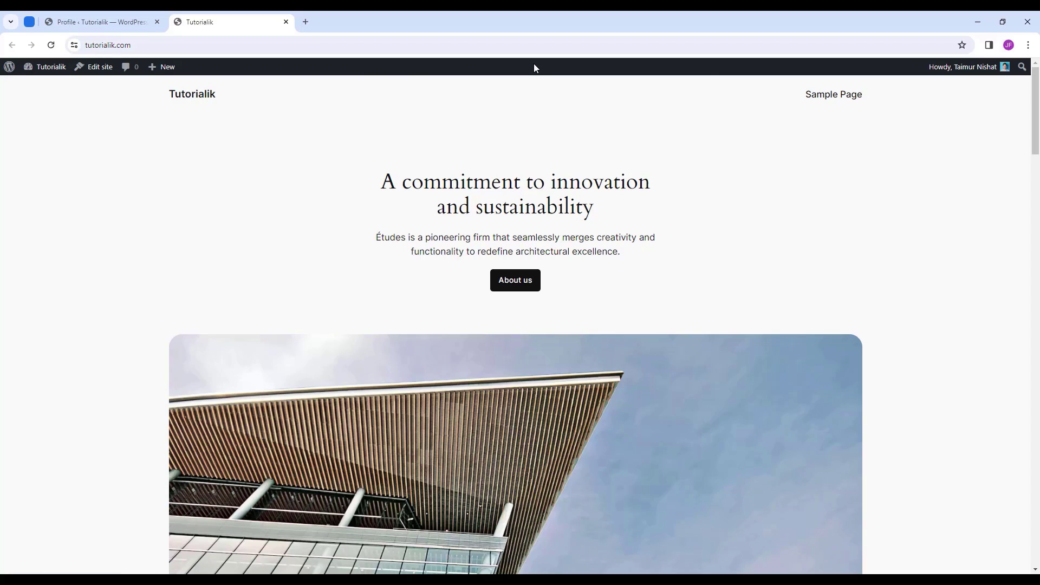
click(115, 18)
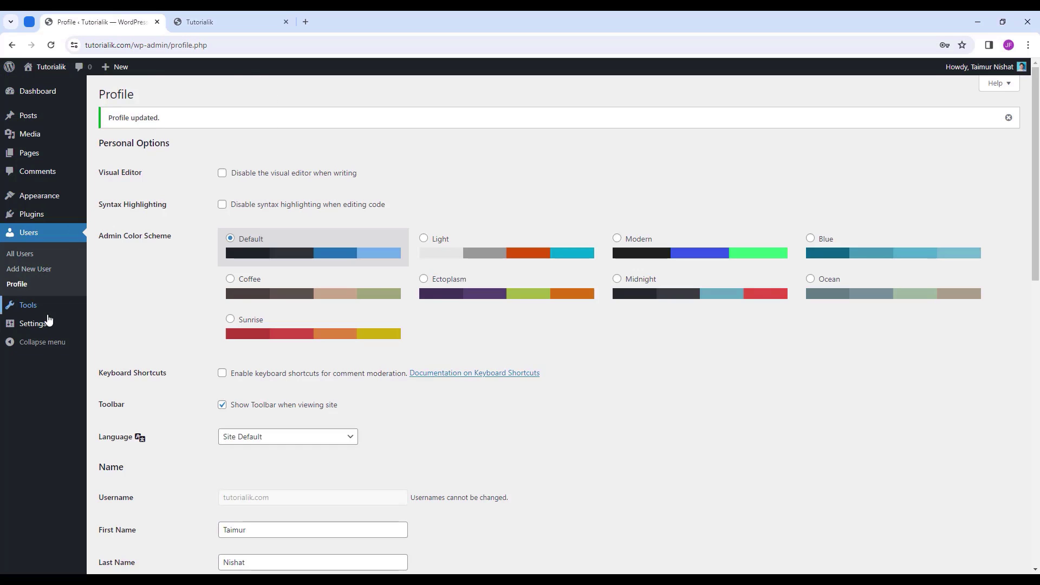
In General Settings, retitle the site 'Jim Fahad Digital' with tagline 'Best website in California'.
mouse_move(48, 327)
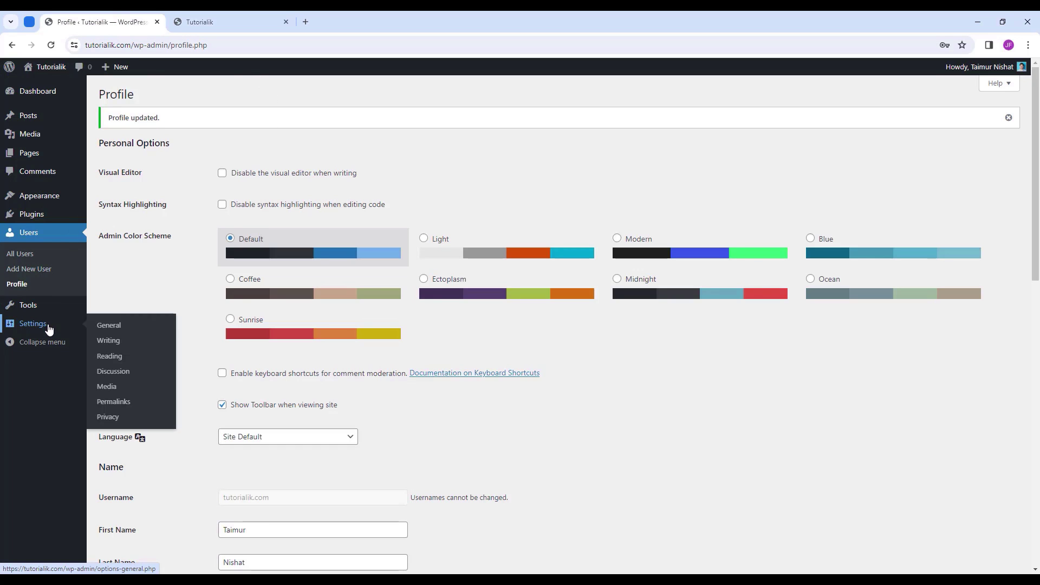
click(143, 325)
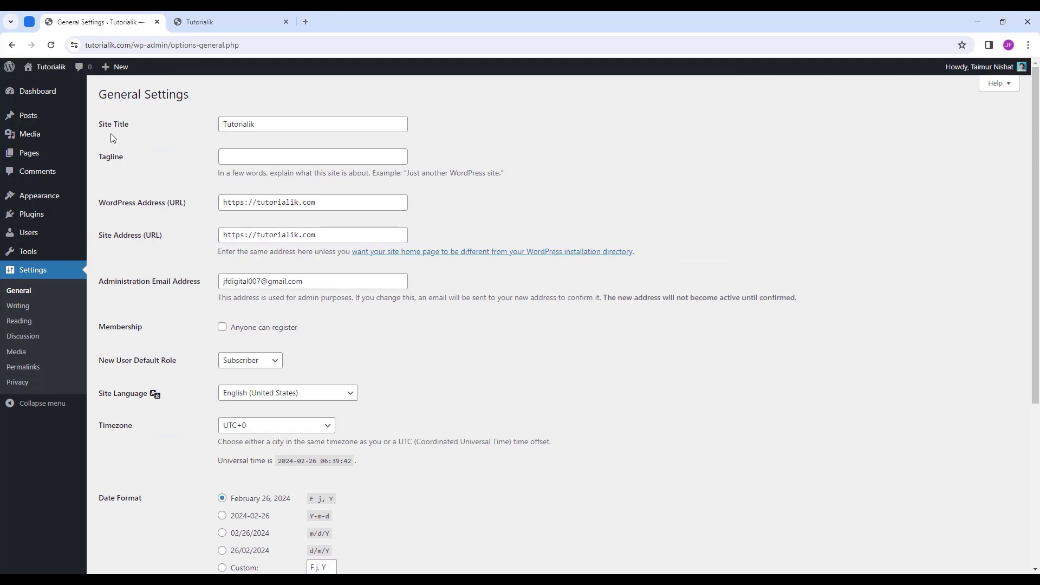
drag(274, 125, 193, 128)
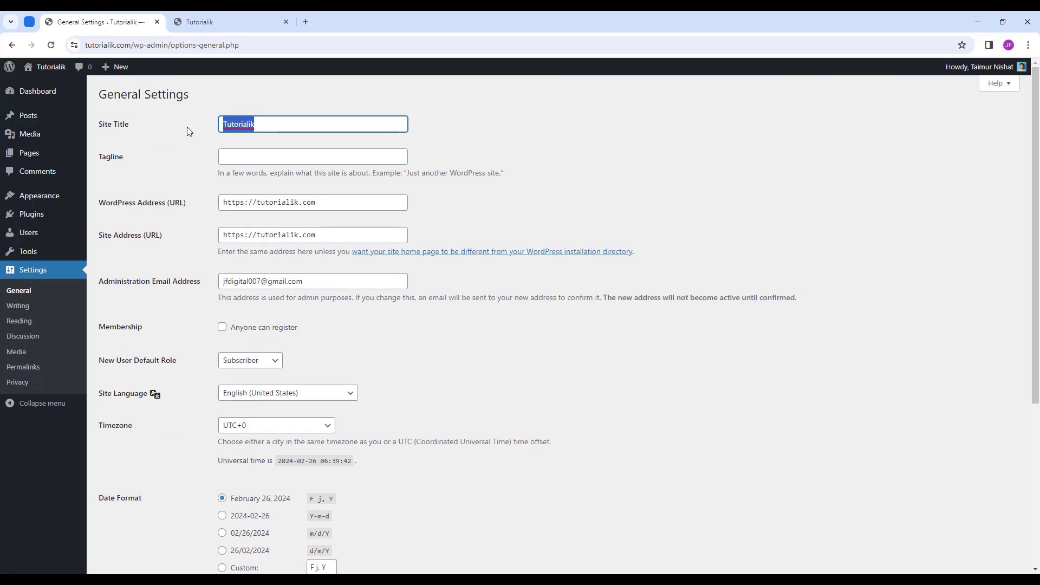
key(BackSpace)
text(Ji)
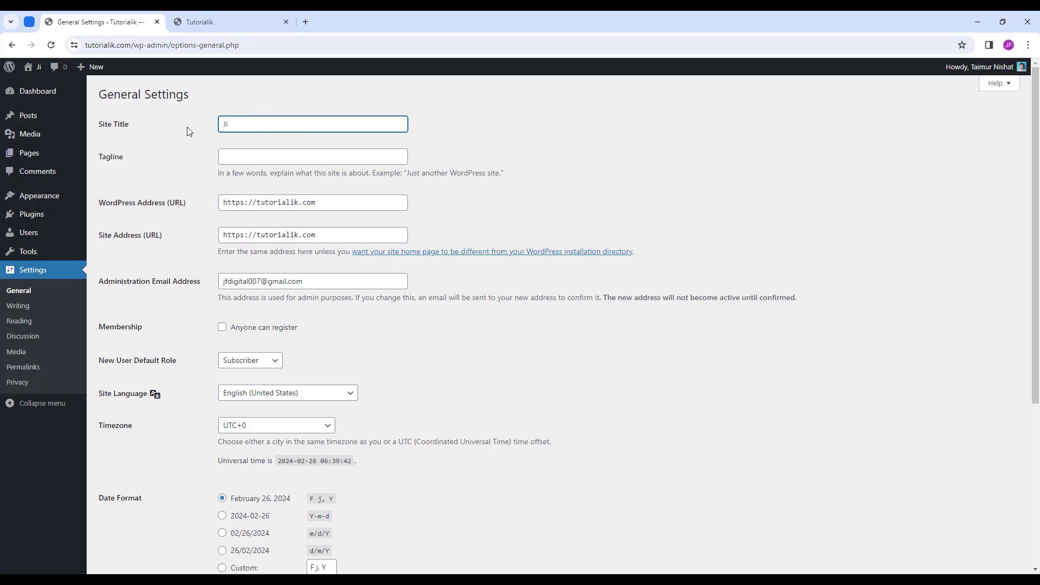
text(m Fahad Digi)
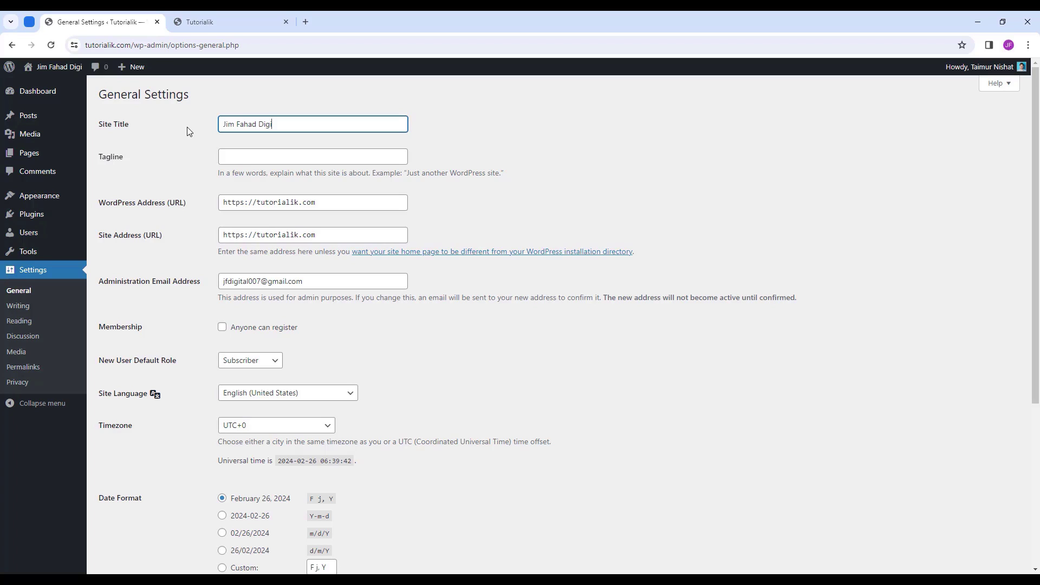
text(tal)
mouse_move(40, 76)
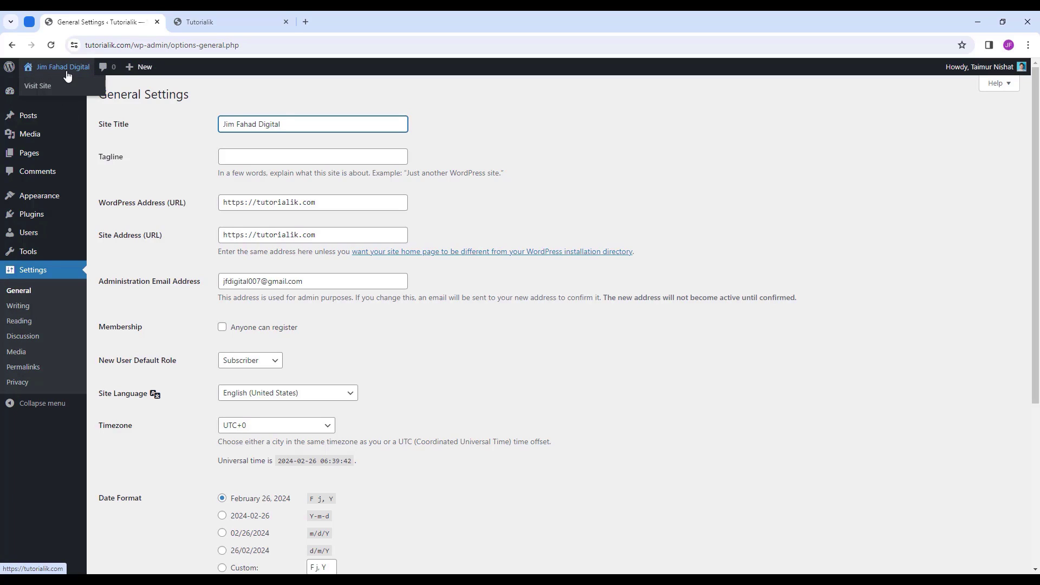
click(242, 157)
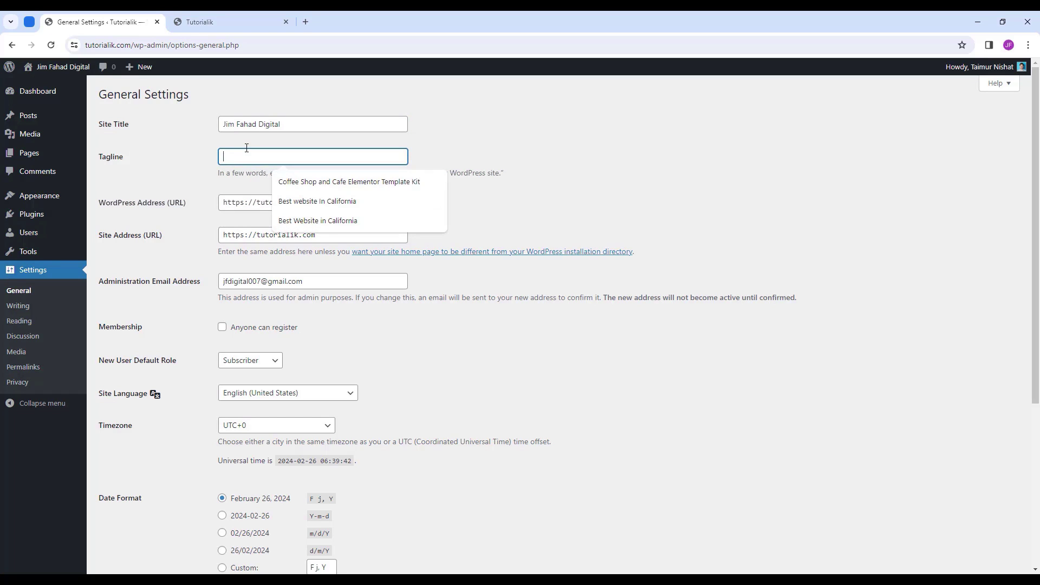
text(Best websi)
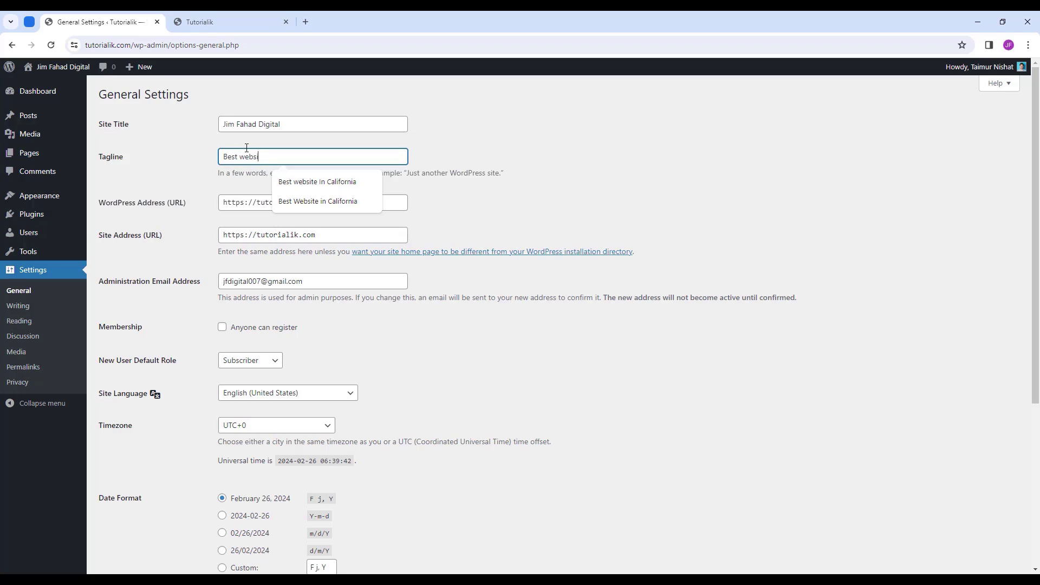
text(te in California)
click(591, 186)
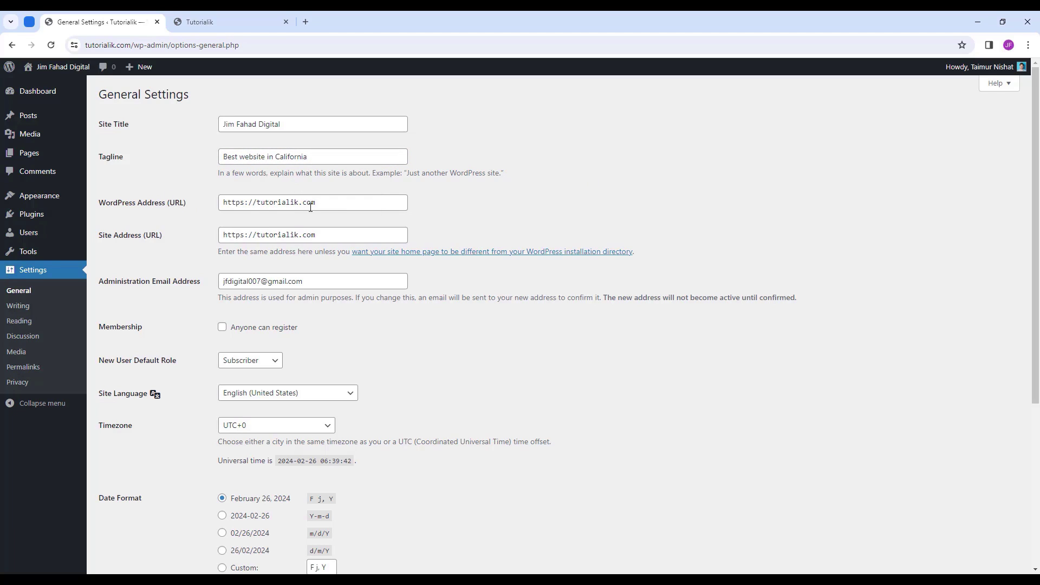
Keep the F j, Y date and g:i a time formats and save the general settings.
scroll(187, 245, down, 2)
scroll(187, 245, down, 1)
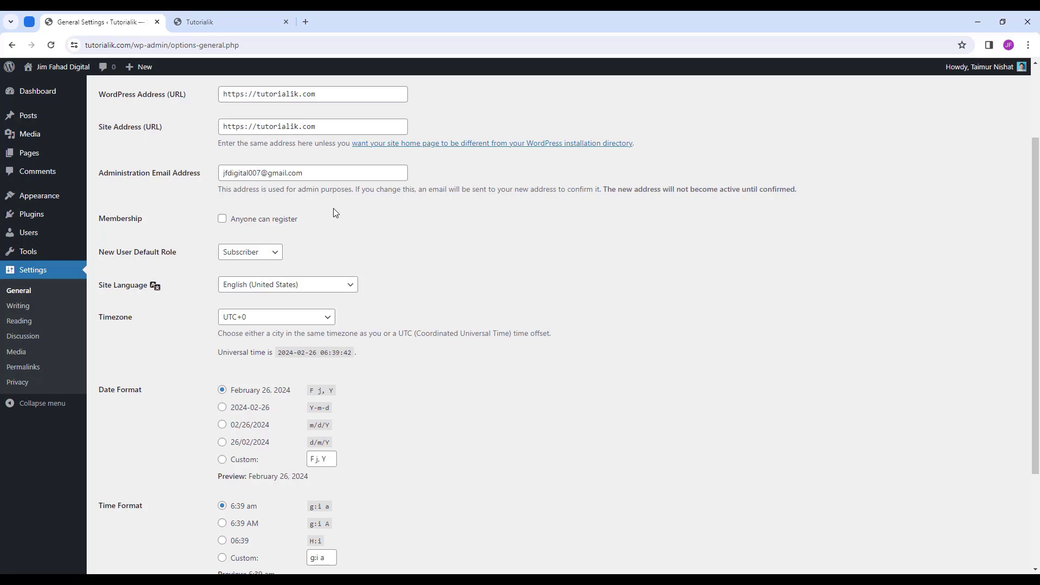
scroll(323, 213, down, 2)
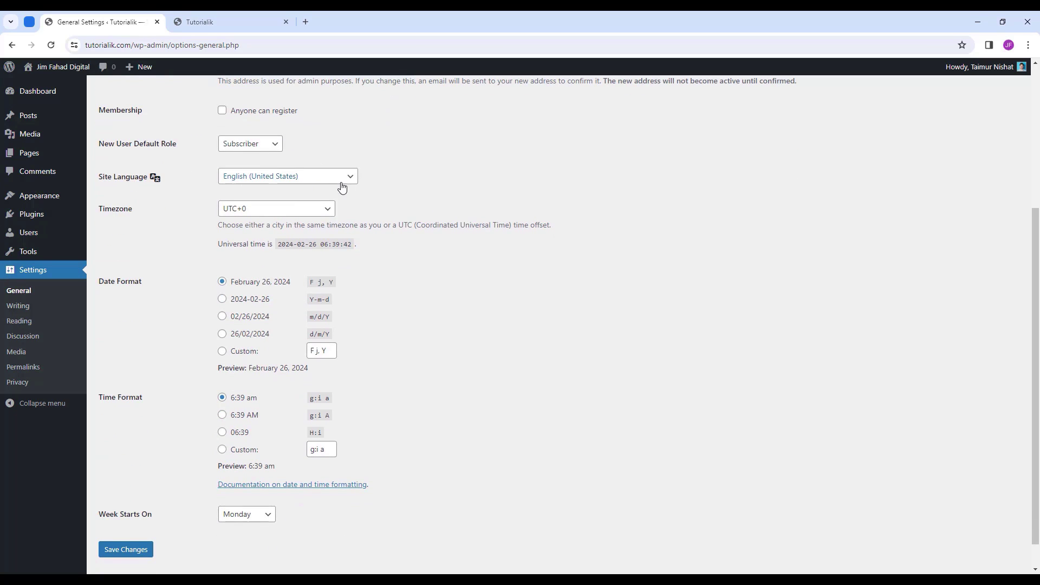
scroll(357, 194, down, 1)
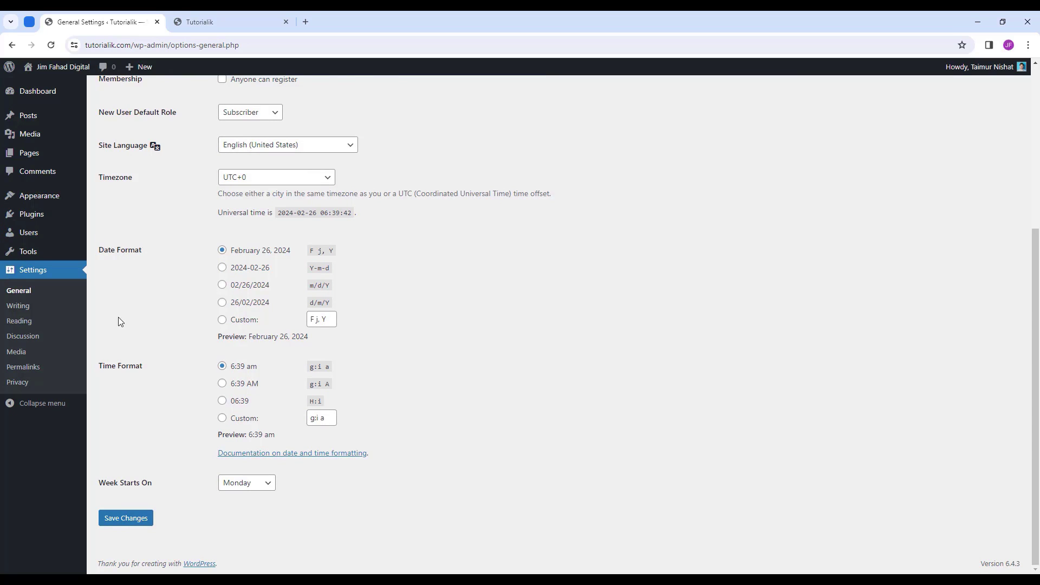
click(239, 269)
click(243, 285)
click(254, 250)
click(245, 384)
click(248, 368)
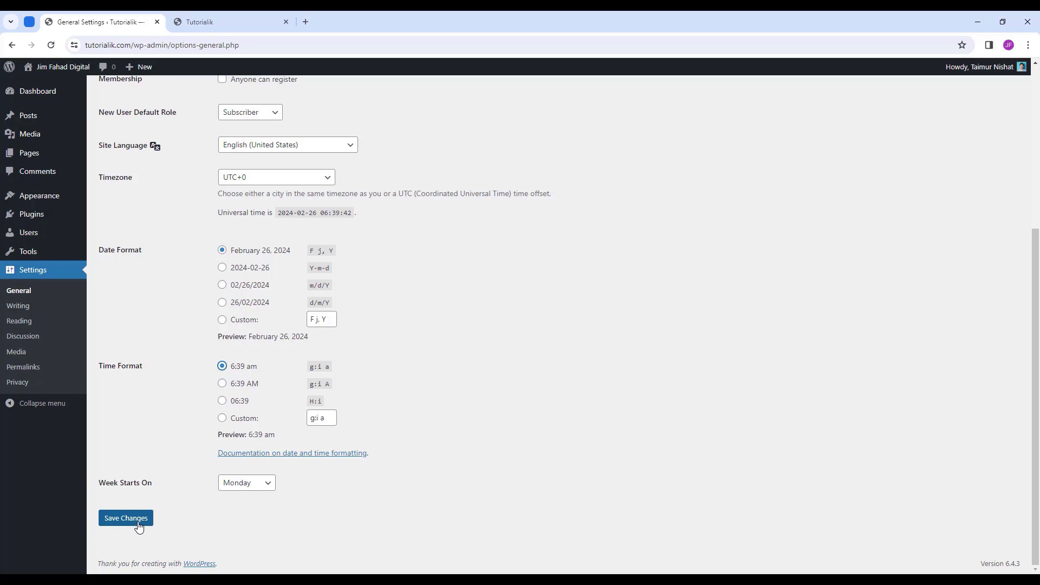
click(135, 523)
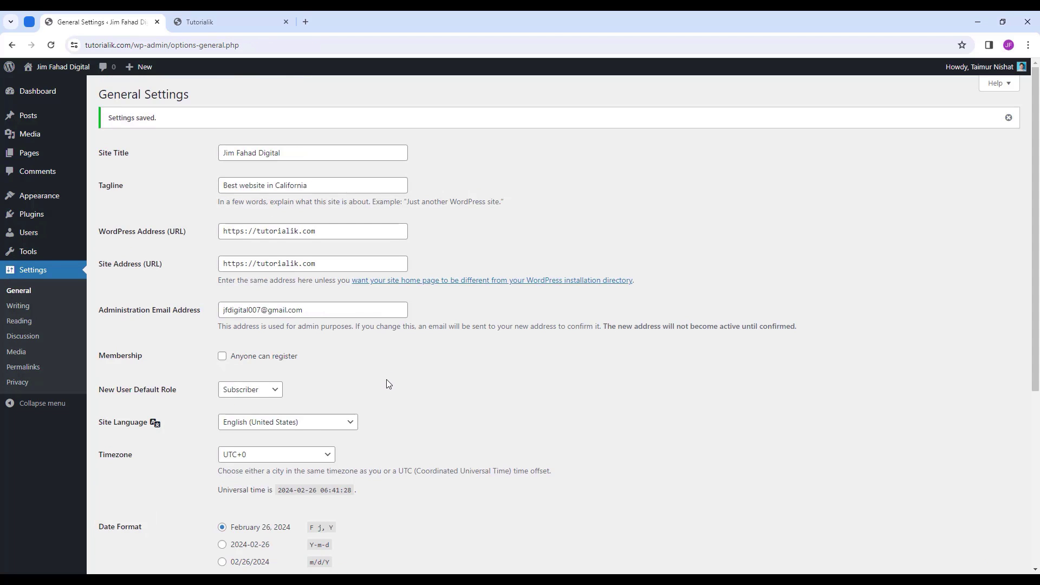
Save the Post name permalink structure (/%postname%/) and return to the live site tab.
click(32, 373)
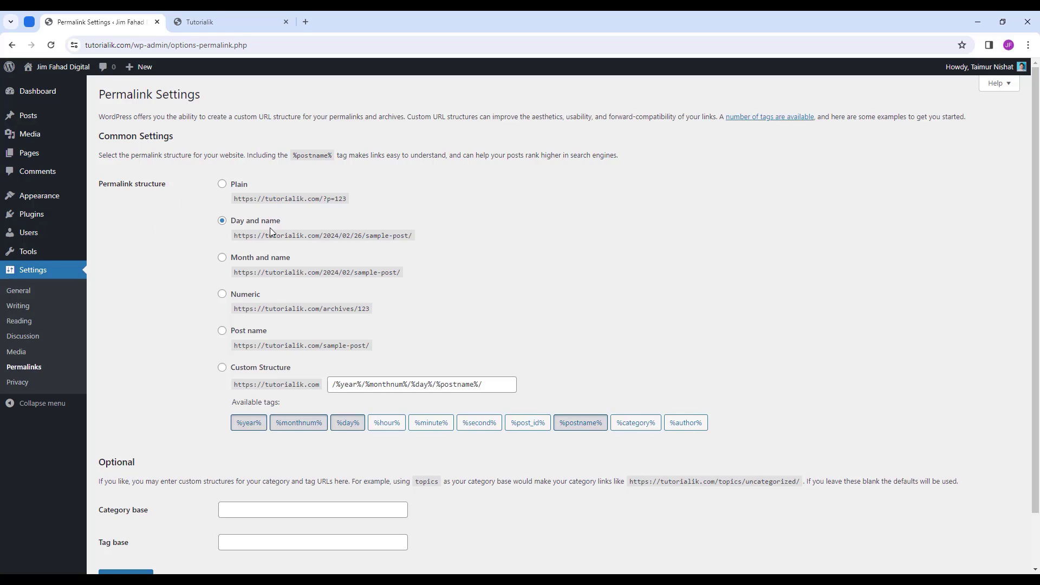
click(273, 258)
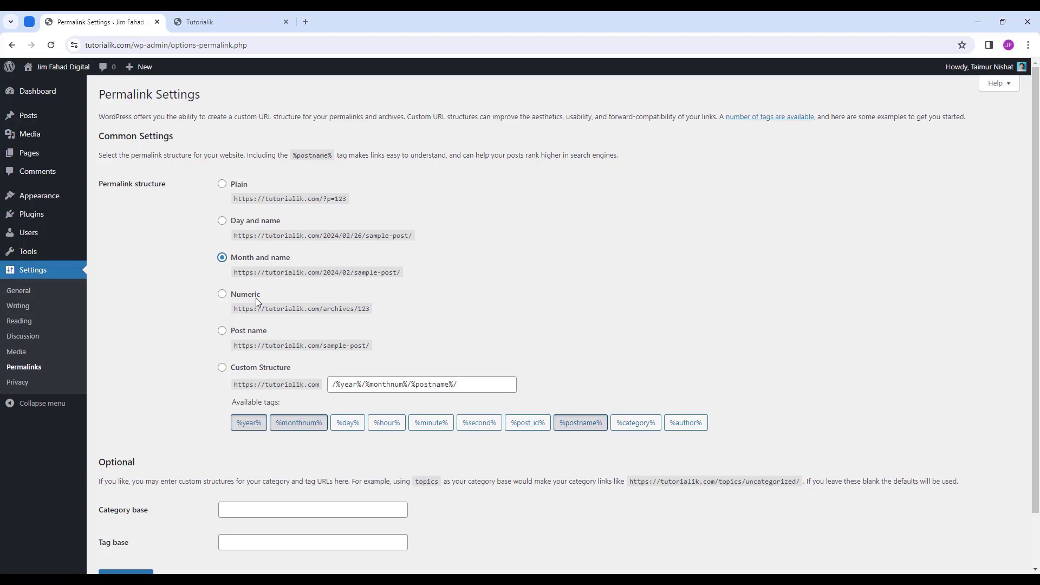
click(273, 221)
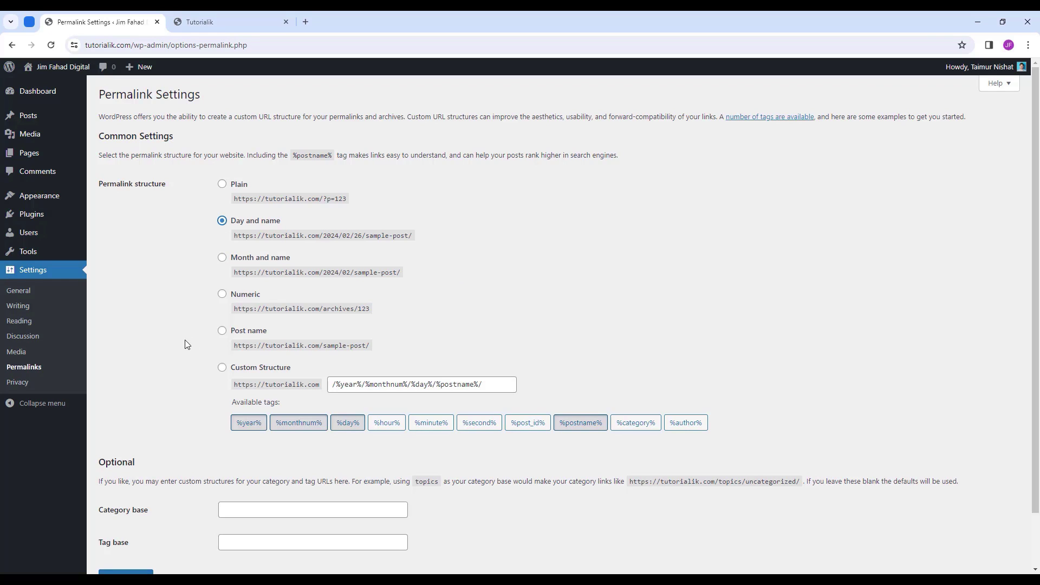
click(252, 332)
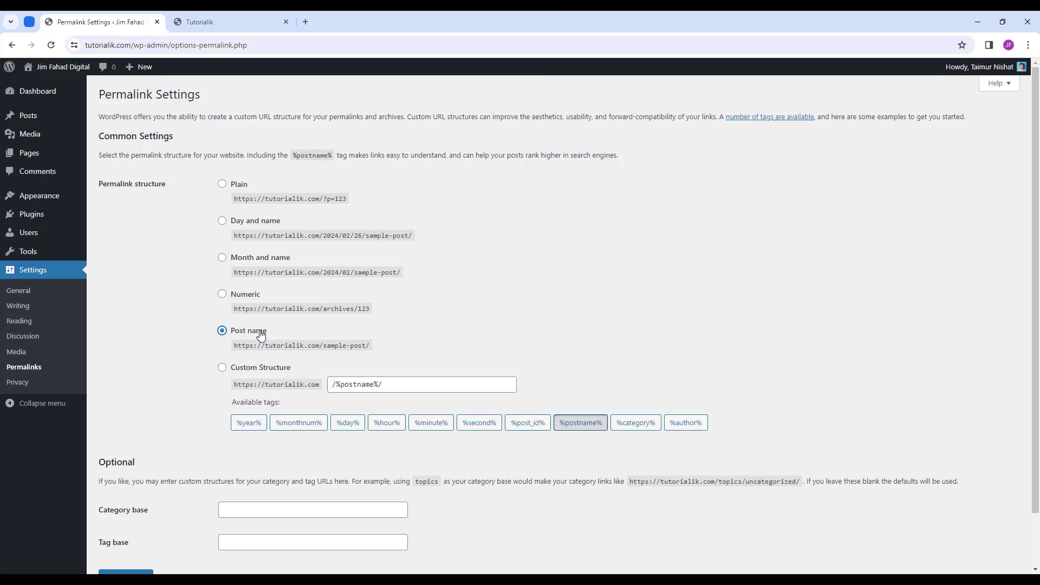
scroll(416, 328, down, 2)
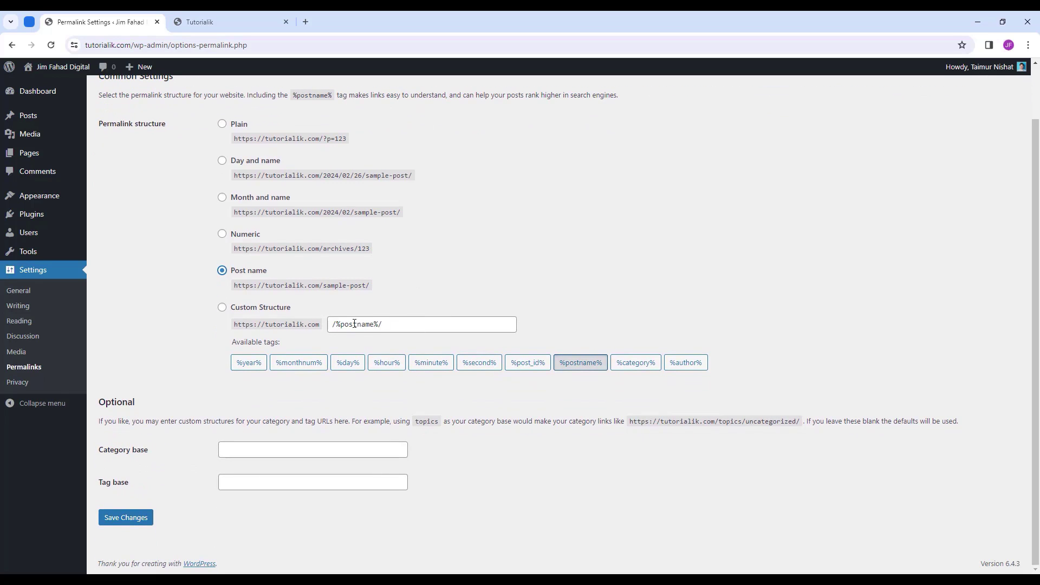
click(136, 523)
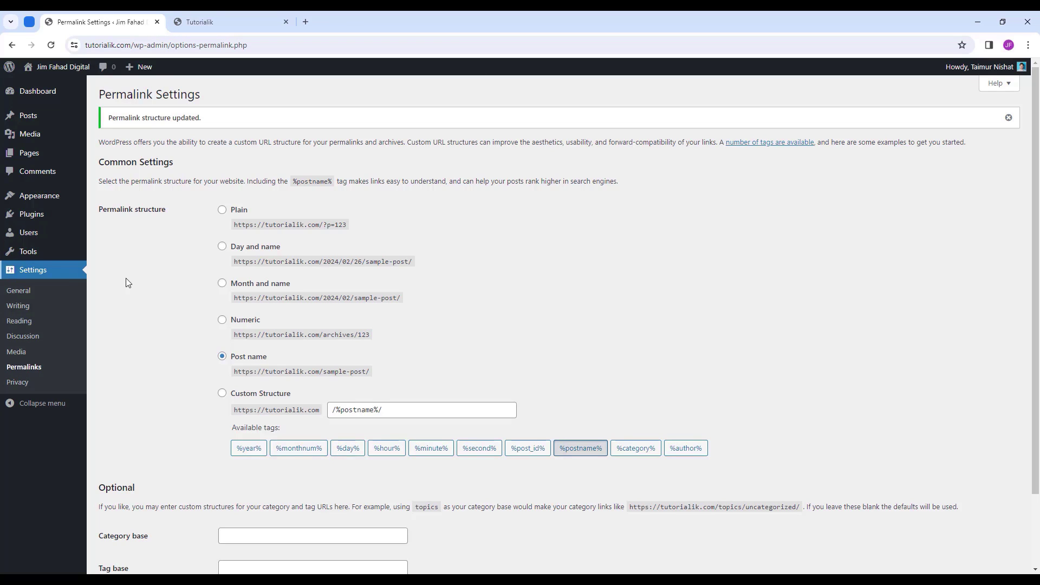
click(213, 23)
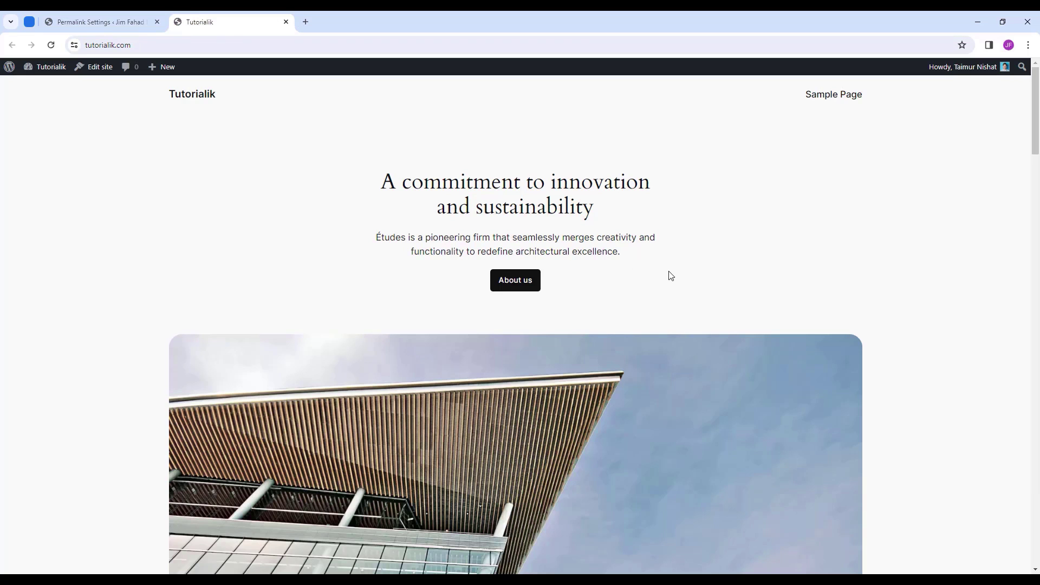
Scroll down the default Études home page, then return to the Permalink Settings tab.
scroll(671, 277, down, 8)
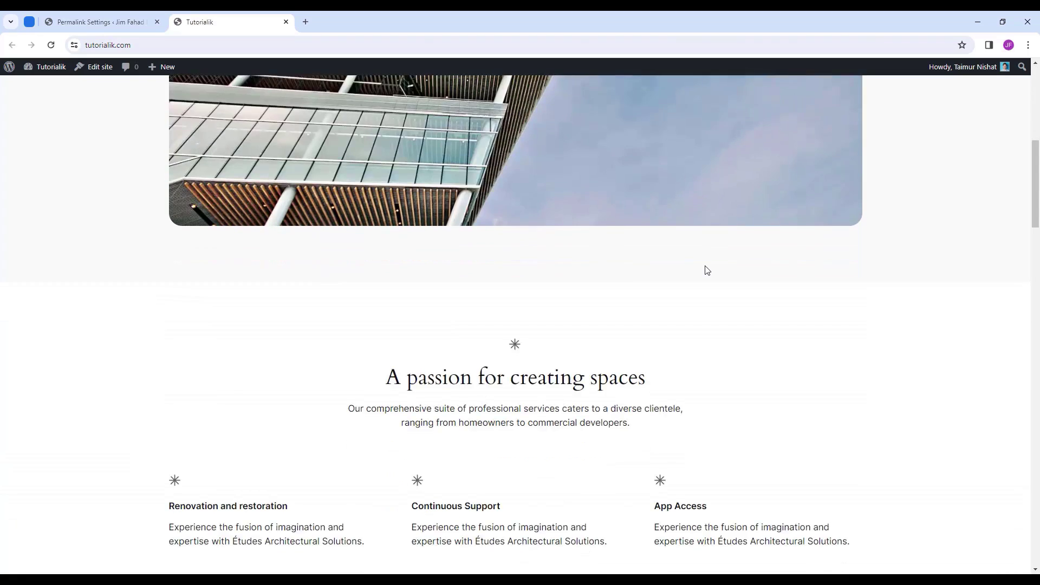
scroll(708, 274, down, 4)
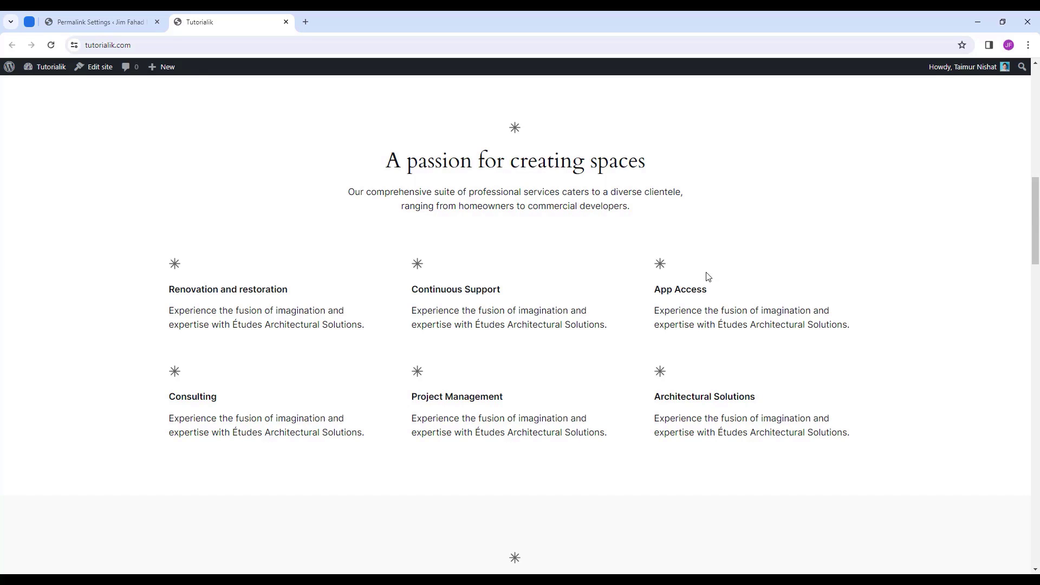
drag(1038, 198, 1036, 394)
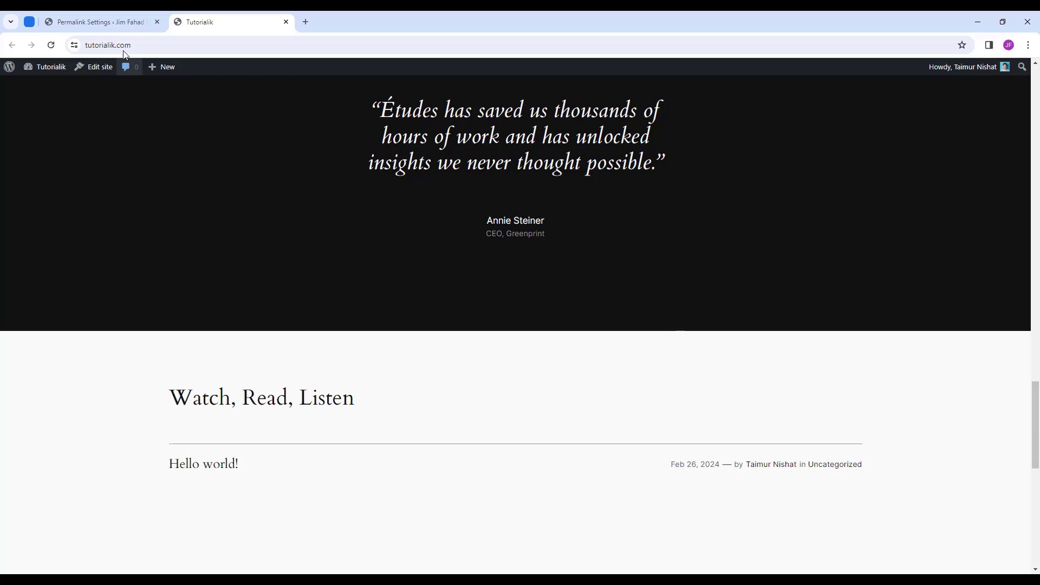
click(118, 25)
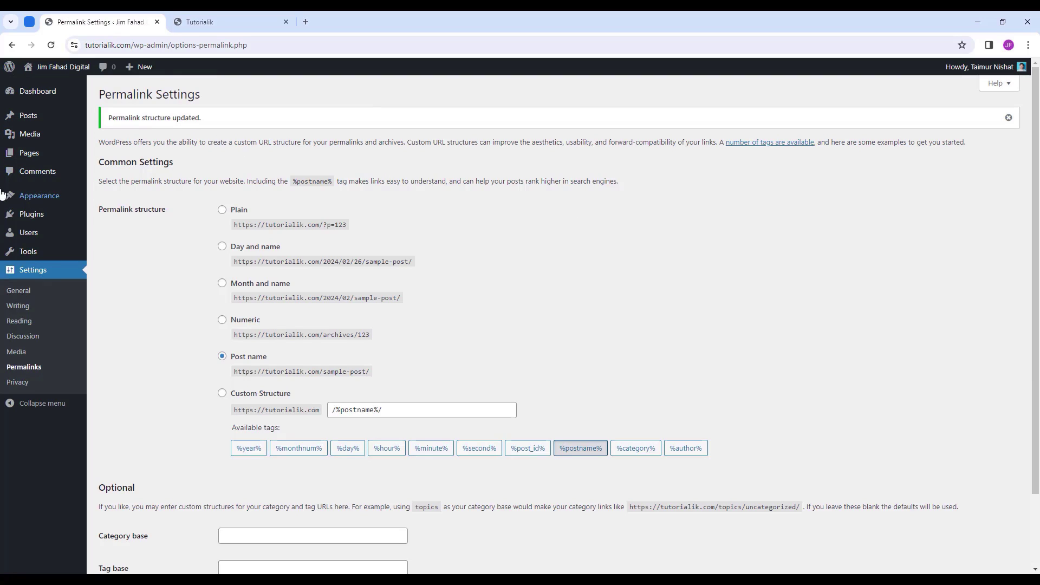
Go to Appearance > Themes to view the four installed themes.
mouse_move(30, 198)
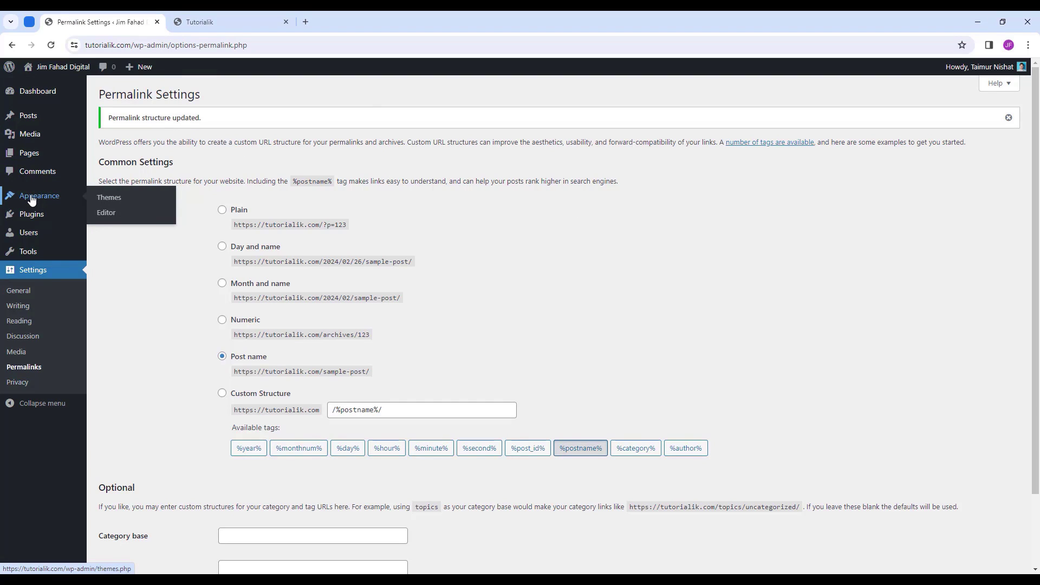
click(135, 204)
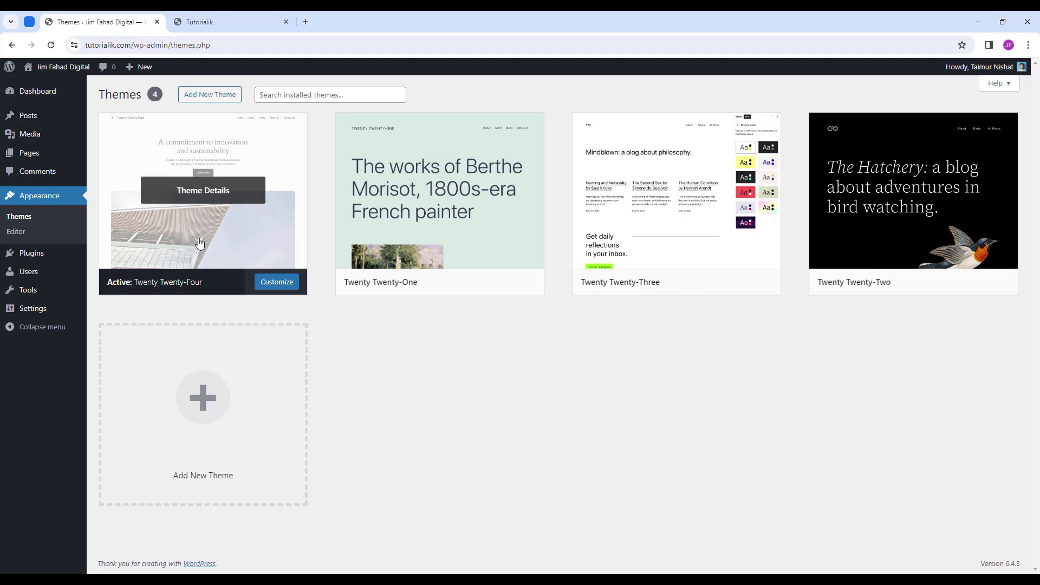
Activate Twenty Twenty-One and reload the live site to see its green Jim Fahad Digital layout.
click(248, 21)
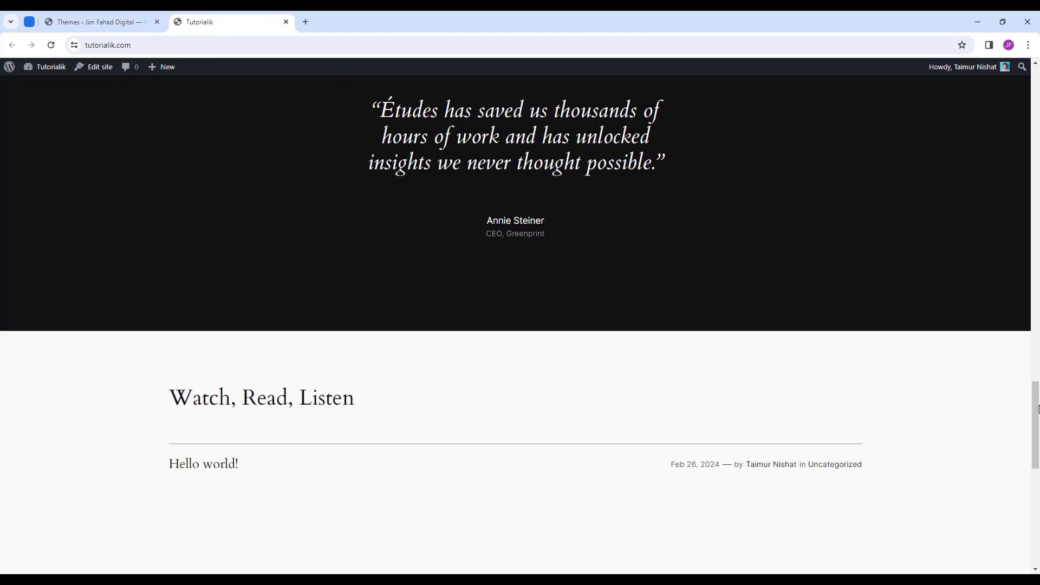
scroll(1028, 143, up, 15)
scroll(1028, 143, up, 8)
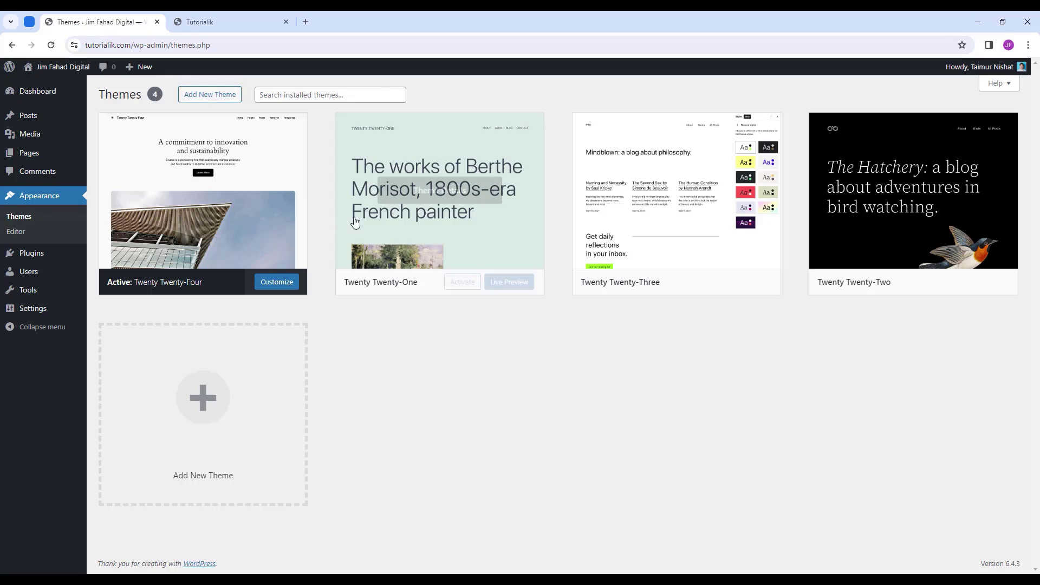
click(99, 22)
click(465, 287)
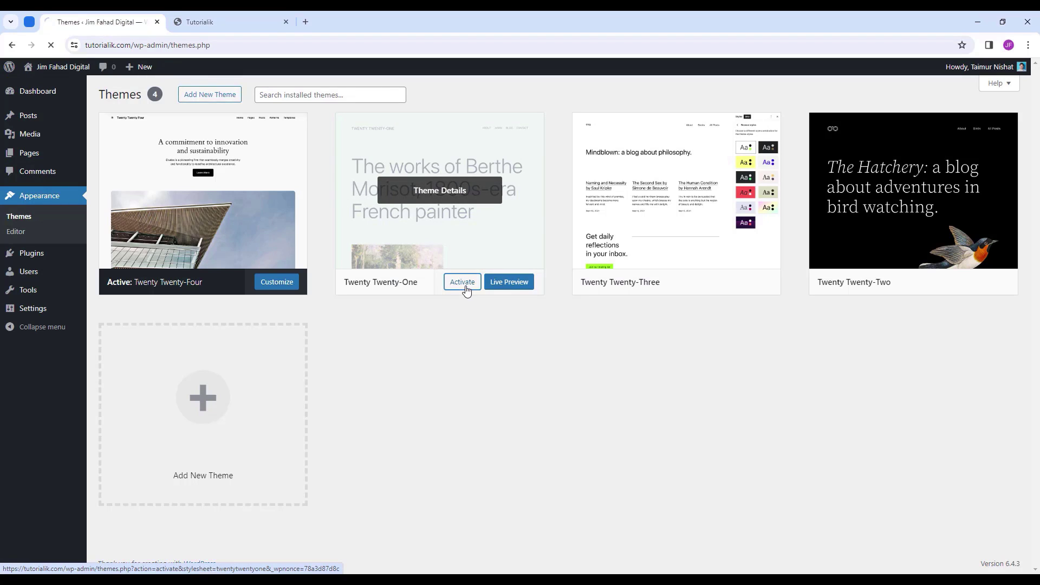
click(253, 20)
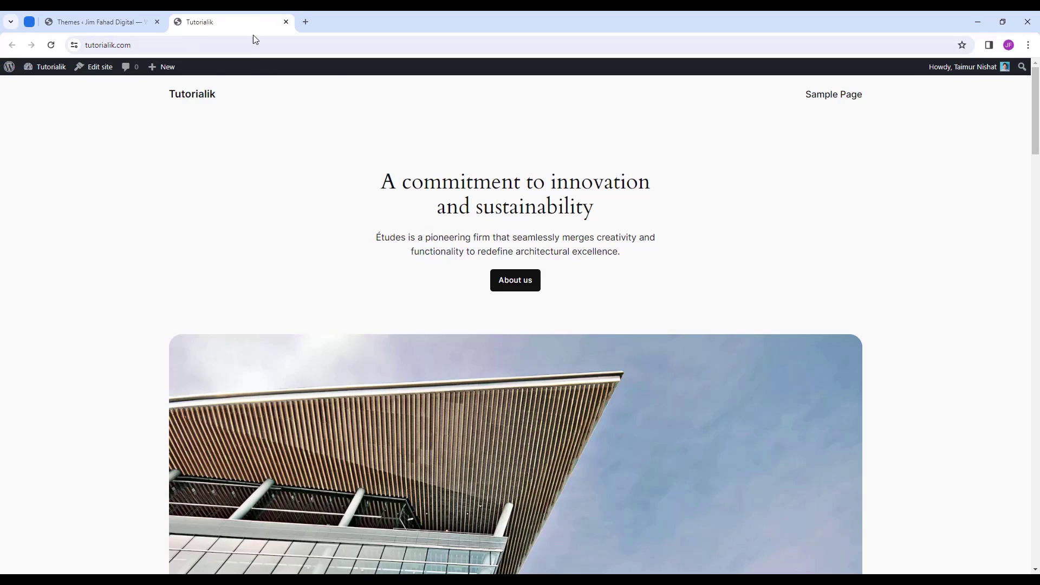
click(51, 45)
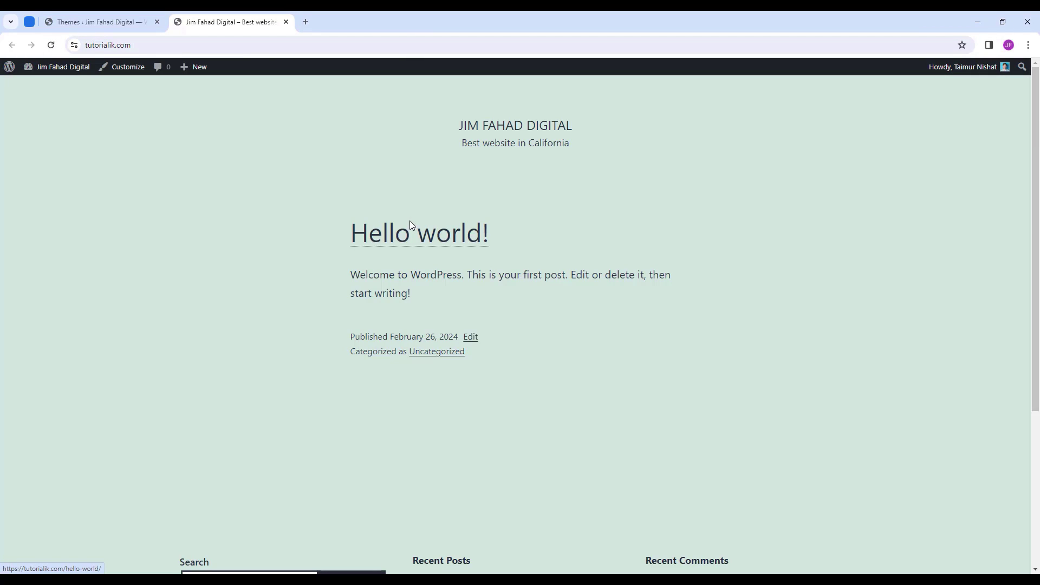
click(119, 22)
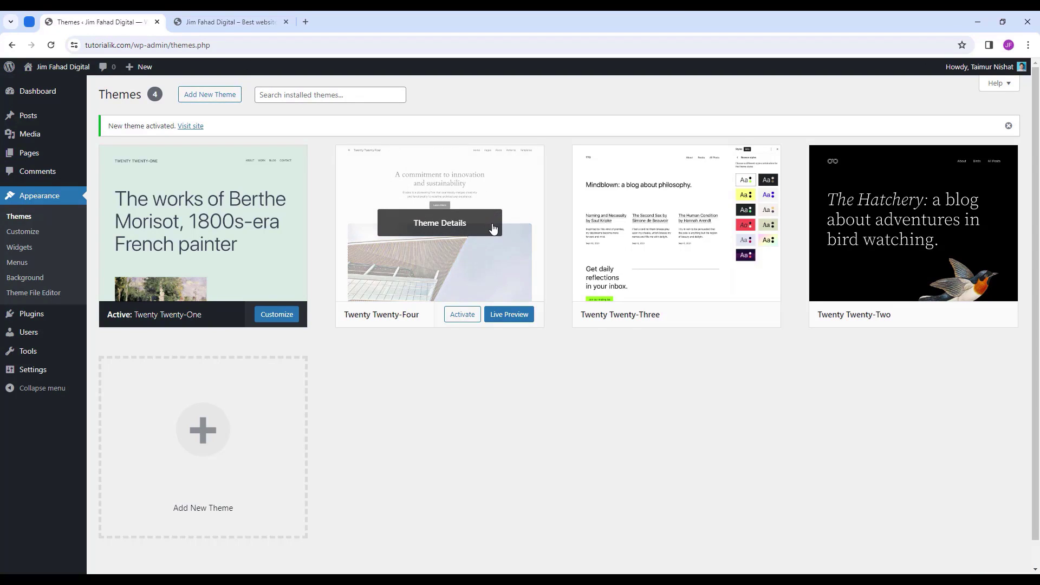
Search the theme directory for 'Hello Elementor' and install it.
click(206, 435)
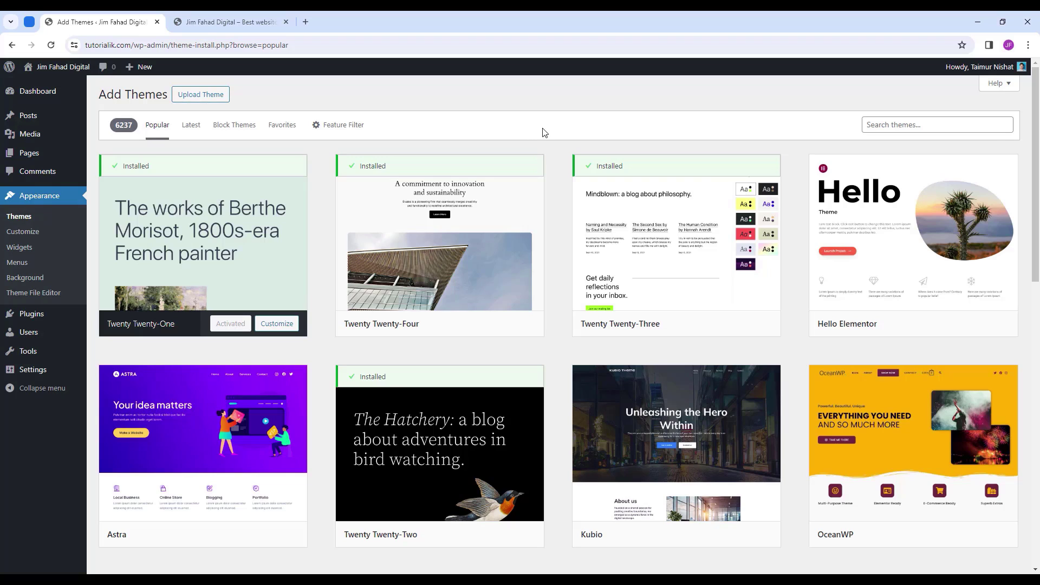
click(935, 126)
text(H)
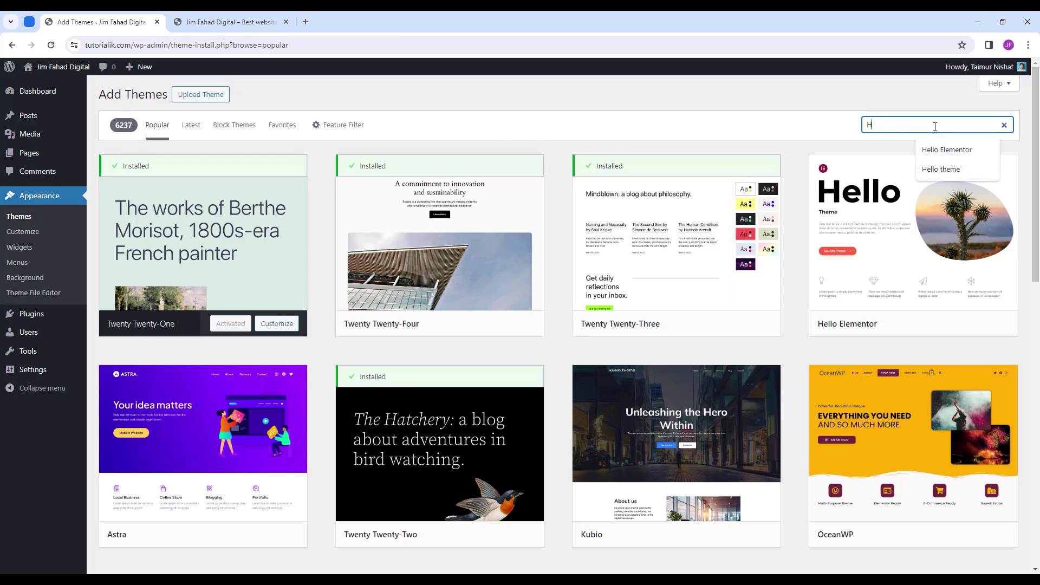
text(ello Elementor)
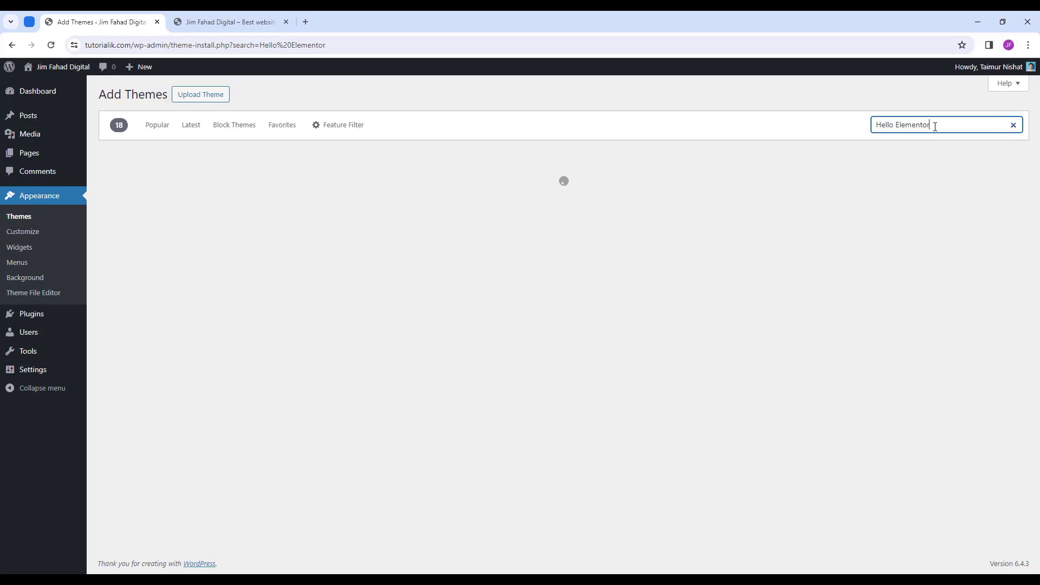
mouse_move(245, 302)
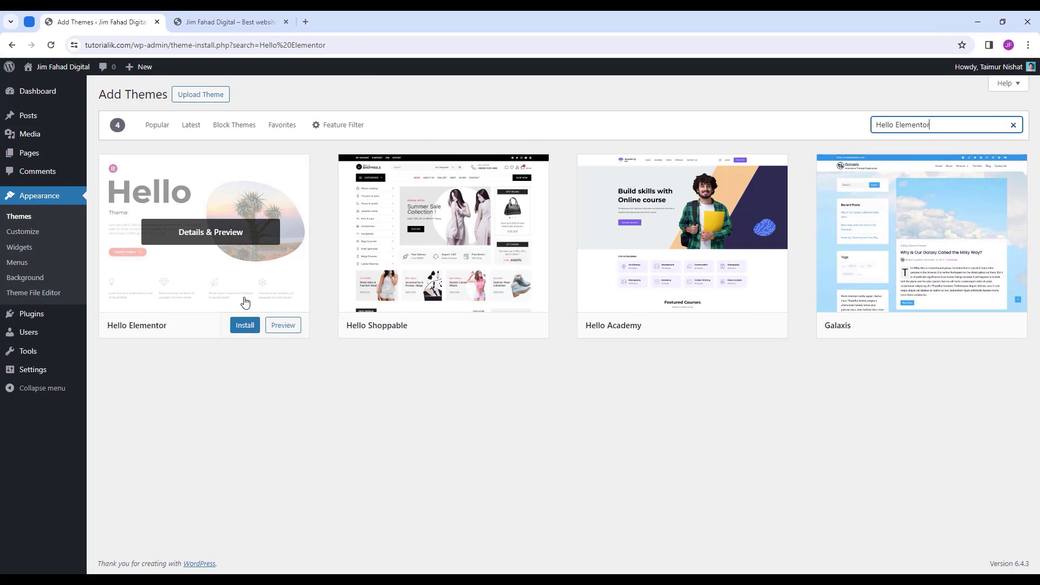
click(245, 327)
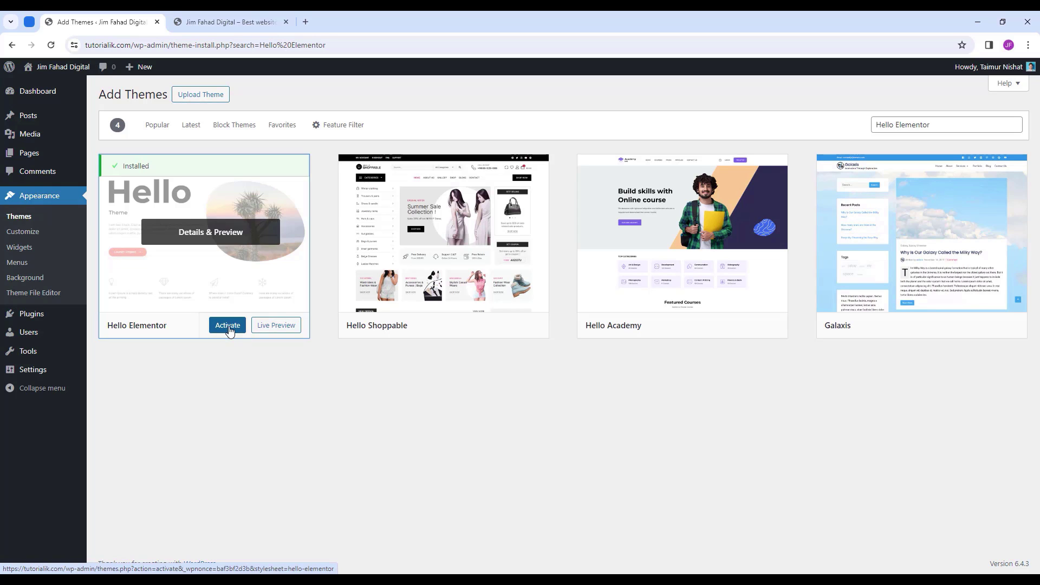
Activate Hello Elementor and reload the live site to see the new theme.
click(228, 326)
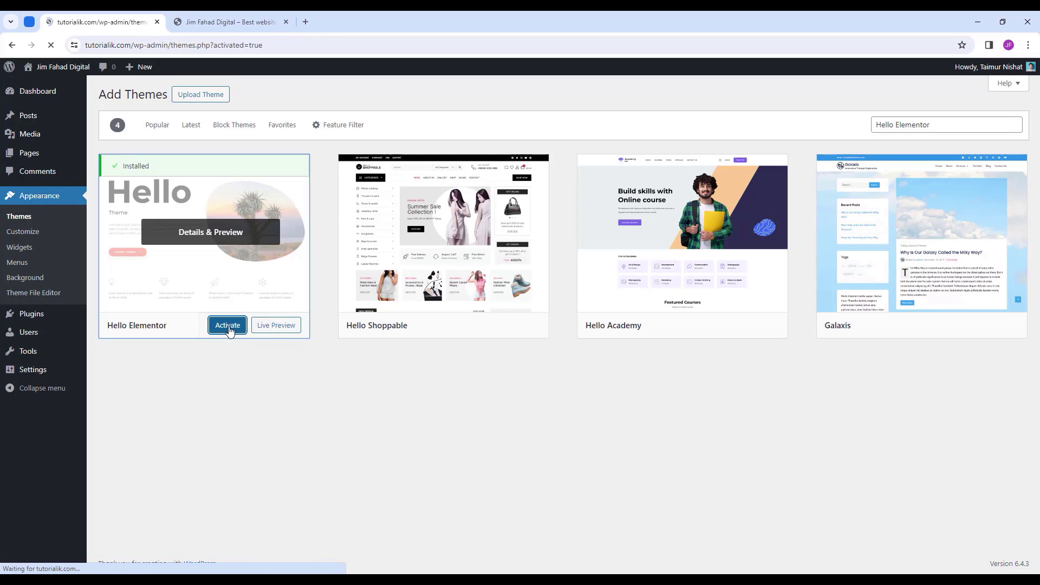
scroll(271, 293, down, 1)
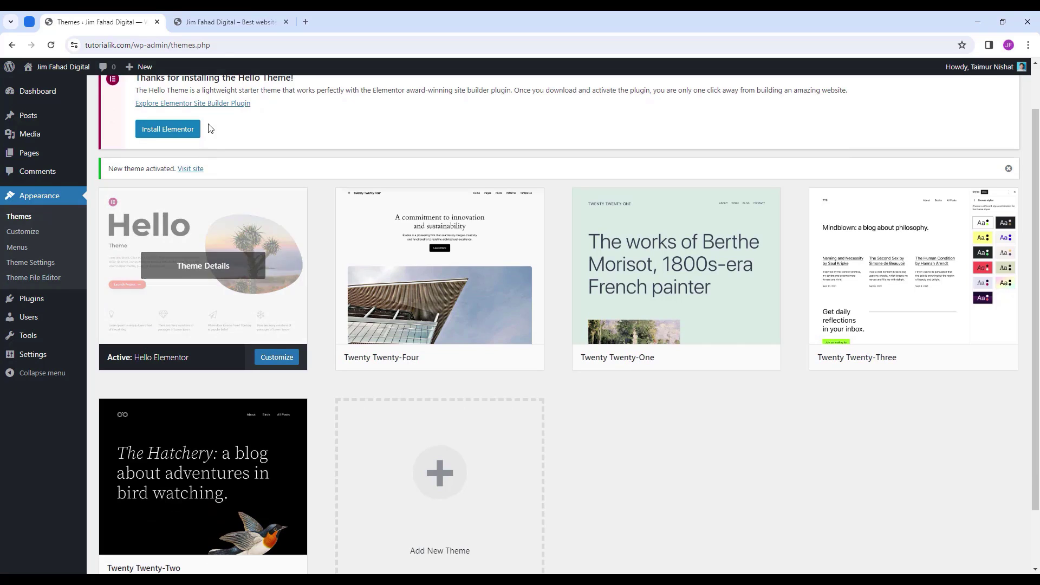
click(219, 23)
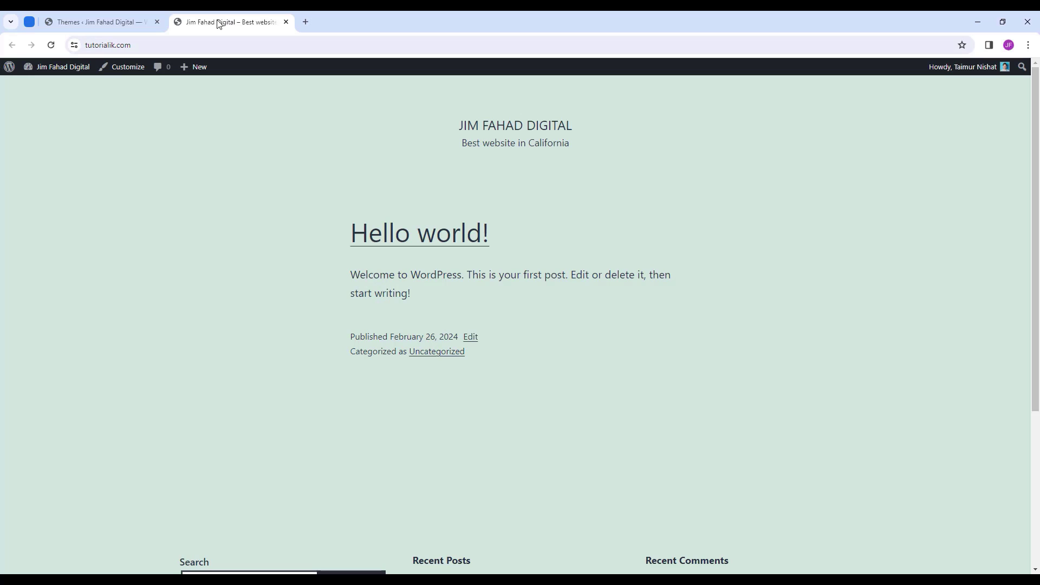
click(51, 45)
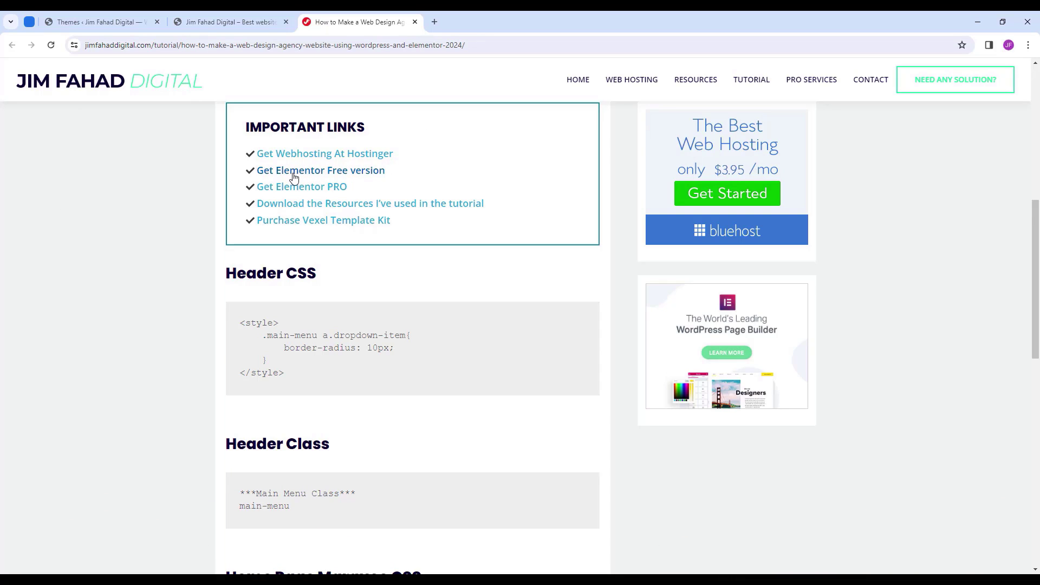
Open Elementor's pricing page, review its 59–399 USD/year plans, and go to Elementor's homepage.
click(366, 173)
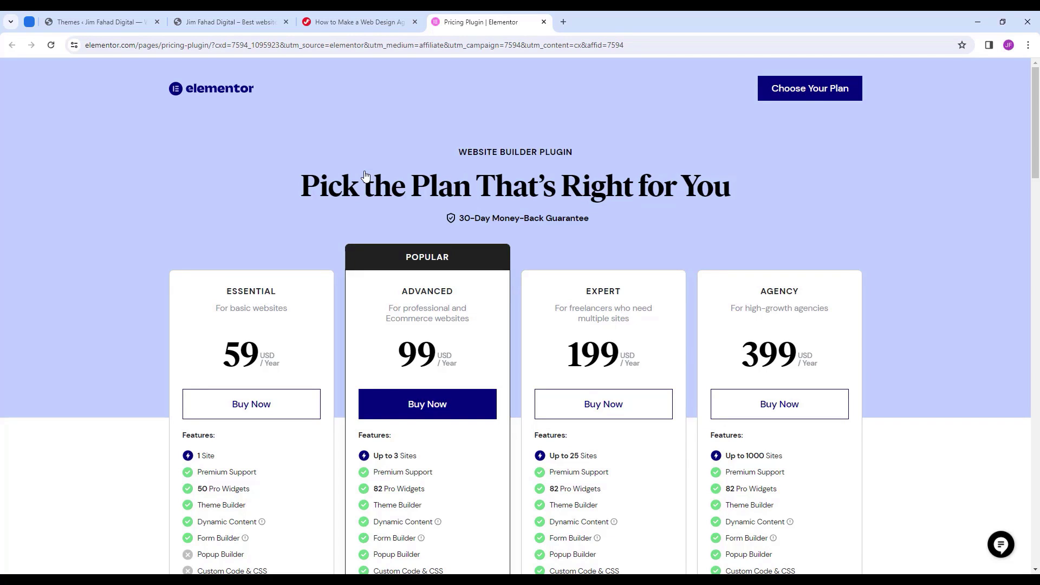
scroll(872, 288, down, 2)
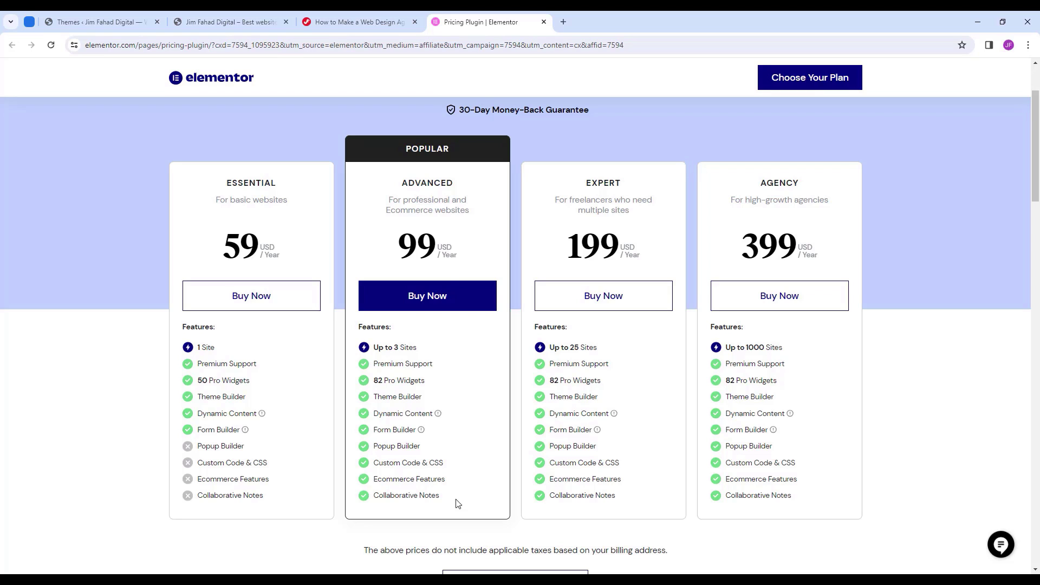
scroll(455, 503, up, 2)
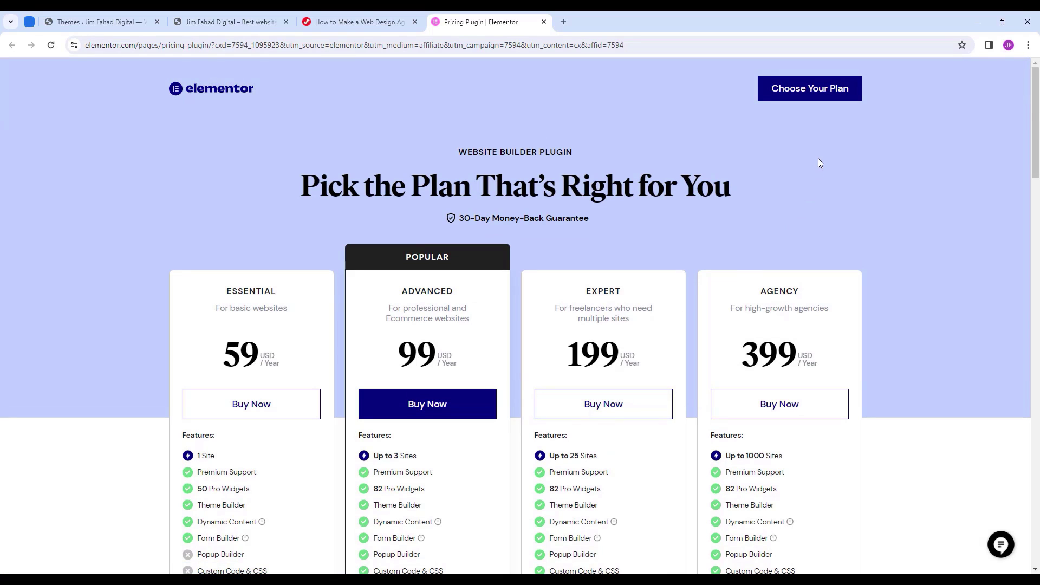
click(235, 96)
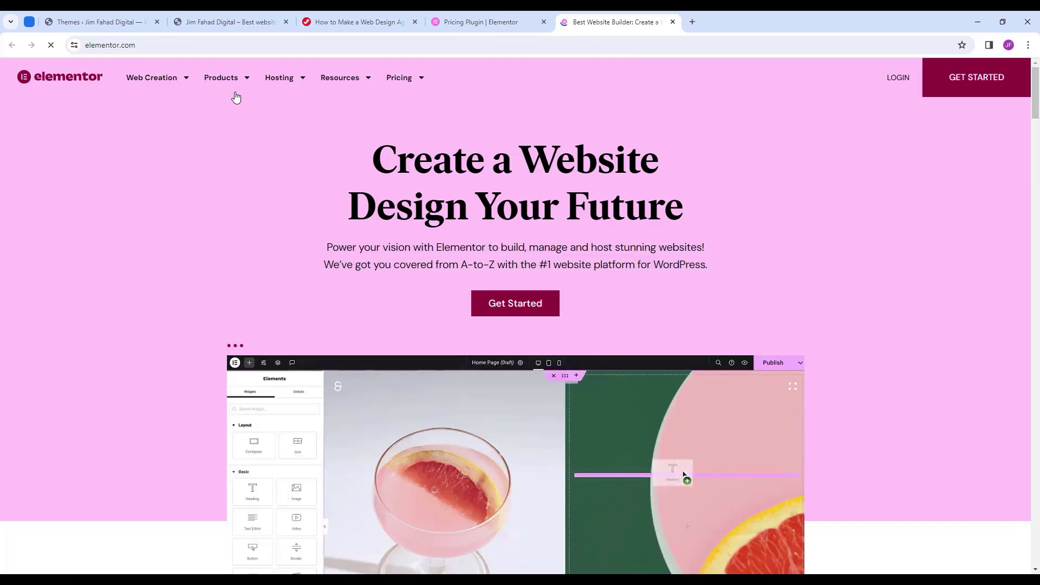
Sign in to the Elementor account, then go back to the WordPress Themes tab.
click(899, 78)
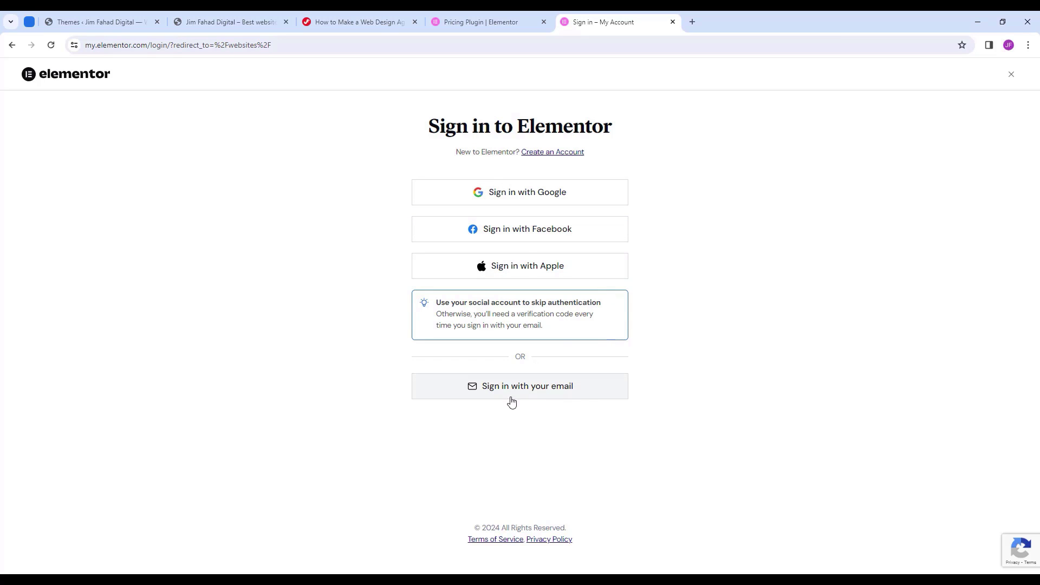
click(554, 155)
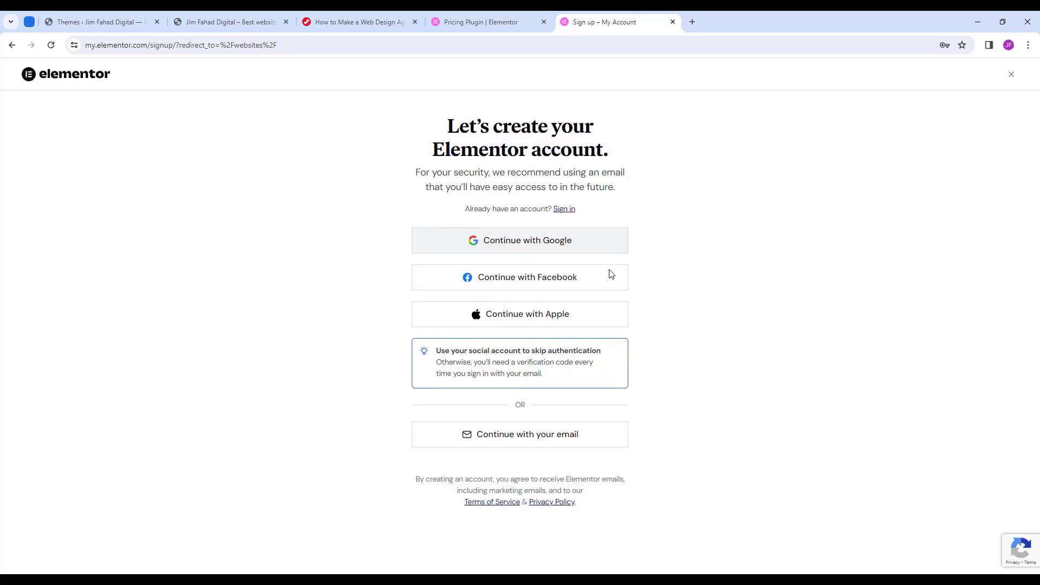
click(600, 441)
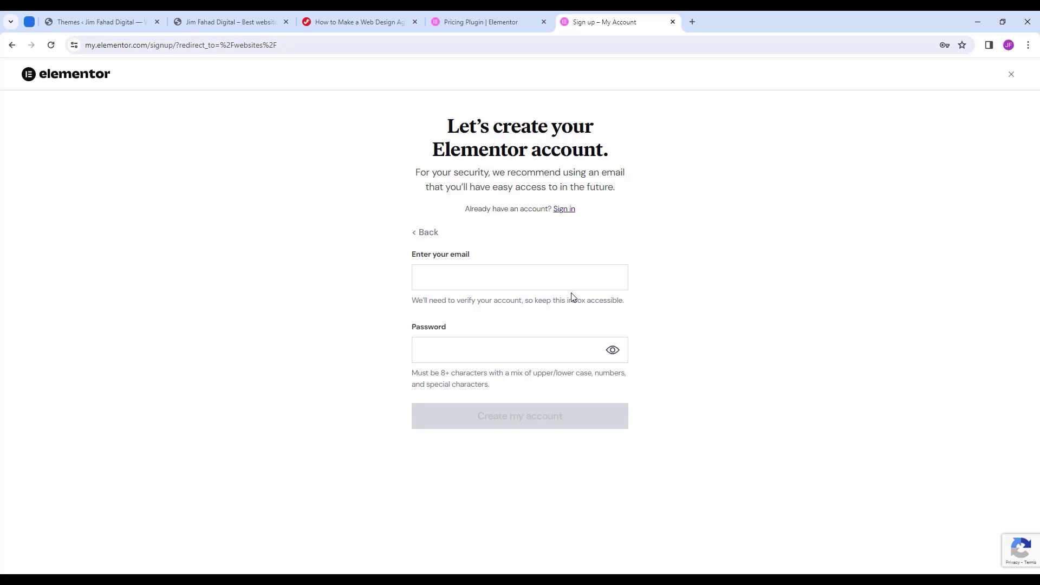
click(564, 211)
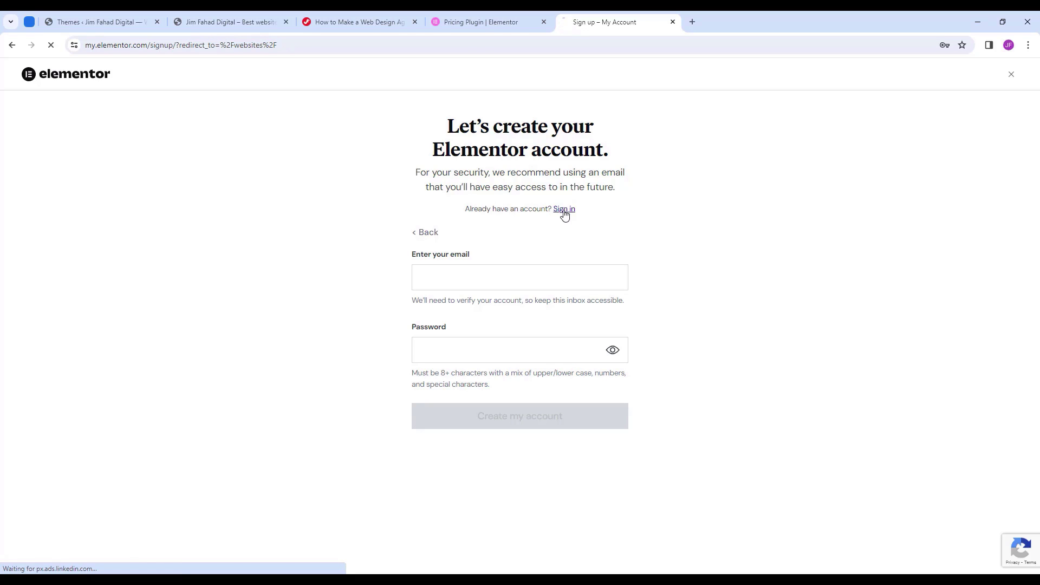
click(542, 356)
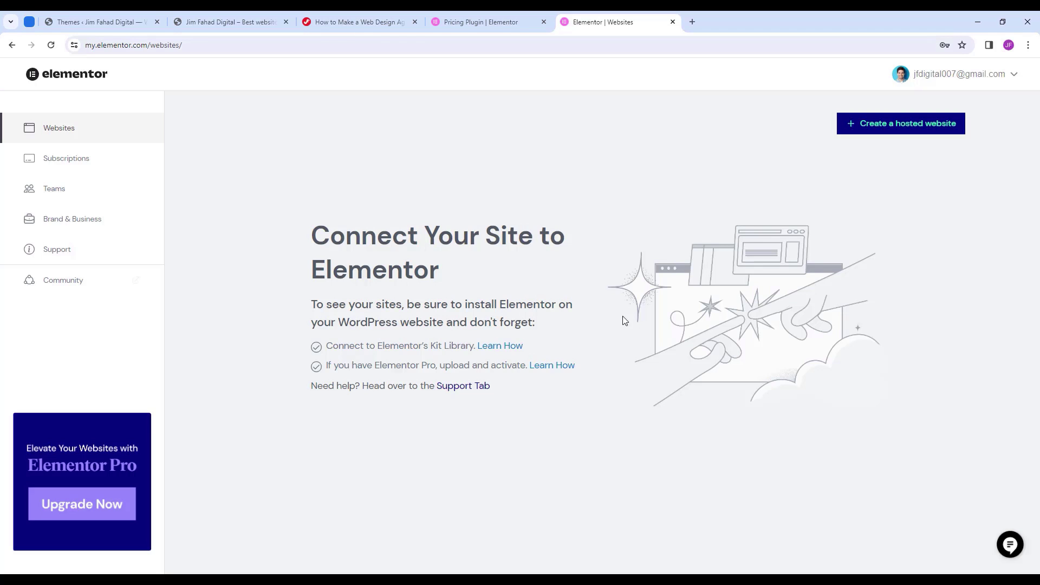
click(84, 15)
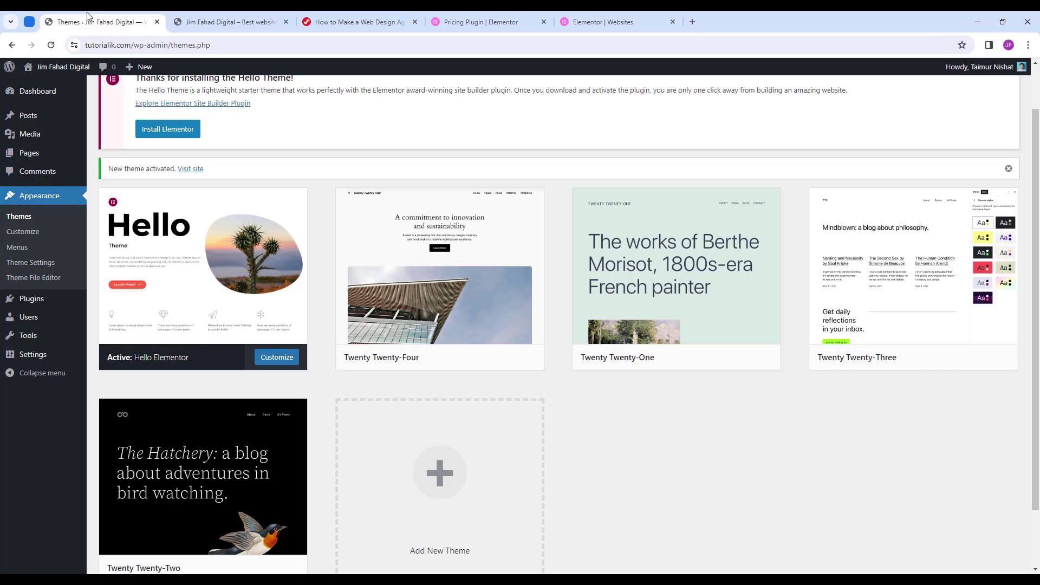
Search the plugin directory for 'Elementor' and install Elementor Website Builder.
click(36, 303)
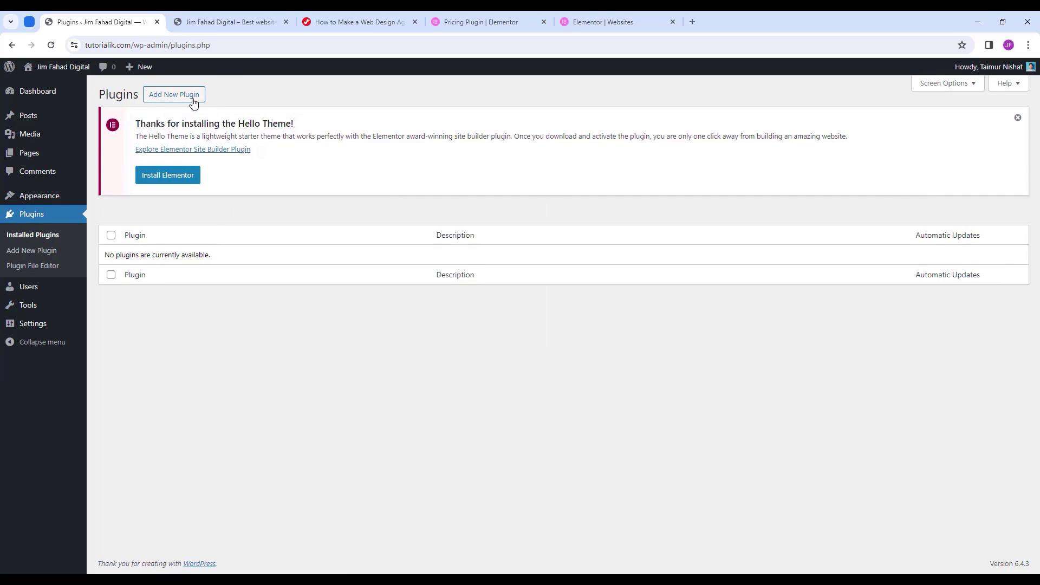
click(185, 102)
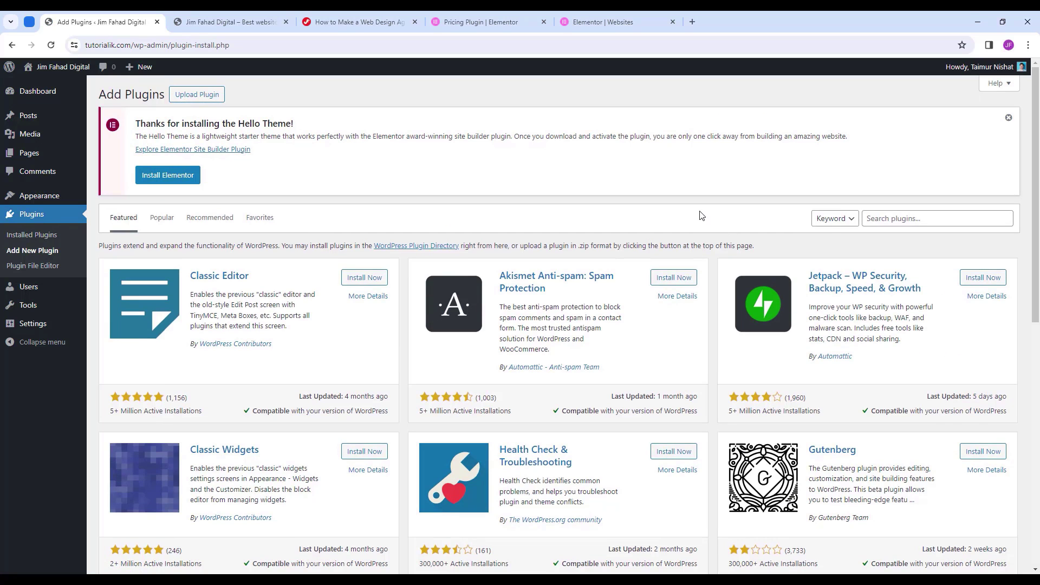
click(975, 219)
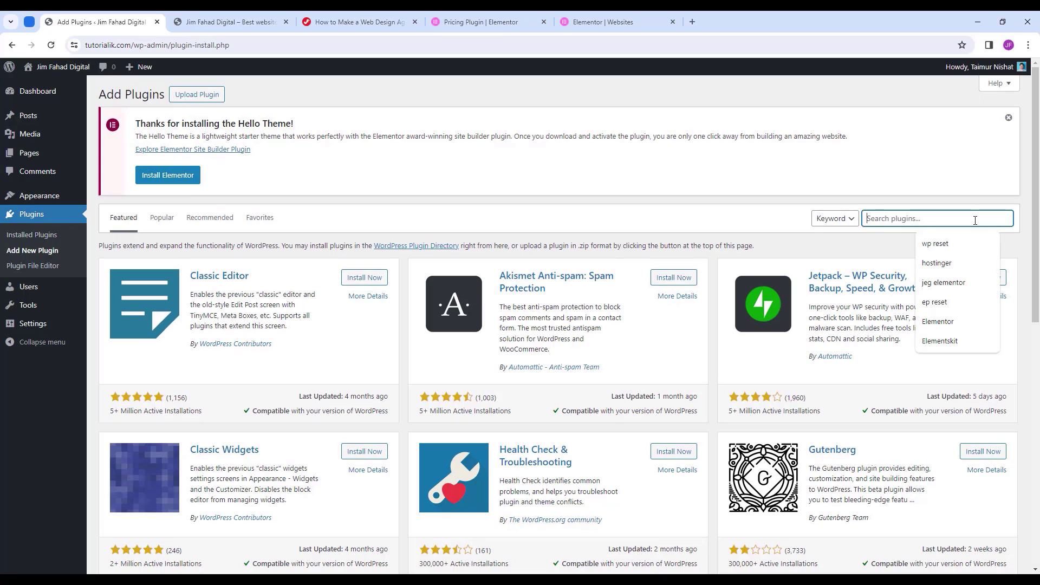
text(Elemen)
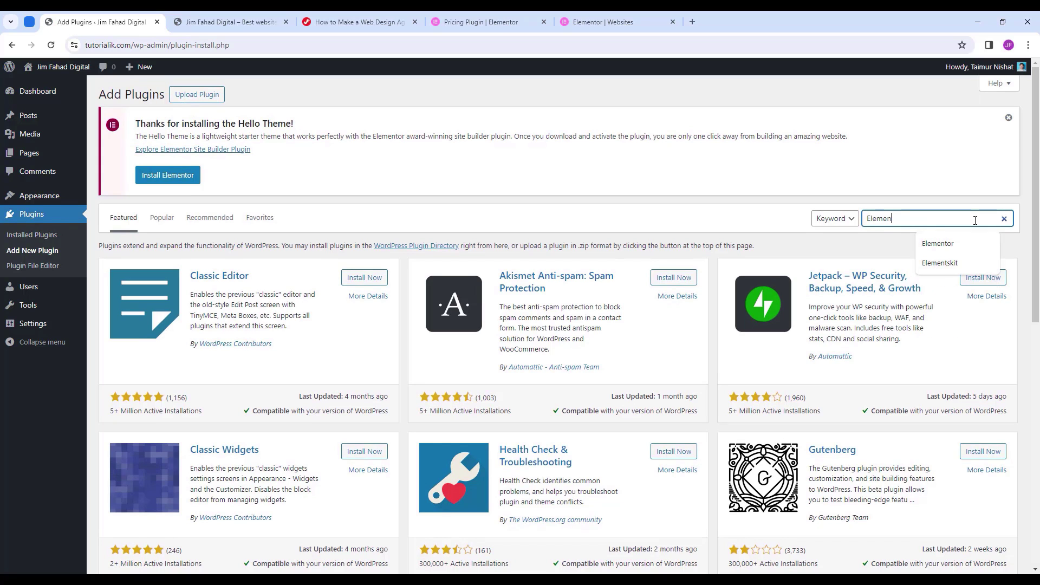
text(tor)
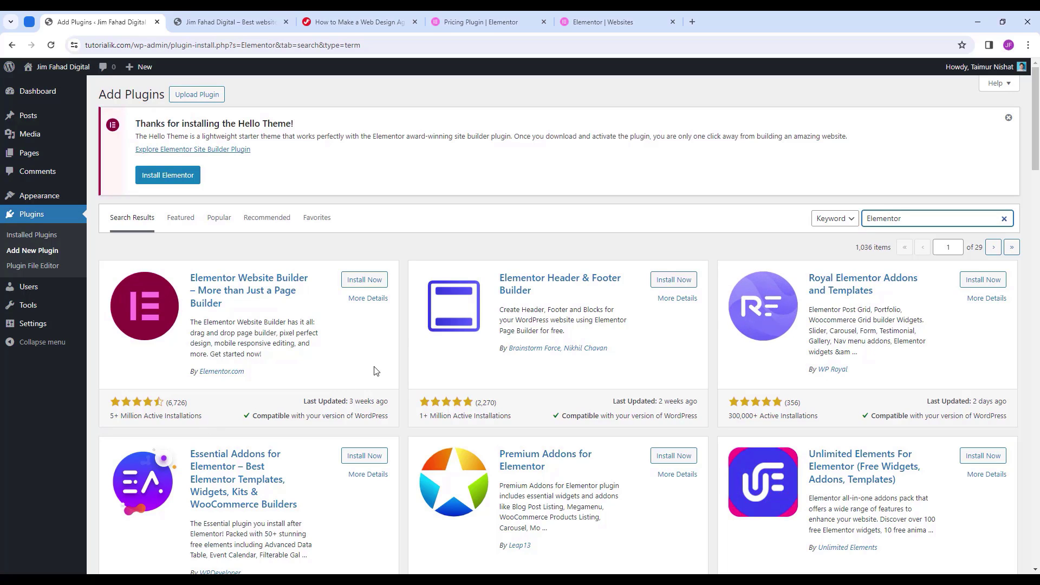
click(372, 282)
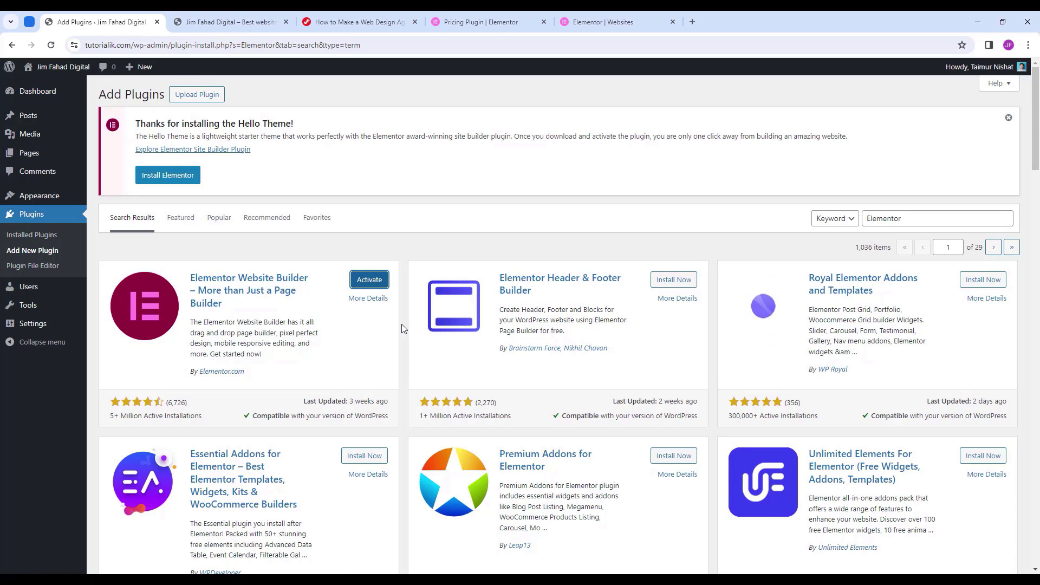
Search the plugin directory for 'ElementsKit' and install the ElementsKit addons plugin.
double_click(910, 219)
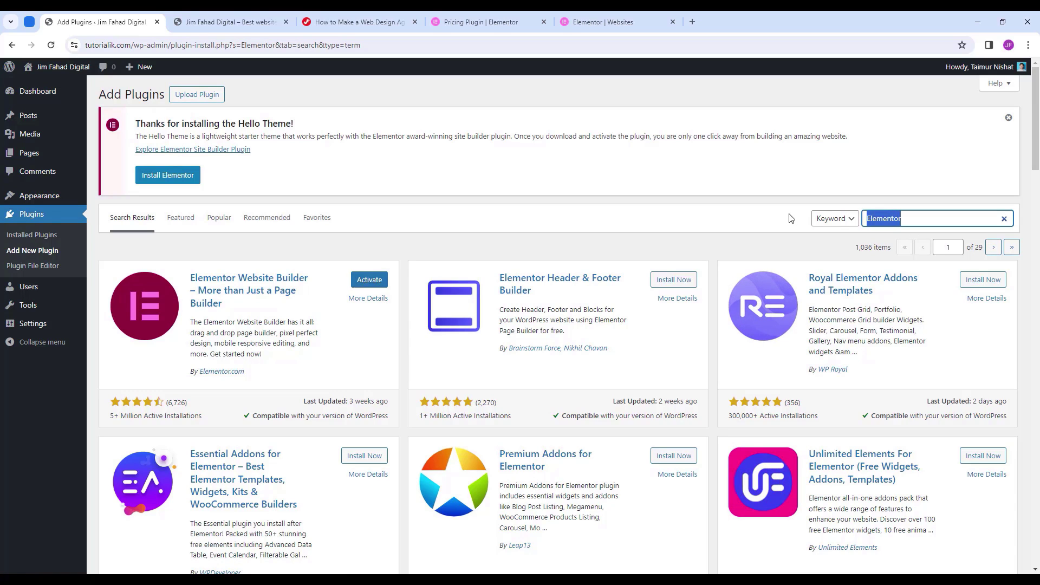
key(BackSpace)
text(ElementsK)
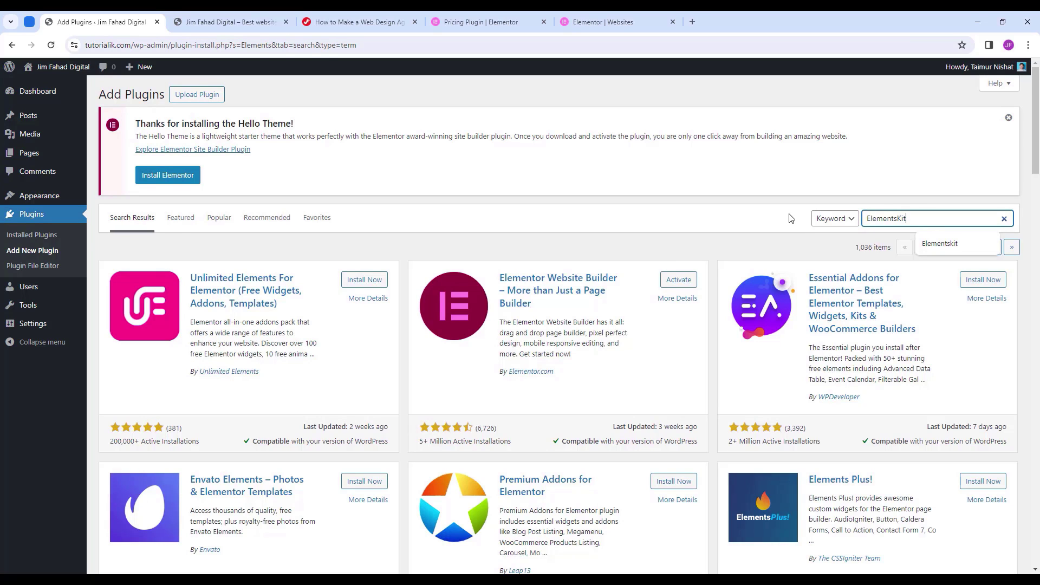
text(it)
key(Return)
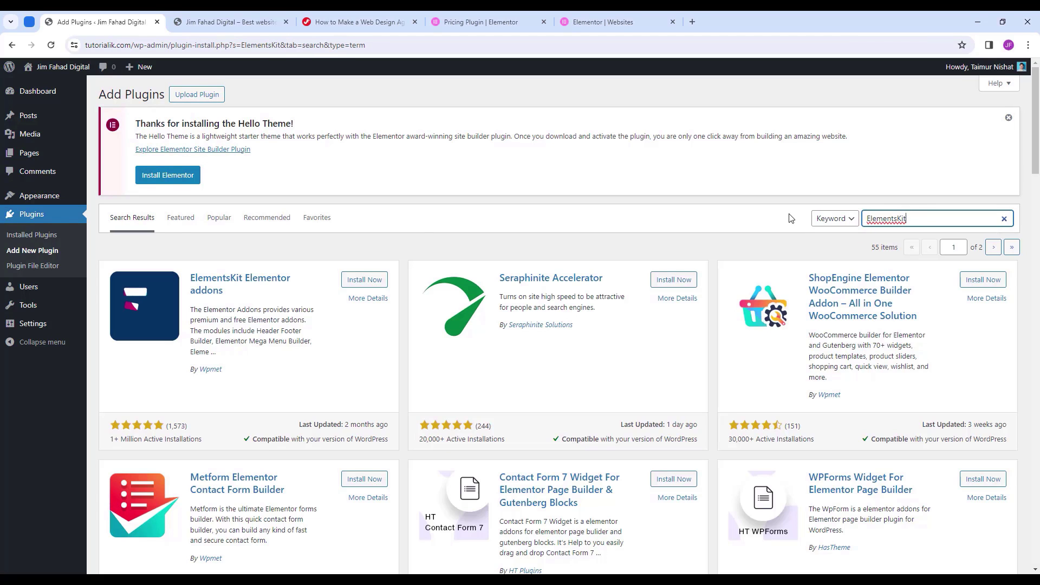
click(378, 283)
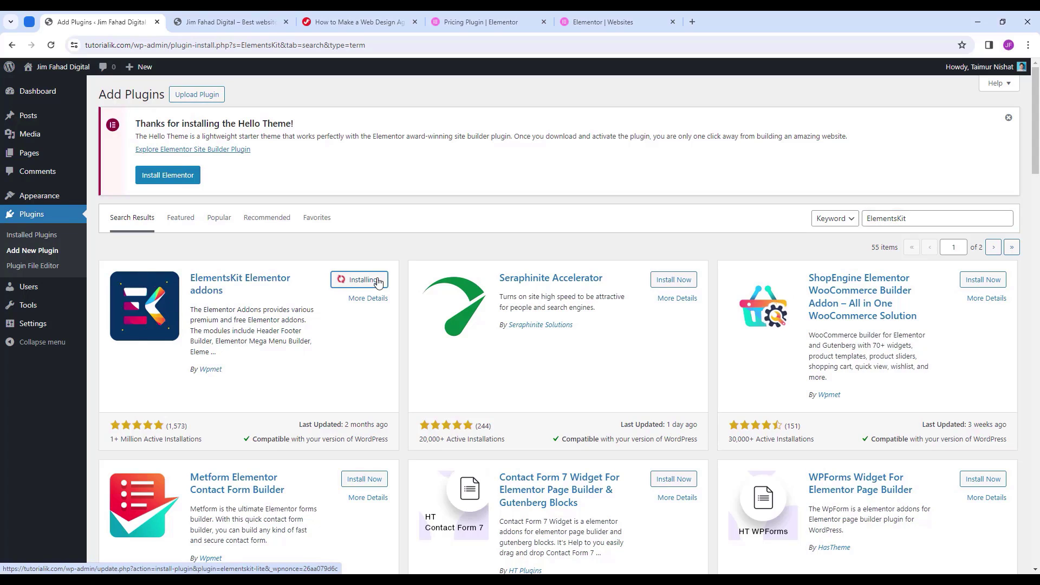
Search for 'Jeg elementor' and install the Jeg Elementor Kit plugin.
drag(915, 219, 813, 222)
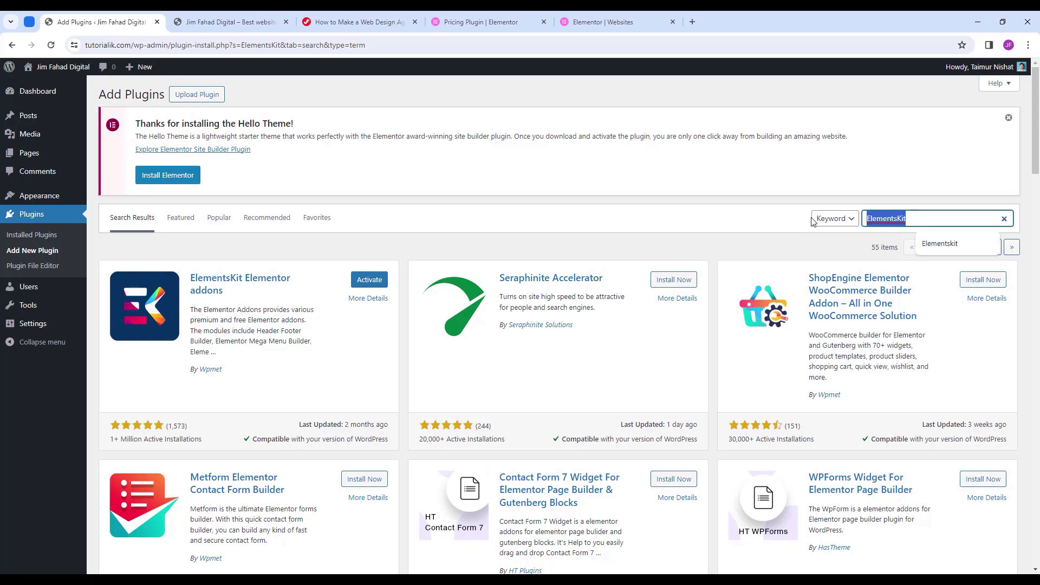
key(BackSpace)
text(Je)
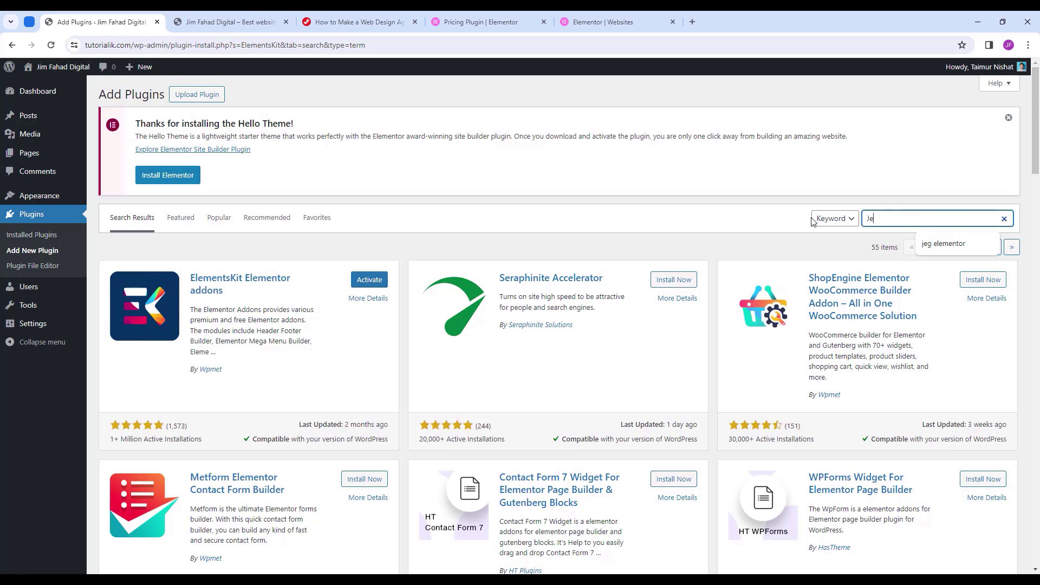
text(g elemen)
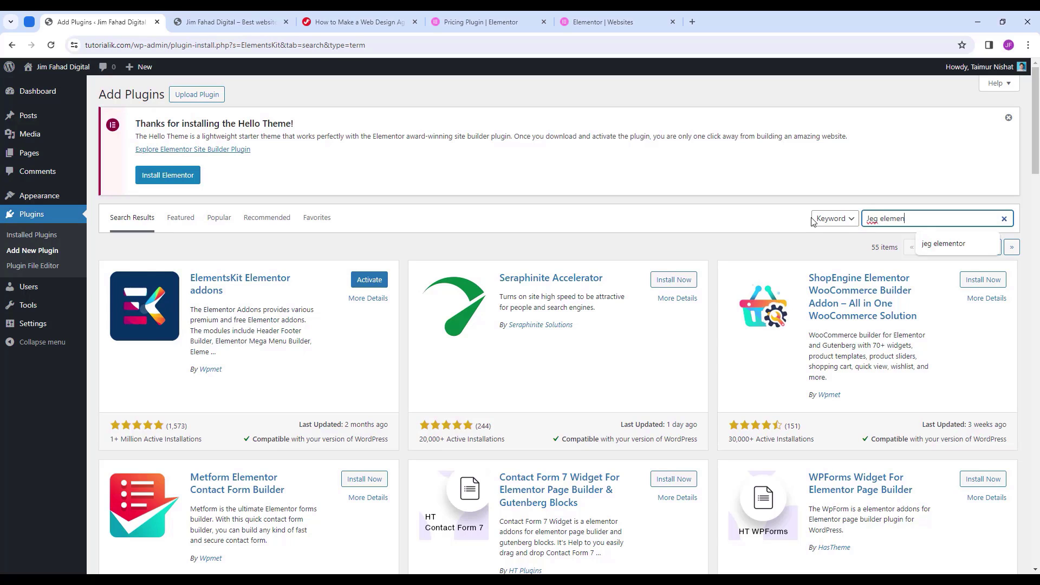
text(tor)
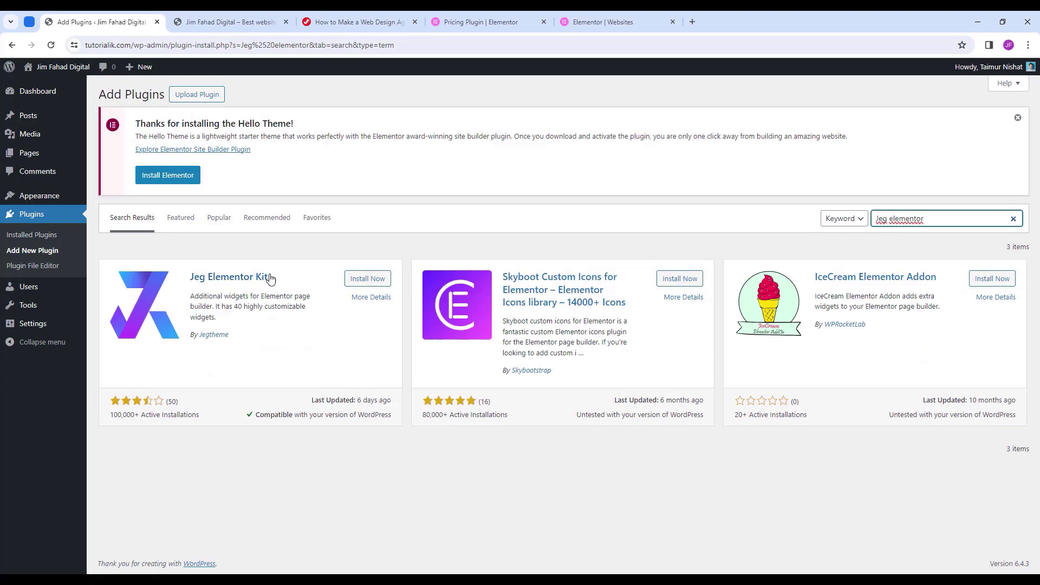
click(362, 279)
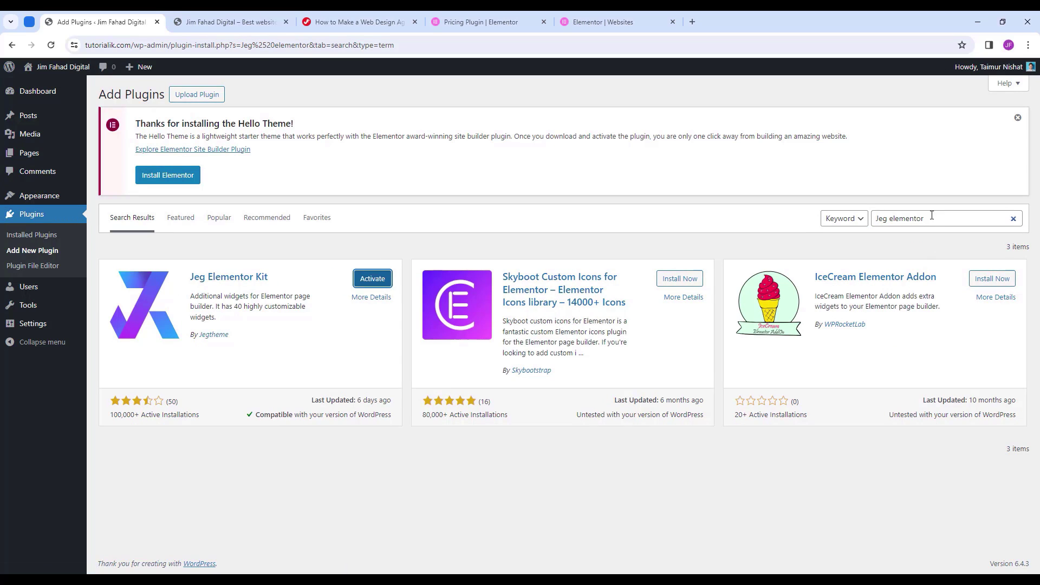
Search for 'Metform', install the MetForm contact form plugin, and view the installed plugins.
drag(932, 215, 841, 224)
key(BackSpace)
text(Me)
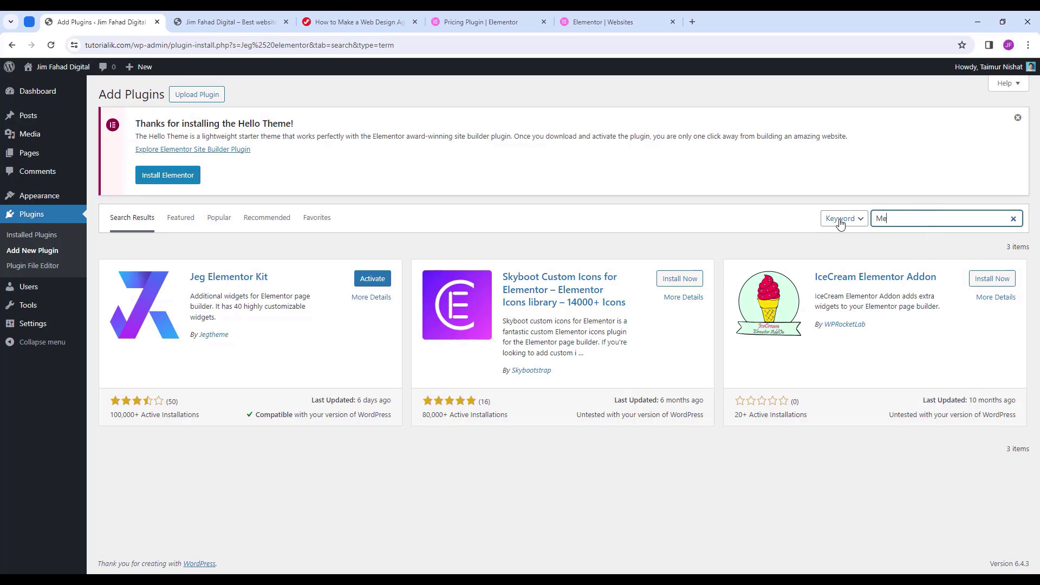
text(tfo)
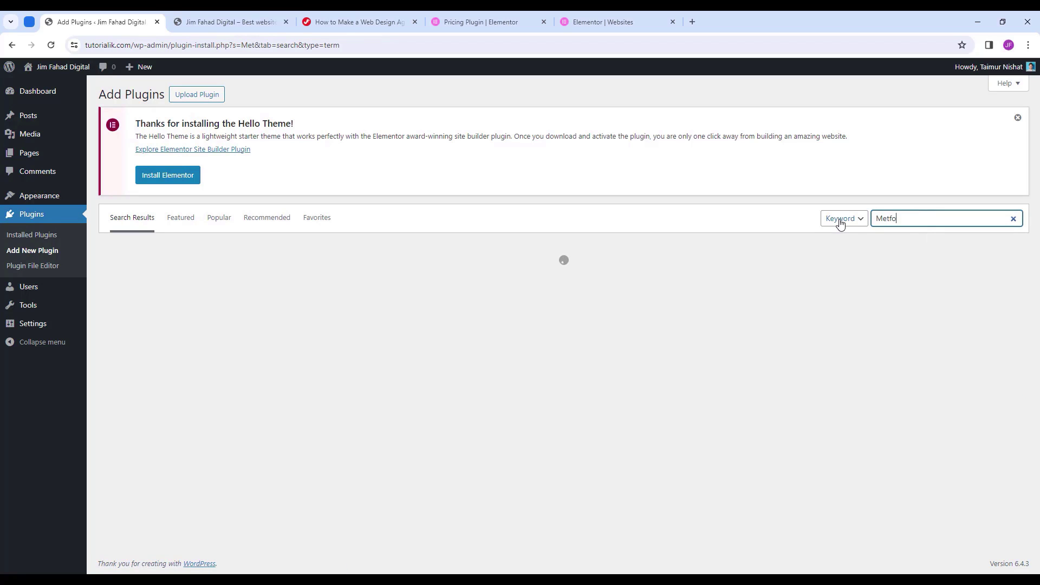
text(em)
key(BackSpace)
key(BackSpace)
text(rm)
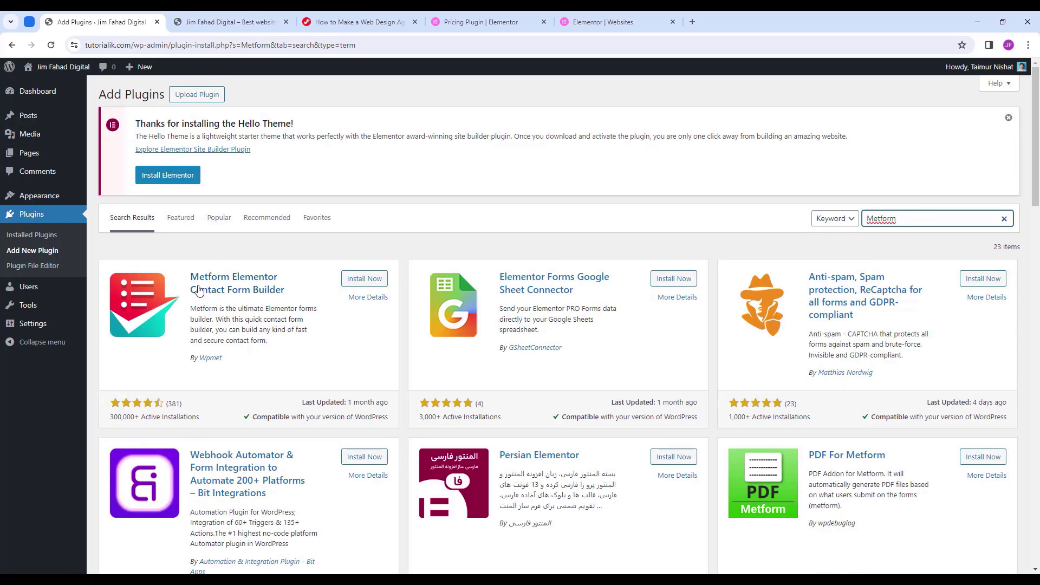
click(355, 277)
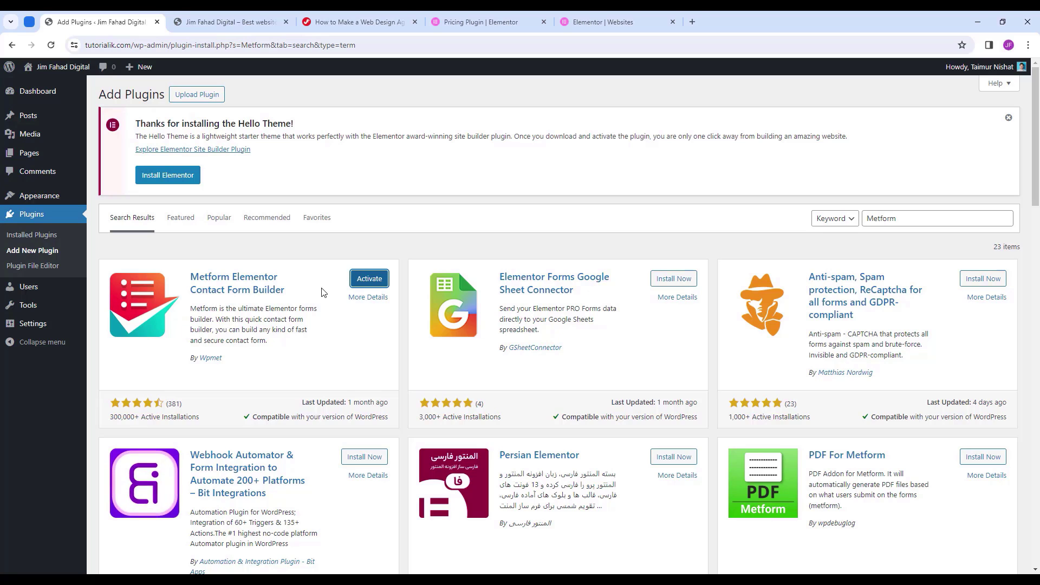
click(39, 241)
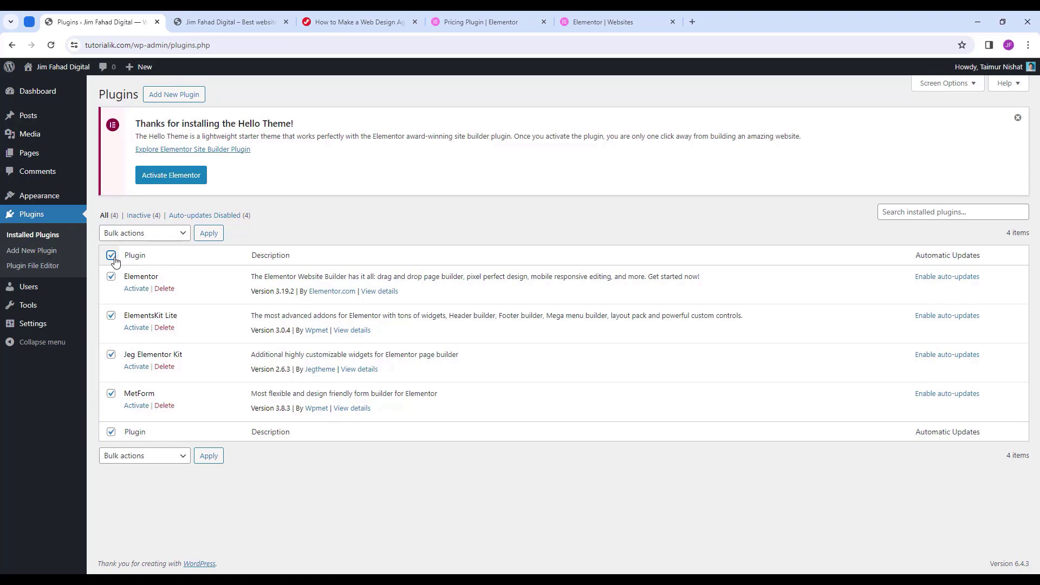
Bulk-activate Elementor, ElementsKit, Jeg Elementor Kit and MetForm, then go to Pages.
click(154, 235)
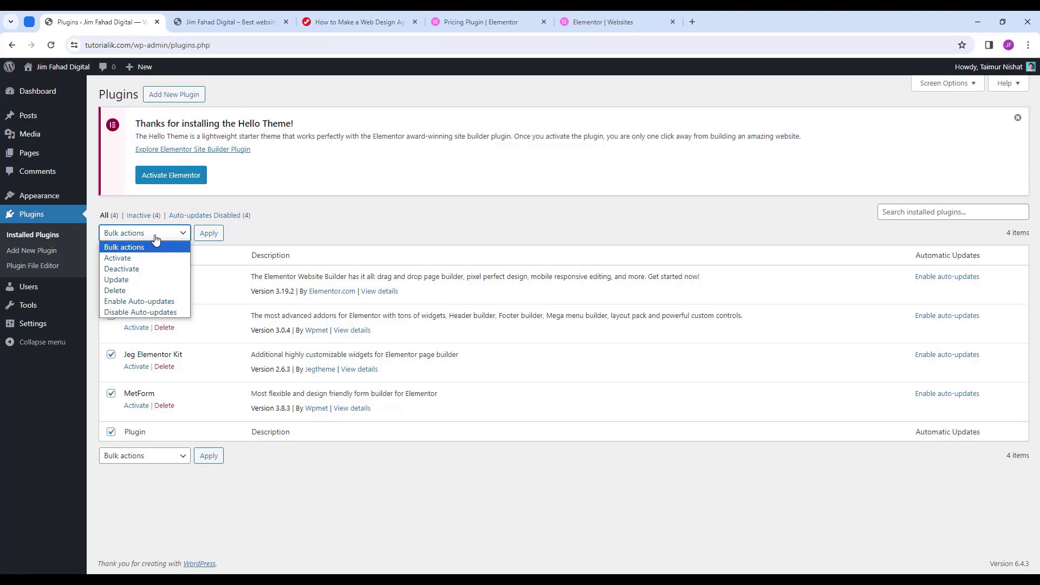
click(131, 259)
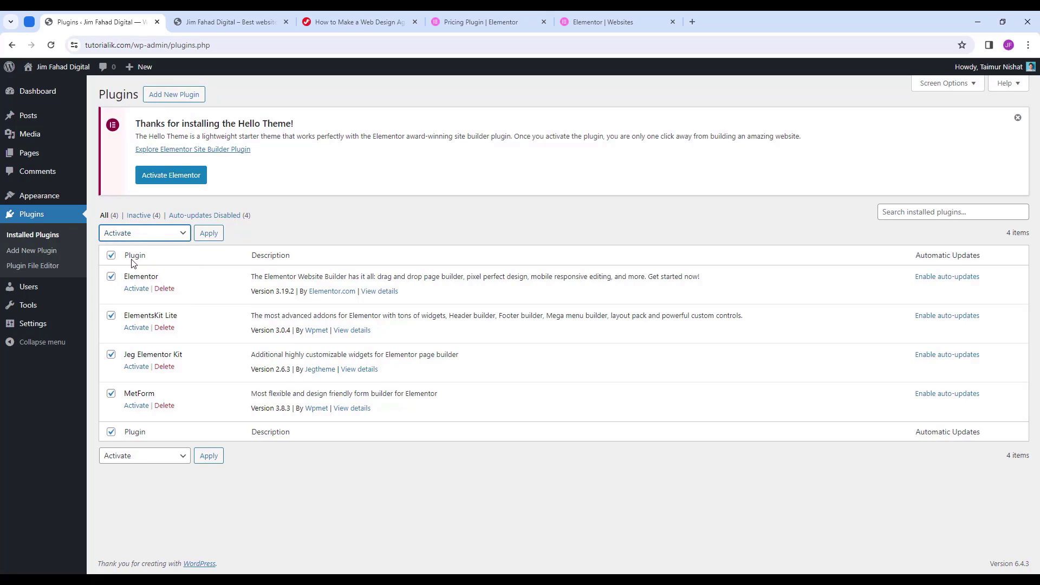
click(219, 235)
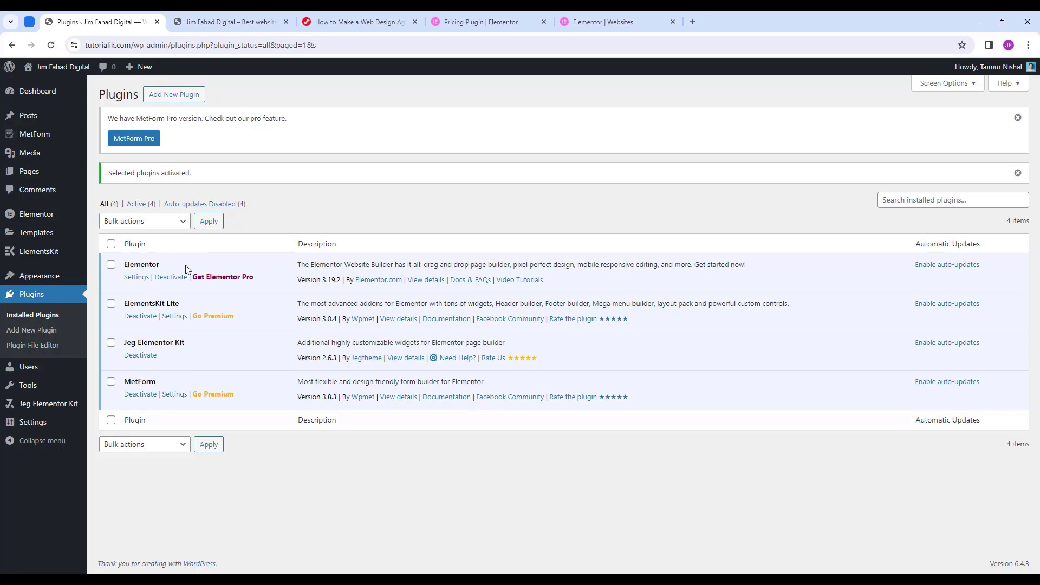
click(25, 177)
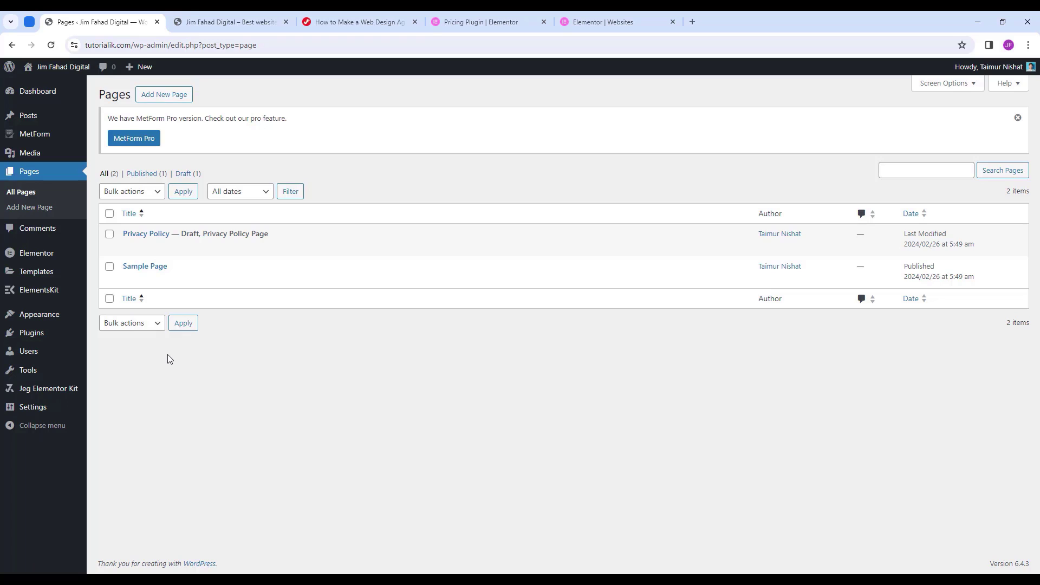
Move the Privacy Policy and Sample Page pages to the trash and dismiss the notices.
click(109, 213)
click(130, 191)
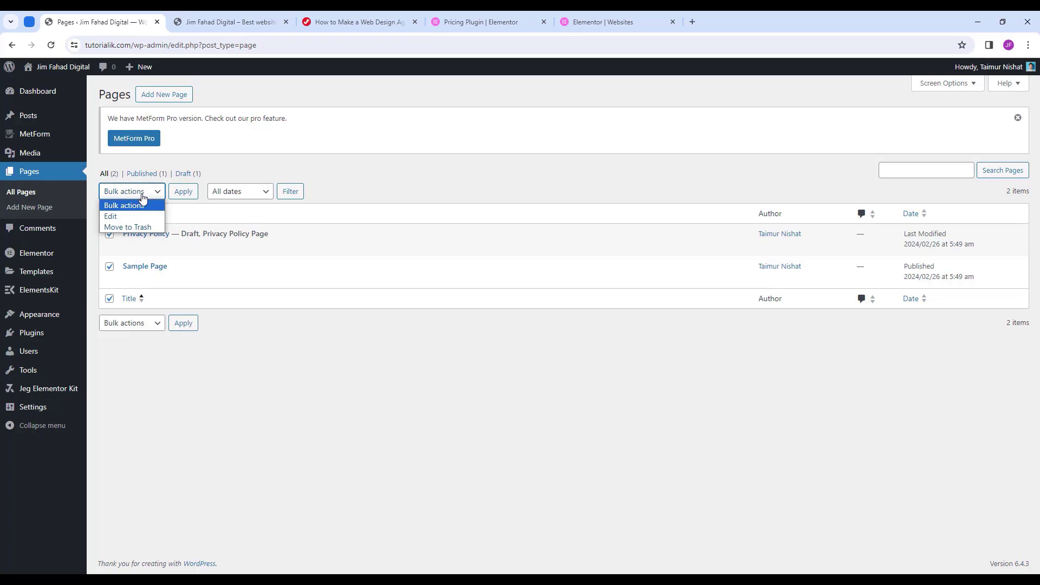
click(135, 230)
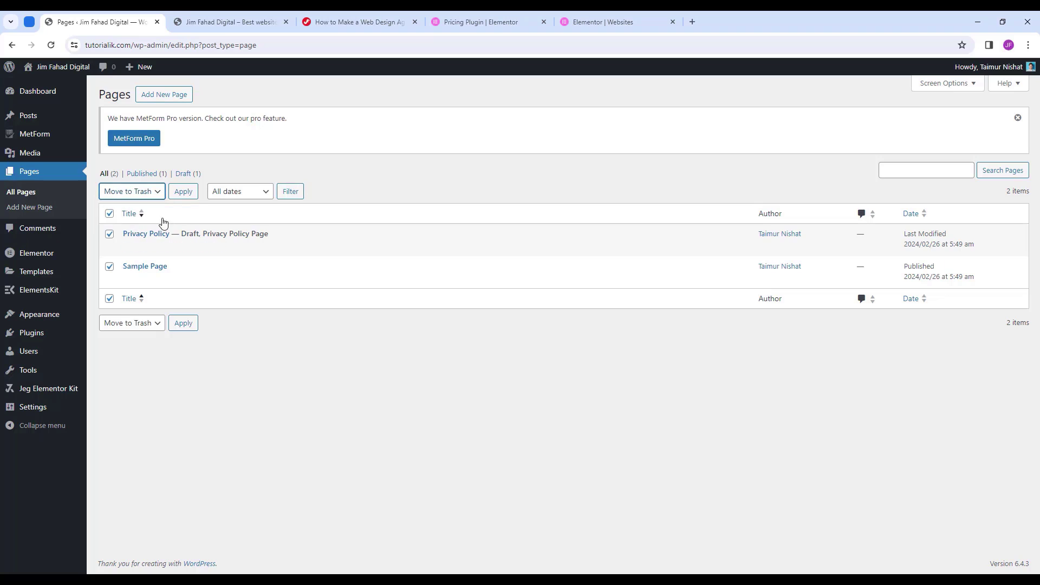
click(185, 194)
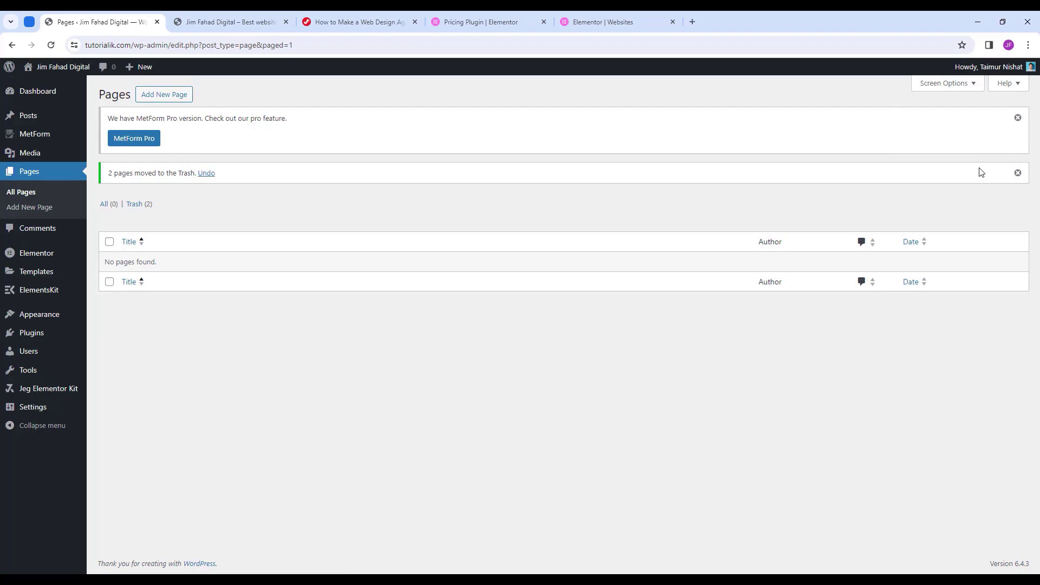
click(1018, 173)
click(1018, 125)
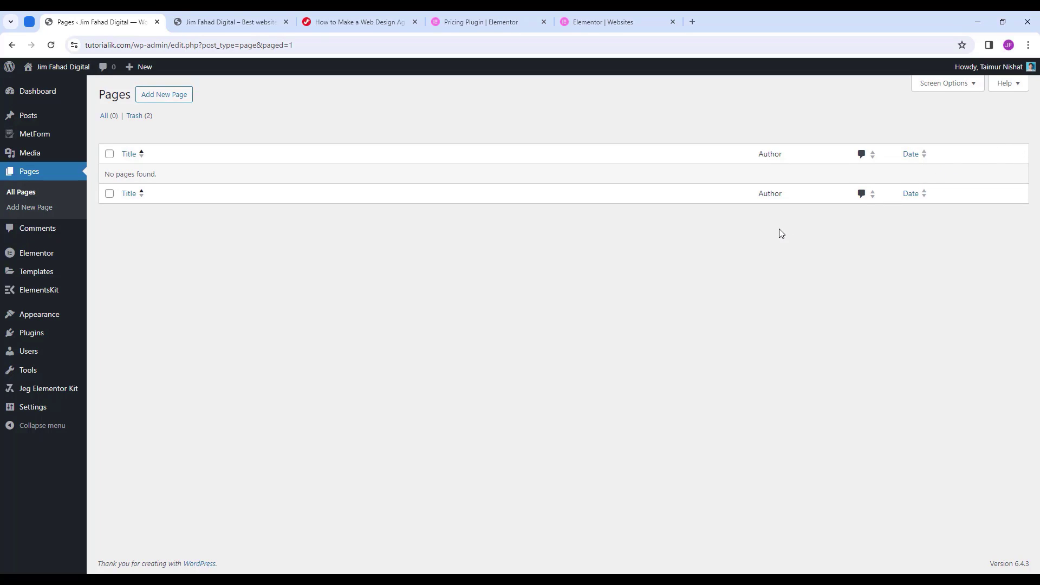
Create and publish a new page titled 'Home'.
click(170, 103)
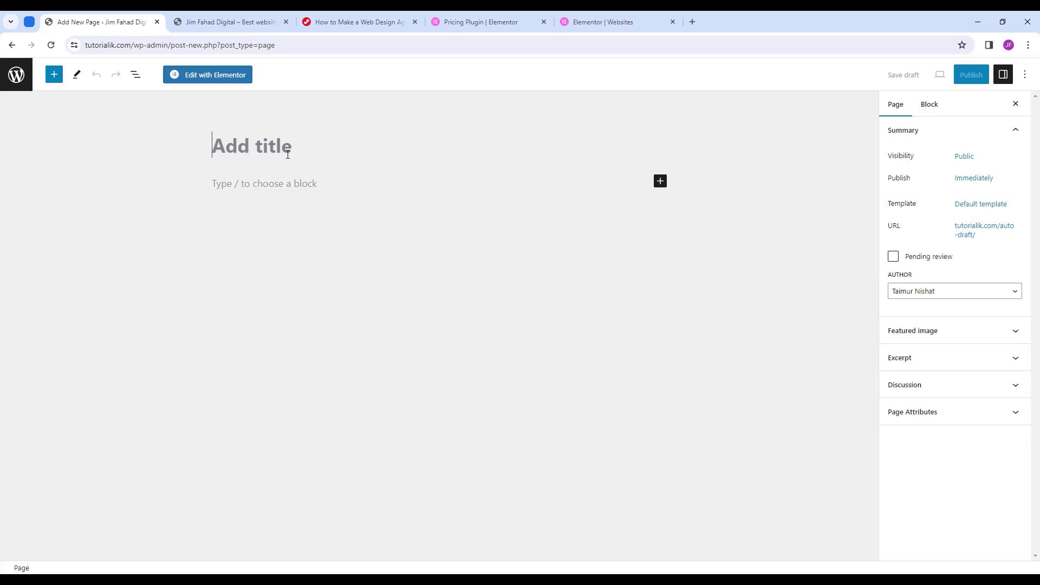
text(Home)
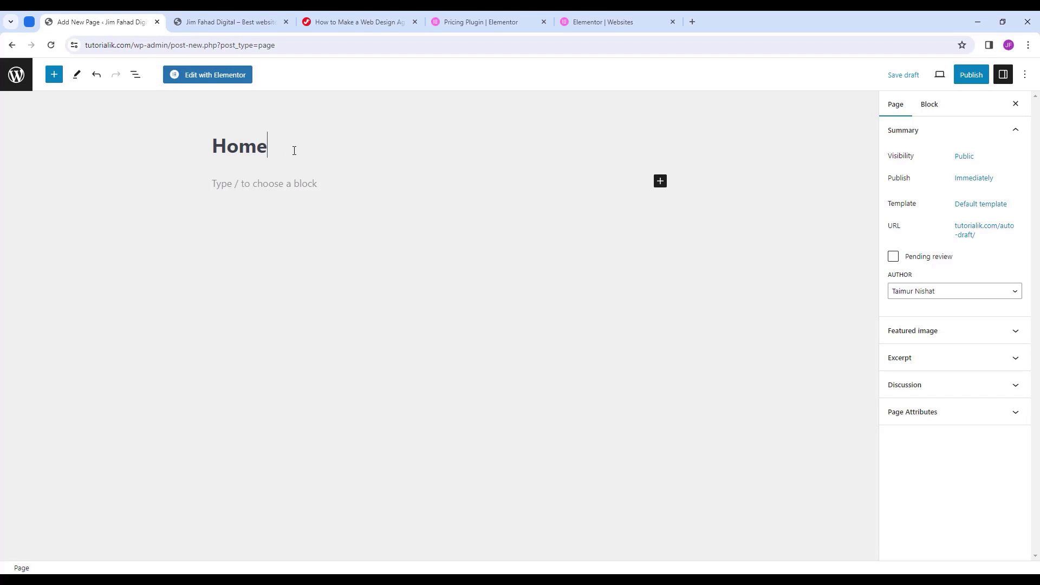
click(970, 75)
click(930, 79)
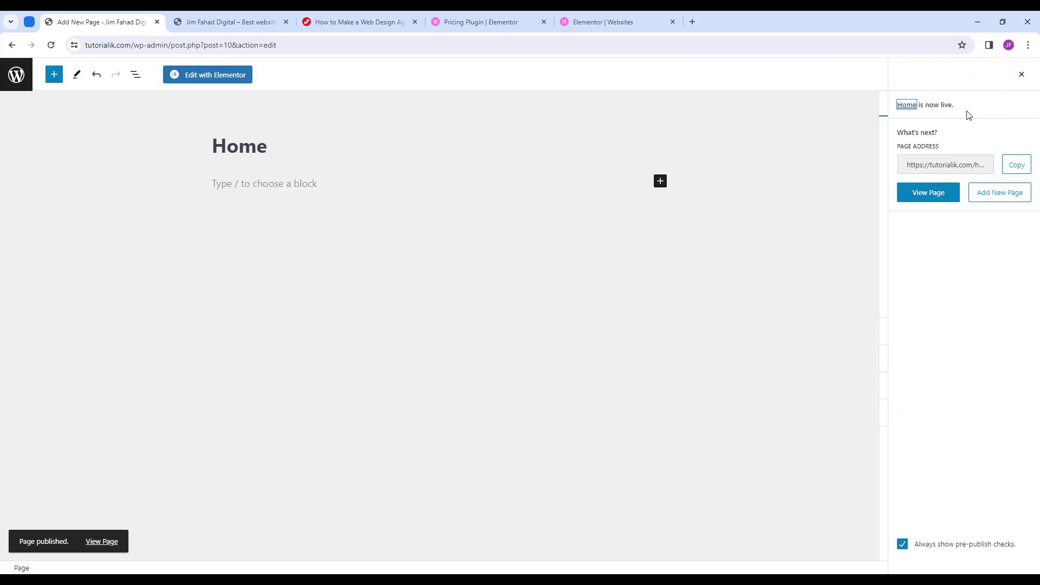
click(232, 22)
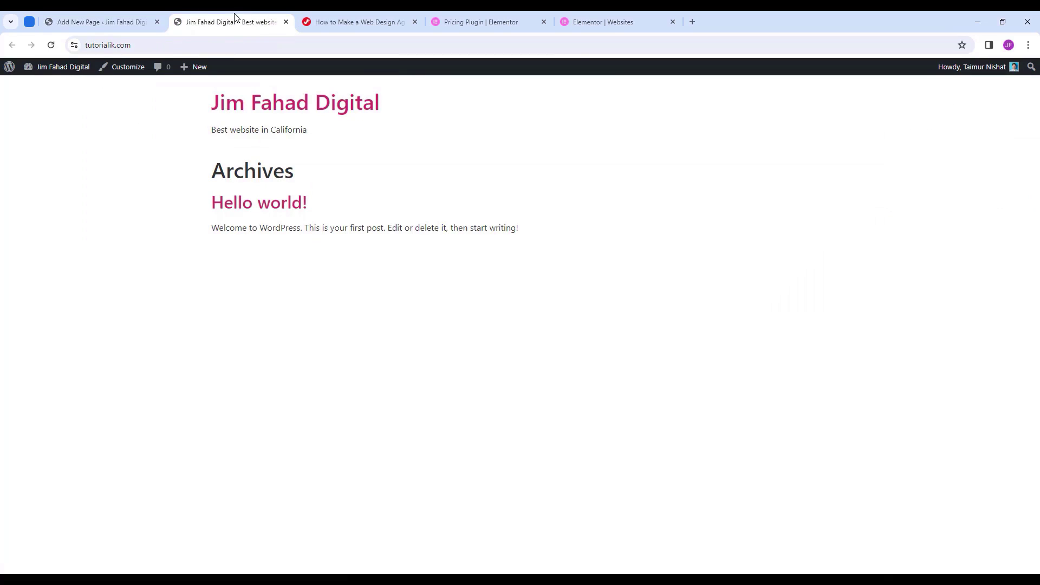
Reload the live site to check it, then return to the WordPress admin tab.
click(51, 46)
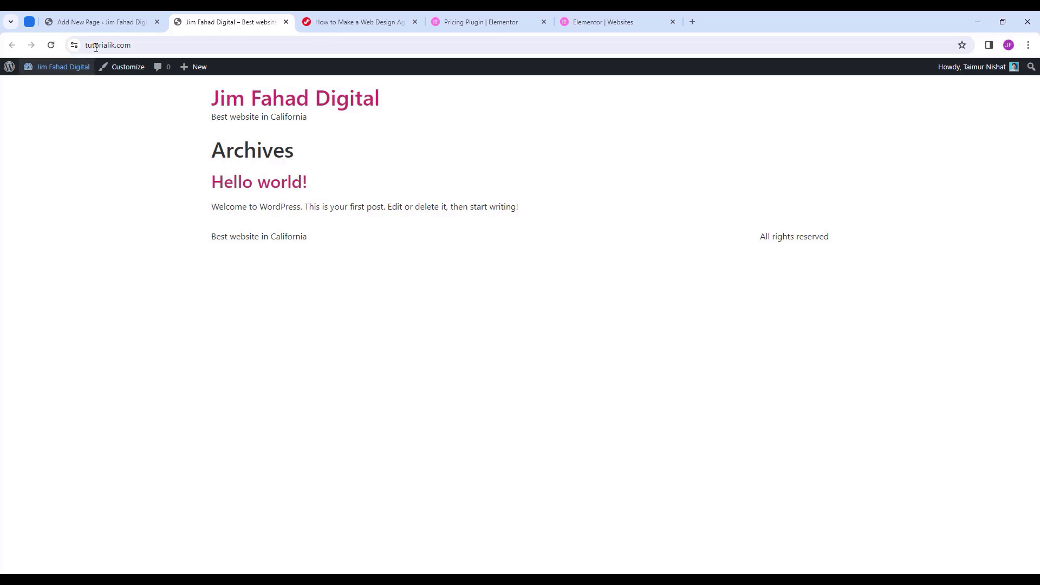
click(112, 15)
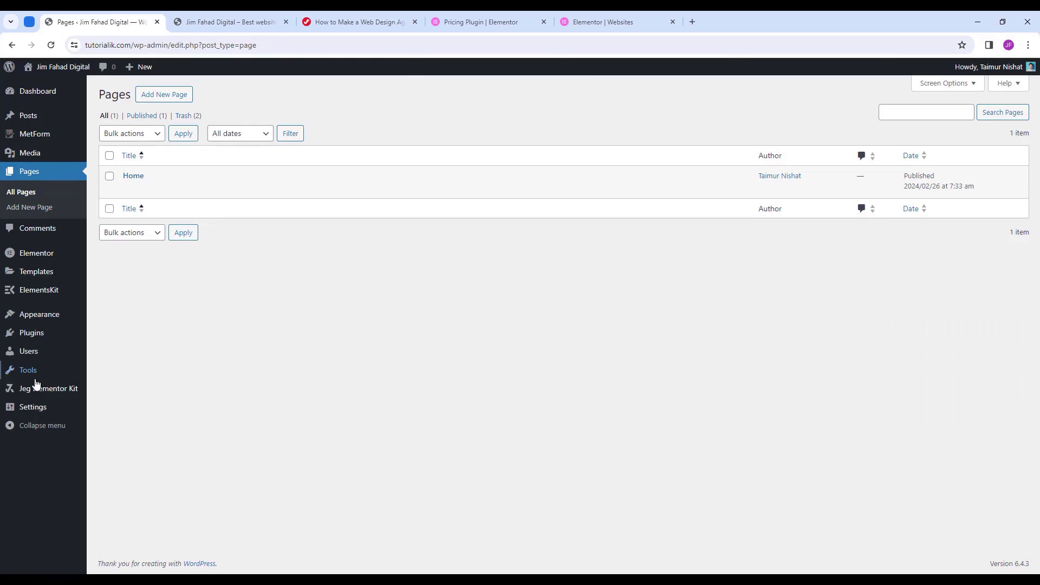
In Reading Settings, set the homepage to the static page 'Home' and save.
mouse_move(44, 406)
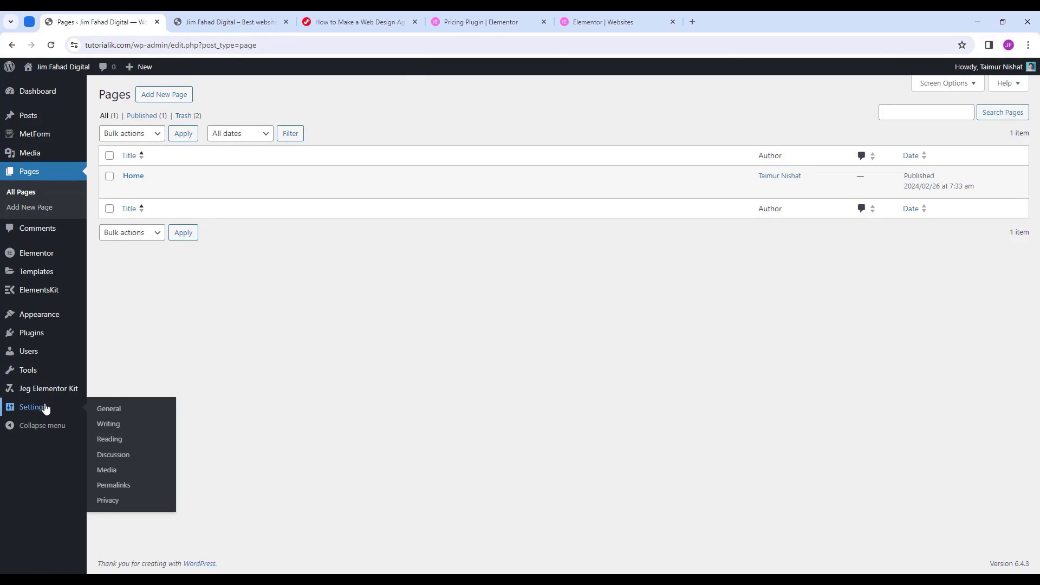
click(134, 440)
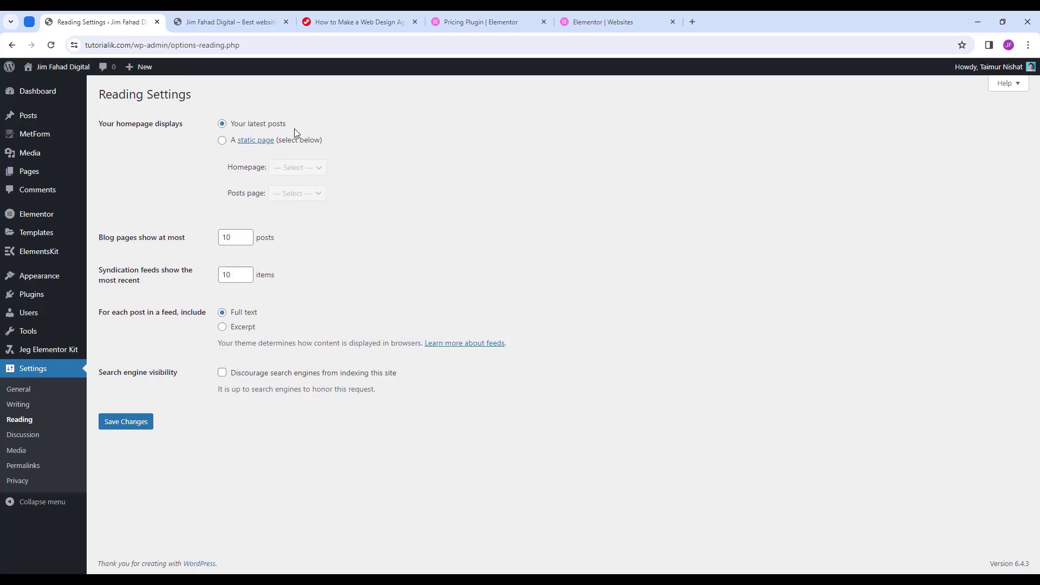
click(222, 141)
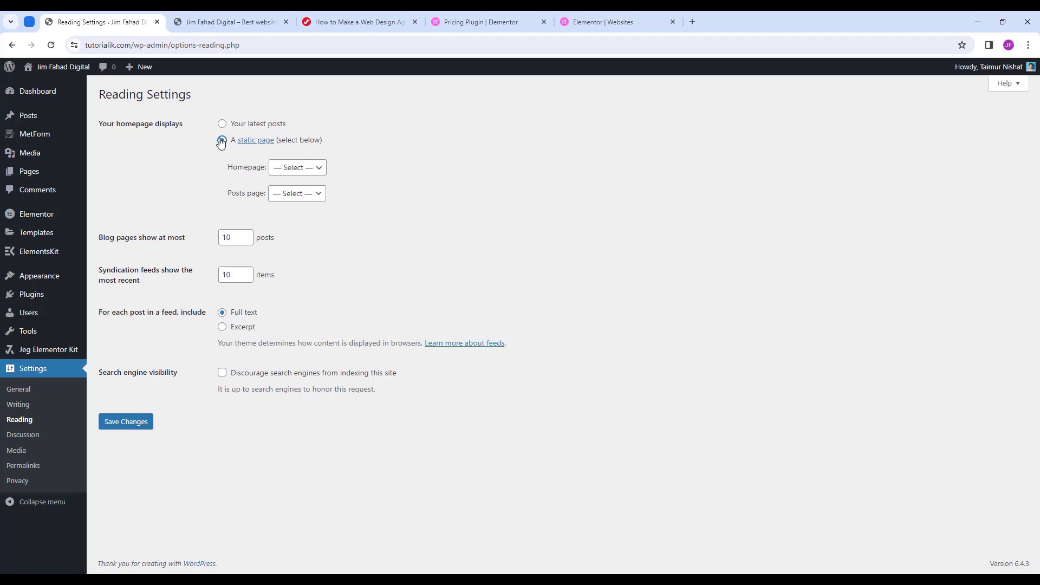
click(308, 172)
click(296, 193)
click(130, 432)
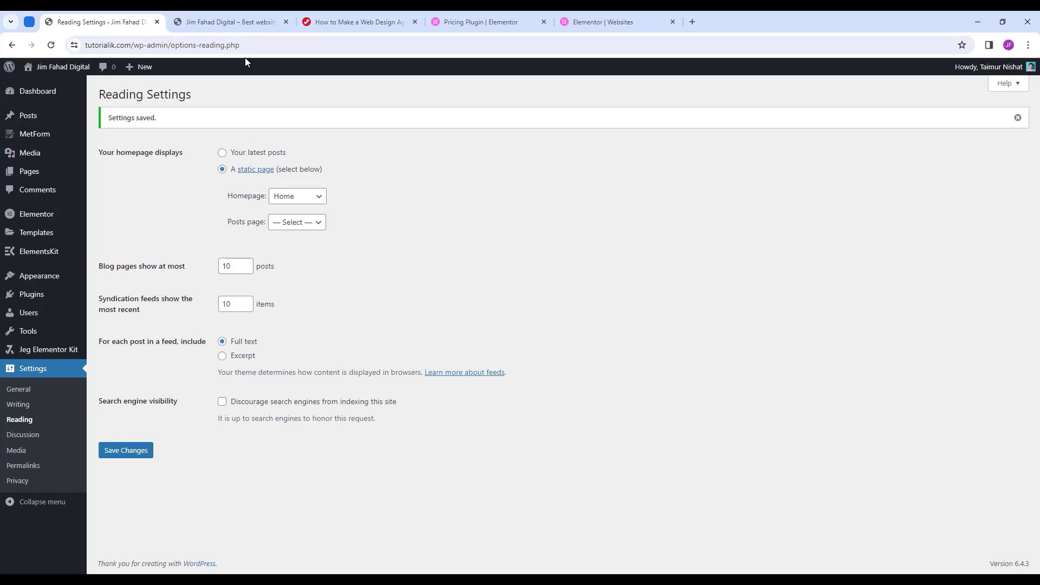
Reload the live site to confirm it opens on the Home page.
click(243, 23)
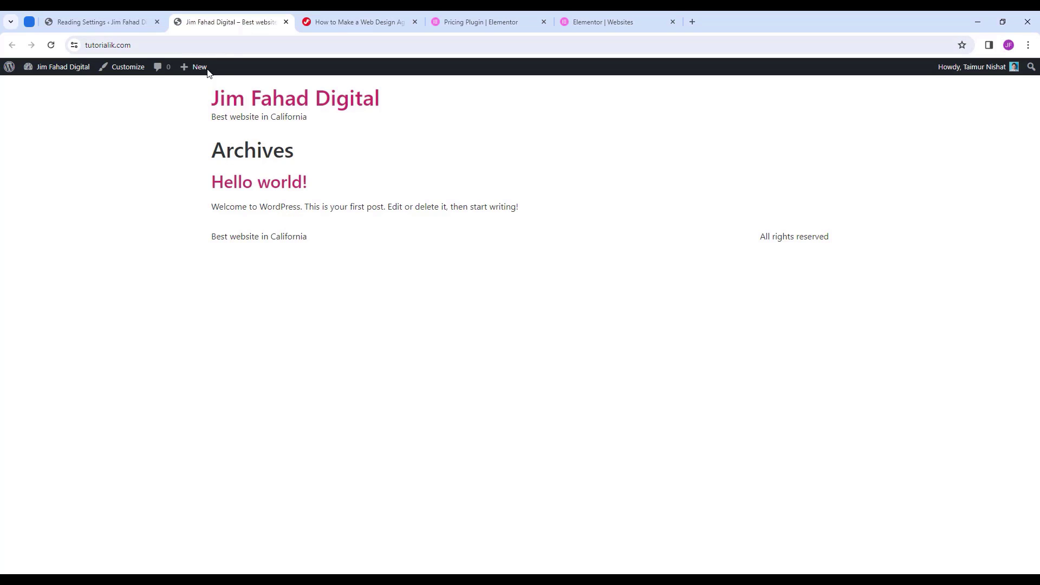
click(50, 45)
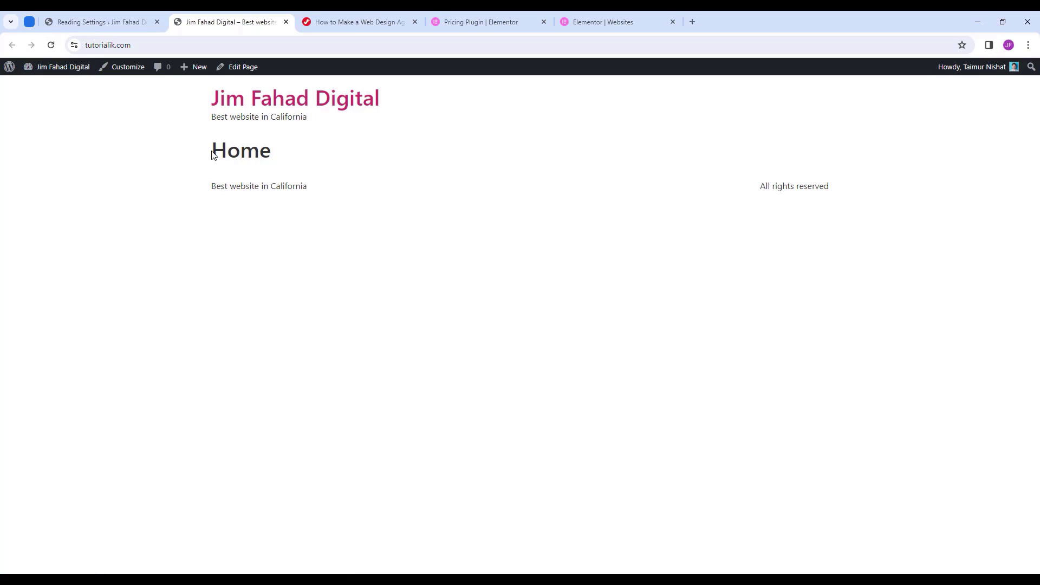
drag(212, 154, 296, 163)
click(298, 163)
click(122, 20)
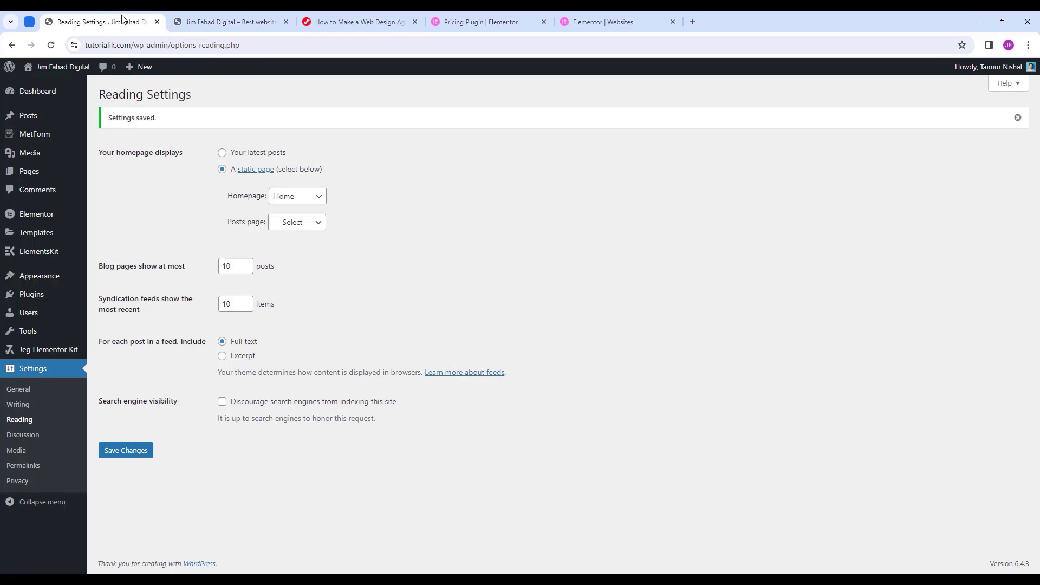
Open the Home page from All Pages in Elementor and dismiss the AI notifications popup.
click(48, 171)
mouse_move(143, 187)
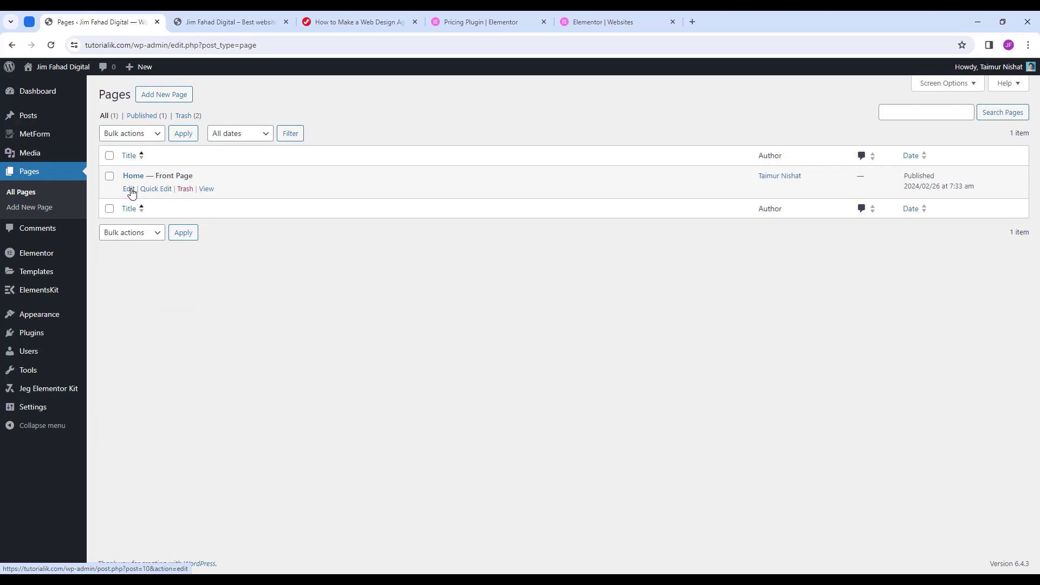
click(129, 189)
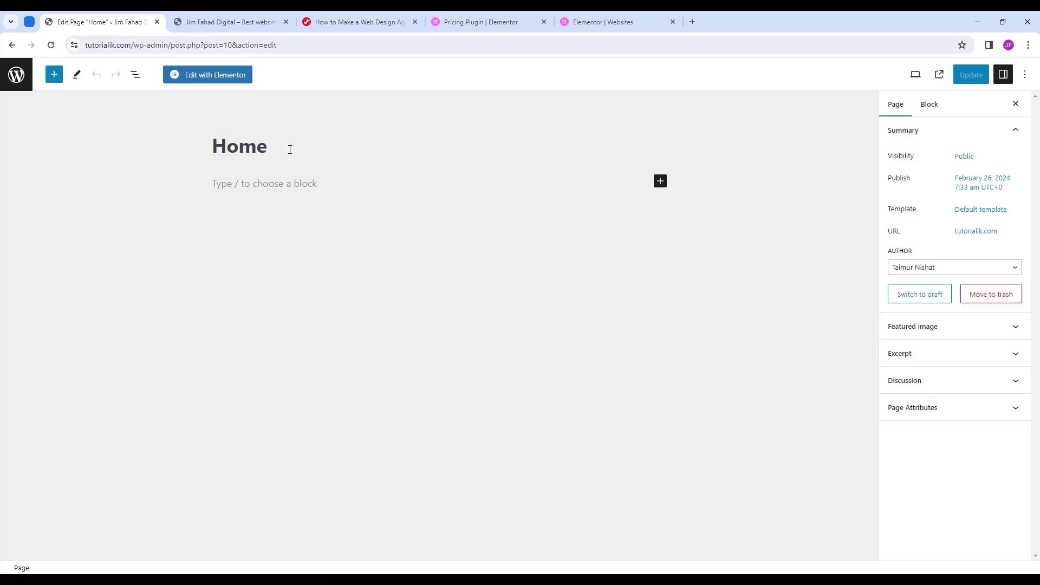
click(219, 76)
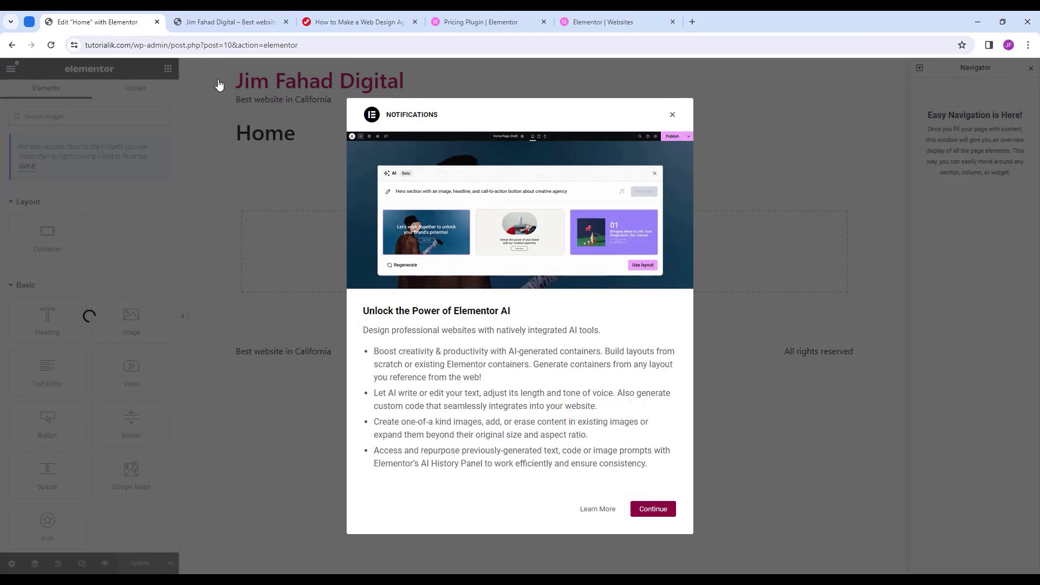
click(673, 116)
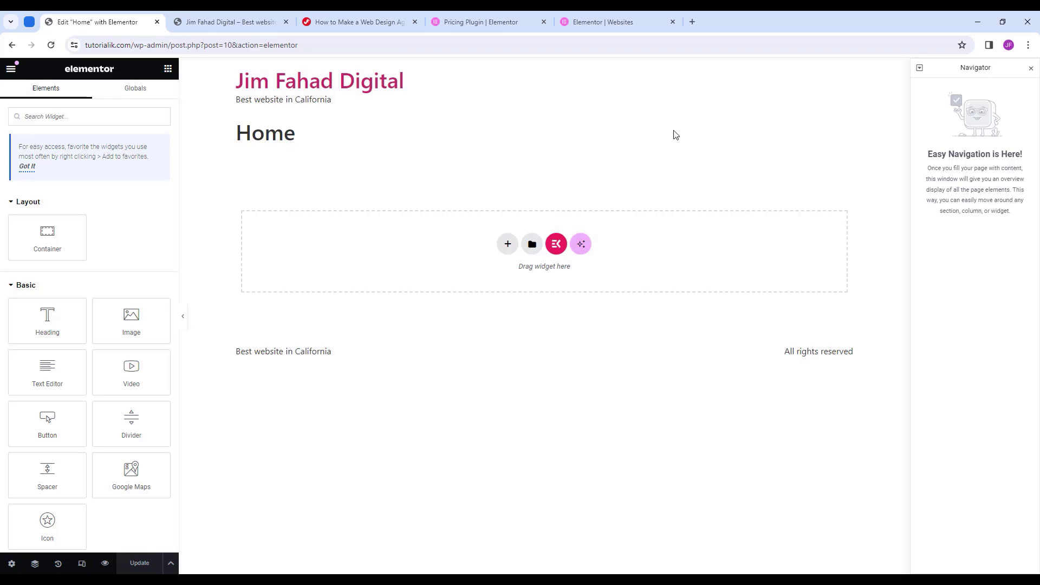
scroll(67, 218, down, 1)
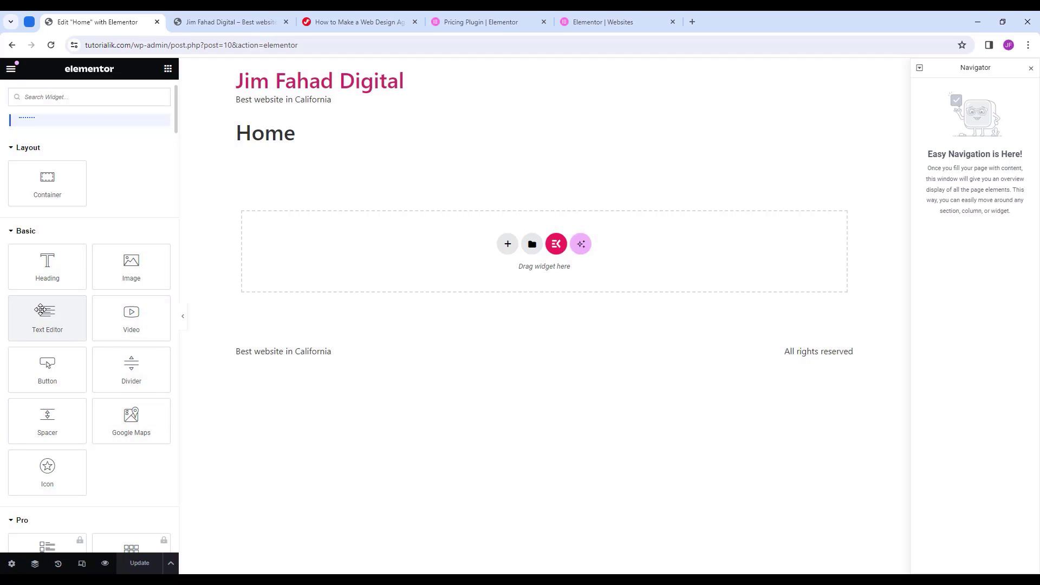
scroll(49, 311, down, 5)
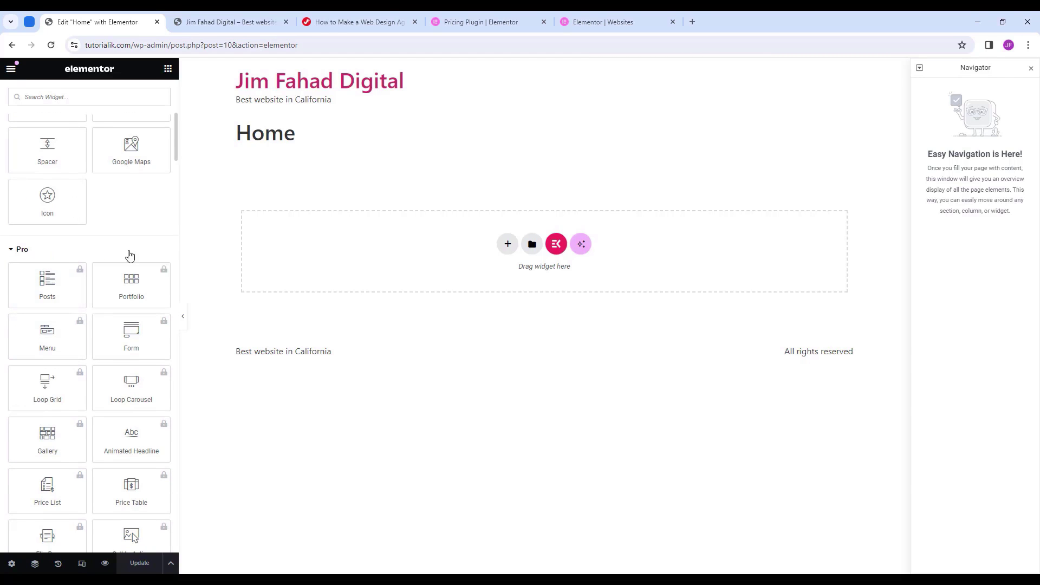
scroll(39, 259, down, 1)
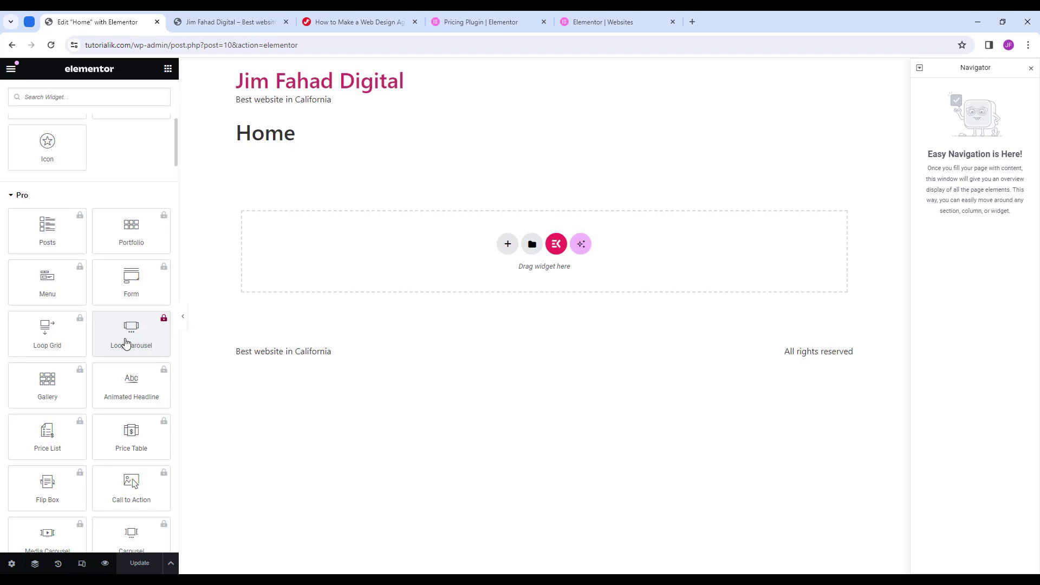
click(22, 196)
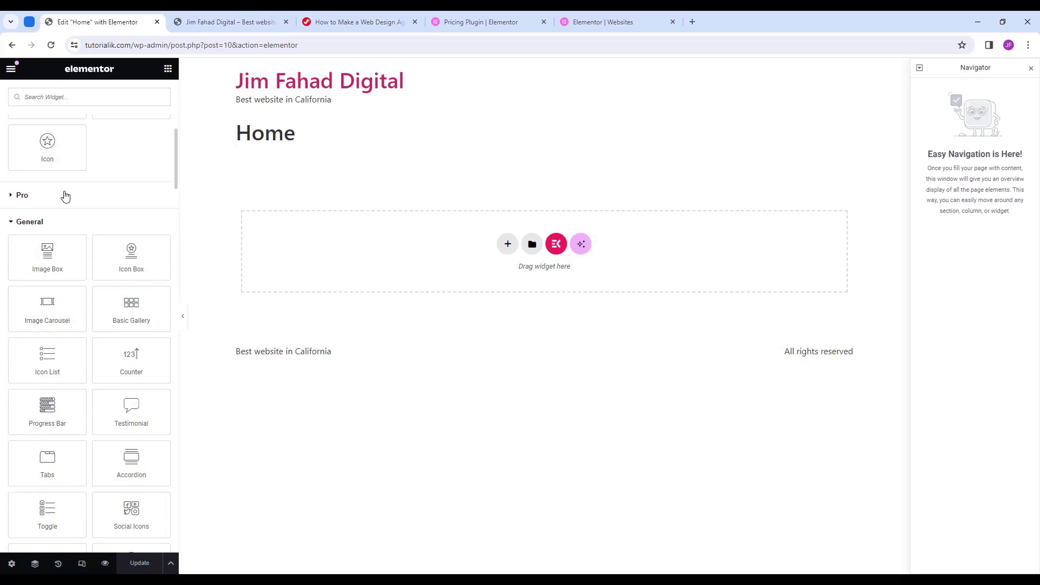
scroll(65, 192, down, 2)
scroll(65, 194, up, 1)
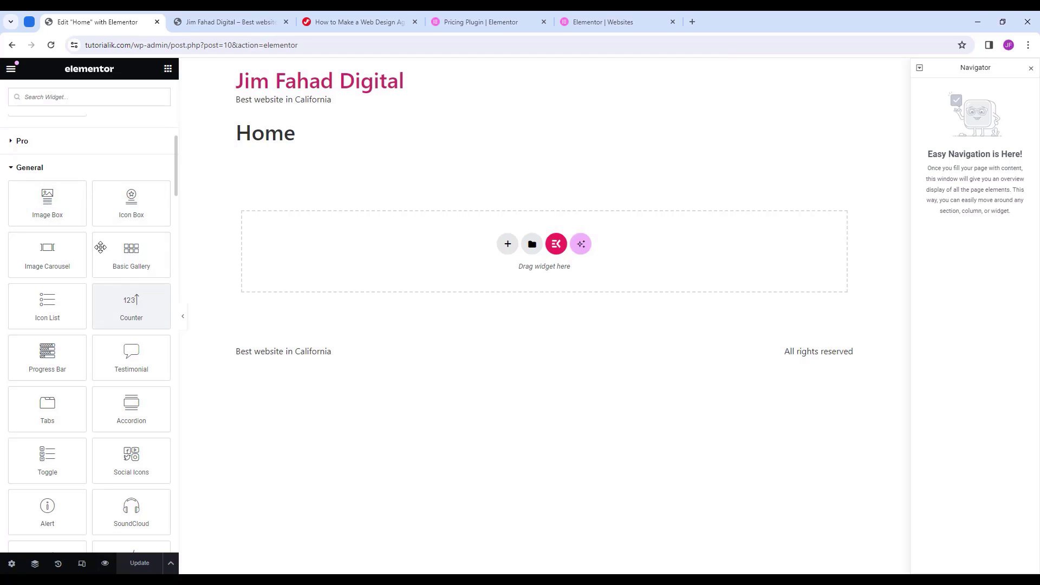
click(38, 168)
scroll(80, 310, down, 2)
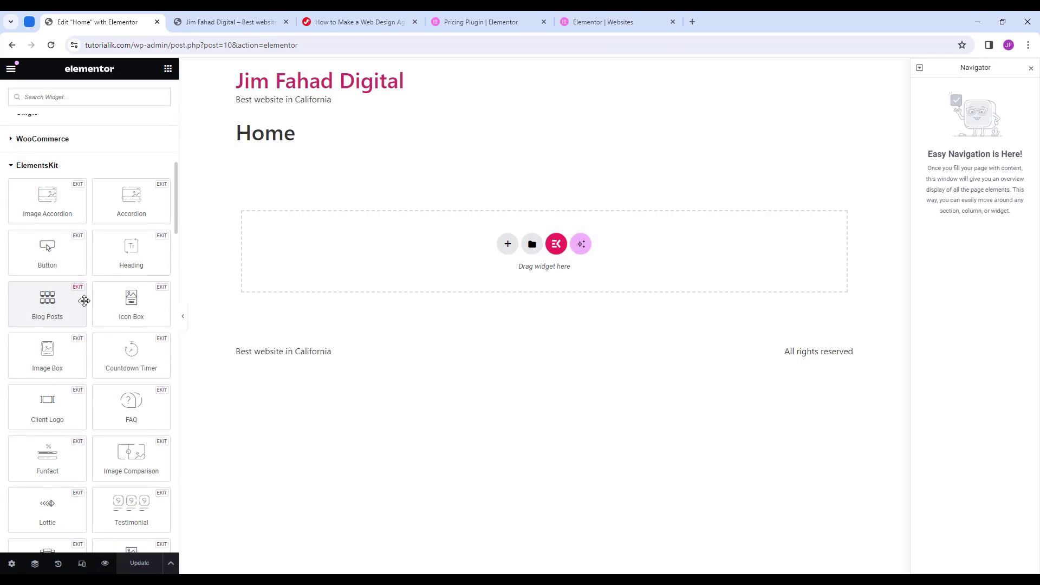
scroll(82, 303, up, 10)
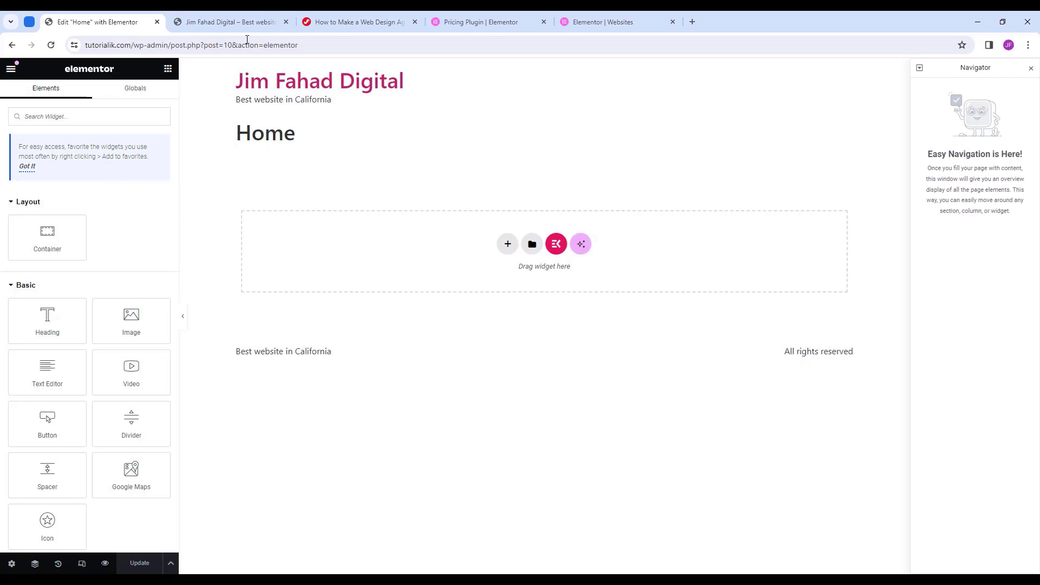
click(239, 21)
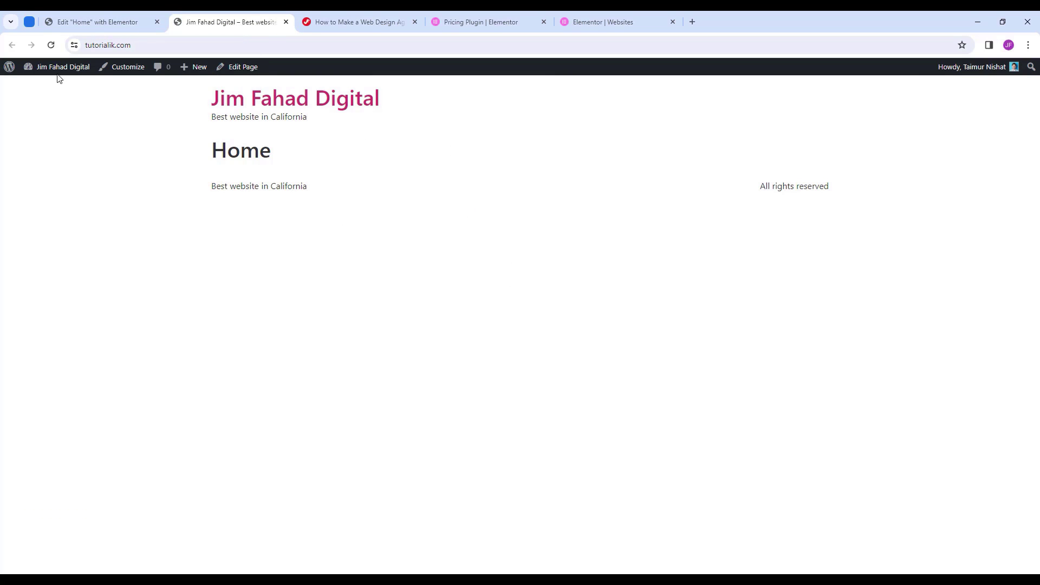
click(122, 22)
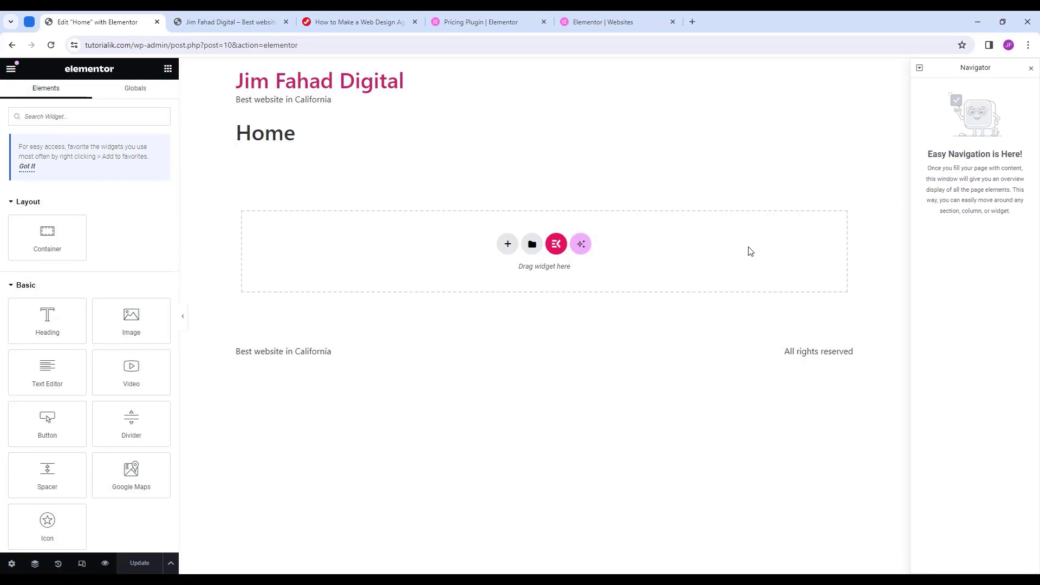
Highlight the site title, tagline, Home heading and footer texts on the canvas, then deselect them.
drag(227, 81, 385, 162)
drag(231, 345, 849, 369)
click(855, 378)
Insert a single-structure empty container and give it a 400 px minimum height.
click(508, 245)
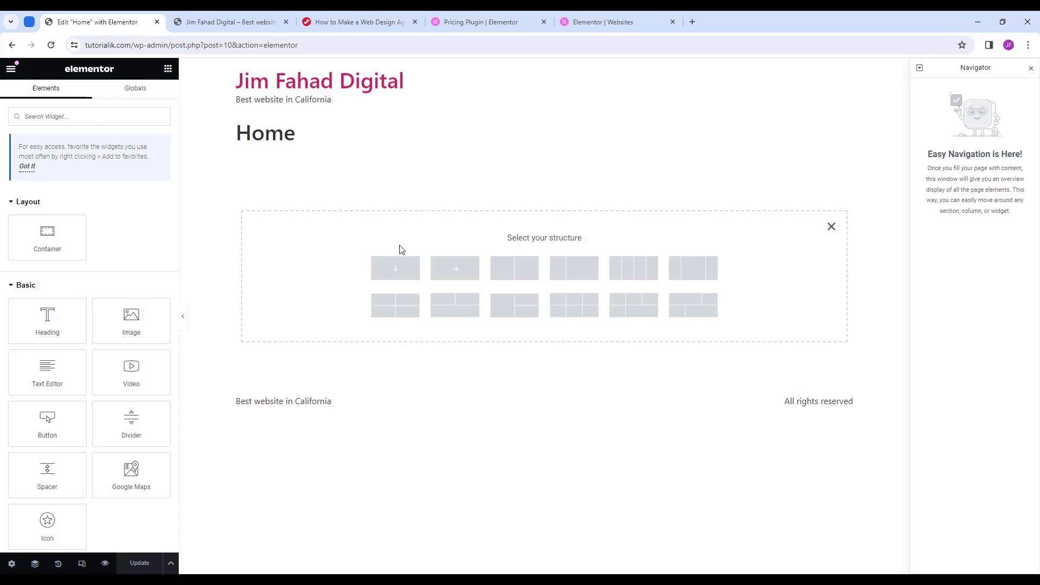
click(402, 272)
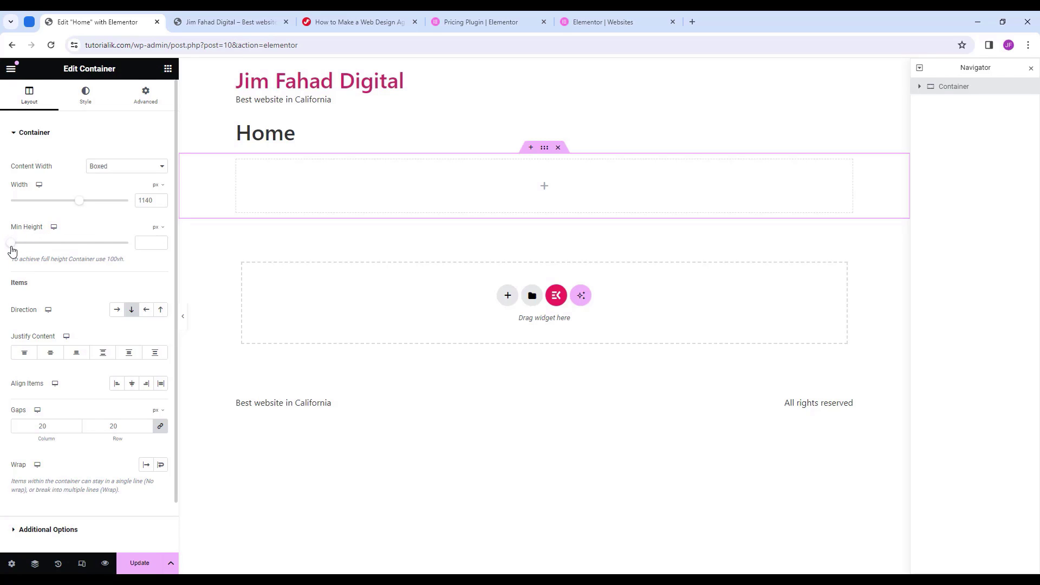
mouse_move(11, 247)
mouse_down()
mouse_move(48, 257)
mouse_move(49, 242)
mouse_move(30, 243)
mouse_up()
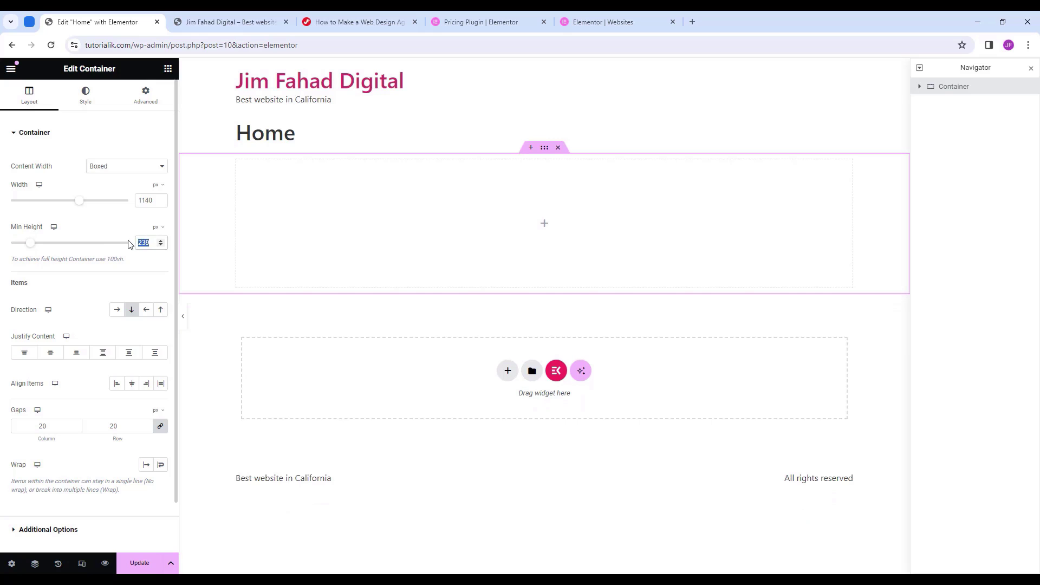
text(400)
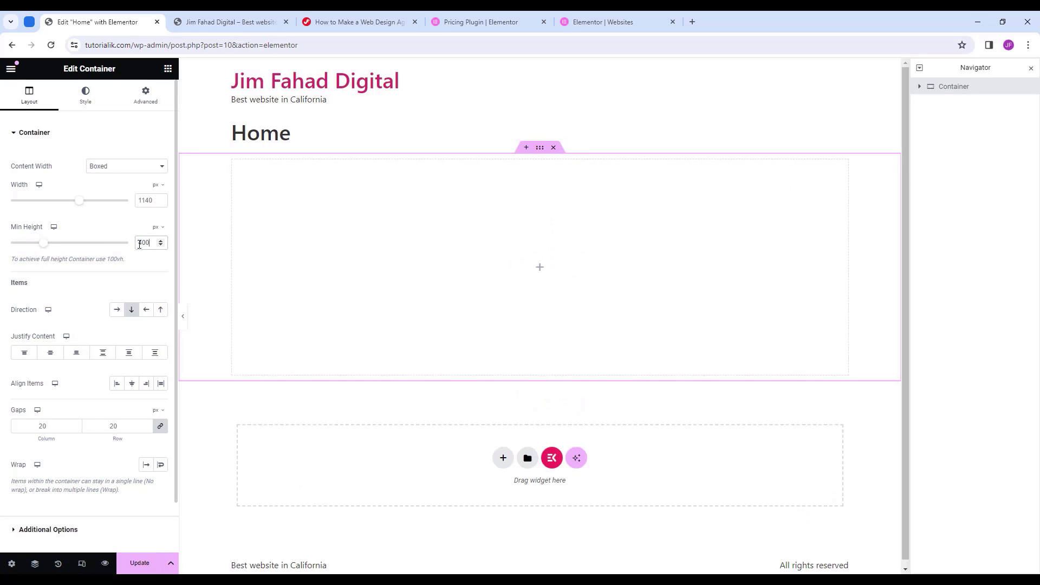
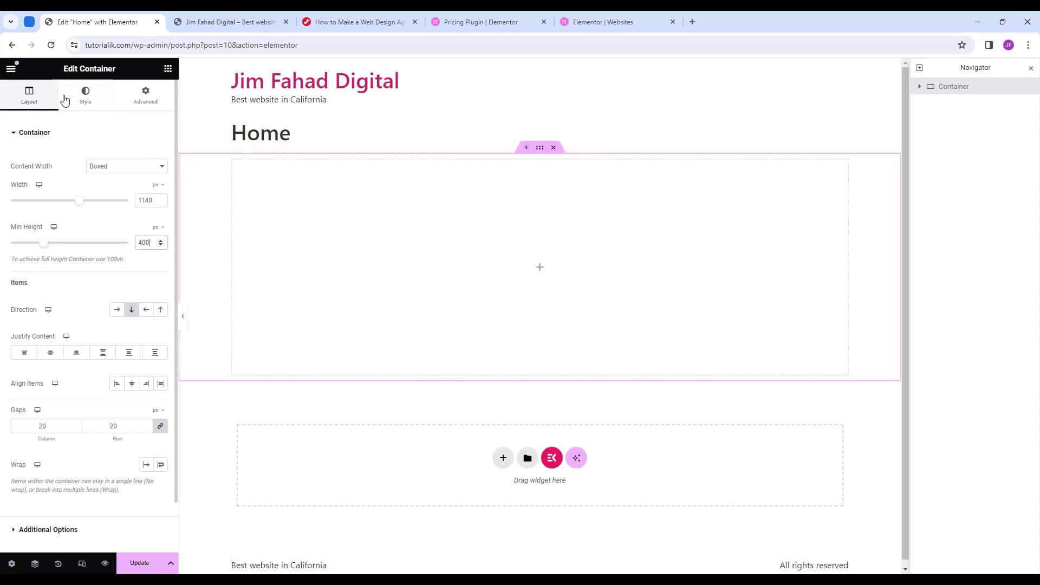
Give the empty container a Classic background in solid black (#000000).
click(86, 98)
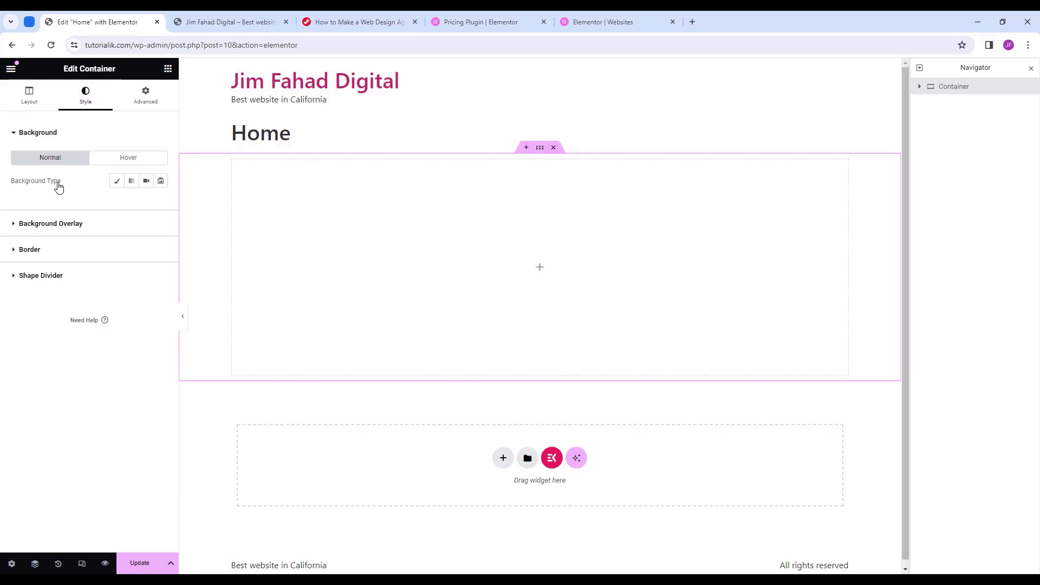
click(117, 182)
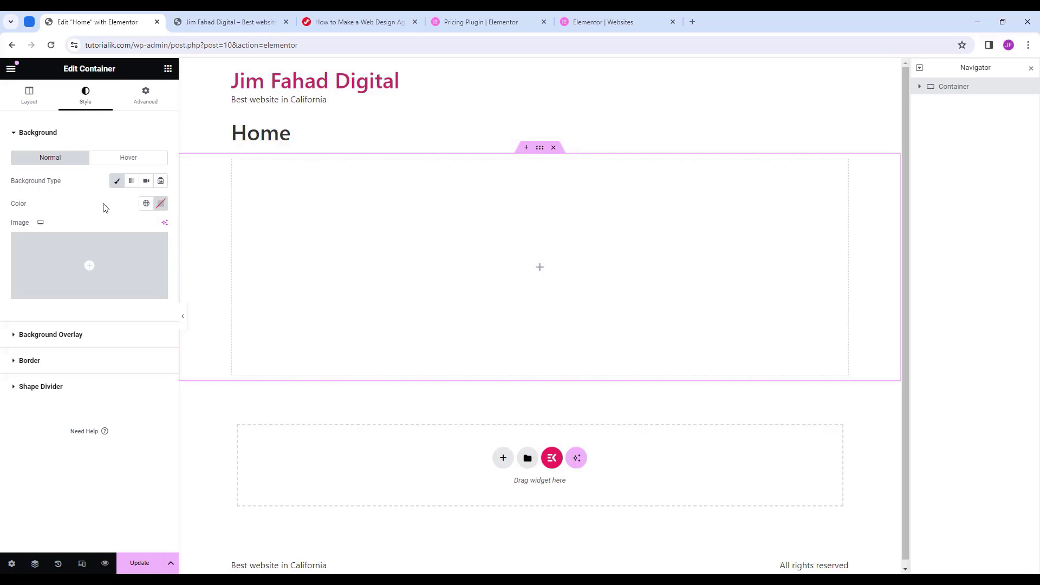
click(162, 204)
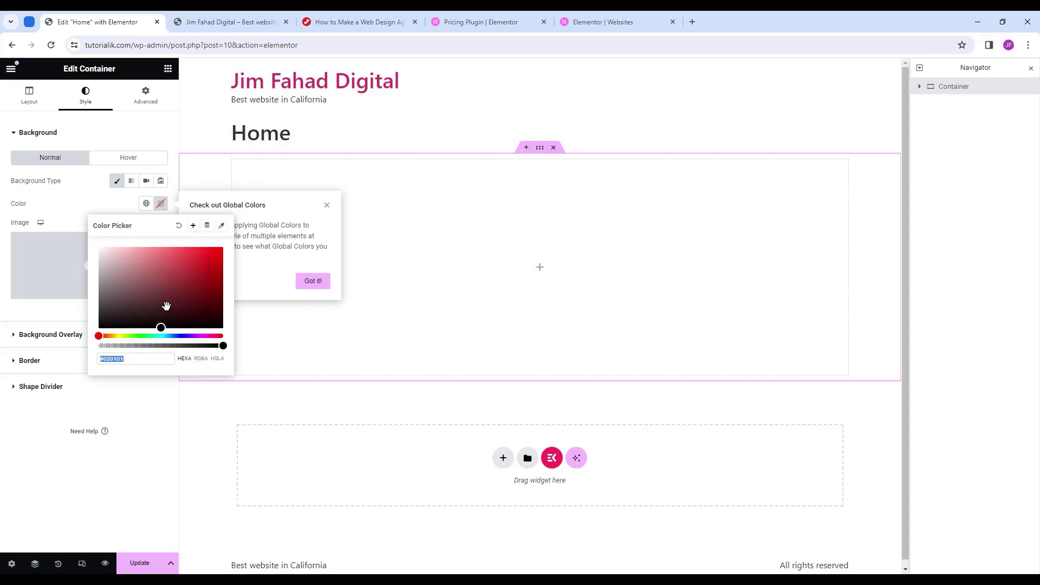
drag(161, 325, 133, 265)
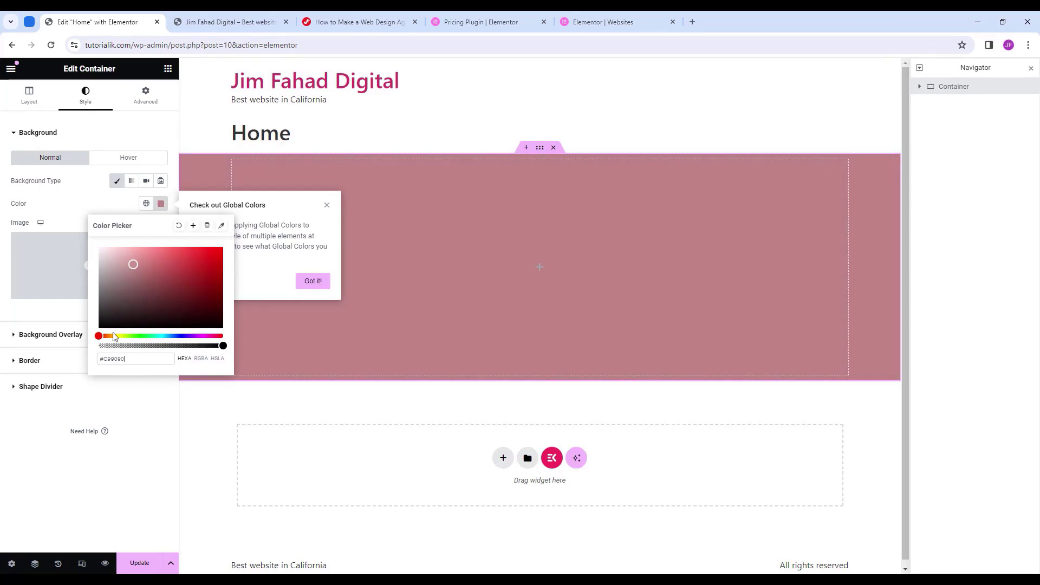
drag(101, 336, 136, 337)
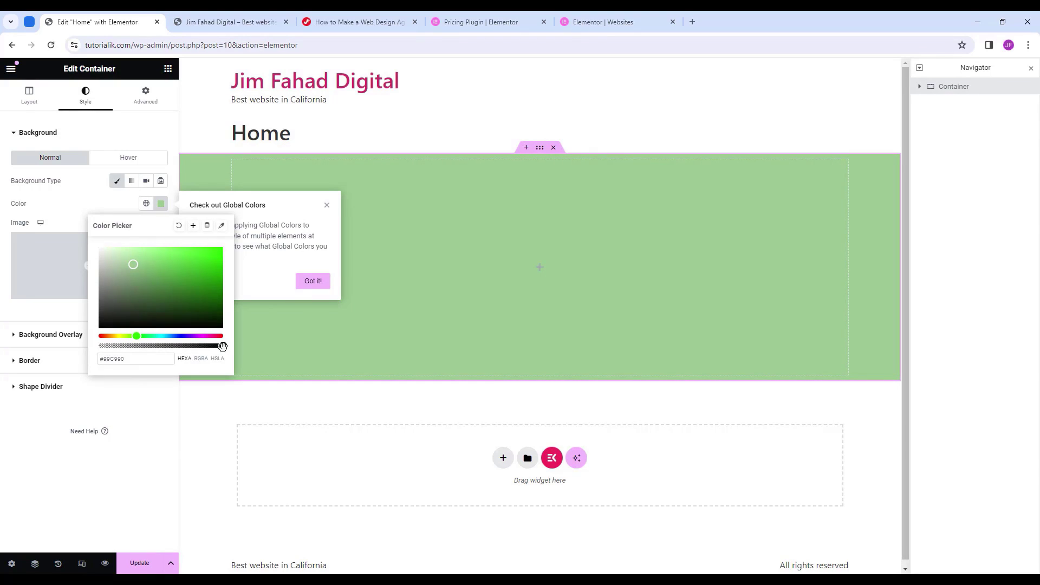
mouse_move(221, 346)
mouse_down()
mouse_move(200, 345)
mouse_move(223, 345)
mouse_up()
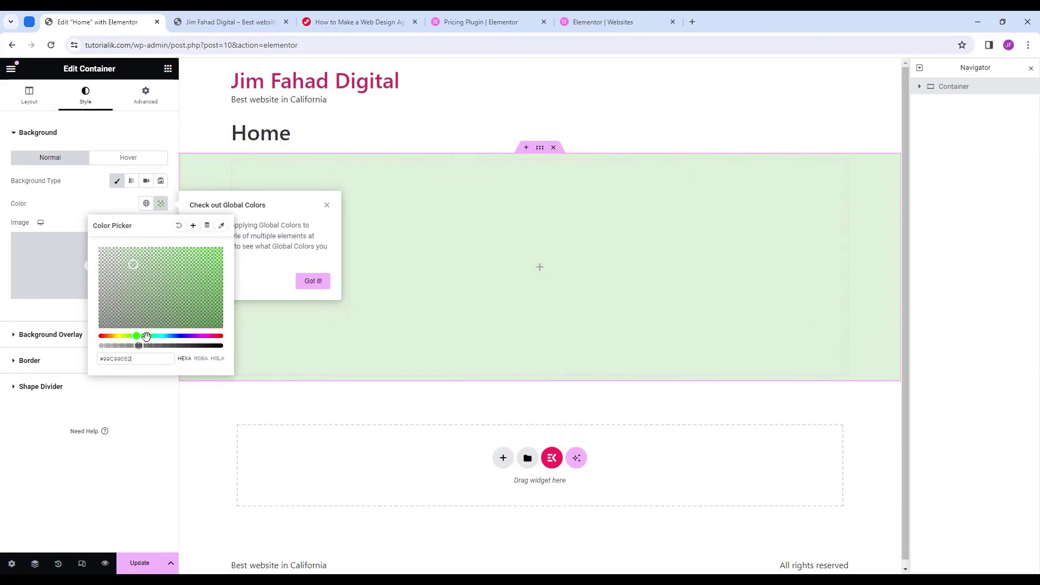
drag(133, 265, 97, 331)
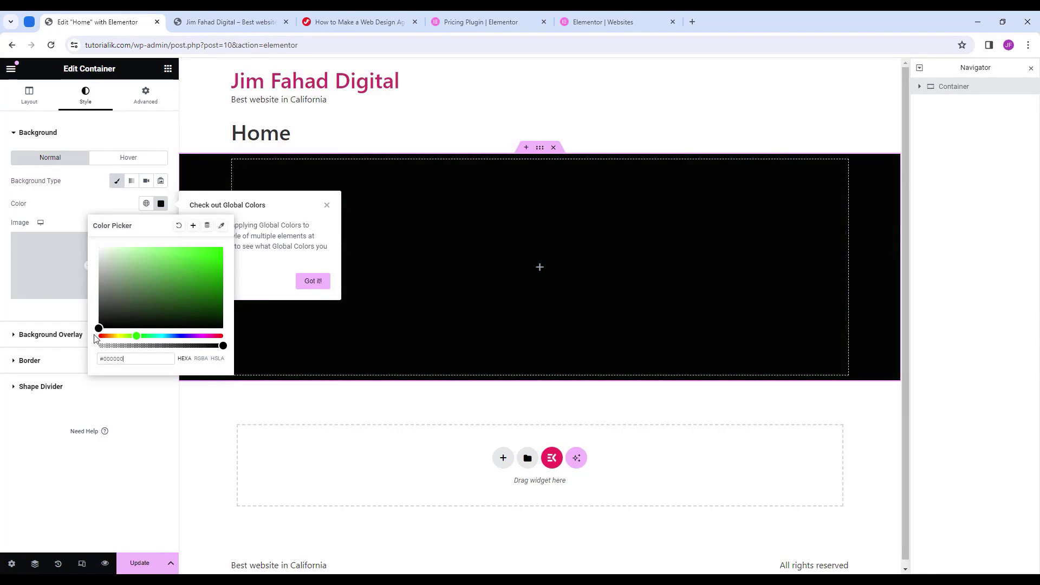
click(312, 281)
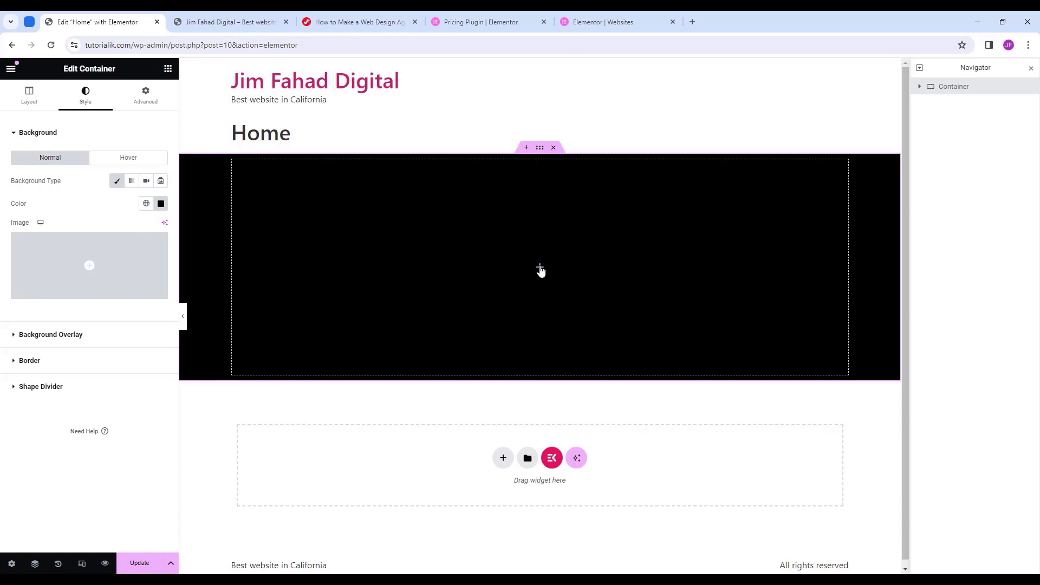
click(541, 269)
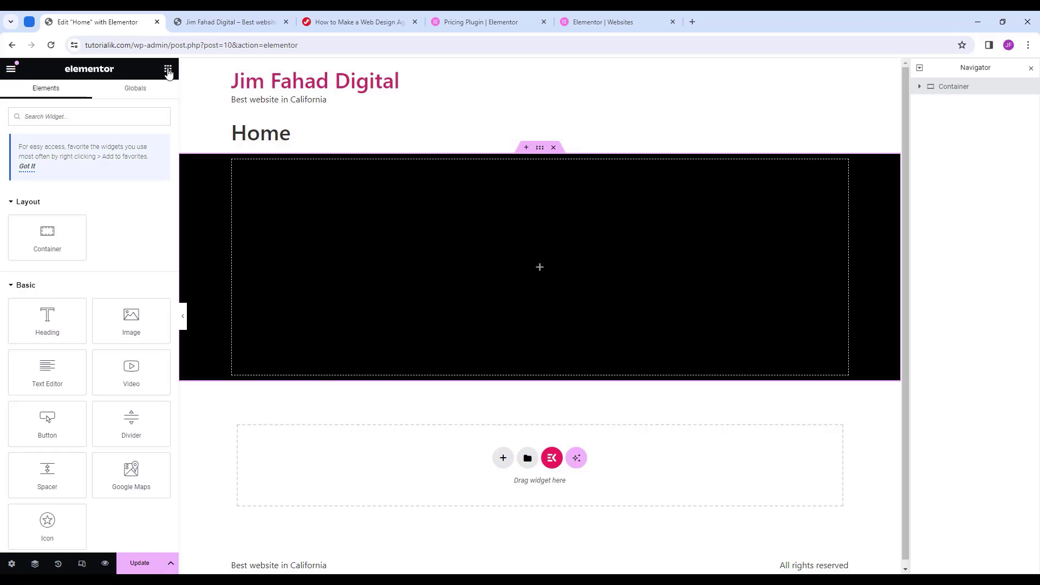
Drop a Heading widget into the black container and replace its title with the site name.
drag(23, 314, 519, 249)
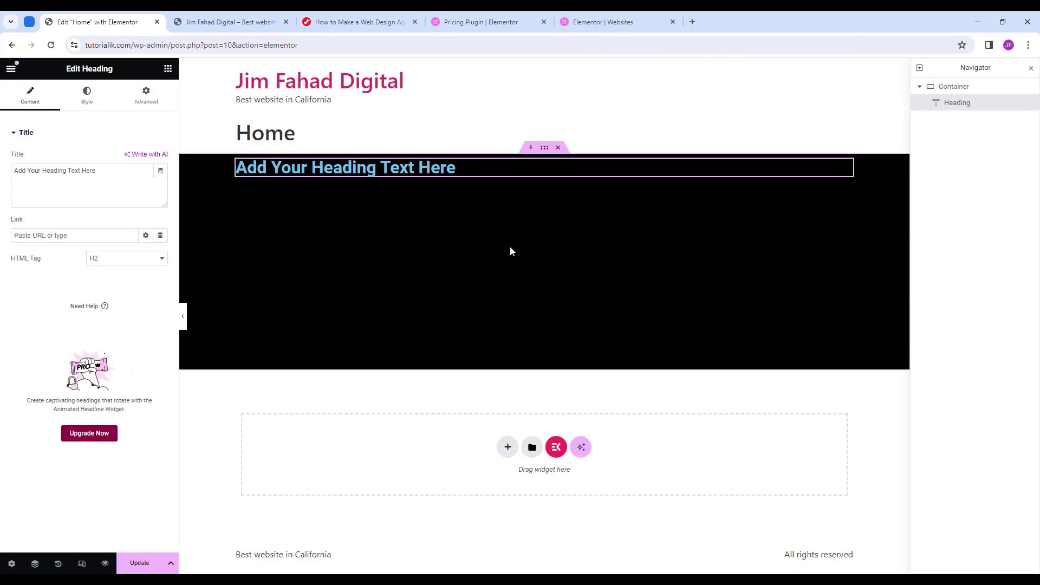
click(454, 168)
key(BackSpace)
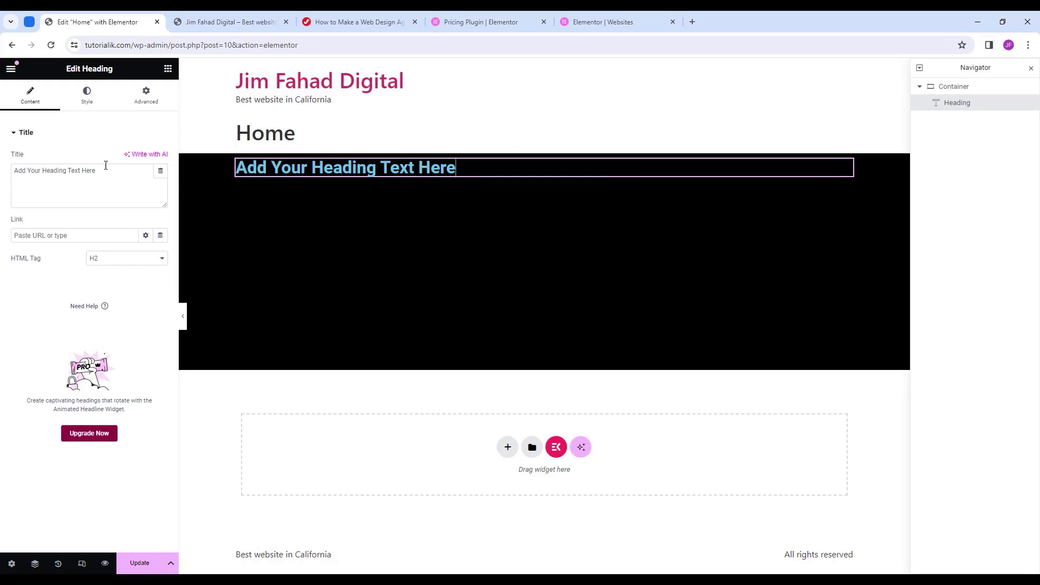
drag(136, 170, 1, 178)
drag(105, 172, 2, 181)
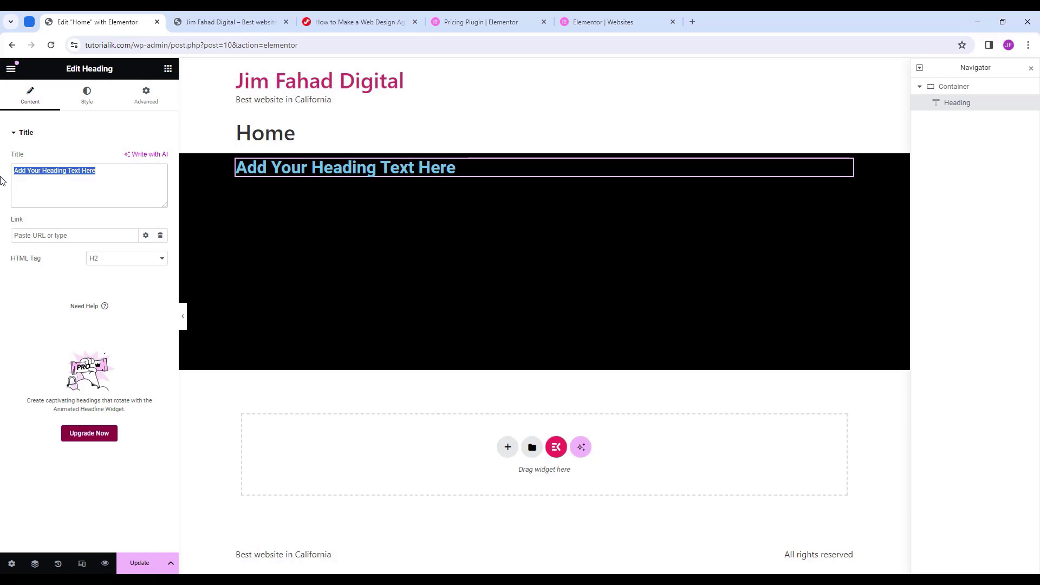
text(Jim Fahad )
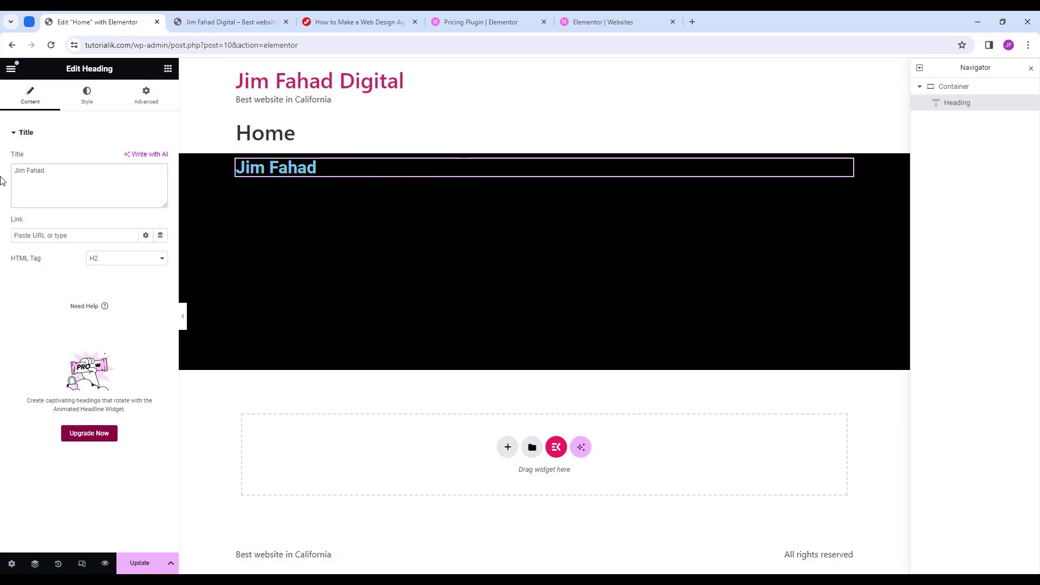
text(Digital)
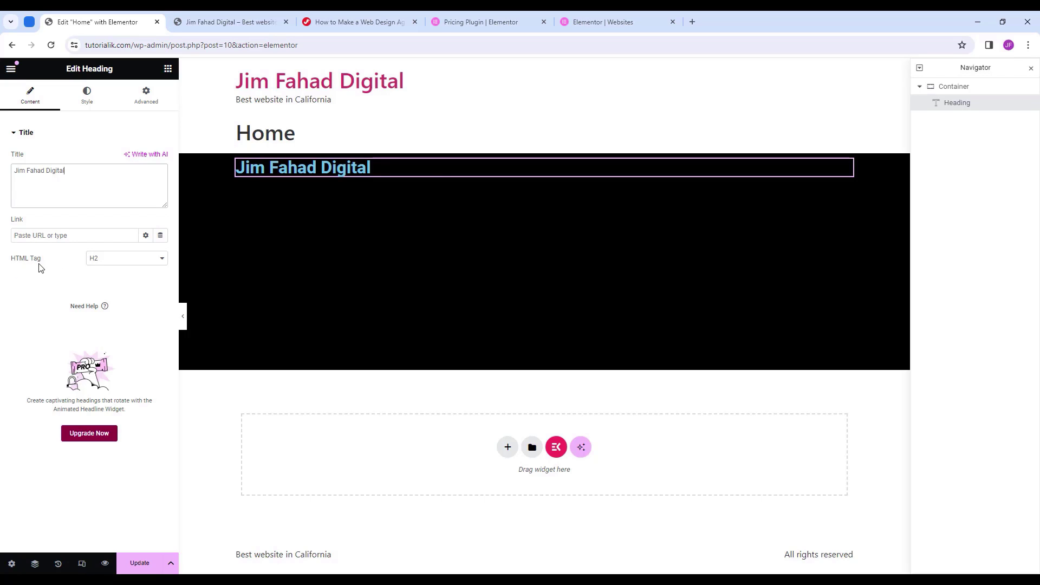
Try the H3, H5 and H6 HTML tags on the heading, then settle on H1.
click(116, 261)
click(116, 270)
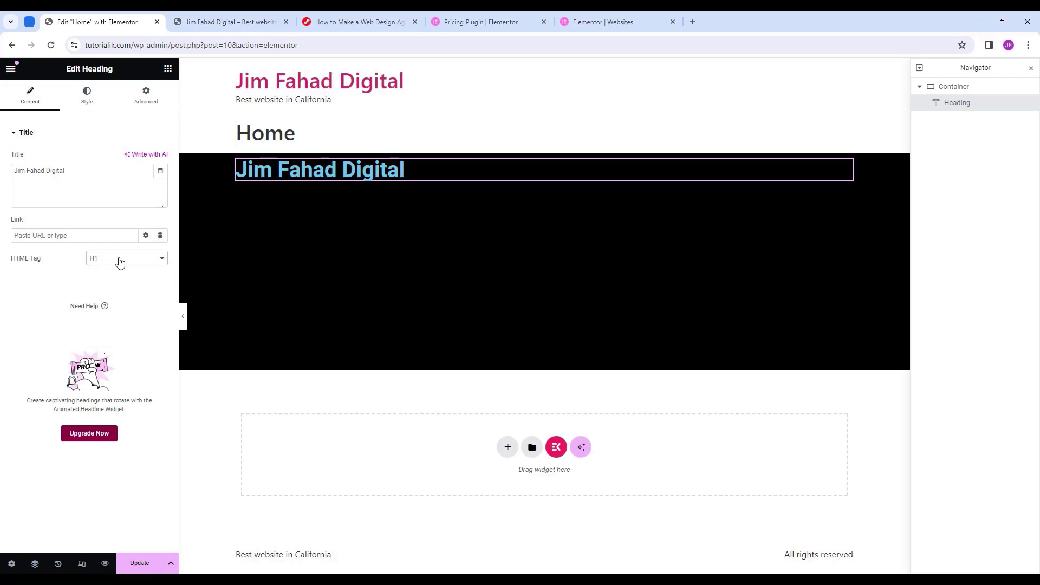
click(119, 262)
click(120, 286)
click(120, 262)
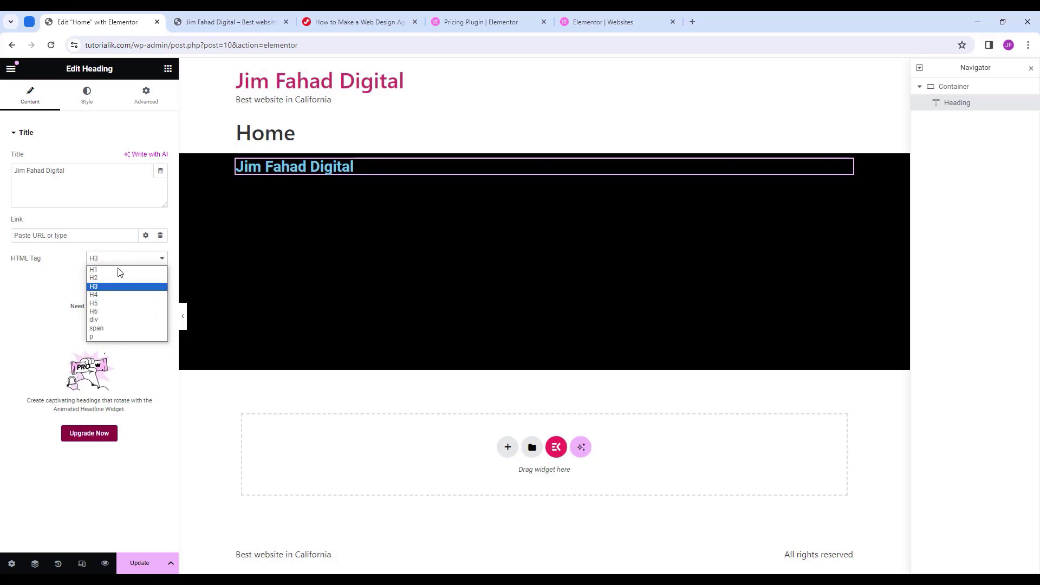
click(120, 305)
click(126, 262)
click(123, 312)
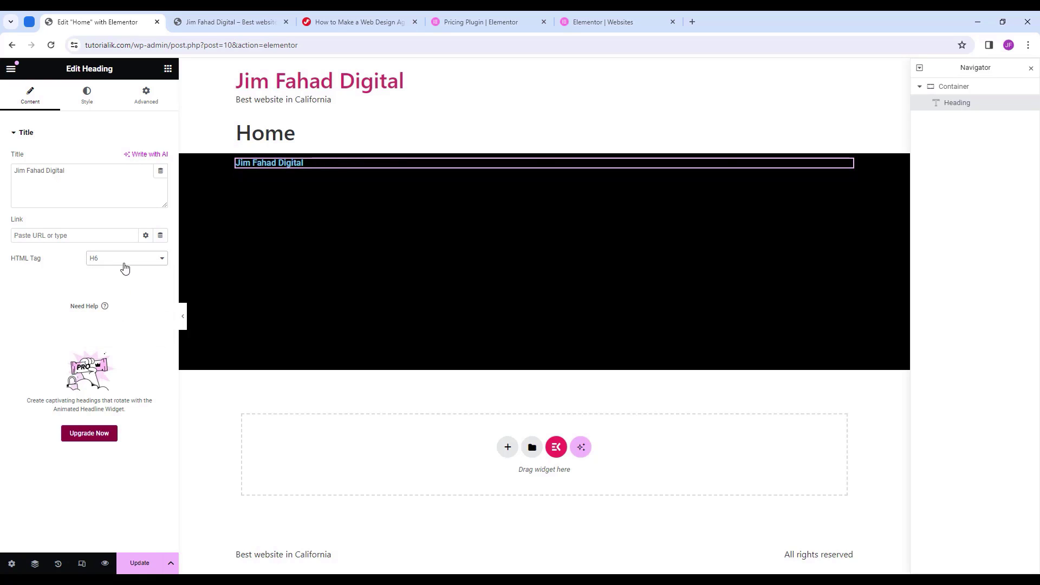
click(126, 266)
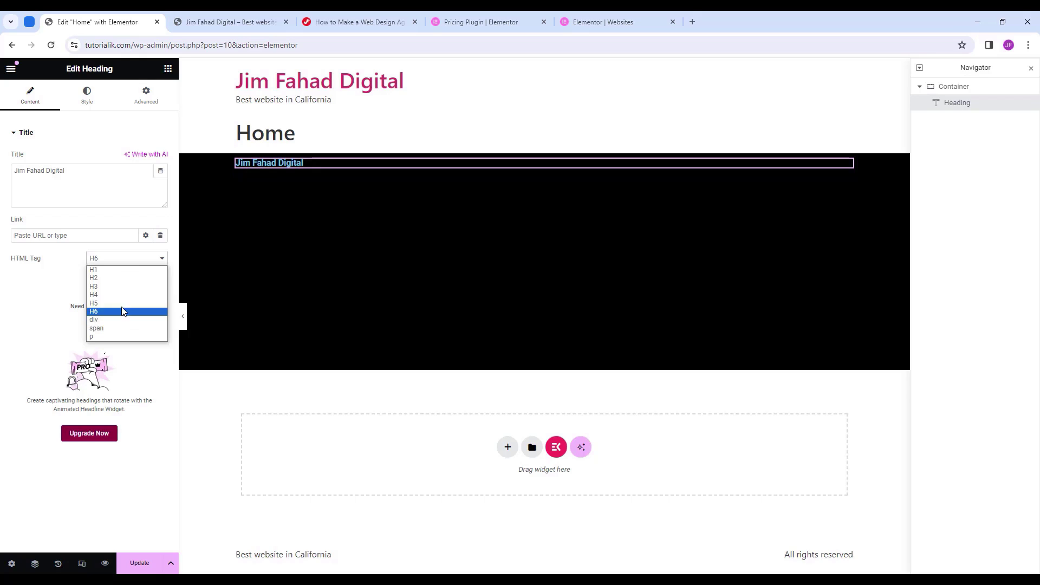
click(120, 269)
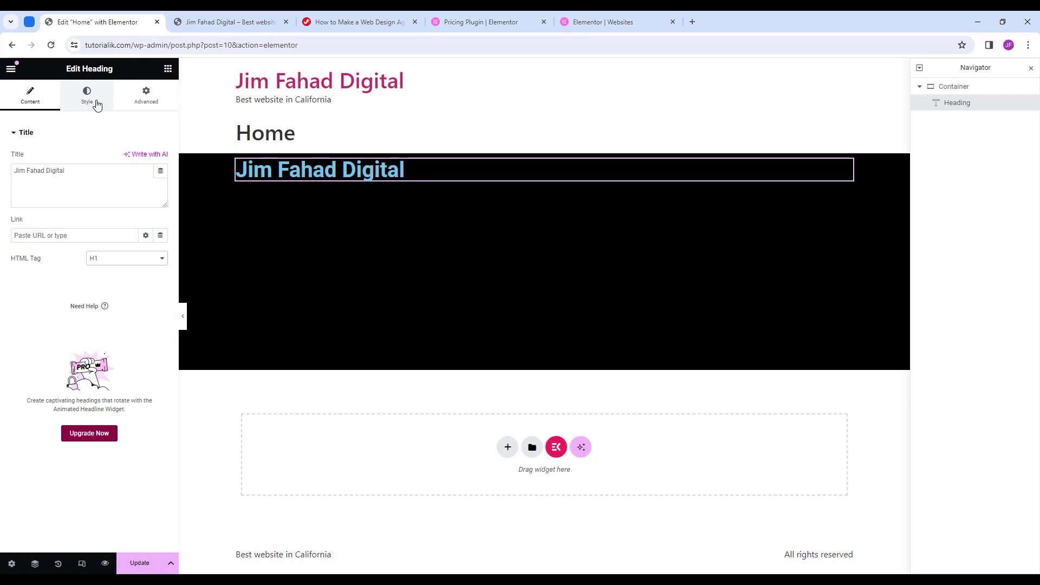
Centre-align the site-name heading and set its text colour to white #FFFFFF.
click(96, 103)
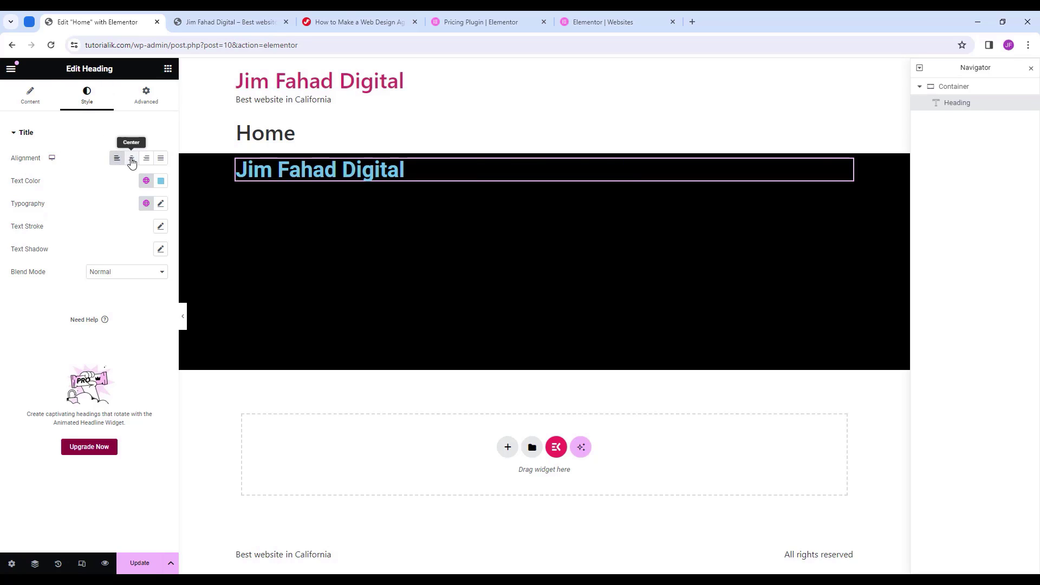
click(131, 159)
click(147, 162)
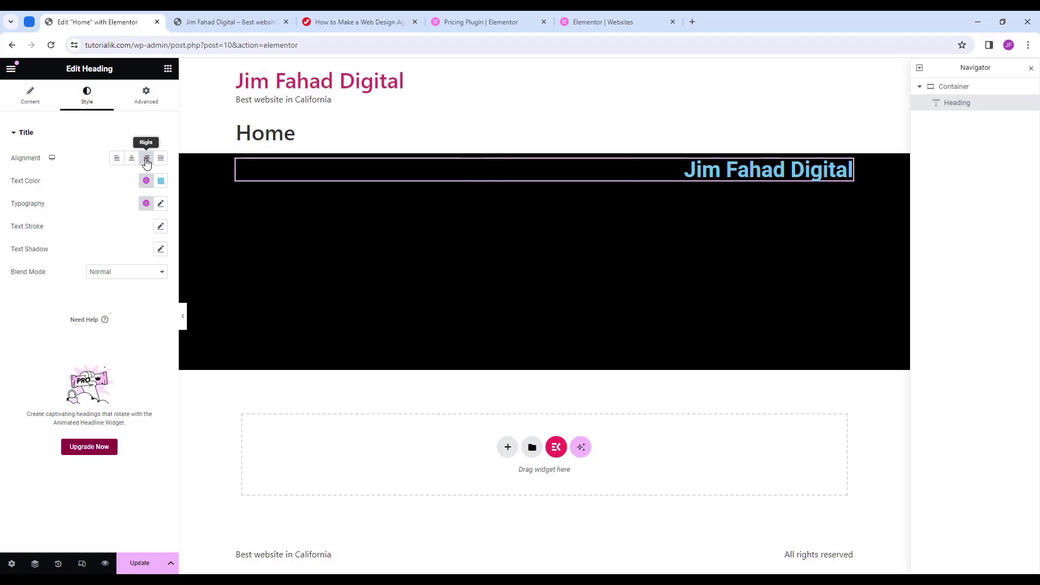
click(131, 159)
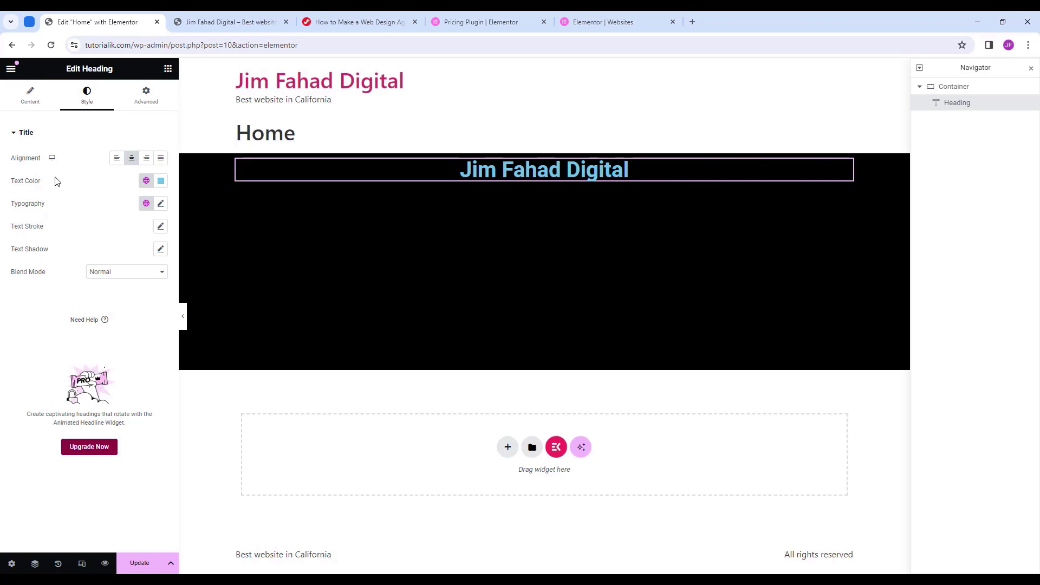
click(160, 182)
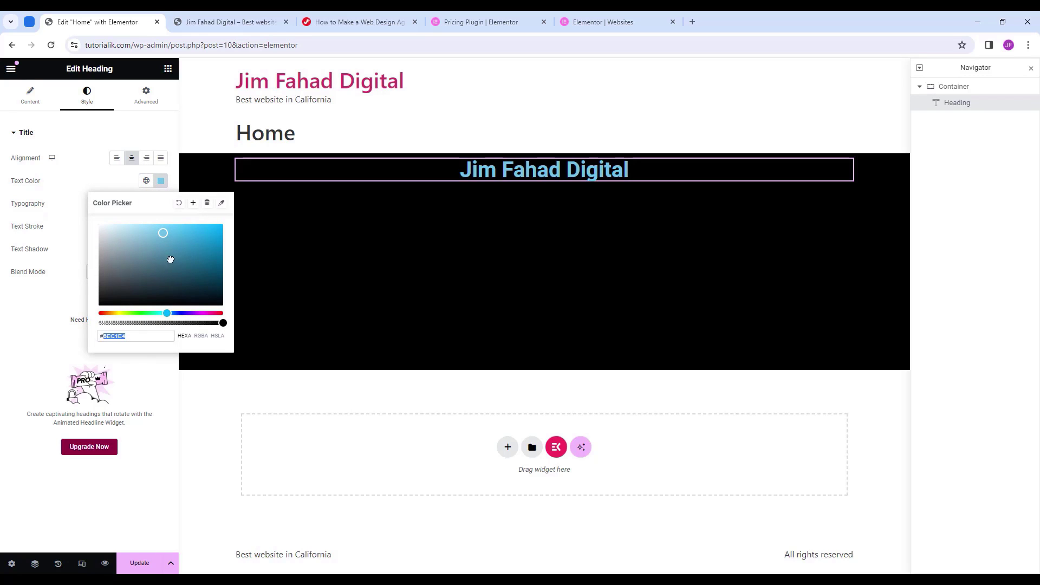
text(FFFFFF)
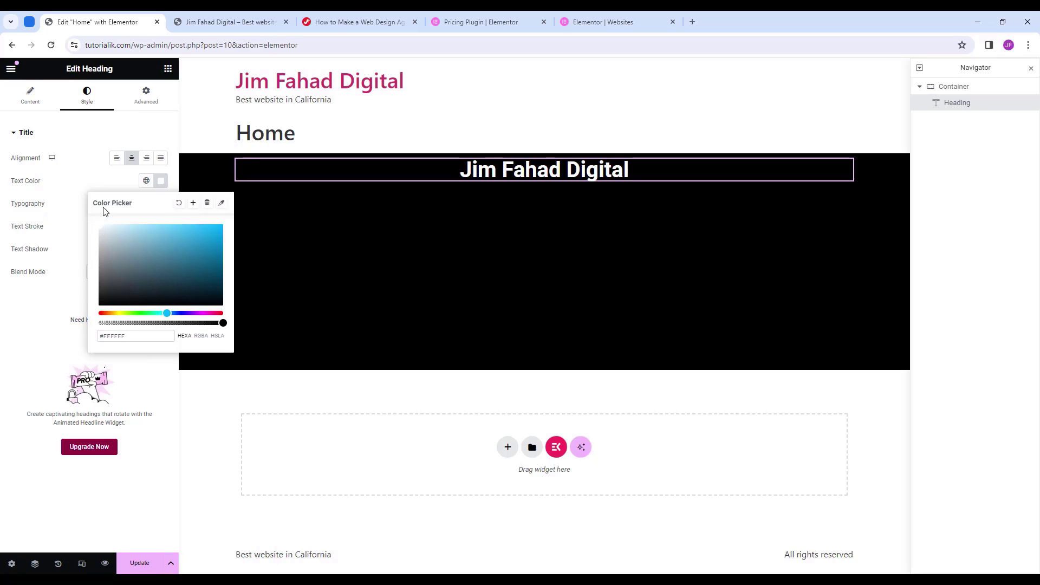
click(160, 182)
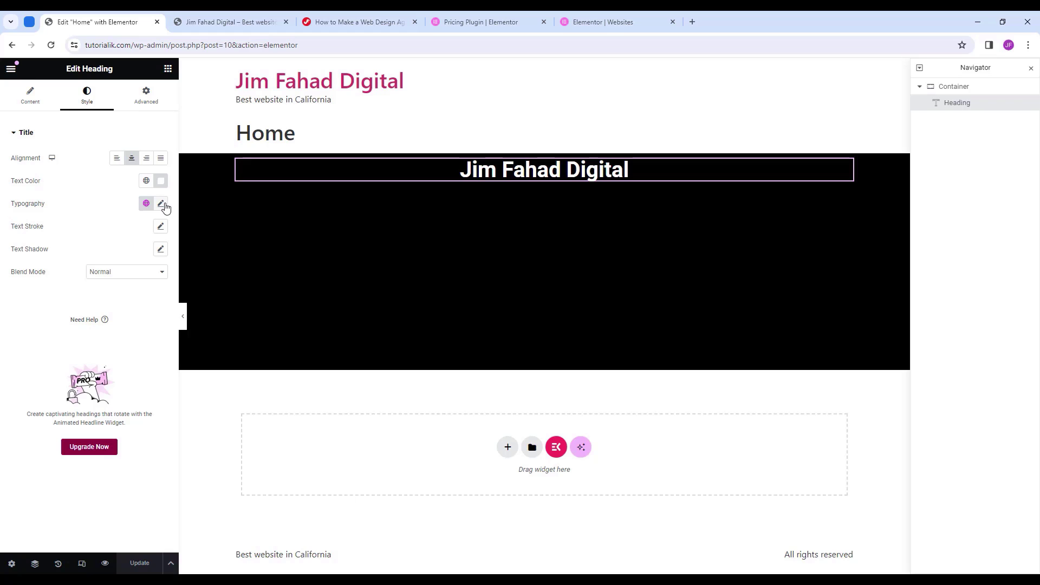
click(161, 204)
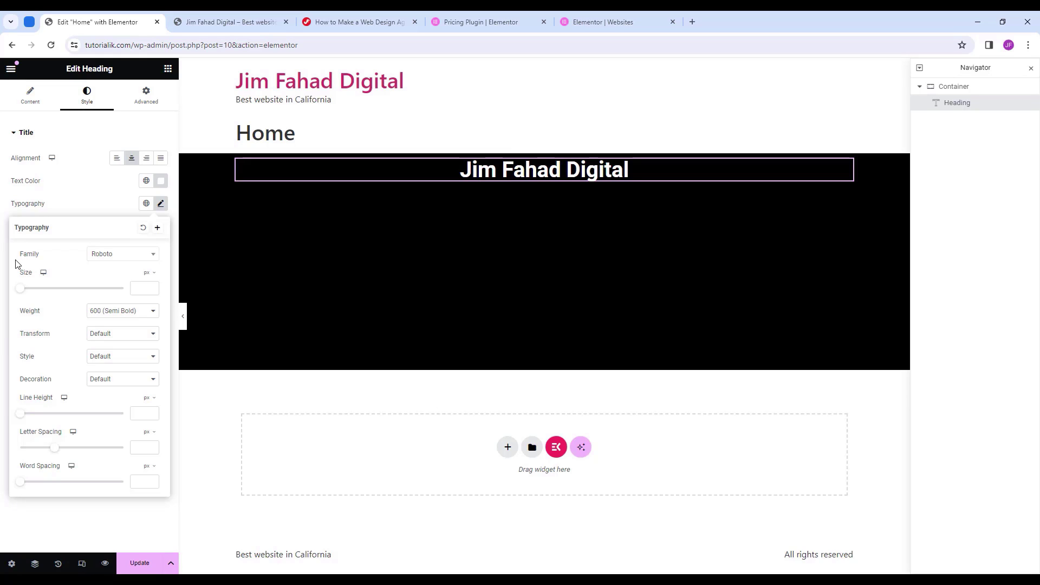
Set the heading font to Poppins, replacing a trial of Lemonada, at 50 px size.
click(120, 259)
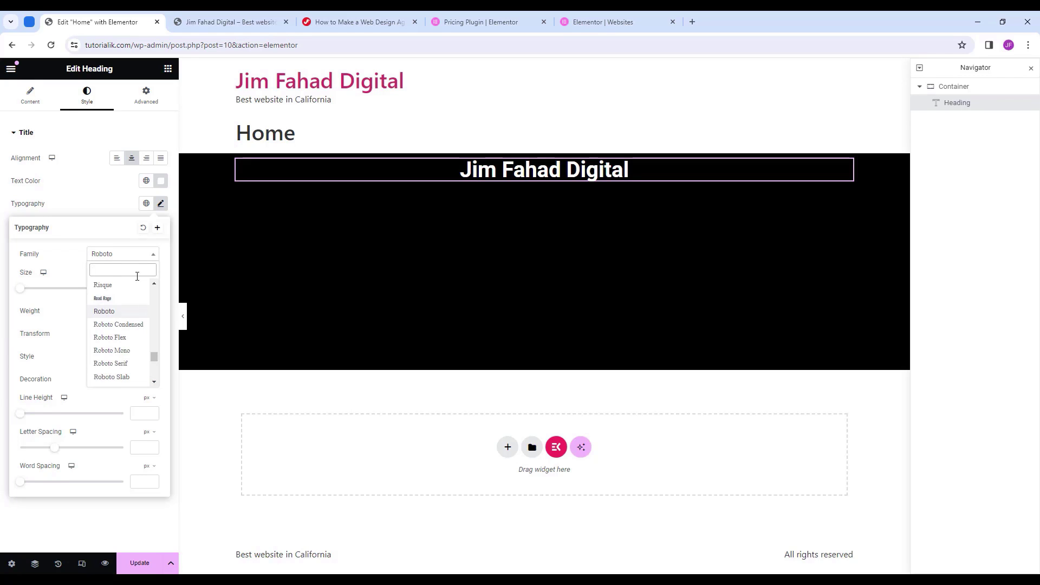
scroll(154, 358, down, 20)
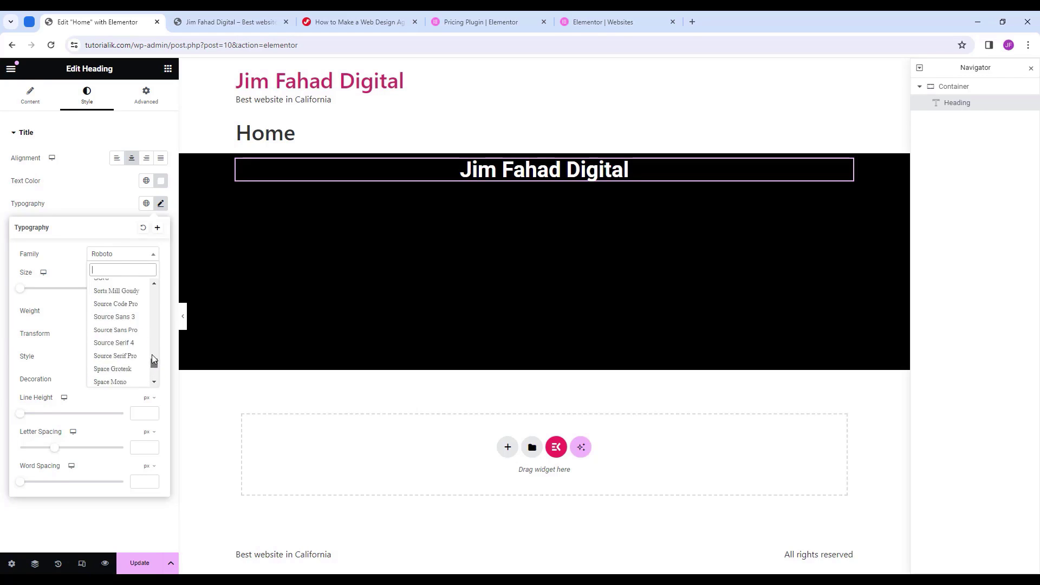
drag(152, 356, 154, 321)
click(123, 298)
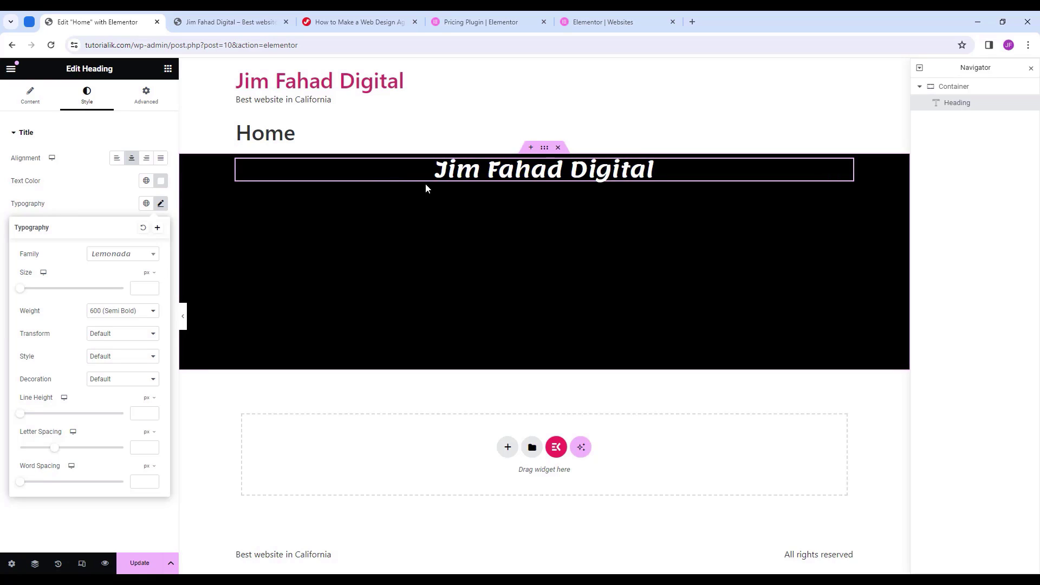
click(121, 256)
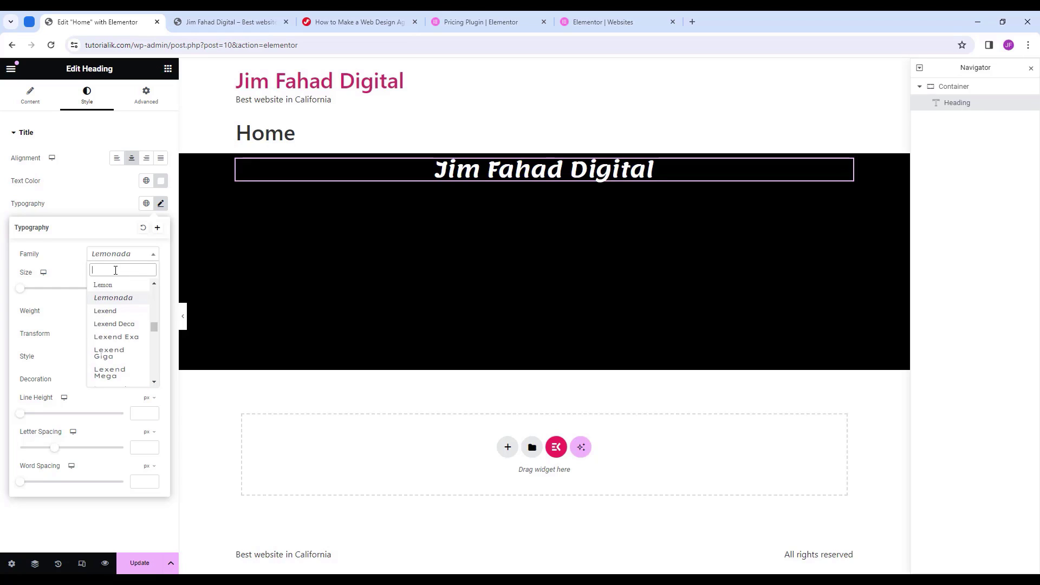
text(poppins)
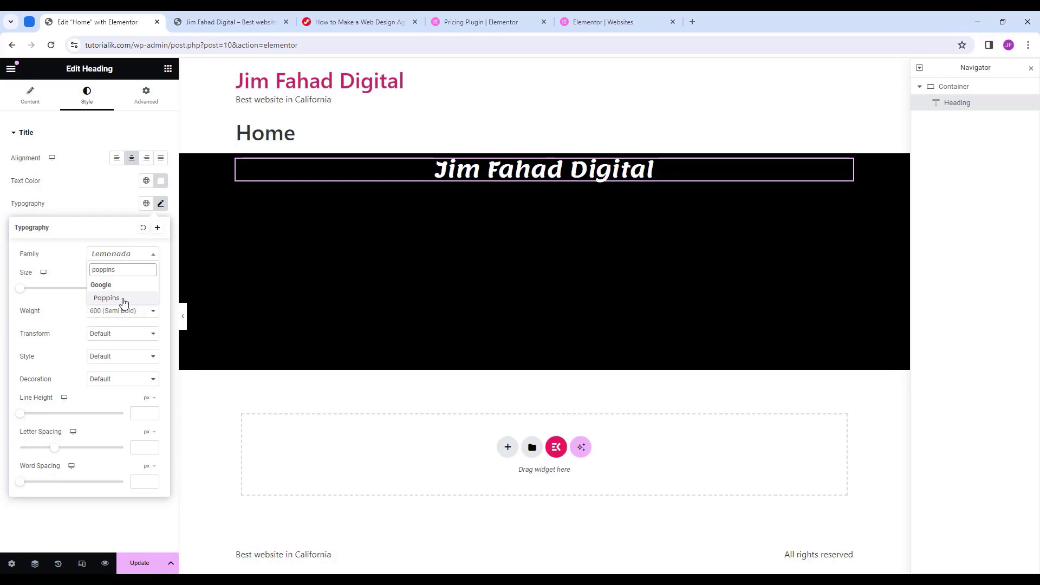
click(120, 298)
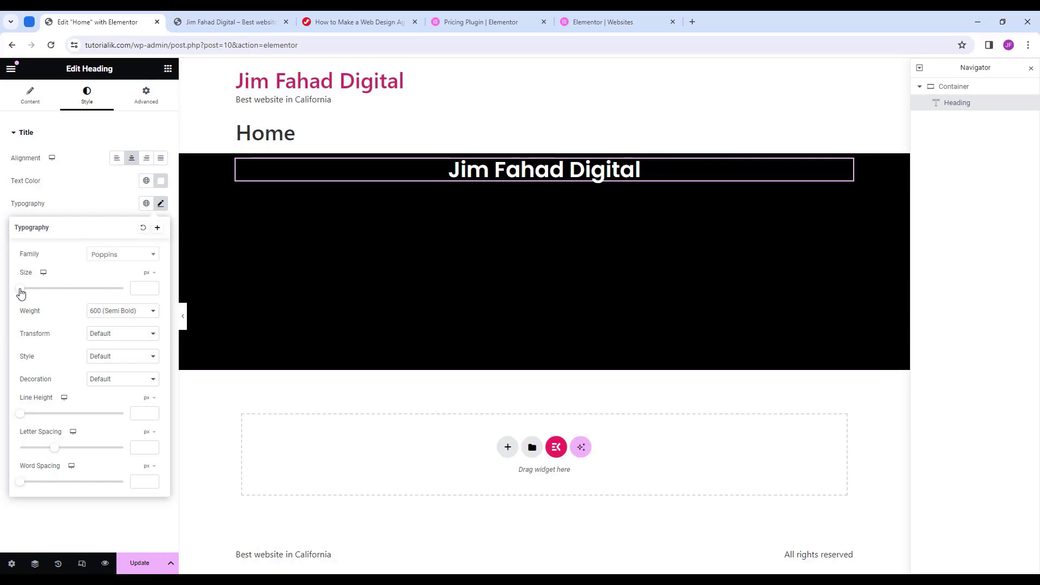
drag(20, 292, 46, 310)
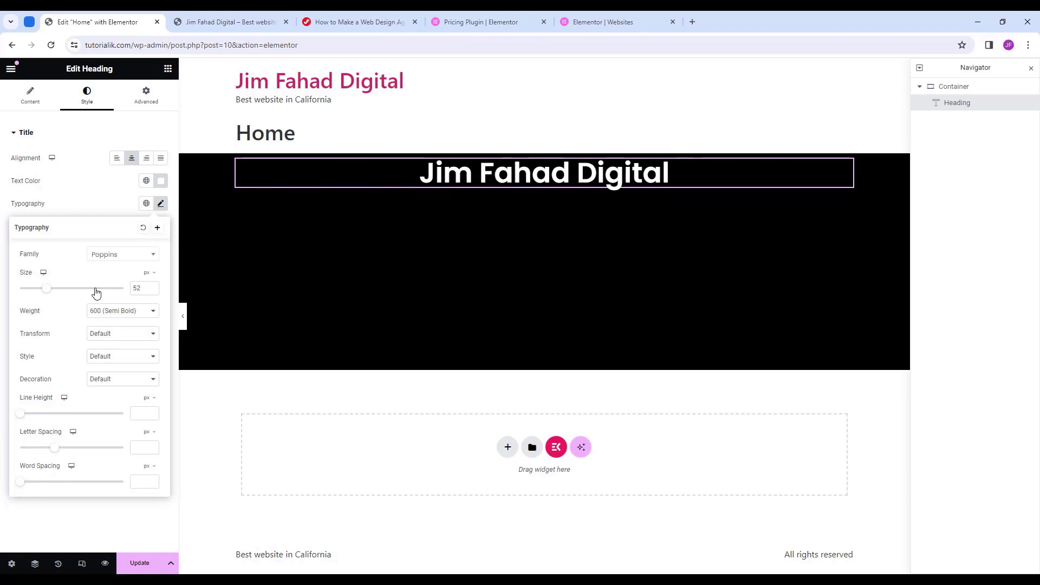
double_click(138, 289)
text(50)
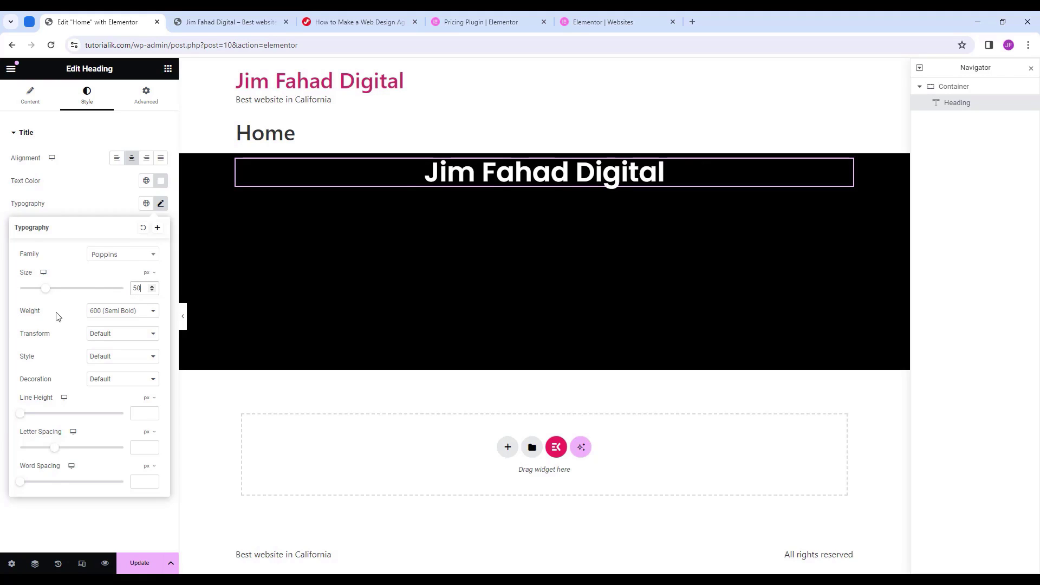
Try extra-light and heaviest weights, then settle on Semi Bold 600.
click(121, 313)
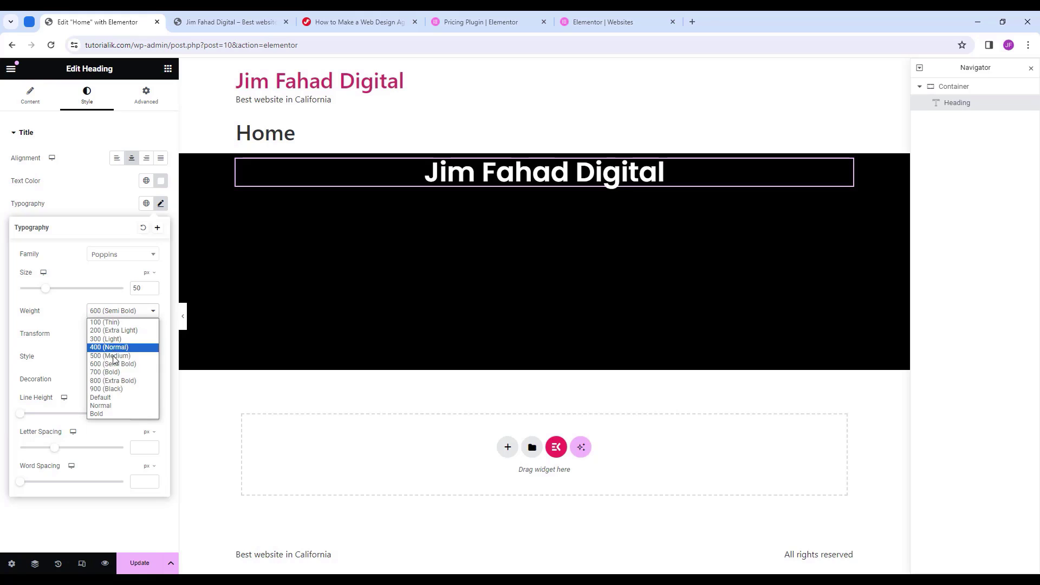
click(127, 331)
click(132, 313)
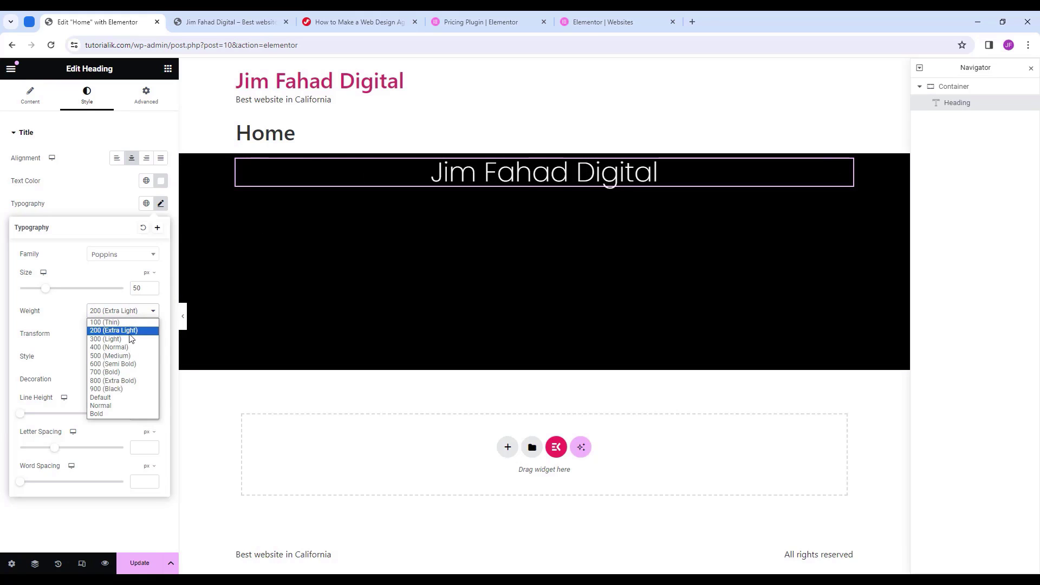
click(130, 390)
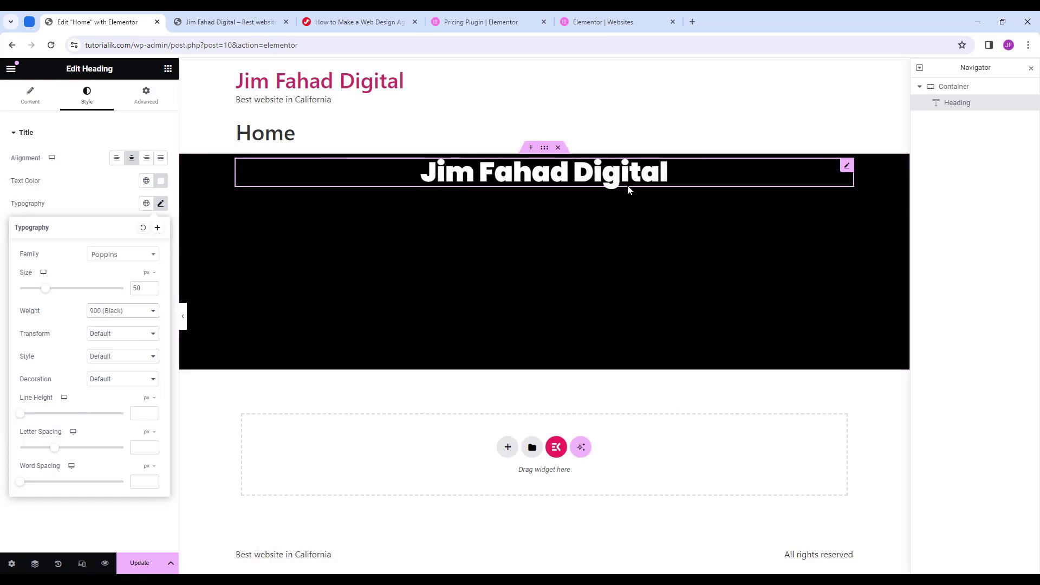
click(125, 314)
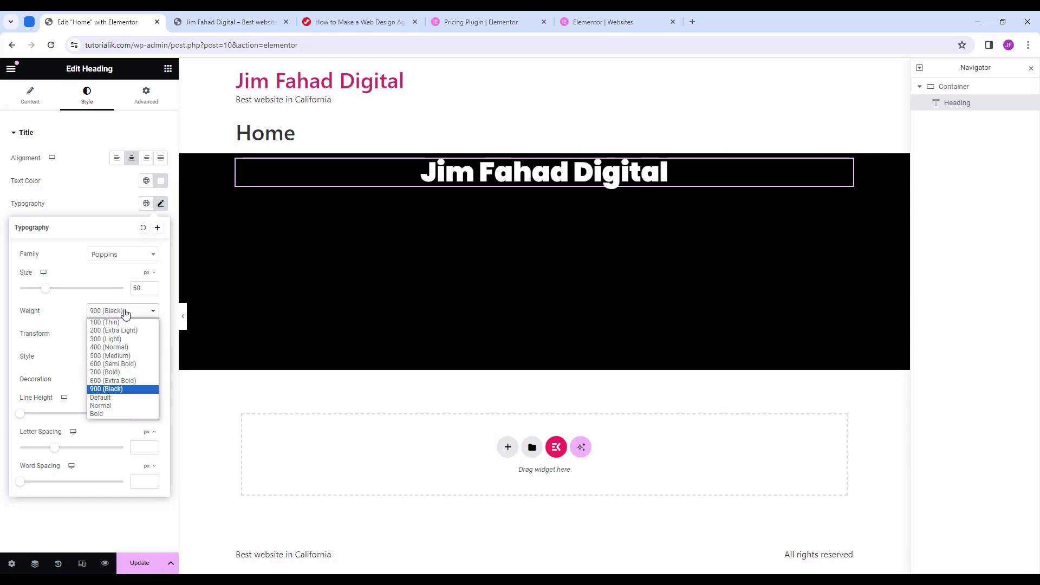
click(128, 364)
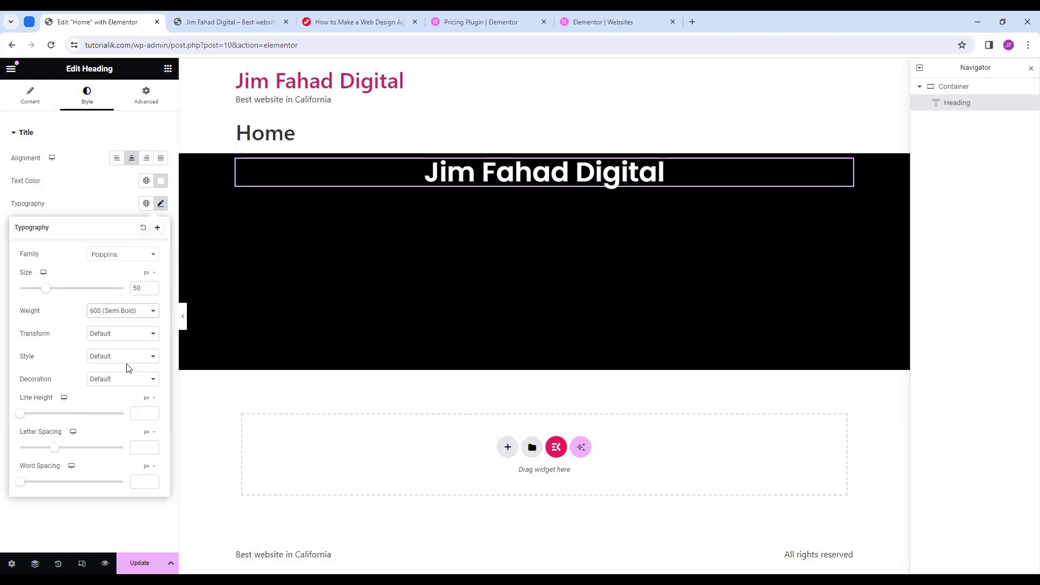
Try uppercase, lowercase and capitalize text transforms, then reset transform to default.
click(112, 334)
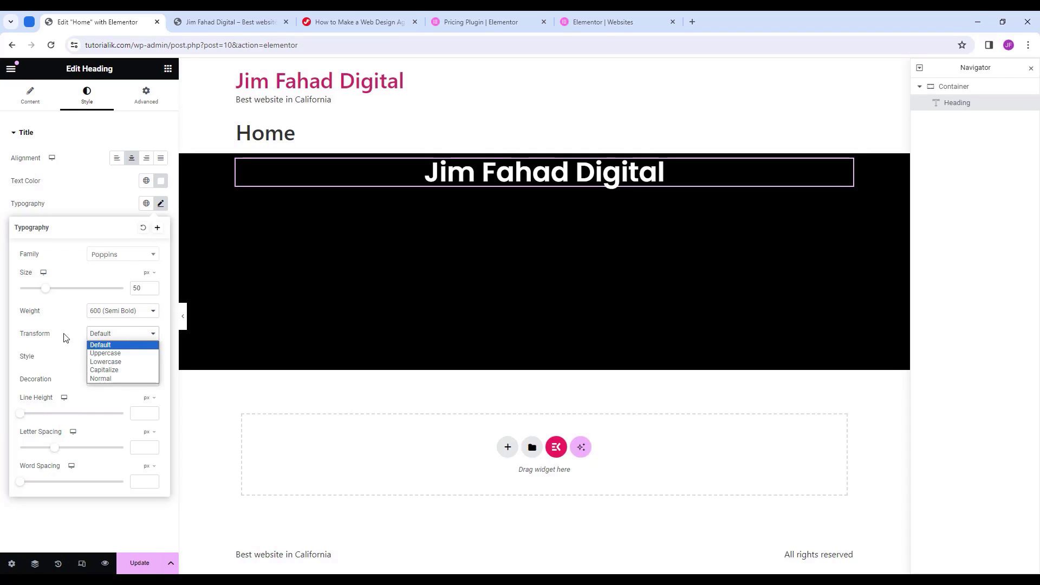
click(110, 355)
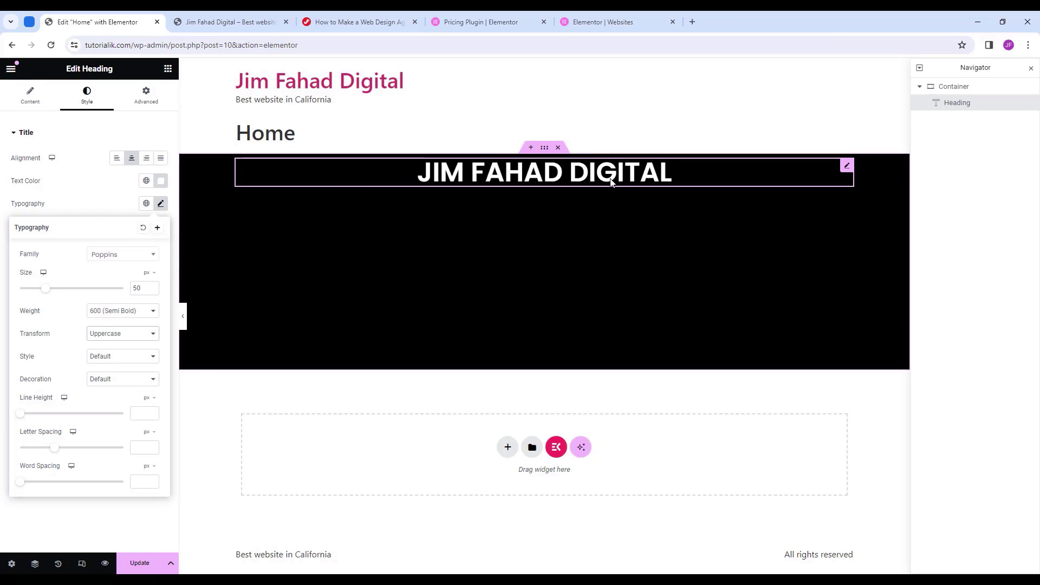
click(134, 332)
click(111, 362)
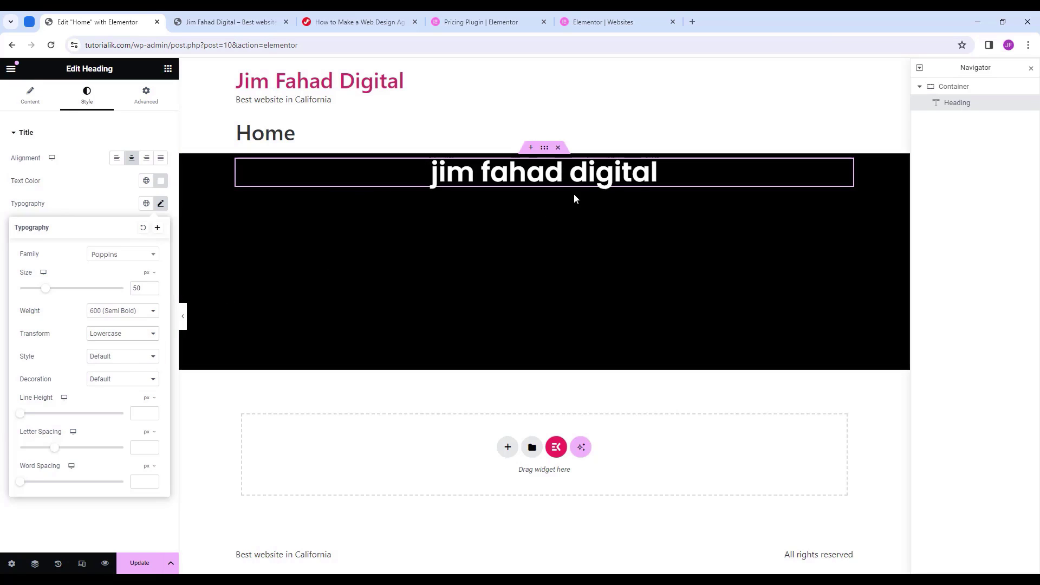
click(112, 336)
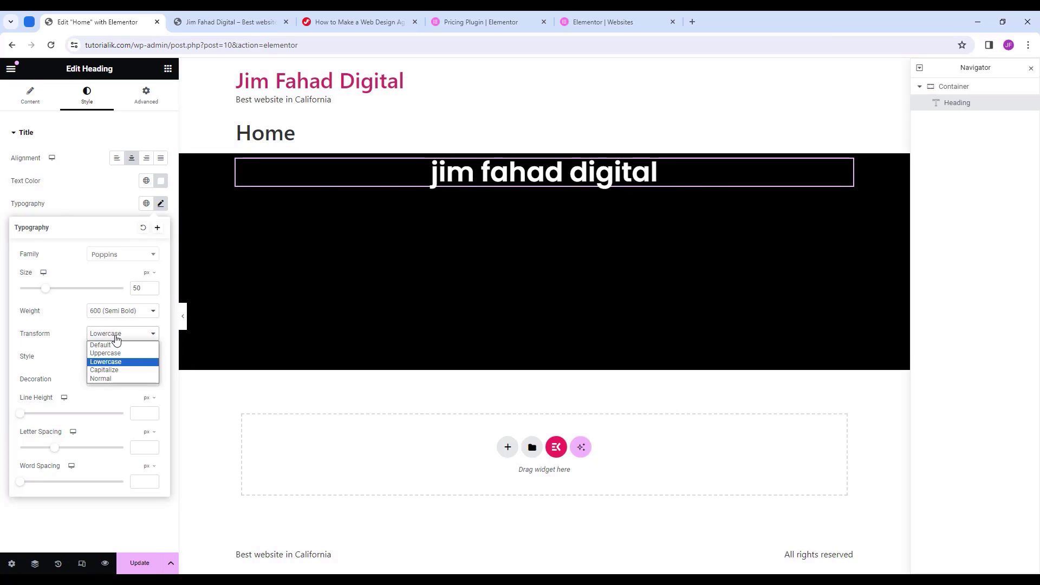
click(113, 370)
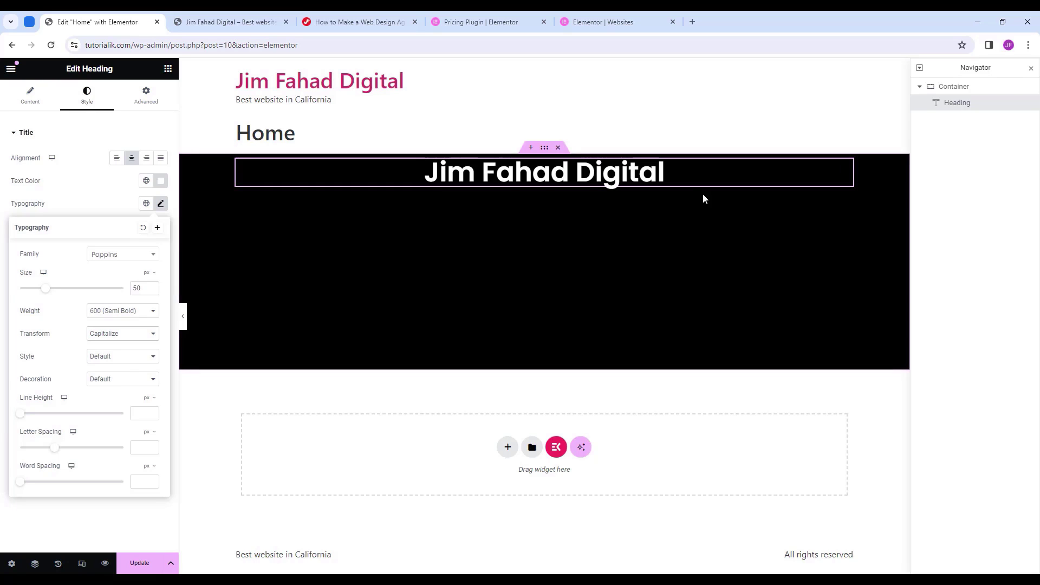
click(110, 333)
click(109, 347)
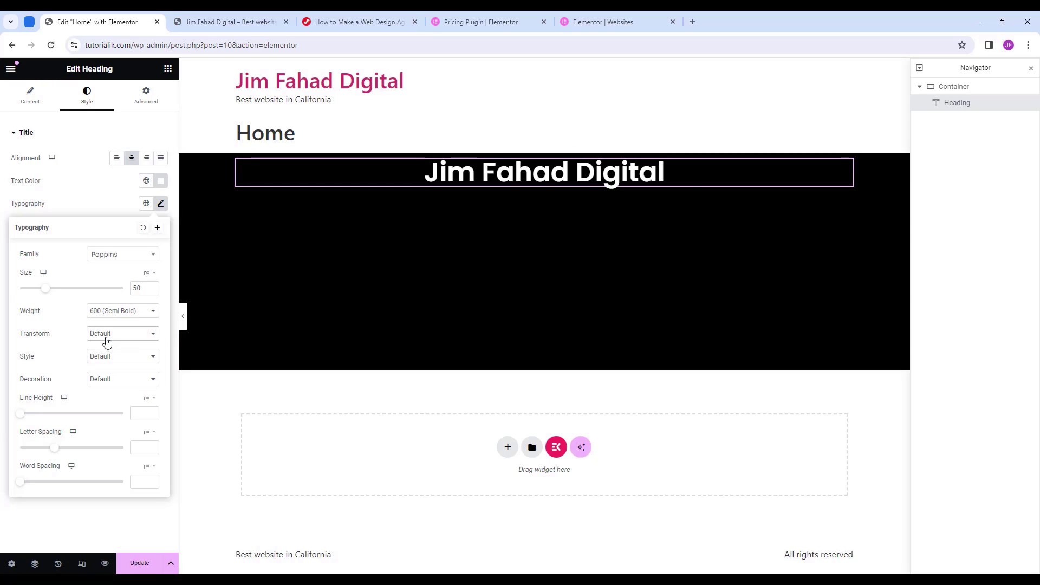
Try Normal and Italic font styles, then reset the style to default.
click(120, 359)
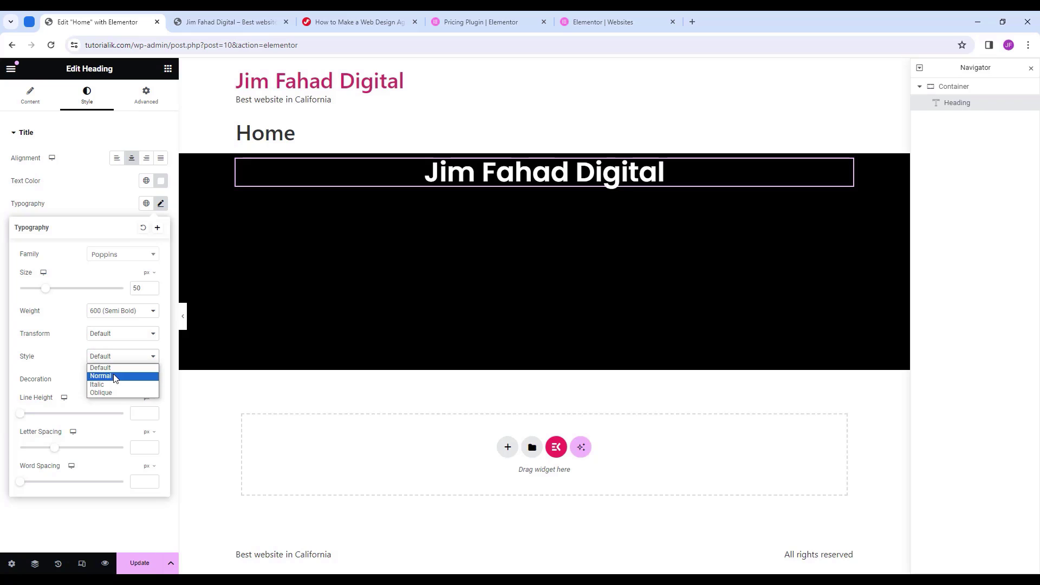
click(111, 377)
click(117, 360)
click(113, 386)
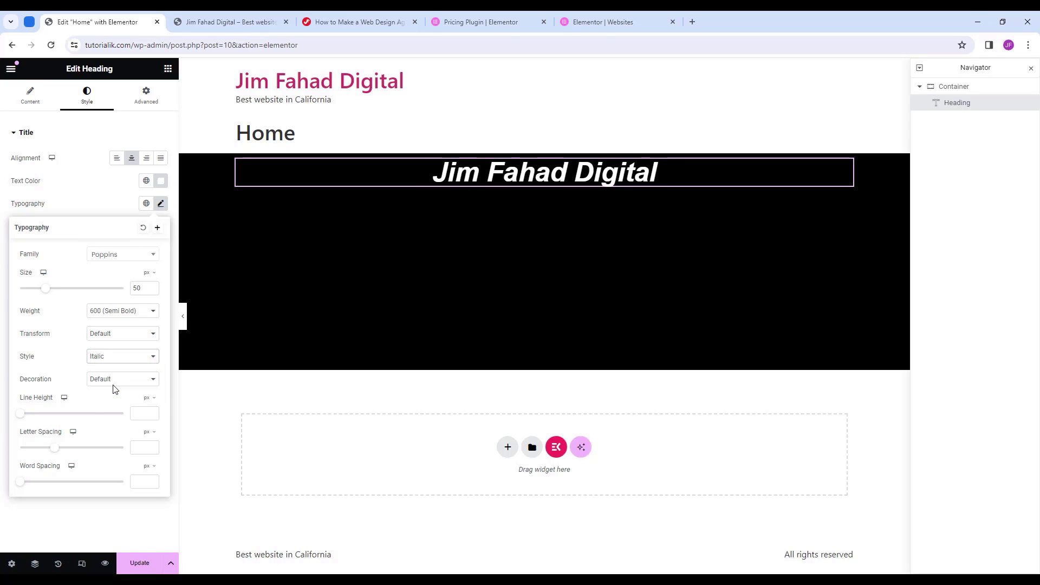
click(128, 359)
click(123, 368)
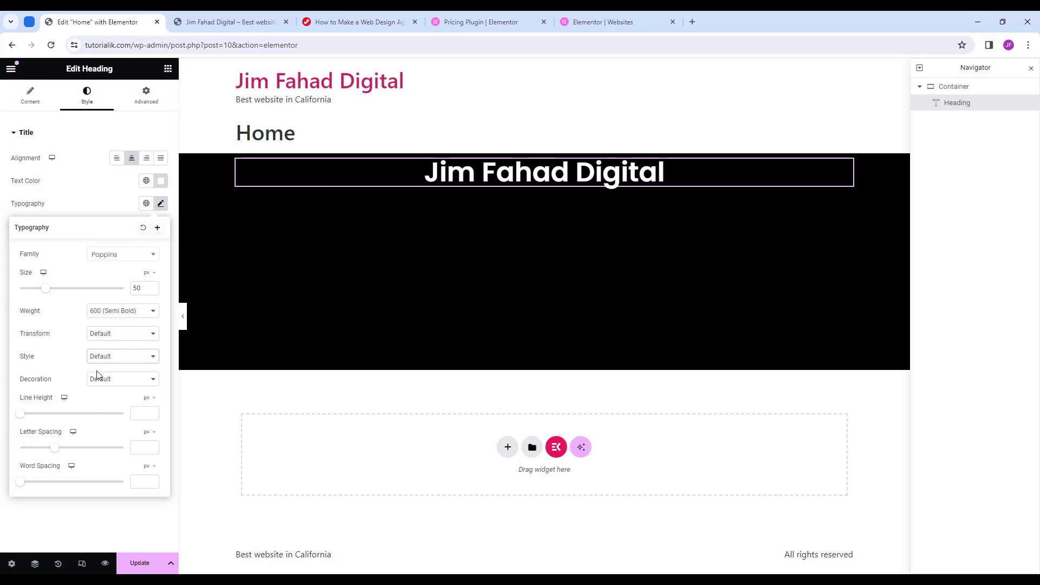
Try underline, overline and strikethrough decorations, then remove the decoration.
click(106, 382)
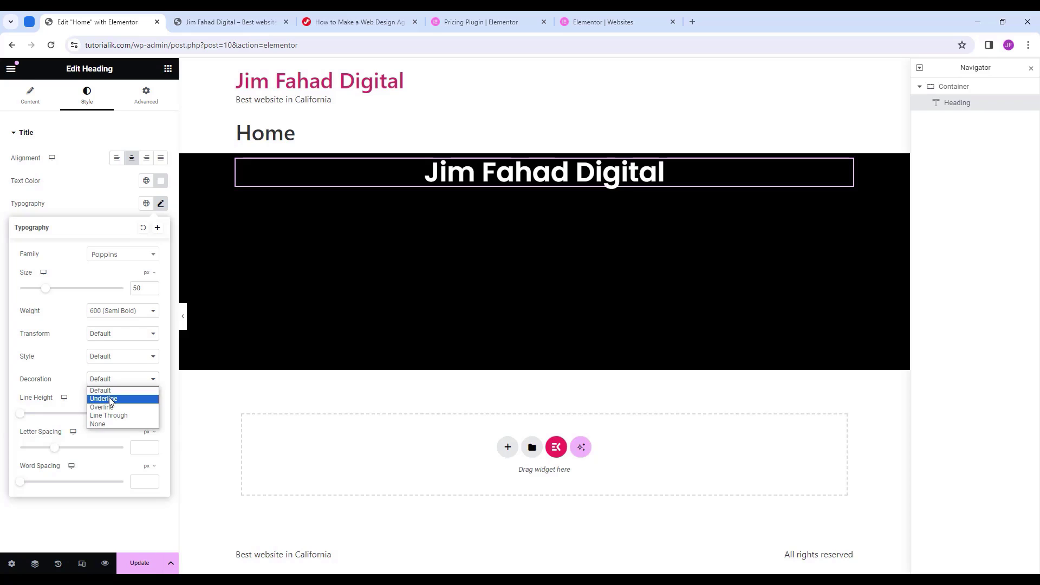
click(109, 398)
click(126, 386)
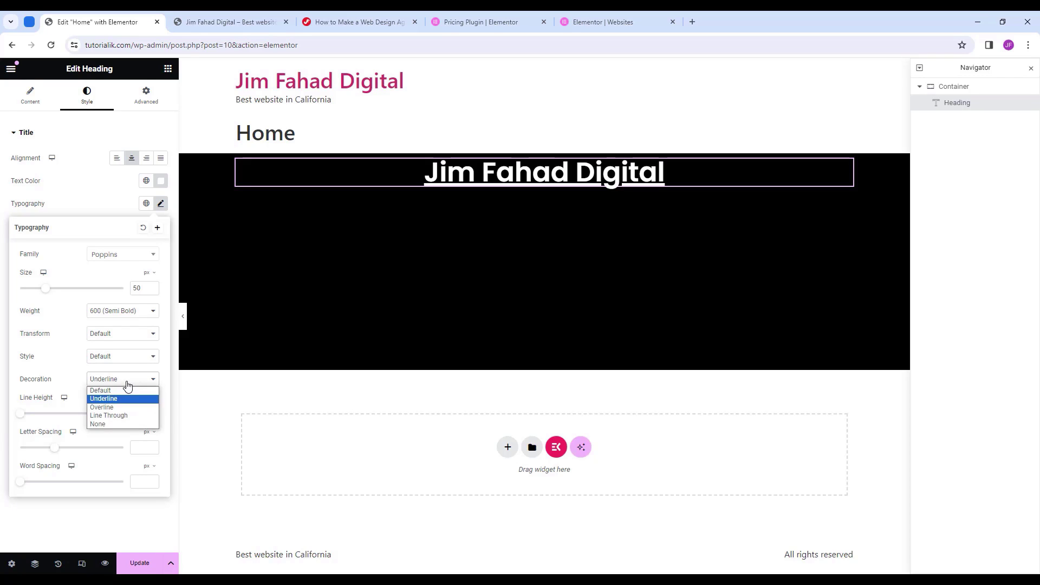
click(115, 407)
click(127, 383)
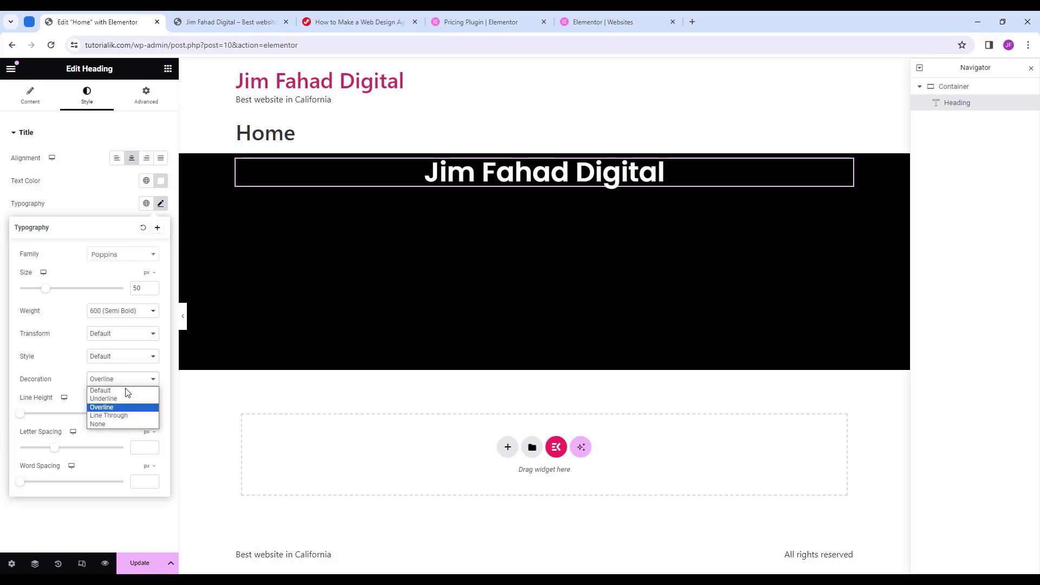
click(122, 416)
click(132, 383)
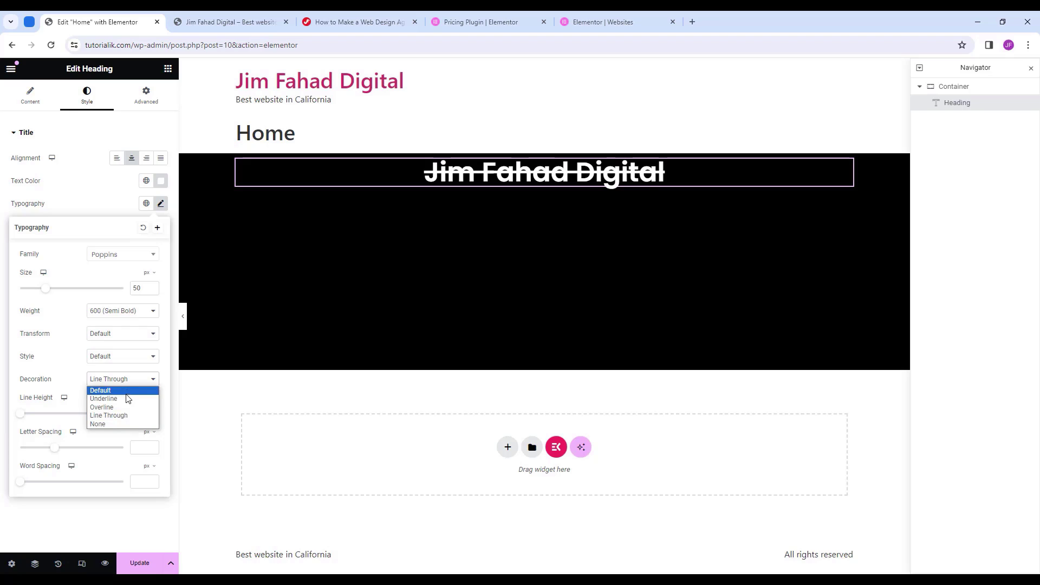
click(126, 394)
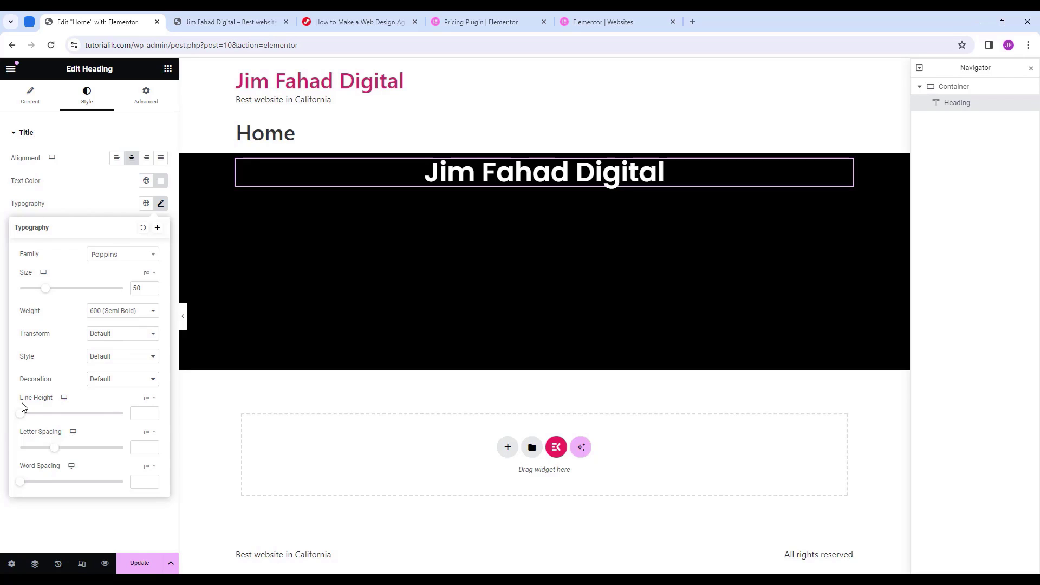
Experiment with line height, letter spacing and word spacing, then clear them back to defaults.
click(144, 416)
drag(21, 419, 125, 425)
key(Tab)
key(BackSpace)
drag(55, 449, 128, 462)
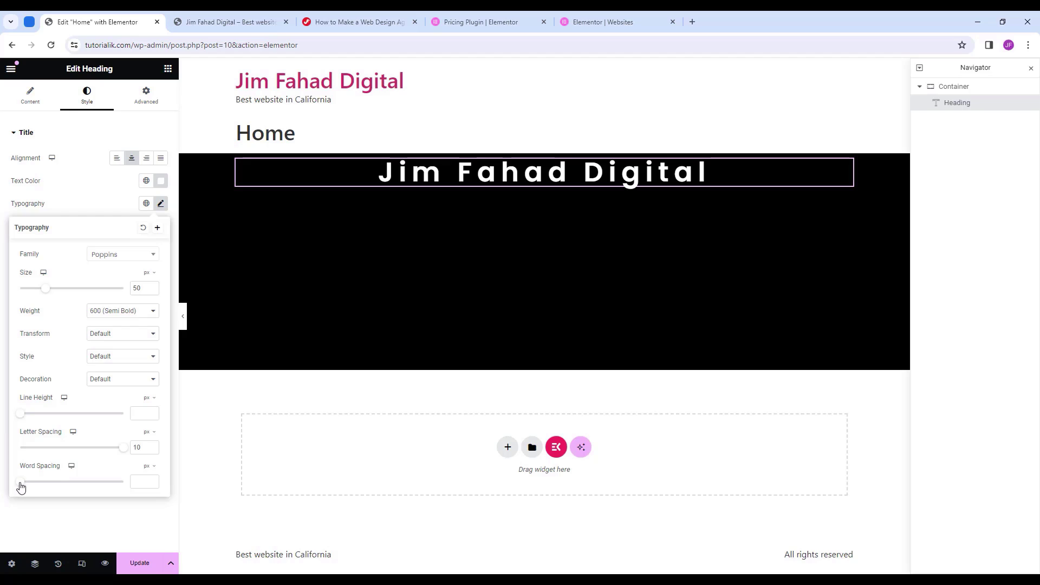
drag(23, 488, 108, 448)
key(BackSpace)
key(BackSpace)
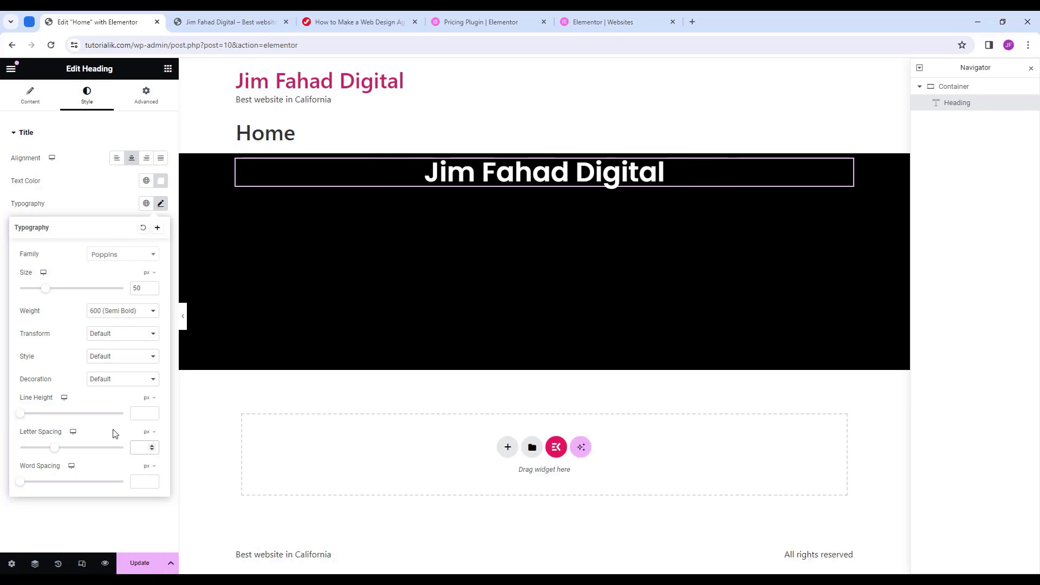
click(169, 69)
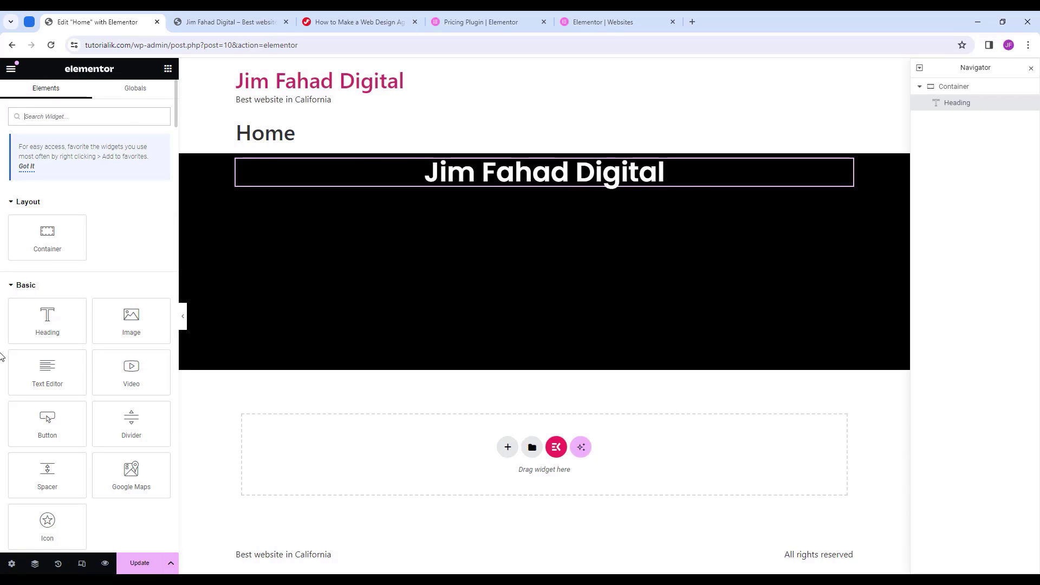
Add a Text Editor paragraph with Lorem ipsum placeholder text below the heading.
drag(41, 369, 535, 183)
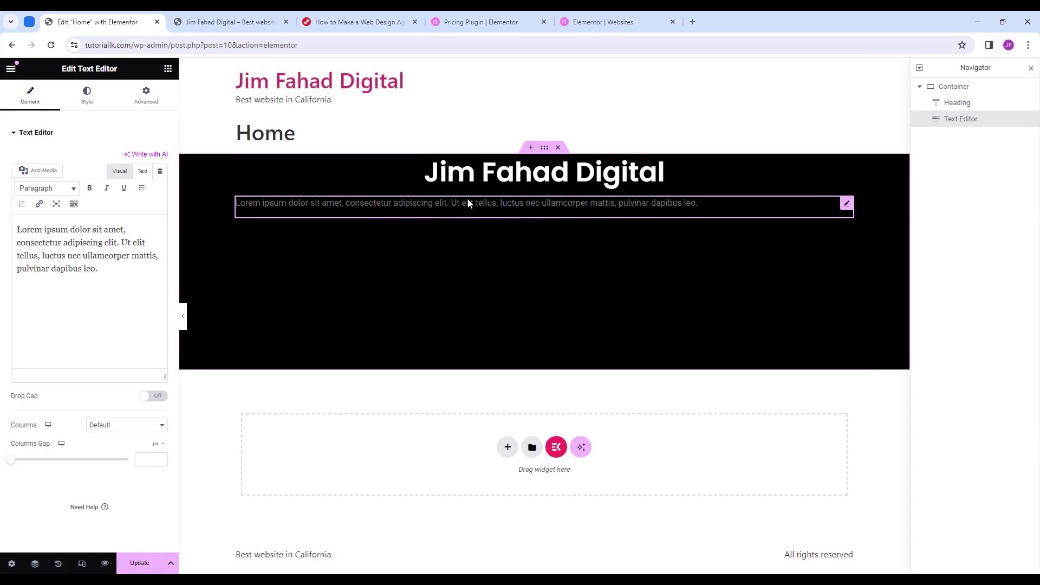
double_click(468, 202)
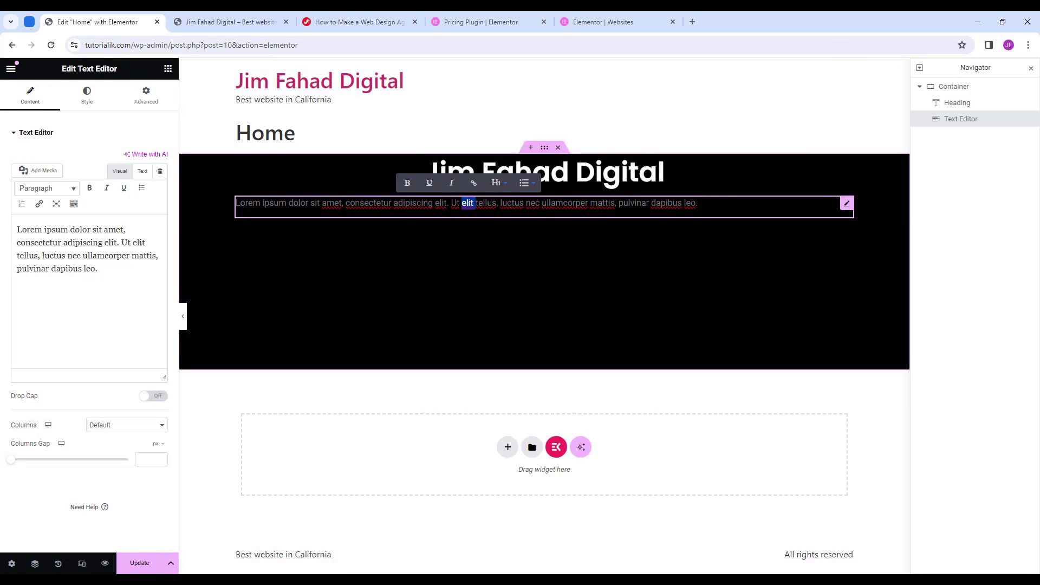
drag(128, 272, 6, 211)
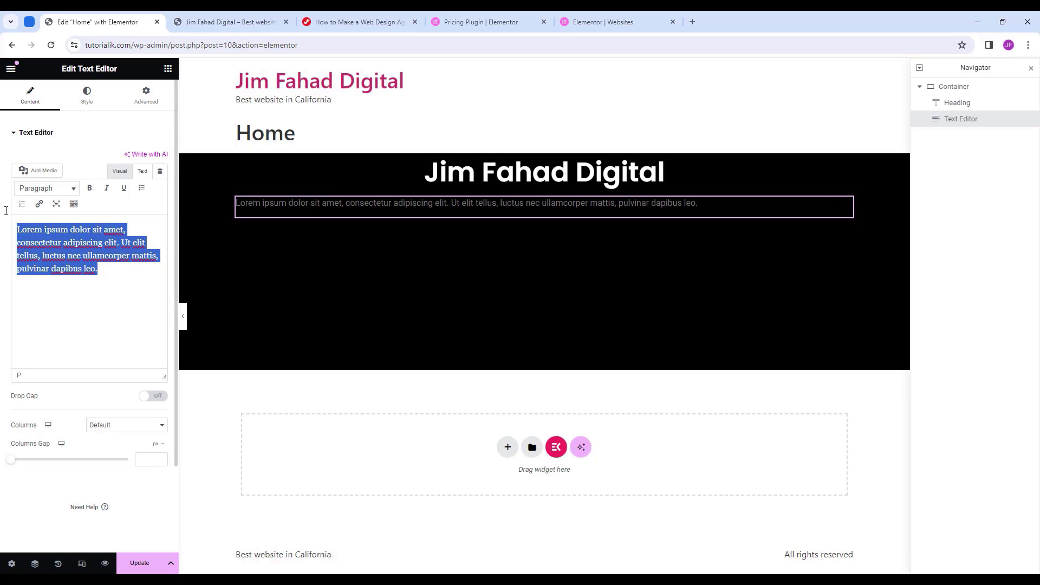
click(117, 294)
drag(116, 269, 2, 206)
click(102, 268)
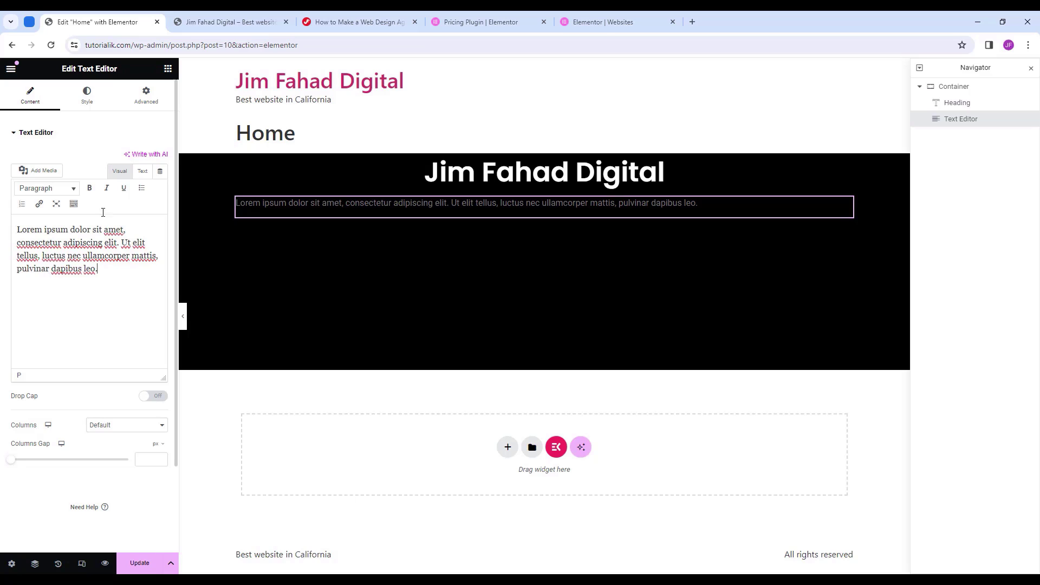
Centre the paragraph, colour its text light grey and size its Roboto font to 21 px.
click(95, 103)
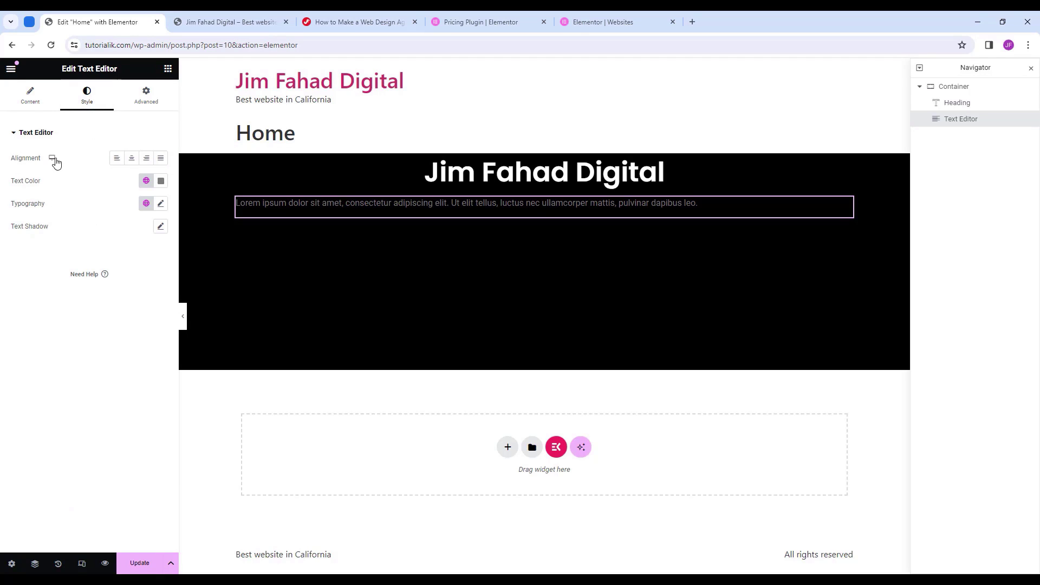
click(132, 159)
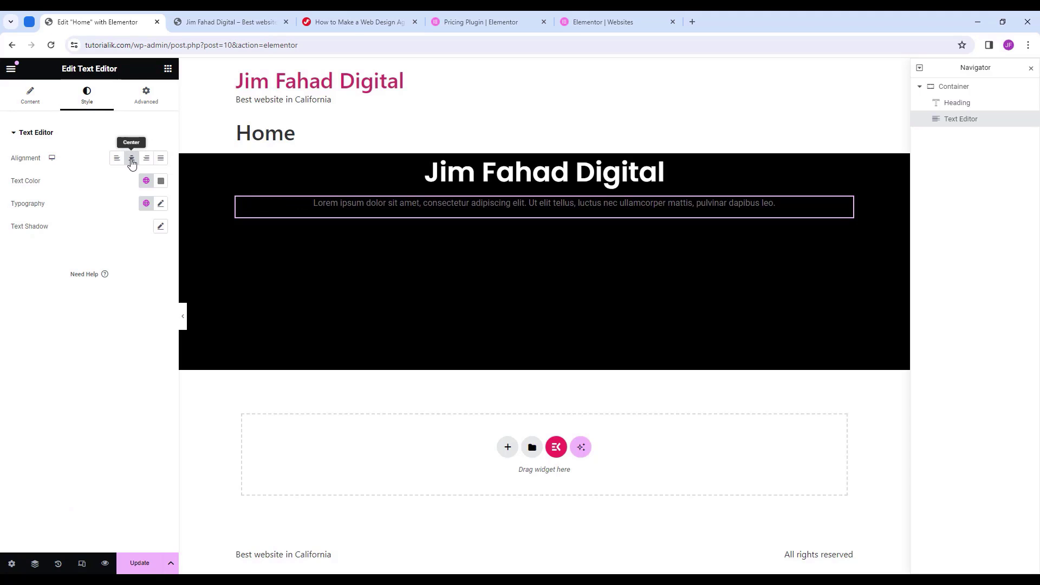
click(161, 180)
drag(104, 264, 91, 246)
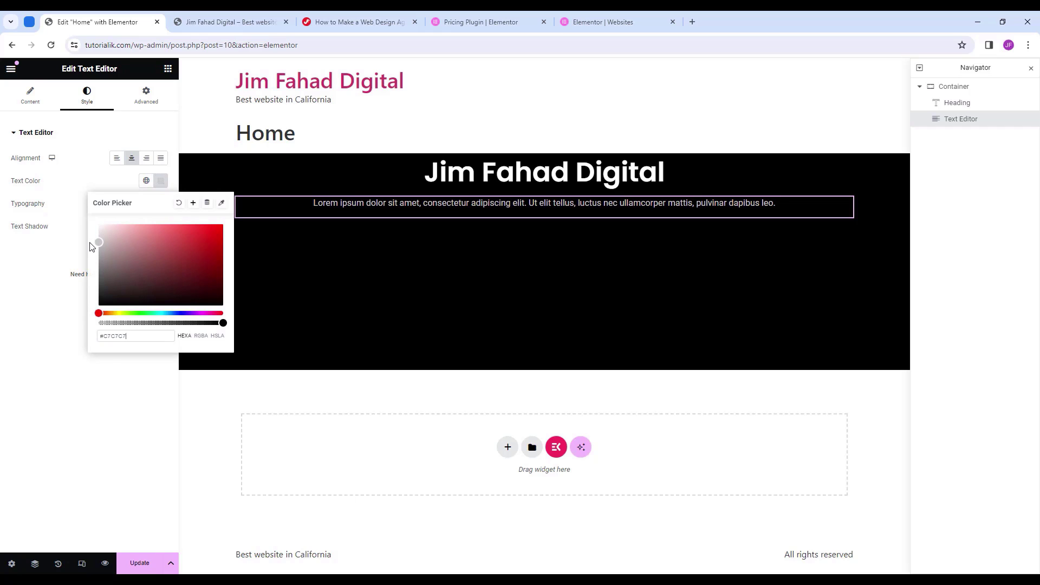
click(23, 289)
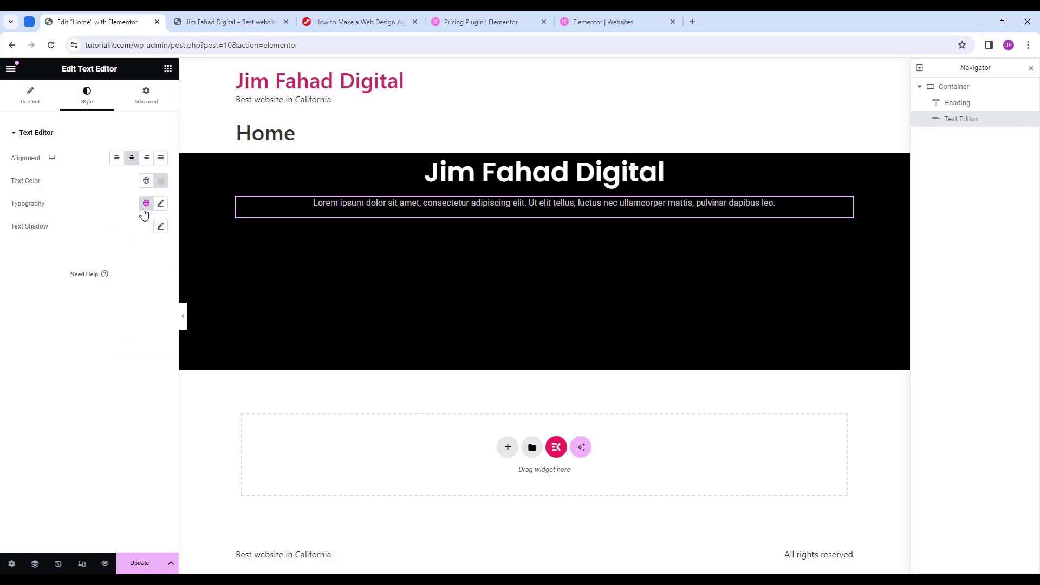
click(161, 205)
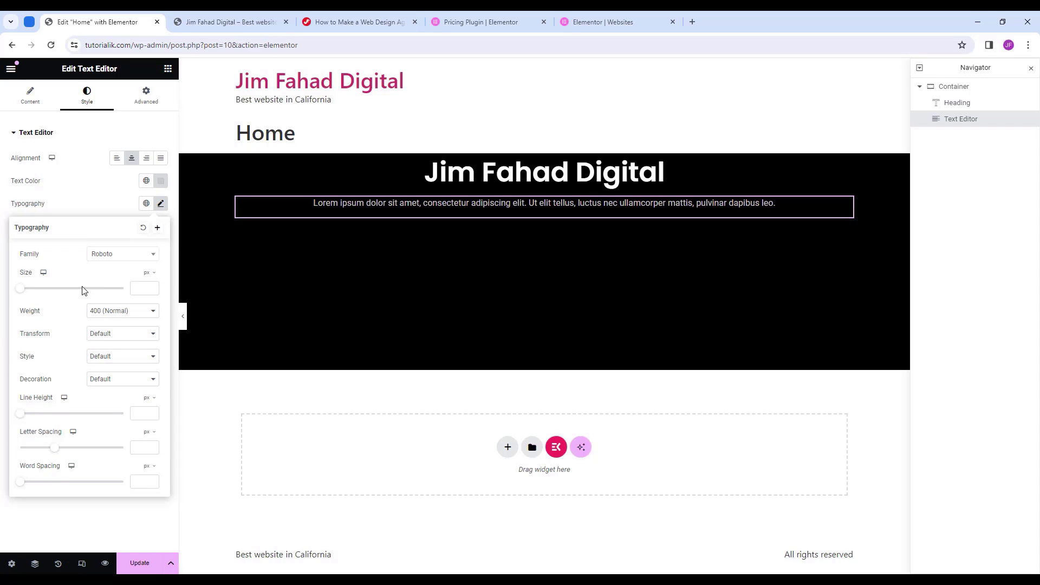
click(104, 256)
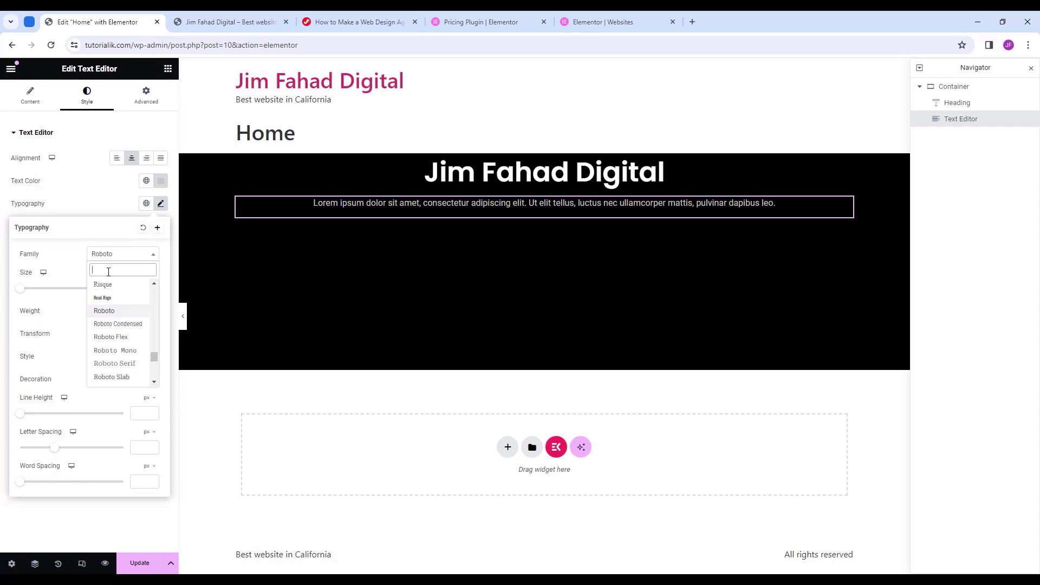
click(108, 254)
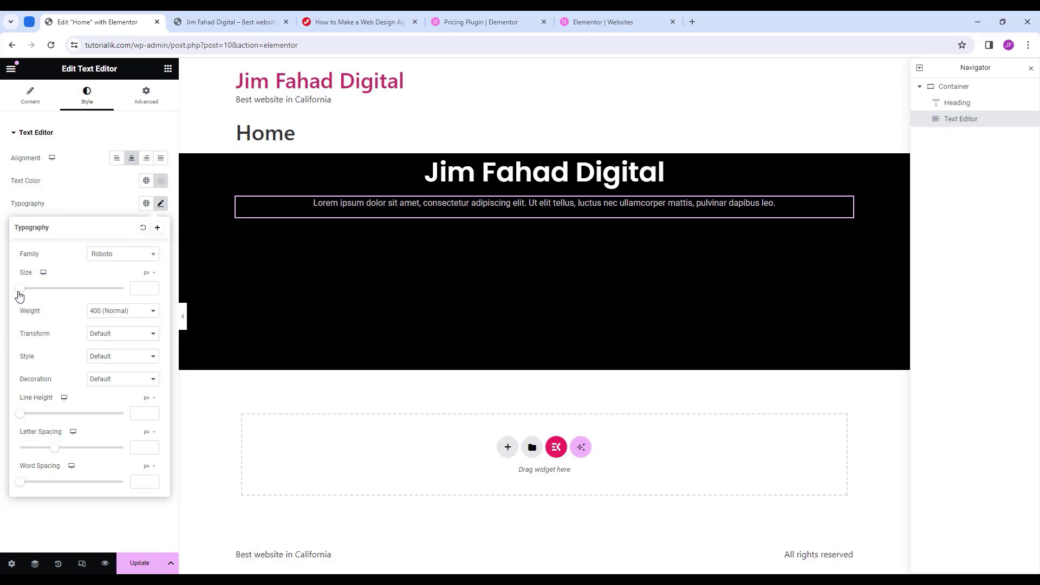
drag(20, 292, 32, 300)
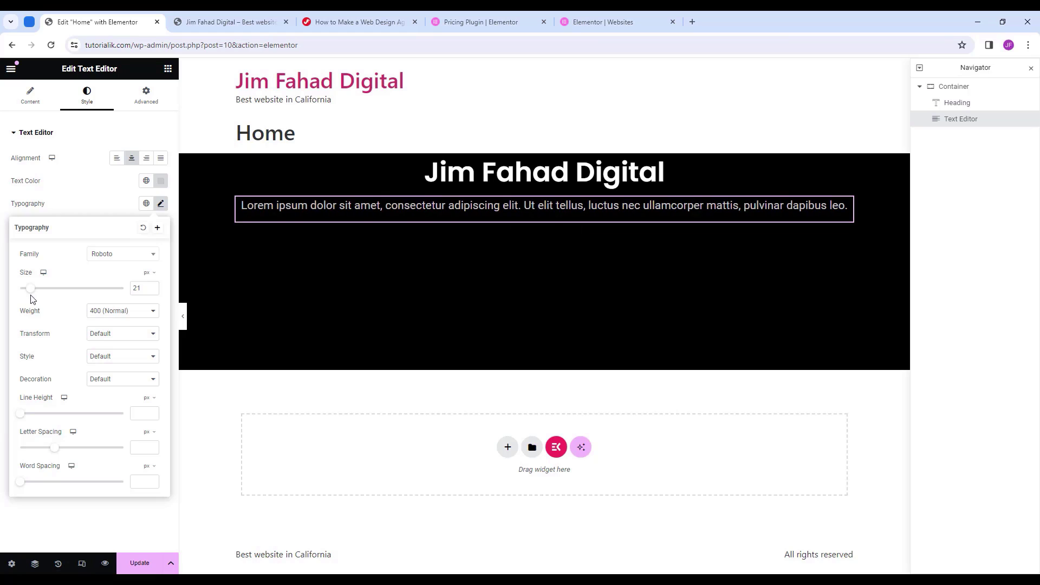
click(161, 207)
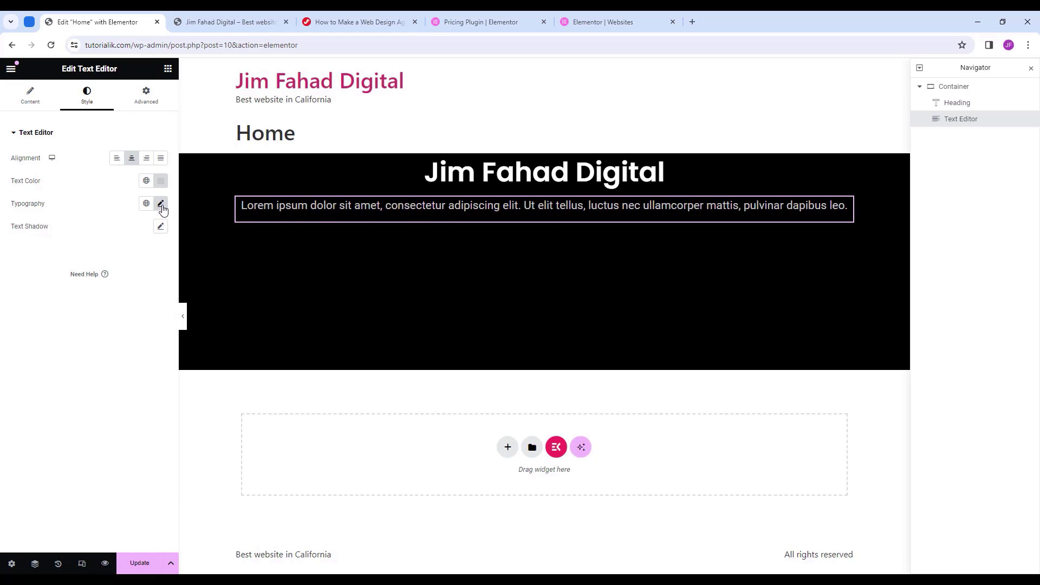
Add a Button widget under the paragraph and change its label to 'Learn More'.
click(168, 69)
scroll(43, 357, down, 1)
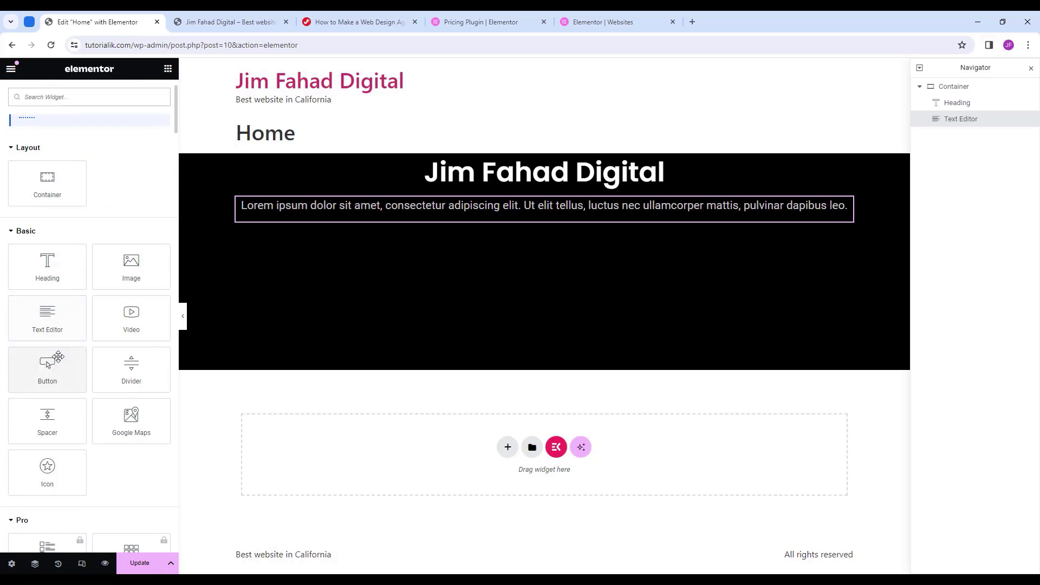
drag(32, 367, 515, 219)
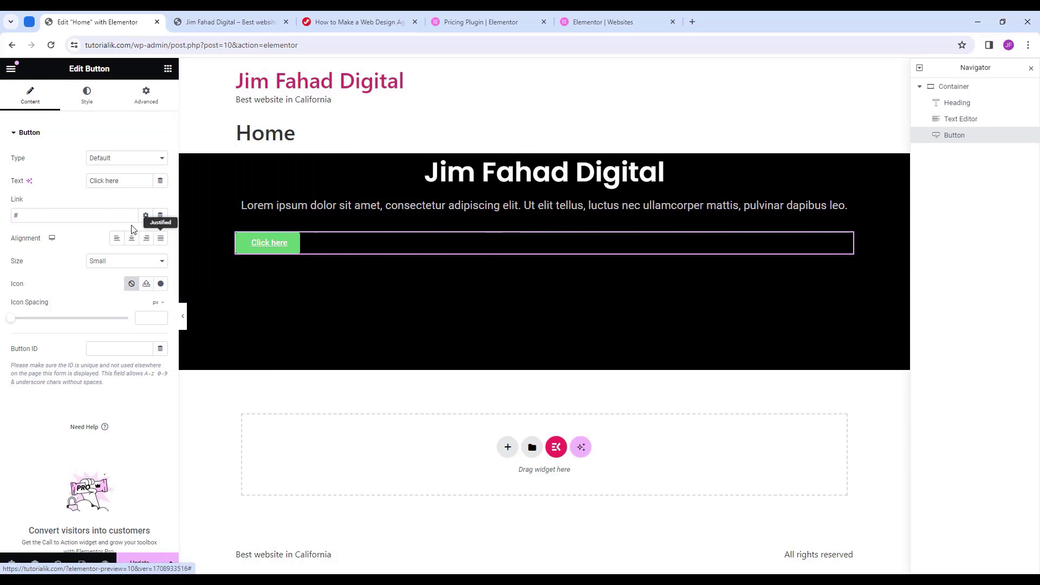
click(127, 182)
drag(127, 183, 76, 186)
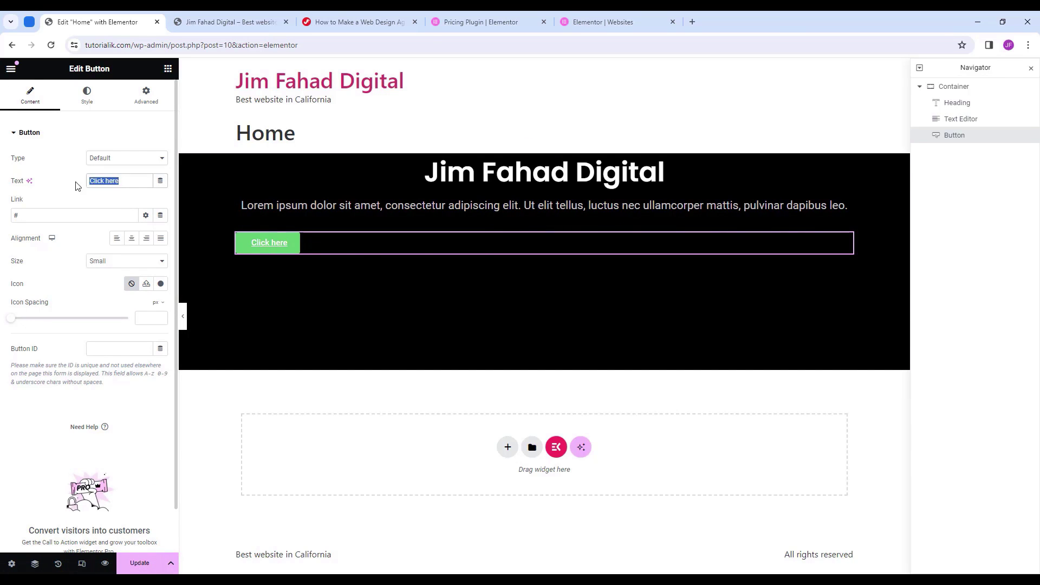
key(BackSpace)
text(Learn More)
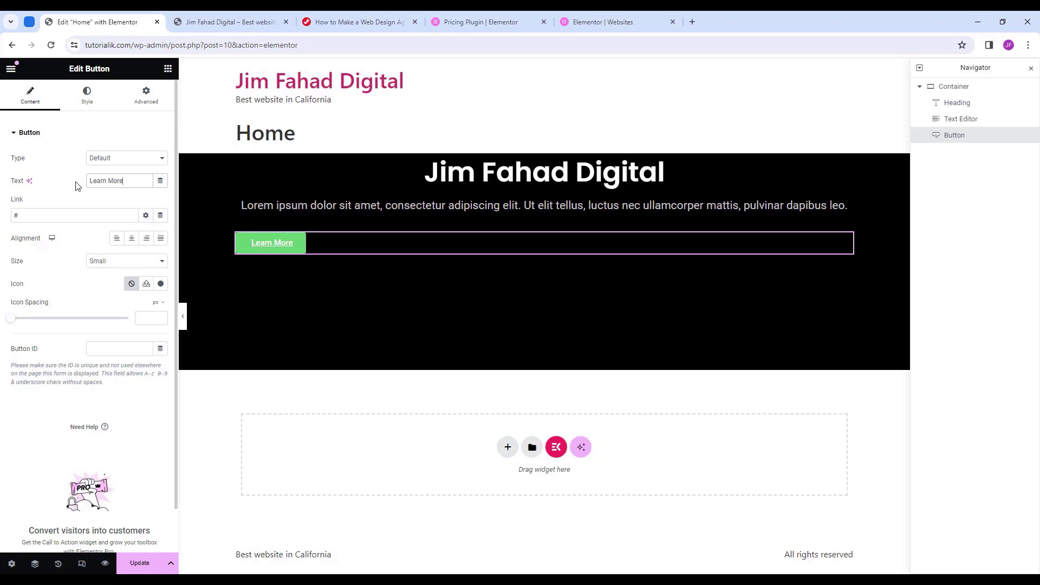
Link the button to the site's web address and centre-align it.
click(38, 216)
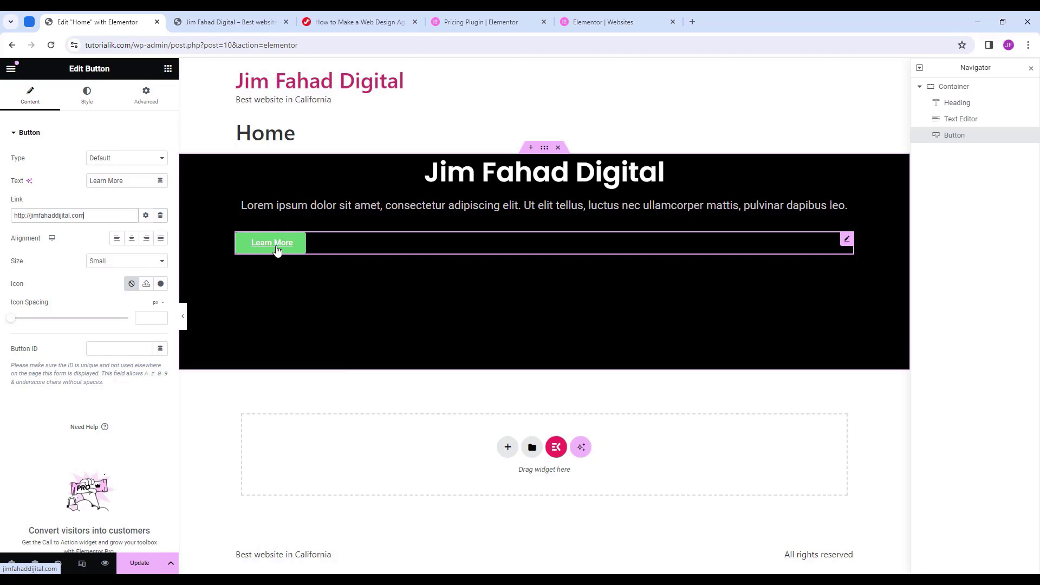
drag(110, 216, 18, 215)
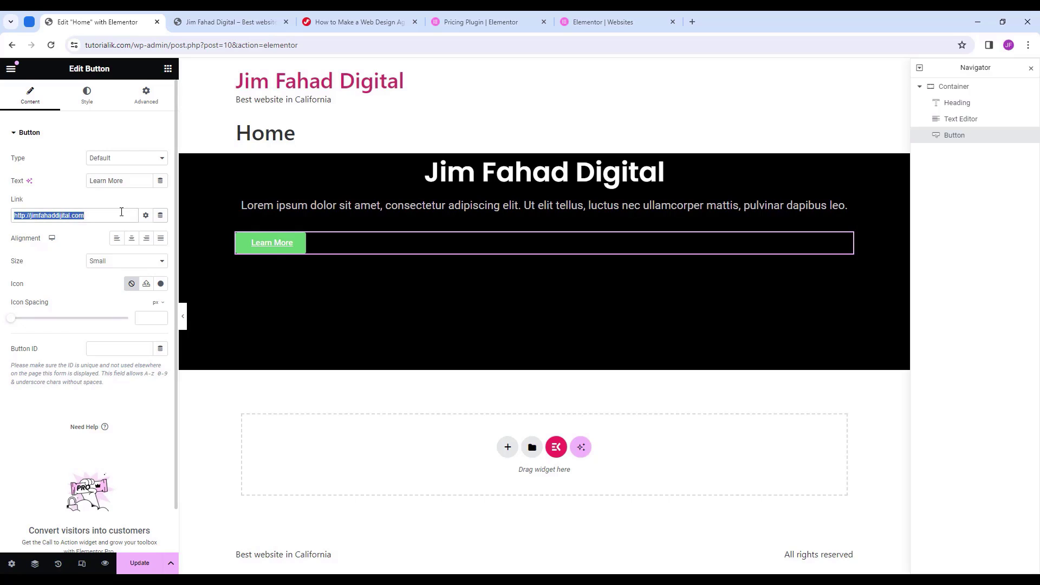
click(122, 212)
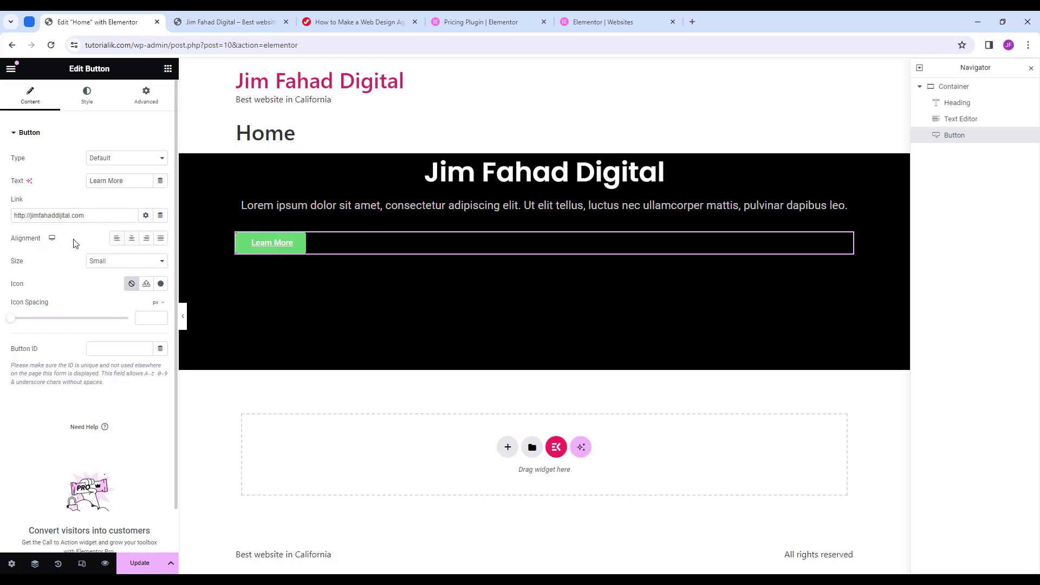
click(133, 240)
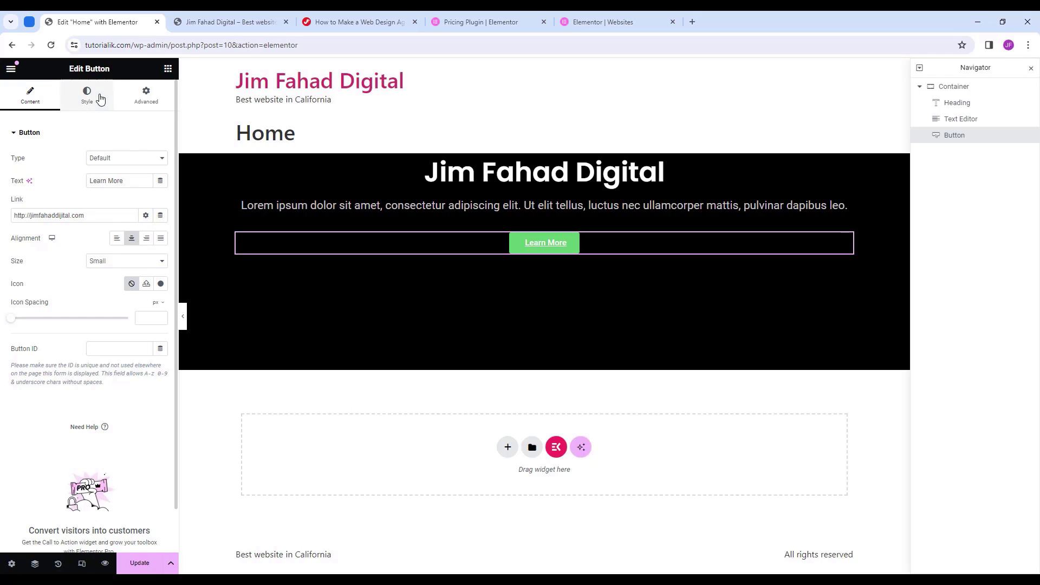
Set the button typography to Poppins at 19 px with no underline.
click(100, 98)
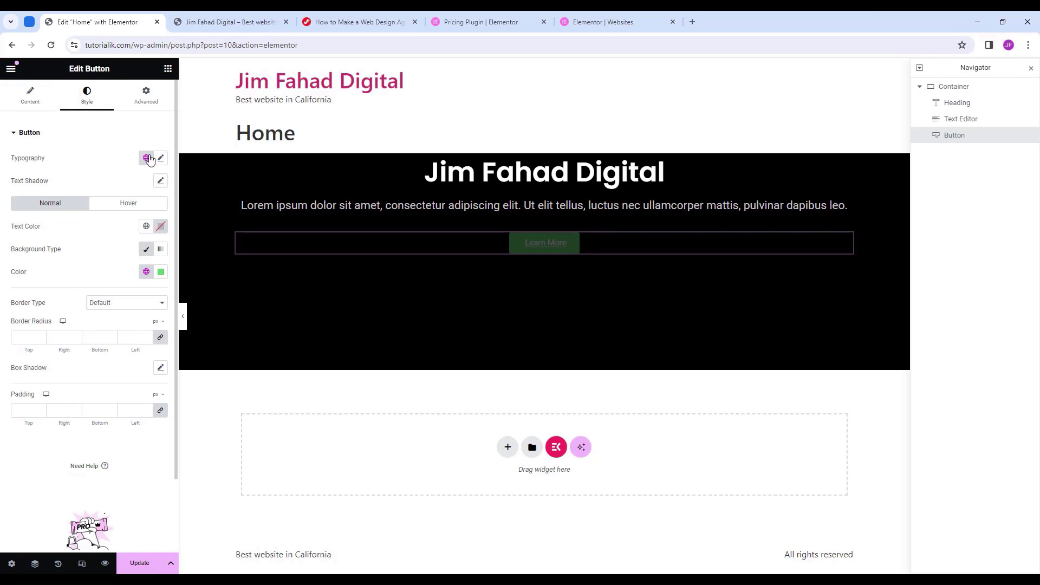
click(166, 159)
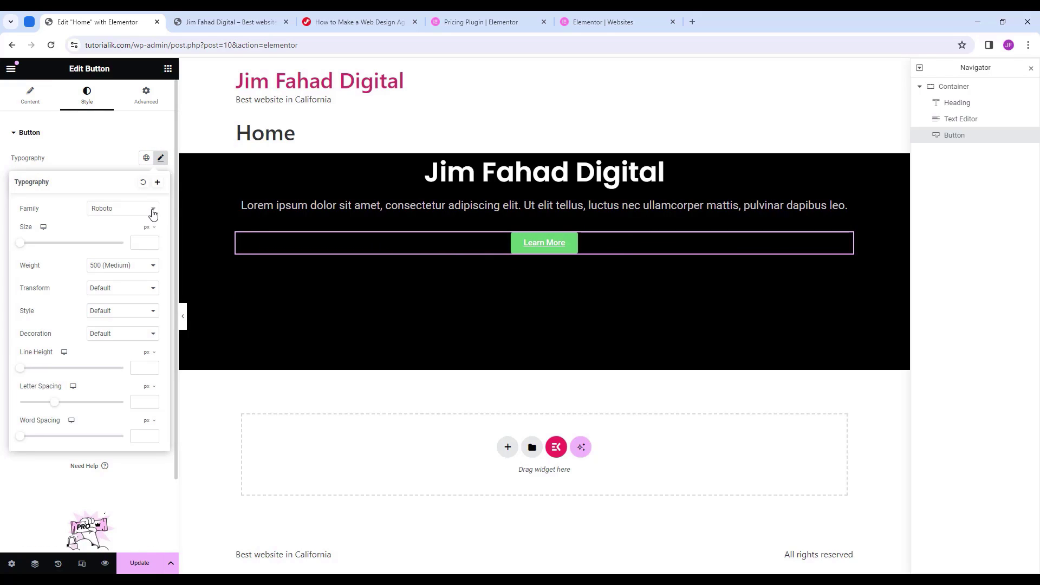
click(147, 211)
text(popp)
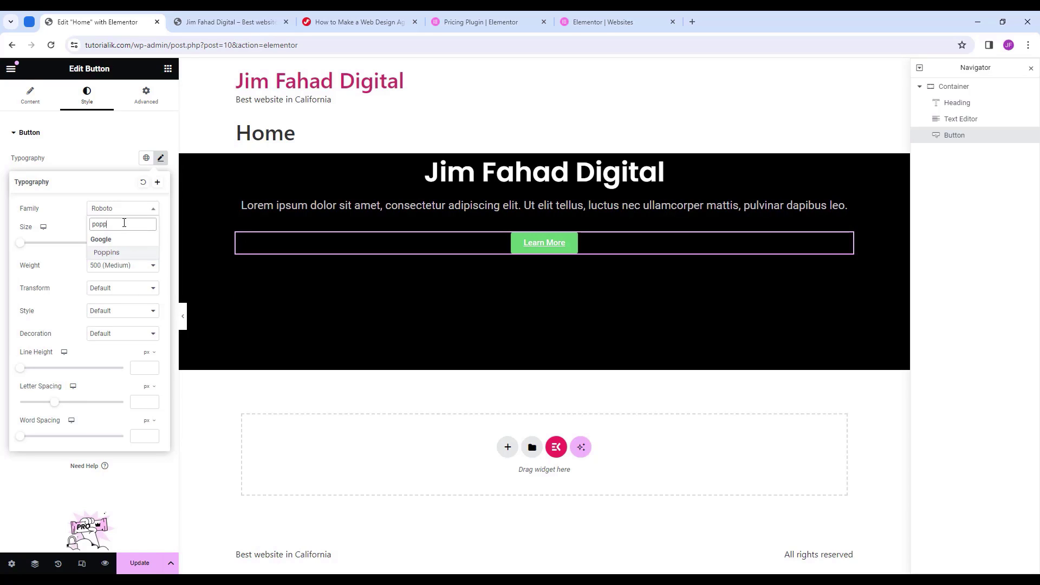
click(114, 252)
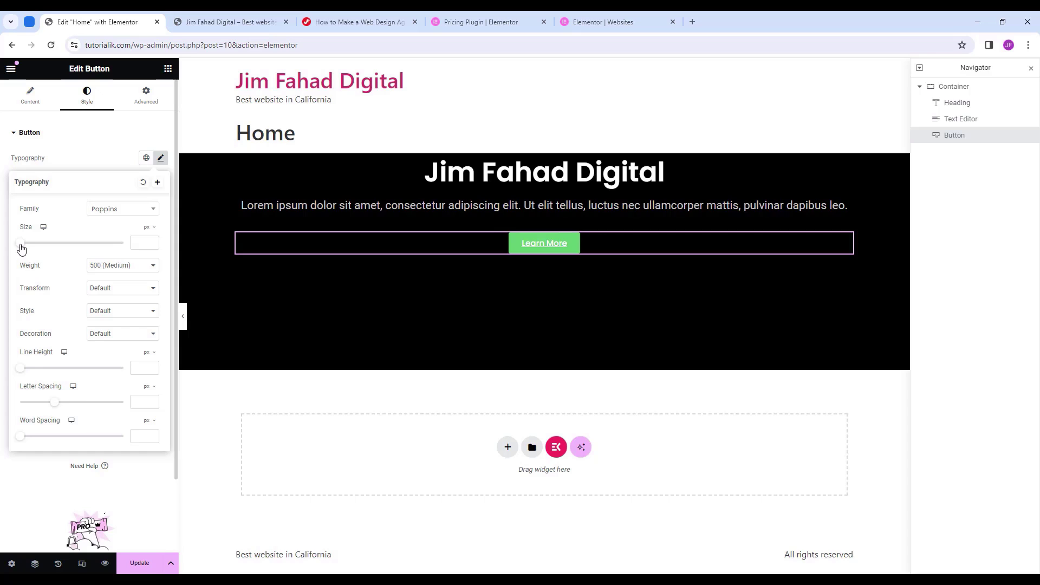
drag(21, 245, 29, 245)
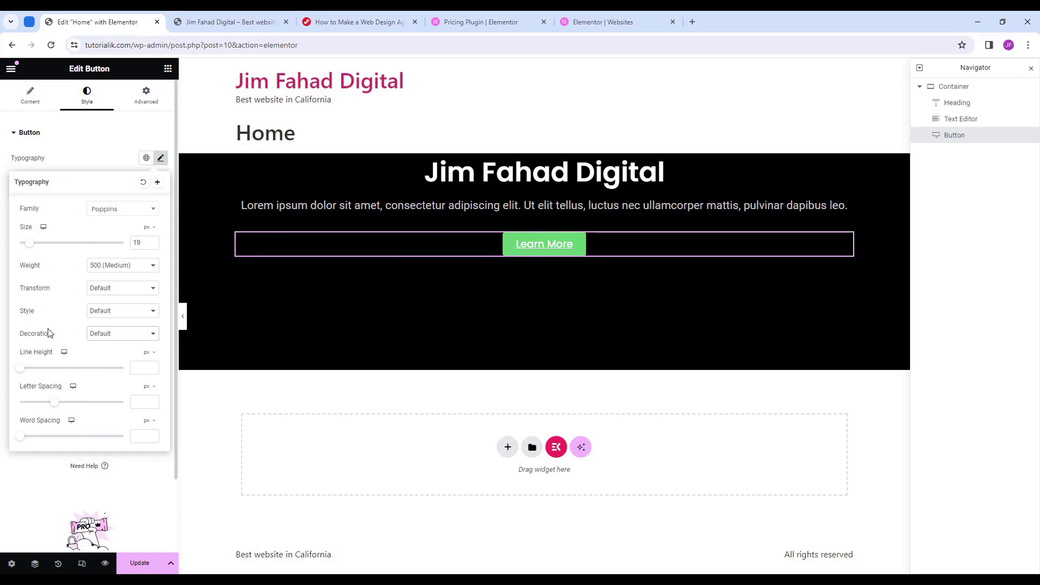
click(114, 334)
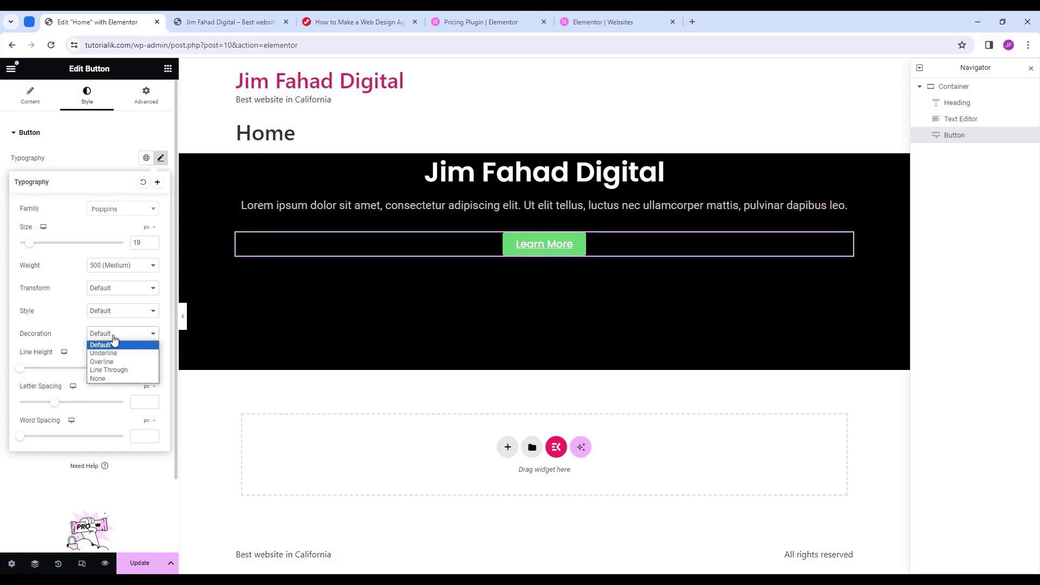
click(116, 381)
click(160, 158)
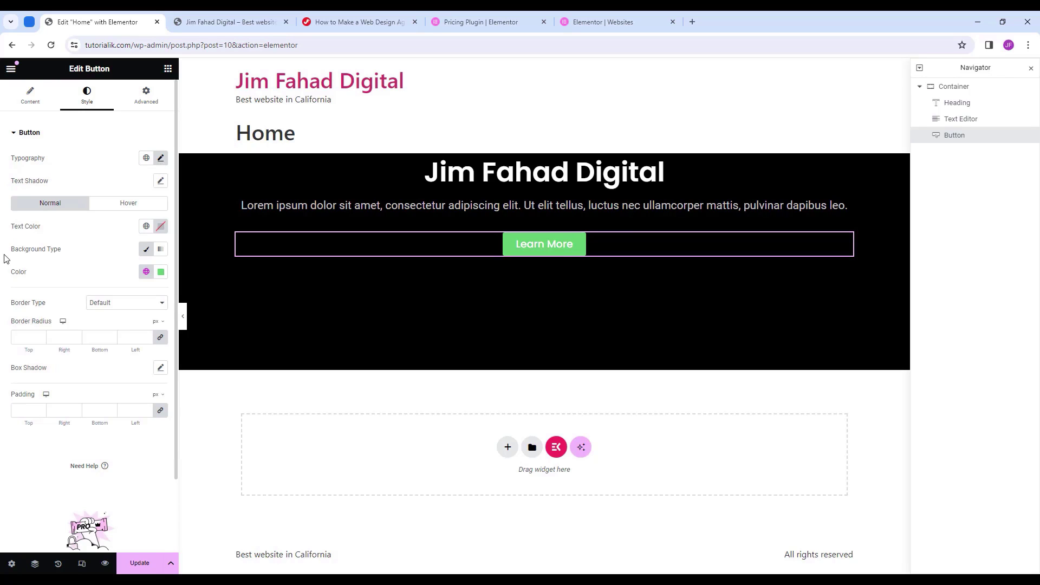
Make the button text black (#000000) on a lime-green background.
click(161, 226)
text(#000000)
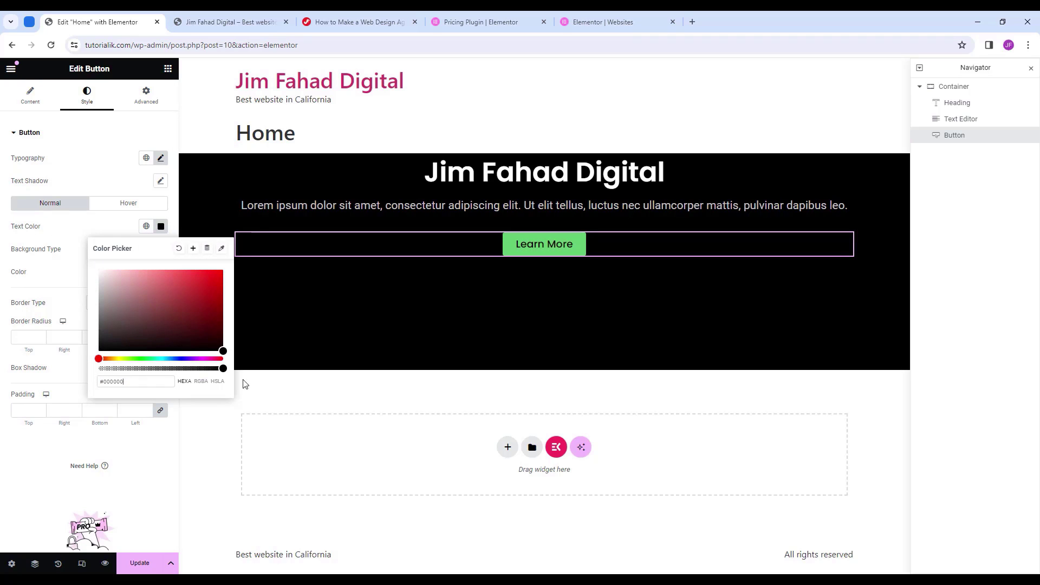
click(114, 231)
click(161, 272)
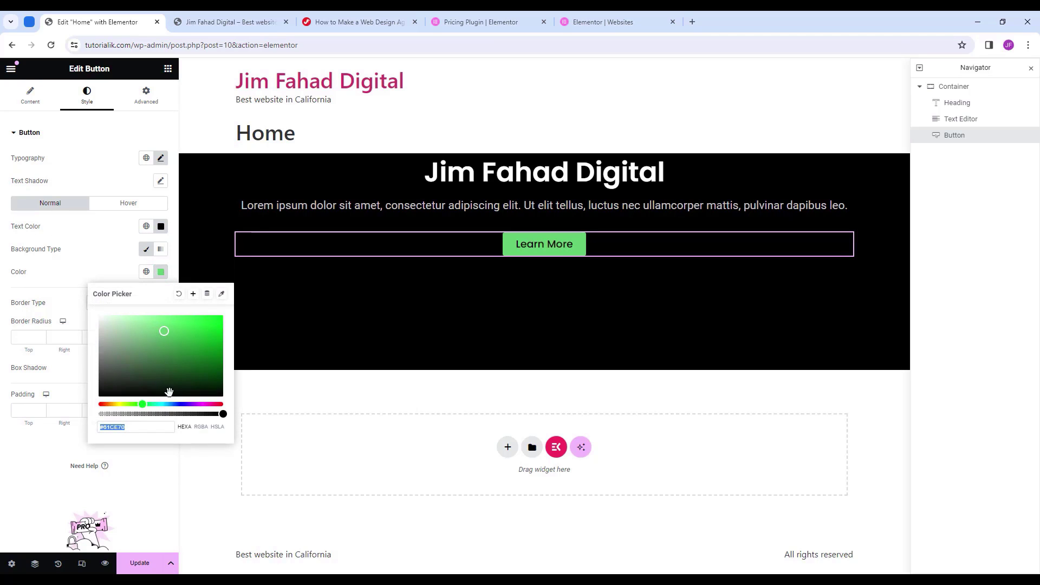
drag(142, 405, 126, 404)
drag(165, 331, 191, 314)
click(38, 339)
Round the button corners to 4 and give it 20 px by 30 px padding.
click(27, 337)
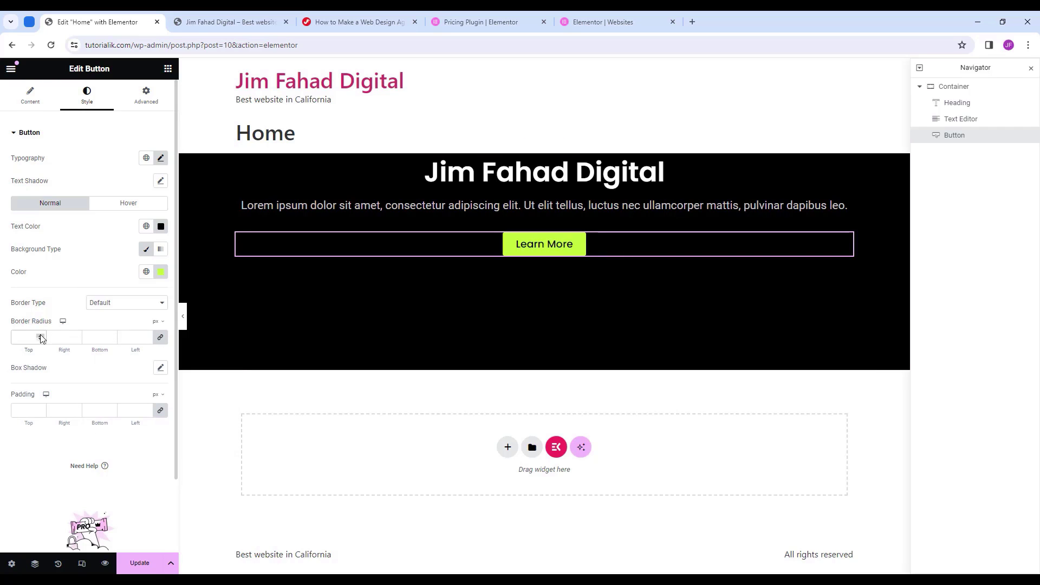
key(BackSpace)
text(14)
key(BackSpace)
key(BackSpace)
text(4)
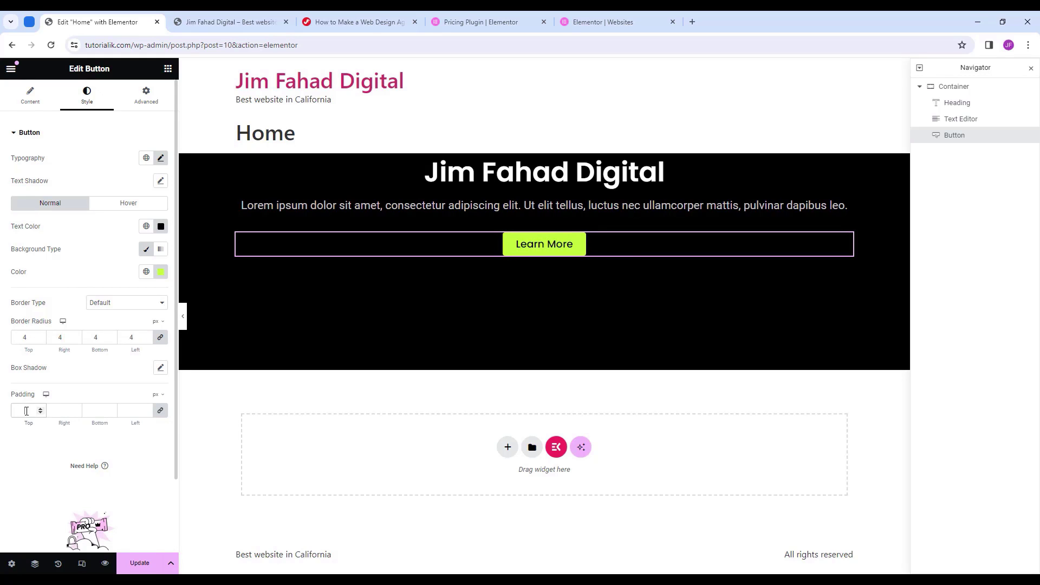
click(161, 411)
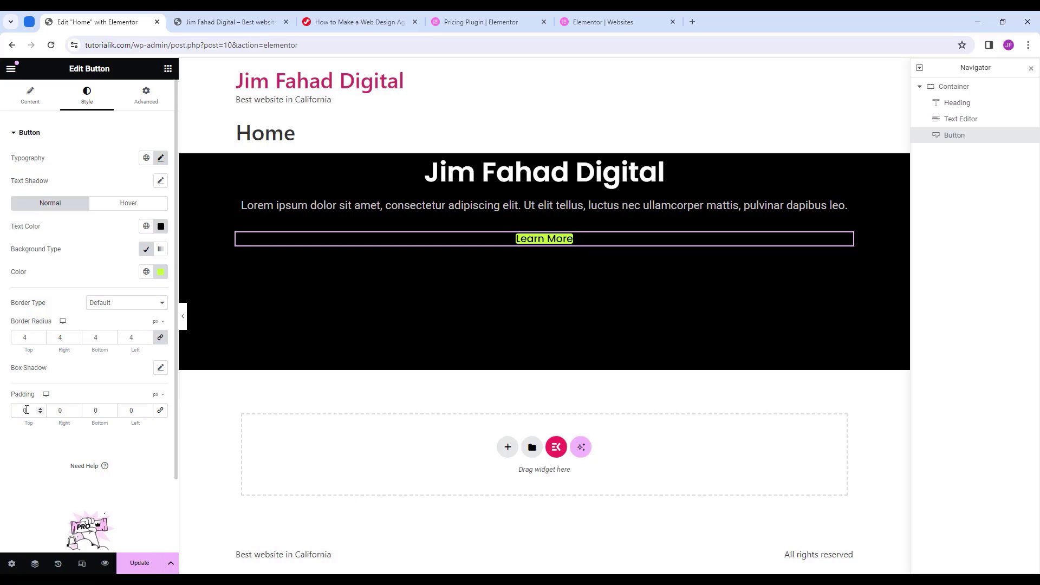
double_click(24, 410)
text(20)
key(Tab)
text(30)
key(Tab)
text(20)
key(Tab)
text(30)
Reselect the Learn More button and show its Advanced layout spacing settings.
click(607, 331)
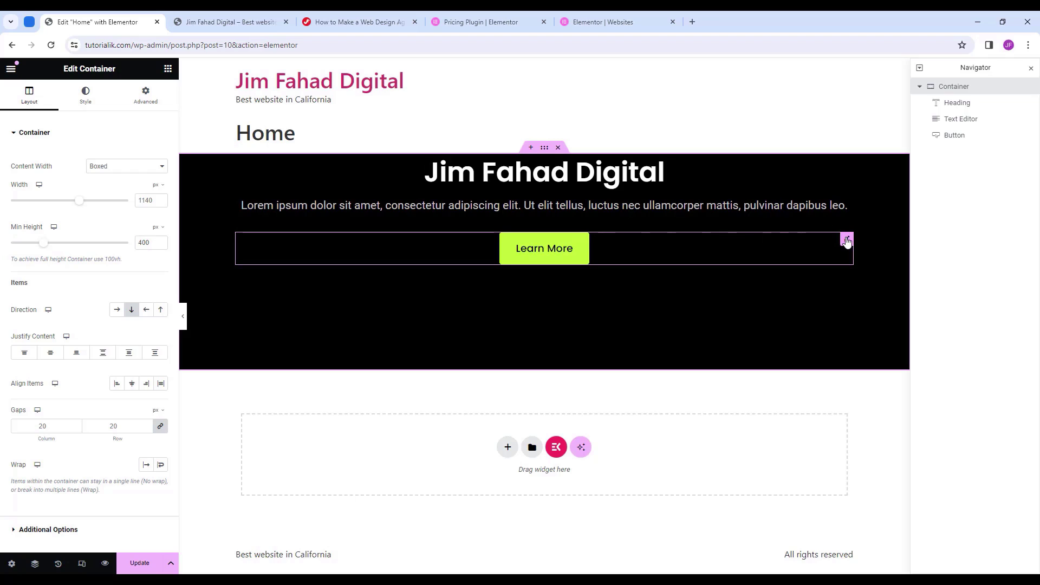
click(847, 240)
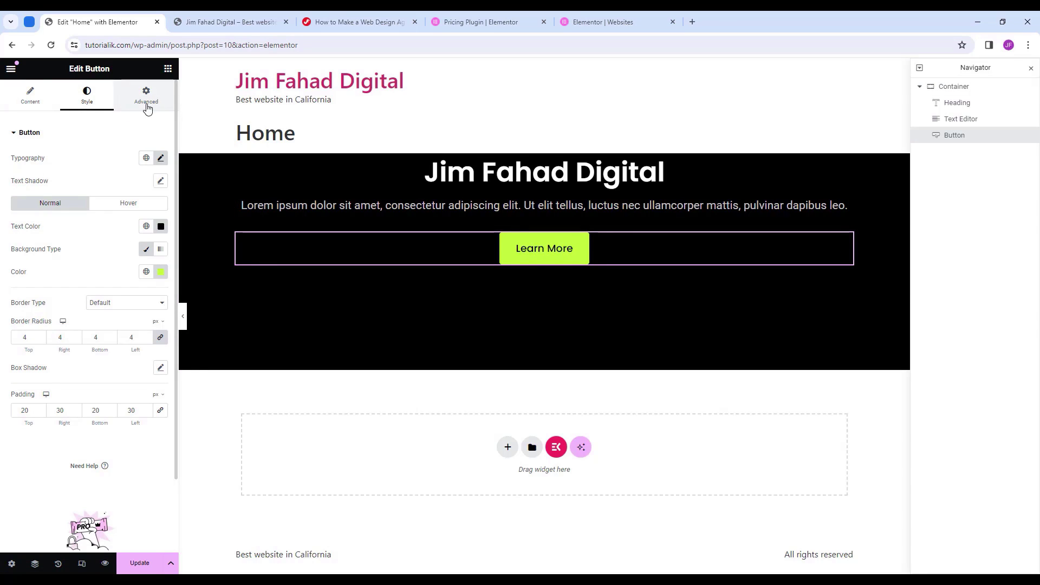
click(156, 105)
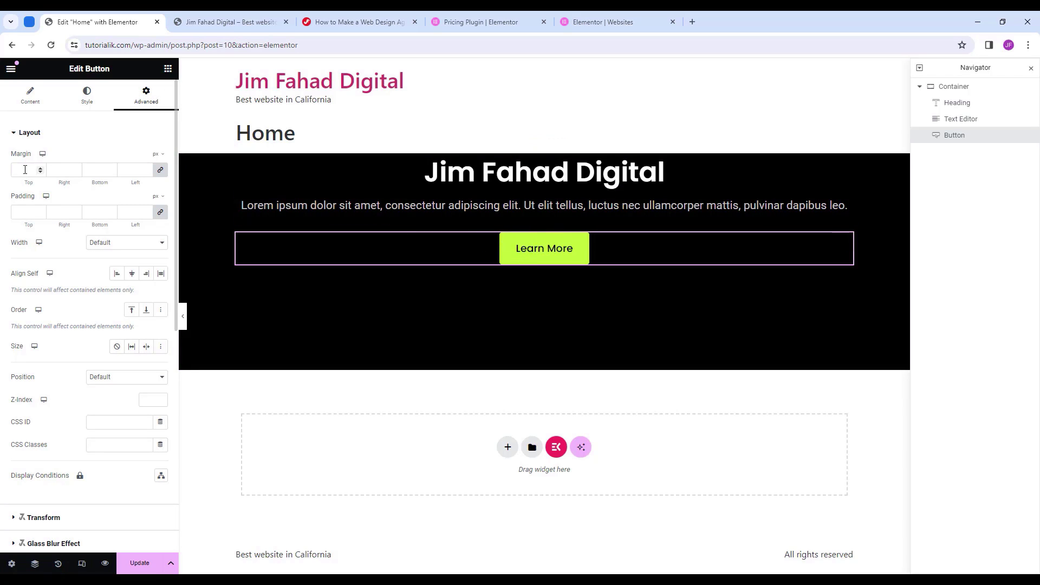
Give the Learn More button a 30 px top margin.
click(161, 170)
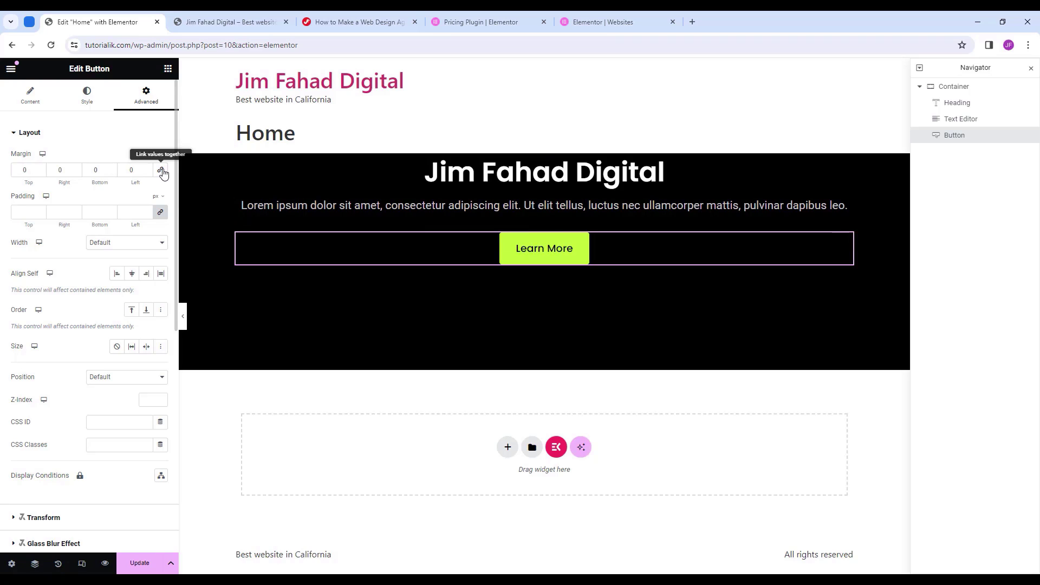
double_click(26, 170)
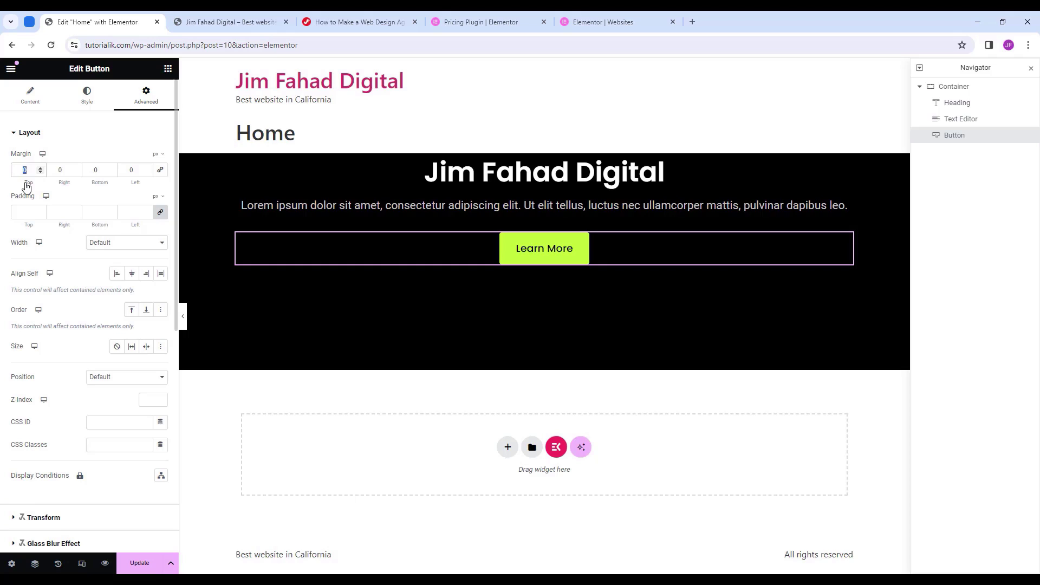
text(30)
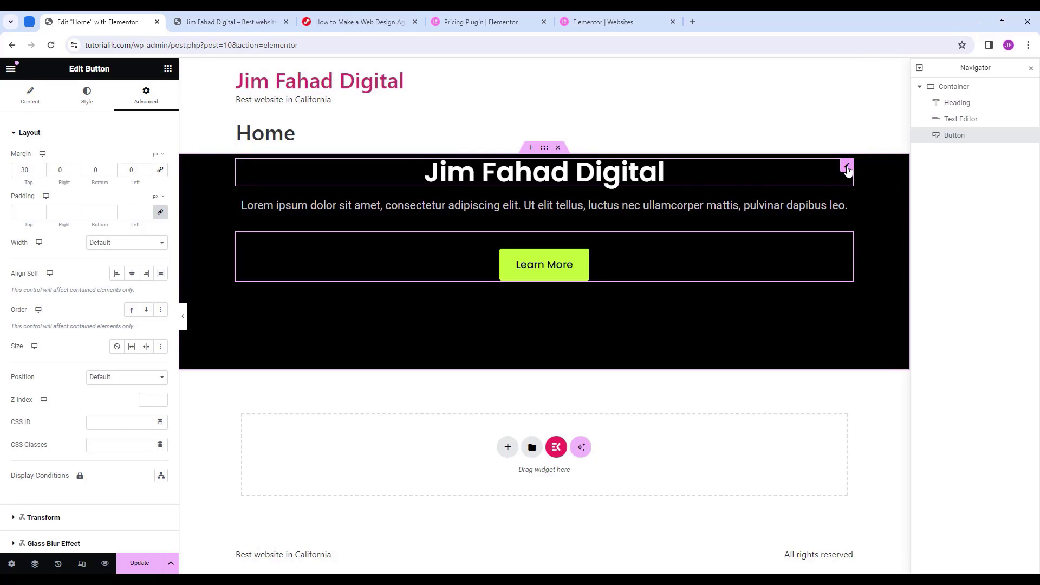
Give the hero heading a 50 px top margin and 40 px bottom padding.
click(846, 166)
click(146, 96)
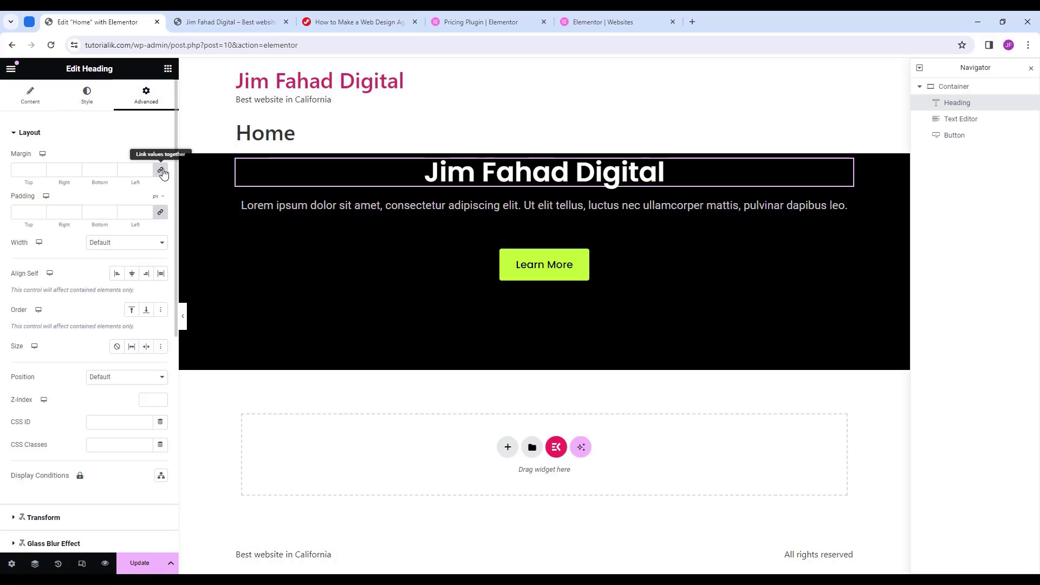
click(161, 171)
drag(30, 169, 12, 170)
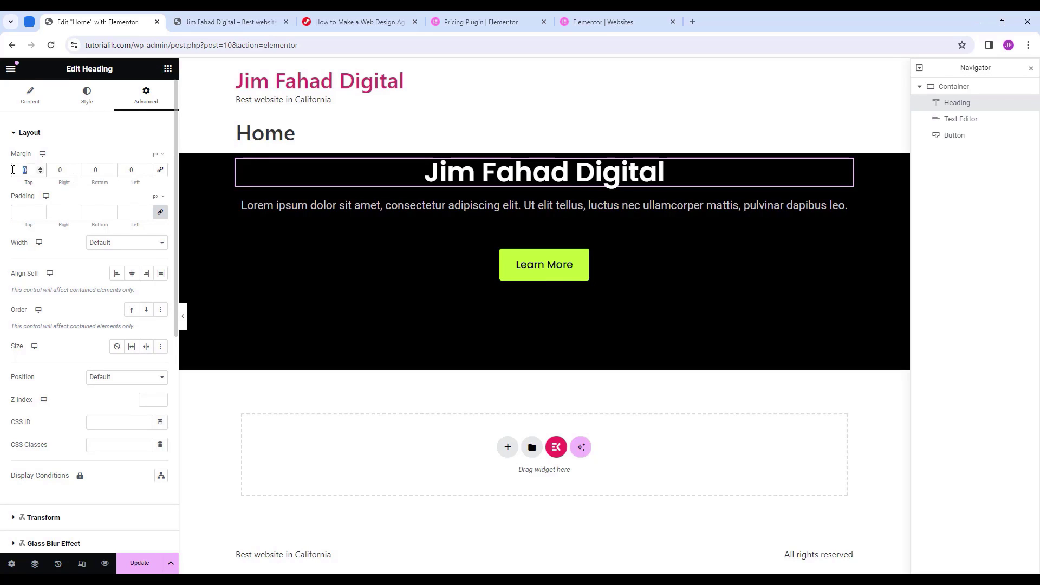
text(50)
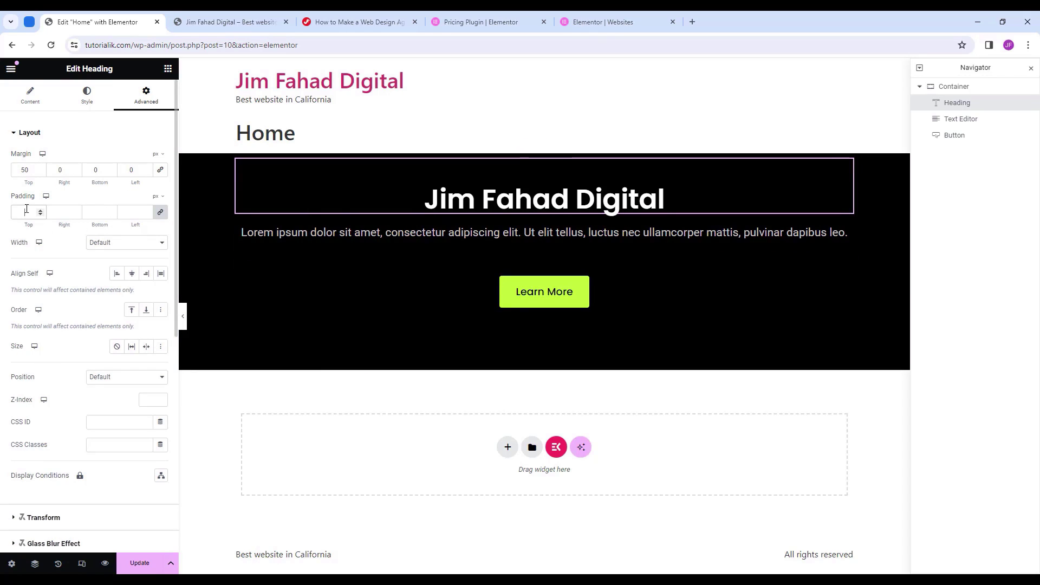
click(160, 212)
double_click(20, 214)
double_click(111, 214)
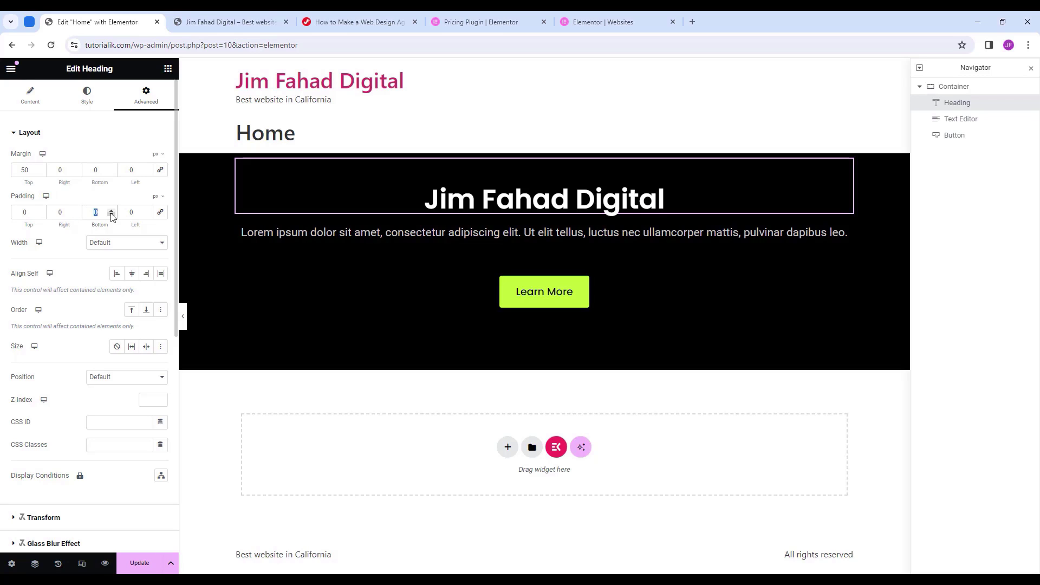
text(40)
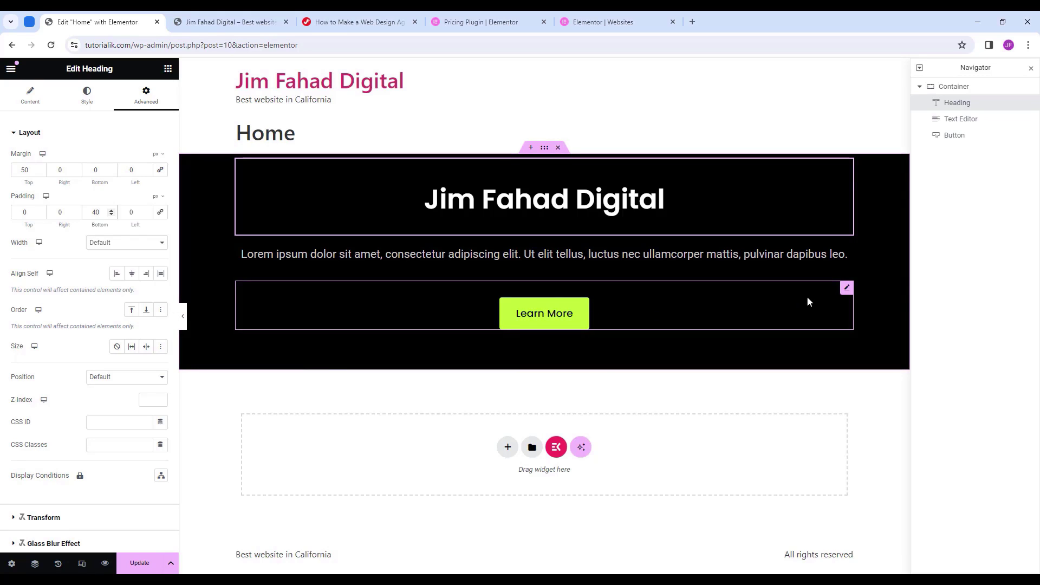
click(847, 288)
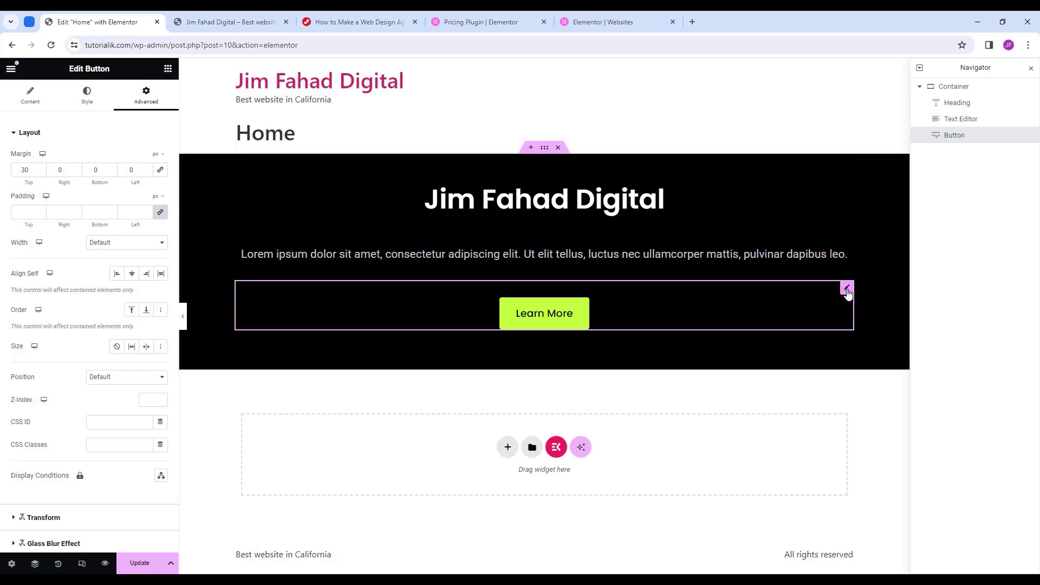
right_click(847, 291)
click(881, 531)
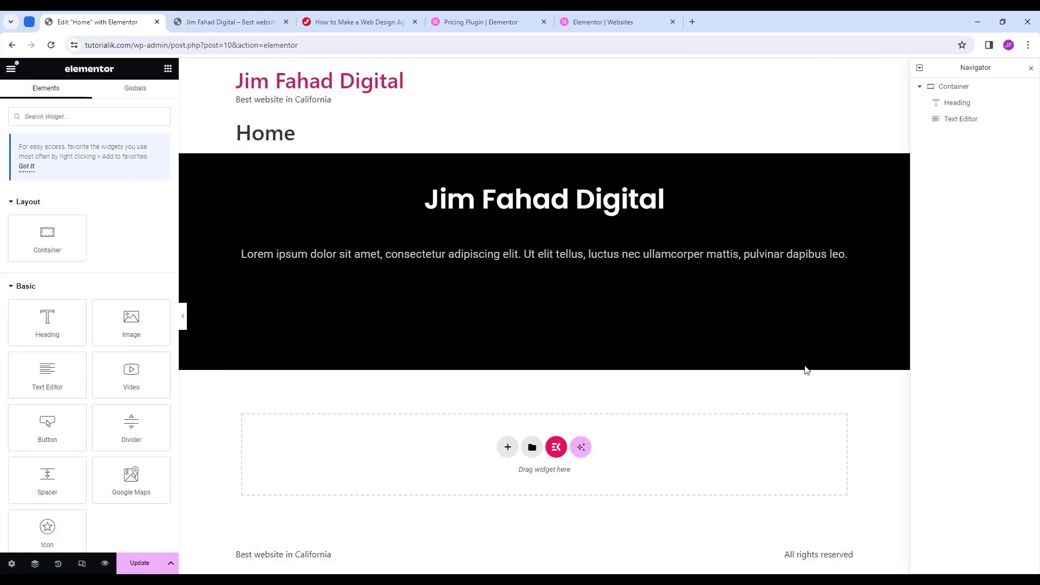
right_click(739, 255)
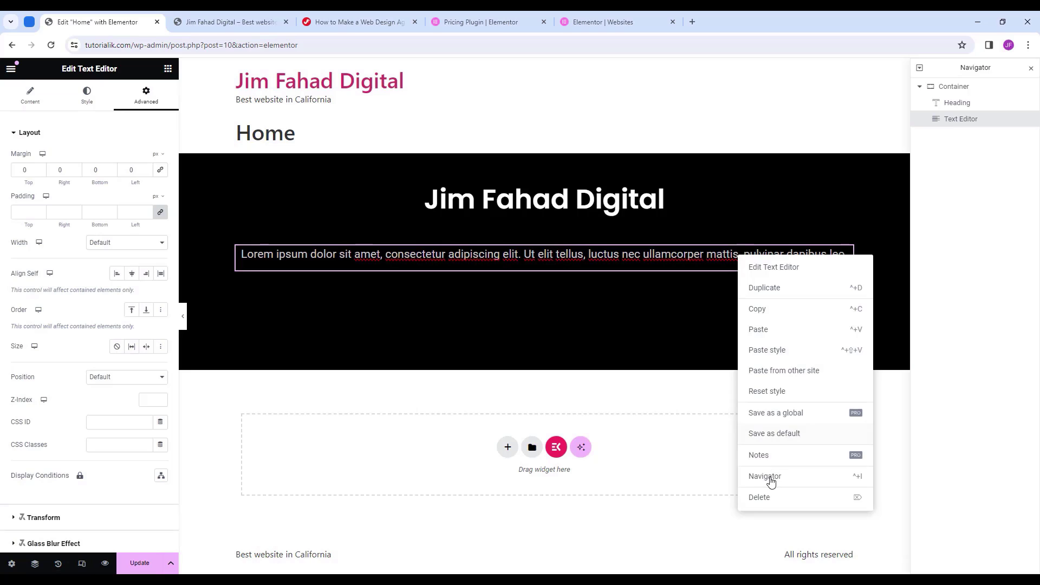
click(769, 497)
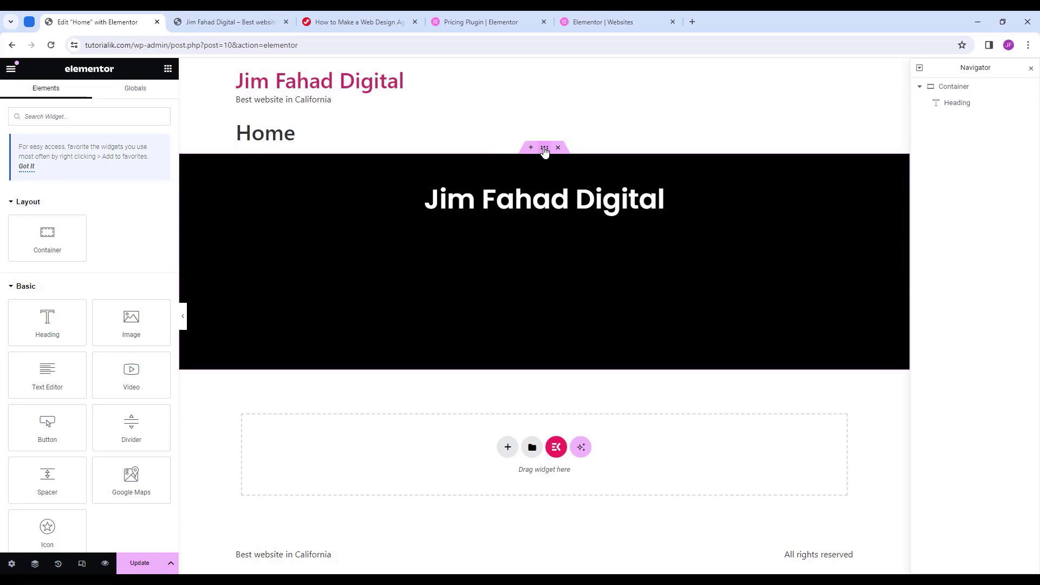
click(545, 148)
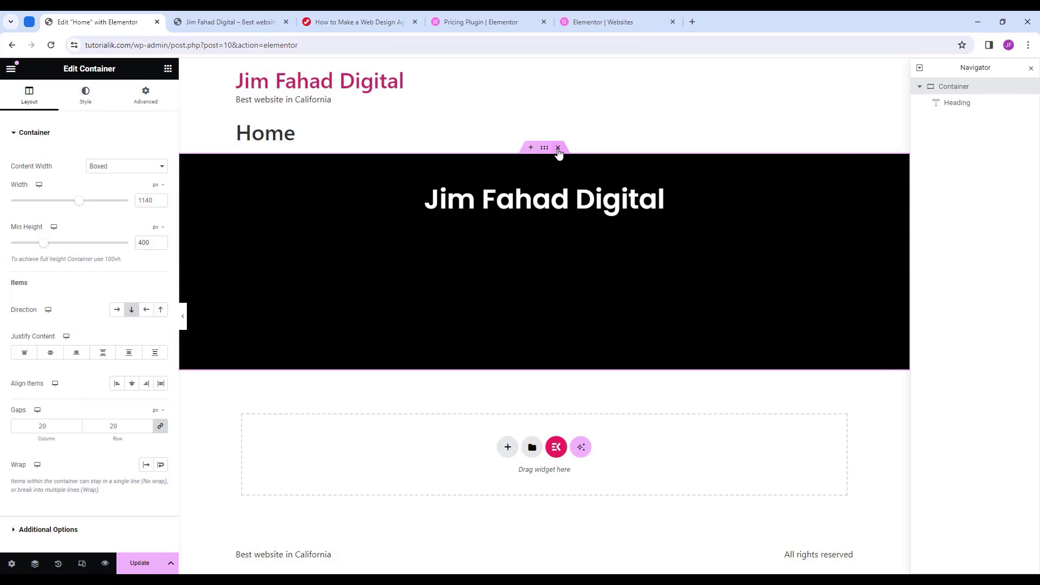
click(559, 149)
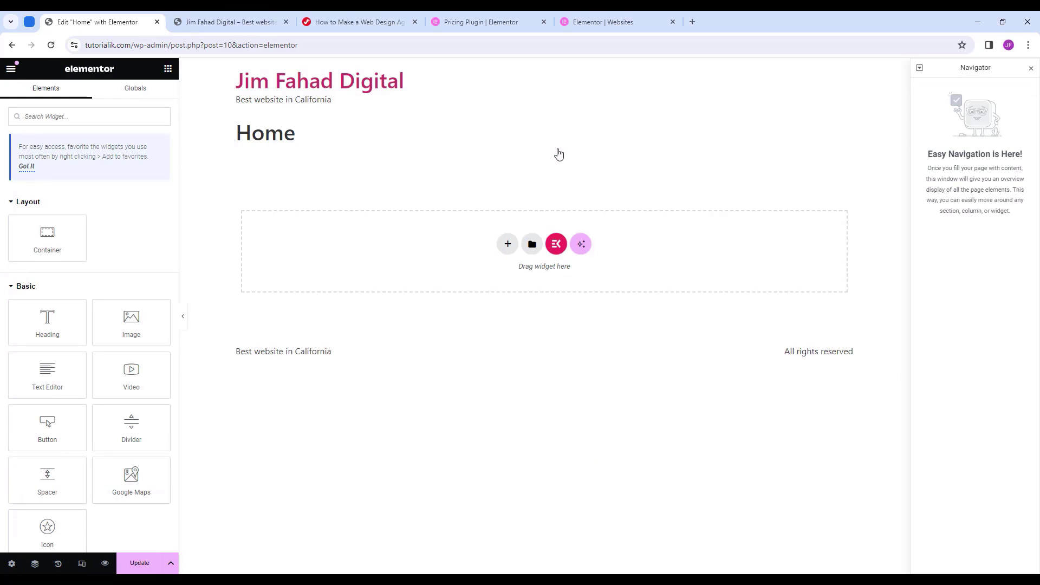
key(ctrl+z)
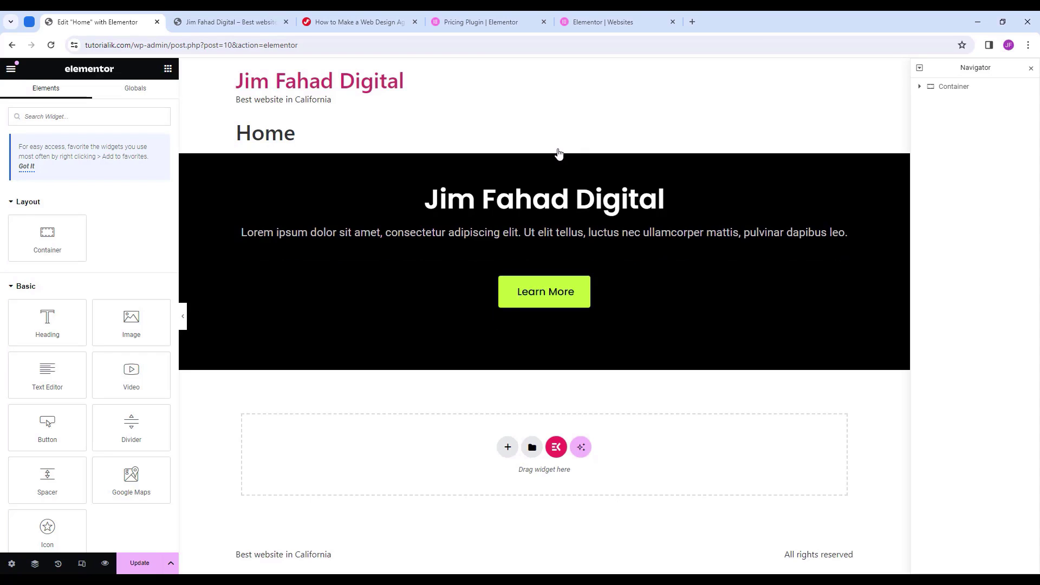
key(ctrl+shift+z)
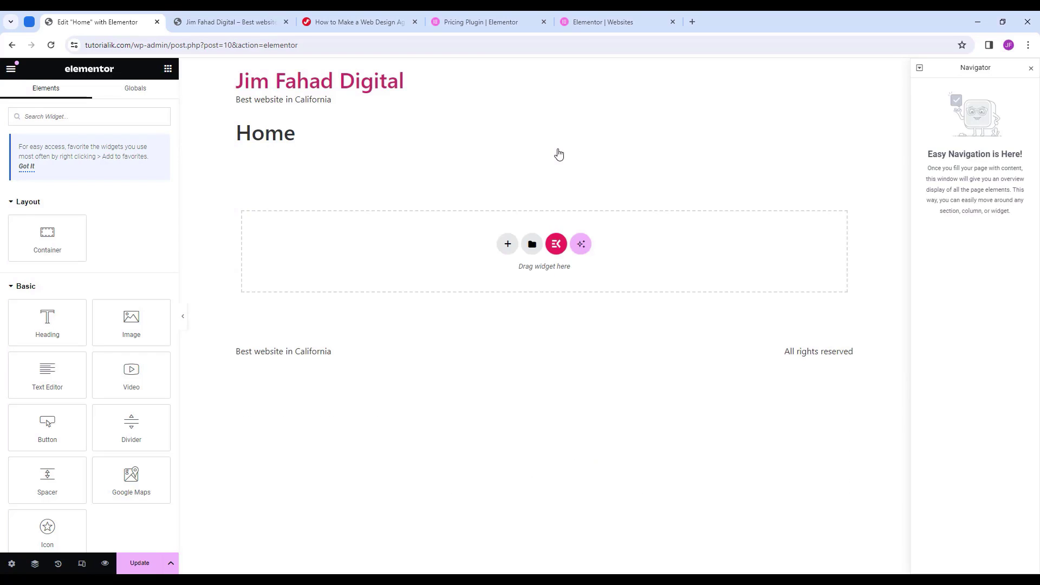
key(ctrl+z)
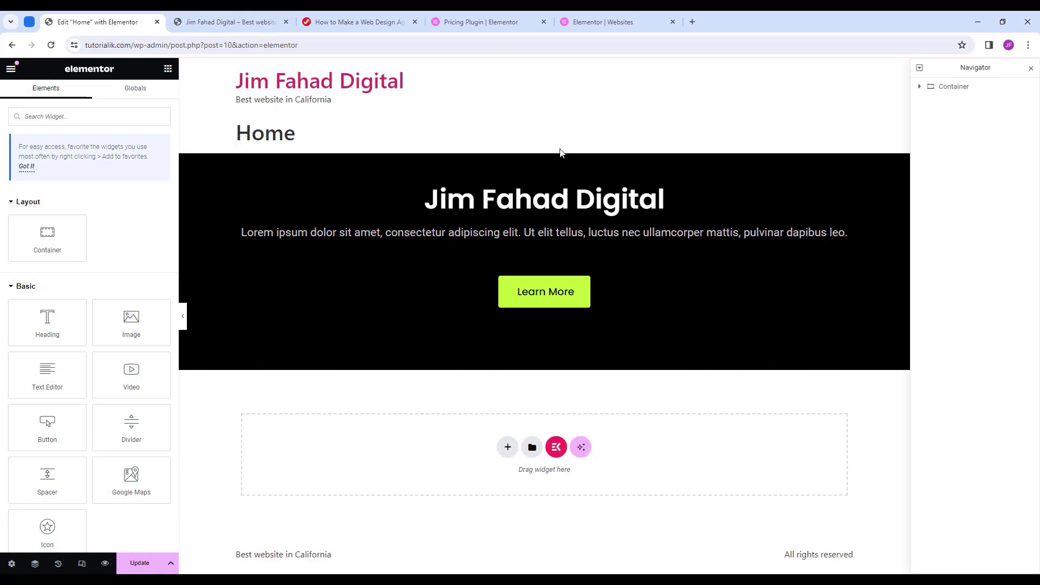
Delete the black hero container and add a new single-column container in its place.
click(559, 148)
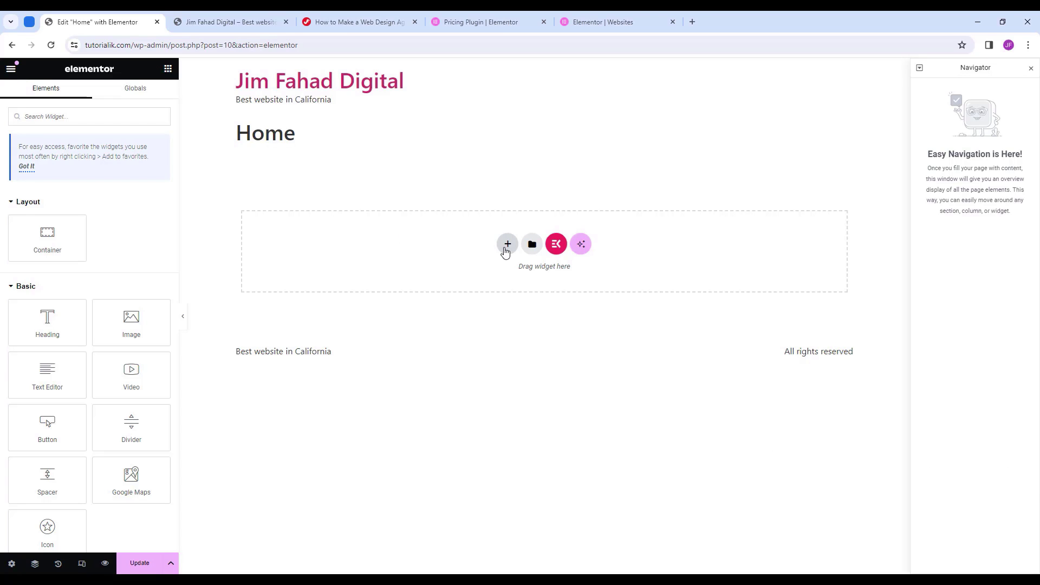
click(506, 246)
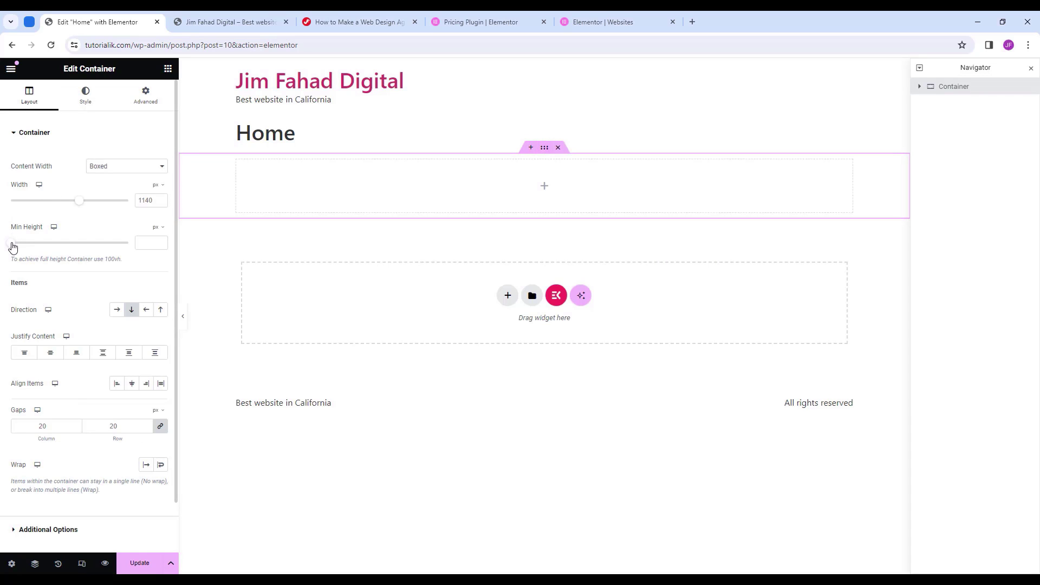
Set the new container's minimum height to 600 px.
drag(11, 244, 38, 254)
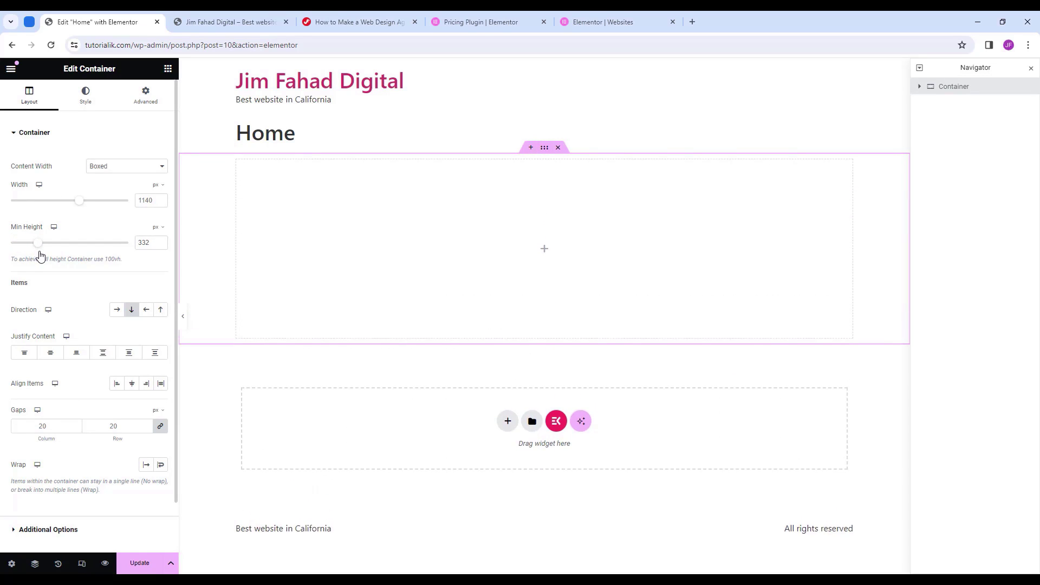
drag(154, 242, 130, 243)
text(600)
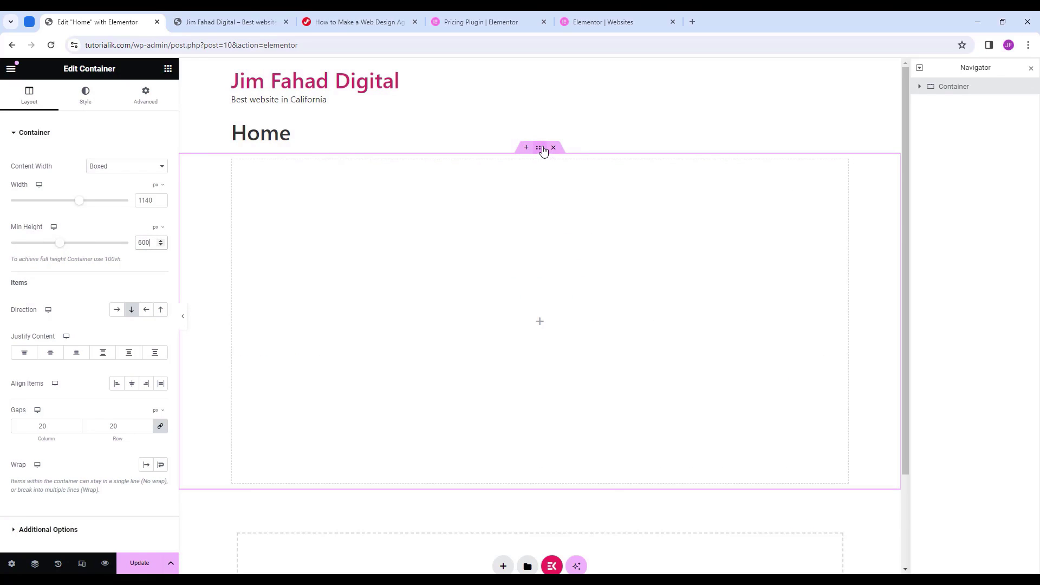
Place a nested Container widget inside the 600 px container.
click(540, 321)
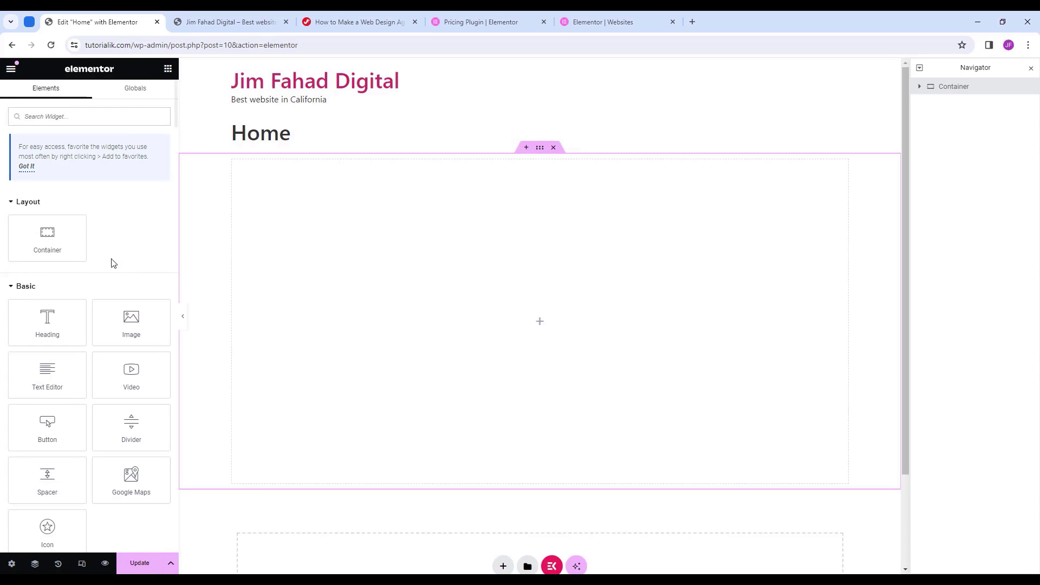
drag(47, 237, 532, 318)
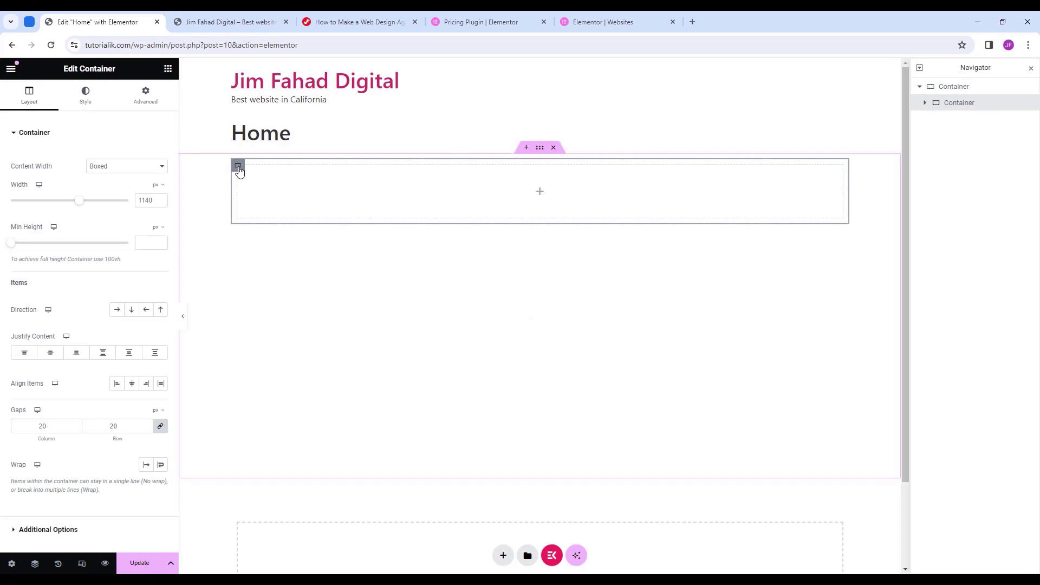
click(539, 150)
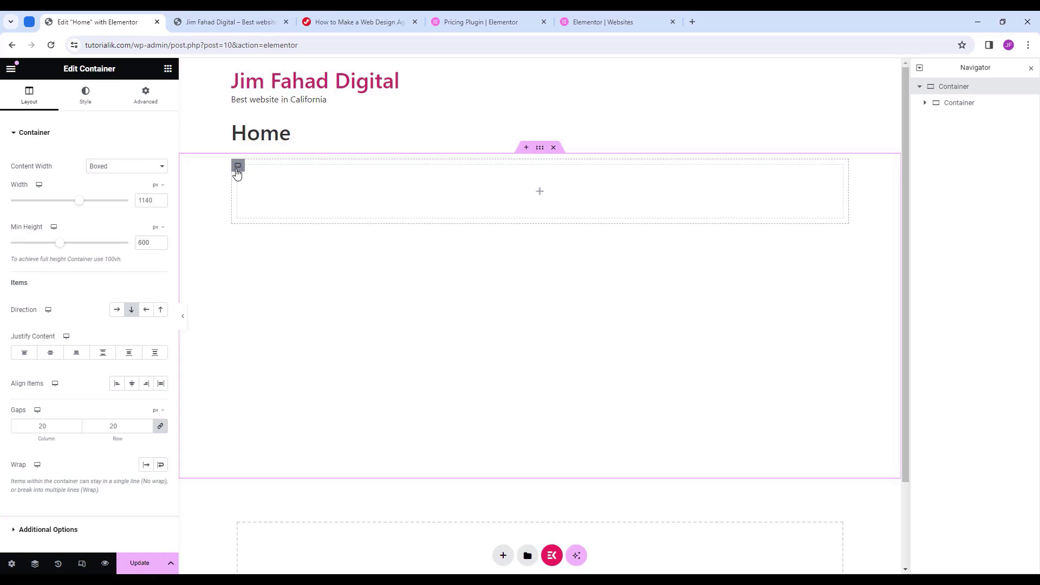
click(237, 165)
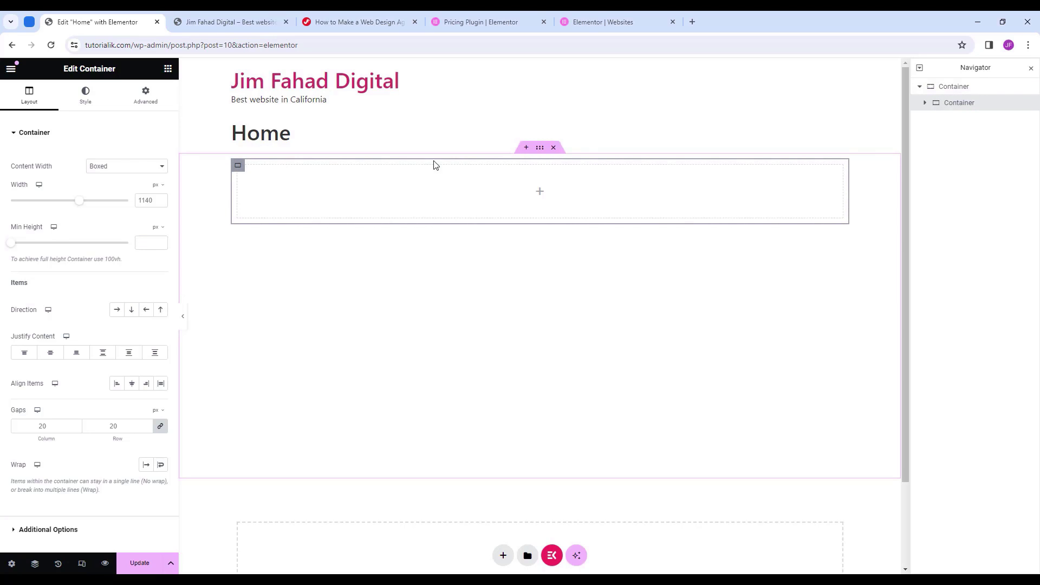
Give the outer container a classic pale blue (#F0F8FF) background.
click(538, 149)
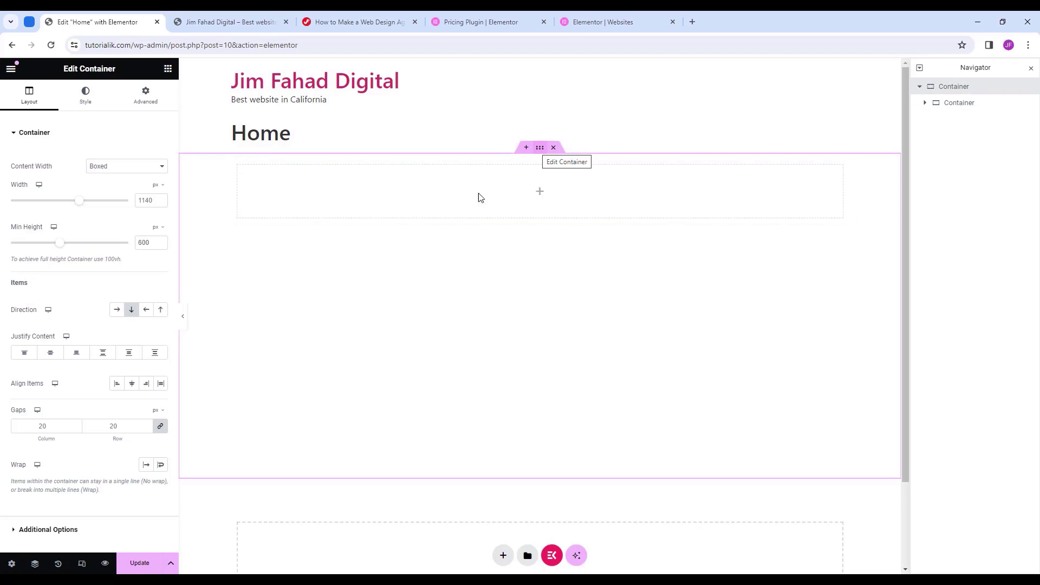
click(92, 104)
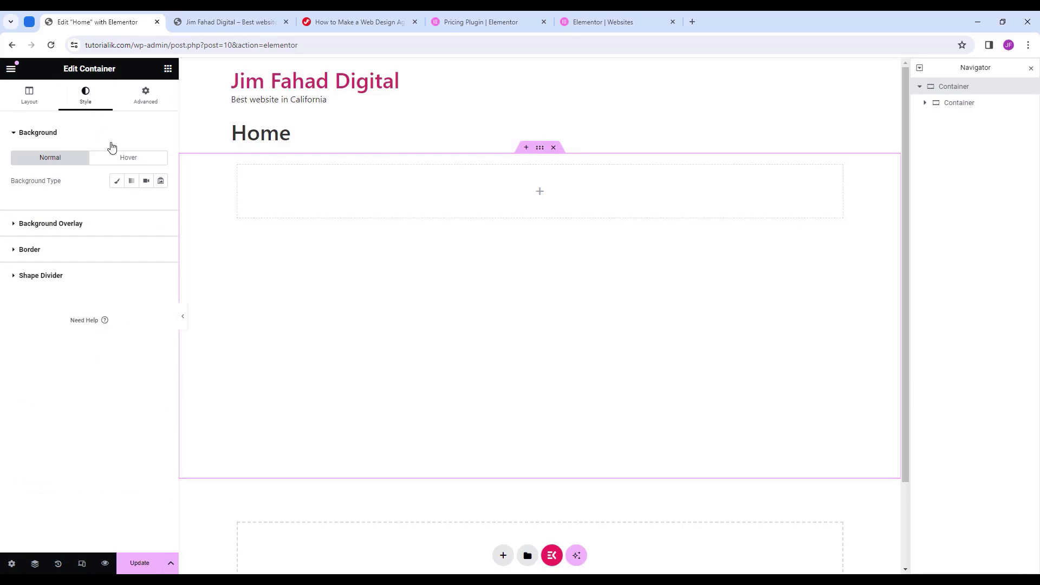
click(118, 181)
click(162, 204)
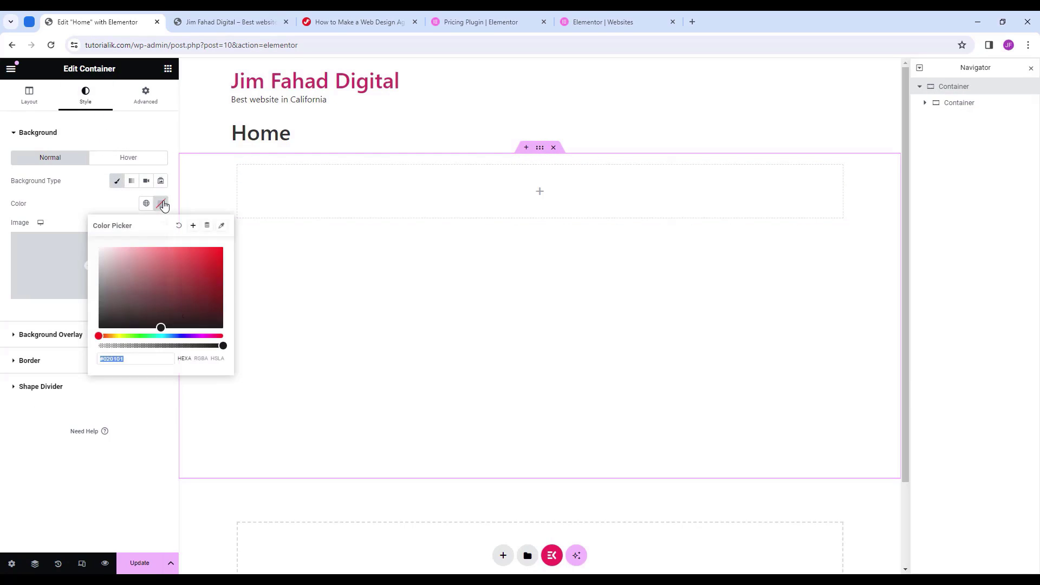
drag(165, 336, 105, 243)
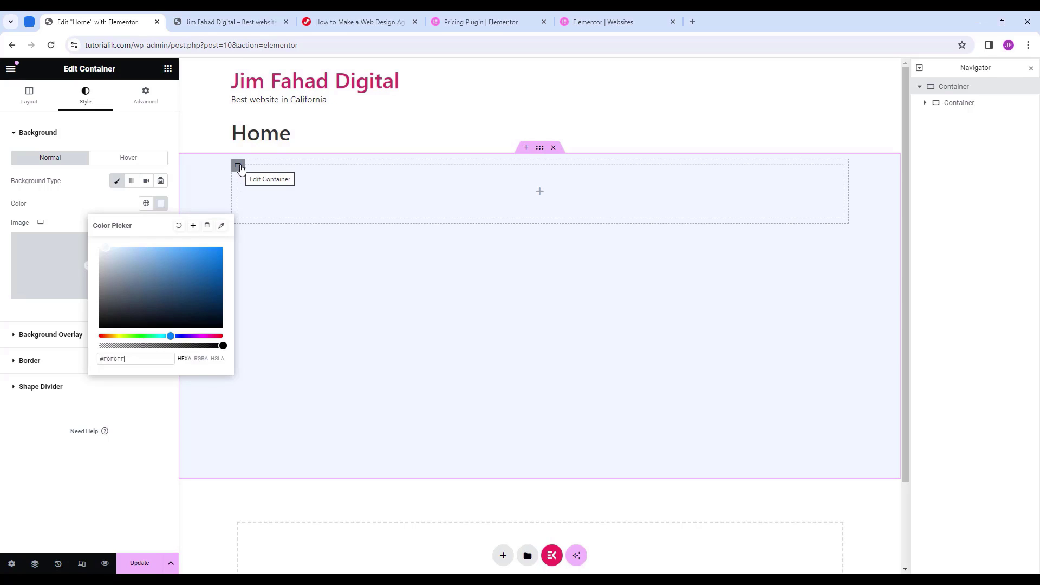
Give the inner container a classic light cyan background.
click(239, 167)
click(89, 95)
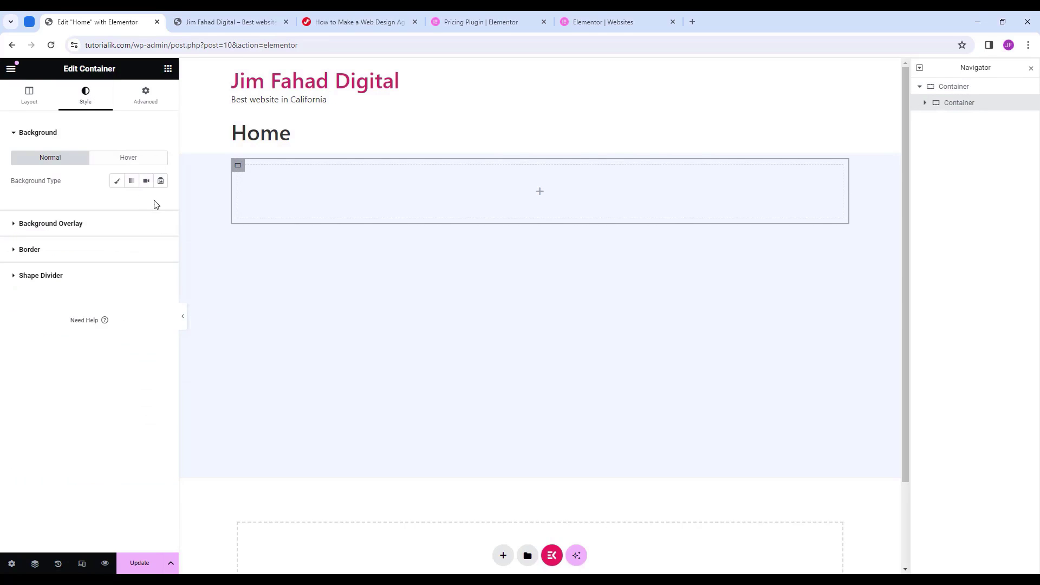
click(117, 181)
click(160, 203)
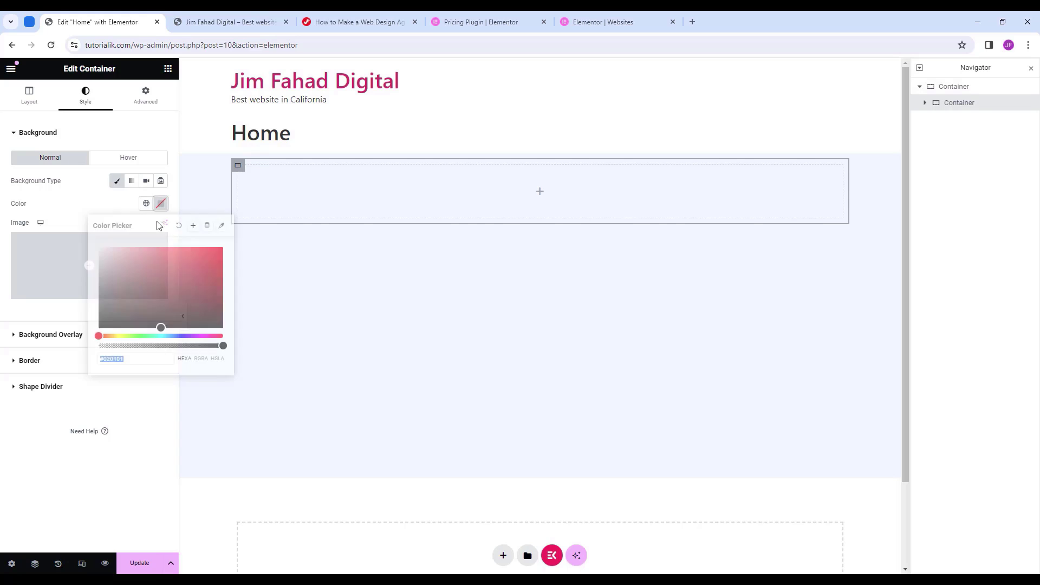
click(159, 337)
drag(159, 338, 167, 338)
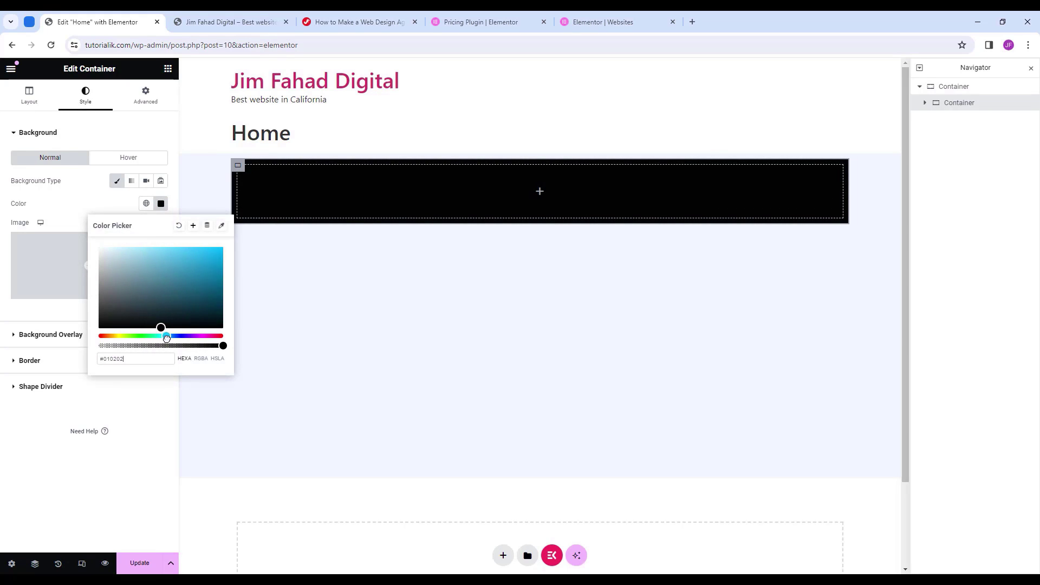
drag(154, 302, 147, 252)
click(439, 143)
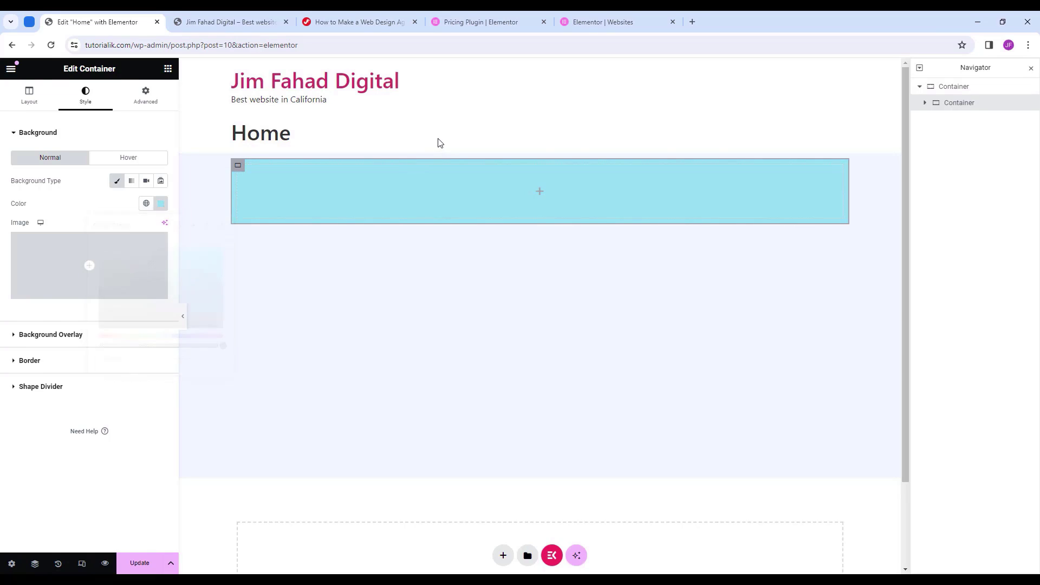
Set the cyan container to Full Width content, 300 px width and 150 px minimum height.
click(242, 175)
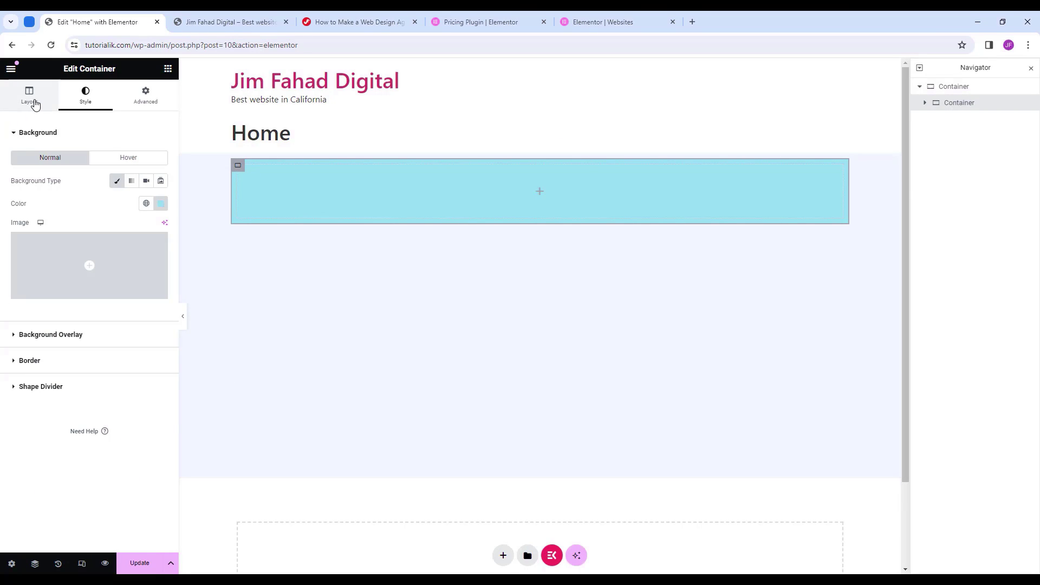
click(36, 103)
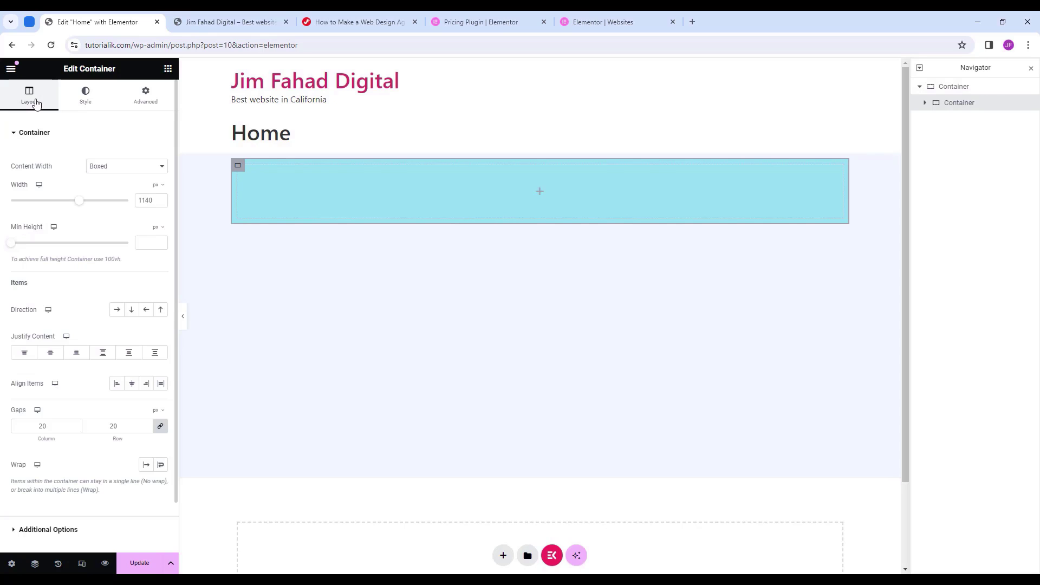
click(135, 169)
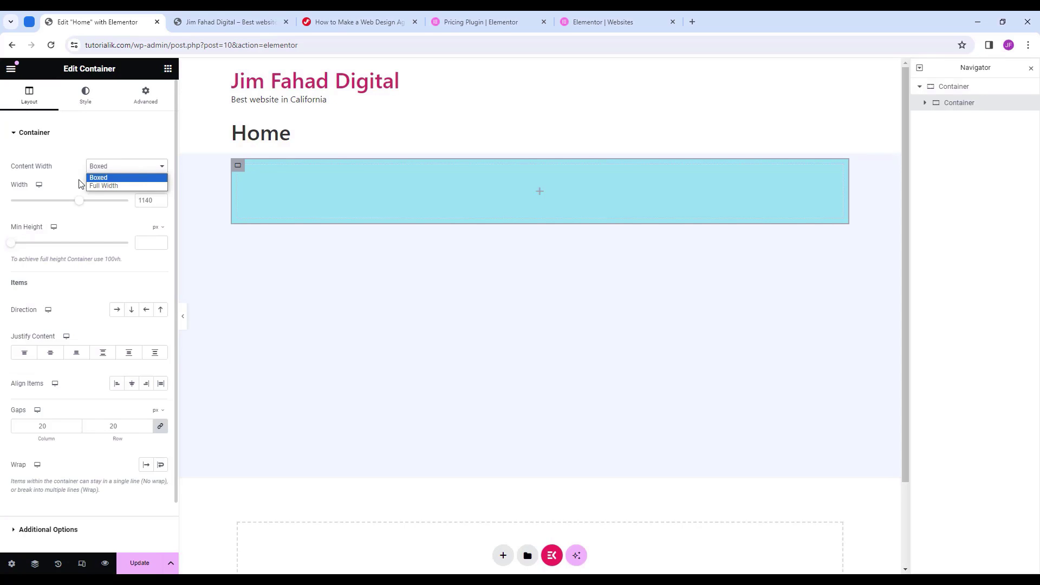
click(116, 187)
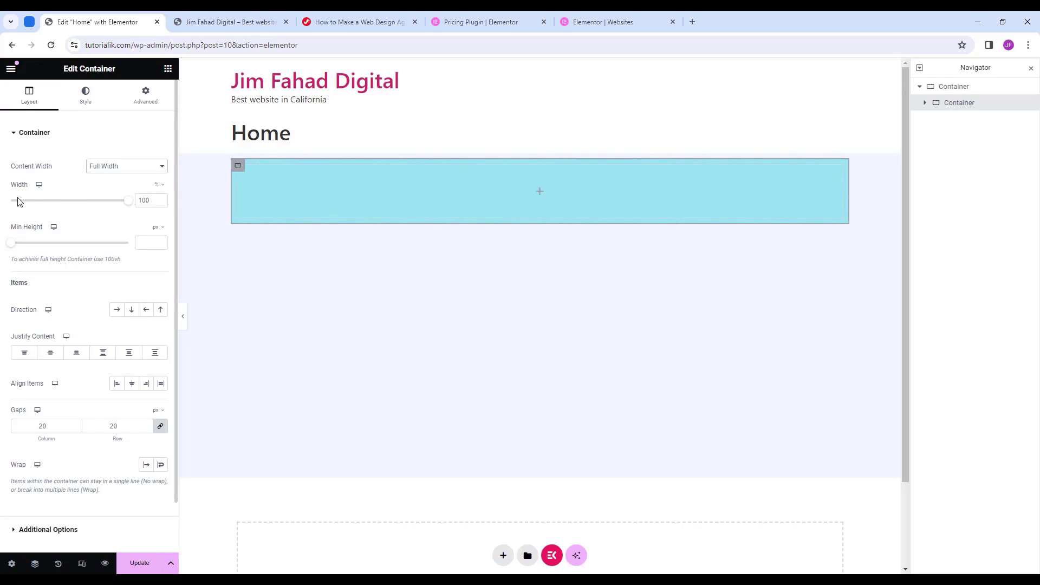
click(159, 185)
click(157, 196)
text(300)
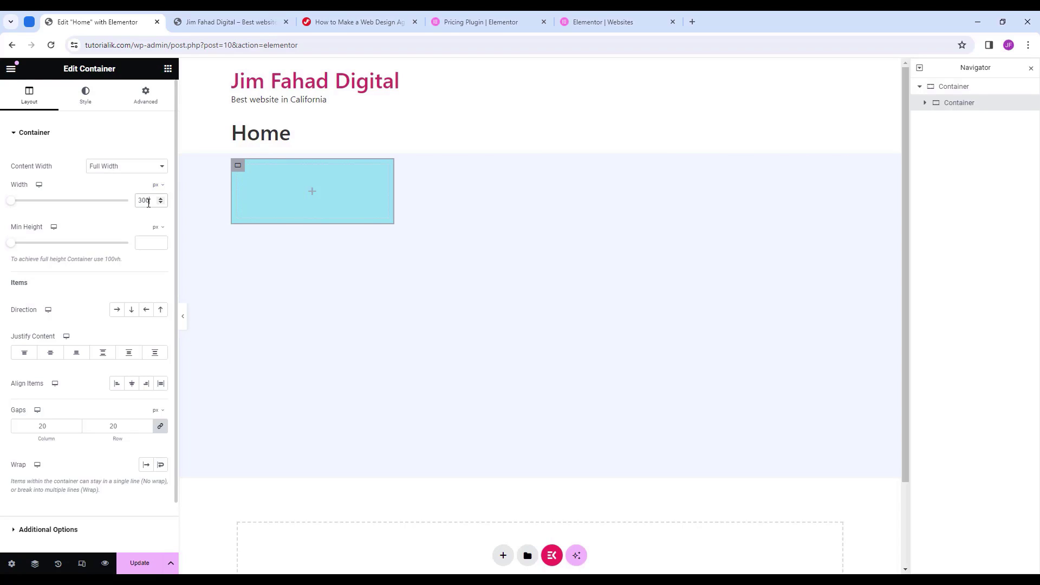
click(140, 245)
text(150)
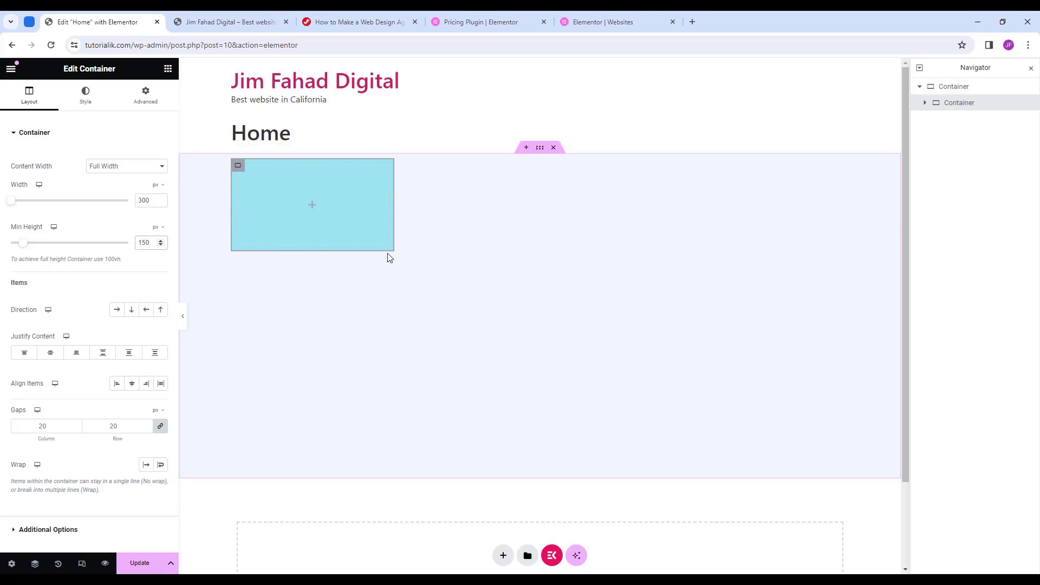
Duplicate the cyan container twice to make three stacked boxes.
right_click(239, 169)
right_click(241, 172)
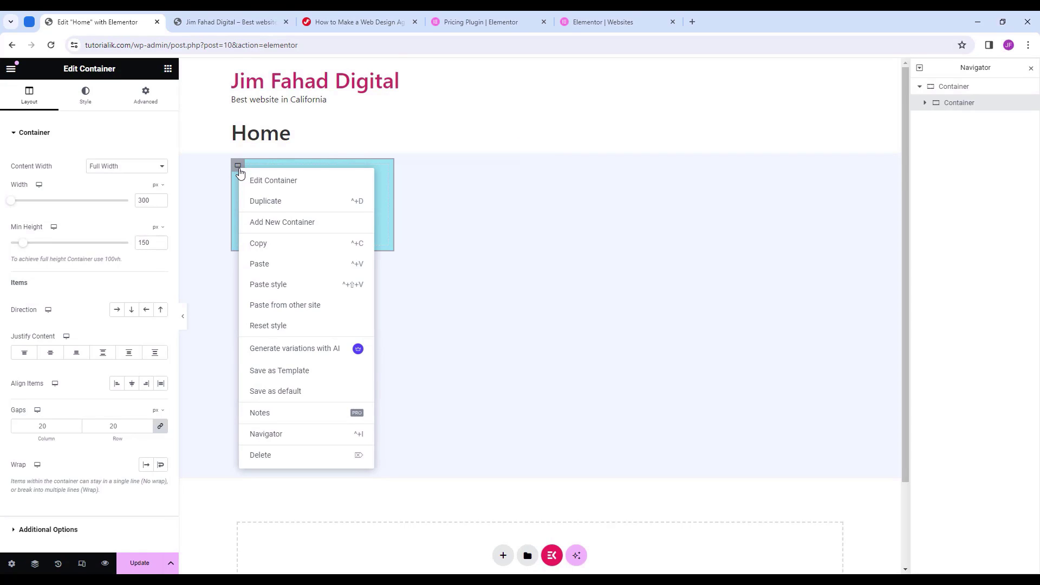
click(282, 209)
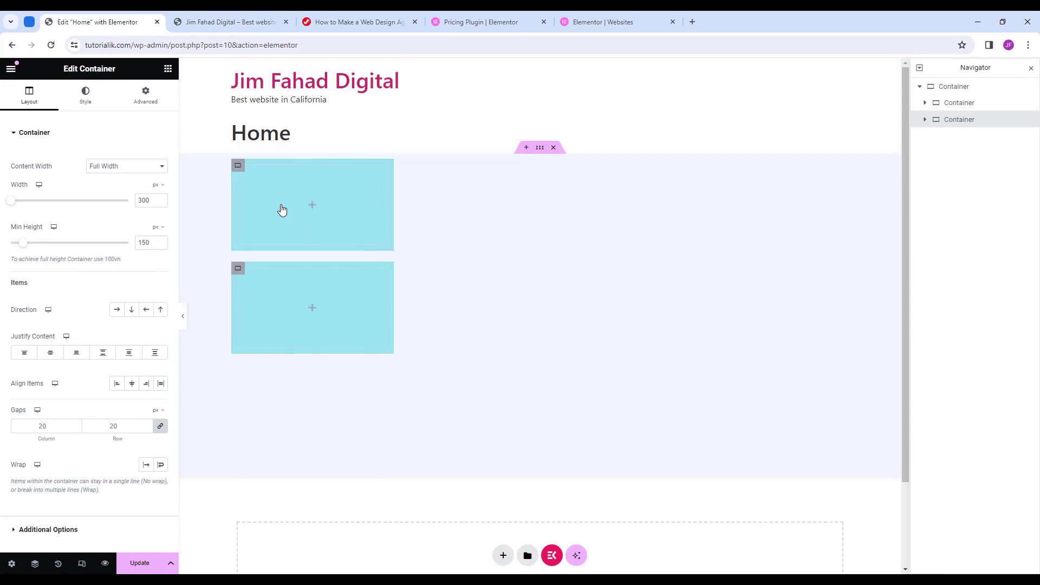
right_click(239, 274)
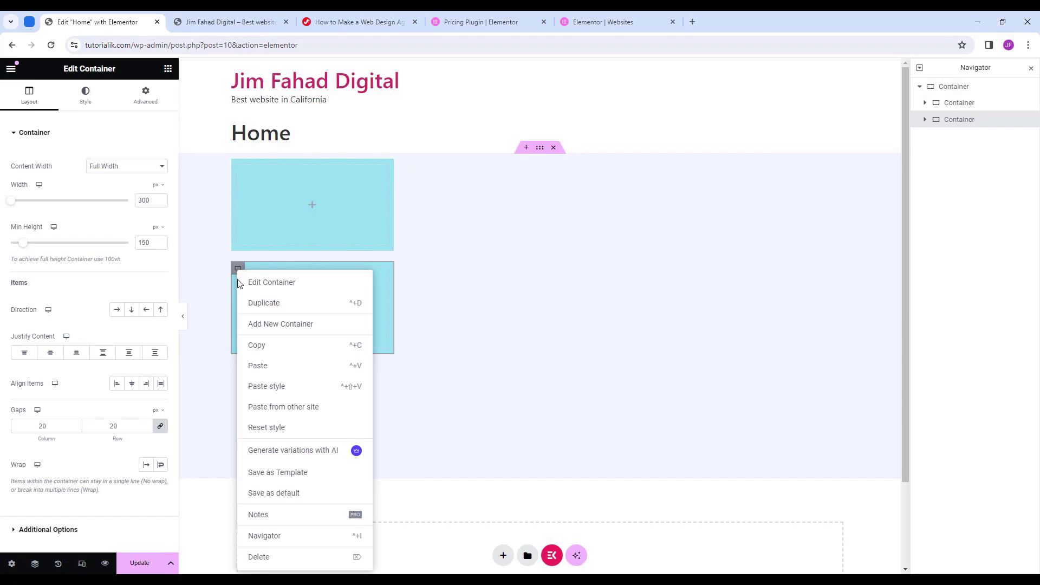
click(271, 304)
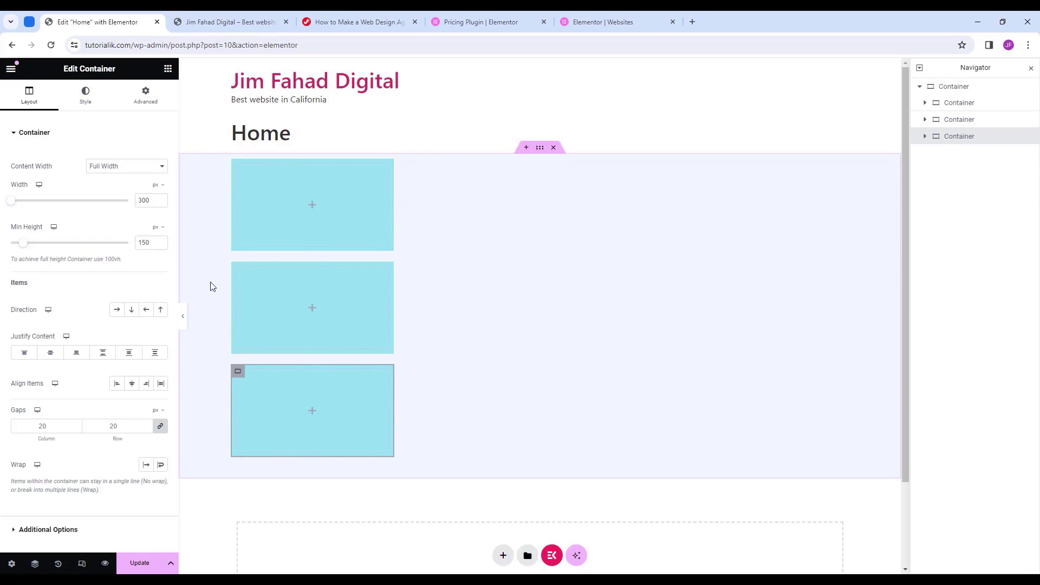
Set the parent container's Justify Content and Align Items to Center after trying other alignments.
click(539, 152)
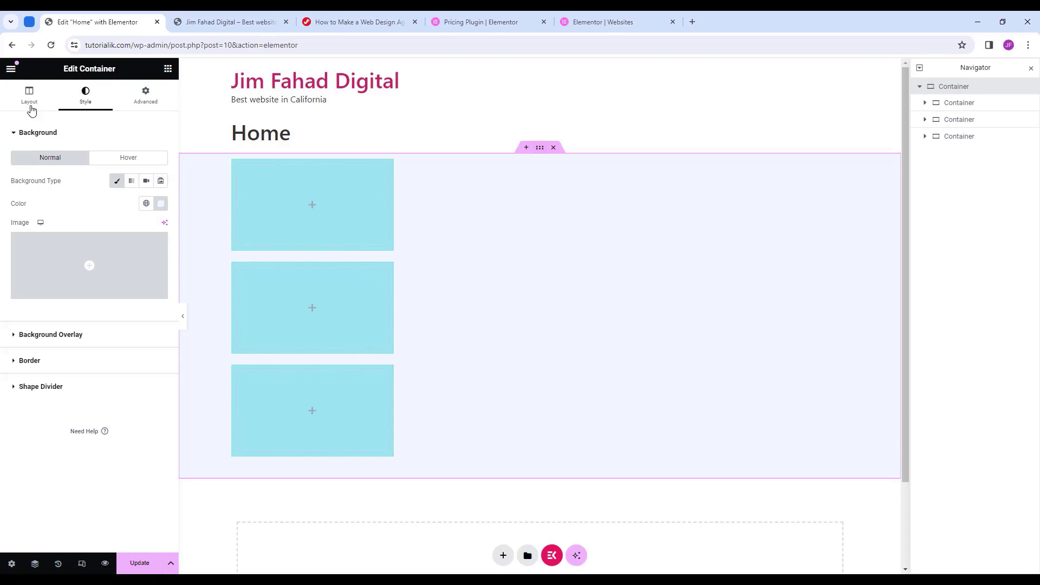
click(33, 96)
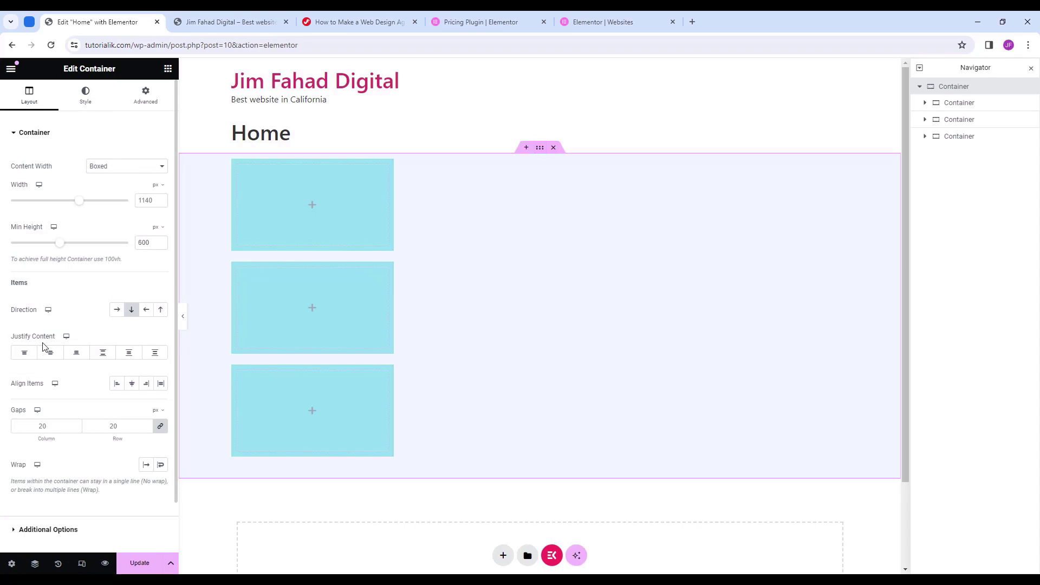
click(54, 358)
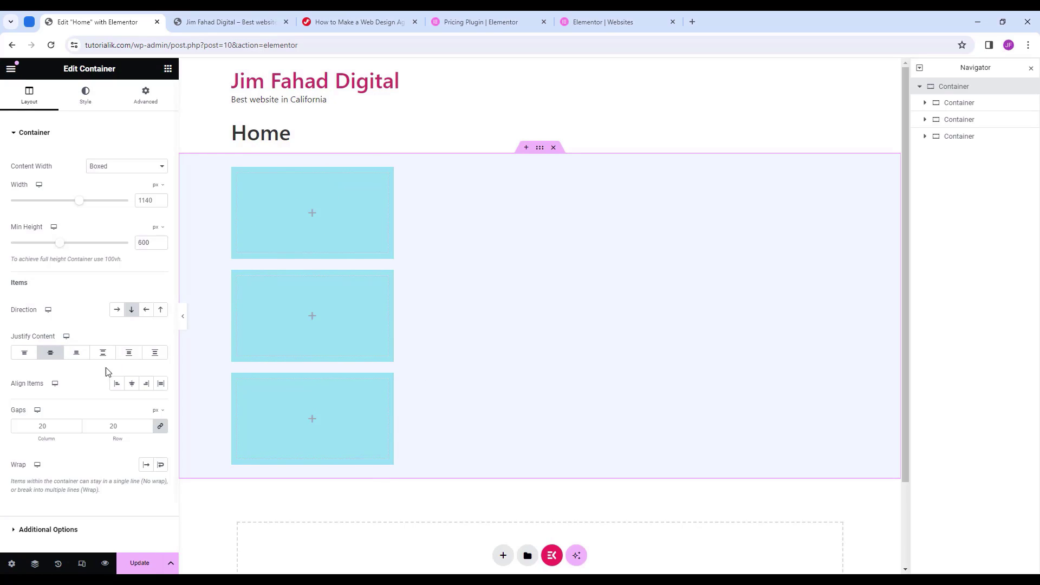
click(25, 353)
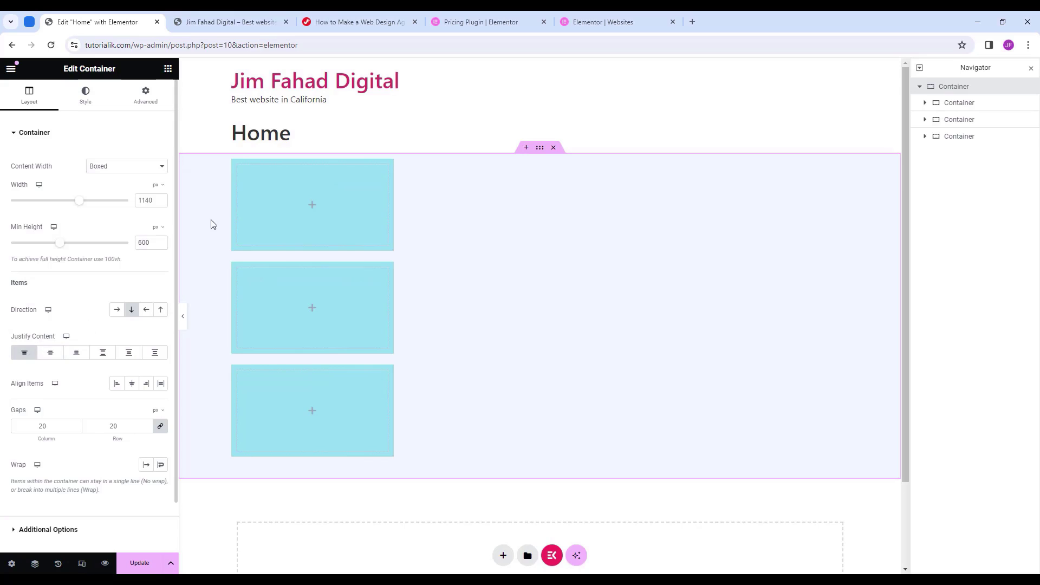
click(51, 353)
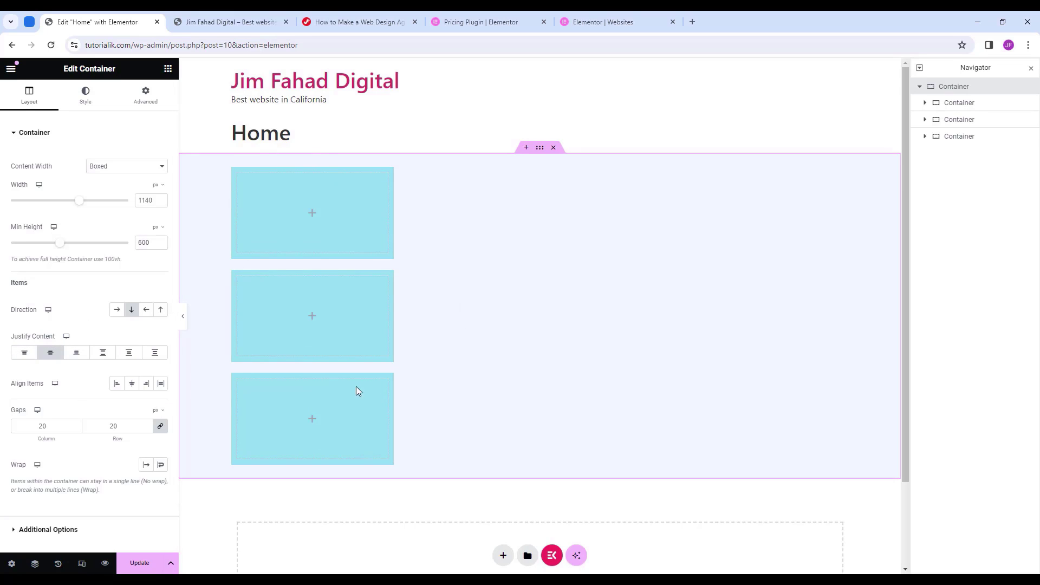
click(78, 355)
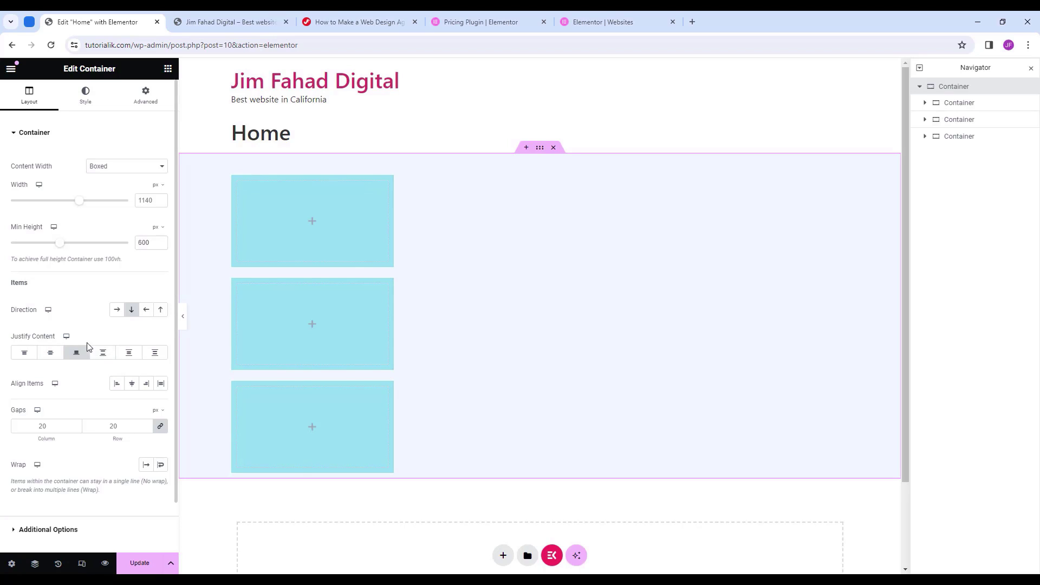
click(108, 356)
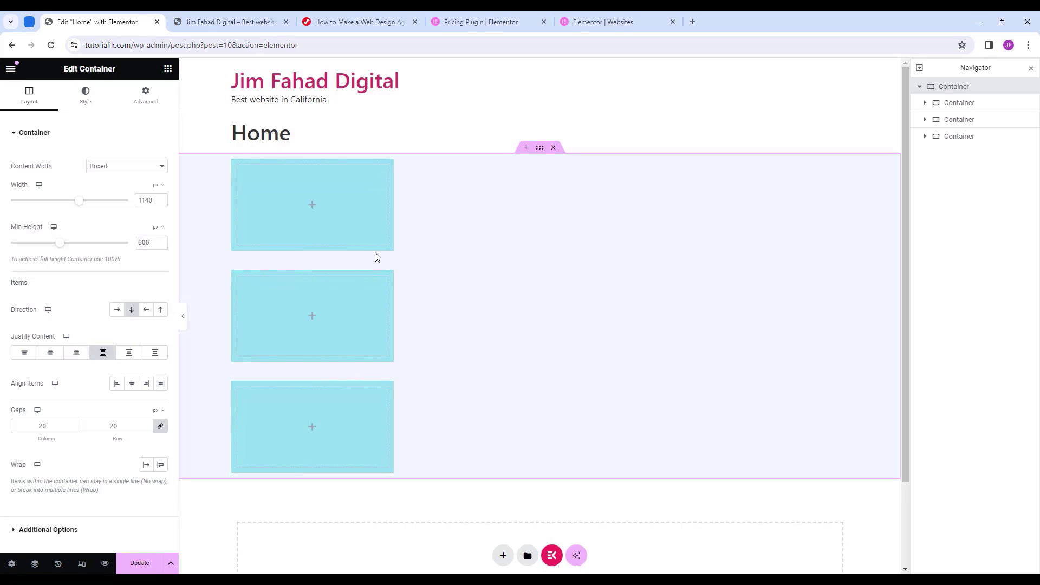
click(54, 356)
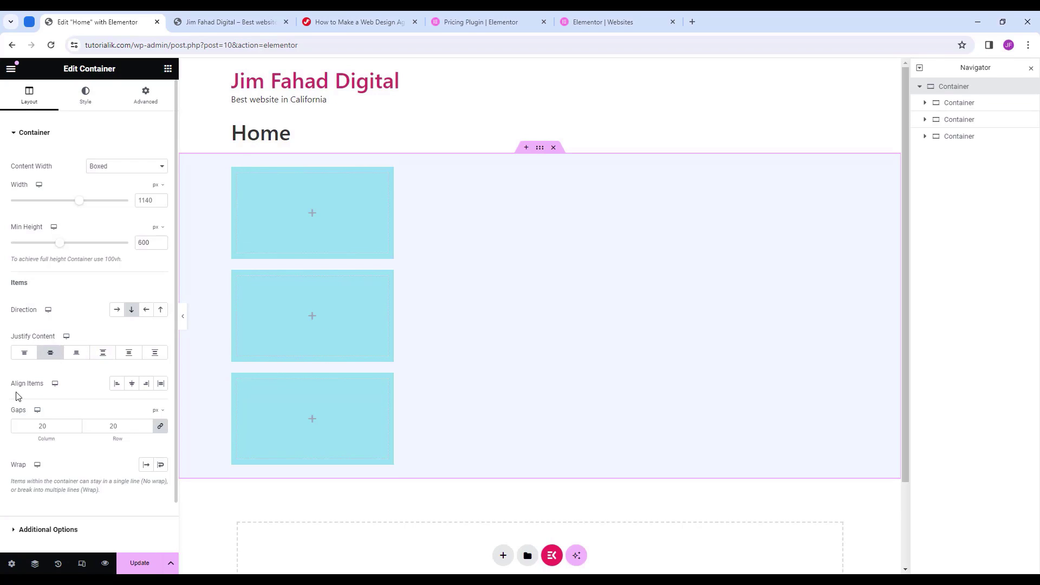
click(137, 388)
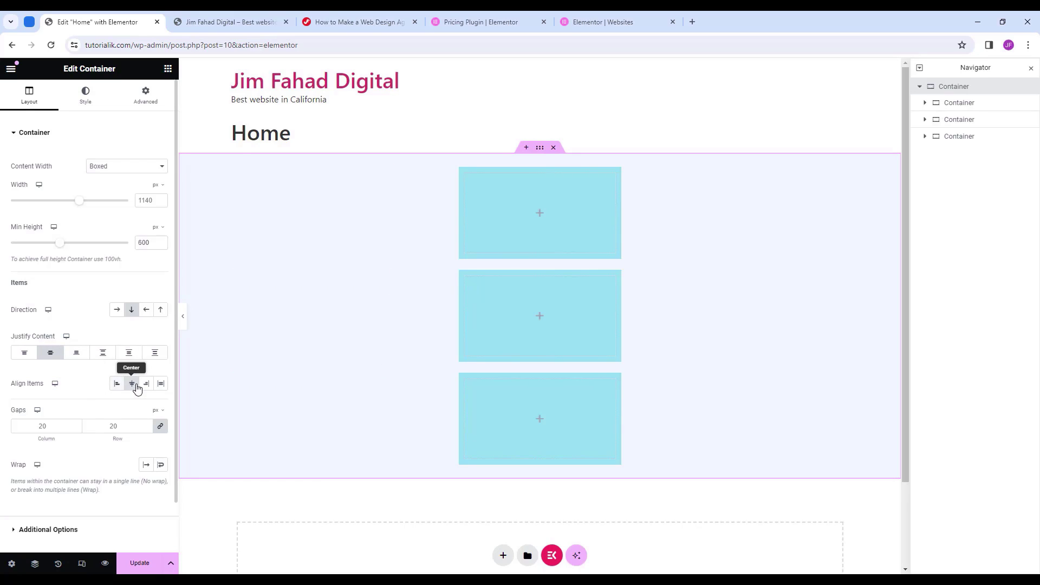
click(147, 388)
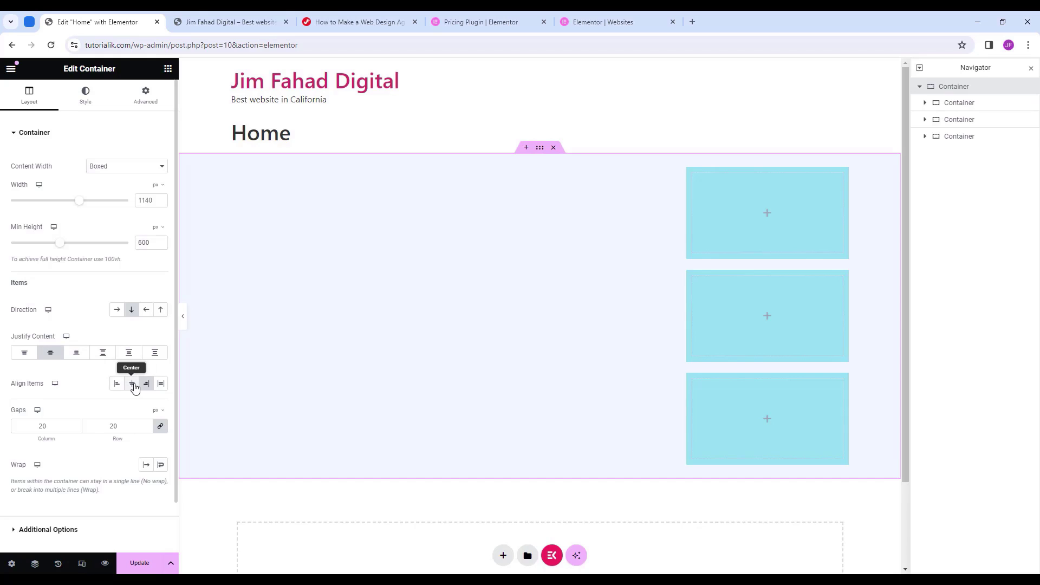
click(135, 388)
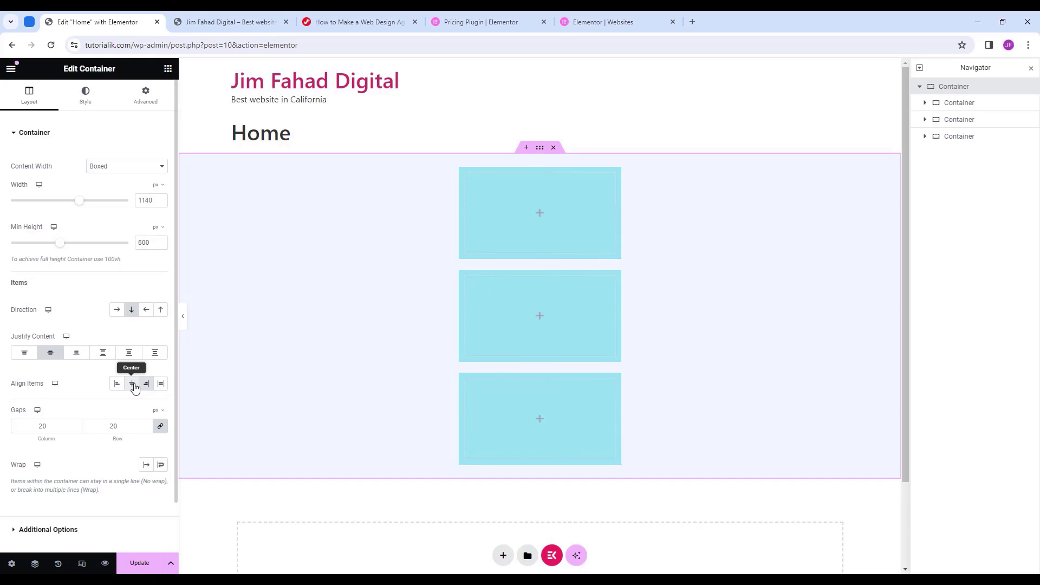
Set the parent container's Direction to Column with 30 px column and row gaps.
click(117, 311)
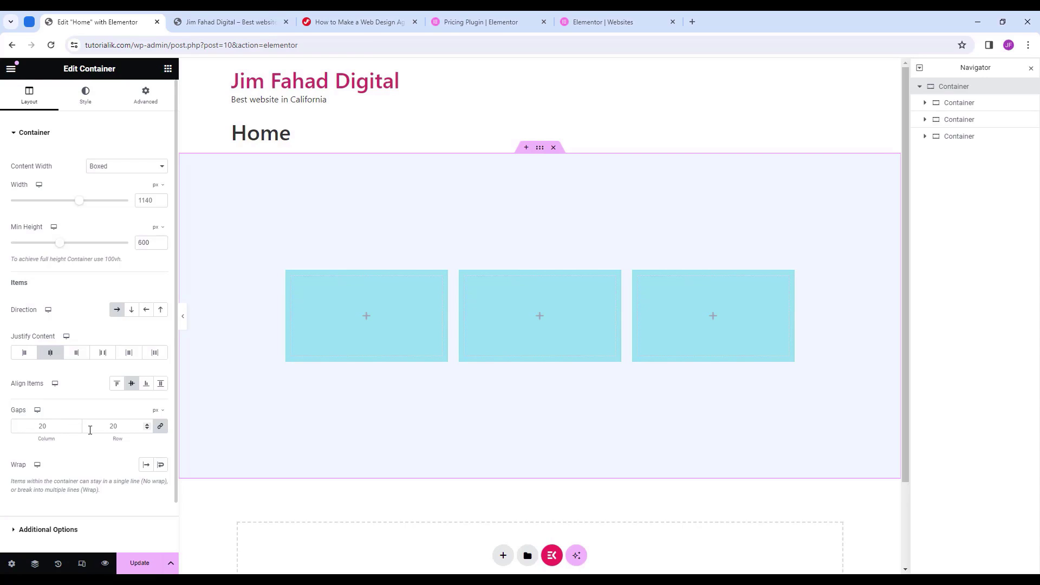
click(161, 426)
double_click(32, 428)
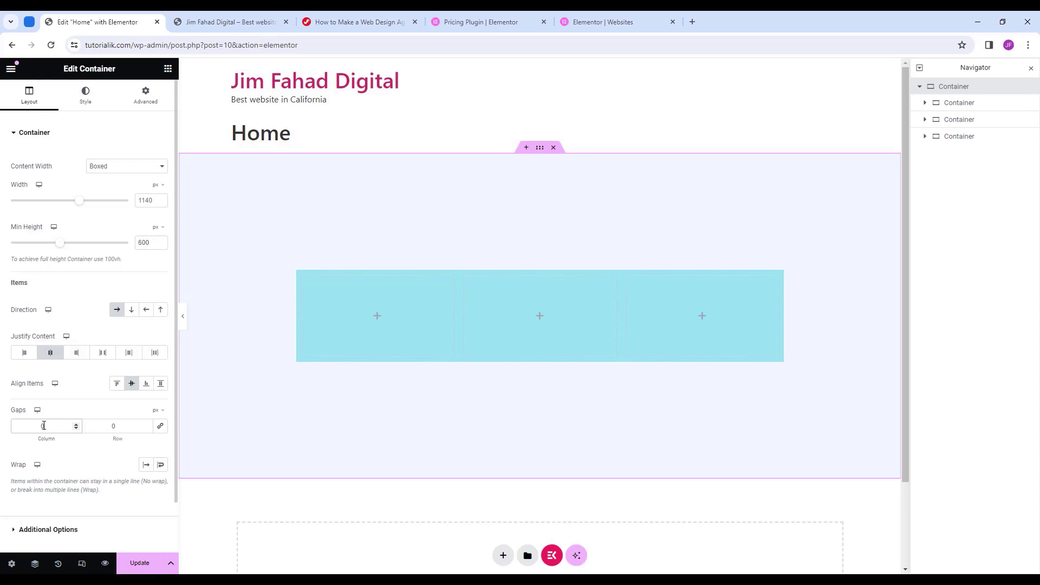
text(30)
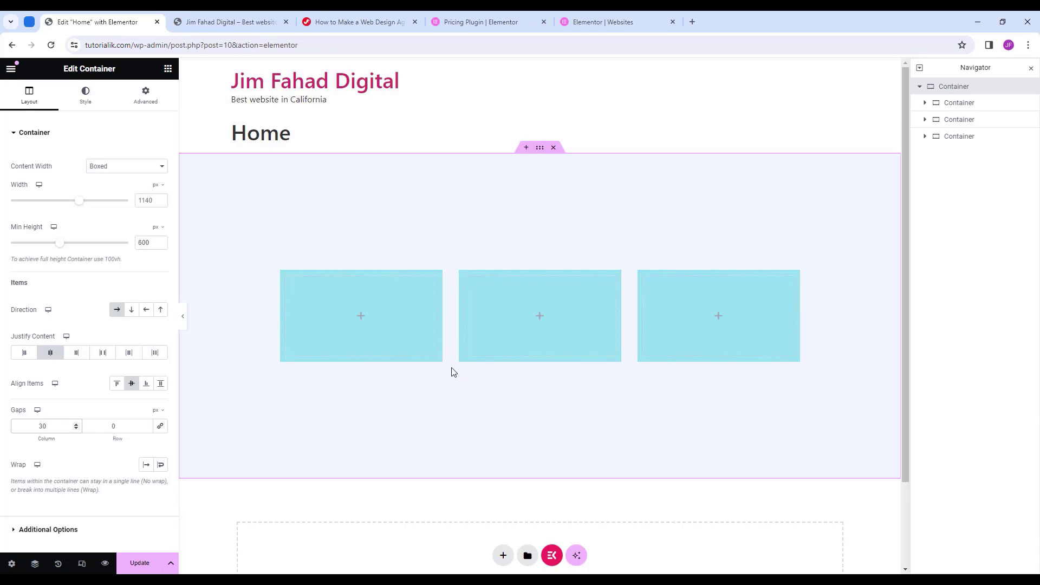
double_click(114, 427)
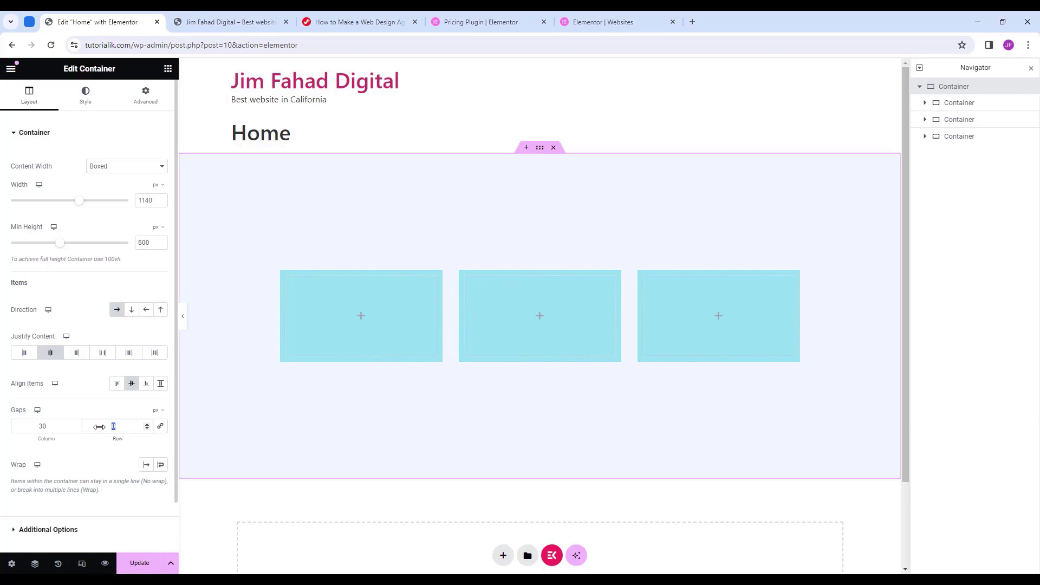
text(30)
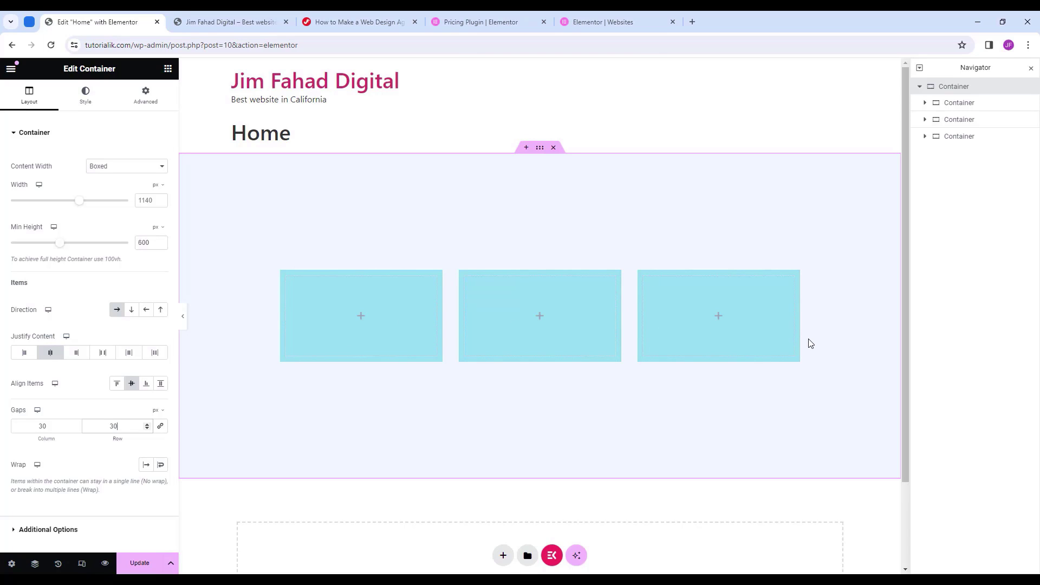
click(133, 311)
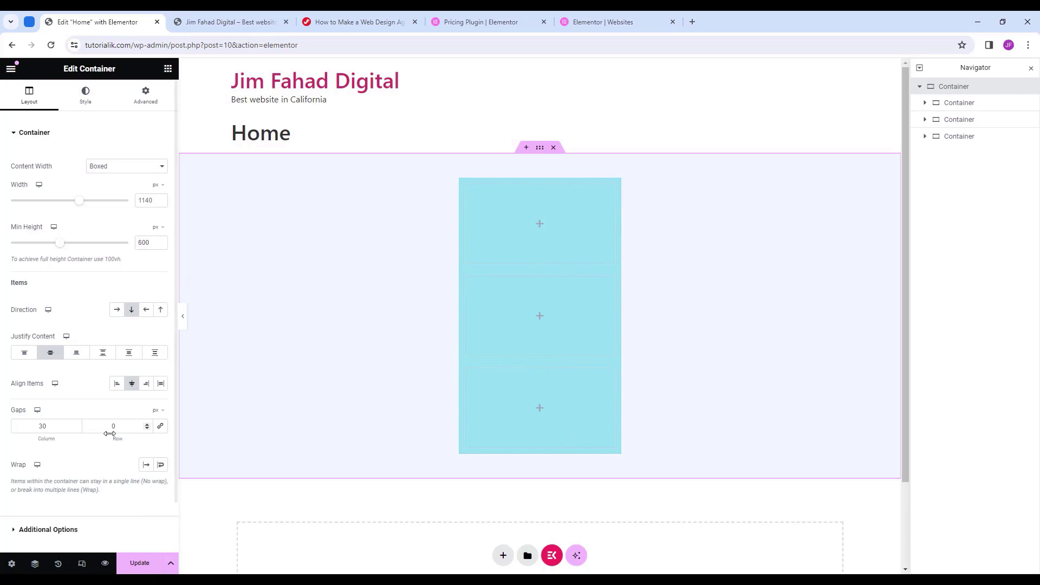
drag(119, 428, 110, 427)
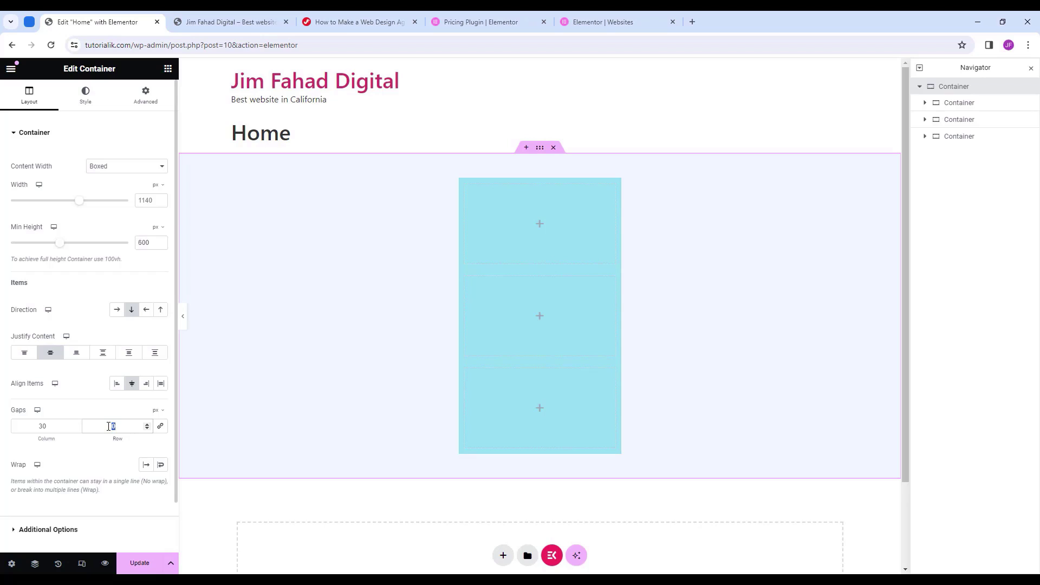
text(30)
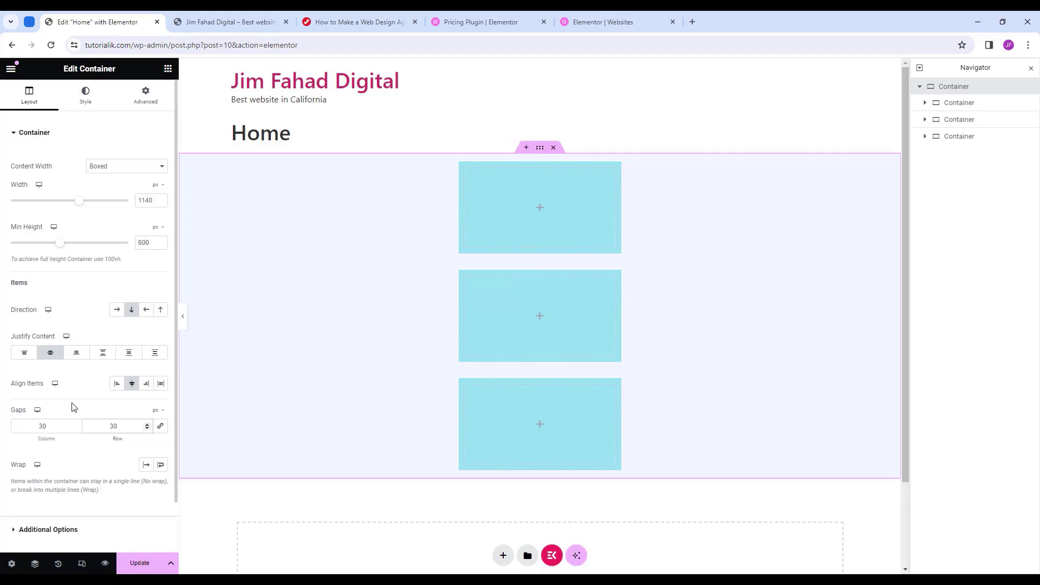
Add a Click here button to the middle box, centred vertically and horizontally.
click(540, 317)
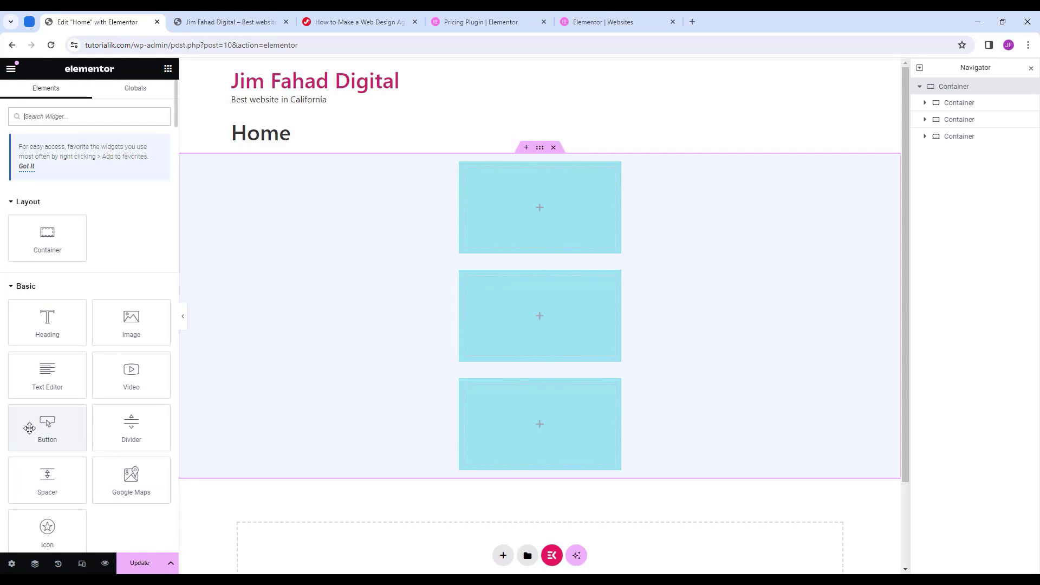
drag(29, 428, 538, 314)
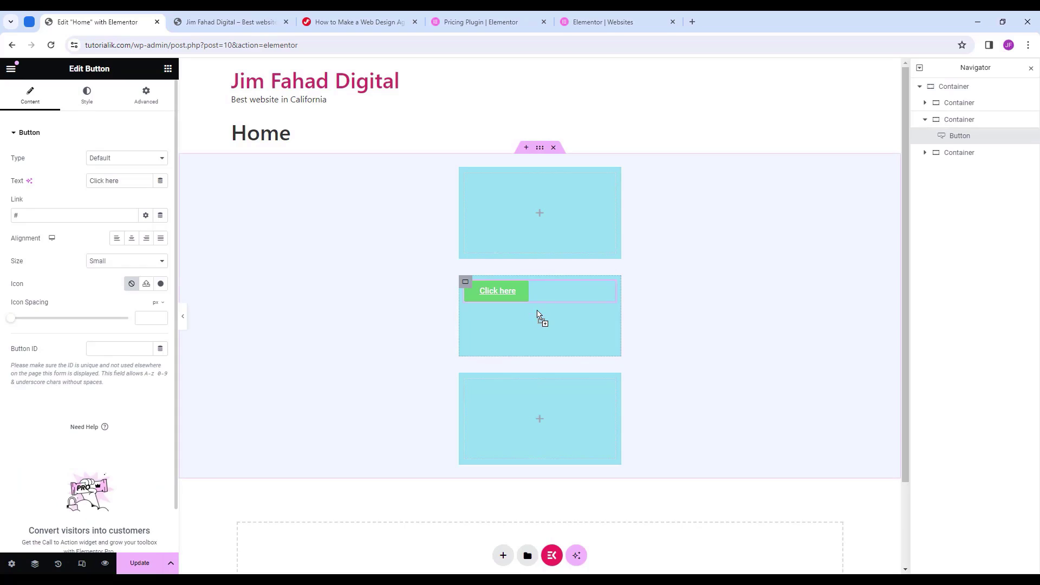
click(465, 283)
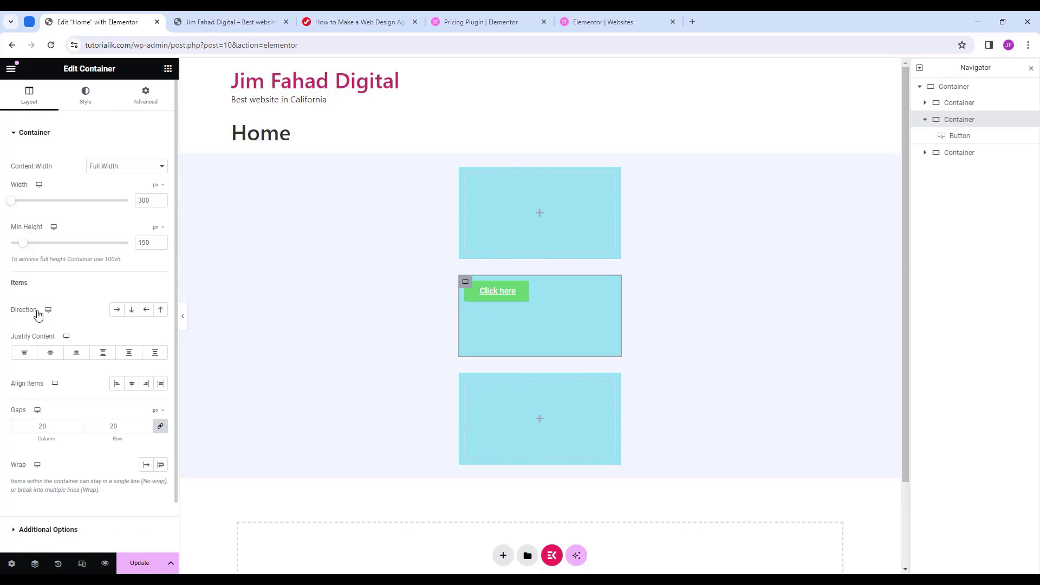
click(51, 354)
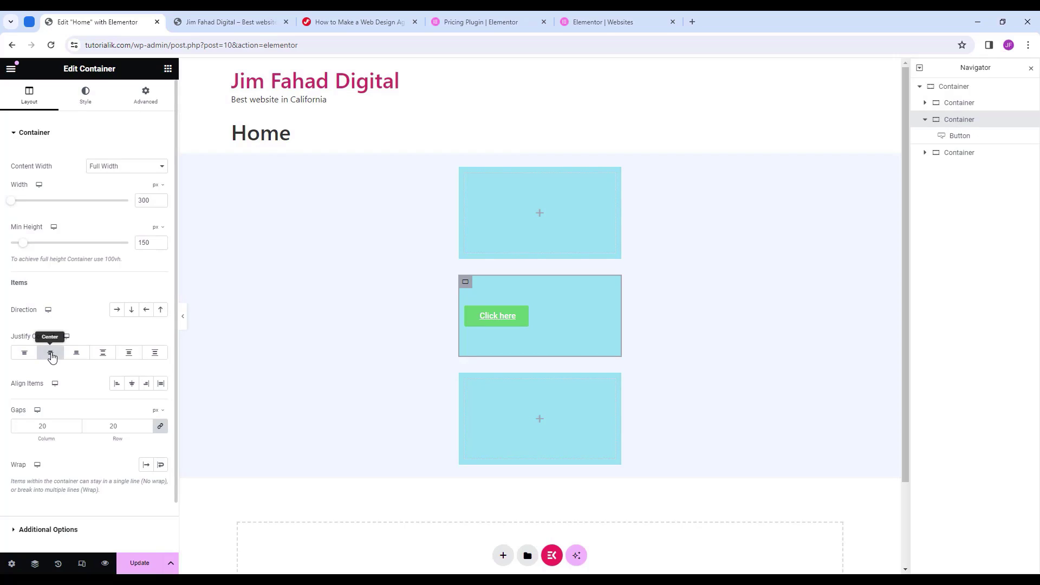
click(131, 385)
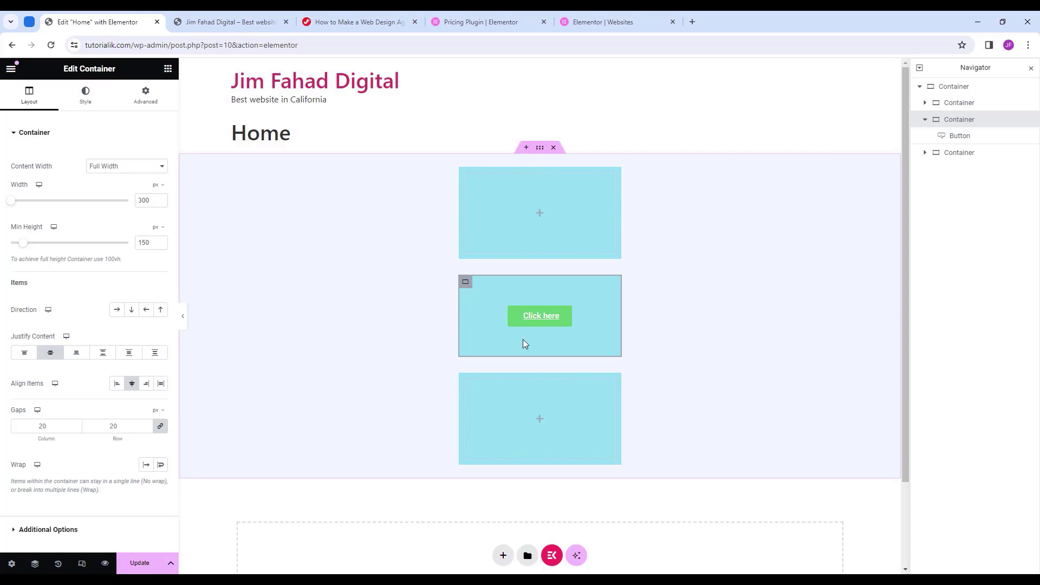
Set the outer container's Align Items to Start so the boxes line up left.
click(540, 153)
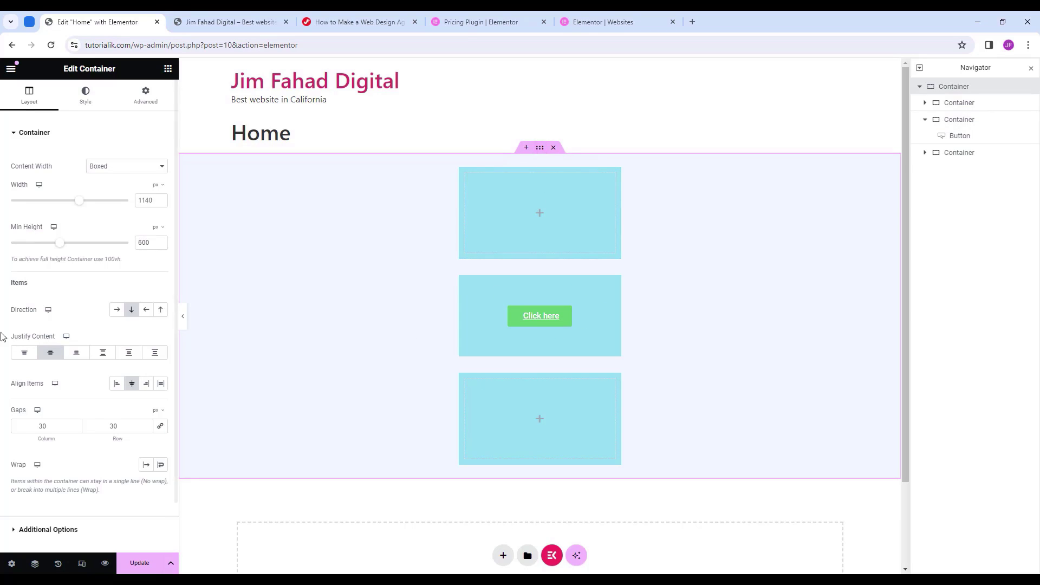
click(117, 384)
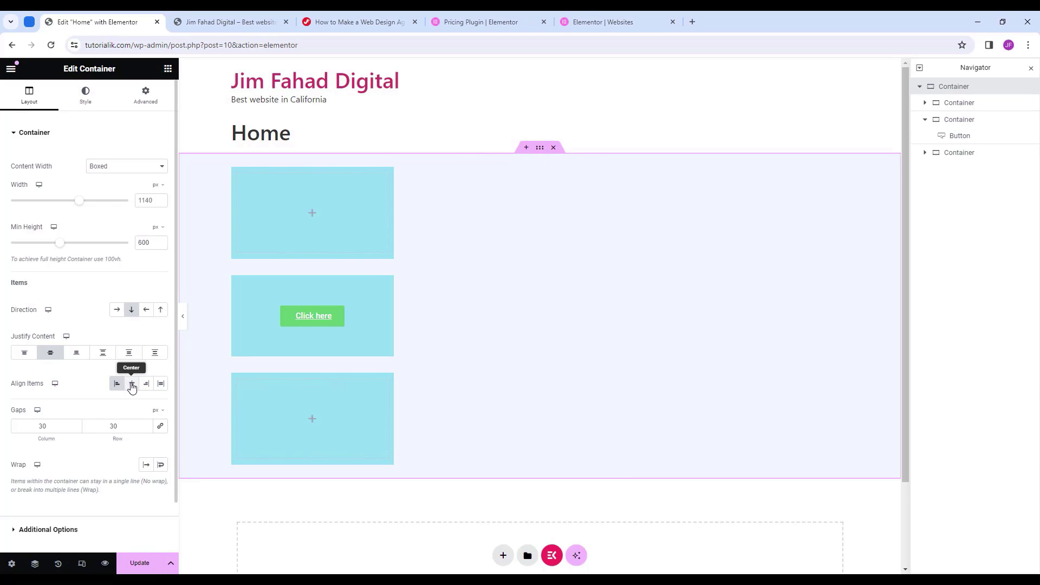
click(132, 386)
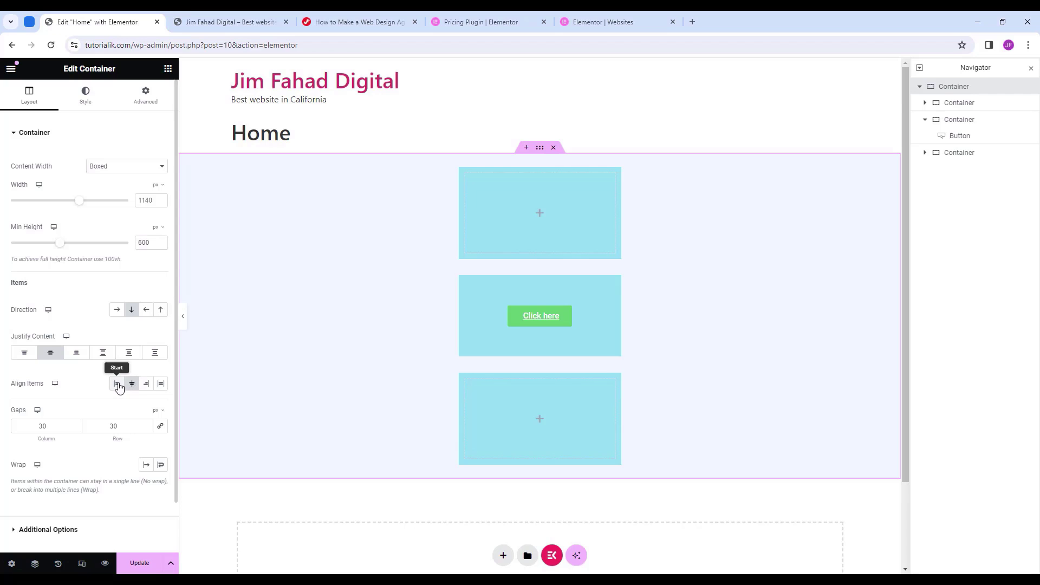
click(118, 385)
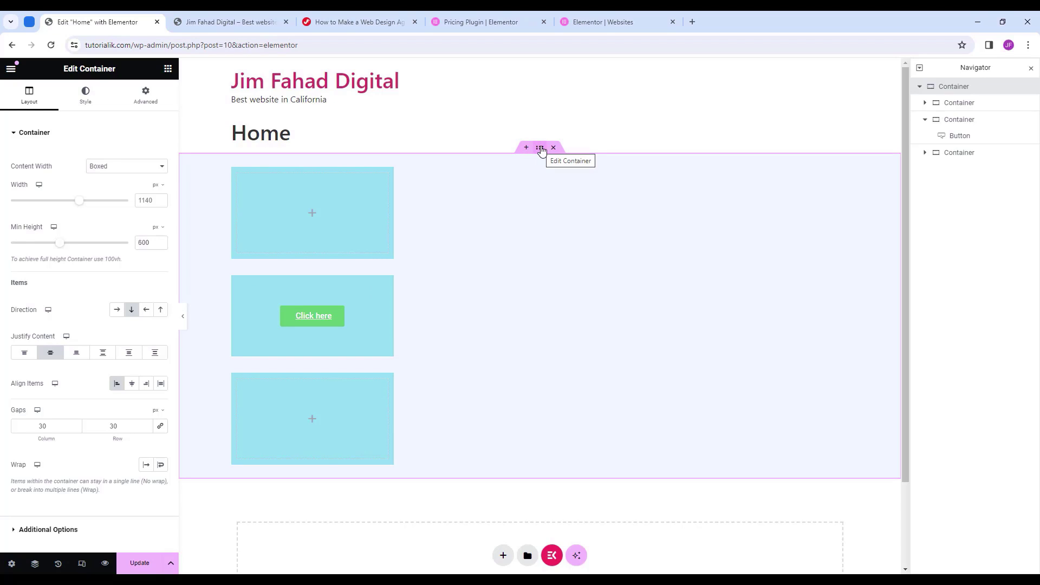
Recheck the Click here button's position in the middle box, keeping it centred.
click(237, 173)
click(240, 381)
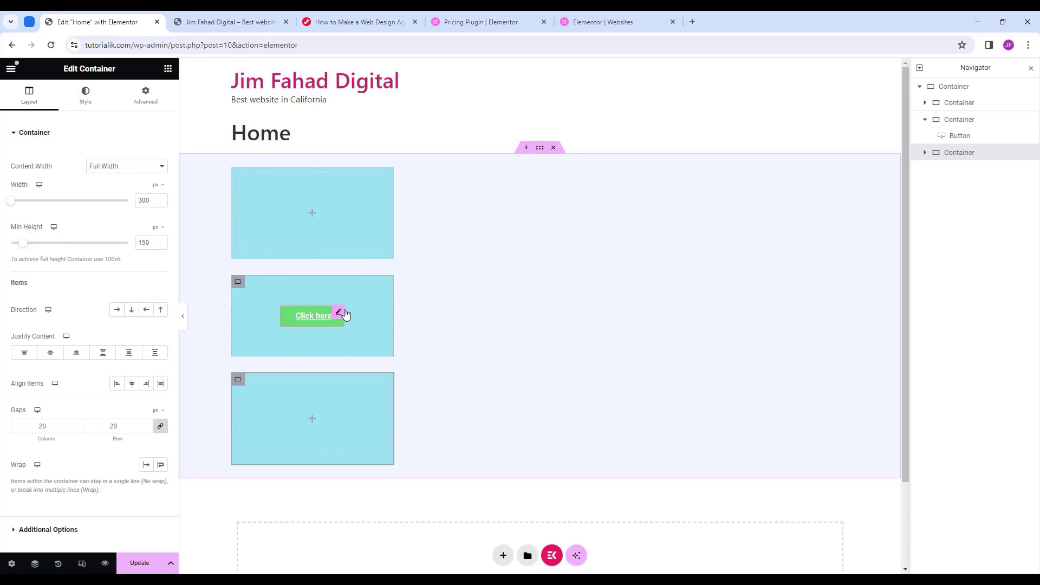
click(339, 313)
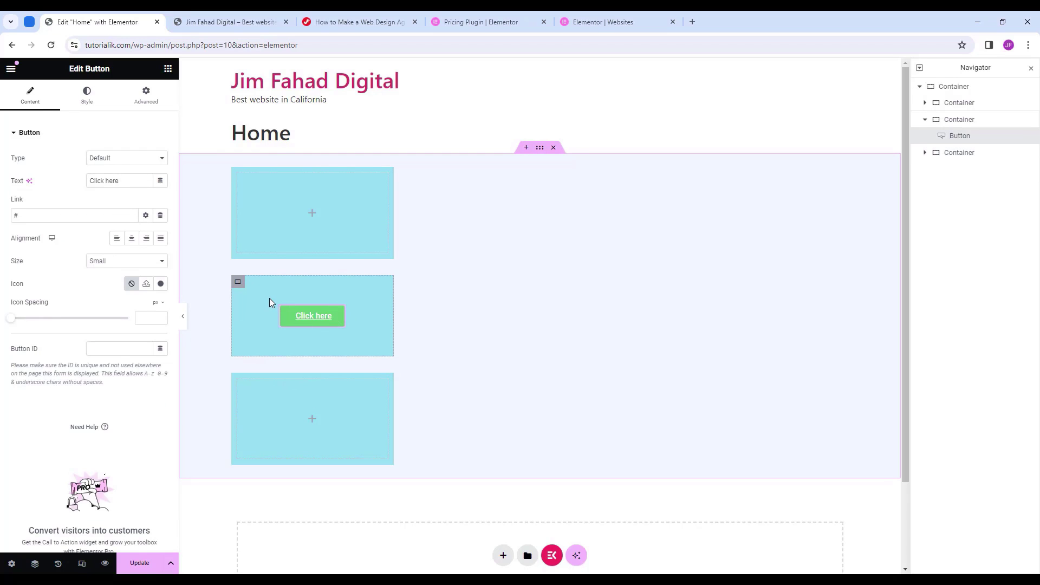
click(239, 283)
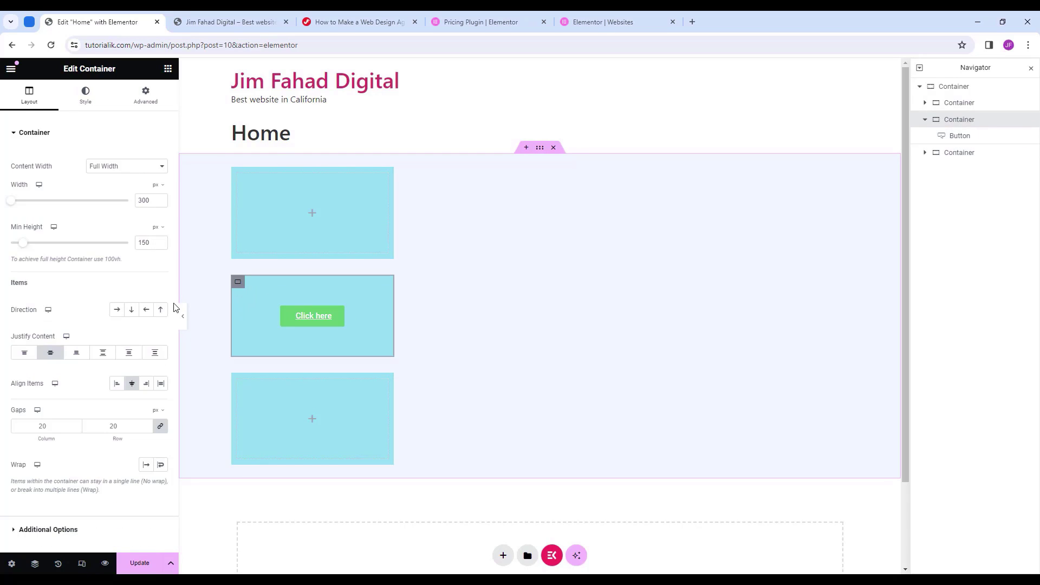
click(29, 357)
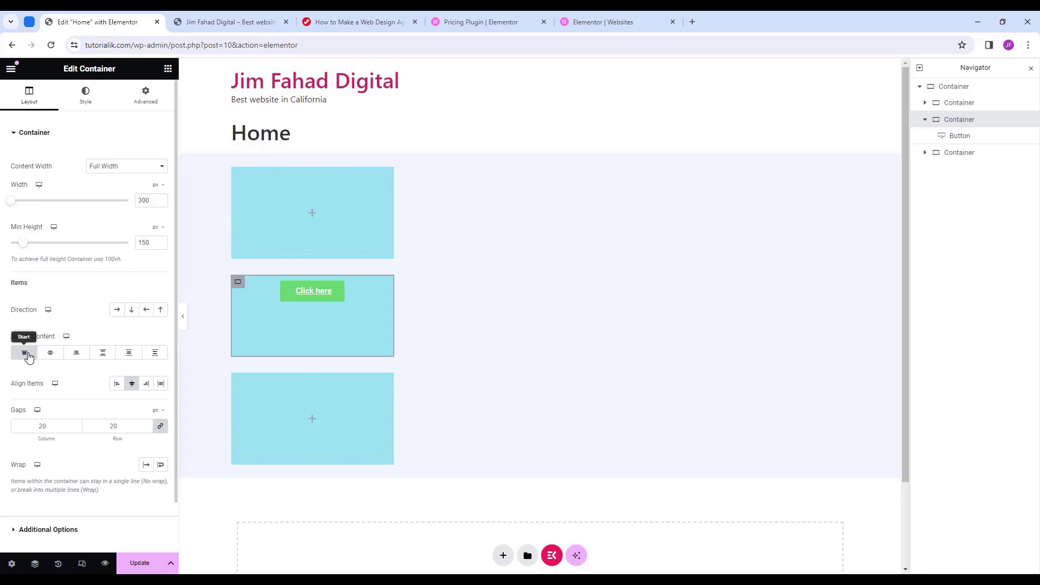
click(29, 357)
click(540, 148)
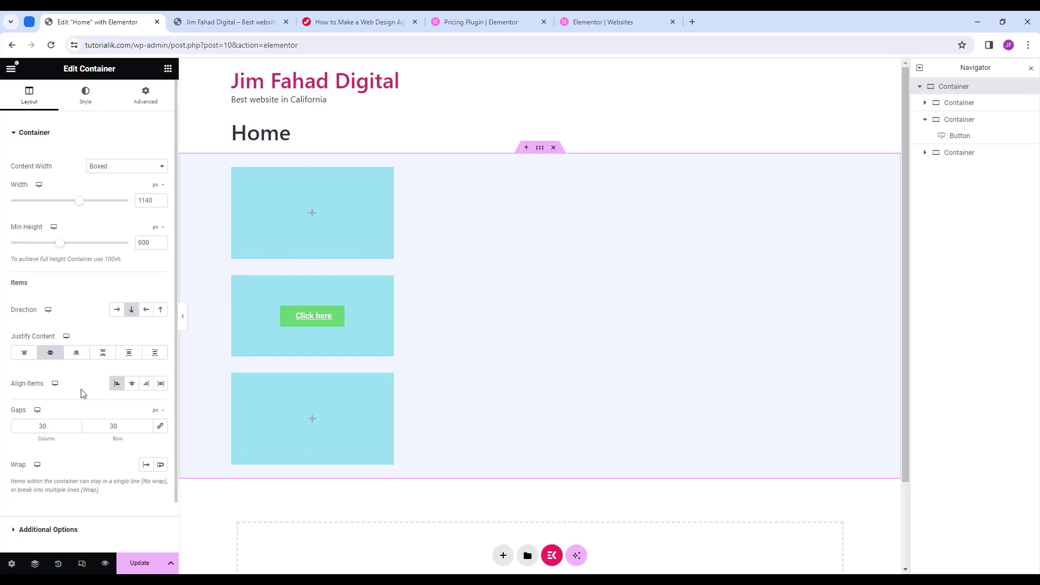
Set the outer container's Align Items back to Center.
click(132, 384)
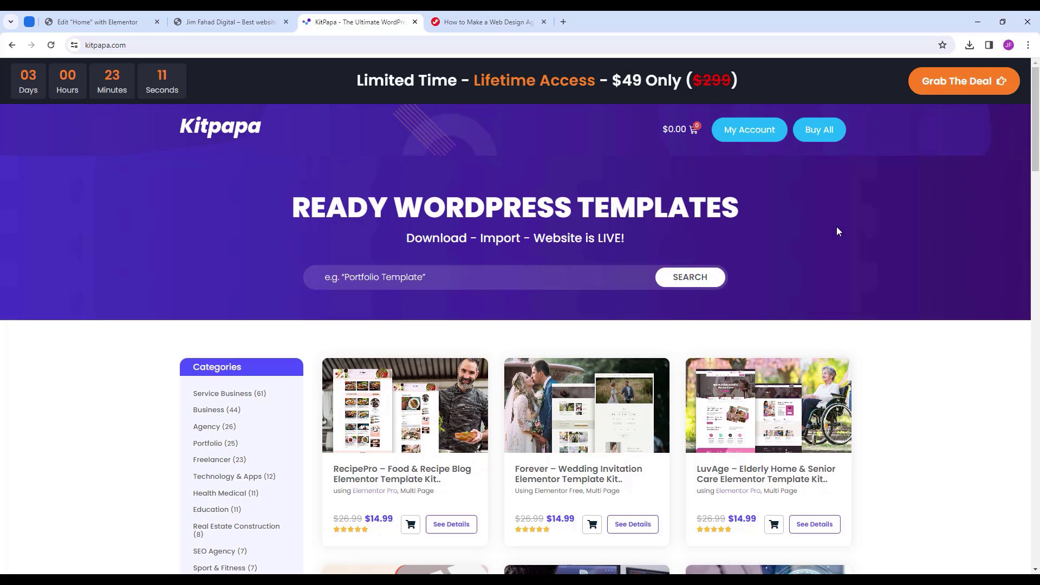
Filter Kitpapa by the Lawyer category and open the iLaw – Lawyer and Attorney kit's details.
scroll(341, 244, down, 3)
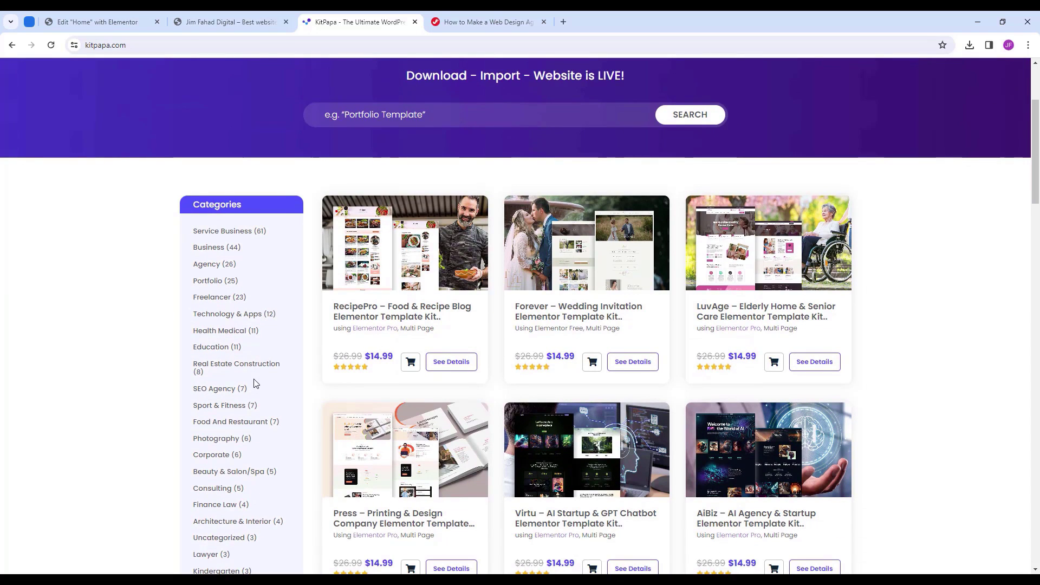
scroll(252, 274, down, 1)
scroll(255, 287, down, 1)
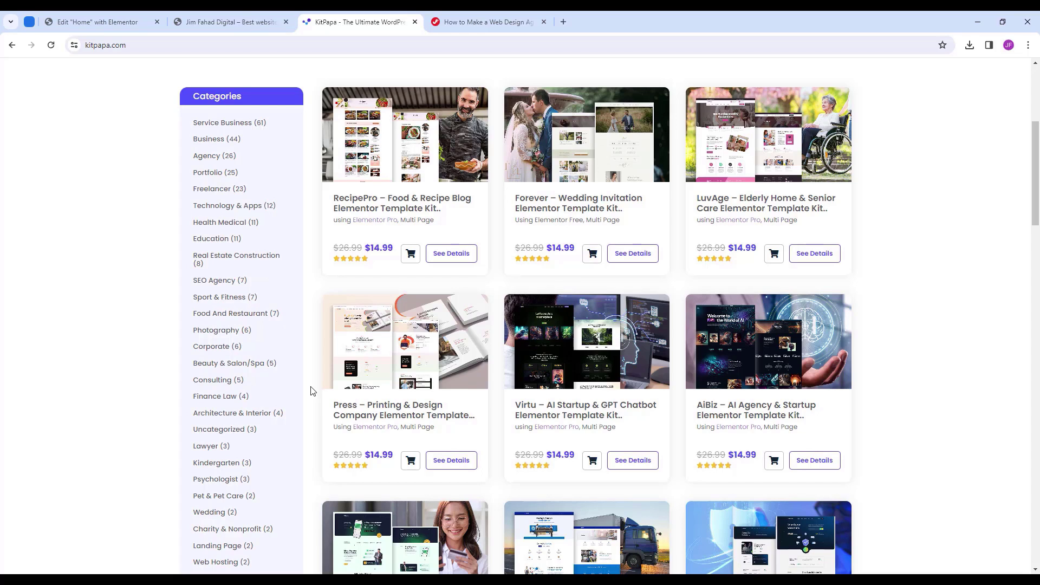
click(210, 452)
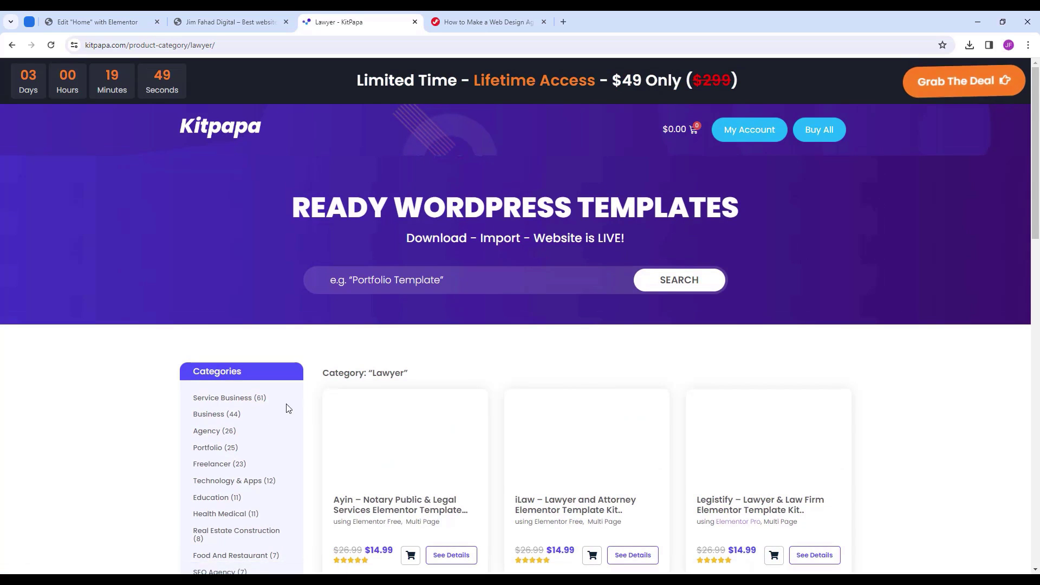
scroll(508, 339, down, 2)
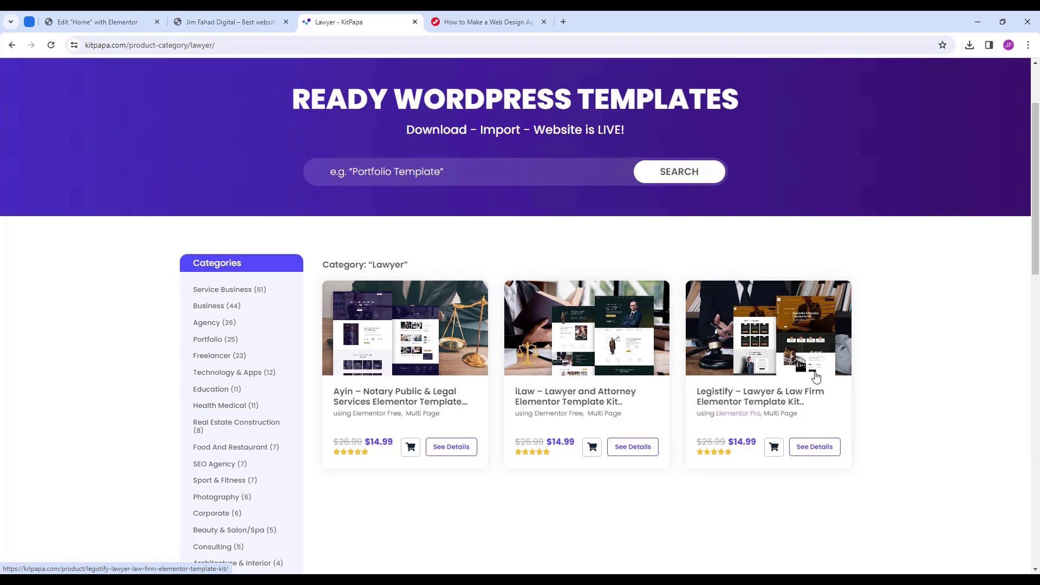
click(638, 451)
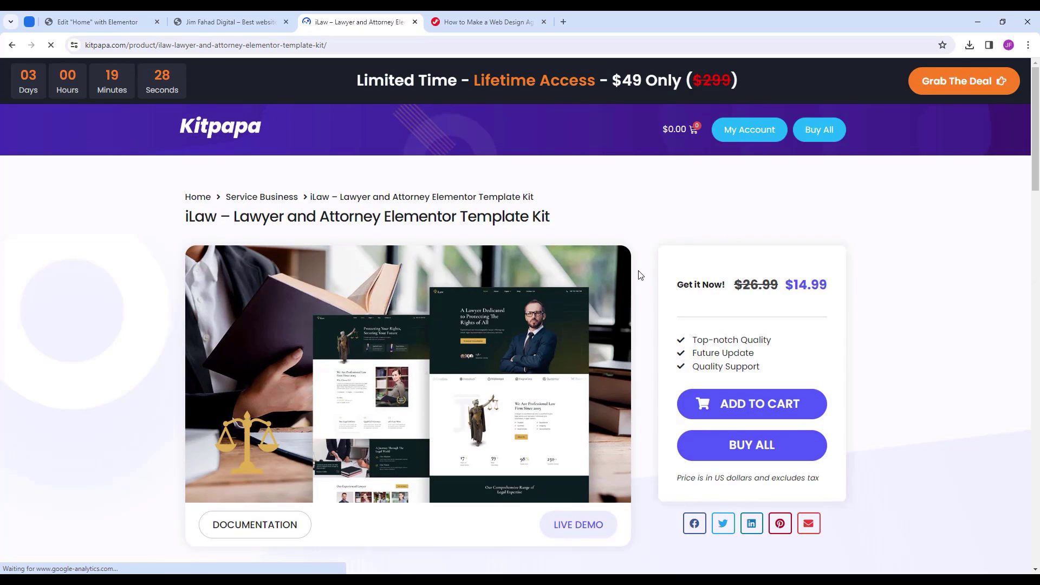
Scroll the iLaw template page and launch its live demo preview.
scroll(639, 271, down, 7)
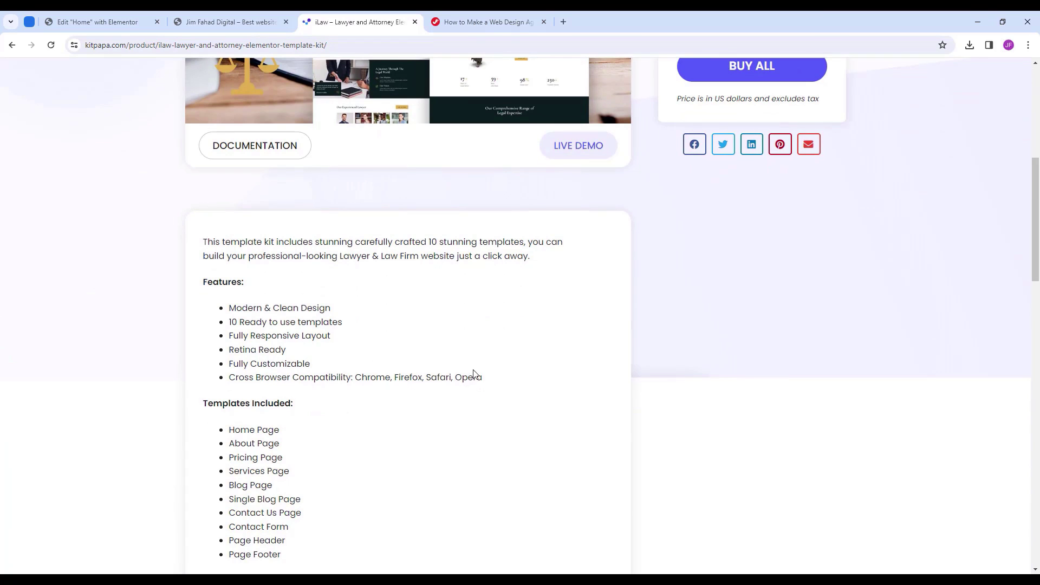
scroll(477, 374, down, 2)
scroll(460, 208, down, 2)
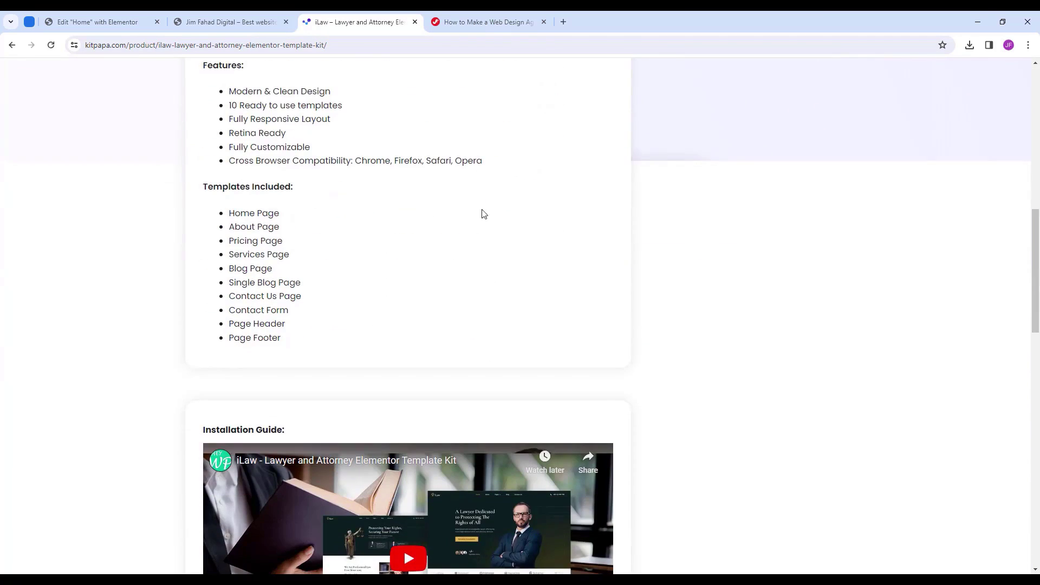
scroll(477, 188, down, 5)
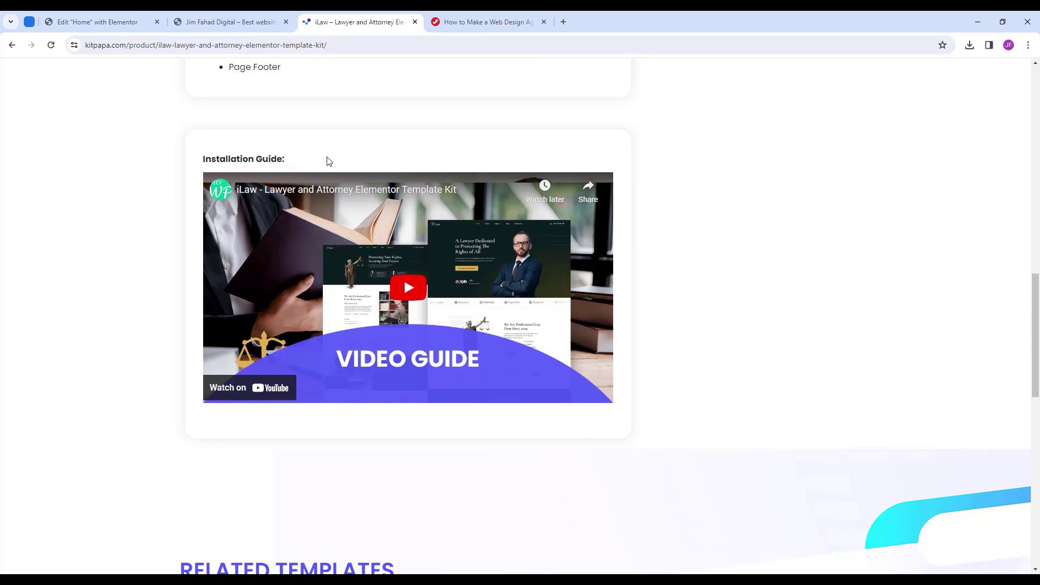
scroll(329, 160, up, 15)
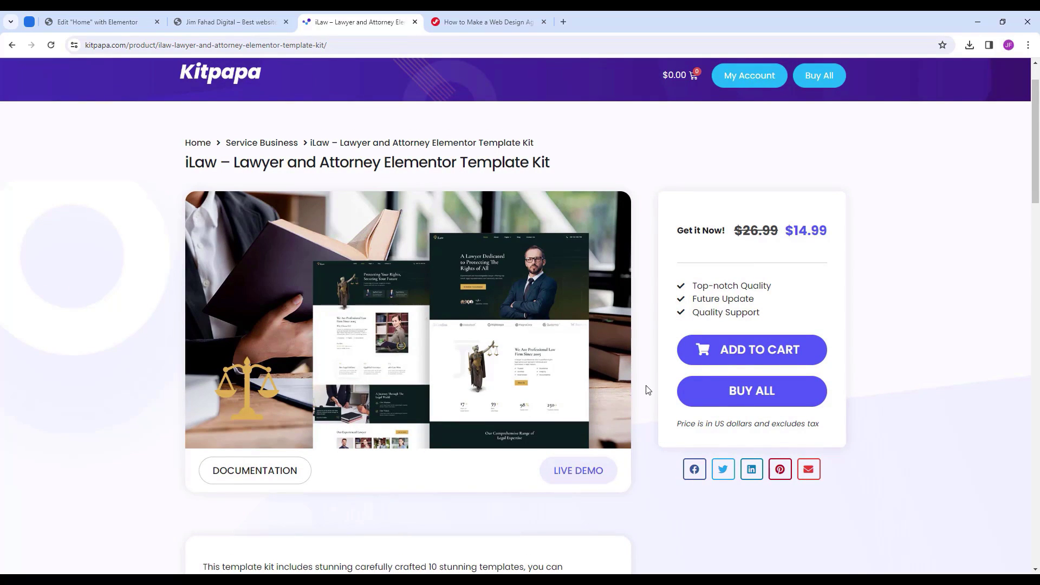
click(577, 482)
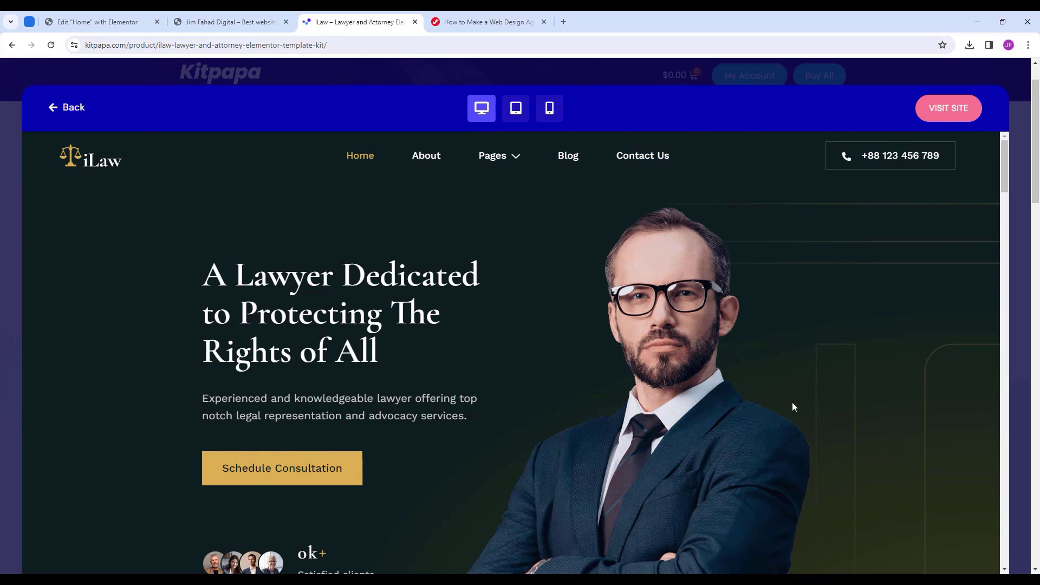
click(483, 163)
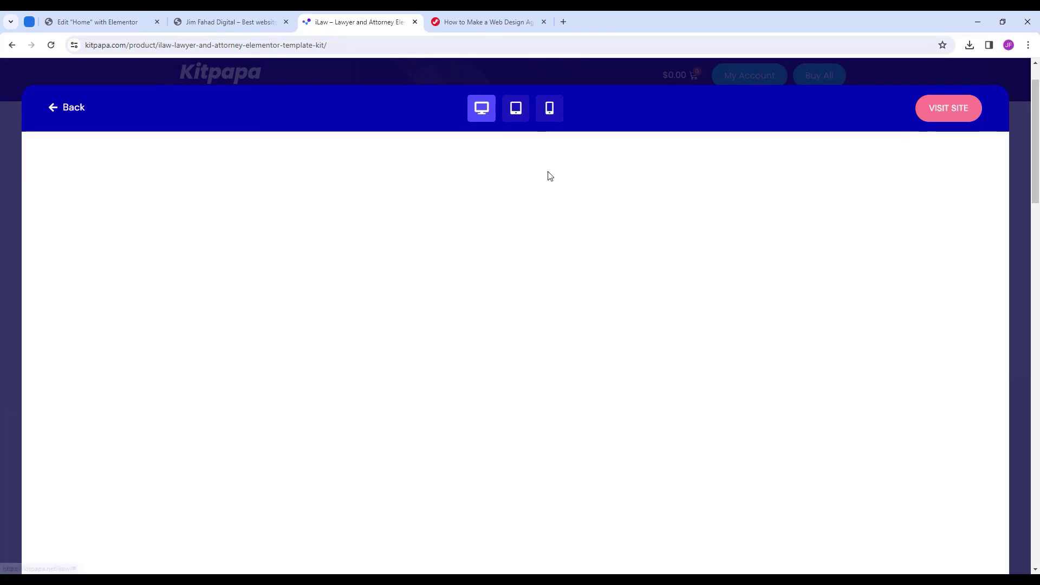
Check the iLaw demo at tablet, mobile and desktop widths.
scroll(691, 263, down, 7)
scroll(687, 268, down, 8)
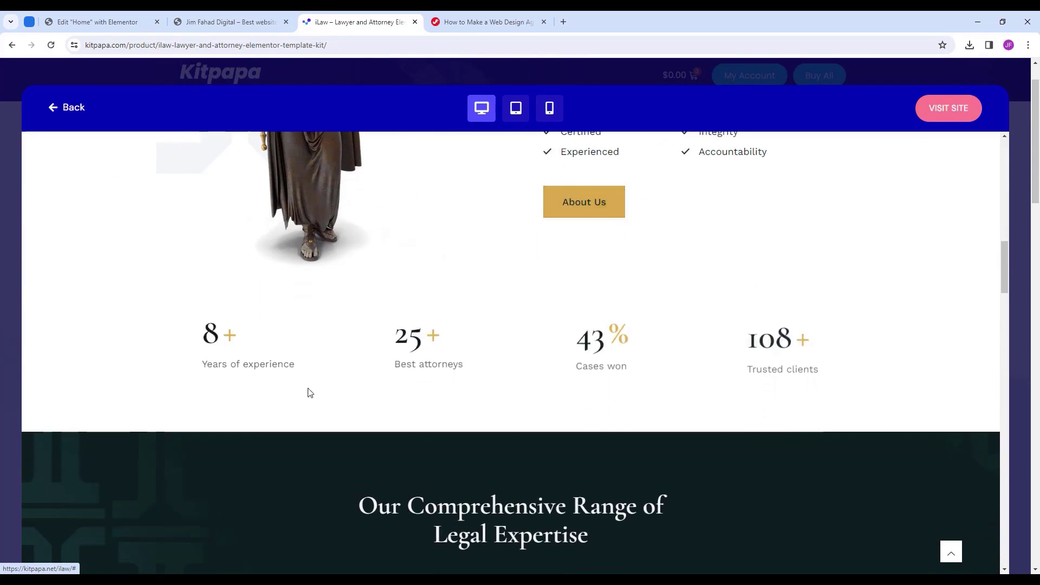
scroll(309, 392, down, 7)
scroll(302, 370, down, 9)
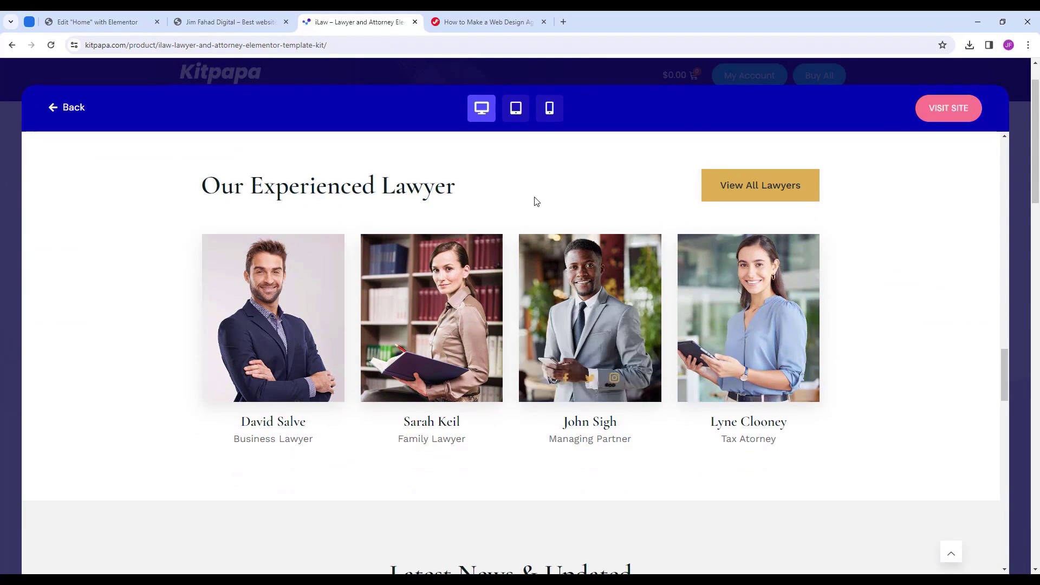
click(515, 108)
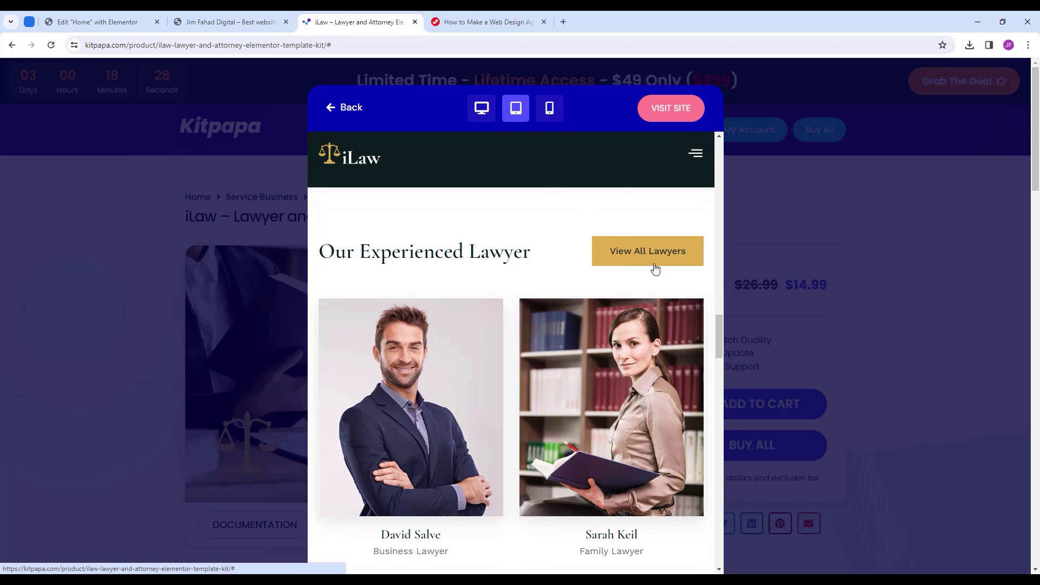
drag(716, 330, 704, 112)
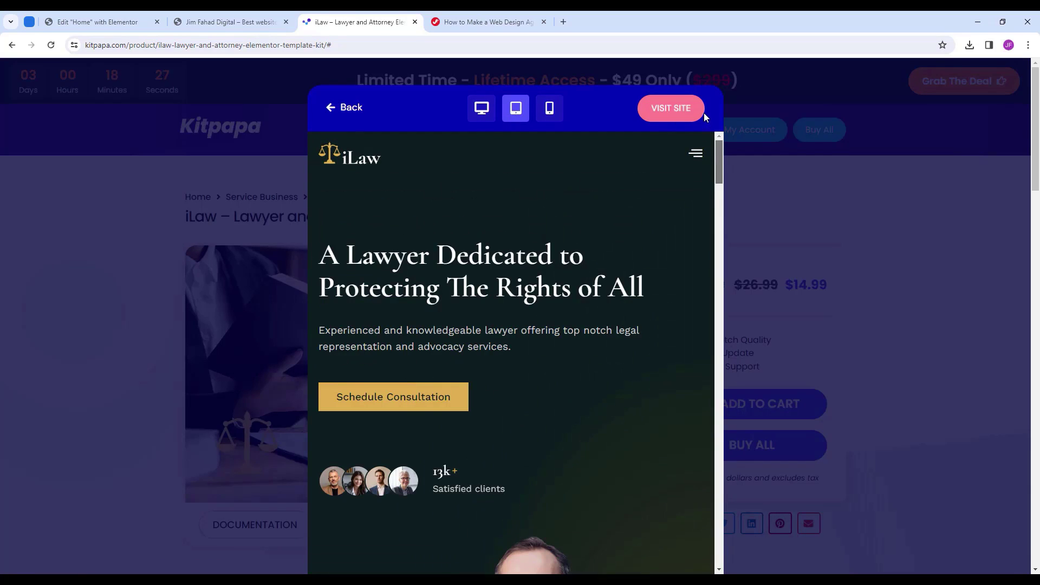
click(549, 108)
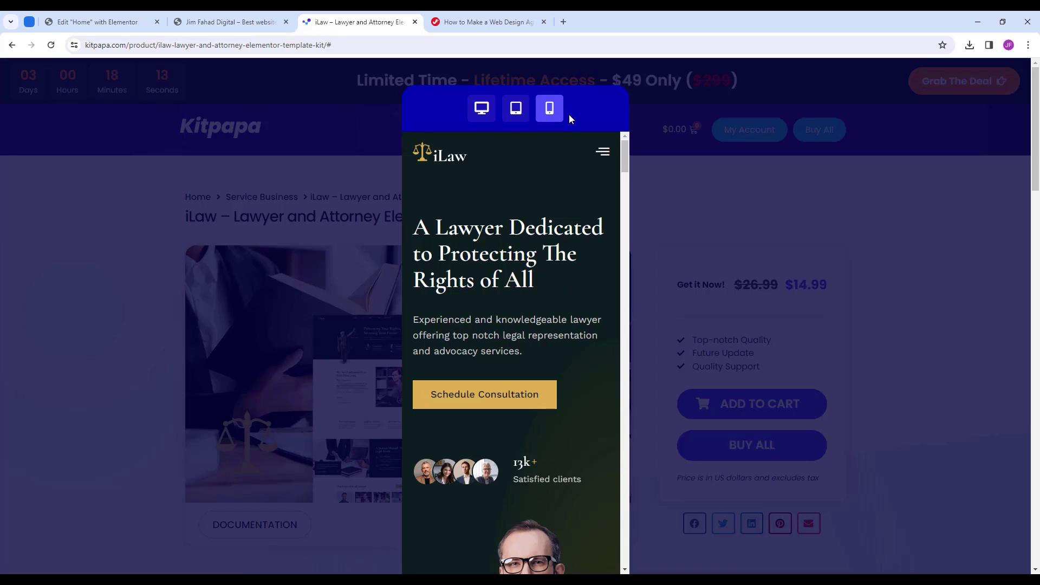
click(481, 108)
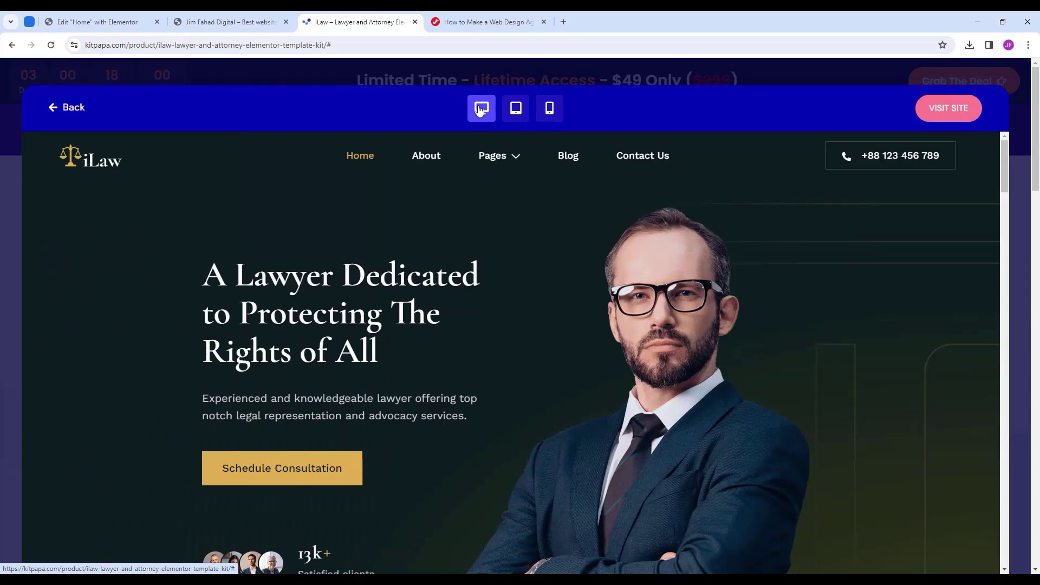
Open the iLaw demo site on kitpapa.net in a new tab and scroll it.
click(962, 119)
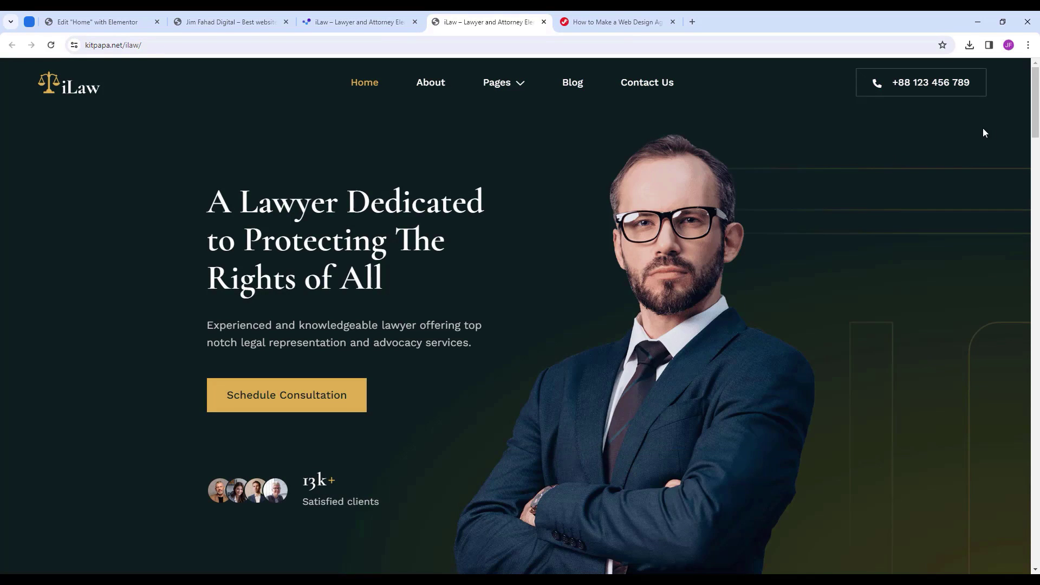
scroll(906, 221, down, 10)
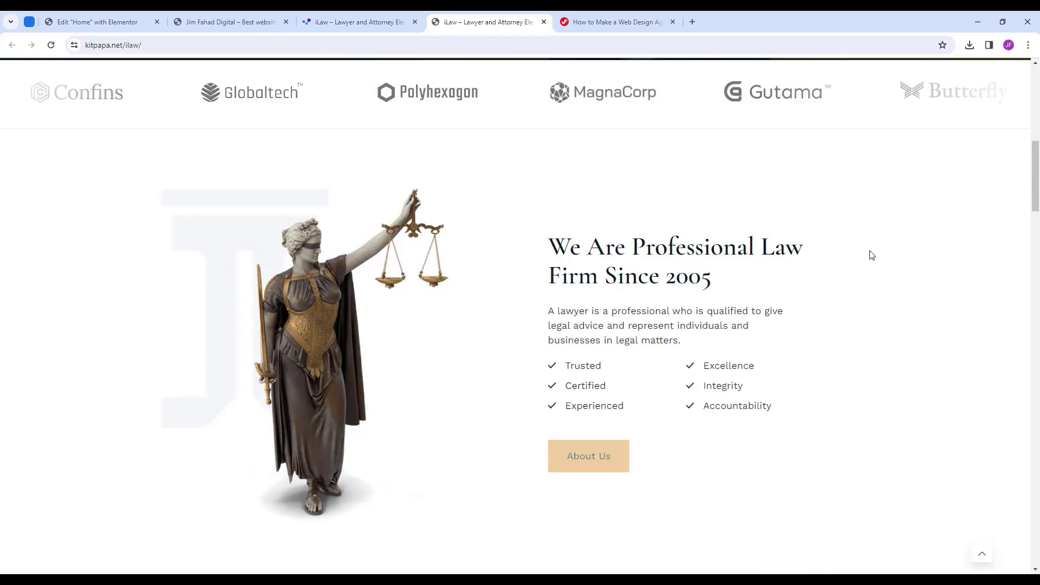
scroll(870, 256, down, 15)
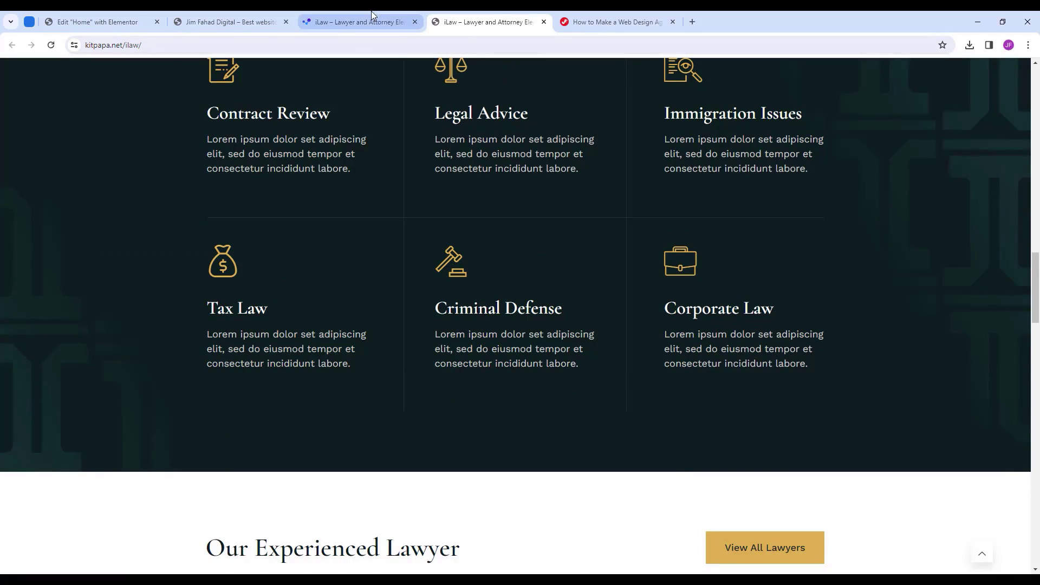
Back on the iLaw product tab, close the demo overlay and play the Installation Guide video.
click(372, 22)
key(Escape)
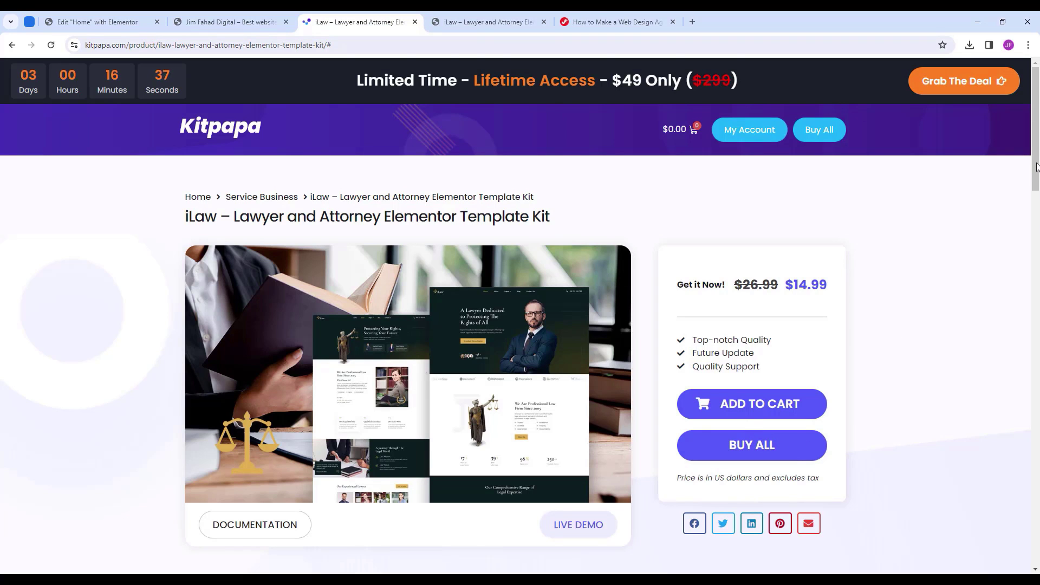
drag(1036, 166, 1037, 386)
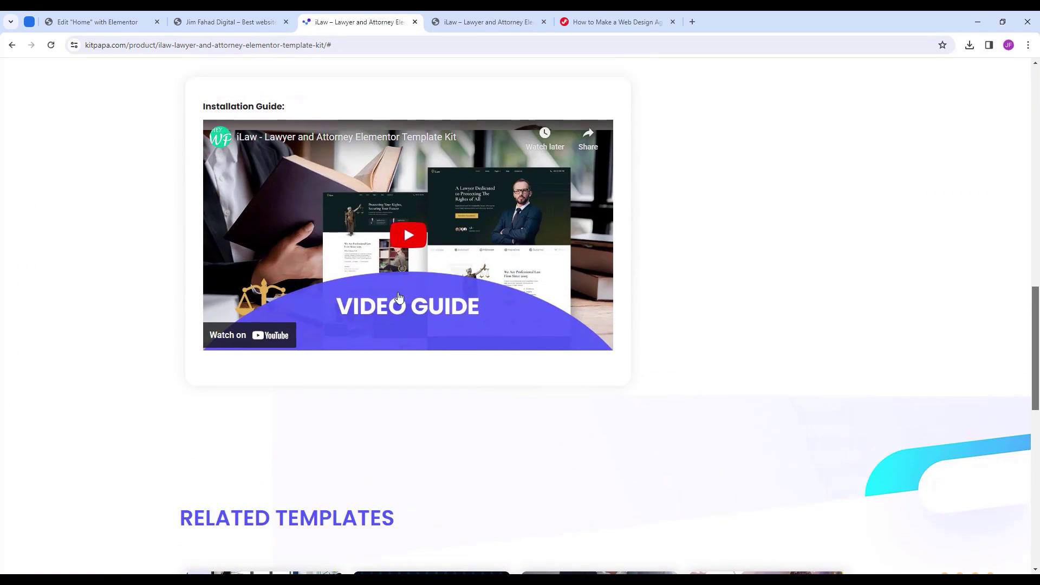
click(403, 234)
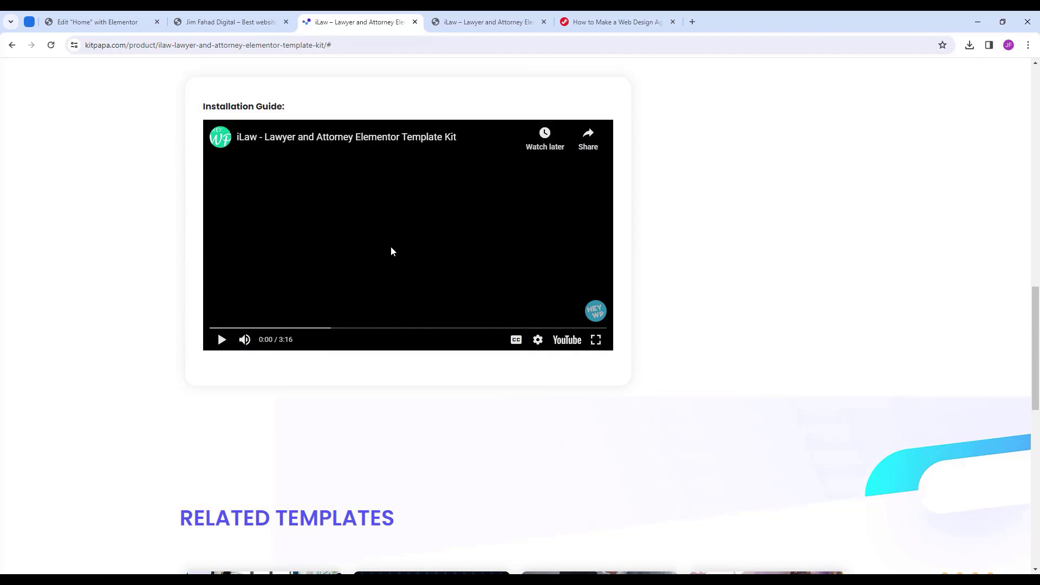
scroll(577, 341, up, 2)
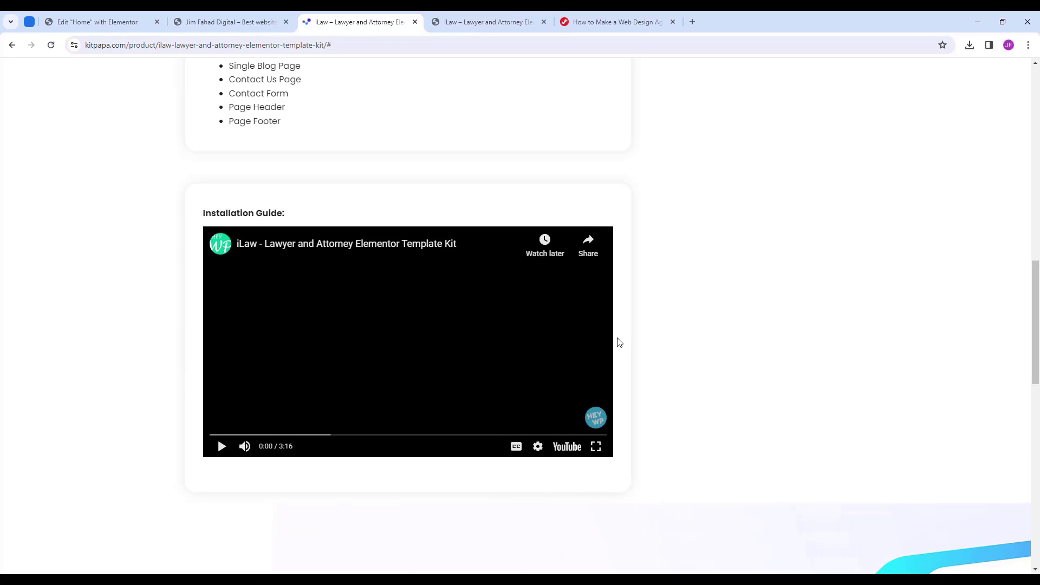
scroll(623, 340, up, 7)
scroll(624, 339, up, 8)
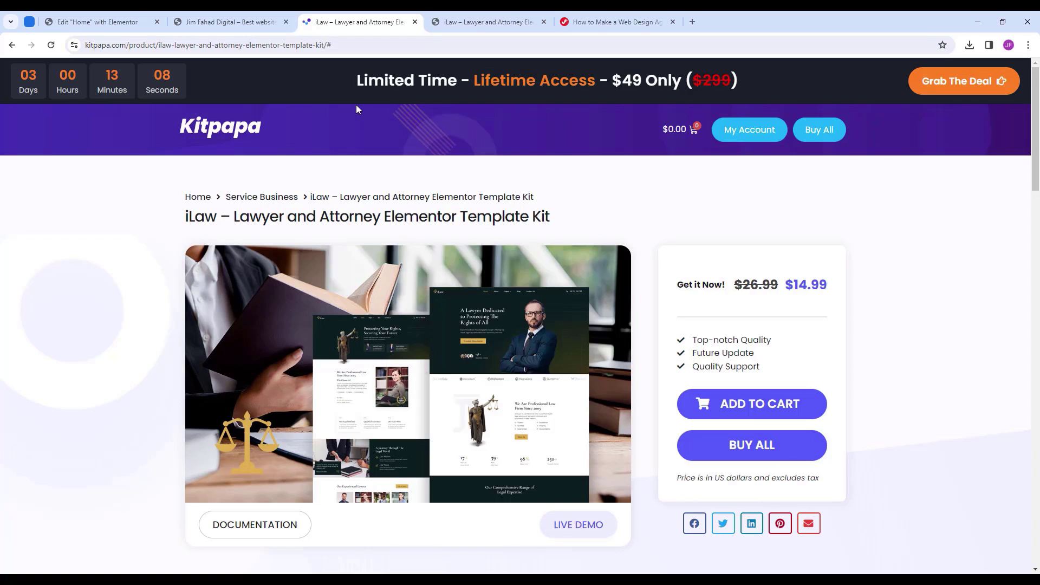
Review the $49 All Access Lifetime plan comparison, then go to the Kitpapa home page.
click(805, 458)
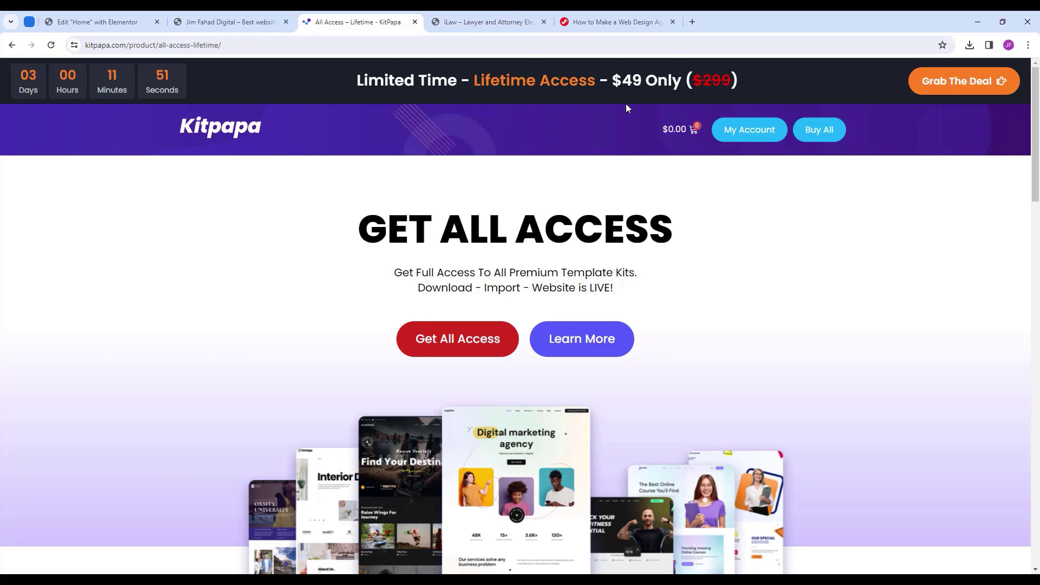
scroll(337, 224, down, 10)
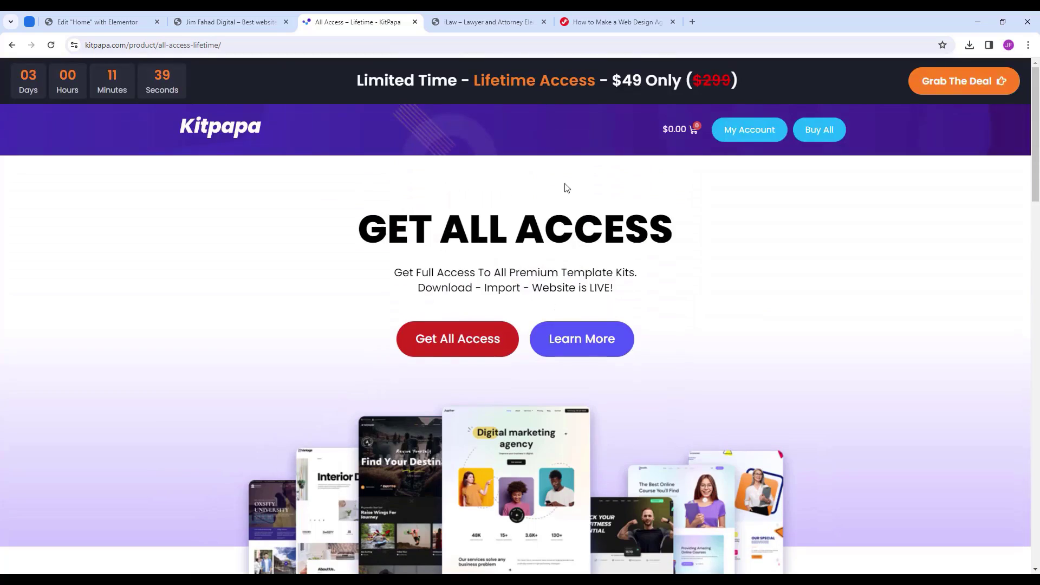
scroll(461, 271, down, 8)
scroll(462, 271, down, 5)
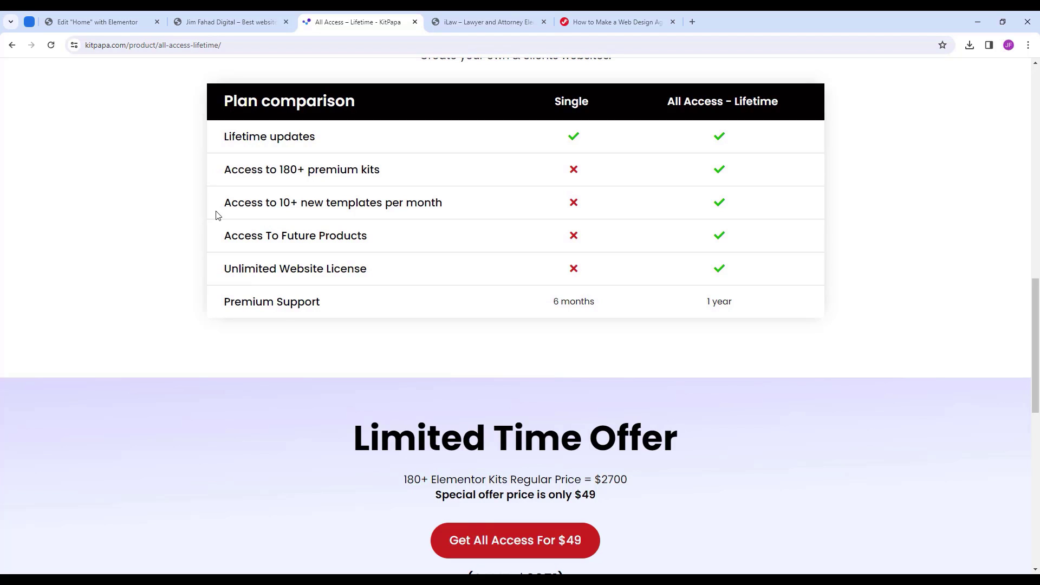
scroll(845, 513, up, 15)
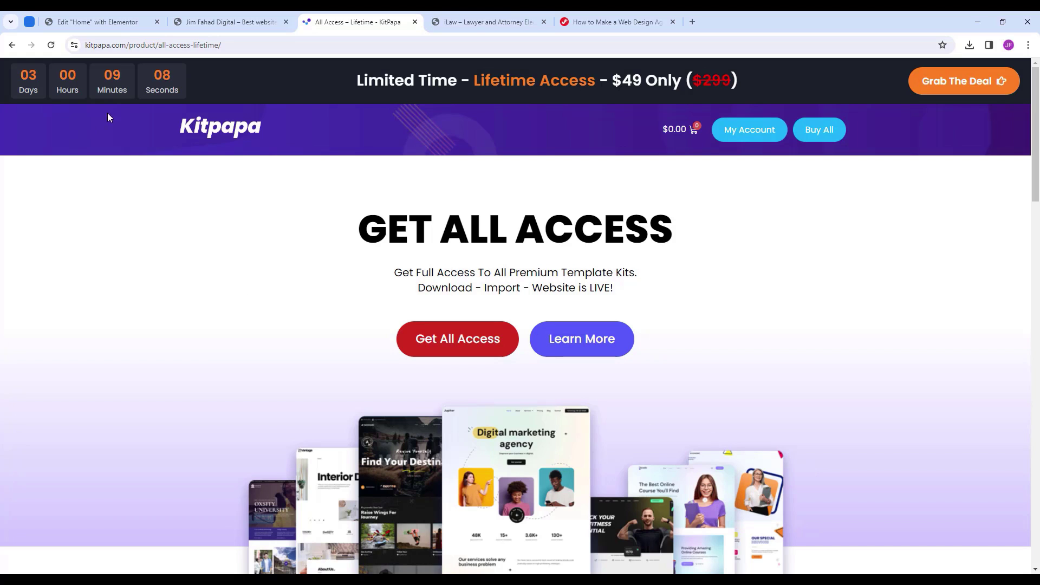
click(187, 129)
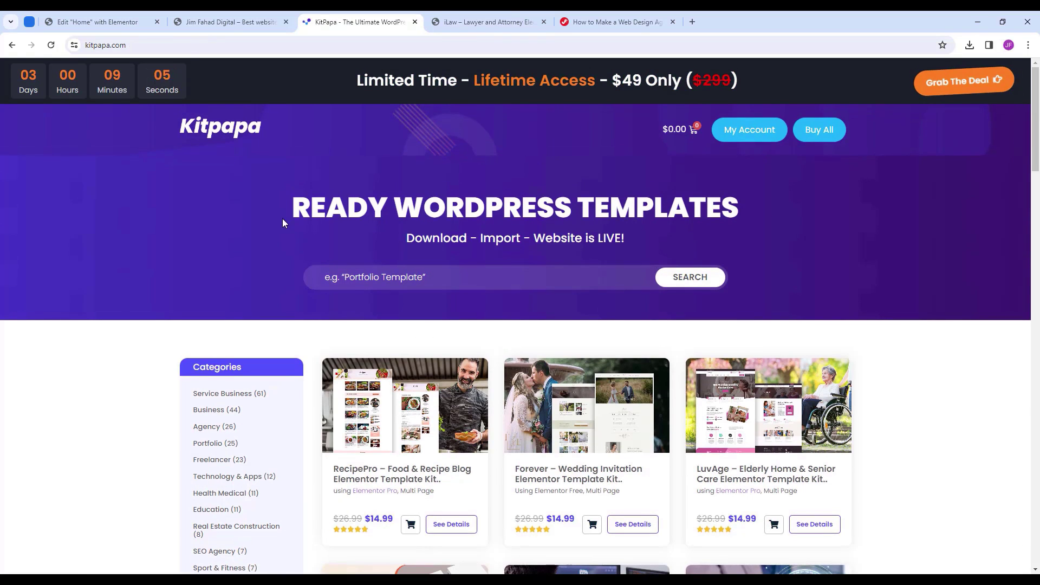
Search the catalogue for 'Vexel' and open its template kit page.
click(391, 277)
text(V)
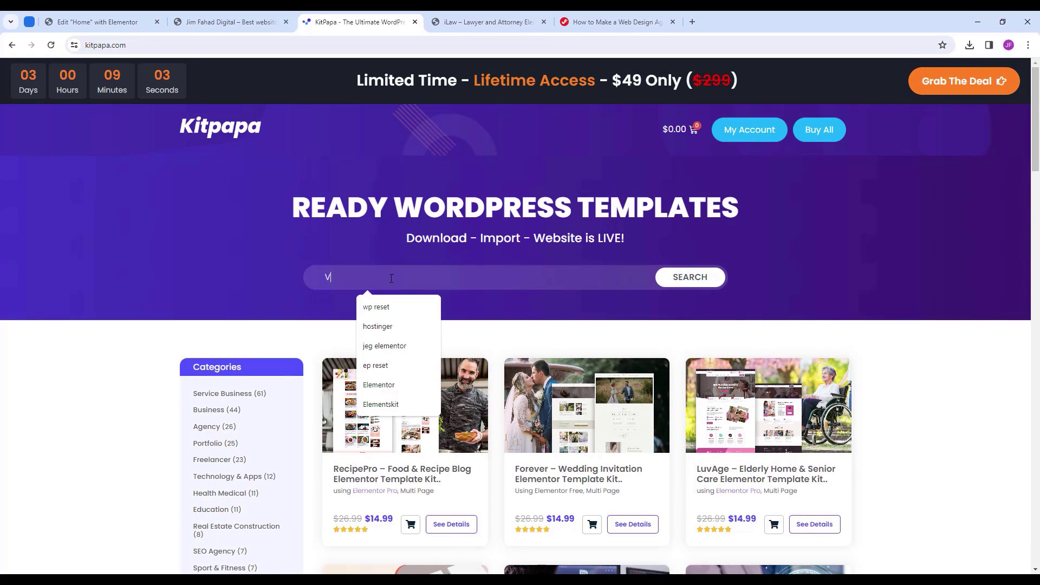
text(exel)
key(Return)
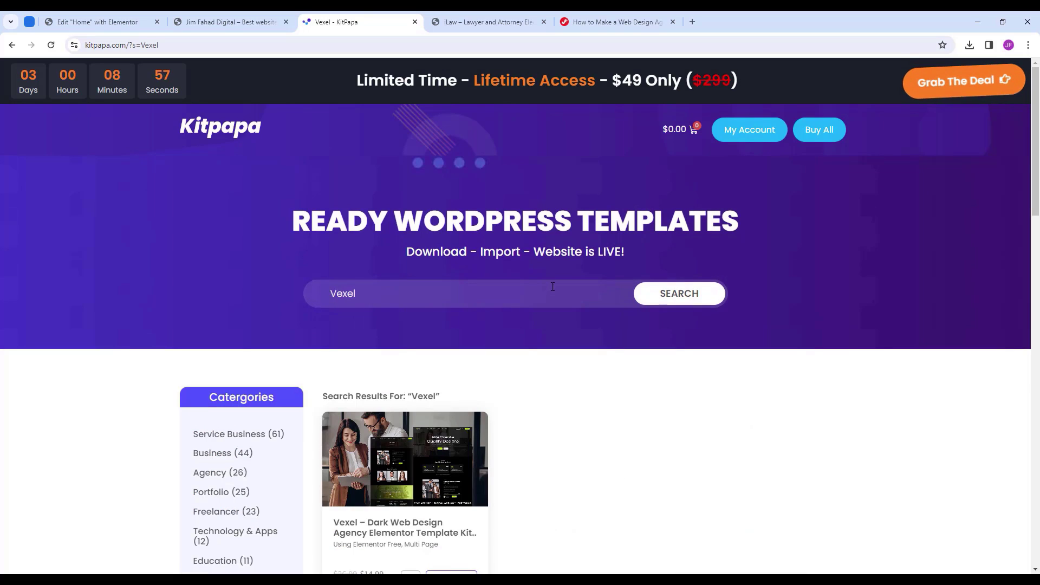
scroll(493, 395, down, 2)
click(405, 424)
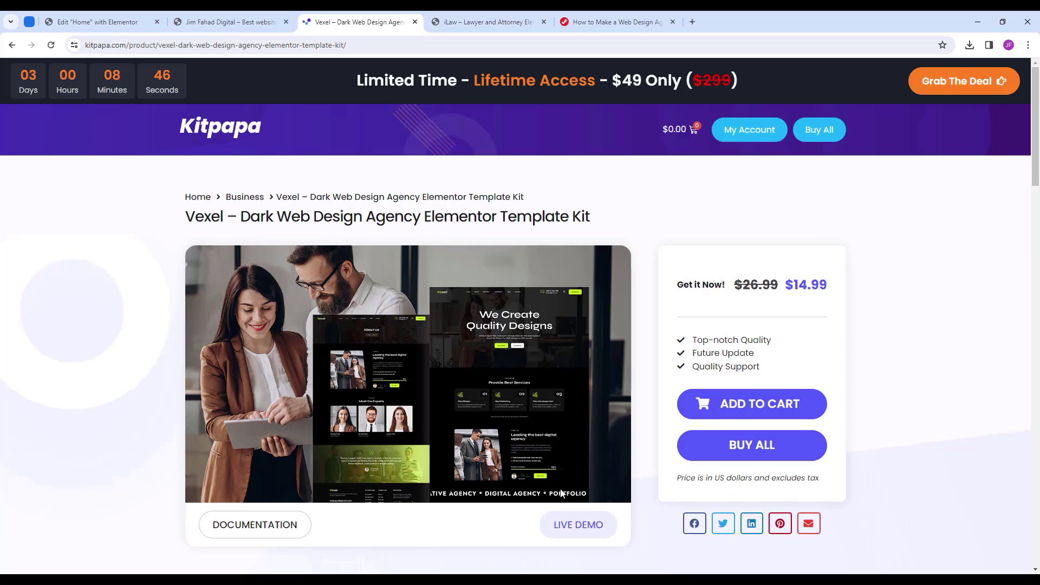
Browse the Vexel demo's About us and Blog pages, then return to the Home editor.
click(585, 525)
drag(1005, 190, 1002, 162)
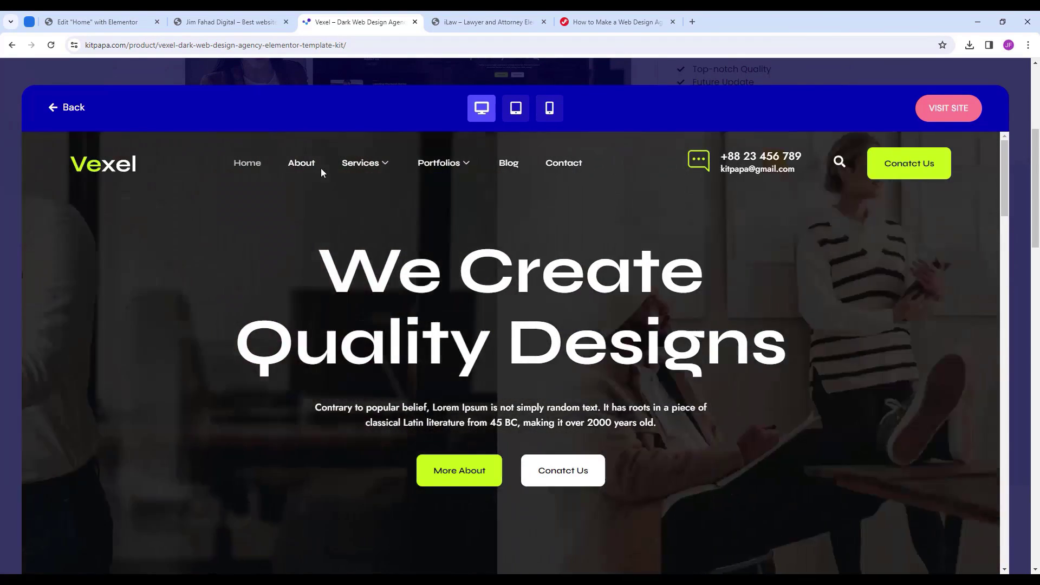
click(309, 163)
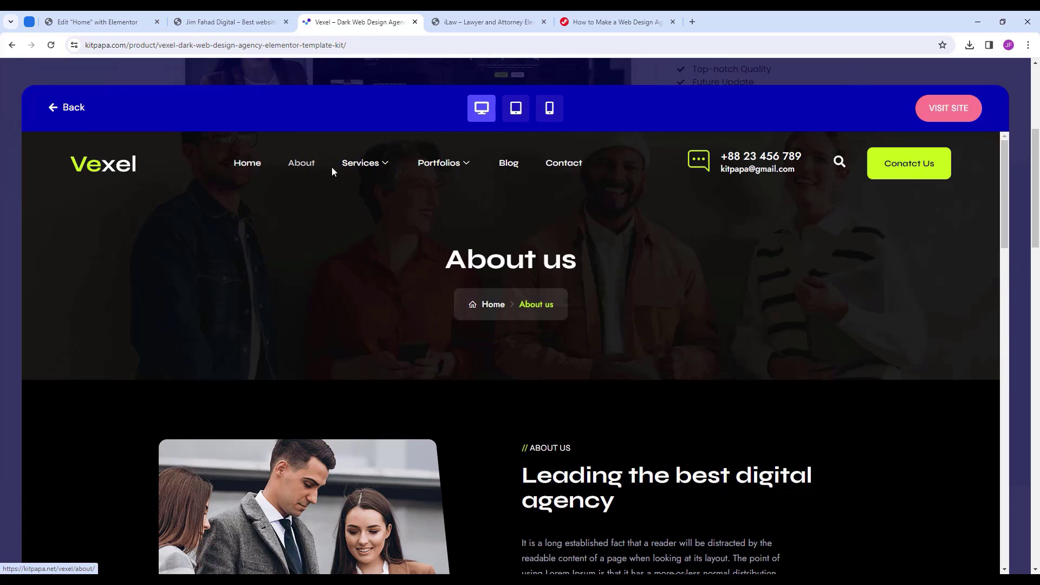
click(507, 163)
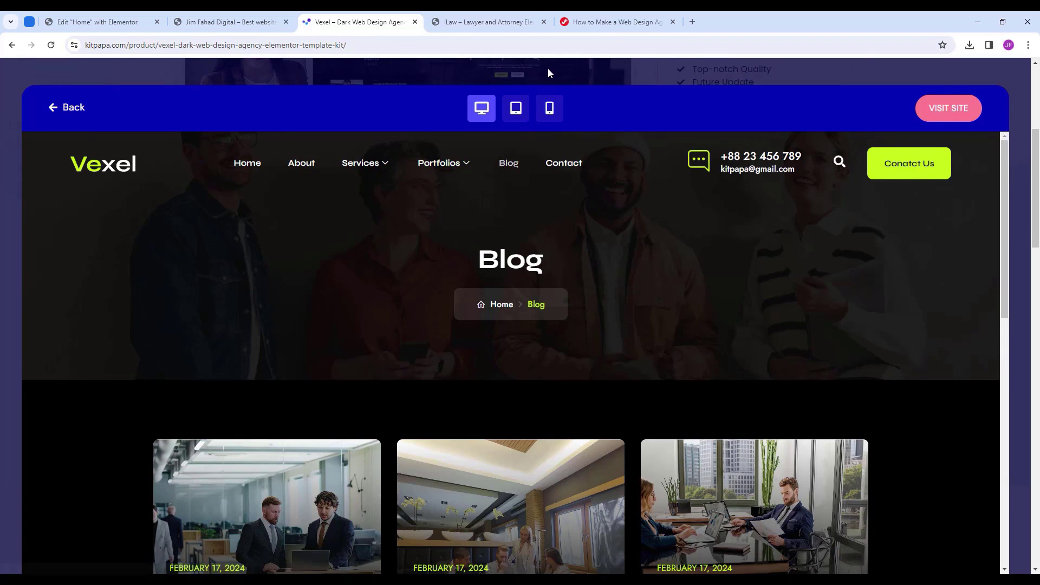
click(548, 68)
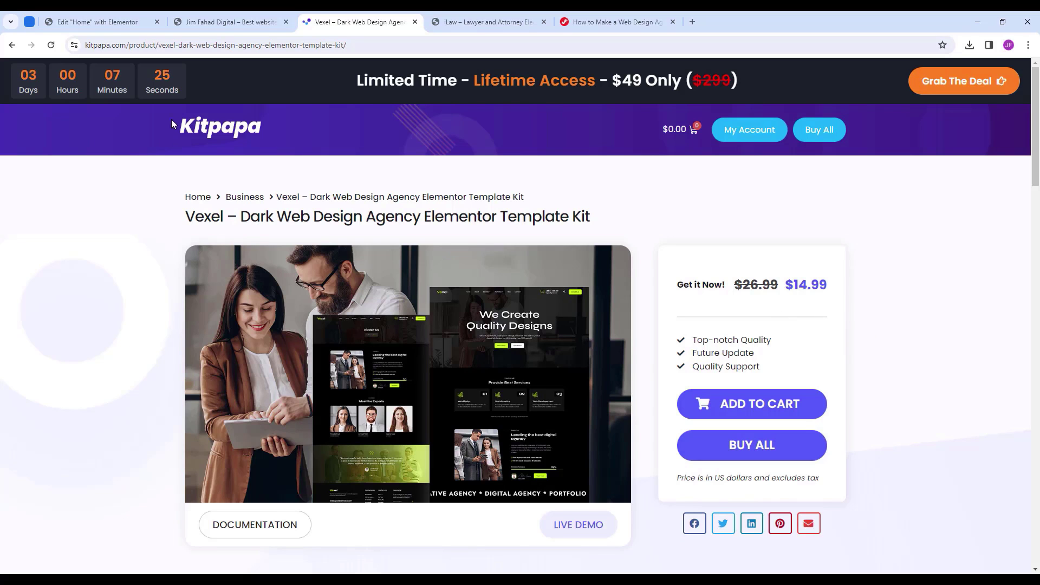
click(112, 25)
Delete the three-box container and set the Home page layout to Elementor Full Width.
mouse_move(539, 218)
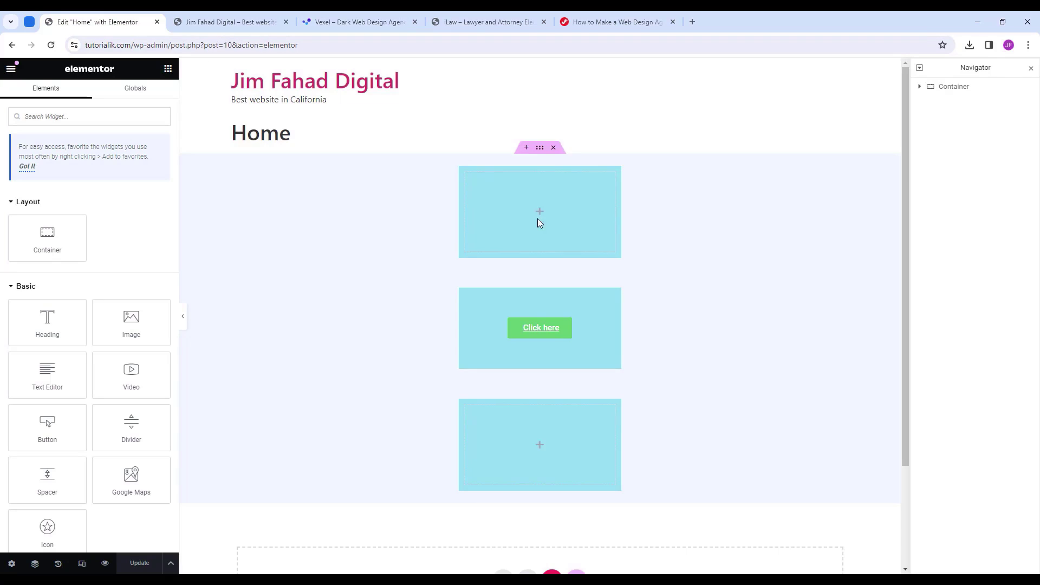
click(554, 149)
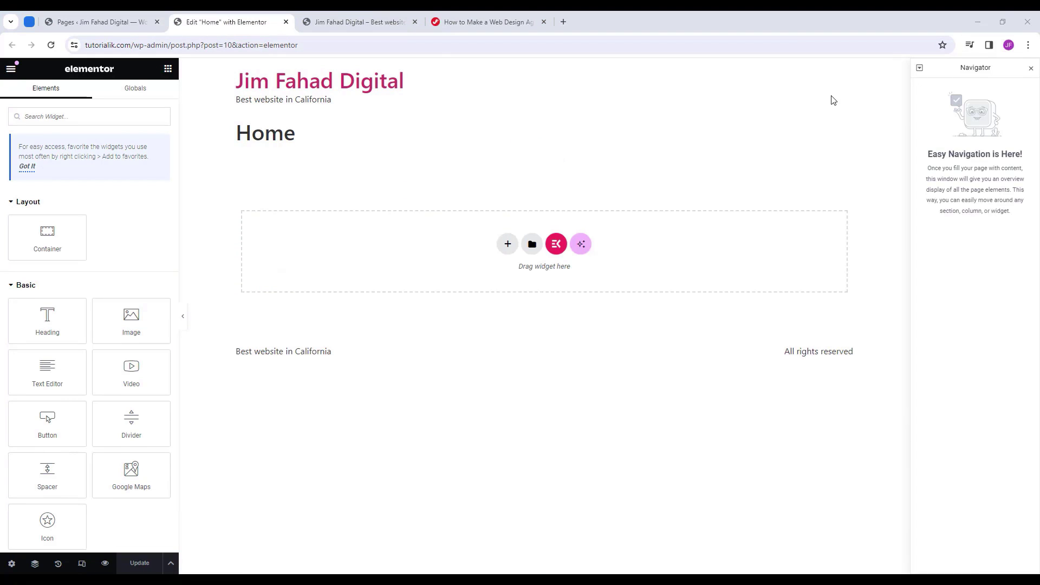
click(12, 564)
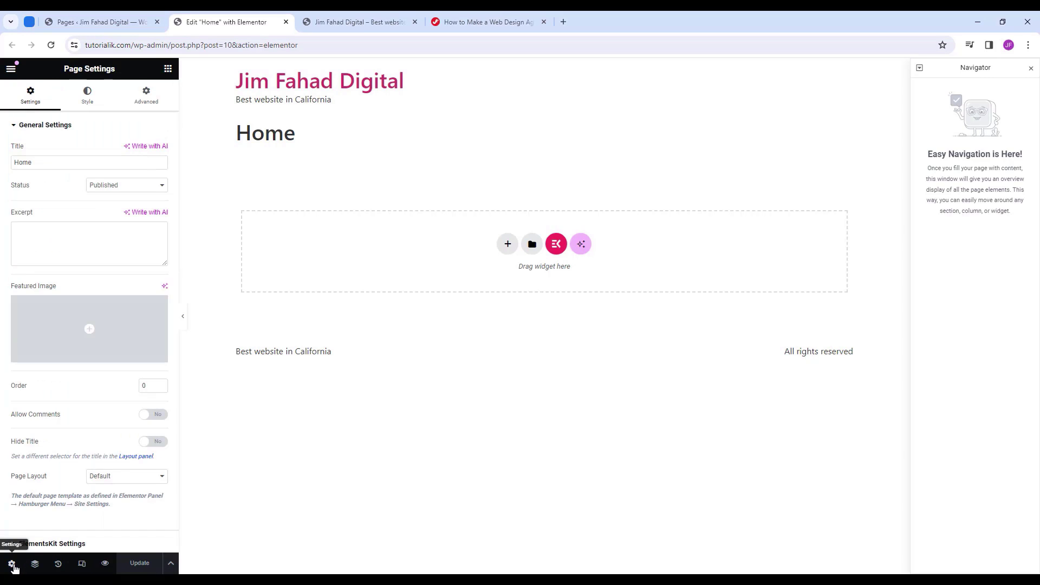
scroll(59, 454, down, 1)
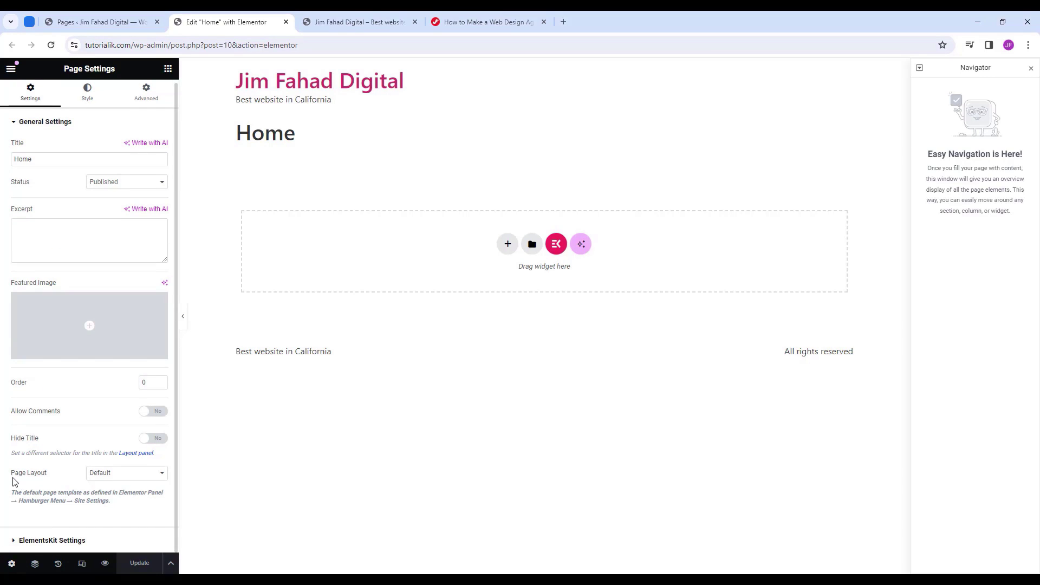
click(137, 479)
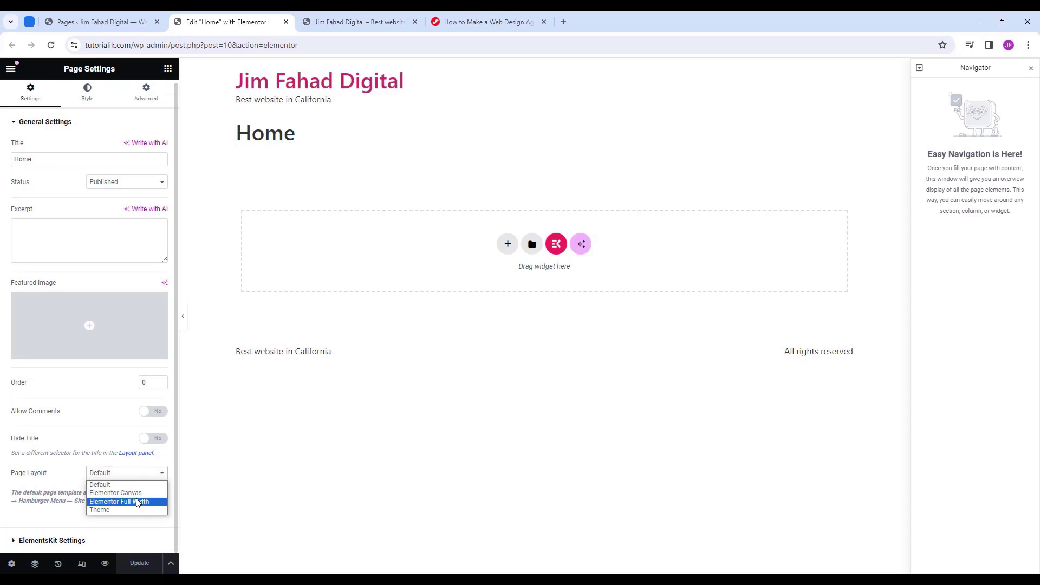
click(139, 502)
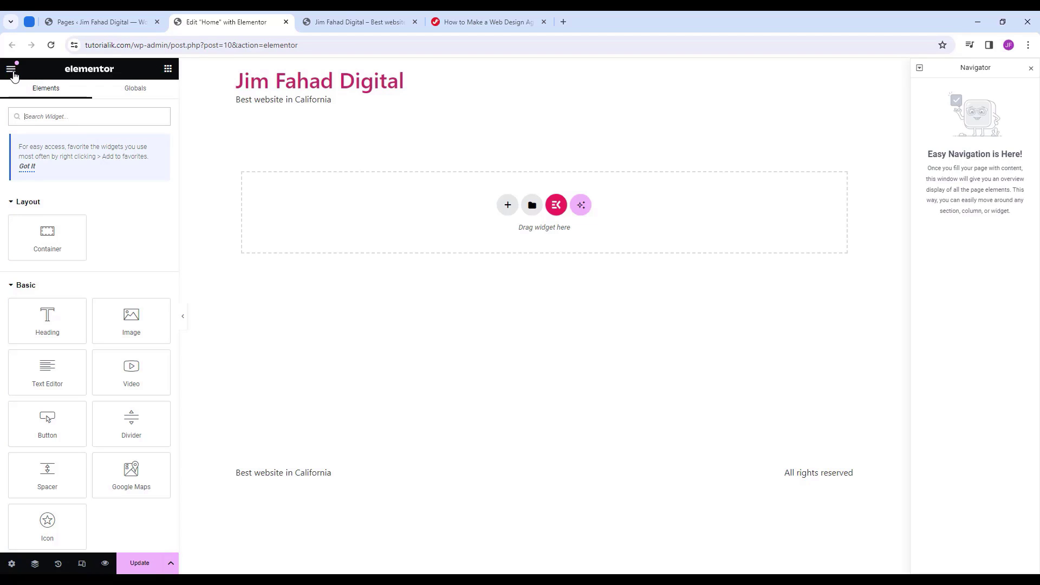
Go to Site Settings > Global Colors from the editor's main menu.
click(11, 71)
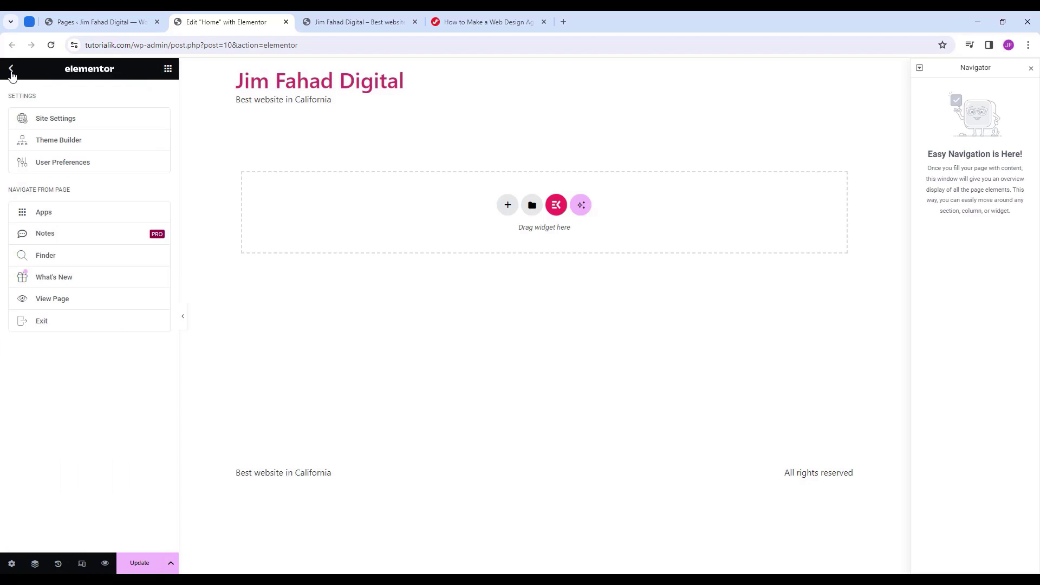
click(99, 124)
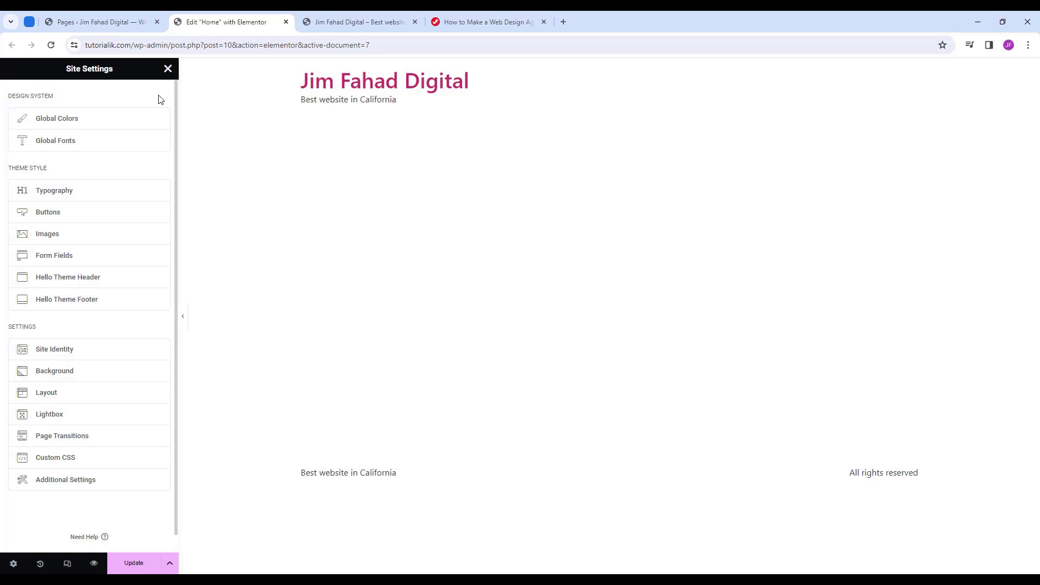
click(90, 124)
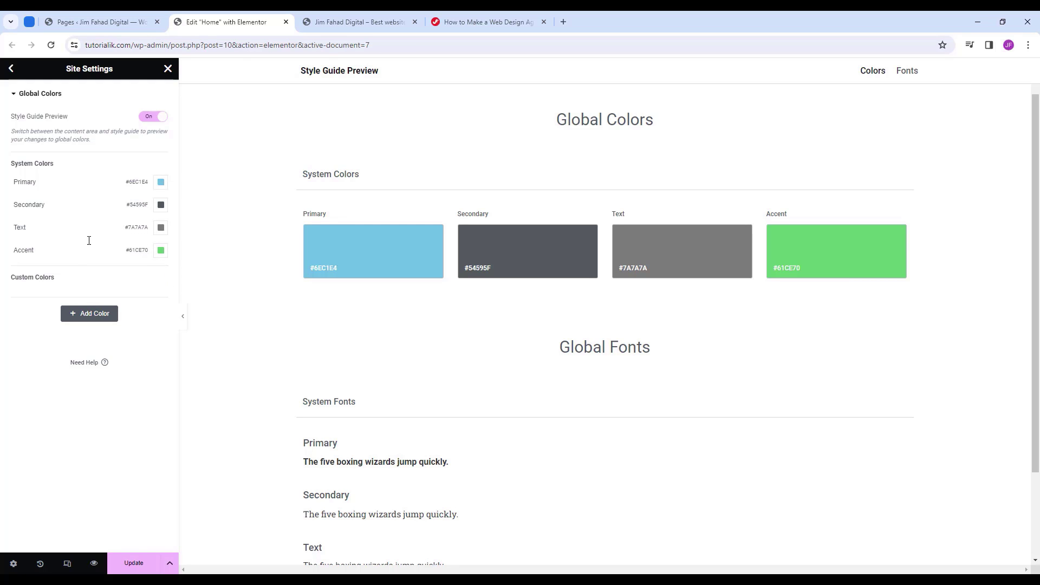
Set the Primary global colour to #FFF and Secondary to #000.
click(161, 182)
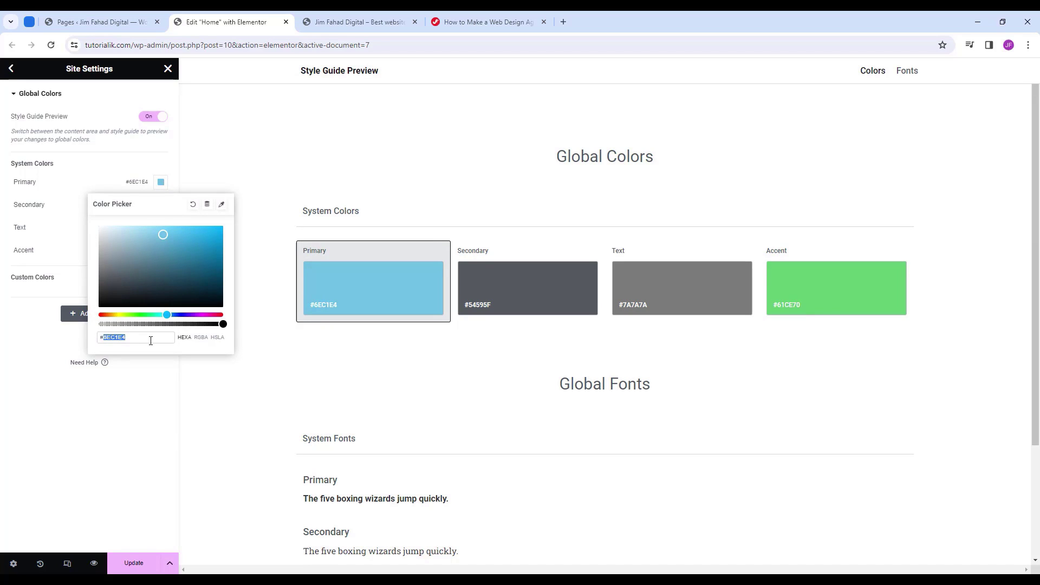
text(fff)
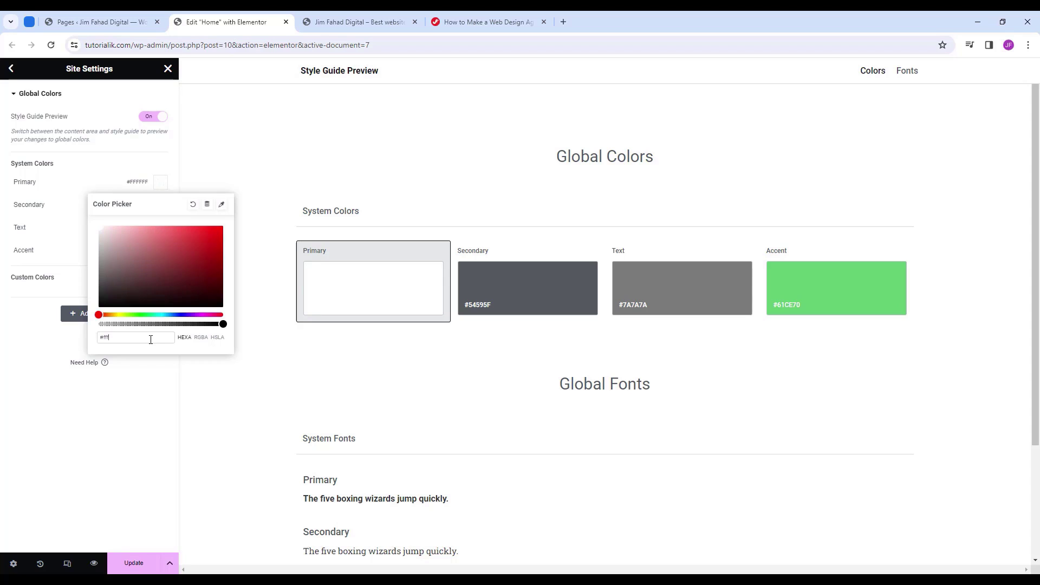
click(140, 383)
click(160, 206)
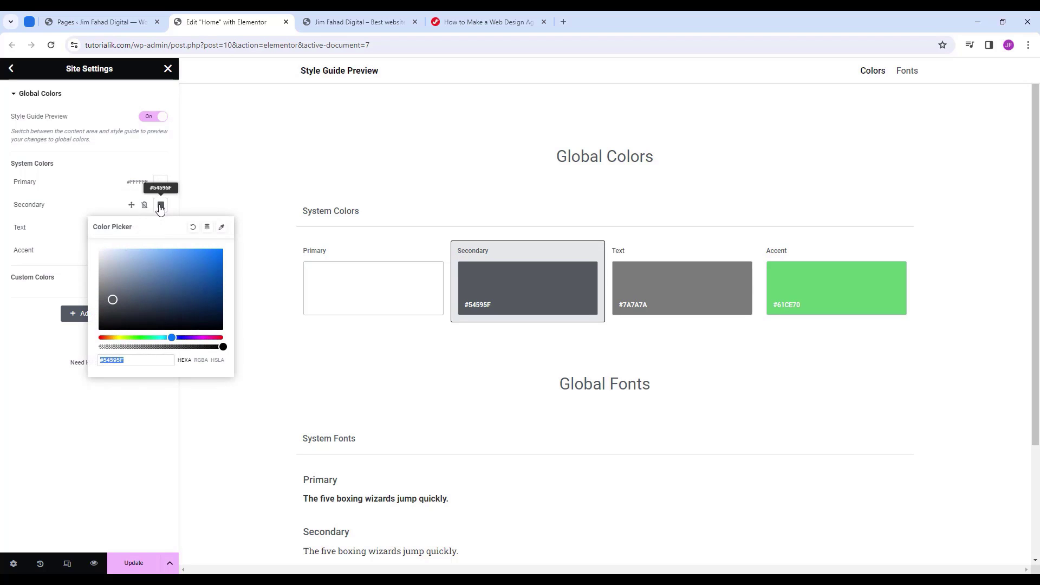
drag(103, 360, 147, 360)
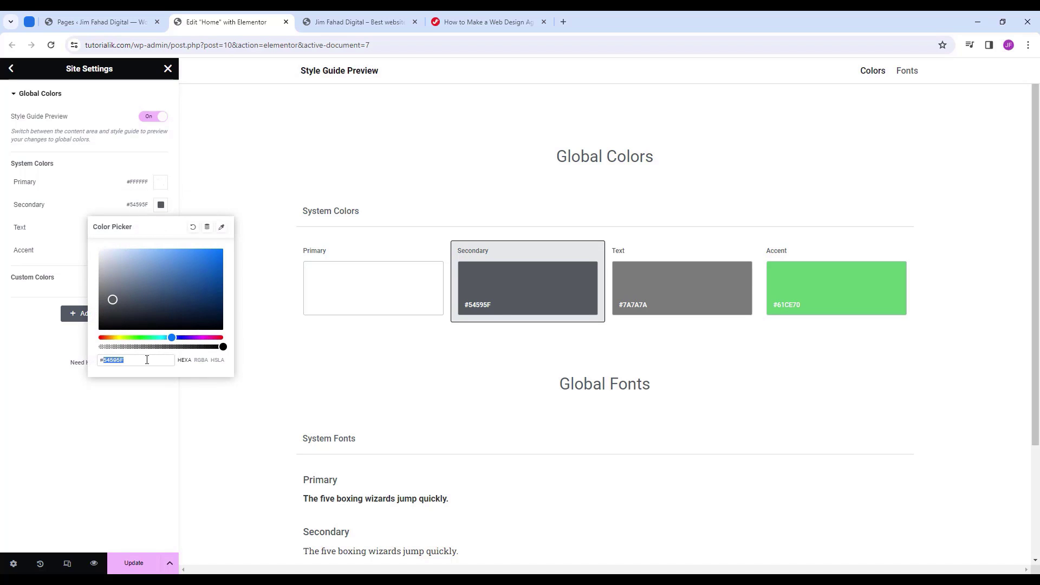
text(000)
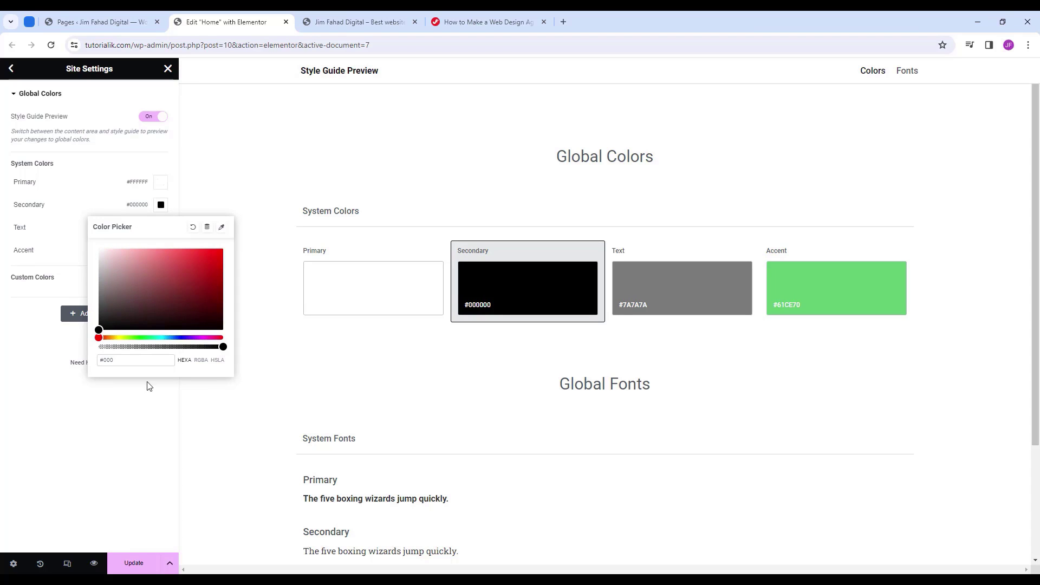
click(150, 386)
Set Text to #A9ADB9 and Accent to #C4EF17, then save with Update.
click(161, 227)
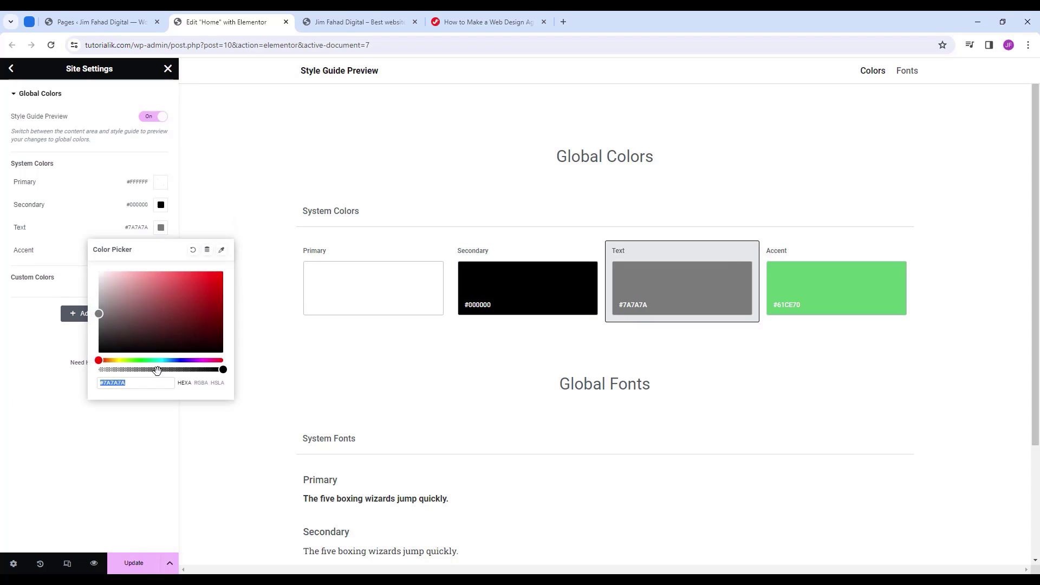
text(a9adb9)
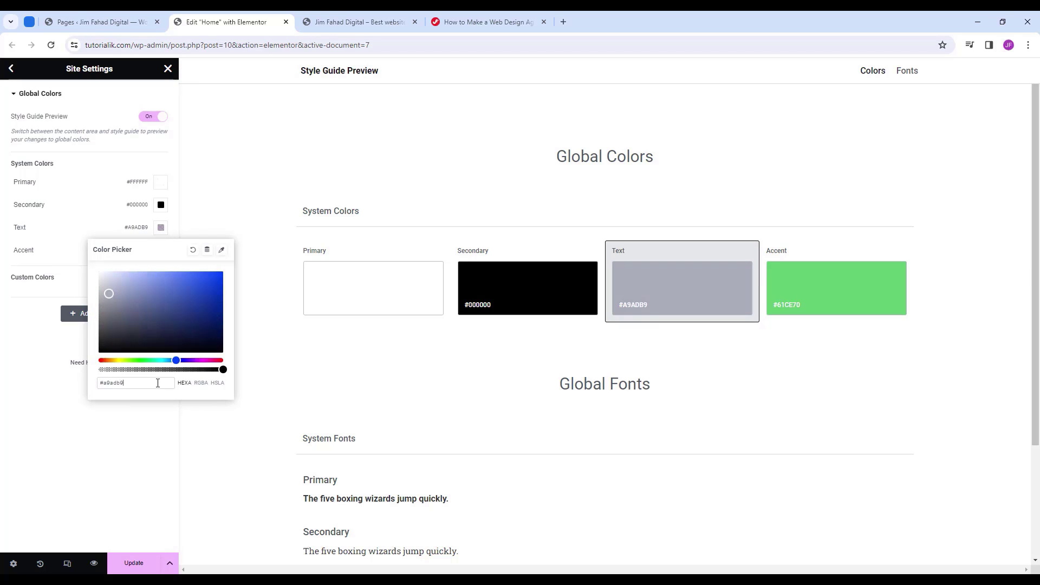
click(77, 446)
click(161, 251)
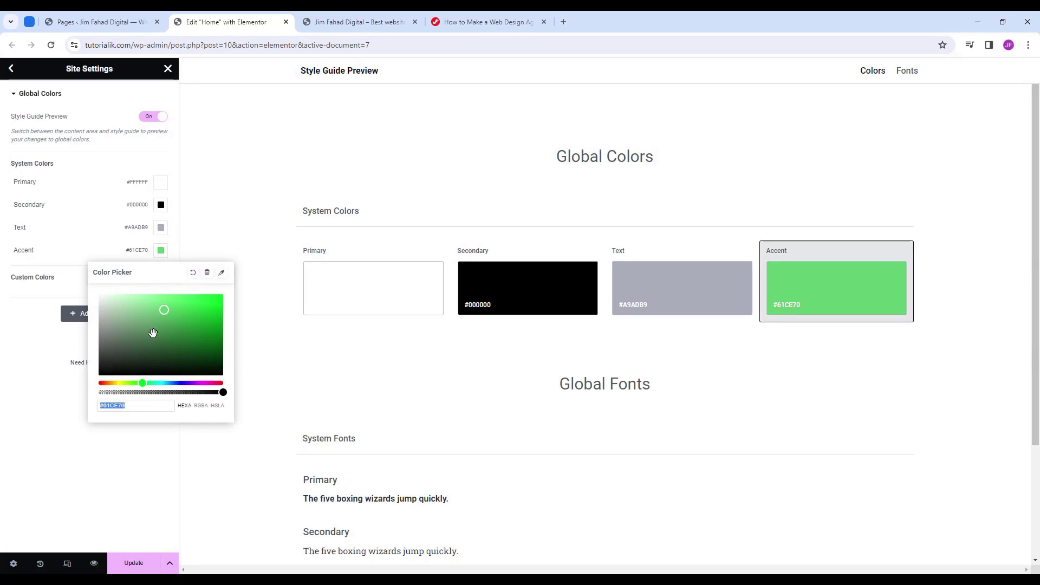
double_click(138, 407)
text(c4ef)
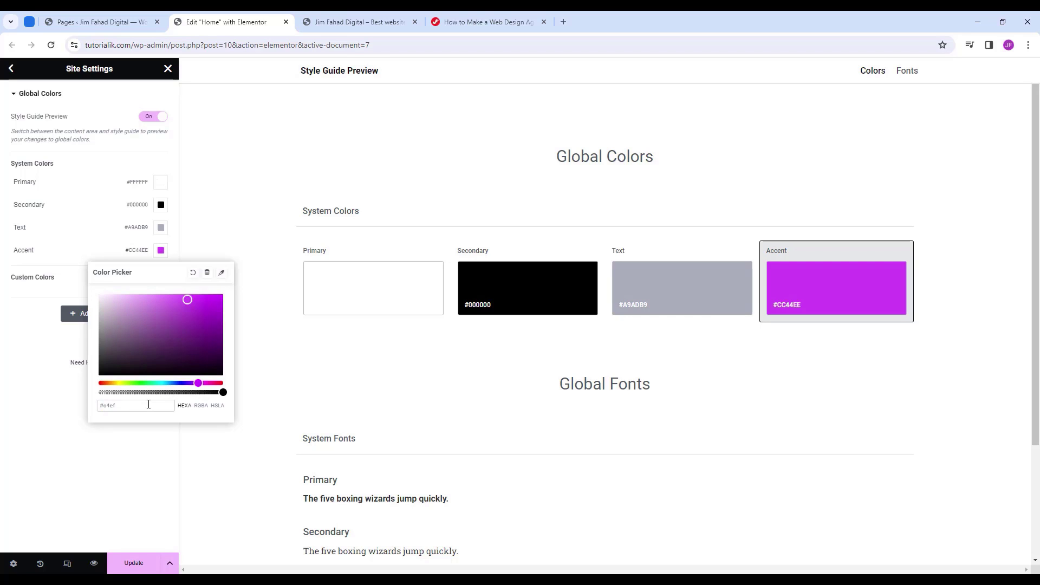
text(17)
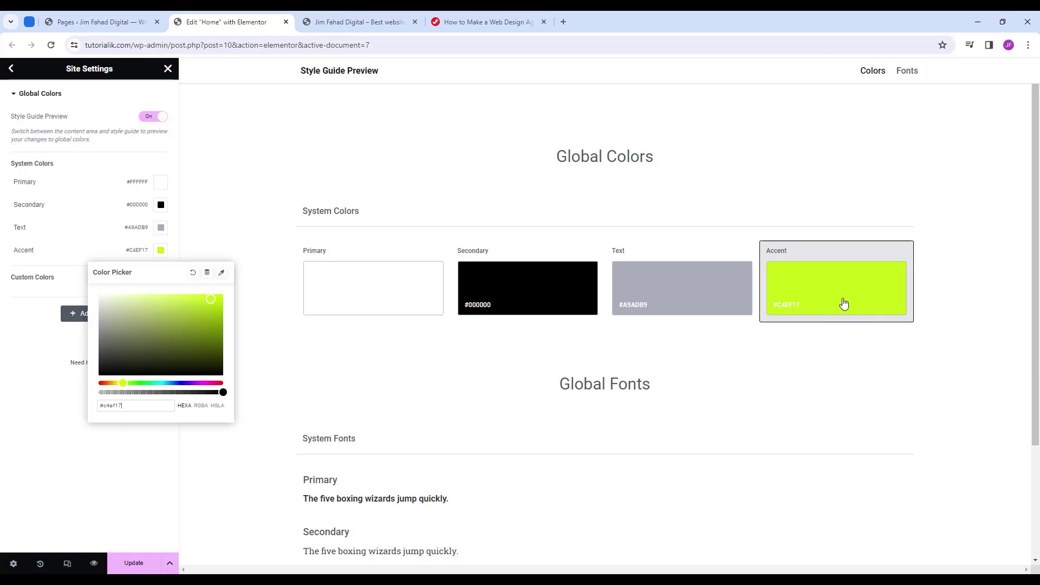
click(35, 336)
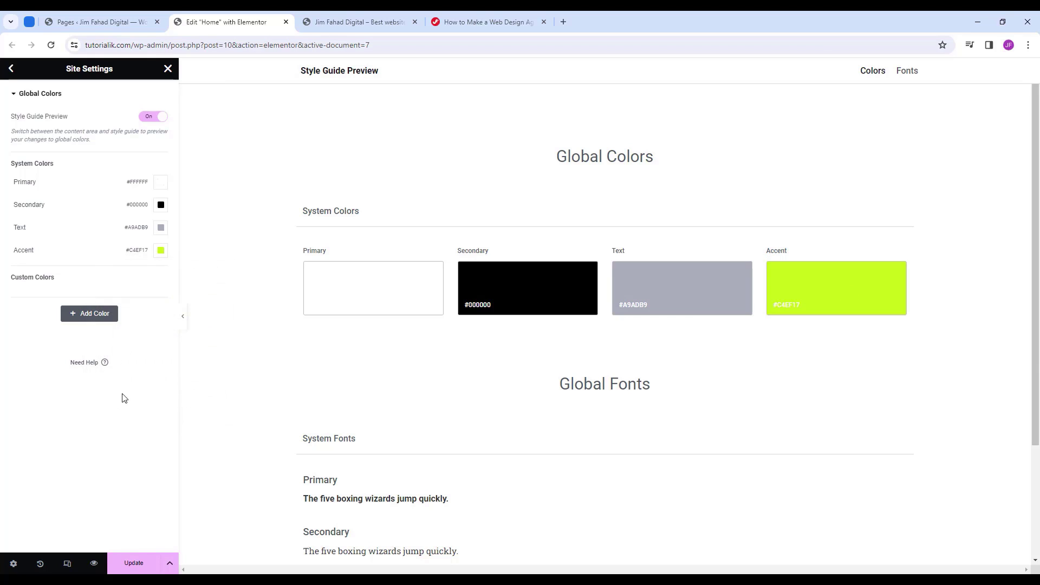
click(143, 565)
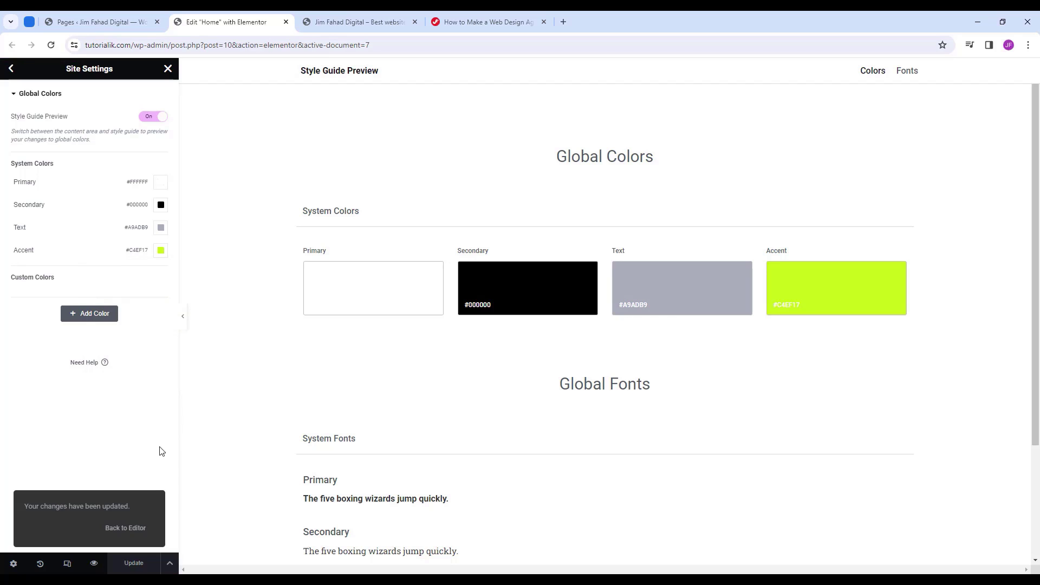
click(12, 70)
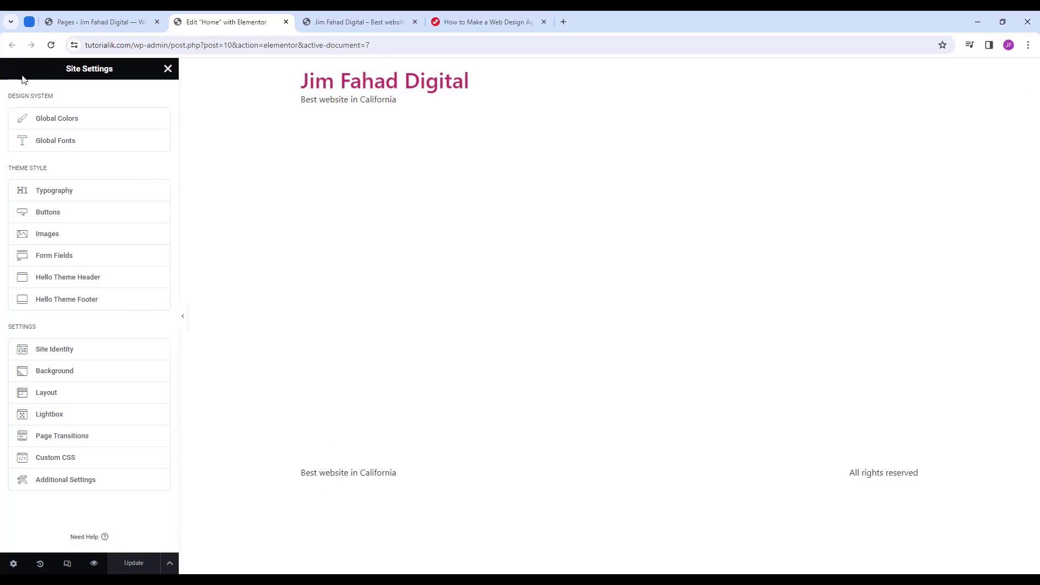
Give the Primary global font Syne, size 42, weight 700 Bold, line height 50.
click(100, 150)
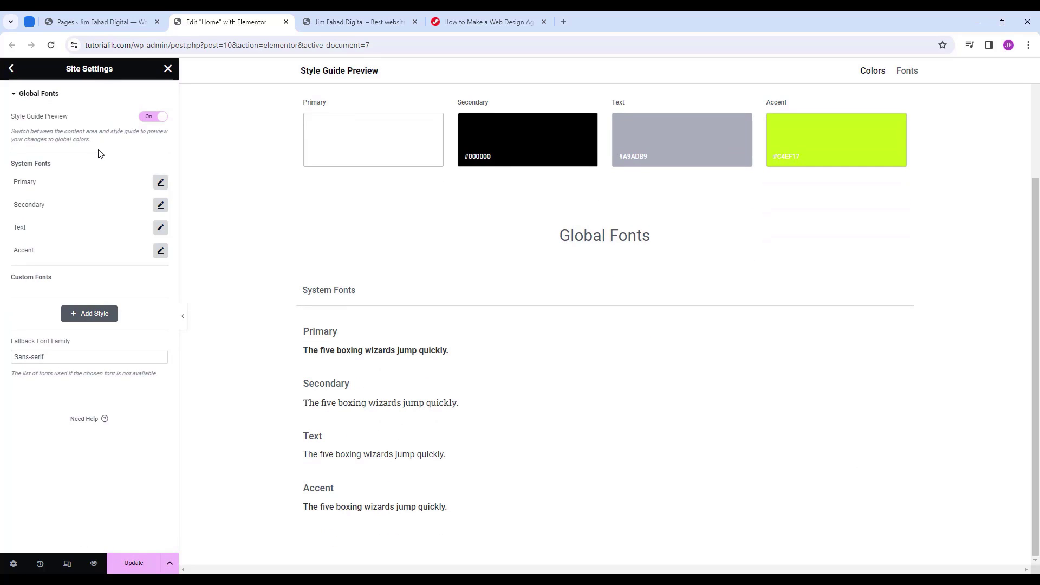
click(161, 183)
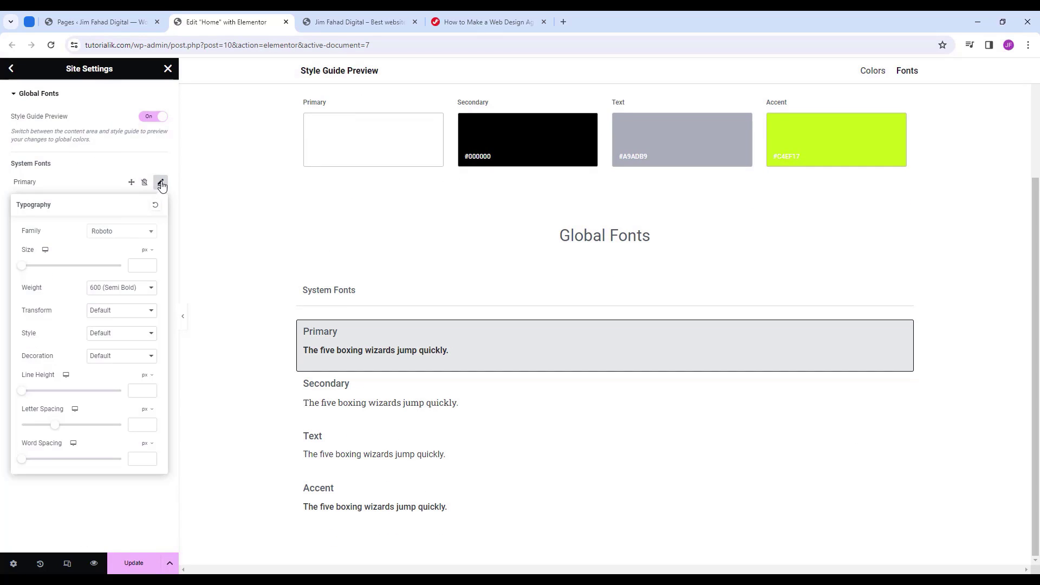
click(115, 232)
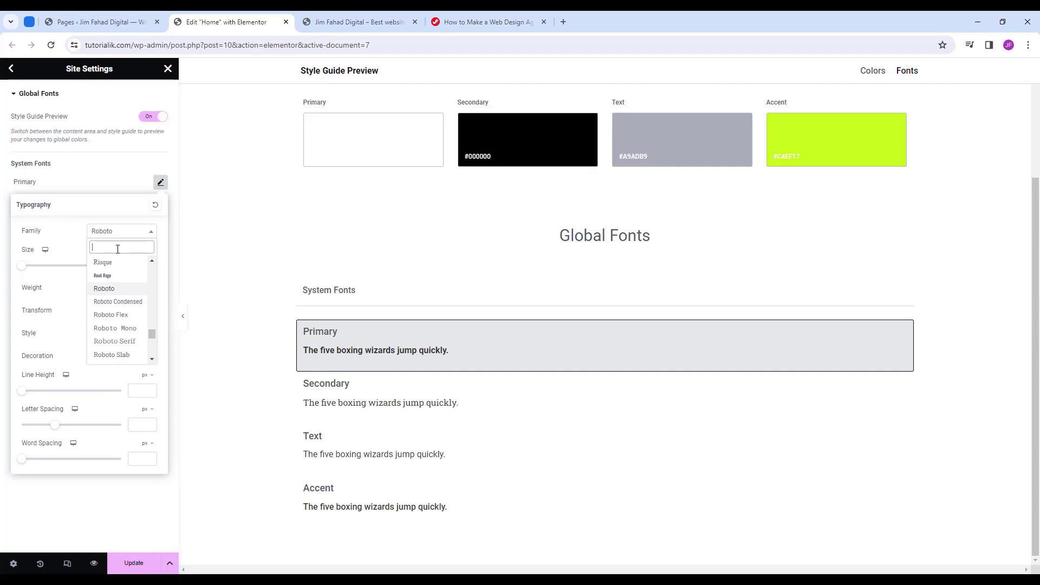
text(syne)
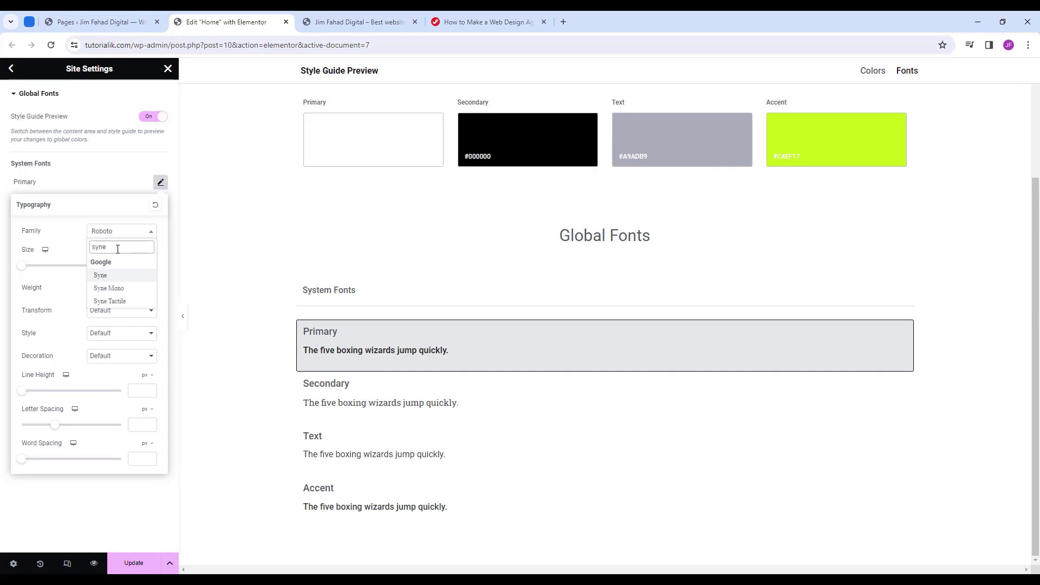
click(121, 276)
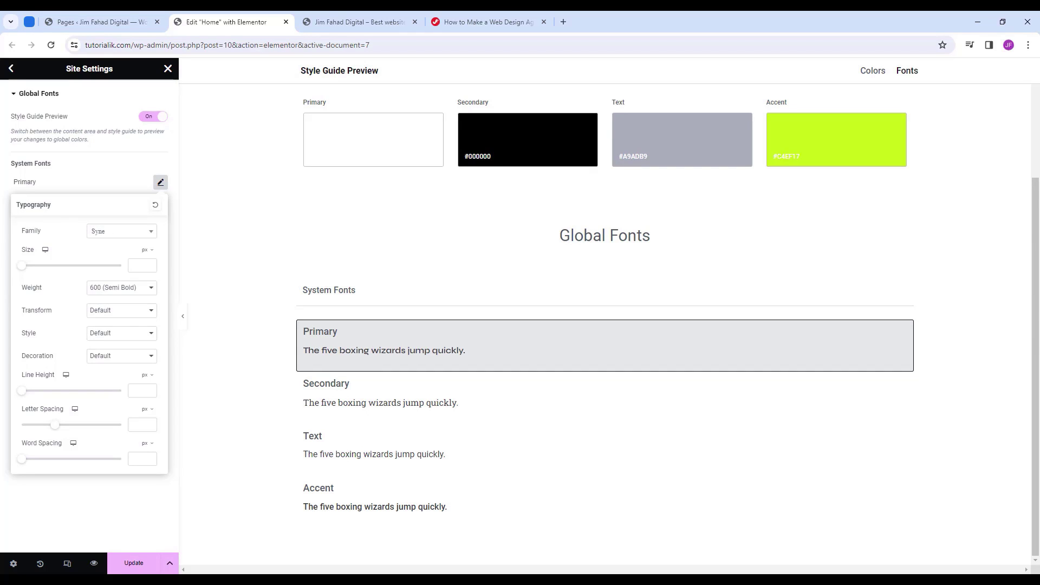
click(142, 265)
text(42)
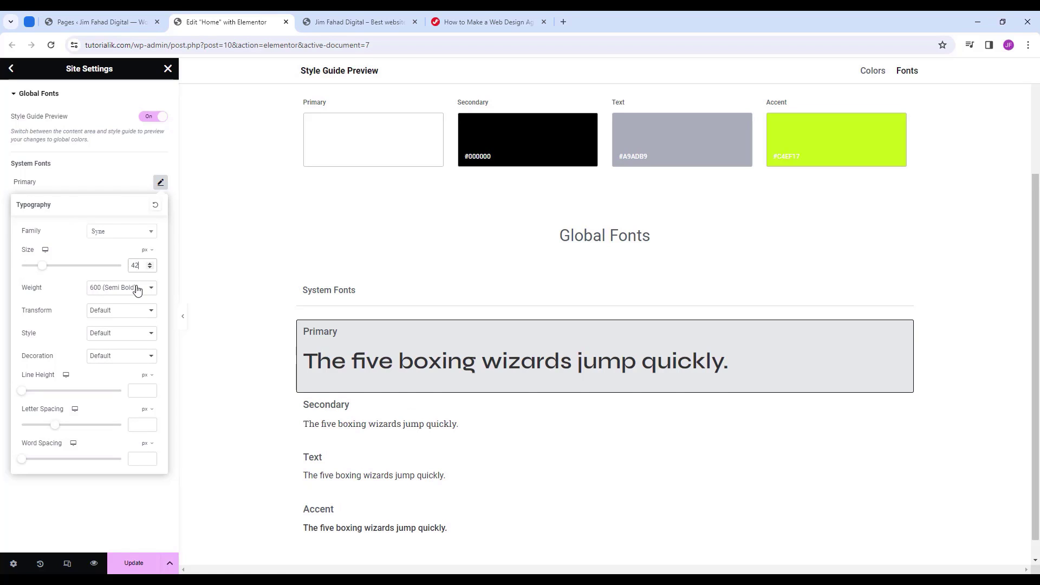
click(135, 289)
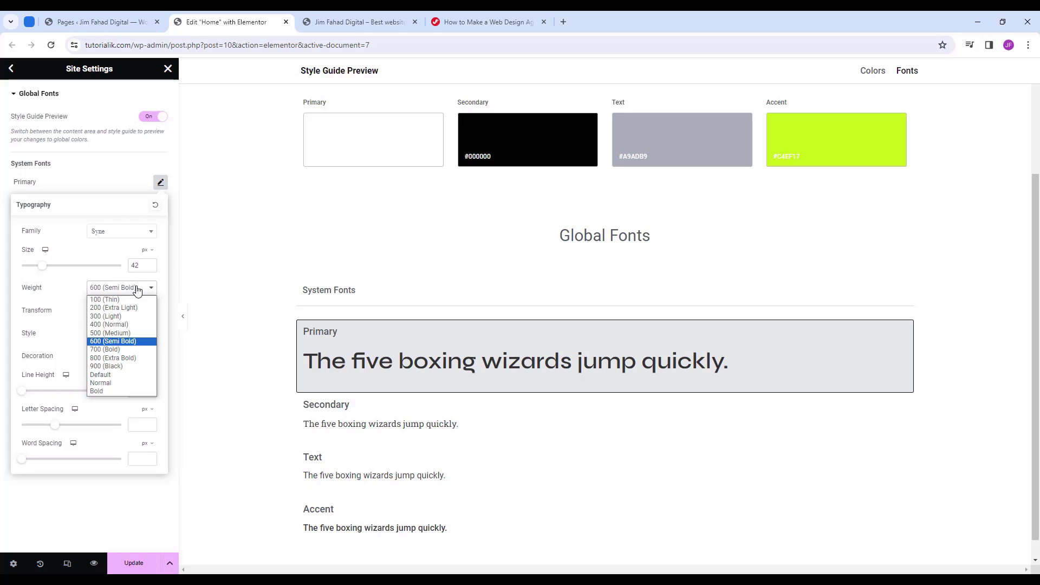
click(123, 350)
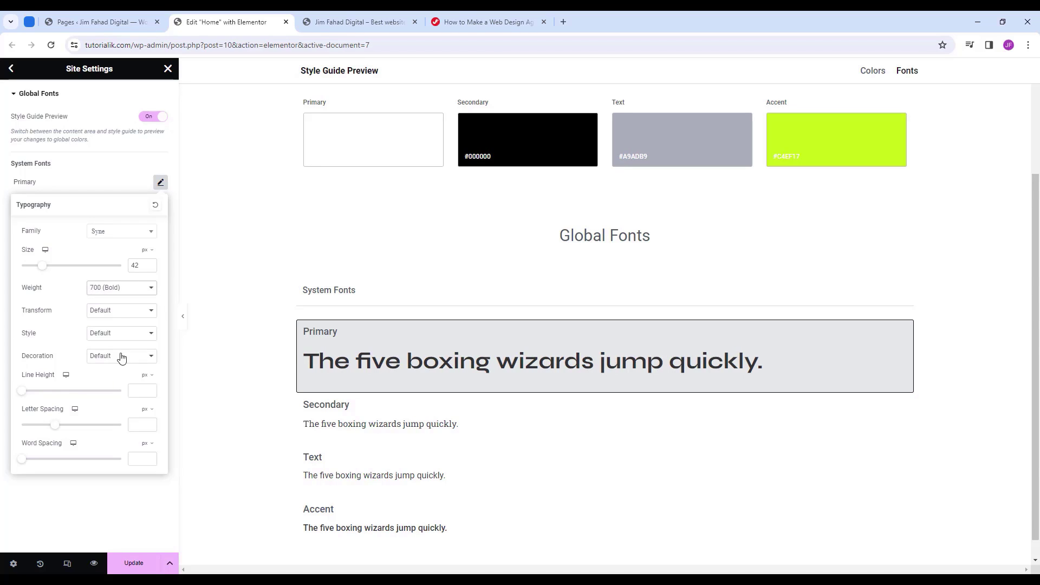
click(139, 390)
click(30, 509)
Keep the Secondary global font as Roboto Slab at weight 400 Normal.
click(161, 205)
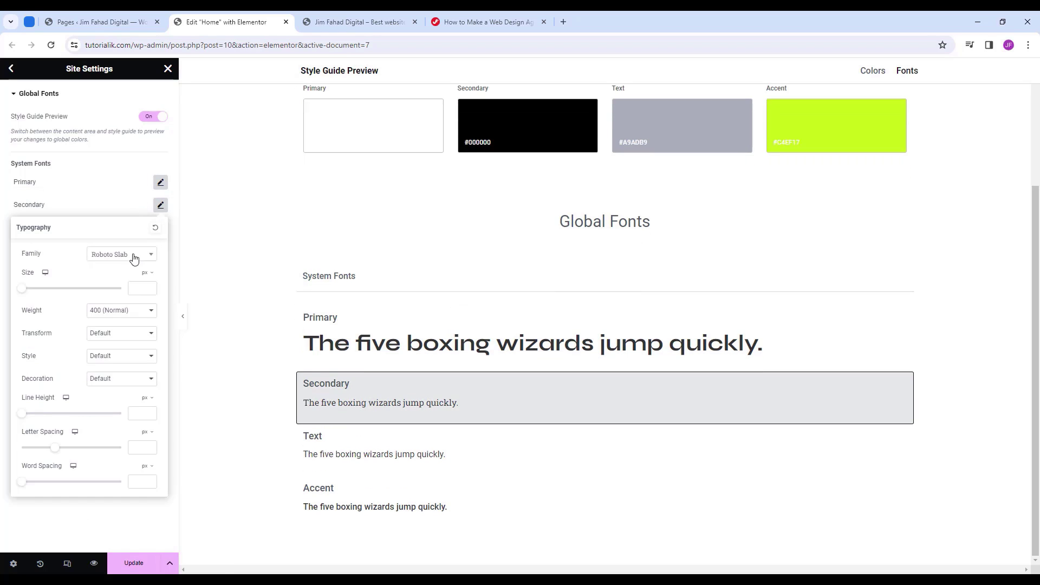
click(132, 256)
click(135, 258)
click(137, 290)
click(130, 311)
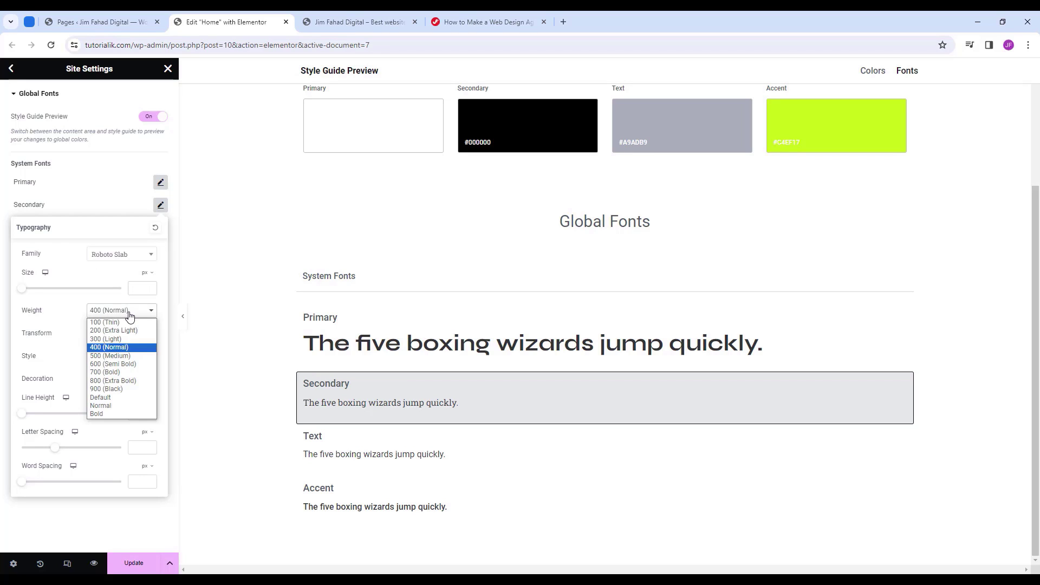
click(121, 349)
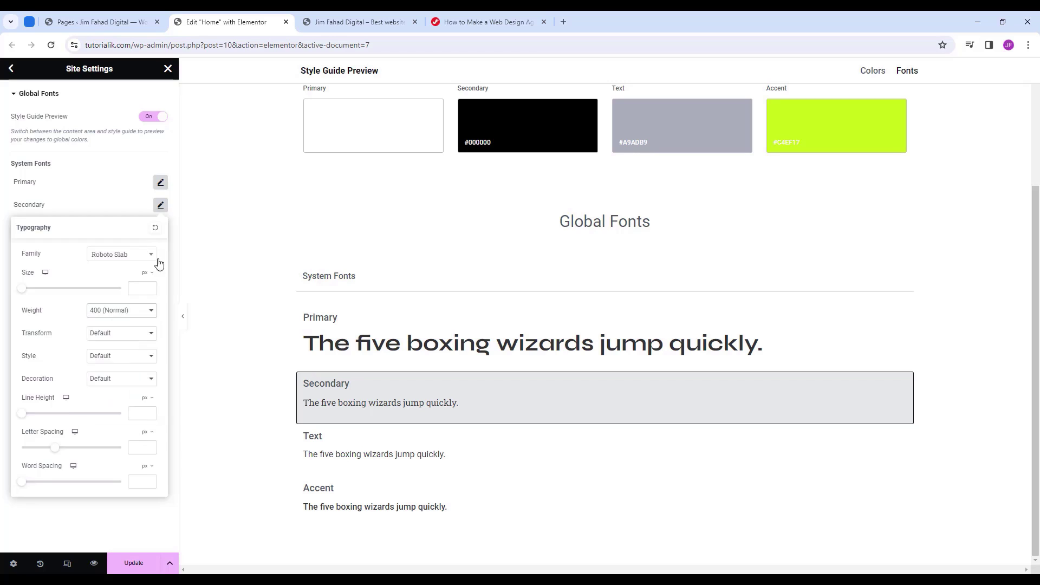
click(160, 205)
click(160, 227)
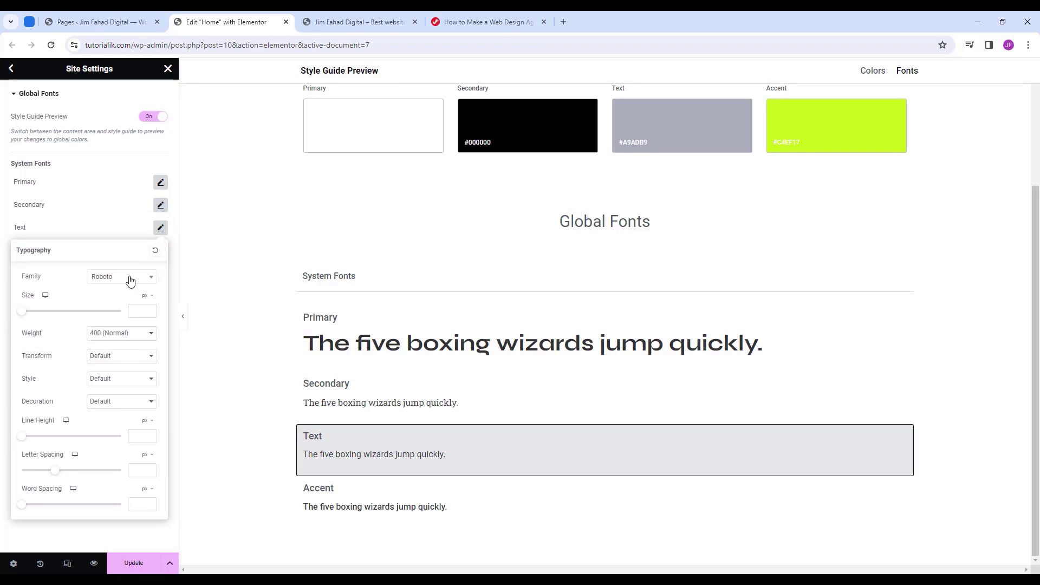
Set the Text global font to Jost, size 17, weight 400, line height 28.
click(120, 277)
text(jost)
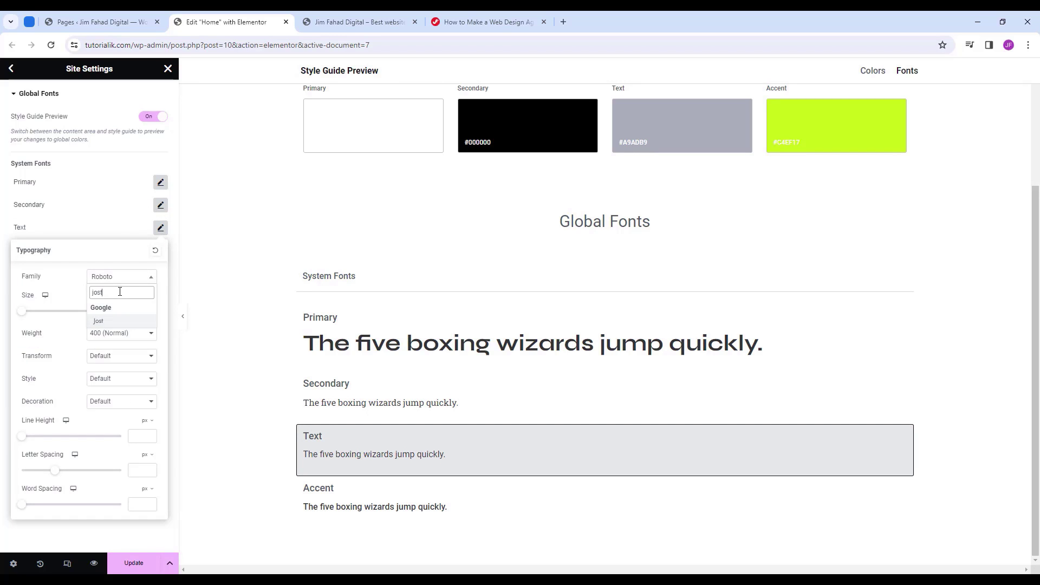
click(111, 322)
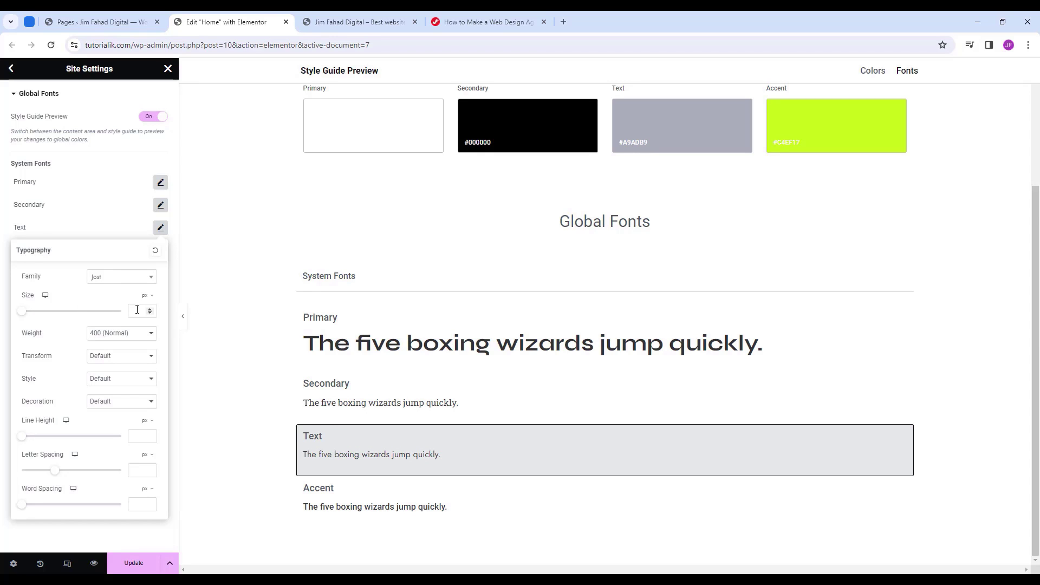
click(138, 310)
text(17)
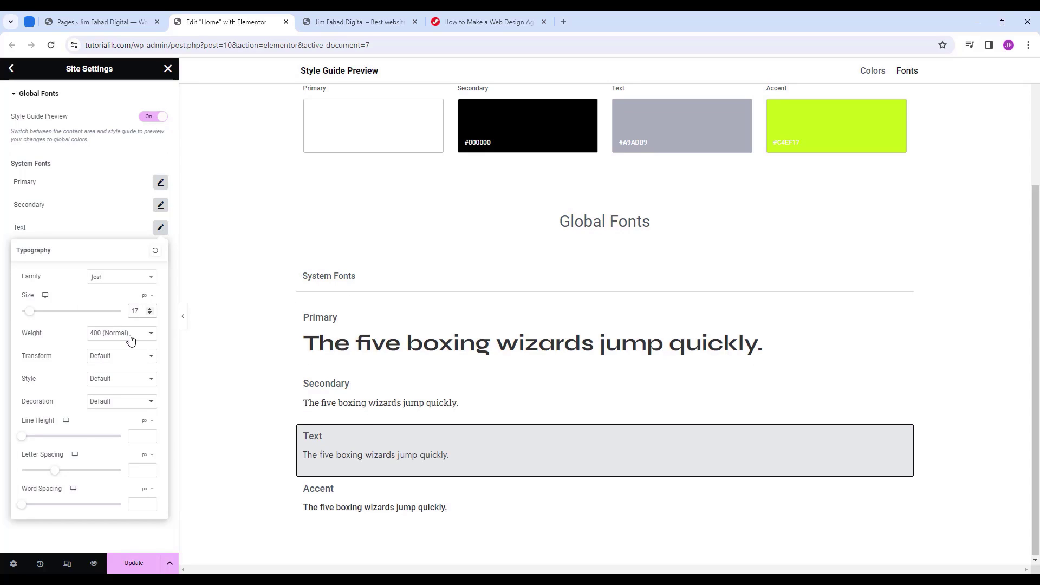
click(128, 335)
click(119, 372)
click(134, 434)
text(28)
click(161, 228)
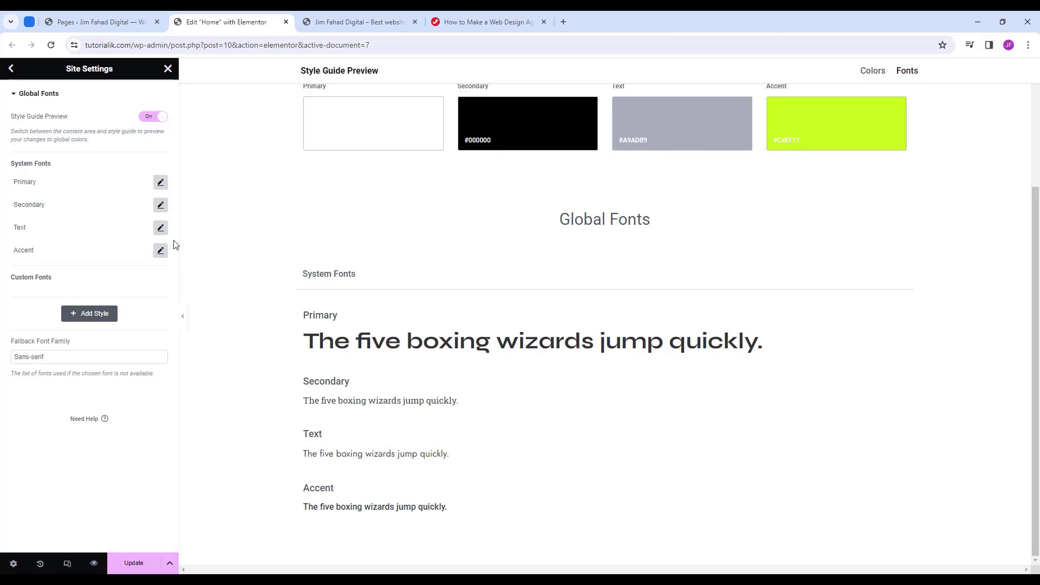
Set the Accent global font to Syne, size 16, weight 600 Semi Bold, and save.
click(160, 251)
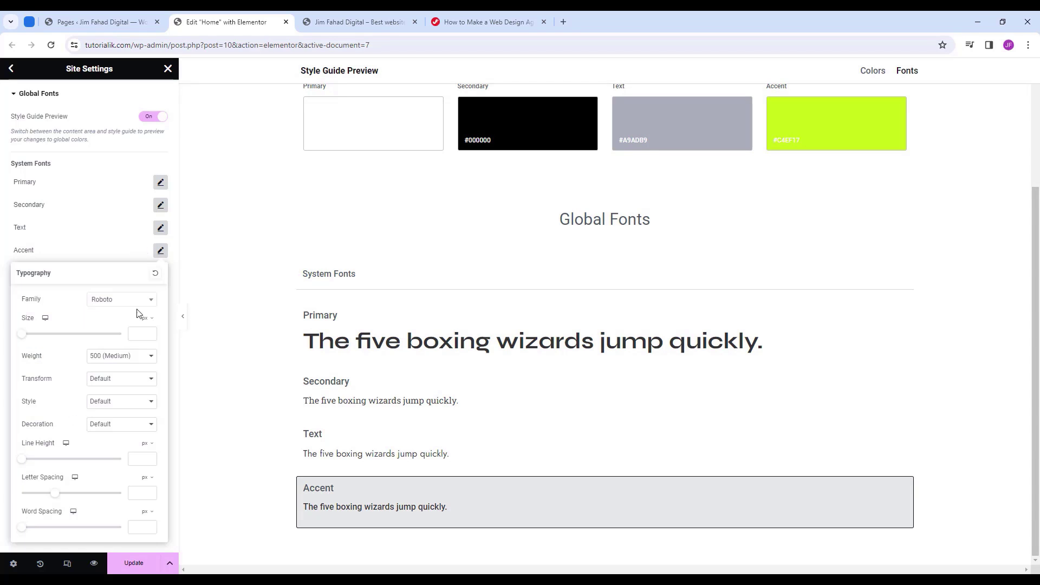
click(126, 301)
text(syne)
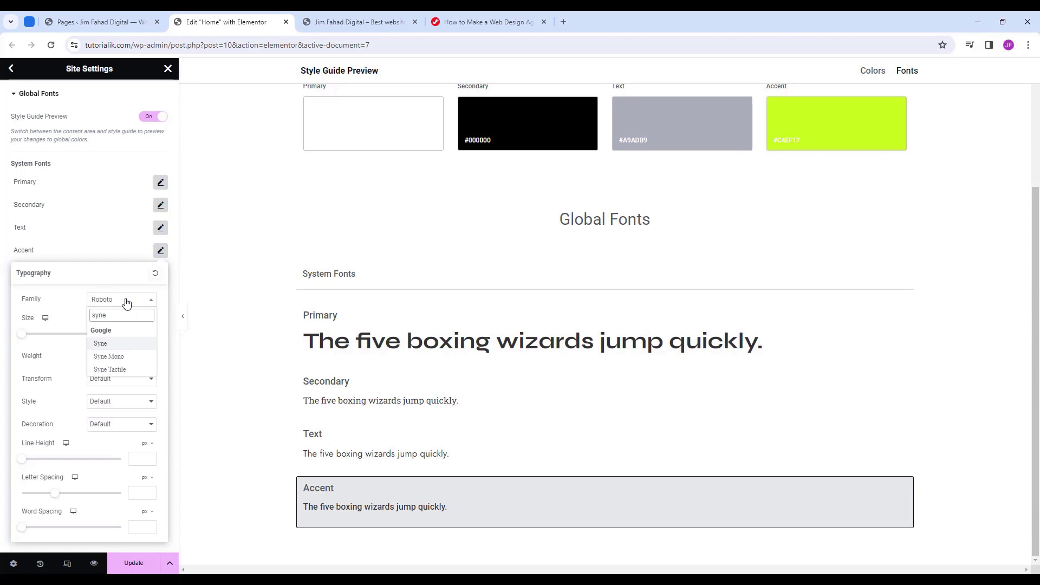
key(Return)
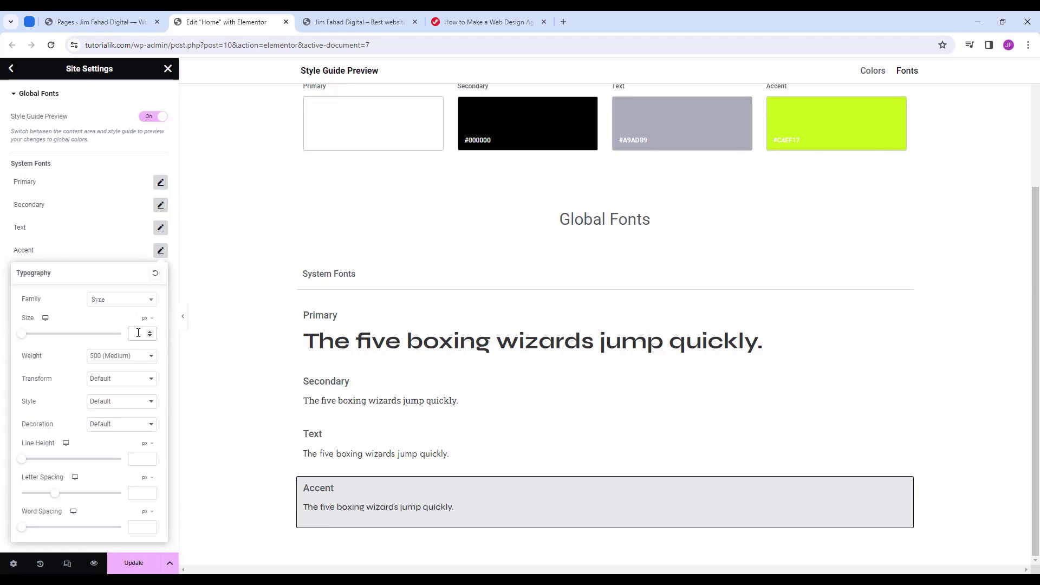
text(16)
click(132, 359)
click(128, 412)
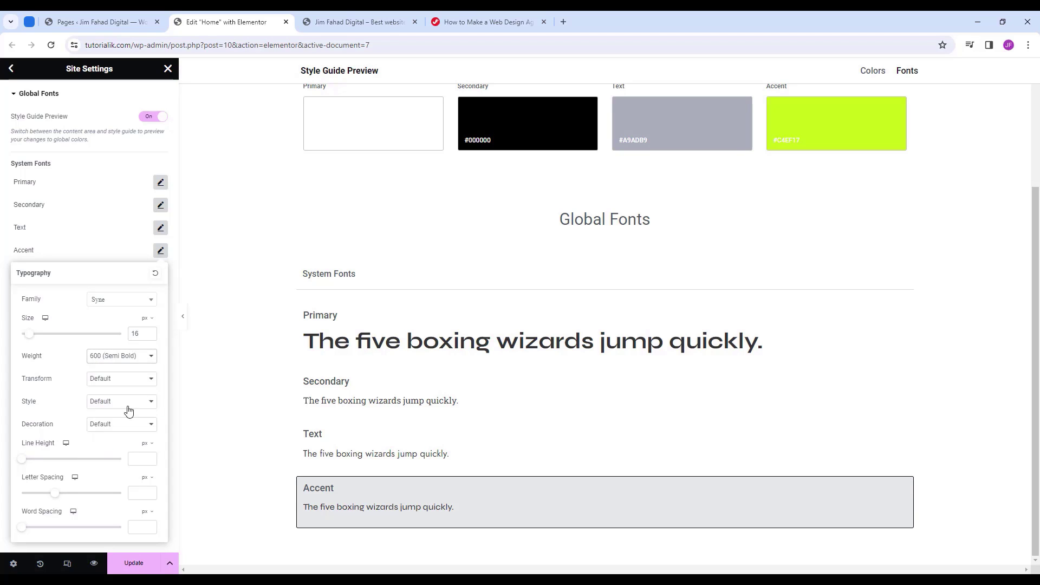
click(7, 328)
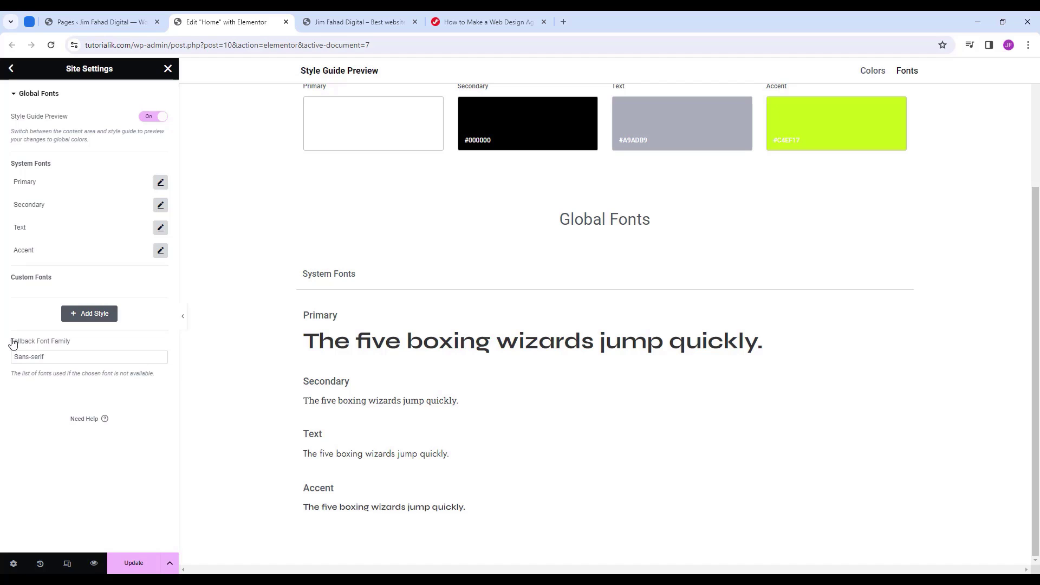
click(10, 70)
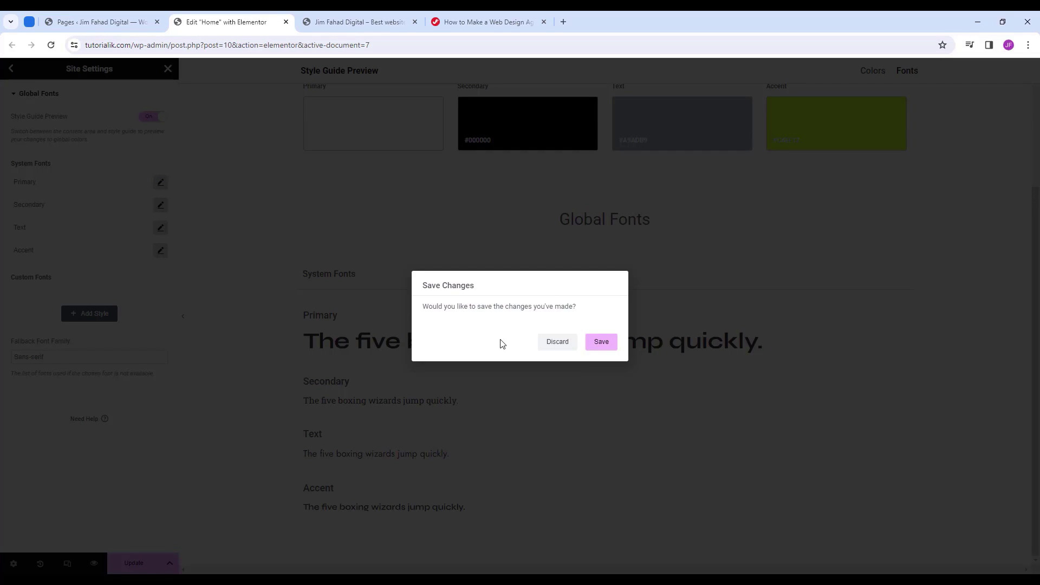
click(601, 342)
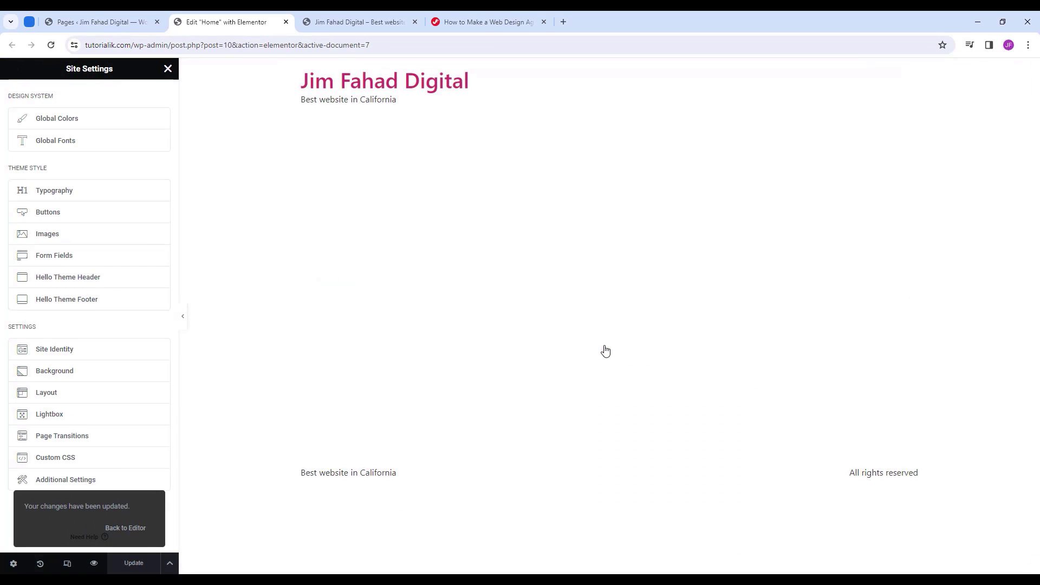
In Theme Style typography, set the body text colour to grey (a9ad).
click(115, 196)
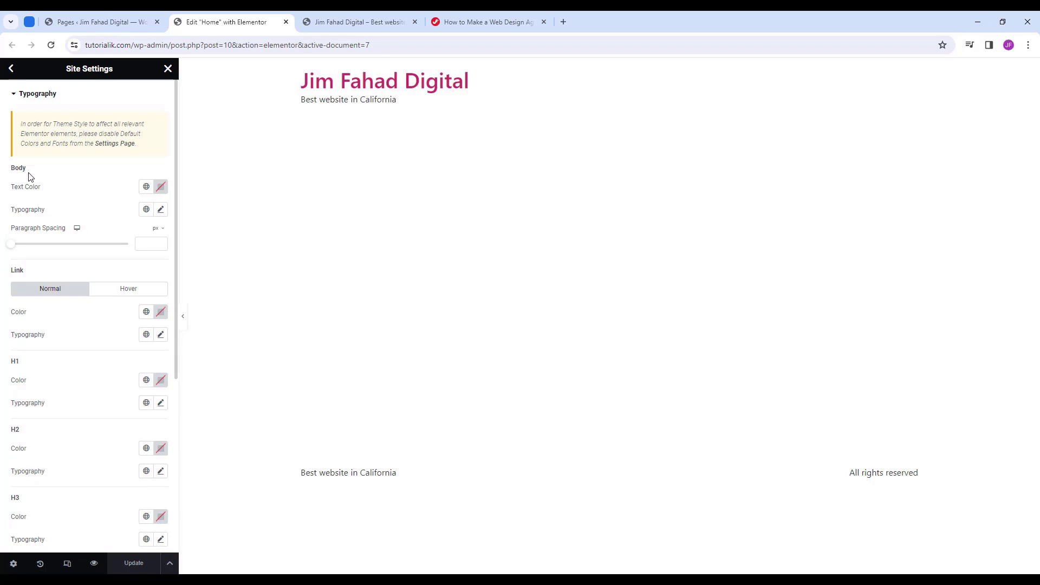
click(161, 188)
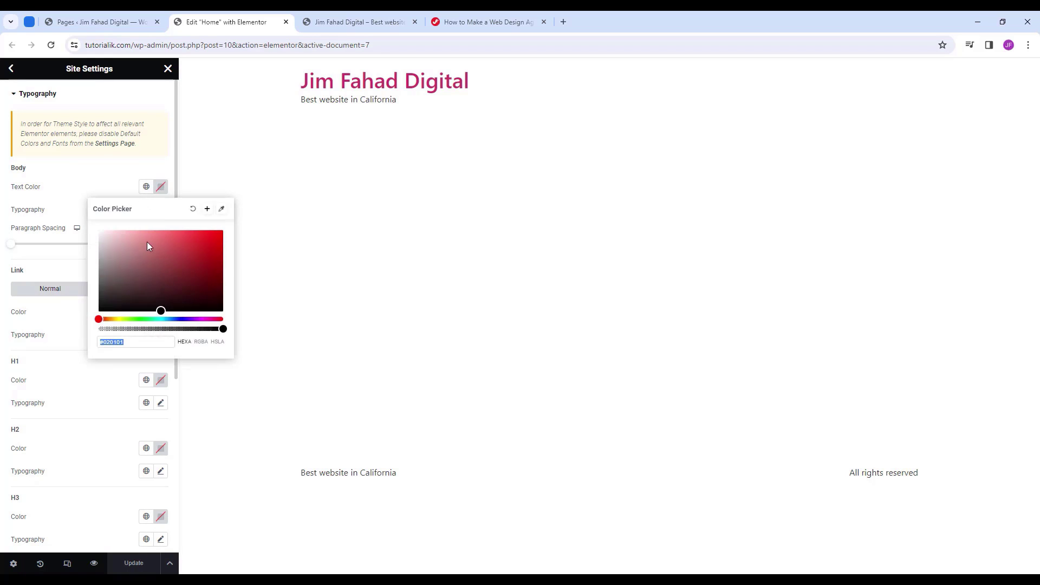
text(a)
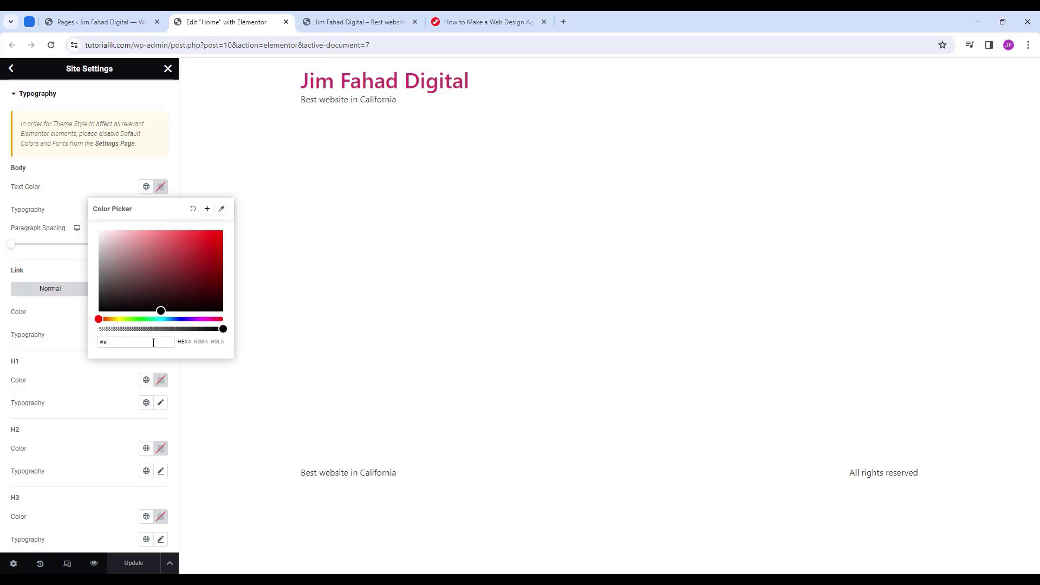
text(9adb)
key(Return)
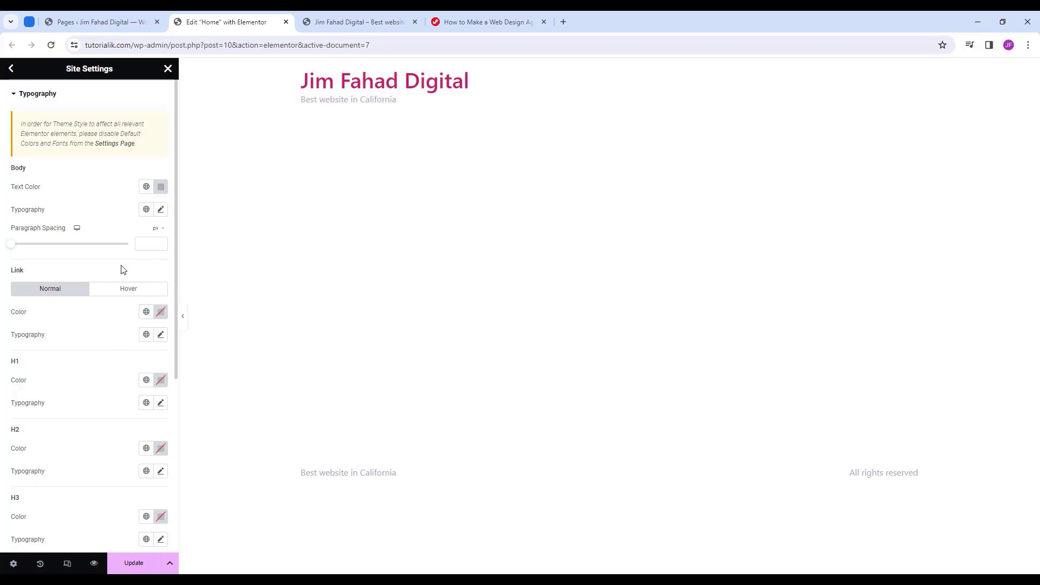
Set body typography to Jost, size 17, weight 400, line height 28.
click(160, 212)
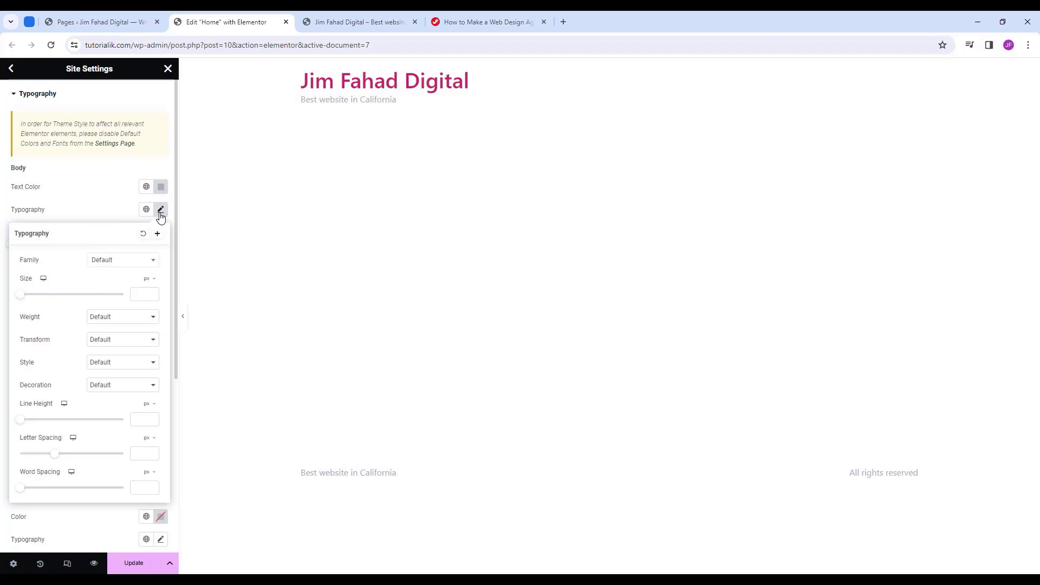
click(147, 261)
text(jost)
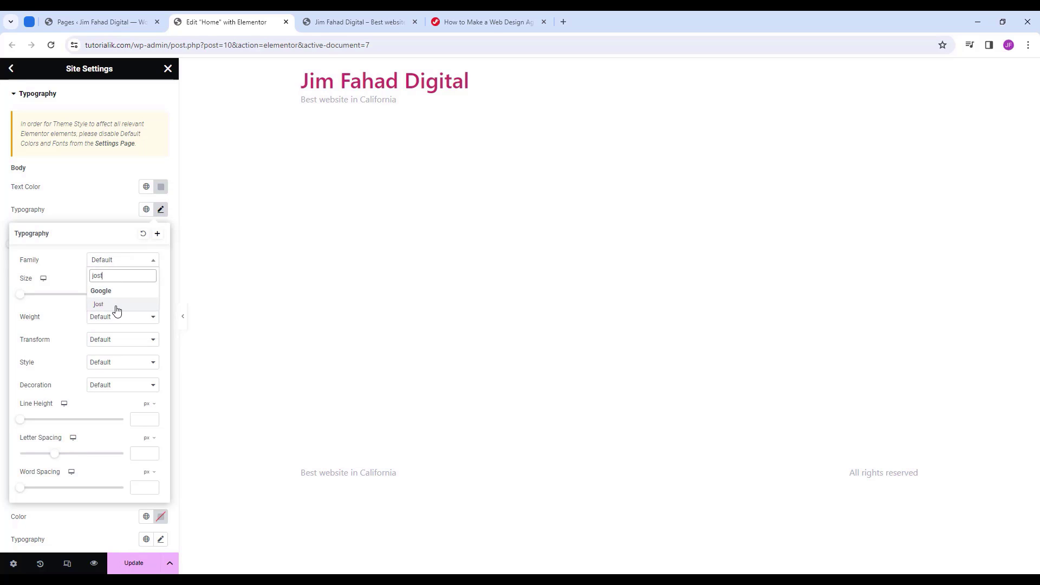
click(117, 304)
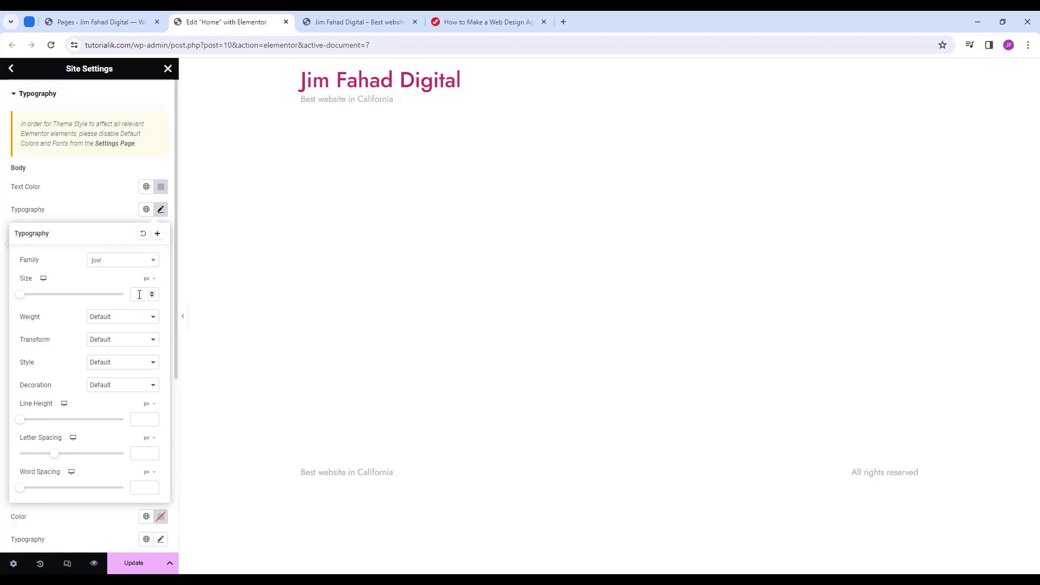
click(140, 293)
text(17)
click(130, 317)
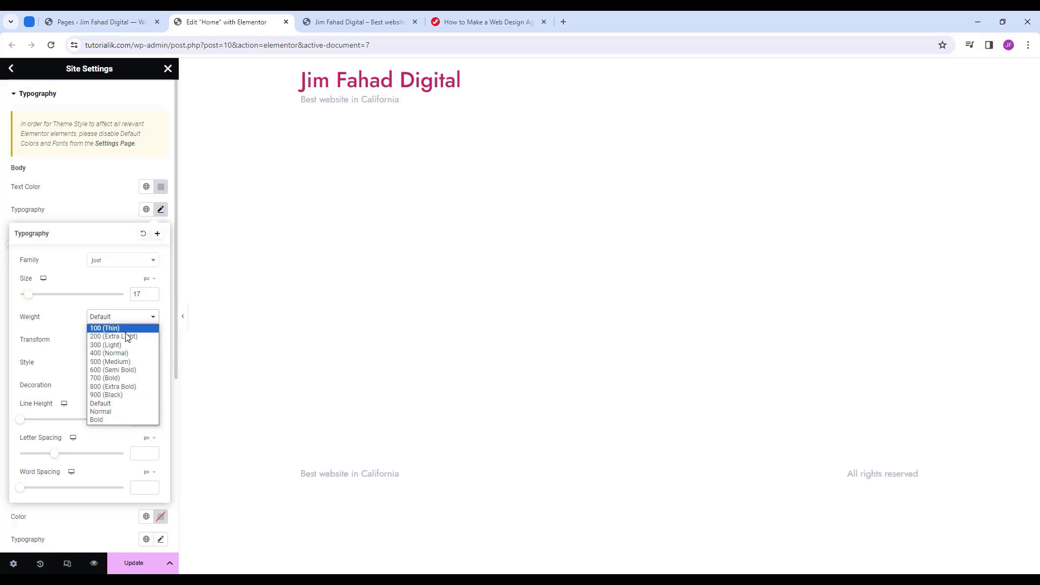
click(120, 353)
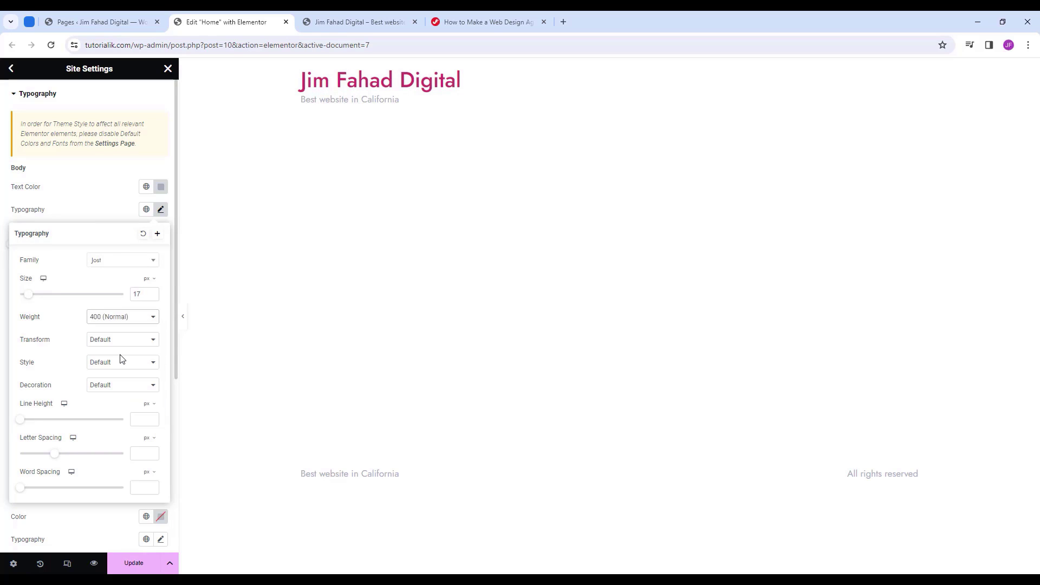
click(139, 420)
text(28)
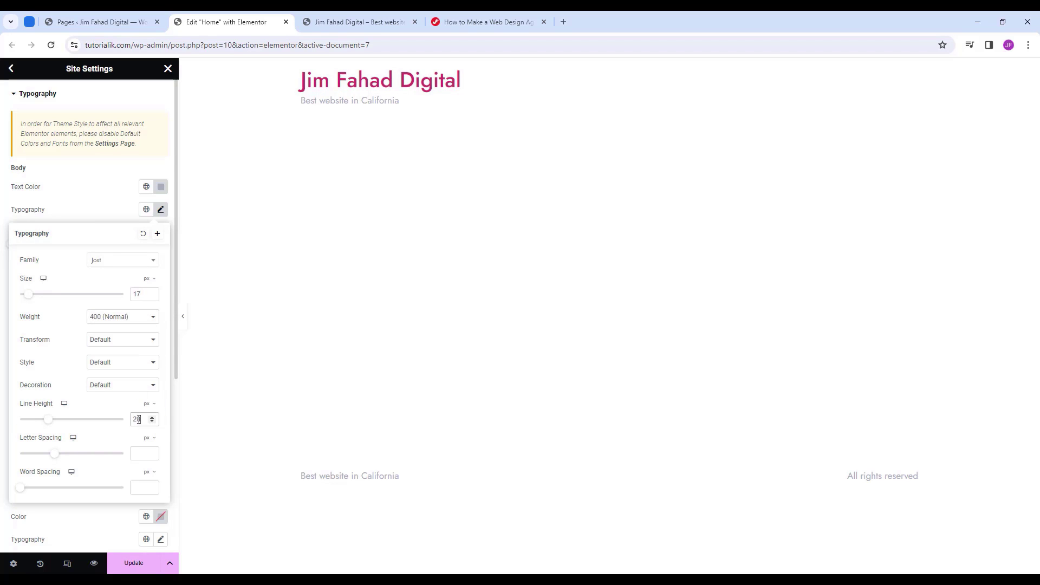
click(161, 211)
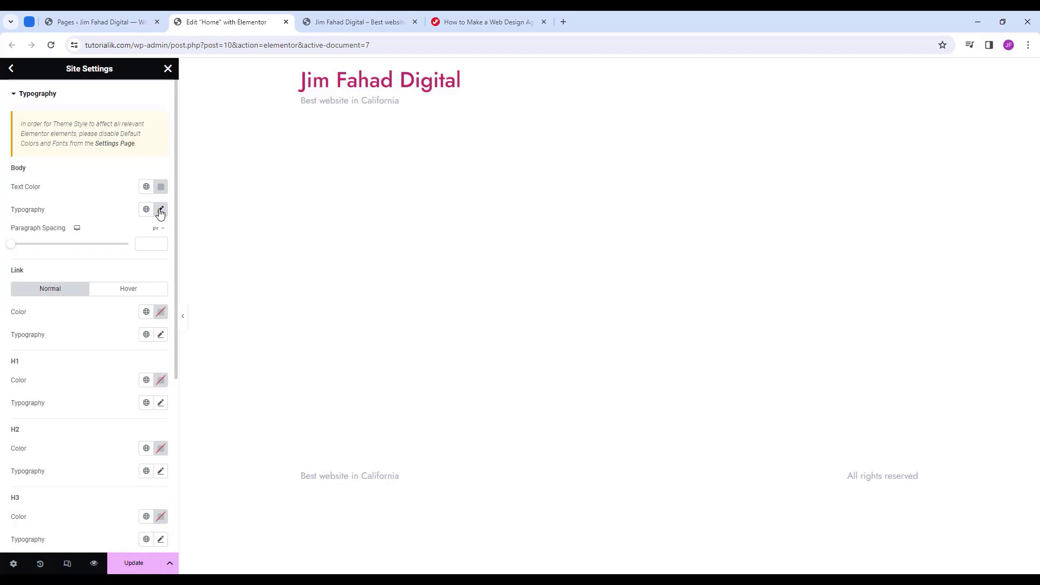
Make the link colour #CAEF17.
click(161, 312)
text(#c)
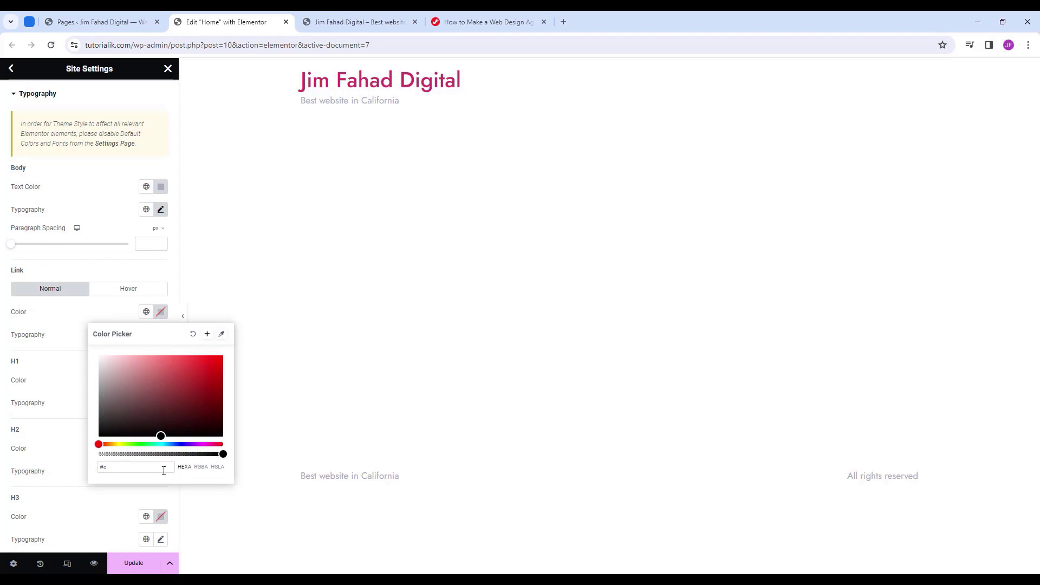
text(aef1)
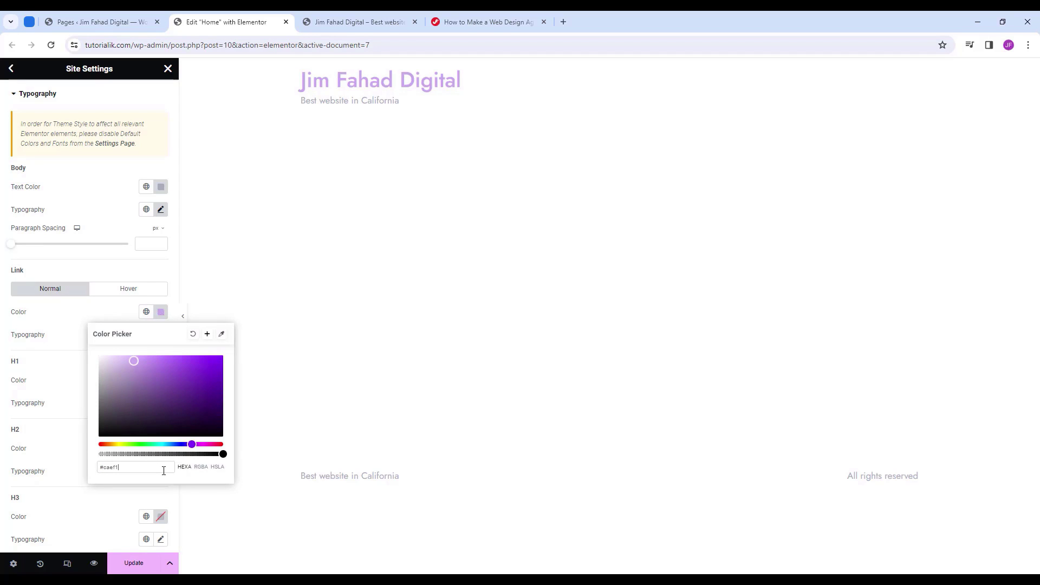
text(7)
click(161, 312)
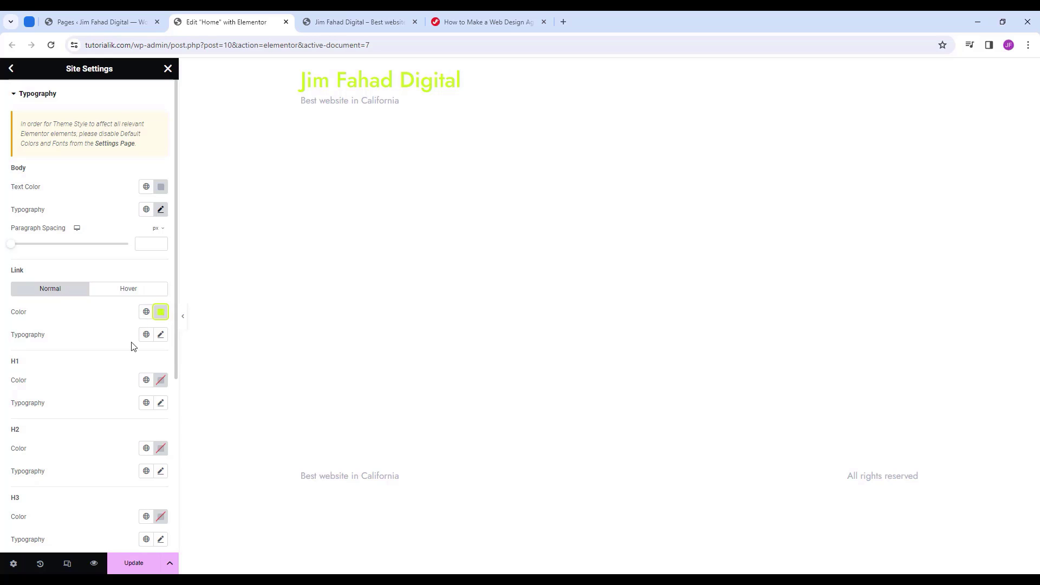
Make H1 headings white (#ffffff) in the Syne font.
click(160, 380)
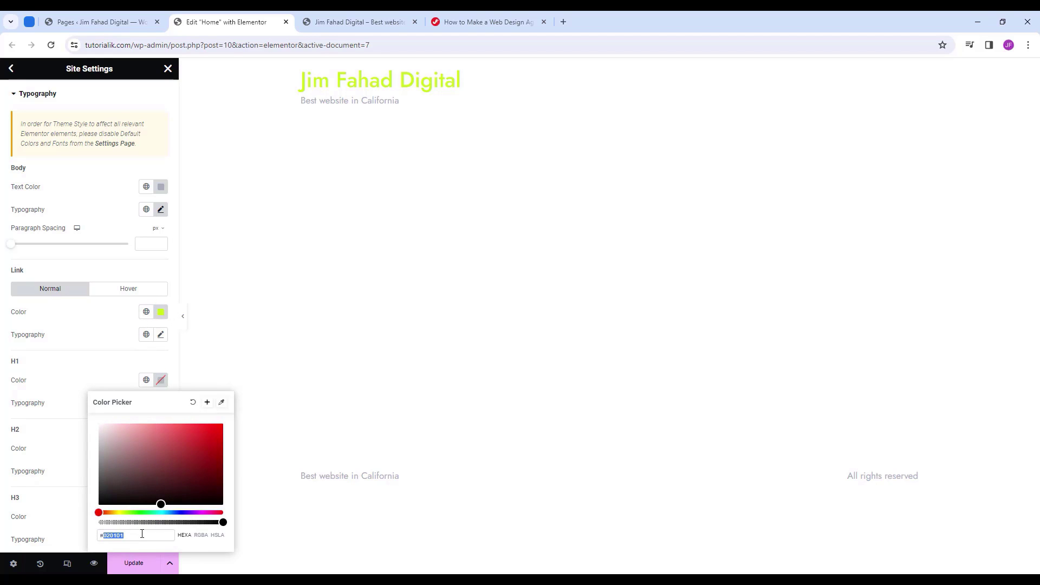
text(ffffff)
click(161, 380)
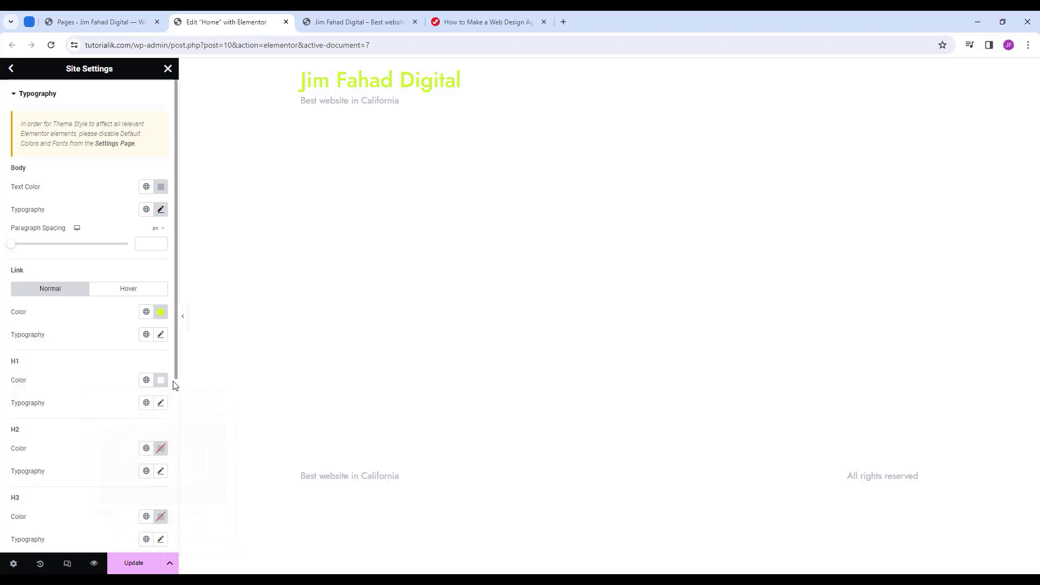
click(160, 403)
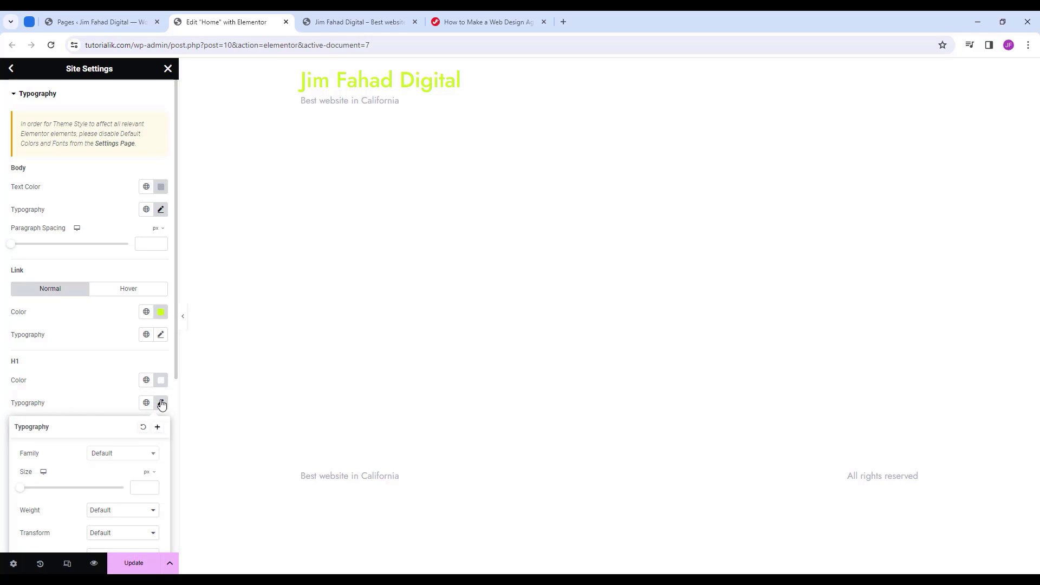
click(120, 456)
text(syne)
click(116, 372)
scroll(121, 379, down, 2)
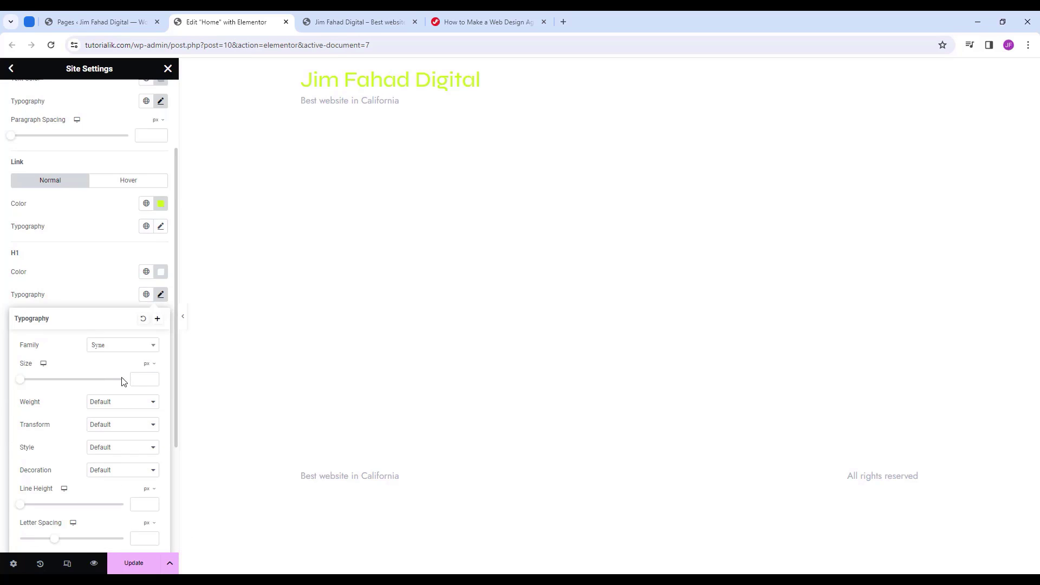
Give H1 headings size 50, weight 700 (Bold) and a 1 em line height.
click(140, 379)
text(50)
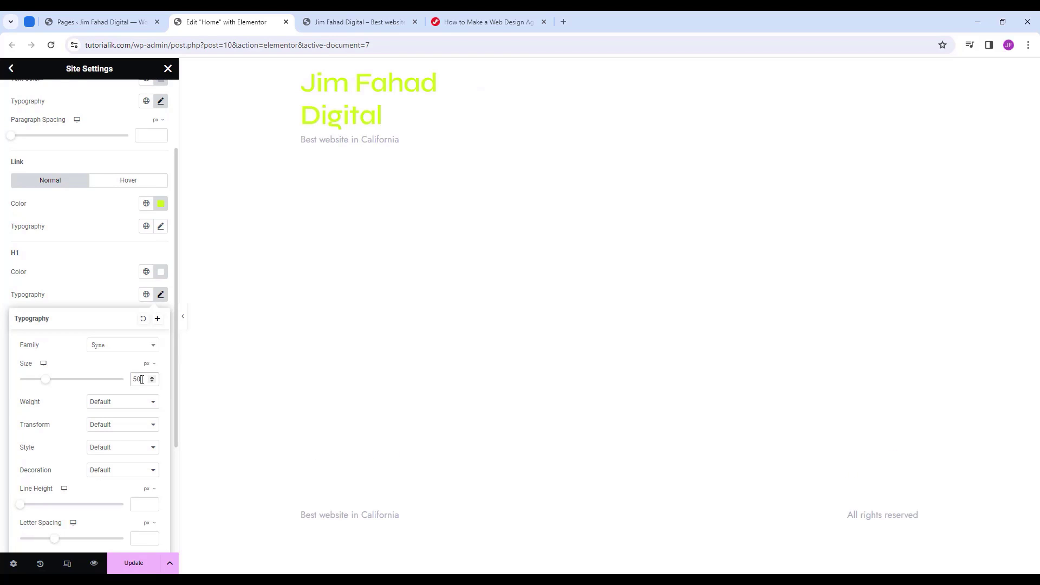
click(123, 404)
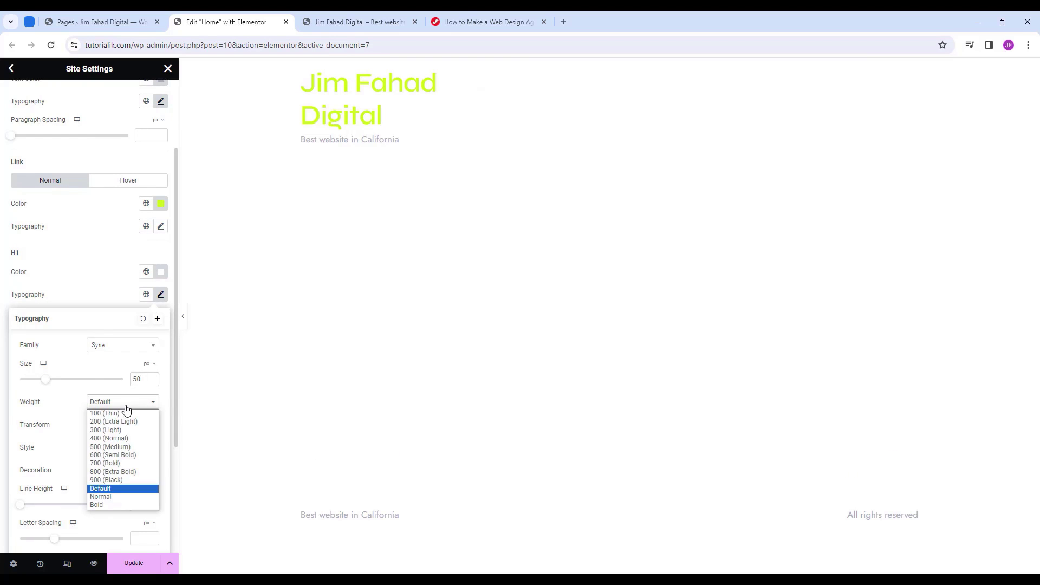
click(110, 464)
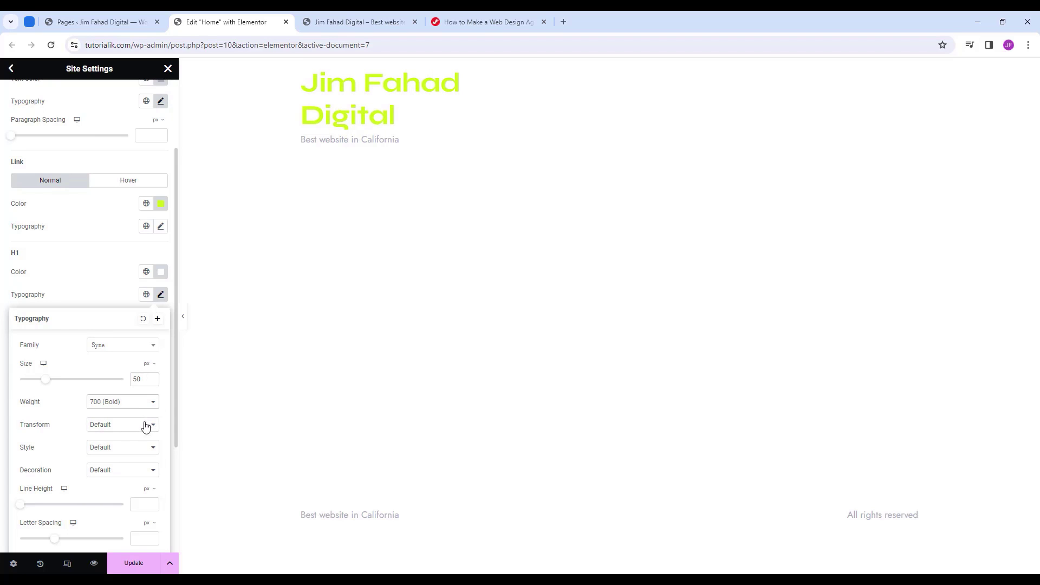
click(141, 500)
text(1.1)
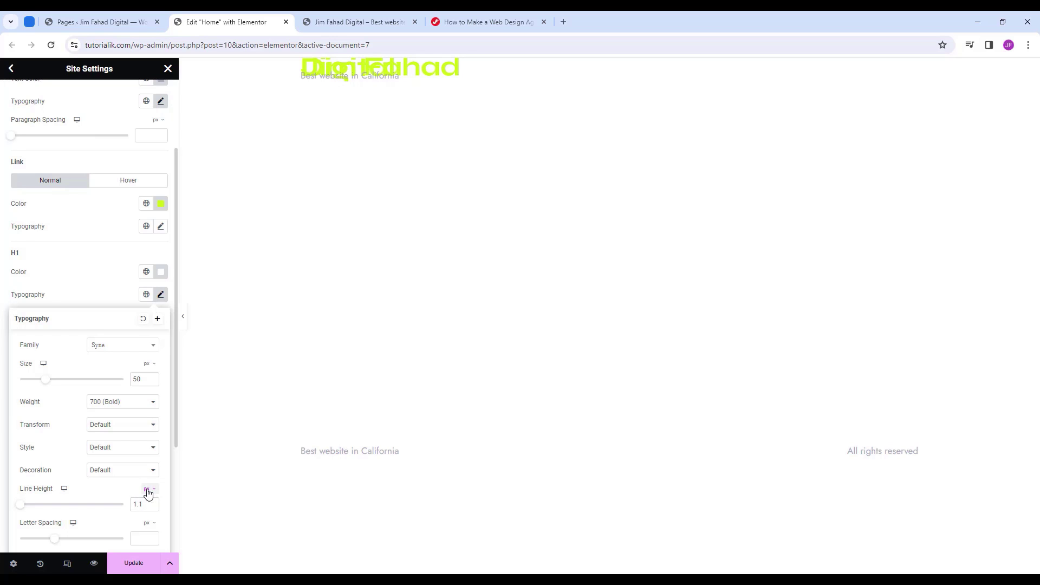
click(147, 489)
click(147, 505)
scroll(27, 283, down, 1)
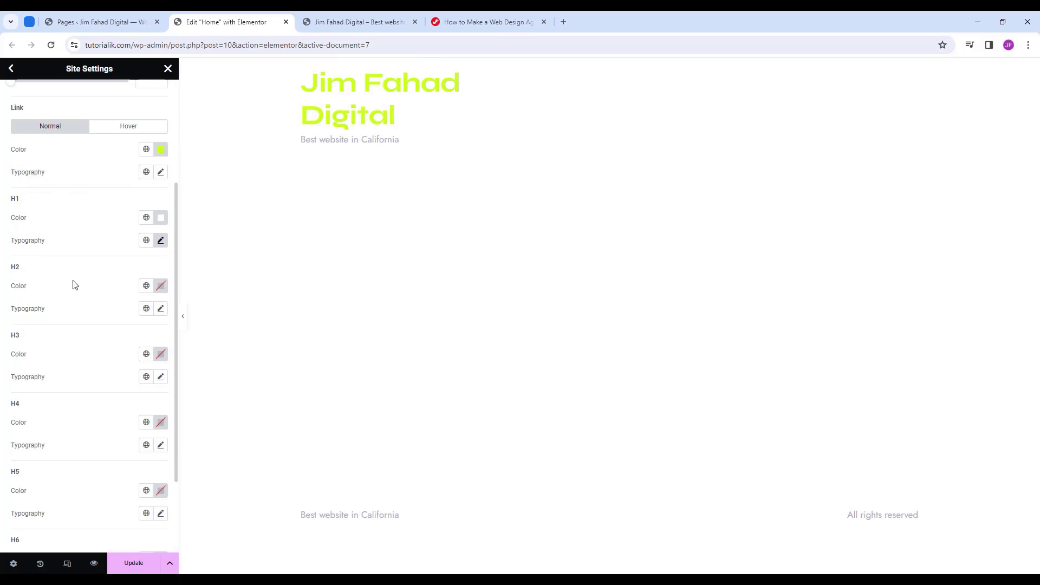
Set the H2 heading colour to white (#fff).
click(161, 286)
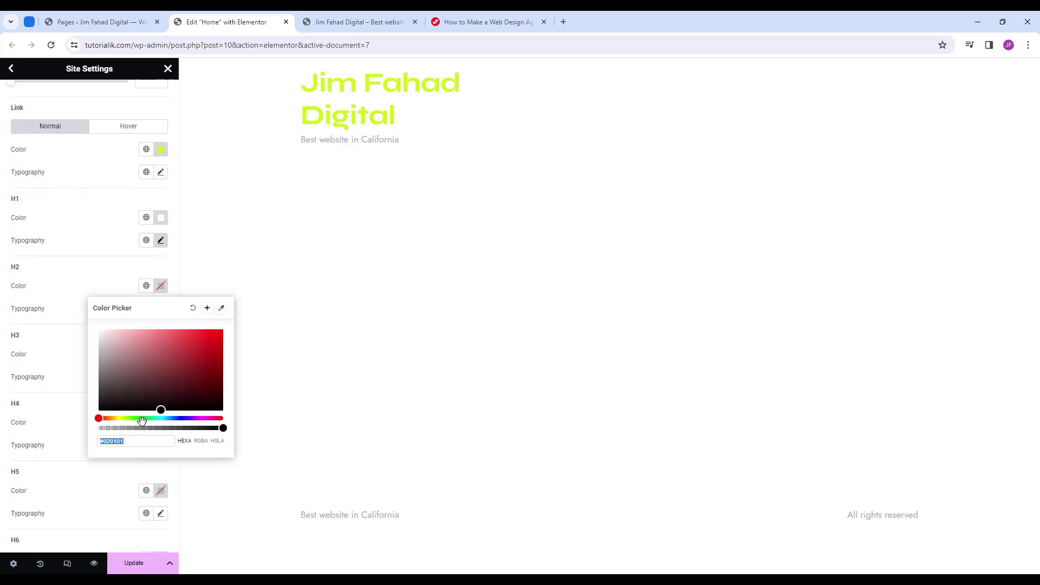
click(144, 444)
double_click(144, 444)
text(fff)
click(160, 309)
Give H2 headings size 42, weight 700 (Bold) and a 1.1 em line height.
click(124, 359)
click(125, 365)
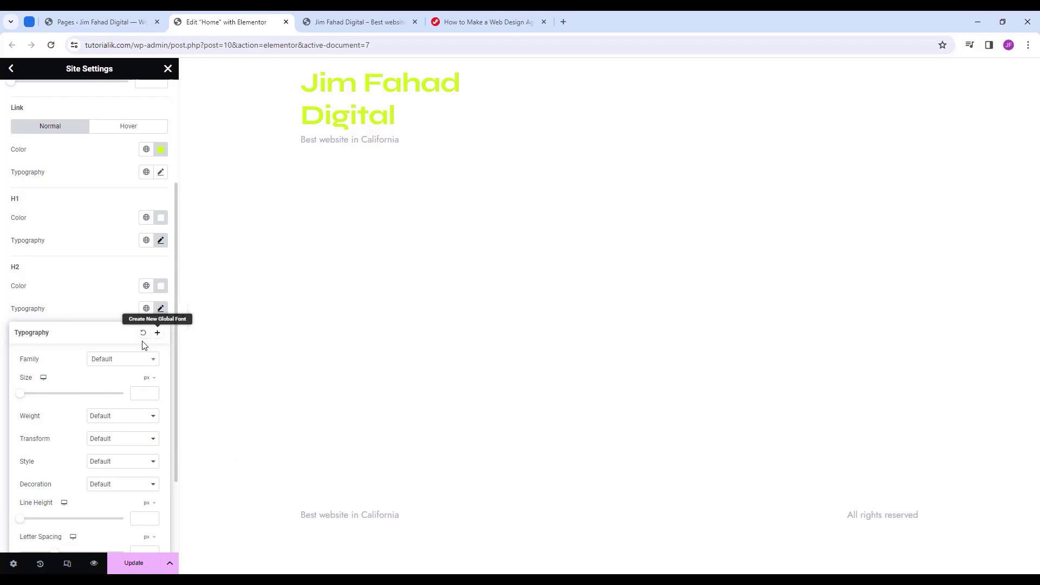
click(140, 394)
text(42)
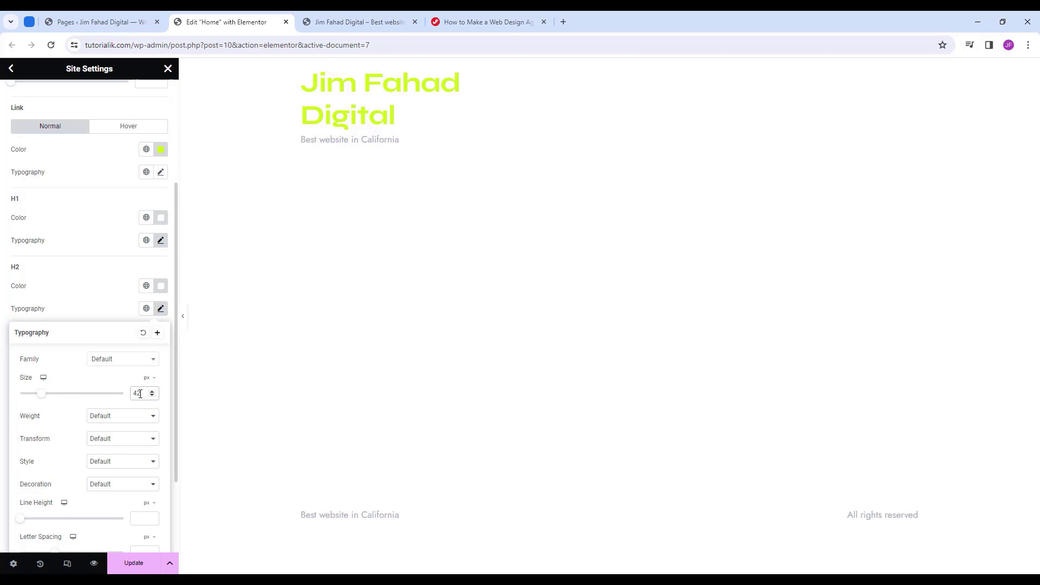
click(123, 416)
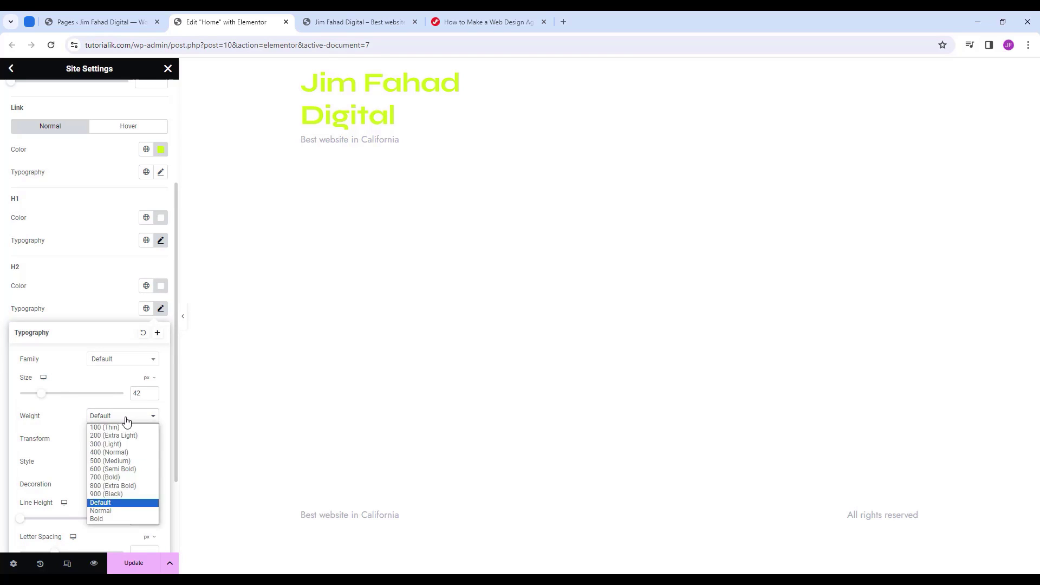
click(124, 478)
click(140, 518)
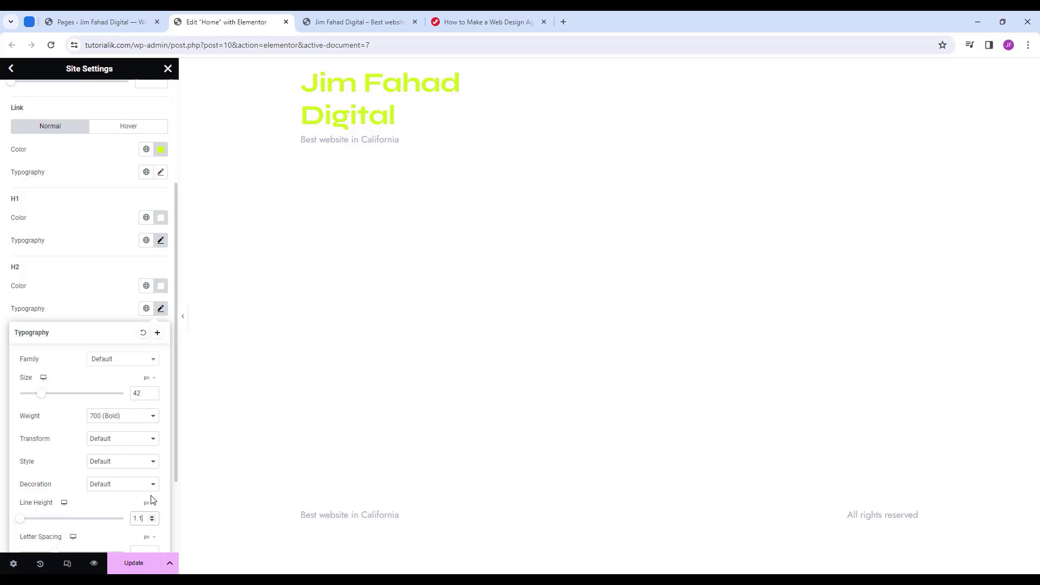
click(149, 503)
click(146, 527)
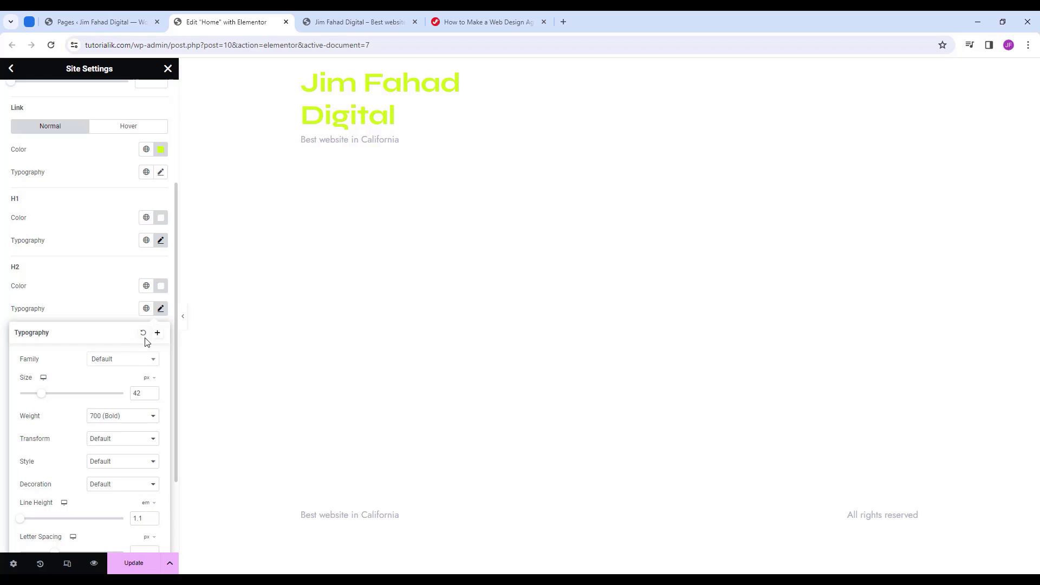
click(161, 309)
scroll(103, 306, down, 2)
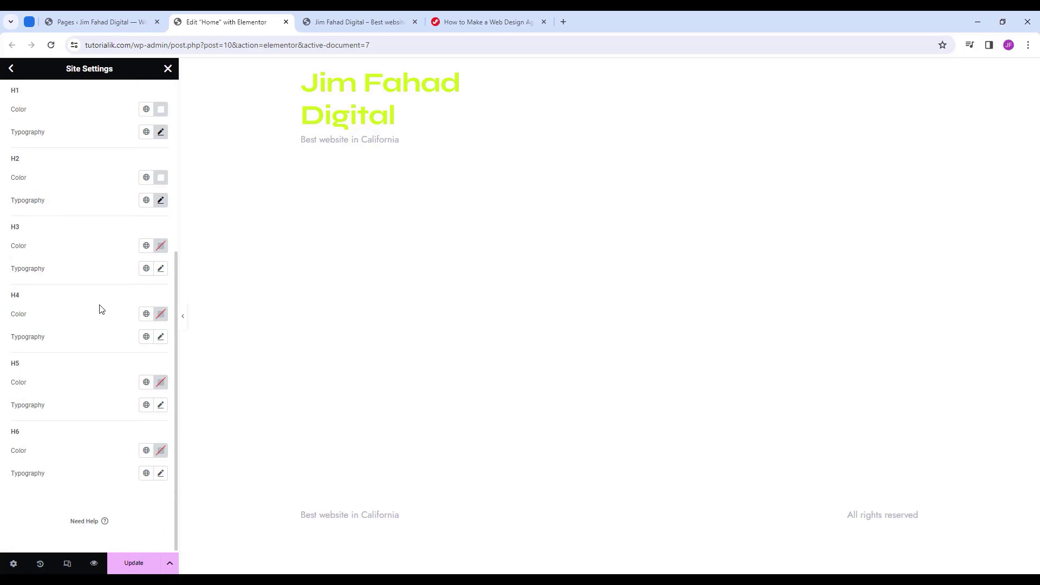
Make H3 headings white, size 28, weight 600 (Semi Bold), with an em line height.
click(161, 243)
click(161, 267)
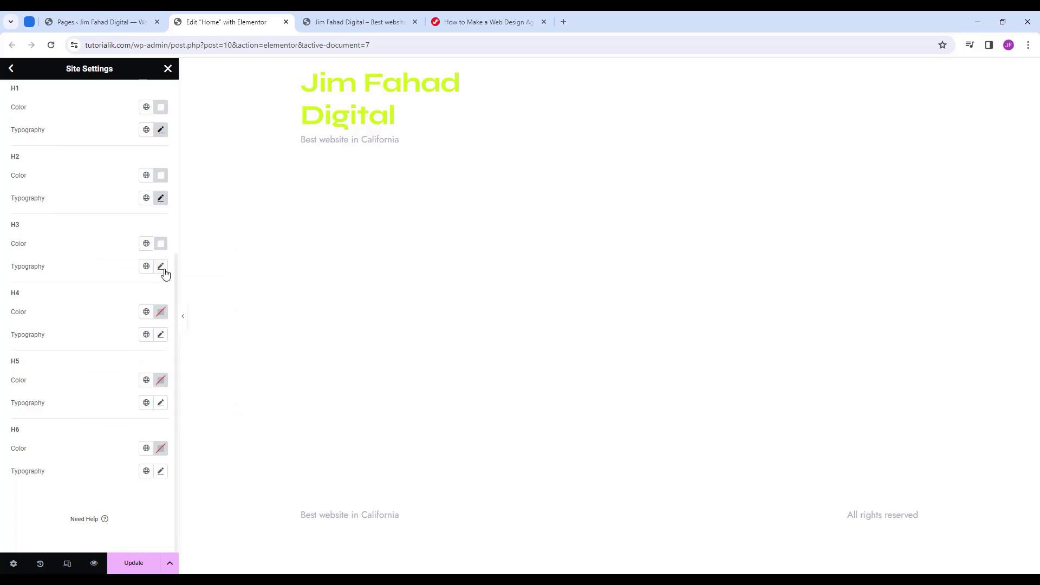
click(161, 267)
click(139, 350)
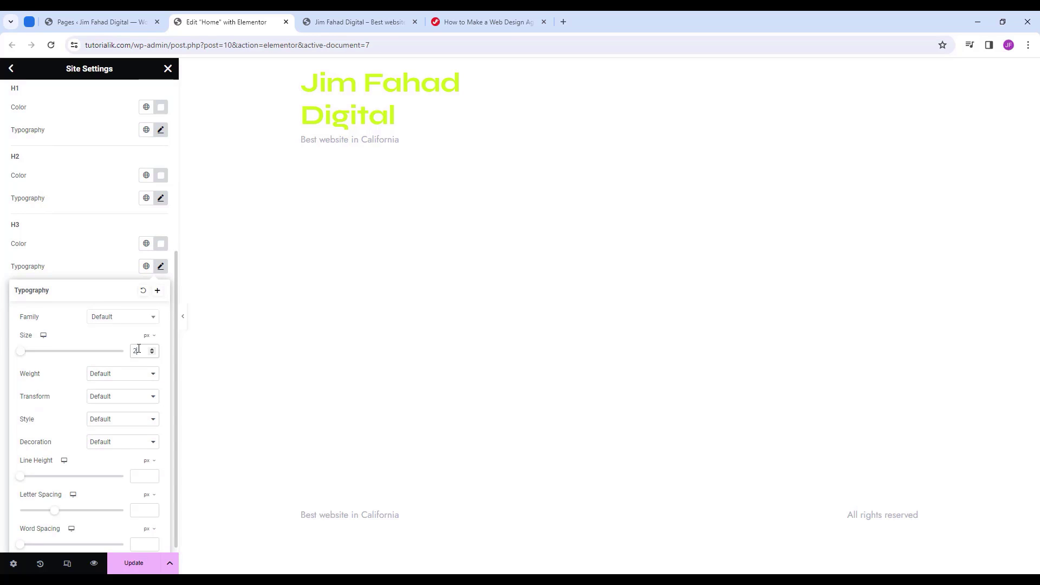
text(28)
click(132, 375)
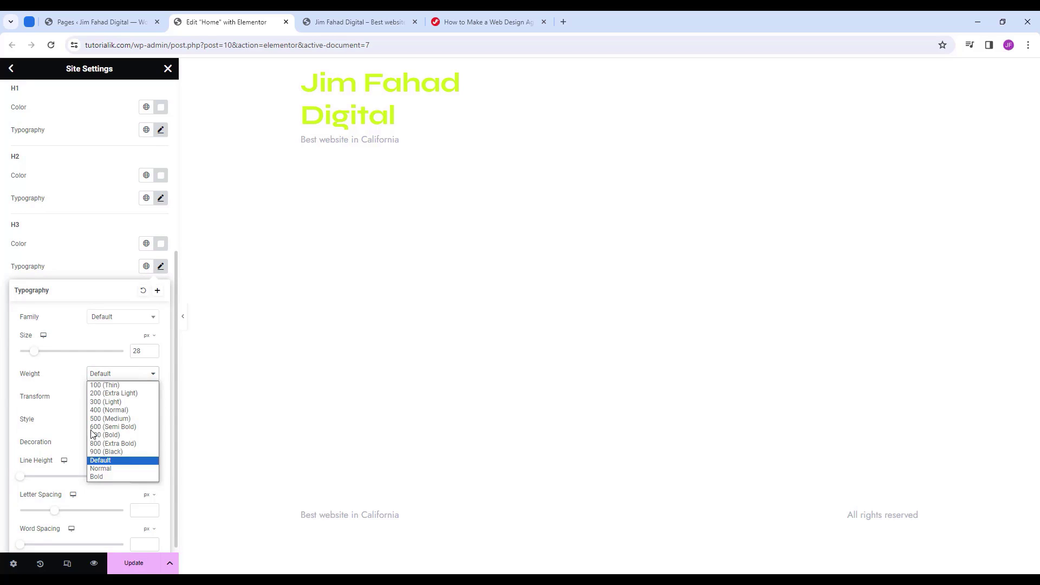
click(109, 428)
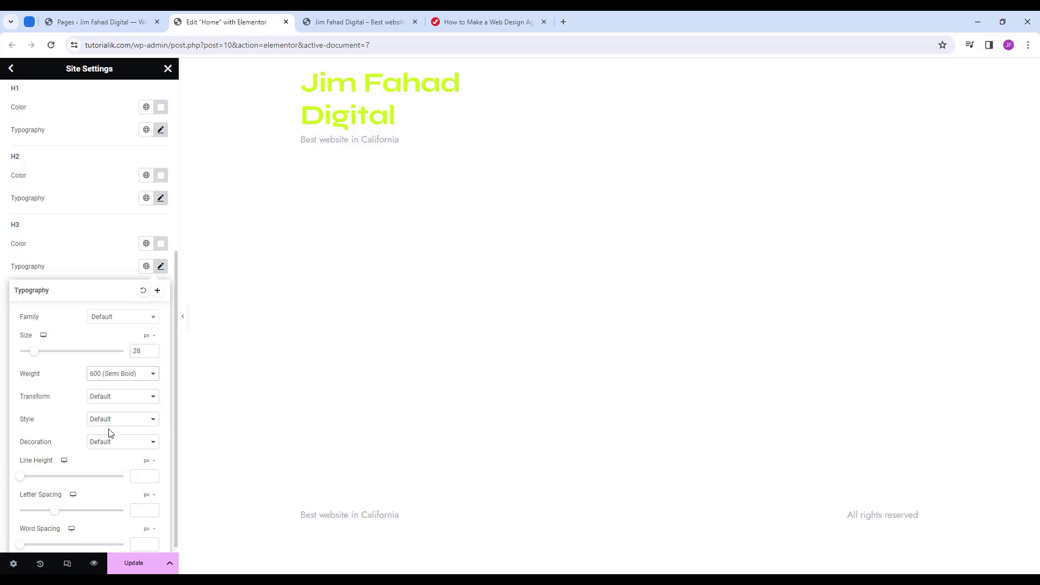
click(142, 475)
click(146, 460)
click(146, 480)
click(165, 271)
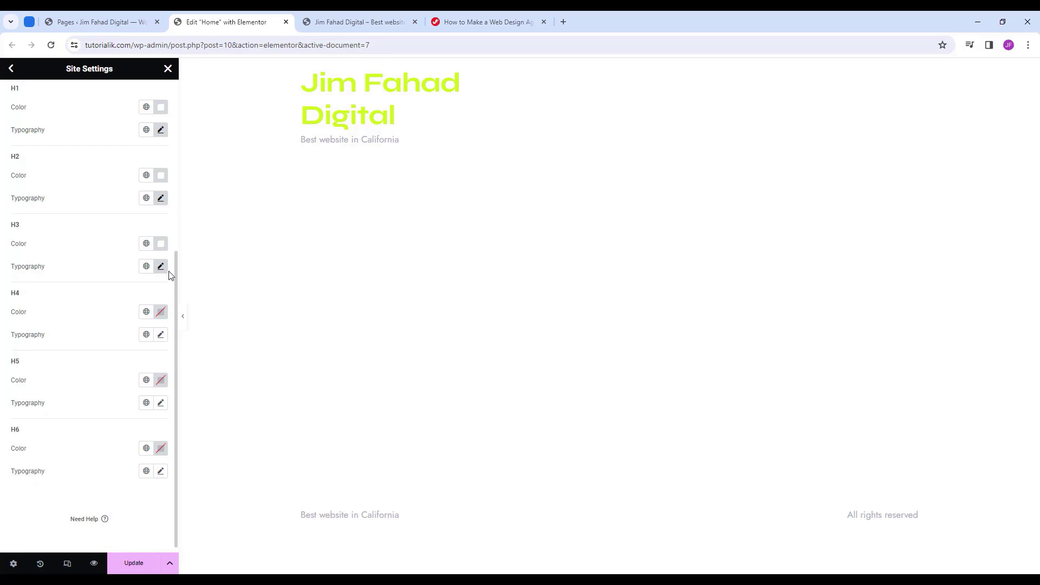
Make H4 headings white (#fff), size 24, weight 600 (Semi Bold), line height 34.
click(160, 312)
click(161, 312)
click(161, 312)
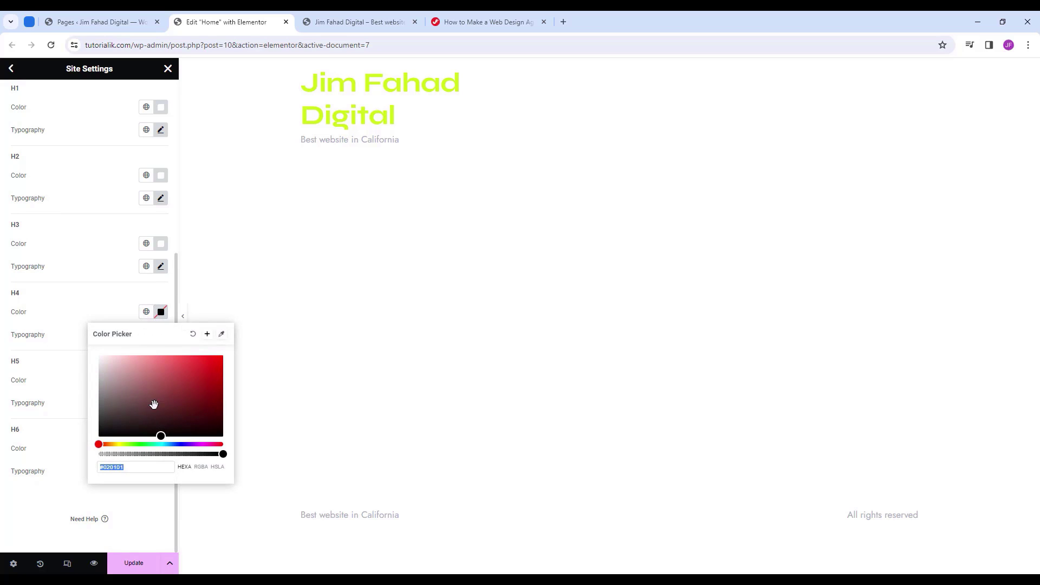
text(#fff)
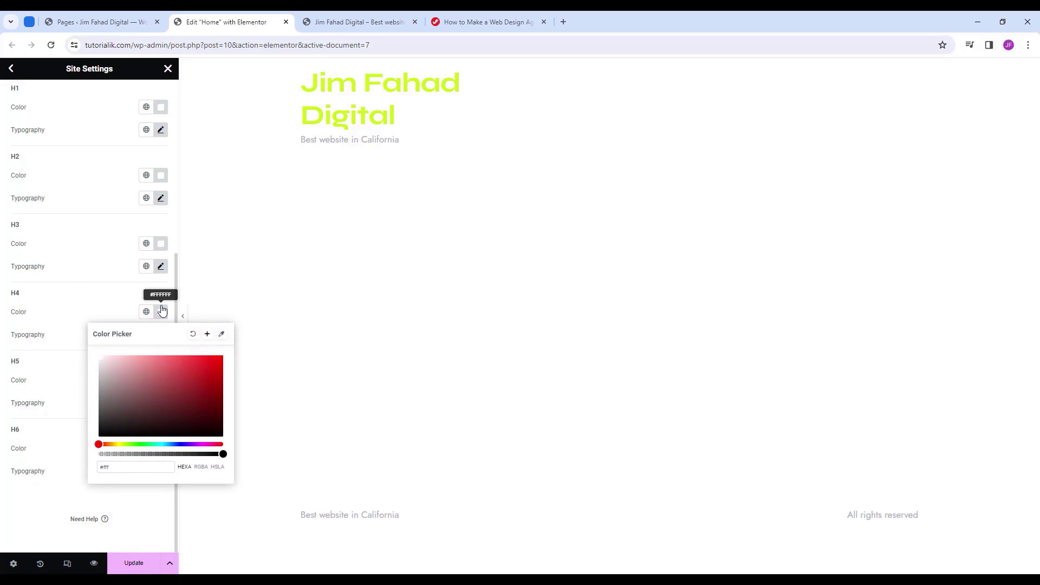
click(160, 311)
click(161, 335)
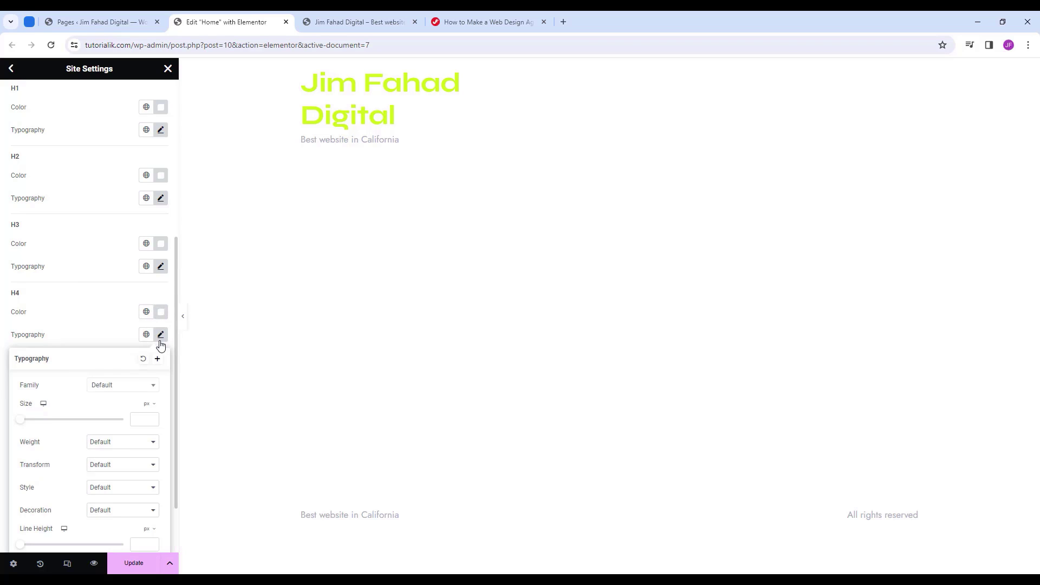
click(141, 421)
text(24)
click(140, 443)
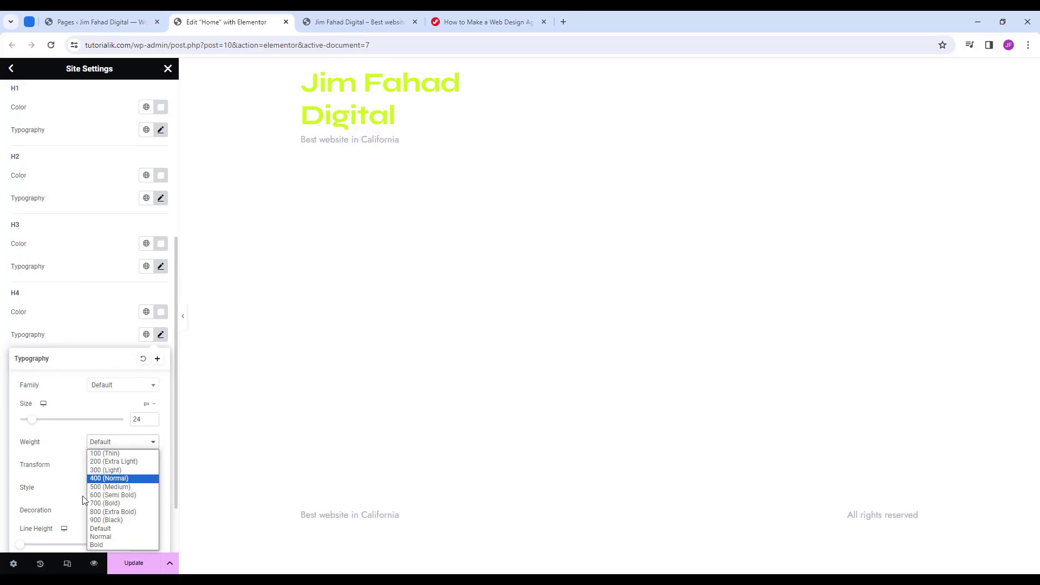
click(111, 495)
scroll(125, 488, down, 1)
click(140, 472)
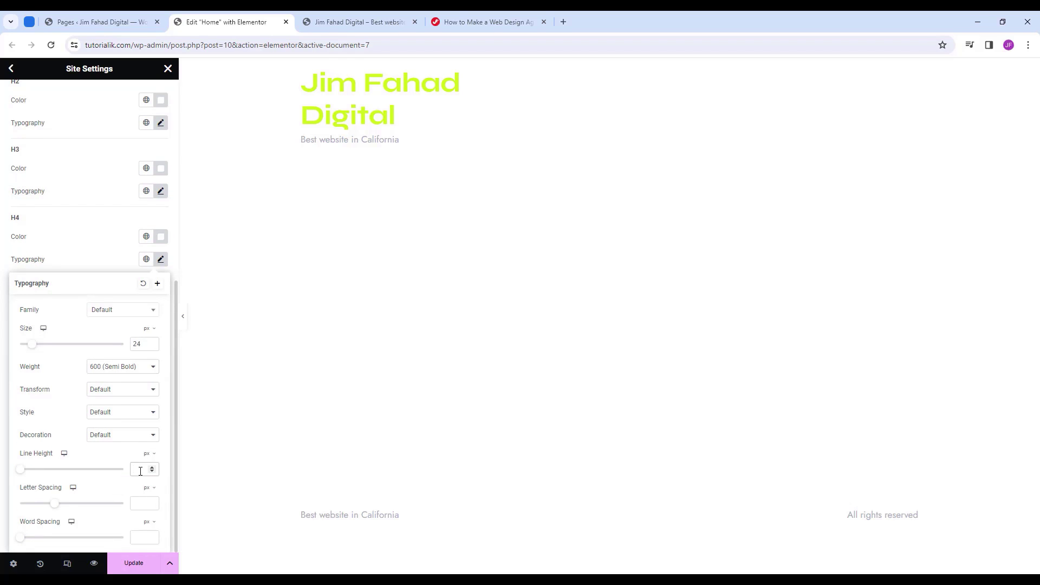
text(34)
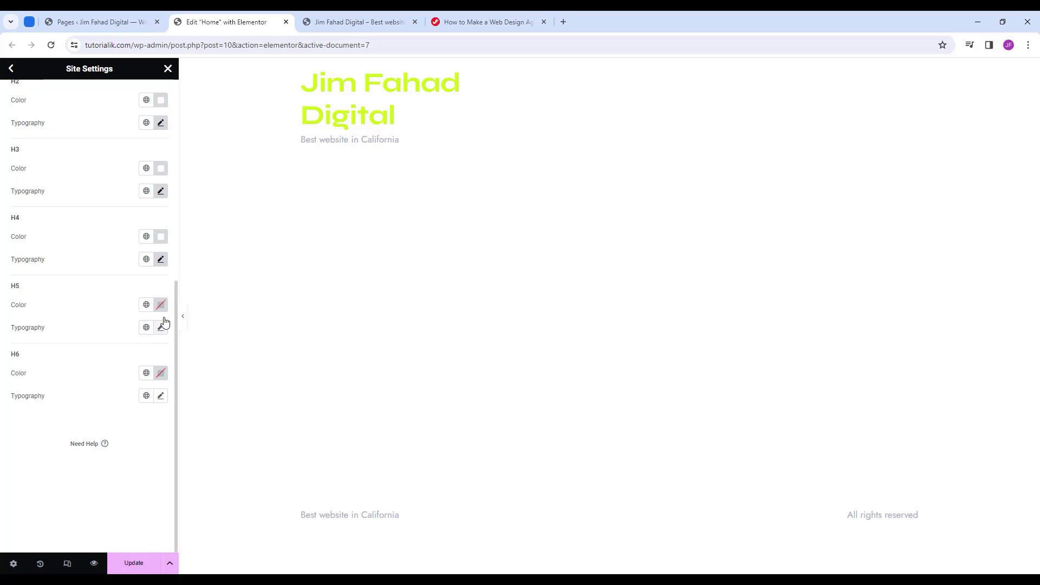
Set H5 headings to white and search for Jost in the H5 font list.
click(161, 305)
click(150, 459)
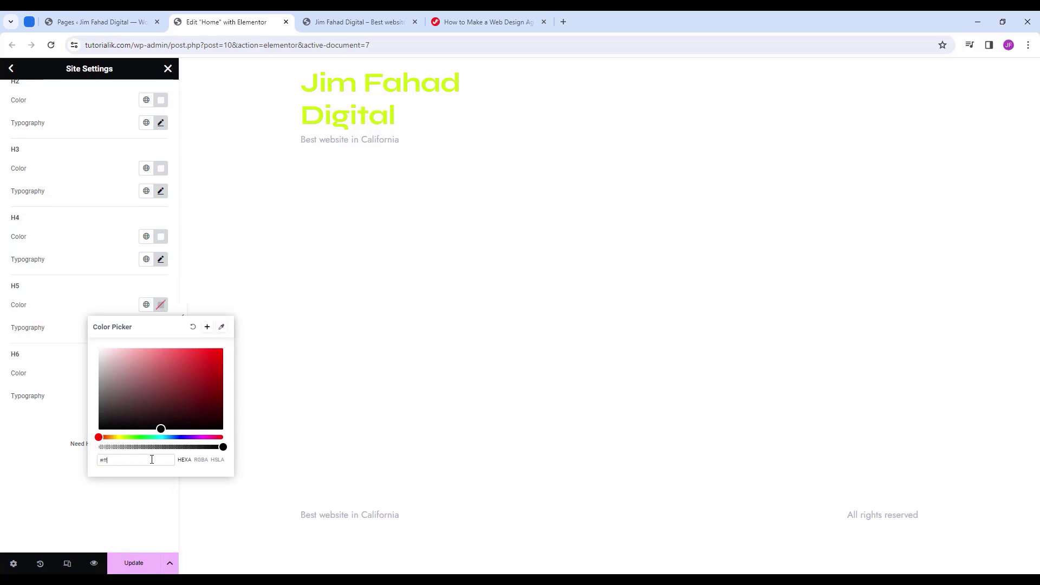
scroll(155, 433, up, 2)
click(161, 380)
click(161, 403)
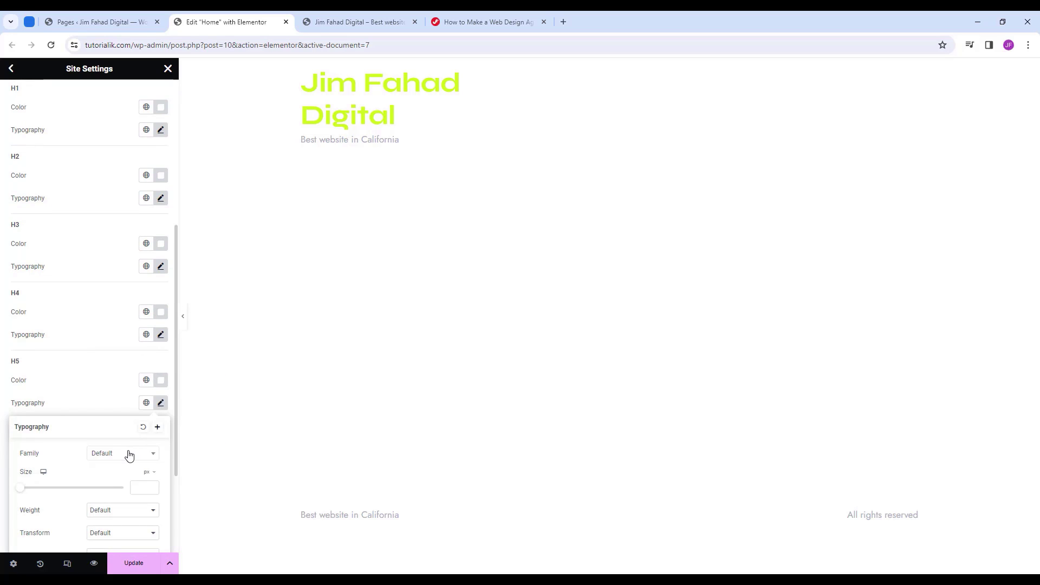
click(129, 454)
text(jost)
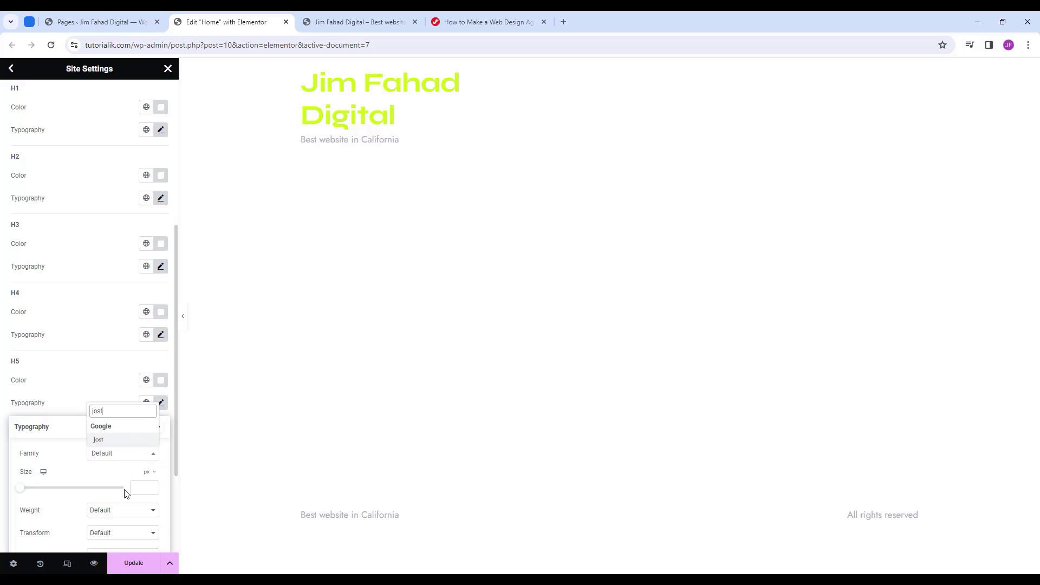
click(142, 487)
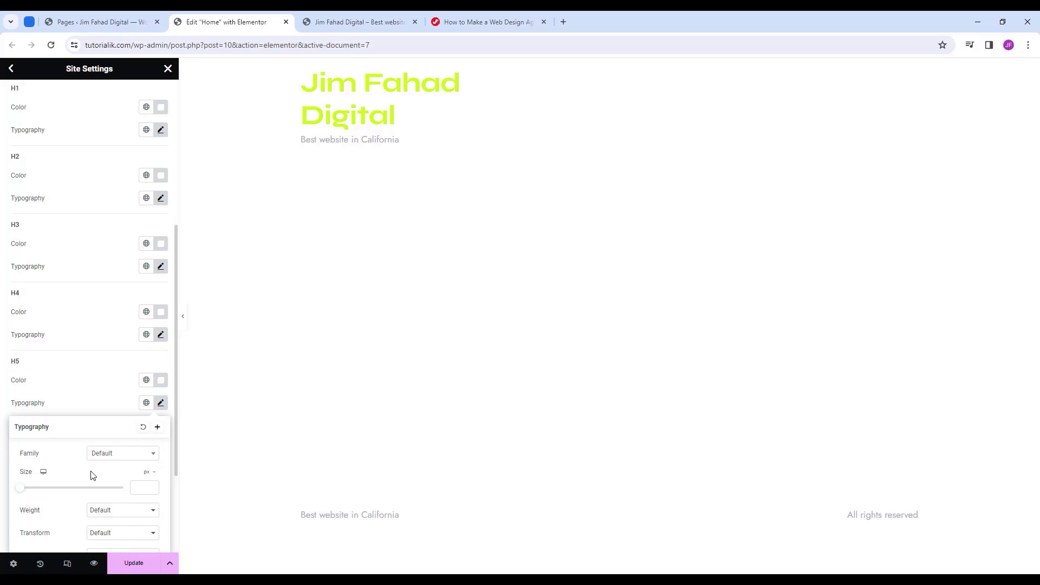
Set H5 headings to weight 400 (Normal) with uppercase text transform.
scroll(142, 487, down, 3)
click(135, 368)
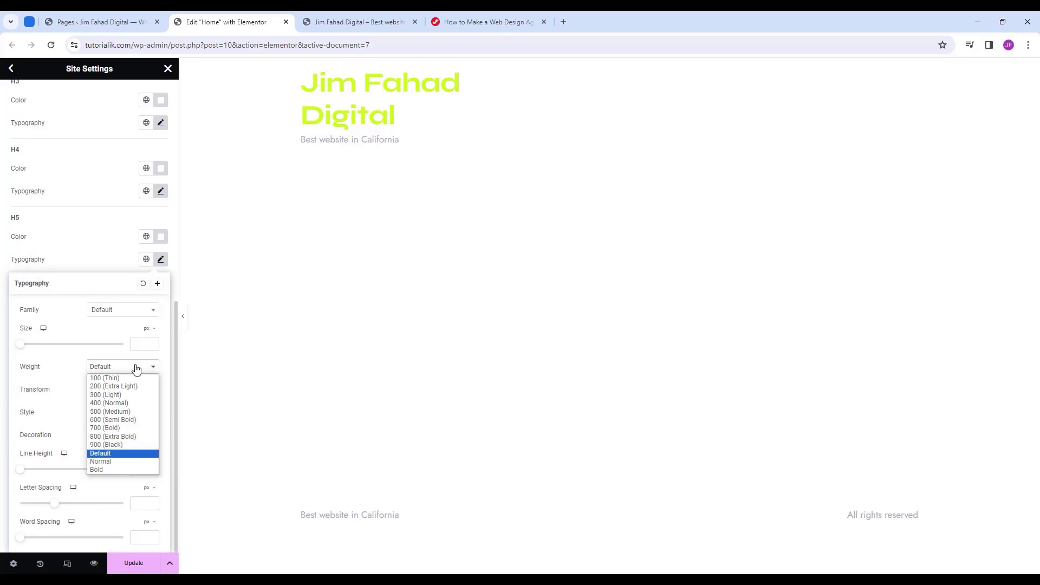
click(120, 403)
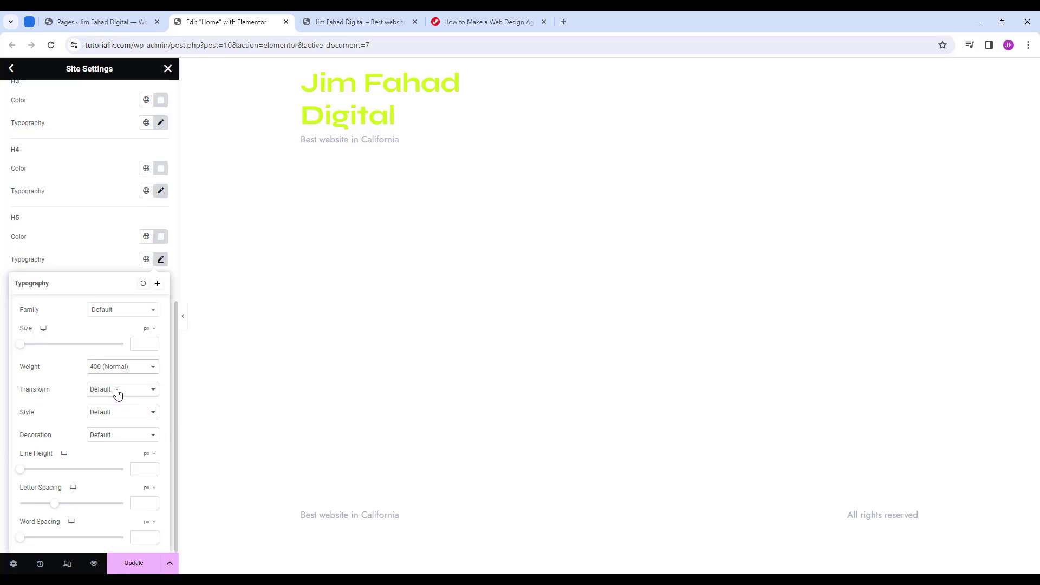
click(119, 394)
click(120, 409)
click(136, 274)
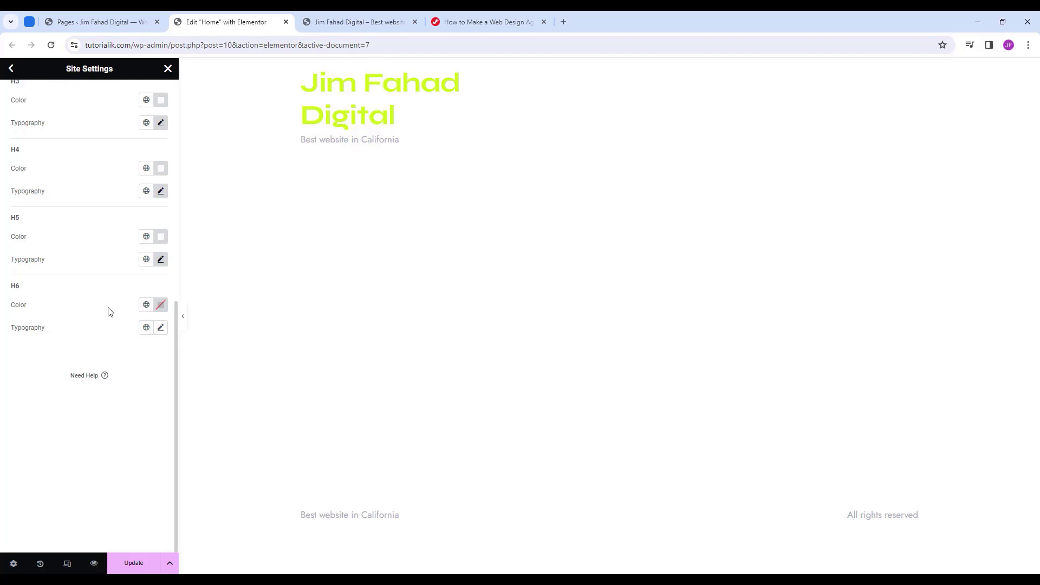
Set the H6 heading colour to white and save the site settings.
click(160, 305)
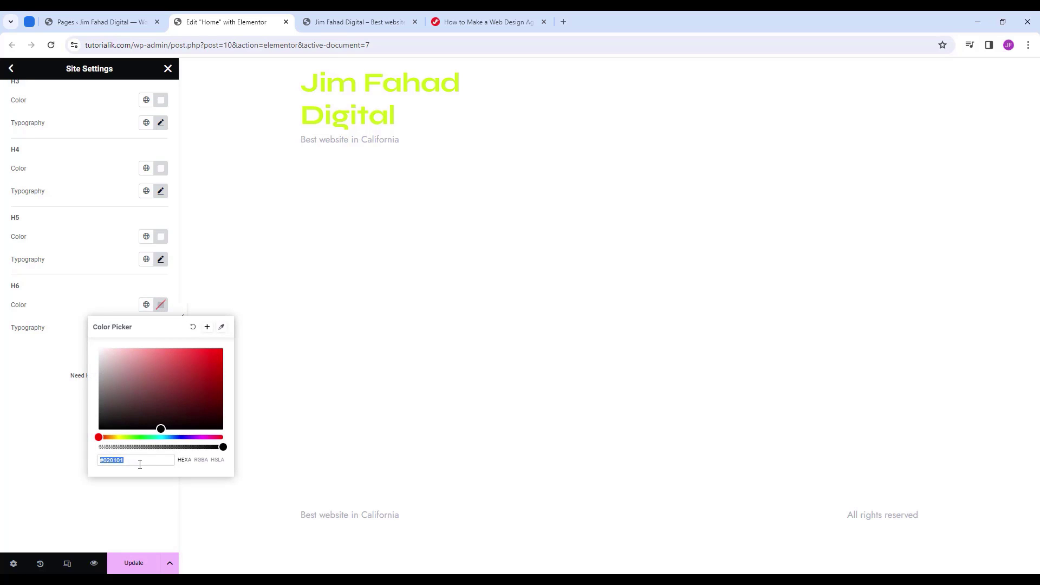
click(137, 458)
click(158, 486)
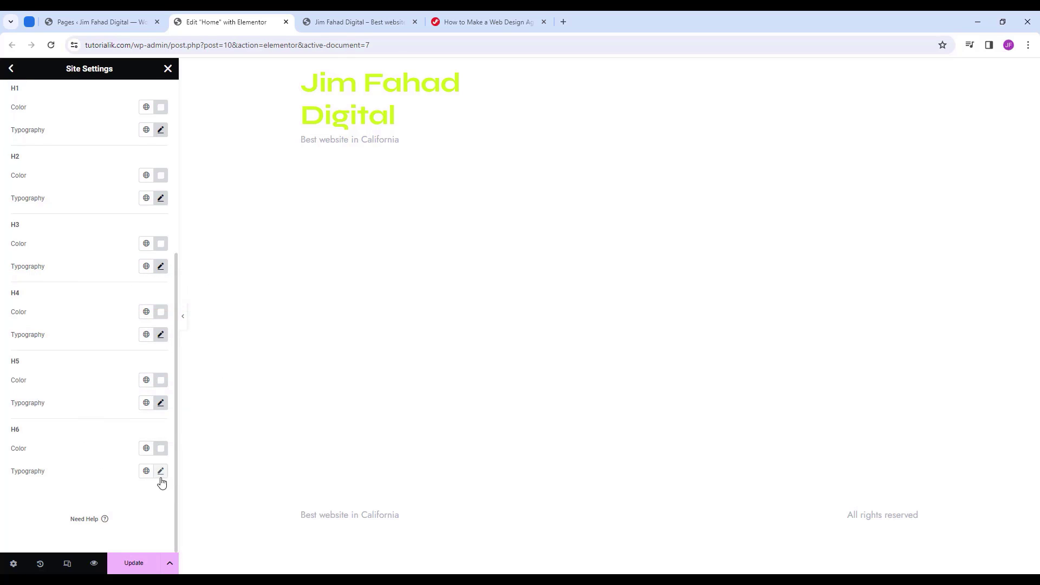
click(160, 473)
click(108, 470)
scroll(108, 470, up, 5)
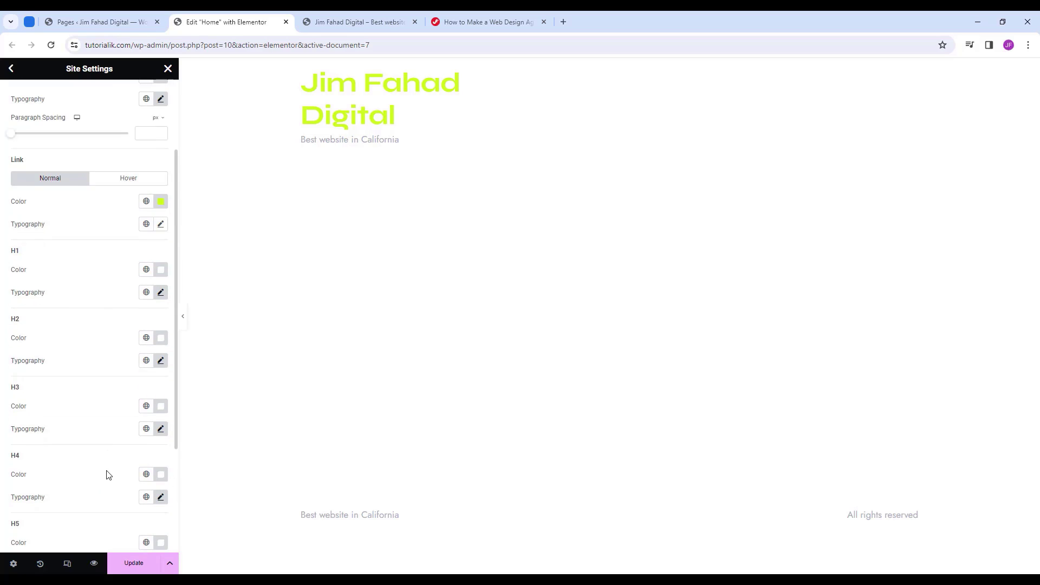
click(146, 571)
In the Buttons settings, set button typography to Syne, size 16, weight 600 (Semi Bold).
click(11, 68)
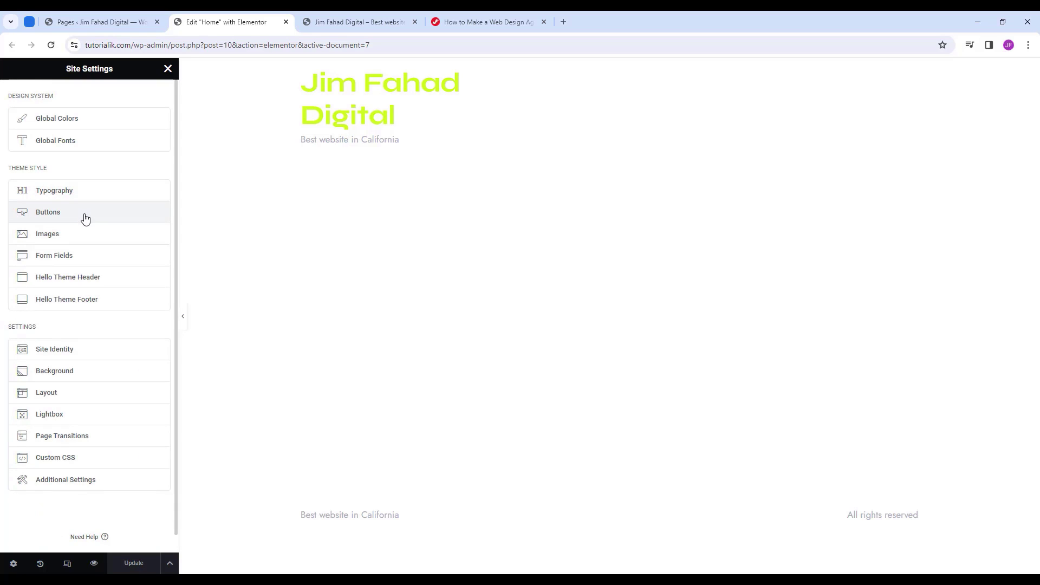
click(85, 218)
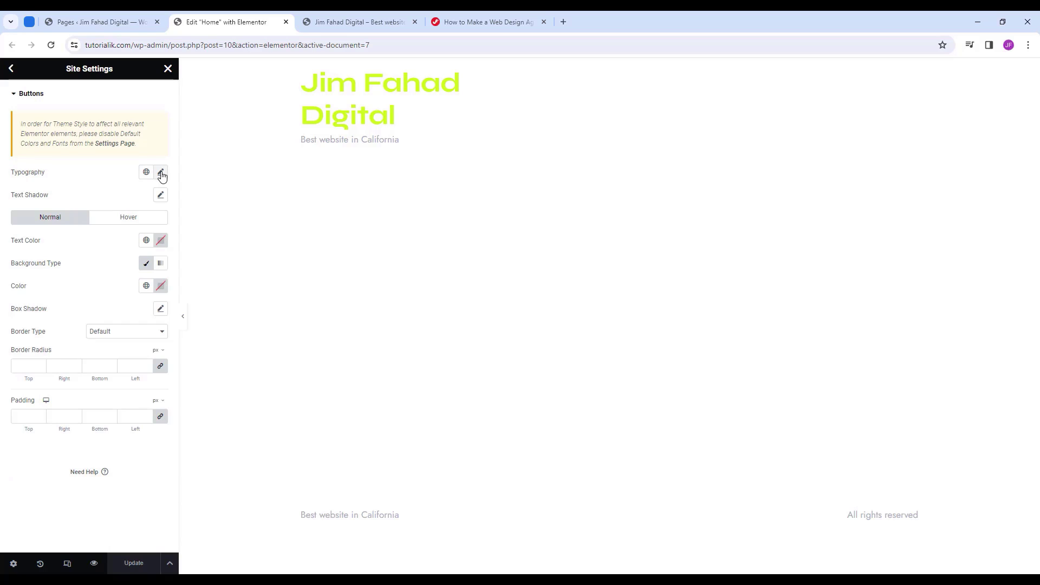
click(161, 172)
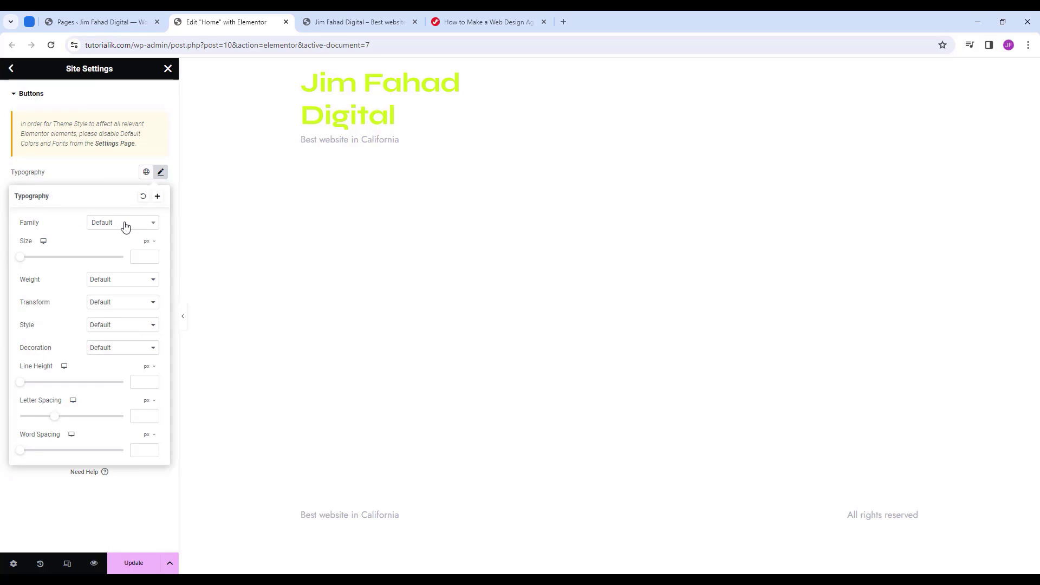
click(124, 224)
text(syne)
click(142, 265)
click(145, 257)
text(16)
click(130, 280)
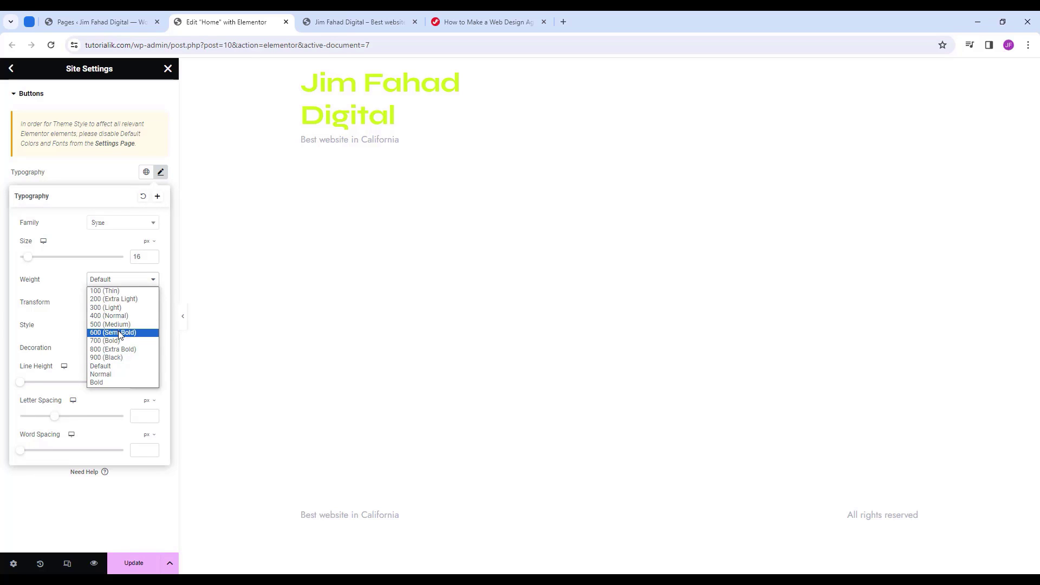
click(120, 334)
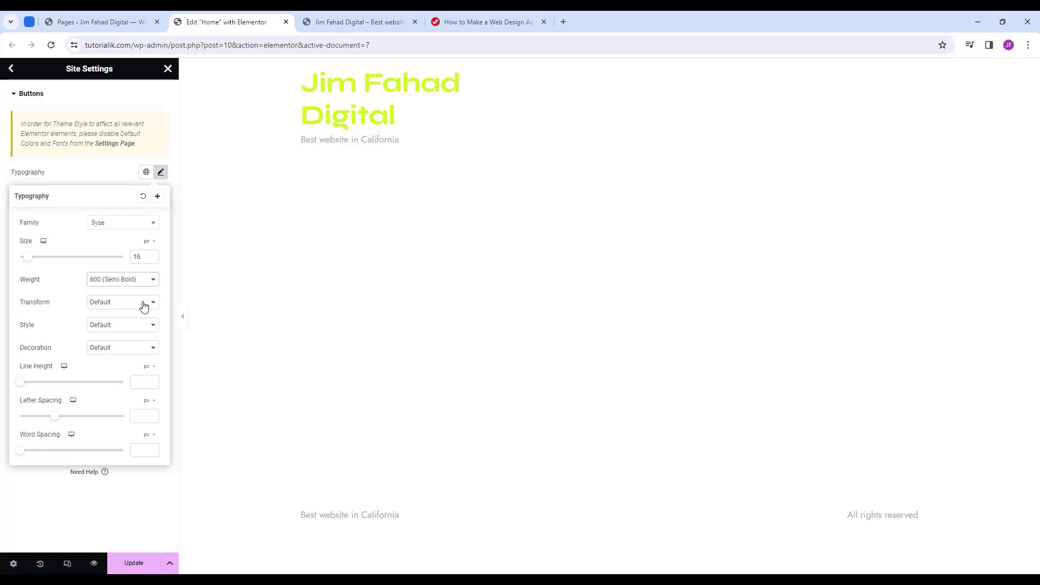
click(139, 382)
click(7, 183)
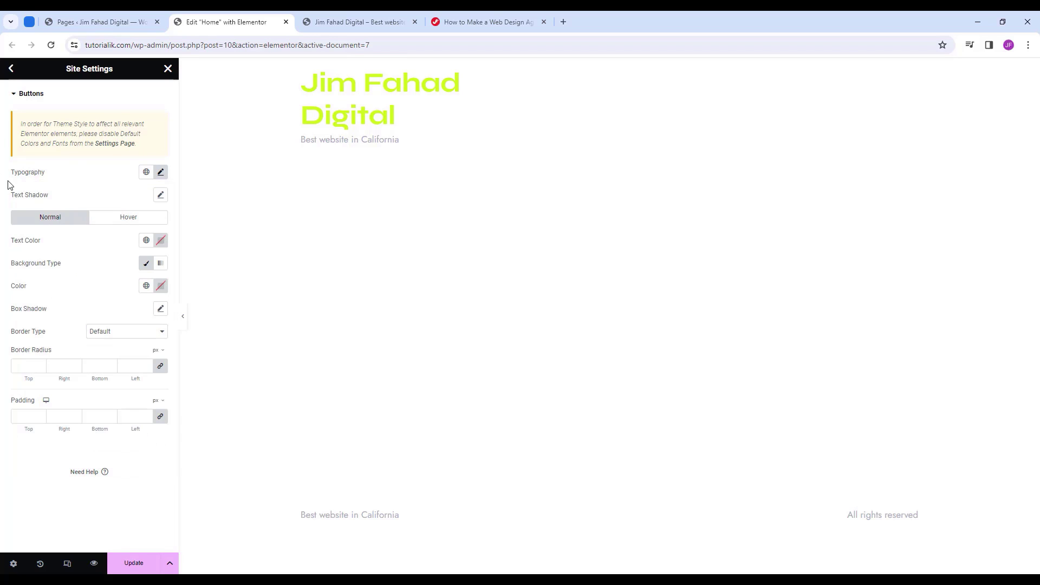
Give normal buttons black text (#000000) on a lime #c4ef17 background.
click(160, 240)
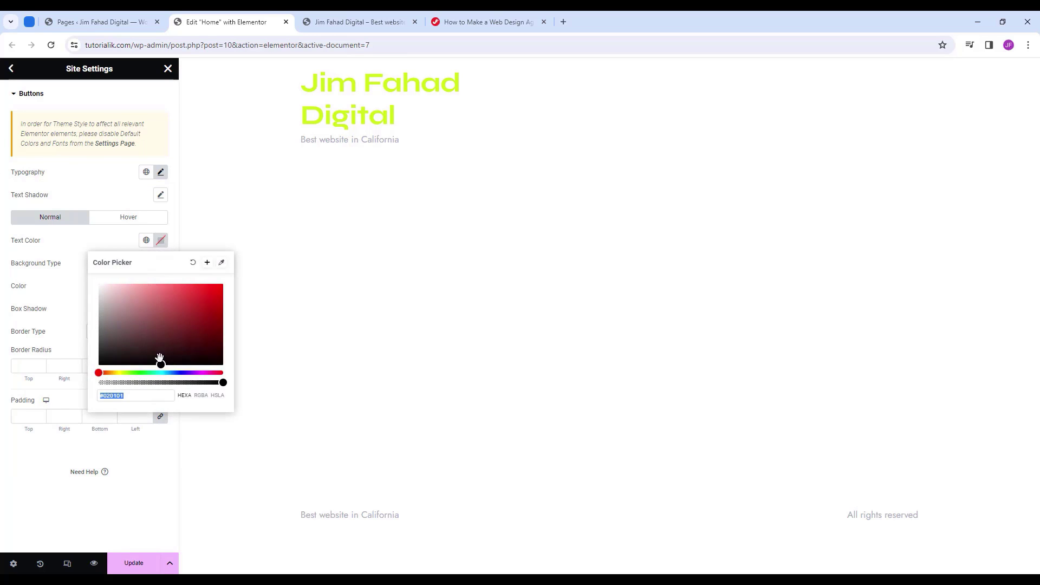
text(000000)
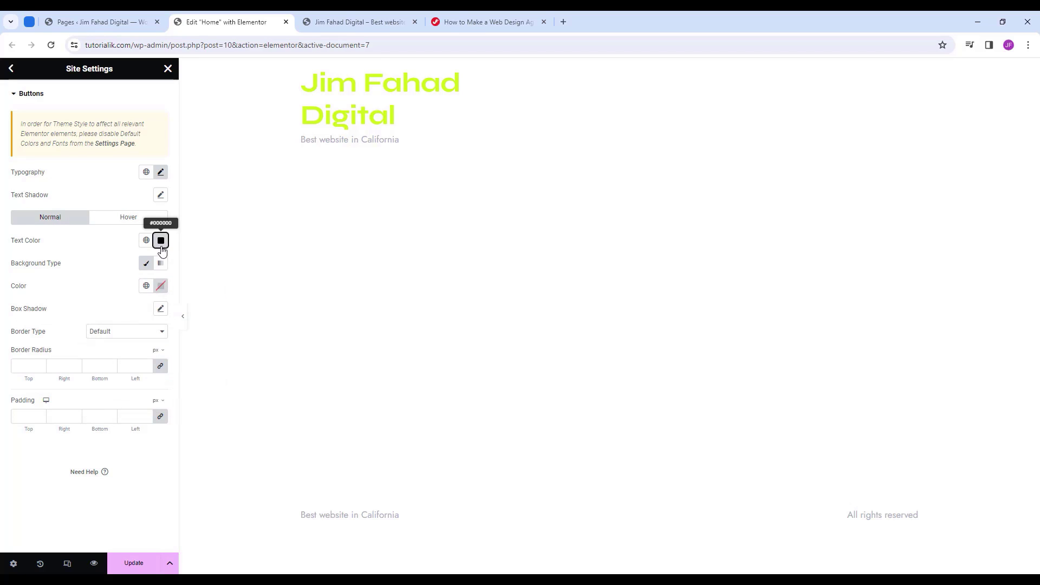
click(161, 241)
click(161, 286)
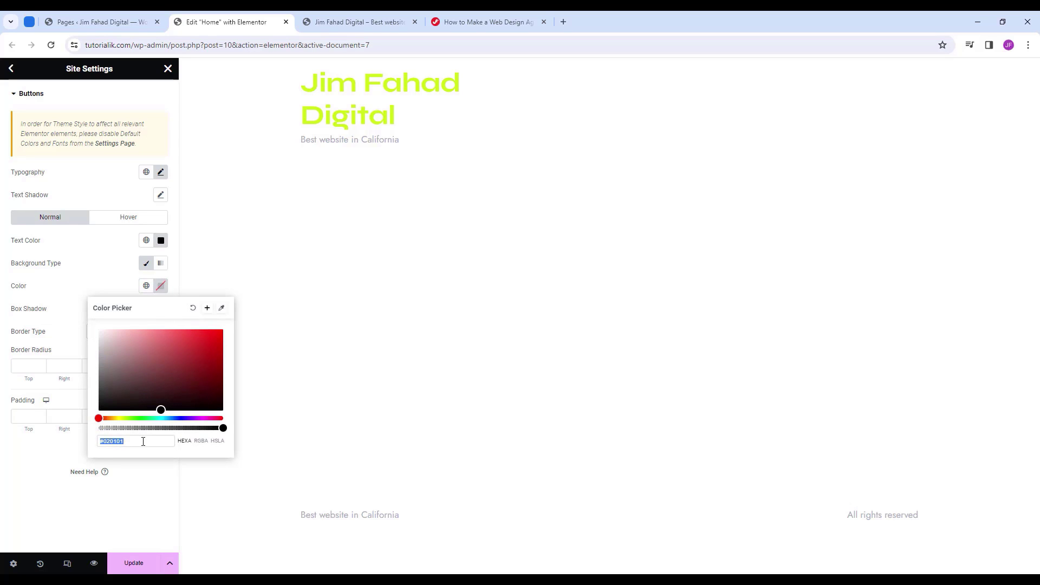
text(ca)
key(BackSpace)
key(BackSpace)
key(BackSpace)
text(c4ef17)
click(65, 478)
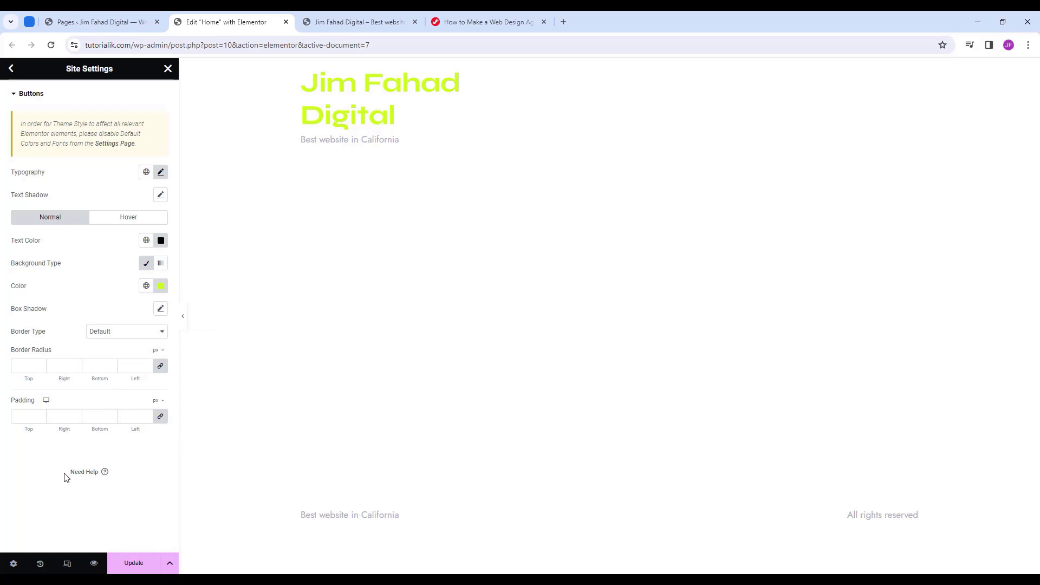
Give hovered buttons black text (#000000) on a white #ffffff background.
click(116, 222)
click(160, 240)
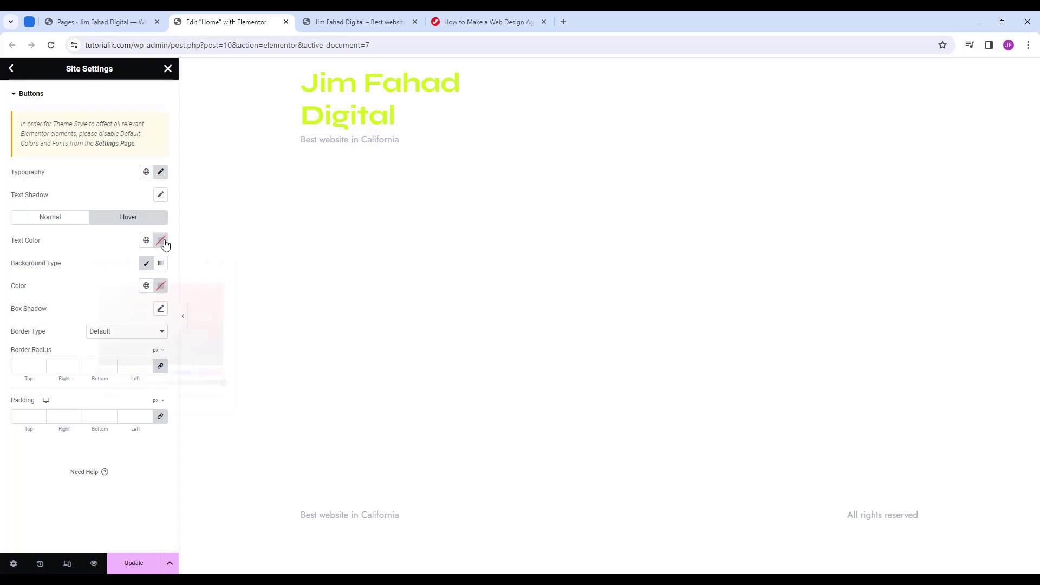
text(000000)
click(135, 462)
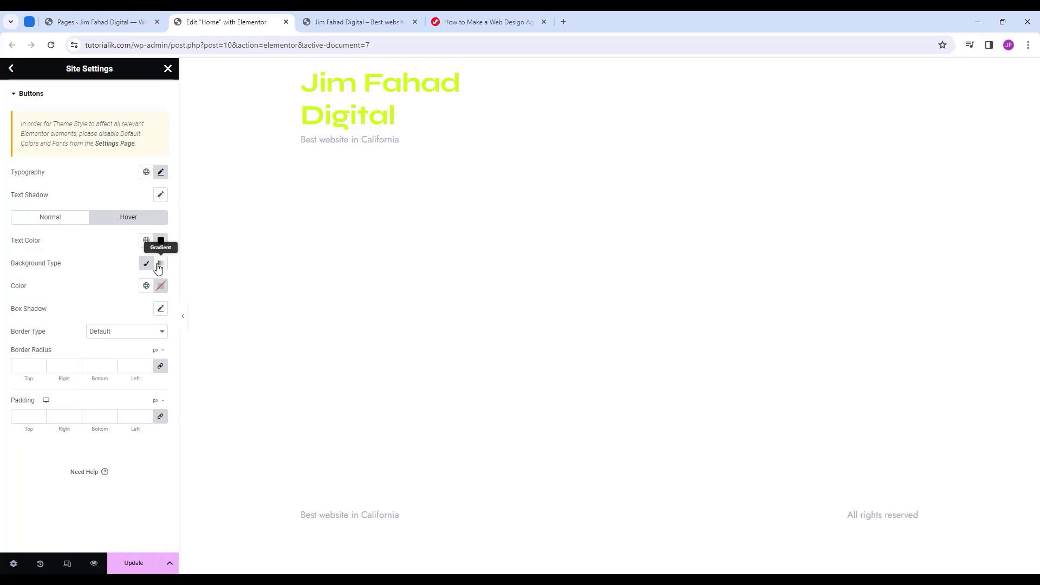
click(160, 286)
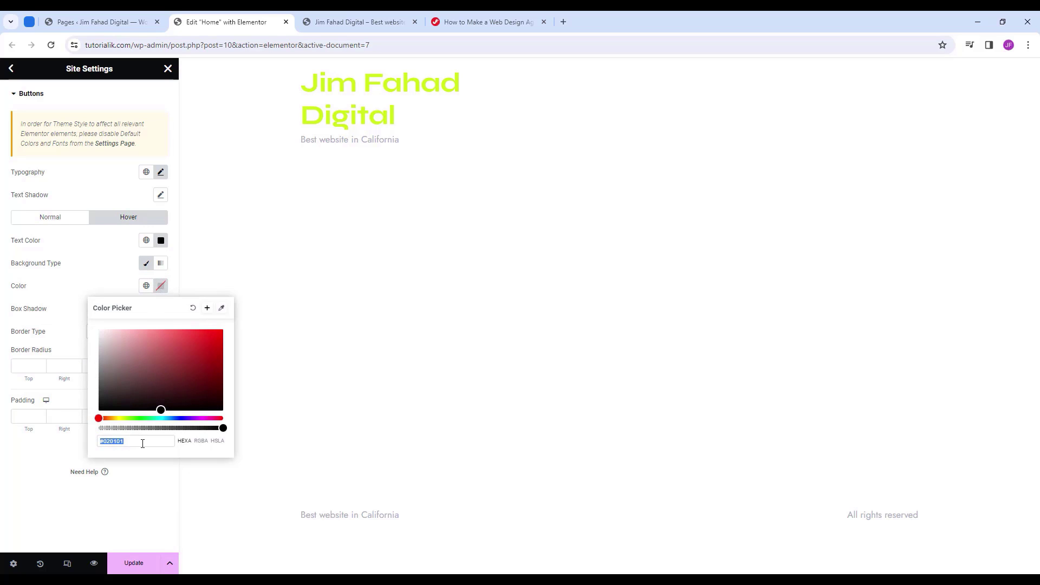
text(ffffff)
click(139, 494)
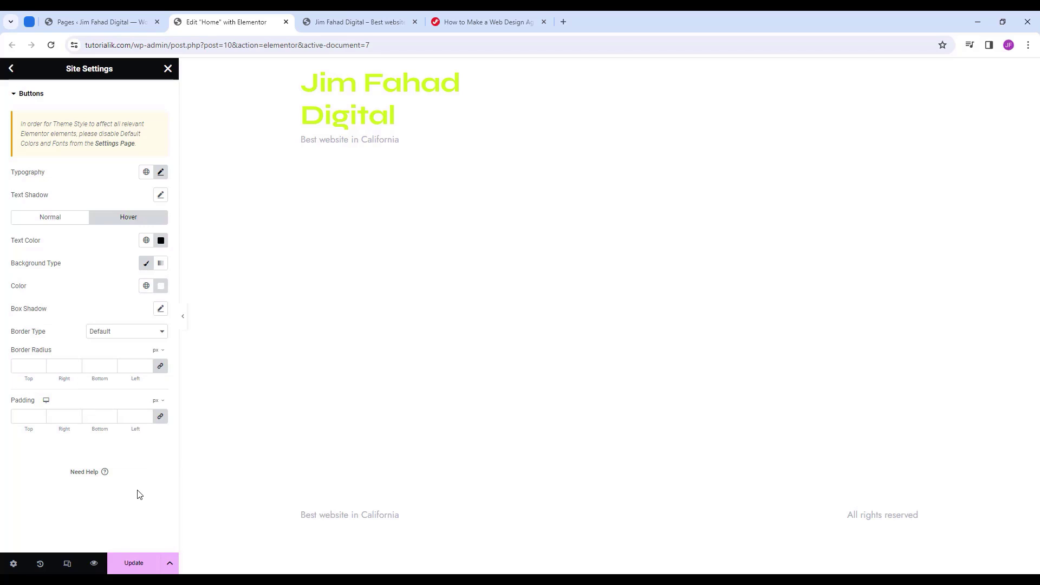
click(73, 222)
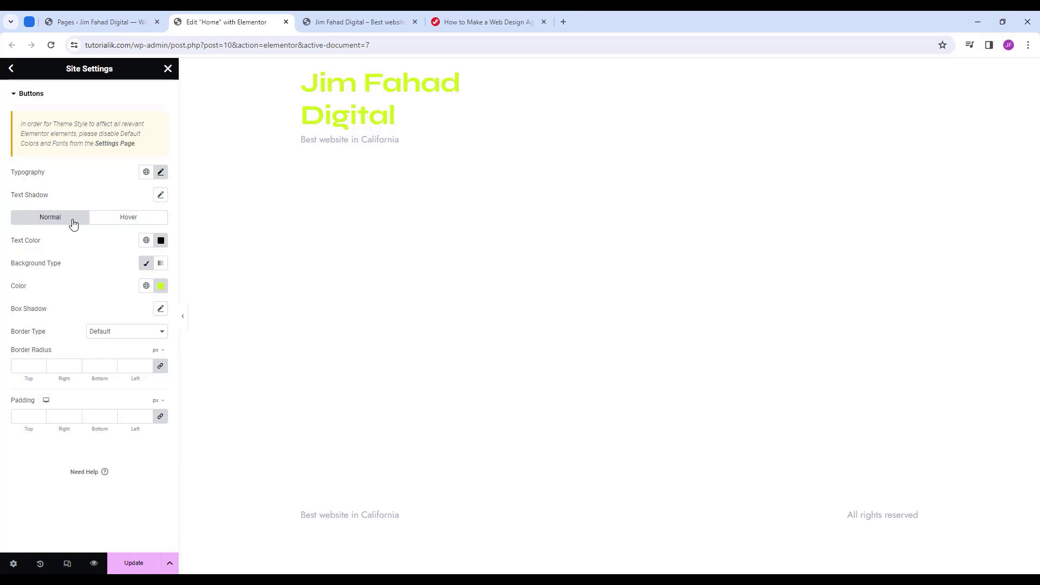
Set the button border radius to 10 on all corners.
click(20, 362)
text(10)
click(160, 416)
Set button padding to 20, 31, 20, 31 and save the button styles.
click(28, 415)
text(0)
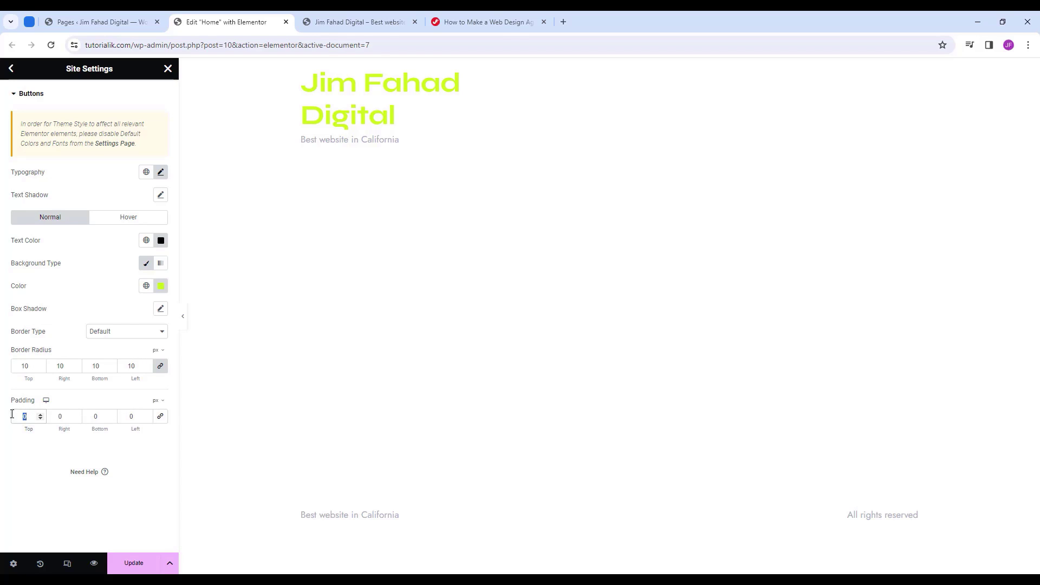
double_click(50, 417)
text(31)
key(Tab)
text(20)
key(Tab)
text(31)
click(141, 563)
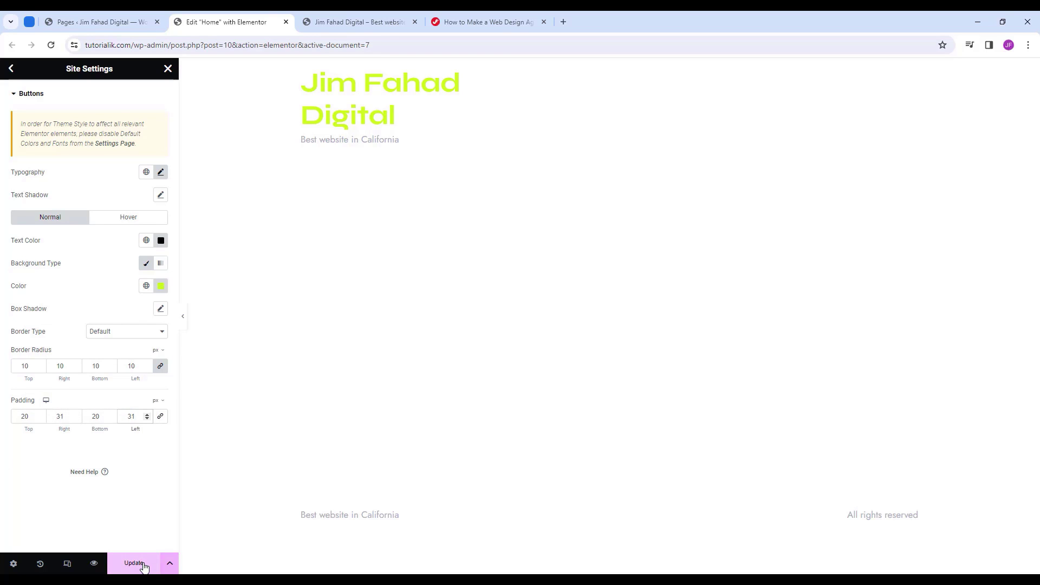
click(12, 69)
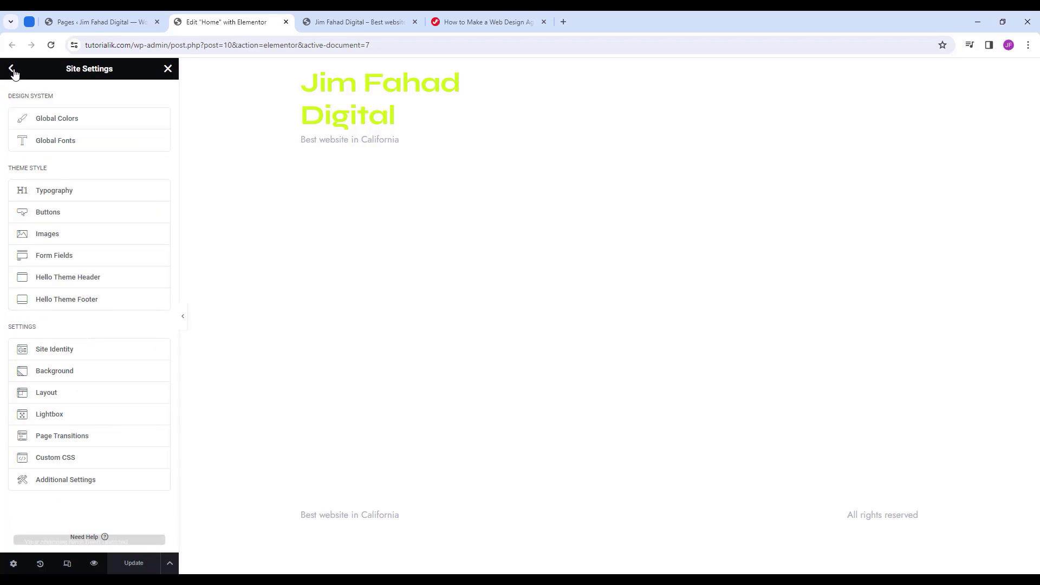
In Site Identity, rename the site to Vexel.
click(103, 361)
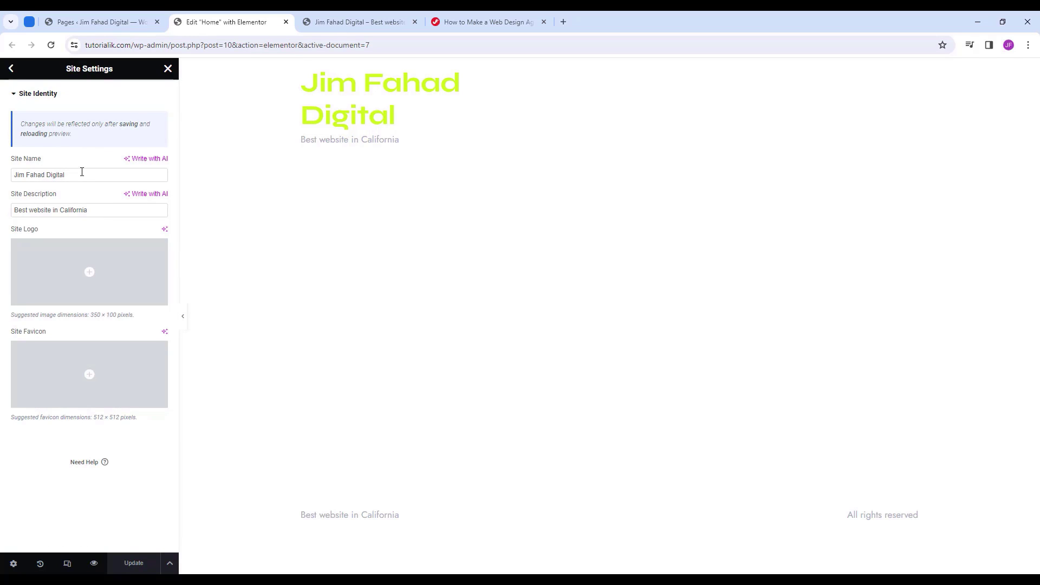
drag(82, 171, 2, 179)
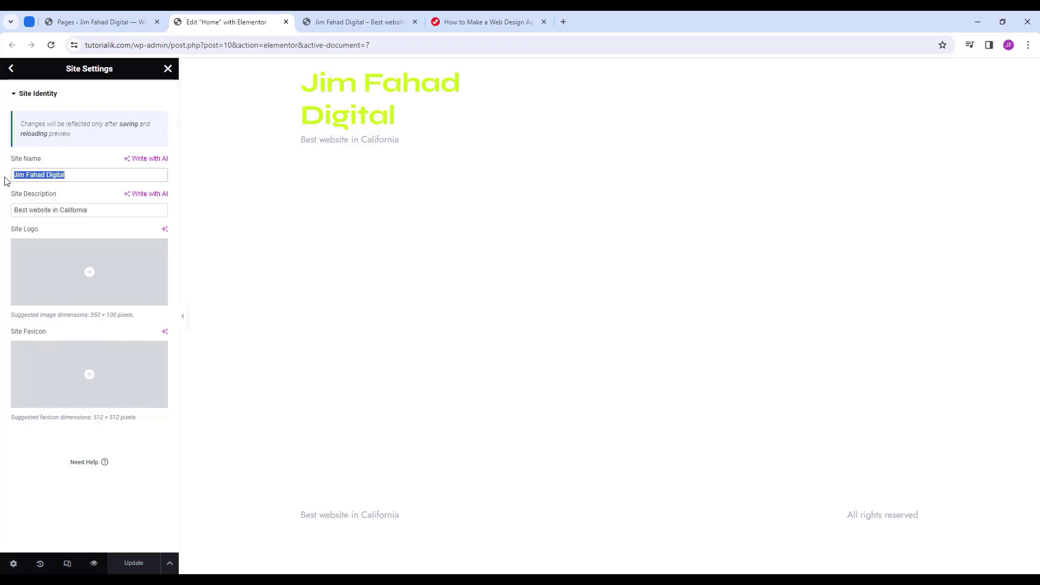
text(Logo)
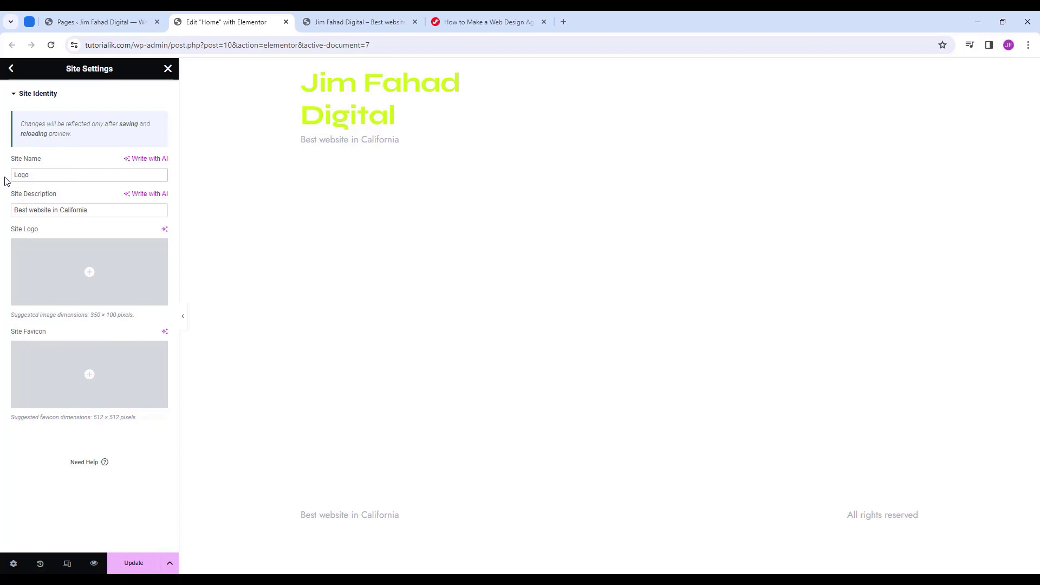
drag(28, 173, 2, 179)
text(Vexel)
Delete the site description text and save with Update.
drag(100, 209, 1, 211)
key(BackSpace)
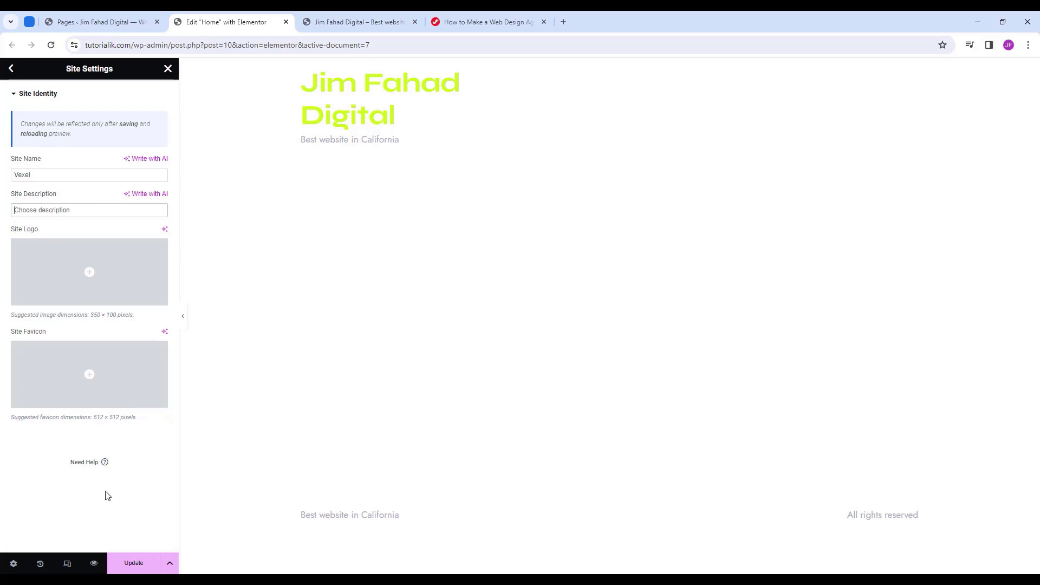
click(136, 562)
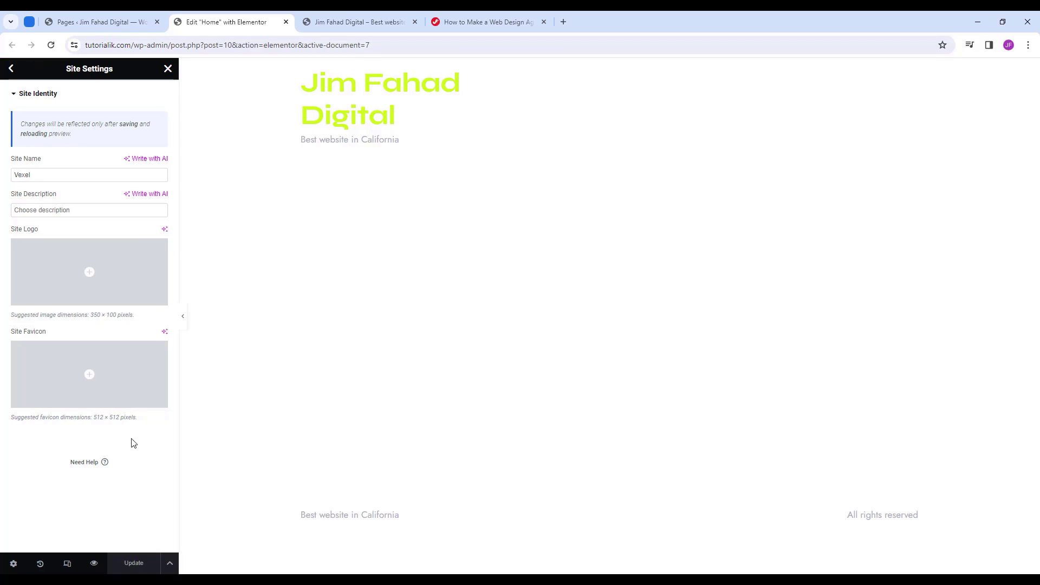
click(11, 69)
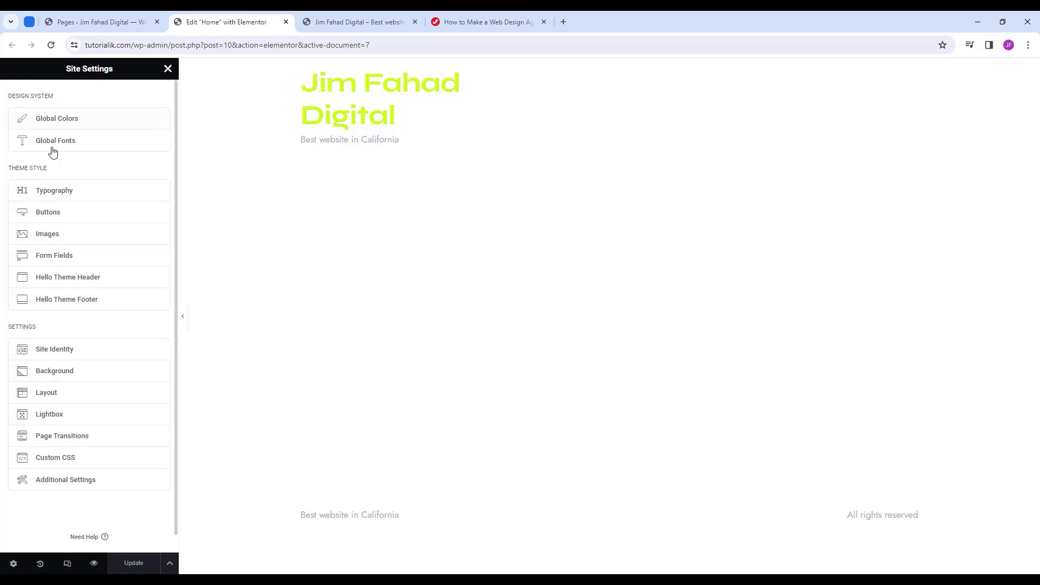
Set the site background to Classic with colour #000000 and save it.
click(85, 375)
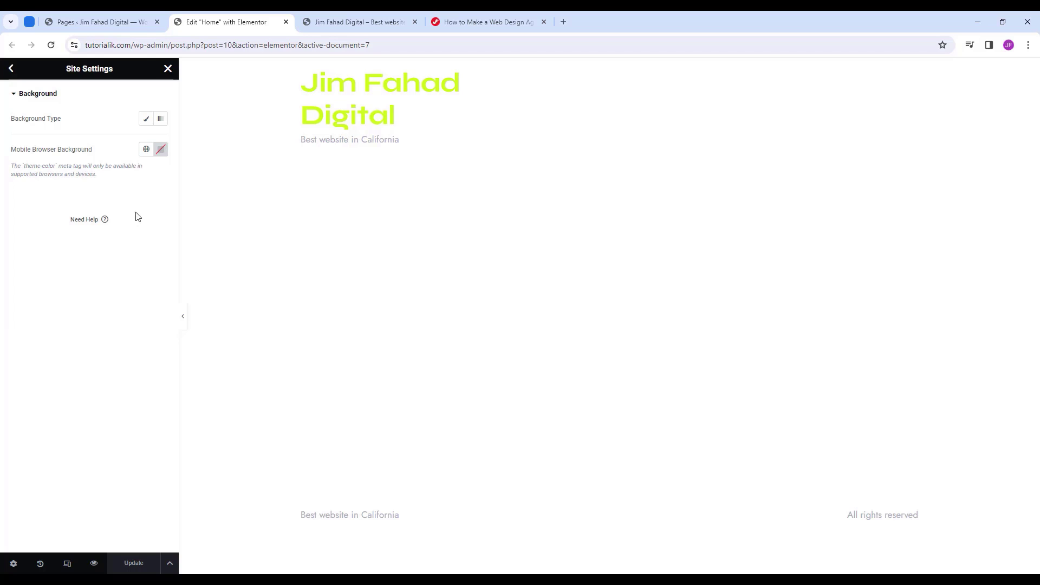
click(146, 120)
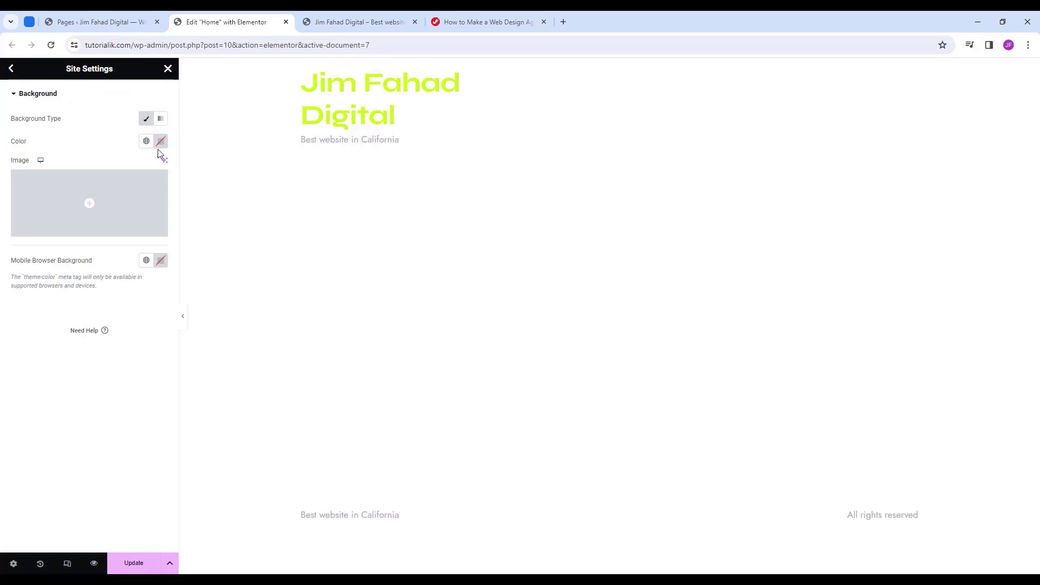
click(160, 141)
triple_click(129, 298)
text(000000)
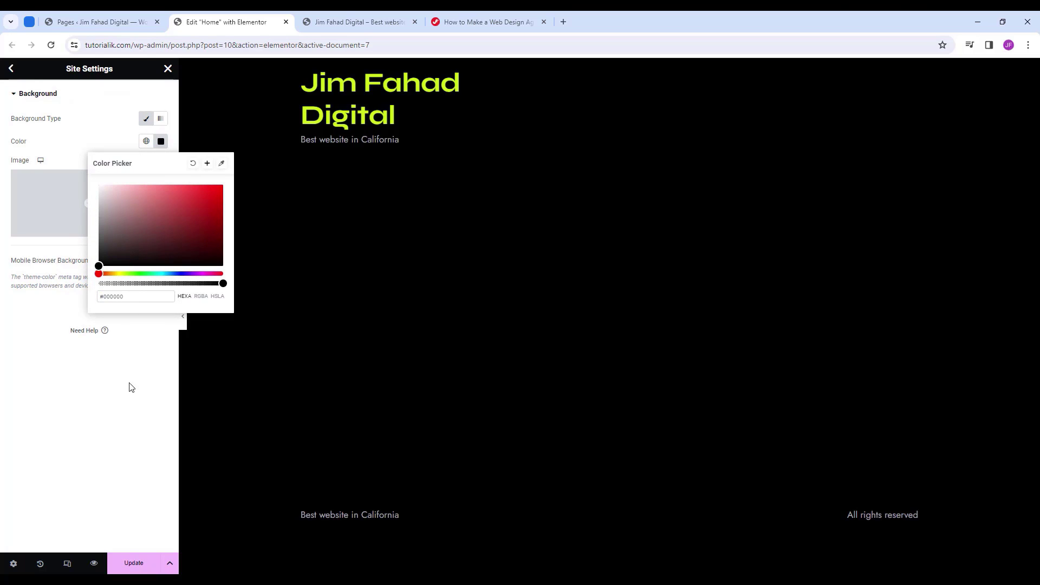
click(134, 354)
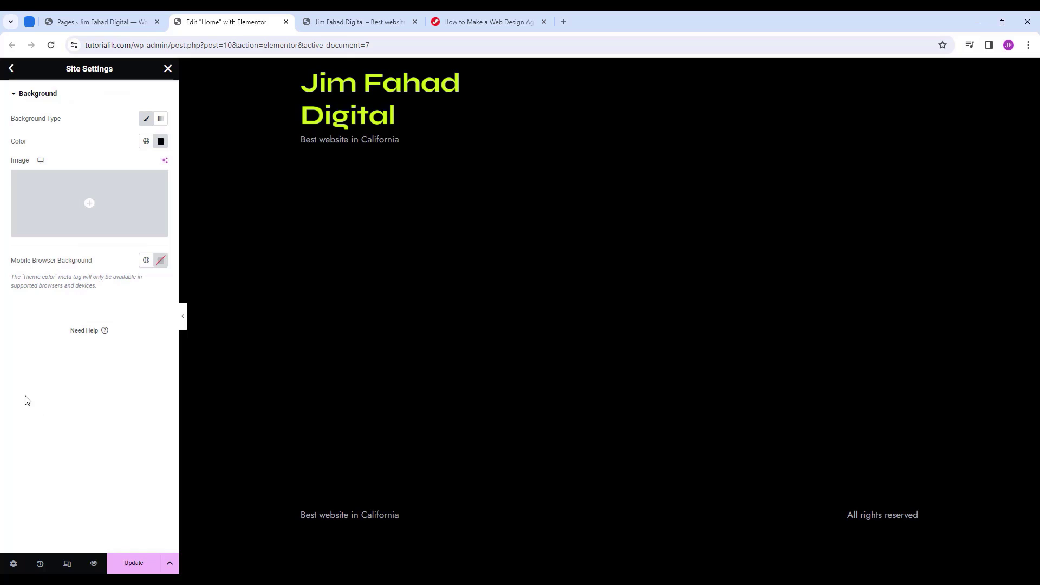
click(125, 559)
click(7, 69)
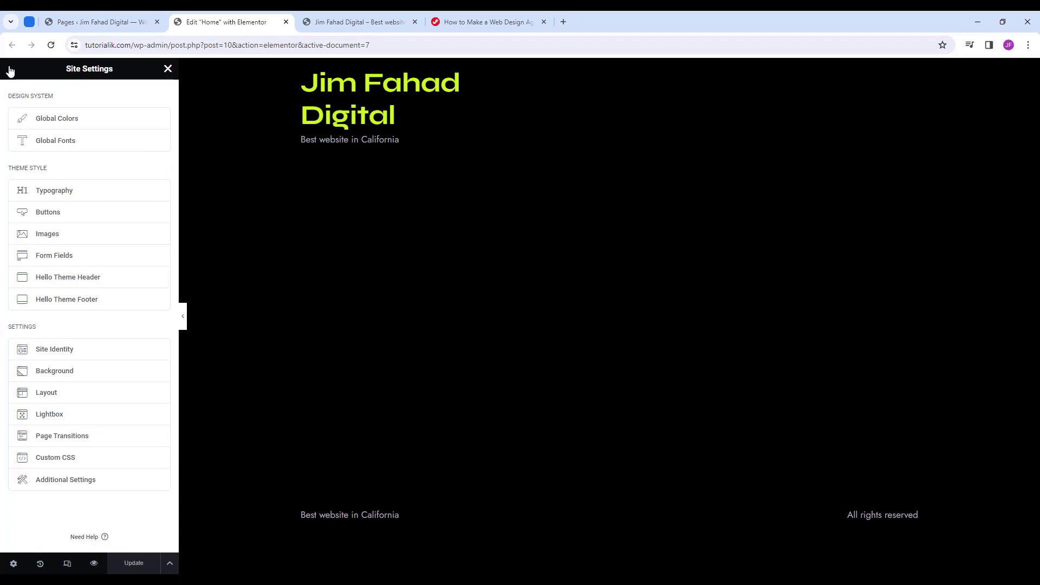
Set the Layout content width to 1320 px and expand the Breakpoints section.
click(73, 394)
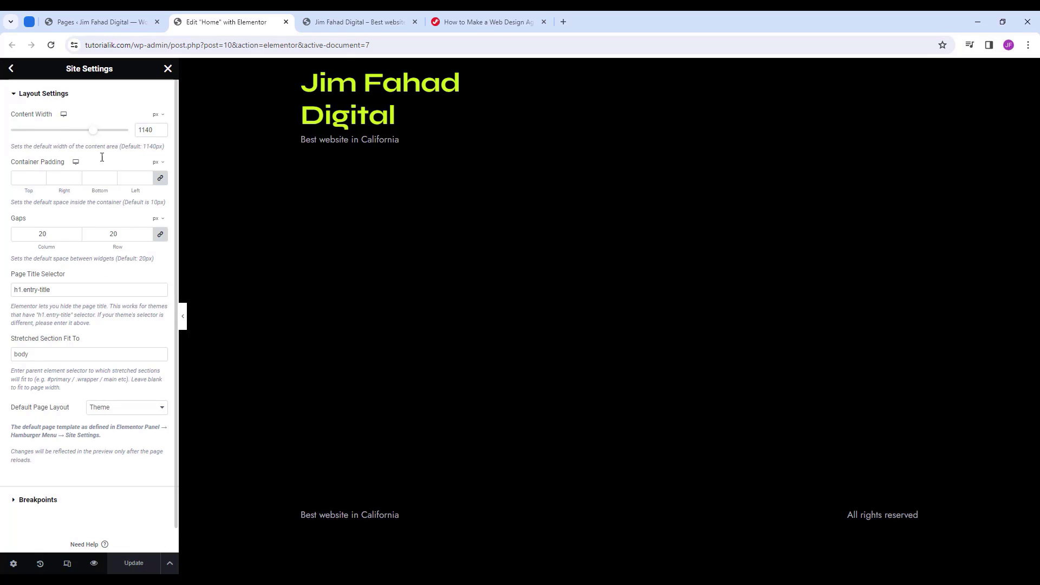
double_click(144, 129)
text(13)
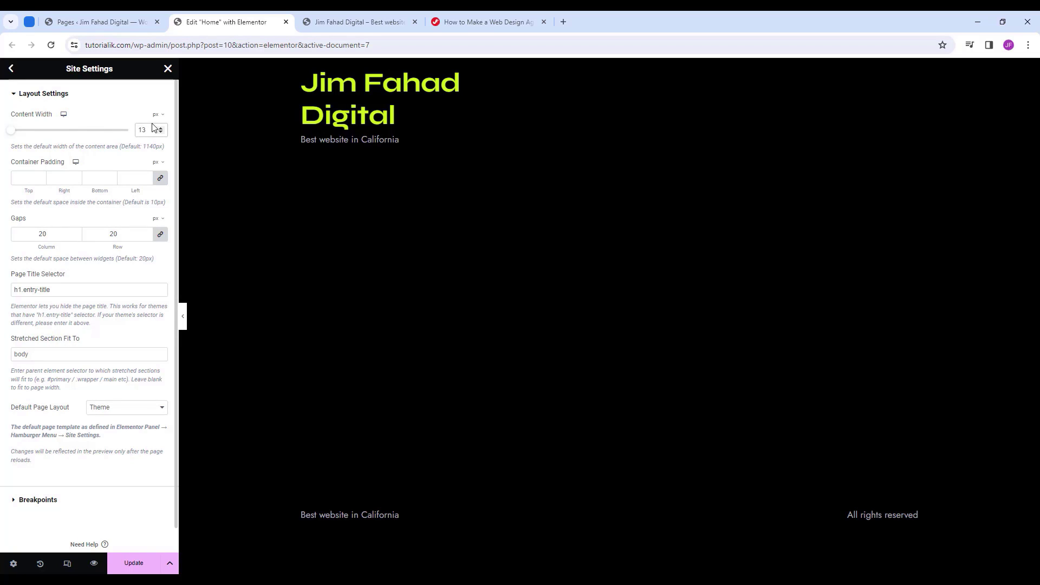
text(20)
scroll(101, 284, down, 1)
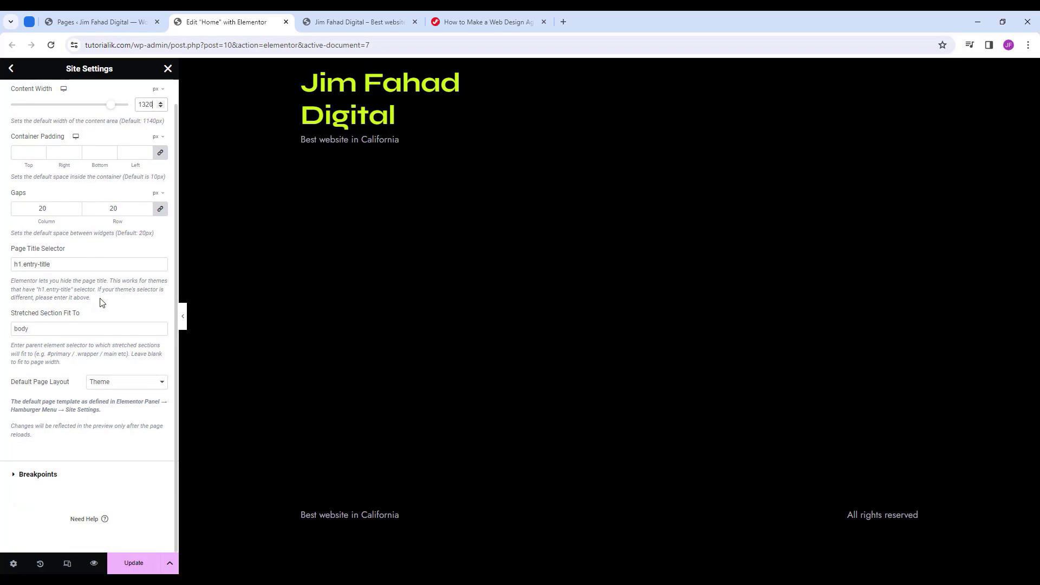
click(57, 480)
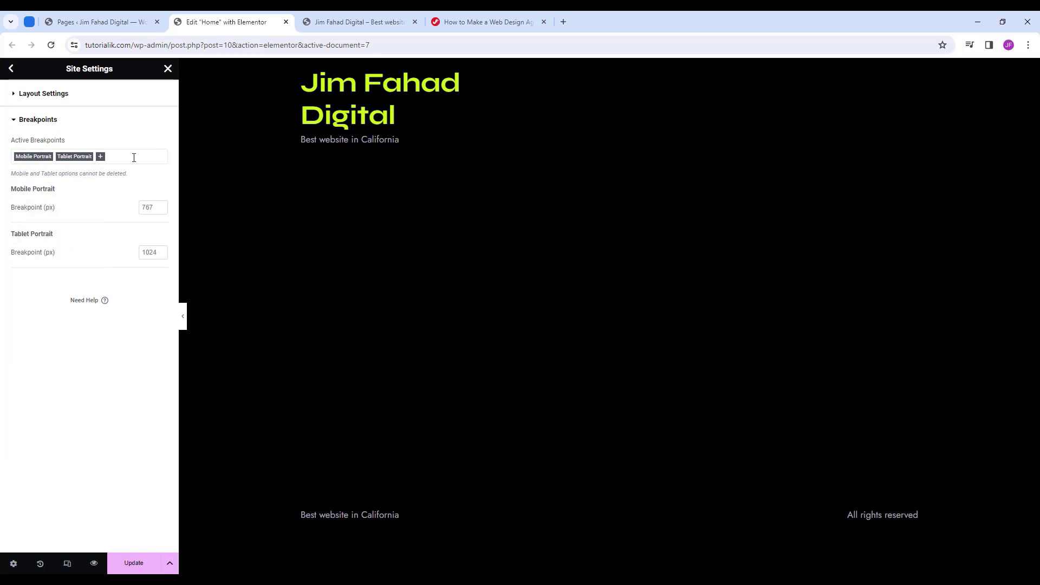
Add a Laptop breakpoint at 1510 px, update, and reload the editor.
click(101, 157)
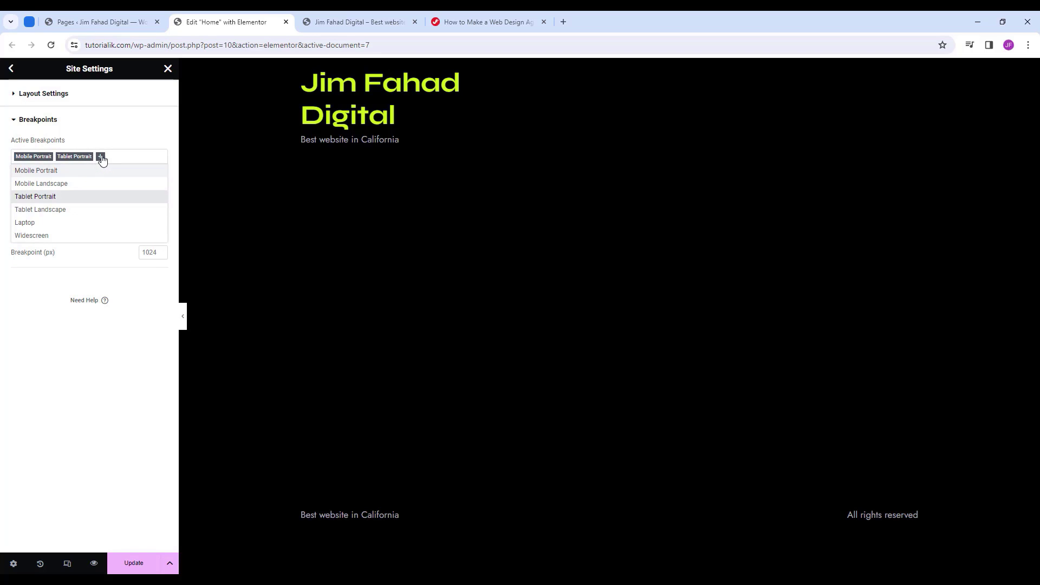
click(42, 227)
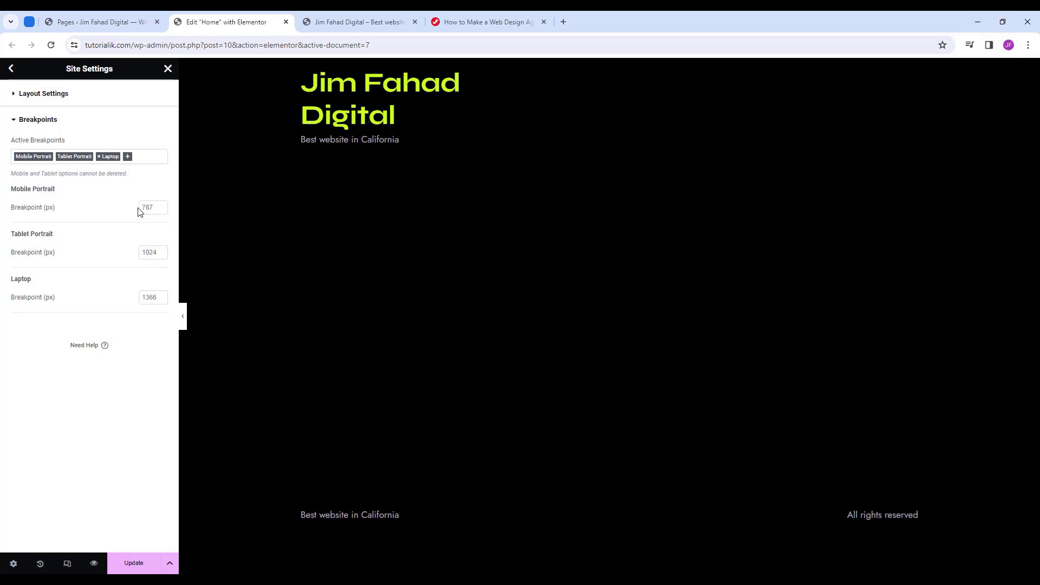
double_click(153, 297)
text(1510)
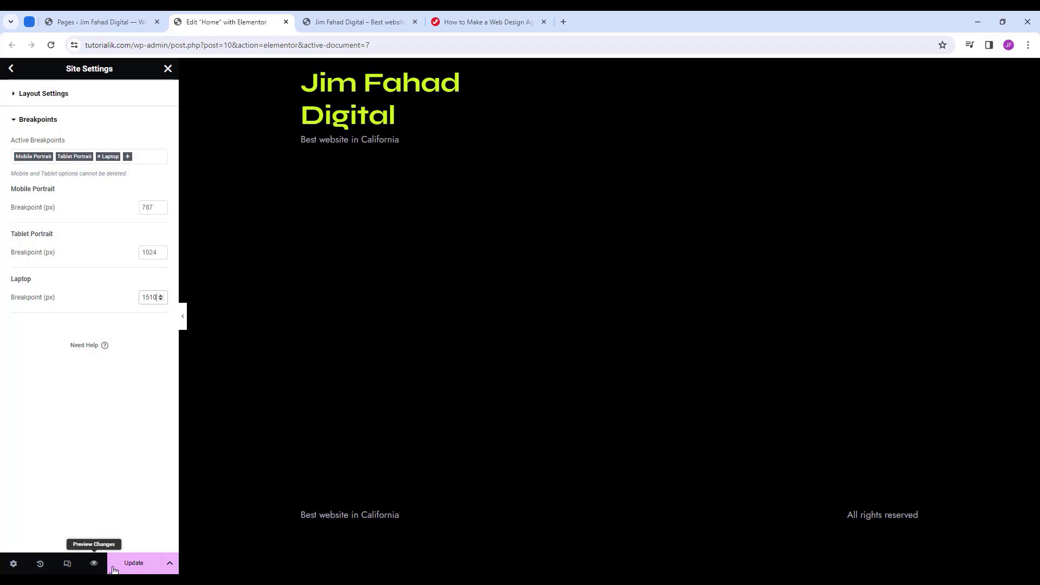
click(135, 564)
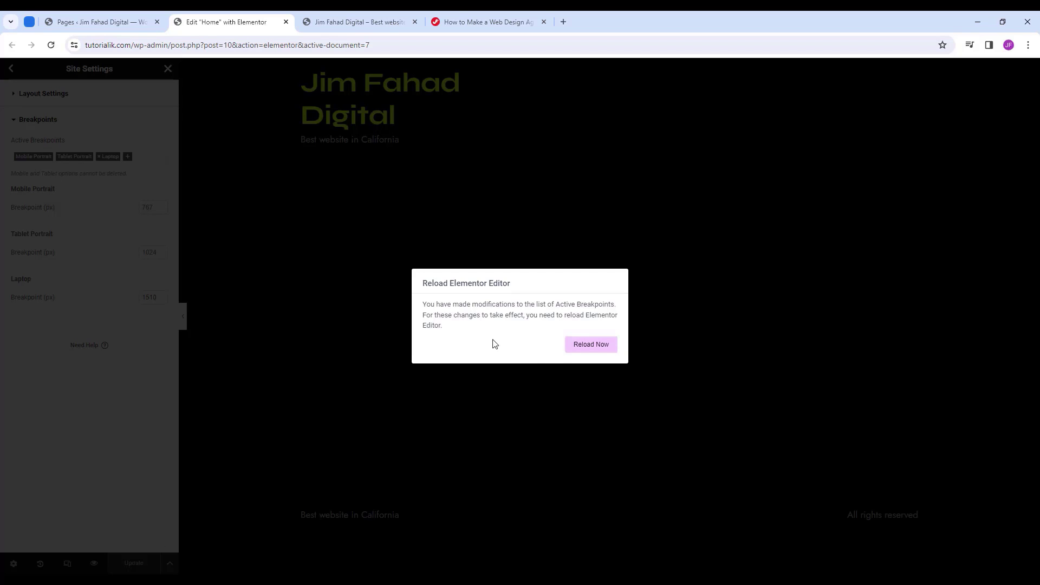
click(590, 350)
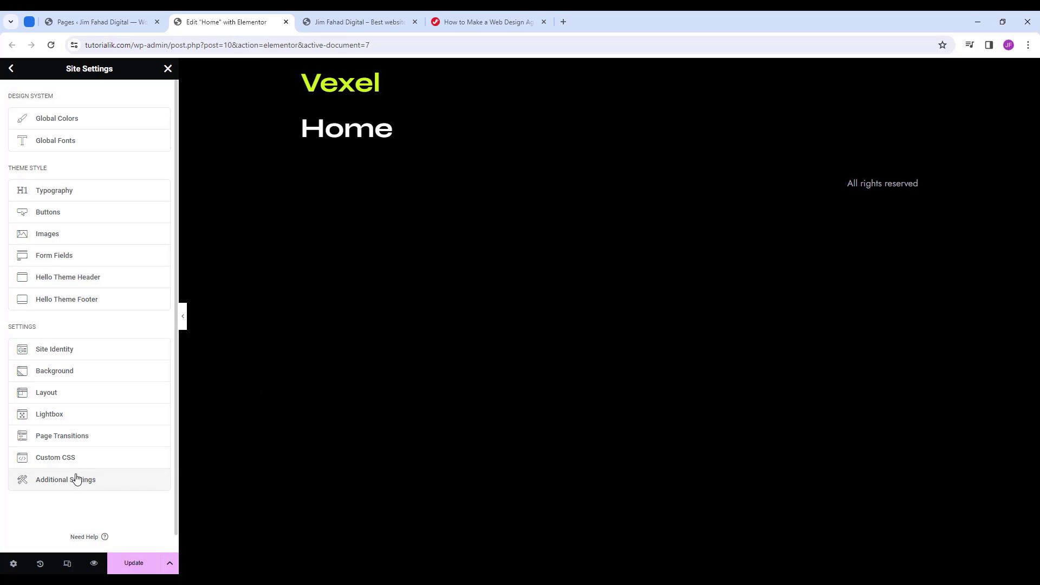
Disable Elementor's default colors and default fonts in Additional Settings and save the changes.
click(73, 487)
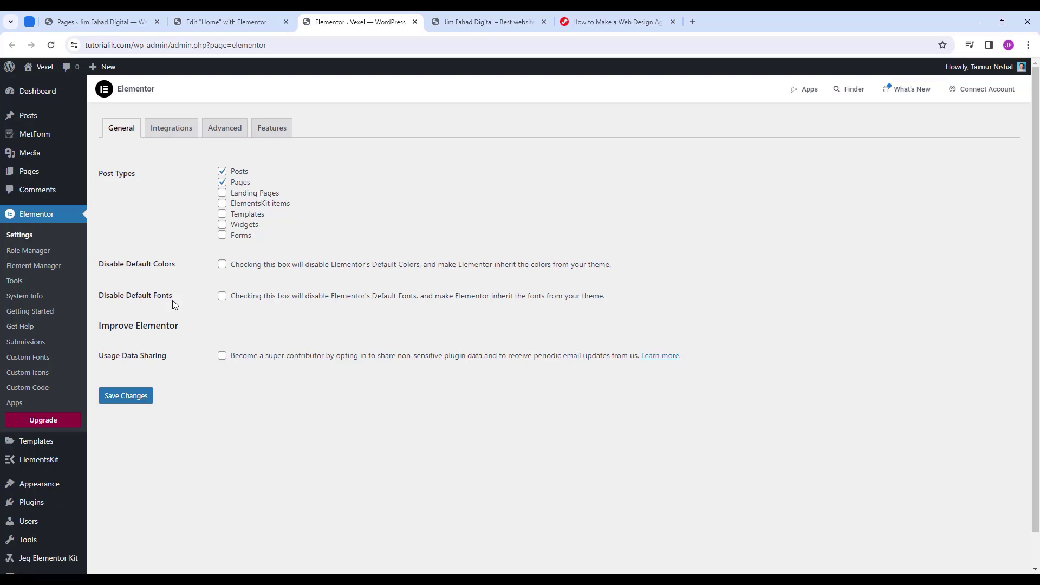
click(222, 264)
click(222, 296)
click(144, 407)
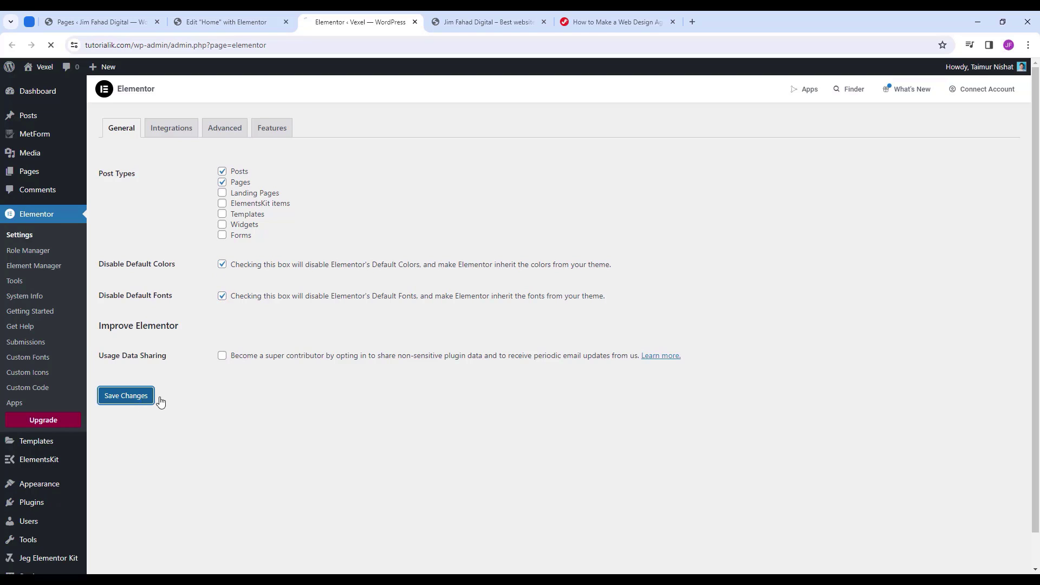
click(262, 17)
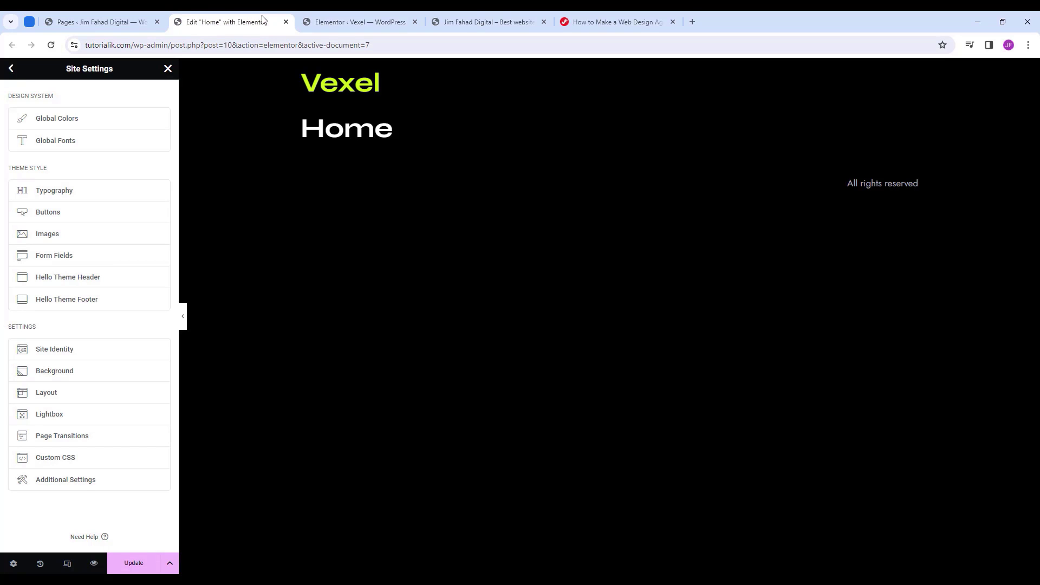
Close the Elementor admin settings tab and exit Site Settings back to the widgets panel.
click(168, 70)
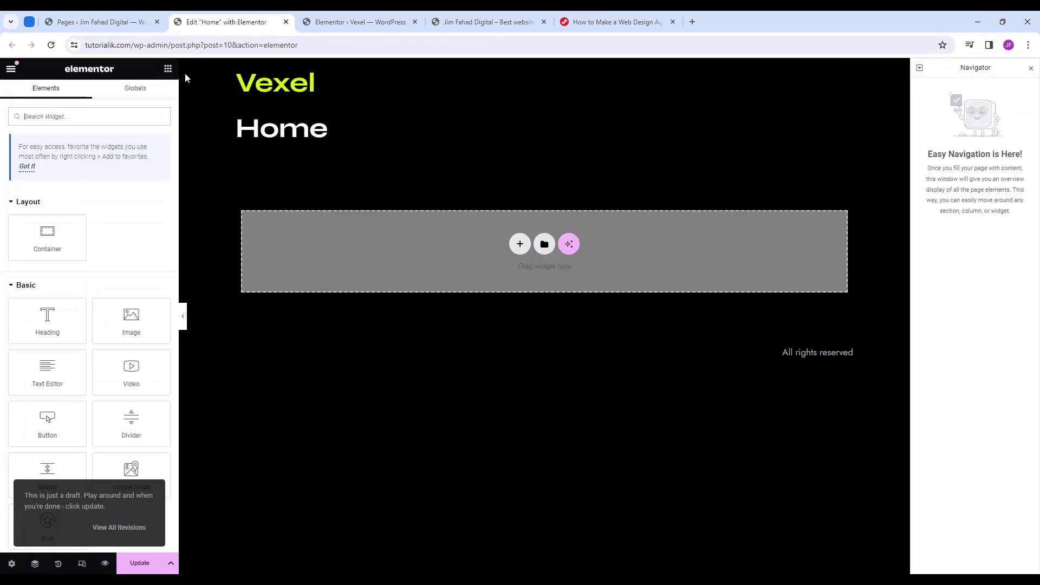
click(374, 22)
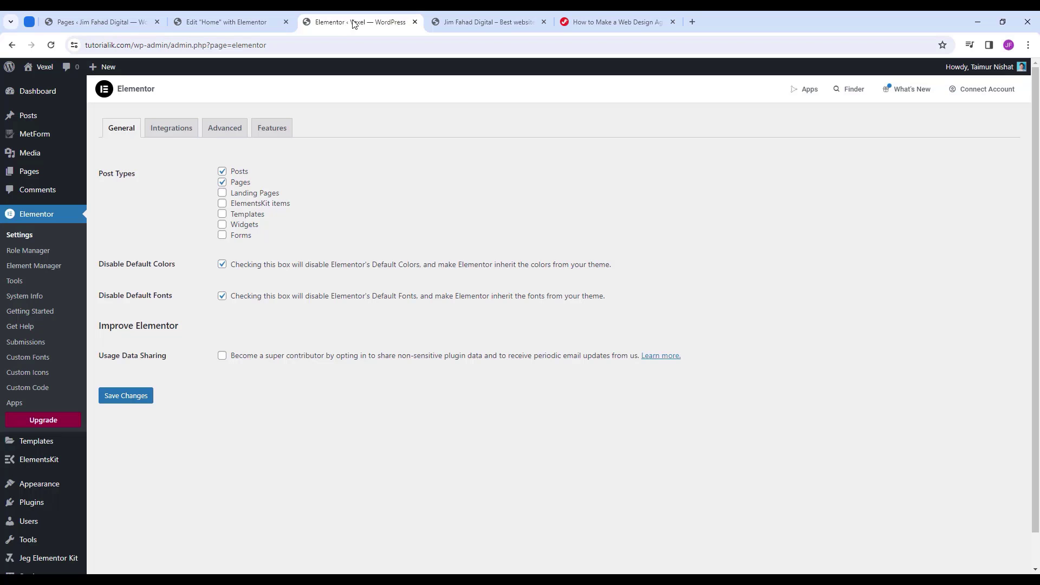
click(415, 22)
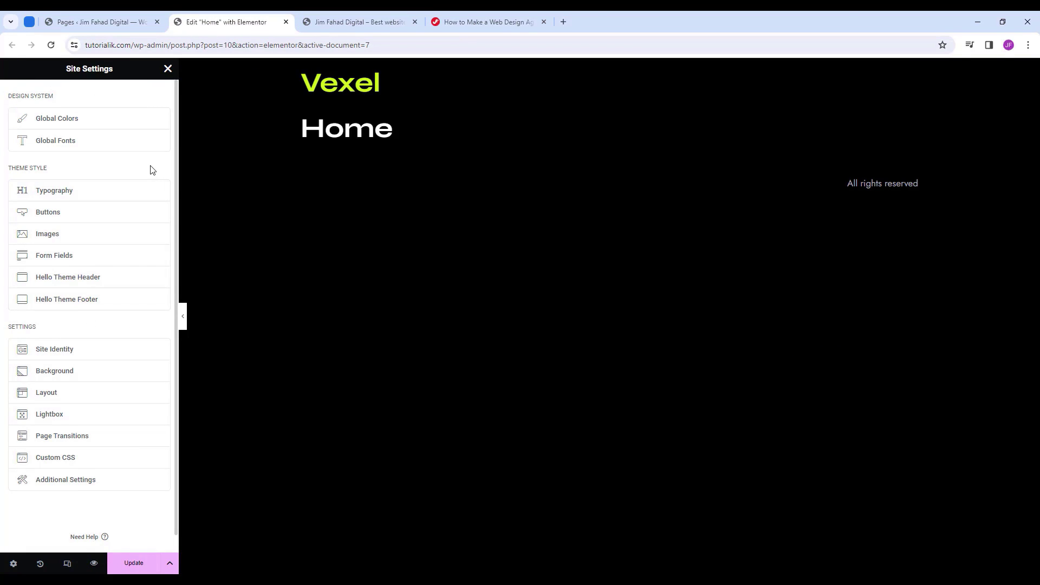
click(168, 69)
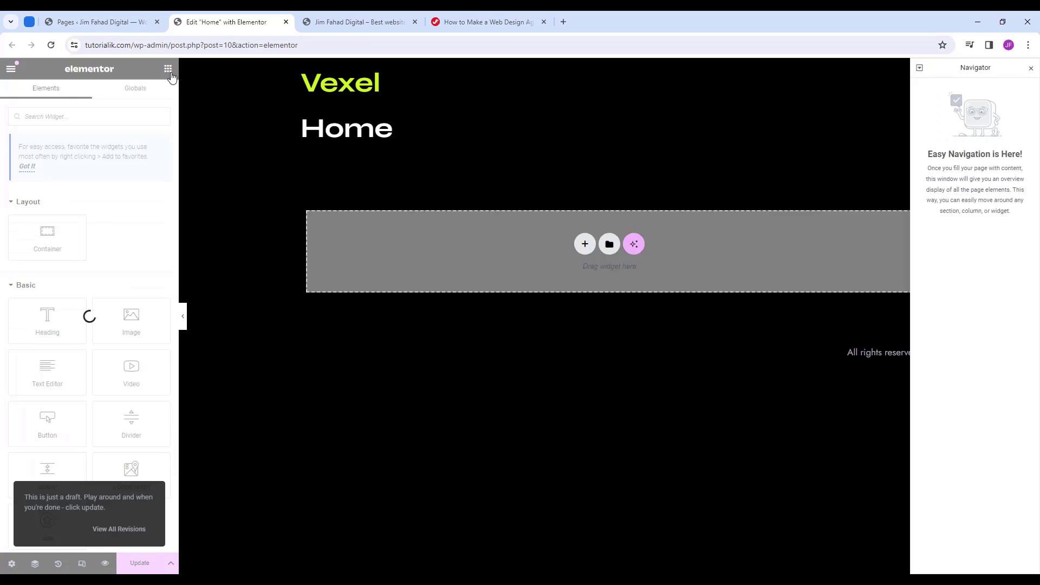
In User Preferences, try the light and dark themes, then set the interface theme to follow the system.
click(12, 71)
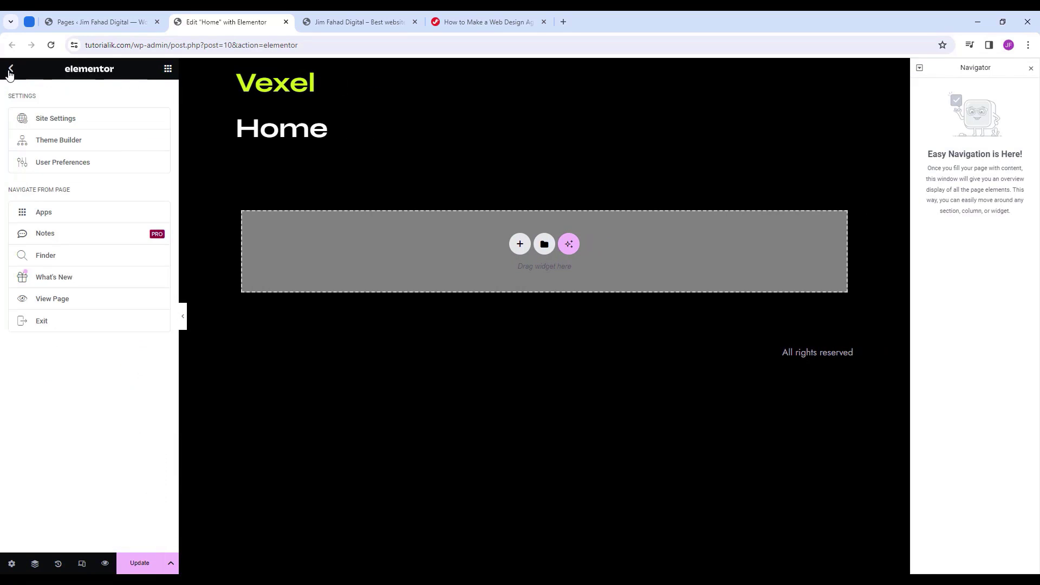
click(13, 75)
click(12, 71)
click(105, 167)
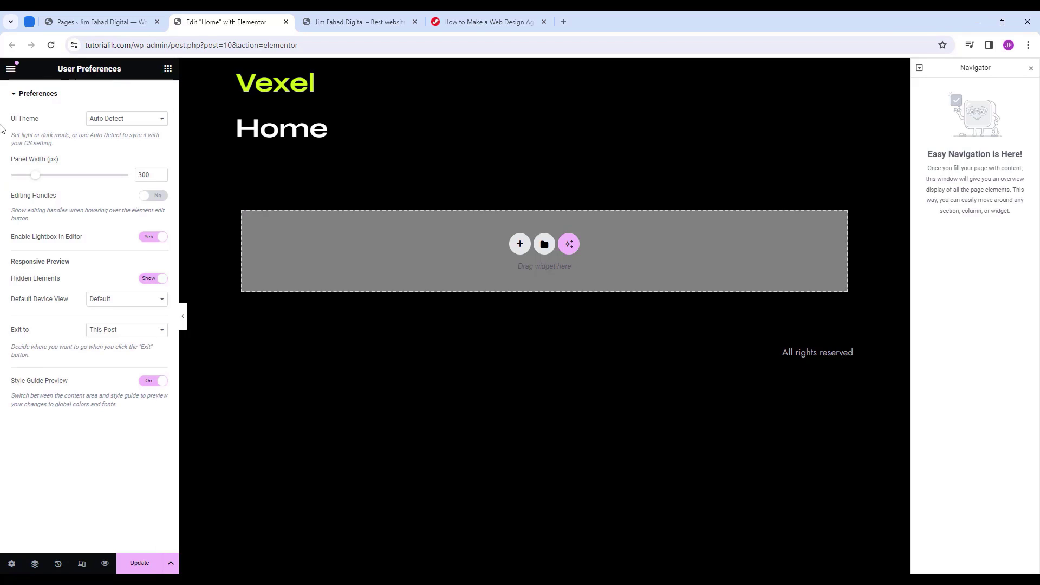
click(119, 121)
click(121, 139)
click(116, 119)
click(103, 147)
click(118, 123)
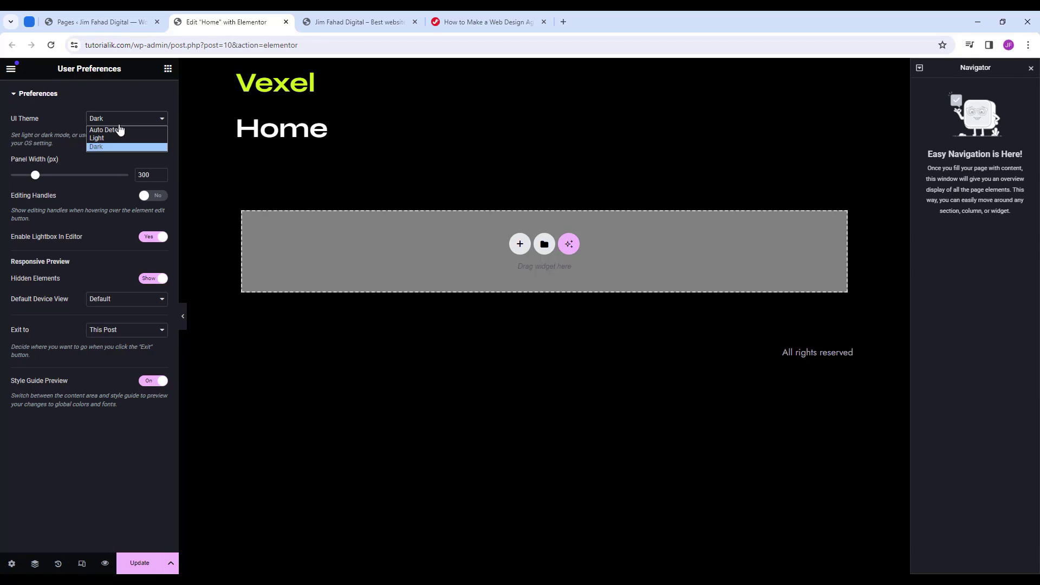
click(118, 130)
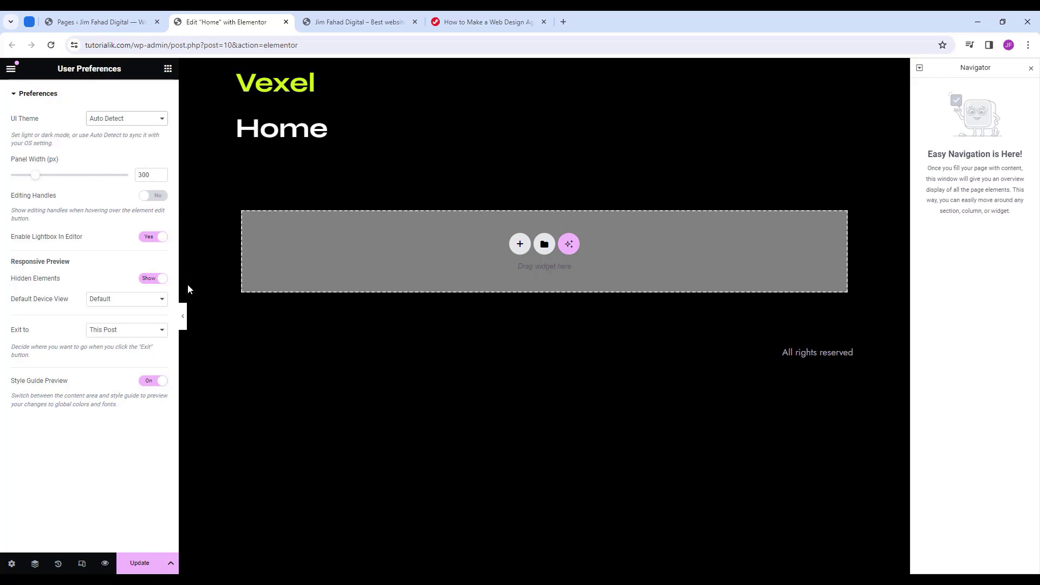
Set the panel width to 300 px, turn editing handles on, and save.
drag(36, 174, 78, 168)
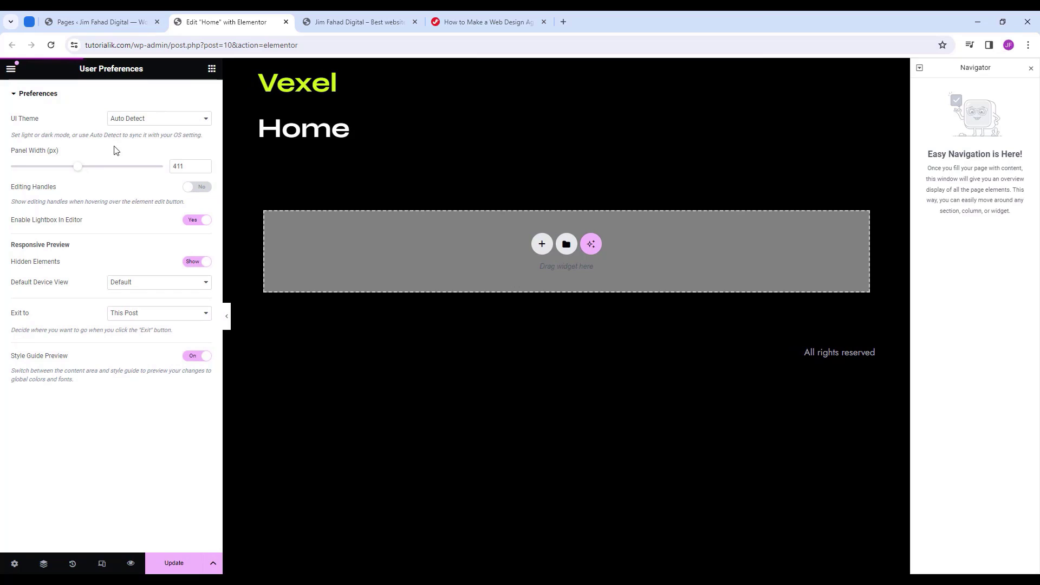
drag(78, 167, 40, 170)
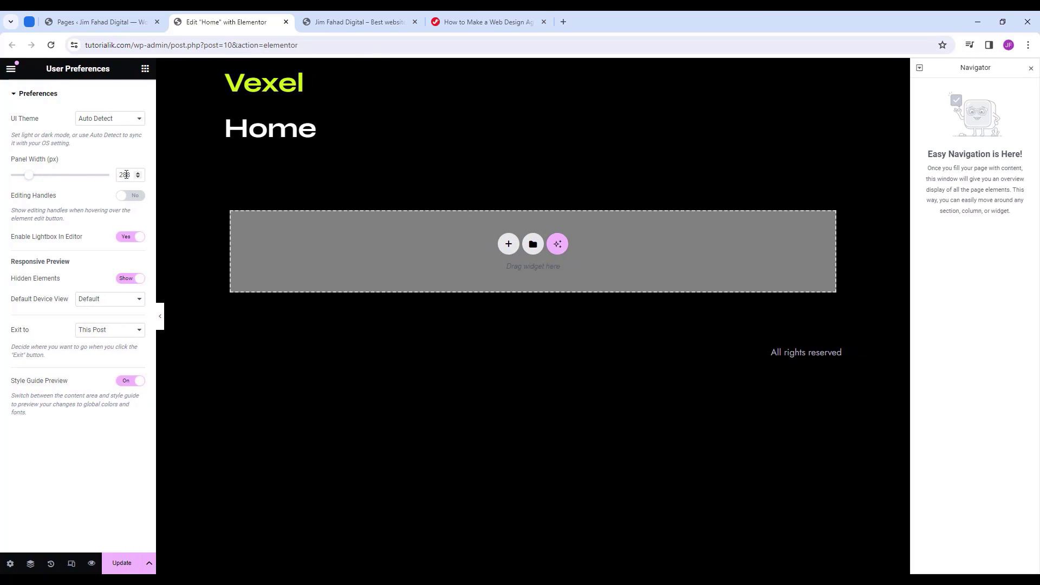
double_click(127, 175)
key(BackSpace)
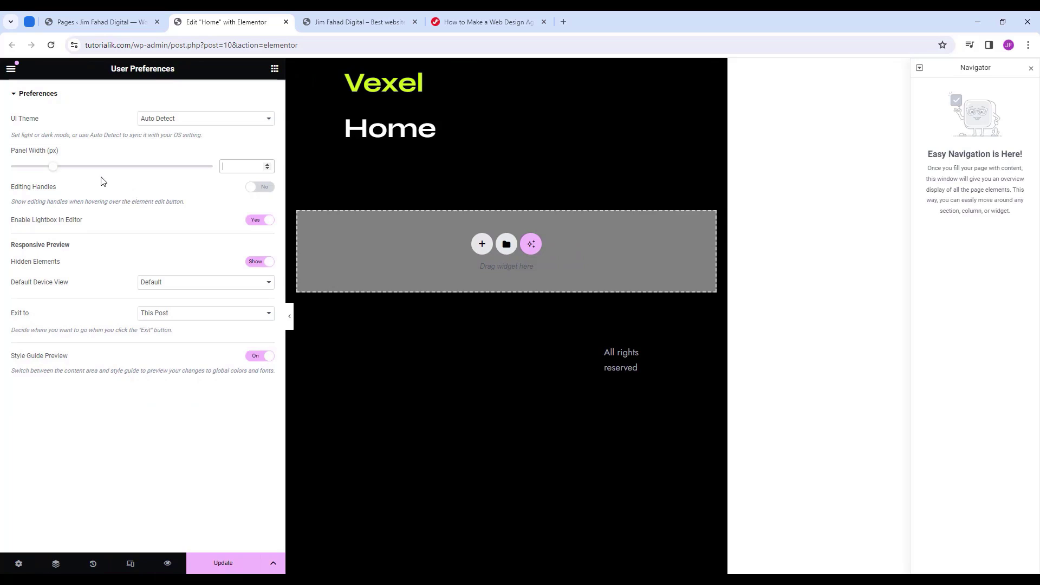
text(300)
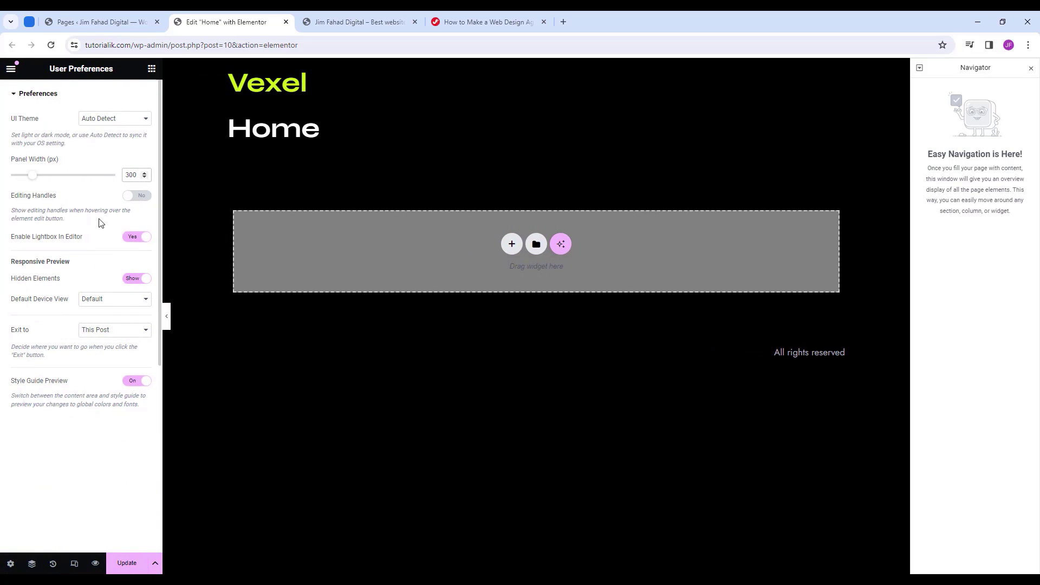
click(99, 220)
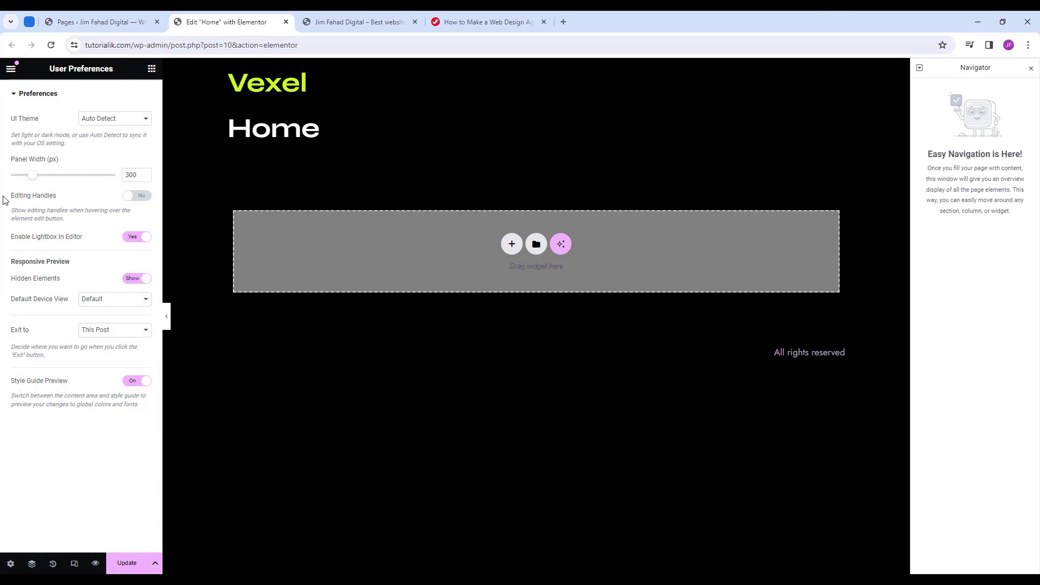
click(130, 196)
click(134, 566)
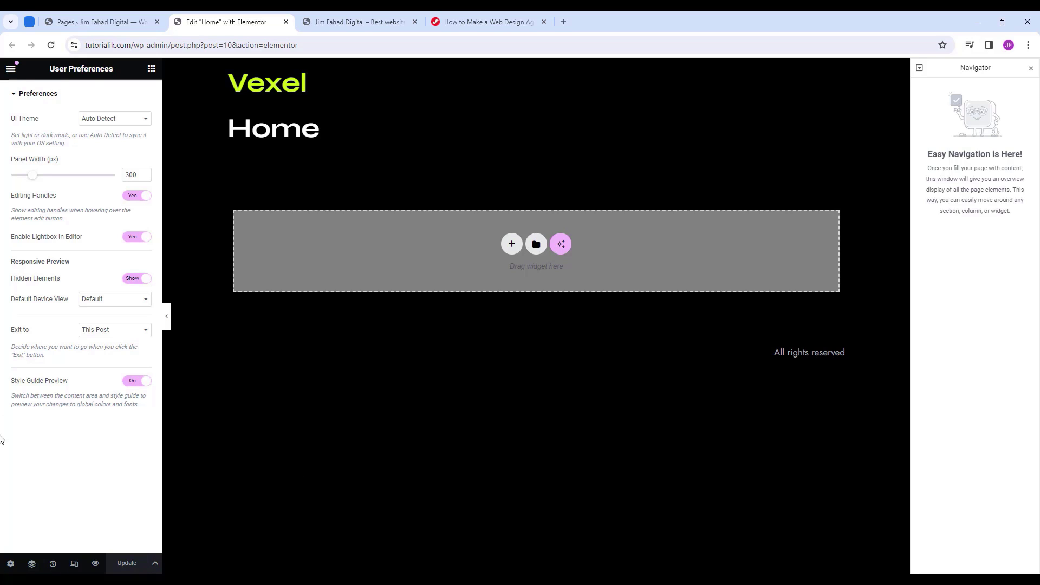
Set the Home page layout to Elementor Canvas and zoom the browser in one step.
click(10, 562)
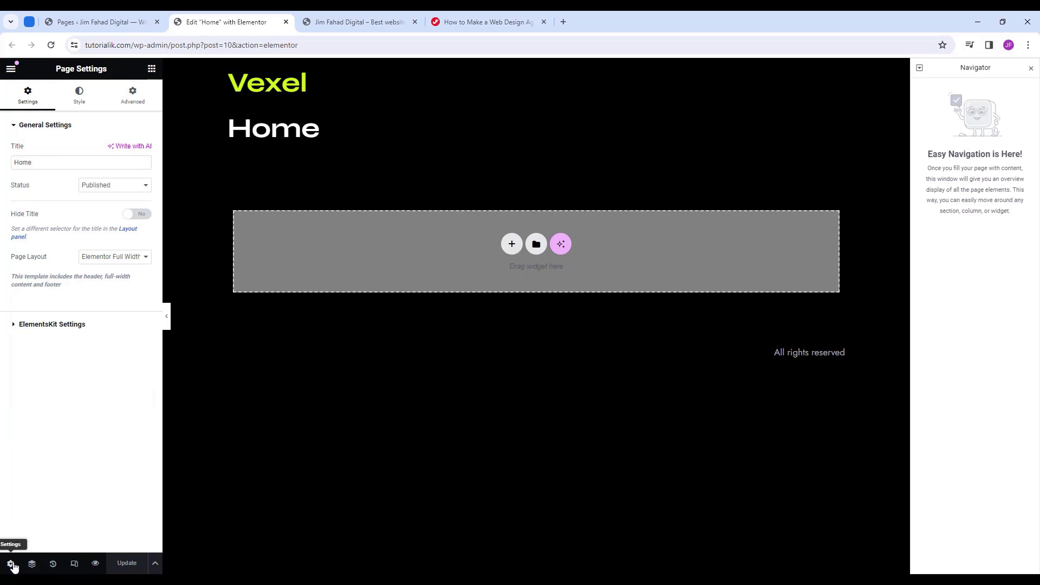
click(133, 257)
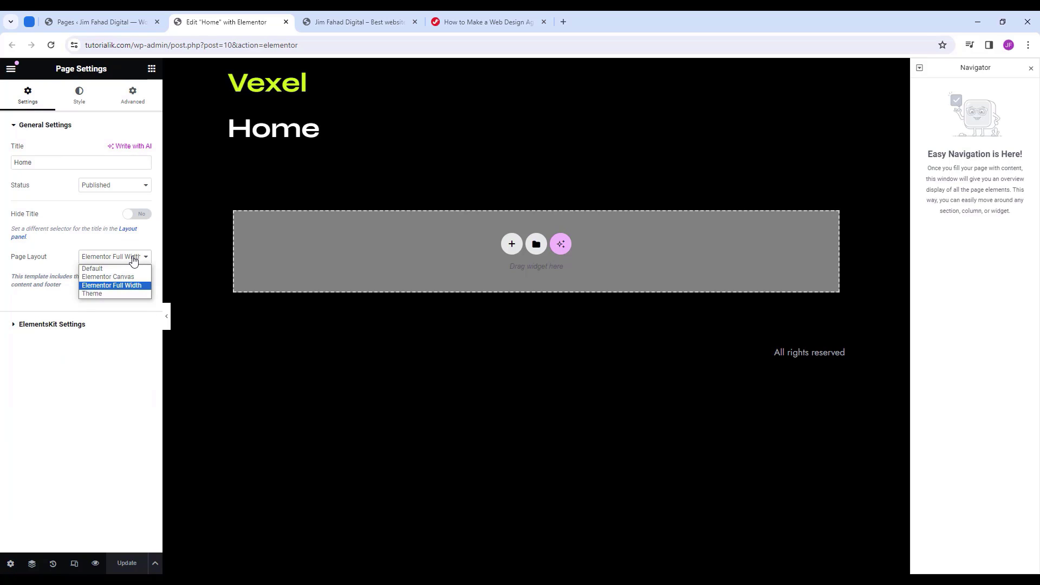
click(112, 277)
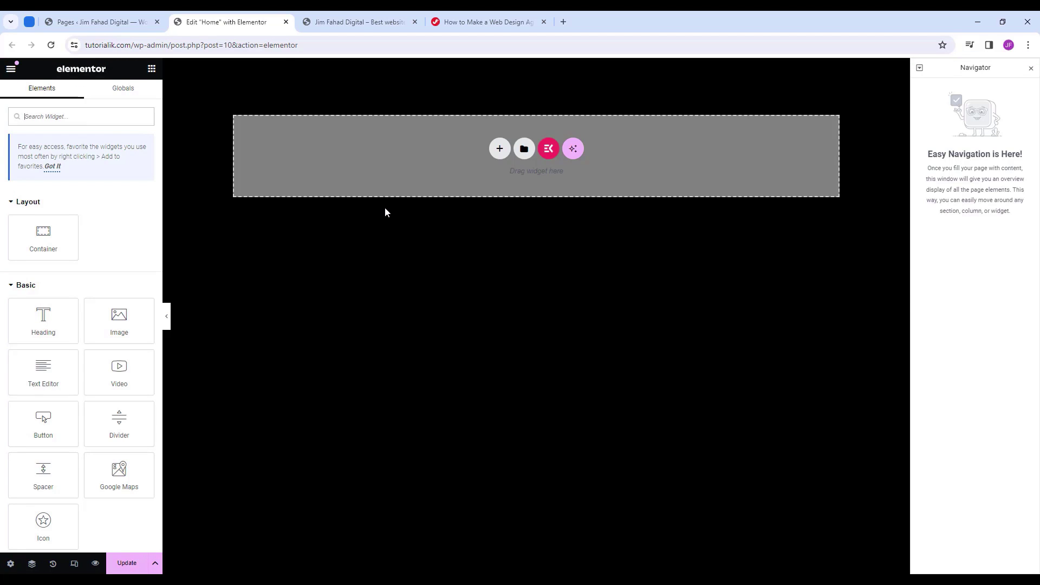
key(ctrl+plus)
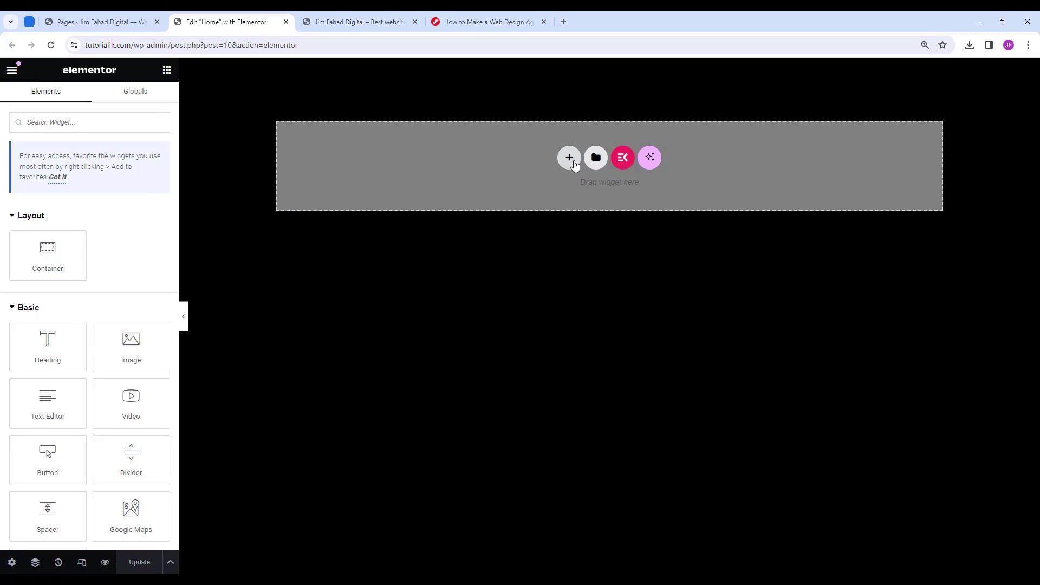
Add a single-column container and rename it 'Banner Section' in the Navigator.
click(569, 158)
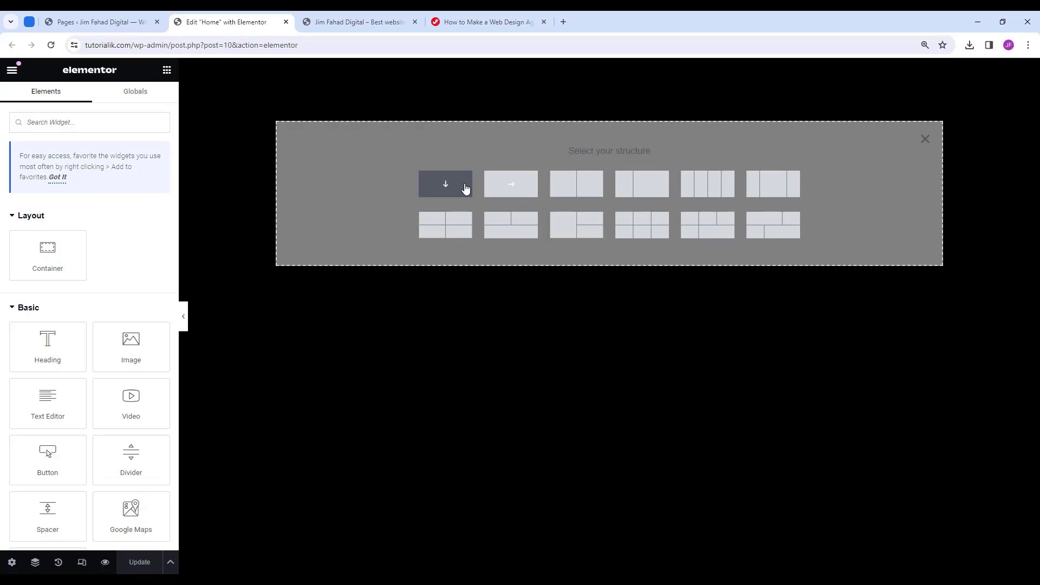
click(465, 188)
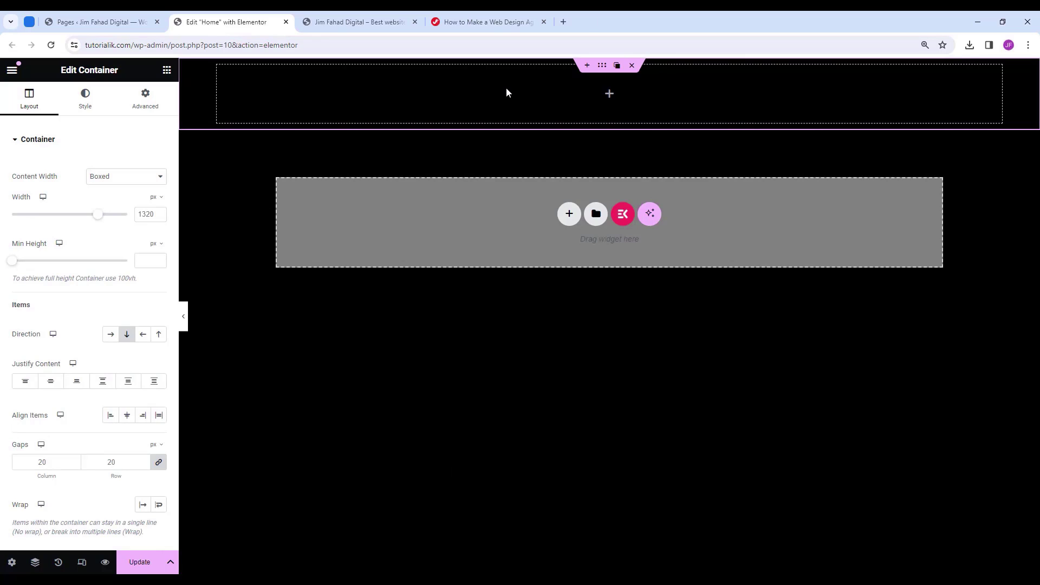
click(35, 562)
drag(988, 66, 945, 144)
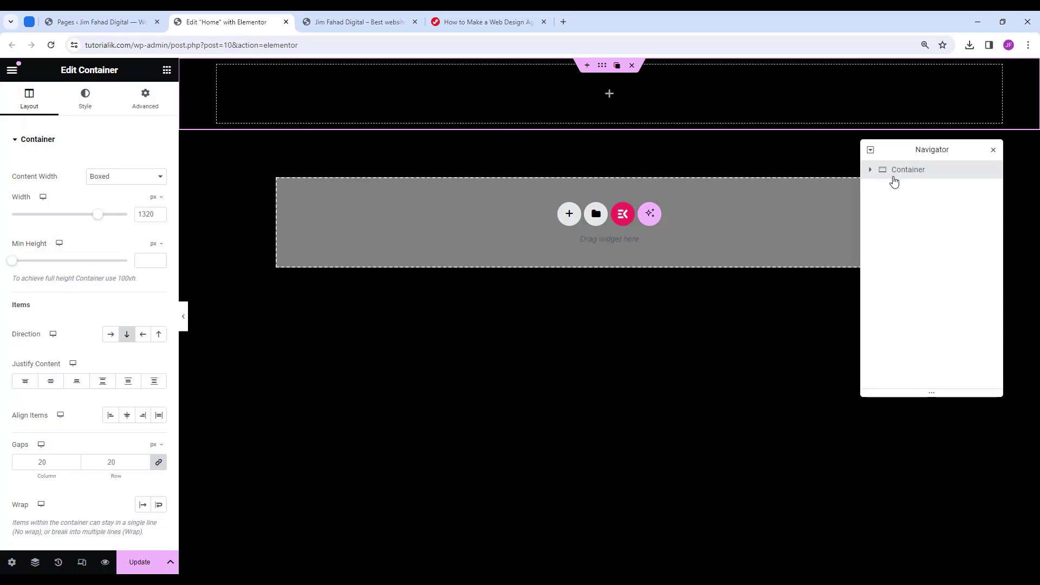
drag(900, 176, 932, 179)
double_click(932, 179)
click(931, 191)
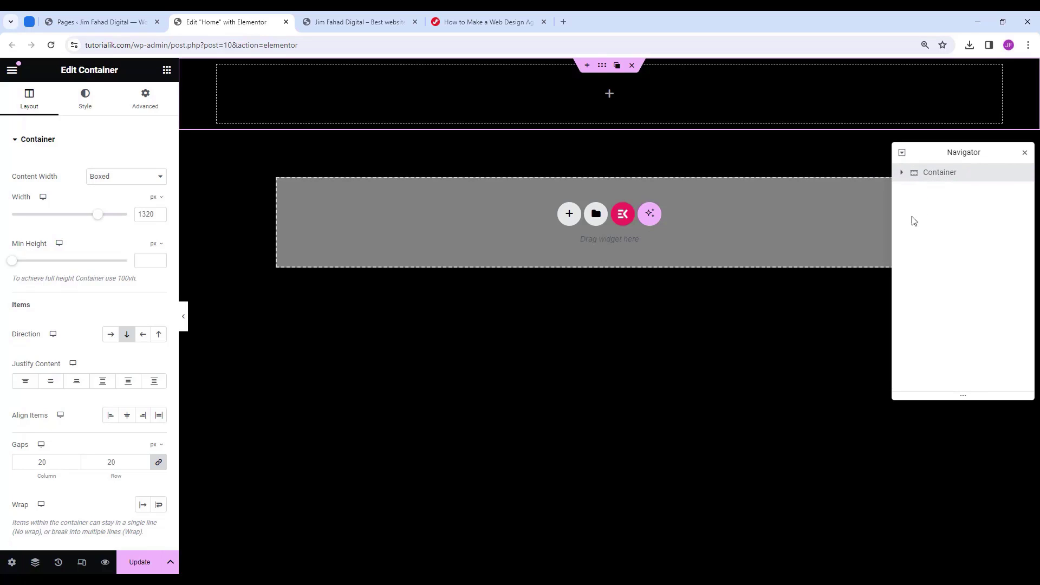
double_click(944, 178)
text(b)
text(Banner)
text( Section)
click(602, 67)
key(ctrl+i)
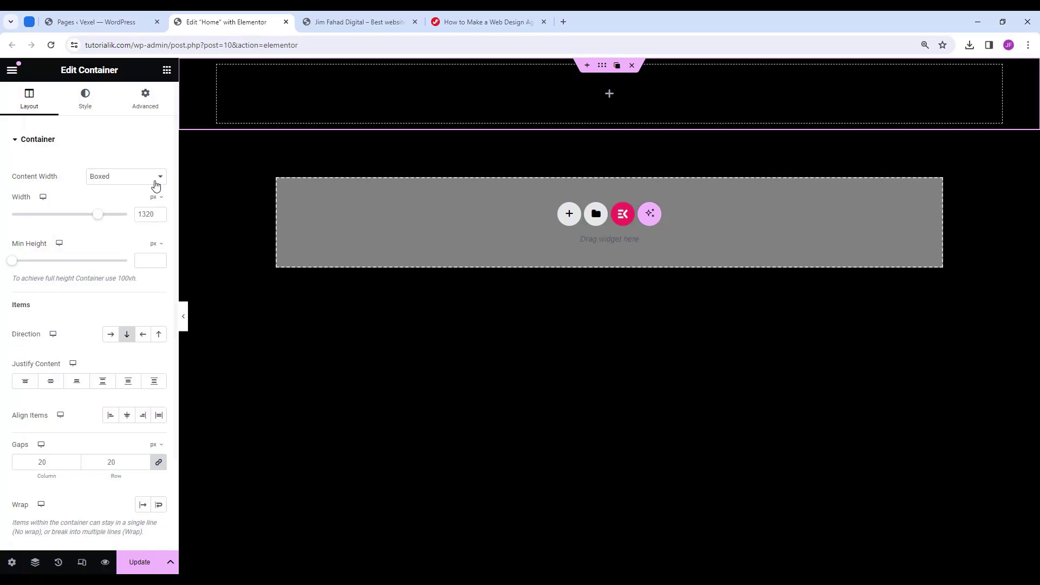
Give the container a 100 vh minimum height with content justified to center.
click(156, 243)
click(153, 297)
click(147, 261)
text(100)
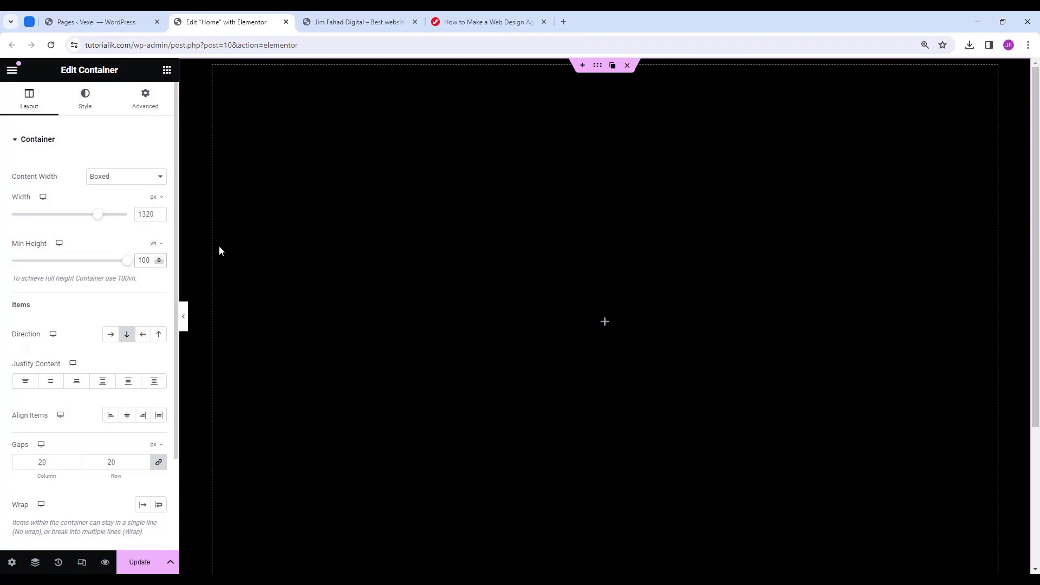
scroll(455, 303, down, 3)
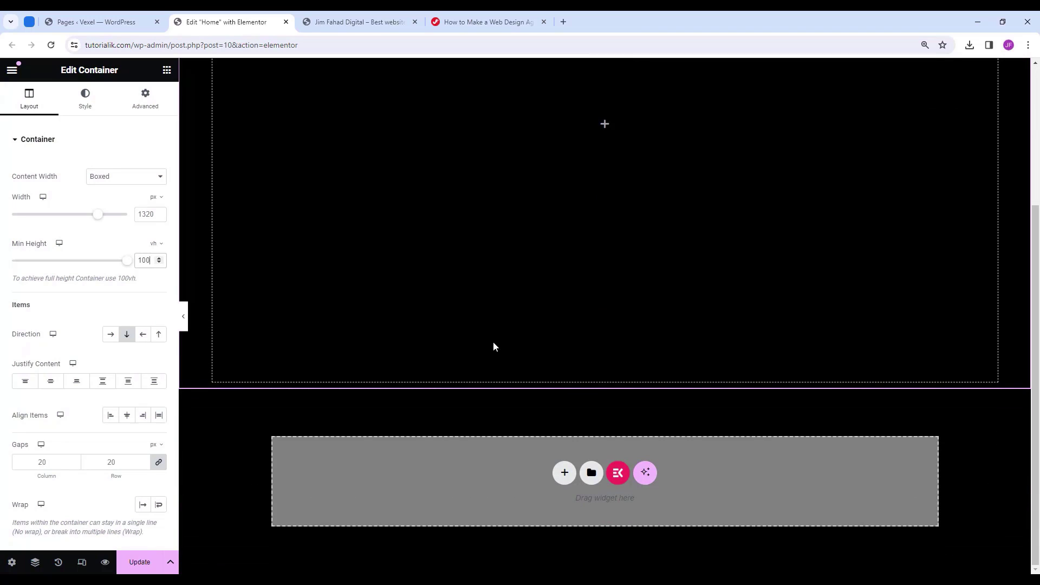
scroll(484, 347, up, 3)
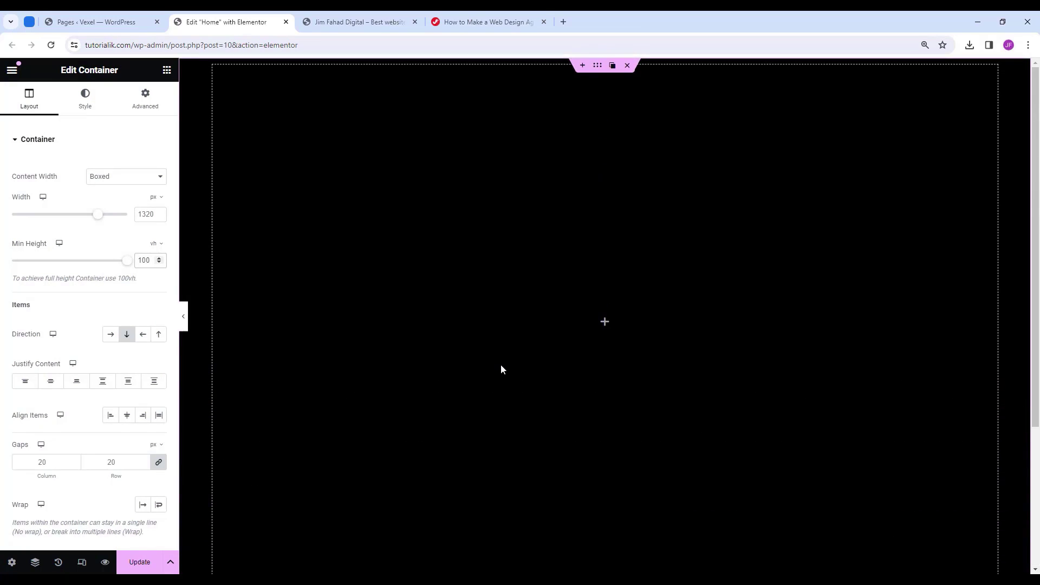
click(55, 384)
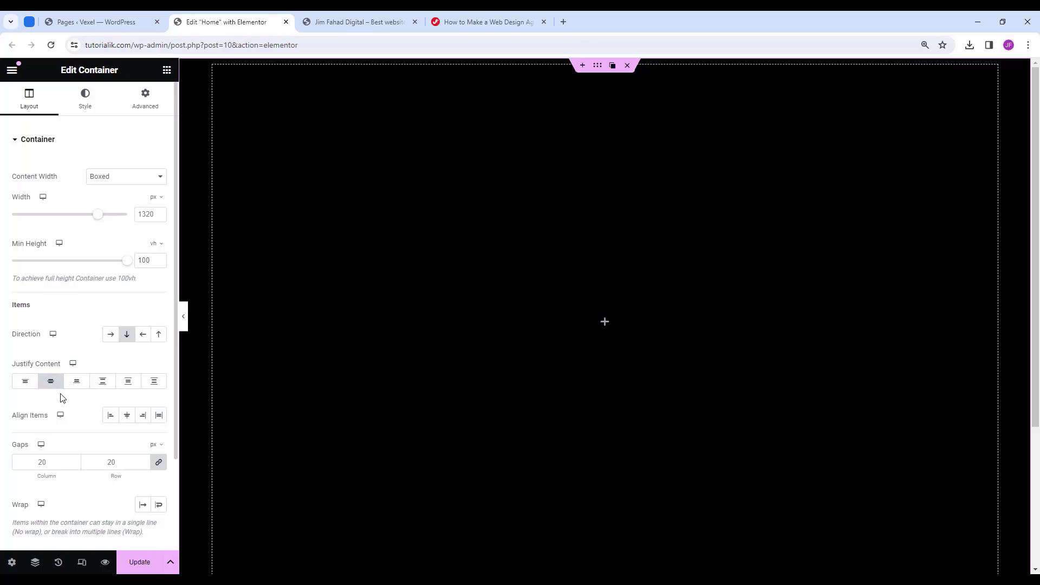
click(81, 111)
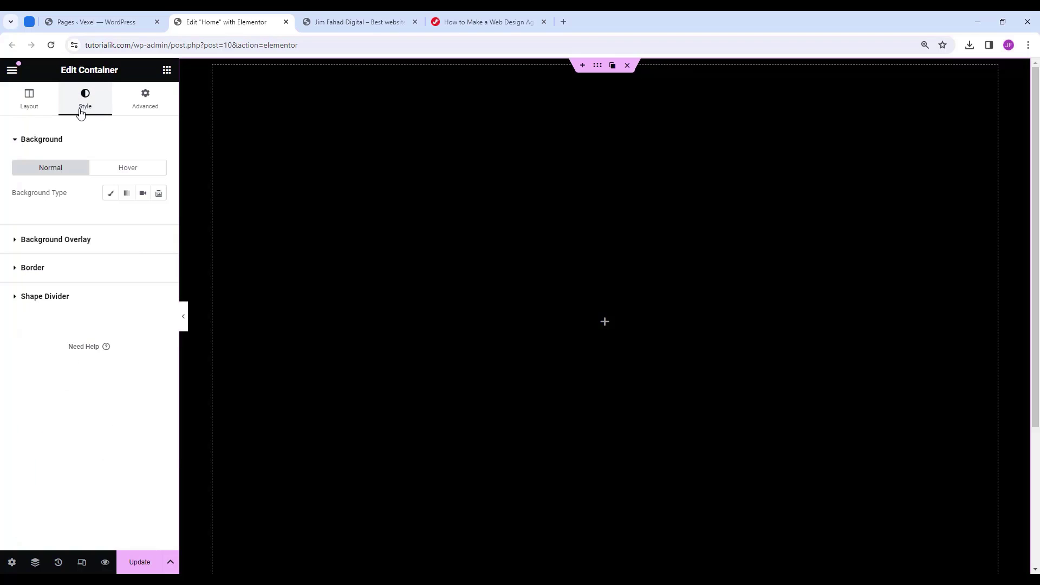
Set the background type to slideshow and upload the 27 image files to the media library.
click(159, 197)
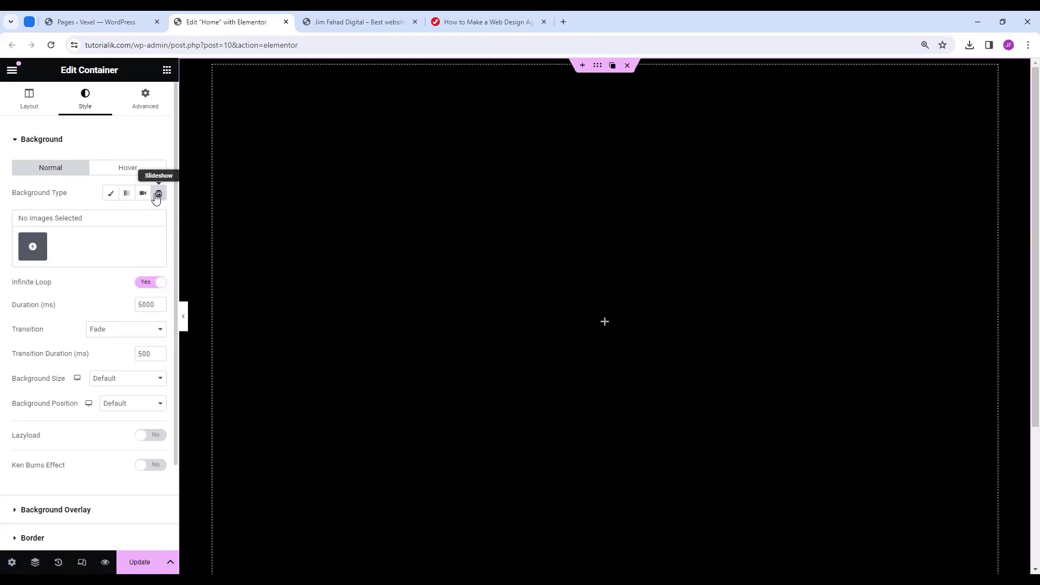
click(34, 247)
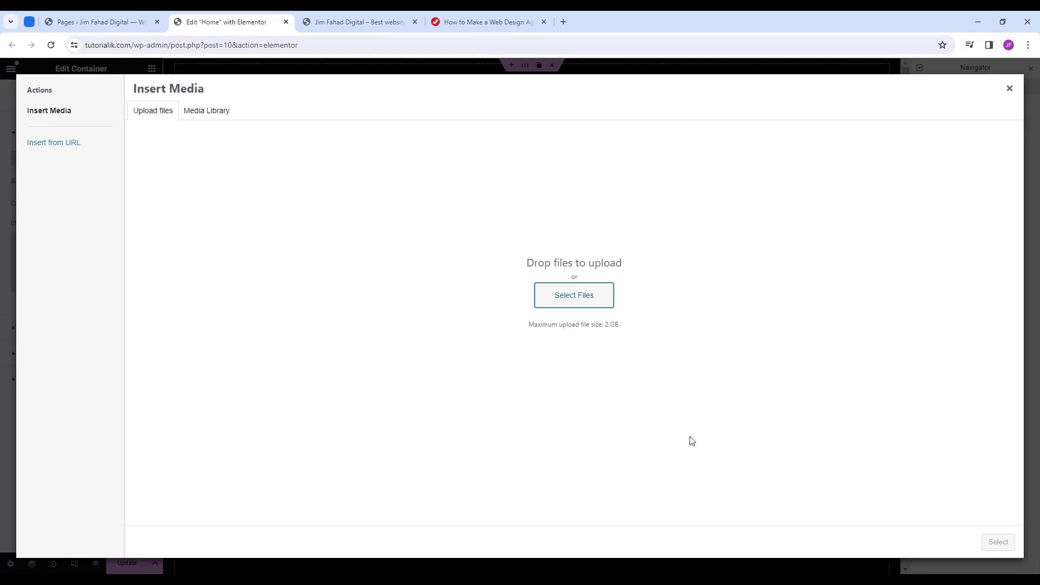
click(596, 303)
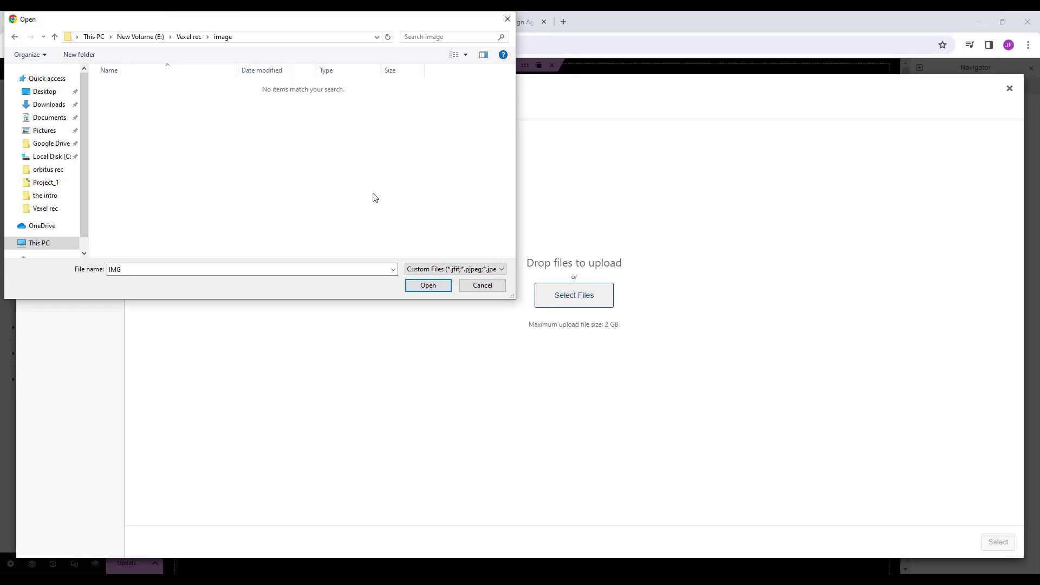
key(Escape)
key(alt+Tab)
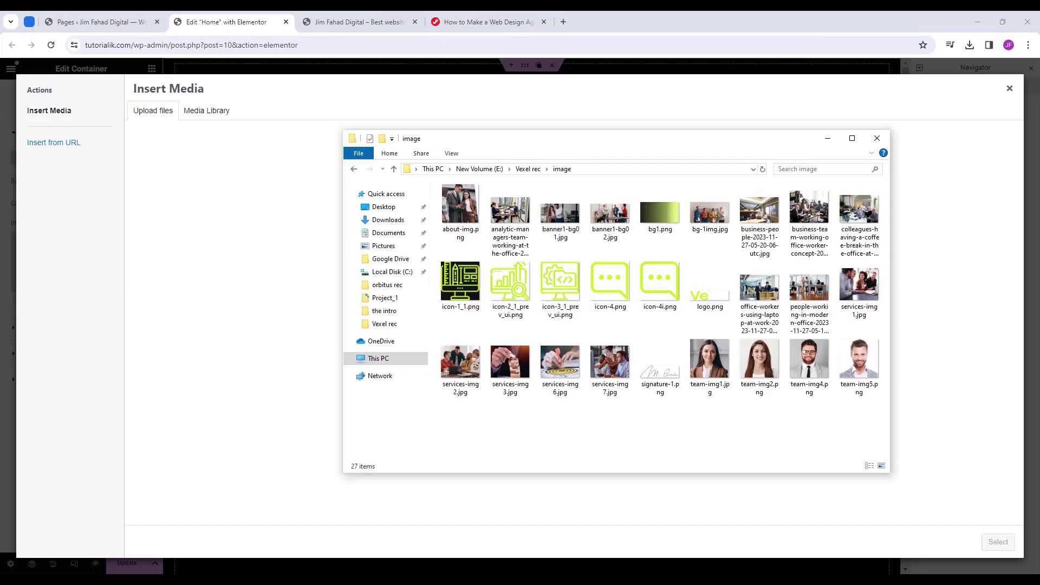
drag(875, 404, 411, 180)
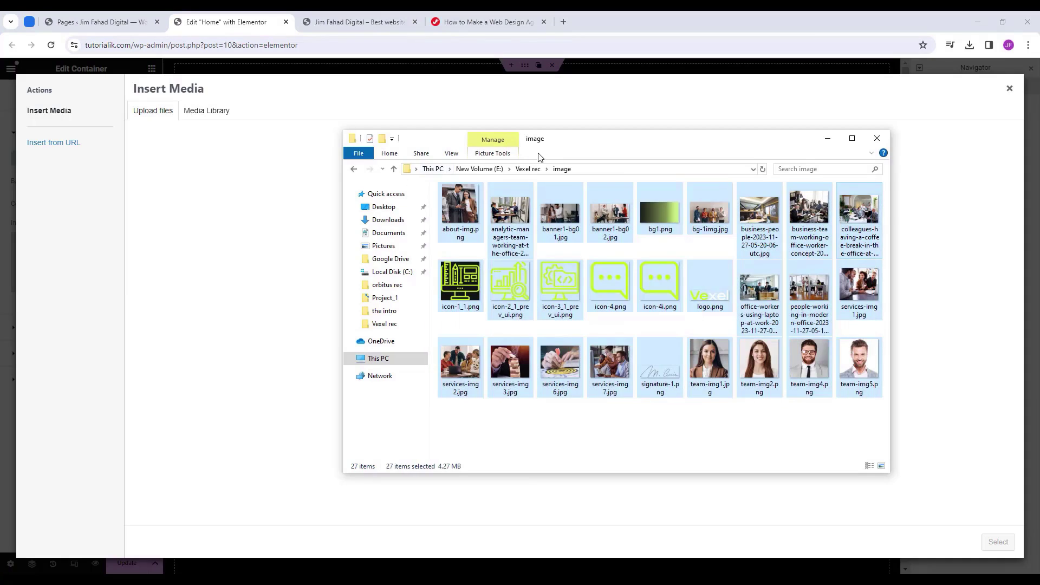
drag(564, 148, 241, 155)
drag(197, 227, 698, 318)
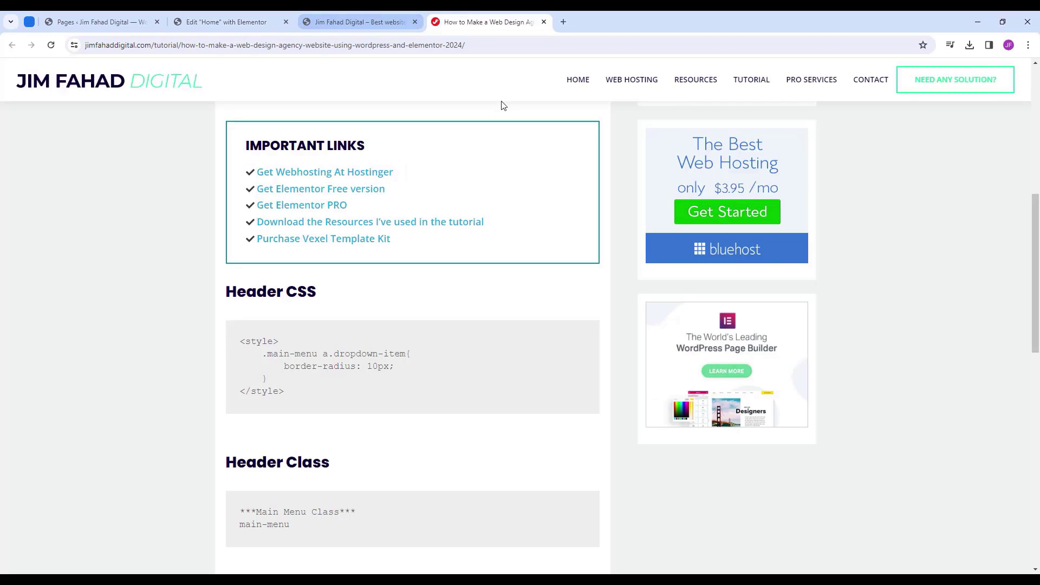
Create a gallery from two images, including banner1-bg01-1.jpg, and insert it as the slideshow.
click(246, 23)
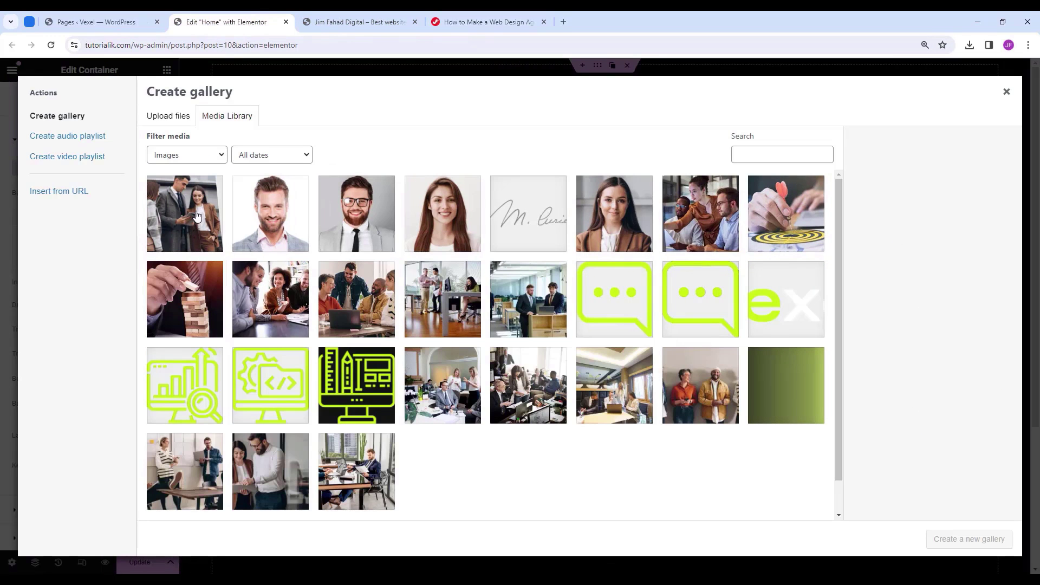
click(196, 215)
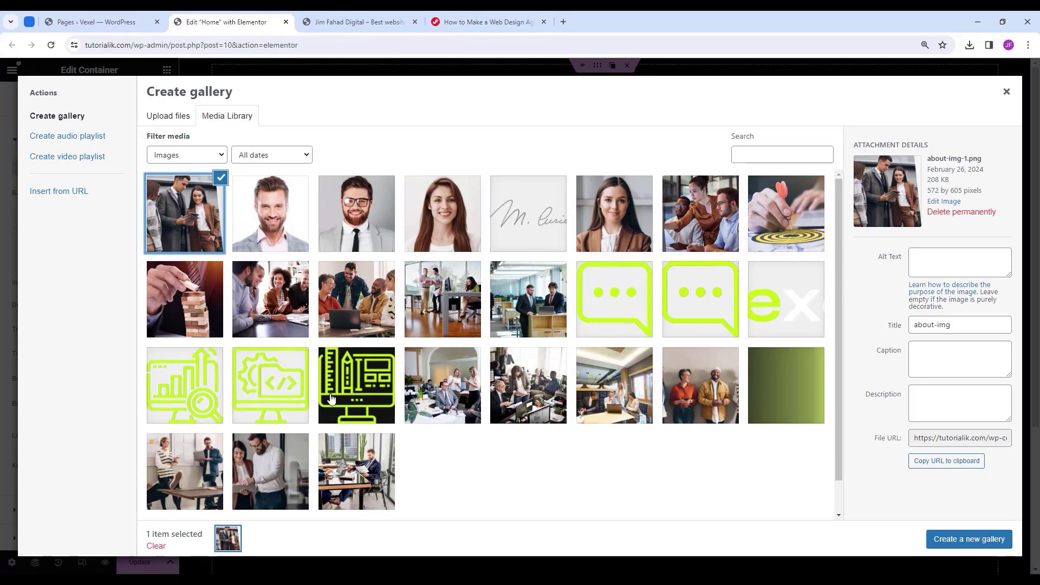
click(259, 459)
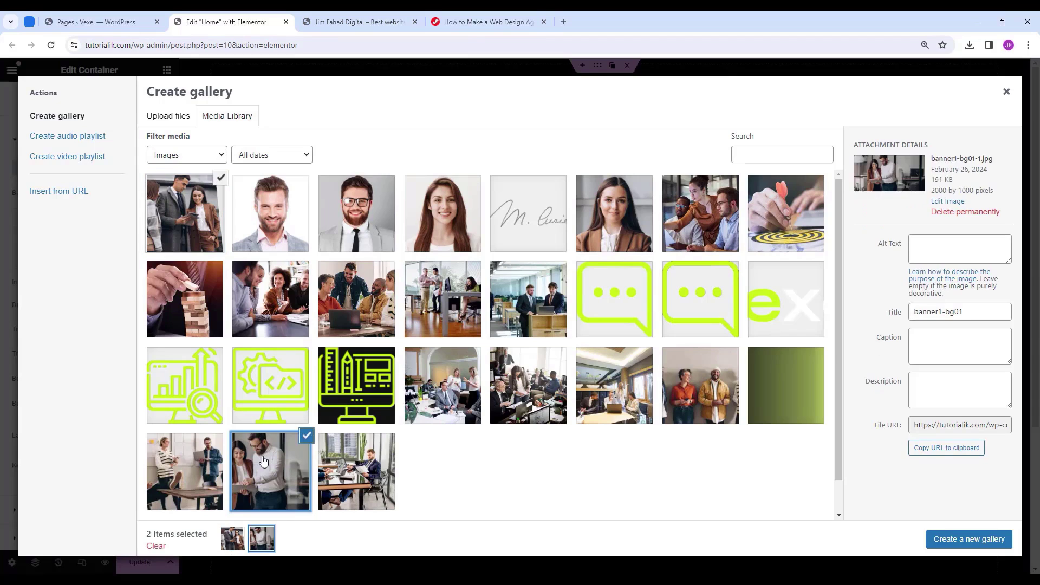
click(960, 549)
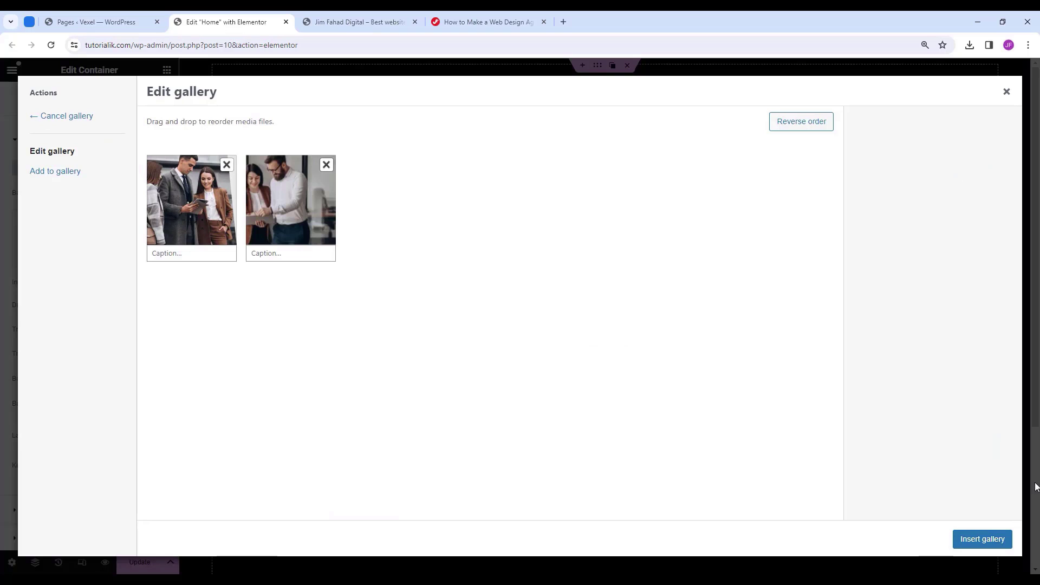
click(982, 539)
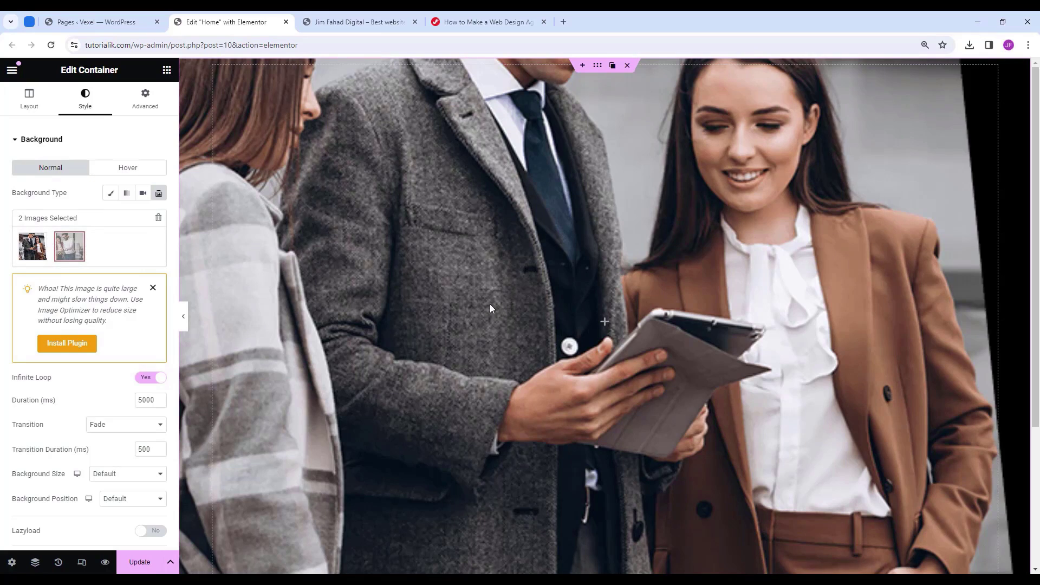
Set slide duration to 3000 ms with a Slide Left transition lasting 1000 ms.
scroll(22, 351, down, 1)
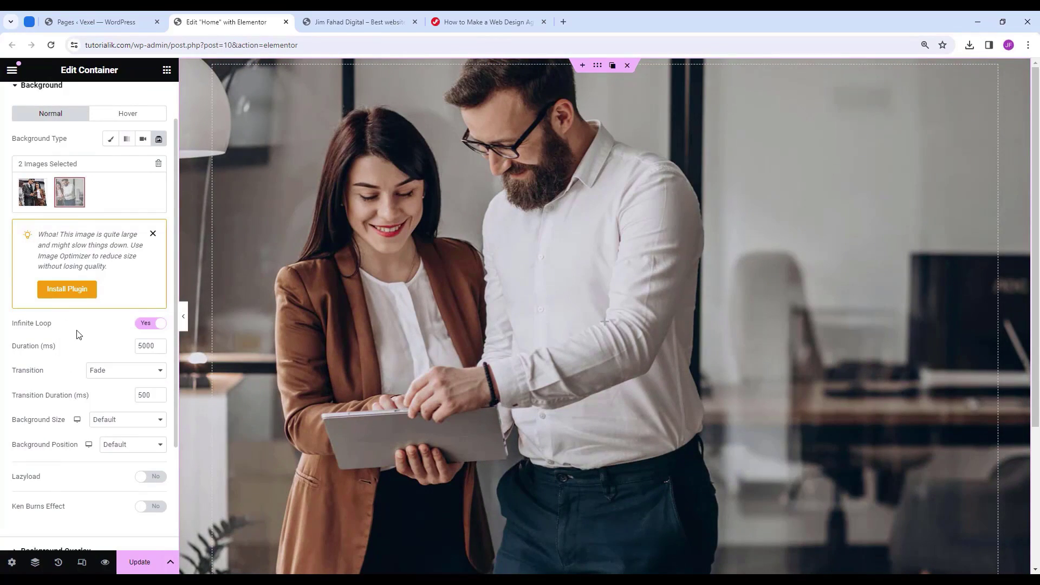
double_click(153, 347)
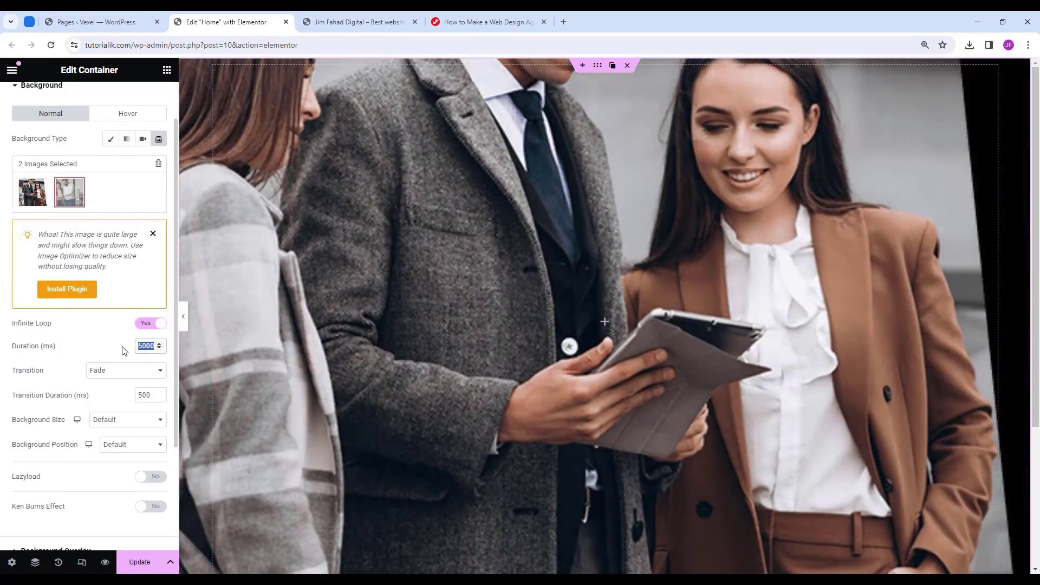
text(3000)
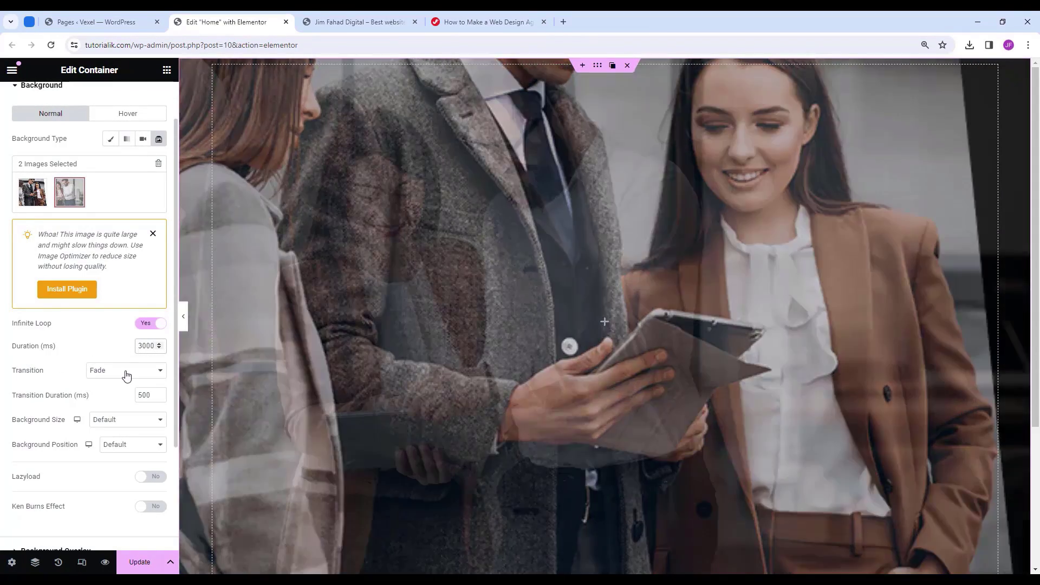
click(126, 374)
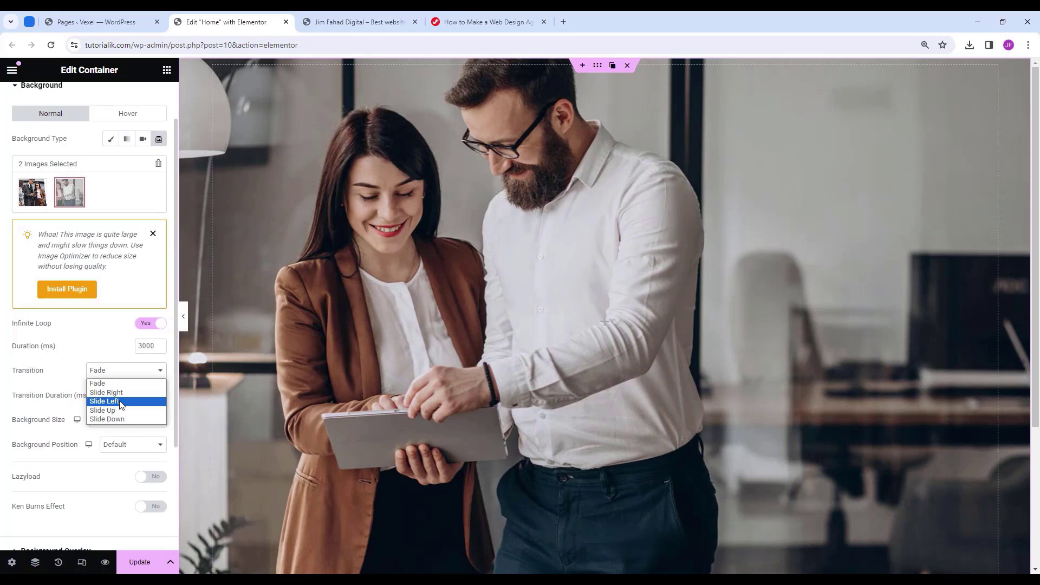
click(120, 401)
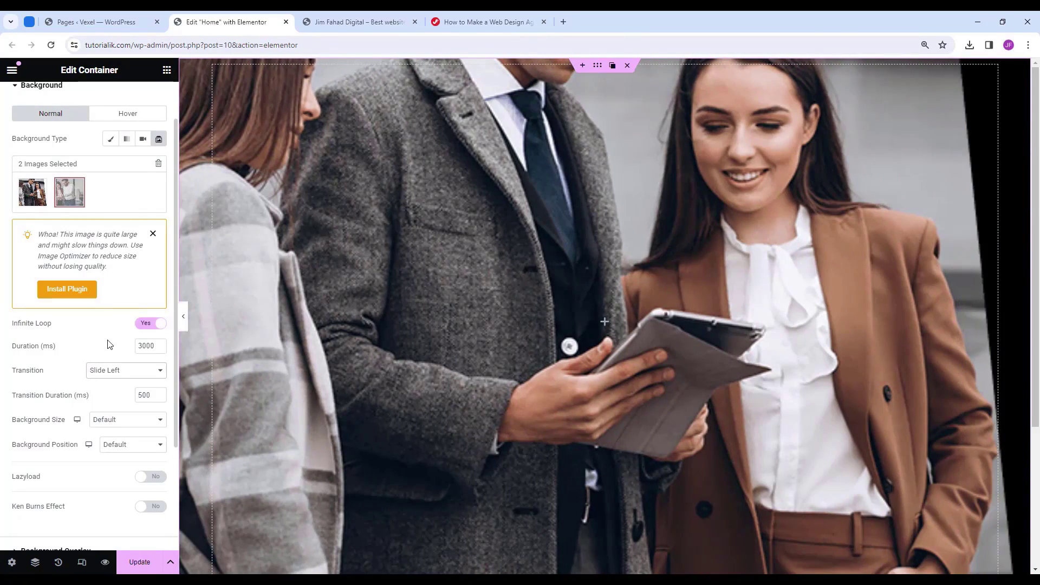
double_click(147, 394)
text(1000)
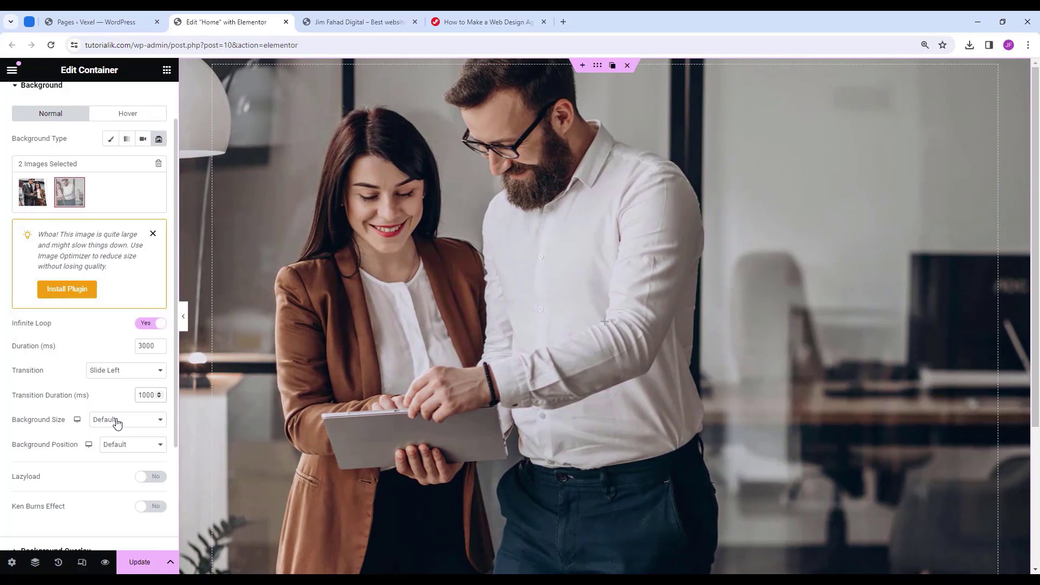
Set the background size to Cover and position to Center Center, then expand Background Overlay.
click(118, 421)
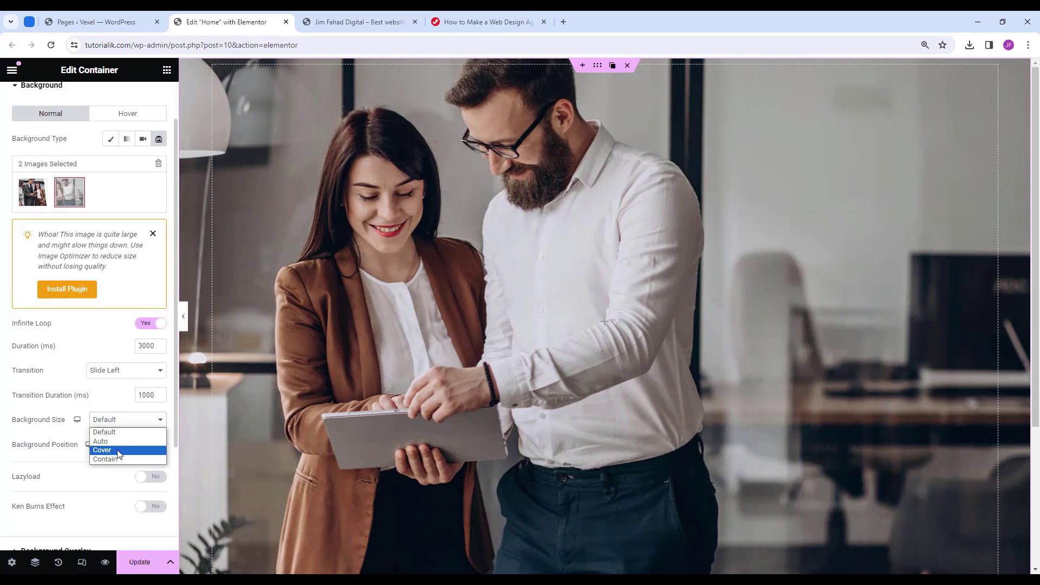
click(118, 450)
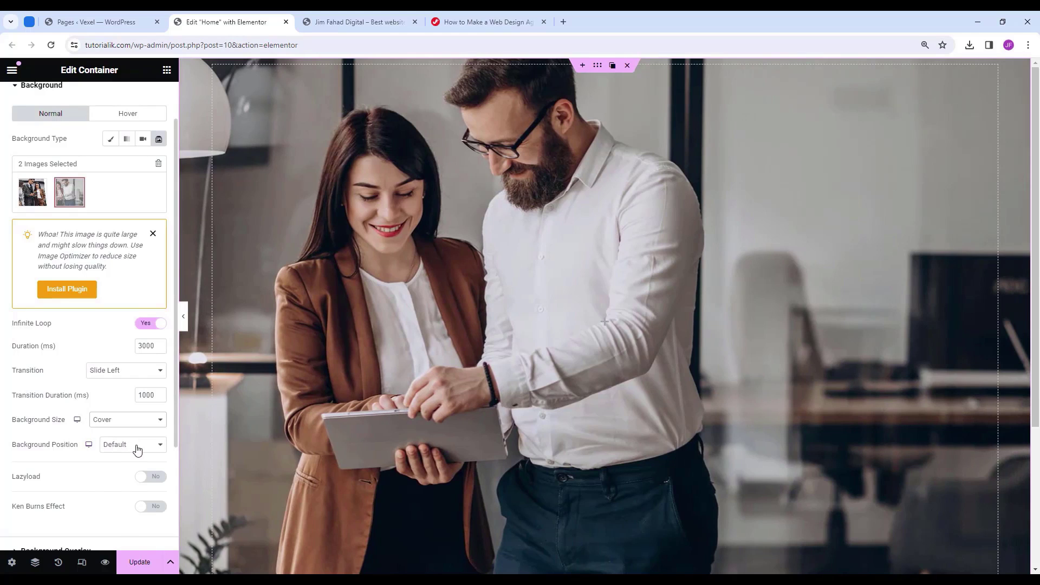
click(137, 450)
click(137, 467)
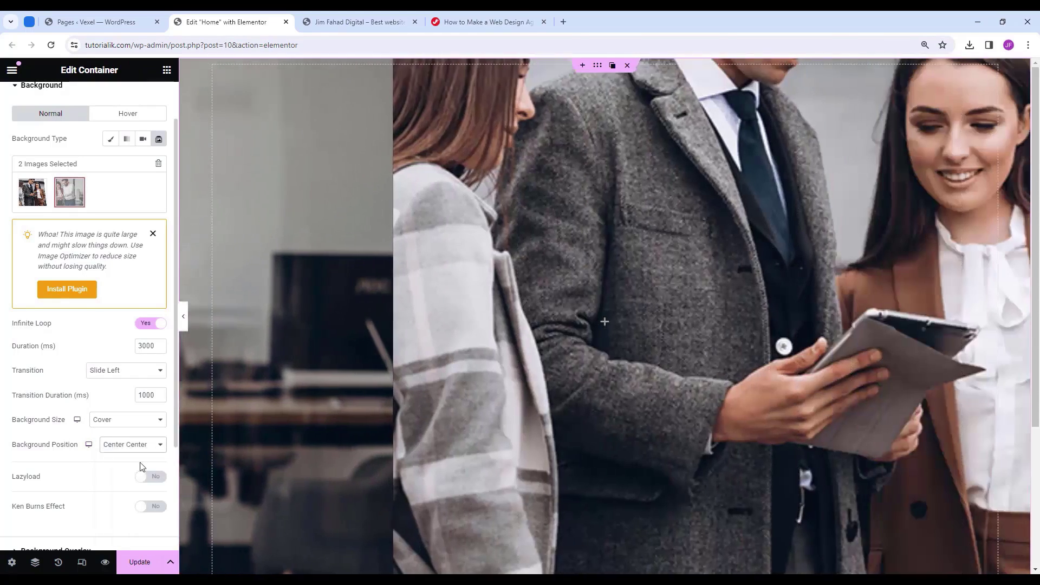
scroll(84, 464, down, 1)
scroll(92, 450, down, 1)
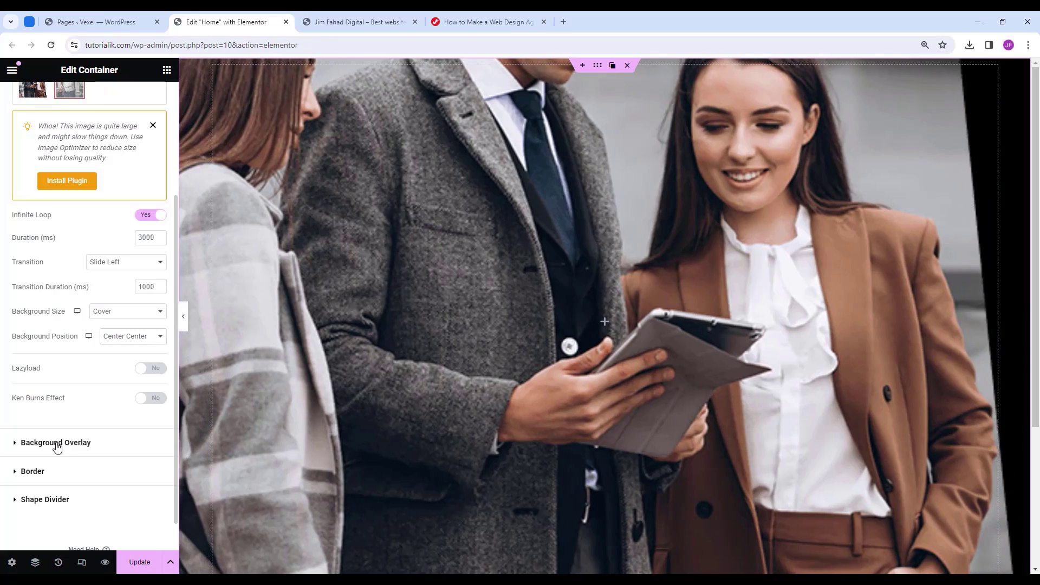
click(57, 444)
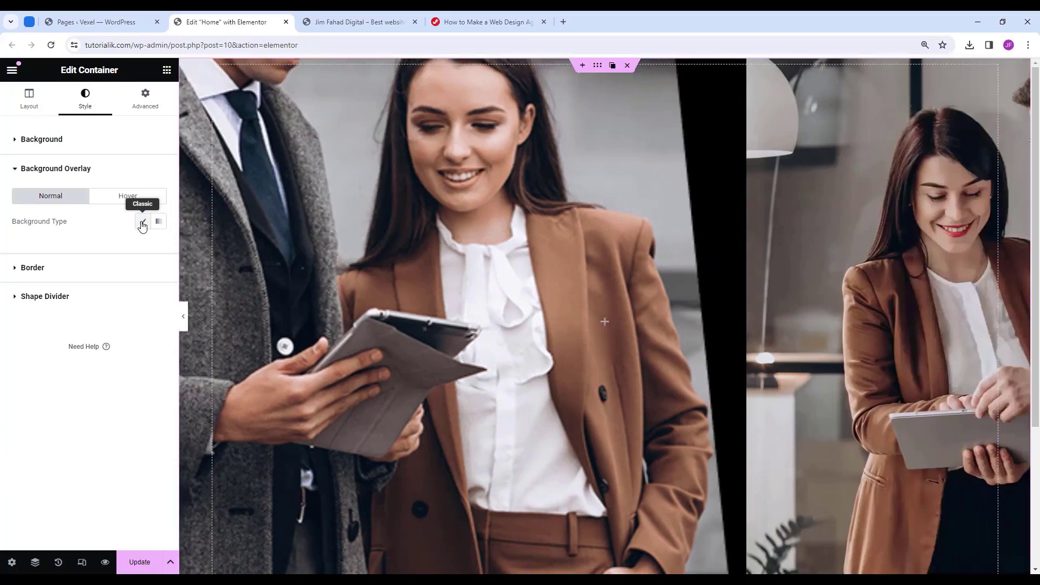
Give the Banner Section a classic #080808 background overlay at 0.8 opacity.
click(143, 224)
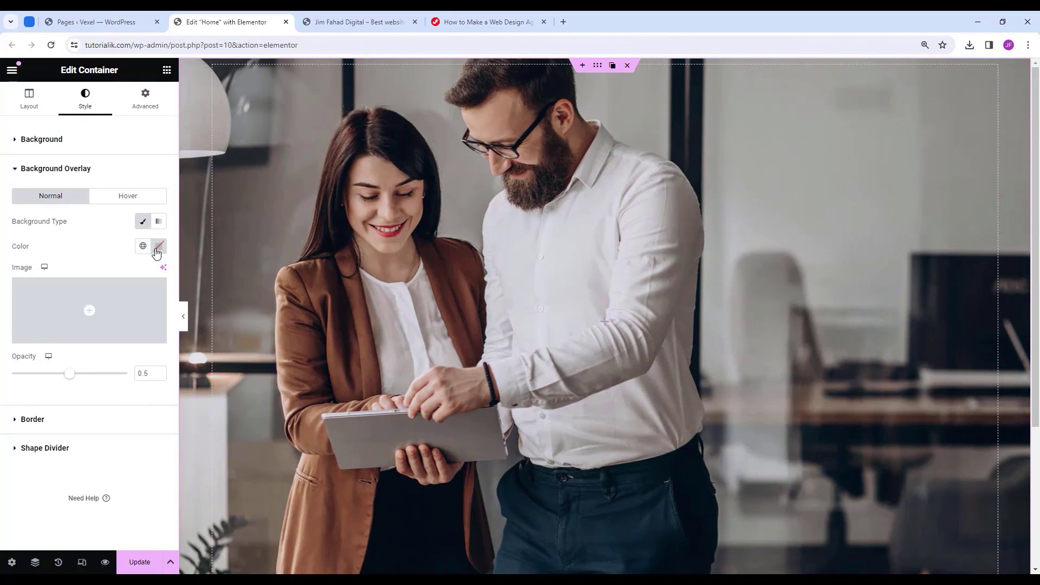
click(158, 246)
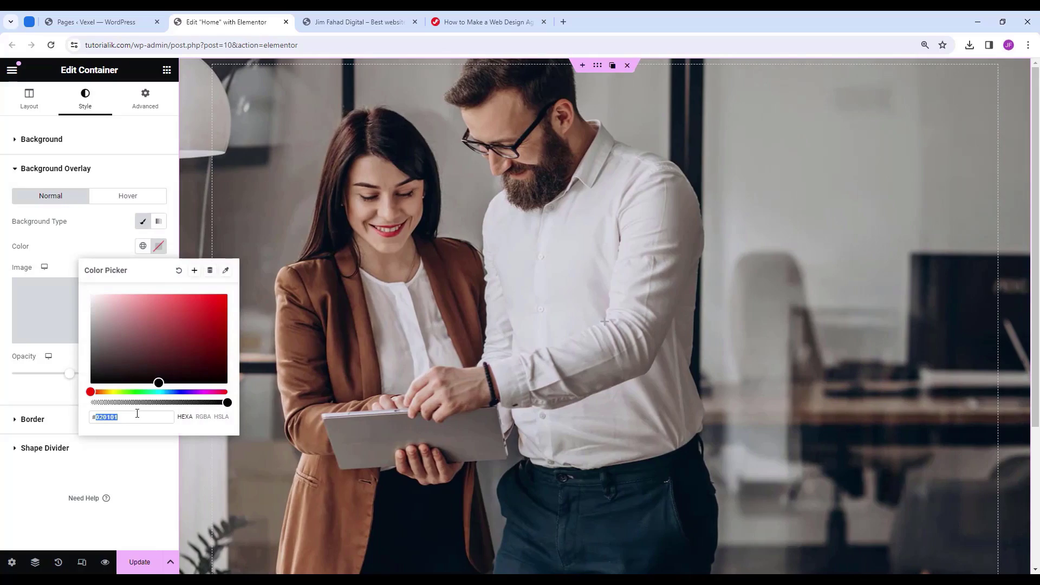
text(08080)
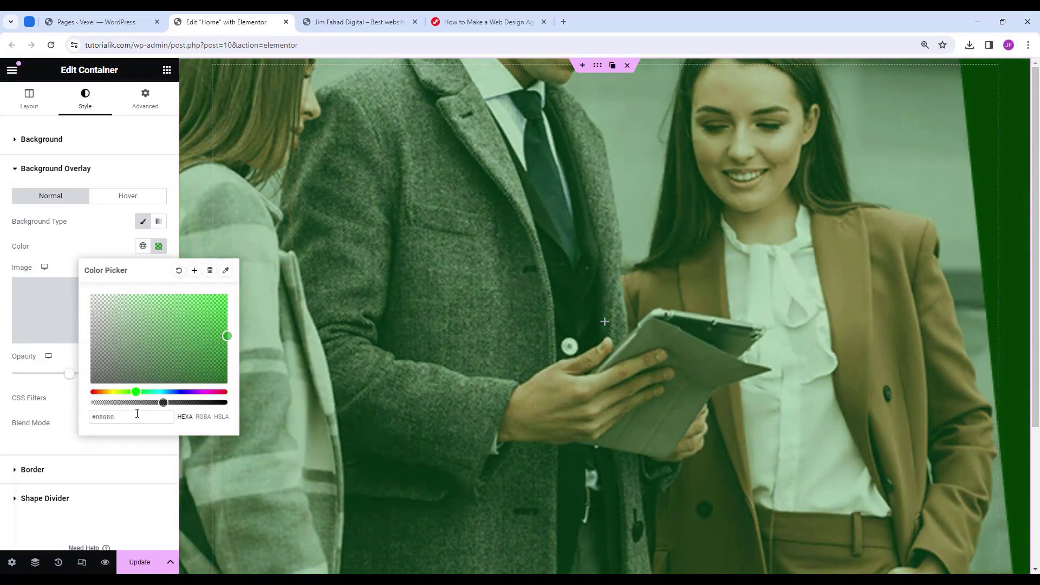
text(8)
click(49, 360)
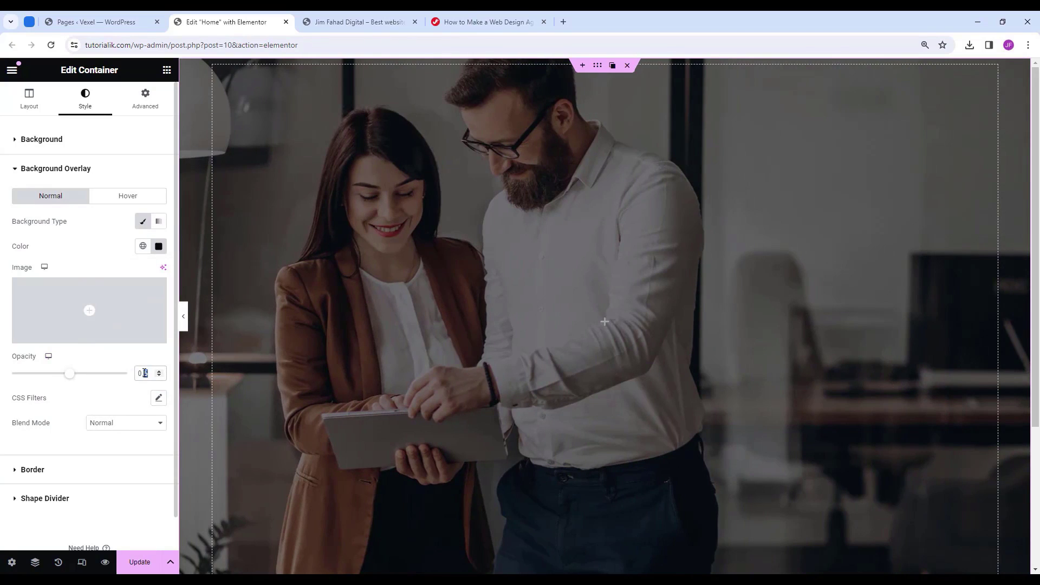
text(8)
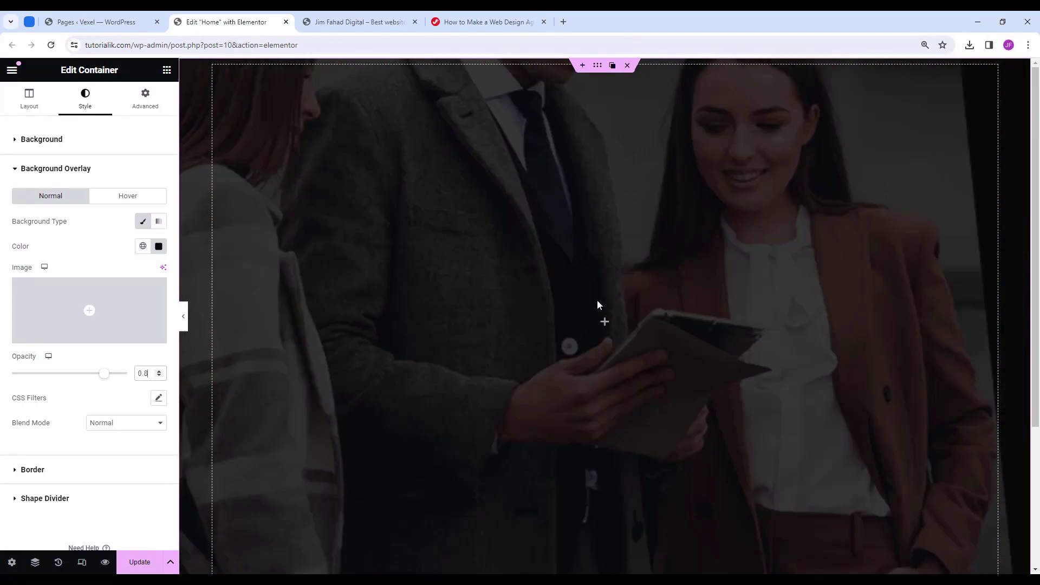
click(147, 103)
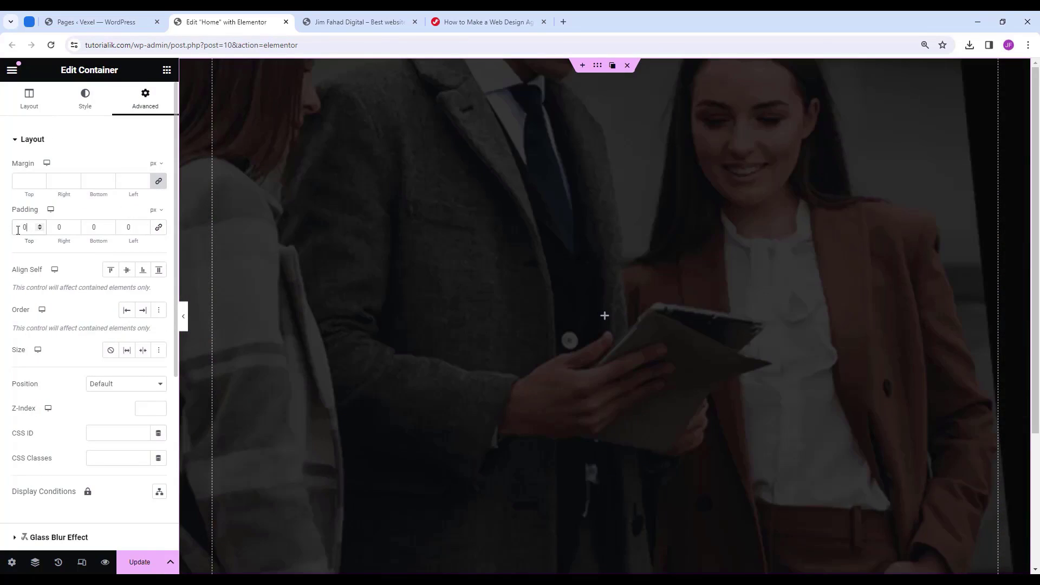
Set the hero container's padding to 50 px top and 10 px right, bottom and left.
click(20, 230)
text(50)
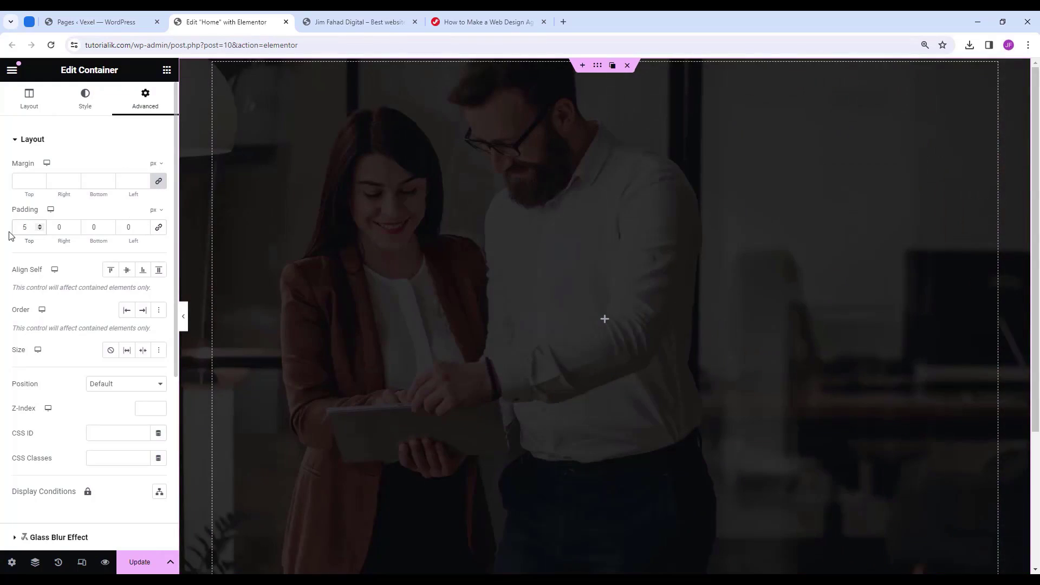
click(62, 228)
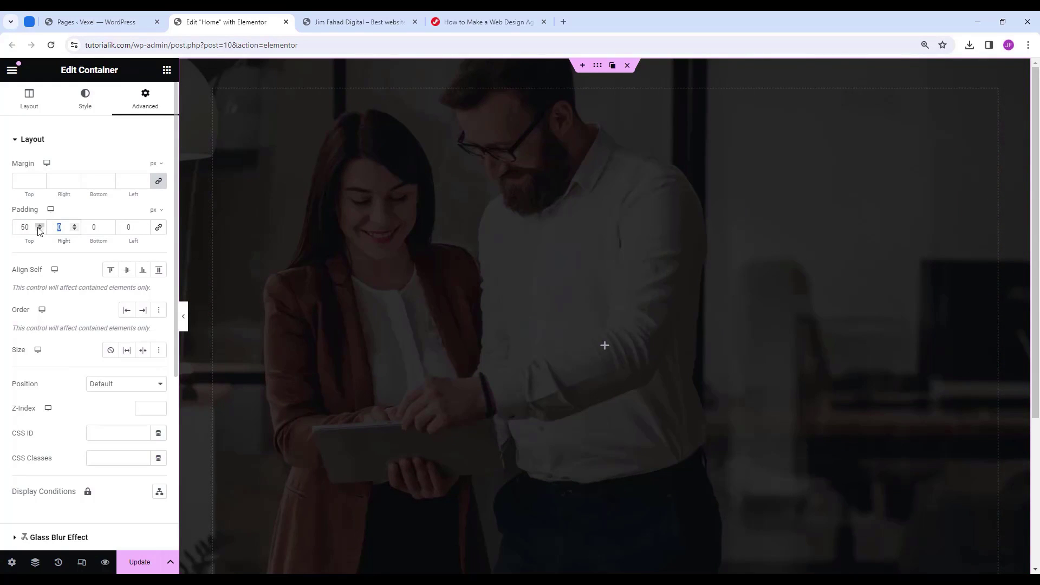
text(10)
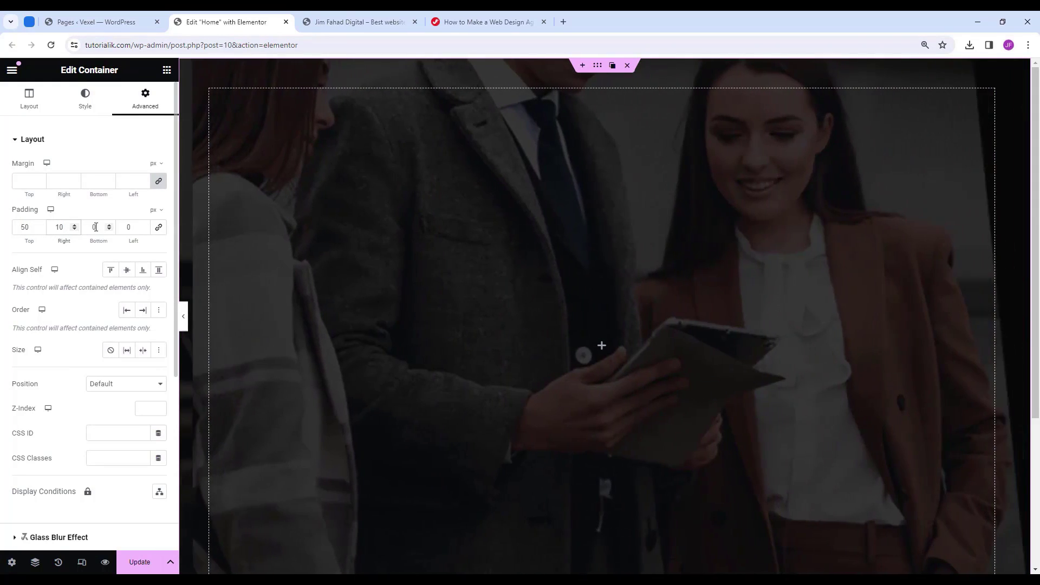
double_click(95, 227)
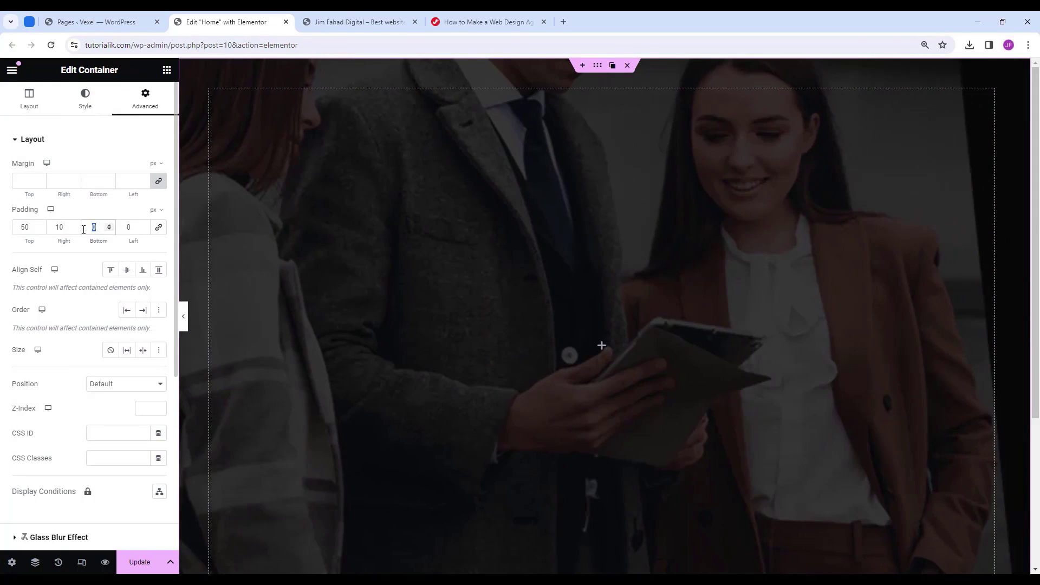
text(10)
key(Tab)
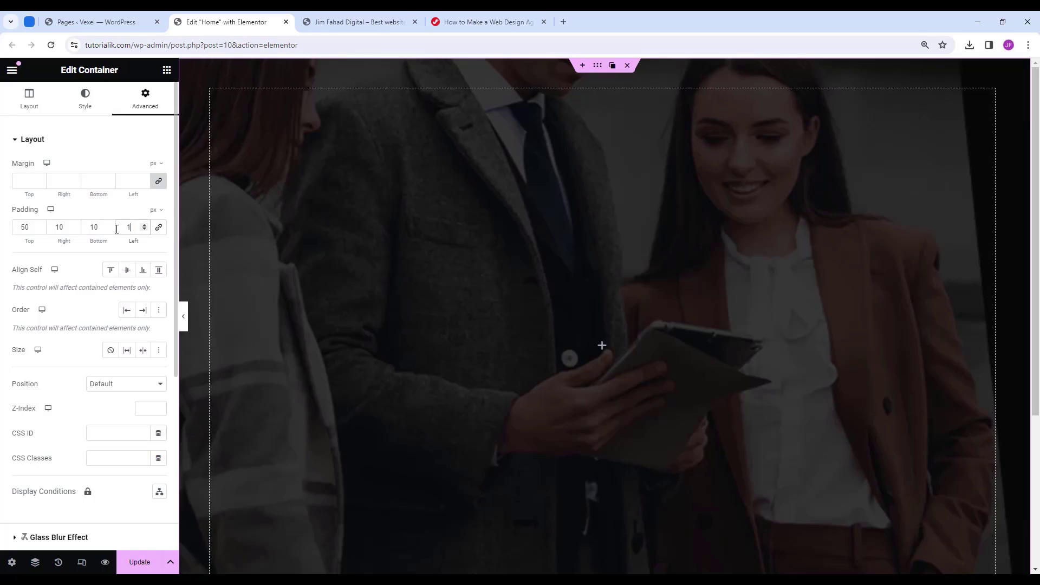
text(10)
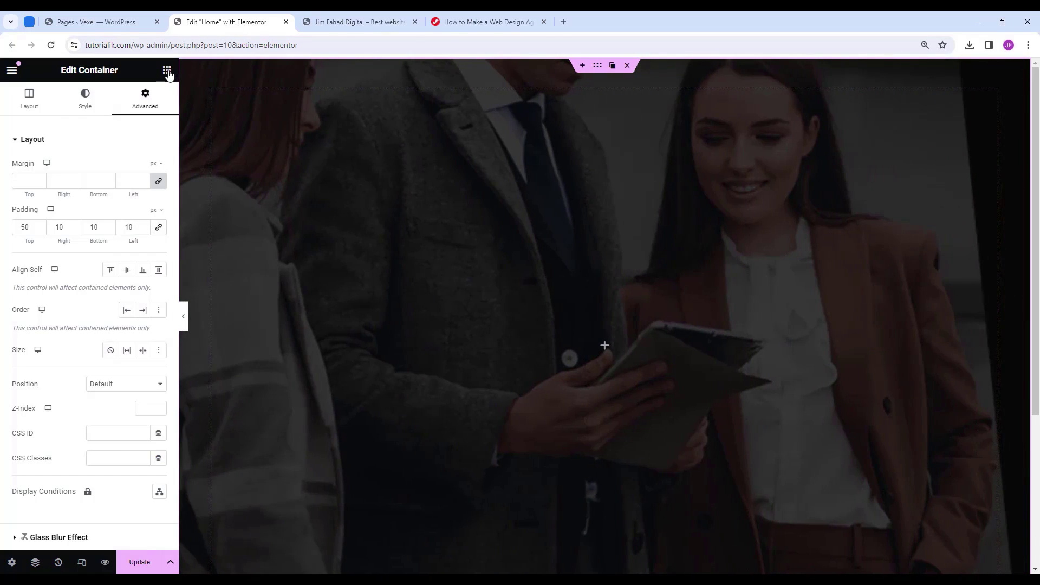
click(167, 70)
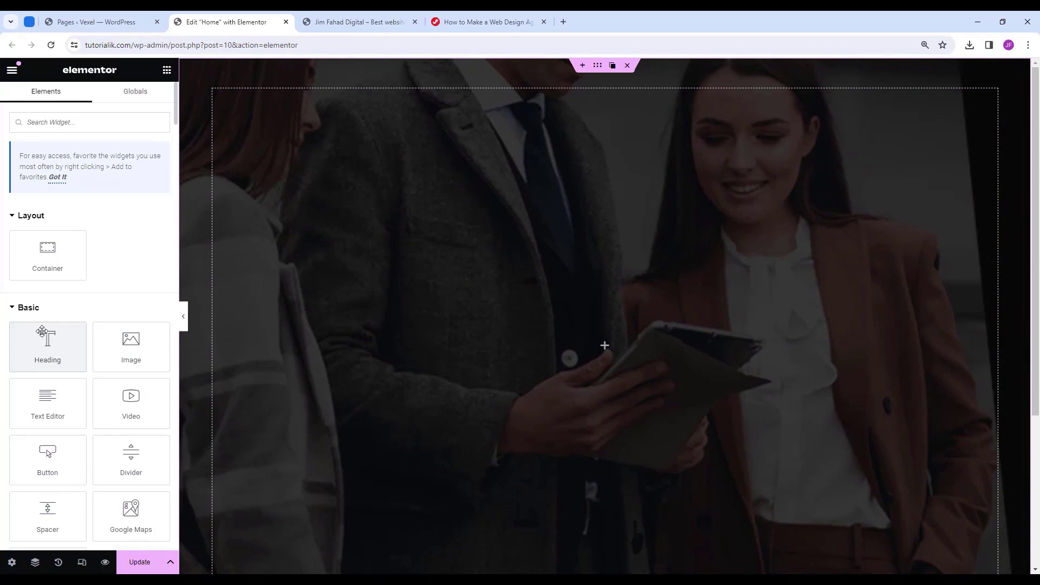
Add an H1 heading widget titled 'We Create Quality Designs' to the hero container.
drag(25, 341, 570, 342)
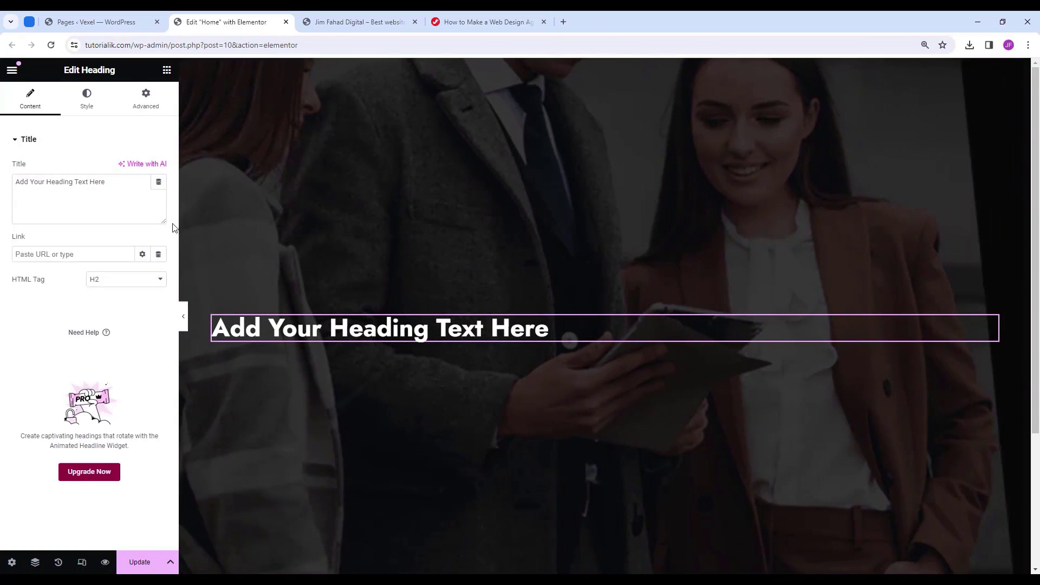
click(118, 185)
triple_click(77, 186)
right_click(87, 186)
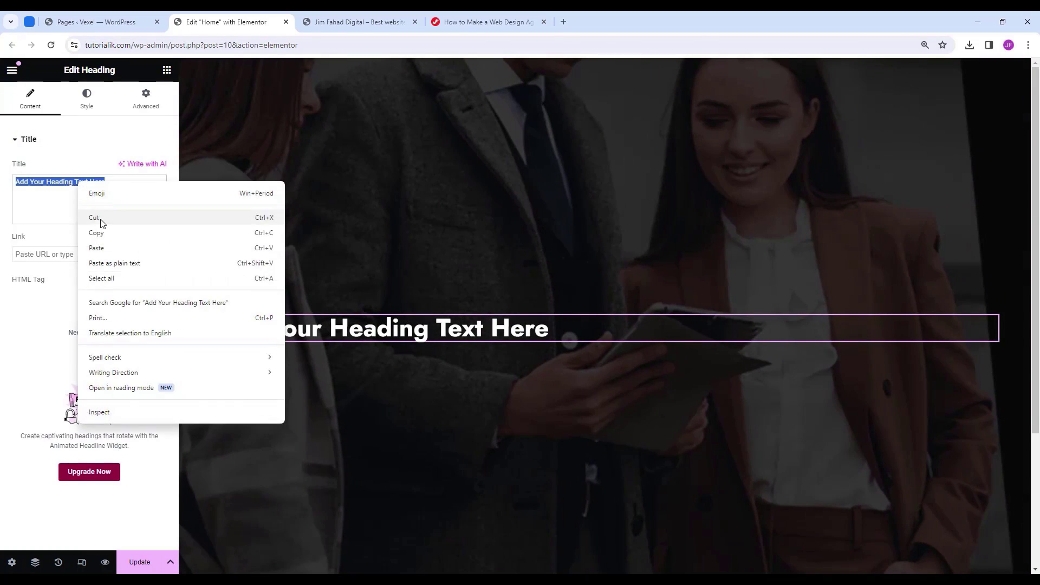
click(108, 248)
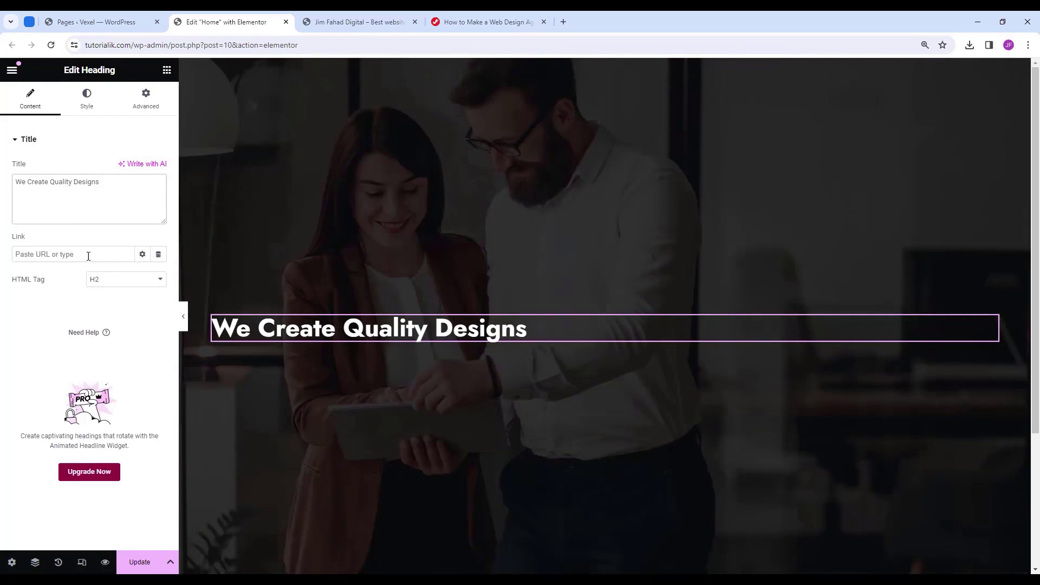
click(88, 281)
click(102, 291)
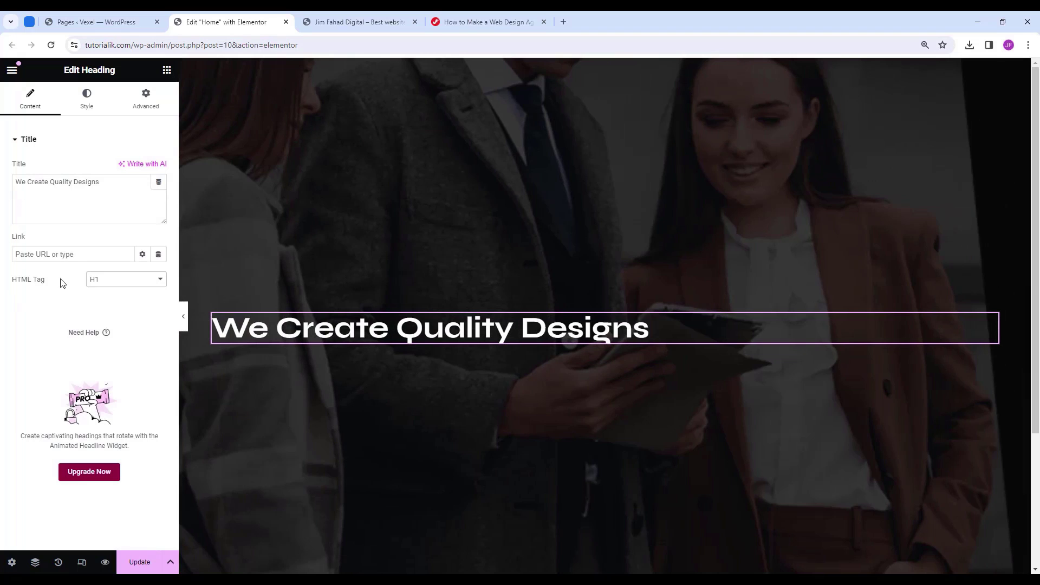
Centre the heading text and make its colour white (#ffff).
click(88, 102)
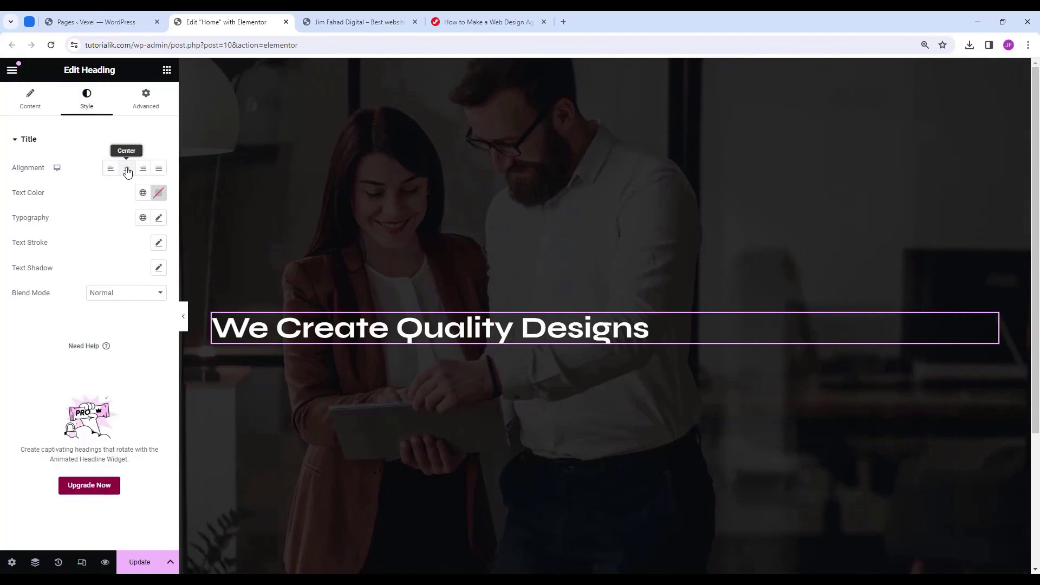
click(127, 170)
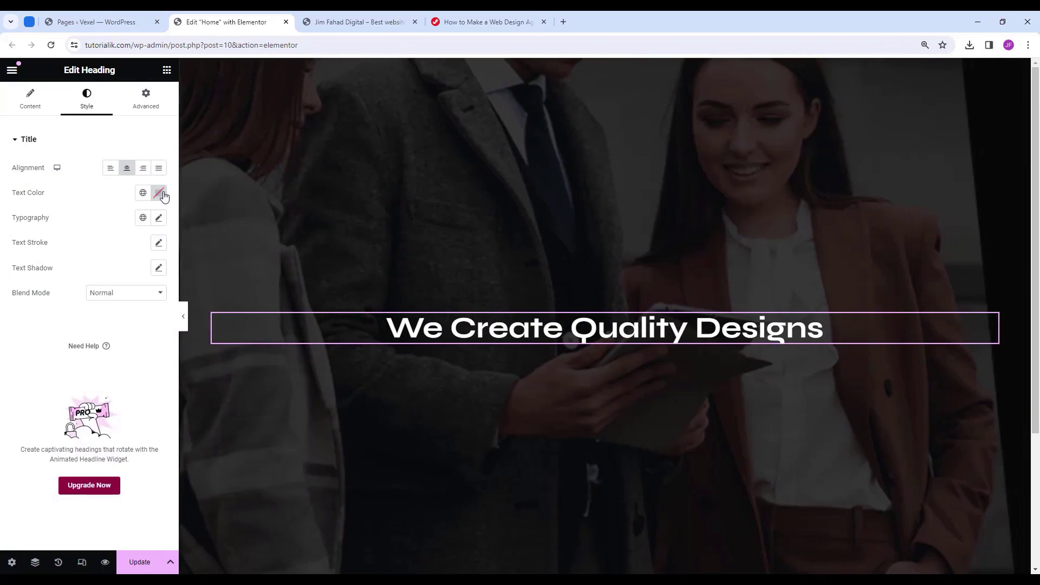
click(158, 193)
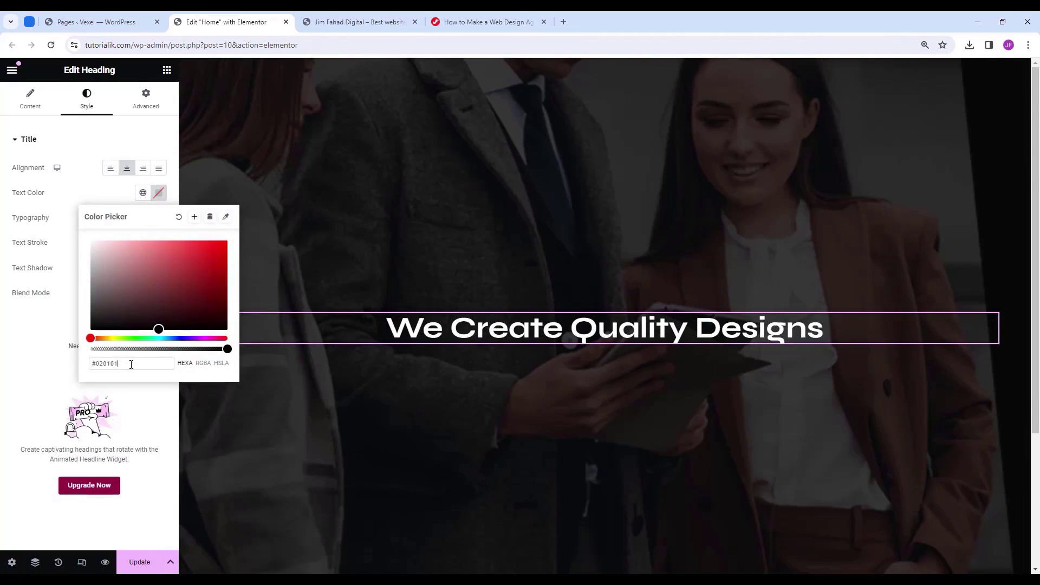
text(#ffff)
key(Return)
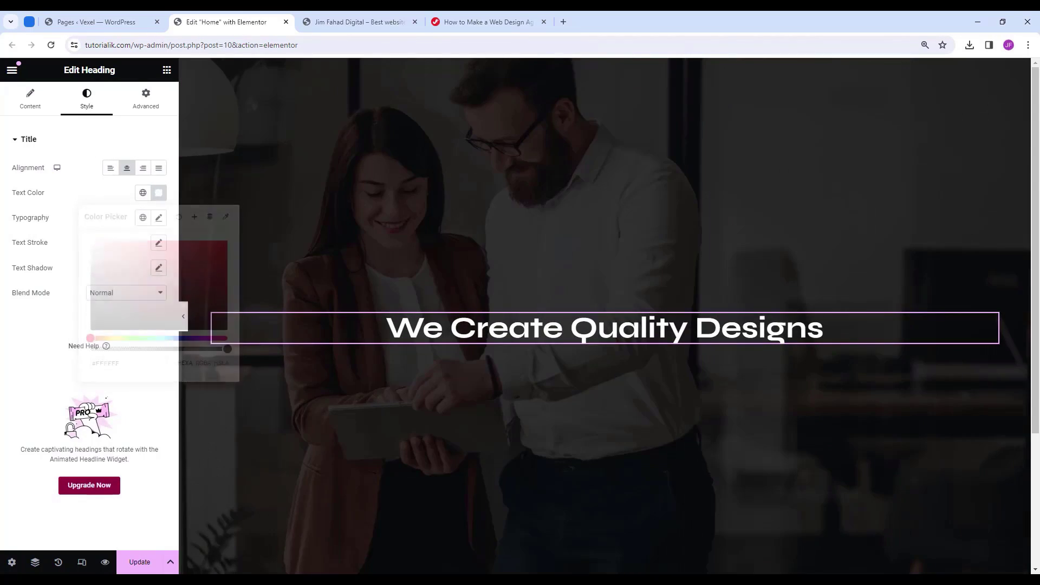
Set the heading typography to 120 size with bold weight.
click(157, 219)
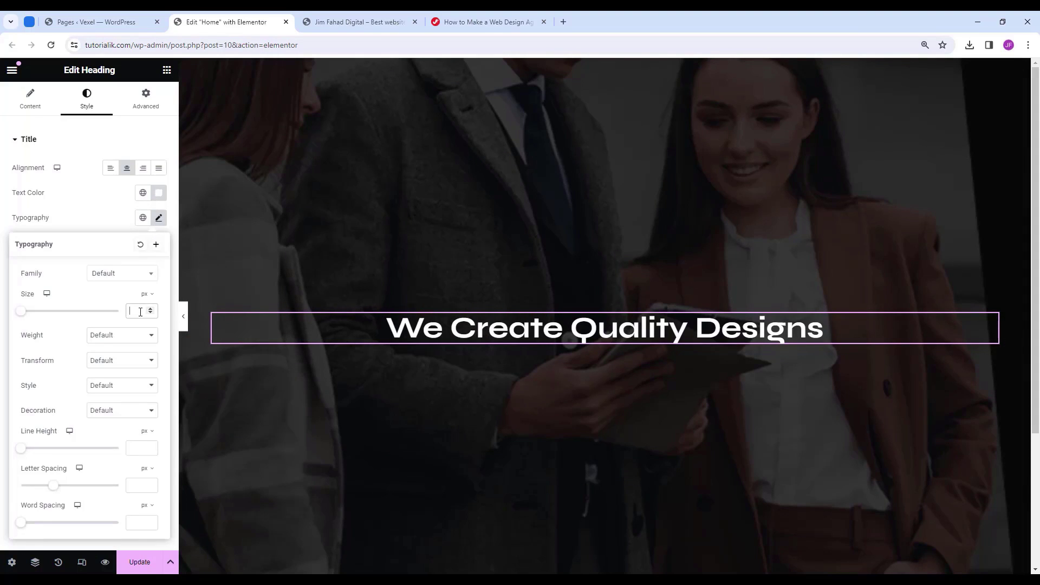
text(120)
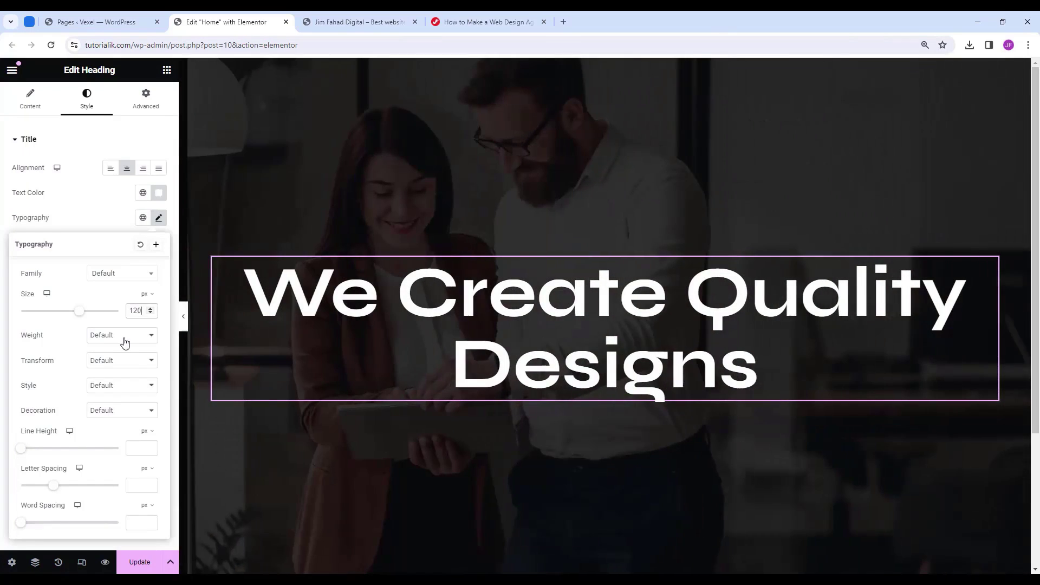
click(122, 337)
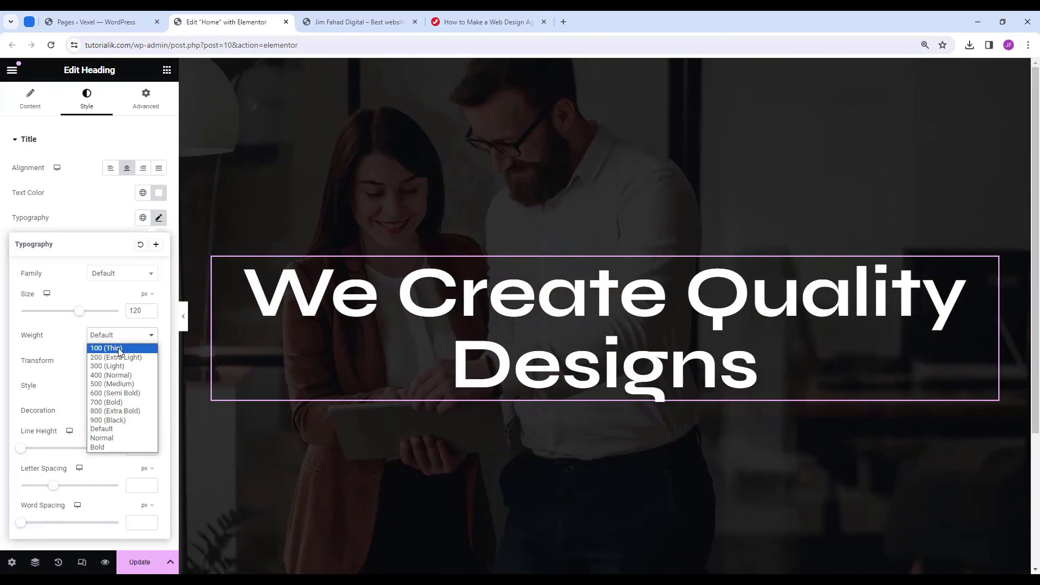
click(108, 402)
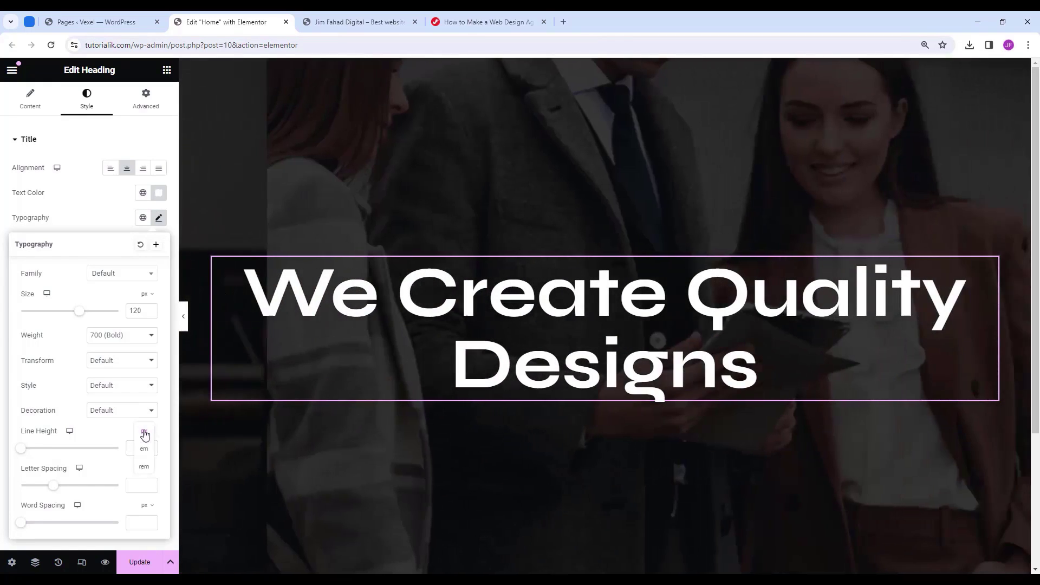
click(147, 432)
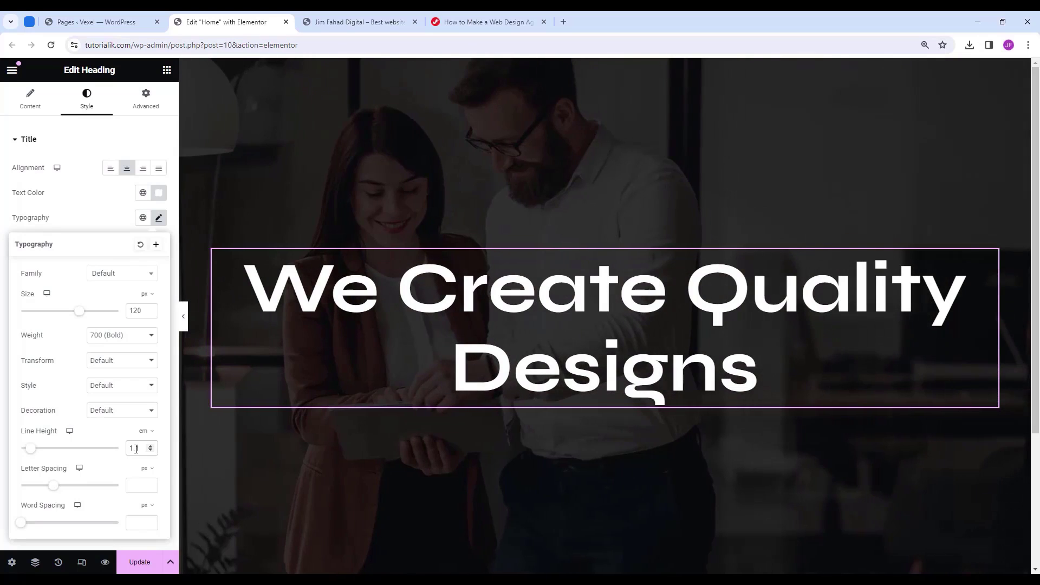
click(158, 217)
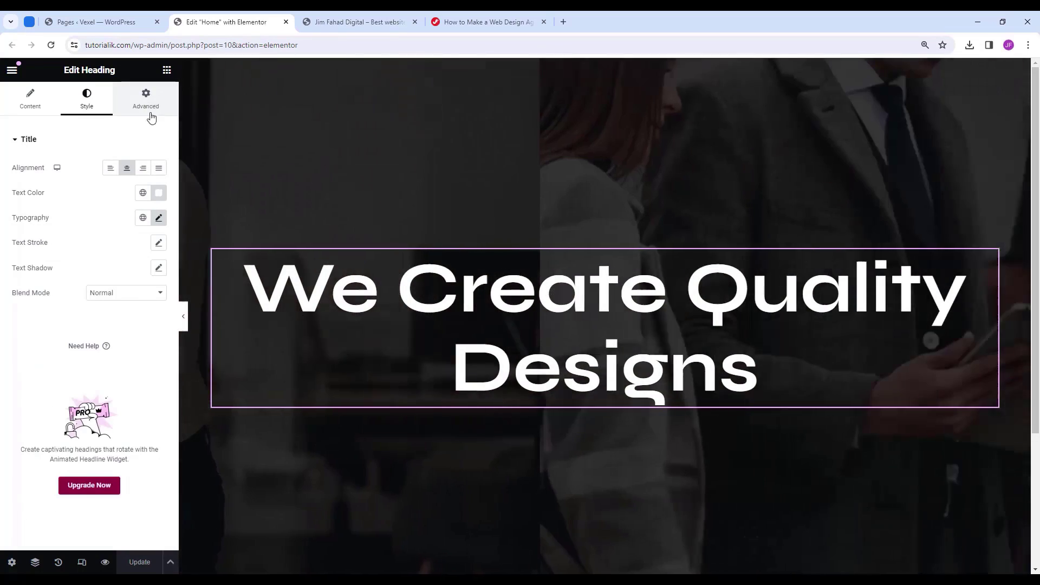
Give the heading unlinked margins of 0 top, 70 right, 20 bottom and 70 left.
click(147, 108)
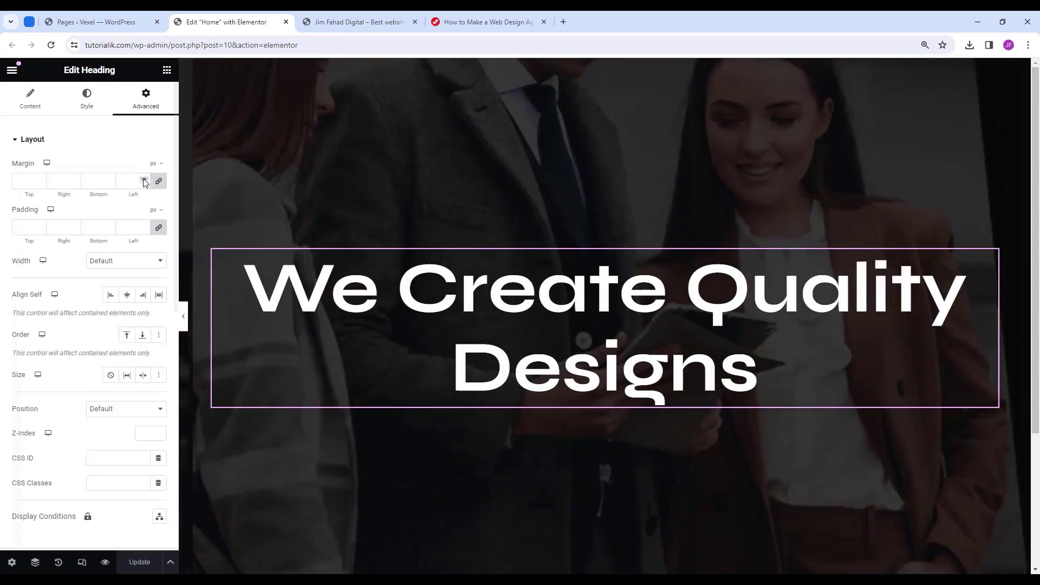
click(158, 181)
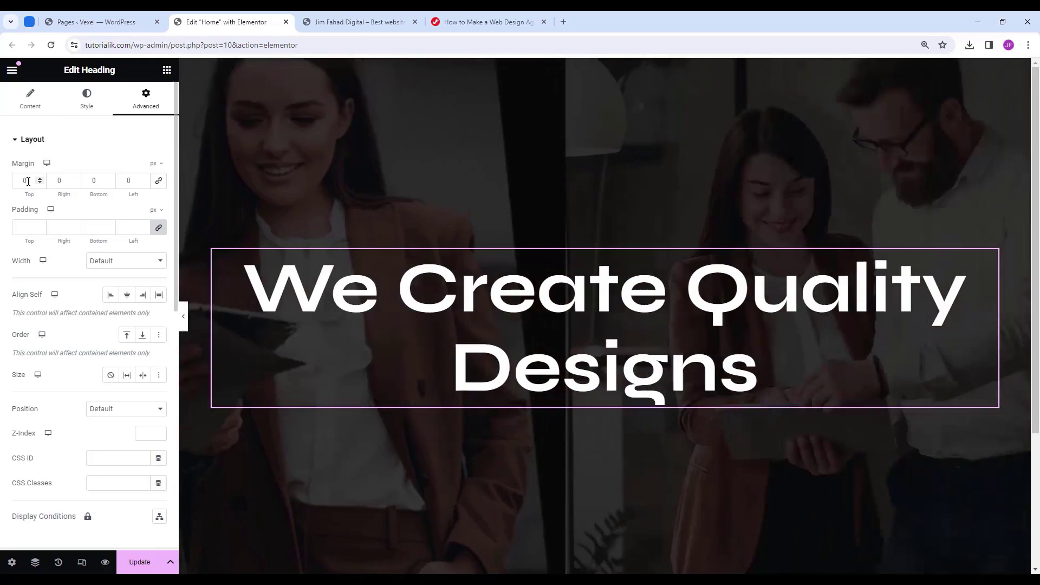
double_click(25, 181)
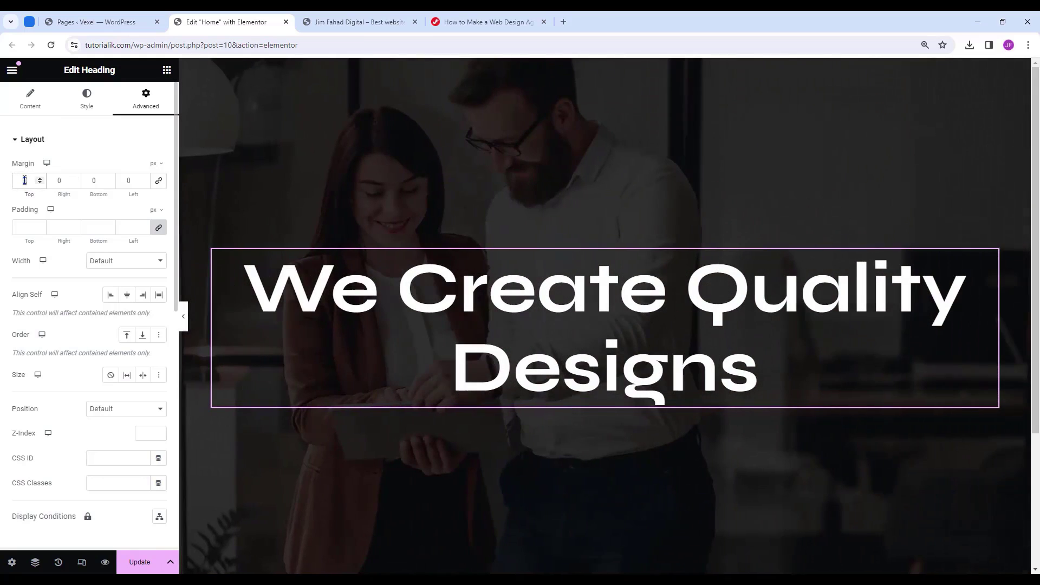
double_click(59, 181)
text(70)
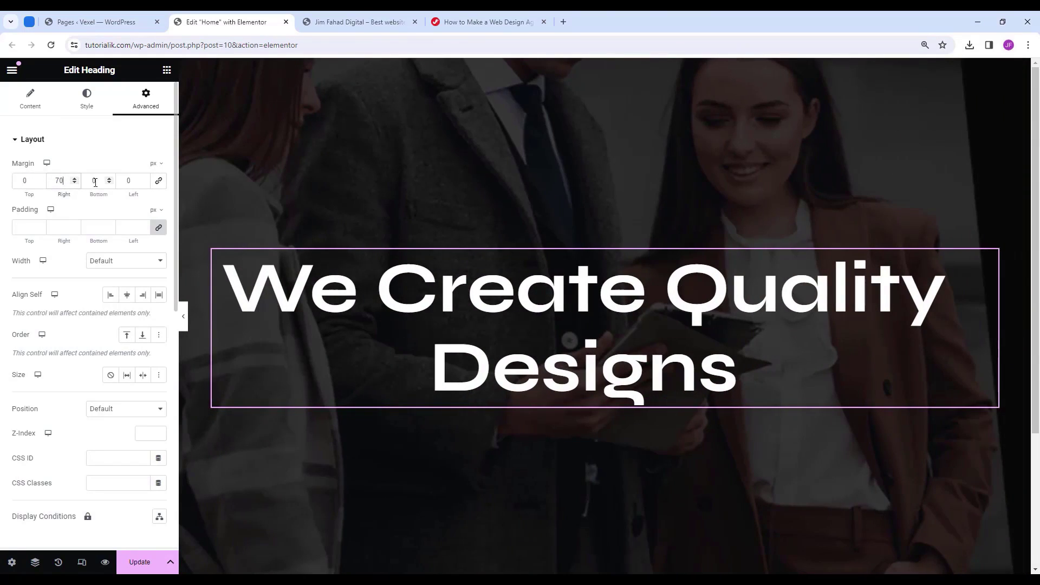
text(20)
key(Tab)
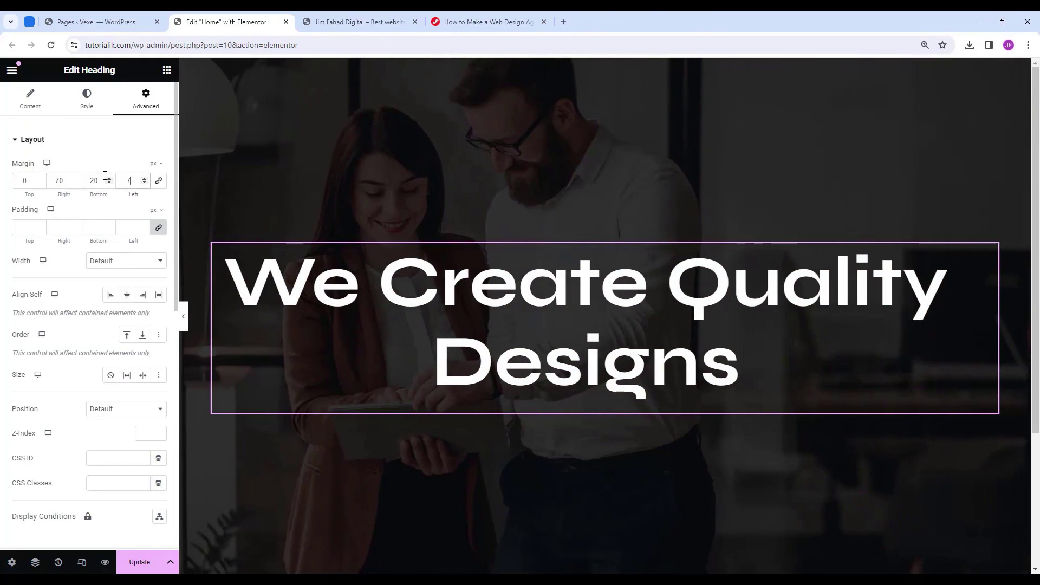
text(70)
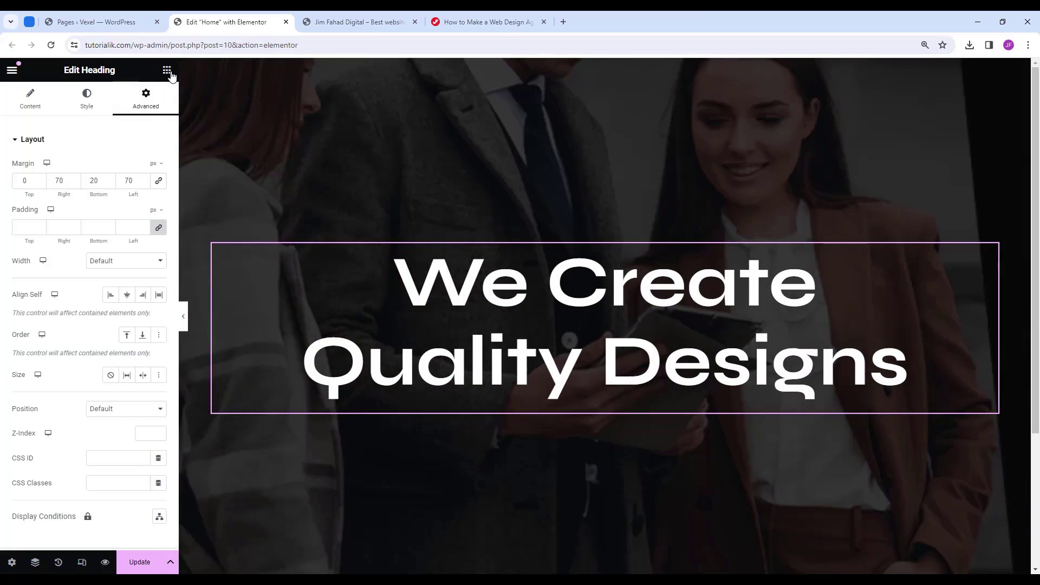
click(167, 69)
Add a Text Editor widget below the heading with the 'Contrary to popular belief…' paragraph.
drag(57, 411, 603, 406)
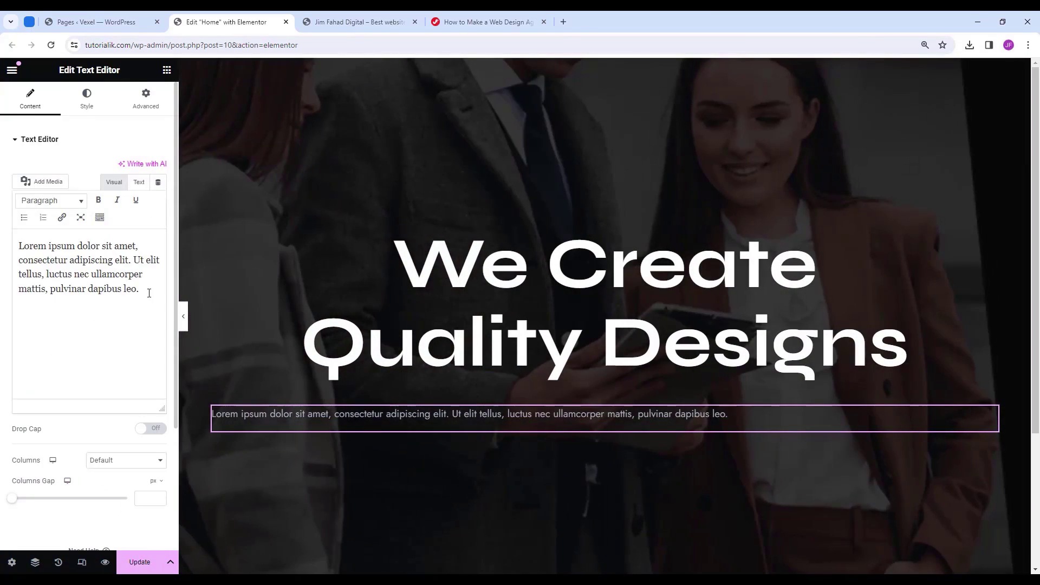
triple_click(149, 293)
text(Contrary to popular belief, Lorem Ipsum is not simply random text. It has roots in a piece of classical Latin literature from 45 BC, making it over 2000 years old.)
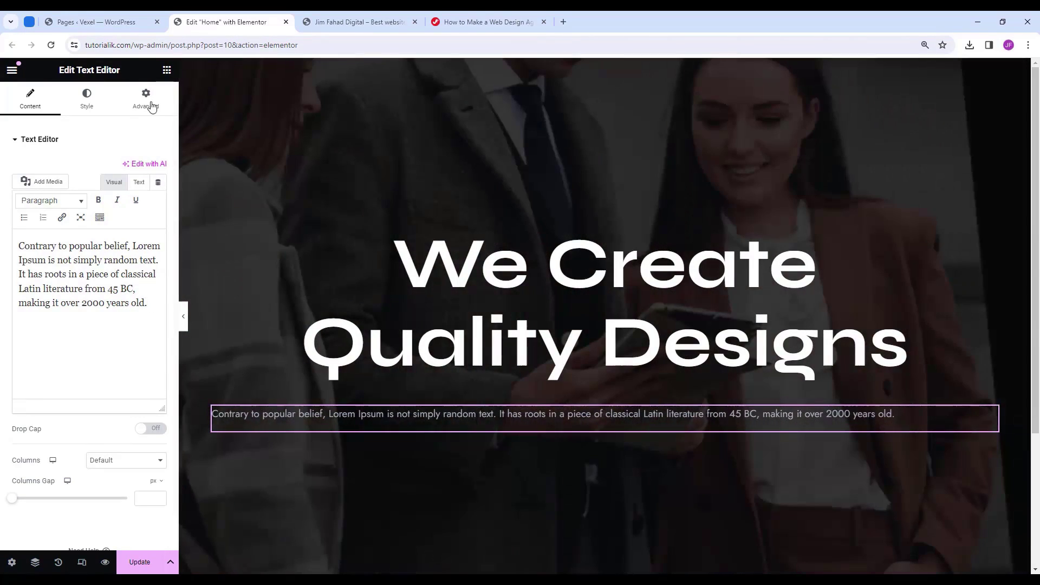
Switch the paragraph's padding unit to % and unlink the sides.
click(146, 102)
mouse_move(156, 211)
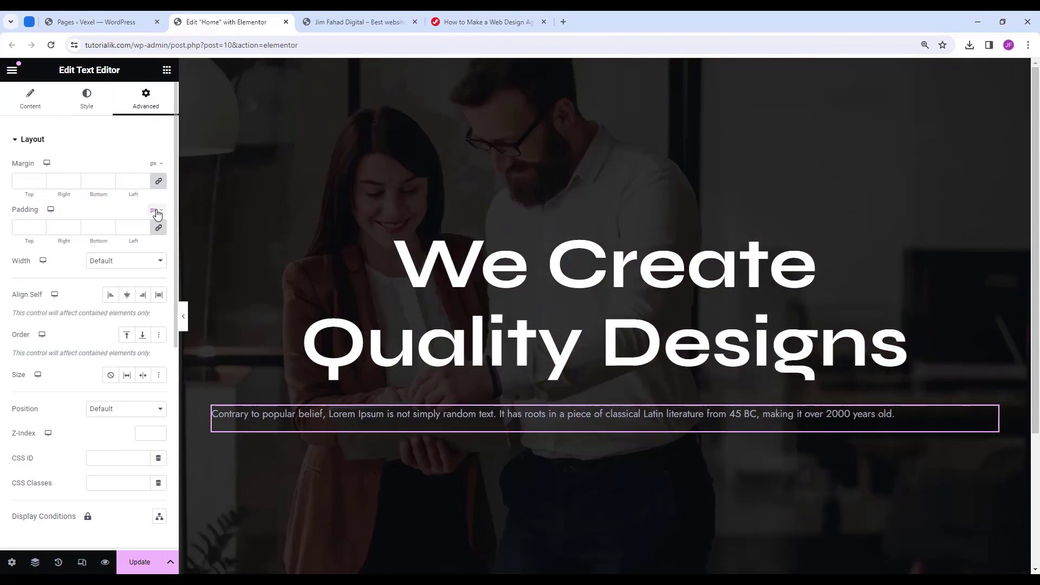
click(154, 227)
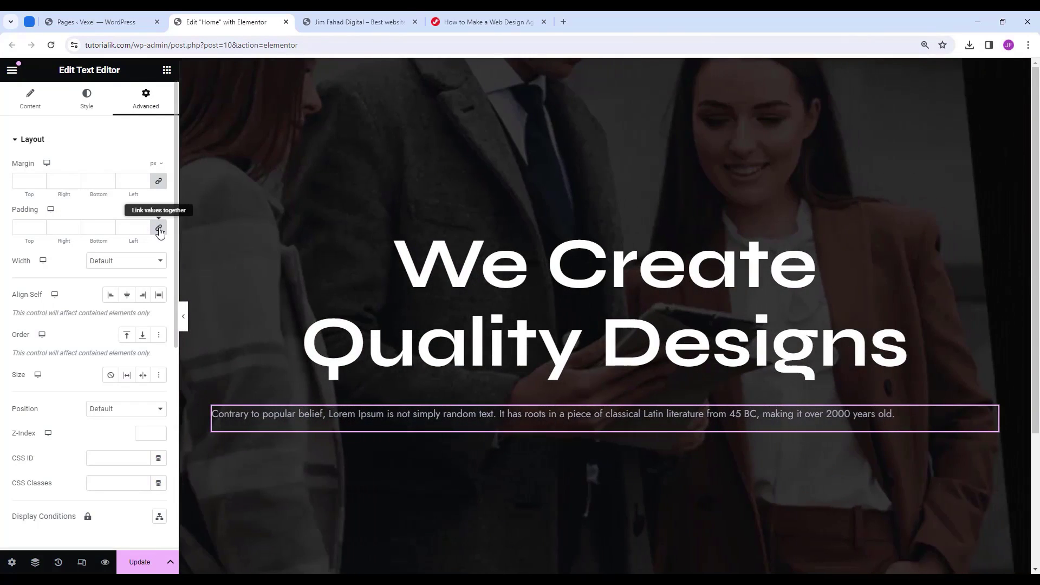
click(159, 230)
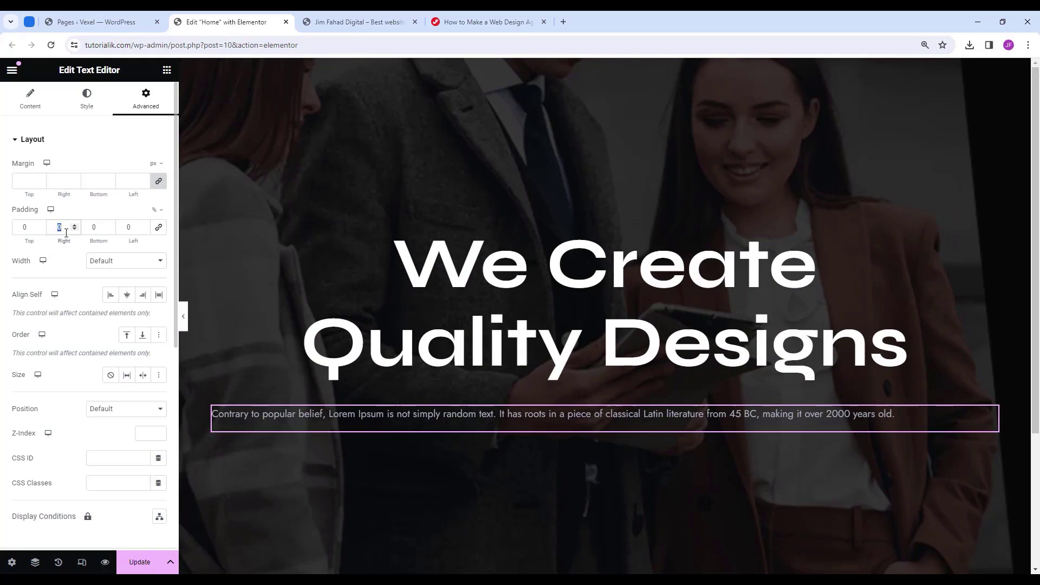
Set the paragraph's right and left padding to 5%.
text(5)
key(Tab)
key(Tab)
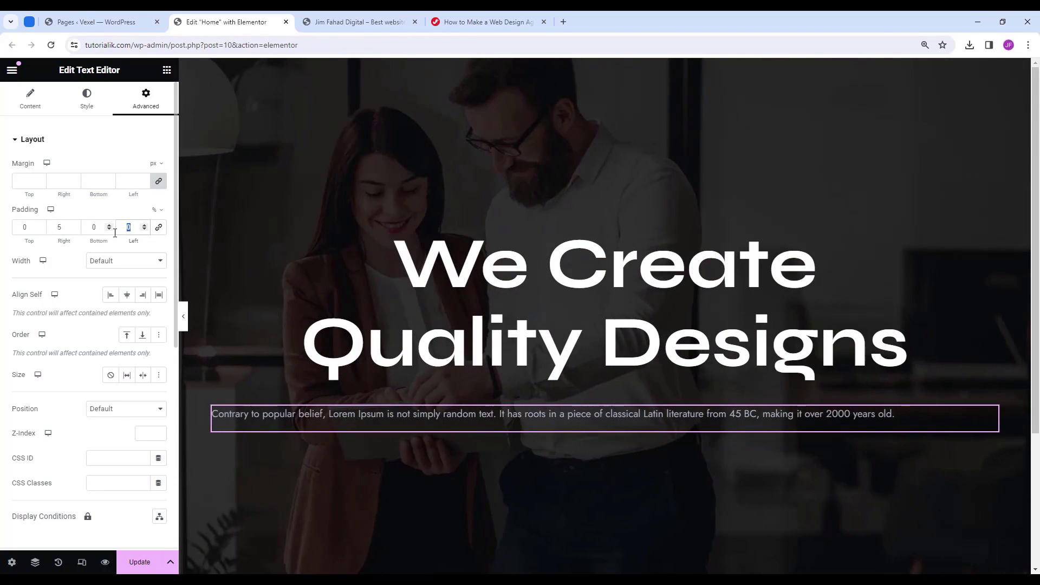
text(5)
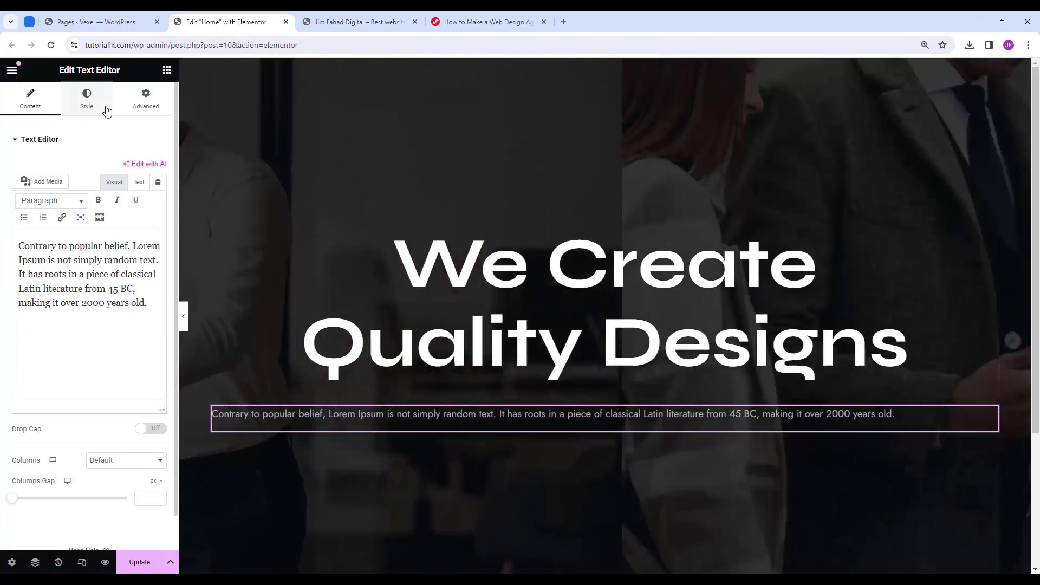
Centre the paragraph text and colour it white (#ffffff).
click(107, 110)
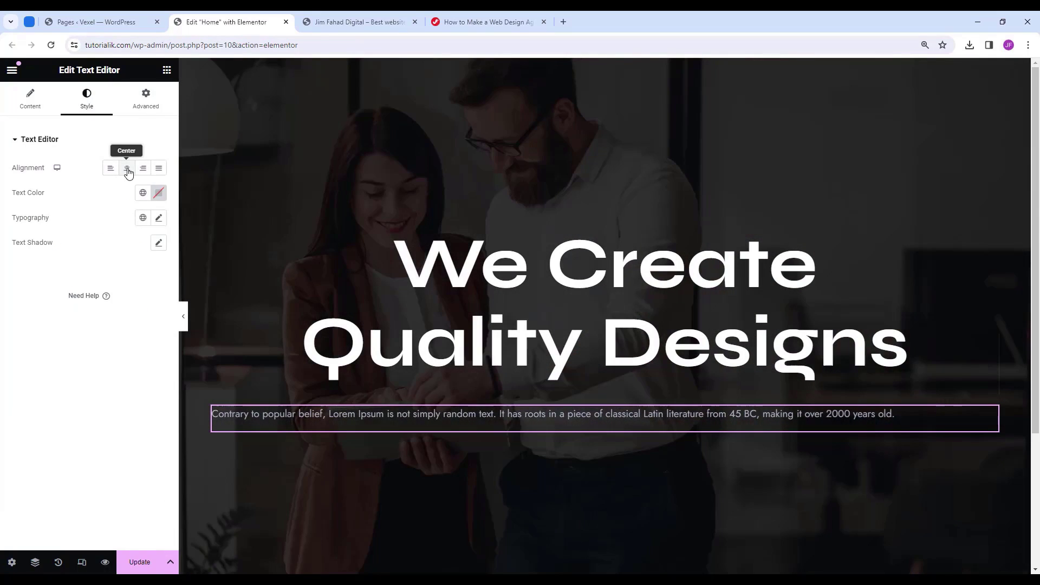
click(127, 168)
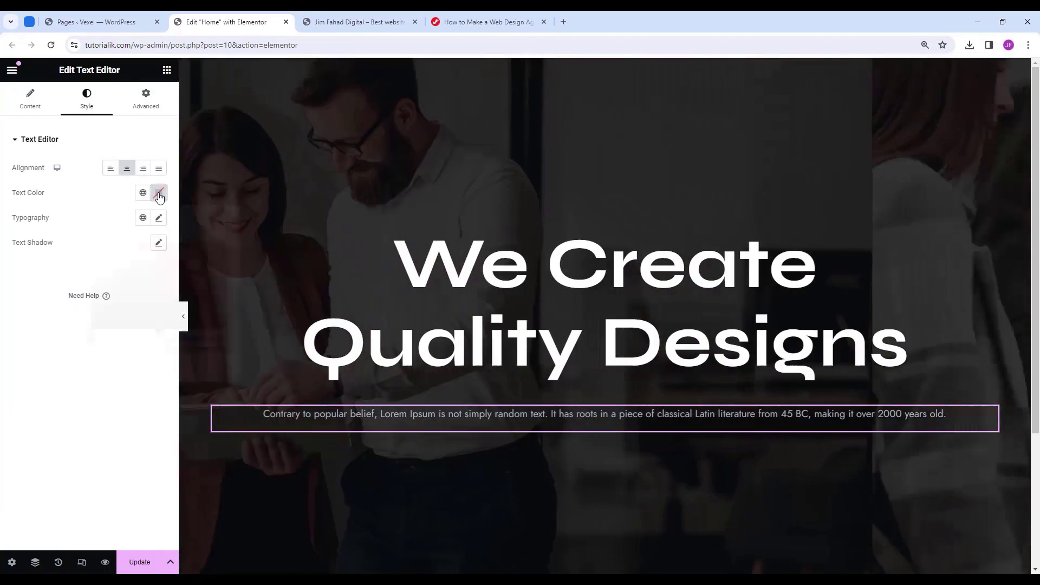
click(158, 193)
click(144, 362)
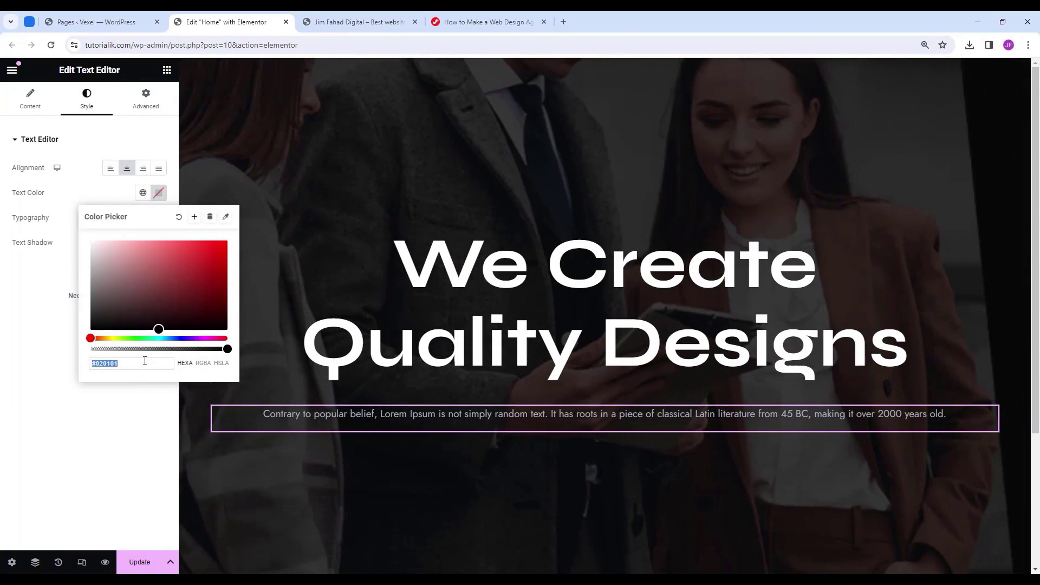
text(#ffffff)
click(34, 321)
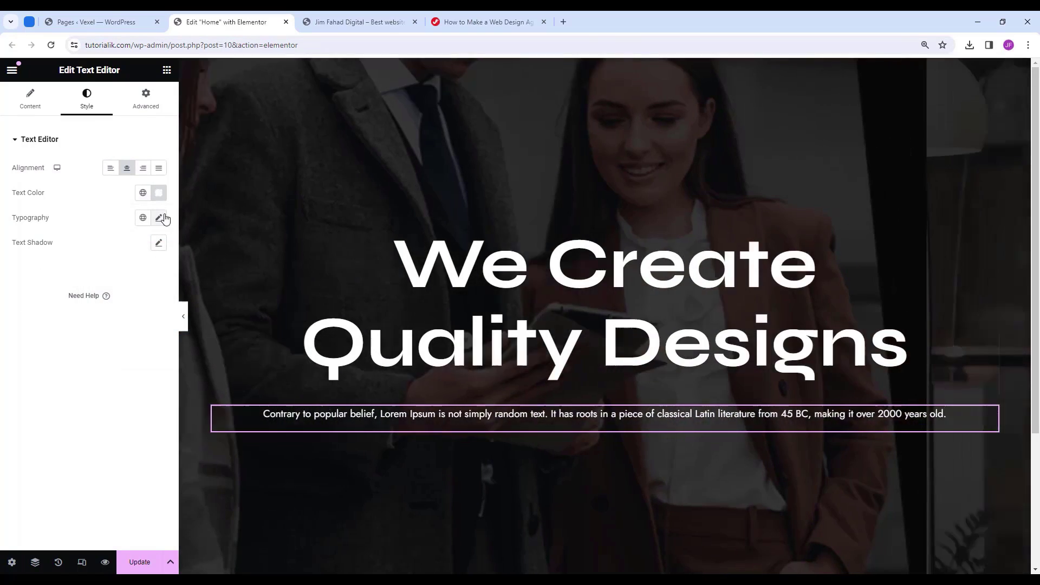
Set the paragraph typography to Jost, size 18, weight 500 (Medium), line height 28.
click(158, 218)
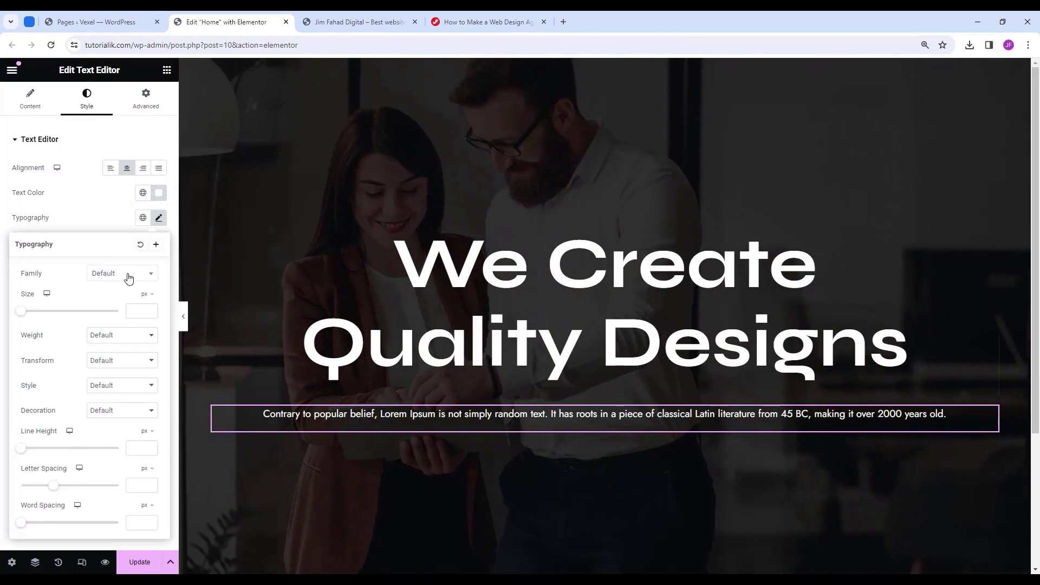
click(127, 274)
text(jost)
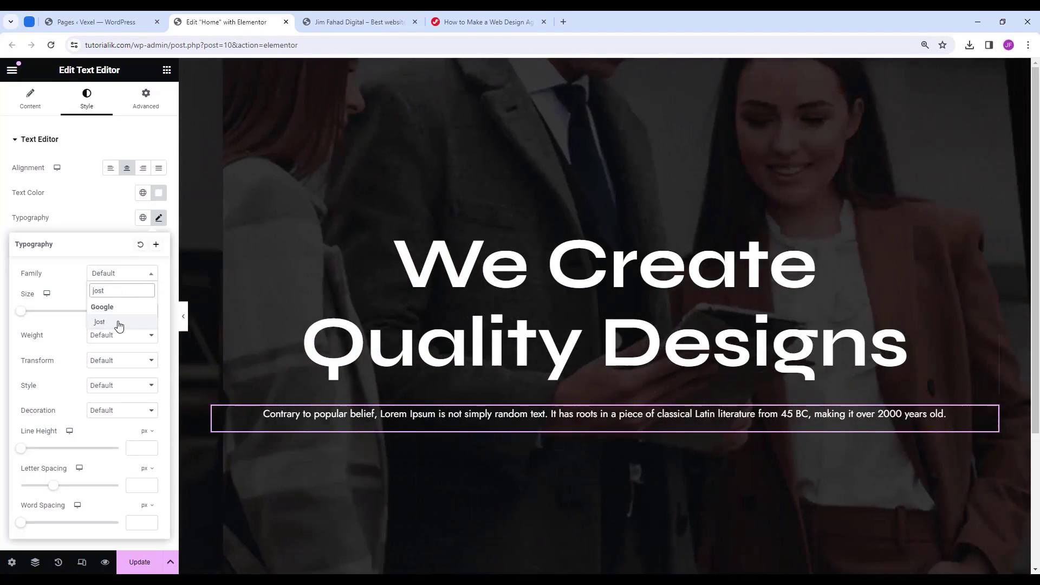
click(124, 322)
text(1)
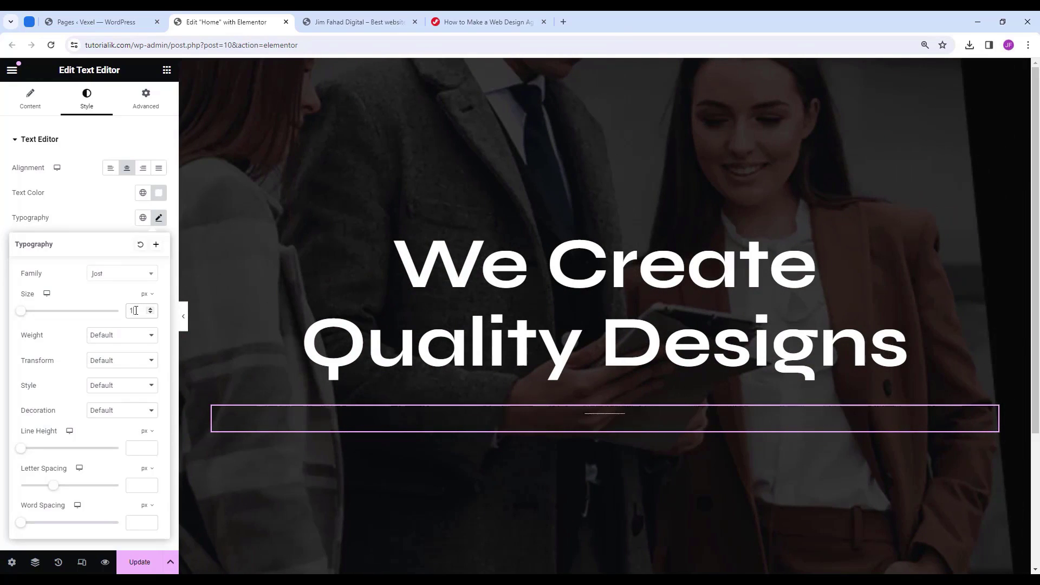
text(8)
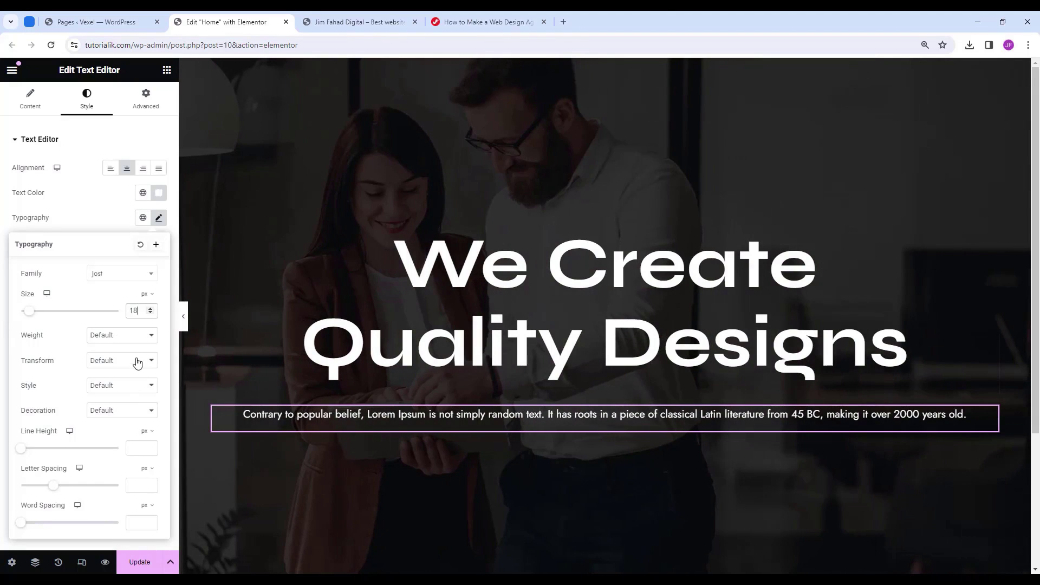
click(134, 337)
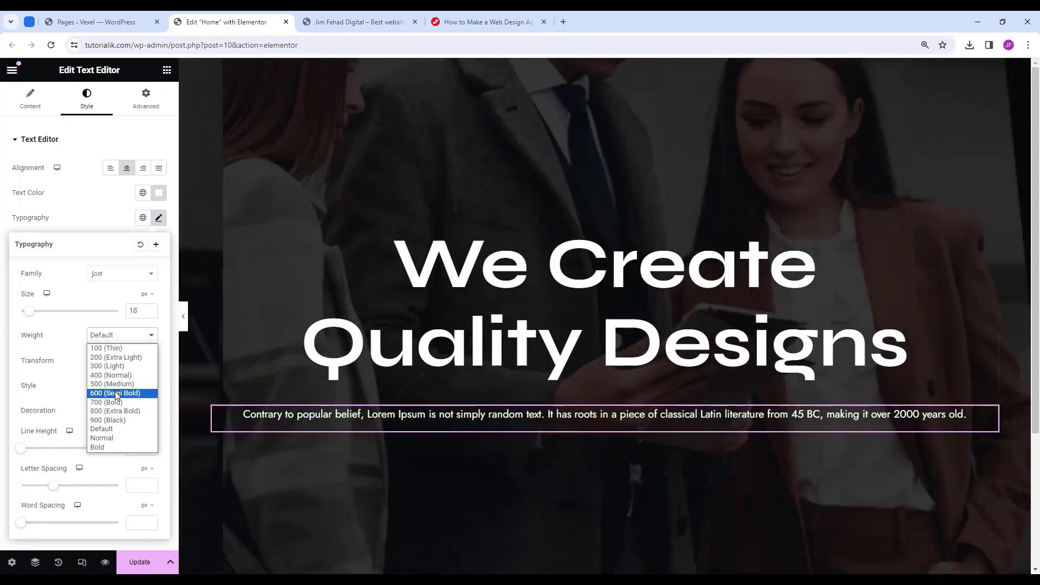
click(112, 384)
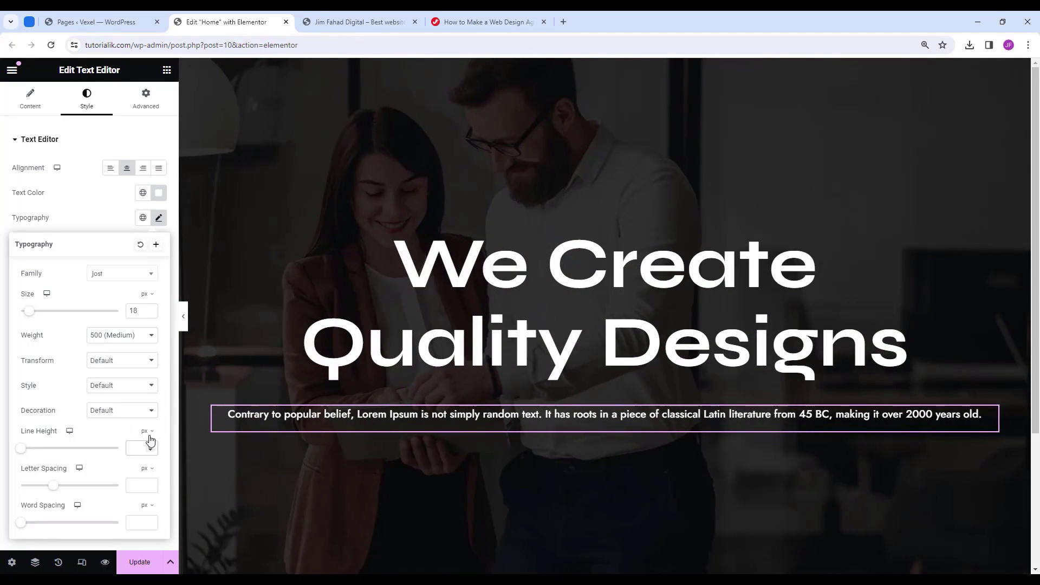
click(137, 444)
text(28)
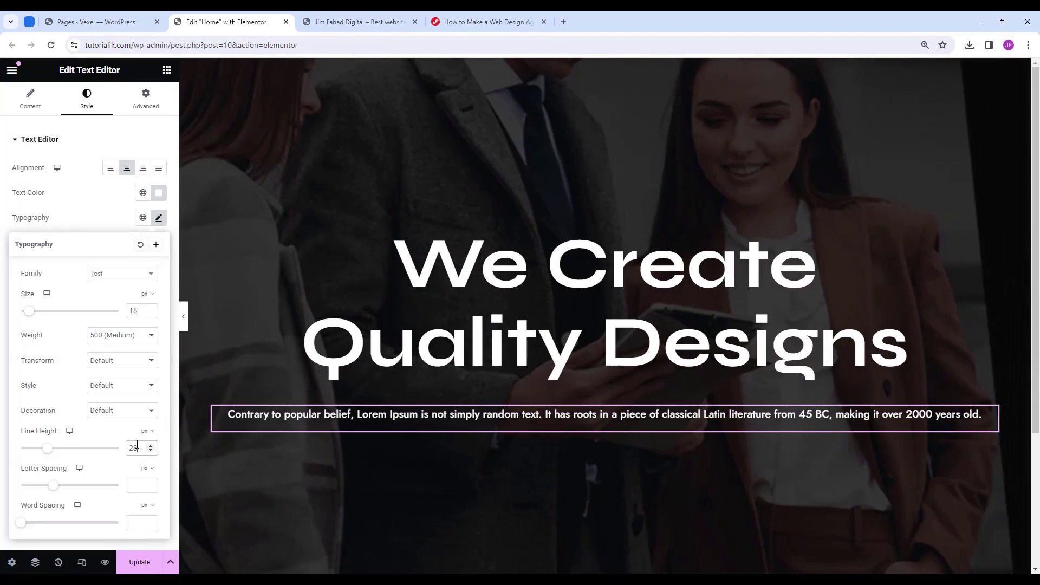
click(159, 217)
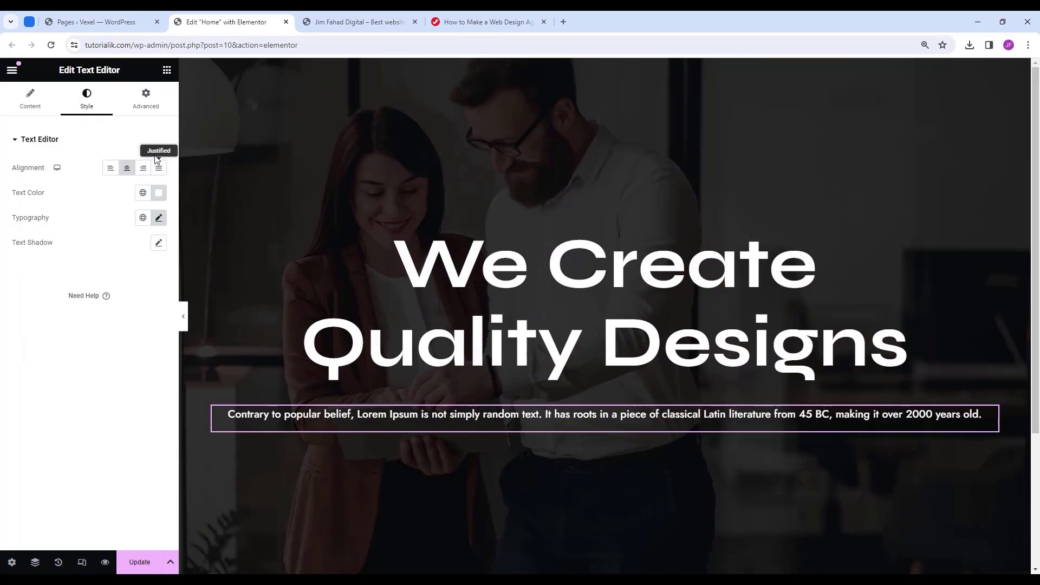
Unlink the paragraph's padding, switch it to %, and enter 20 for the right and left sides.
click(155, 110)
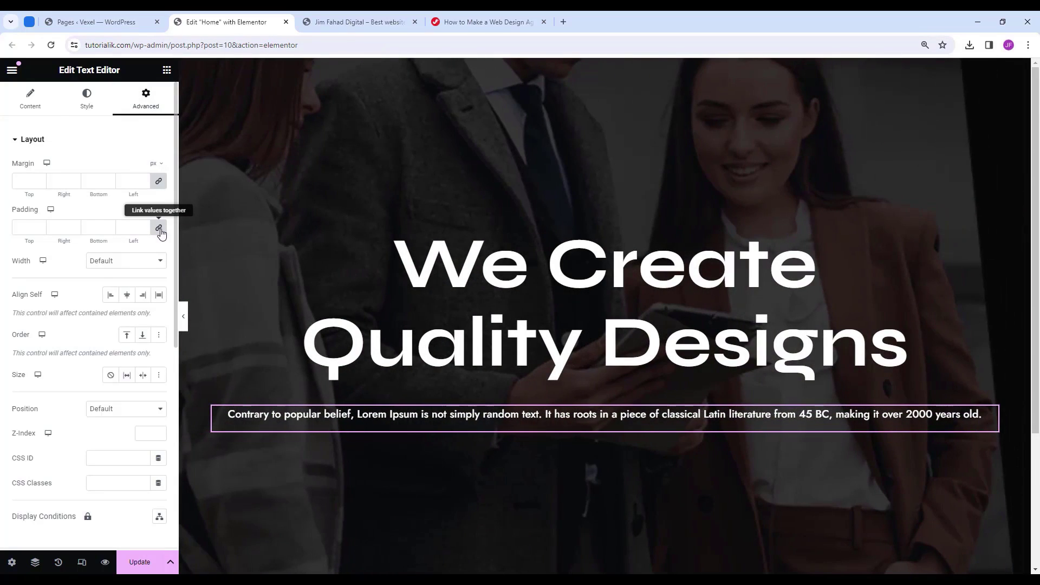
click(157, 228)
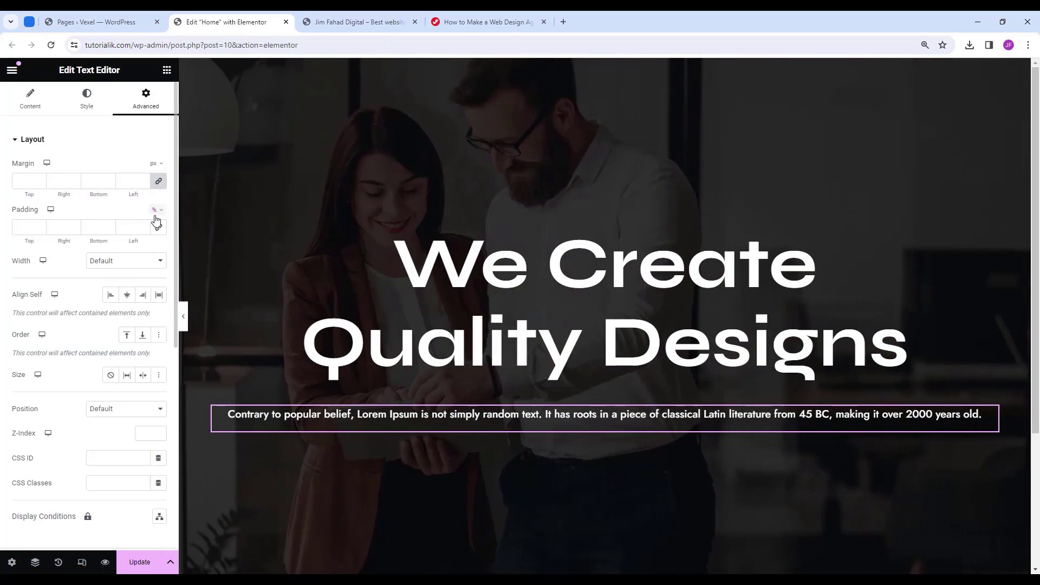
click(154, 228)
double_click(58, 227)
text(2)
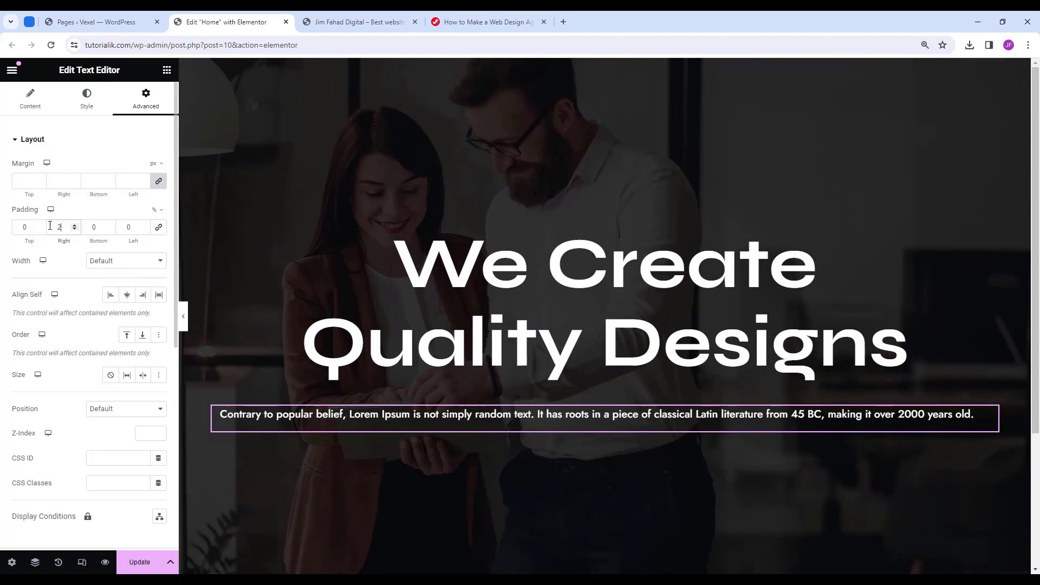
text(0)
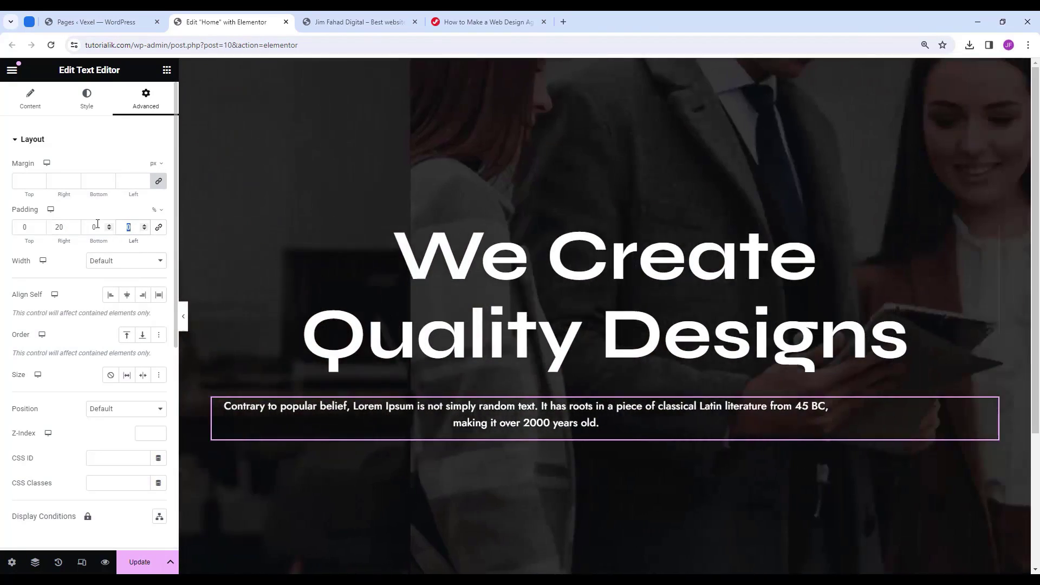
text(20)
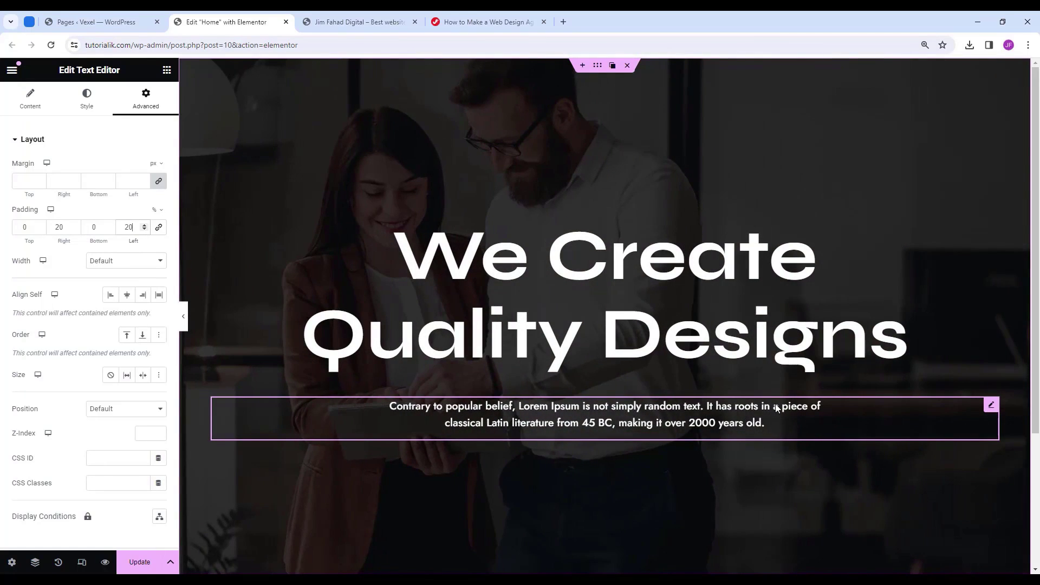
Add a Row container below the paragraph with centred justify and align items and 35 px gaps.
click(167, 71)
drag(48, 254, 631, 440)
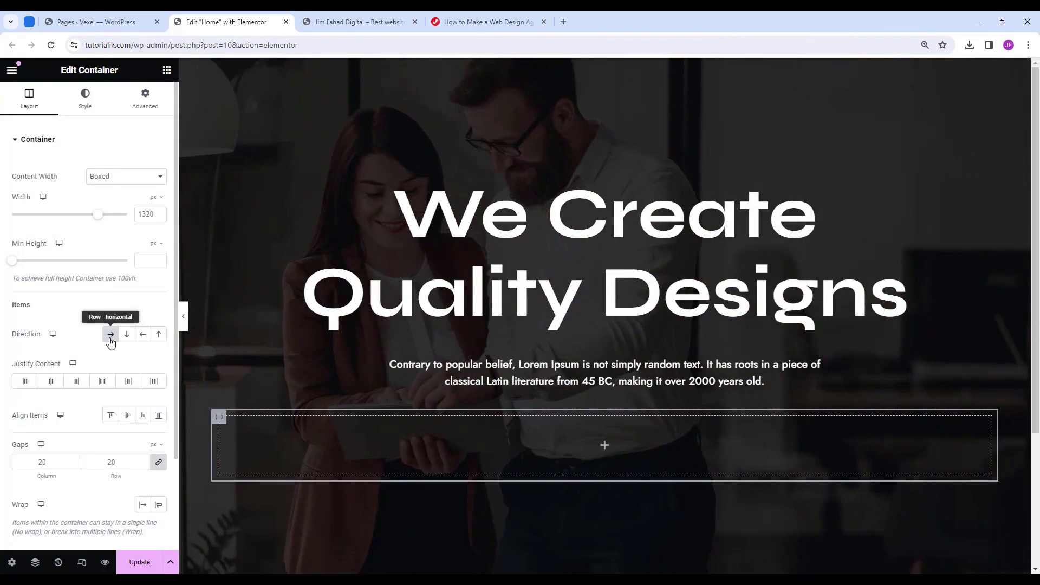
click(111, 336)
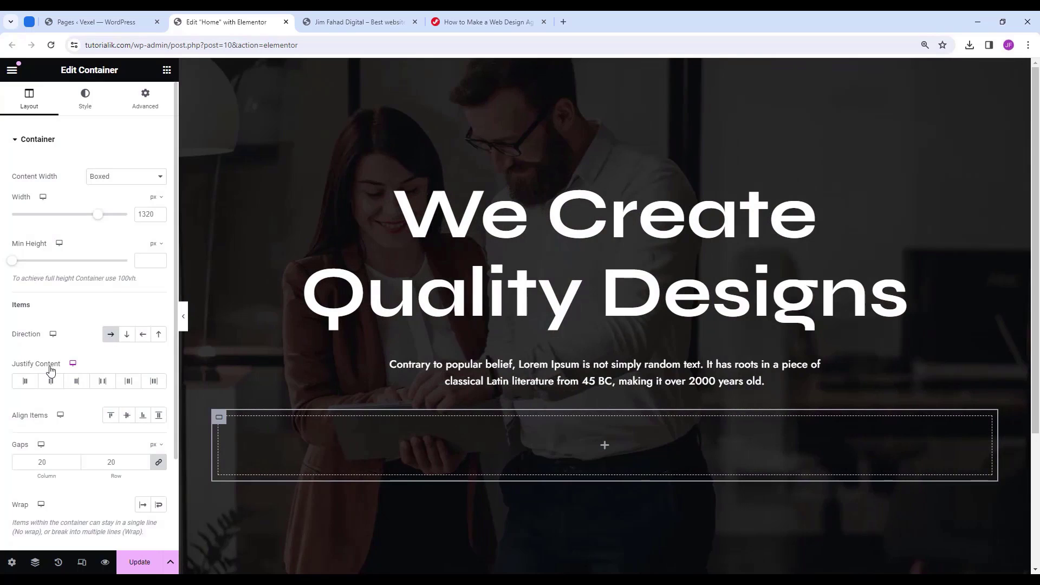
click(52, 382)
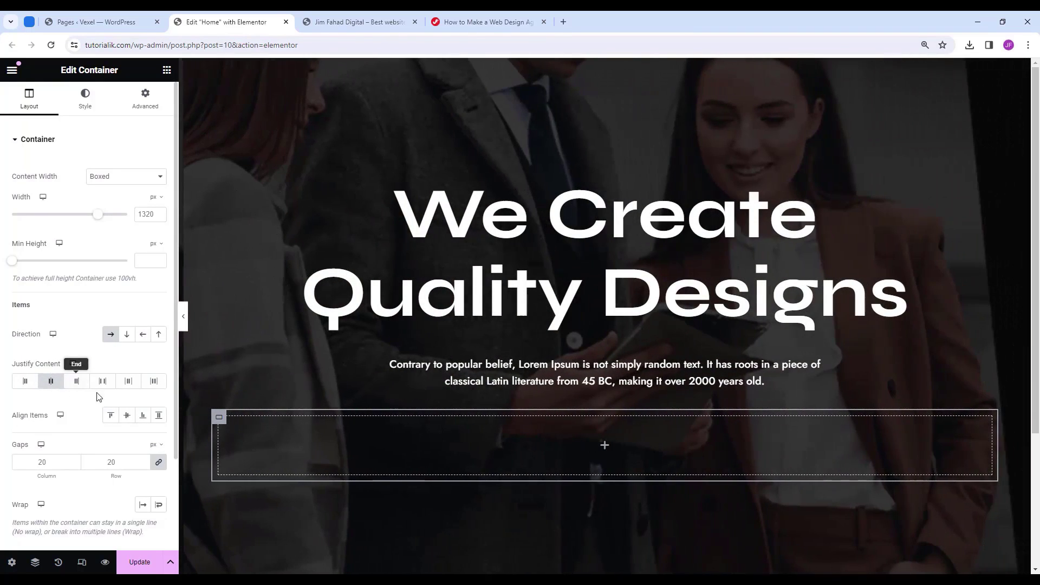
click(128, 418)
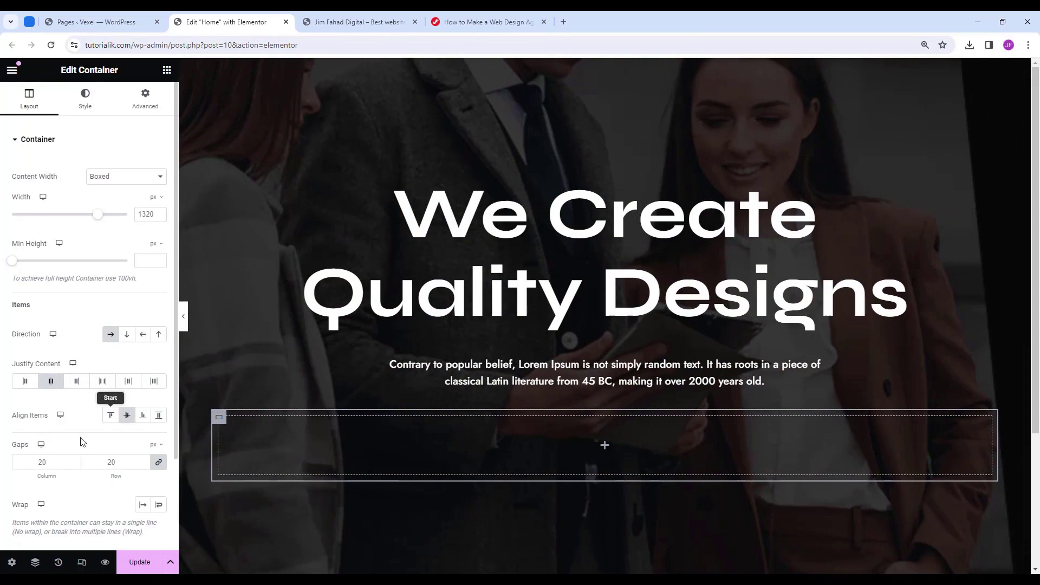
double_click(46, 466)
text(3)
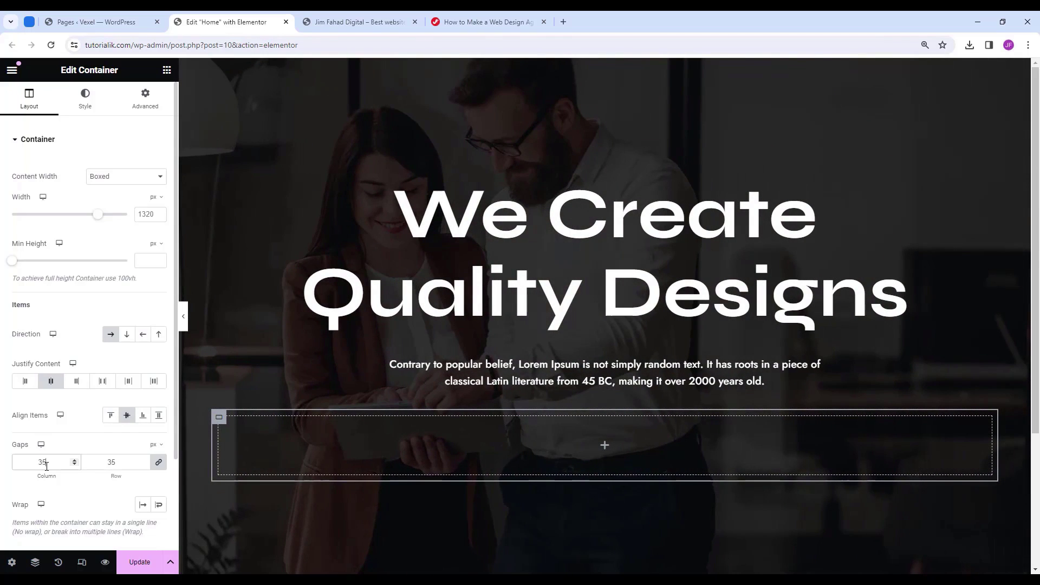
text(5)
click(166, 70)
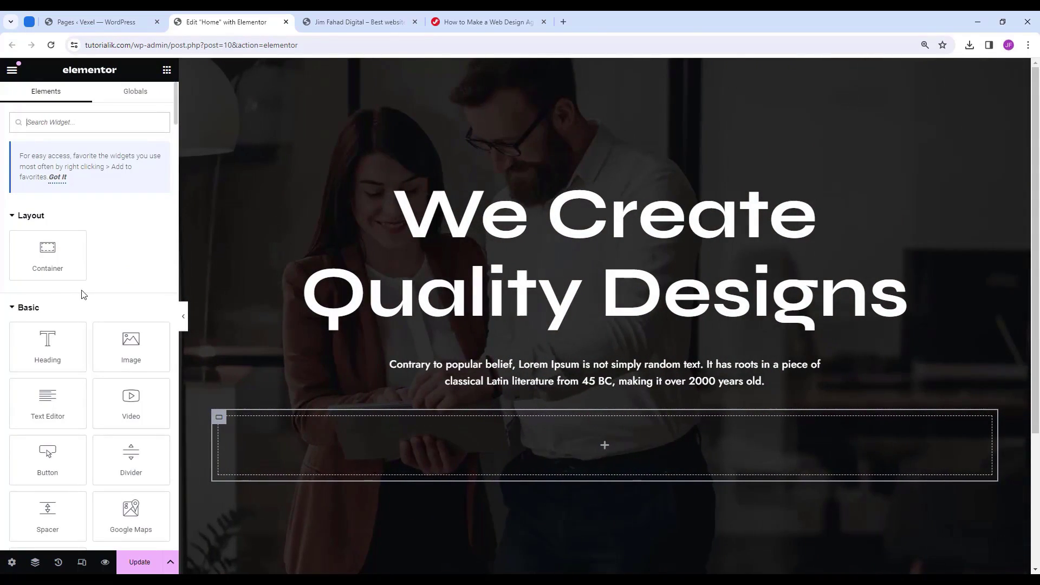
Add a Button widget to the row container and label it 'More About'.
drag(47, 457, 638, 437)
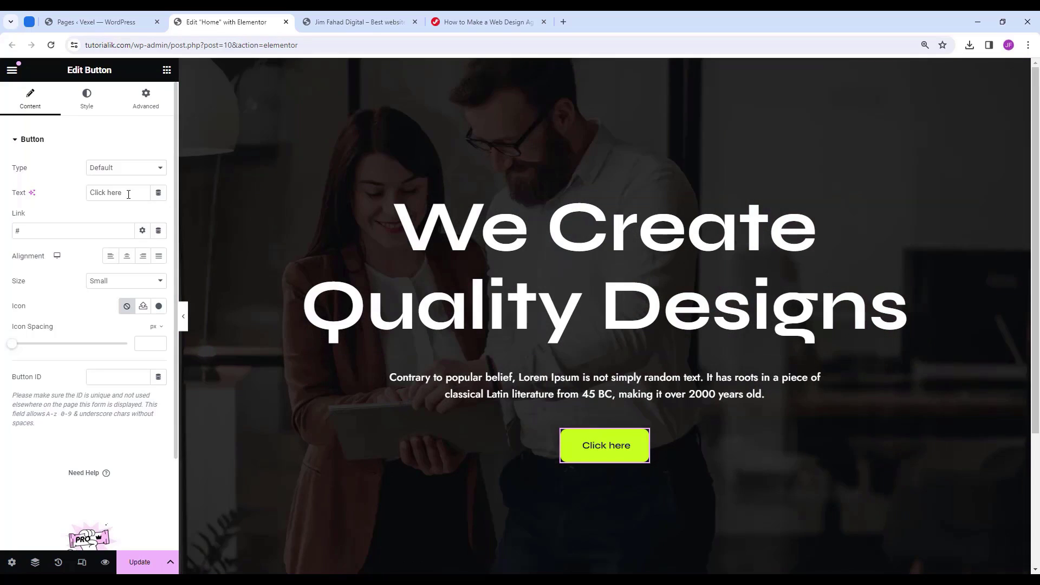
drag(130, 193, 72, 191)
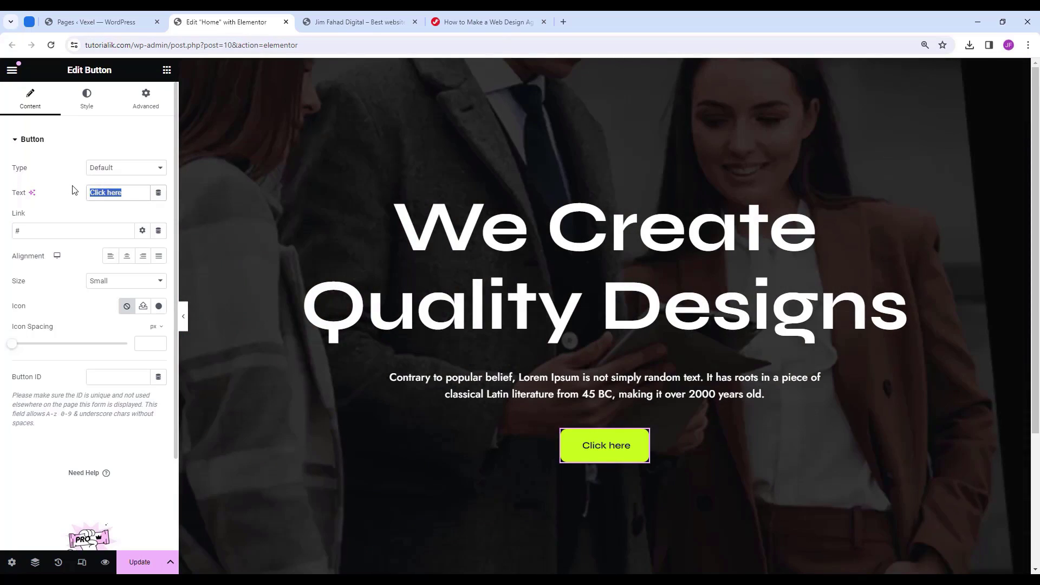
key(BackSpace)
text(More About)
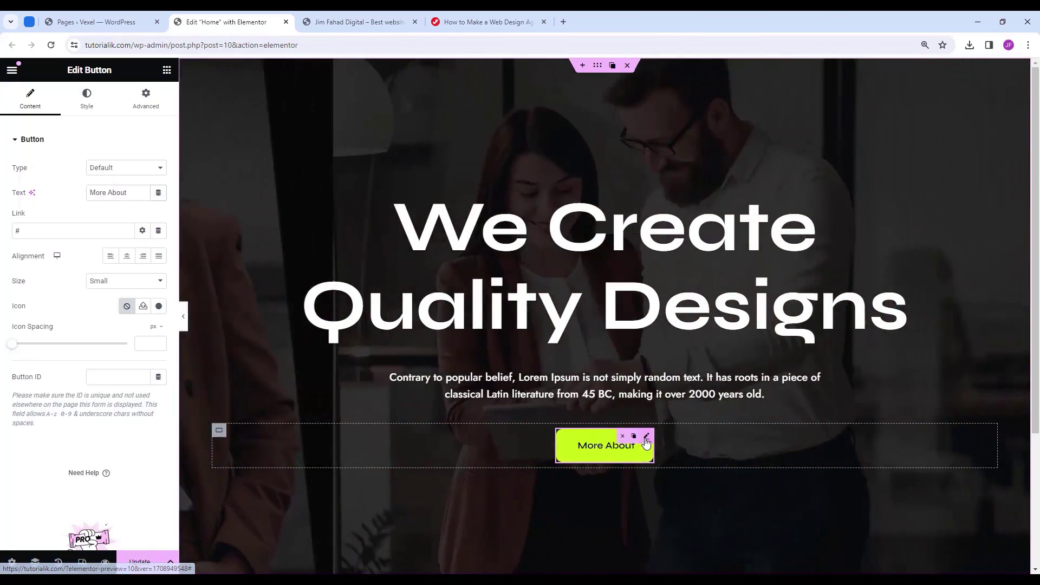
Duplicate the More About button and relabel the copy 'Contact Us'.
right_click(644, 446)
click(702, 331)
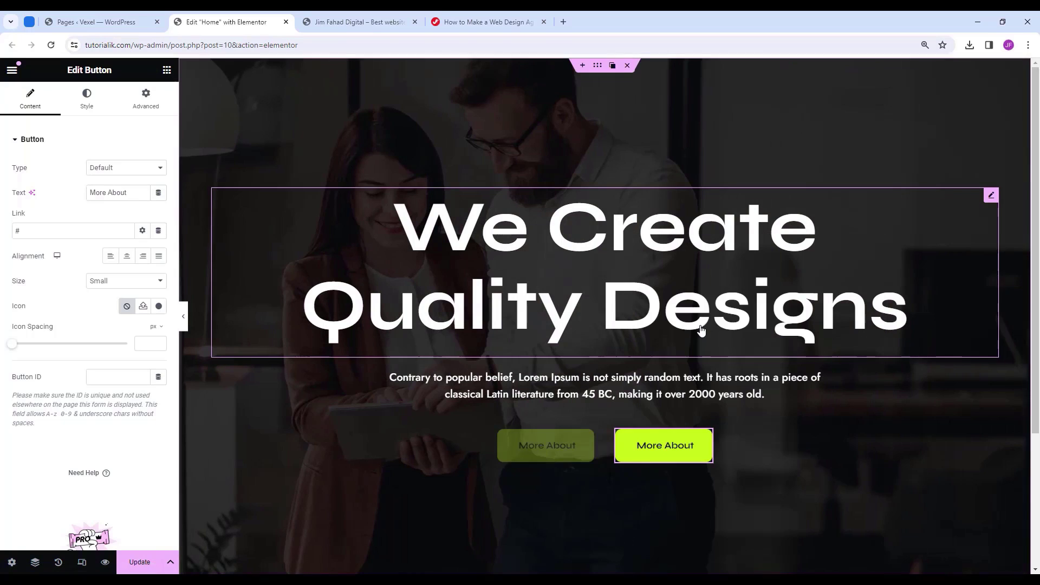
click(656, 445)
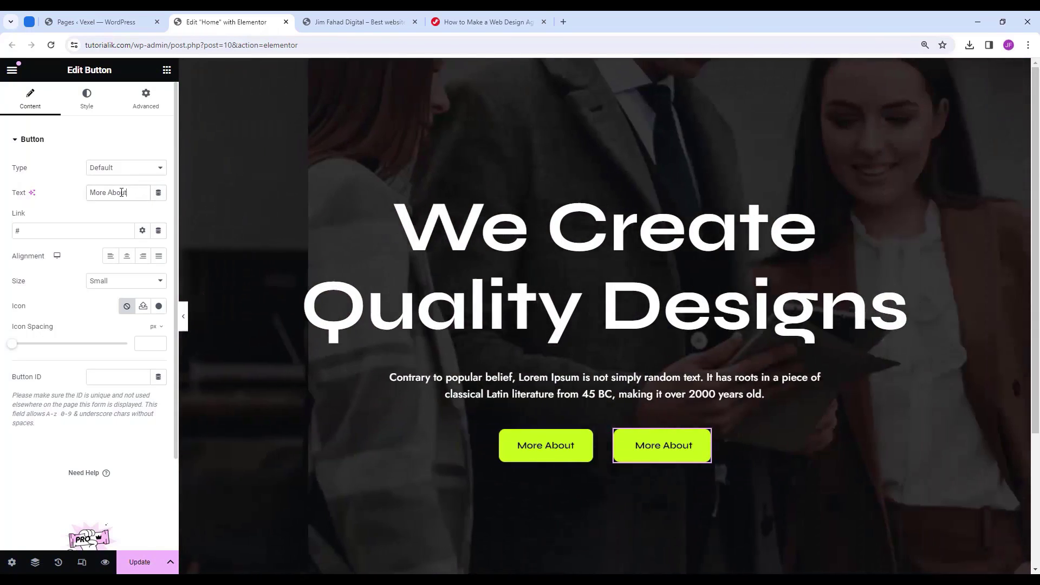
drag(145, 193, 46, 194)
text(Contact )
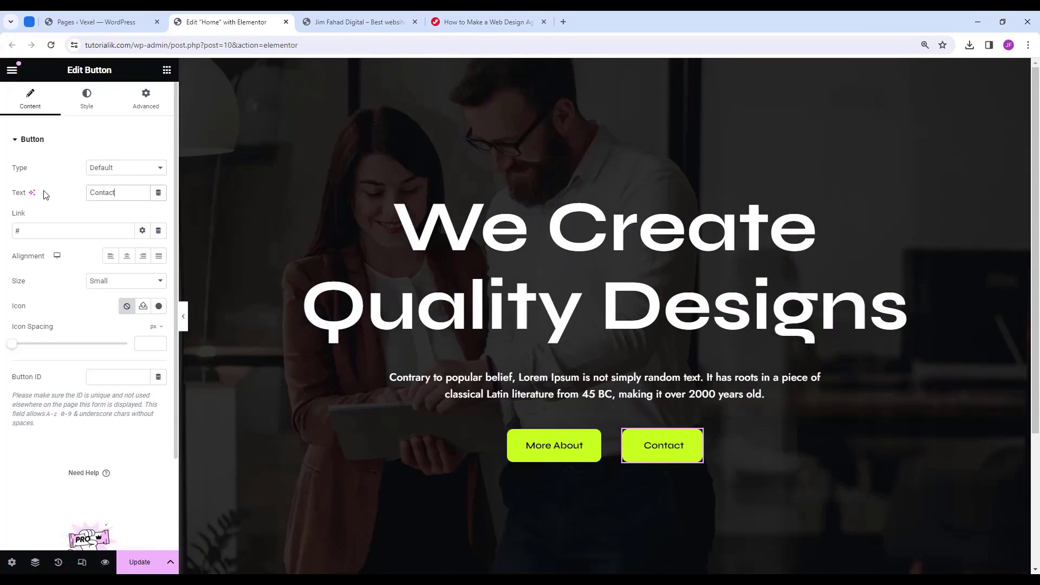
text(Us)
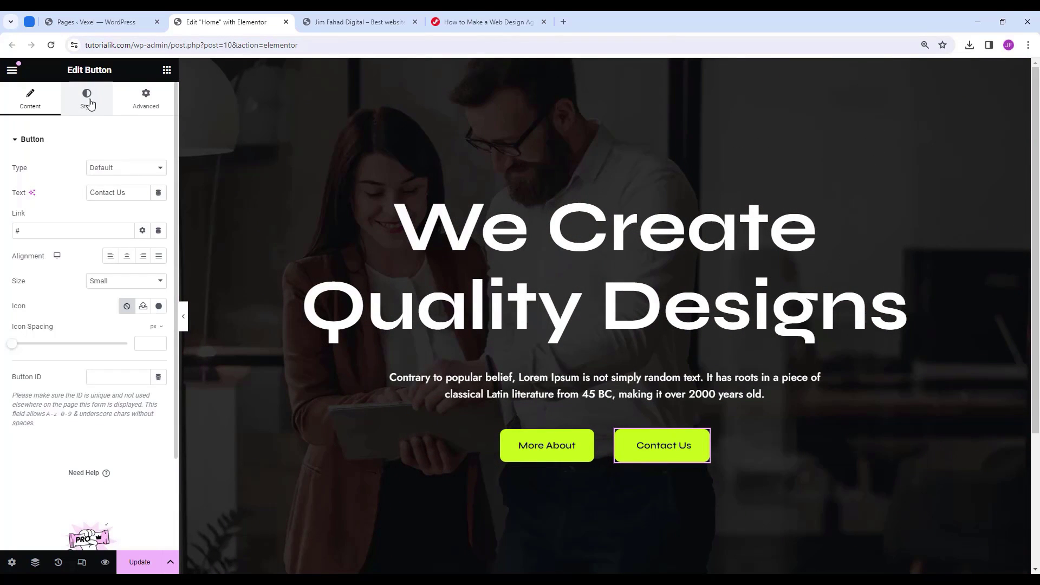
Set the Contact Us button's normal background colour to white (#fff).
click(88, 100)
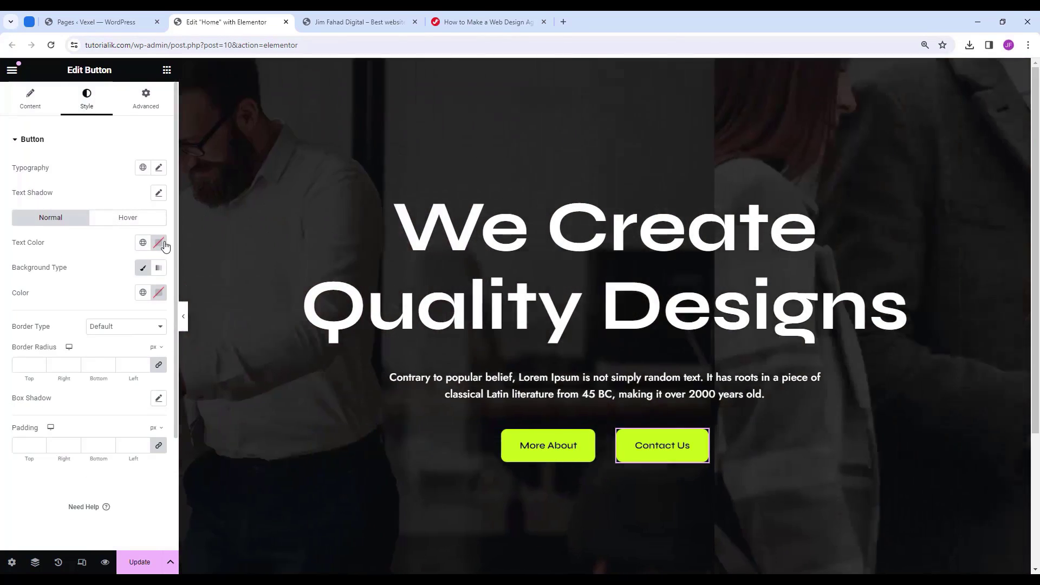
click(159, 294)
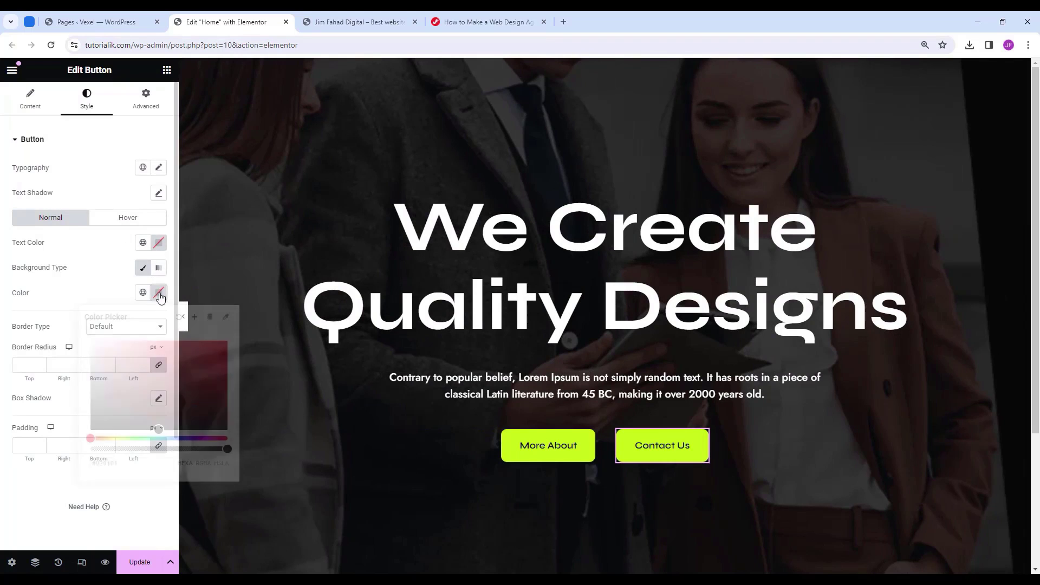
double_click(126, 463)
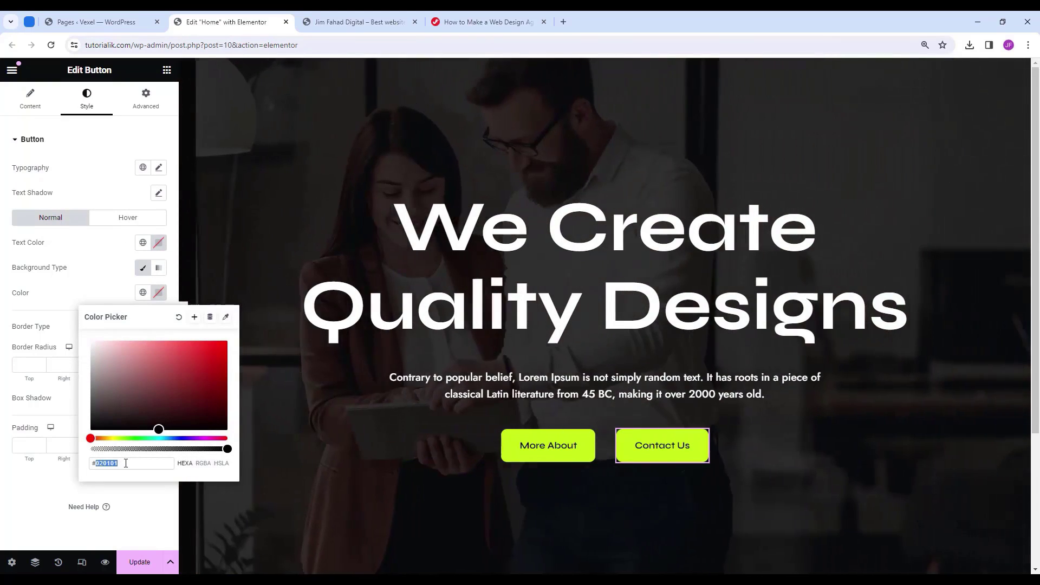
text(fff)
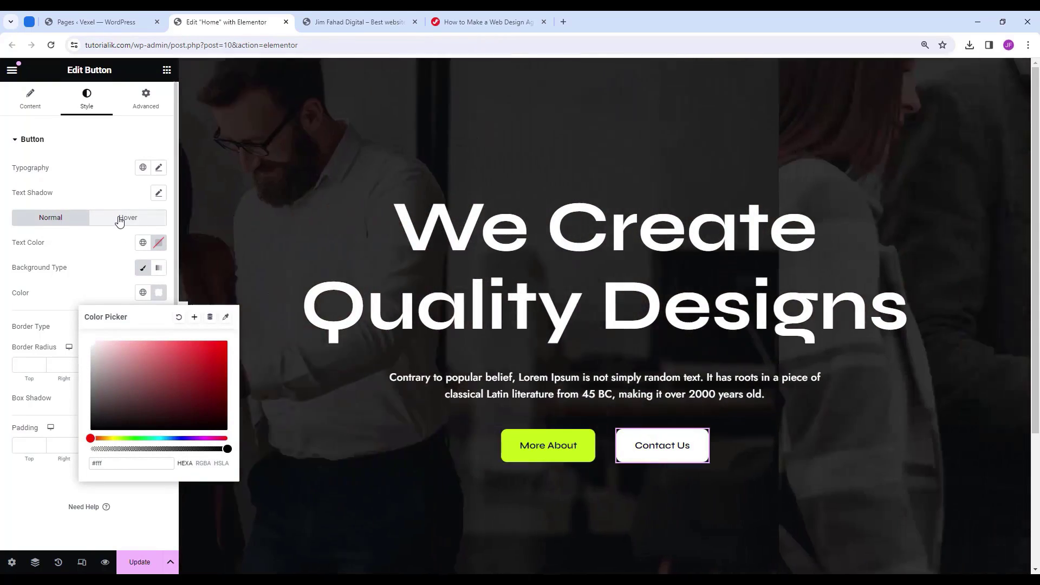
Set the button's hover background colour to lime #c4ef17.
click(120, 220)
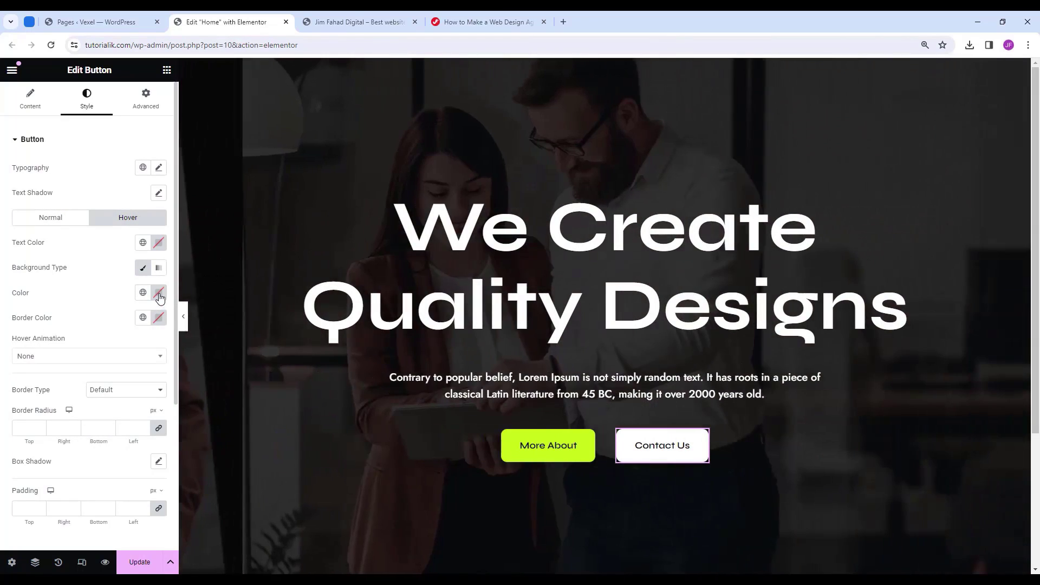
click(158, 317)
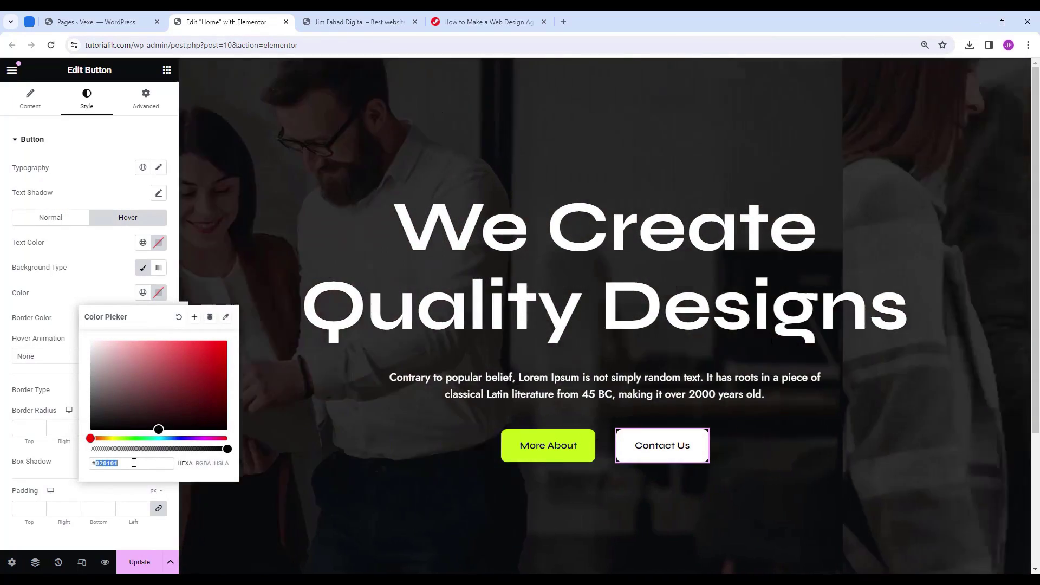
text(c4ef17)
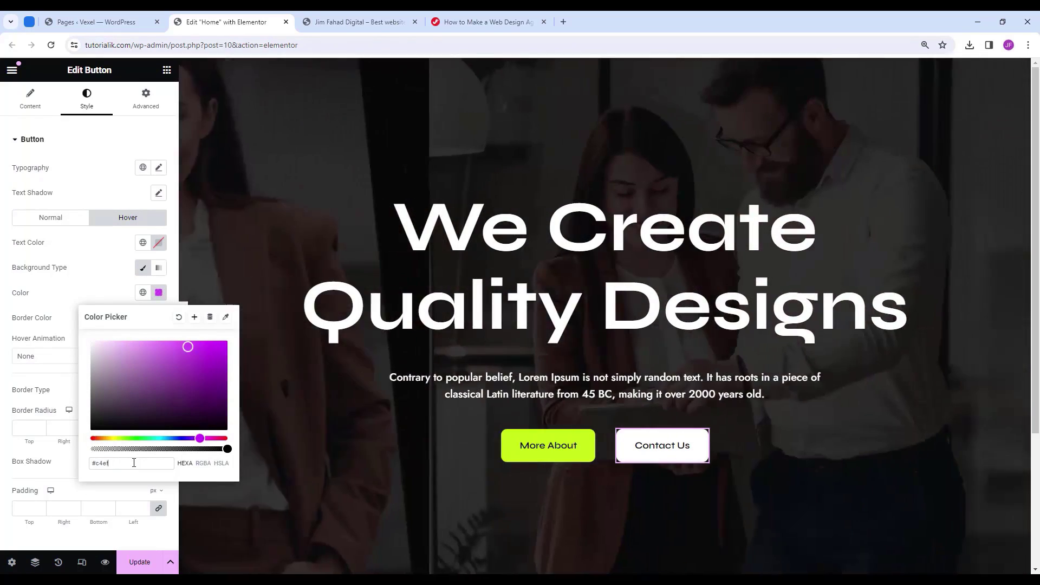
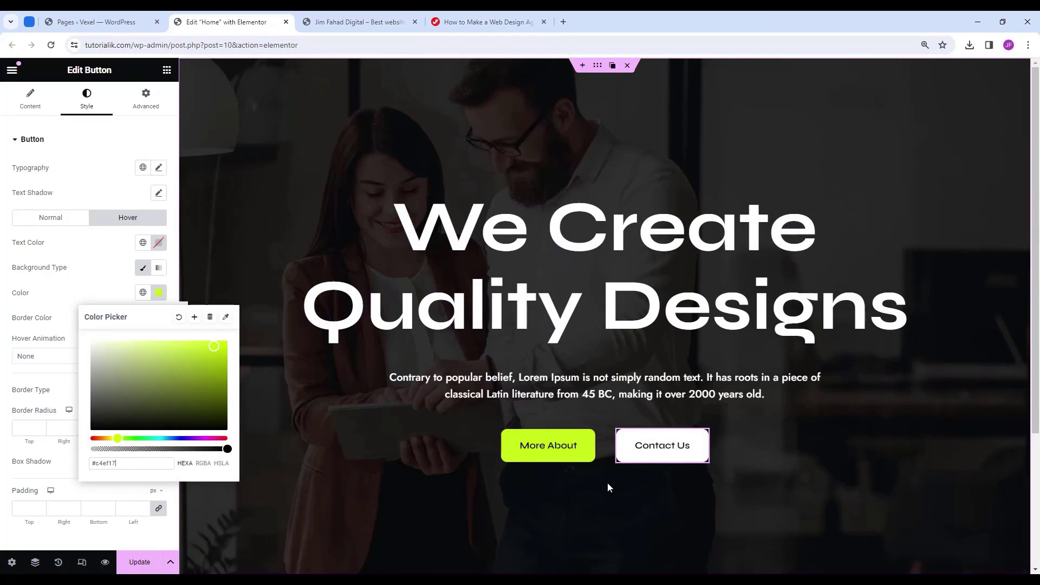
Close the colour picker, keeping the button's lime #c4ef17 hover background.
click(608, 483)
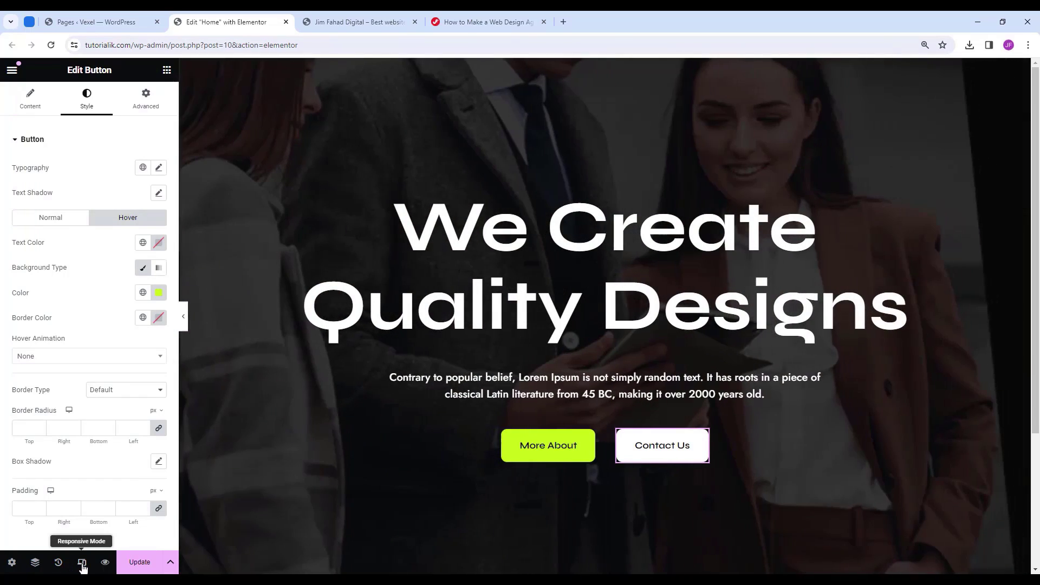
In the tablet preview, set the We Create Quality Designs heading size to 90.
click(82, 564)
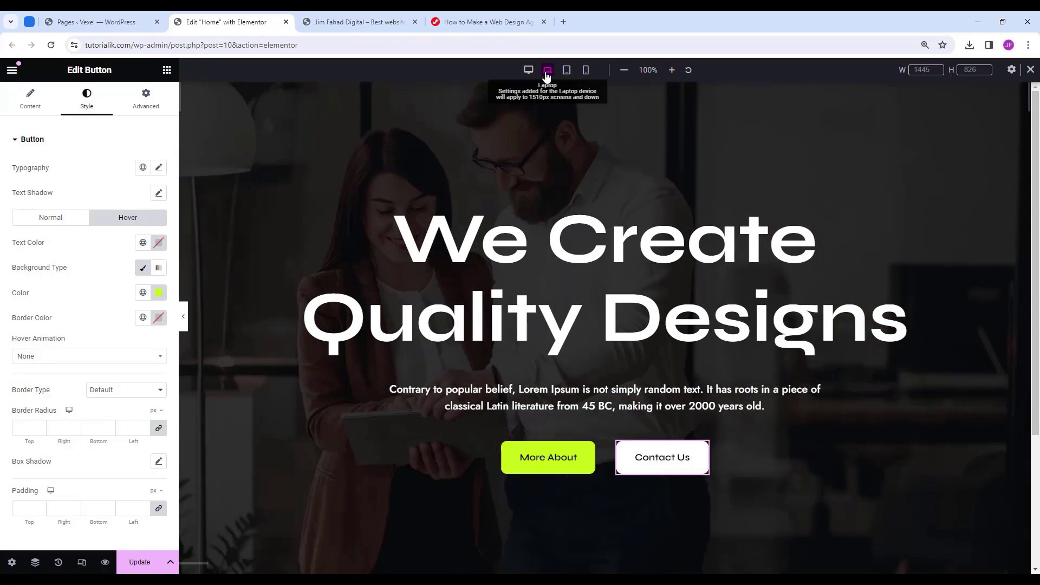
click(547, 70)
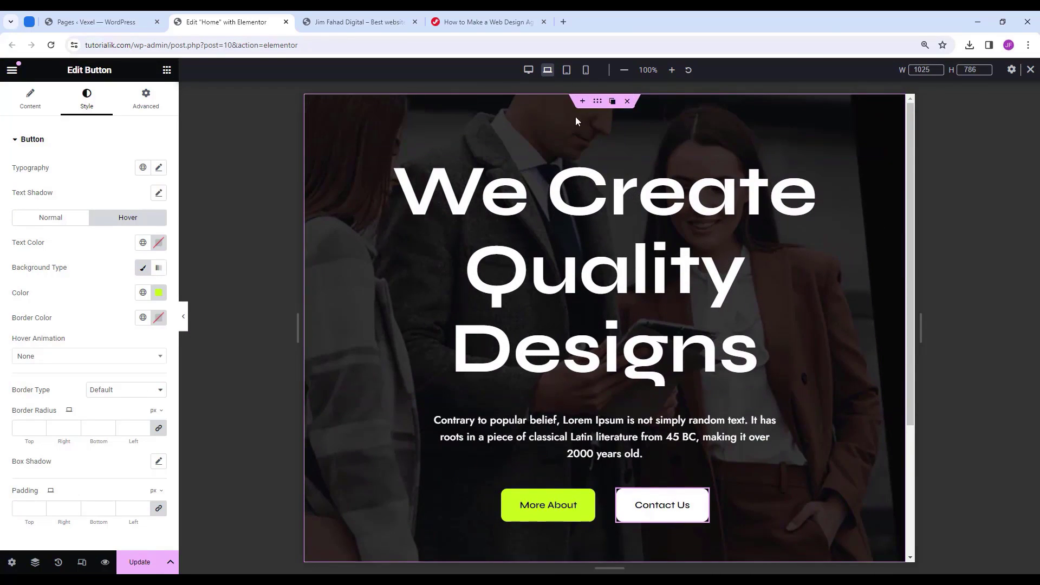
click(567, 70)
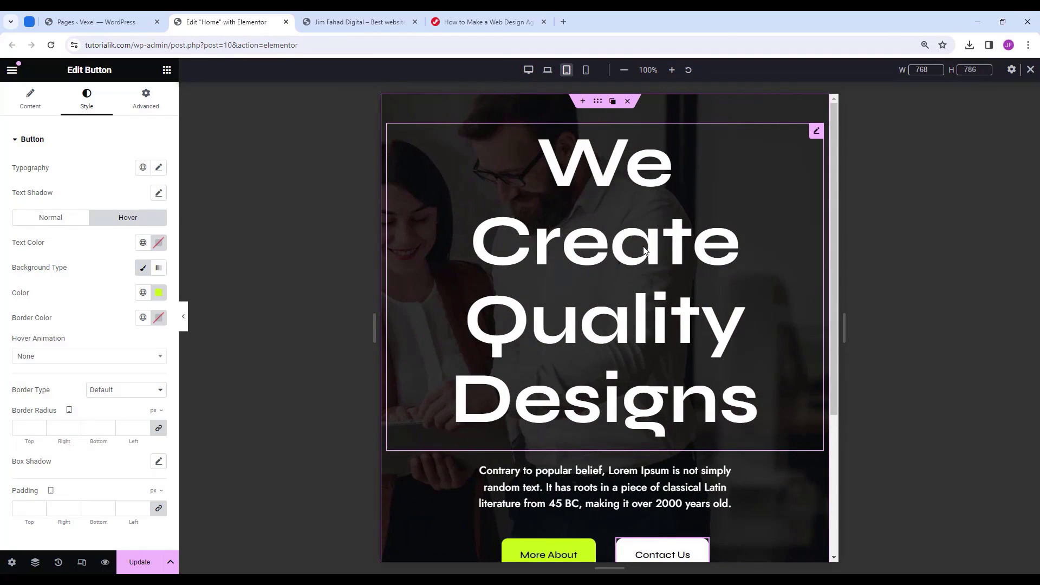
click(644, 167)
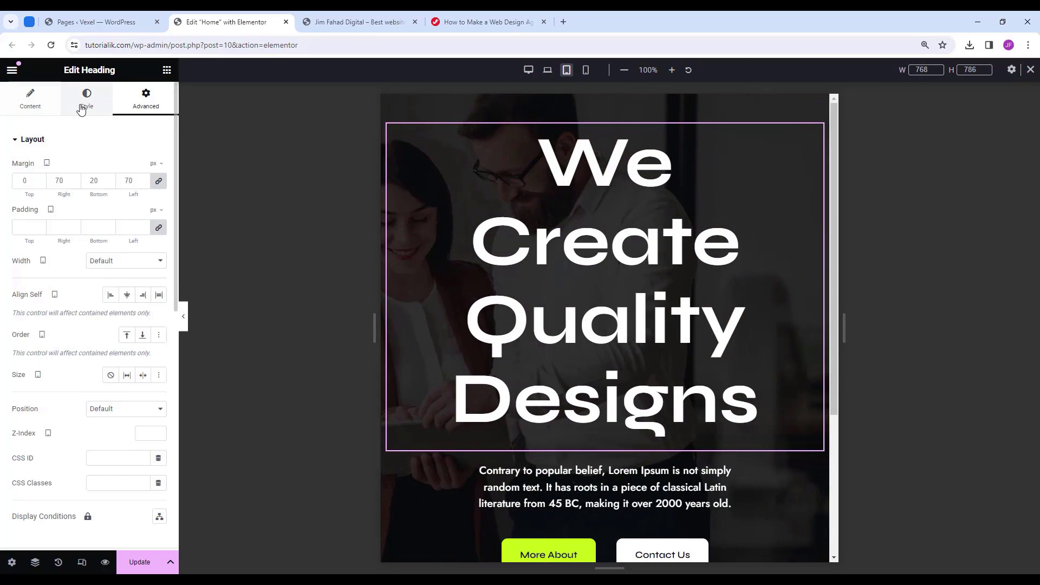
click(87, 103)
click(160, 218)
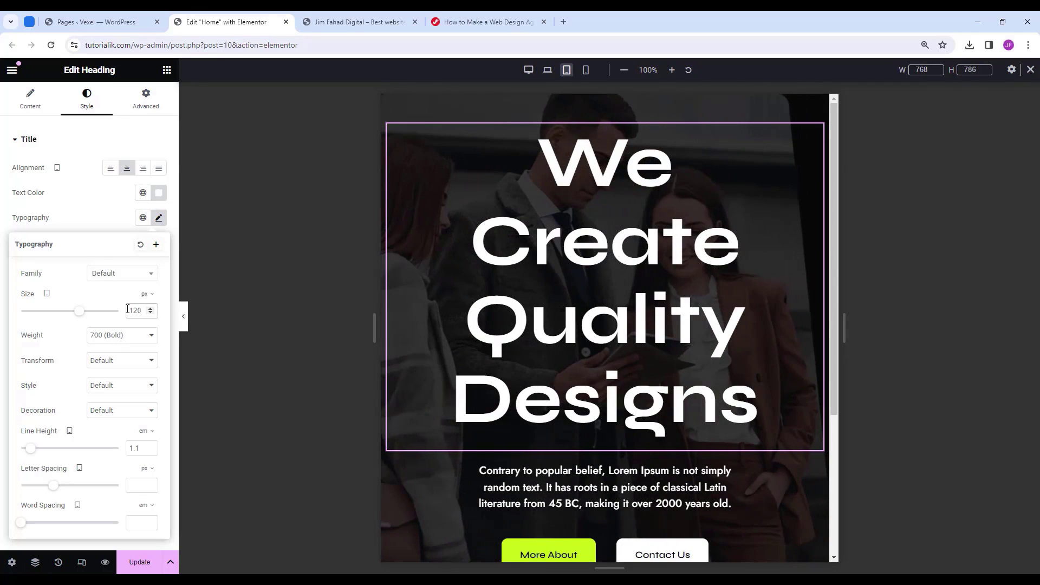
text(90)
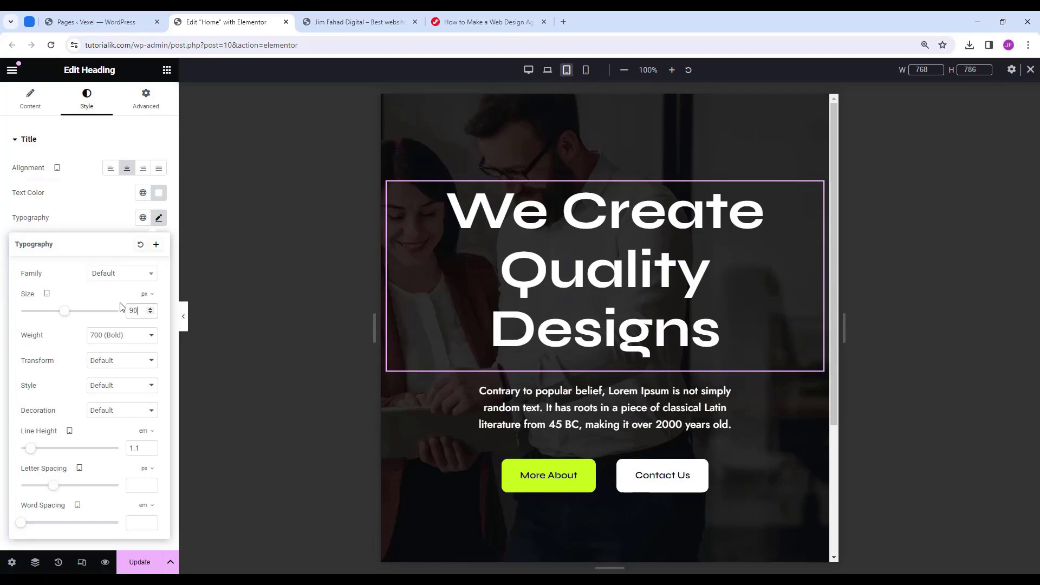
Give the hero paragraph 5% left and right padding on tablet.
click(818, 391)
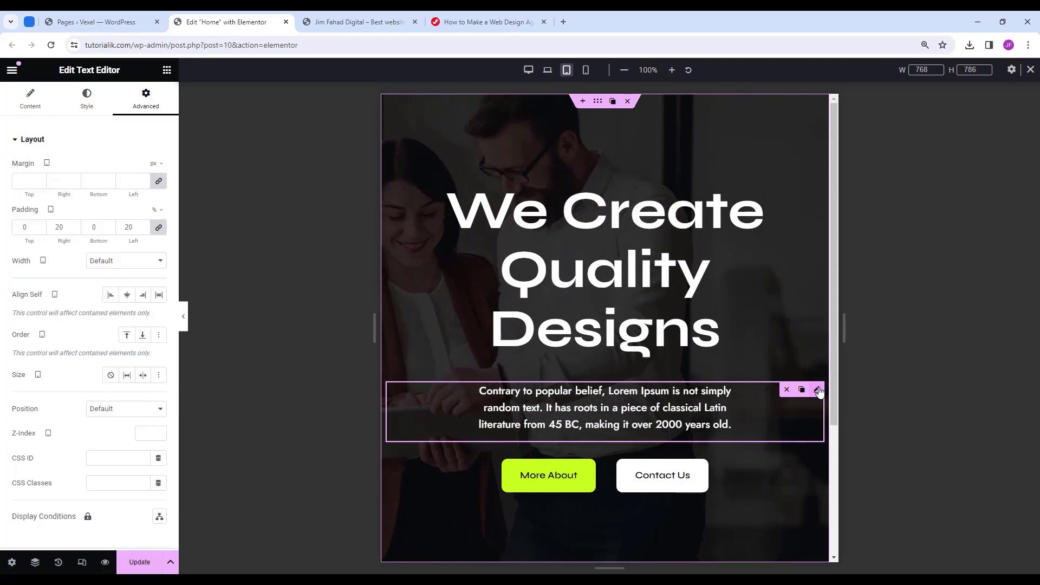
click(158, 229)
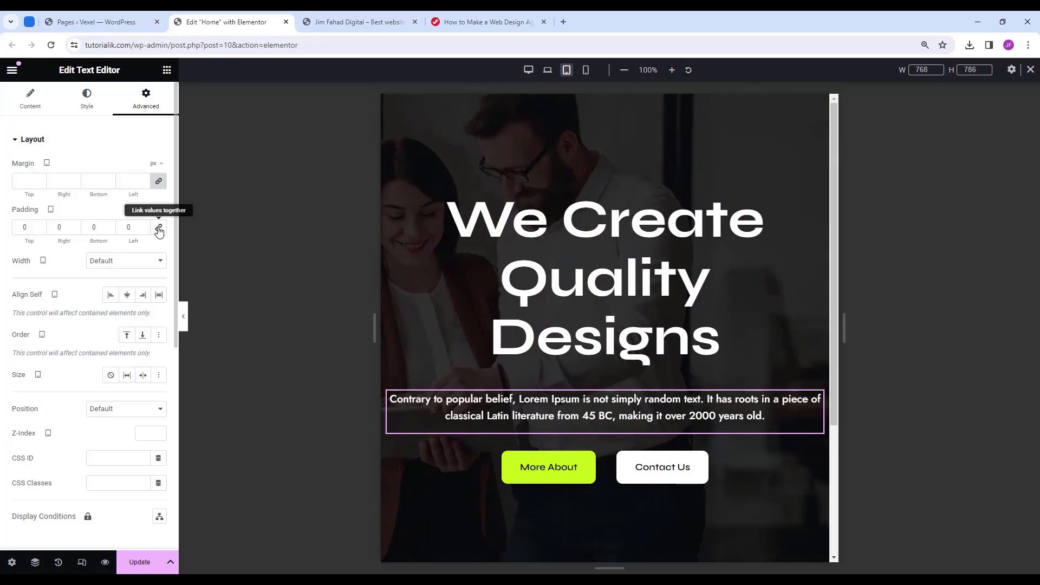
double_click(136, 227)
text(5)
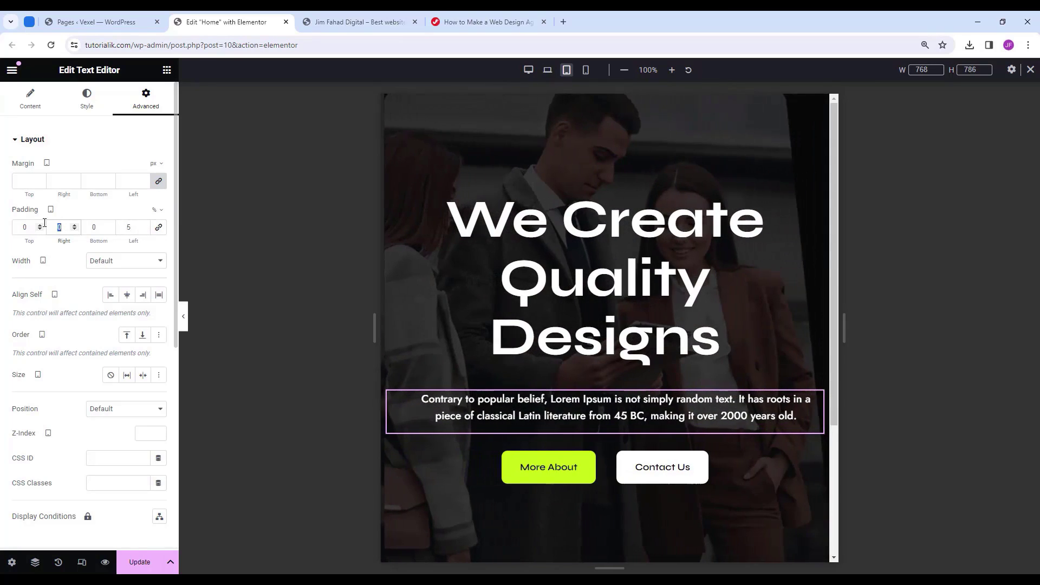
double_click(65, 227)
text(5)
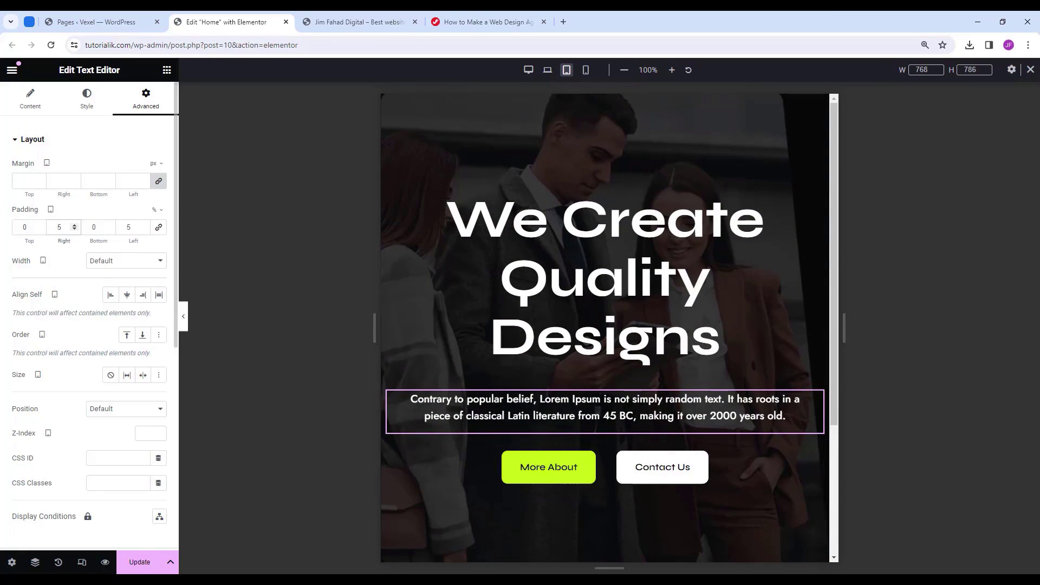
Reduce the gap between the hero buttons to 20 px, then preview on mobile.
mouse_move(396, 460)
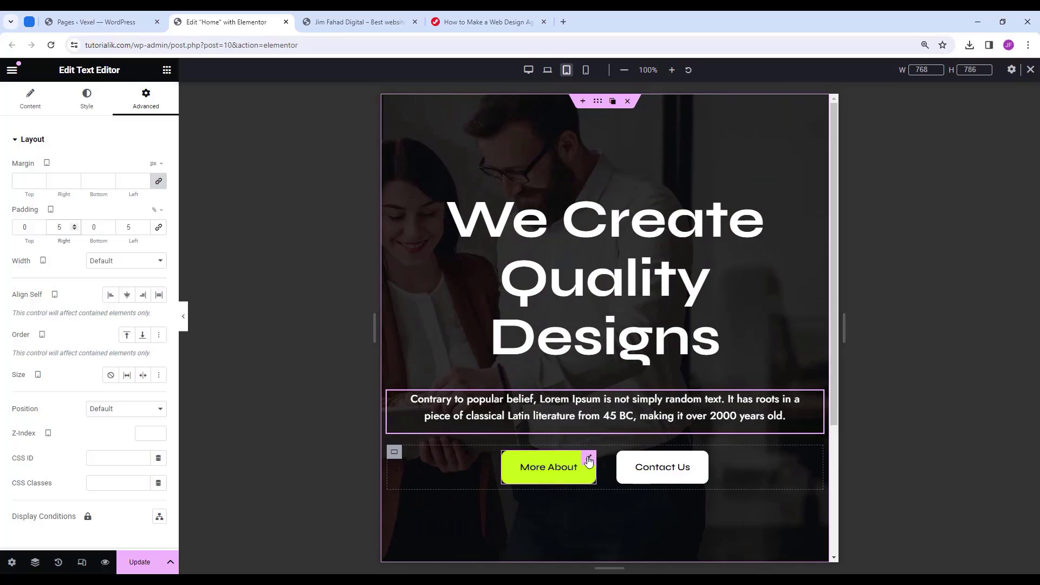
click(396, 460)
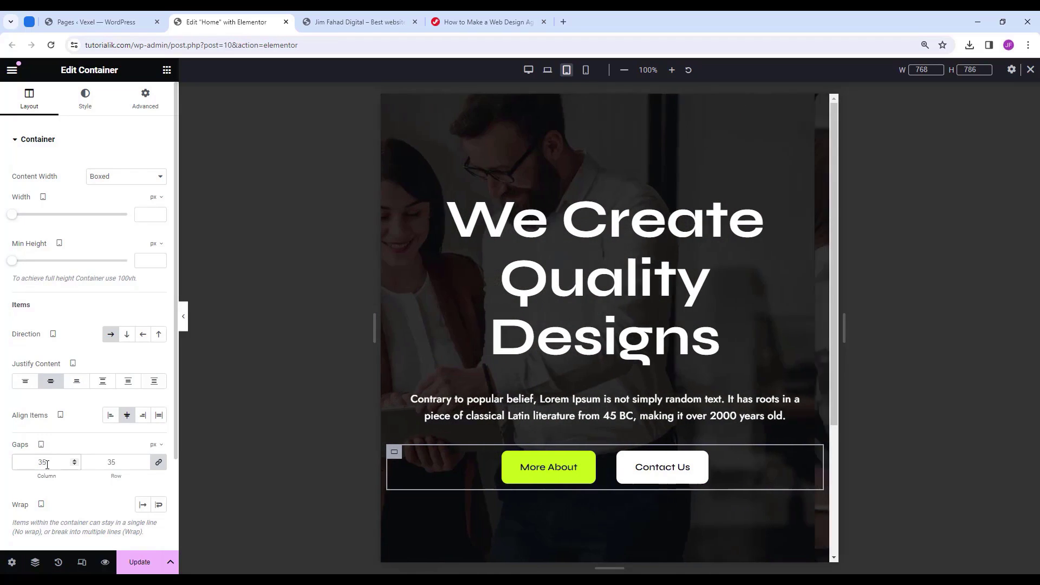
double_click(47, 462)
text(20)
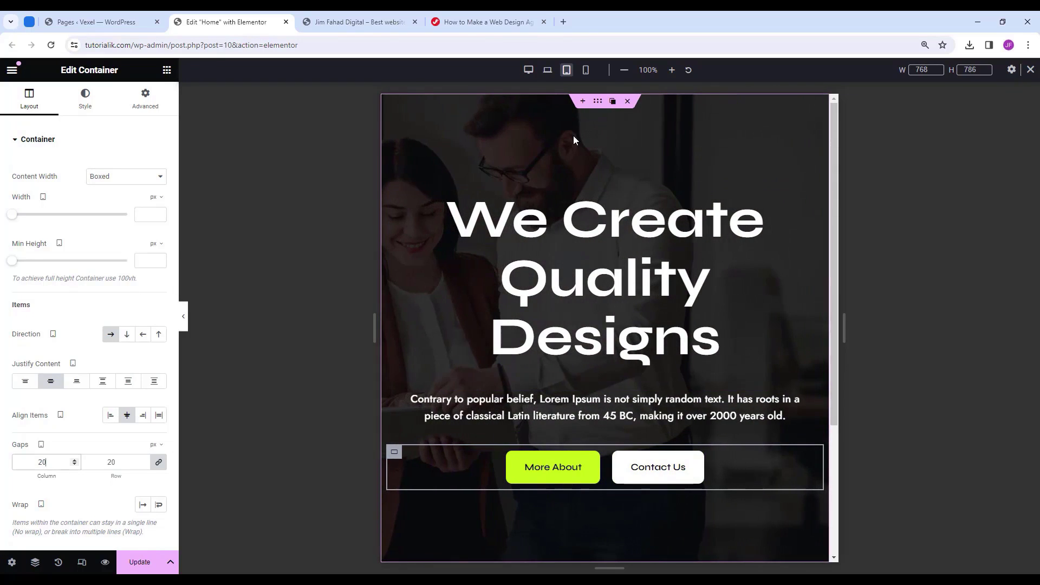
click(586, 71)
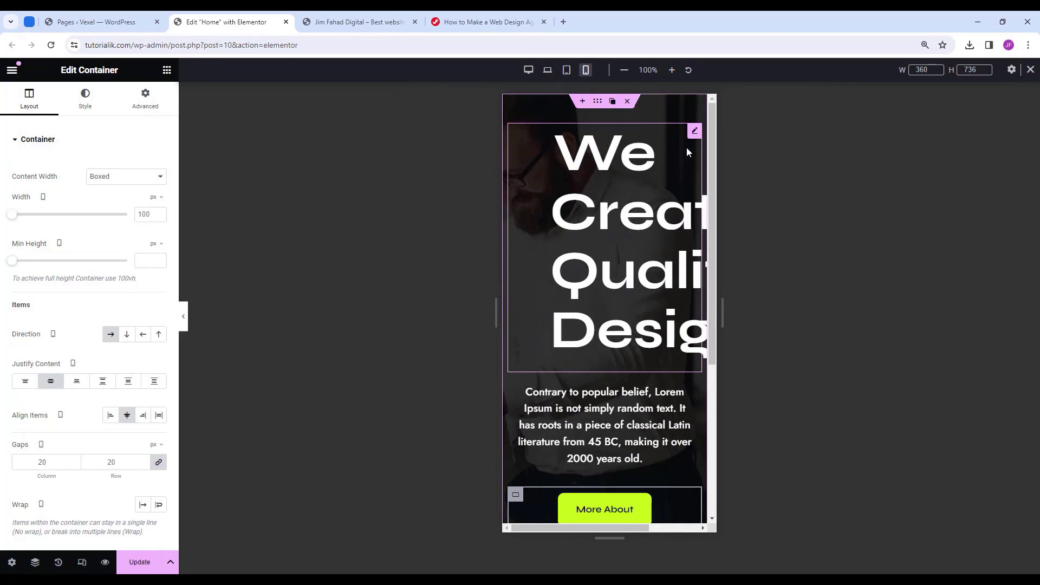
Set the hero heading font size to 50 on mobile.
click(692, 135)
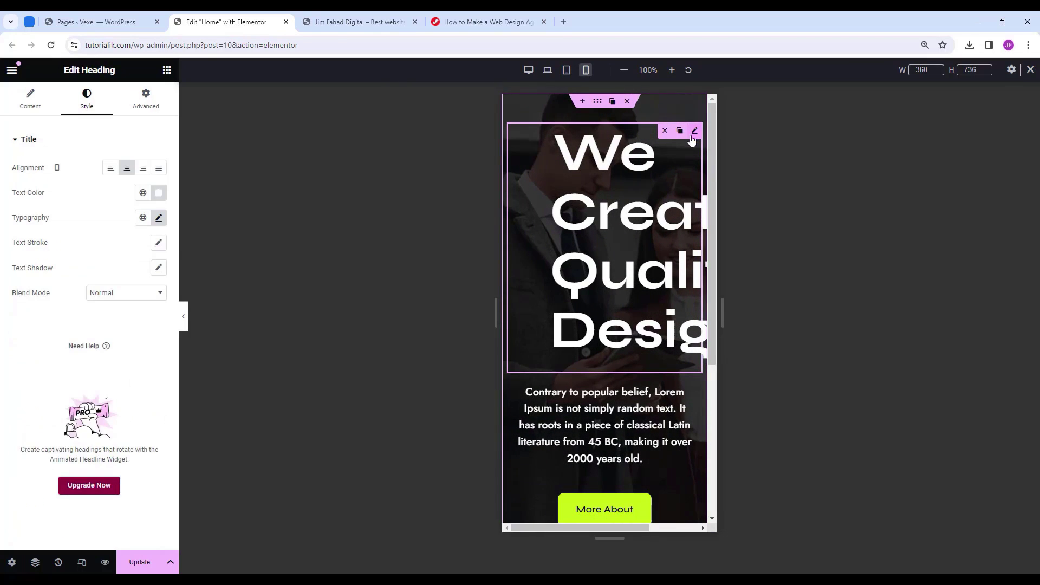
click(159, 218)
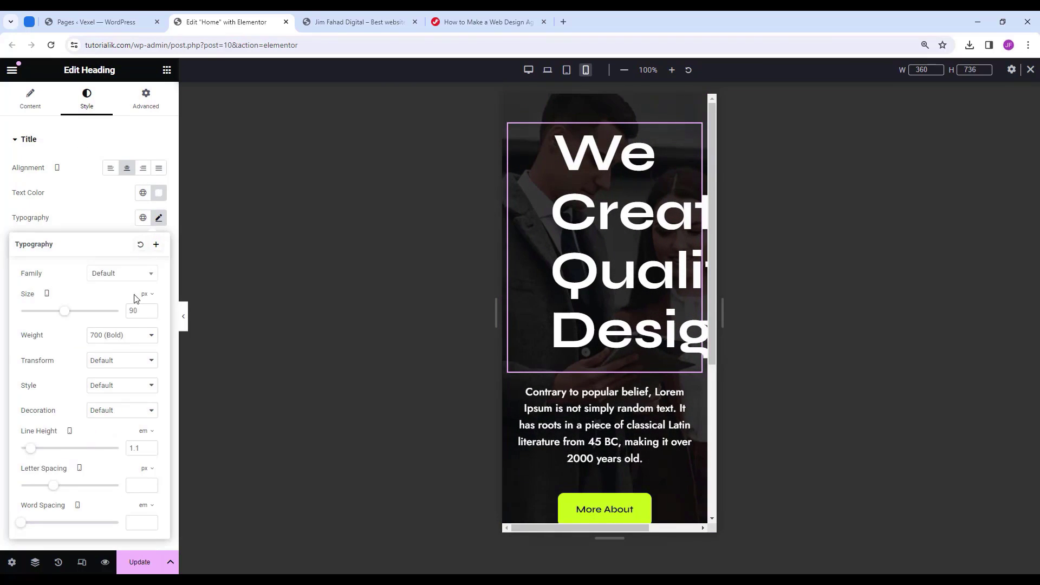
double_click(139, 310)
text(50)
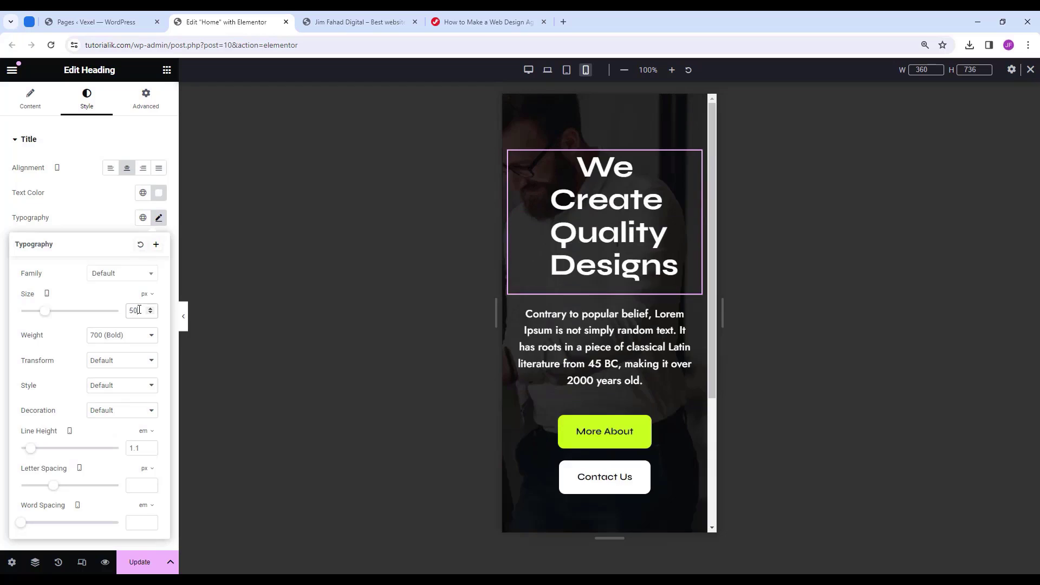
Open the paragraph text widget's typography settings in mobile view.
click(605, 432)
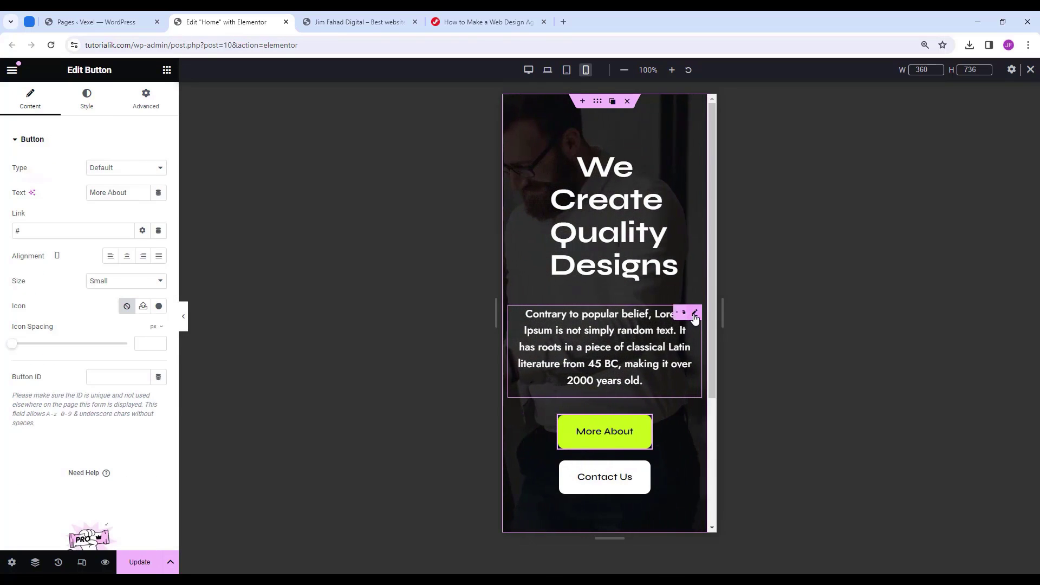
click(695, 314)
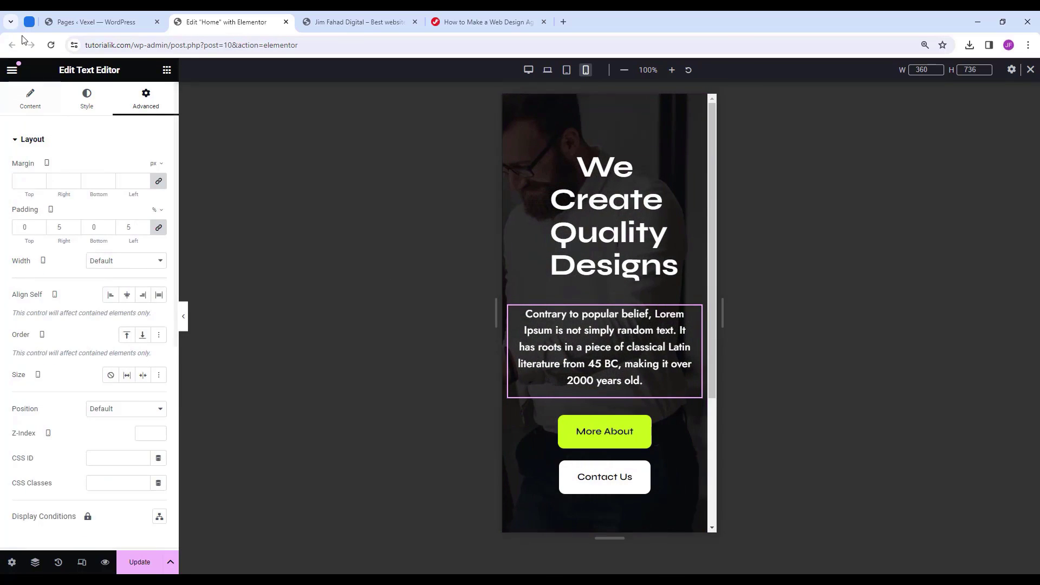
click(86, 99)
click(159, 217)
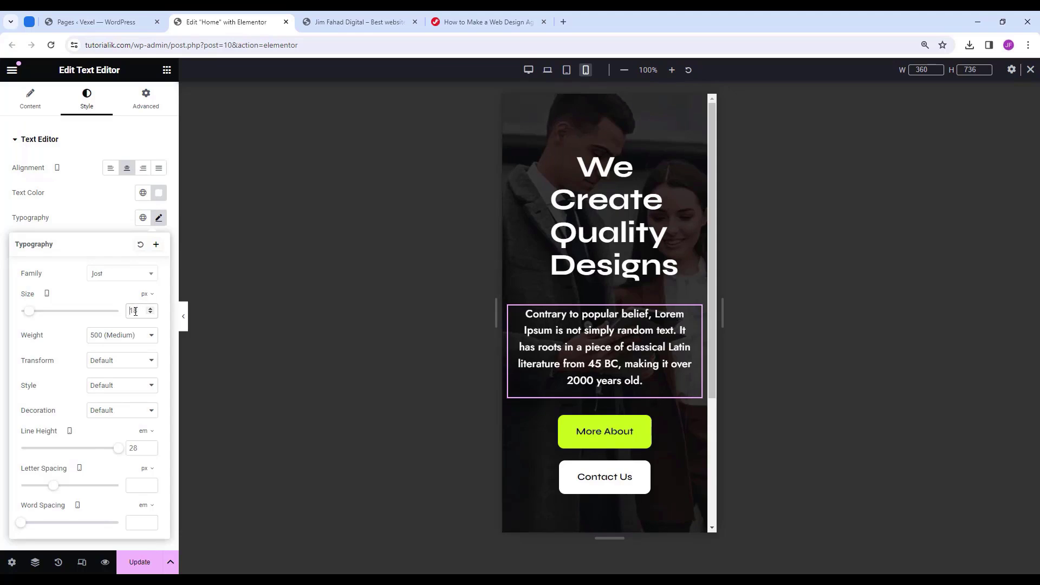
scroll(135, 312, down, 2)
Give the More About button 15 px padding and a 16 px font size.
mouse_move(645, 416)
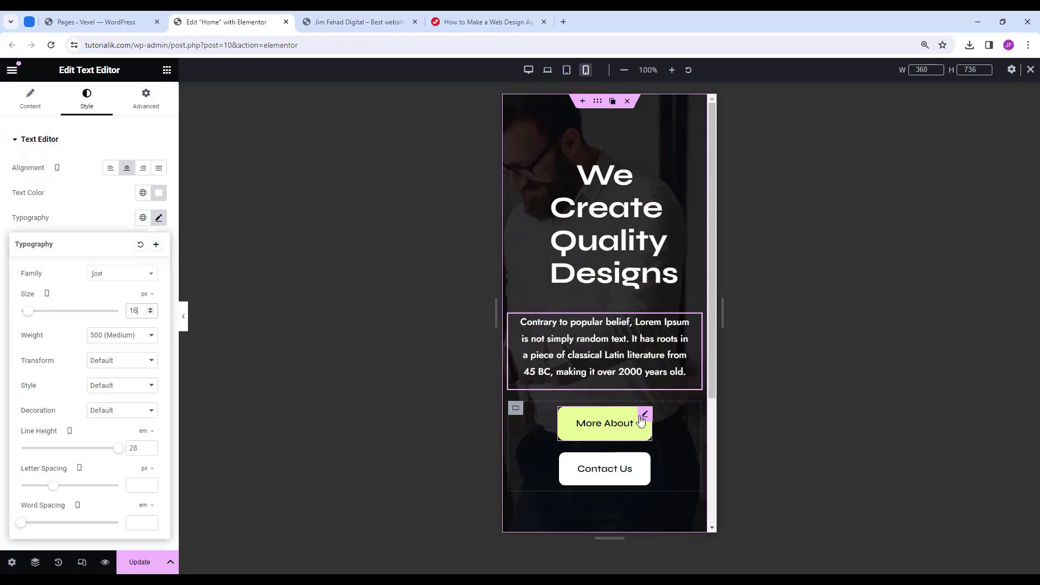
click(646, 416)
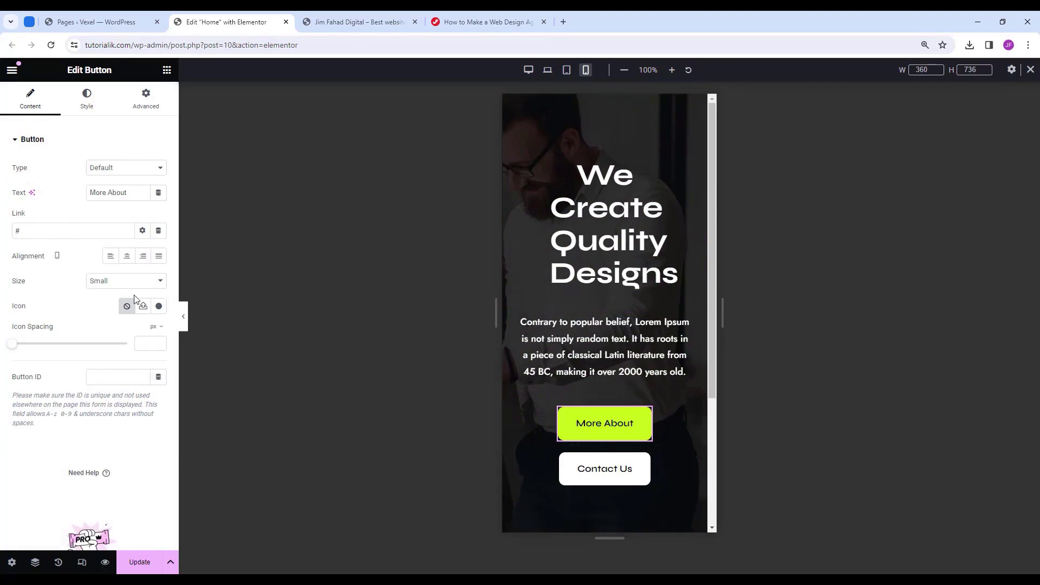
click(96, 107)
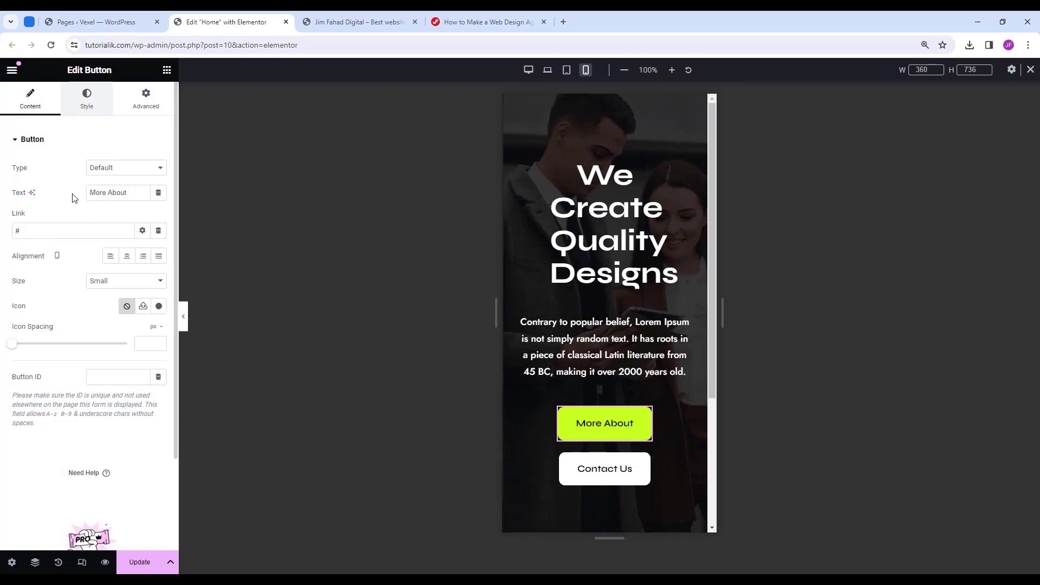
scroll(73, 388, down, 1)
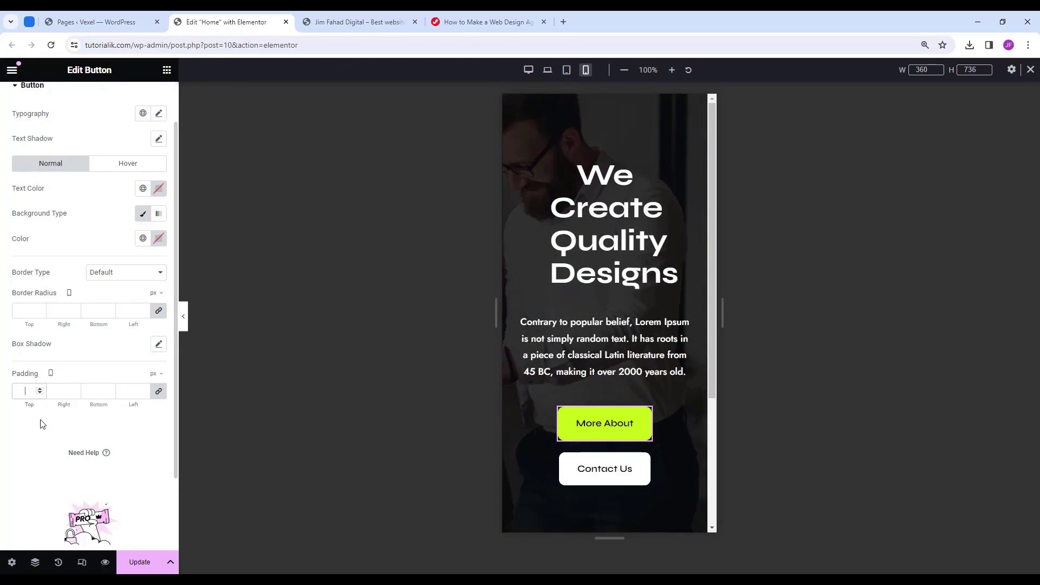
text(15)
scroll(168, 419, up, 1)
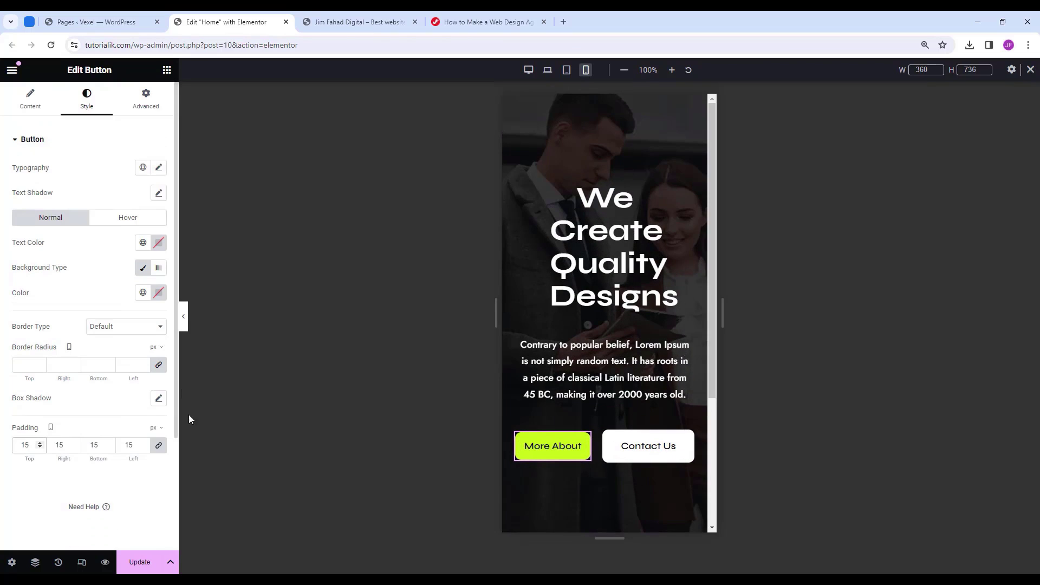
click(159, 168)
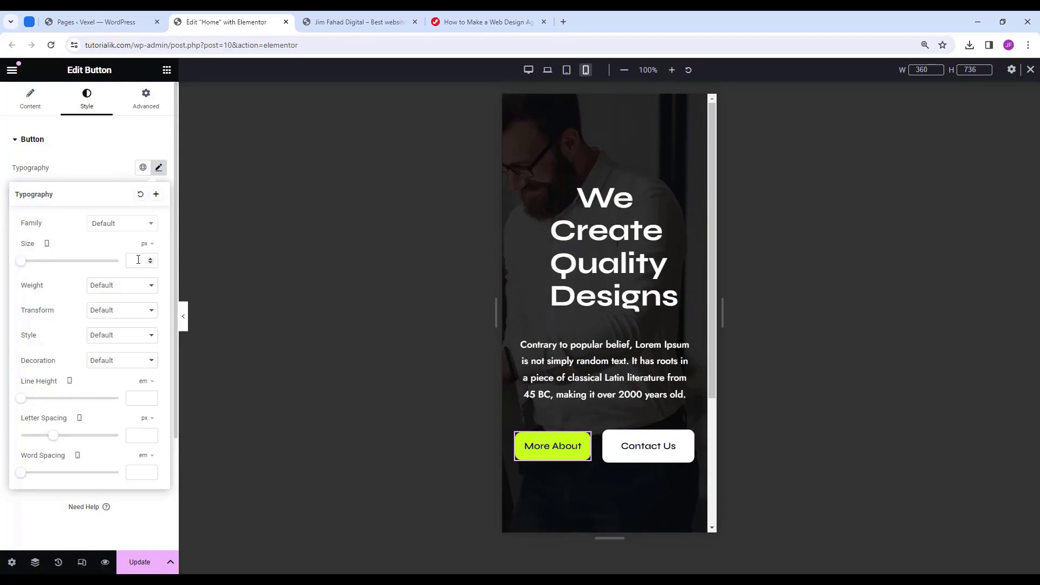
click(137, 260)
text(16)
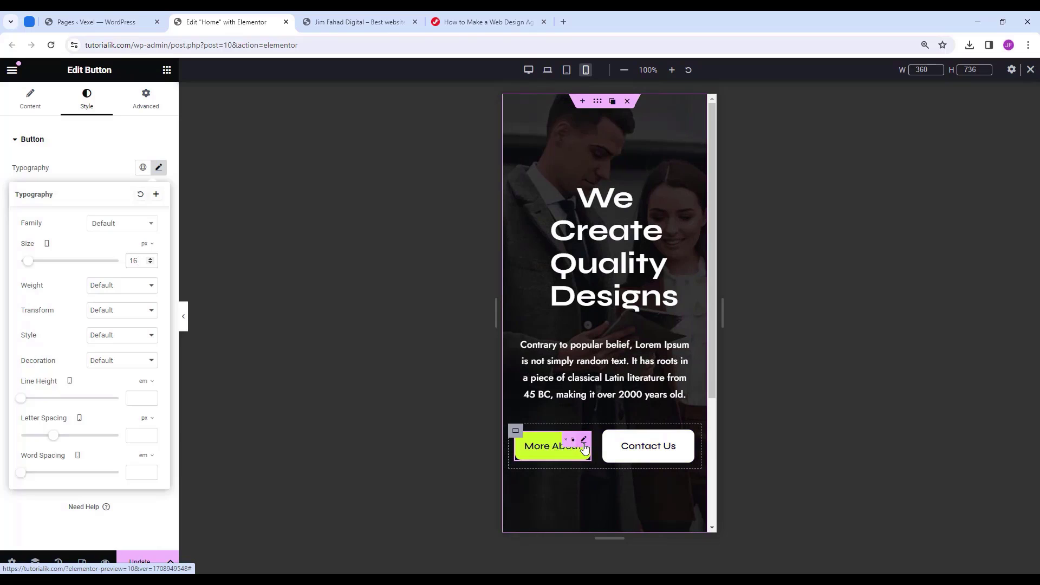
mouse_move(585, 447)
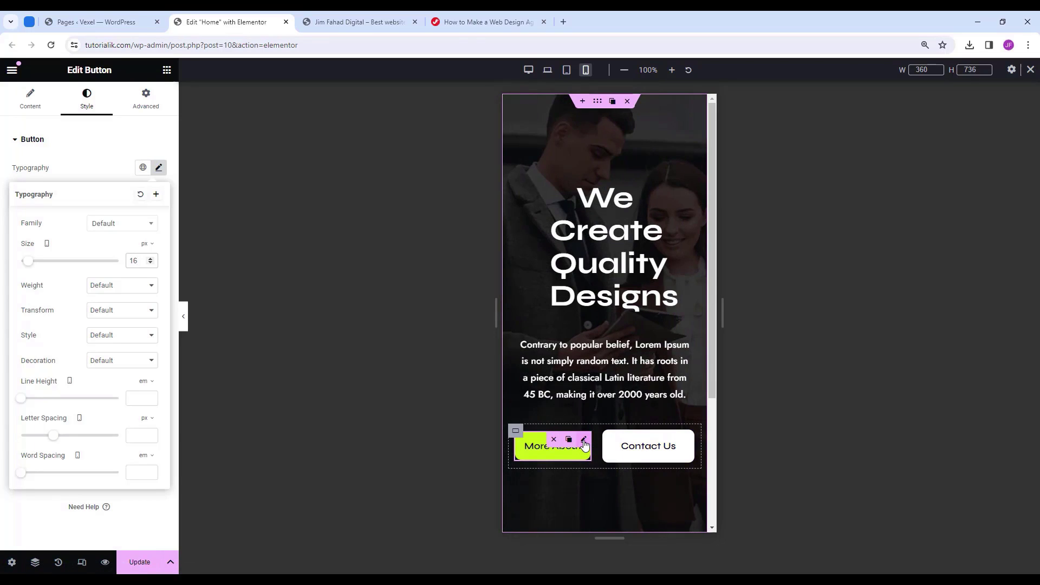
Copy the More About button and paste its style onto Contact Us.
right_click(585, 444)
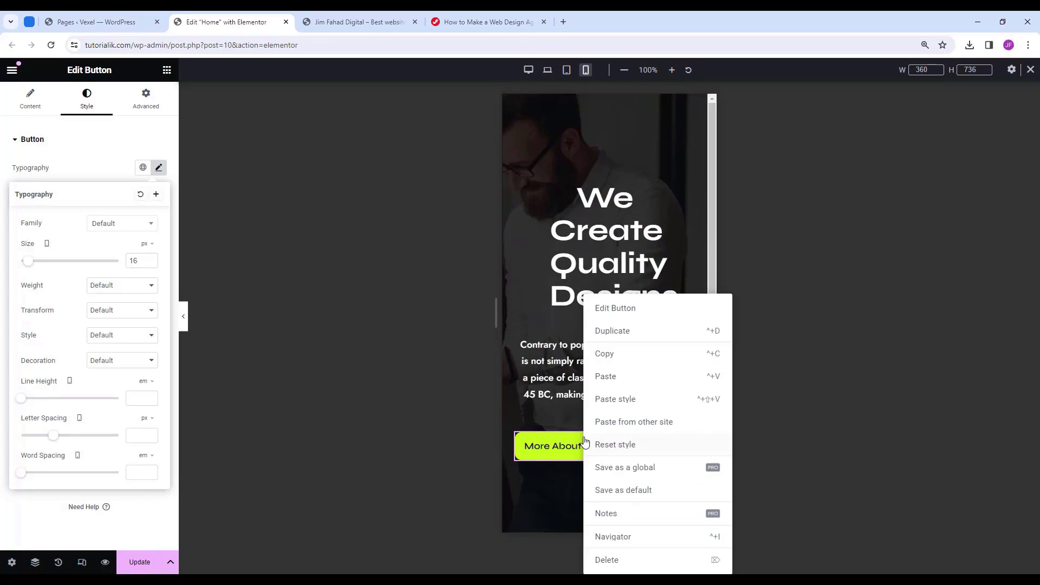
click(614, 354)
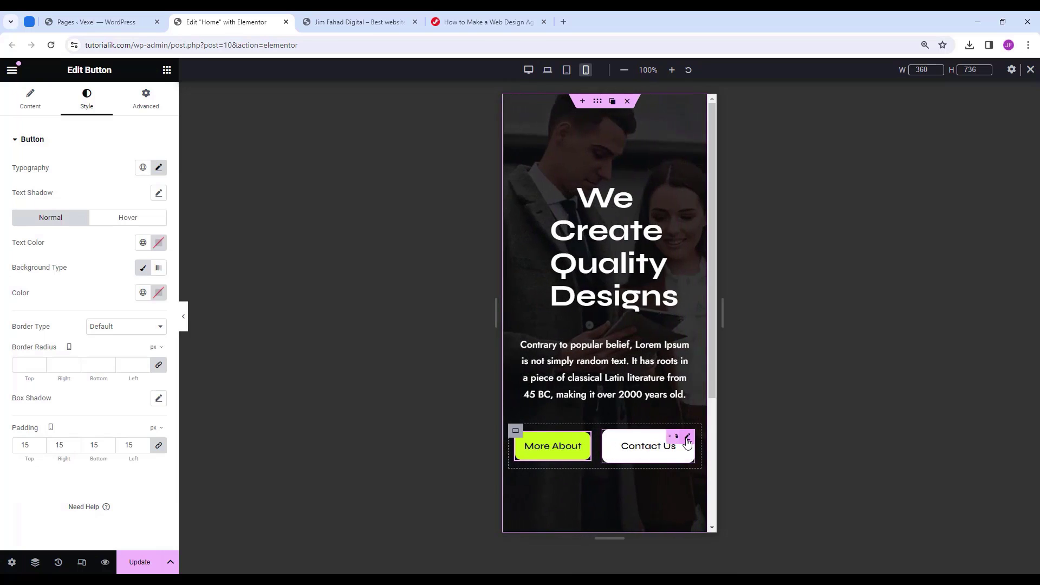
right_click(688, 443)
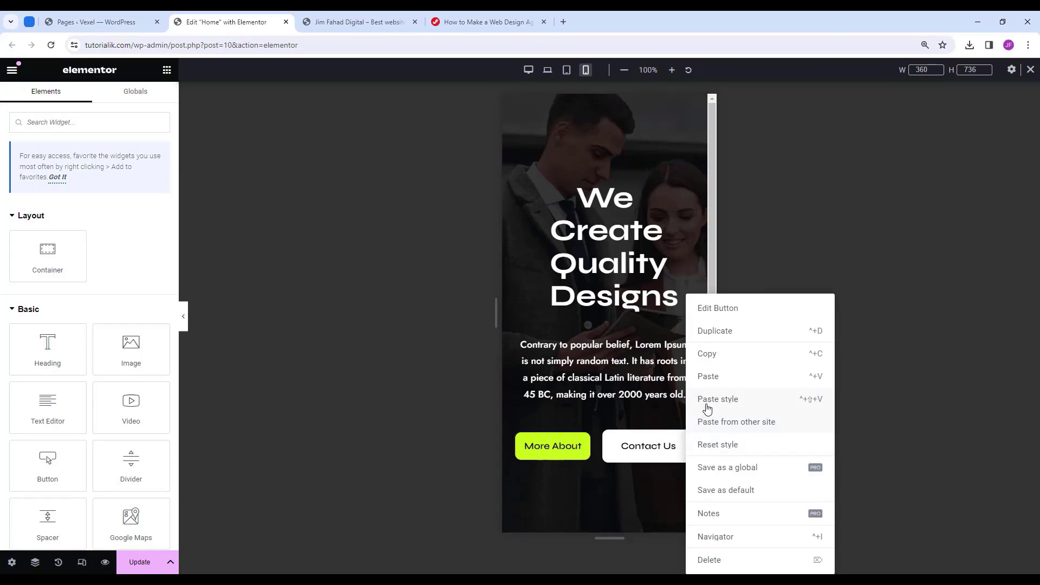
click(781, 403)
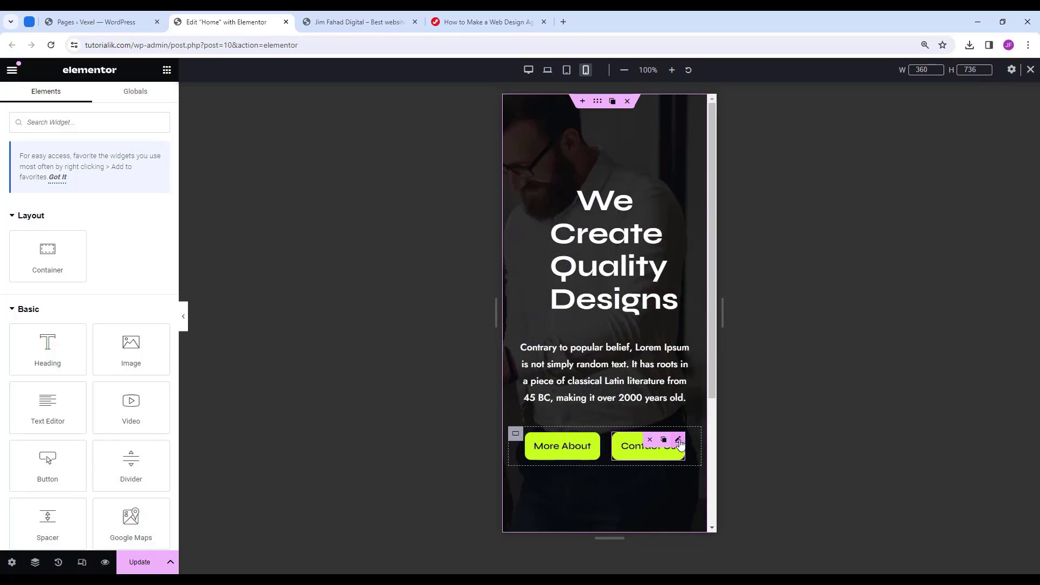
Set the Contact Us button's normal background colour to #ffffff.
click(679, 441)
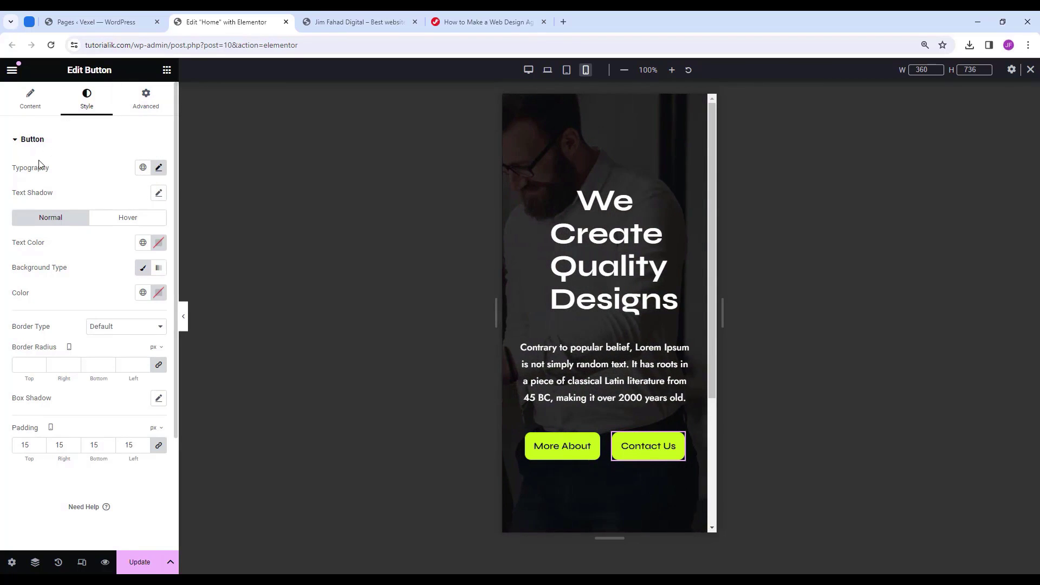
click(158, 292)
click(145, 463)
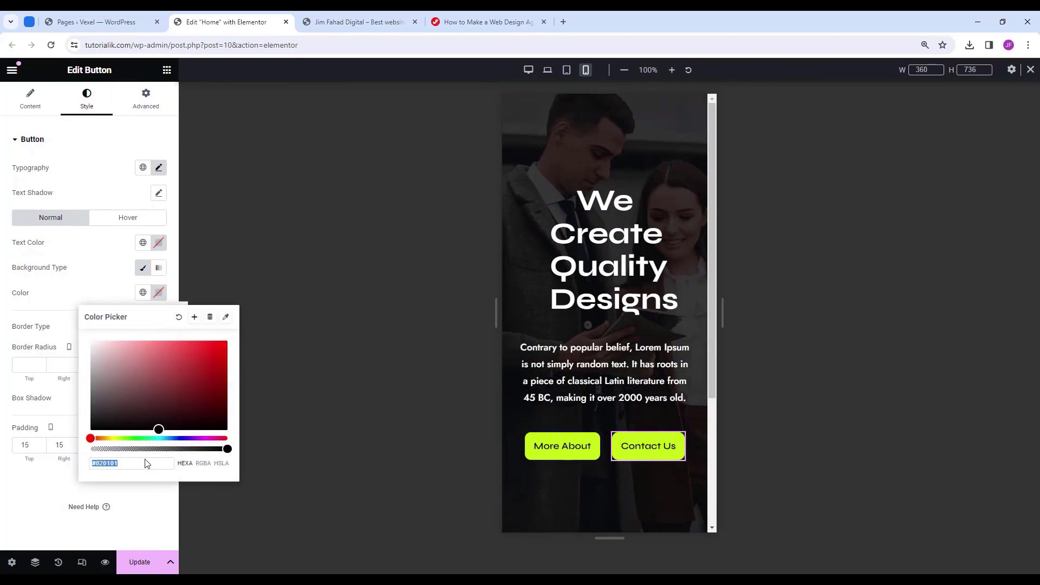
text(#ffffff)
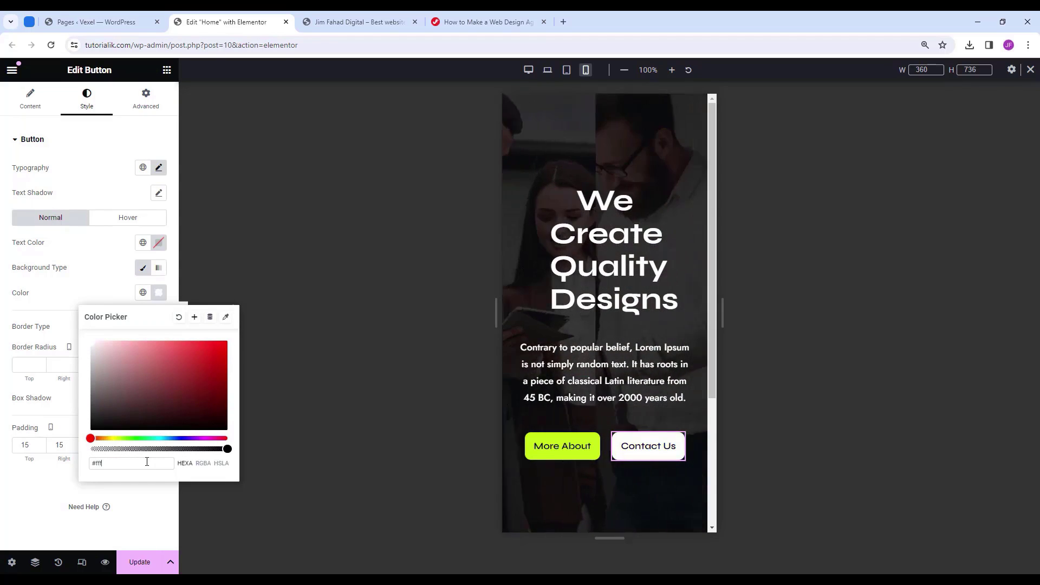
Set the Contact Us hover background colour to lime #C4EF17.
click(112, 222)
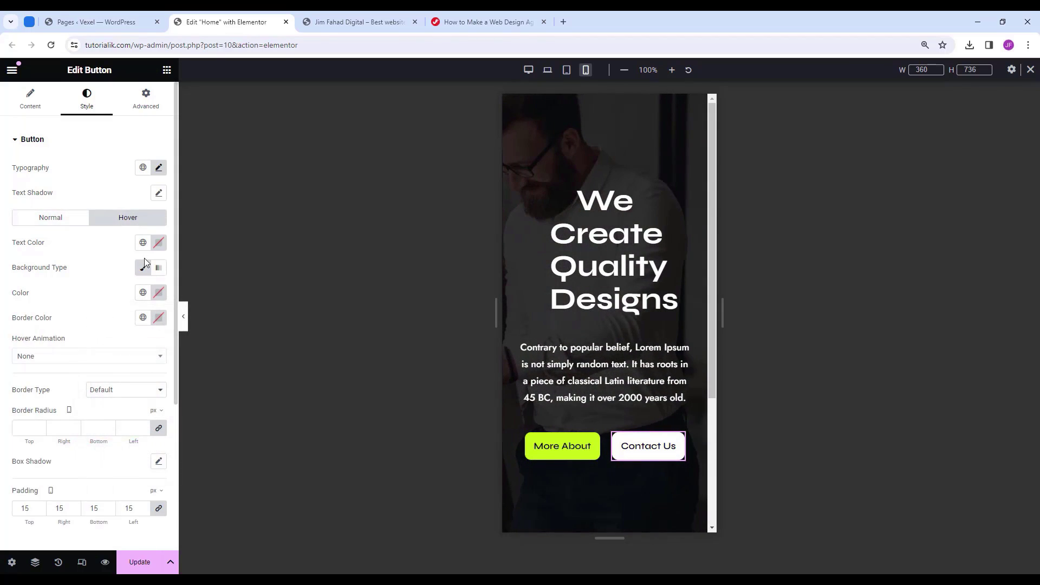
click(158, 317)
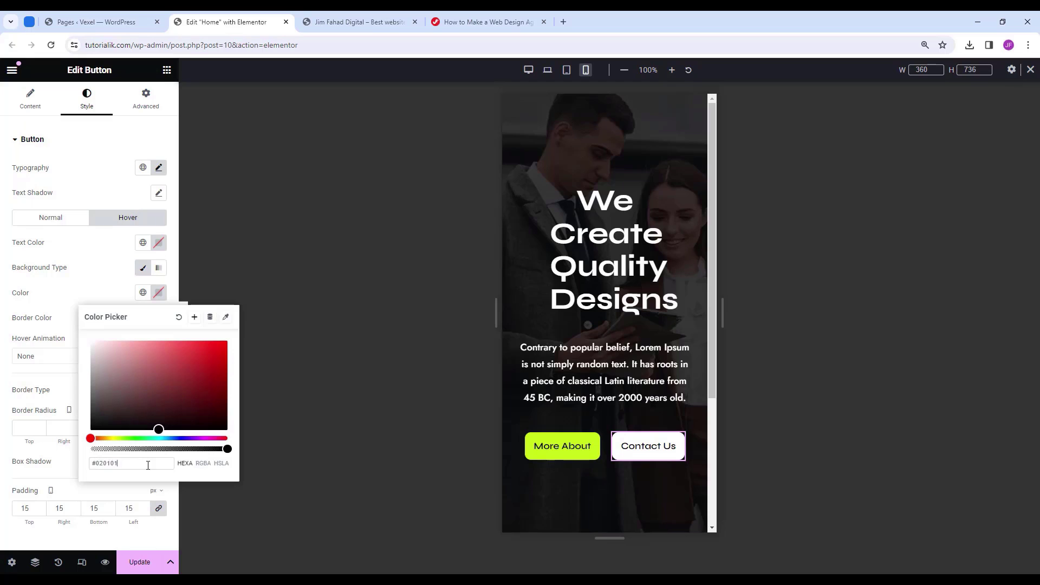
drag(147, 466, 58, 460)
text(#C4EF17)
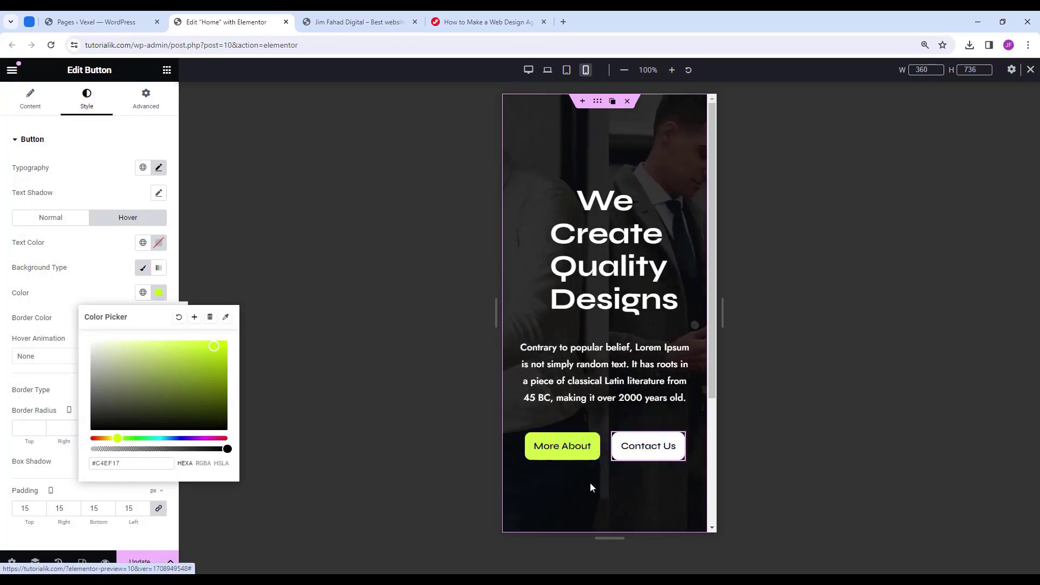
key(Escape)
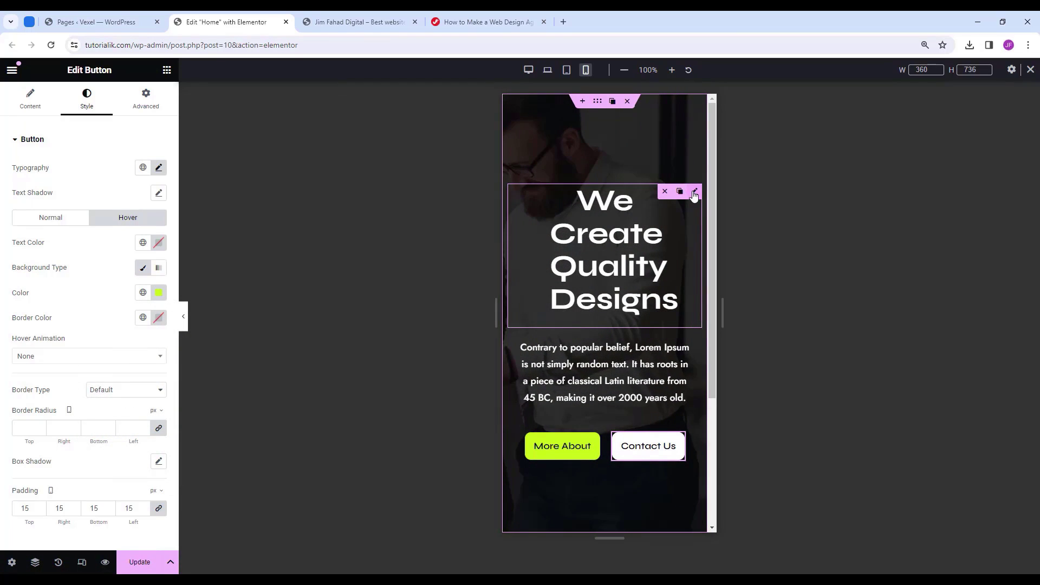
Reset the We Create Quality Designs heading's mobile margins to 0.
click(695, 193)
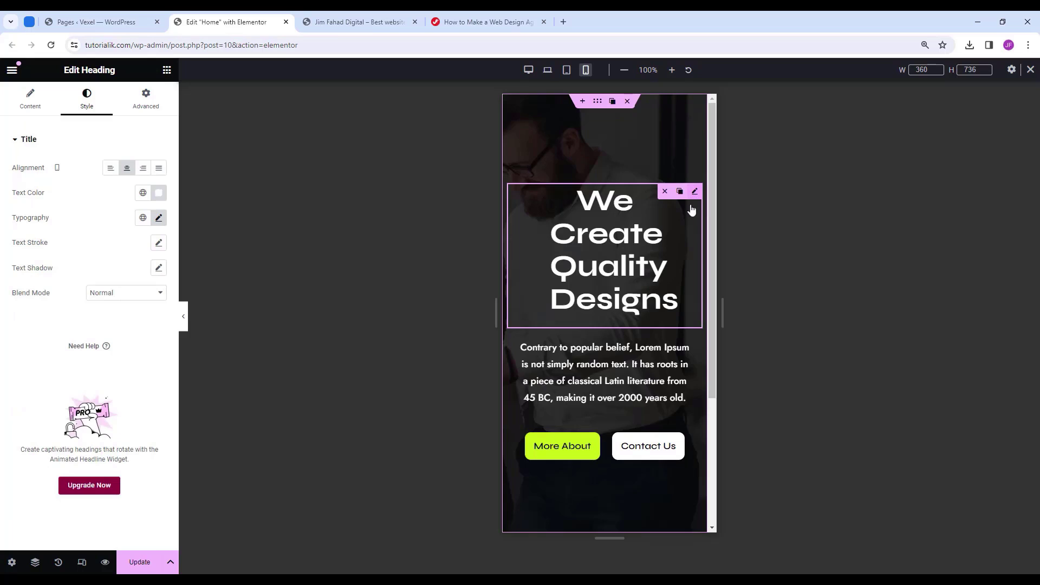
click(155, 108)
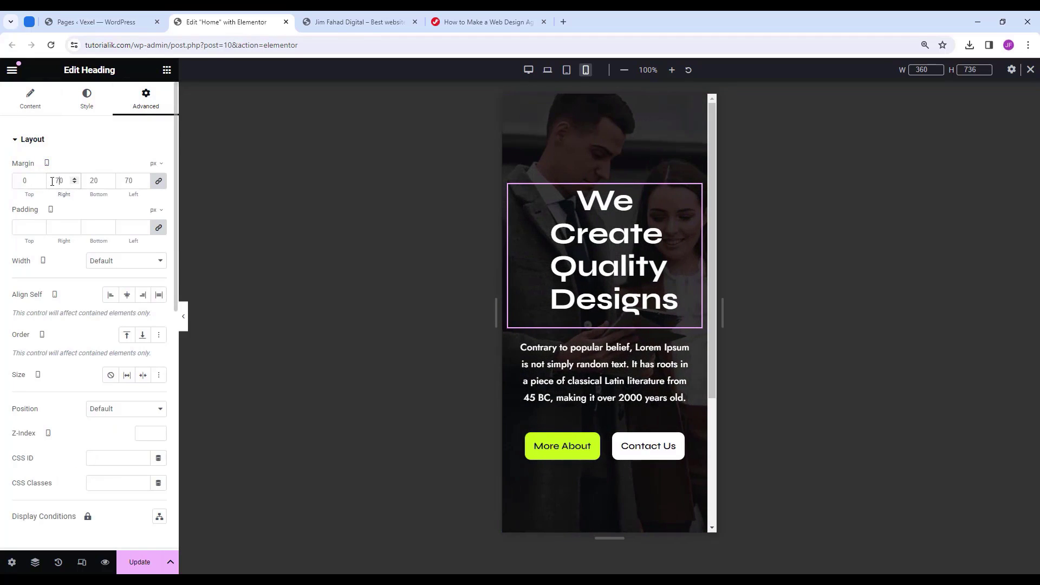
click(159, 182)
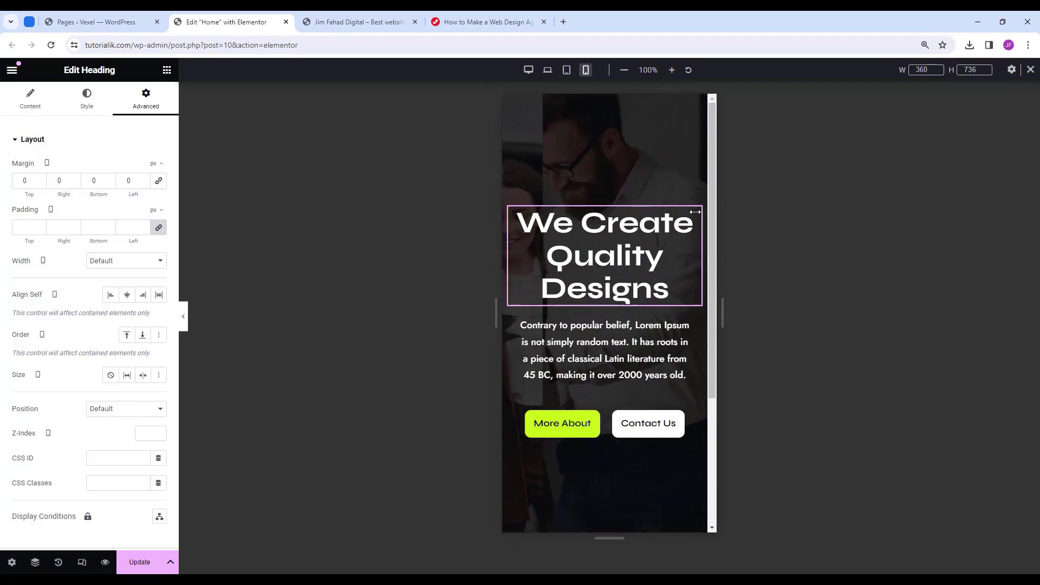
Switch back through tablet to the desktop preview and close the responsive bar.
click(567, 71)
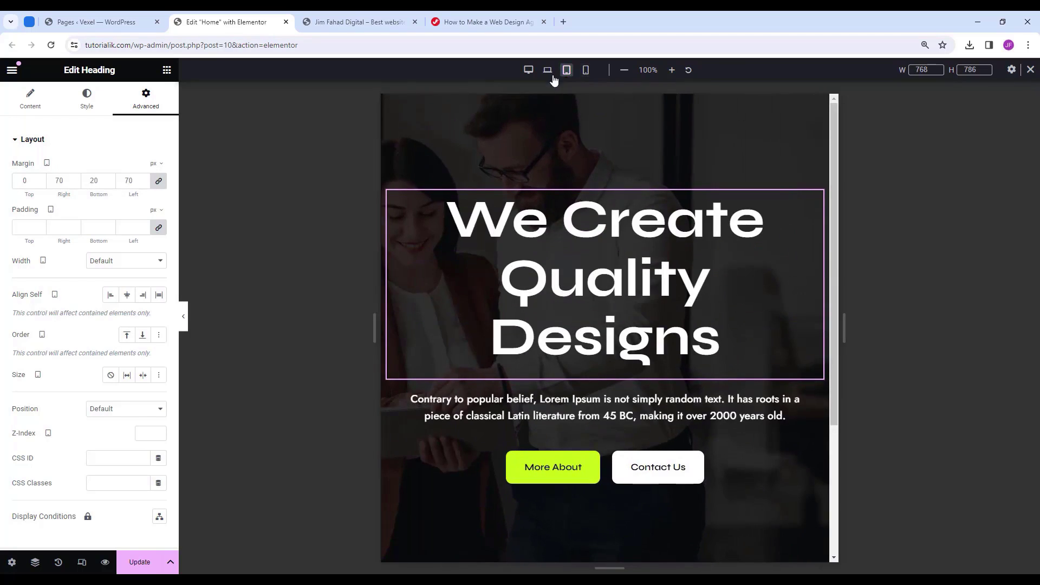
click(529, 71)
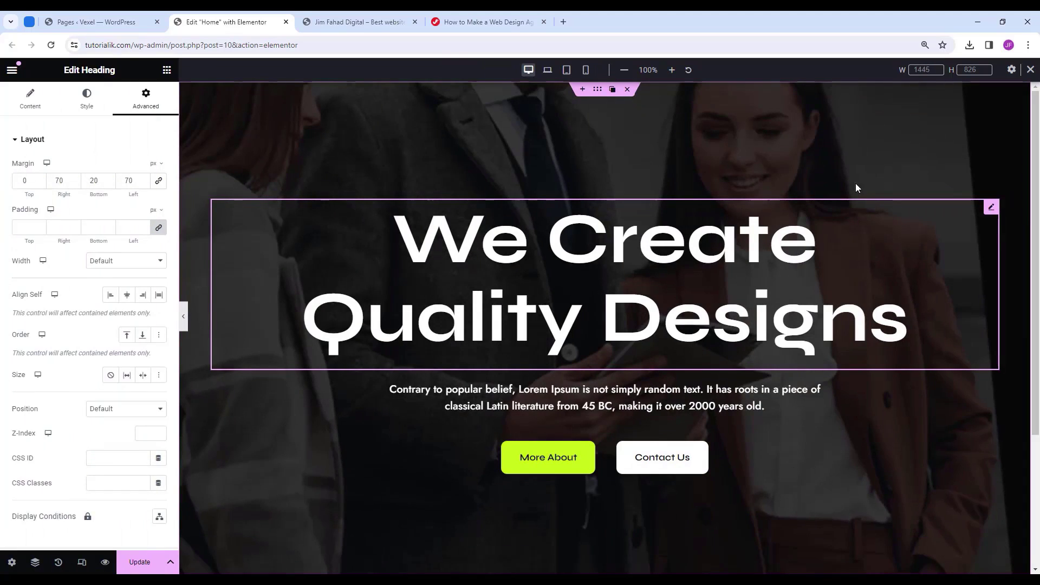
click(1030, 69)
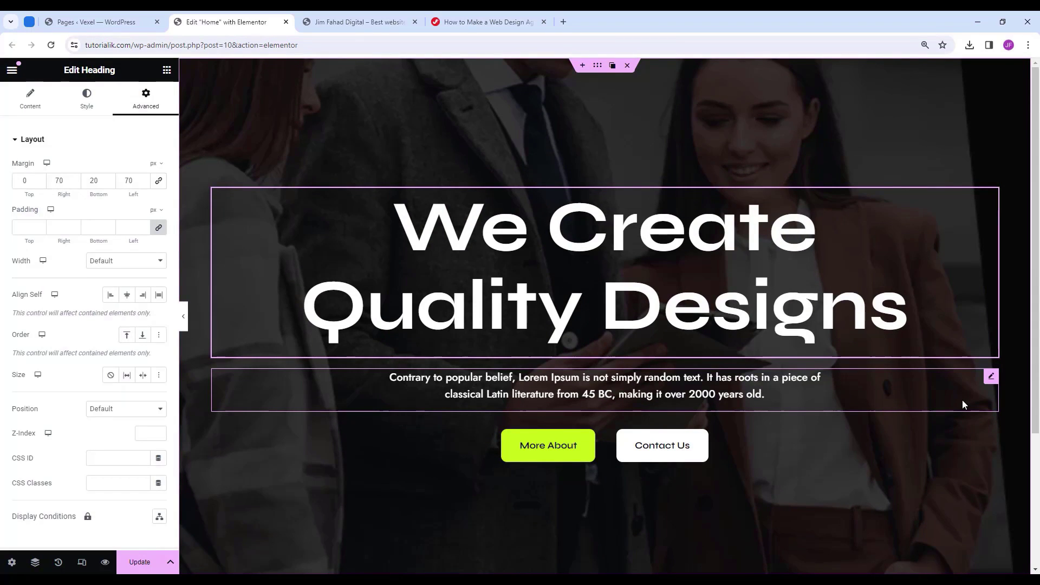
Add an empty container below the hero and rename it 'Services Section' in the Navigator.
scroll(962, 401, down, 3)
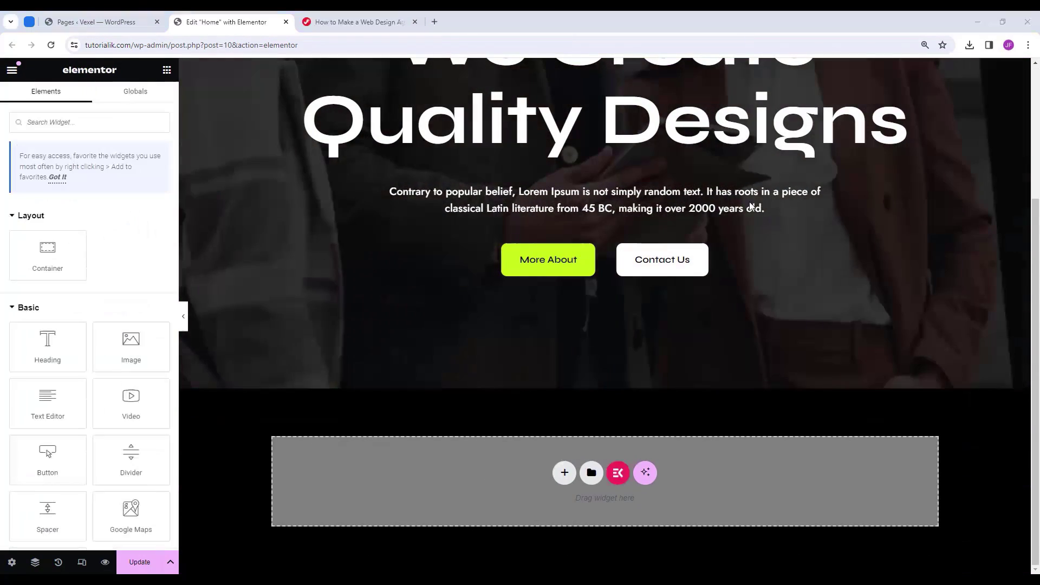
drag(52, 252, 505, 466)
scroll(505, 466, down, 1)
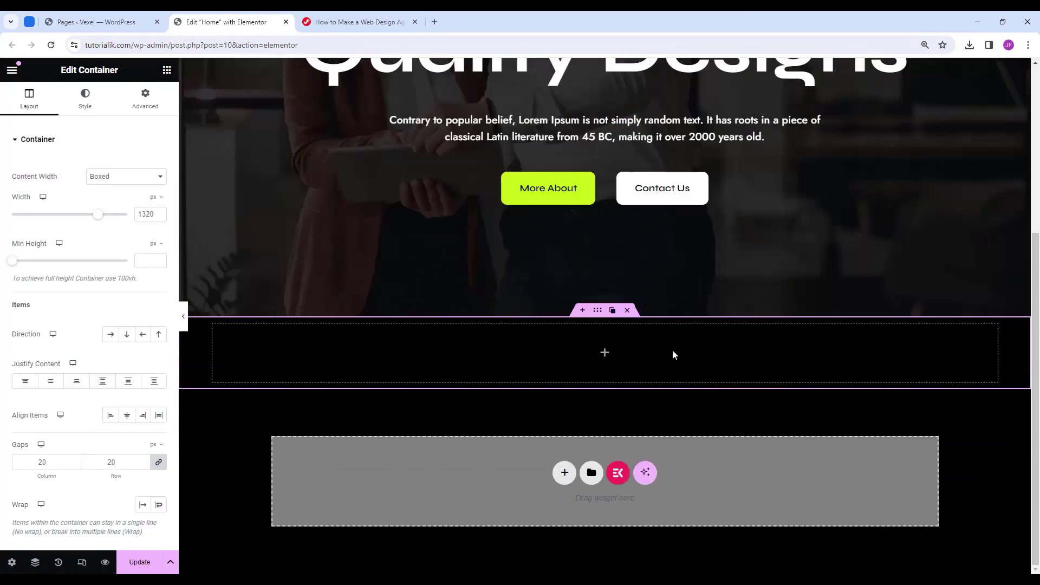
click(36, 563)
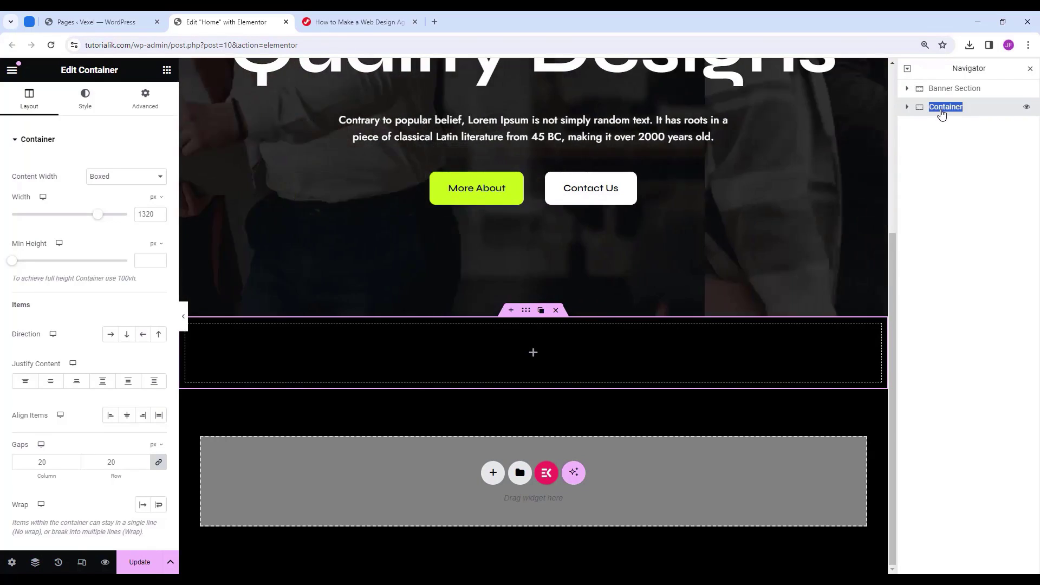
text(Ser)
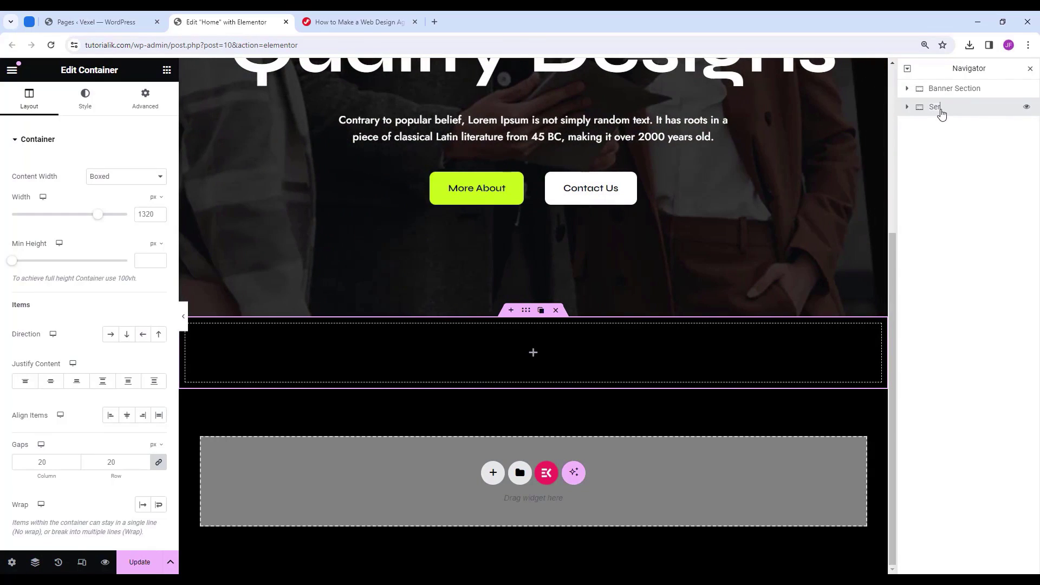
text(vices Section)
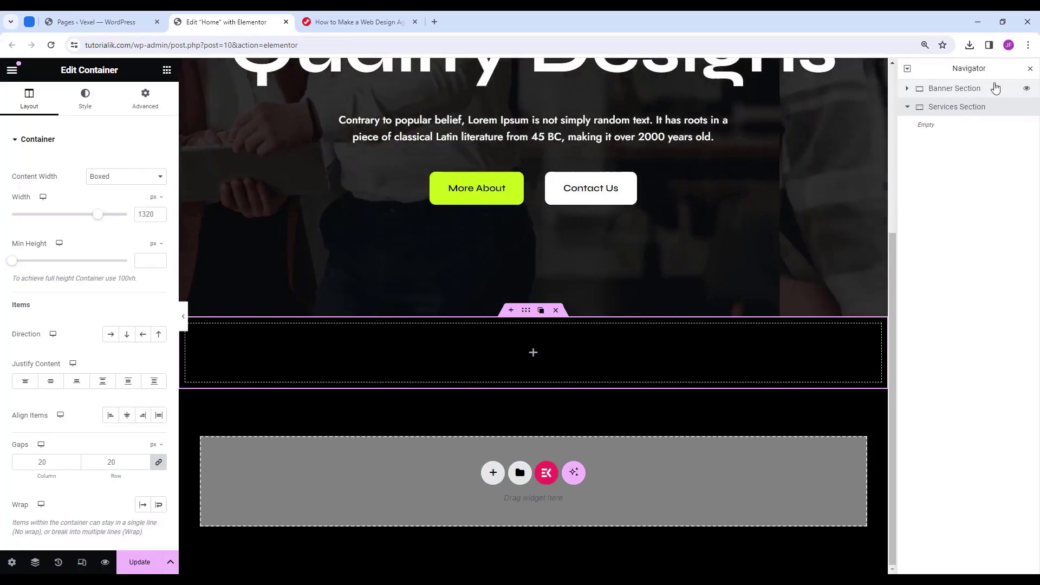
click(1030, 70)
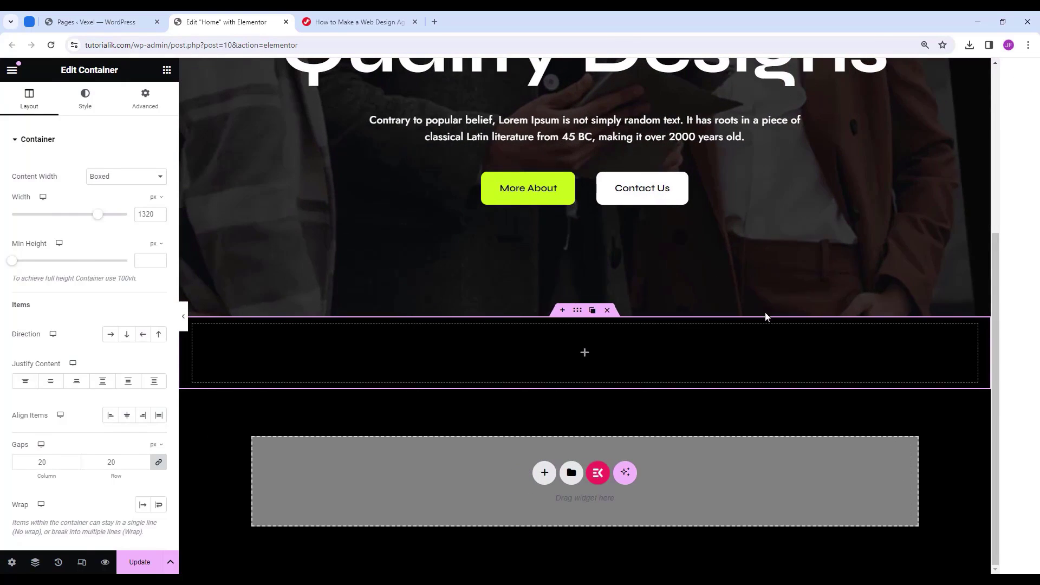
click(624, 373)
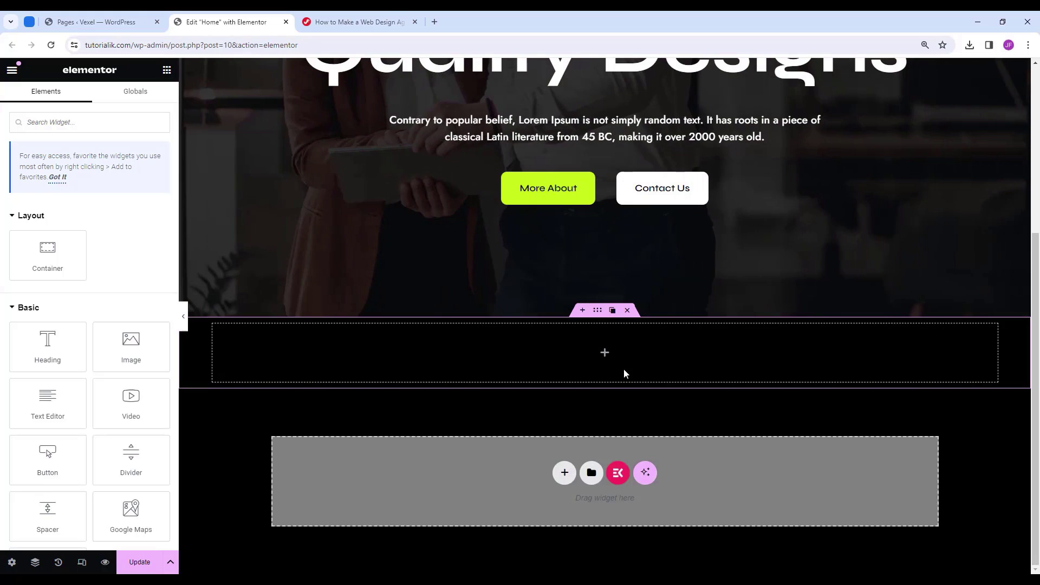
Add a JKit Heading widget to the new section and replace 'Trending' with 'Who We Are'.
click(100, 123)
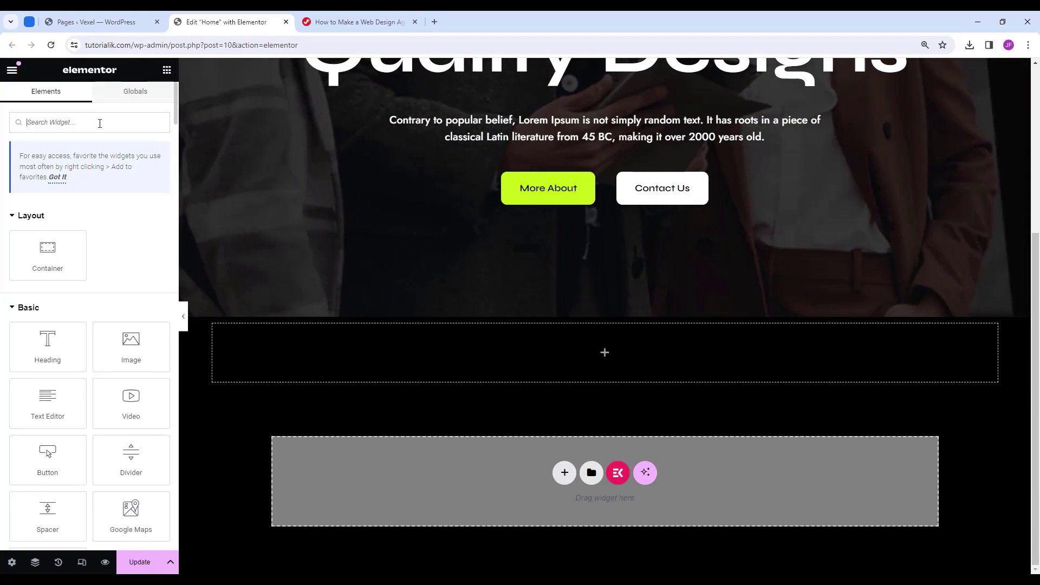
text(heading)
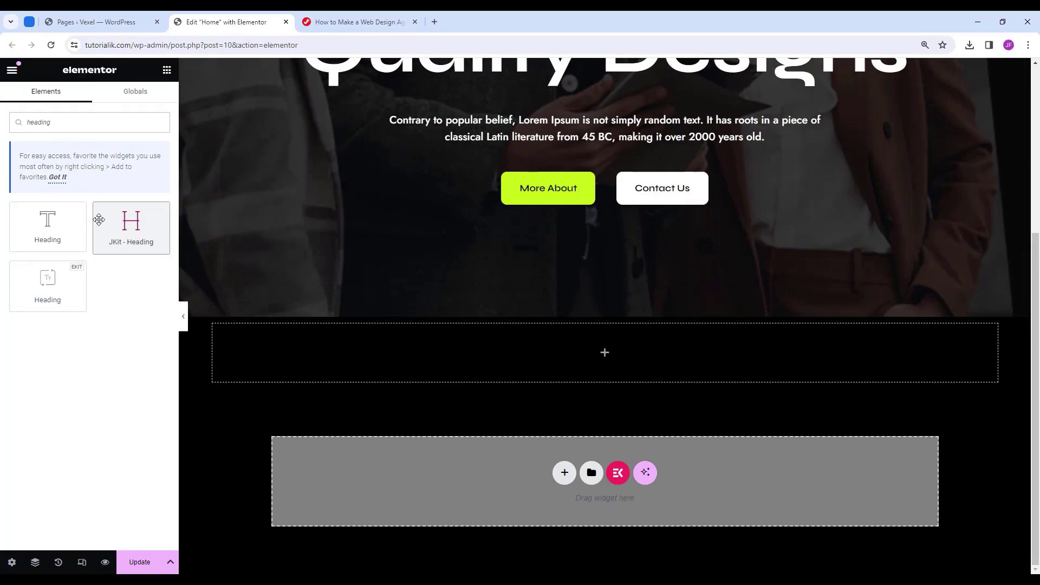
drag(99, 219, 574, 337)
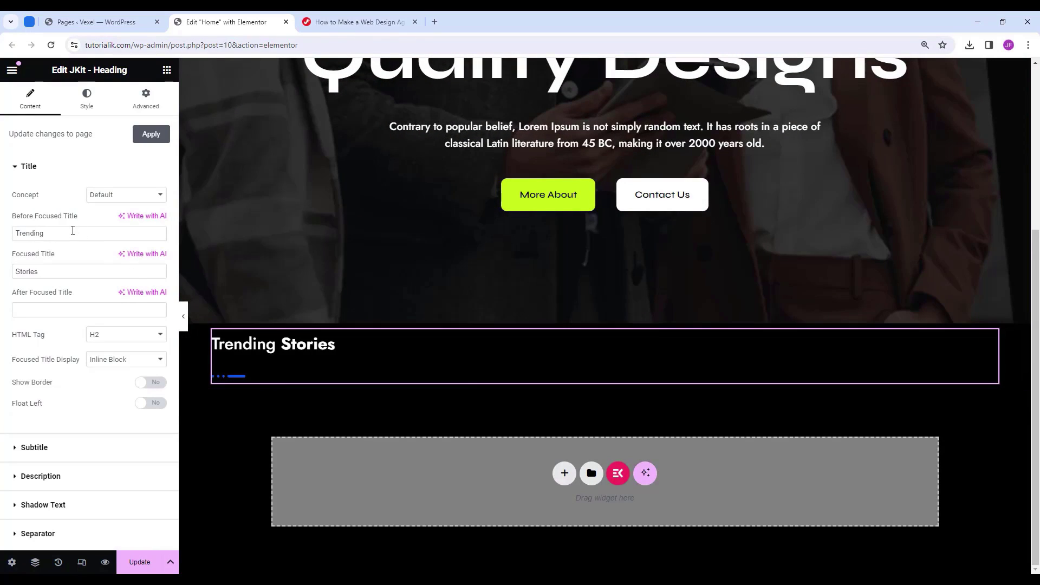
double_click(72, 231)
text(Who We Are)
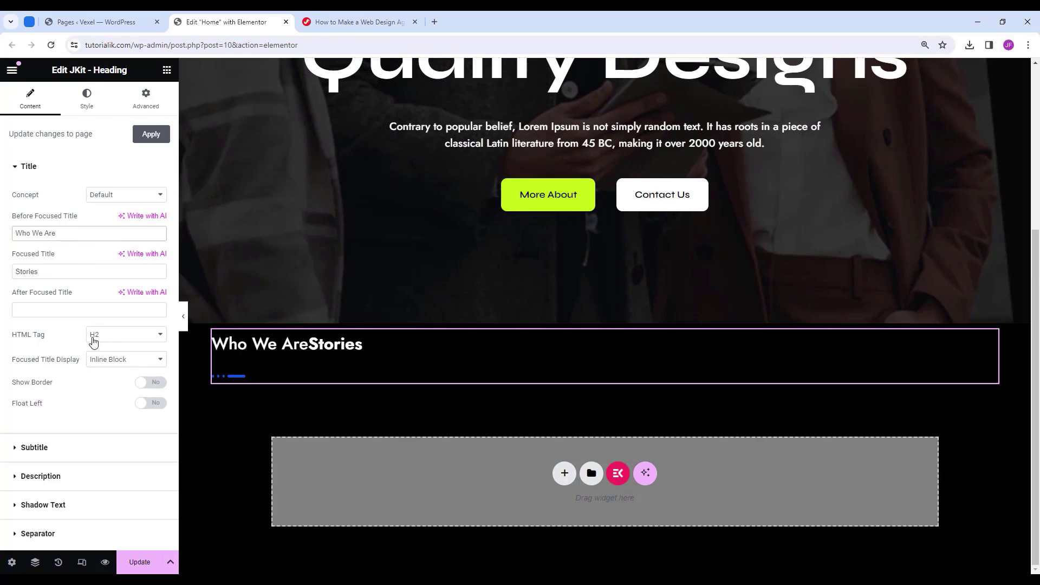
Set the heading's HTML tag to H5 and switch its separator off.
click(110, 339)
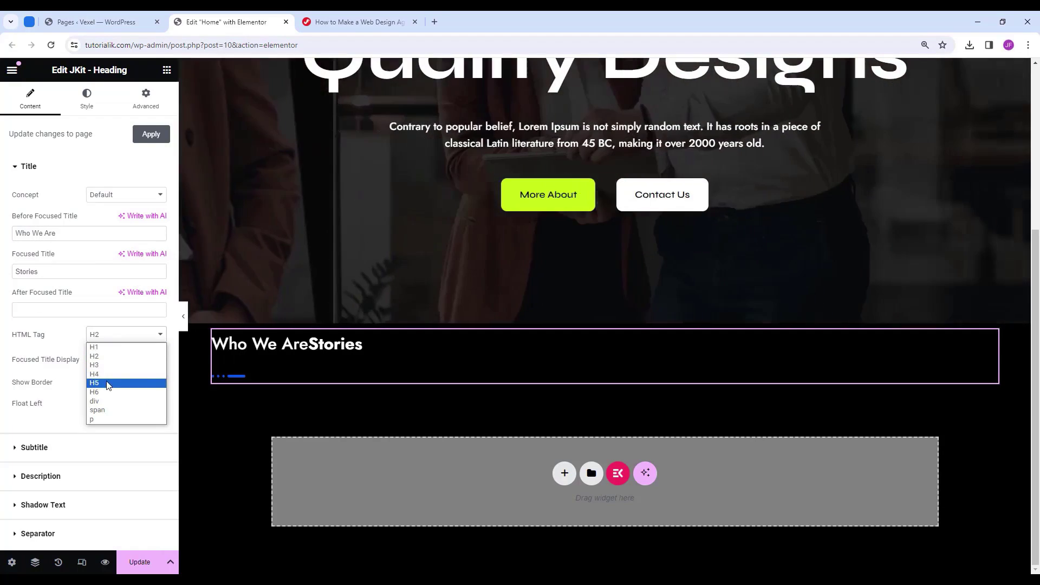
click(107, 379)
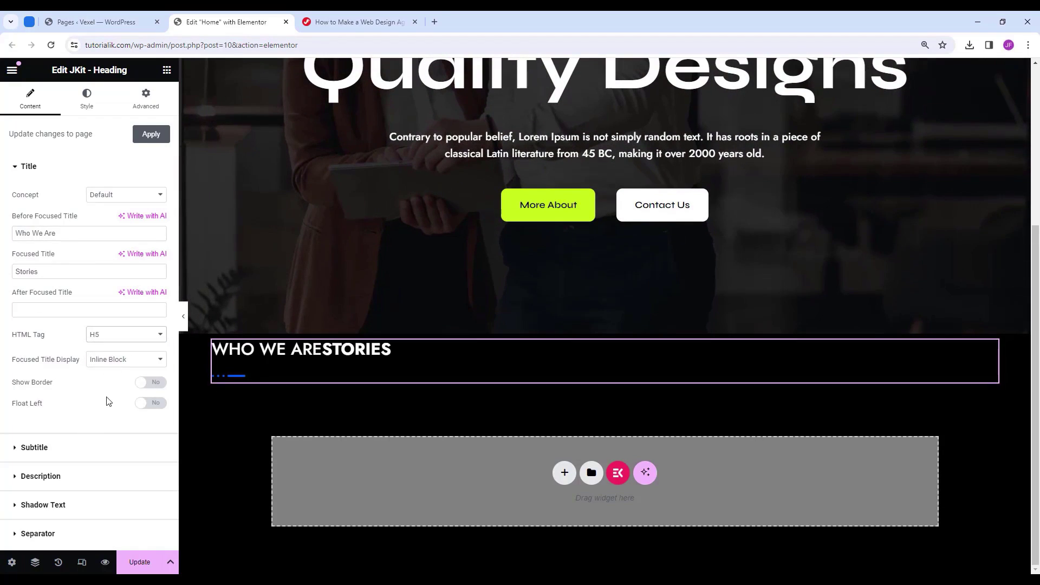
click(42, 535)
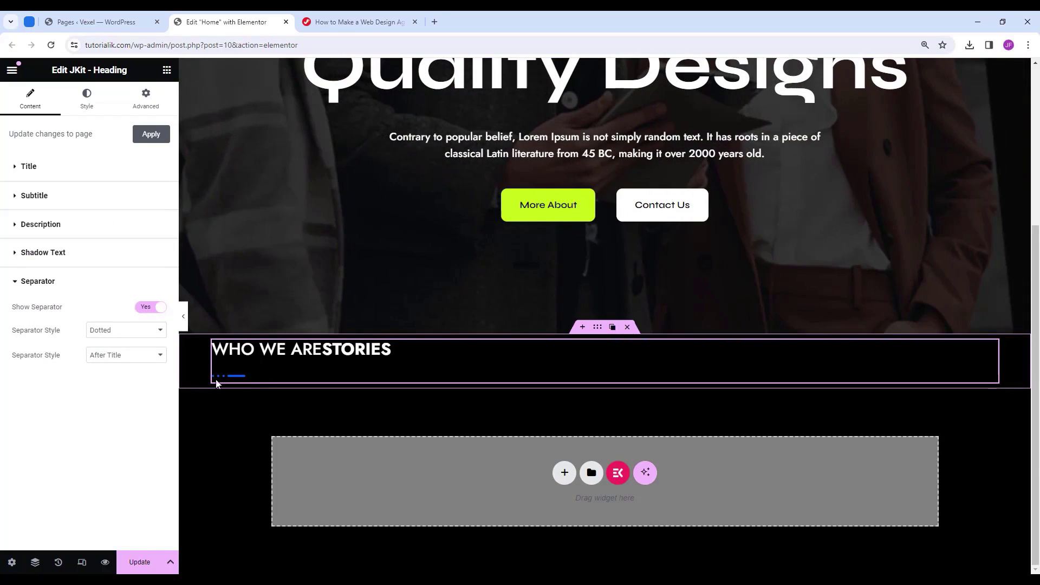
click(157, 313)
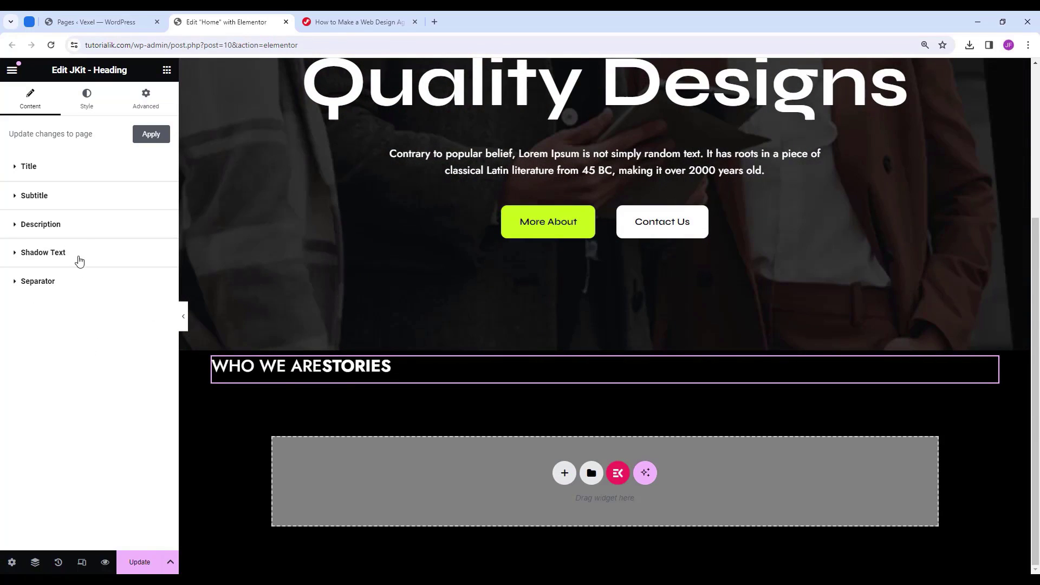
click(50, 169)
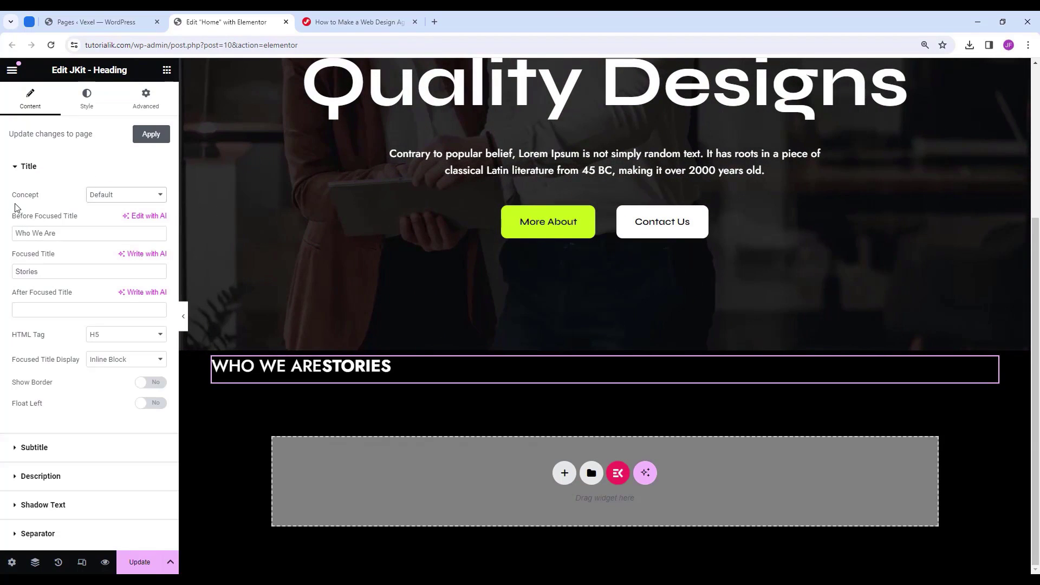
Switch the heading concept to Highlight and set the title to '{{//}} Who We Are'.
click(129, 196)
click(103, 216)
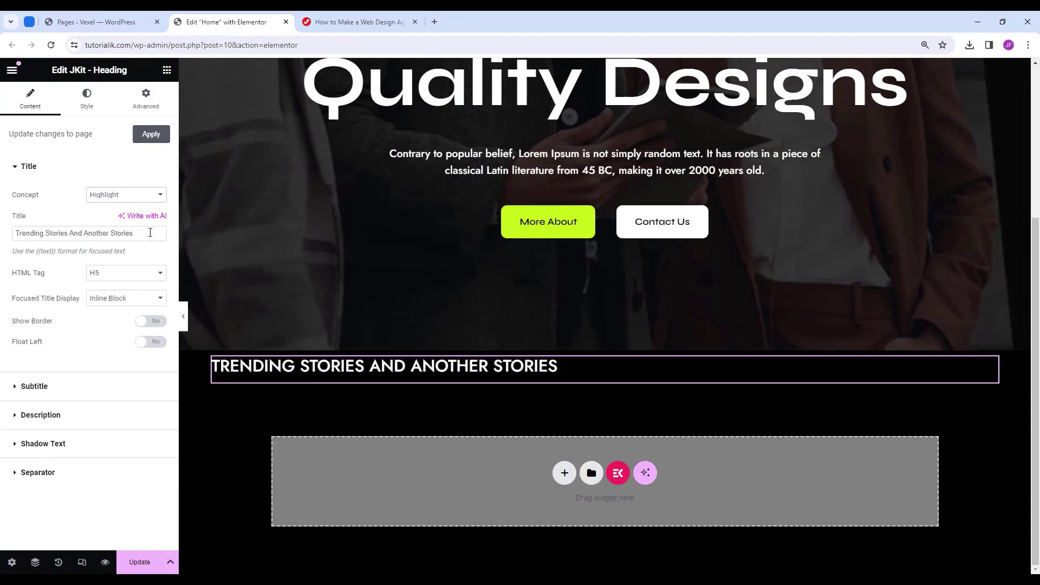
triple_click(117, 235)
text(Who We Are)
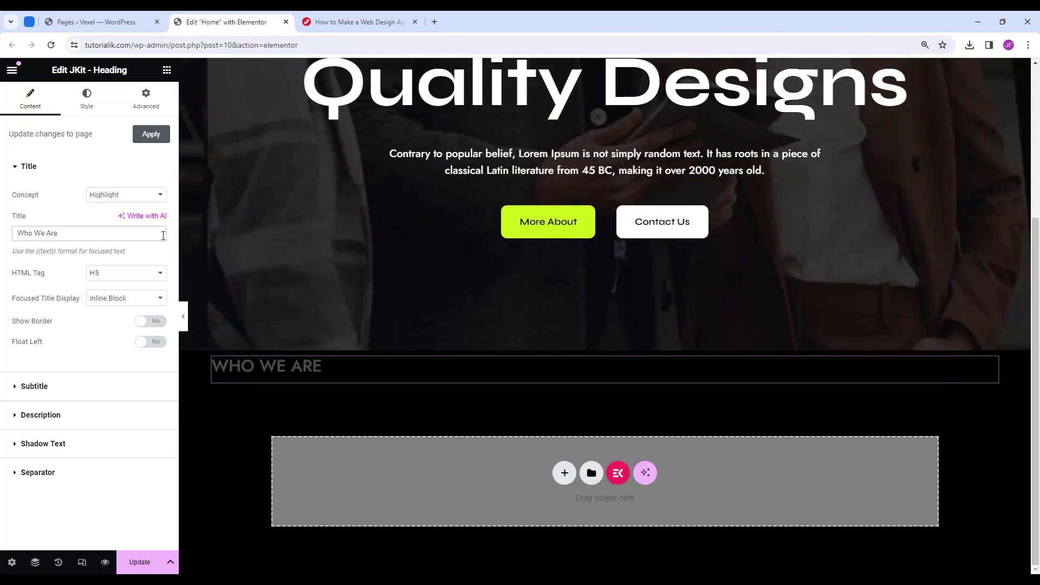
key(Home)
text({{)
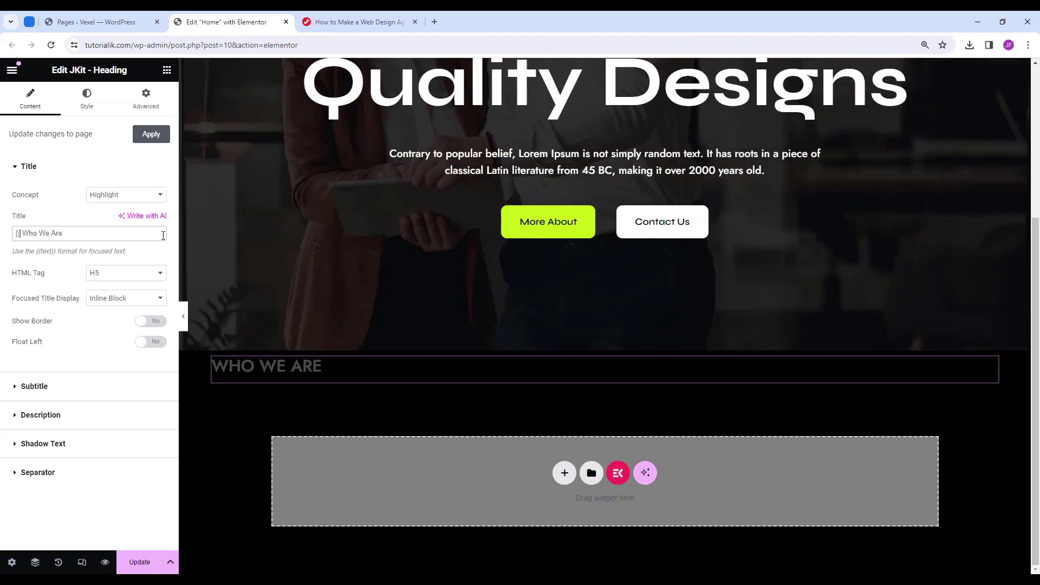
text(//)
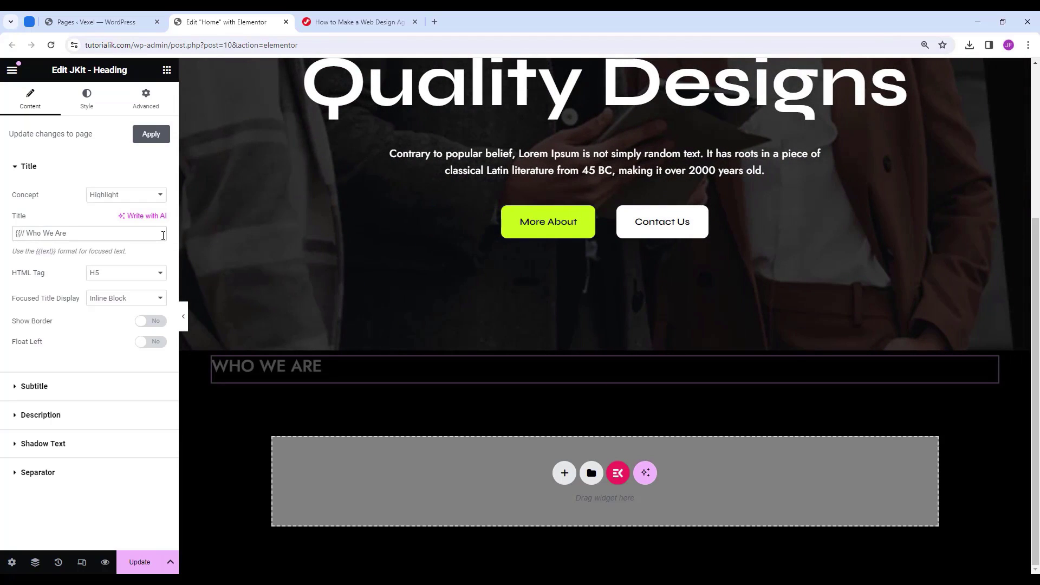
text(}})
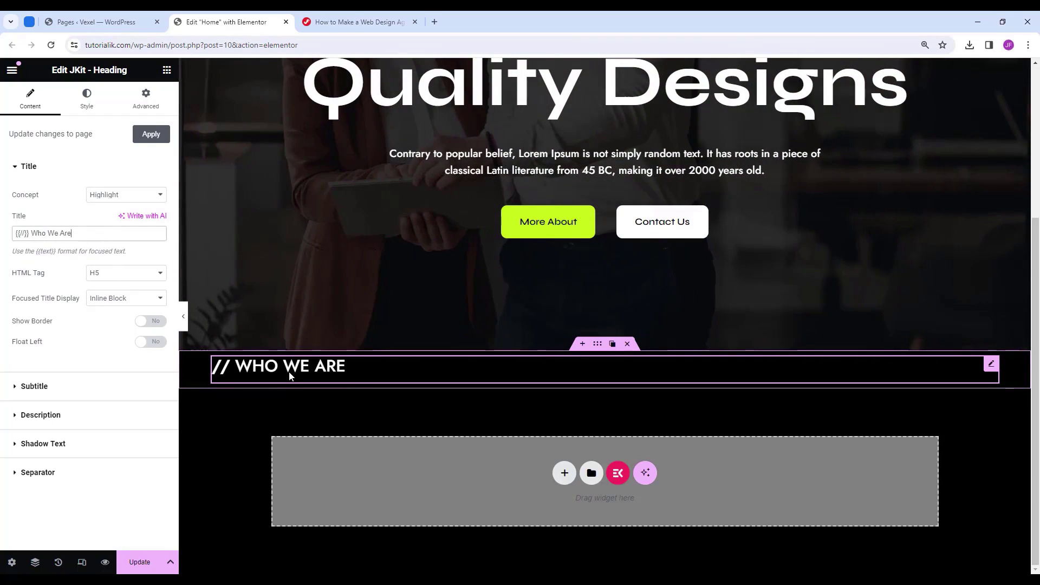
click(90, 101)
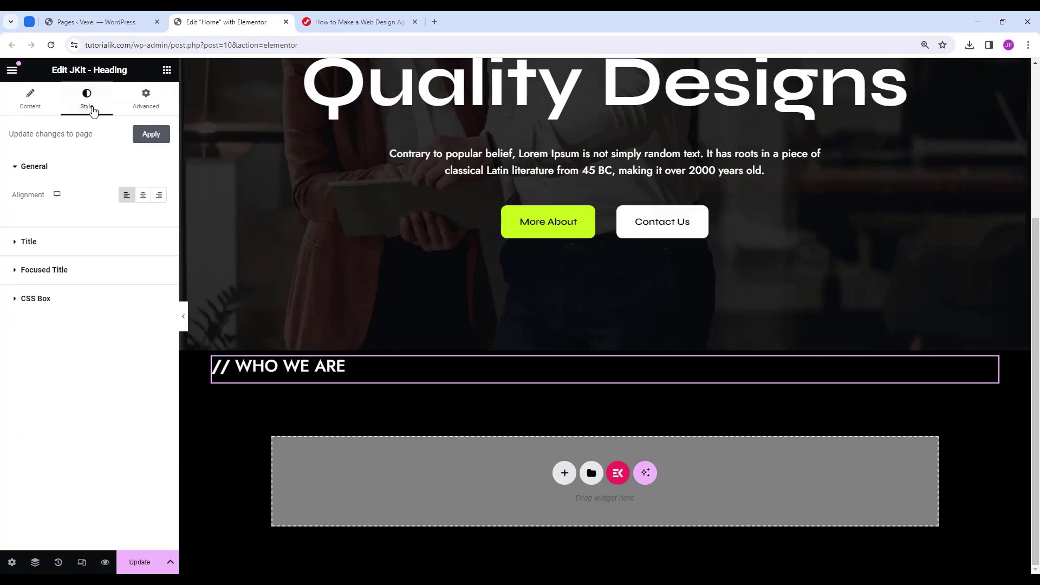
Center the heading and set its title font to Syne at 16 px.
click(143, 197)
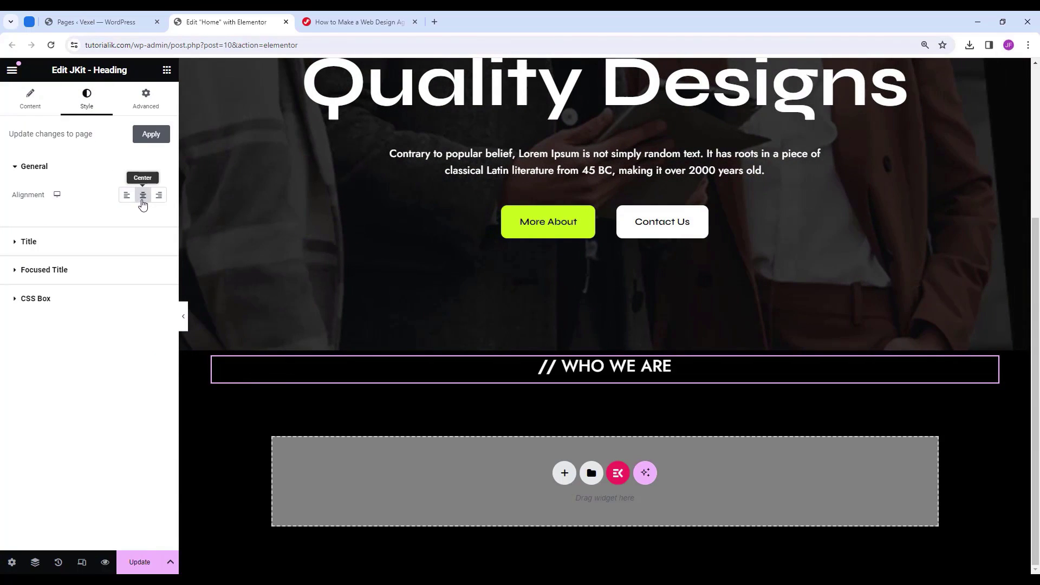
click(35, 243)
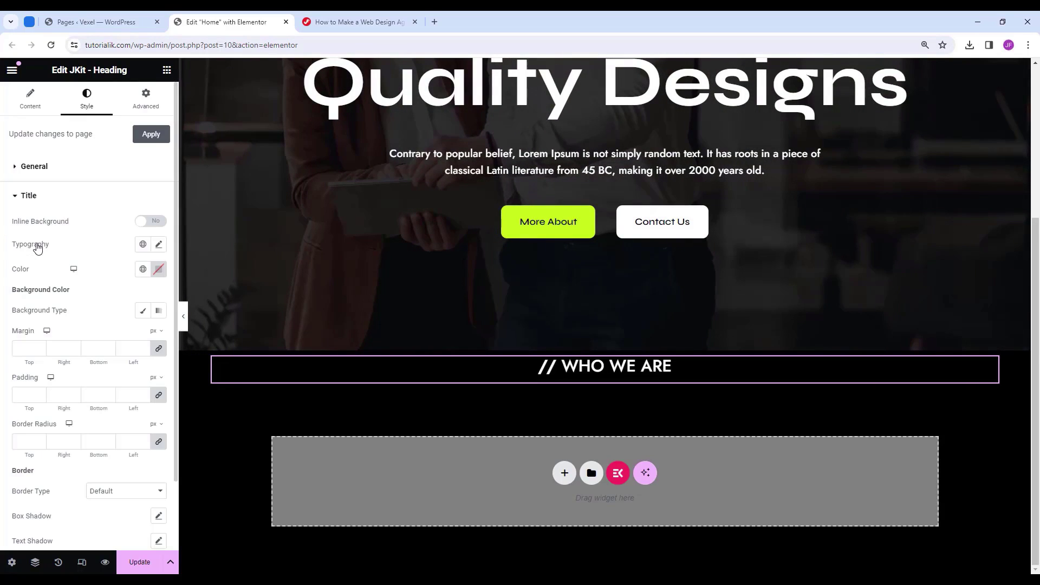
click(159, 245)
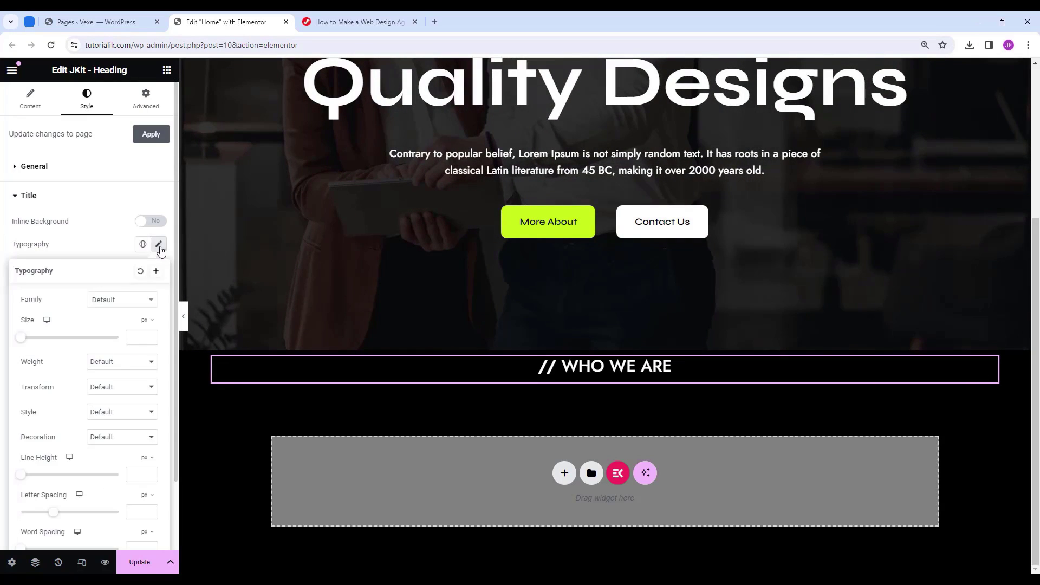
click(117, 301)
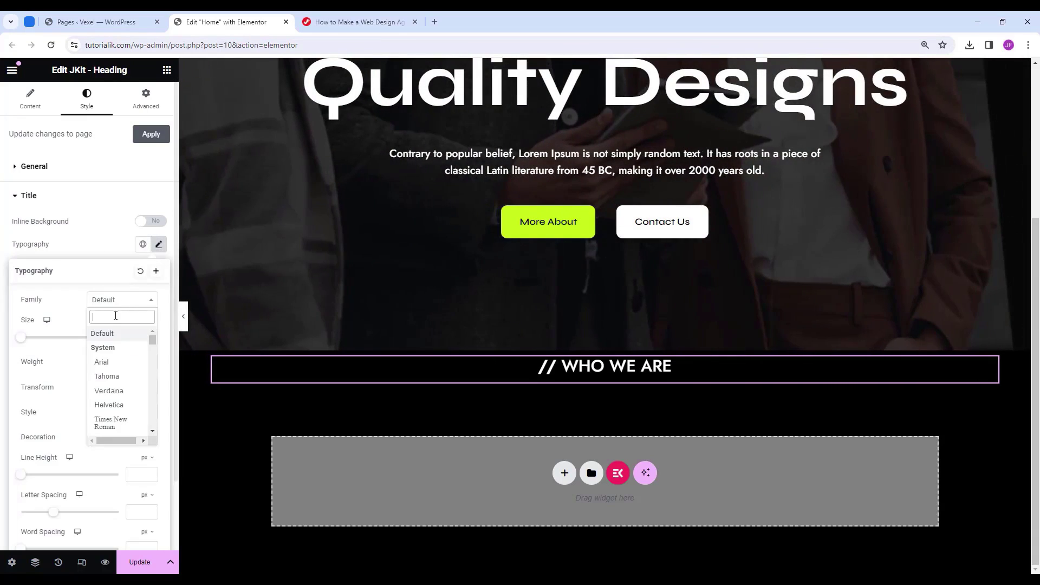
text(syn)
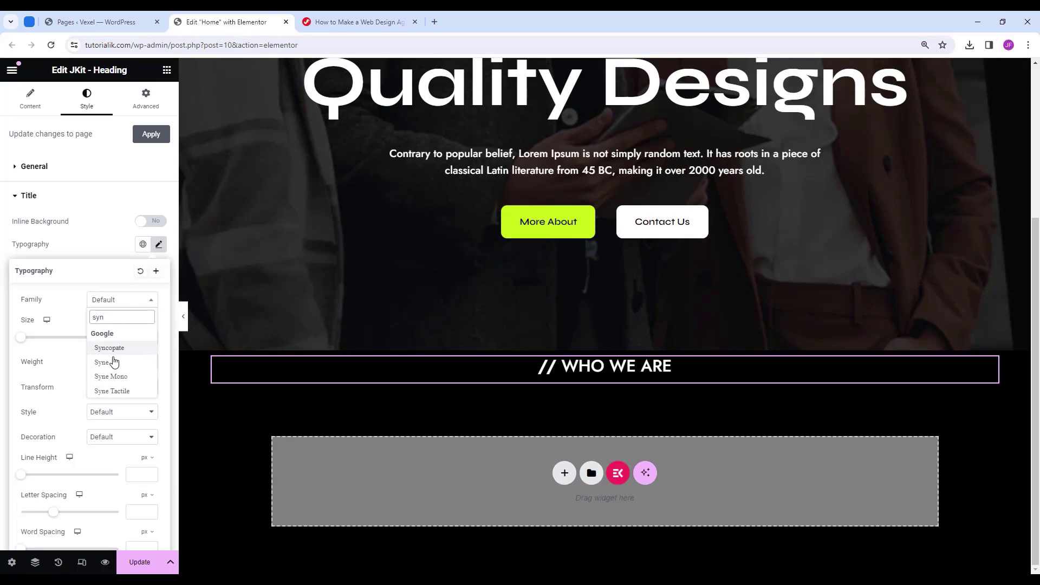
click(114, 362)
click(134, 337)
text(1)
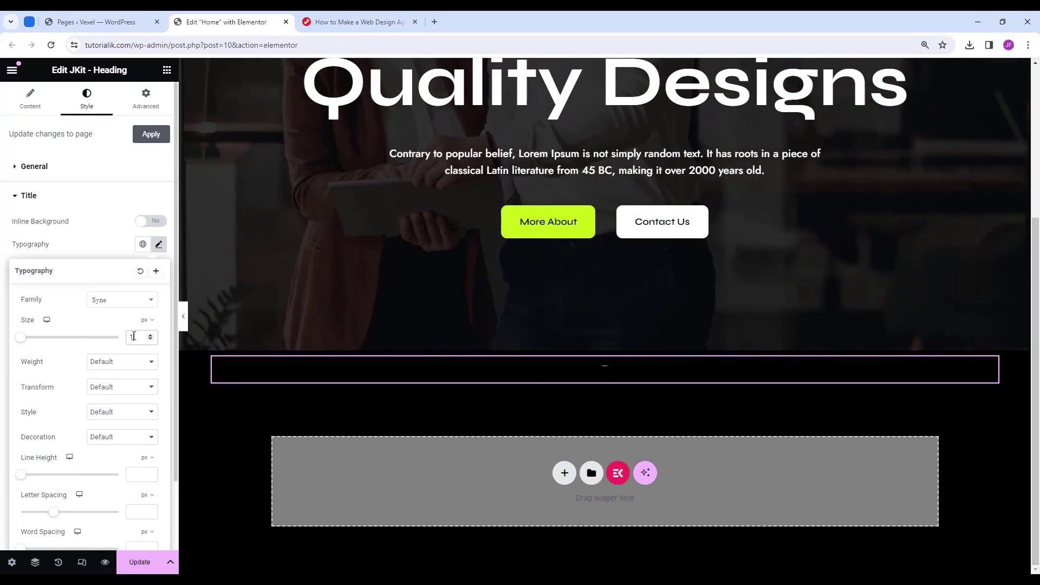
text(6)
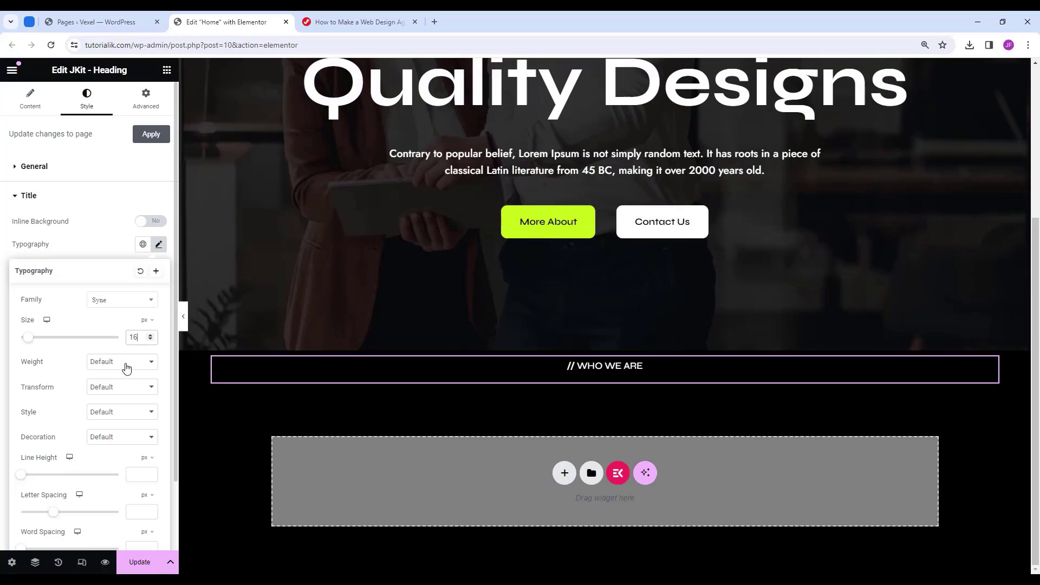
Keep the title font weight at Default and switch its line height unit to em.
click(126, 368)
click(126, 368)
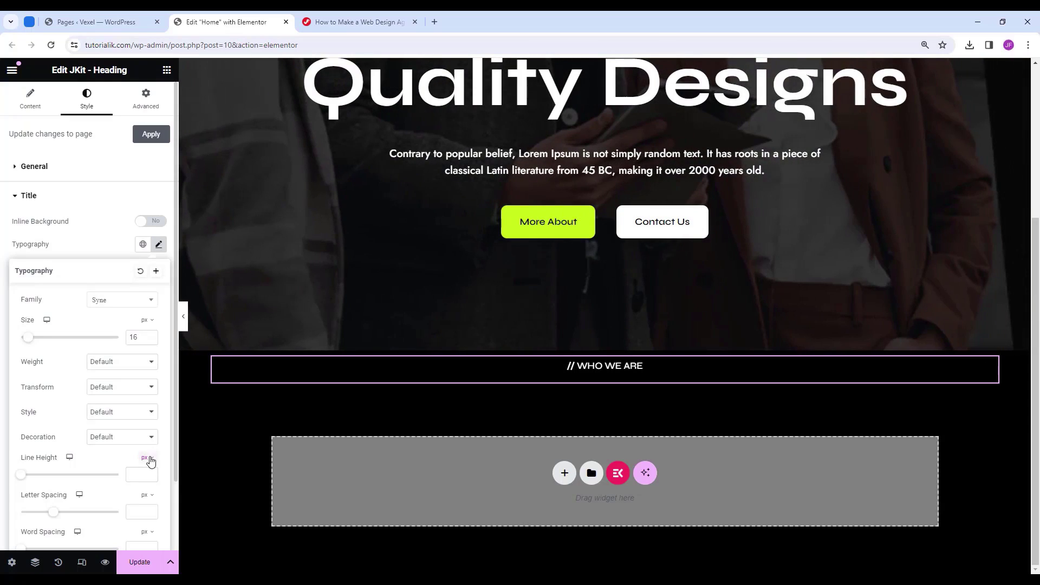
mouse_move(146, 458)
click(144, 476)
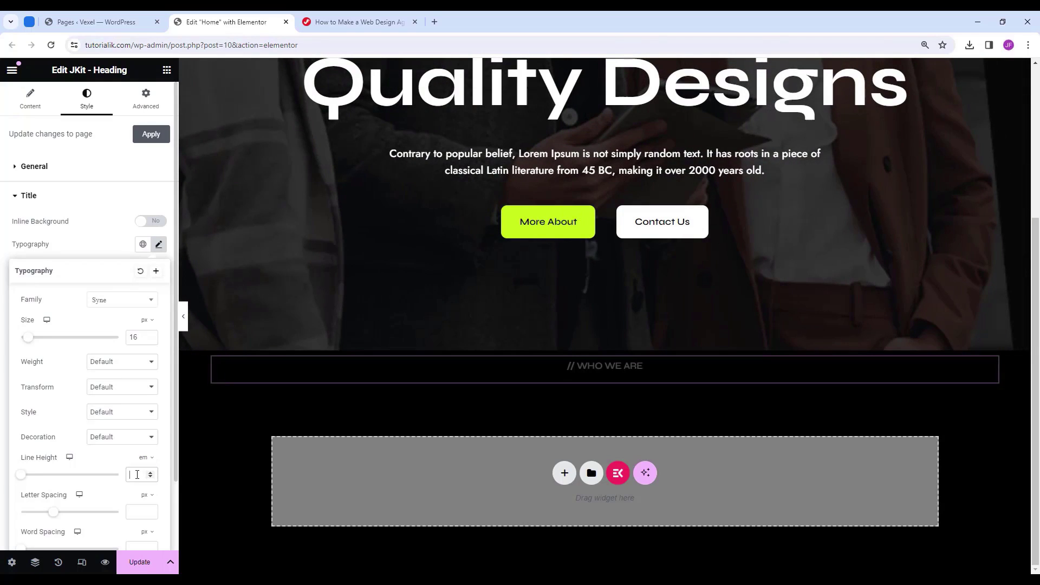
click(151, 245)
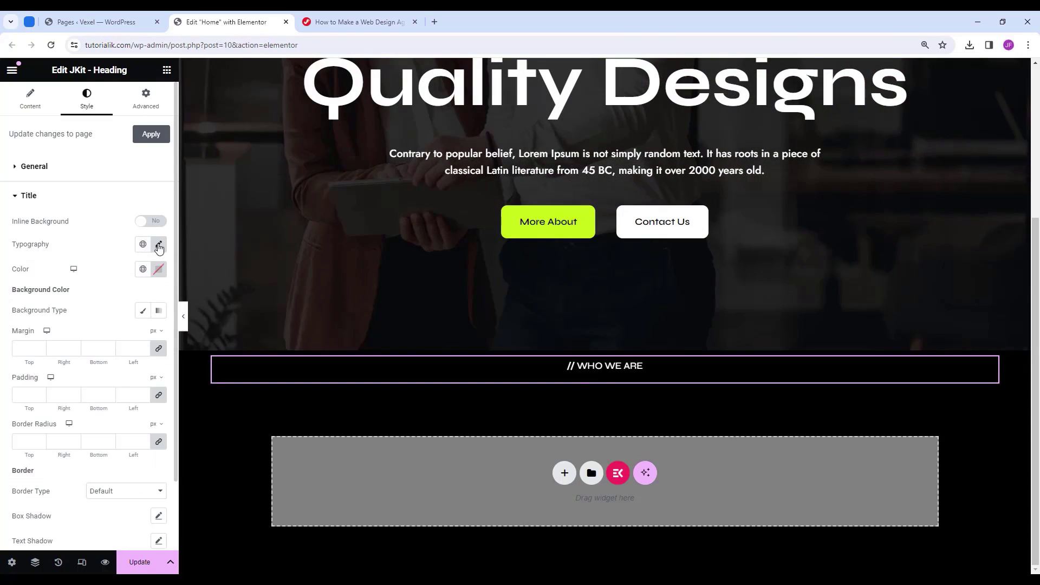
click(30, 196)
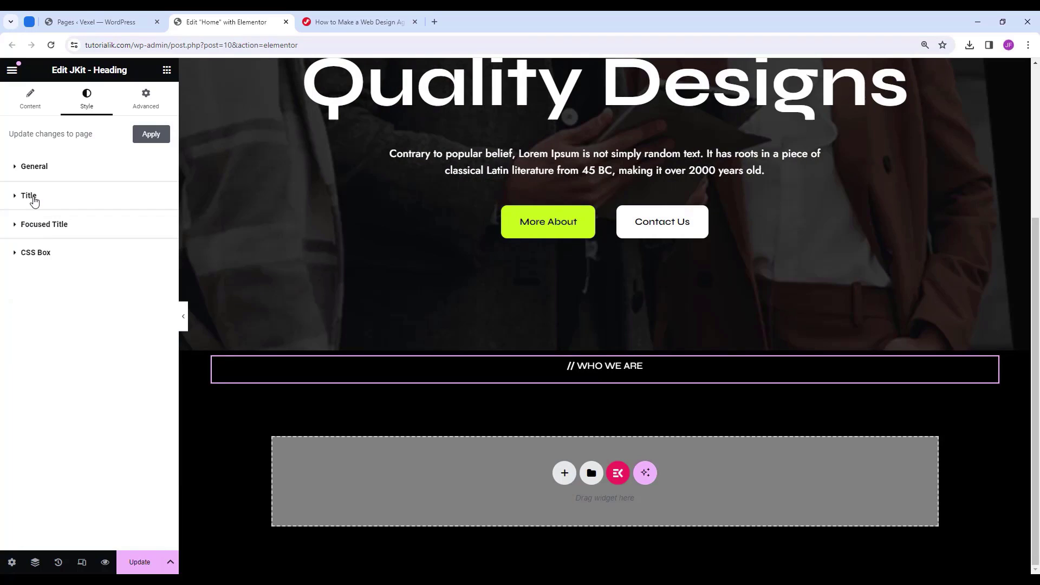
Colour the focused // part of the heading lime green #c4ef17.
click(76, 228)
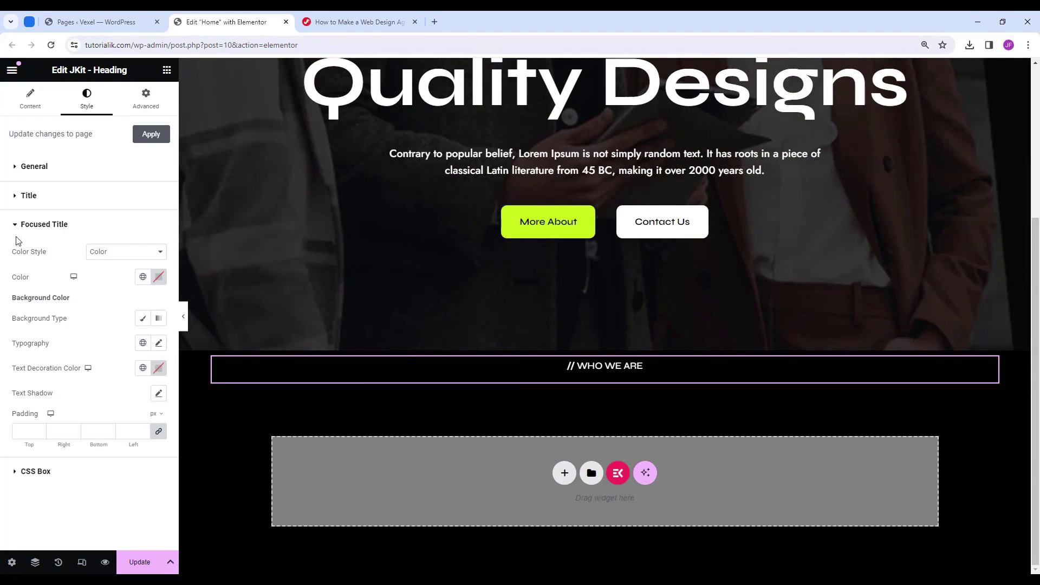
click(120, 252)
click(131, 262)
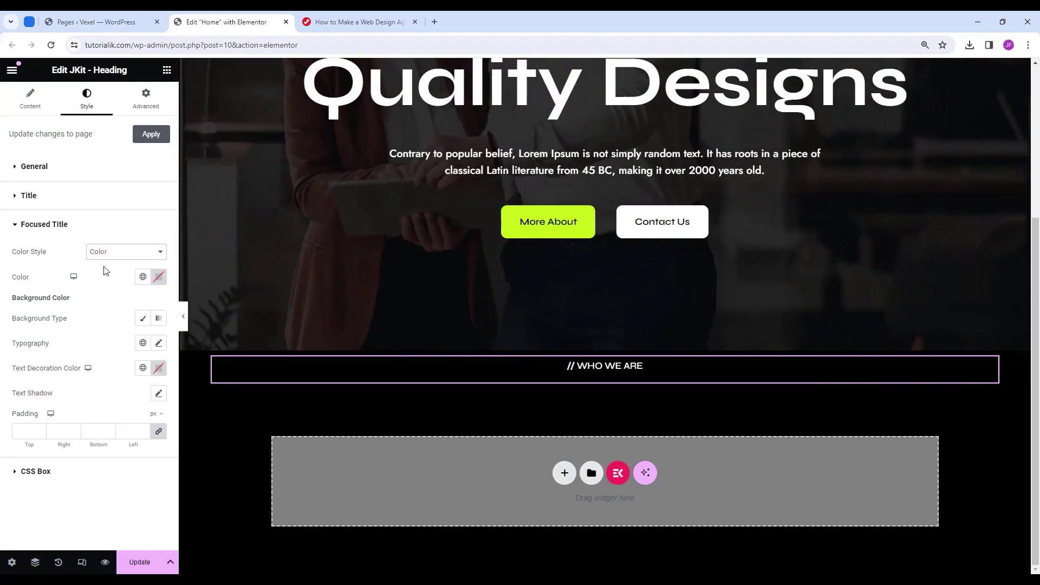
click(157, 278)
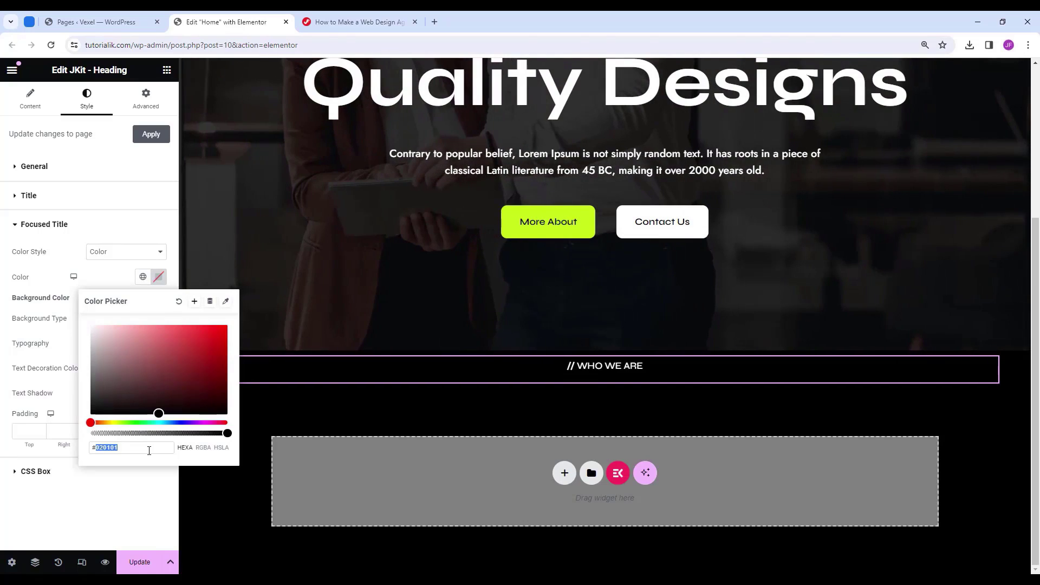
text(#c4e)
key(BackSpace)
key(BackSpace)
key(BackSpace)
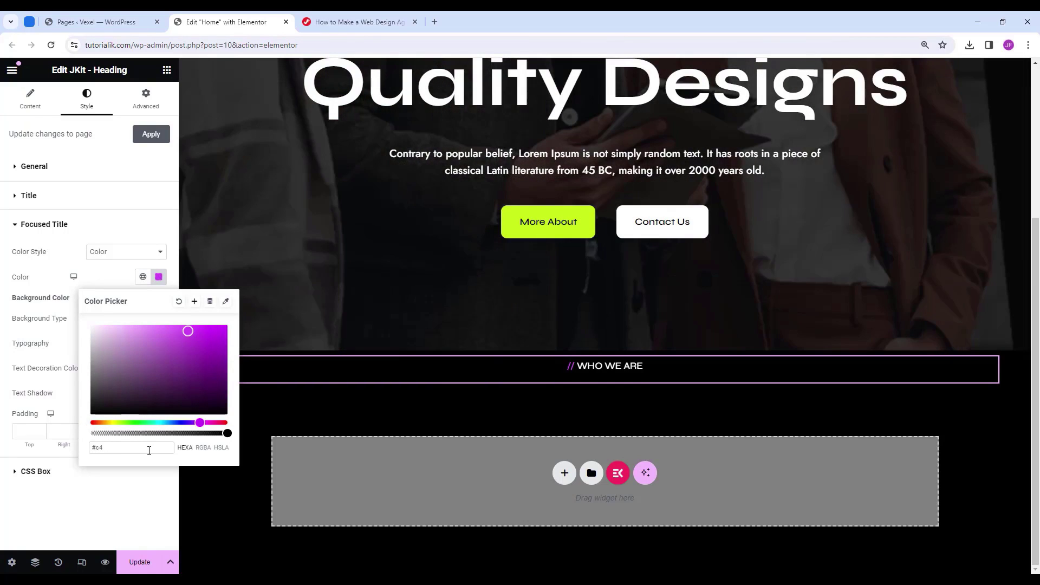
text(c4ef17)
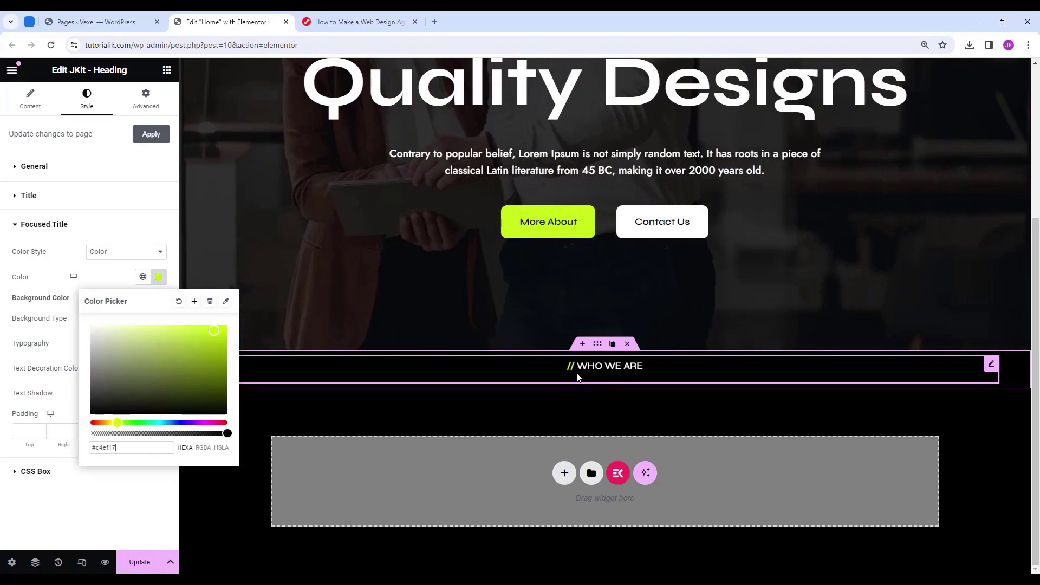
click(128, 516)
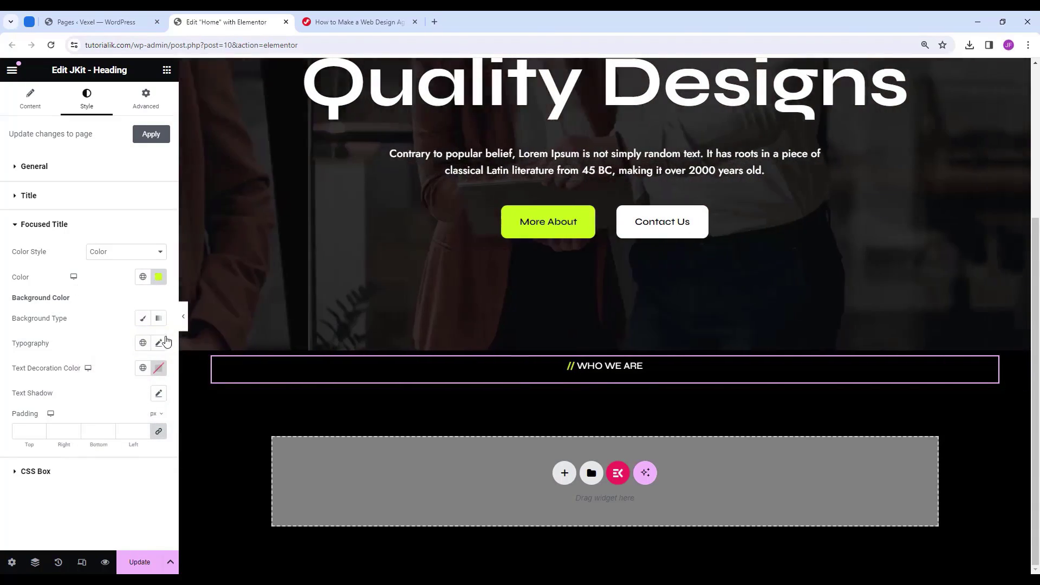
Set the focused title typography to Syne at 16 px.
click(159, 344)
click(136, 404)
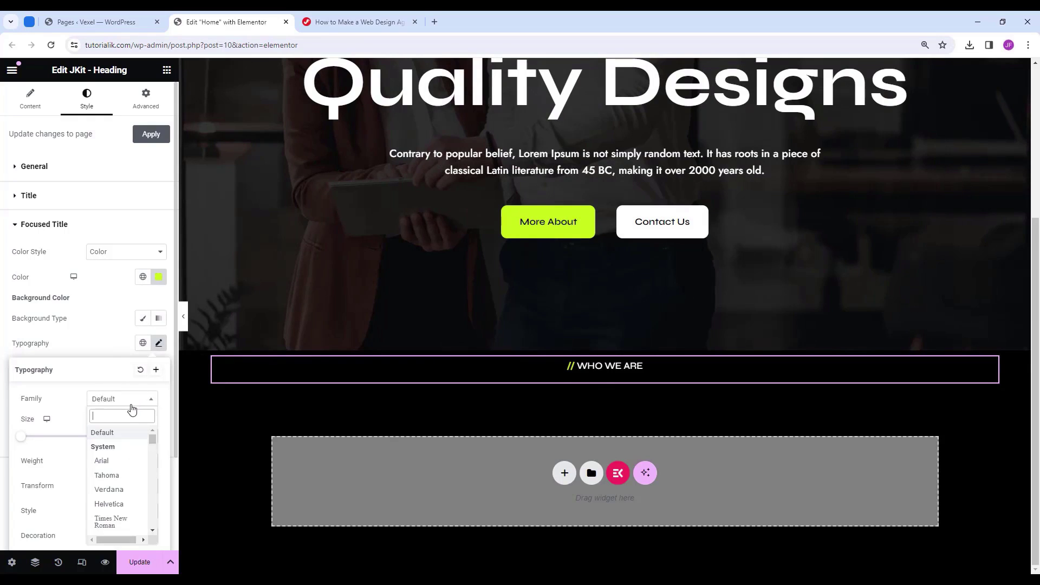
text(sy)
scroll(114, 488, down, 2)
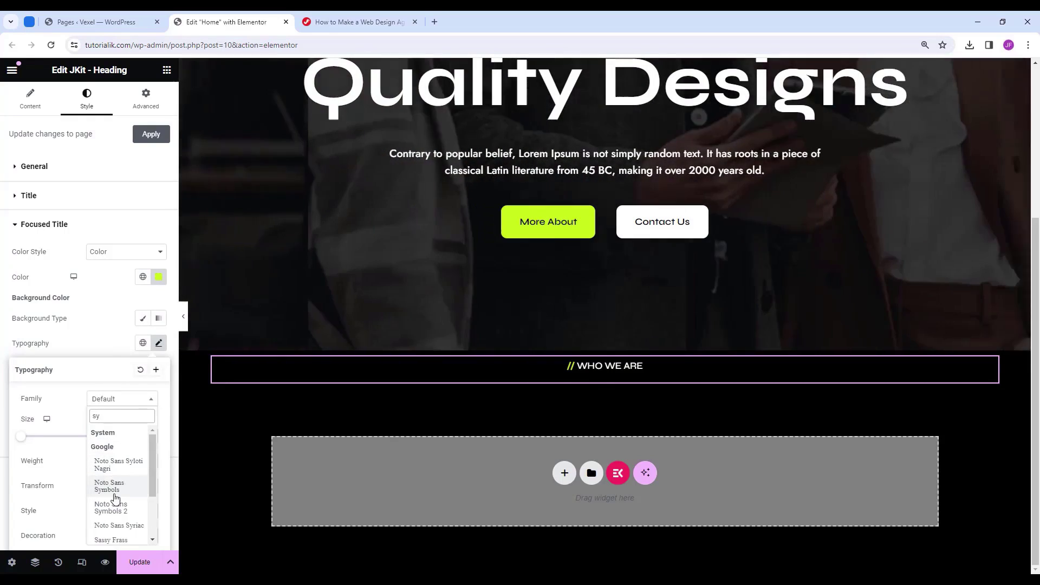
click(111, 497)
text(16)
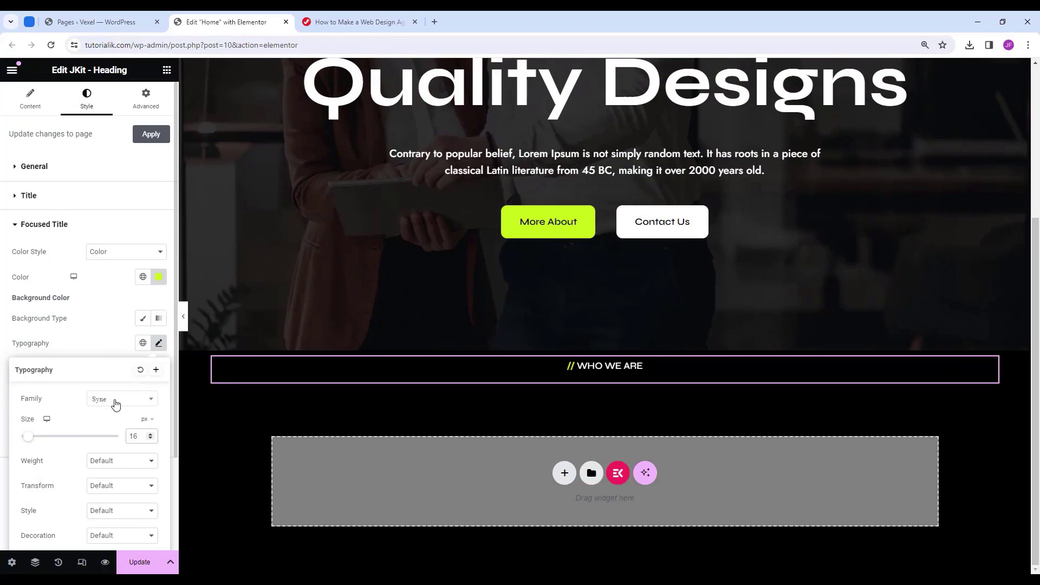
scroll(116, 403, down, 3)
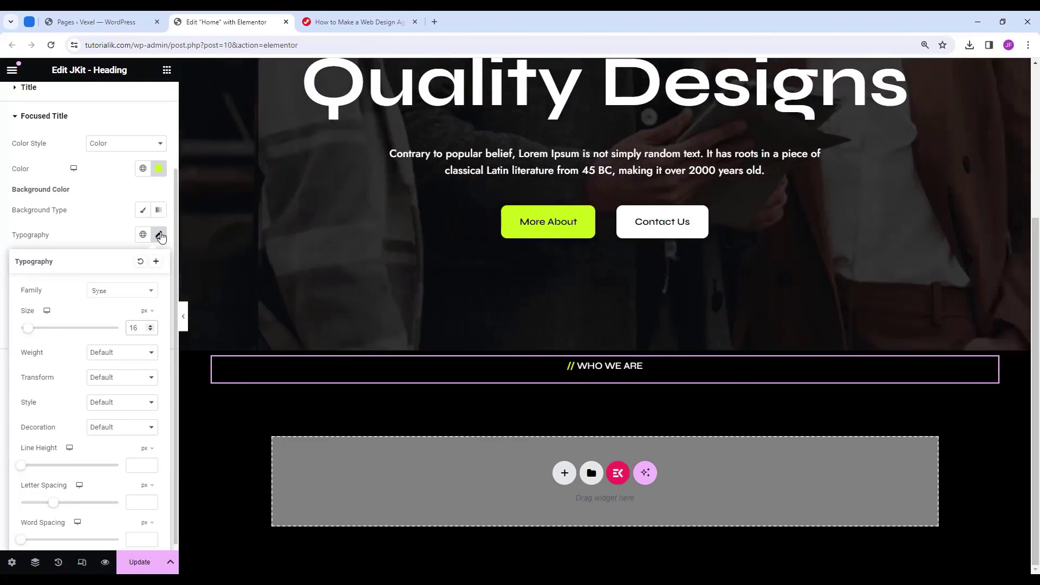
click(158, 235)
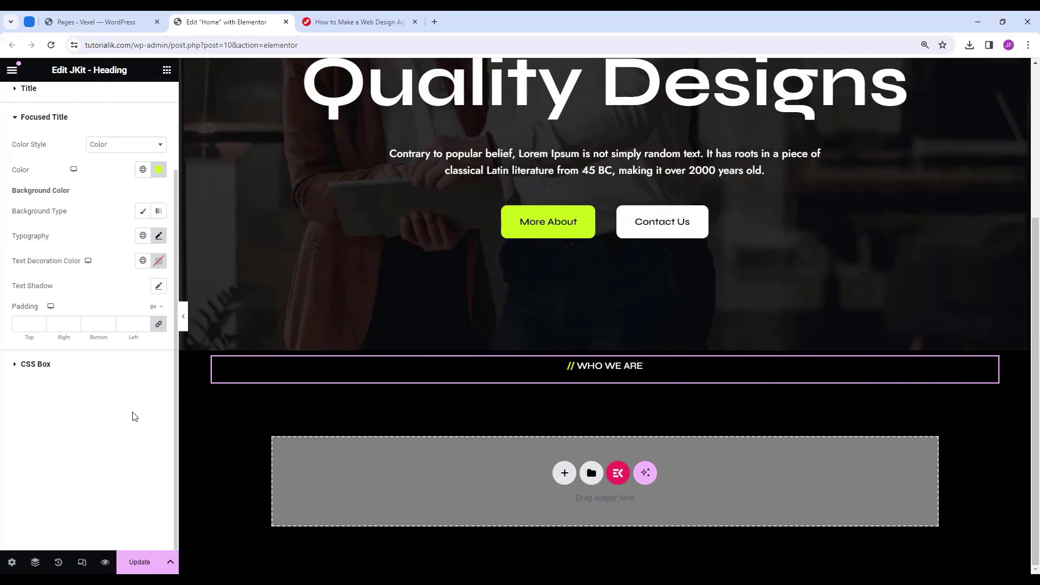
scroll(135, 416, up, 3)
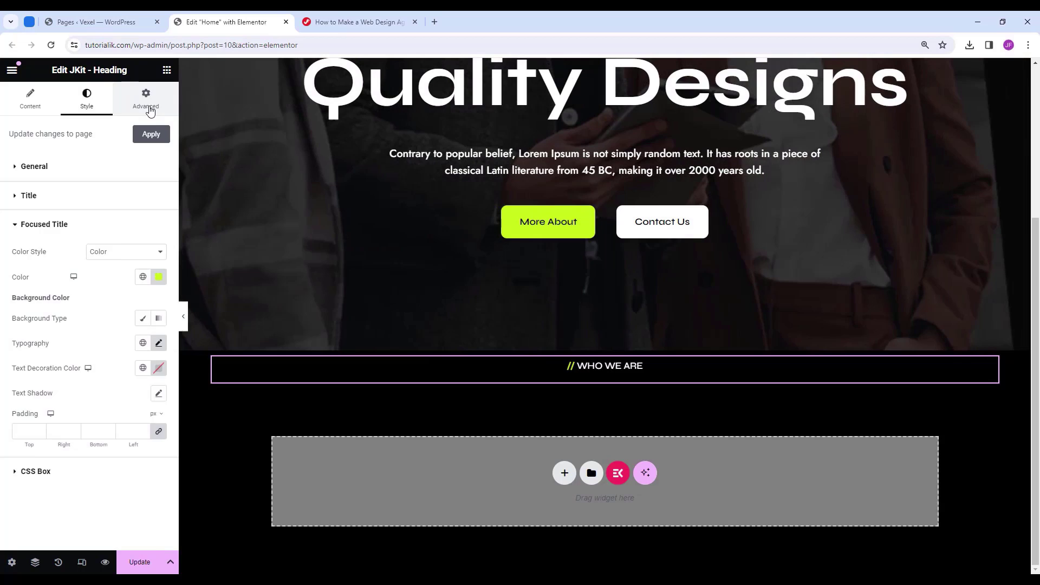
Give the heading a -20 px bottom margin.
click(150, 108)
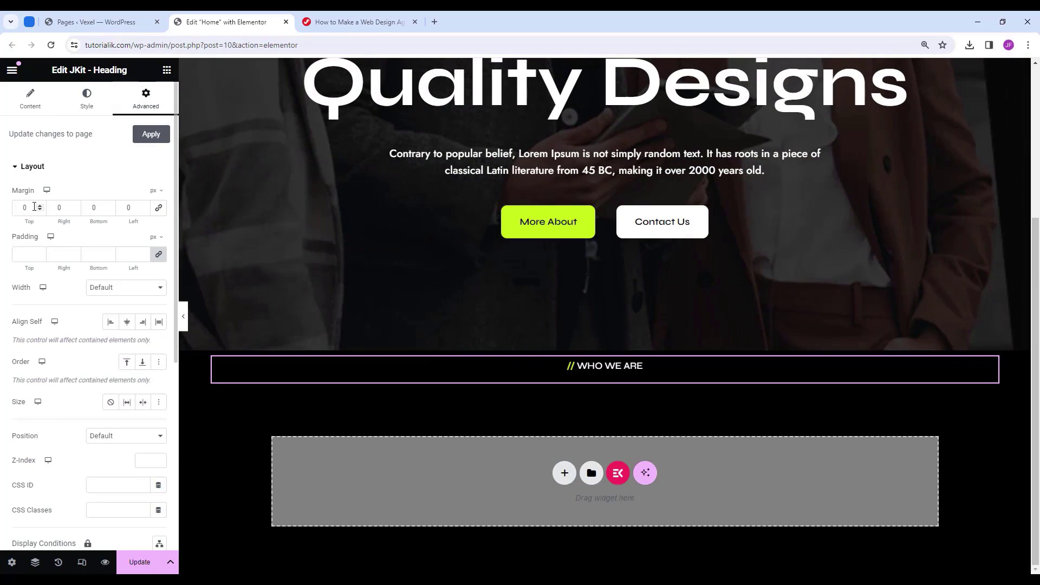
drag(99, 208, 79, 209)
text(-20)
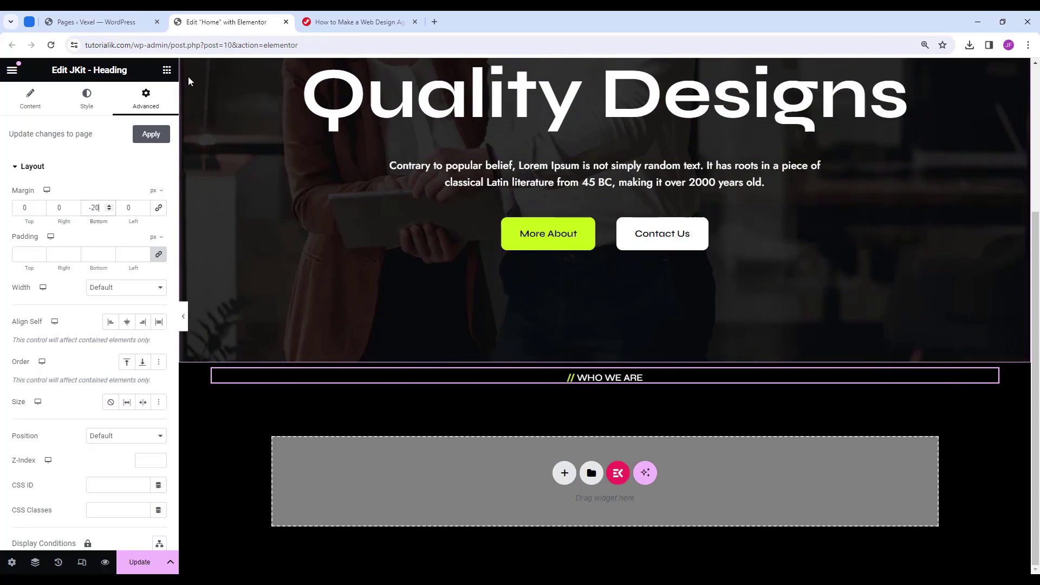
click(167, 69)
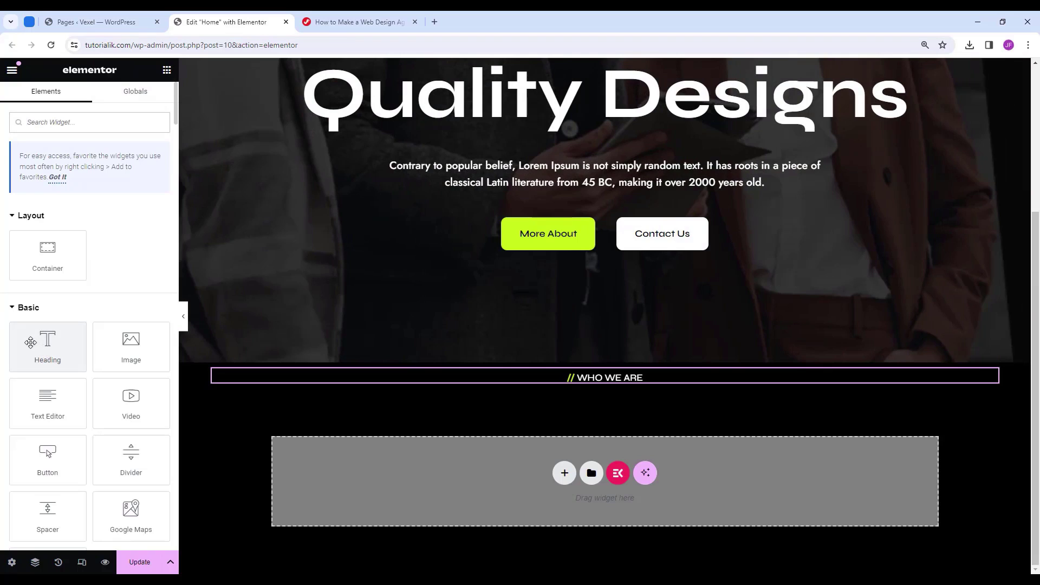
Add an H2 heading under WHO WE ARE reading 'Provide Best Services'.
drag(31, 342, 666, 379)
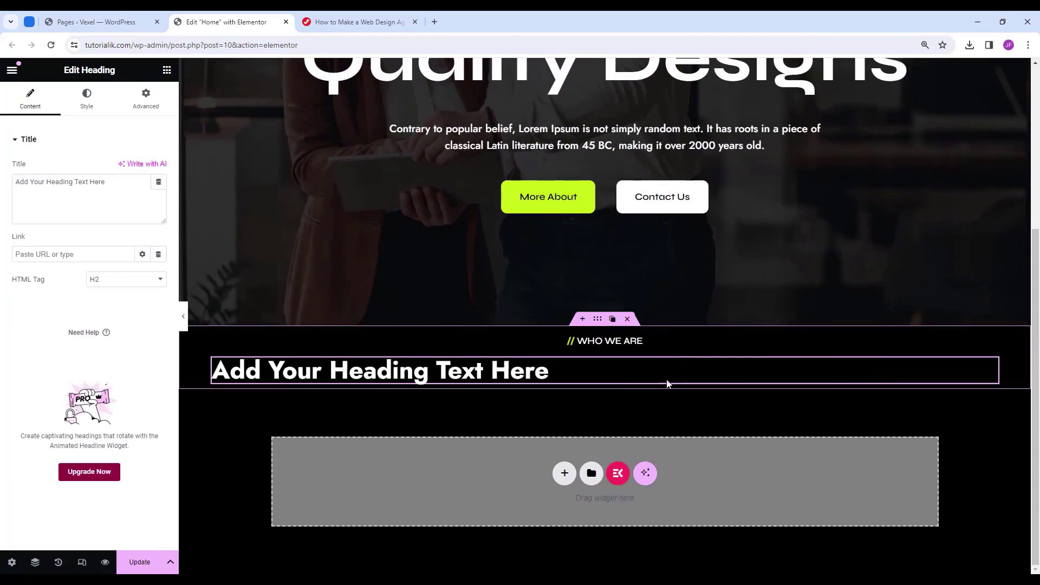
click(124, 281)
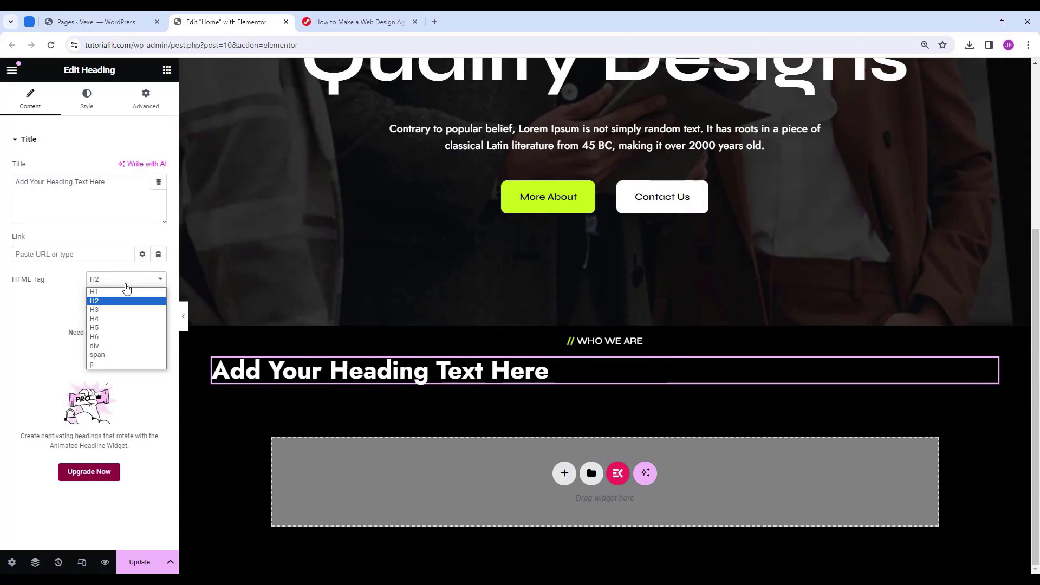
click(121, 304)
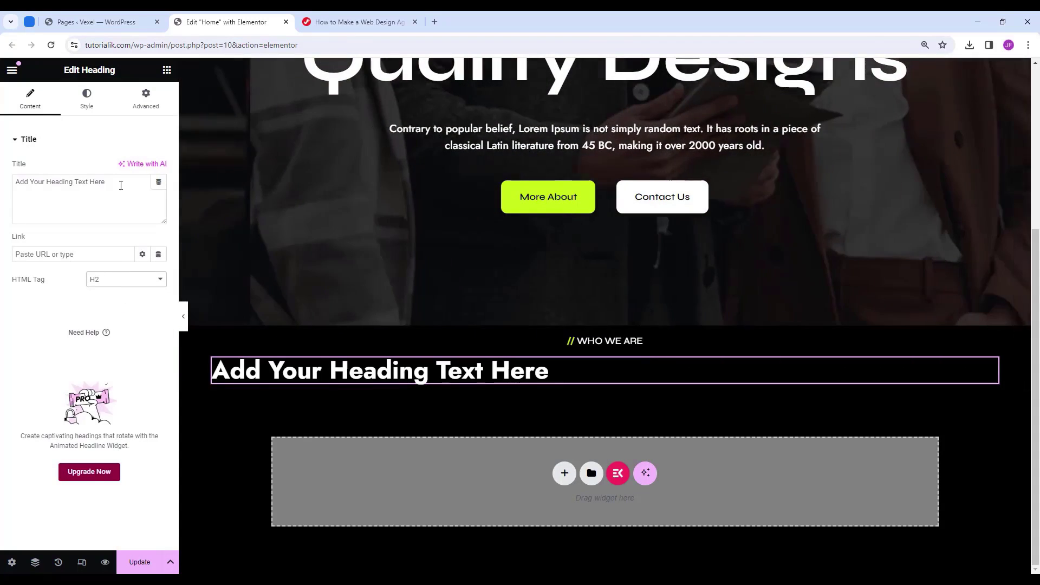
drag(106, 183, 1, 186)
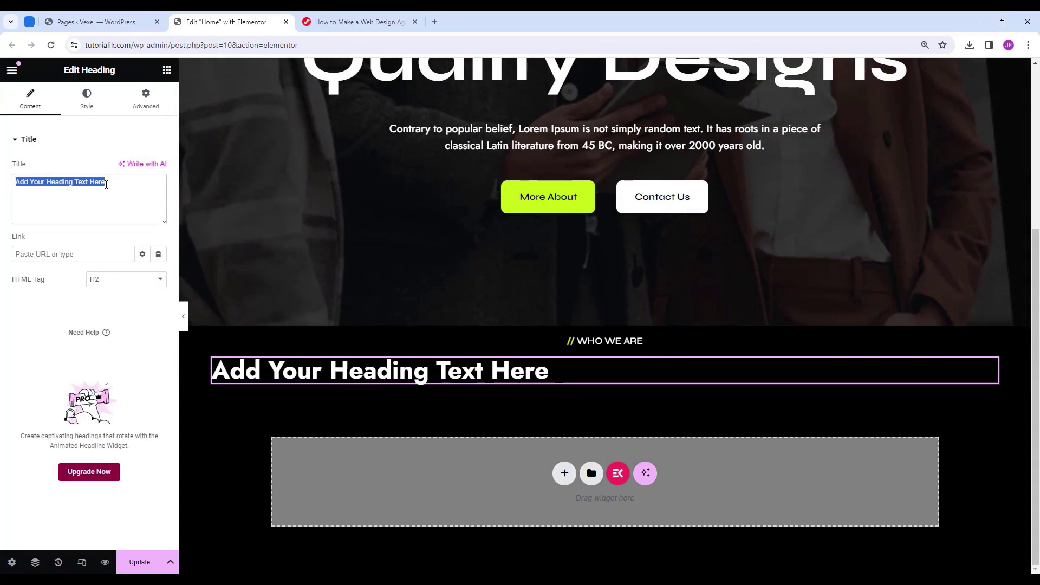
text(Provide Best Services)
Center the heading, color it #ffffff and set its font to Syne.
click(87, 100)
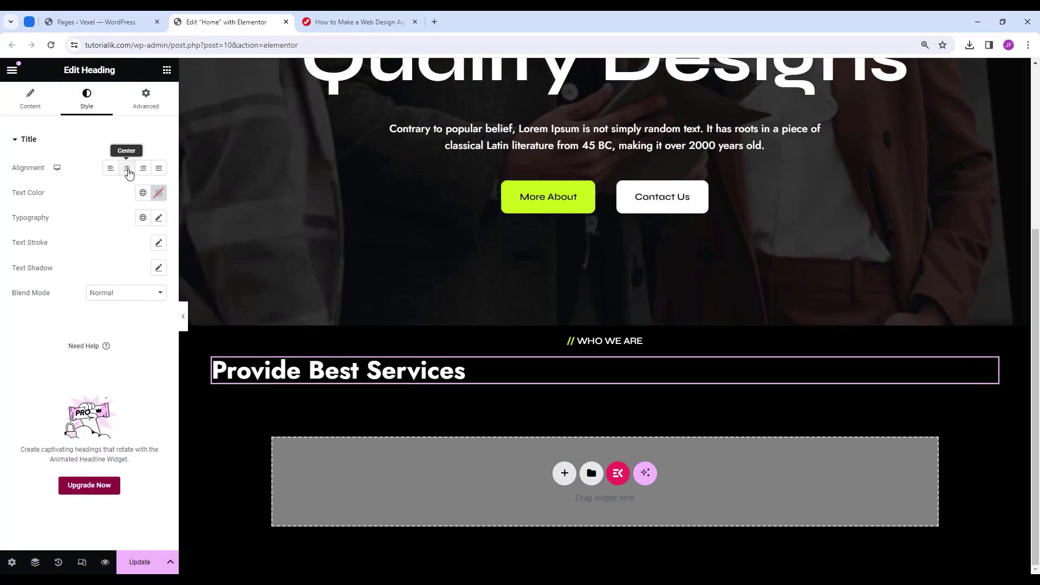
click(128, 171)
click(159, 193)
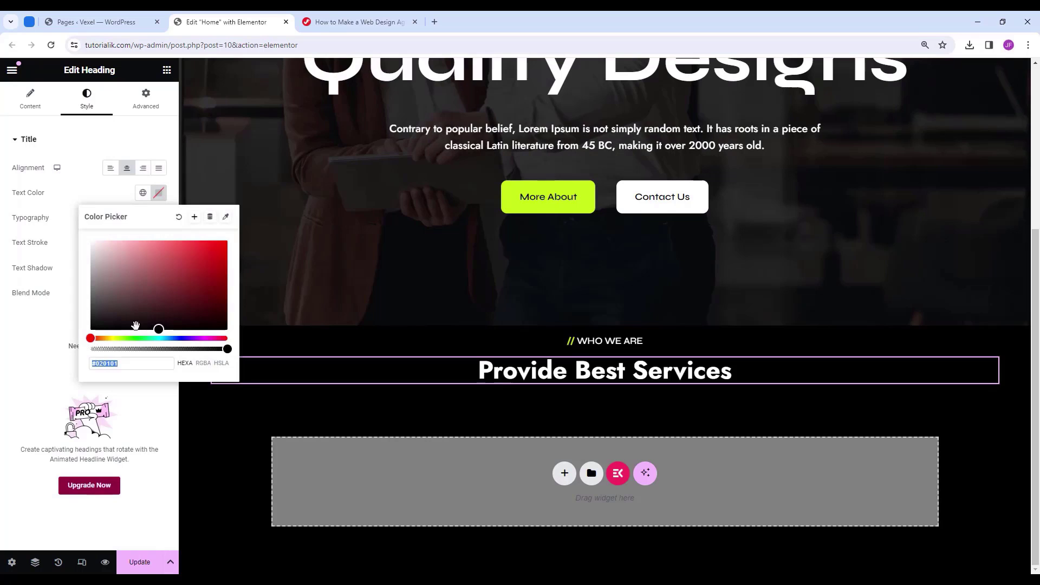
double_click(144, 363)
text(ffffff)
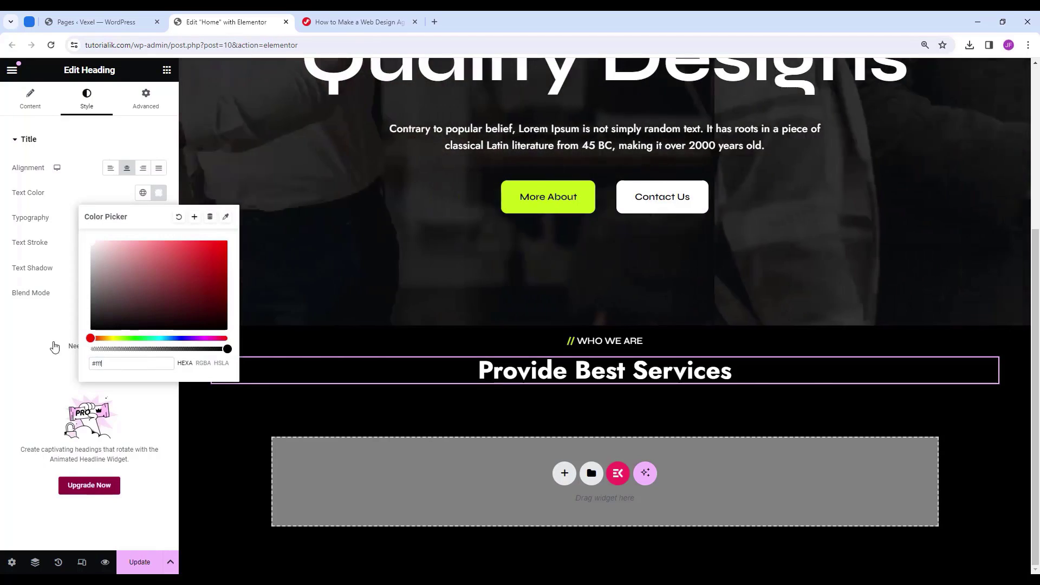
click(29, 276)
click(159, 217)
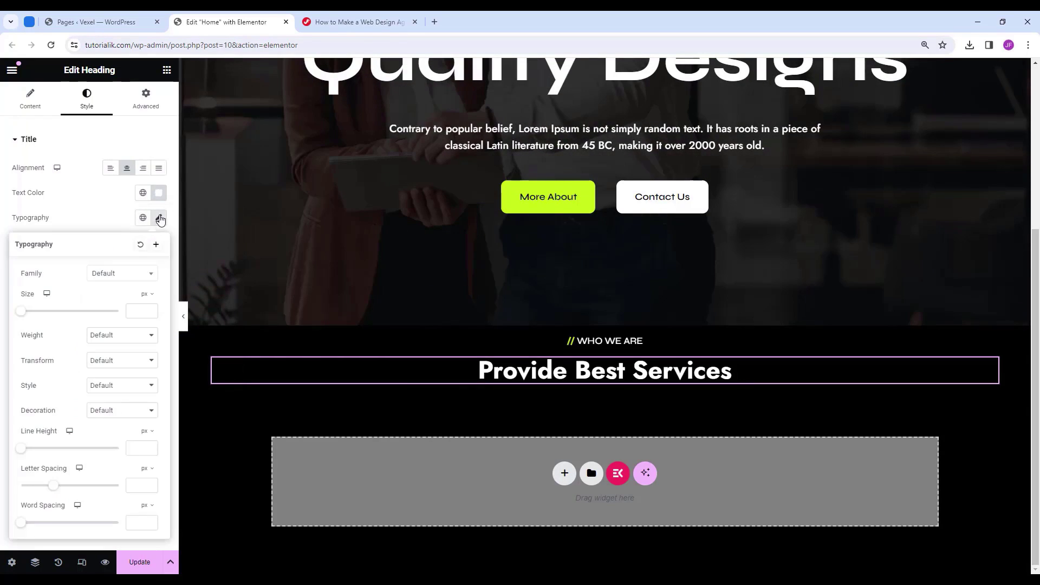
click(124, 273)
text(s)
click(114, 322)
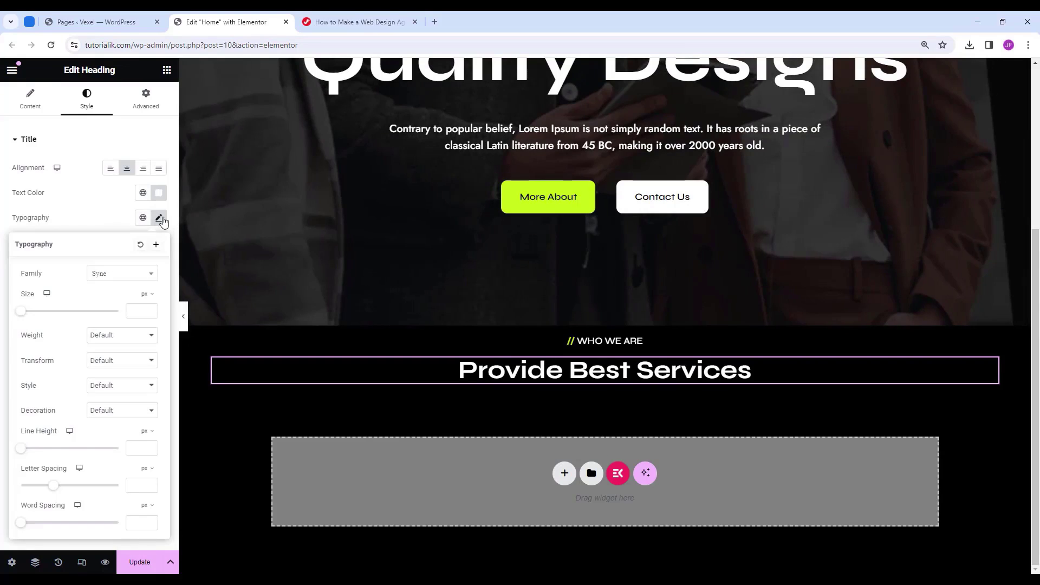
click(158, 218)
Give the heading a 20 px bottom margin and update the page.
click(145, 99)
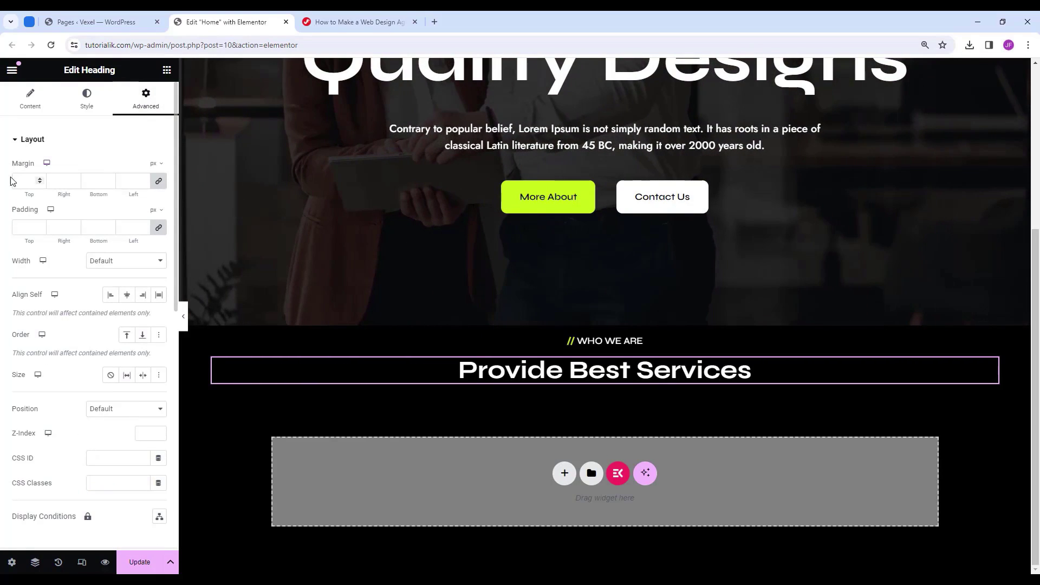
click(95, 180)
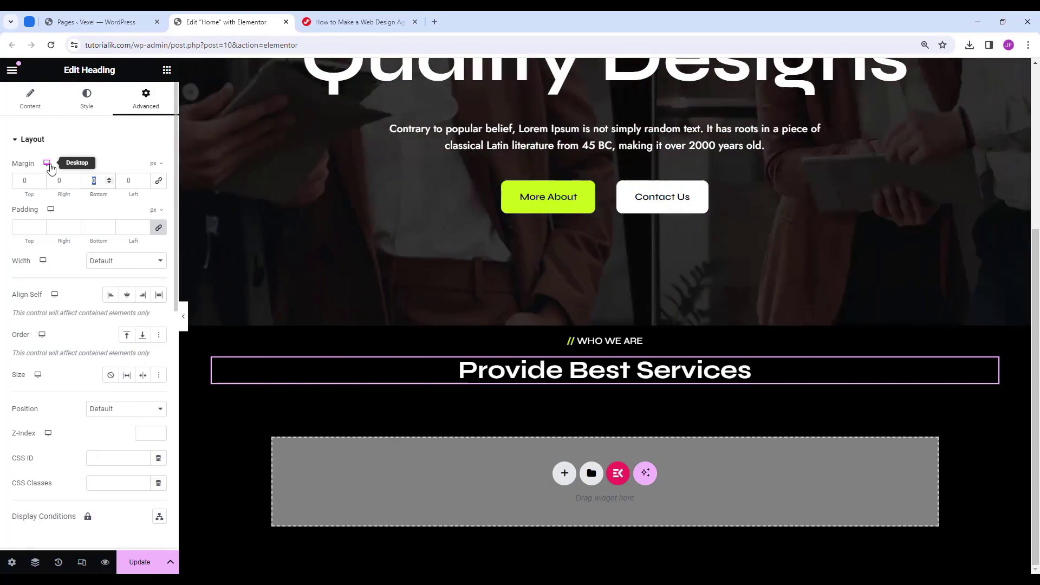
text(20)
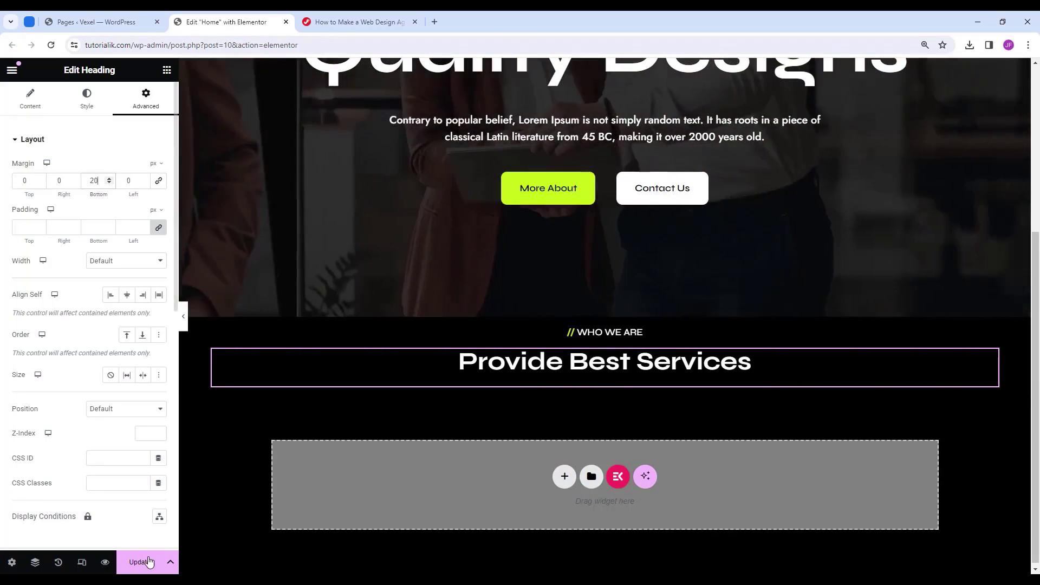
click(149, 562)
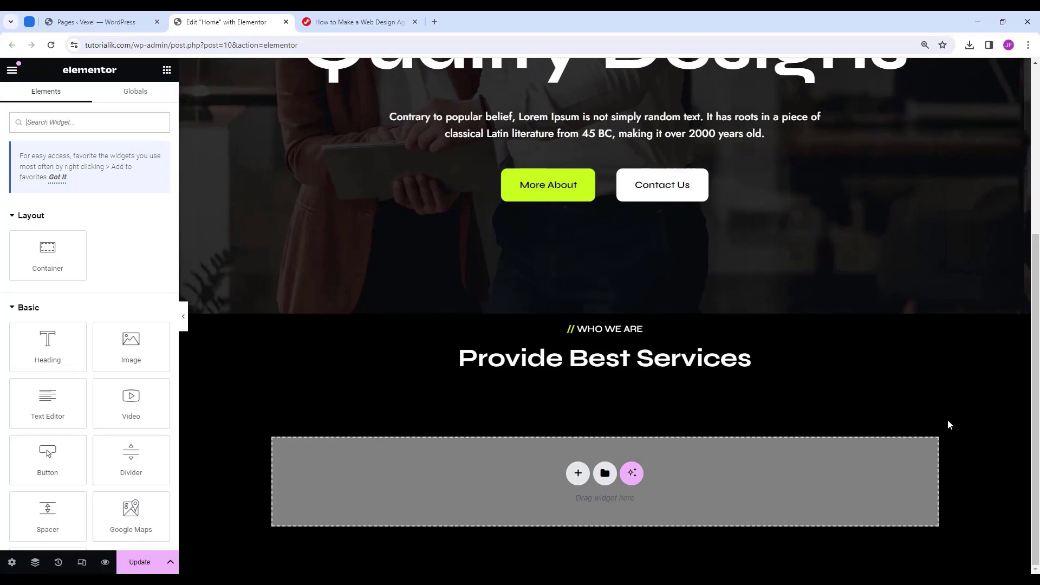
click(880, 374)
click(167, 70)
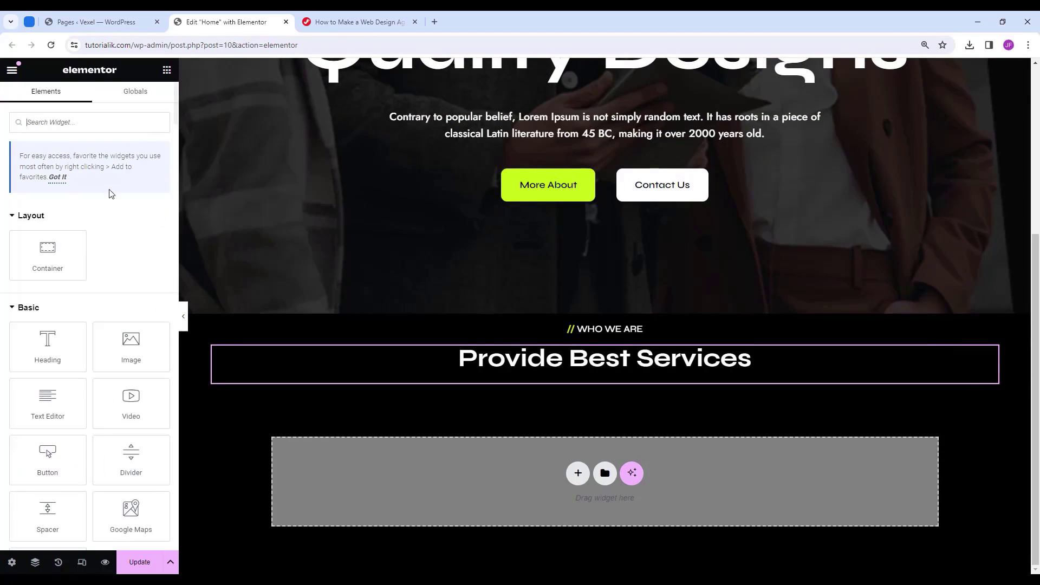
drag(48, 346, 576, 379)
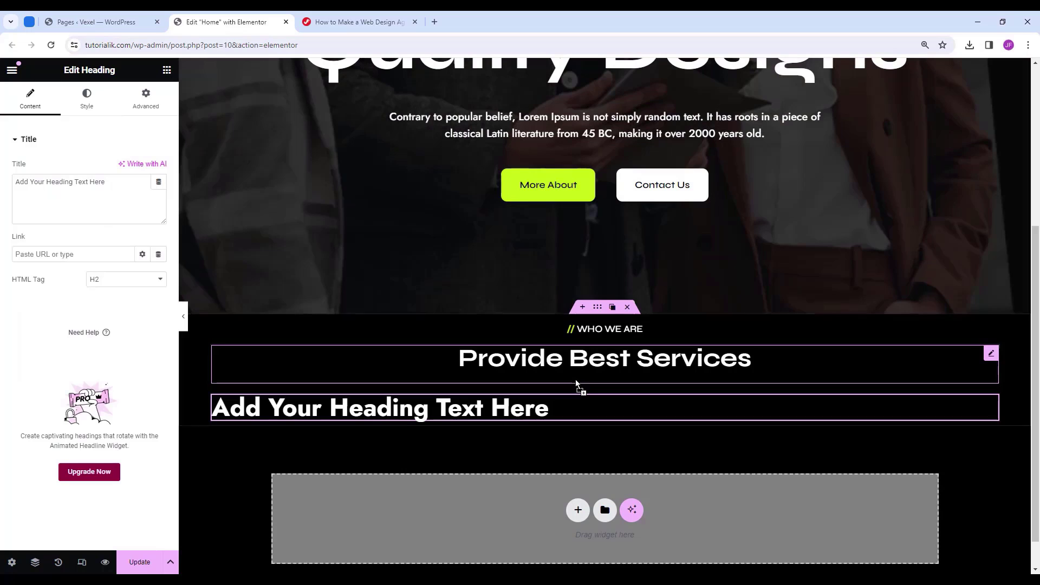
drag(124, 188, 21, 181)
text(This is my text)
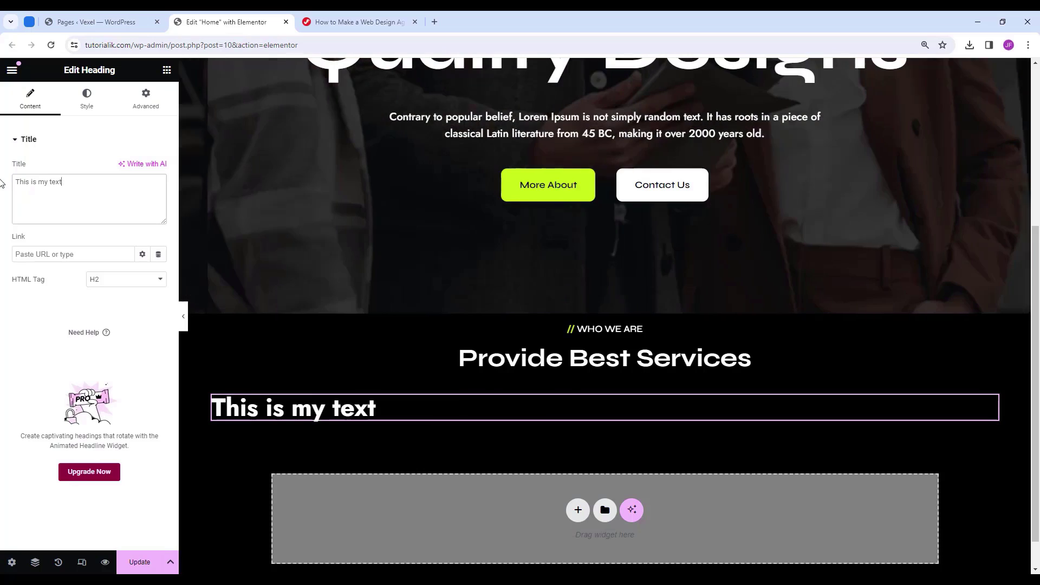
click(95, 109)
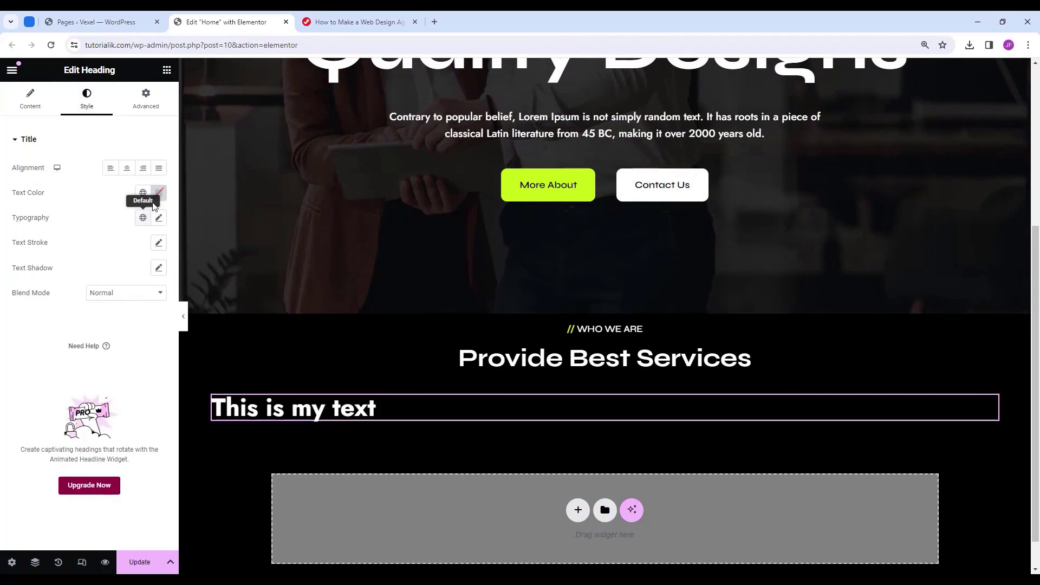
click(158, 217)
click(130, 273)
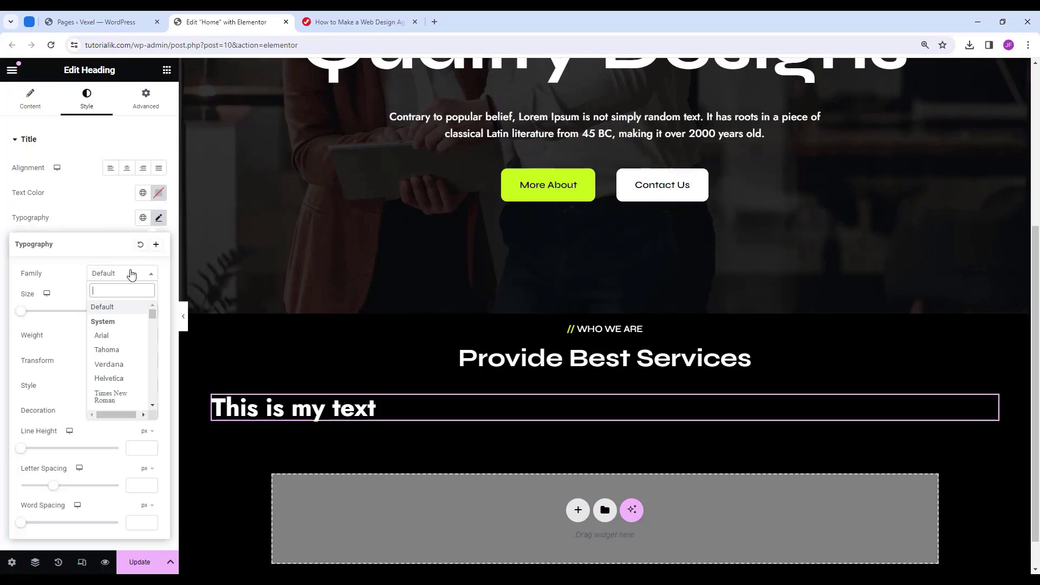
text(syne)
key(Return)
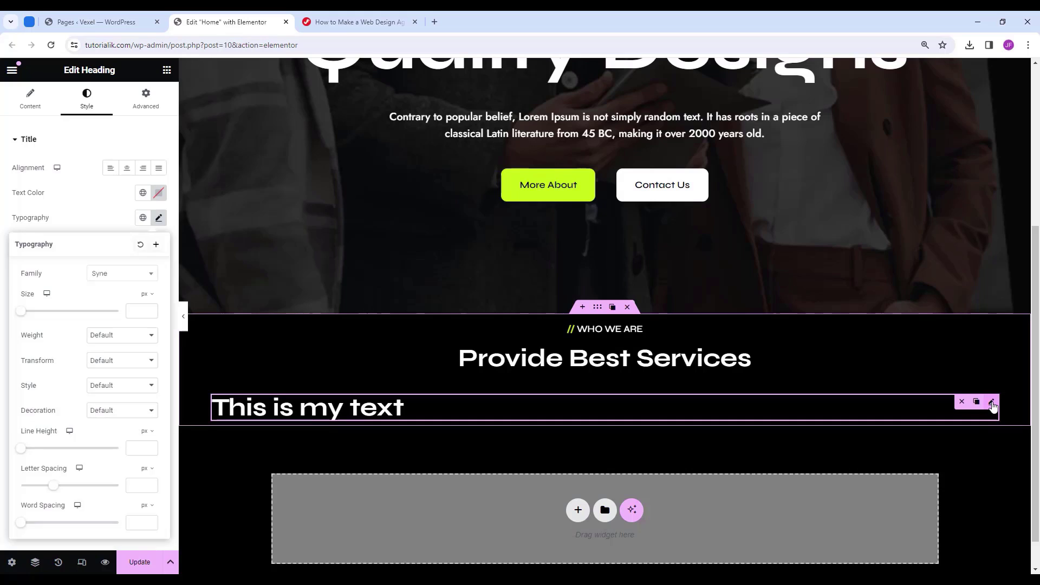
right_click(992, 407)
click(920, 560)
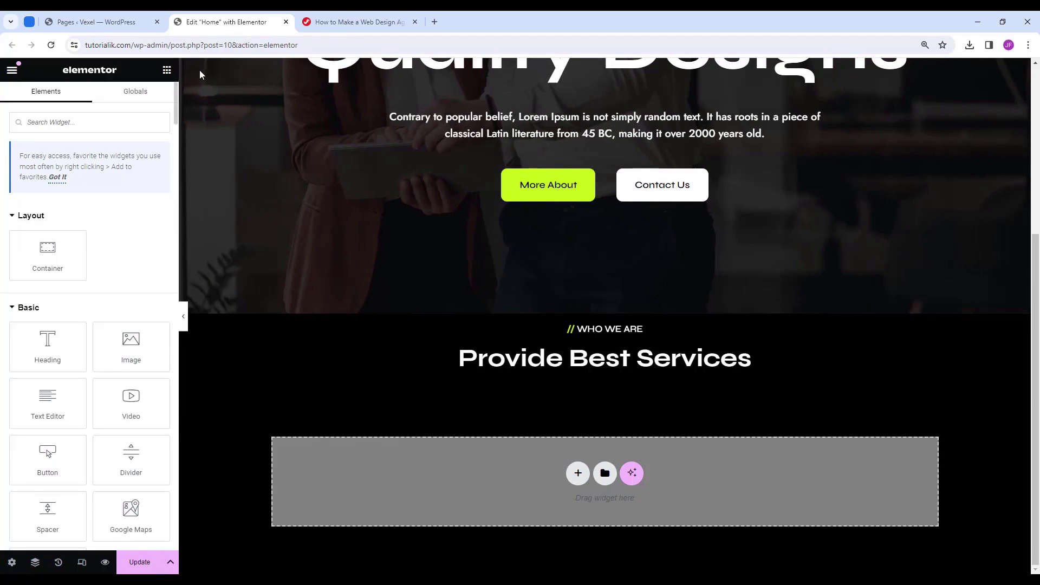
click(12, 70)
In Site Settings typography, set the H2 font family to Syne.
click(45, 125)
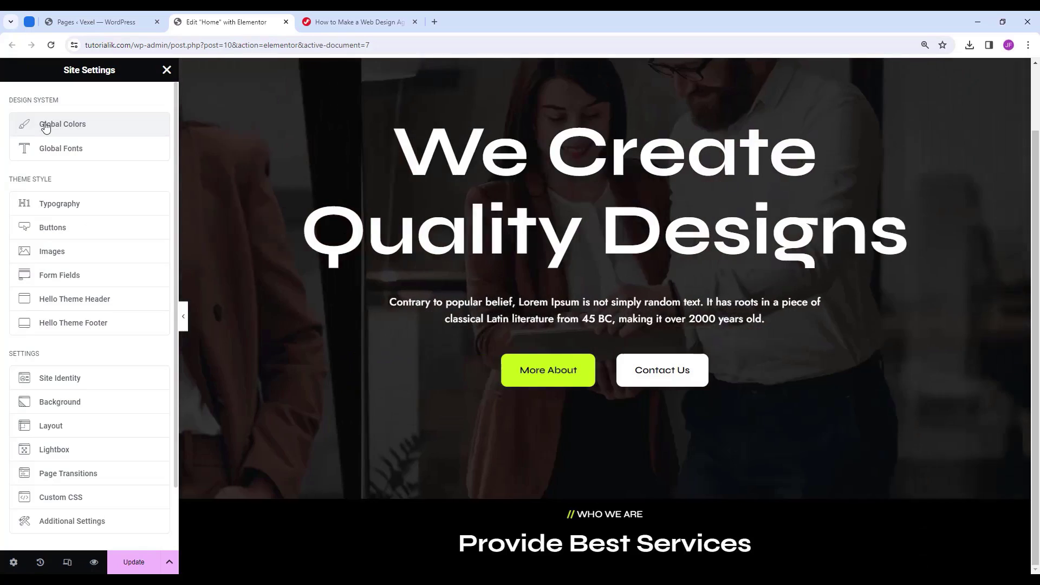
click(72, 211)
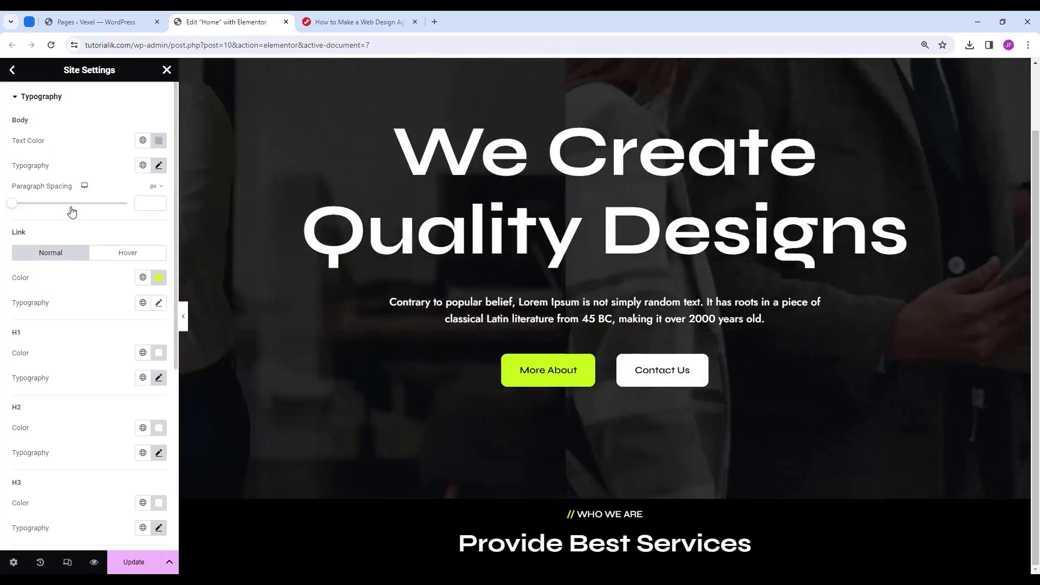
scroll(84, 302, down, 1)
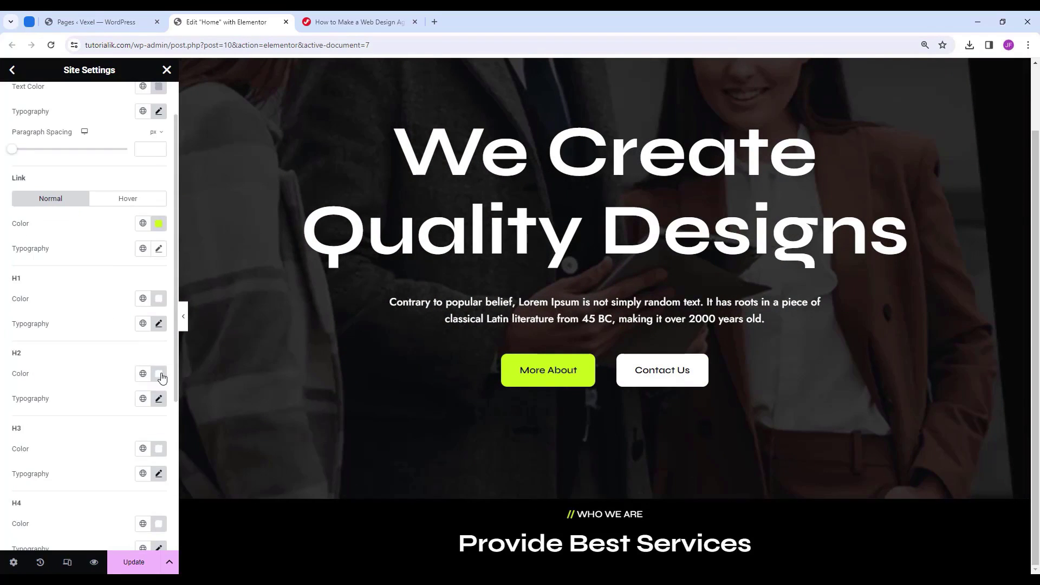
click(159, 398)
click(158, 398)
scroll(160, 334, down, 1)
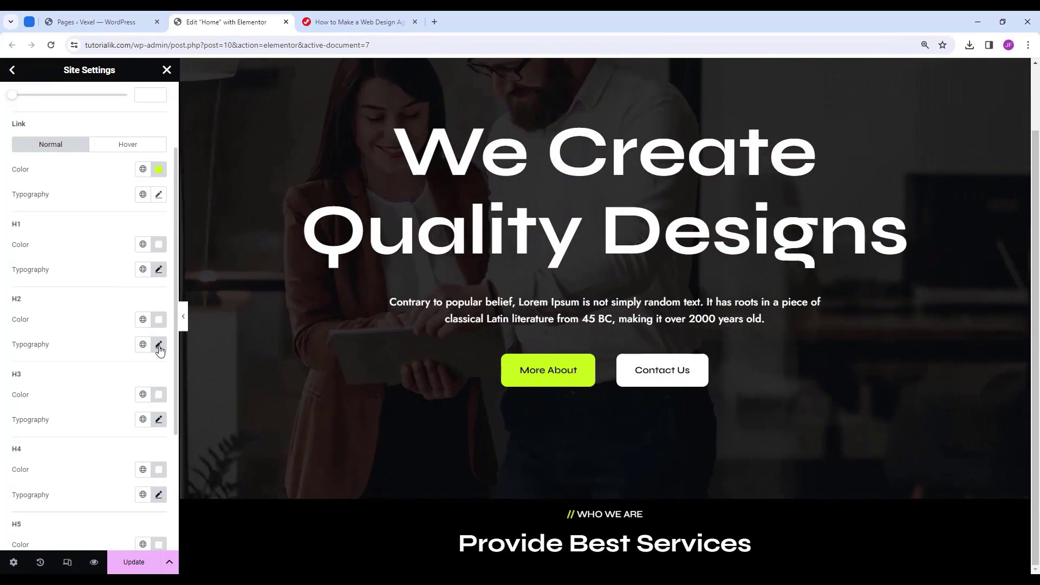
click(158, 346)
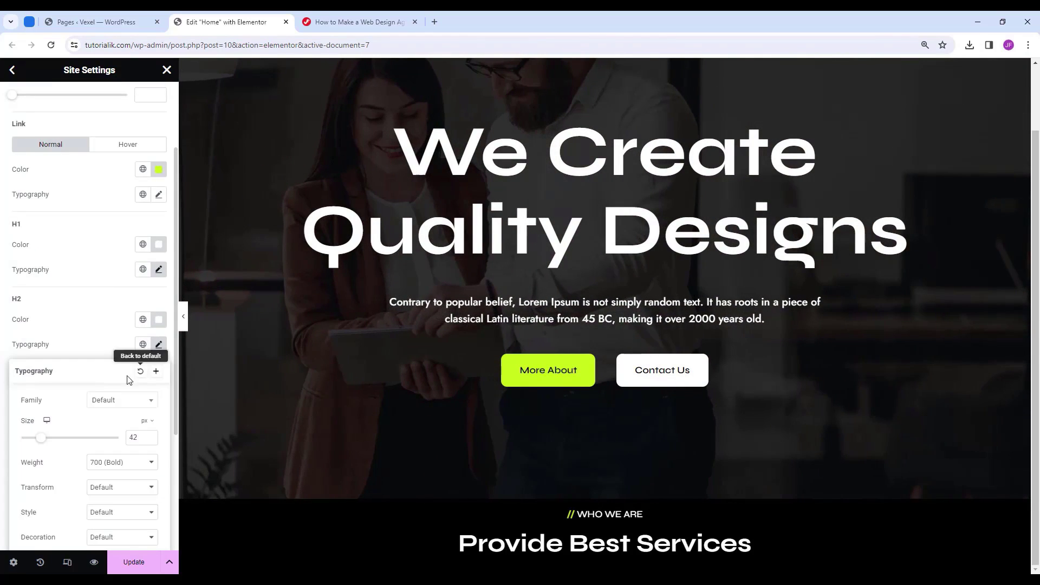
click(117, 404)
scroll(117, 477, down, 2)
click(102, 434)
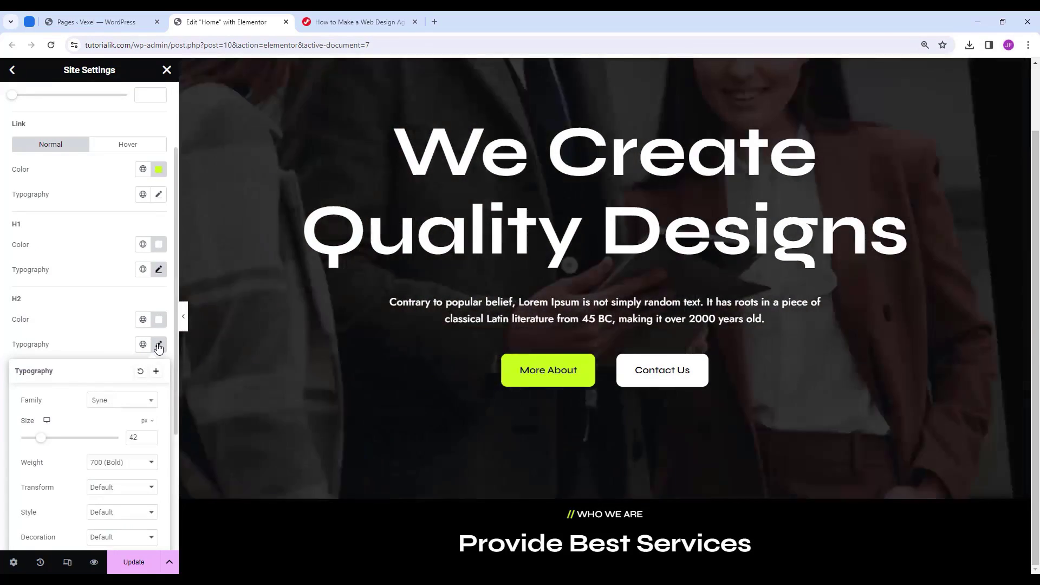
Set the H3 font family to Syne and the H4 font family to Jost.
scroll(159, 307, down, 2)
click(159, 309)
click(140, 369)
text(syne)
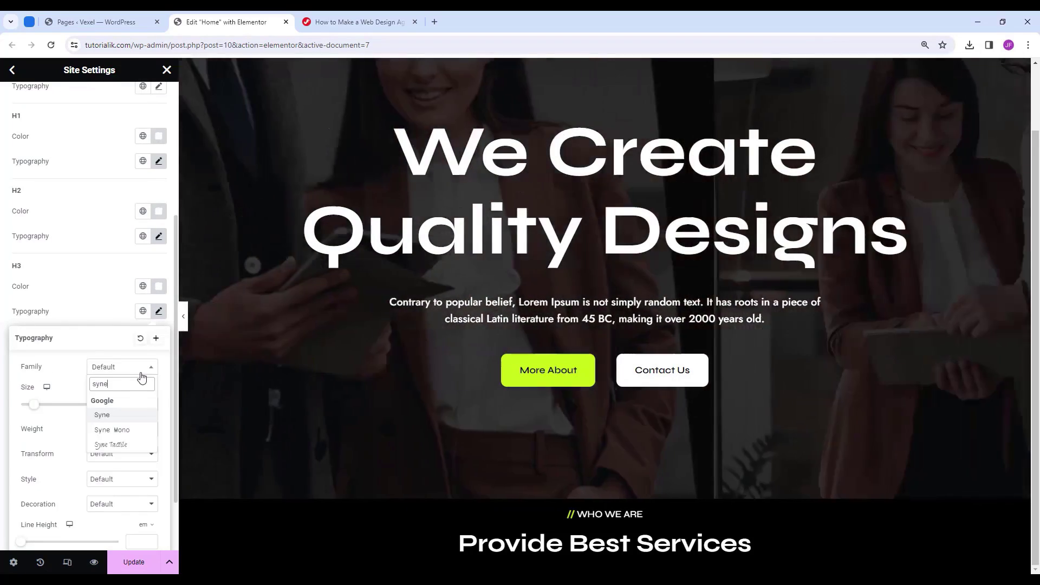
click(102, 414)
scroll(81, 325, down, 1)
click(159, 311)
click(122, 441)
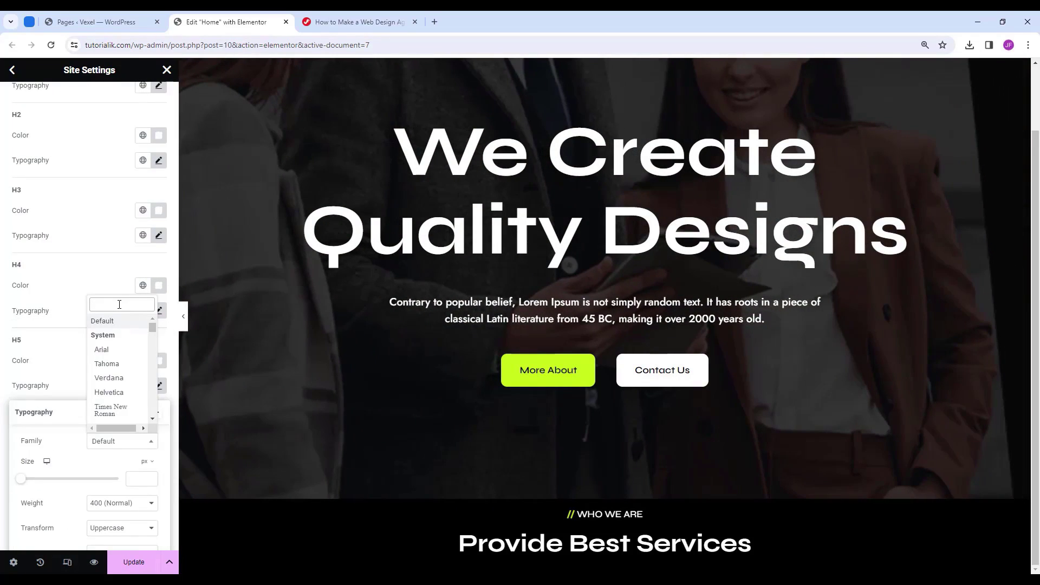
text(jost)
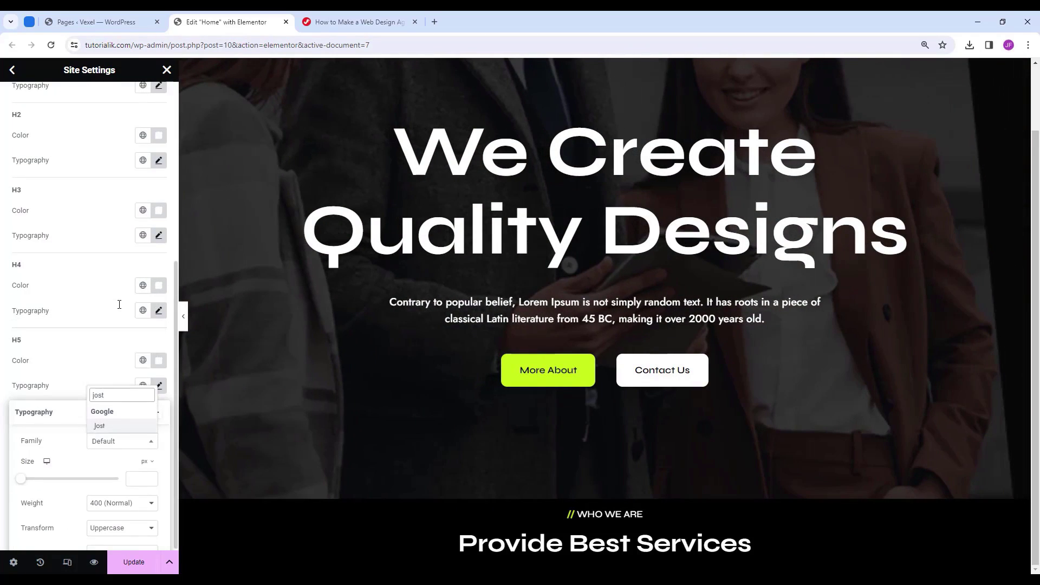
key(Return)
Save the site settings and return to the page editor.
click(159, 385)
click(134, 561)
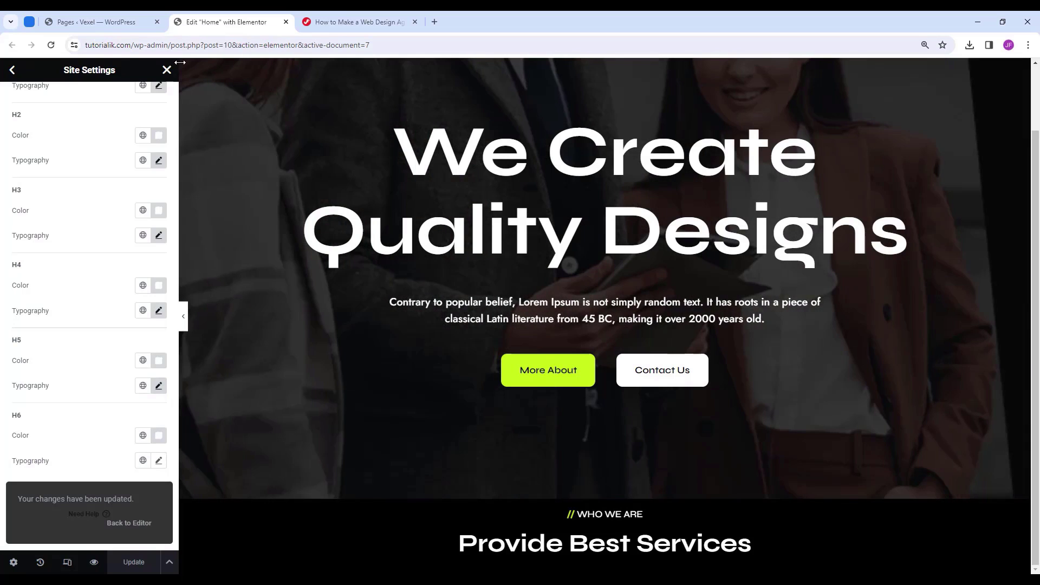
click(167, 69)
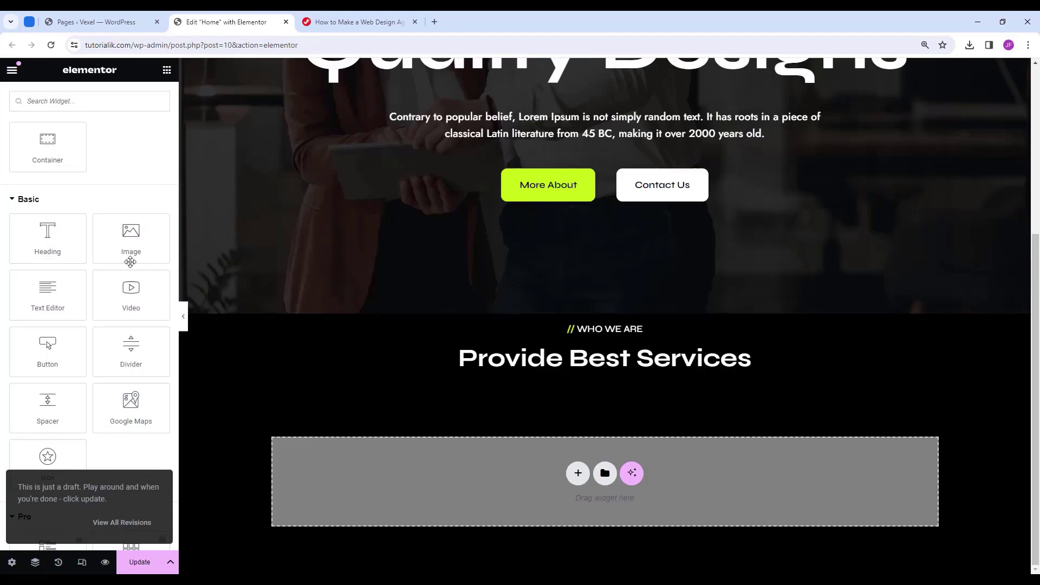
Add a trial heading below Provide Best Services and inspect its typography settings.
drag(82, 245, 654, 383)
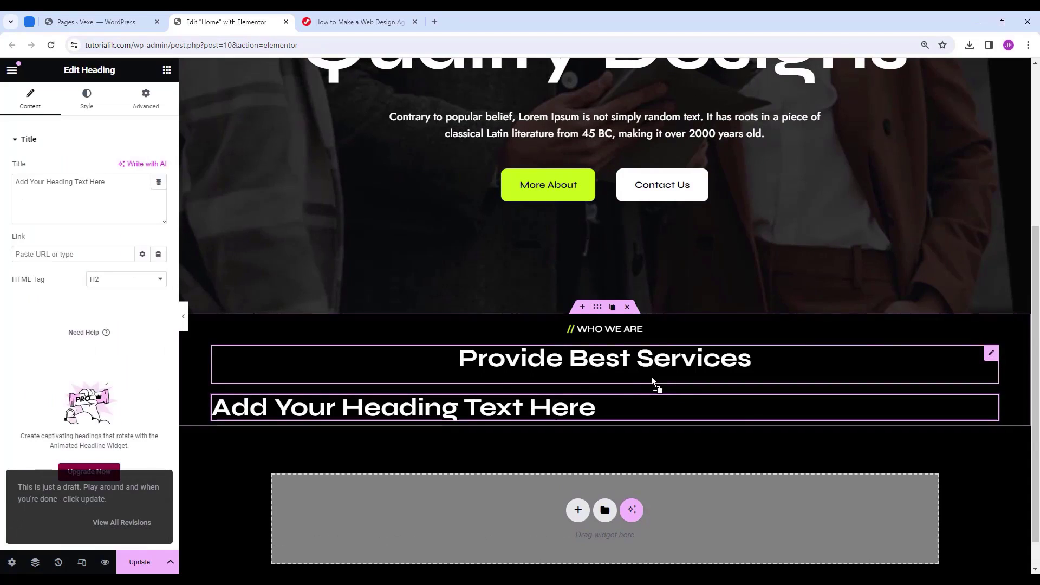
click(87, 100)
click(159, 218)
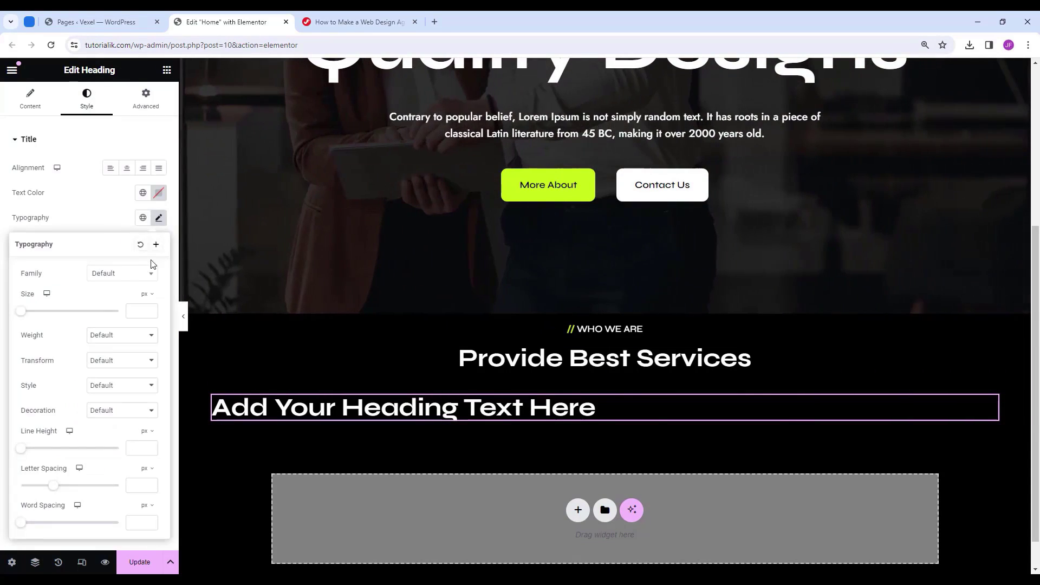
click(483, 399)
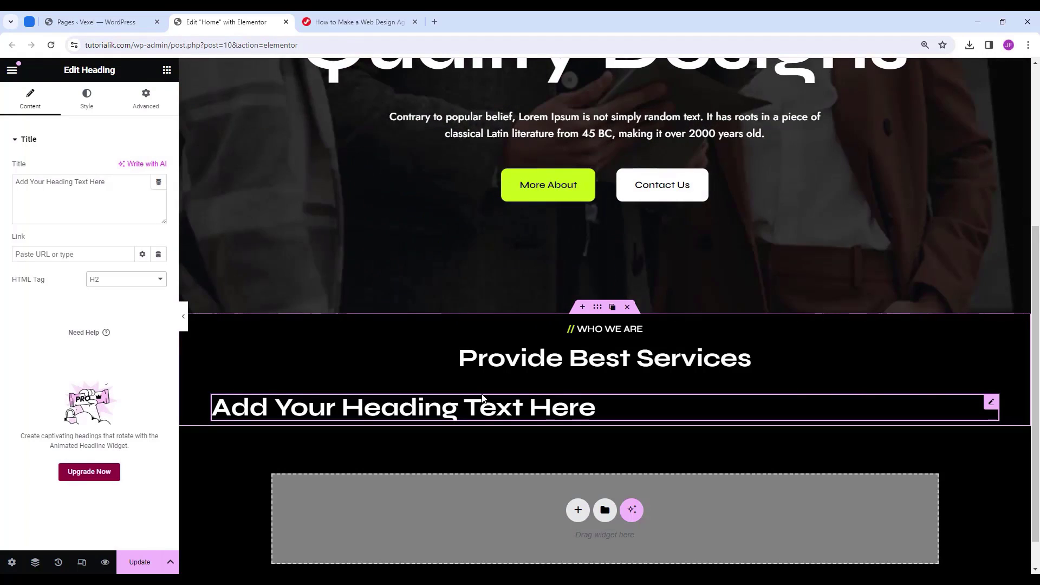
Delete the trial heading and select the Who We Are section container.
right_click(987, 408)
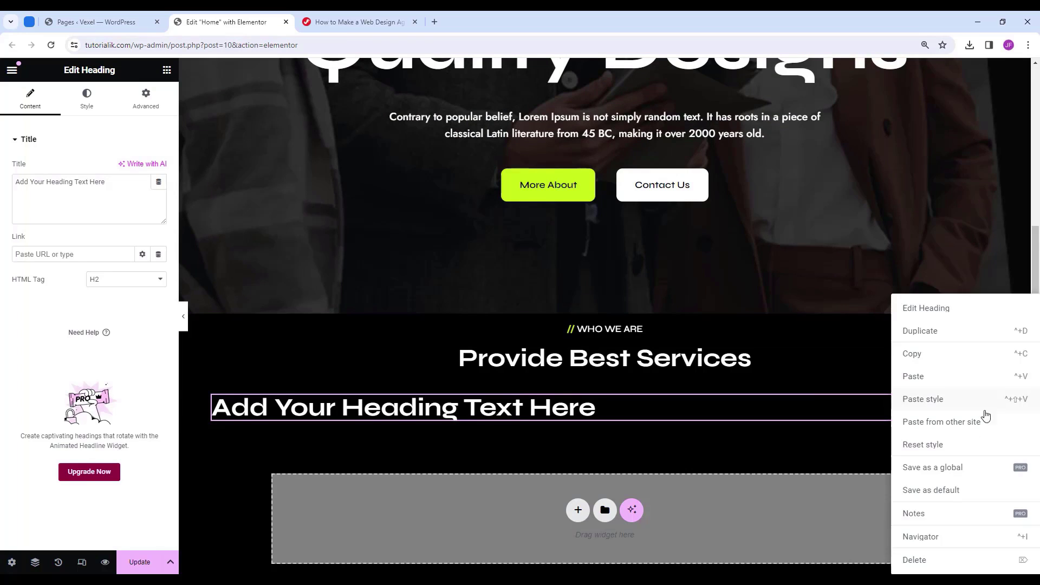
click(919, 558)
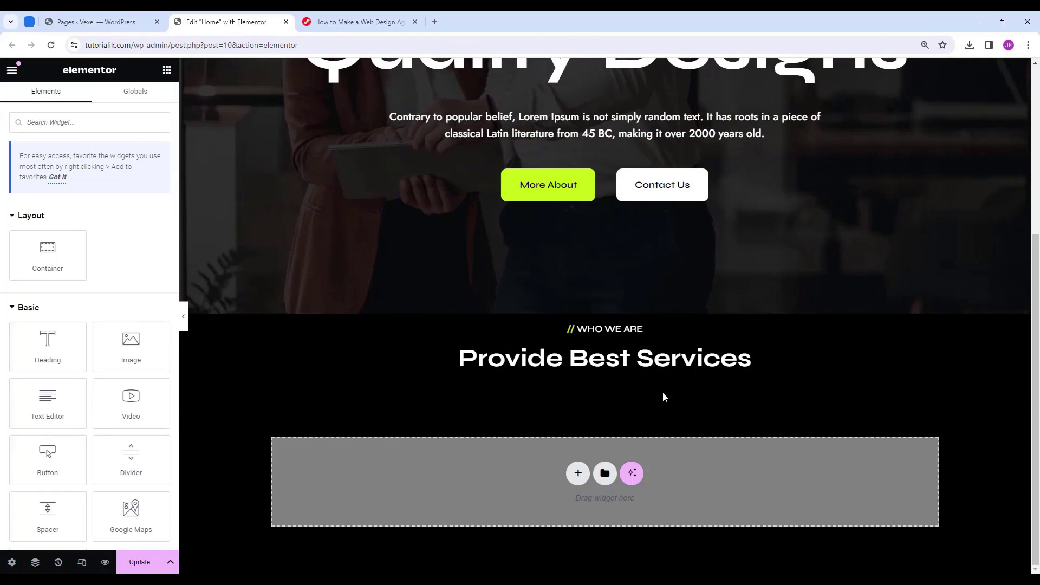
click(597, 309)
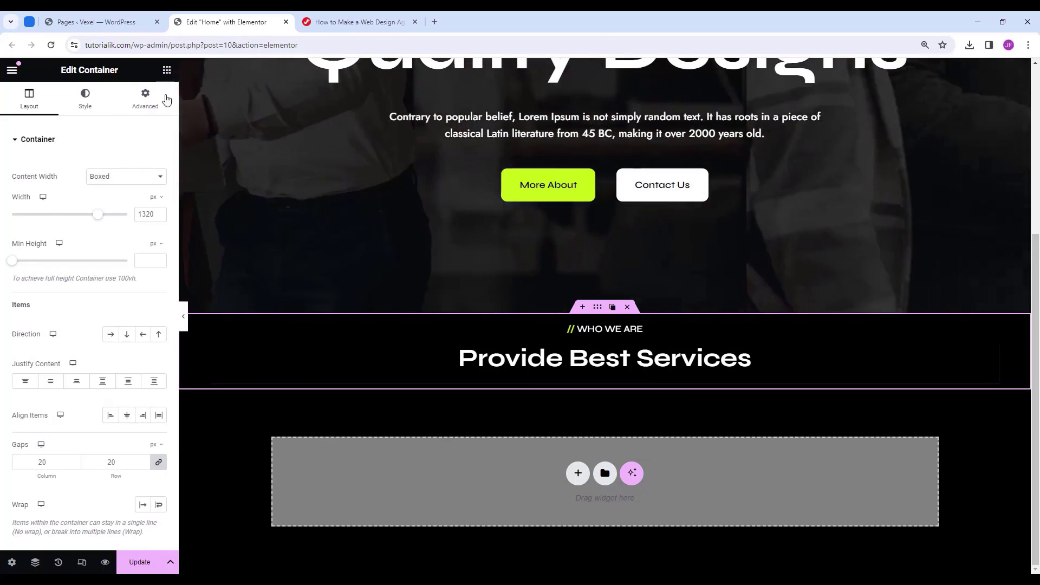
Add an inner container under Provide Best Services laid out in a row.
click(167, 70)
drag(47, 252, 610, 372)
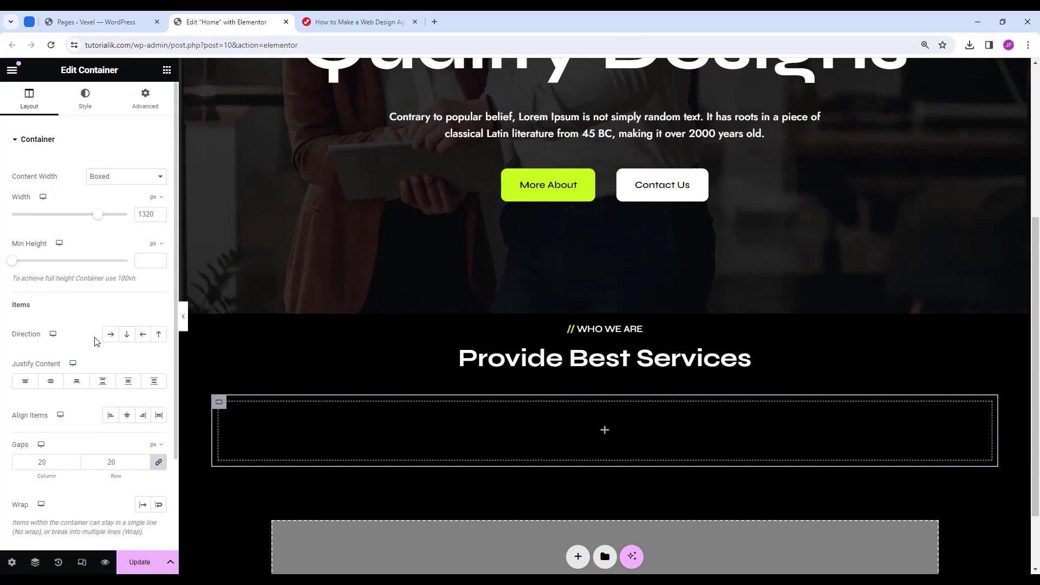
click(110, 335)
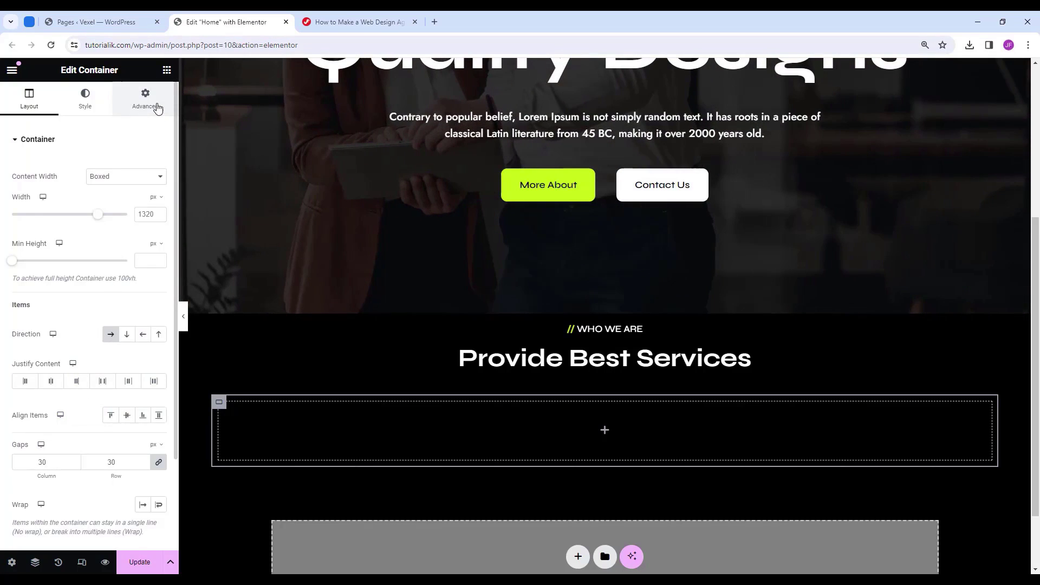
Unlink the container's padding and set it to 10 top, 10 right, 30 bottom.
click(146, 101)
click(158, 227)
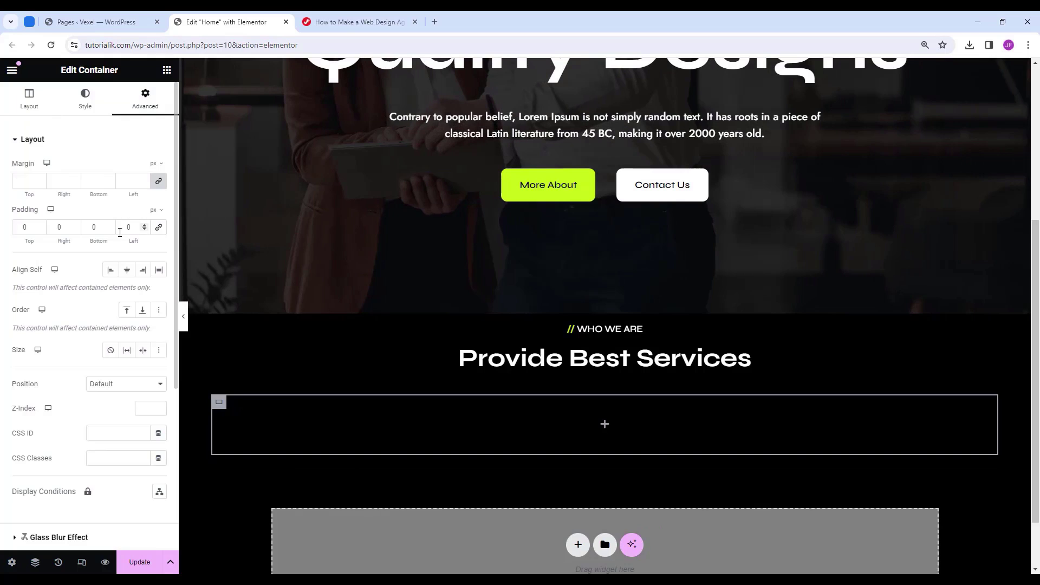
click(21, 227)
text(10)
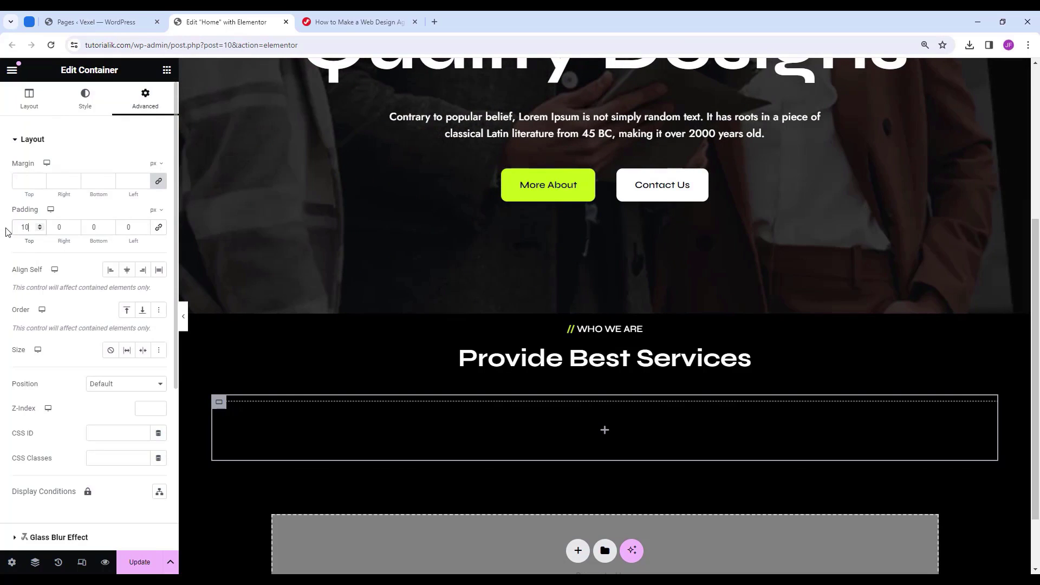
text(10)
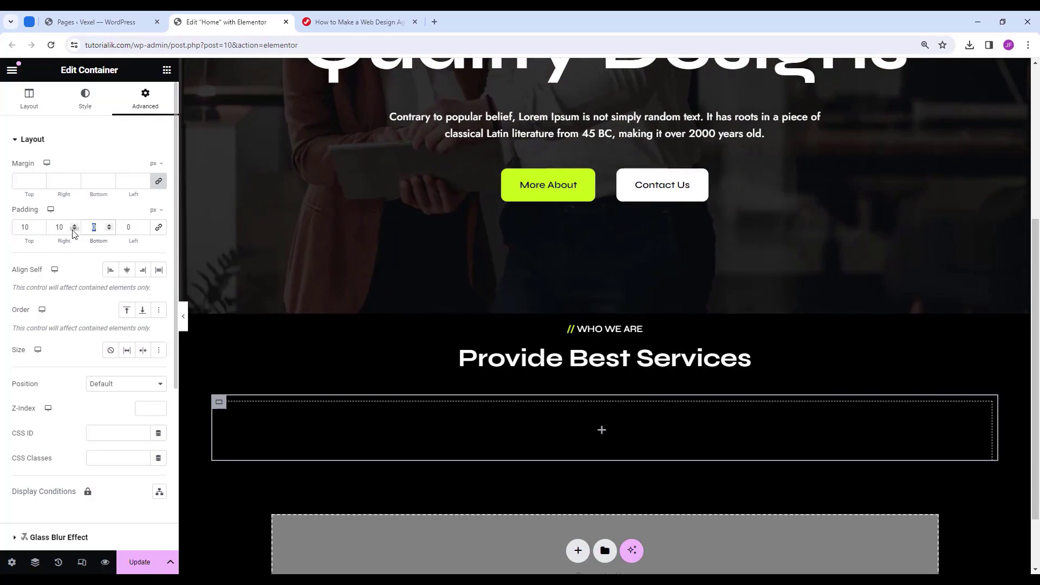
key(Tab)
text(30)
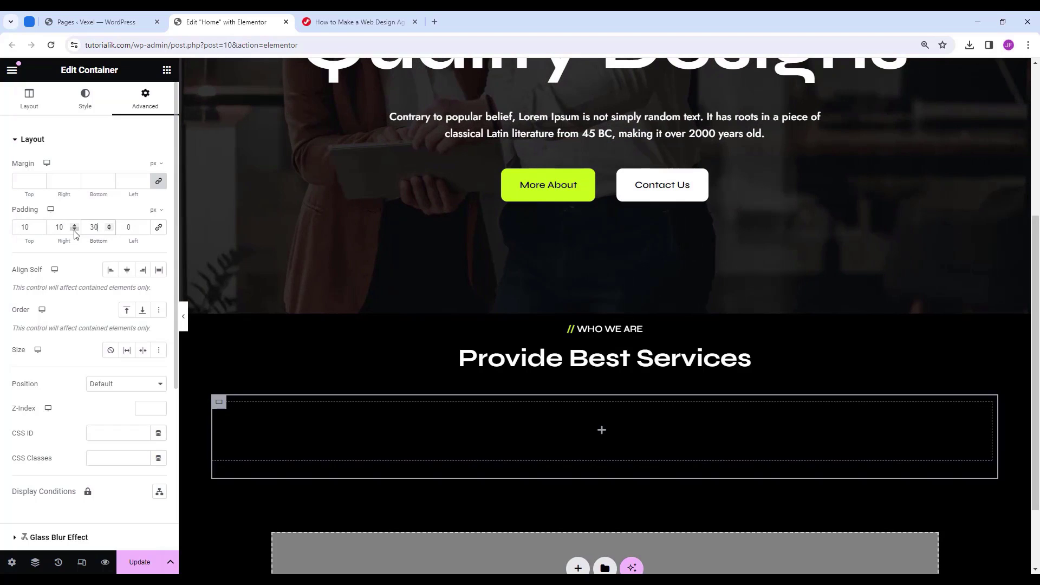
Place a full-width container inside the inner container.
click(603, 431)
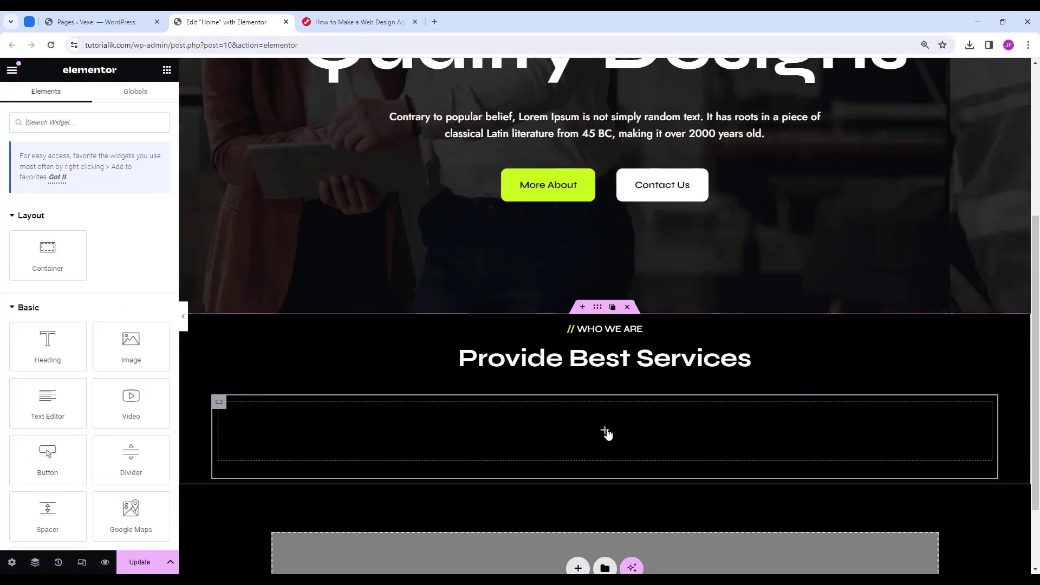
drag(79, 272, 588, 429)
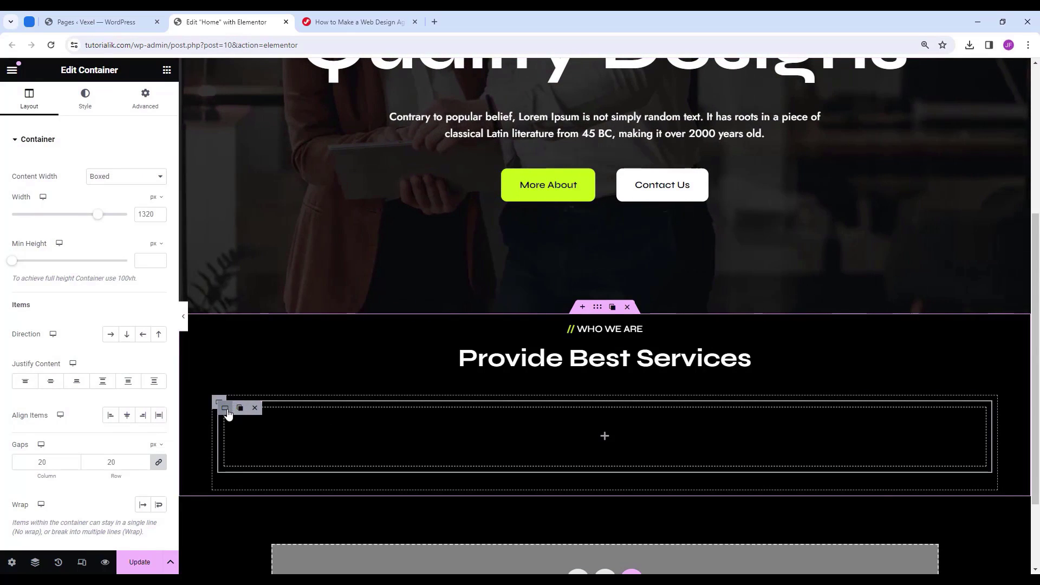
click(115, 179)
click(121, 191)
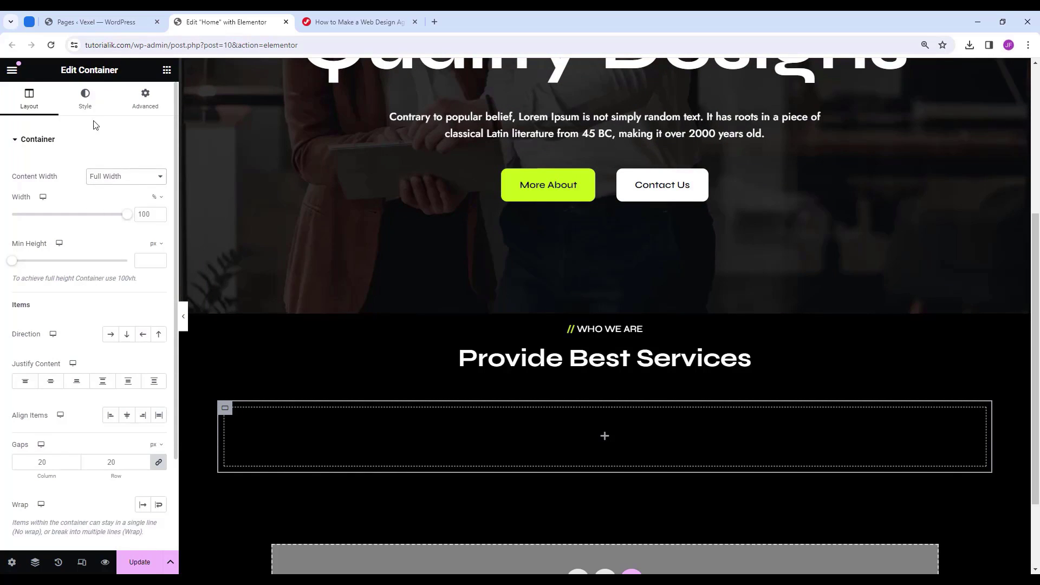
Give the card container a solid #121212 dark background and preview it.
click(85, 100)
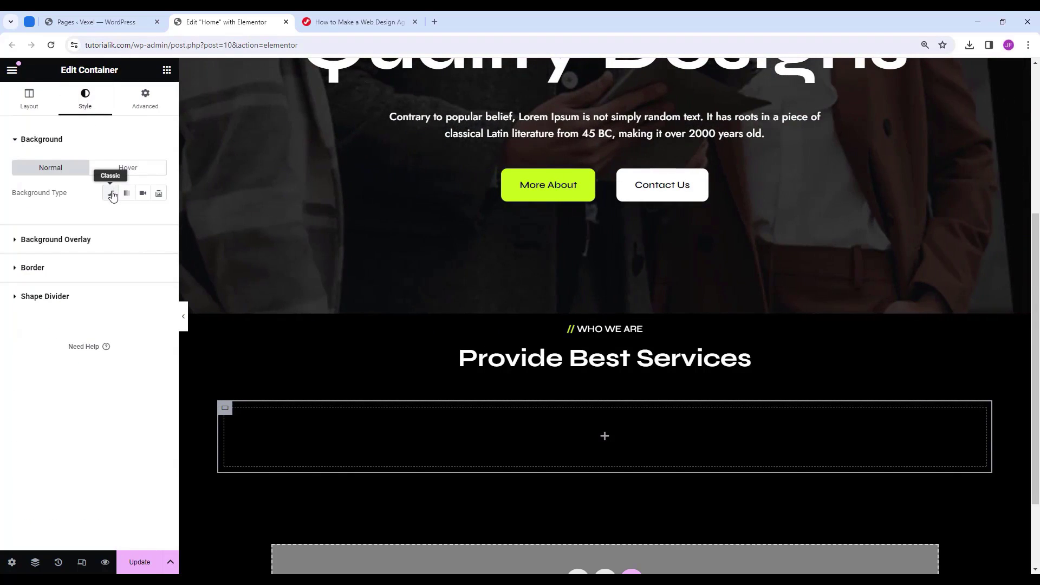
click(112, 194)
click(158, 218)
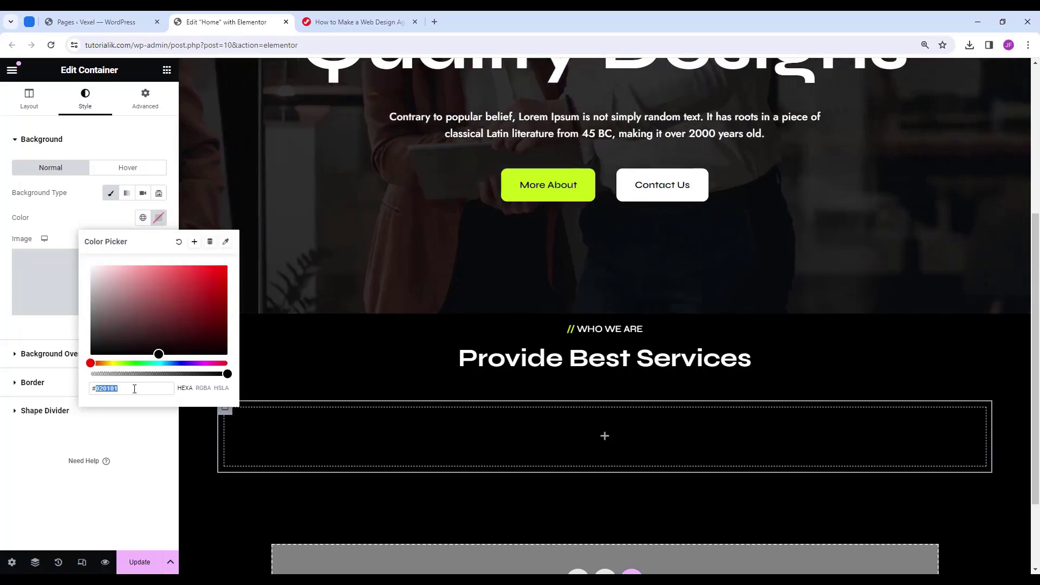
double_click(134, 389)
text(121212)
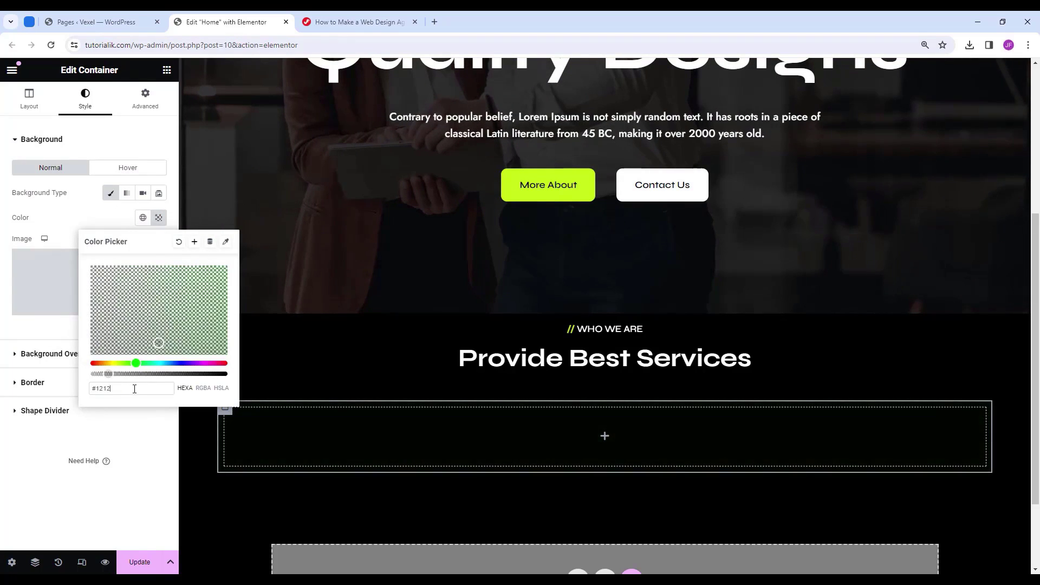
click(38, 384)
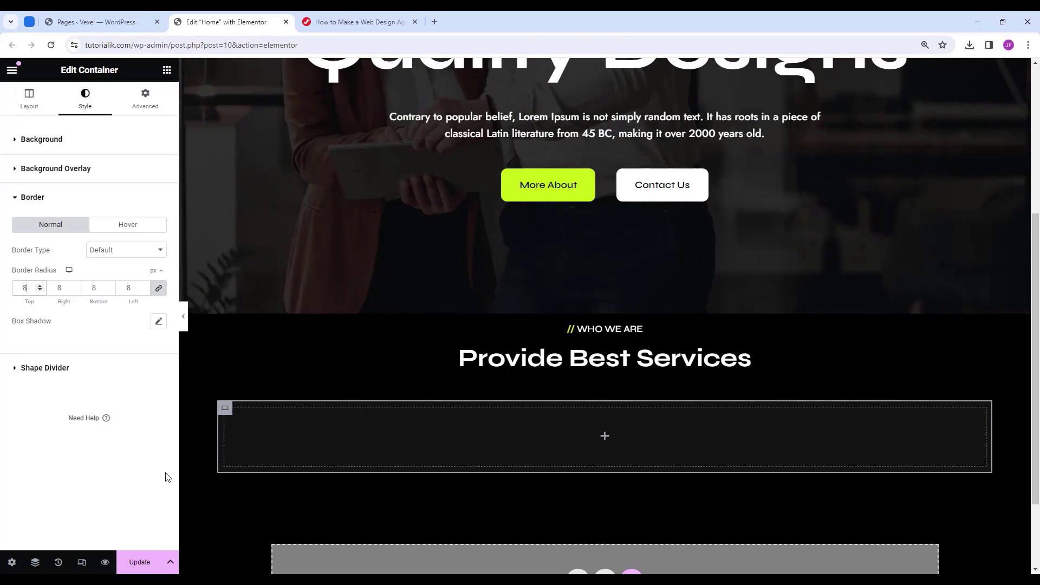
click(183, 317)
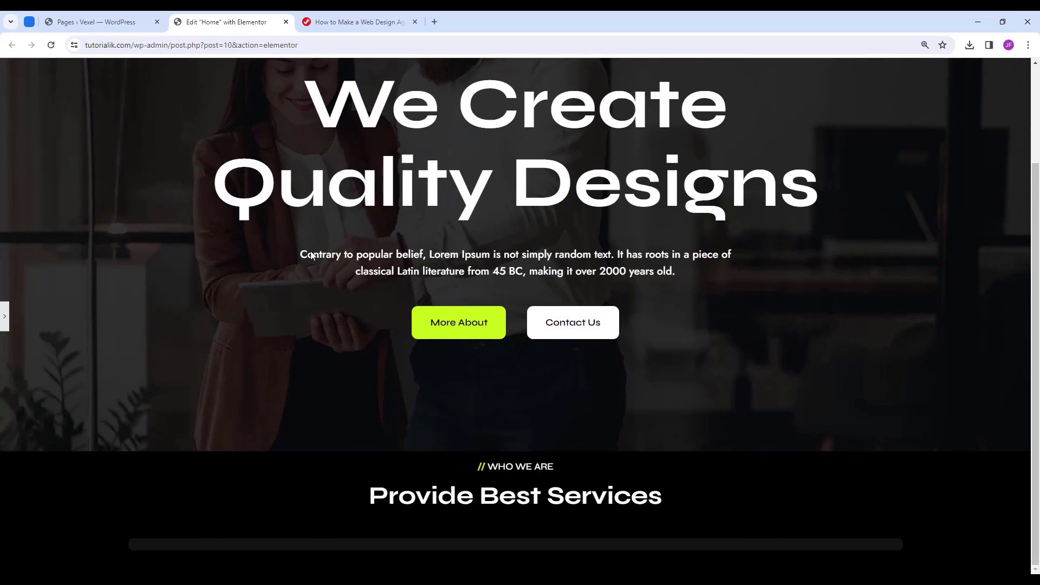
scroll(6, 317, down, 3)
click(6, 314)
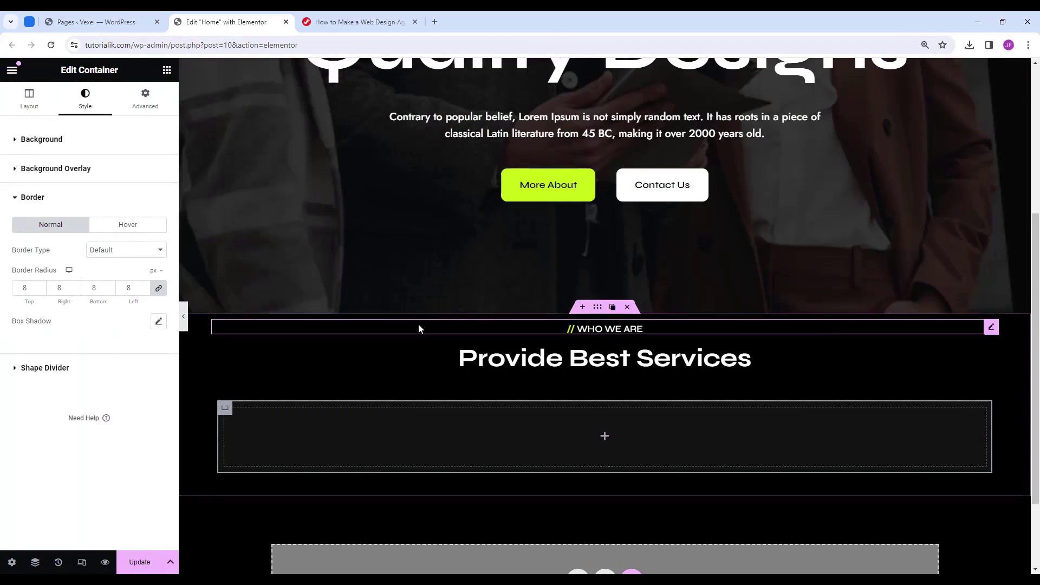
Link the card's padding sides and set them all to 40 px.
click(145, 100)
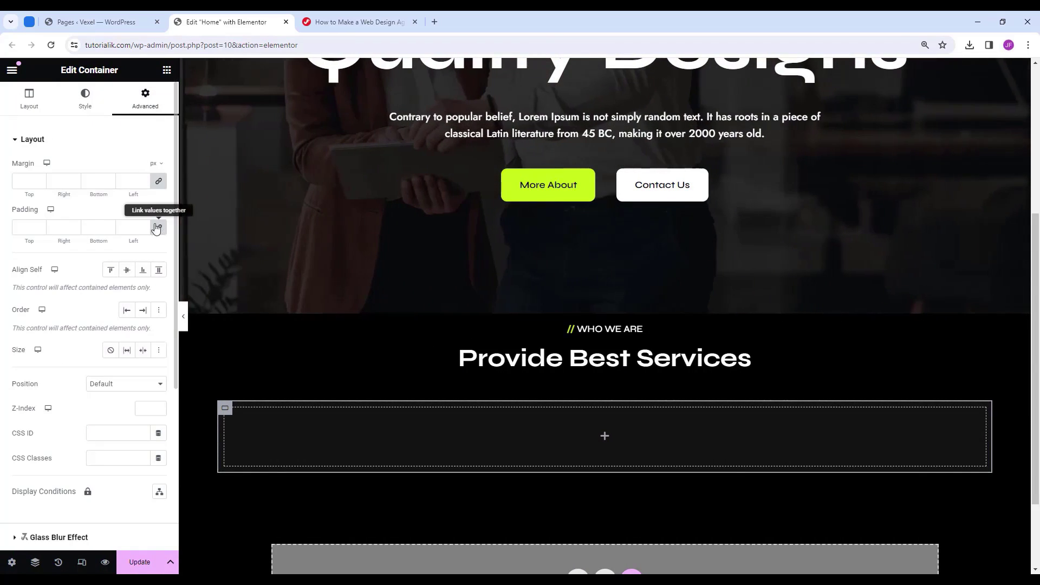
click(156, 229)
double_click(31, 231)
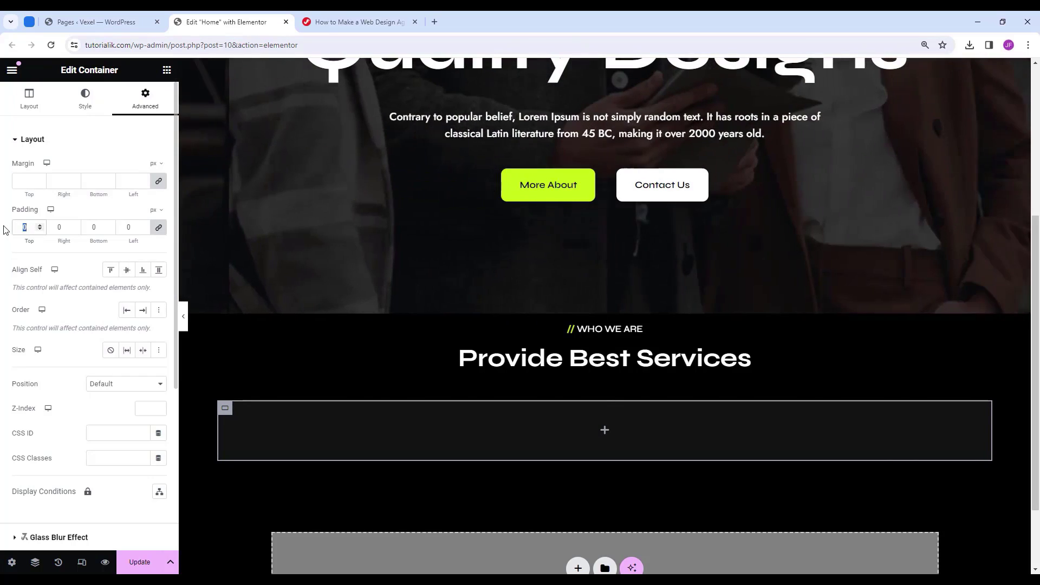
text(40)
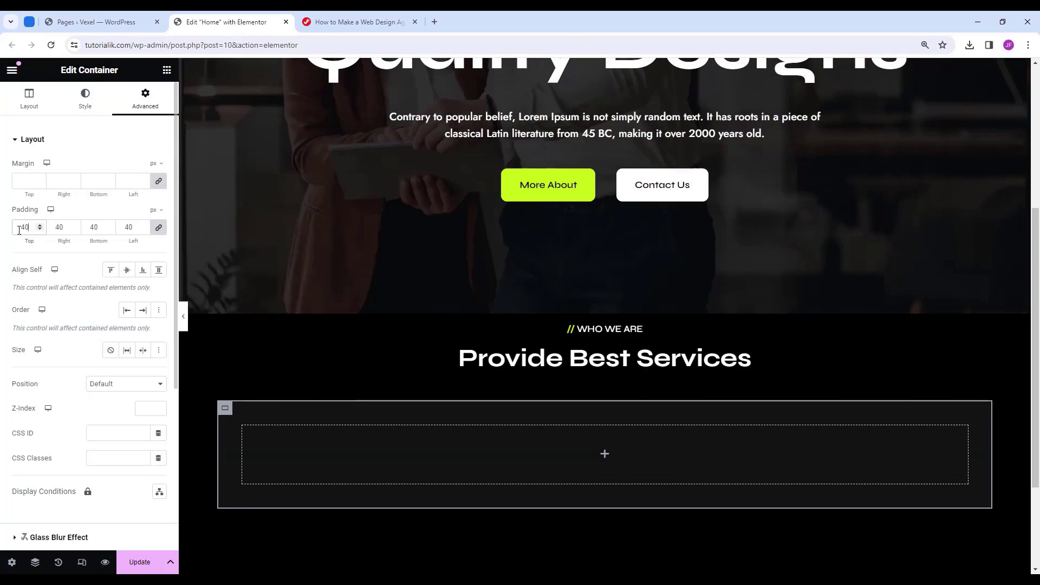
Add a heading inside the dark card and change its text to 01.
click(167, 70)
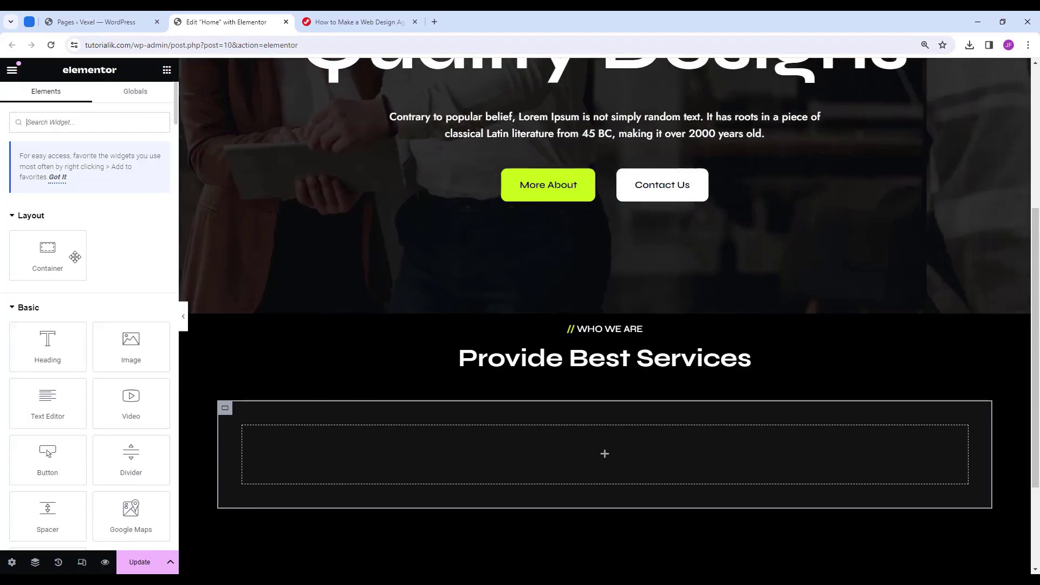
drag(60, 352, 446, 450)
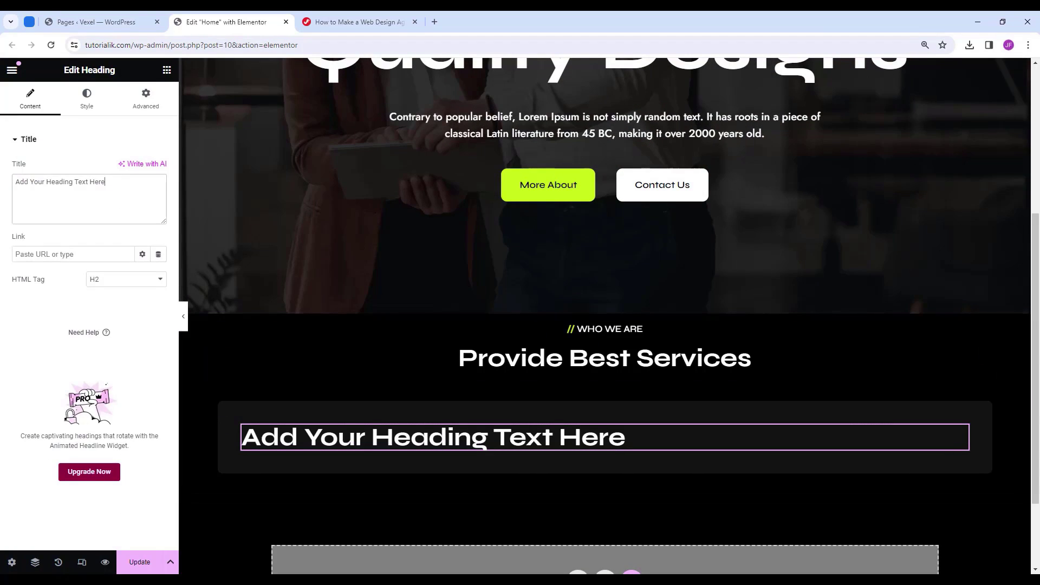
key(ctrl+a)
text(o)
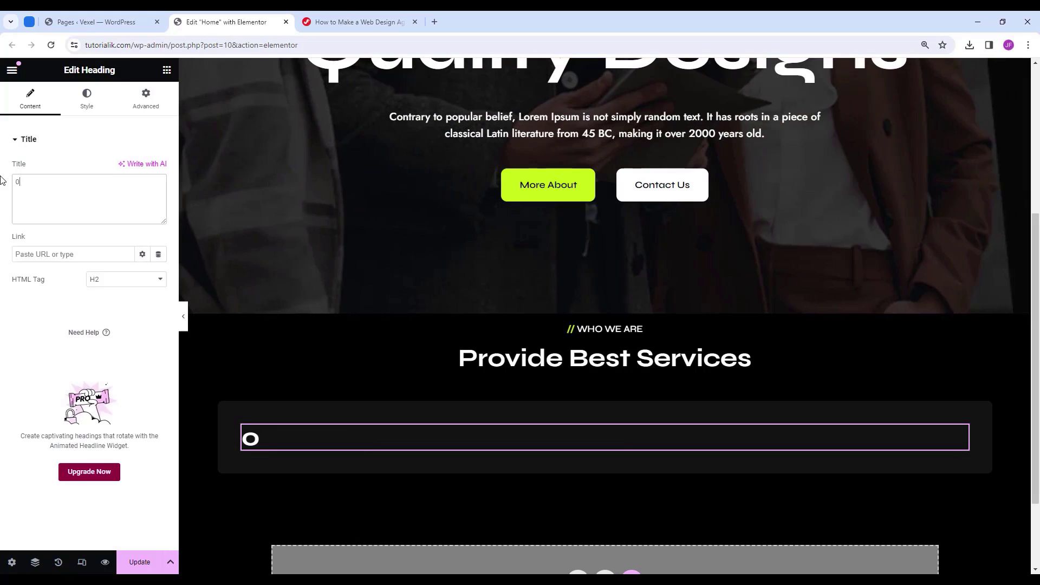
Style the 01 heading at 50 px size, 700 weight and 50 px line height.
click(90, 103)
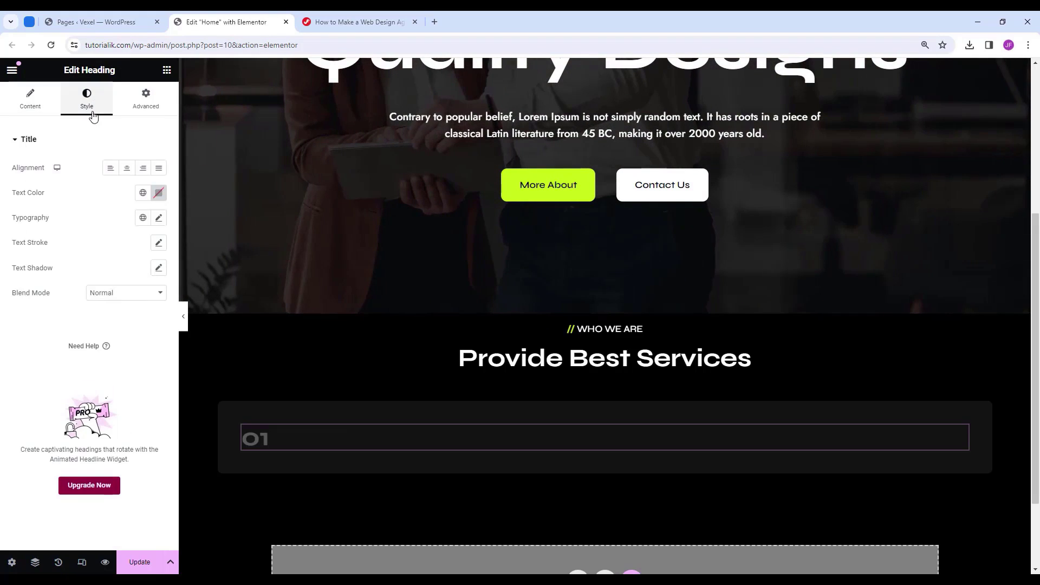
click(160, 219)
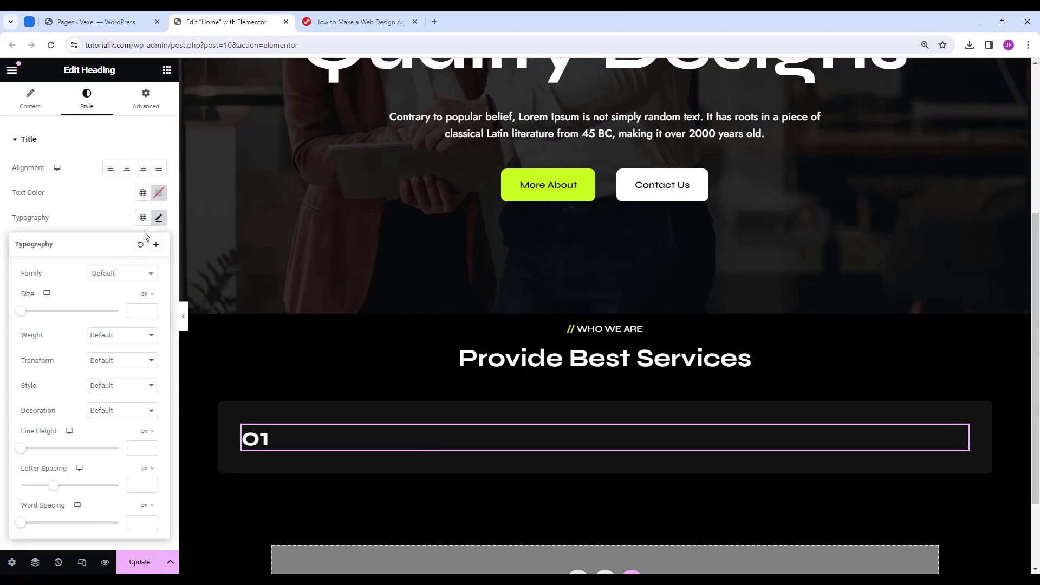
click(133, 310)
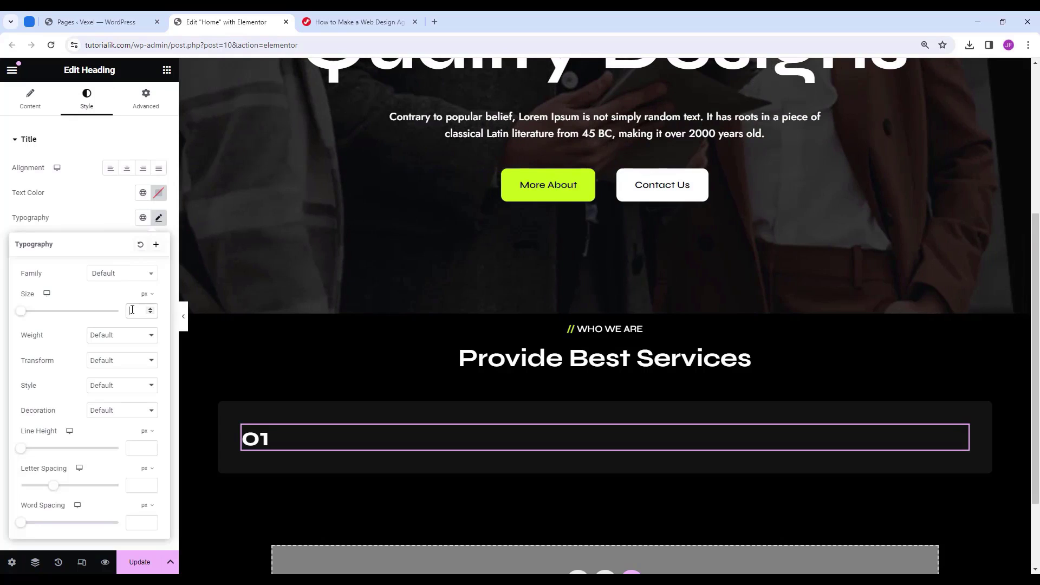
text(50)
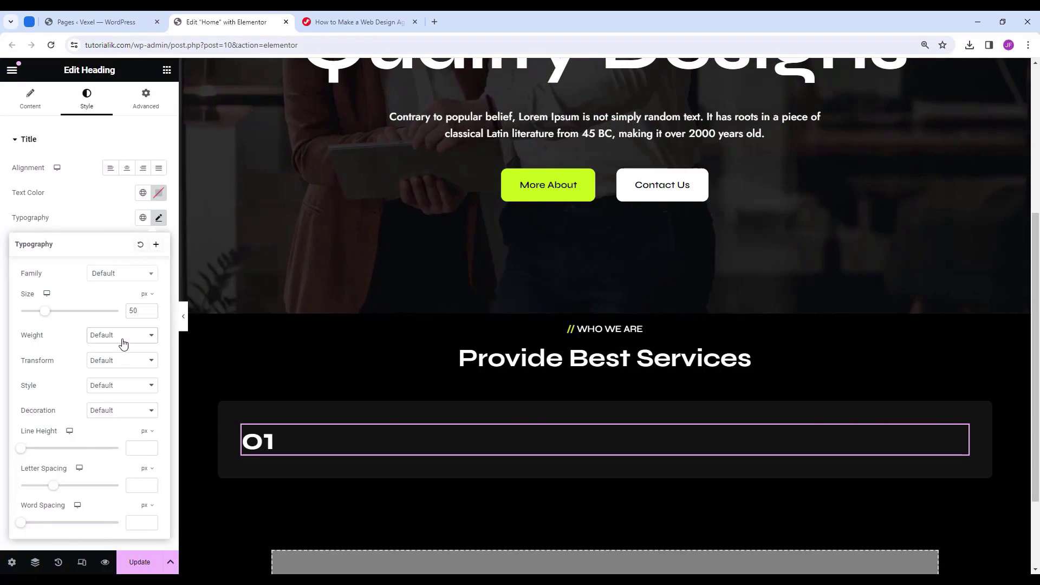
click(122, 335)
click(110, 403)
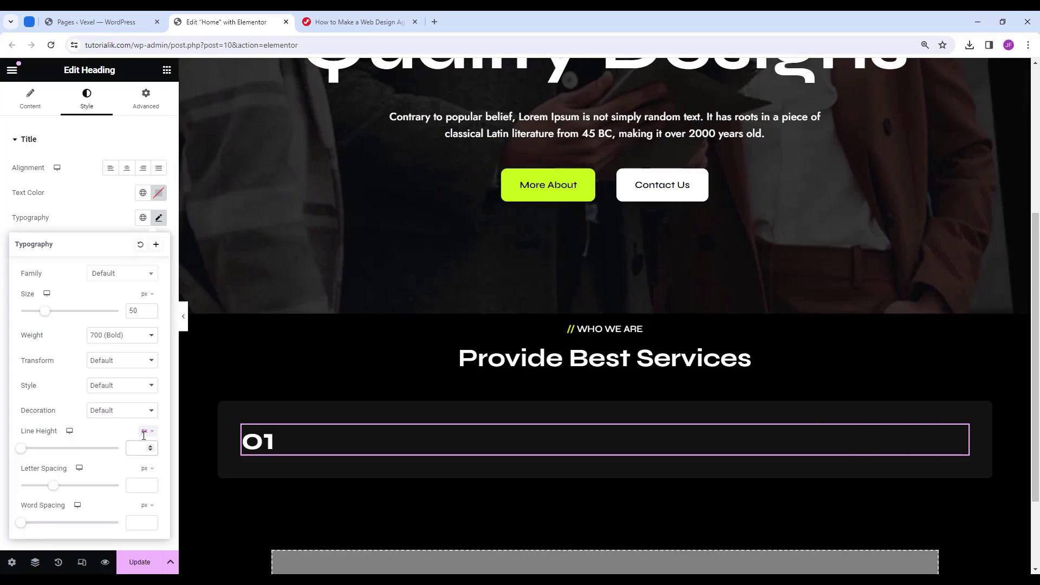
text(50)
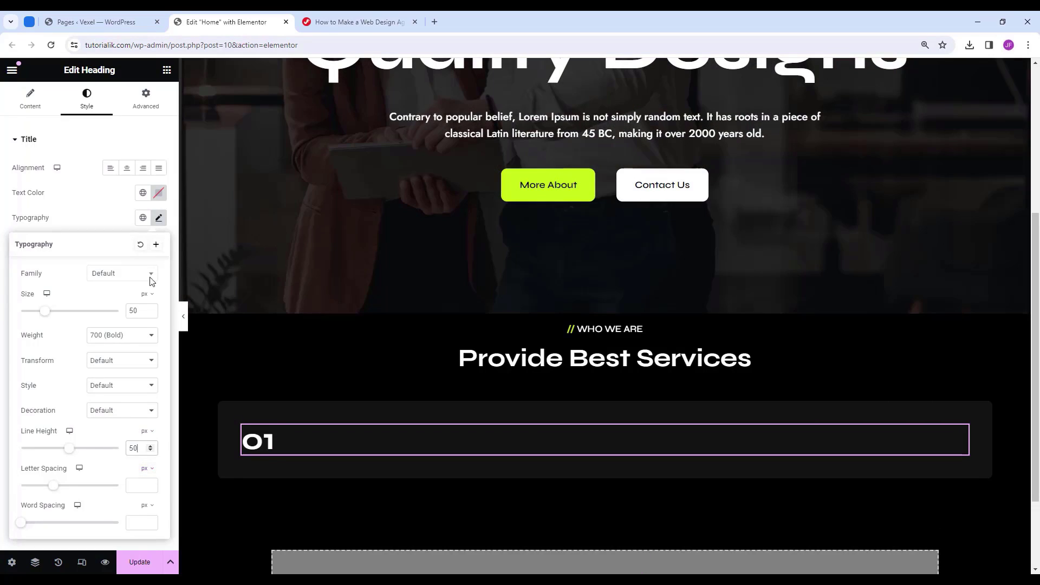
click(159, 217)
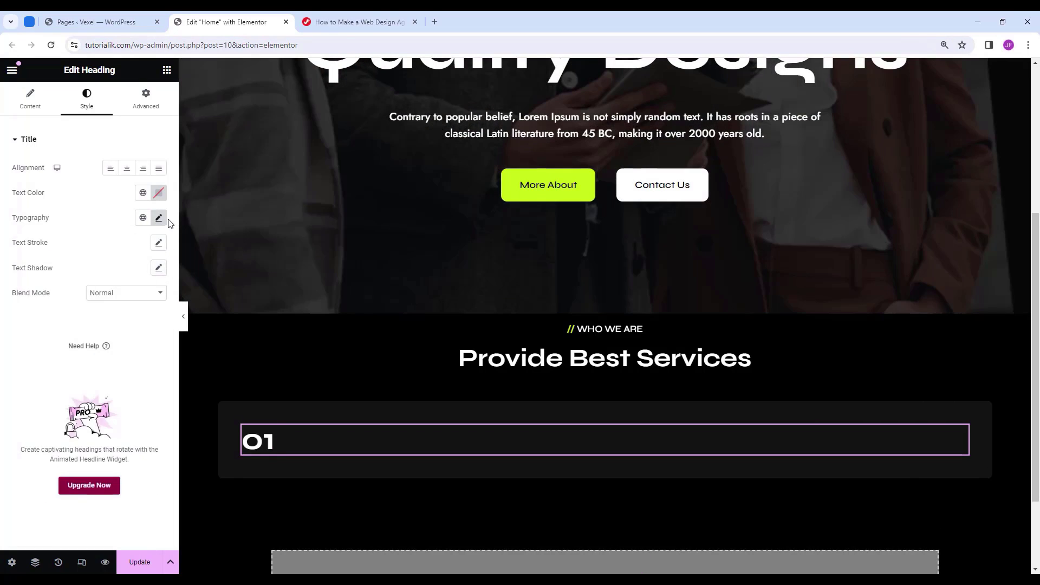
Unlink the 01 heading's padding and set it to 4/25/8/25.
click(144, 108)
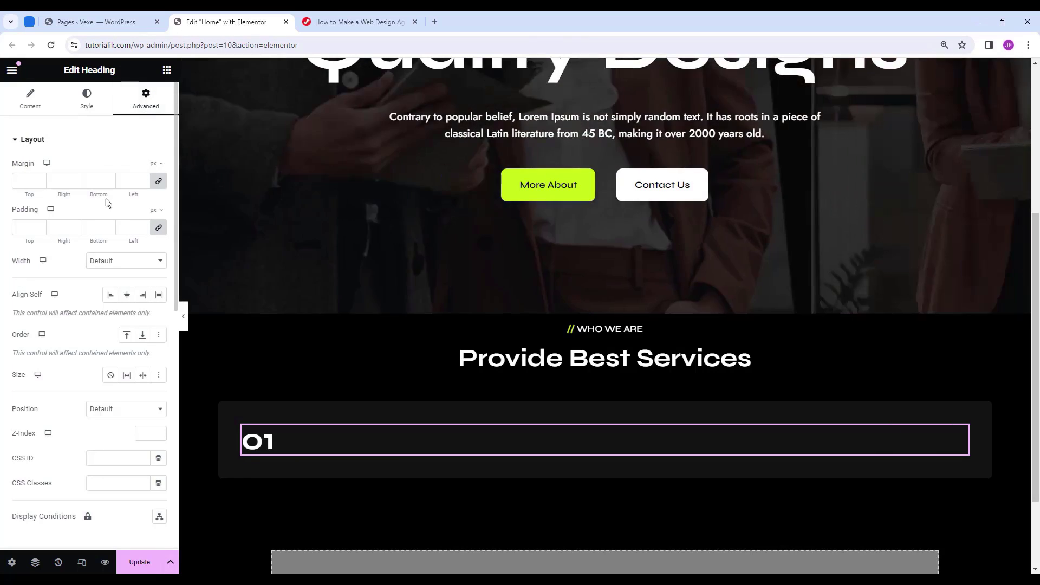
click(160, 228)
double_click(24, 227)
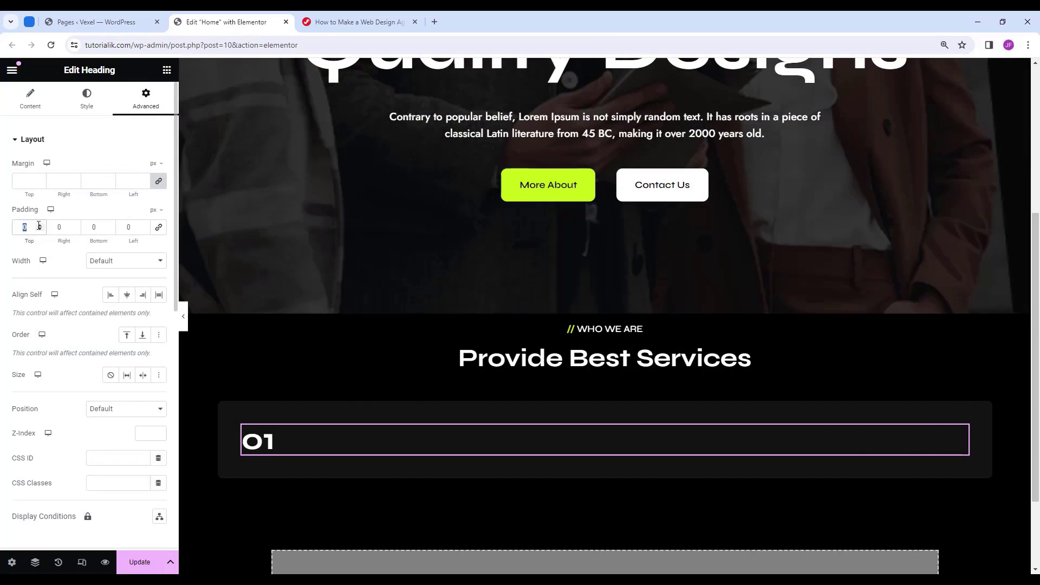
text(4)
double_click(59, 227)
text(25)
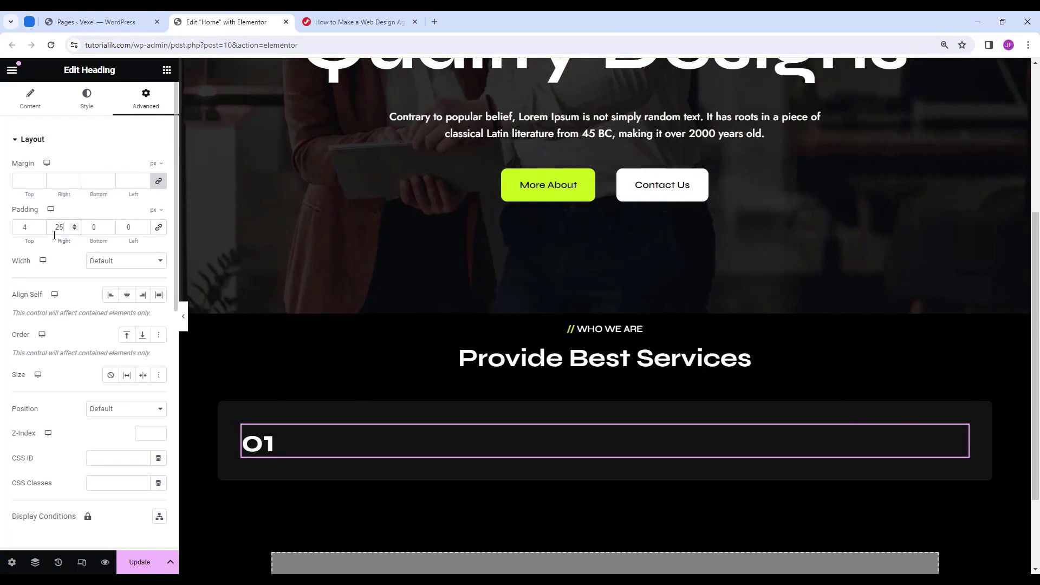
text(8)
key(Tab)
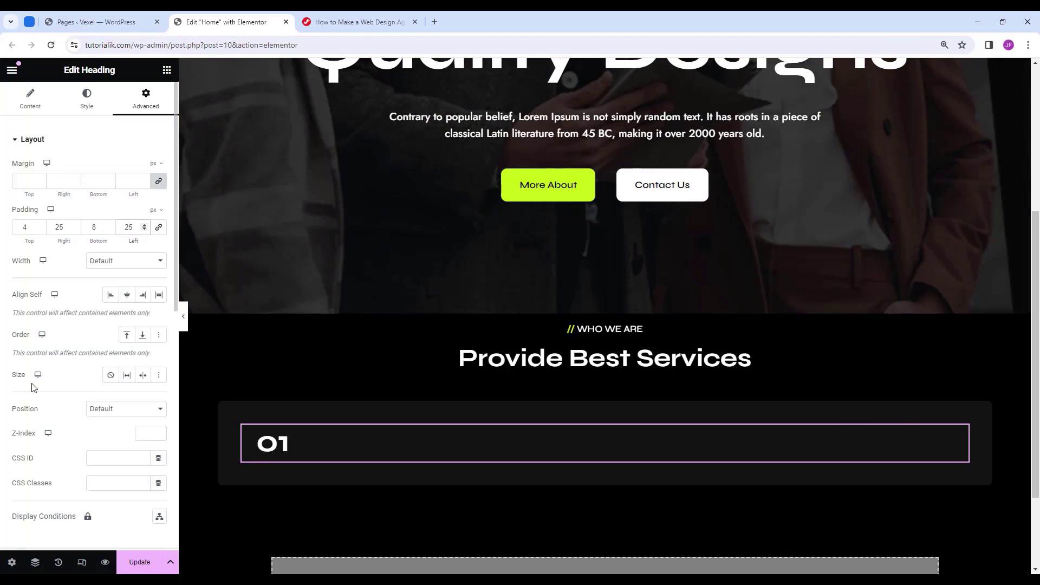
scroll(69, 409, down, 1)
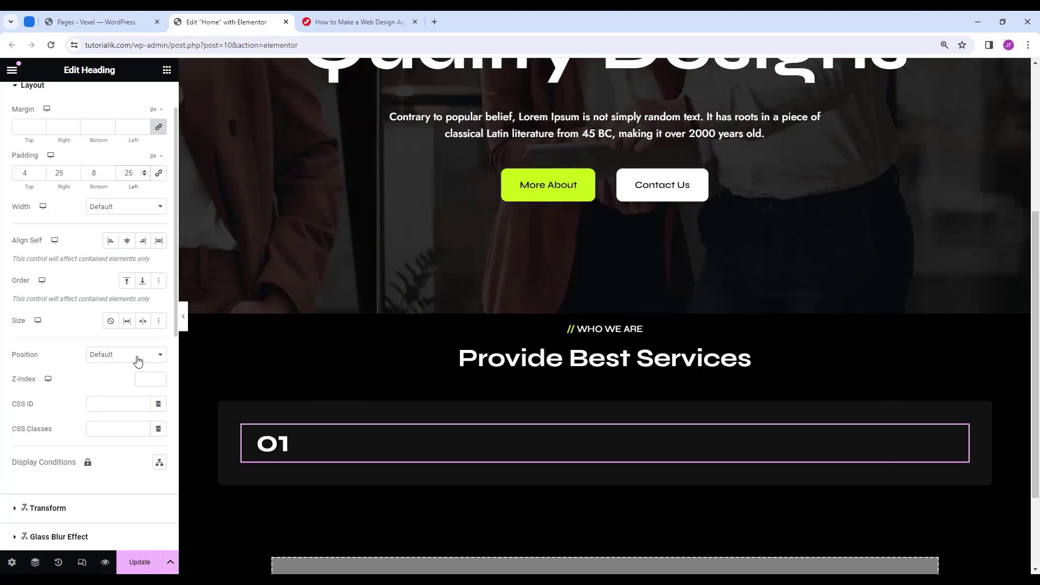
Set the 01 heading's position to Absolute.
click(98, 355)
click(119, 378)
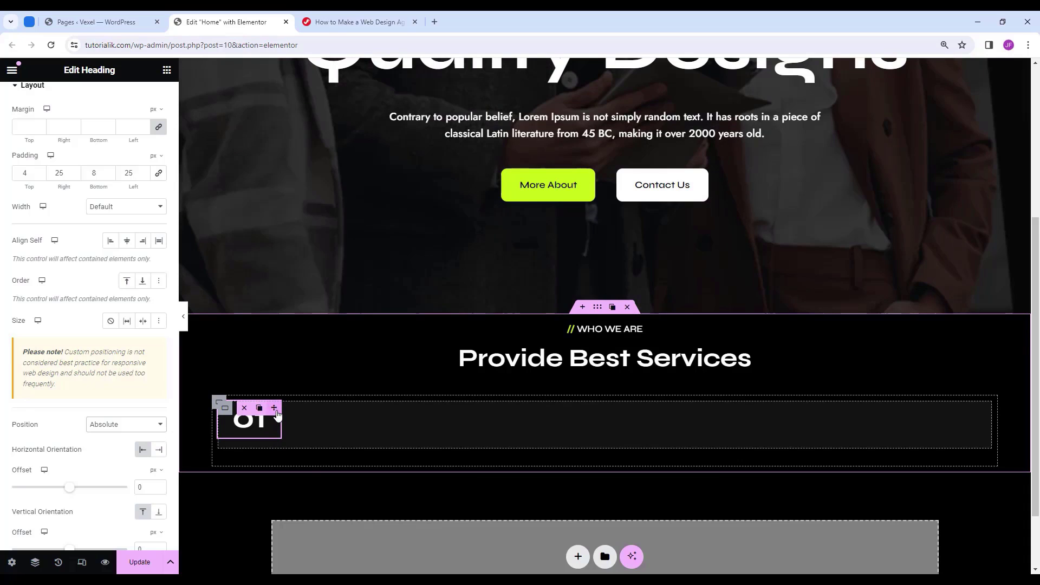
mouse_move(277, 413)
mouse_down()
mouse_move(405, 455)
mouse_move(636, 446)
mouse_move(841, 349)
mouse_move(370, 314)
mouse_move(292, 434)
mouse_move(290, 425)
mouse_up()
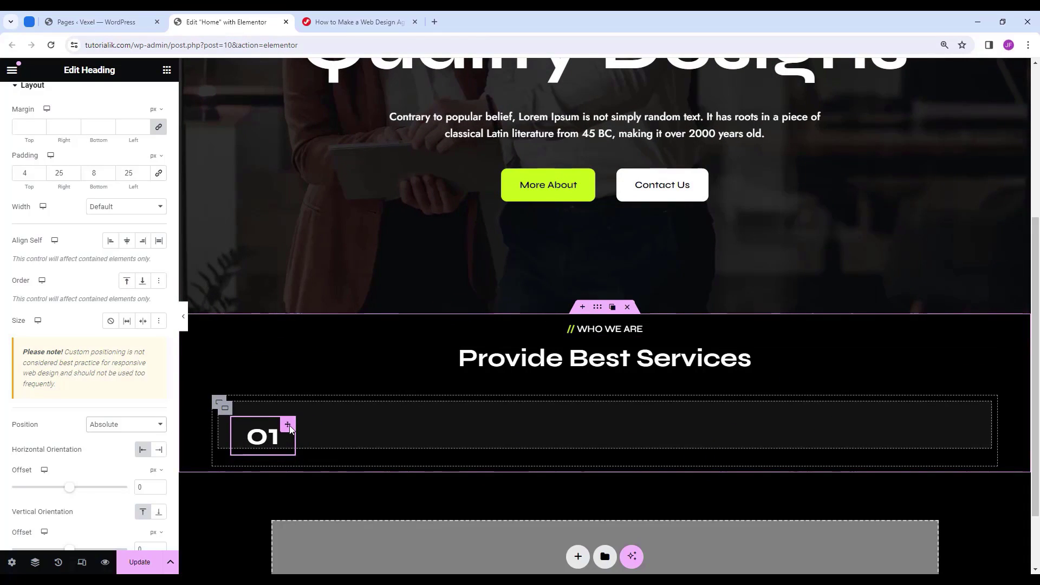
key(ctrl+z)
key(ctrl+z)
key(ctrl+z)
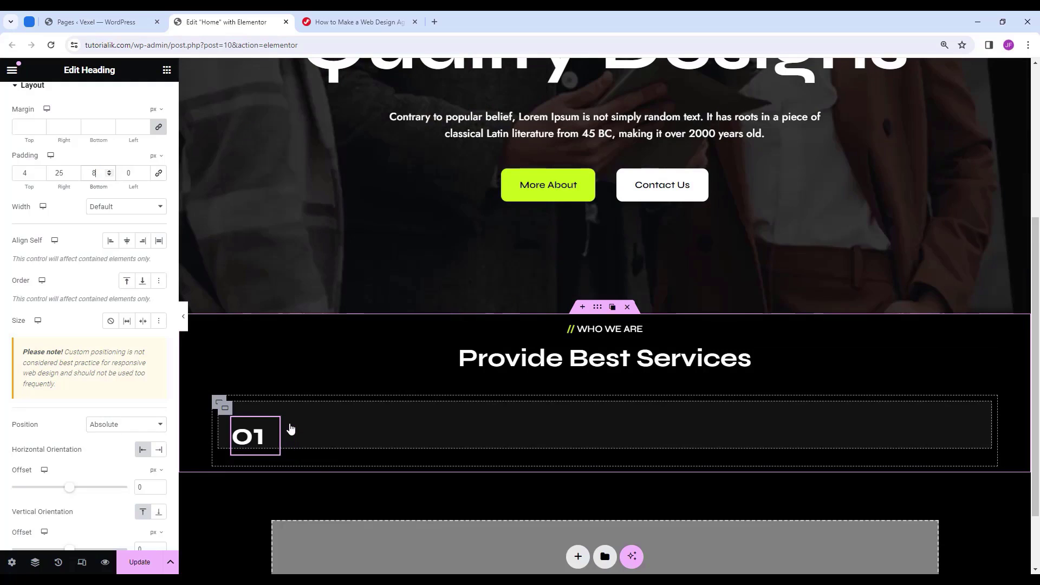
text(5)
scroll(112, 424, down, 2)
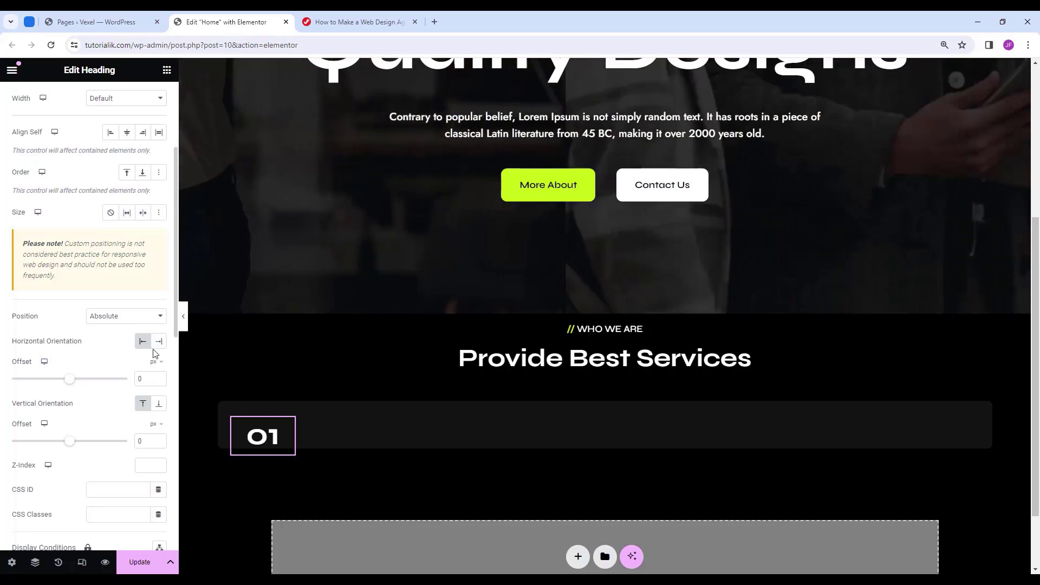
Anchor the 01 heading to the card's right side with a 30 px vertical offset.
click(159, 341)
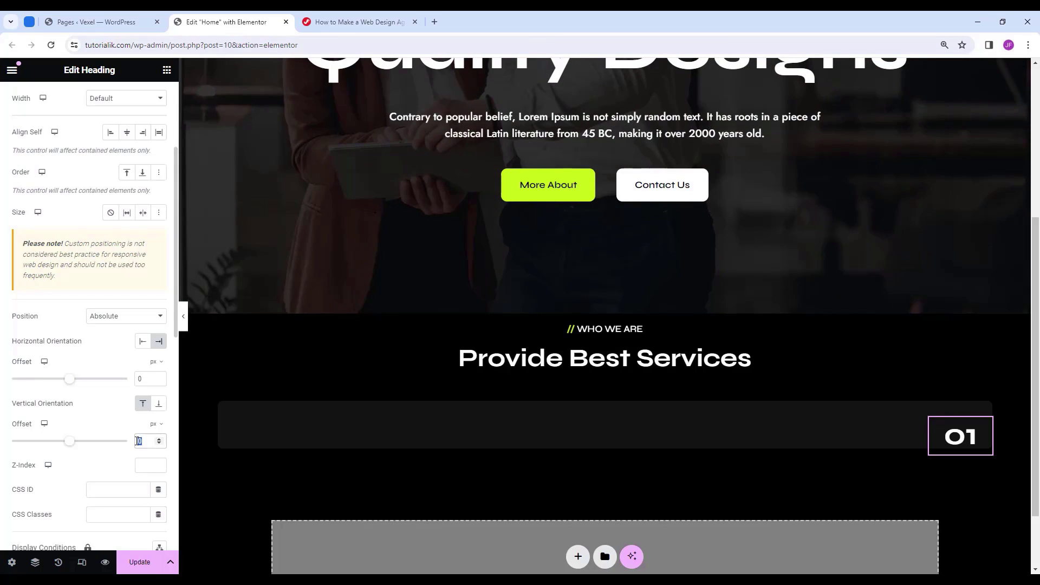
click(138, 441)
text(30)
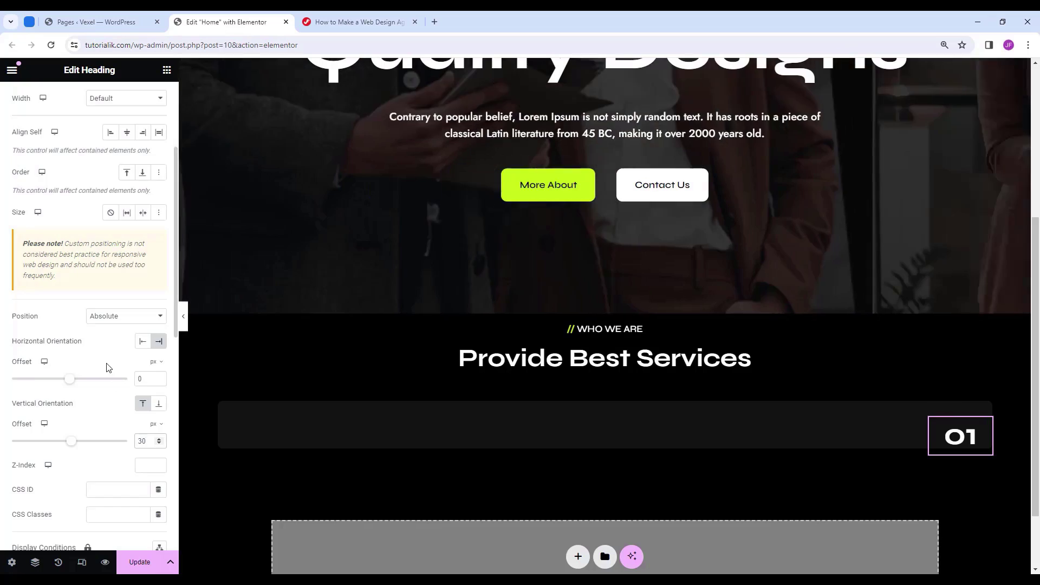
scroll(108, 368, down, 4)
scroll(108, 369, down, 3)
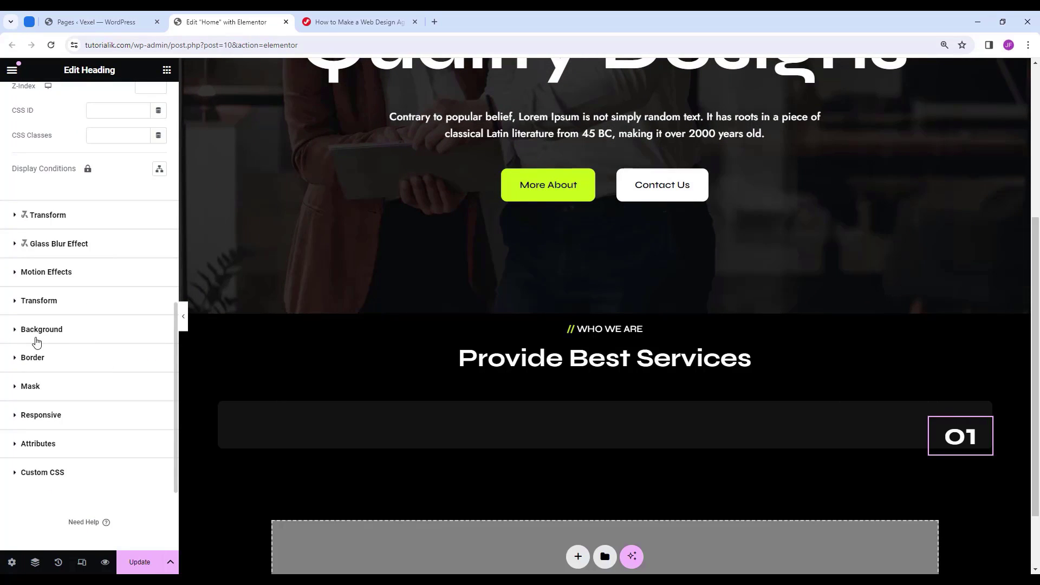
Give the 01 heading a gradient background starting with black (#000).
click(78, 331)
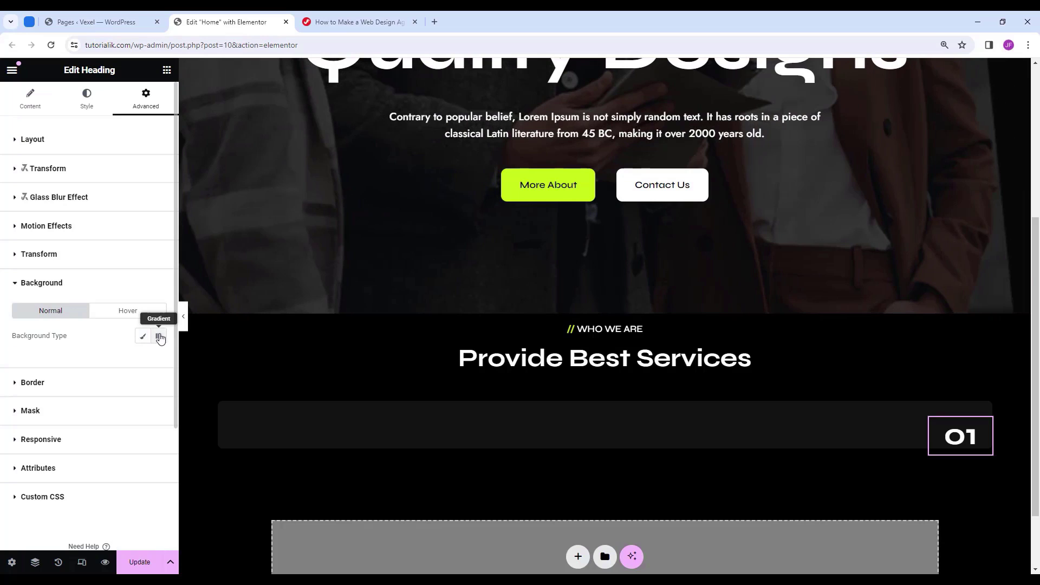
click(160, 337)
scroll(138, 362, down, 2)
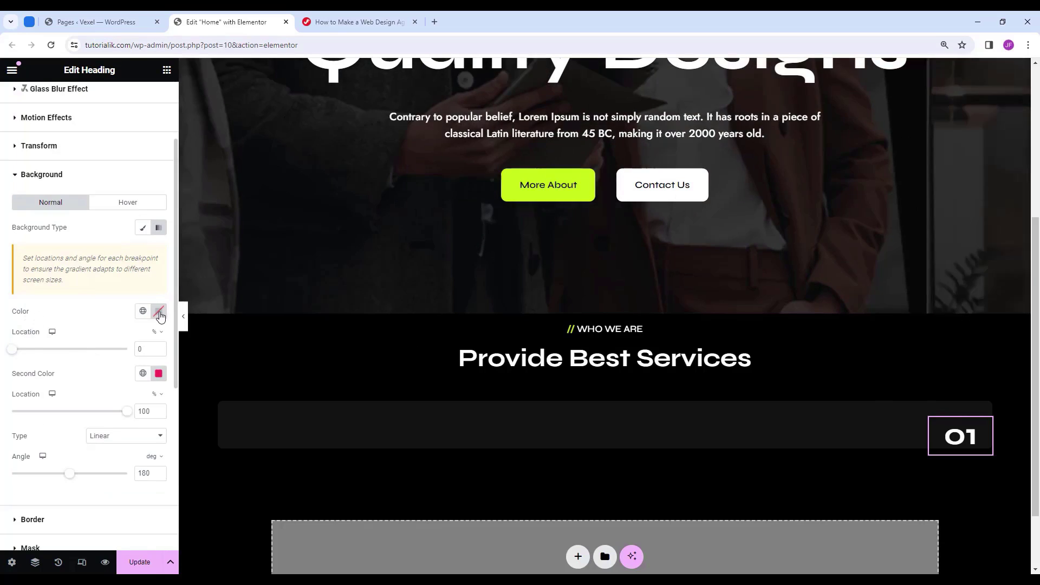
click(158, 311)
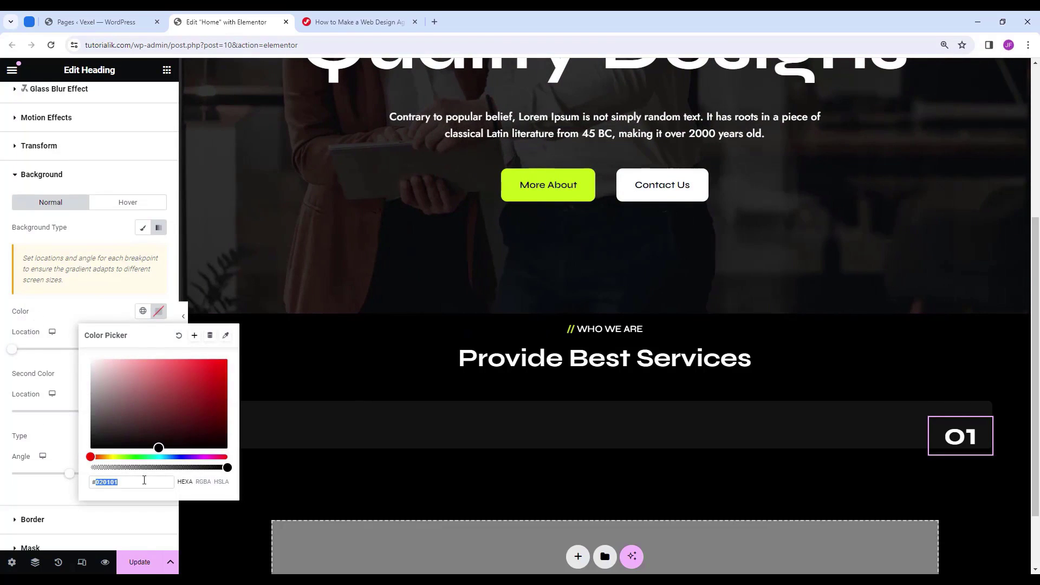
text(#000)
click(162, 316)
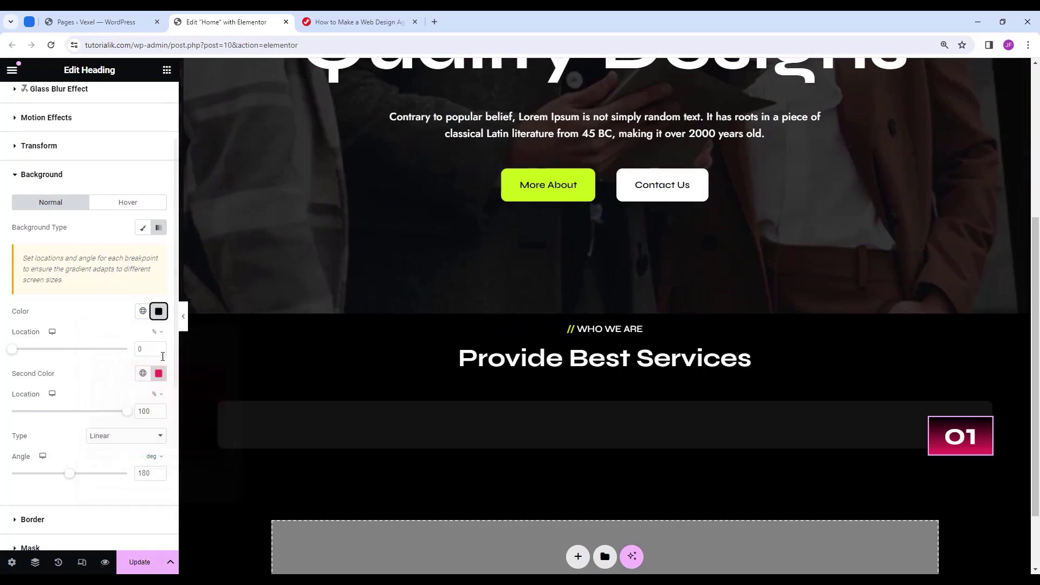
Make the second gradient colour transparent and set the gradient angle to 90°.
click(159, 375)
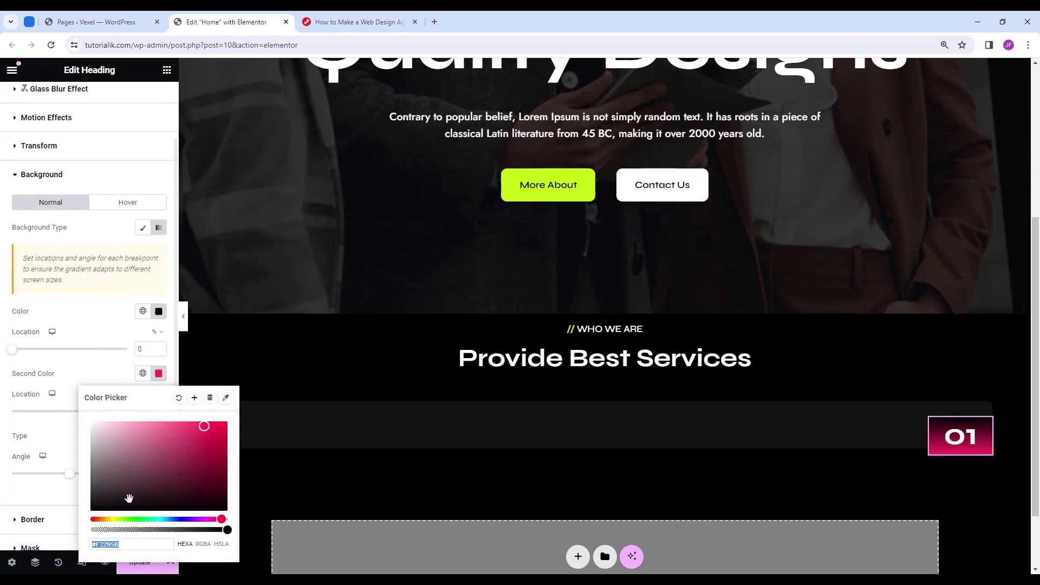
text(#00)
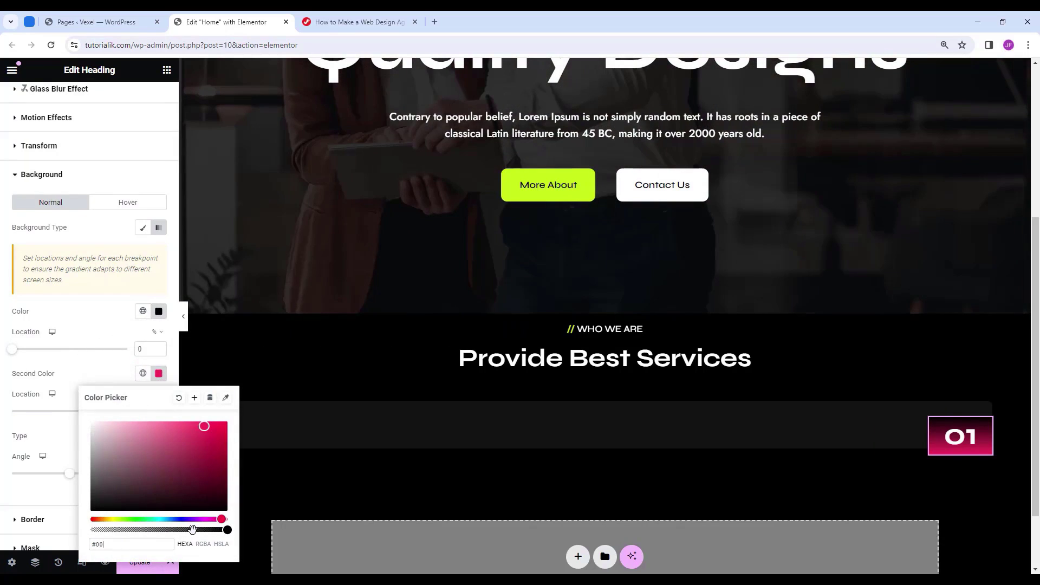
text(0)
drag(226, 529, 92, 529)
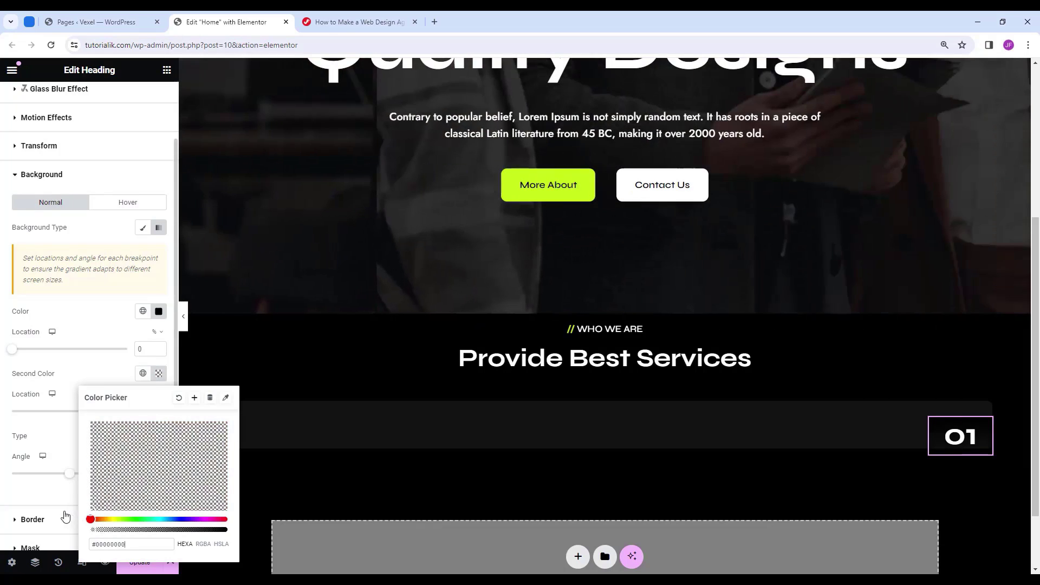
click(159, 373)
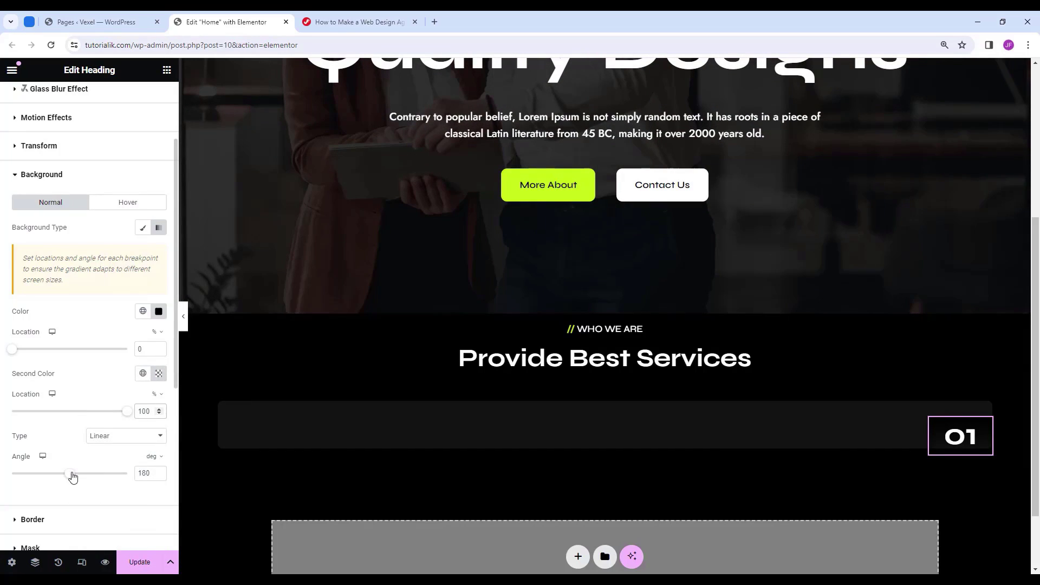
drag(73, 476, 46, 472)
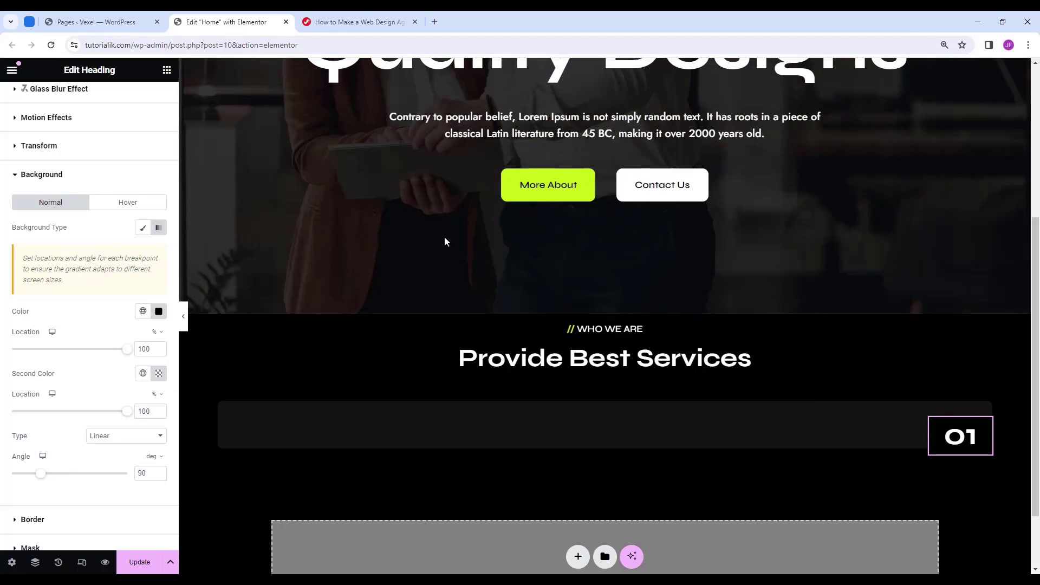
click(167, 72)
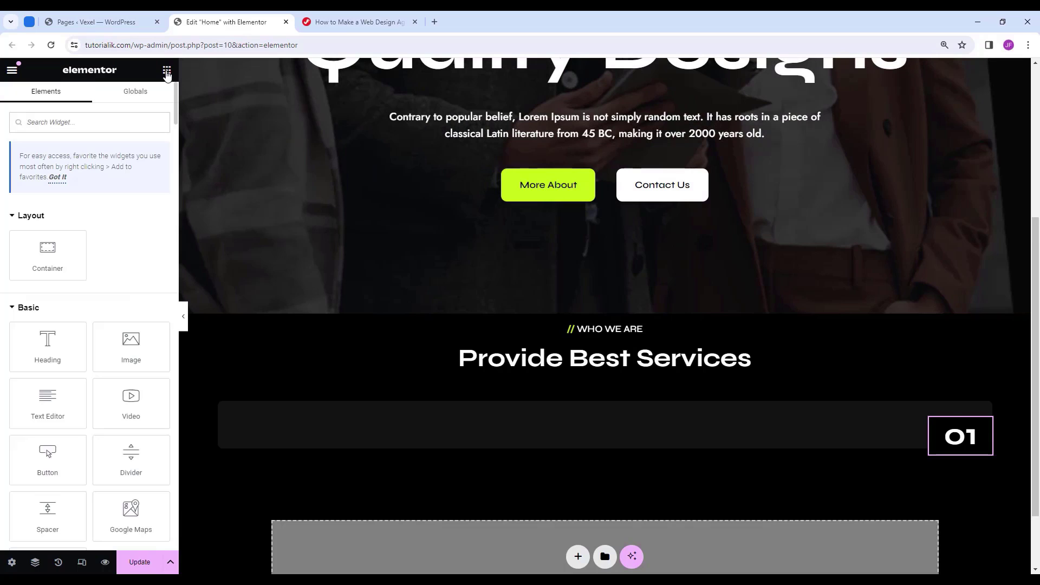
Drop an Image Box widget into the 01 card and title it 'Web Design'.
click(83, 123)
text(image box)
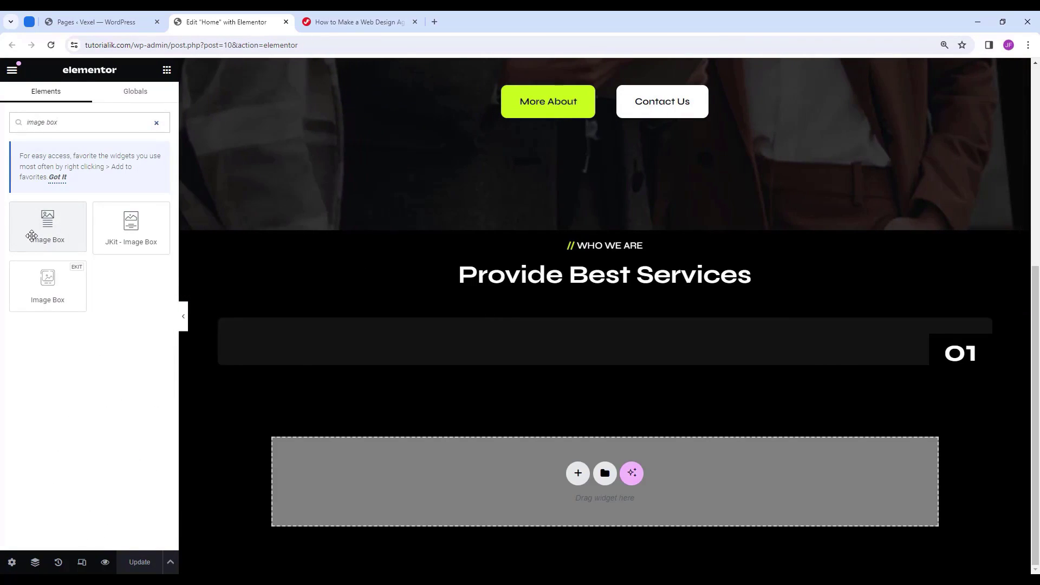
drag(34, 236, 944, 354)
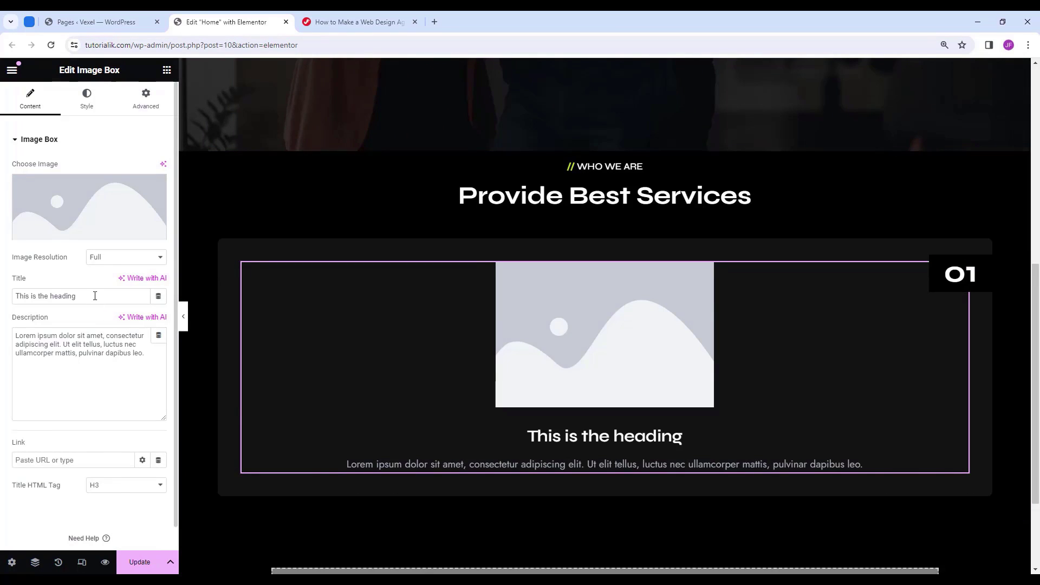
drag(95, 296, 1, 300)
text(Web Design)
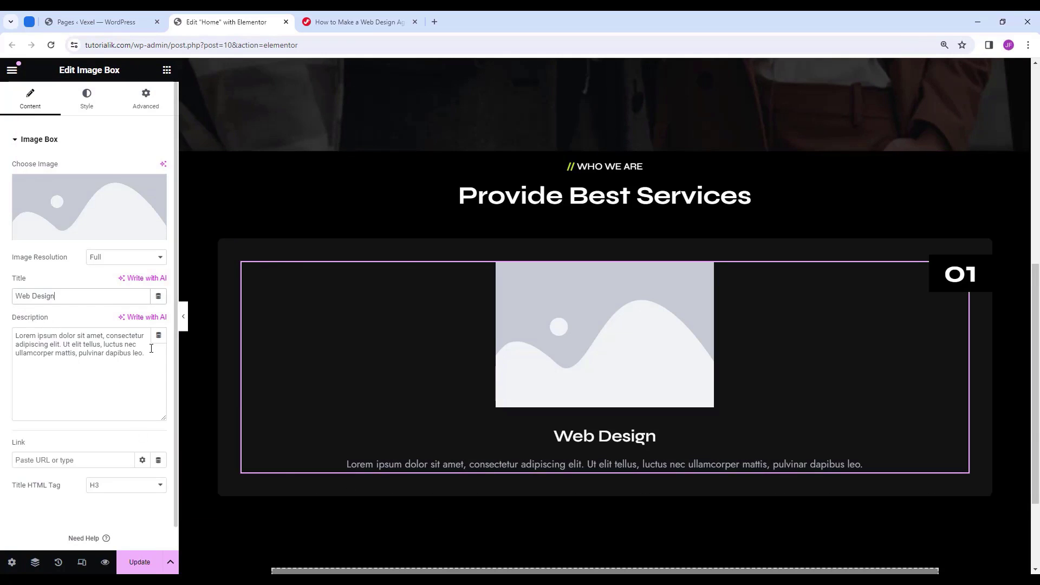
Replace the image box description with a new sentence and make its title H4.
drag(146, 353, 5, 338)
text(It is a long established fact that a reader will be distracted by the readable content.)
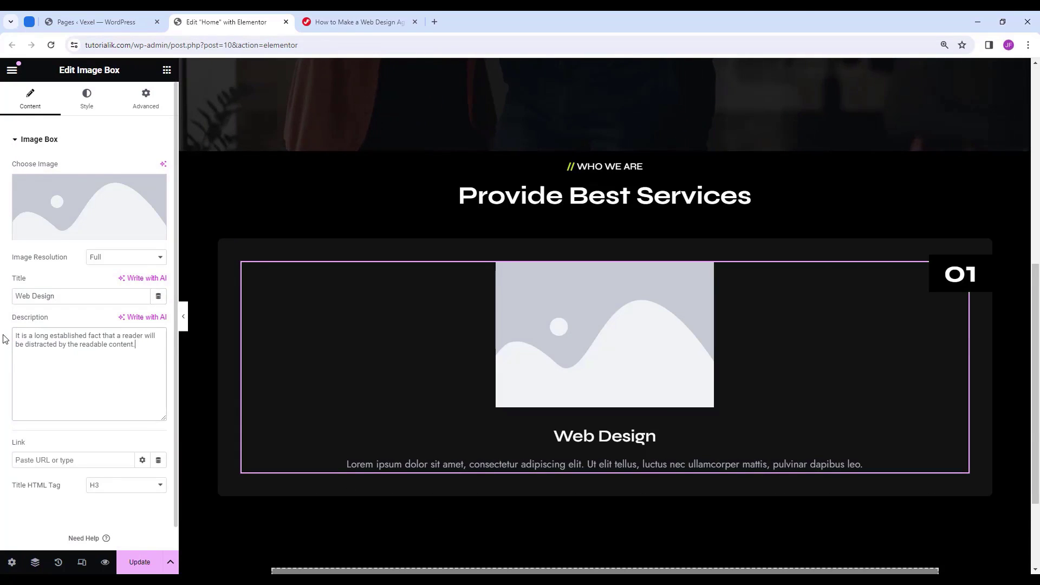
click(121, 485)
click(117, 432)
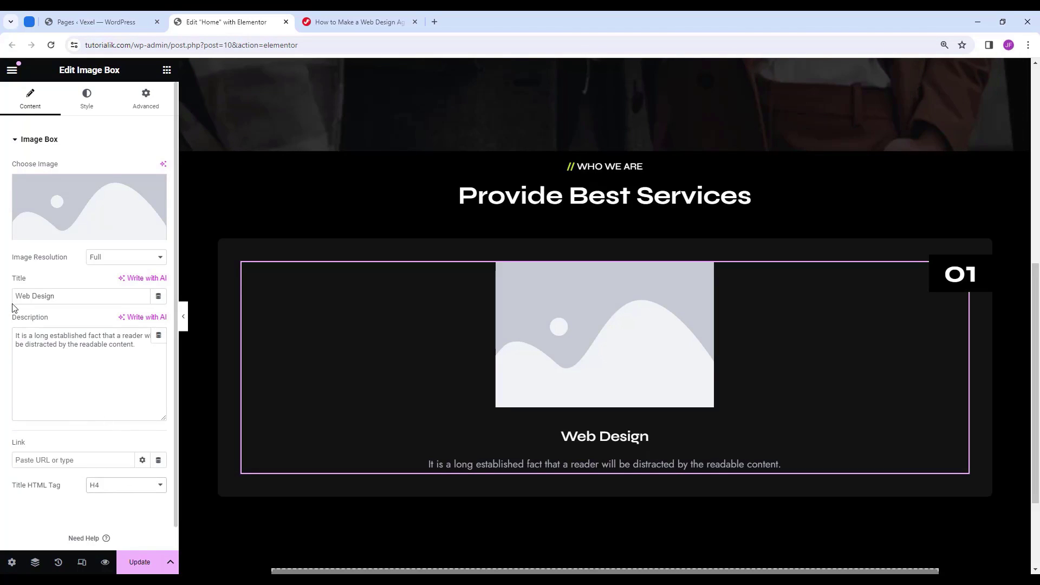
Left-align the image box and set its image width to 60 px.
click(88, 104)
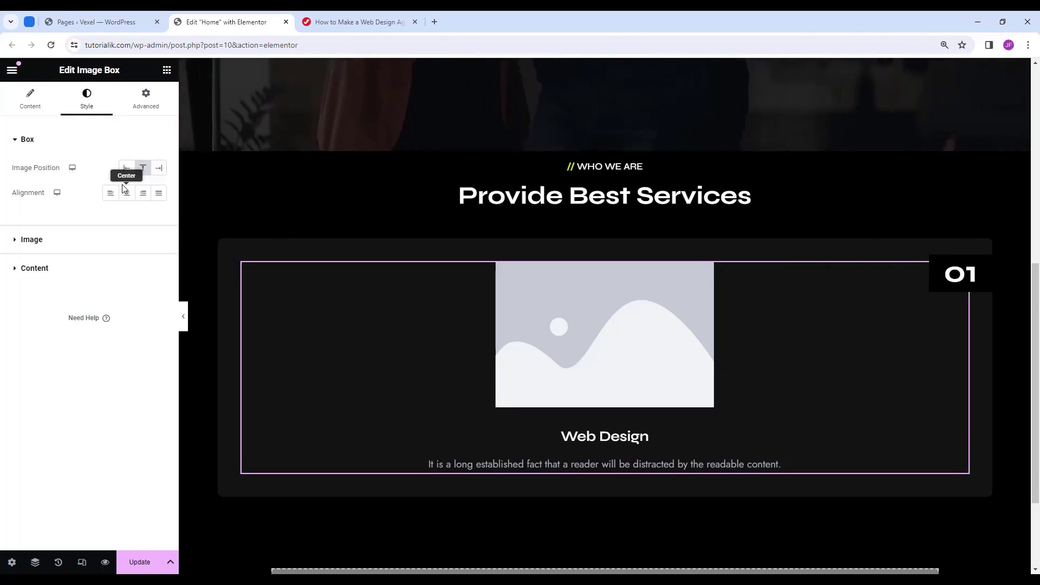
click(110, 194)
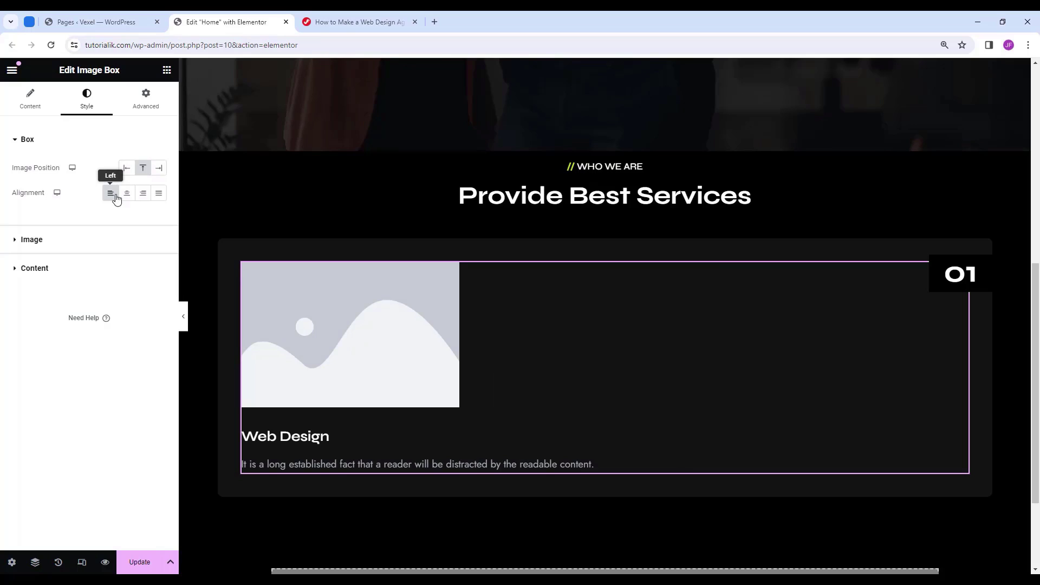
click(33, 240)
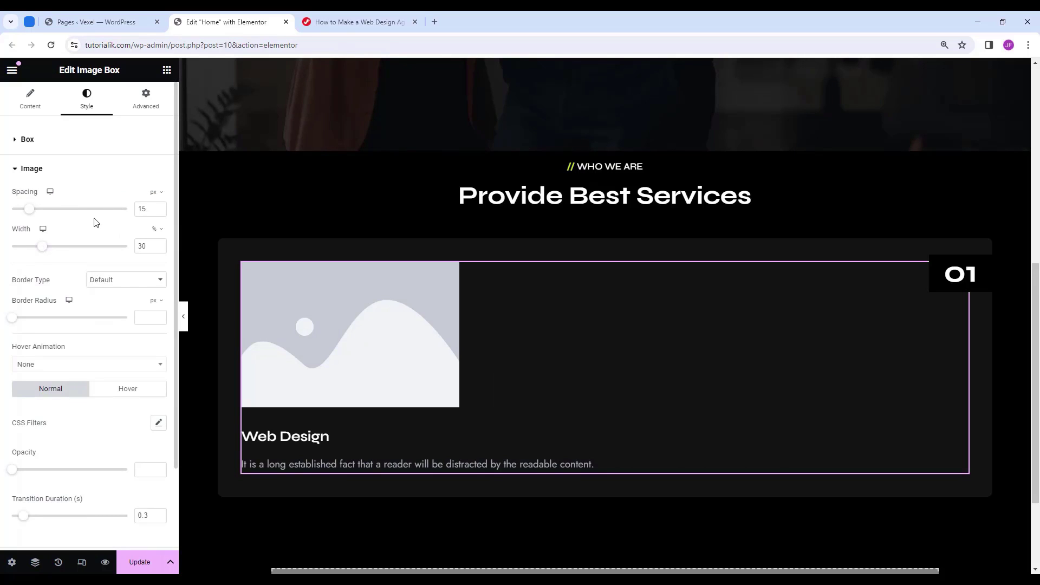
double_click(147, 209)
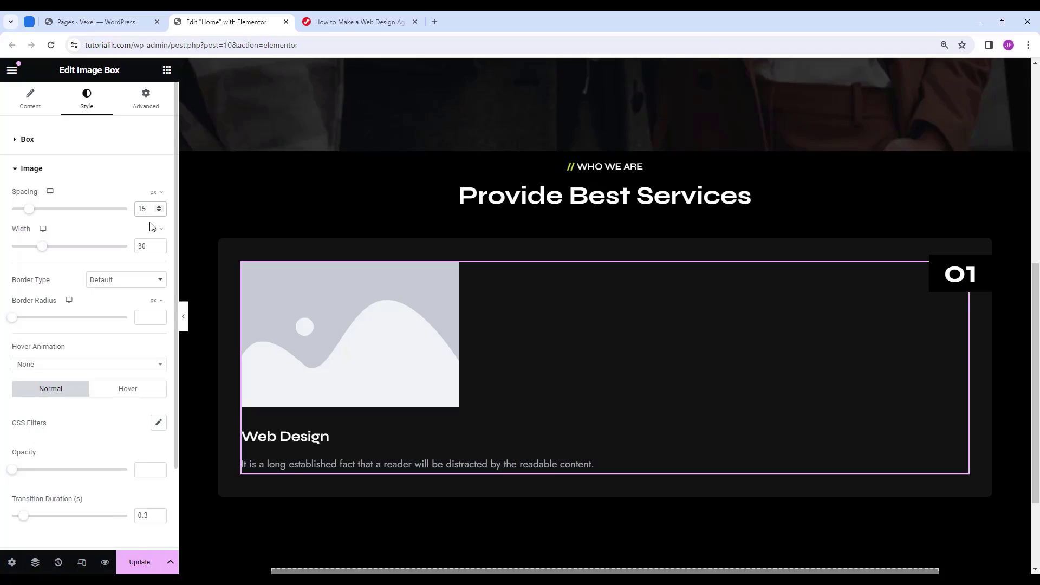
key(Tab)
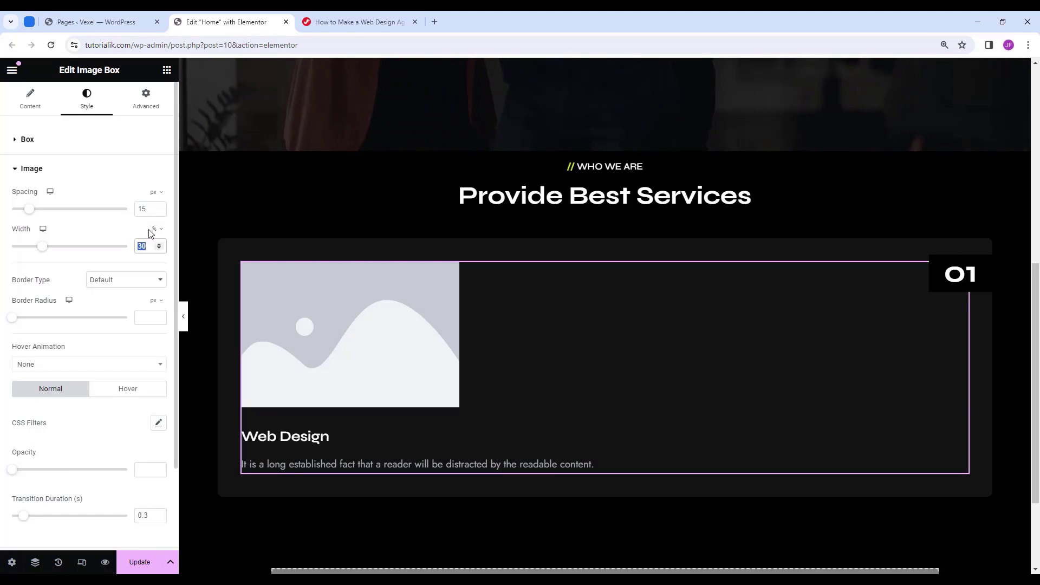
click(155, 231)
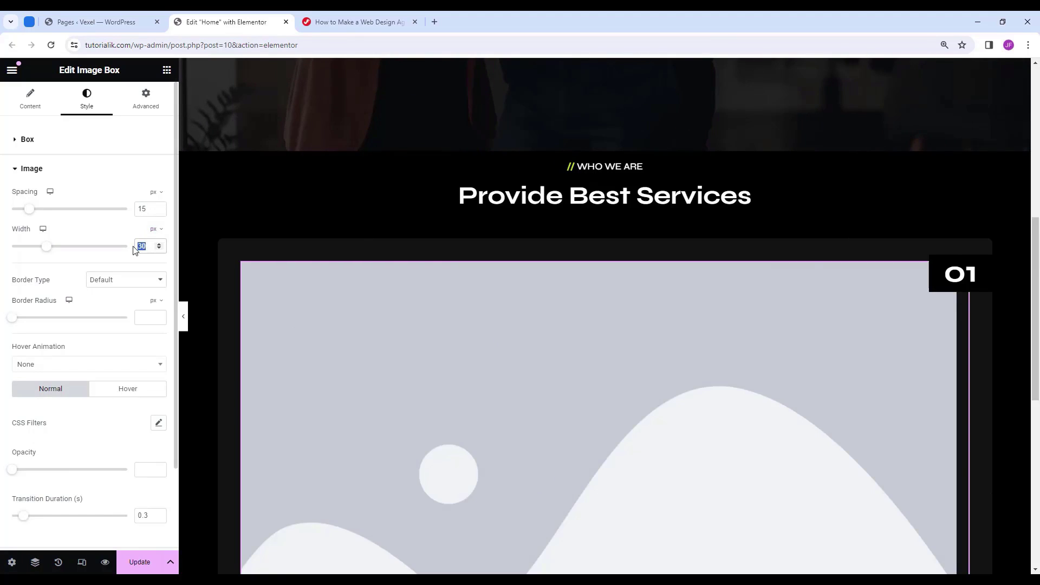
text(60)
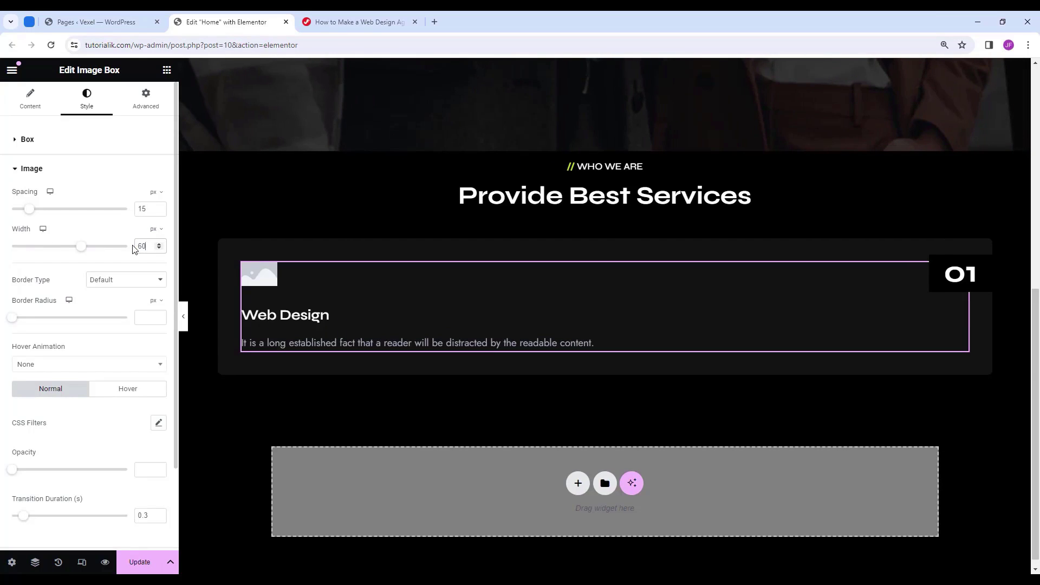
click(31, 168)
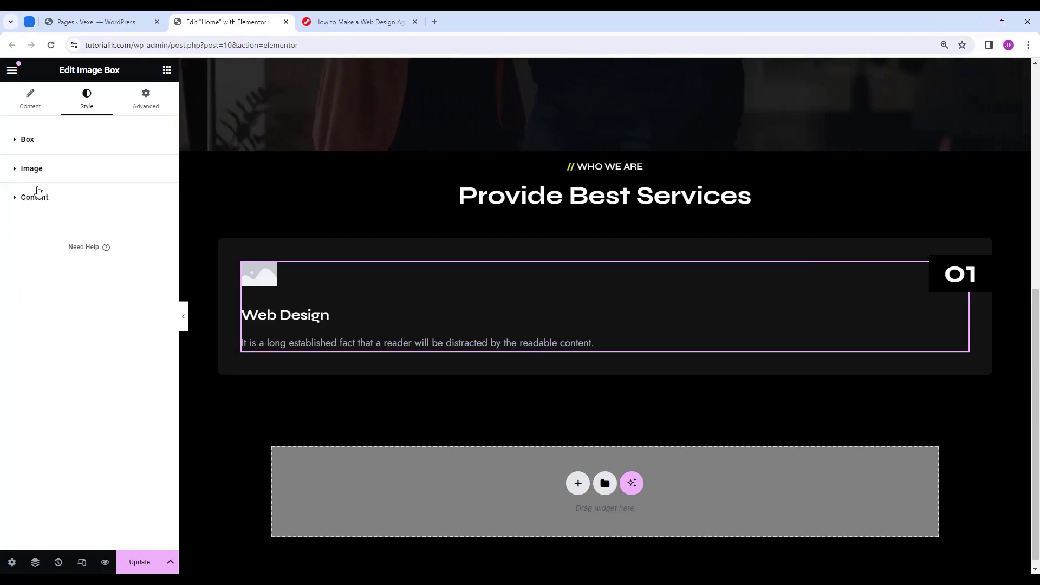
Set the Image Box title spacing to 10 px.
click(39, 198)
click(147, 265)
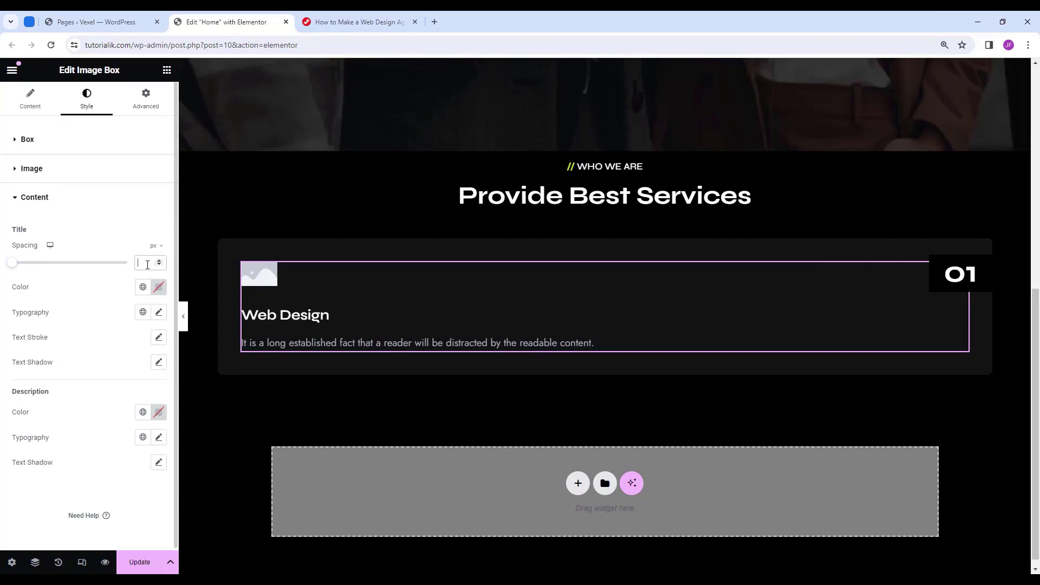
text(10)
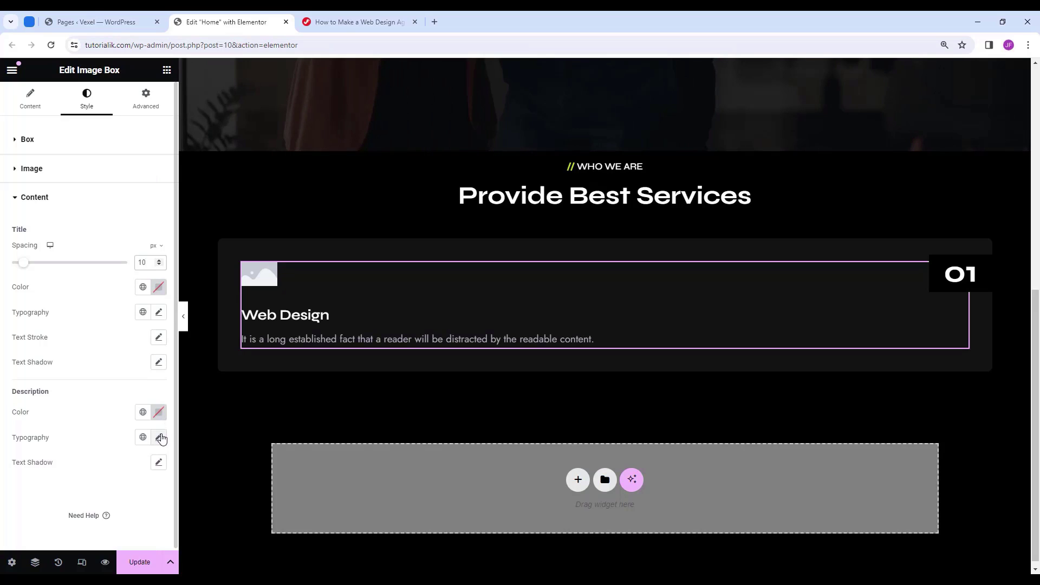
Set the description typography to 17 px size, 500 (Medium) weight and 1.5 em line height.
click(159, 438)
scroll(130, 471, down, 4)
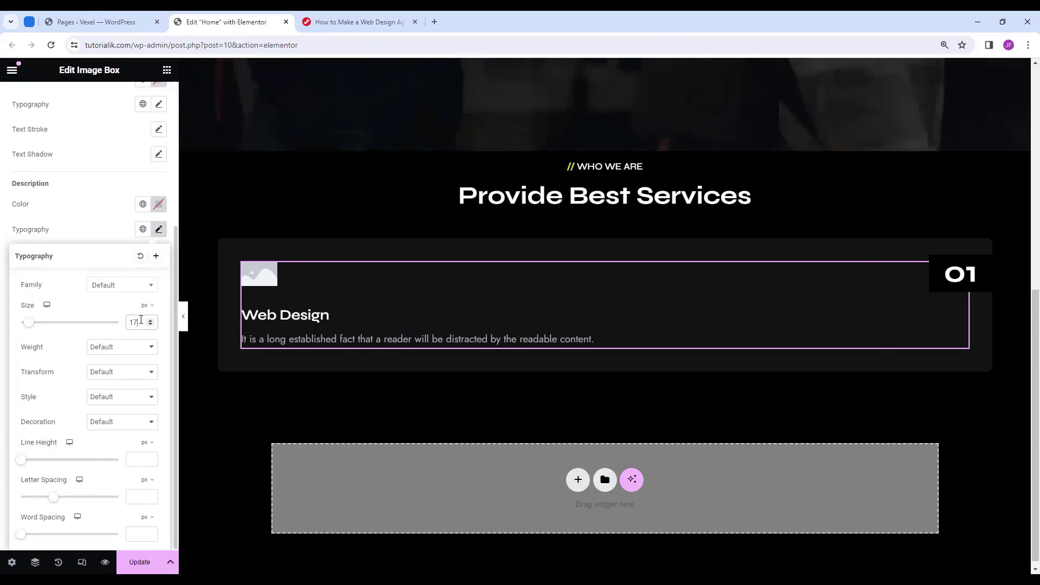
click(133, 347)
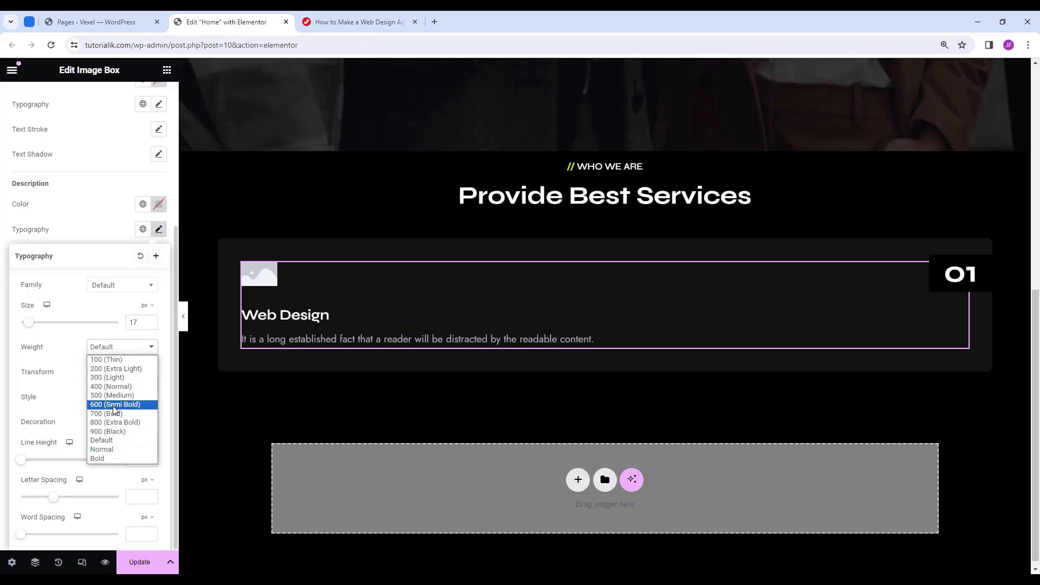
click(115, 396)
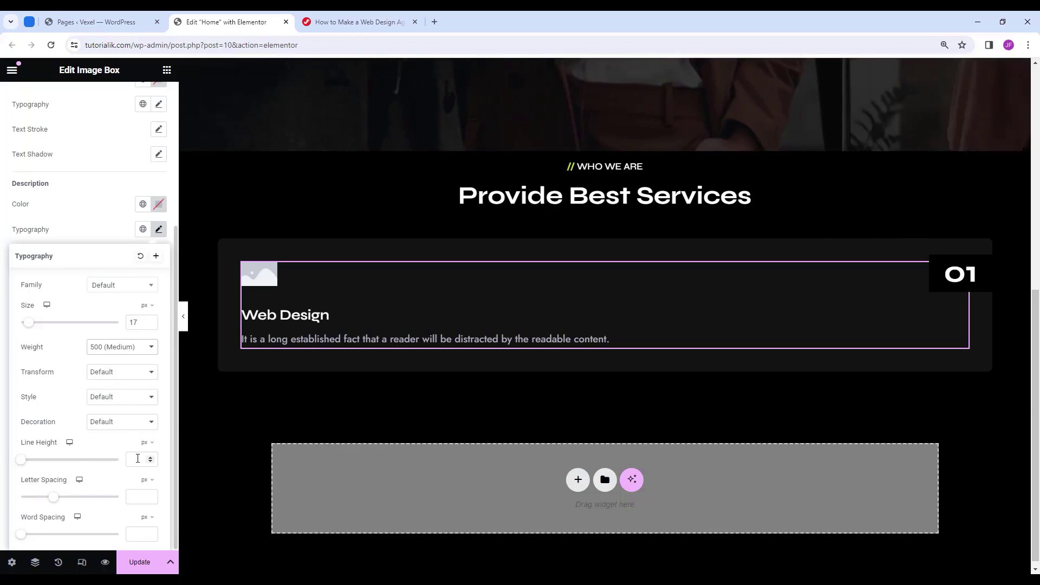
click(146, 443)
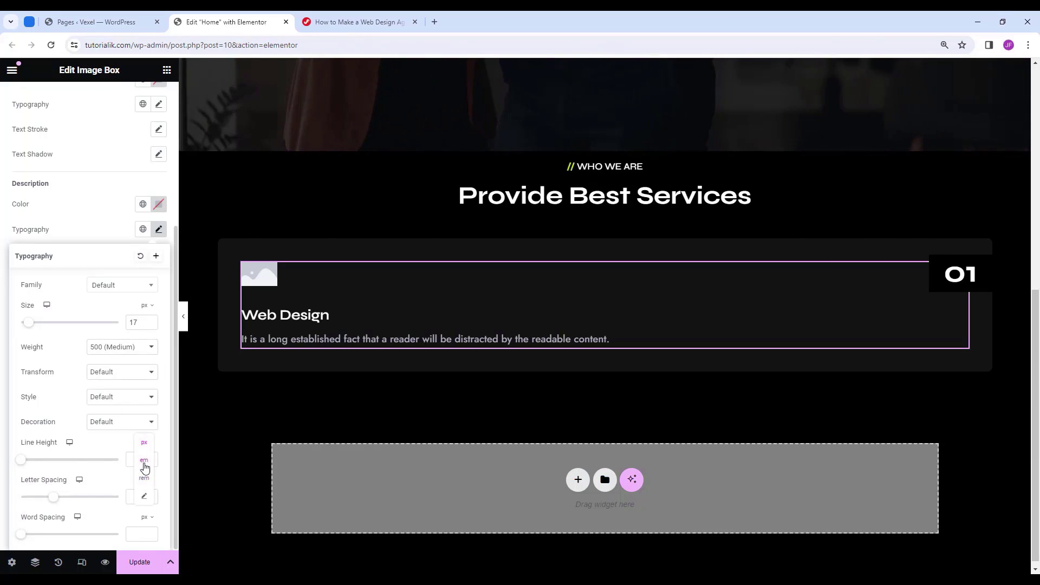
text(1.5)
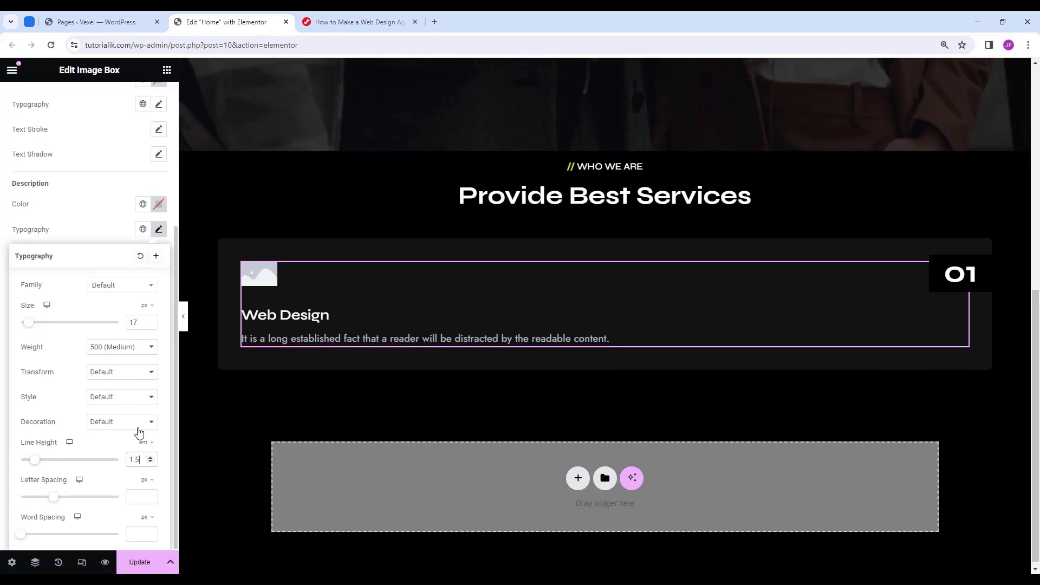
click(256, 271)
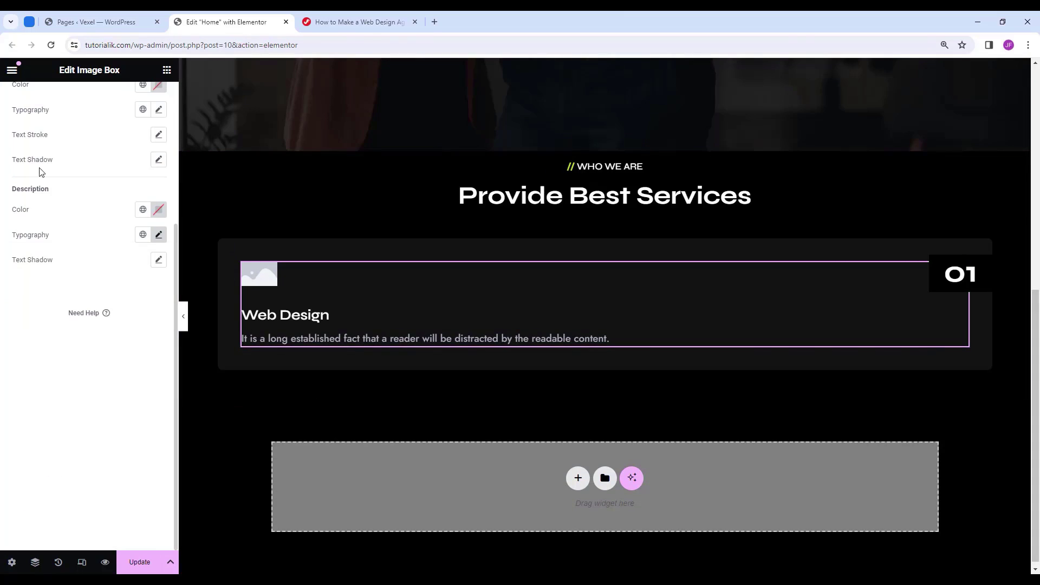
scroll(39, 184, up, 4)
click(31, 100)
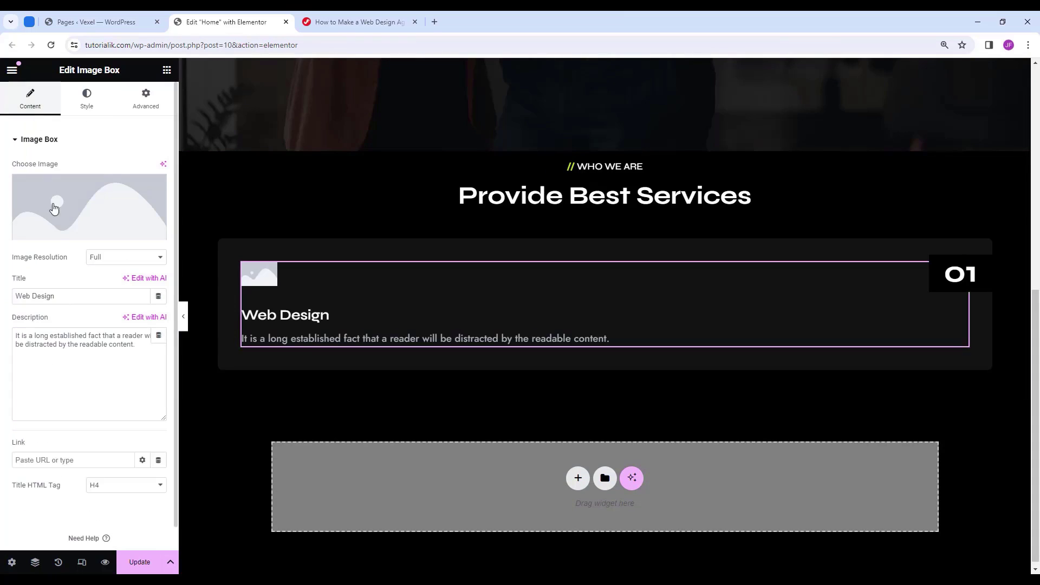
Insert the green monitor icon from the Media Library as the card's image.
click(80, 233)
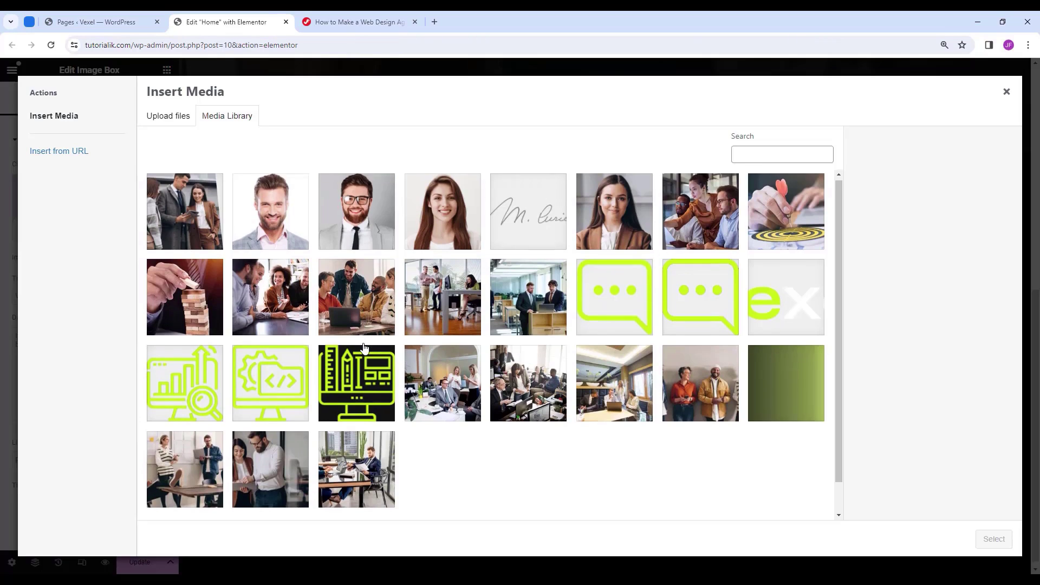
scroll(286, 398, down, 1)
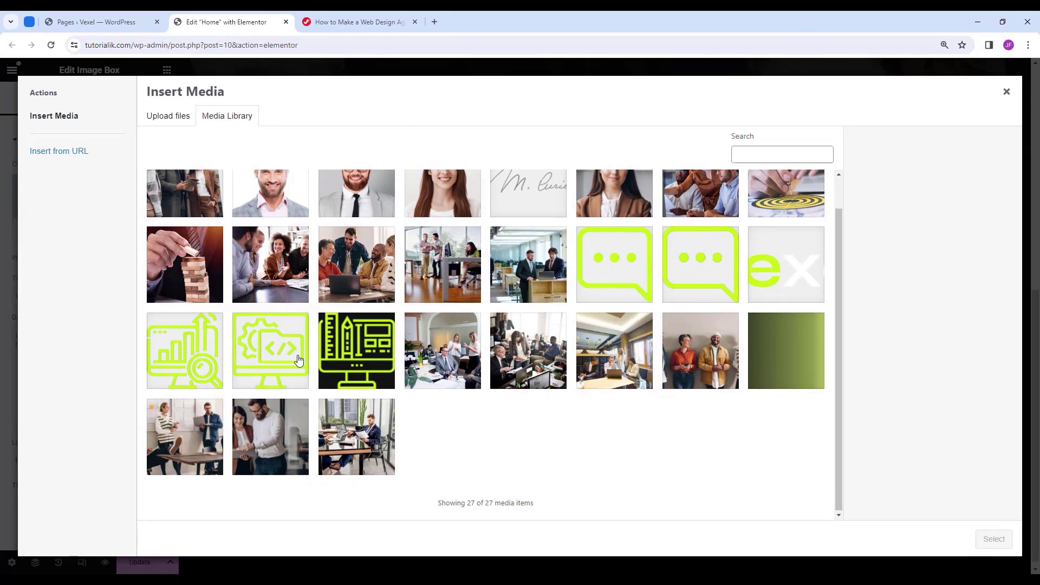
click(340, 360)
click(989, 538)
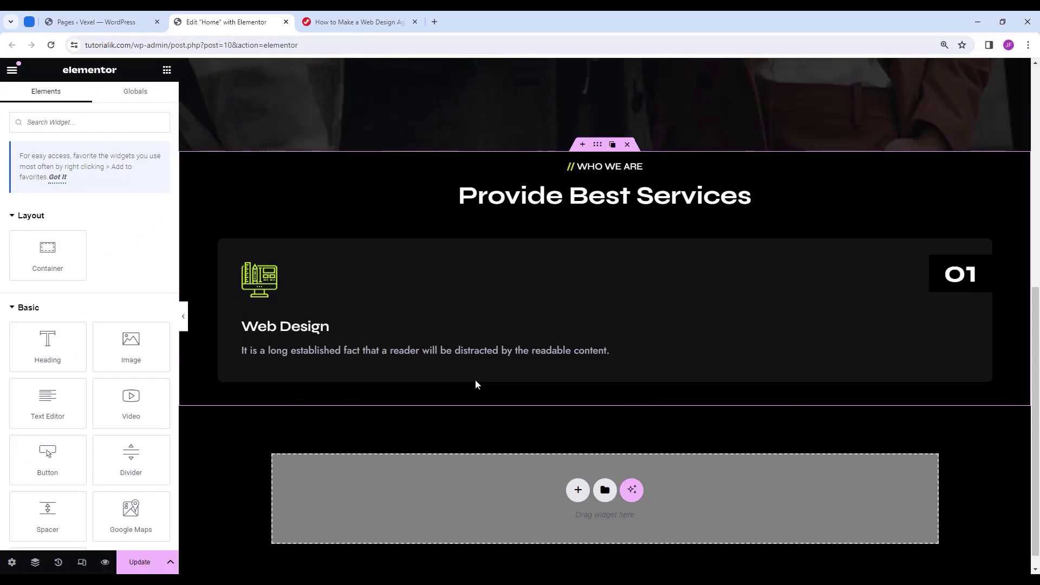
Duplicate the service card container twice to get three cards in a row.
click(227, 254)
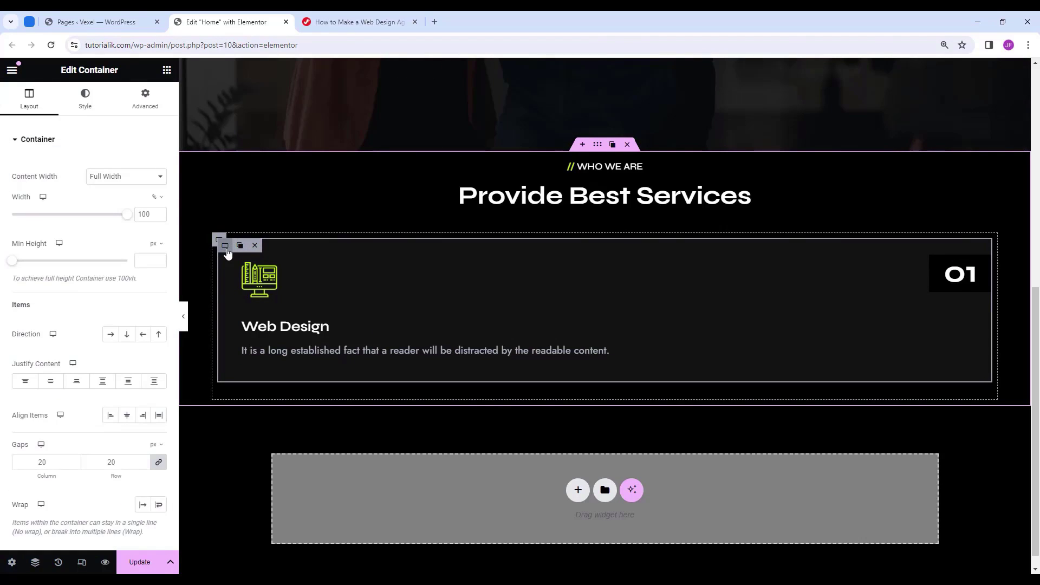
right_click(226, 250)
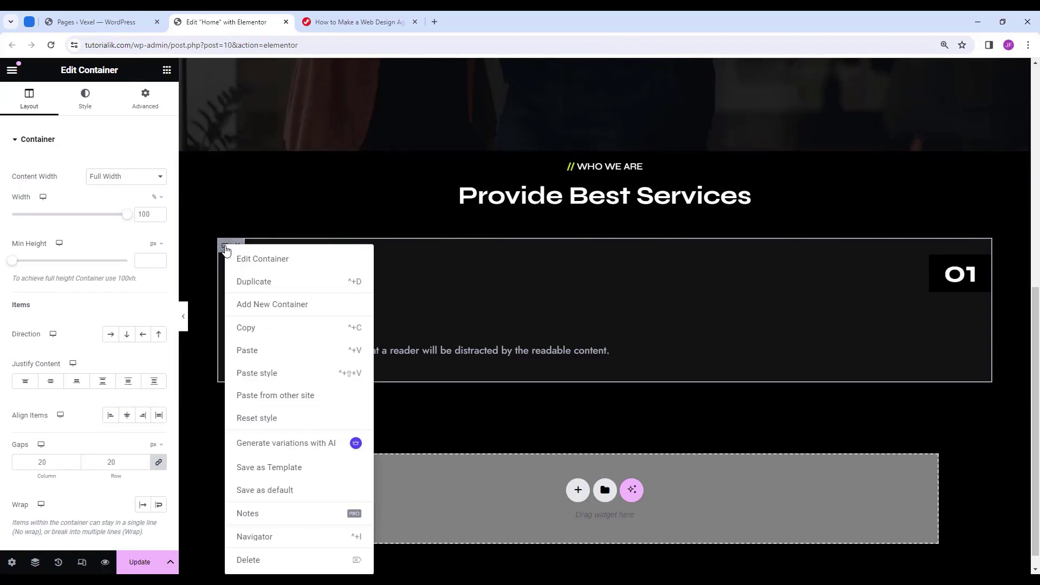
click(241, 285)
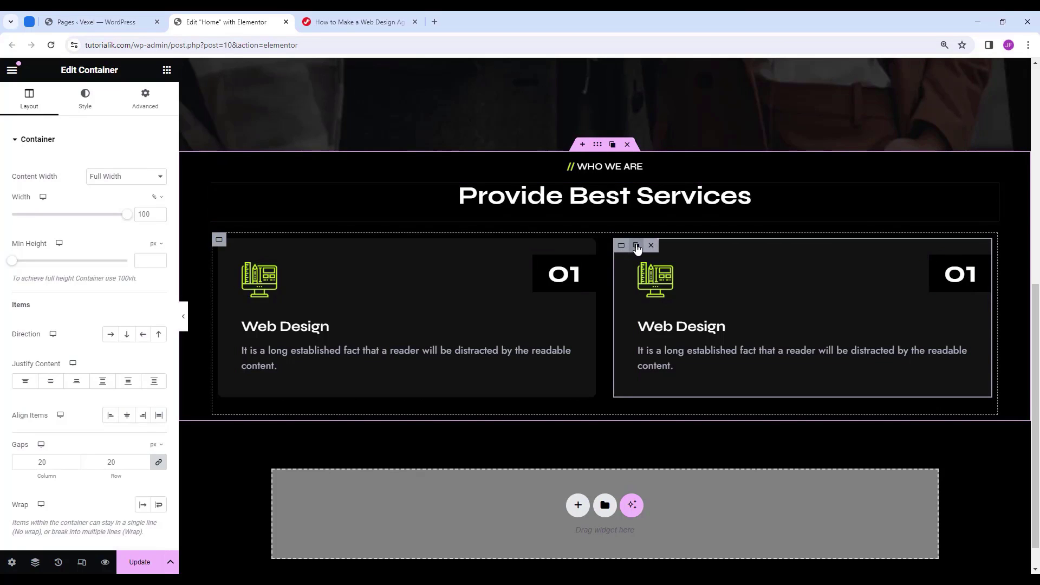
click(637, 247)
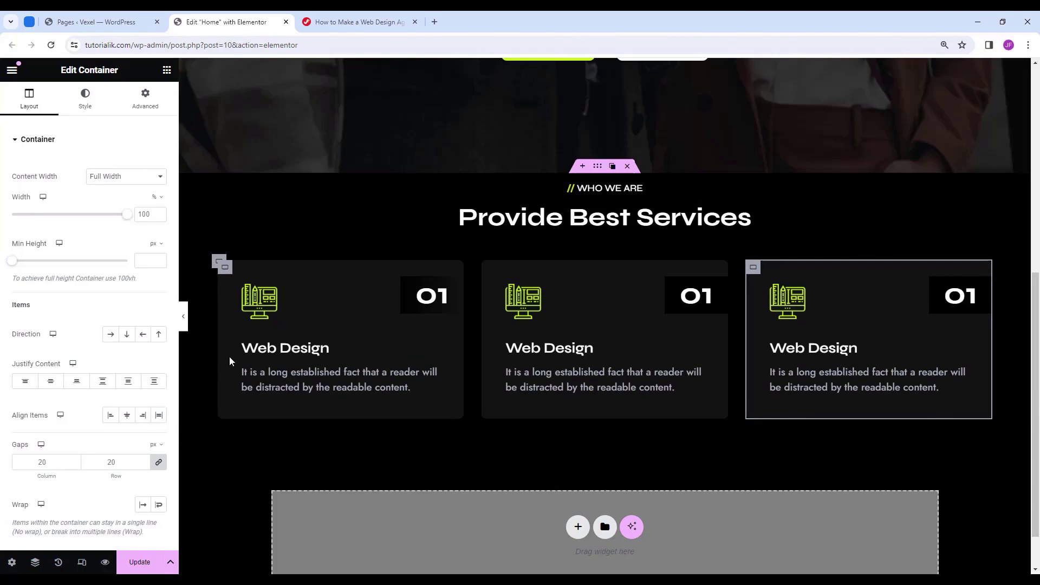
Move the first 01 badge's first background gradient stop to 0% location.
mouse_move(433, 304)
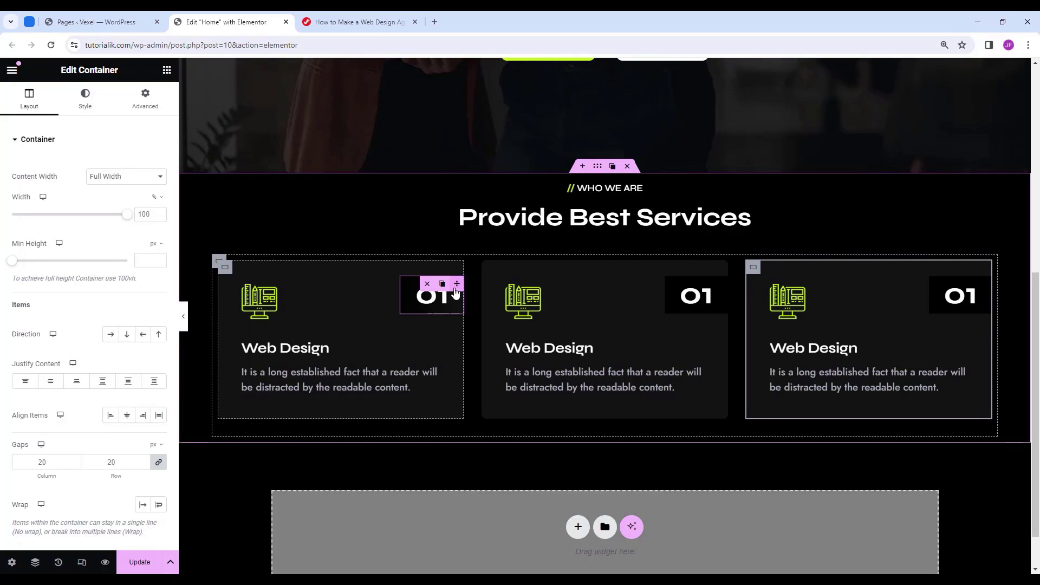
click(456, 293)
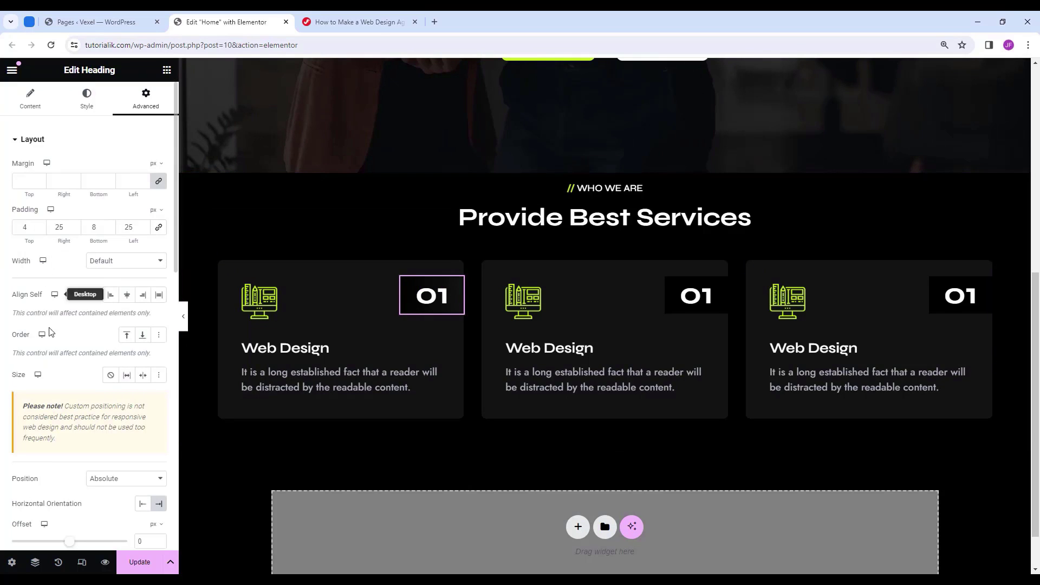
scroll(94, 327, down, 2)
scroll(94, 327, down, 9)
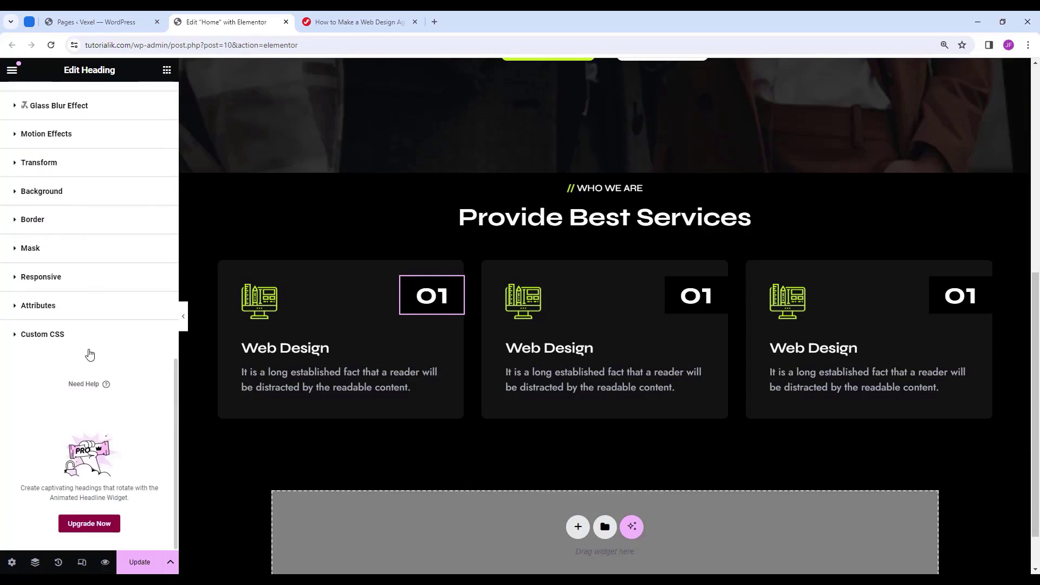
scroll(58, 331, up, 1)
click(54, 305)
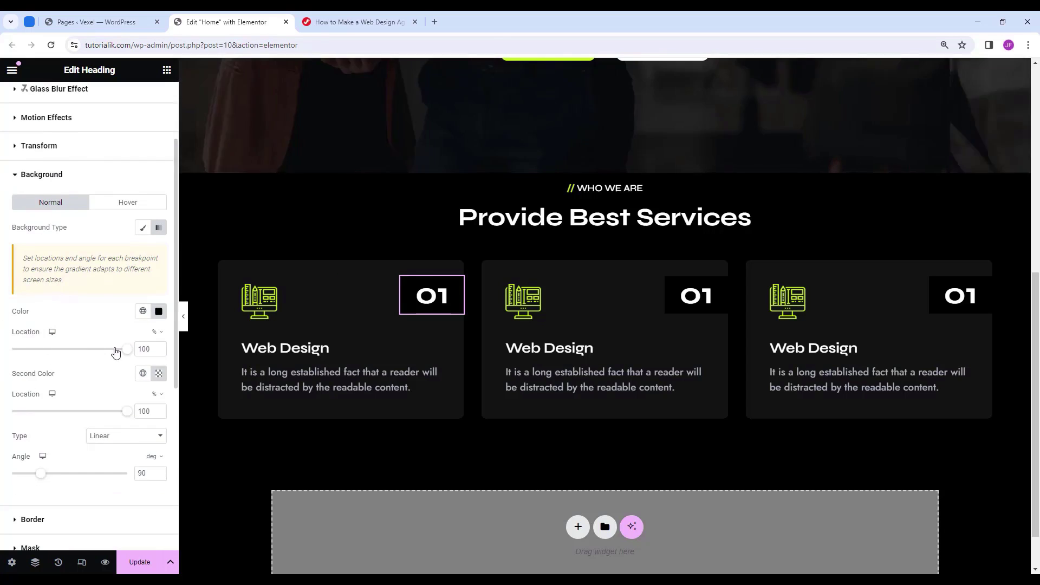
drag(126, 350, 37, 347)
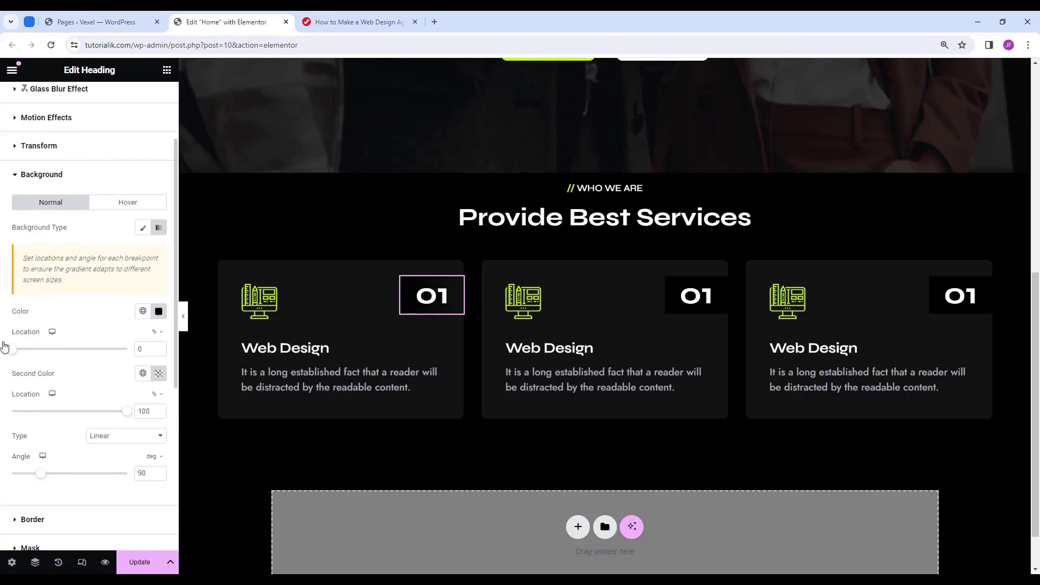
click(183, 316)
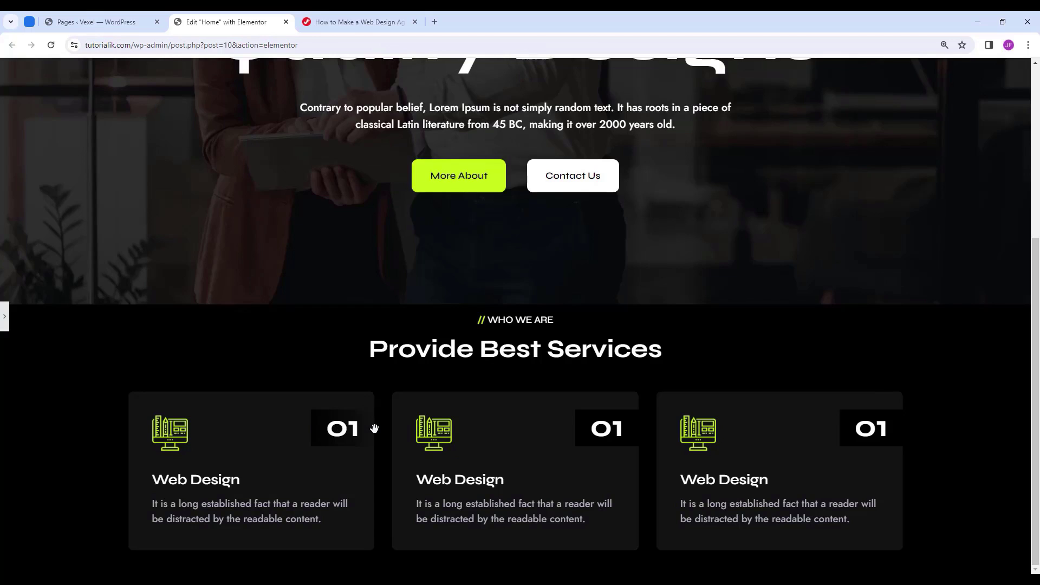
click(4, 320)
Round the badge's top and left corners with an 8 px border radius.
scroll(60, 301, up, 2)
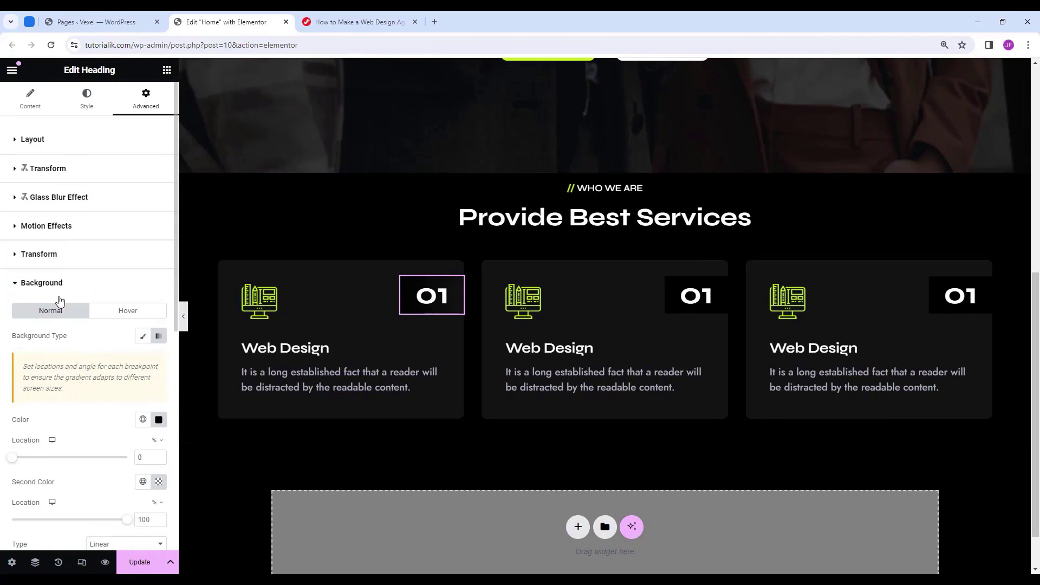
click(85, 100)
click(146, 100)
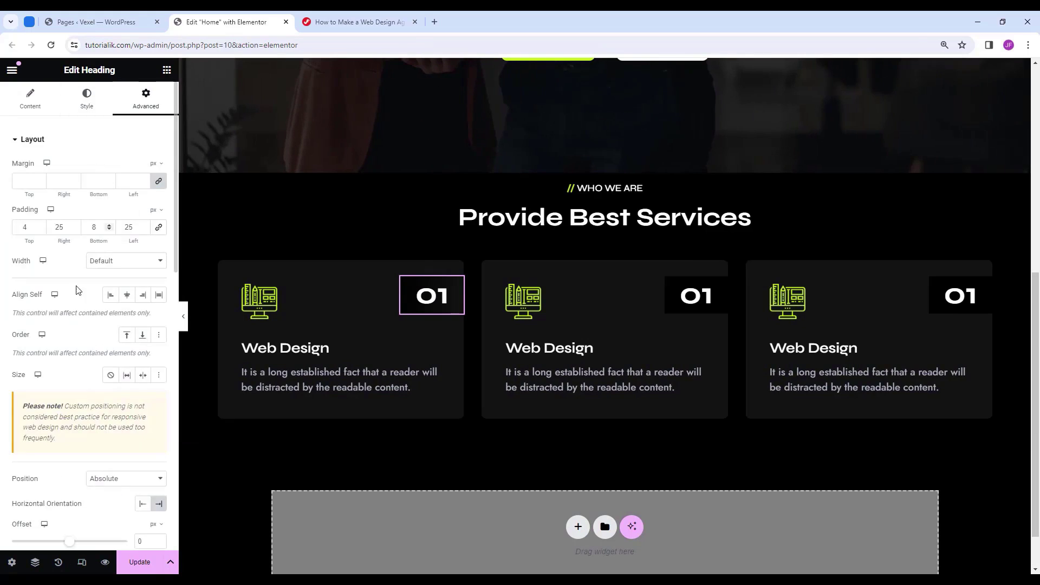
scroll(76, 300, down, 2)
scroll(74, 299, down, 5)
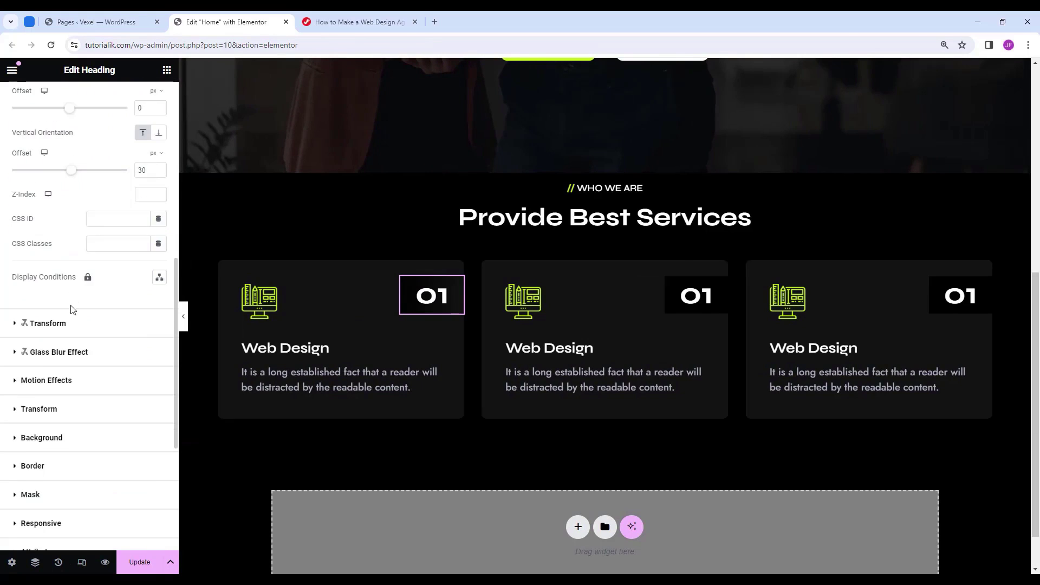
click(35, 465)
click(34, 402)
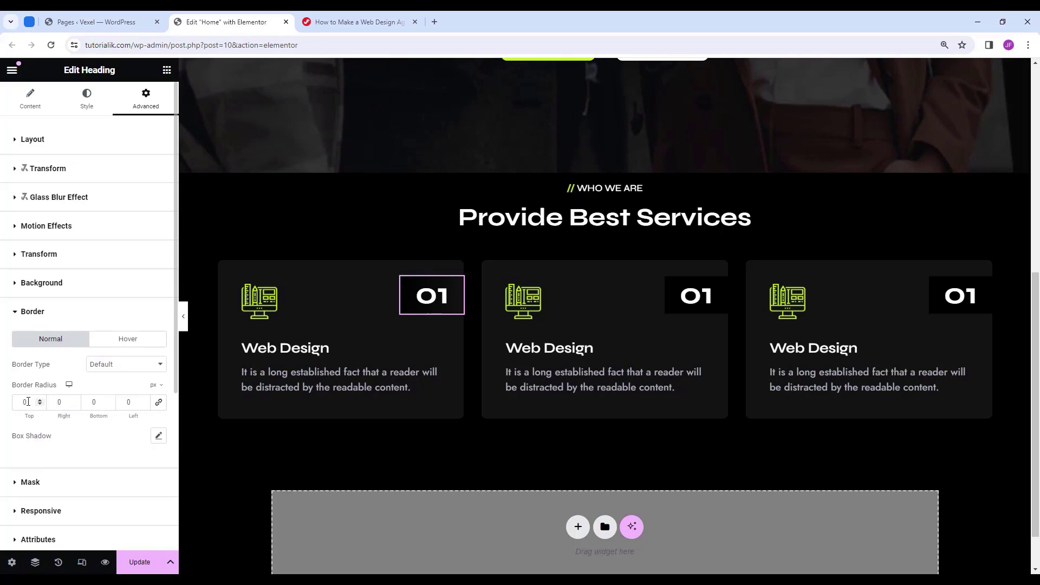
text(8)
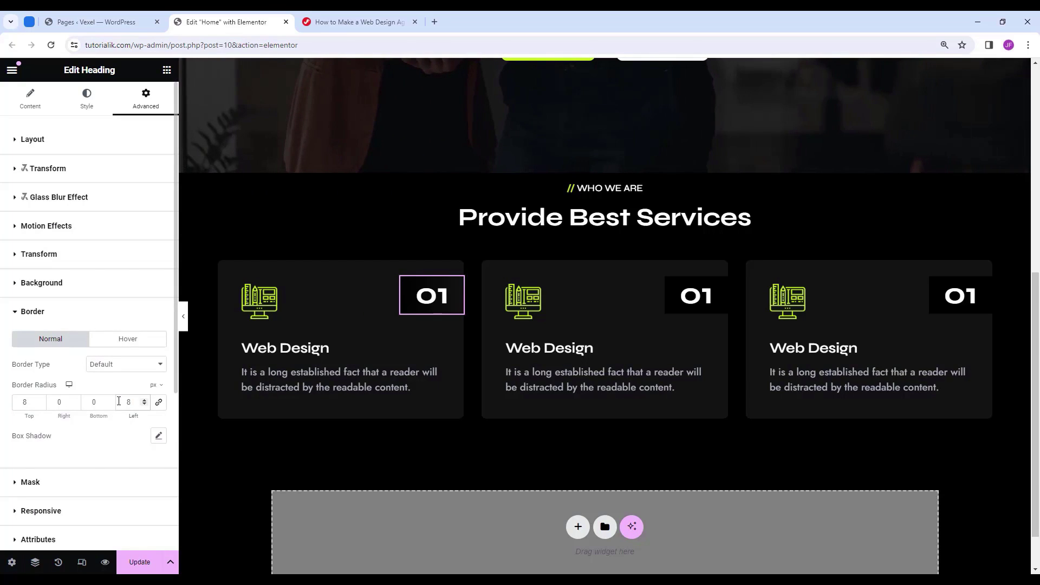
click(183, 317)
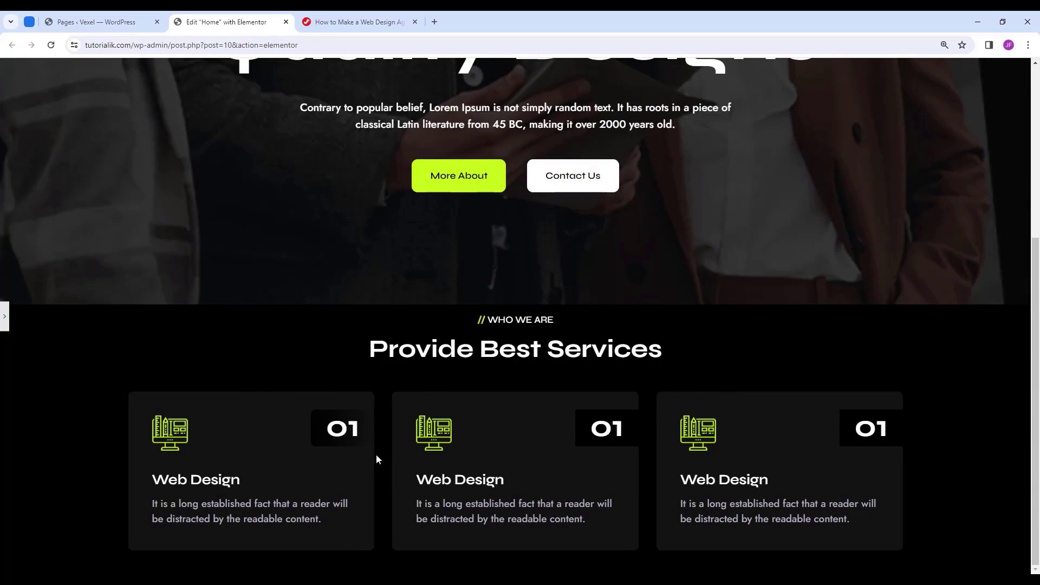
scroll(5, 316, down, 3)
click(4, 316)
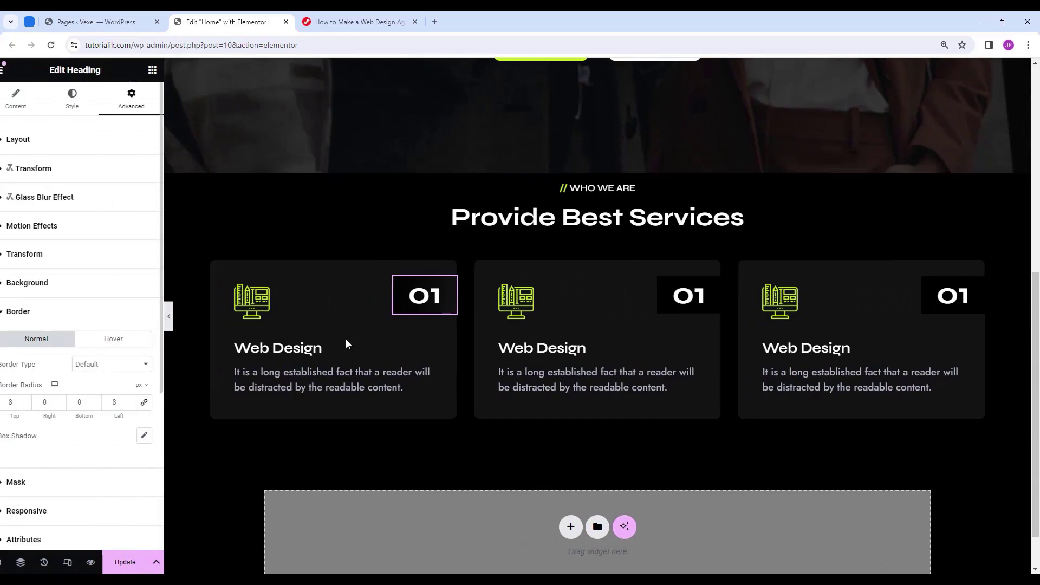
Copy the first 01 badge and paste its style onto the second and third badges.
right_click(444, 285)
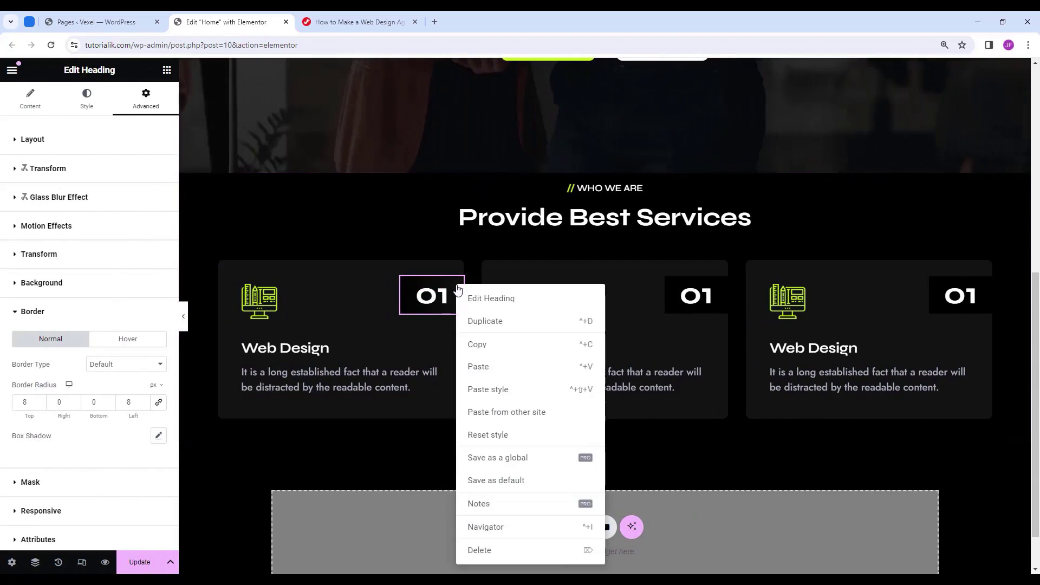
click(485, 345)
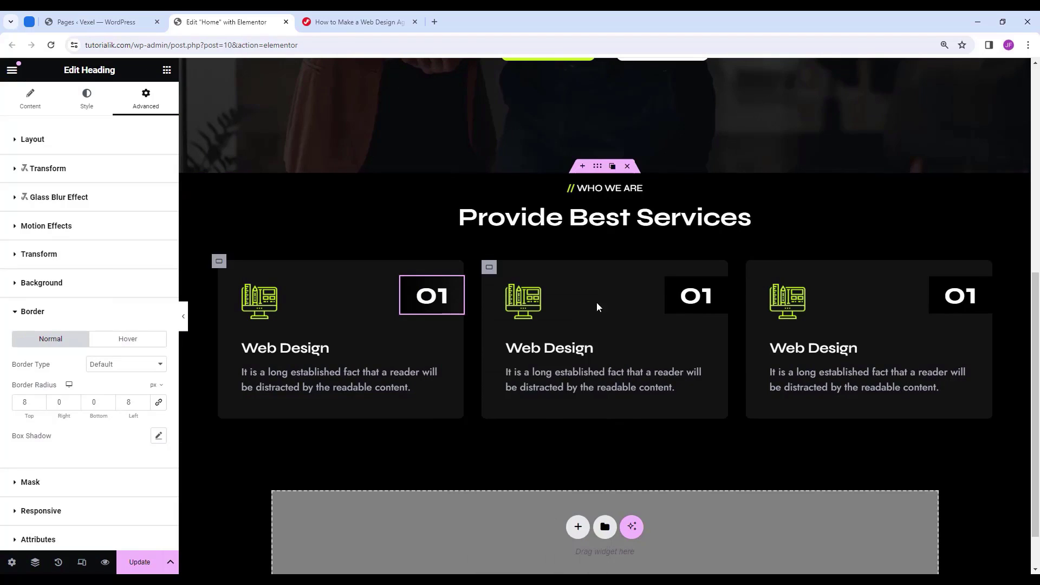
right_click(725, 286)
click(733, 390)
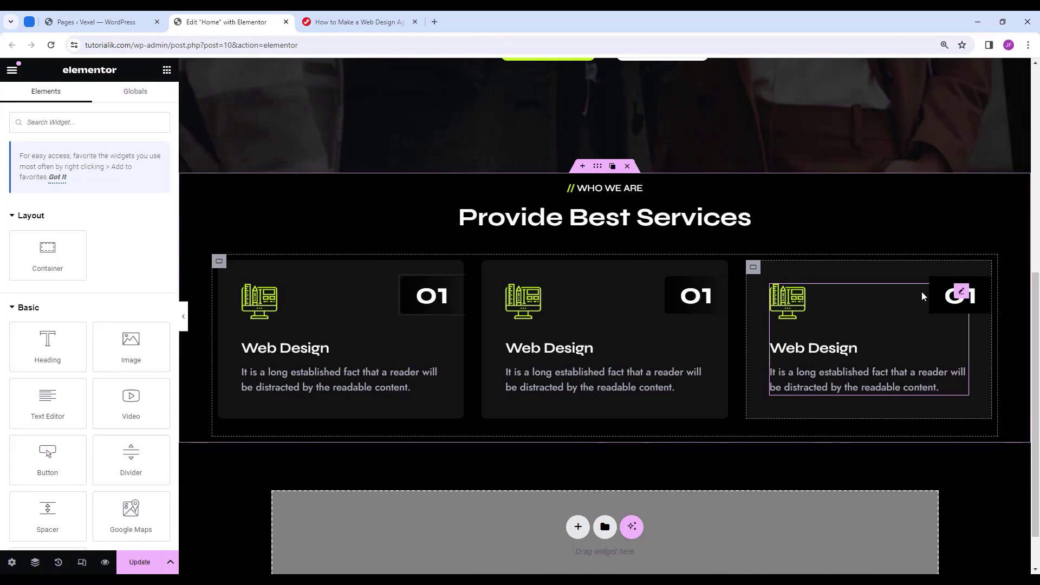
right_click(984, 284)
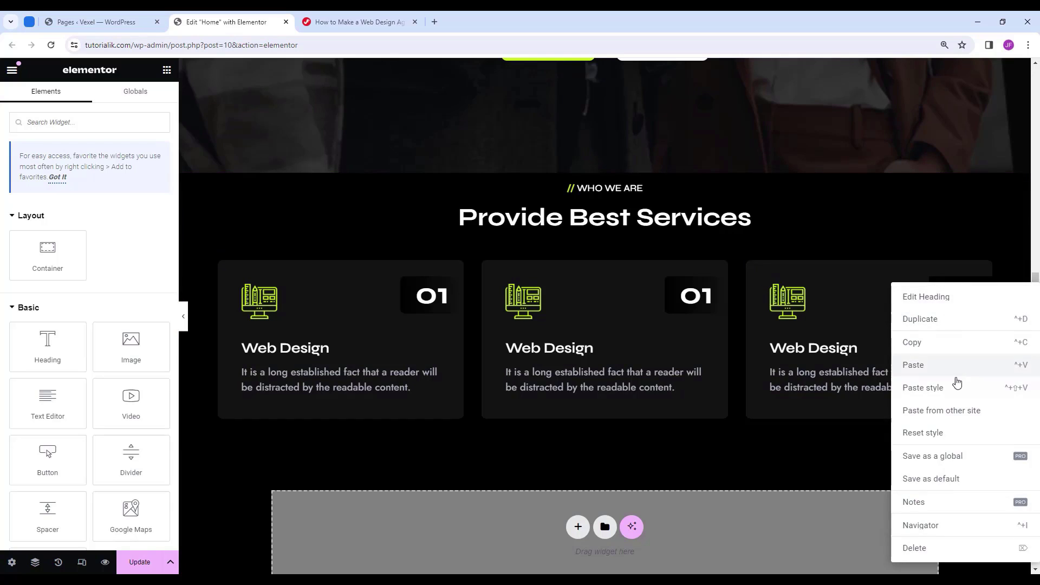
click(954, 386)
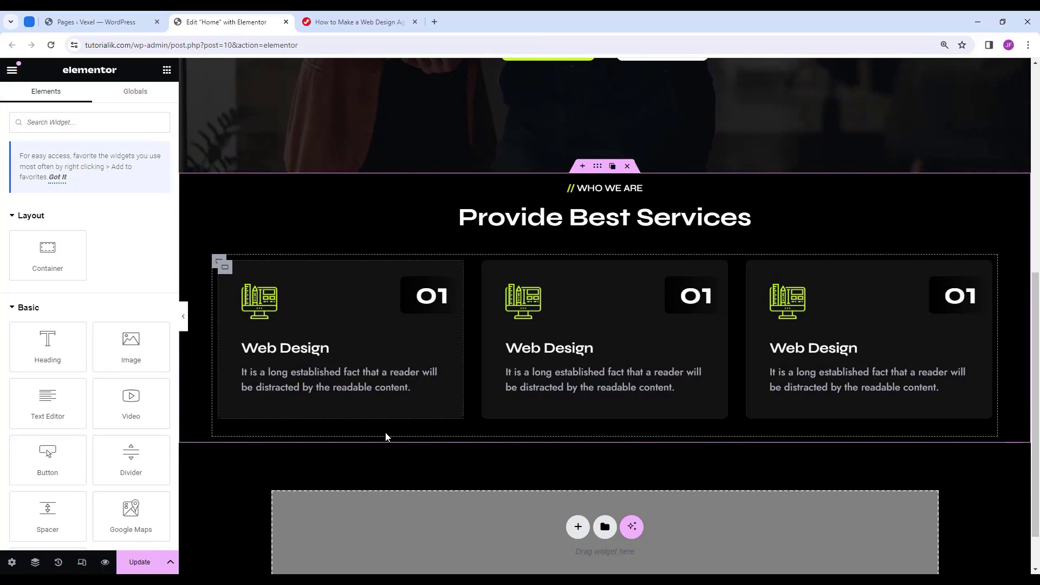
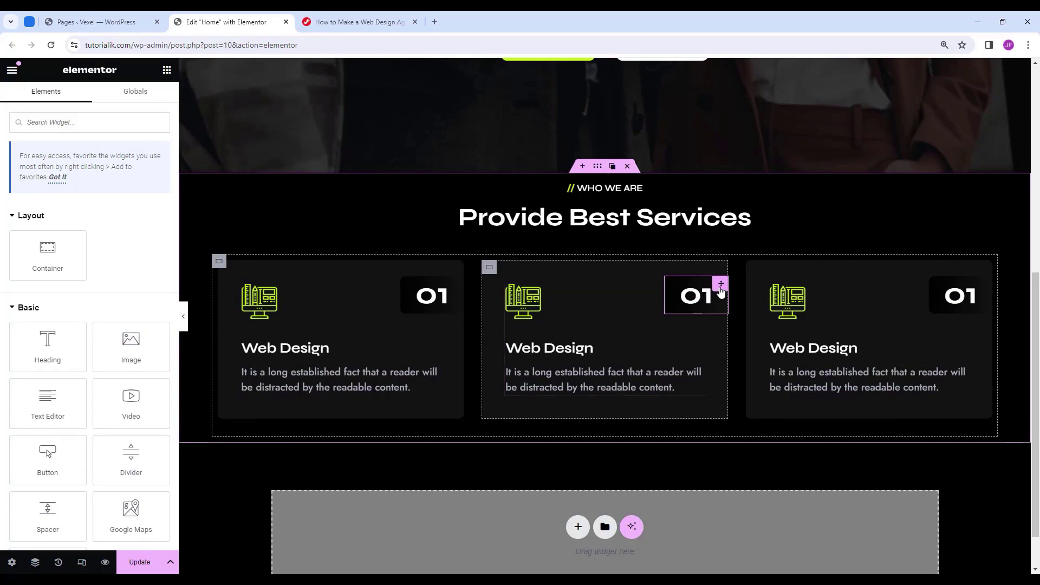
Renumber the second service card 02 and select its Web Design title for retitling.
click(721, 291)
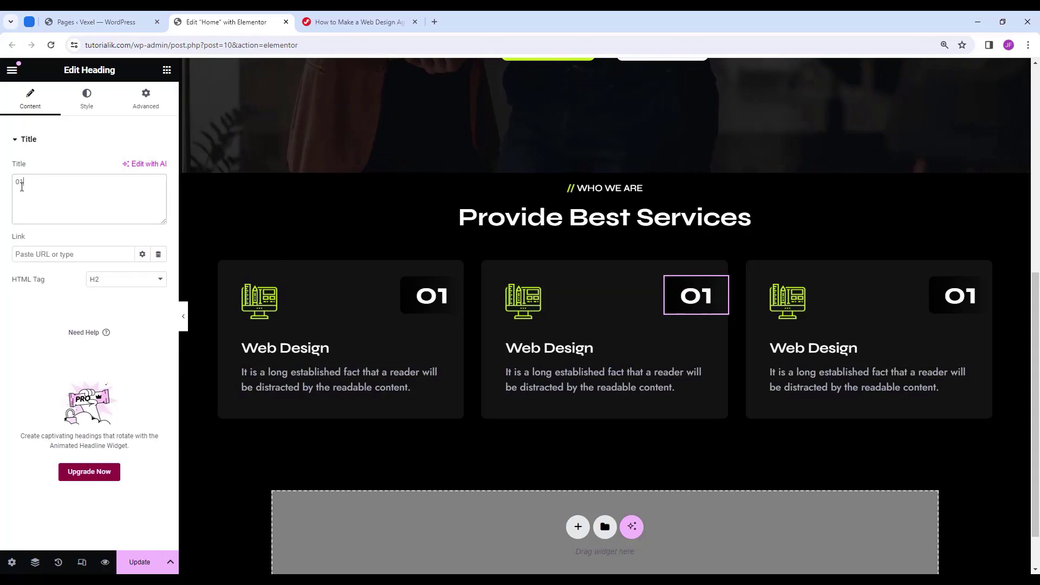
double_click(22, 185)
text(2)
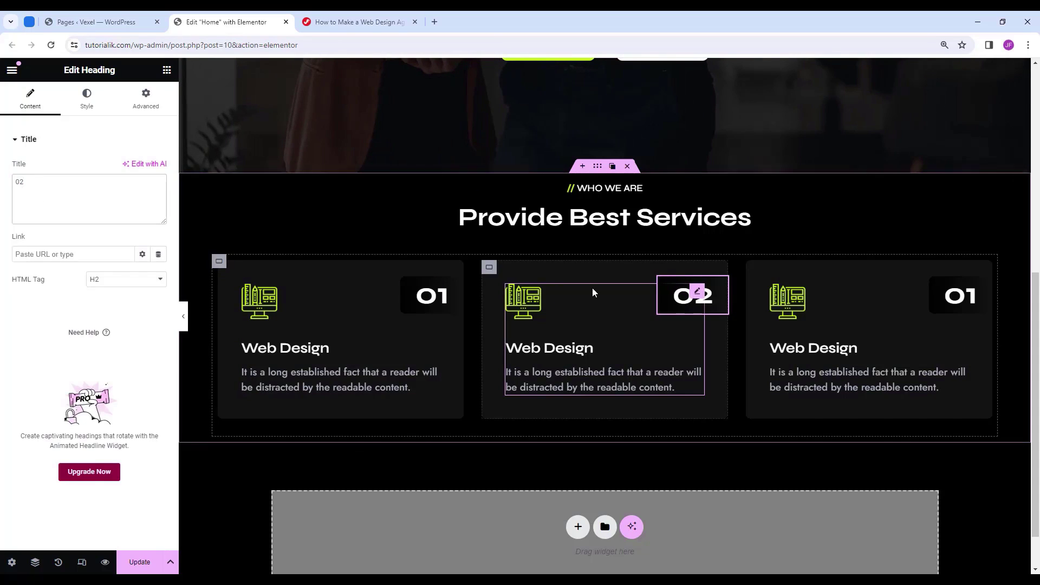
click(580, 350)
drag(148, 296, 1, 295)
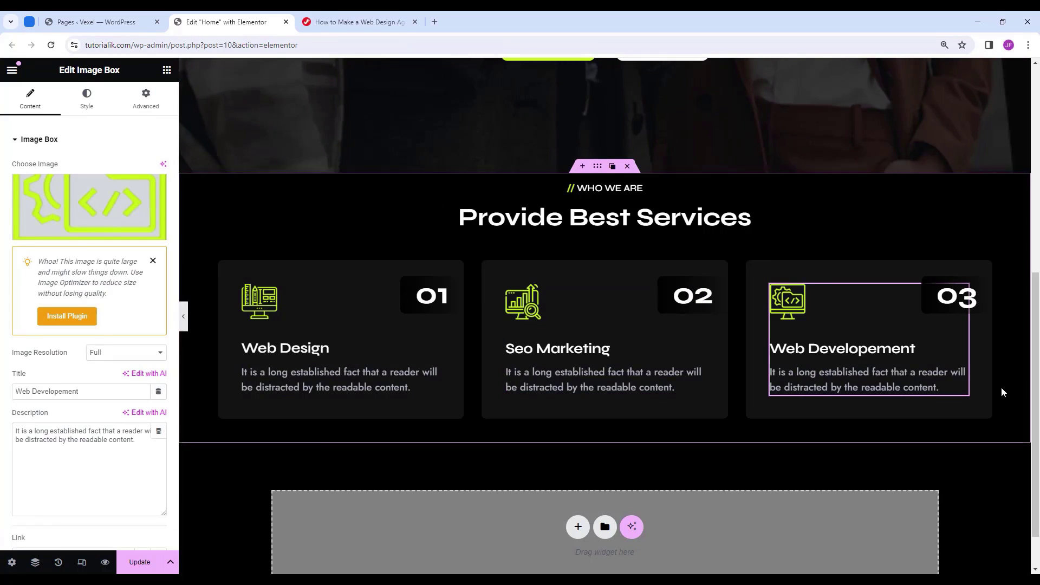
Give the services section unlinked padding of 110, 10, 10, 10 px and preview it.
click(598, 168)
click(160, 229)
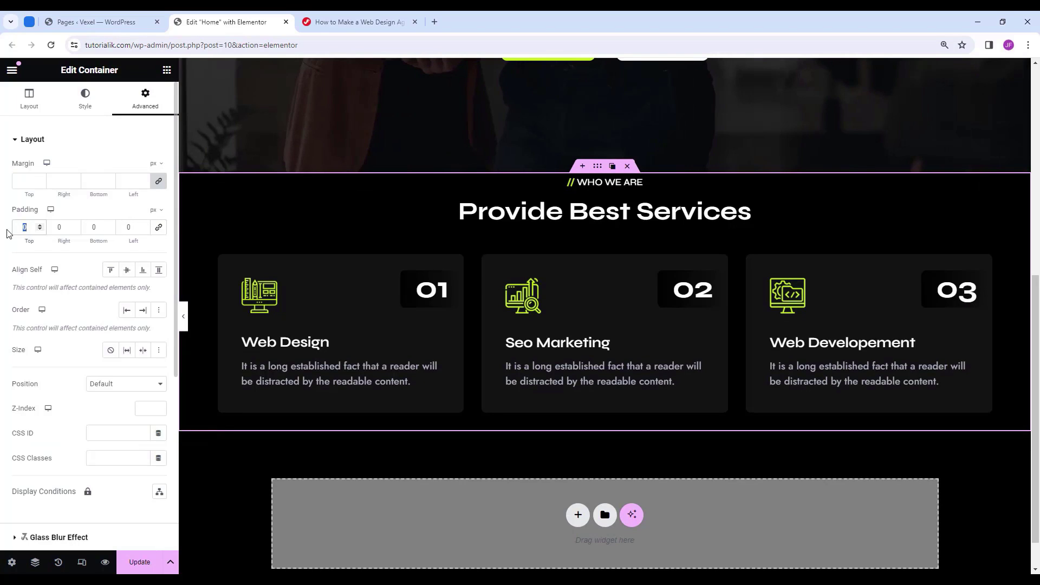
text(110)
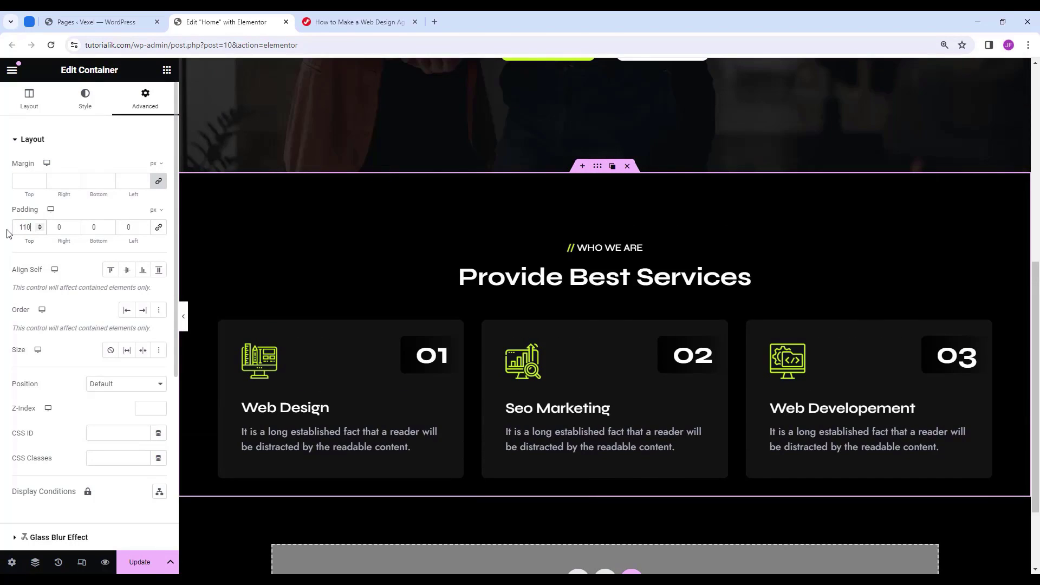
click(70, 228)
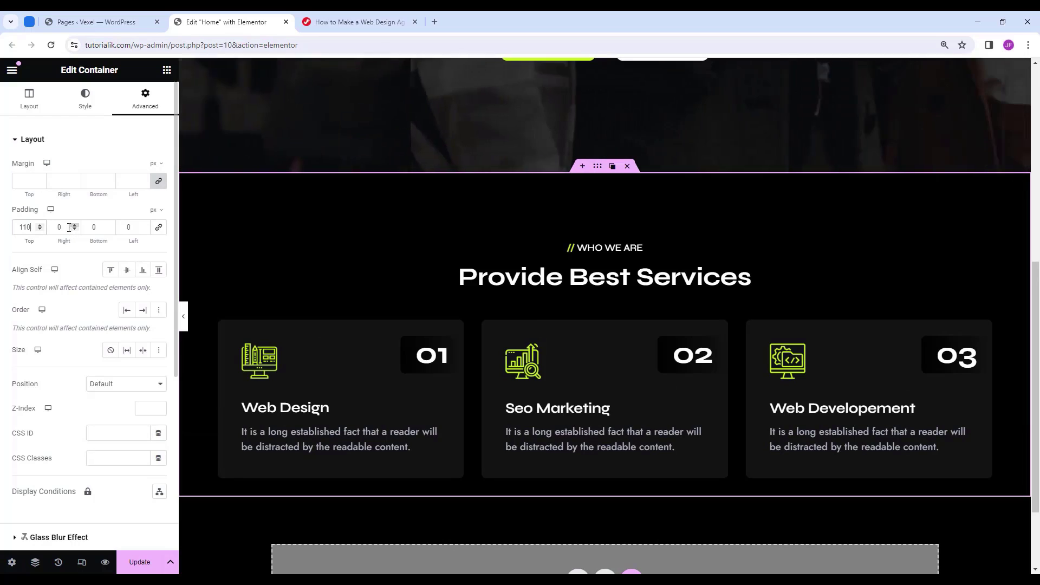
text(10)
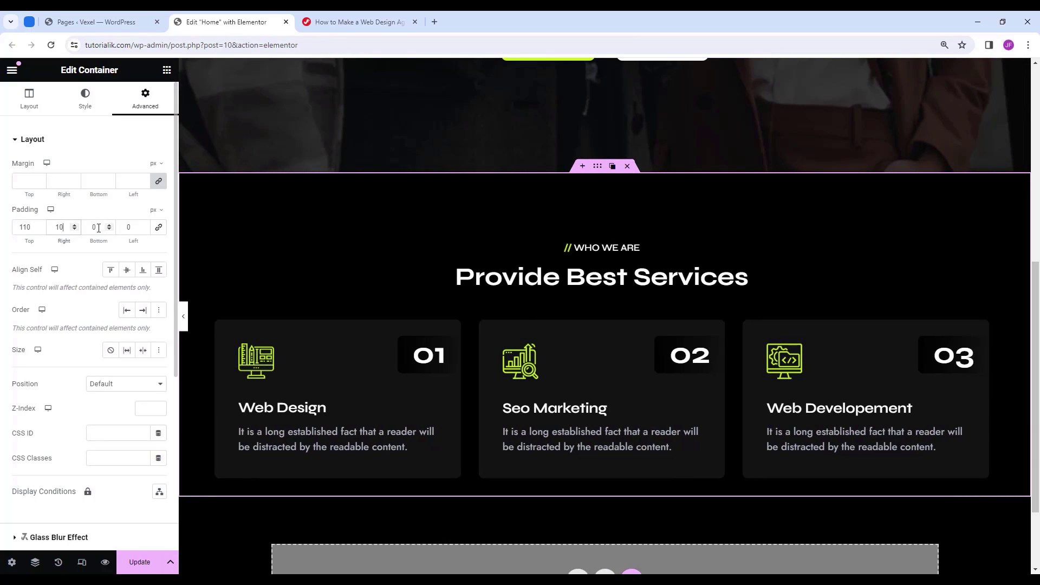
text(10)
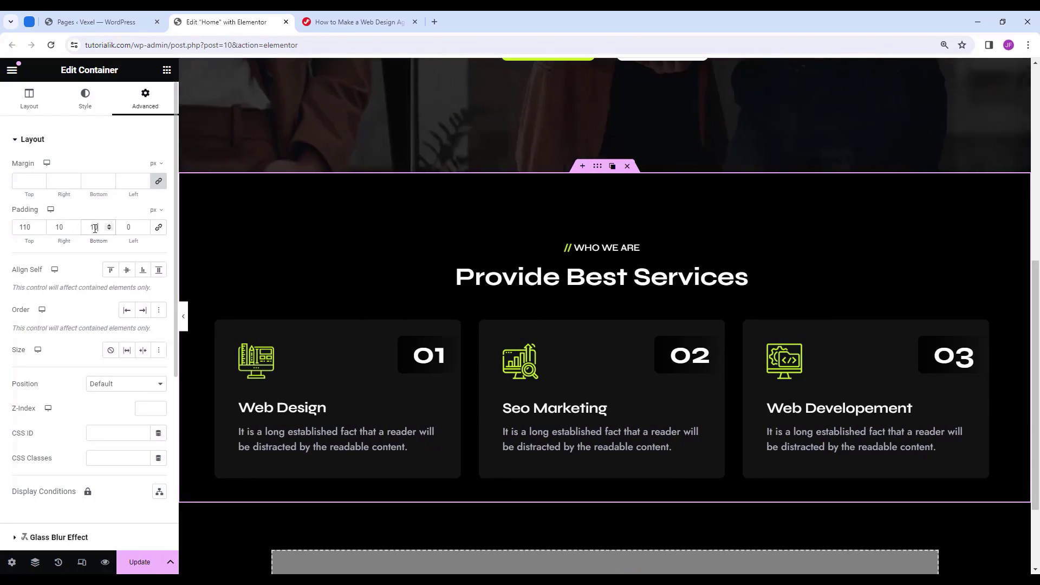
double_click(123, 227)
text(10)
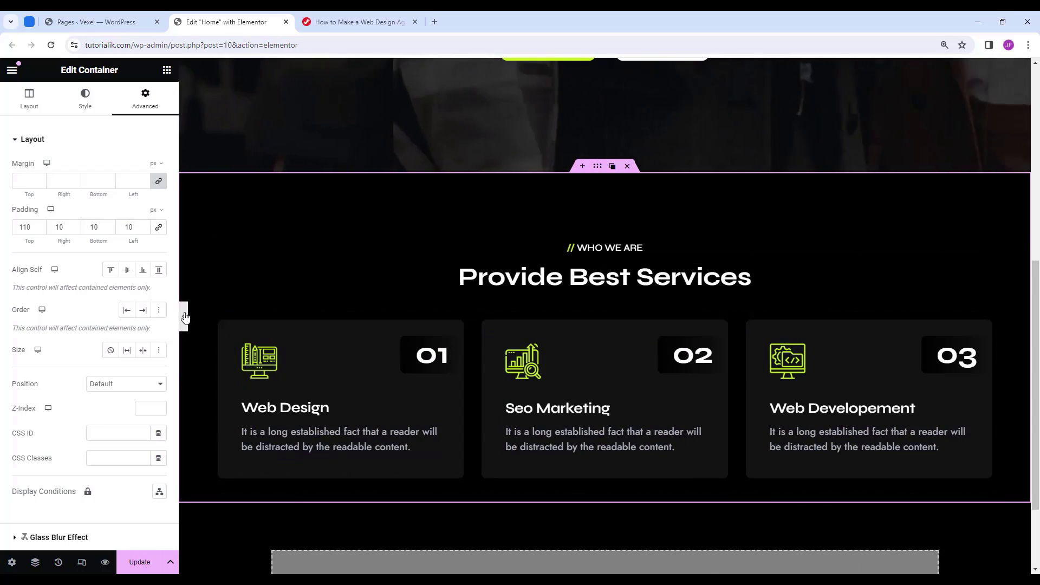
click(184, 316)
scroll(844, 355, down, 1)
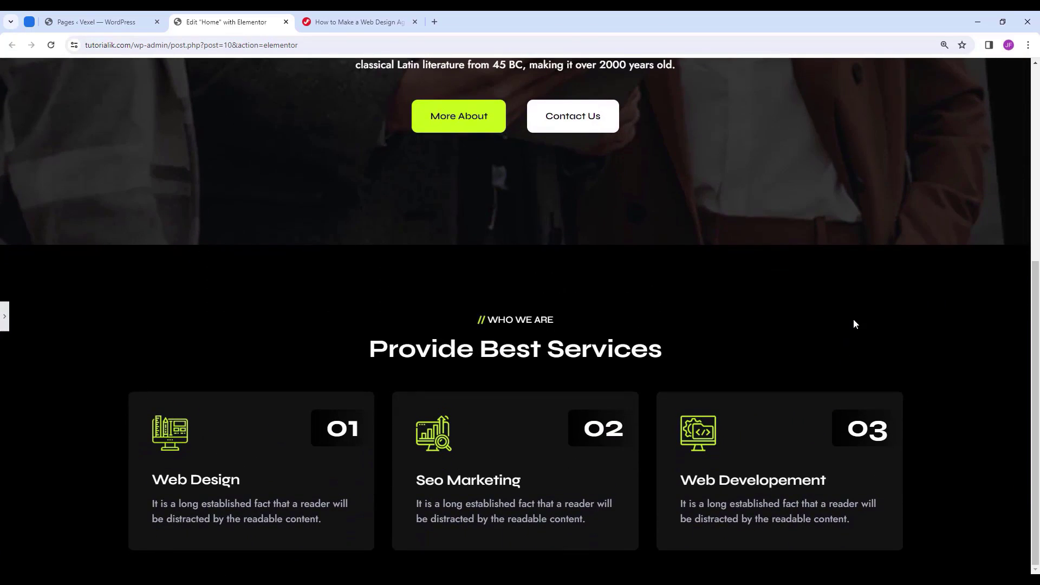
click(3, 324)
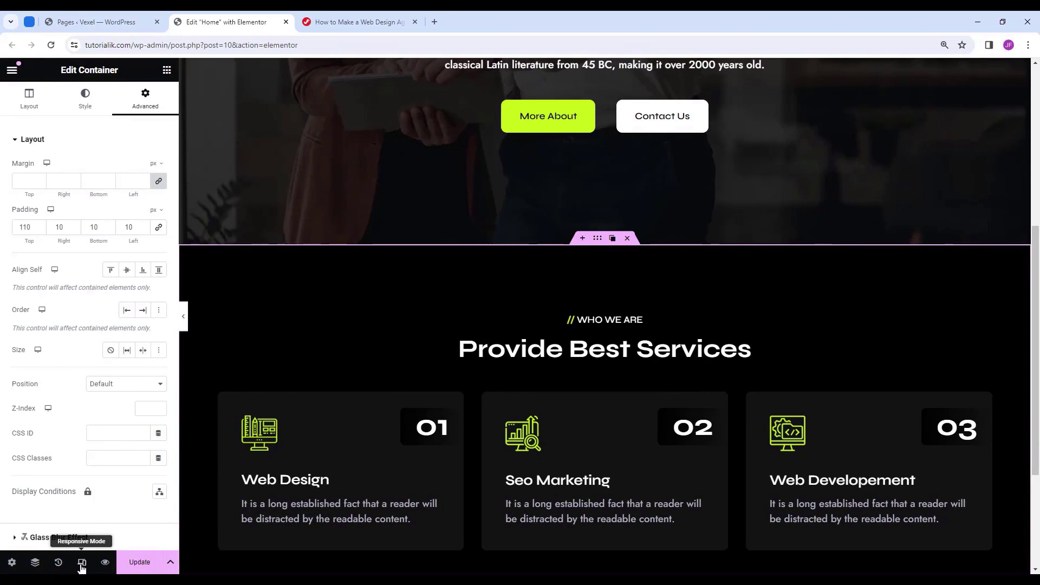
Preview the page at laptop width, then at tablet width.
click(82, 562)
click(548, 70)
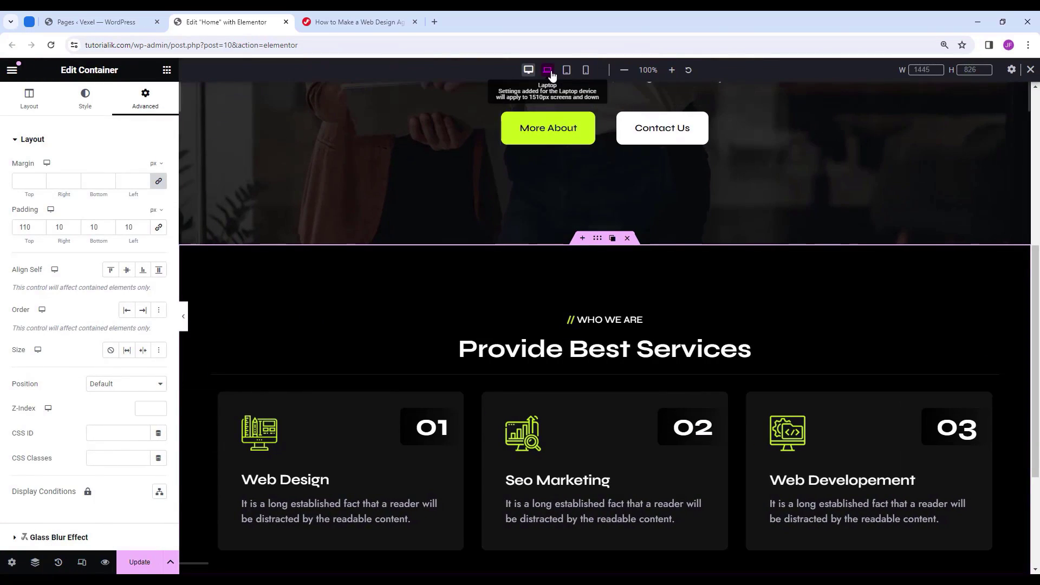
scroll(653, 347, down, 3)
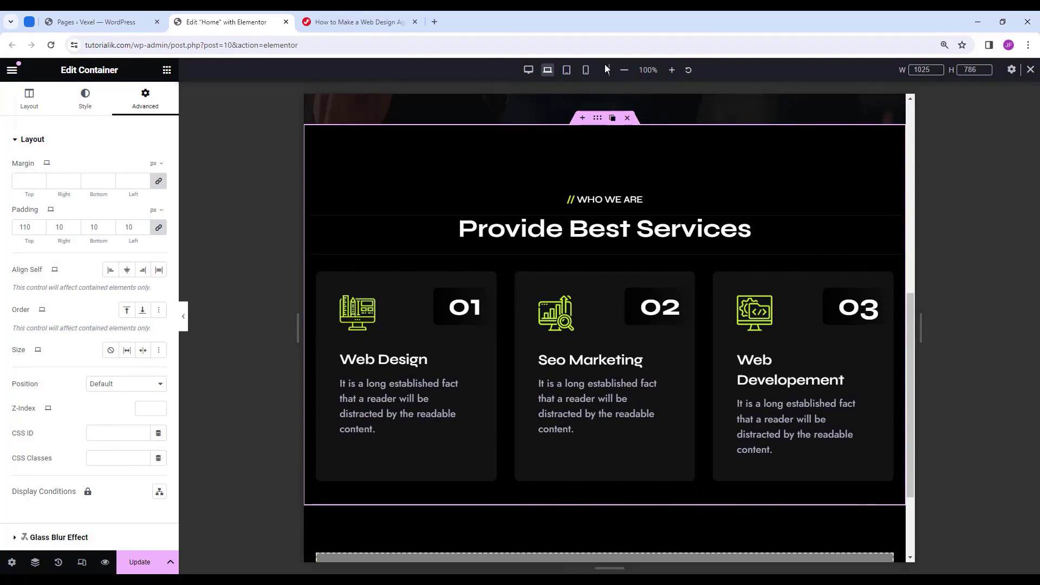
click(567, 70)
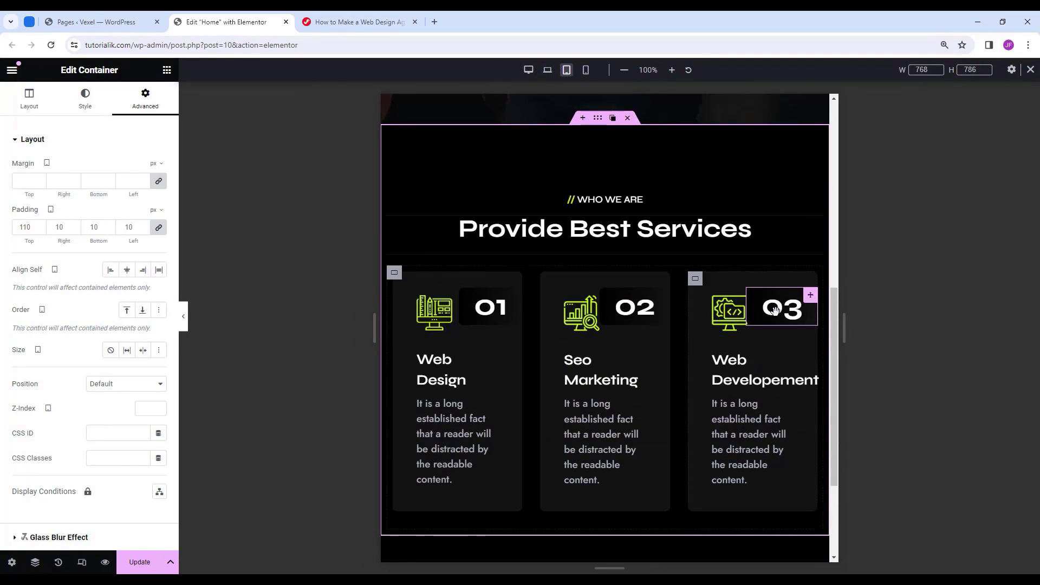
mouse_move(392, 275)
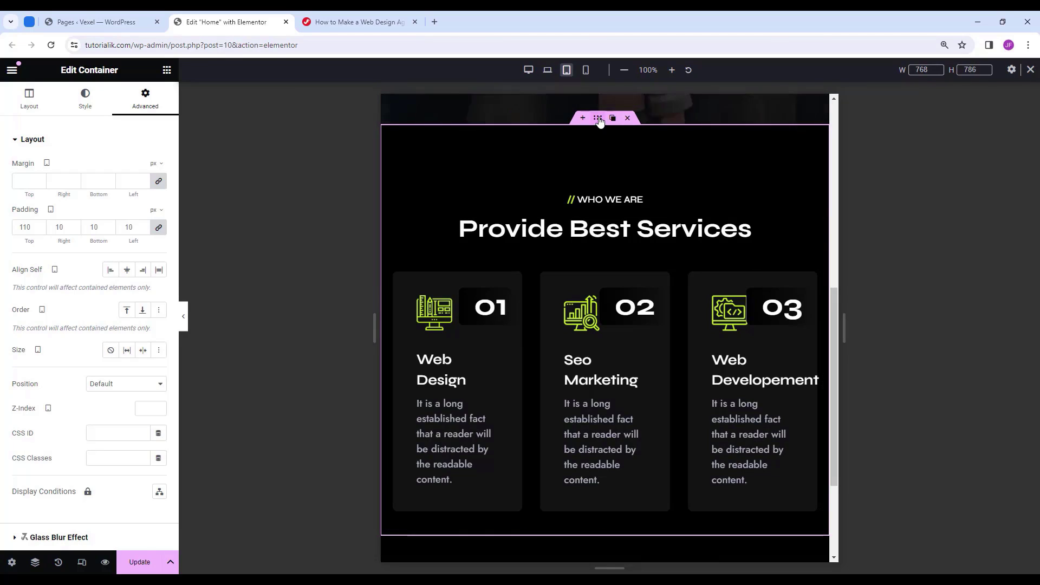
Set the section's tablet padding to 90 top and 10 right, bottom and left.
click(31, 226)
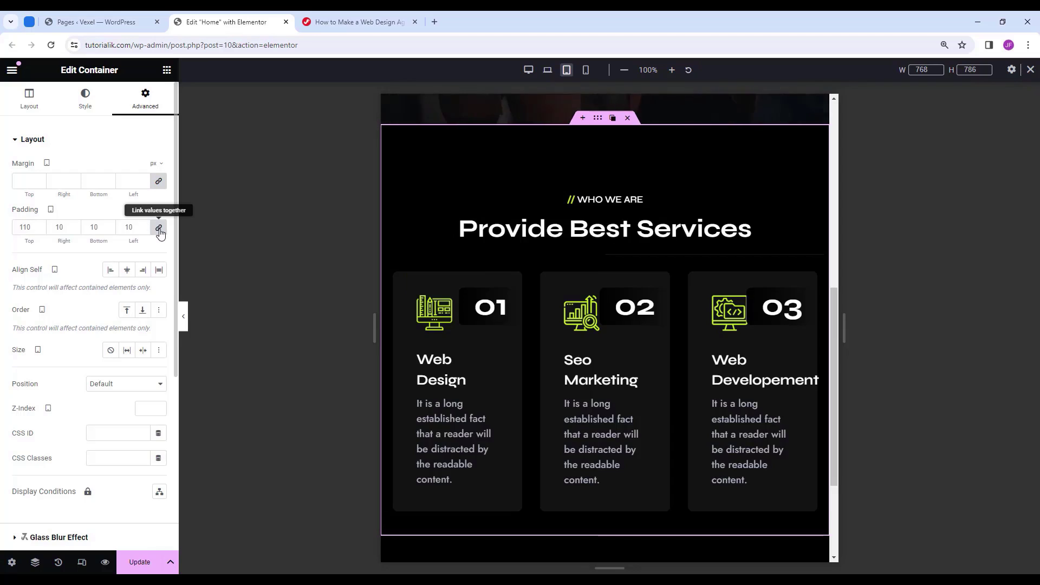
text(0)
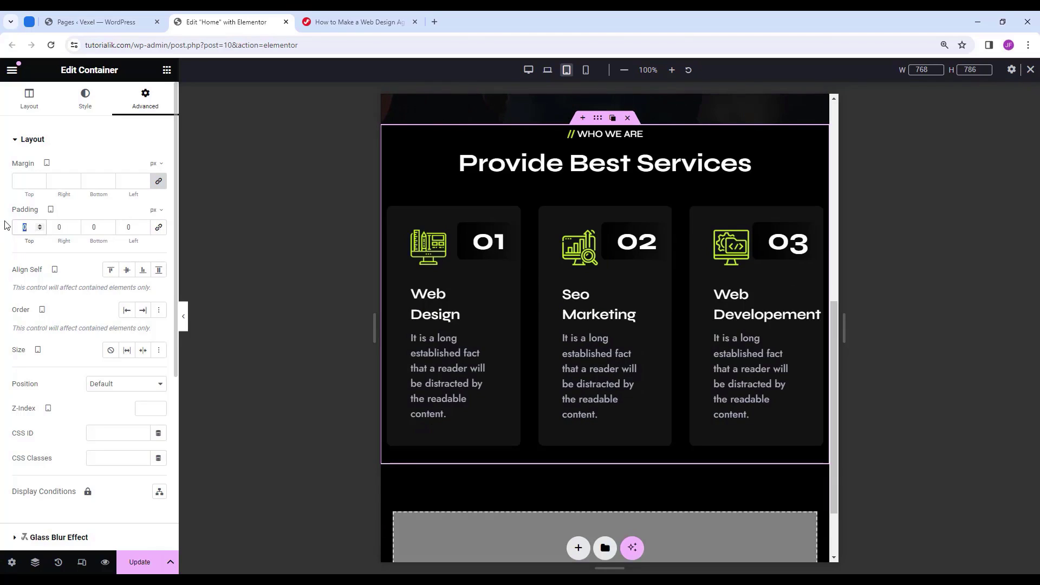
text(90)
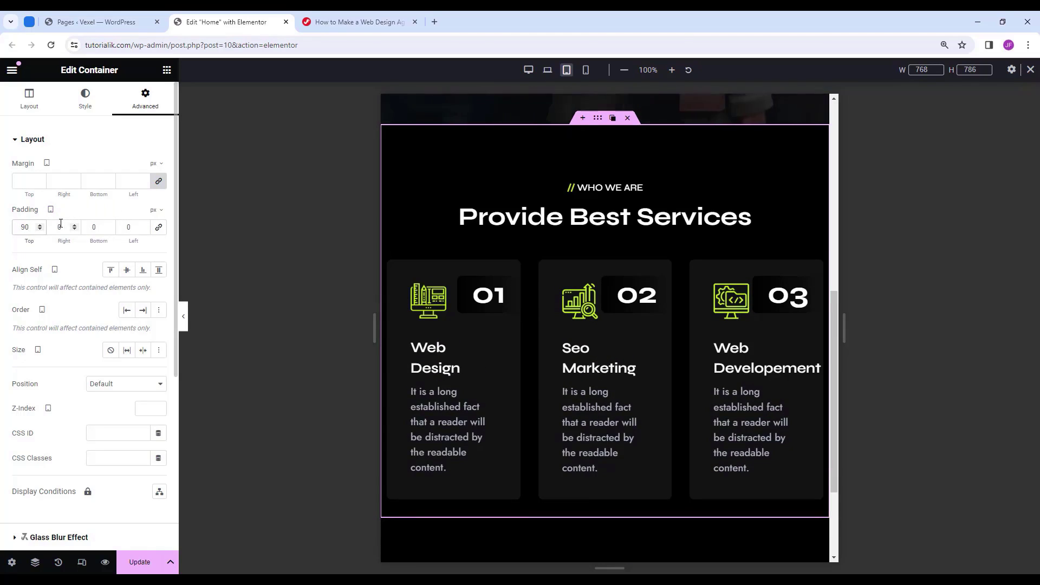
double_click(60, 226)
text(1010)
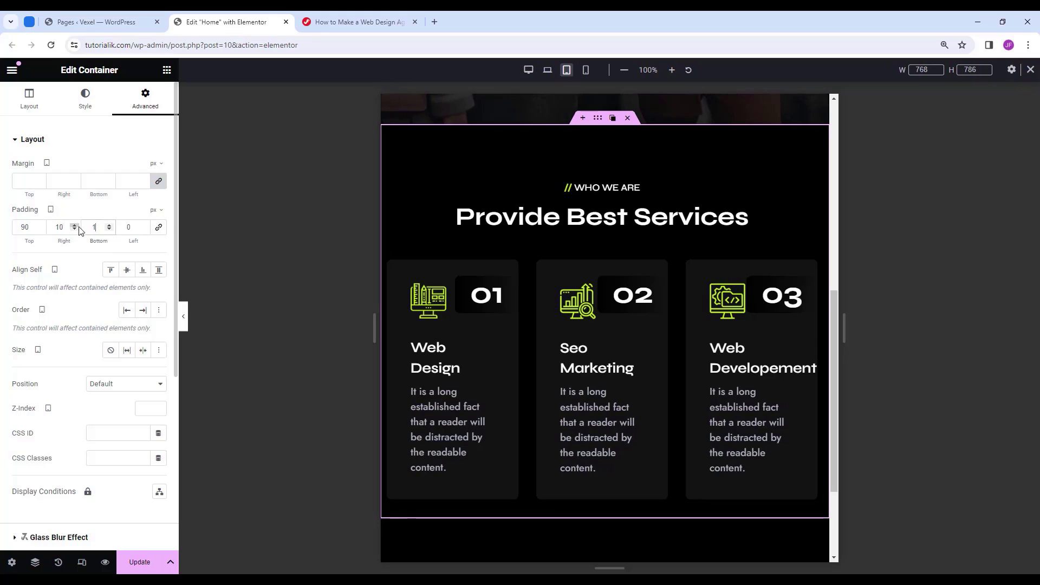
double_click(128, 228)
text(10)
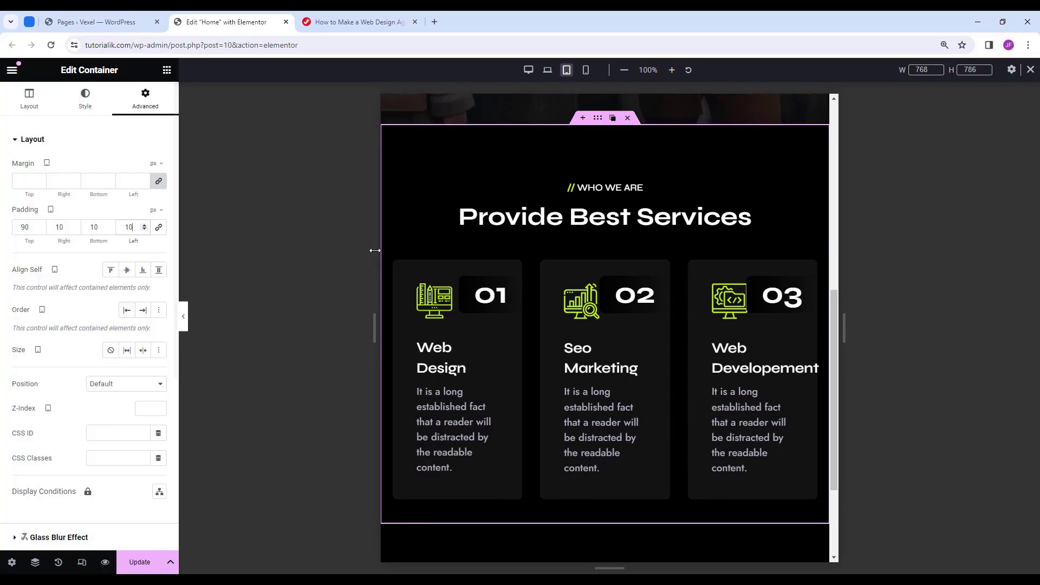
click(394, 264)
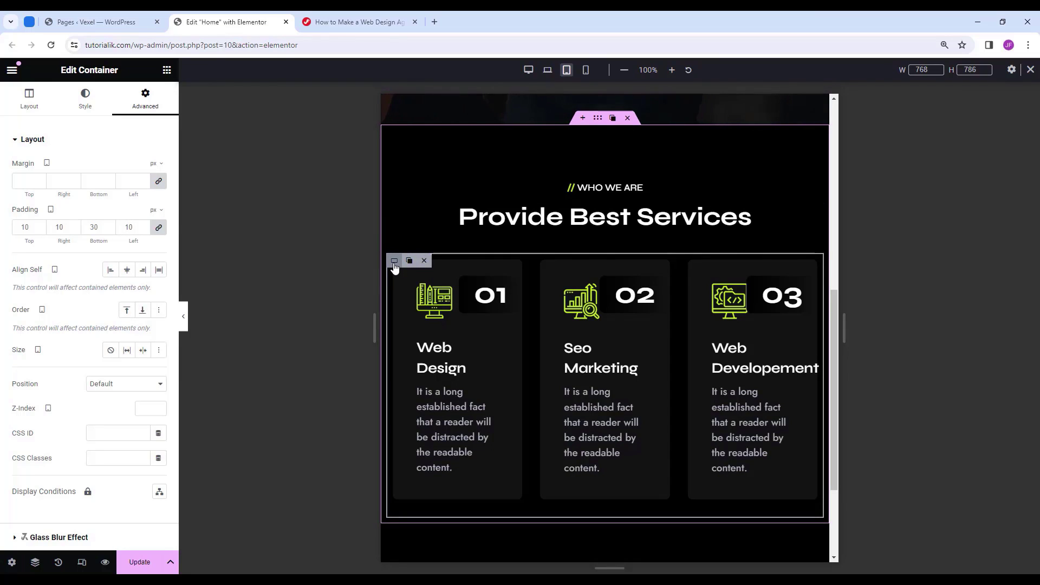
Let the service cards wrap on tablet and set the Web Design card width to 48%.
click(31, 103)
scroll(82, 415, down, 1)
scroll(83, 415, down, 1)
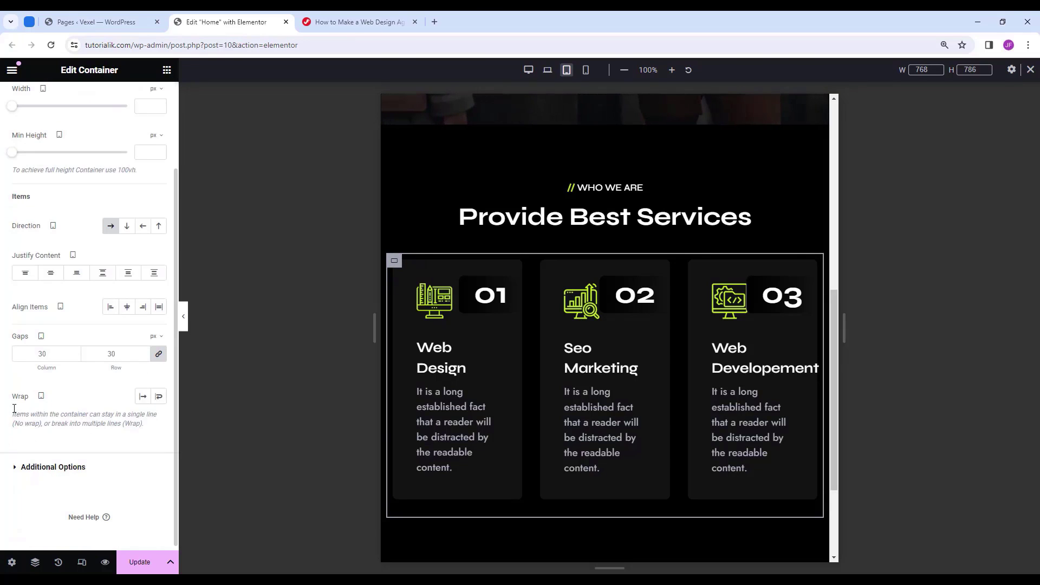
click(164, 399)
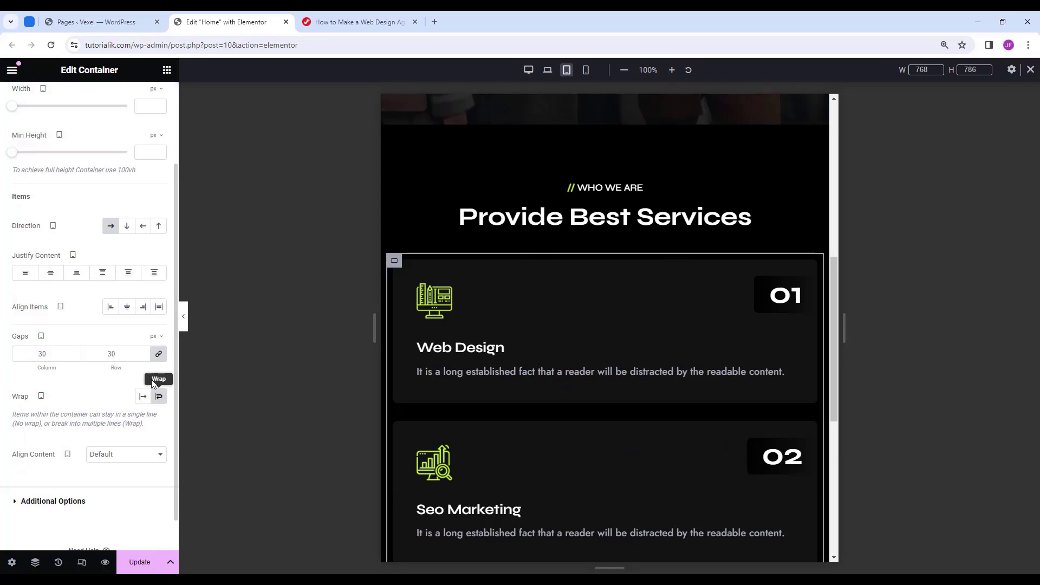
scroll(95, 335, up, 1)
scroll(95, 335, up, 2)
click(144, 101)
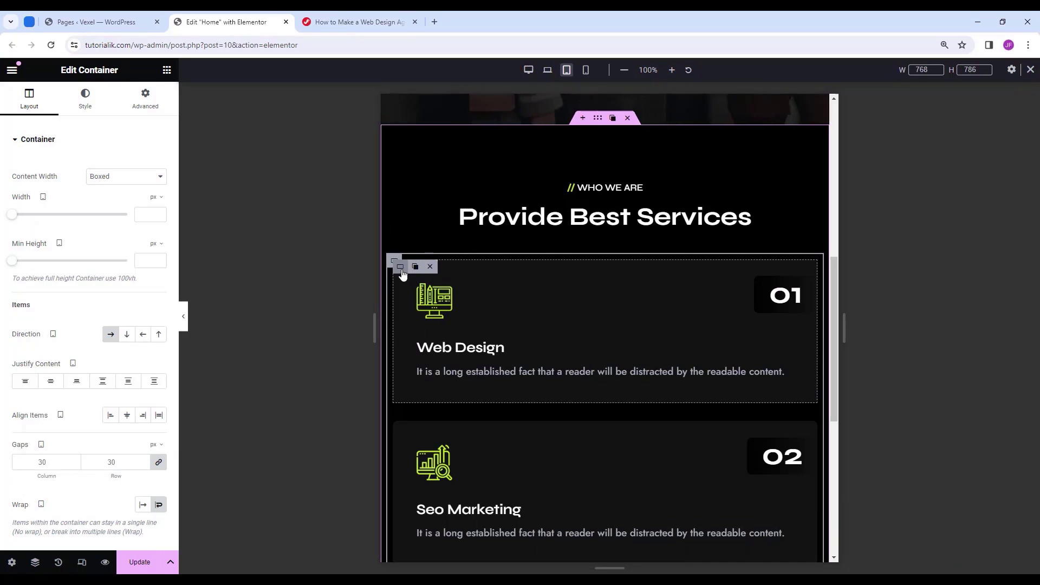
click(401, 269)
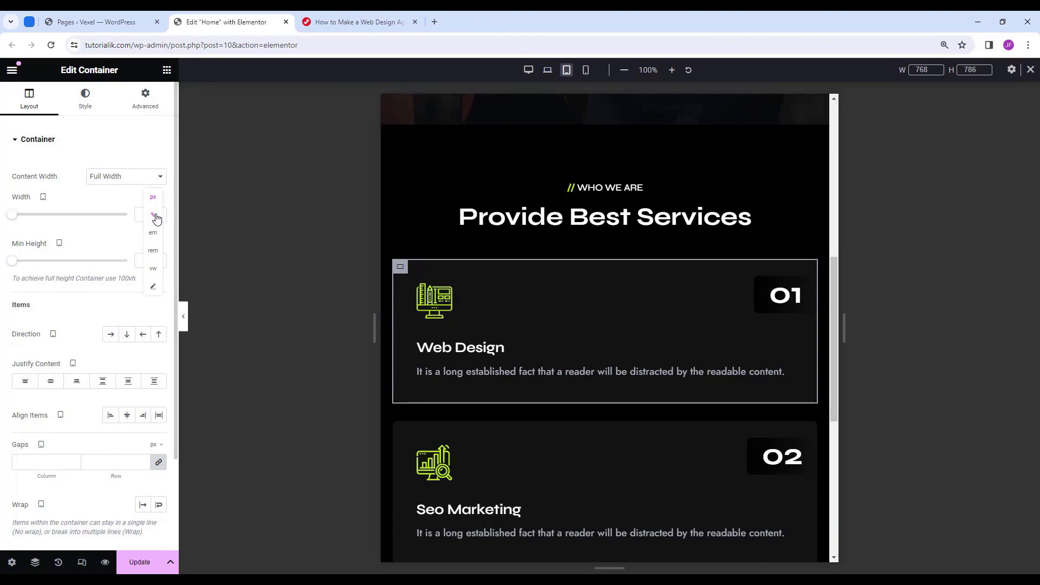
click(156, 217)
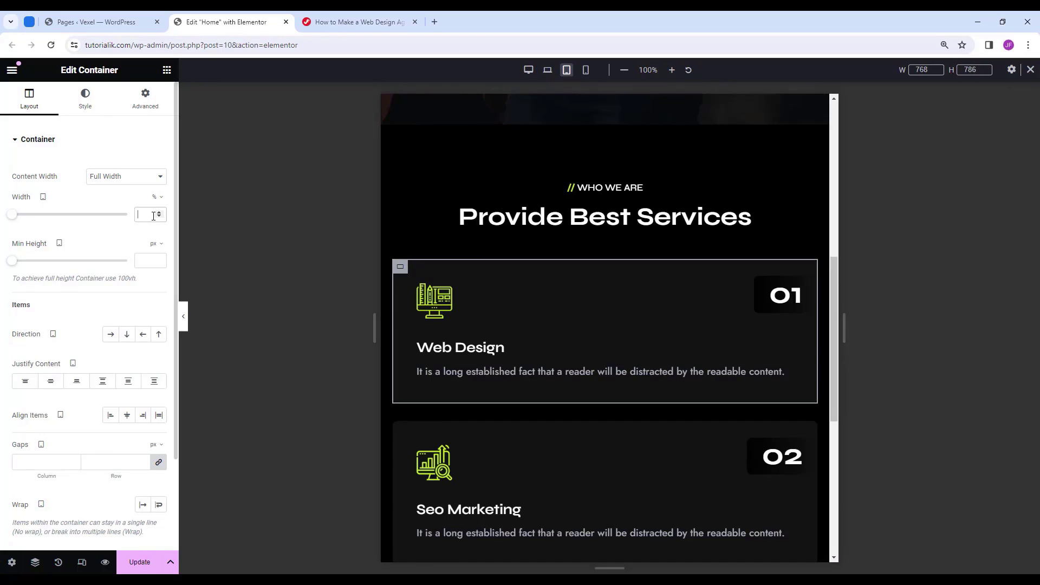
text(48)
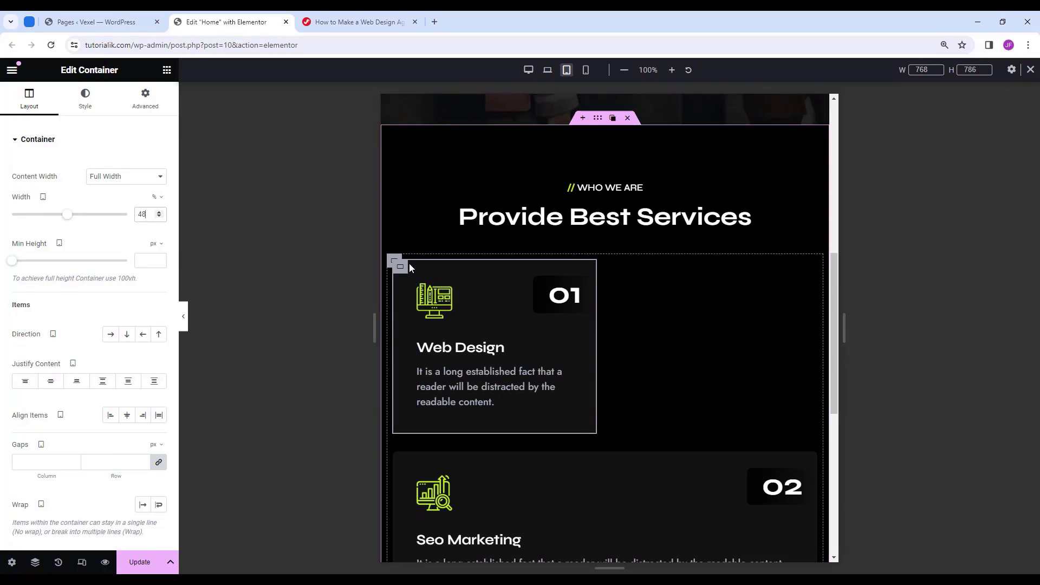
Copy the Web Design card and paste its style onto Seo Marketing and Web Developement.
right_click(409, 263)
click(432, 332)
scroll(466, 336, down, 2)
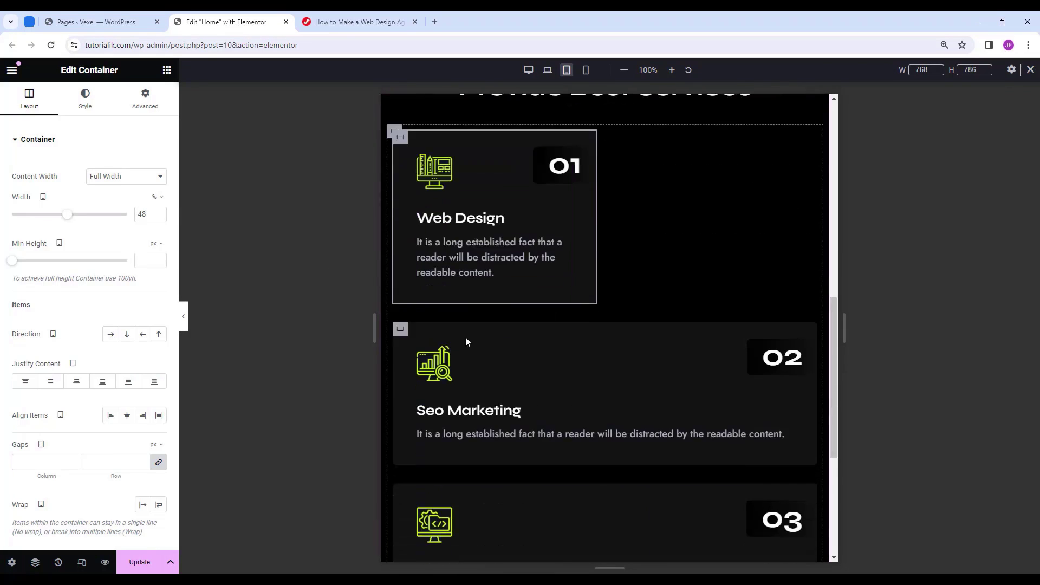
scroll(466, 341, down, 1)
right_click(404, 299)
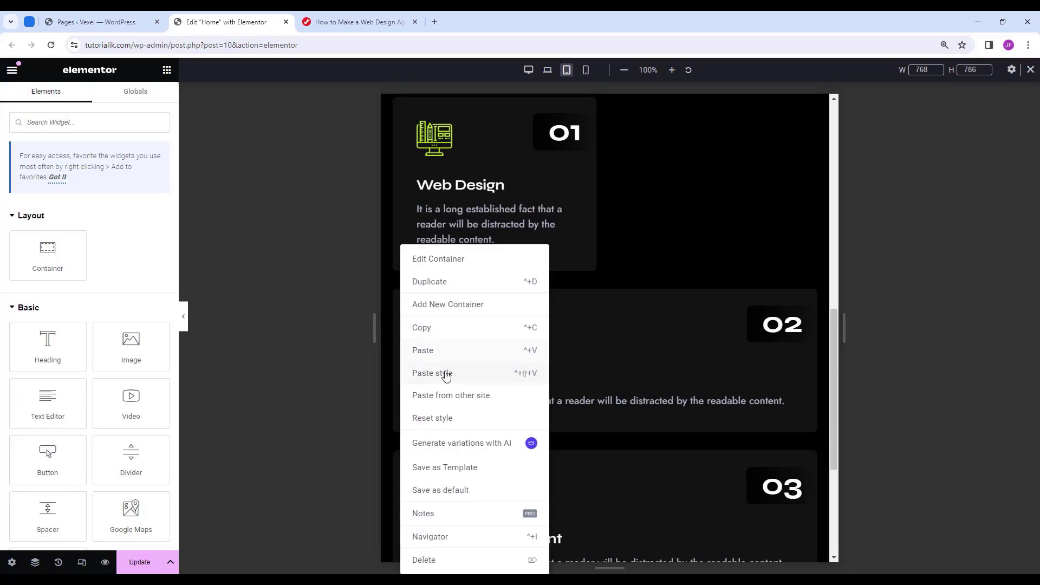
click(446, 374)
scroll(413, 378, down, 2)
right_click(411, 378)
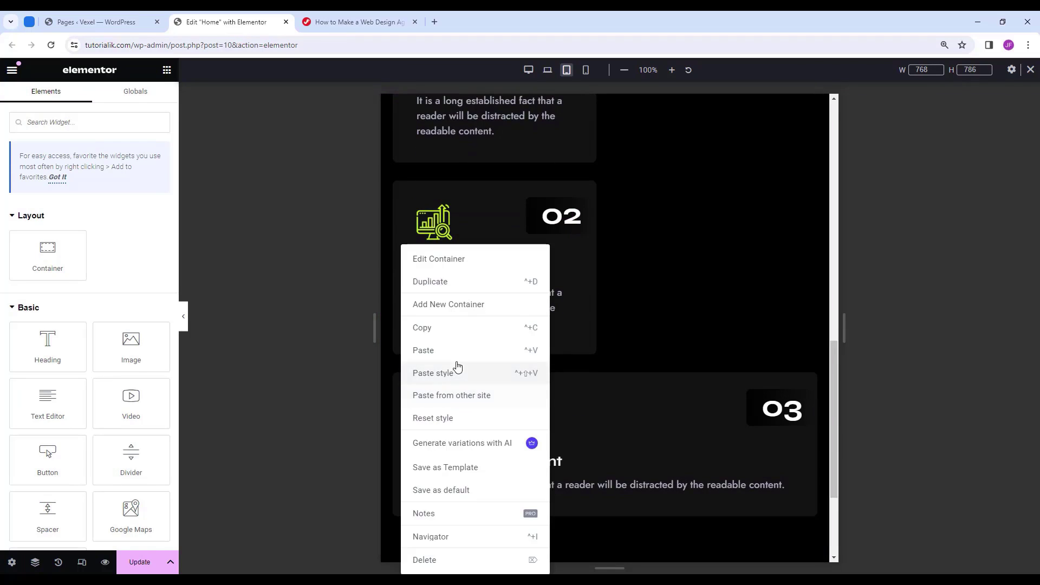
click(461, 373)
scroll(658, 360, up, 5)
Give the card container 25 px gaps with centred content, then preview at mobile width.
click(395, 262)
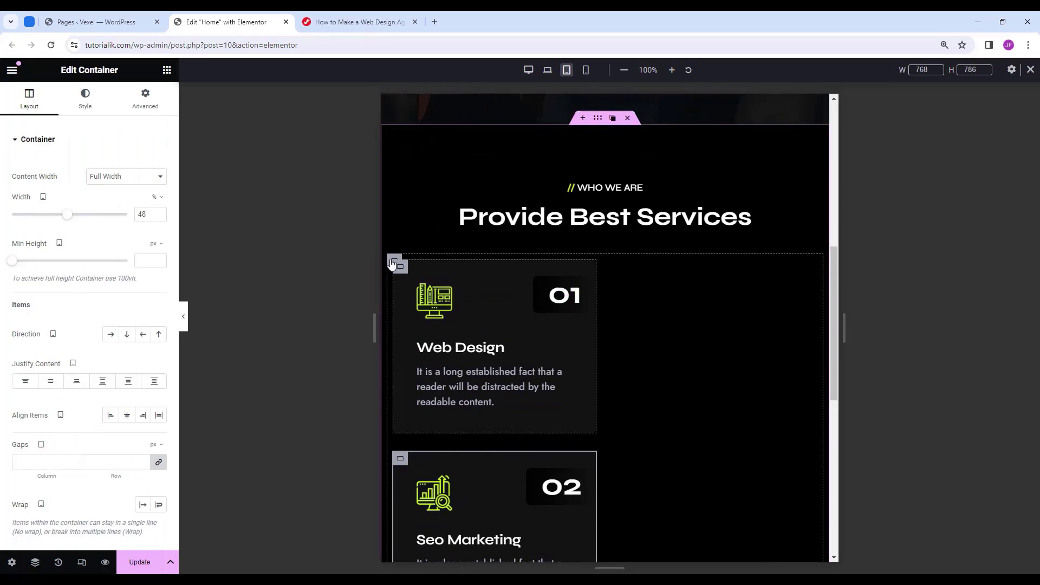
click(464, 254)
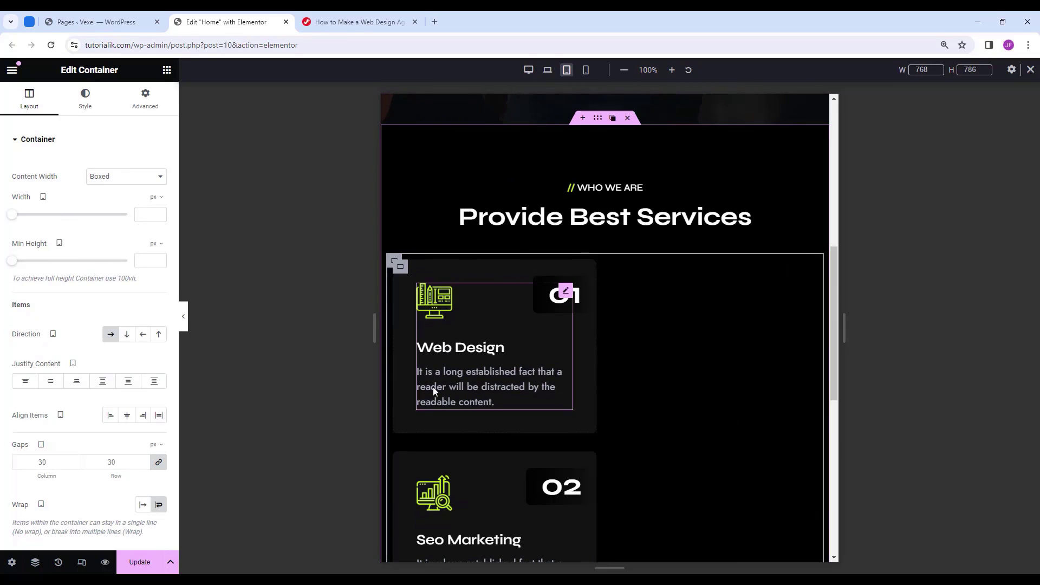
double_click(51, 464)
text(25)
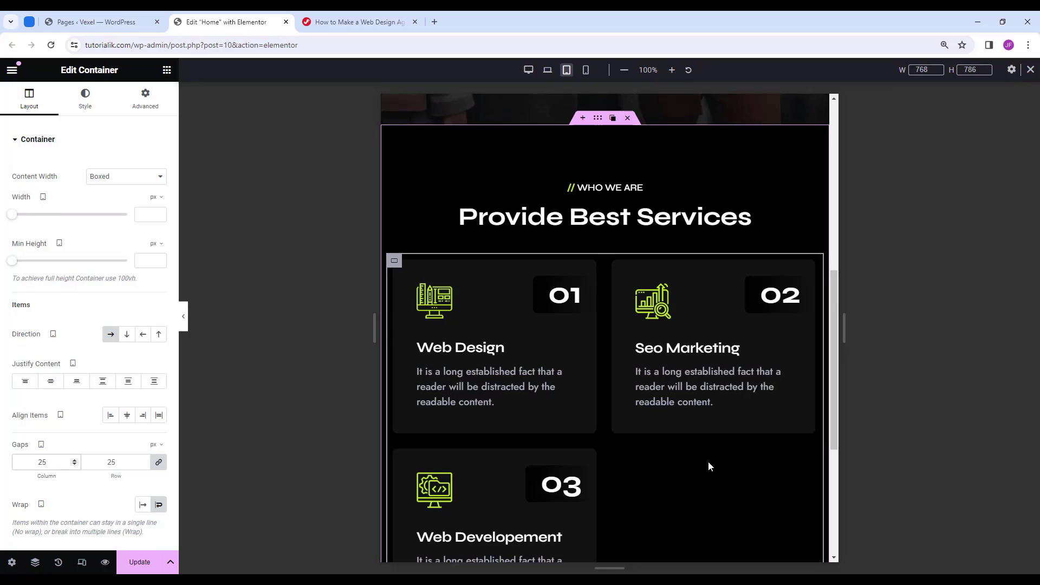
click(50, 381)
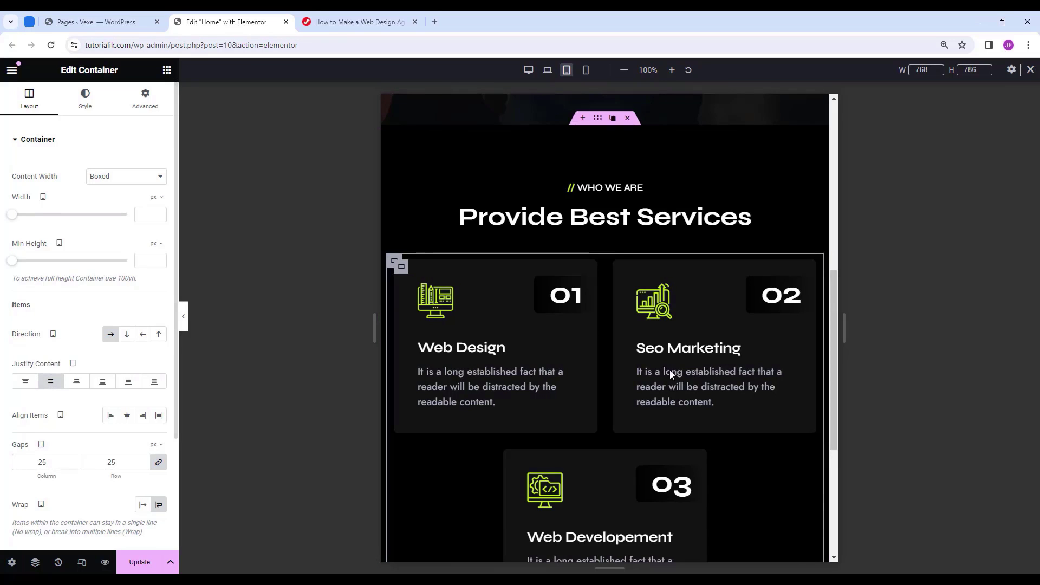
scroll(679, 380, down, 2)
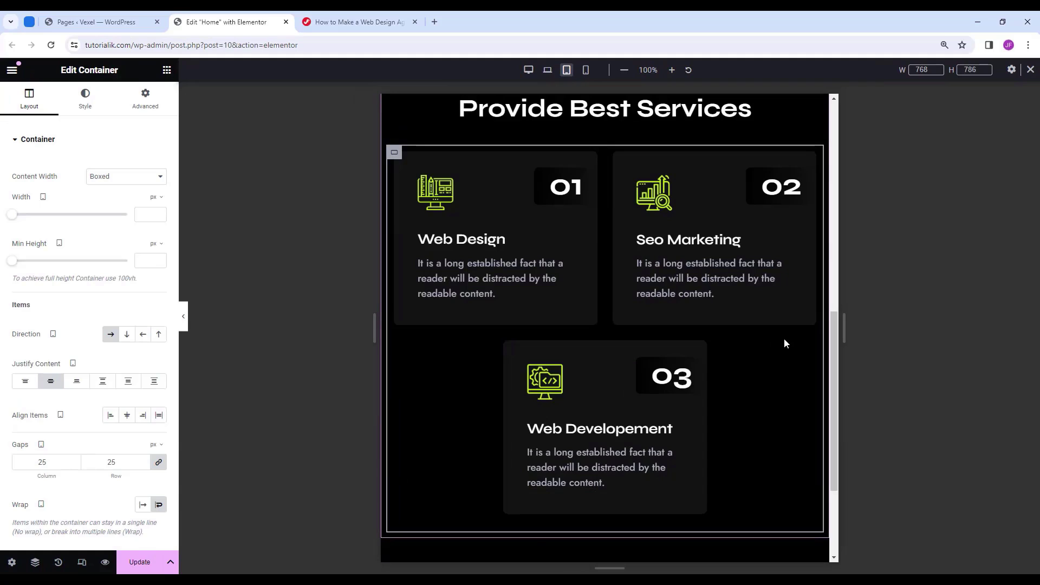
scroll(785, 343, up, 1)
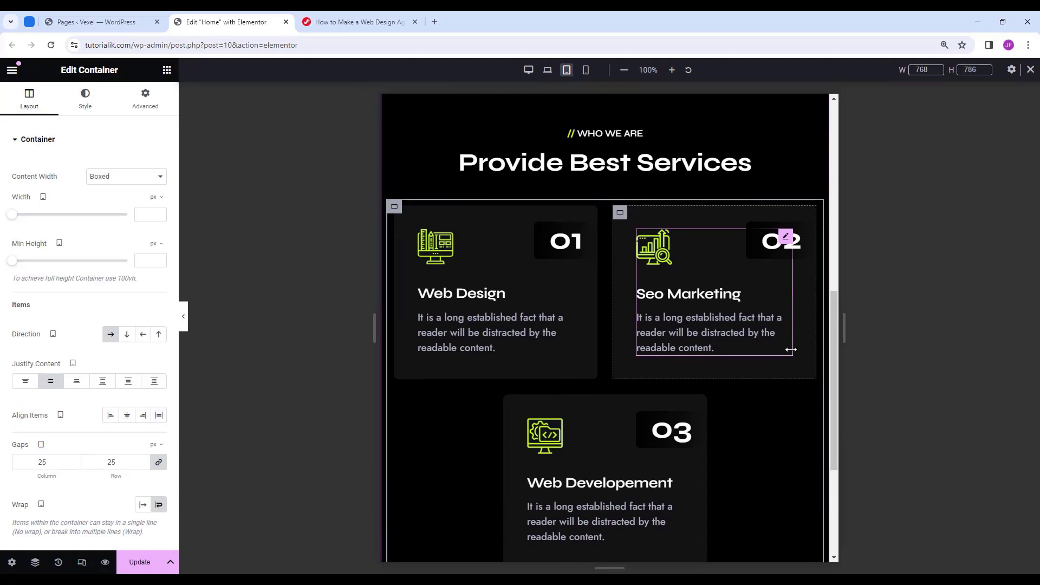
scroll(790, 381, up, 1)
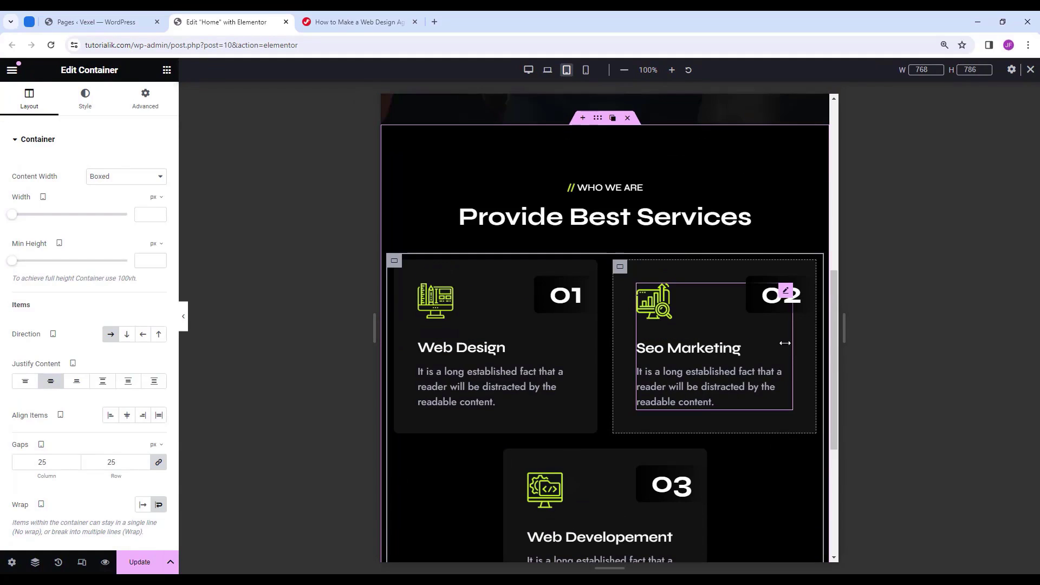
scroll(711, 243, down, 1)
click(586, 72)
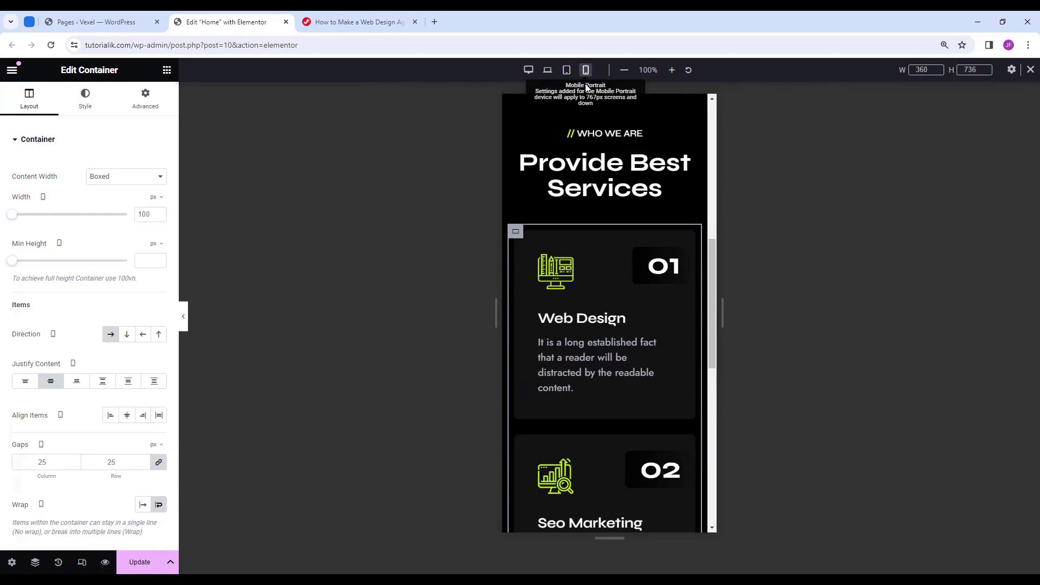
Reduce the Web Design card's mobile padding to 30 px.
click(522, 241)
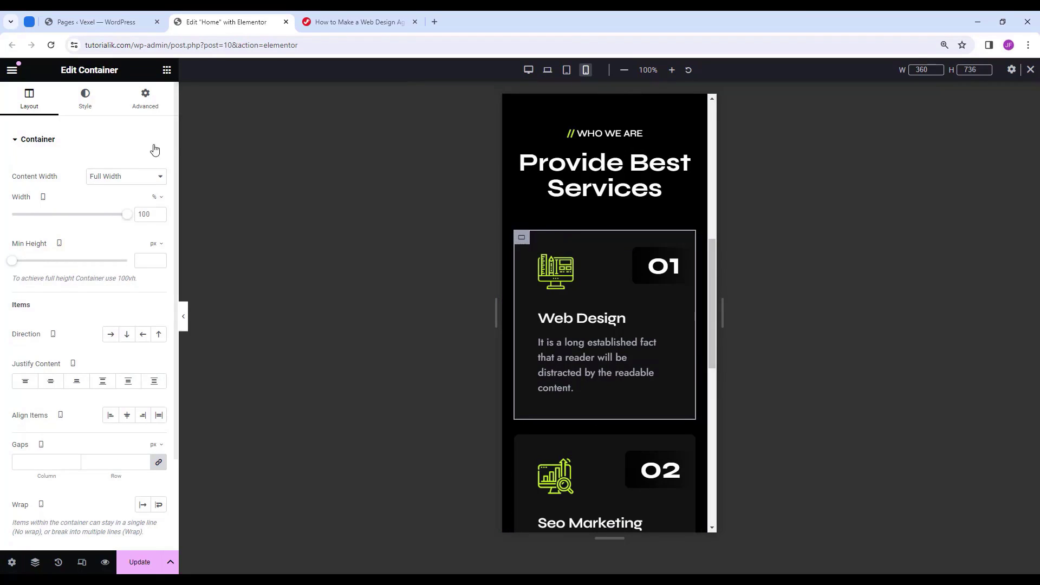
click(152, 104)
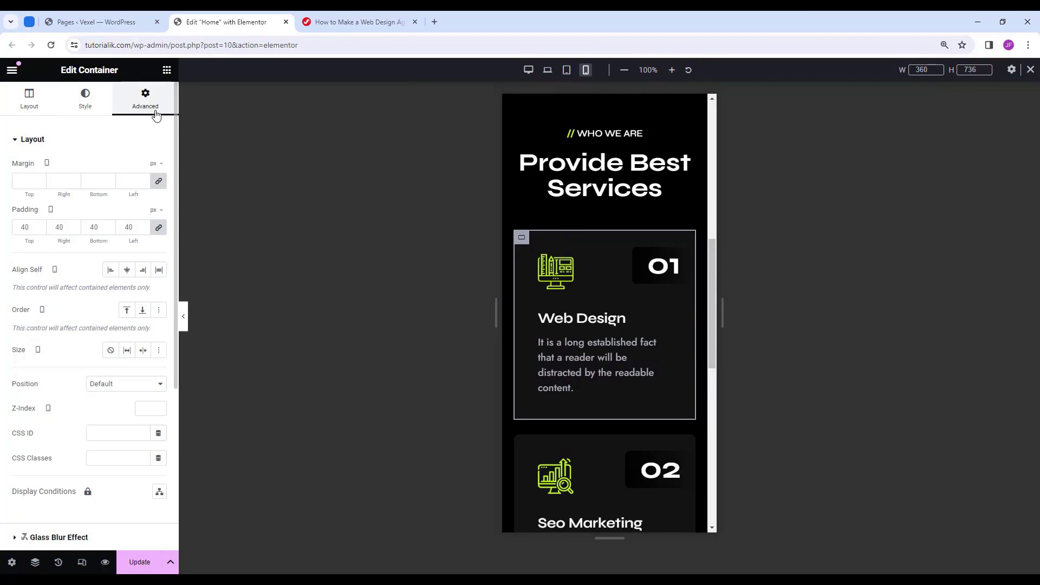
click(158, 231)
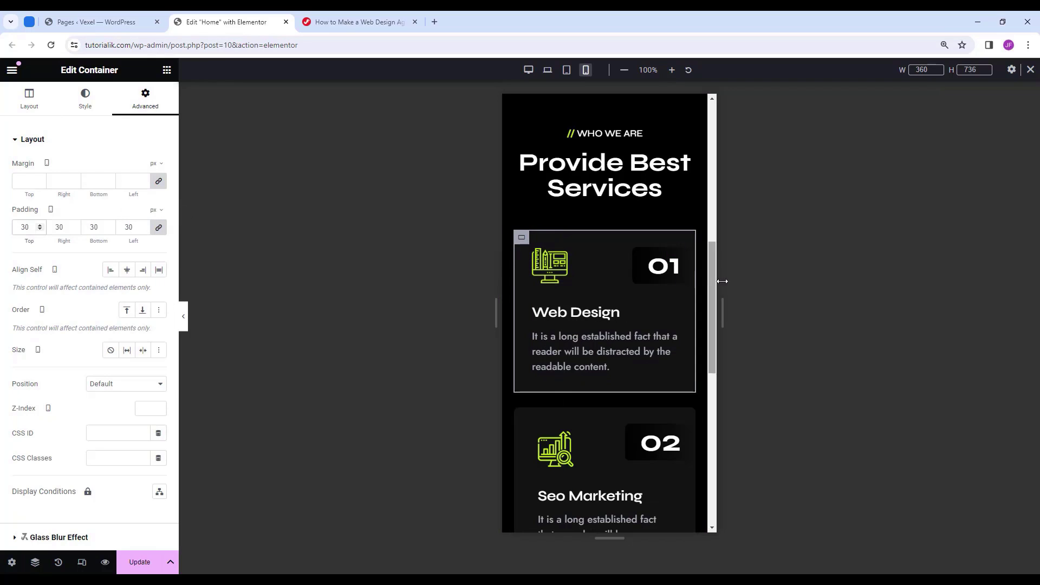
Shrink the 01 number heading's typography size to 40 px on mobile.
click(687, 263)
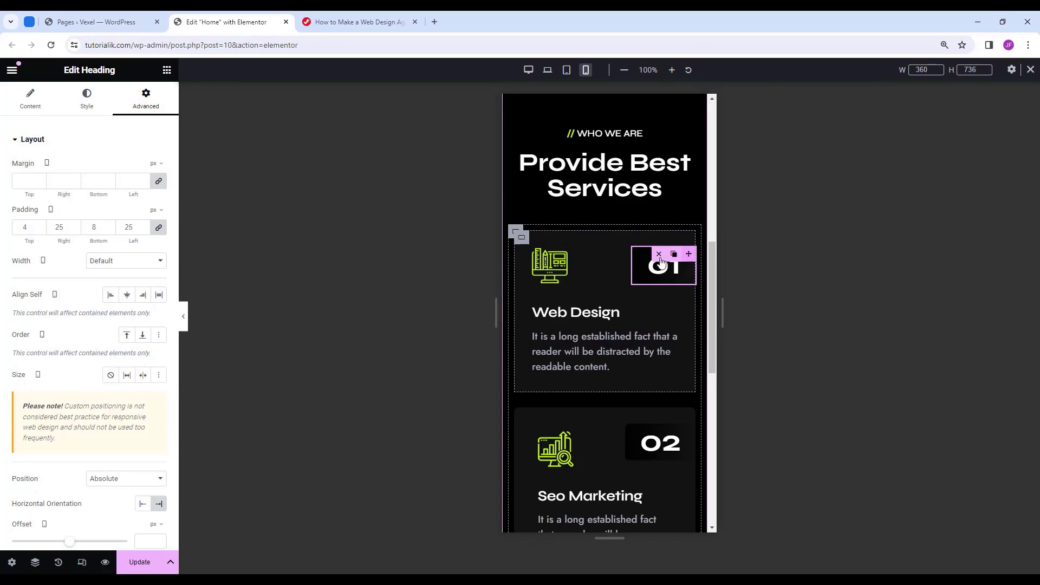
click(87, 102)
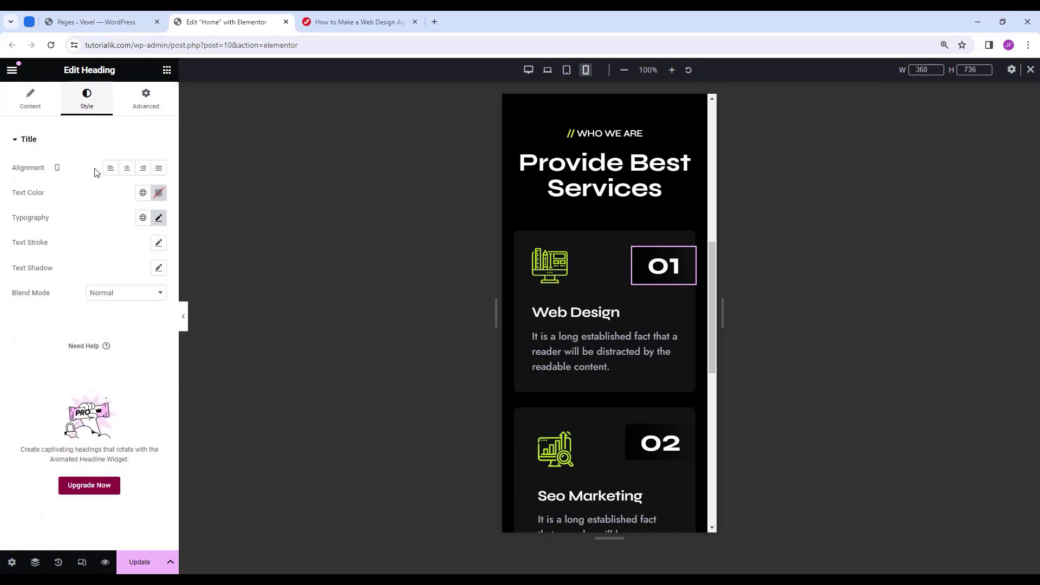
click(158, 218)
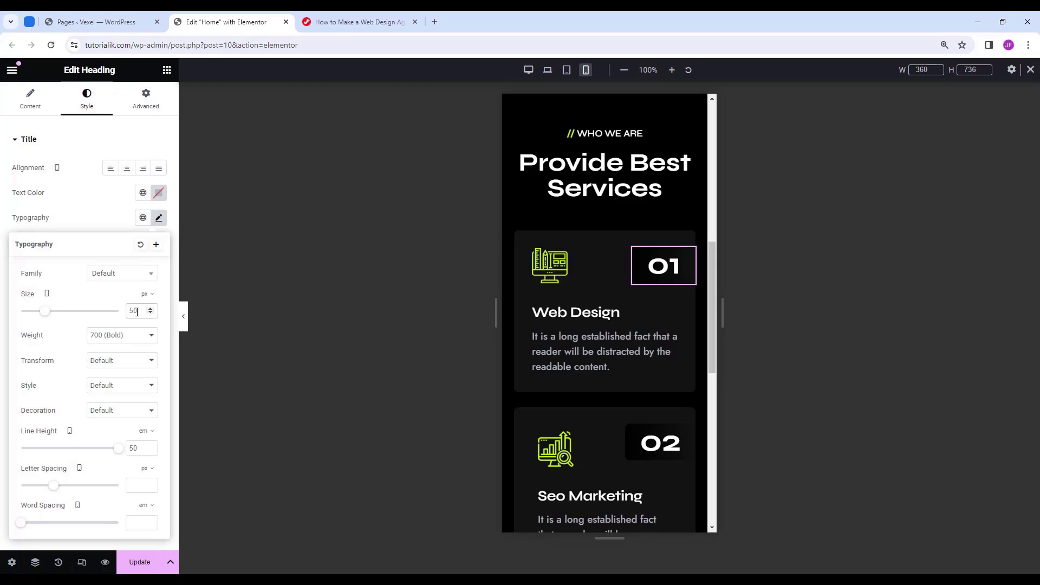
key(BackSpace)
key(BackSpace)
text(40)
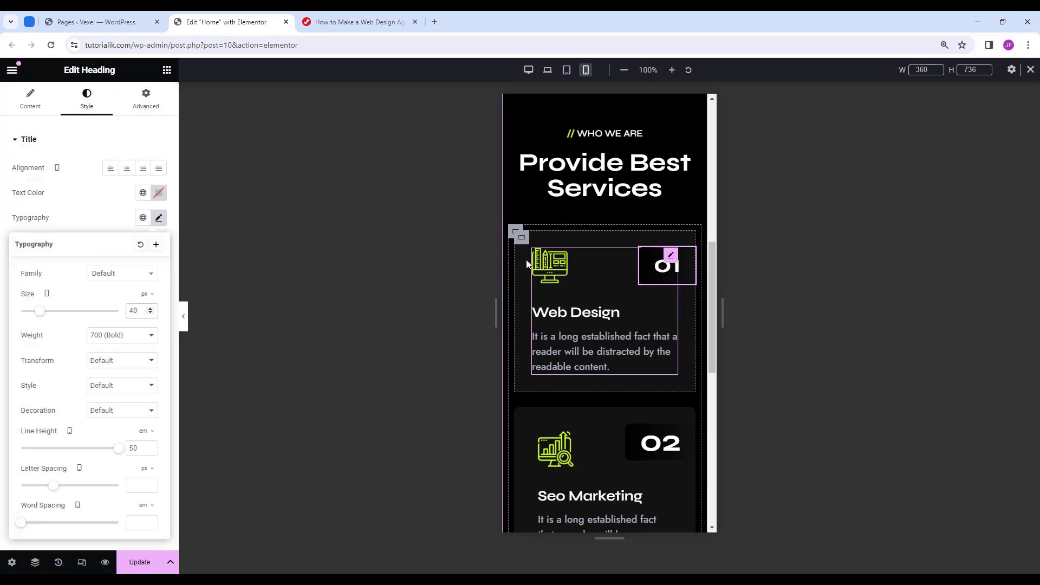
Set the cards container's linked padding to 1 px and preview the cards.
click(516, 232)
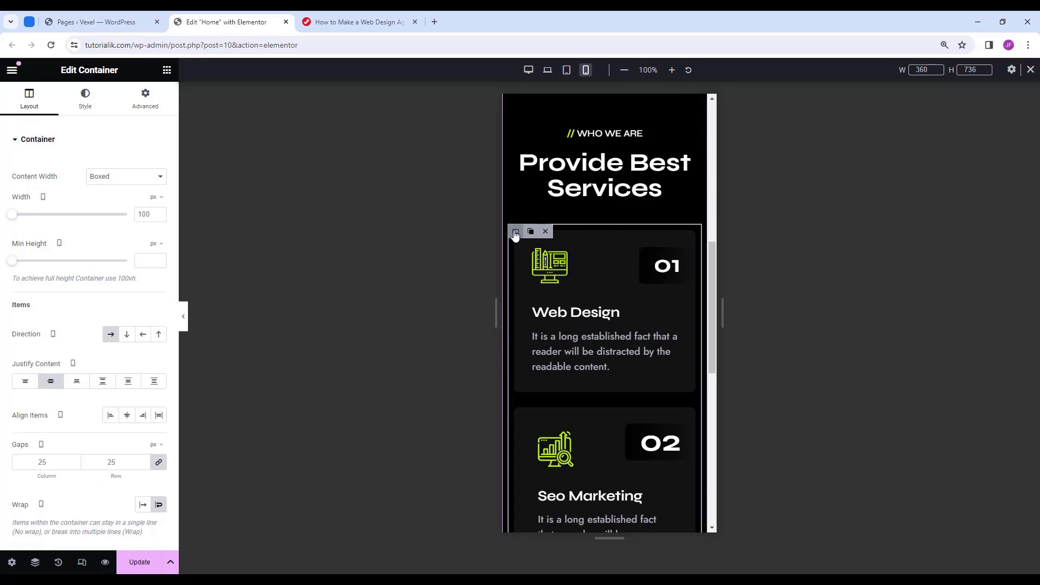
click(145, 100)
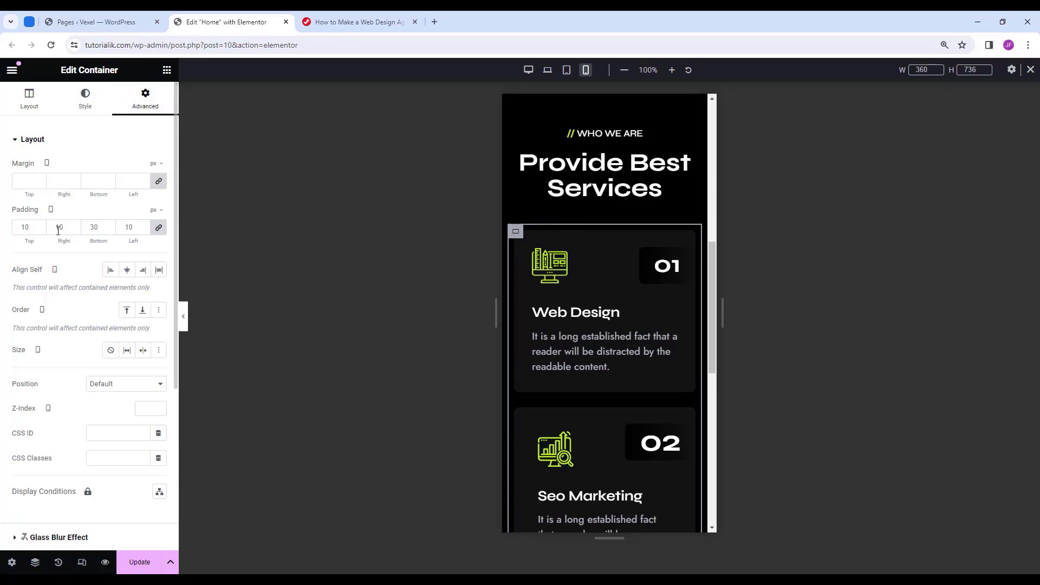
click(159, 227)
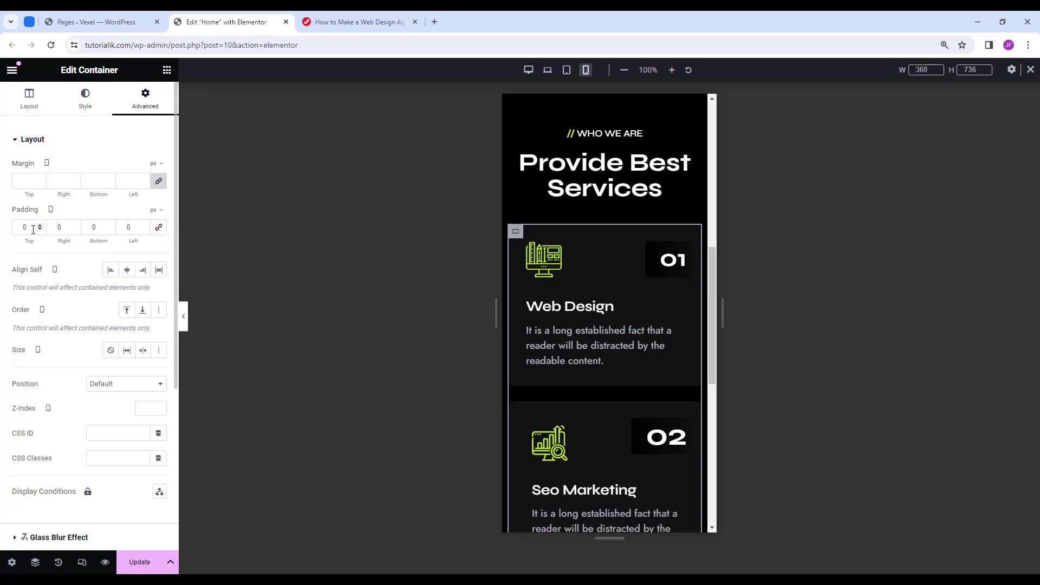
click(159, 227)
click(24, 227)
text(1)
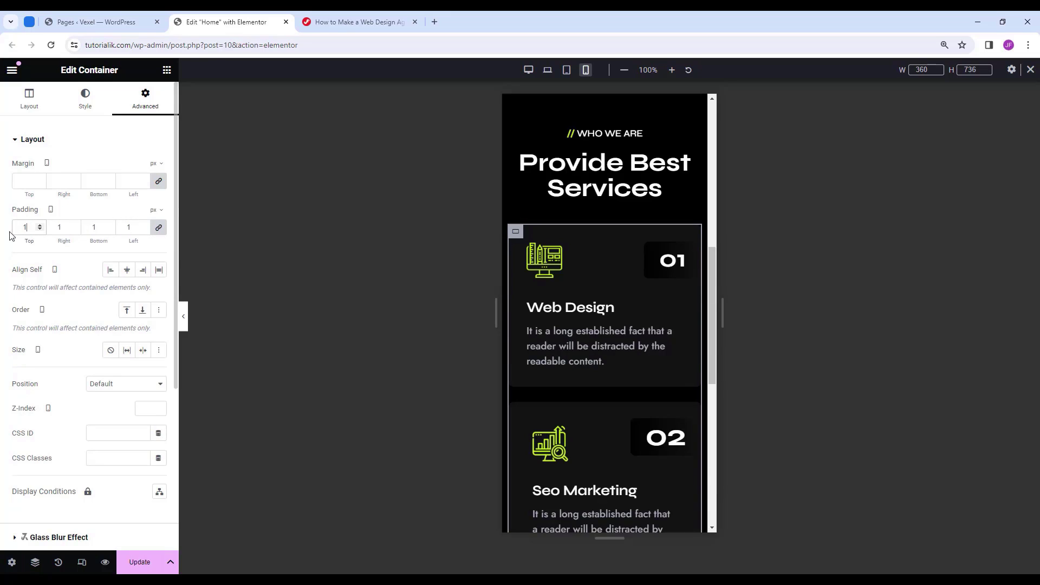
click(183, 317)
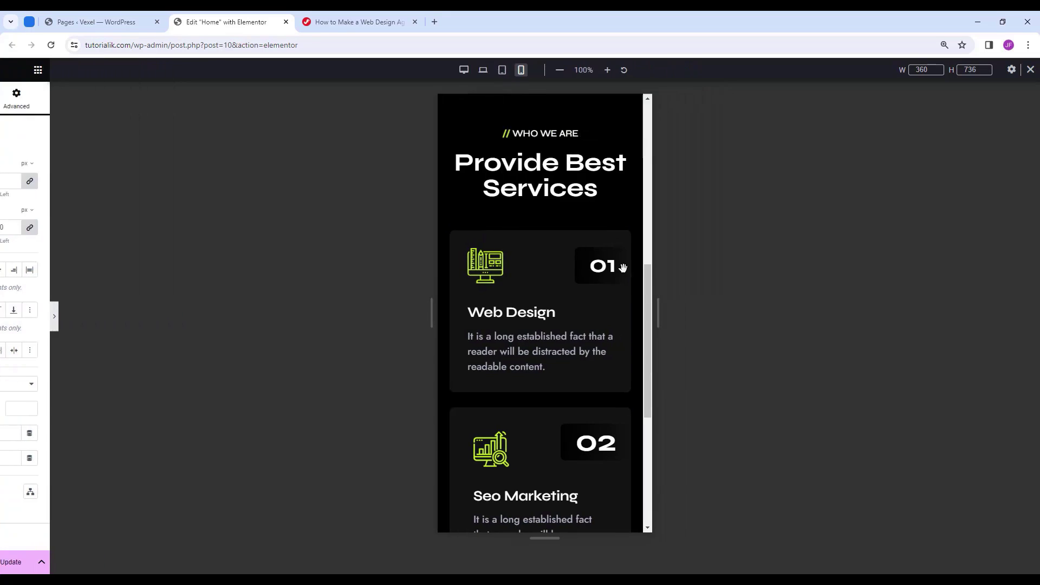
scroll(544, 270, down, 5)
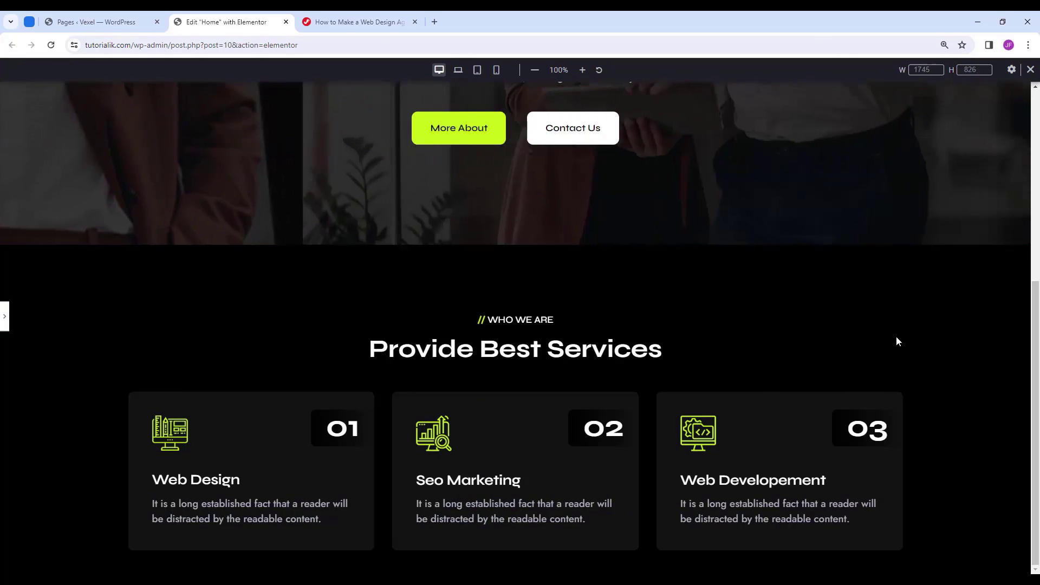
Save the page, add an empty container below the services, and rename it in the Navigator.
click(1031, 70)
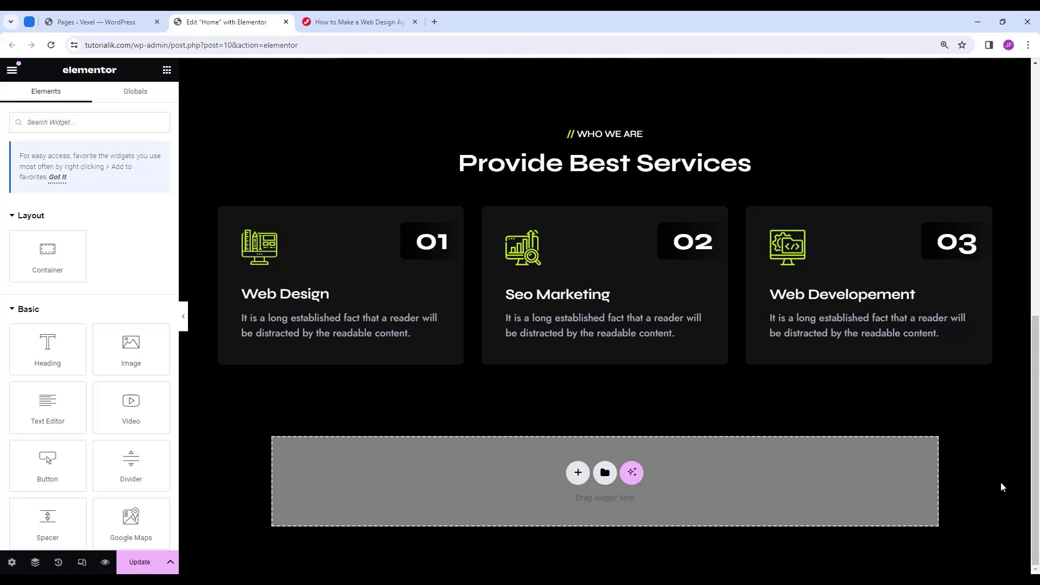
key(ctrl+s)
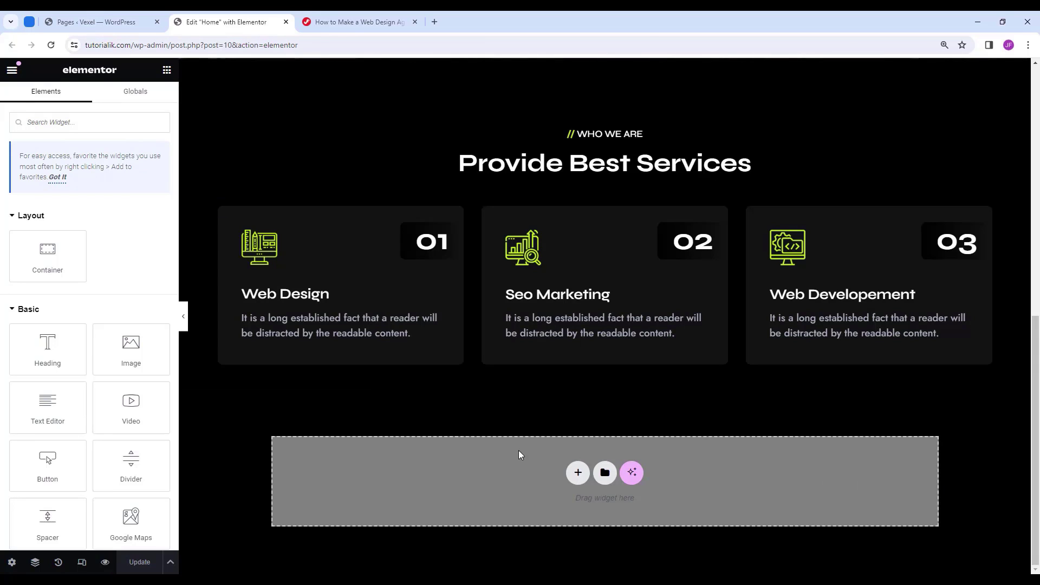
drag(48, 254, 448, 477)
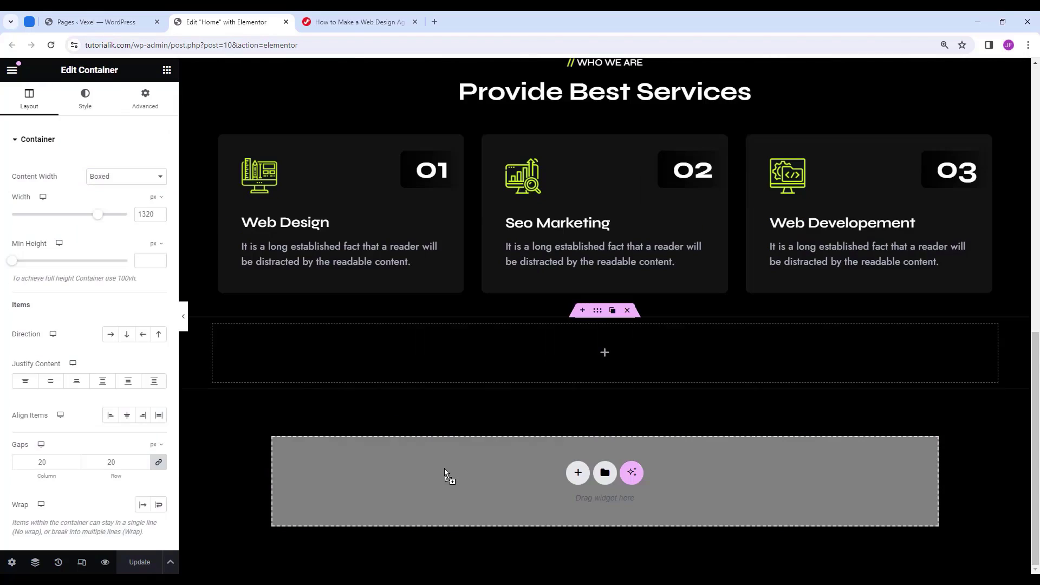
click(35, 562)
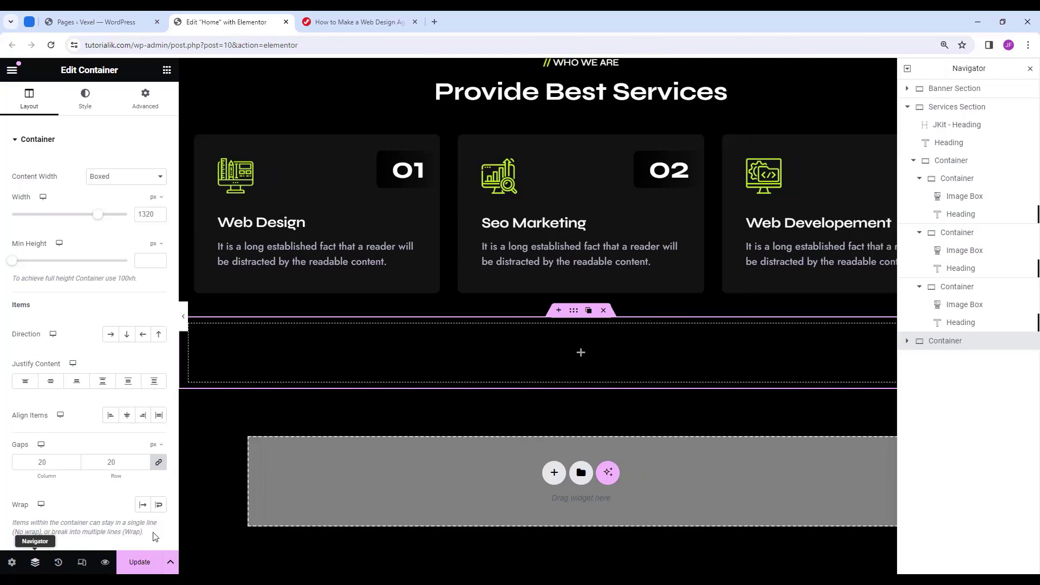
double_click(953, 343)
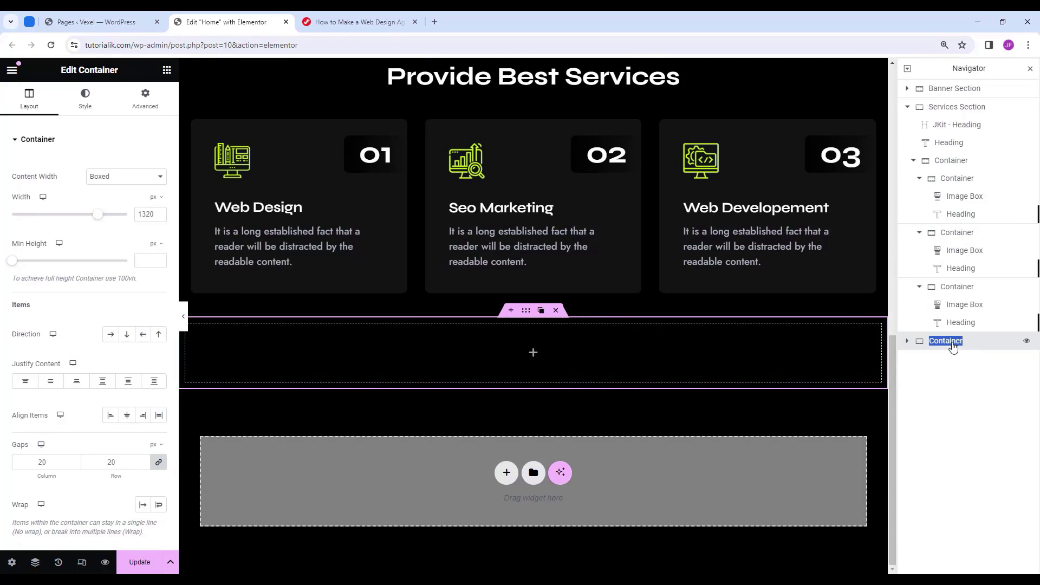
text(Portfolio Section)
click(1031, 70)
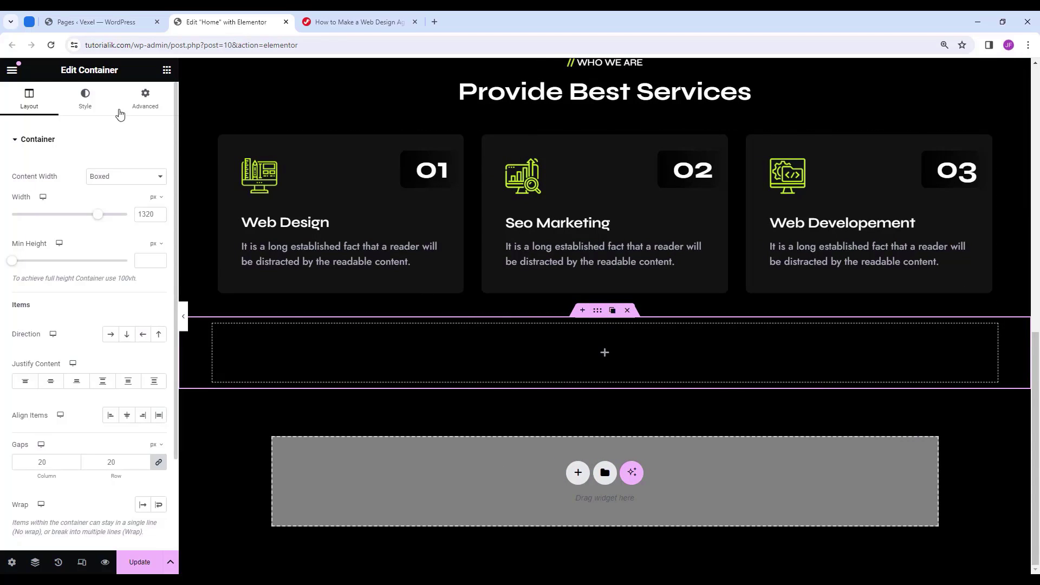
Set the new container's padding to 10, 10, 20 and 10 px.
click(143, 101)
click(57, 231)
text(0)
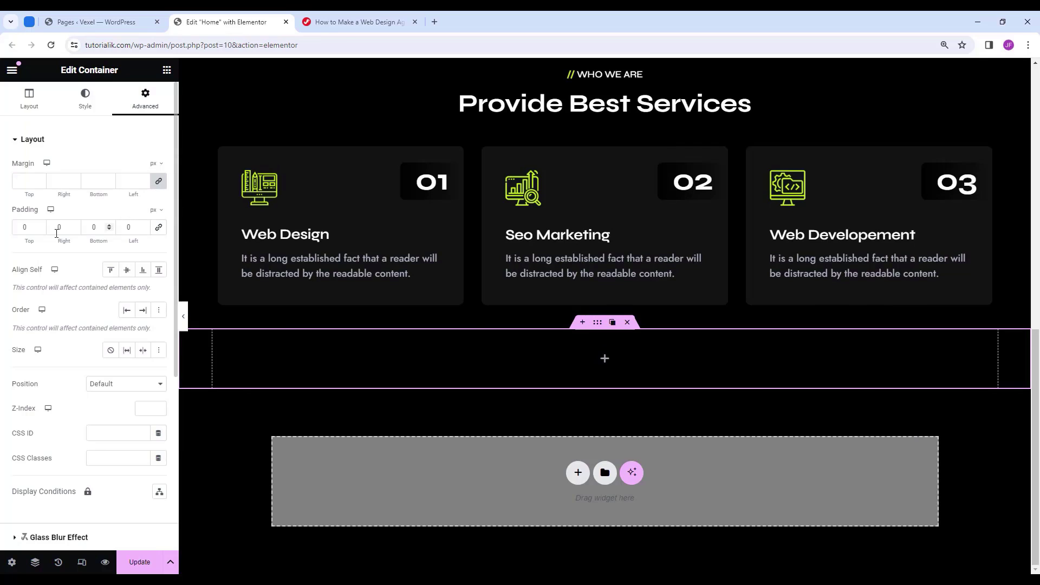
text(10)
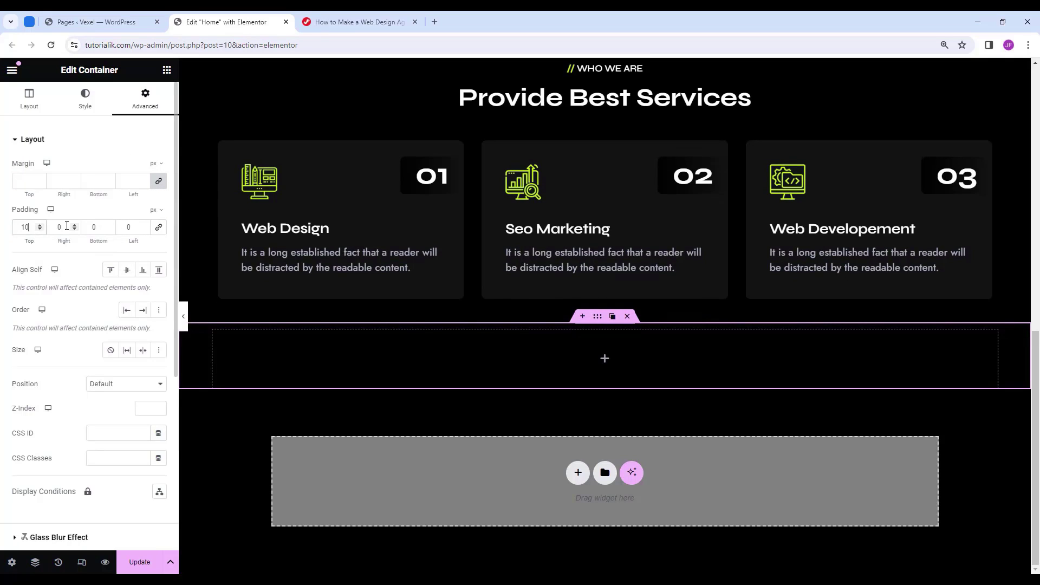
click(60, 226)
text(10)
text(20)
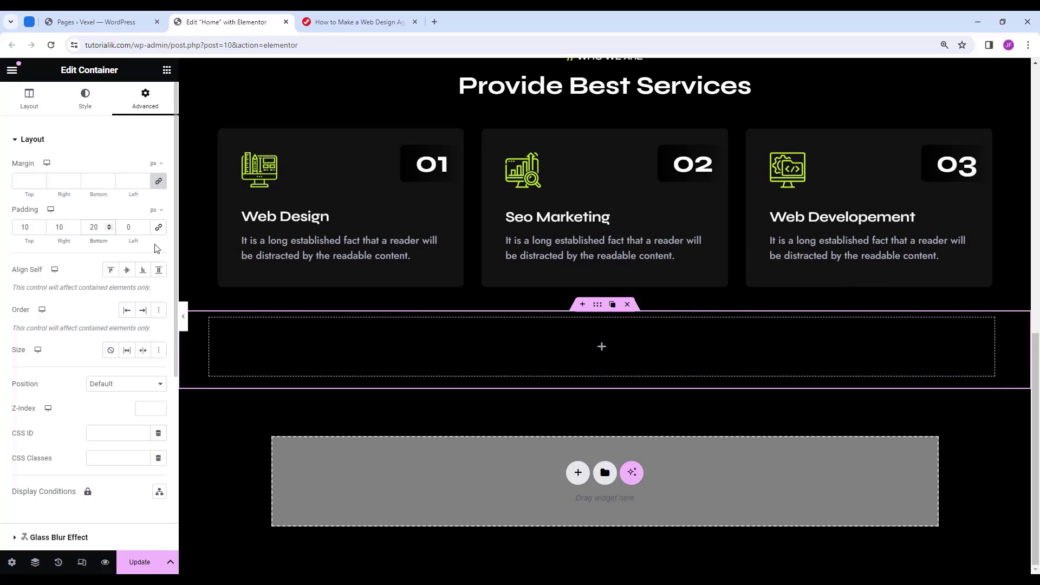
click(117, 227)
text(10)
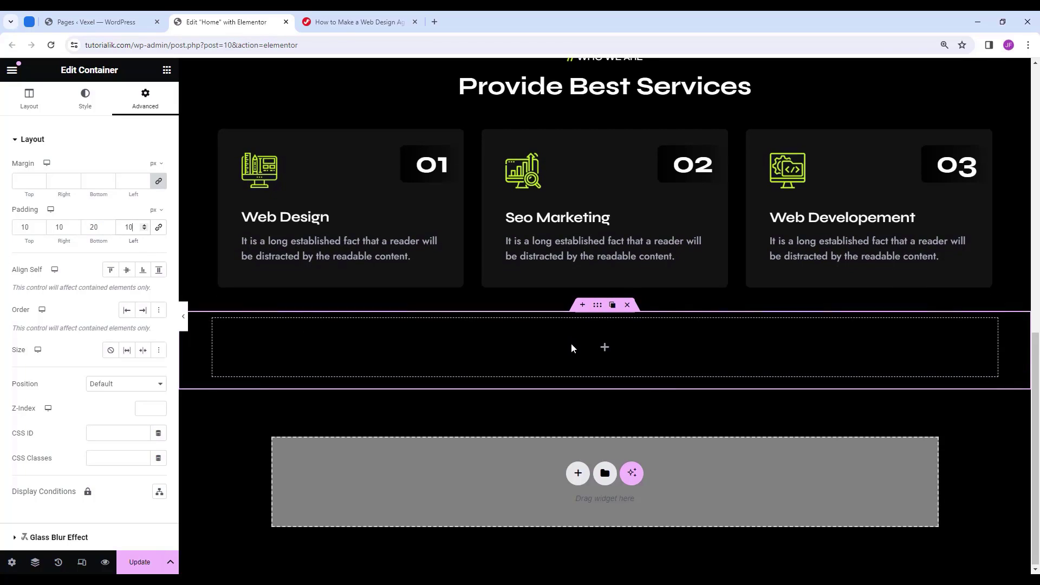
scroll(571, 343, up, 2)
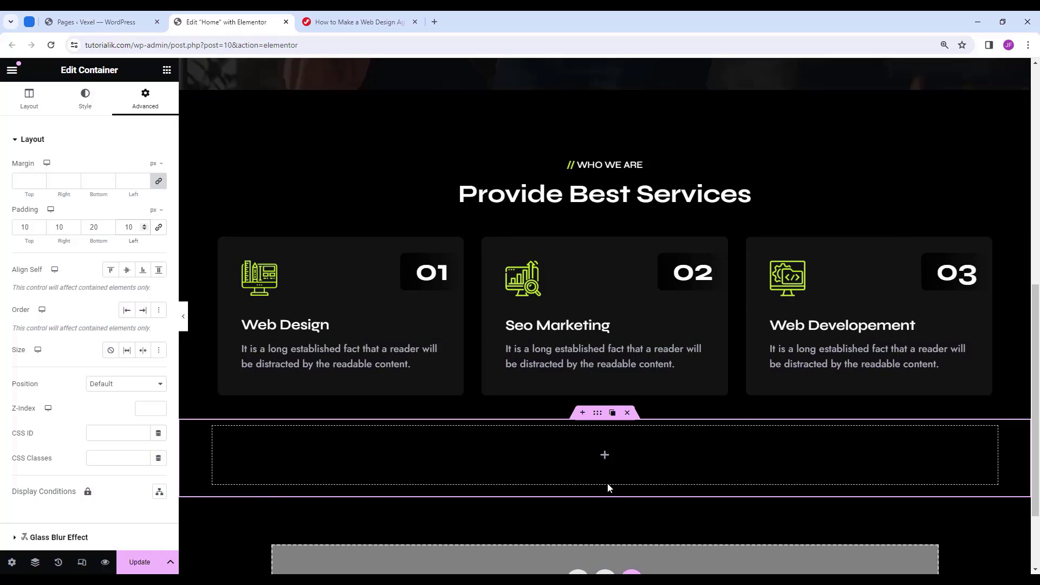
click(167, 69)
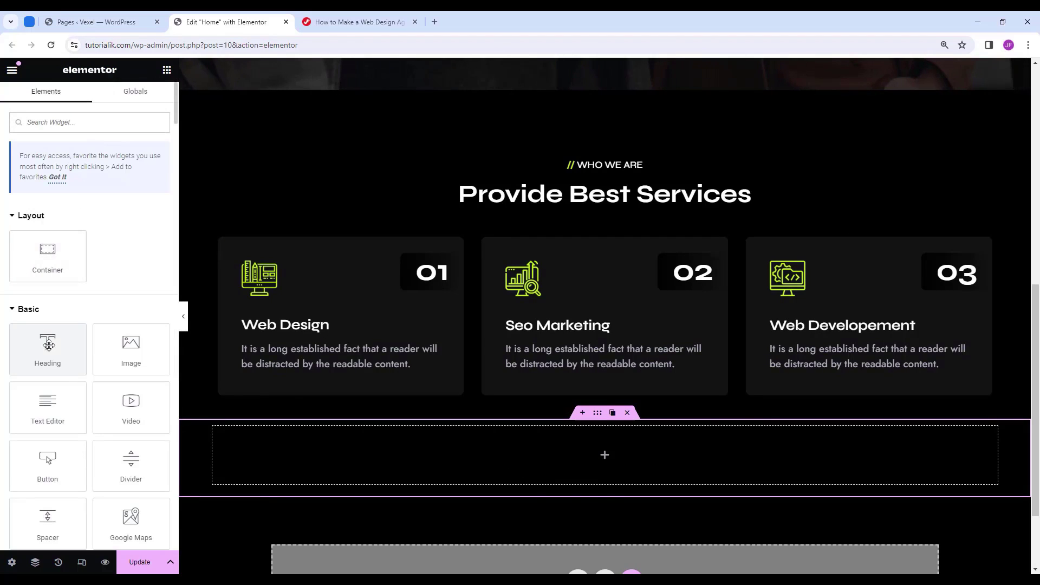
Copy the WHO WE ARE label and Provide Best Services heading into the portfolio section.
mouse_move(47, 347)
mouse_down()
mouse_move(579, 477)
mouse_move(61, 353)
mouse_up()
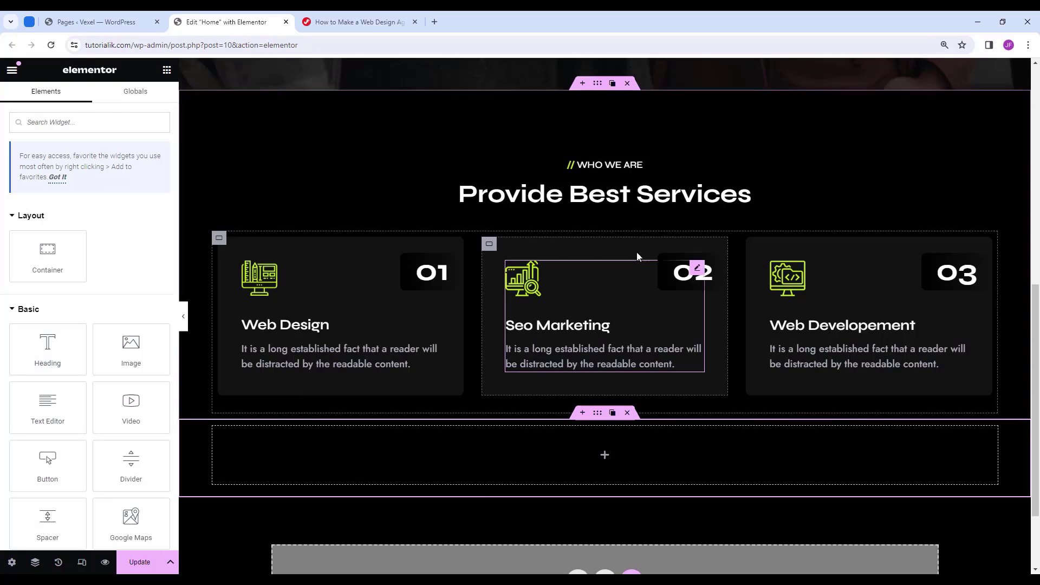
click(627, 166)
right_click(627, 169)
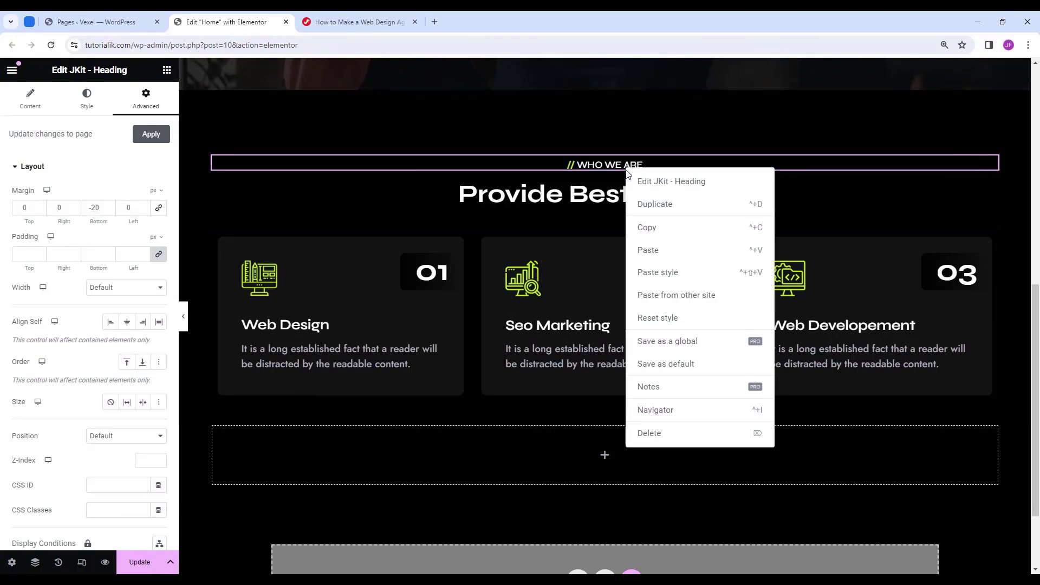
key(Escape)
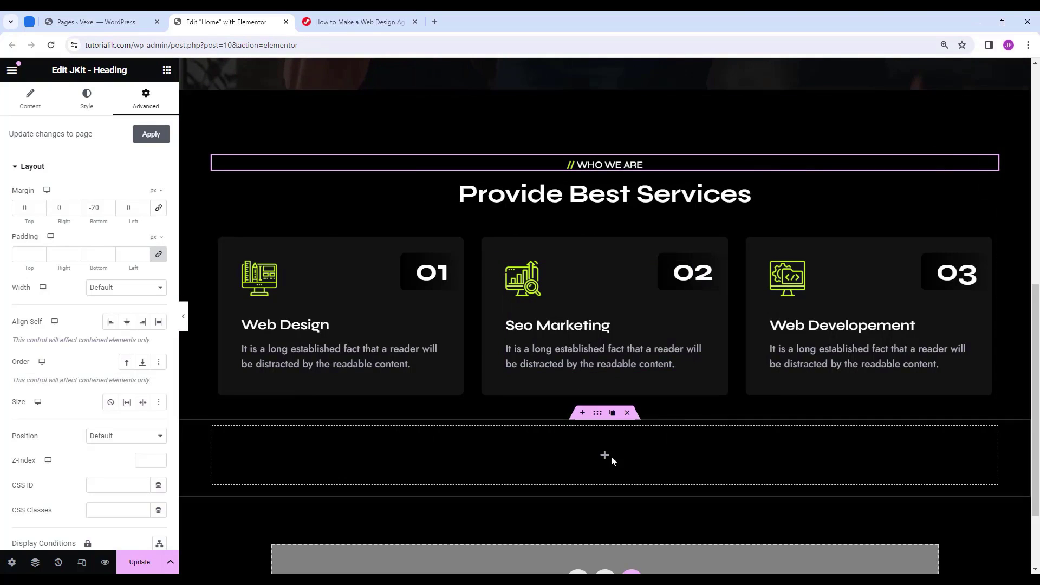
right_click(607, 245)
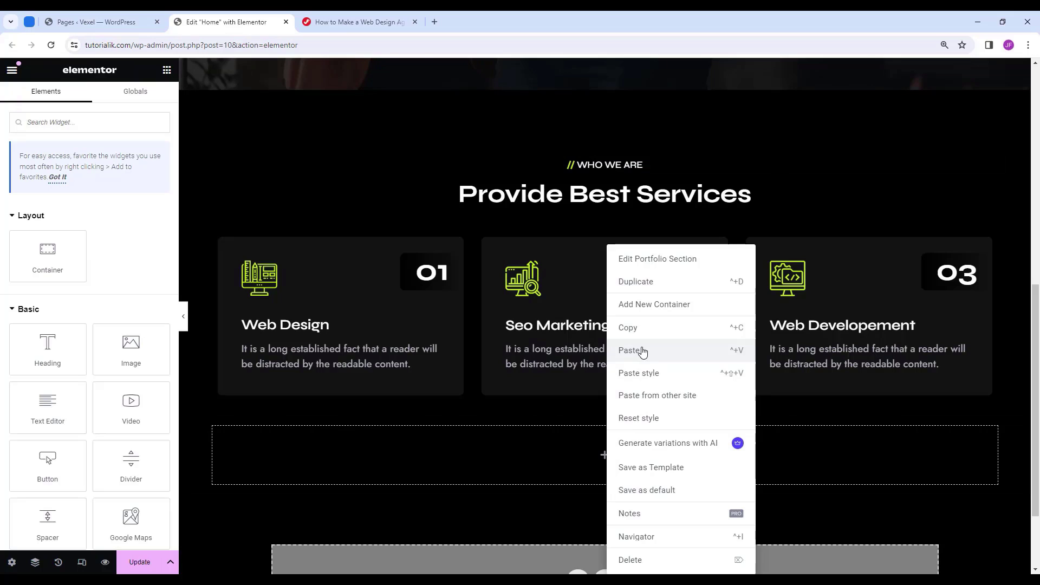
click(643, 351)
right_click(657, 137)
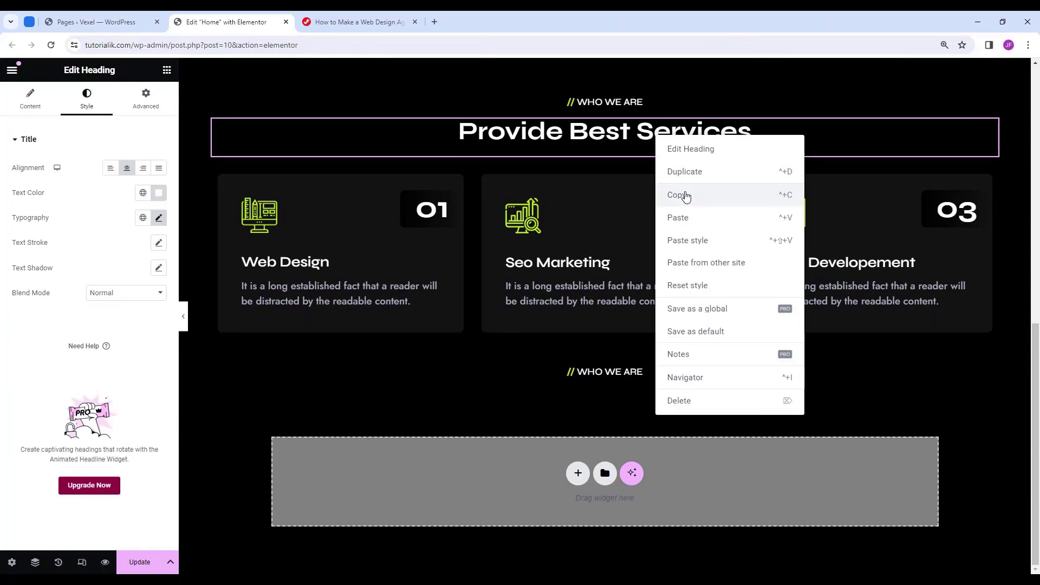
click(686, 196)
right_click(650, 382)
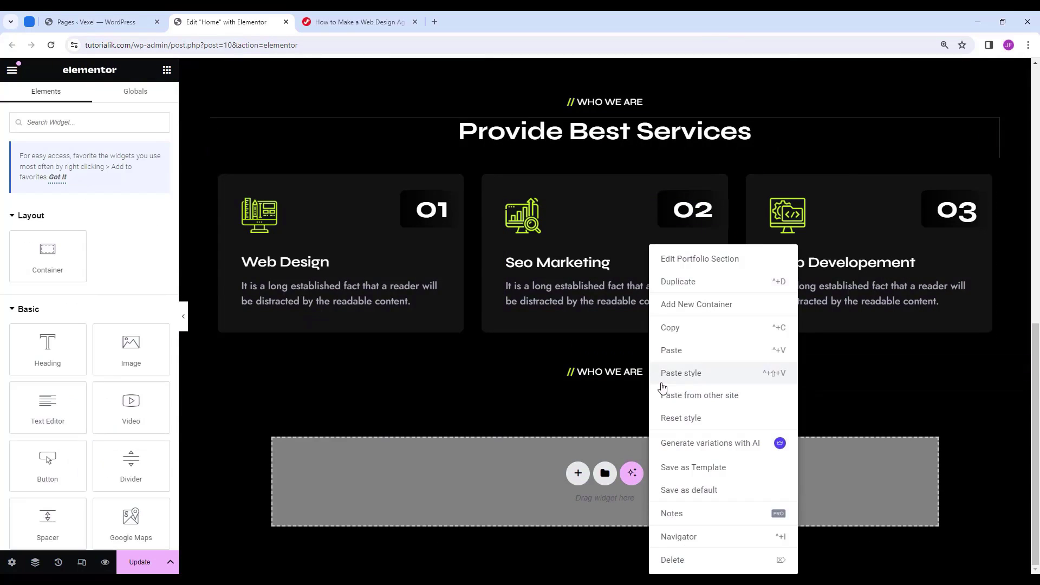
click(689, 351)
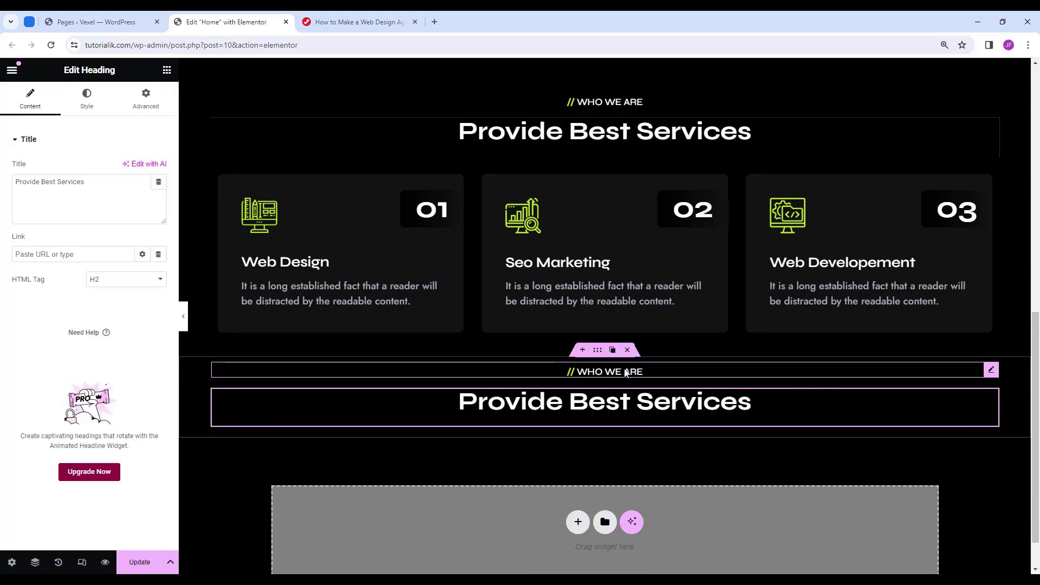
Retitle the pasted label 'Our Portfolio' and the heading 'Our Awesome Portfolio'.
click(650, 371)
click(97, 233)
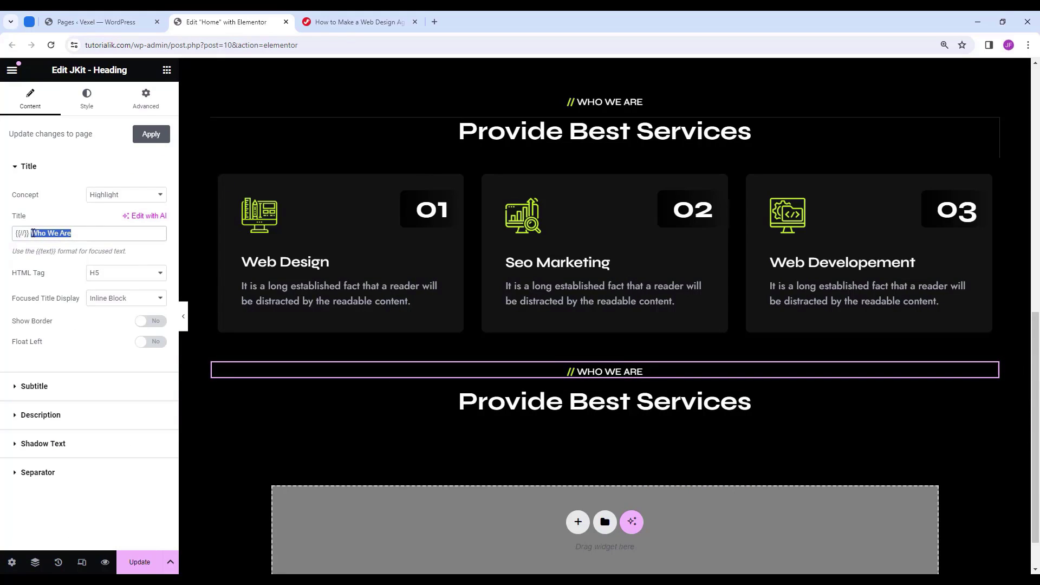
drag(32, 234, 35, 234)
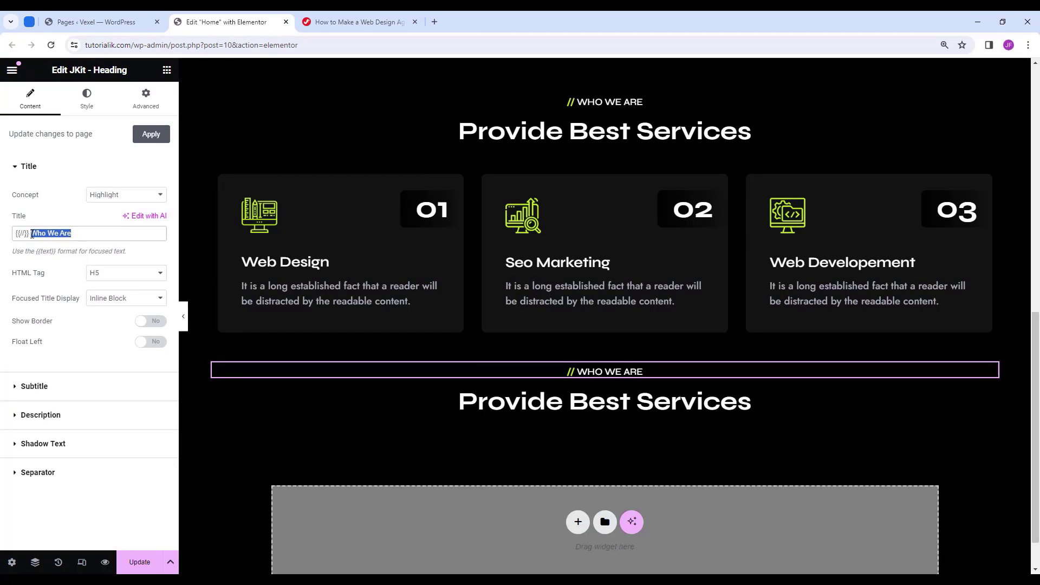
text(Our Portfolio)
click(490, 404)
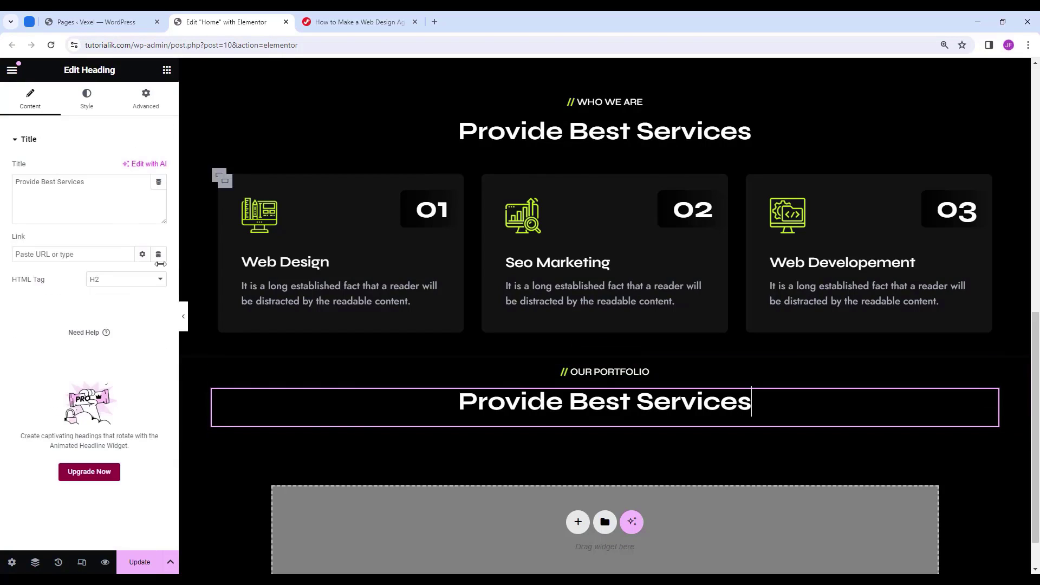
triple_click(94, 194)
text(Our Awesome Portfolio)
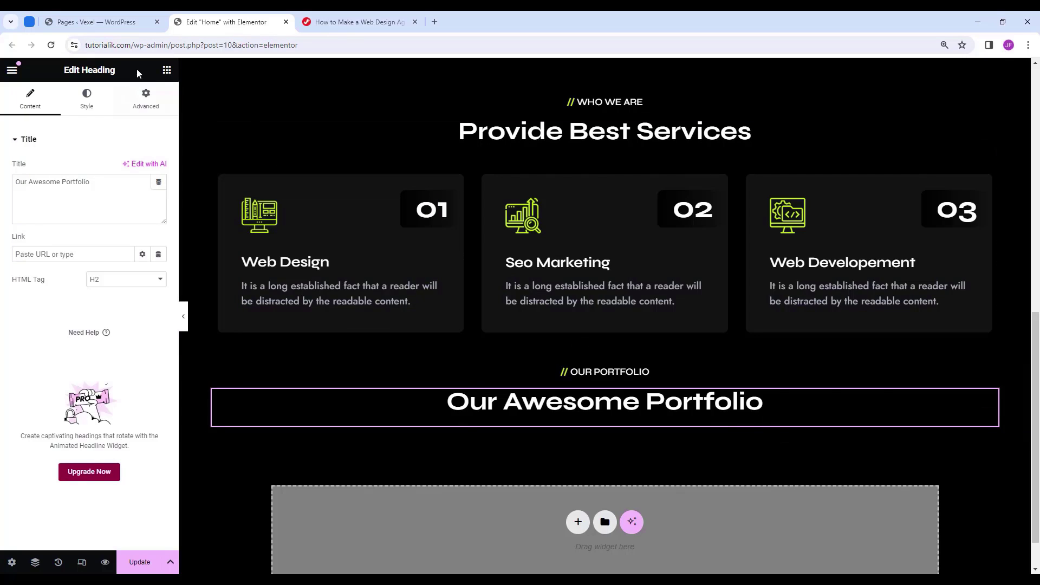
click(166, 71)
Add a full-width container with 0 padding below the Our Awesome Portfolio heading.
drag(48, 255, 609, 432)
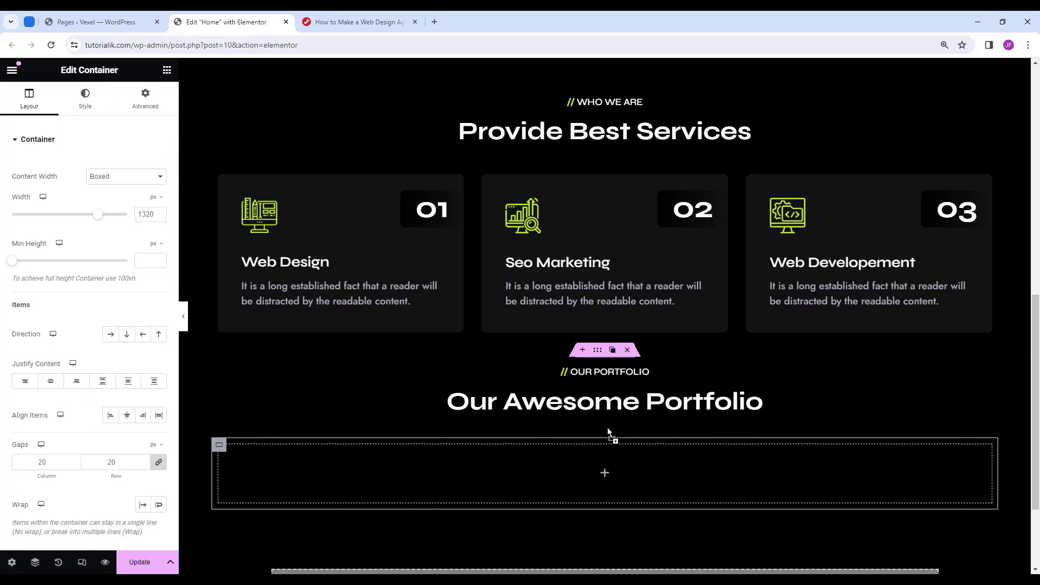
click(123, 176)
click(125, 198)
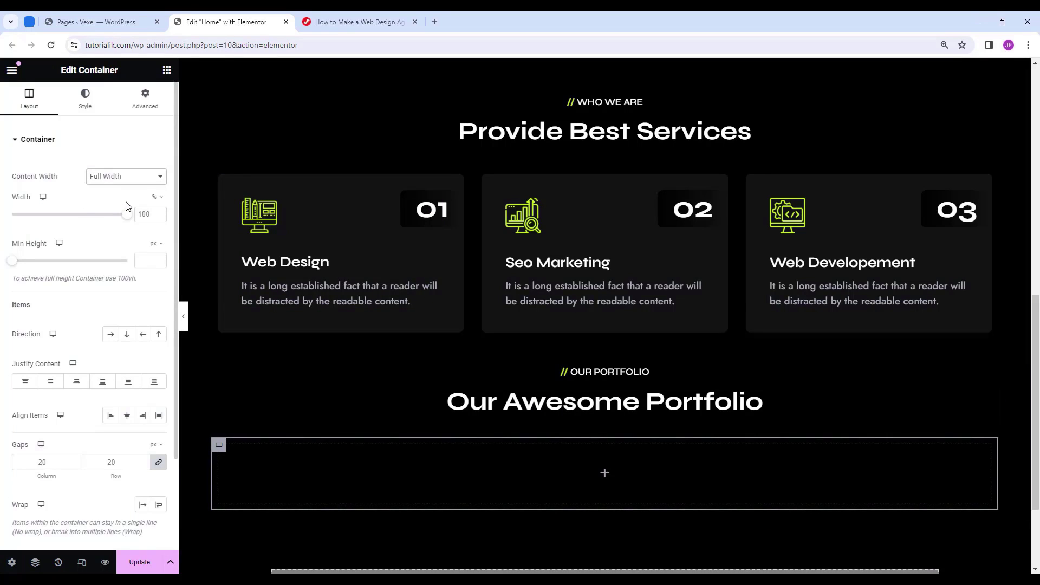
click(145, 102)
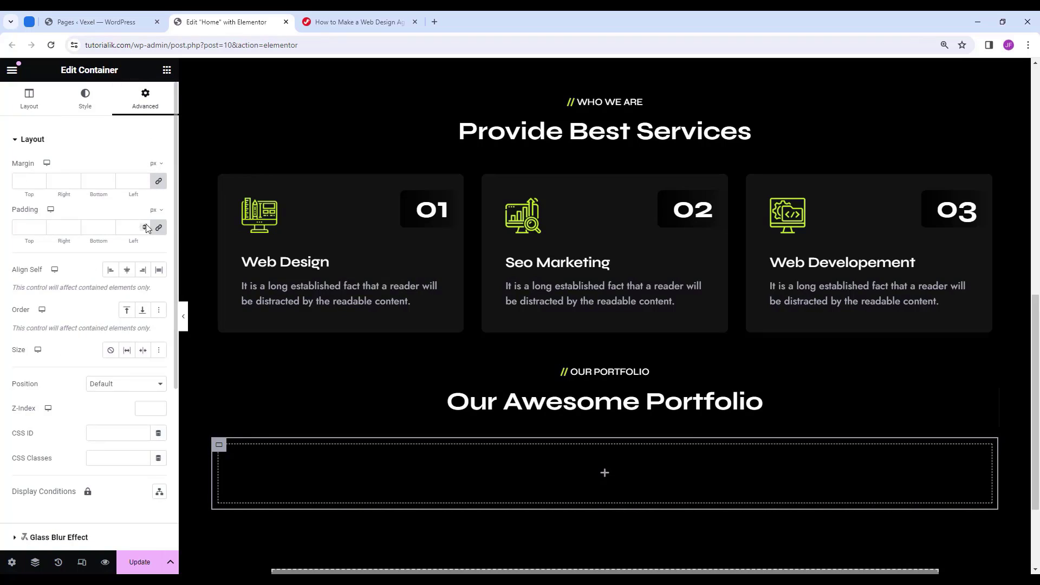
click(128, 232)
text(0)
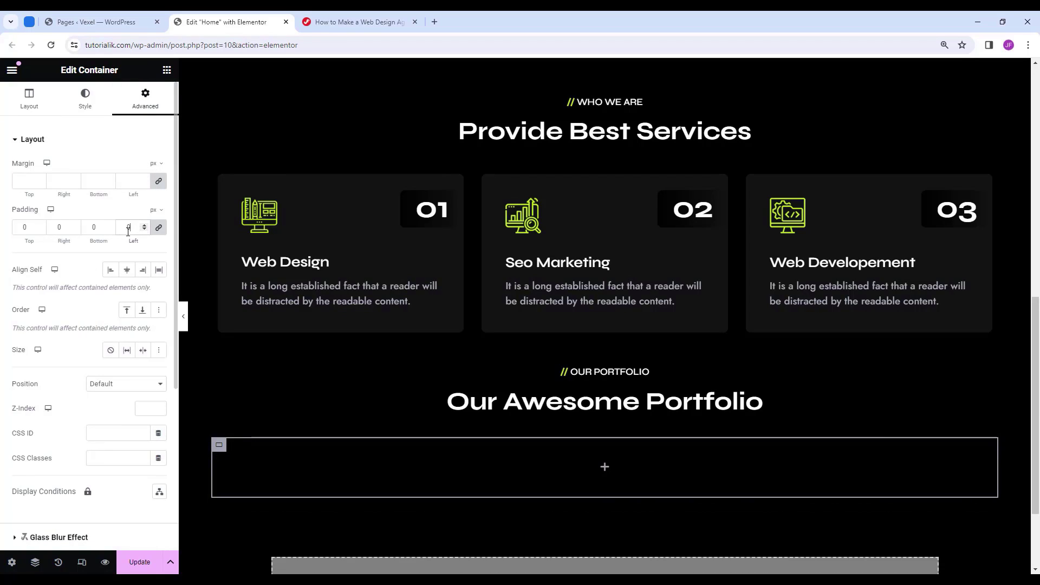
Search 'image' and place an Image Carousel widget inside the new container.
click(166, 72)
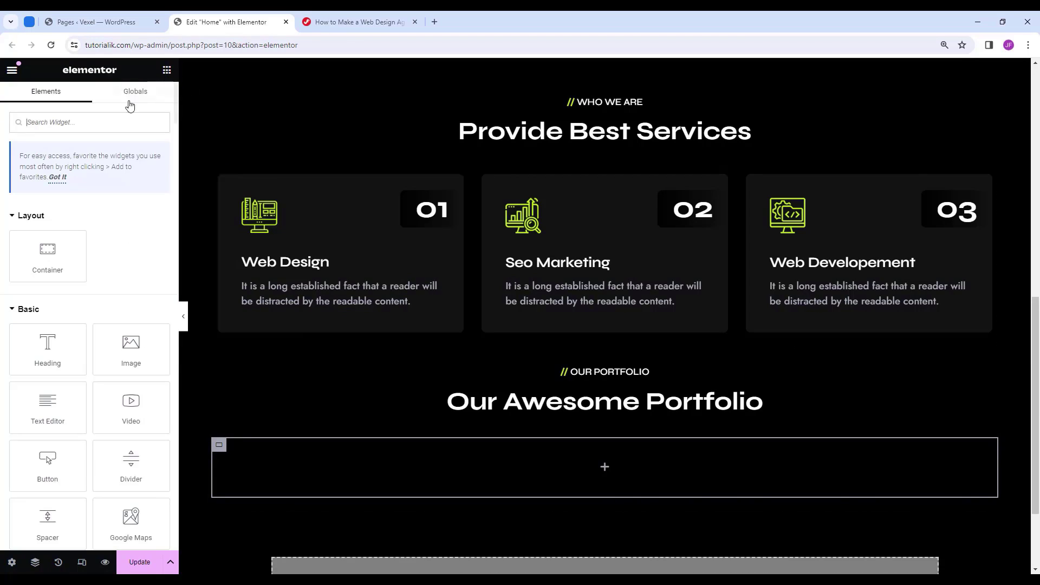
text(image)
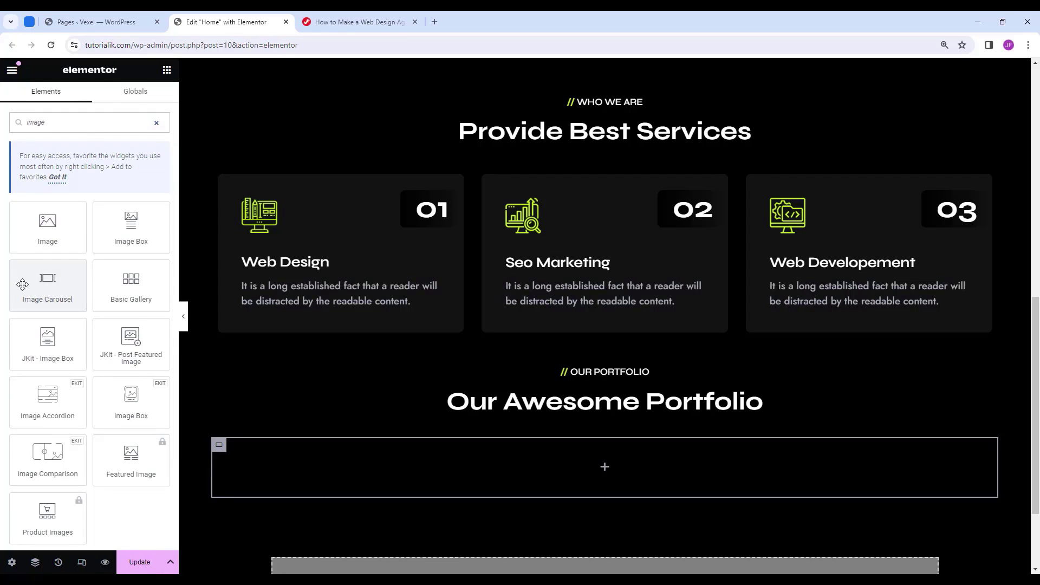
drag(22, 285, 509, 464)
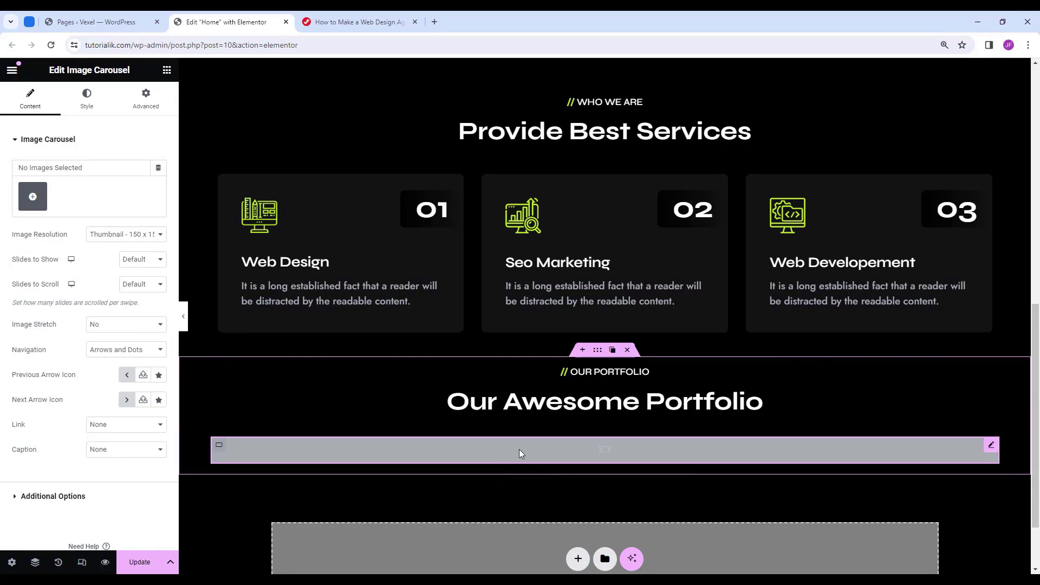
Insert a gallery of services-img3, services-img1 and services-img2 into the carousel.
click(33, 199)
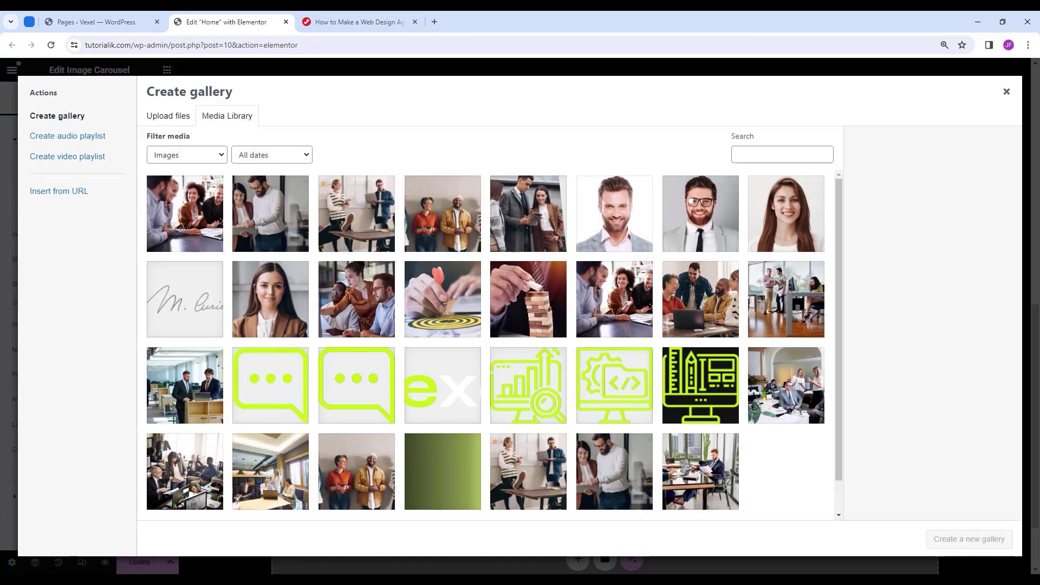
click(512, 303)
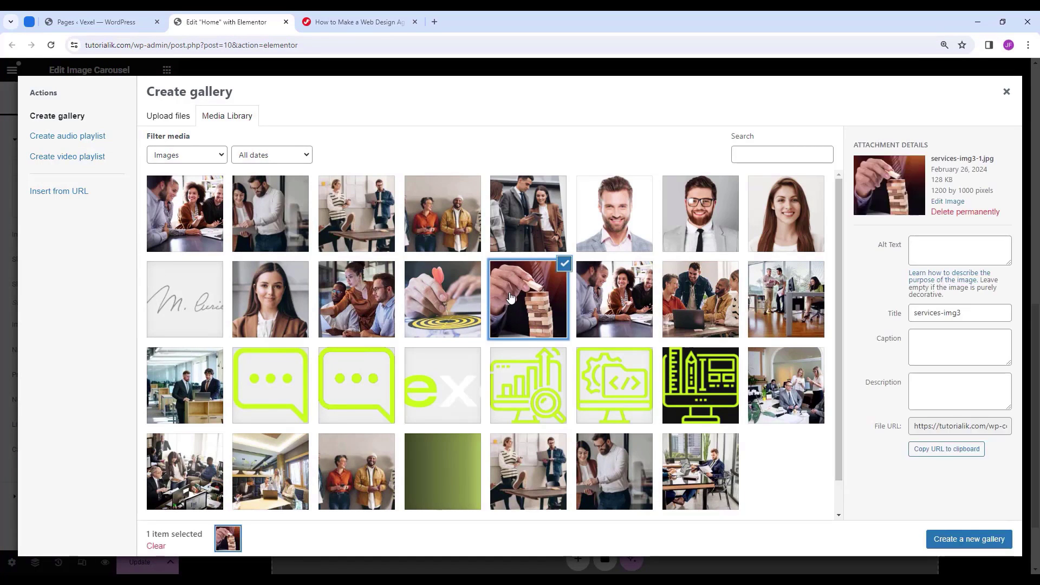
click(627, 313)
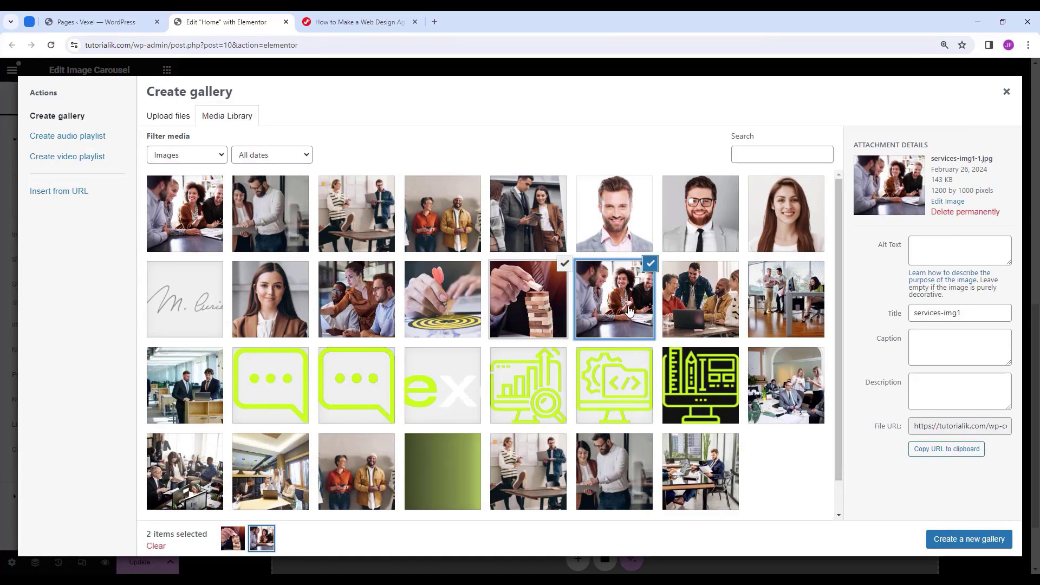
click(707, 307)
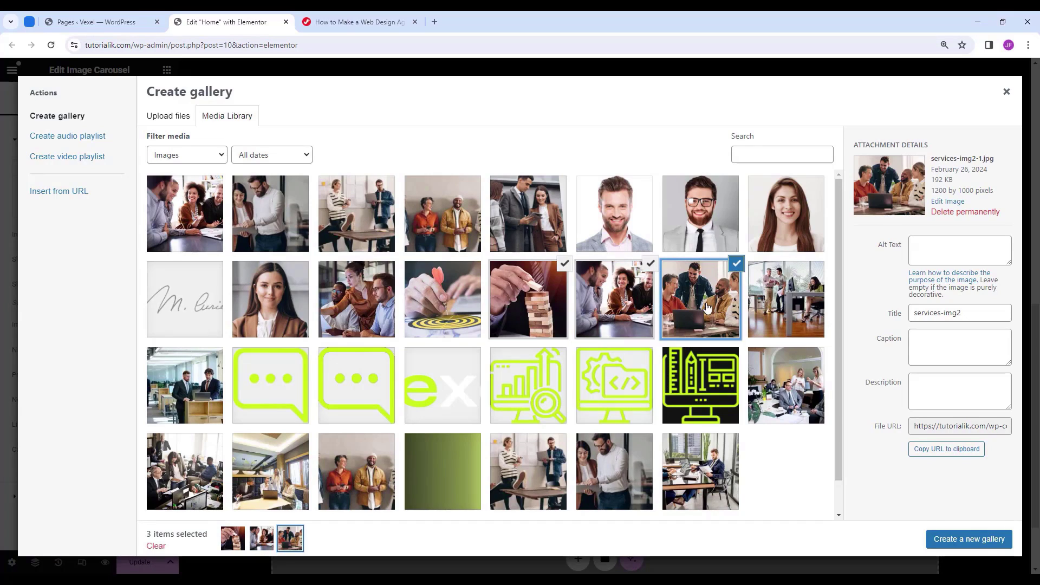
click(970, 540)
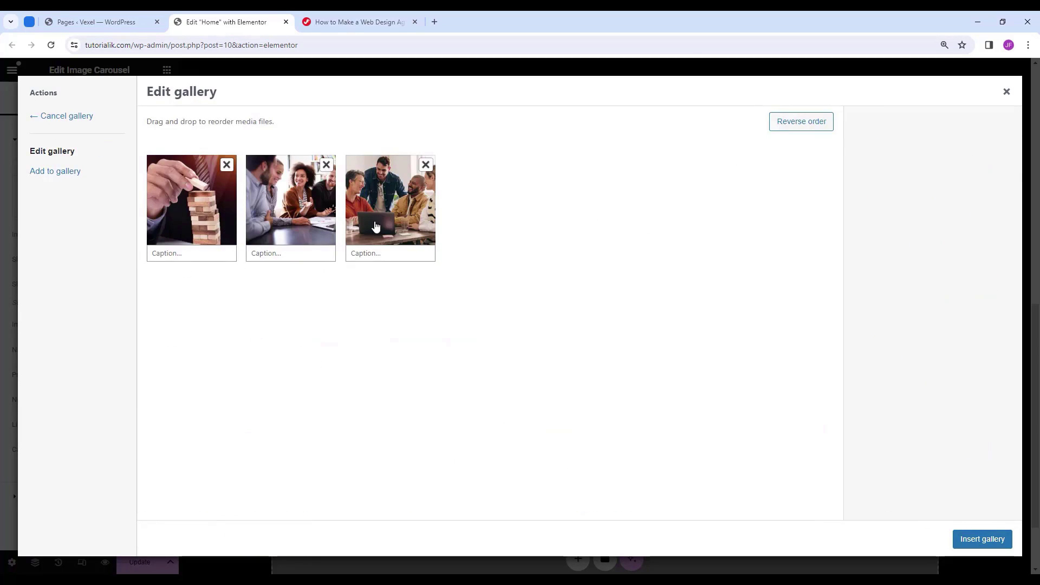
click(982, 544)
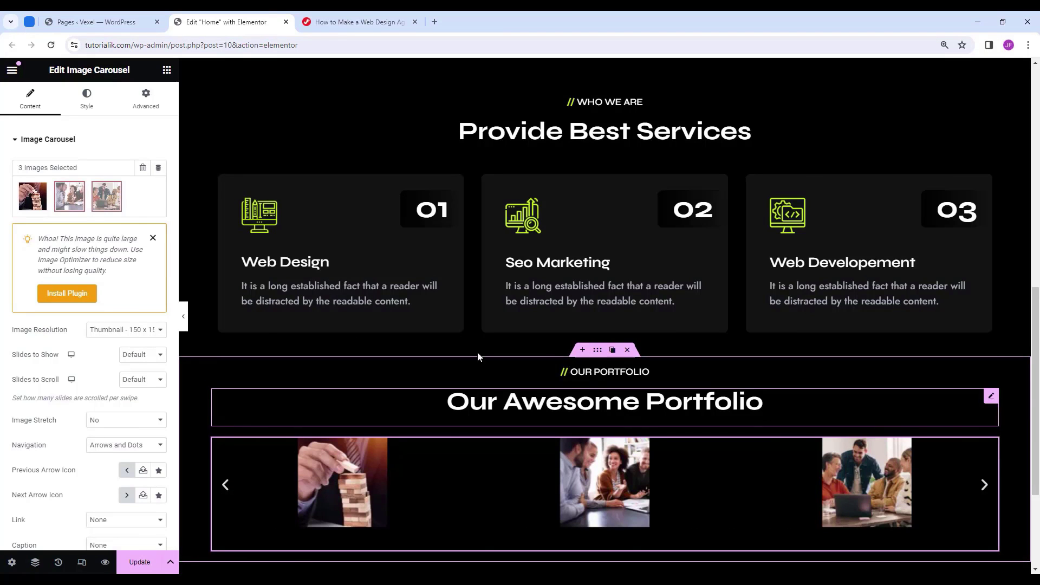
Set the carousel's image resolution to Full.
mouse_move(125, 206)
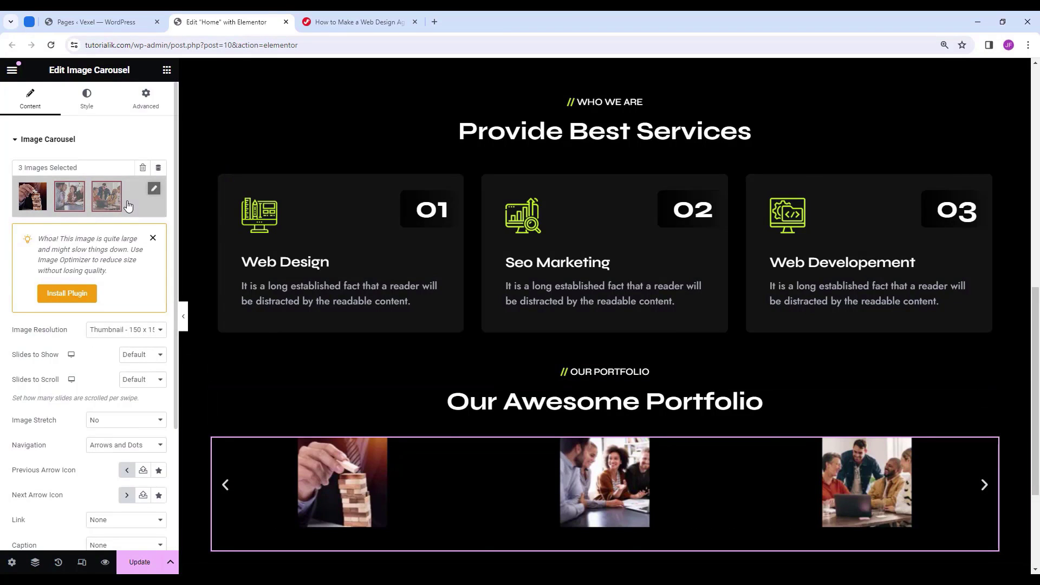
click(121, 332)
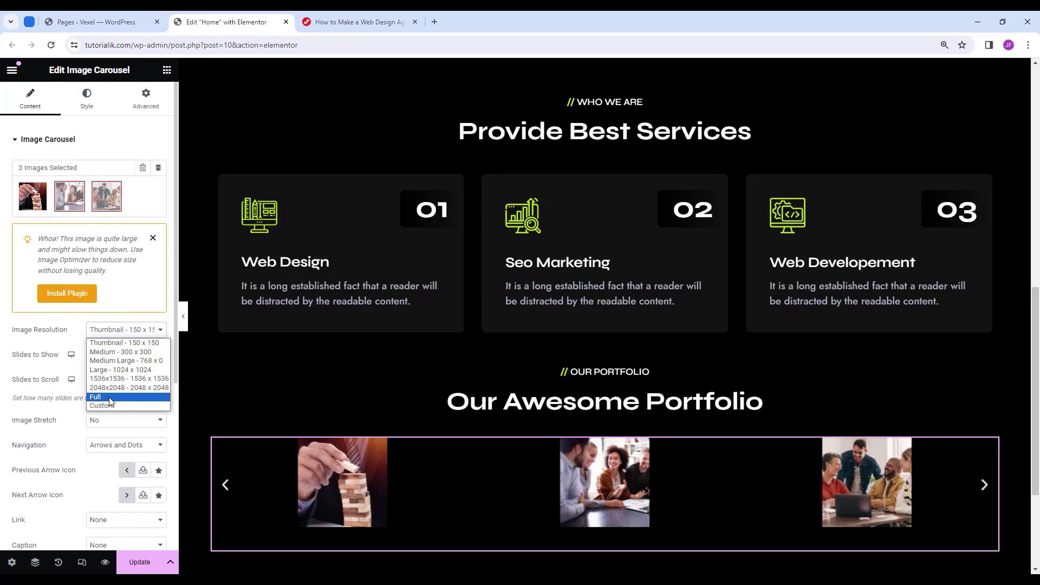
click(108, 397)
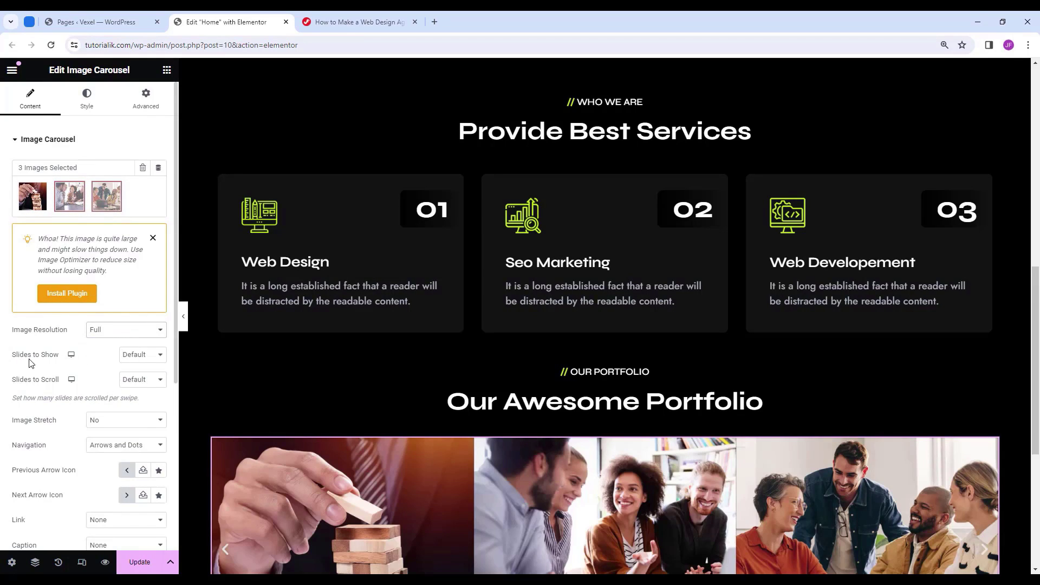
Show 3 slides at a time, scroll 1 slide per move, and set Image Stretch to Yes.
click(124, 361)
click(127, 387)
click(138, 384)
click(137, 394)
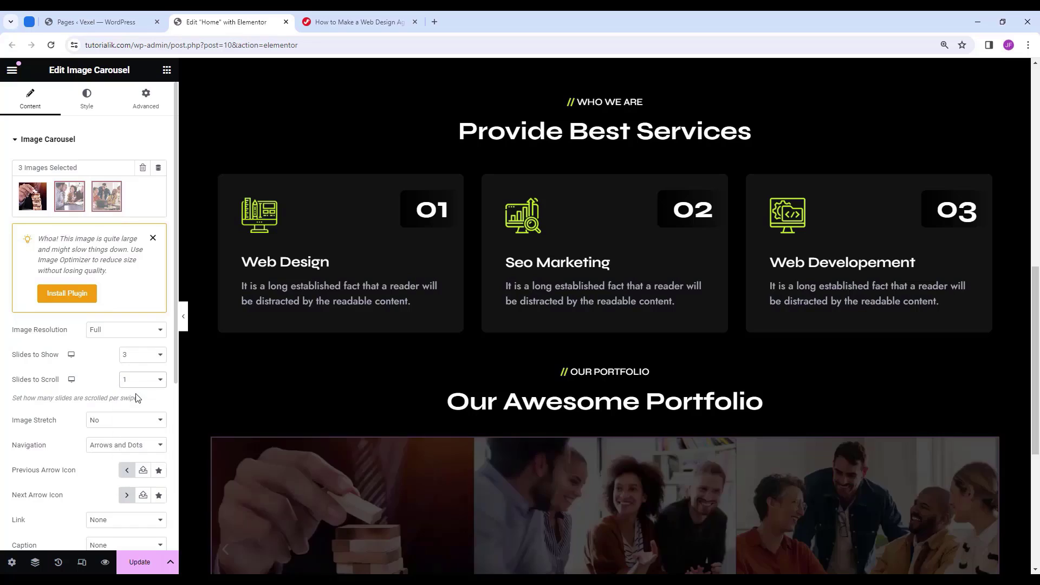
scroll(85, 391, down, 1)
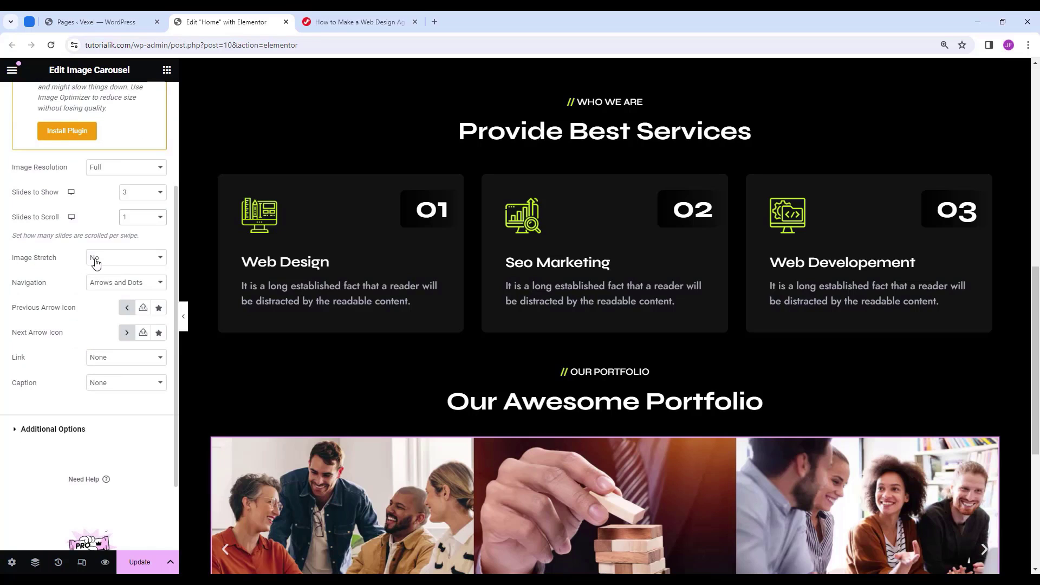
click(96, 263)
click(101, 277)
scroll(147, 428, up, 2)
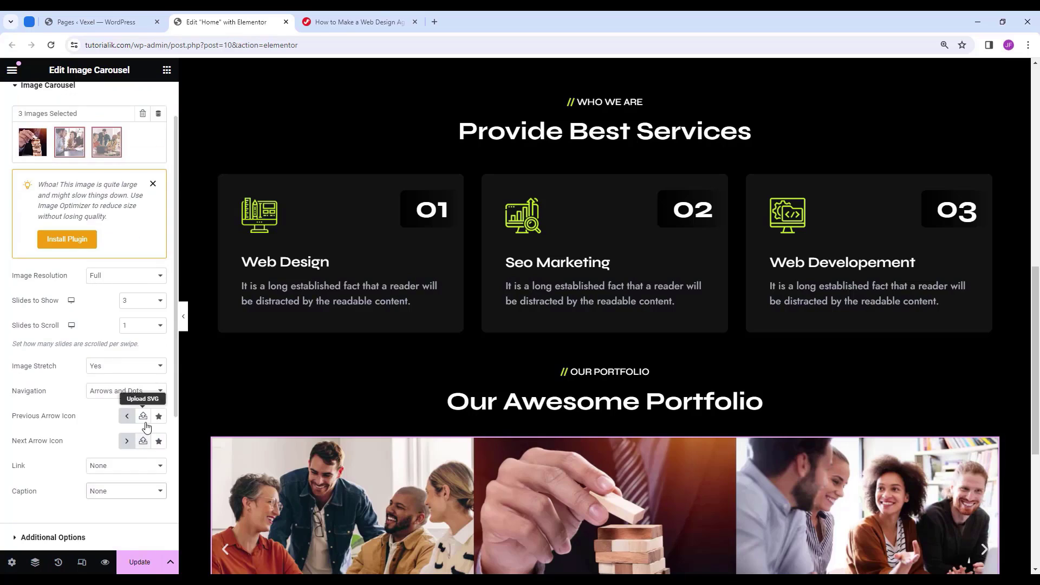
scroll(128, 325, up, 1)
Place the arrows inside in lime #C4EF17 and the pagination outside the slides.
click(97, 104)
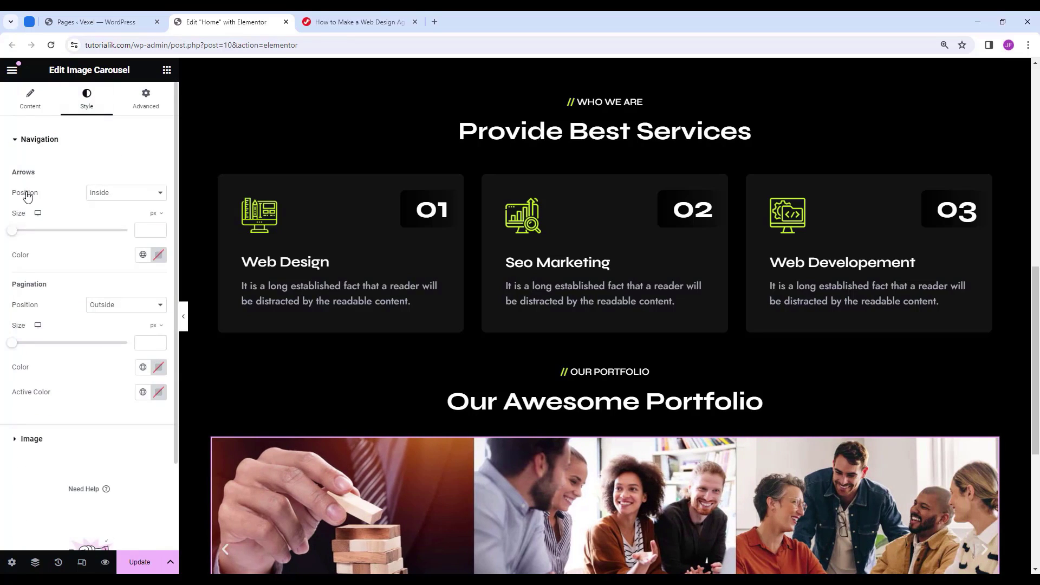
click(106, 199)
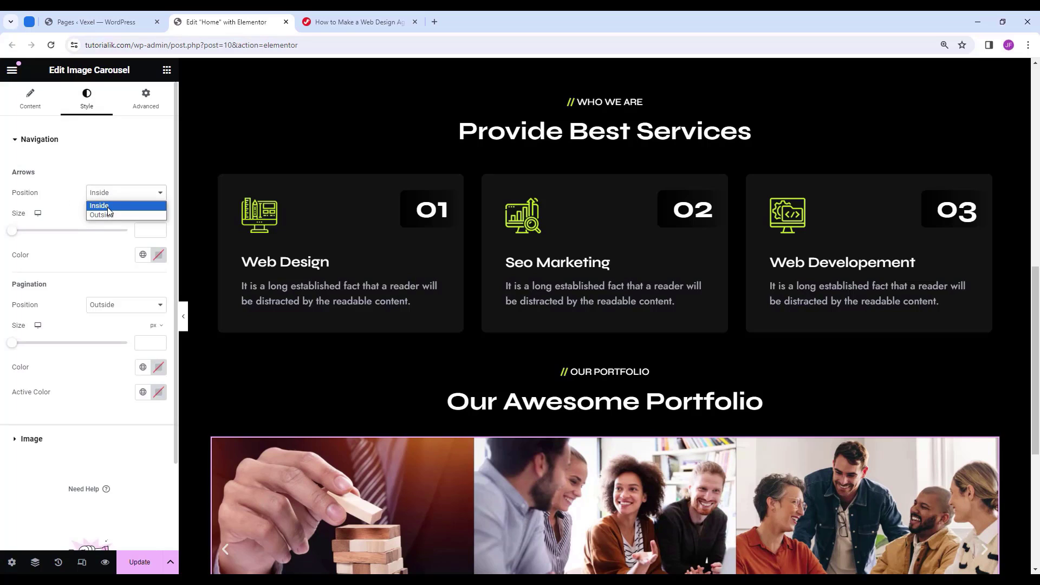
click(108, 207)
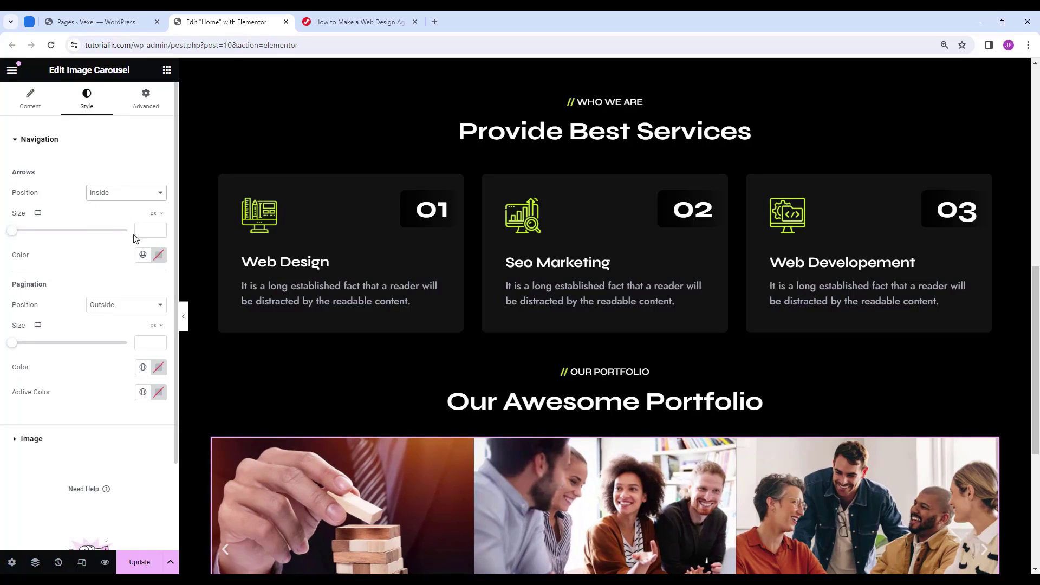
click(160, 256)
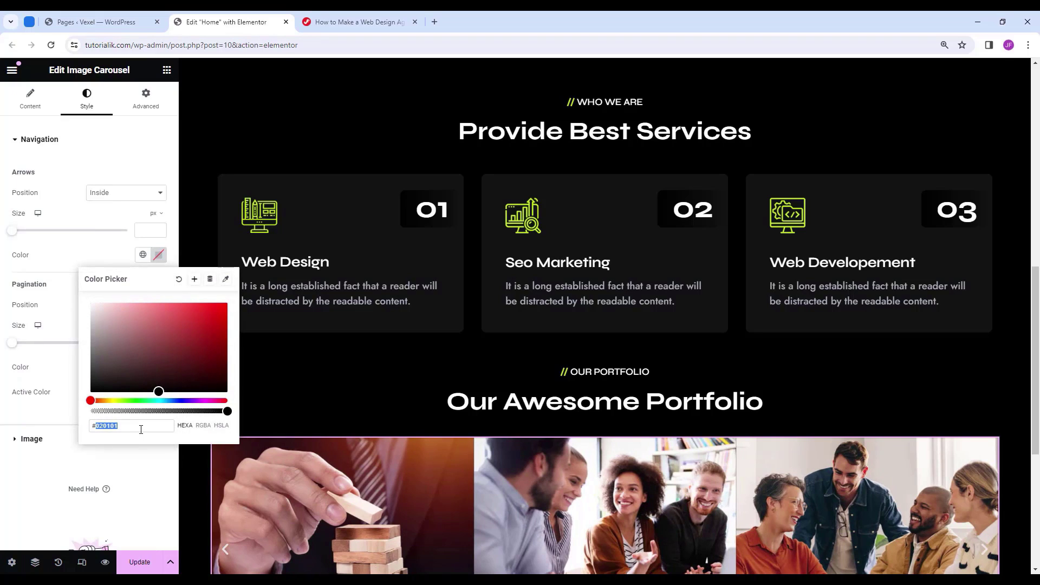
text(c4)
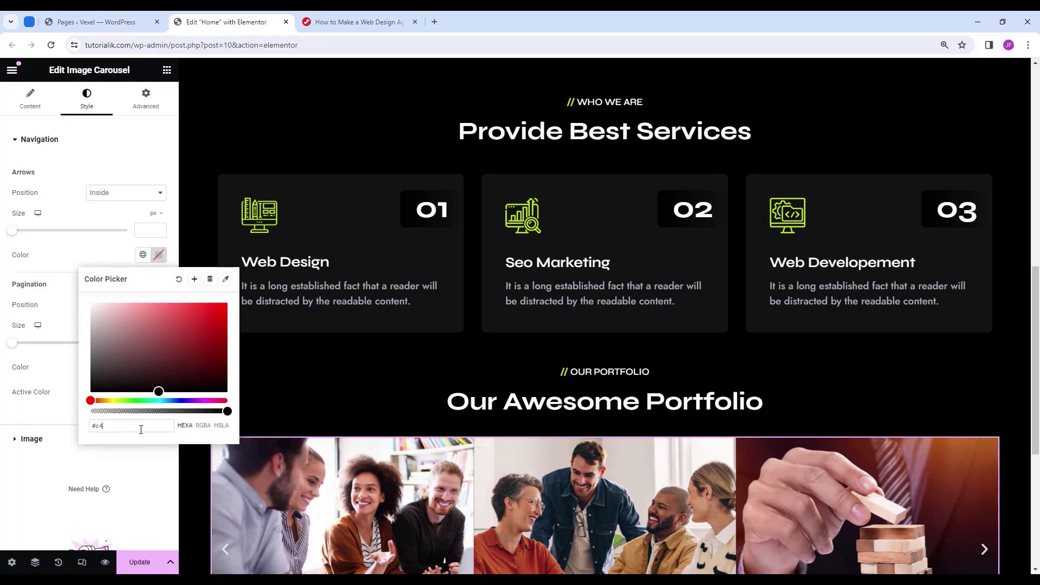
text(ef17)
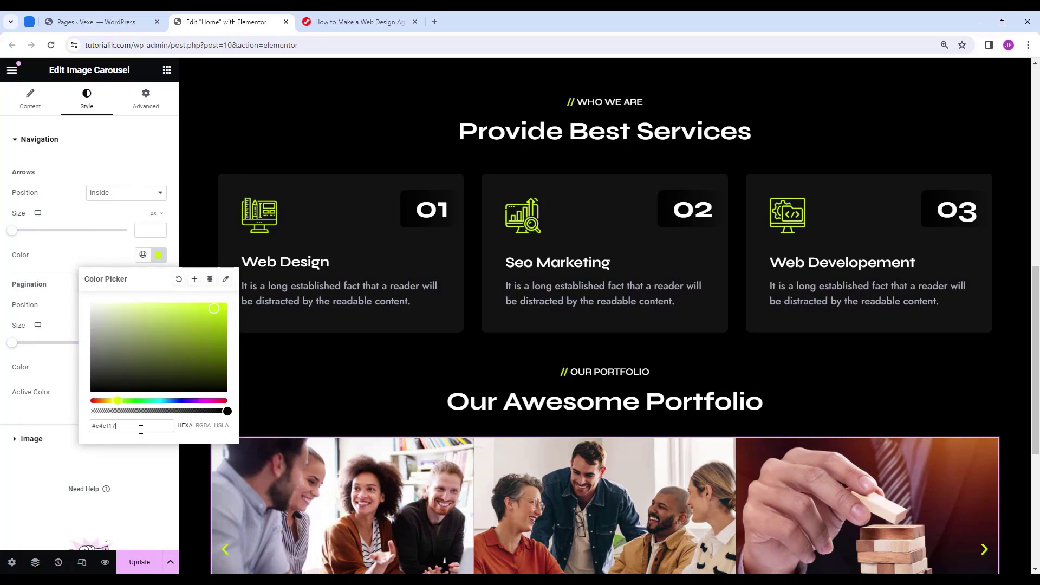
click(61, 271)
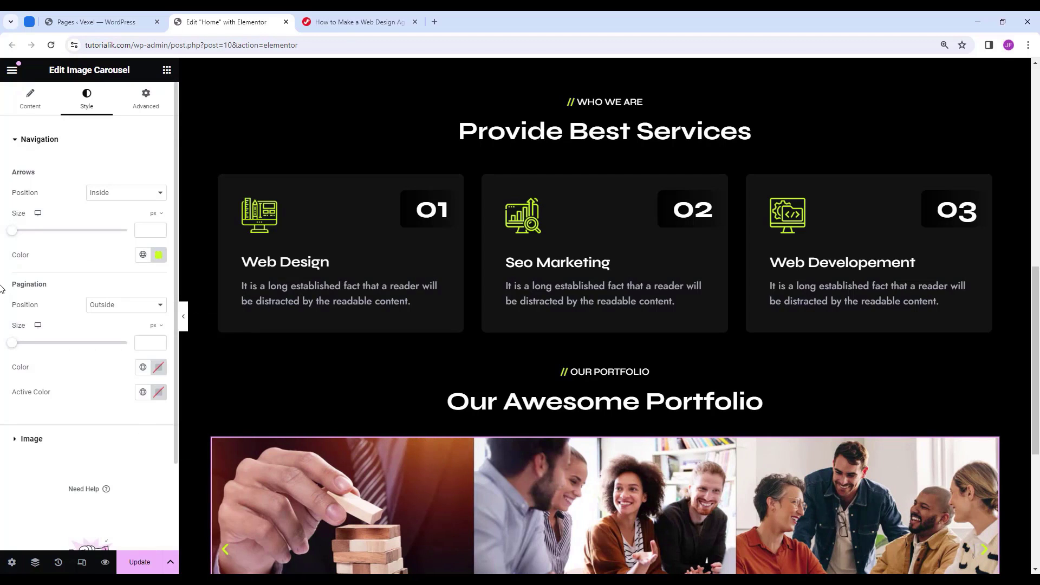
click(128, 314)
click(116, 320)
Make the pagination dots 10 px and white #ffffff, with the active dot lime #C4EF17.
click(141, 342)
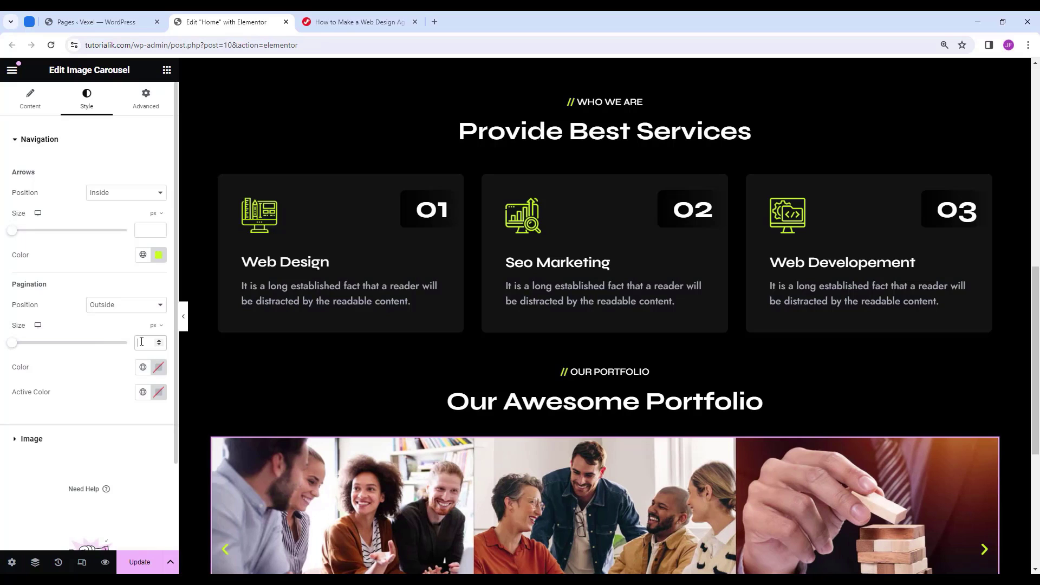
text(10)
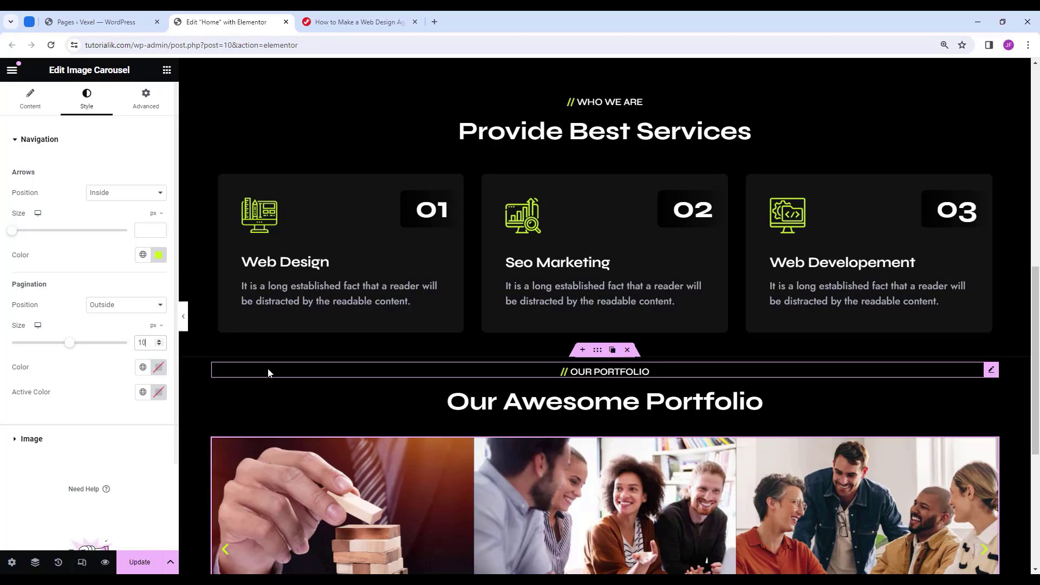
scroll(267, 371, down, 5)
click(159, 368)
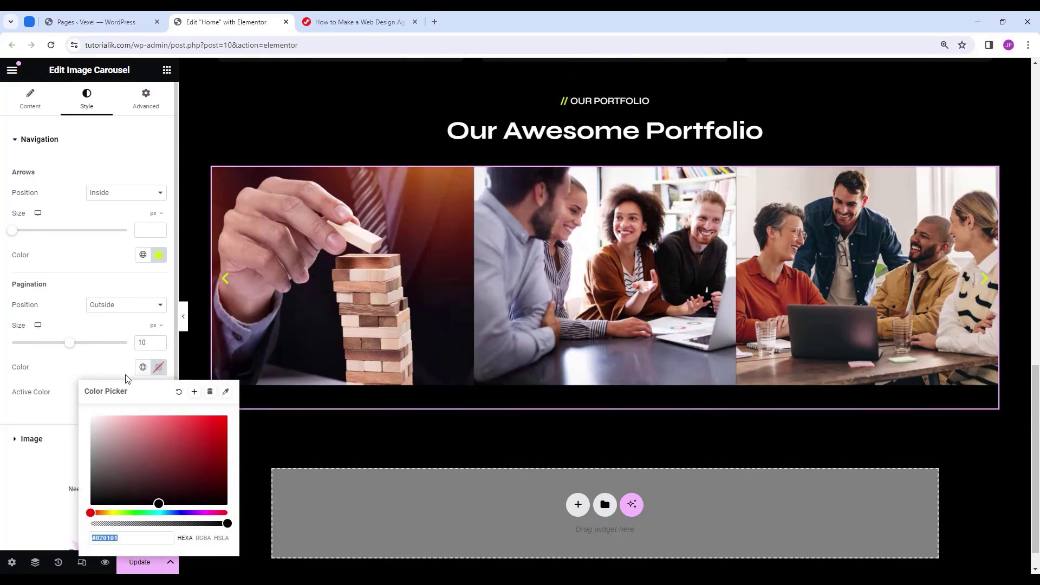
click(138, 538)
text(ffffff)
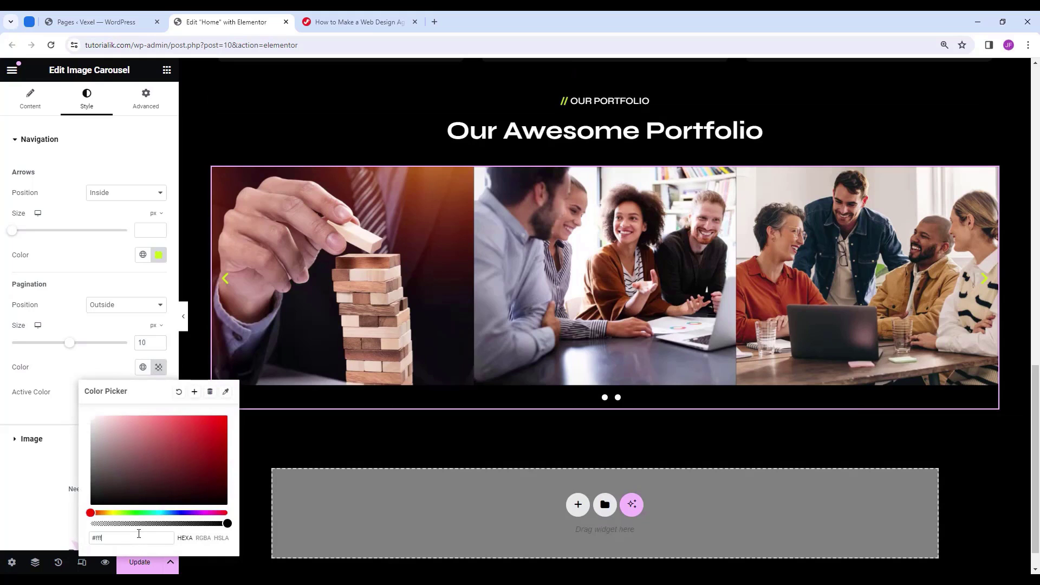
key(Return)
click(159, 254)
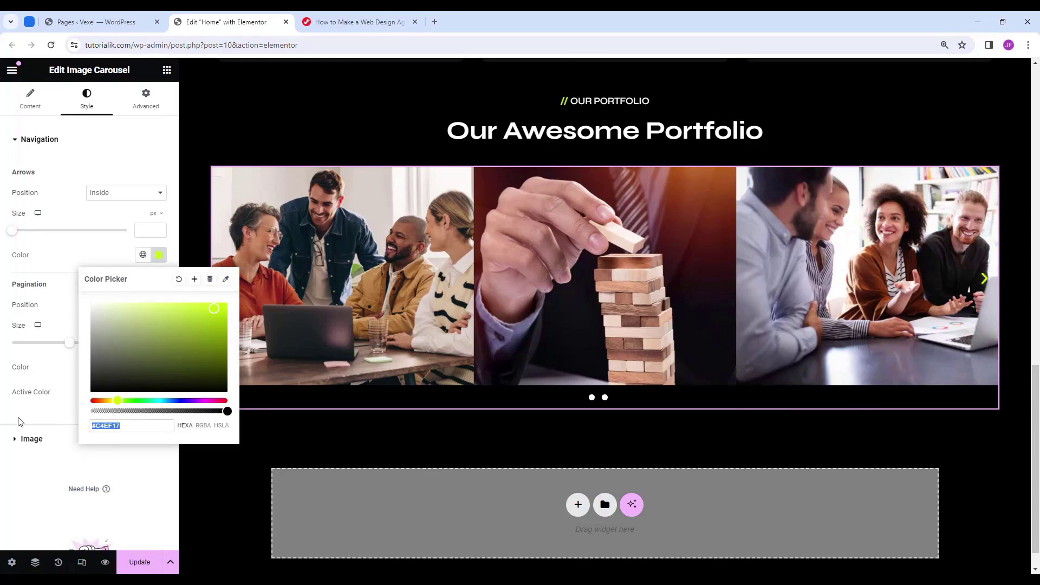
click(19, 422)
click(159, 392)
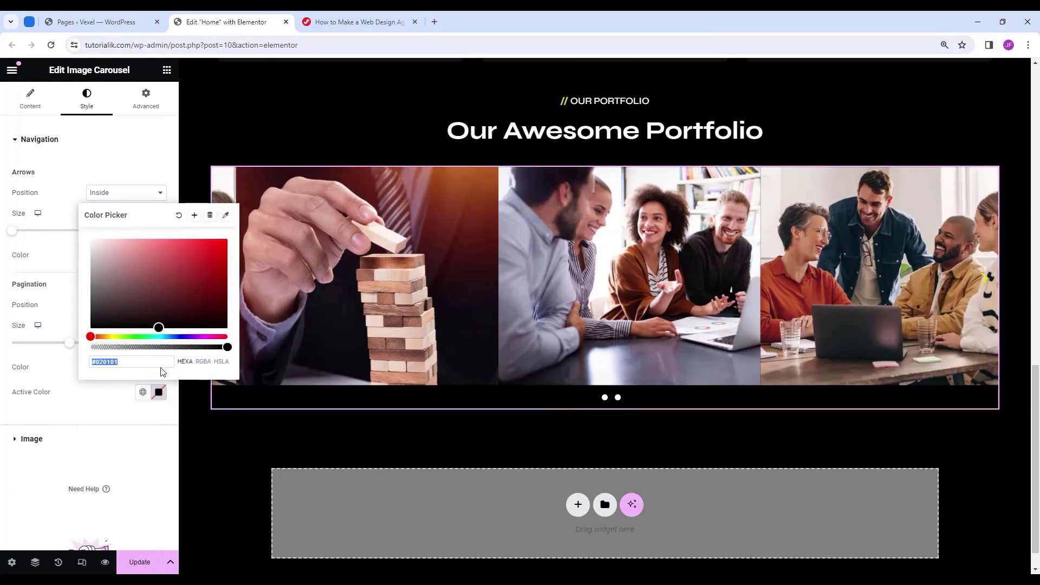
text(#C4EF17)
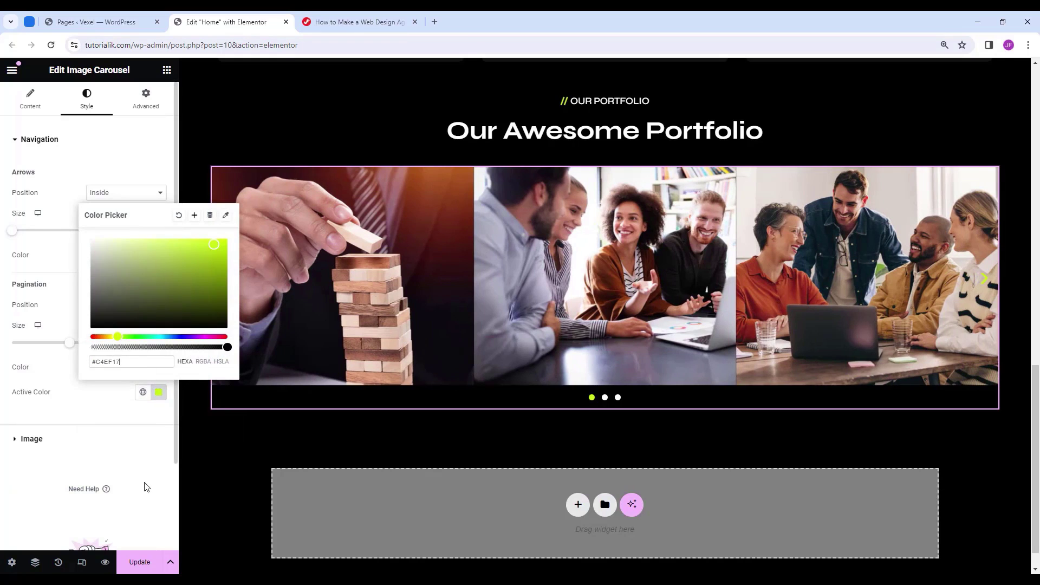
click(146, 486)
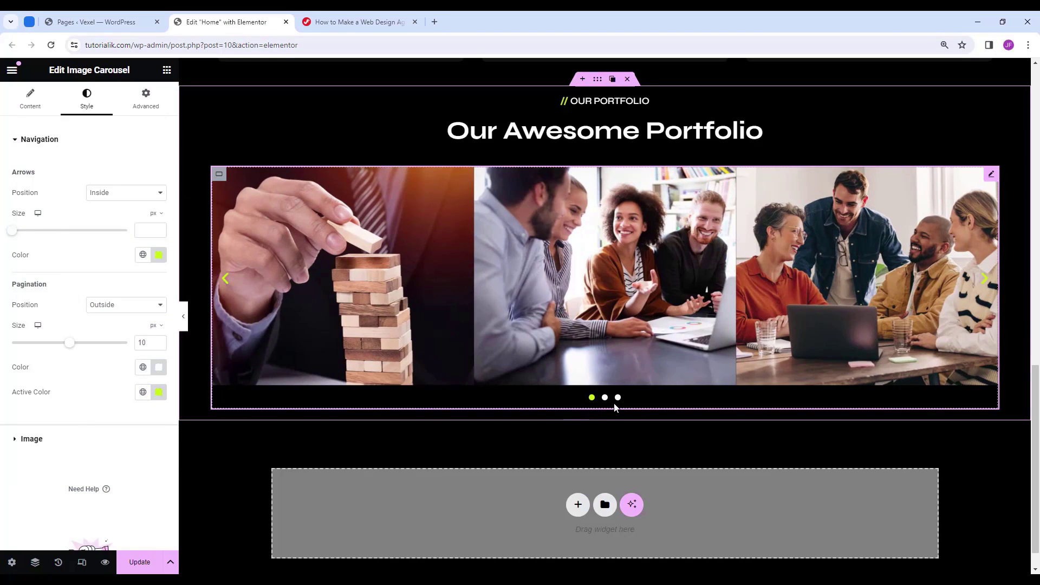
Check the carousel preview on its third page, then back on its first page.
click(618, 398)
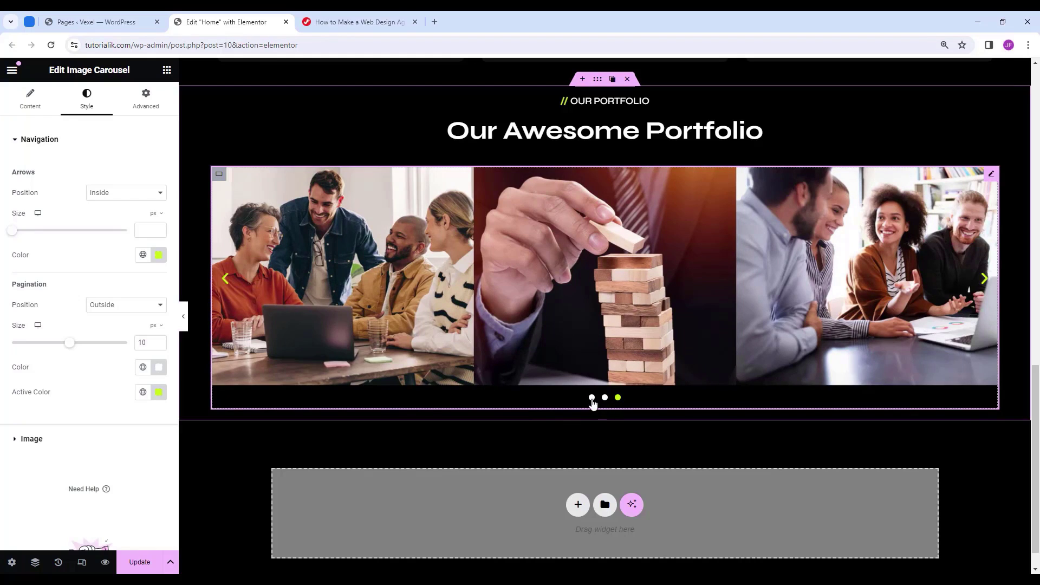
click(592, 398)
click(58, 444)
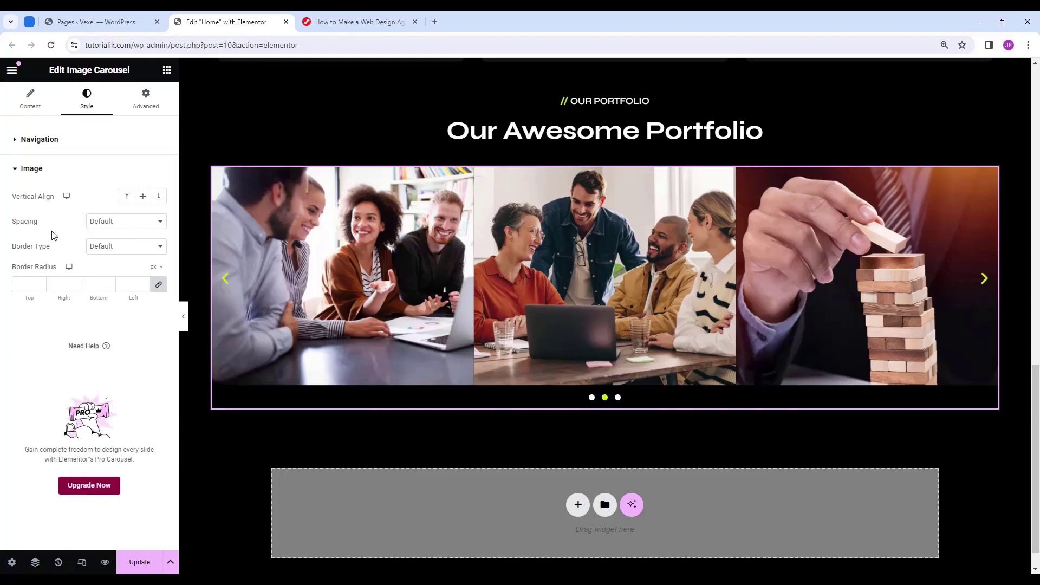
Set custom image spacing to 30 and image border radius to 15.
click(110, 227)
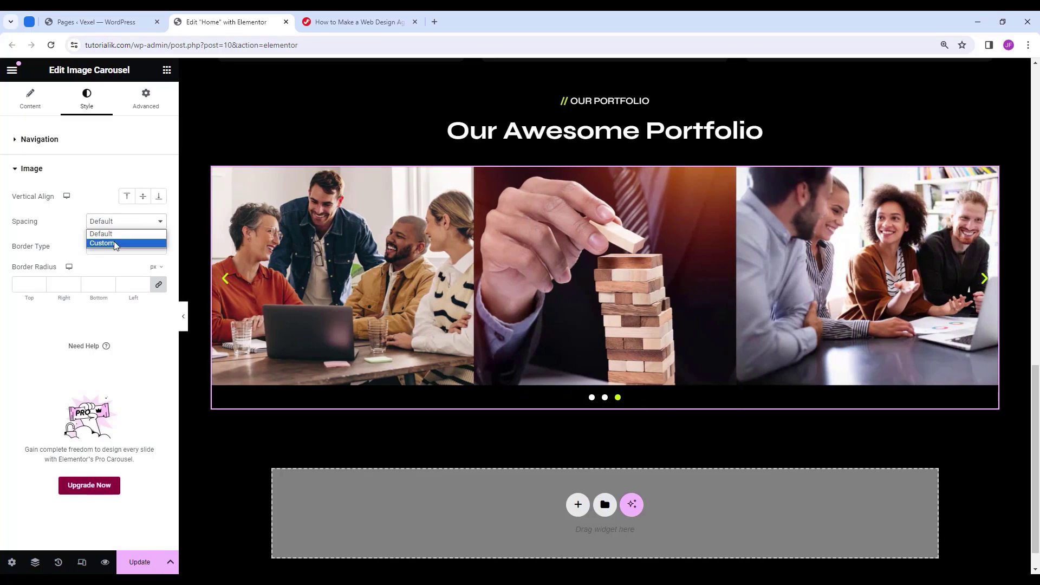
click(120, 247)
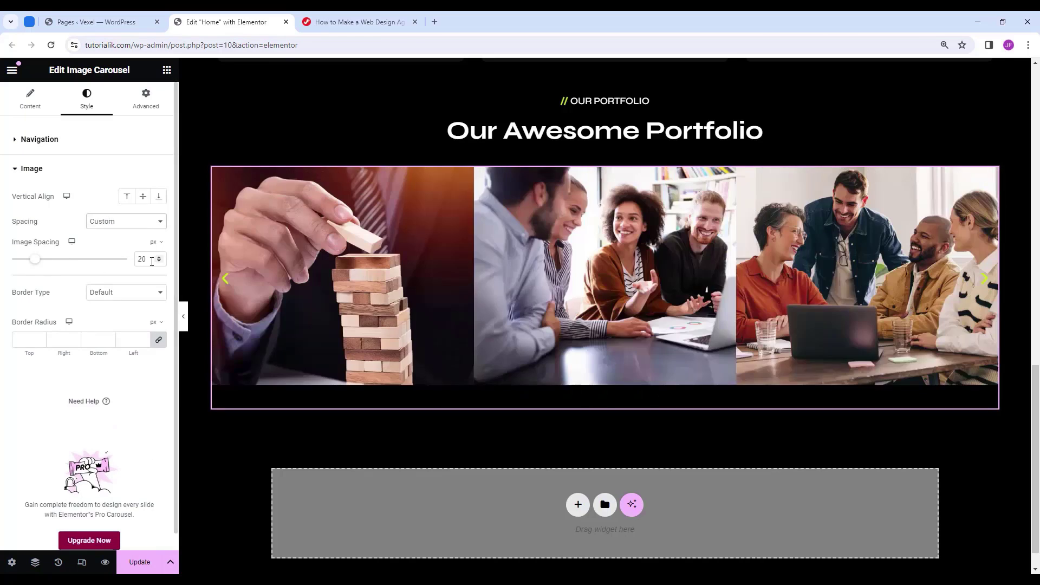
double_click(142, 259)
text(30)
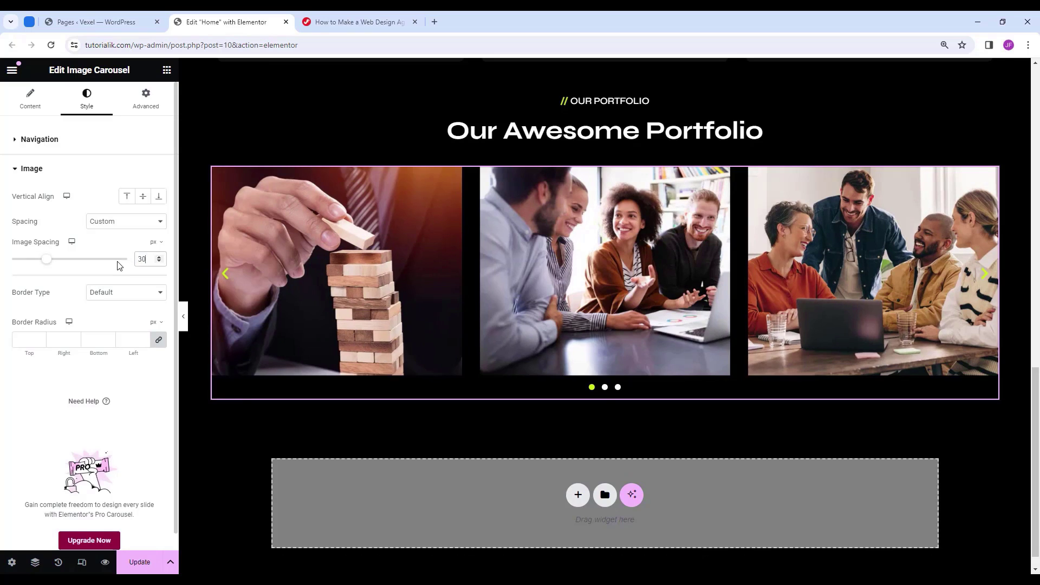
click(33, 336)
text(1)
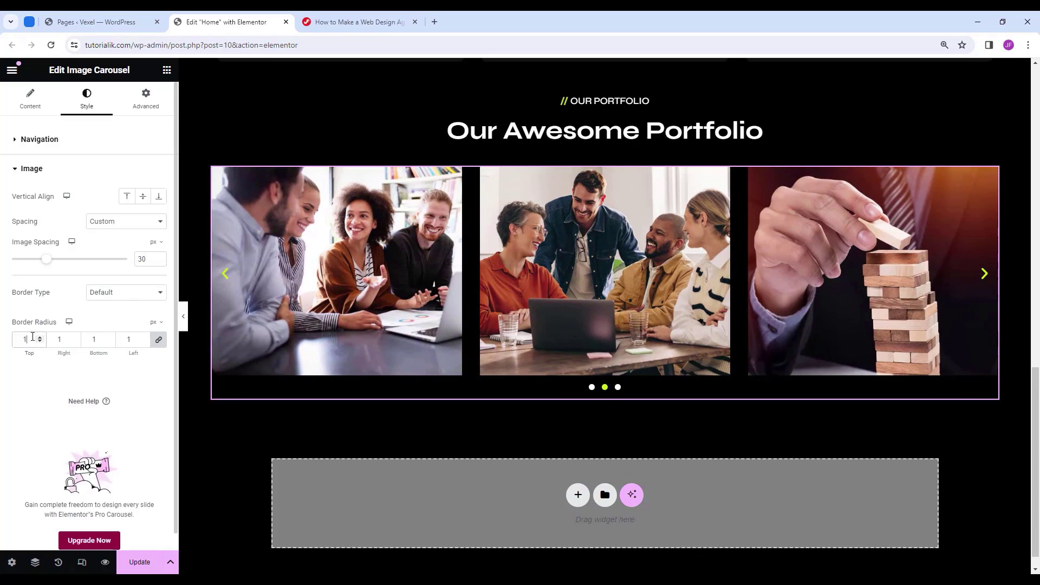
text(5)
scroll(878, 315, up, 1)
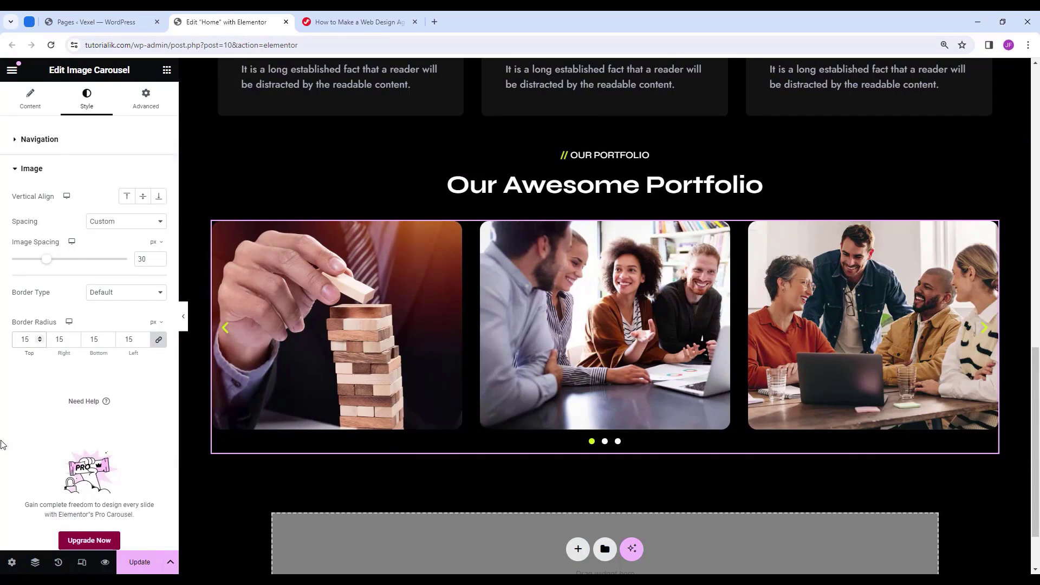
Check the carousel at laptop, tablet and mobile widths, then return to desktop and close Site Settings.
click(83, 564)
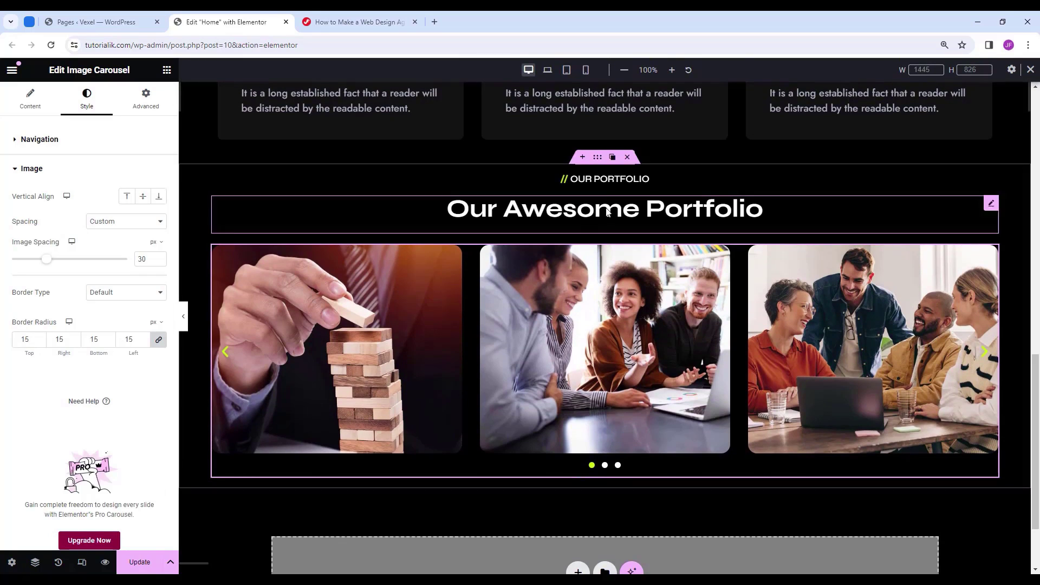
click(547, 71)
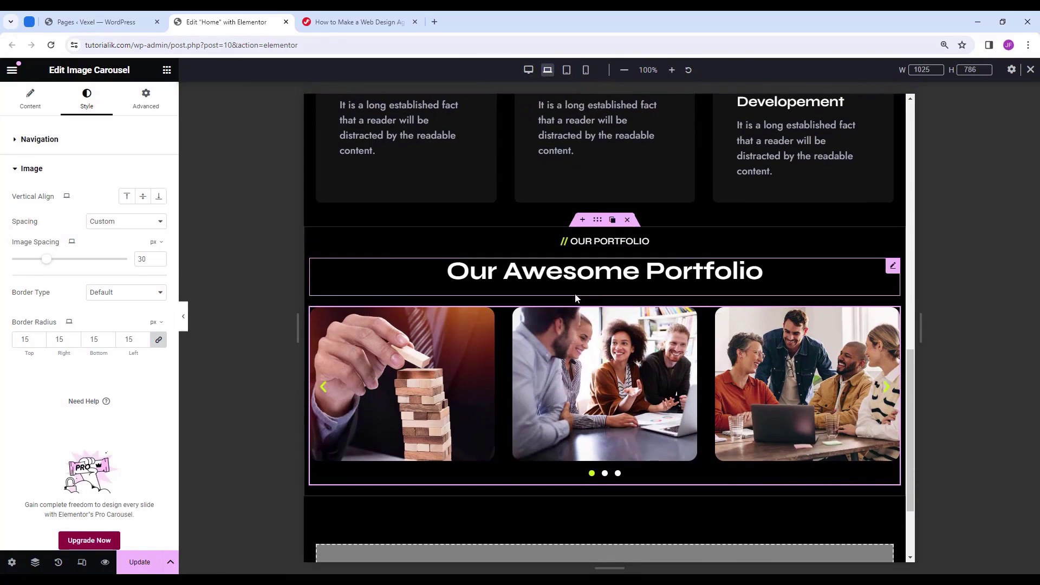
click(567, 71)
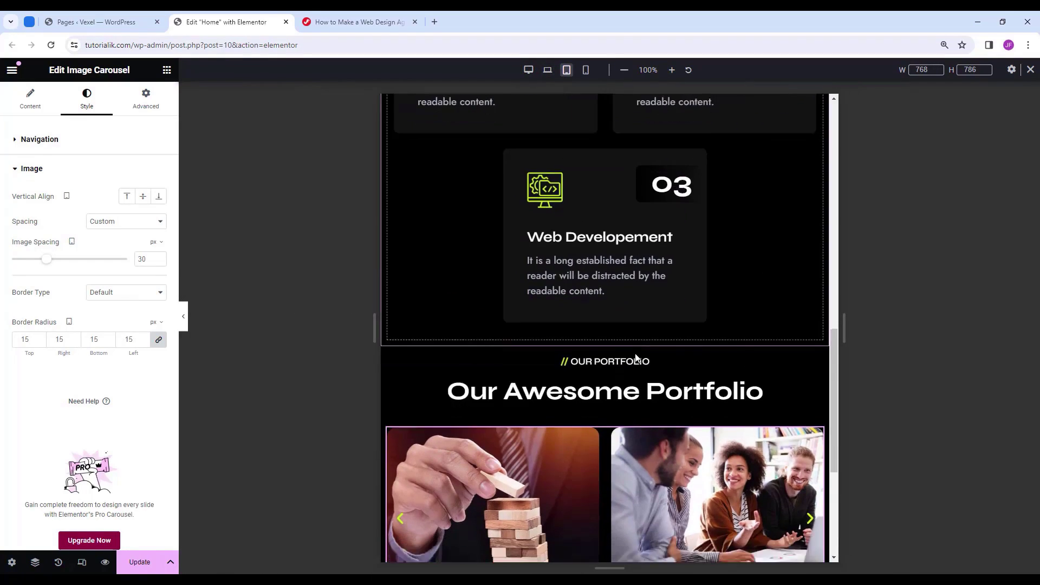
click(591, 73)
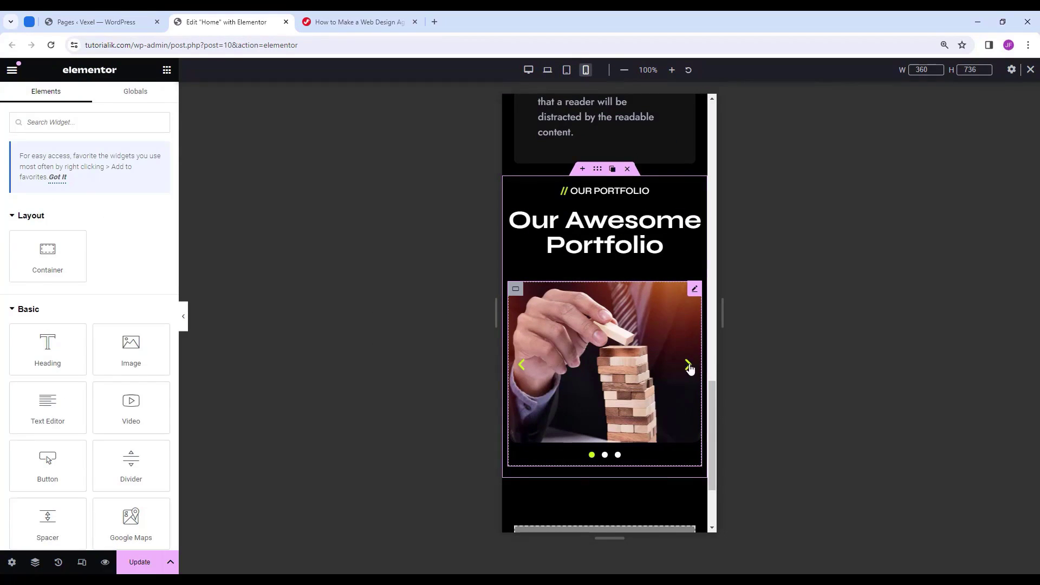
click(689, 366)
click(689, 366)
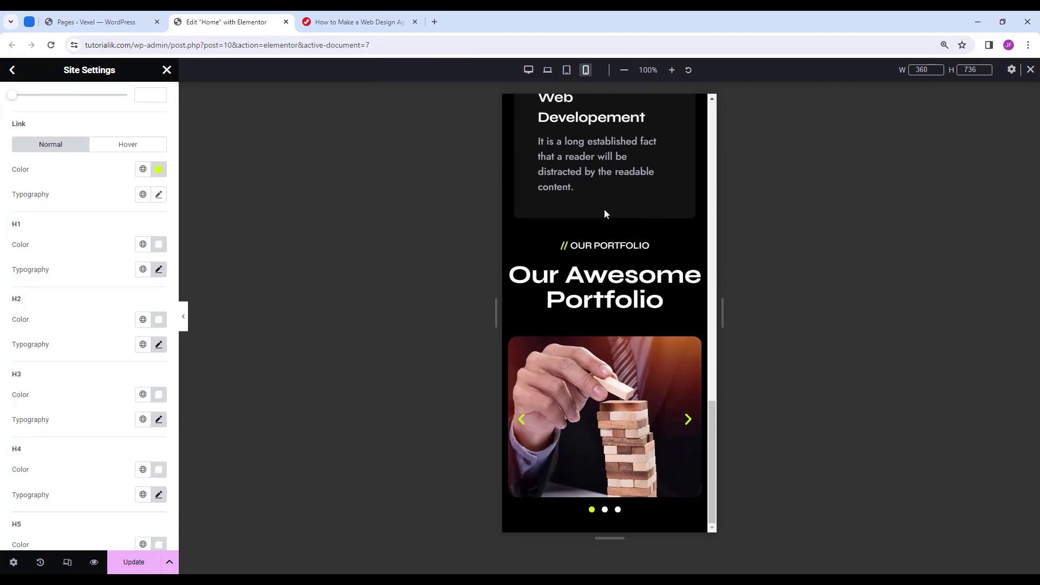
click(528, 70)
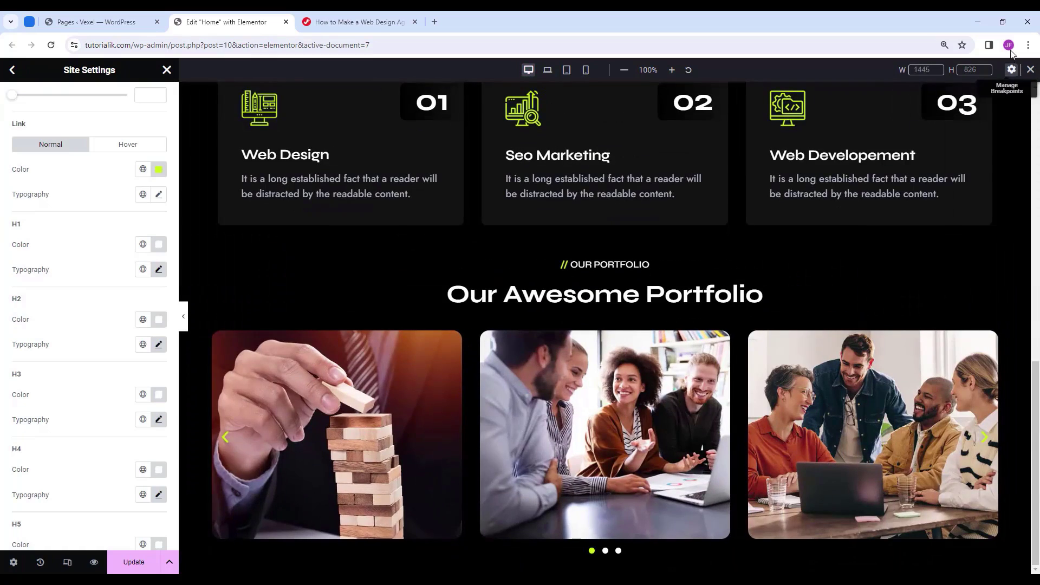
click(1031, 73)
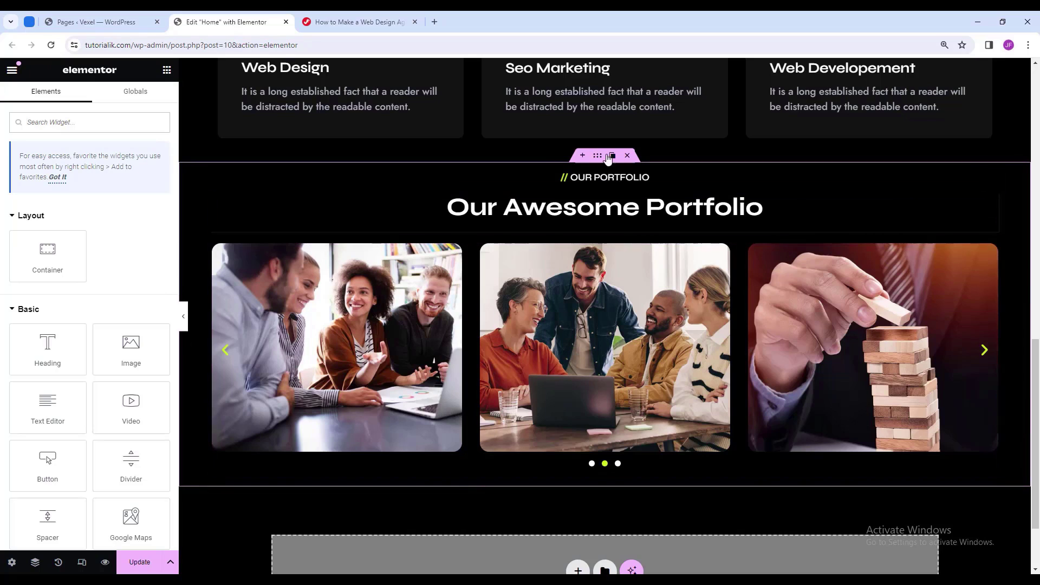
Copy the services section and paste its style onto the portfolio section.
click(598, 156)
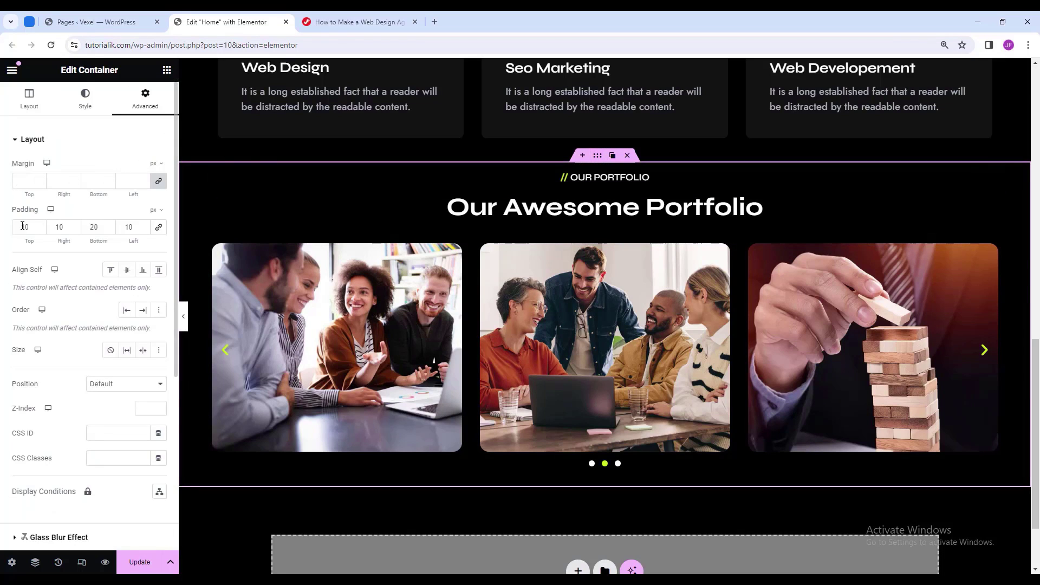
scroll(496, 265, up, 7)
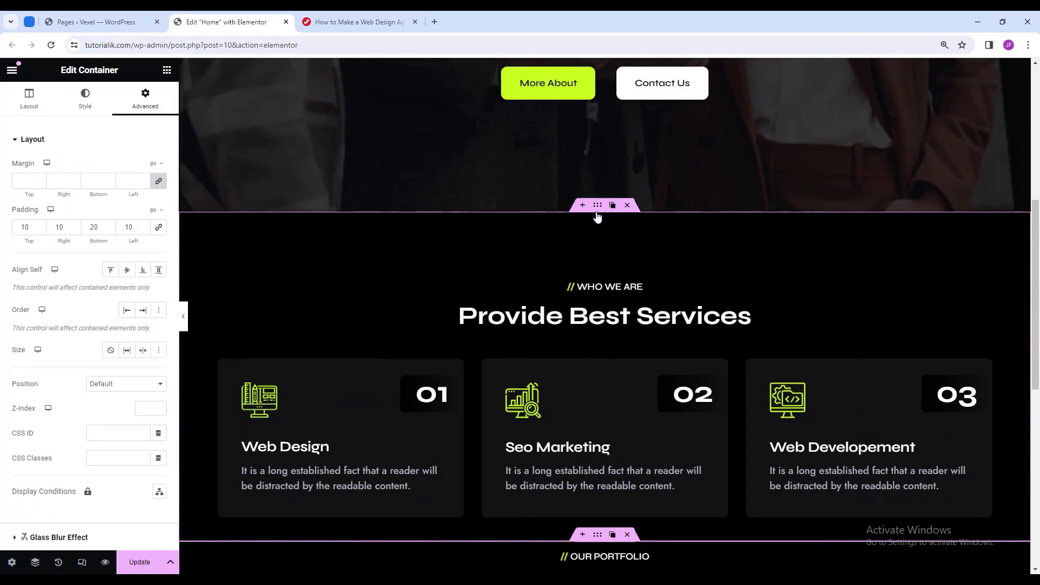
right_click(600, 209)
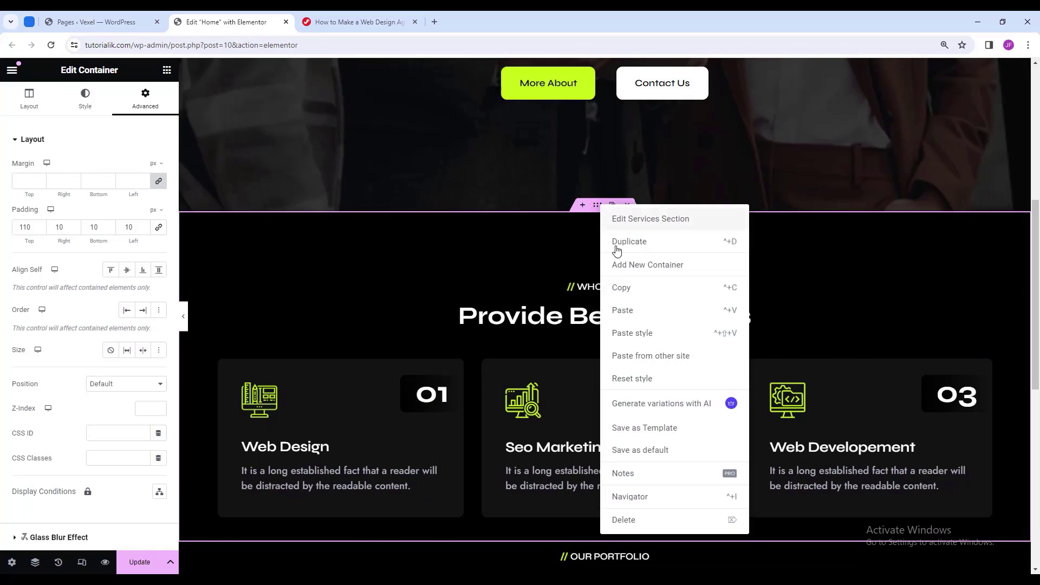
click(638, 292)
scroll(638, 291, down, 5)
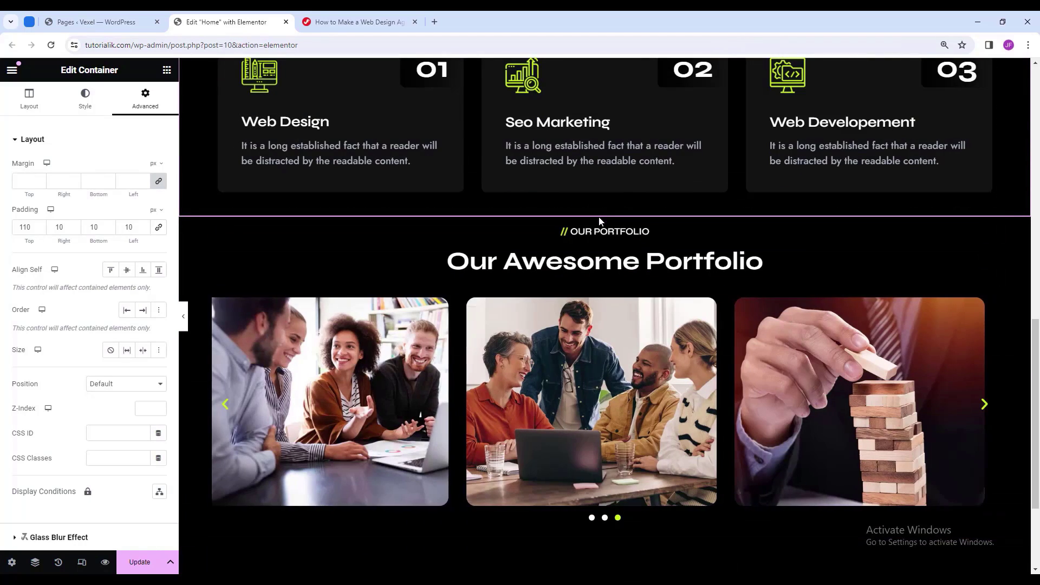
right_click(599, 214)
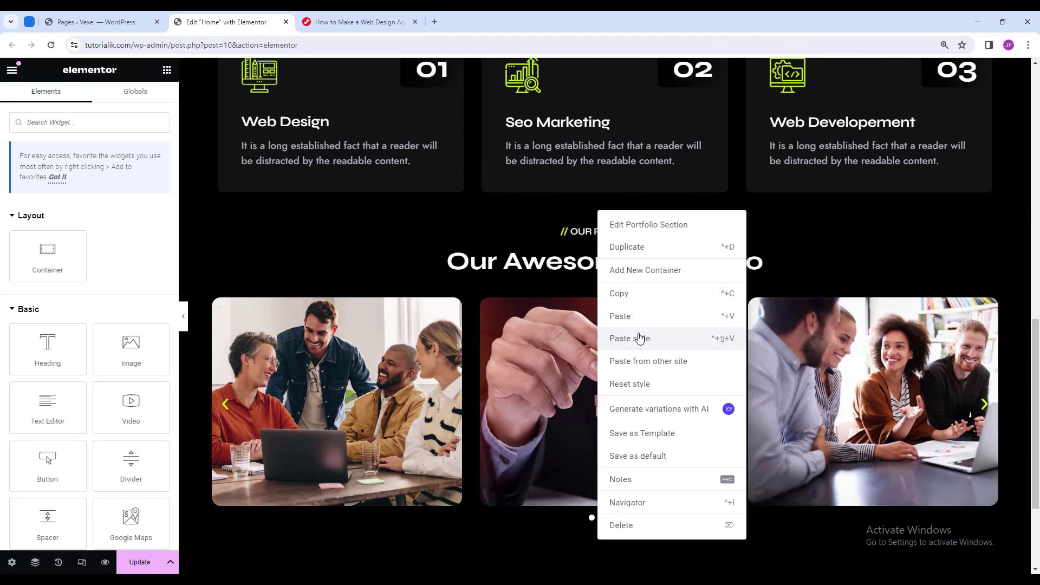
click(641, 338)
drag(1036, 329, 1026, 411)
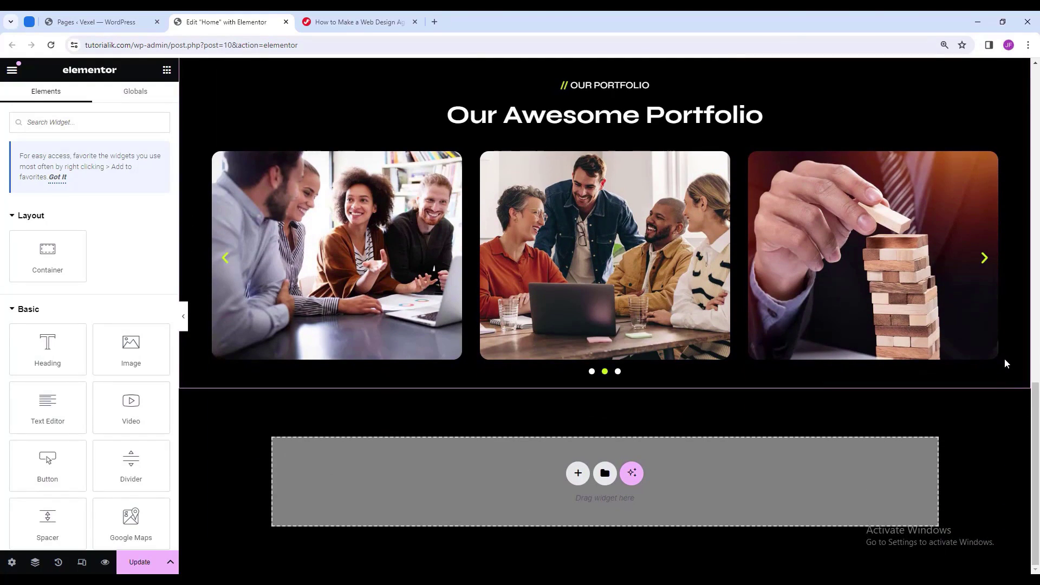
Add a single-column container below the portfolio with Row direction and centred content.
click(578, 473)
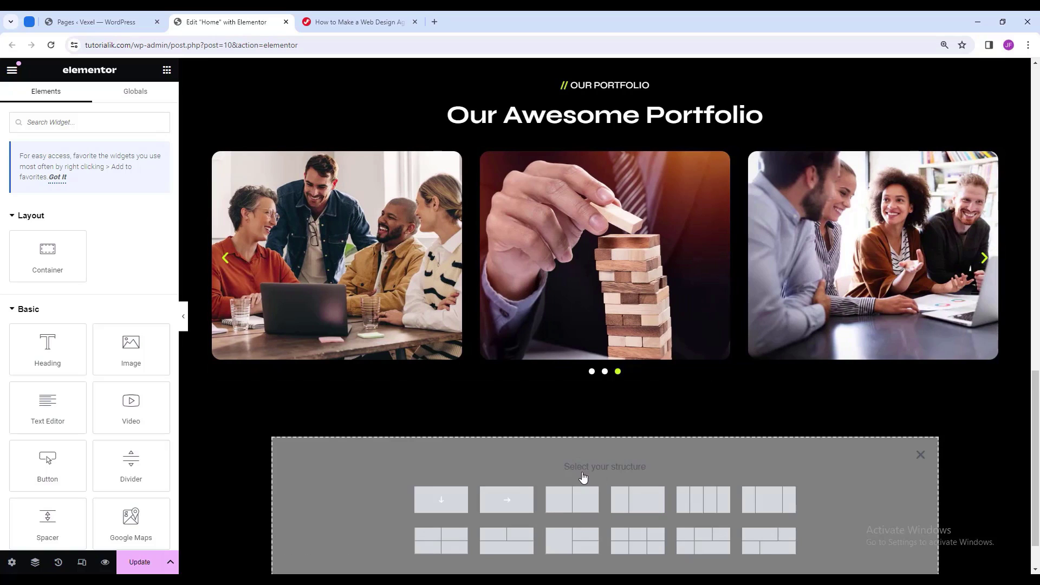
click(442, 499)
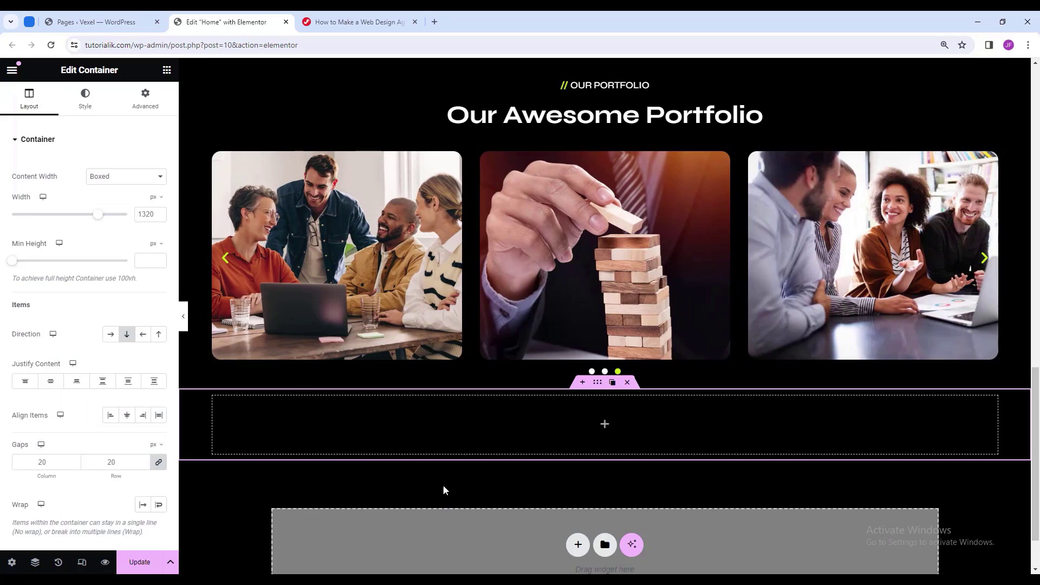
click(111, 337)
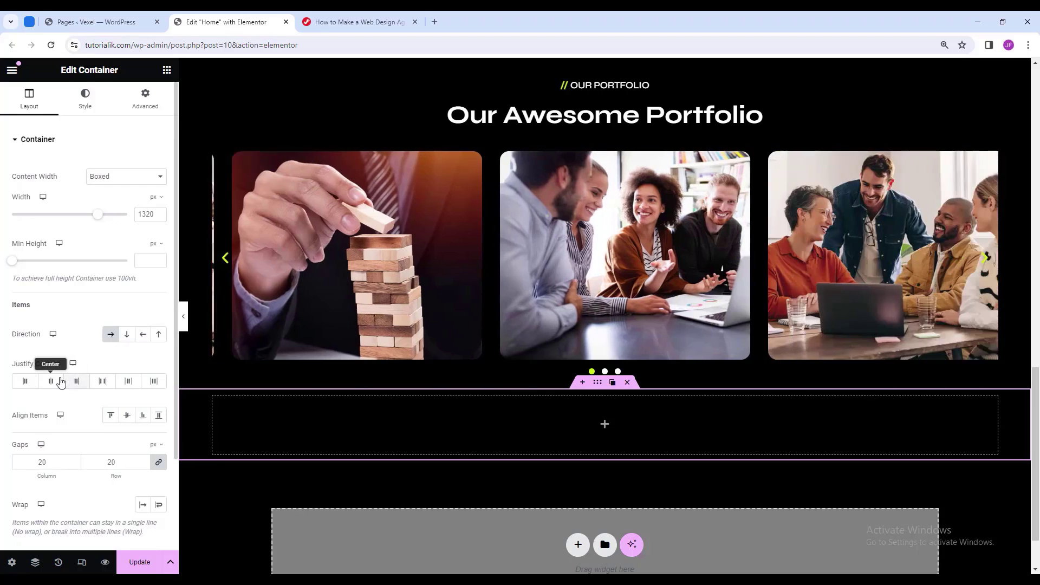
click(58, 382)
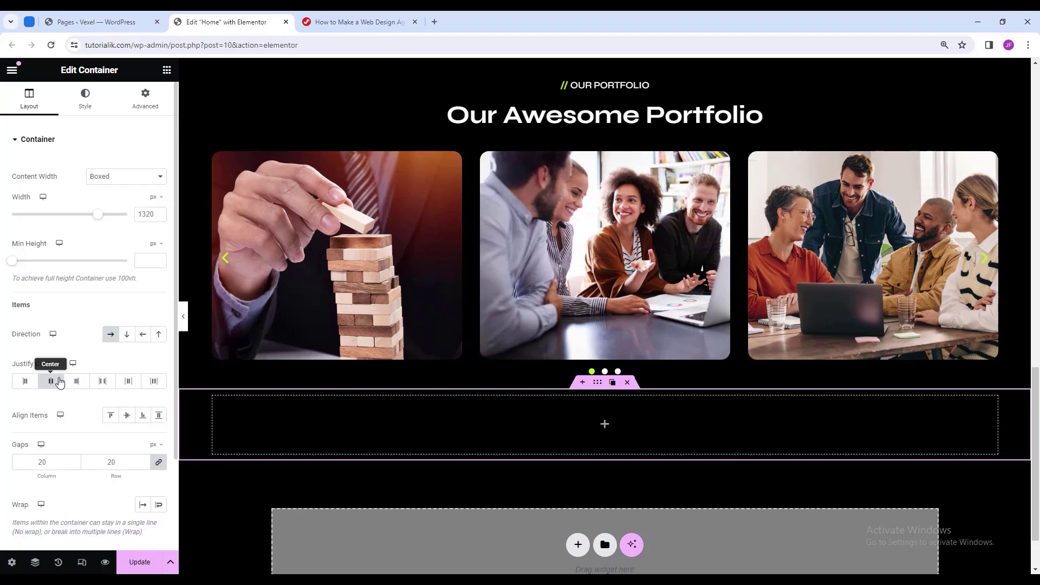
Give the container unlinked padding of 30 top, 10 right, 120 bottom and 10 left.
click(147, 106)
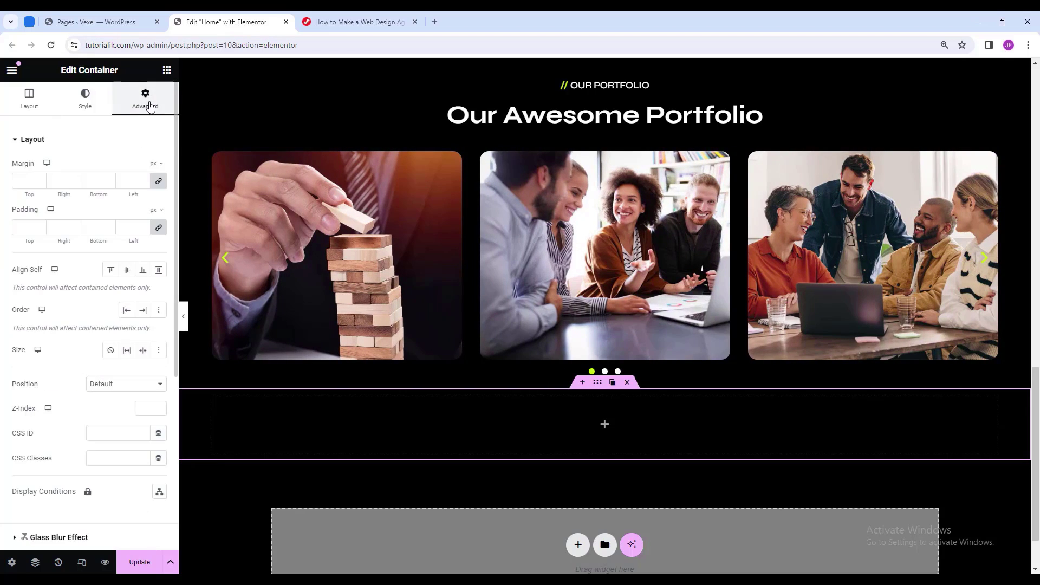
click(159, 227)
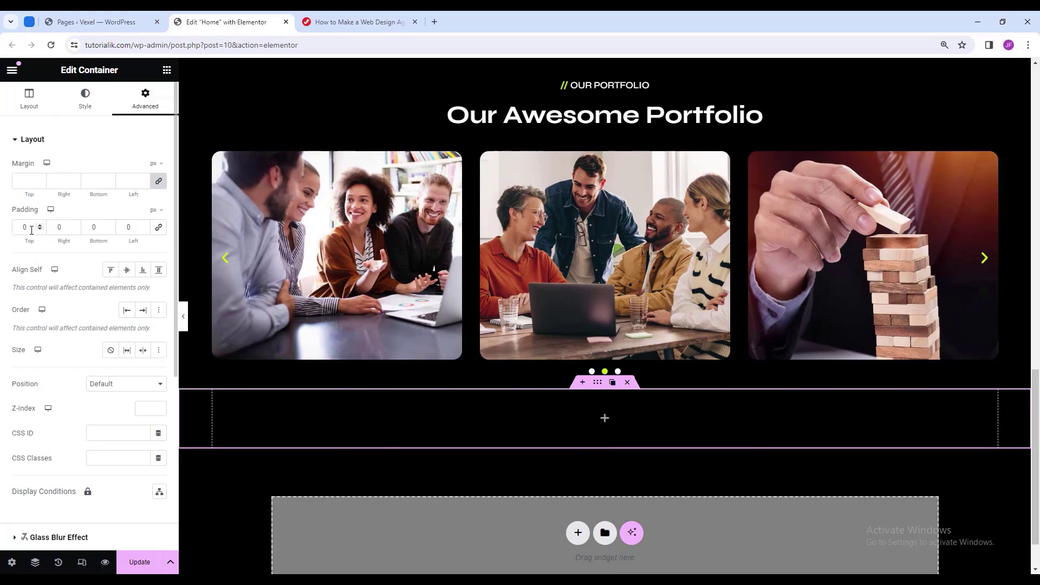
drag(32, 230, 12, 228)
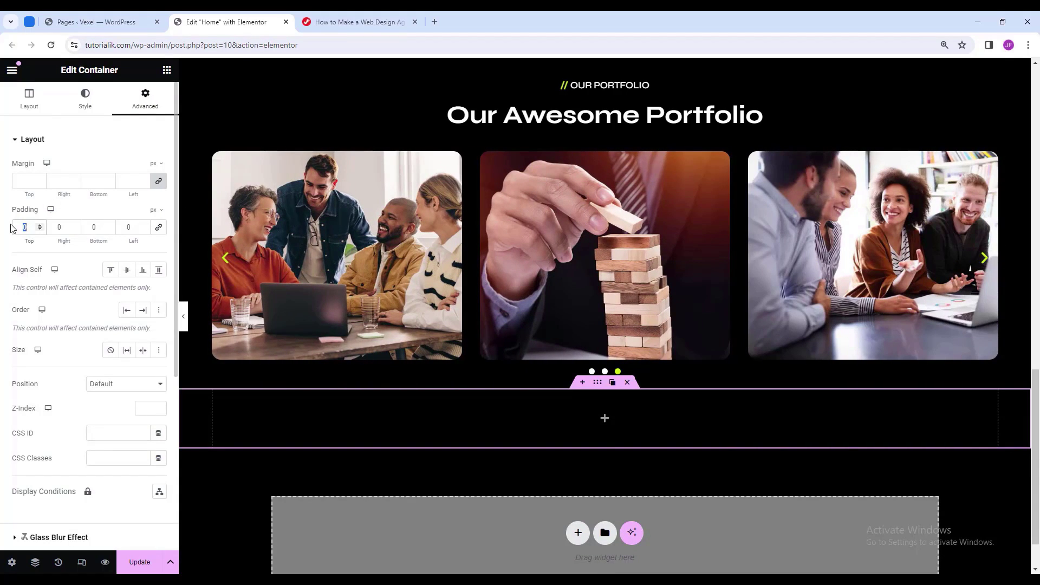
text(30)
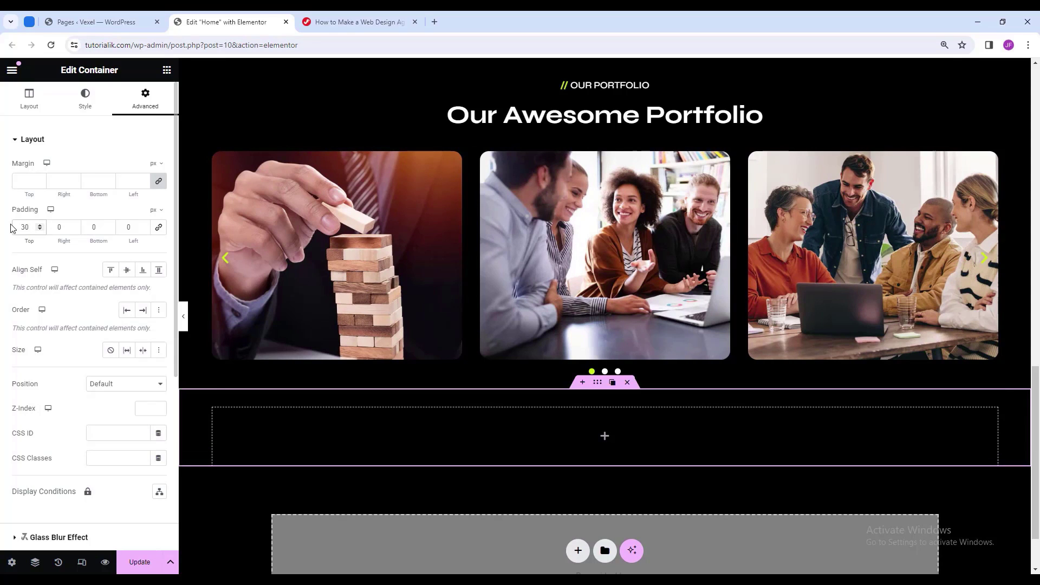
text(10)
mouse_move(65, 229)
mouse_down()
mouse_move(44, 229)
mouse_move(82, 227)
mouse_up()
text(12)
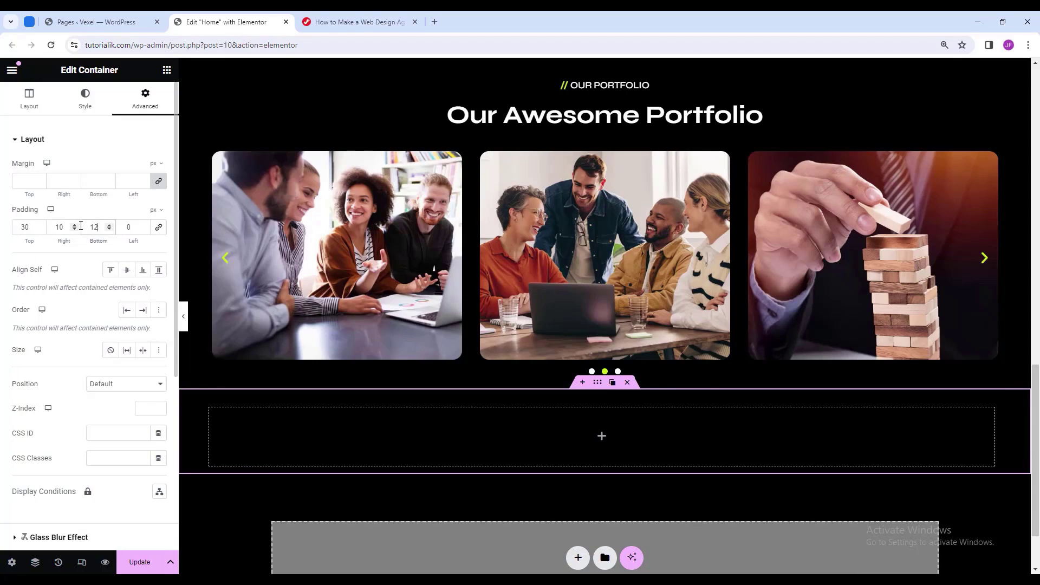
text(0)
key(Tab)
text(1)
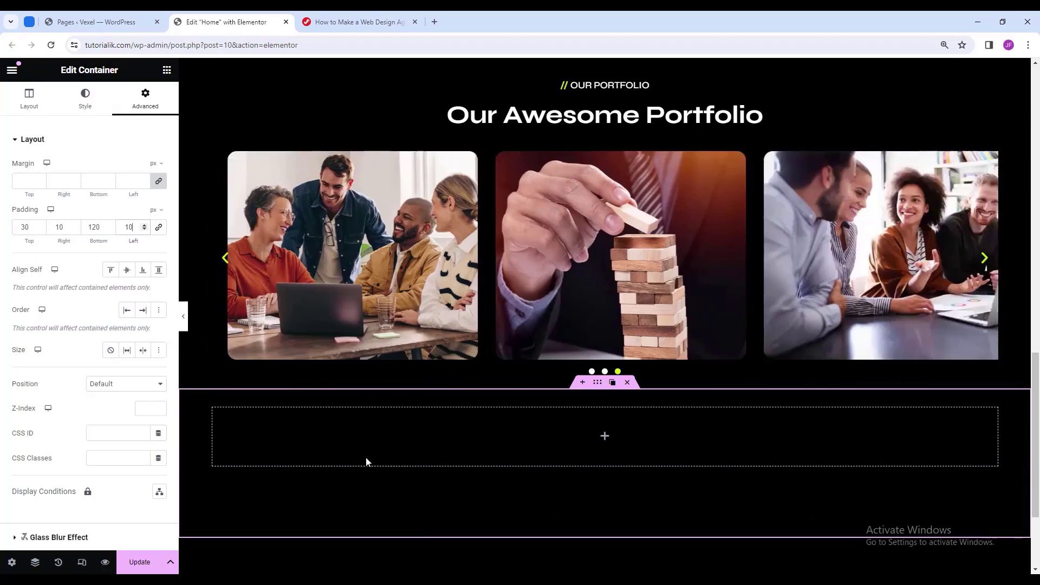
click(167, 70)
drag(48, 256, 669, 435)
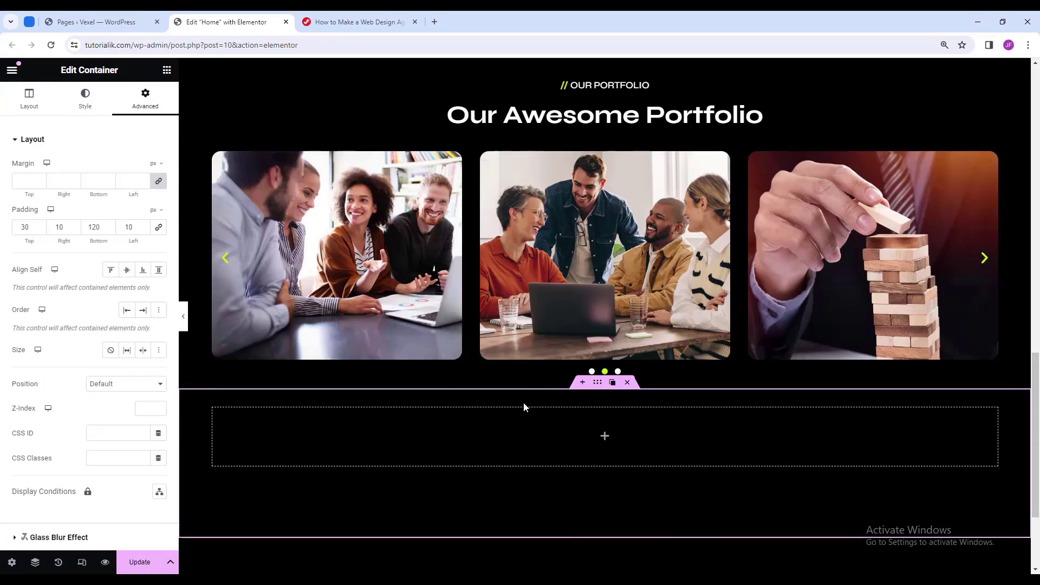
Drop a Counter widget into the new container with ending number 12 and suffix K.
click(167, 71)
text(counter)
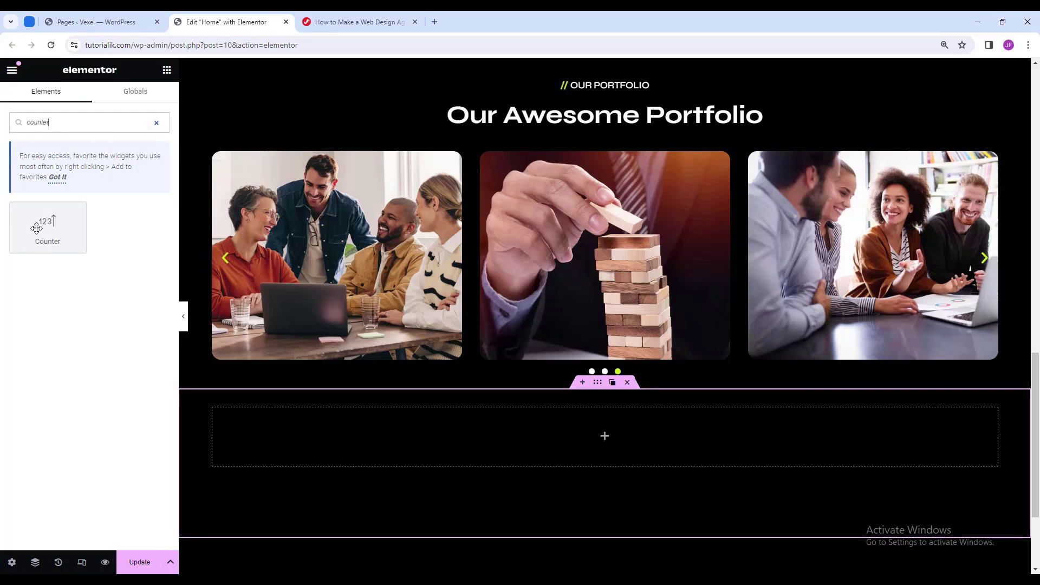
drag(36, 228, 589, 430)
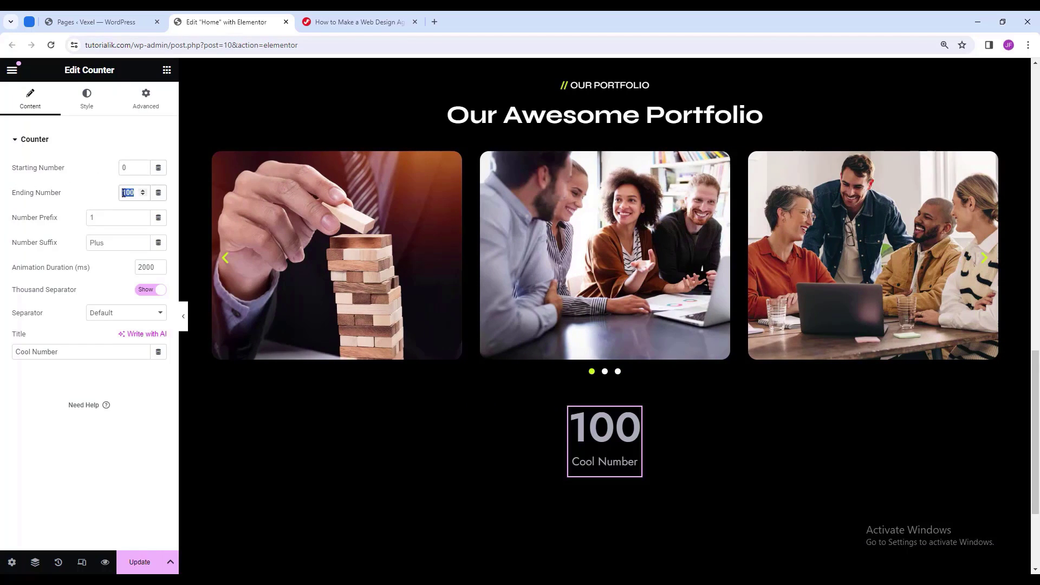
text(12)
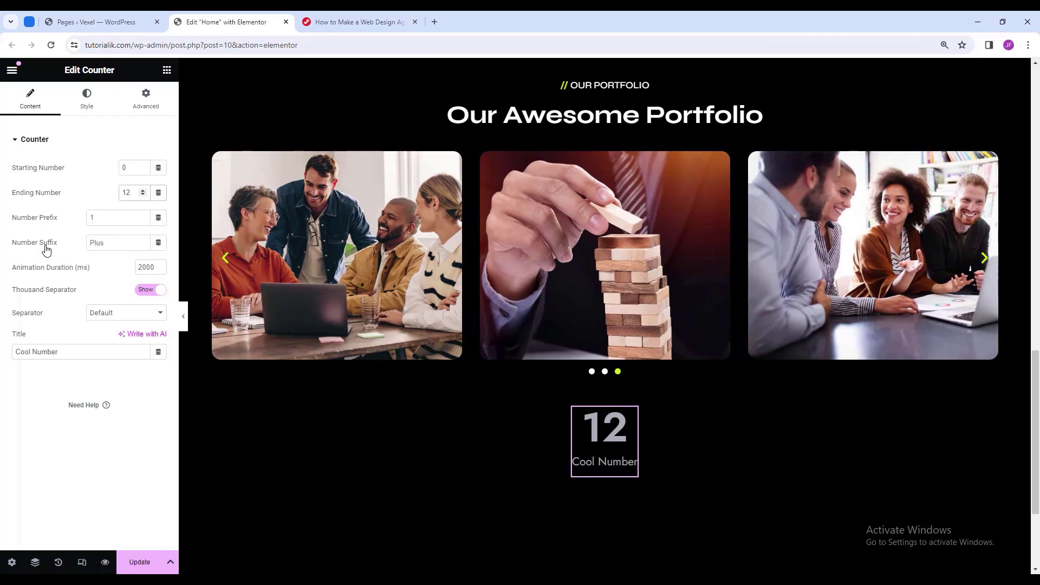
click(92, 242)
text(K)
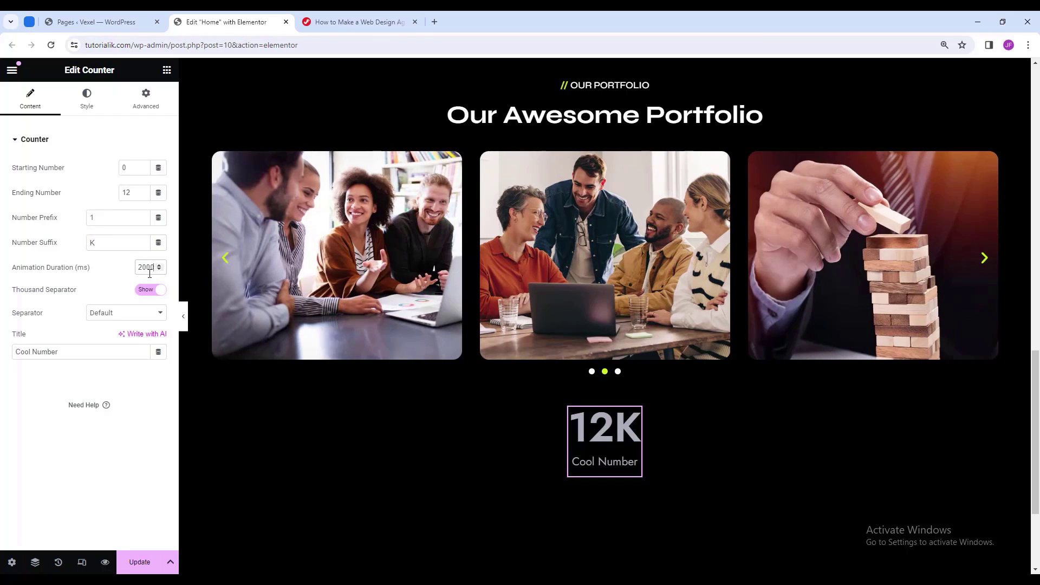
click(86, 101)
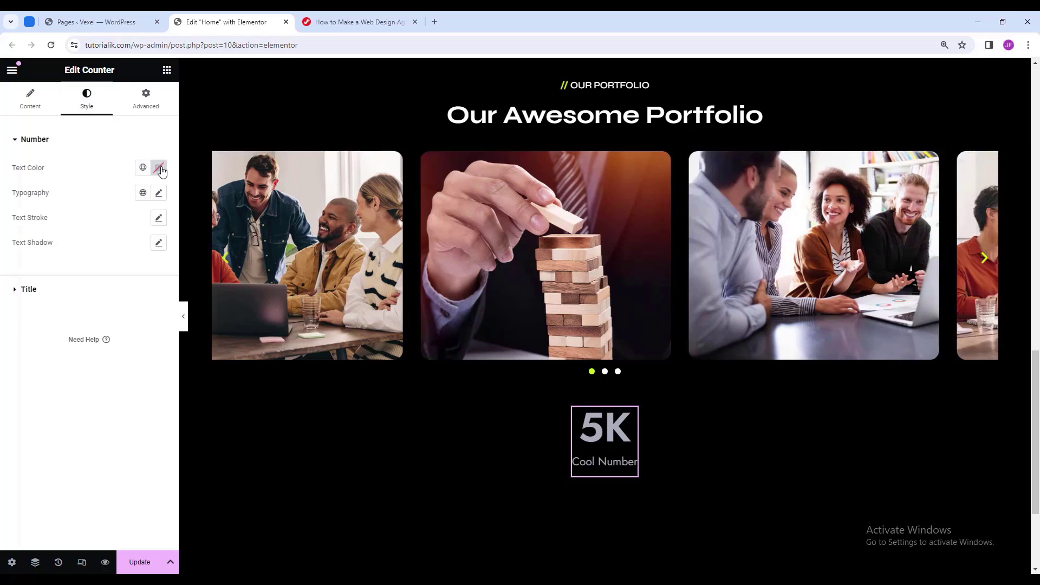
Make the counter number transparent with a 1 px white #fff outline stroke.
click(159, 167)
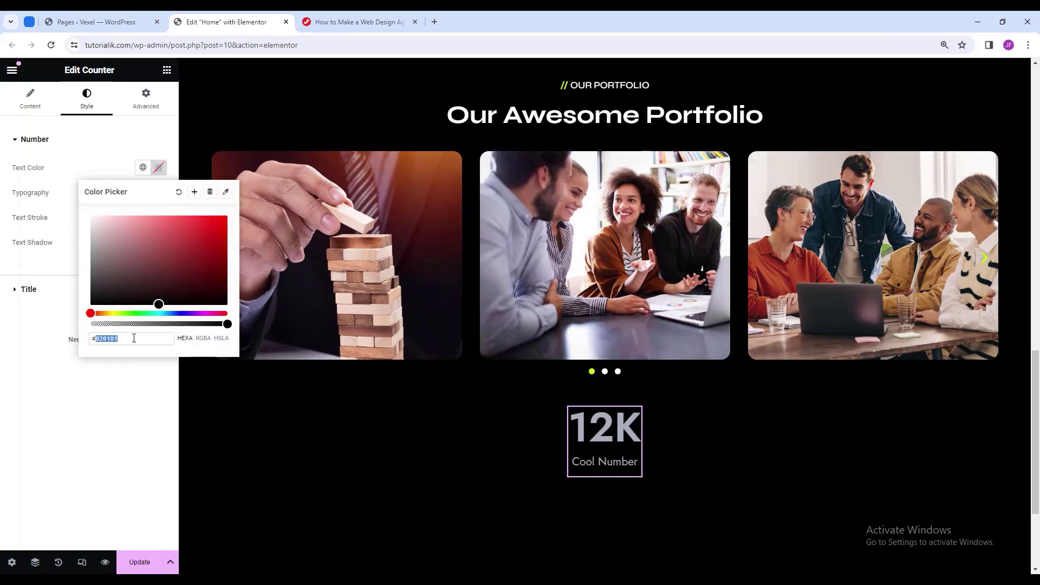
click(134, 338)
text(00)
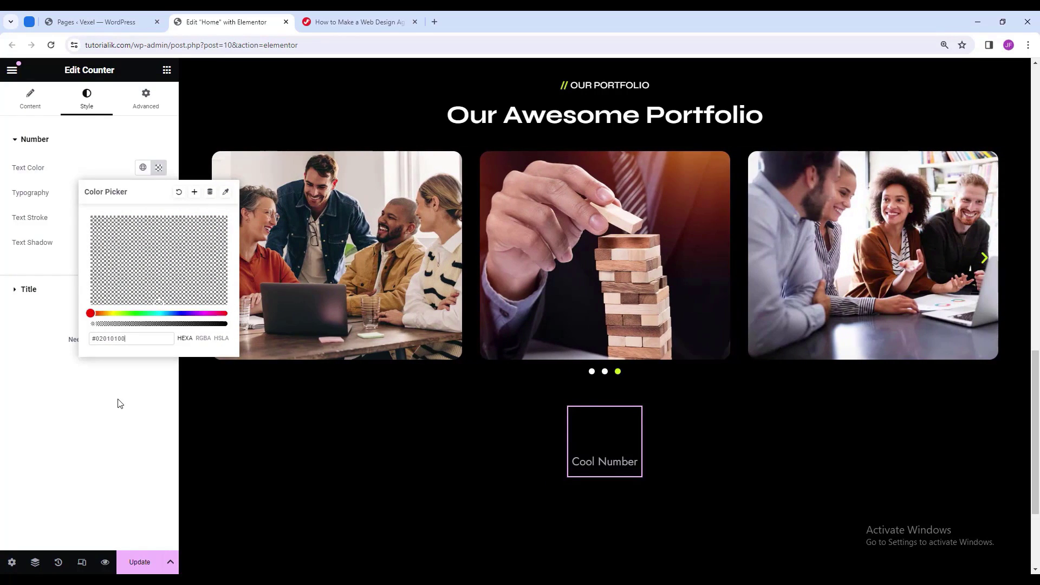
click(120, 404)
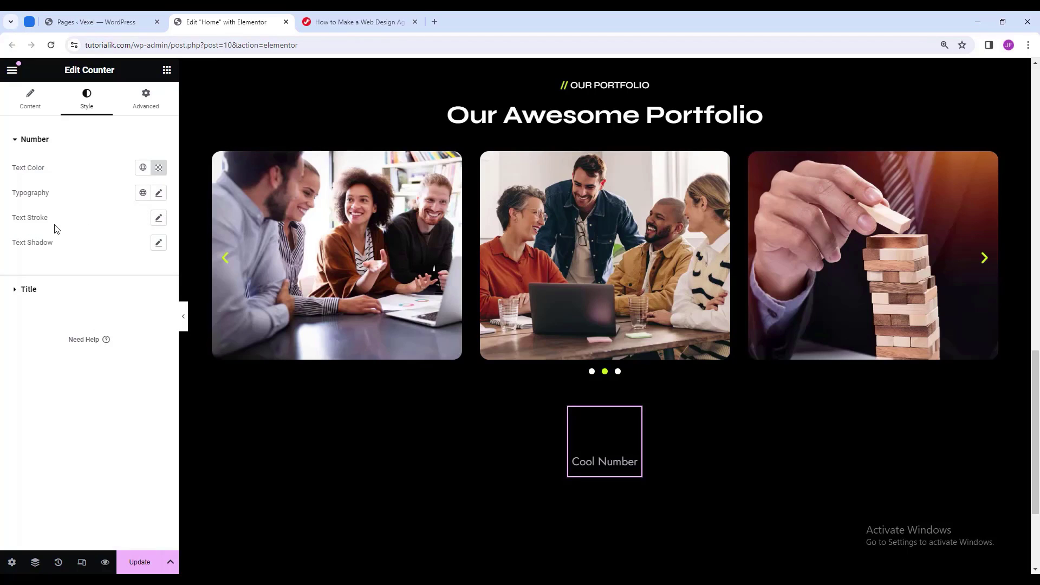
click(159, 219)
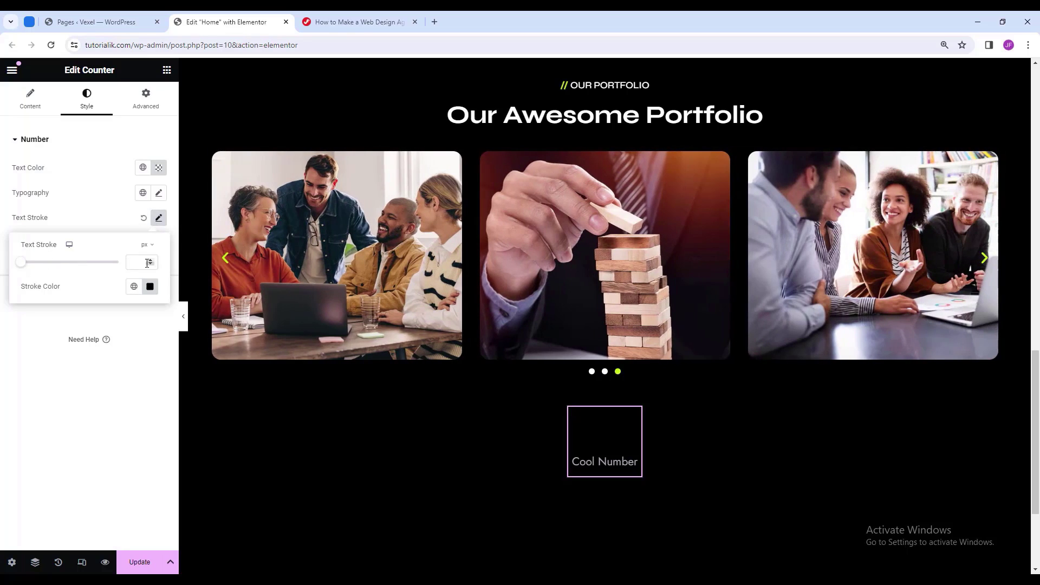
text(1)
click(150, 286)
double_click(142, 455)
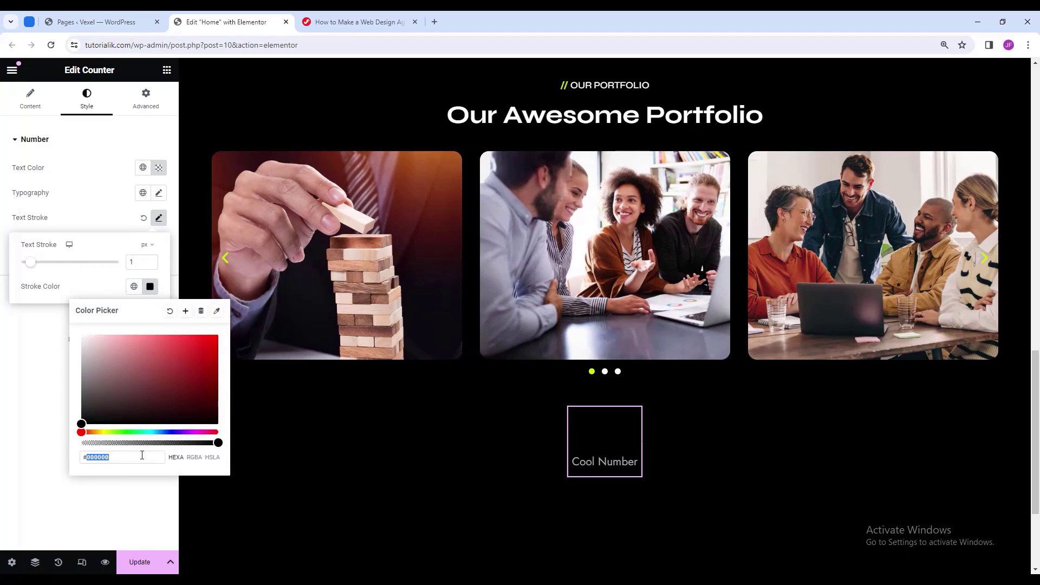
text(fff)
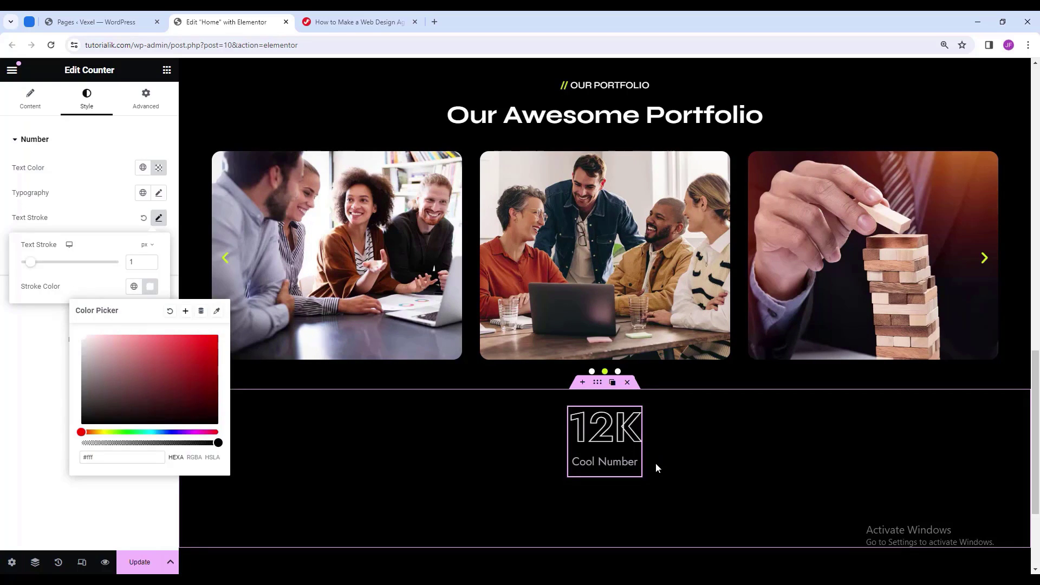
click(88, 193)
Set the number typography to Syne, weight 700, line height 80 px.
click(159, 193)
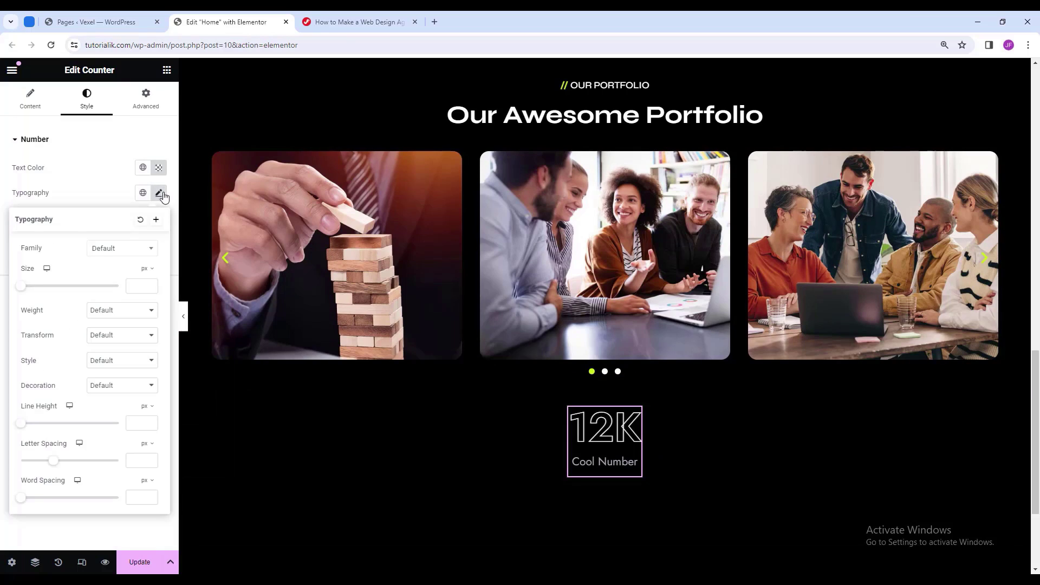
click(113, 249)
text(syne)
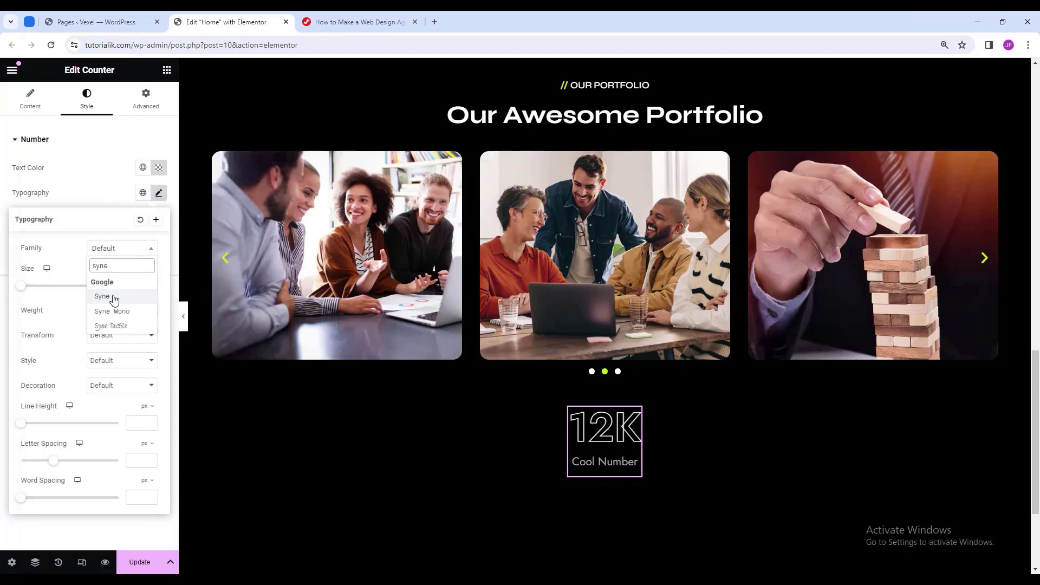
click(114, 298)
click(115, 312)
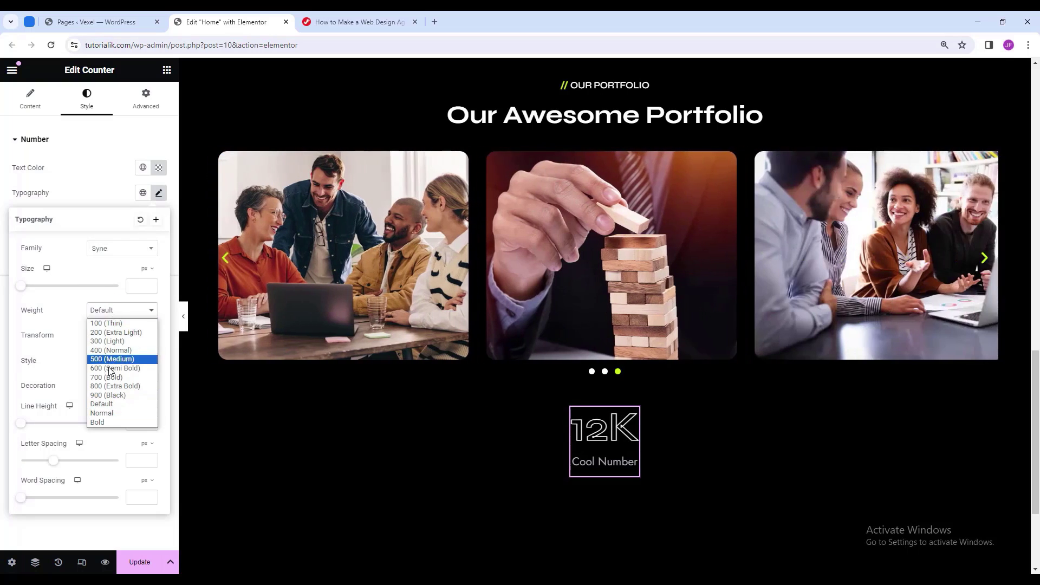
click(110, 378)
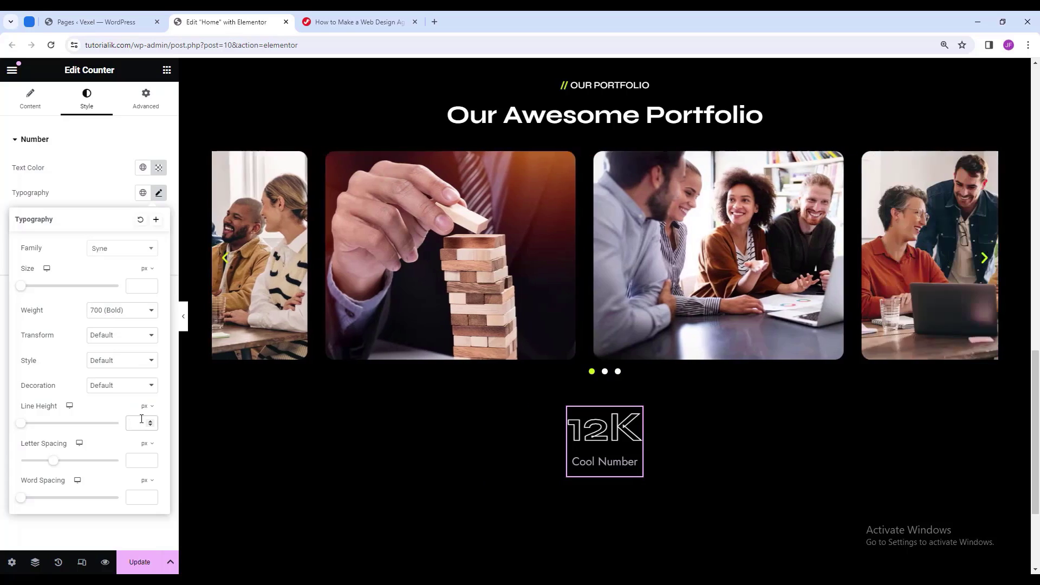
text(80)
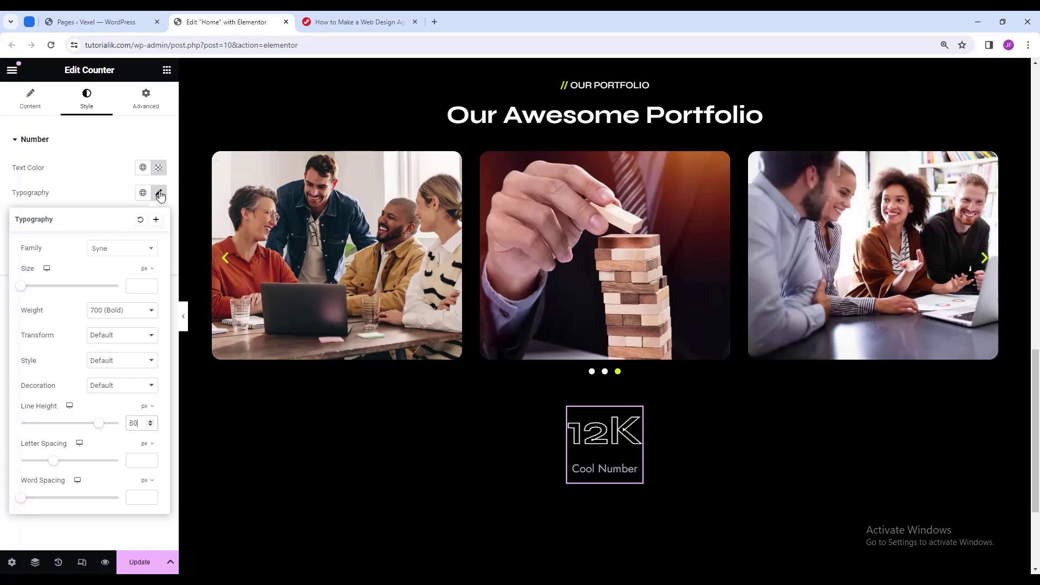
click(158, 193)
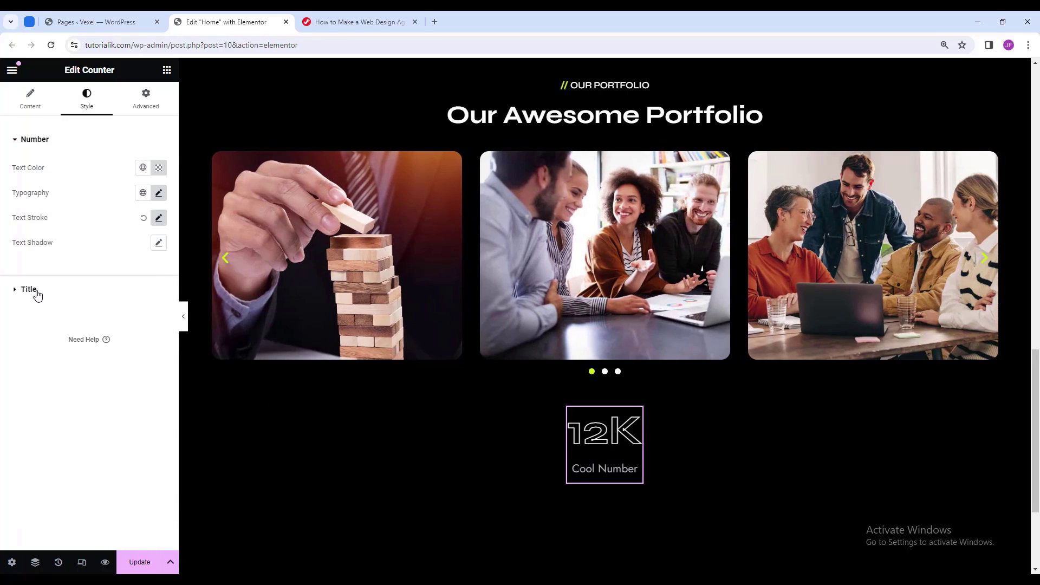
click(29, 289)
Make the Cool Number title white #fff in the Jost font.
click(158, 196)
click(141, 367)
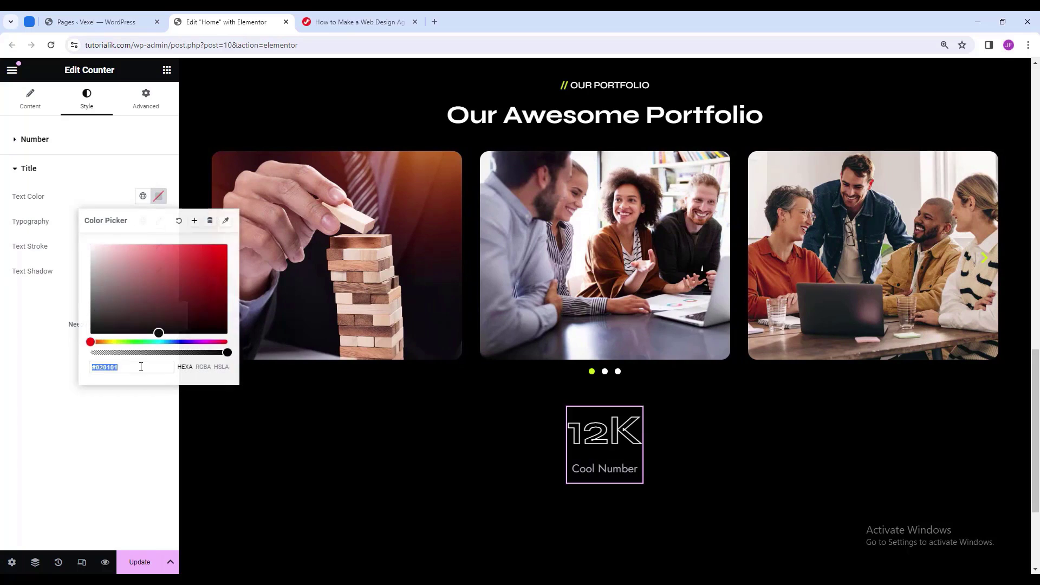
text(#fff)
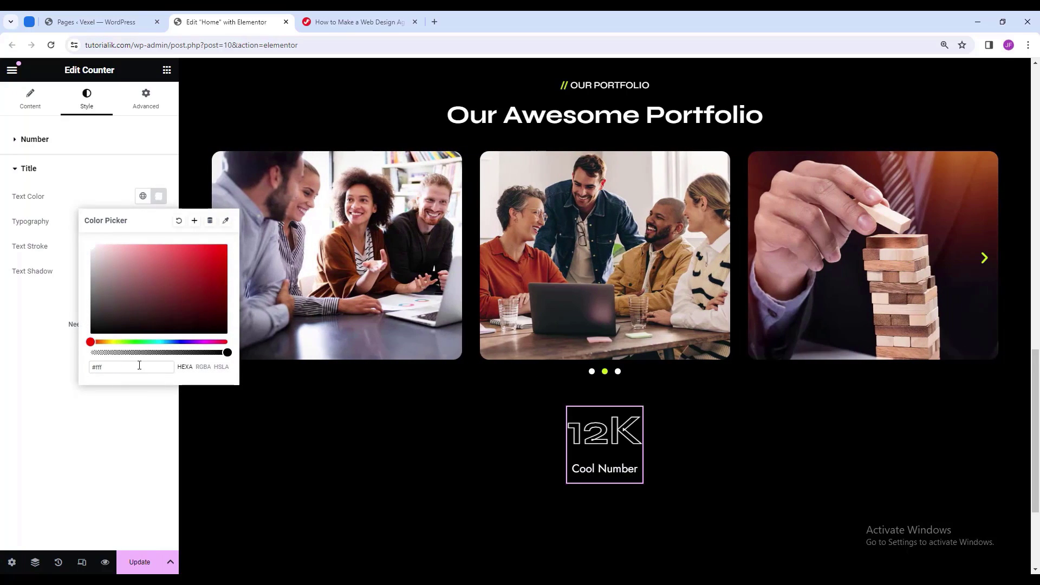
key(Return)
click(159, 221)
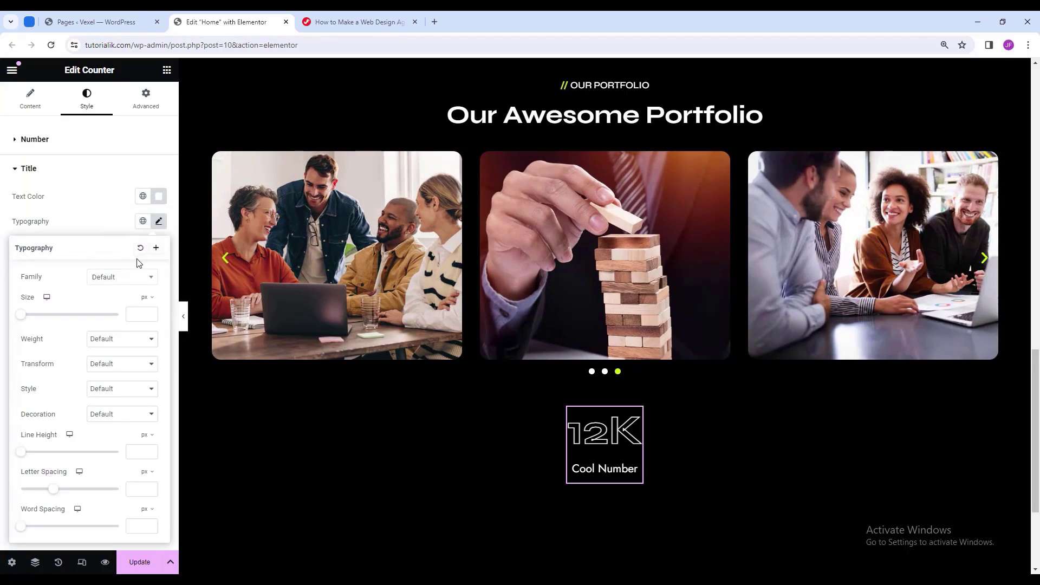
click(129, 281)
text(jos)
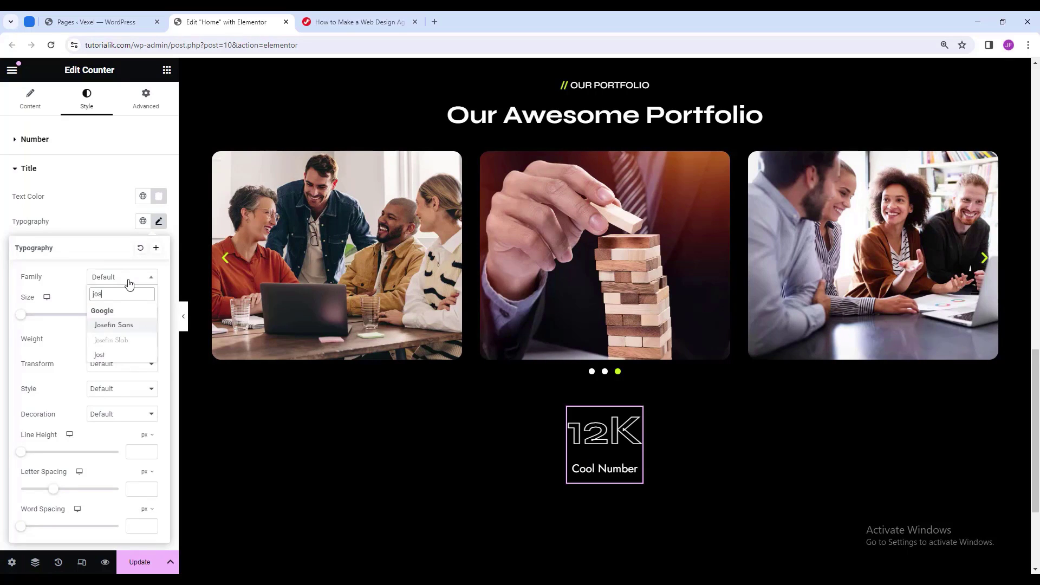
text(t)
click(100, 325)
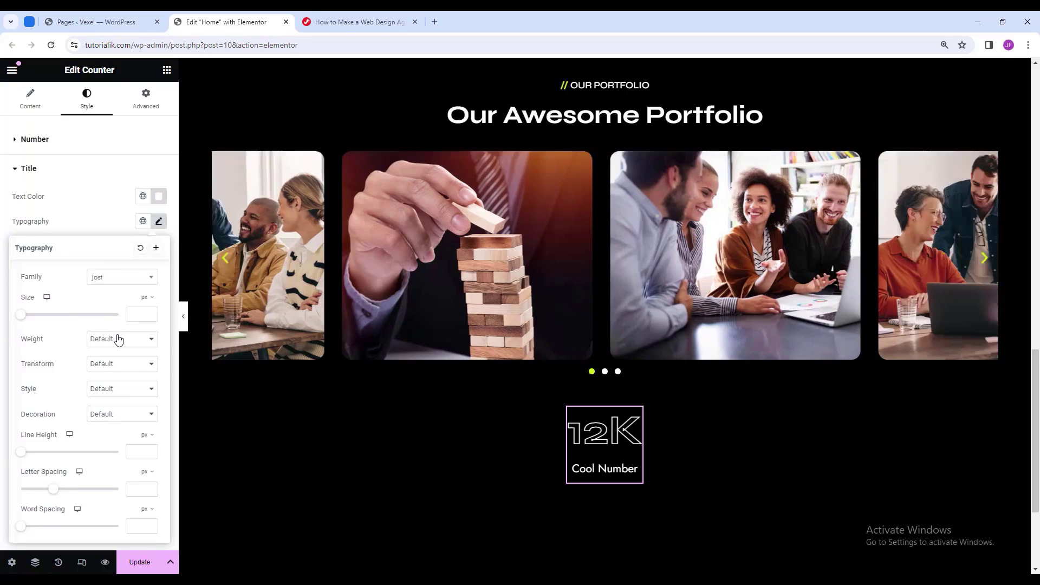
click(119, 340)
click(118, 340)
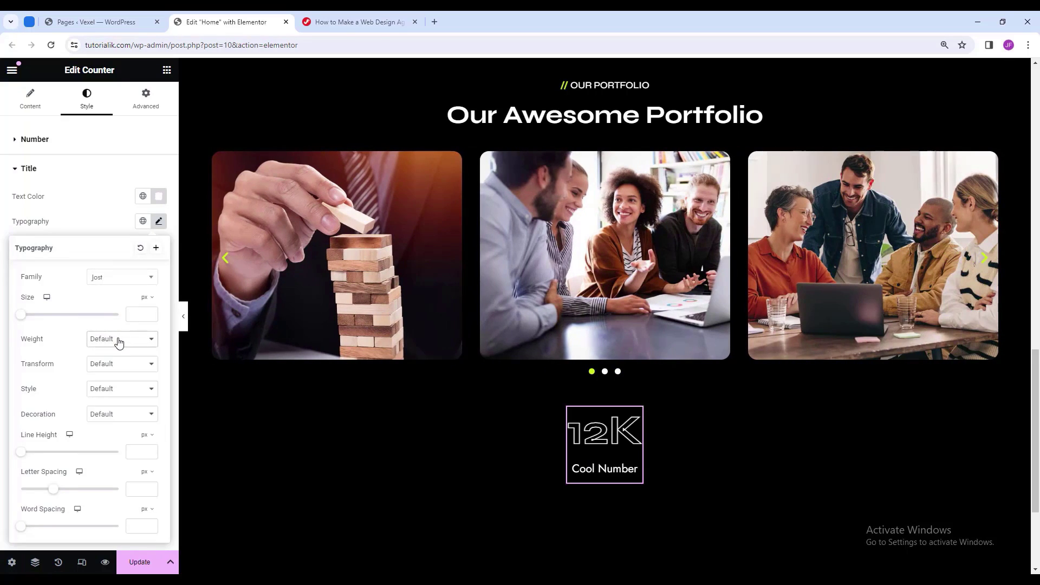
Set the title to 16 px, weight 400, uppercase, and duplicate the counter.
click(133, 316)
text(16)
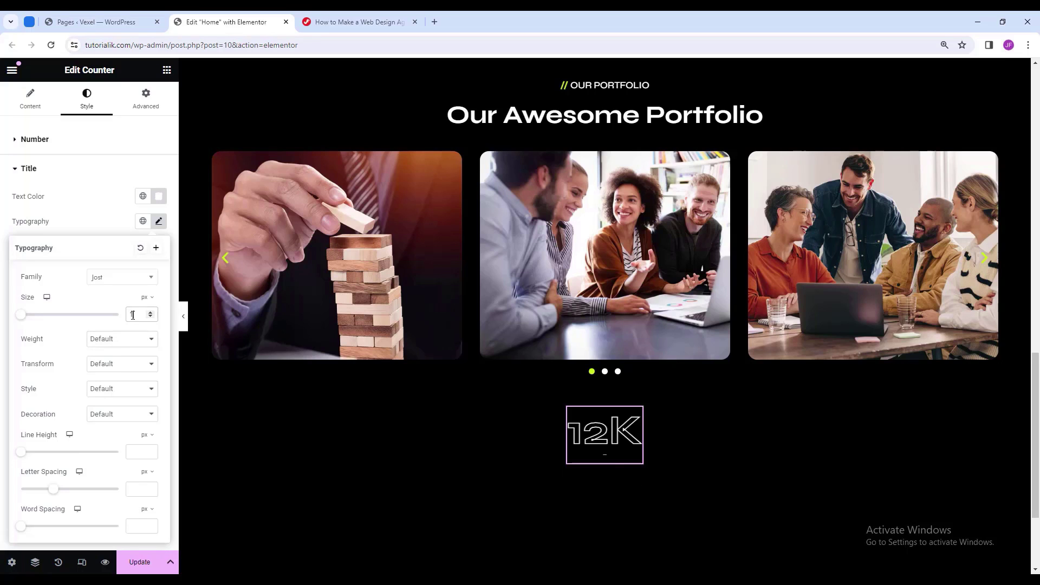
click(126, 341)
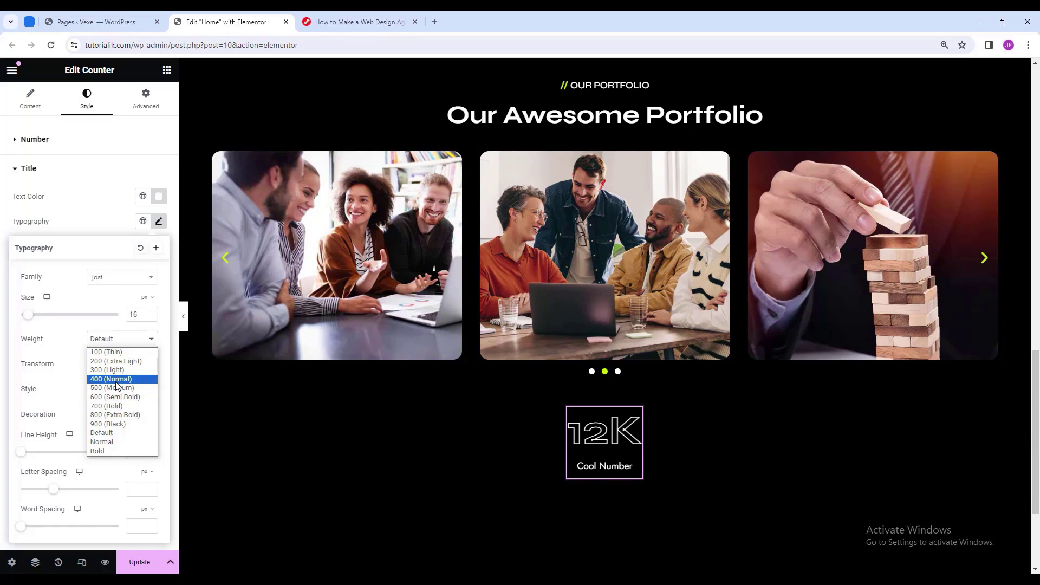
click(114, 379)
click(127, 369)
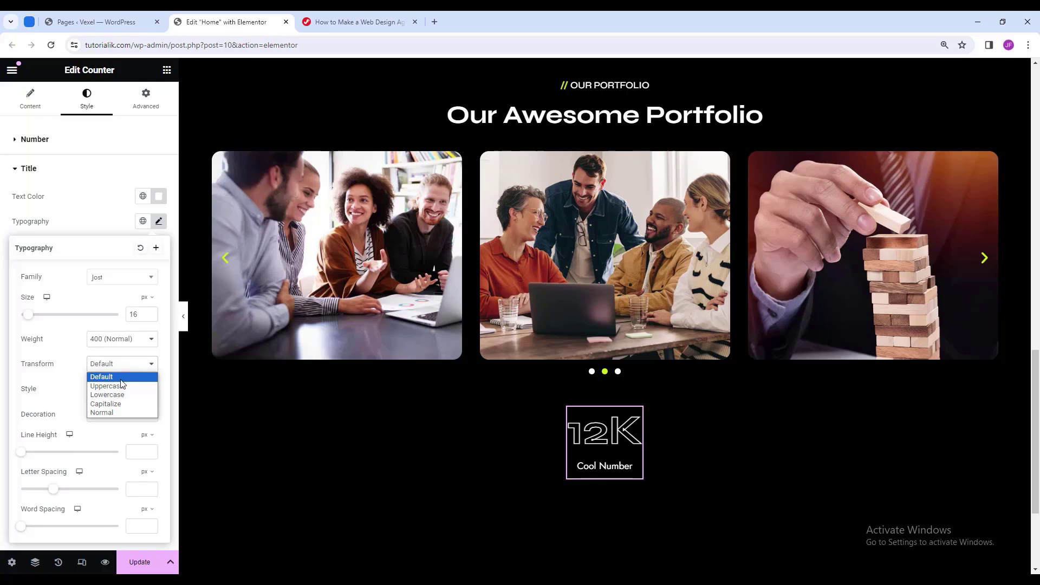
click(119, 385)
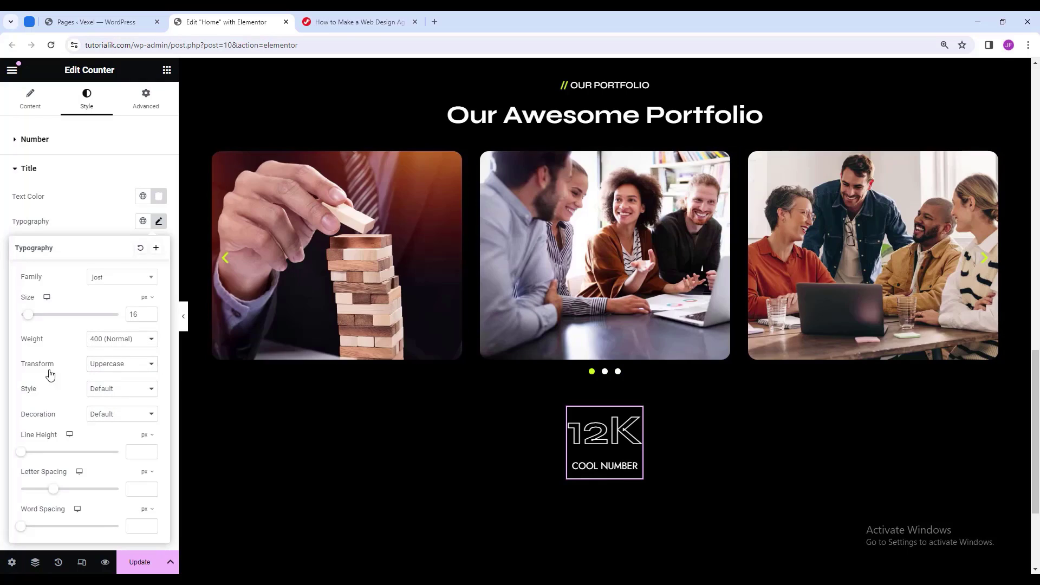
mouse_move(634, 448)
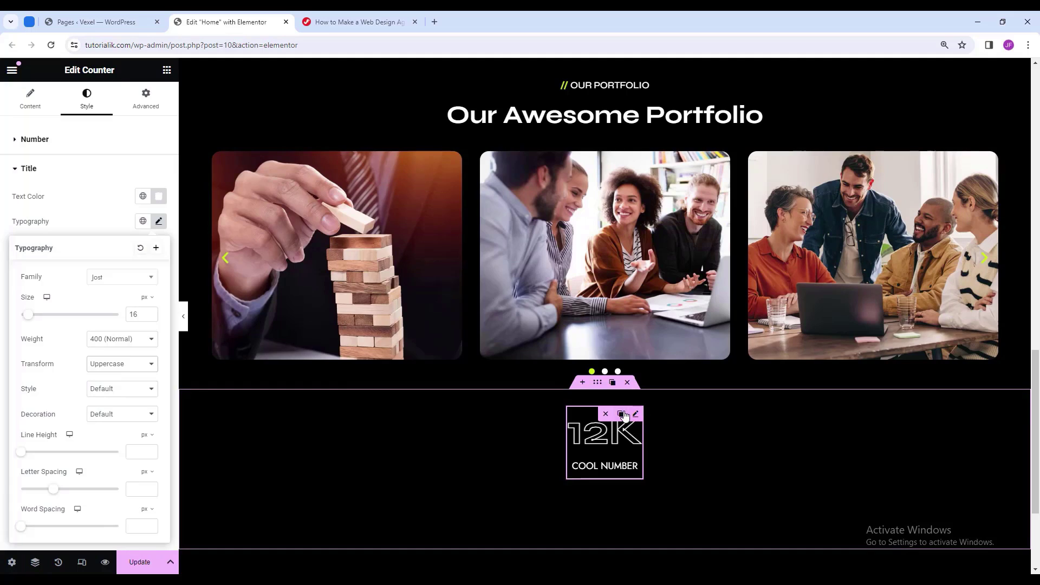
click(621, 414)
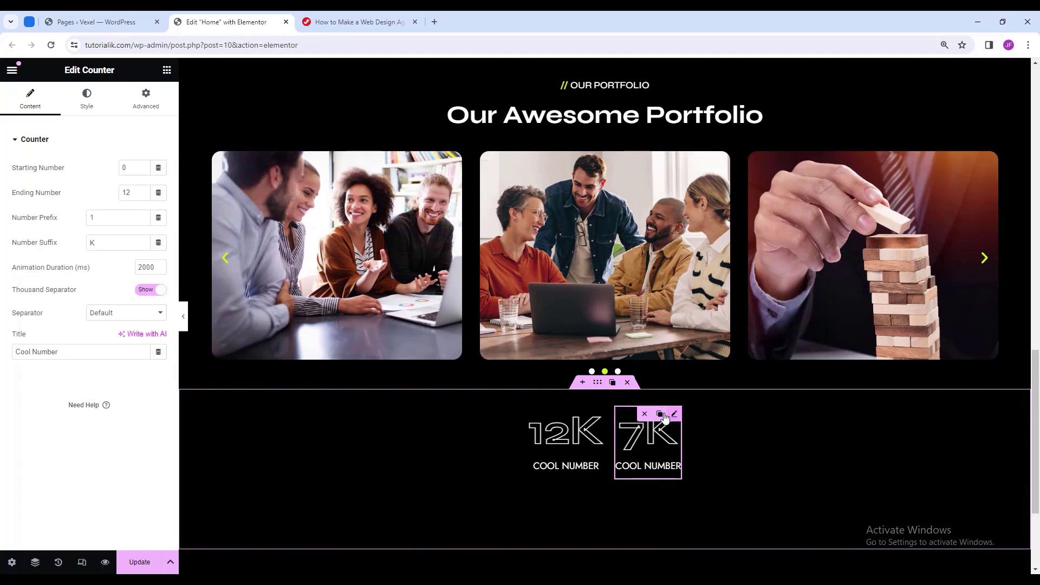
Add two more counter copies and make the second counter read 7K Project Completed.
key(ctrl+d)
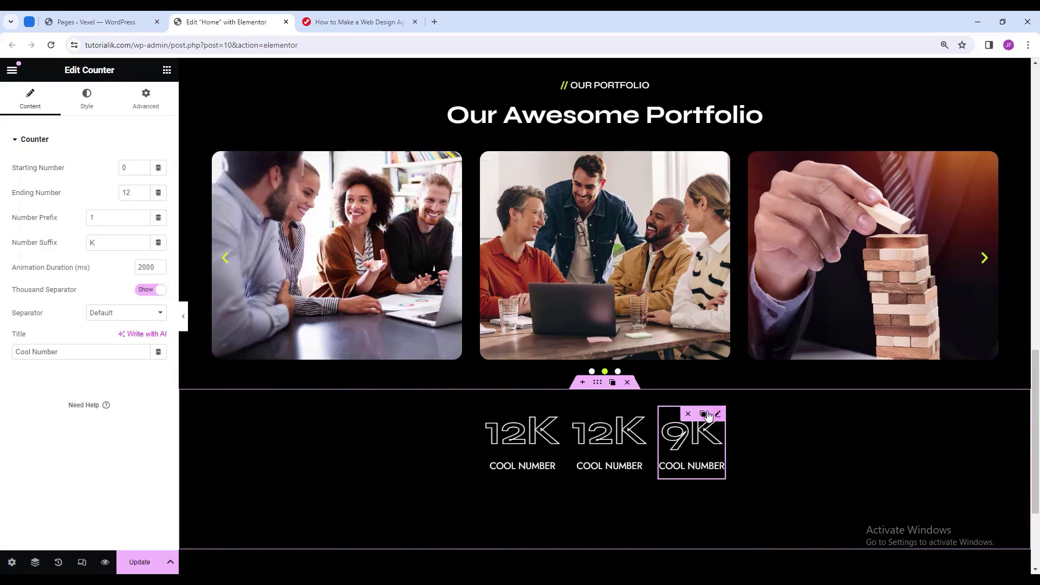
key(ctrl+d)
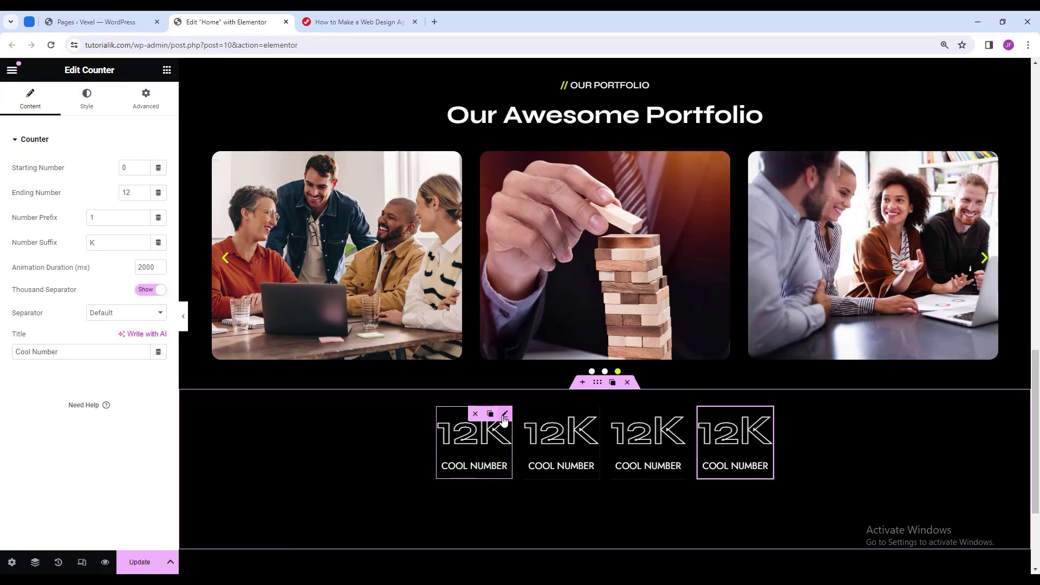
click(505, 414)
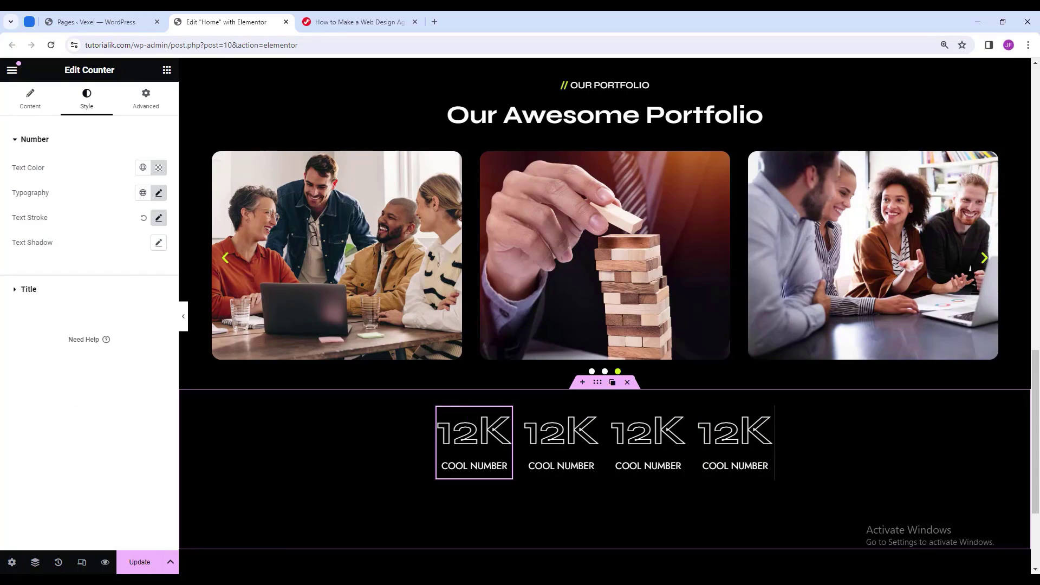
click(30, 99)
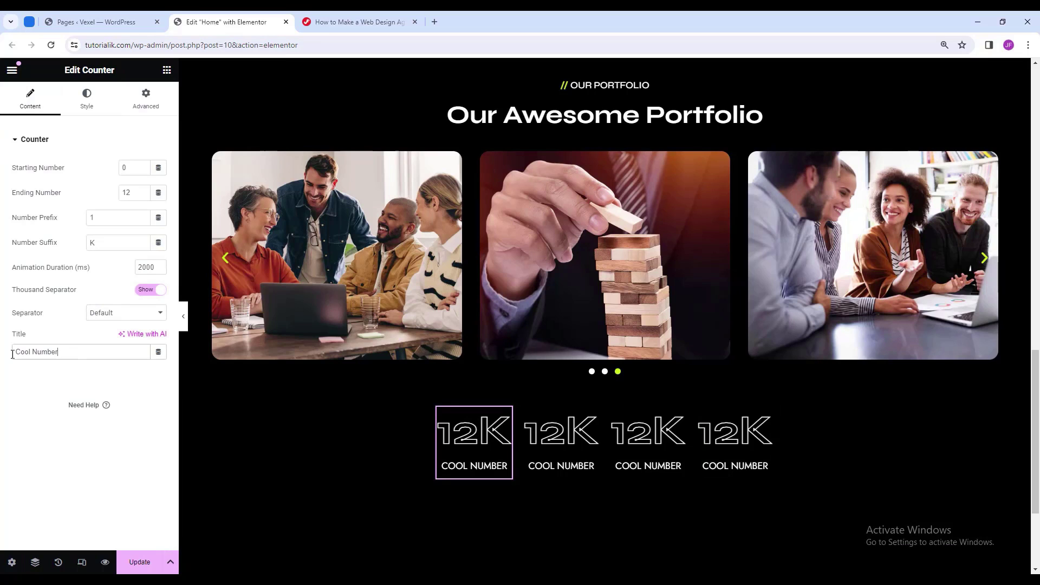
triple_click(72, 352)
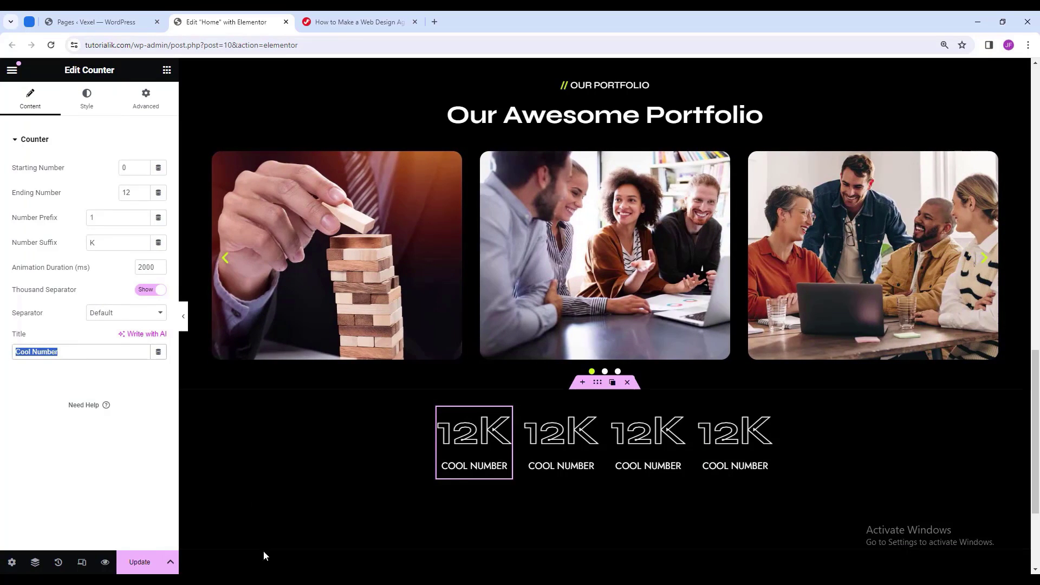
click(574, 463)
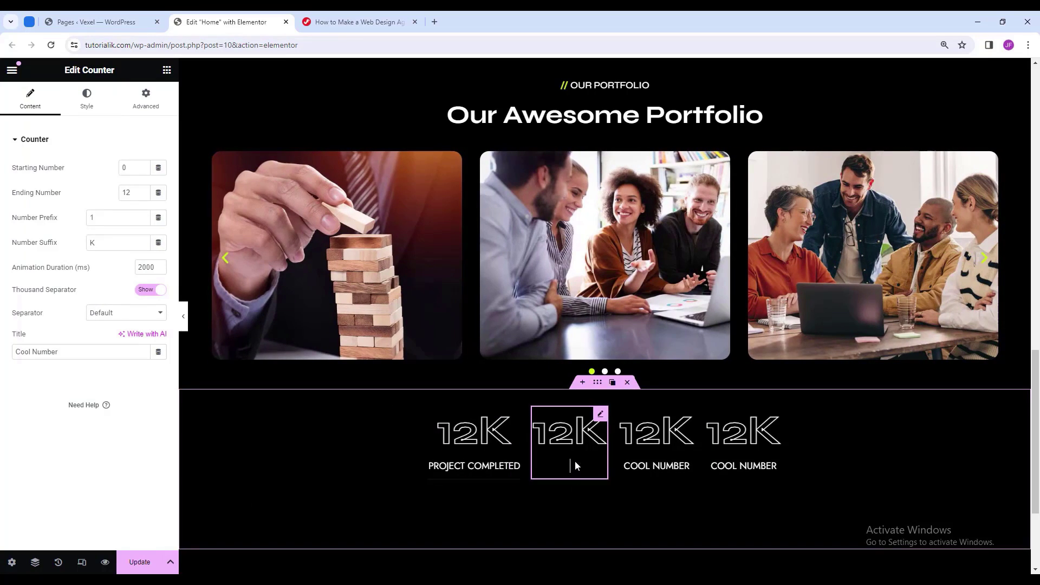
text(Project Completed)
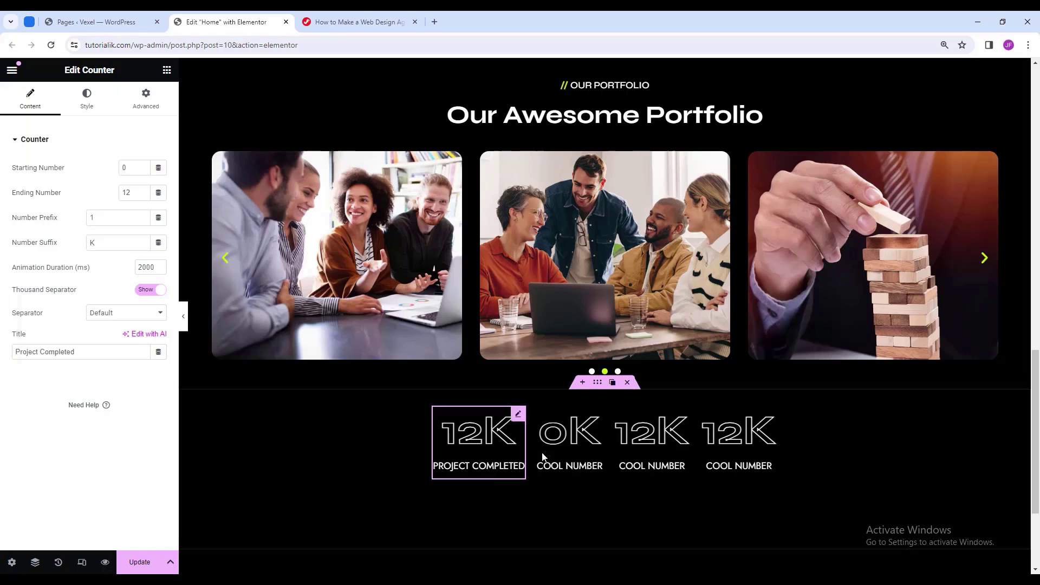
click(544, 457)
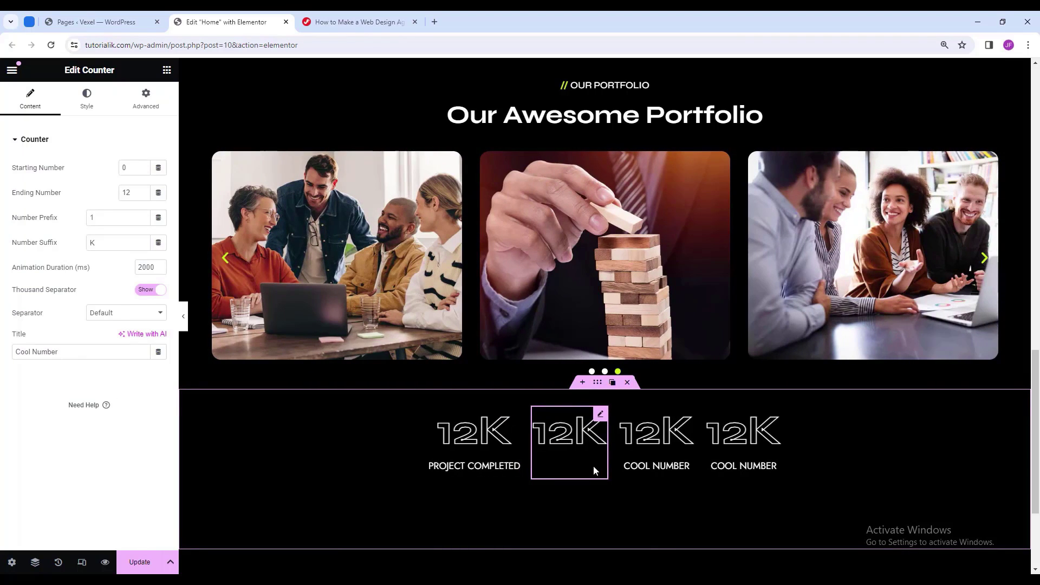
text(Happy Client)
drag(133, 192, 115, 195)
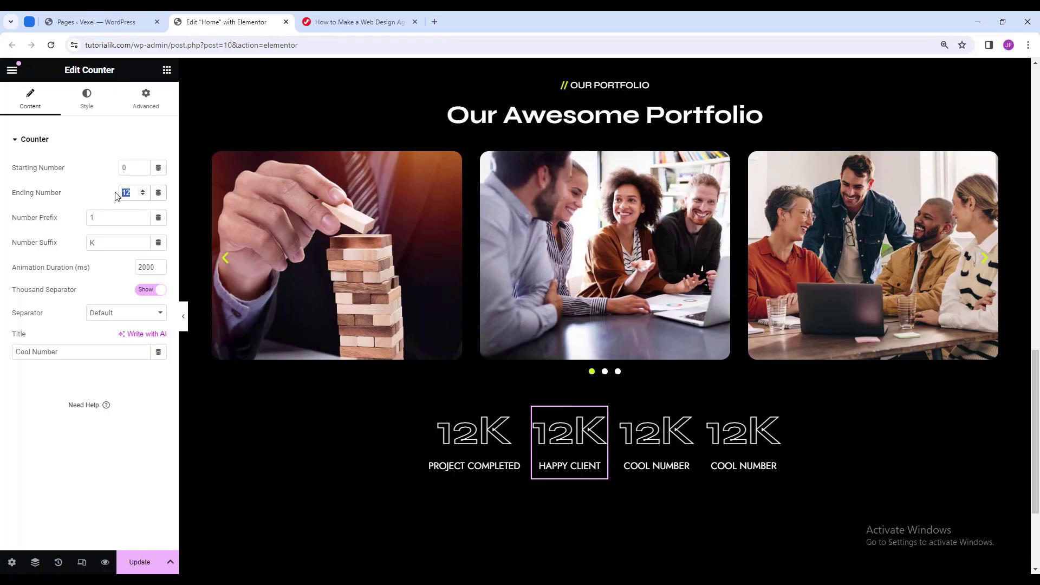
text(7)
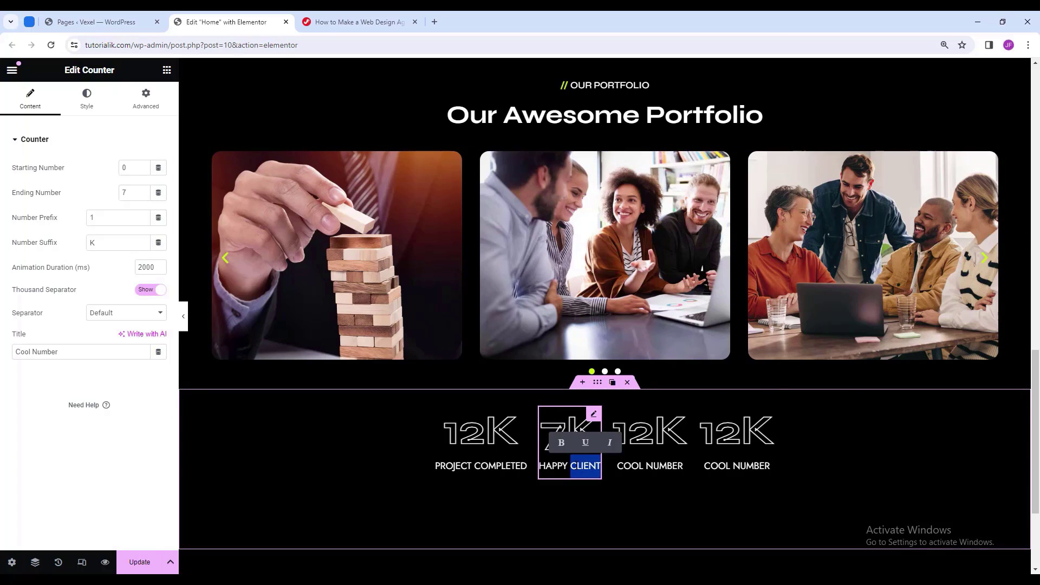
key(ctrl+a)
text(PROJECT COMPLETED)
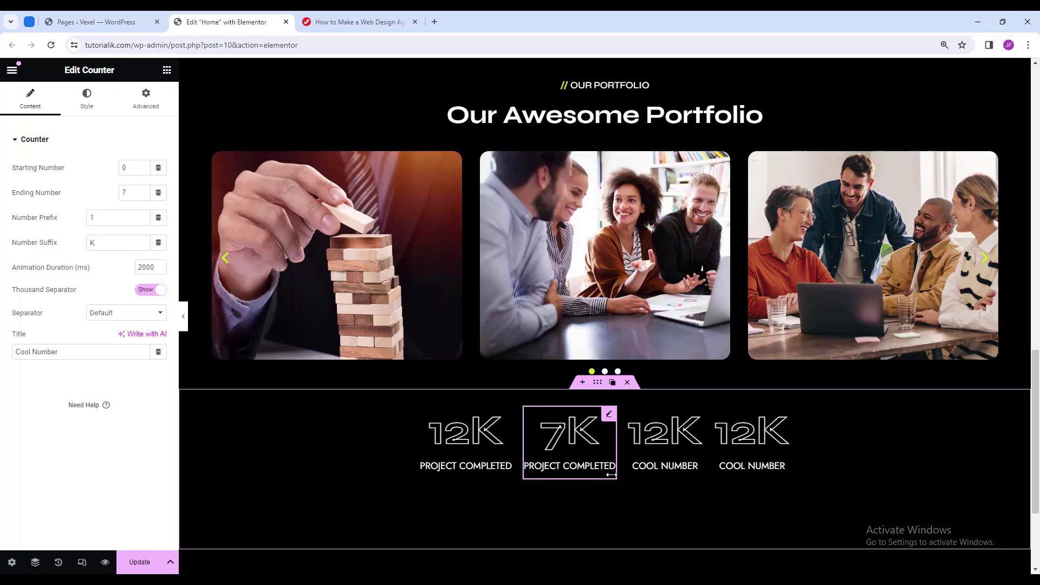
Set the third counter to 10 with suffix + and title Years Experience.
click(696, 416)
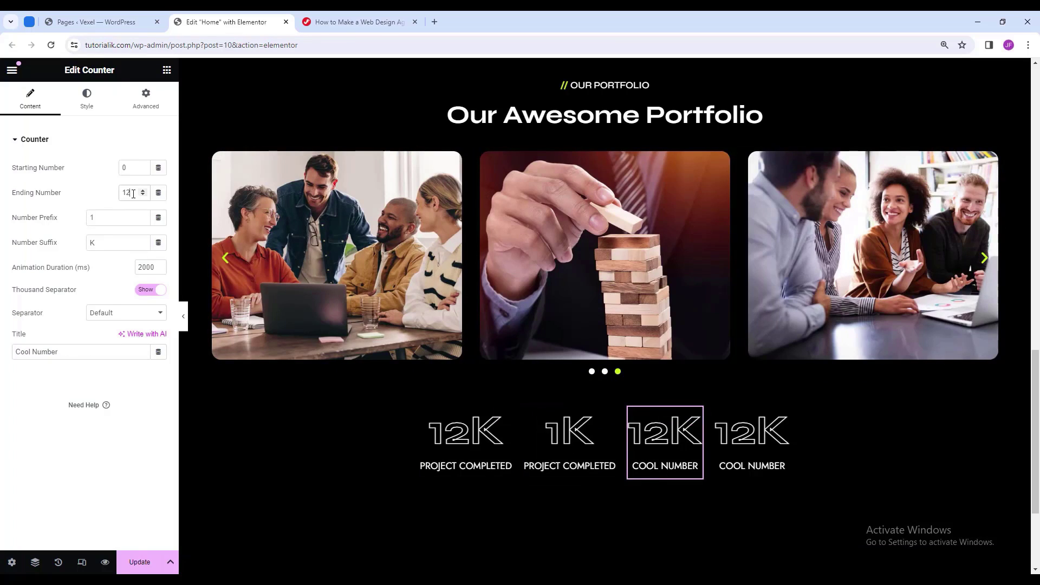
drag(136, 193, 116, 194)
text(1)
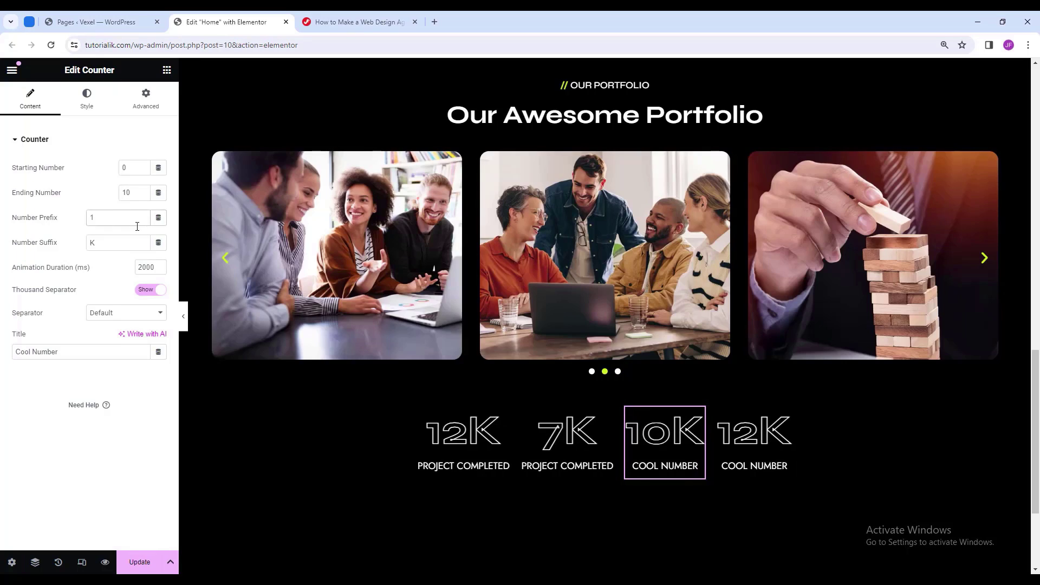
drag(102, 243, 87, 242)
text(+)
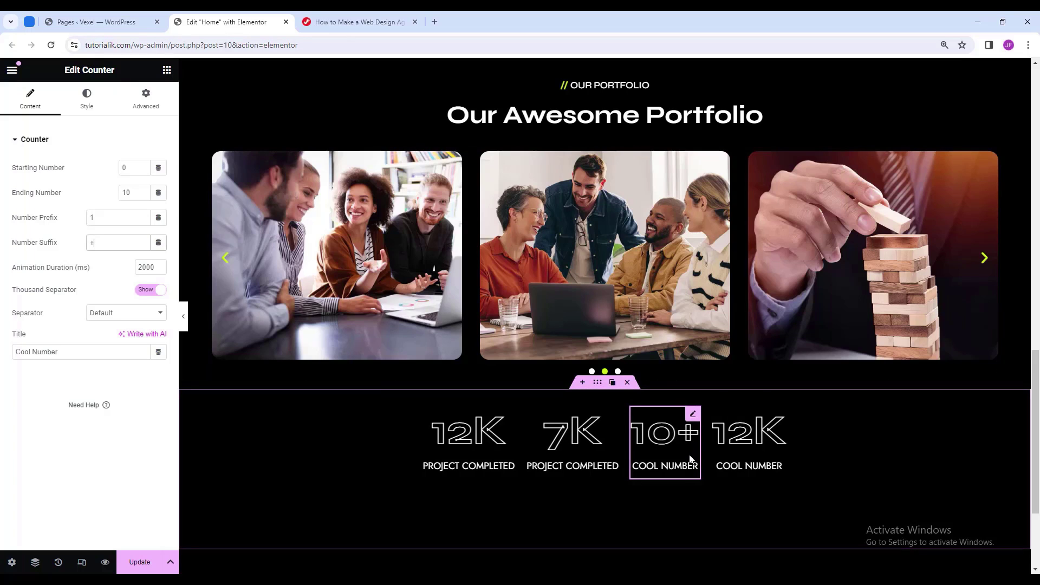
drag(62, 356, 8, 358)
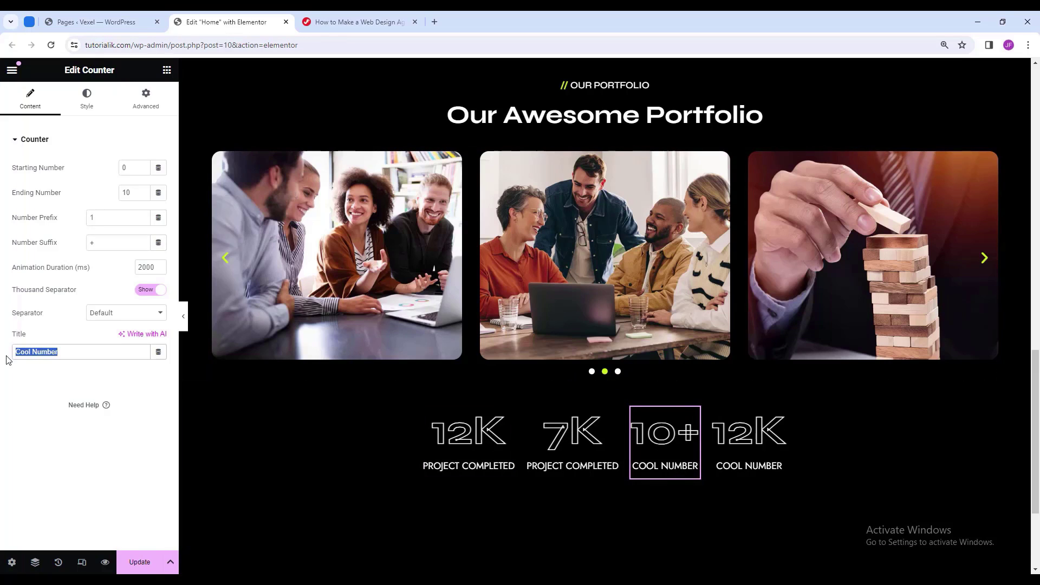
text(Years Experience)
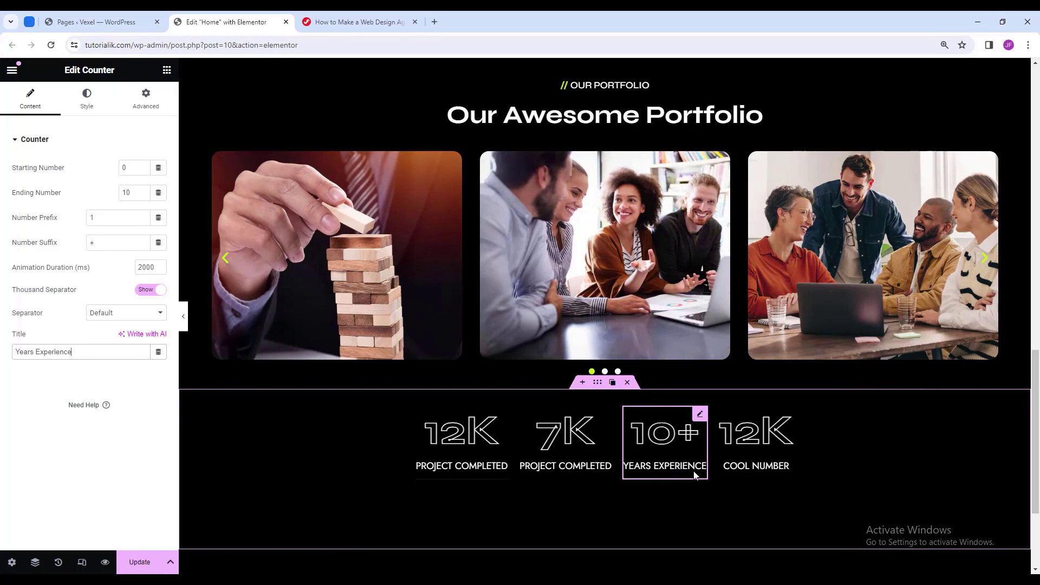
Set the fourth counter to 200 with suffix + and title Win Awards.
click(789, 415)
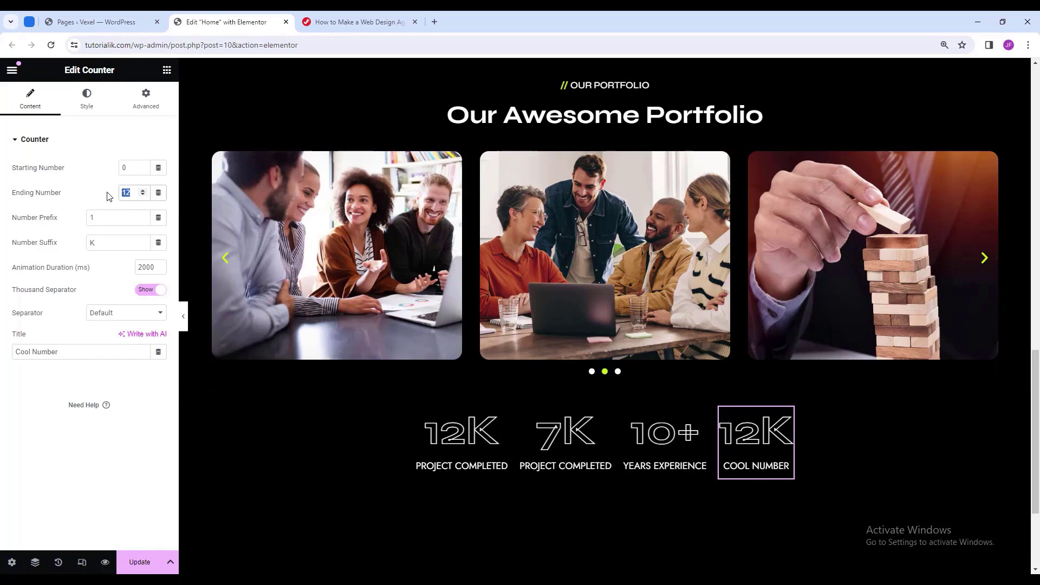
text(200)
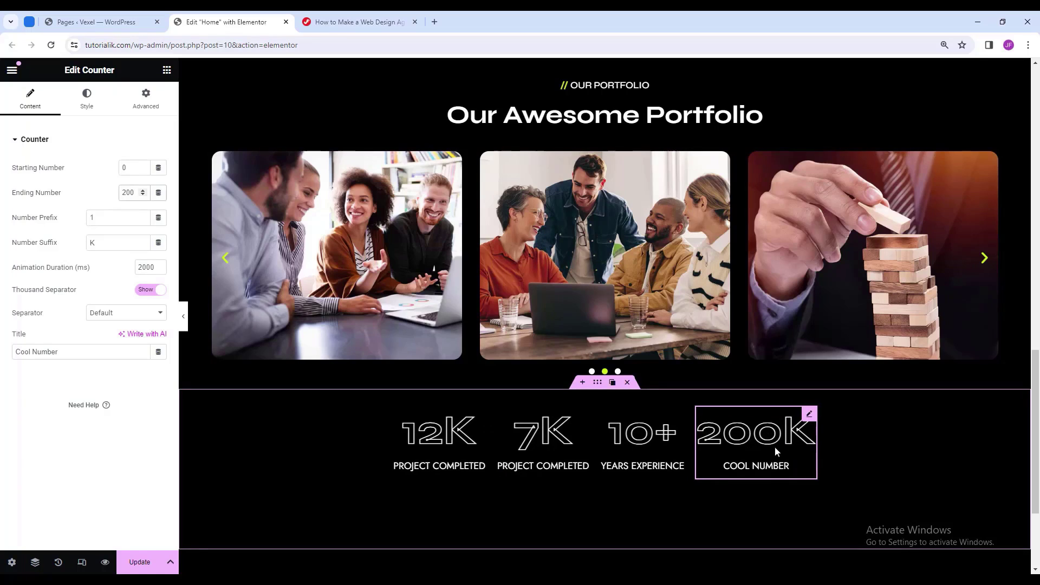
drag(106, 243, 81, 247)
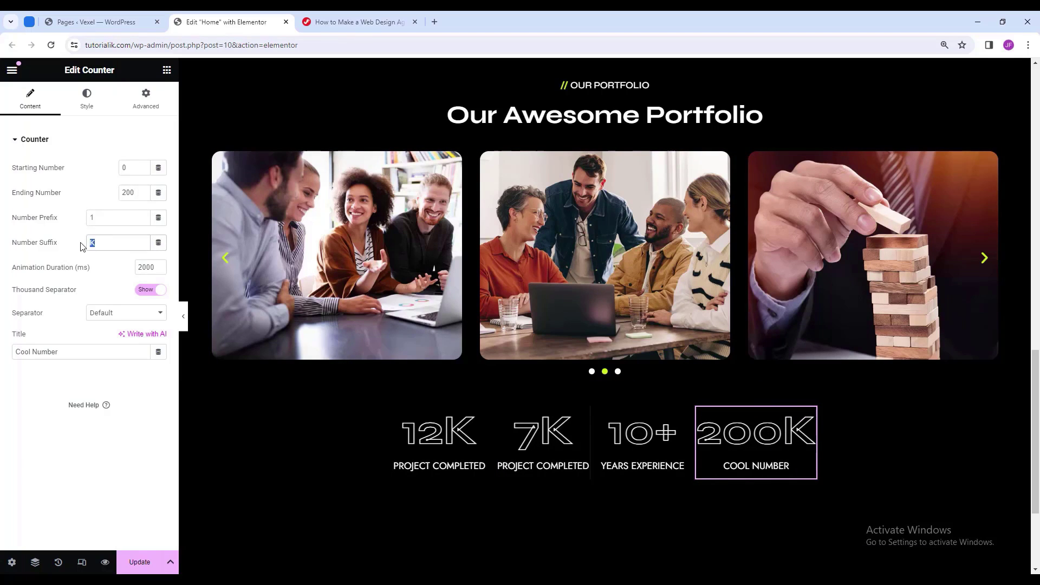
text(+)
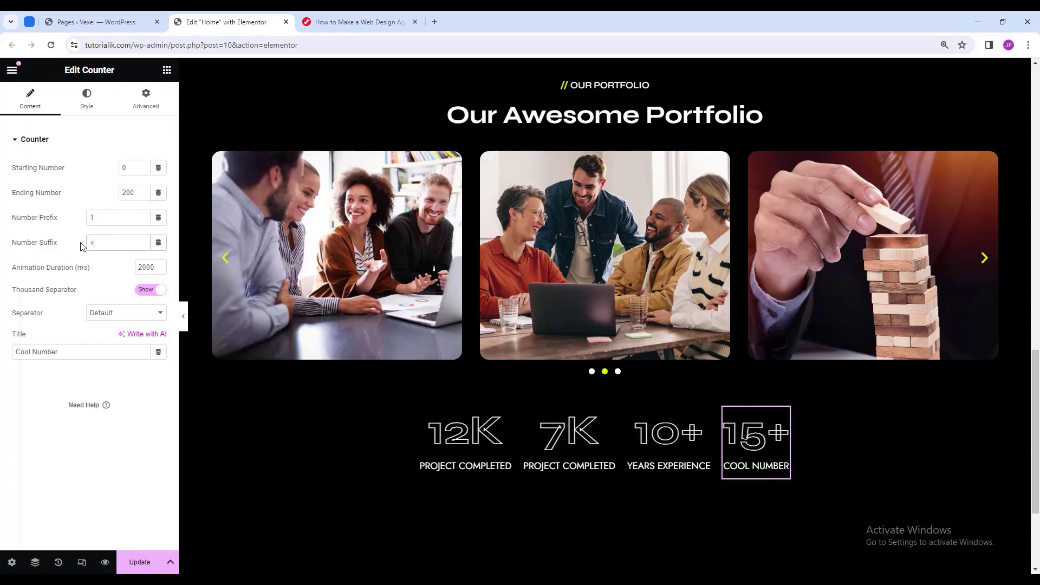
triple_click(68, 351)
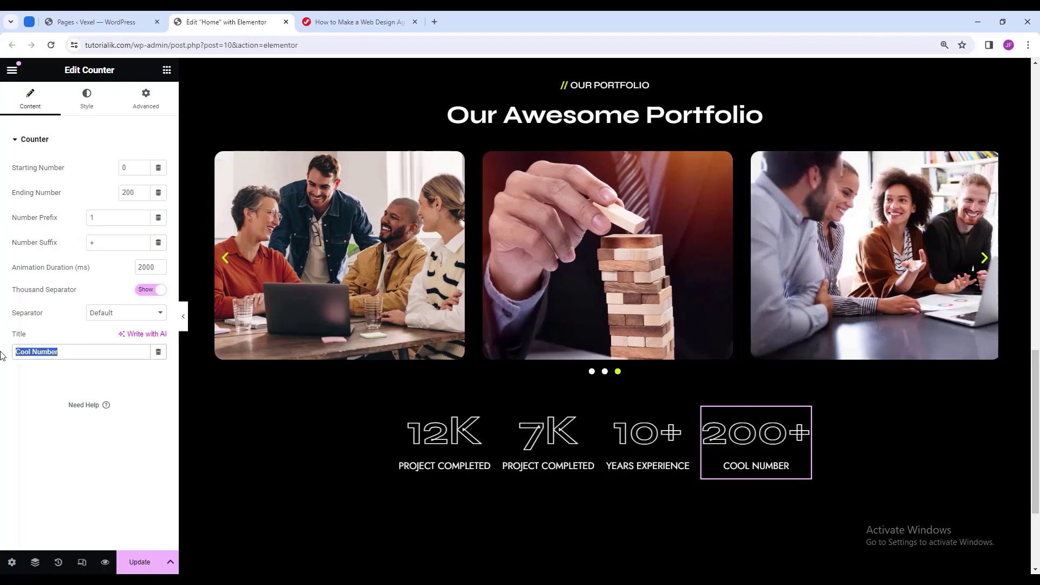
text(Win Awards)
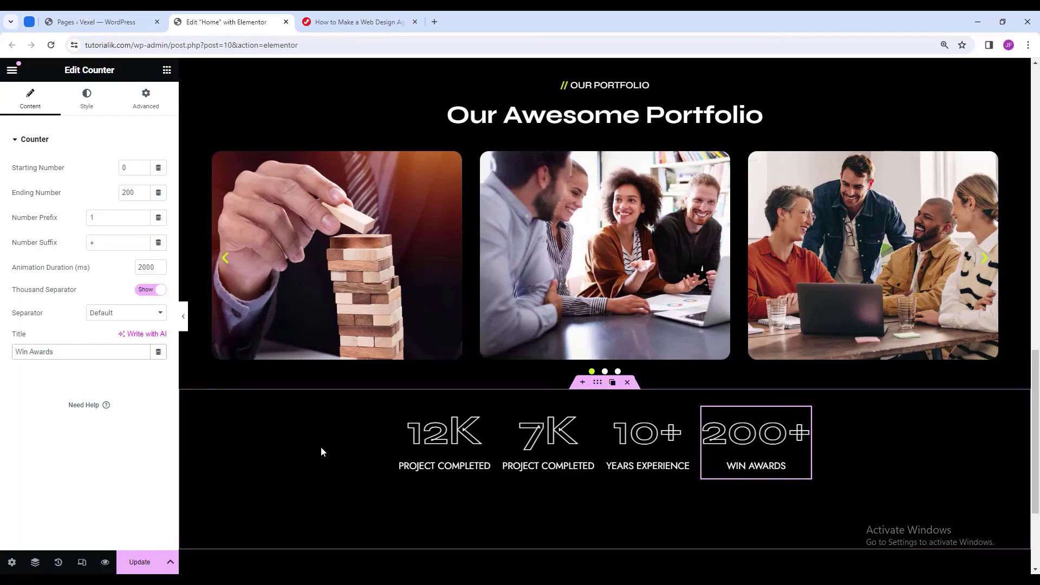
Justify the stats container's content with Space Between, then turn on the responsive device preview.
click(598, 383)
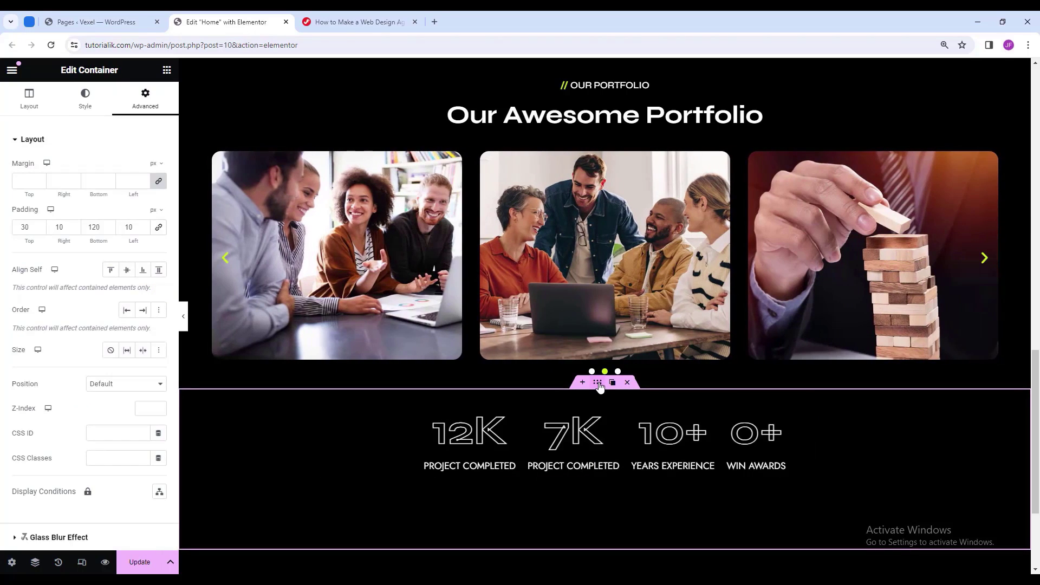
click(50, 103)
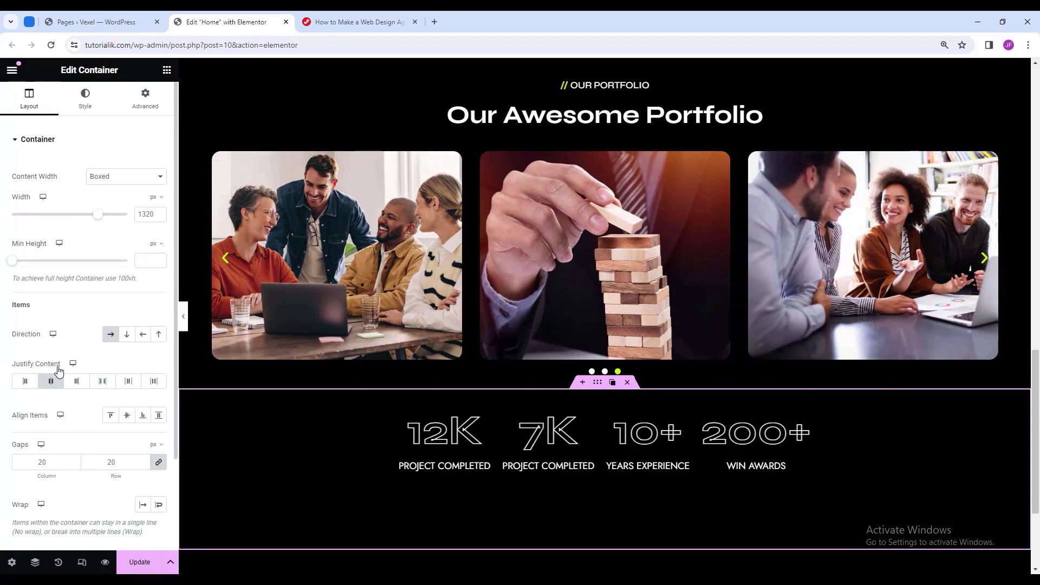
click(96, 383)
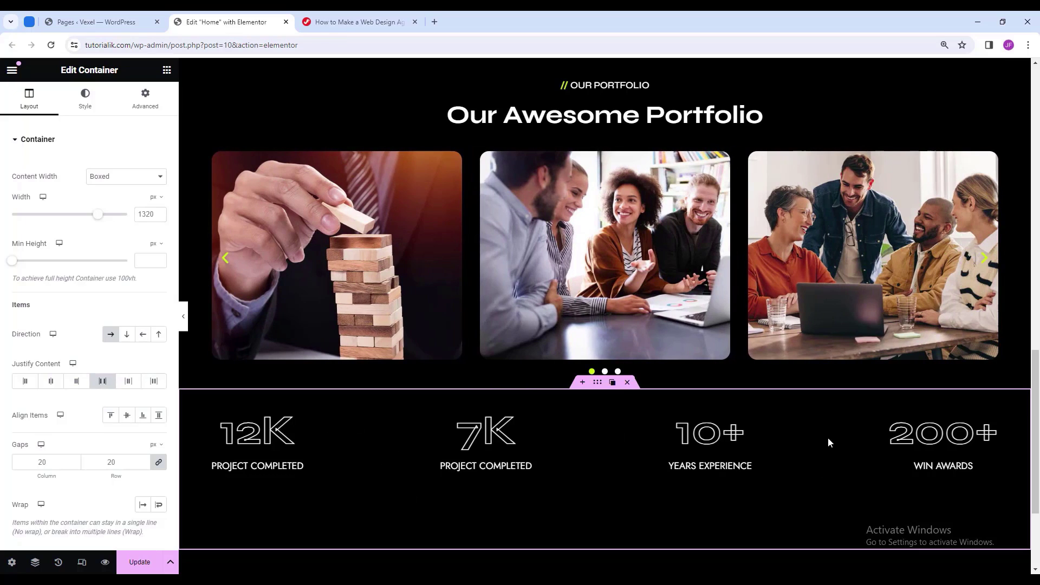
scroll(812, 439, down, 1)
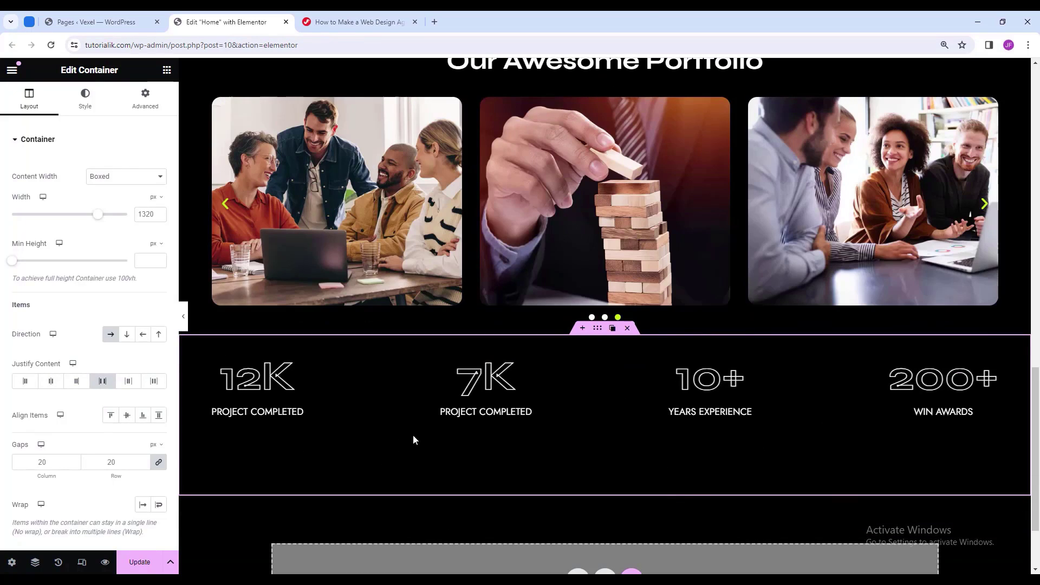
click(82, 562)
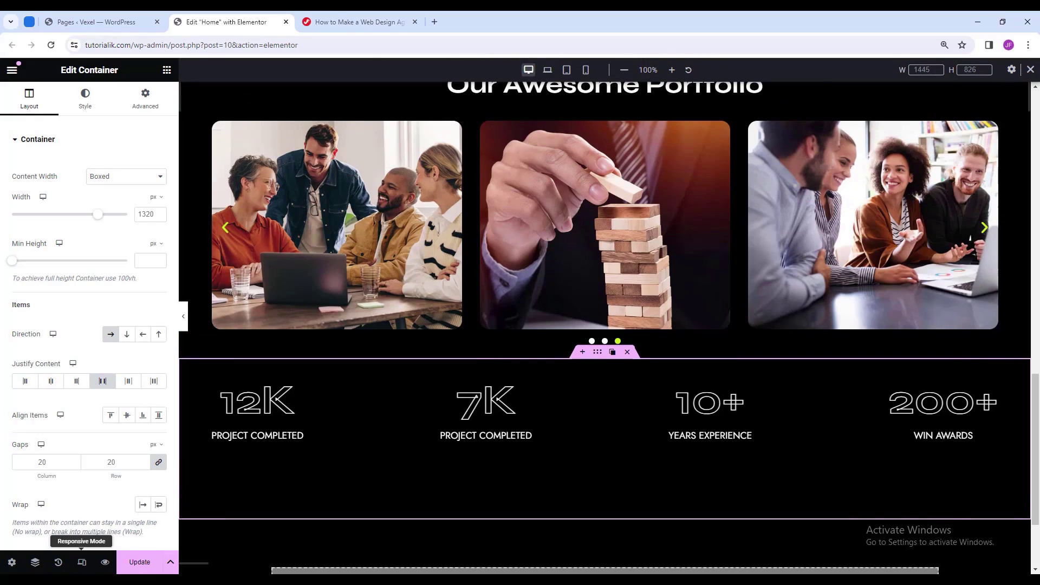
In Tablet view, set the stats container's unlinked padding to 10, 10, 100, 10.
click(548, 69)
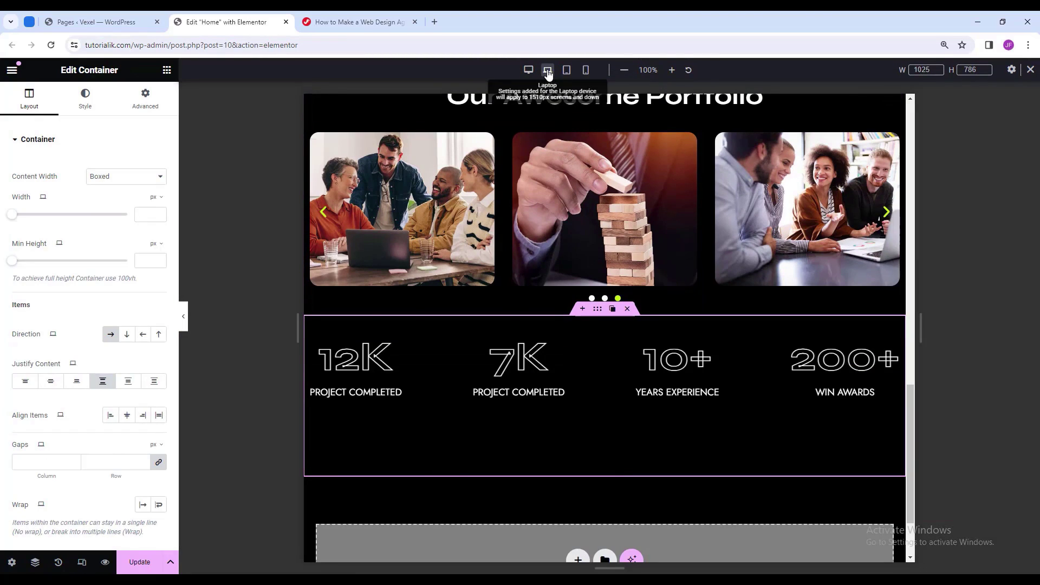
click(567, 70)
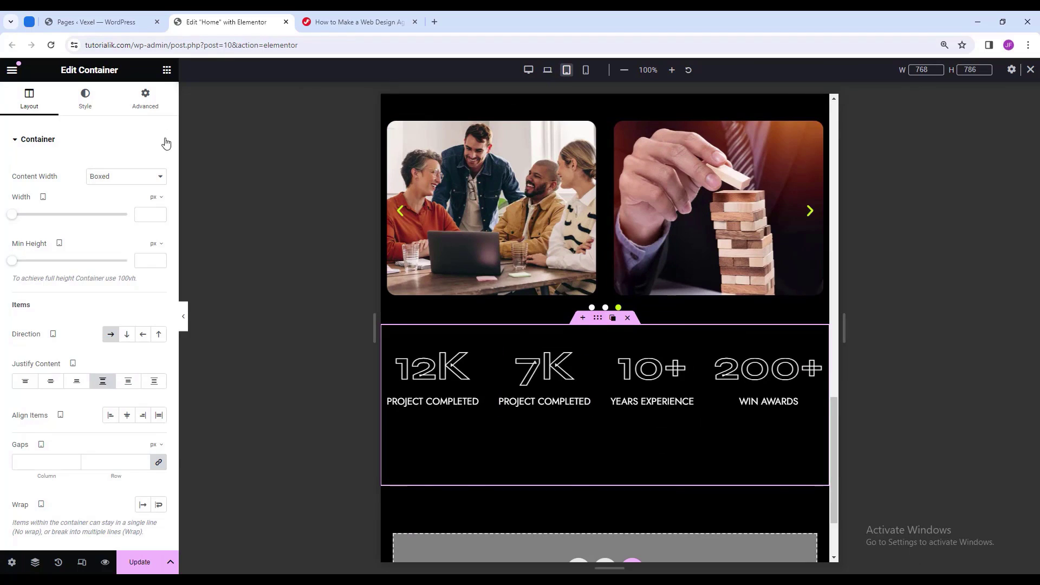
click(146, 103)
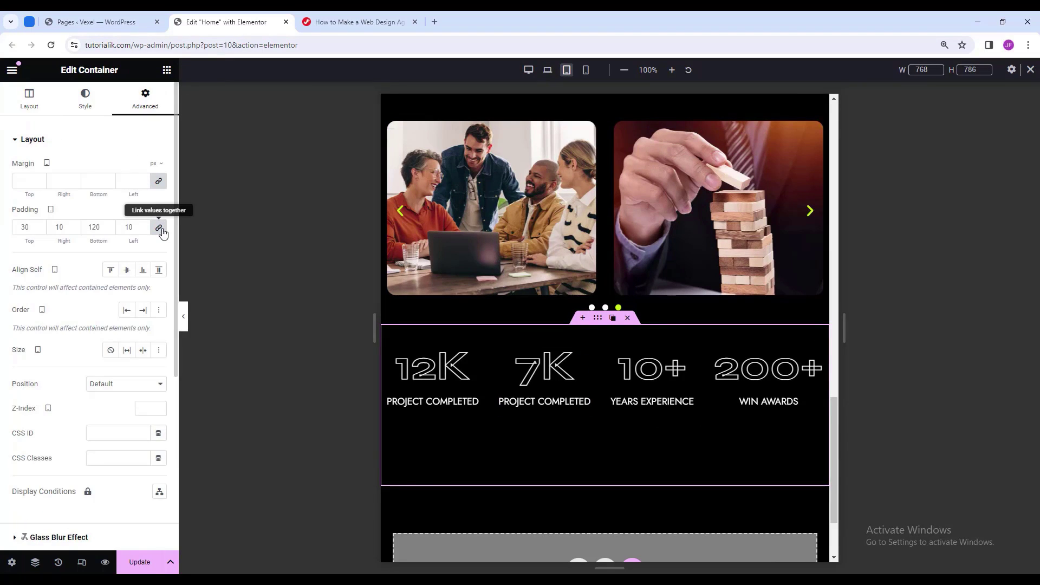
click(159, 228)
double_click(24, 229)
text(10)
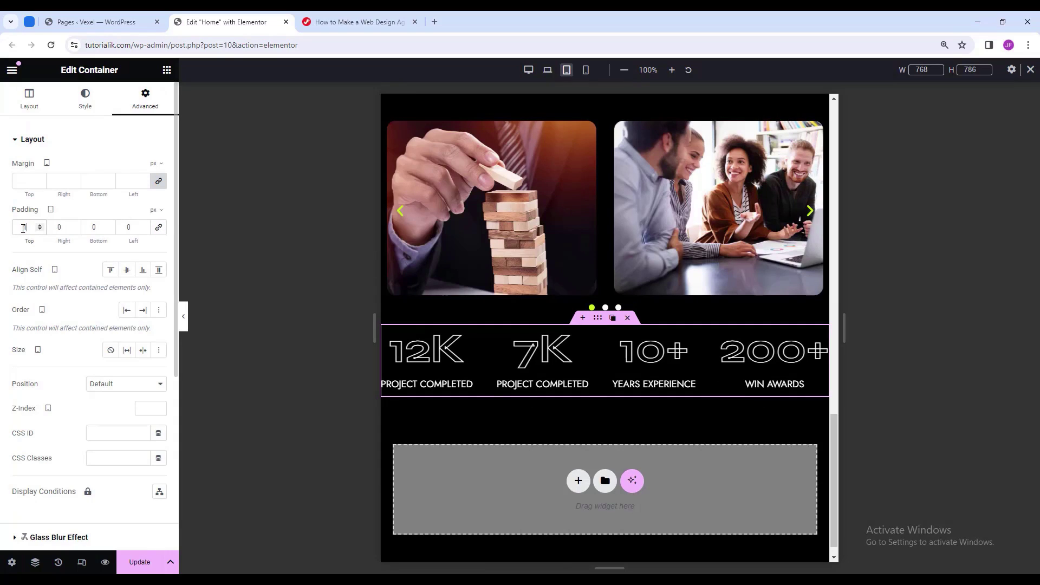
text(10)
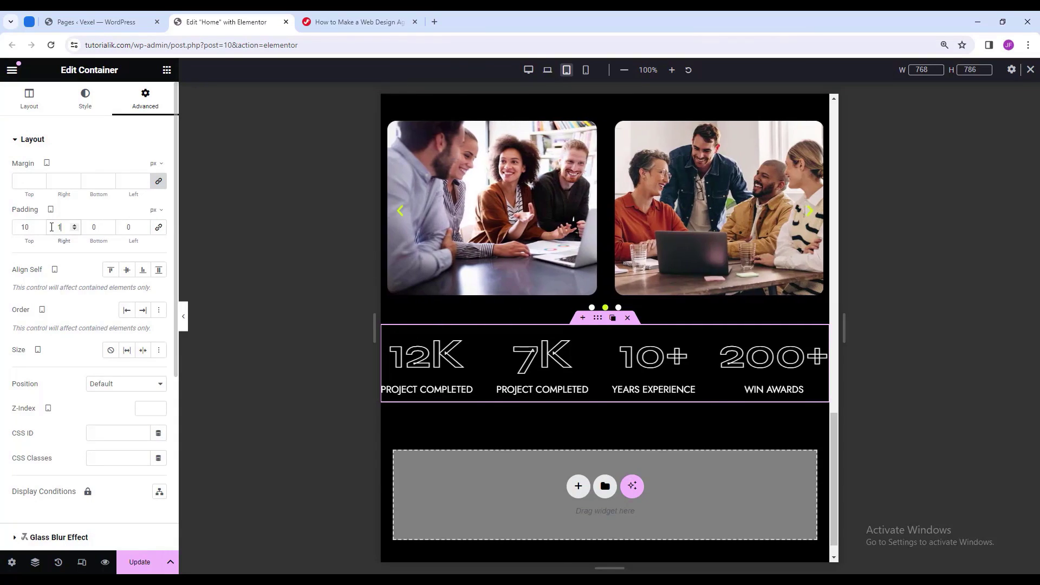
text(100)
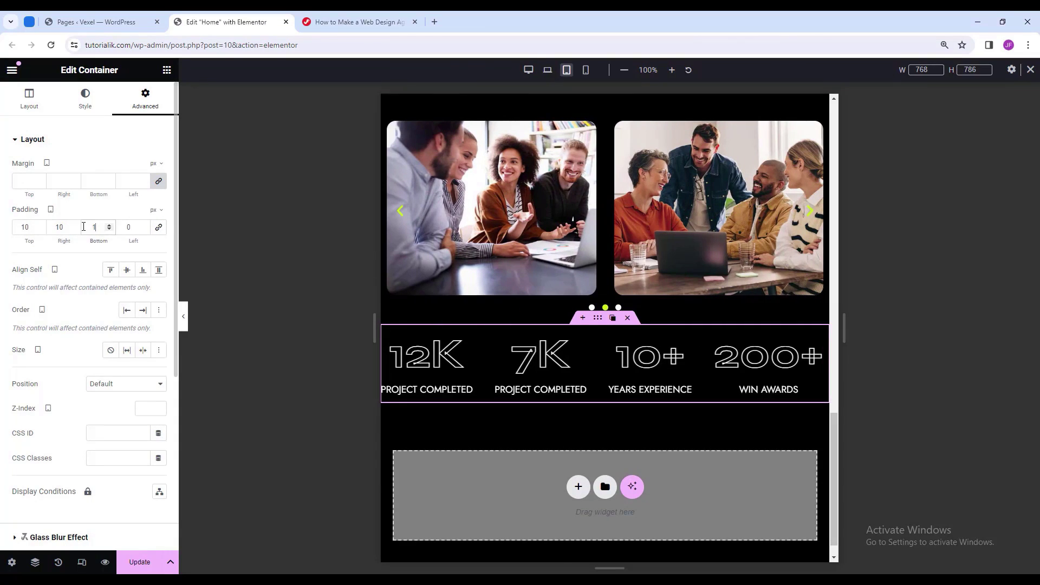
text(10)
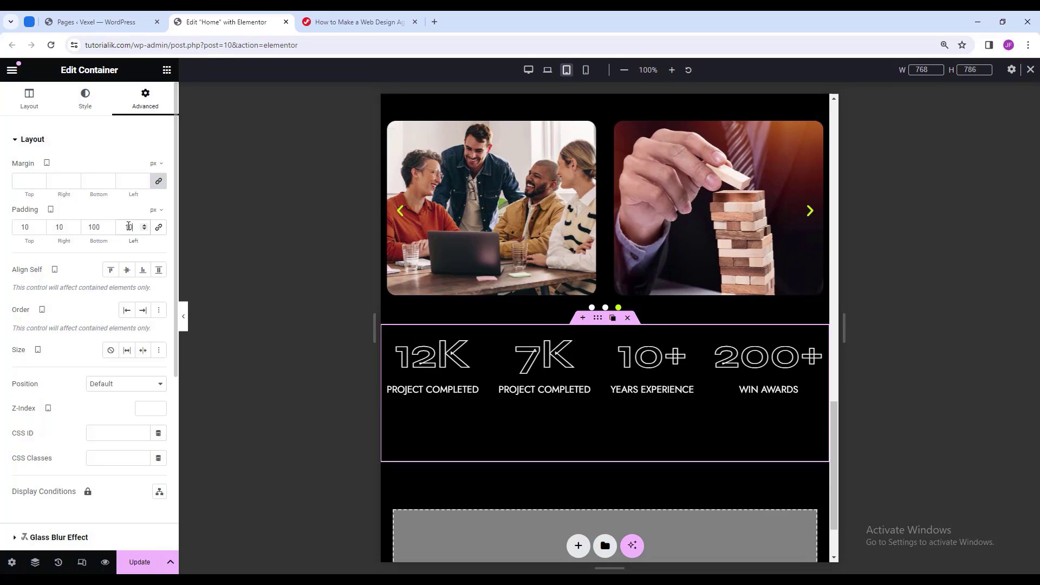
Set the 12K counter's number typography size to 70 for tablet.
click(472, 339)
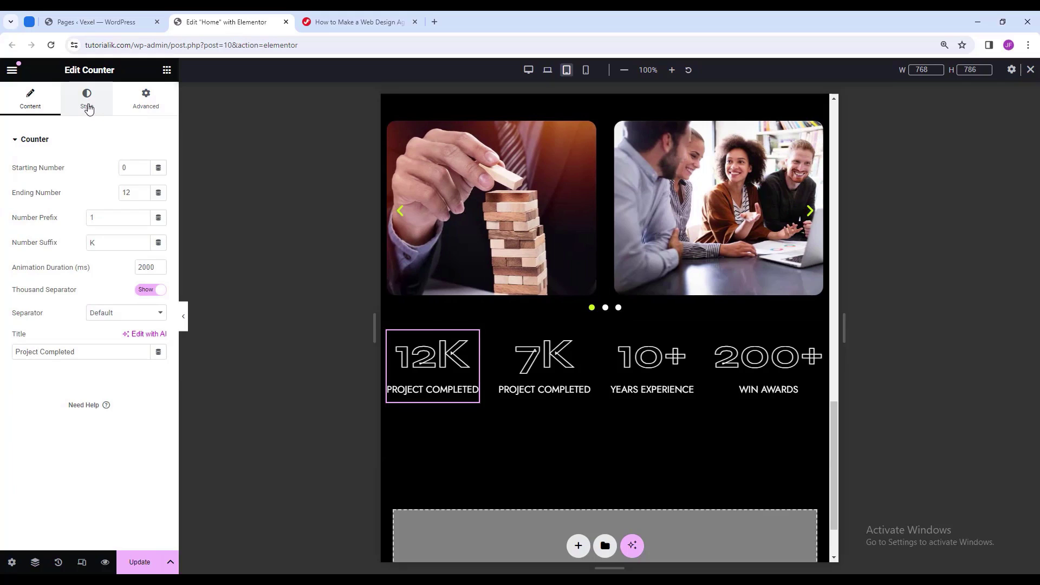
click(87, 102)
click(160, 192)
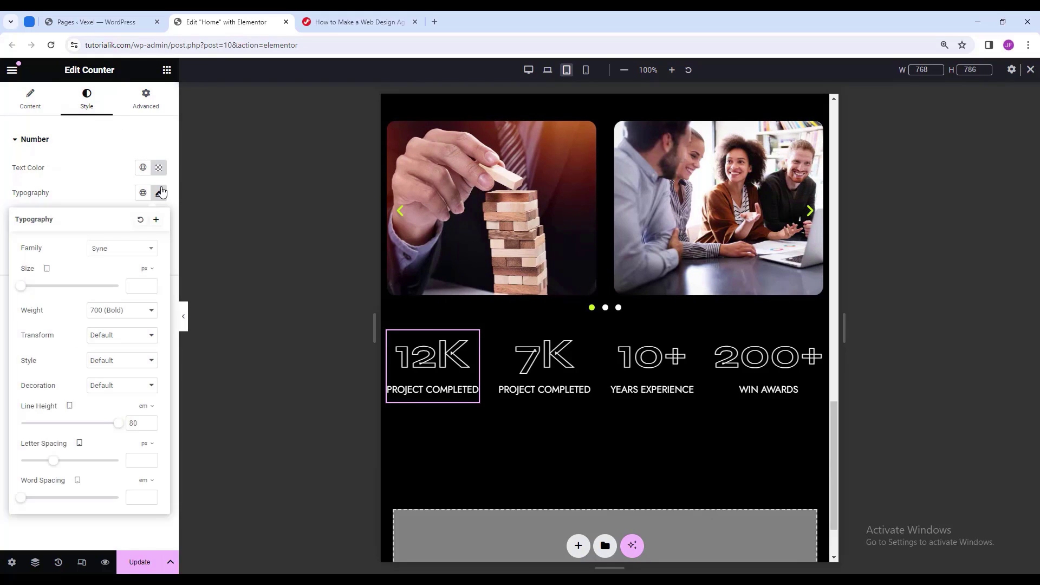
click(134, 285)
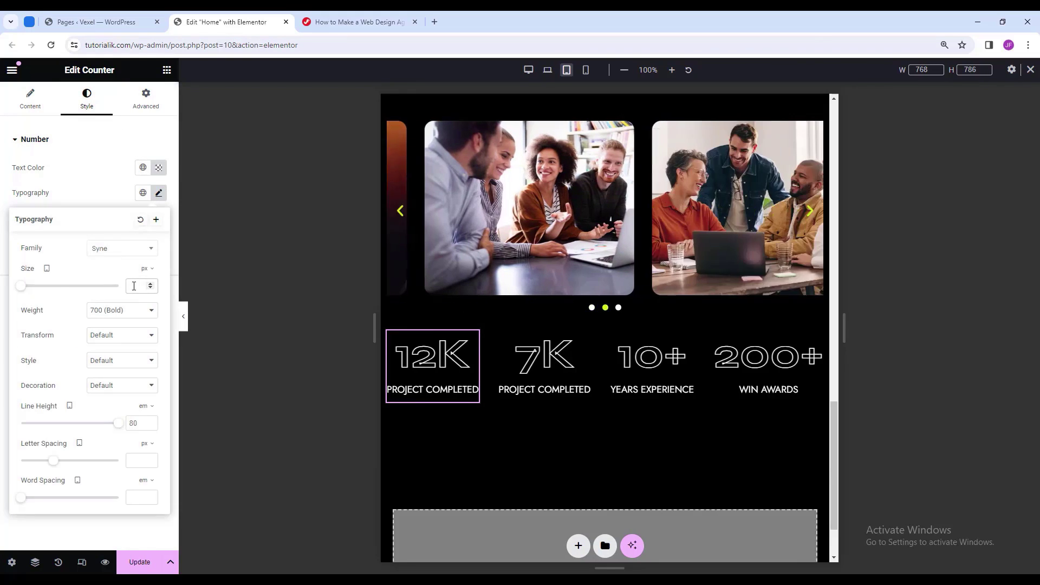
text(70)
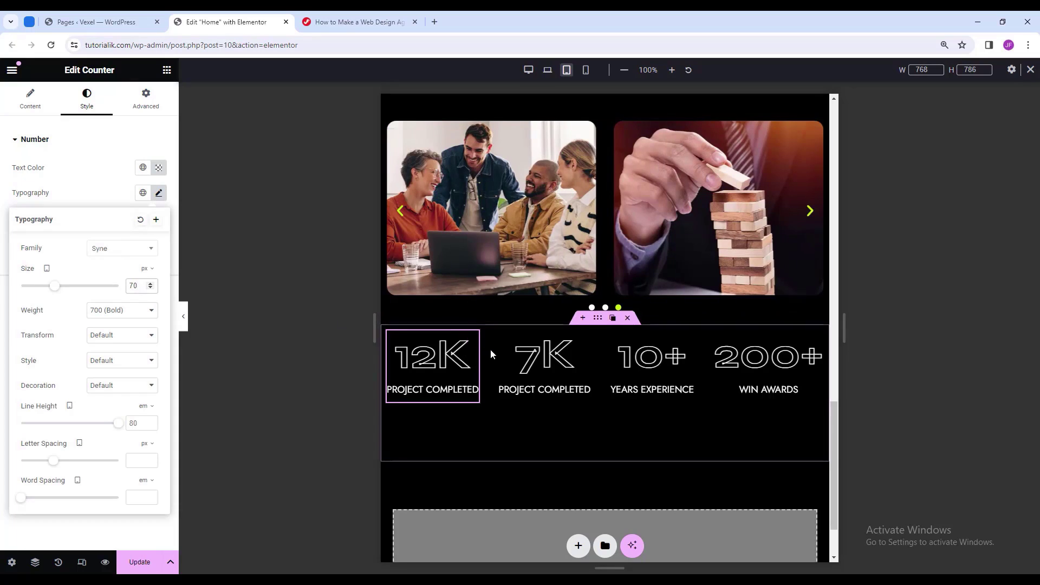
Copy the 12K counter and paste its style onto the 7K and 10+ counters.
right_click(471, 359)
click(489, 358)
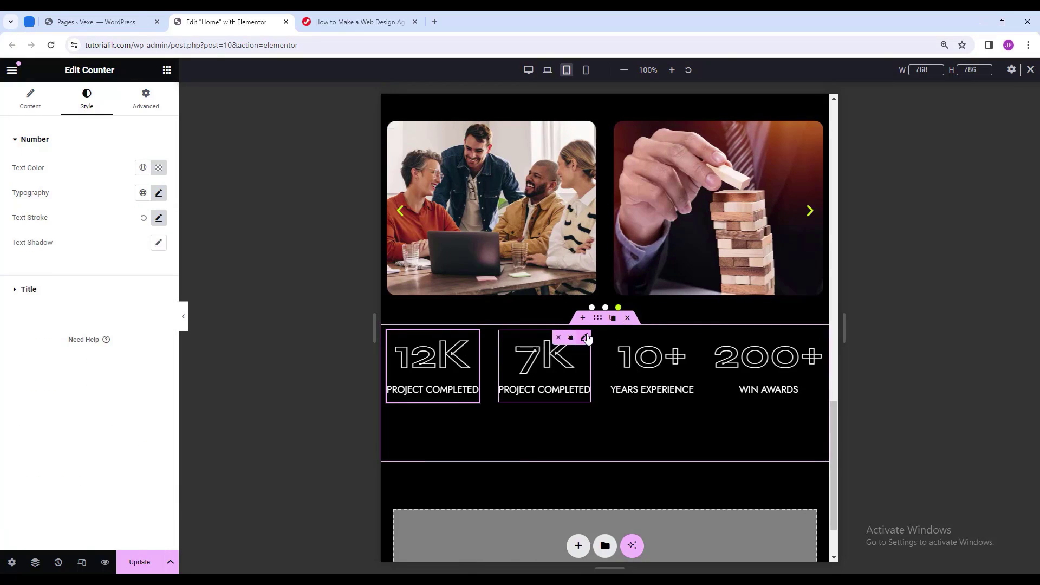
right_click(590, 355)
click(615, 382)
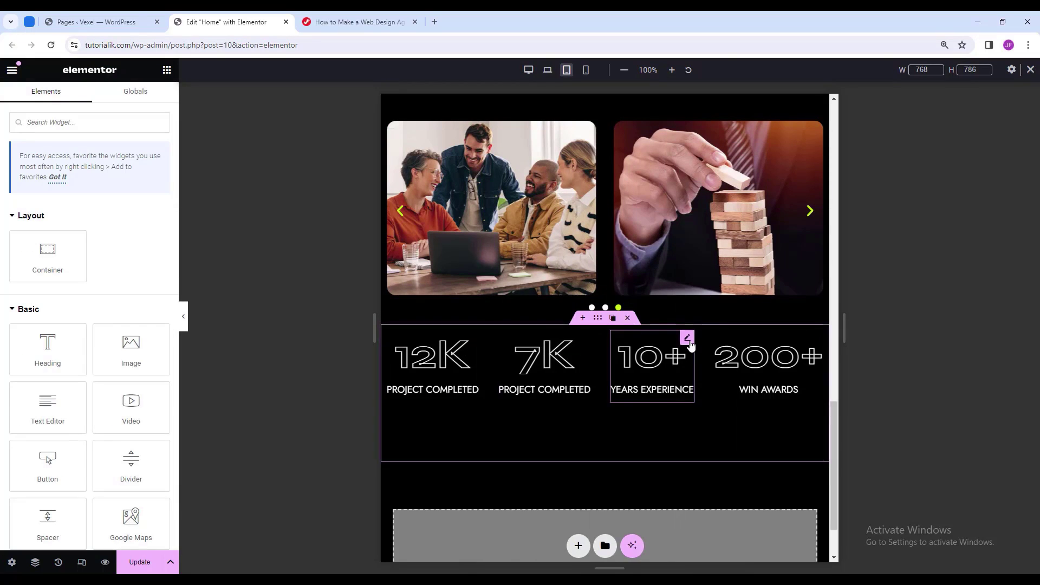
right_click(695, 358)
click(713, 397)
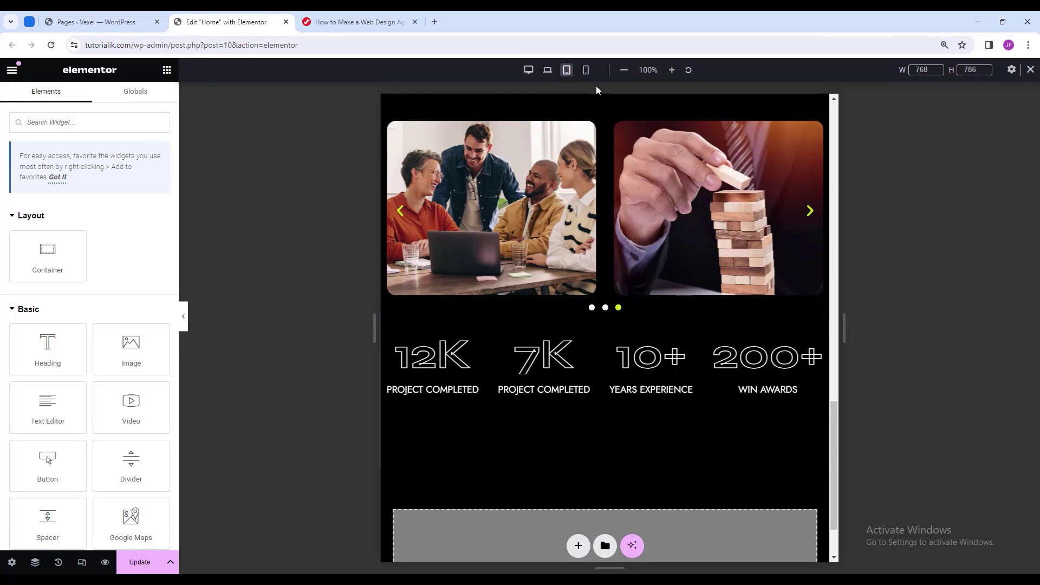
In mobile view, change the 12K counter's number size from 70 to 50.
click(587, 72)
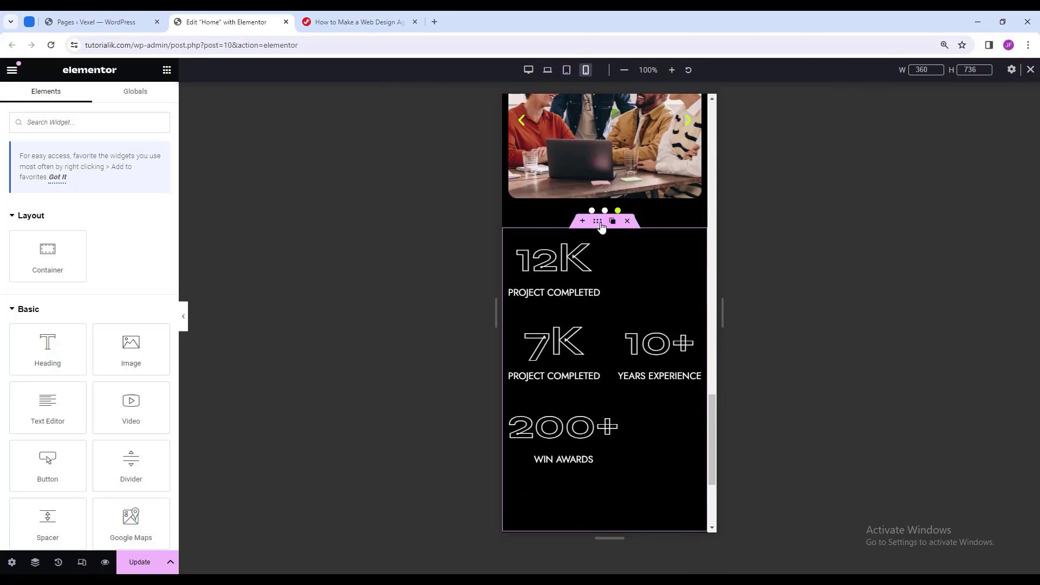
click(595, 277)
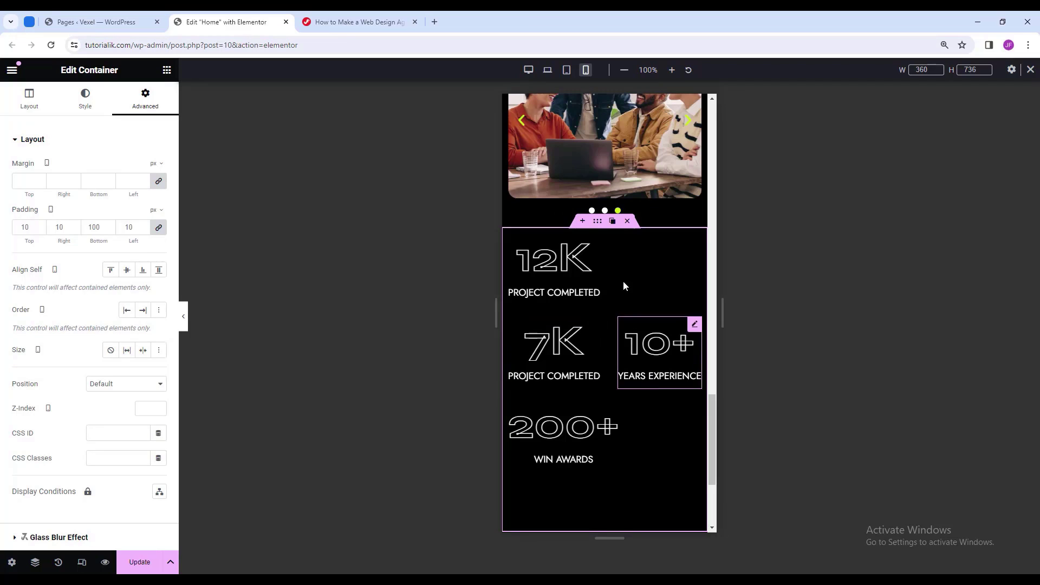
click(533, 276)
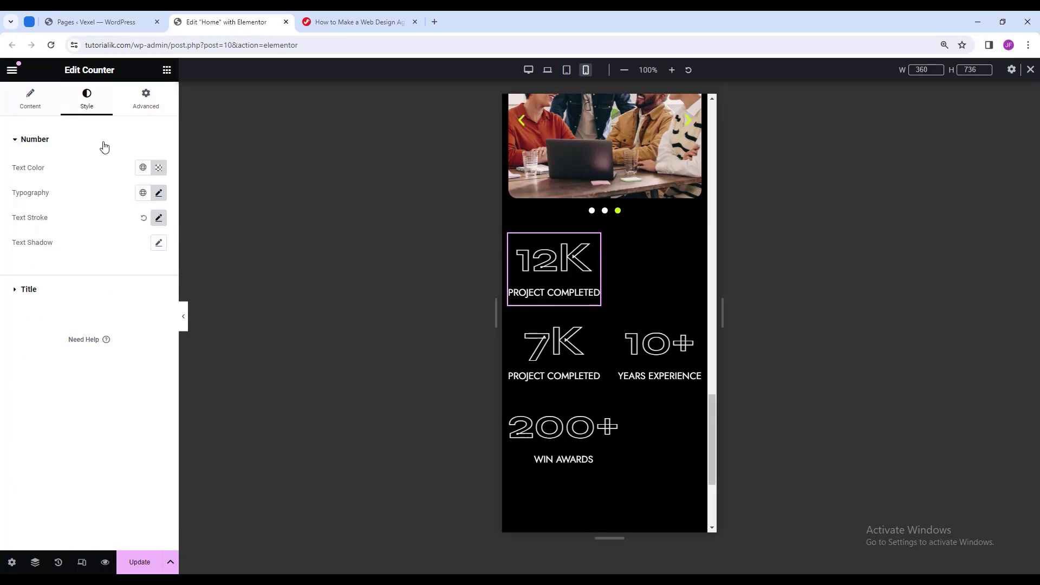
click(159, 193)
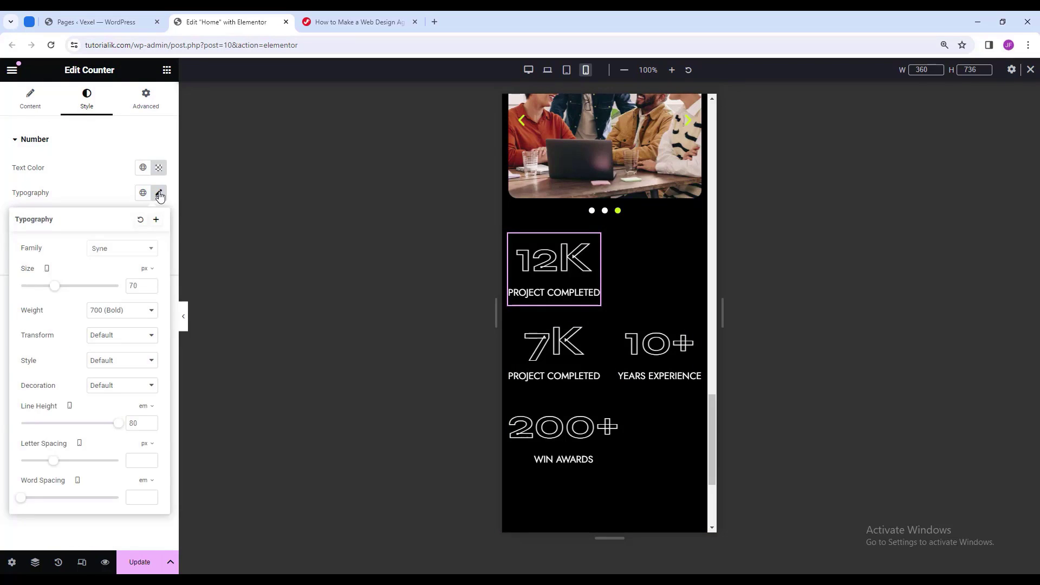
double_click(139, 282)
text(50)
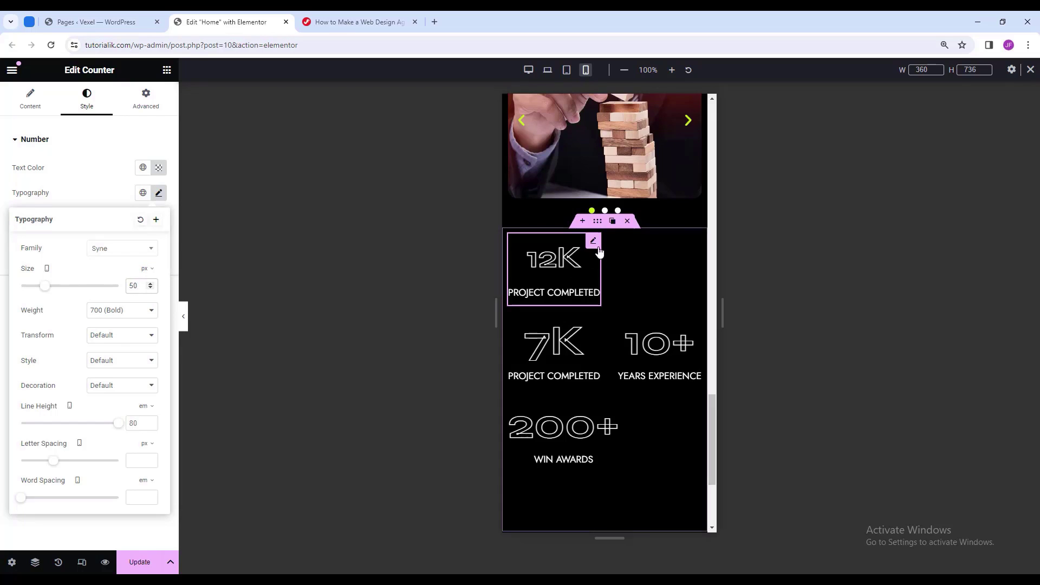
Paste the 12K counter's style onto the 7K counter and return to desktop view.
right_click(600, 252)
click(596, 335)
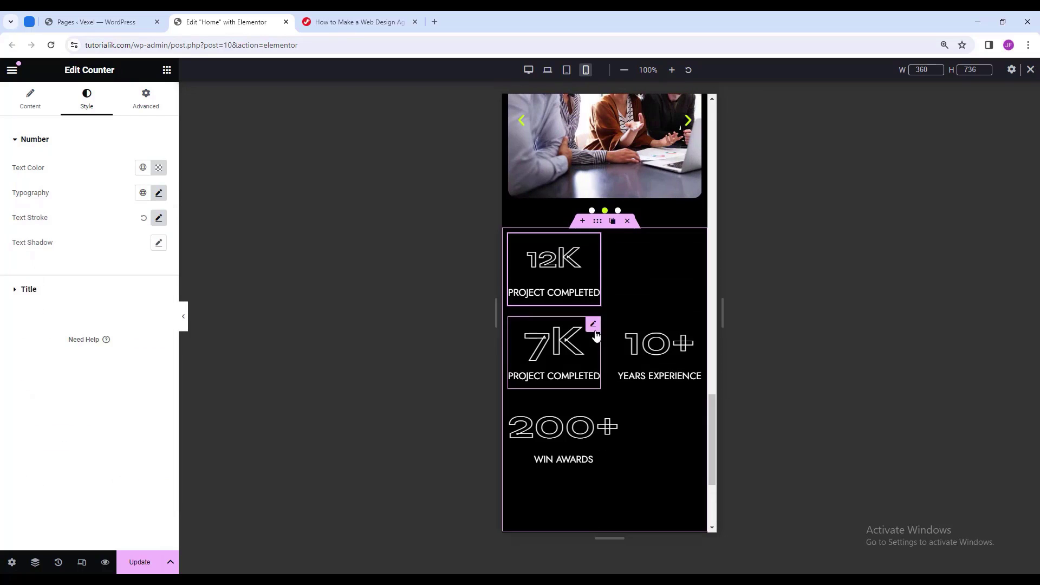
right_click(596, 336)
click(626, 400)
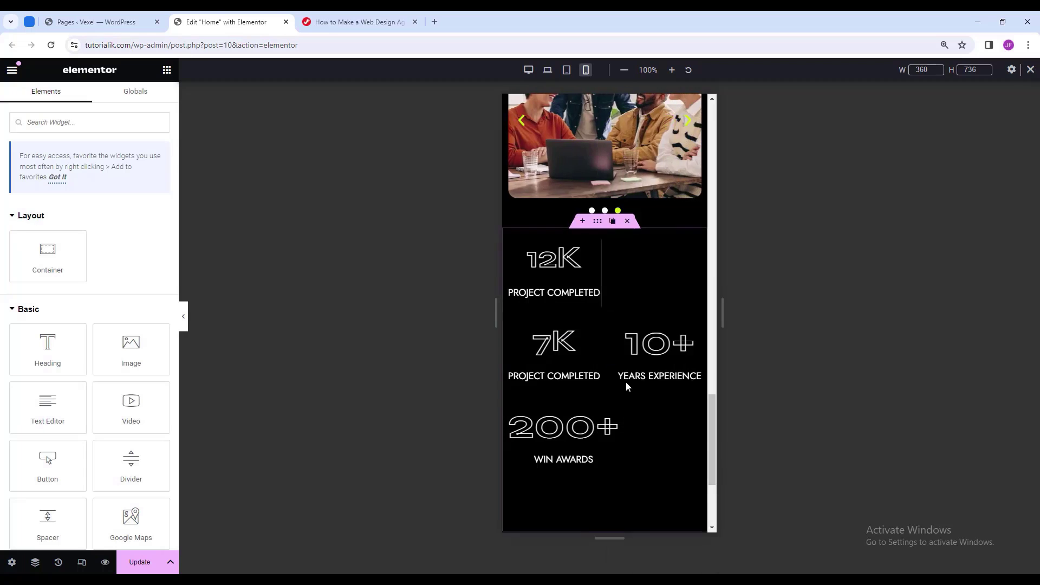
mouse_move(723, 313)
mouse_down()
mouse_move(735, 313)
mouse_move(715, 303)
mouse_move(744, 311)
mouse_up()
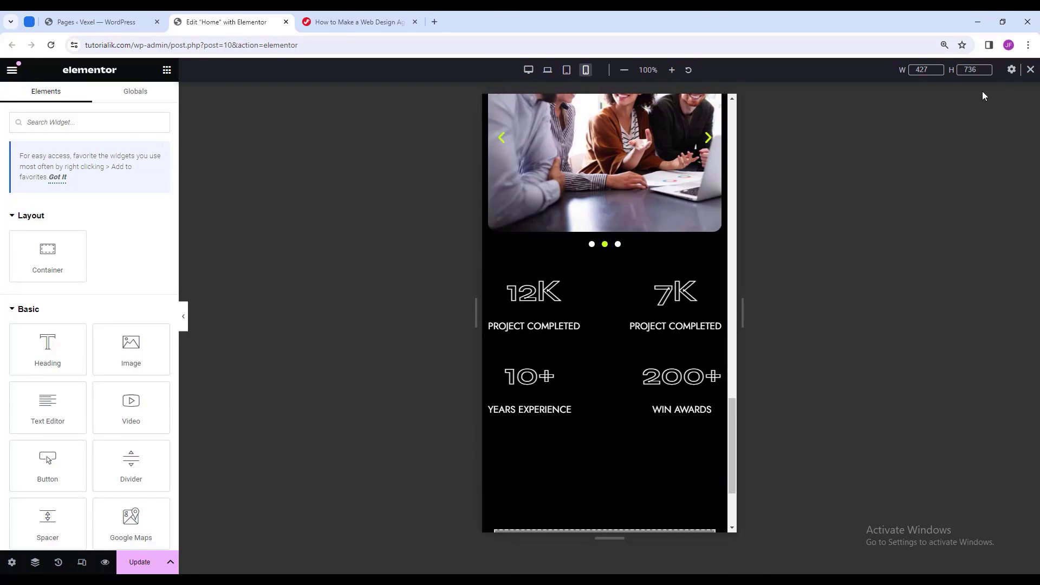
click(1031, 70)
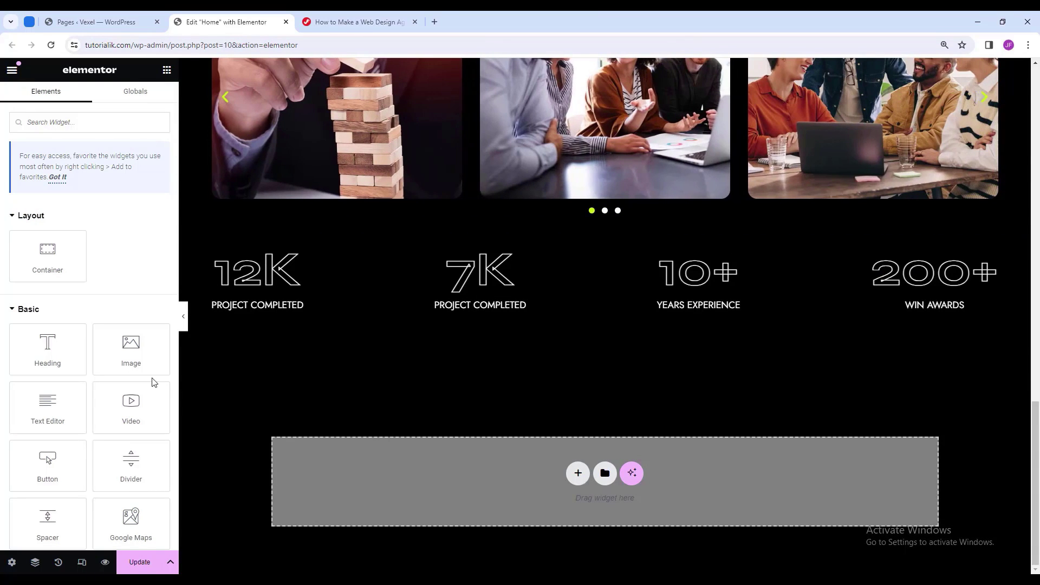
Add a container below the counters with a classic bg-1img team-photo background.
drag(85, 269, 454, 438)
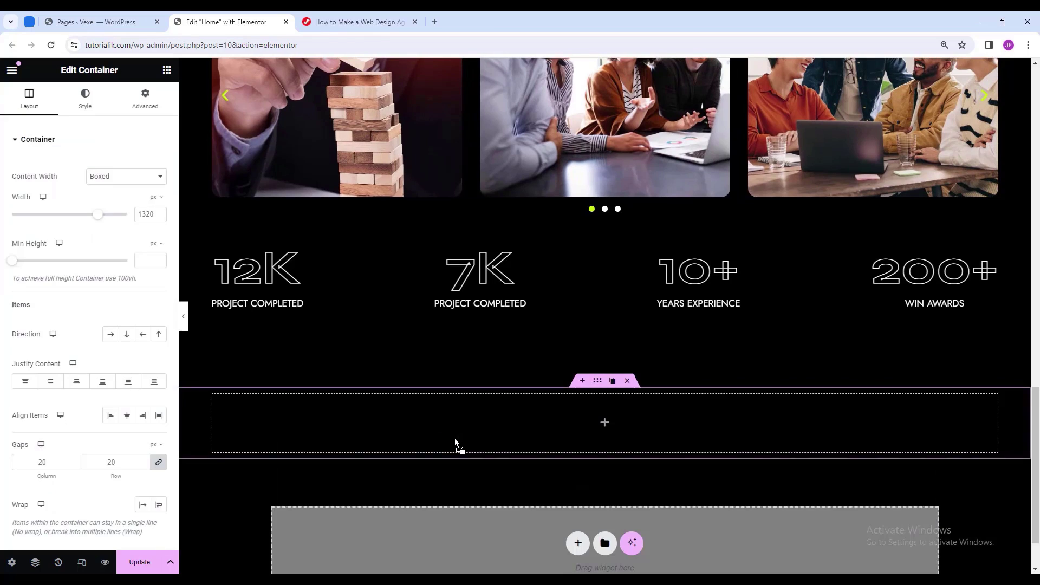
scroll(454, 438, down, 1)
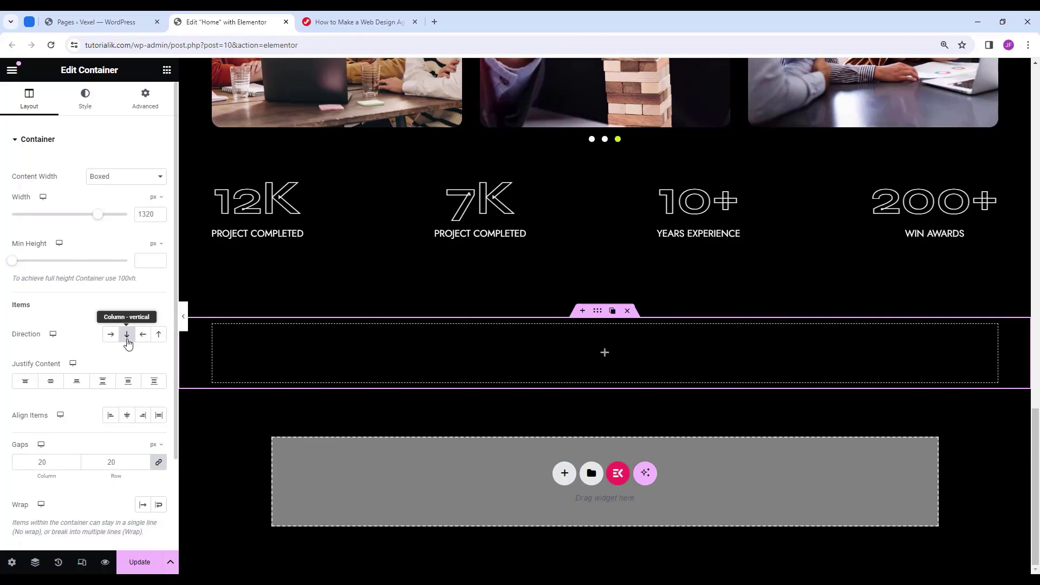
click(87, 106)
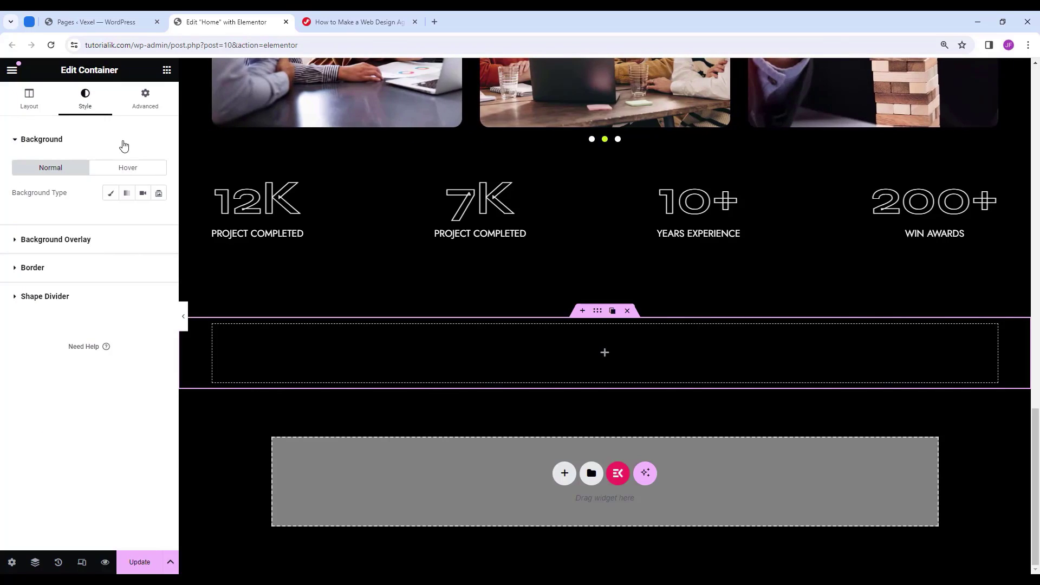
click(110, 194)
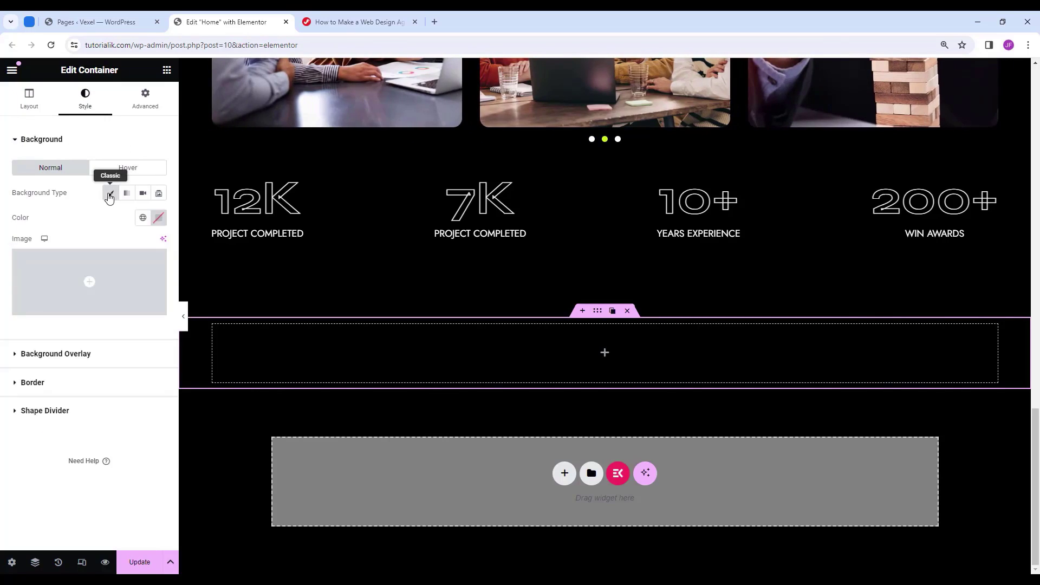
click(87, 283)
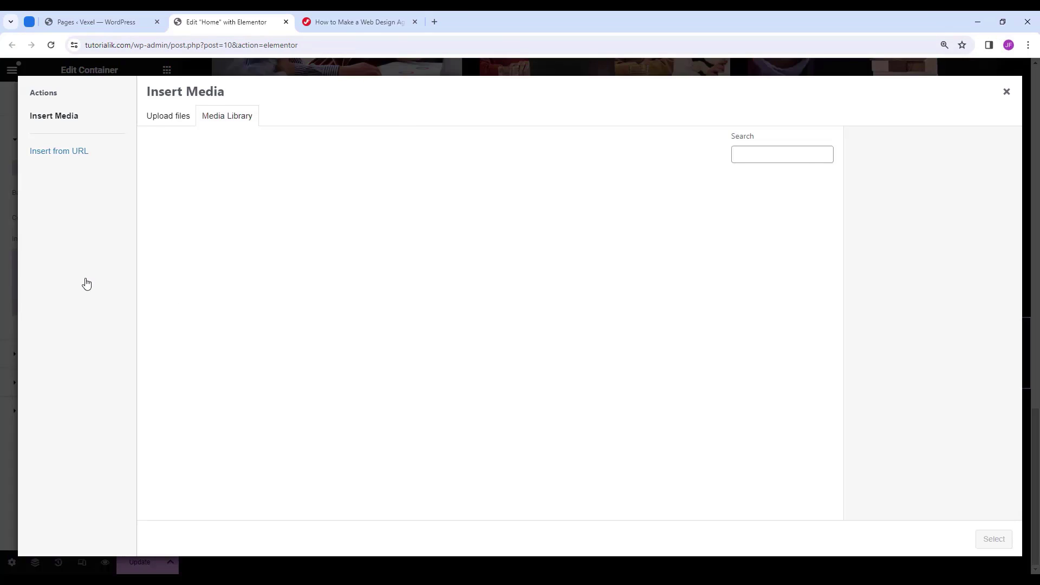
scroll(390, 379, down, 1)
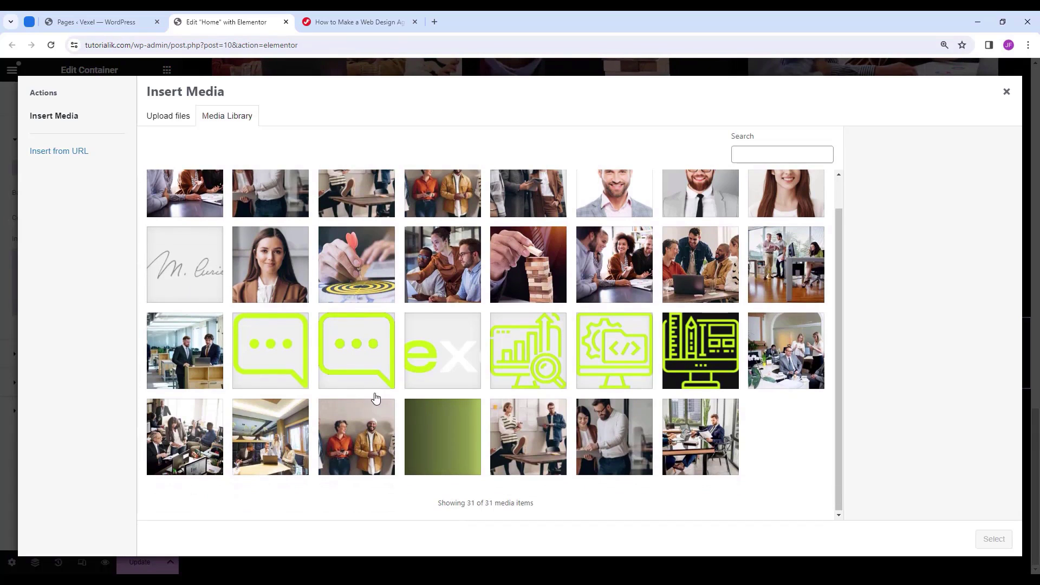
click(372, 438)
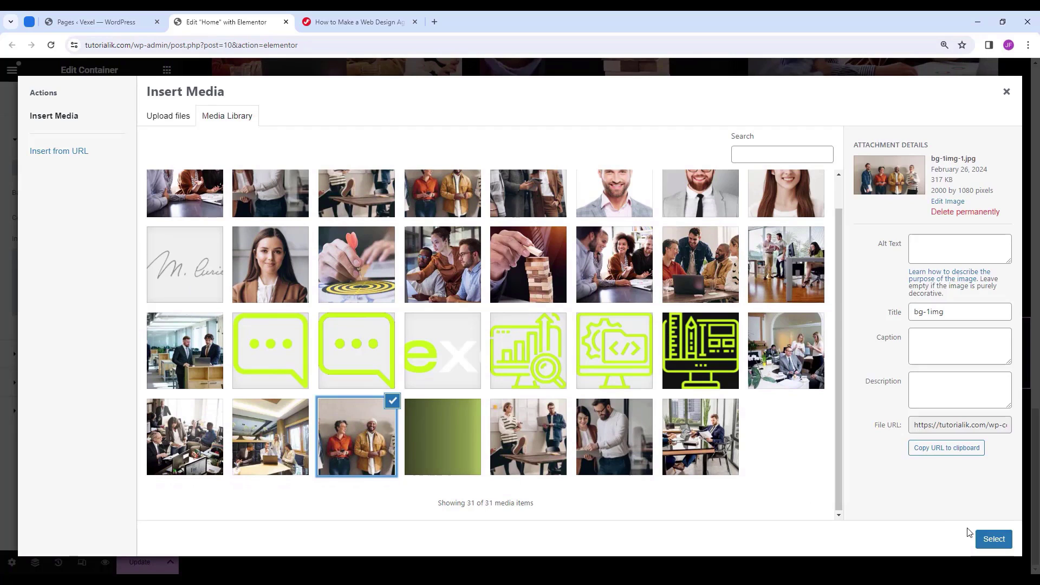
click(994, 538)
Set the background to Center Center position, No-repeat, and Cover size.
click(151, 370)
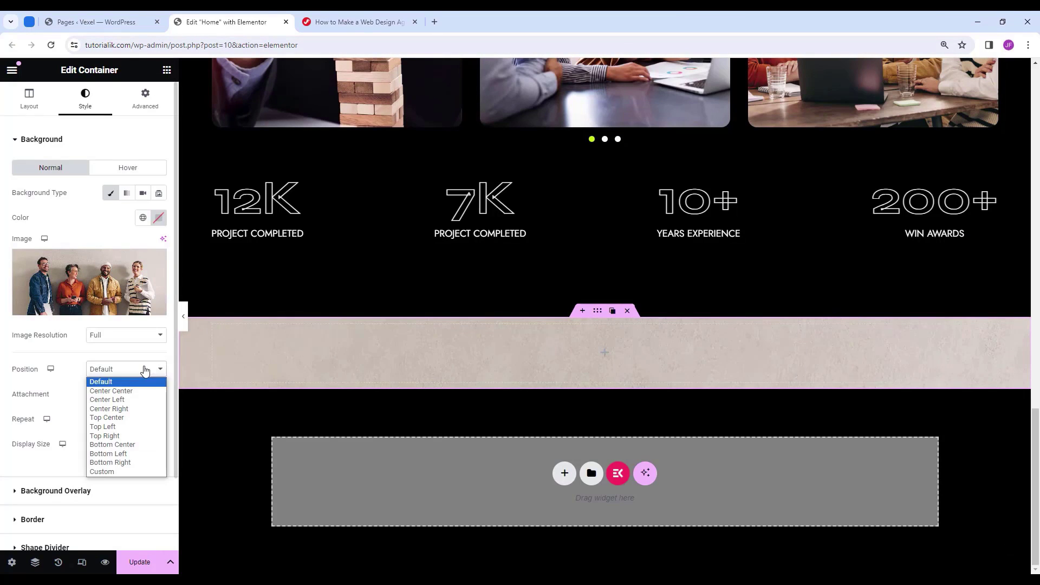
click(124, 393)
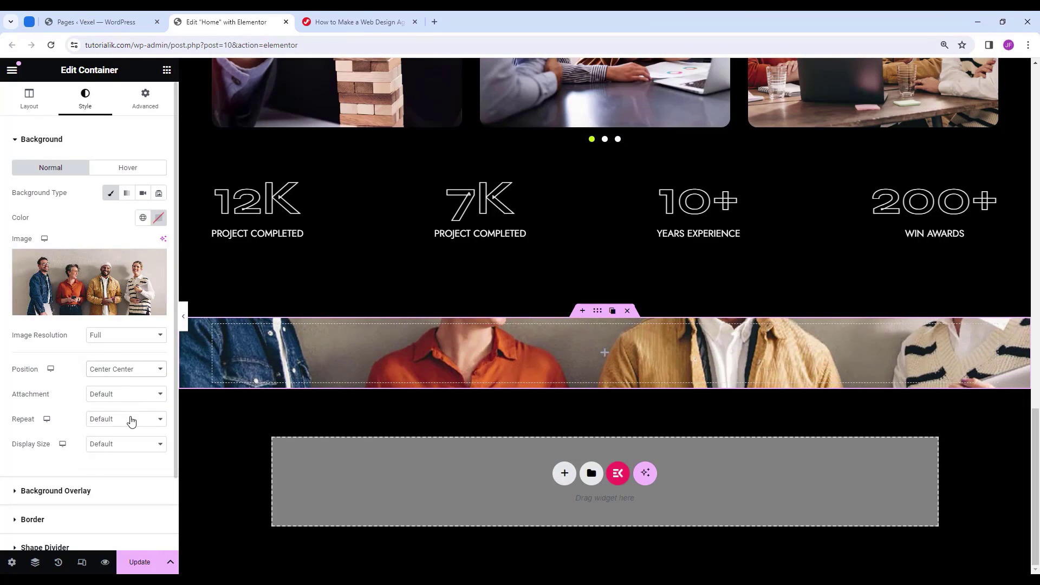
click(130, 421)
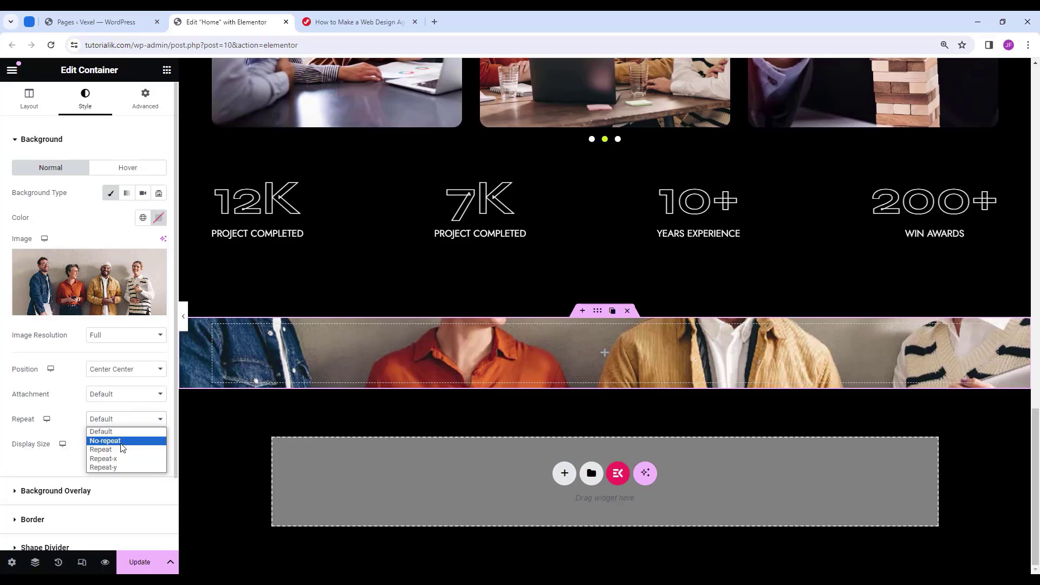
click(114, 441)
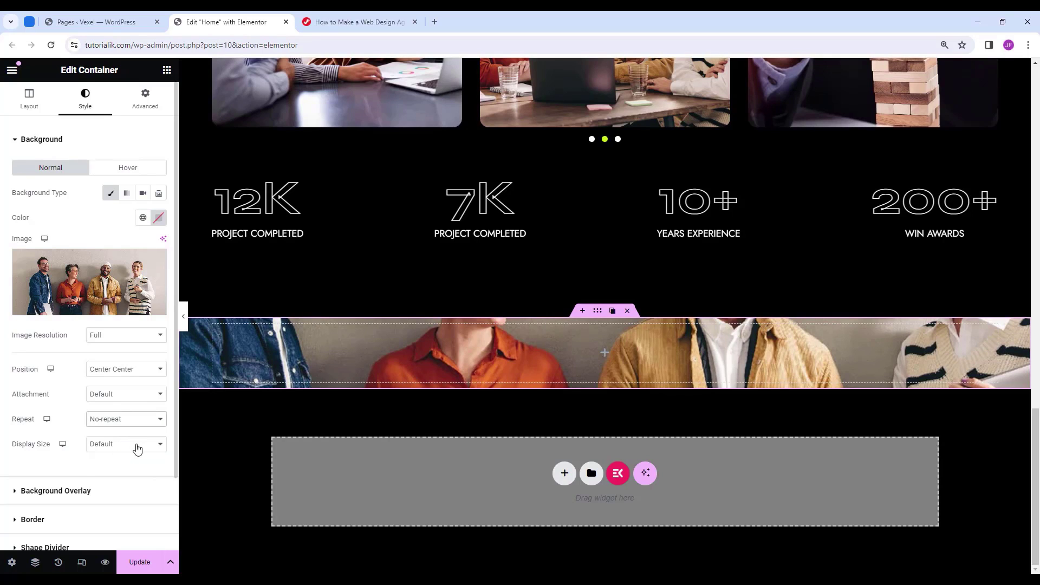
click(137, 450)
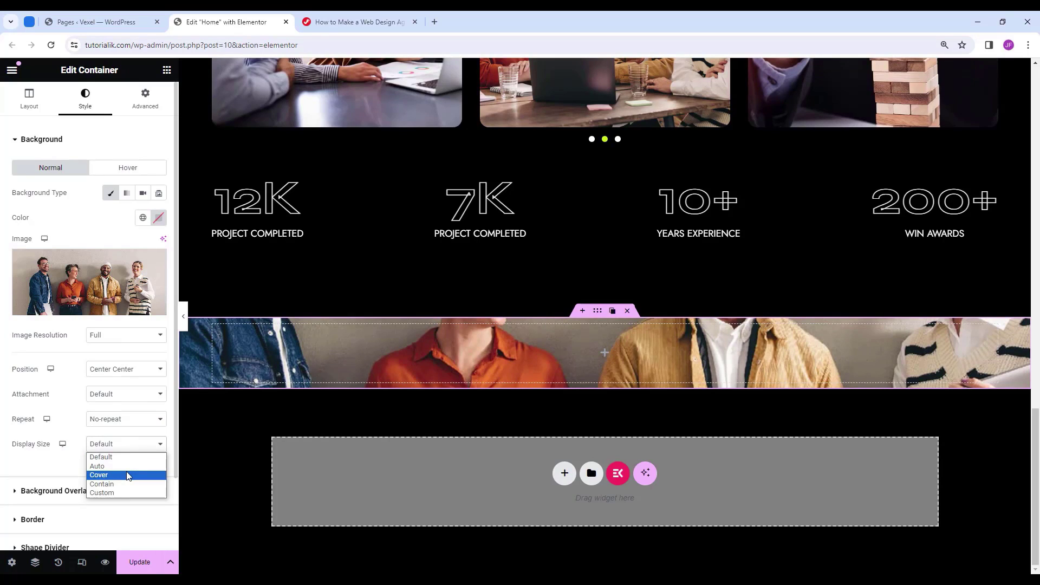
click(129, 476)
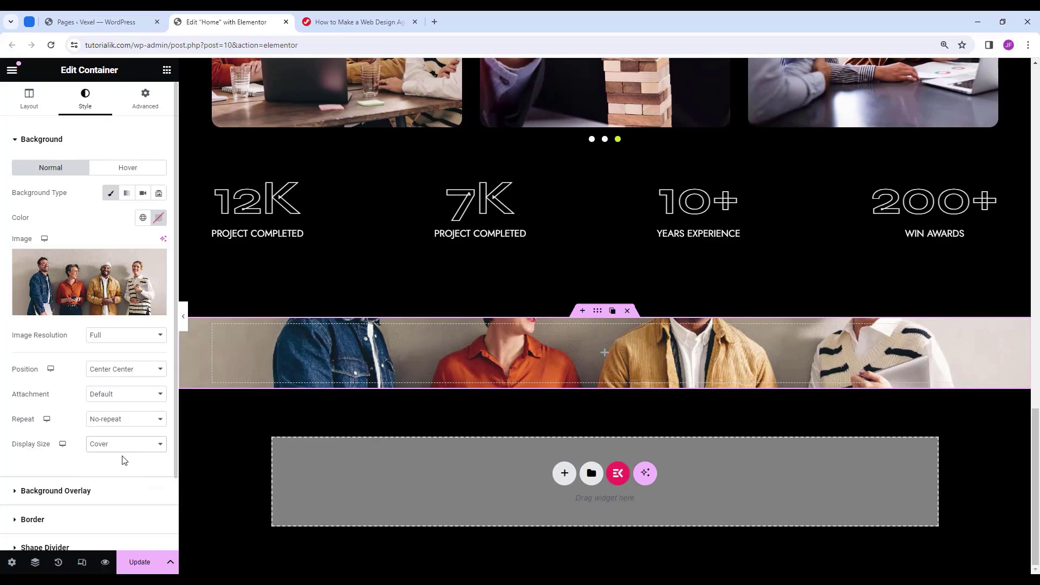
scroll(124, 460, down, 1)
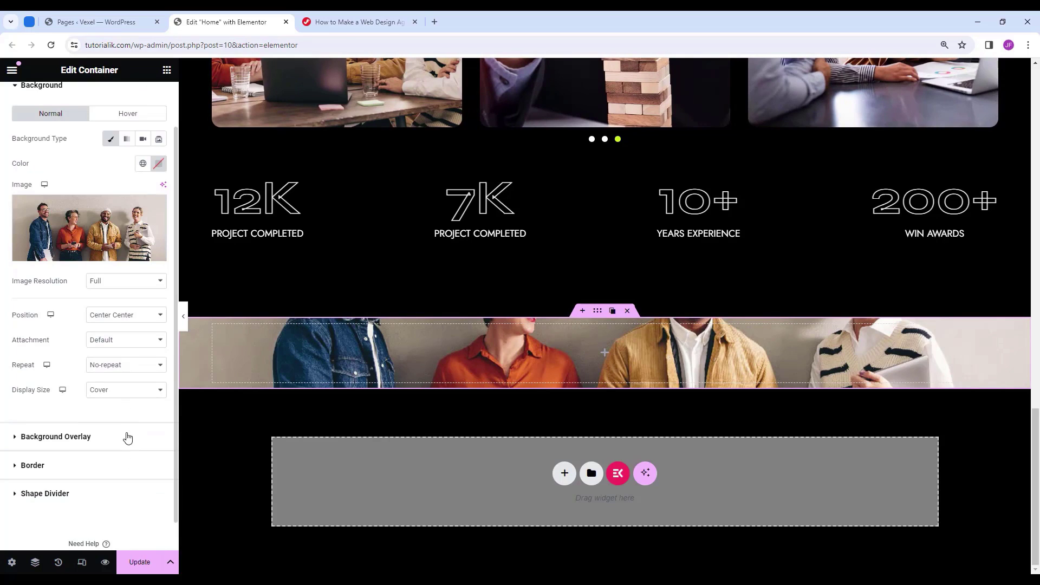
click(129, 436)
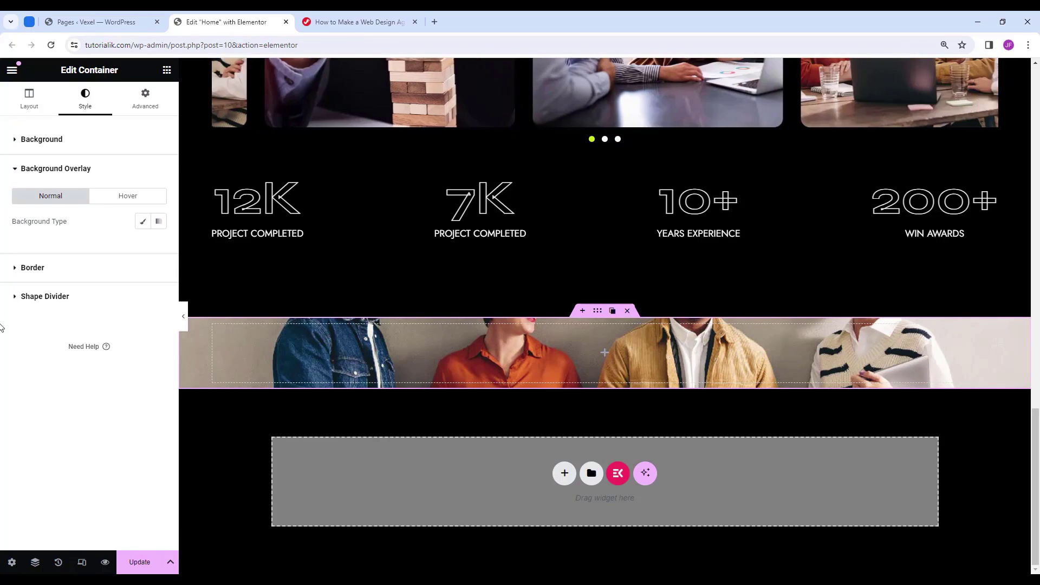
Give the background overlay a classic bg1 green gradient image.
click(142, 221)
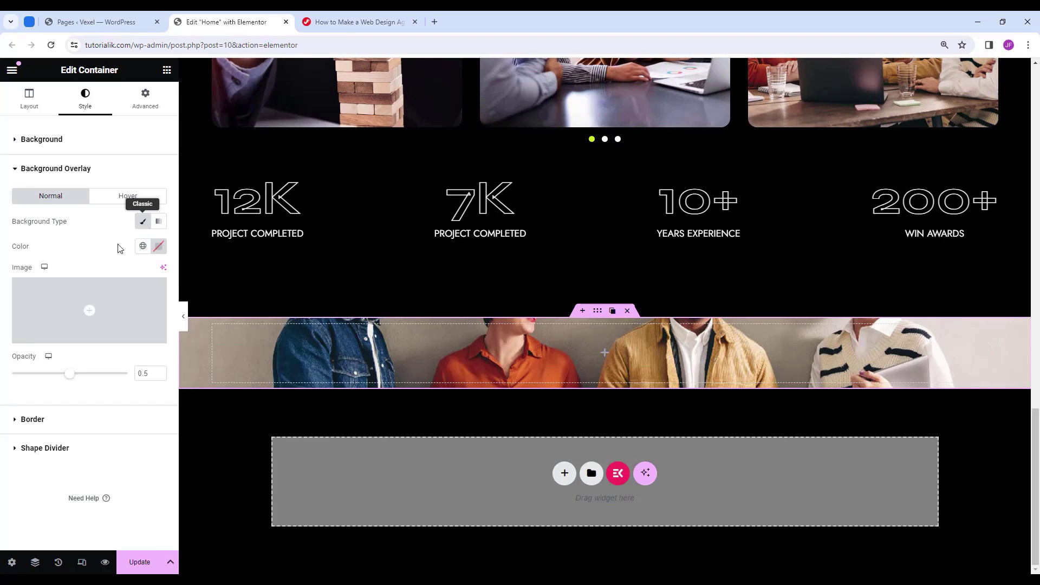
click(91, 313)
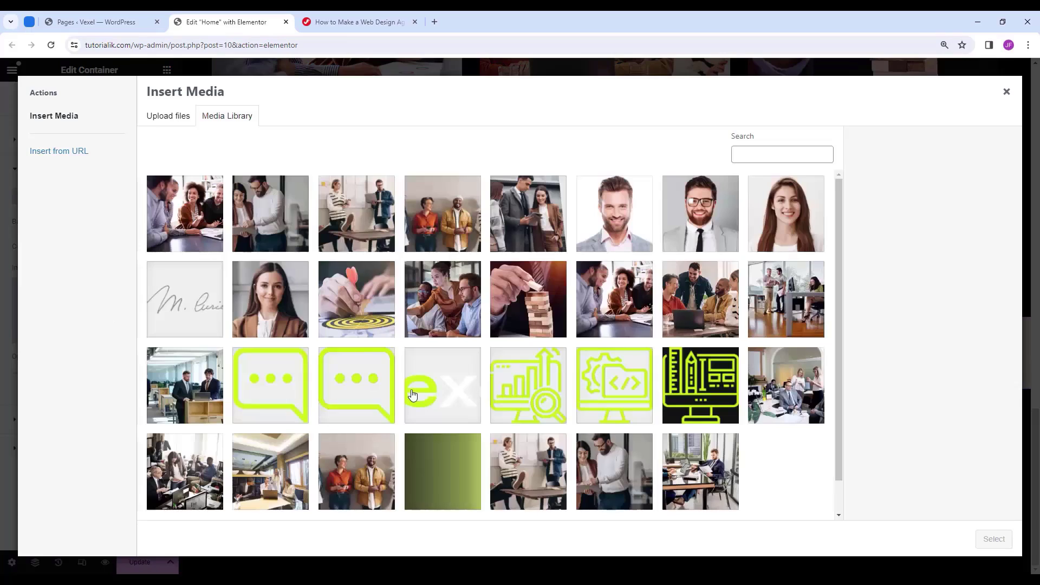
scroll(413, 395, down, 1)
click(441, 432)
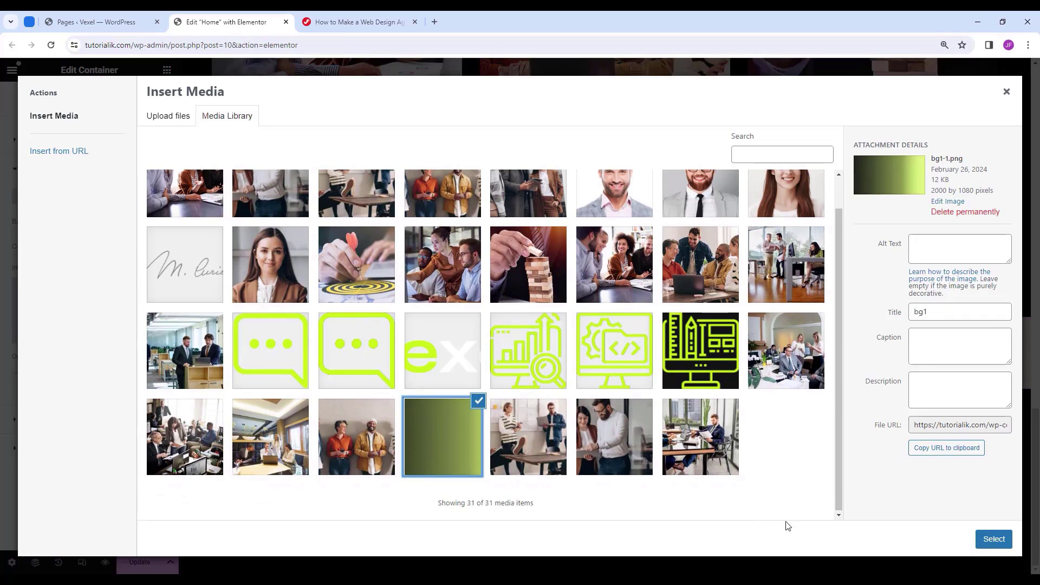
click(995, 540)
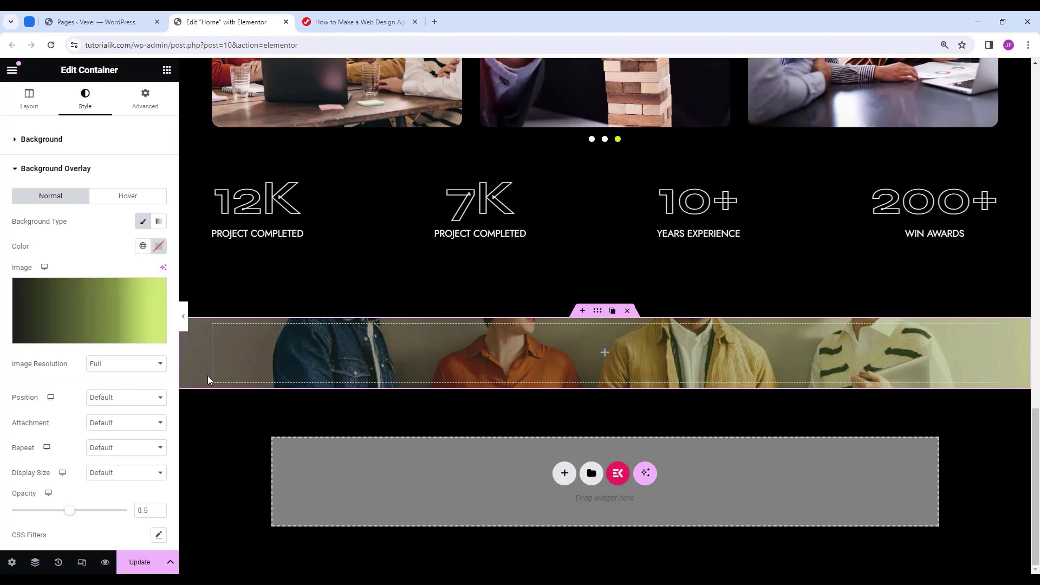
Set the overlay to Center Center position, Repeat-x, and Cover size.
click(119, 399)
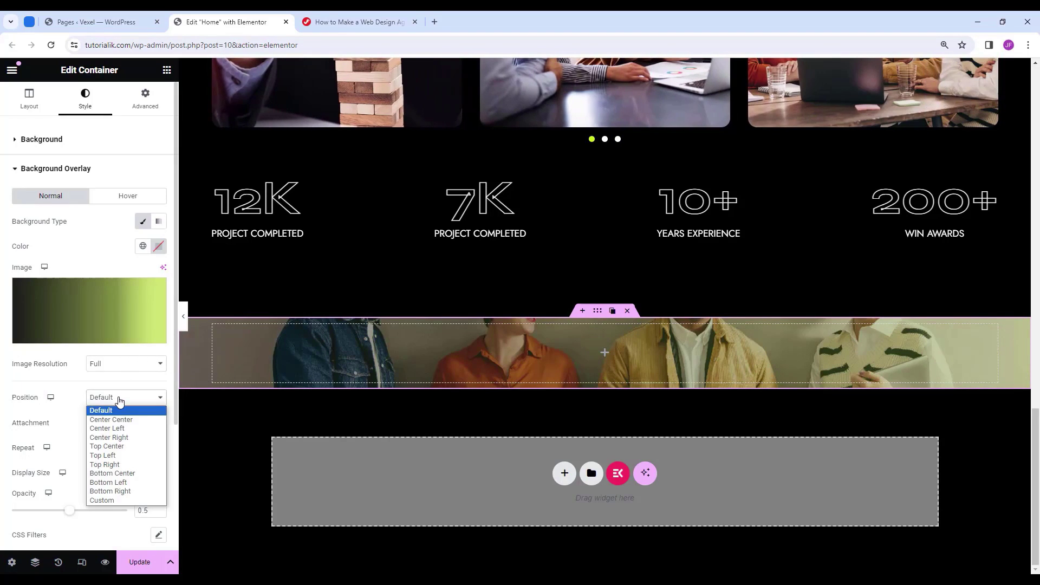
click(117, 420)
click(119, 450)
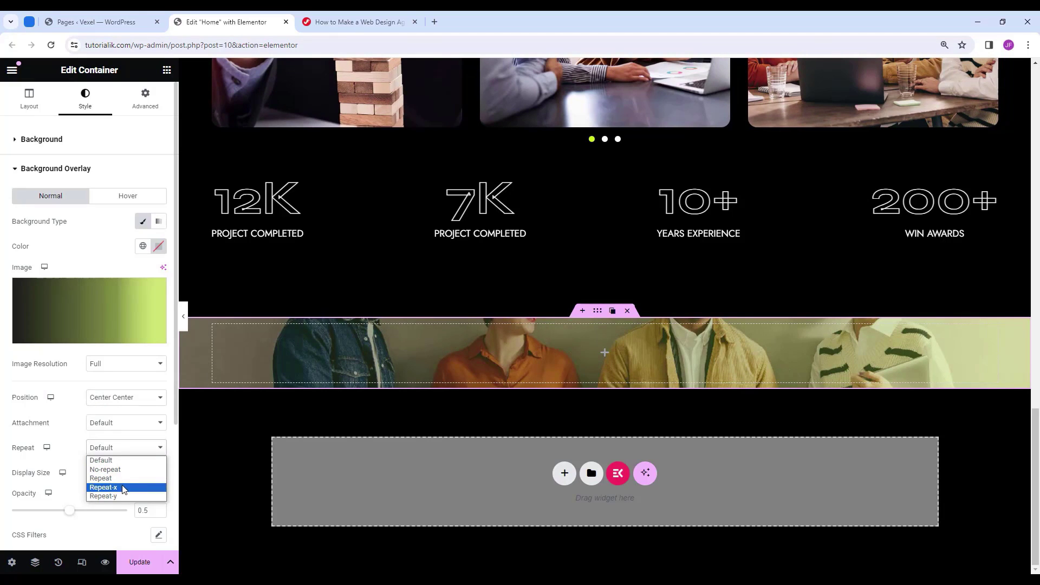
click(124, 488)
click(129, 474)
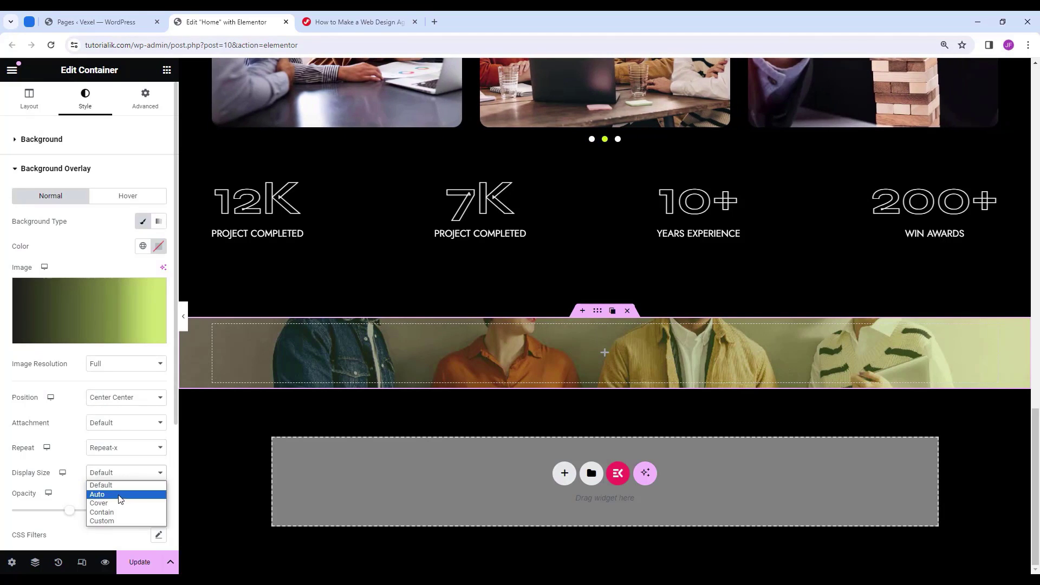
click(121, 501)
Raise the overlay opacity to 1 and switch to the banner's Advanced settings.
scroll(123, 500, down, 1)
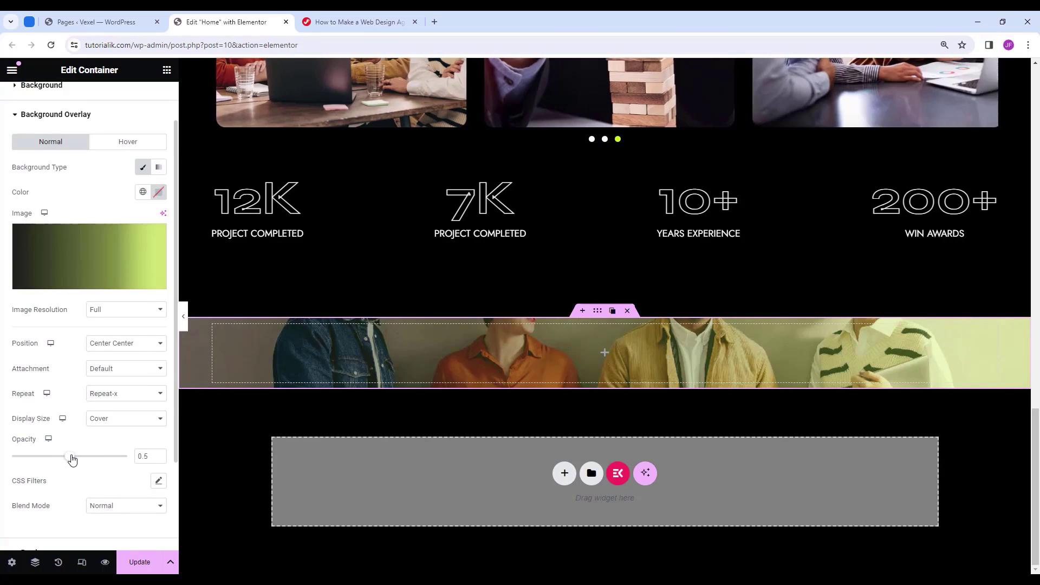
drag(72, 458, 133, 456)
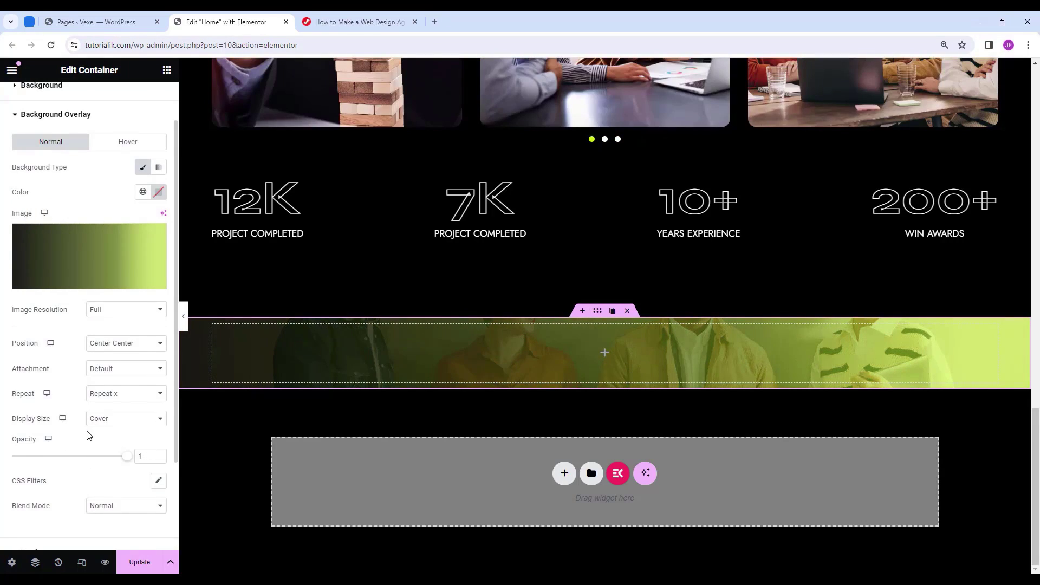
scroll(87, 428, up, 1)
click(149, 108)
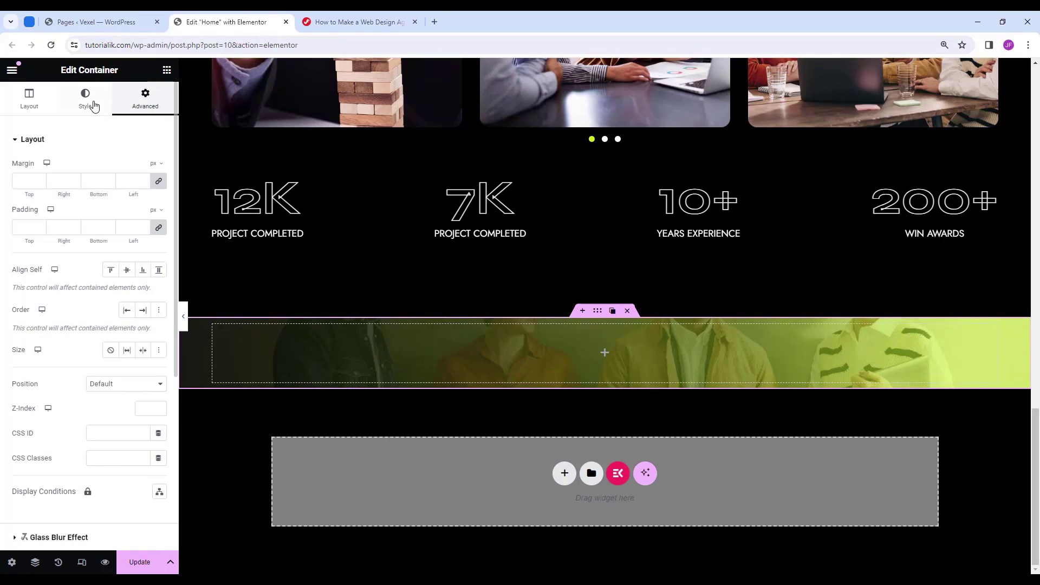
Enter banner padding values 65, 10, 140 and 10 for top, right, bottom and left.
click(33, 226)
text(0)
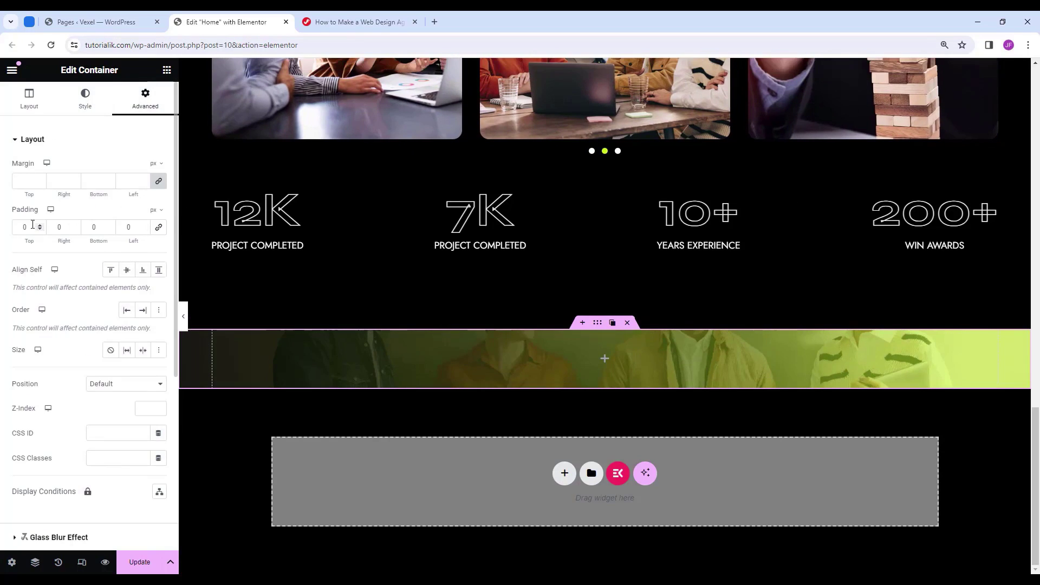
text(65)
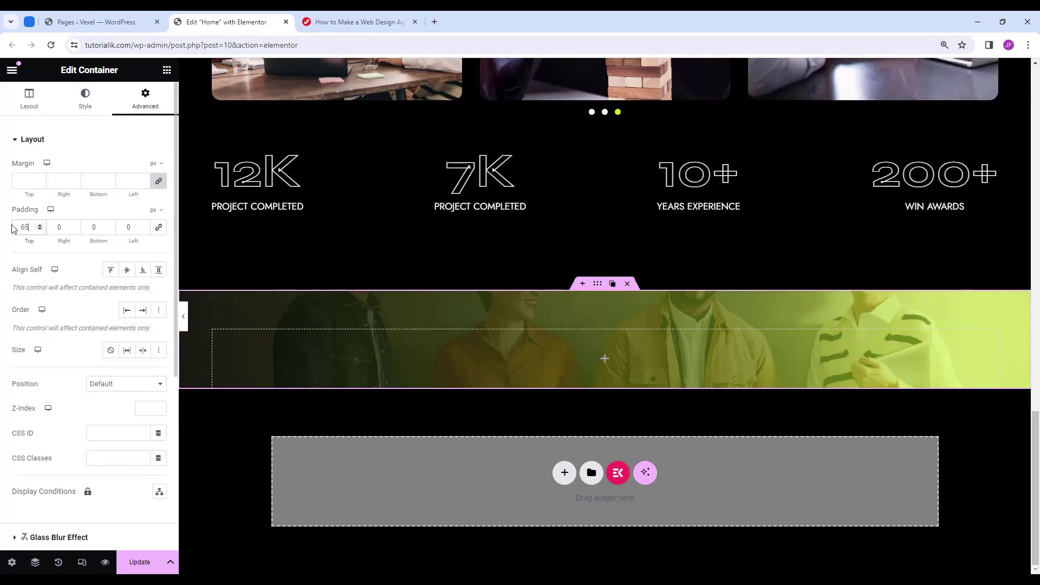
key(Tab)
text(10)
key(Tab)
text(140)
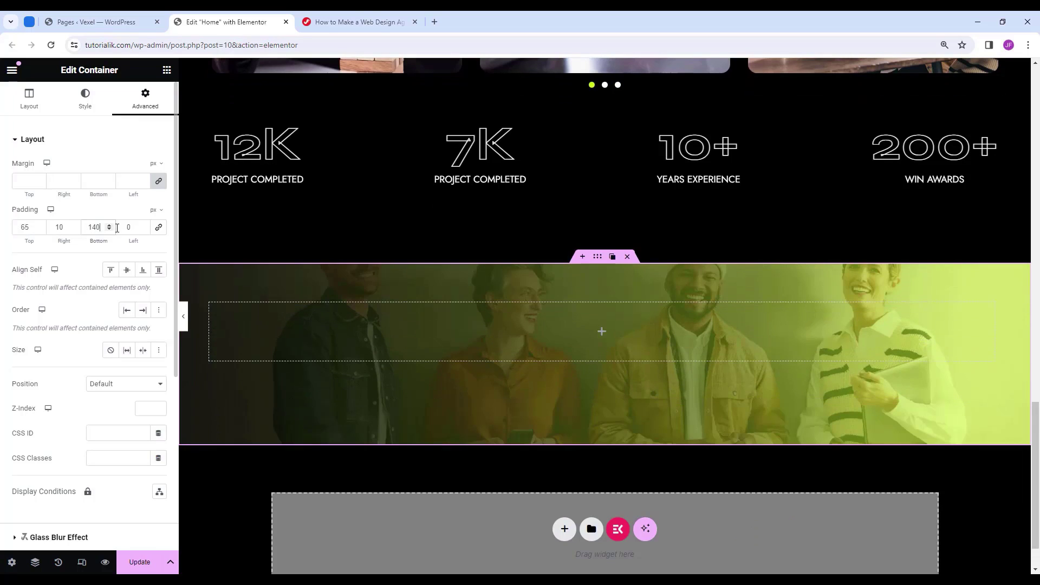
key(Tab)
text(10)
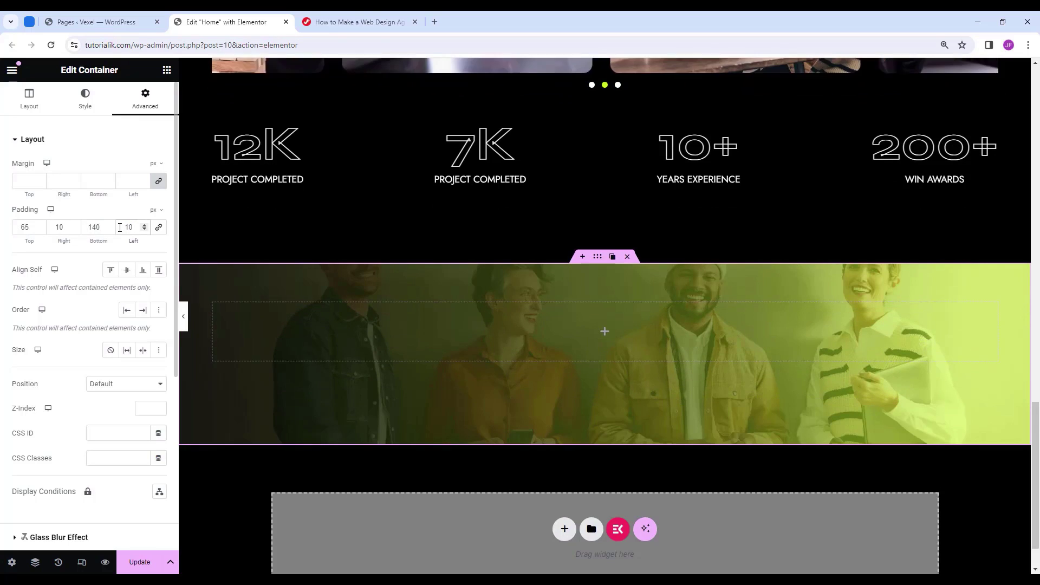
click(167, 70)
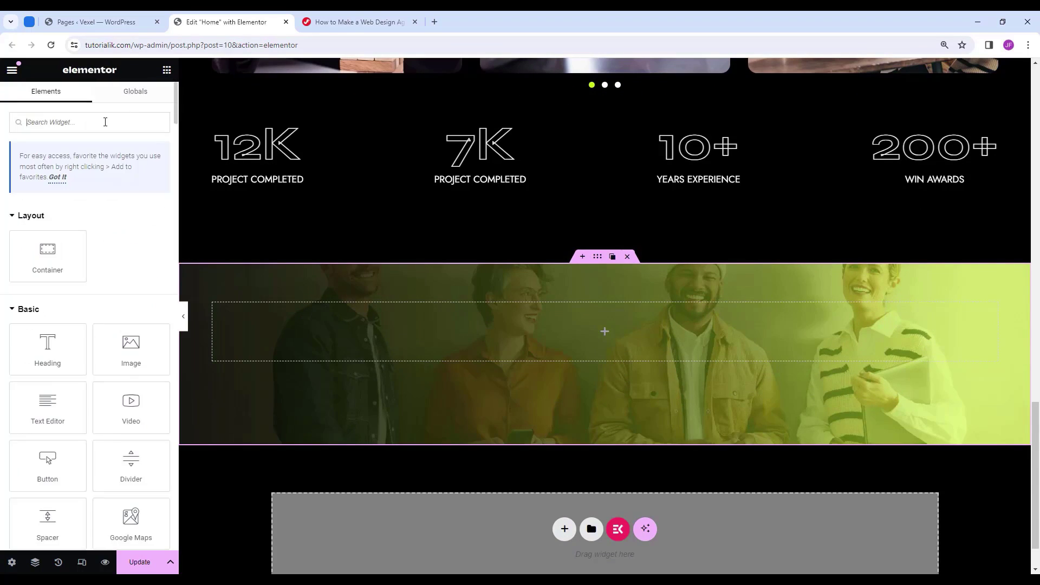
Place an EKIT Testimonial widget in the banner using the fifth card style.
text(testimonial)
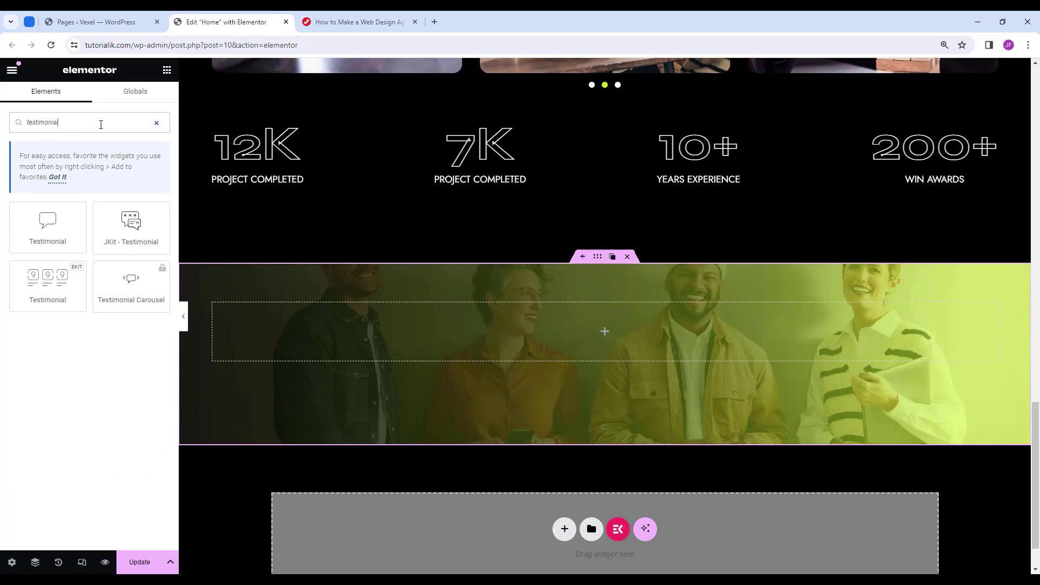
drag(45, 279, 623, 329)
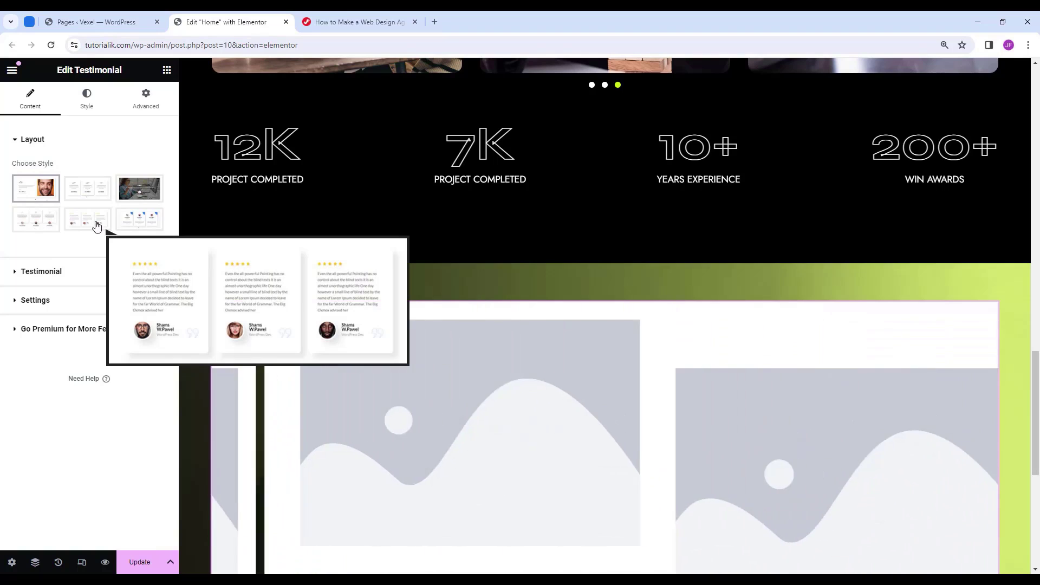
click(96, 224)
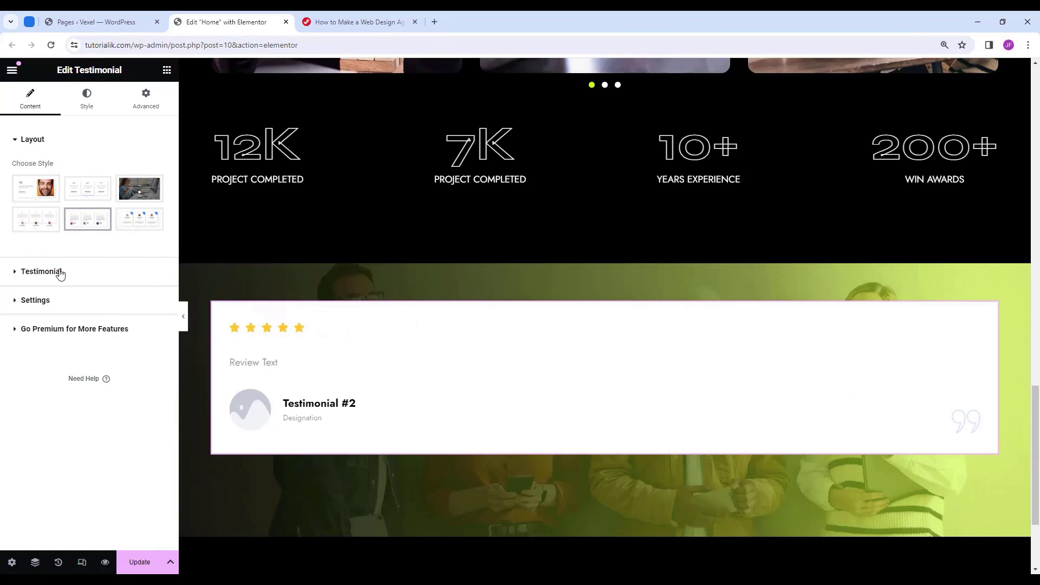
Put the quote icon on top, disable the rating, and delete testimonial items #3 and #2.
click(60, 273)
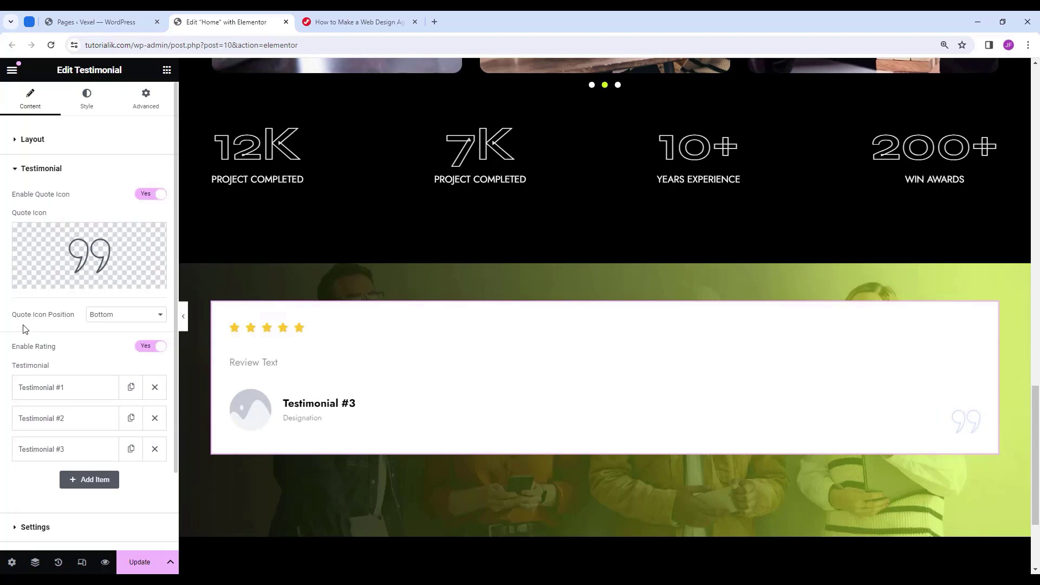
click(122, 315)
click(111, 327)
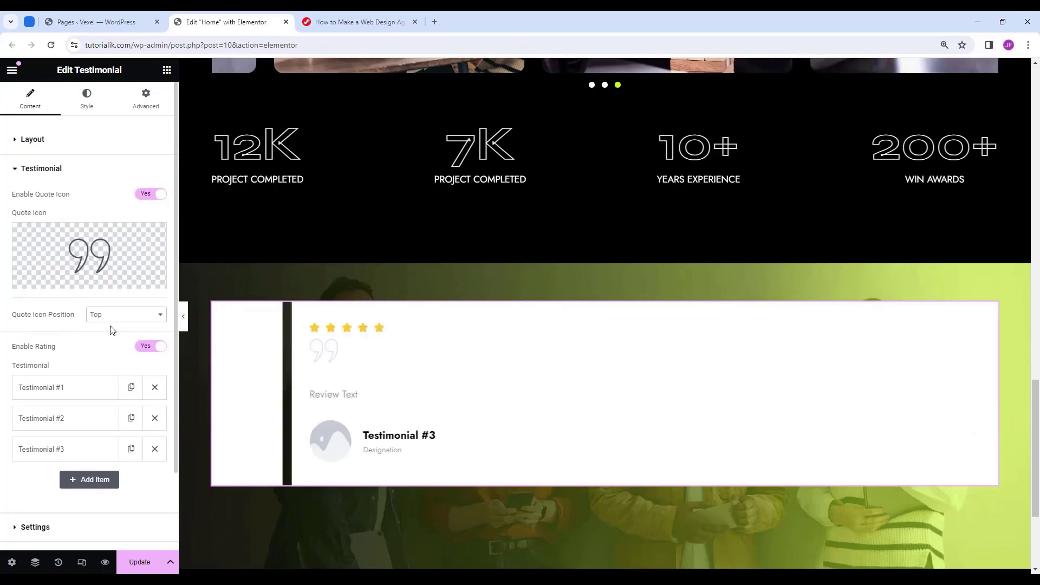
click(155, 350)
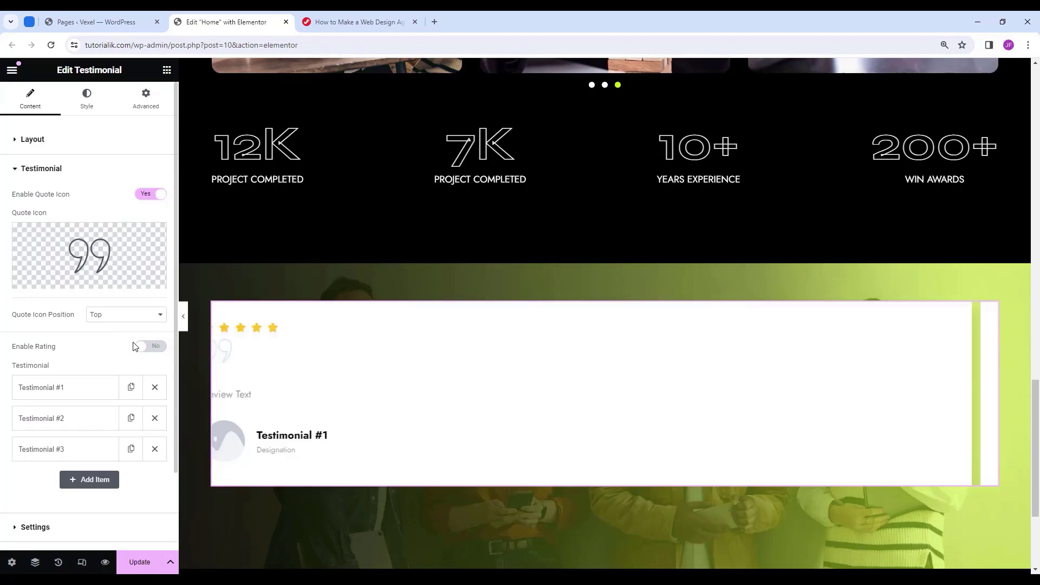
click(154, 450)
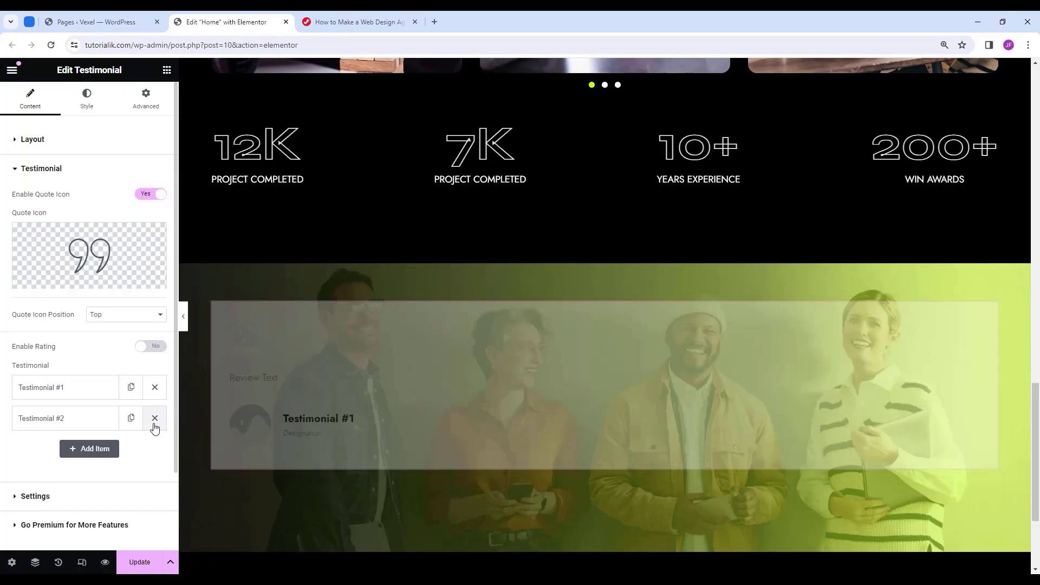
click(154, 418)
Replace Testimonial #1's client name and paste a Lorem Ipsum review text.
click(106, 395)
scroll(81, 374, down, 2)
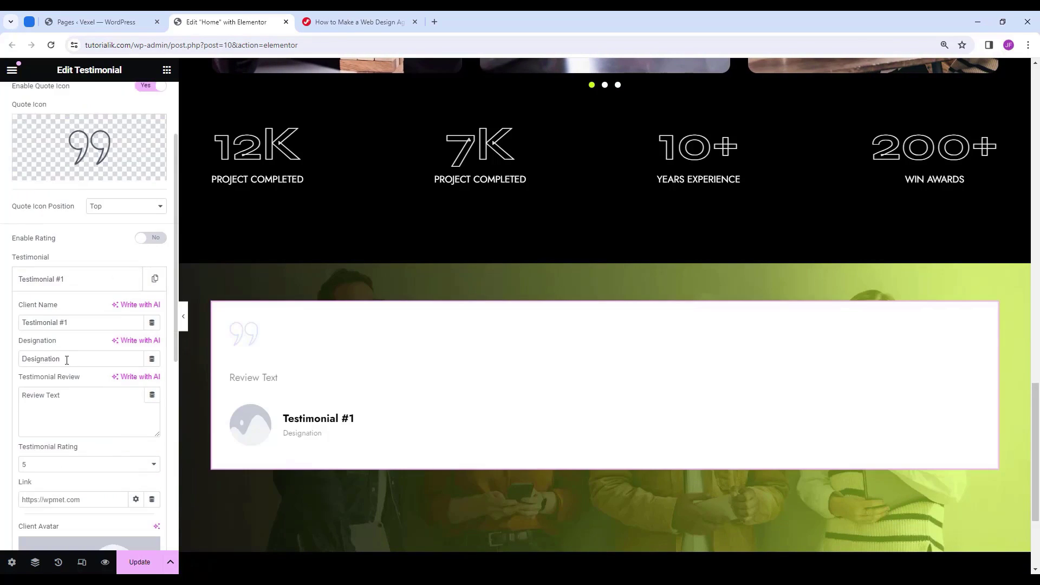
click(86, 323)
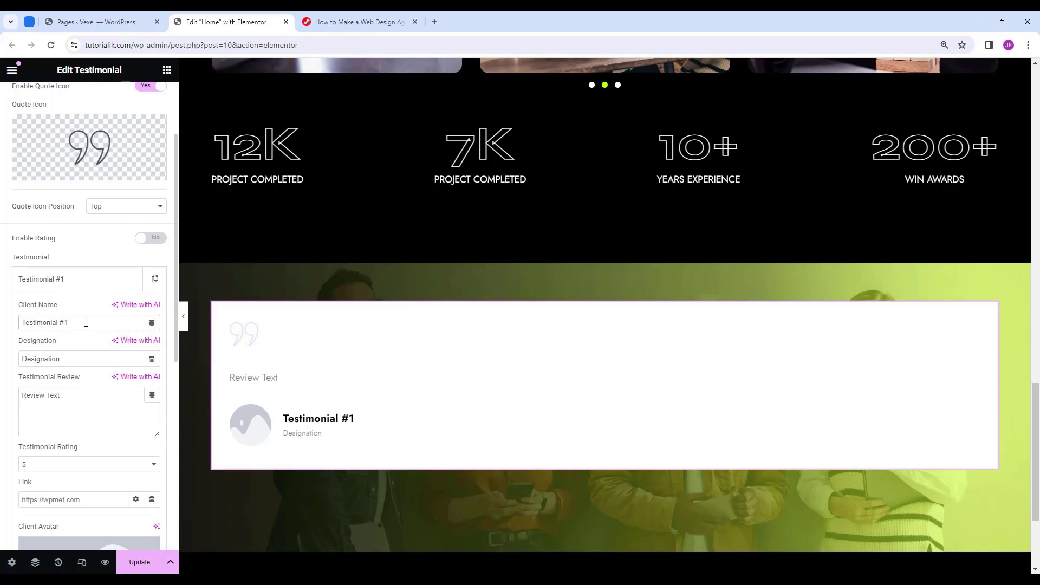
drag(85, 322, 7, 317)
text(Jim Fahad)
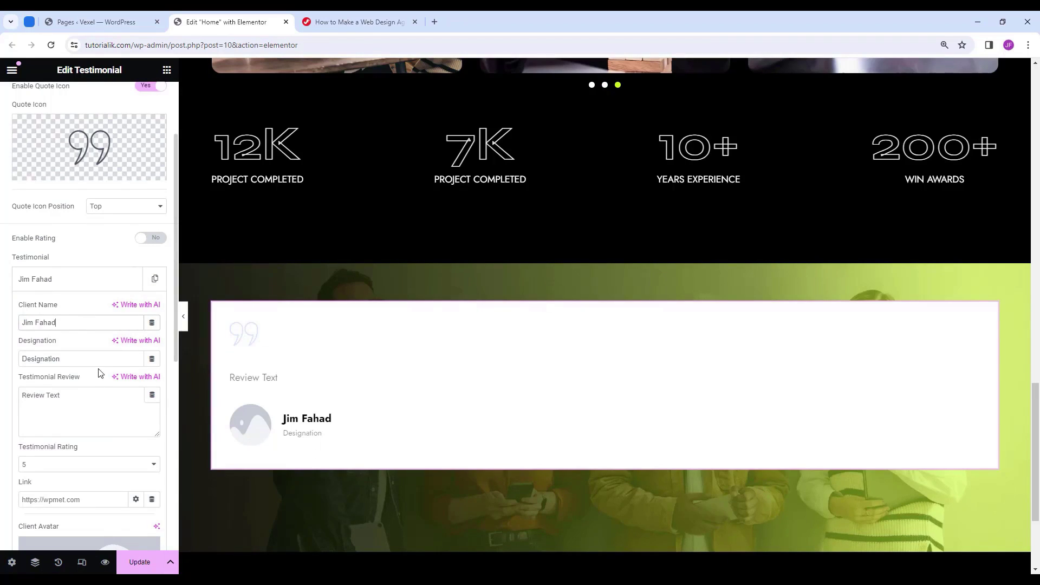
click(88, 394)
drag(88, 395, 3, 400)
text("Contrary to popular belief, Lorem Ipsum is not simply random text. It has roots in a piece of classical Latin literature from 45 BC, making it over 2000 years old. Richard McClintock, a Latin professor at Hampden-Sydney. ")
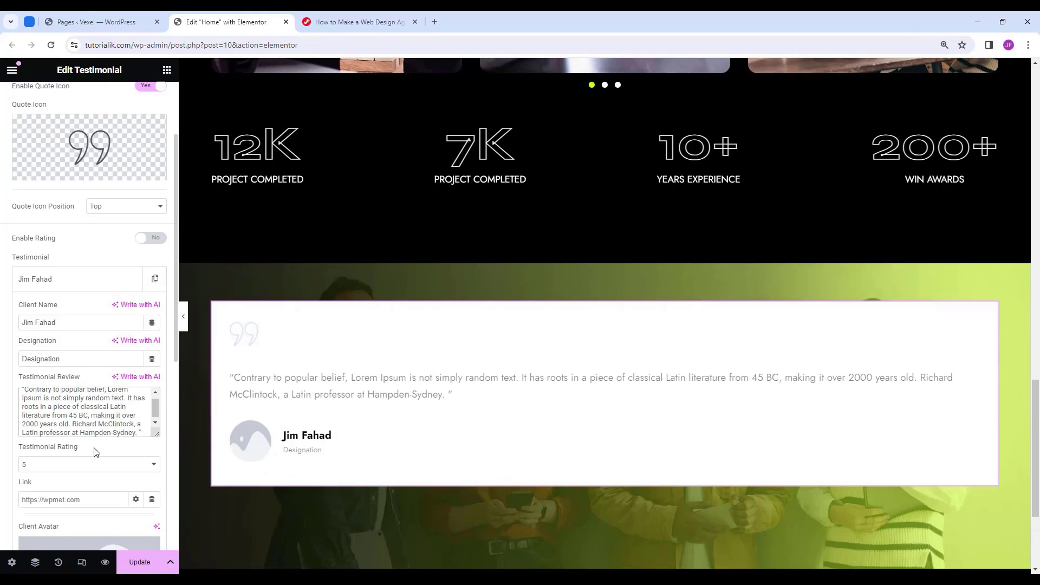
Set a smiling man's photo from the Media Library as the client avatar.
scroll(93, 453, down, 3)
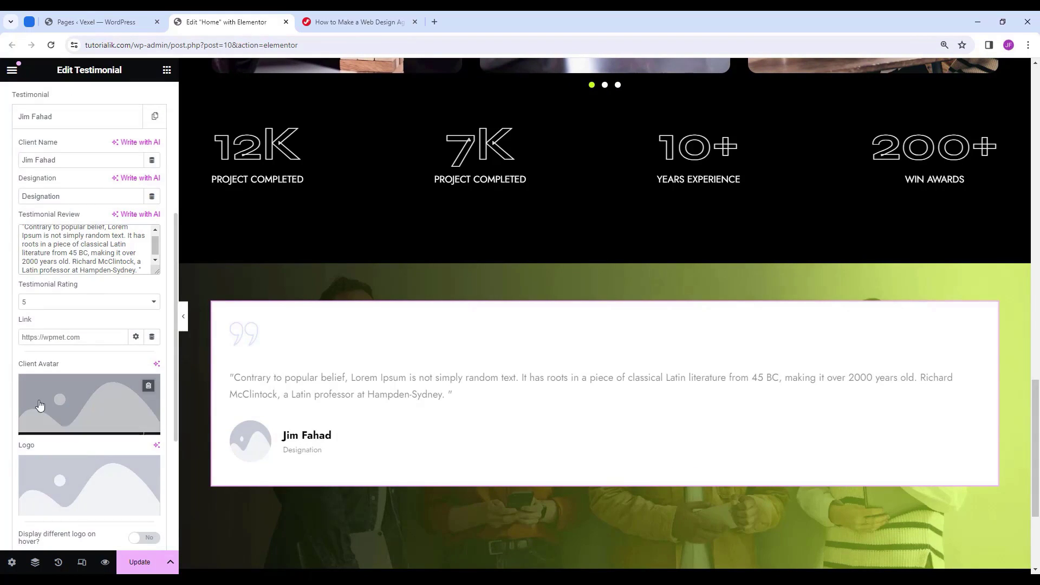
mouse_move(80, 423)
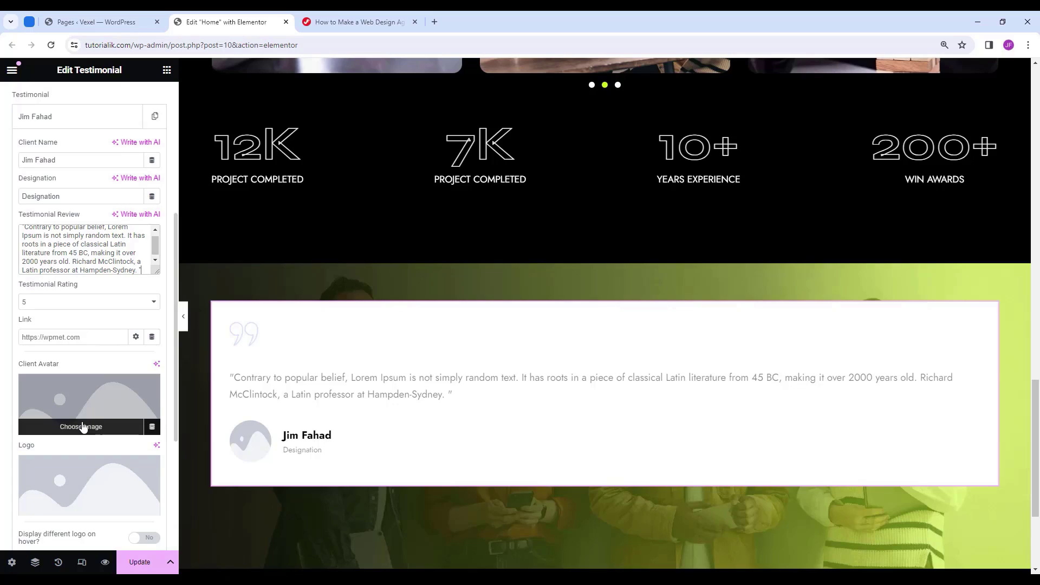
click(83, 427)
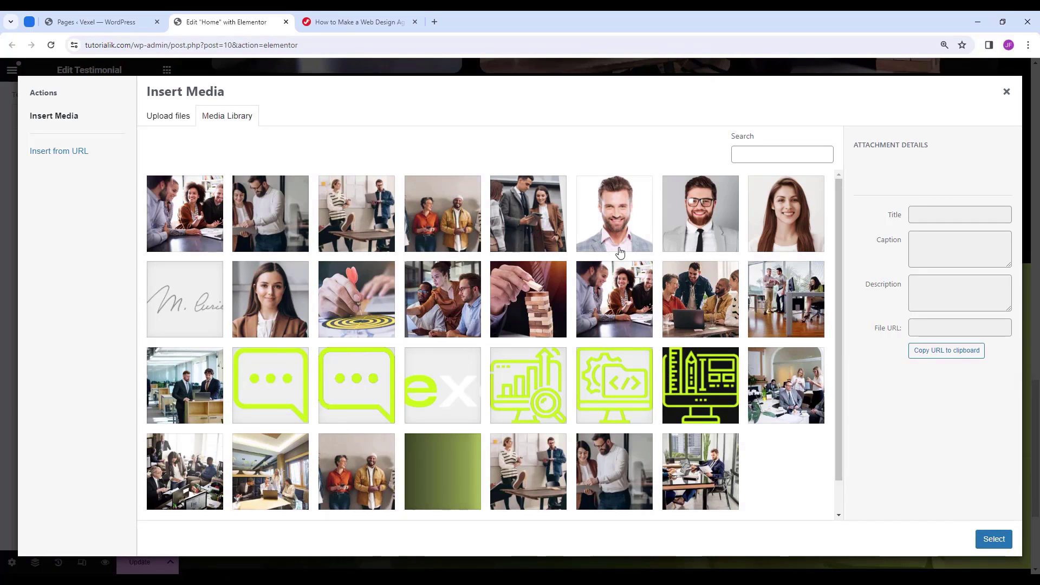
click(640, 204)
click(995, 539)
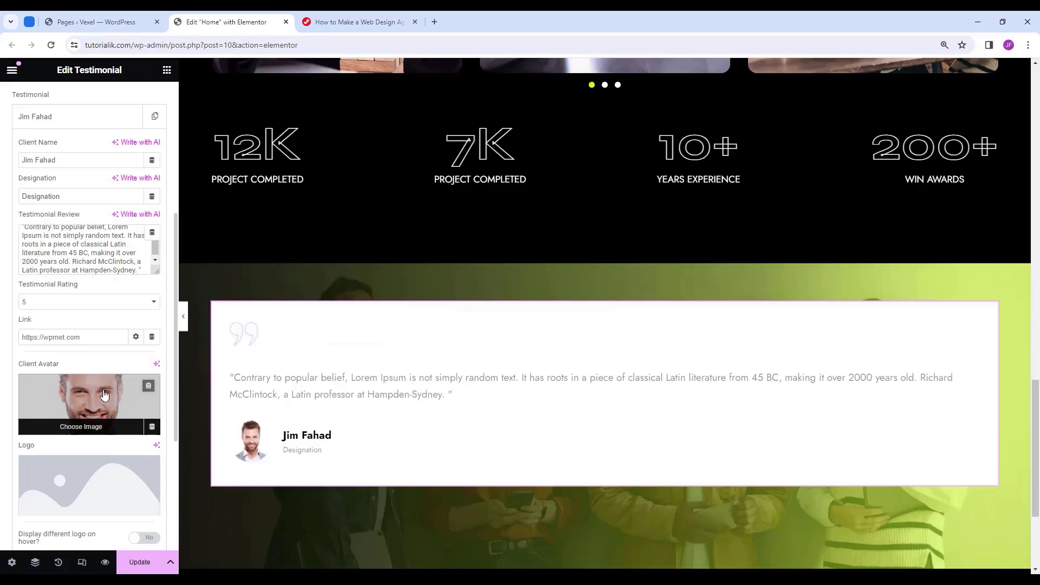
Turn on Show Dots in the slider settings.
scroll(103, 389, down, 5)
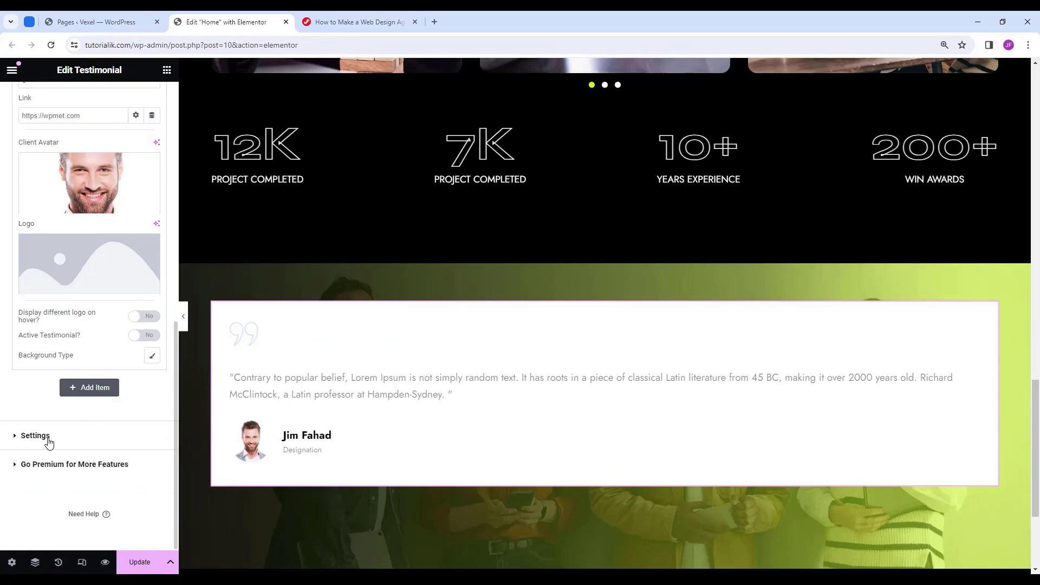
click(35, 436)
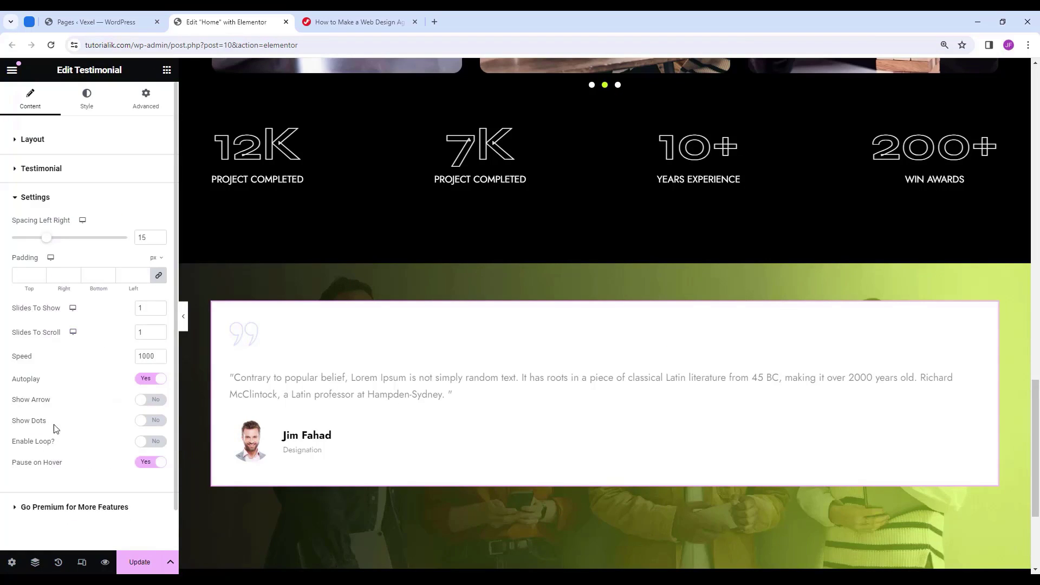
click(153, 422)
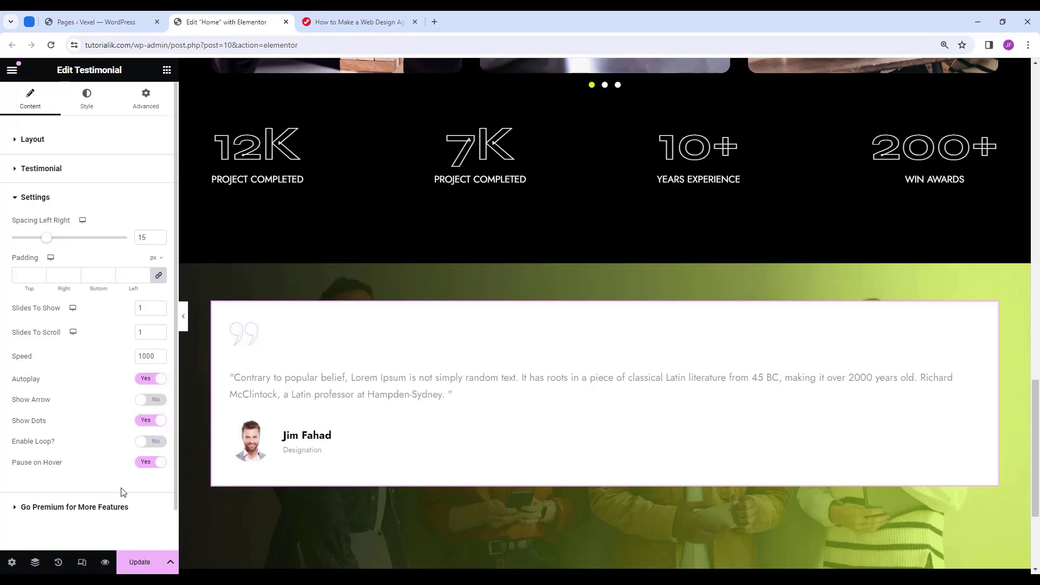
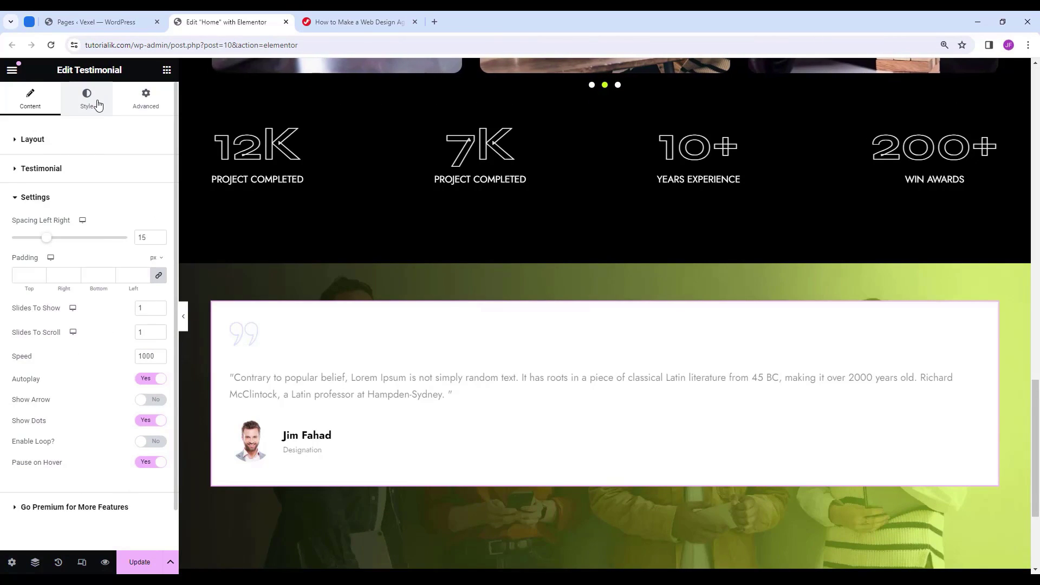
Give the testimonial card a Classic background with a fully transparent colour.
click(93, 103)
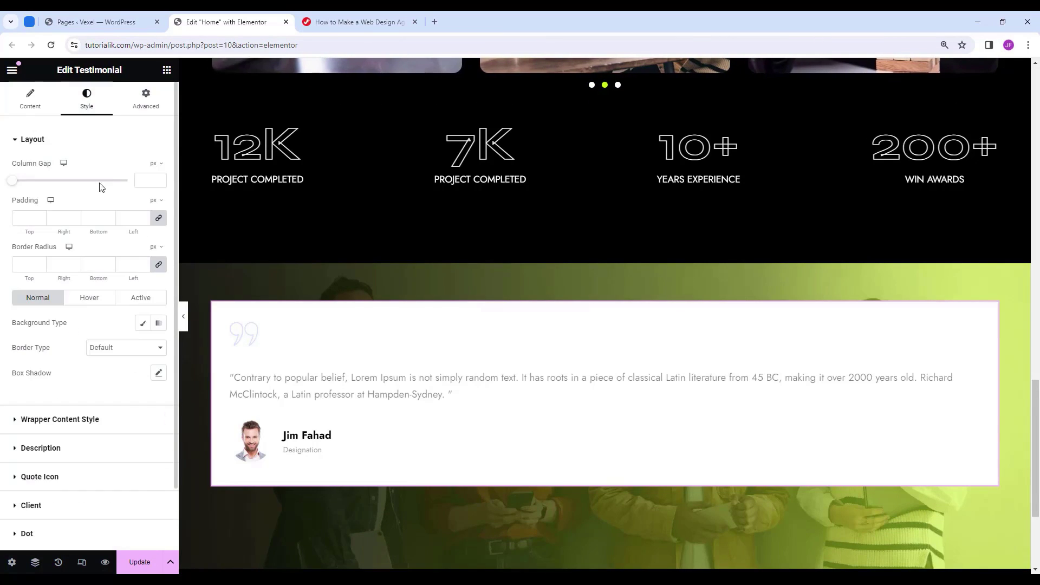
click(144, 324)
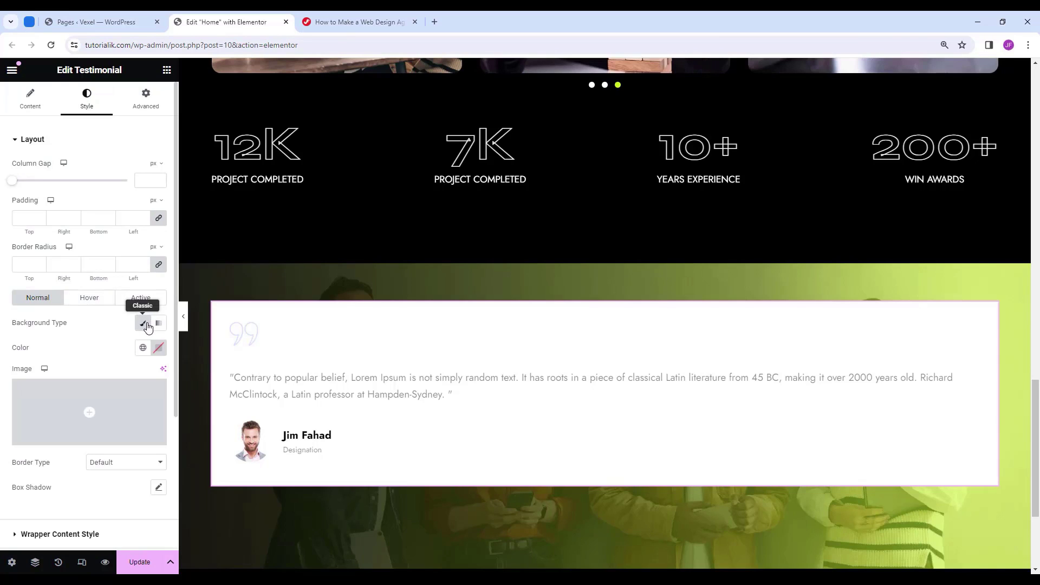
click(158, 347)
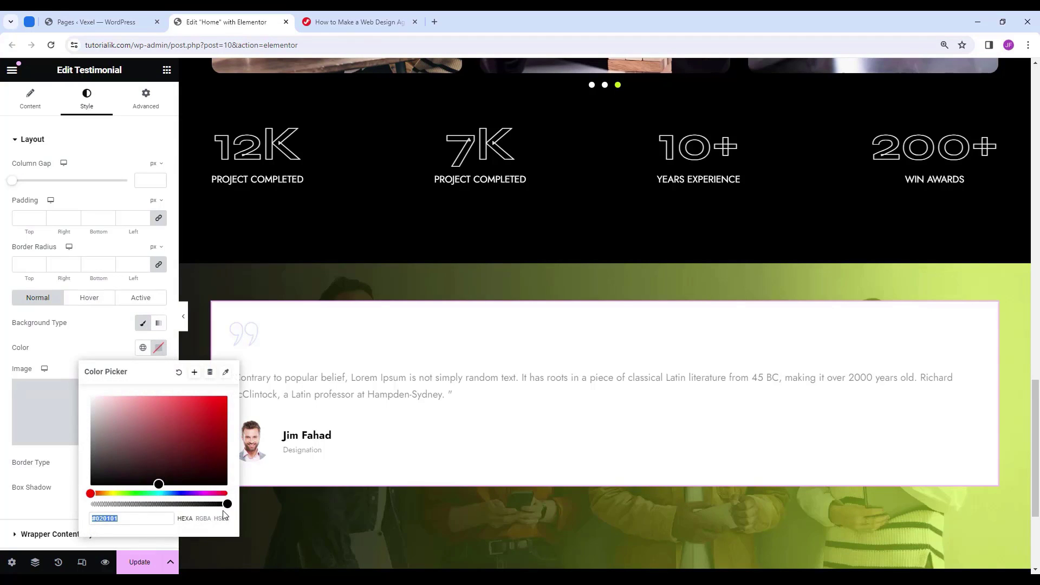
drag(227, 504, 80, 505)
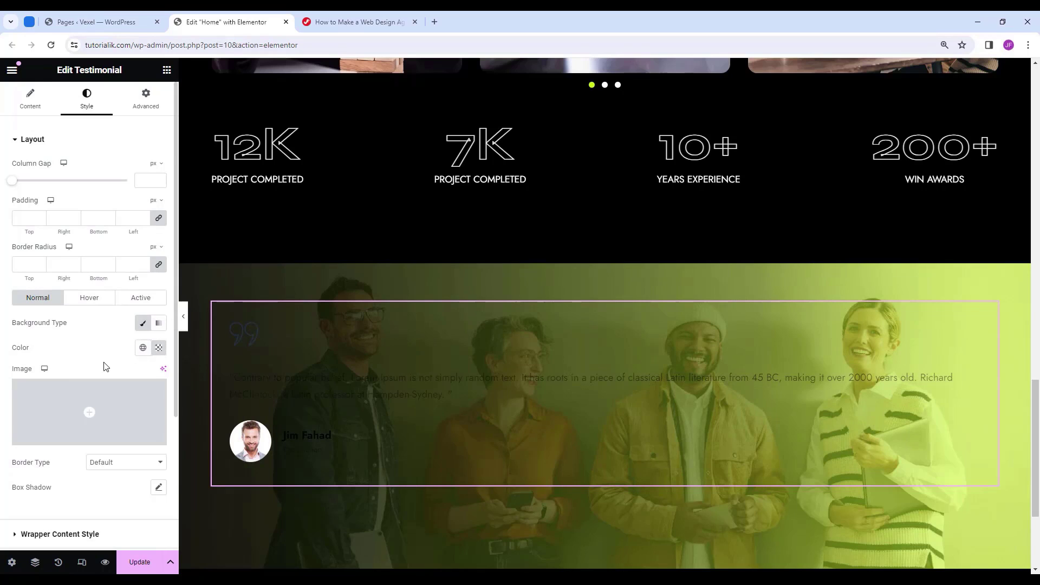
Set the Wrapper Content Style alignment to Center.
scroll(103, 371, down, 3)
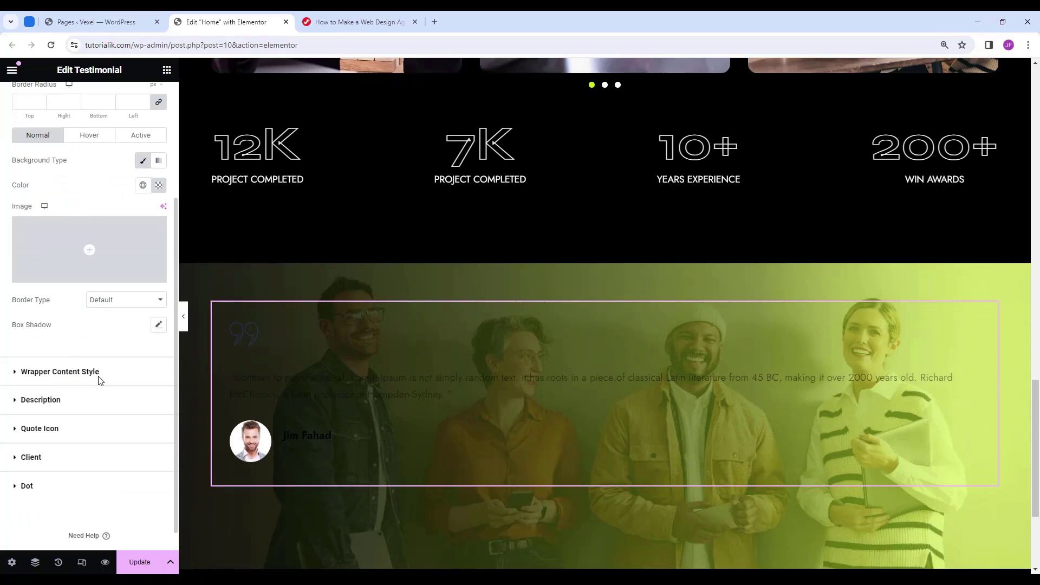
click(66, 380)
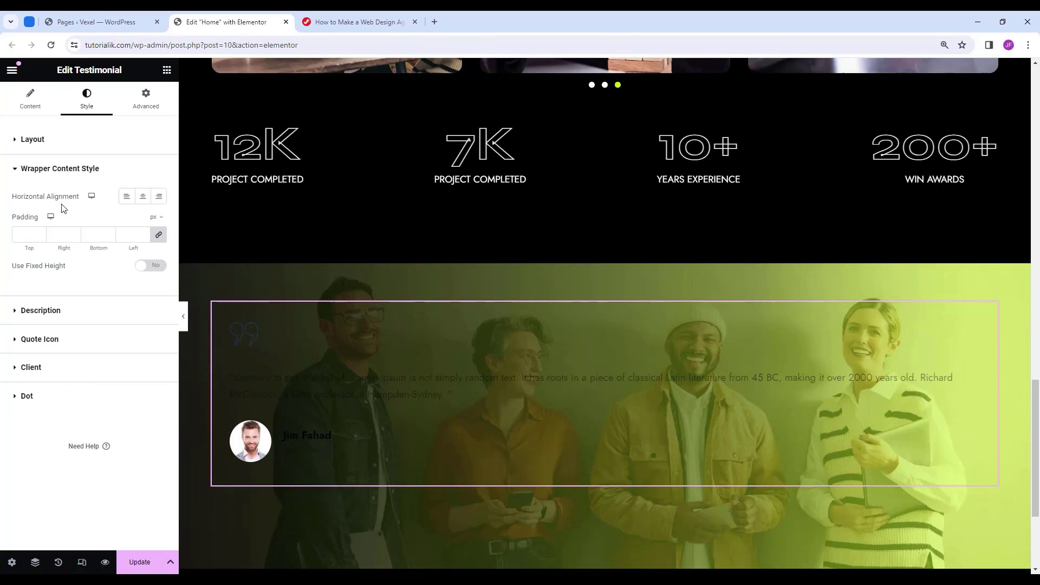
click(143, 197)
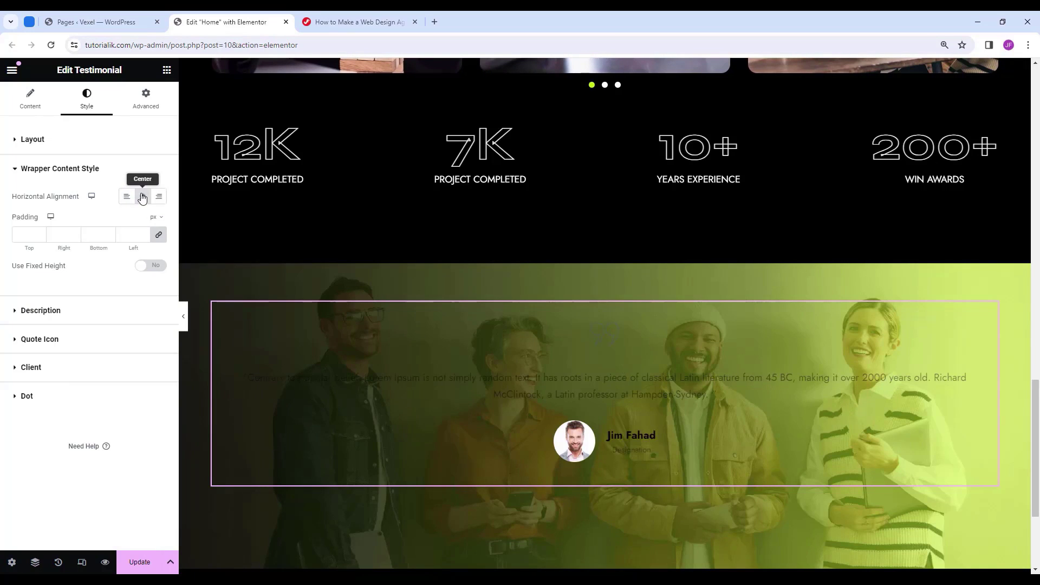
click(24, 236)
Set the quote (Description) text colour to #fff.
click(71, 310)
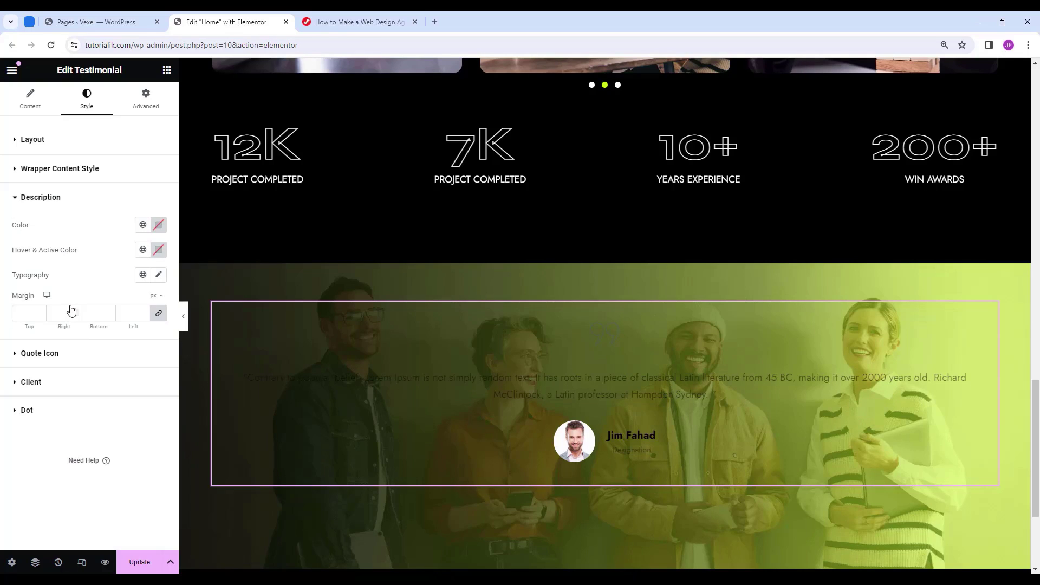
click(159, 225)
triple_click(133, 397)
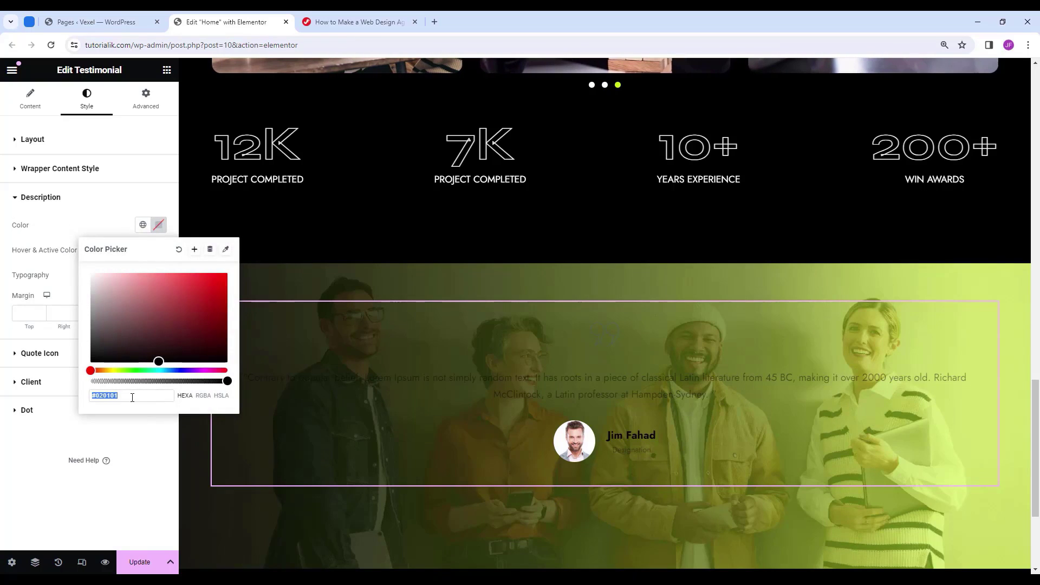
text(fff)
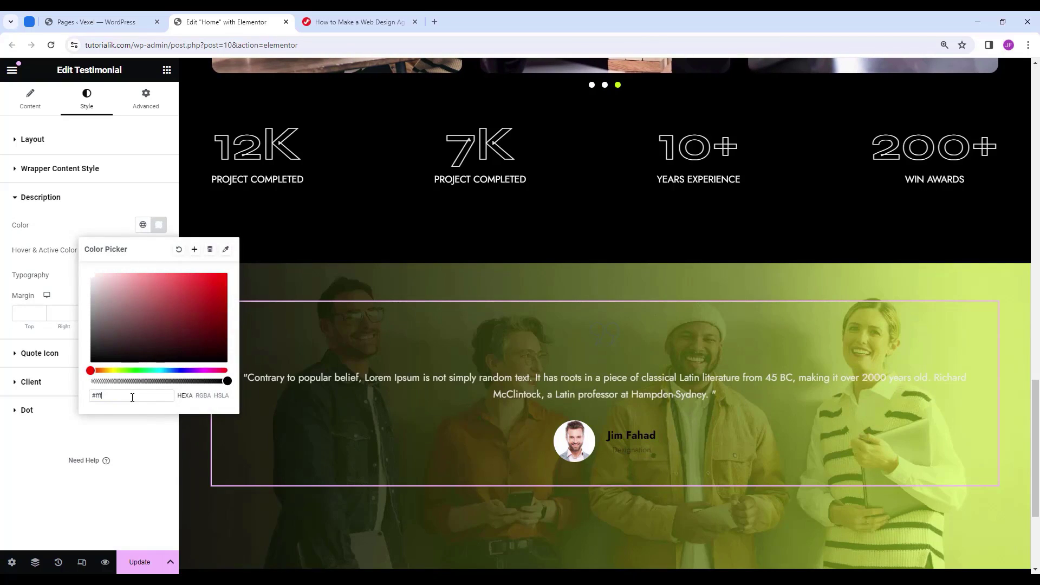
click(159, 225)
Set the quote typography to Jost, size 28, weight 500, line height 48.
click(159, 275)
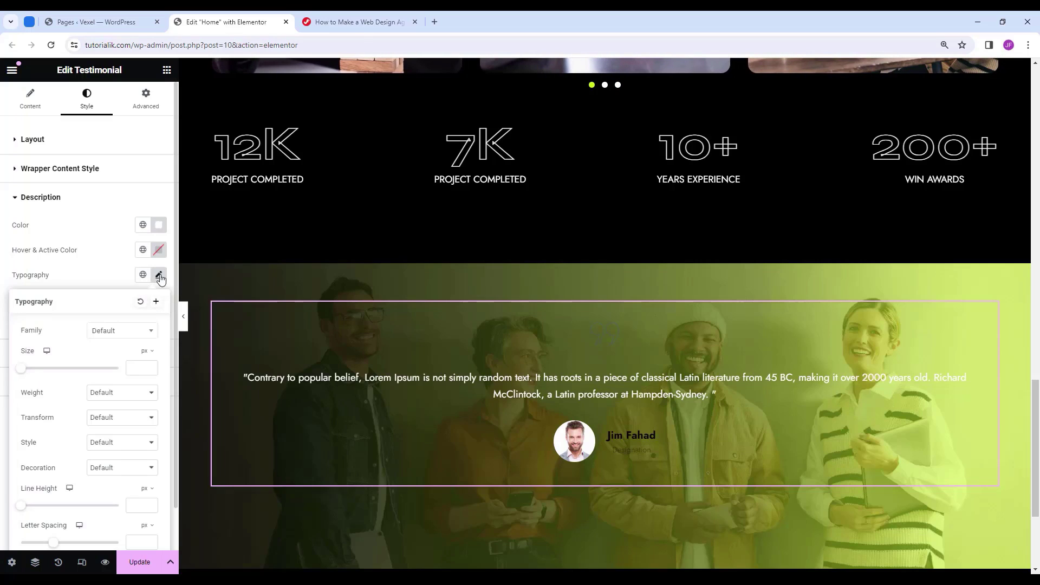
click(102, 331)
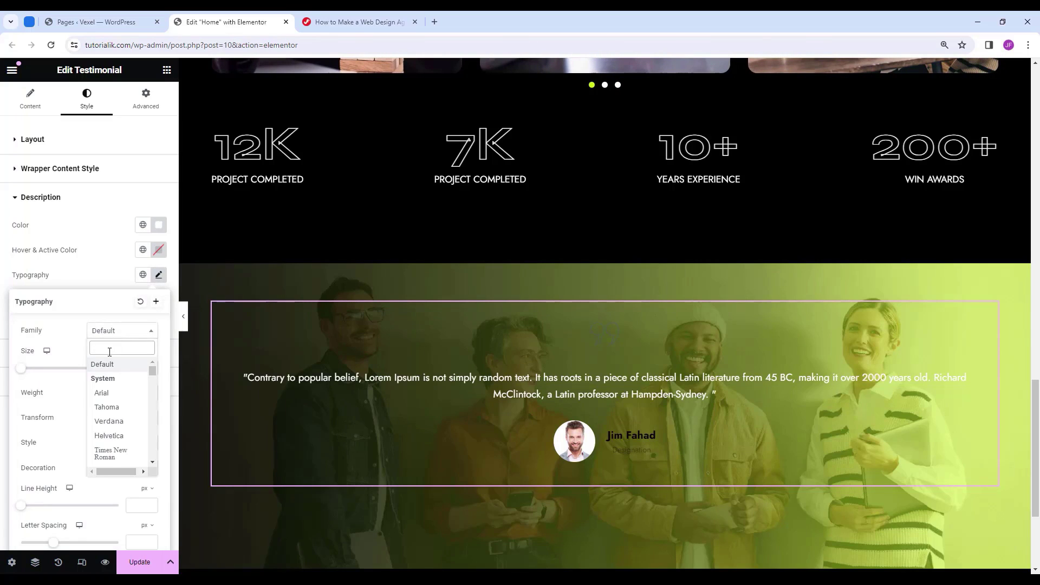
text(jost)
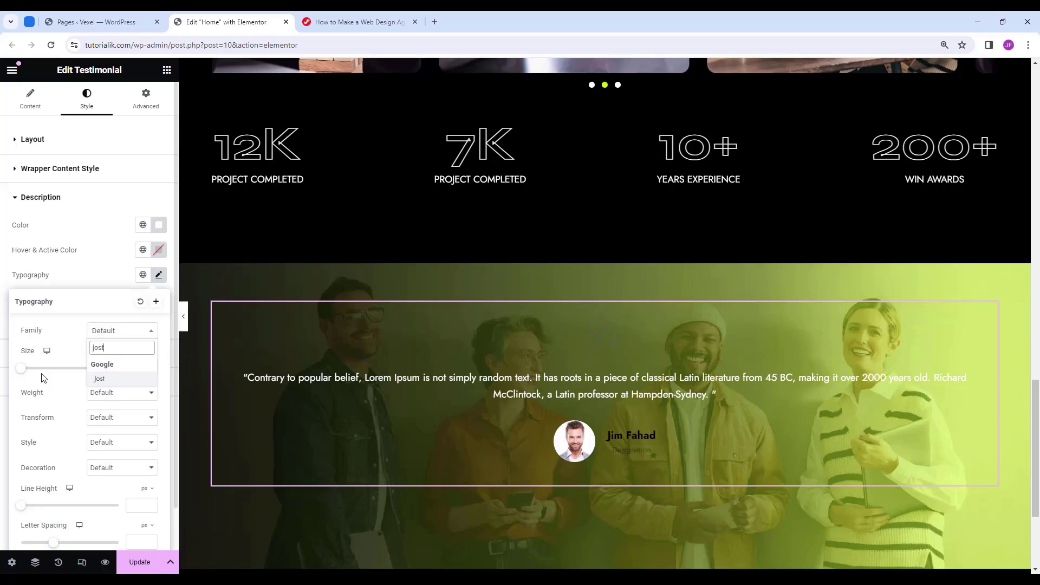
click(107, 380)
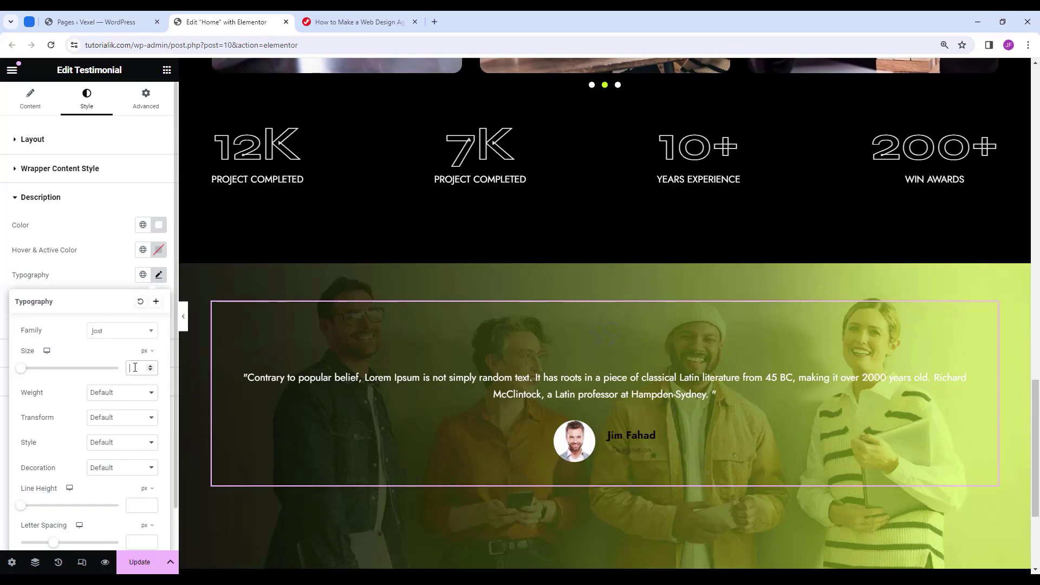
text(28)
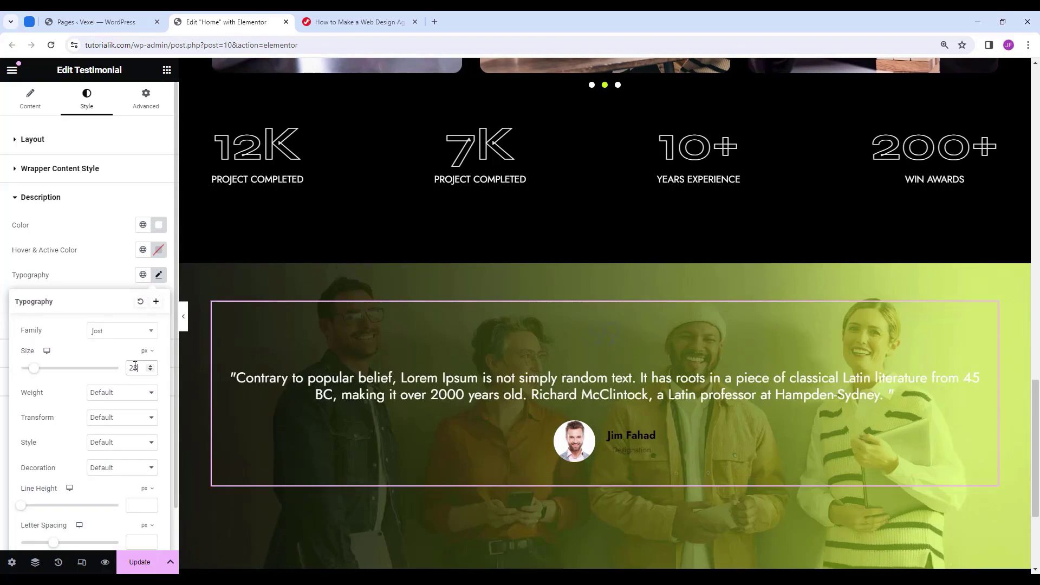
click(127, 399)
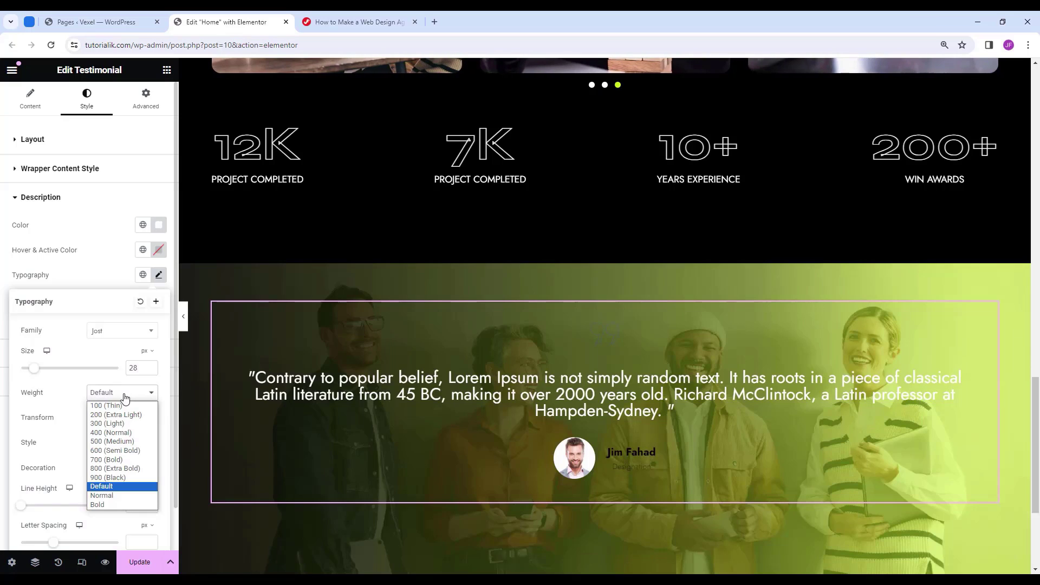
click(112, 442)
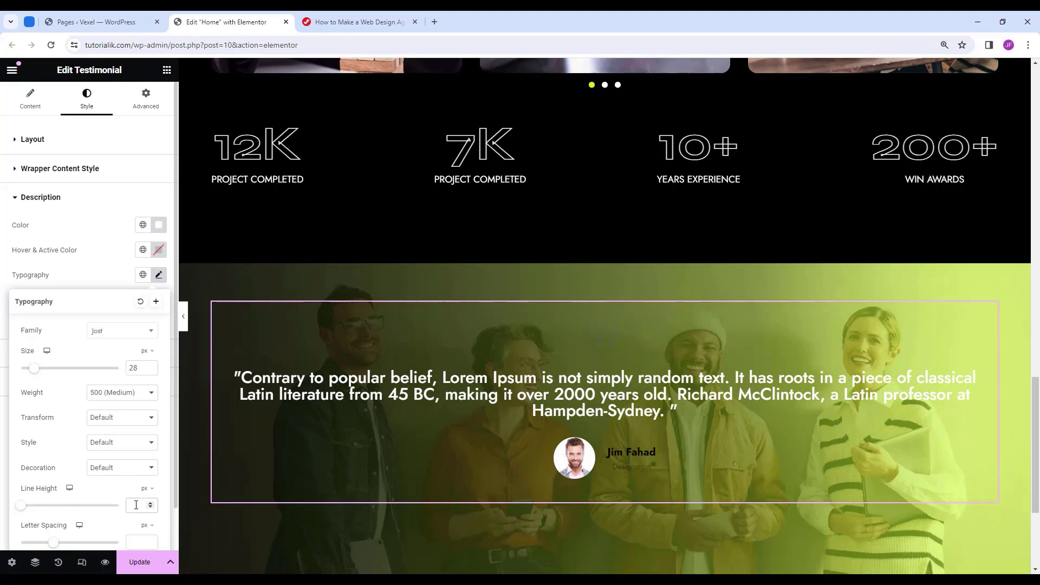
text(48)
click(158, 275)
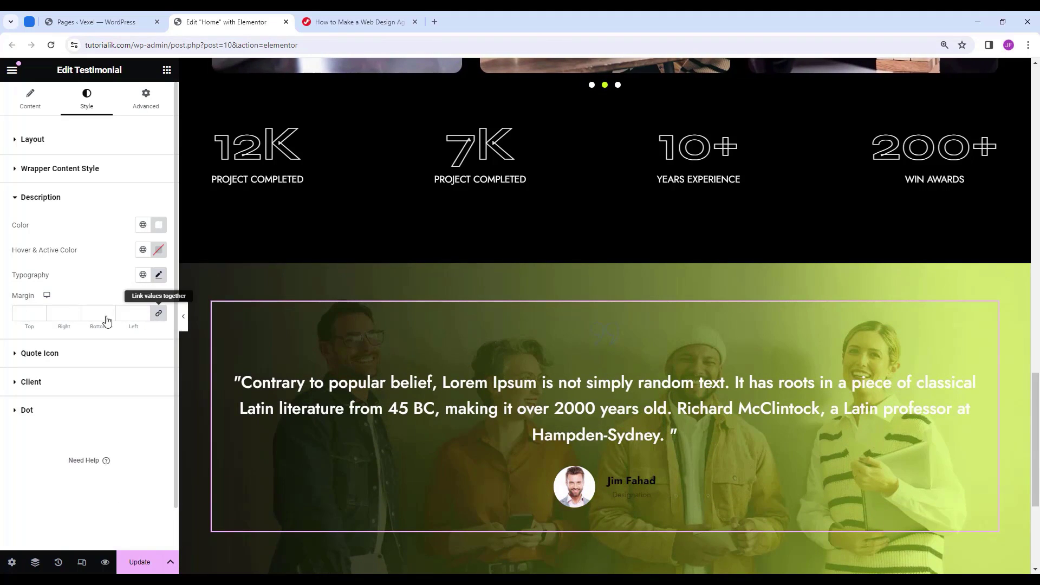
Give the quote text a 15 top margin and 40 bottom margin.
click(26, 313)
text(15)
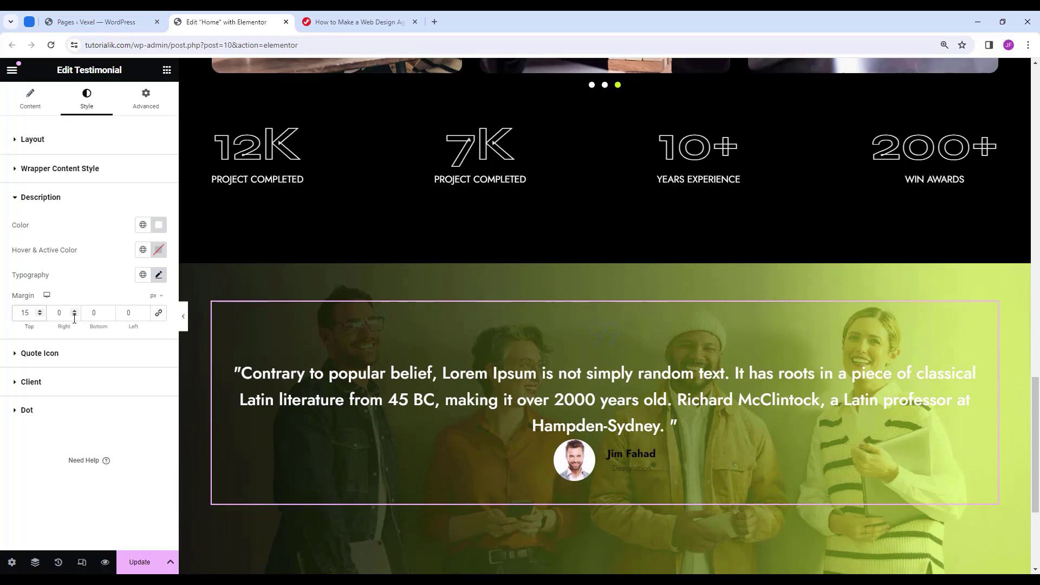
click(93, 313)
text(40)
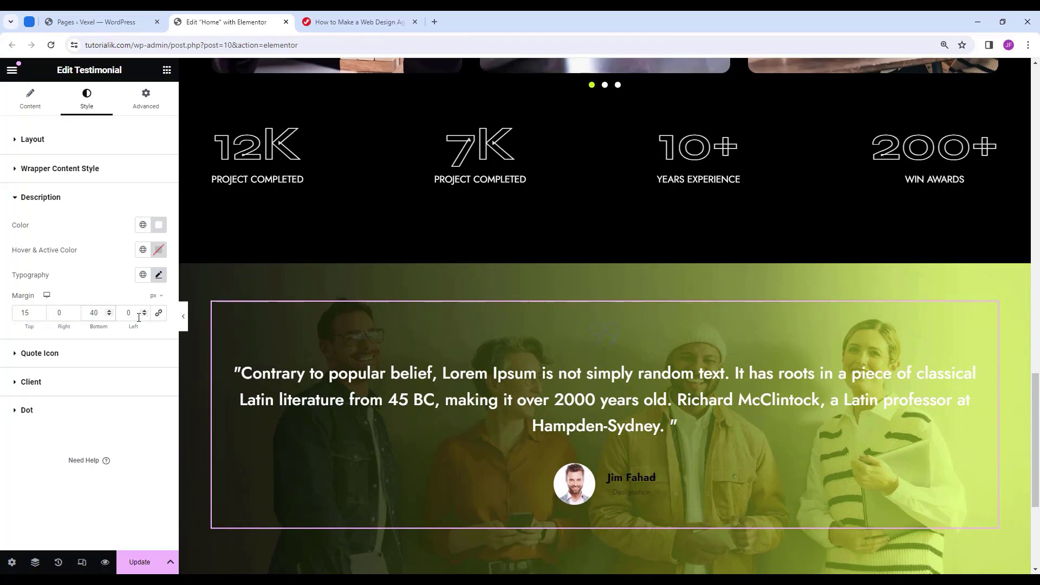
click(76, 362)
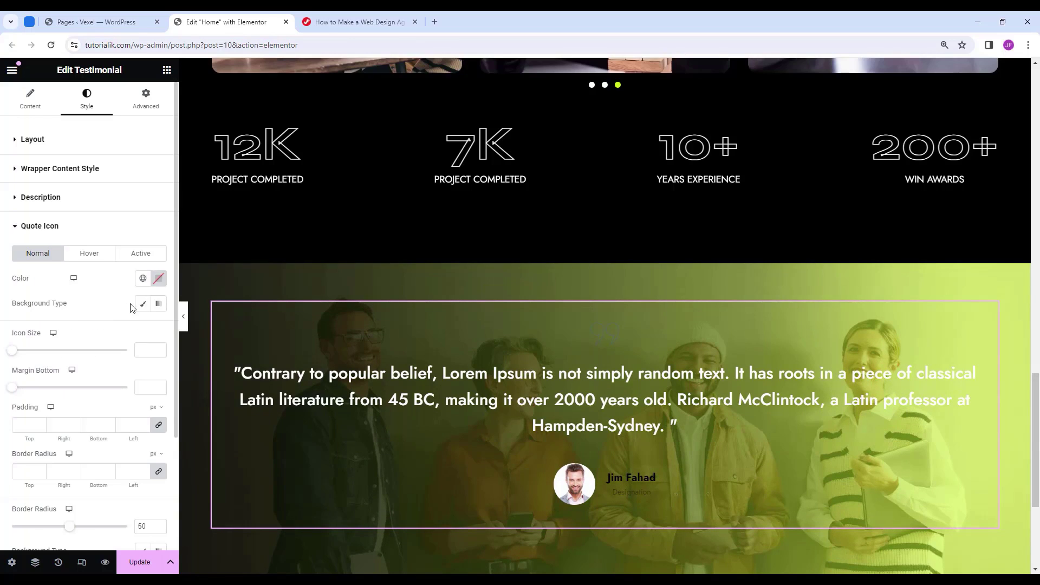
Make the quote icon #c4ef17, size 60, with 15 bottom margin and 50% padding.
click(158, 278)
double_click(166, 454)
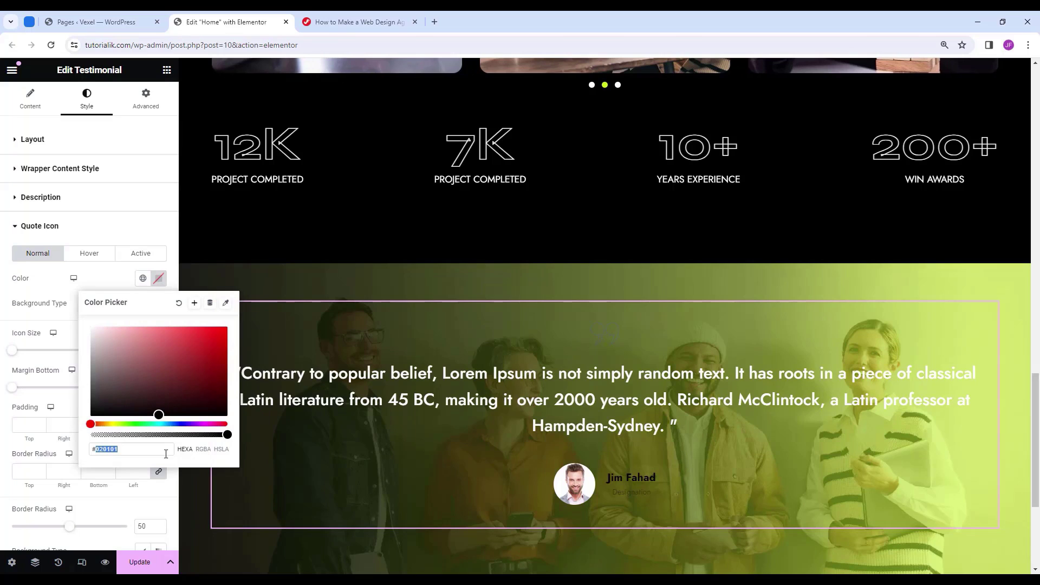
text(c4ef17)
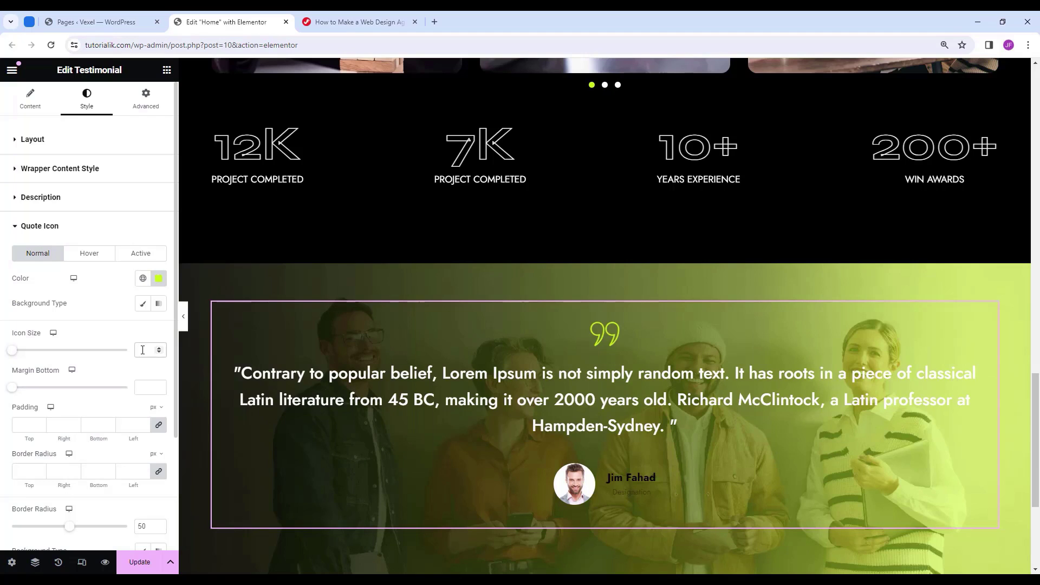
click(143, 350)
text(60)
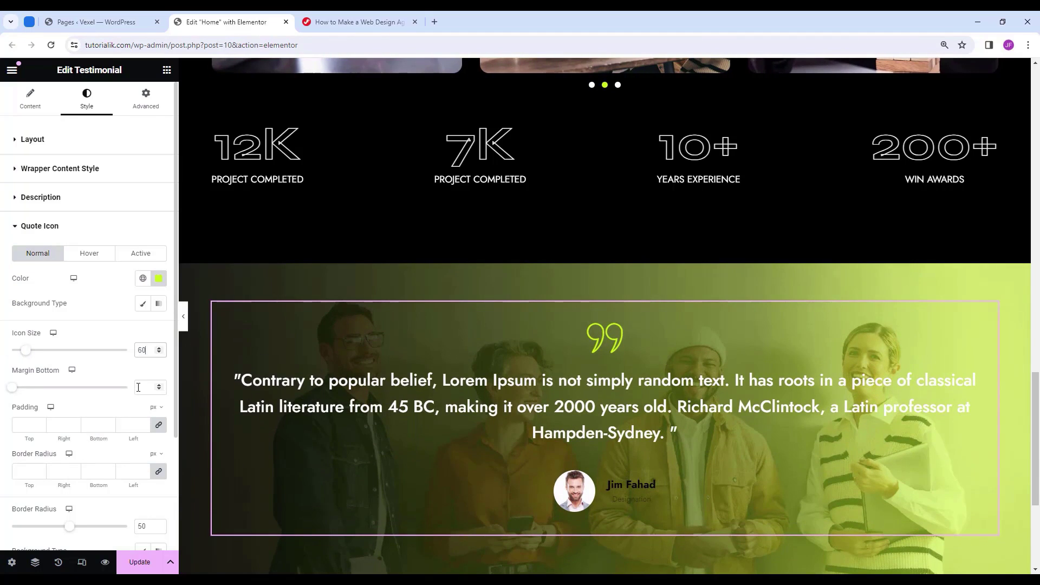
text(15)
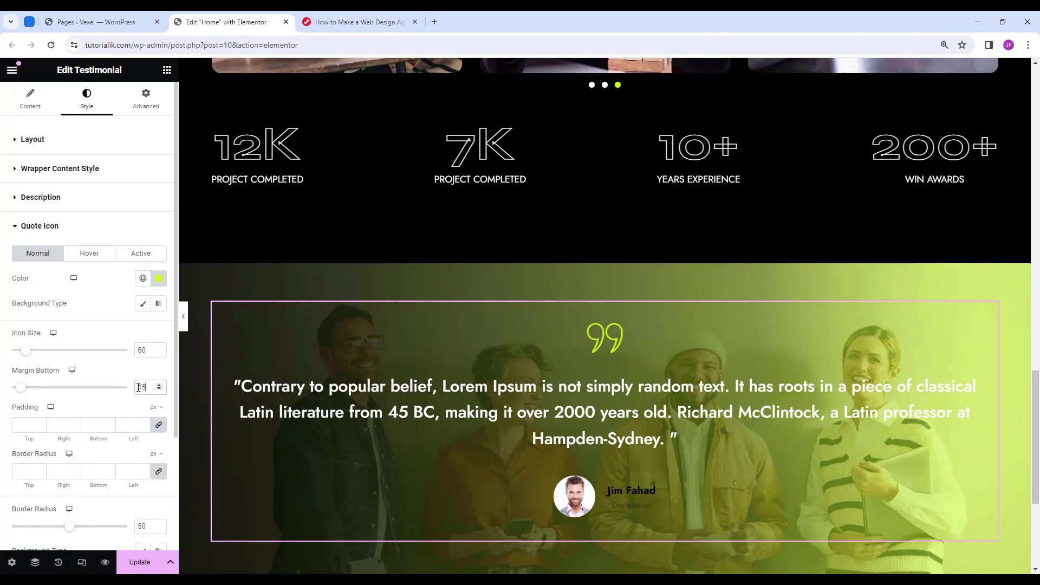
click(156, 407)
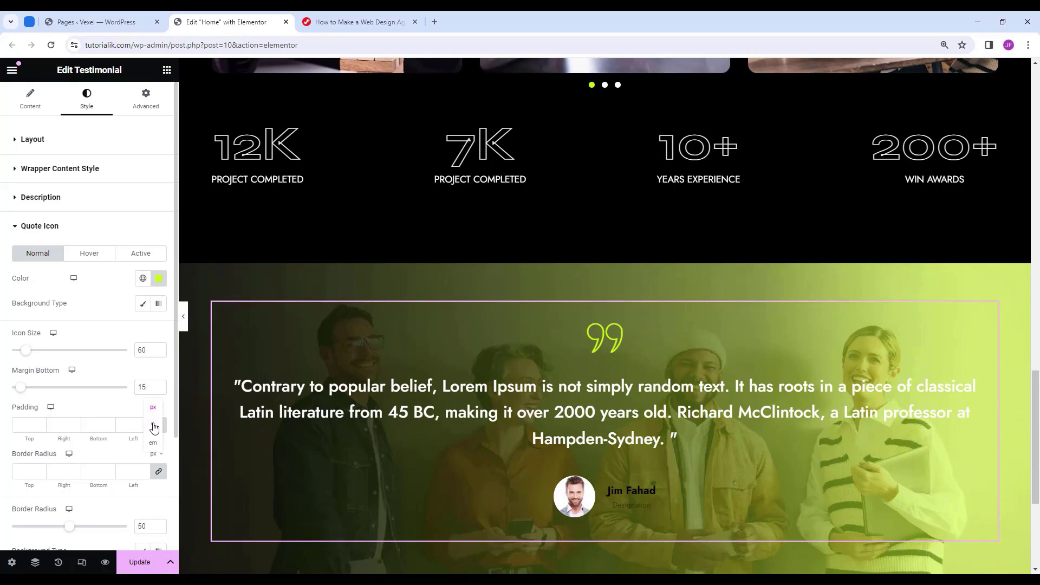
click(28, 426)
text(50)
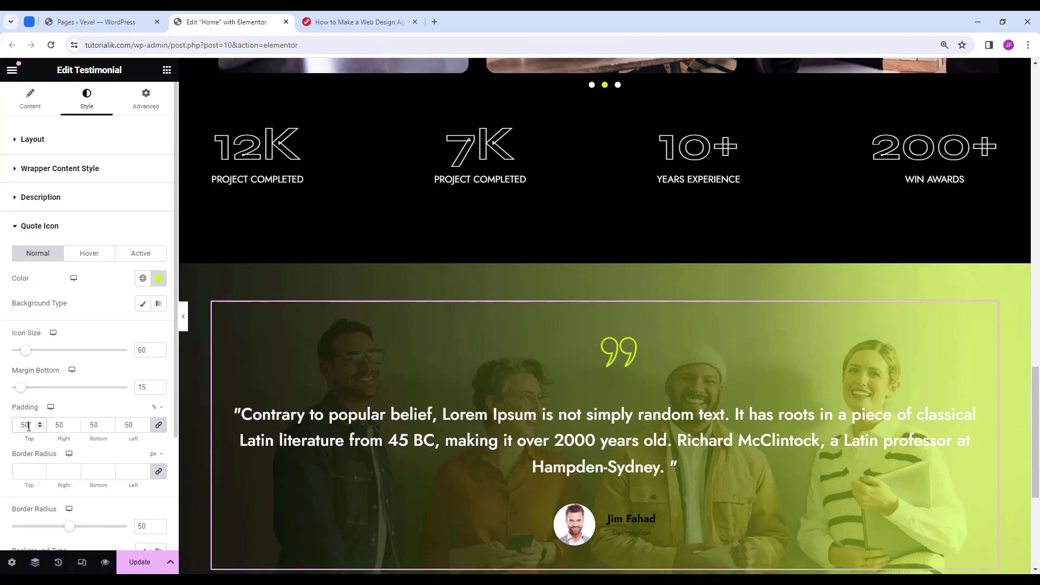
click(65, 227)
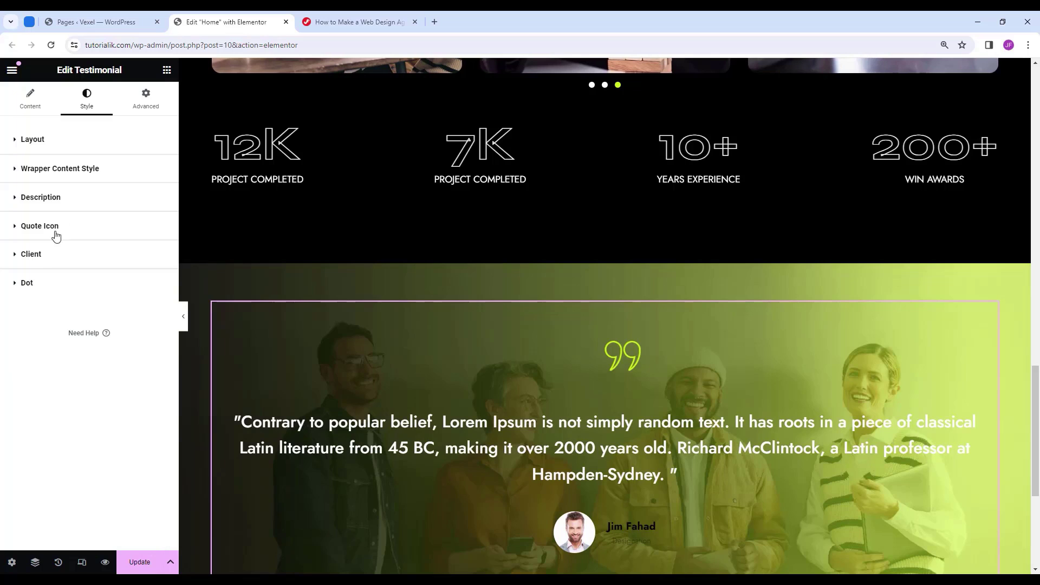
Make the client name white in Syne, weight 700.
click(43, 259)
click(159, 298)
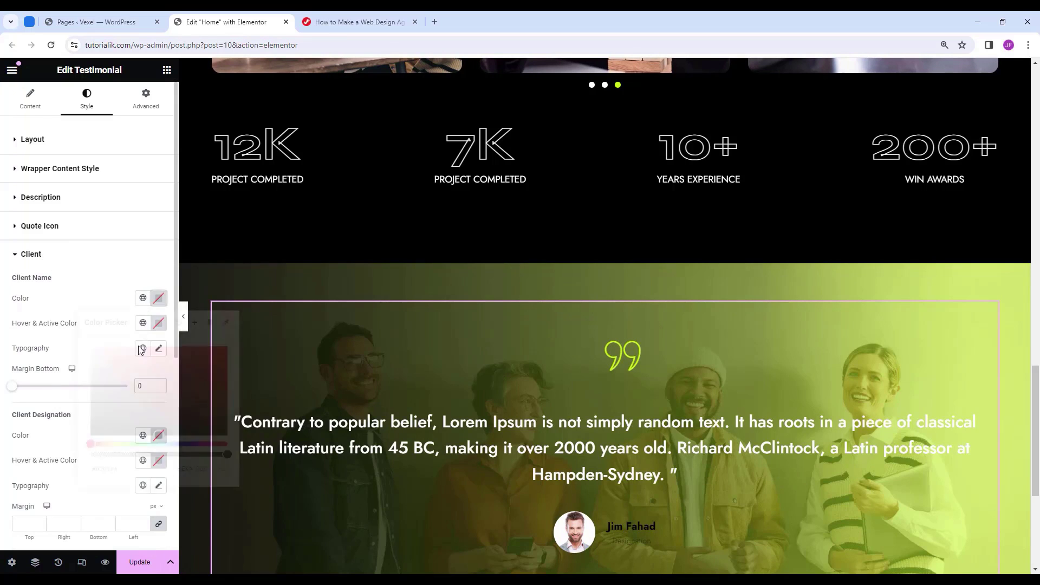
click(130, 475)
text(fff)
key(Return)
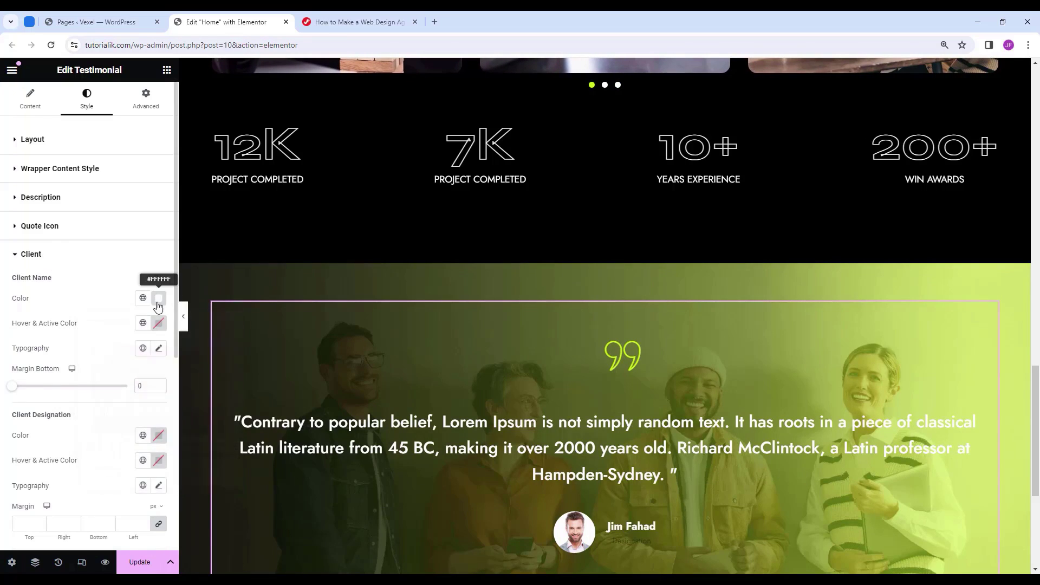
click(159, 351)
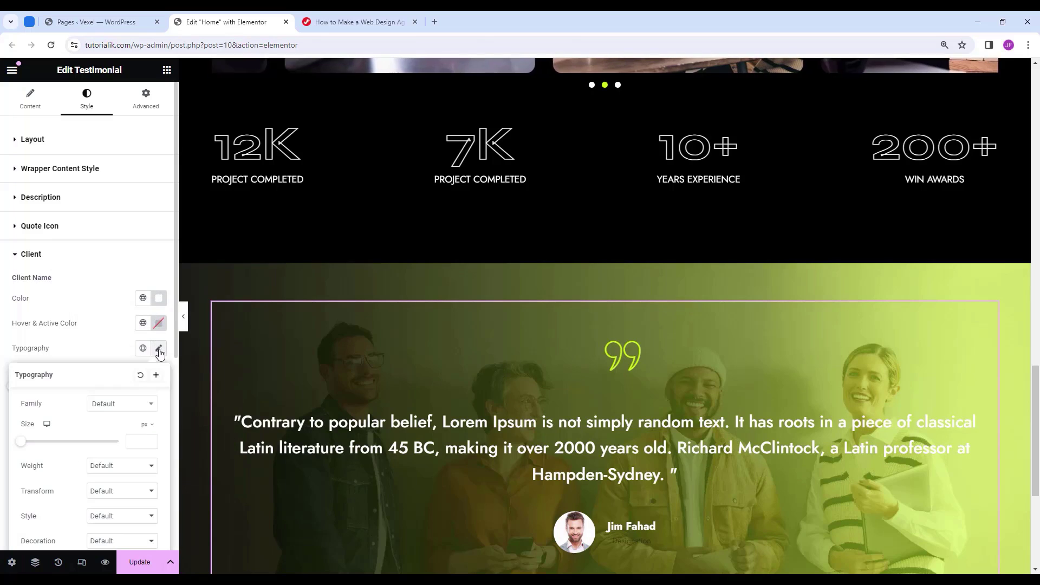
click(124, 410)
text(syne)
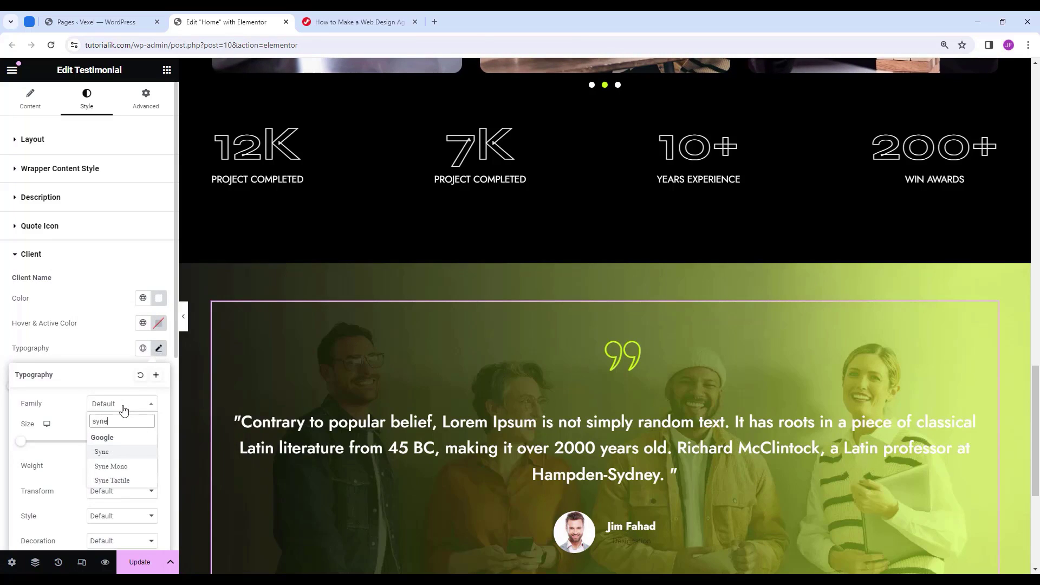
click(113, 452)
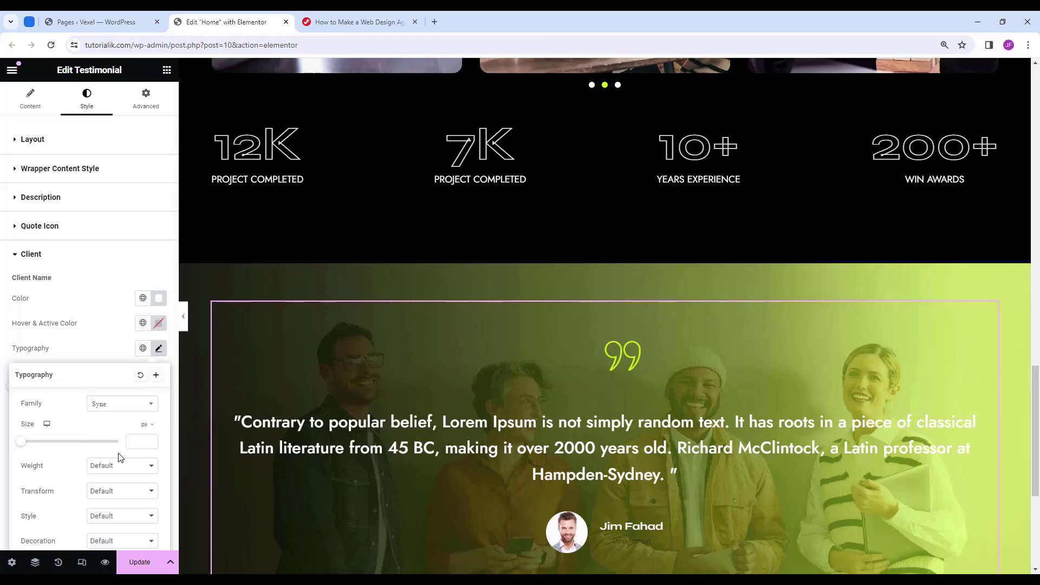
click(123, 466)
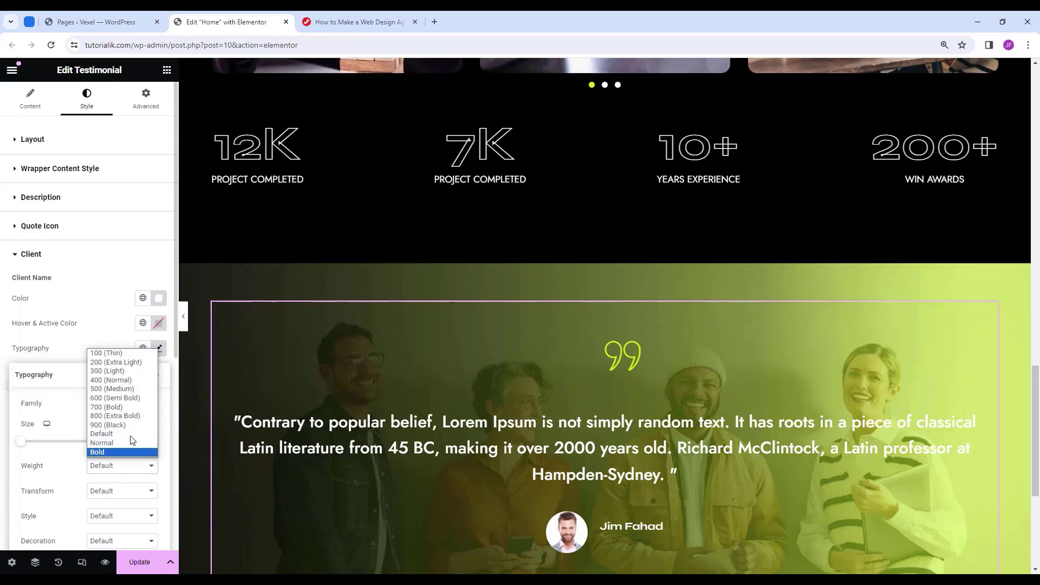
click(131, 406)
scroll(75, 470, down, 1)
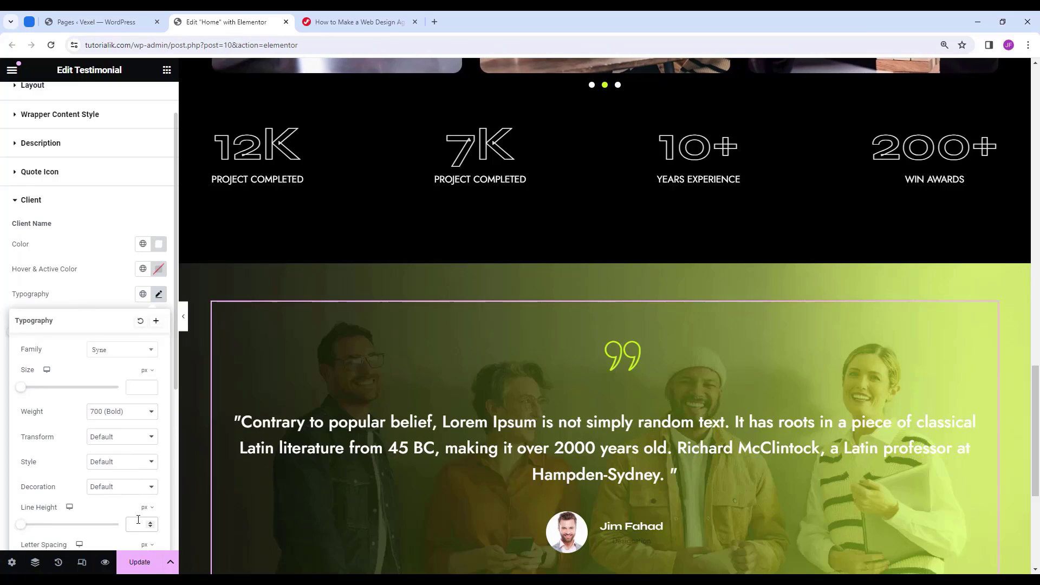
click(158, 294)
Style the designation white Jost 16, weight 400, uppercase.
scroll(70, 319, down, 1)
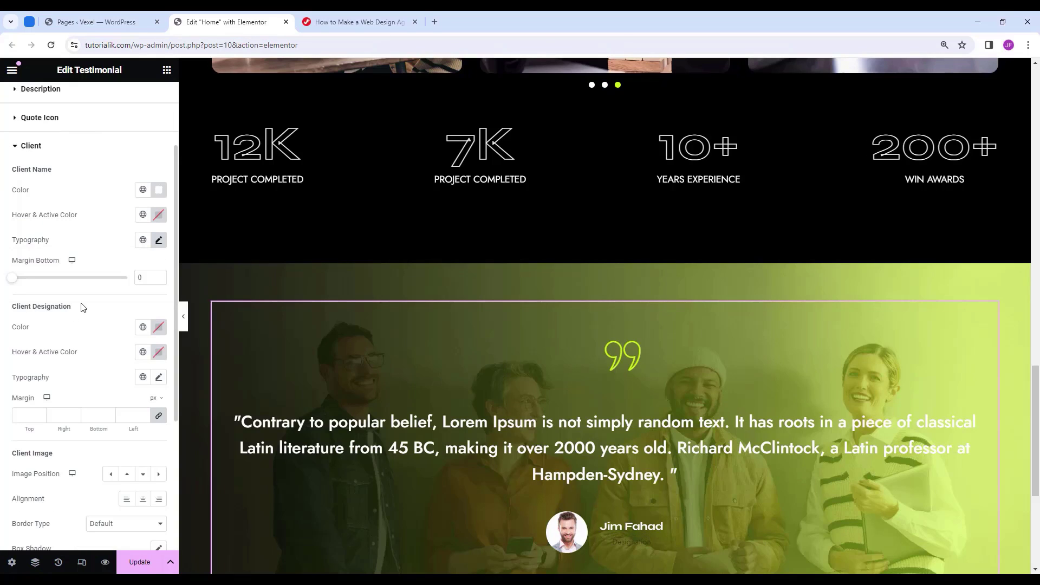
click(154, 330)
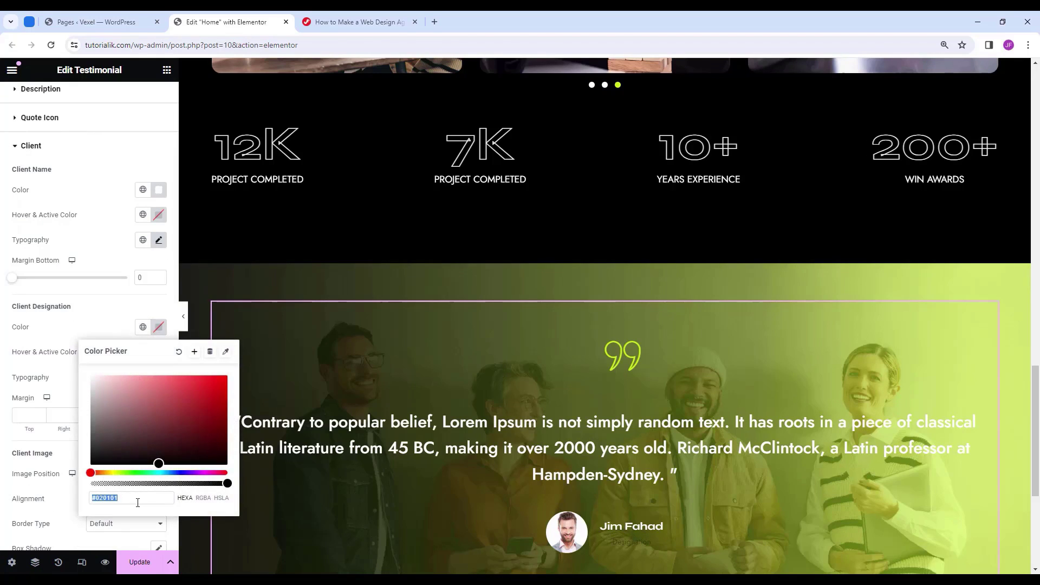
text(FFFFFF)
click(157, 329)
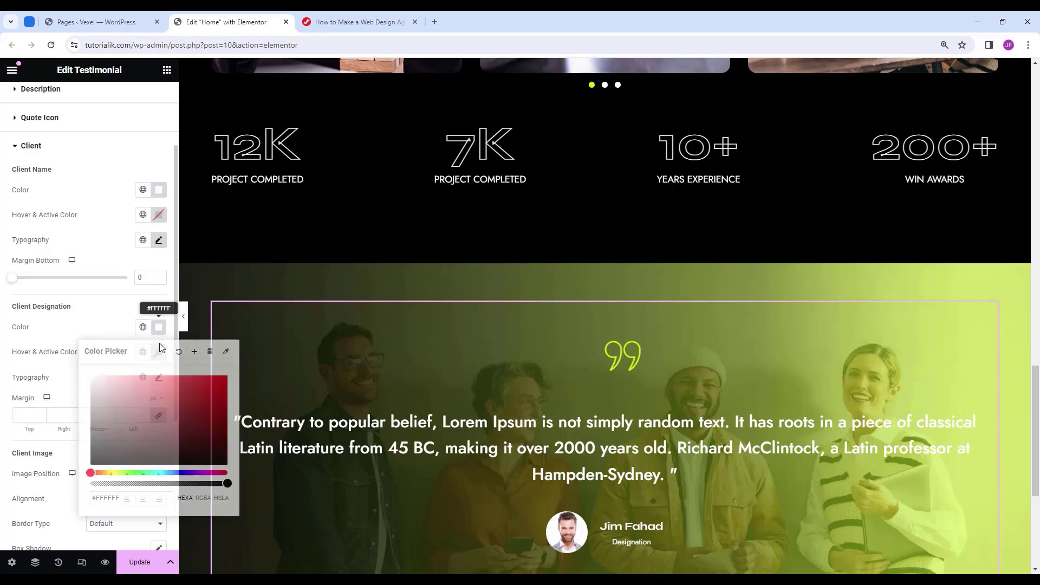
click(158, 378)
scroll(111, 416, down, 2)
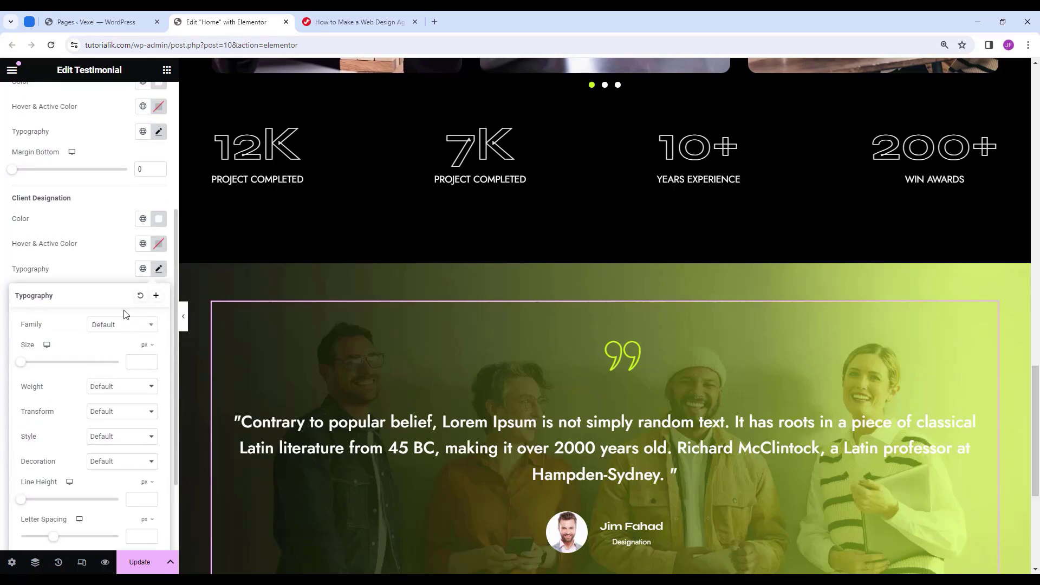
click(120, 324)
text(jost)
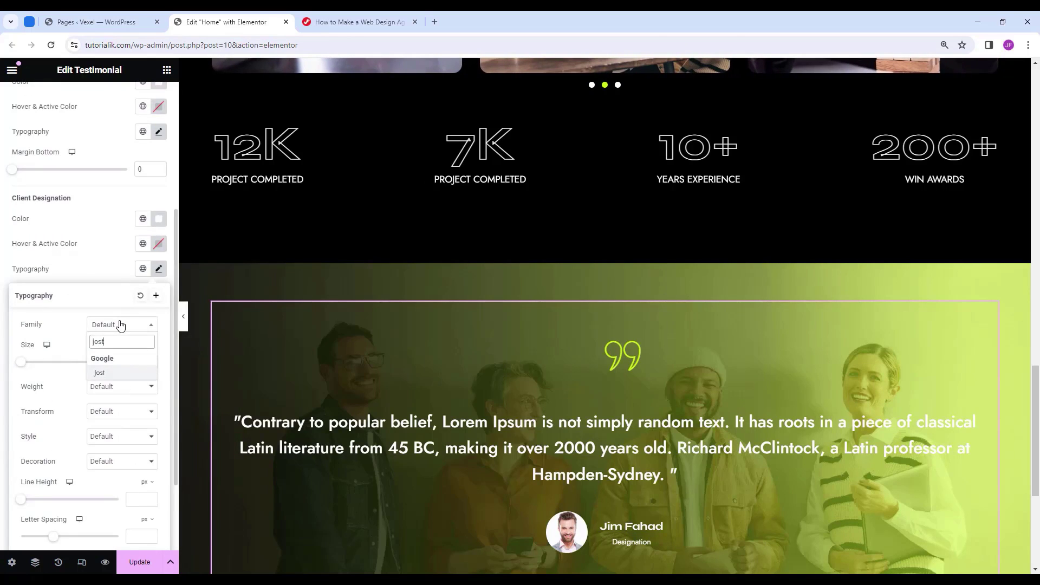
click(122, 369)
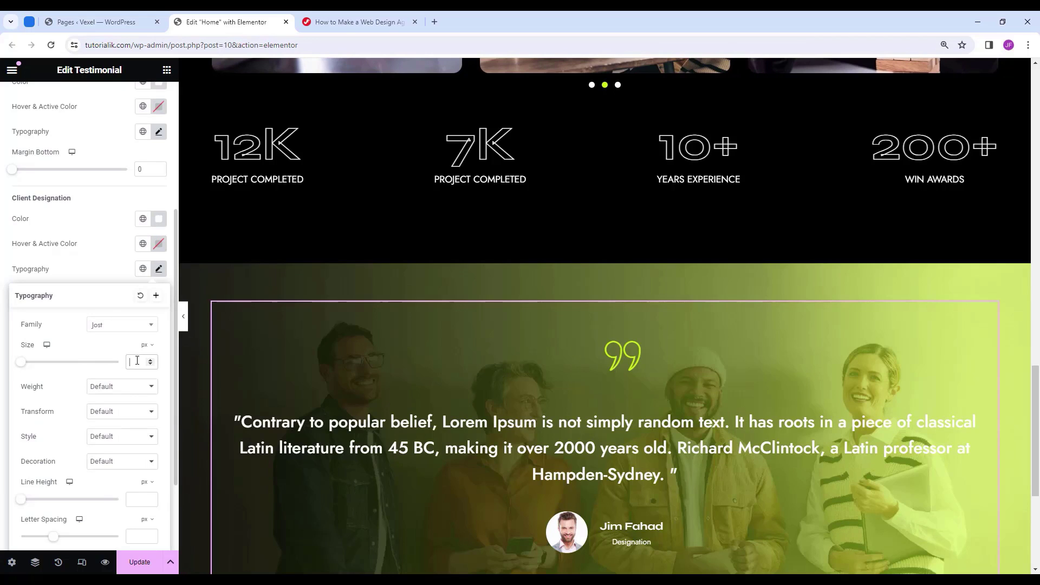
click(137, 361)
text(16)
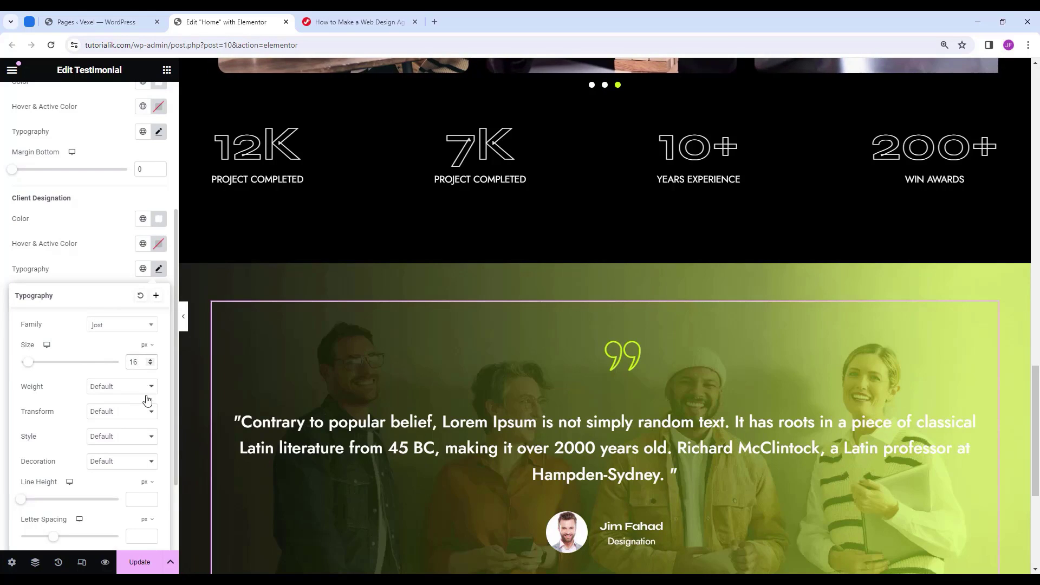
click(136, 412)
click(130, 386)
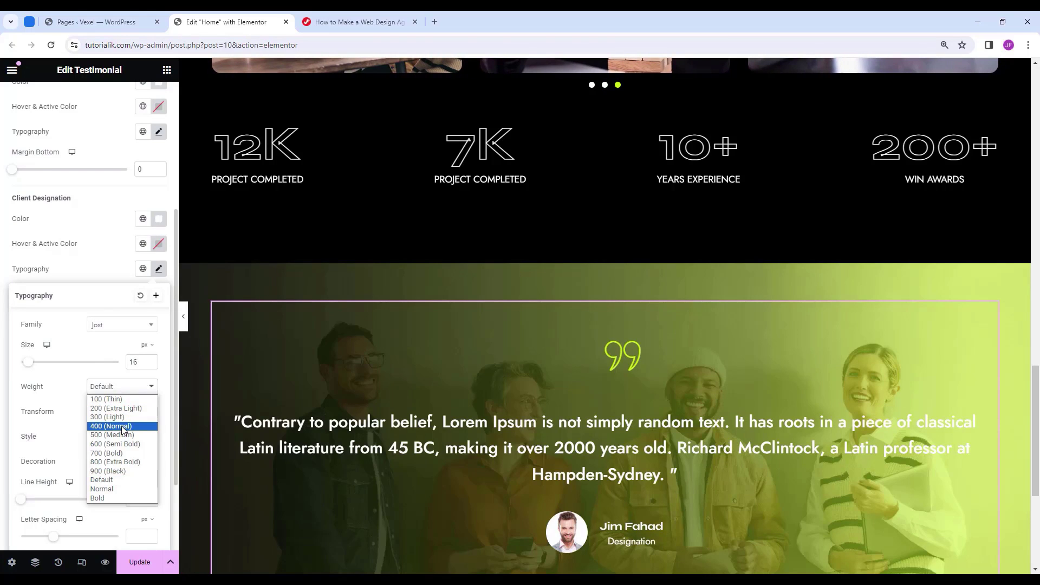
click(122, 428)
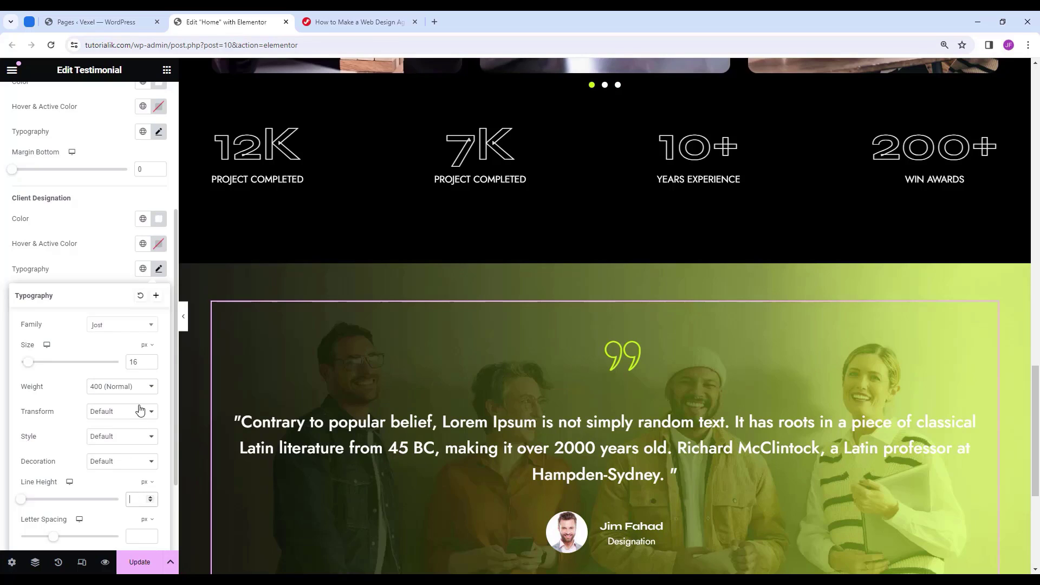
click(139, 412)
click(122, 434)
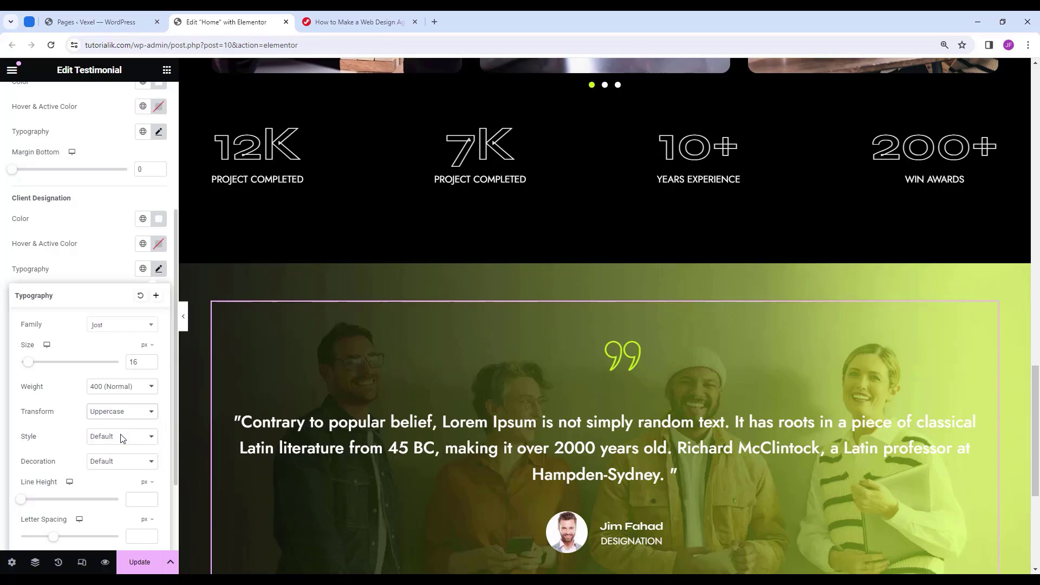
click(158, 268)
Give the client avatar a solid 3px #c4ef17 border.
scroll(92, 309, down, 2)
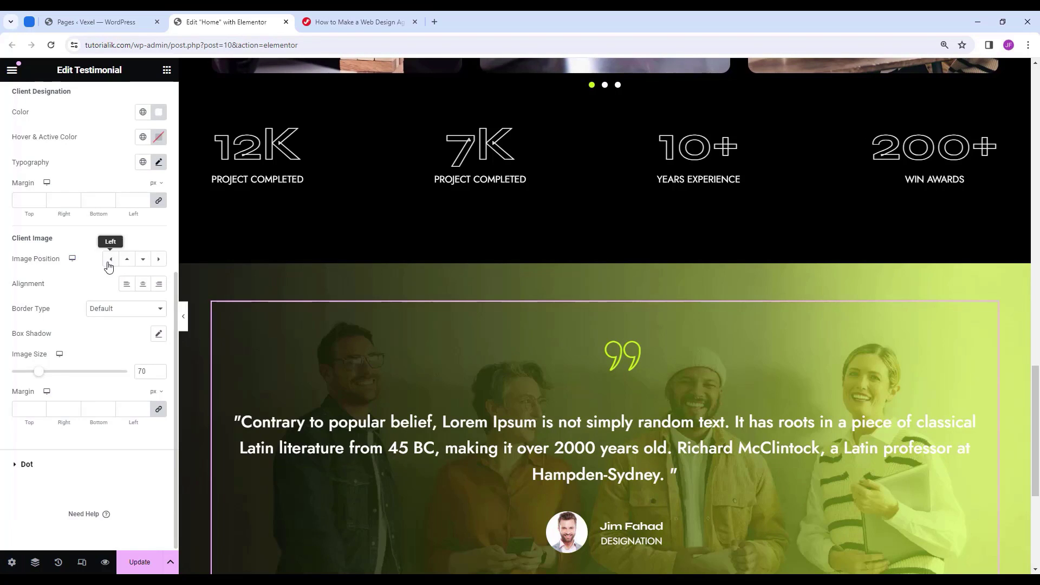
click(111, 312)
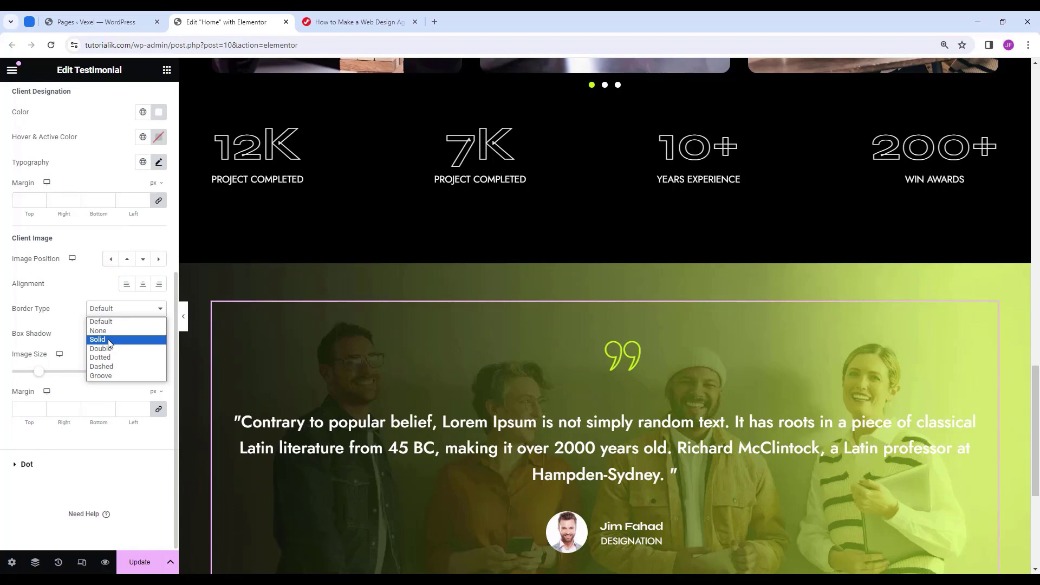
click(110, 340)
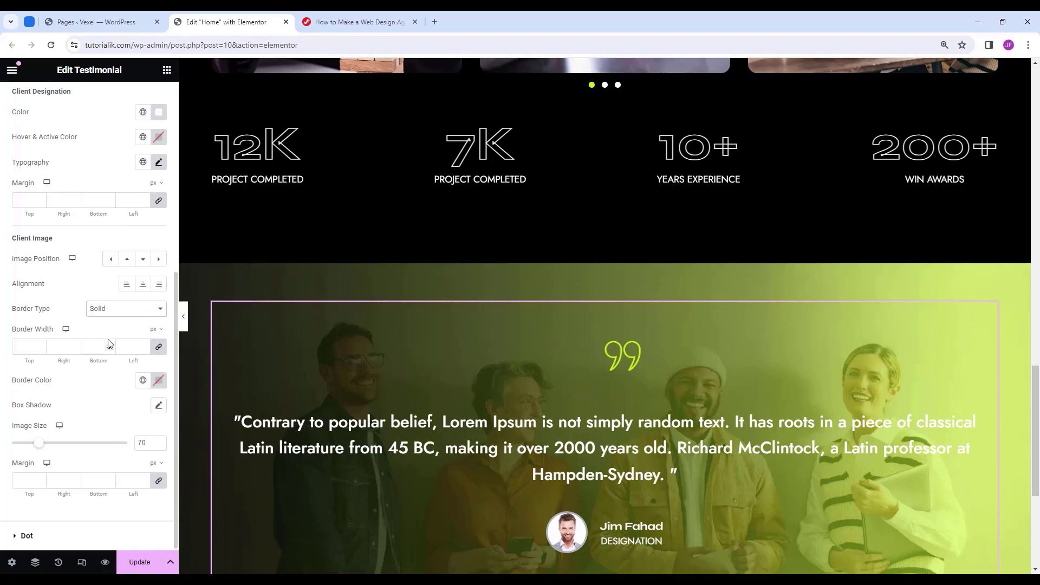
click(29, 347)
text(3)
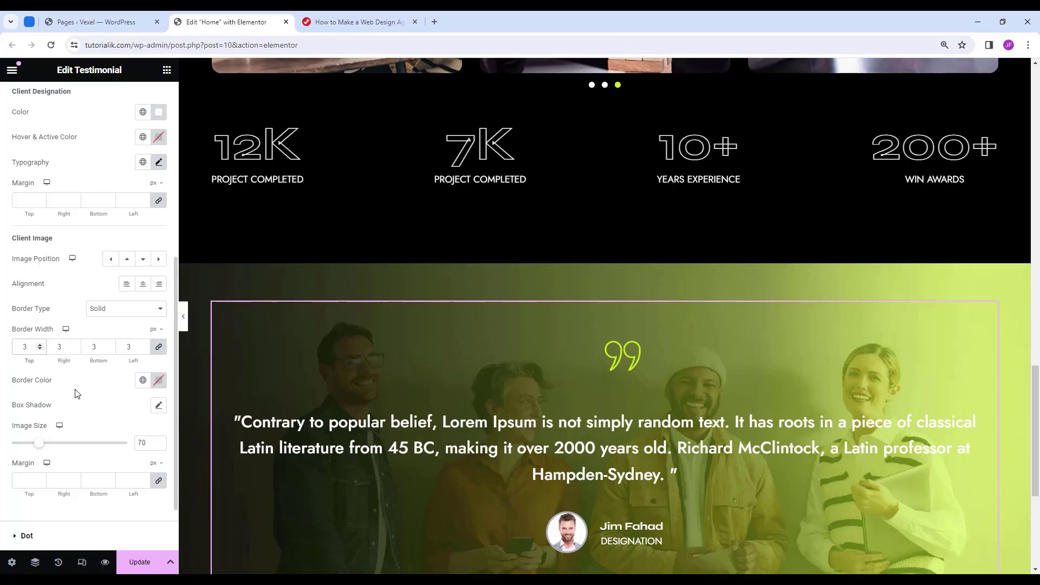
click(158, 381)
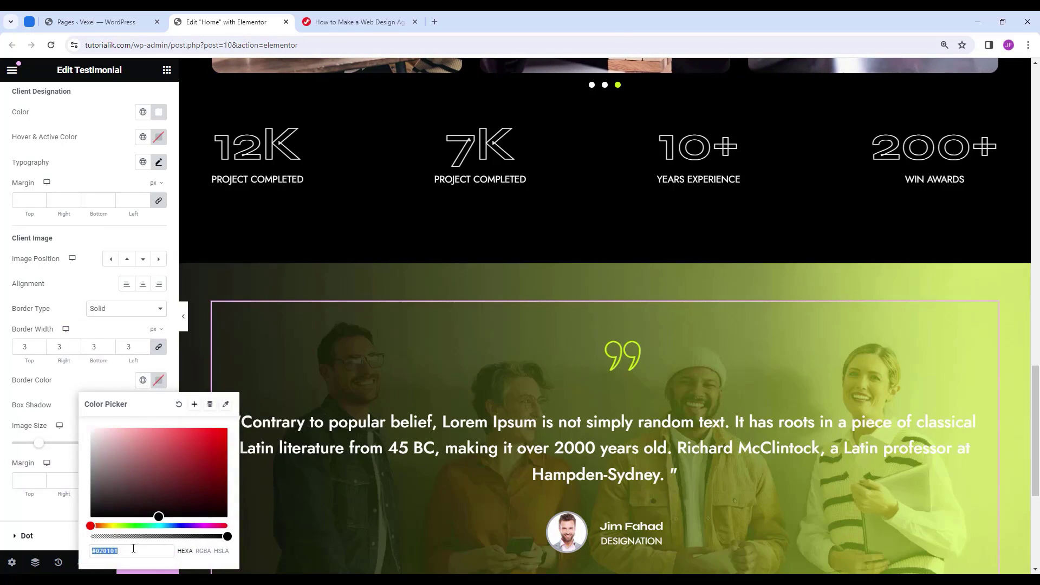
text(c)
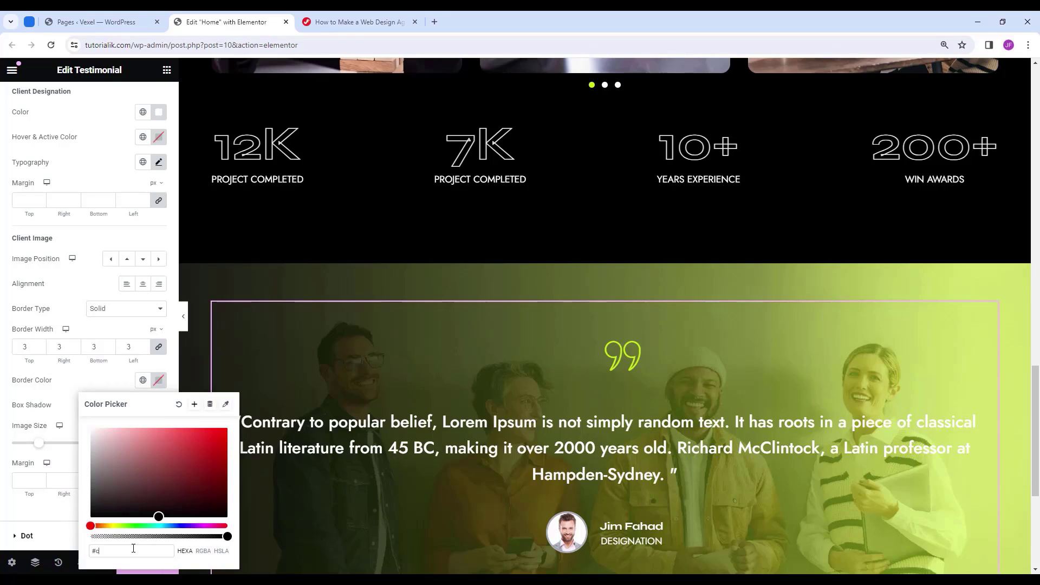
text(4e)
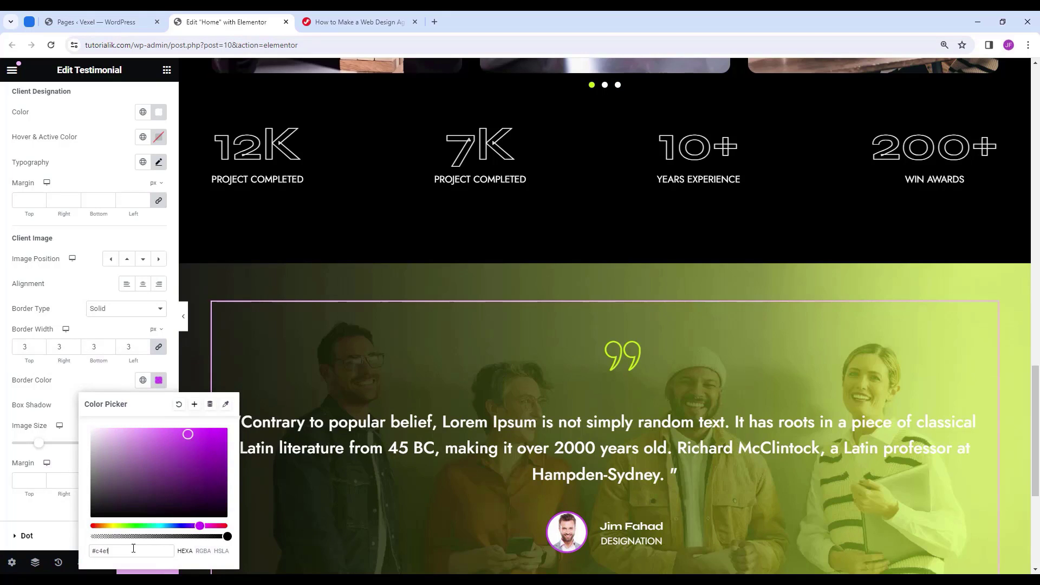
text(f17)
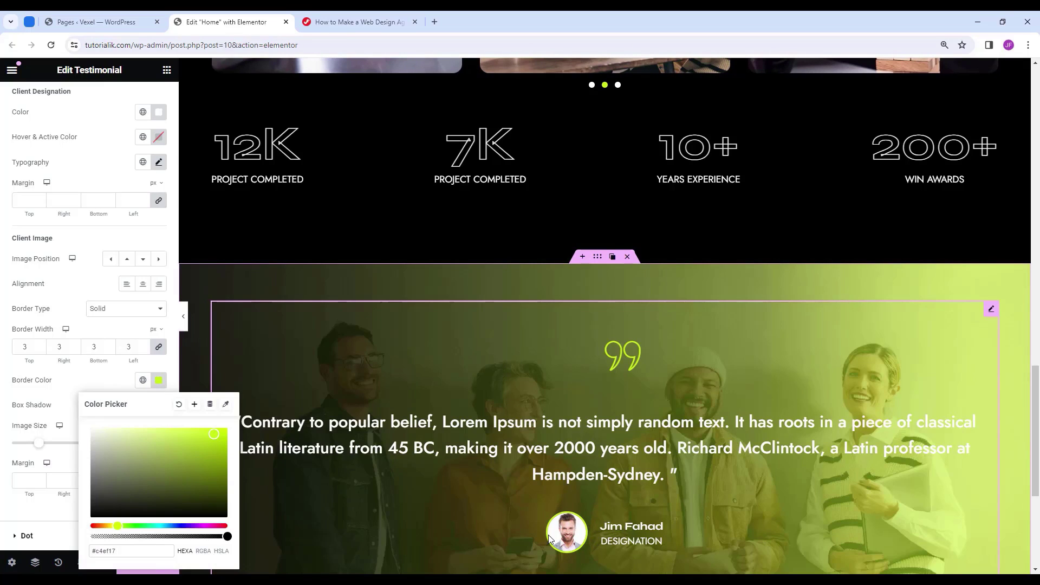
click(158, 380)
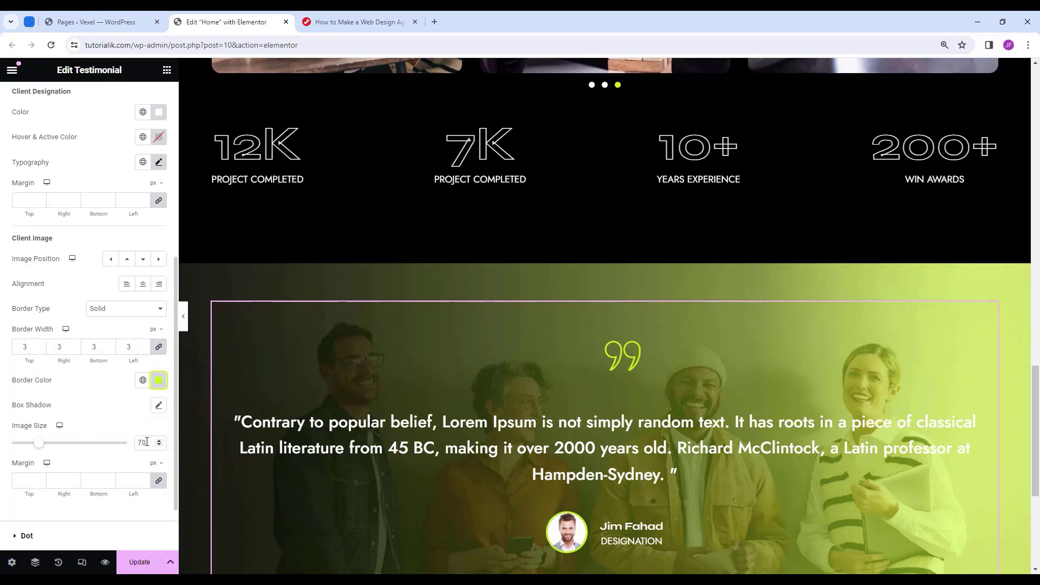
Set the avatar size to 66 with a 15 margin.
drag(147, 442, 136, 443)
text(66)
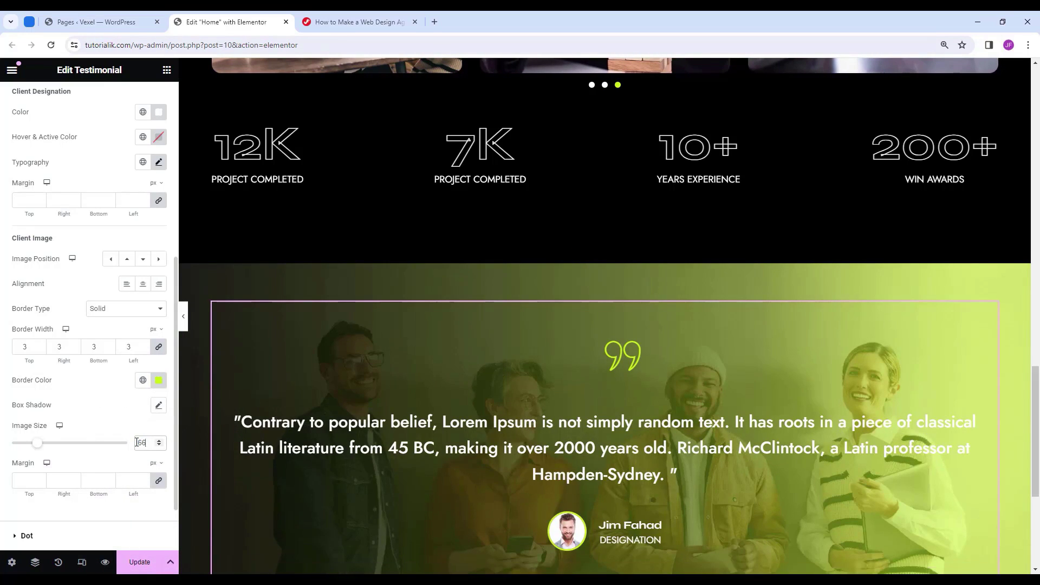
click(29, 481)
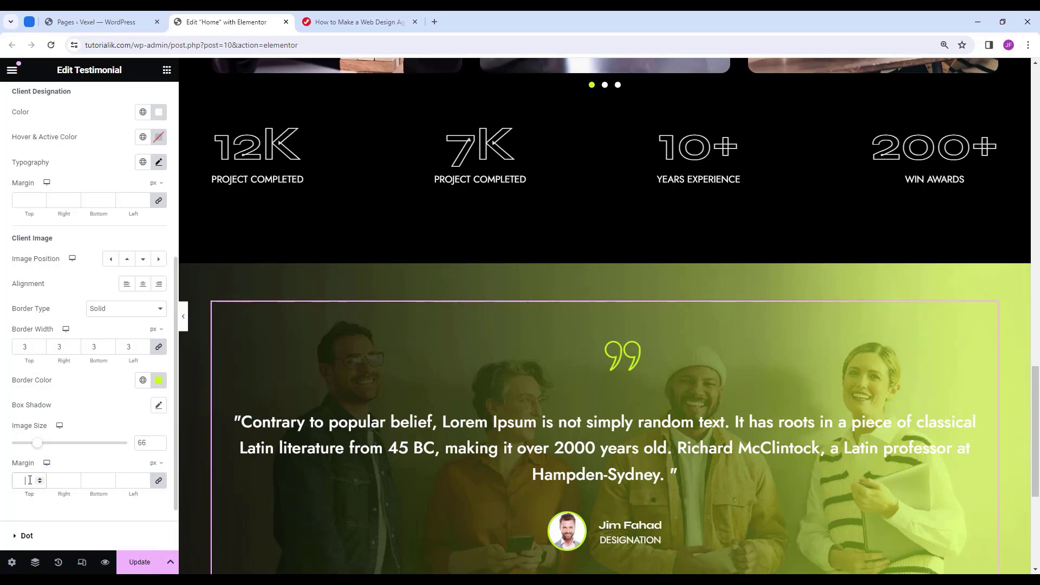
text(15)
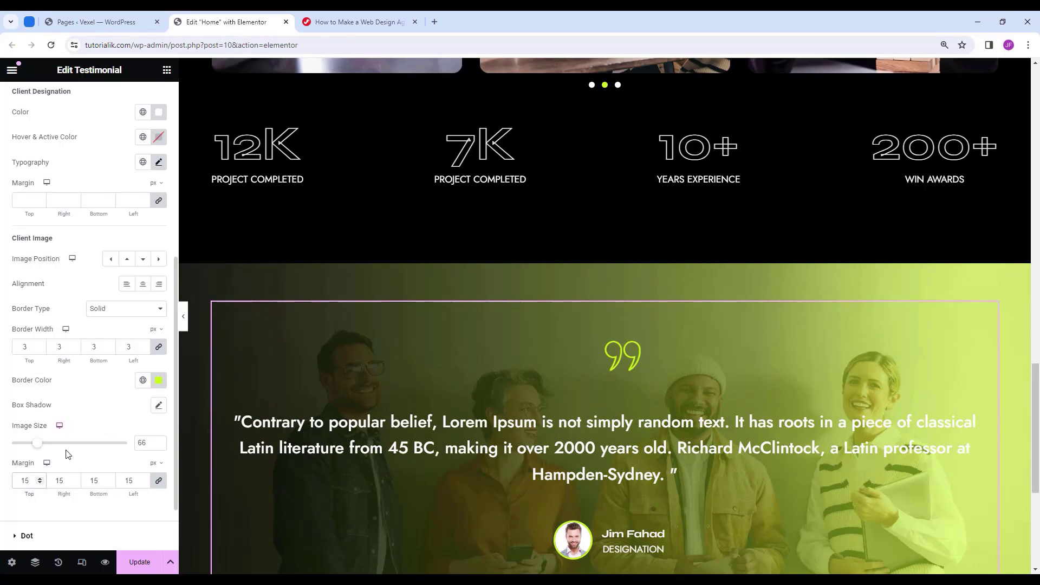
scroll(38, 475, down, 1)
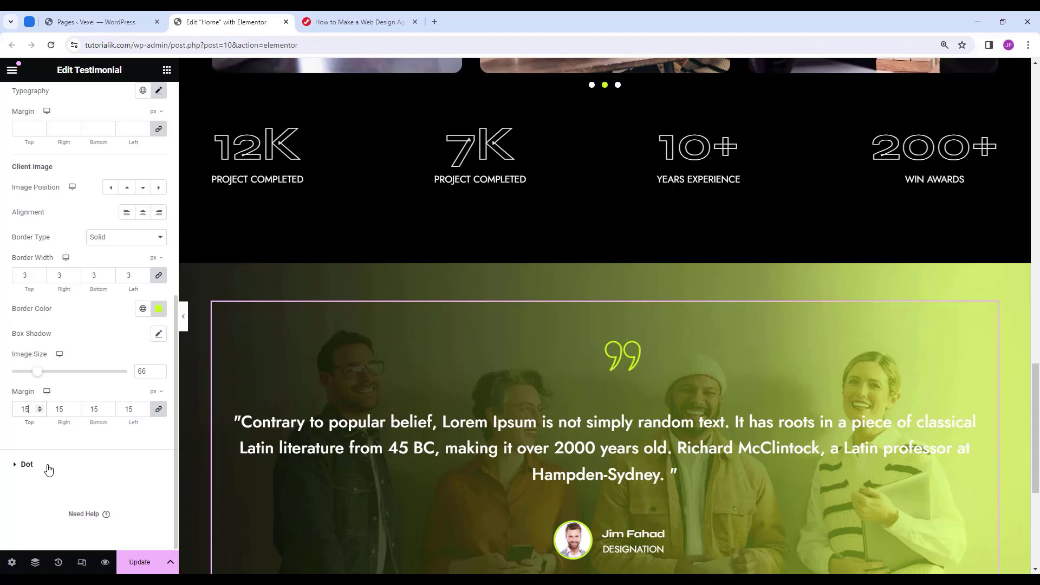
click(27, 465)
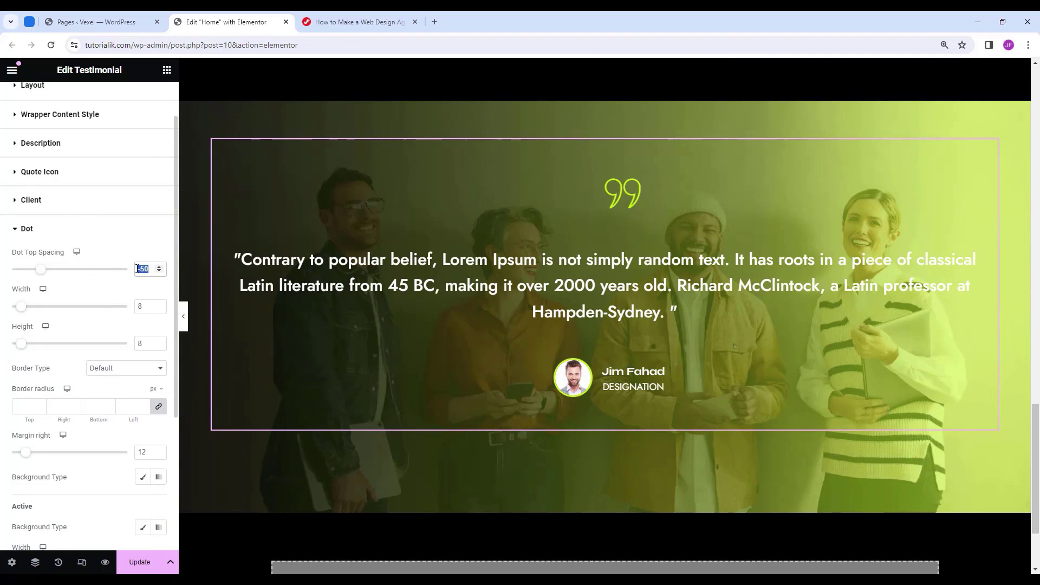
Enter 30 for the dots, then set dot width and height to 10.
text(30)
drag(145, 309, 136, 309)
text(10)
drag(144, 344, 132, 346)
text(10)
Give the slider dots a Classic background in #ffffff.
scroll(142, 431, down, 1)
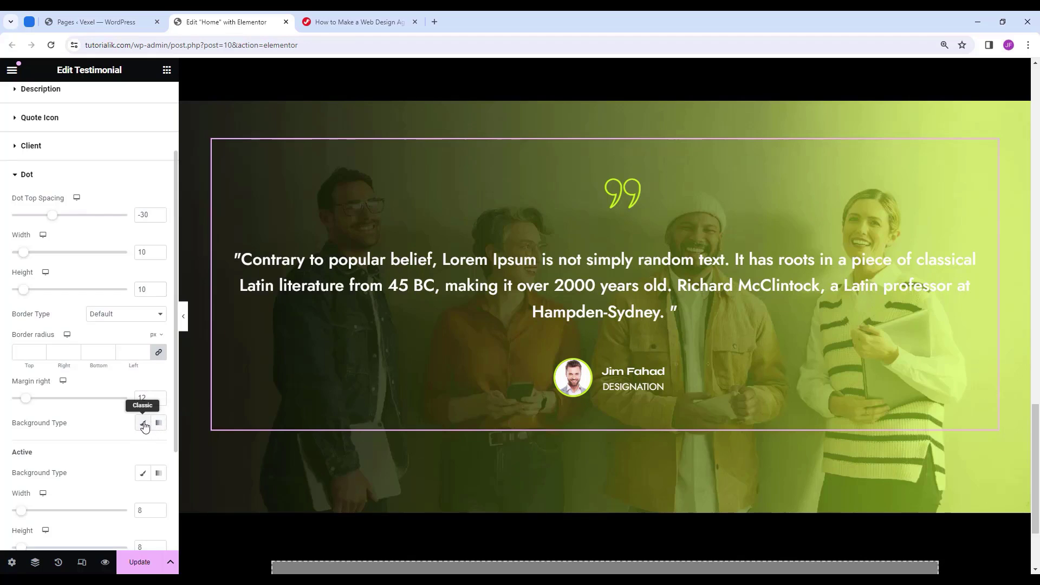
click(143, 421)
scroll(135, 434, down, 2)
click(159, 340)
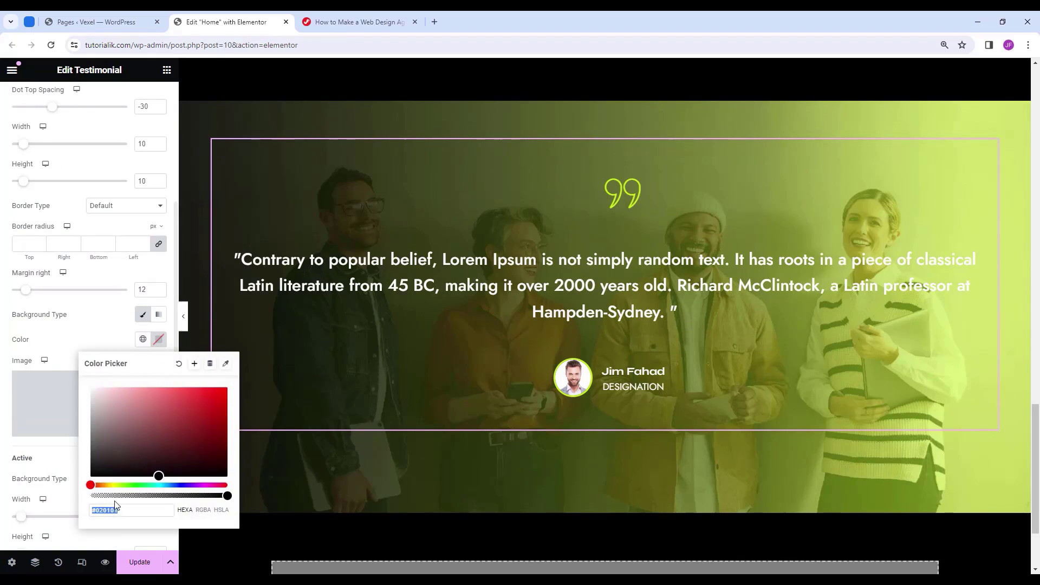
text(ffffff)
key(Return)
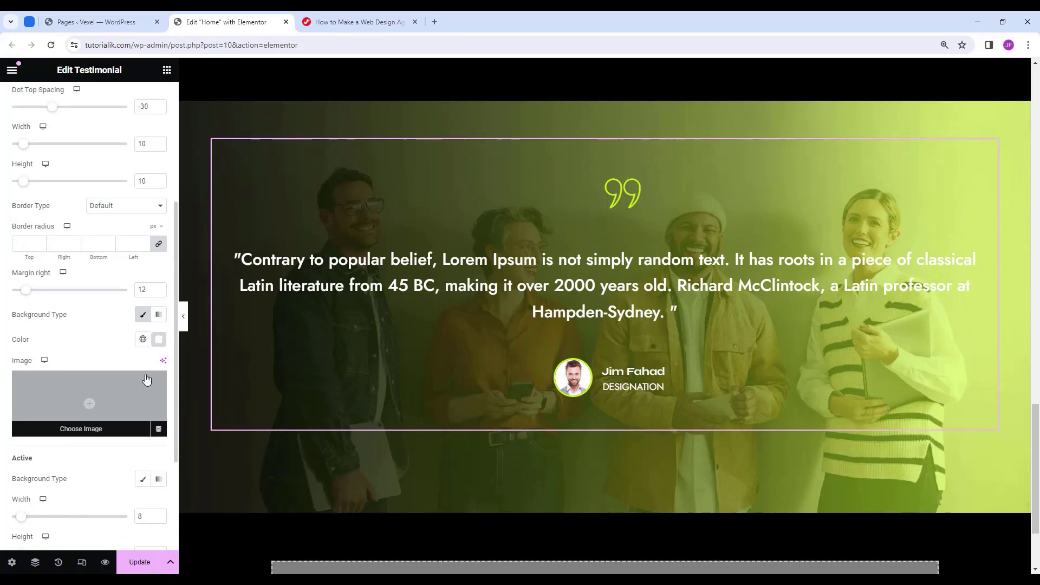
Give the active dot a Classic background in #c4ef17.
scroll(33, 383, down, 2)
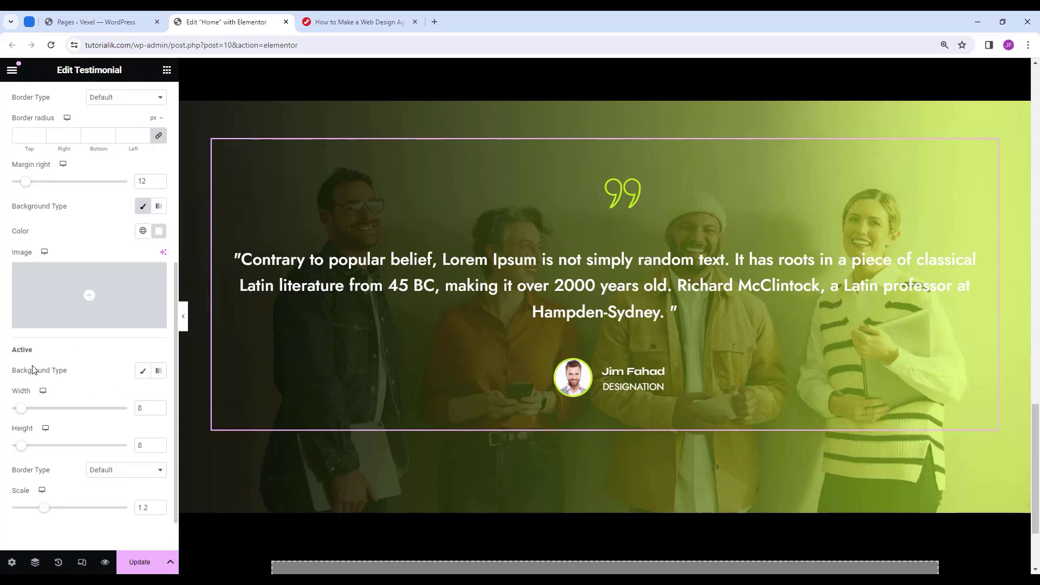
click(143, 371)
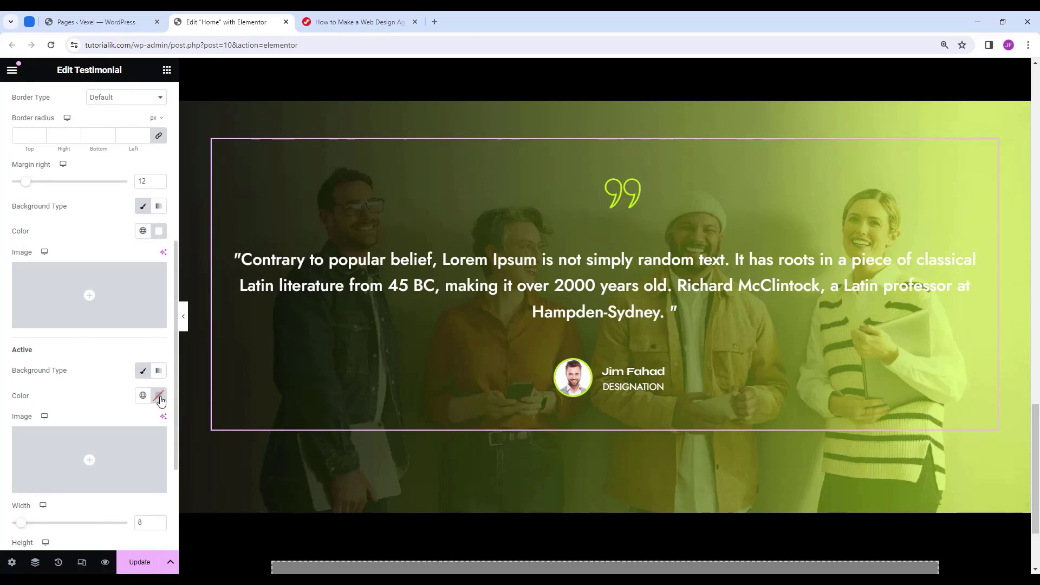
click(159, 396)
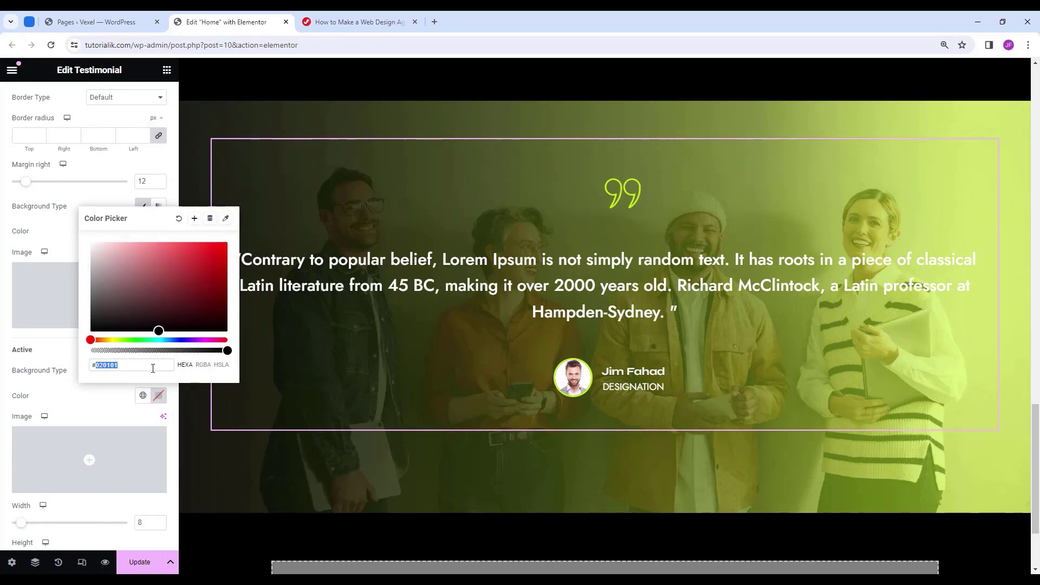
text(c4ef)
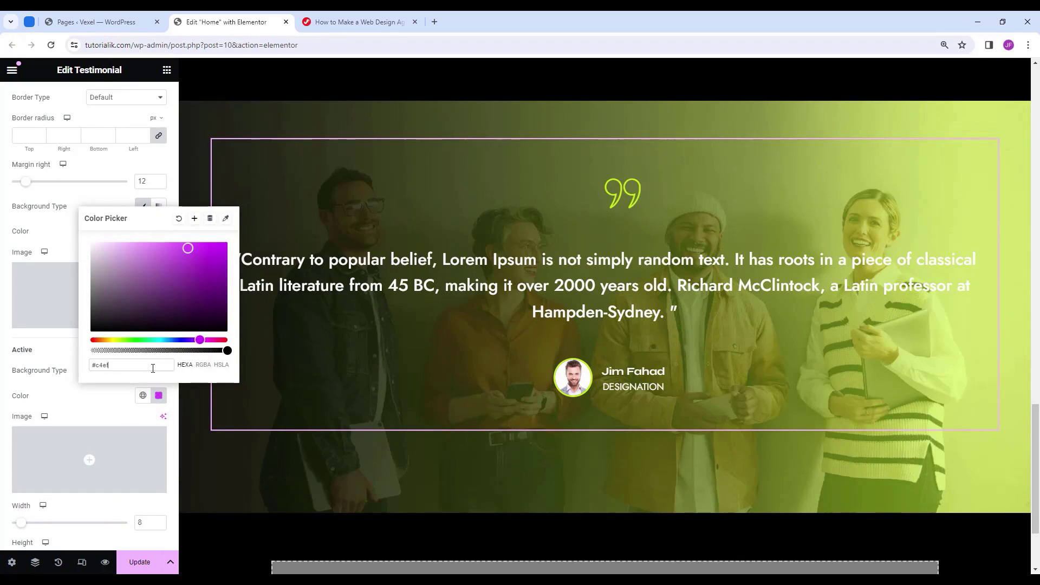
text(17)
scroll(115, 391, down, 3)
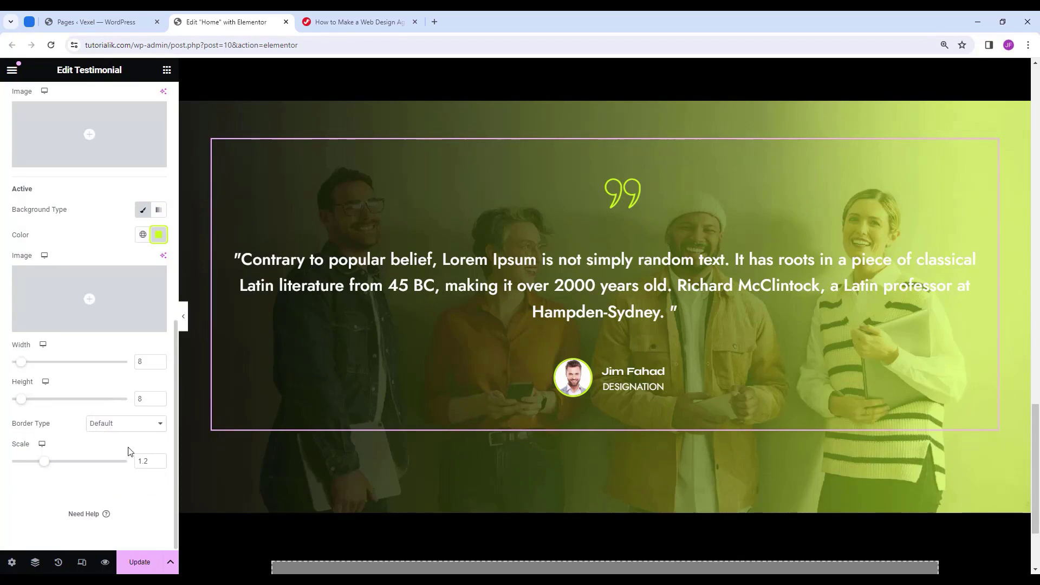
mouse_move(114, 295)
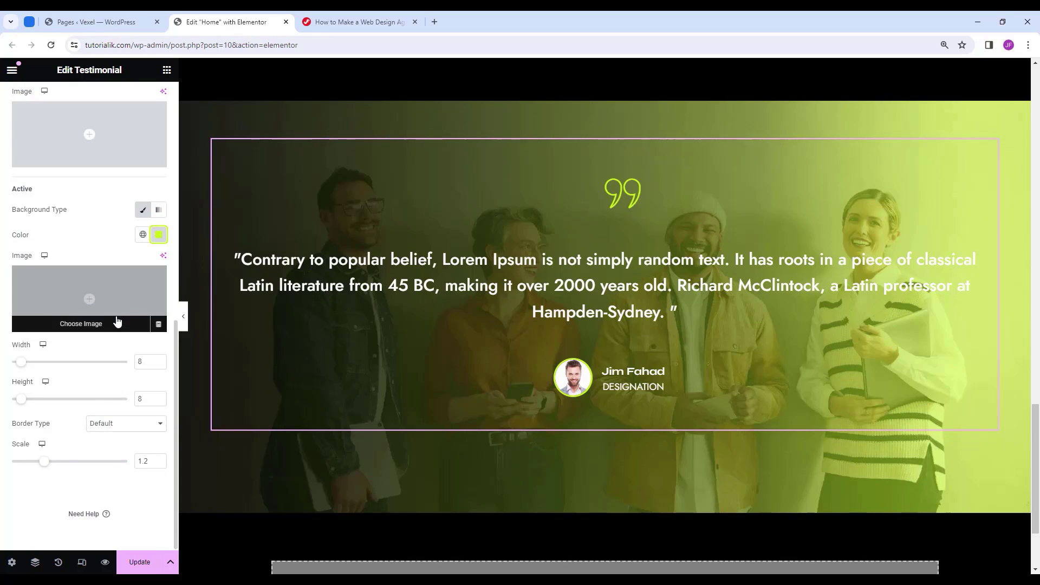
Set the widget's Advanced padding to 10% on the left and right, unlinked.
scroll(117, 322, up, 10)
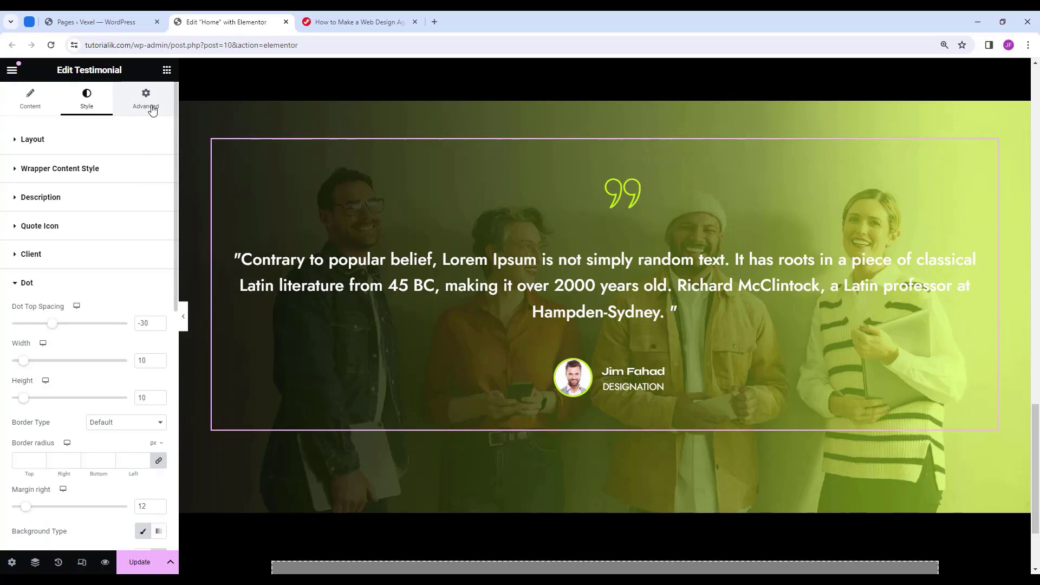
click(152, 108)
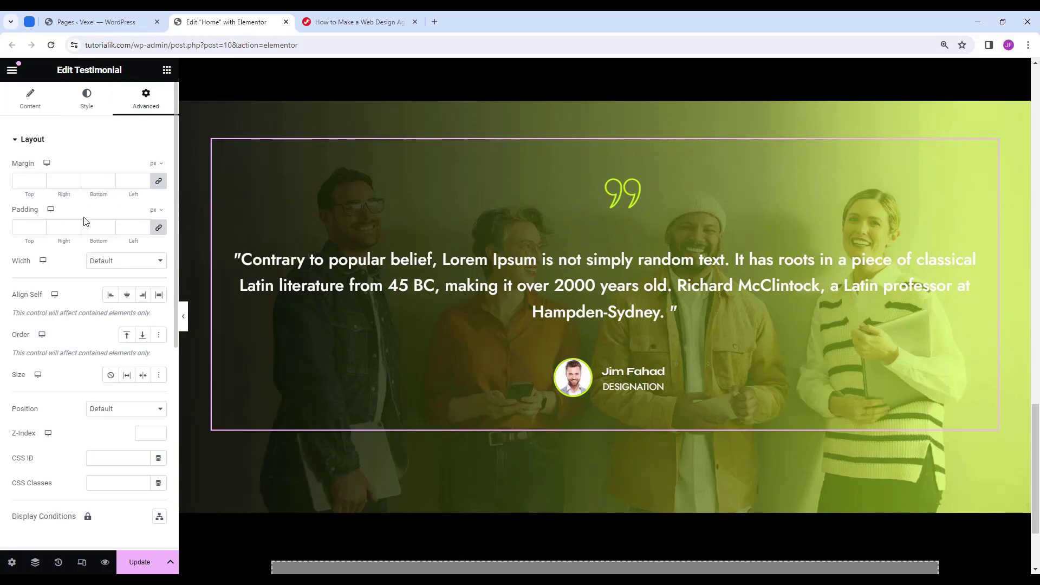
click(159, 212)
click(157, 232)
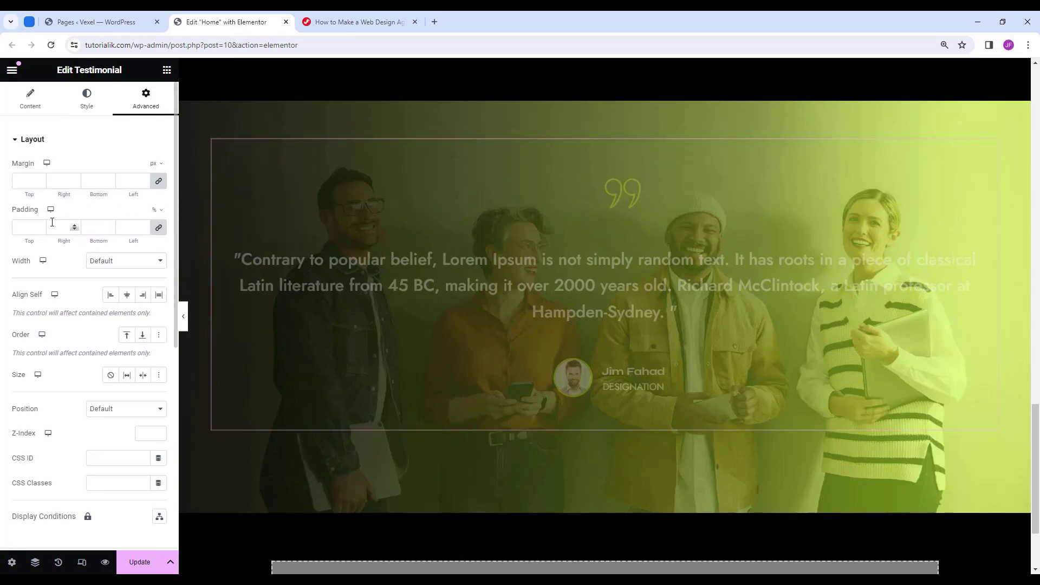
click(158, 228)
click(59, 228)
text(10)
click(130, 227)
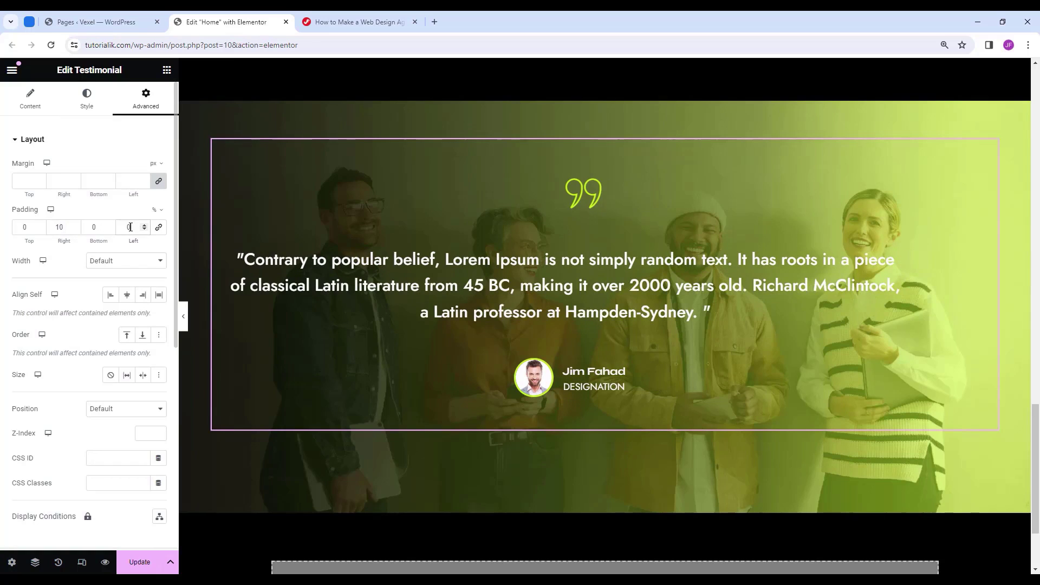
text(10)
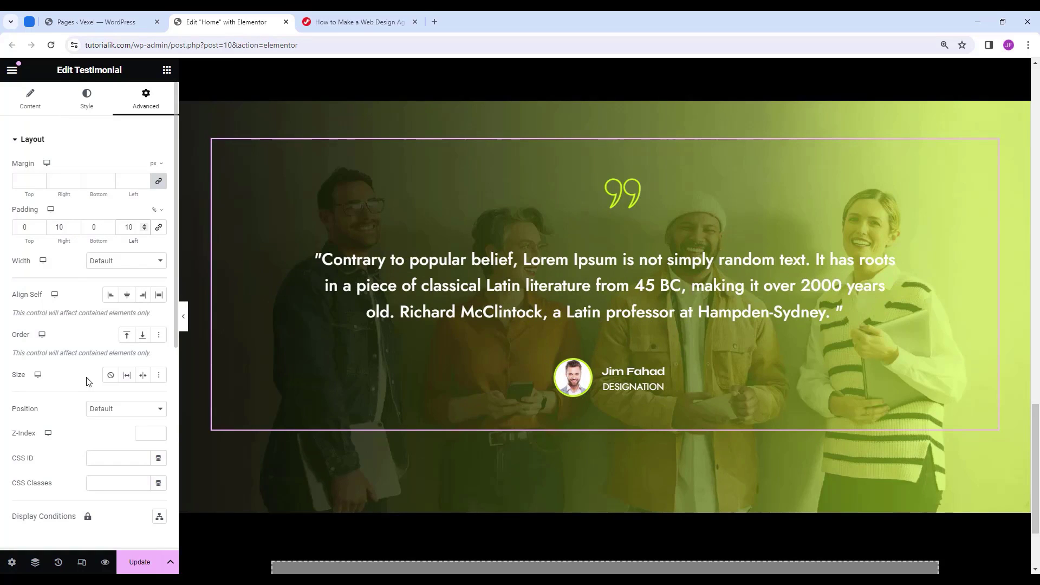
click(40, 101)
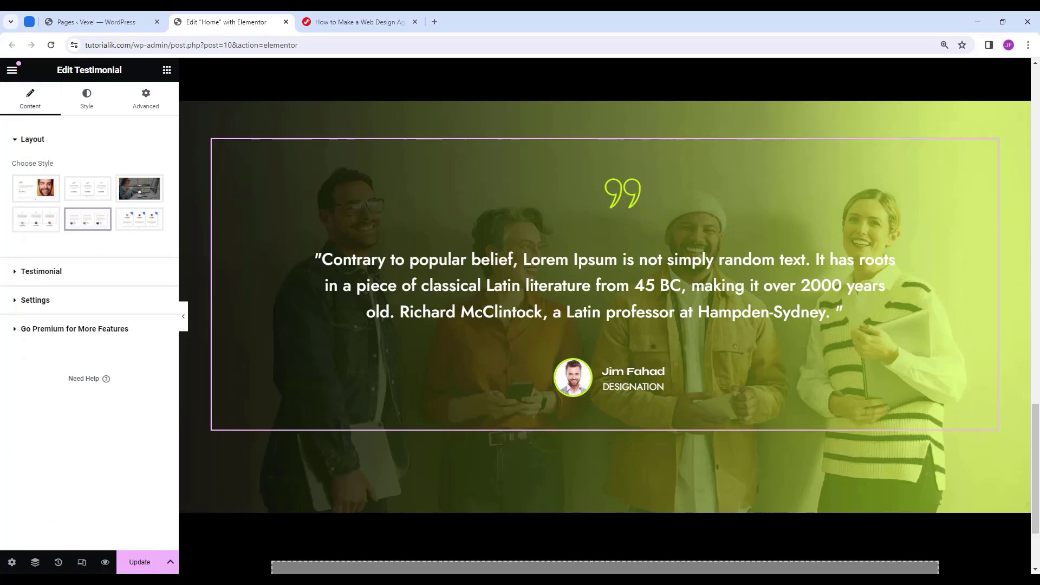
Duplicate the testimonial item twice to make three slides.
click(46, 273)
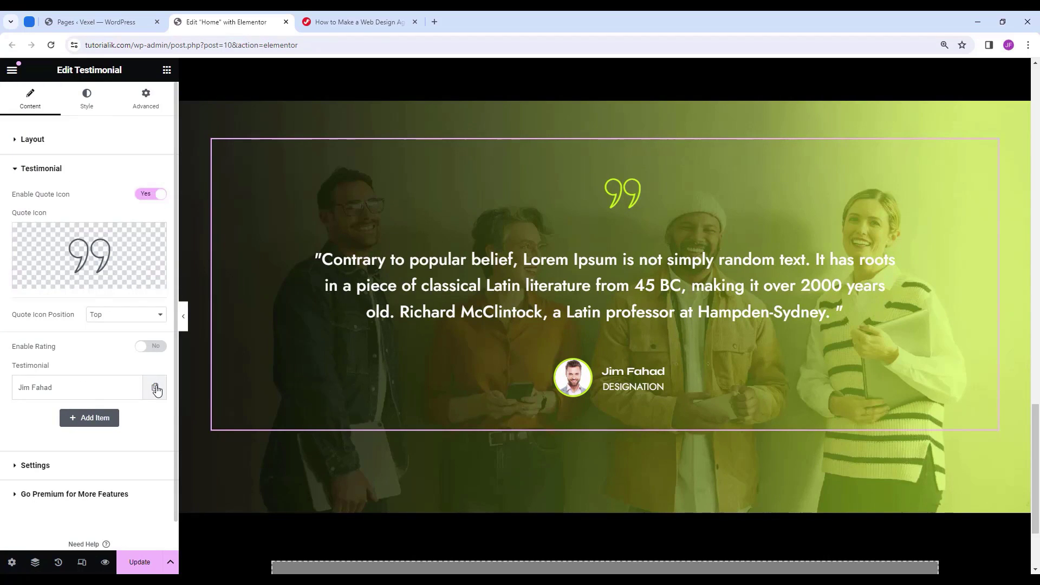
click(155, 388)
click(131, 388)
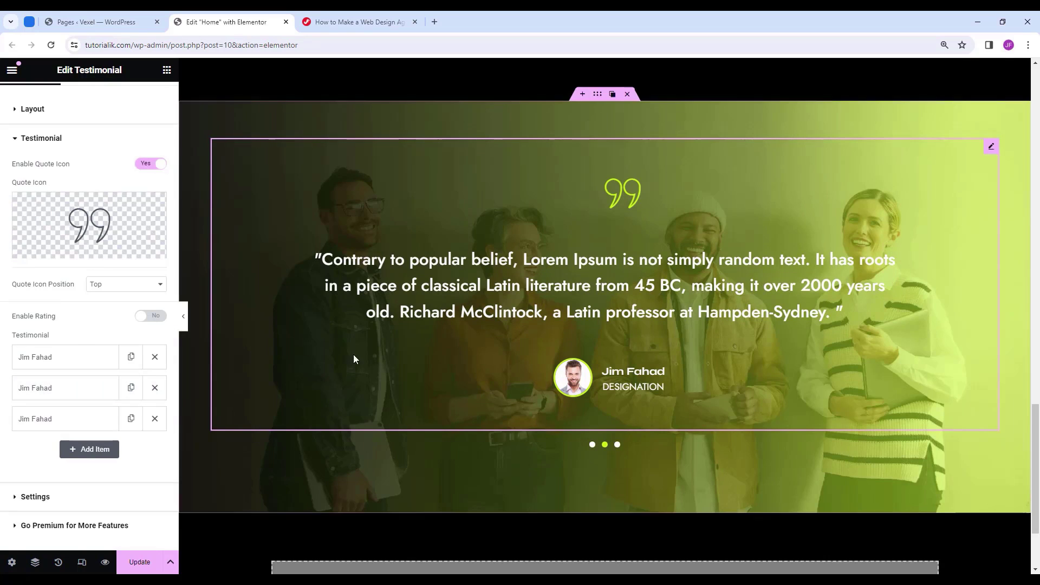
click(97, 368)
click(96, 367)
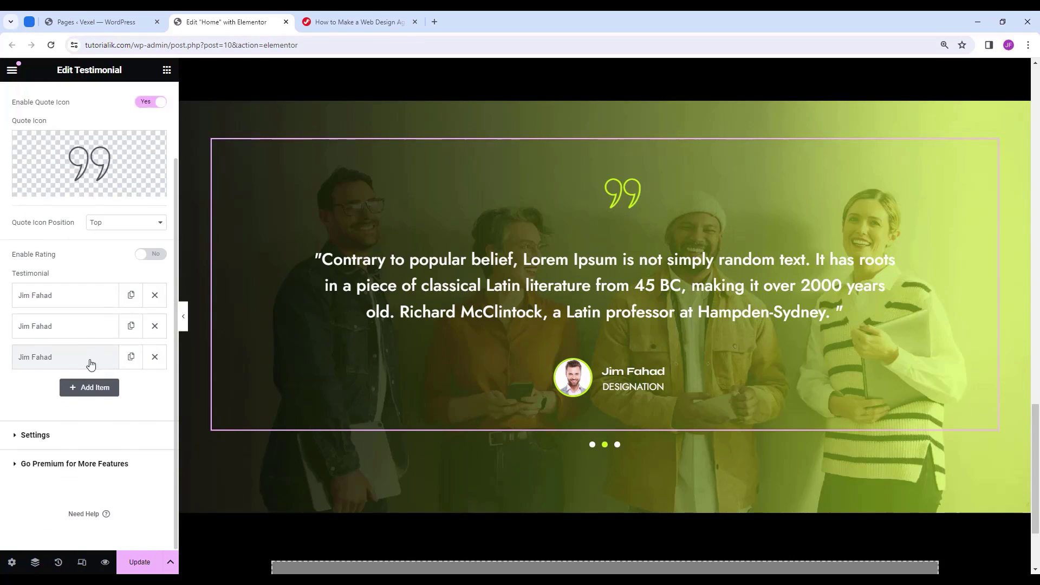
Choose a different Media Library photo as the second slide's client avatar.
click(76, 328)
scroll(77, 332, down, 2)
scroll(77, 332, down, 2)
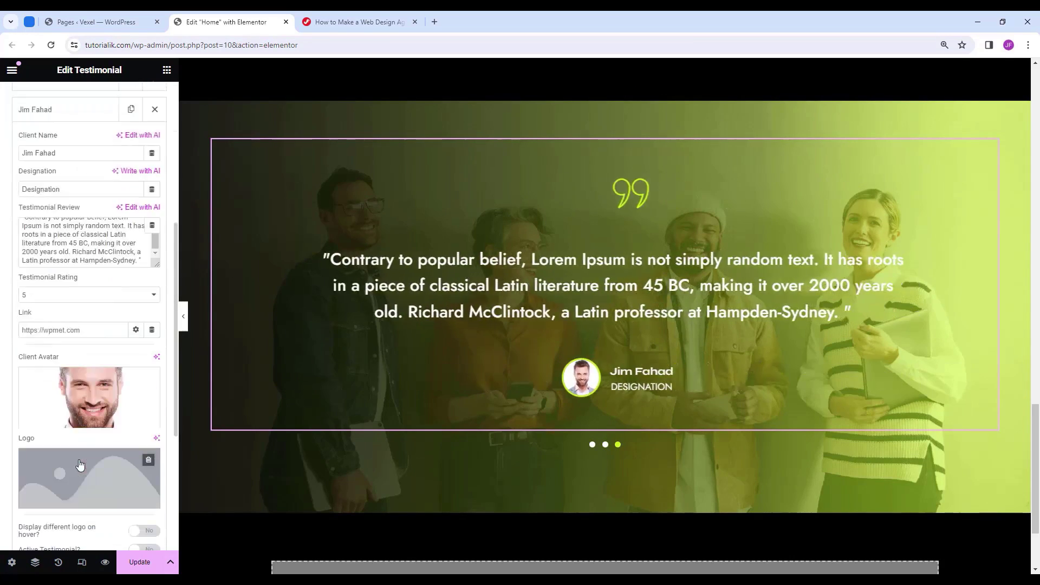
click(82, 417)
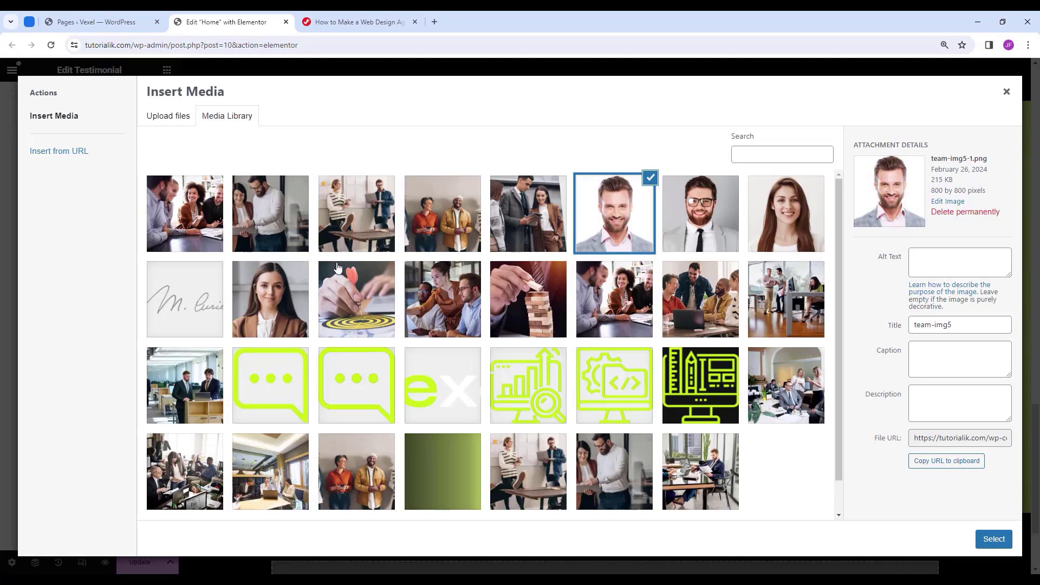
click(271, 297)
click(995, 539)
click(70, 107)
Set the third slide's client avatar to the bearded man with glasses photo.
click(72, 199)
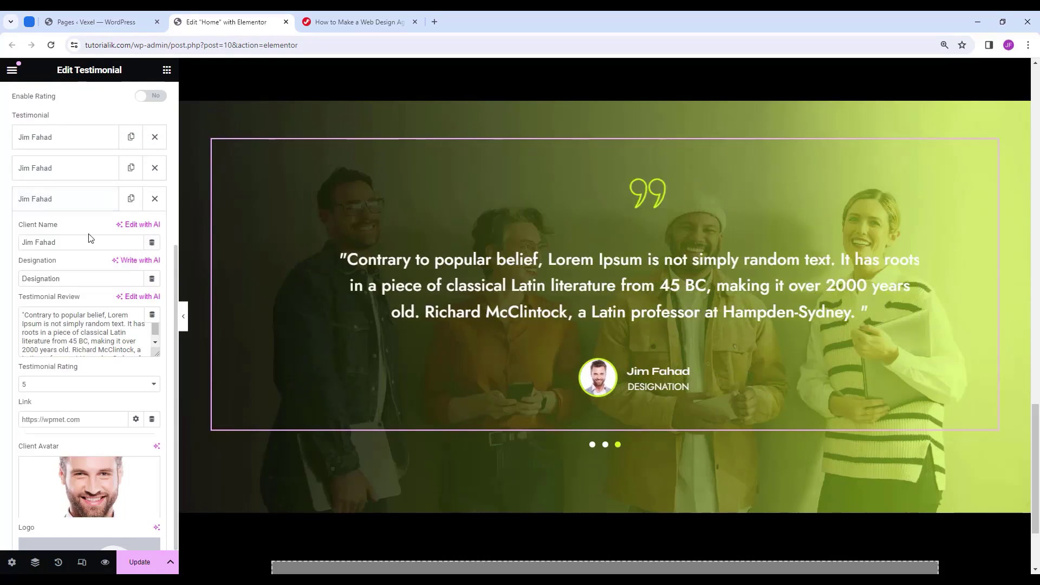
scroll(113, 421, down, 2)
click(54, 410)
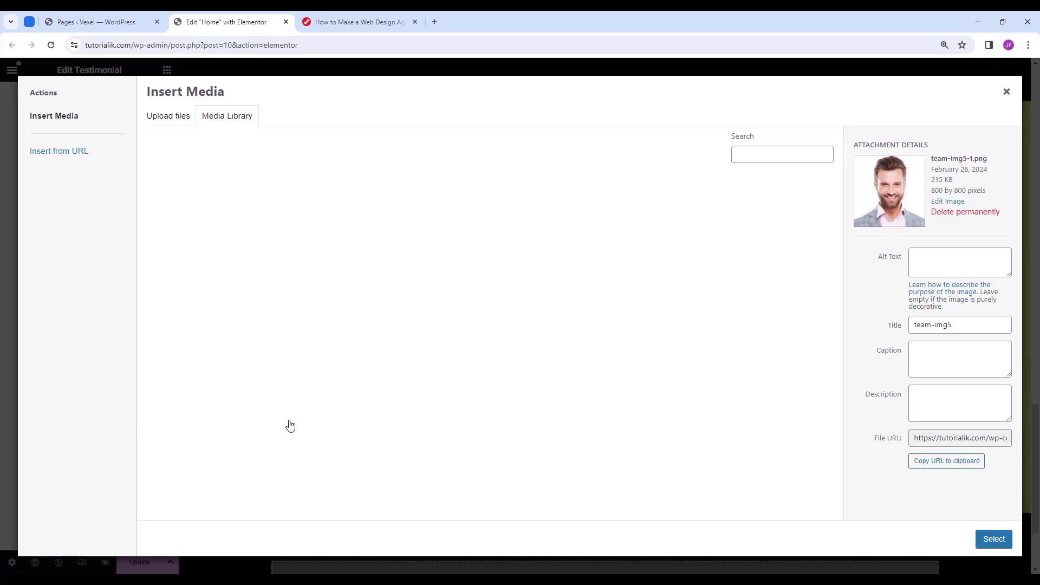
click(724, 231)
click(995, 540)
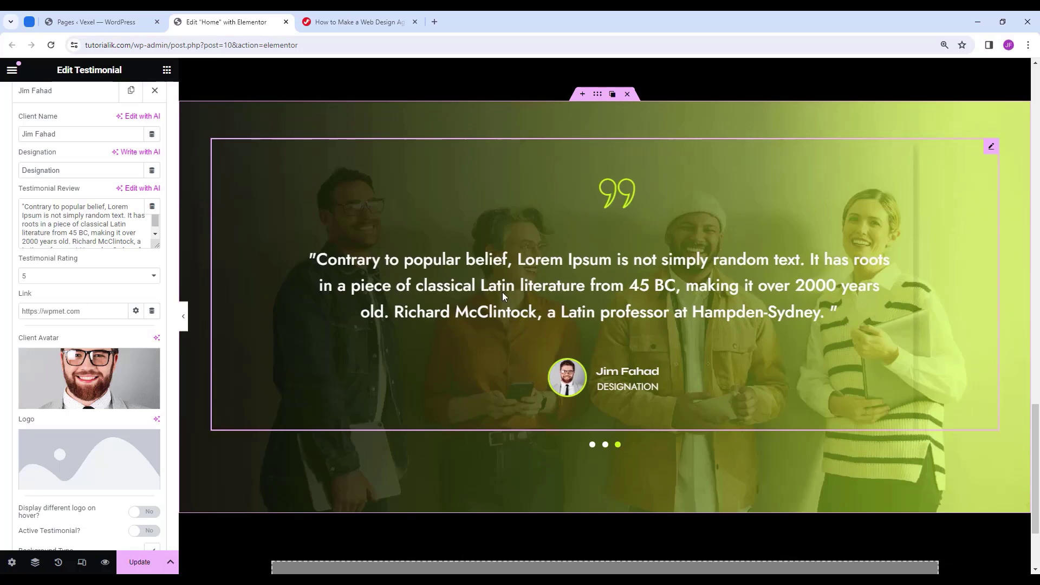
scroll(81, 407, up, 7)
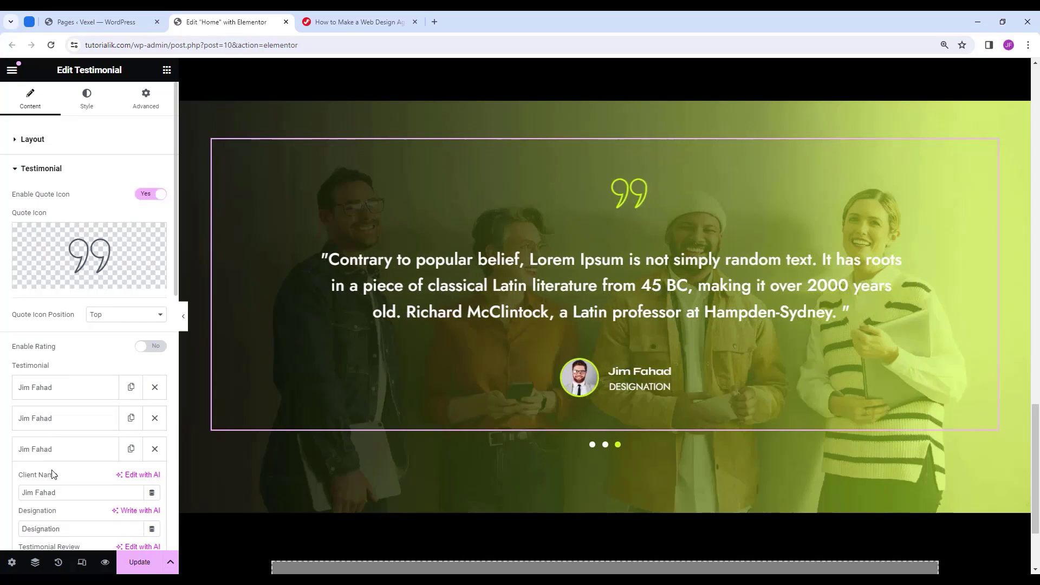
click(82, 563)
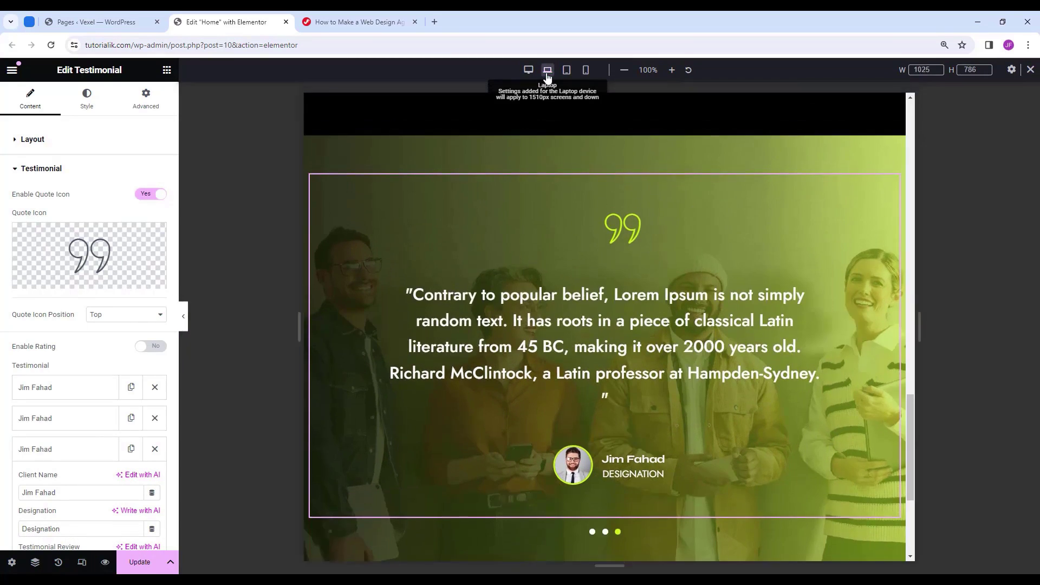
Switch the preview to Tablet Portrait and select the section around the testimonial.
click(547, 69)
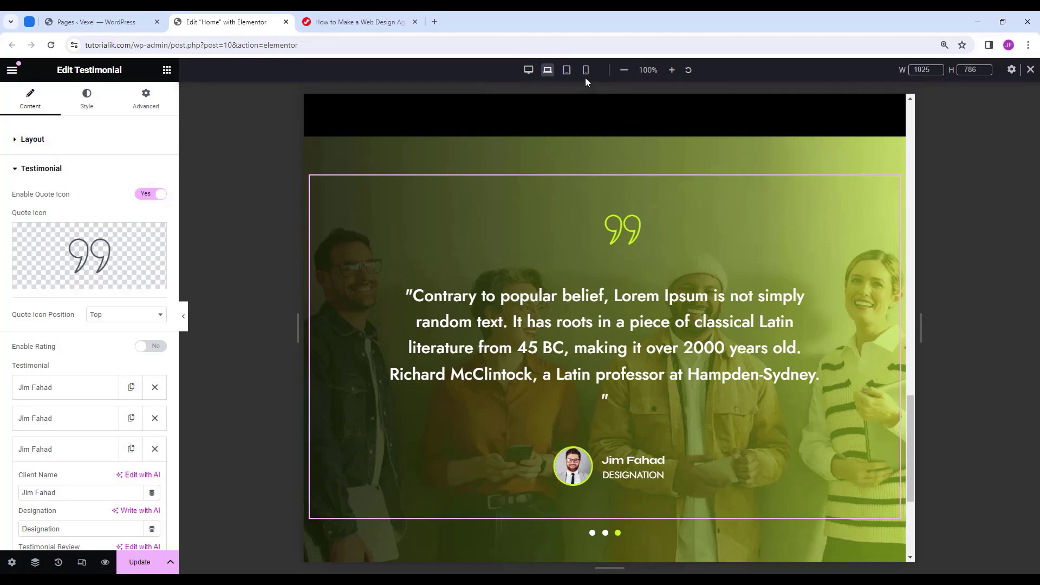
click(567, 70)
click(607, 207)
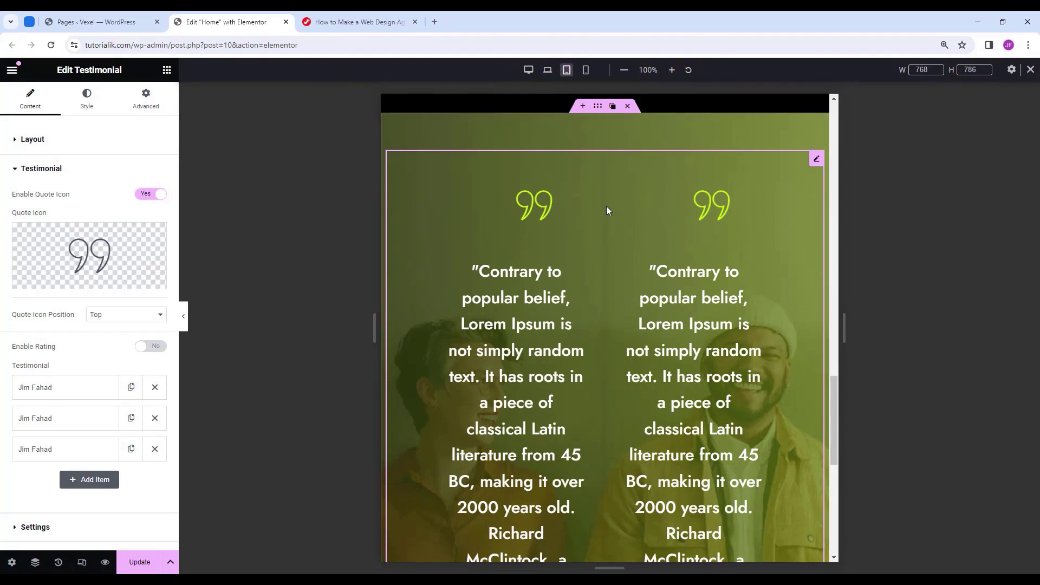
scroll(604, 183, up, 1)
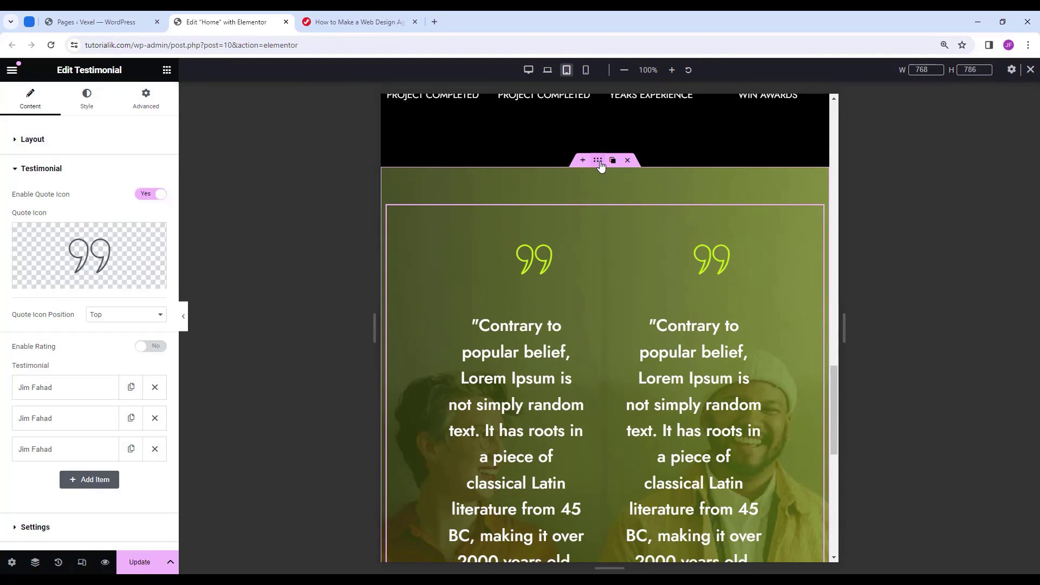
click(599, 161)
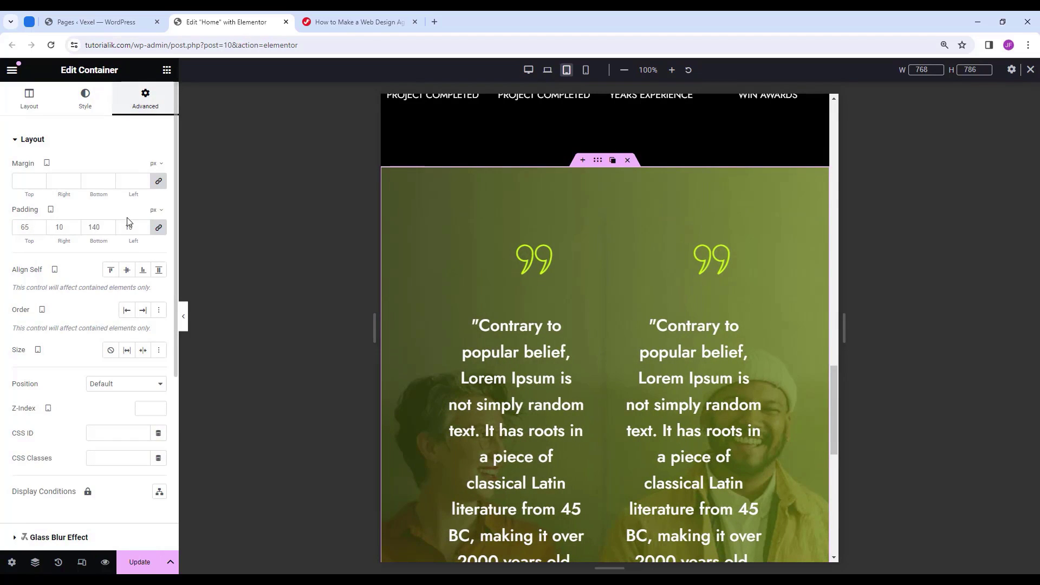
Give the section tablet padding of 45 top, 10 right, 120 bottom and 10 left px.
click(159, 227)
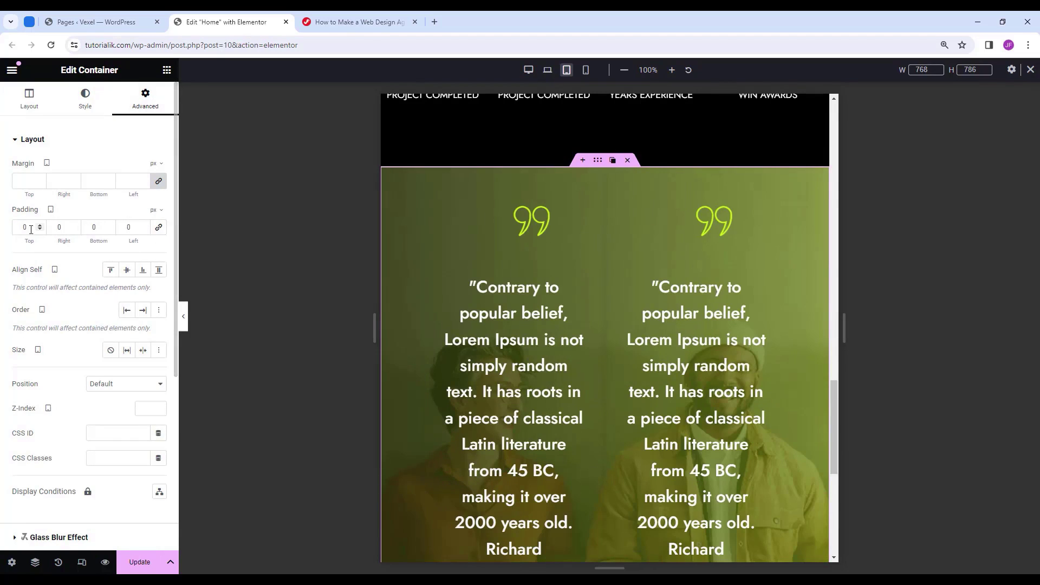
double_click(31, 229)
text(45)
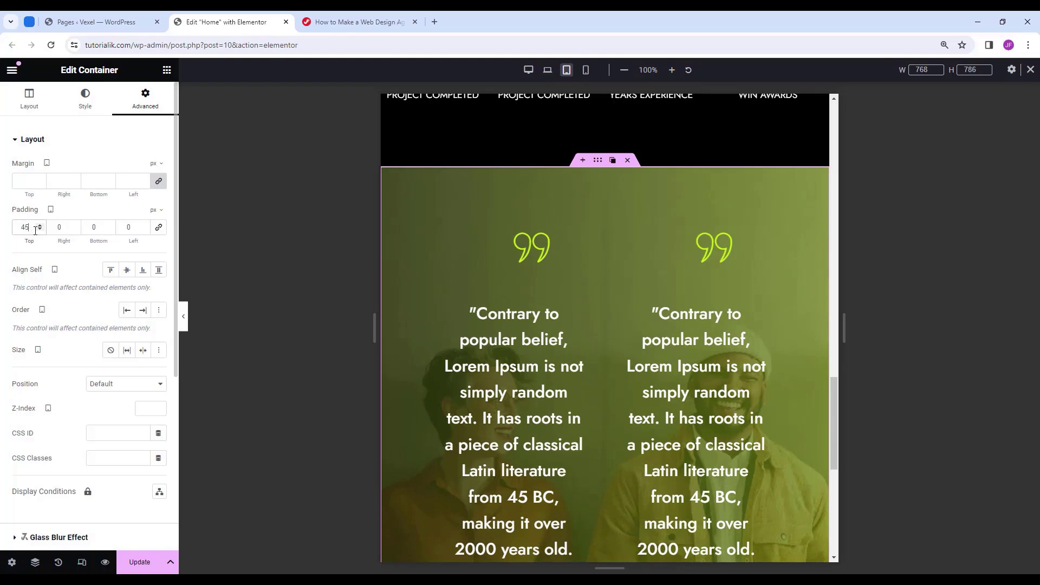
double_click(59, 227)
text(10)
double_click(95, 227)
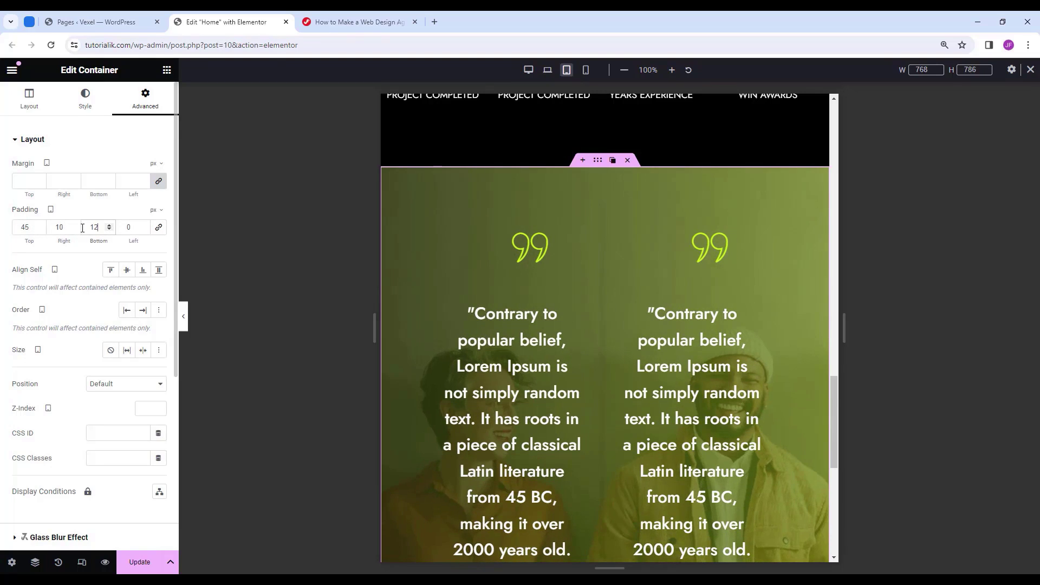
text(120)
double_click(130, 227)
text(10)
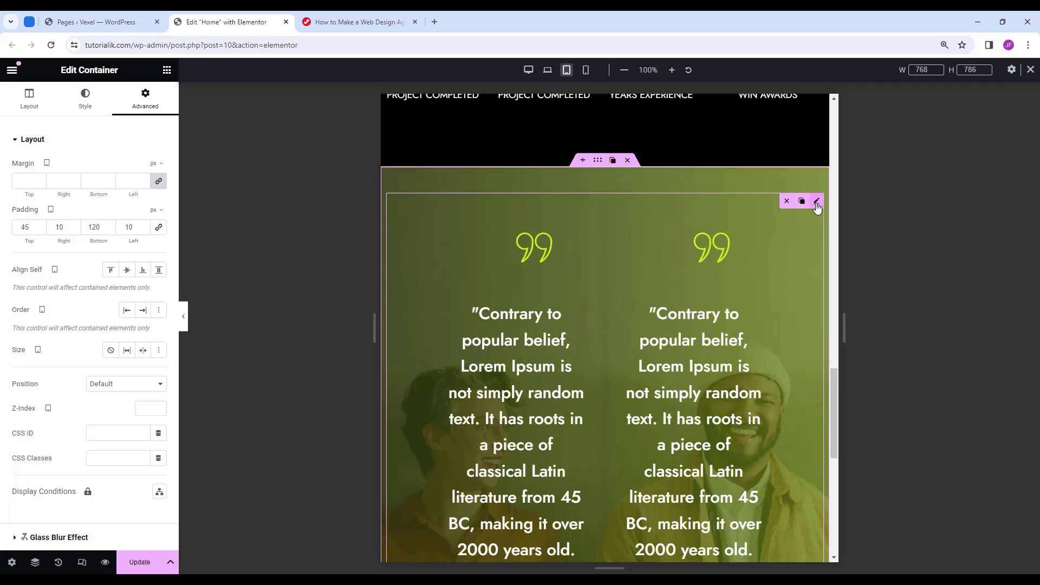
click(817, 201)
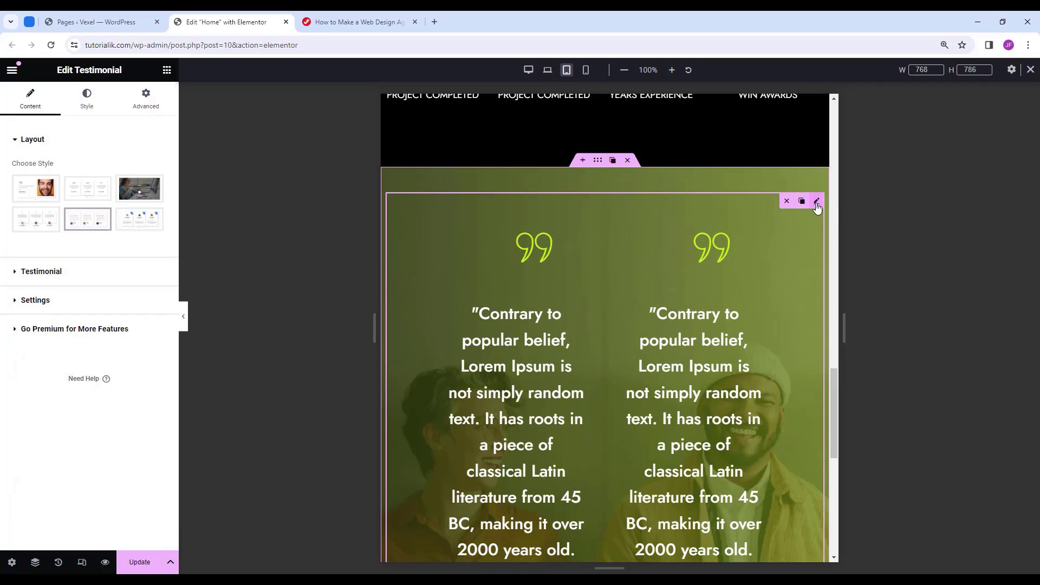
Set the carousel's Slides To Show to 1 at tablet width.
click(34, 299)
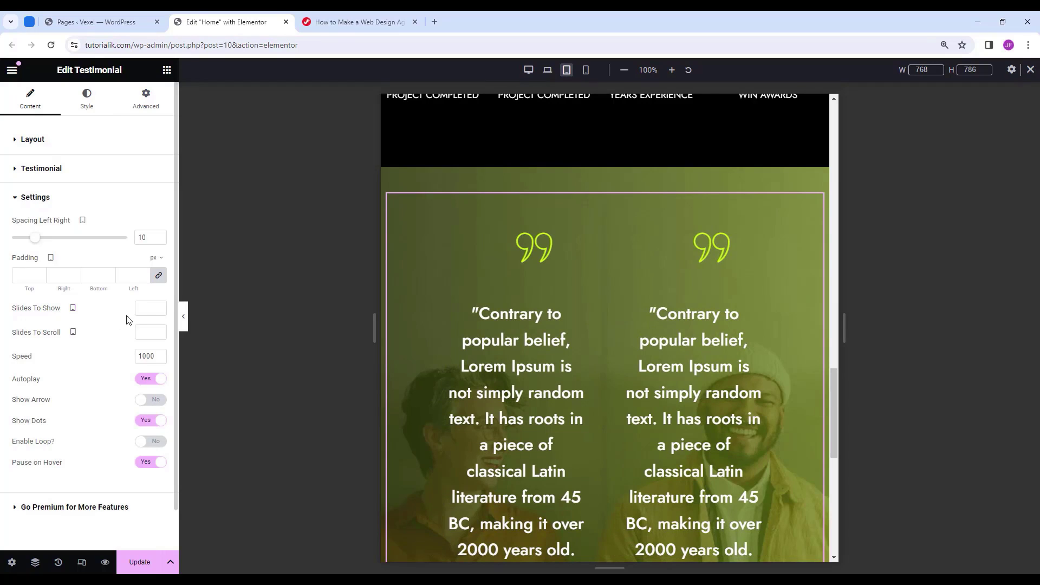
click(147, 309)
text(1)
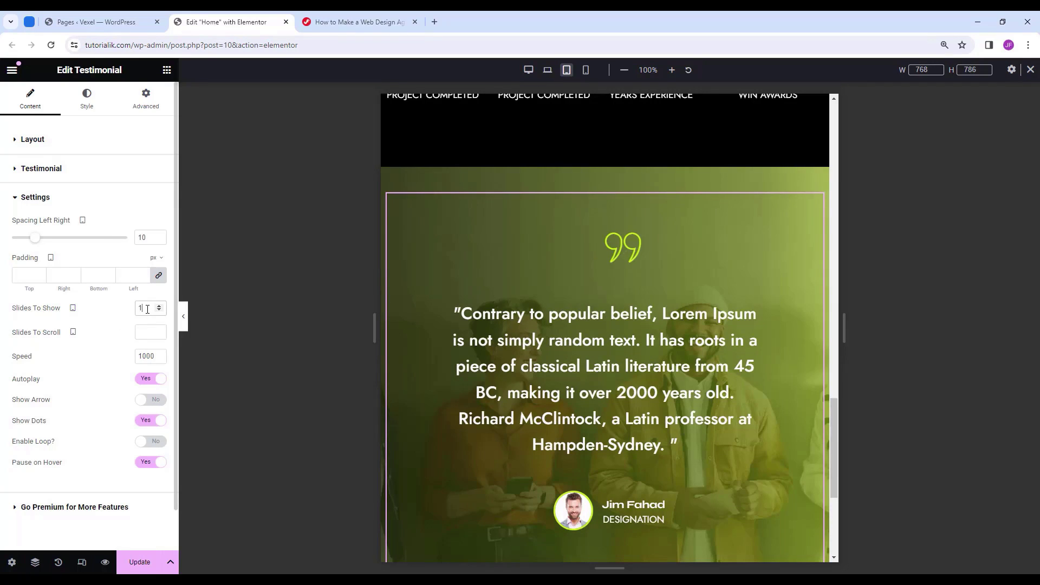
Set the testimonial description typography size to 24 px.
click(96, 108)
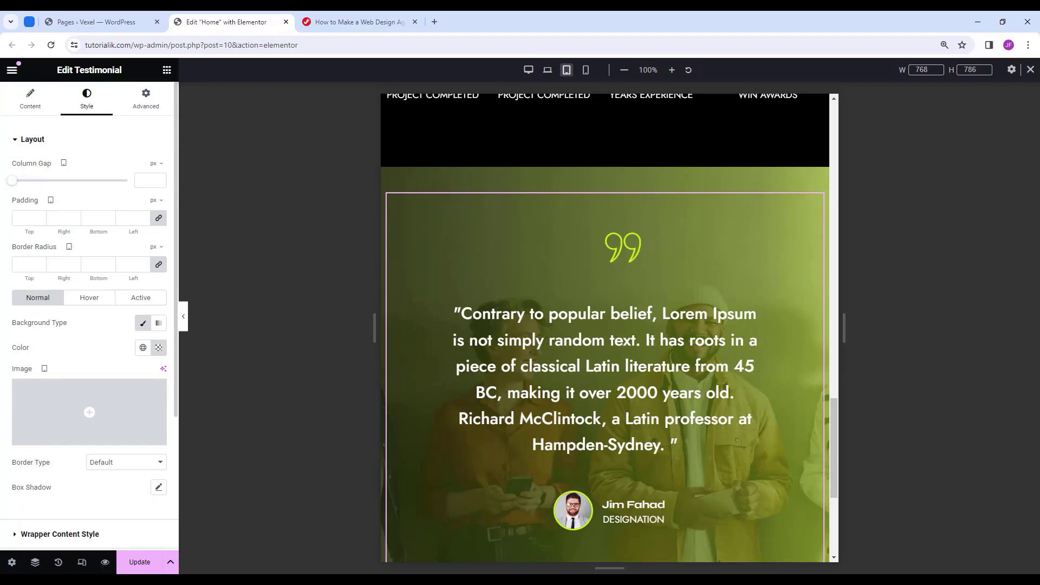
scroll(99, 325, down, 3)
click(50, 382)
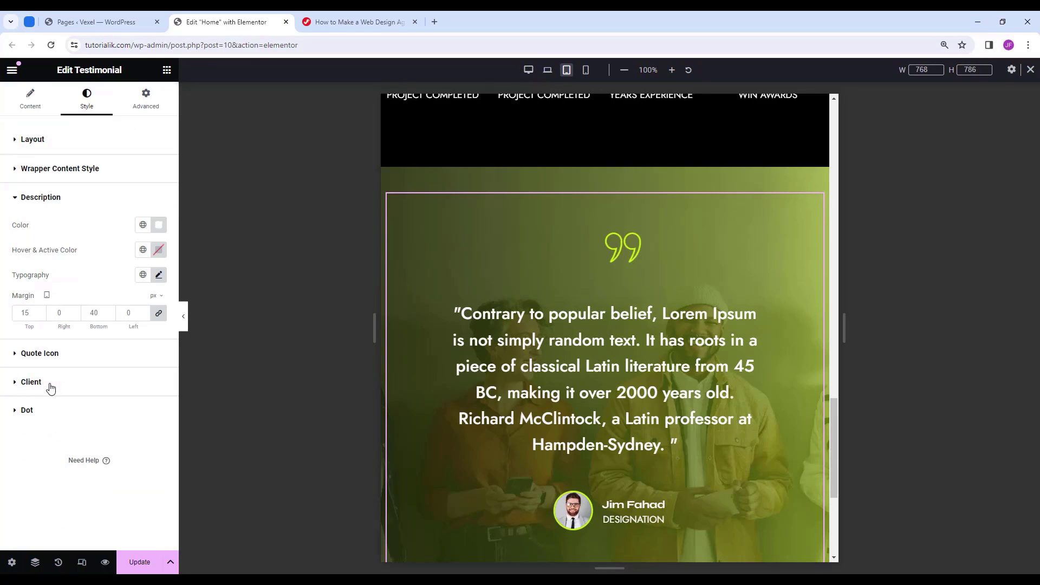
click(160, 276)
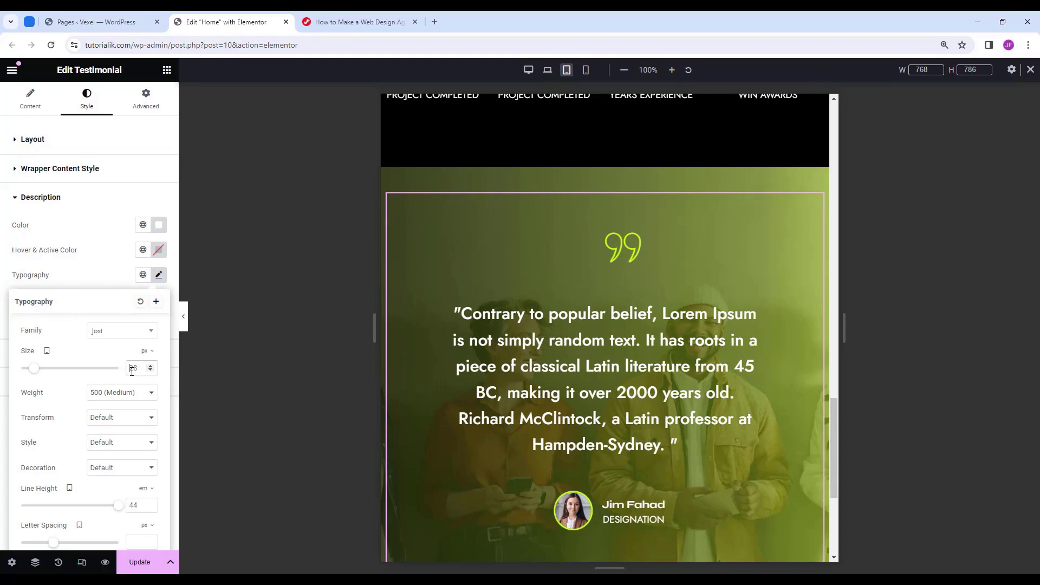
text(24)
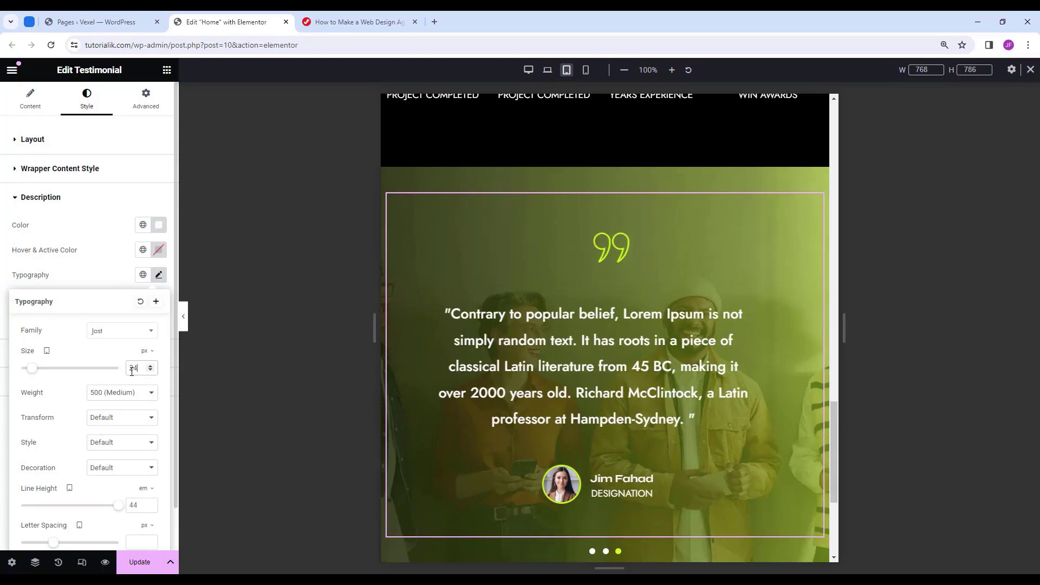
Zero the widget's Advanced padding and switch the preview to mobile.
click(145, 102)
click(160, 228)
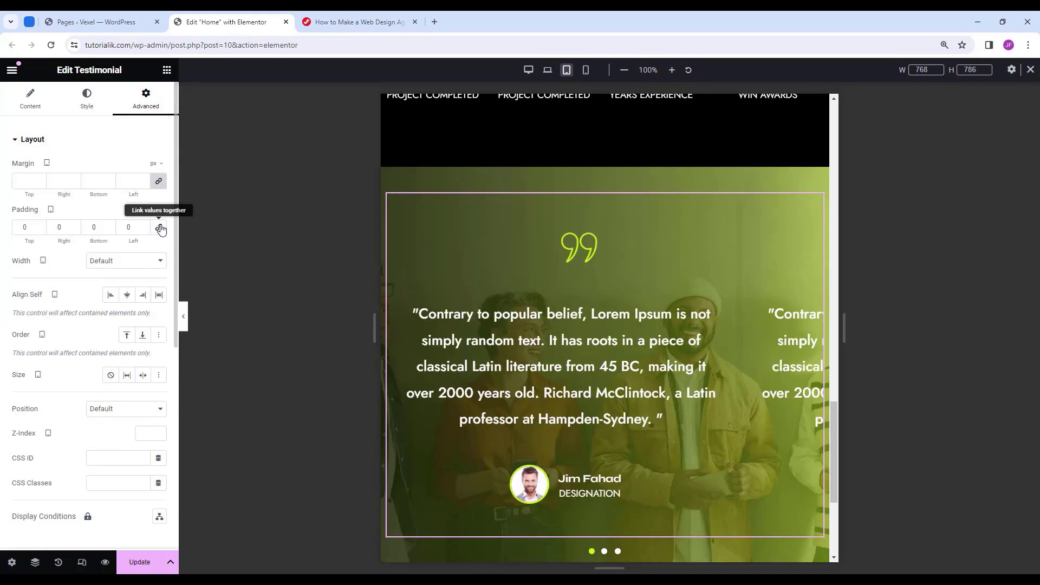
click(586, 70)
Set the mobile description font size to 20 px.
scroll(628, 347, down, 4)
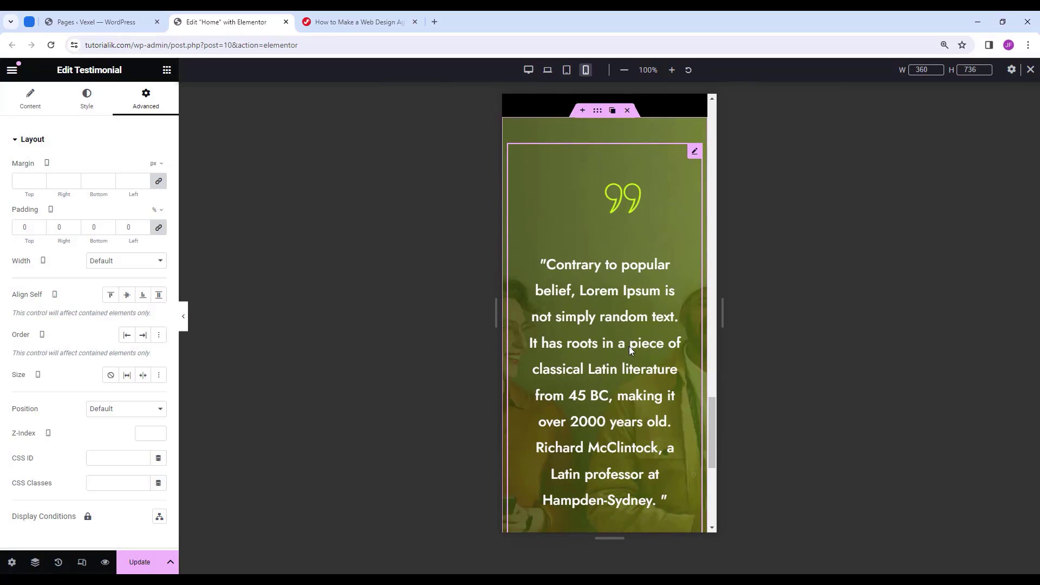
click(695, 153)
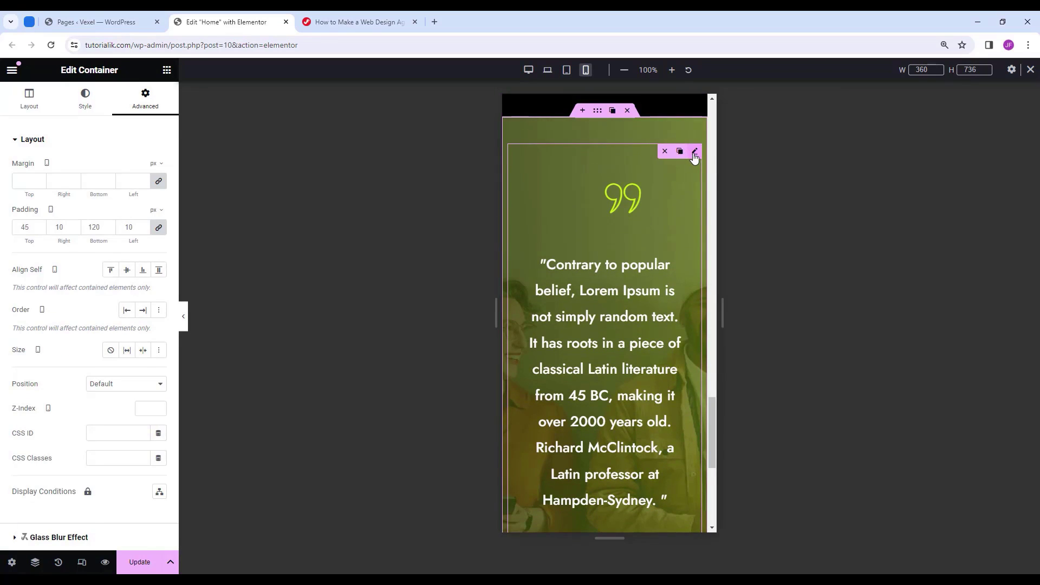
click(672, 184)
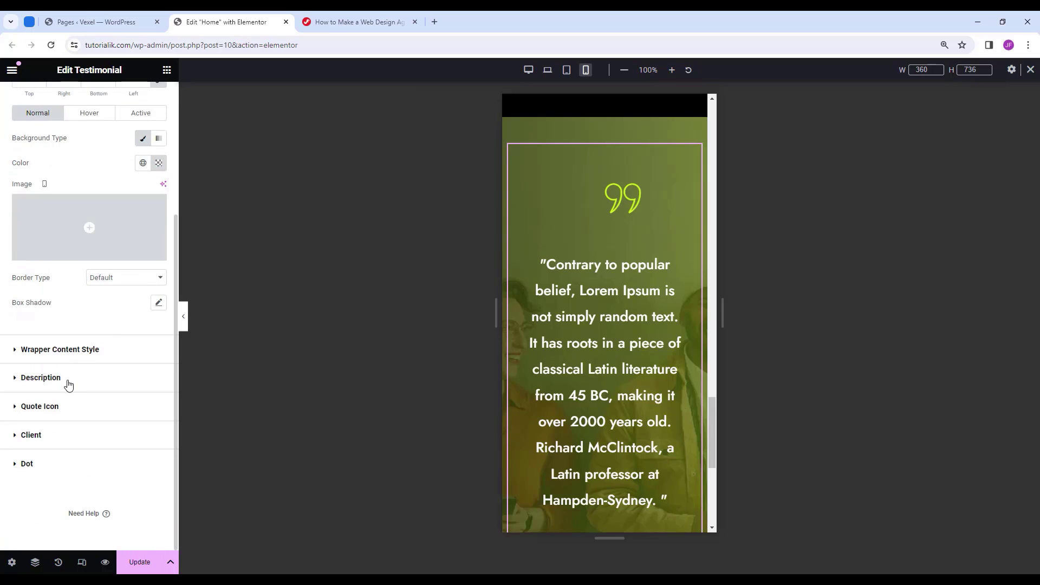
click(67, 385)
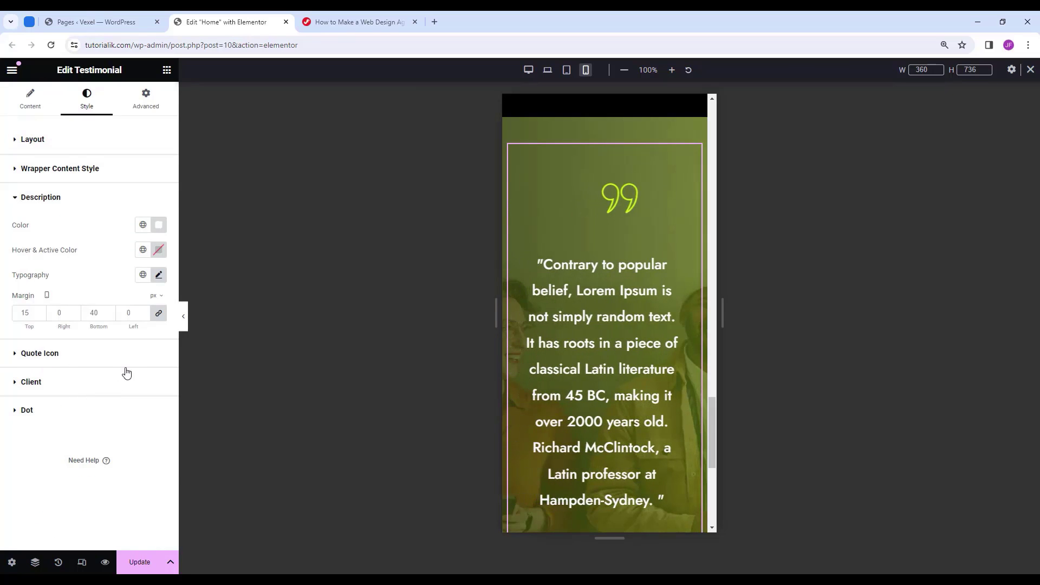
click(159, 275)
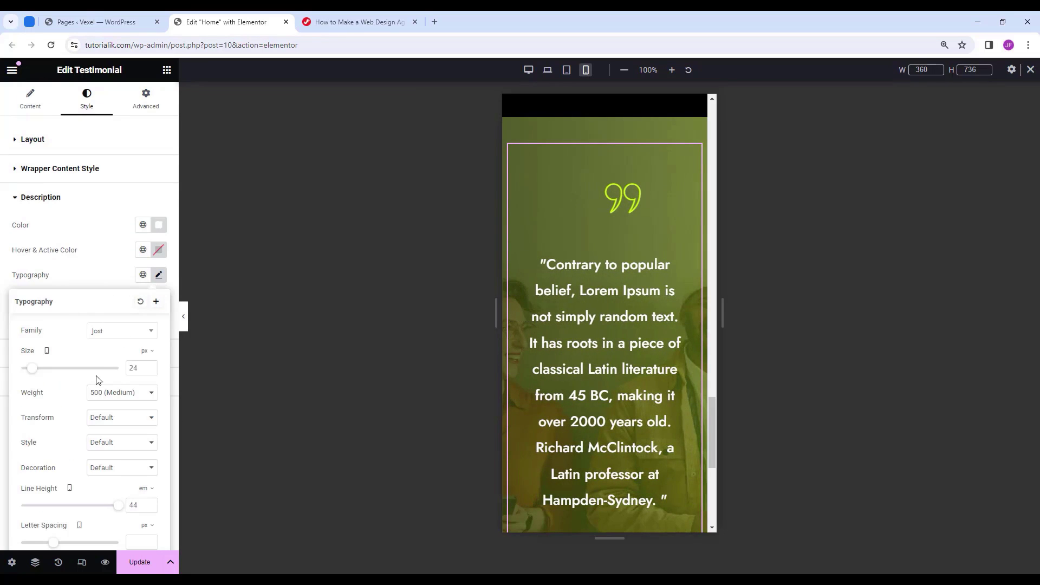
double_click(129, 368)
text(20)
click(159, 275)
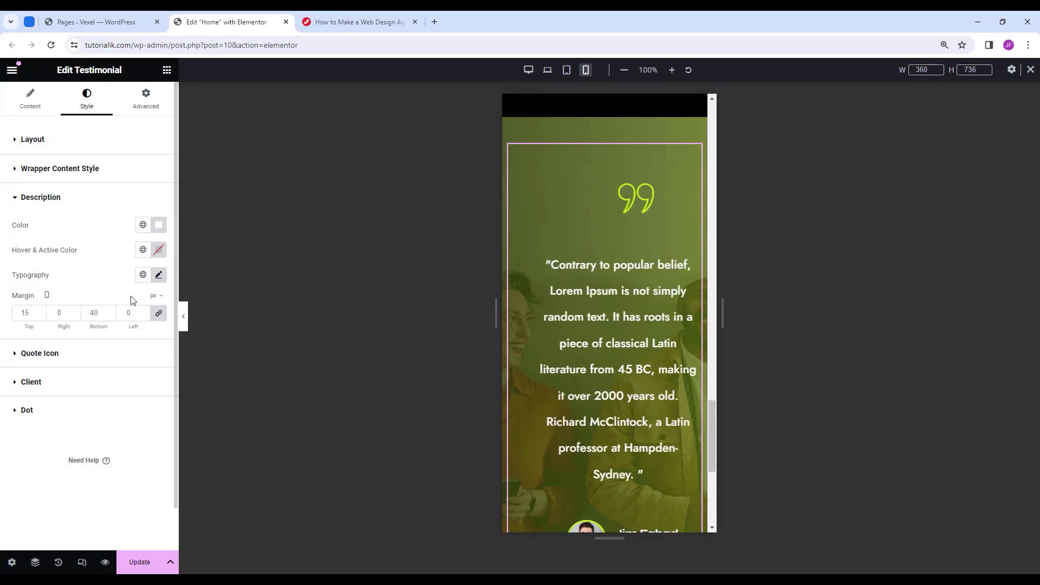
Make the quote icon 46 px with zero padding and a 50% border radius.
click(84, 361)
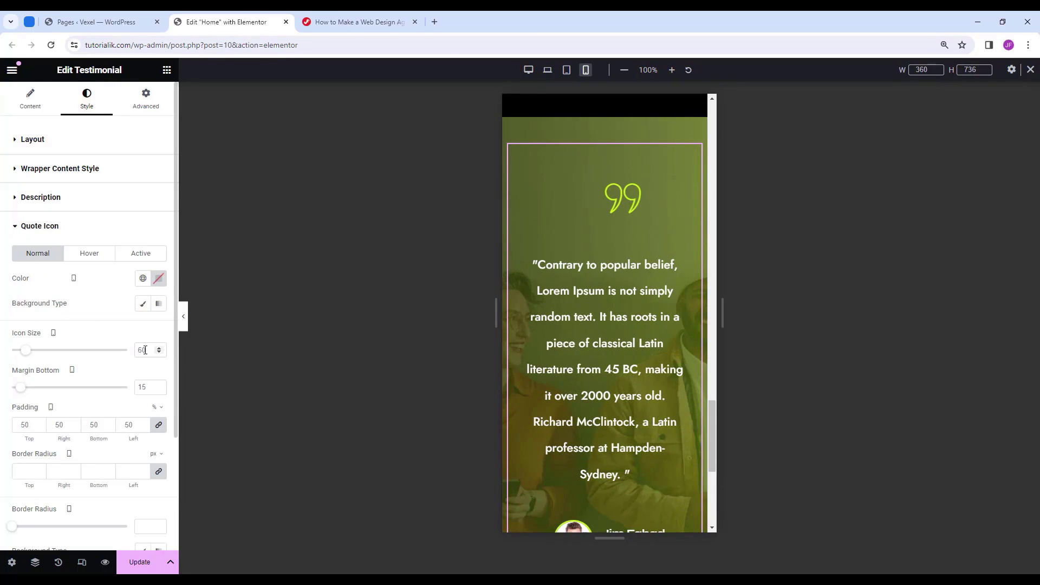
double_click(133, 355)
text(46)
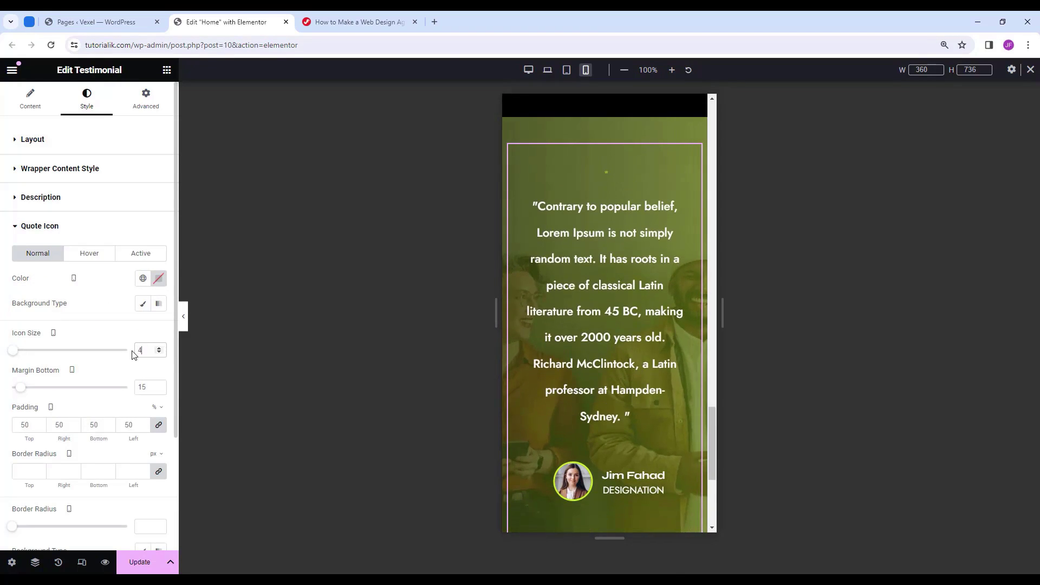
click(159, 426)
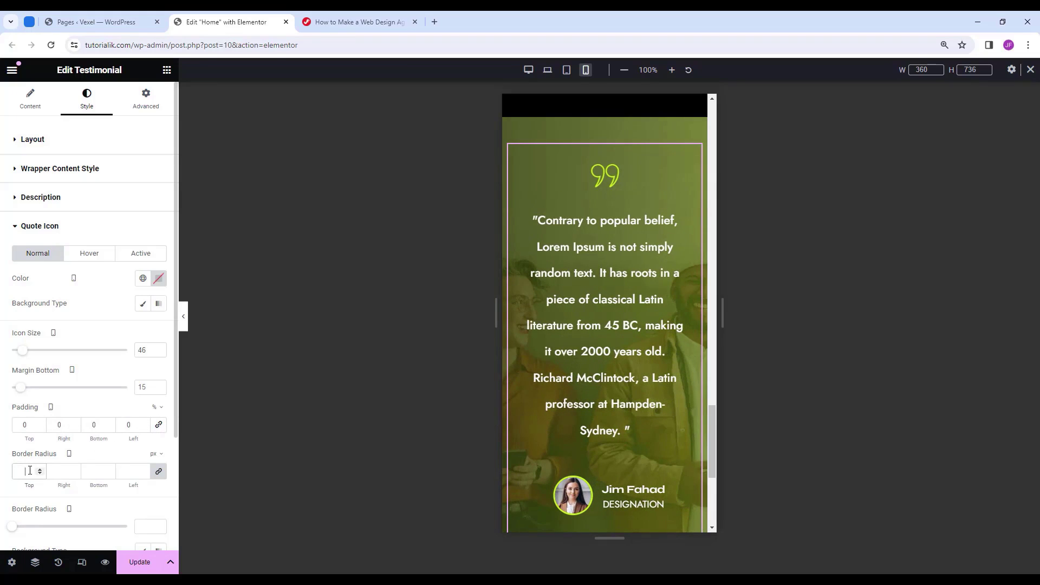
click(149, 458)
click(153, 465)
click(26, 471)
text(0)
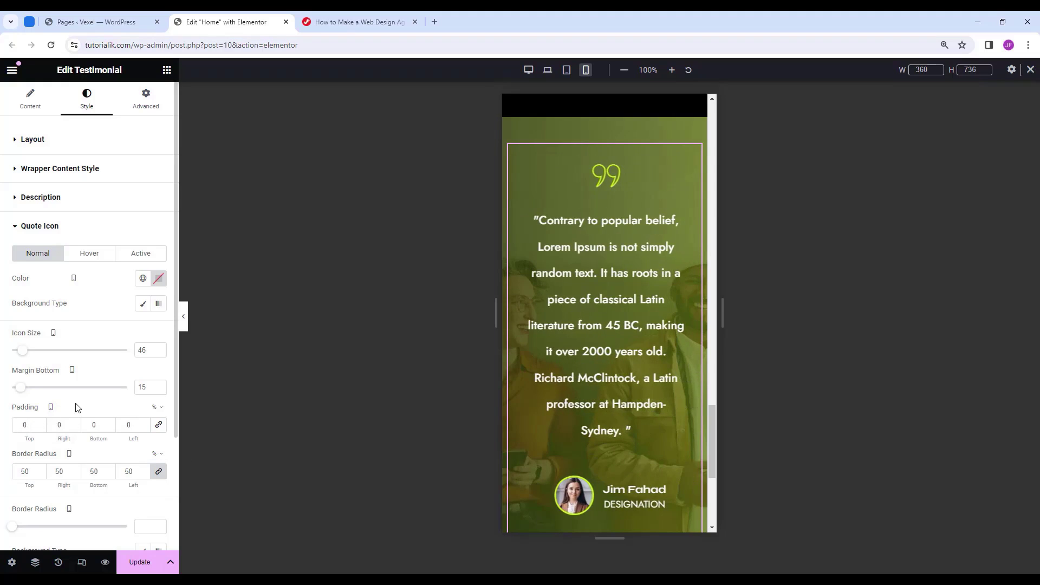
Set the client name font size to 18 px.
scroll(76, 408, down, 3)
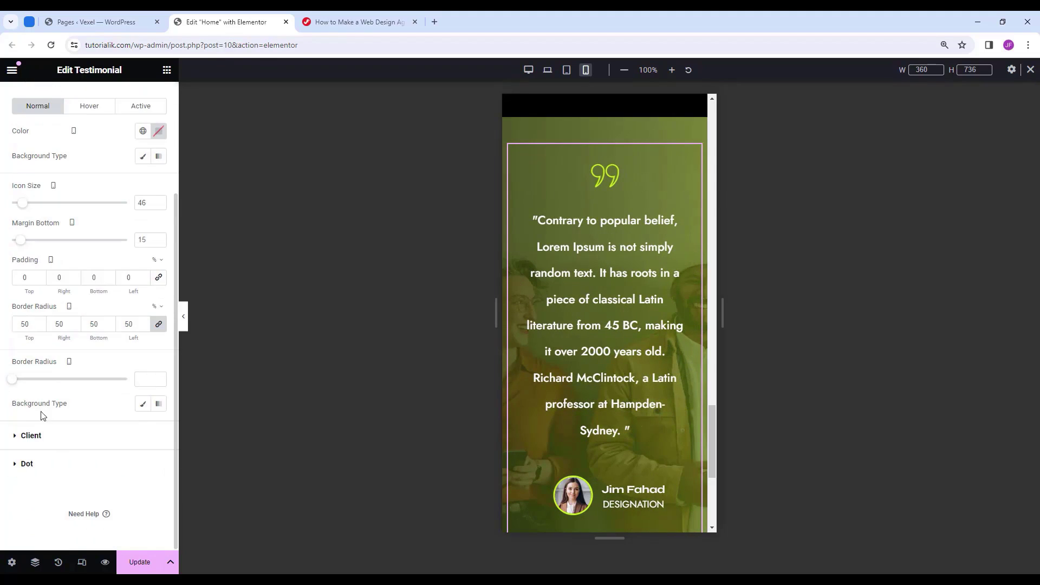
click(30, 436)
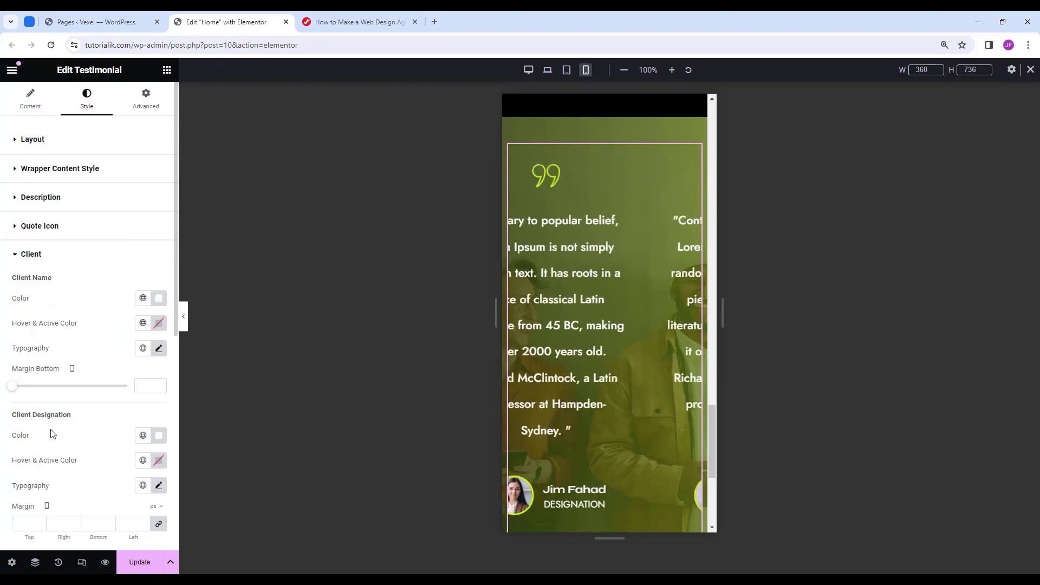
click(158, 348)
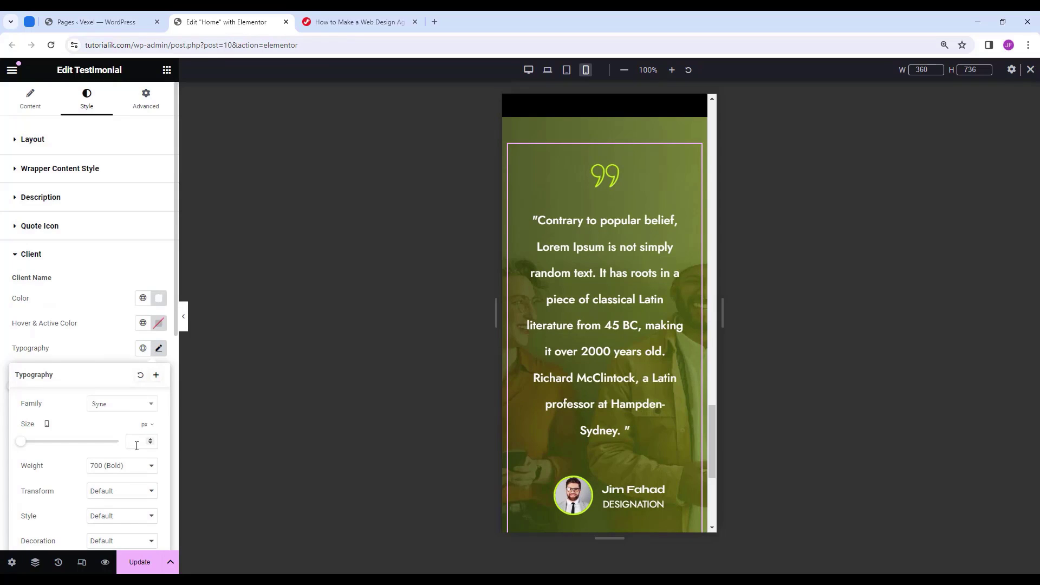
text(18)
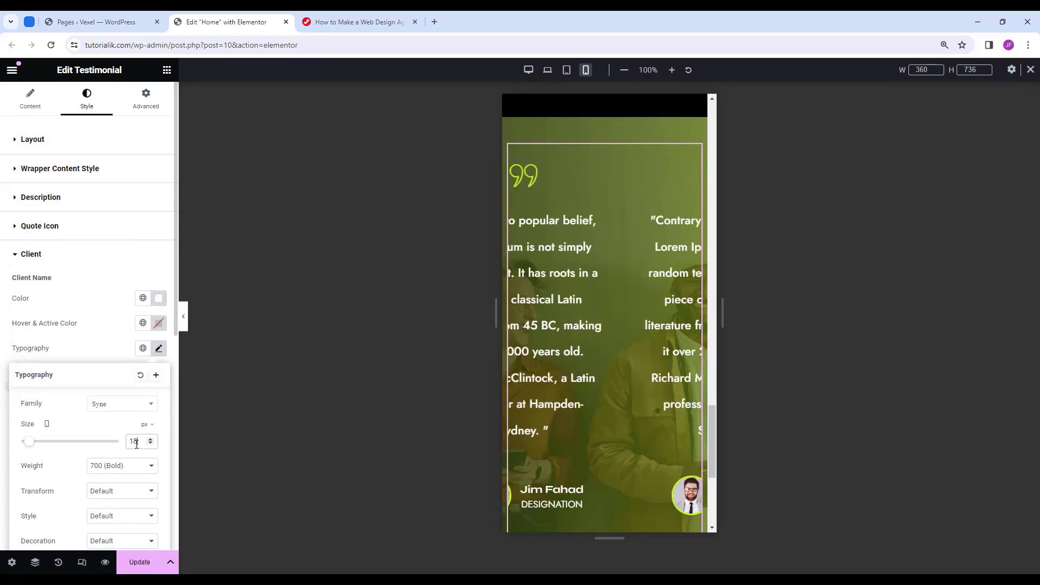
click(627, 314)
Give the description a 1.6 line height, then return to desktop preview.
scroll(627, 314, up, 2)
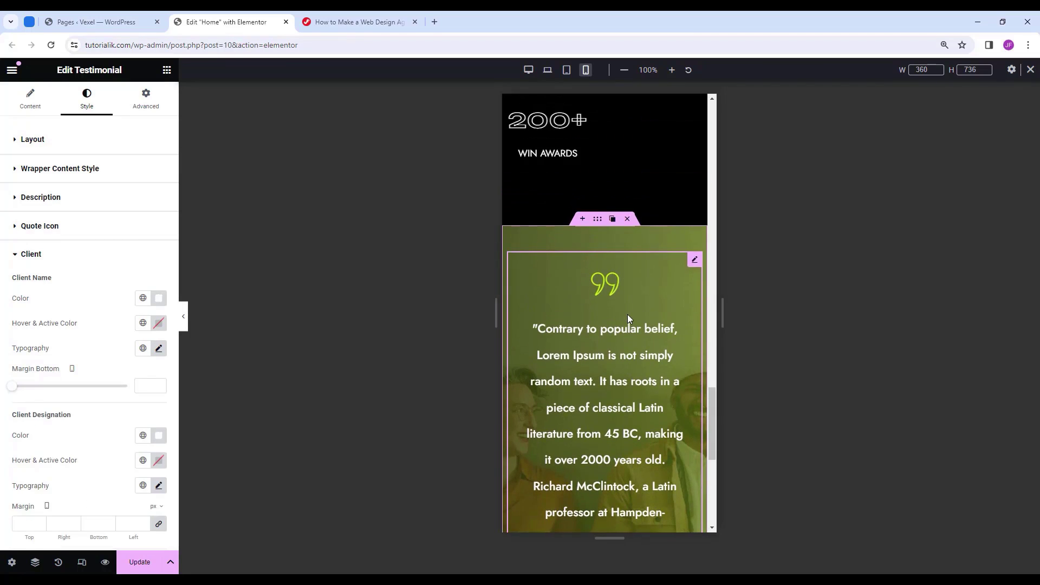
click(78, 198)
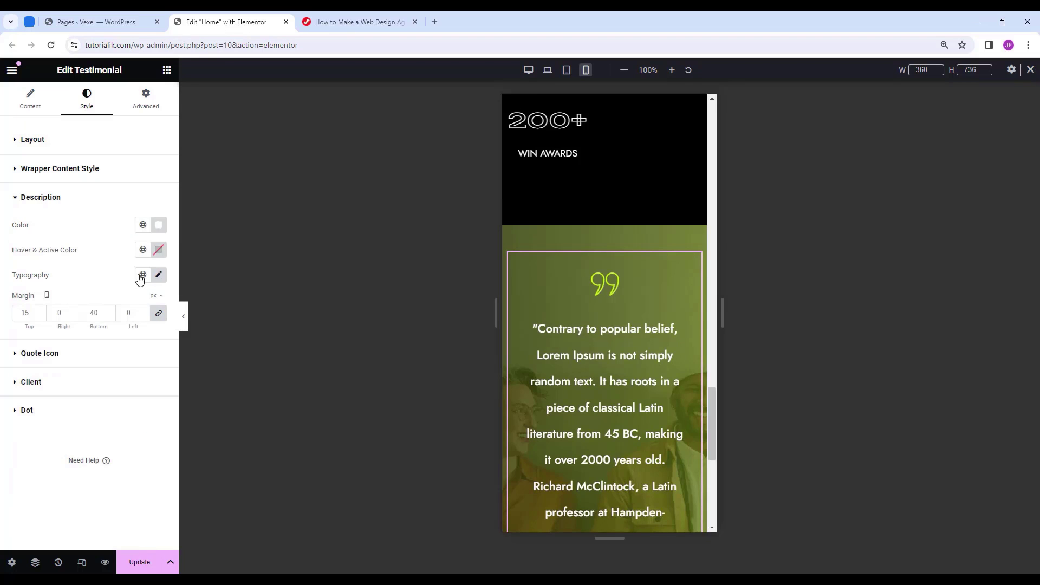
click(159, 275)
scroll(133, 417, down, 1)
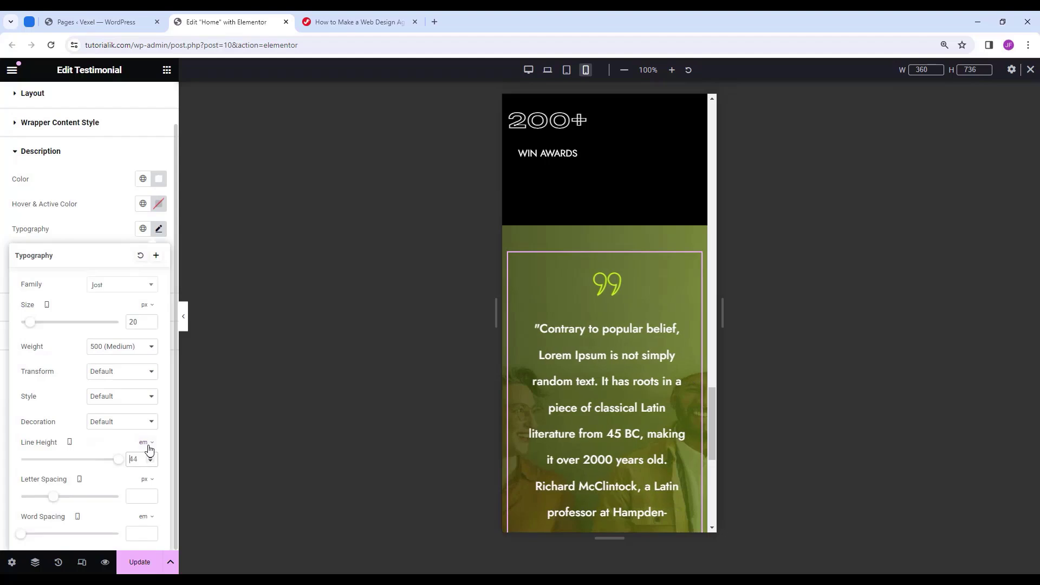
text(1.6)
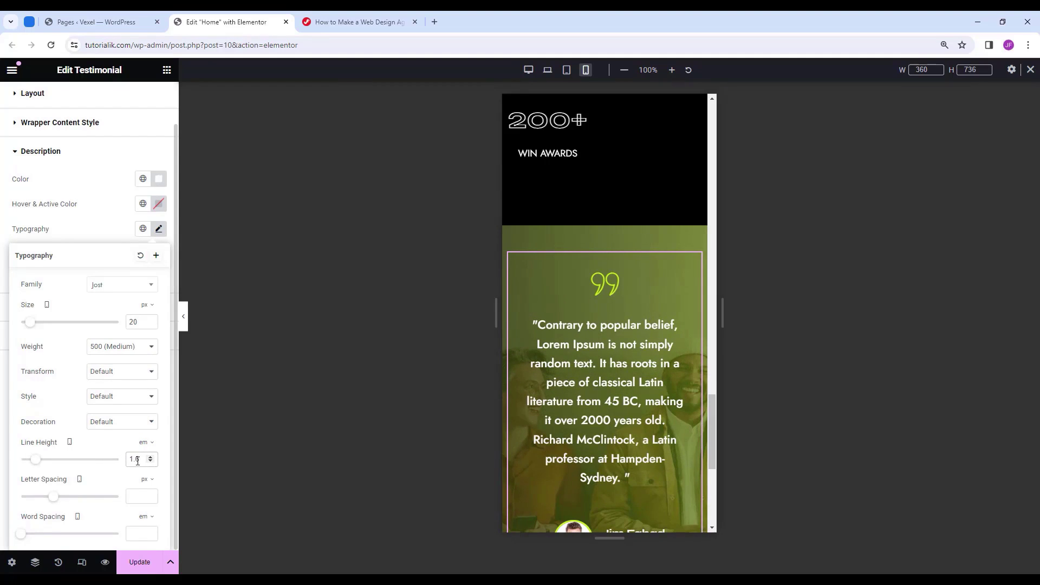
scroll(545, 463, down, 2)
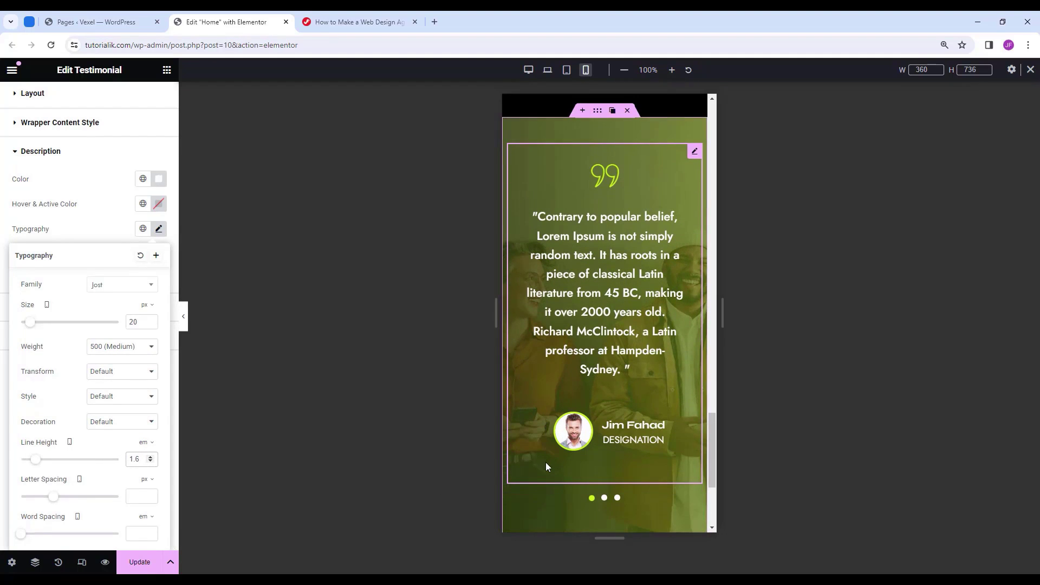
click(532, 71)
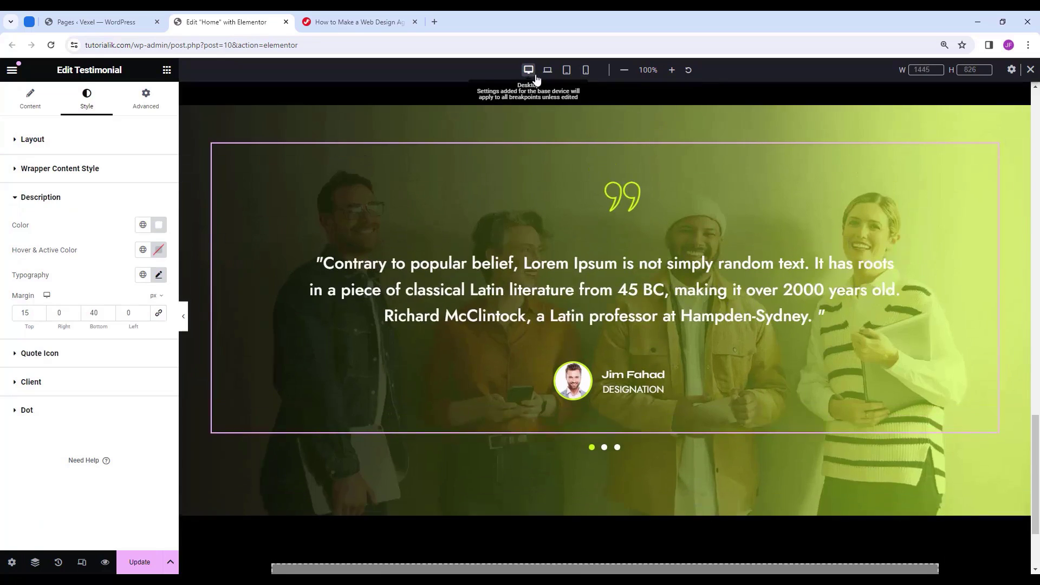
Set the description typography Style to Italic on desktop.
mouse_move(998, 156)
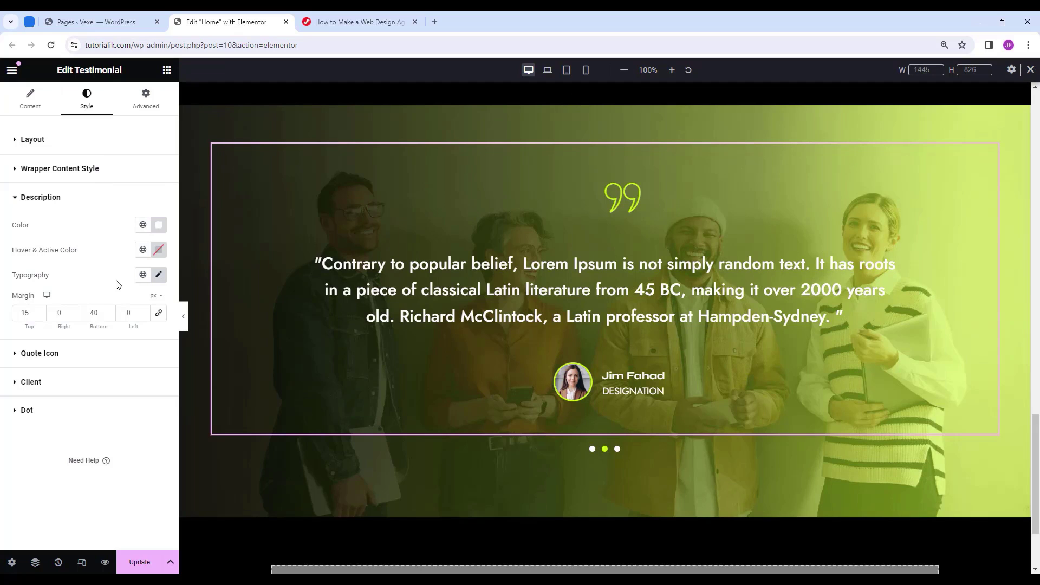
click(159, 276)
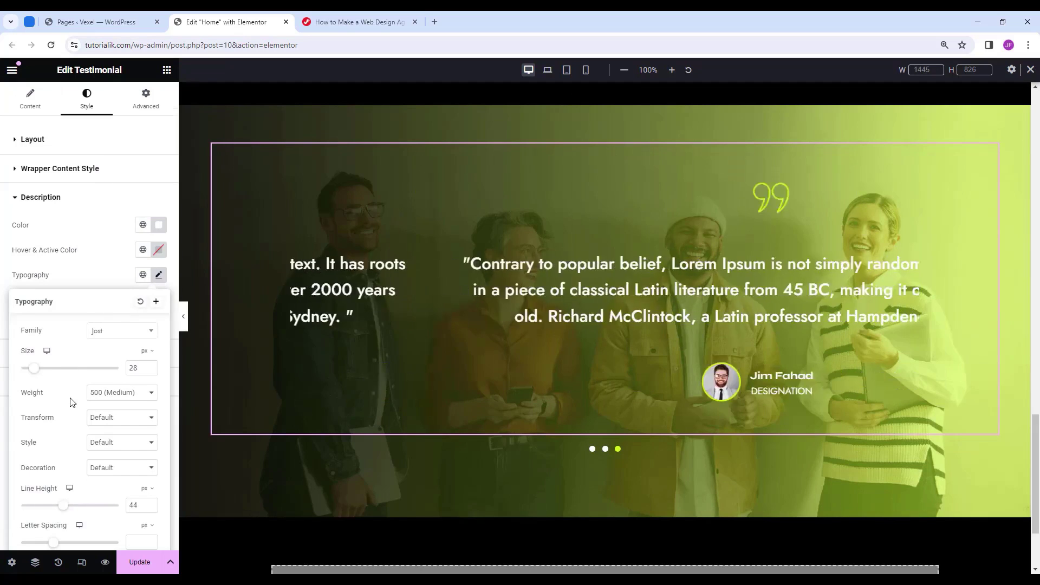
scroll(65, 401, down, 1)
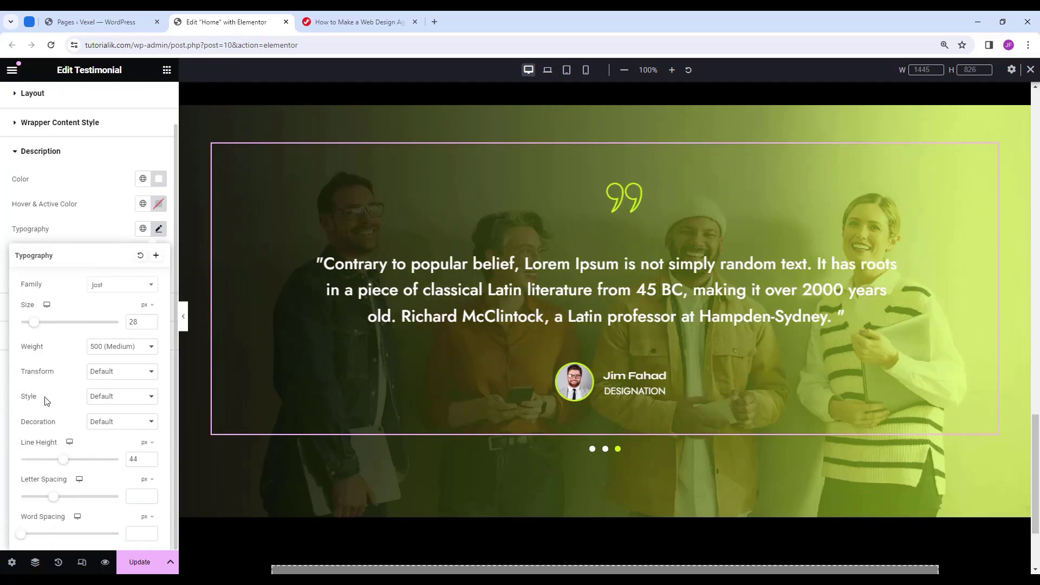
click(98, 397)
click(101, 425)
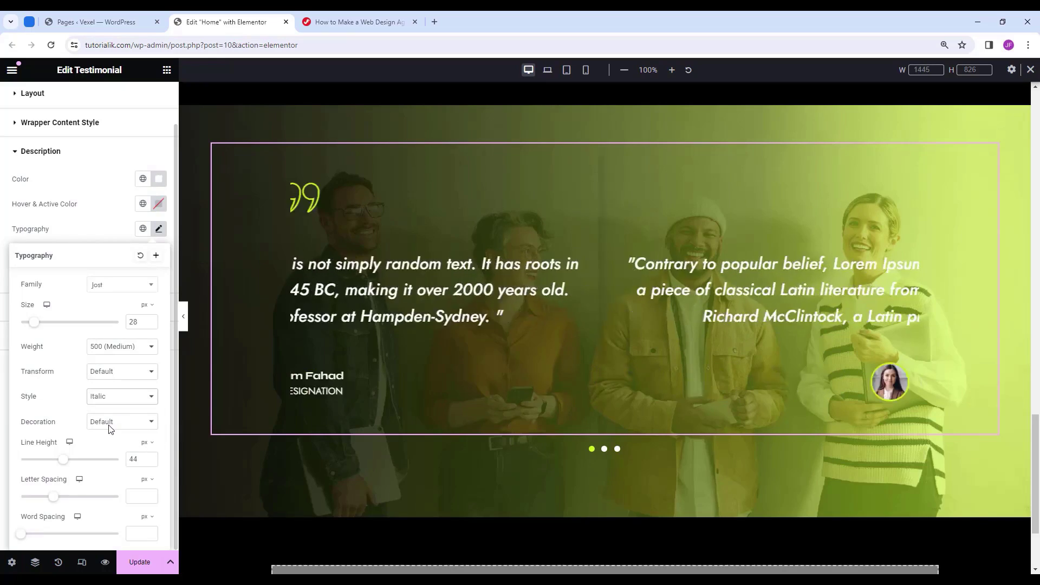
click(629, 311)
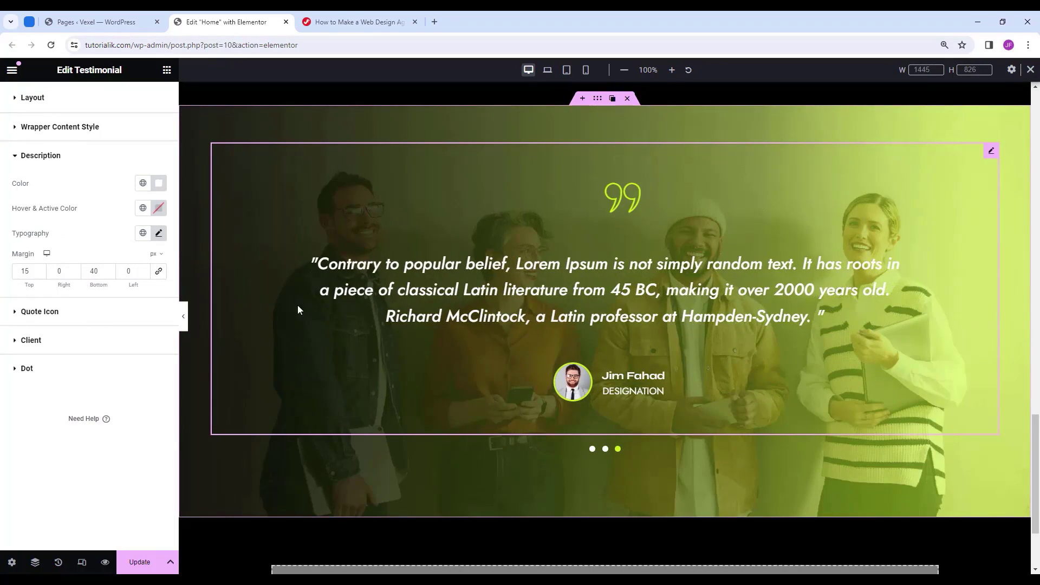
Clear the quote icon padding, check the testimonial at tablet and mobile widths, then return to desktop.
click(88, 318)
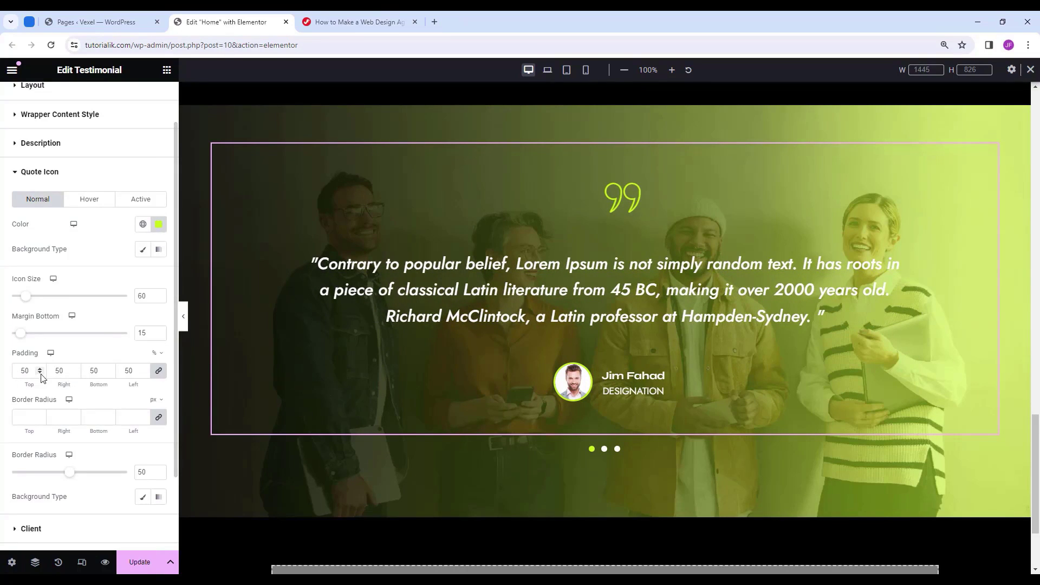
click(158, 373)
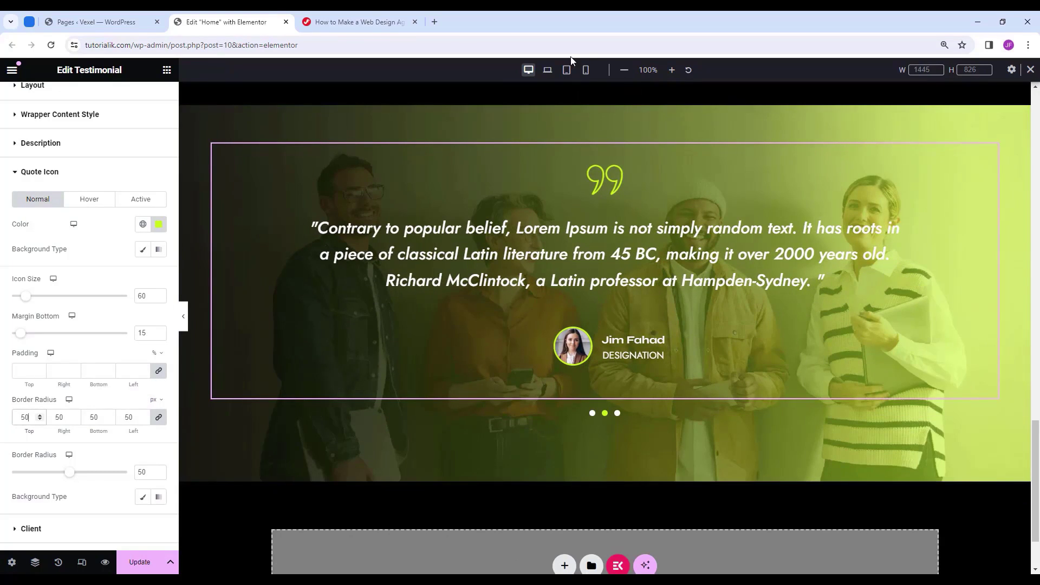
click(568, 71)
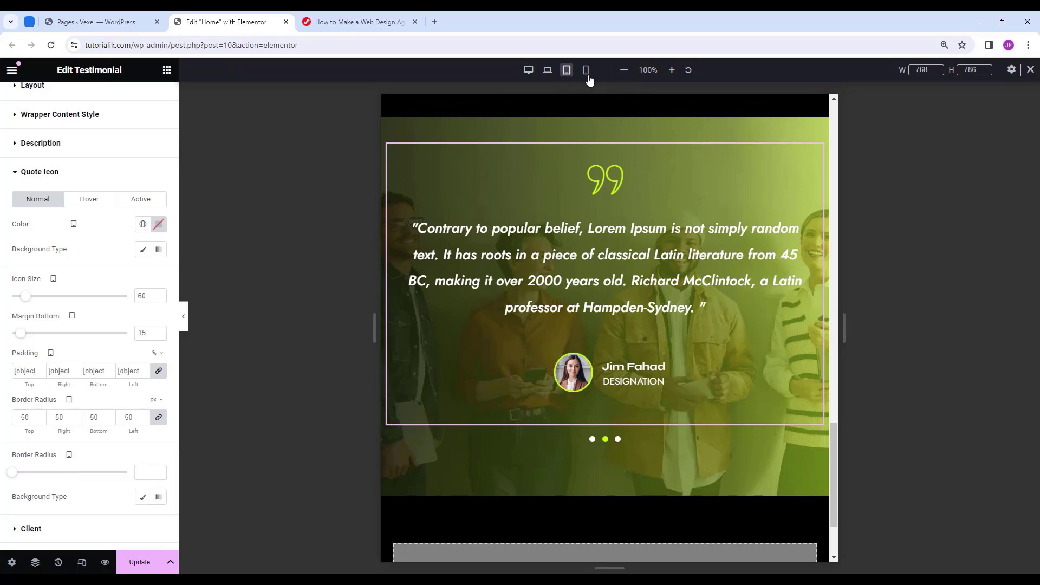
click(586, 72)
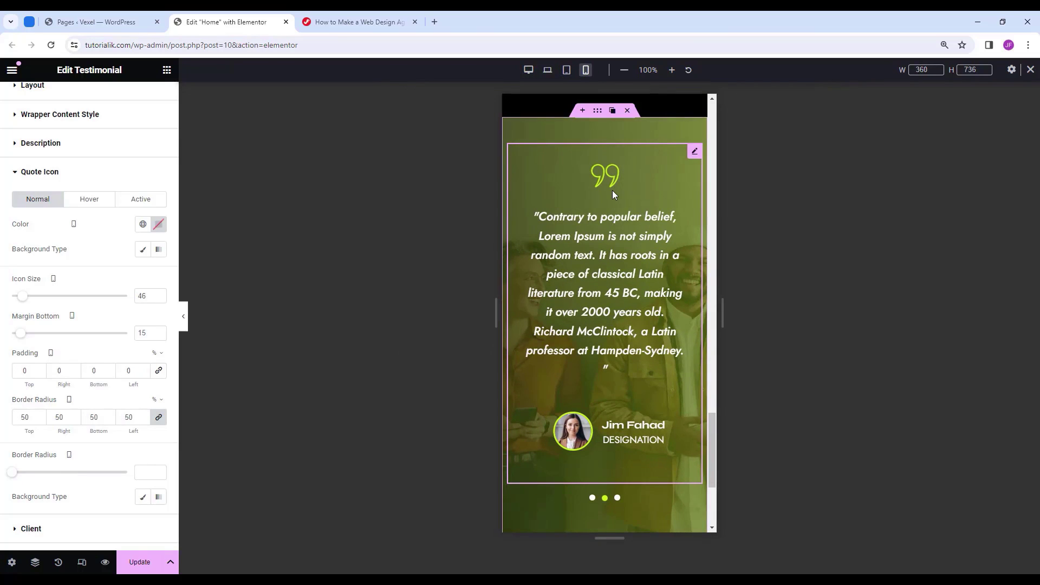
drag(726, 305, 753, 308)
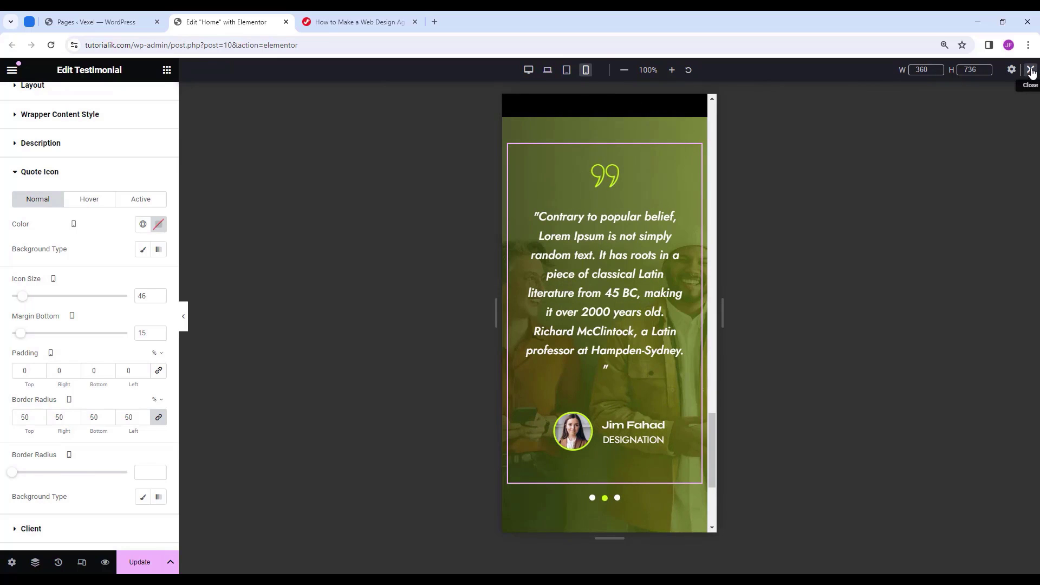
click(1031, 71)
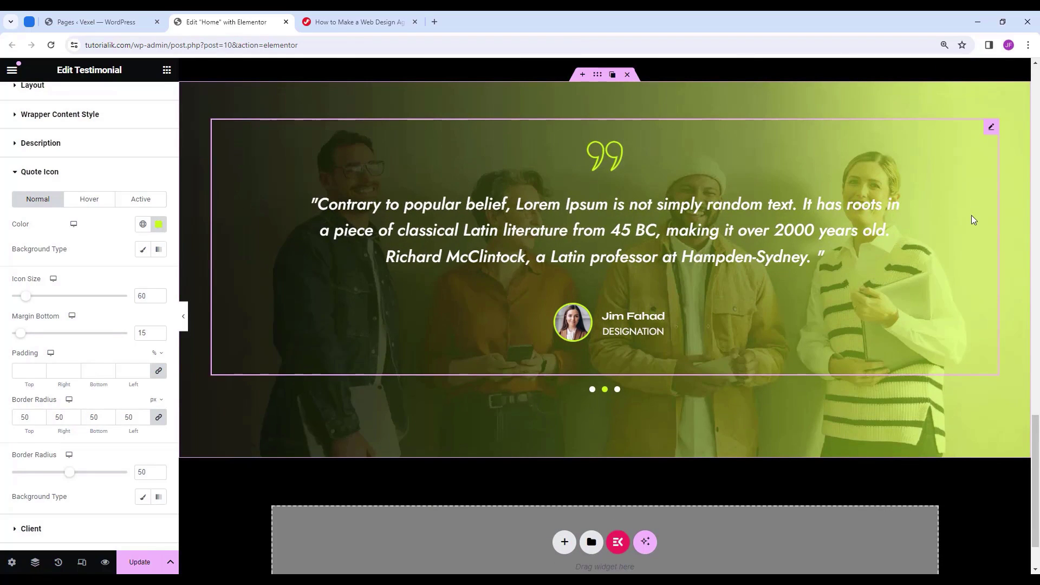
Review the home page with the panel hidden via Ctrl+P, then restore the panel and Update.
key(ctrl+p)
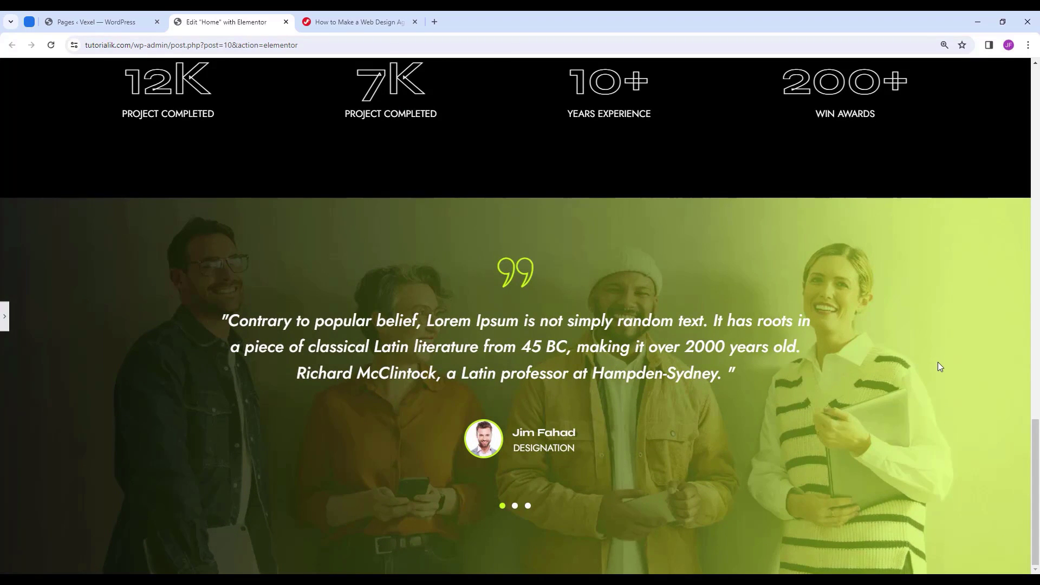
scroll(1019, 510, up, 10)
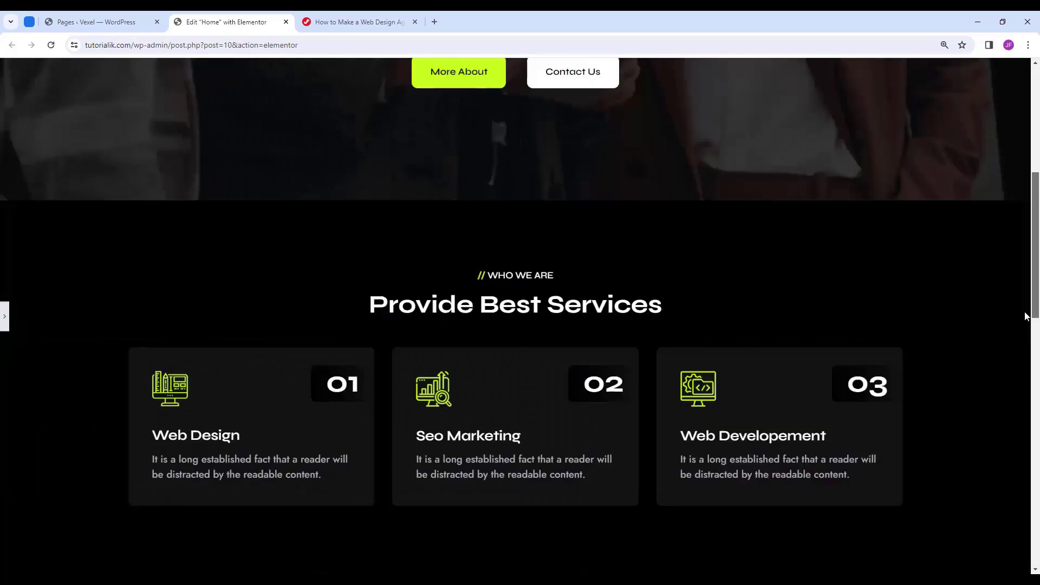
scroll(1022, 556, down, 10)
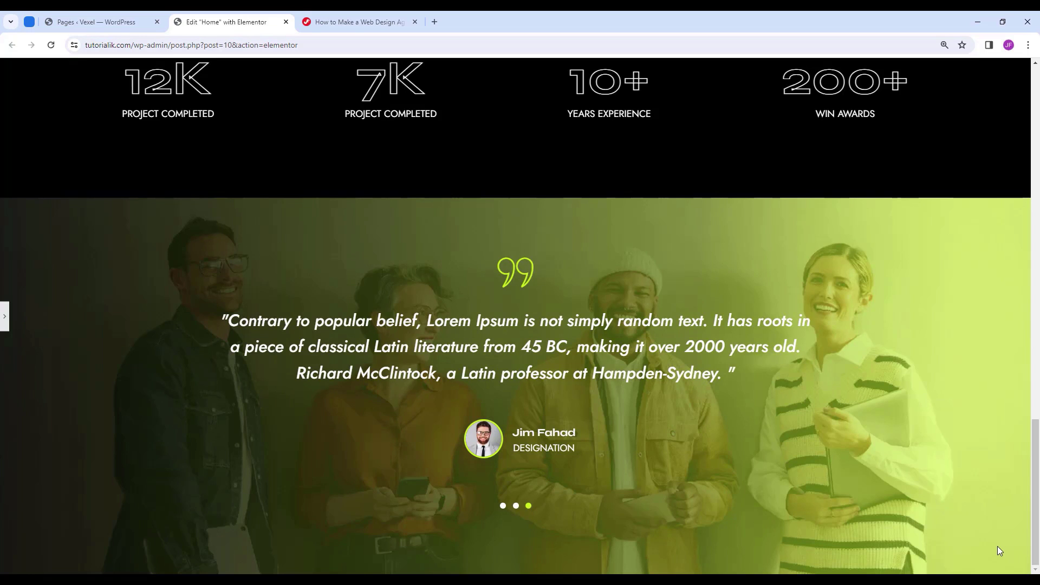
click(4, 317)
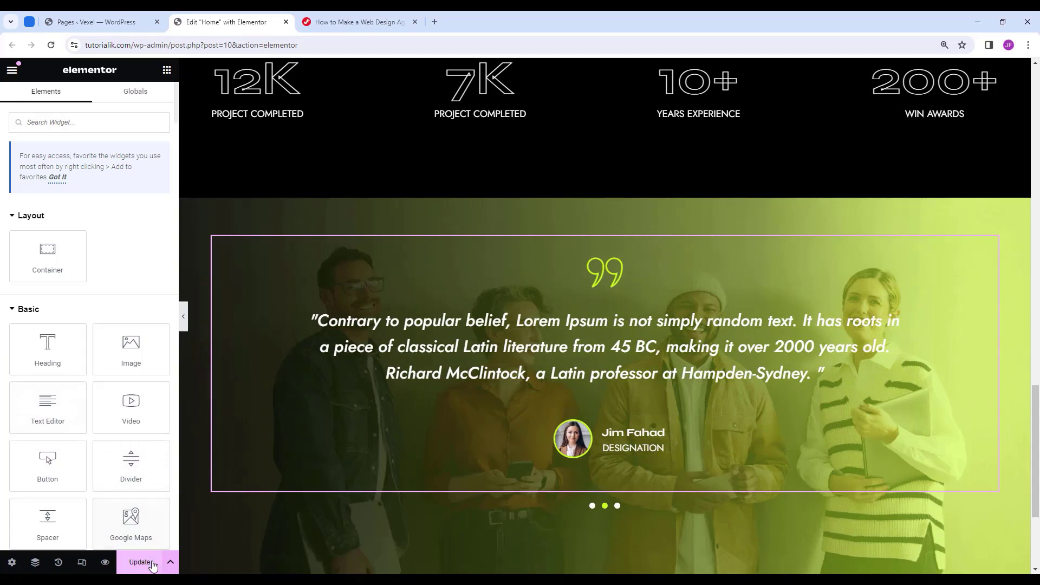
click(150, 568)
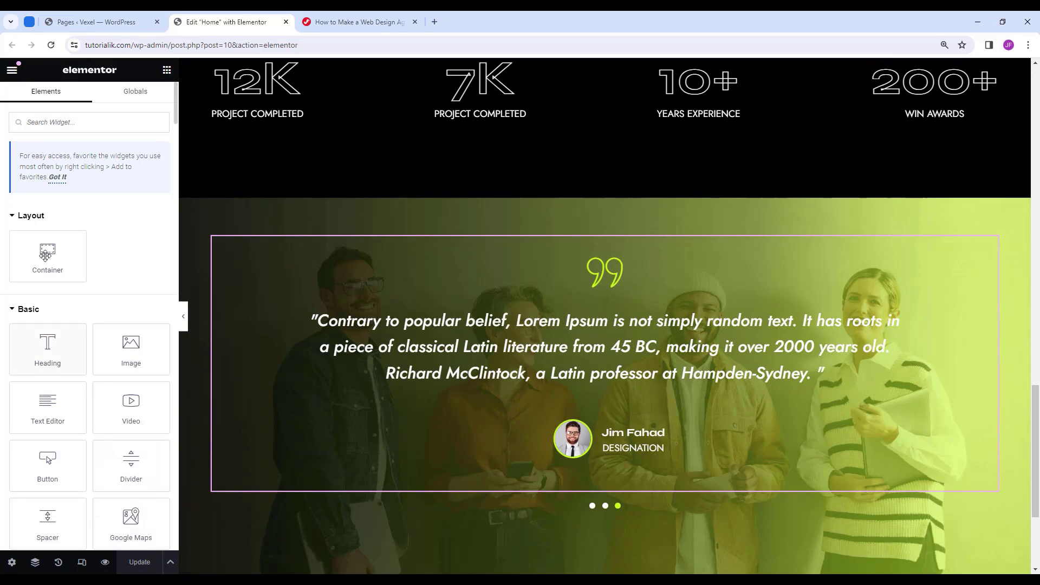
Exit Elementor to the WordPress pages list.
click(13, 70)
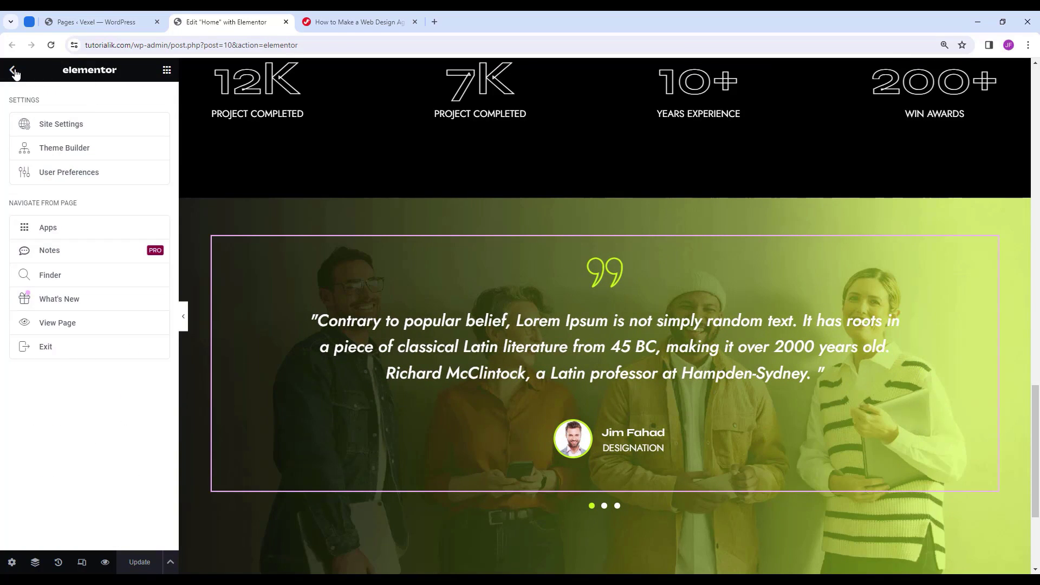
click(64, 353)
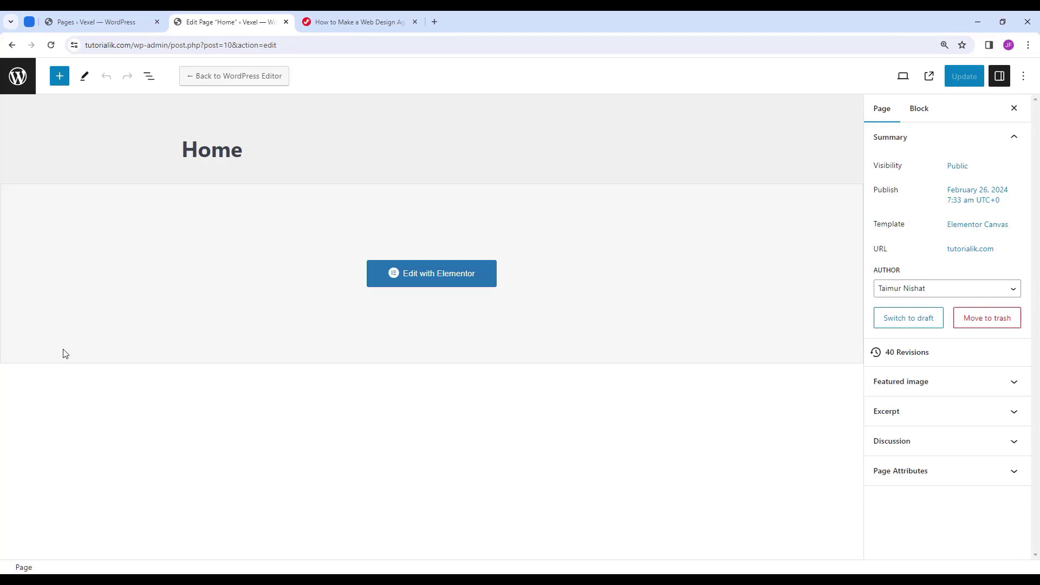
click(17, 78)
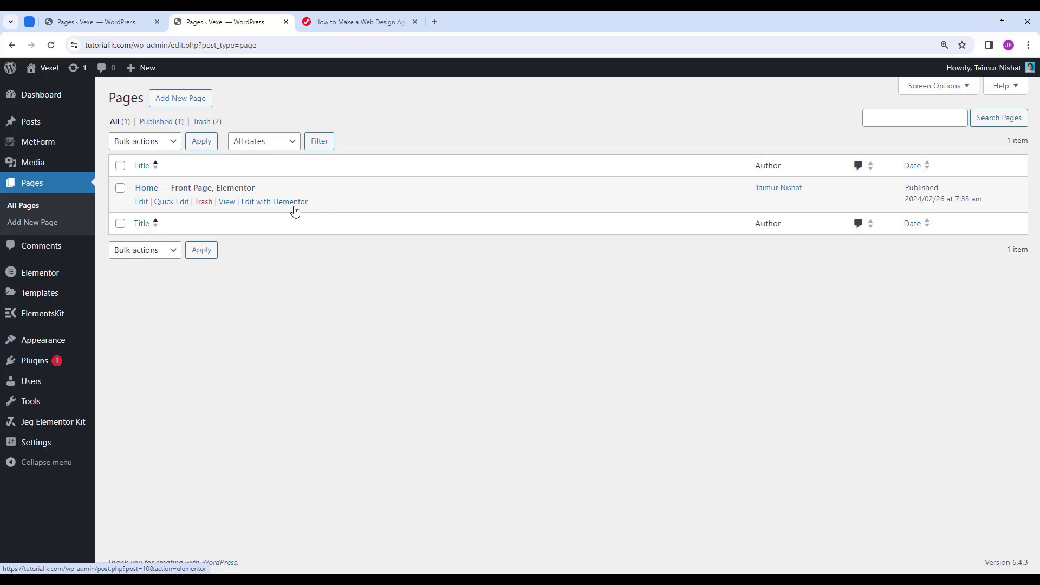
Create and publish a new page titled 'About', then open it in Elementor.
click(198, 103)
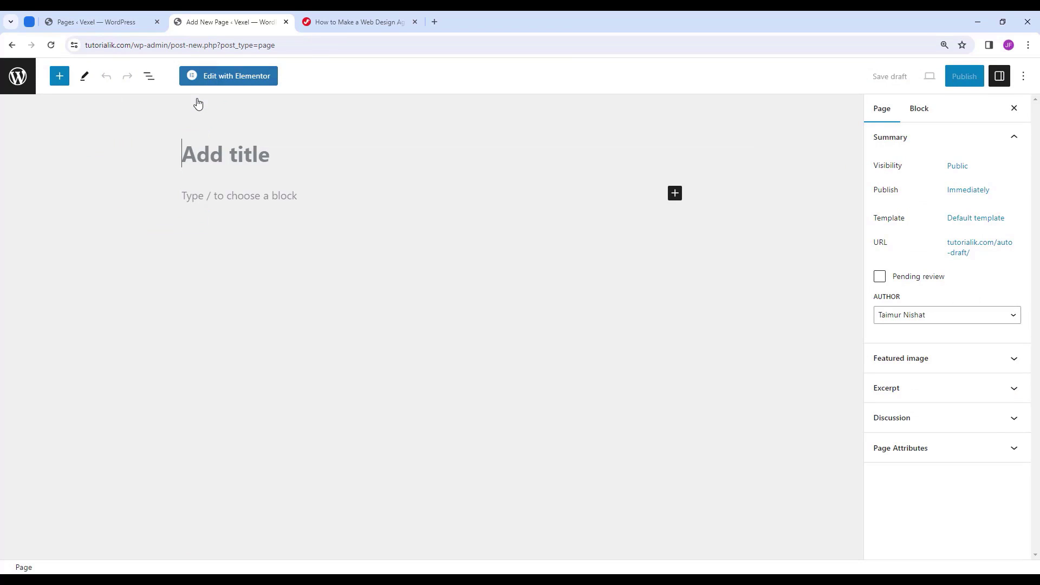
text(About)
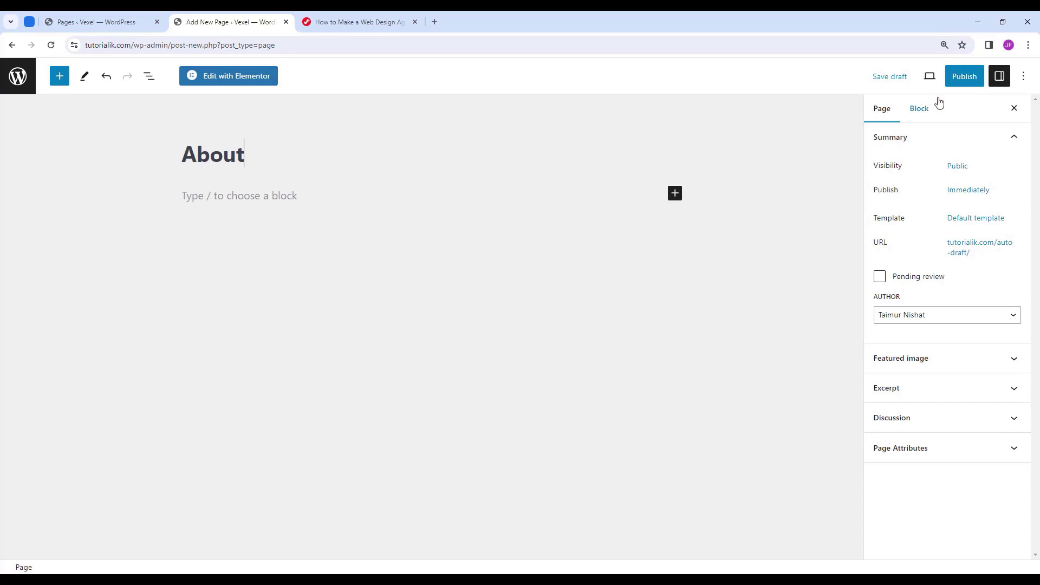
click(957, 79)
click(953, 80)
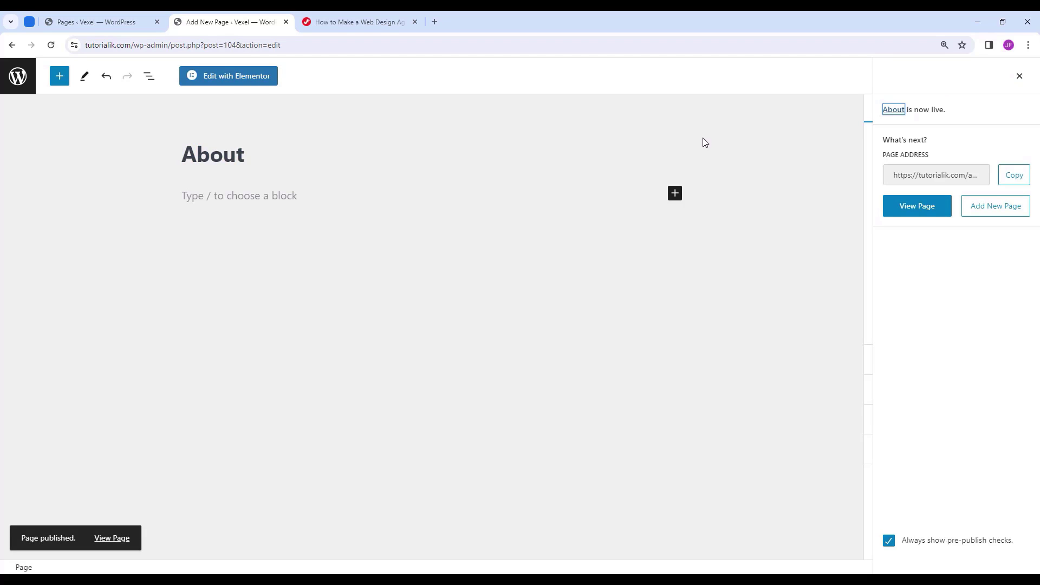
click(250, 78)
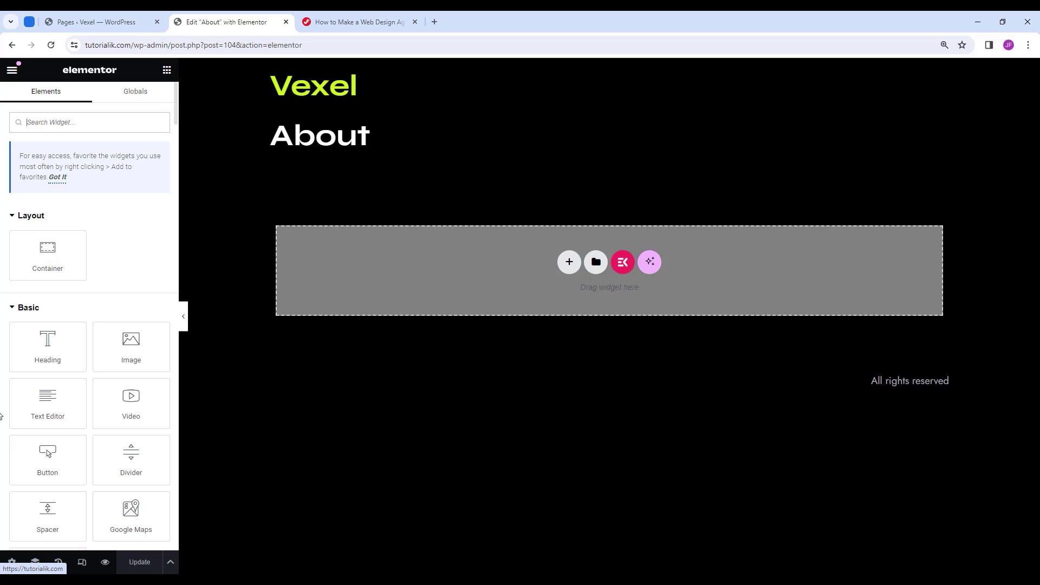
Set the About page layout to Elementor Canvas, save, and drag an empty container onto the top.
click(12, 562)
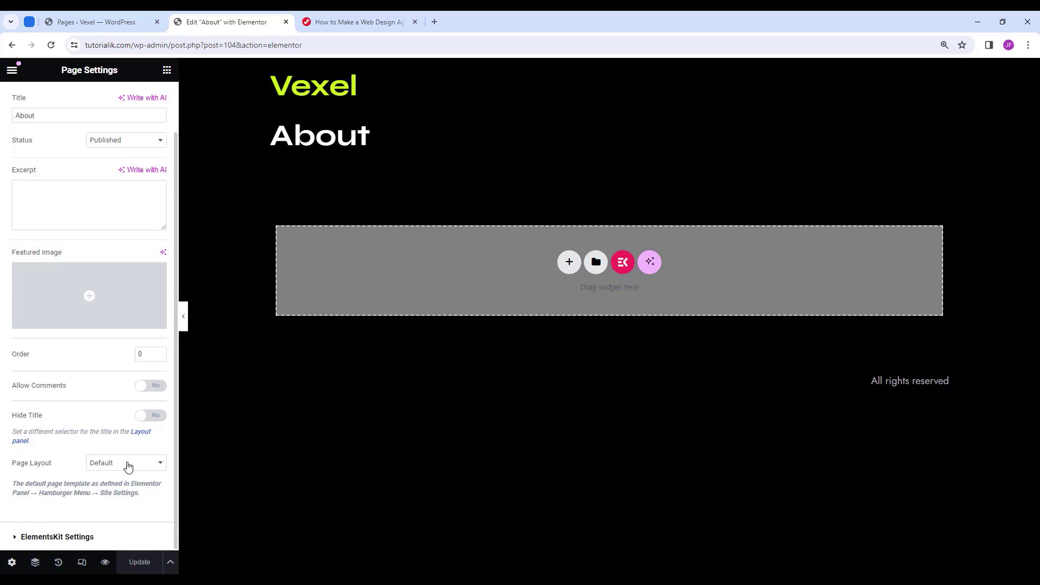
click(127, 465)
click(123, 486)
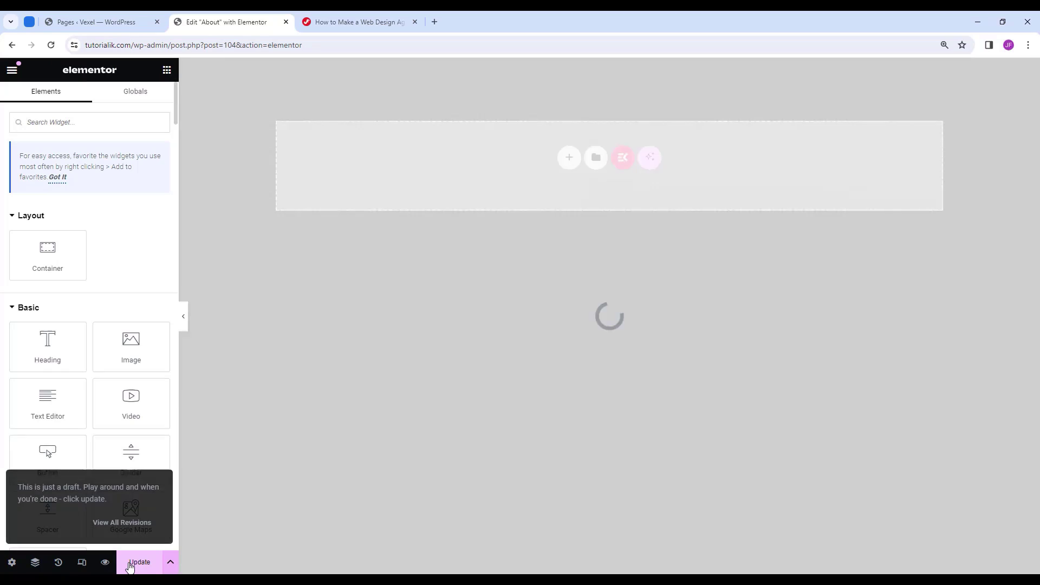
click(130, 564)
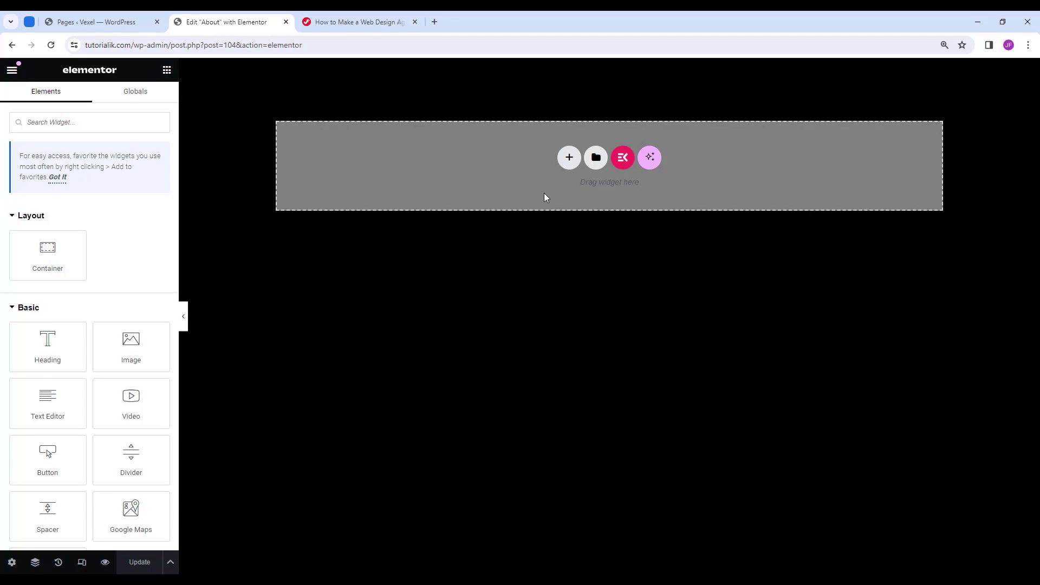
drag(48, 252, 430, 130)
Set the container to a vertical column with items centred both ways.
click(35, 562)
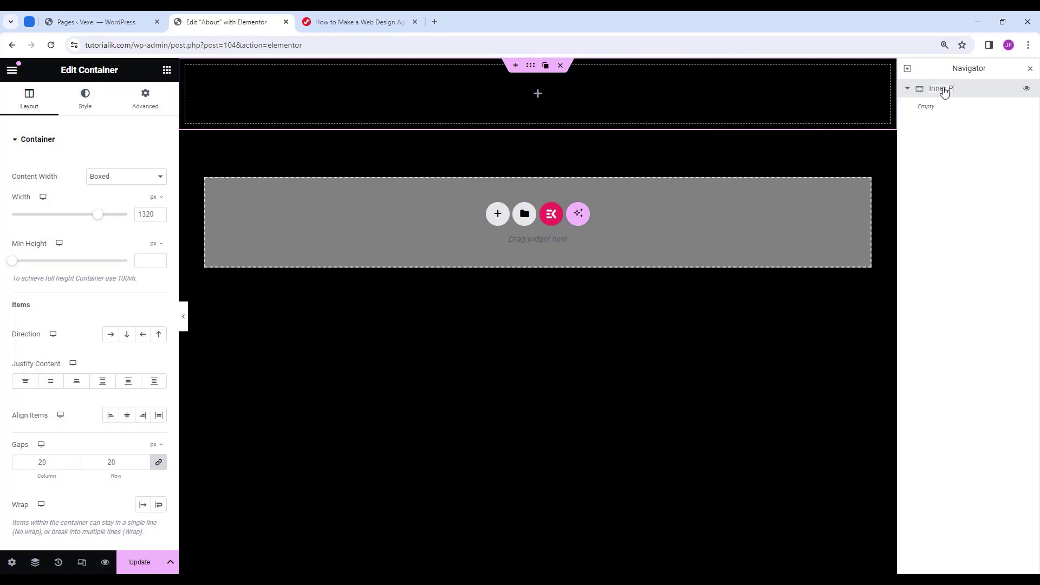
click(1030, 68)
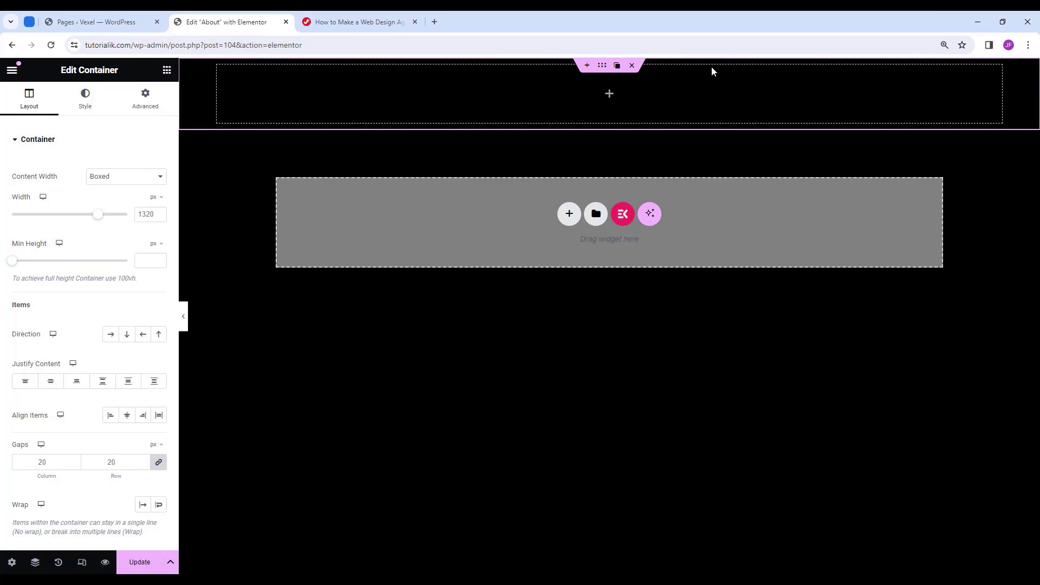
click(130, 336)
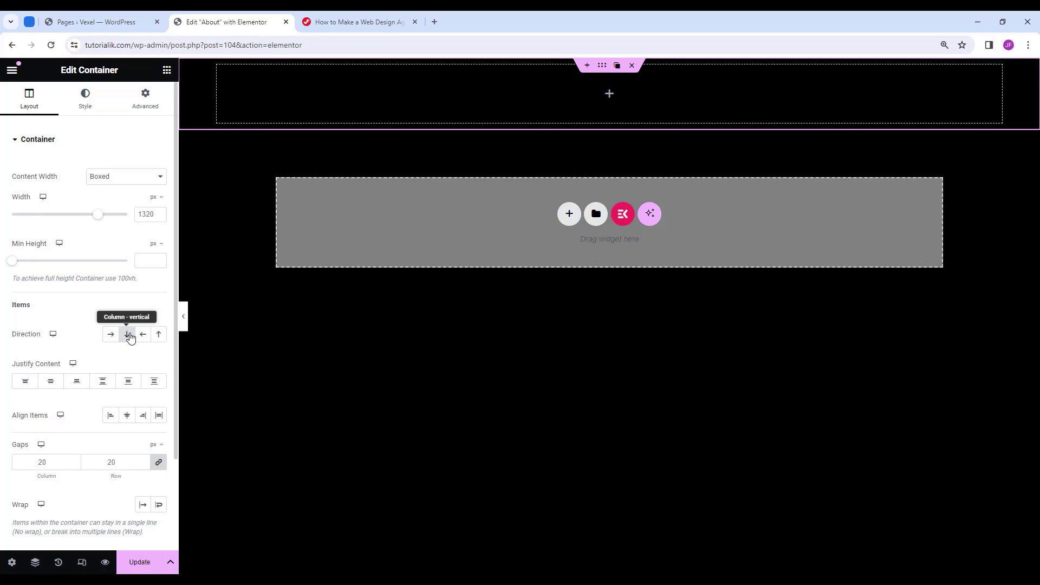
click(51, 386)
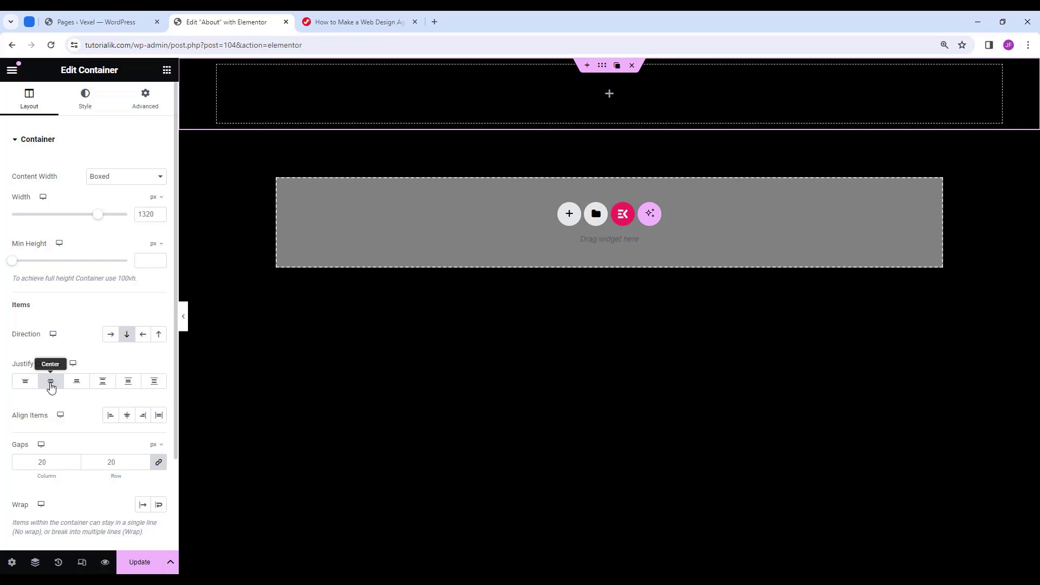
click(127, 417)
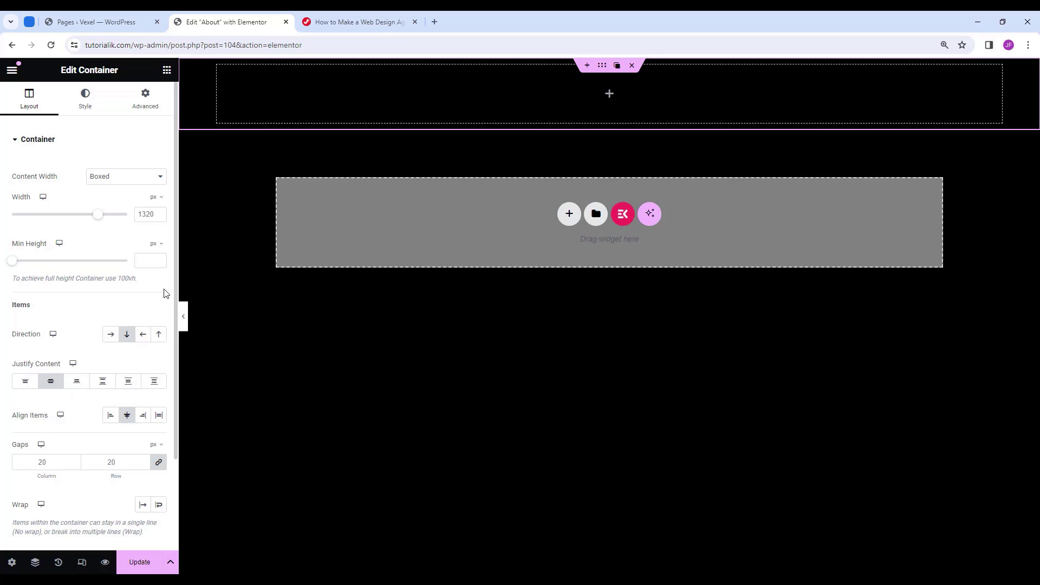
Enter container padding of 210 top, 10 right, 110 bottom and 10 left px.
click(145, 98)
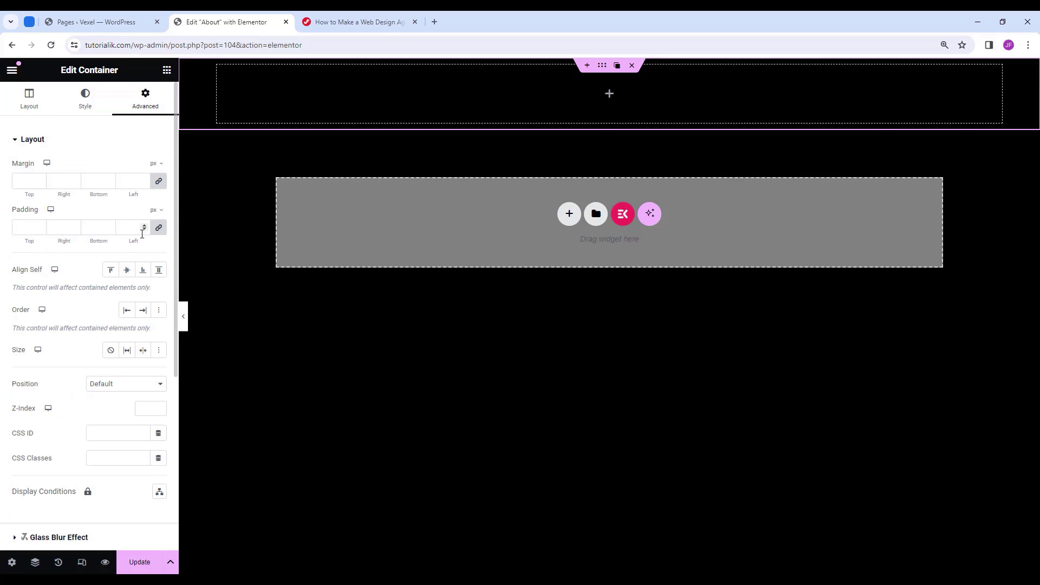
click(158, 227)
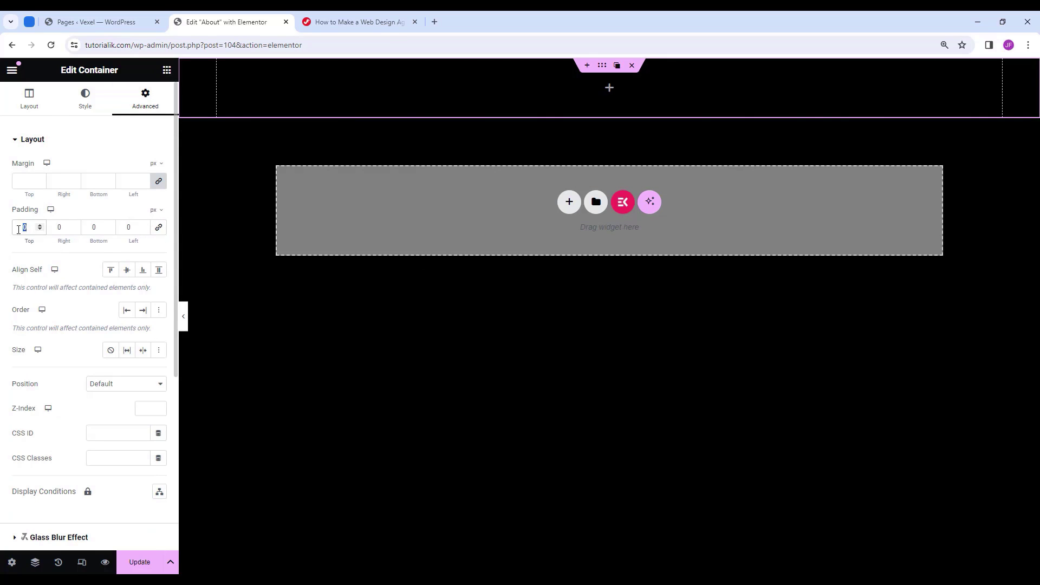
text(210)
key(Tab)
text(10)
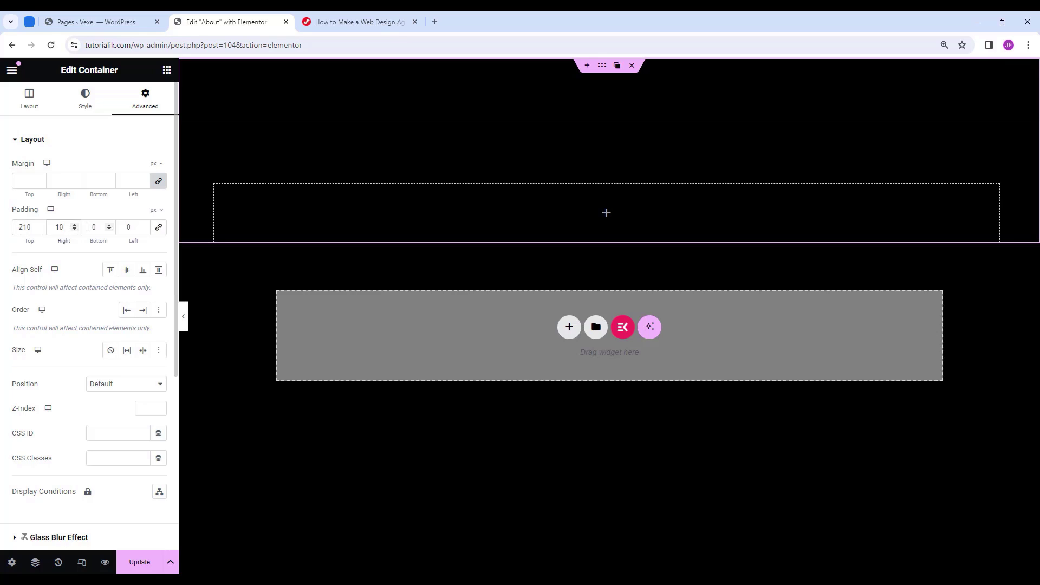
key(Tab)
text(110)
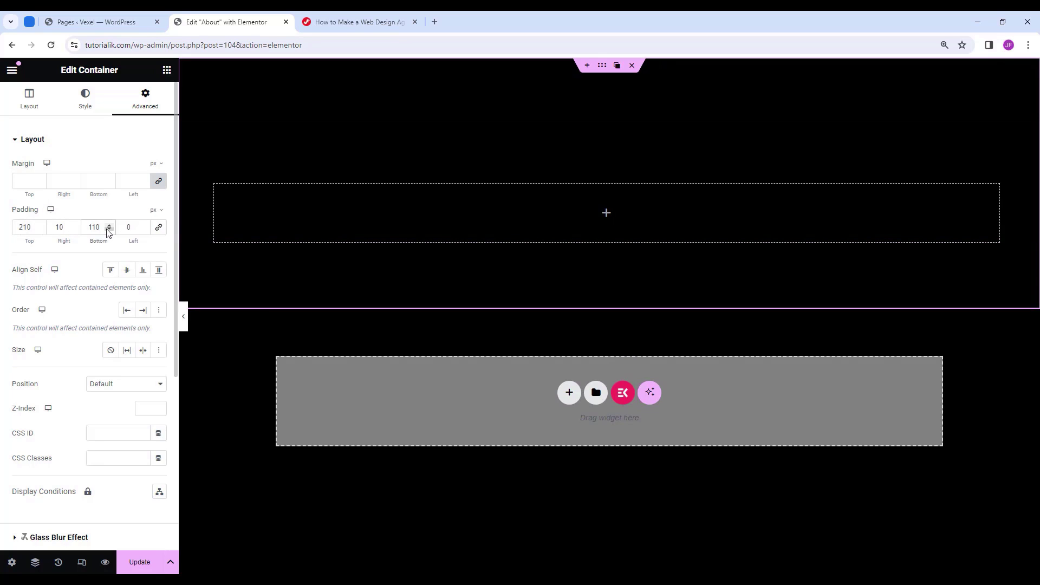
key(Tab)
text(10)
Set the team photo in colourful jackets as the container's background image.
click(95, 104)
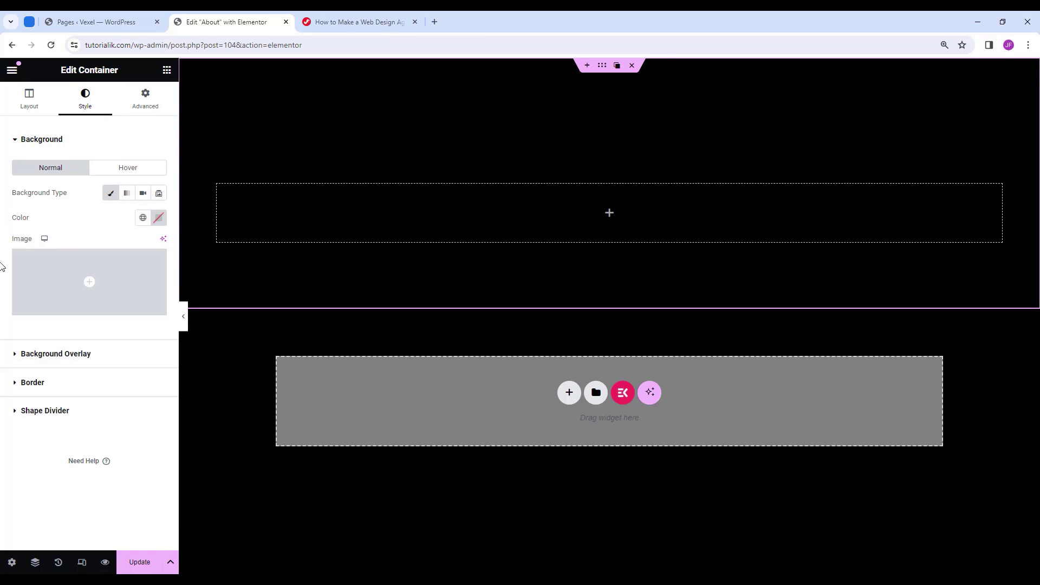
click(90, 283)
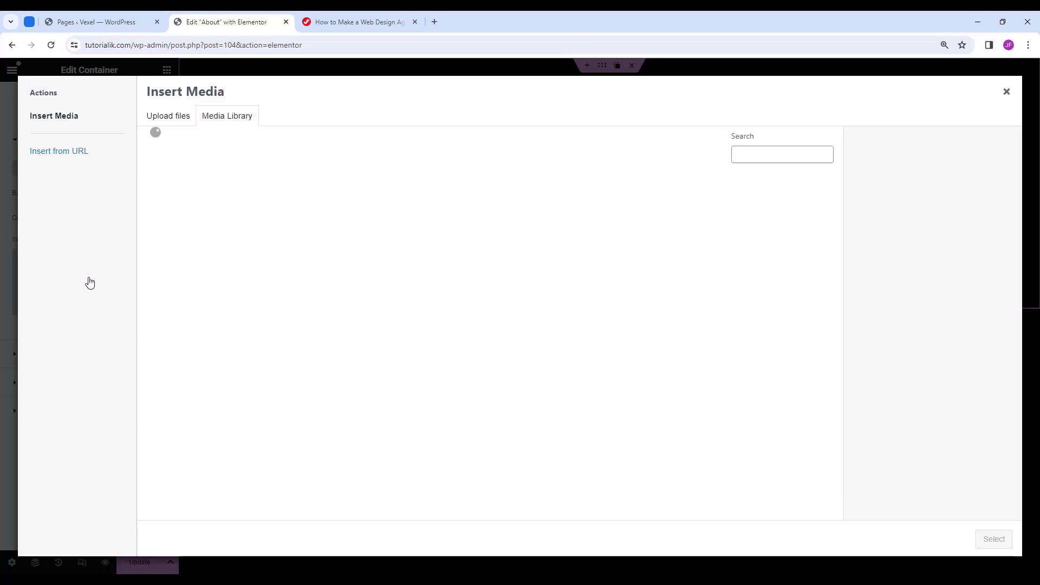
scroll(509, 398, down, 1)
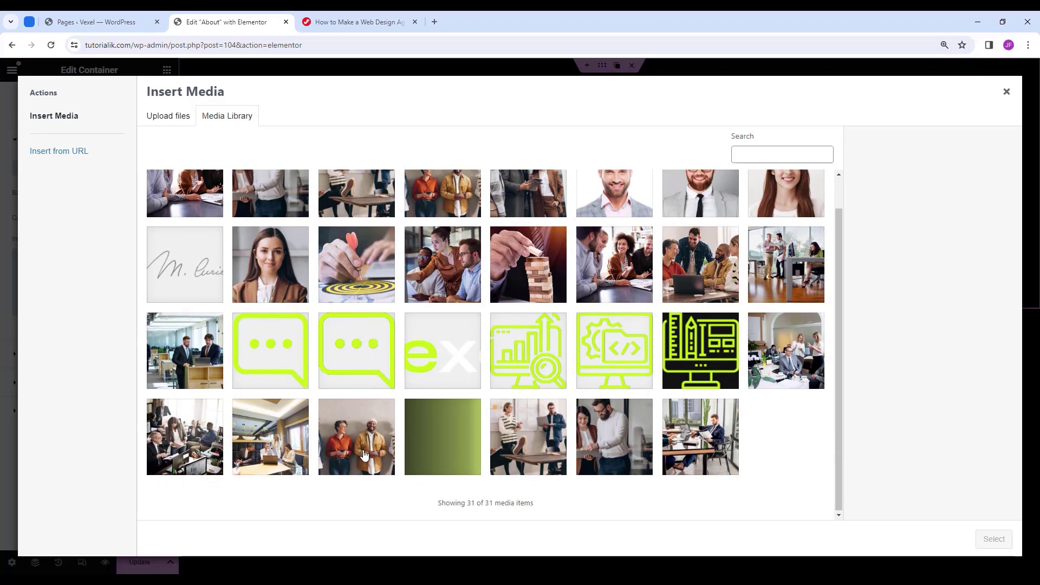
click(362, 454)
click(995, 539)
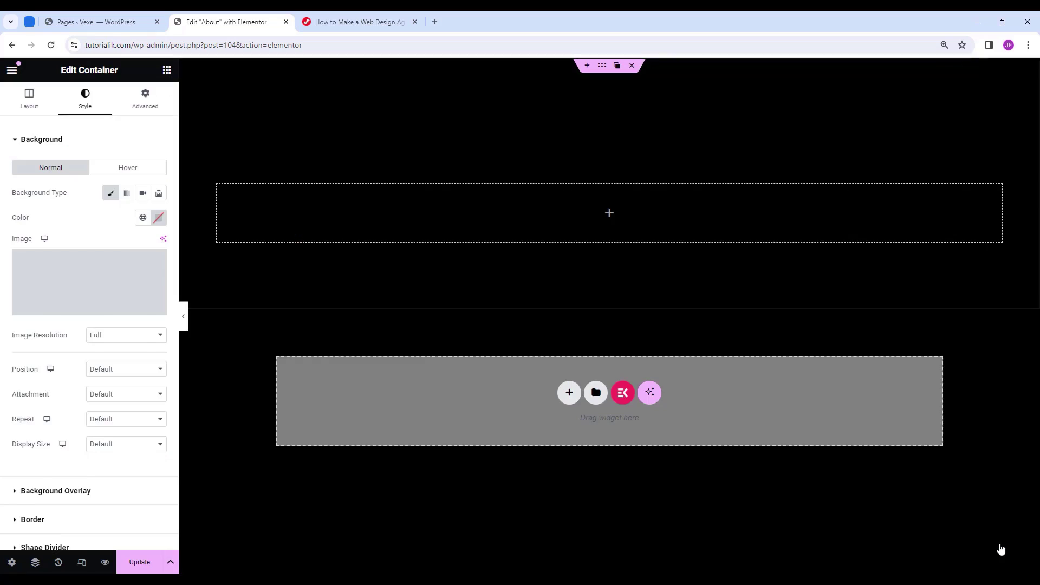
Set the background to Center Center position, No-repeat and Cover size.
scroll(84, 242, down, 2)
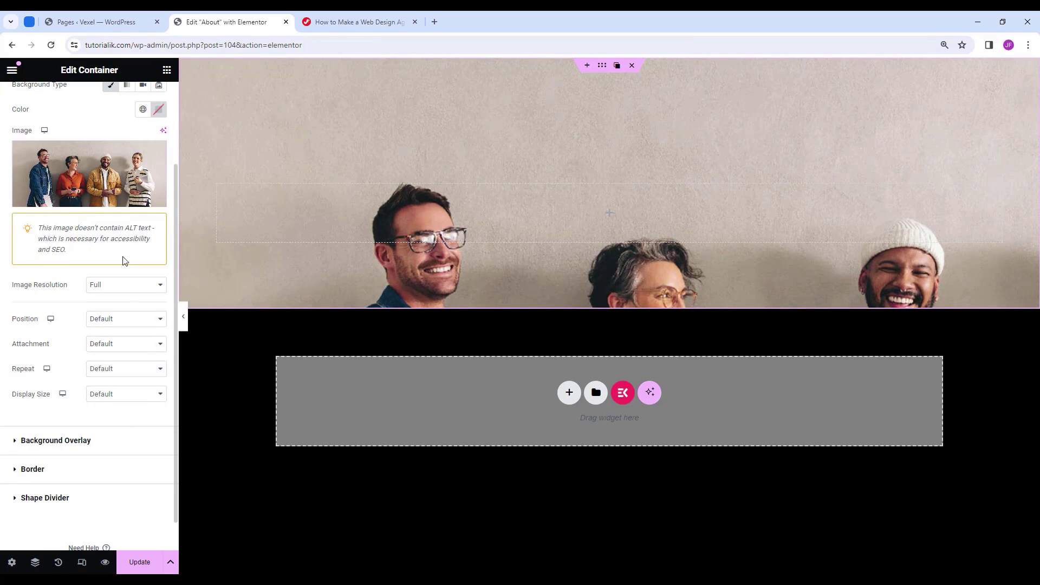
click(127, 320)
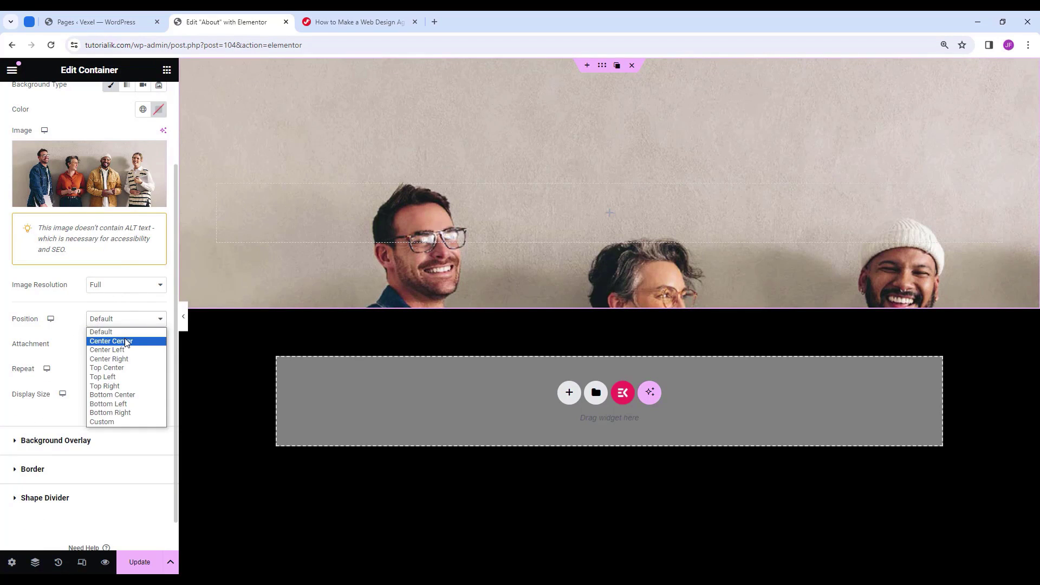
click(125, 342)
click(126, 368)
click(127, 391)
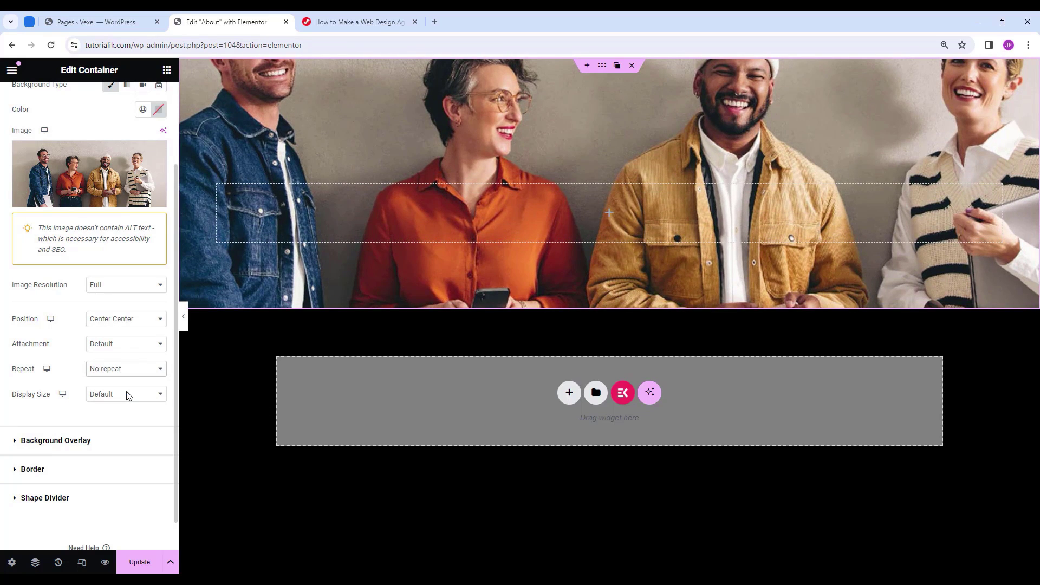
click(123, 400)
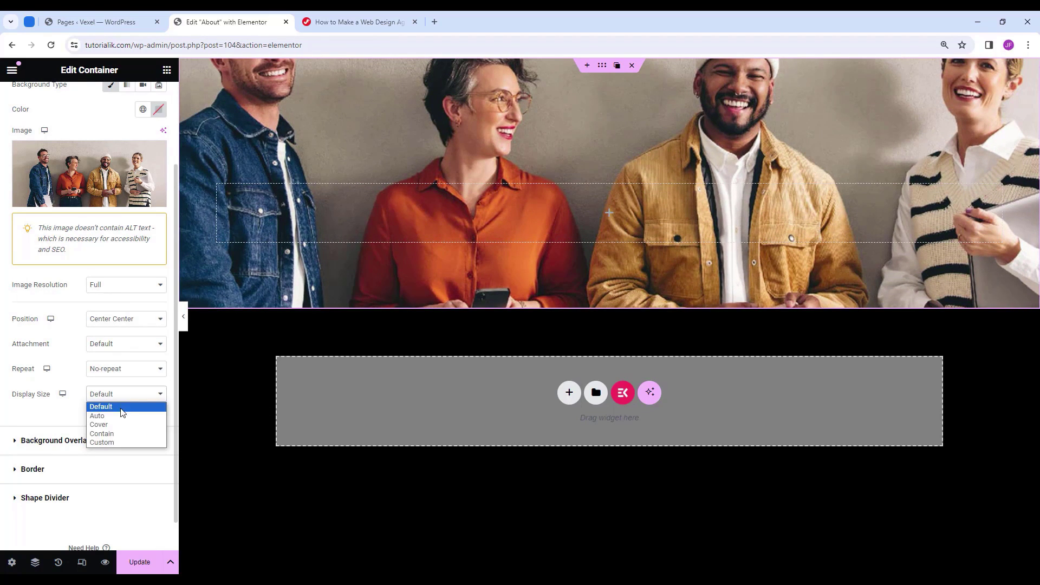
click(119, 426)
Add a classic #080808 background overlay at 0.9 opacity.
scroll(119, 428, down, 1)
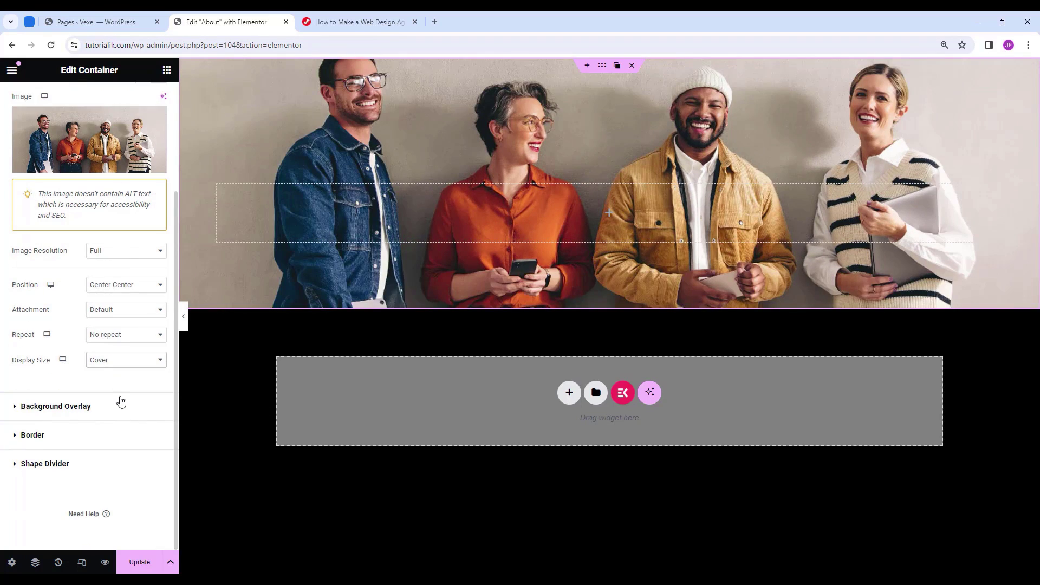
click(118, 406)
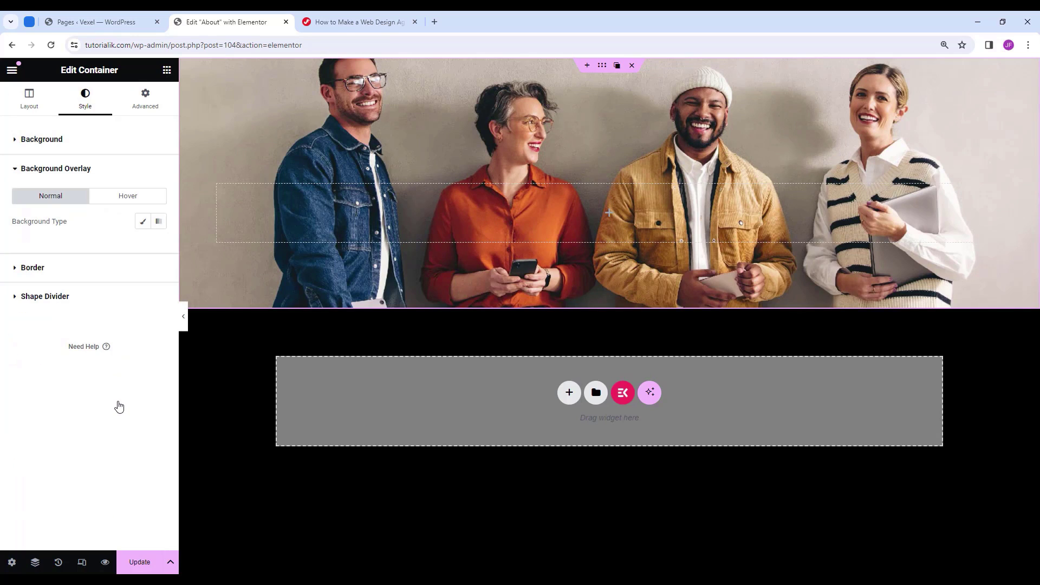
click(143, 221)
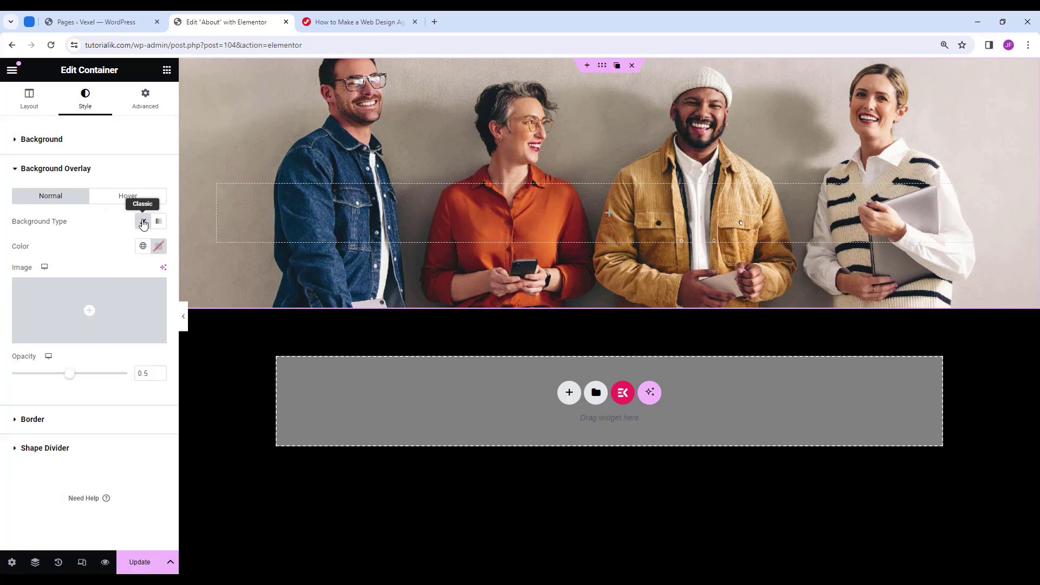
click(157, 246)
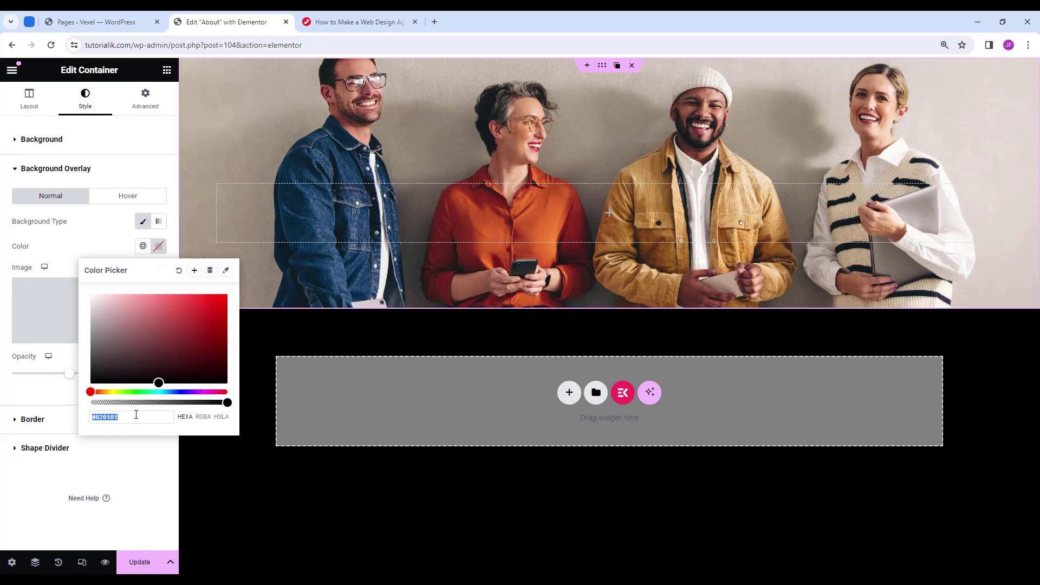
text(080808)
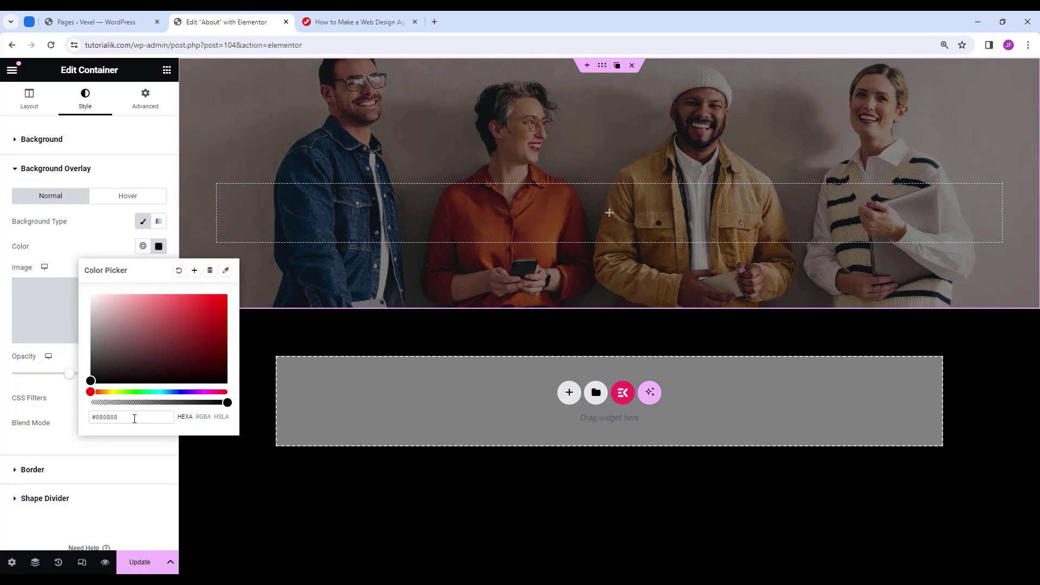
click(158, 246)
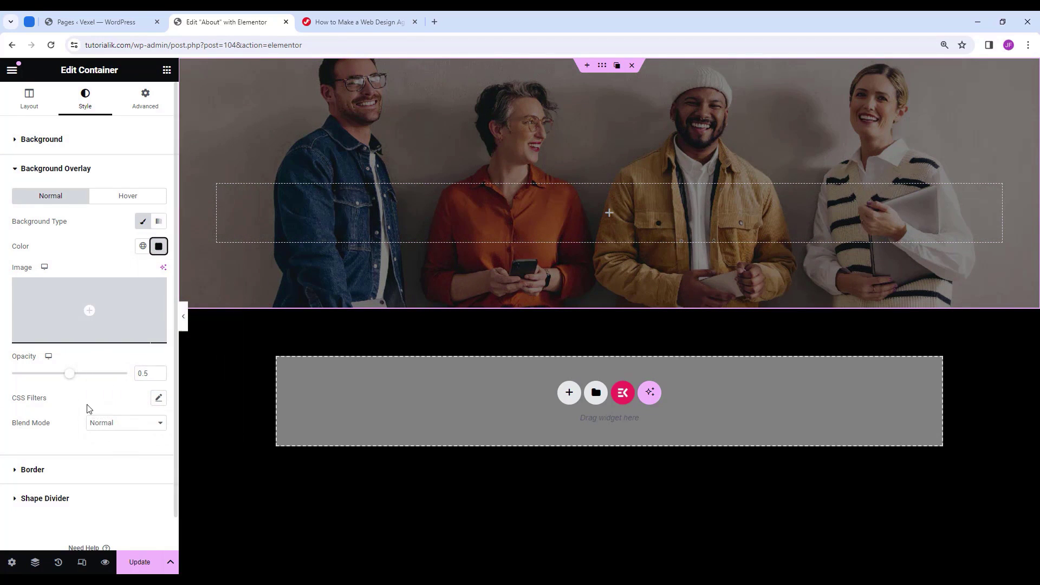
double_click(145, 376)
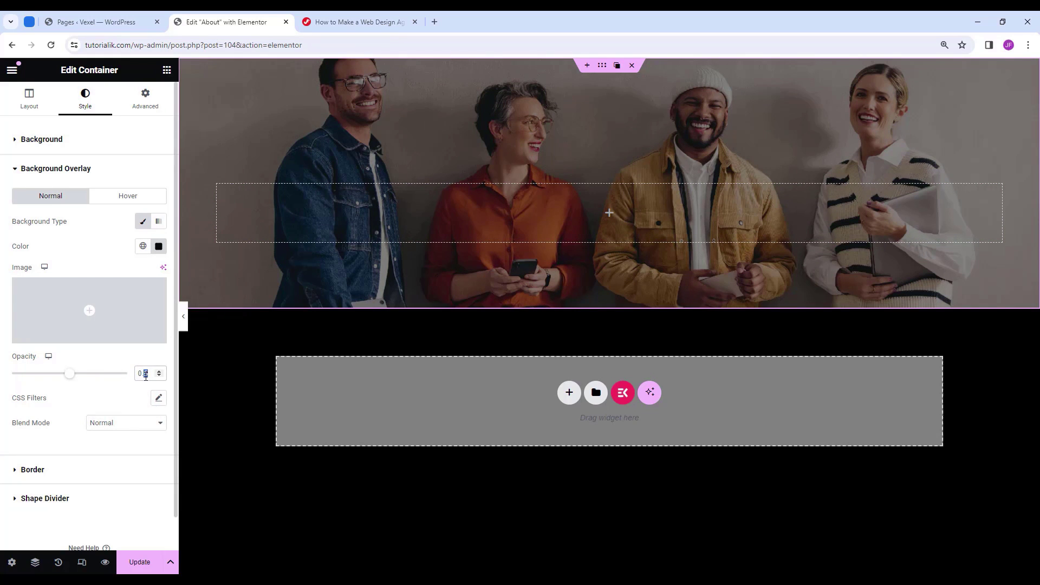
text(9)
click(167, 70)
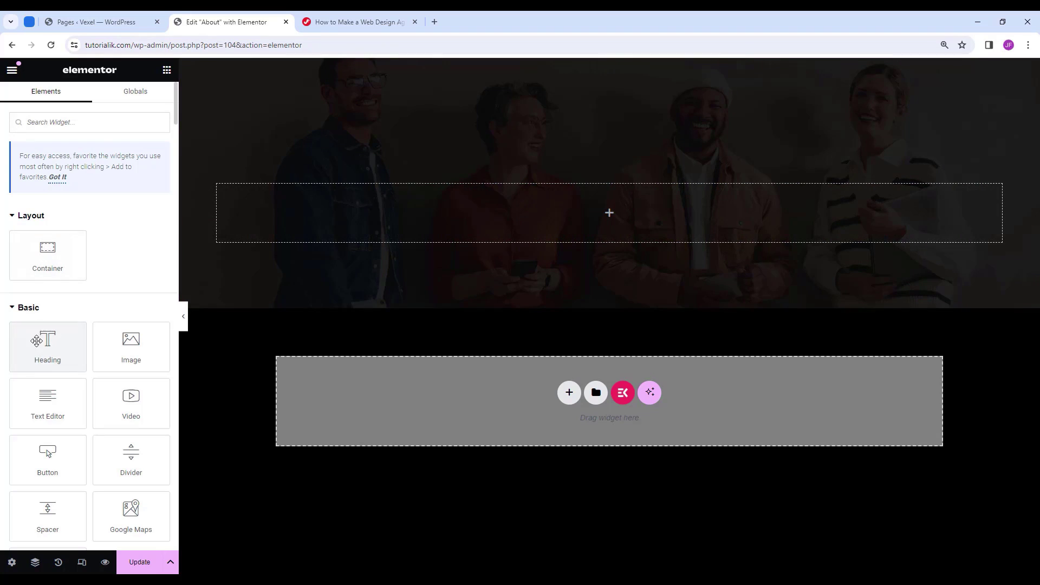
Add a Heading widget to the hero and title it 'About us'.
drag(36, 340, 578, 186)
drag(109, 183, 13, 183)
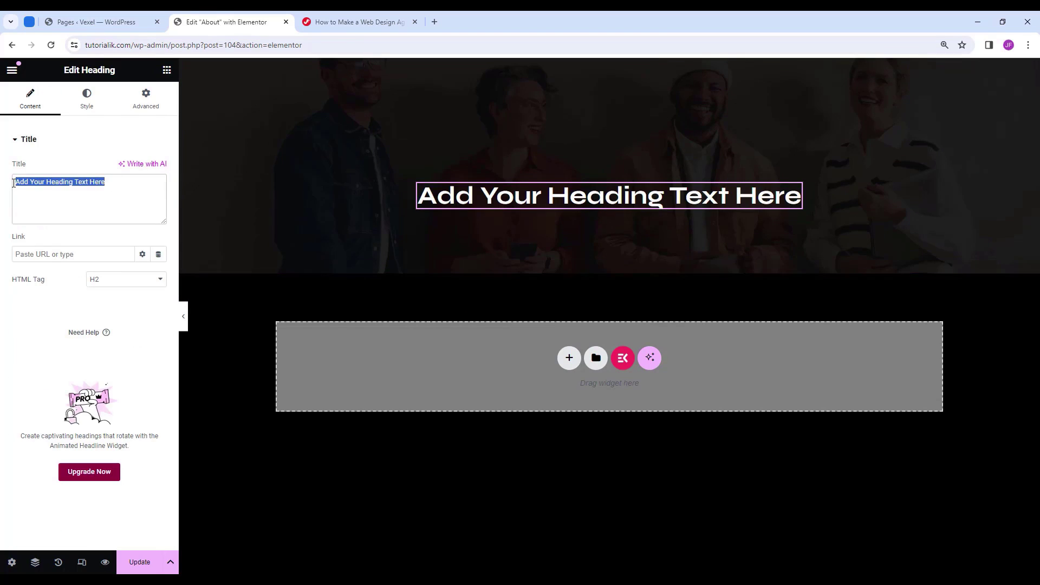
text(About us)
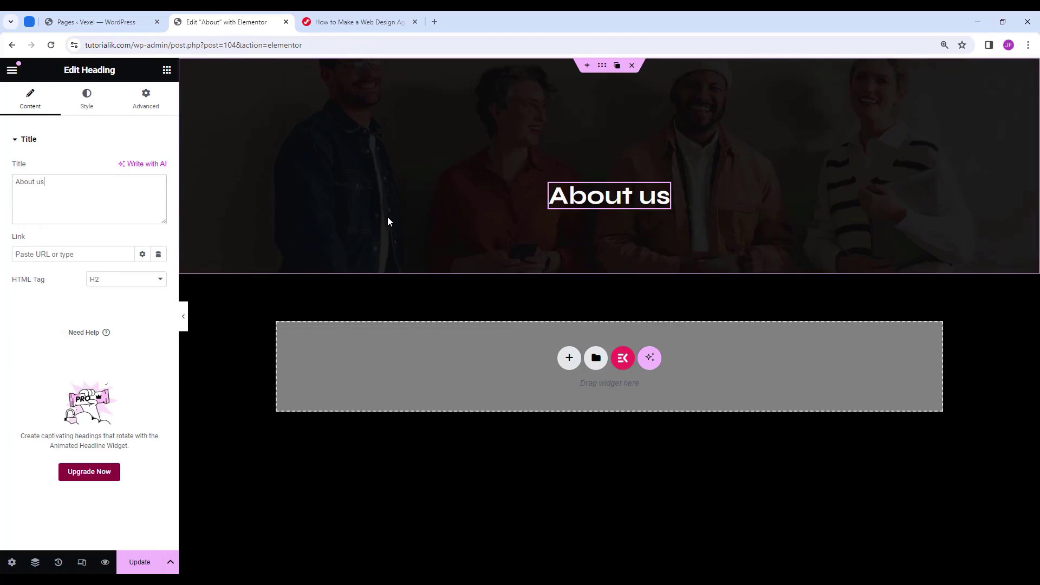
Add a full-width container below the heading, 210 px wide, arranging items in a centred row.
click(166, 70)
drag(48, 252, 638, 211)
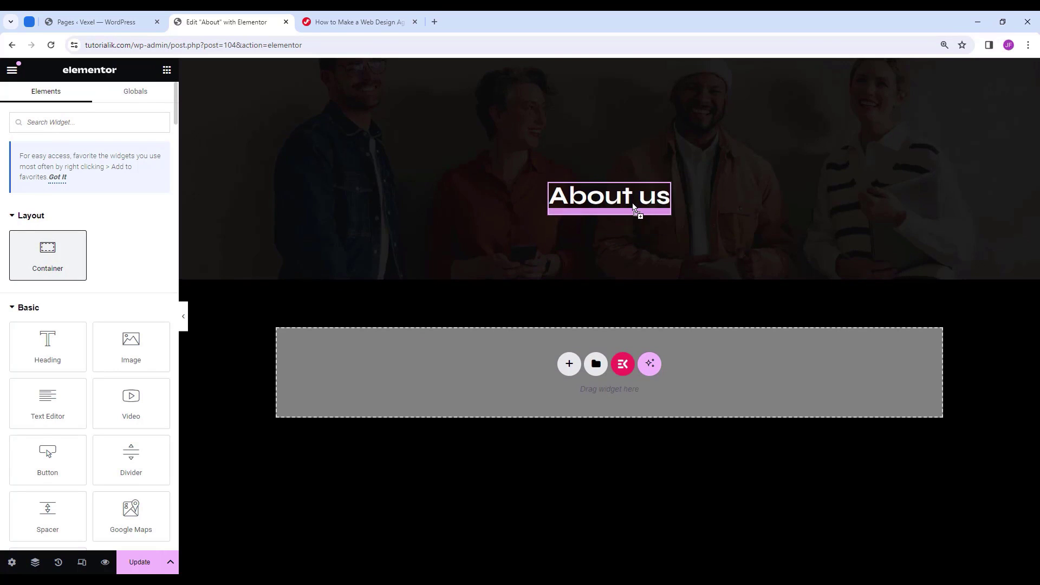
click(128, 182)
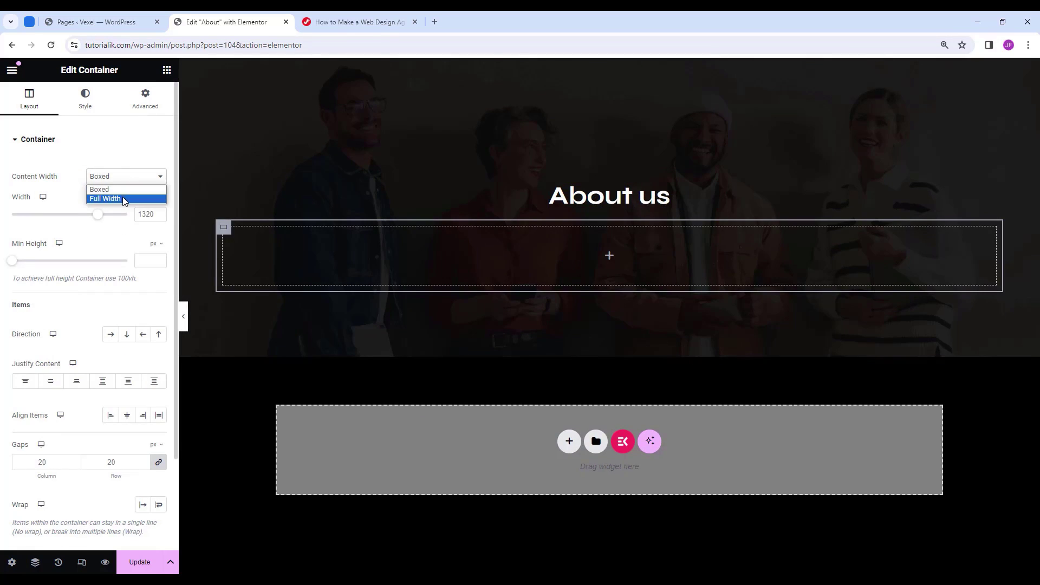
click(123, 196)
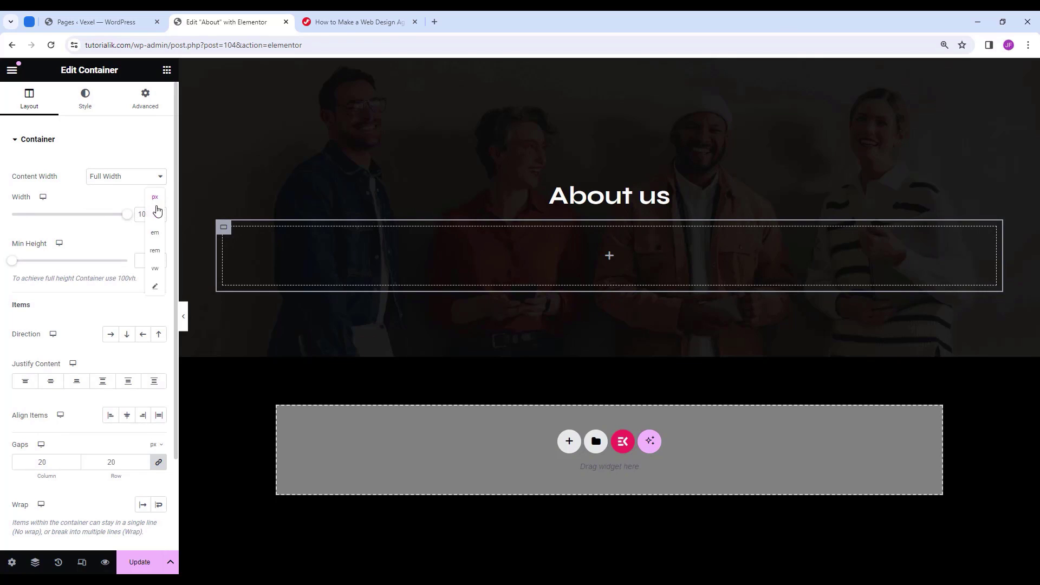
click(157, 200)
click(146, 218)
text(210)
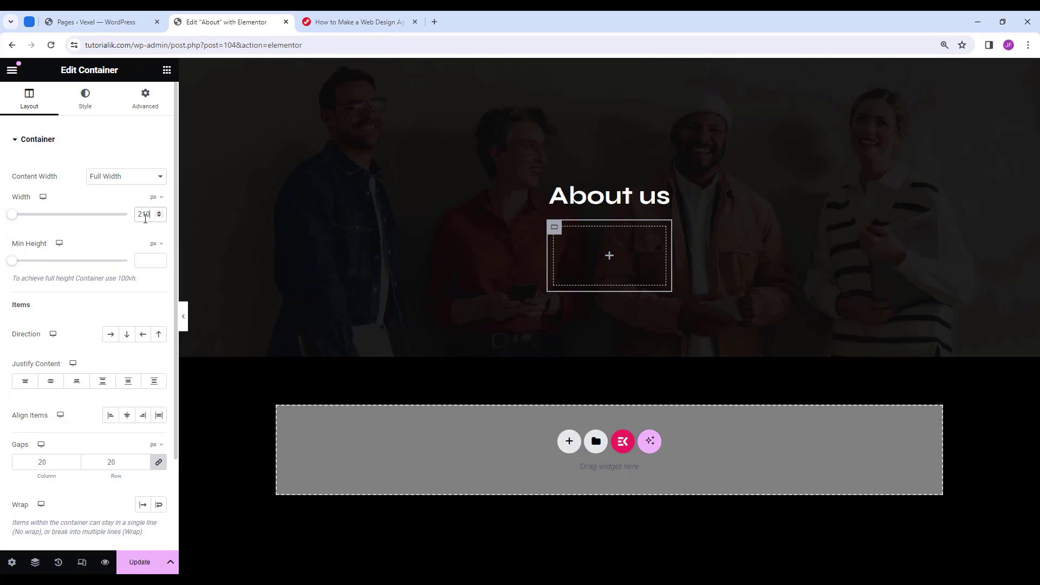
click(110, 335)
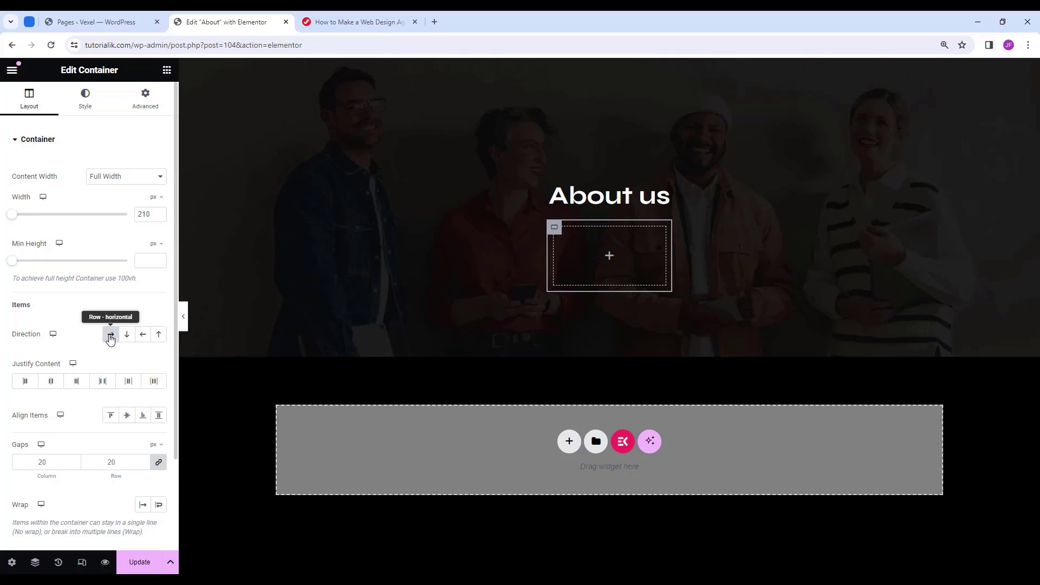
click(51, 382)
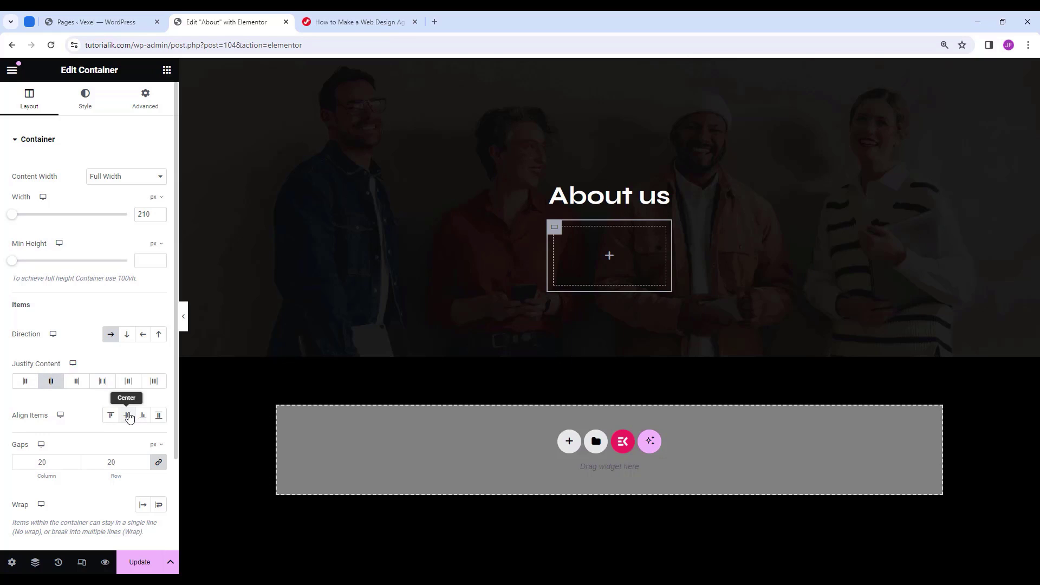
click(129, 416)
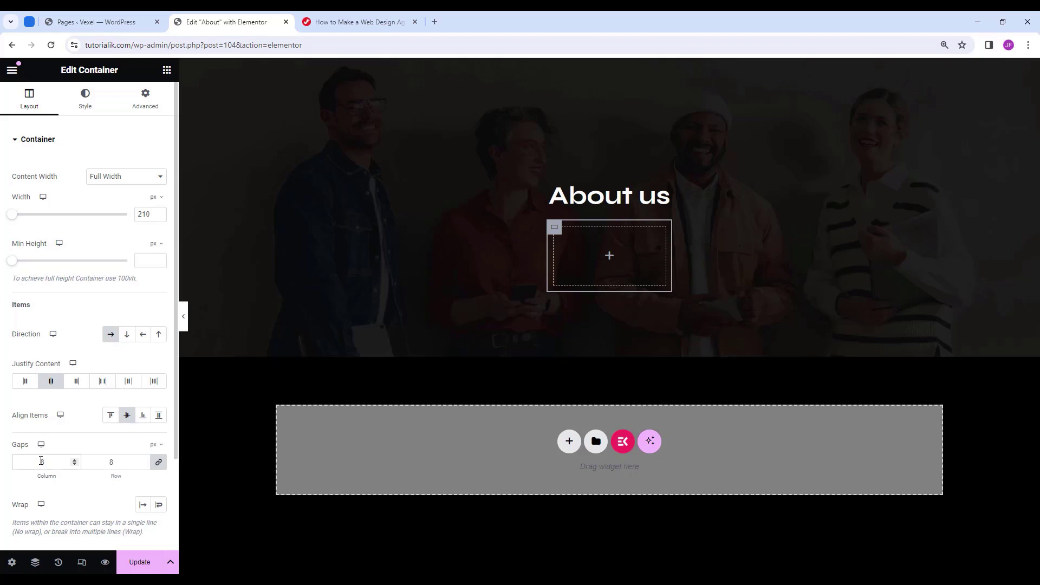
click(84, 100)
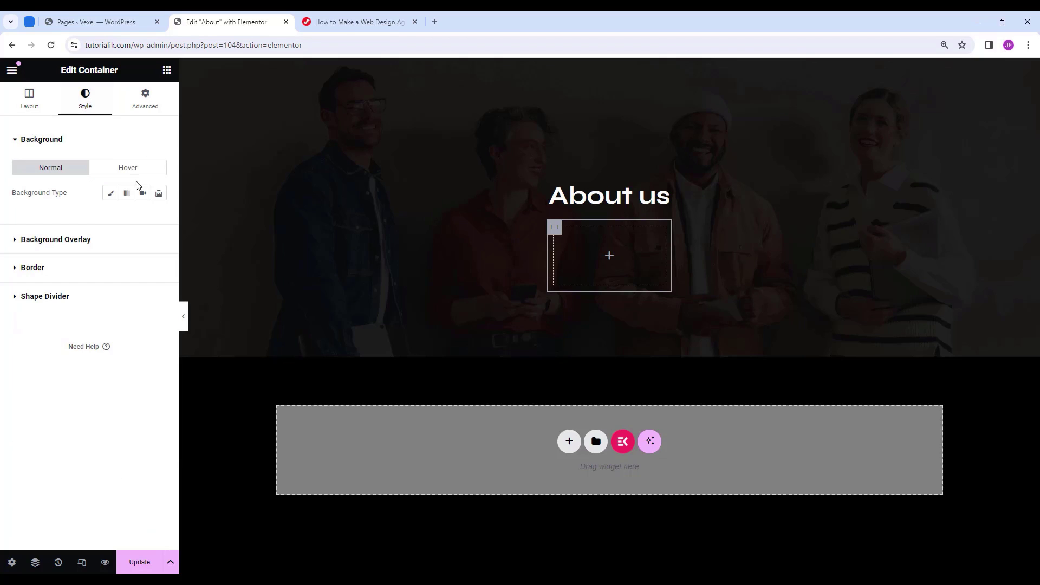
Give the container a classic translucent #ffffff1a background.
click(110, 193)
click(159, 217)
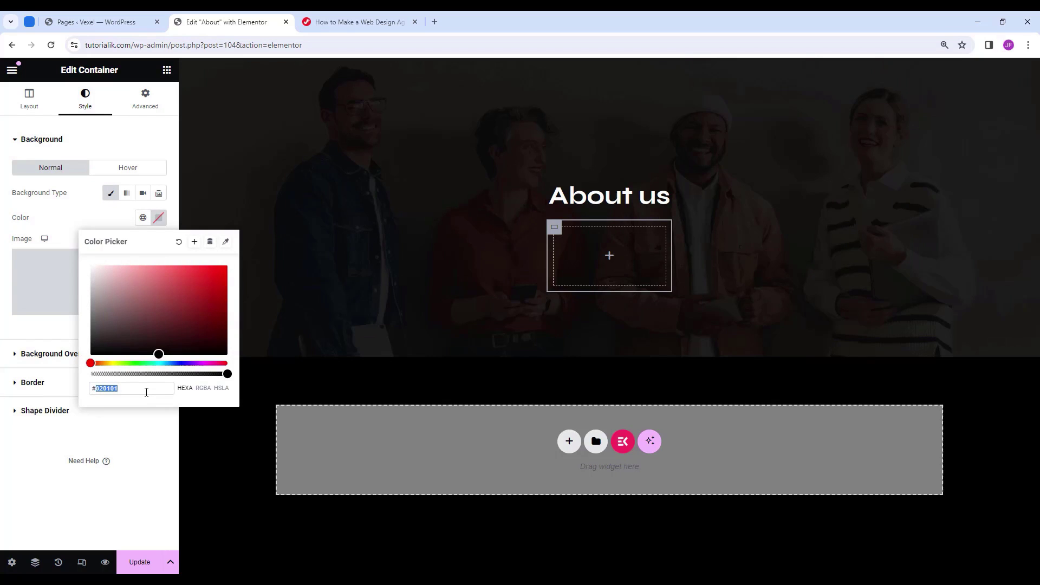
text(ffffff)
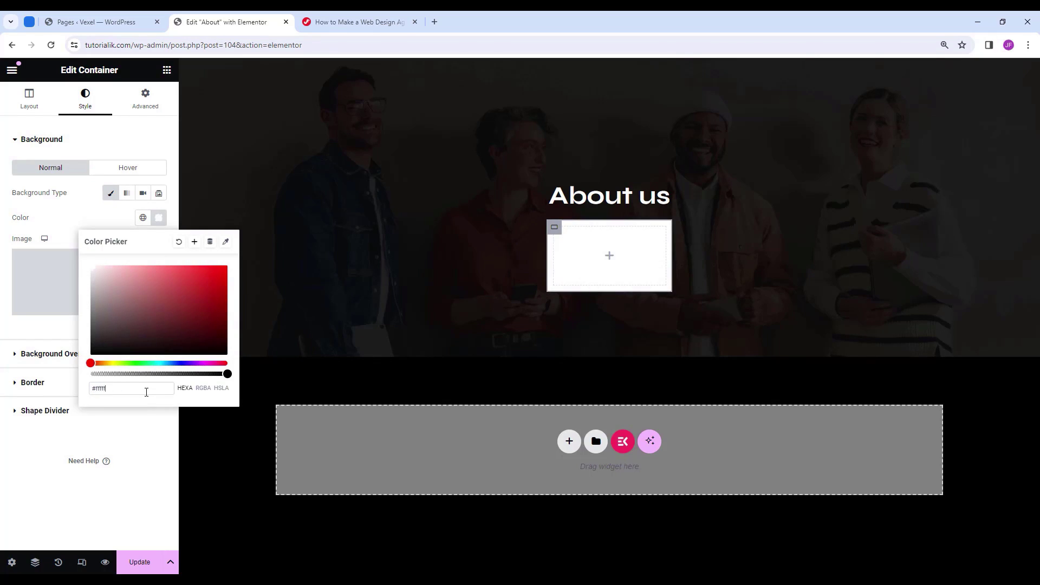
text(1a)
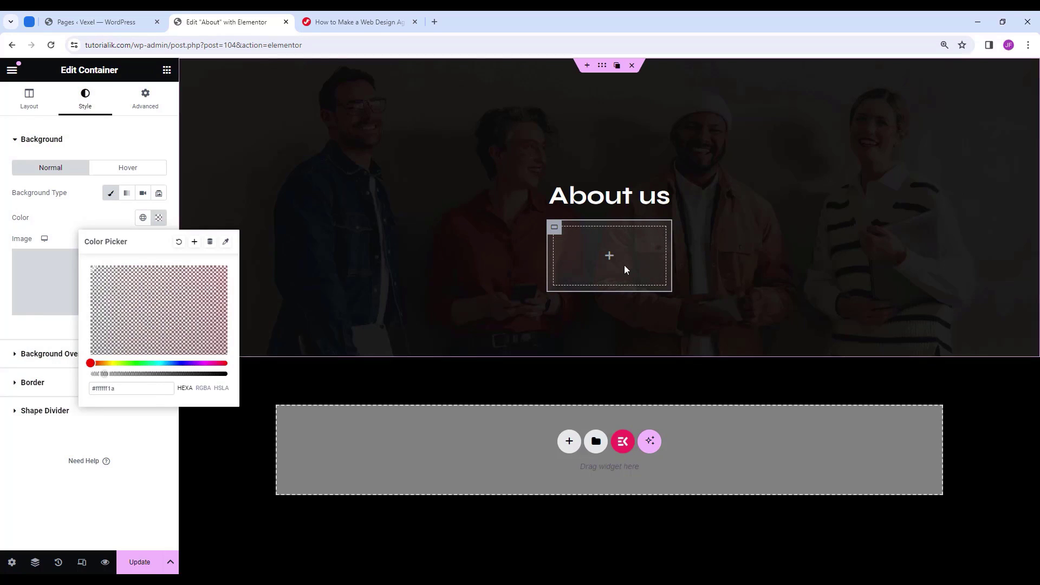
click(110, 219)
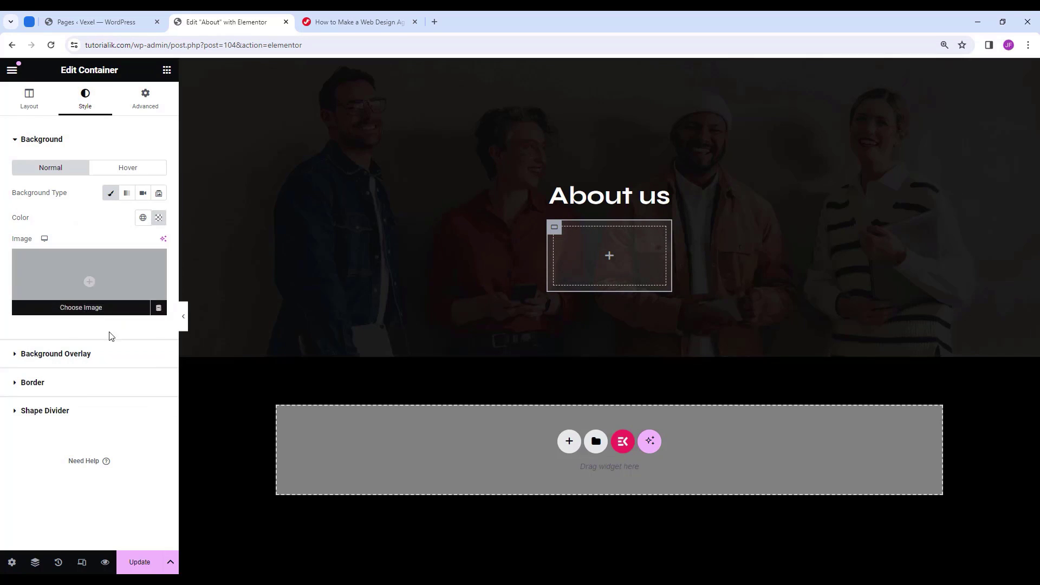
click(75, 384)
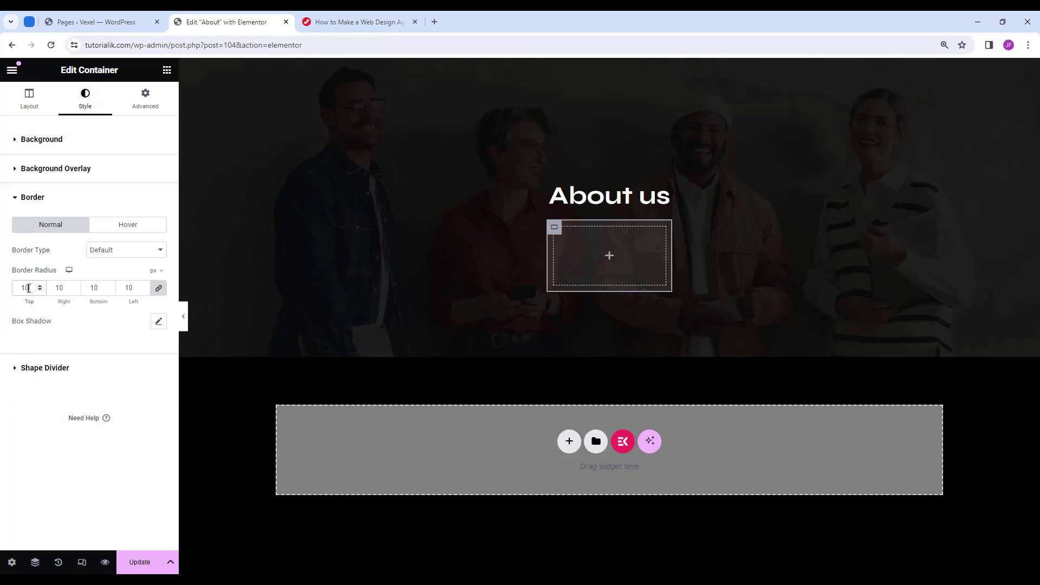
Set the container's padding to 20 on every side.
click(144, 102)
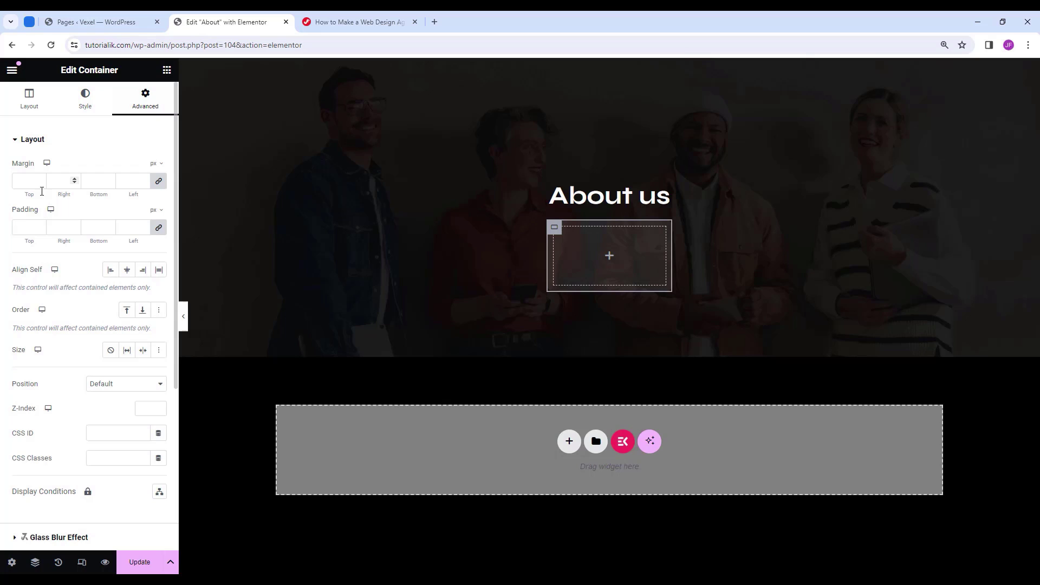
click(26, 222)
text(20)
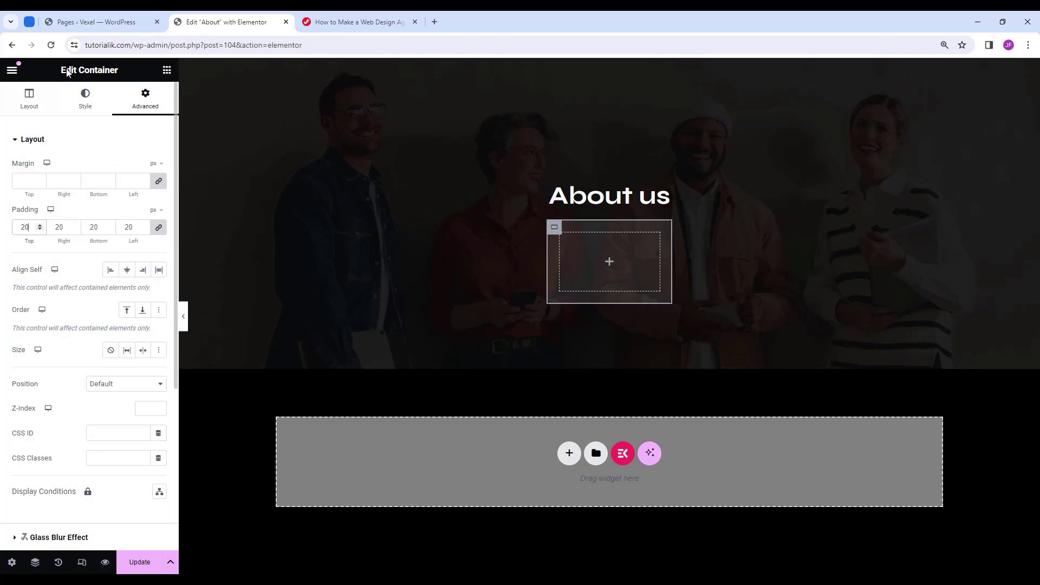
click(167, 70)
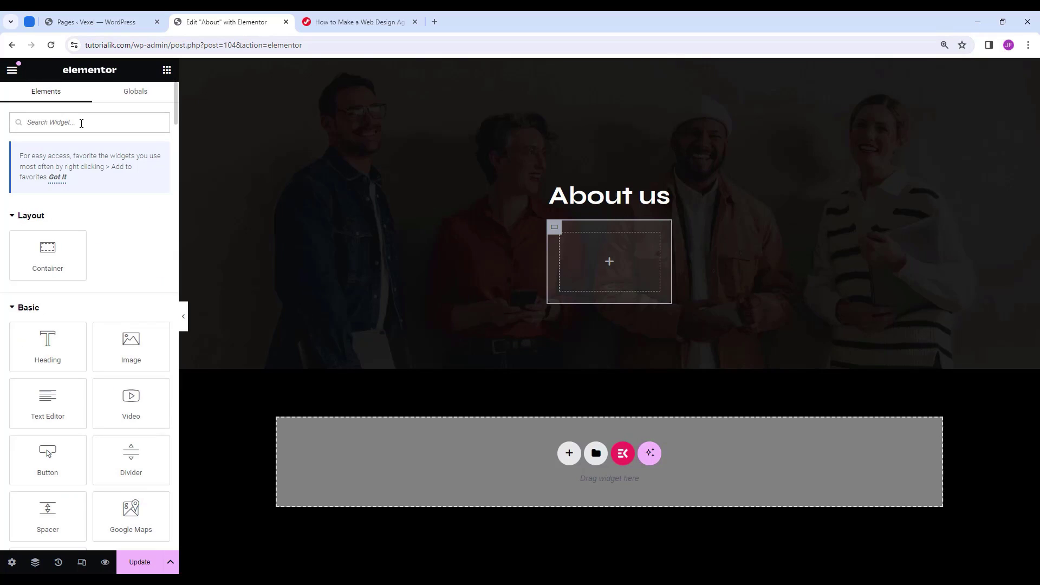
Add an Icon List to the box and reduce it to a single item reading 'Home'.
click(82, 123)
text(i)
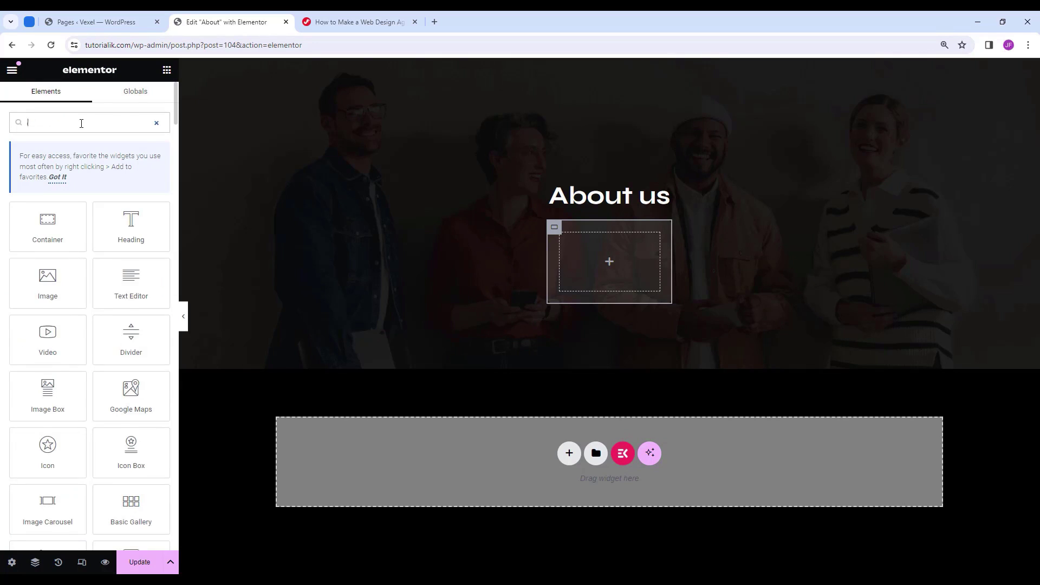
text(con list)
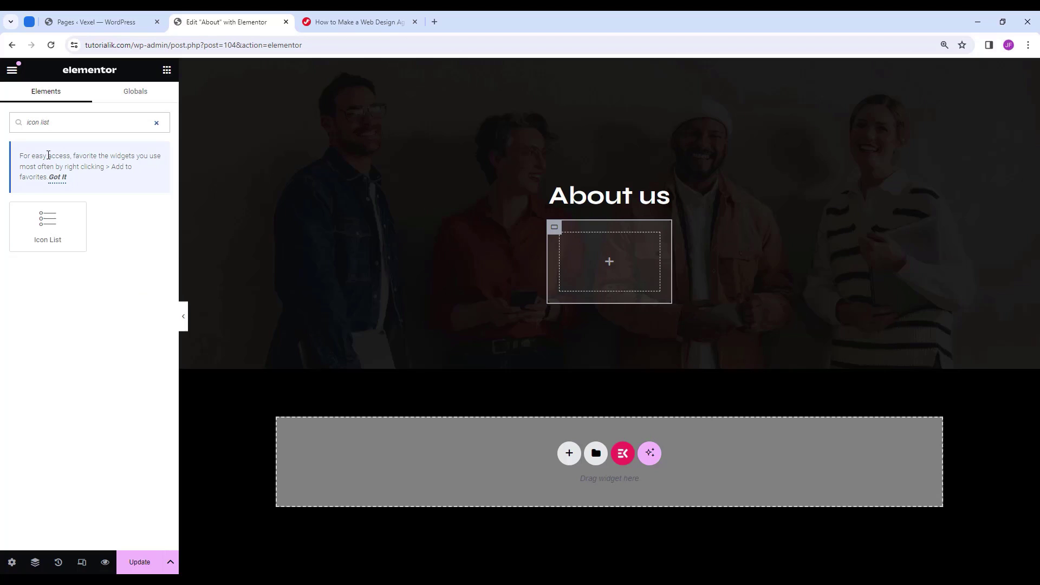
drag(47, 222, 611, 248)
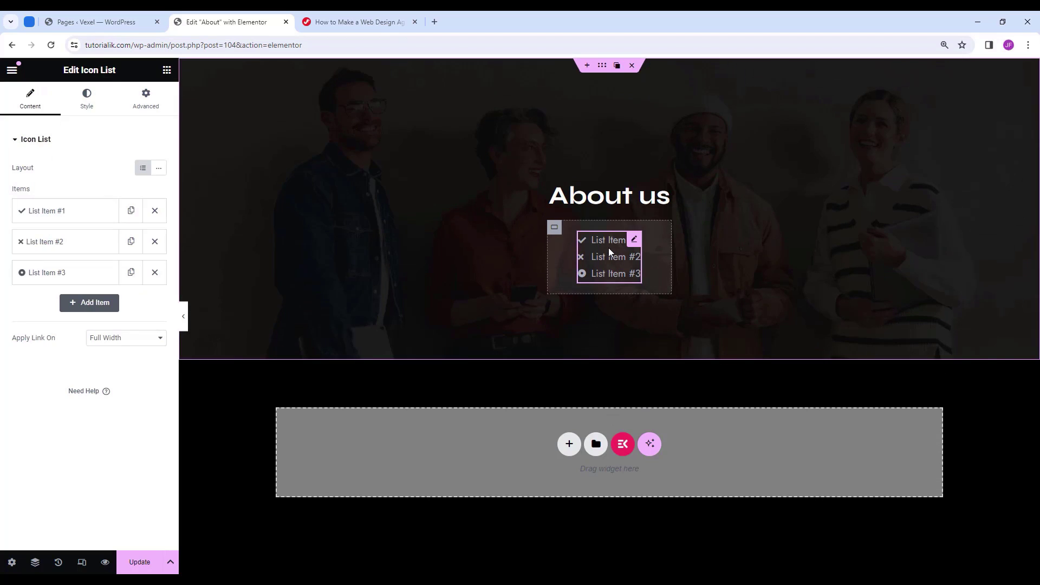
click(154, 272)
click(155, 241)
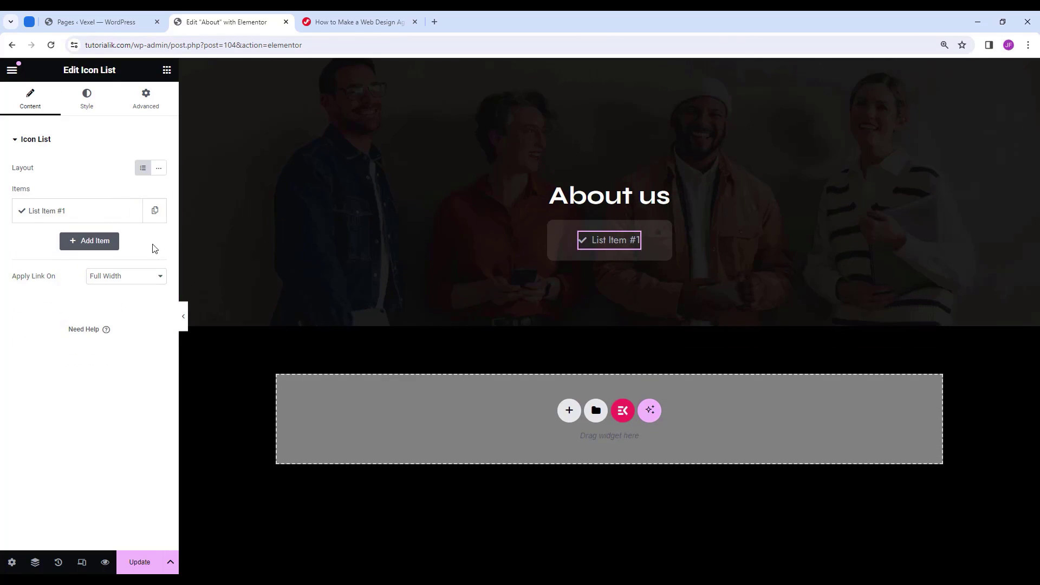
click(68, 209)
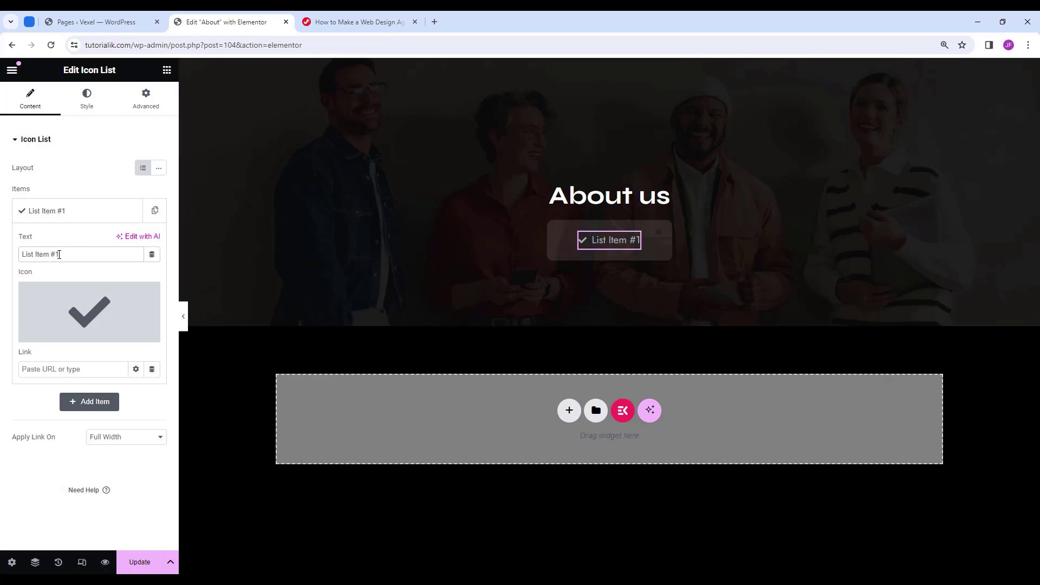
drag(62, 255, 1, 258)
key(BackSpace)
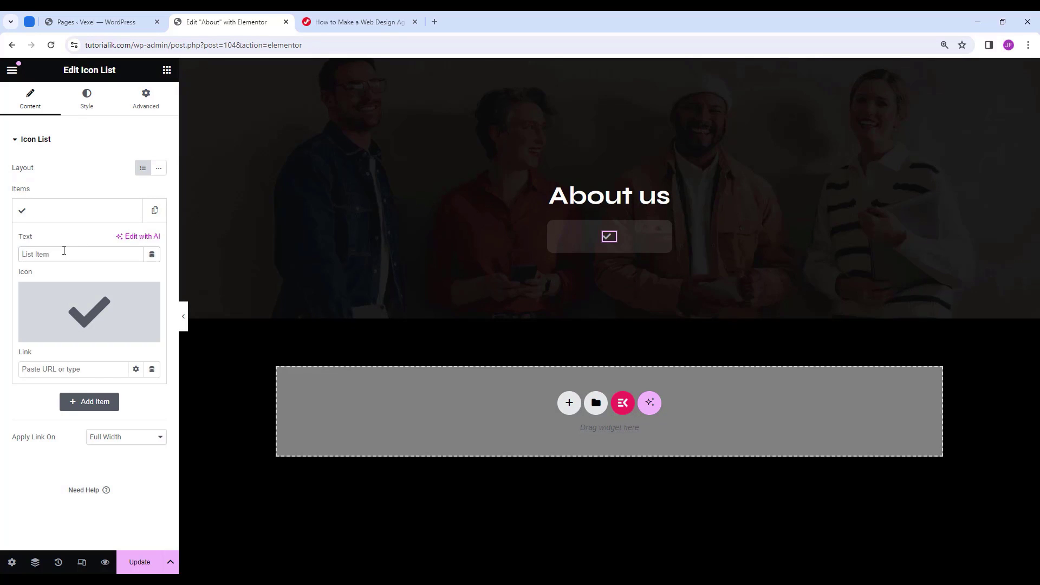
text(Home)
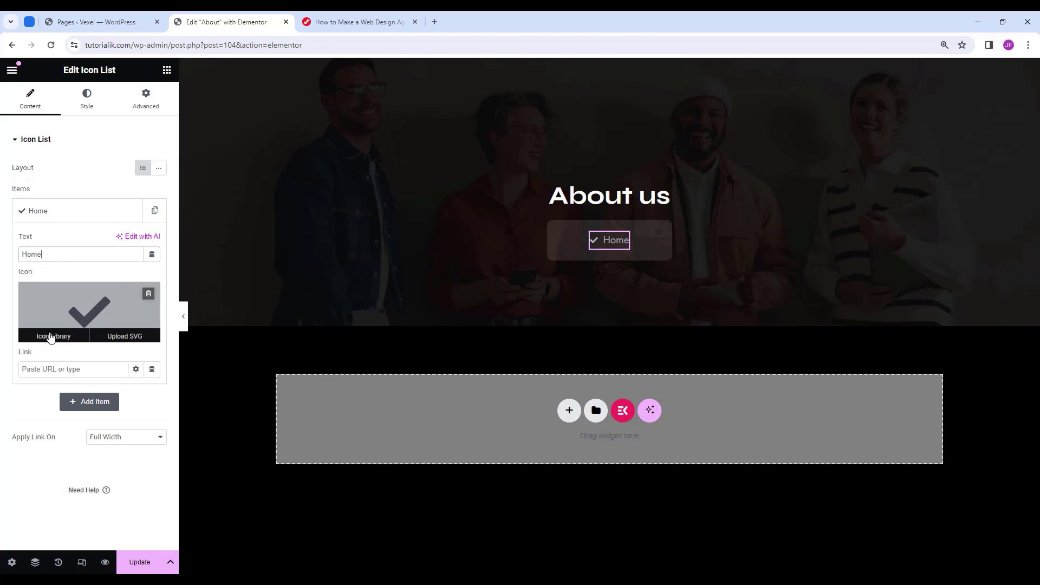
Give the Home item the outline house icon from the icon library.
click(54, 339)
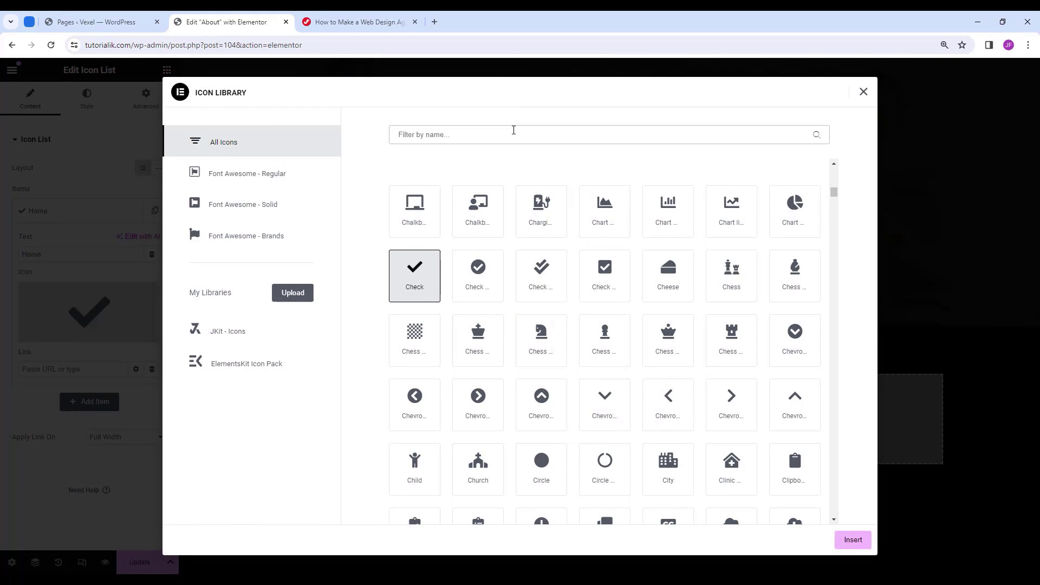
click(514, 130)
text(home)
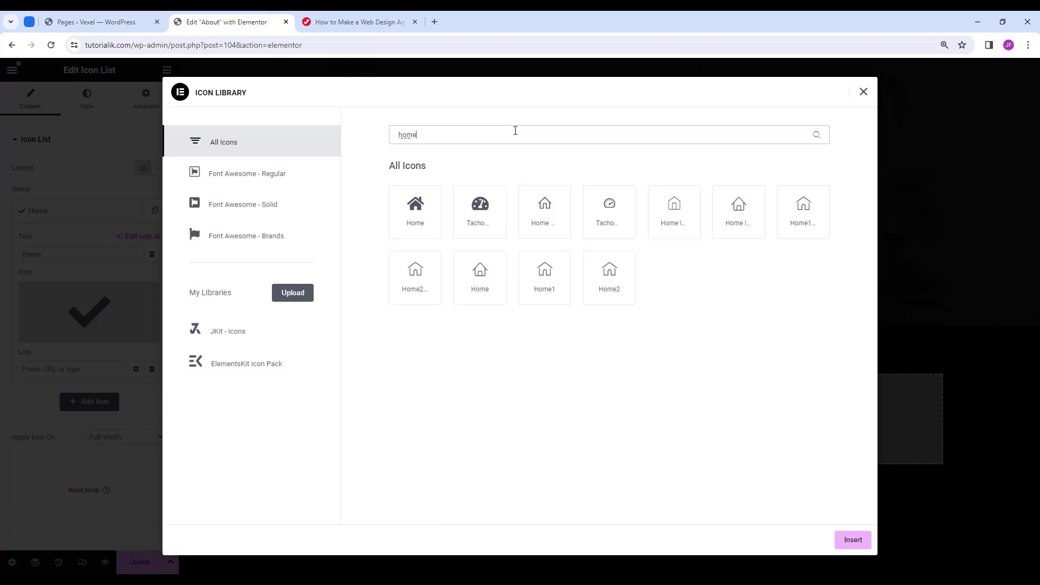
click(551, 225)
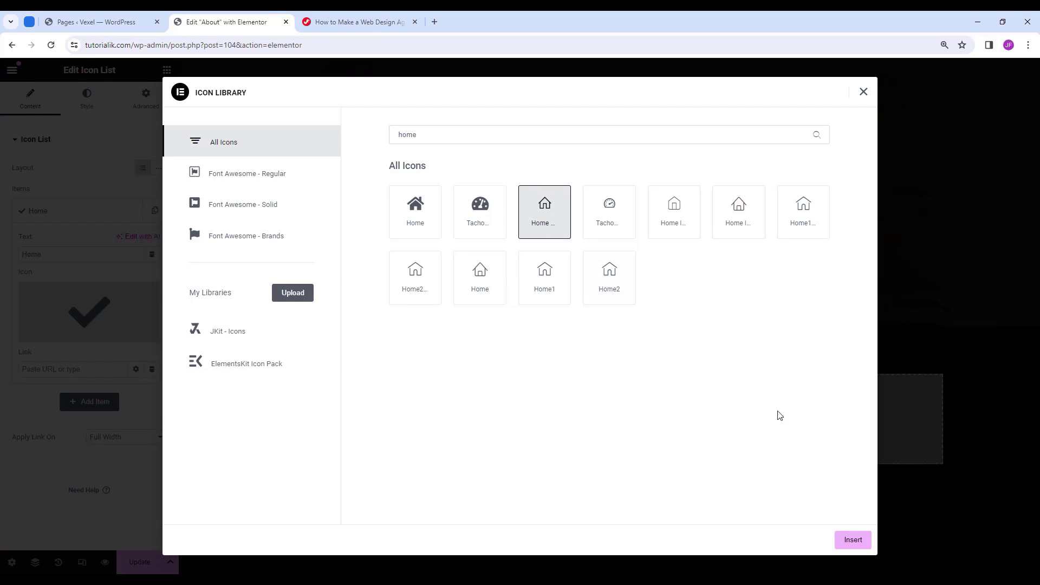
click(853, 540)
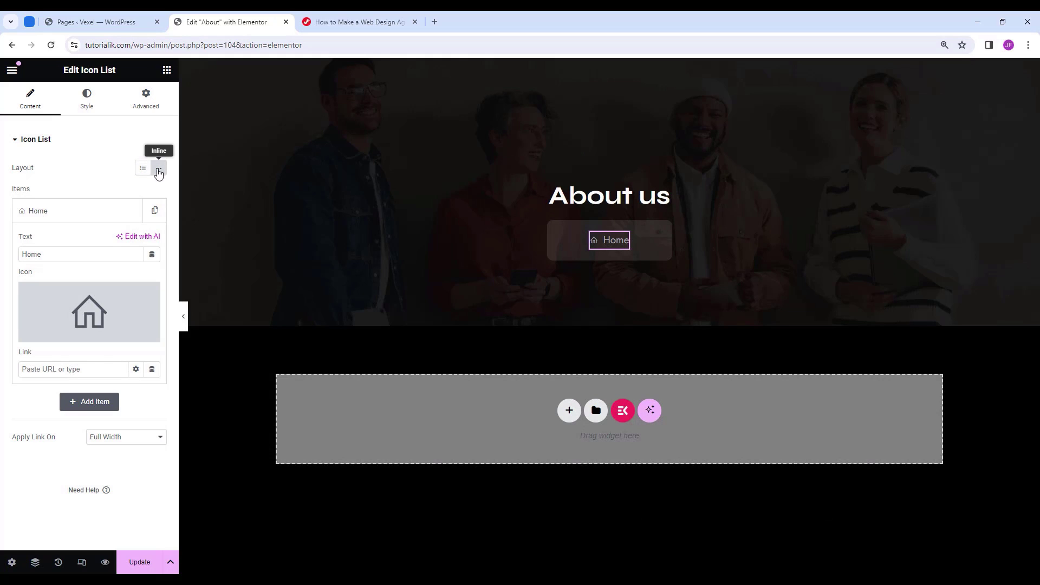
Make the list icon white (#fff) at size 16.
click(97, 108)
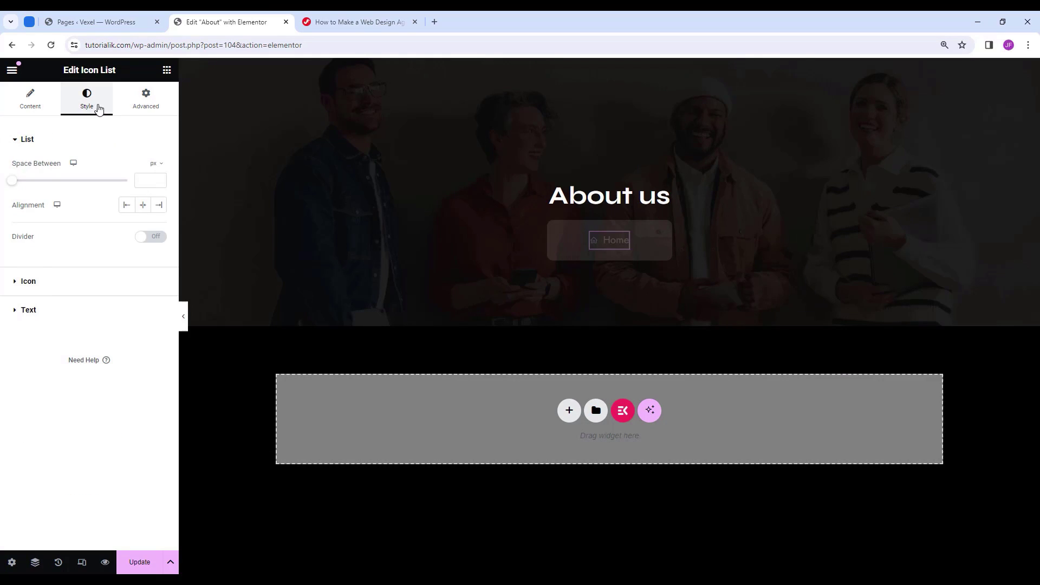
click(52, 283)
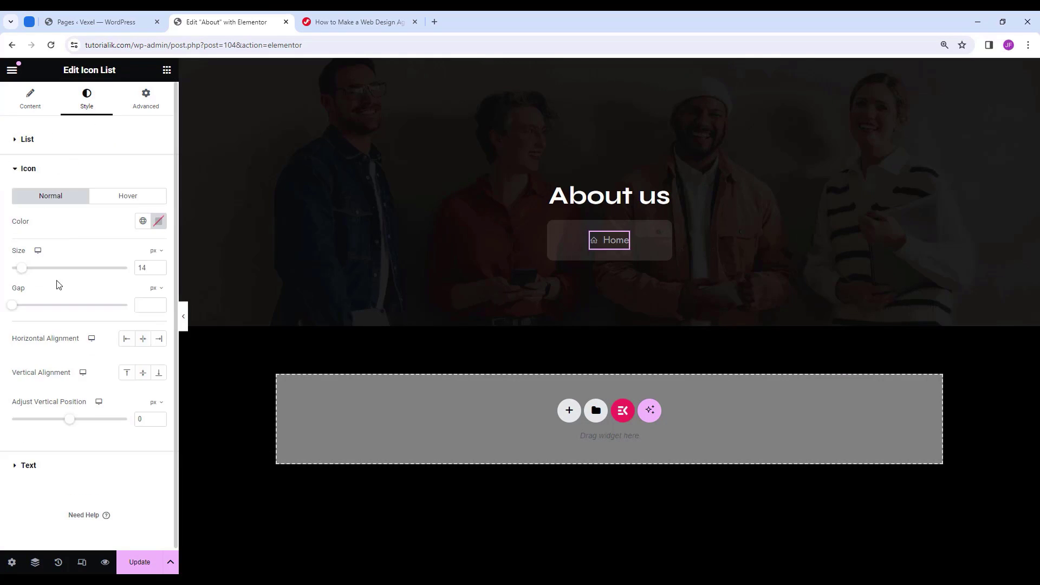
click(158, 223)
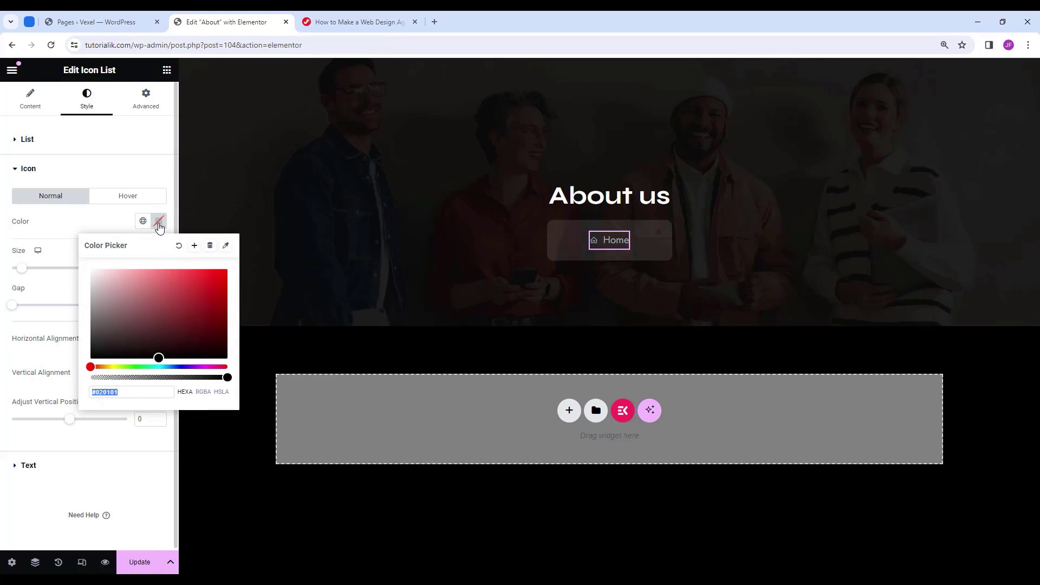
text(#fff)
click(165, 233)
drag(149, 268, 130, 271)
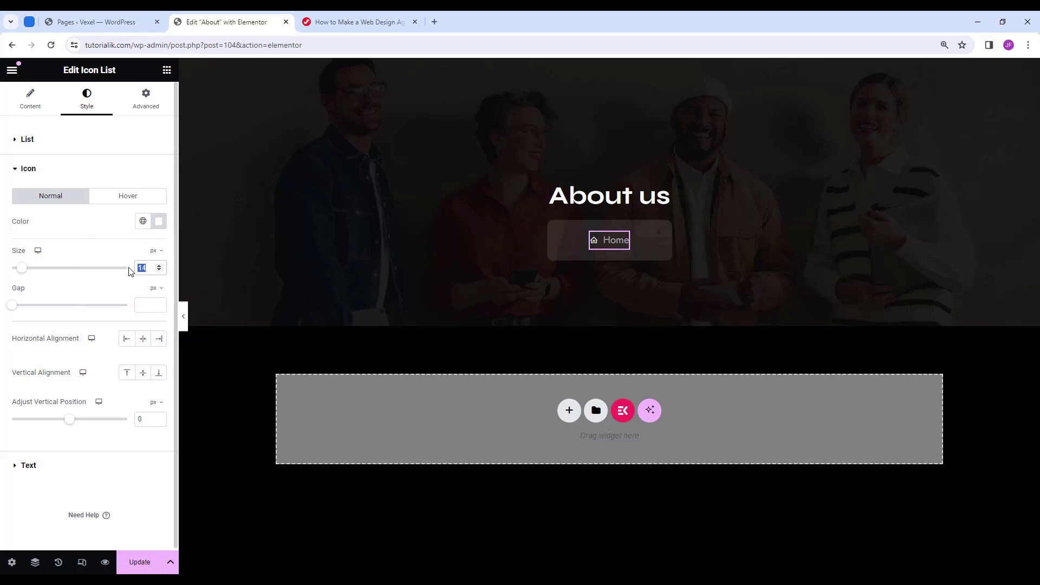
text(16)
Set the icon's hover colour to lime #c4ef17 and align the icon left.
click(132, 202)
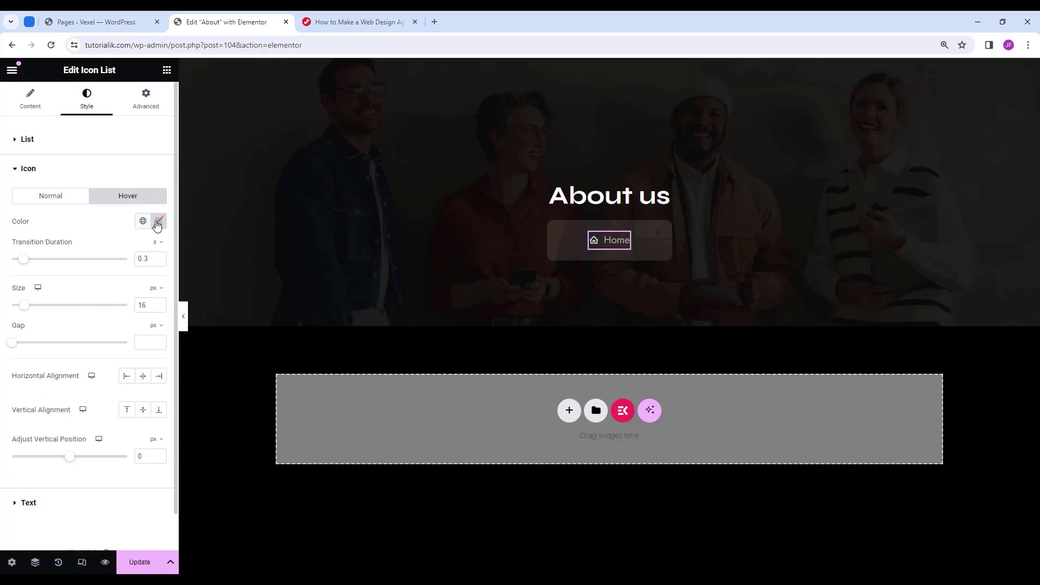
click(157, 223)
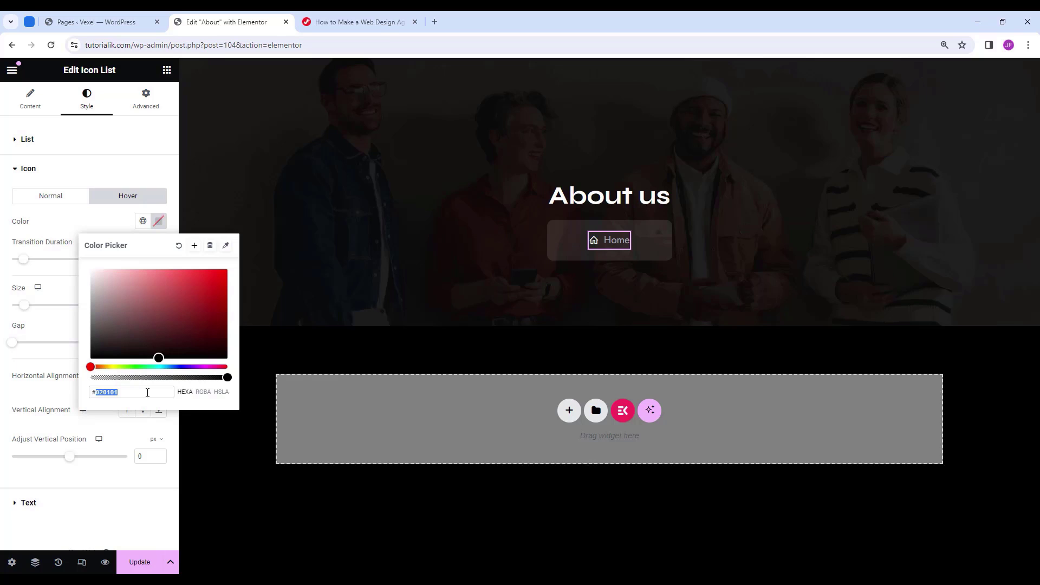
text(c4e)
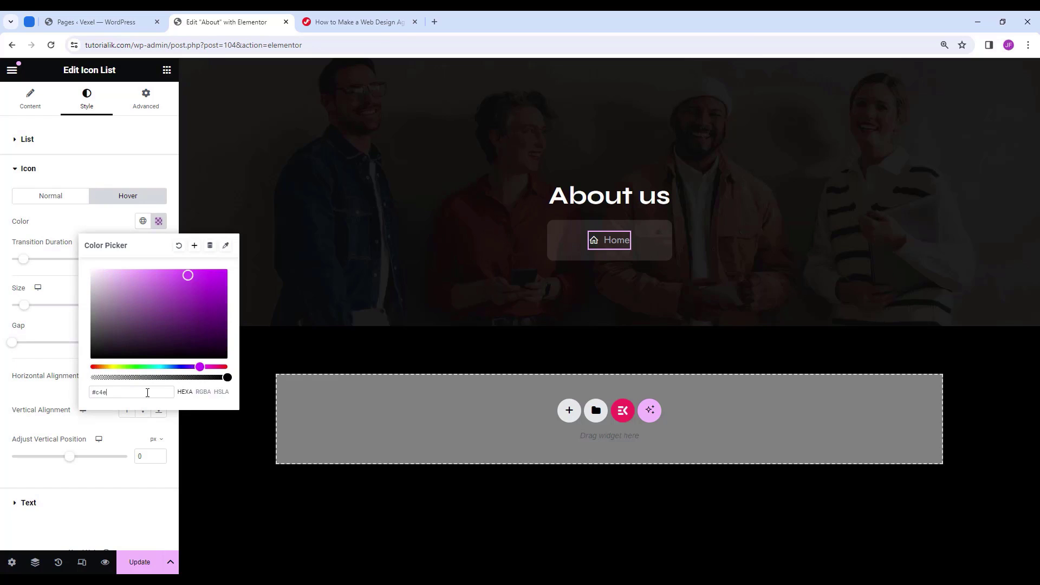
text(f17)
click(60, 199)
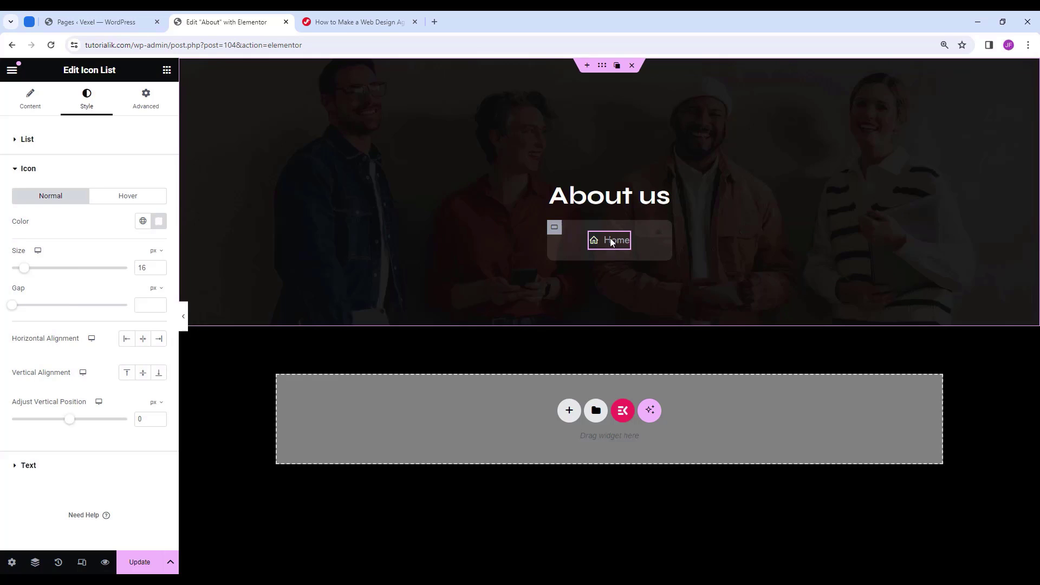
click(127, 341)
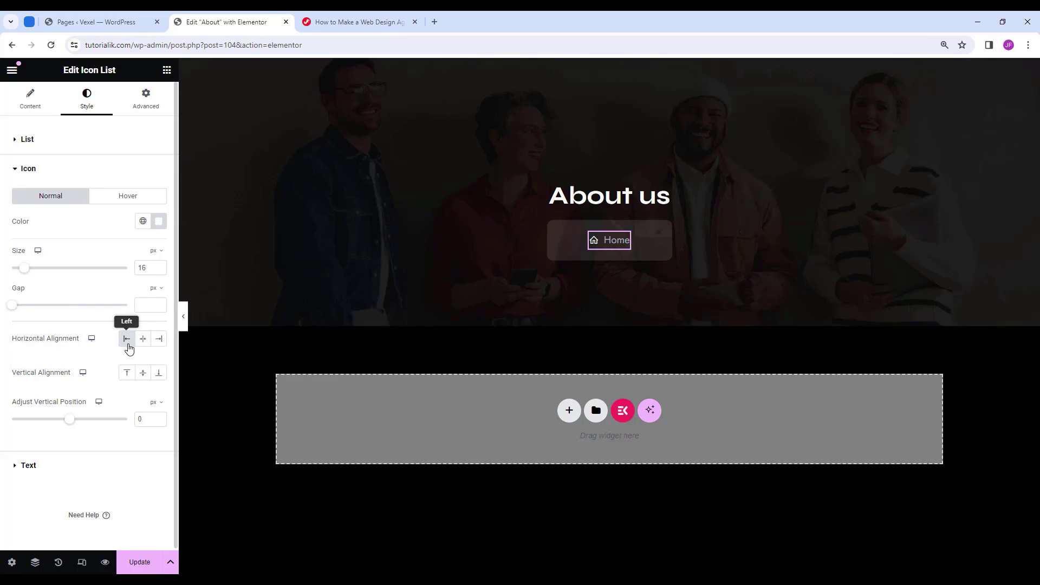
click(64, 473)
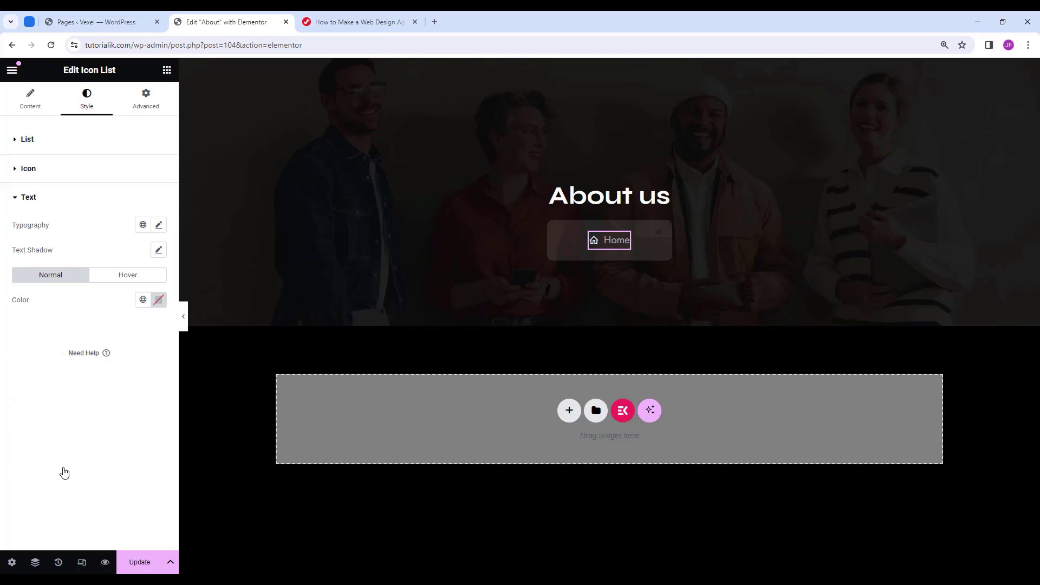
Set the Home text typography to Jost, size 16, weight 500, line height 1.2.
click(159, 226)
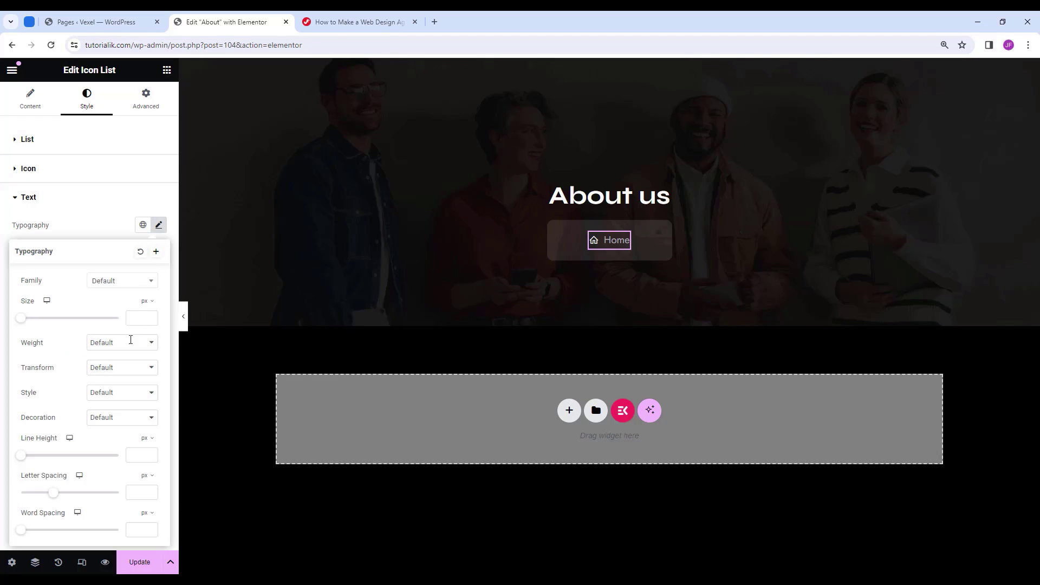
click(120, 283)
text(jost)
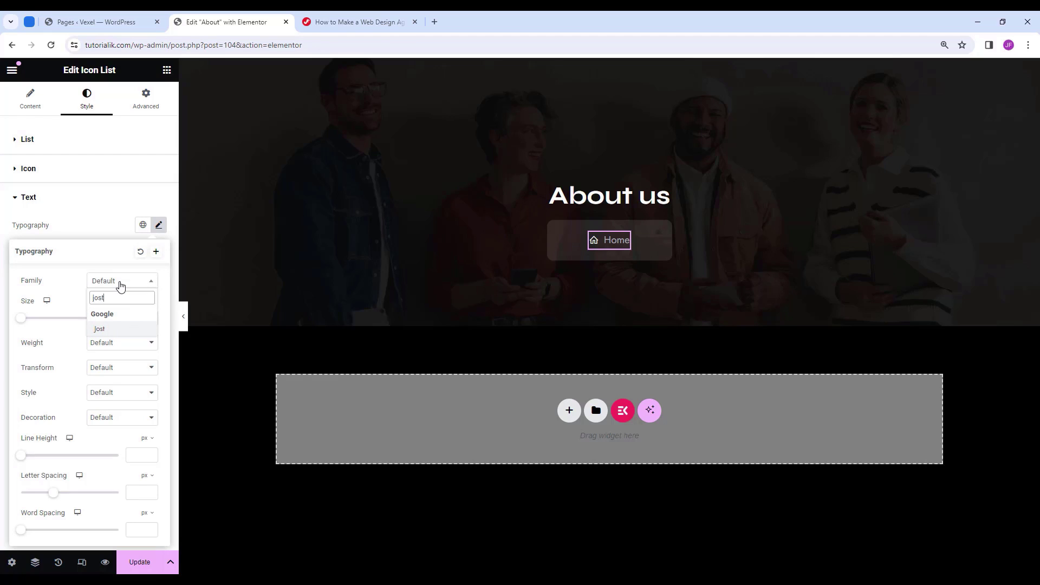
click(98, 329)
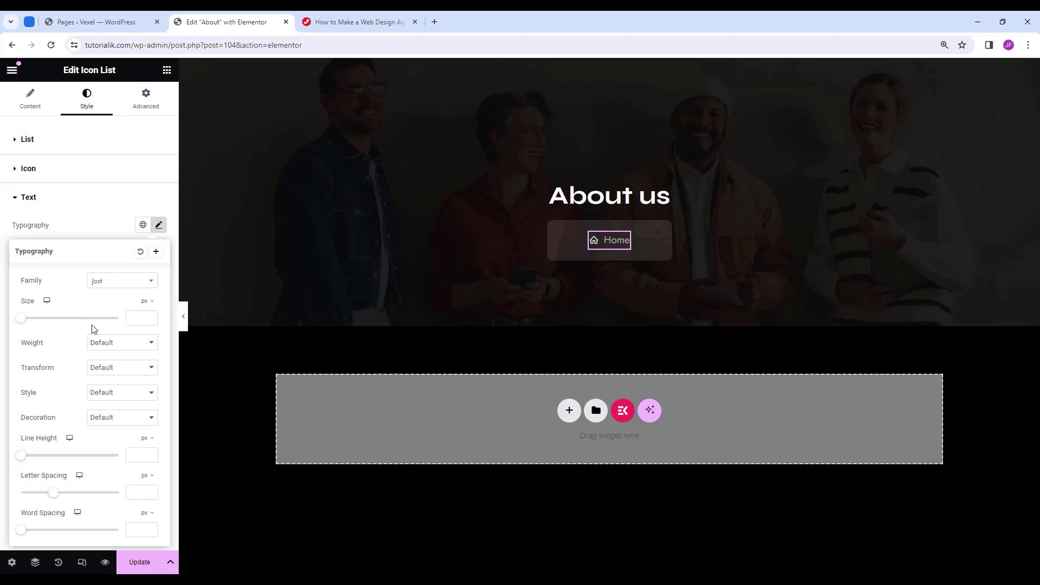
click(133, 320)
text(16)
click(124, 345)
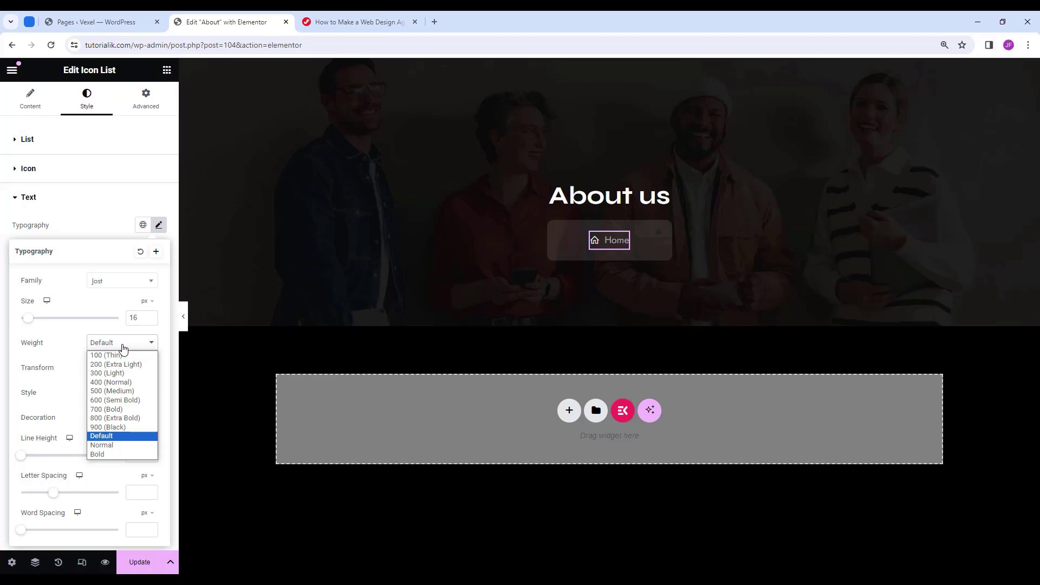
click(123, 391)
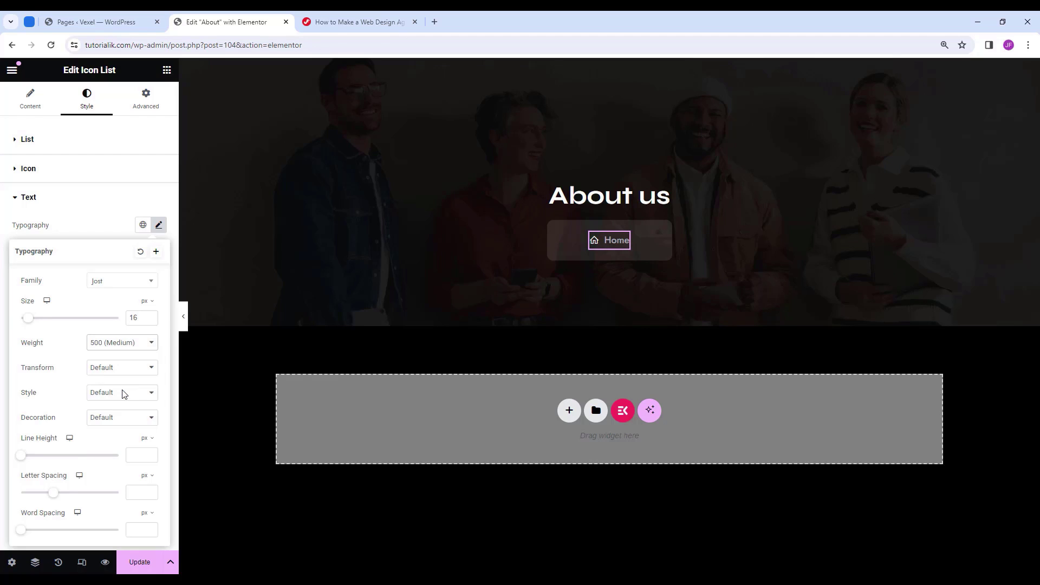
click(143, 454)
text(1.)
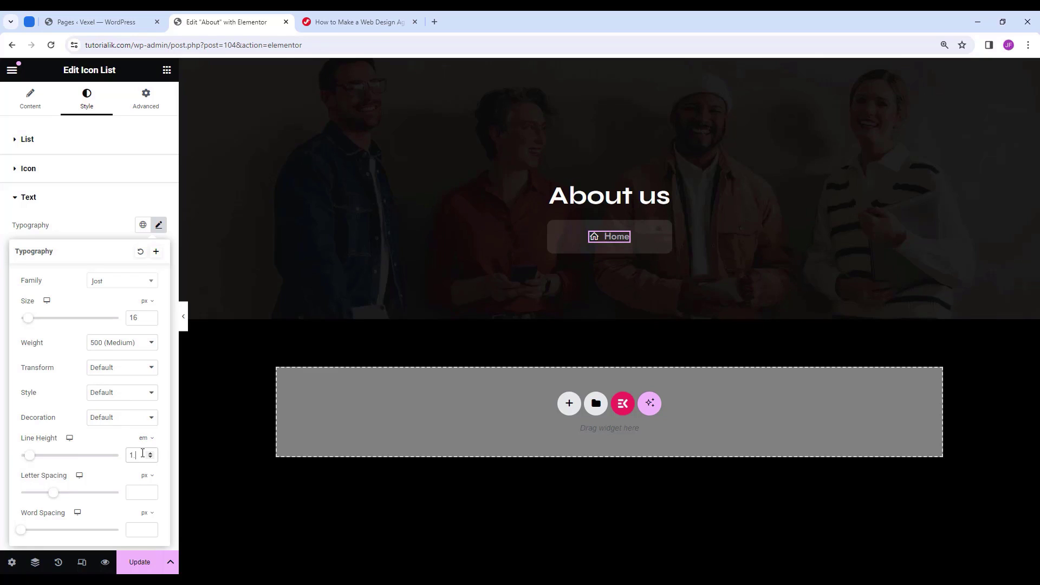
text(2)
click(158, 225)
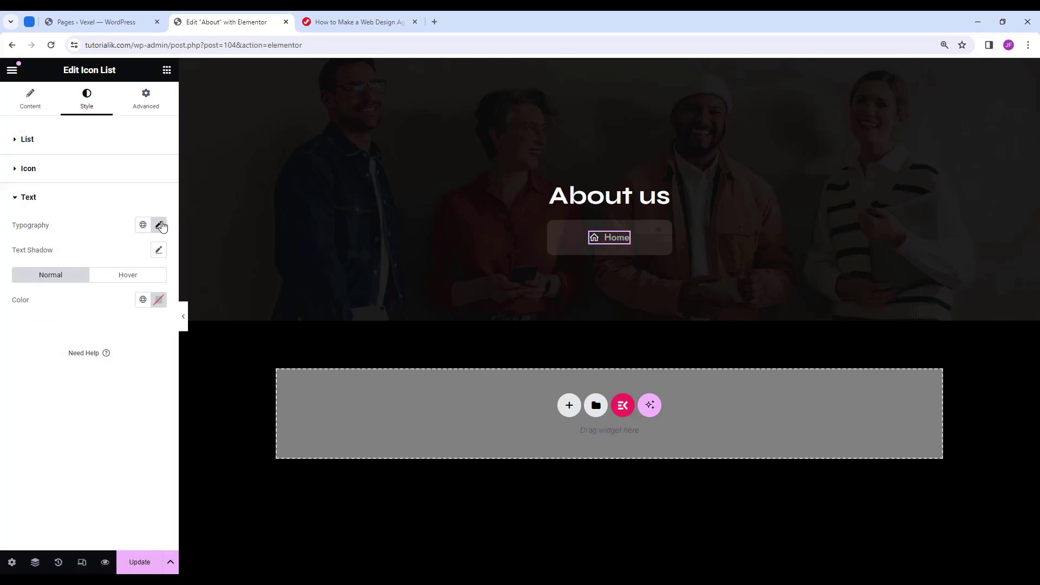
Set the Home text hover colour to #c4ef17 and preview the hero without the panel.
click(159, 300)
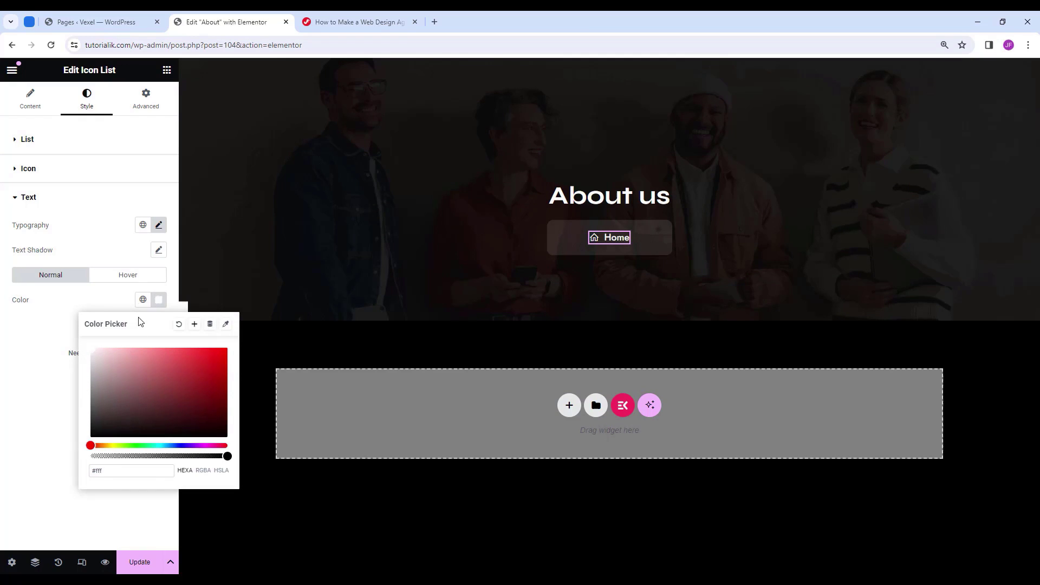
click(139, 278)
click(158, 299)
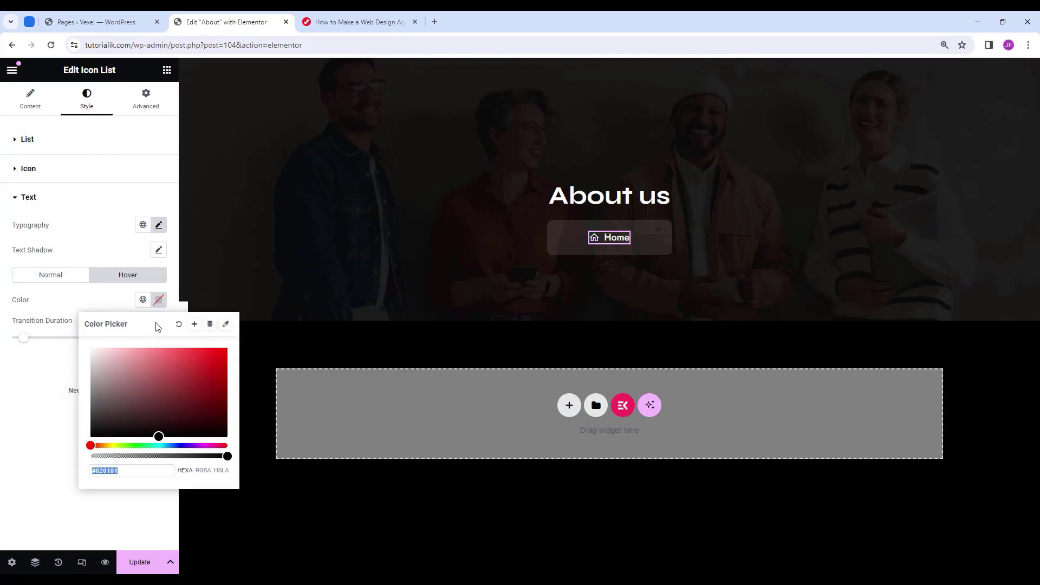
click(138, 470)
double_click(138, 471)
text(c4ef17)
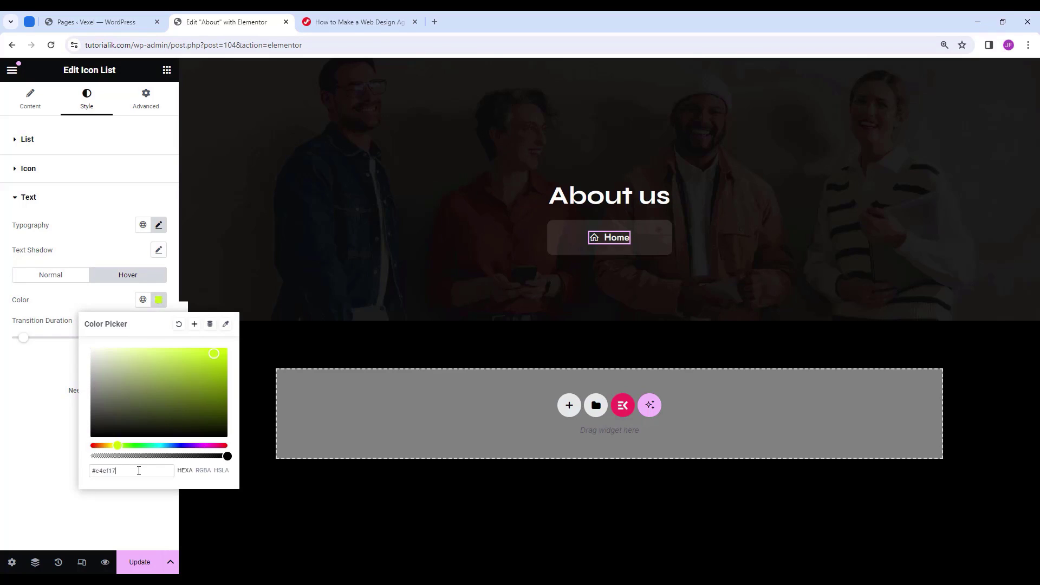
click(184, 307)
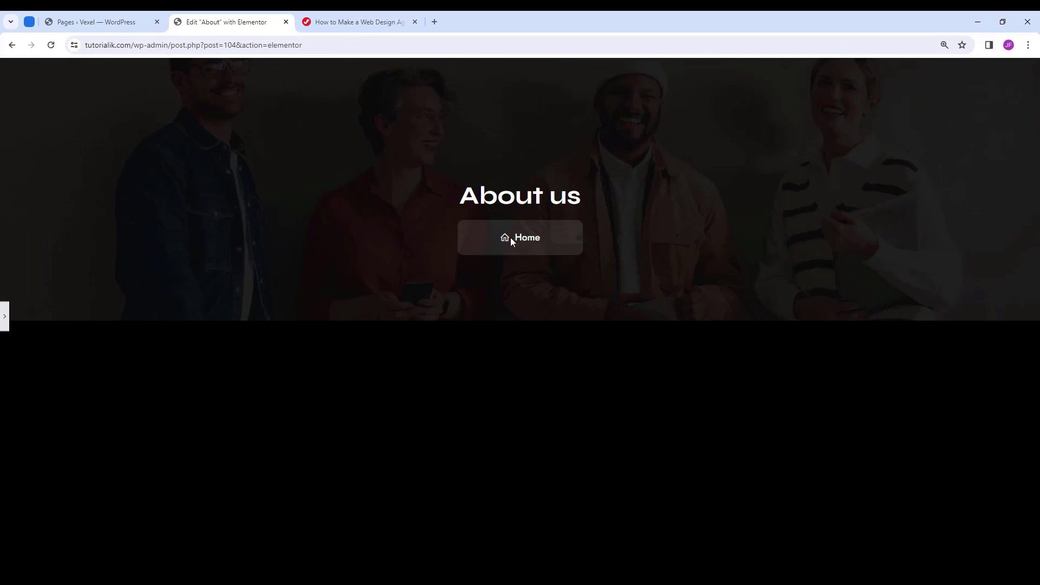
Duplicate the Home breadcrumb and rename the copy's item to 'About'.
click(5, 316)
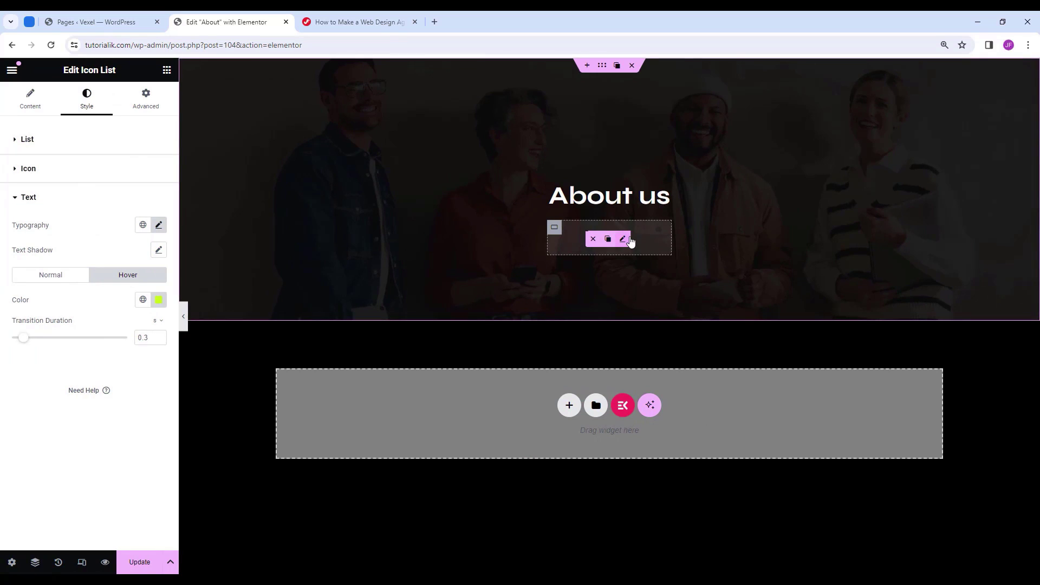
right_click(629, 241)
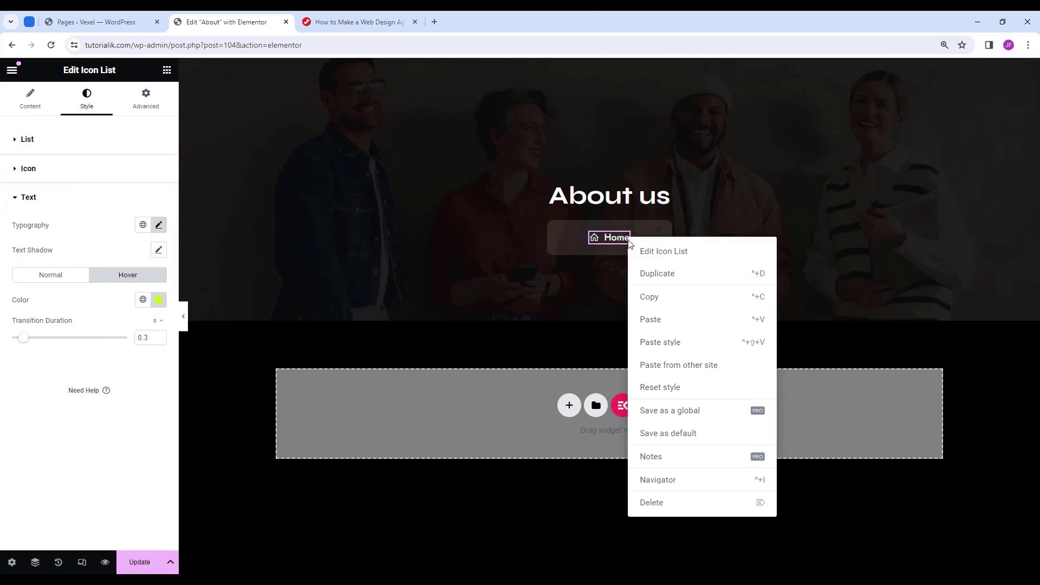
click(664, 275)
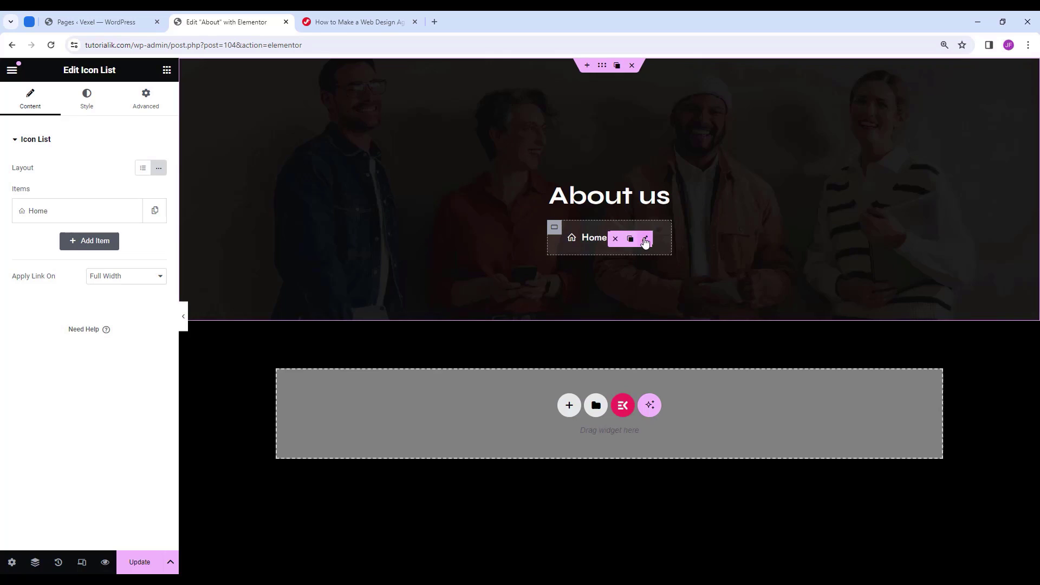
click(82, 218)
click(84, 256)
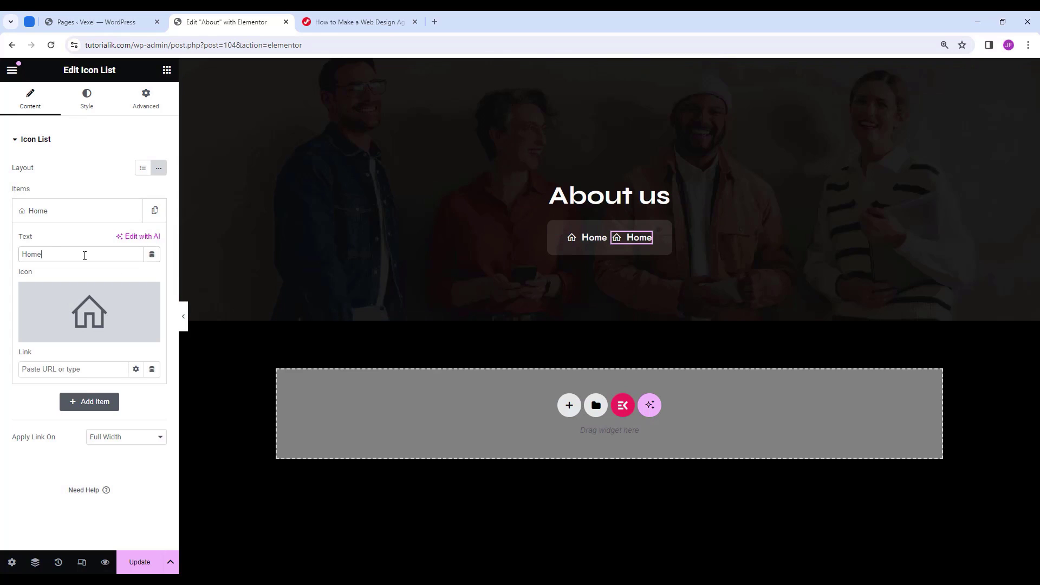
drag(48, 255, 4, 260)
text(About)
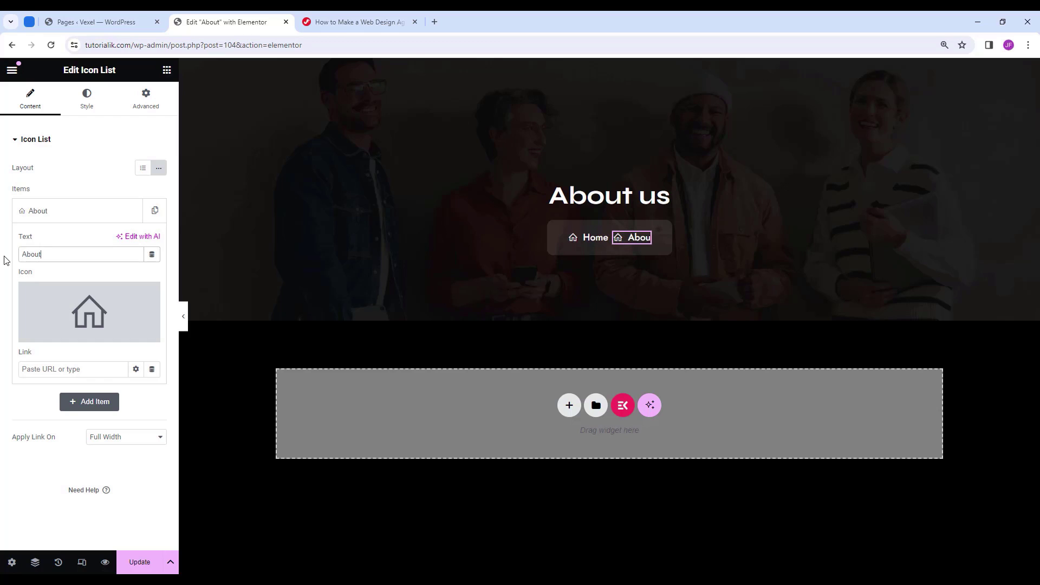
Give the About item a right-chevron icon from the icon library.
click(63, 332)
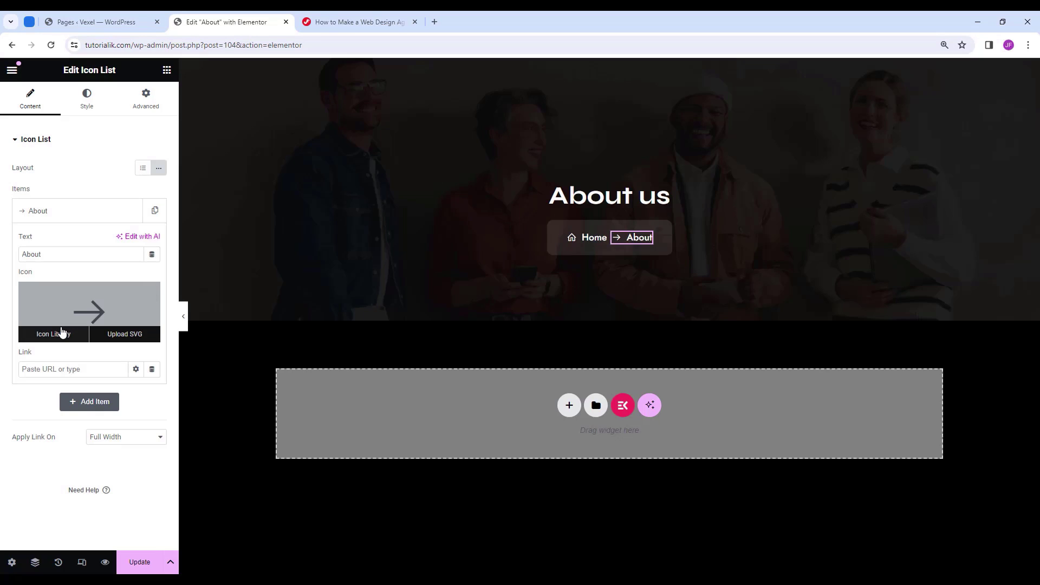
click(63, 333)
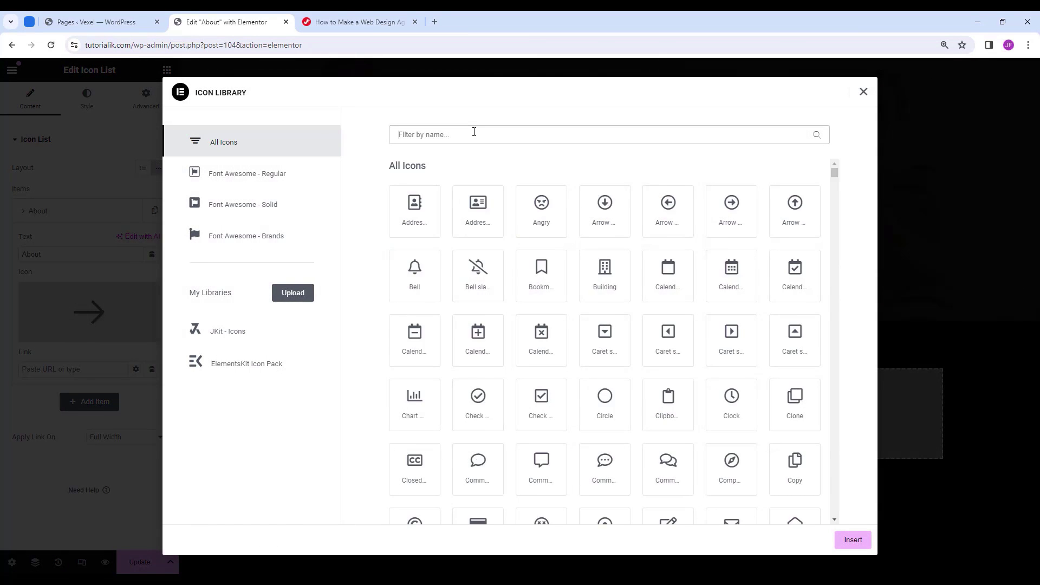
text(right arow)
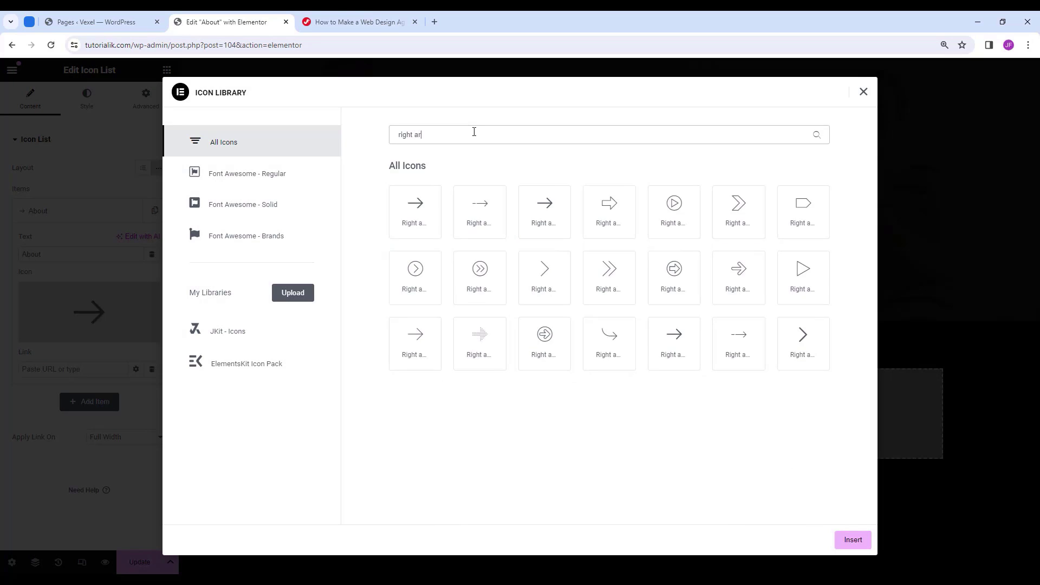
key(BackSpace)
key(BackSpace)
text(row1)
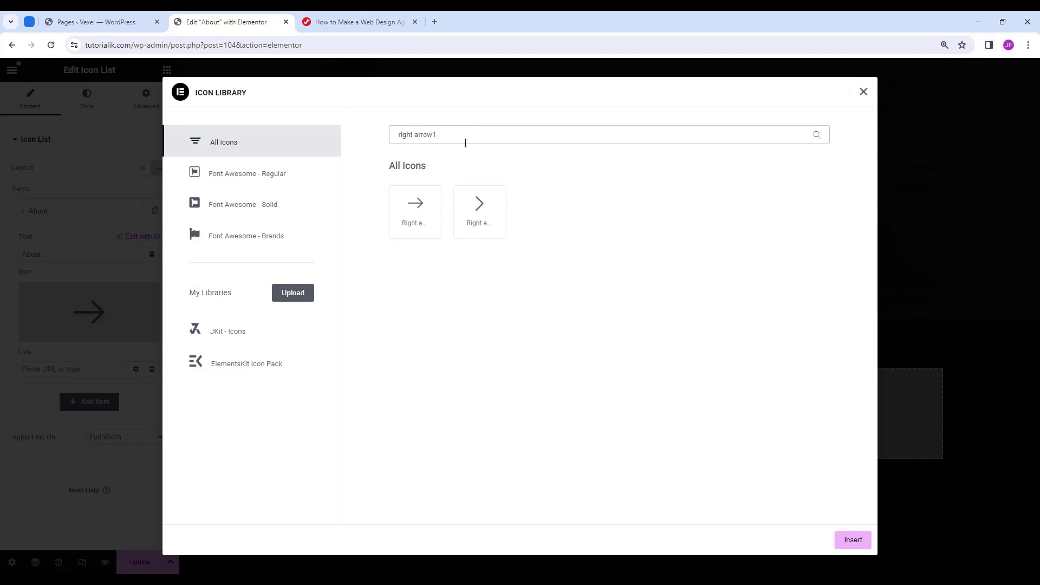
click(481, 227)
click(857, 542)
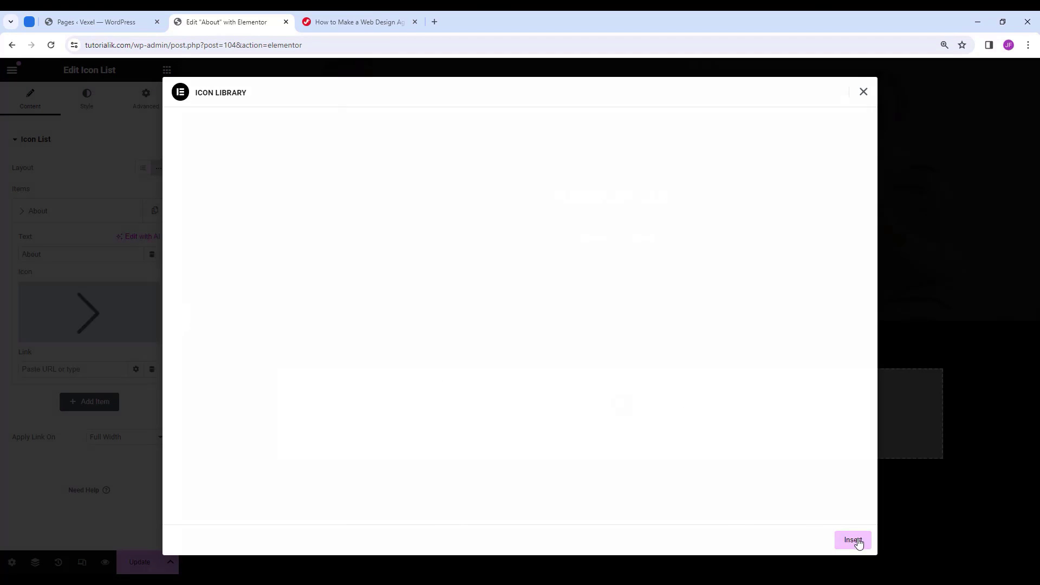
click(84, 106)
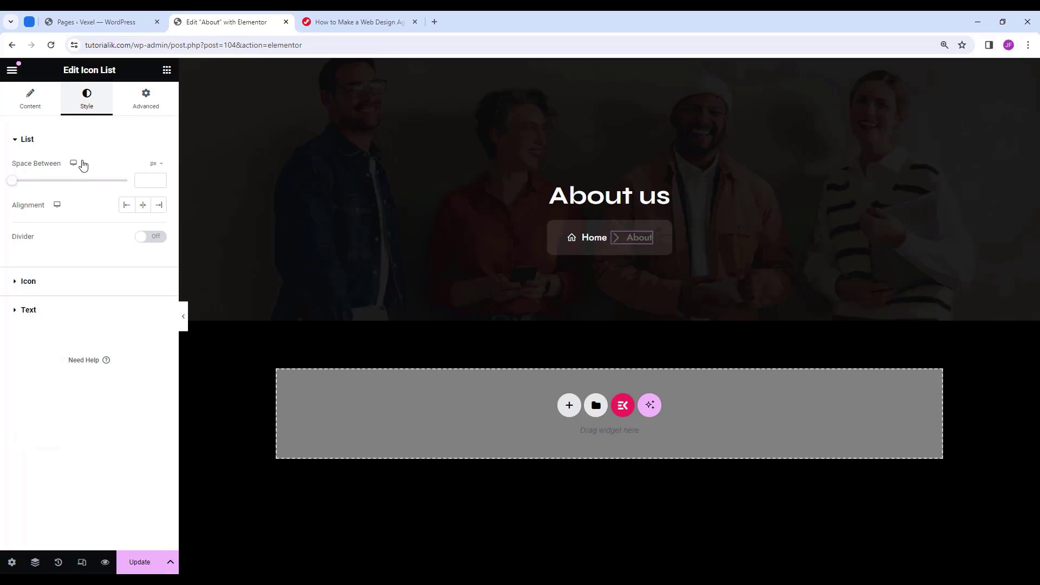
Make the About chevron icon 11 px and grey #6c757d.
click(87, 283)
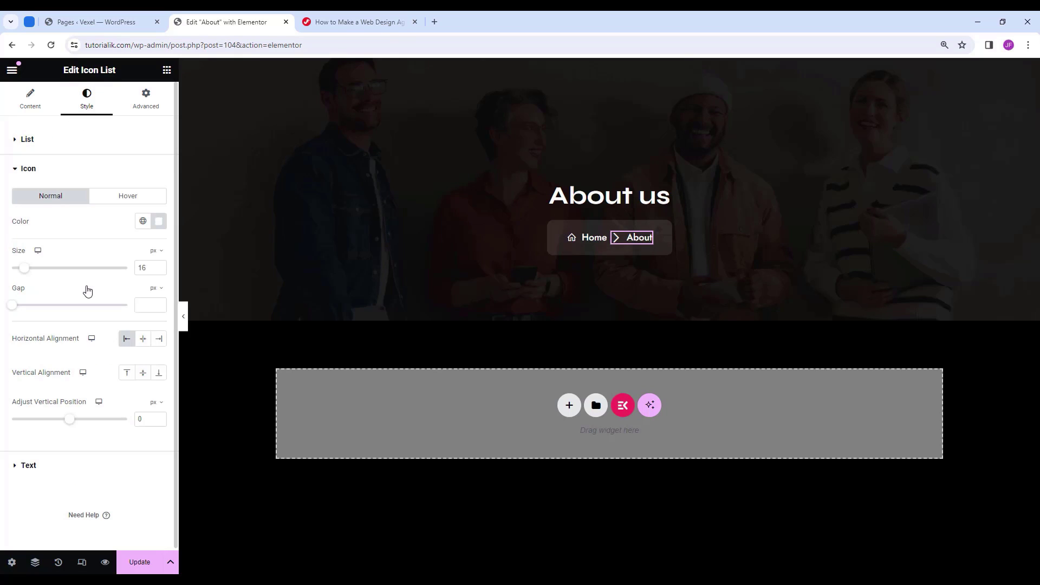
double_click(142, 267)
text(11)
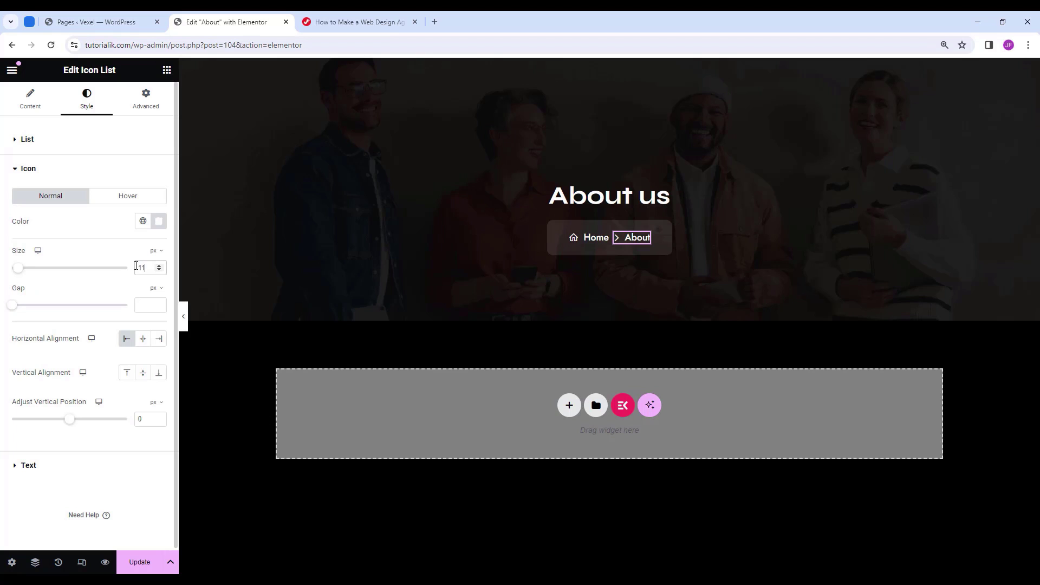
click(158, 221)
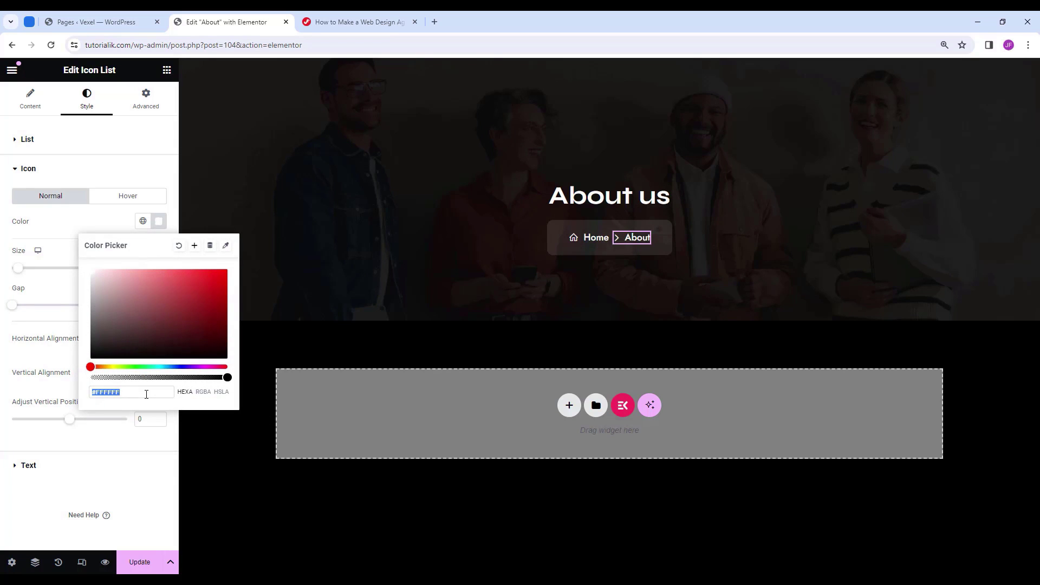
text(6c757d)
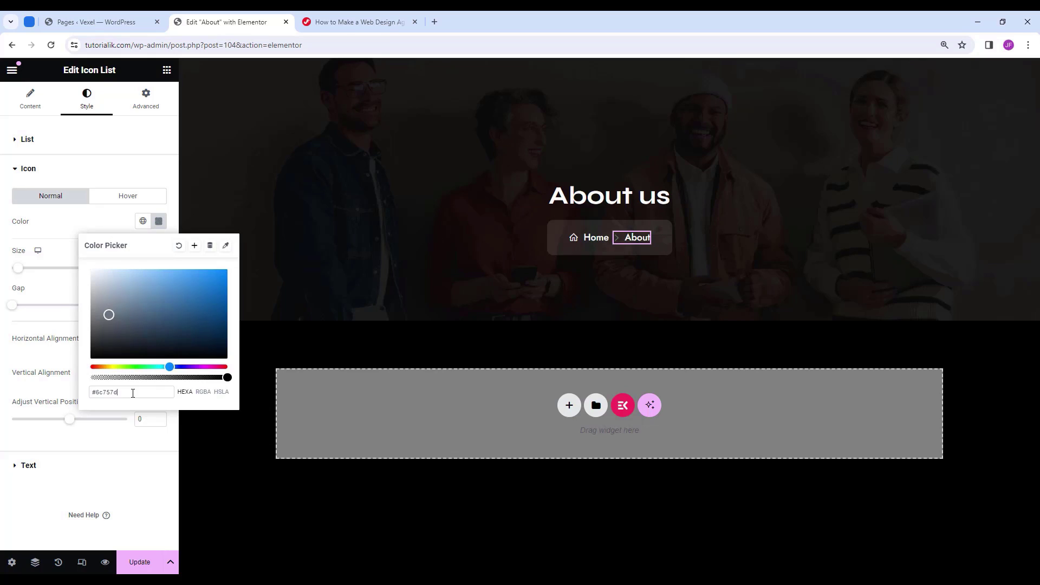
click(77, 223)
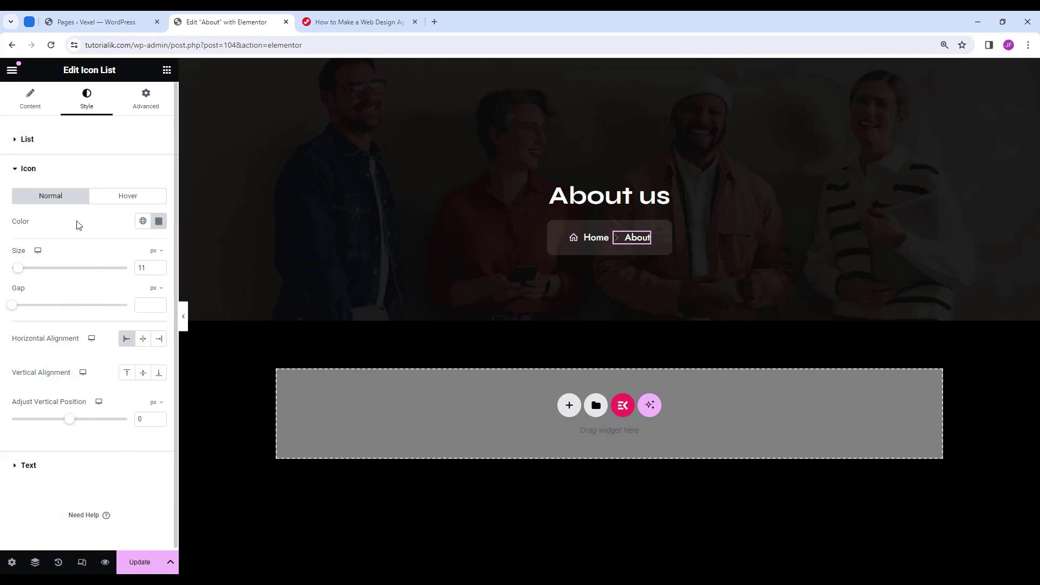
click(122, 197)
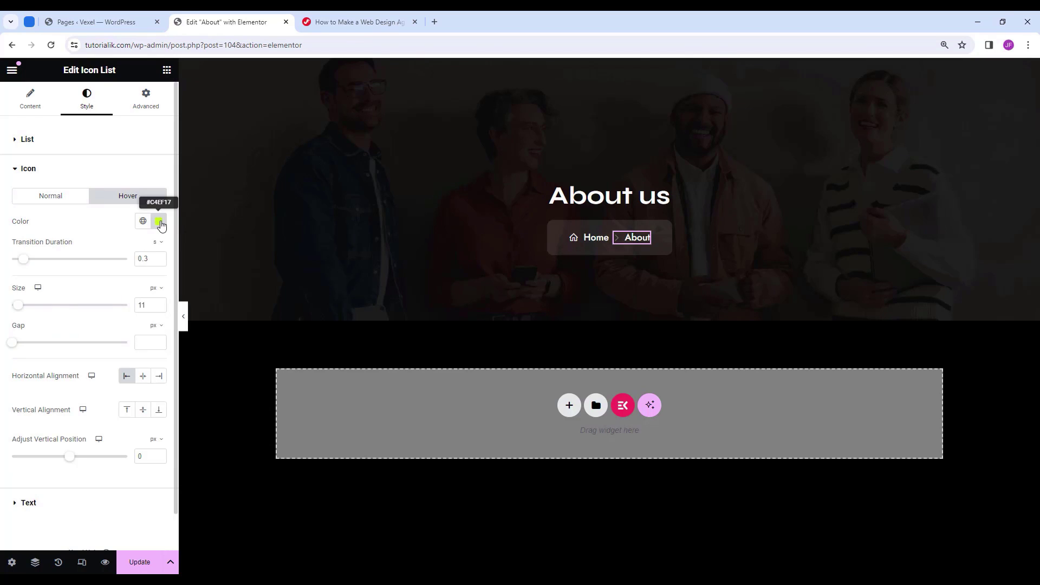
click(632, 249)
Colour the About text lime green #c4ef17 and preview the hero without the panel.
click(52, 470)
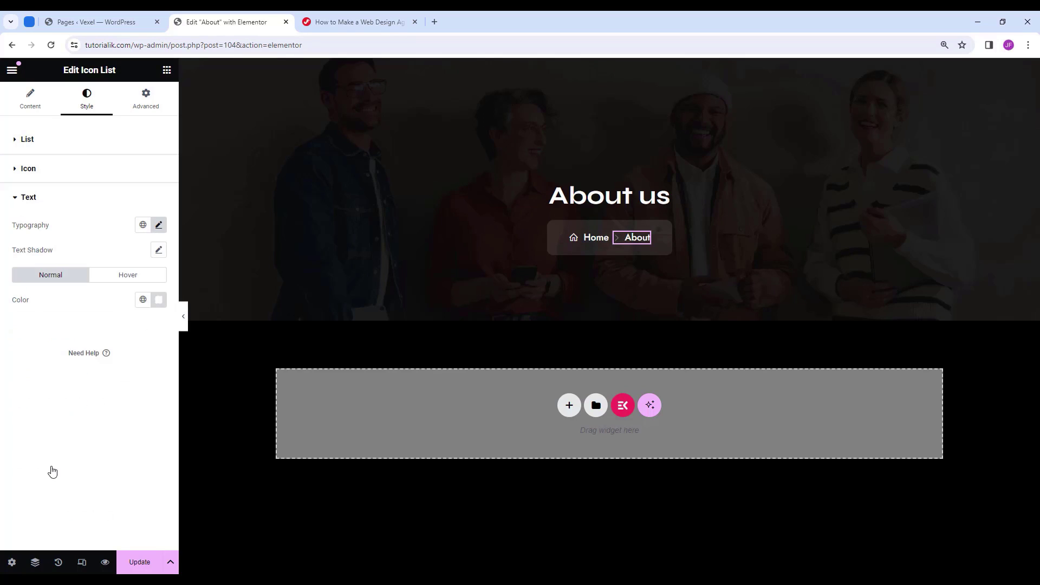
click(159, 225)
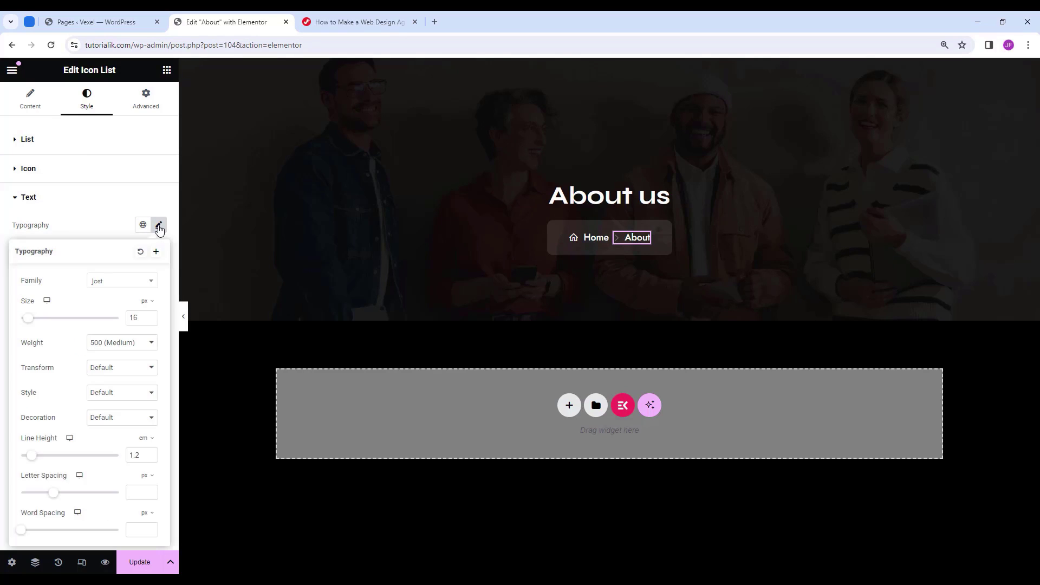
click(159, 225)
click(159, 300)
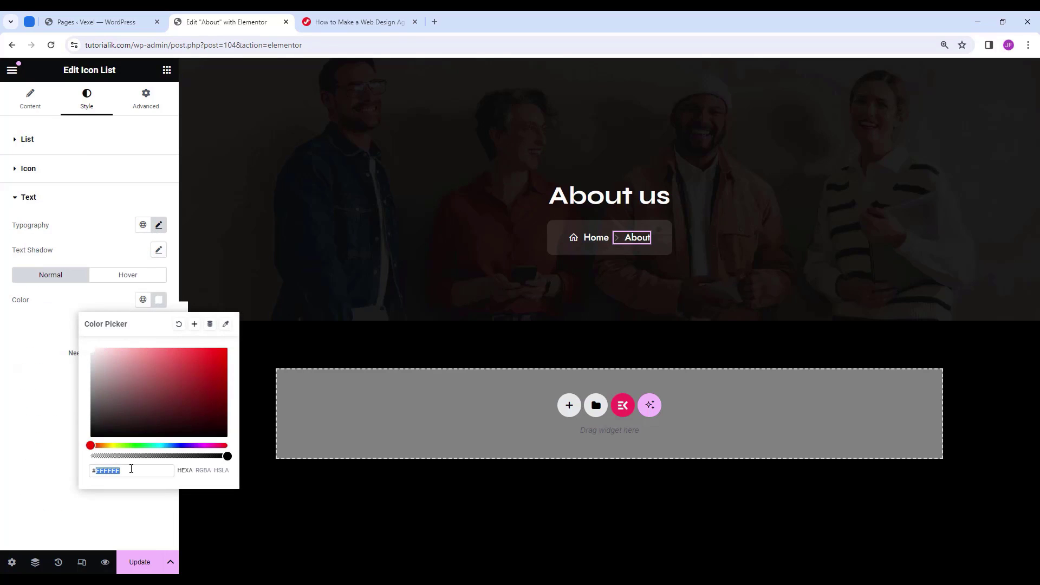
text(c4ef17)
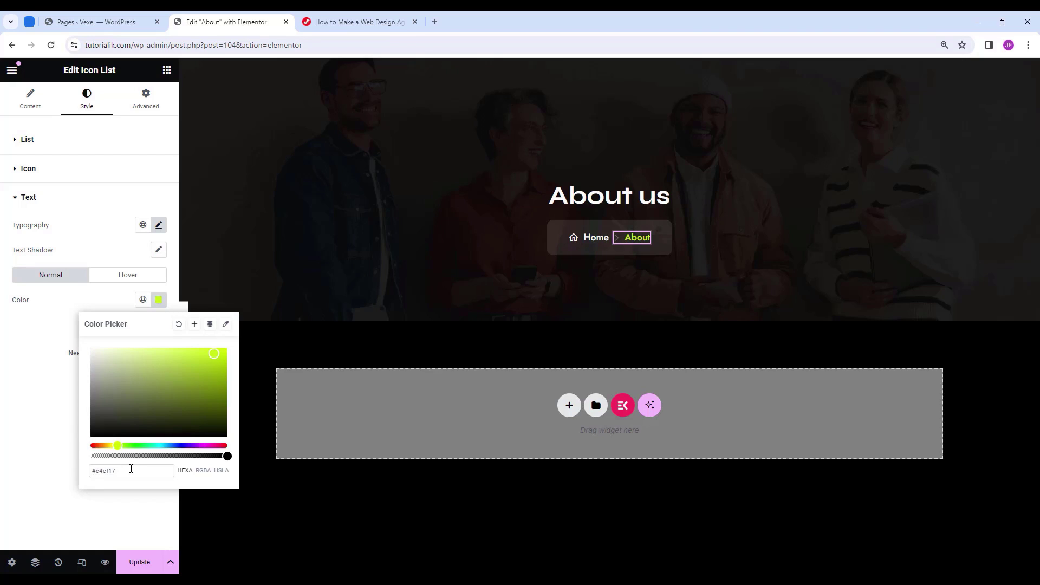
click(6, 469)
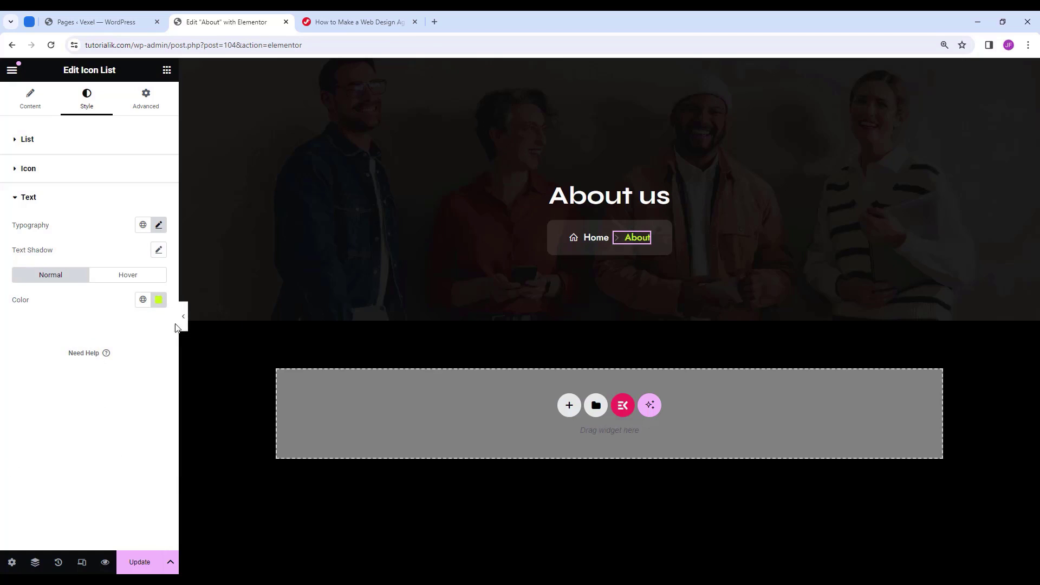
click(183, 317)
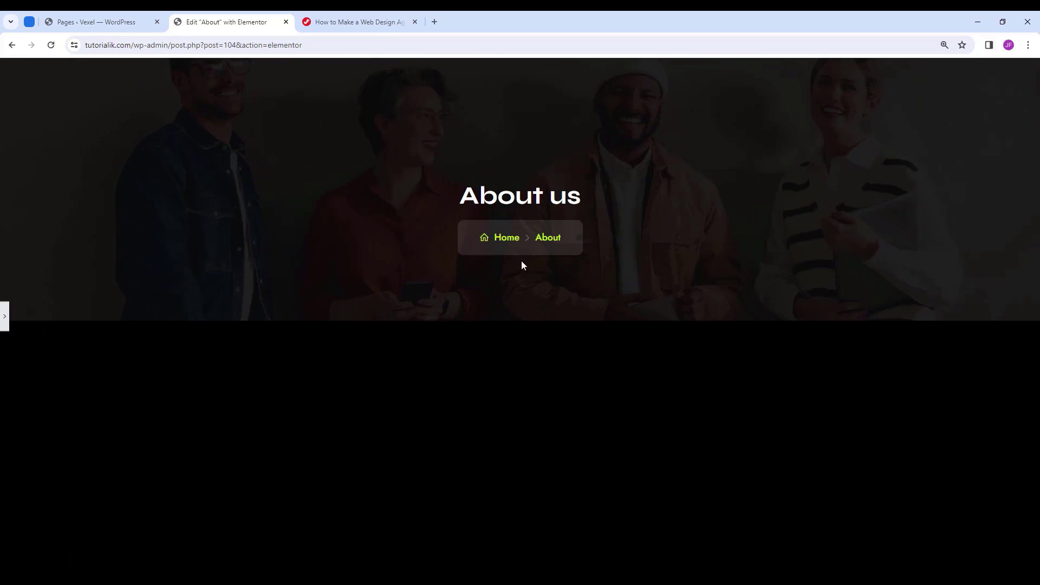
Change the 'About us' heading's HTML tag from H2 to H1.
click(4, 316)
click(662, 194)
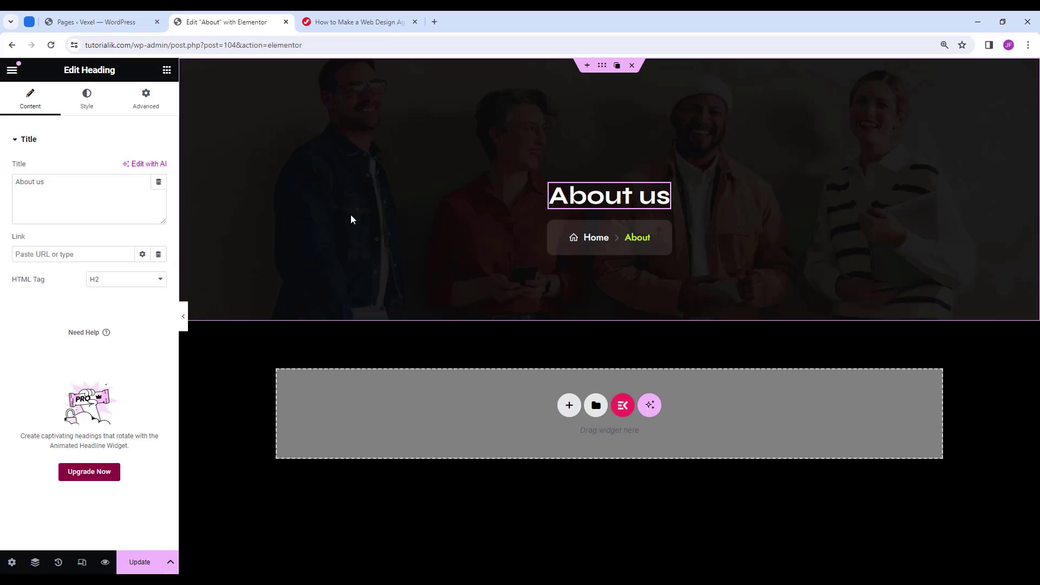
click(141, 279)
click(132, 293)
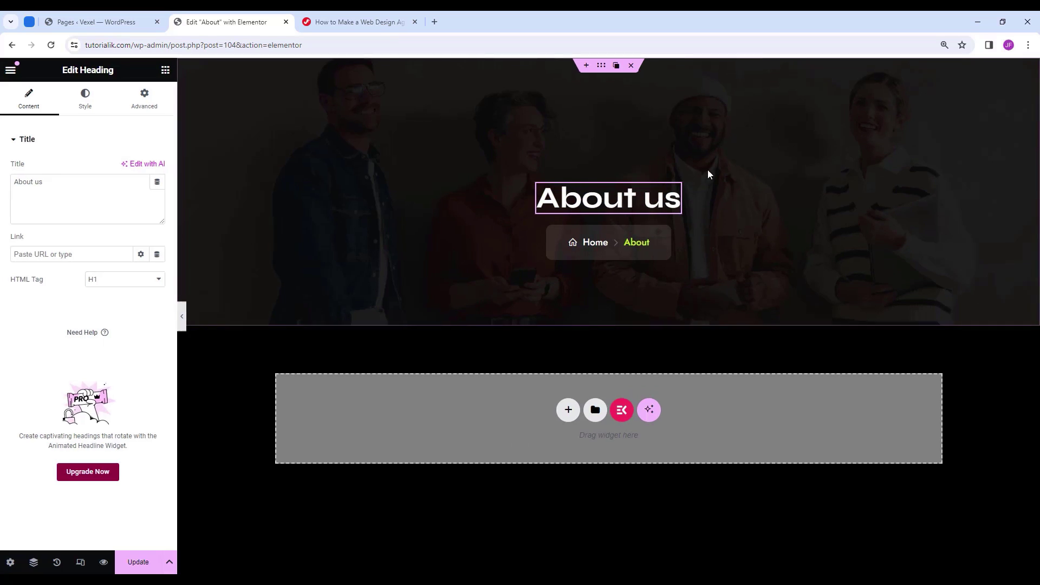
click(183, 321)
click(3, 317)
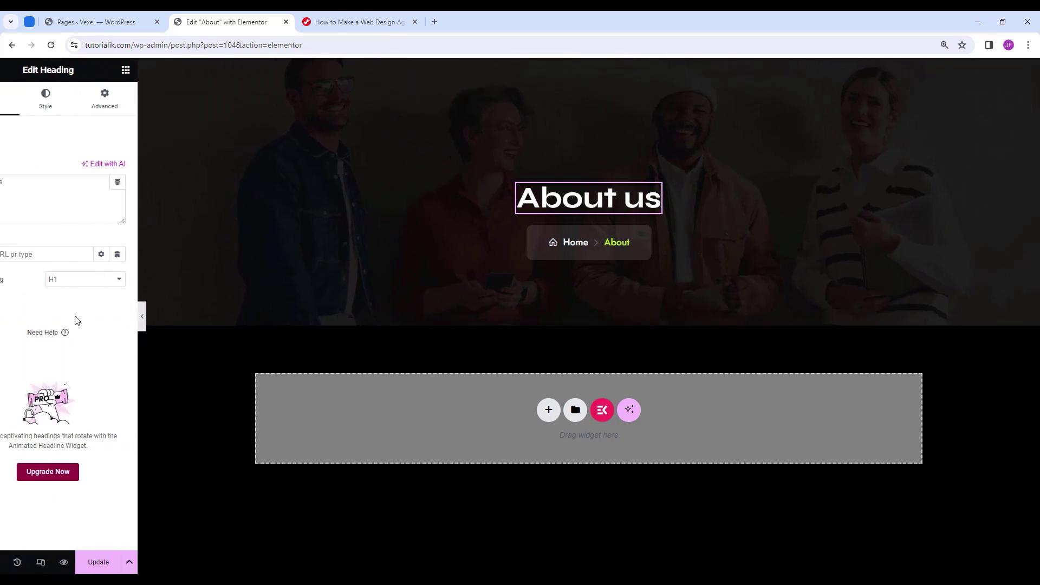
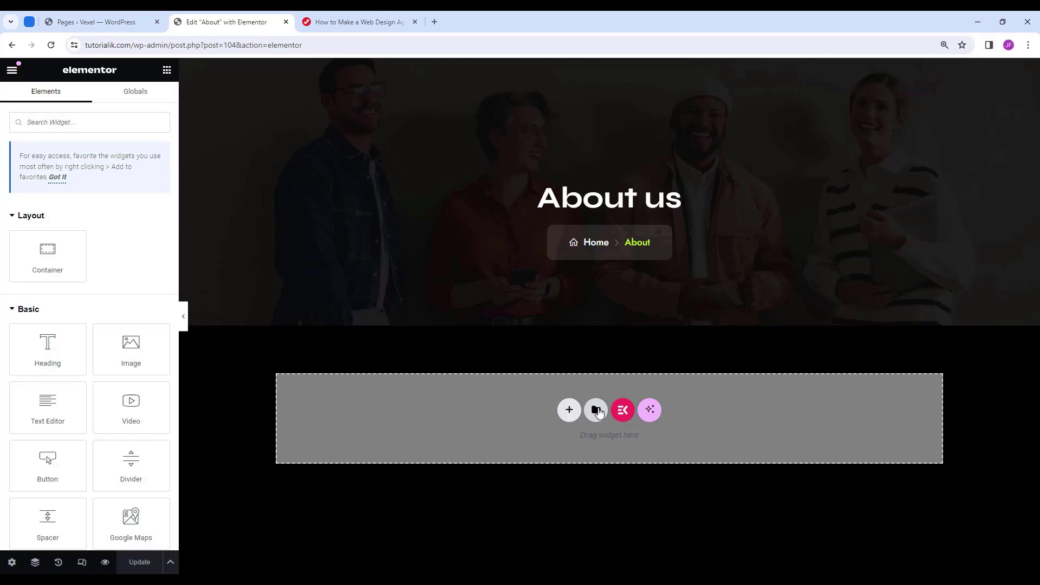
Open My Templates in the template library and bring up its Import panel.
click(597, 411)
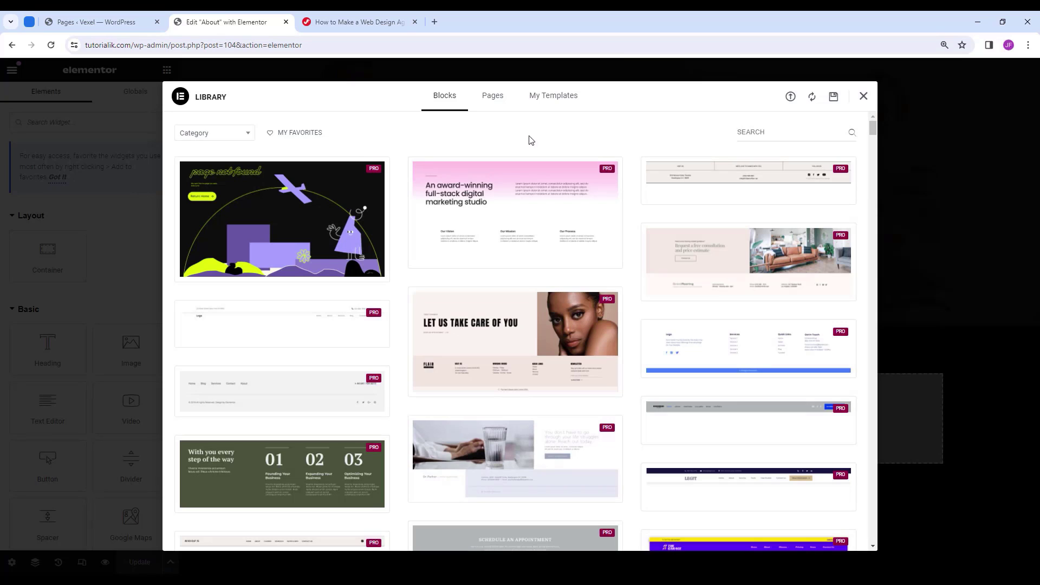
click(555, 100)
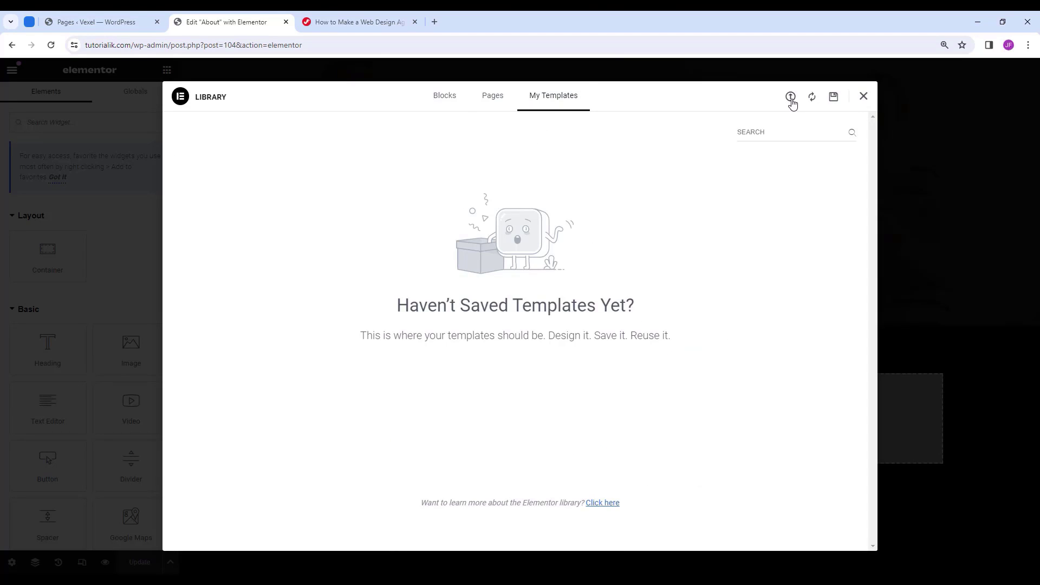
click(791, 97)
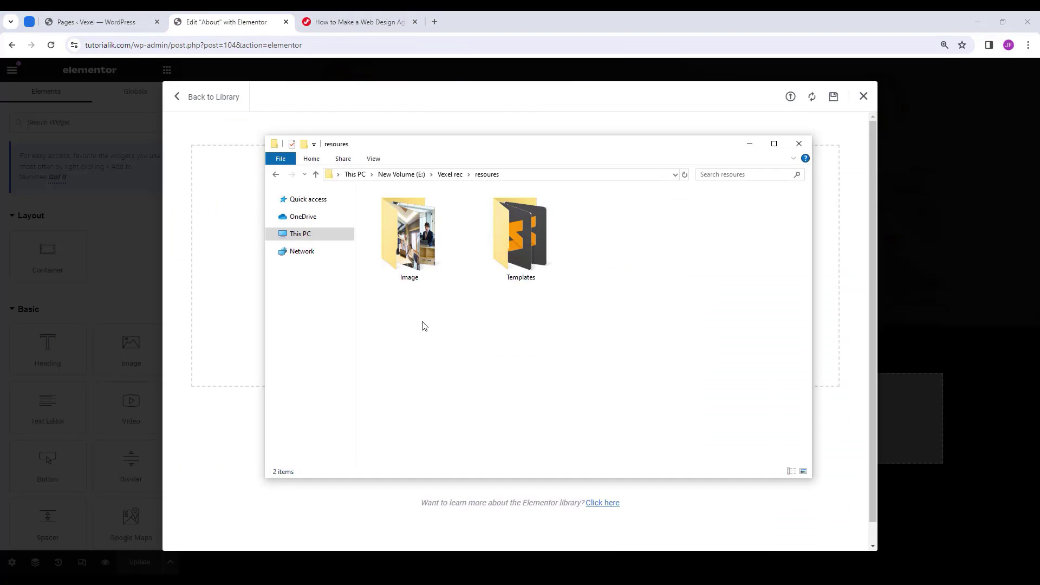
Find About Area.json in the Templates folder and drop it onto the Import Template zone.
click(416, 262)
click(531, 276)
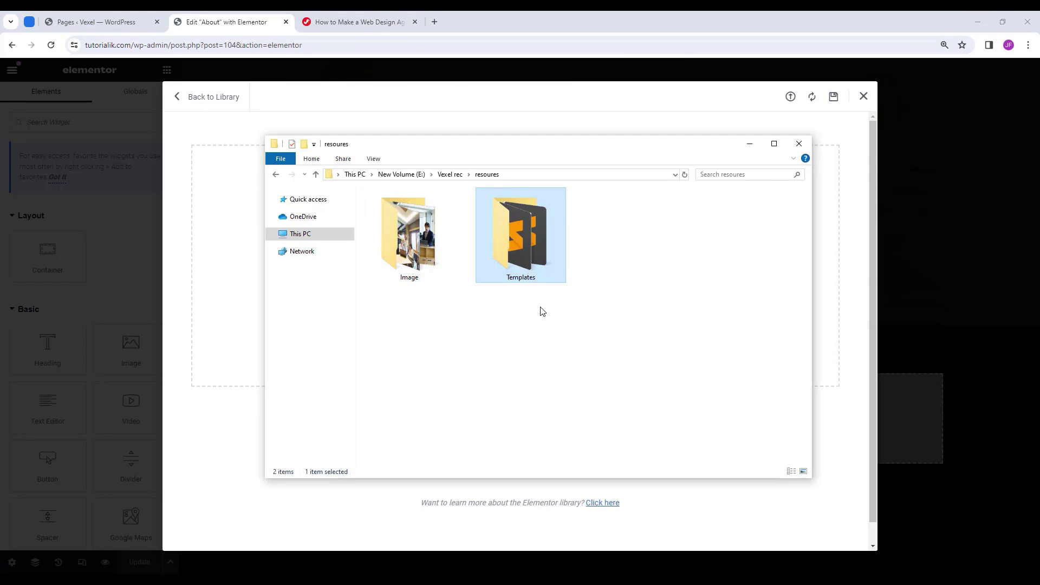
key(Left)
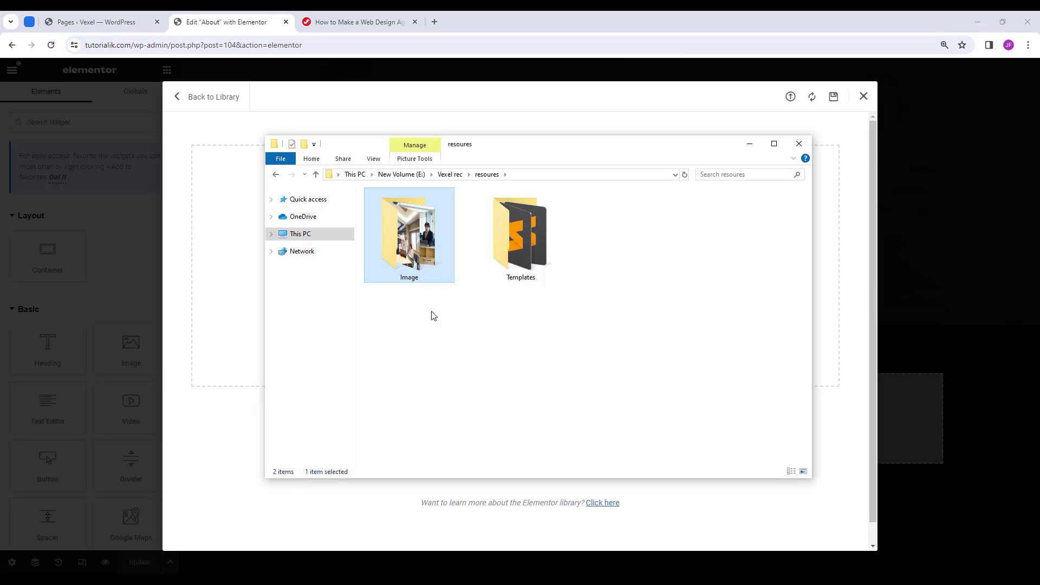
double_click(433, 269)
click(315, 174)
double_click(519, 264)
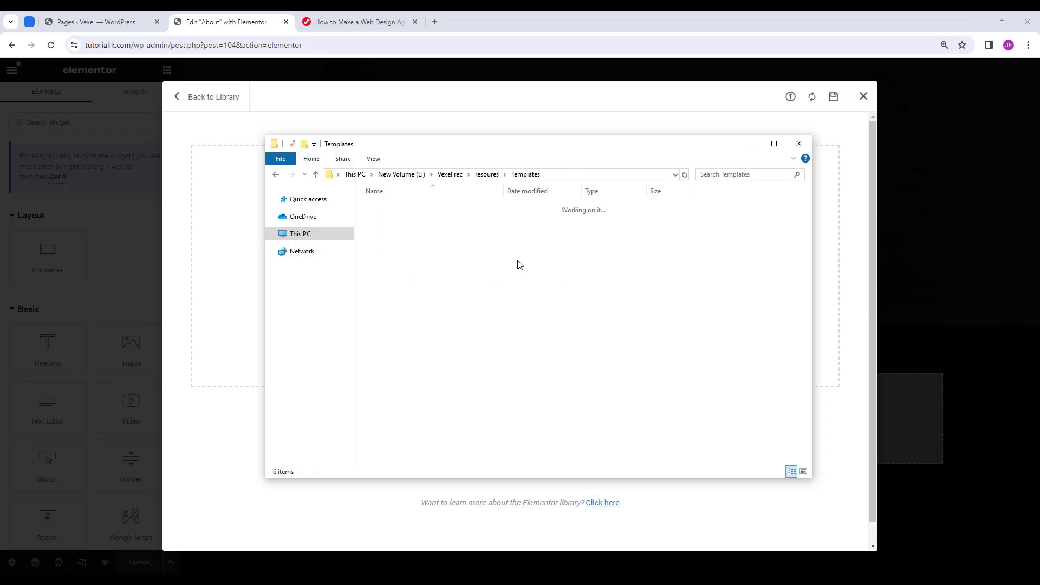
drag(421, 143, 738, 139)
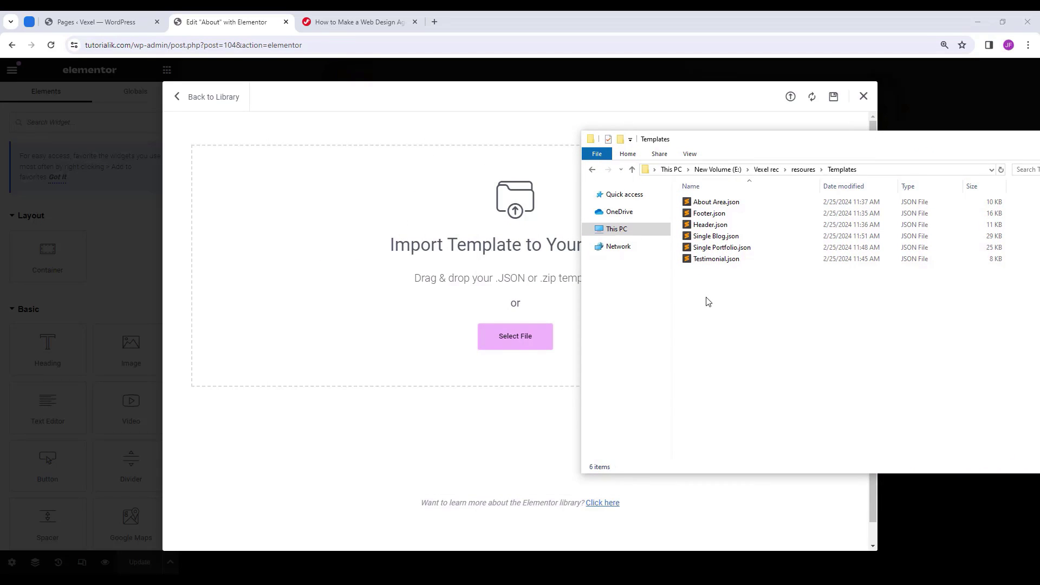
drag(717, 205, 431, 328)
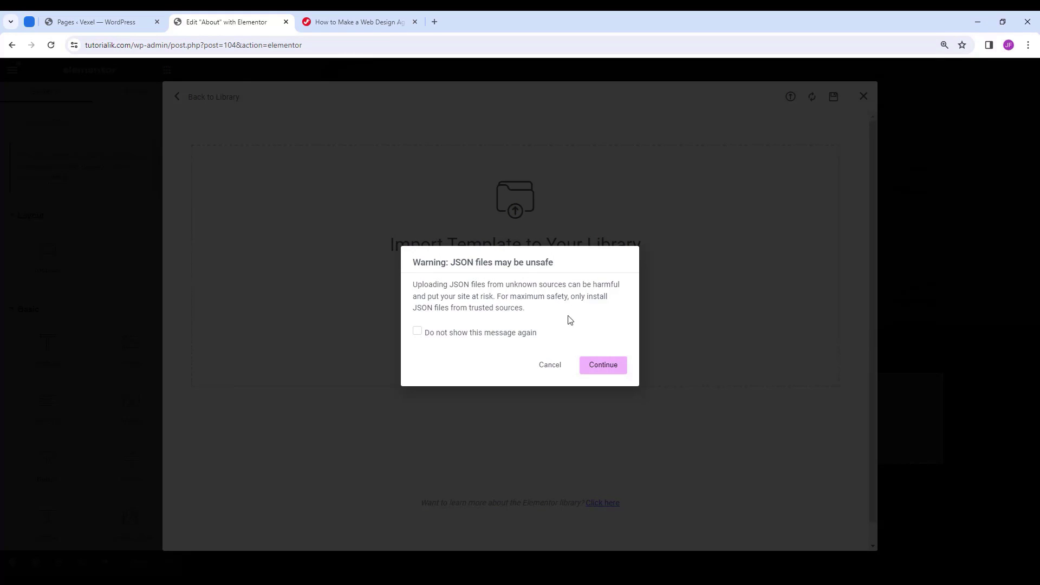
Accept the JSON warning, insert About Area below the hero, and preview the result.
click(608, 373)
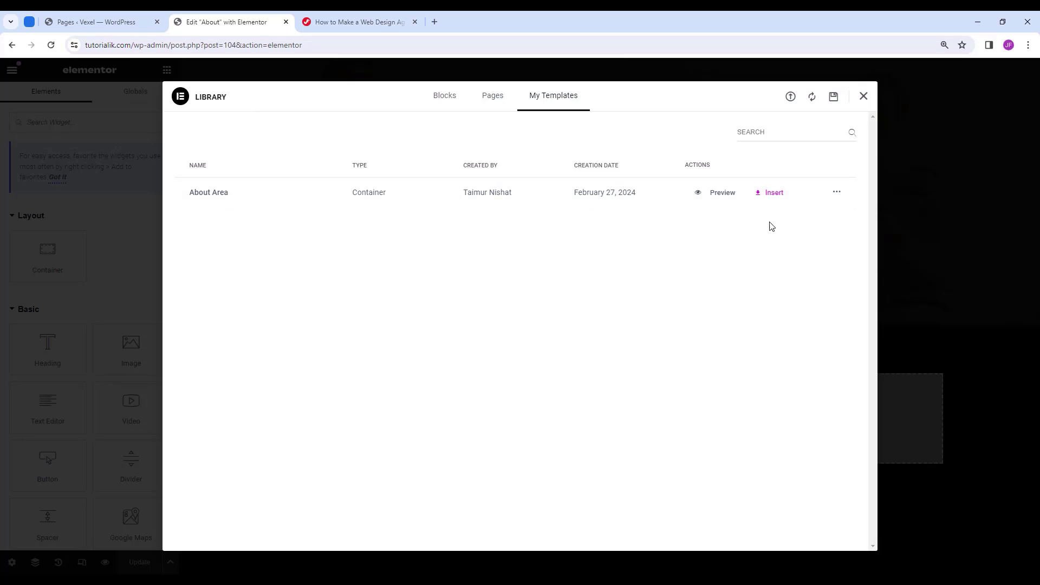
click(774, 194)
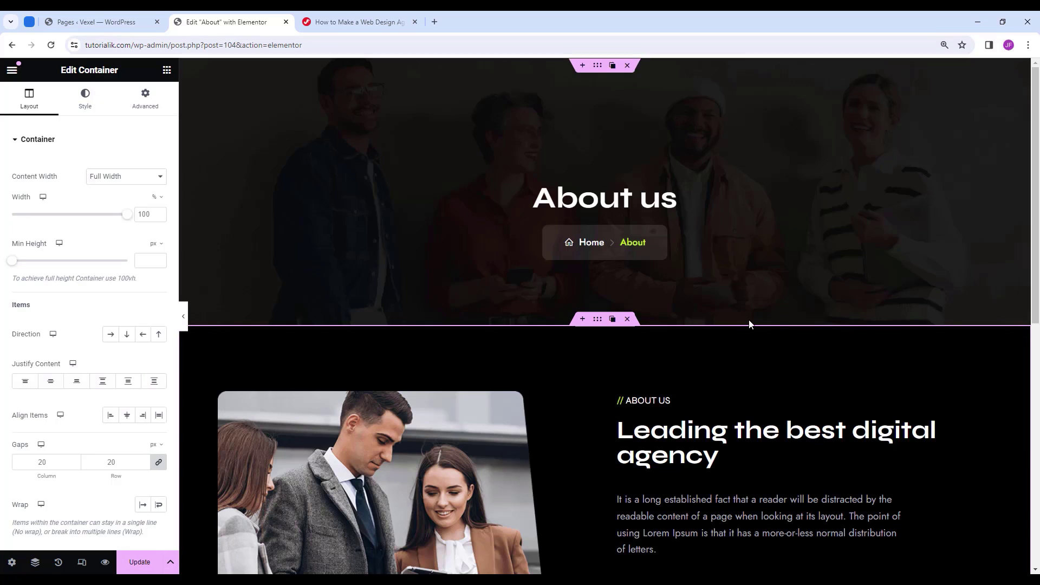
scroll(786, 319, down, 3)
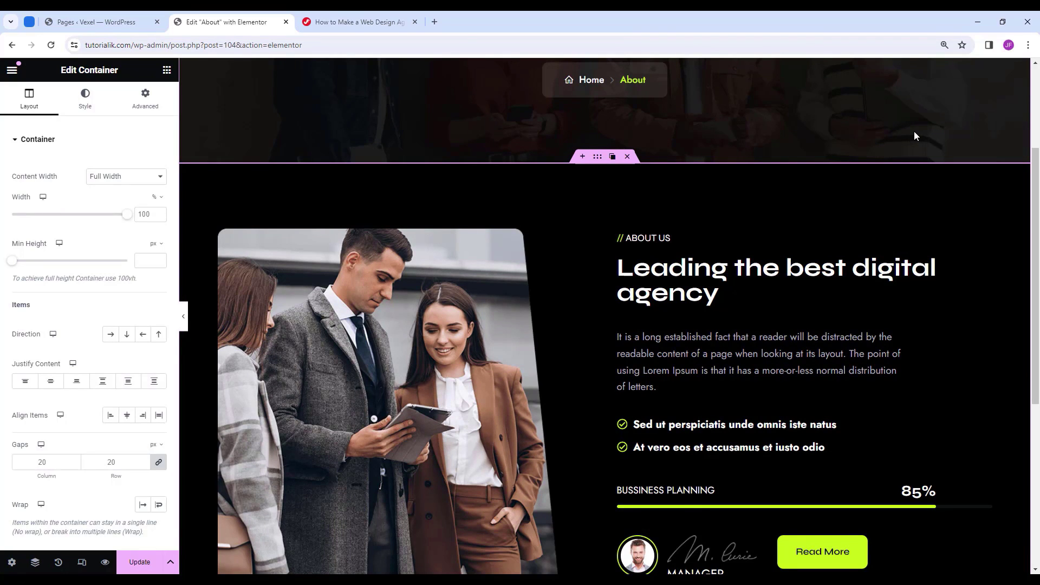
scroll(941, 162, down, 3)
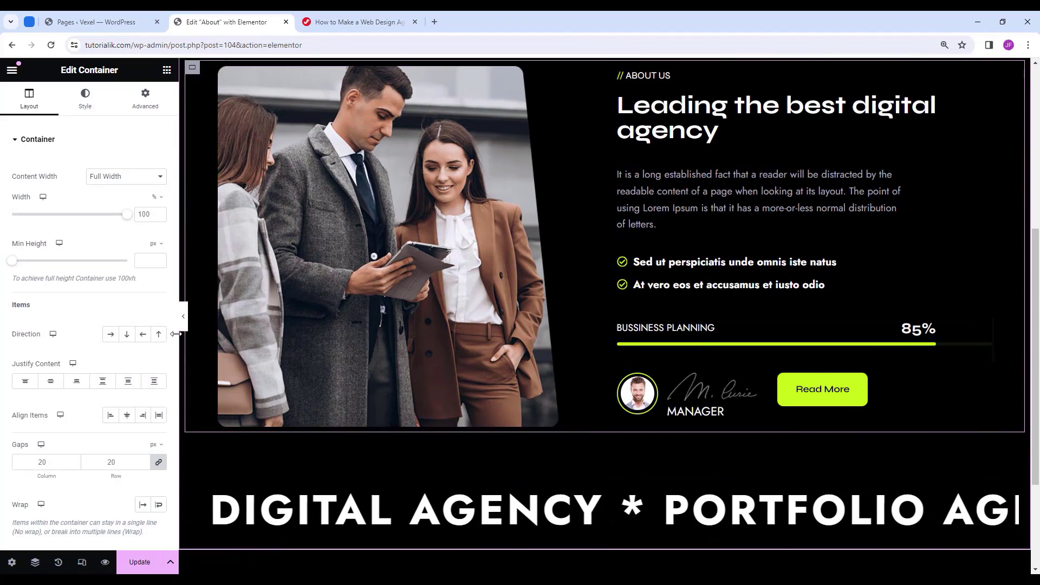
click(183, 317)
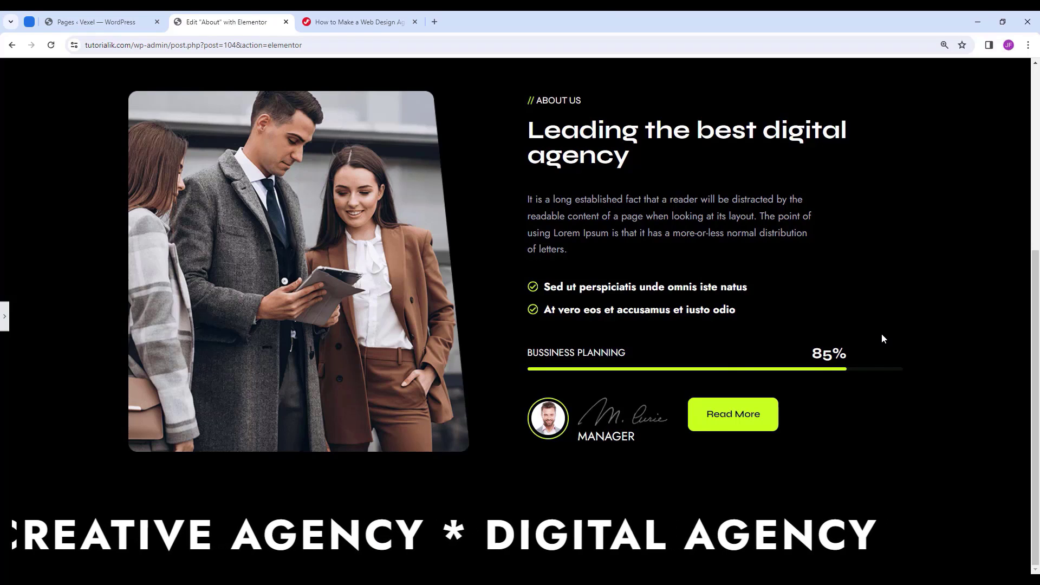
click(6, 316)
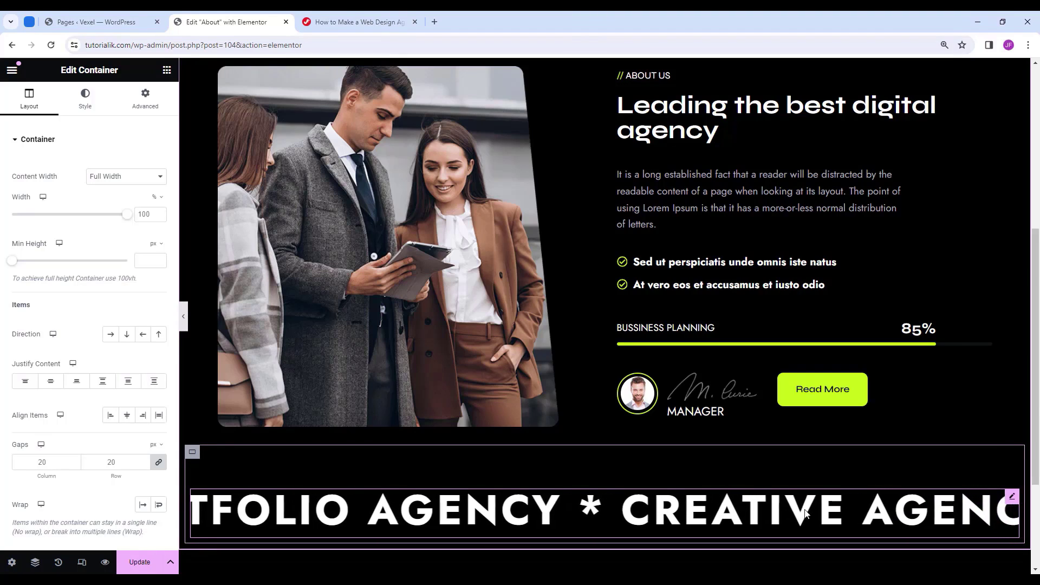
Copy the full Home Page Marquee CSS block from the Jim Fahad Digital tutorial tab.
click(377, 21)
scroll(908, 413, up, 10)
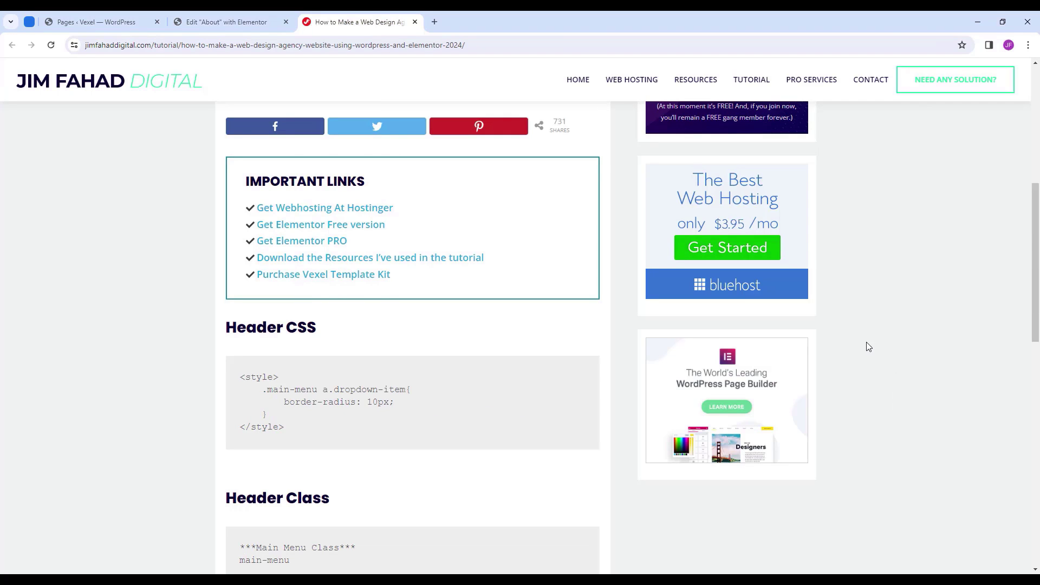
scroll(566, 326, down, 9)
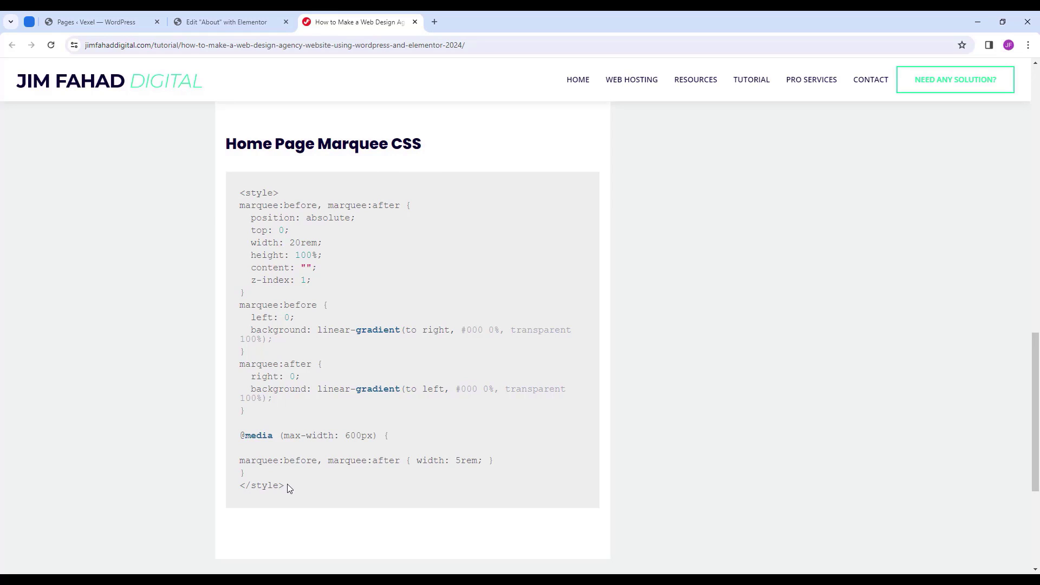
drag(288, 485, 243, 194)
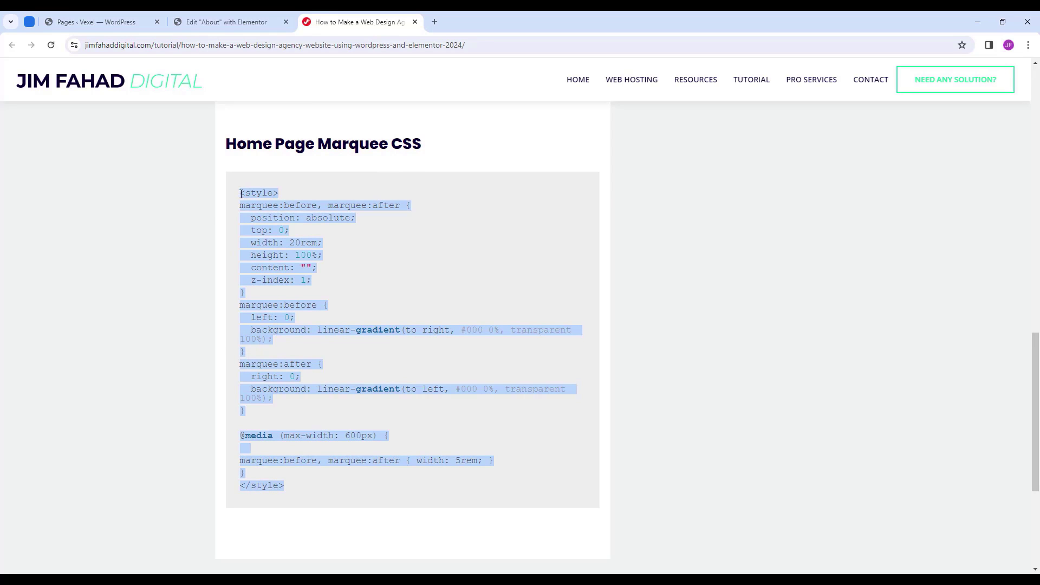
right_click(254, 194)
click(278, 206)
click(250, 20)
scroll(641, 218, up, 1)
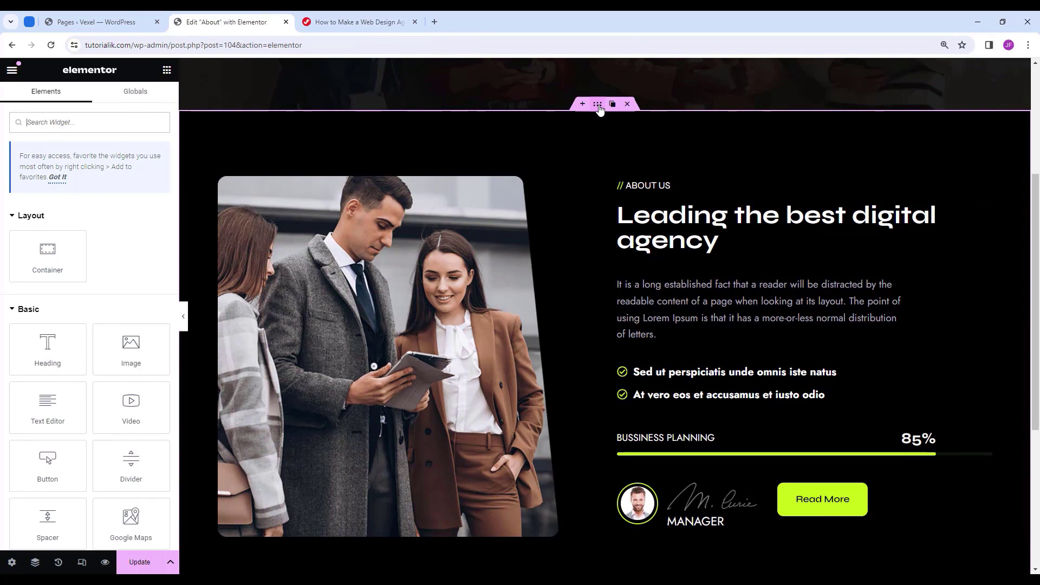
Expand Custom CSS in the About section's Advanced tab, which turns out to need Elementor Pro.
click(598, 105)
click(138, 107)
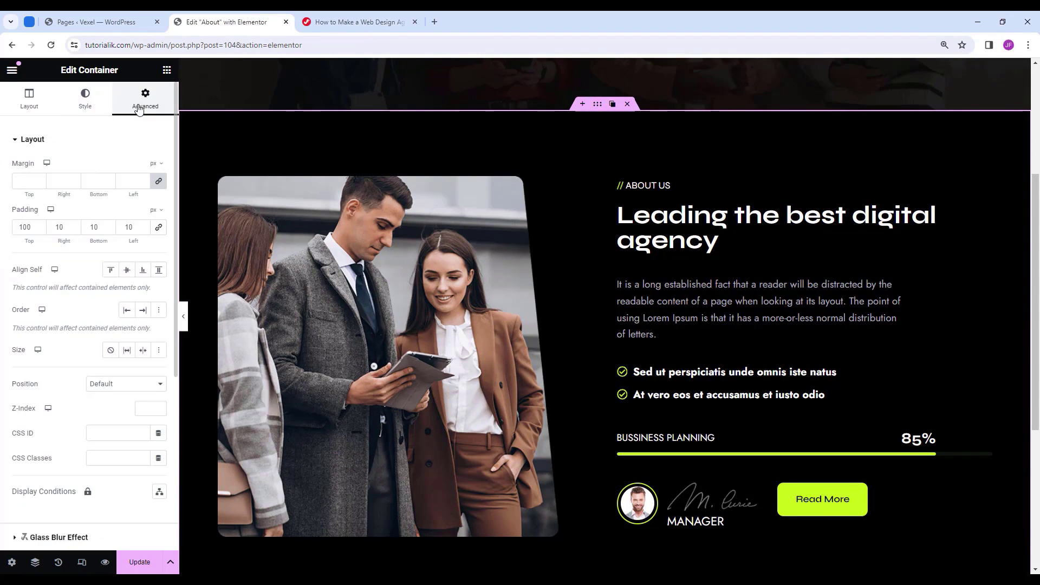
scroll(116, 278, down, 5)
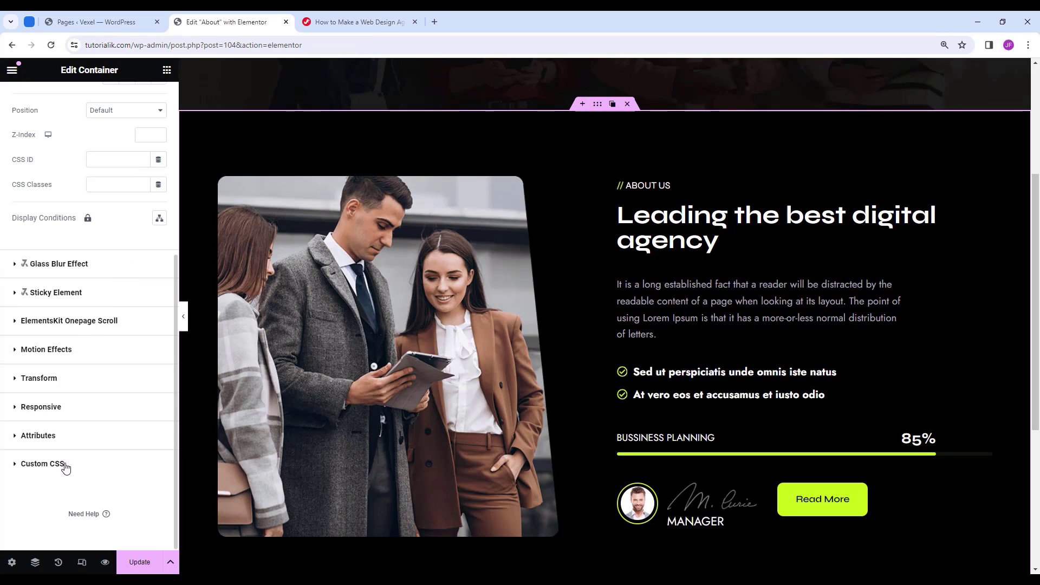
click(43, 464)
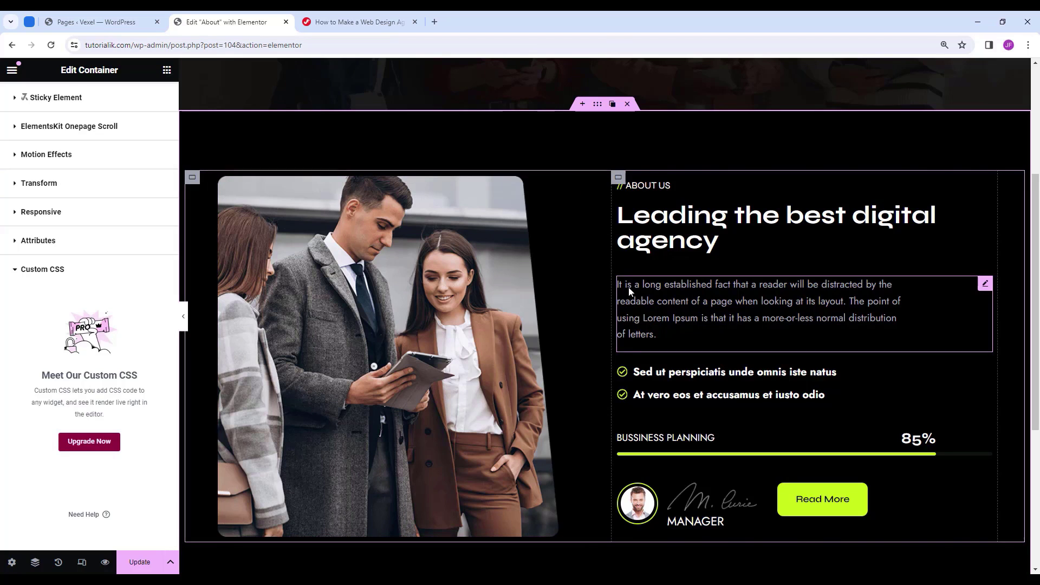
scroll(629, 293, down, 5)
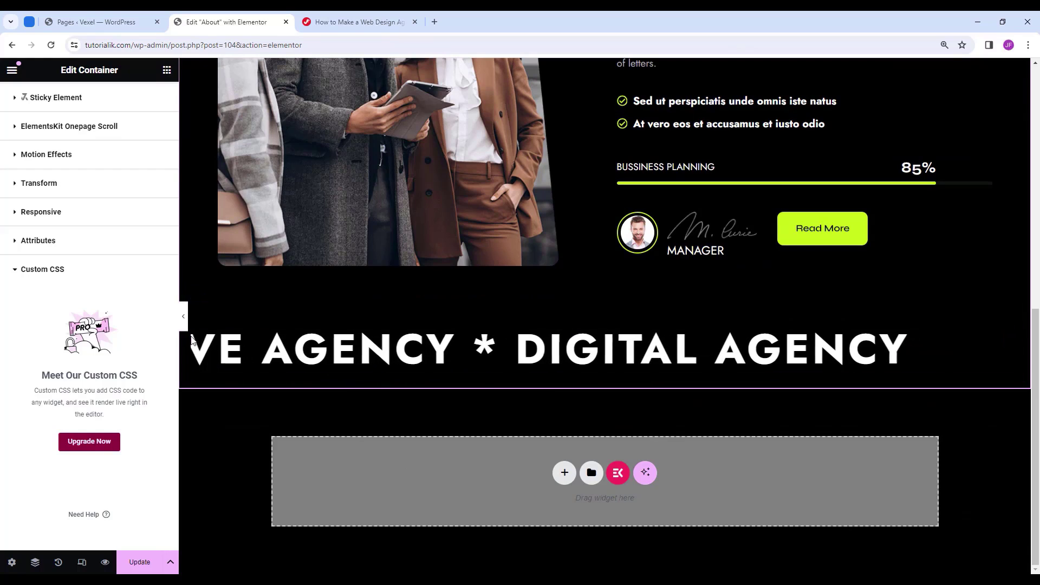
Search 'html' and place an HTML widget in the empty container below the marquee.
click(167, 70)
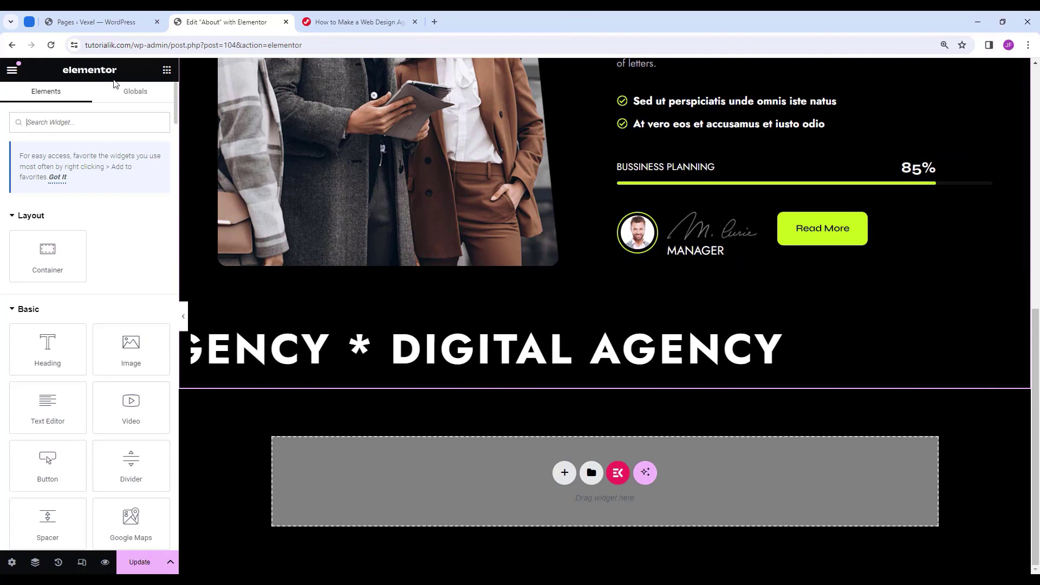
click(61, 124)
text(html)
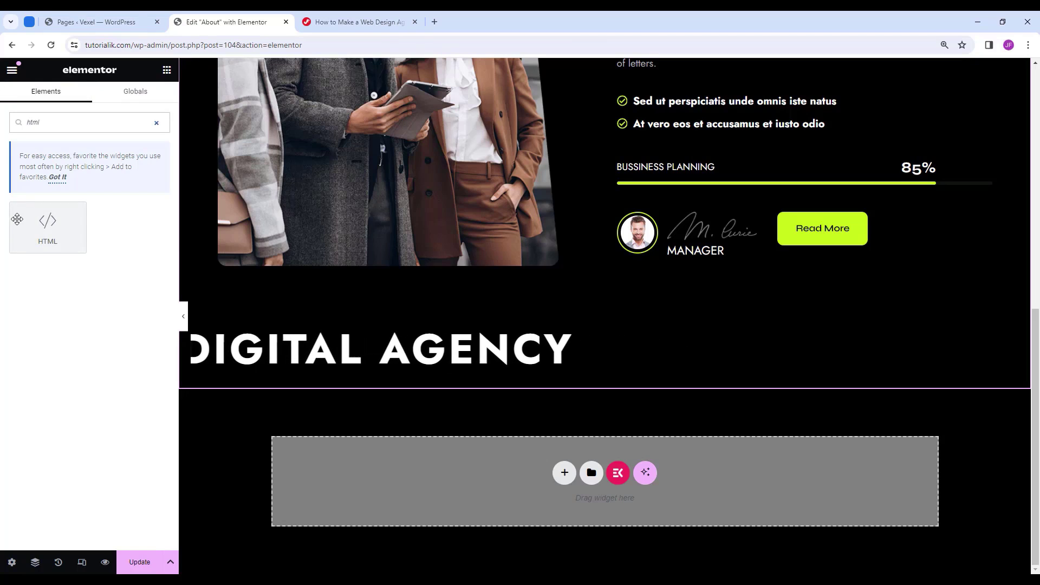
drag(222, 324, 477, 481)
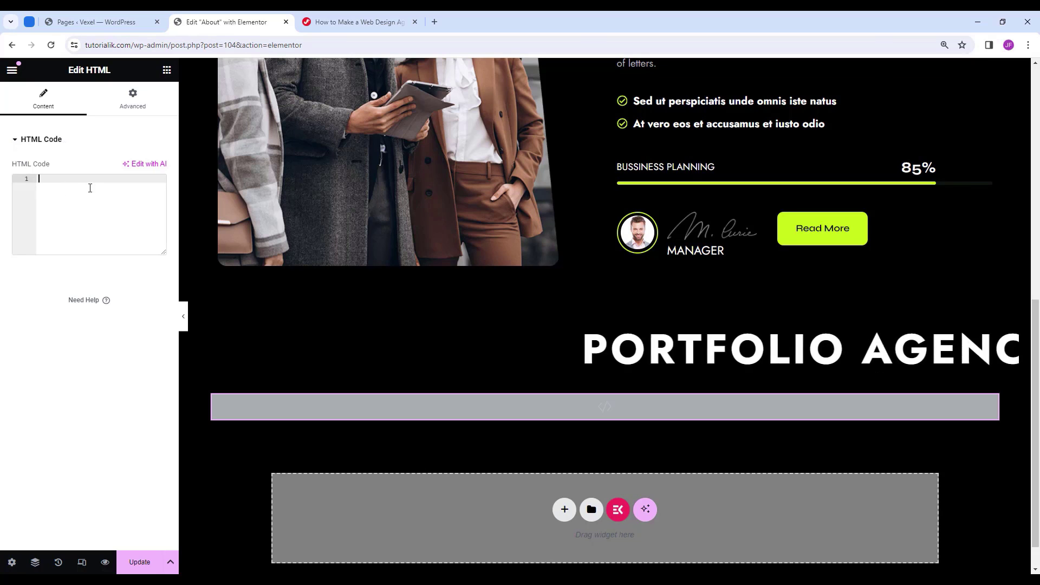
Paste the marquee CSS into the HTML code box and preview the faded marquee edges.
right_click(87, 186)
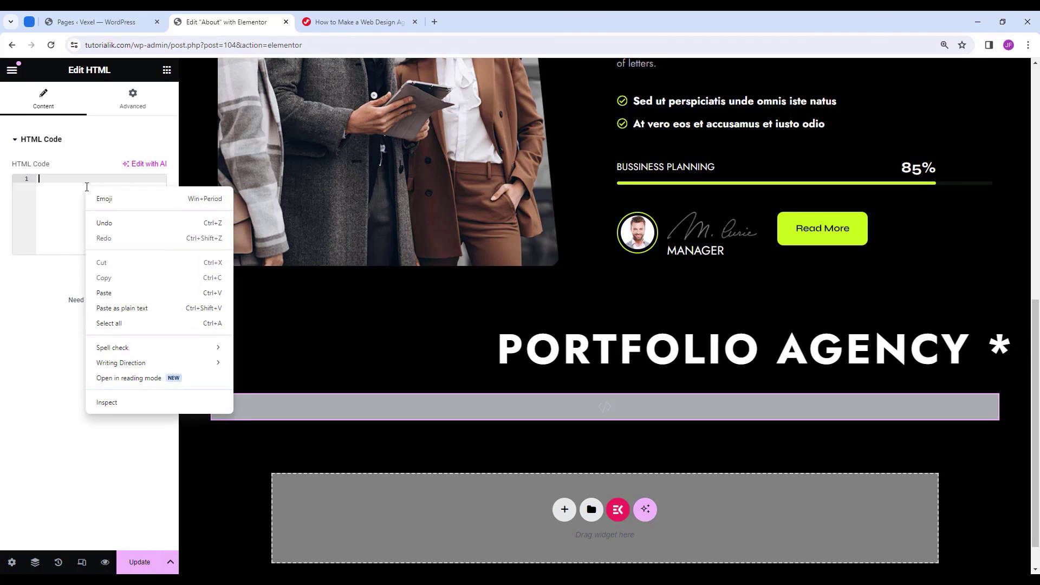
click(119, 293)
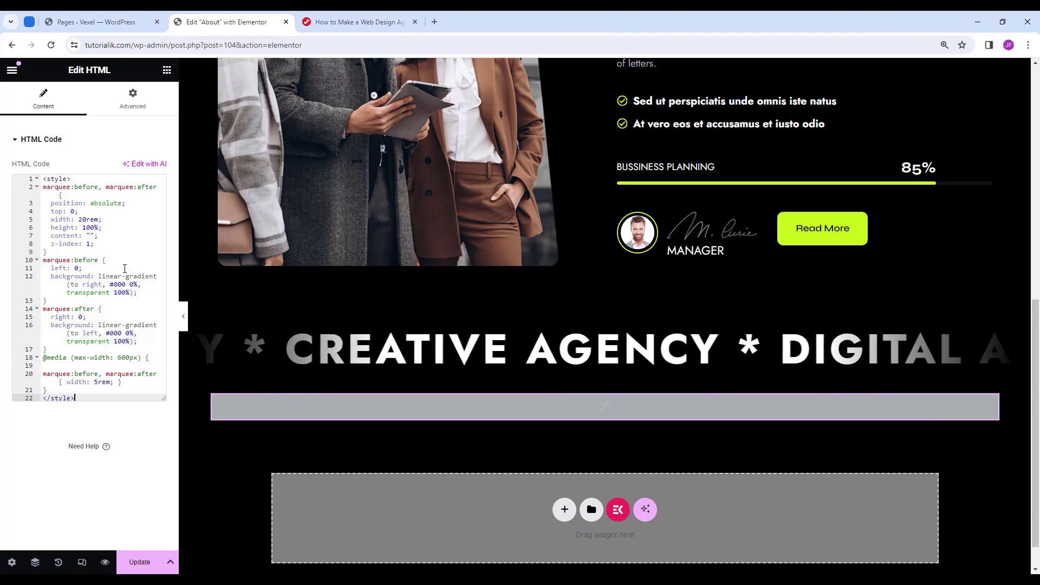
click(183, 316)
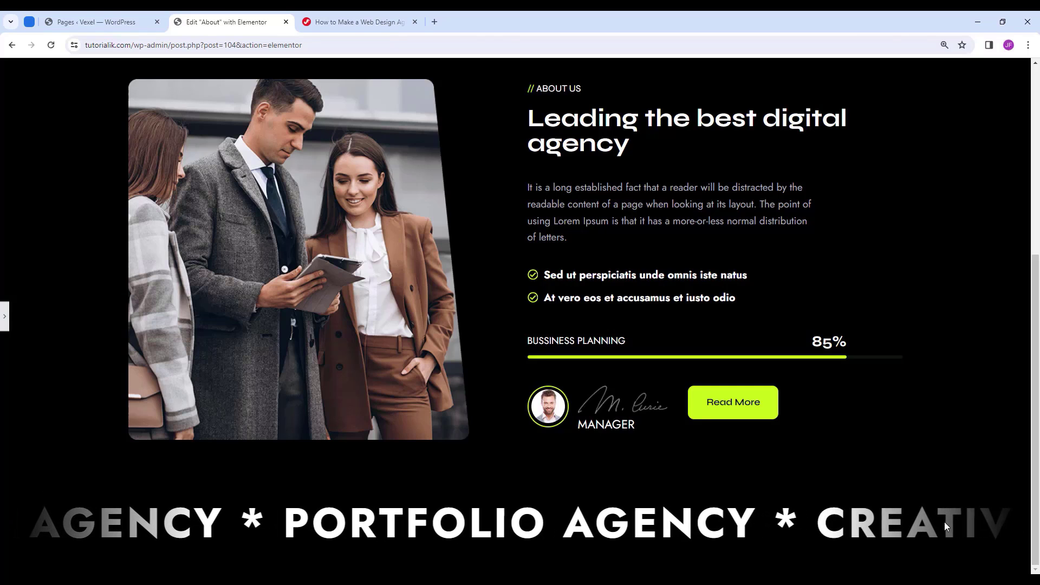
click(4, 320)
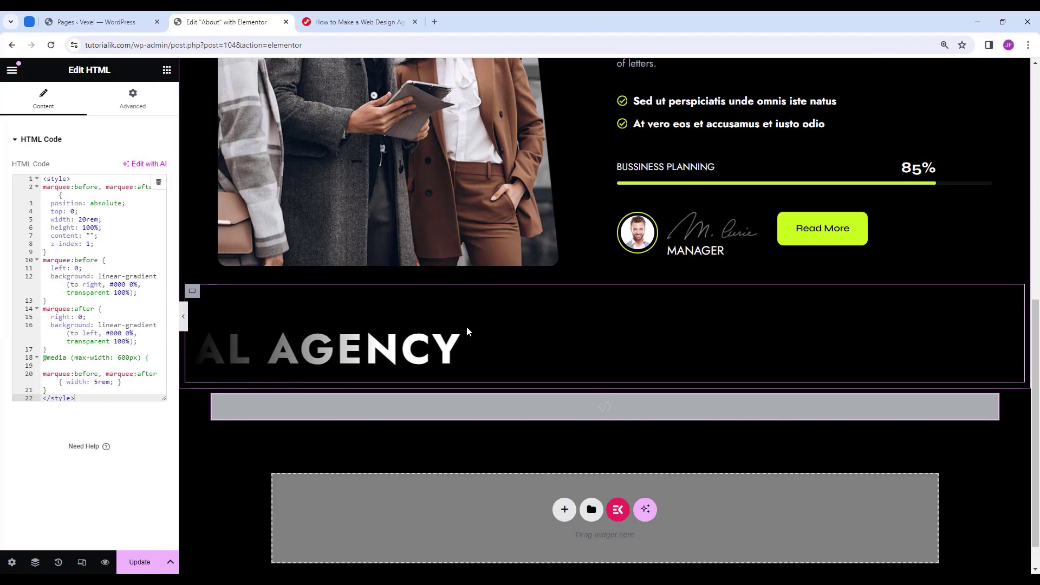
Turn on Responsive Mode and preview the About page at laptop and tablet widths.
scroll(467, 327, up, 9)
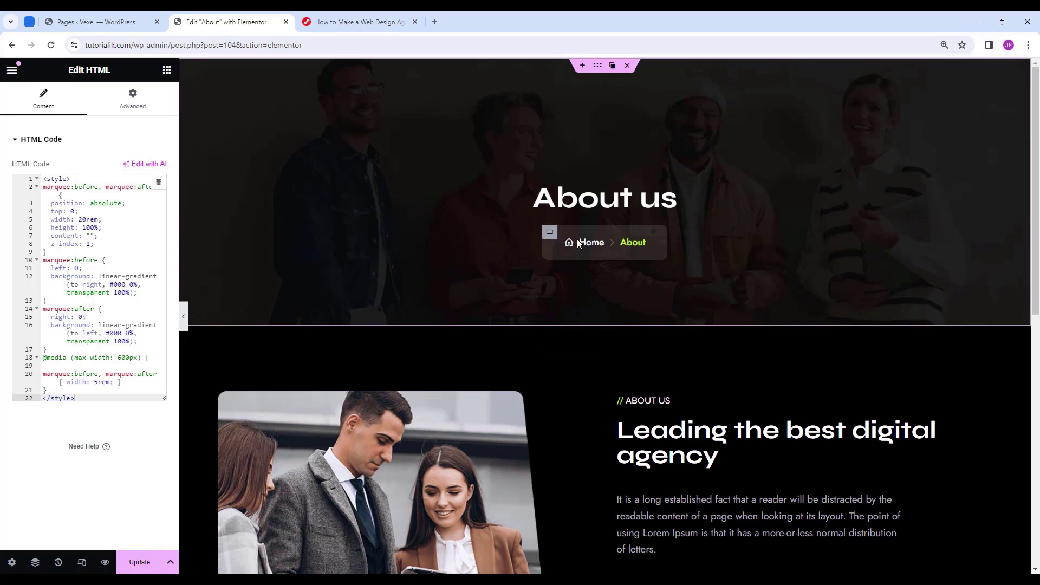
click(82, 564)
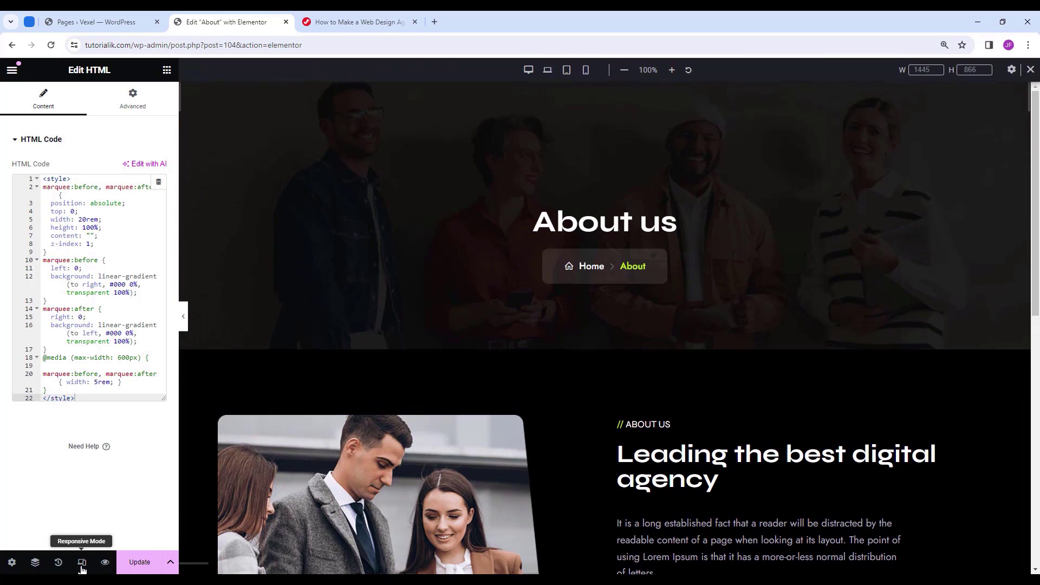
click(548, 72)
scroll(619, 128, down, 10)
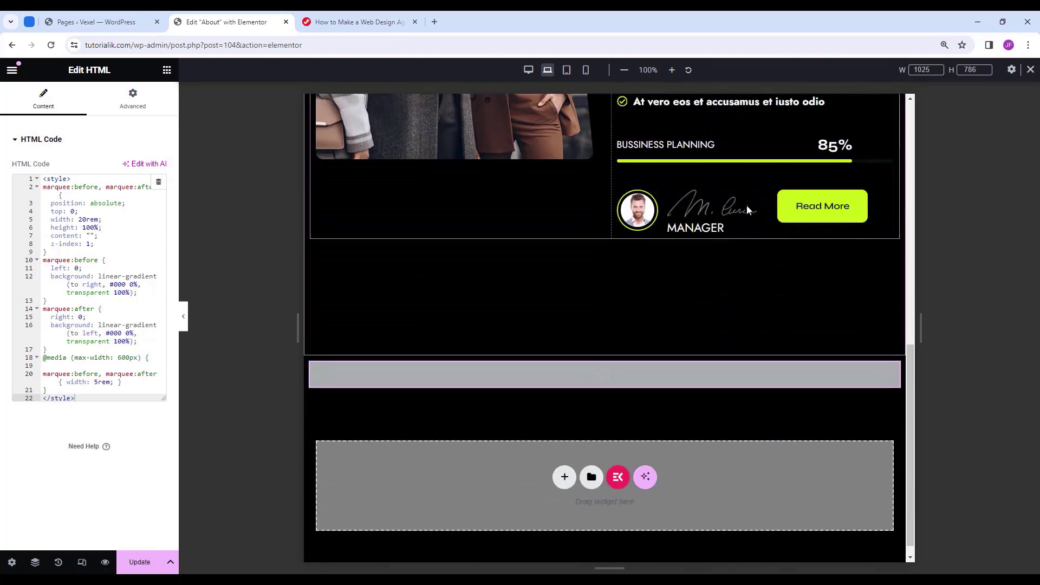
scroll(747, 210, up, 6)
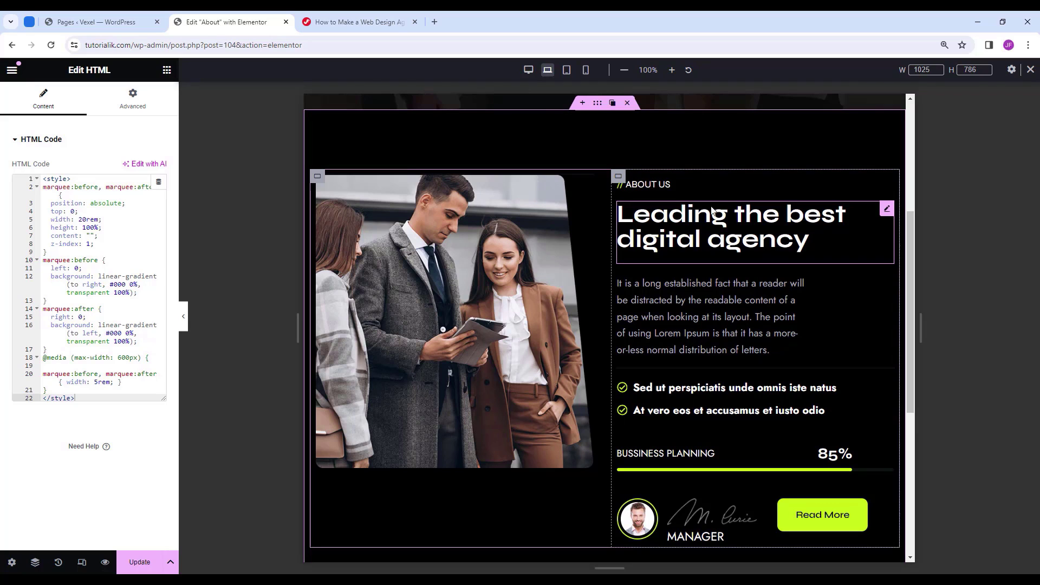
click(566, 70)
scroll(650, 217, down, 5)
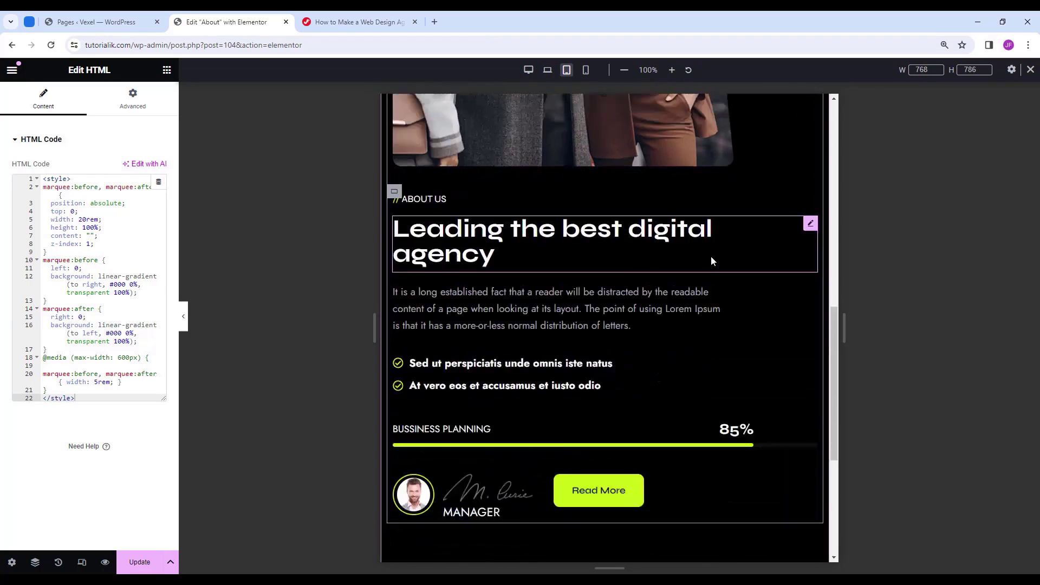
scroll(709, 266, down, 5)
scroll(677, 238, up, 5)
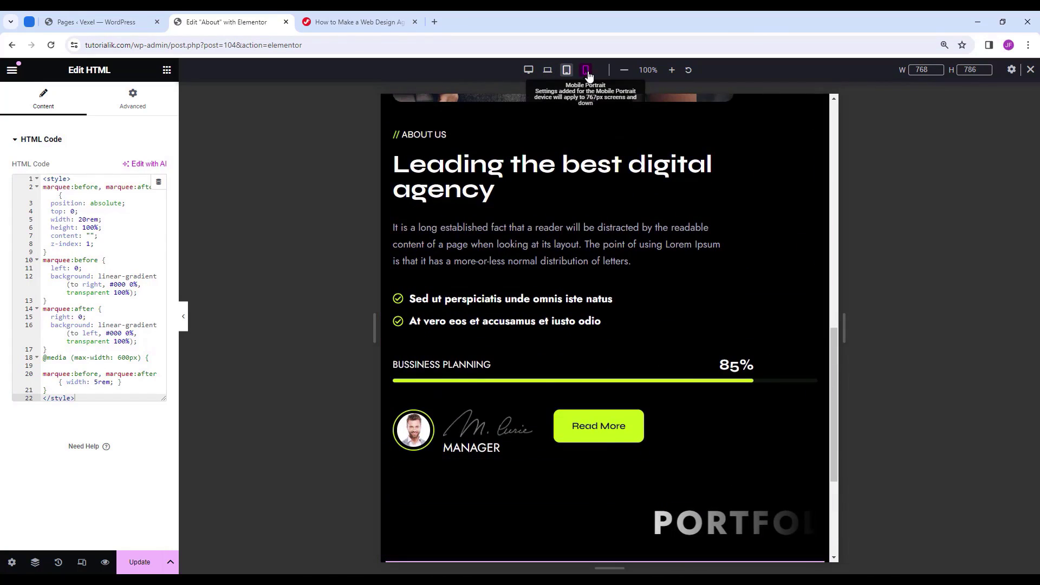
Preview the page at mobile width and select the About us hero banner container.
click(588, 70)
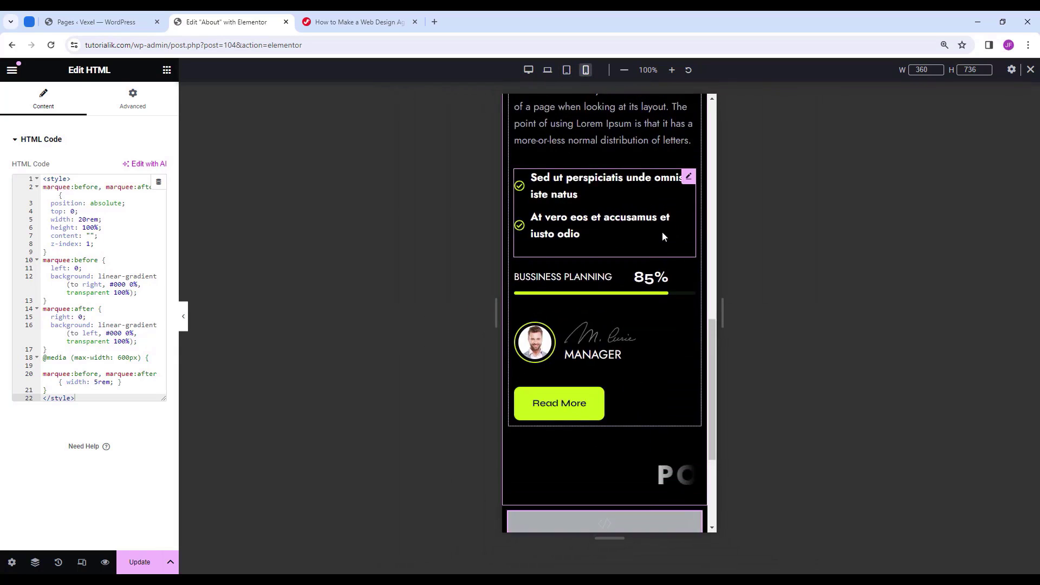
scroll(662, 232, up, 4)
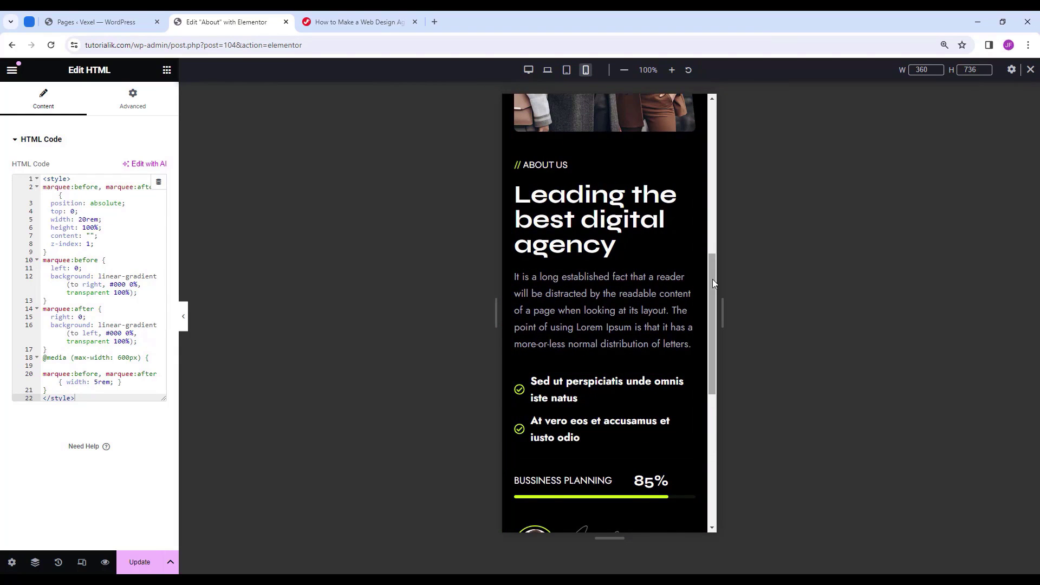
drag(713, 278, 723, 219)
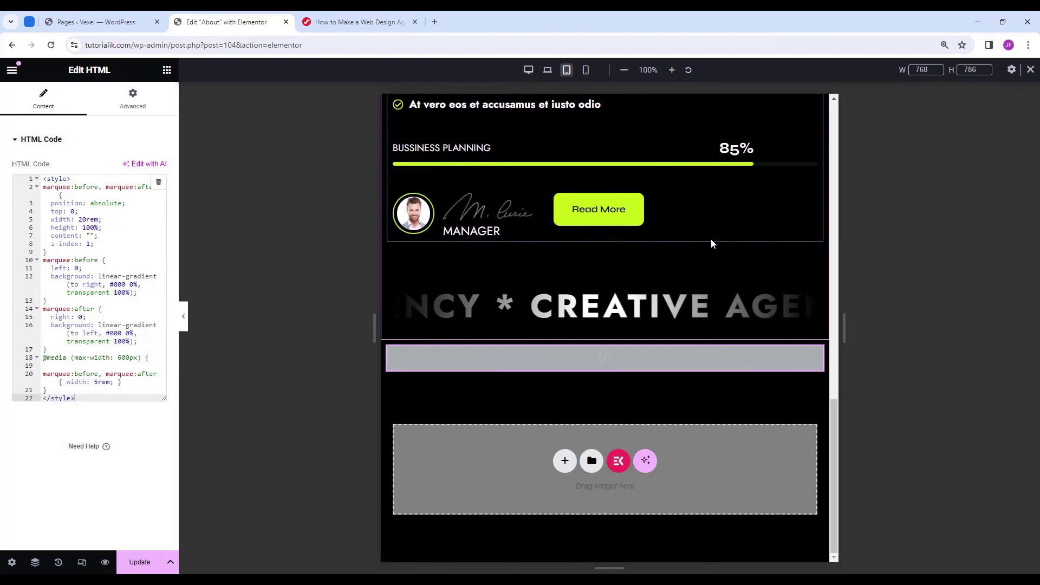
scroll(713, 239, up, 10)
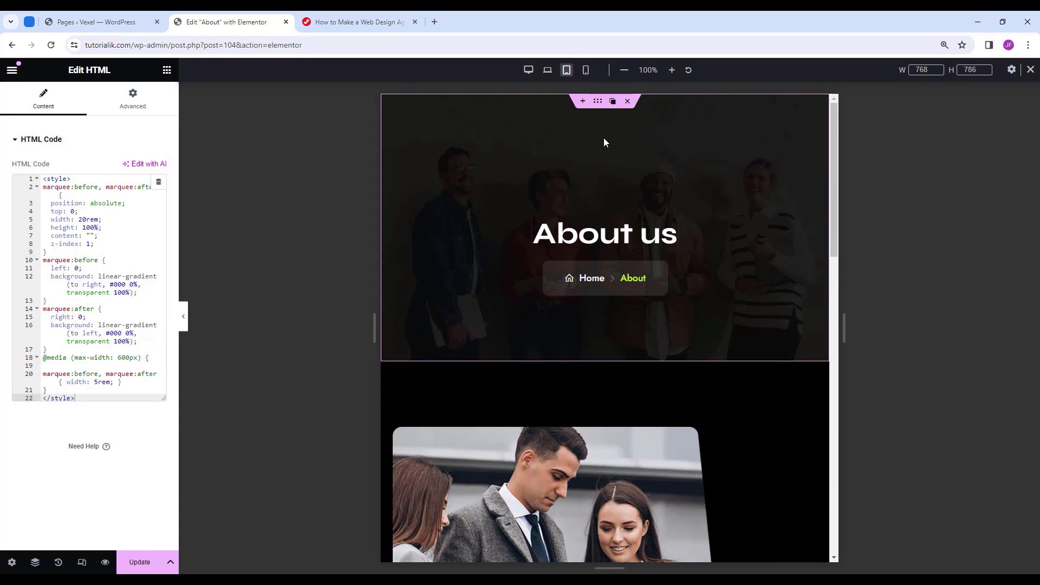
click(601, 101)
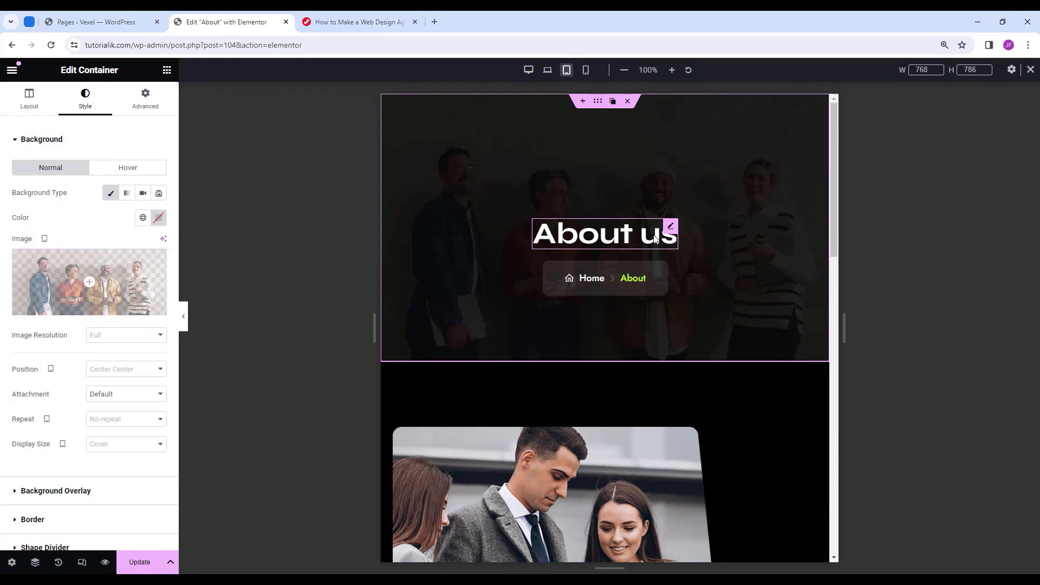
At mobile width, select the About us heading and toggle its Style tab Typography settings.
click(586, 70)
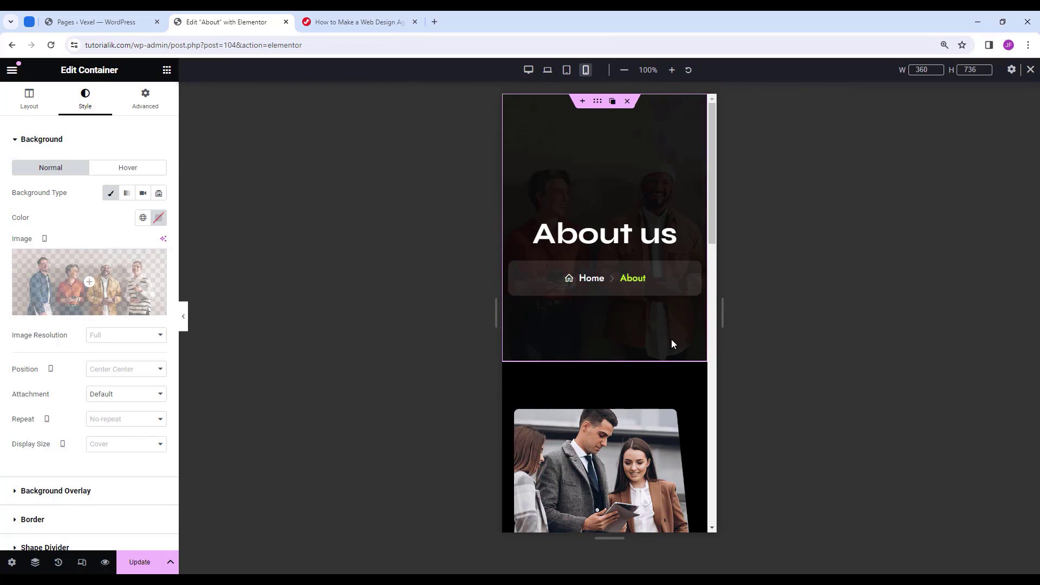
click(667, 233)
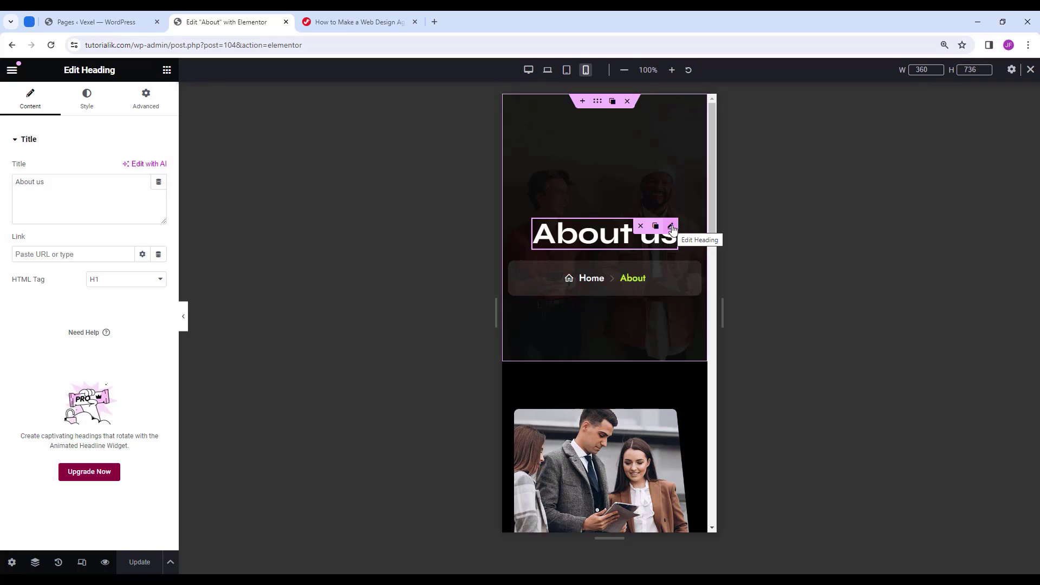
click(106, 113)
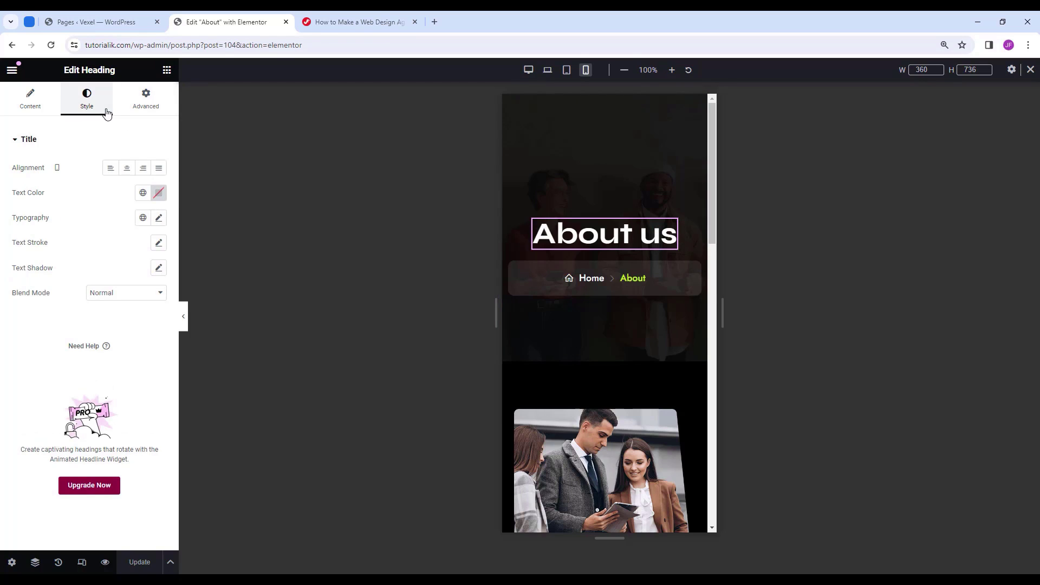
click(159, 218)
click(160, 219)
click(160, 219)
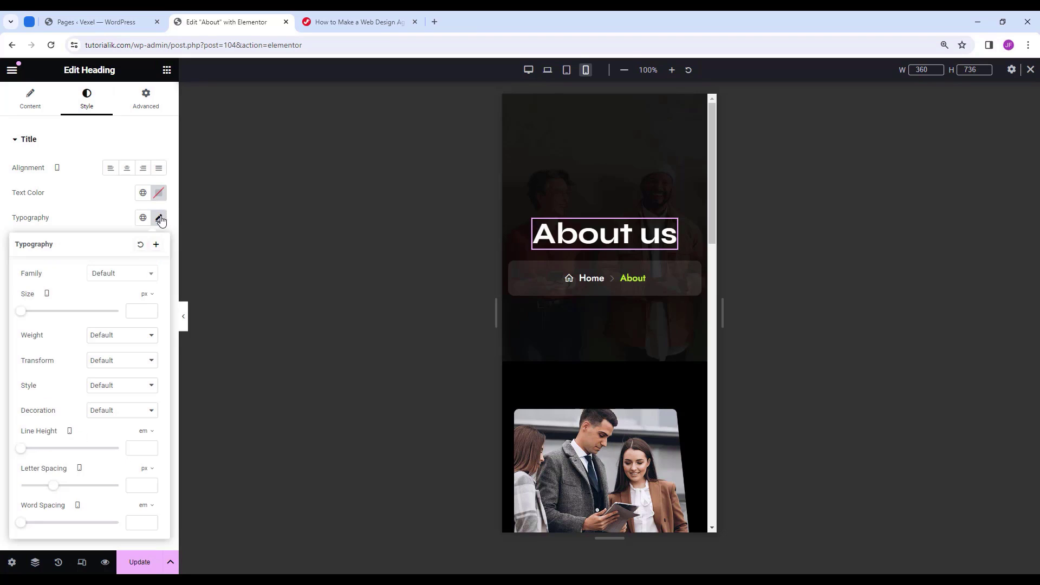
click(160, 219)
Open the global typography panel in Site Settings from the editor menu.
click(231, 209)
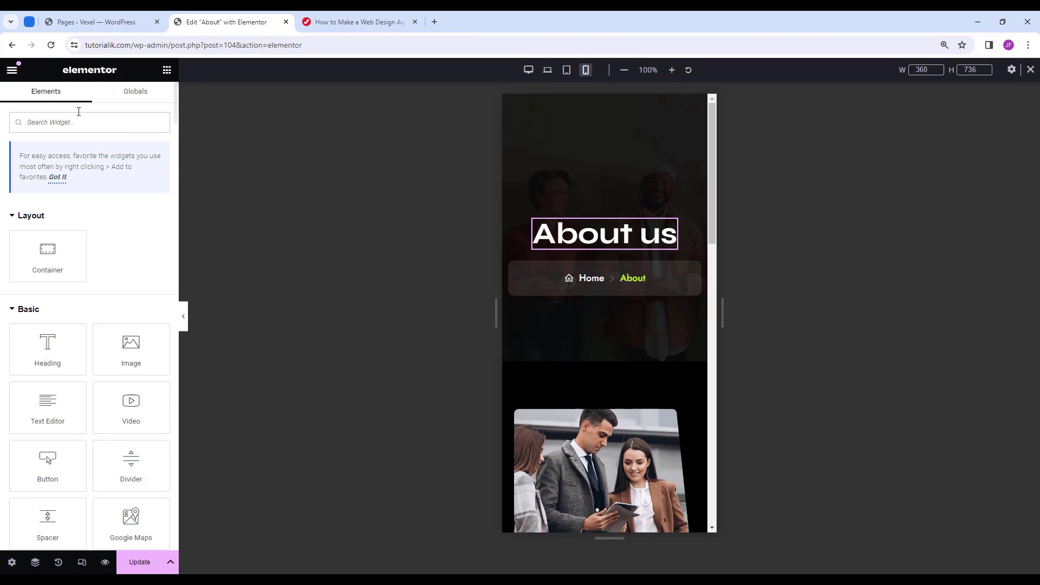
click(13, 70)
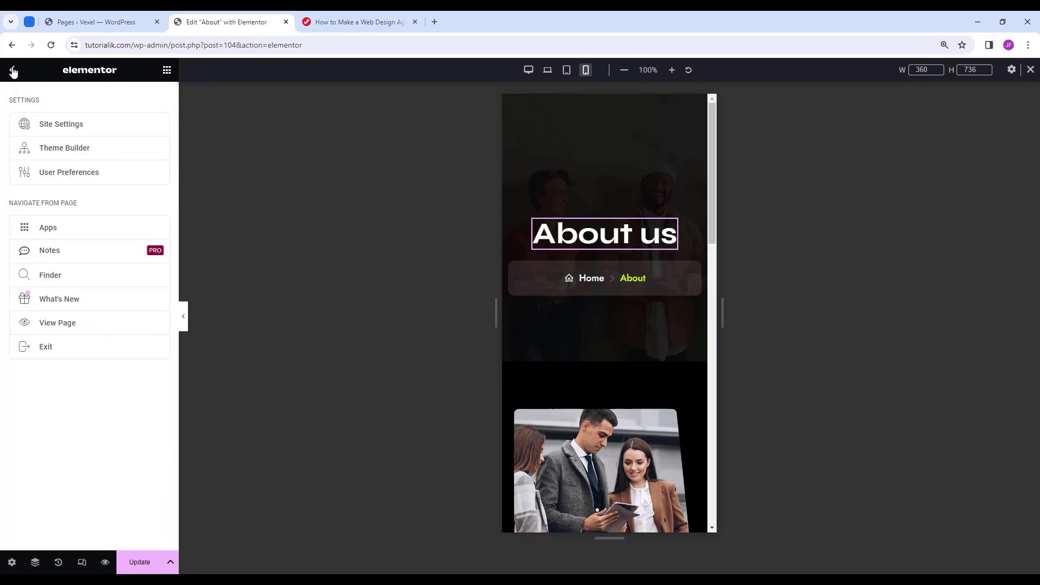
click(99, 126)
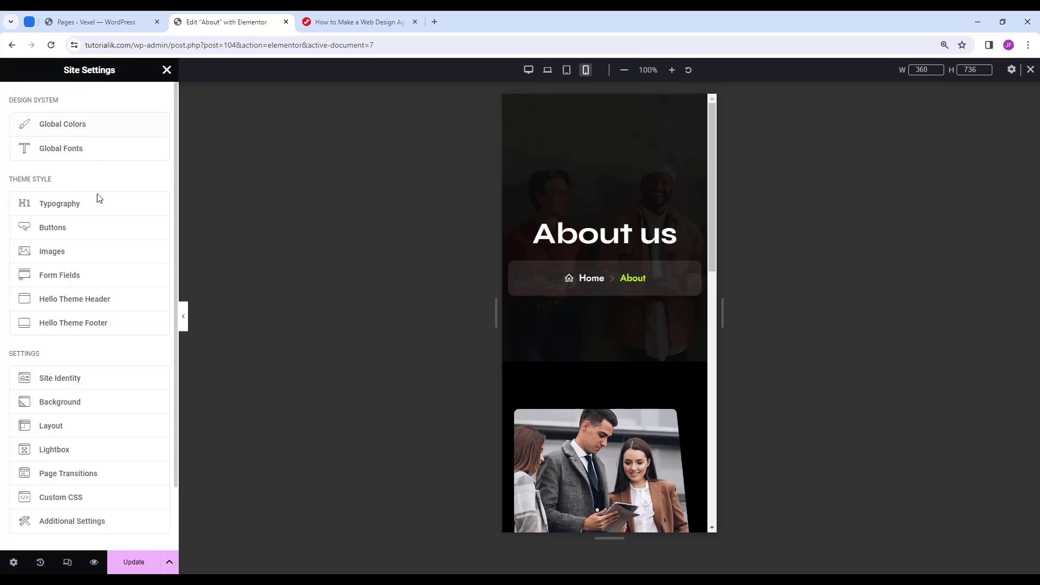
click(106, 212)
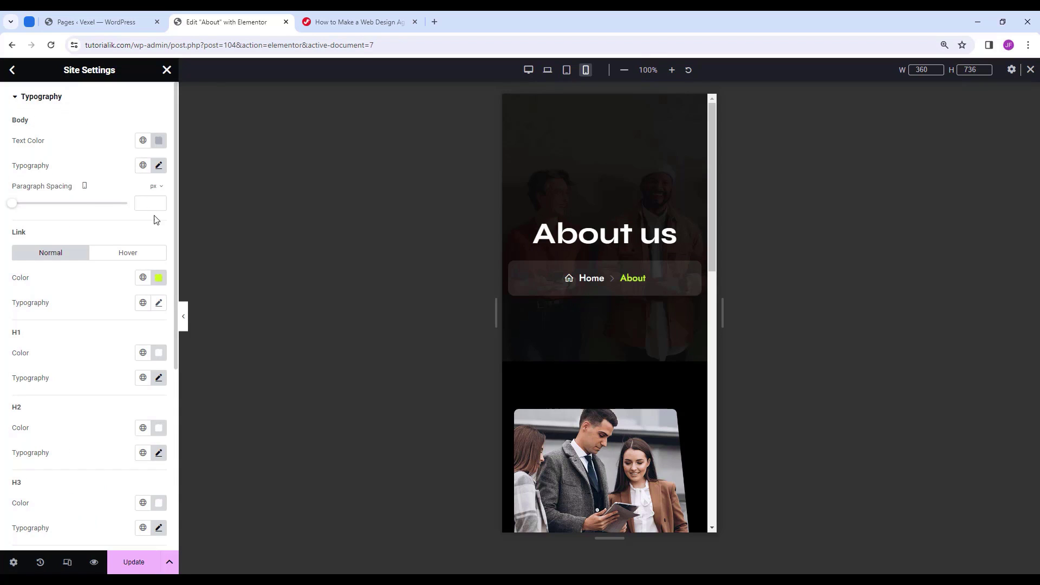
scroll(54, 320, down, 5)
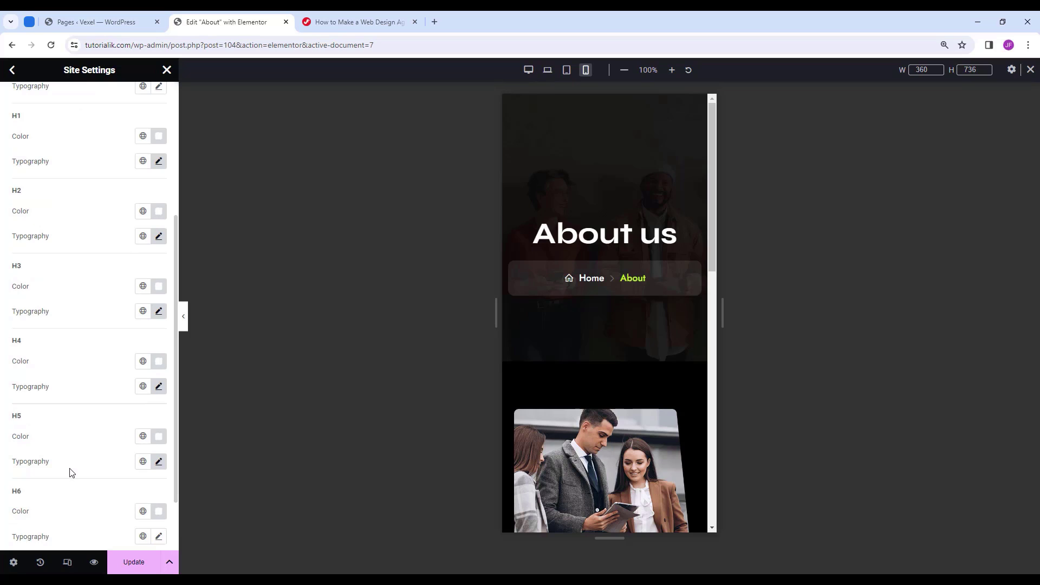
scroll(124, 310, up, 4)
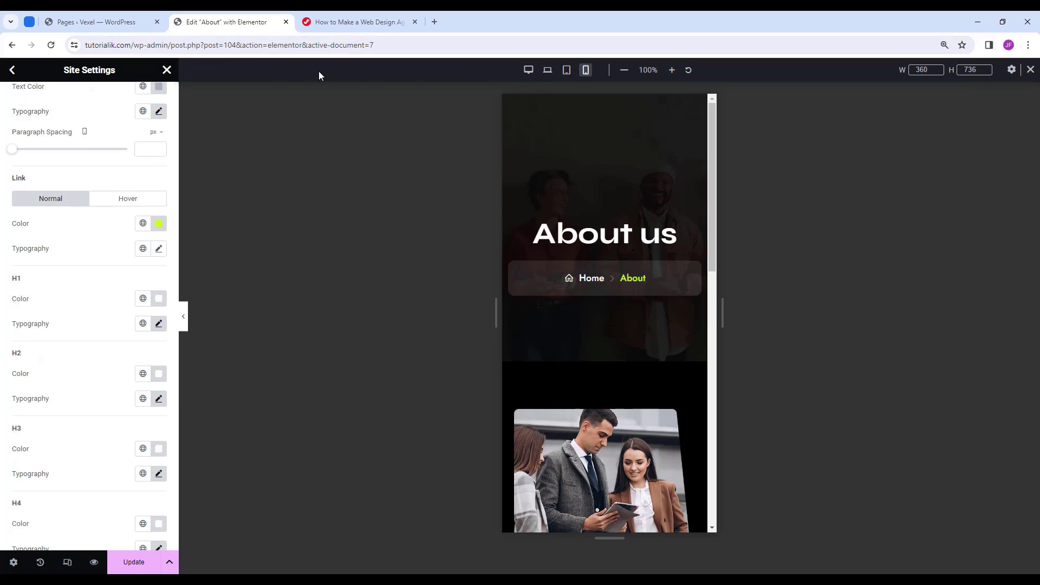
Preview the page at desktop width, then switch back to tablet width.
click(528, 71)
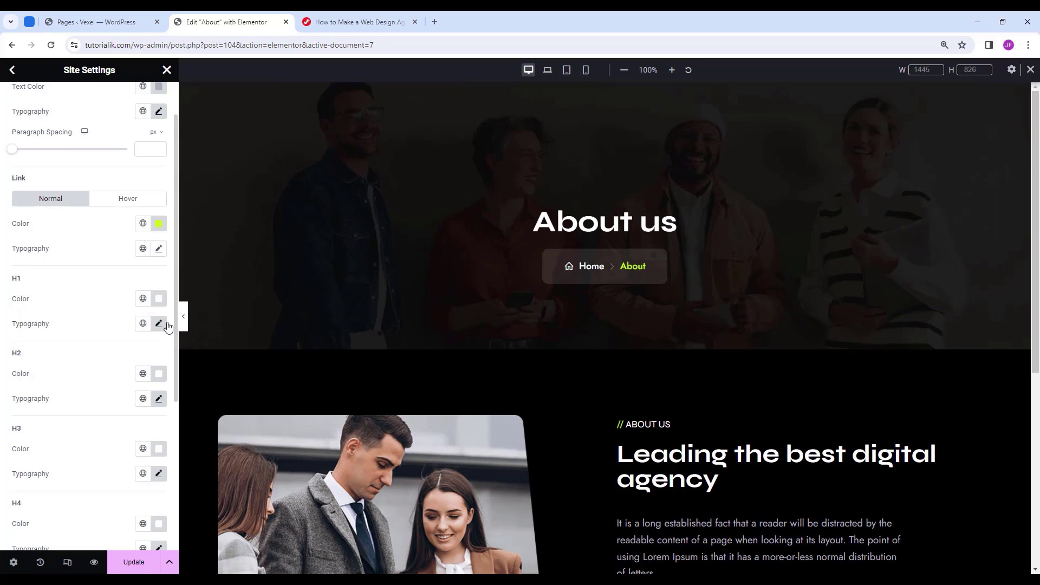
scroll(159, 514, down, 2)
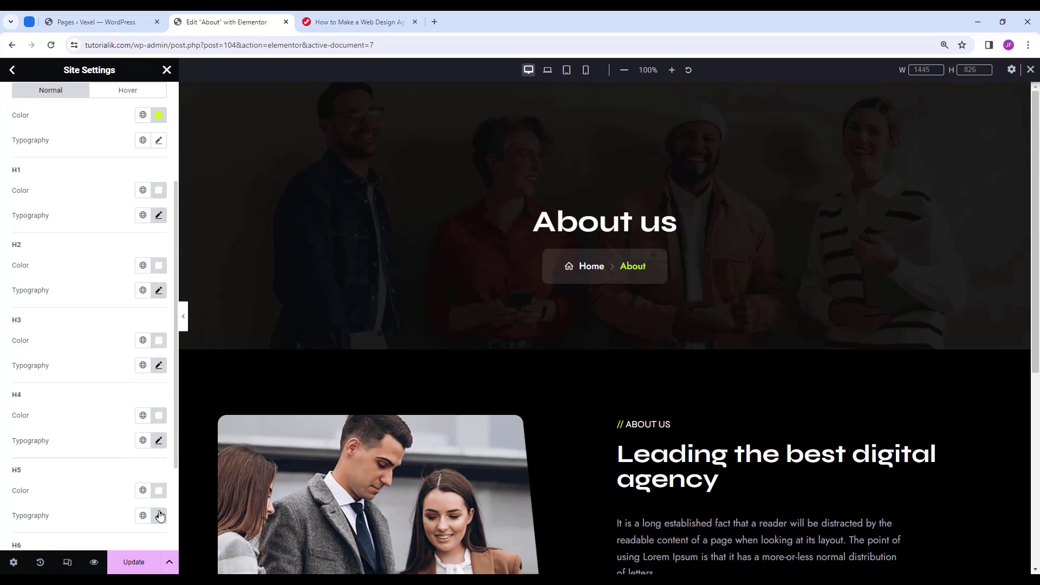
scroll(143, 408, up, 3)
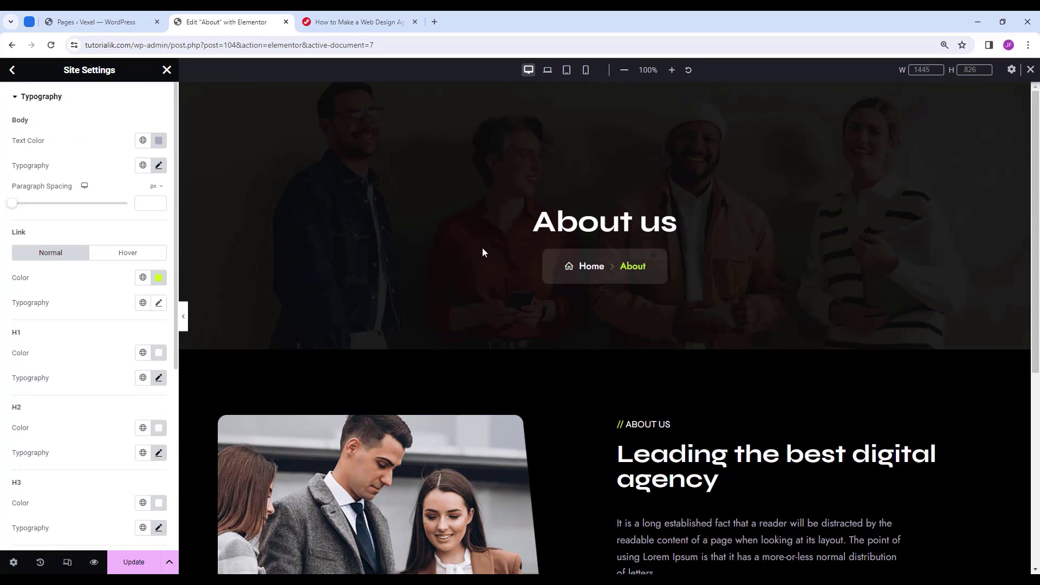
click(567, 70)
scroll(64, 419, down, 1)
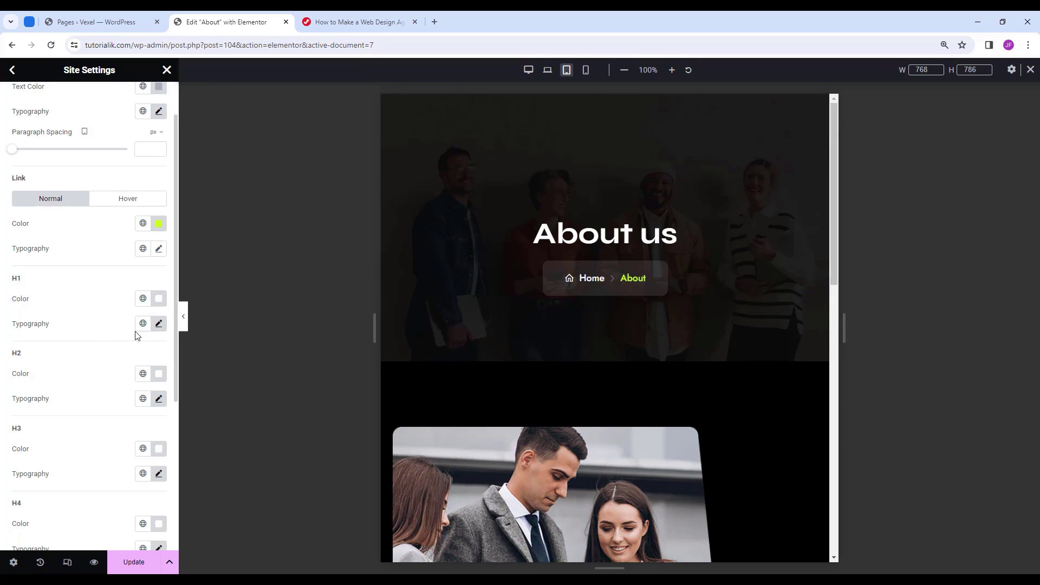
Set the tablet H1 global font size to 45 and check the H2 size (38).
click(159, 326)
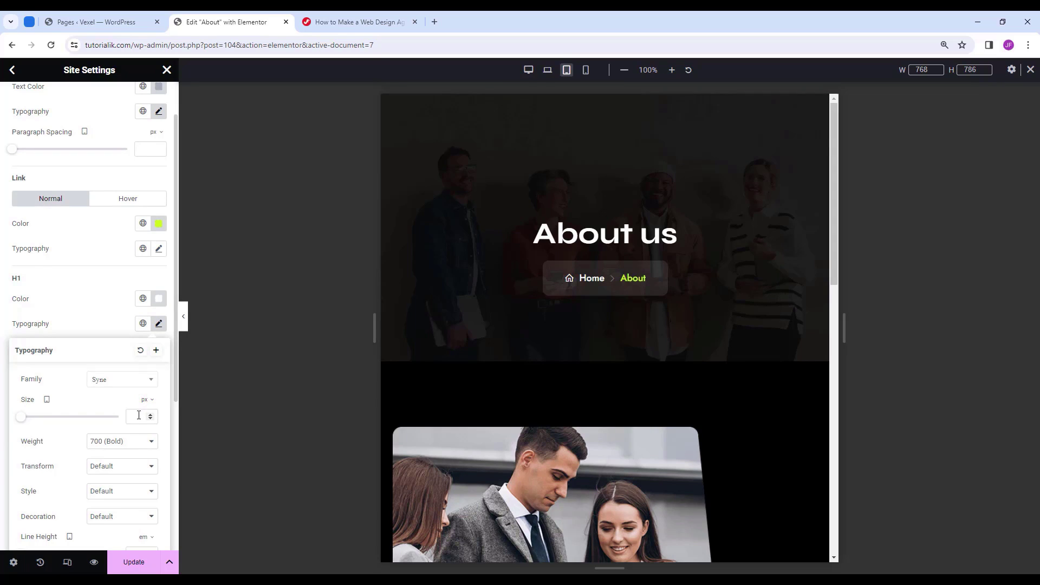
text(45)
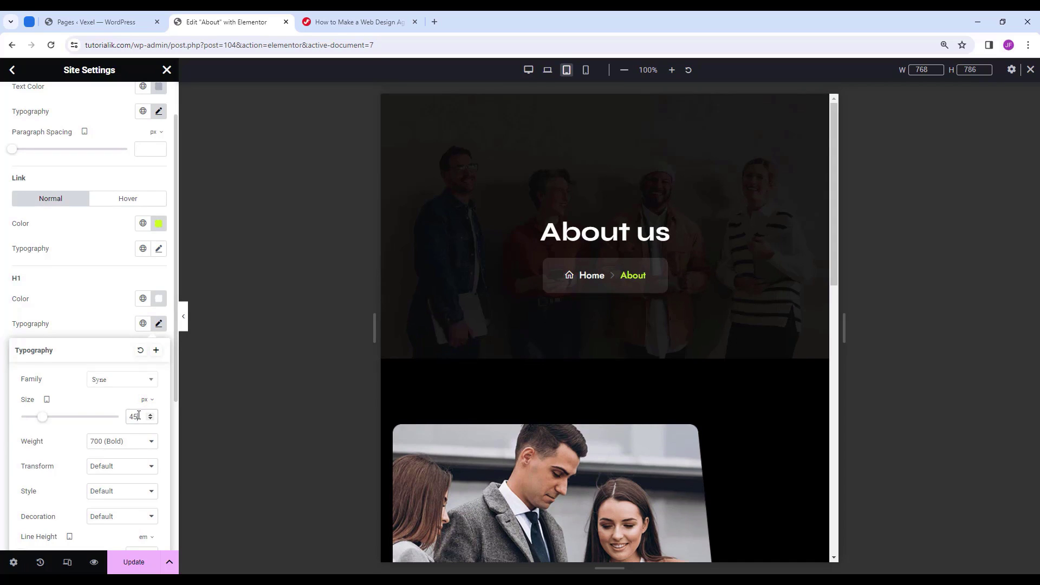
click(160, 322)
click(160, 400)
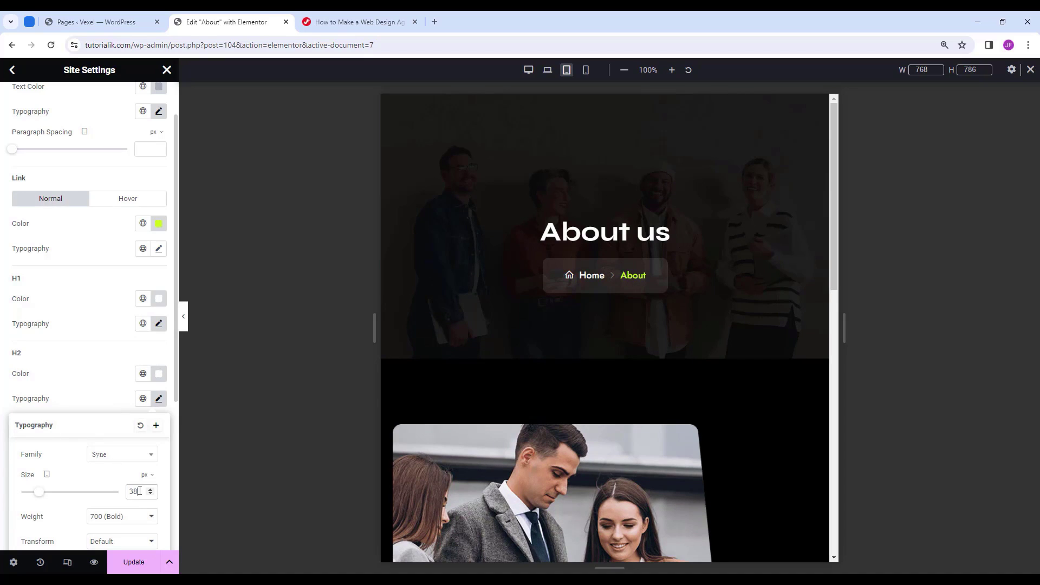
click(159, 401)
scroll(92, 402, down, 2)
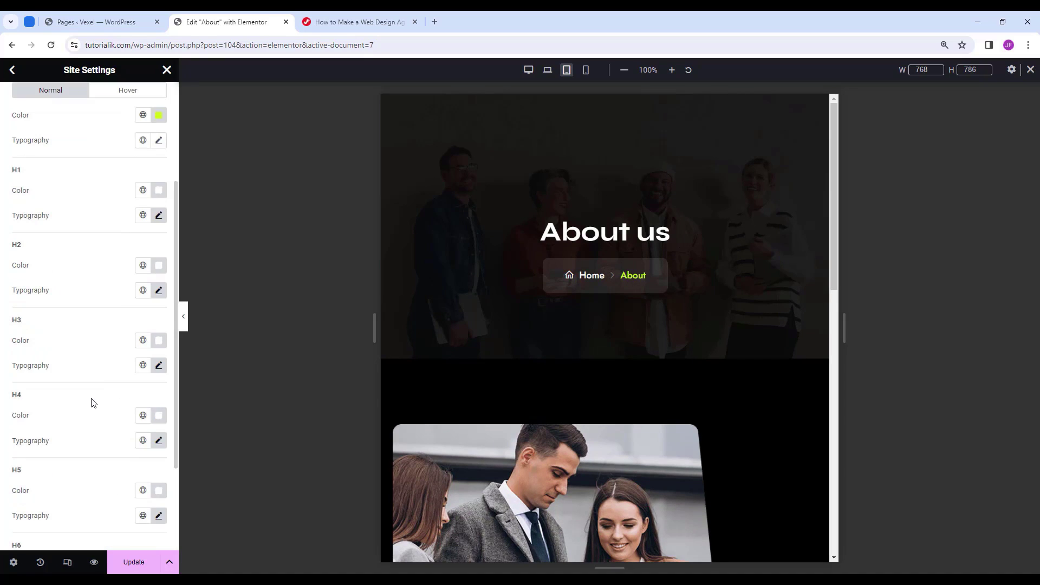
Review tablet H3 (24) and H4 (23) sizes, save Site Settings, and return to desktop.
click(160, 367)
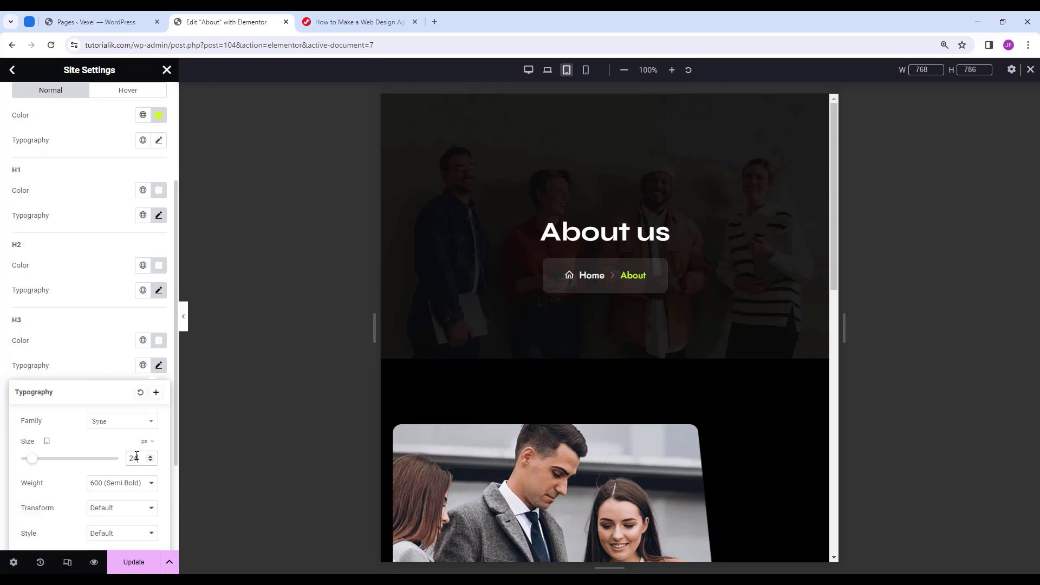
click(106, 355)
scroll(106, 356, down, 1)
click(159, 387)
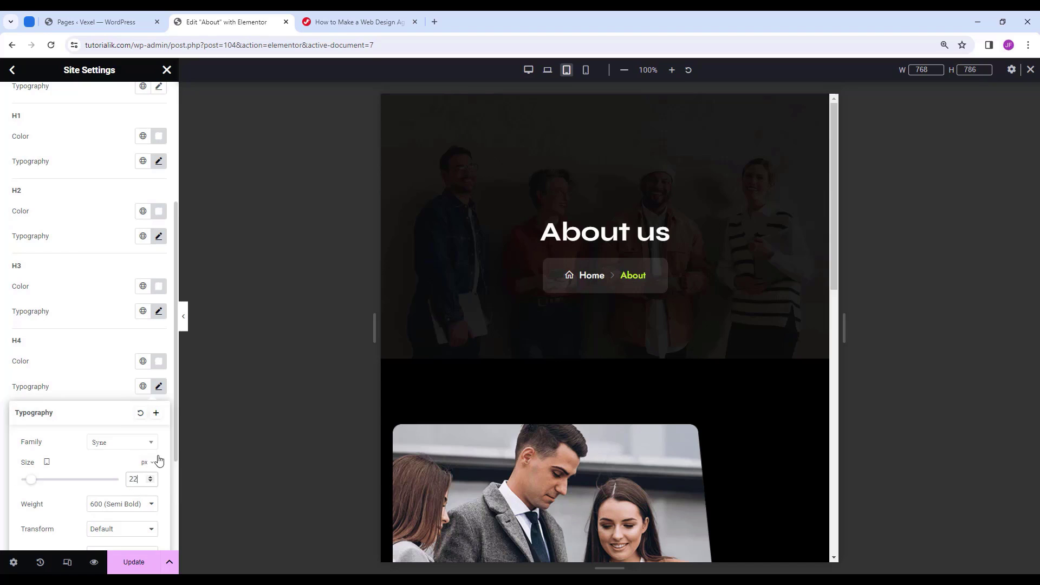
scroll(112, 367, up, 2)
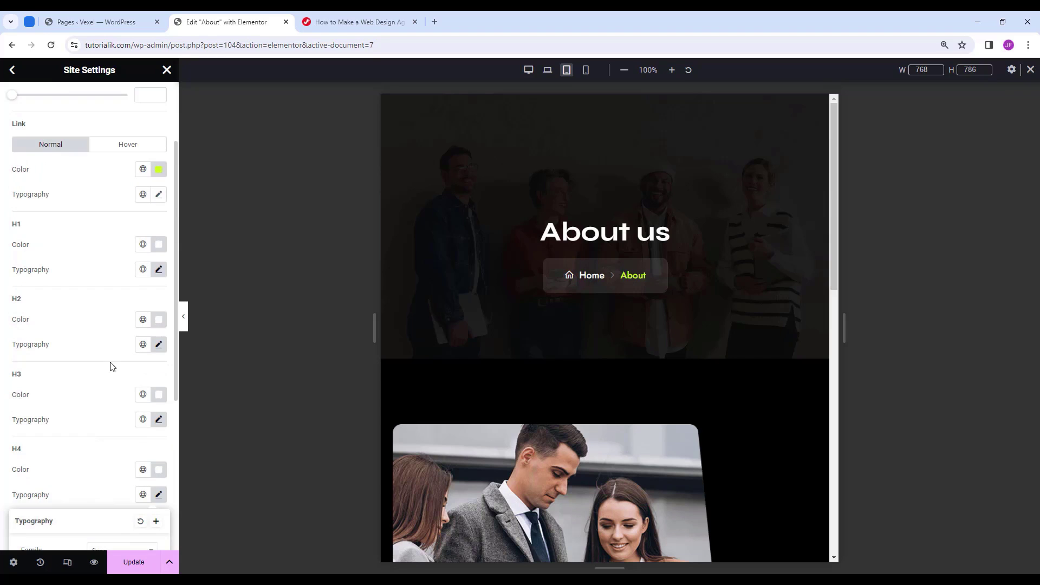
click(126, 555)
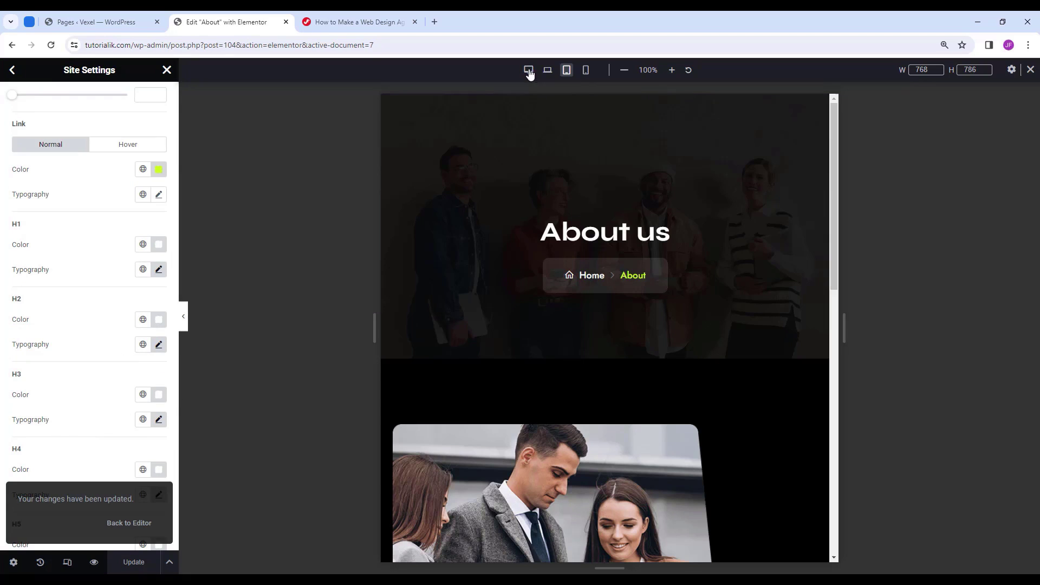
click(529, 70)
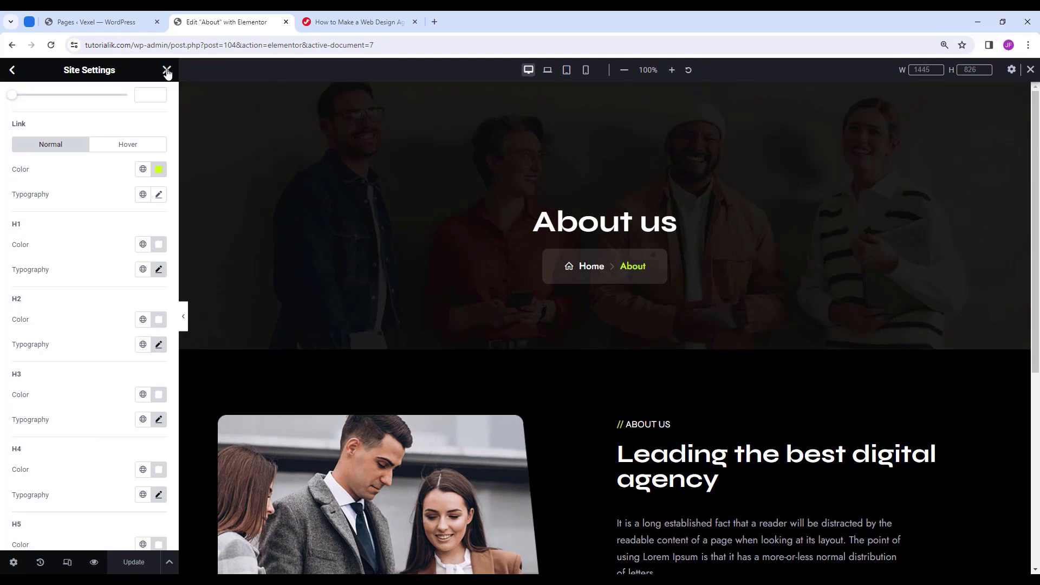
Leave Site Settings, check the About us heading typography at tablet width, then preview mobile.
click(167, 71)
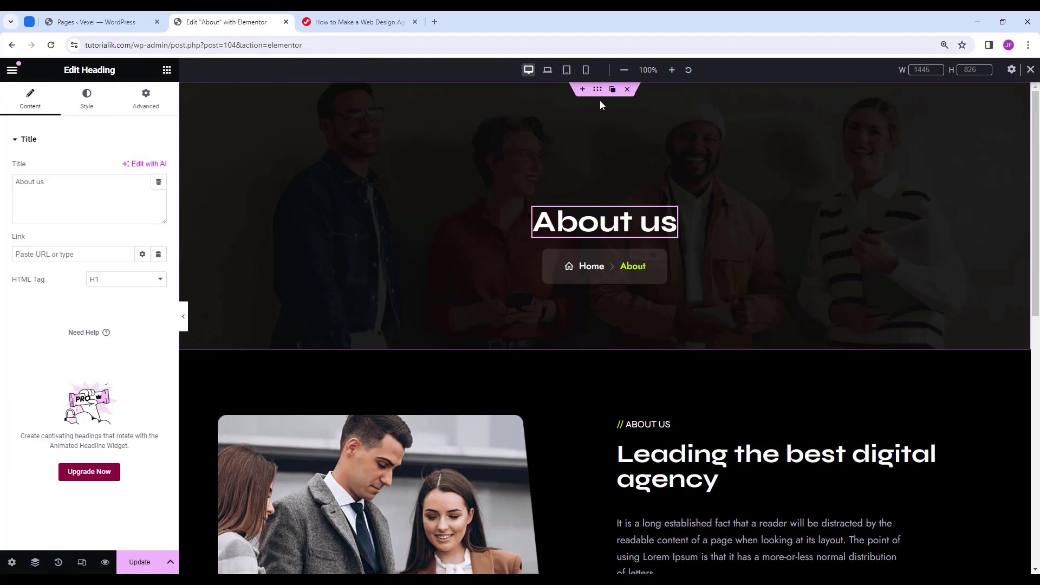
click(567, 70)
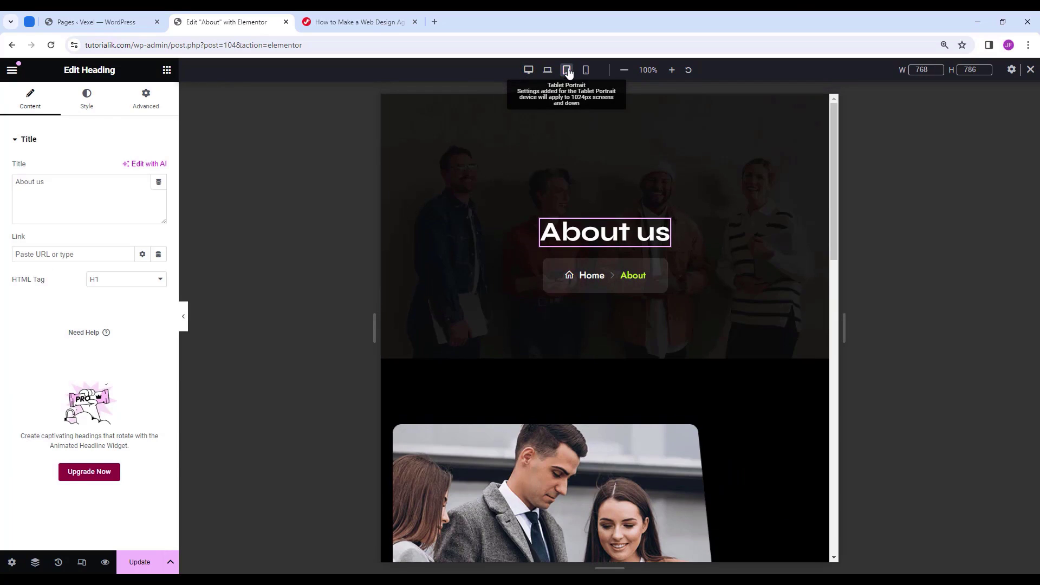
click(88, 103)
click(158, 219)
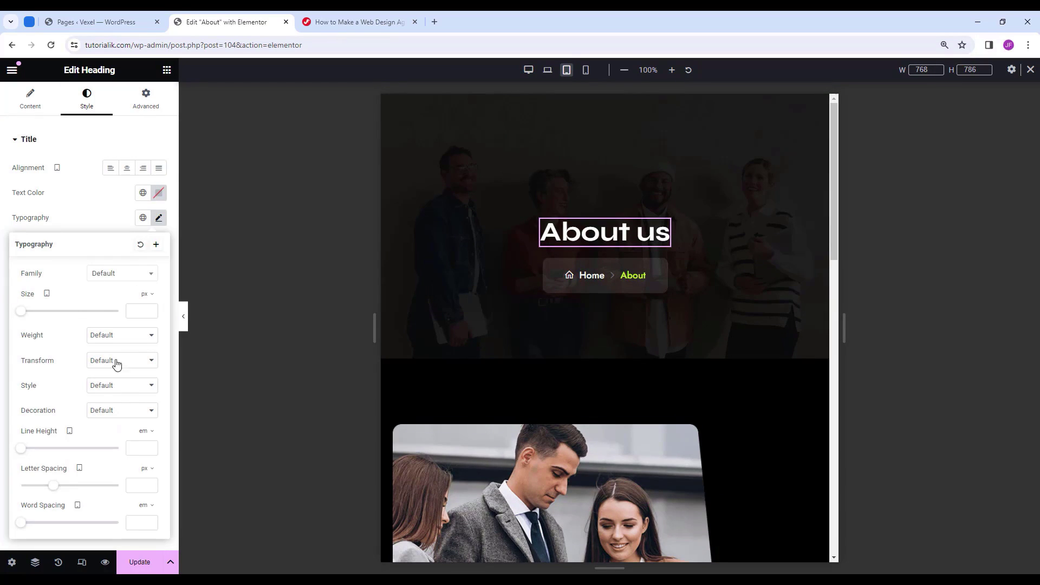
click(690, 276)
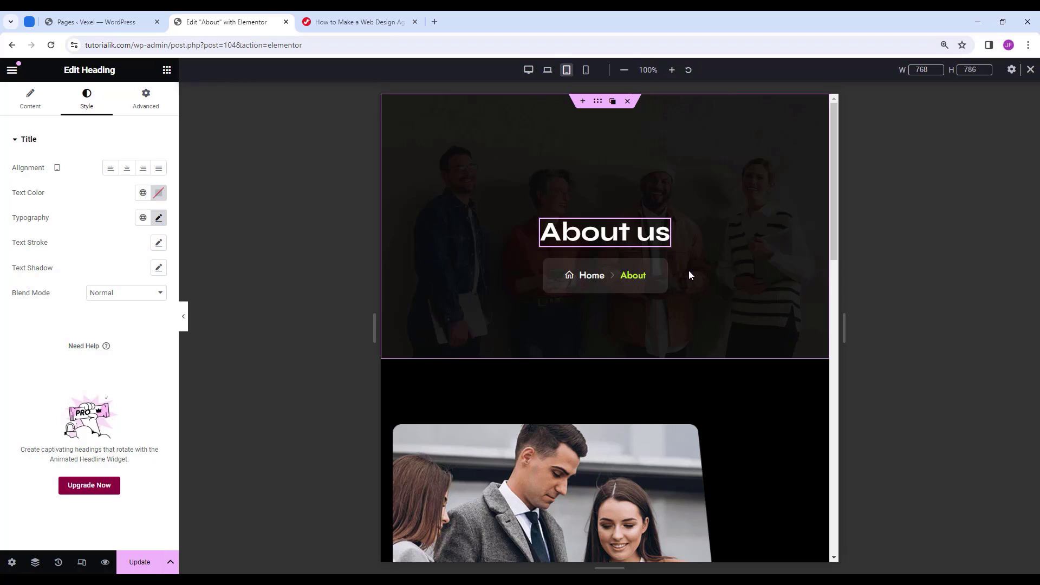
click(589, 73)
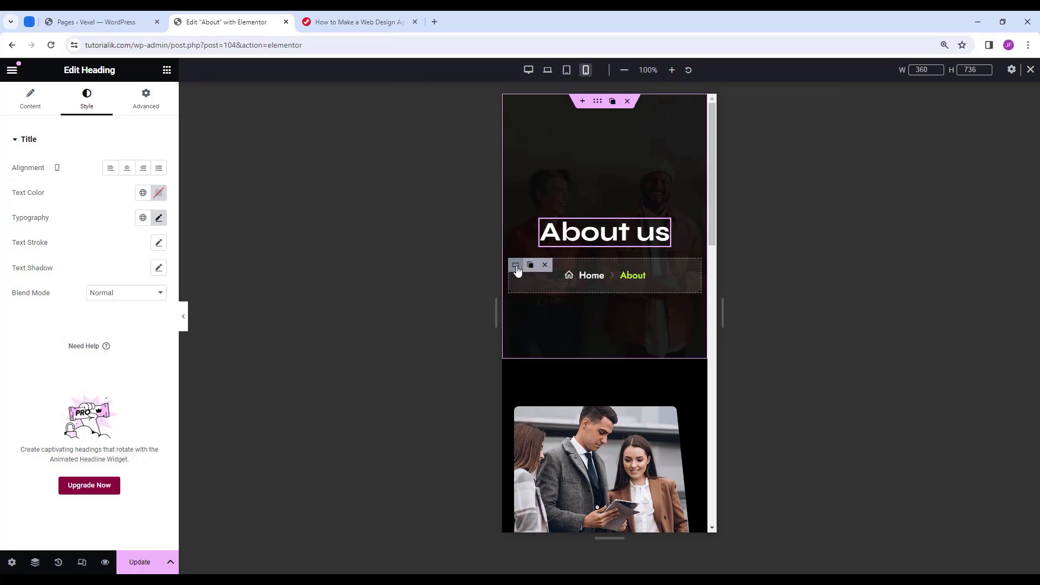
Make the Home / About breadcrumb box 210 px wide on mobile.
click(518, 271)
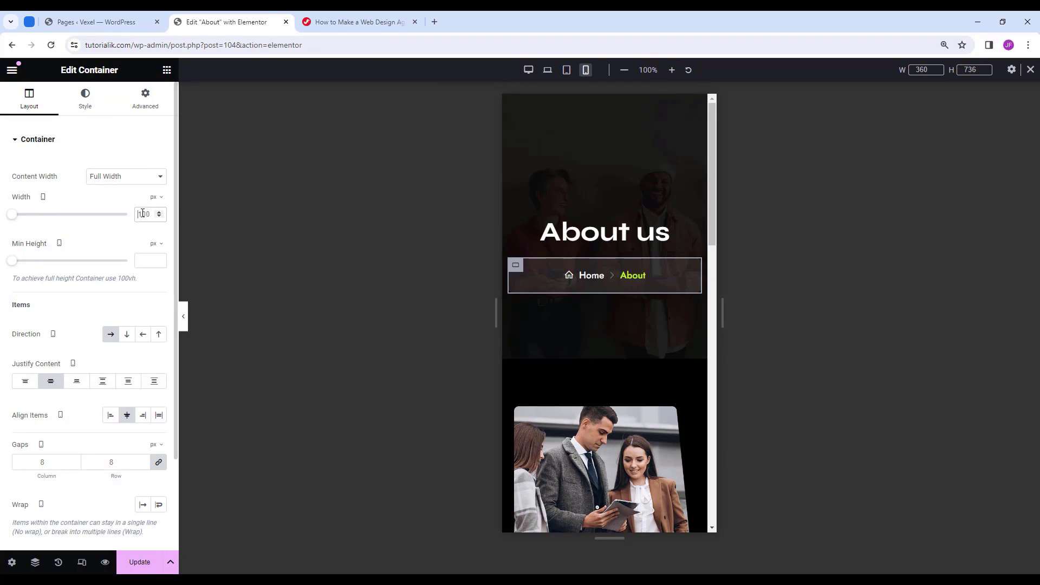
text(220)
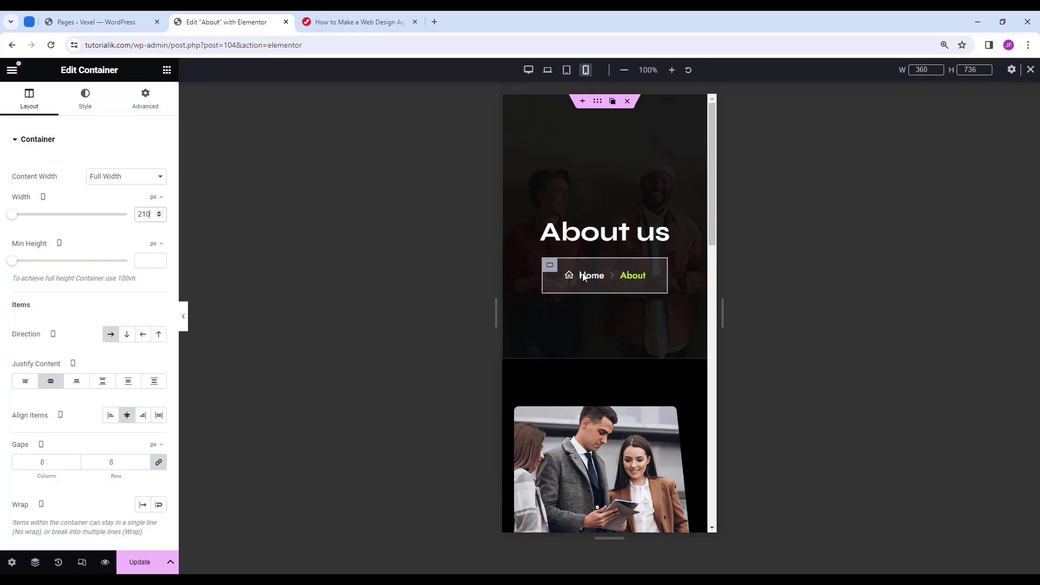
click(187, 320)
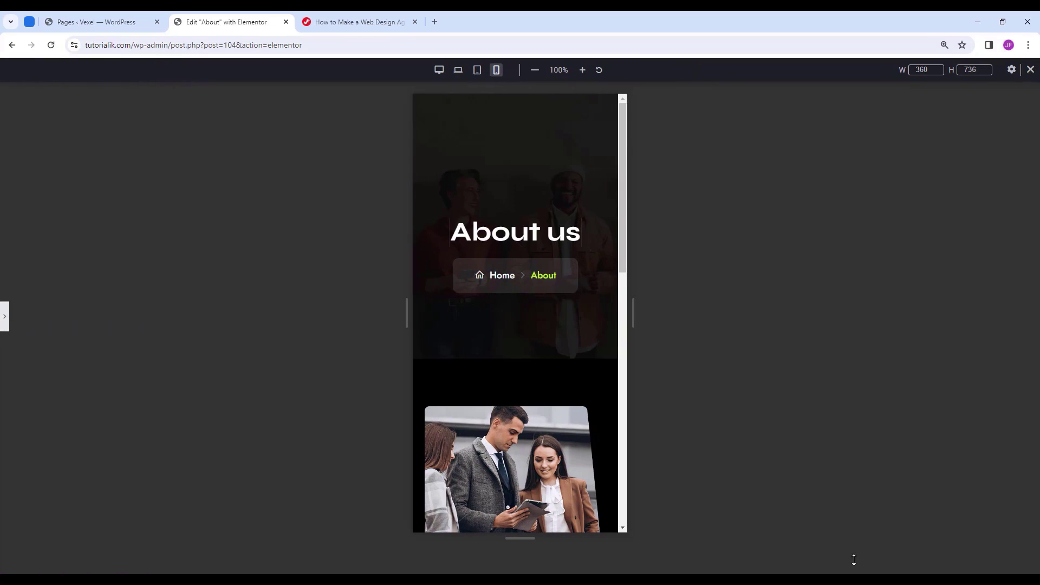
key(ctrl+p)
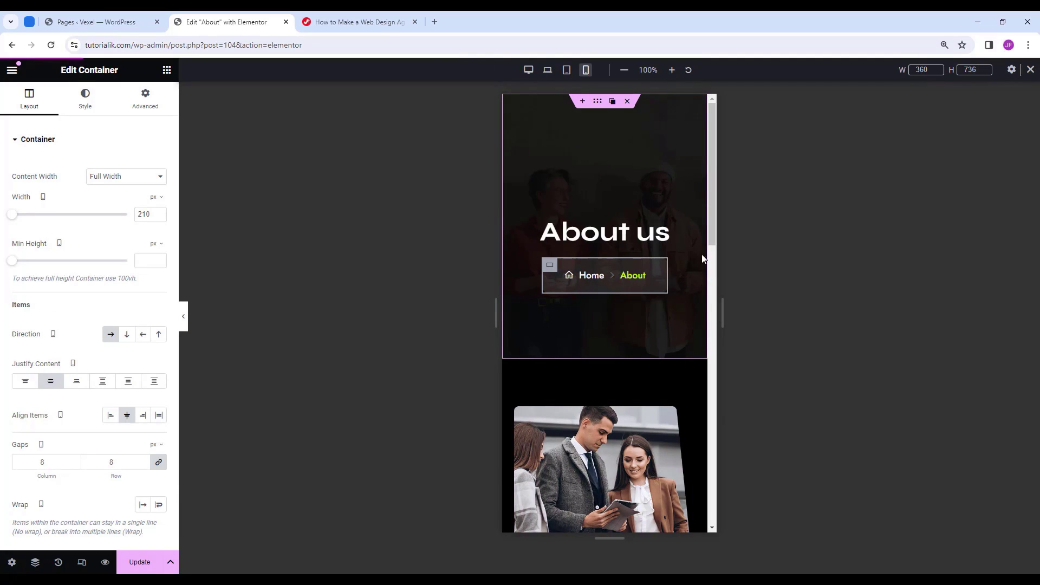
Give the mobile hero section padding 150, 10, 80, 10, then return to desktop preview.
click(598, 102)
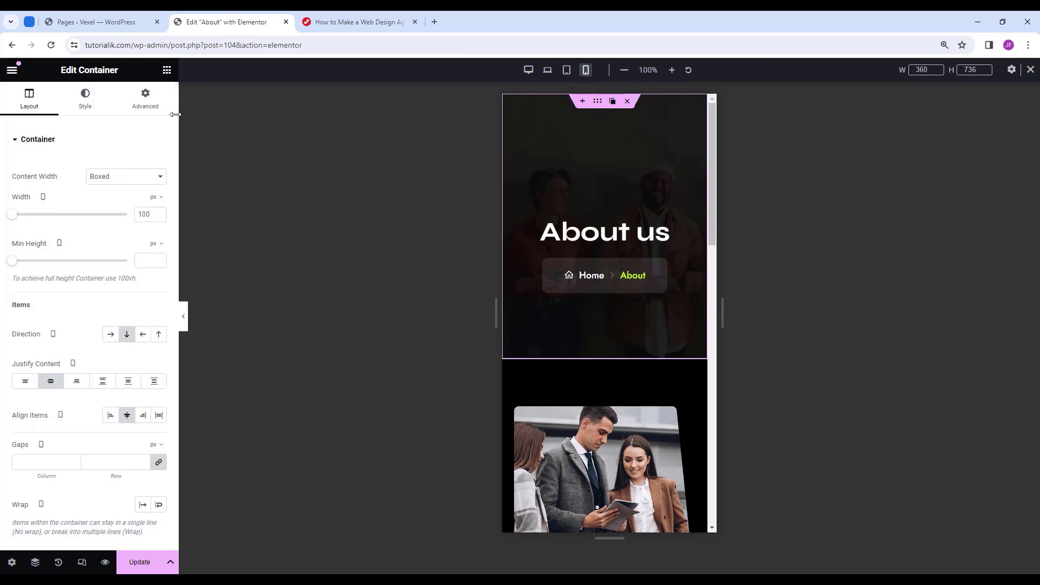
click(153, 107)
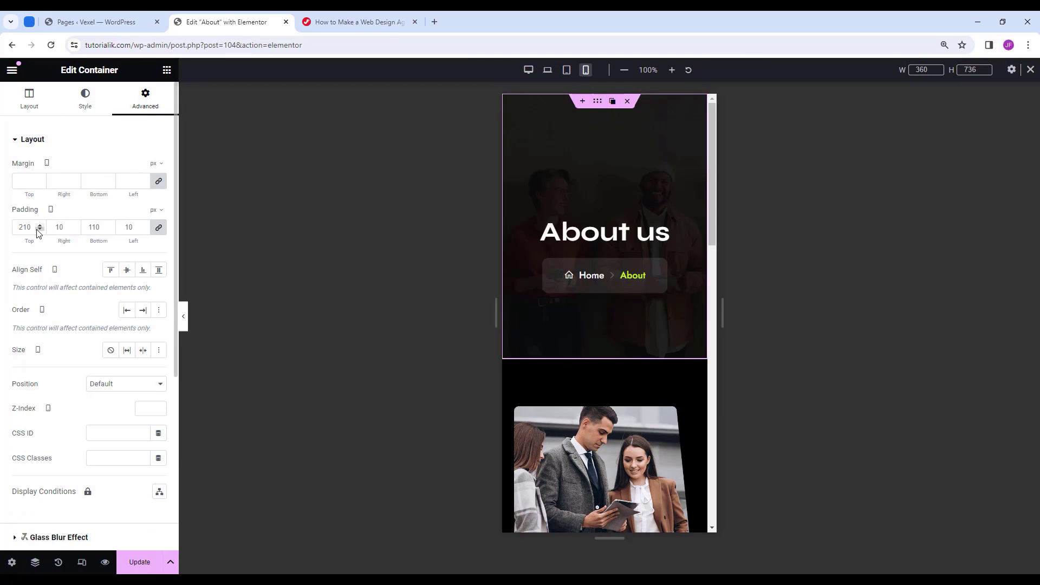
click(158, 227)
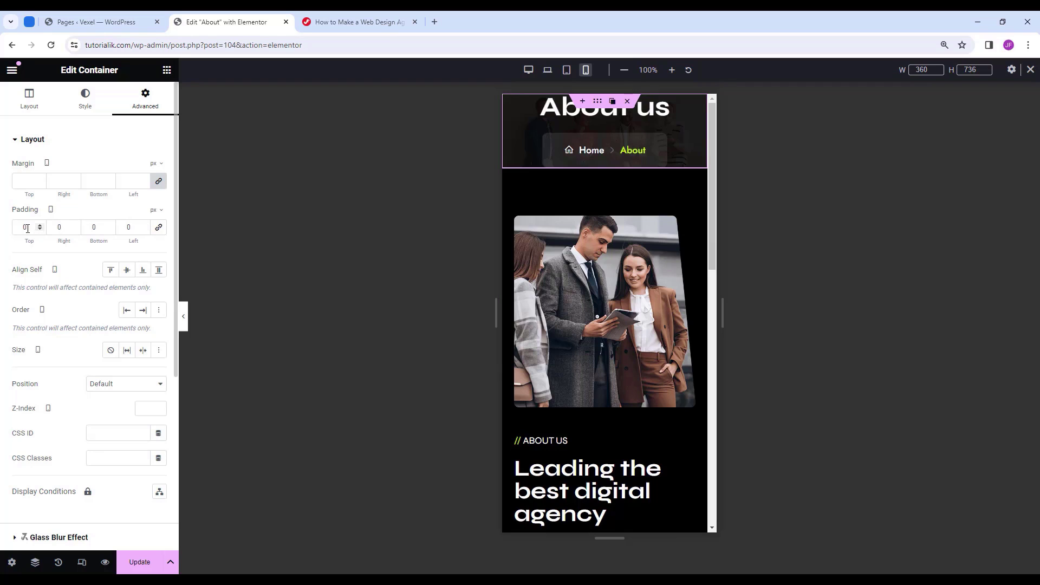
text(150)
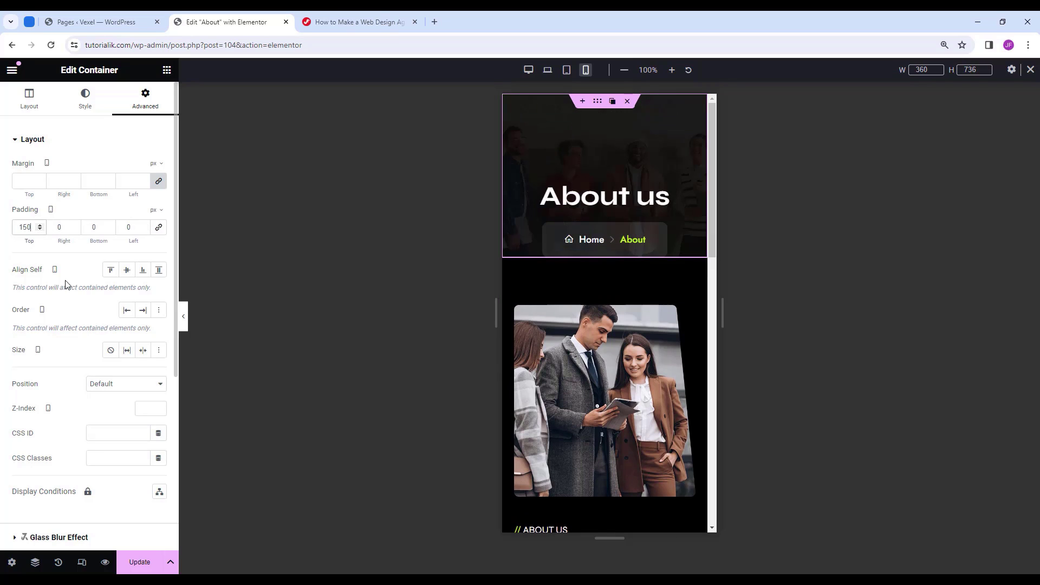
double_click(52, 229)
text(10)
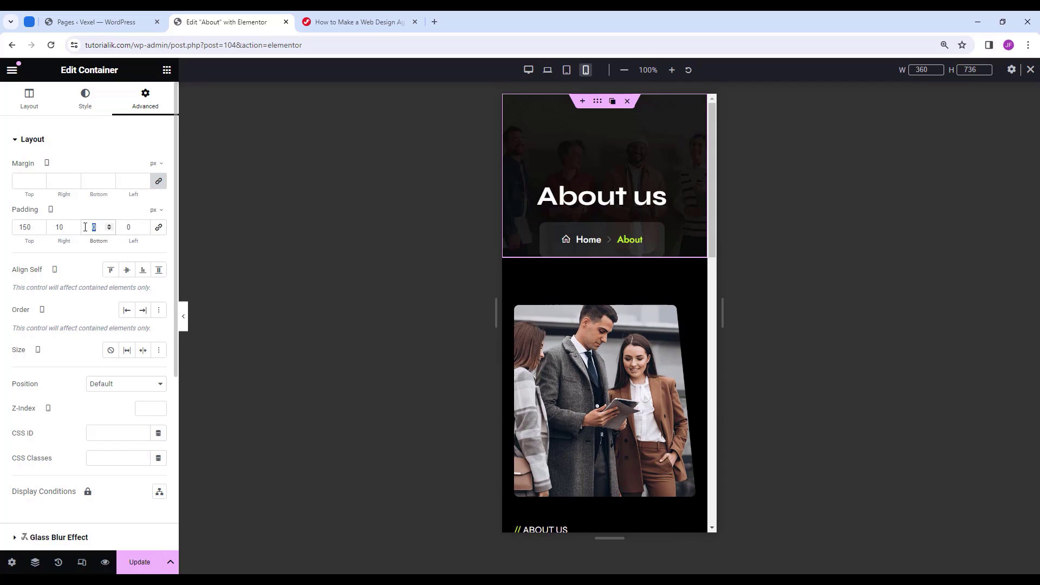
text(8010)
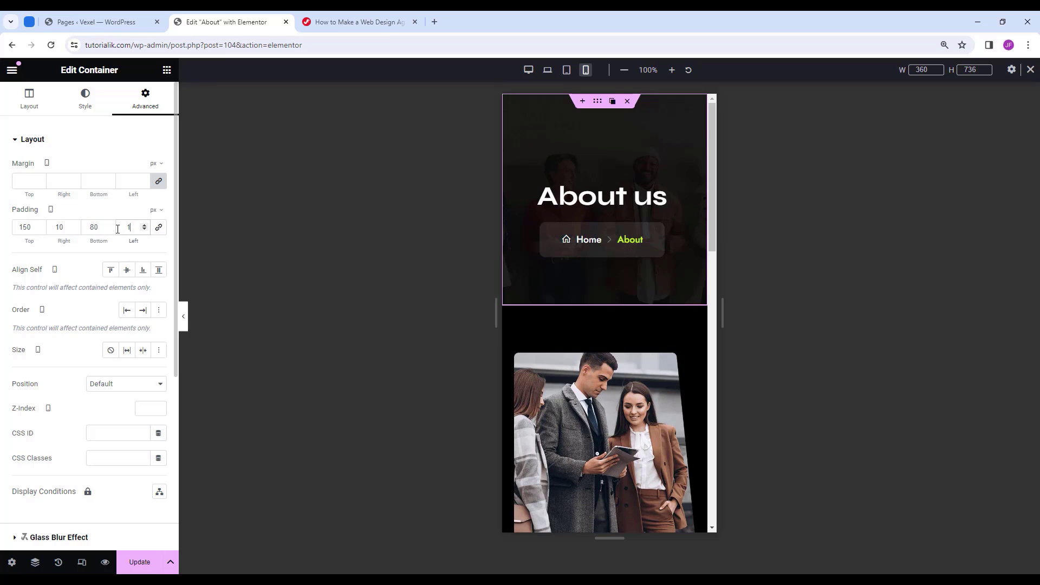
click(184, 319)
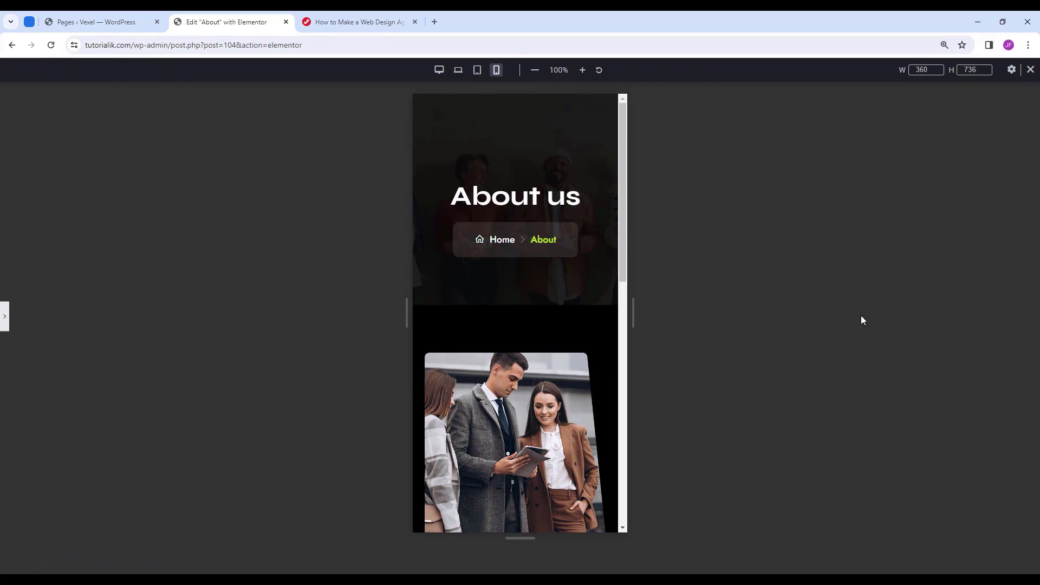
click(477, 70)
click(439, 69)
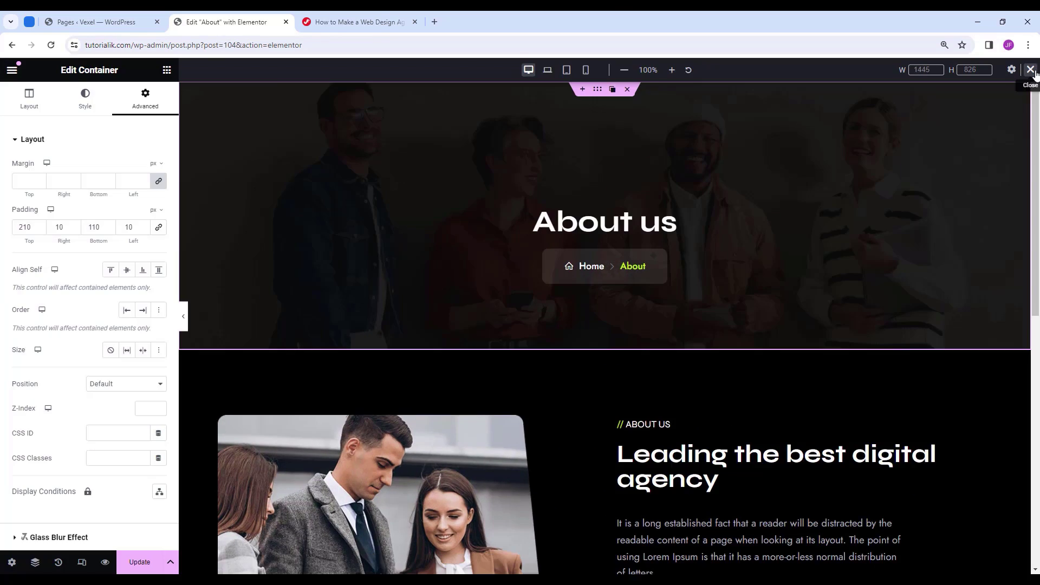
Insert a single empty container under the marquee banner and move the HTML strip below it.
click(1031, 69)
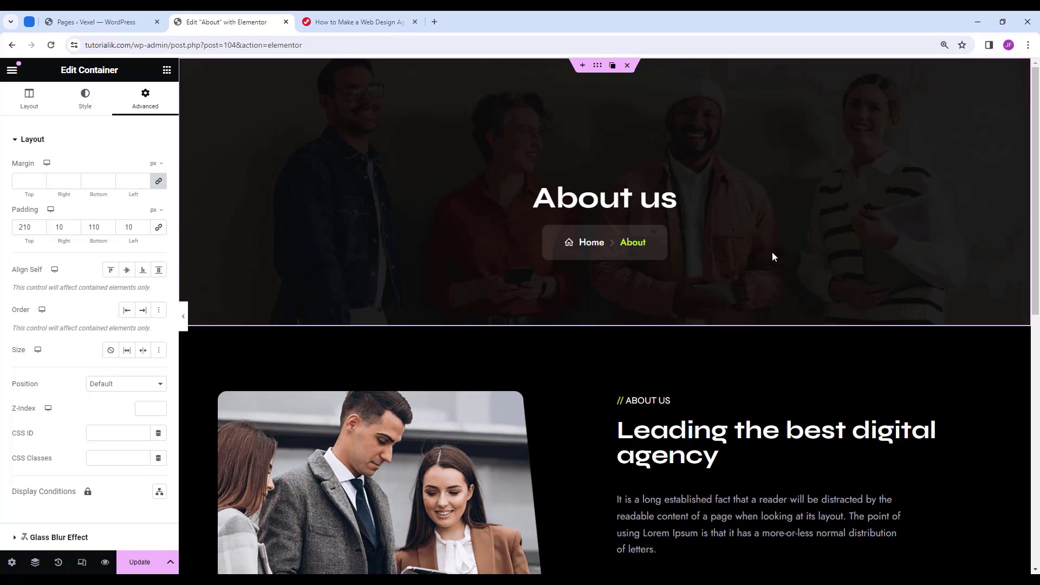
scroll(773, 257, down, 8)
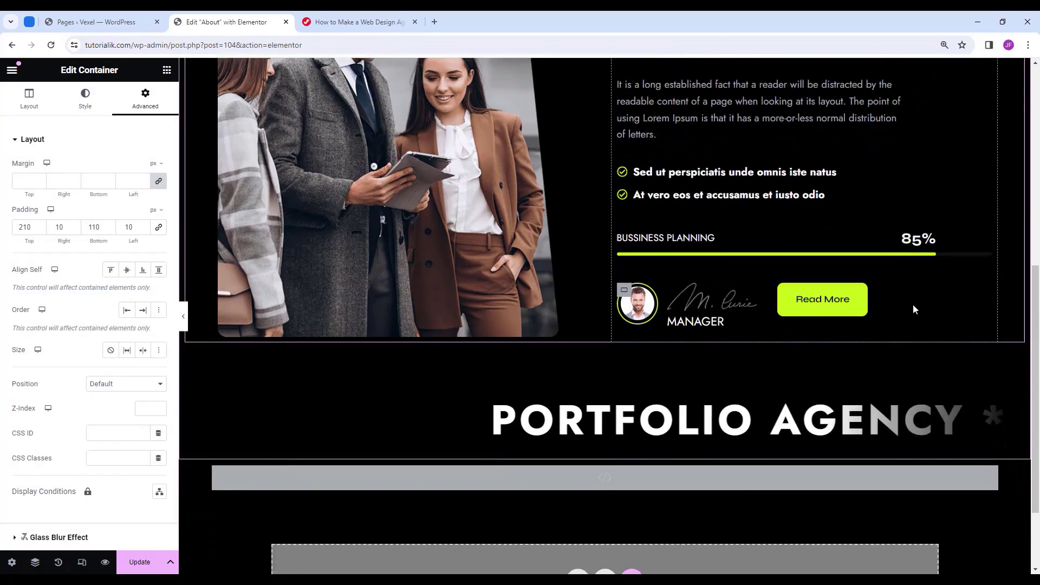
scroll(914, 309, down, 2)
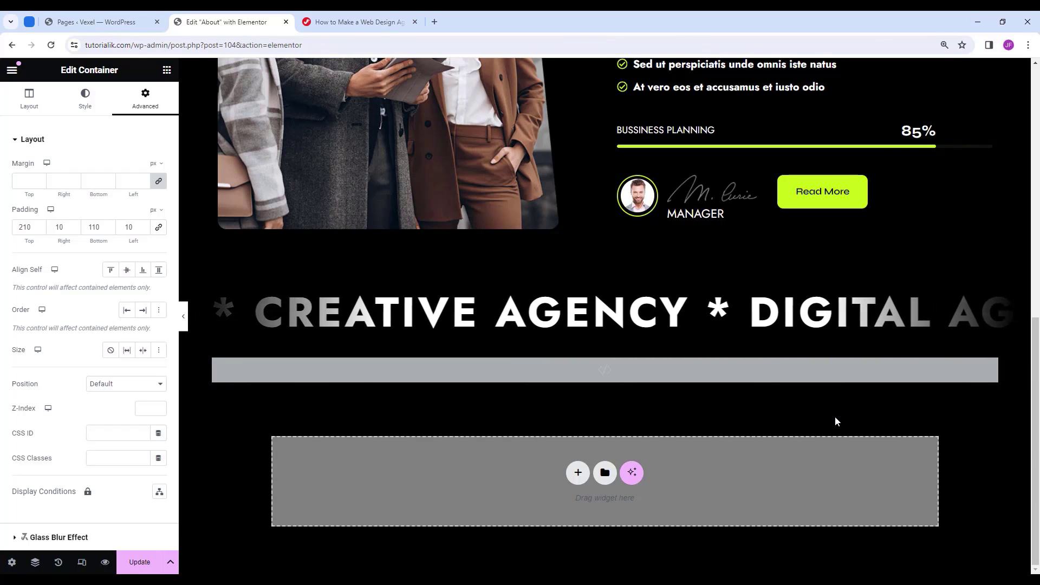
click(604, 371)
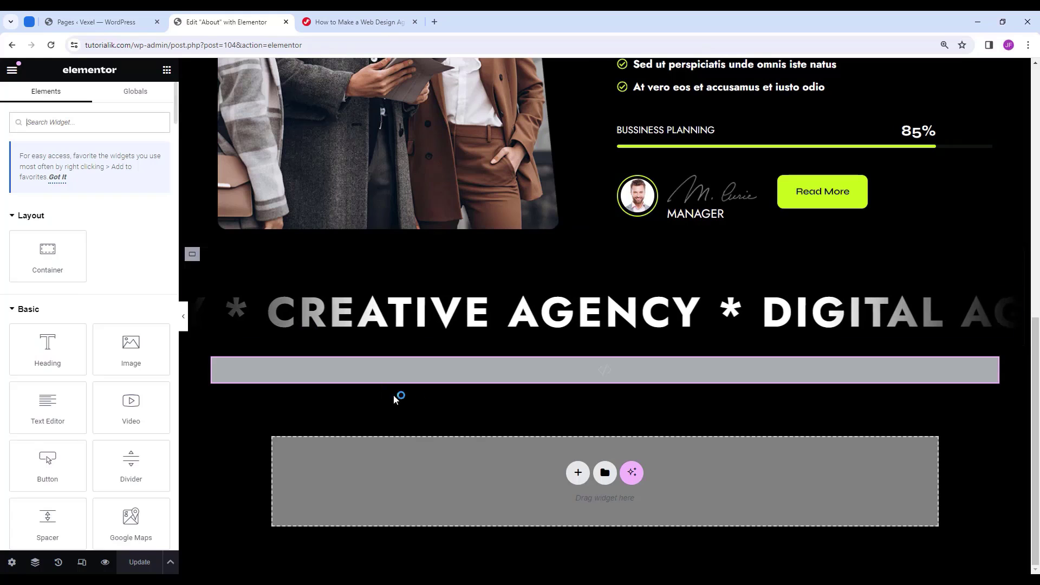
click(579, 473)
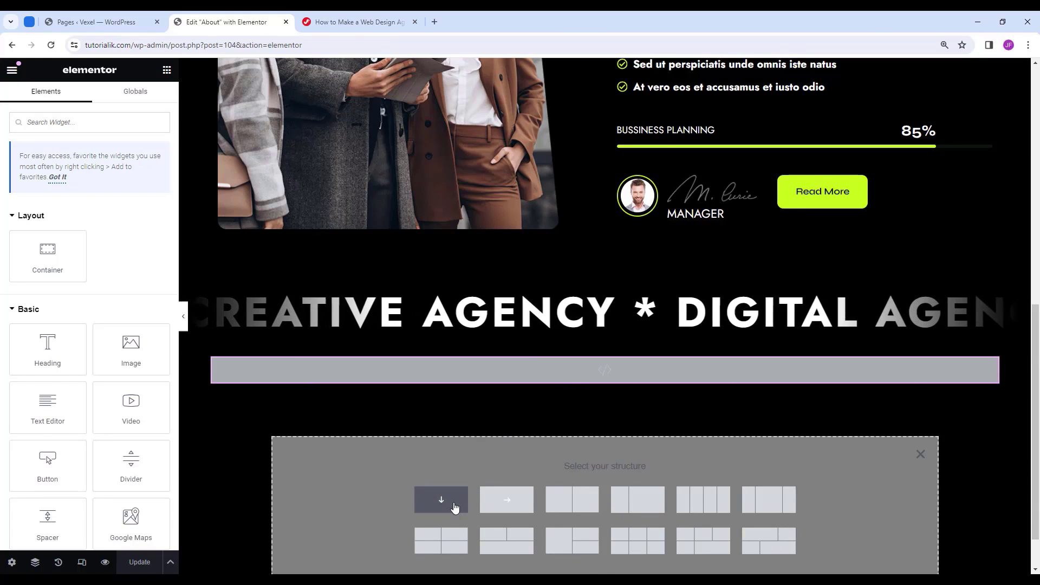
click(455, 506)
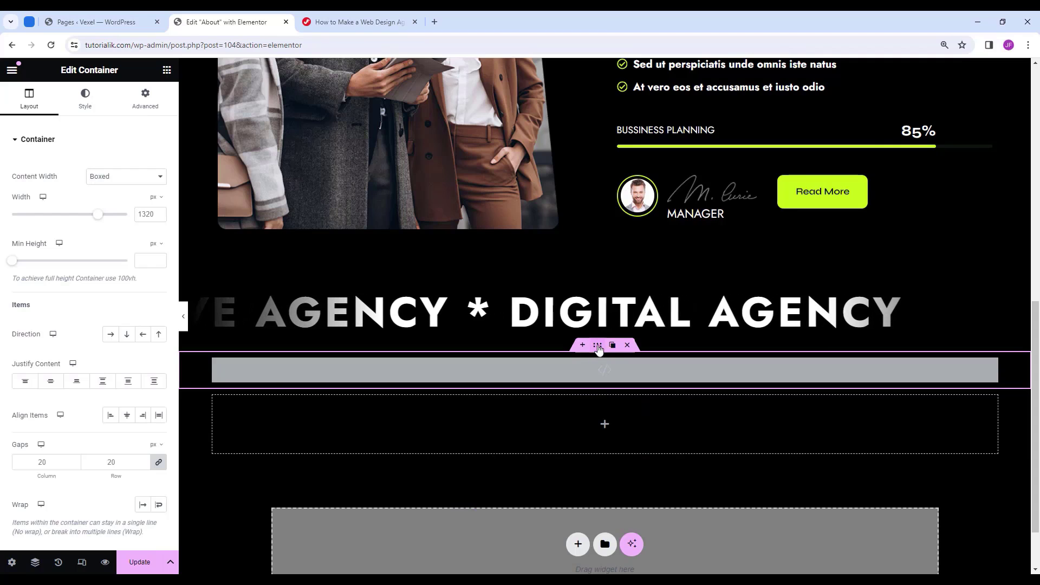
drag(598, 345, 595, 437)
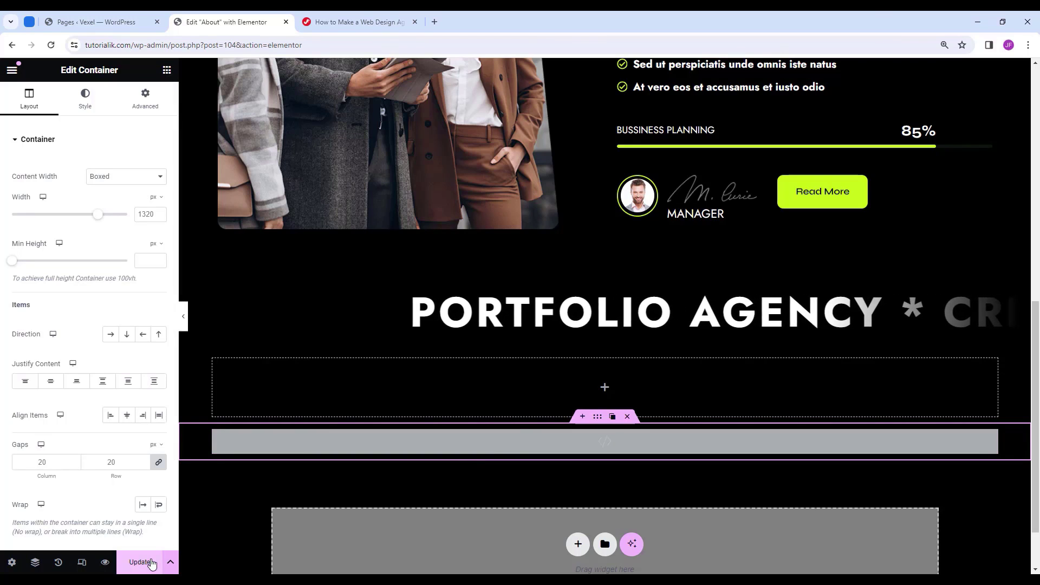
click(105, 563)
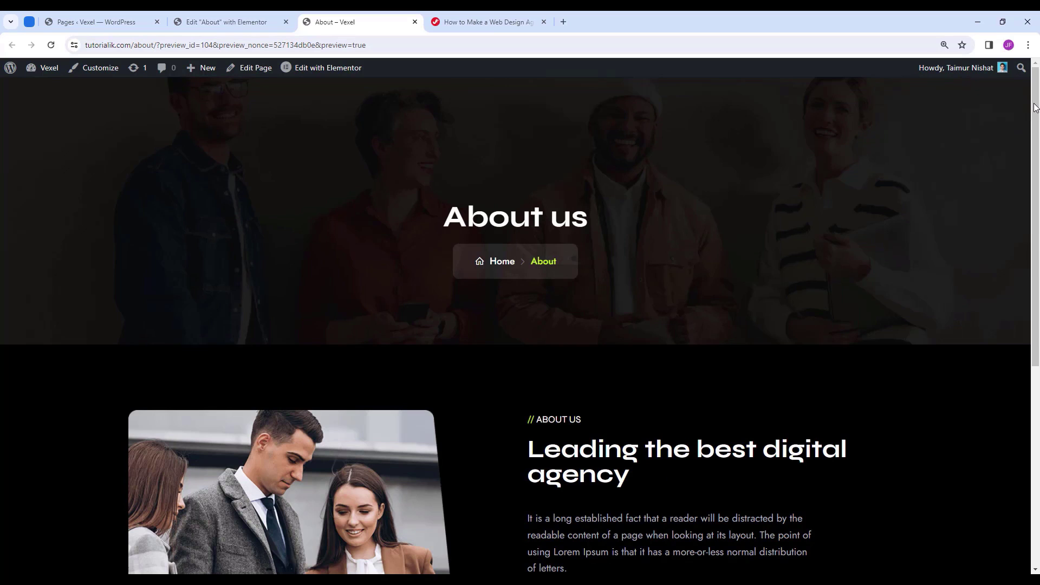
Scroll through the About page live preview, then close the preview tab.
drag(1037, 92, 1003, 334)
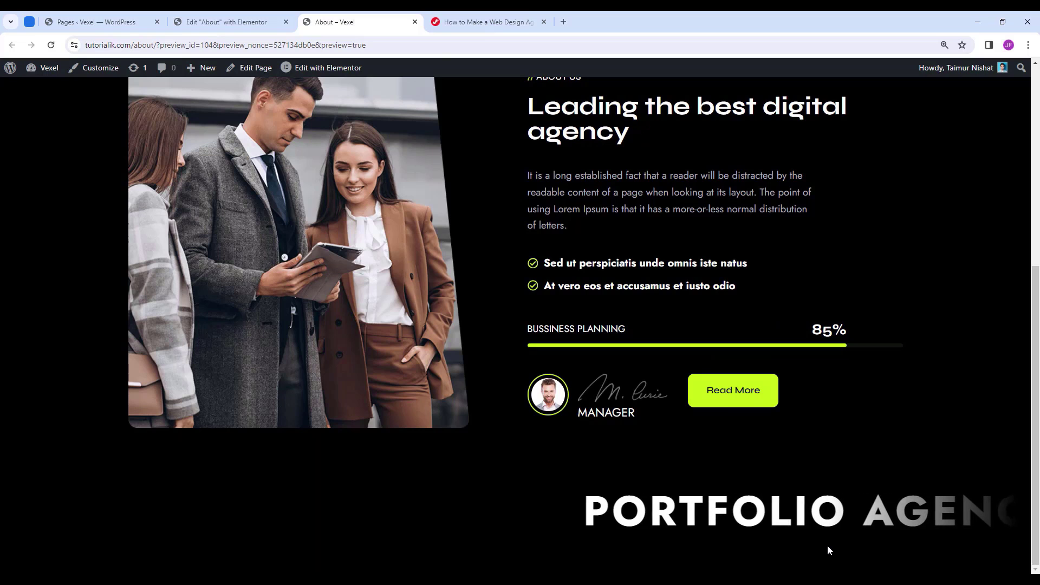
click(415, 22)
scroll(610, 413, down, 1)
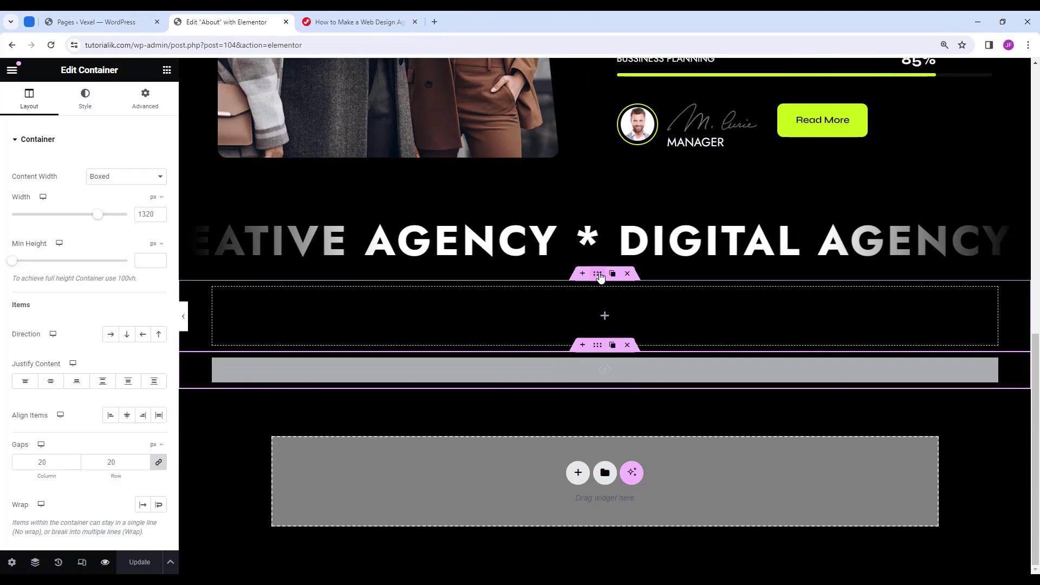
In the Navigator, rename the empty container 'Team Section' and the about container 'About Section'.
click(598, 275)
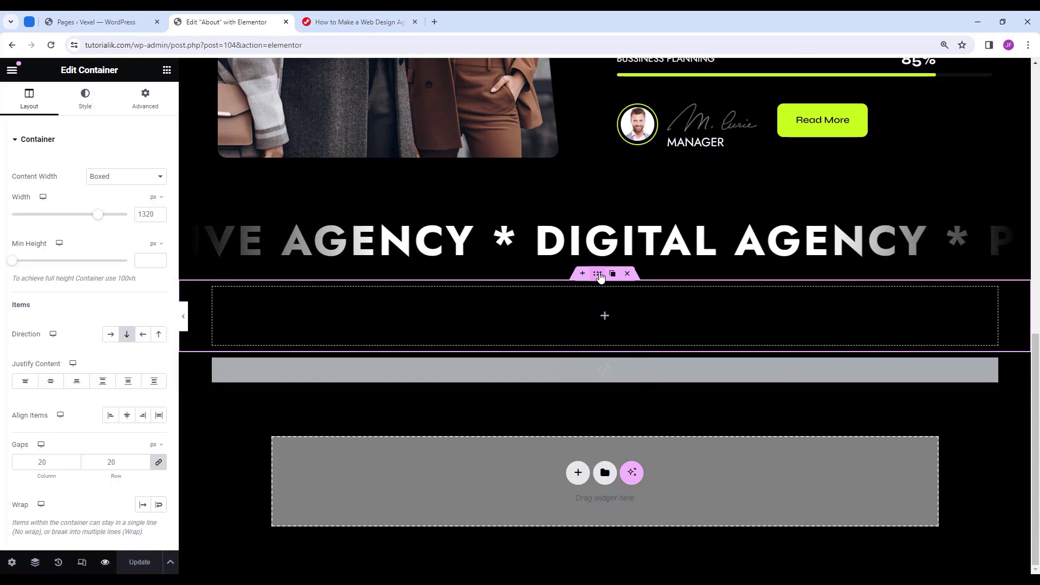
click(36, 562)
double_click(947, 162)
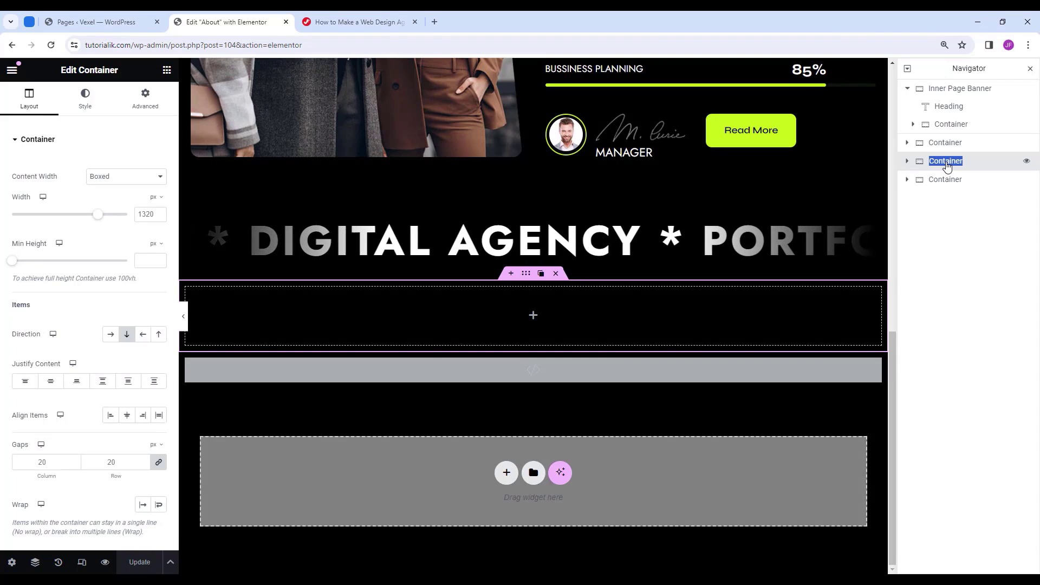
text(Team)
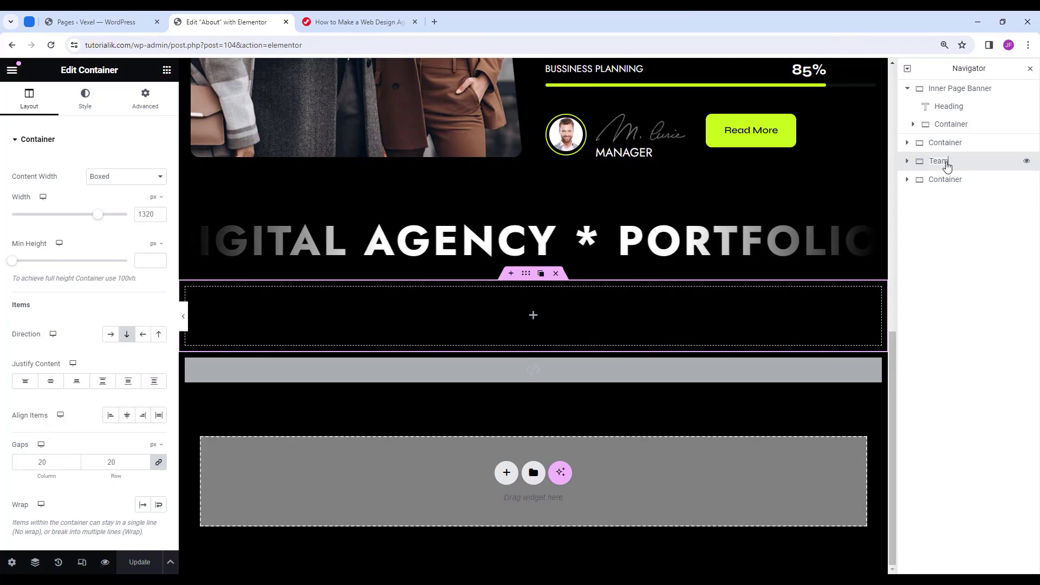
text( Section)
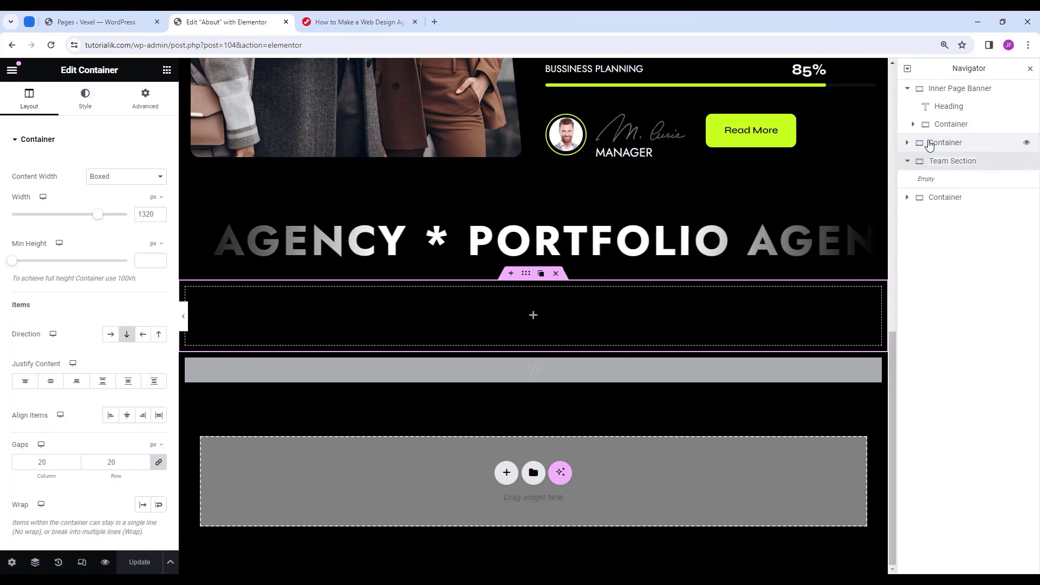
click(932, 145)
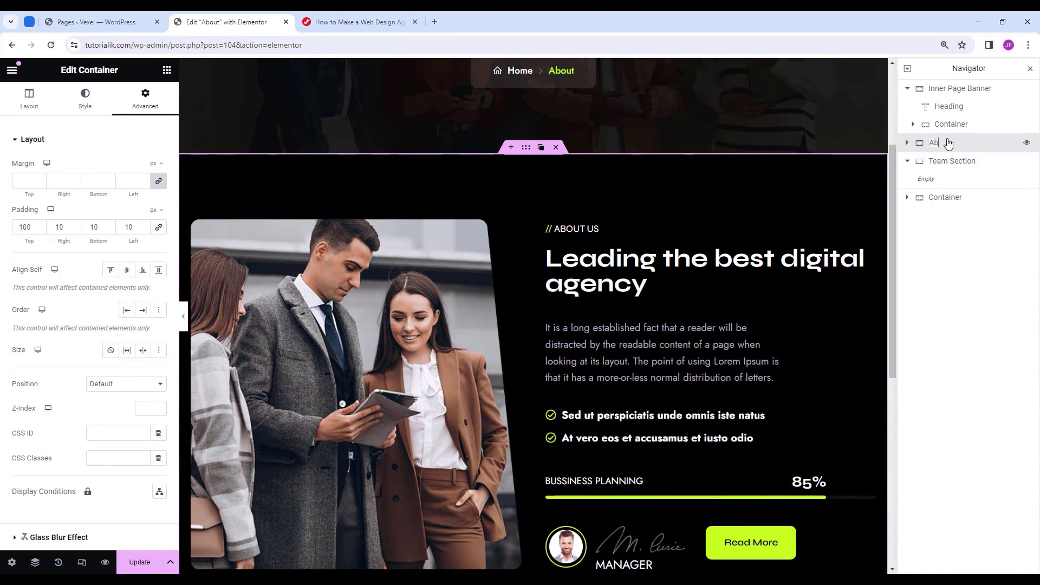
click(948, 143)
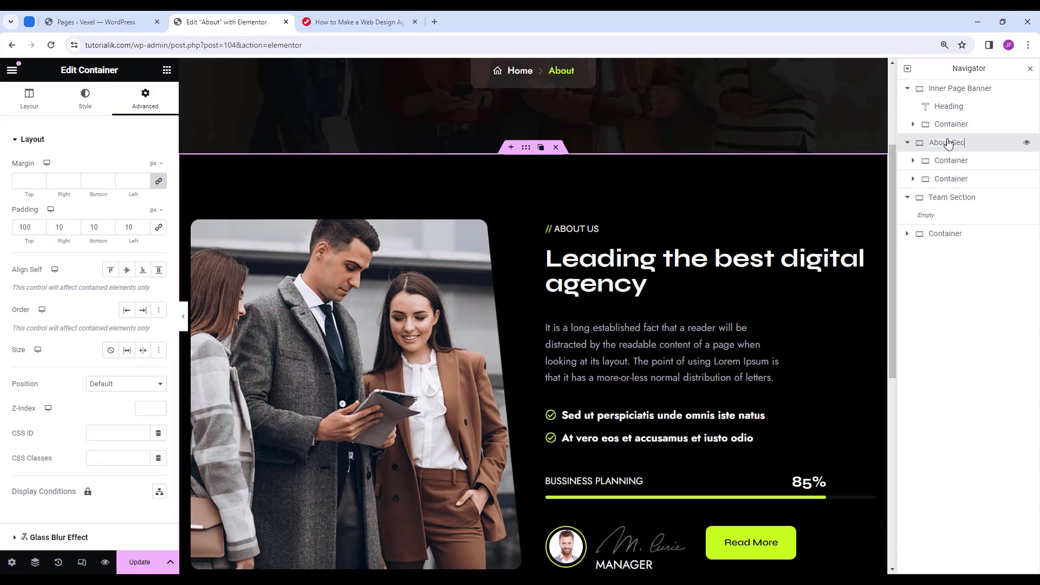
click(908, 89)
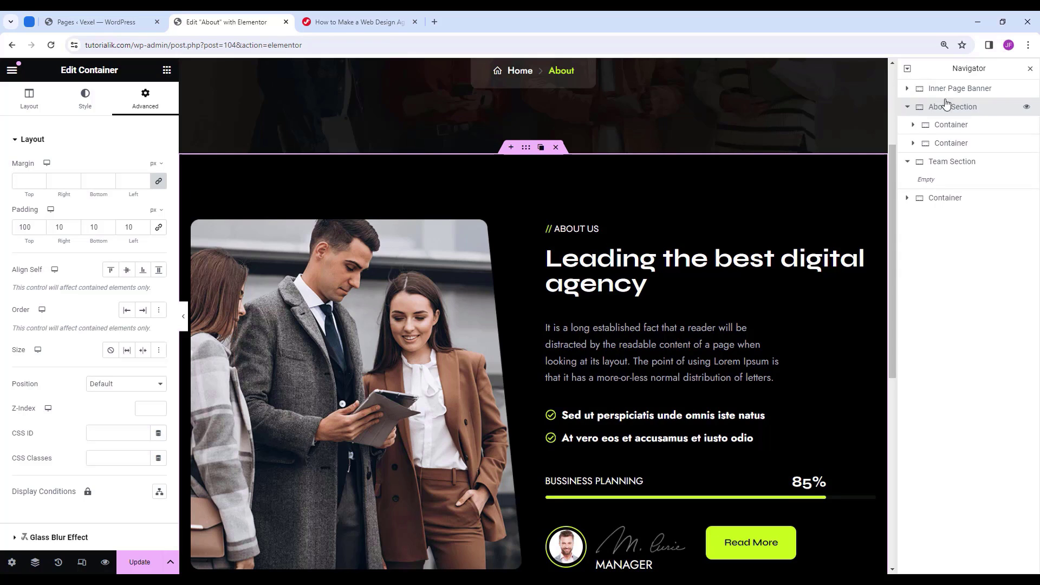
click(908, 162)
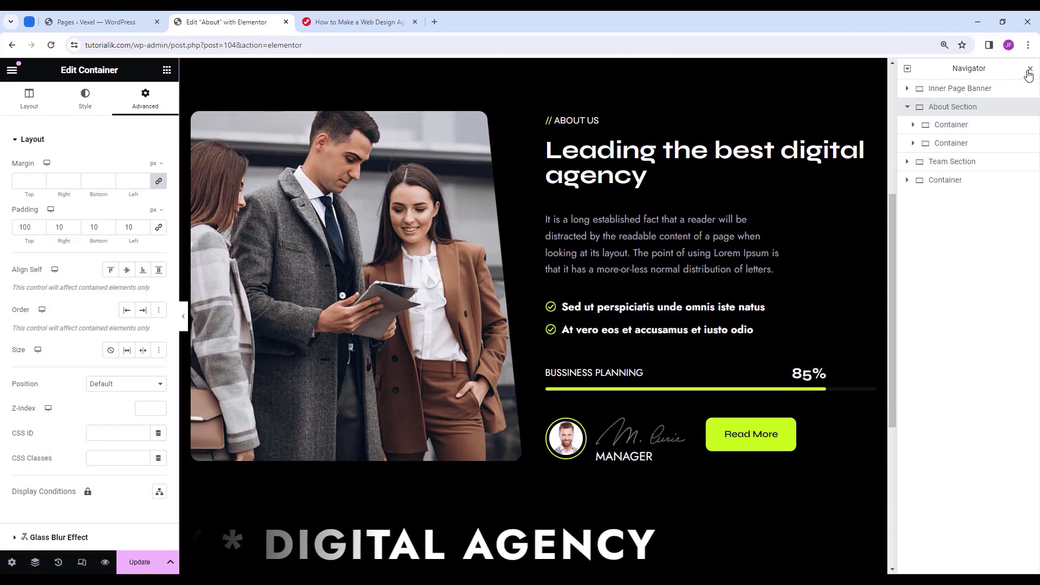
click(1031, 69)
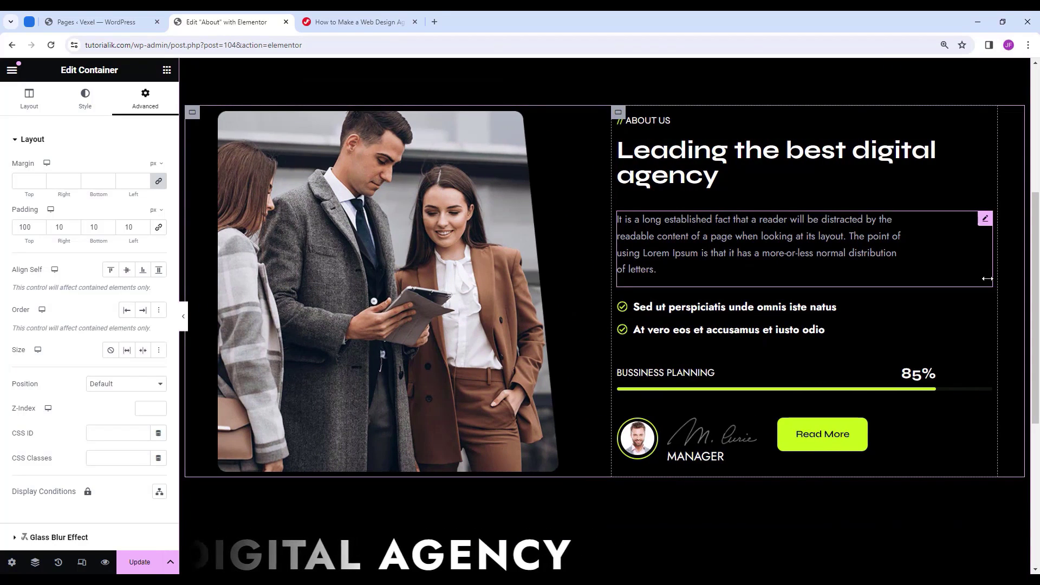
scroll(864, 301, down, 5)
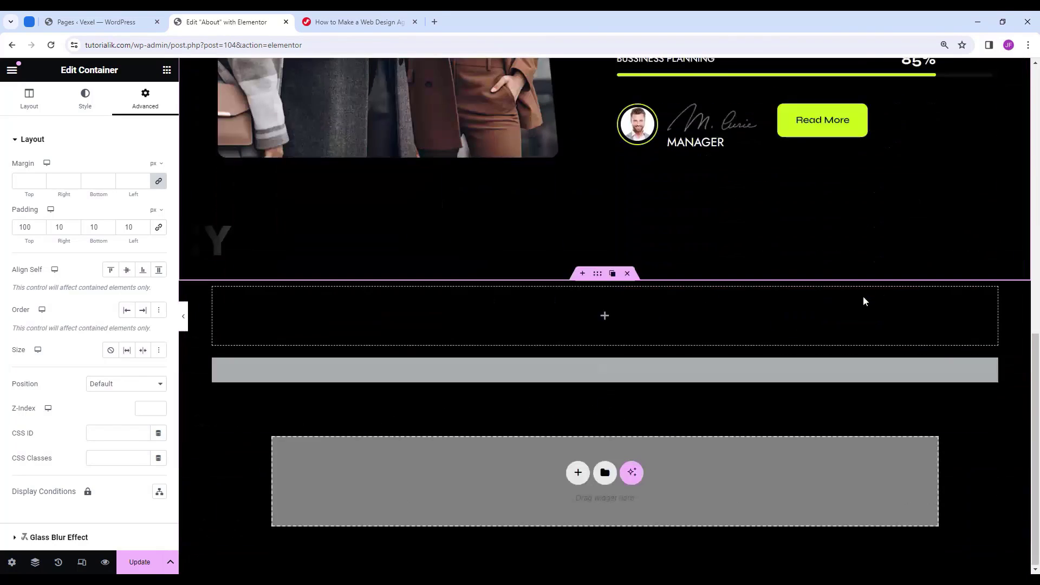
click(599, 276)
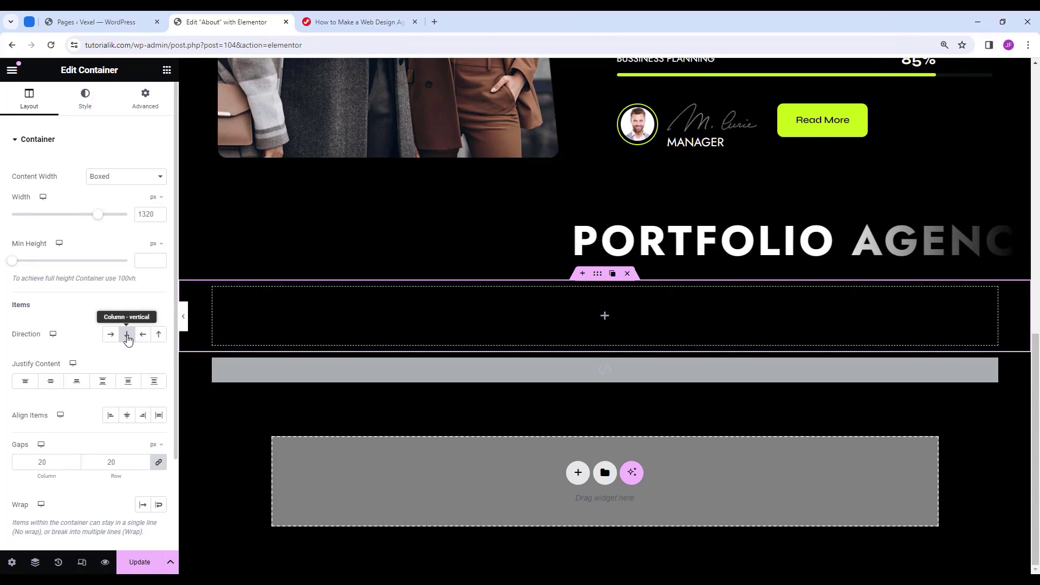
Set Team Section padding to 110, 10, 100, 10 px, then go to the Home page.
click(146, 100)
click(33, 227)
text(0)
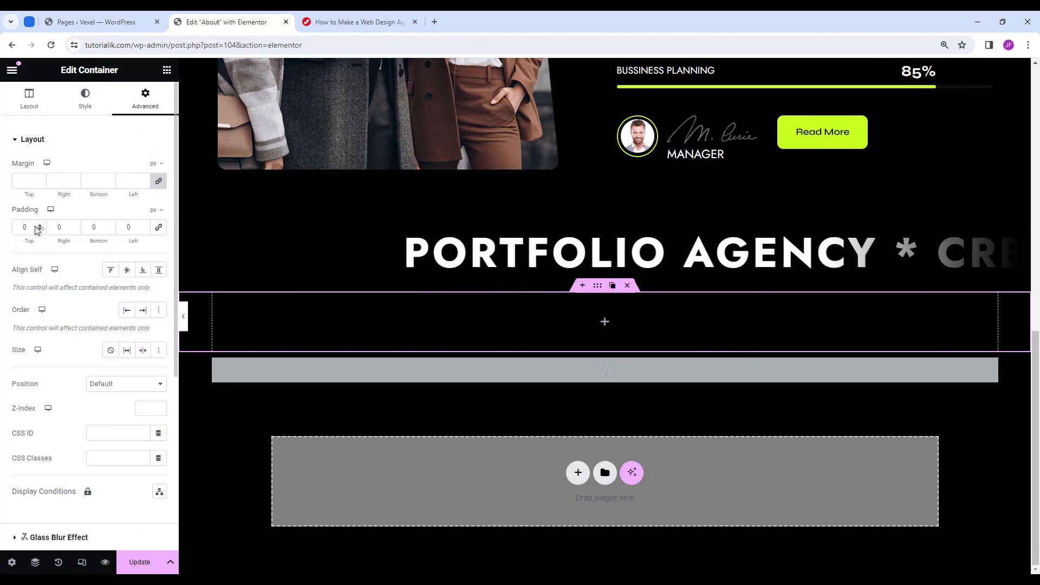
text(110)
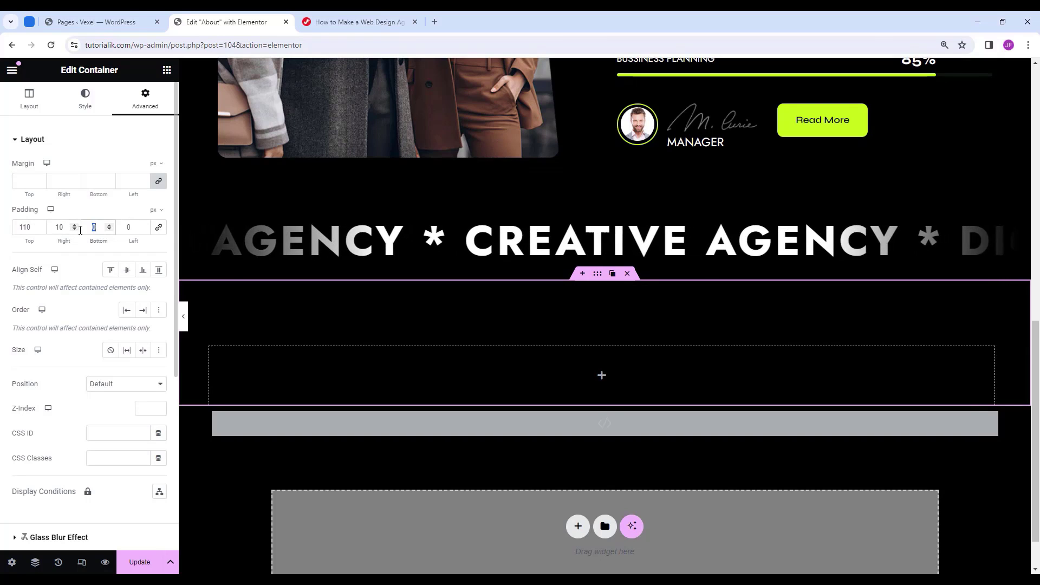
text(100)
click(119, 228)
text(1)
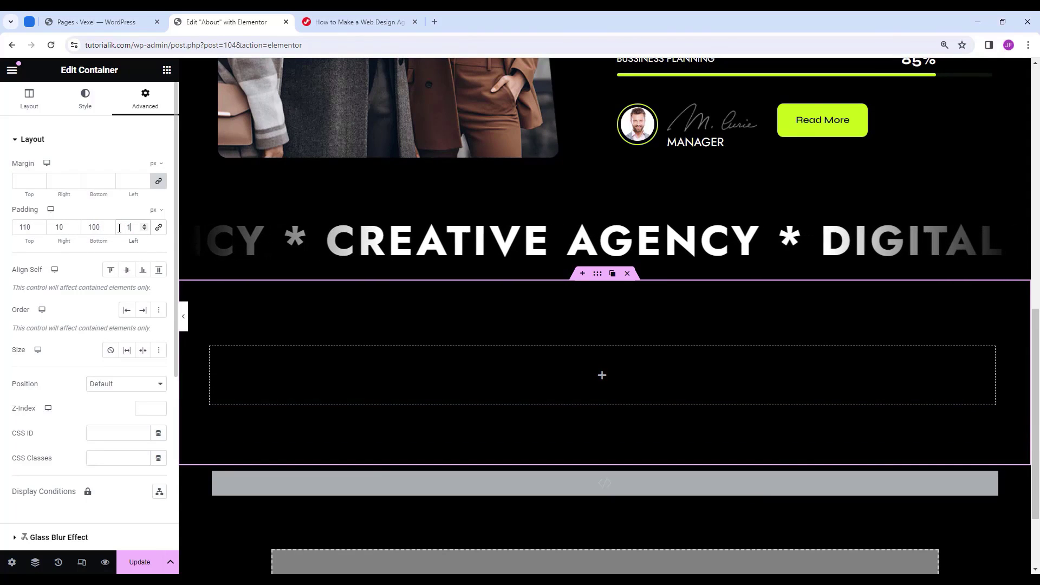
text(0)
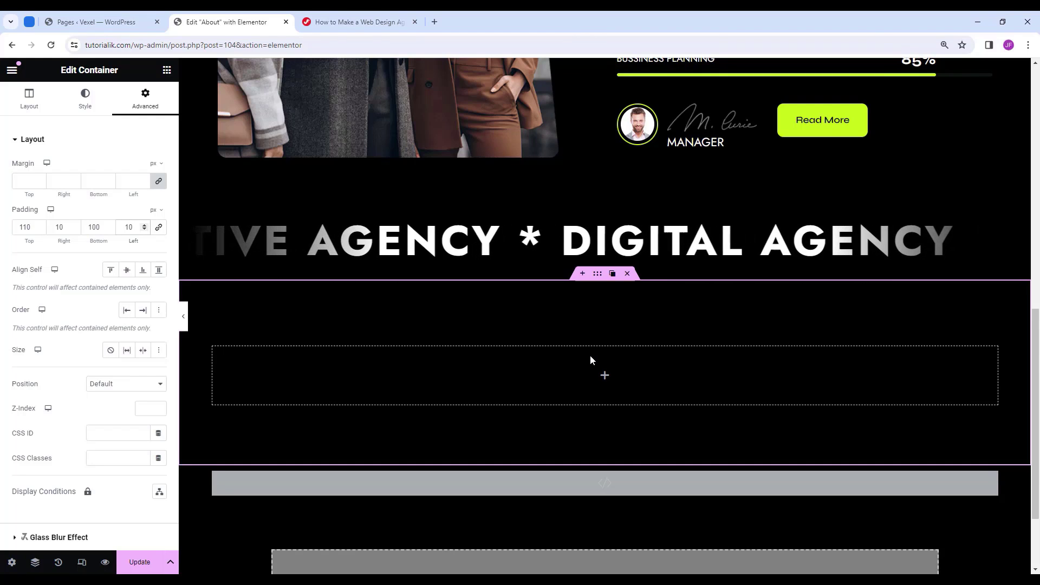
click(112, 24)
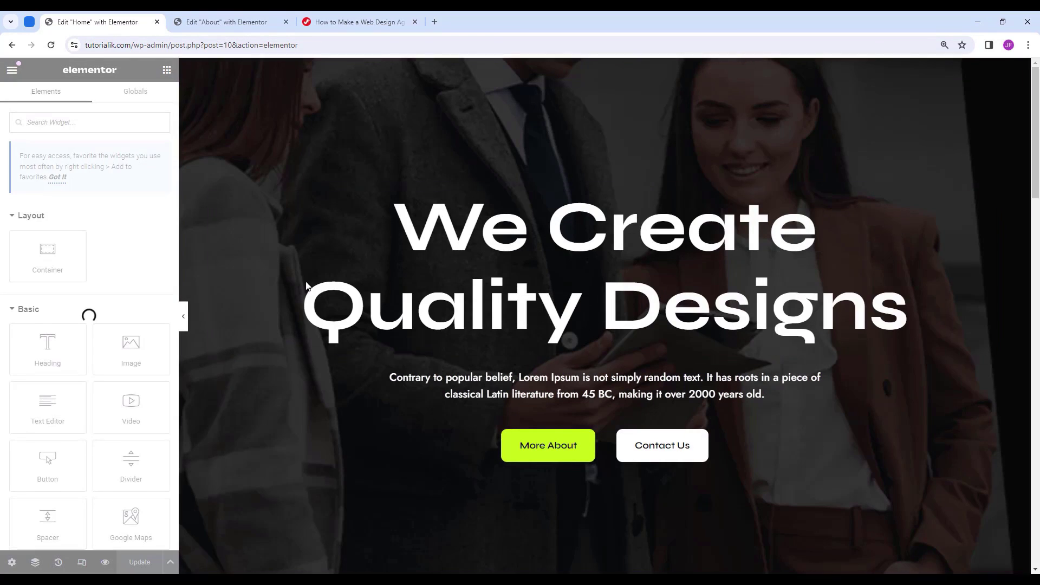
Copy the WHO WE ARE heading from Home and paste it into the About page's Team Section.
scroll(509, 271, down, 8)
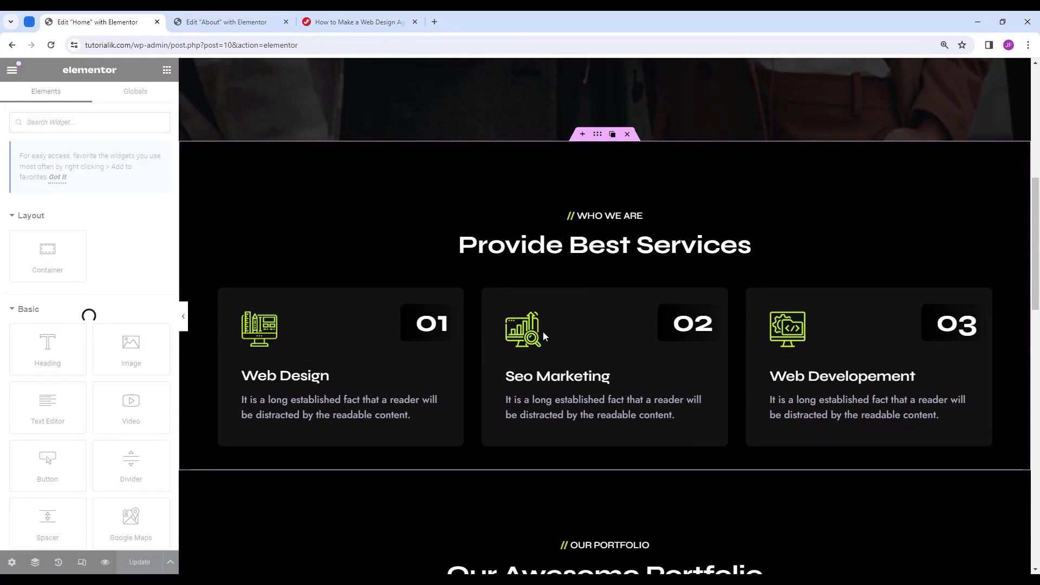
scroll(545, 335, down, 1)
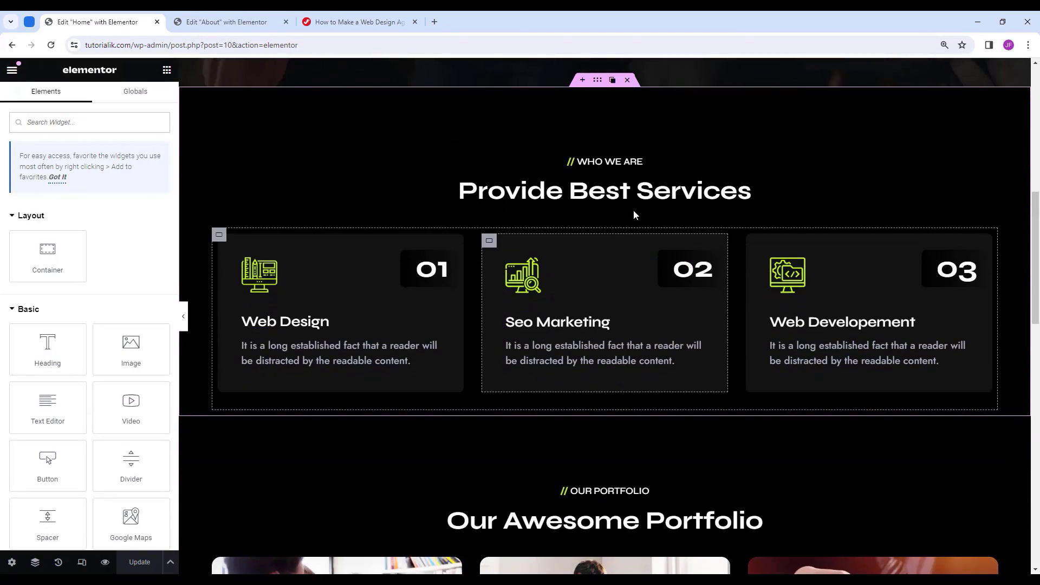
click(623, 161)
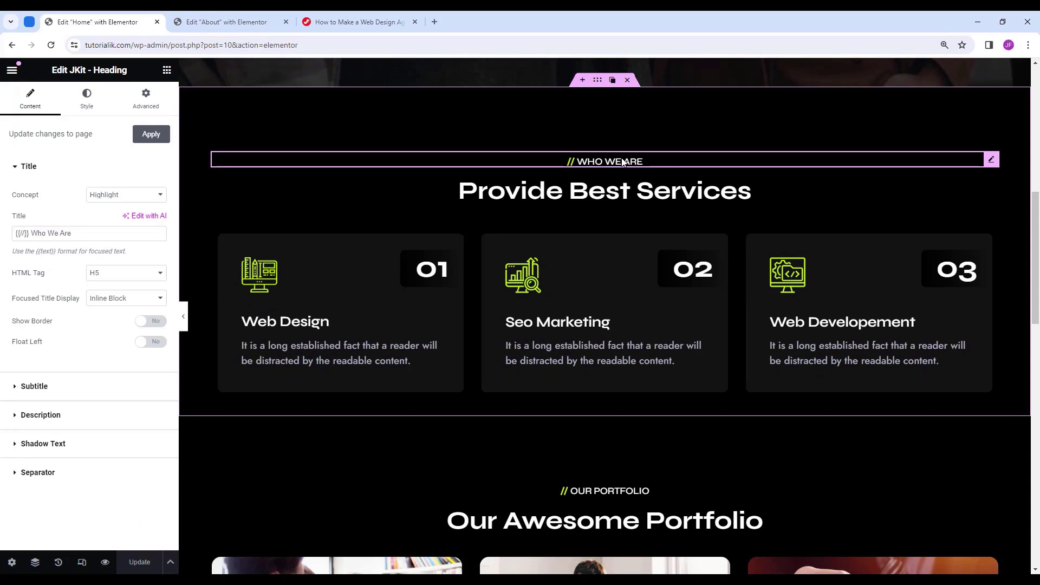
click(747, 194)
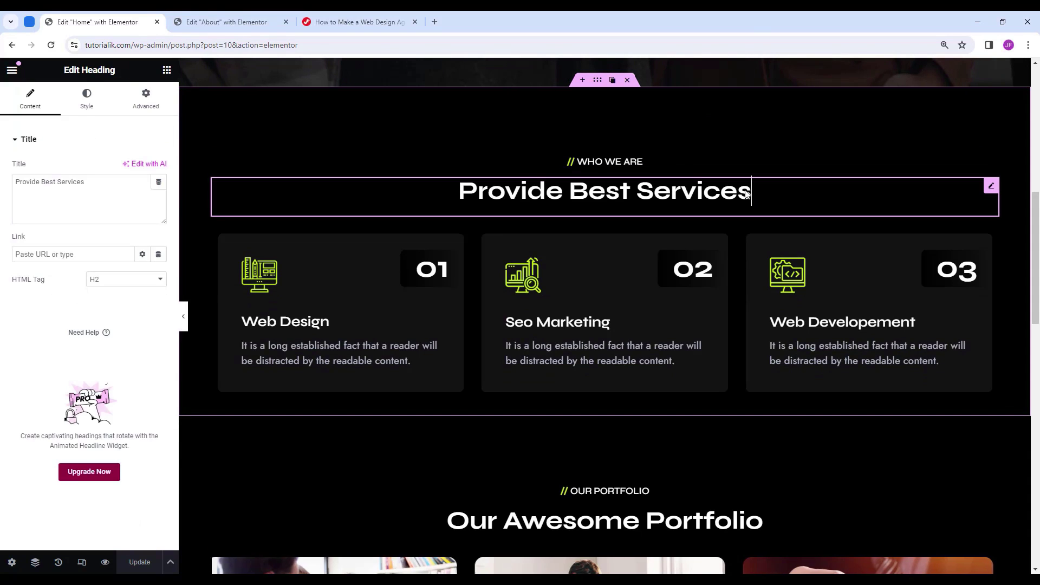
click(638, 164)
right_click(638, 162)
click(661, 222)
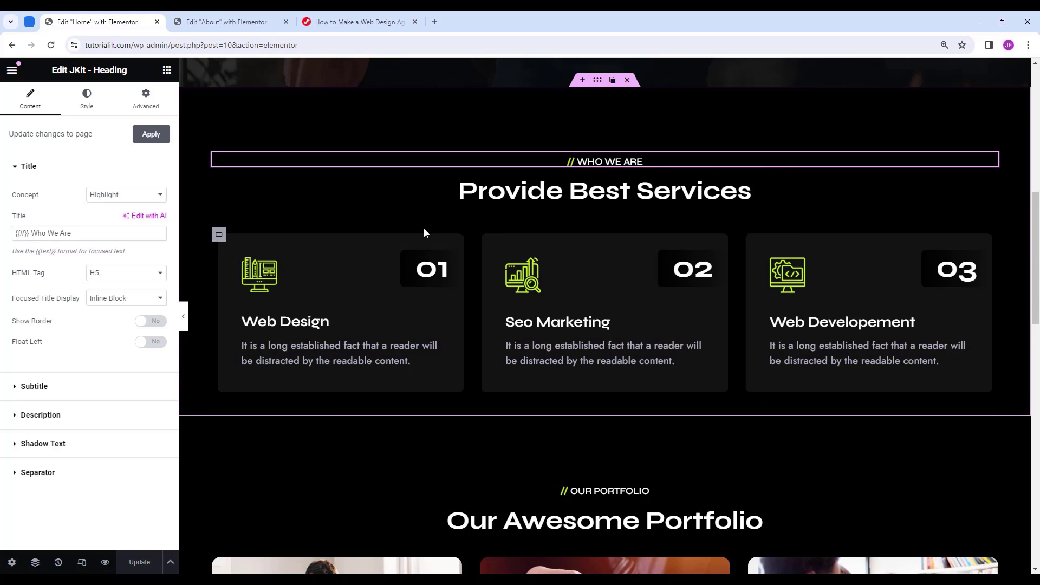
click(247, 21)
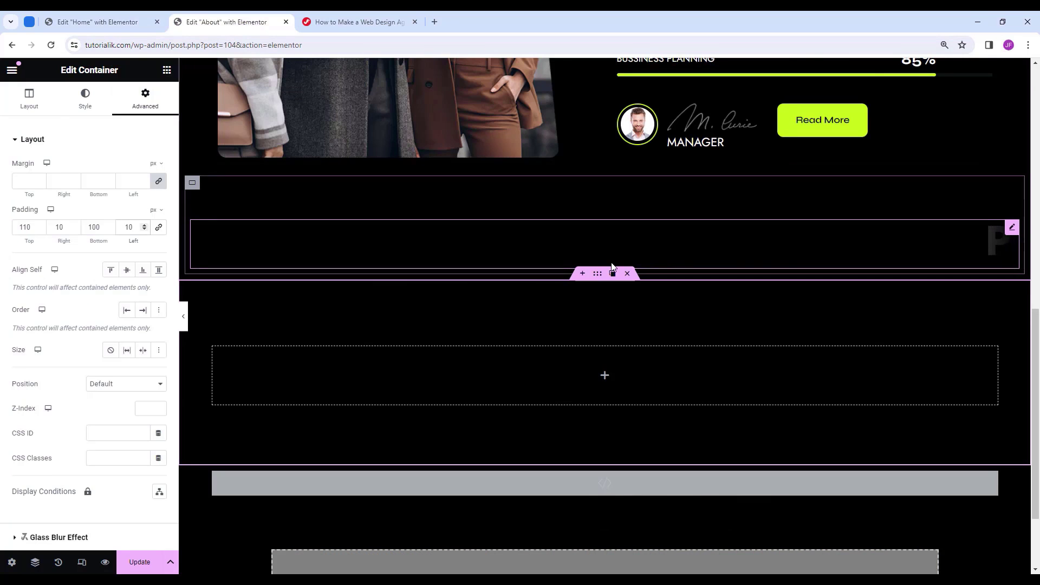
scroll(586, 301, down, 1)
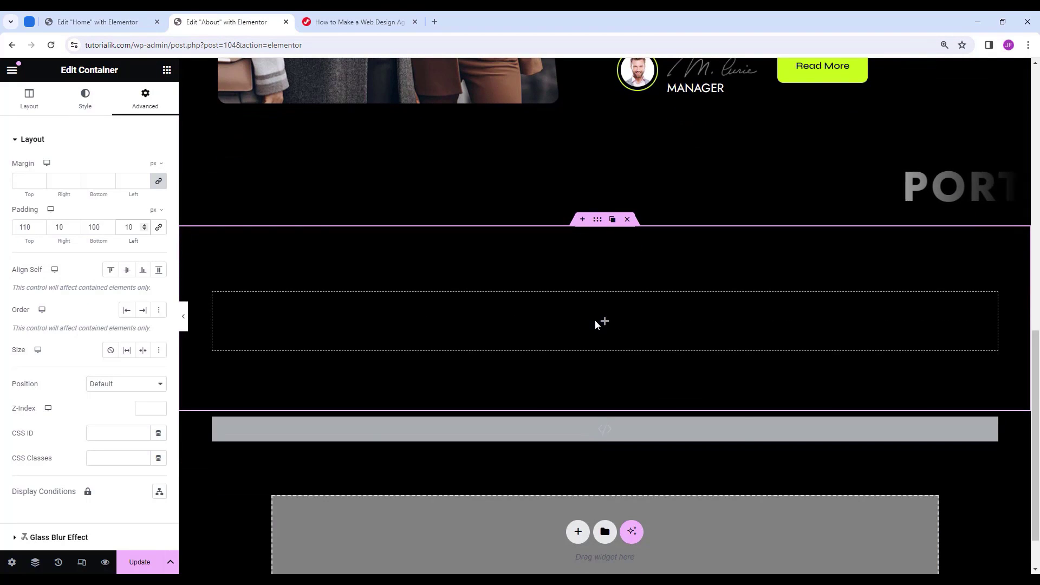
right_click(595, 320)
click(623, 351)
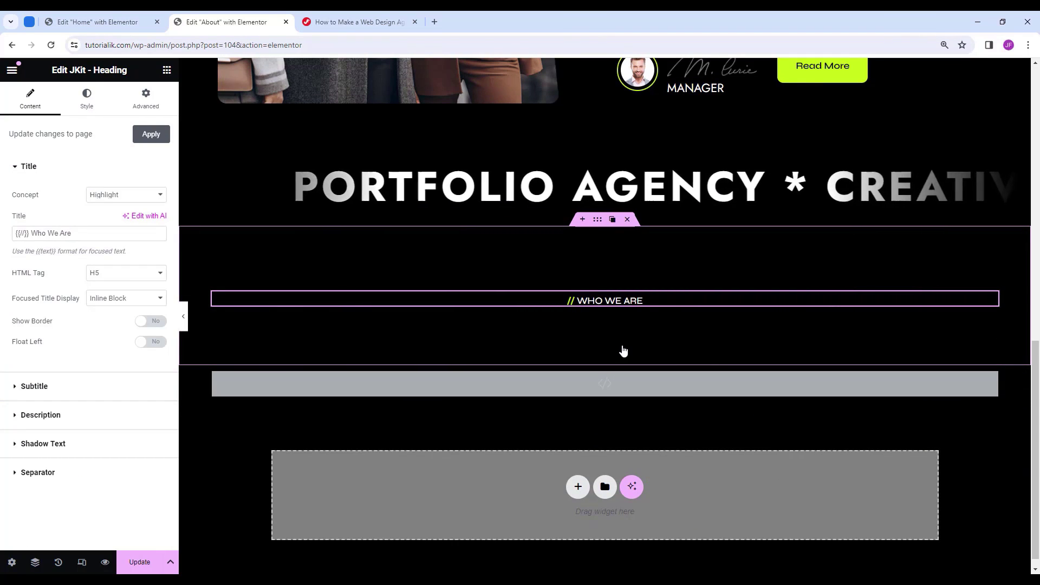
Copy the Provide Best Services heading and paste it below WHO WE ARE.
click(118, 23)
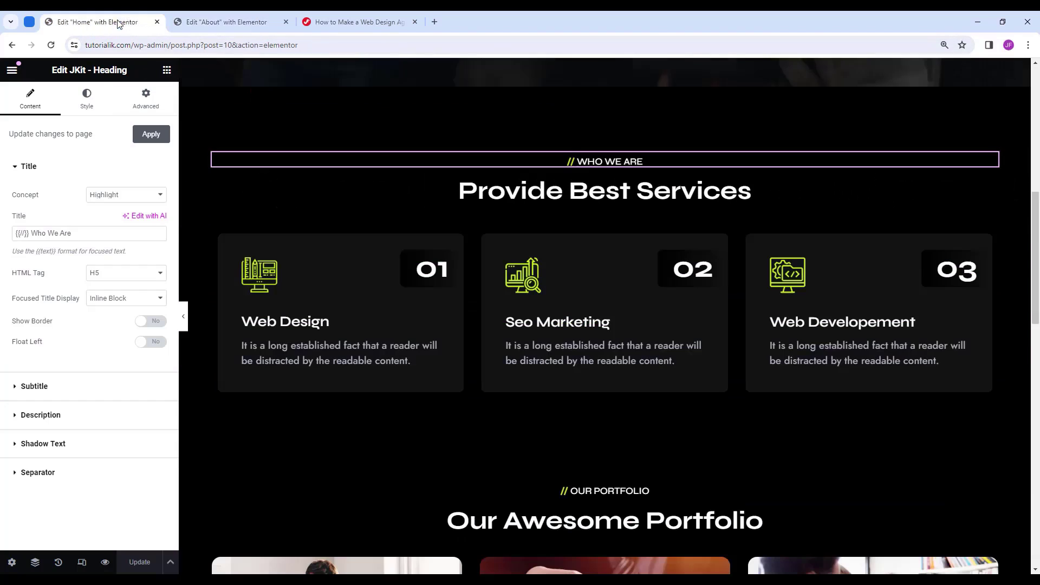
right_click(614, 196)
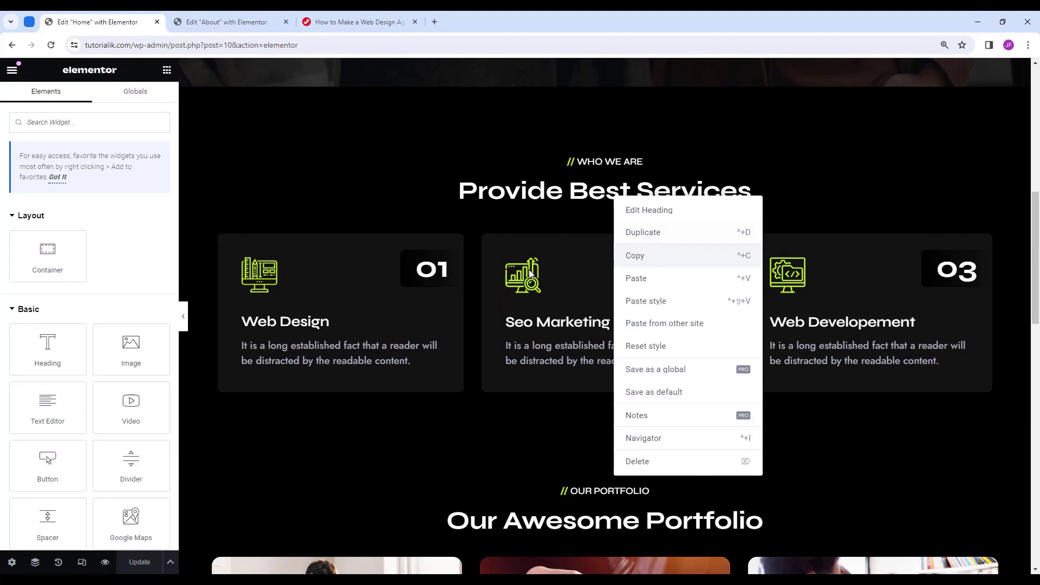
click(635, 255)
key(ctrl+Tab)
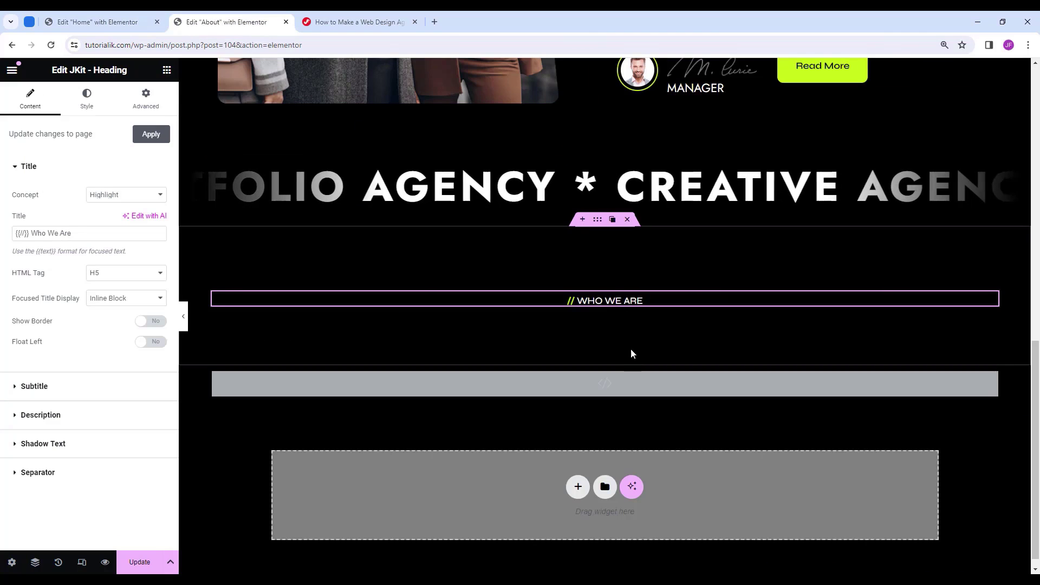
right_click(643, 314)
click(671, 345)
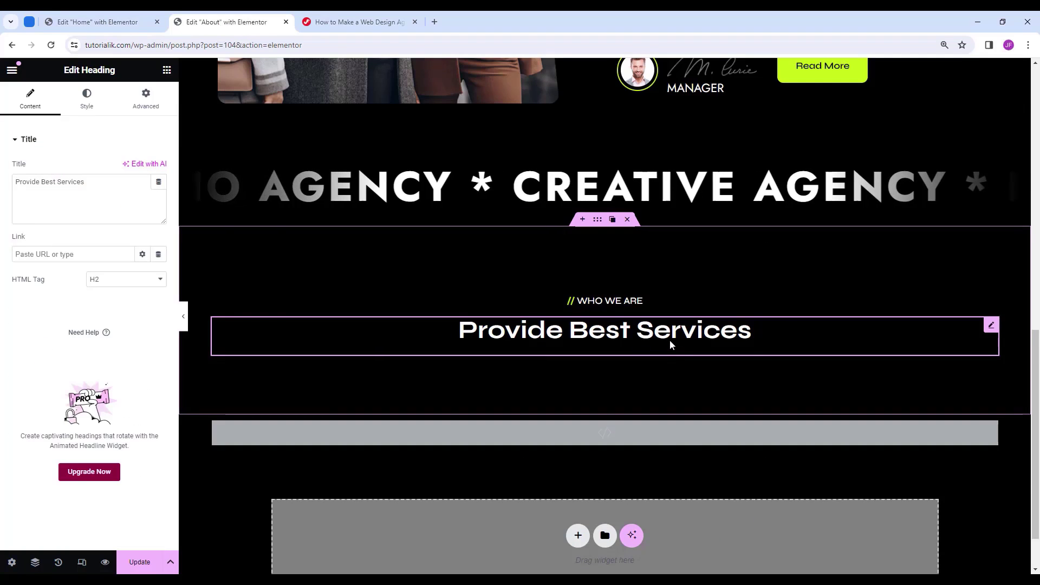
Change the pasted WHO WE ARE label to 'Our Team'.
click(643, 302)
drag(71, 234, 32, 234)
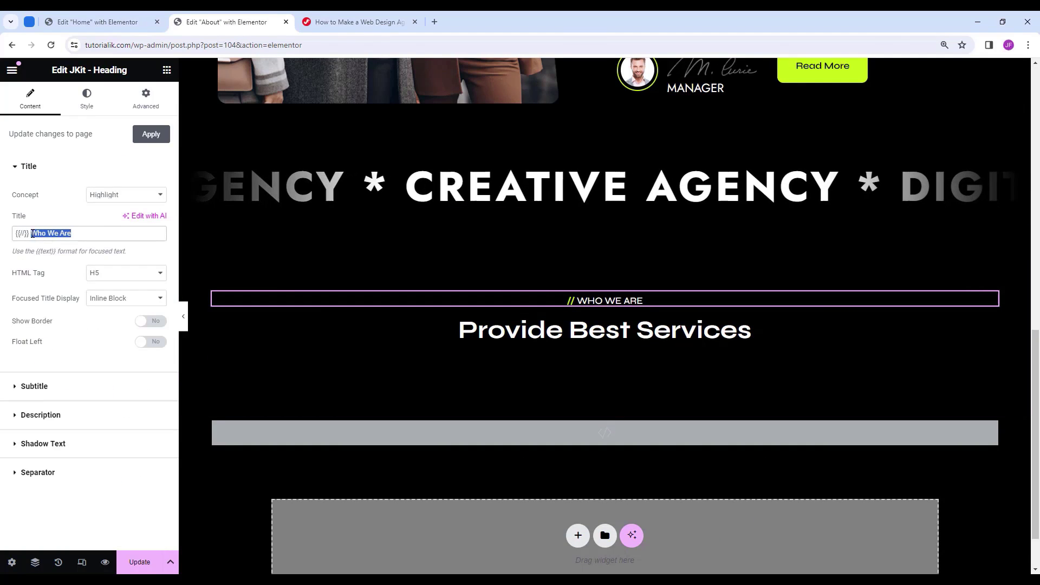
text(O)
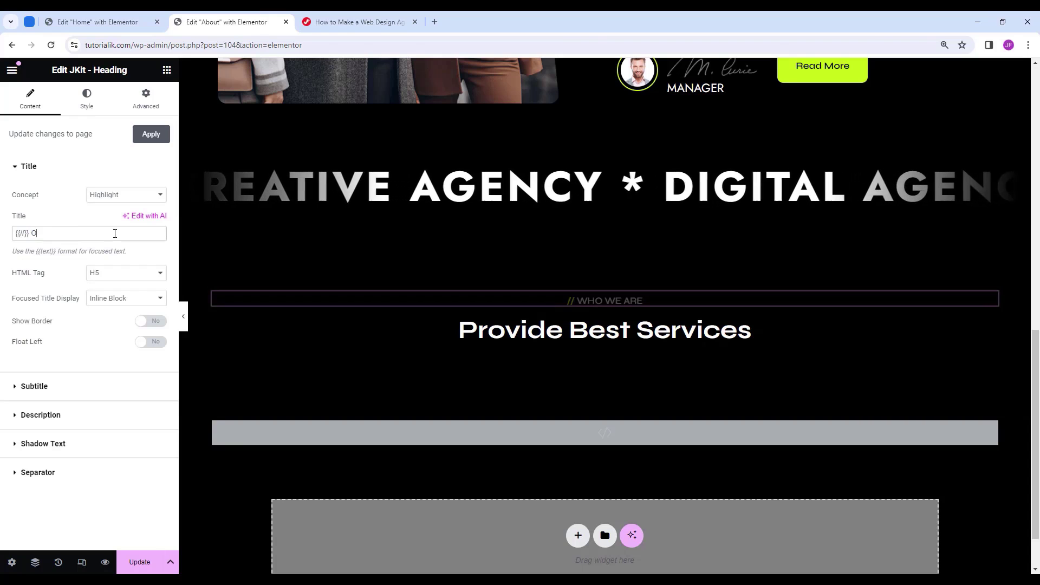
text(ur Team)
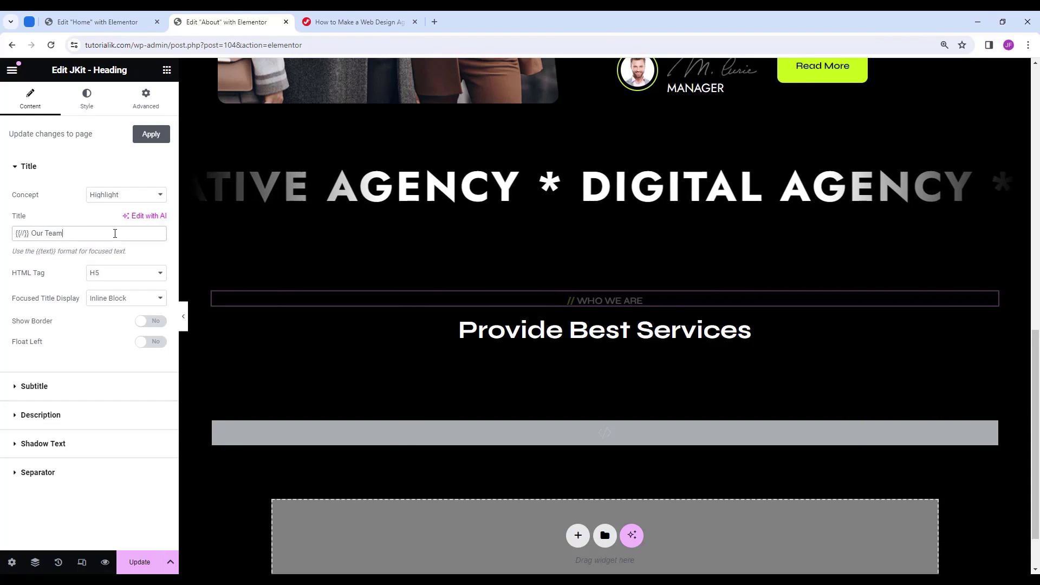
Retitle the heading 'Meet The Experts' and add an empty container beneath it.
click(604, 332)
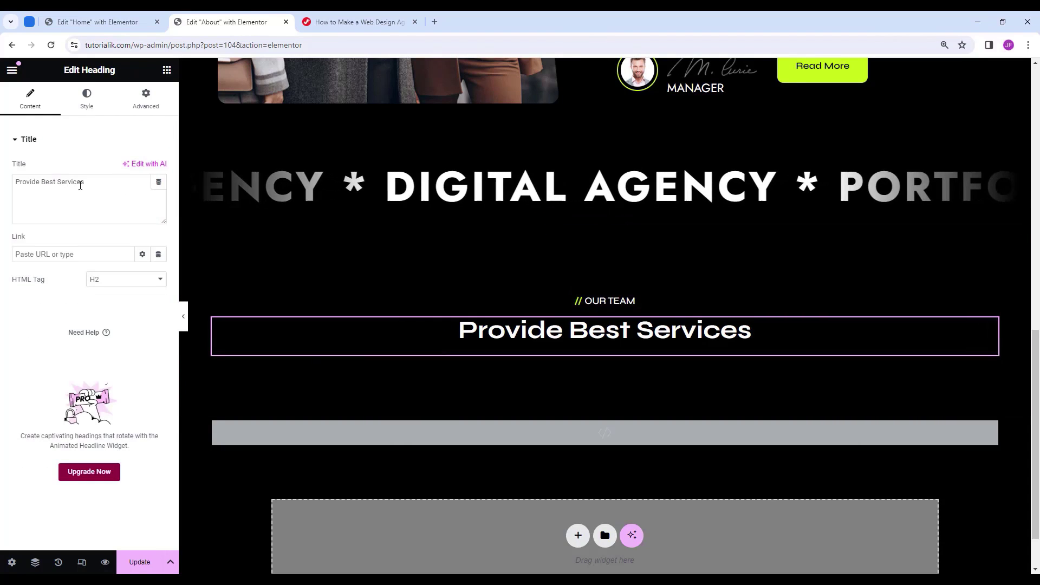
drag(80, 185, 1, 186)
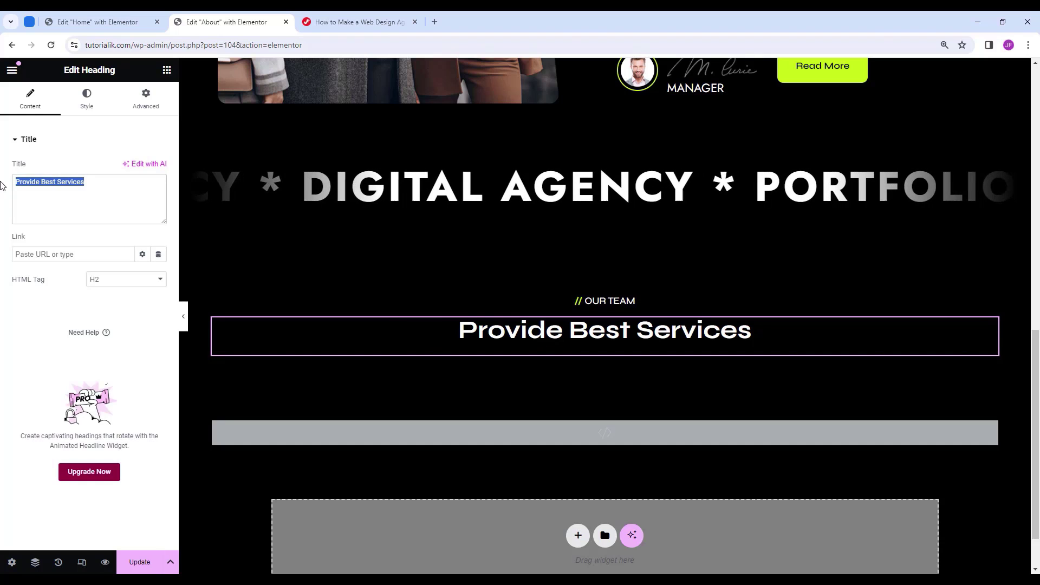
text(Meet th)
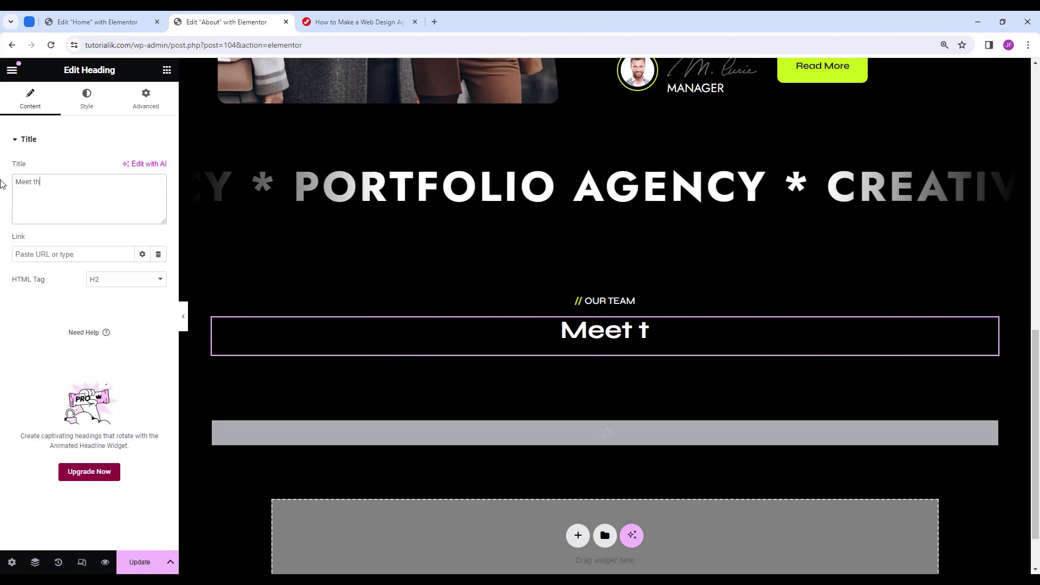
text(e Exper)
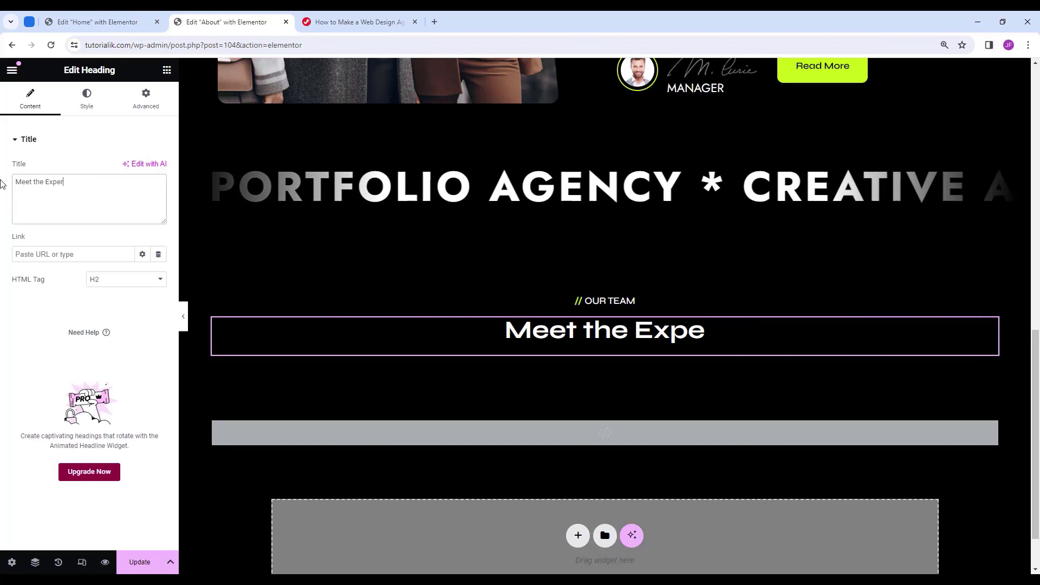
text(ts)
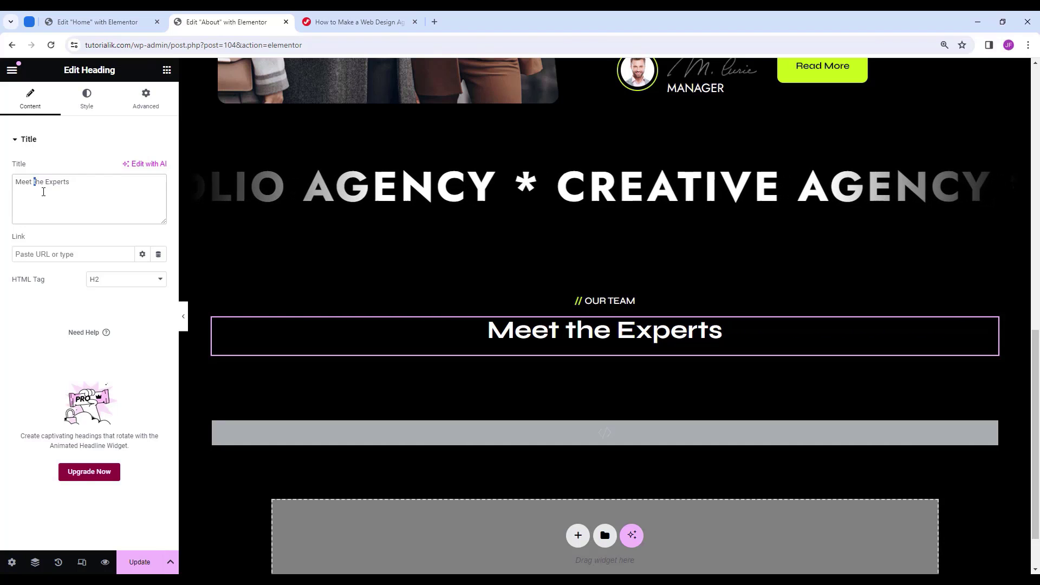
key(BackSpace)
text(T)
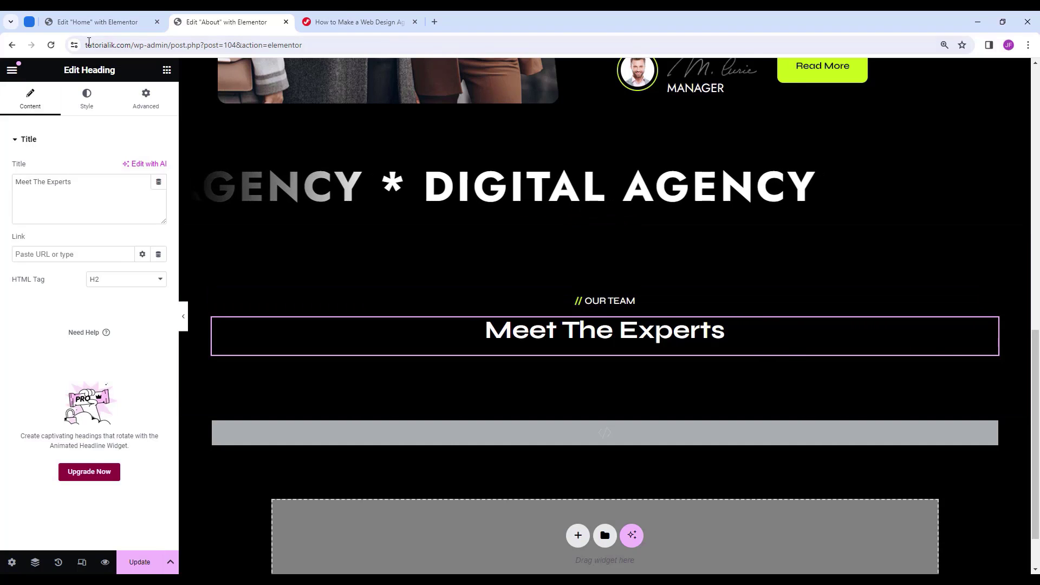
click(167, 70)
drag(65, 255, 618, 343)
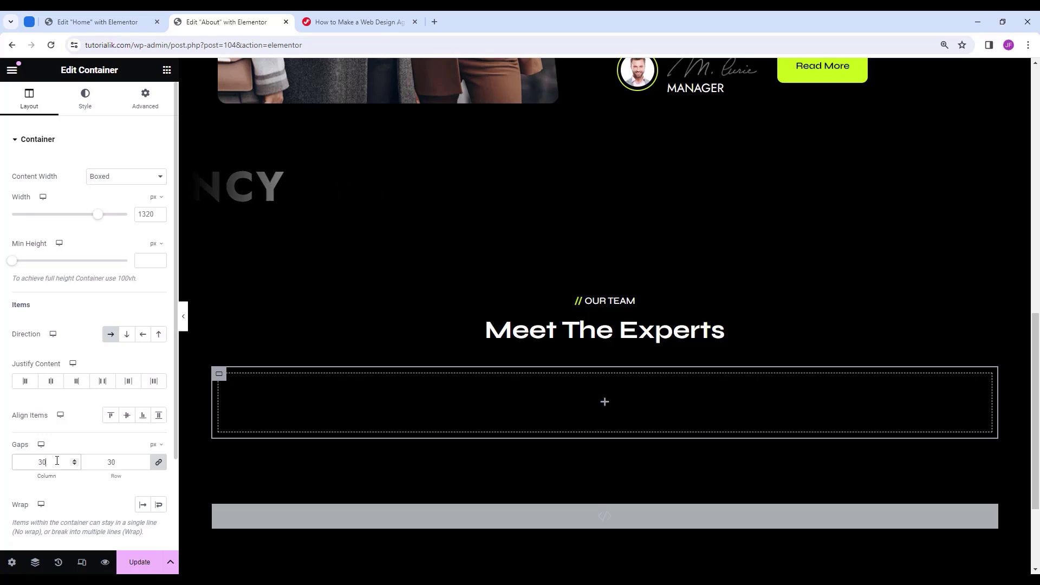
Give the new container padding of 10, 10, 30, 10 px.
click(153, 108)
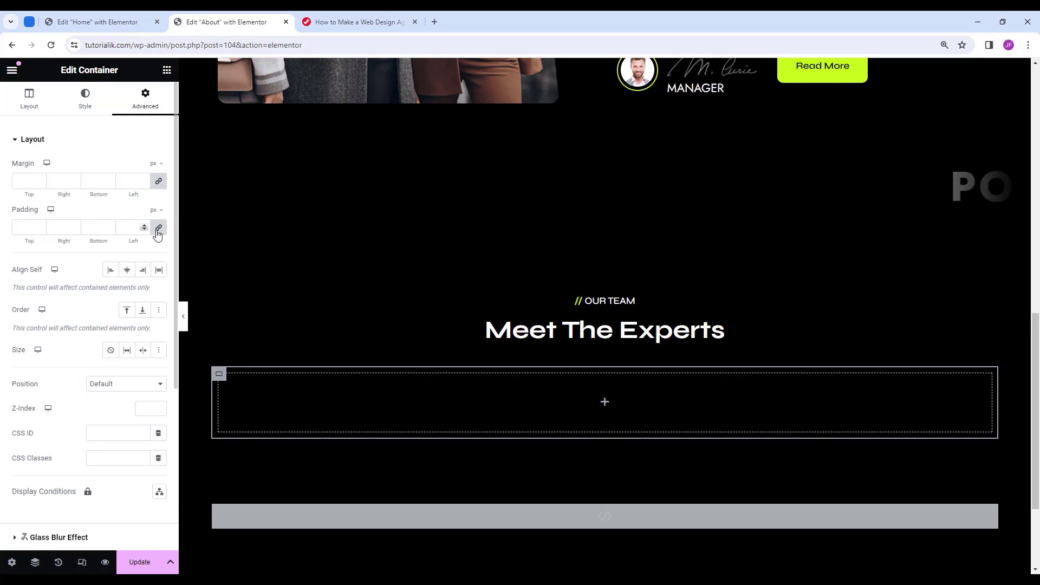
click(32, 228)
text(0)
key(BackSpace)
text(10)
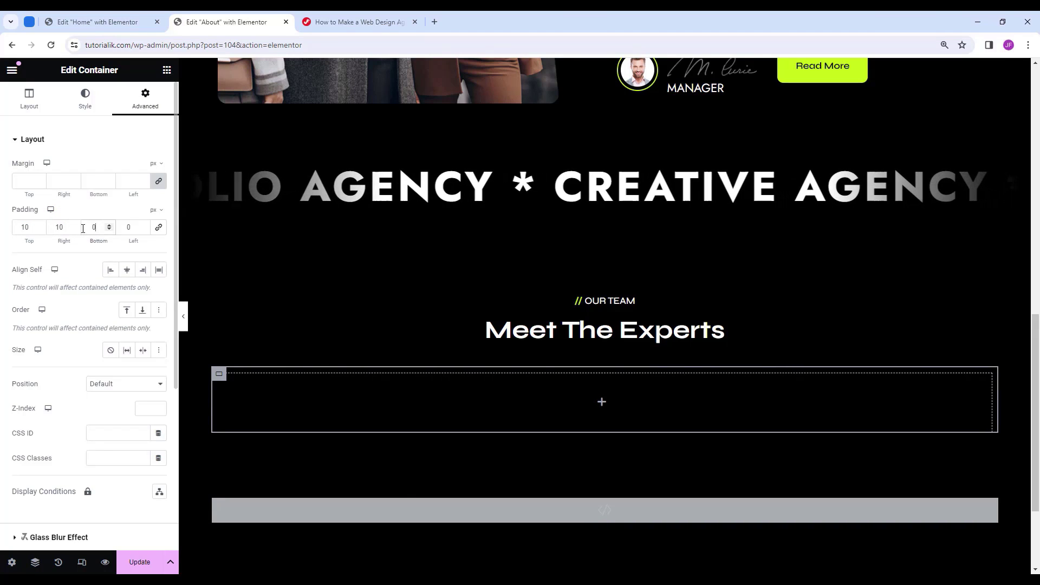
text(30)
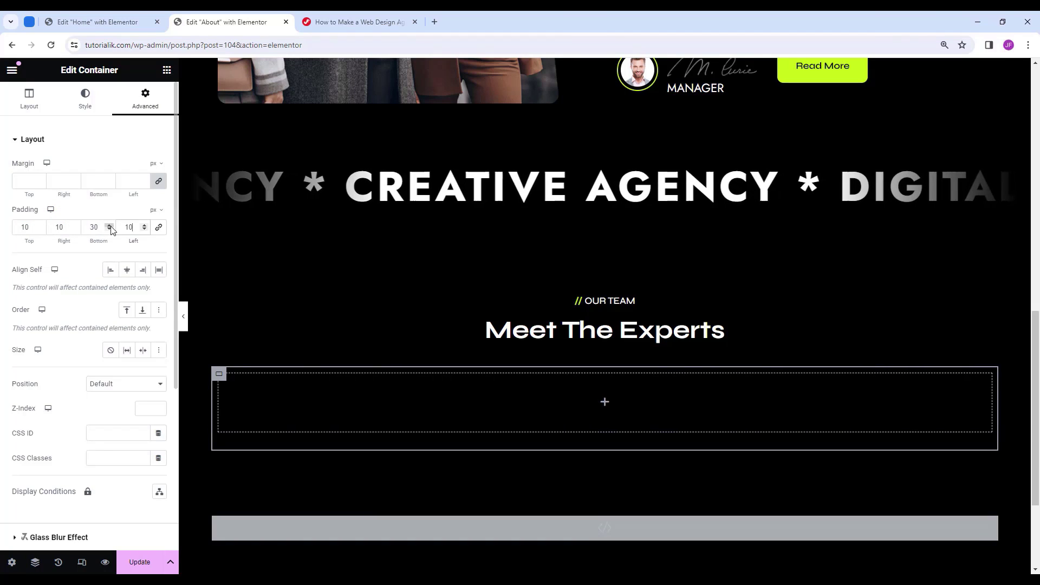
Nest an inner container inside it and open its padding settings.
click(167, 71)
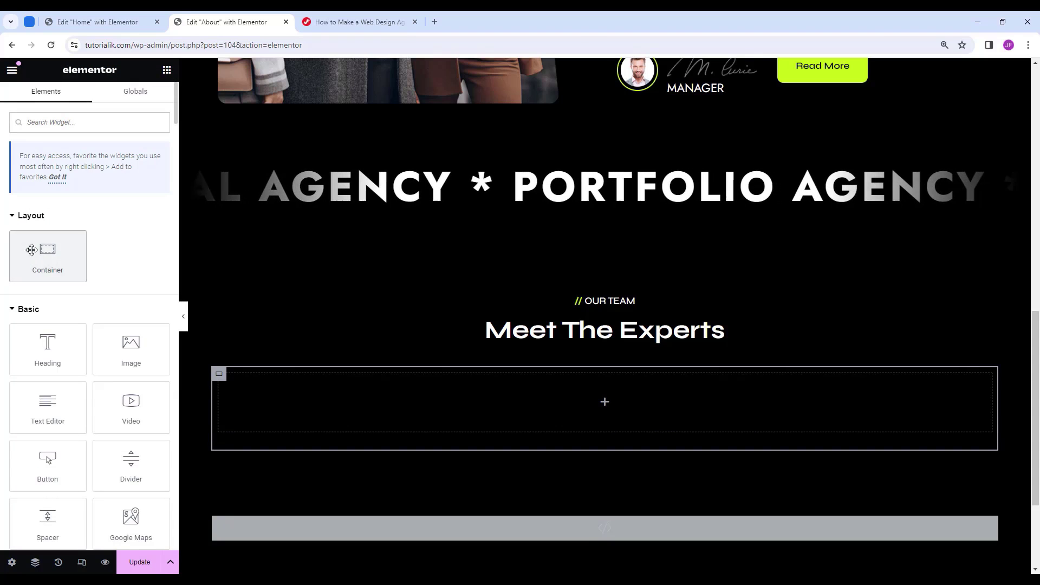
drag(32, 250, 515, 392)
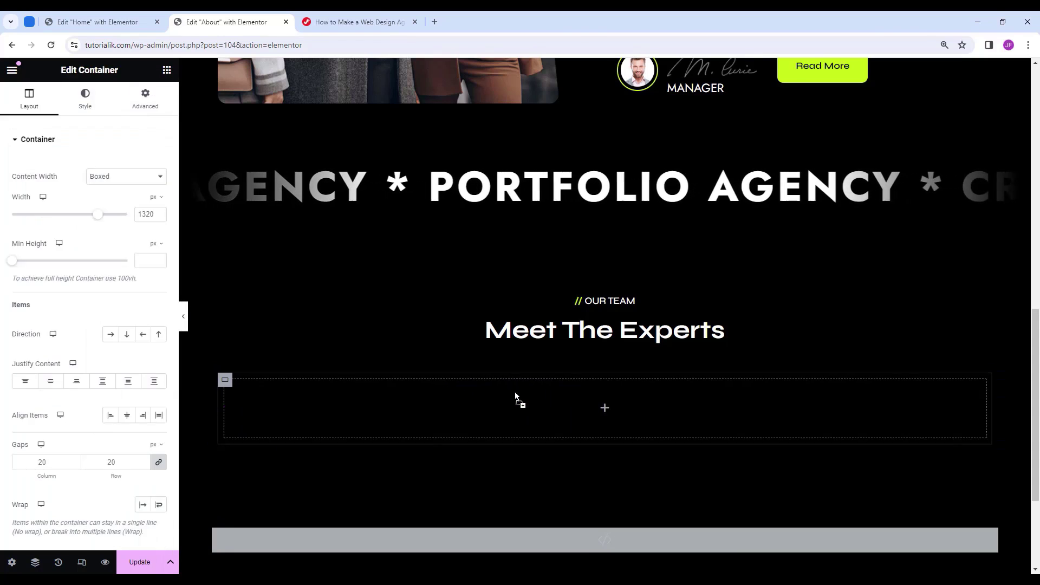
click(151, 100)
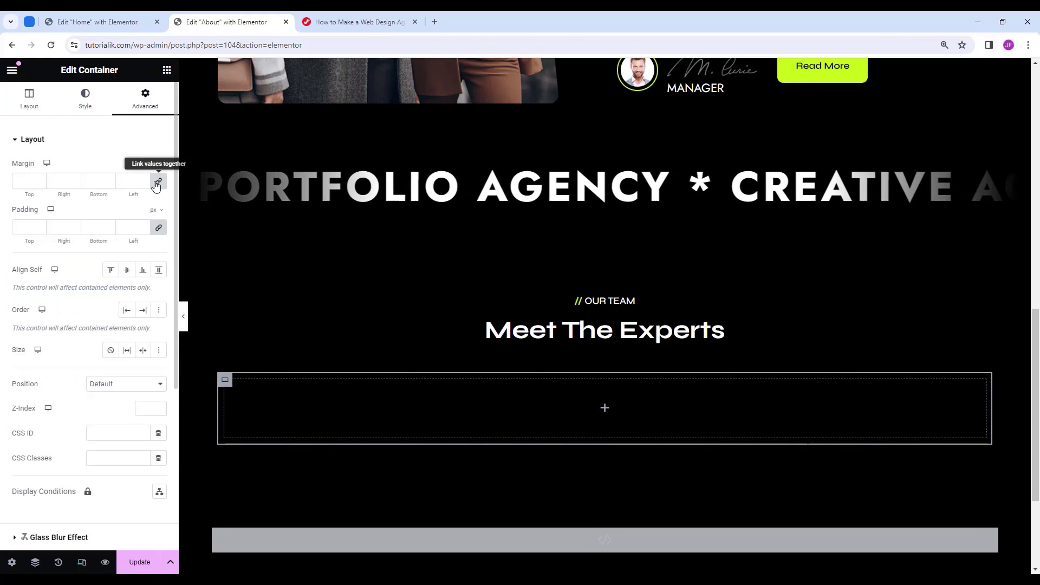
click(27, 226)
Zero the inner container's padding and add an Image Box showing the woman-in-brown portrait.
text(0)
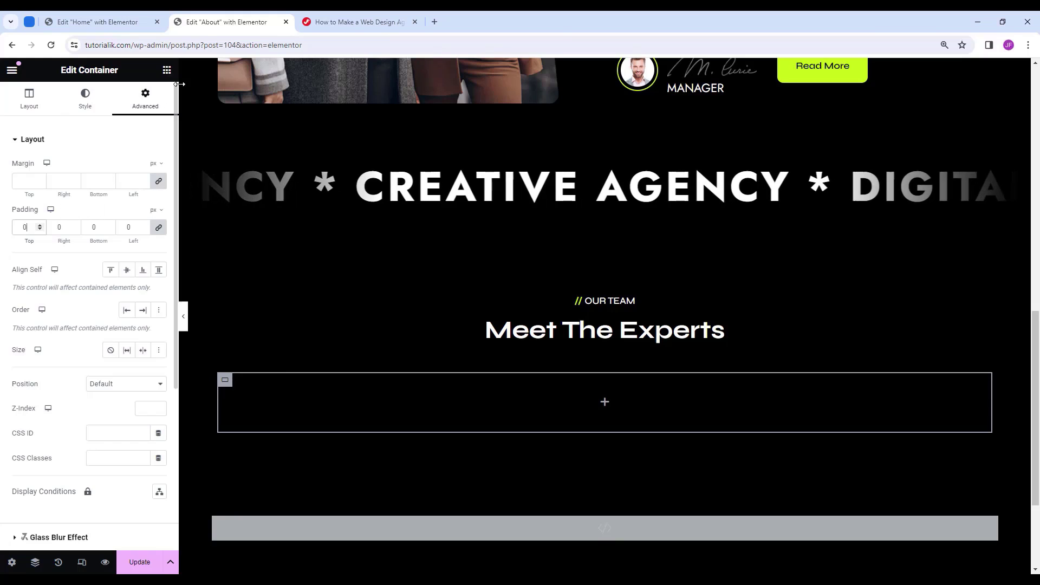
click(167, 71)
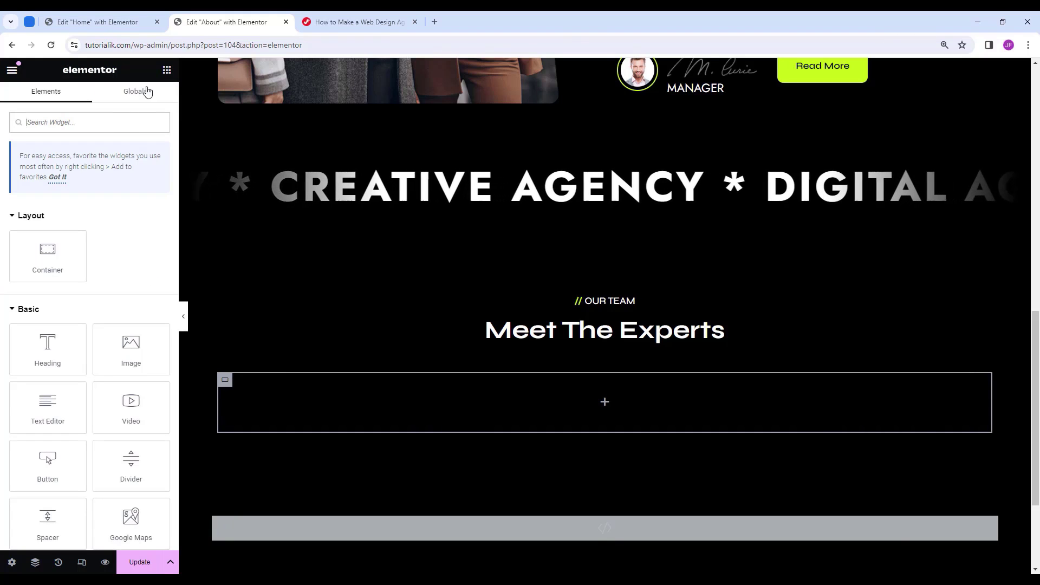
click(91, 119)
text(image)
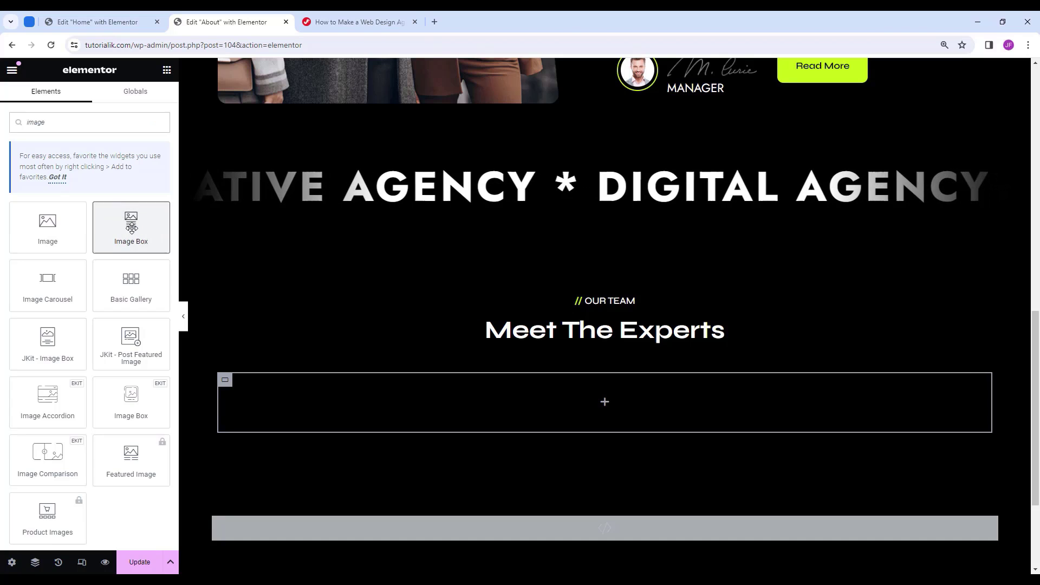
drag(138, 230, 617, 389)
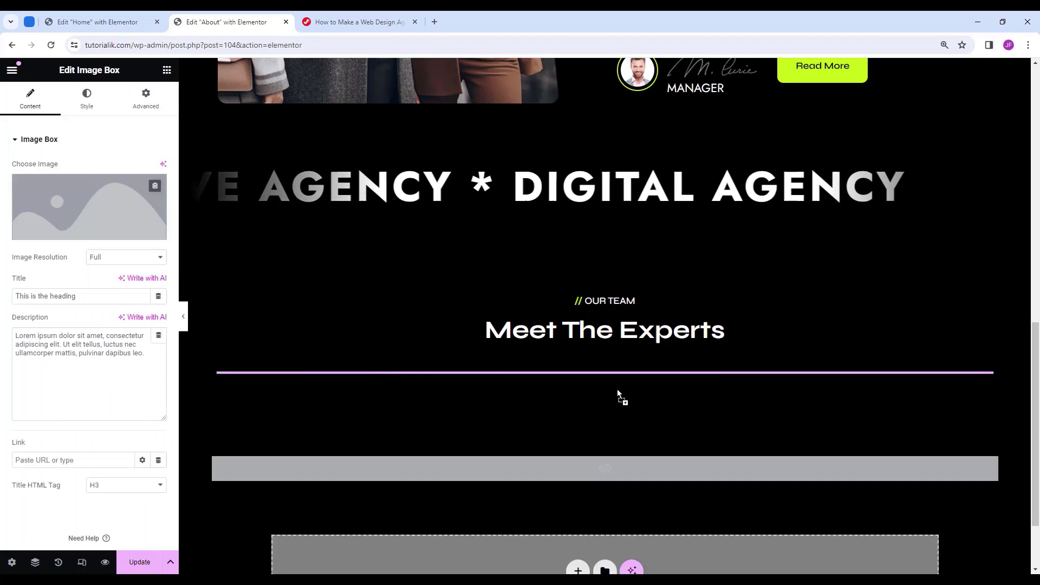
click(92, 230)
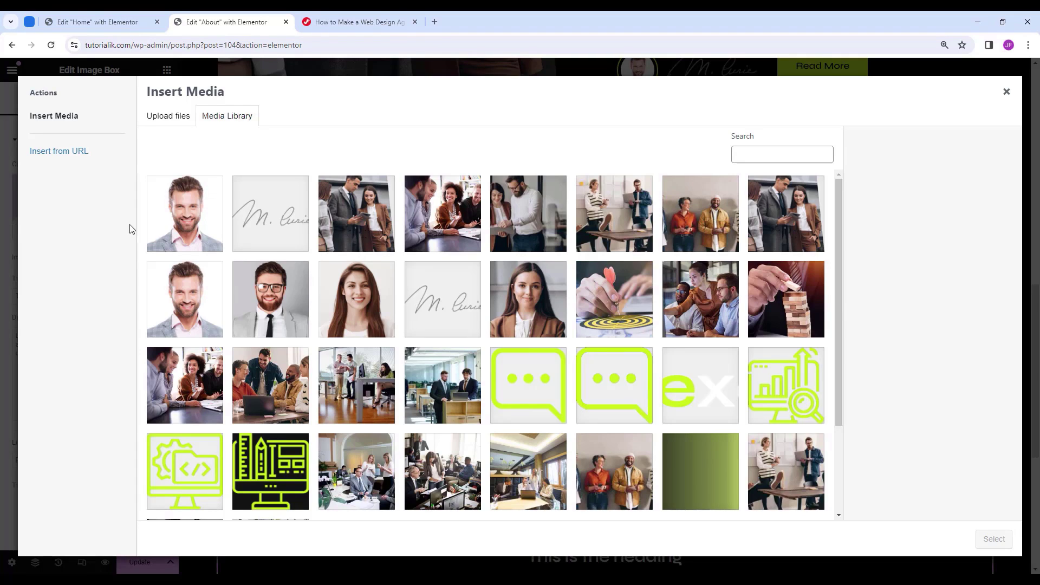
click(528, 309)
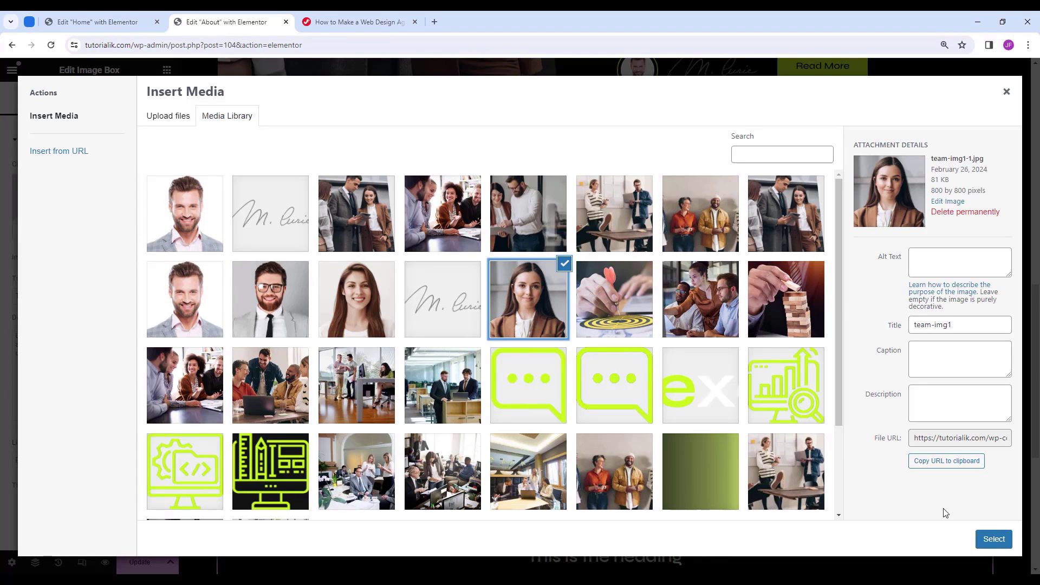
click(994, 539)
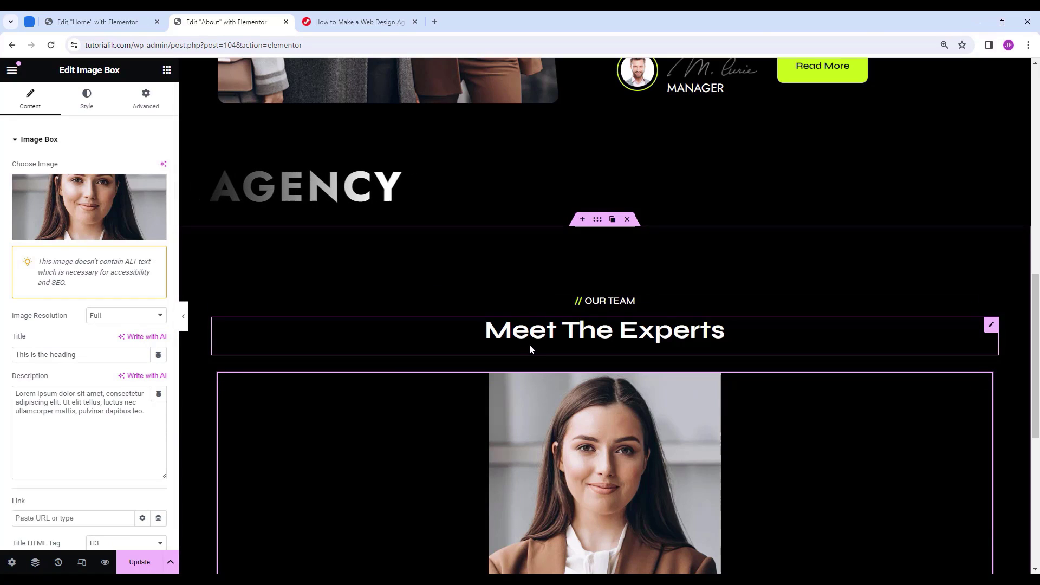
Keep Full resolution, title it with the member's name, caption SENIOR MANAGER, title tag H4.
scroll(482, 349, down, 2)
click(111, 318)
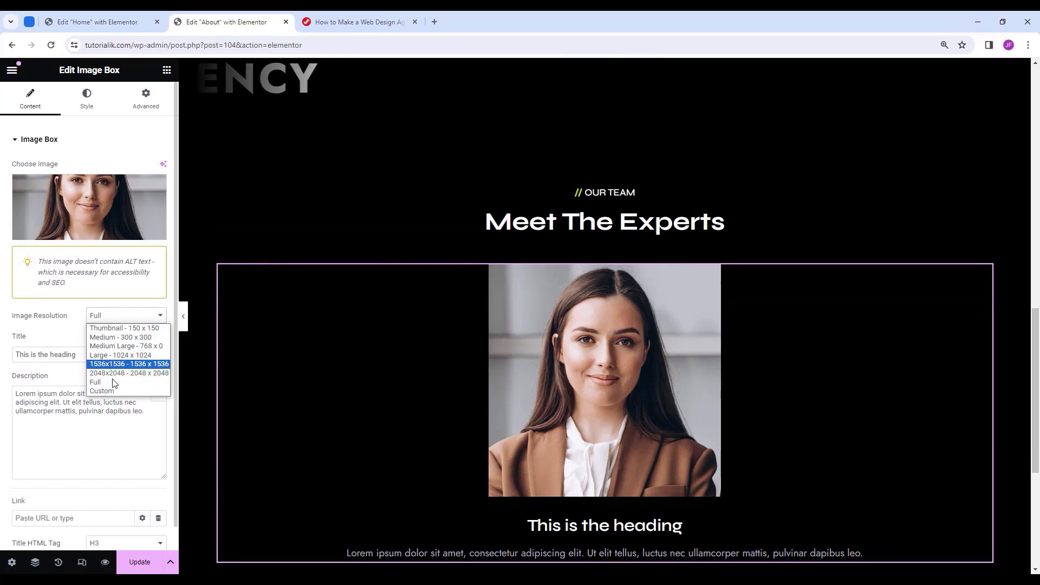
click(111, 380)
scroll(101, 345, down, 1)
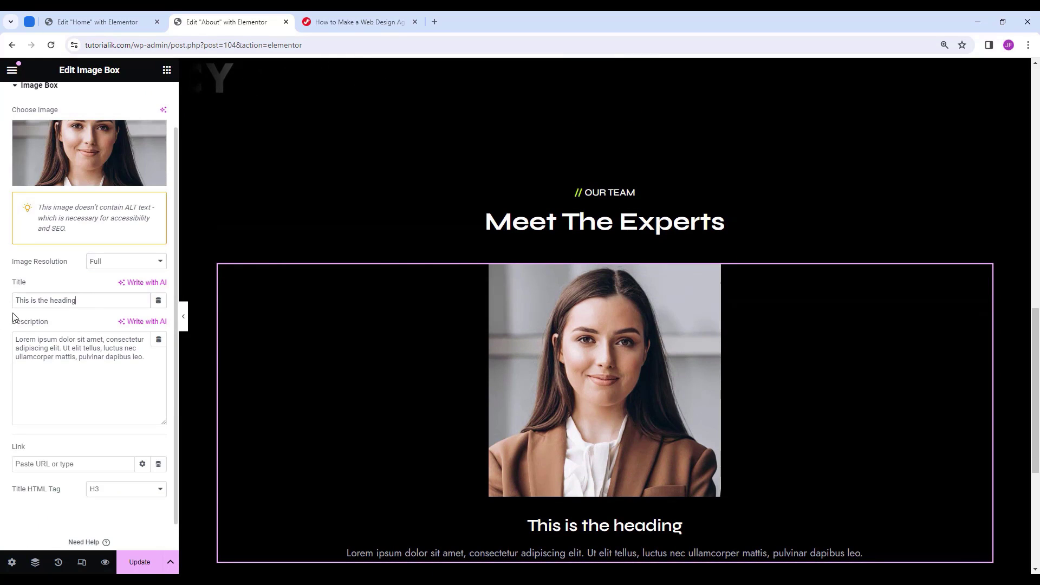
drag(79, 300, 3, 320)
text(Kendra Pual)
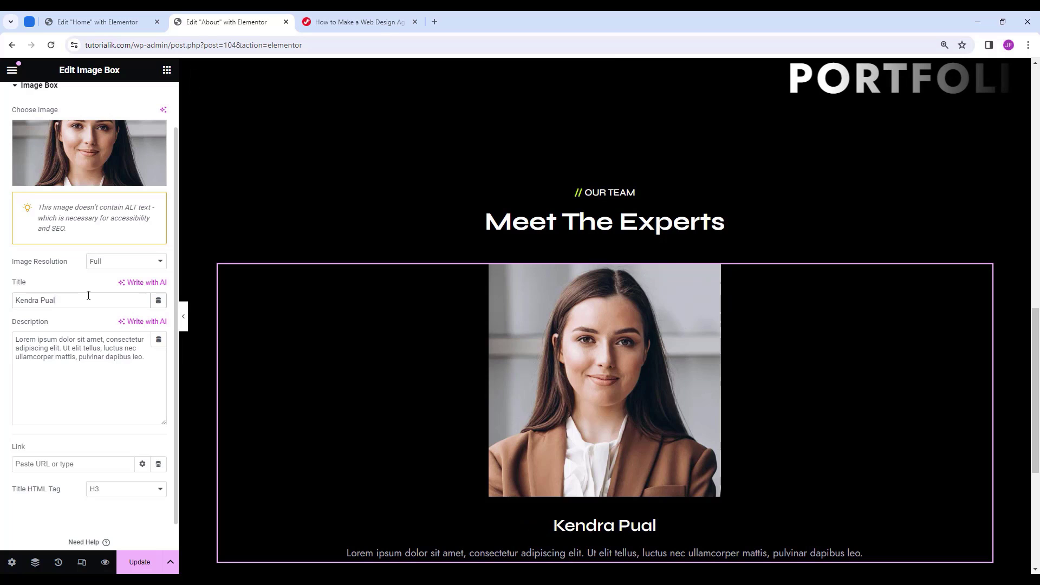
drag(145, 358, 3, 342)
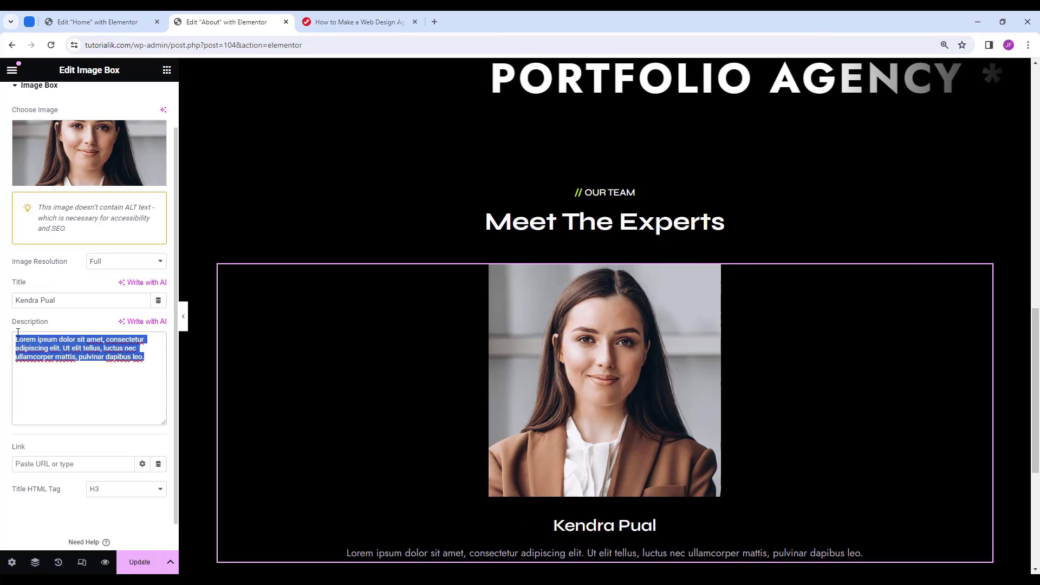
text(SENIOR MANAGER)
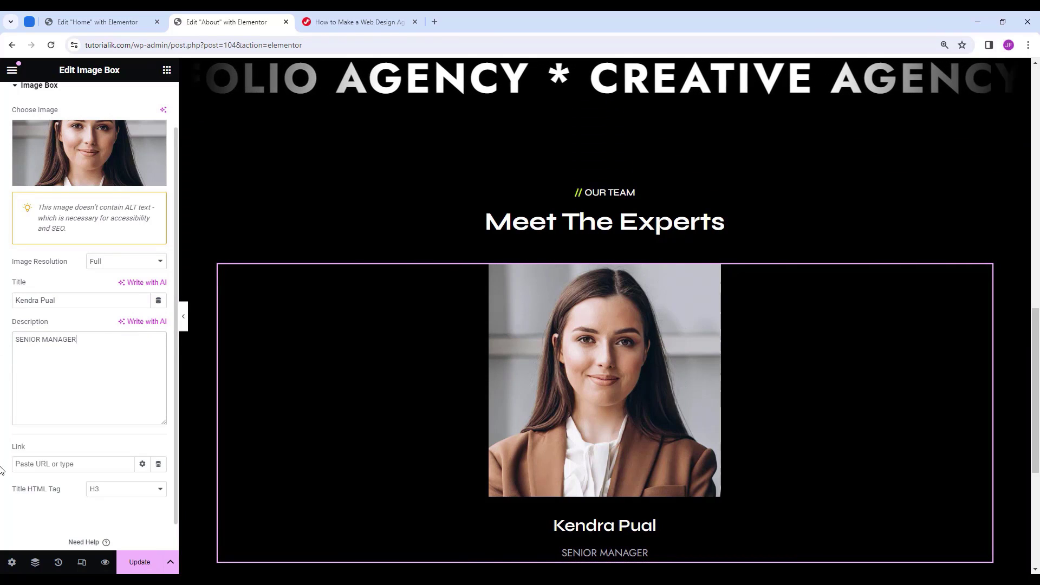
click(106, 498)
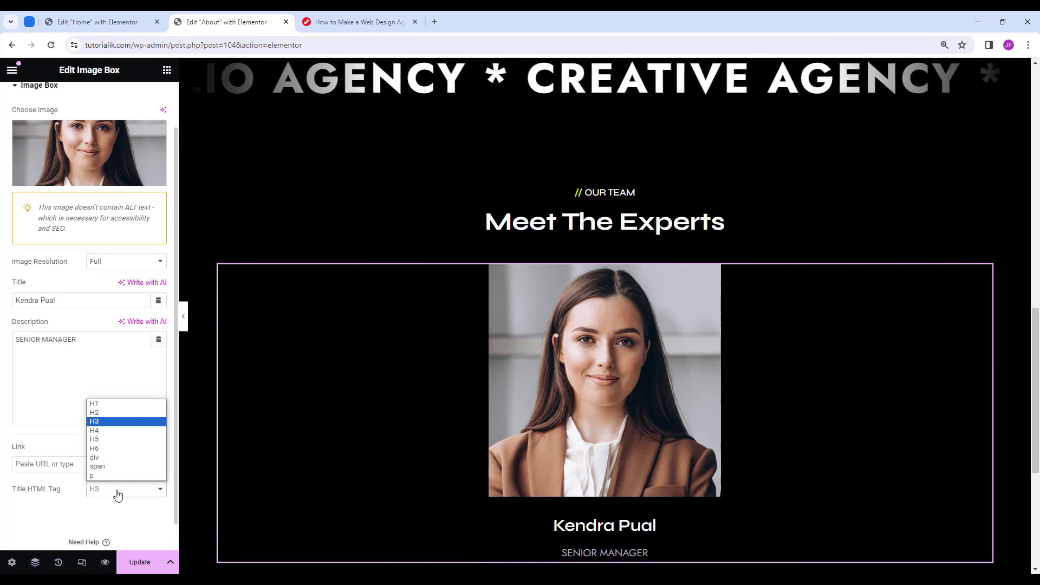
click(102, 432)
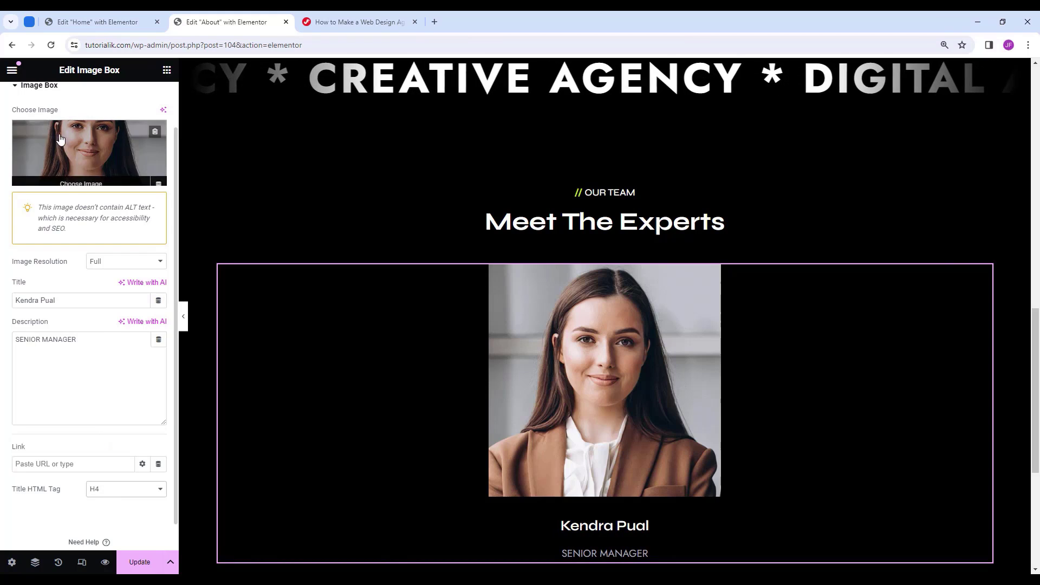
scroll(102, 217, up, 1)
Center the image box and give its photo 0 spacing, 100% width and 10 px radius.
click(101, 99)
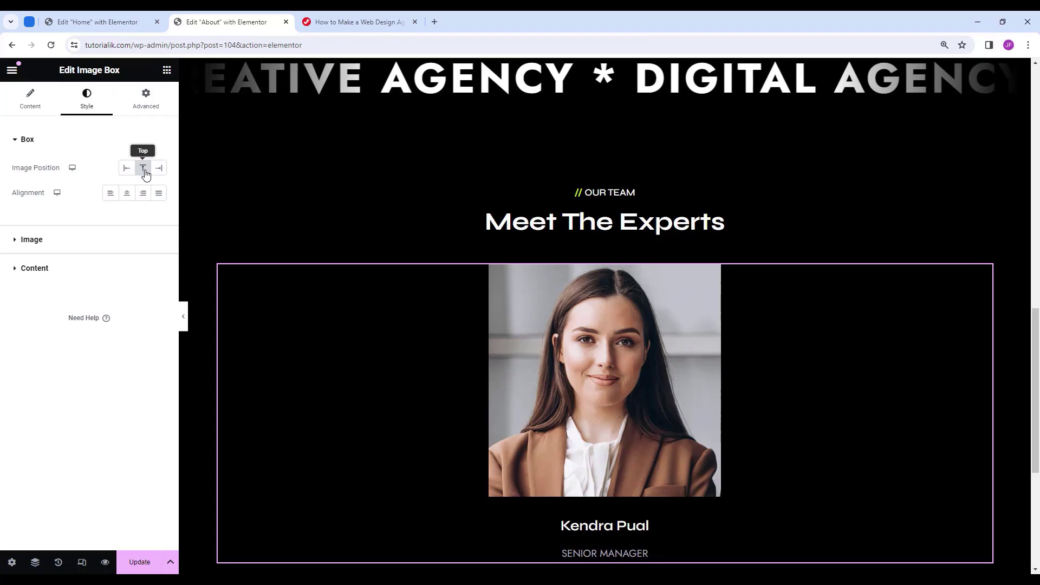
click(127, 198)
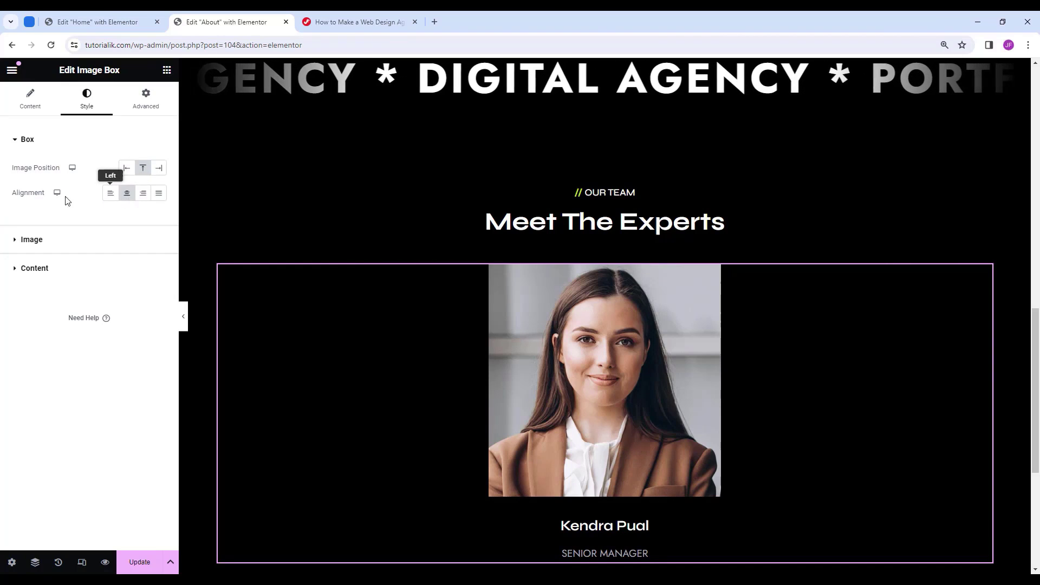
click(91, 249)
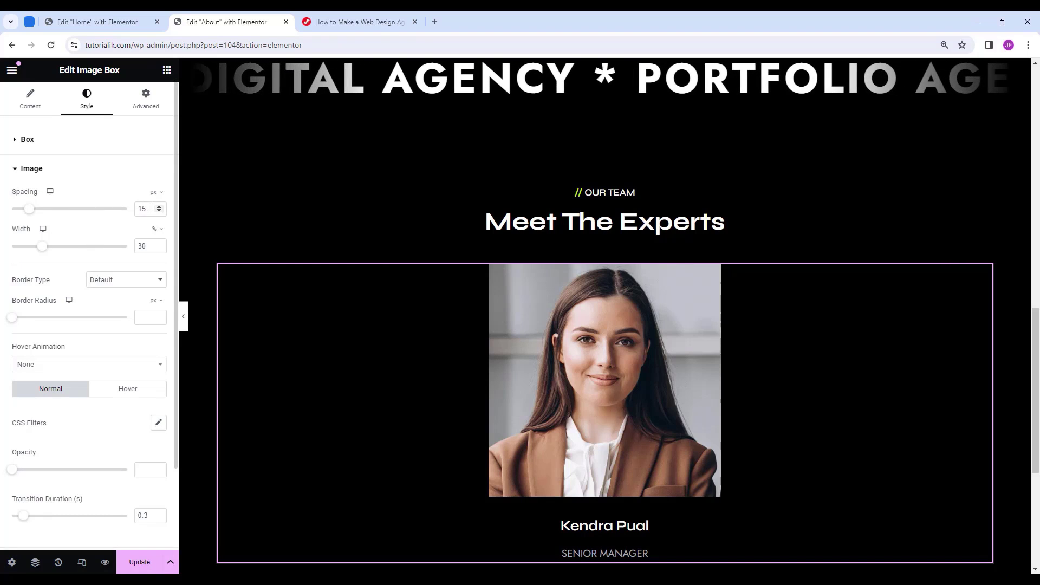
key(BackSpace)
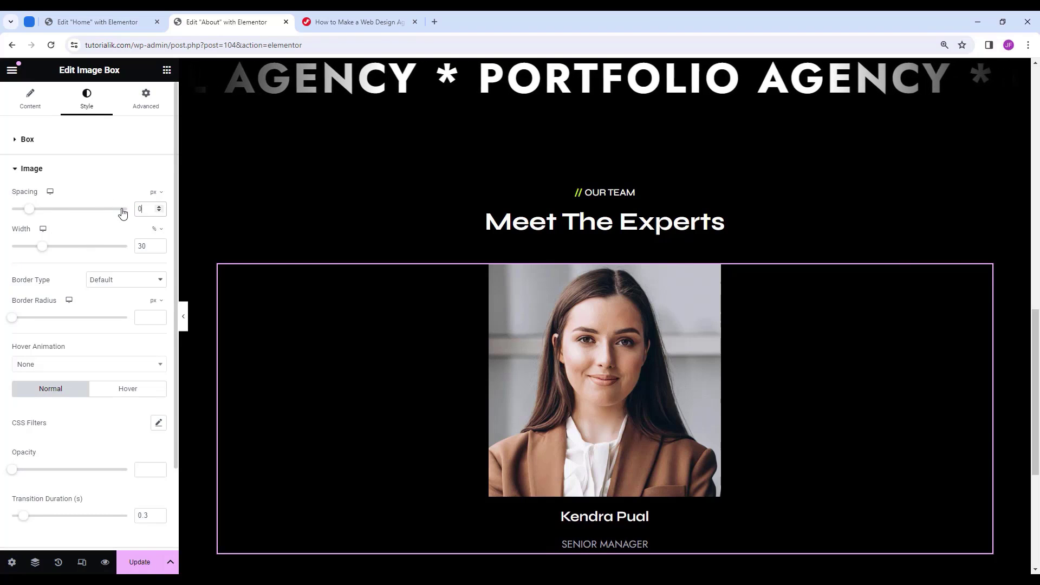
double_click(148, 248)
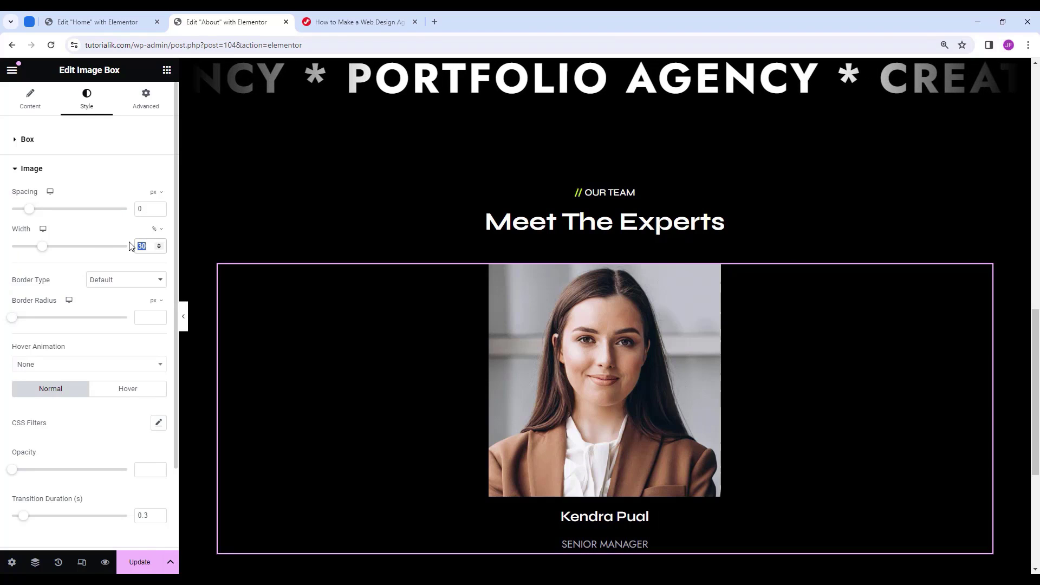
text(100)
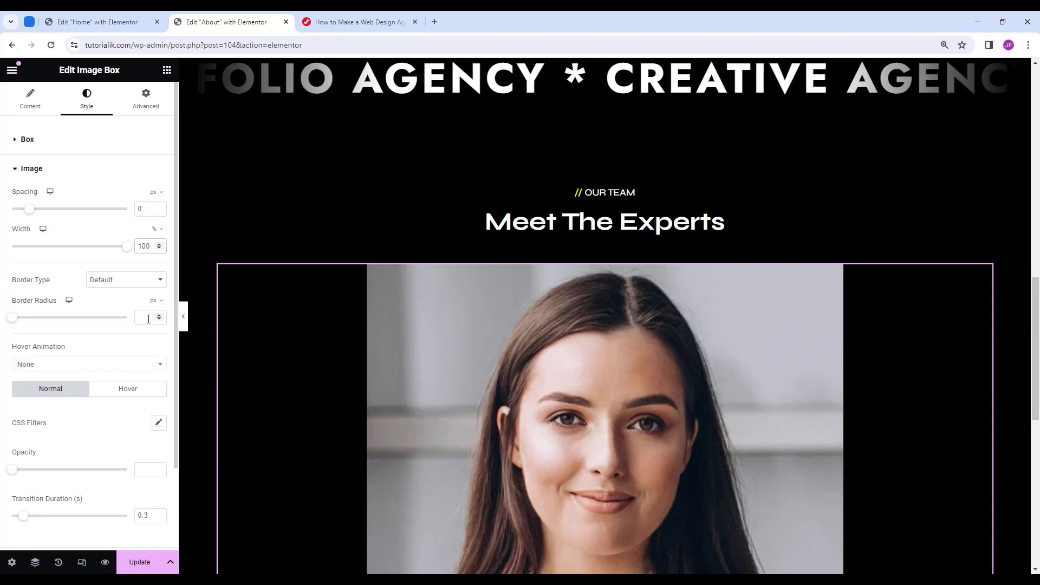
text(10)
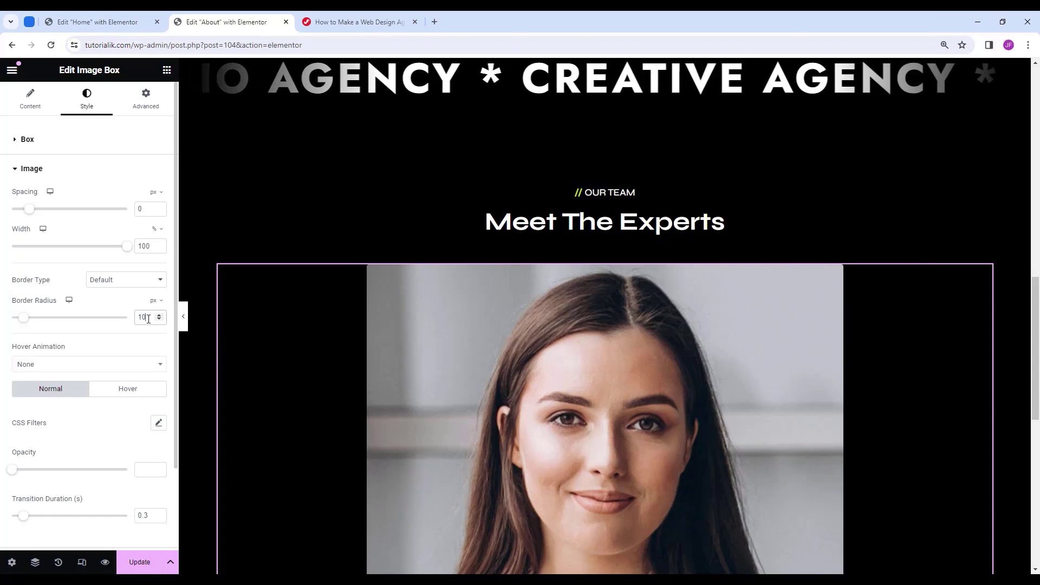
scroll(74, 352, down, 2)
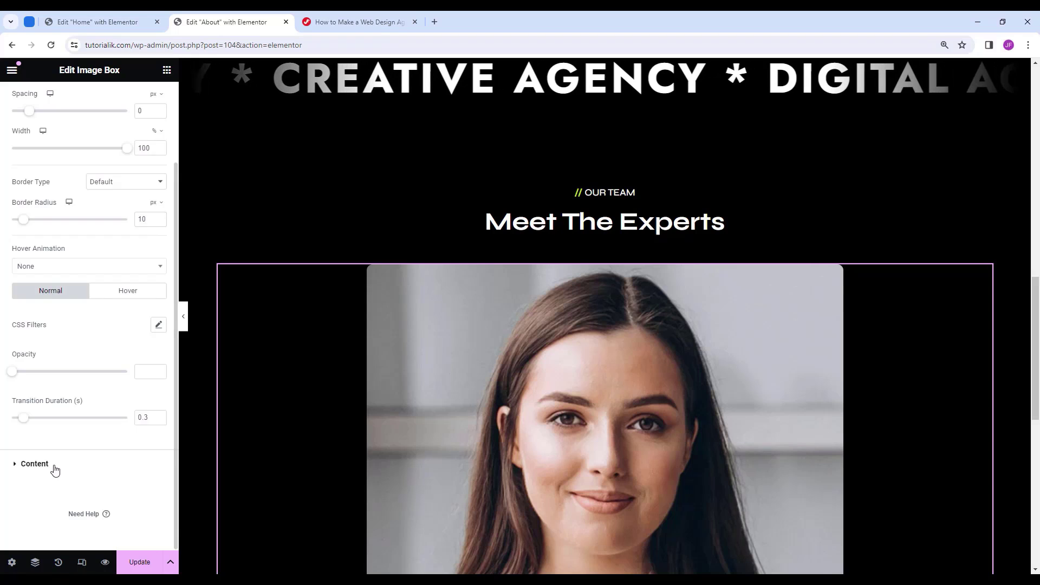
Set the description typography to 16 px size and 400 weight.
click(34, 464)
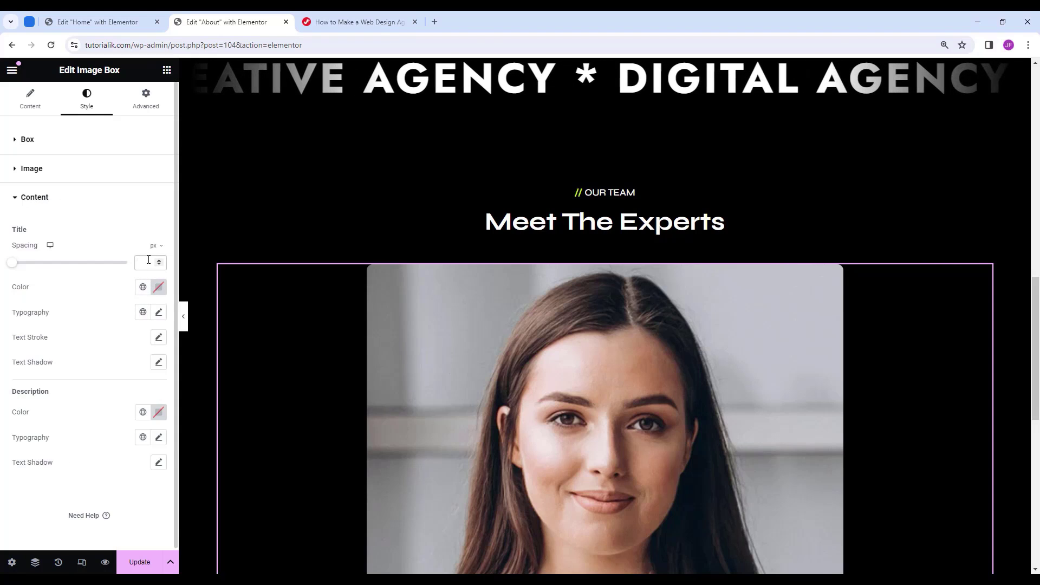
click(158, 438)
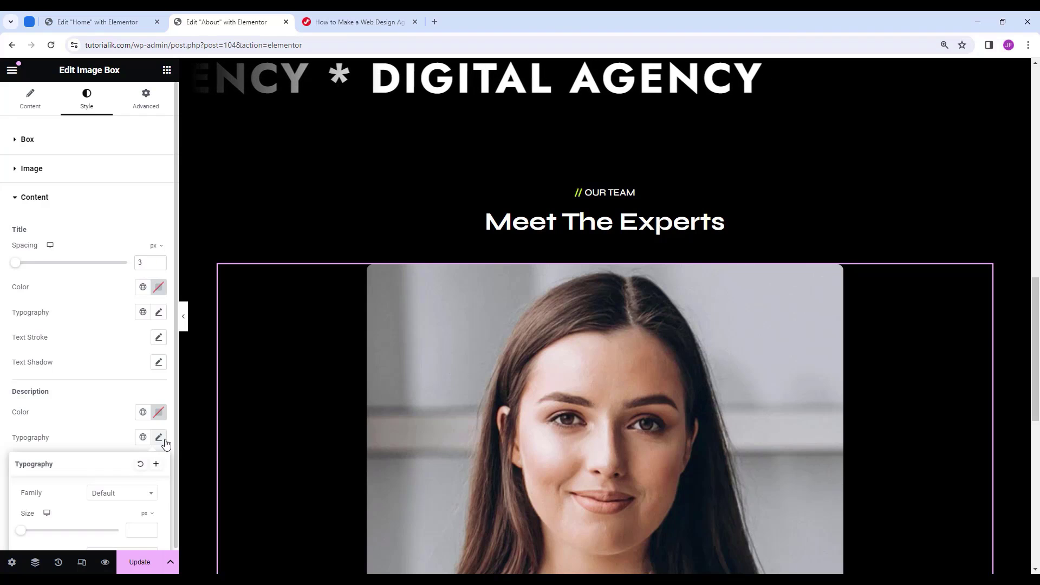
scroll(97, 428, down, 2)
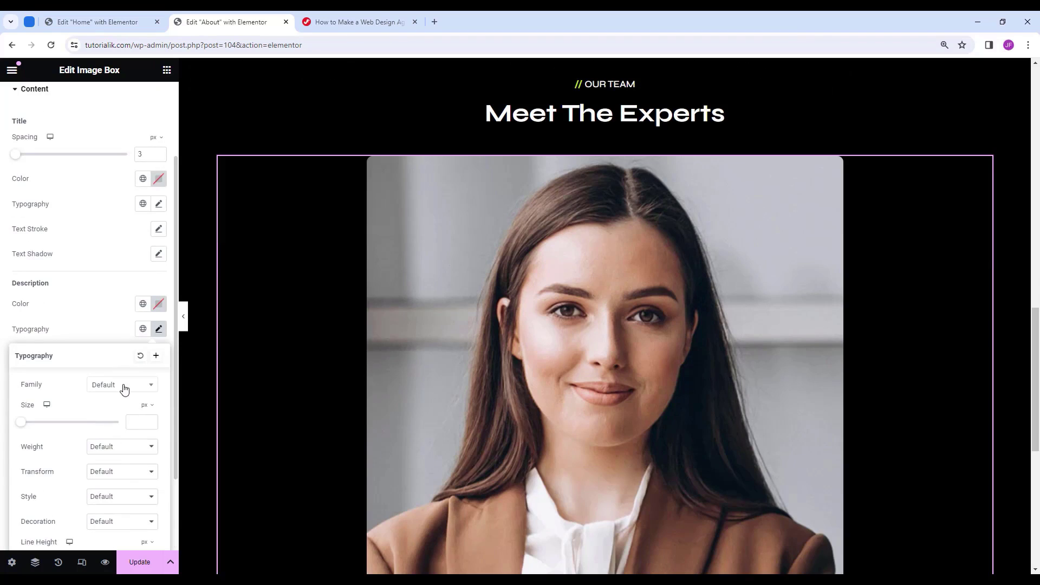
click(136, 423)
text(16)
click(136, 448)
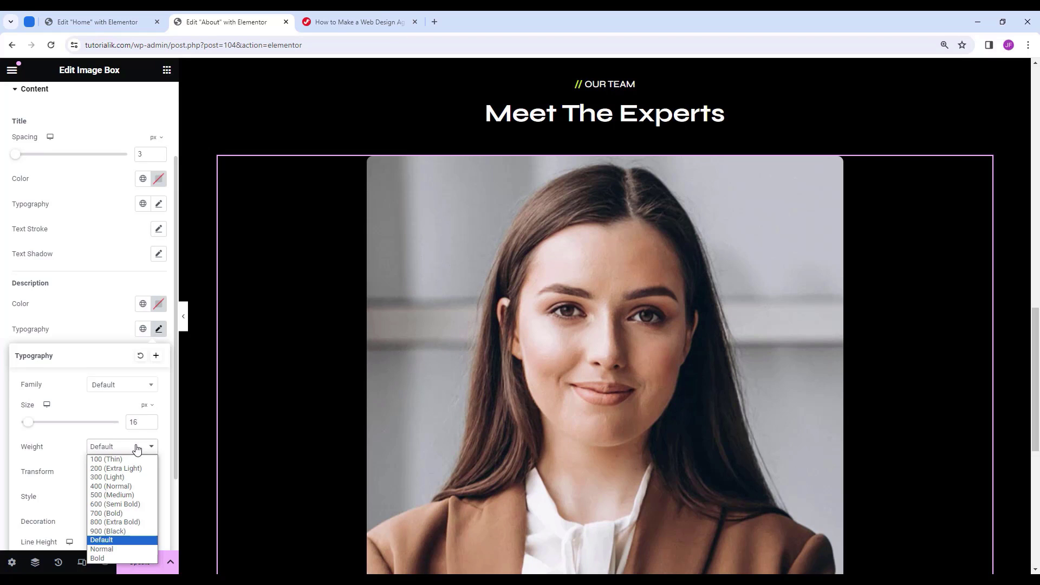
click(121, 487)
Make the description uppercase with a 1.5 em line height.
scroll(128, 471, down, 1)
click(128, 422)
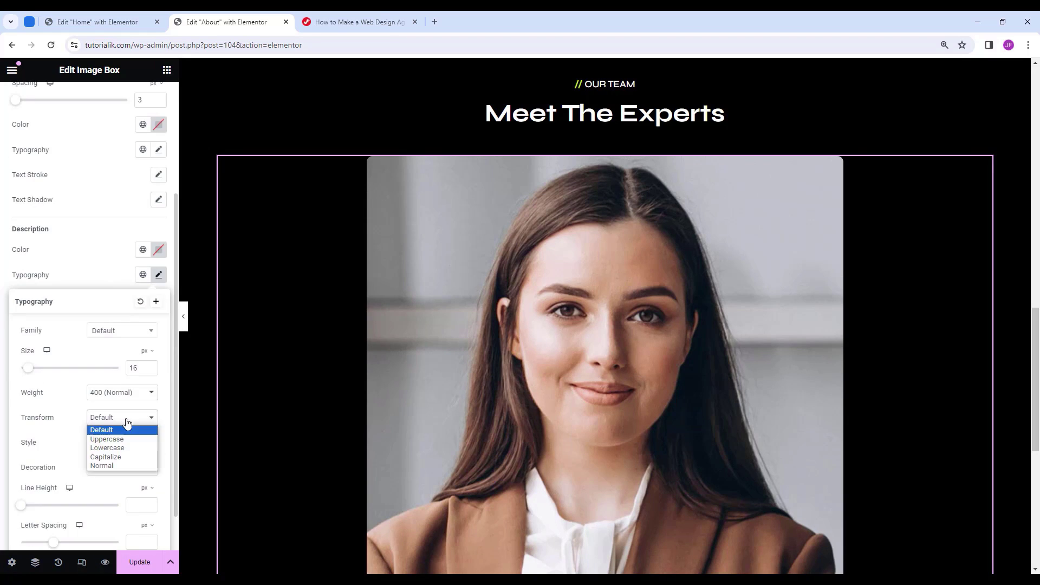
click(107, 440)
scroll(111, 440, down, 1)
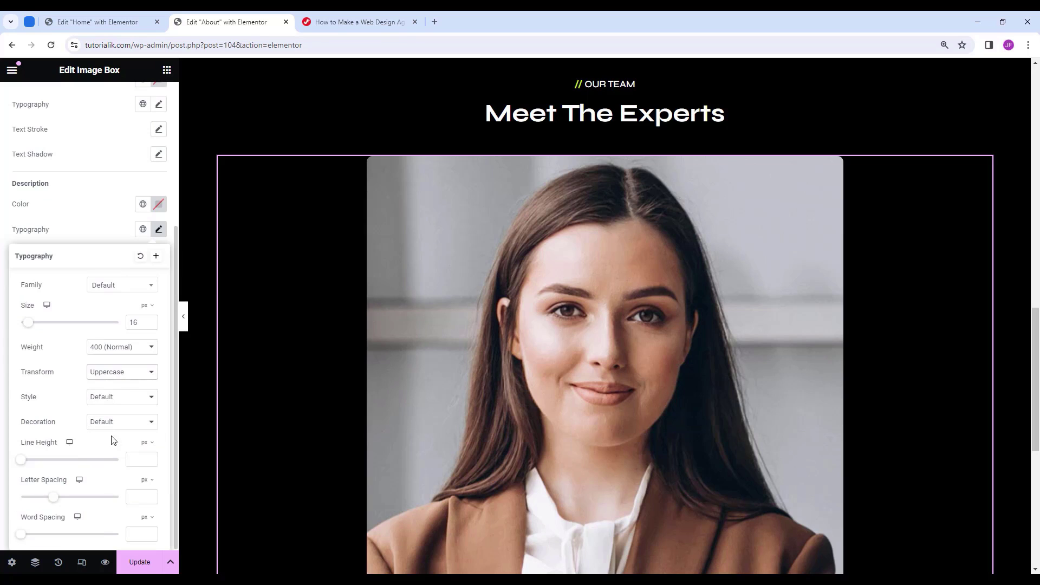
click(135, 459)
click(149, 442)
click(145, 461)
drag(141, 460, 125, 458)
text(1.5)
scroll(324, 283, down, 6)
scroll(343, 313, up, 8)
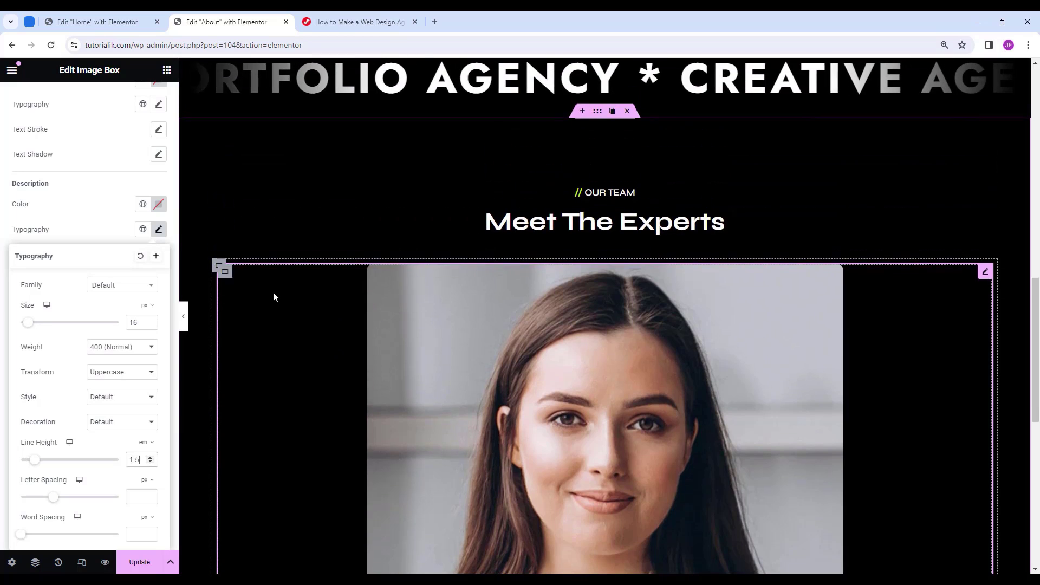
Duplicate the team card twice and left-align the left card's name and role.
click(241, 272)
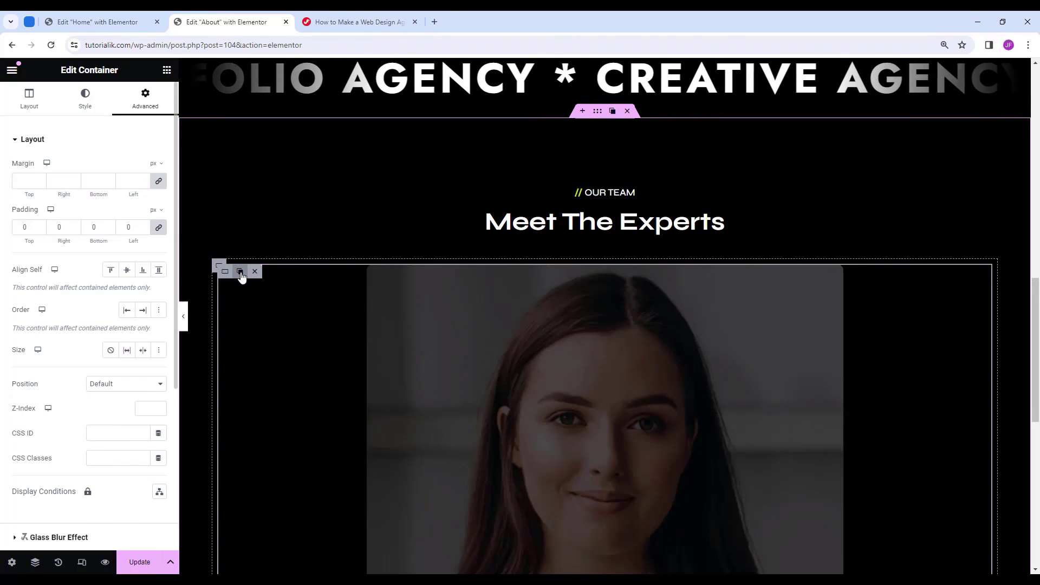
click(242, 275)
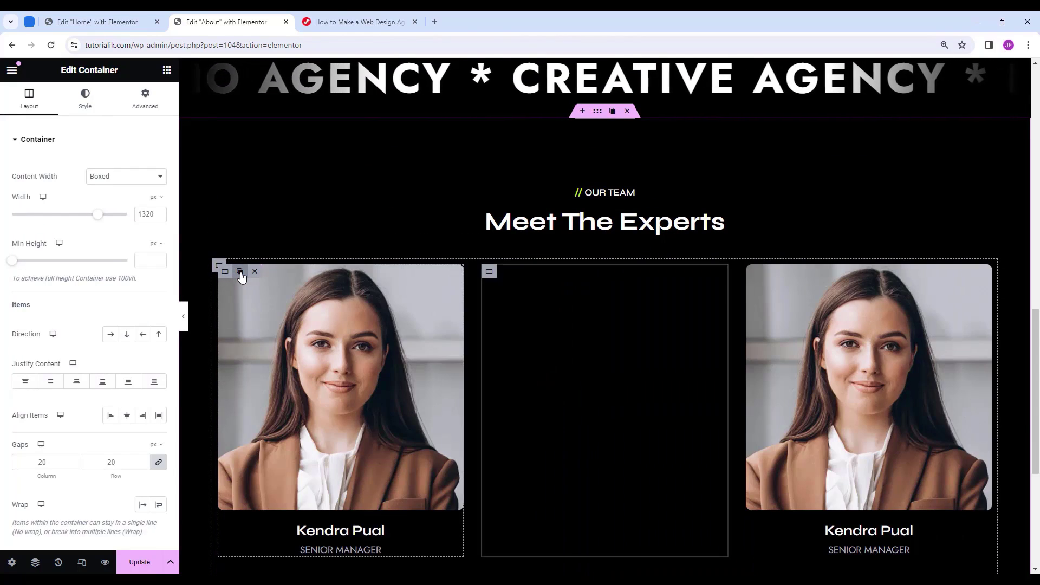
click(453, 271)
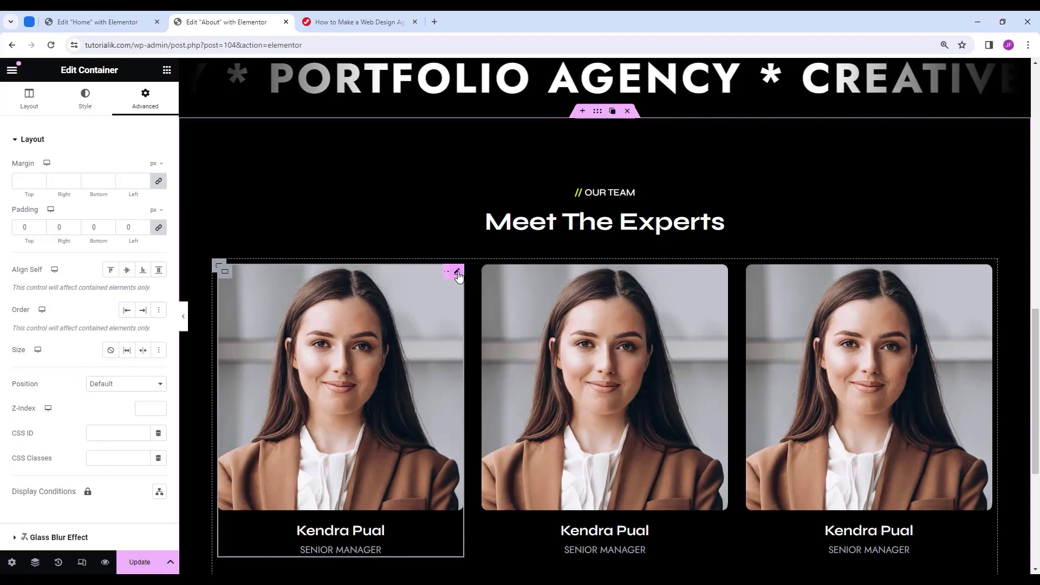
click(454, 271)
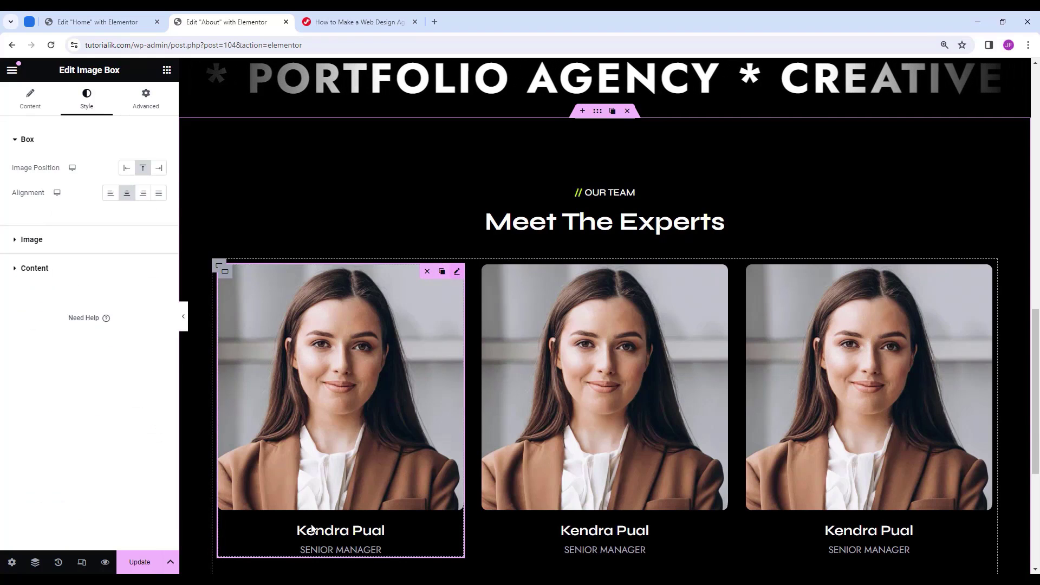
click(110, 195)
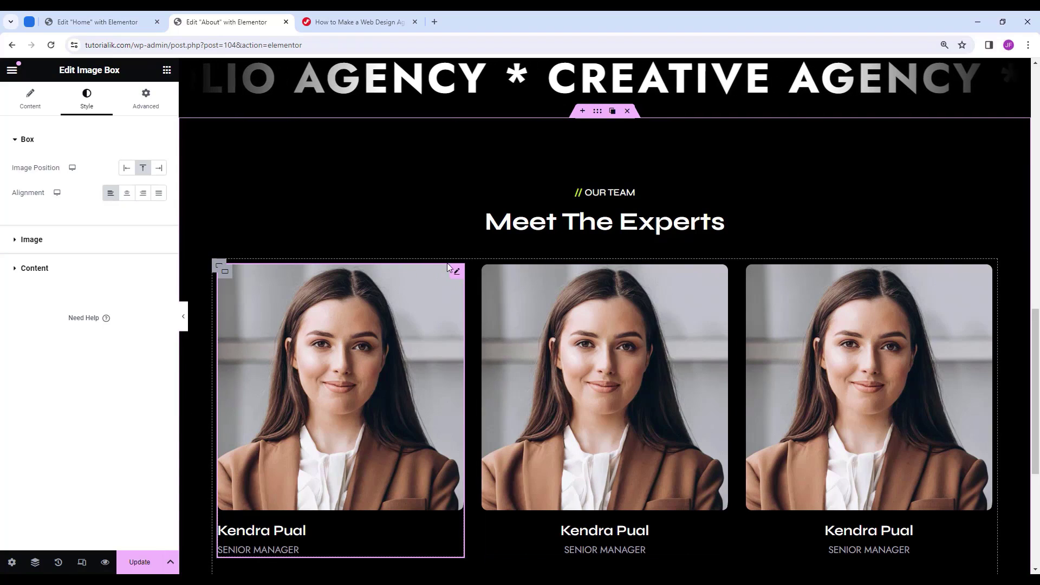
Copy the left card's style and paste it onto the middle and right cards.
right_click(463, 322)
click(630, 295)
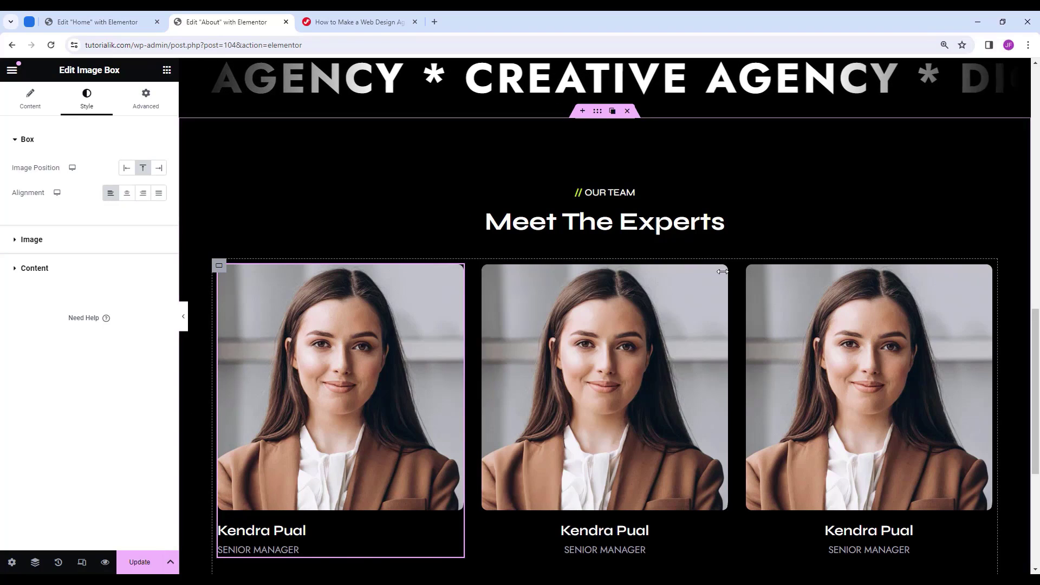
right_click(723, 247)
click(767, 373)
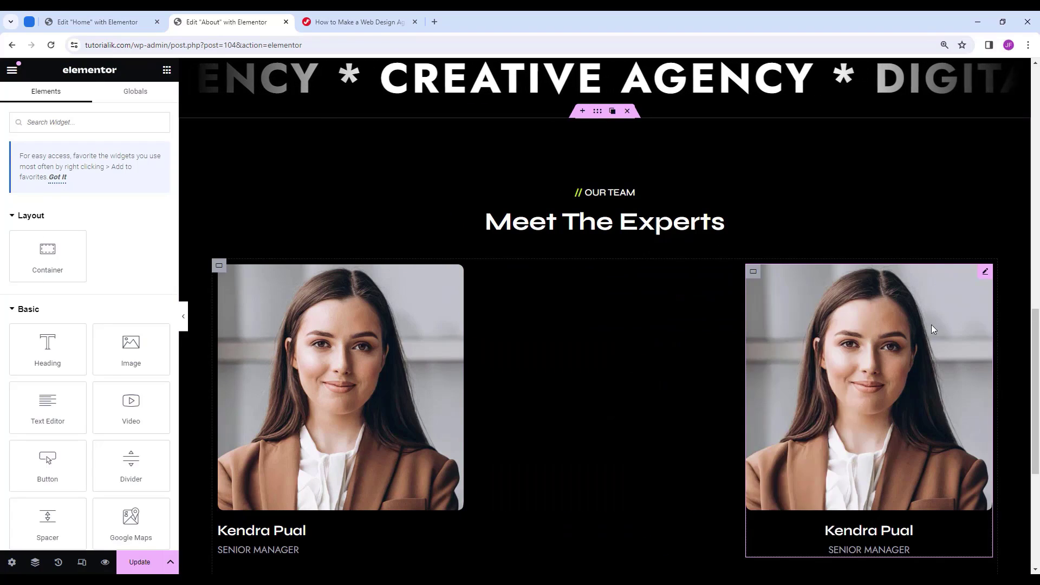
right_click(985, 275)
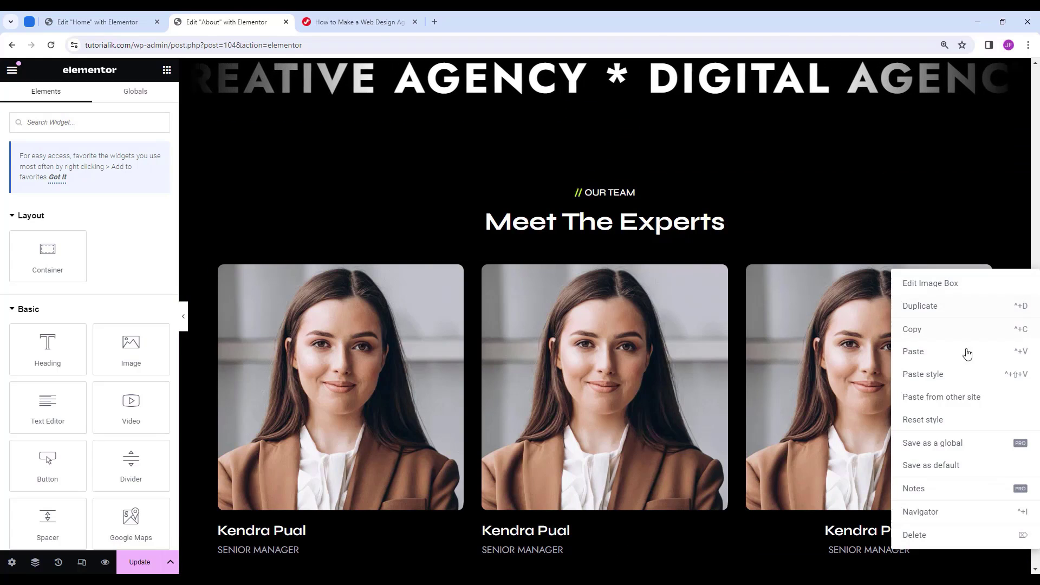
click(950, 376)
scroll(405, 236, down, 2)
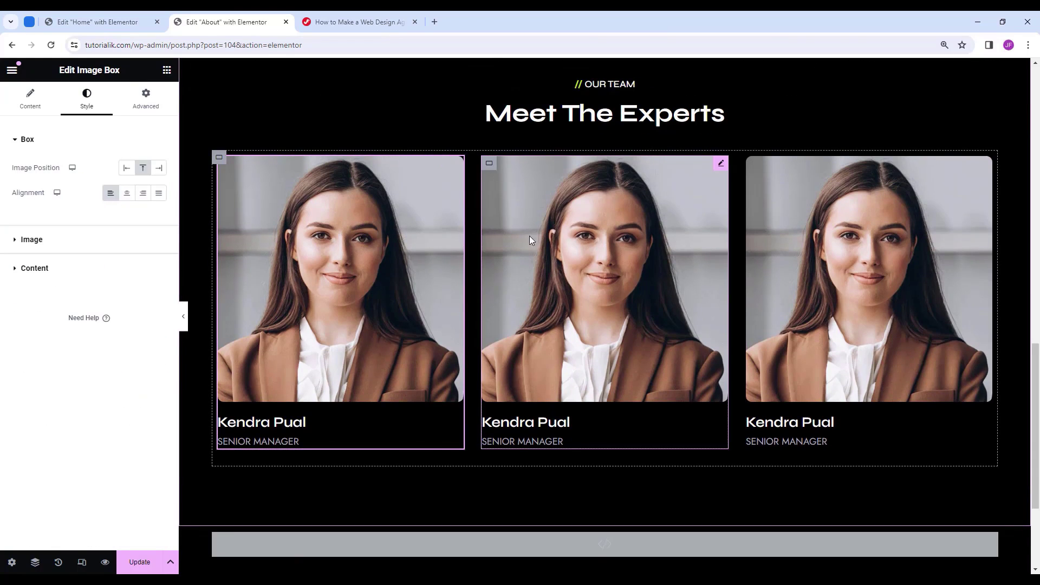
Swap the middle card's photo for the man with glasses and the right card's for the long-haired woman.
click(596, 229)
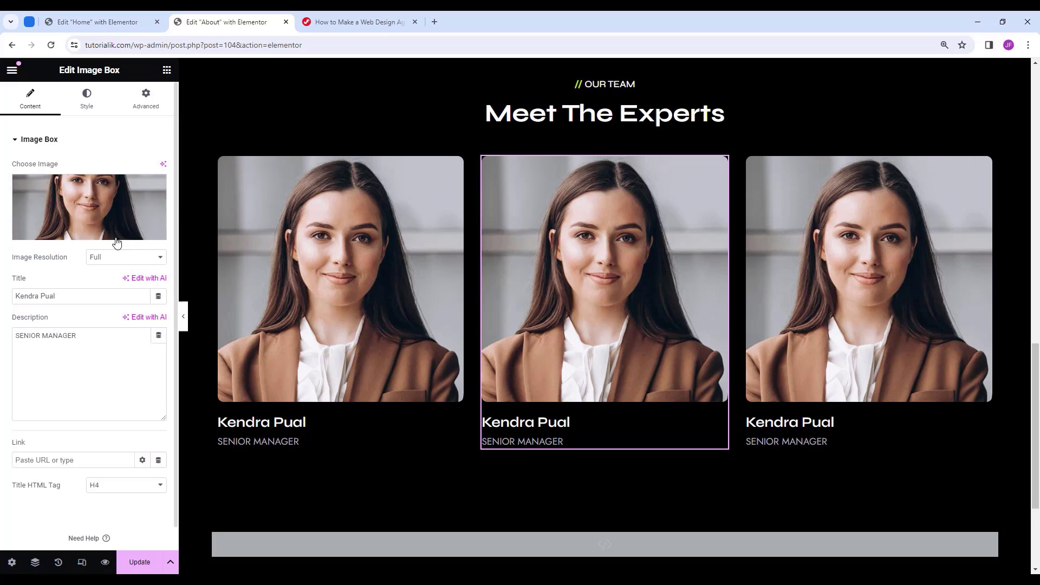
click(99, 232)
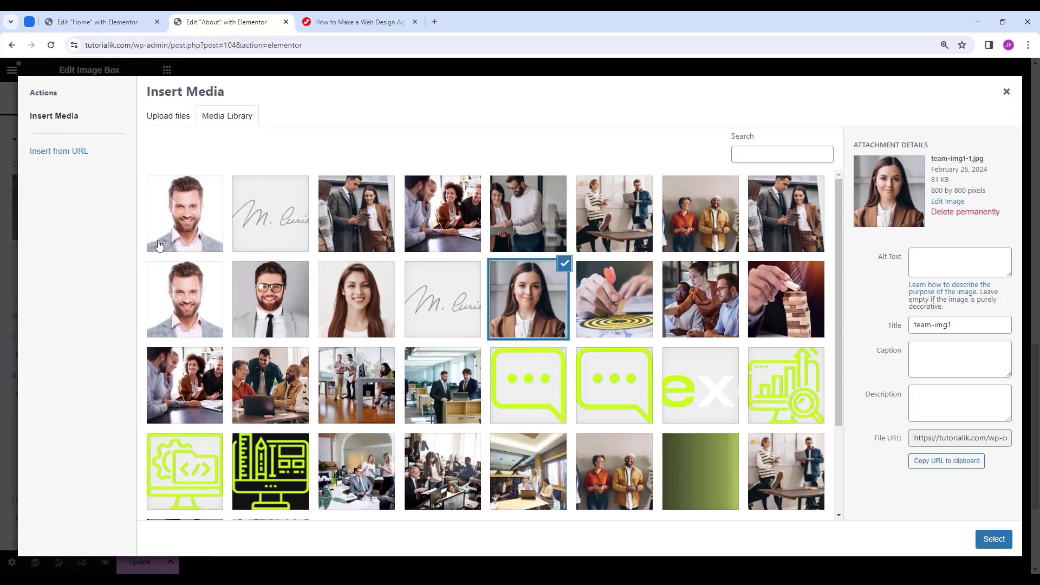
click(287, 311)
click(996, 540)
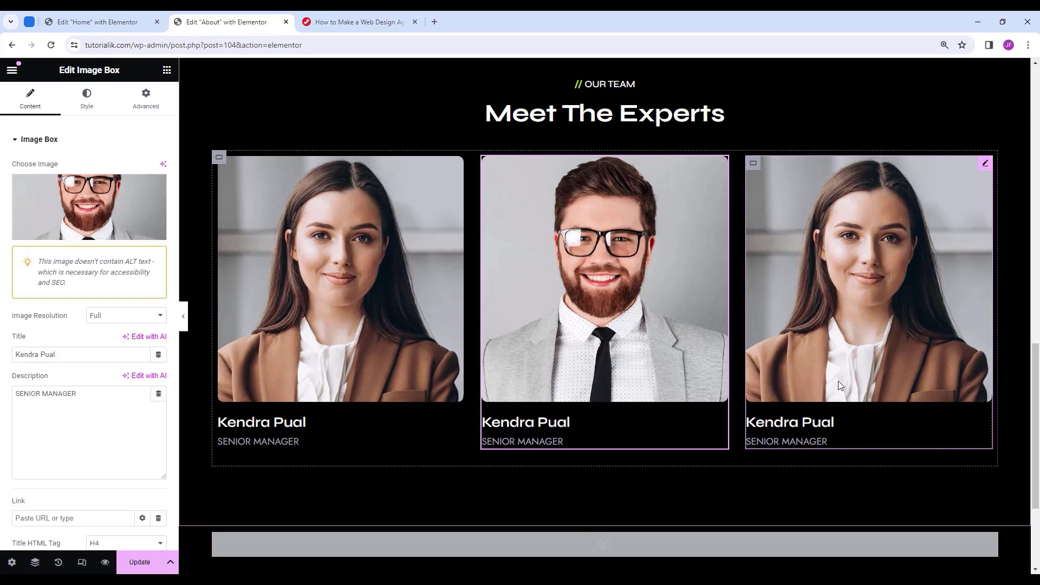
click(867, 282)
click(56, 227)
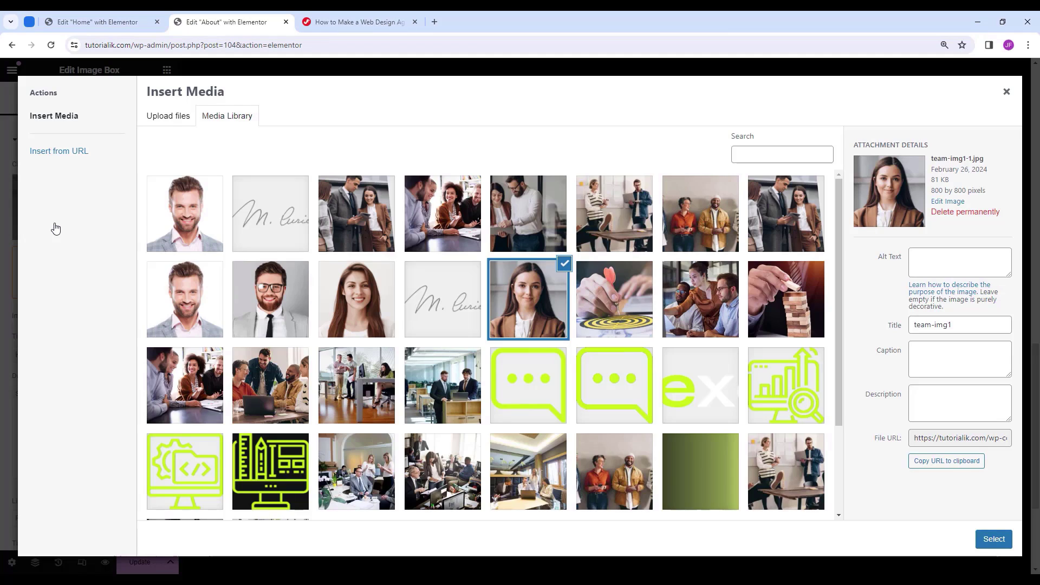
click(357, 299)
click(995, 540)
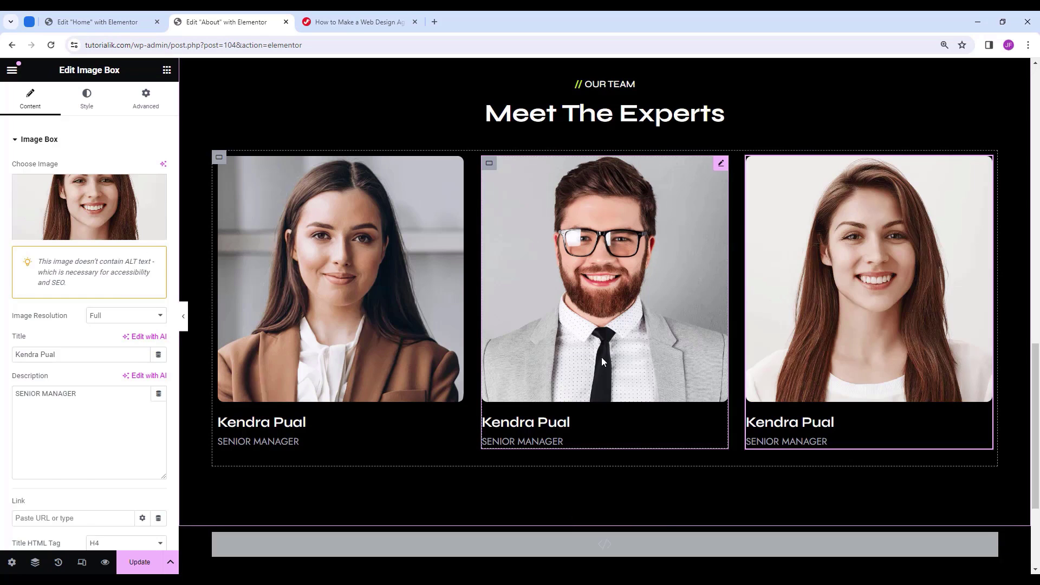
Give the middle card a new member name and the role MARKETING ADVISOR.
click(70, 296)
drag(70, 295, 3, 298)
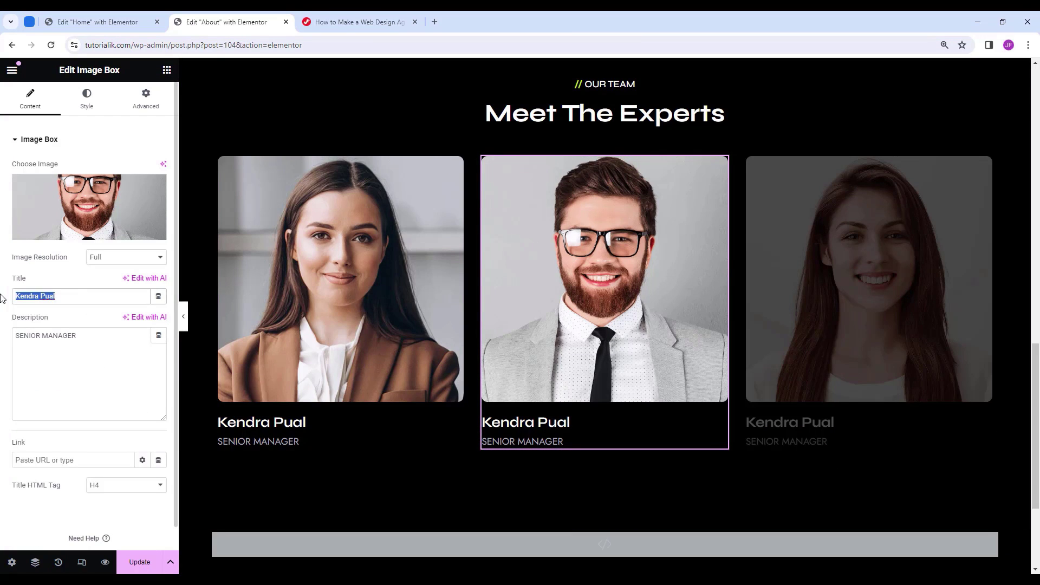
text(Armani Rain)
drag(79, 394, 3, 389)
text(MARKETING ADVISOR)
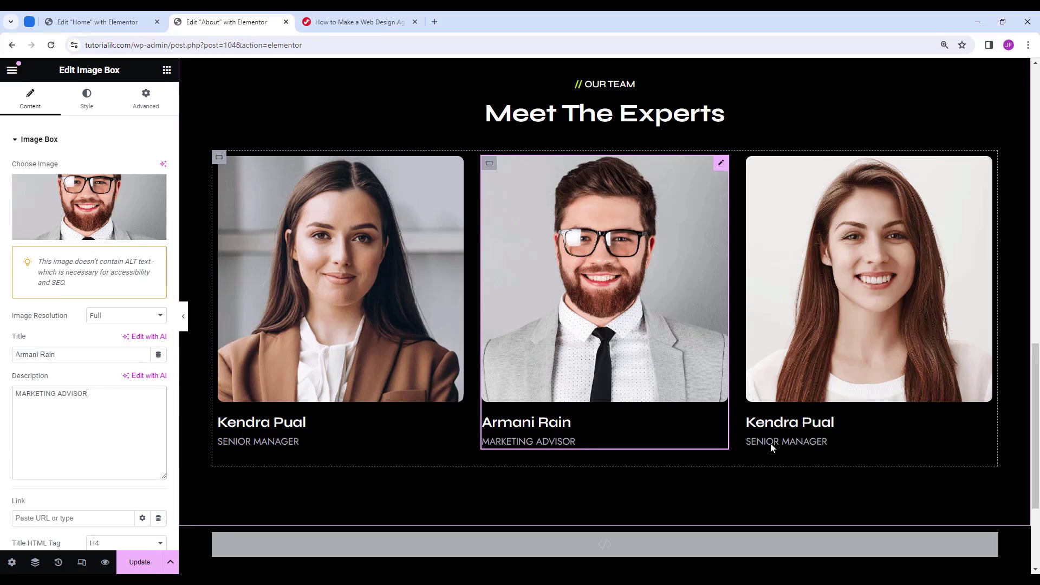
Give the right card a new member name and the role ASSISTANT, then enable responsive previews.
click(829, 425)
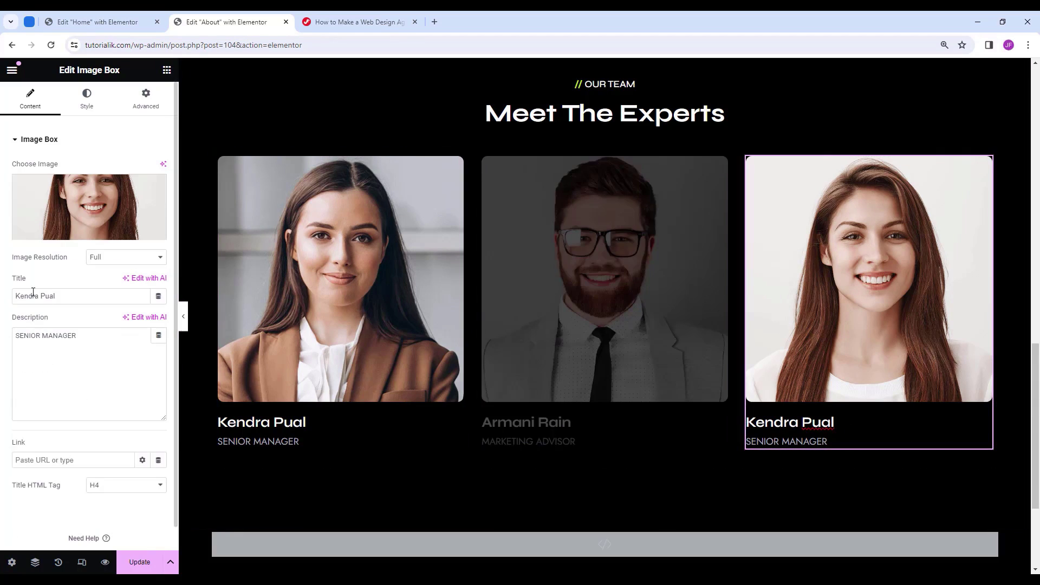
drag(62, 355, 2, 357)
text(Leena Mac)
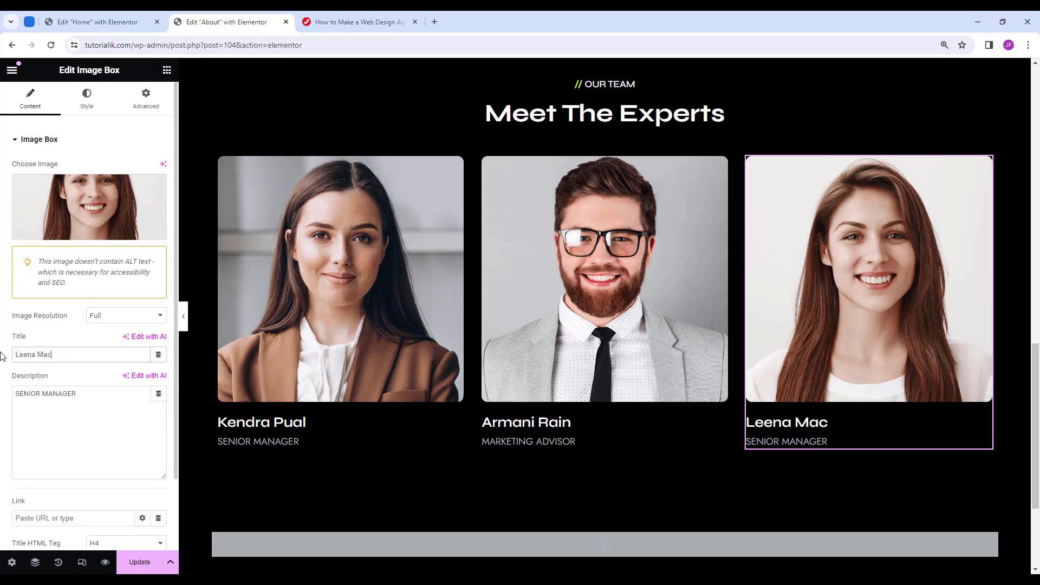
drag(104, 402, 3, 385)
text(ASSISTANT)
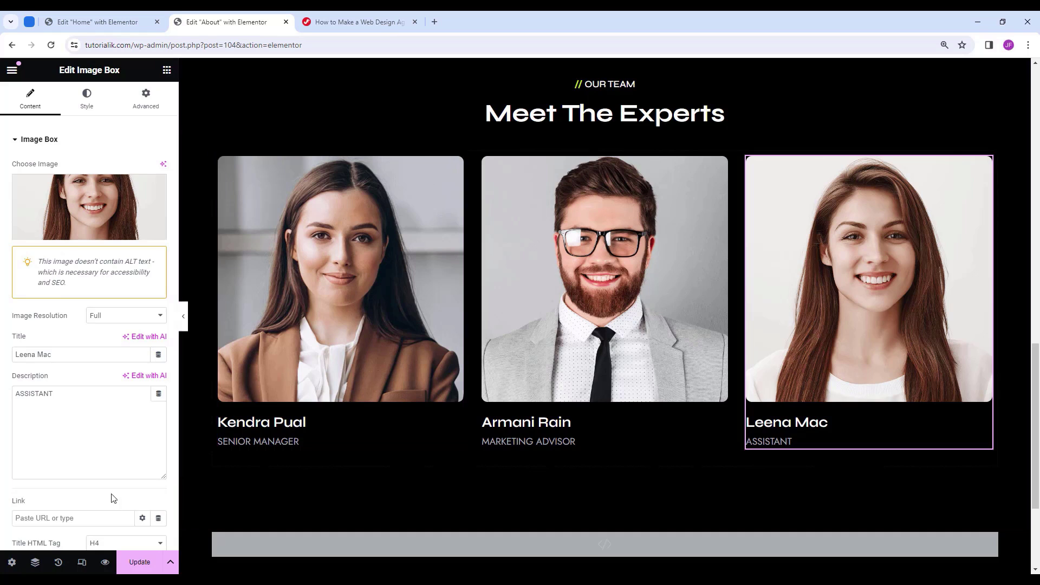
click(80, 565)
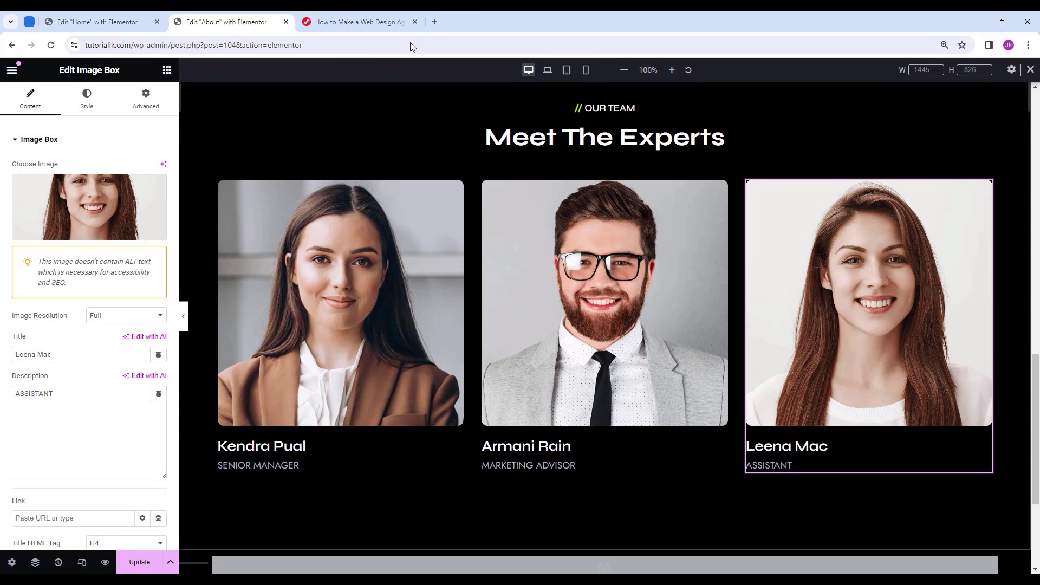
Preview the About page at tablet width and select the team cards container.
click(548, 71)
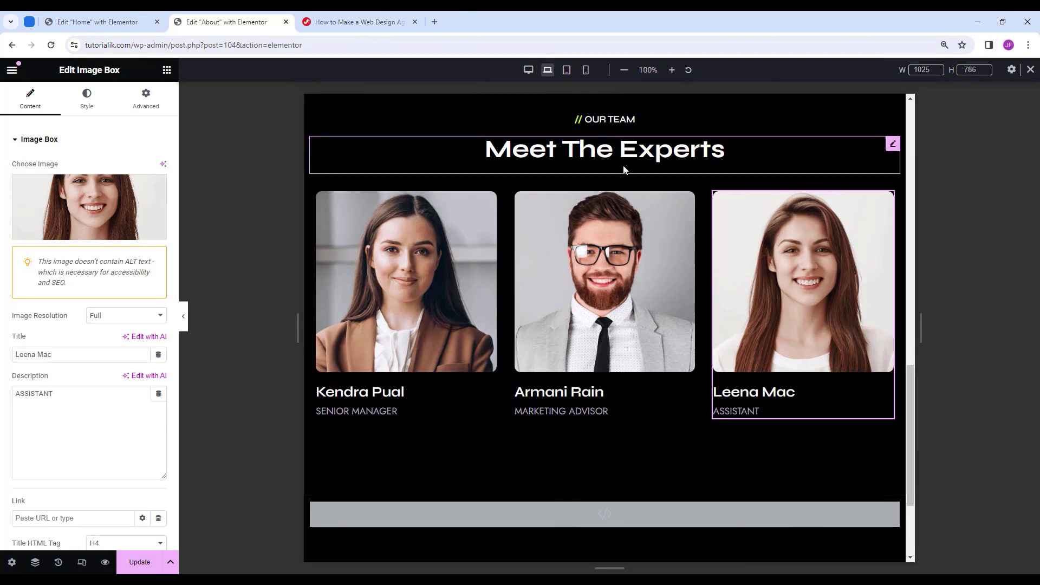
click(567, 70)
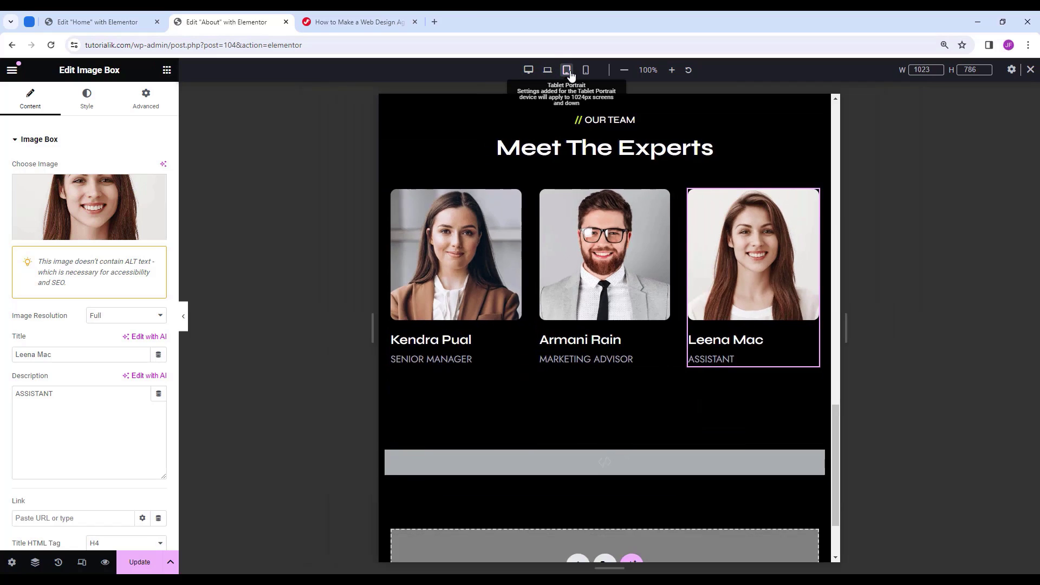
scroll(621, 199, up, 1)
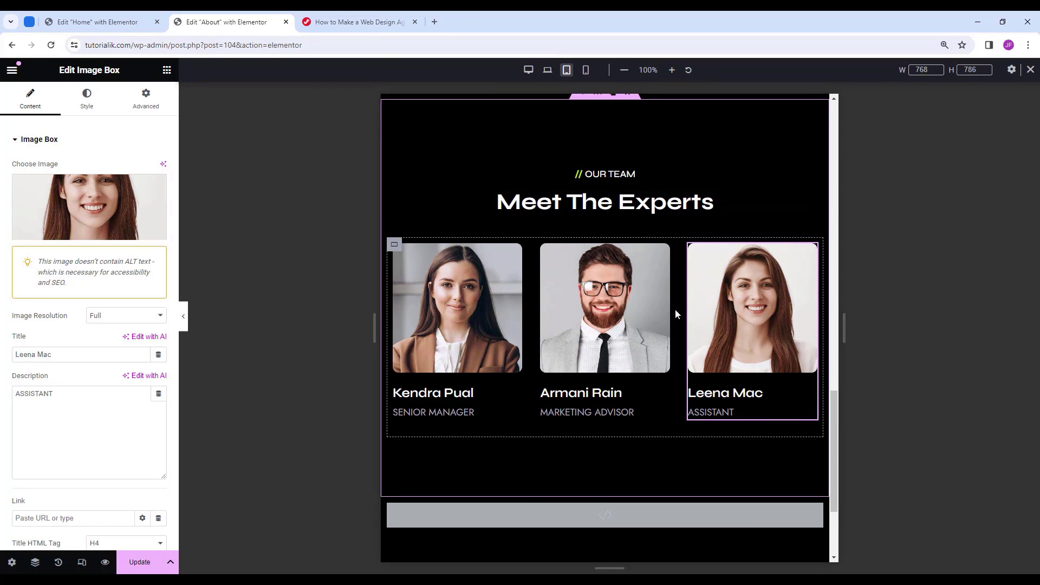
click(394, 243)
scroll(394, 244, up, 1)
Set the team section's padding to 90 top, 10 right, 90 bottom, 10 left.
click(648, 194)
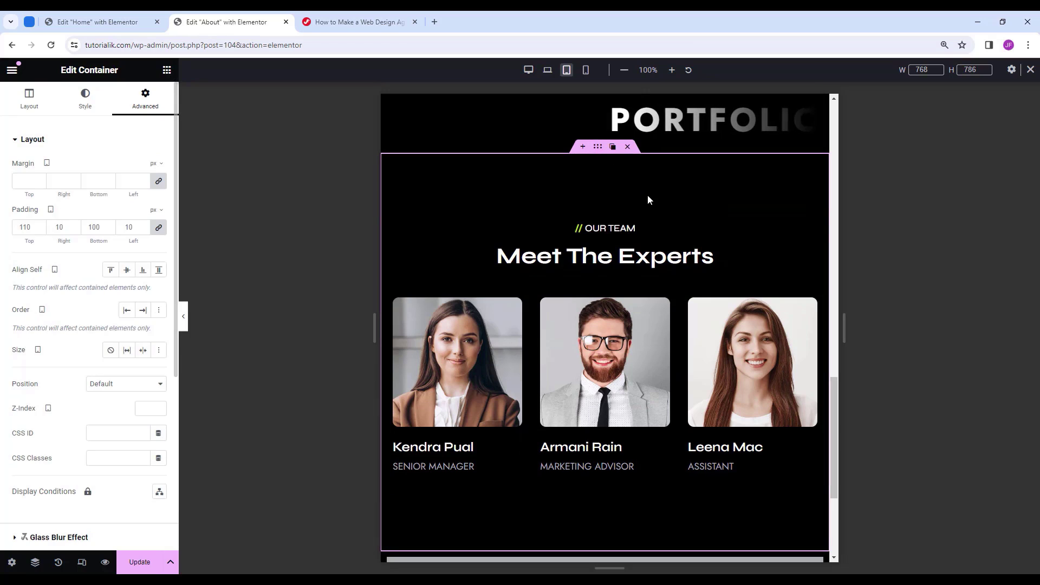
scroll(618, 238, down, 1)
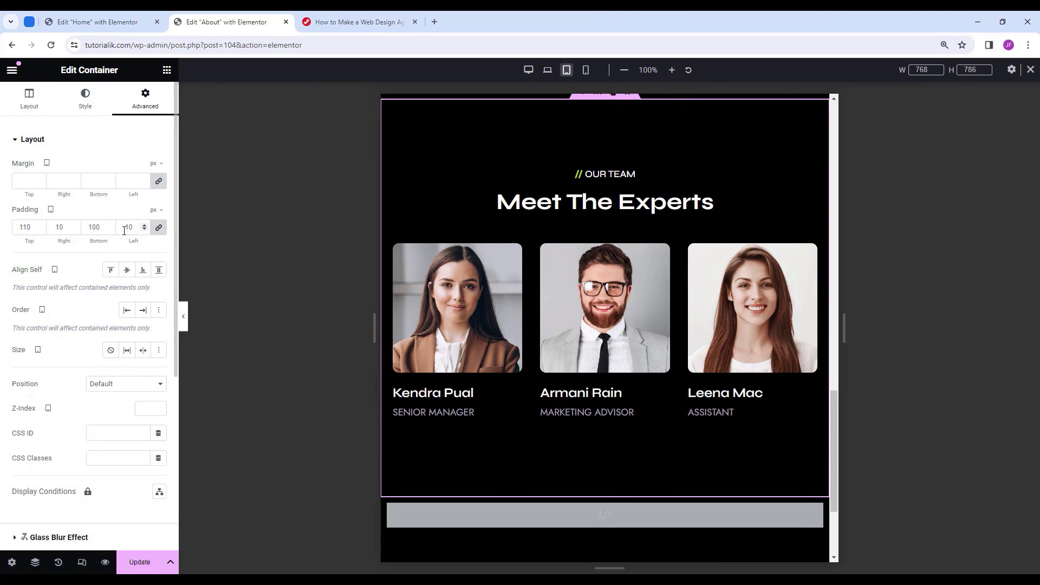
click(159, 228)
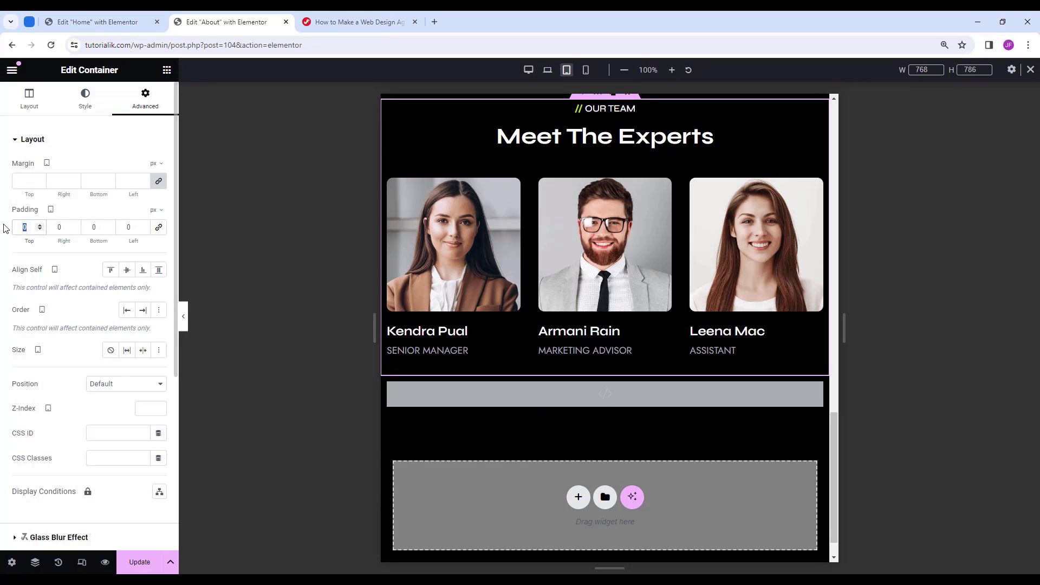
text(90)
double_click(70, 227)
text(10)
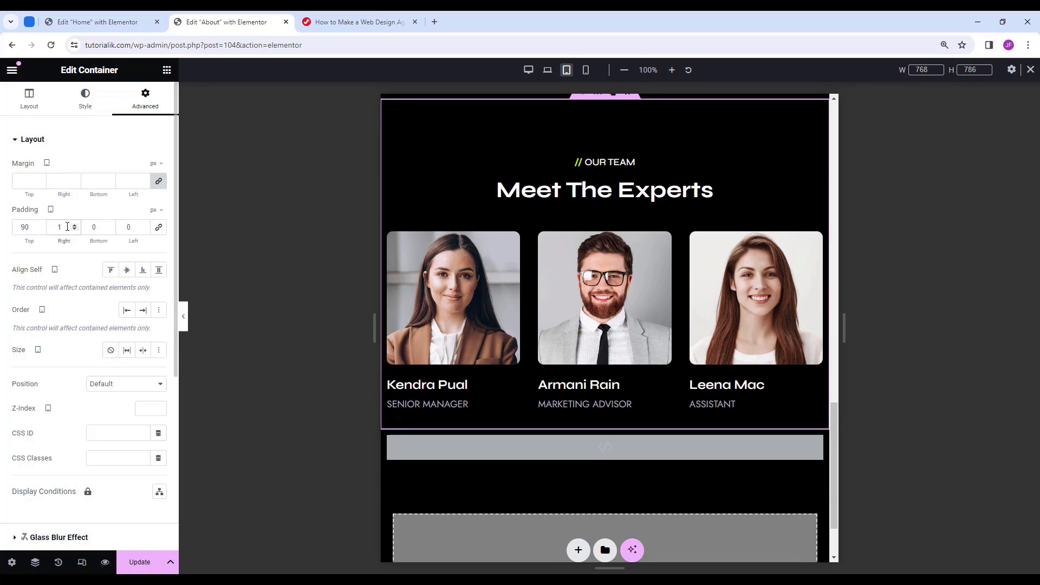
double_click(94, 227)
text(90)
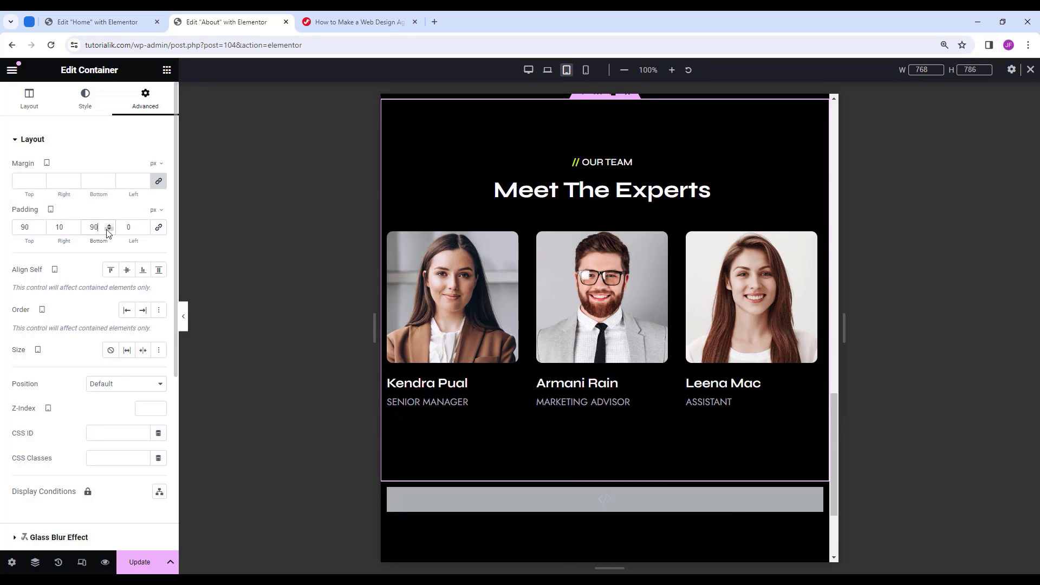
double_click(129, 228)
text(10)
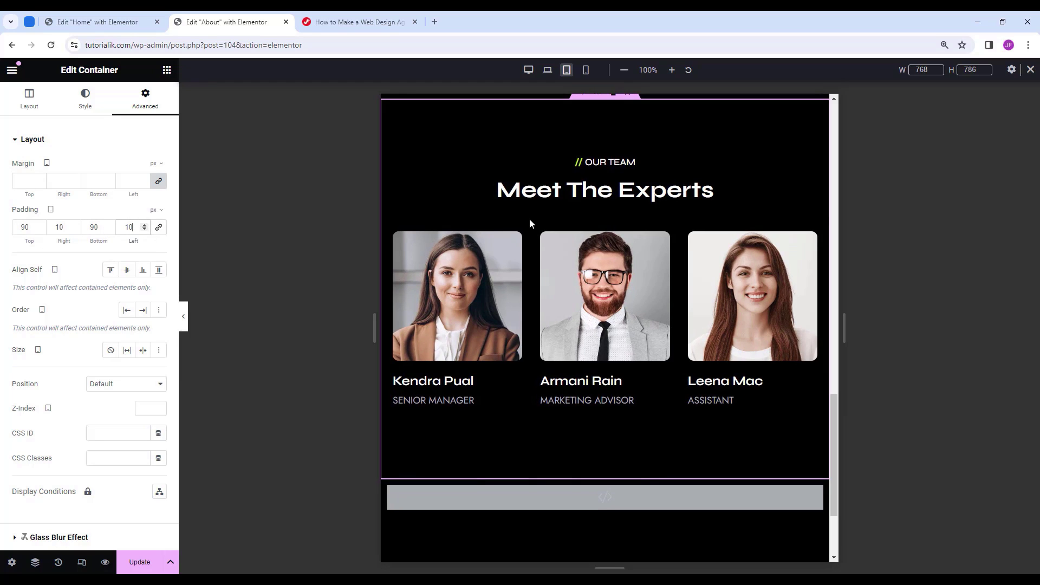
click(394, 236)
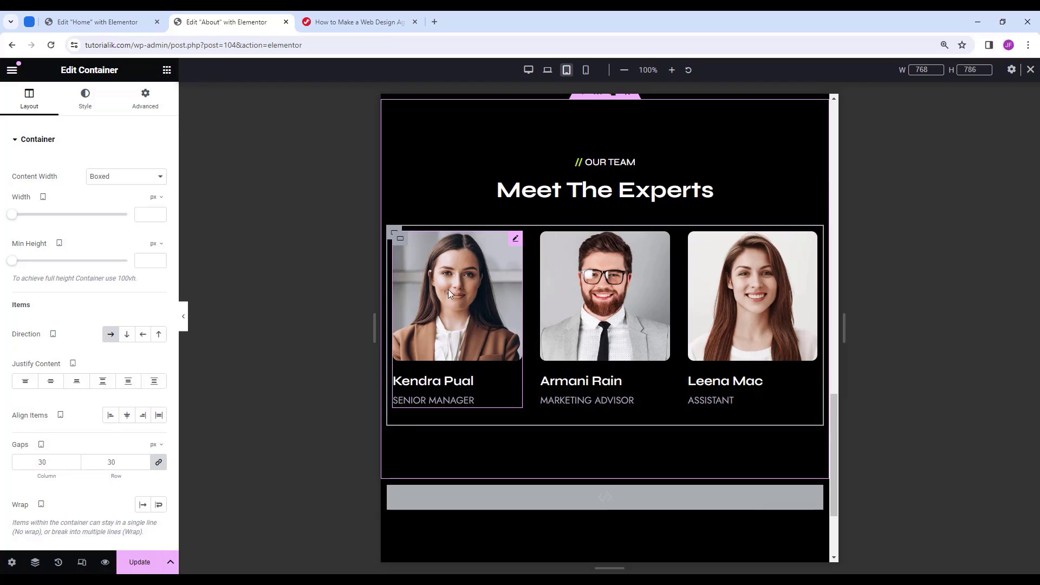
Center the team cards with 25 px gaps and turn on wrapping.
mouse_move(395, 241)
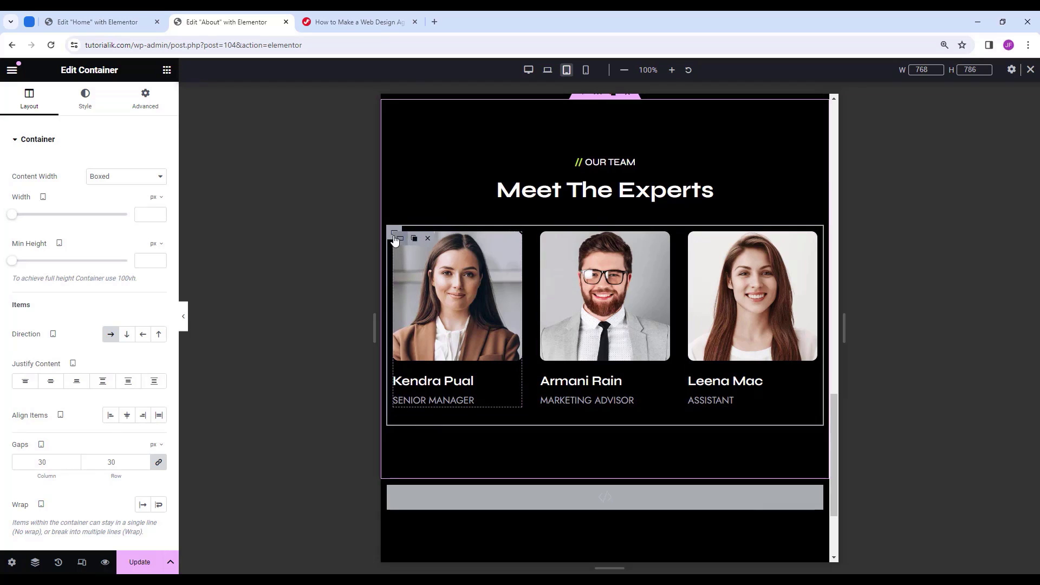
click(57, 385)
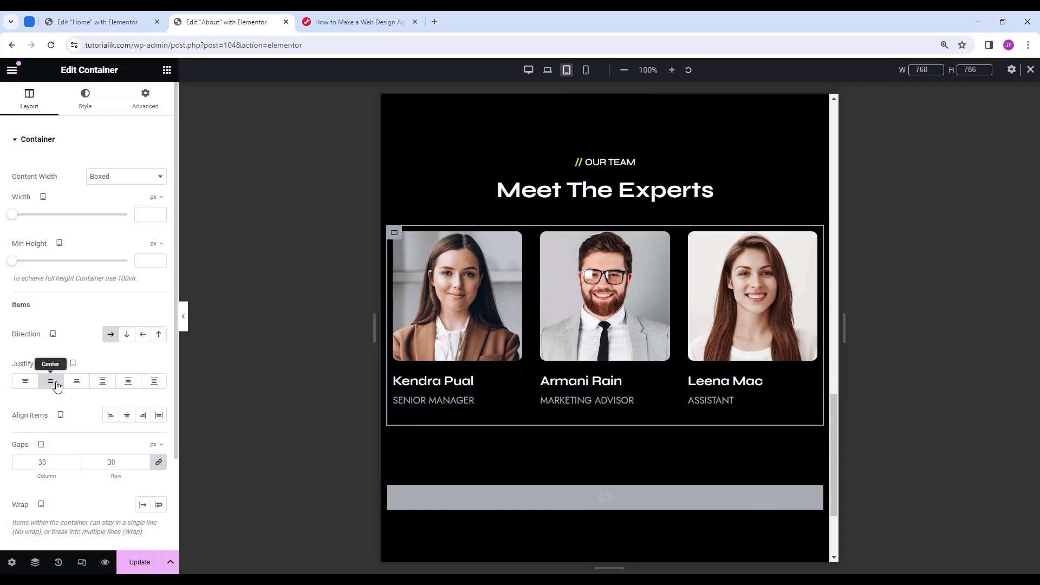
text(25)
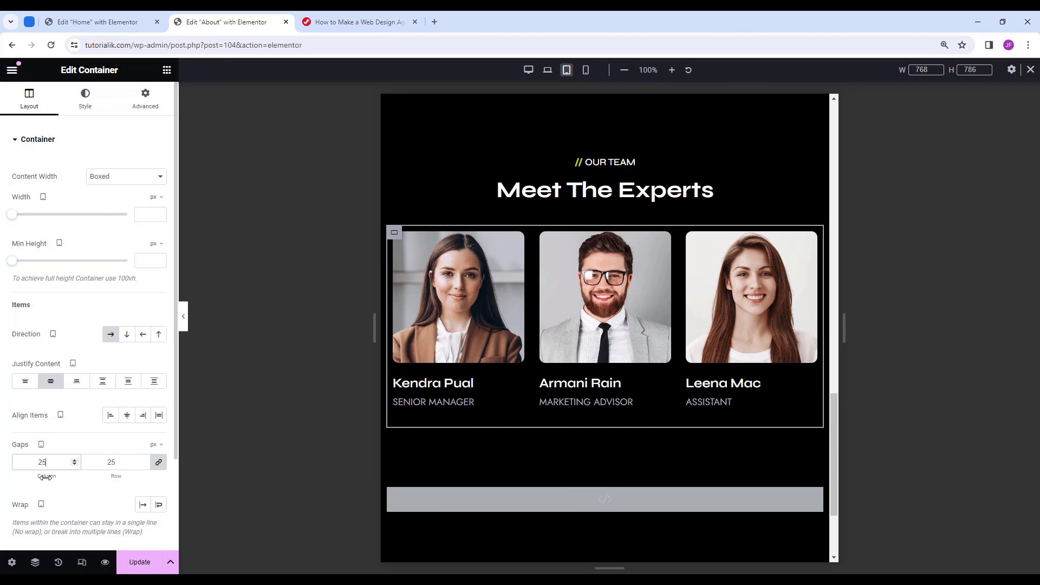
scroll(14, 484, down, 1)
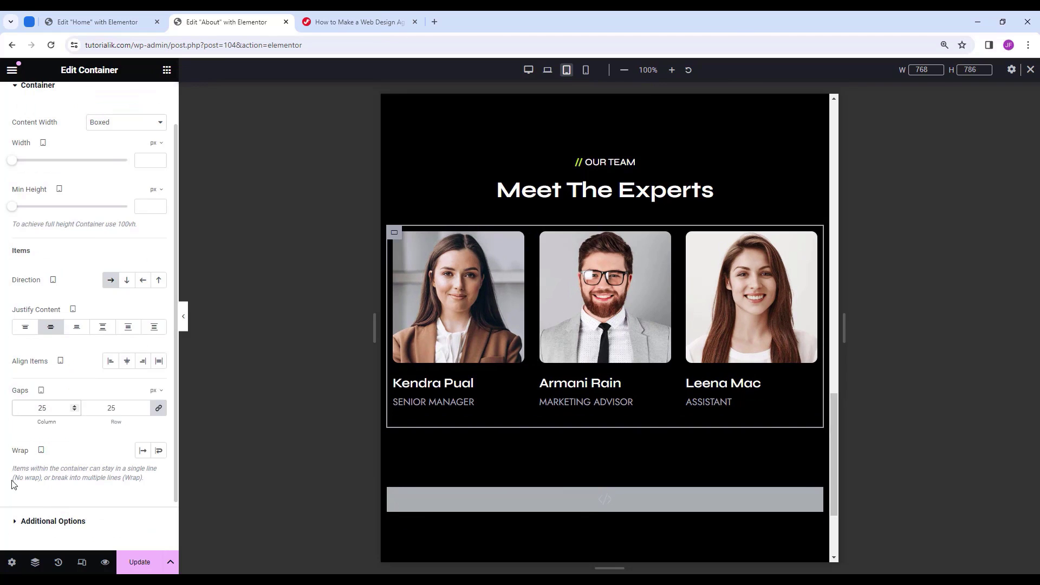
click(158, 452)
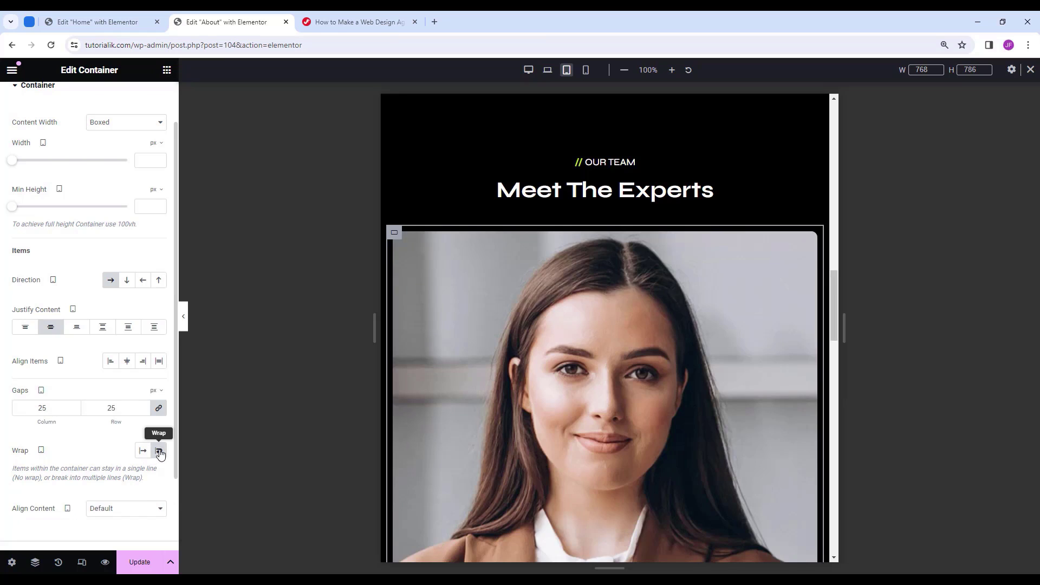
scroll(155, 251, up, 1)
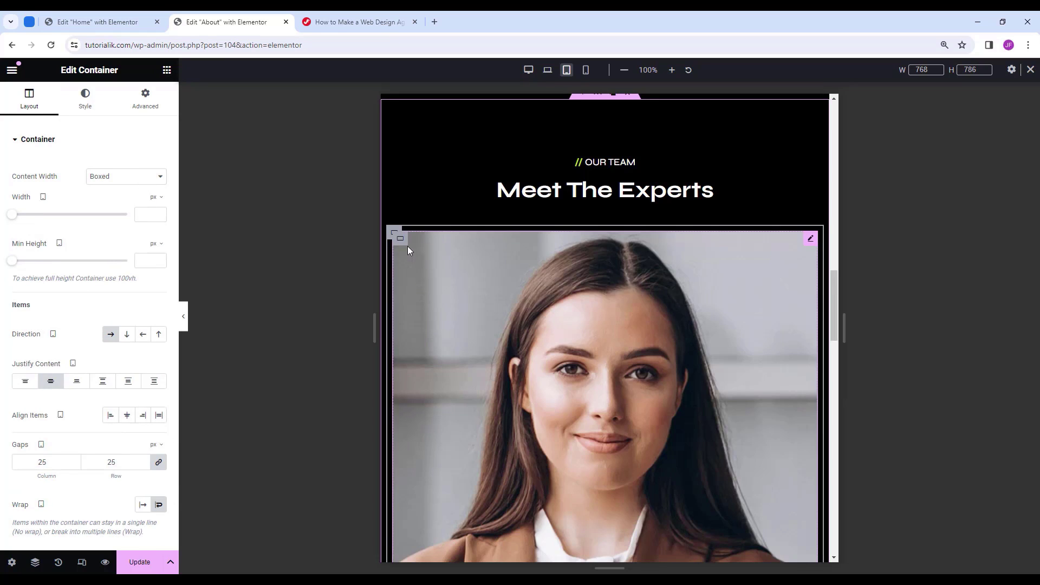
Make the first card's container Full Width with a width of 48%.
click(426, 259)
scroll(494, 285, down, 5)
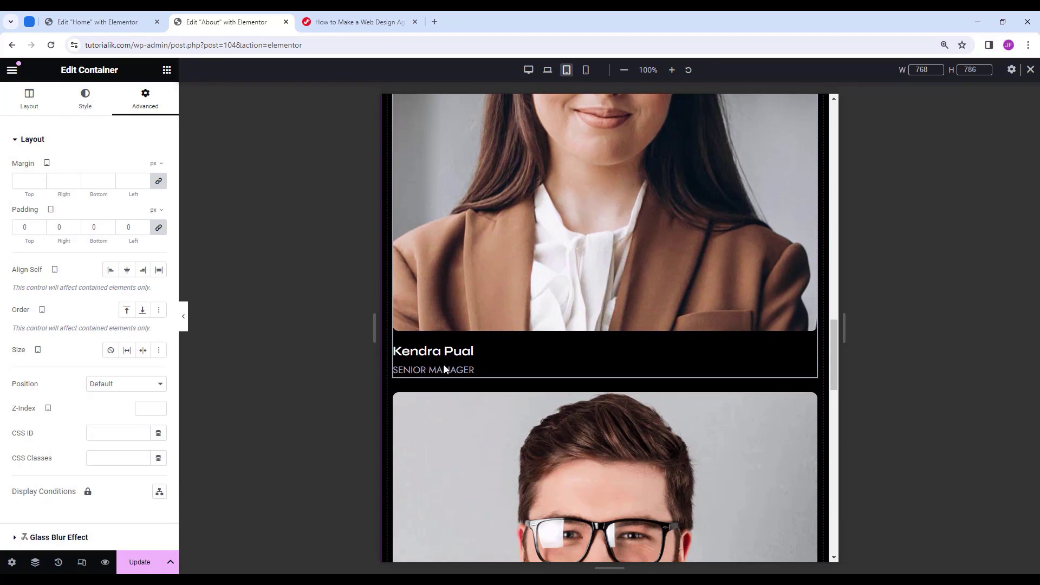
click(447, 371)
scroll(466, 390, down, 5)
scroll(468, 390, up, 10)
click(402, 293)
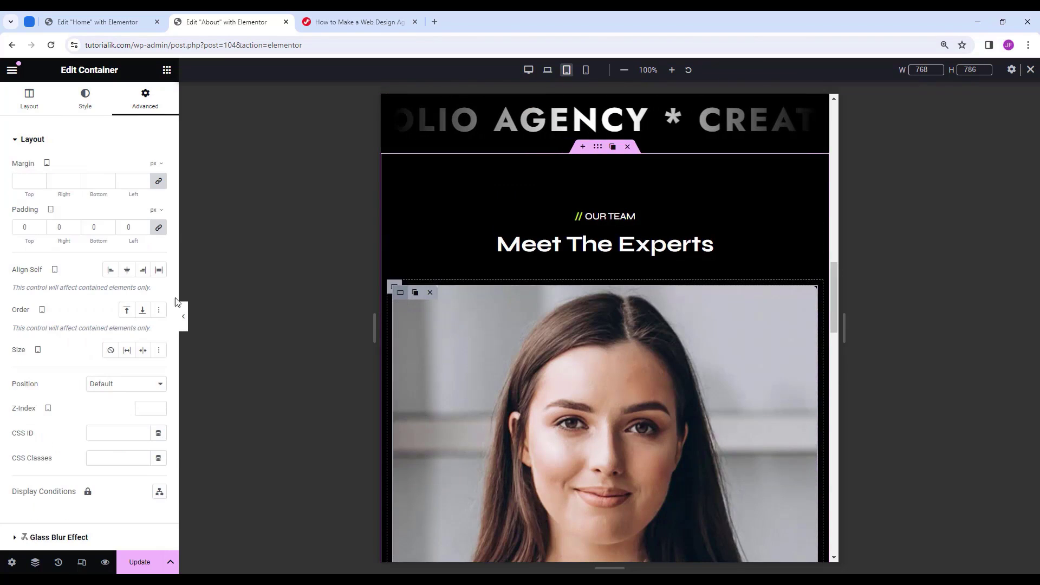
click(47, 107)
click(98, 176)
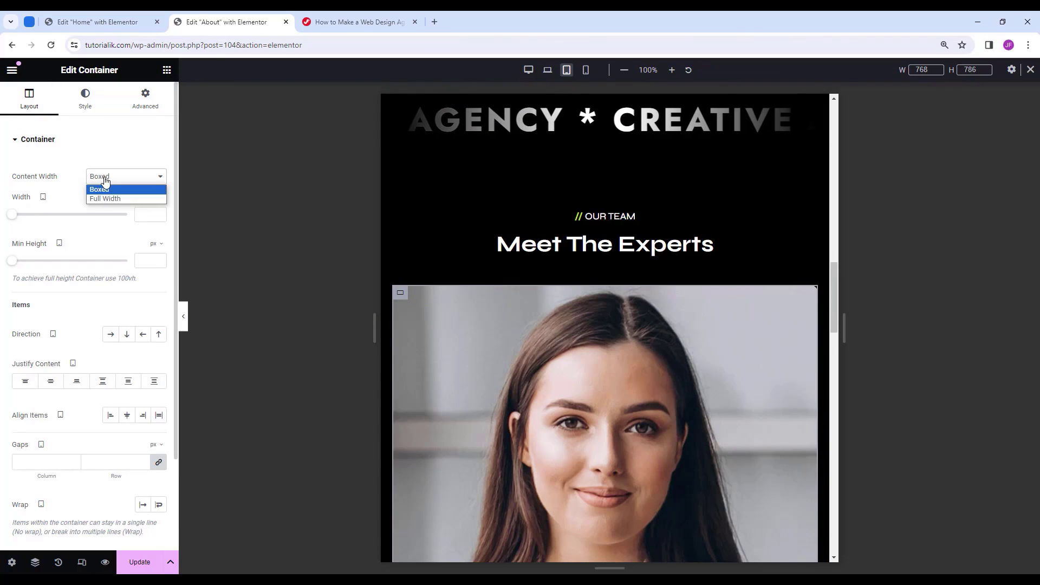
click(109, 200)
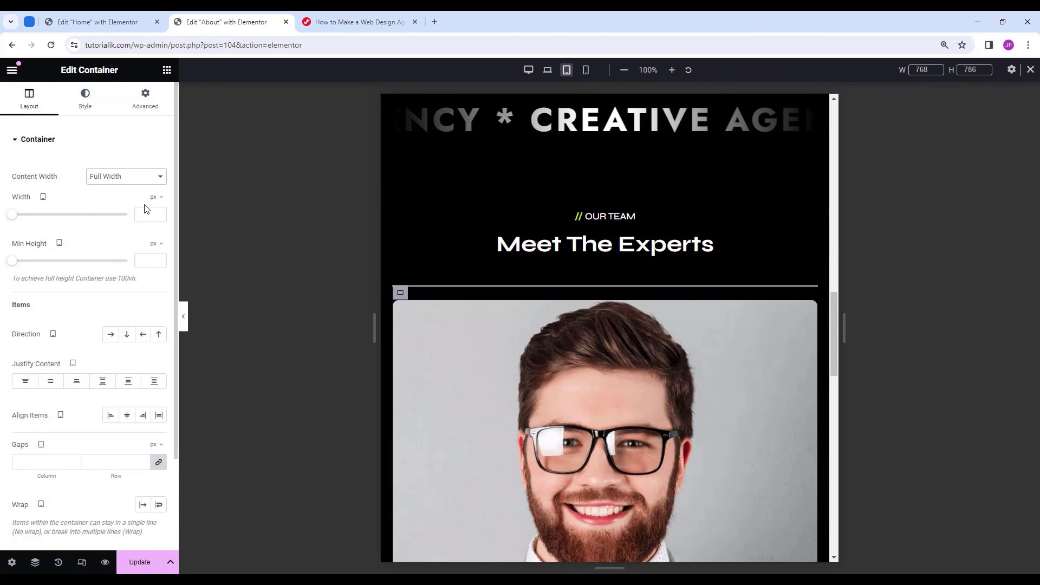
click(156, 199)
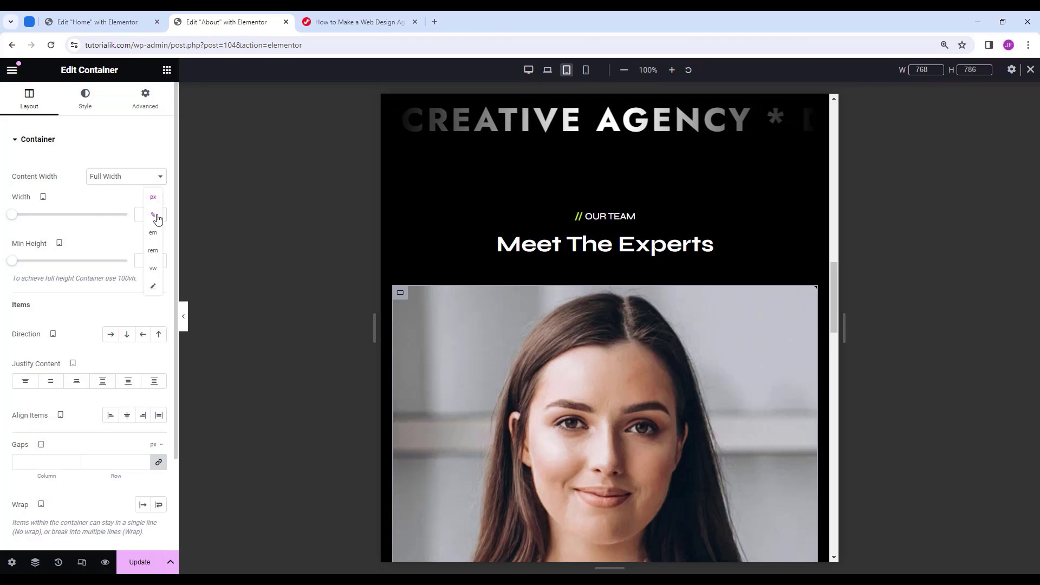
click(154, 216)
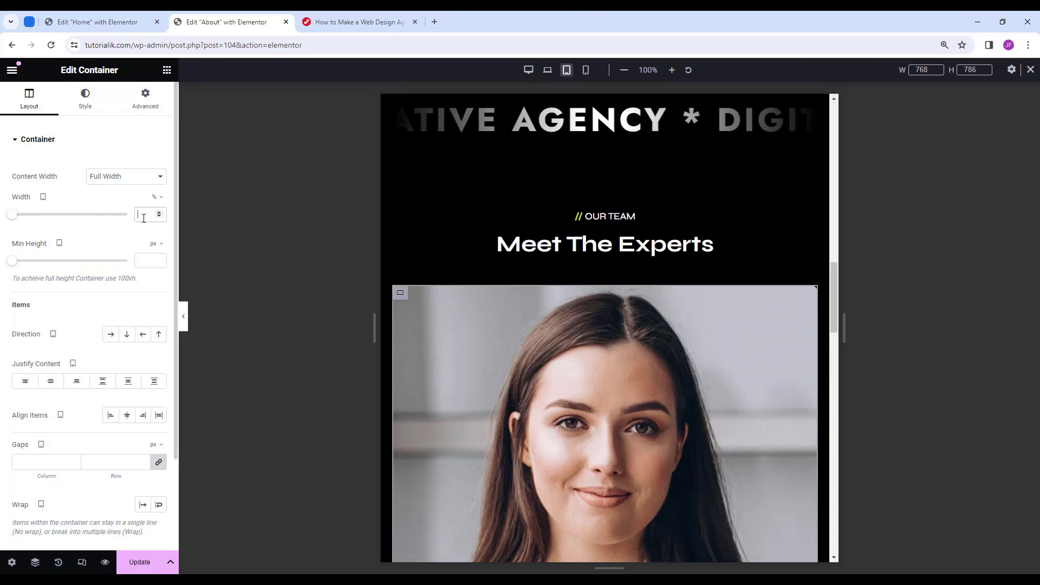
text(48)
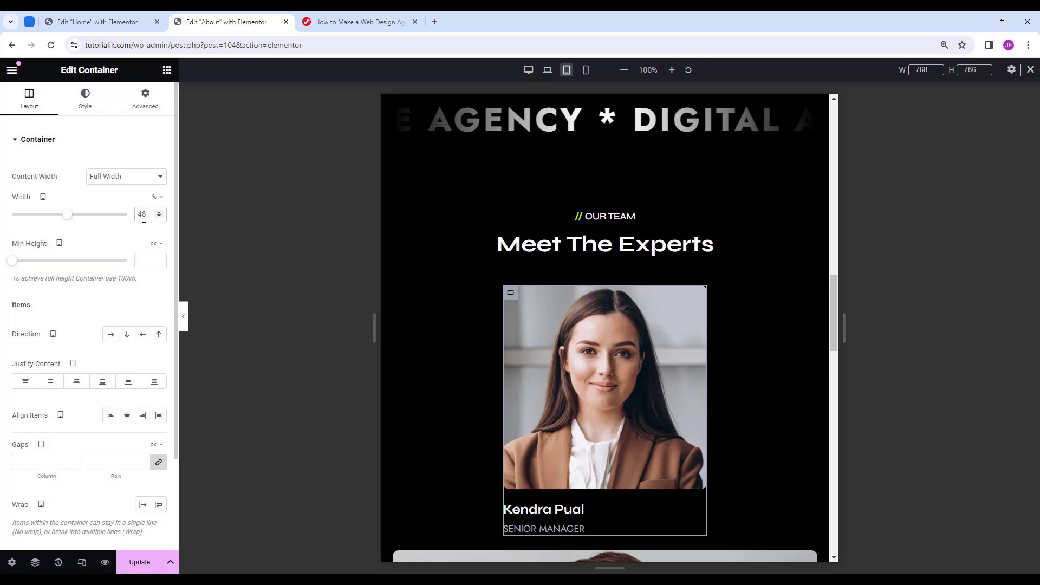
right_click(513, 279)
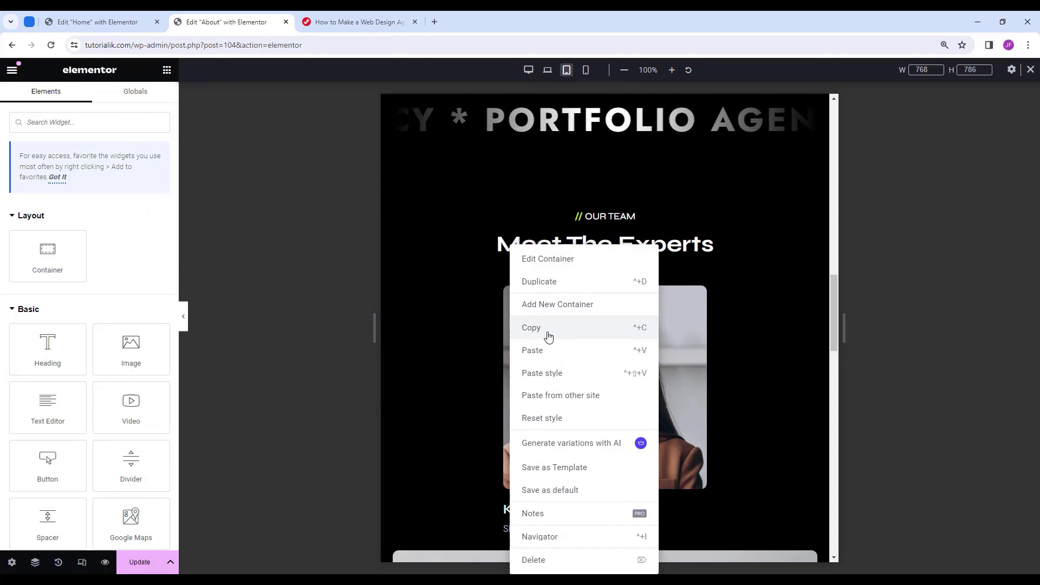
Copy the first card container's styling and paste it onto the second card's container.
click(547, 337)
scroll(615, 341, down, 6)
right_click(399, 237)
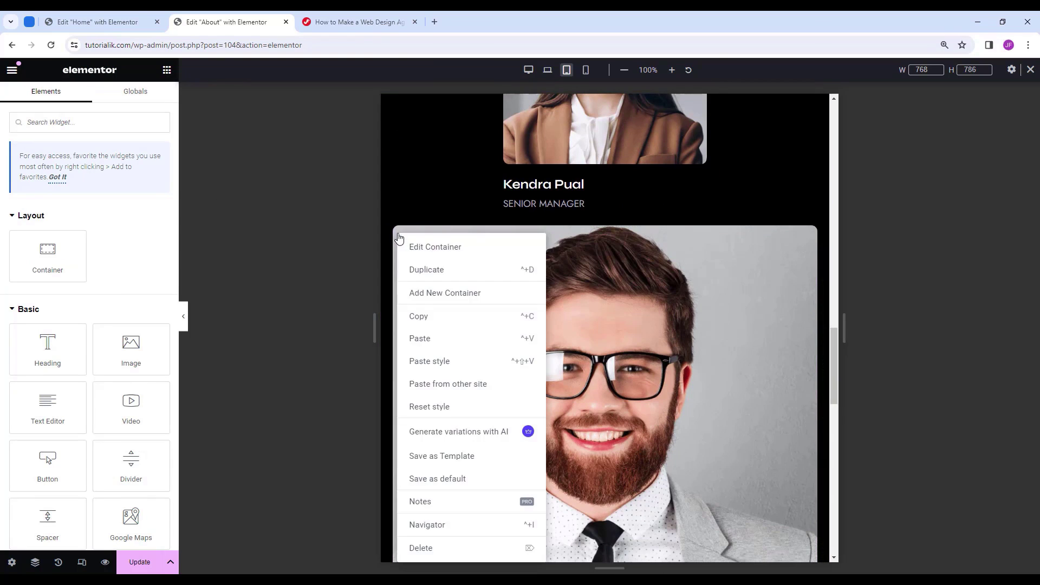
click(424, 362)
scroll(780, 372, up, 3)
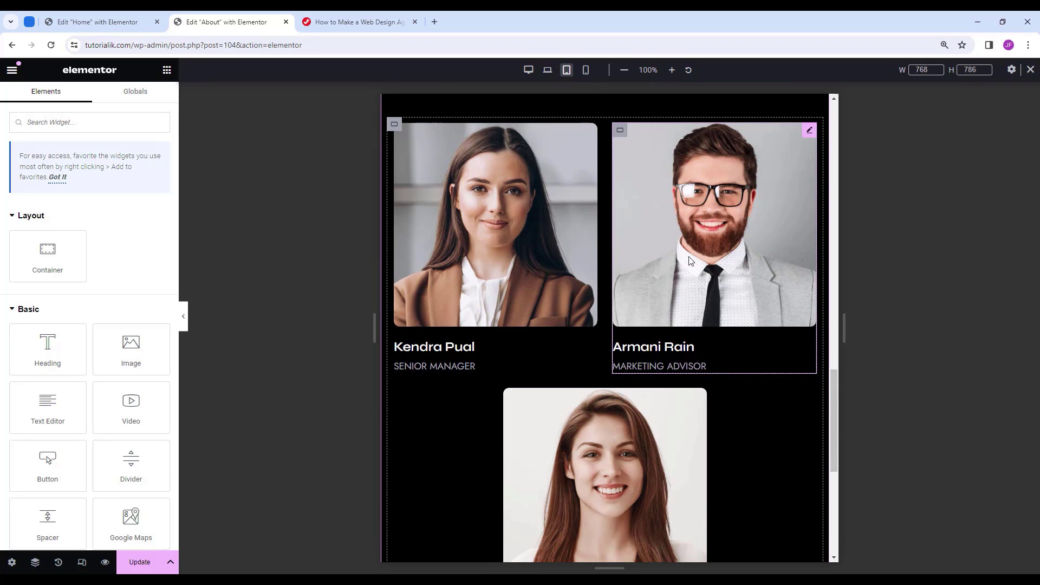
Check the team cards at mobile width, return to desktop view, and switch to the Home page editor.
click(586, 70)
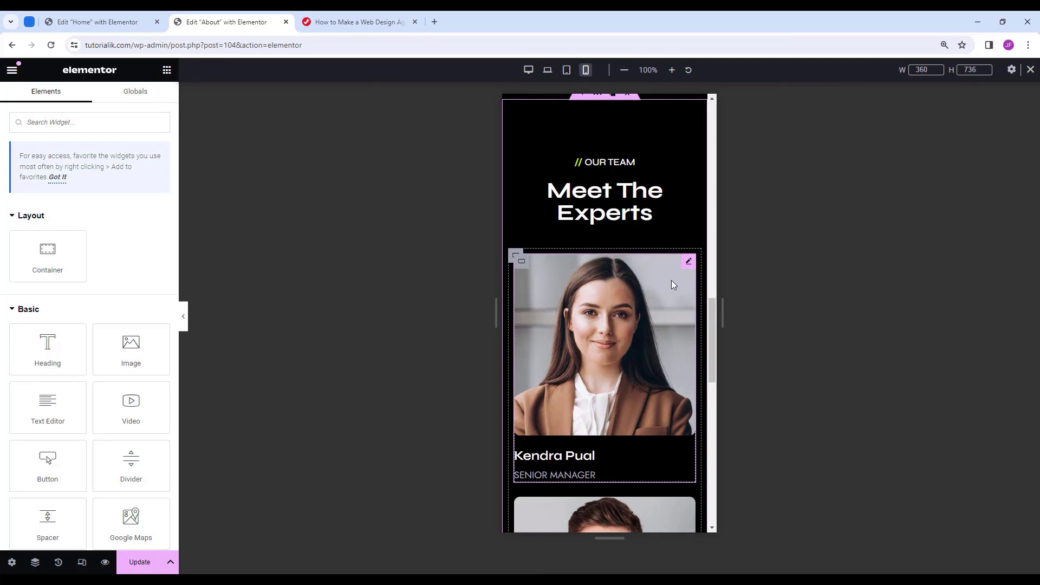
scroll(661, 314, down, 10)
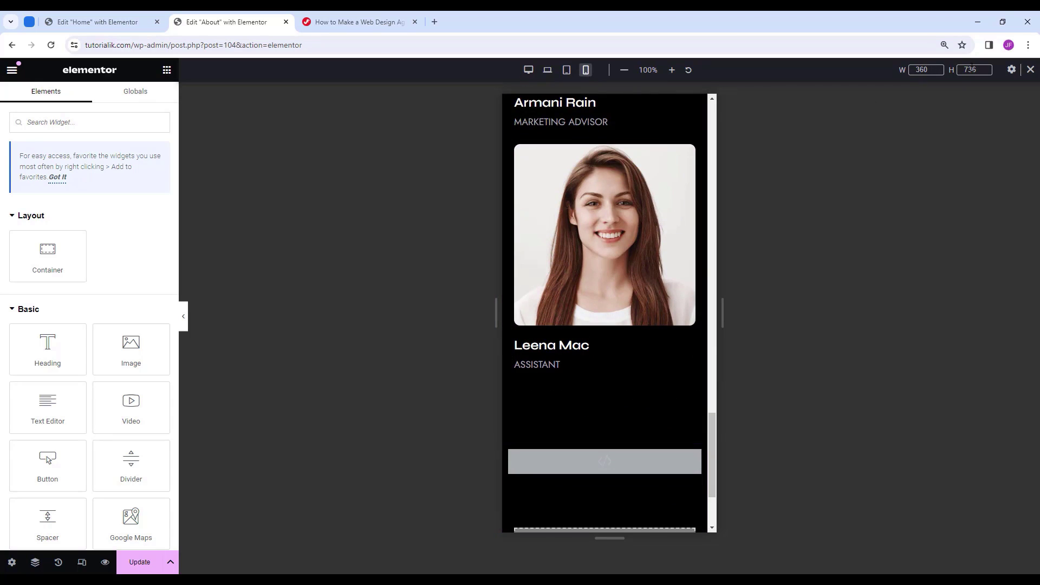
click(1031, 72)
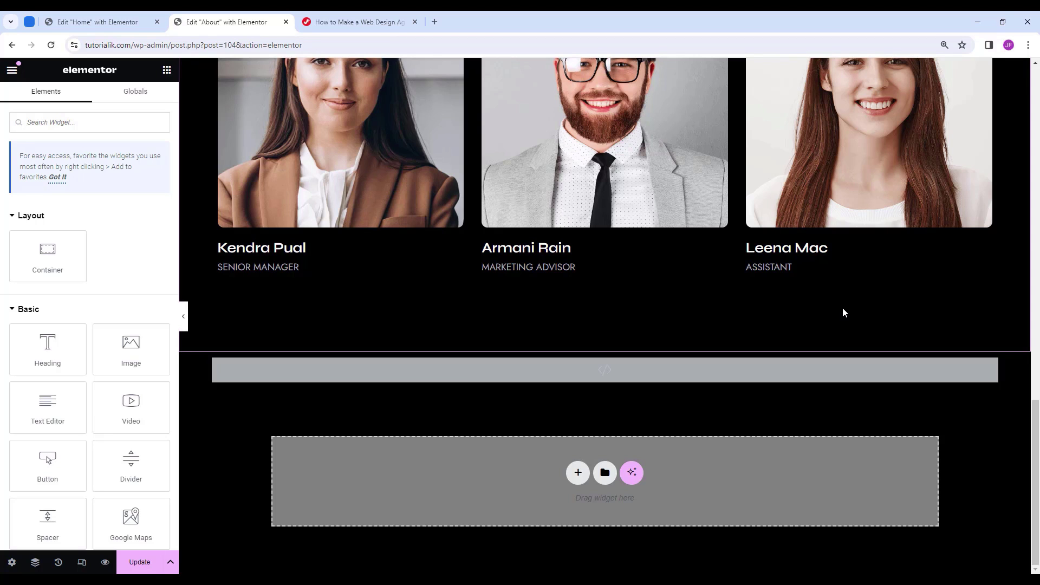
click(97, 23)
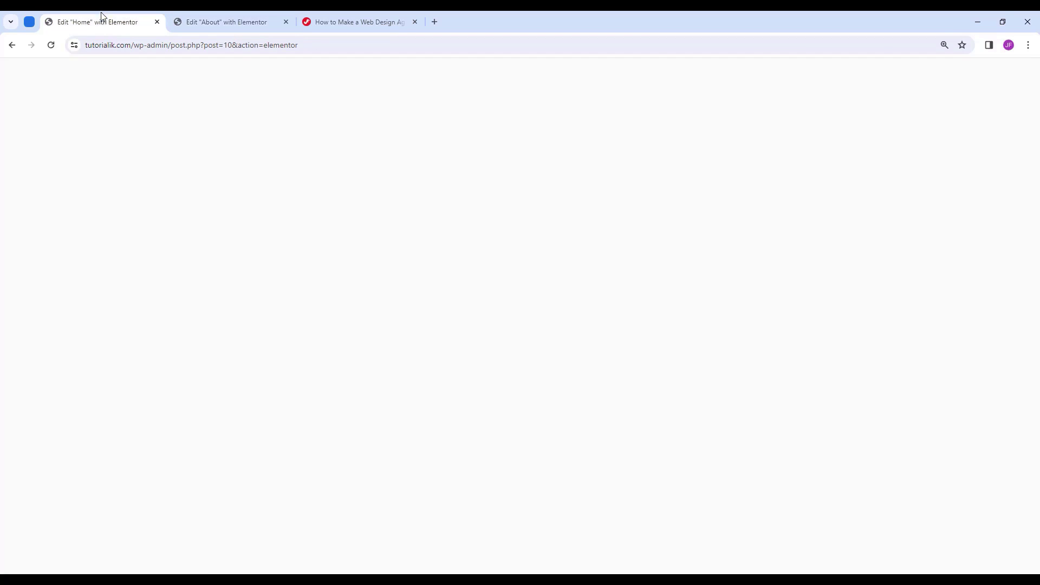
Scroll to the Home page's testimonial slider, select its container and bring up its context menu.
scroll(611, 233, down, 1)
scroll(611, 233, down, 15)
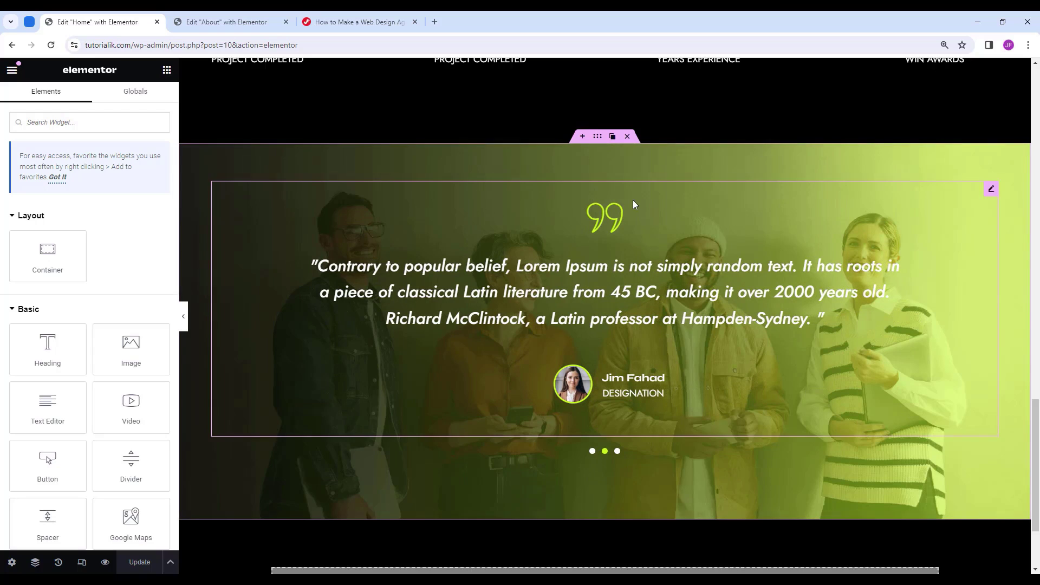
click(598, 138)
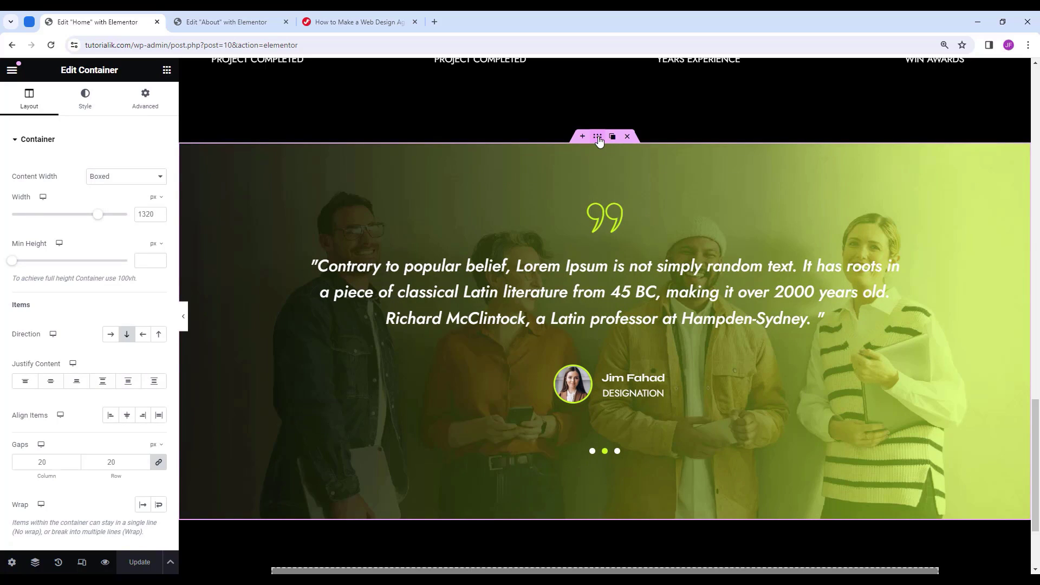
right_click(598, 138)
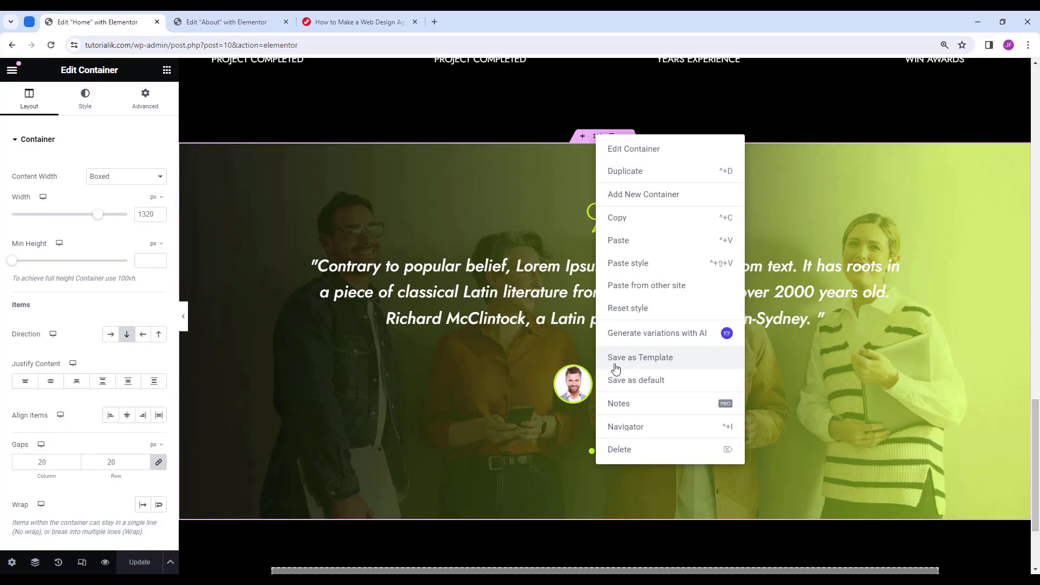
Save the testimonial section as a template named Testimonial Section.
click(688, 366)
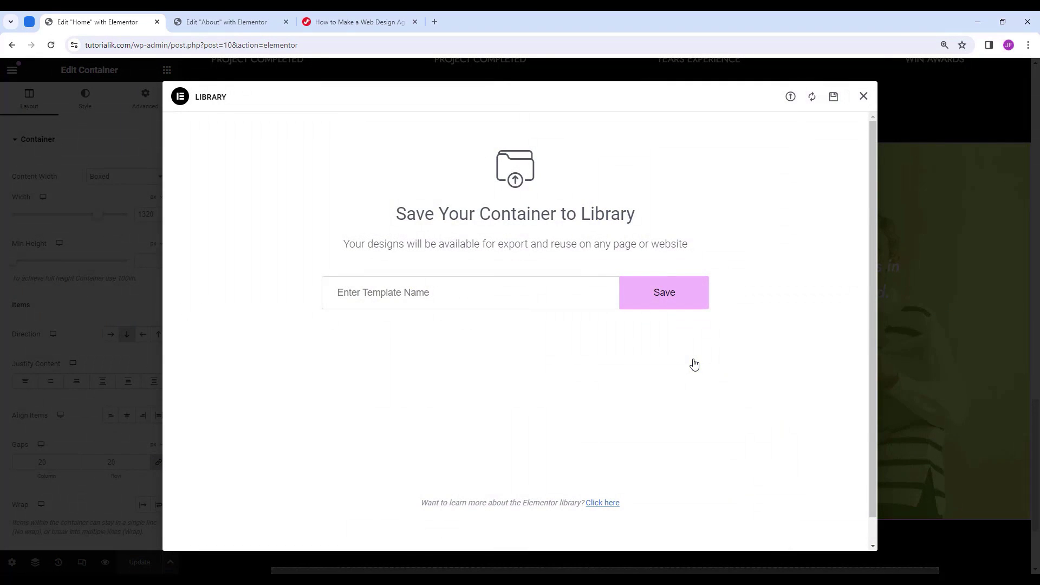
click(448, 296)
text(Testimonial Section)
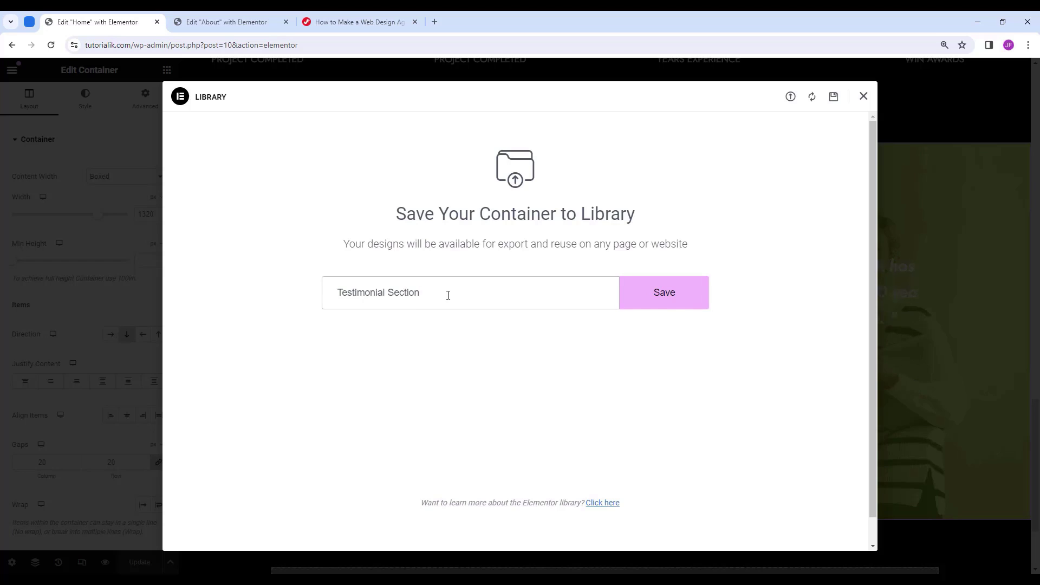
click(671, 304)
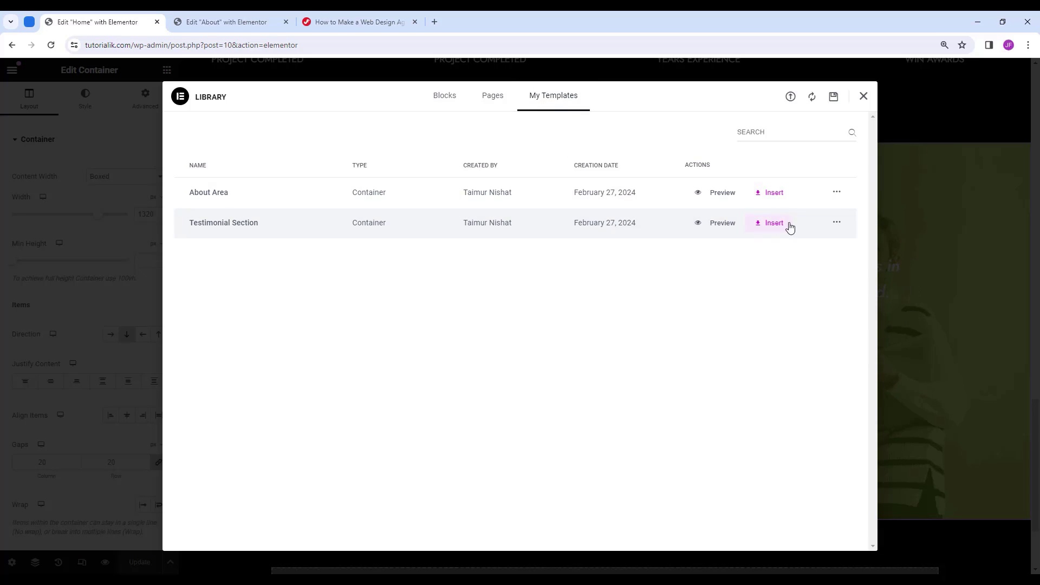
Start exporting the Testimonial Section template, cancel the export, and close the library.
click(839, 224)
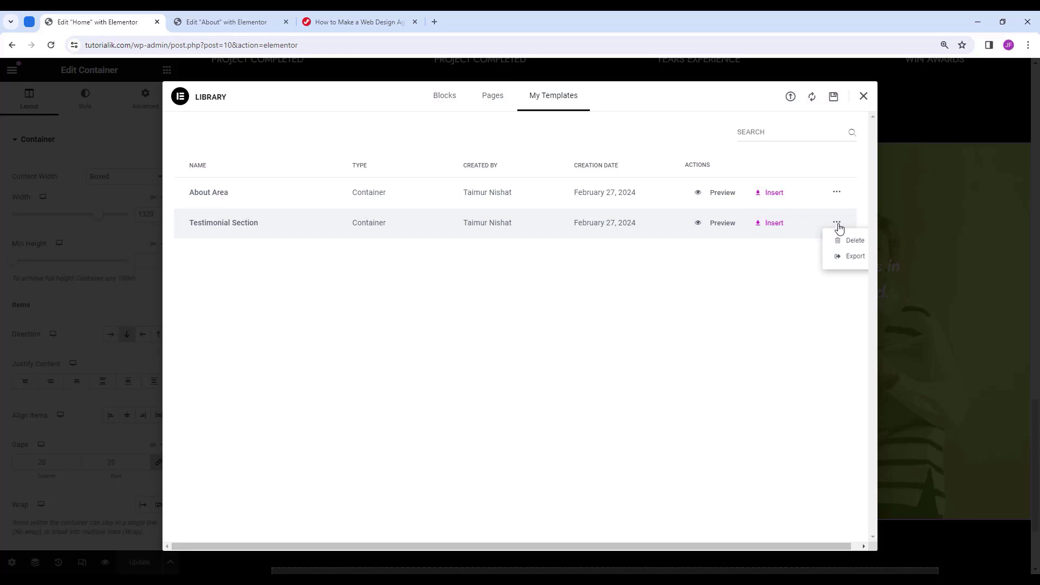
click(847, 257)
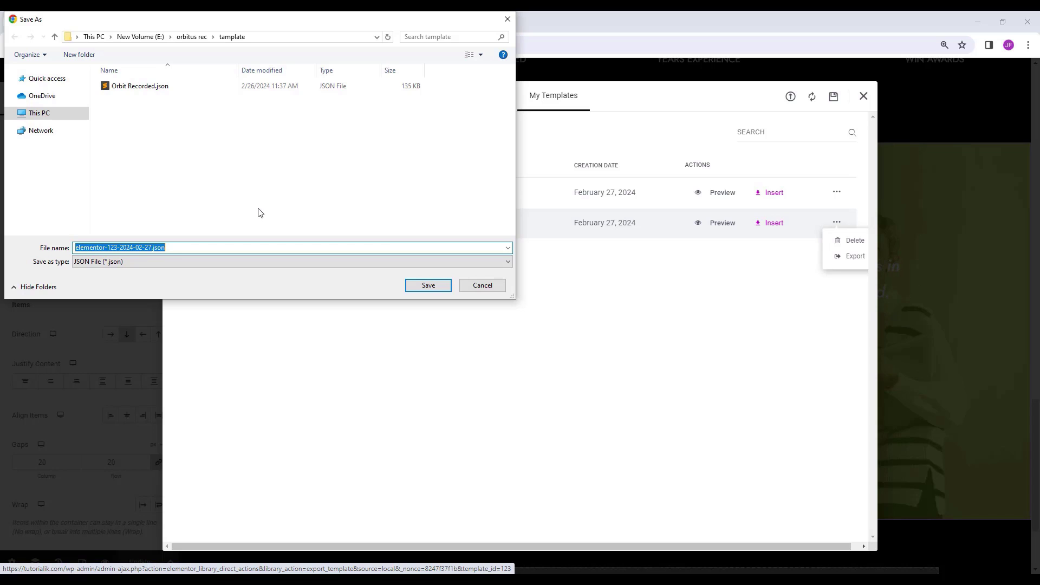
click(492, 287)
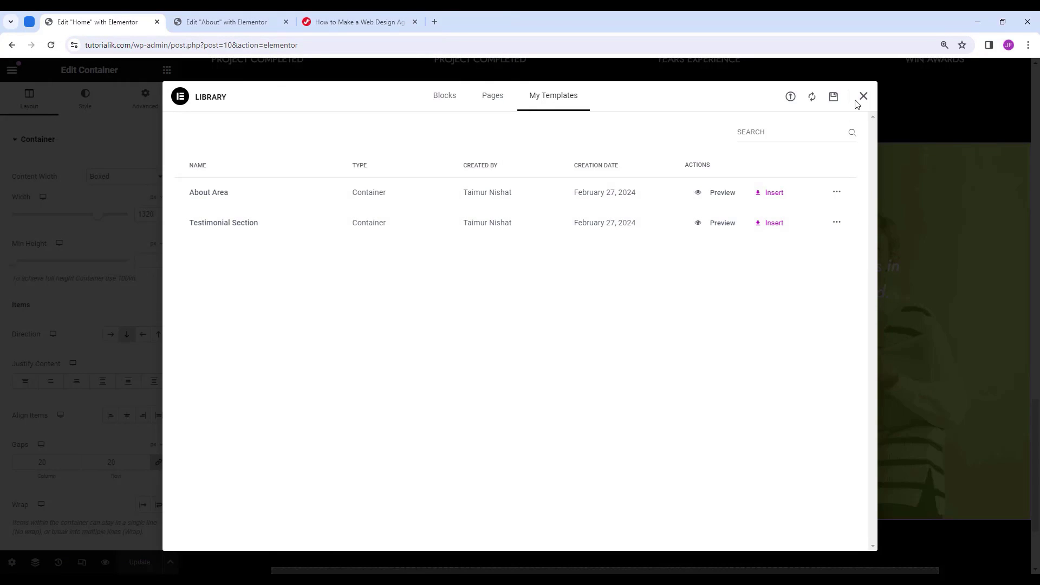
click(864, 97)
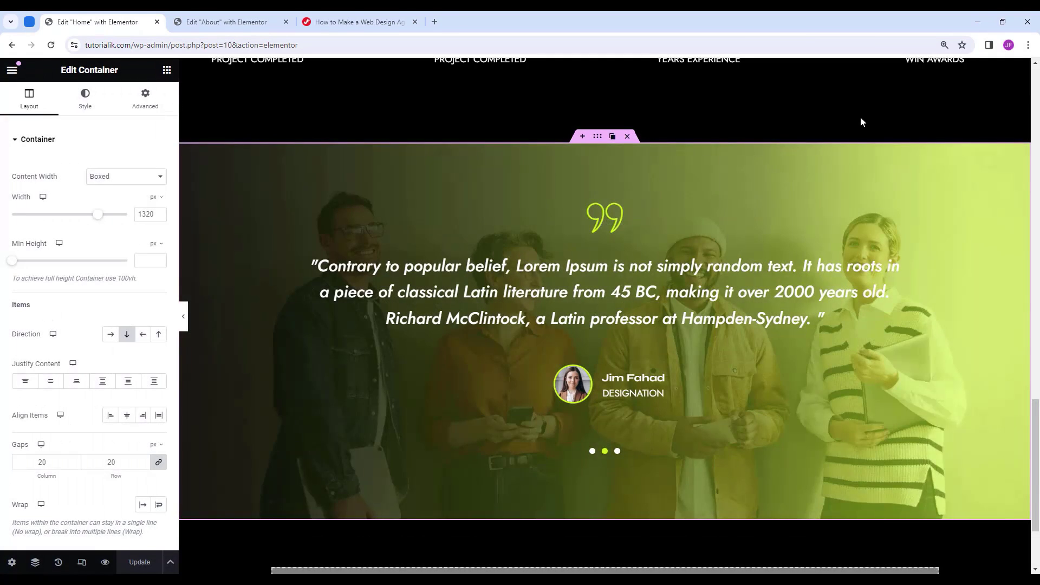
On the About page, insert the Testimonial Section template with its settings and place it under the team cards.
click(239, 24)
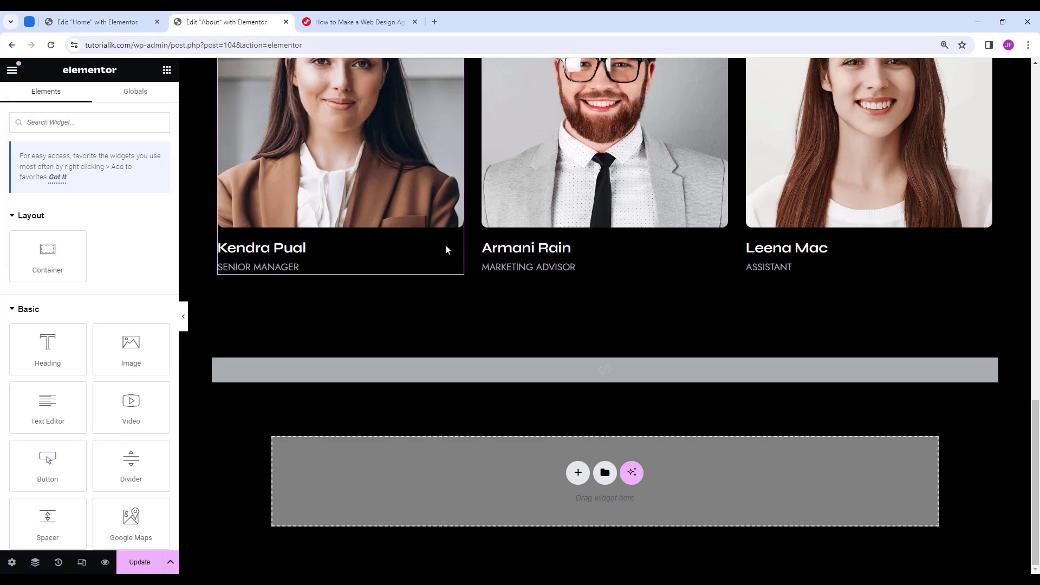
click(605, 473)
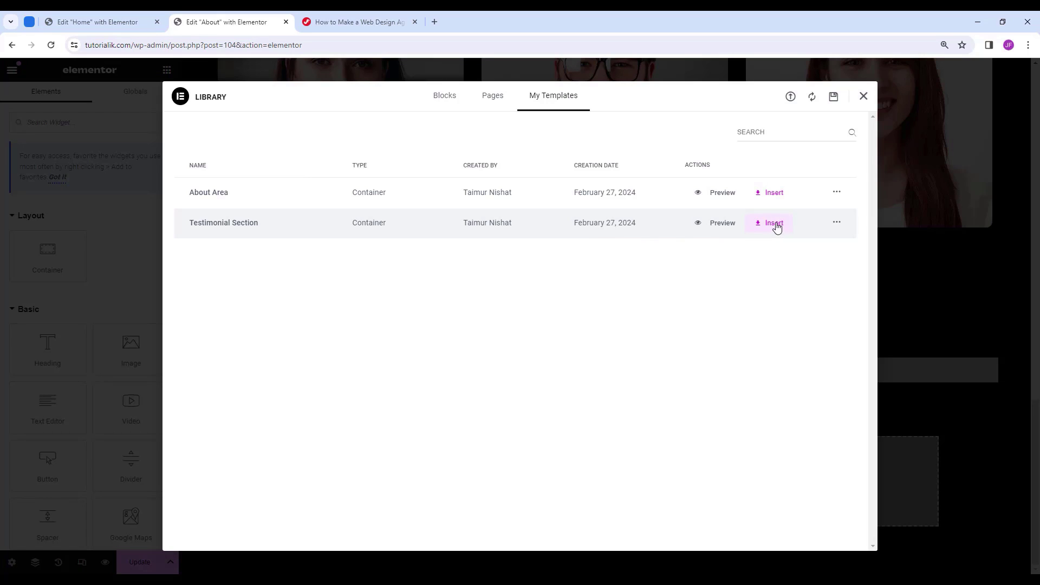
click(778, 226)
click(609, 346)
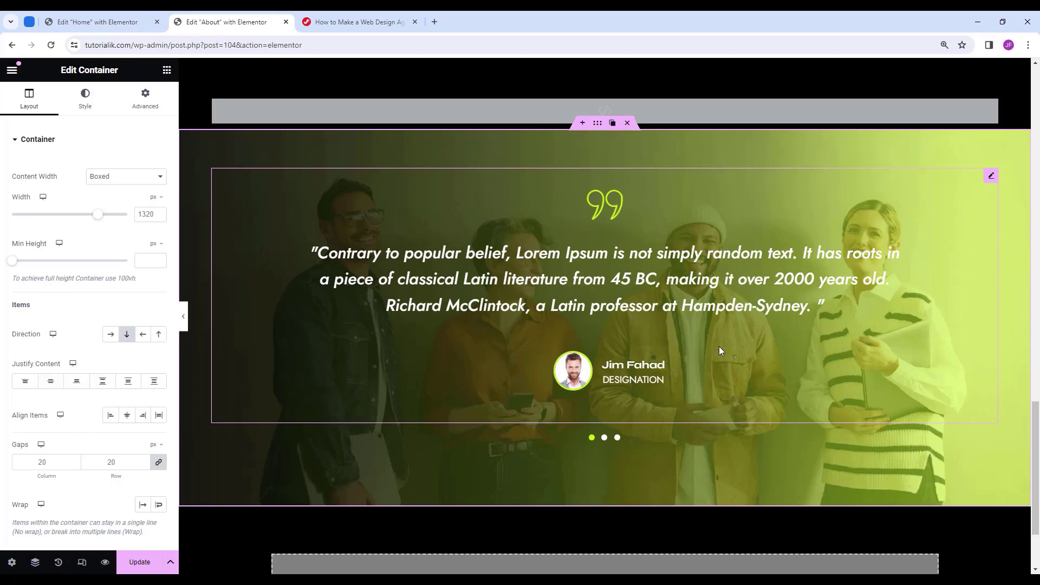
scroll(720, 346, up, 3)
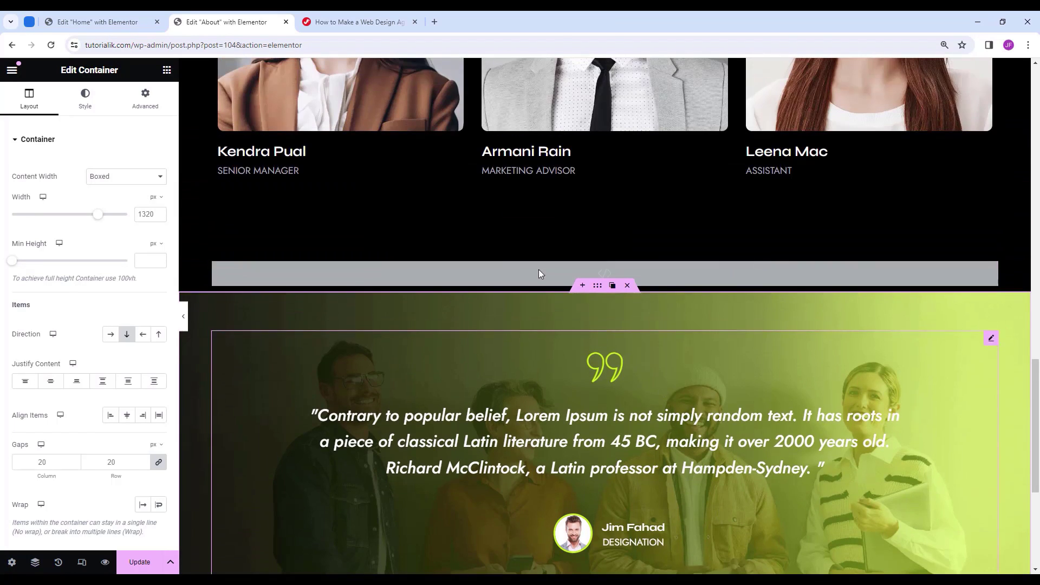
drag(598, 288, 603, 325)
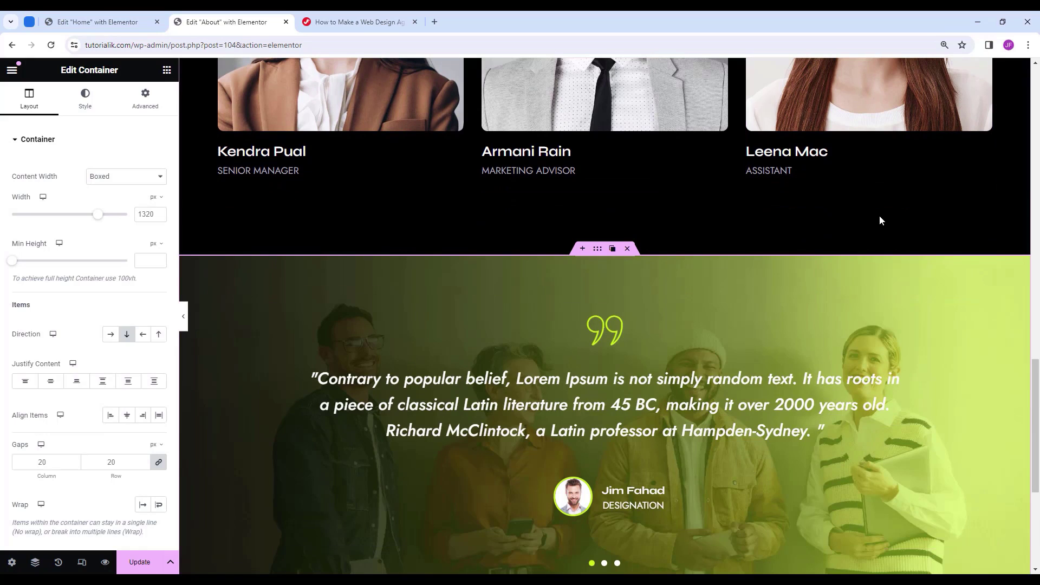
Scroll through the About page to review the inserted testimonial section.
drag(1038, 383, 1017, 79)
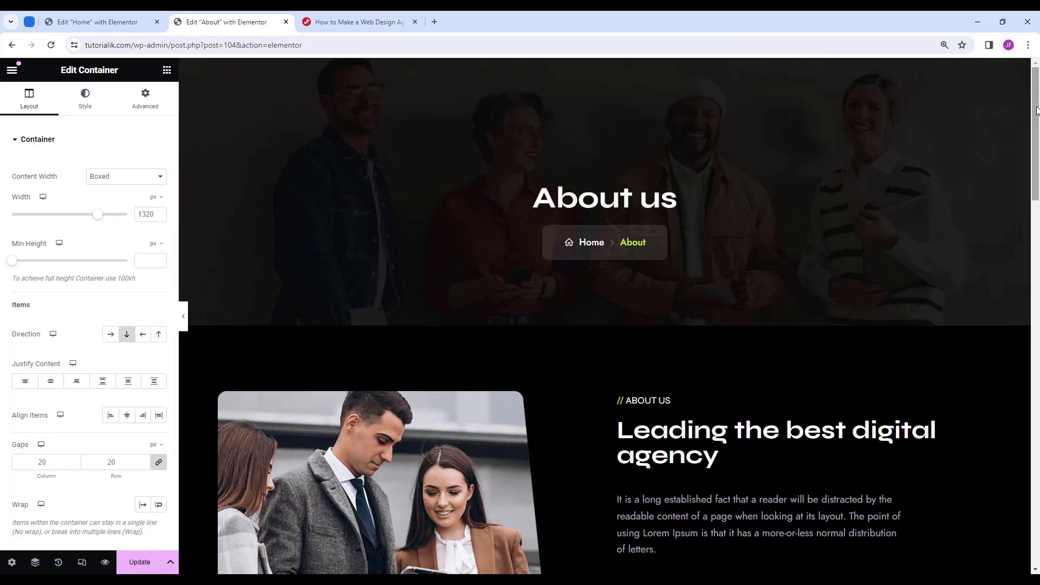
drag(1036, 115, 1037, 187)
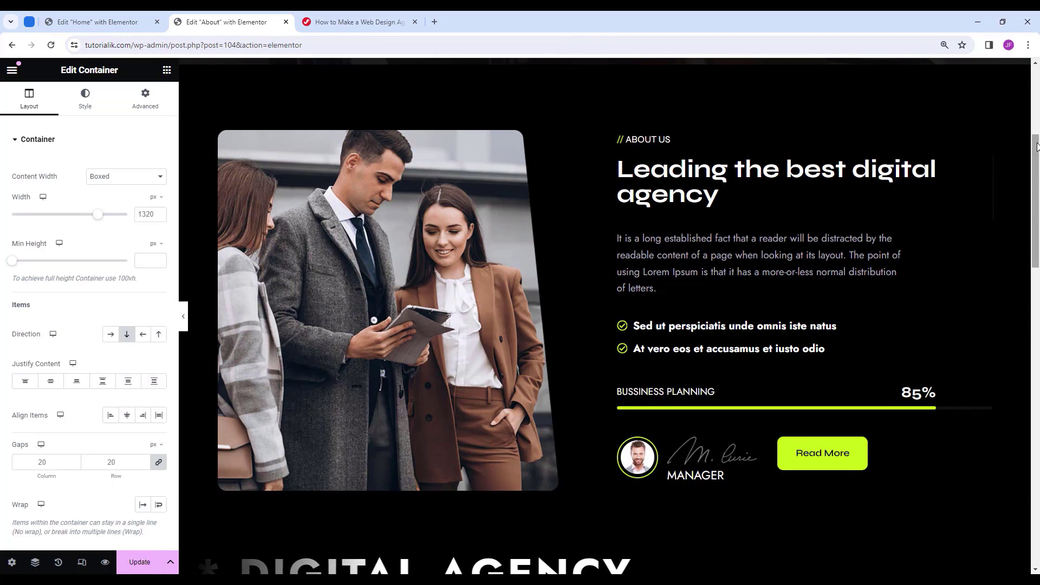
drag(1038, 146, 1037, 293)
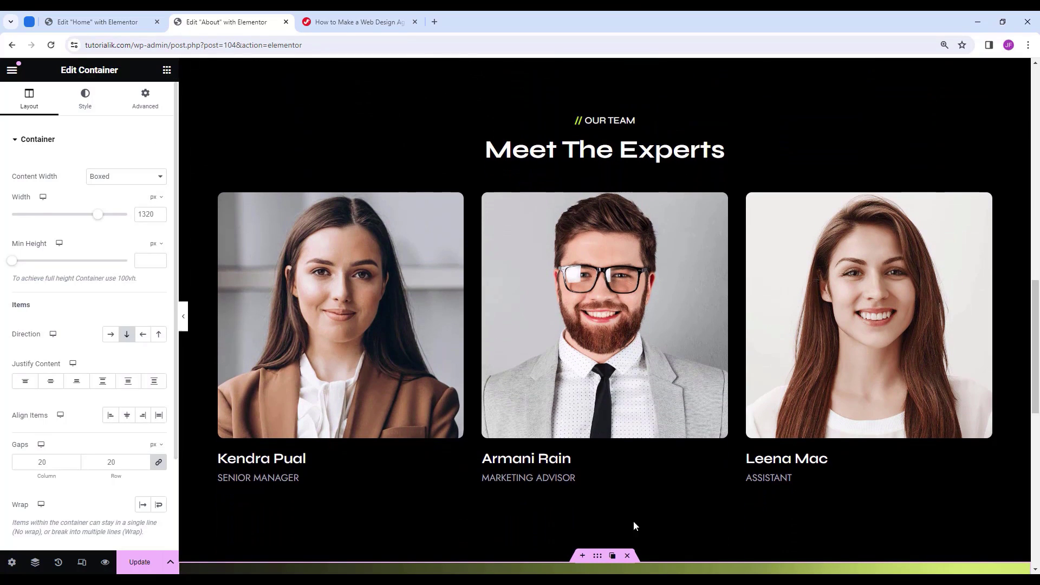
drag(1034, 306, 1034, 414)
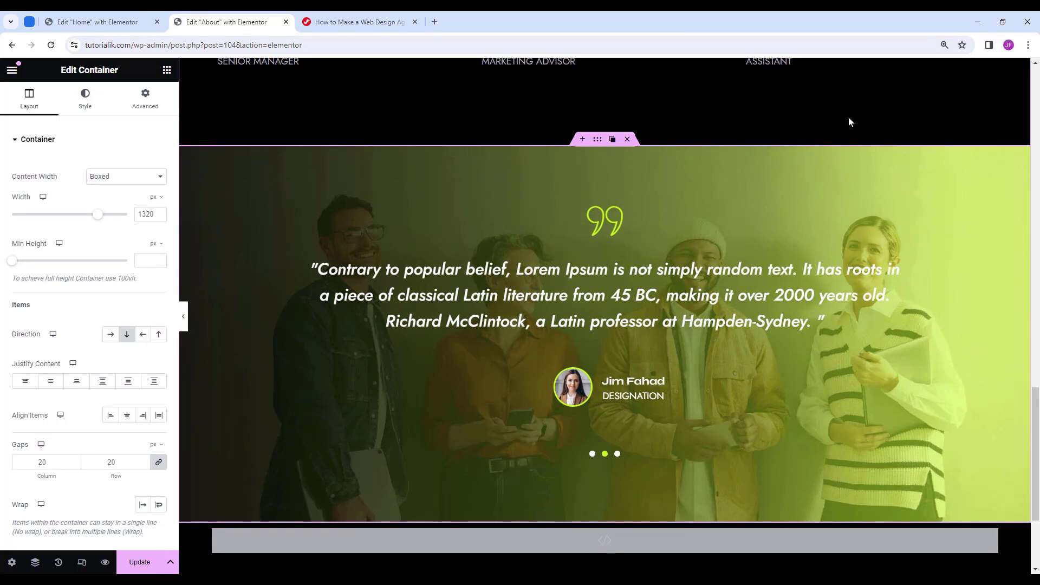
scroll(866, 226, down, 3)
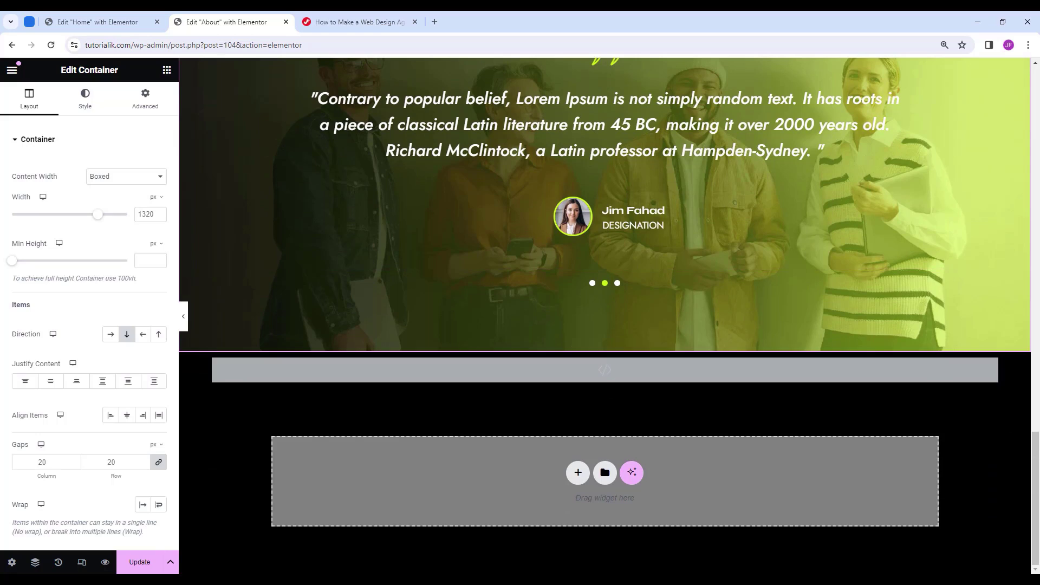
drag(1036, 441, 1038, 49)
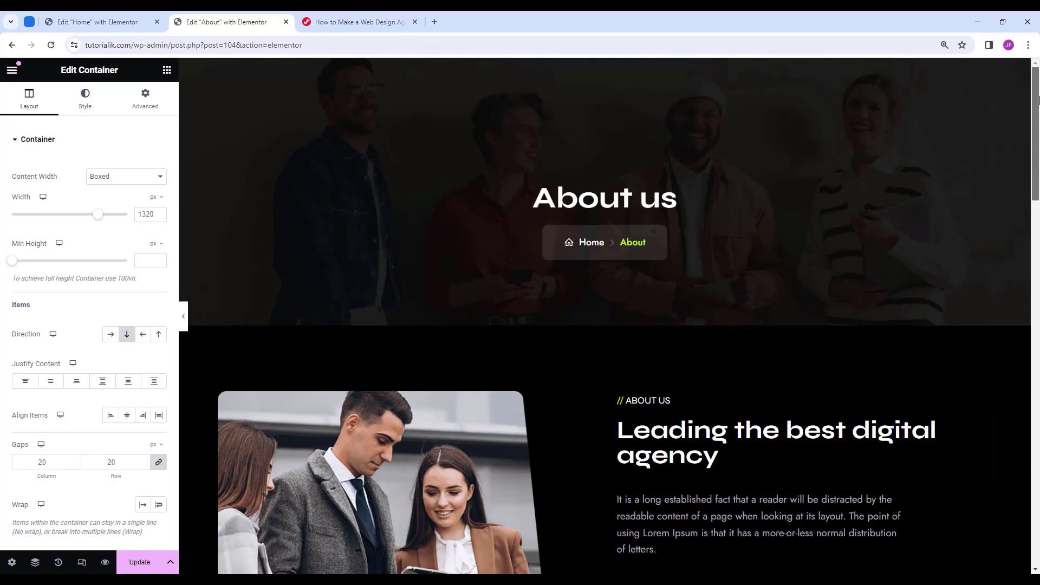
drag(1038, 97, 1037, 459)
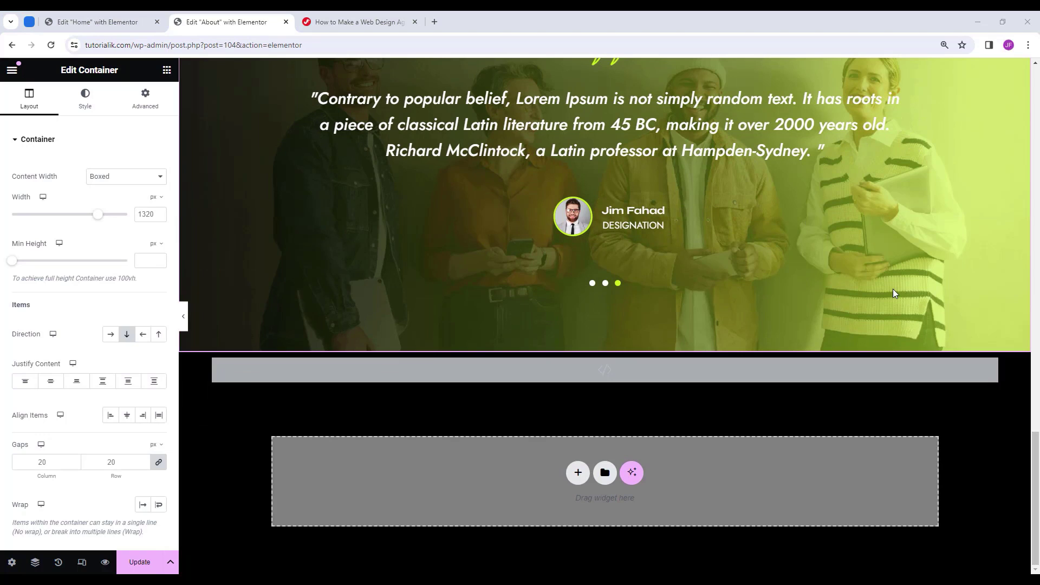
click(12, 70)
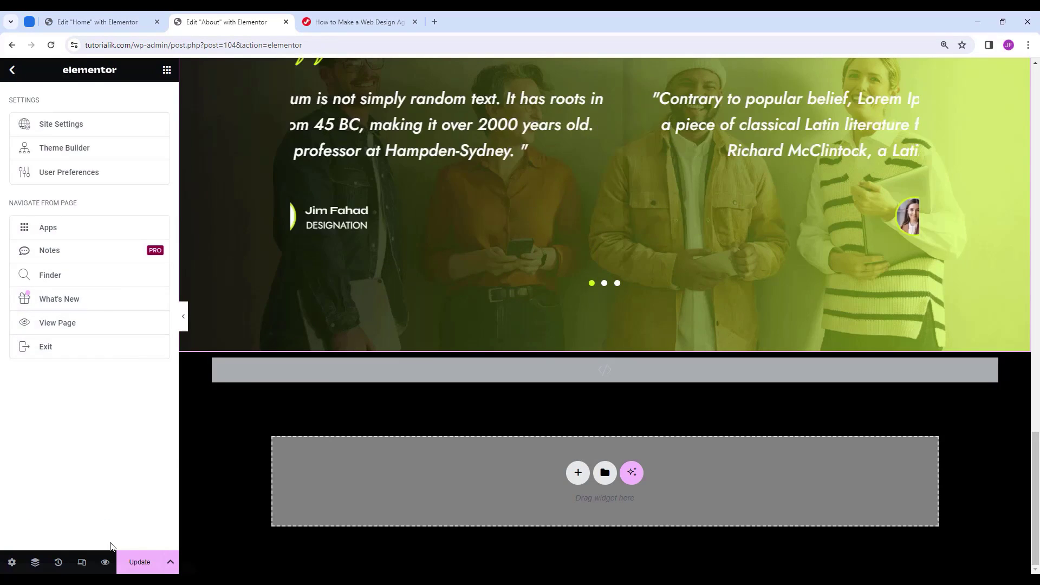
Update the About page, exit to the WordPress editor, and go to the Pages list.
click(140, 562)
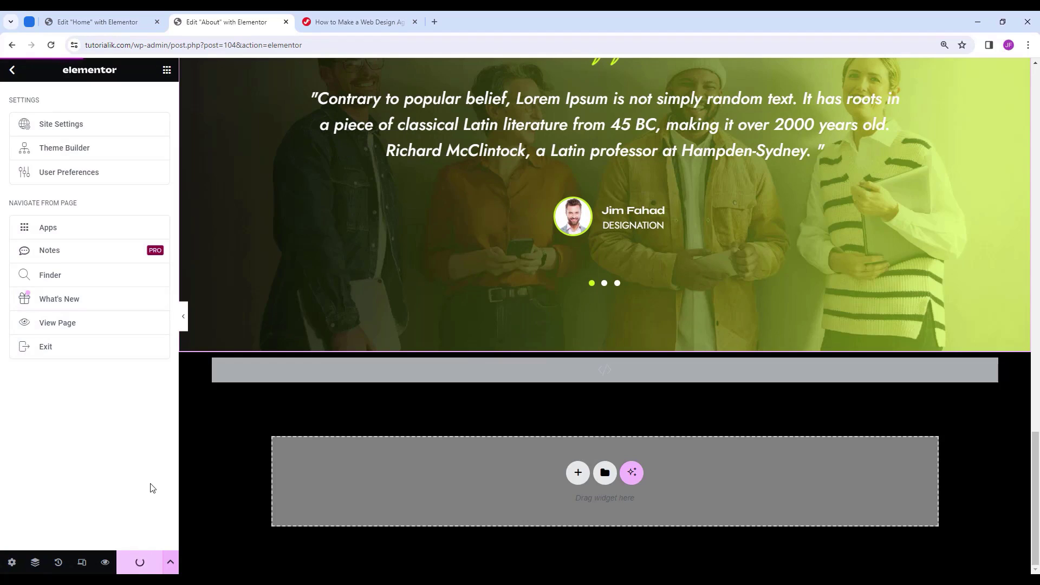
click(71, 356)
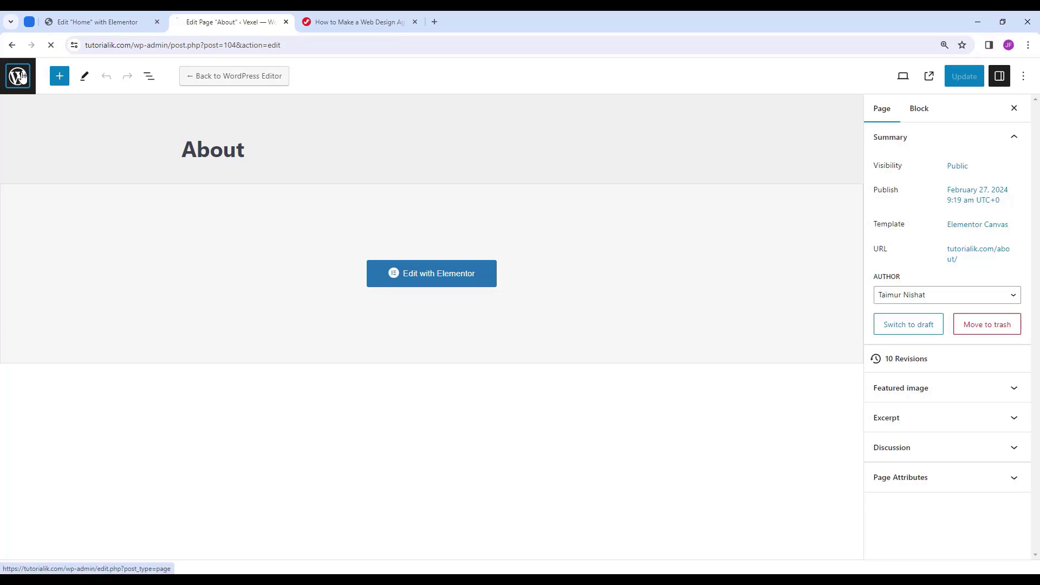
click(20, 76)
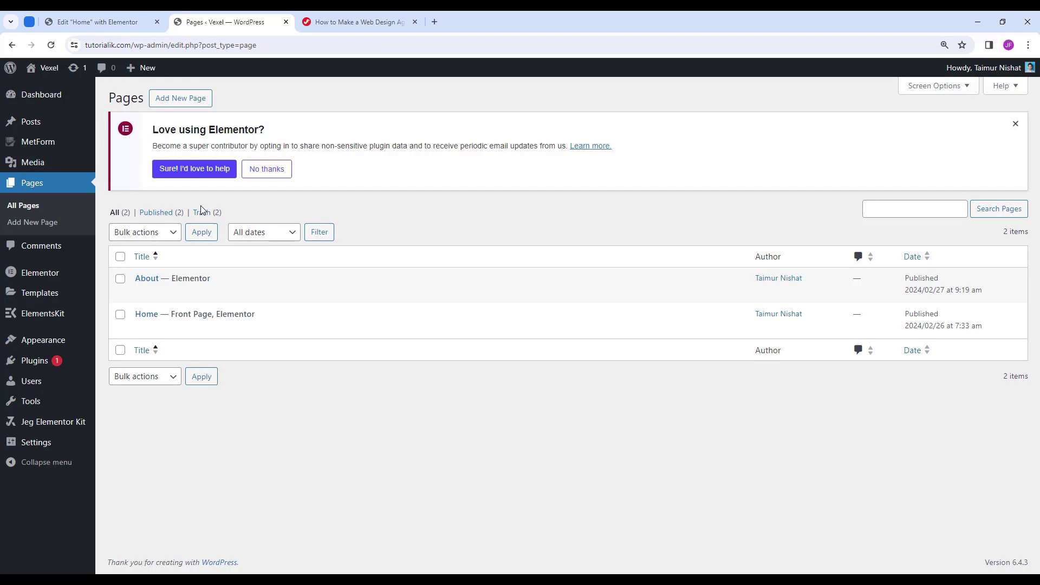
mouse_move(40, 320)
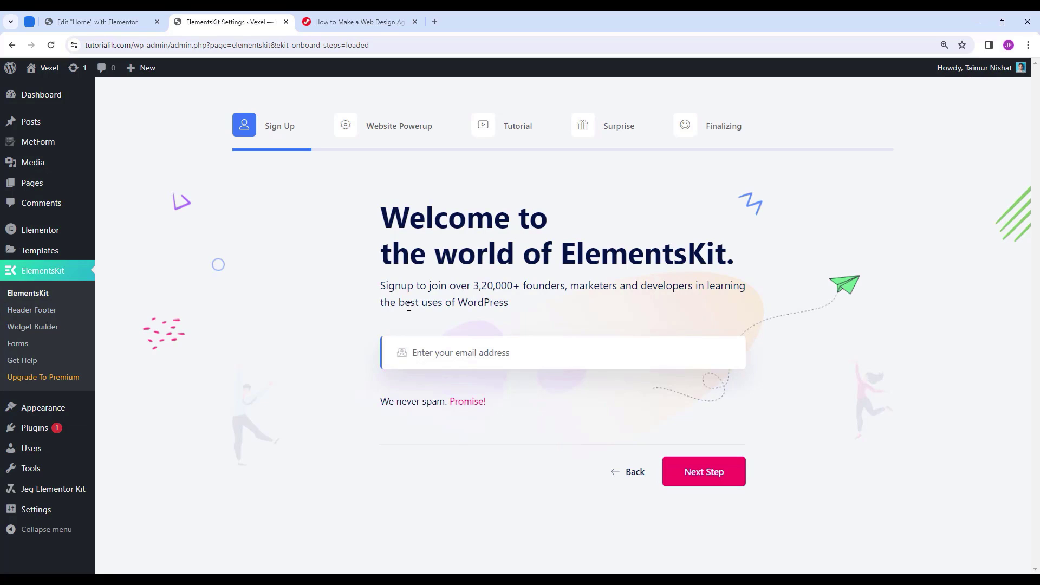
Advance the ElementsKit wizard past the plugins, tutorial and offer screens, then save at Congratulations.
click(703, 480)
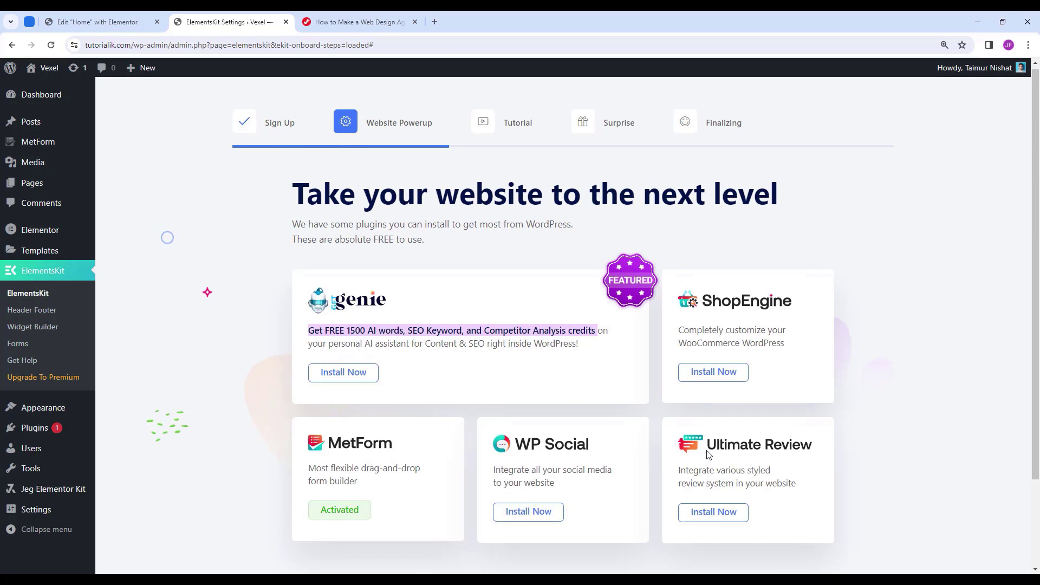
scroll(801, 501, down, 3)
click(800, 501)
scroll(800, 493, down, 3)
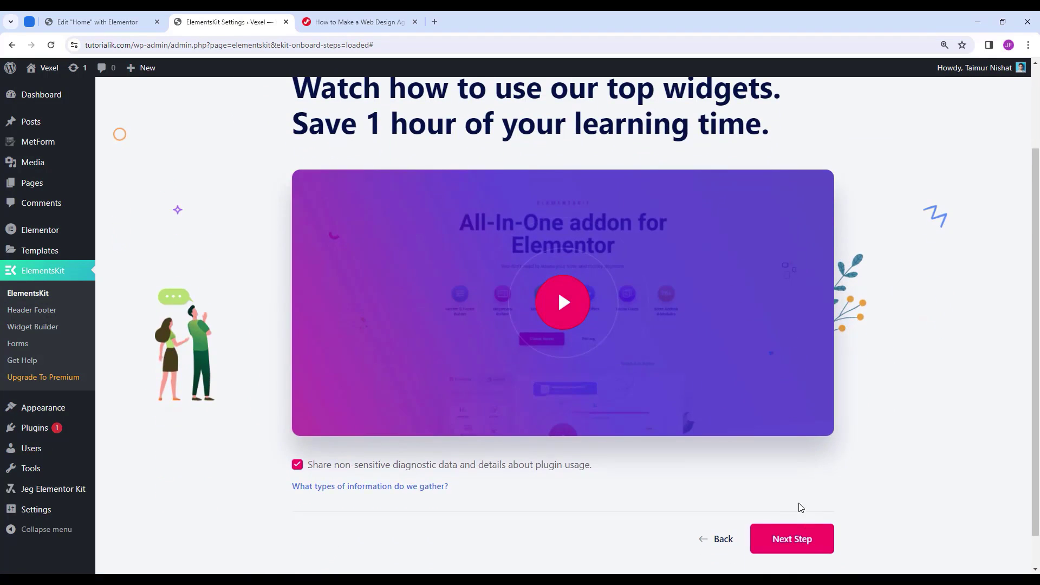
click(805, 536)
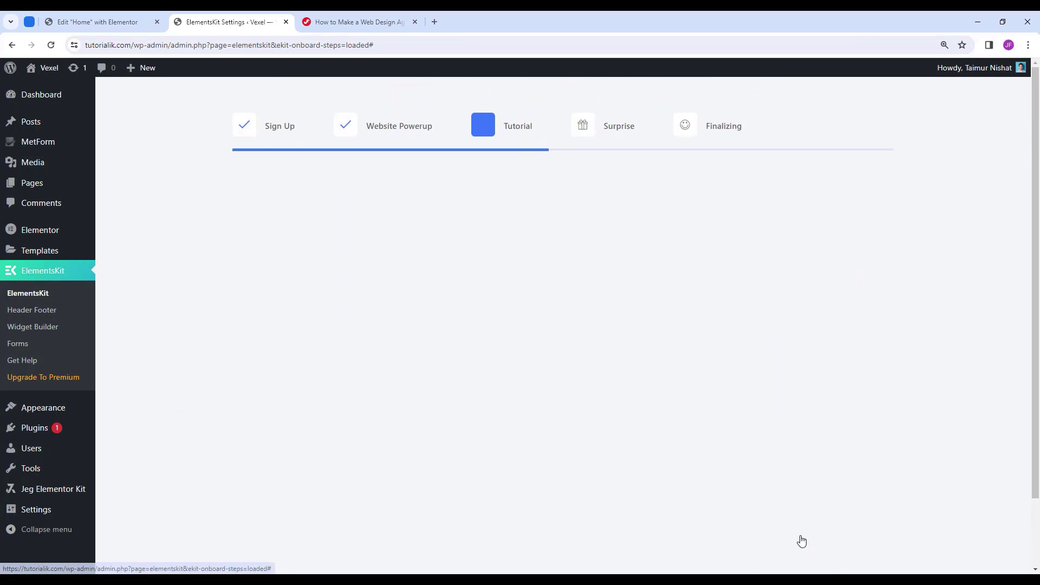
scroll(799, 519, down, 1)
click(800, 512)
scroll(796, 514, down, 1)
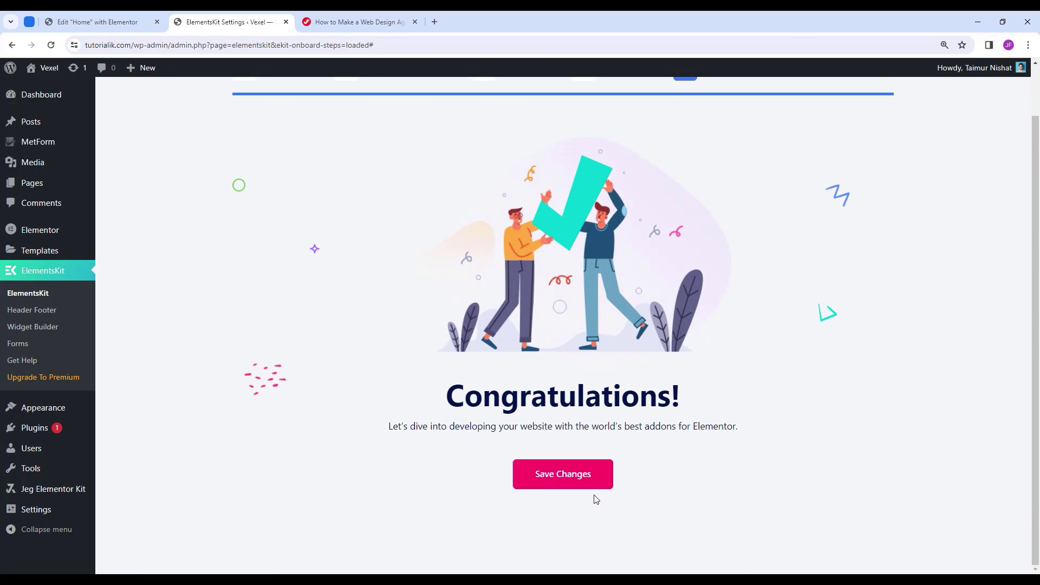
click(602, 474)
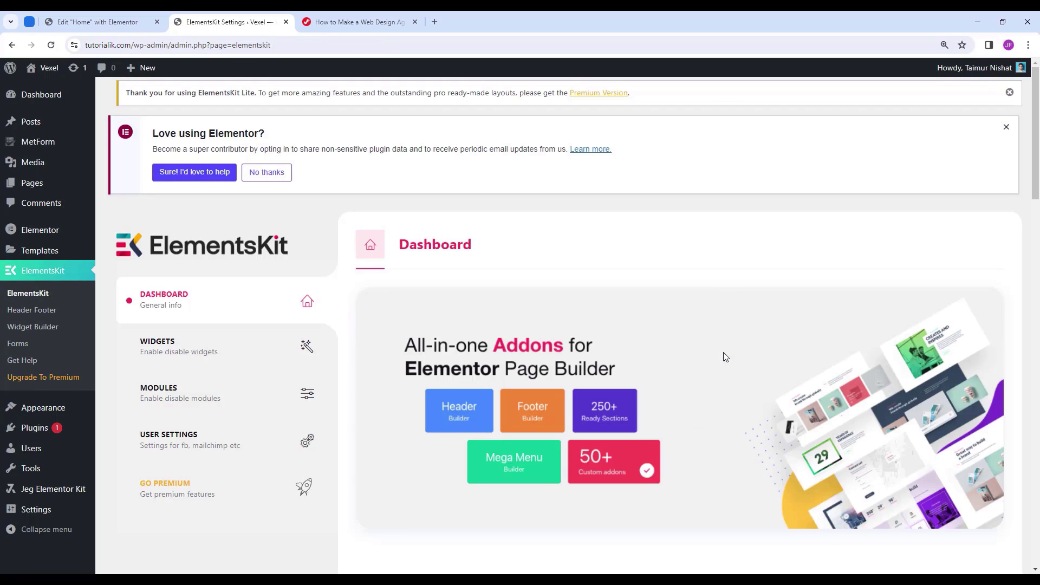
Open ElementsKit's Header Footer list and dismiss the Elementor feedback and ElementsKit Lite upgrade notices.
click(45, 320)
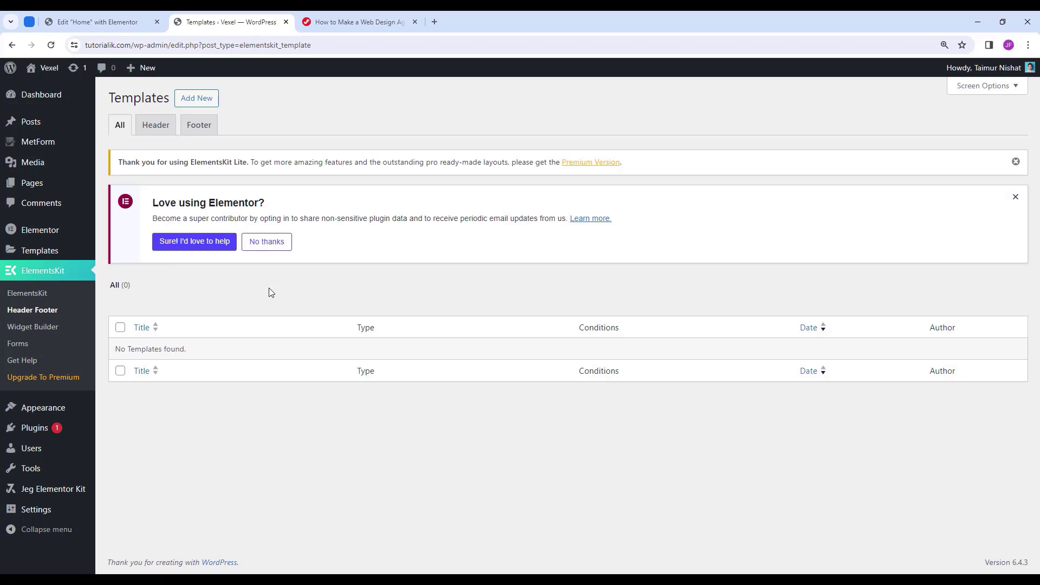
click(1016, 197)
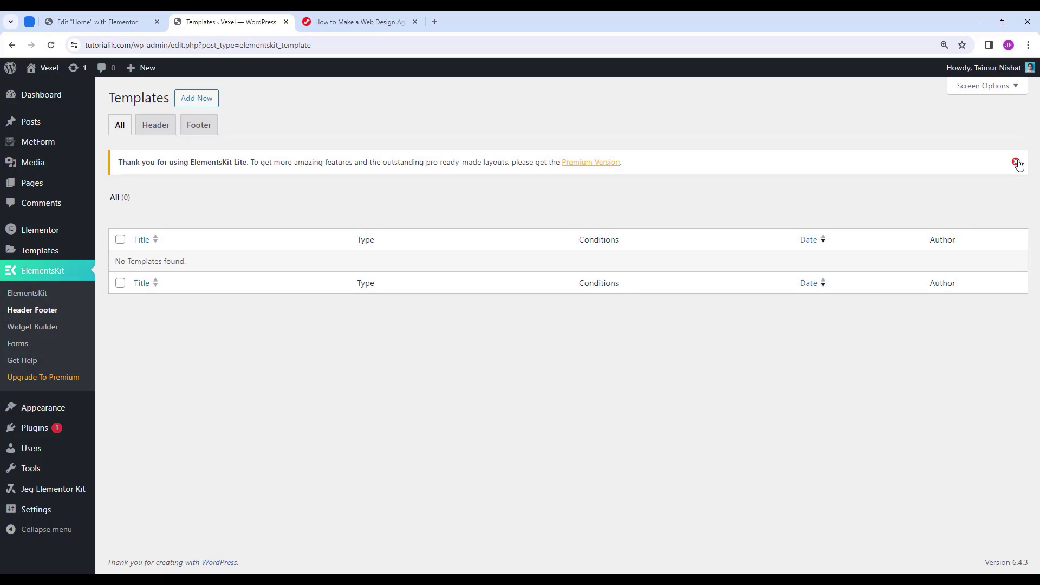
click(1016, 162)
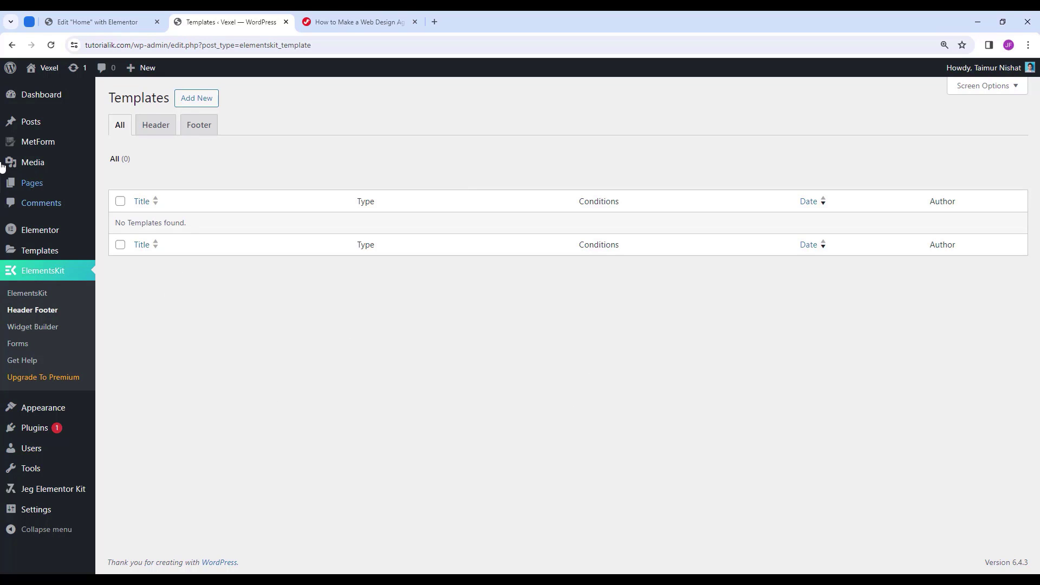
Visit the Pages list, return to ElementsKit Header Footer, and start a new template.
click(29, 182)
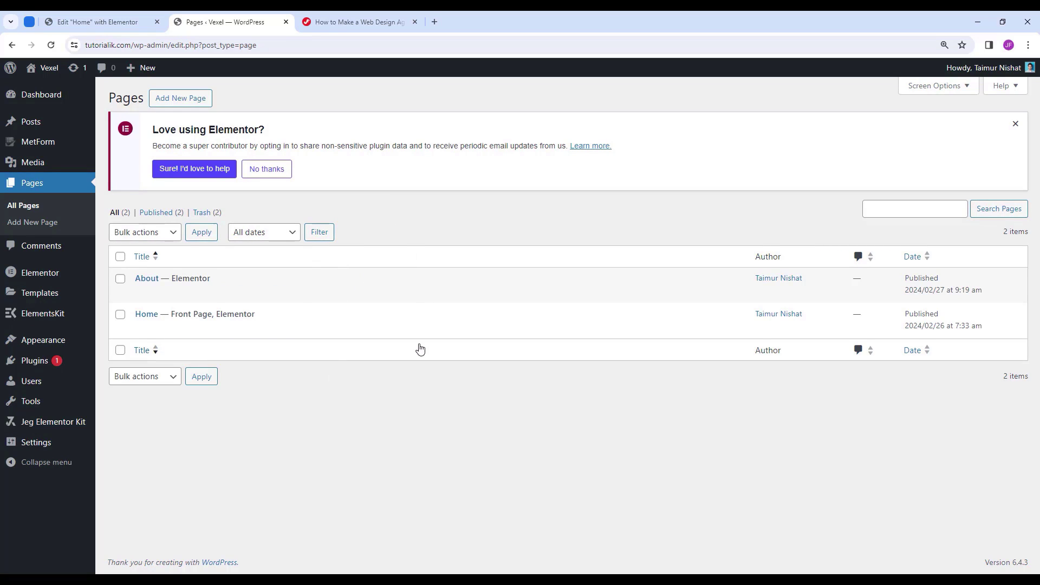
mouse_move(48, 319)
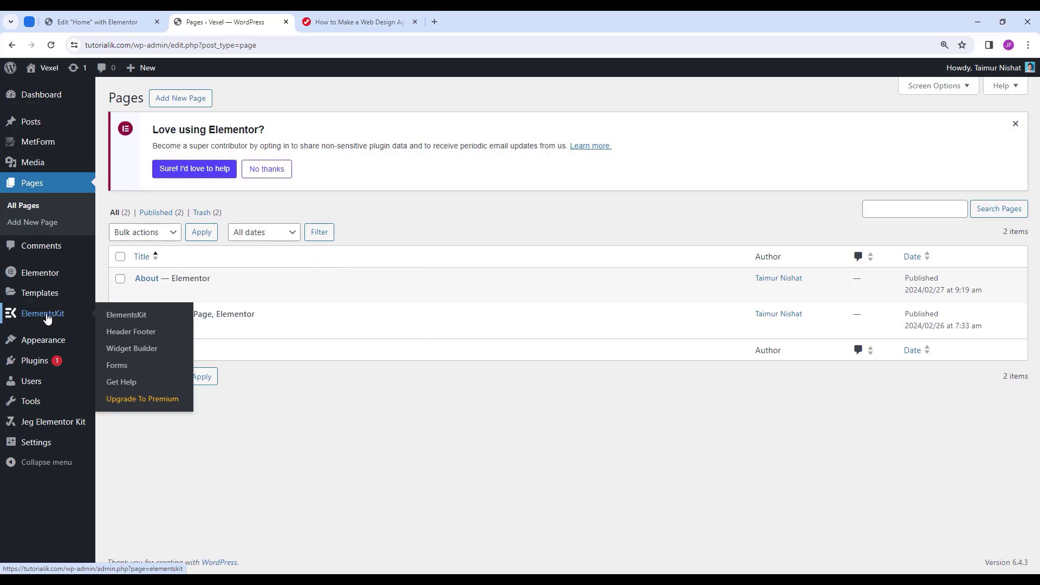
click(114, 332)
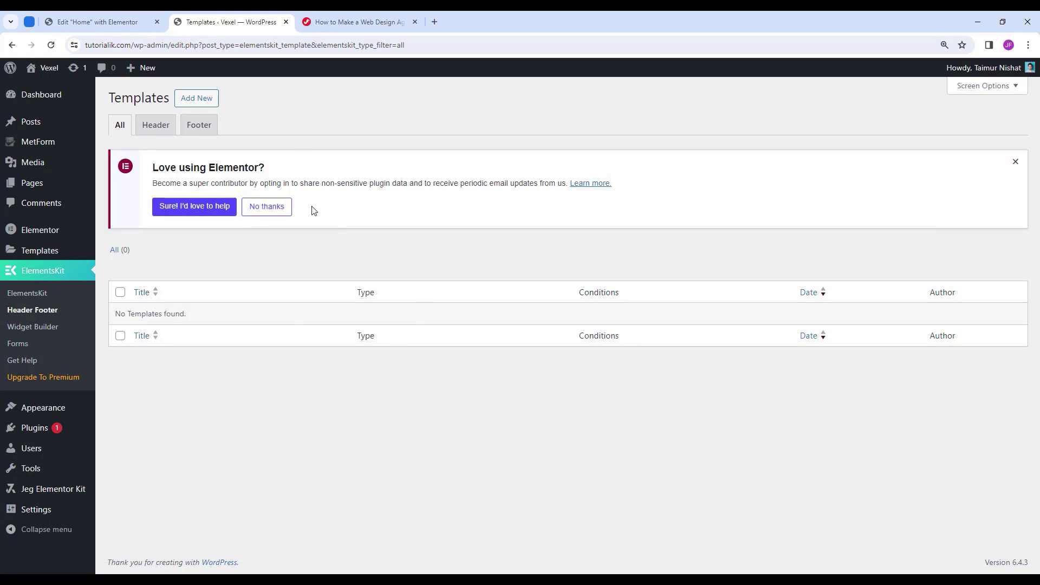
click(209, 104)
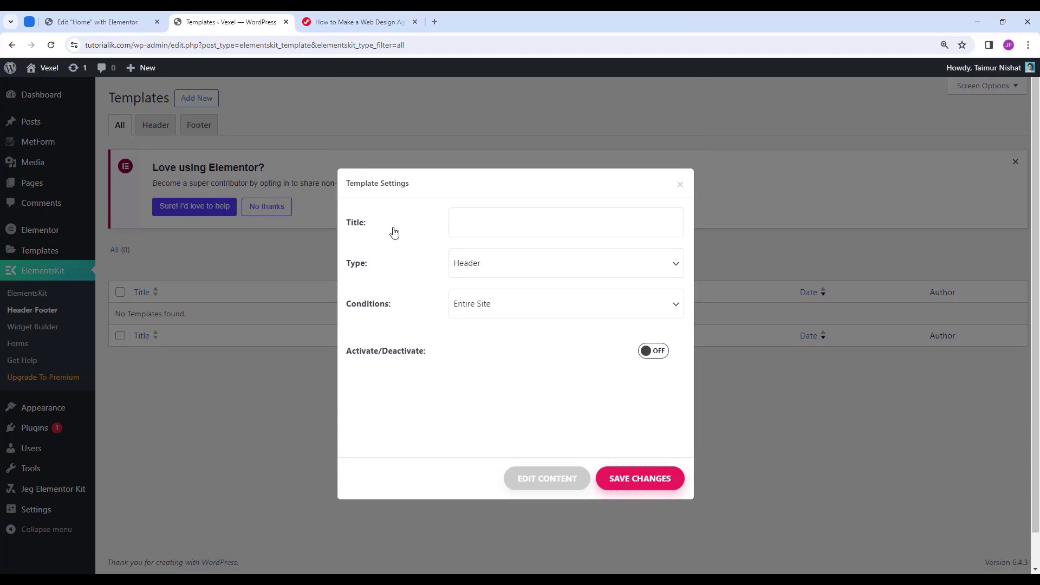
Title the new template 'Header', keeping type Header and Entire Site display conditions.
click(509, 216)
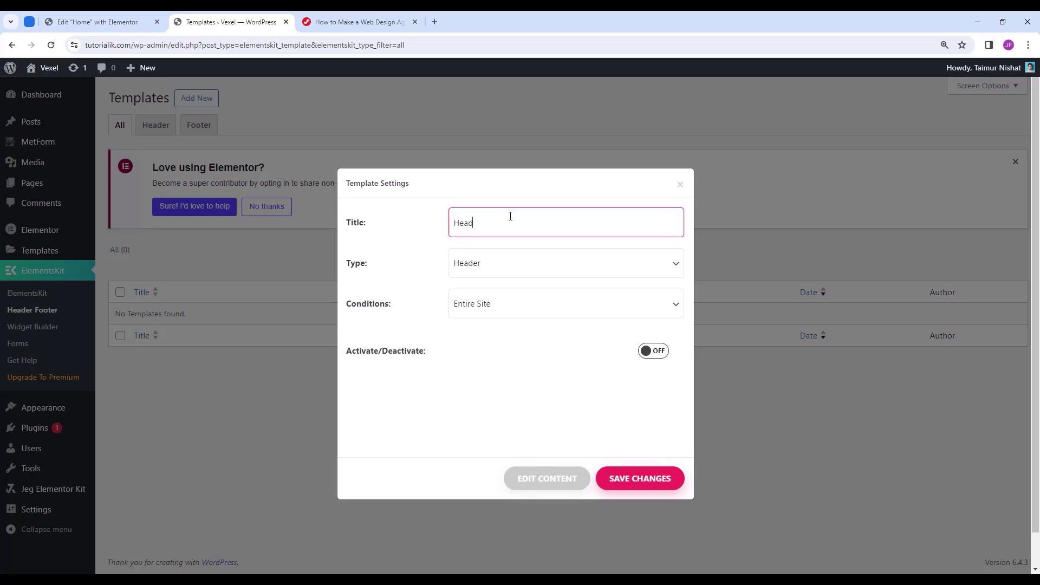
text(Header)
click(511, 269)
click(471, 283)
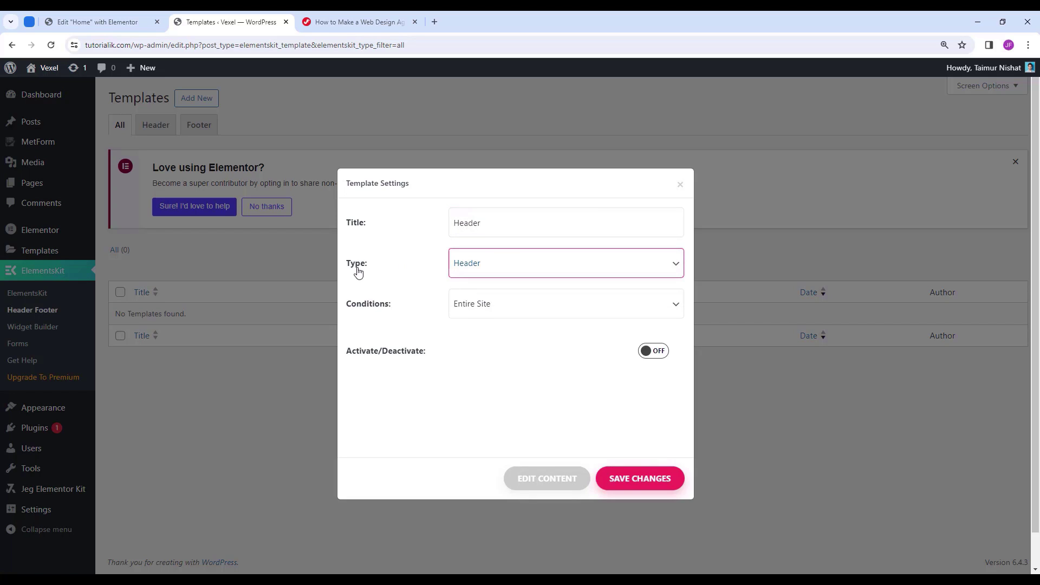
key(Tab)
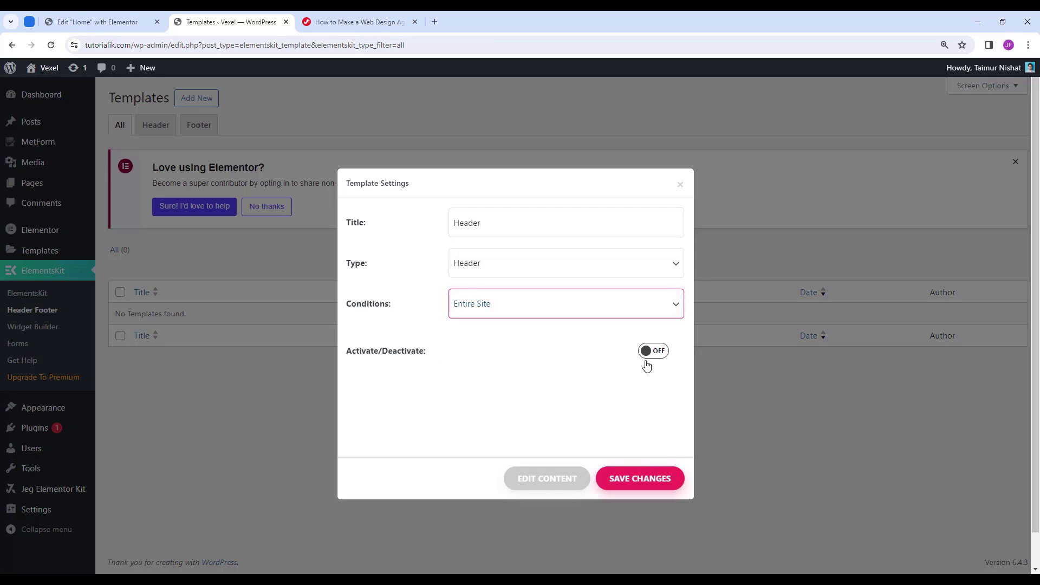
Activate the Header template, save it, and open it in Elementor's editor.
click(665, 361)
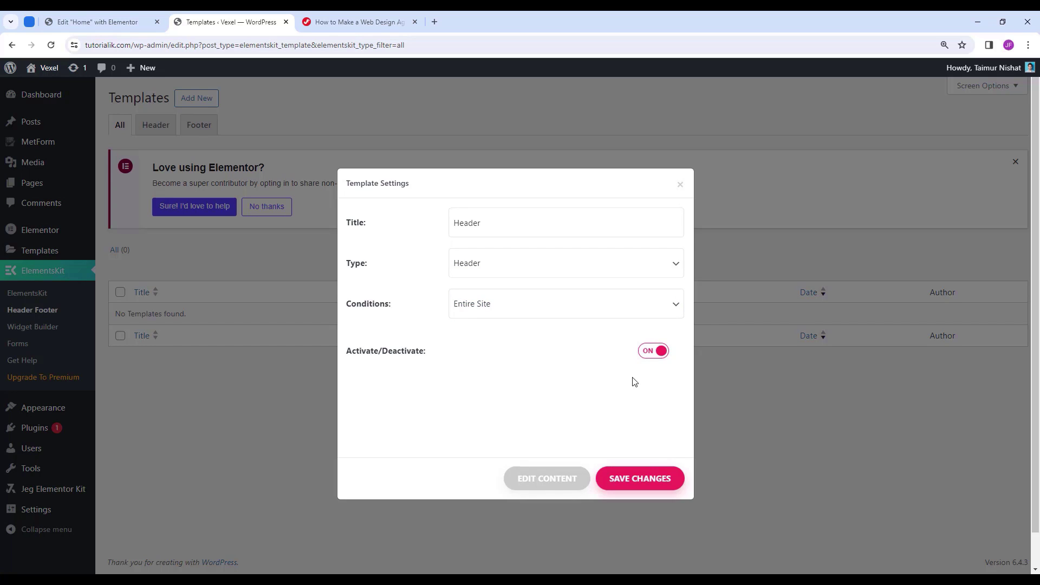
click(654, 483)
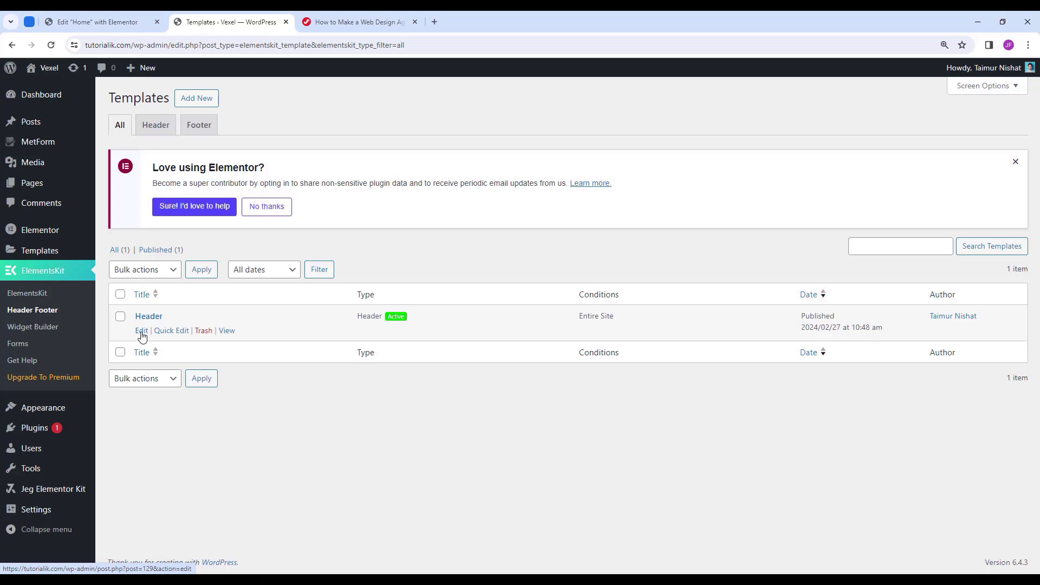
click(141, 332)
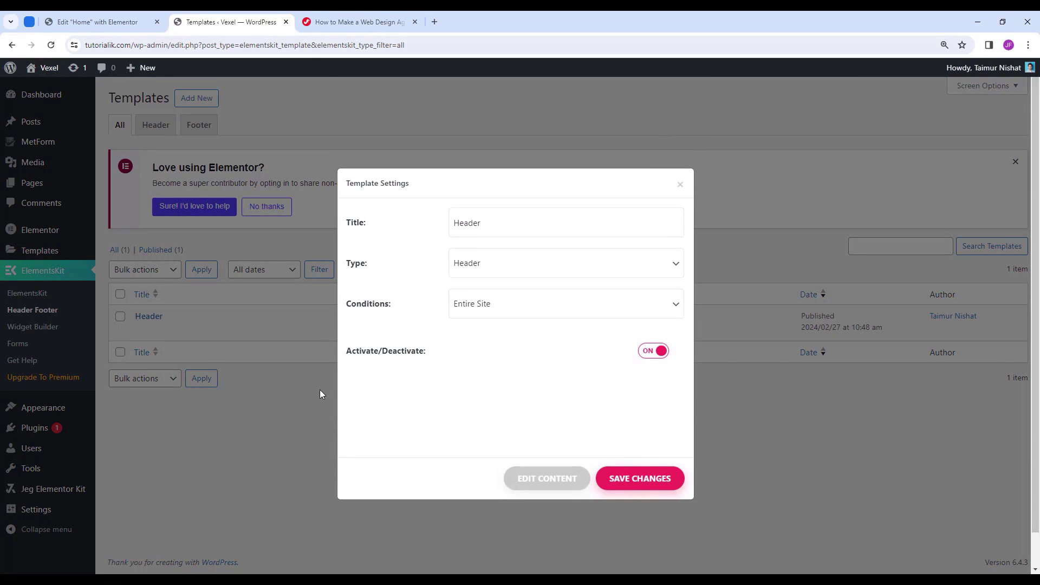
click(541, 479)
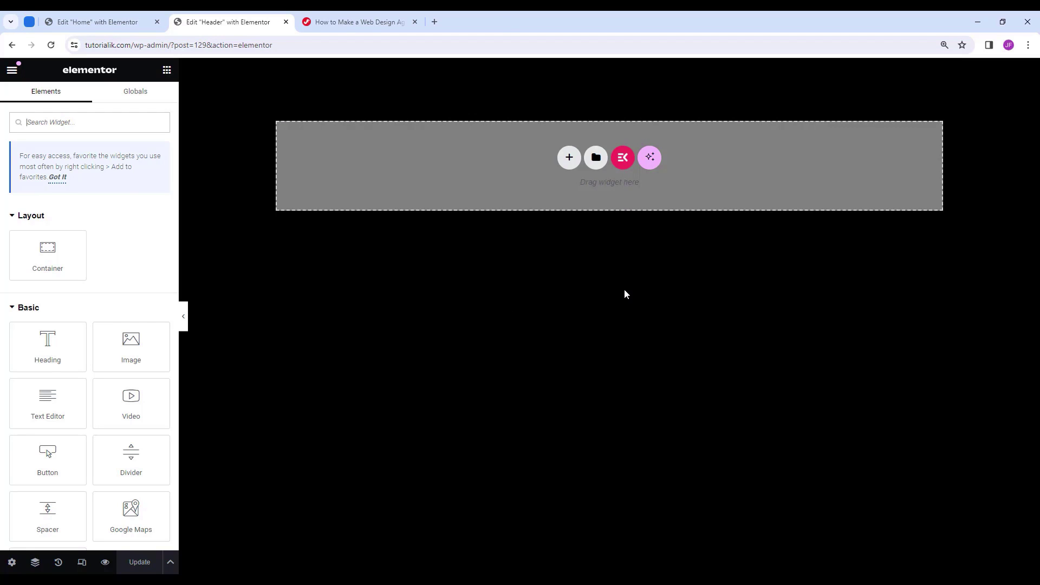
Locate Header.json in the downloaded resources' Templates folder, then return to Elementor.
key(alt+Tab)
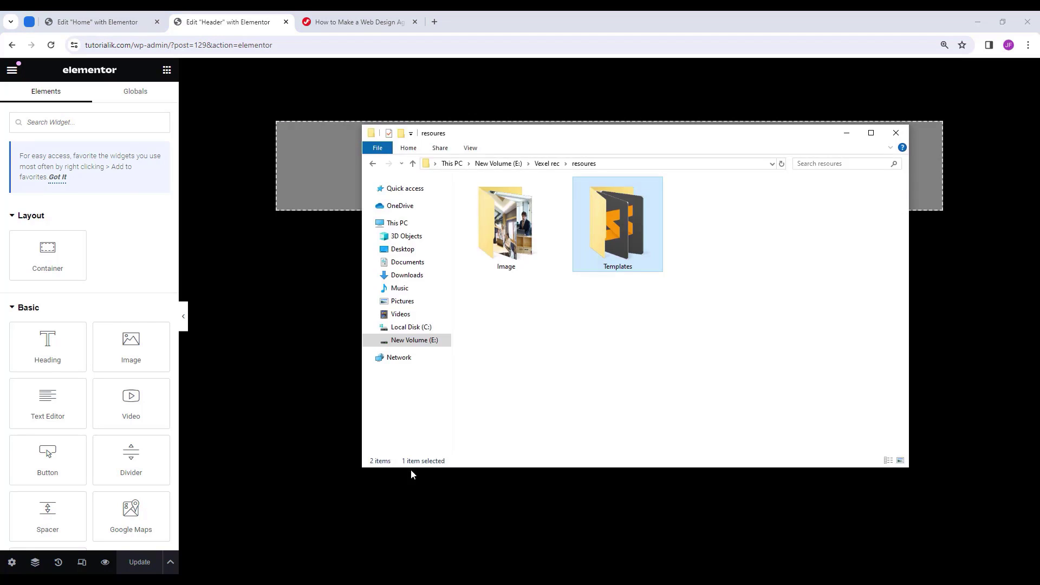
double_click(616, 247)
click(601, 222)
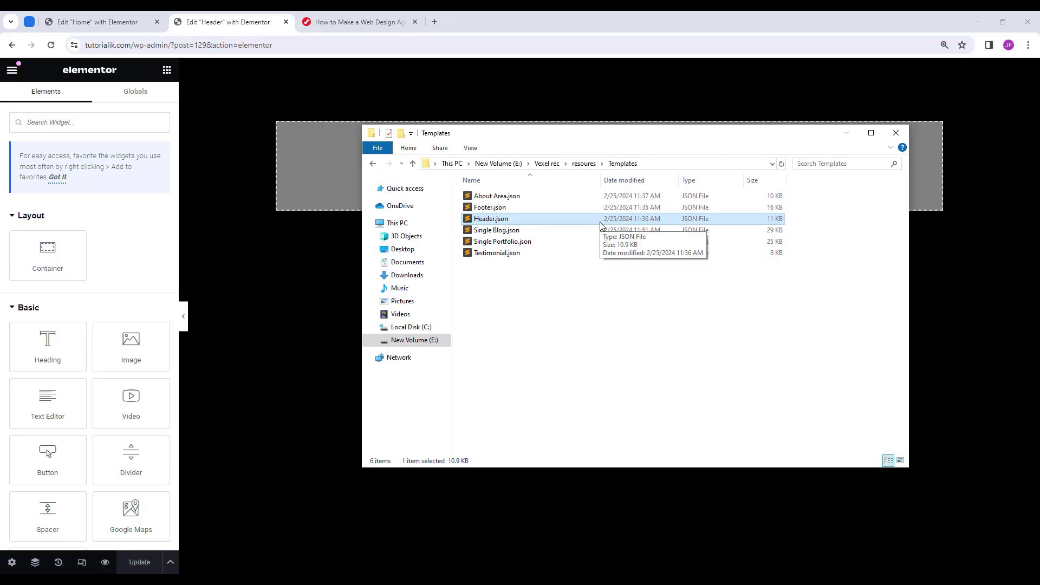
click(208, 256)
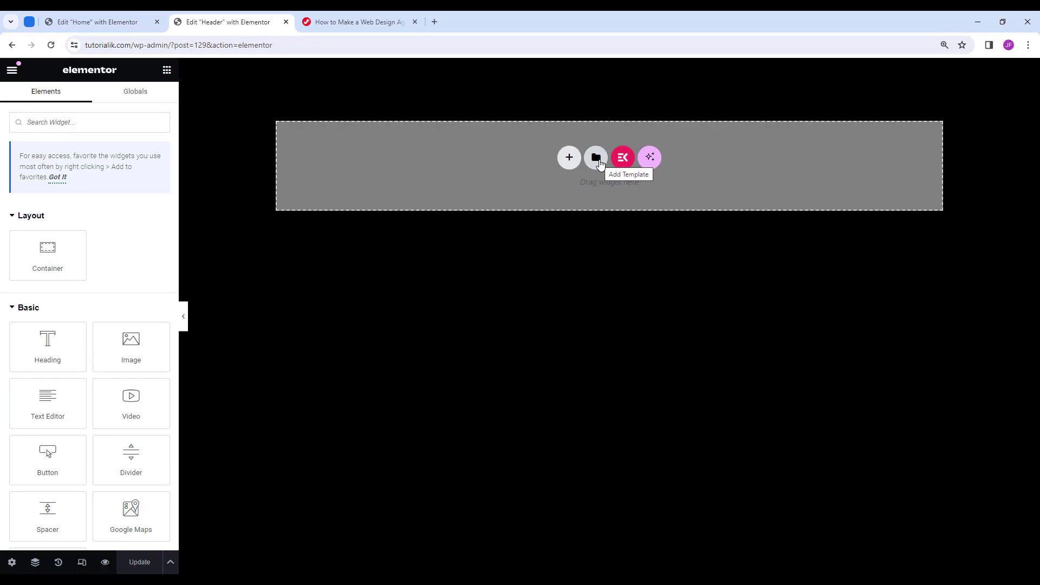
Import Header.json into My Templates, accepting the JSON safety warning.
click(598, 161)
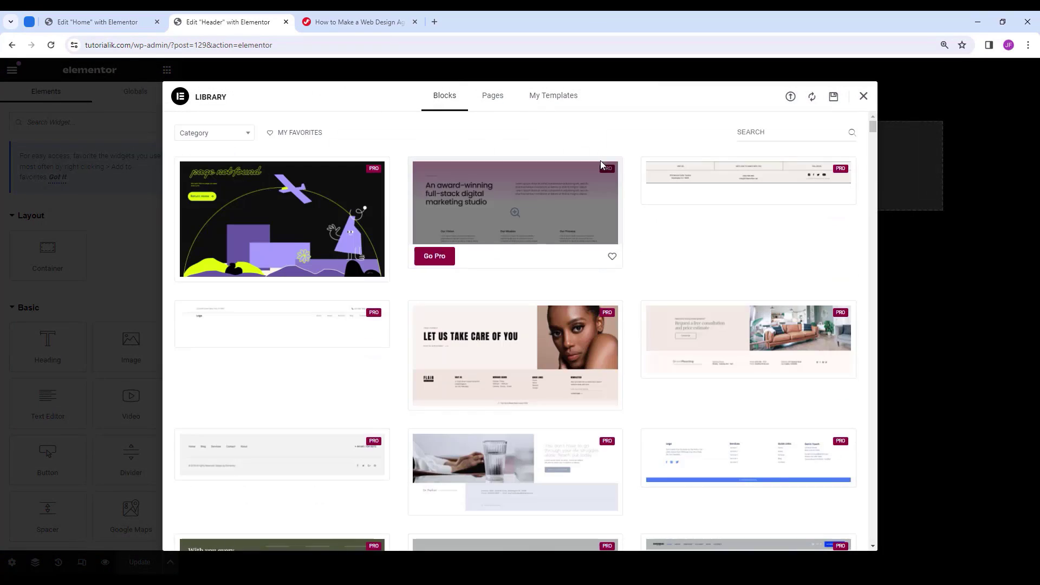
click(559, 103)
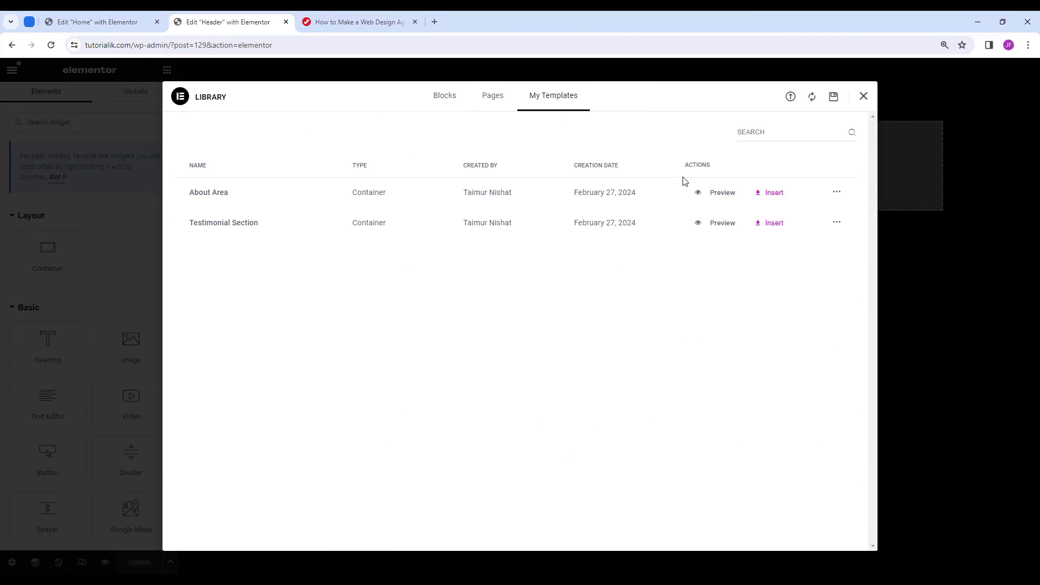
click(789, 98)
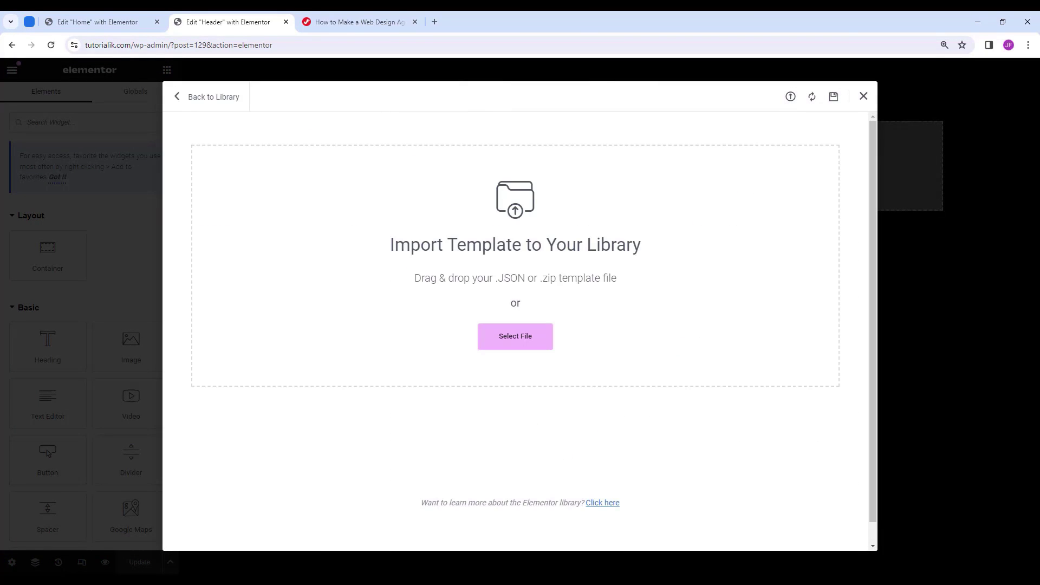
key(alt+Tab)
drag(534, 221, 315, 279)
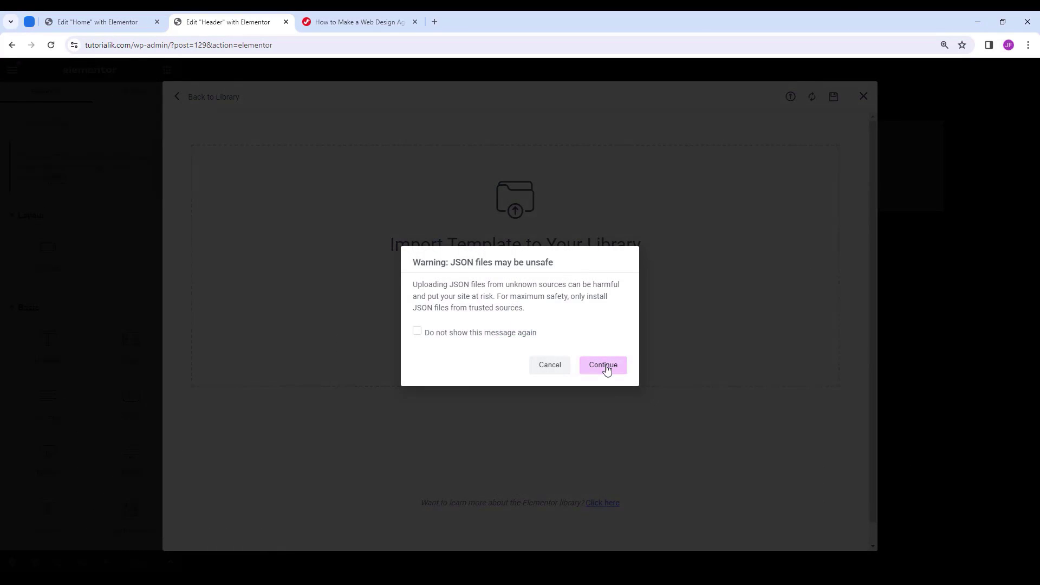
click(607, 370)
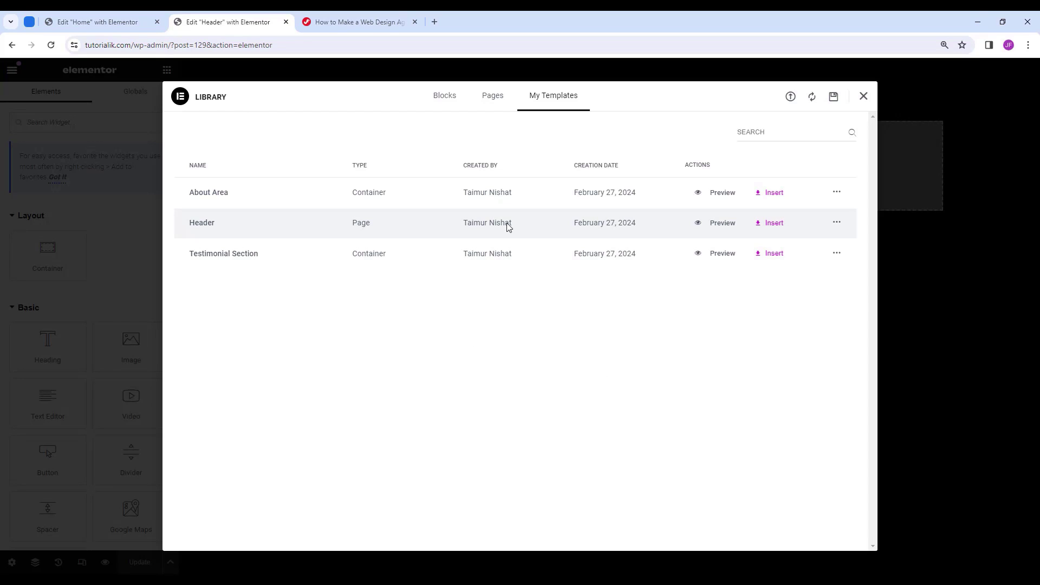
Insert the saved Header layout and preview it at full width with the panel collapsed.
click(776, 225)
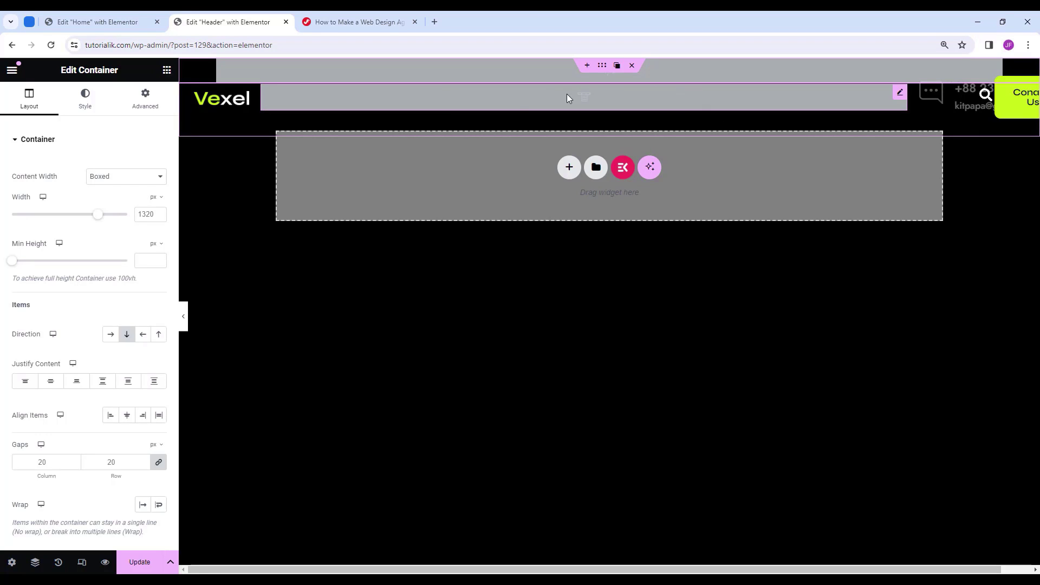
click(184, 317)
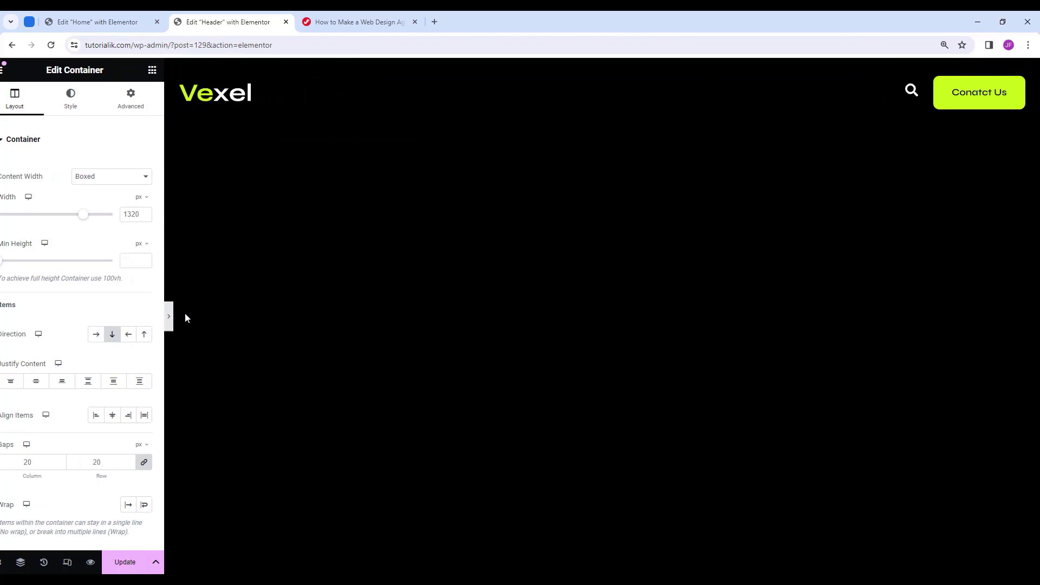
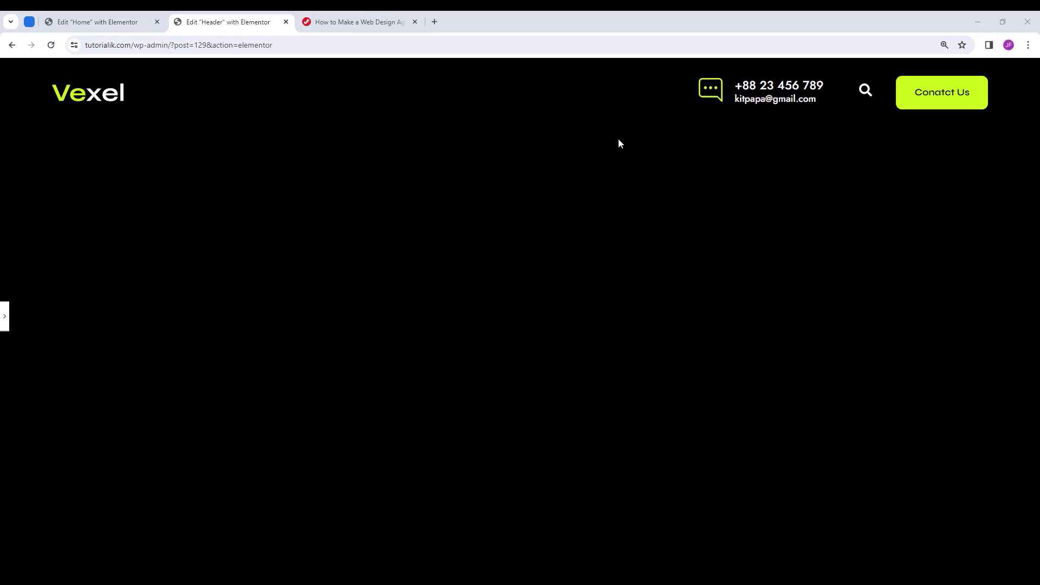
Exit the Elementor Header editor and go to Appearance > Menus in WordPress.
click(4, 317)
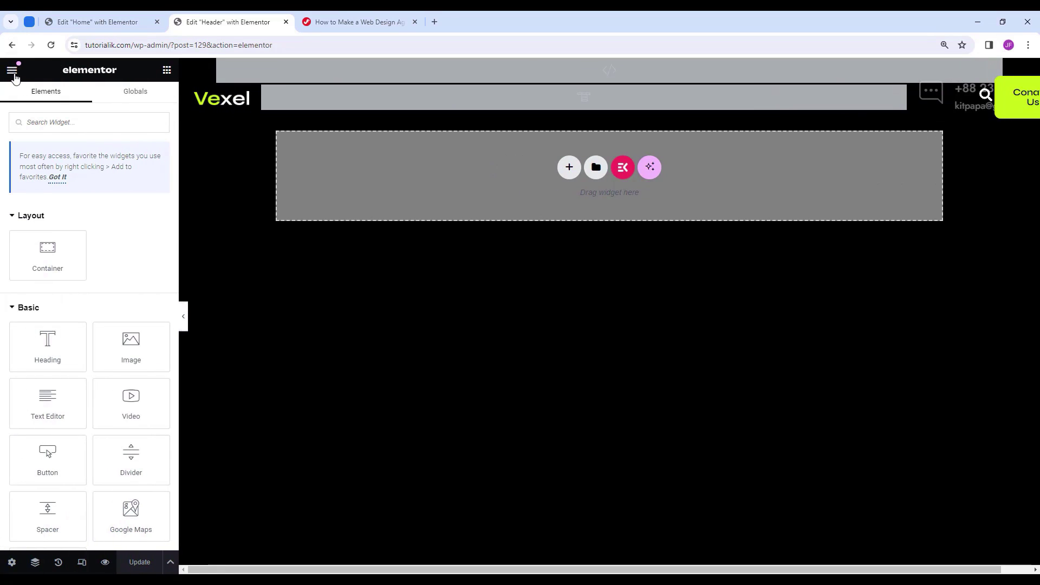
click(13, 72)
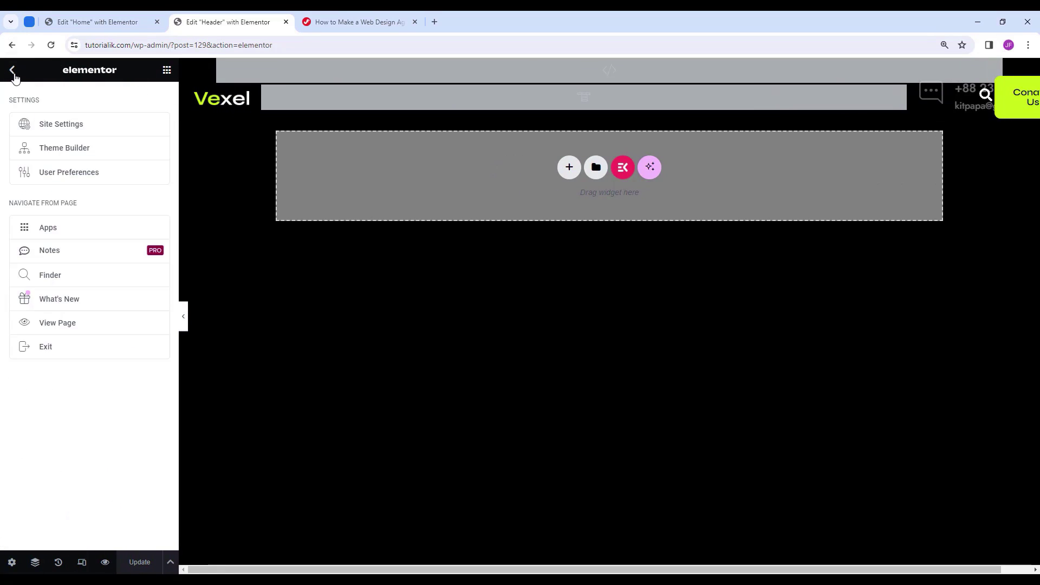
click(89, 347)
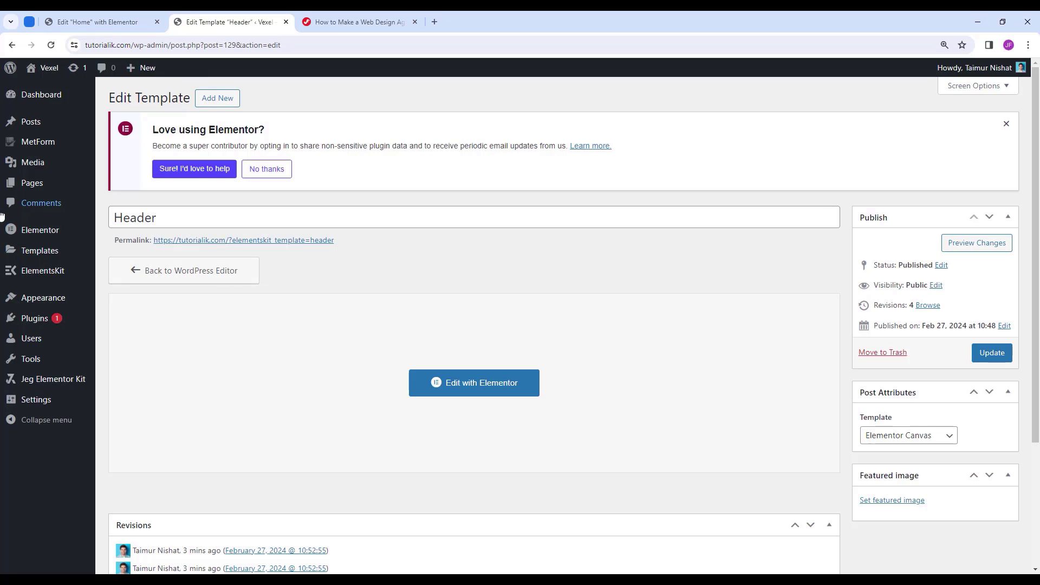
mouse_move(1, 181)
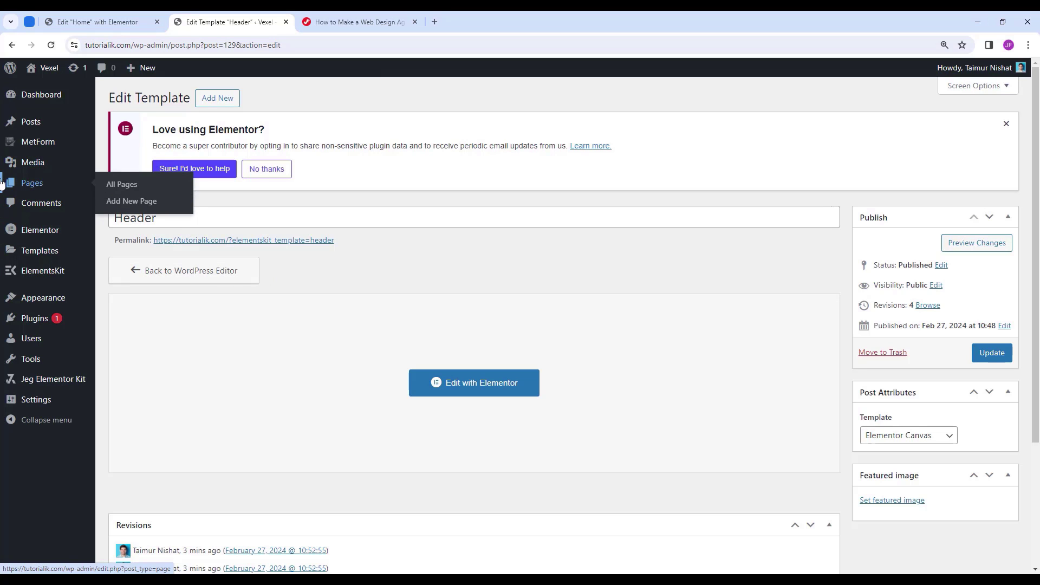
mouse_move(30, 304)
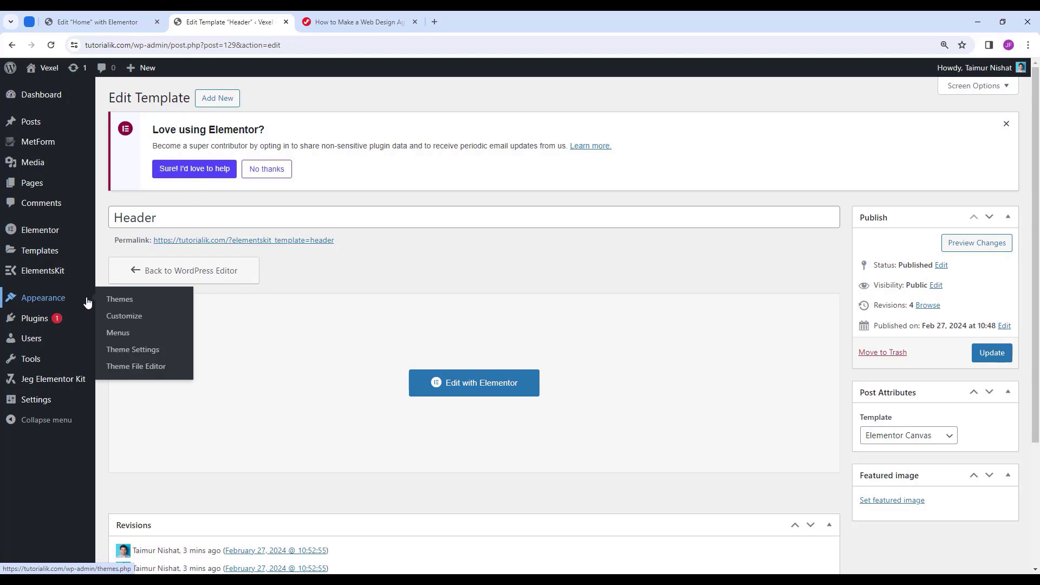
click(130, 339)
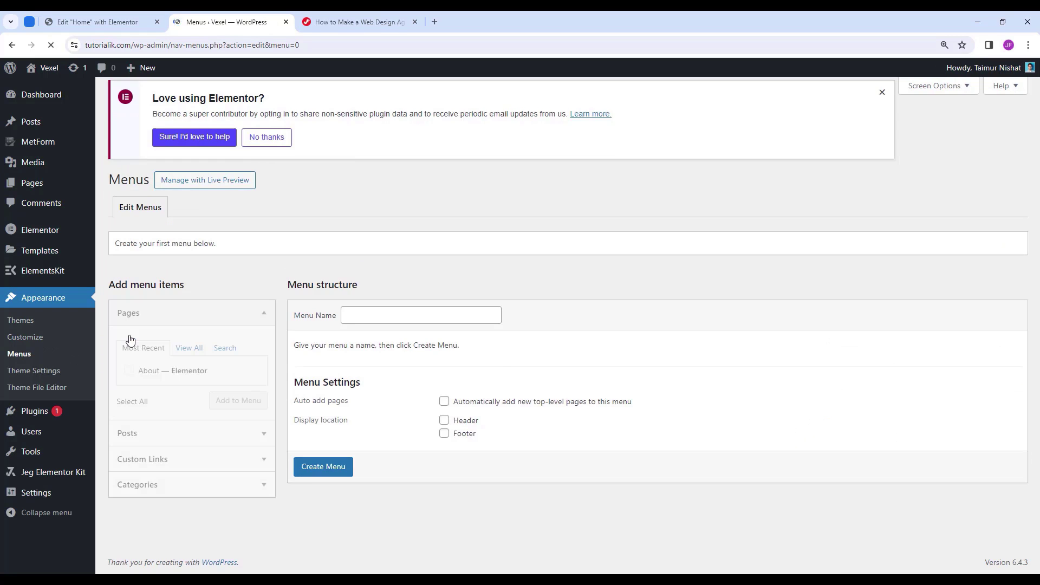
Name the new menu MainMenu, assign it to the Header location, create it, then go to Pages.
scroll(190, 269, down, 1)
click(371, 296)
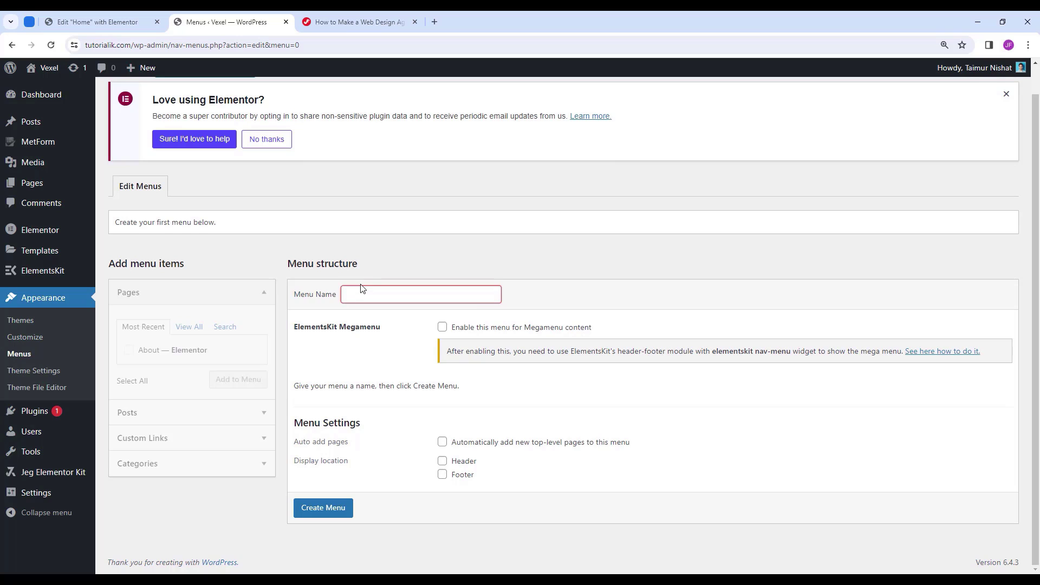
text(MainMenu)
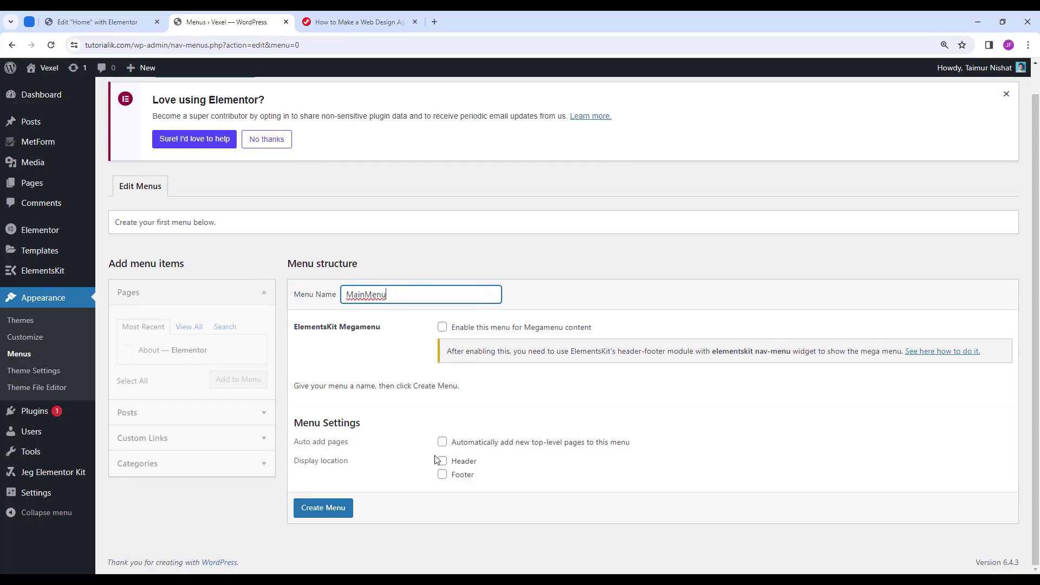
click(461, 465)
click(461, 465)
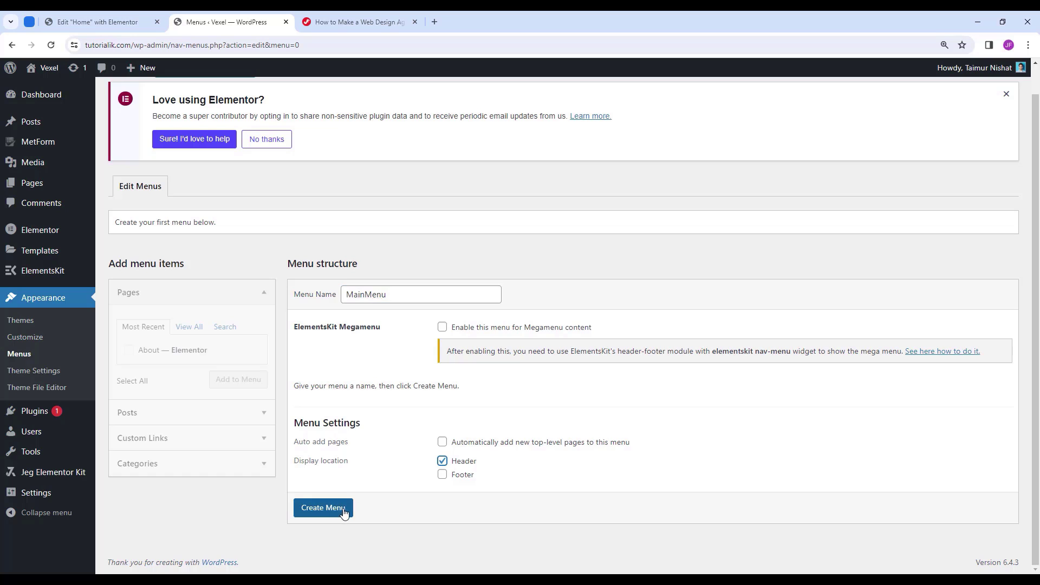
click(324, 515)
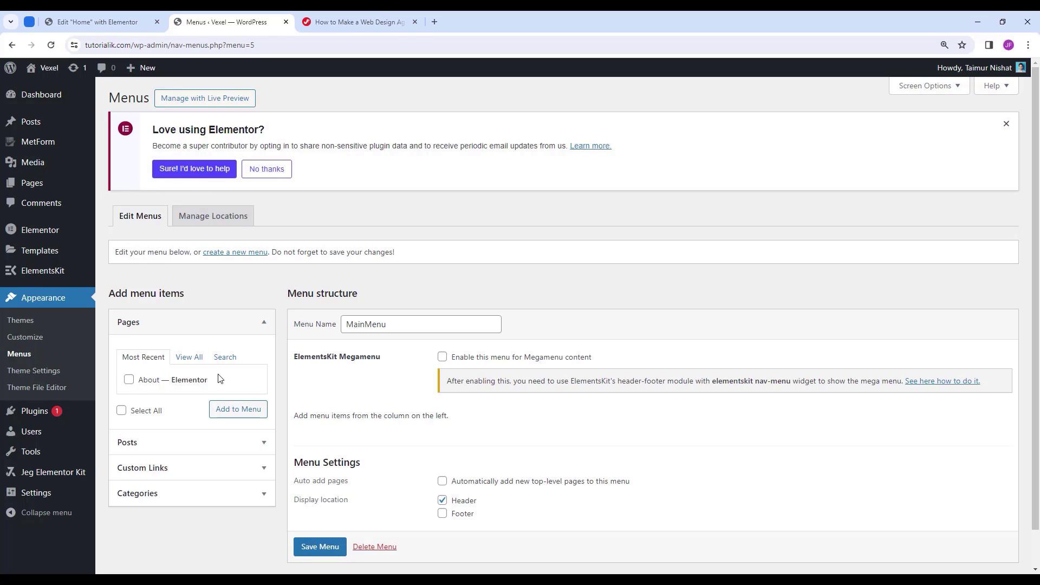
click(44, 185)
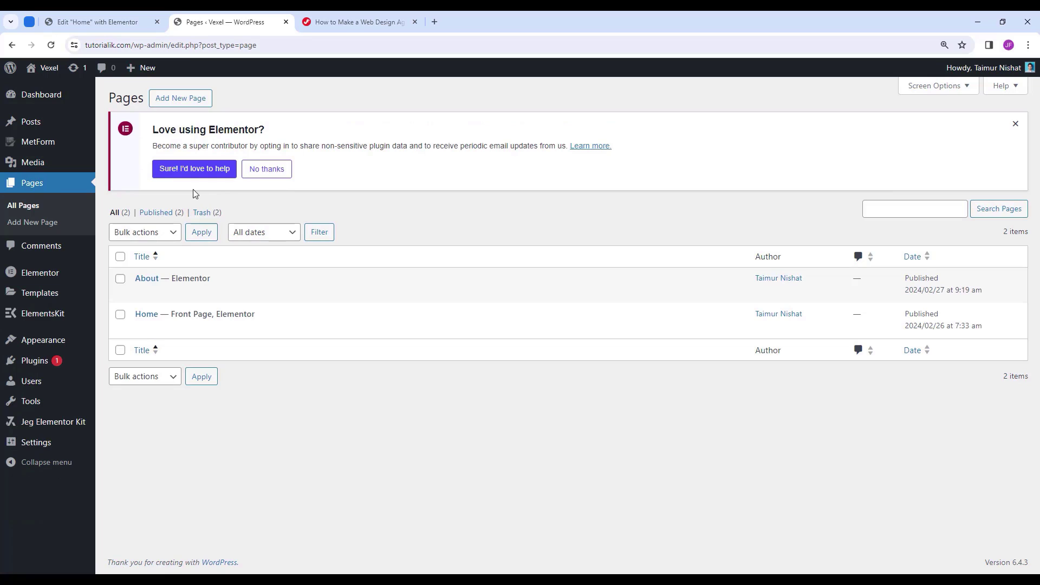
Publish a new empty page titled Services, then return to Appearance > Menus.
click(183, 99)
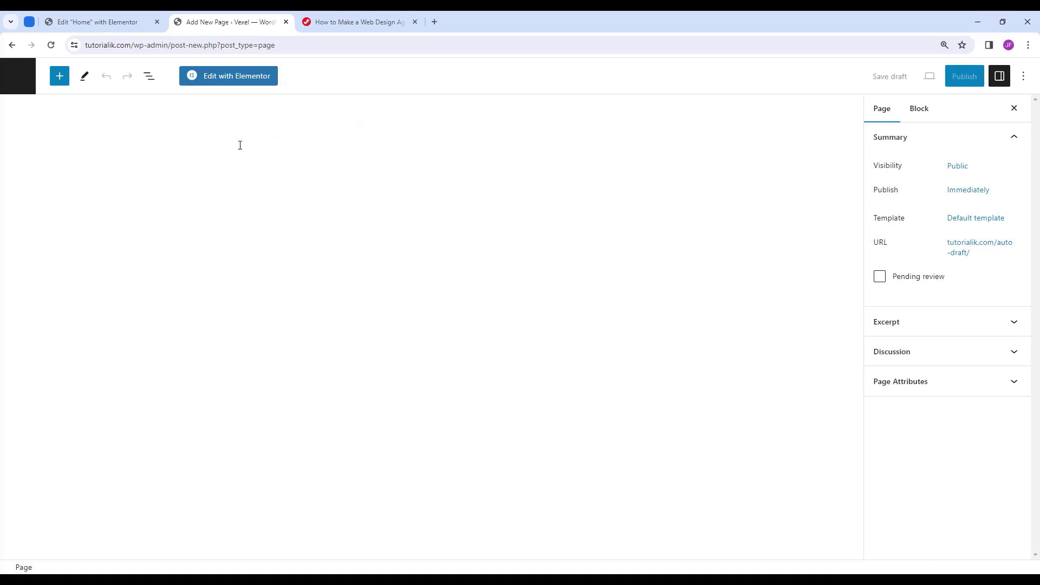
text(Ser)
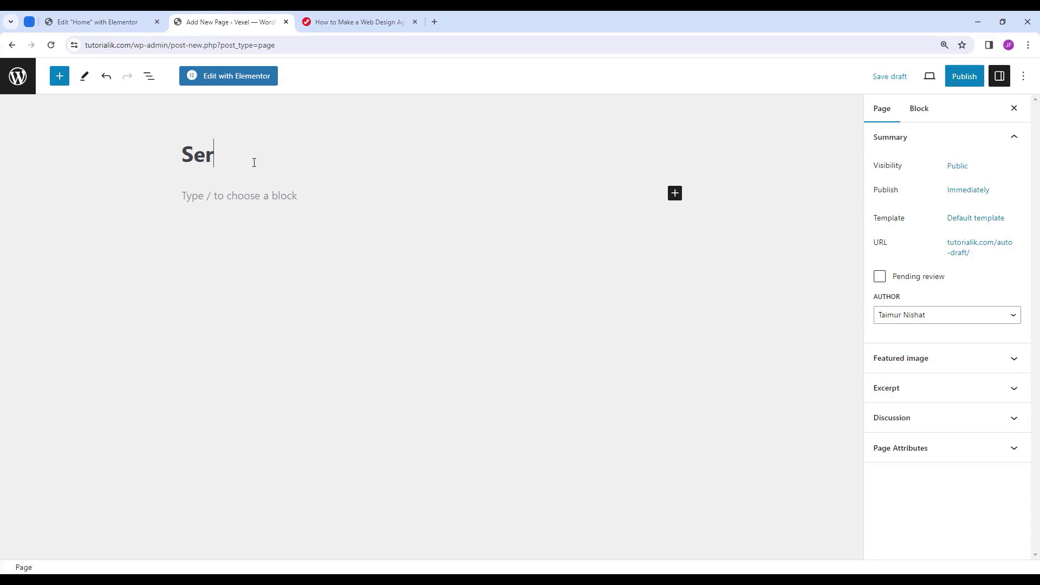
text(vice)
text(vices)
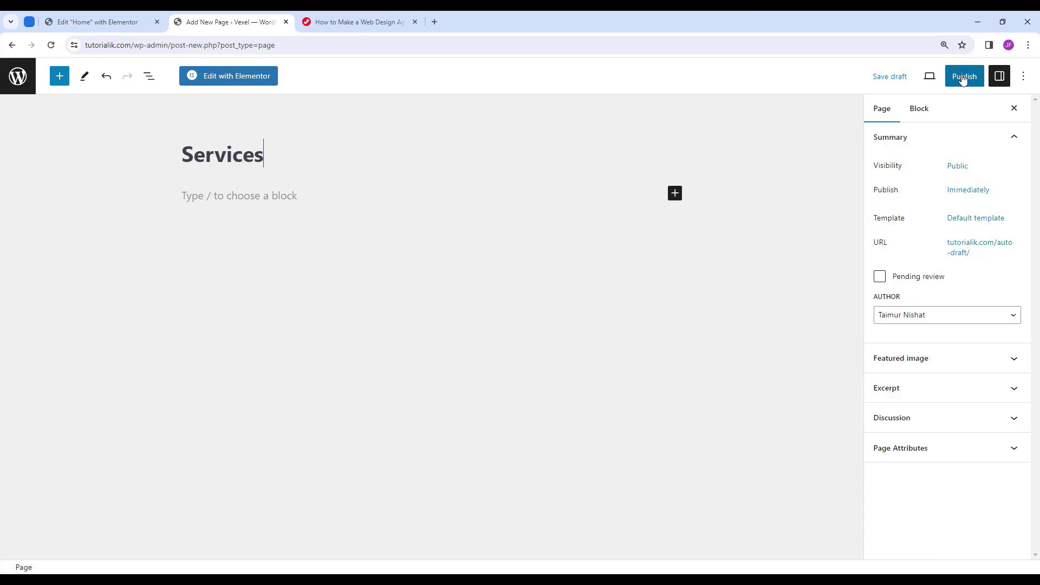
click(965, 76)
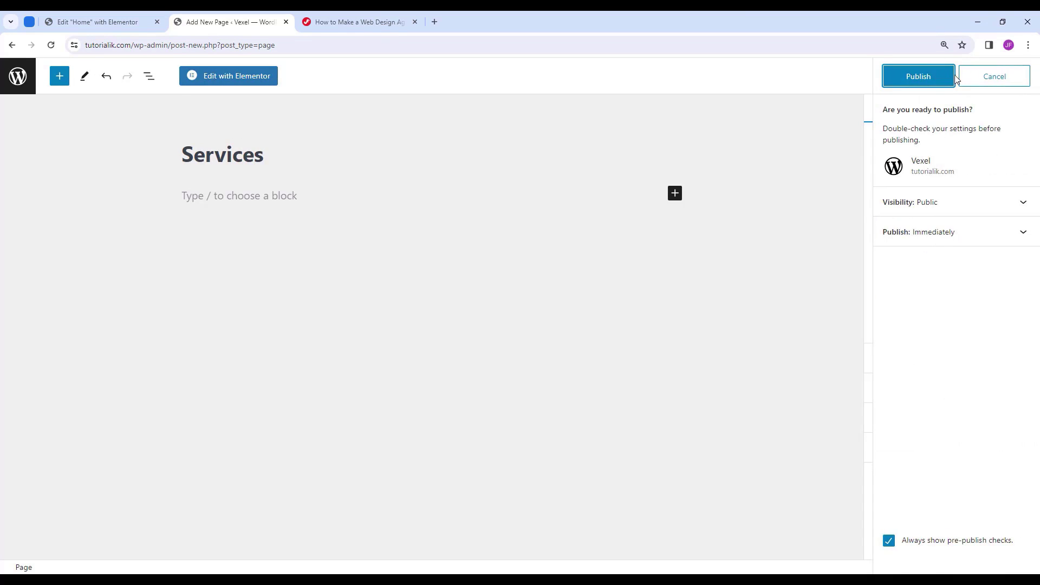
click(920, 75)
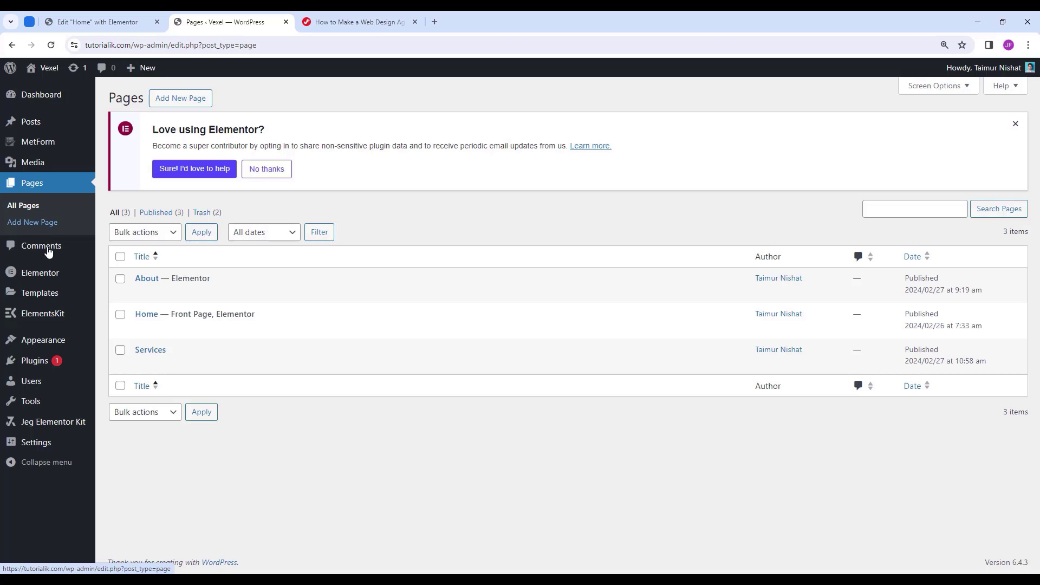
mouse_move(53, 342)
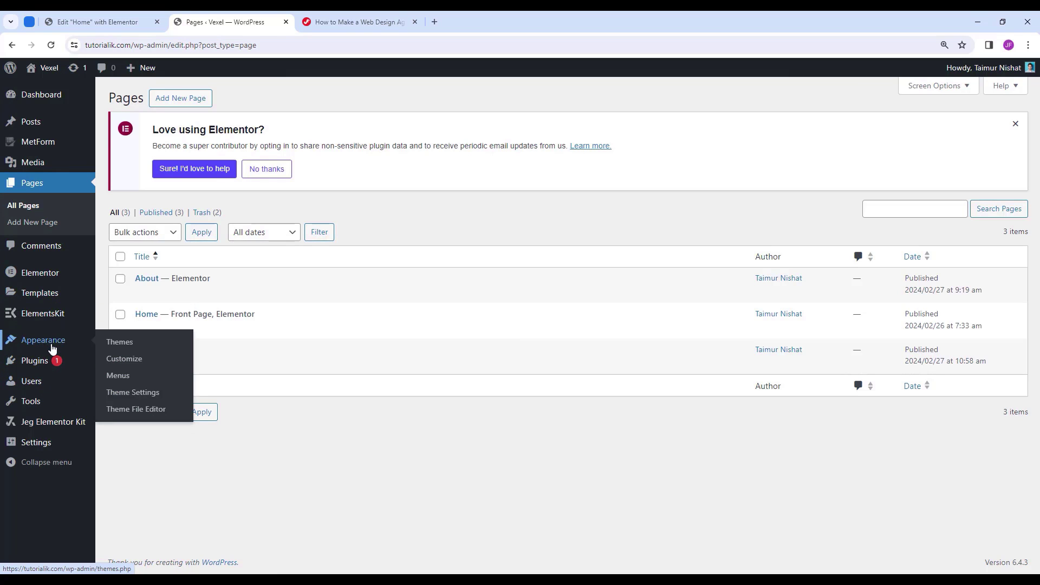
click(124, 383)
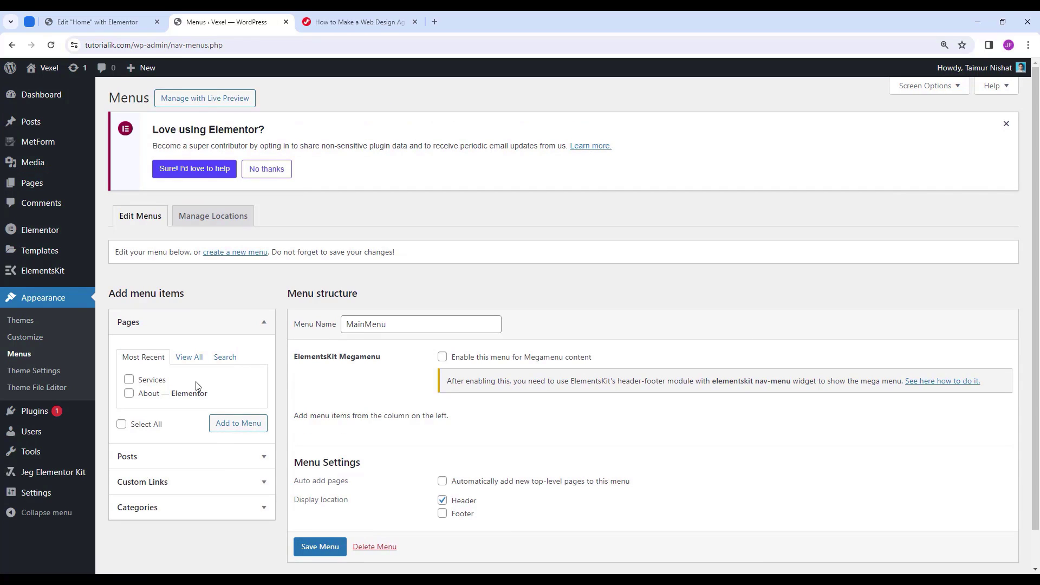
click(177, 486)
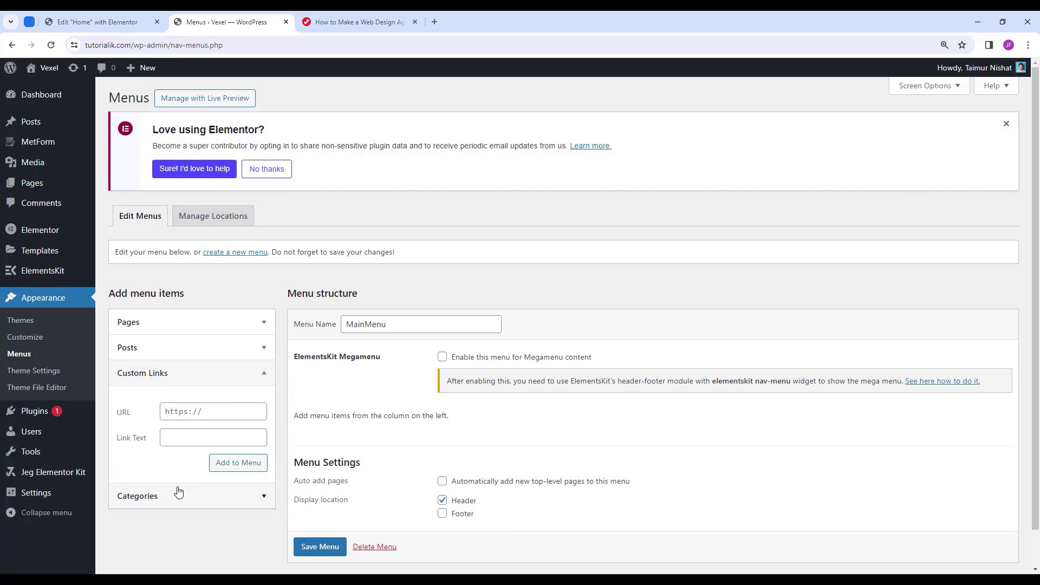
click(215, 411)
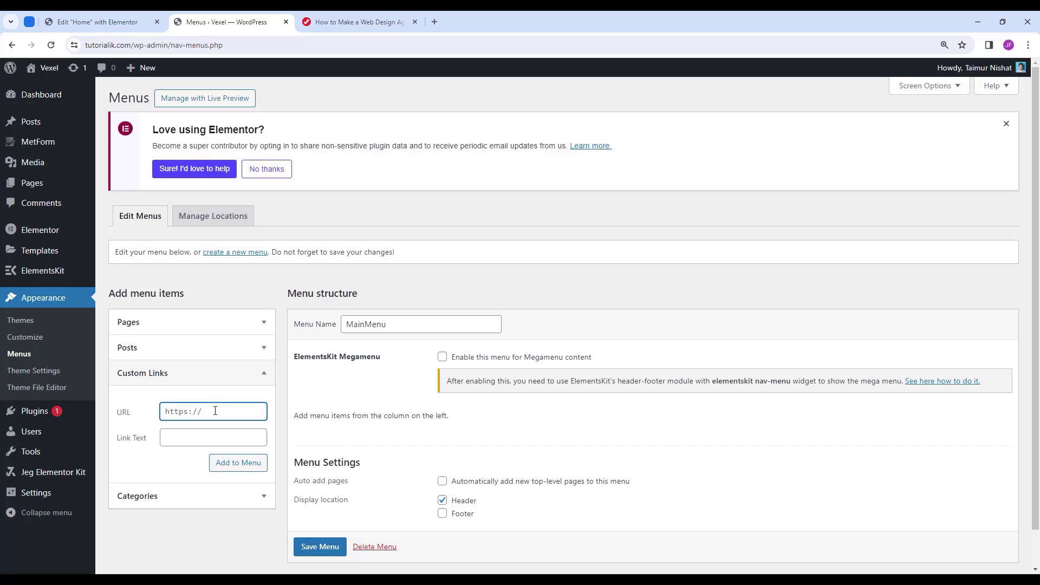
text(google.com)
click(212, 436)
text(Goog)
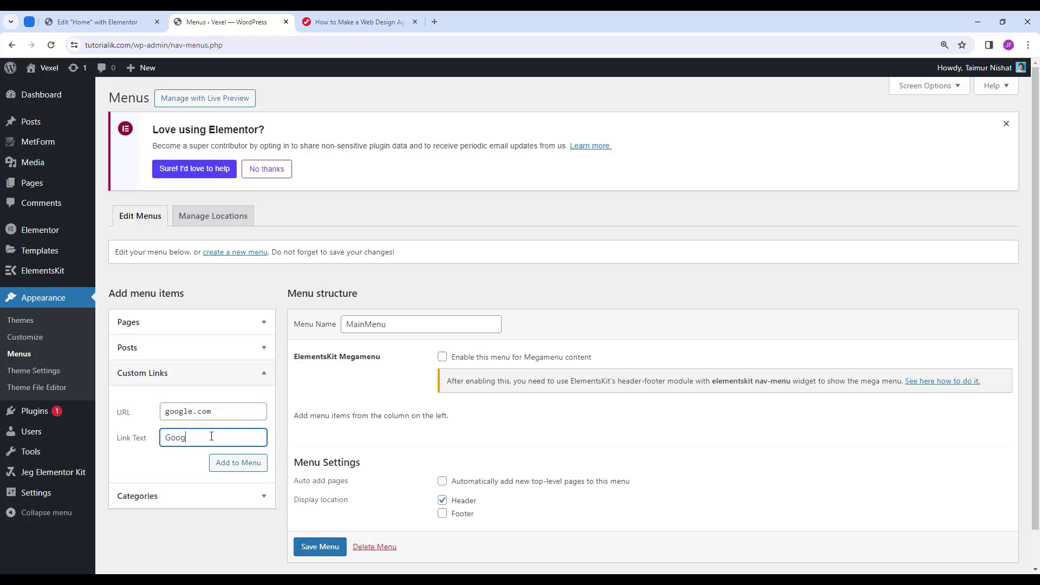
click(227, 459)
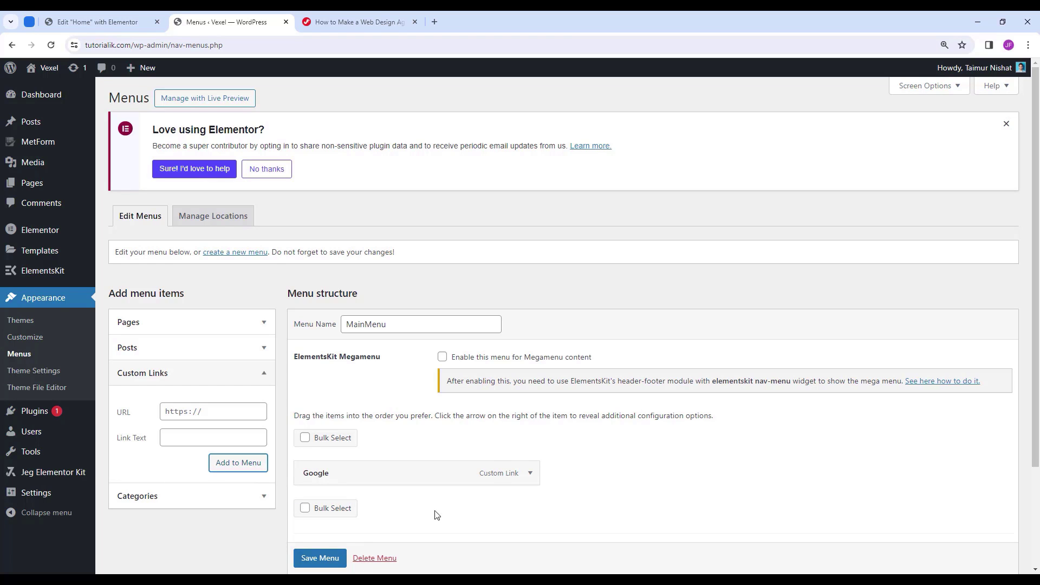
click(529, 476)
scroll(379, 379, down, 5)
click(360, 448)
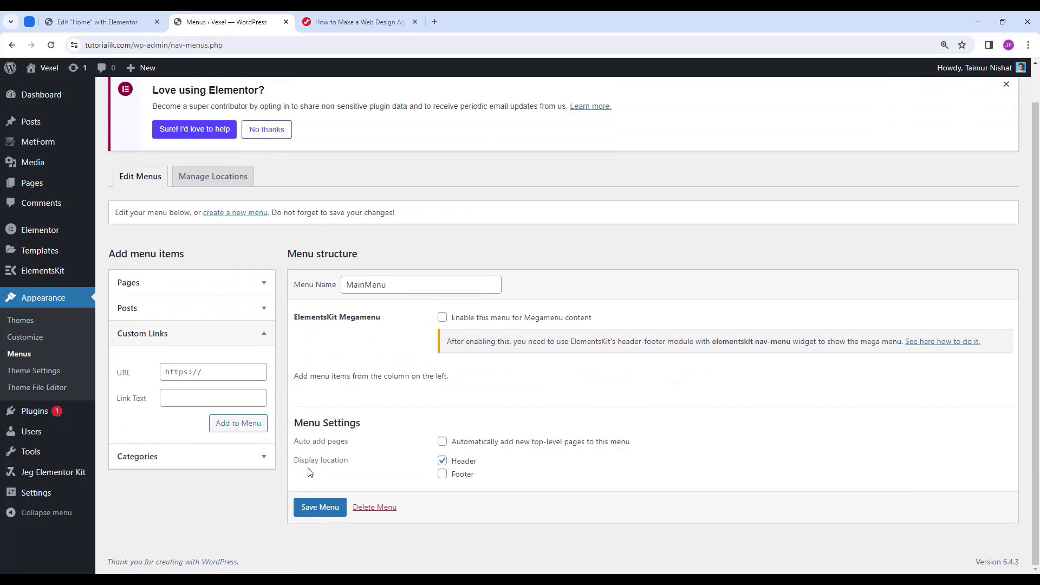
click(223, 337)
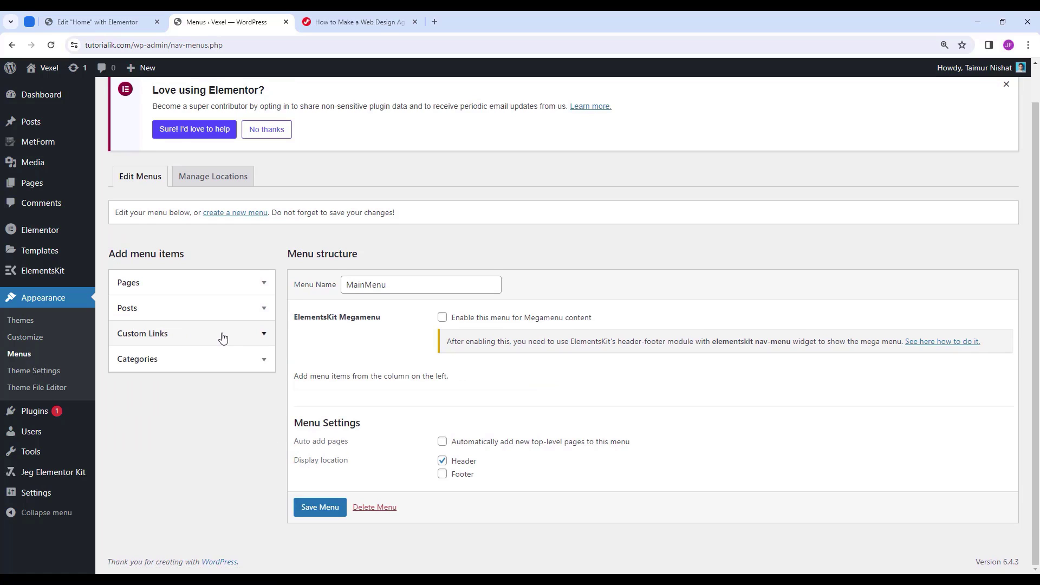
click(224, 292)
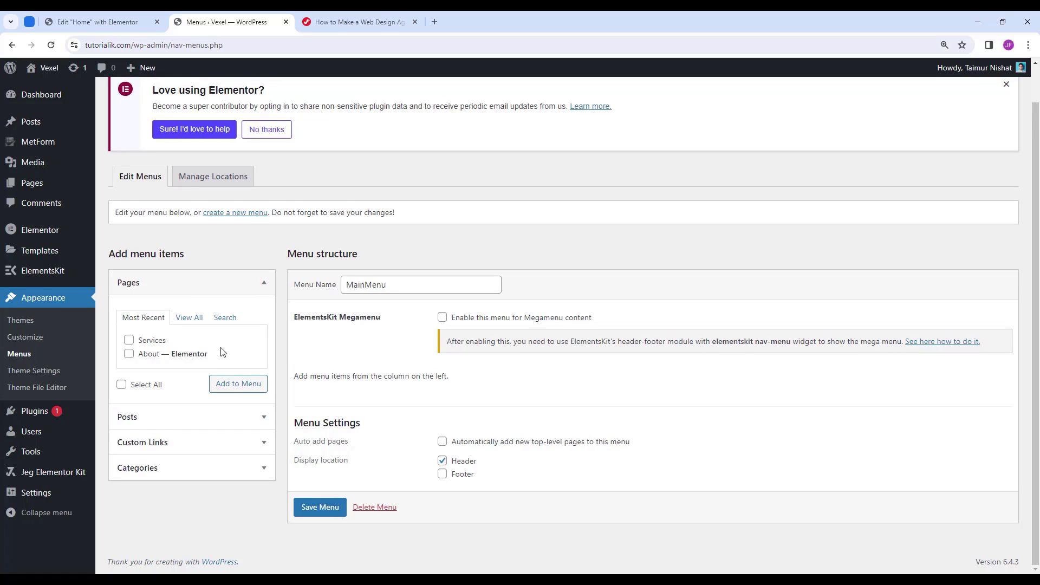
Leave the Menus page and publish a new empty page titled Portfolio.
click(32, 183)
click(566, 111)
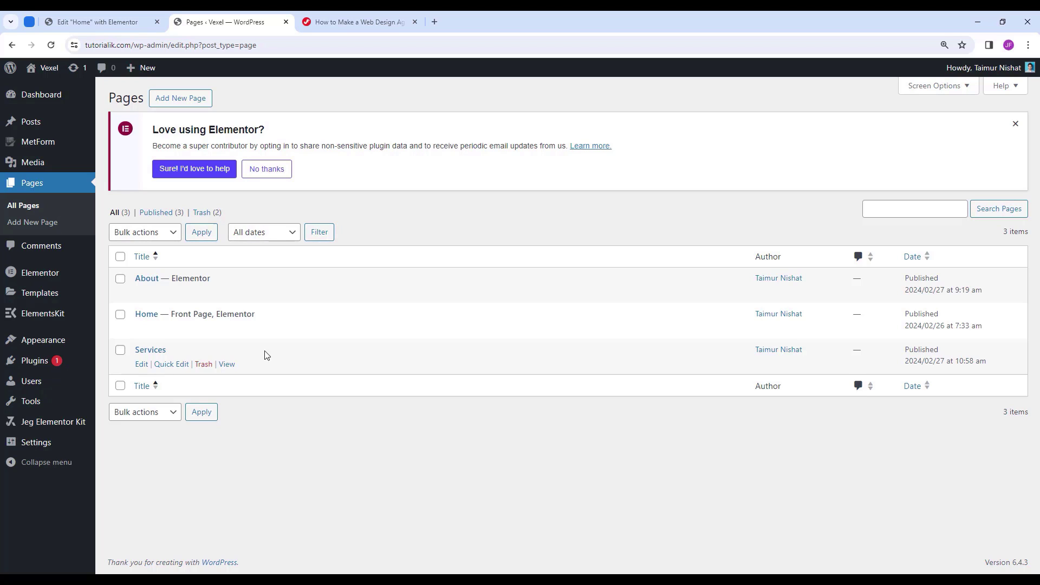
click(193, 100)
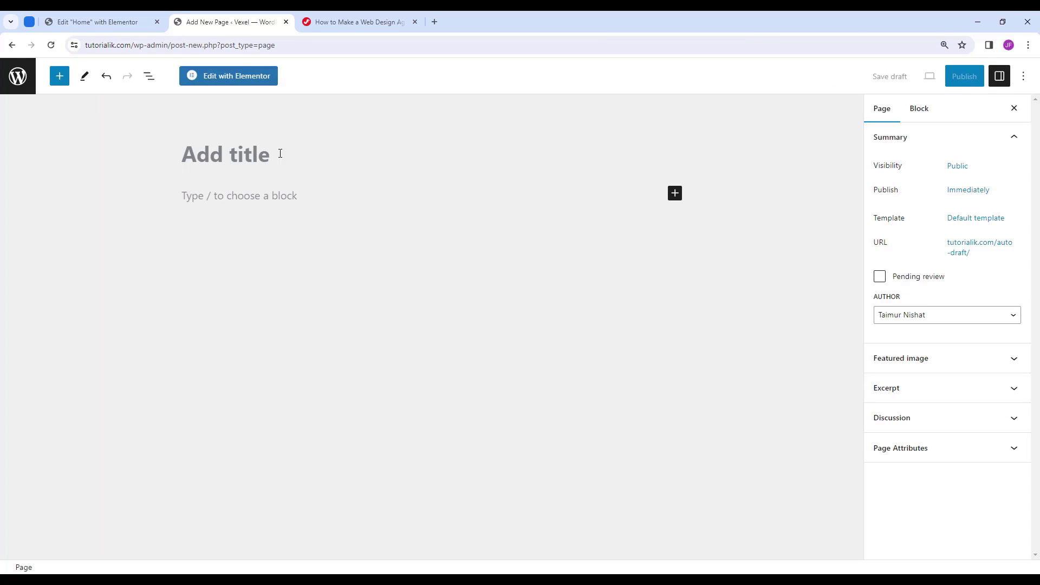
text(Portfo)
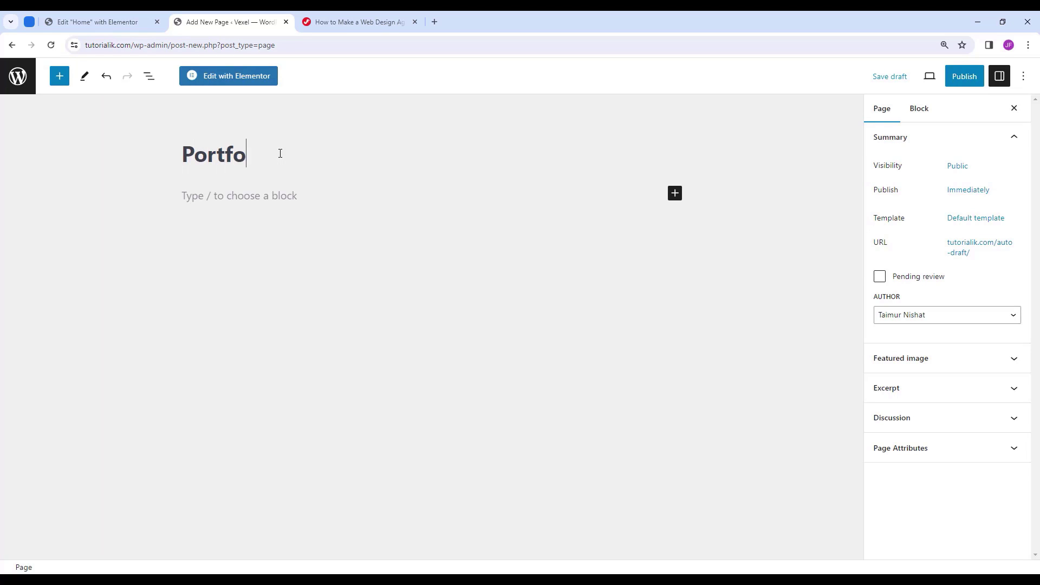
text(lio)
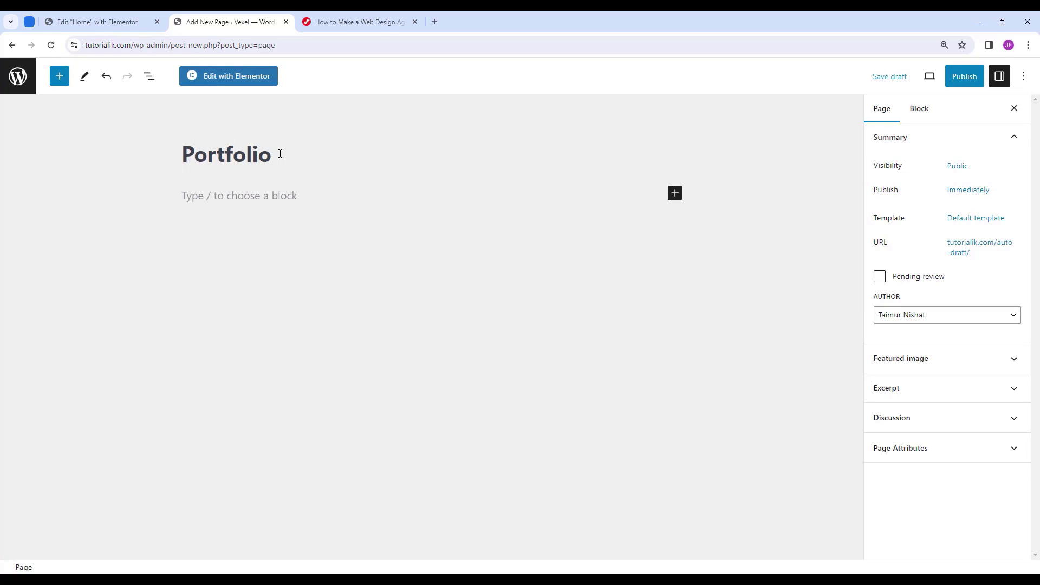
click(970, 82)
click(943, 80)
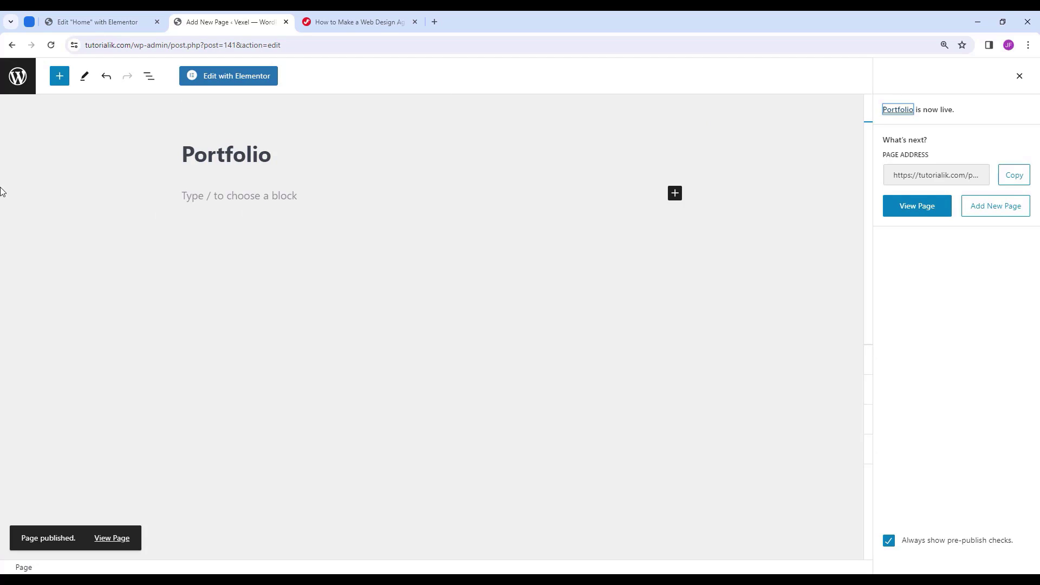
click(19, 82)
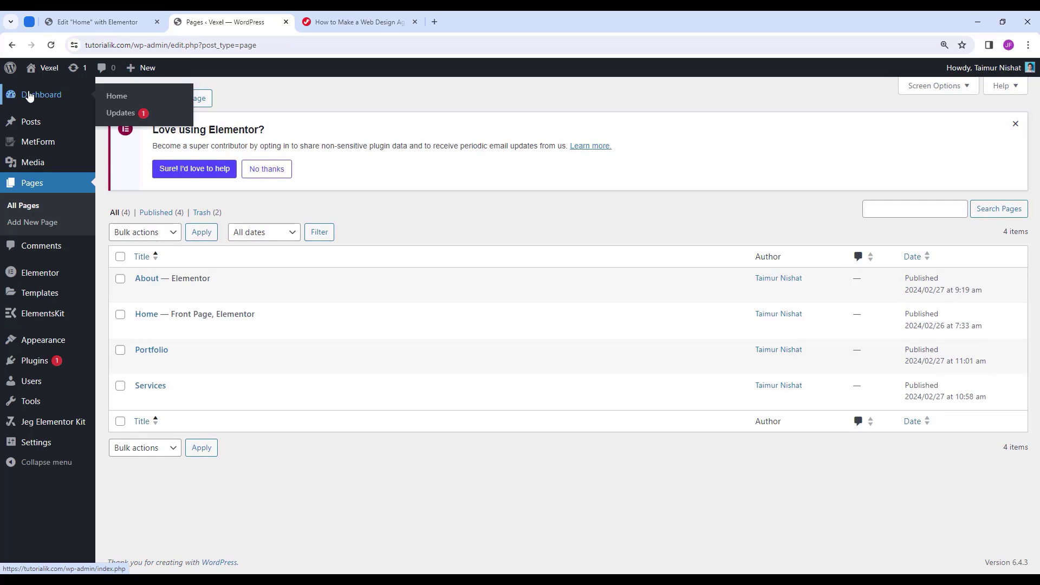
Publish a new empty page titled Blog.
click(207, 98)
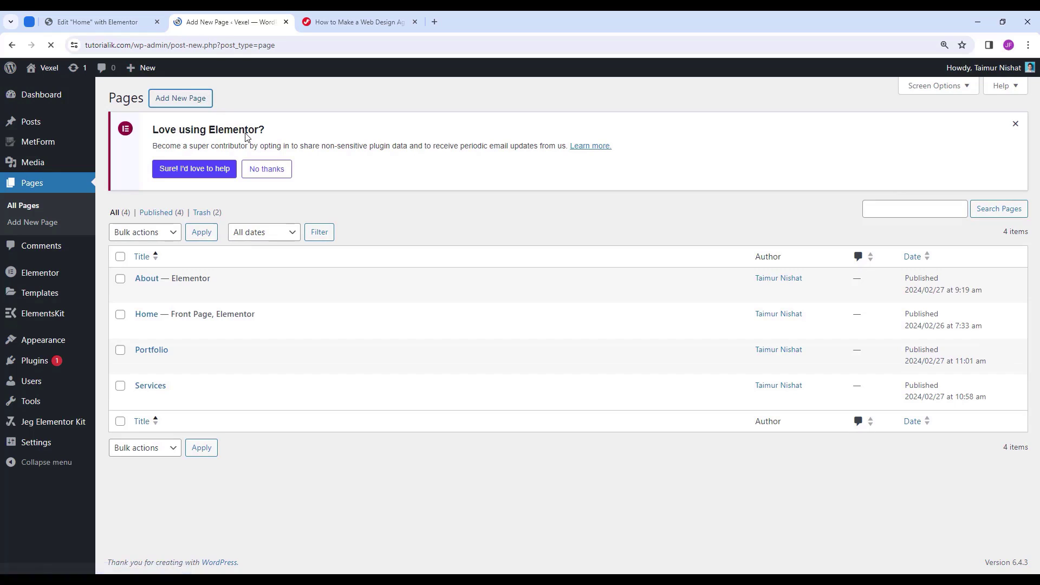
text(Blog)
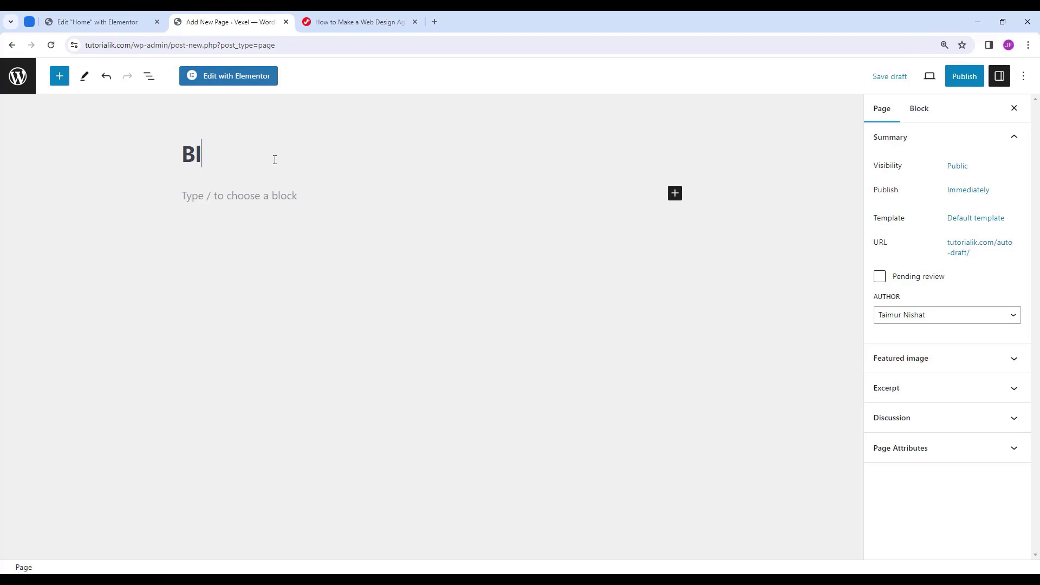
click(965, 77)
click(946, 80)
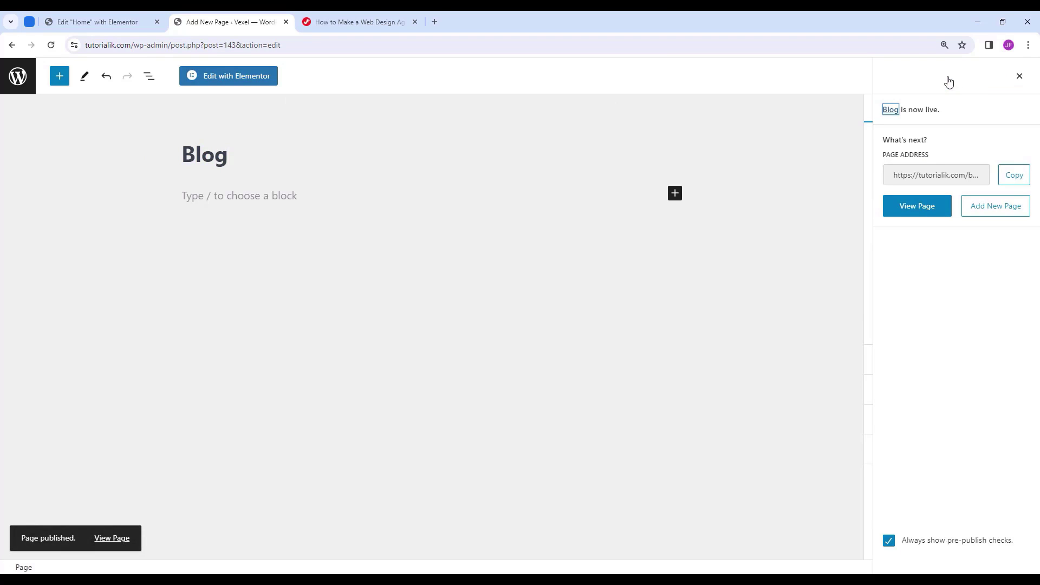
click(16, 79)
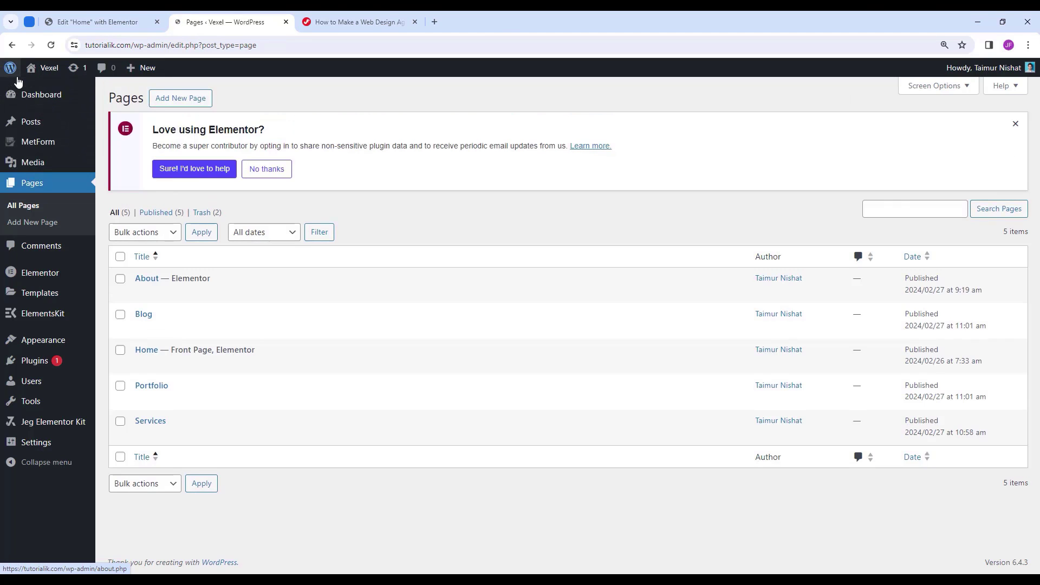
Publish a new empty page titled Contact.
click(204, 99)
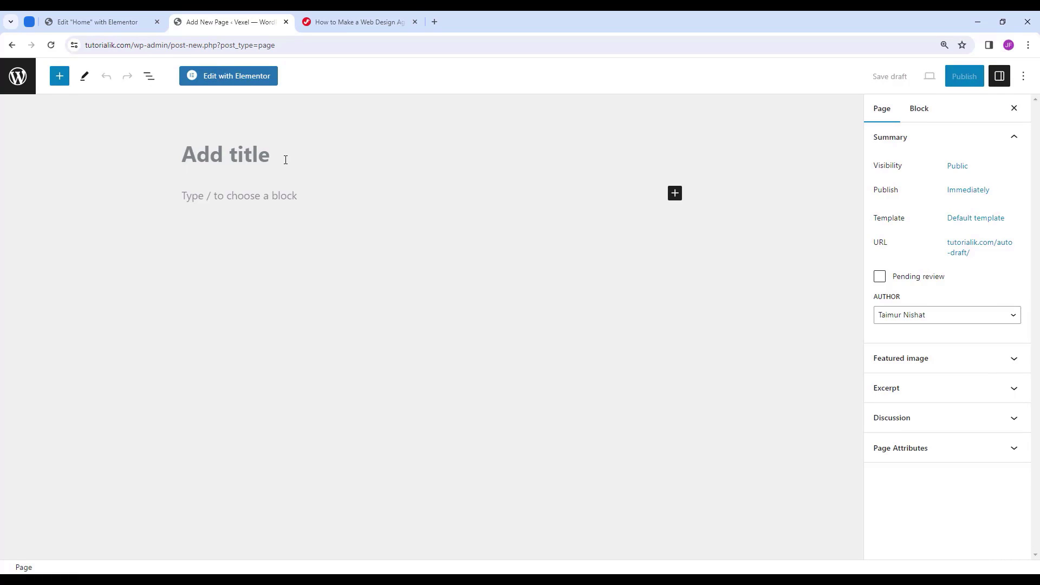
text(Contact)
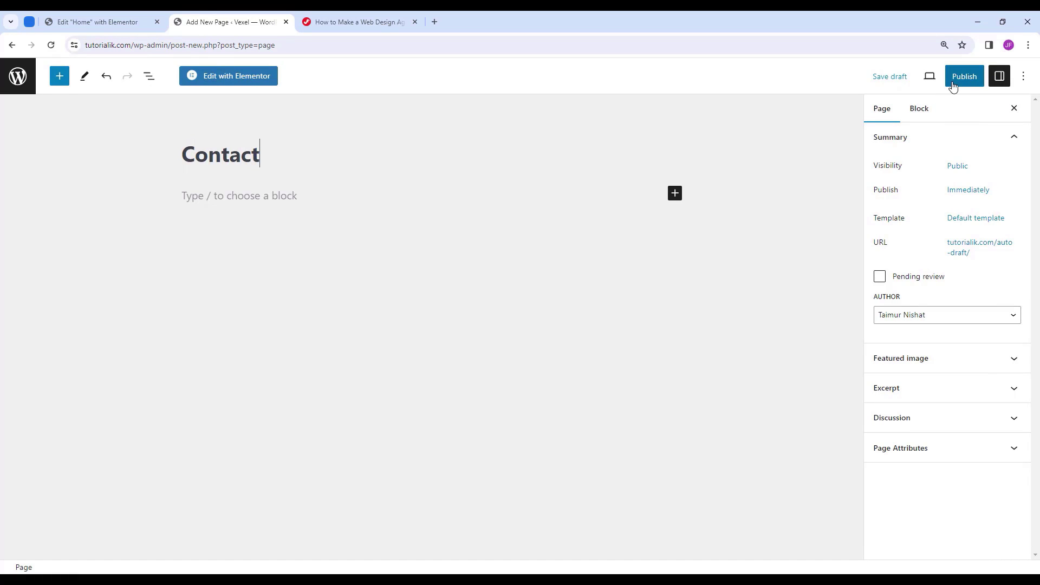
click(964, 76)
click(951, 81)
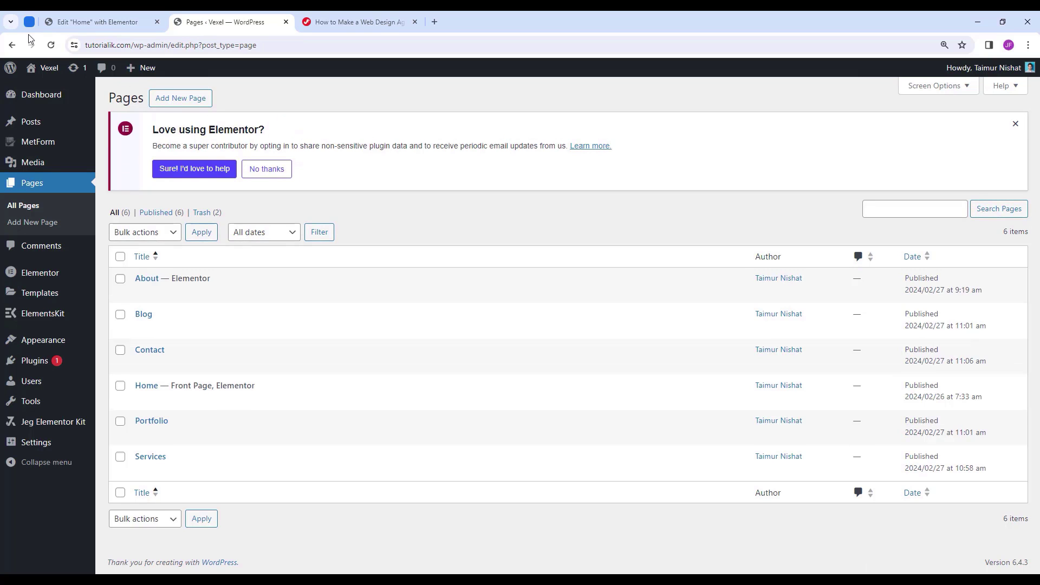
In Menus, tick Contact, Blog, Portfolio, Services and About and add them to MainMenu.
mouse_move(31, 343)
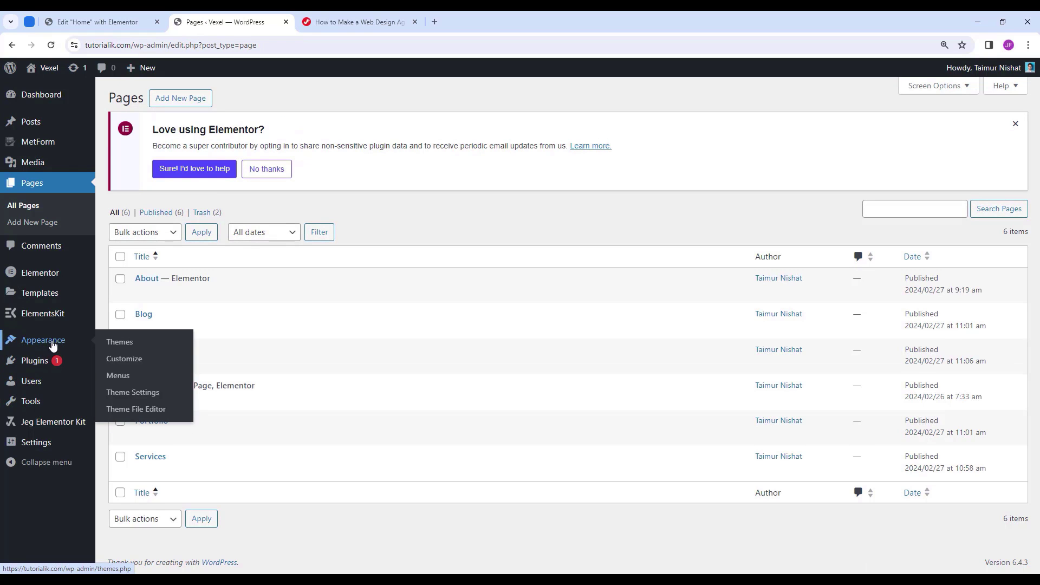
click(144, 382)
scroll(189, 387, down, 1)
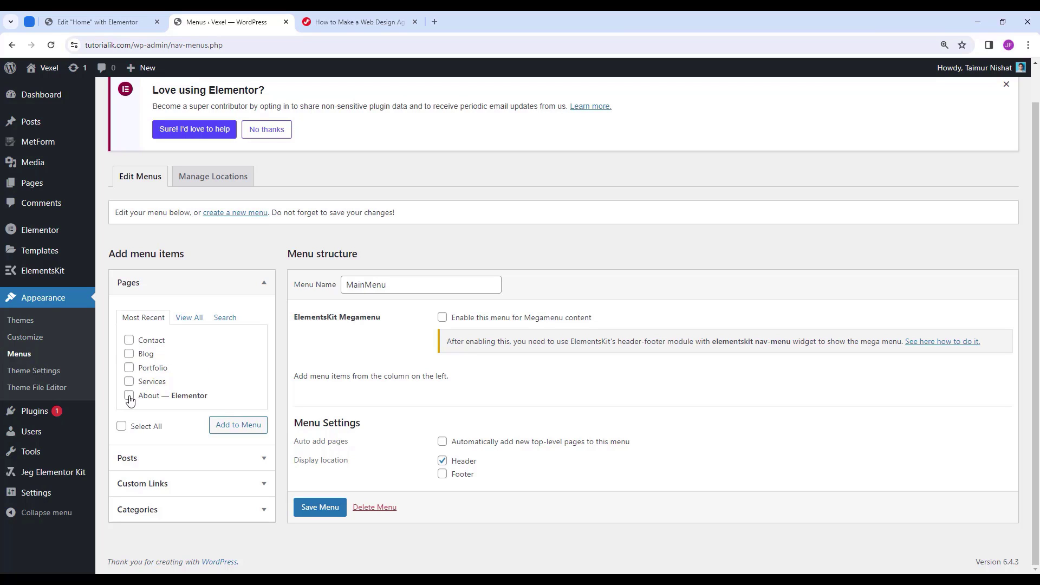
click(130, 341)
click(131, 355)
click(130, 368)
click(130, 381)
click(129, 396)
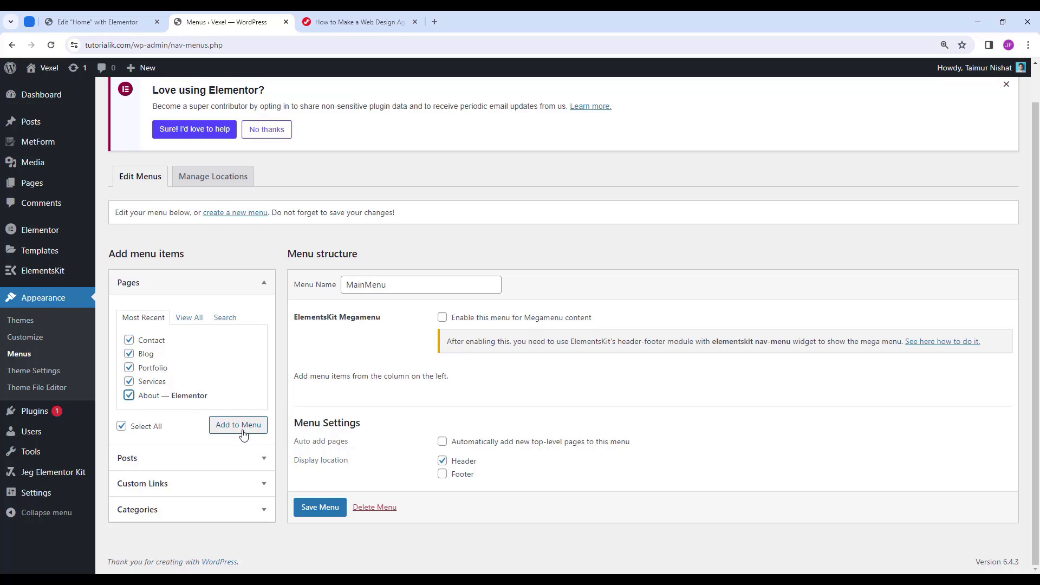
click(243, 432)
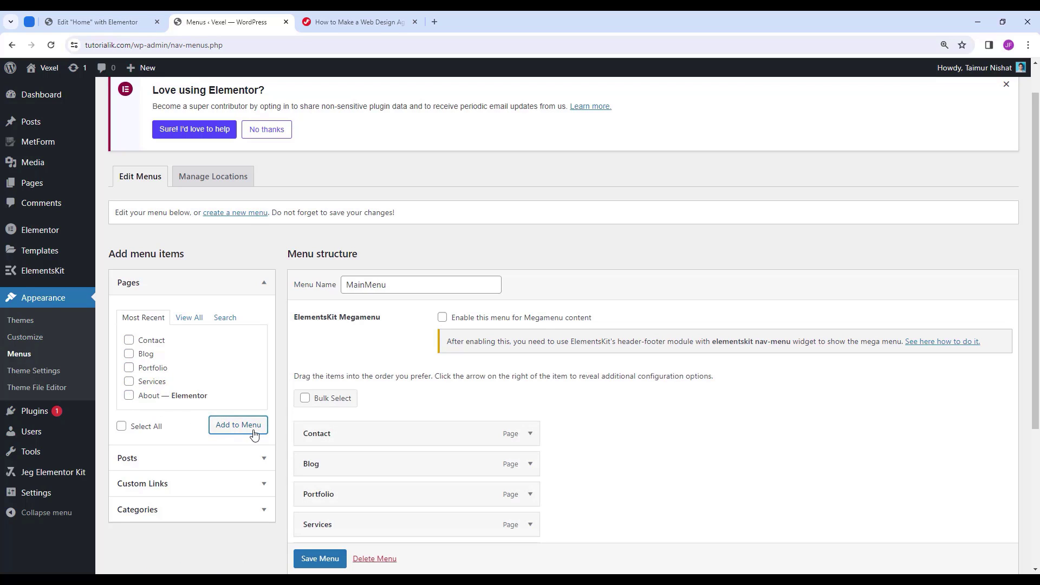
Show all pages, tick Home, About, Blog, Contact and Services, and add them to MainMenu.
scroll(438, 419, down, 2)
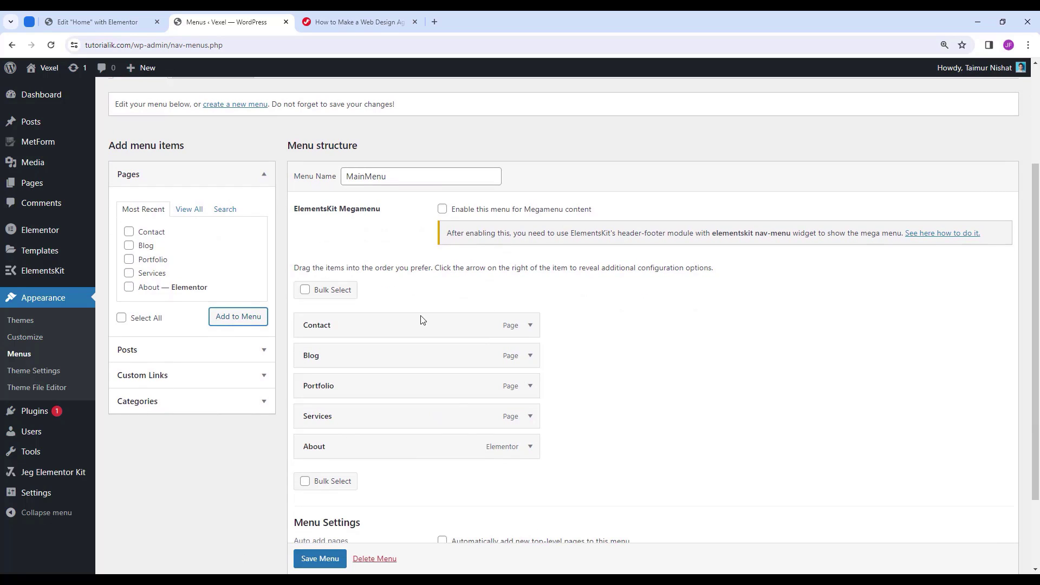
click(411, 178)
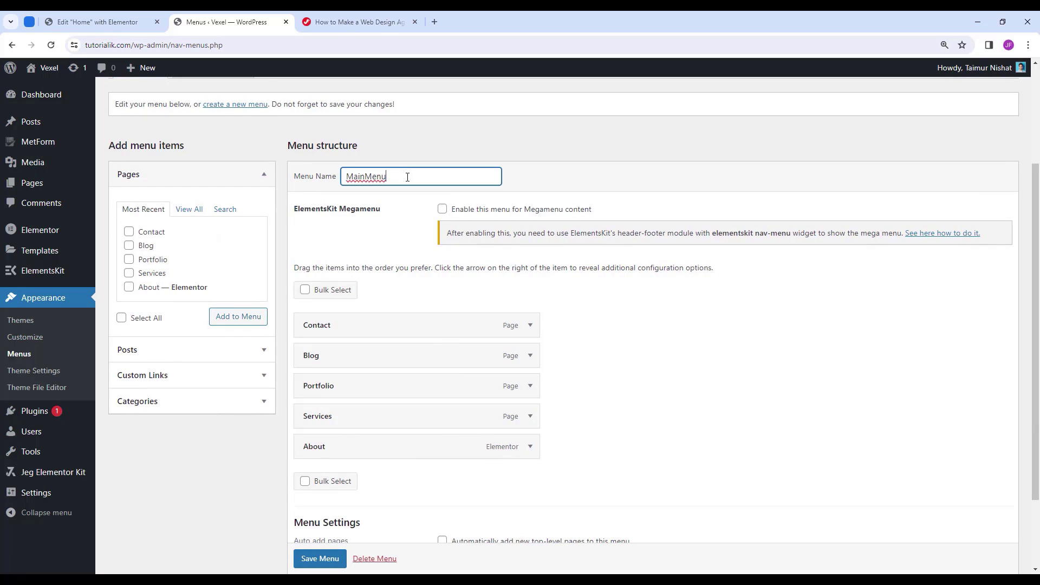
drag(410, 178, 332, 181)
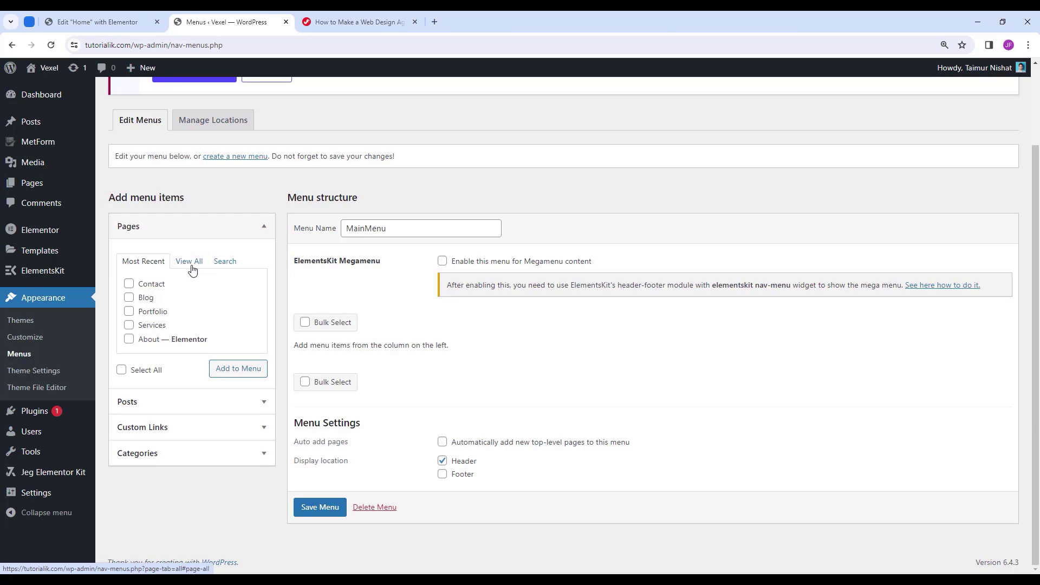
click(191, 262)
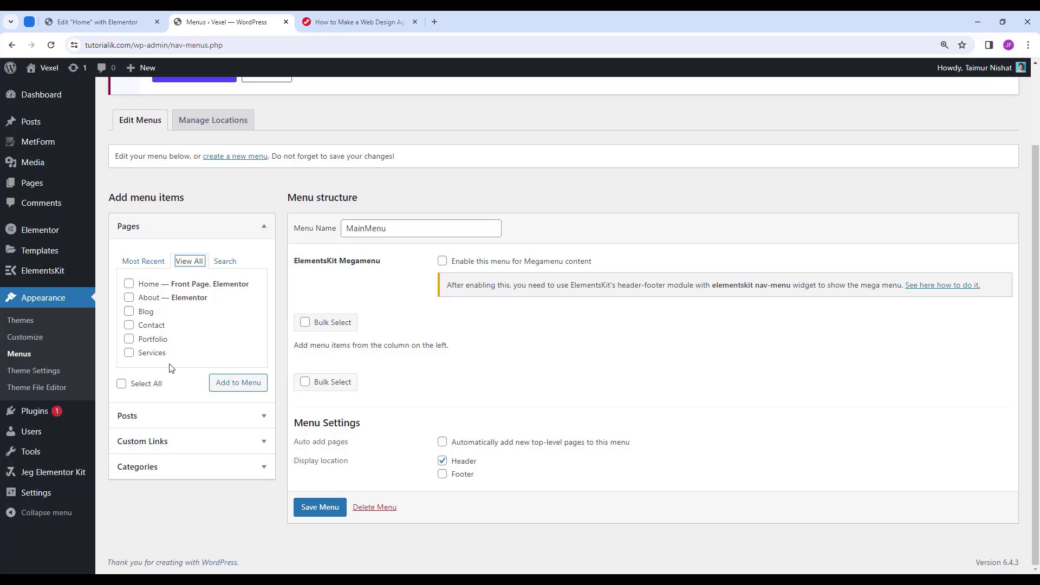
click(129, 284)
click(129, 297)
click(129, 312)
click(129, 326)
click(130, 357)
click(238, 383)
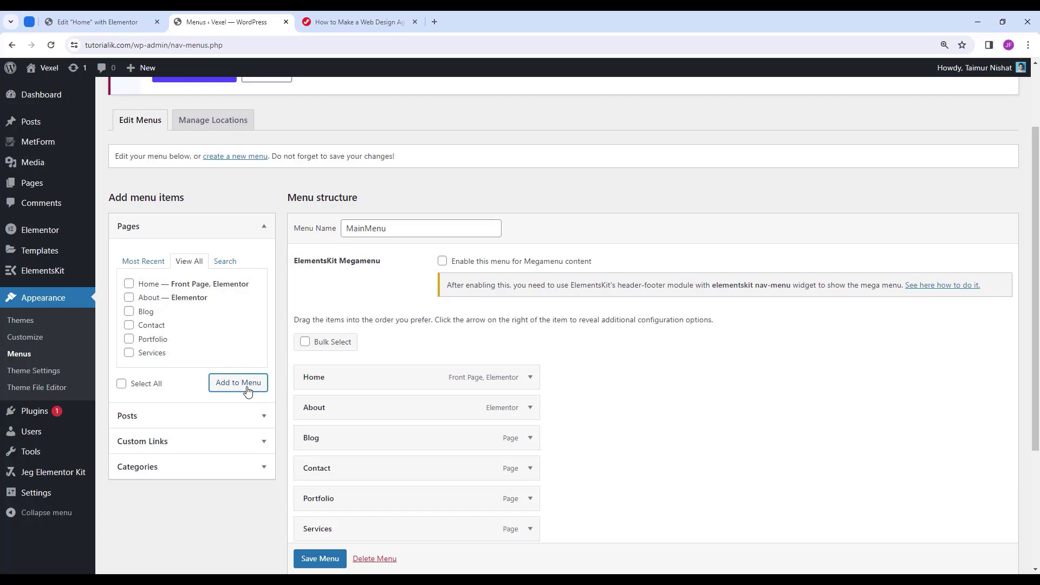
Drag About, Services and Portfolio into place so MainMenu reads Home through Contact, then save.
scroll(399, 378, down, 2)
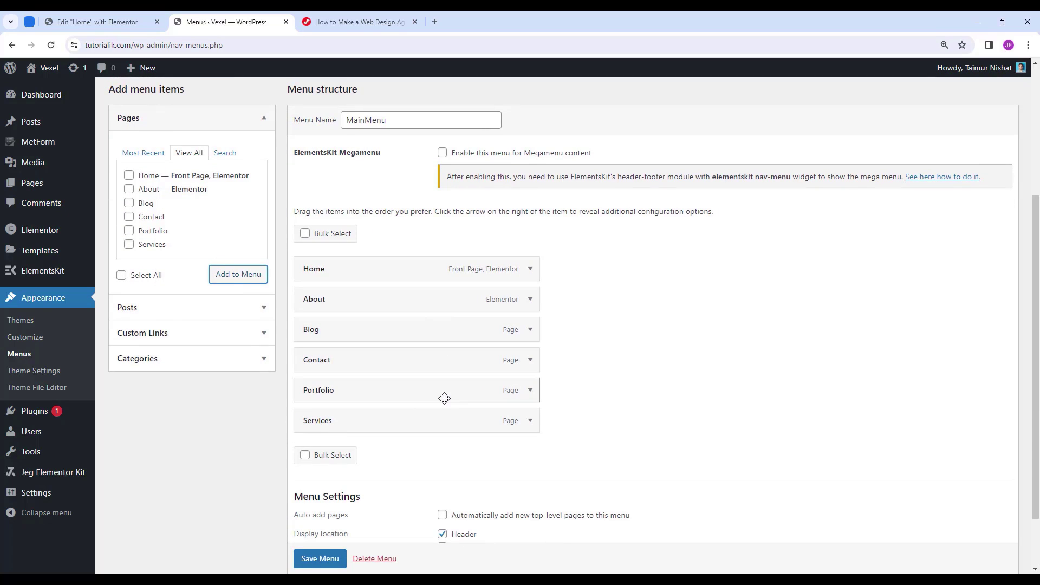
drag(408, 129, 333, 124)
click(564, 297)
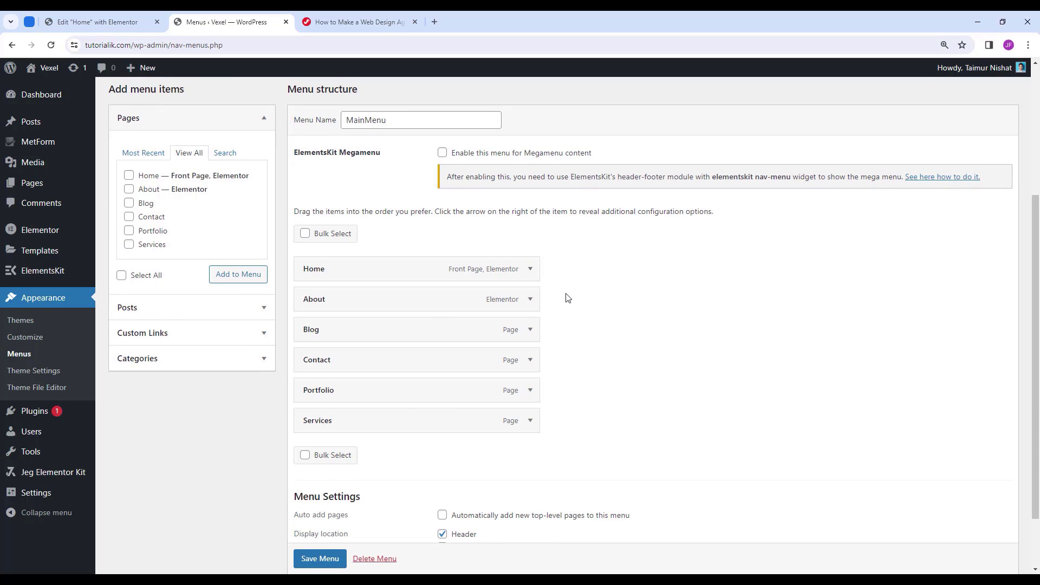
drag(392, 302, 360, 300)
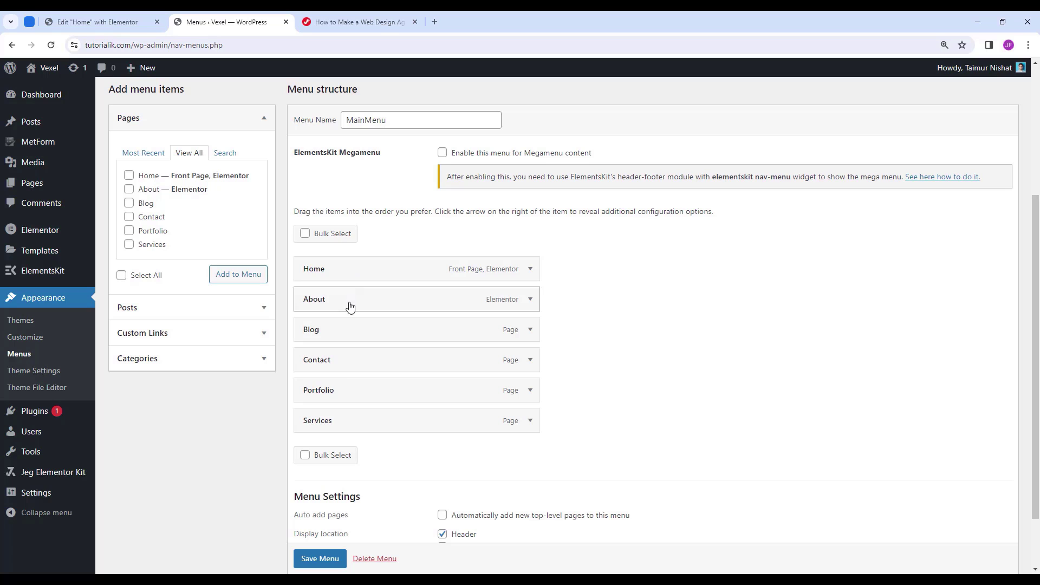
drag(323, 422, 317, 331)
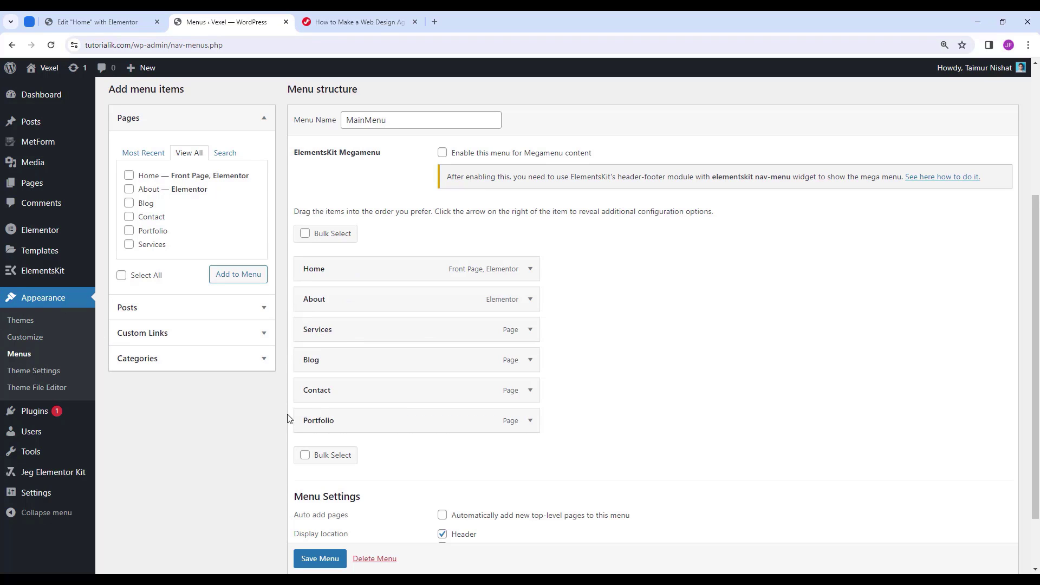
drag(295, 420, 299, 363)
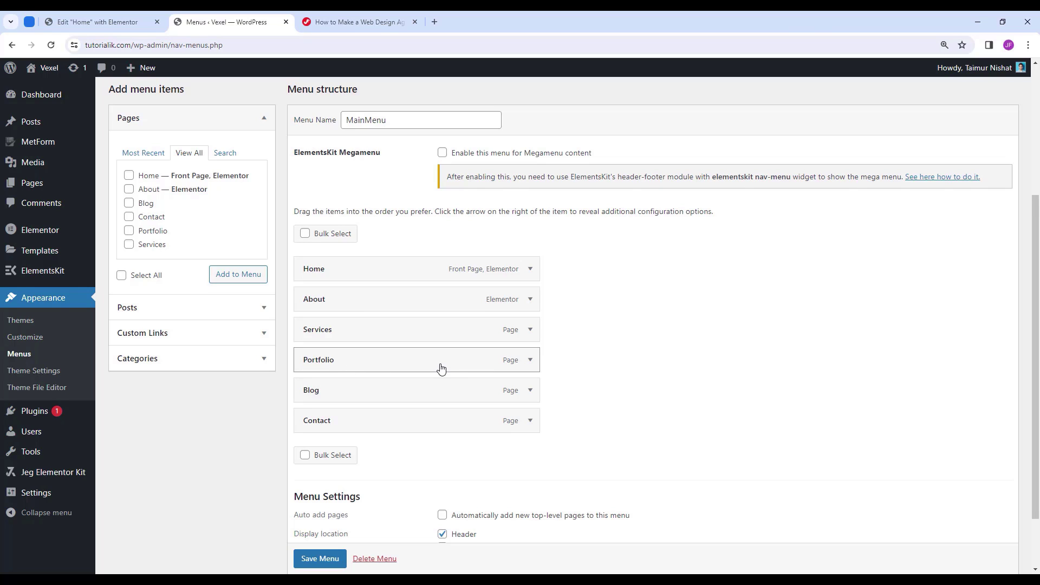
scroll(317, 550, down, 1)
click(319, 548)
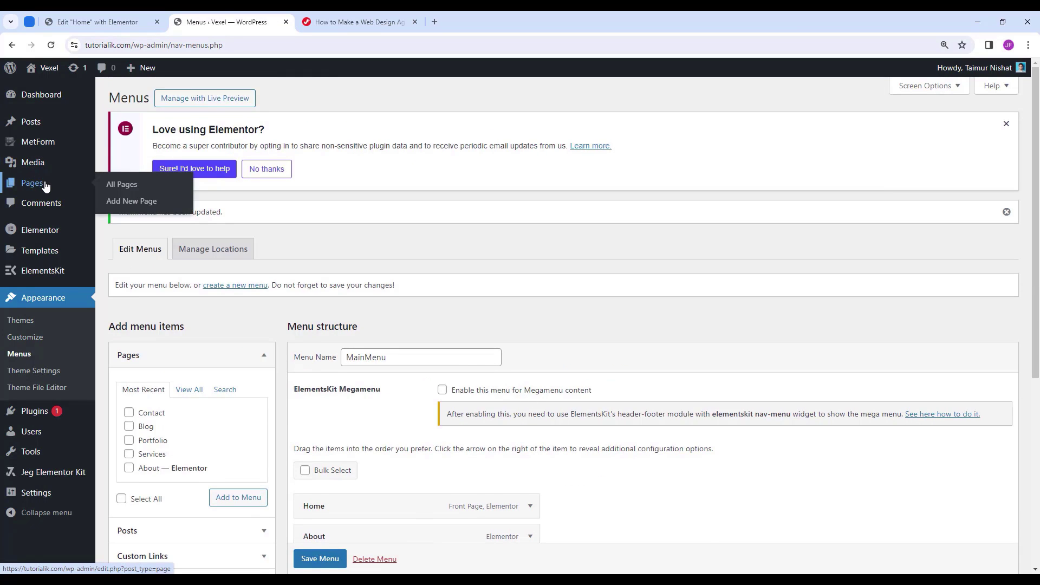
Publish a new page titled Single Portfolio, then return to Appearance > Menus.
click(25, 182)
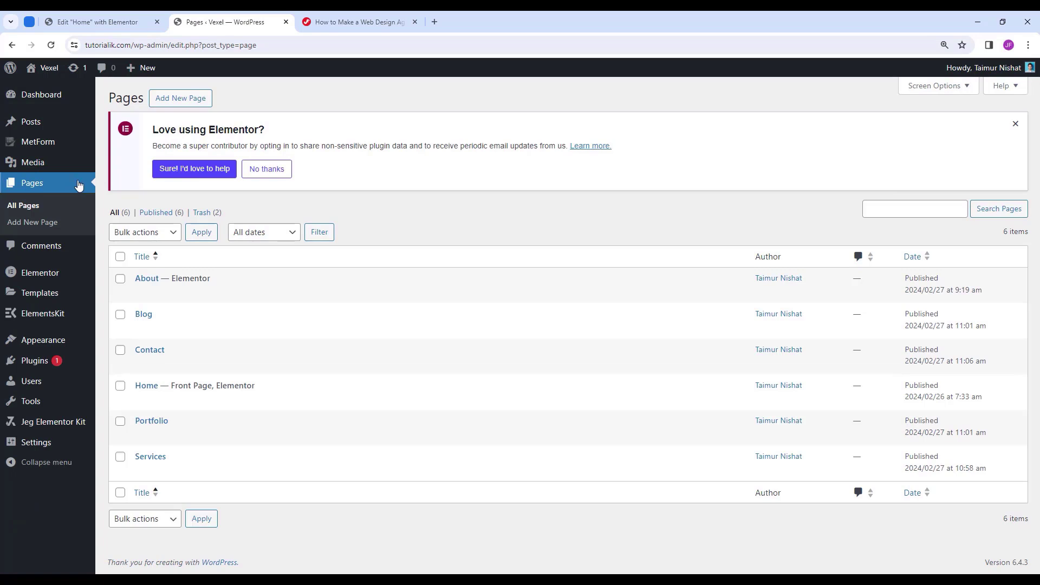
click(197, 99)
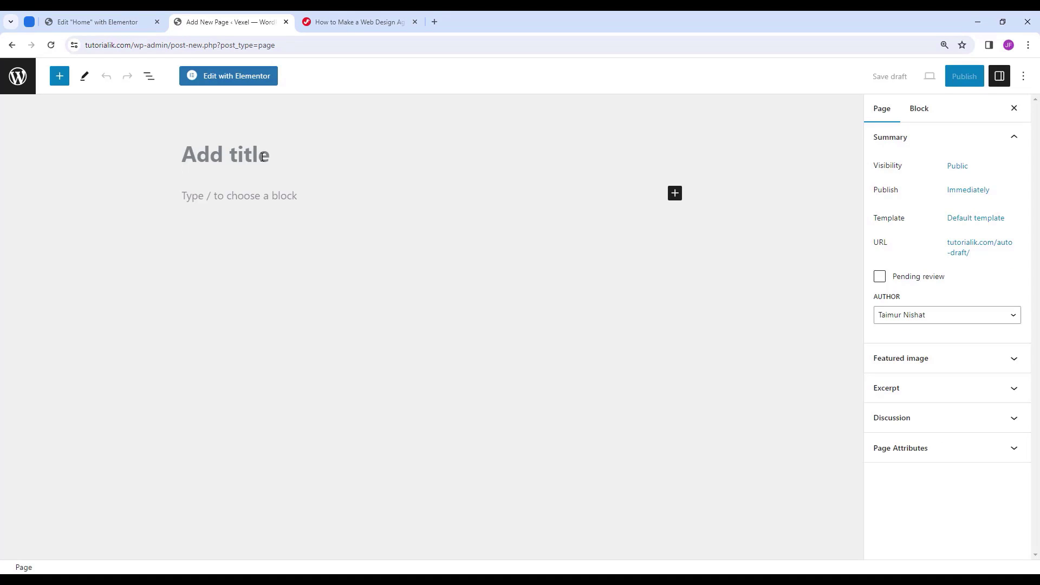
text(Single )
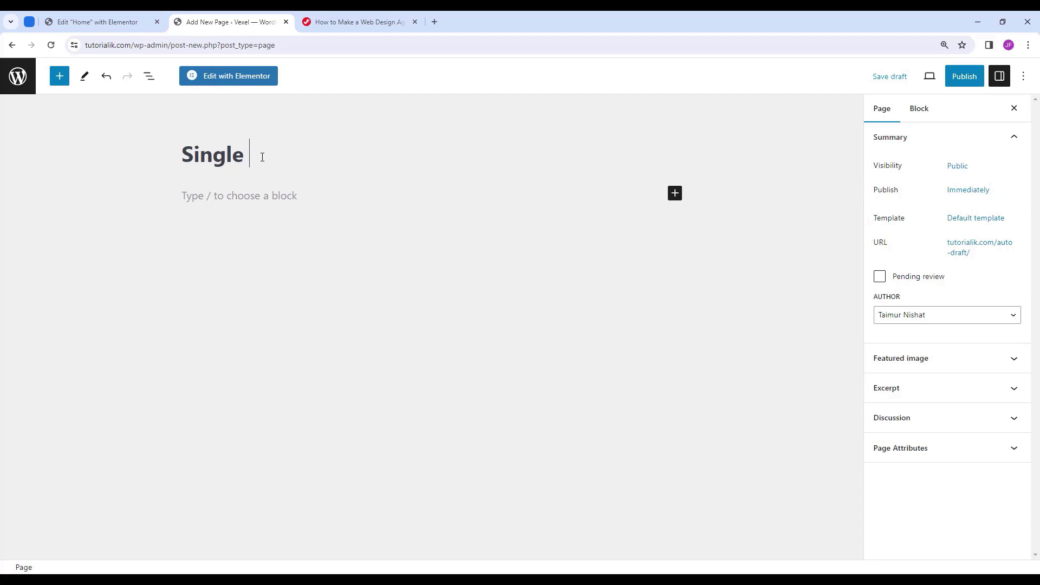
text(Portfolio)
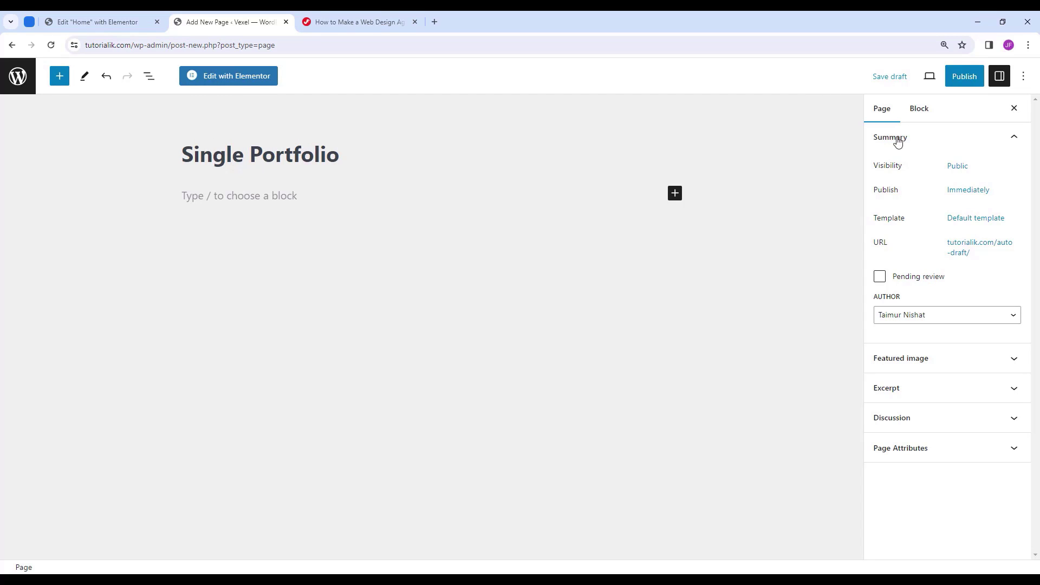
click(967, 79)
click(941, 83)
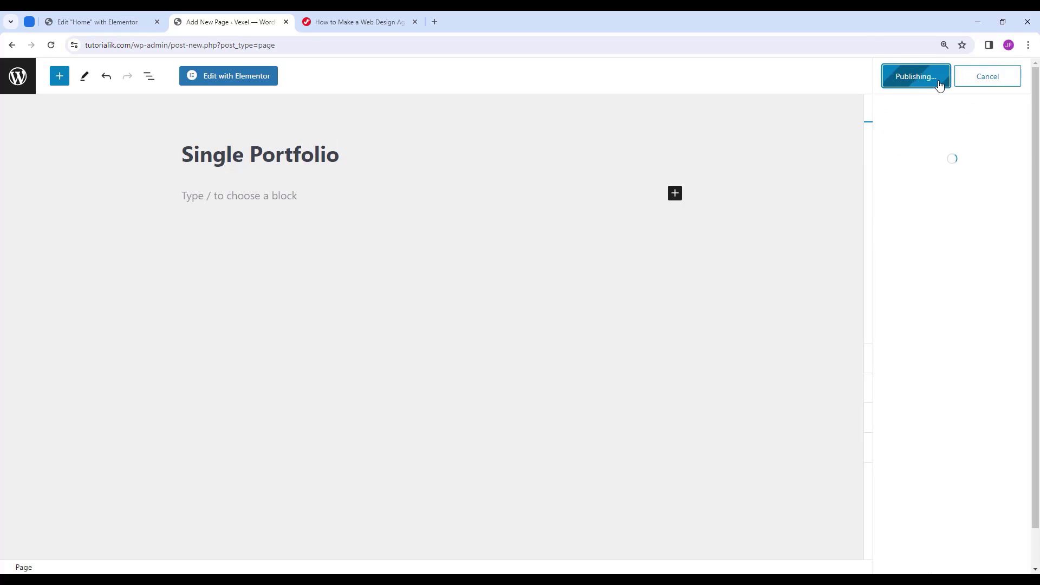
click(19, 75)
mouse_move(56, 348)
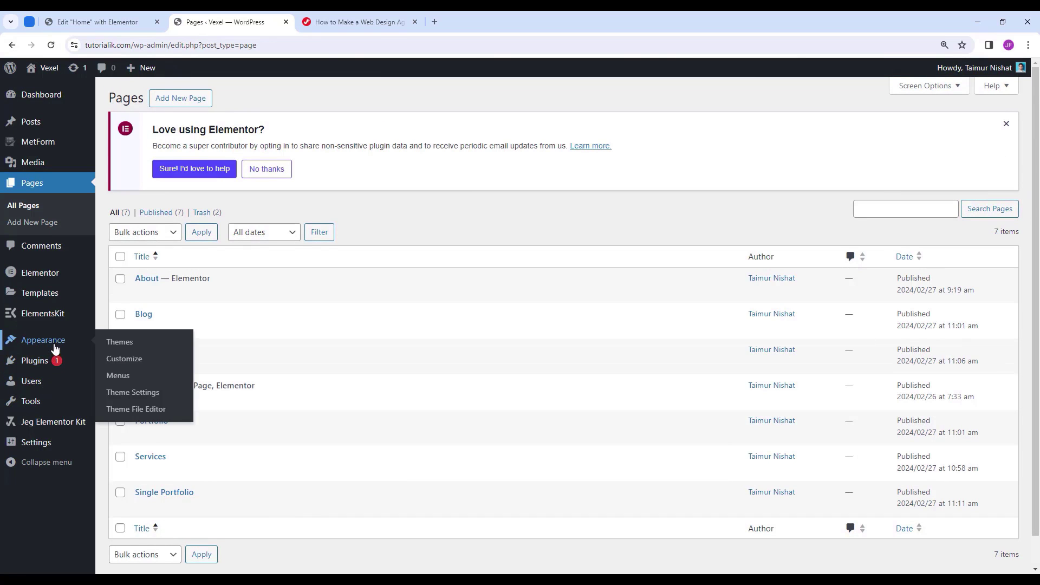
click(133, 377)
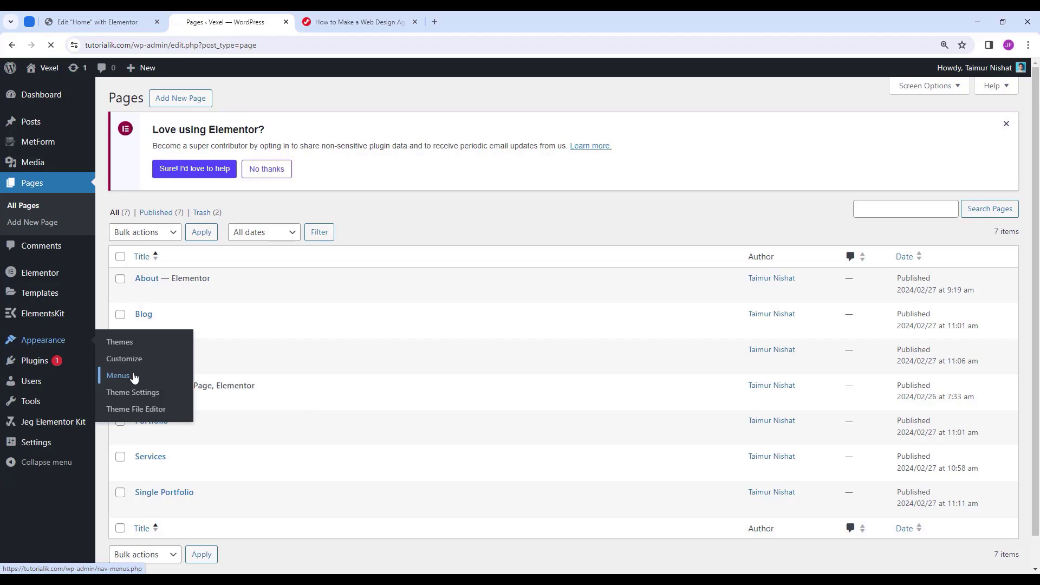
scroll(250, 374, down, 2)
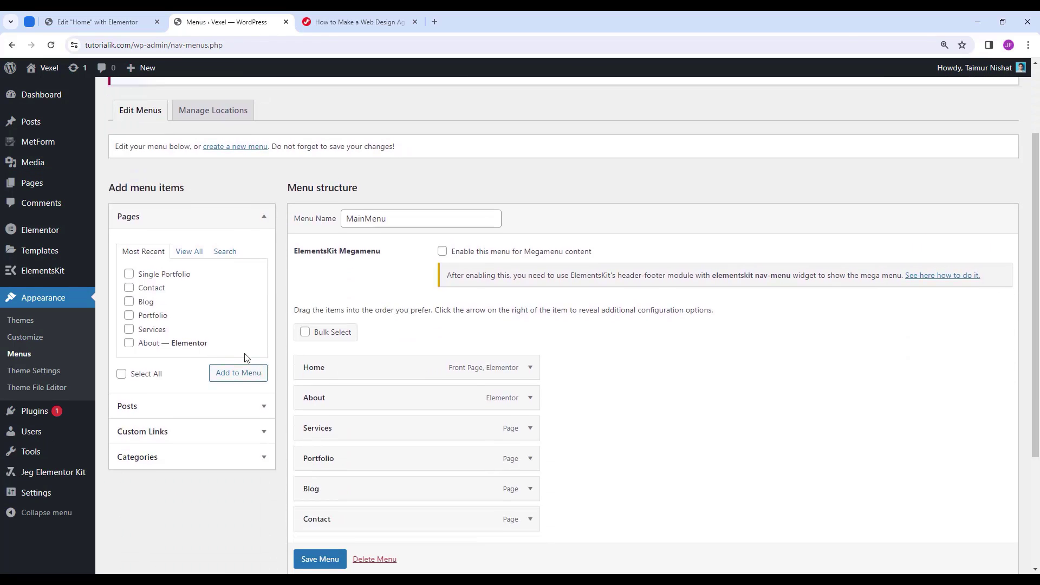
Add Single Portfolio to MainMenu as a sub item under Portfolio and save the menu.
click(147, 277)
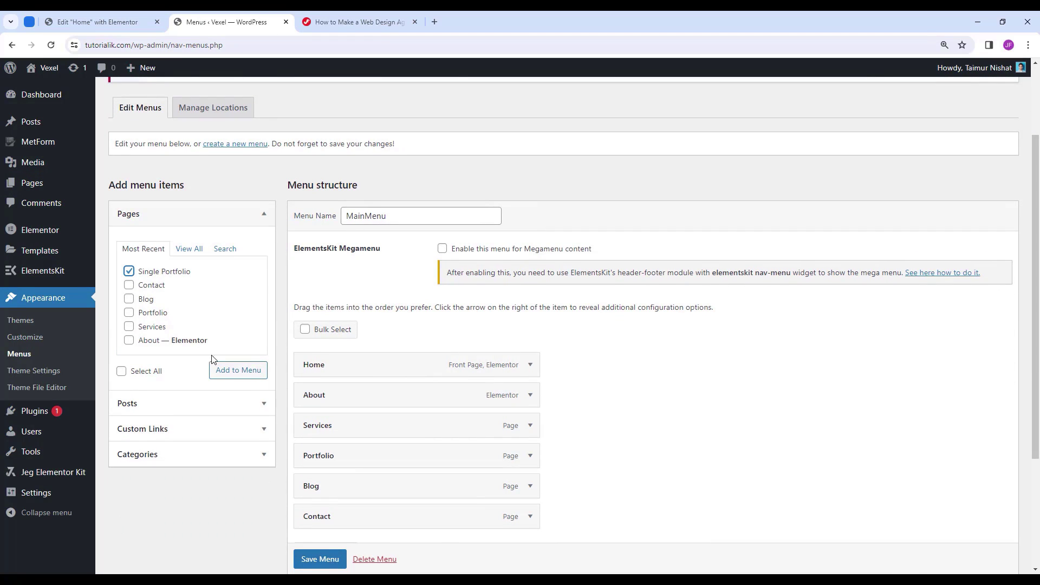
click(246, 370)
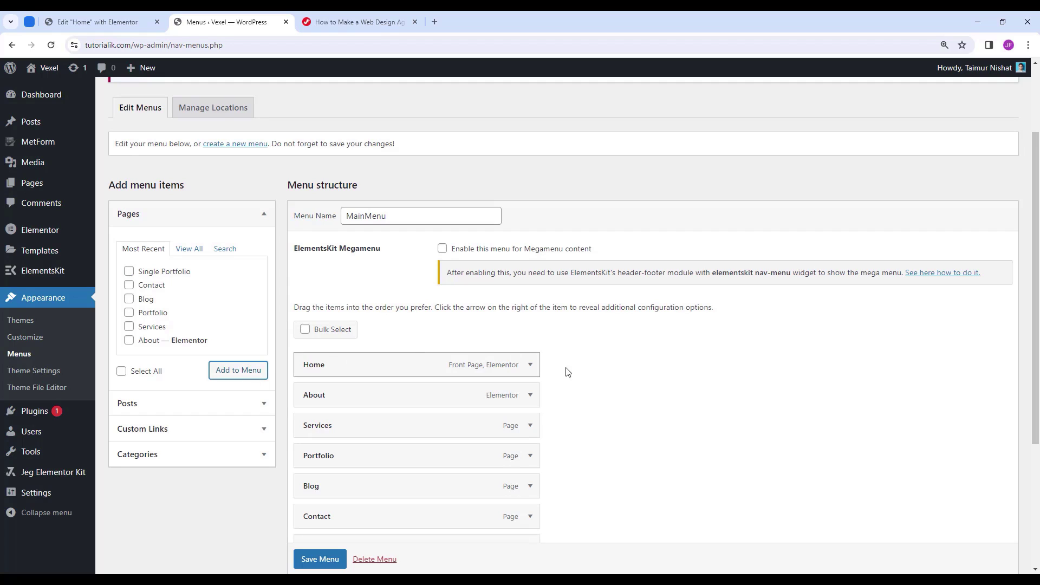
scroll(515, 404, down, 2)
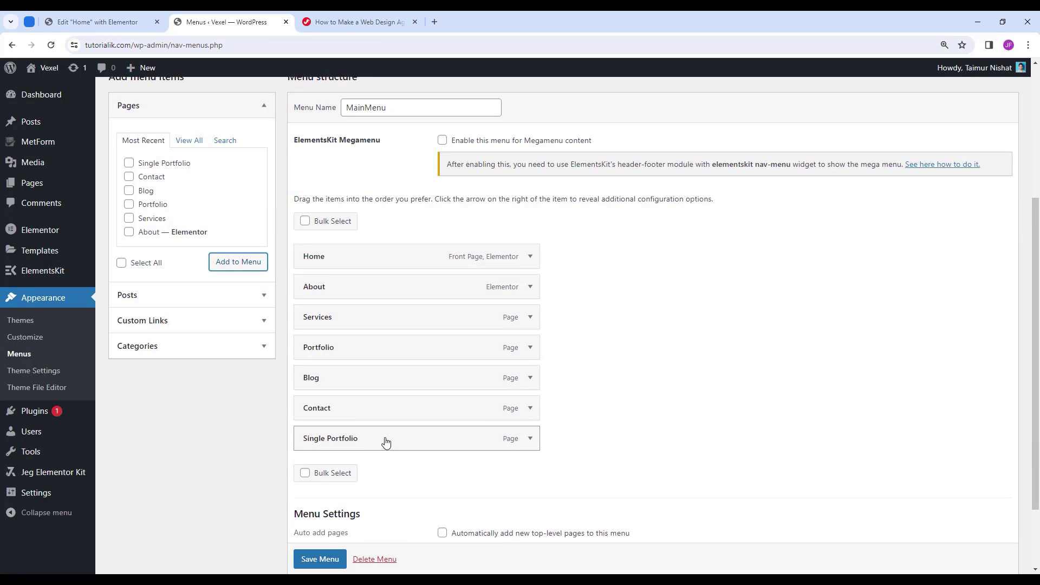
drag(383, 446, 402, 378)
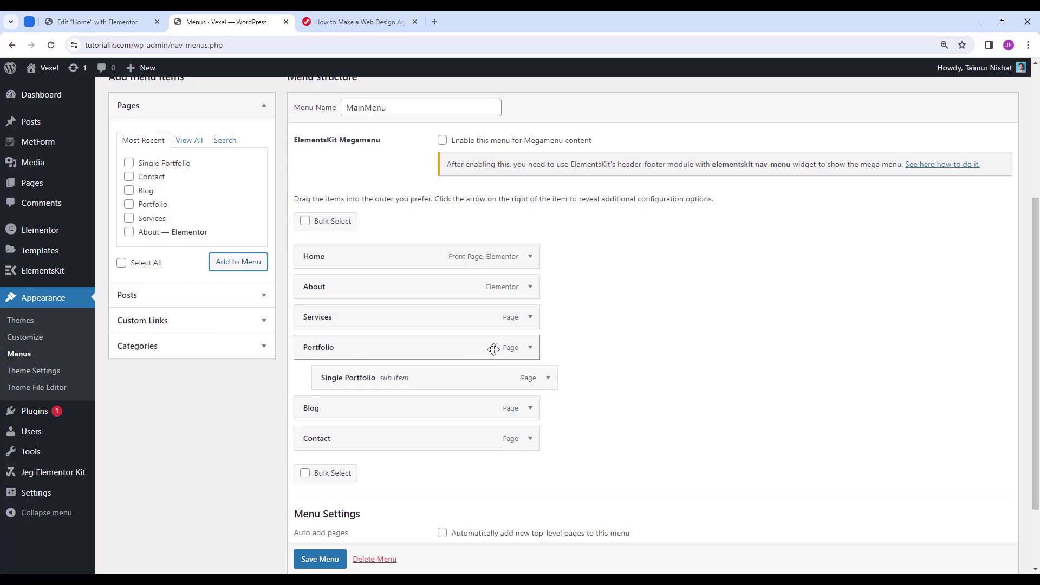
scroll(322, 567, down, 1)
click(322, 564)
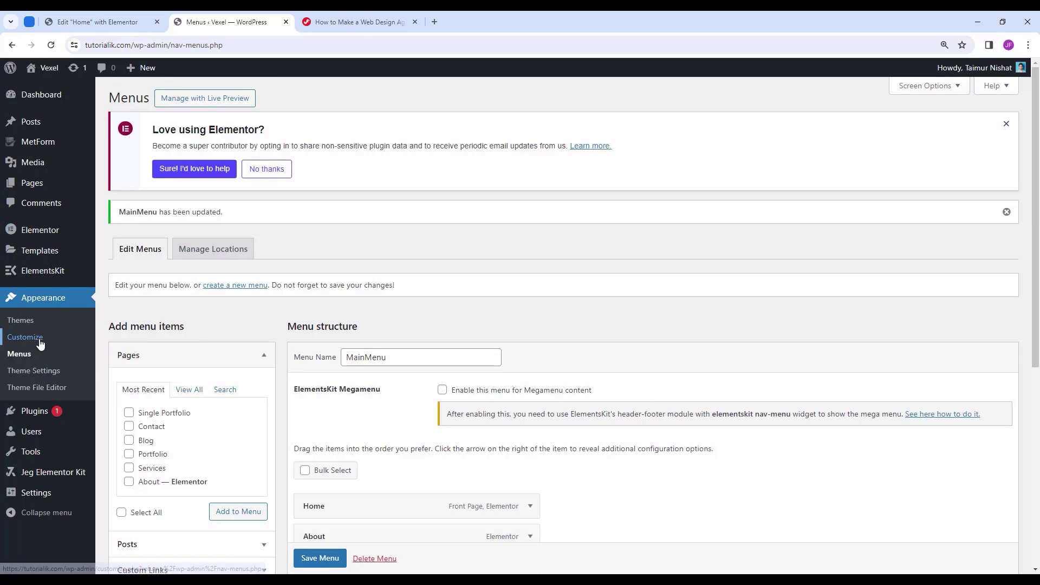
mouse_move(52, 276)
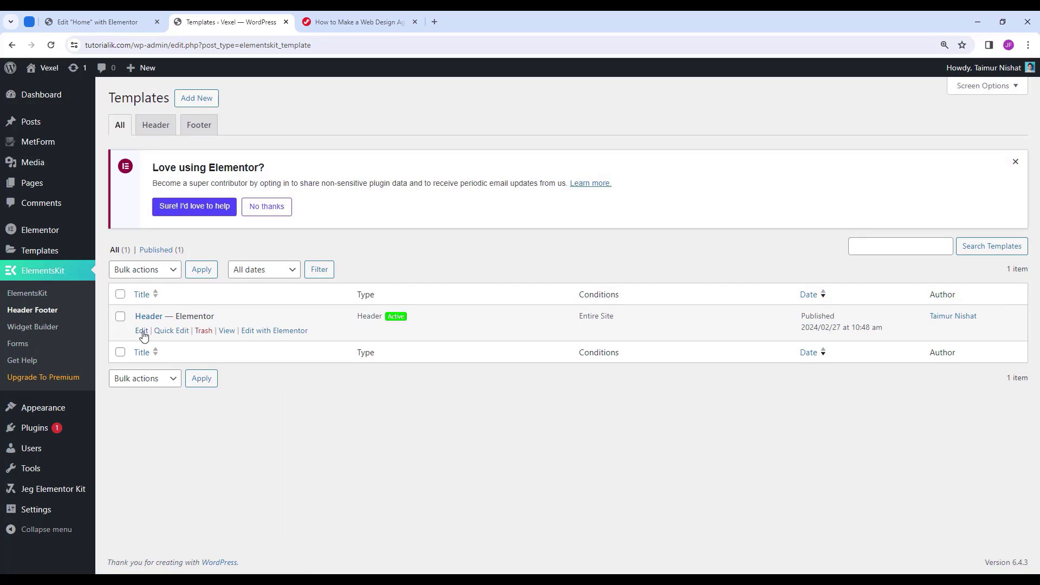
Open the Header template in Elementor and set its ElementsKit Nav Menu widget to MainMenu.
click(142, 332)
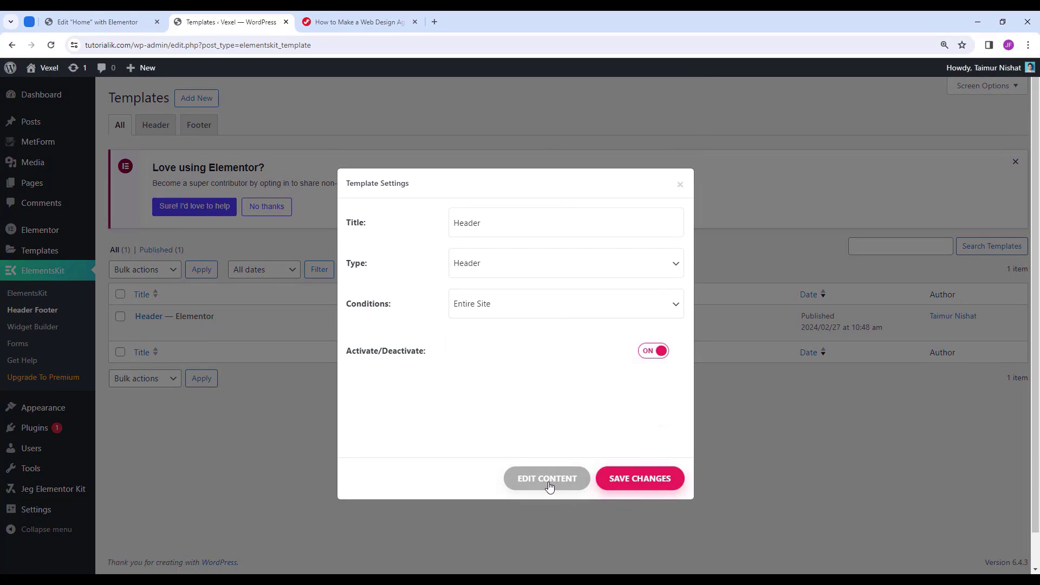
click(548, 484)
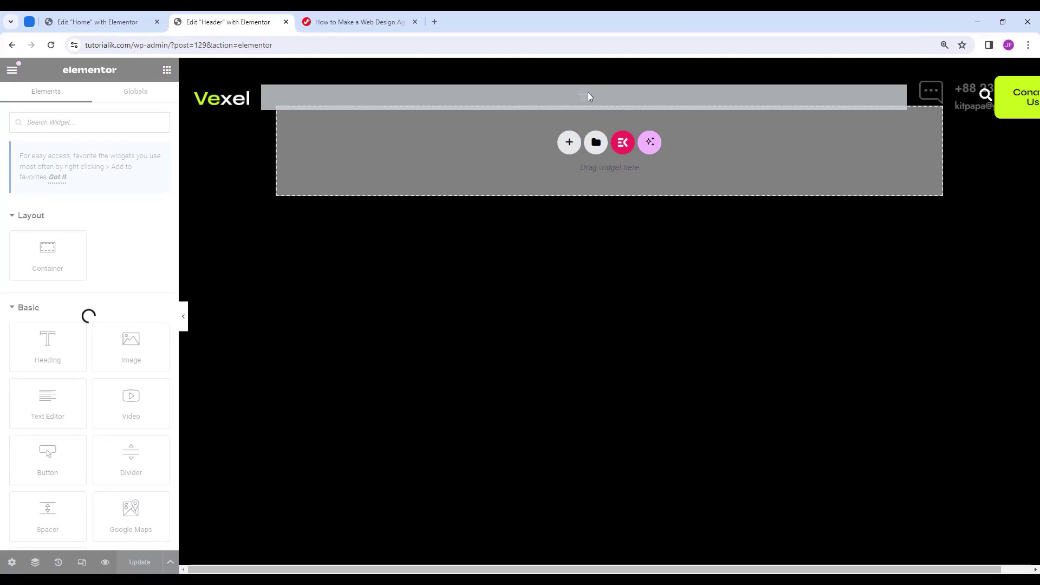
click(581, 94)
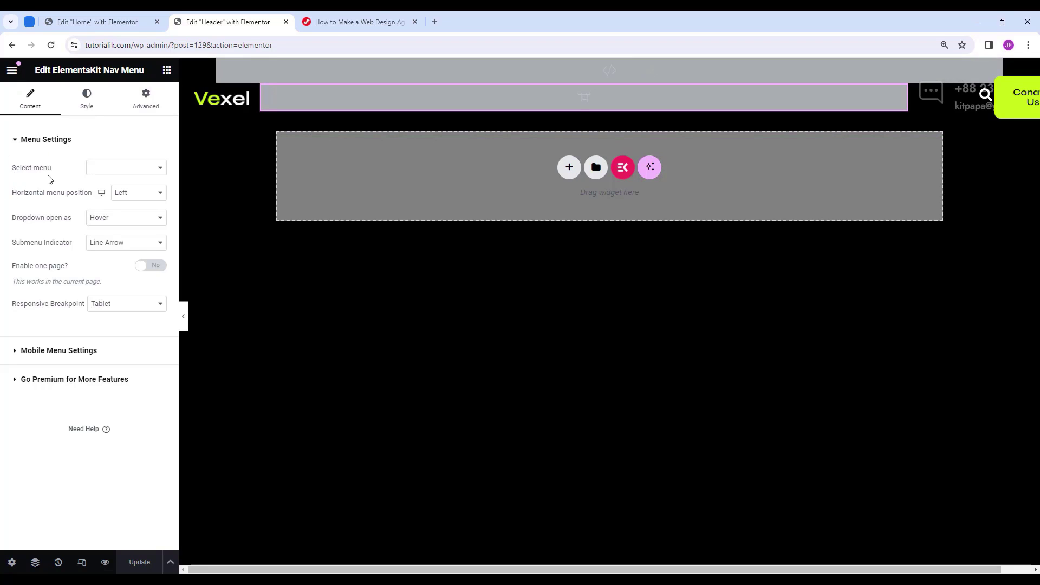
click(124, 173)
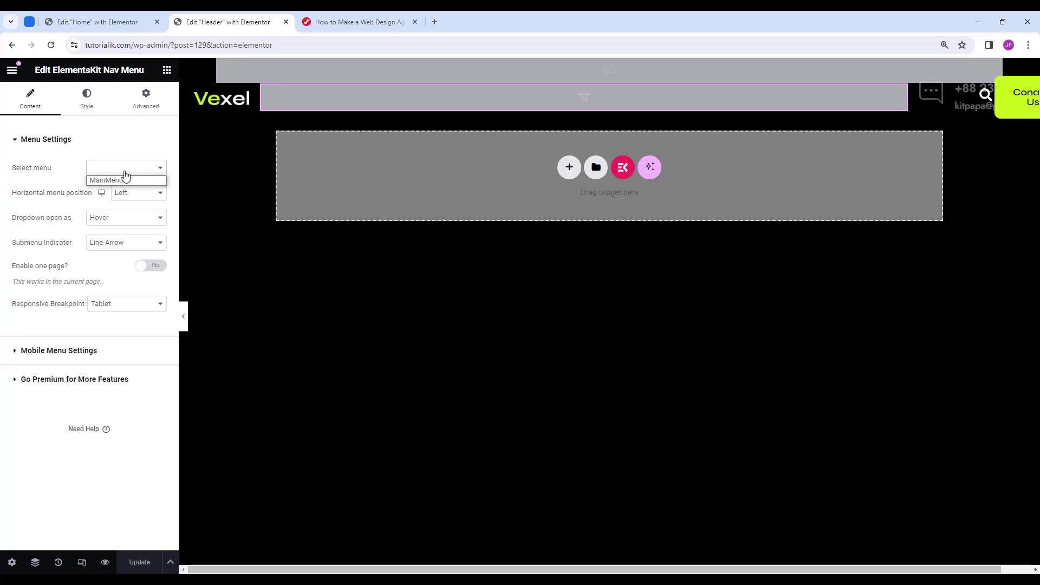
click(118, 180)
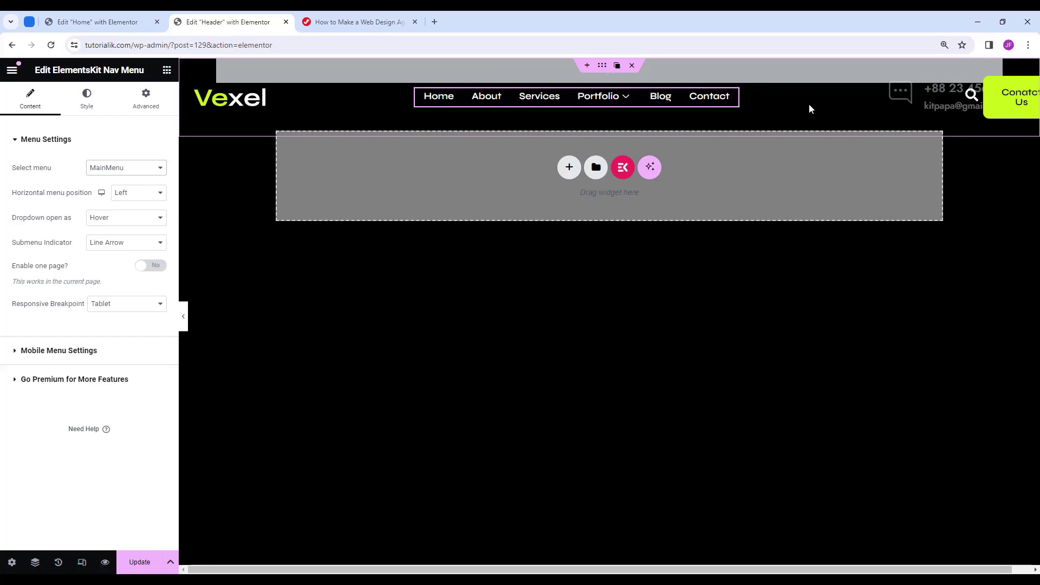
click(183, 317)
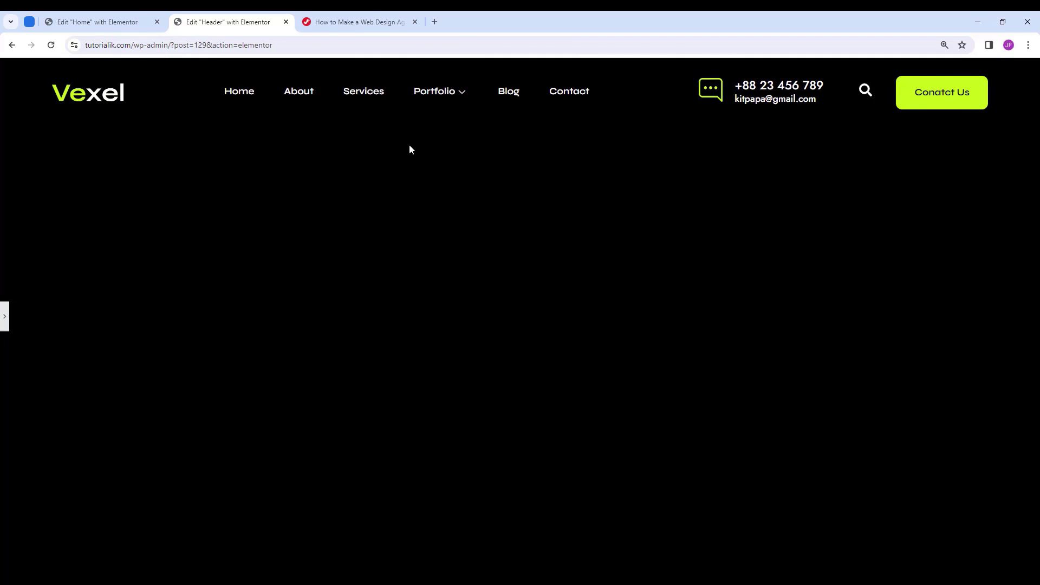
mouse_move(433, 93)
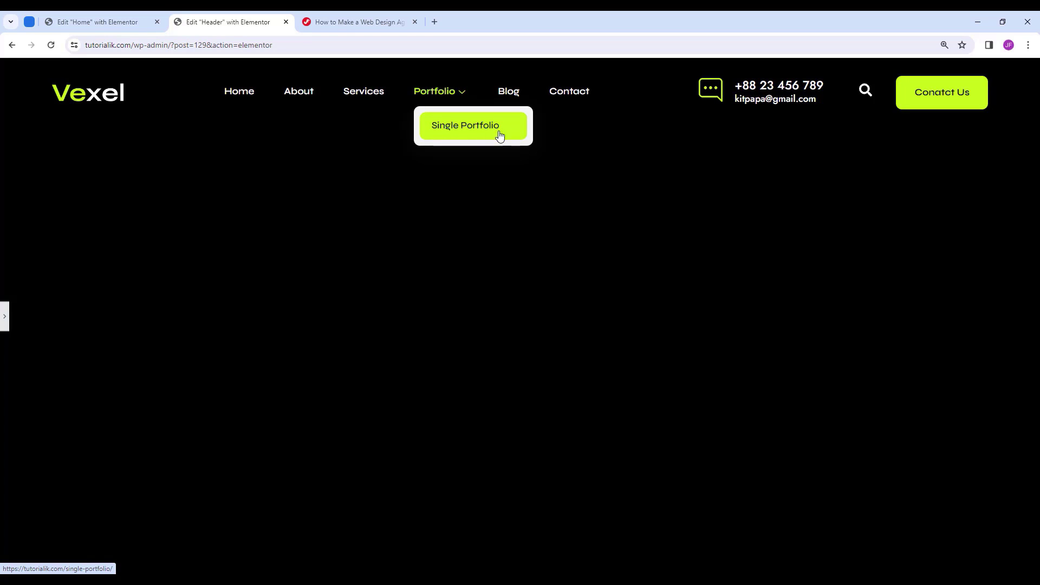
key(ctrl+p)
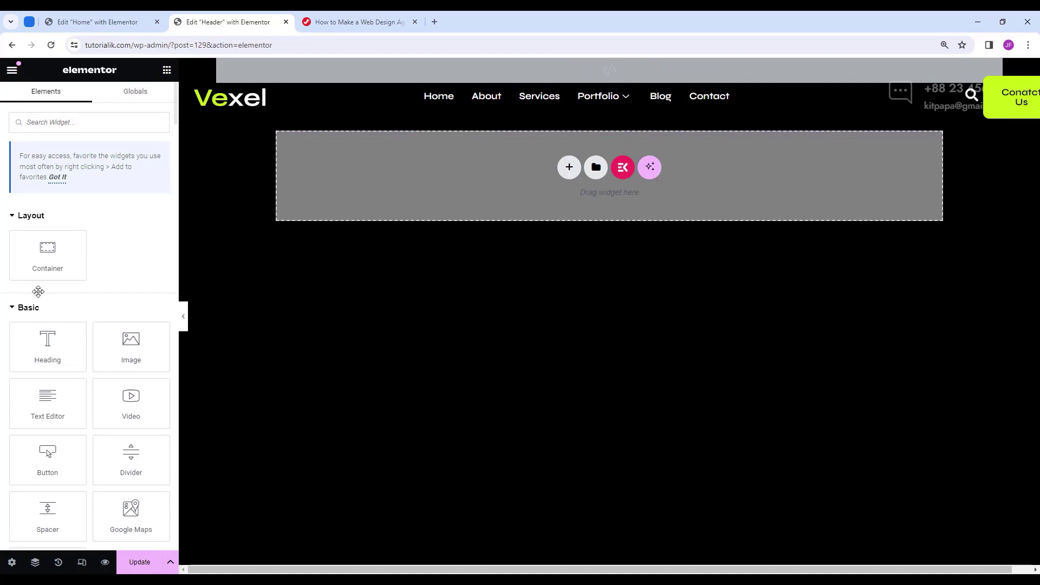
click(184, 317)
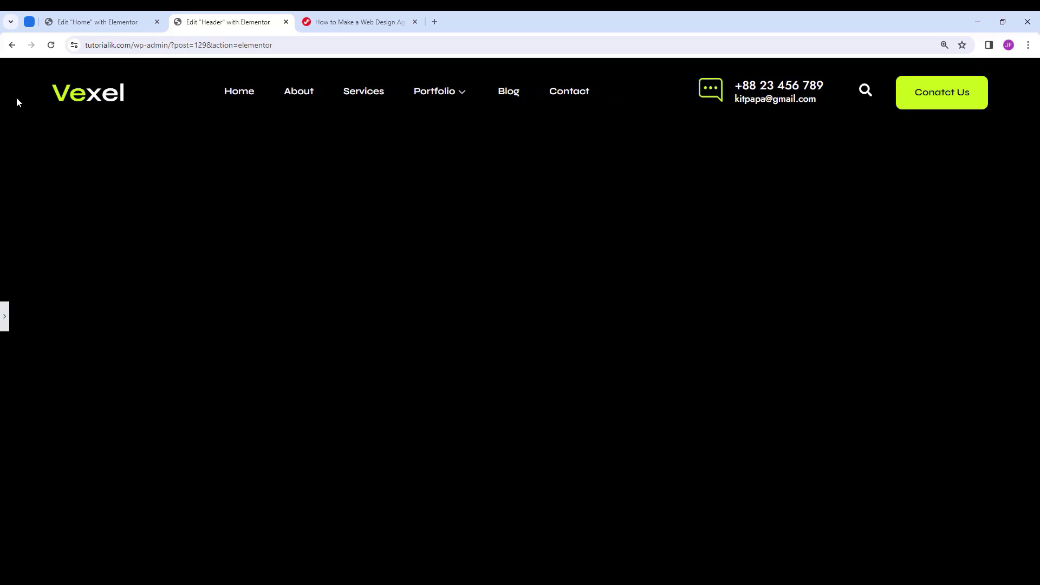
key(ctrl+p)
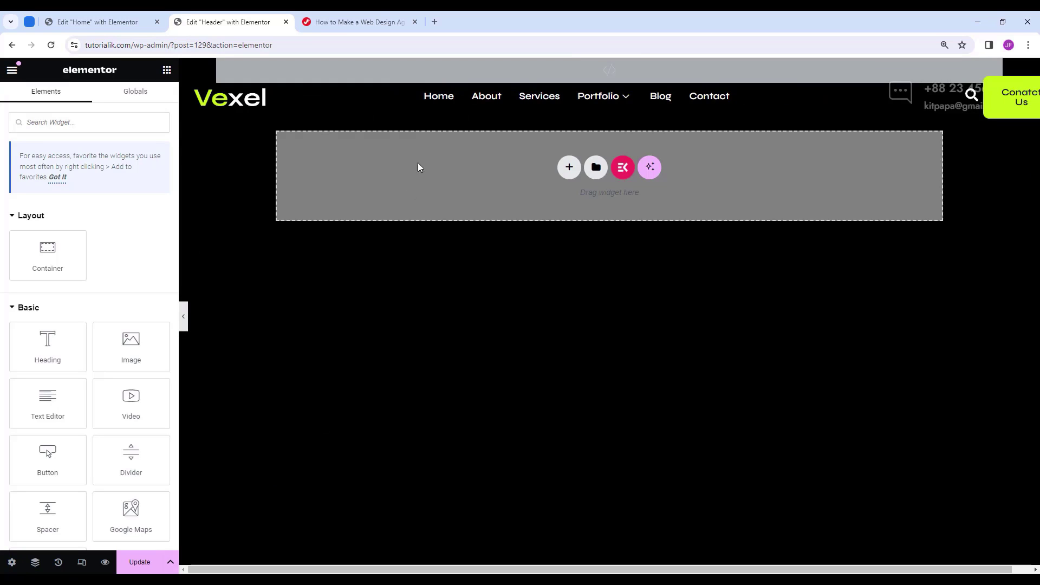
click(450, 96)
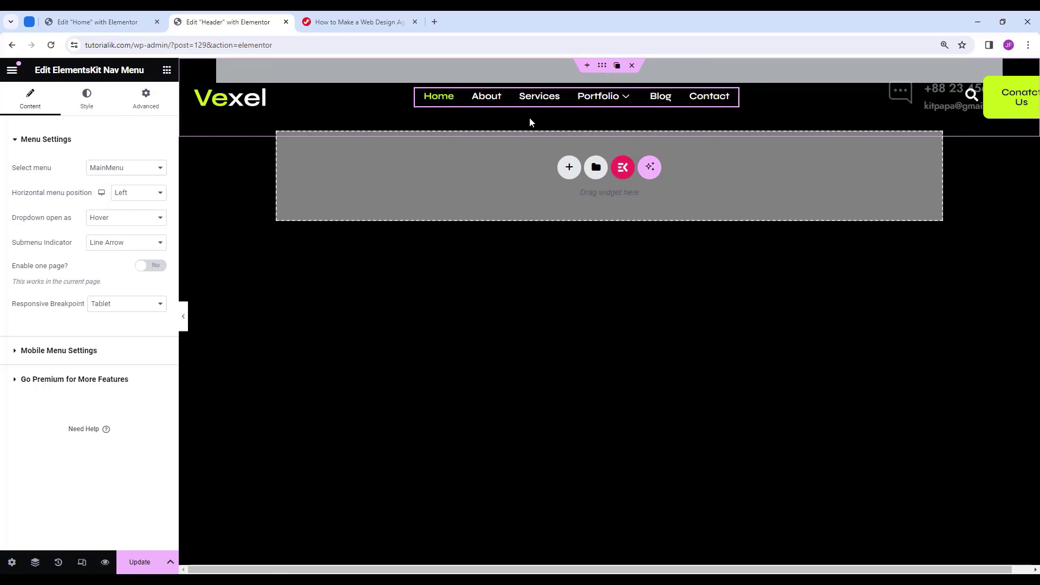
click(260, 101)
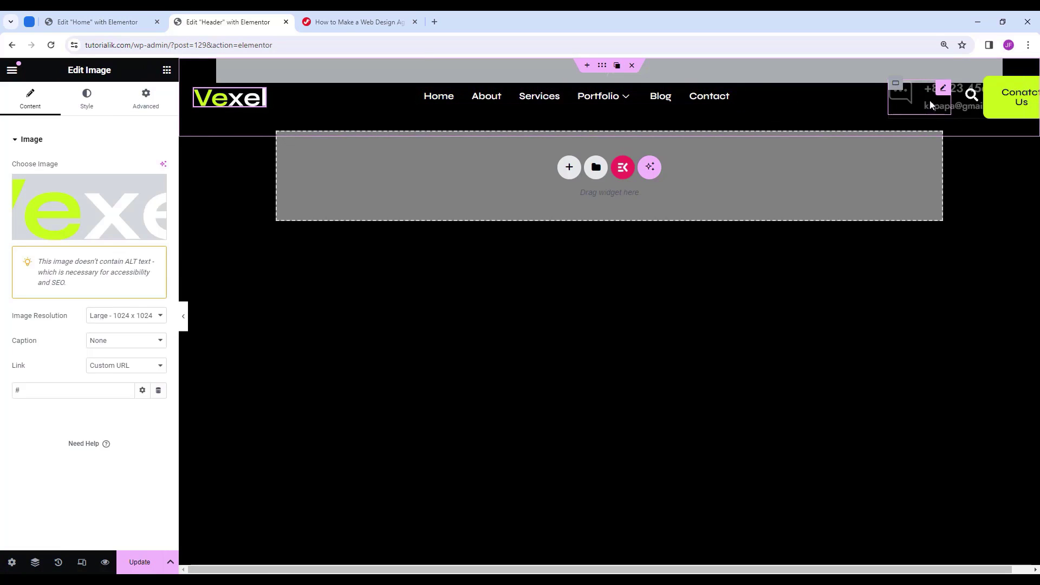
click(971, 95)
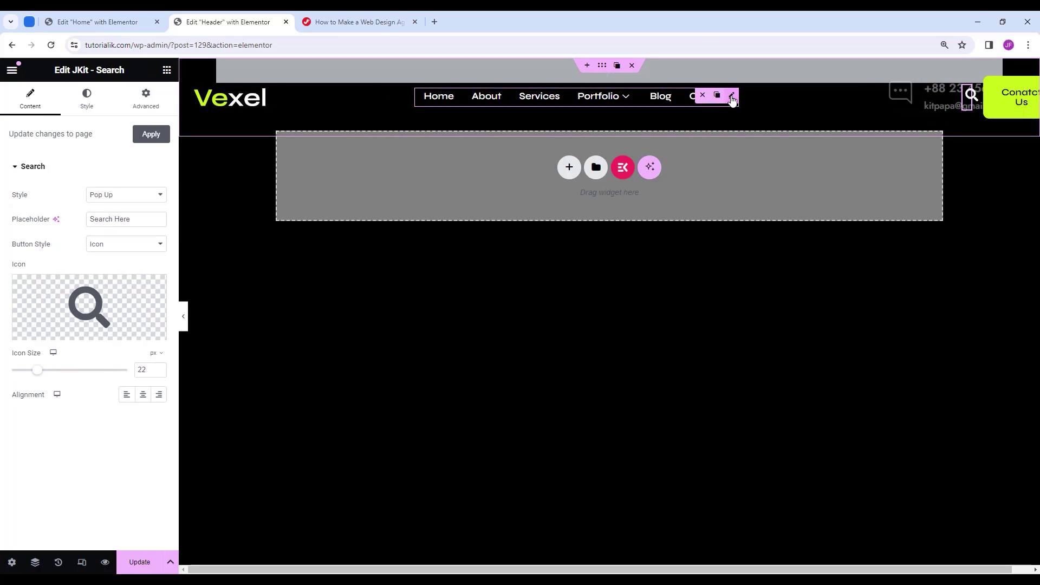
click(731, 97)
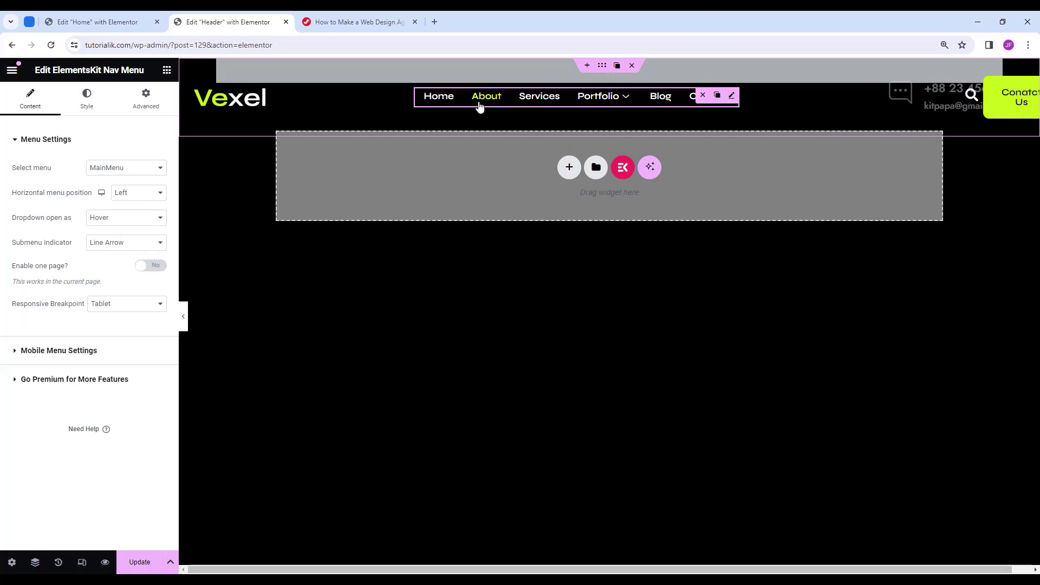
In the nav menu's Style settings, expand Menu item style and switch to the Active state.
click(87, 103)
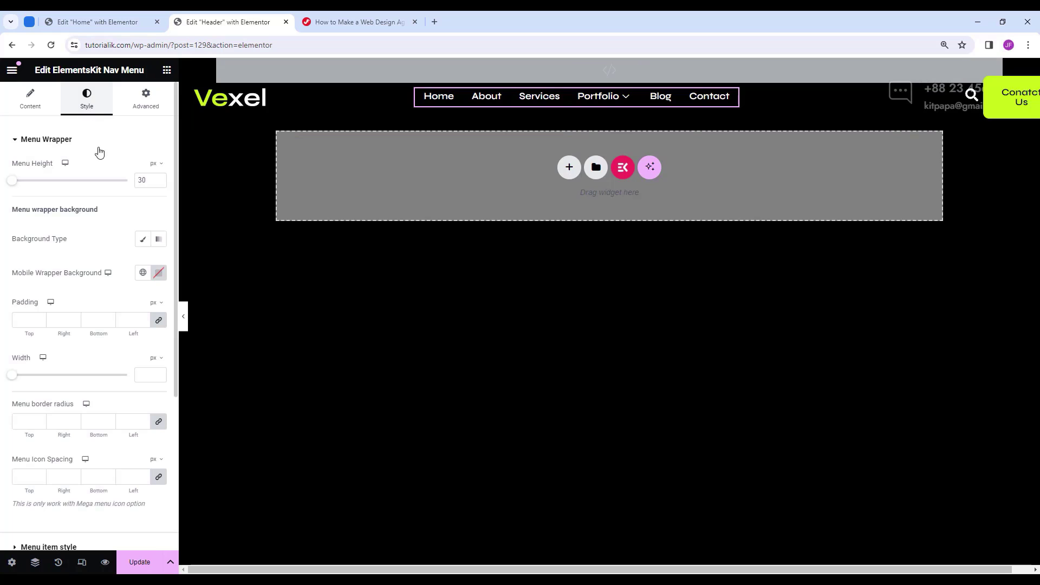
scroll(100, 214, down, 2)
scroll(100, 214, down, 3)
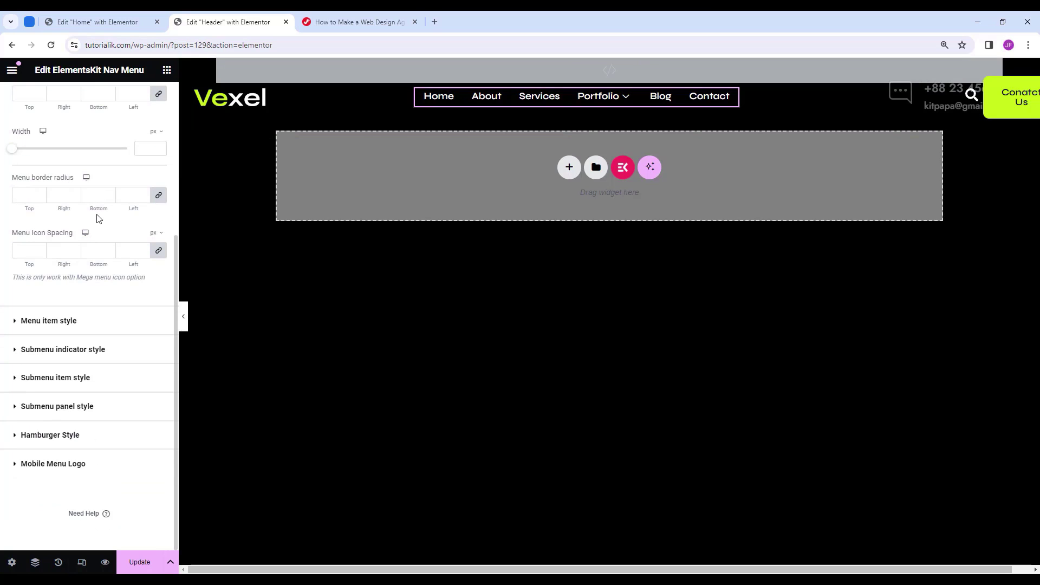
click(54, 322)
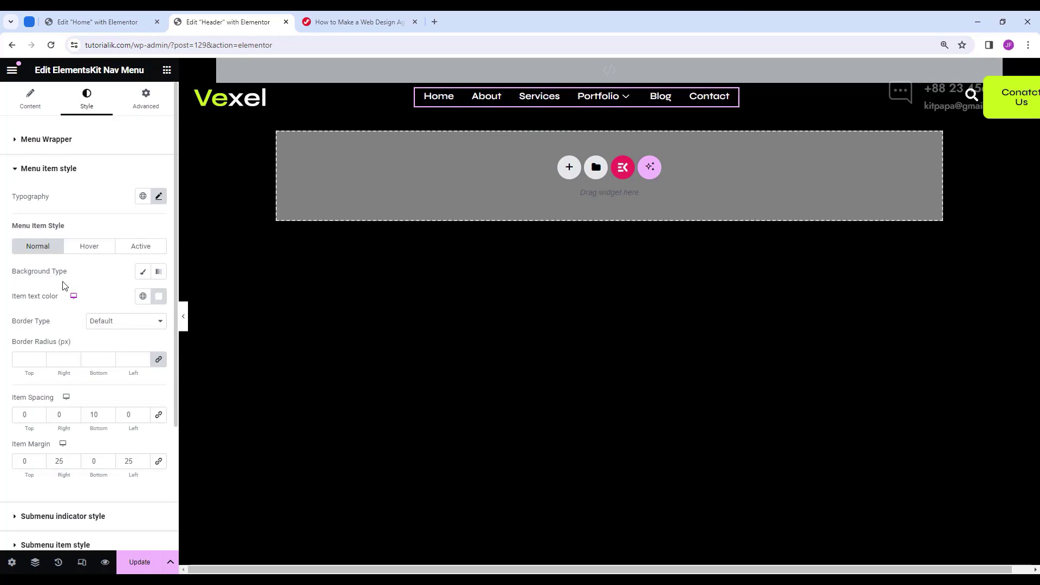
click(144, 249)
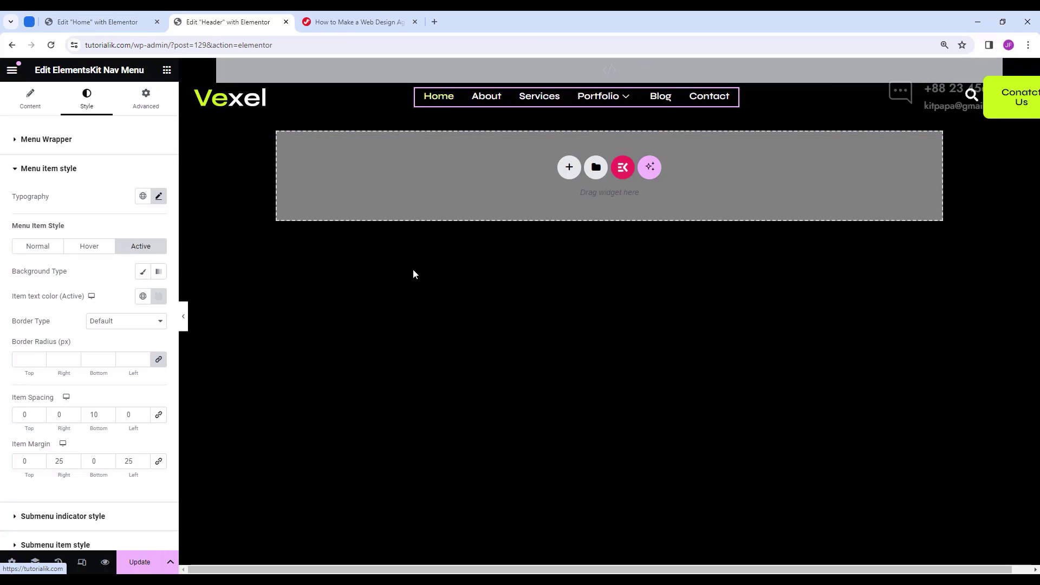
Preview the header, then save the template and open the builder menu to exit.
key(ctrl+p)
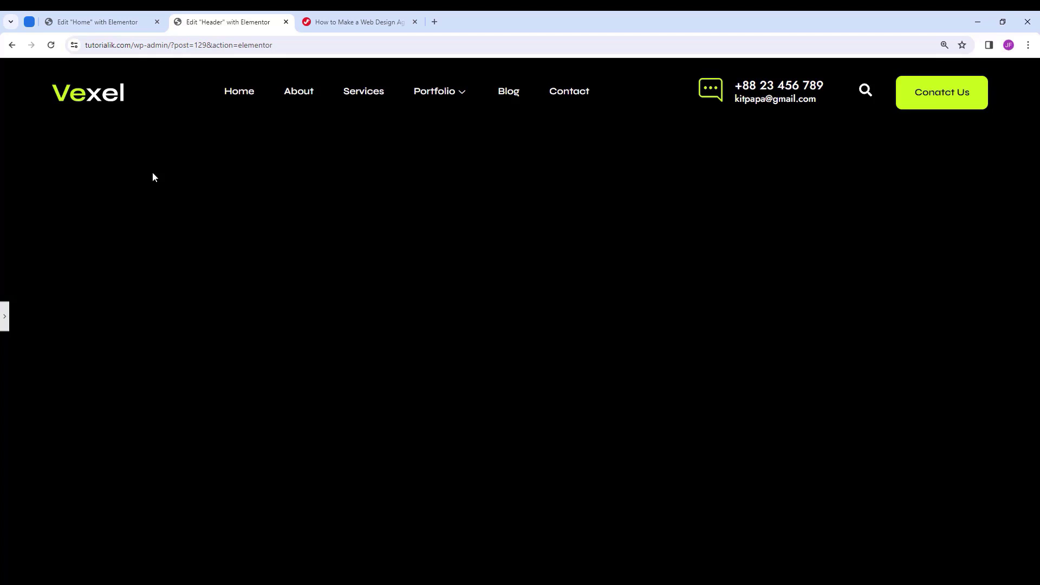
click(4, 325)
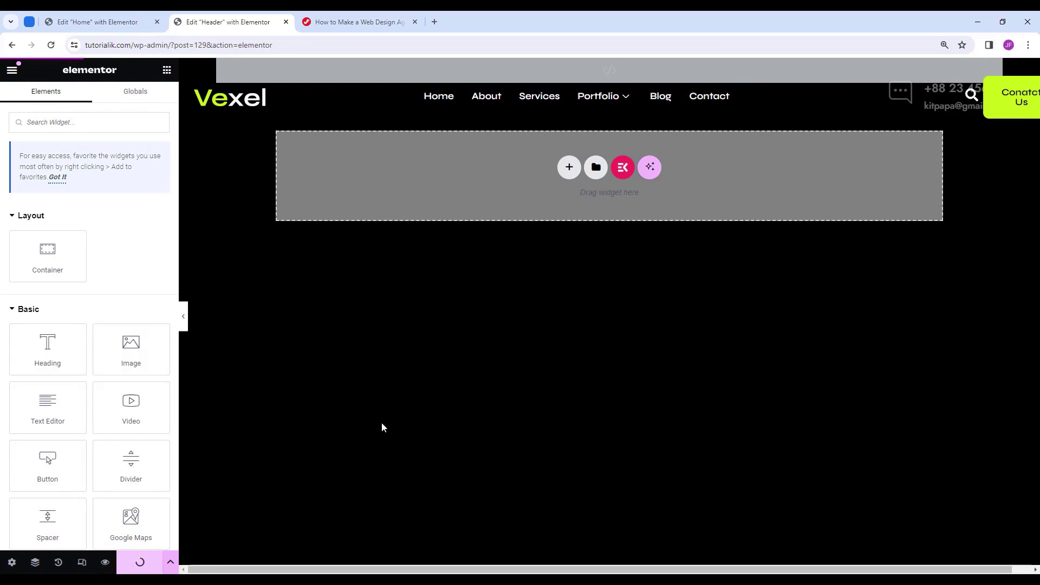
click(12, 71)
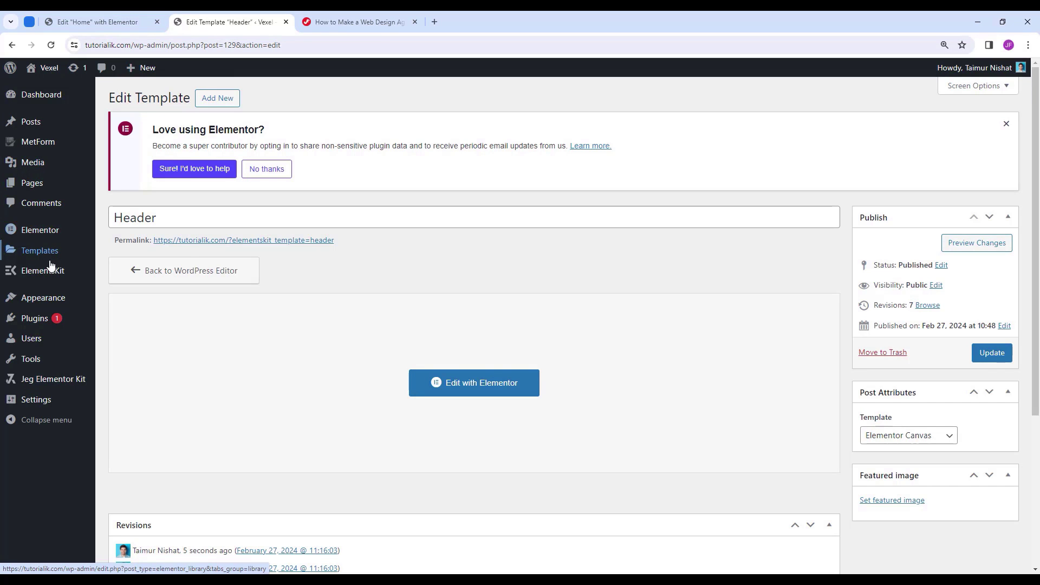
Create and save an active ElementsKit template titled Footer, of type Footer, for the entire site.
mouse_move(51, 274)
click(128, 290)
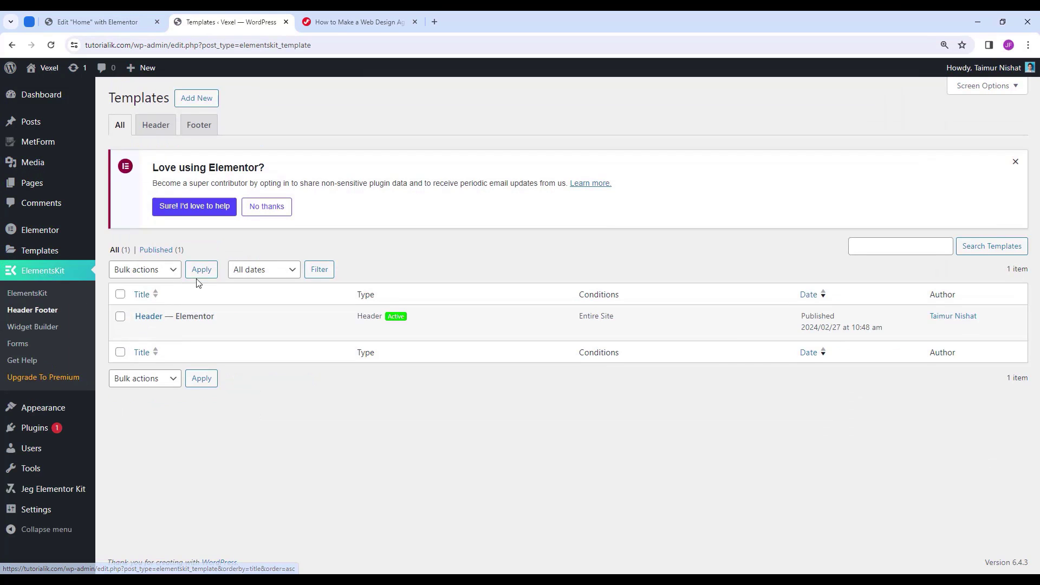
click(211, 108)
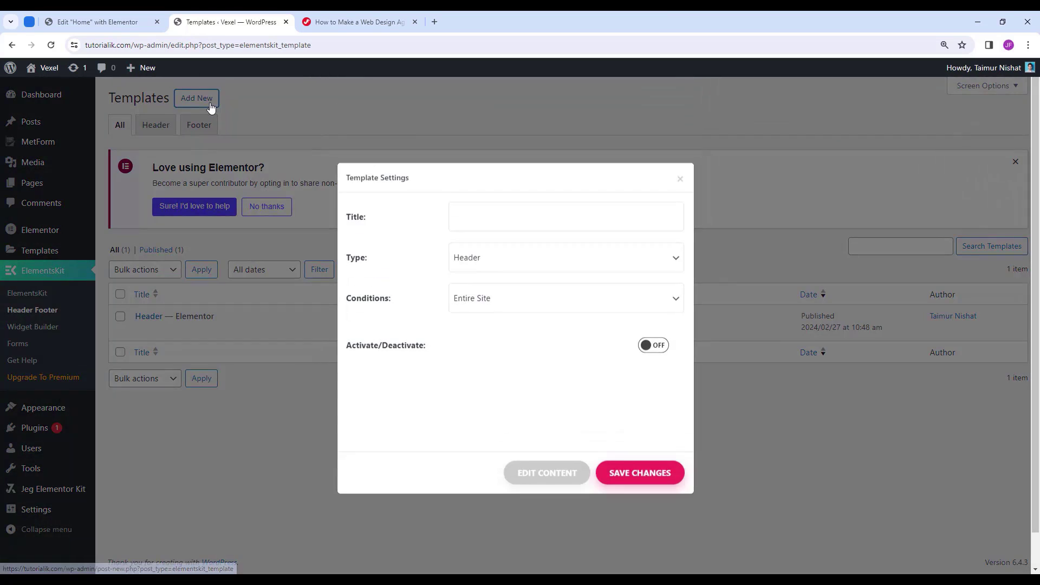
click(482, 218)
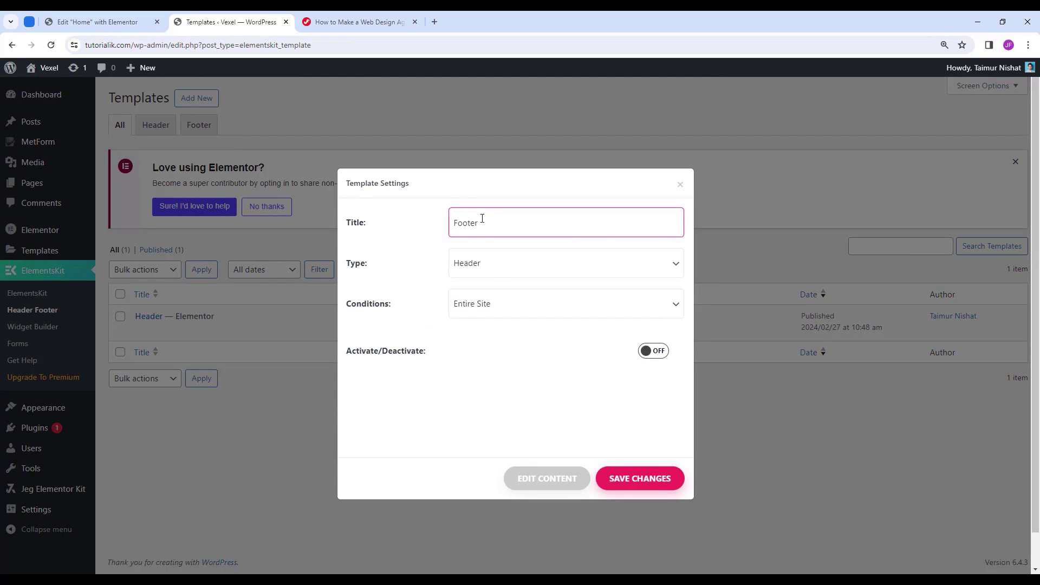
click(496, 274)
click(480, 295)
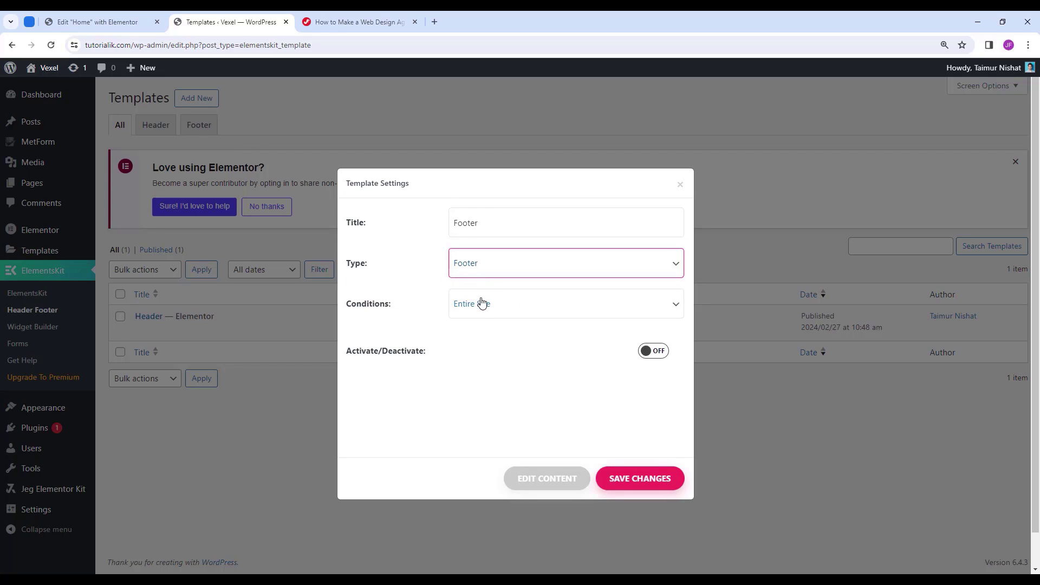
click(650, 358)
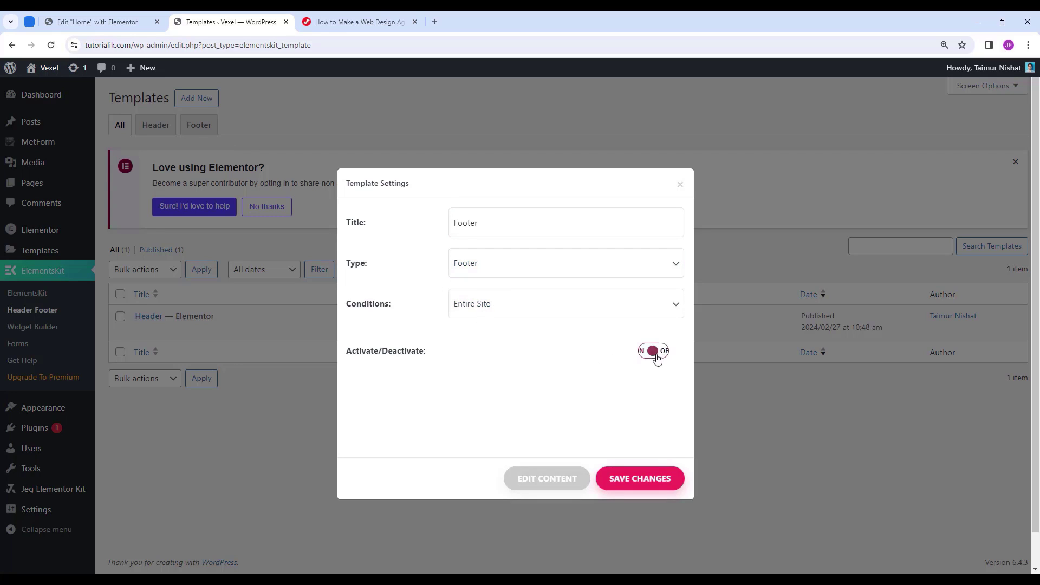
click(615, 479)
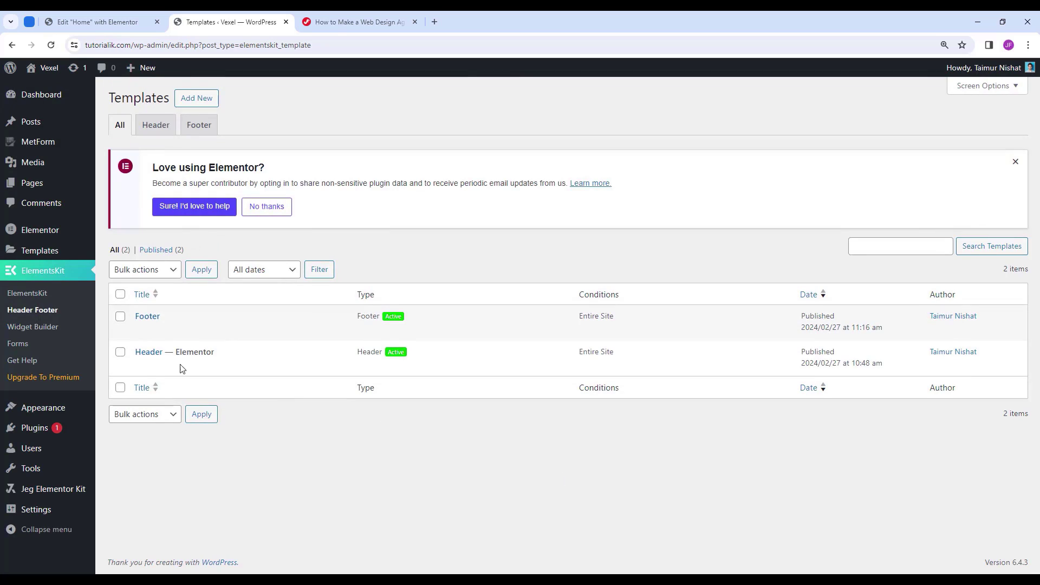
Open the Footer template in Elementor and show the library's My Templates list.
click(142, 331)
click(540, 481)
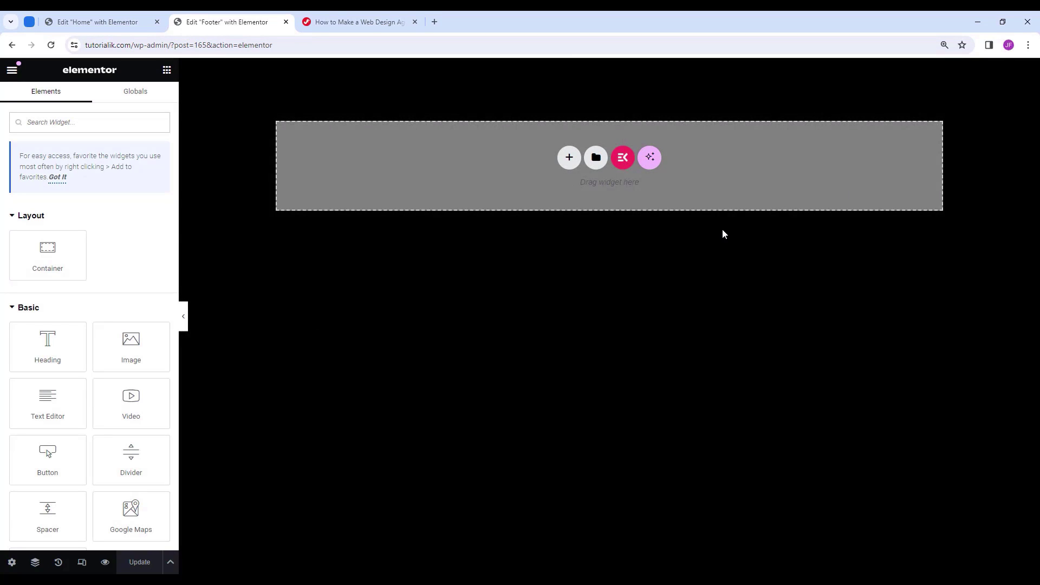
click(596, 157)
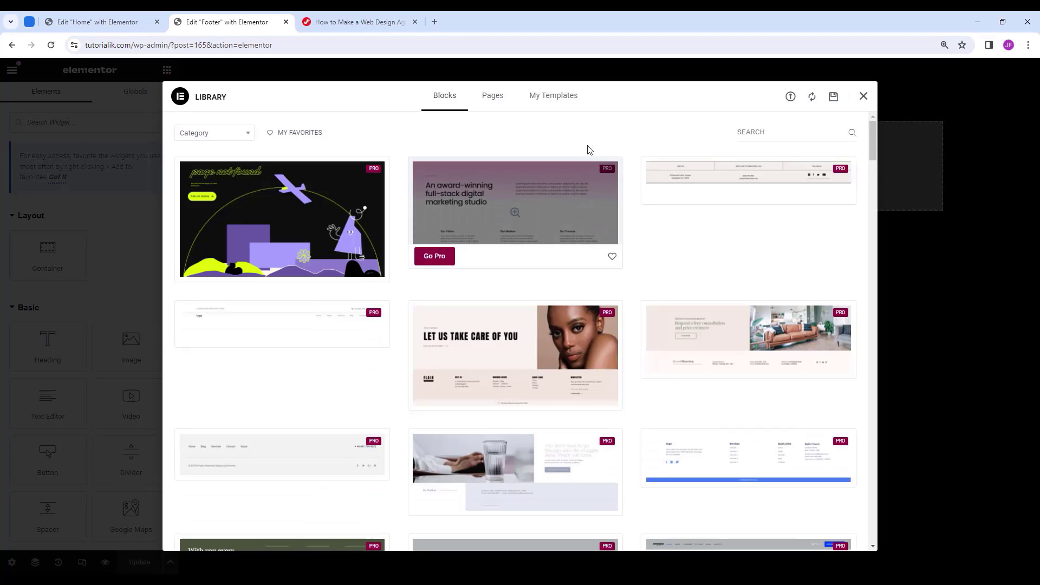
click(572, 99)
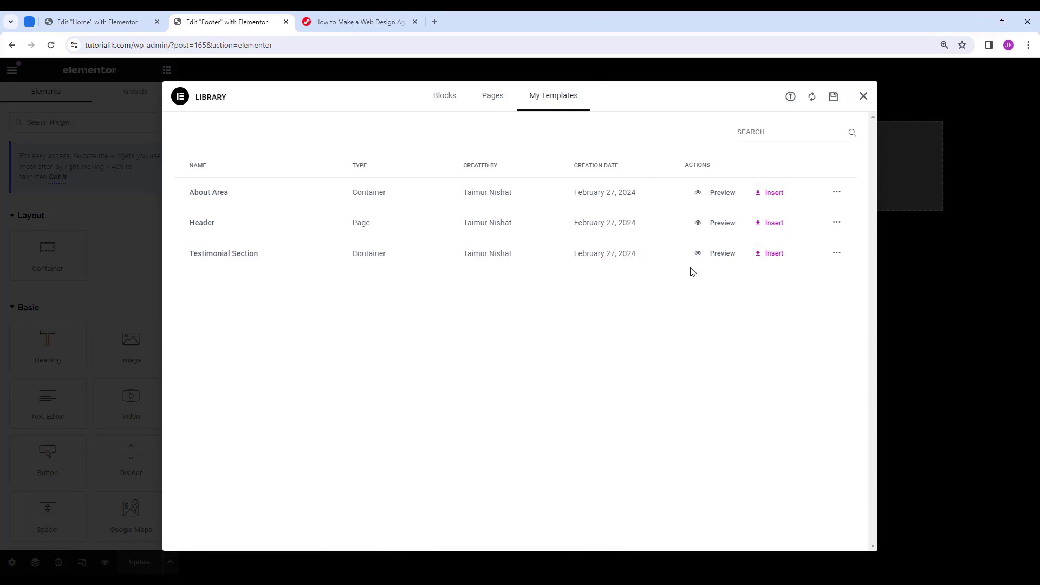
Import Footer.json into the library and insert it into the Footer template.
click(791, 98)
click(268, 581)
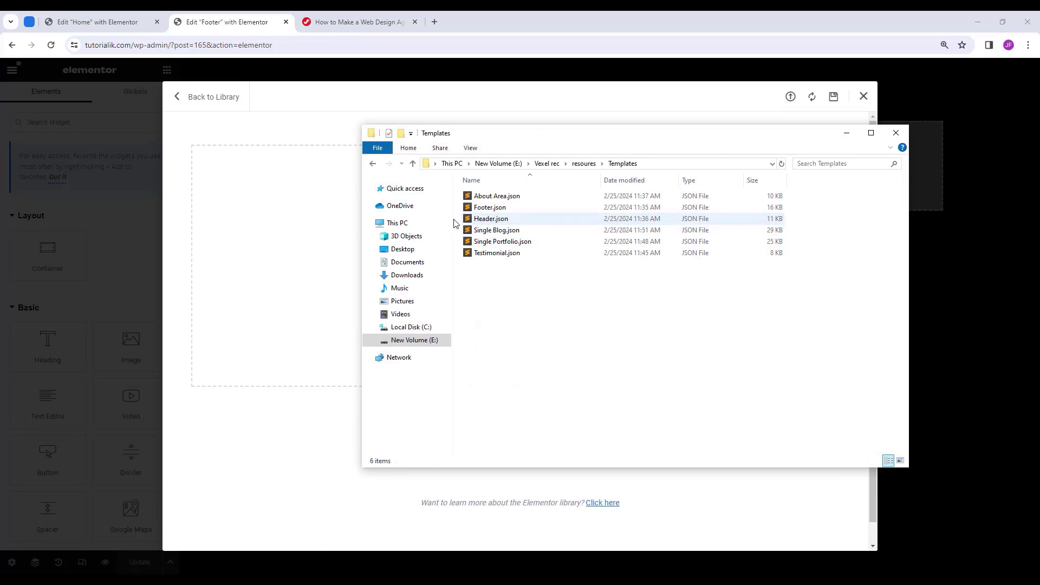
click(525, 209)
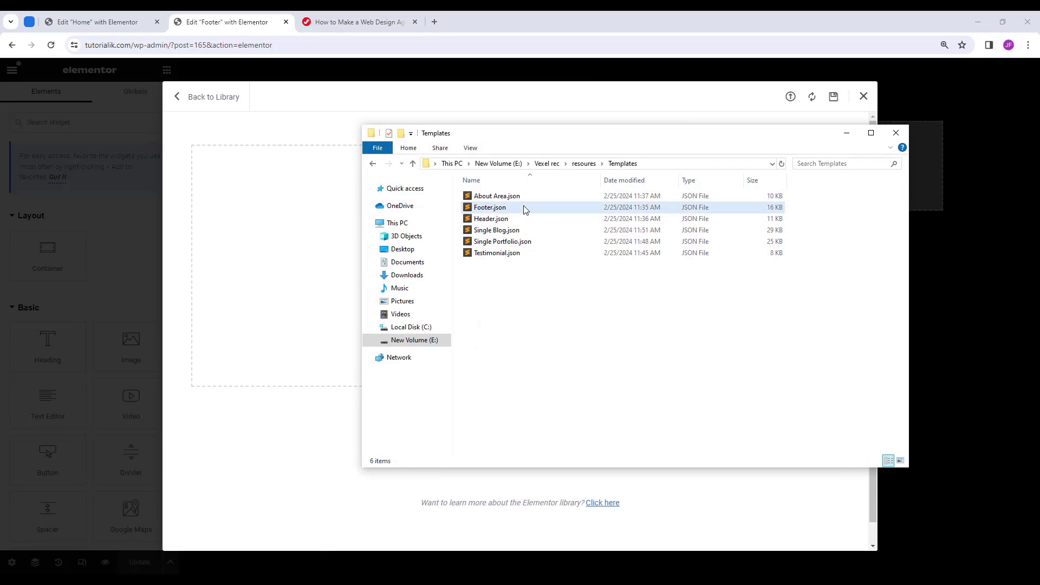
drag(623, 210, 327, 250)
click(615, 373)
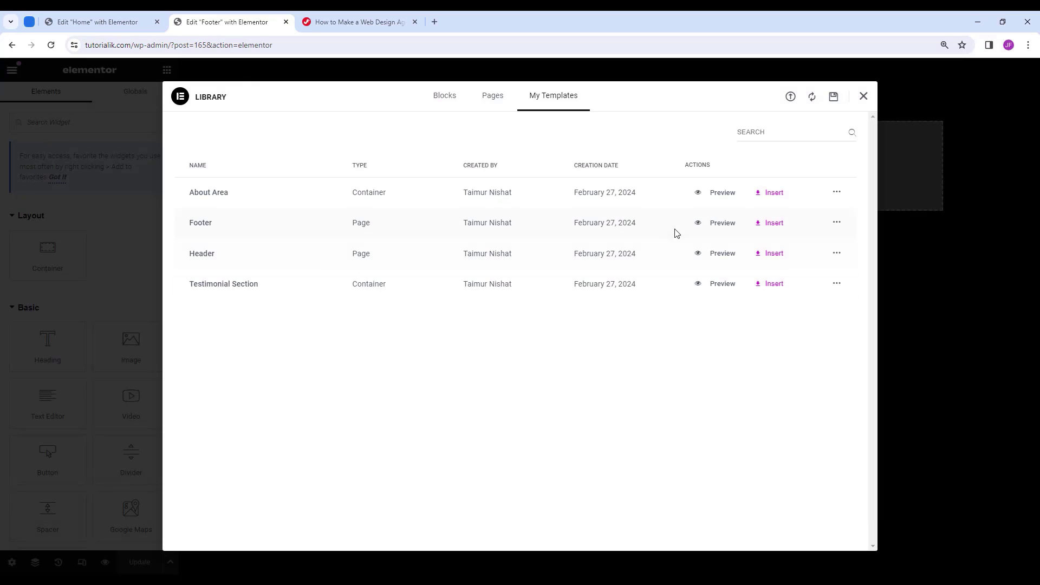
click(771, 227)
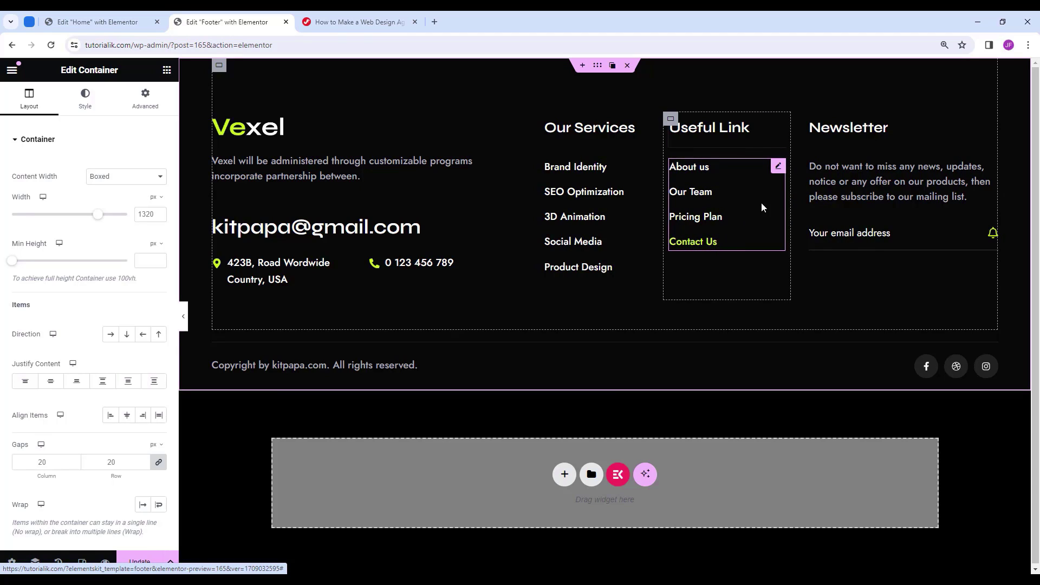
Link the Useful Link list's About us item to the About page.
click(779, 171)
click(70, 211)
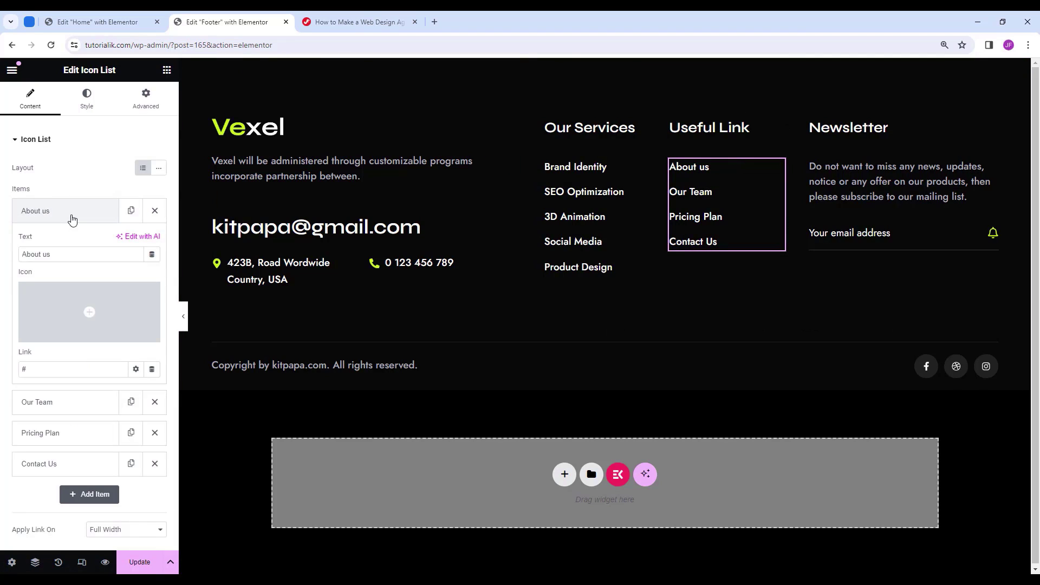
scroll(68, 258, down, 1)
drag(54, 316, 1, 322)
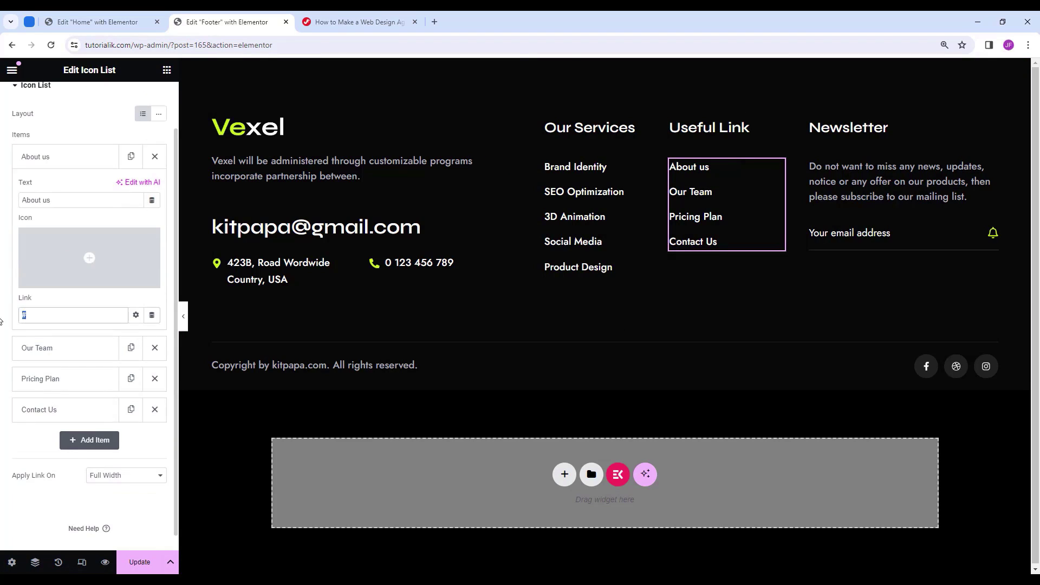
key(BackSpace)
text(about)
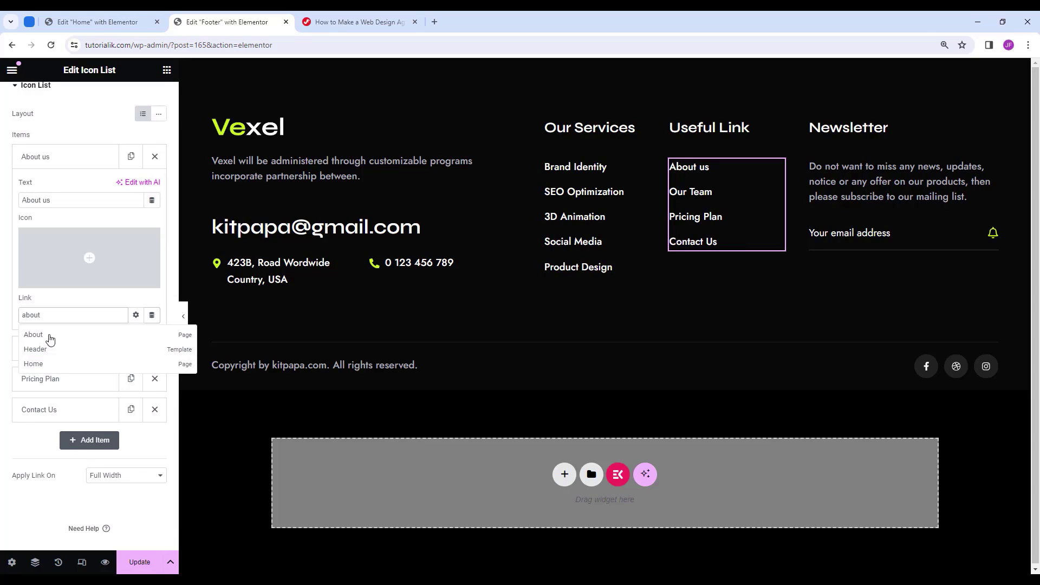
click(50, 335)
Link Contact Us to the Contact page, then update and preview the footer.
click(57, 410)
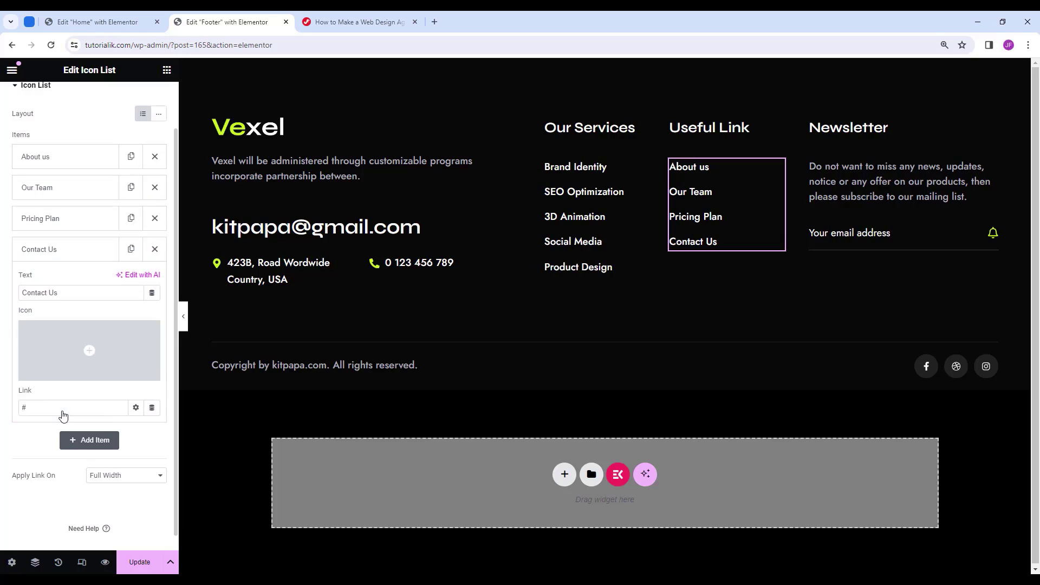
scroll(84, 383, down, 1)
click(53, 396)
key(BackSpace)
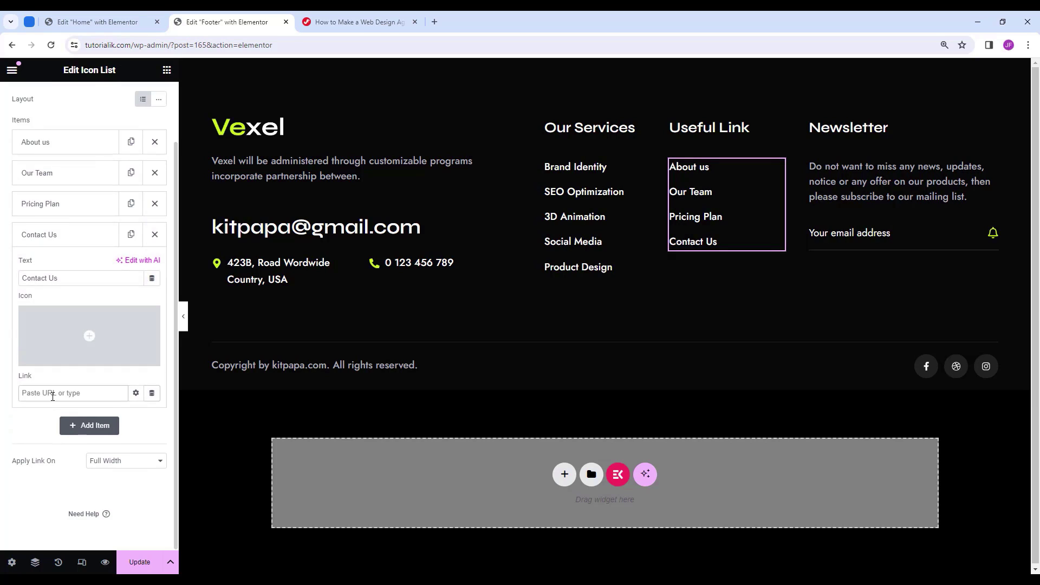
text(Con)
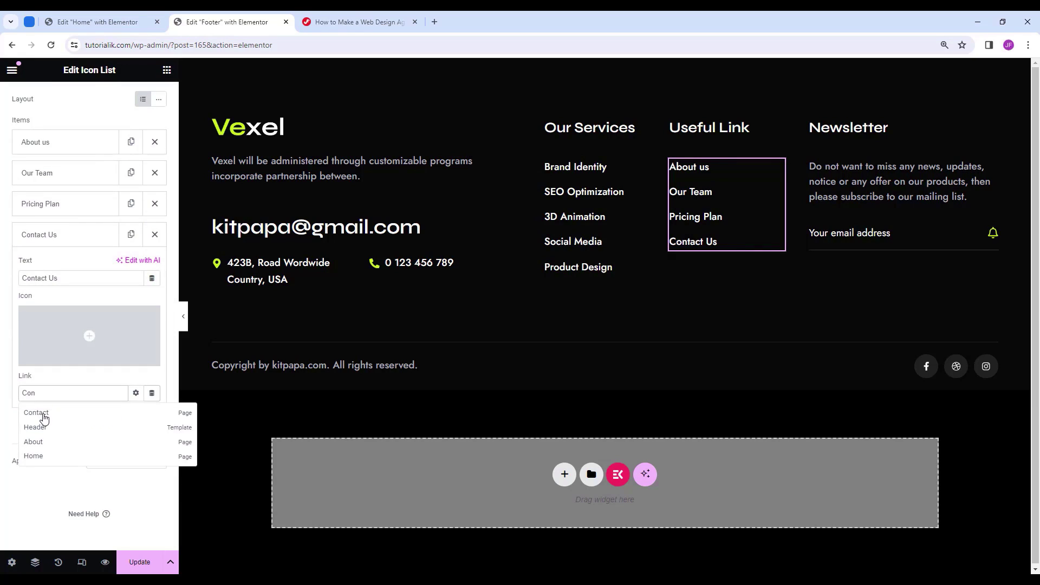
click(44, 417)
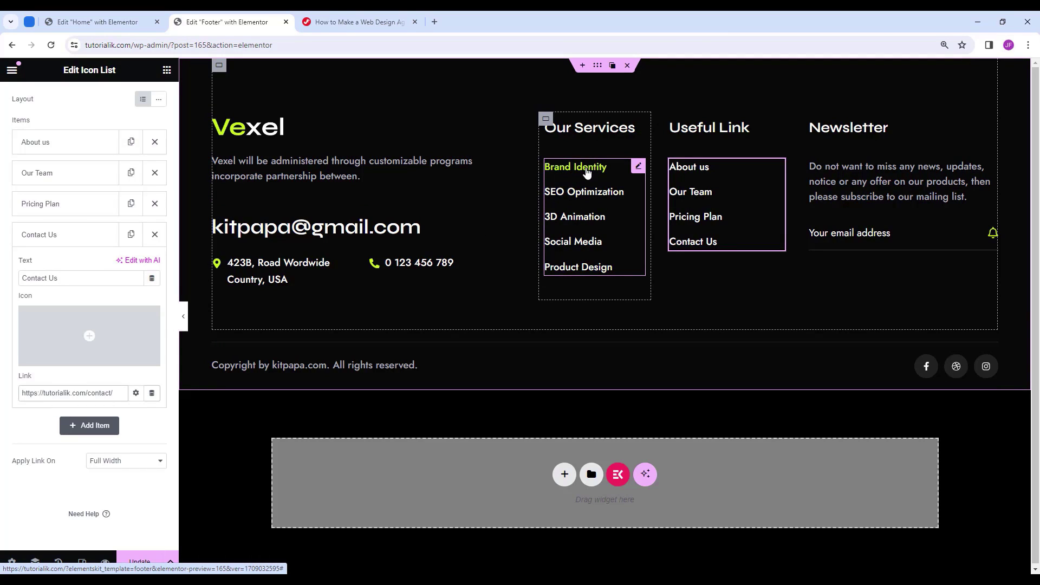
click(142, 562)
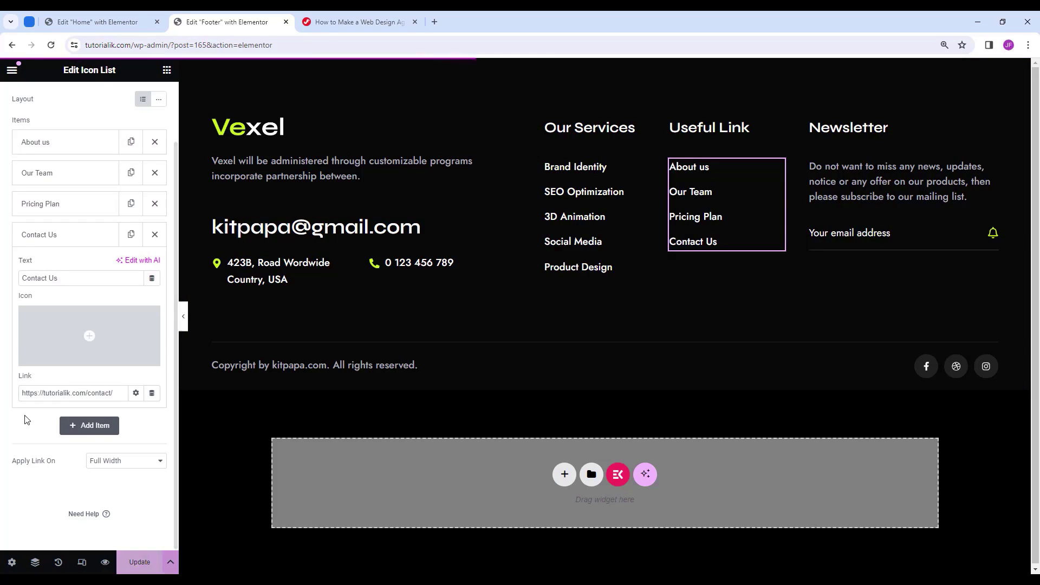
click(106, 562)
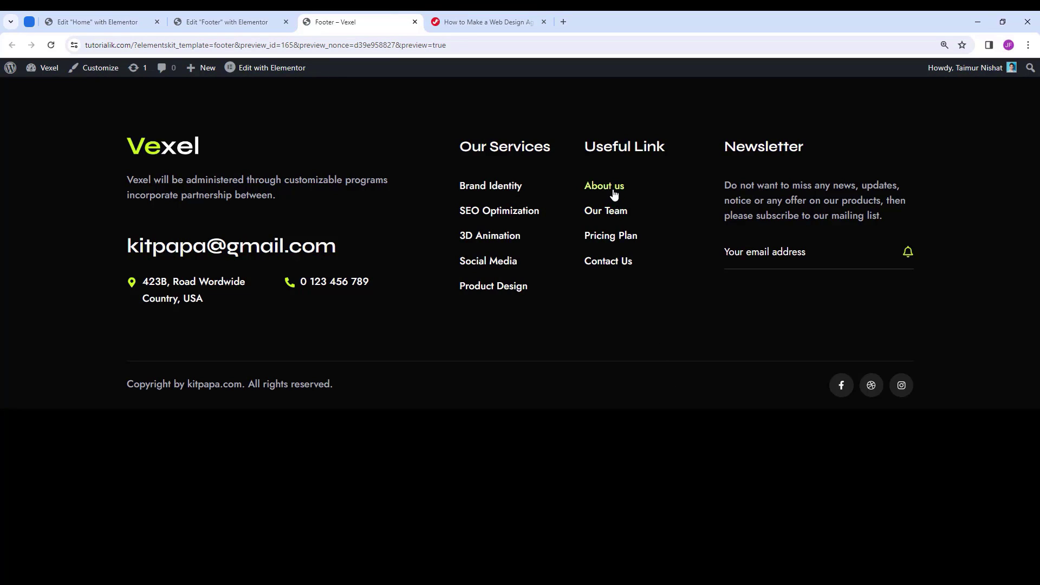
Verify the footer's About us link opens the About page, then exit the editor.
click(614, 189)
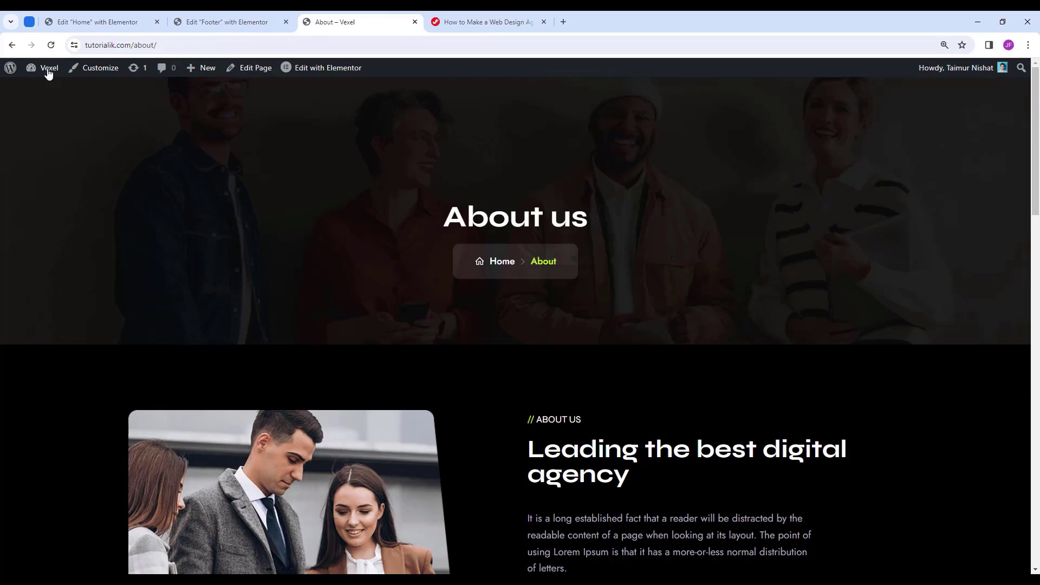
click(227, 22)
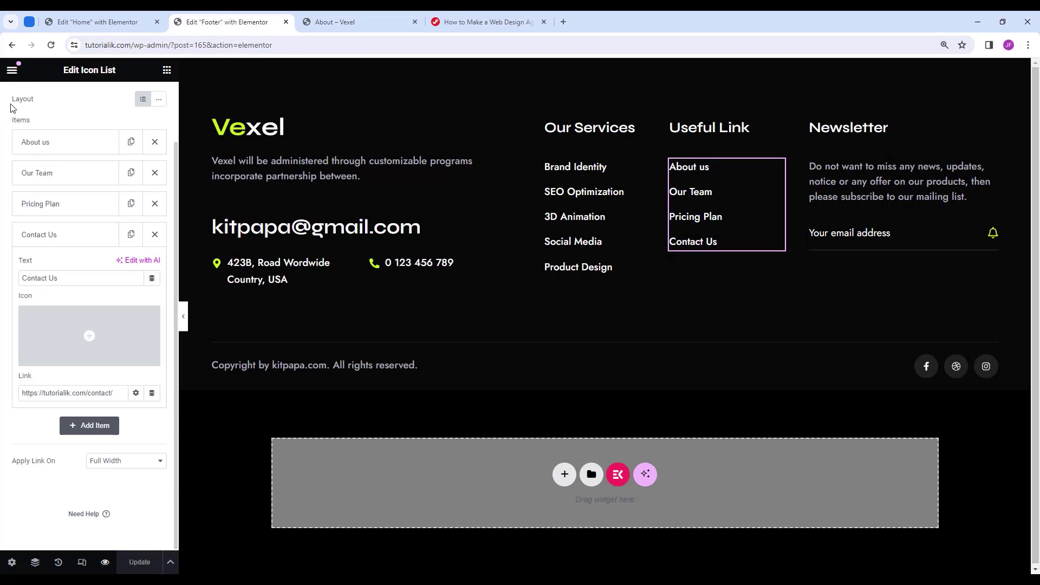
click(11, 70)
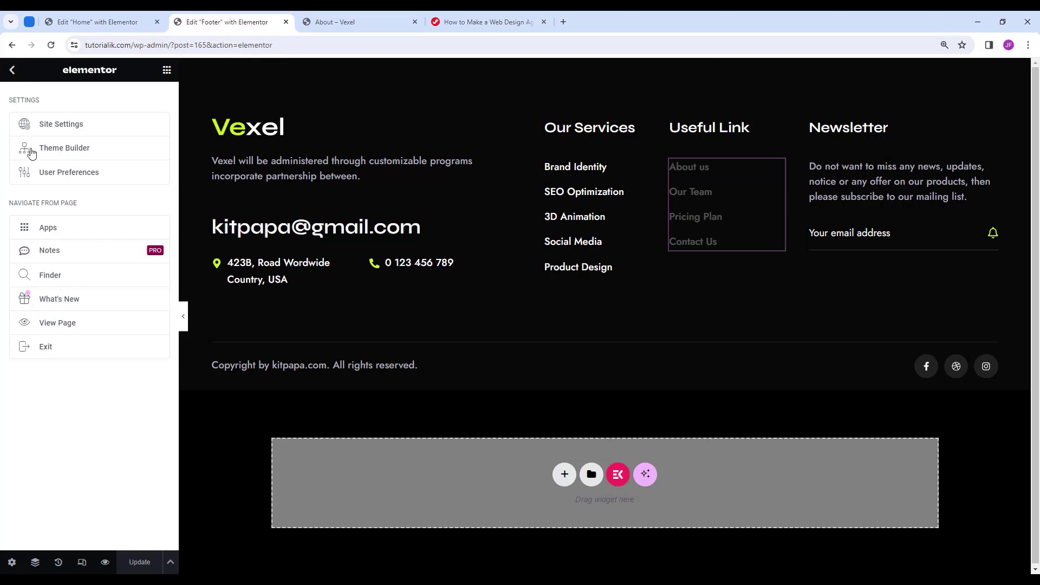
click(71, 355)
Visit the ElementsKit header/footer templates list, then go to All Pages.
mouse_move(51, 271)
click(115, 292)
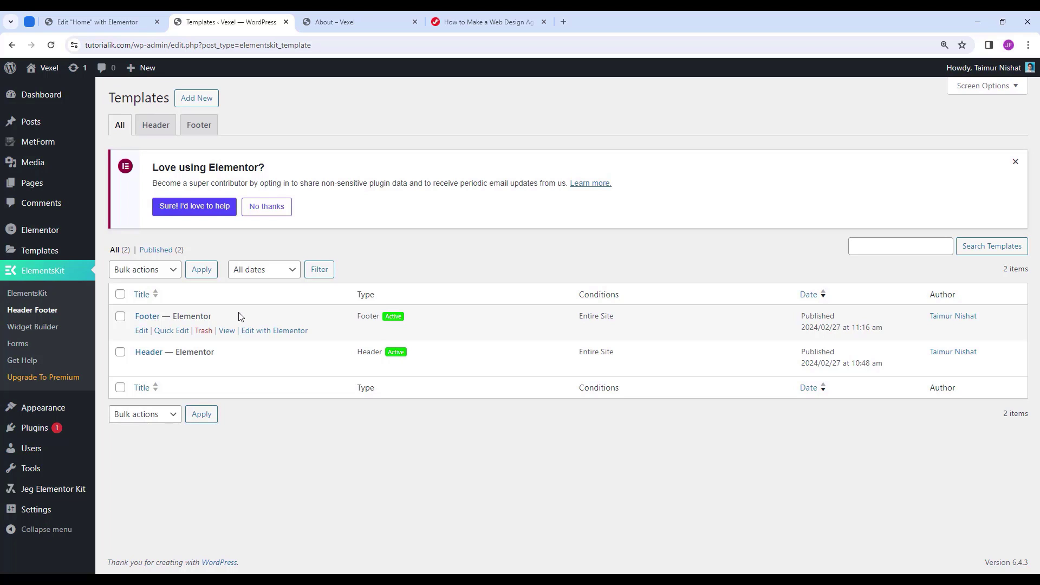
click(33, 183)
scroll(198, 353, down, 1)
mouse_move(200, 353)
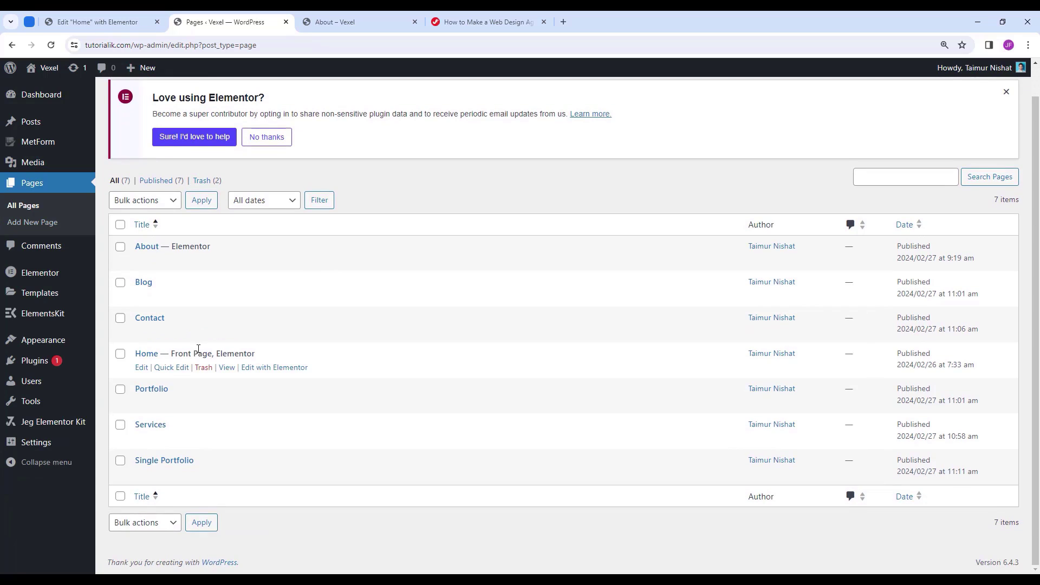
Open the Home page in Elementor and set its page layout to Elementor Full Width.
click(281, 373)
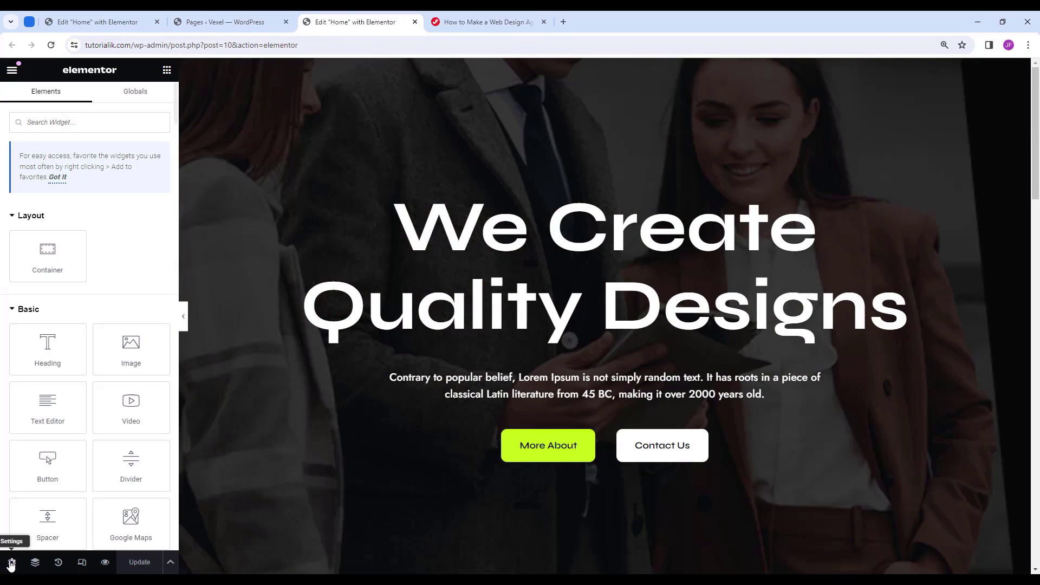
click(12, 563)
scroll(33, 496, down, 1)
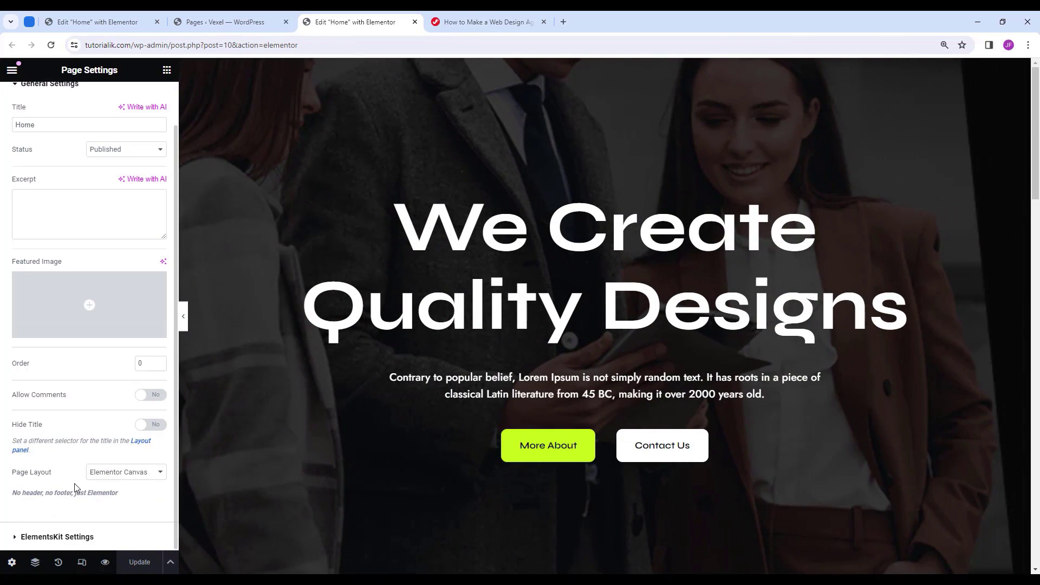
click(123, 475)
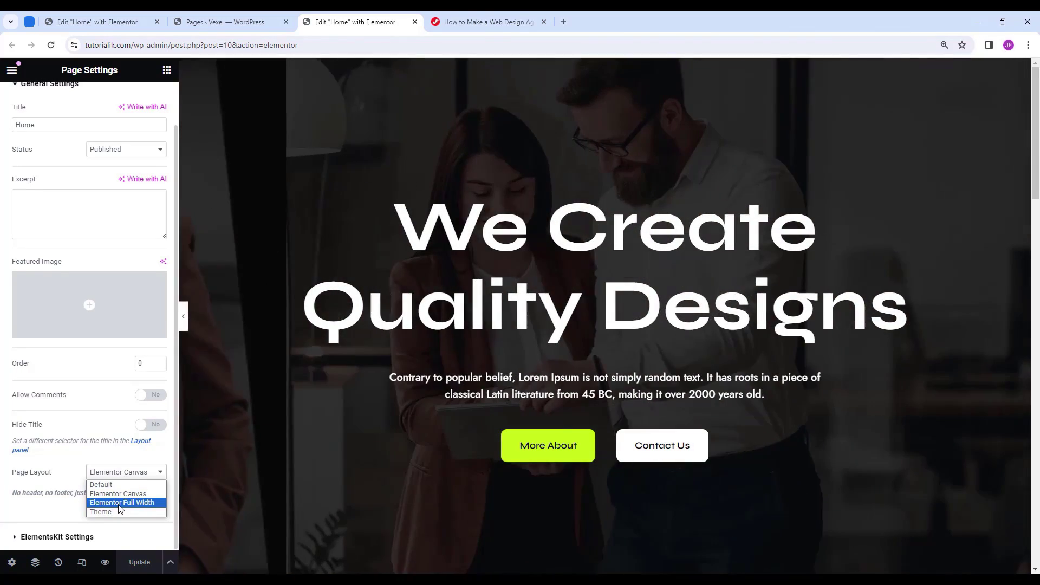
click(119, 503)
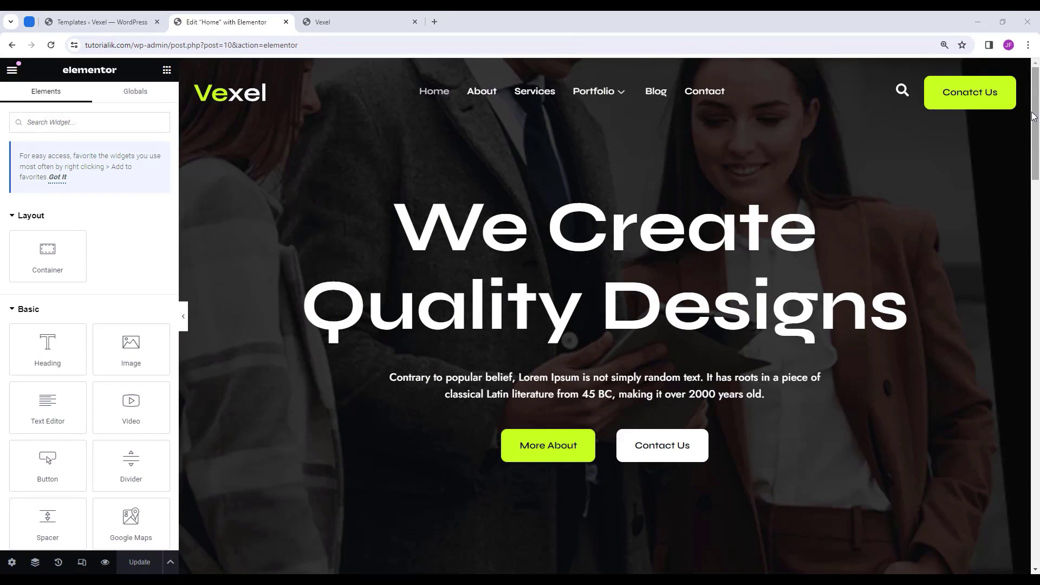
Check the Home page at tablet and mobile widths, including the mobile menu, then exit the editor.
drag(1033, 115, 1036, 477)
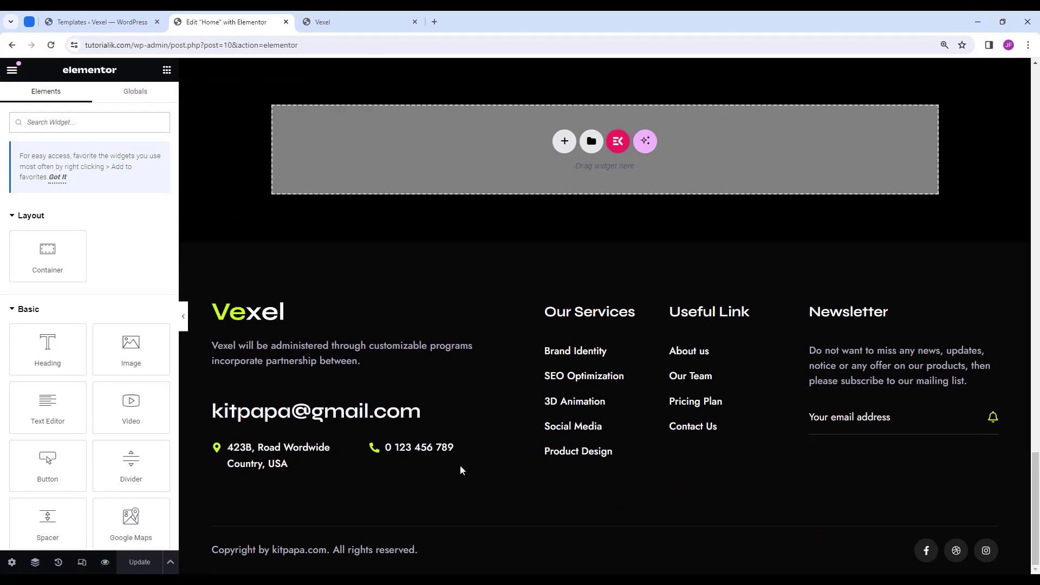
key(ctrl+shift+m)
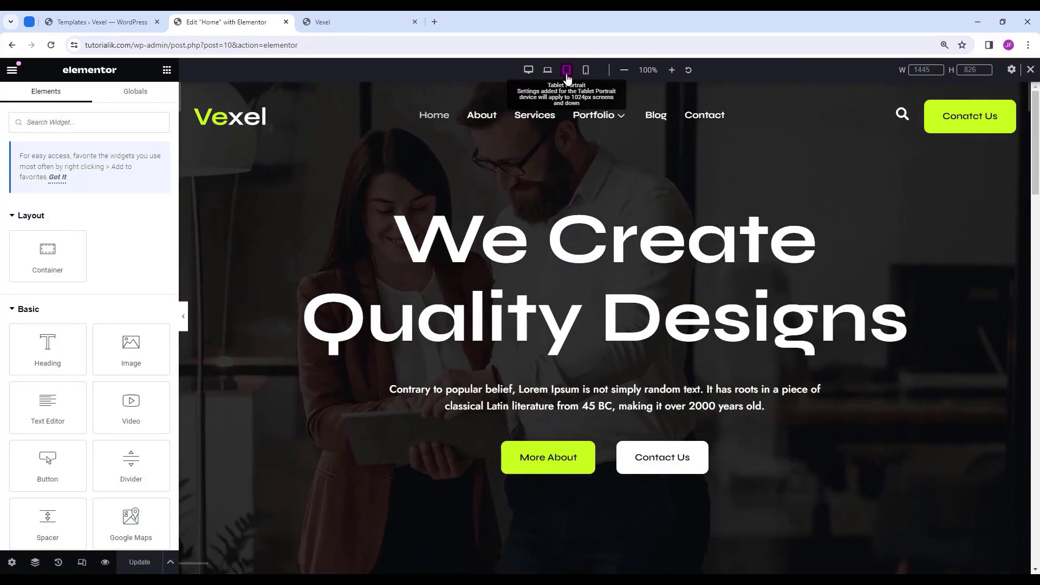
click(567, 70)
click(586, 78)
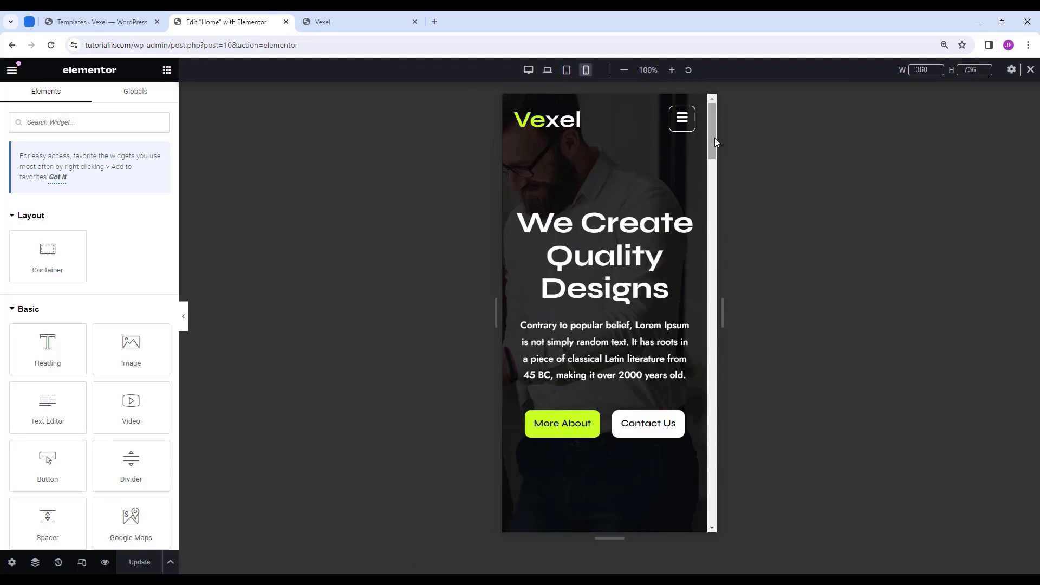
click(685, 127)
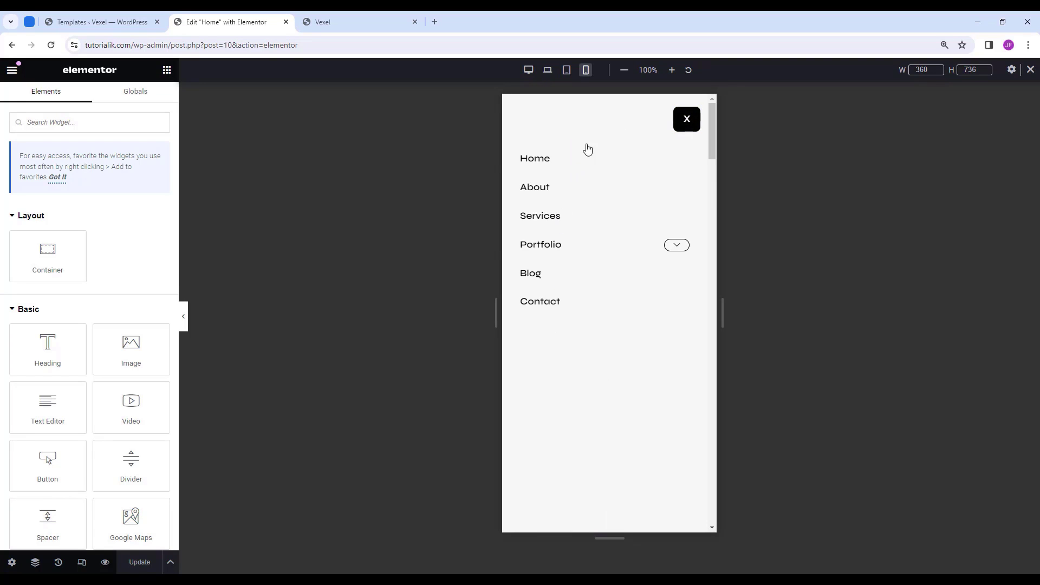
click(687, 120)
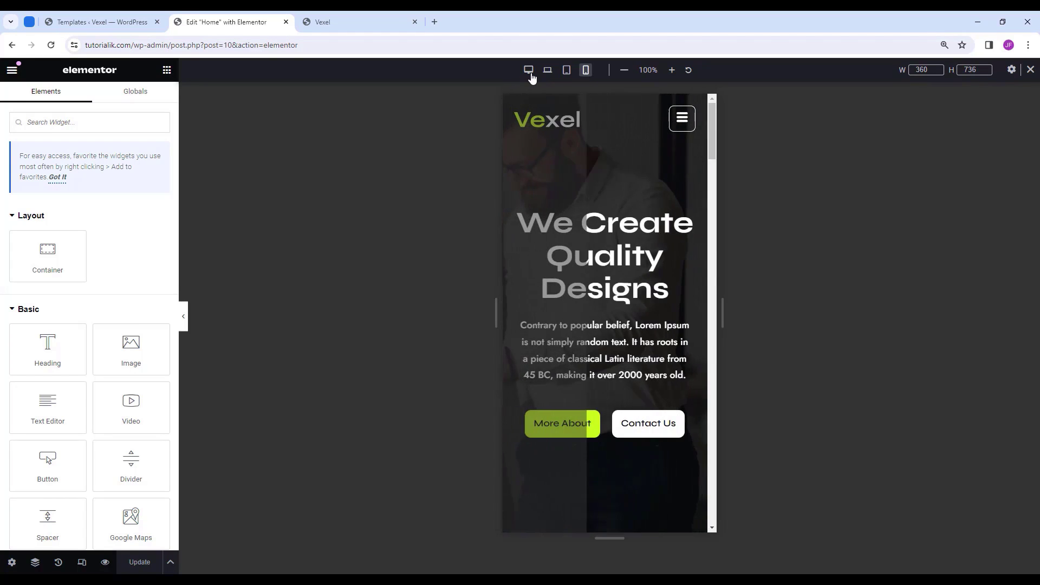
click(529, 71)
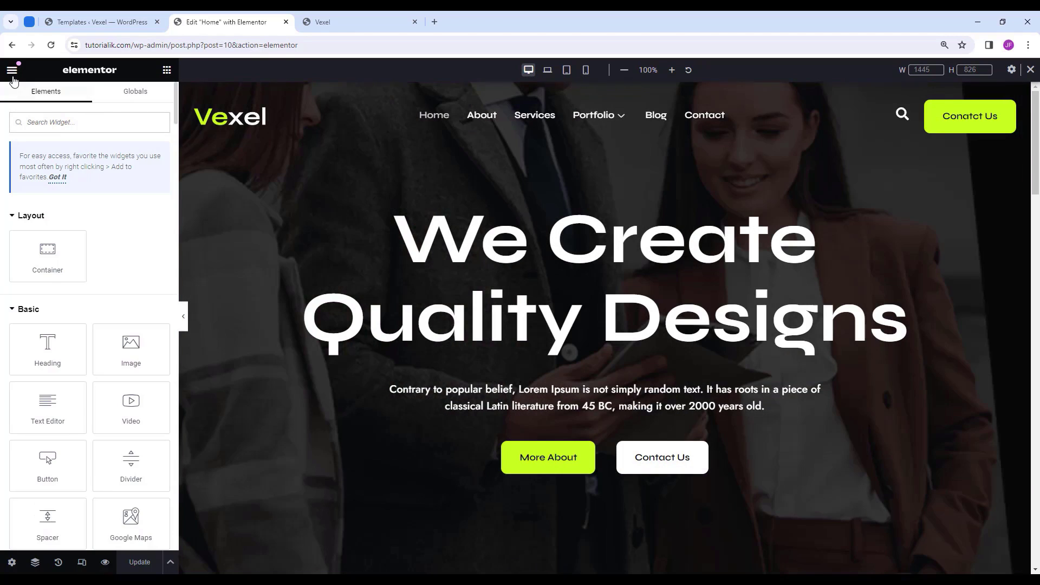
click(12, 69)
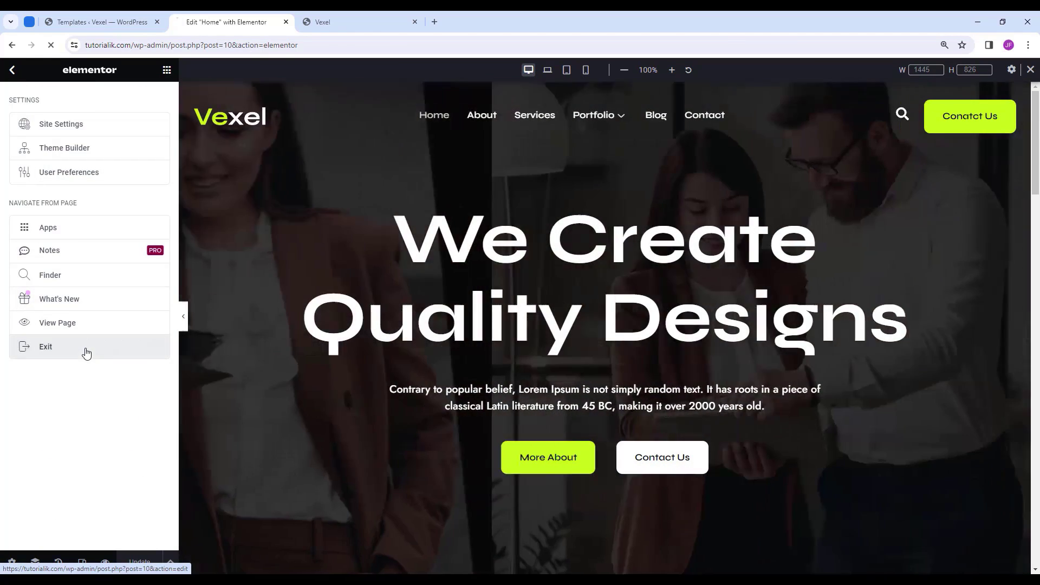
click(85, 353)
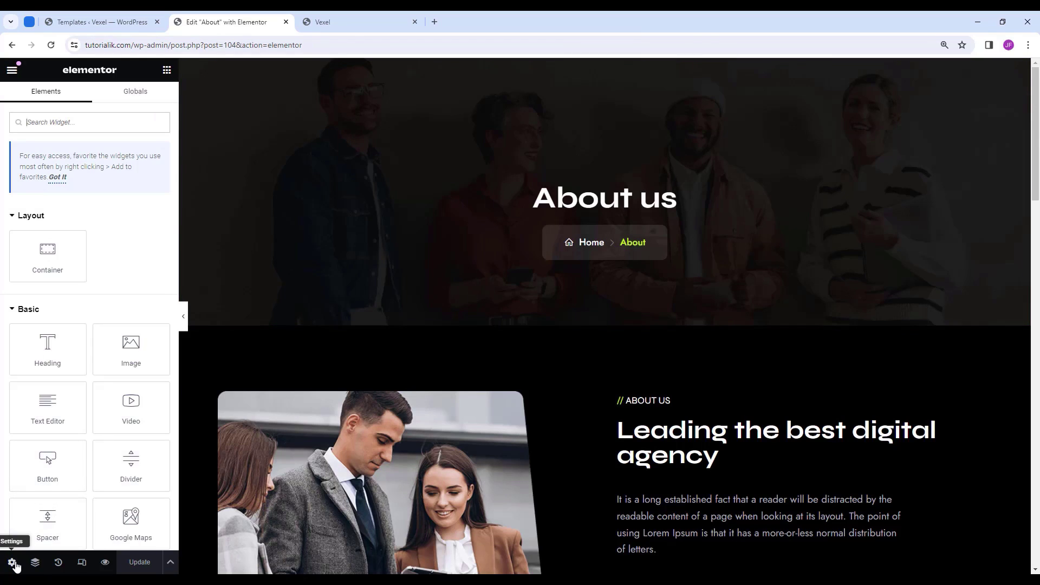
Set the About page layout to Elementor Full Width, update it, and exit Elementor.
click(12, 563)
scroll(54, 484, down, 1)
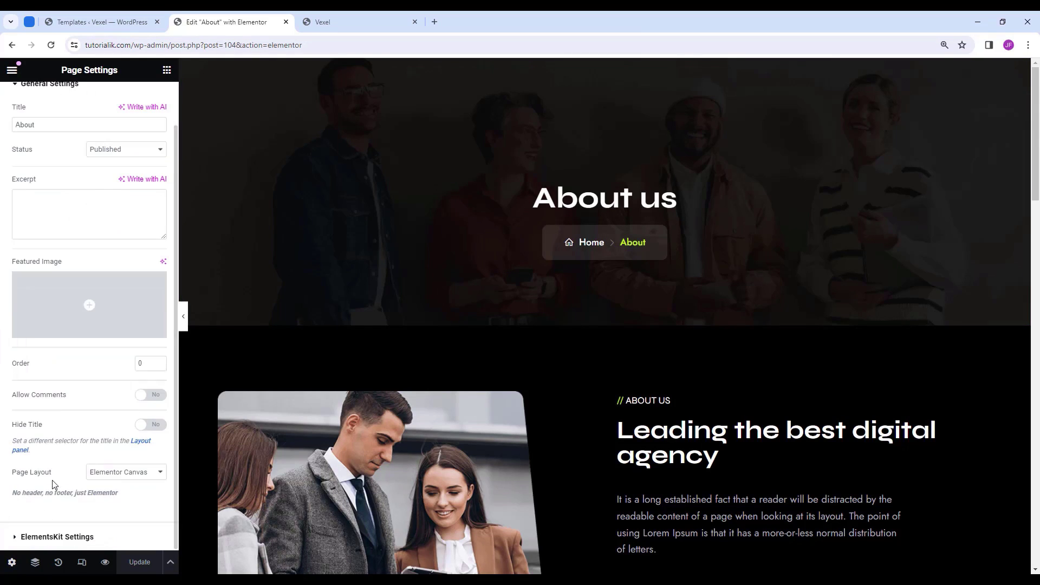
click(119, 476)
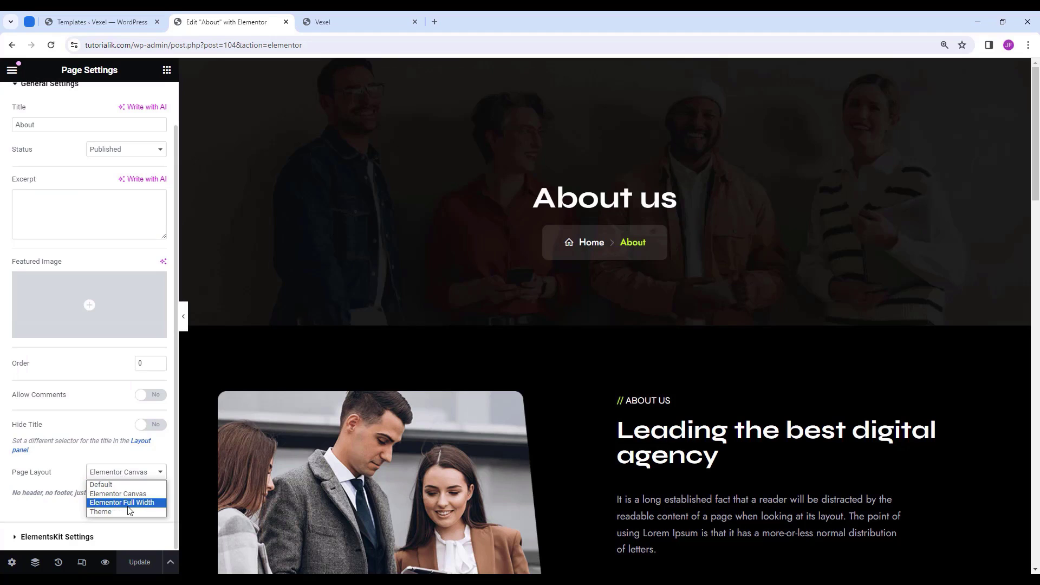
click(144, 502)
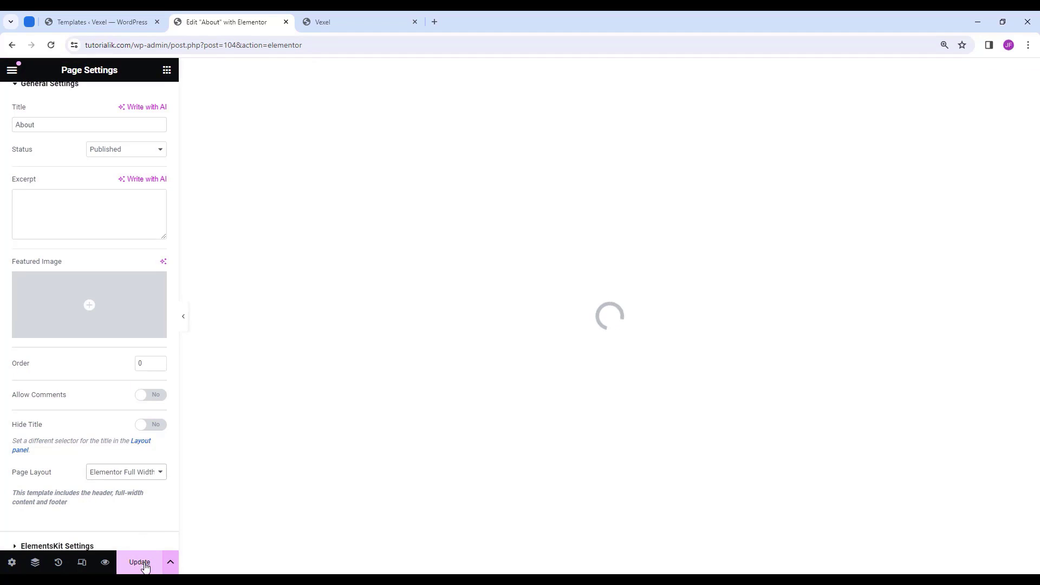
click(145, 566)
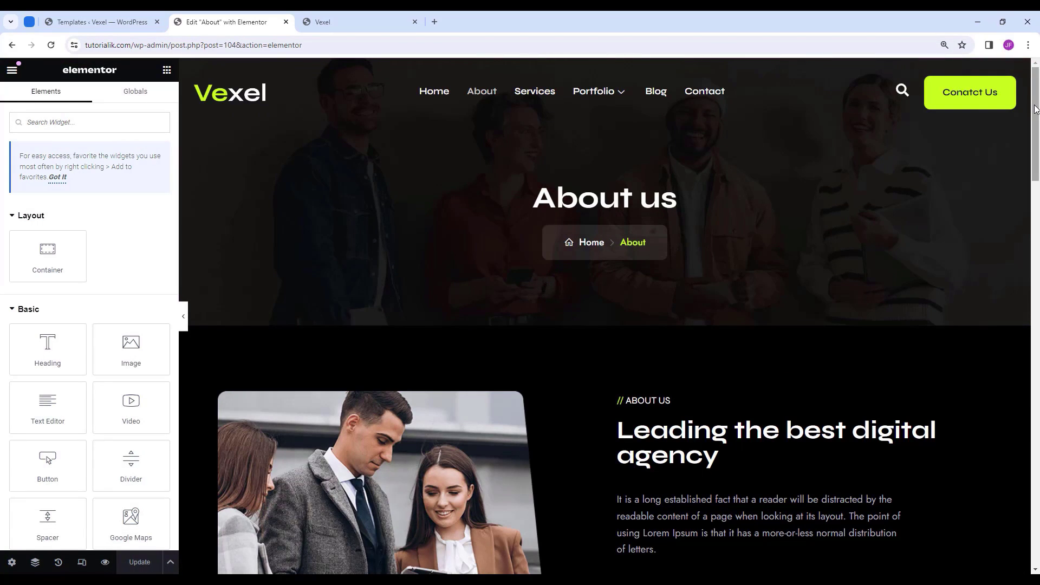
drag(1036, 109, 1038, 509)
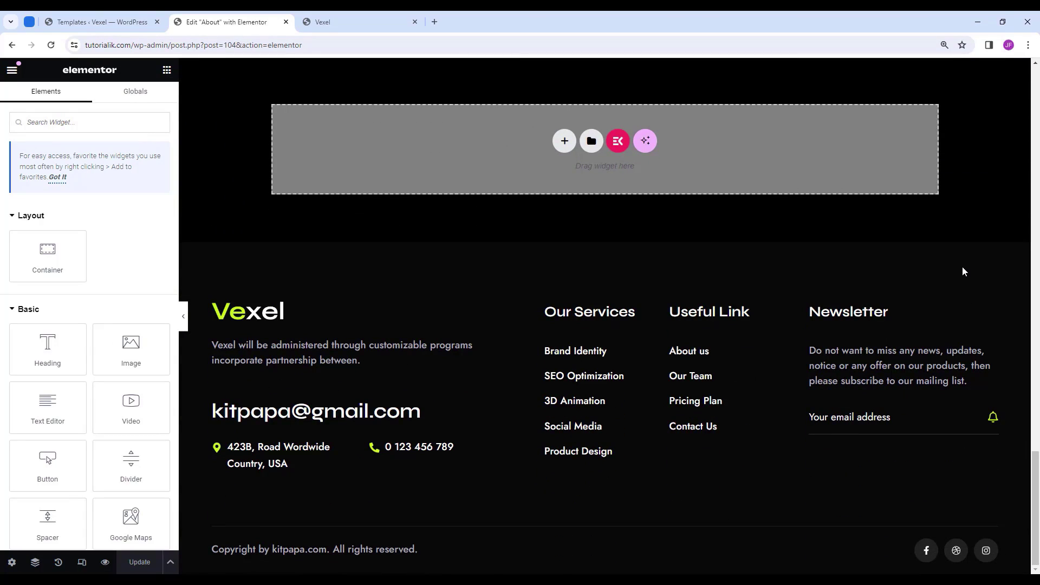
click(12, 71)
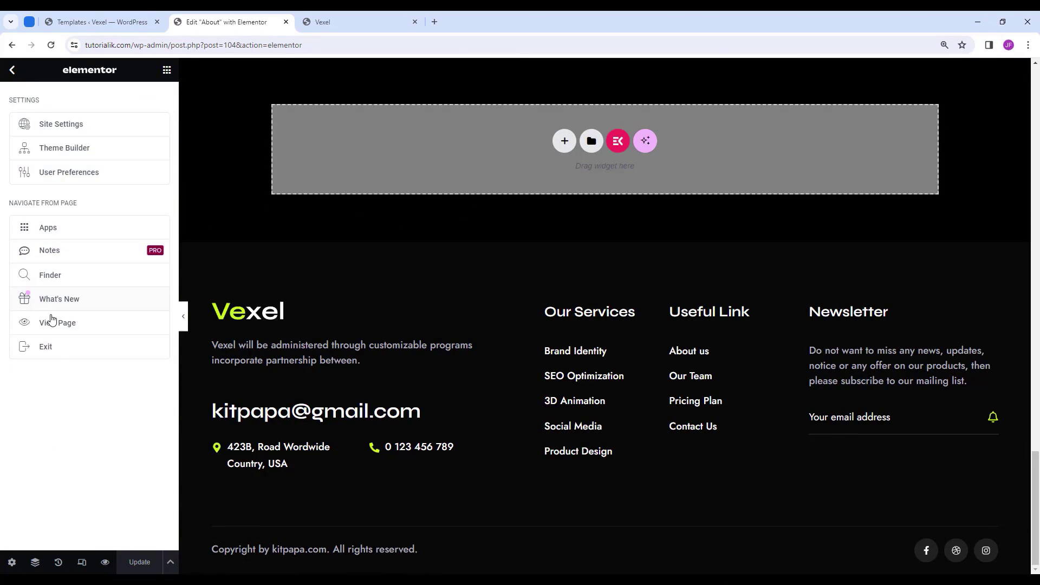
click(54, 349)
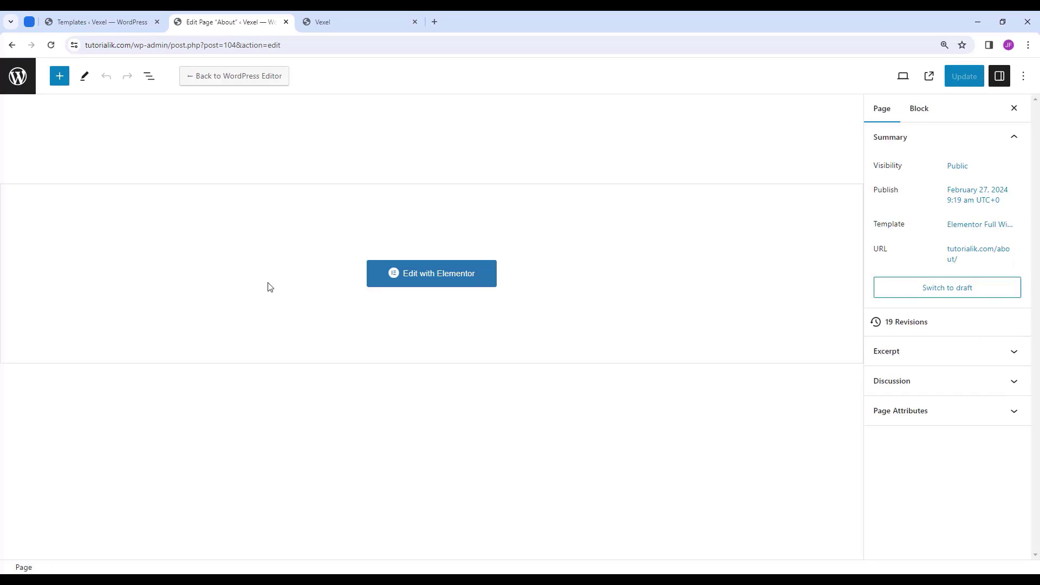
Open the Contact page in Elementor from the All Pages list.
click(18, 76)
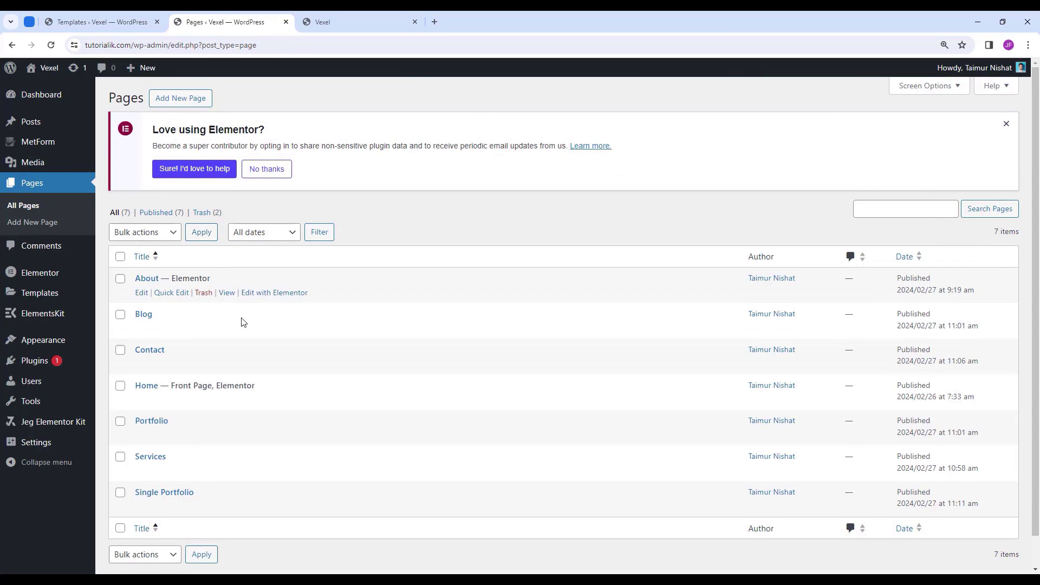
scroll(242, 322, down, 1)
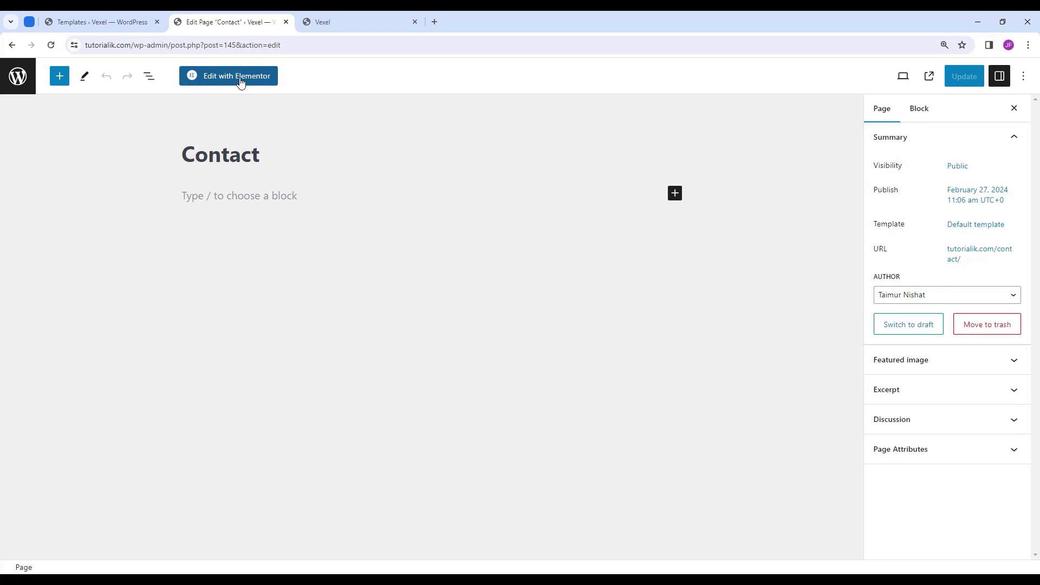
click(241, 80)
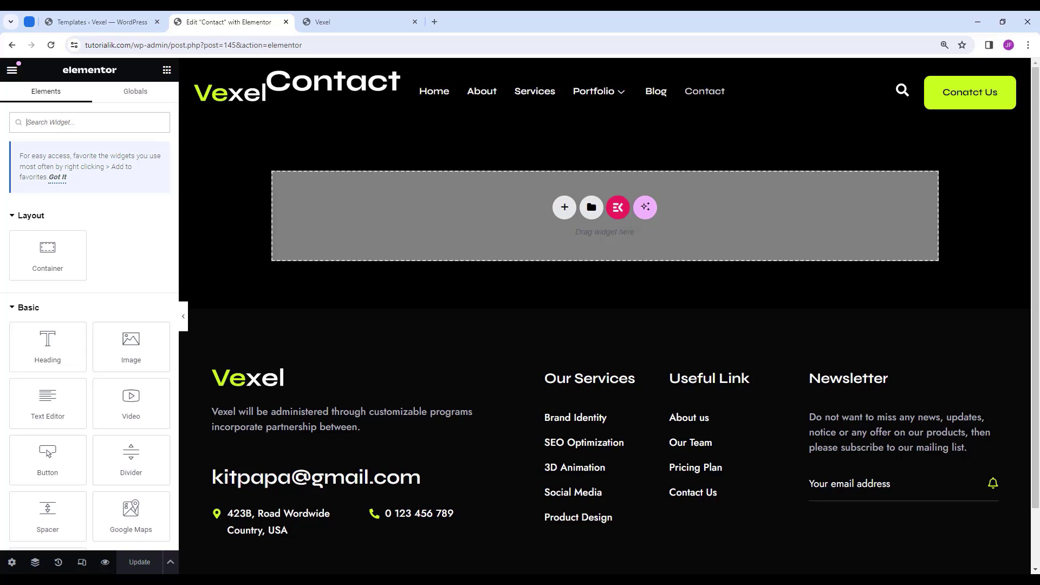
Set the Contact page layout to Elementor Full Width, update it, and exit to Pages.
click(11, 563)
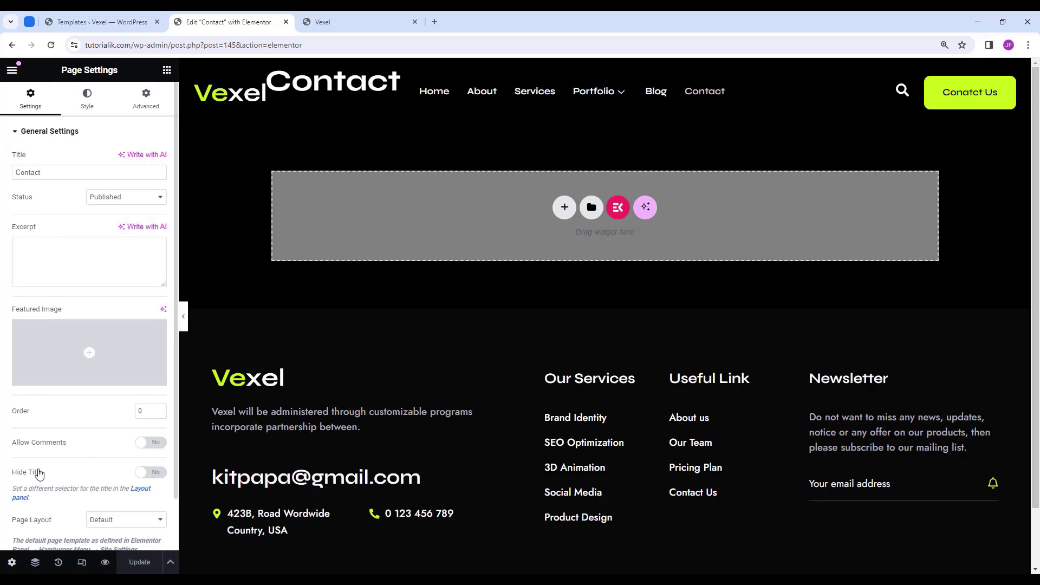
scroll(75, 469, down, 1)
click(128, 464)
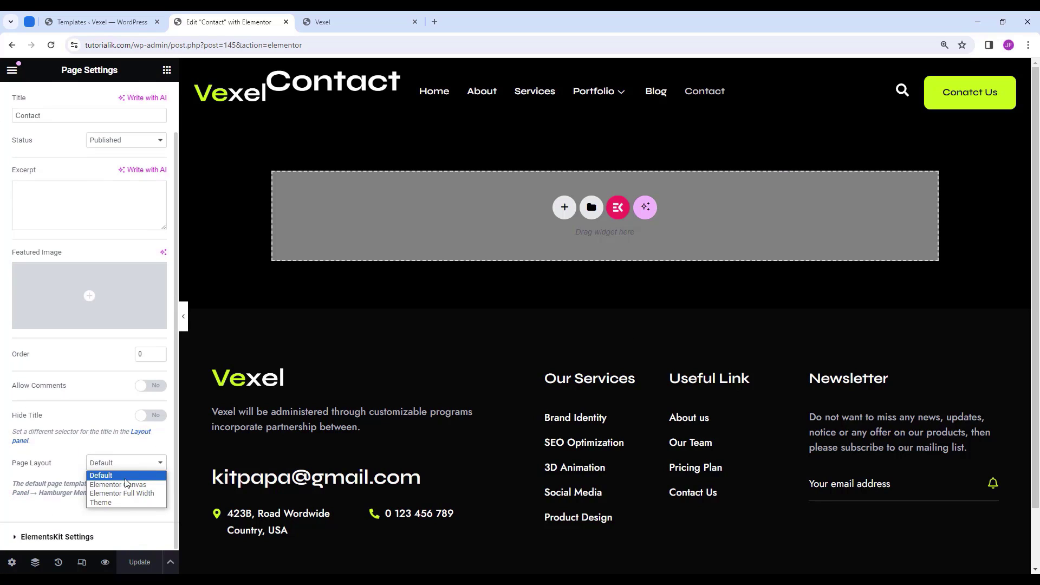
click(123, 494)
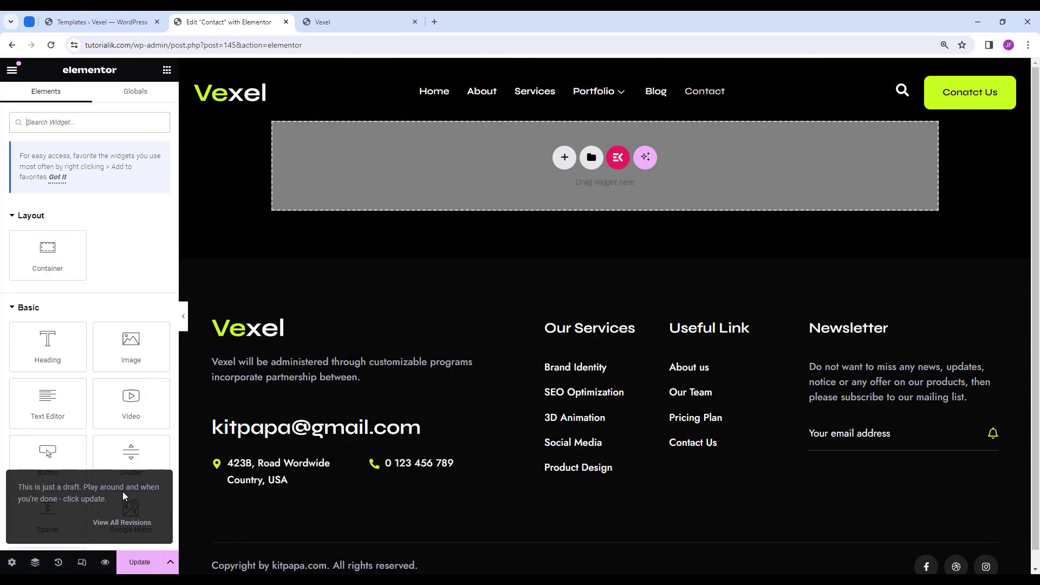
scroll(638, 420, down, 1)
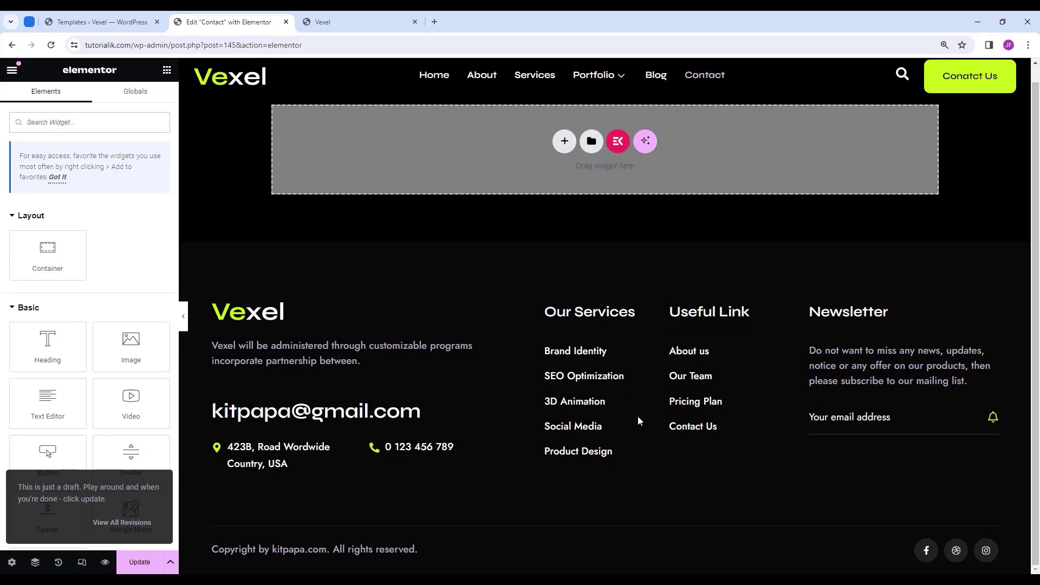
scroll(638, 420, up, 1)
click(145, 564)
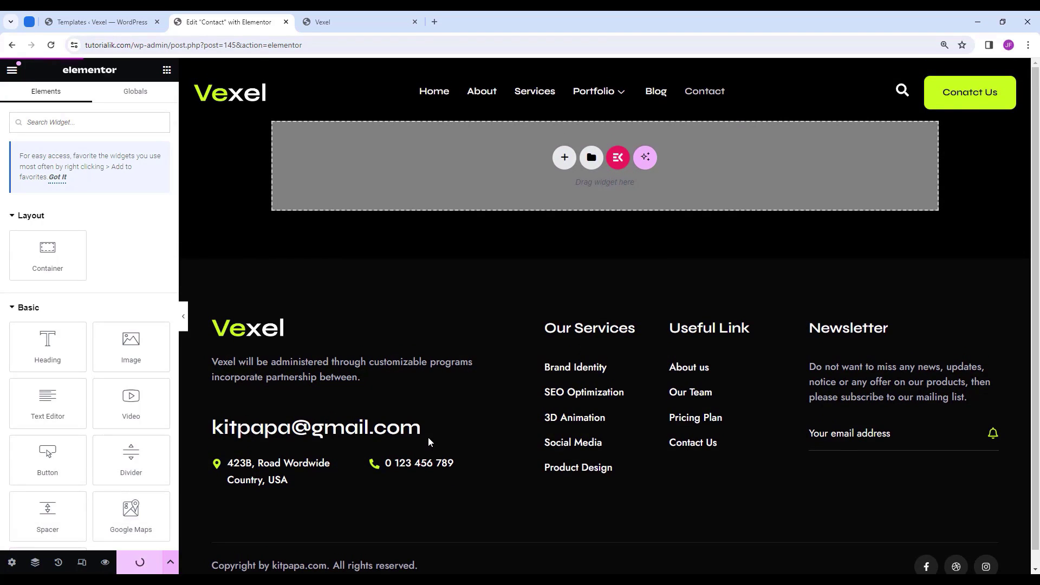
click(12, 70)
click(87, 359)
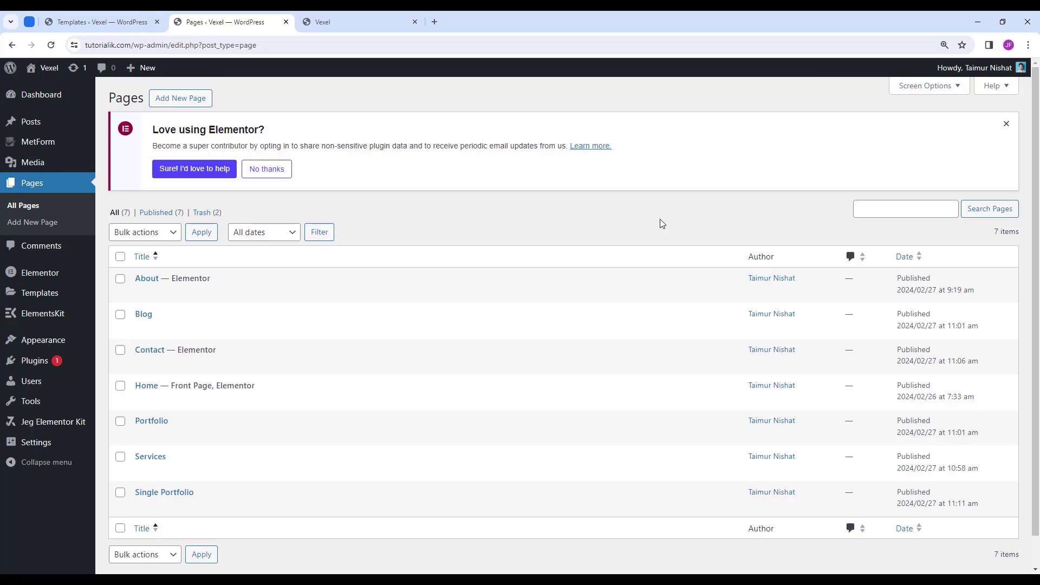
Scroll through the Home page's sections in Elementor, then switch to the Templates ‹ Vexel tab.
scroll(639, 226, down, 1)
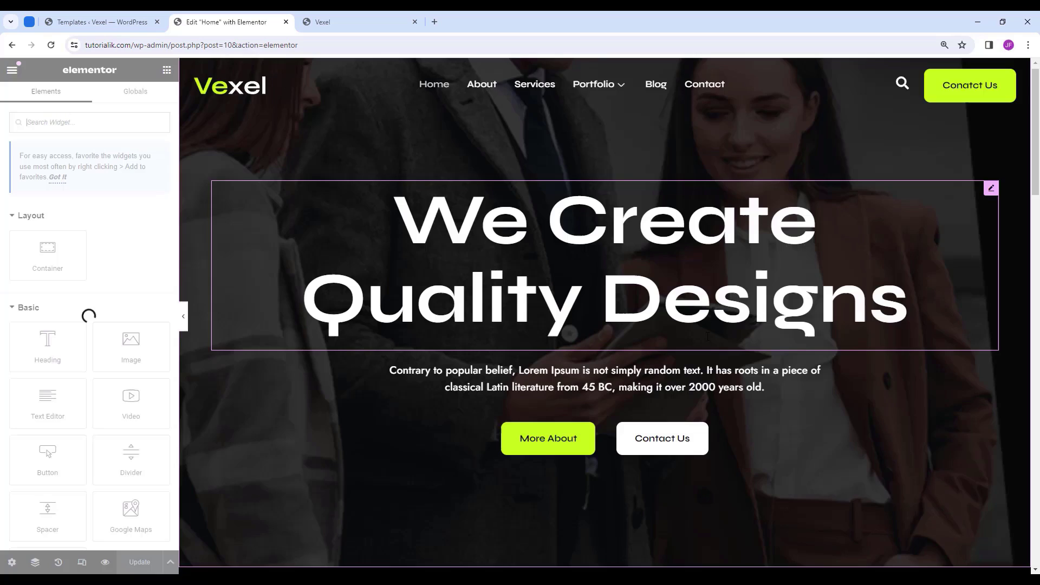
scroll(707, 341, down, 3)
scroll(699, 345, up, 3)
scroll(686, 350, down, 4)
scroll(669, 354, up, 3)
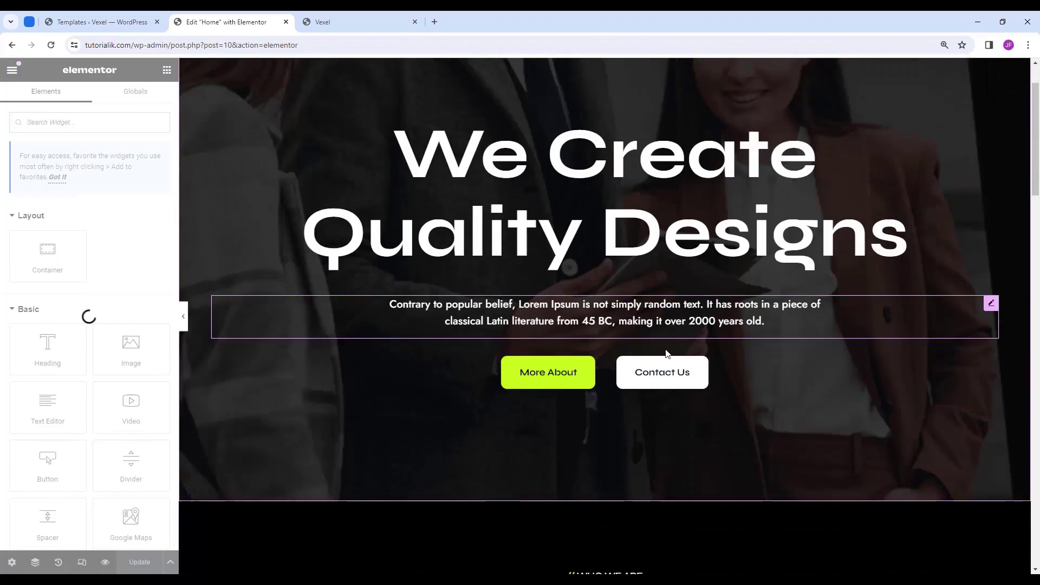
scroll(667, 355, down, 7)
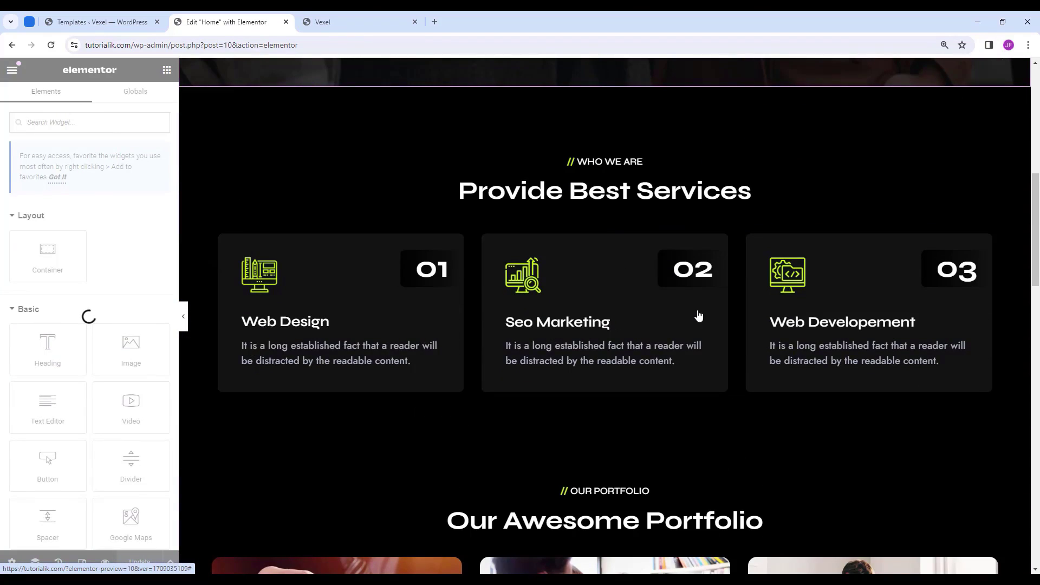
scroll(700, 316, down, 1)
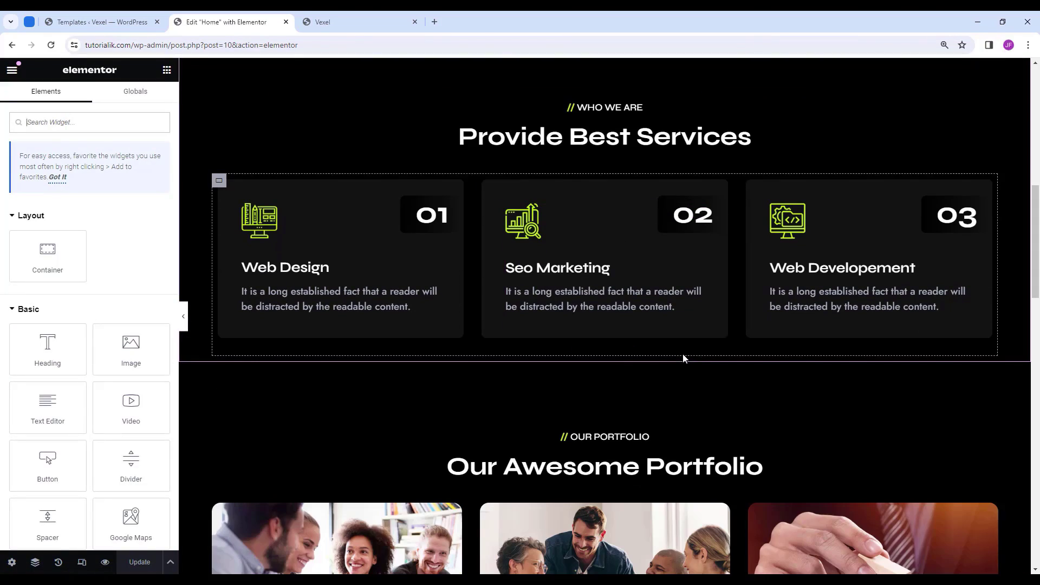
scroll(684, 357, down, 2)
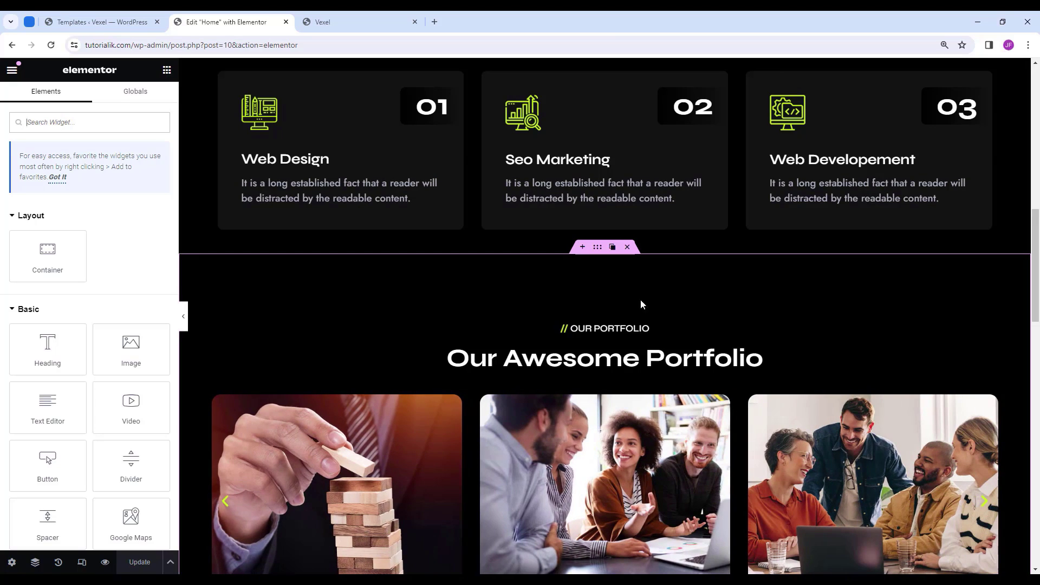
click(117, 24)
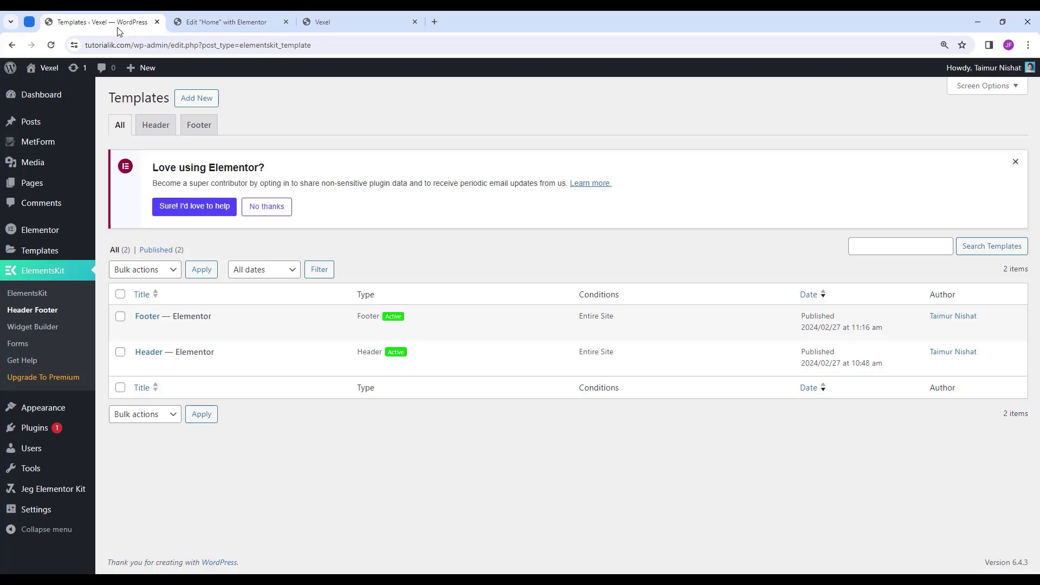
Open the About page in Elementor from the All Pages list.
mouse_move(2, 250)
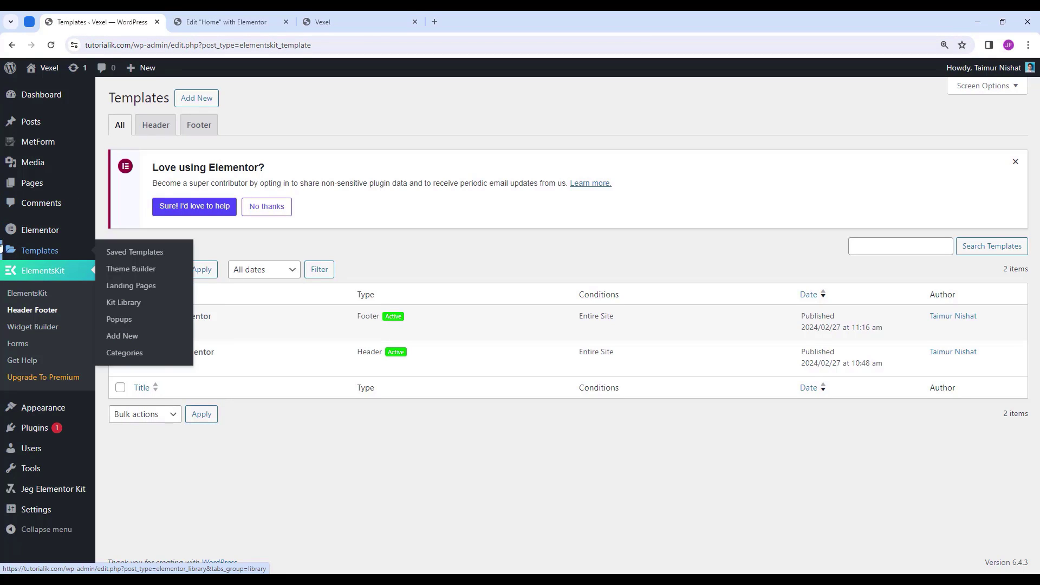
click(22, 185)
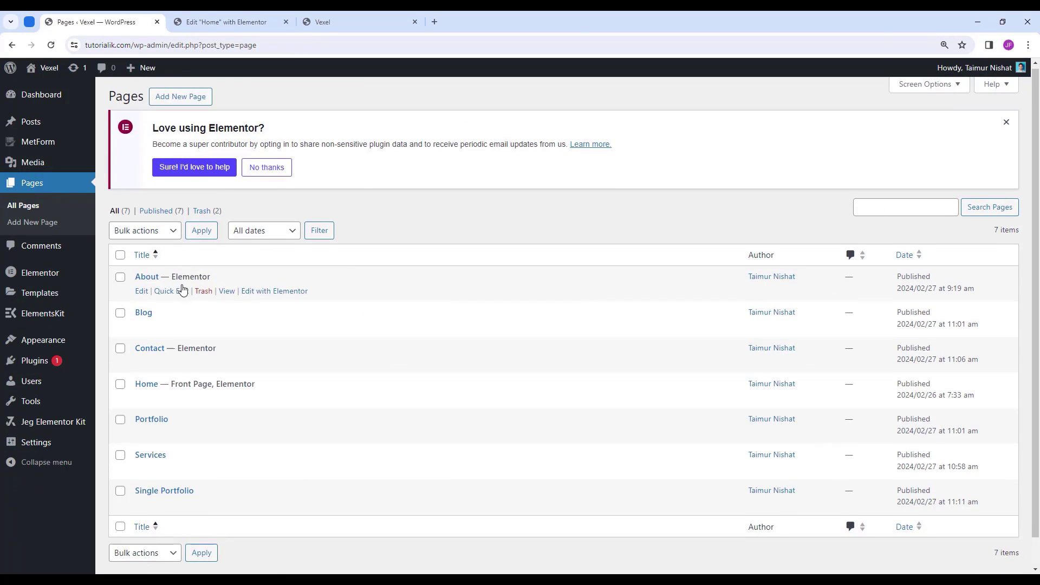
scroll(183, 289, down, 1)
click(261, 262)
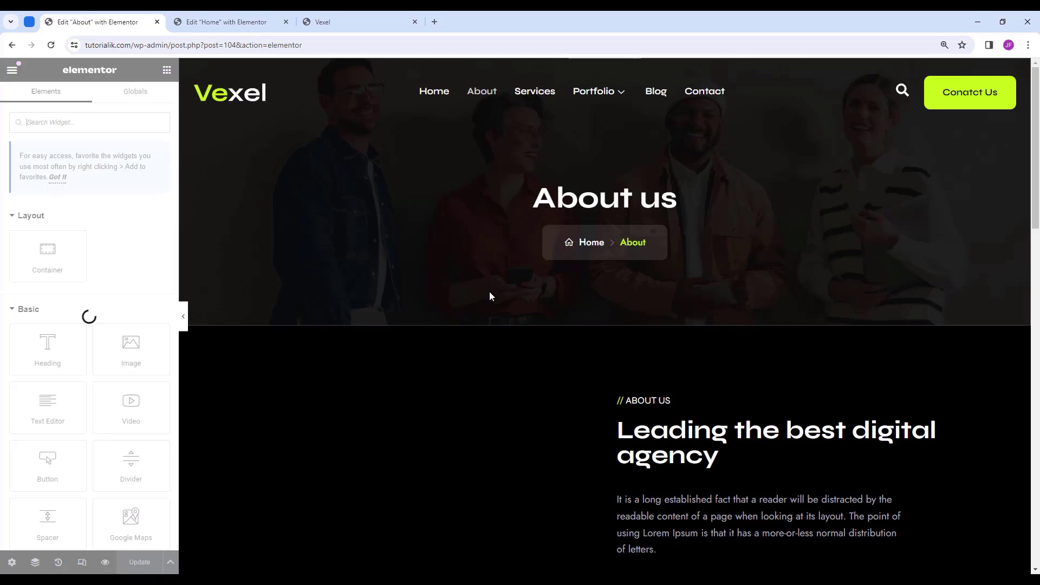
Copy the About page's about section container and return to the Home editor tab.
scroll(491, 296, down, 1)
scroll(614, 353, down, 1)
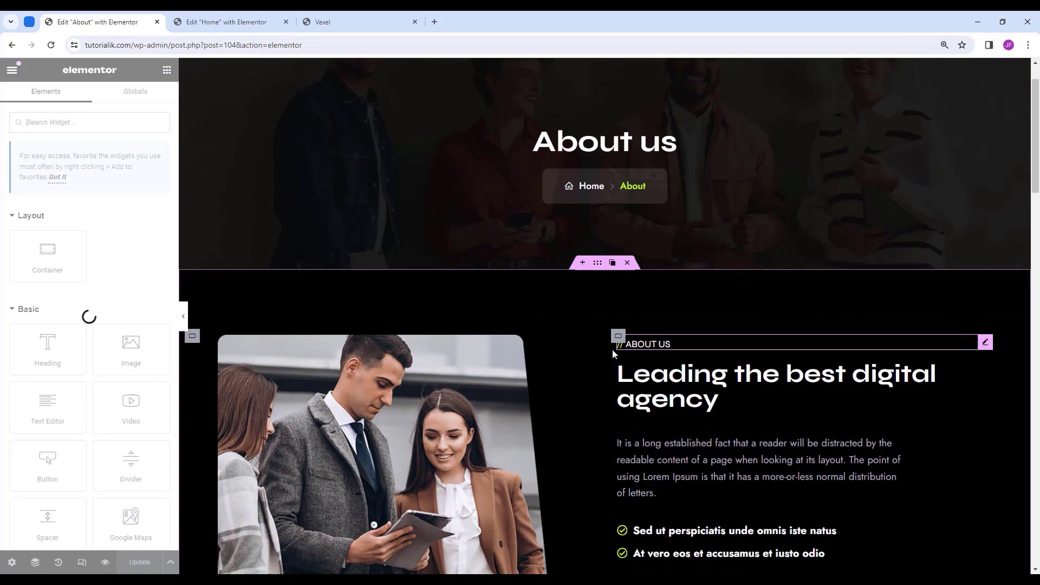
scroll(598, 266, down, 2)
click(598, 155)
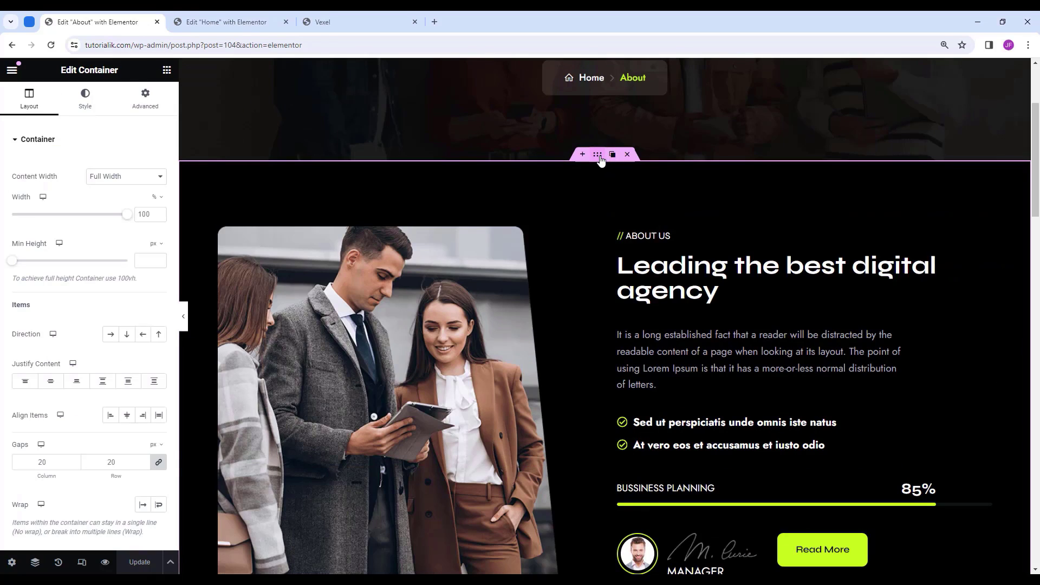
right_click(599, 157)
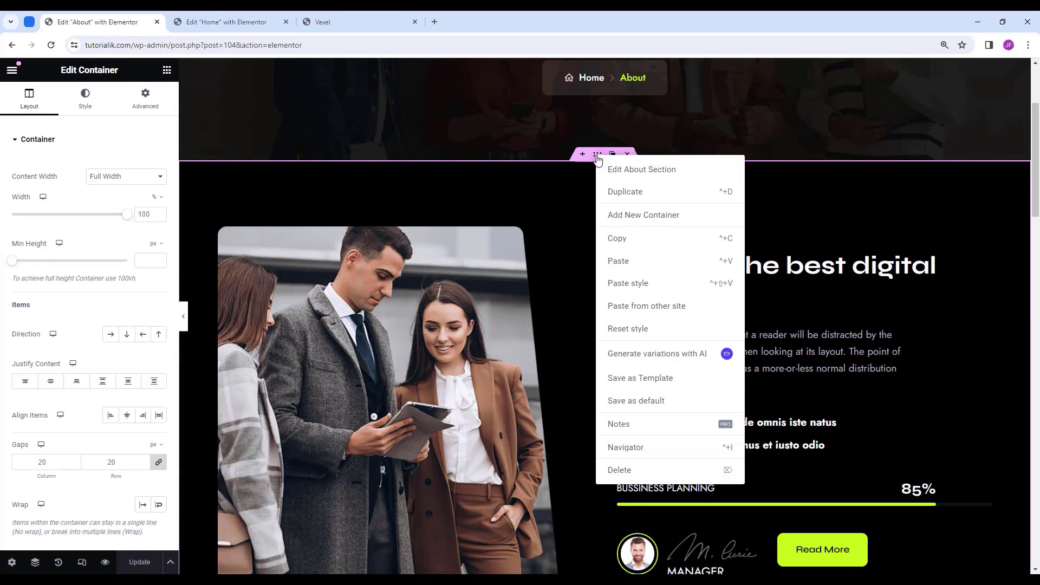
click(632, 240)
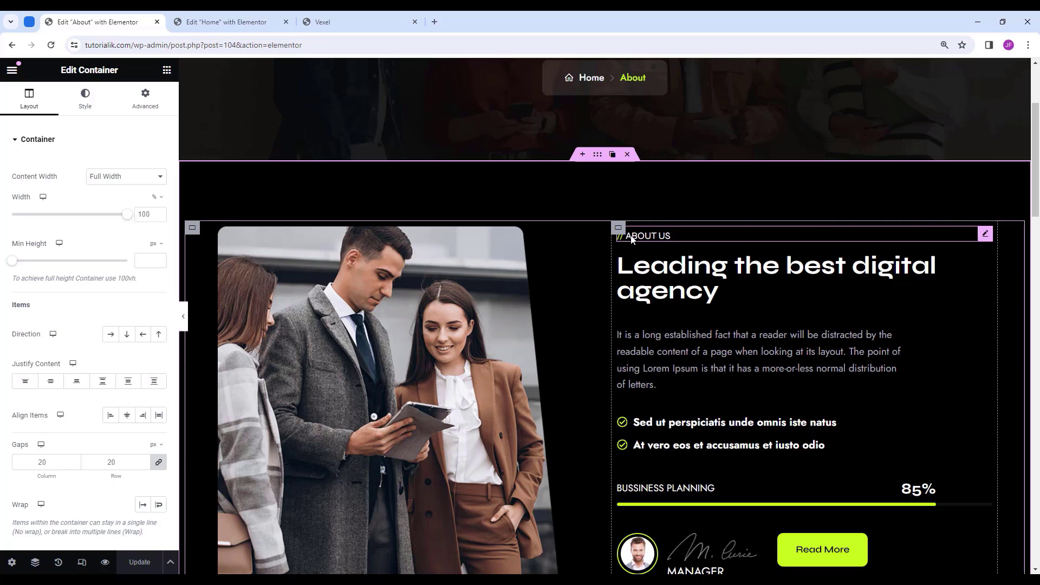
click(239, 24)
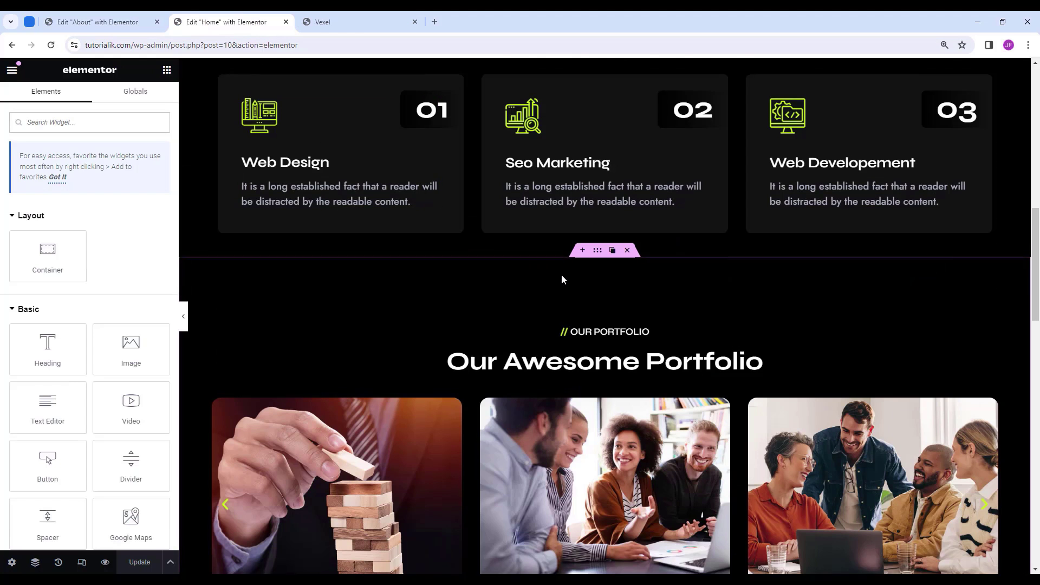
Paste the copied About Us section into the empty container below the testimonials.
scroll(562, 280, up, 3)
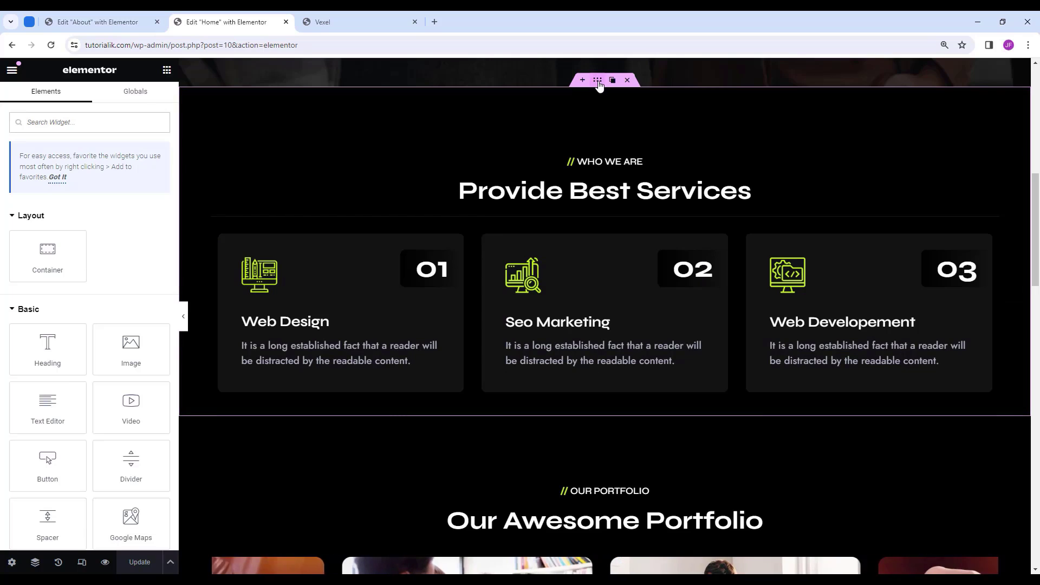
click(597, 80)
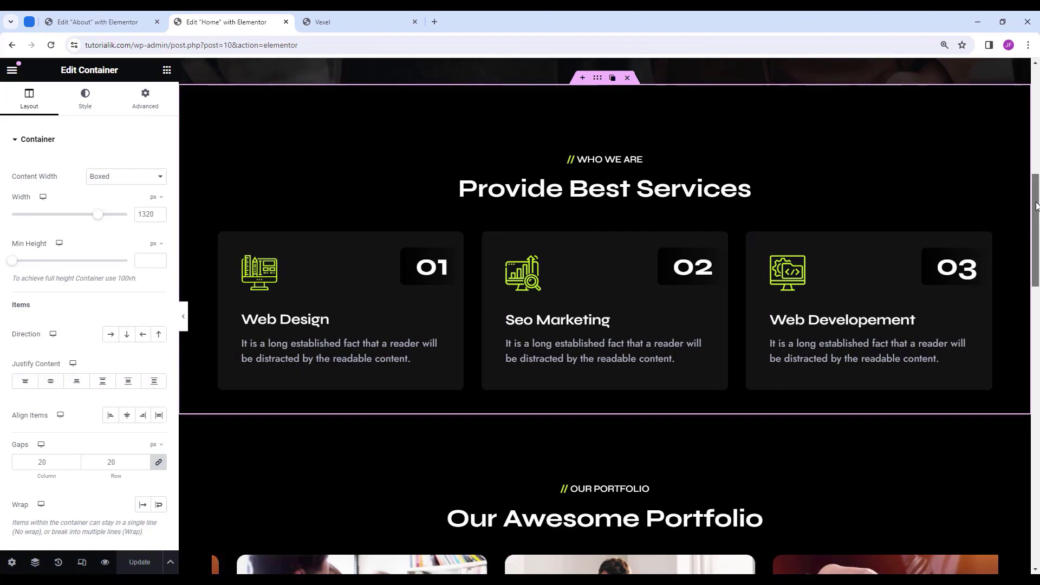
drag(1036, 206, 1033, 452)
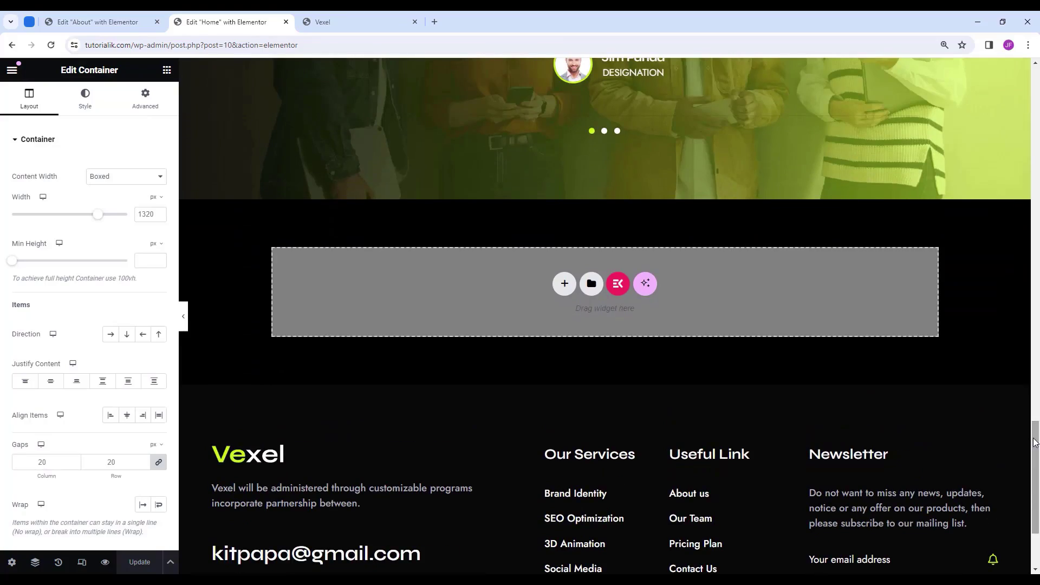
right_click(483, 281)
click(503, 295)
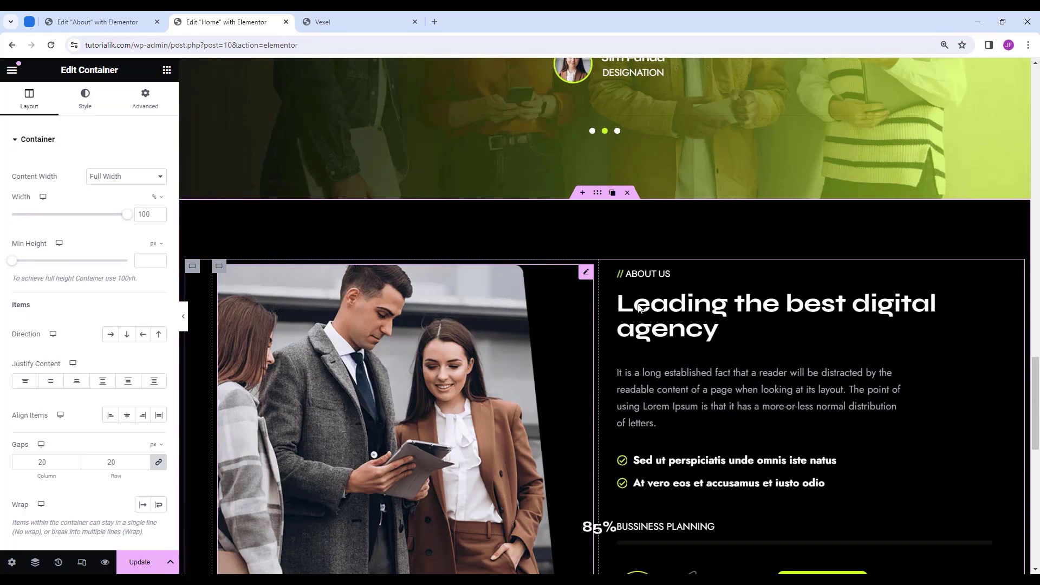
Review the pasted 'Leading the best digital agency' section on the Home page.
scroll(627, 379, up, 4)
scroll(623, 390, down, 2)
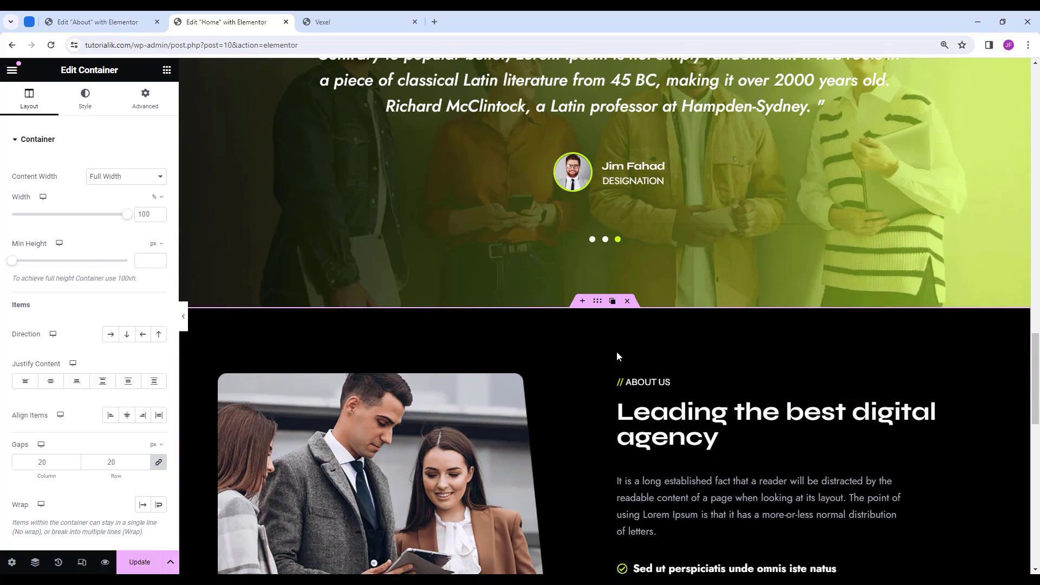
scroll(622, 354, up, 15)
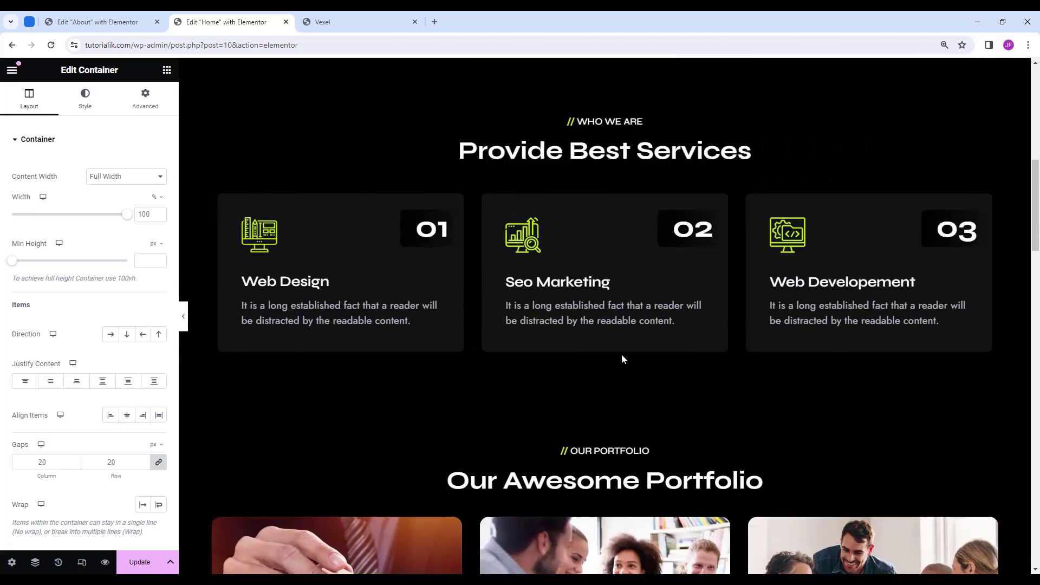
scroll(568, 443, down, 15)
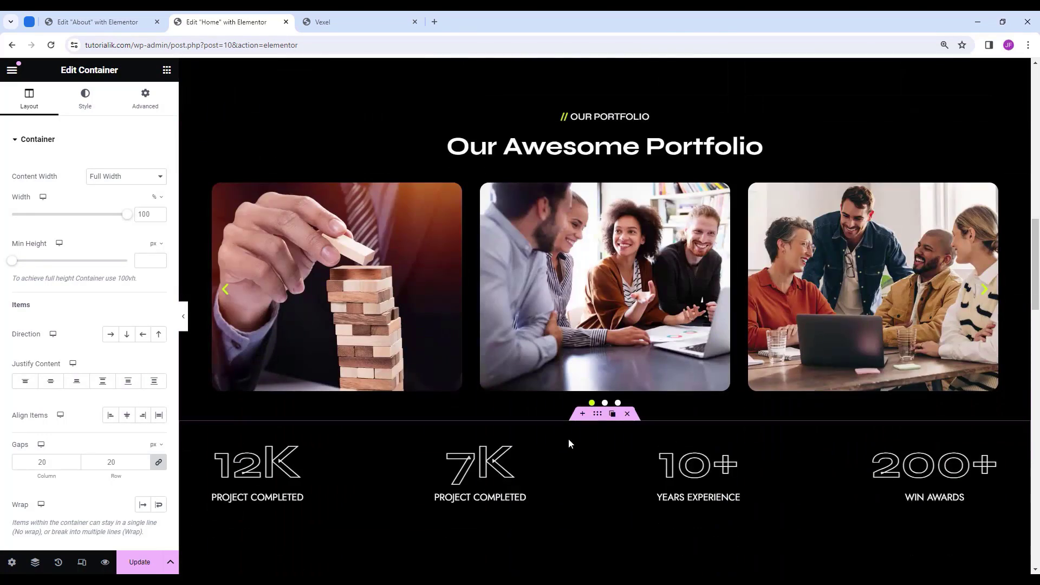
scroll(574, 434, down, 6)
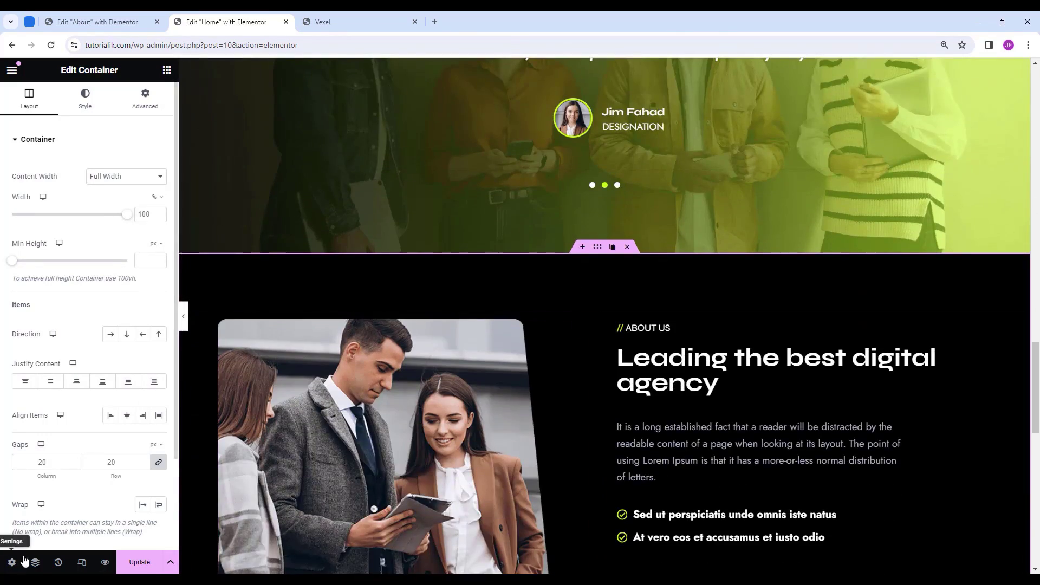
click(35, 564)
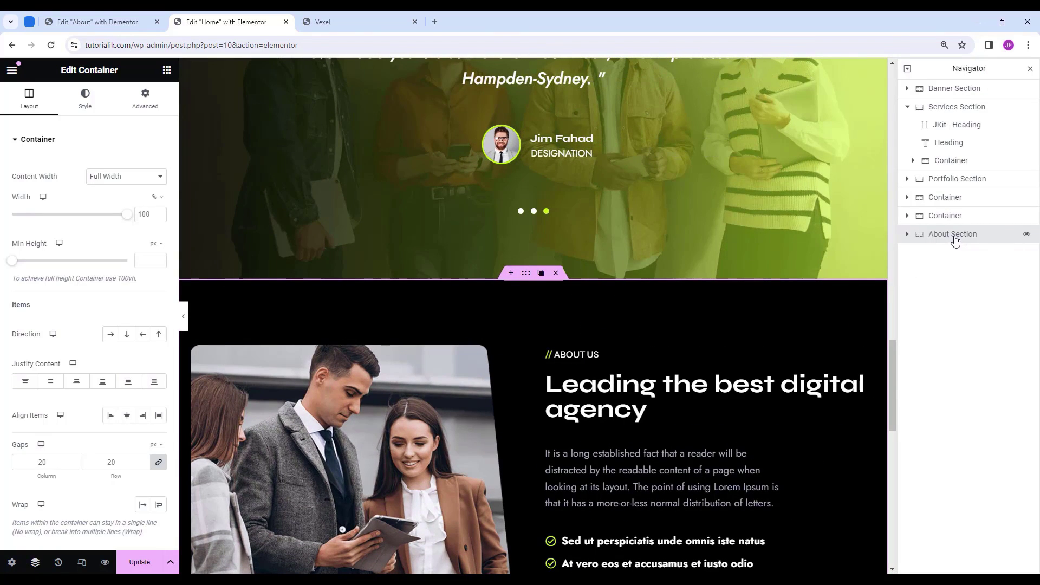
Move the About Section in the Navigator so it sits above the Portfolio Section.
drag(955, 242, 943, 204)
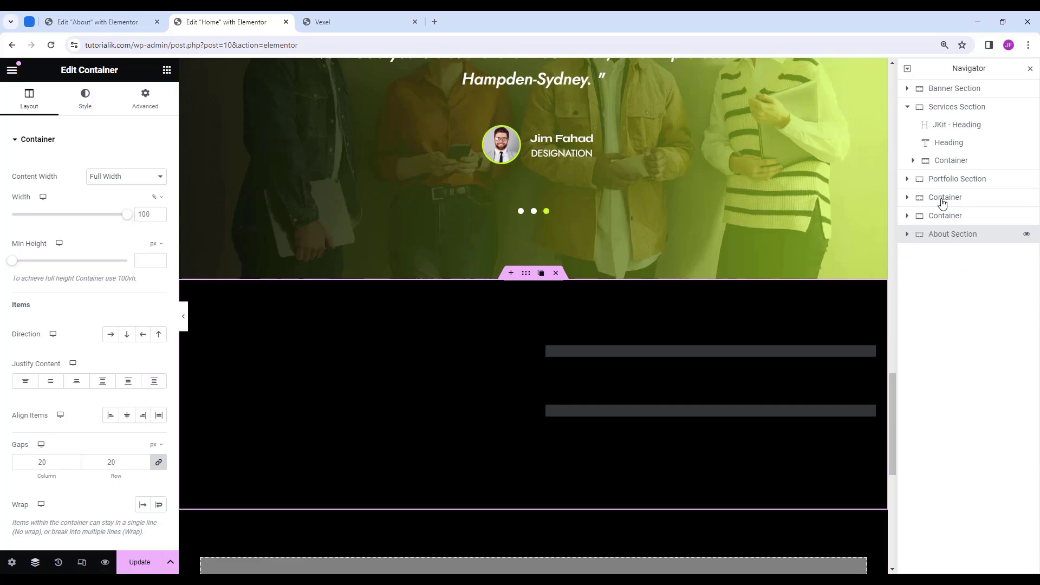
click(908, 107)
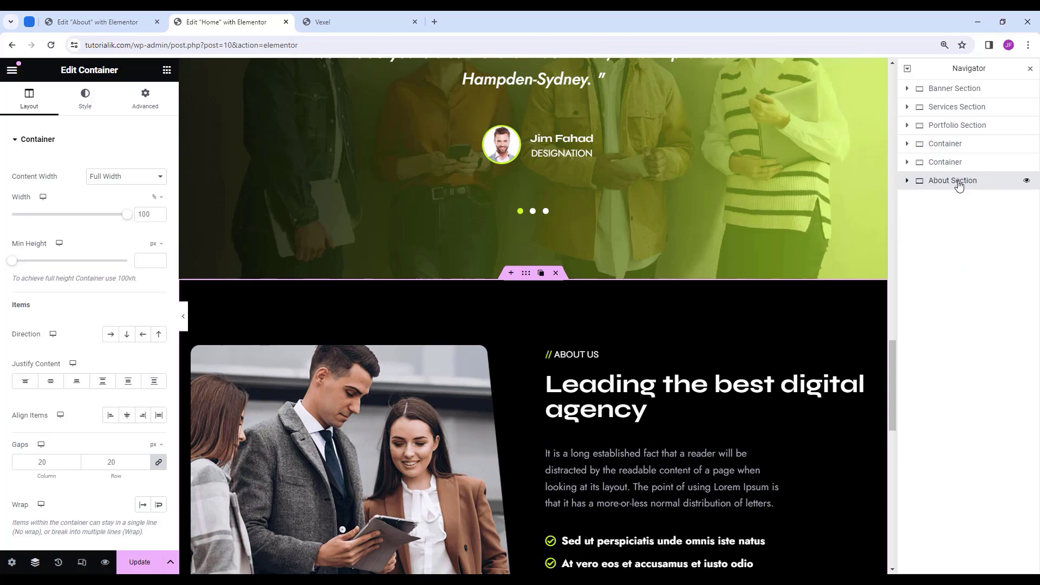
drag(960, 186, 955, 131)
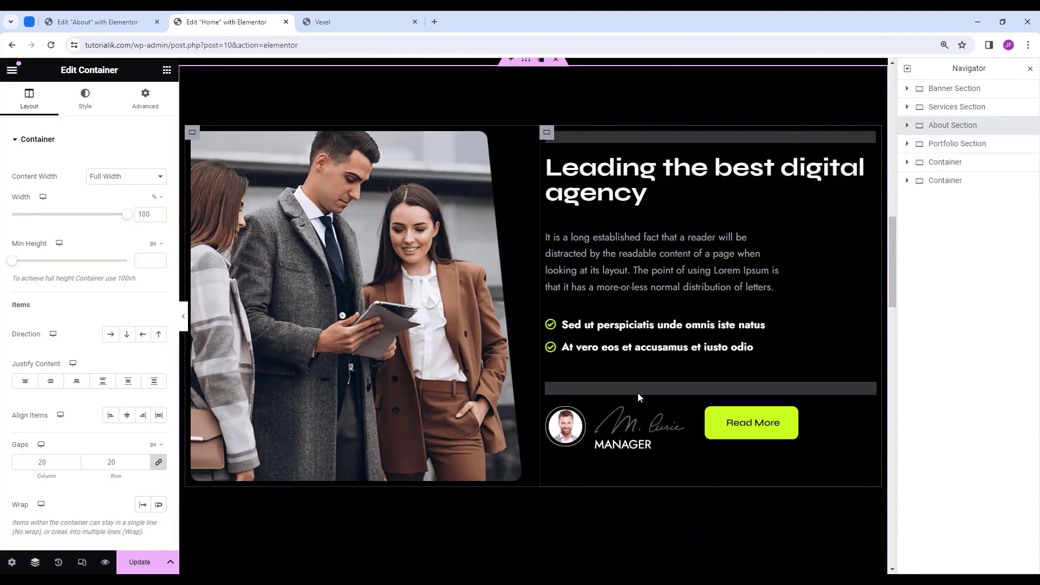
Preview the reordered Home page without the editing panels using Ctrl+P.
scroll(638, 394, up, 1)
scroll(657, 338, up, 6)
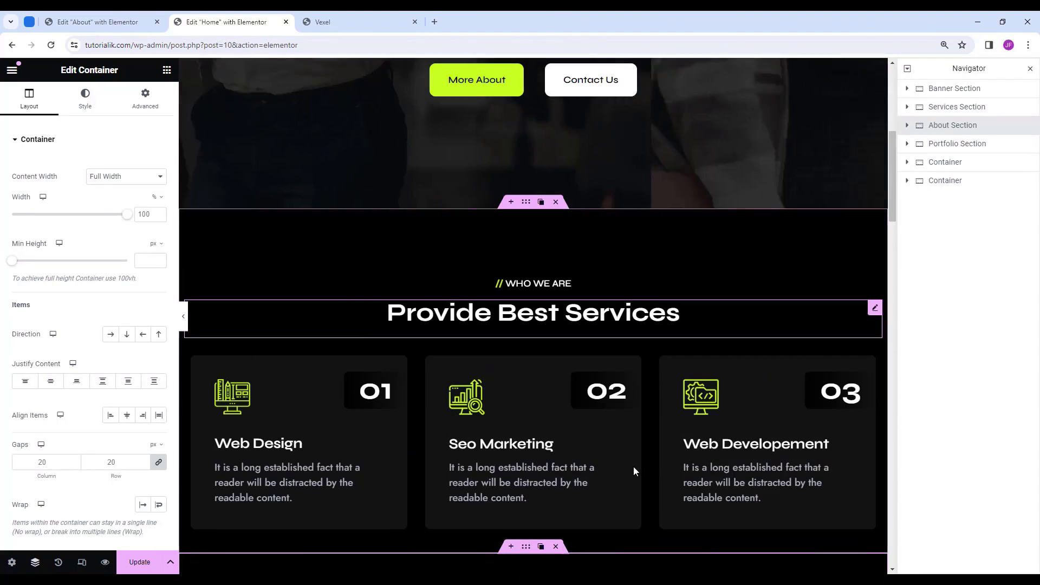
scroll(718, 394, down, 6)
key(ctrl+p)
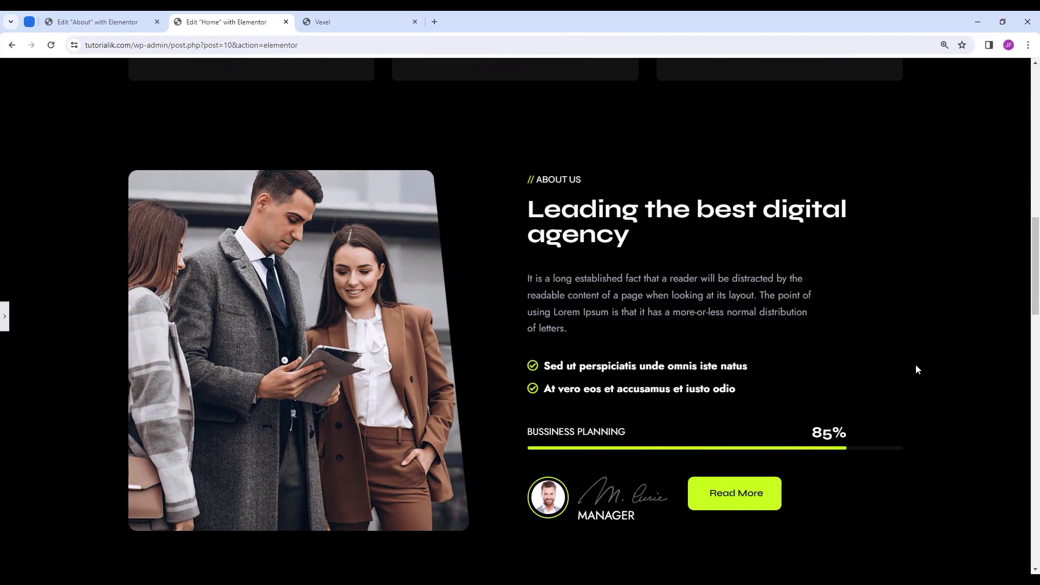
Bring the editing panels back and switch to the 'Edit About with Elementor' tab.
scroll(921, 374, up, 10)
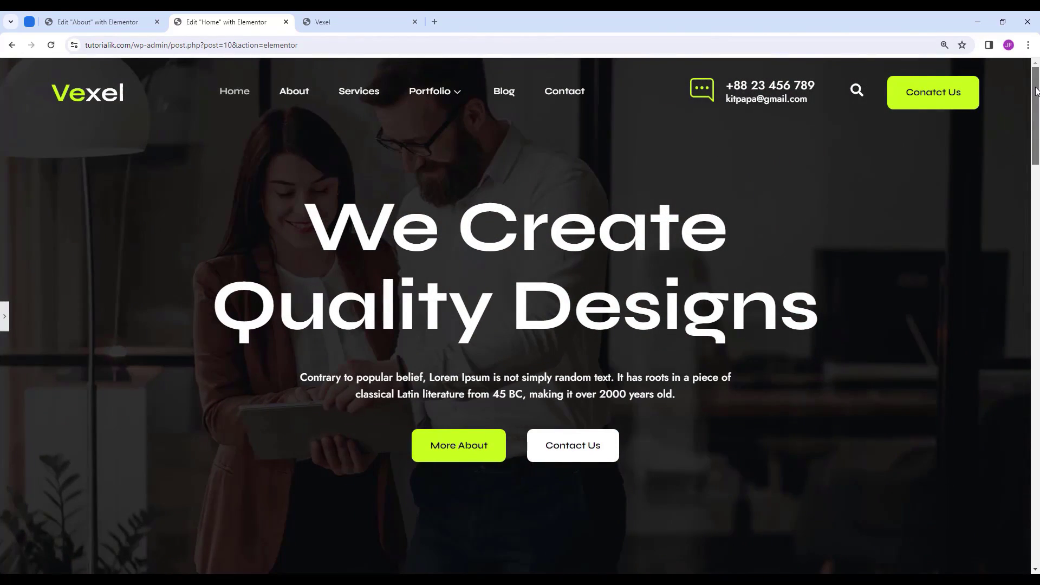
drag(1036, 88, 1036, 521)
click(8, 320)
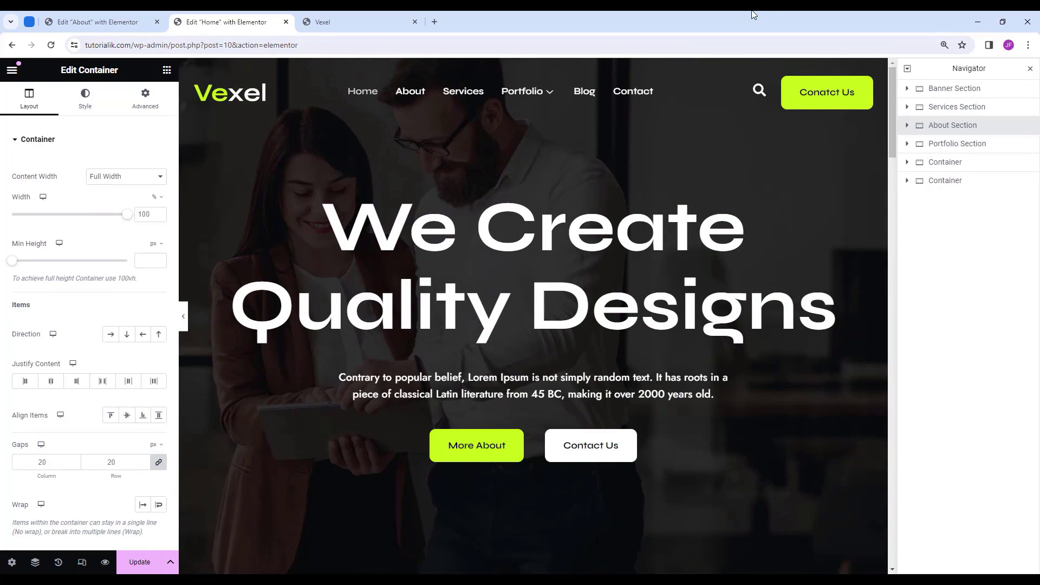
click(97, 22)
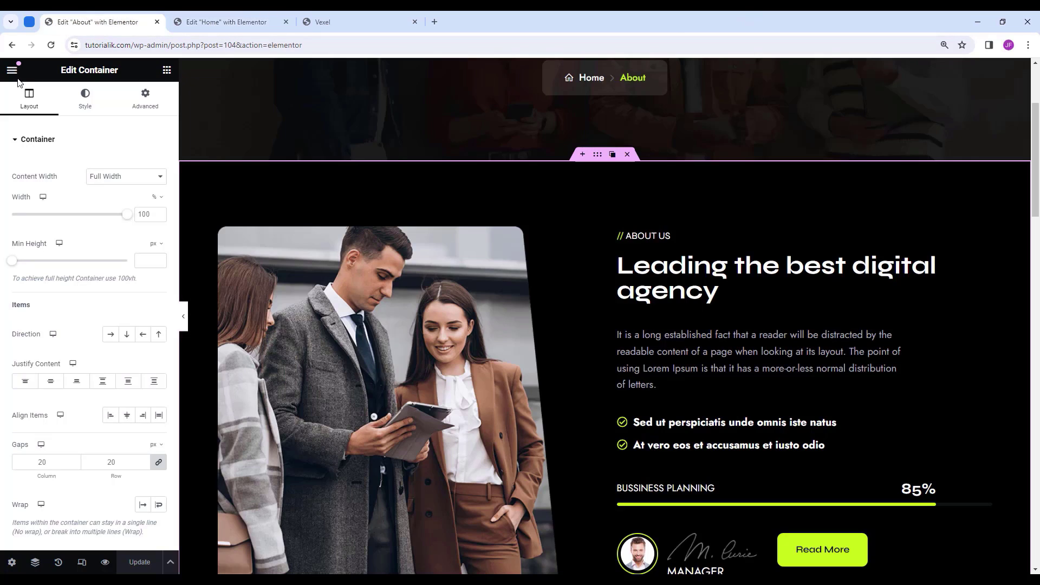
Exit Elementor, go to the Pages list and open Services for editing.
click(43, 346)
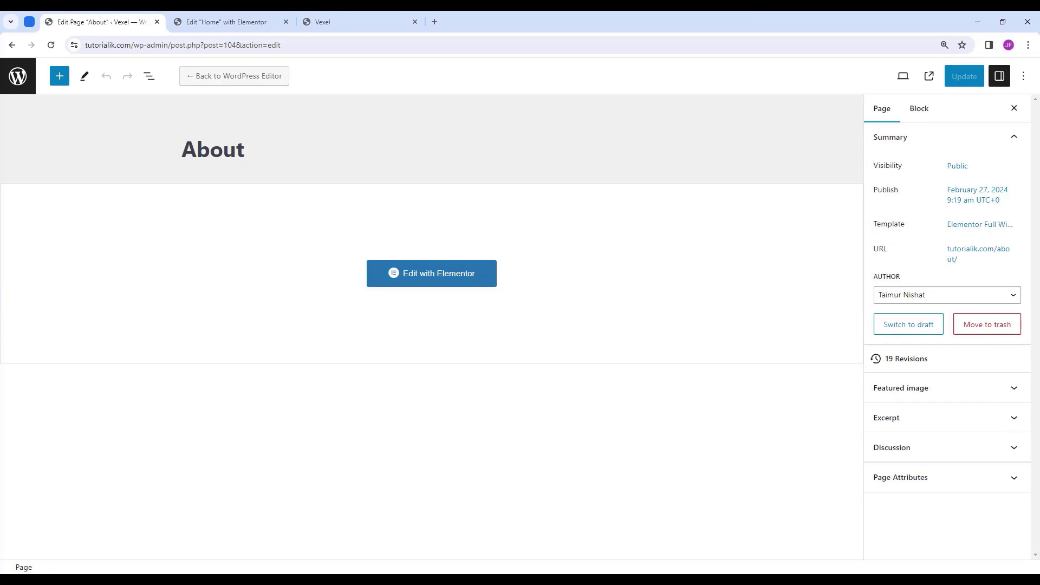
click(15, 79)
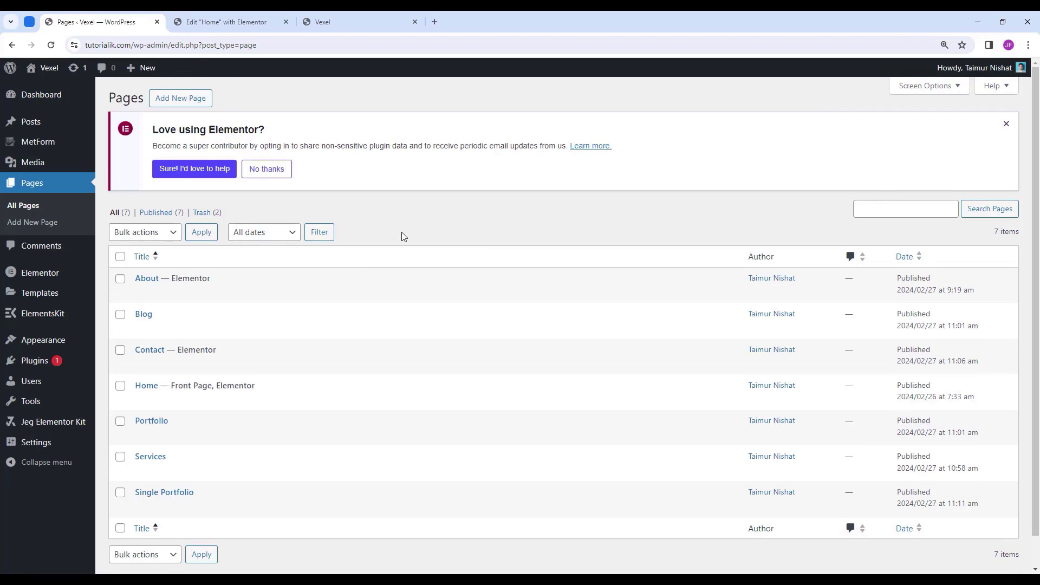
scroll(407, 240, down, 1)
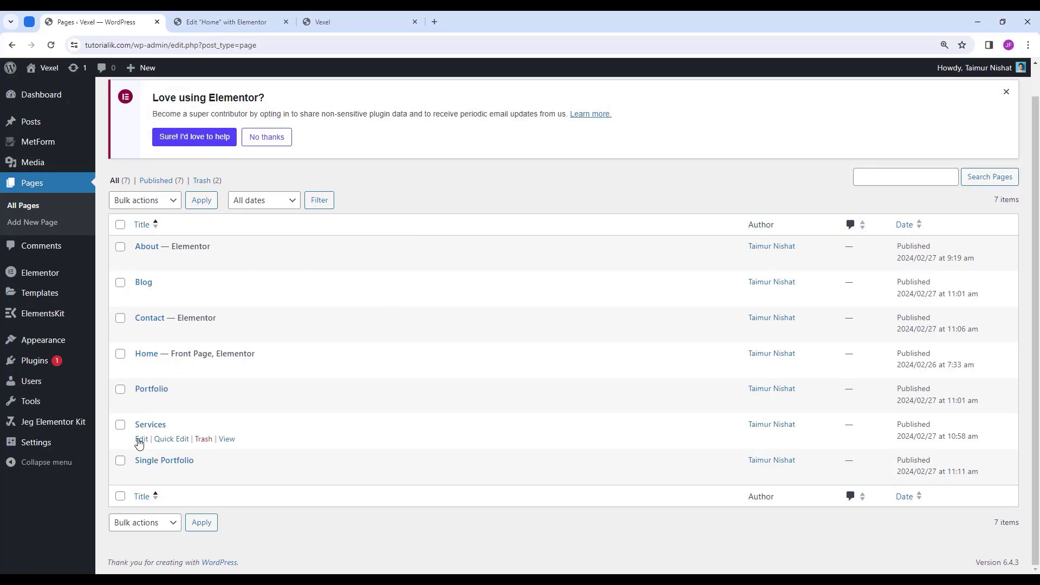
click(141, 440)
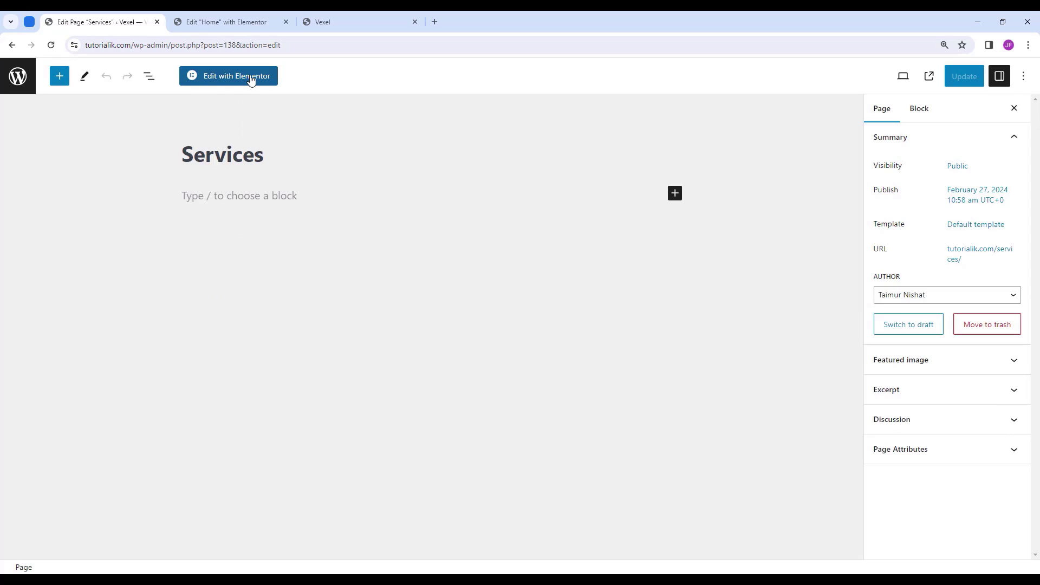
Open Services in Elementor, set its Page Layout to Elementor Full Width, then return to the Home editor.
click(251, 80)
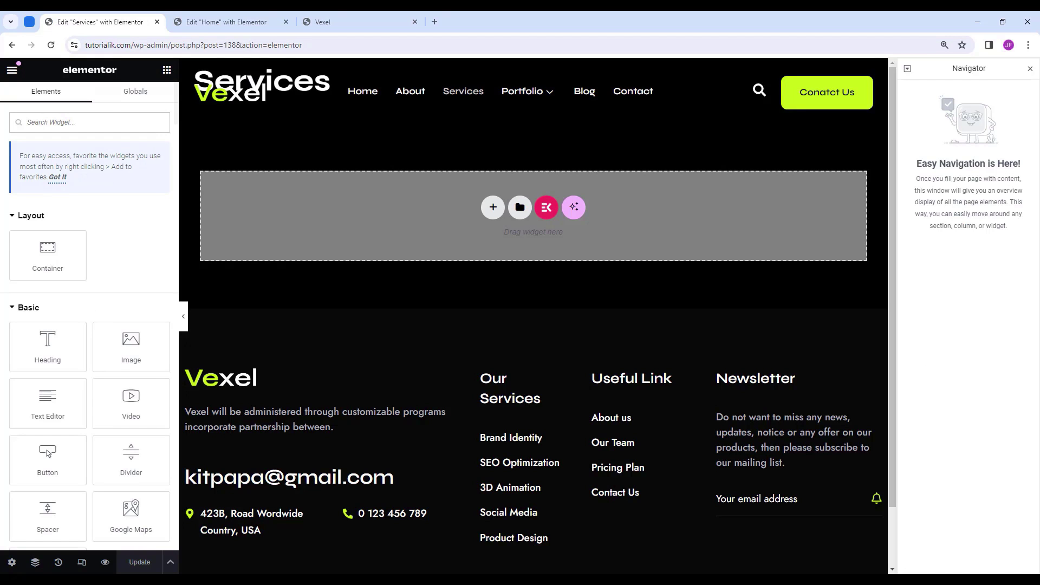
click(11, 563)
scroll(65, 512, down, 1)
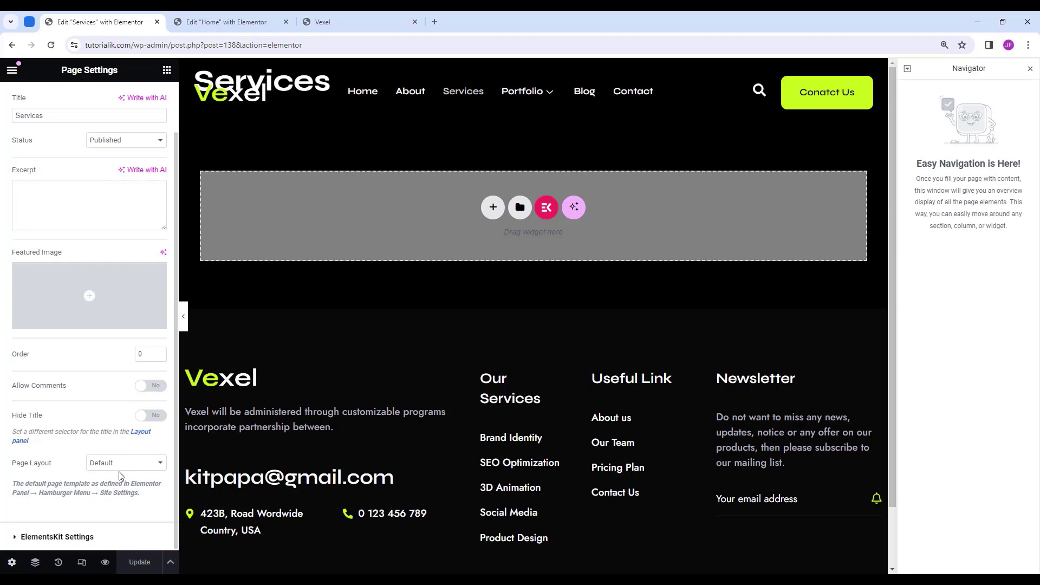
click(125, 463)
click(129, 493)
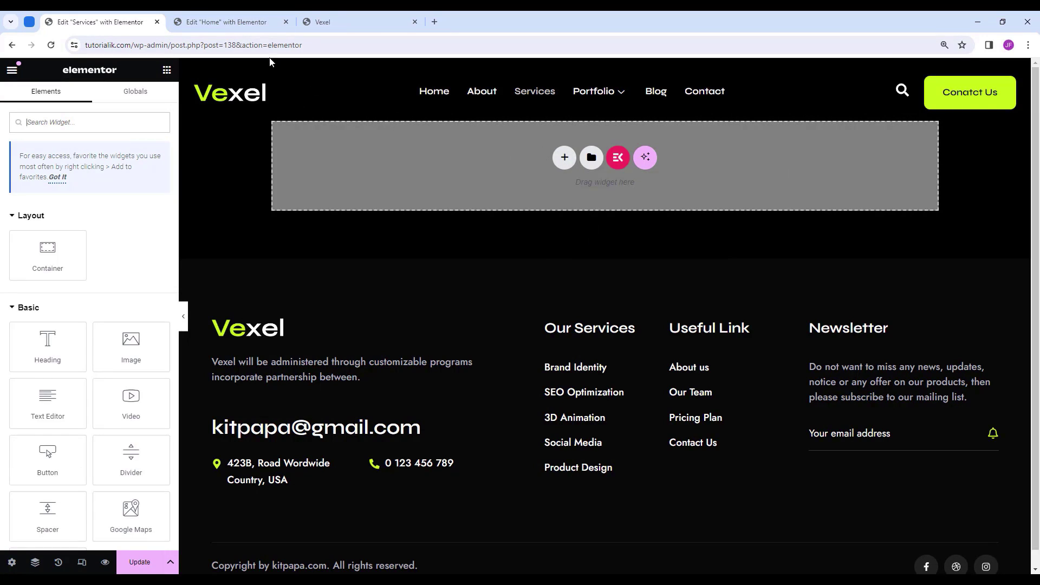
click(227, 21)
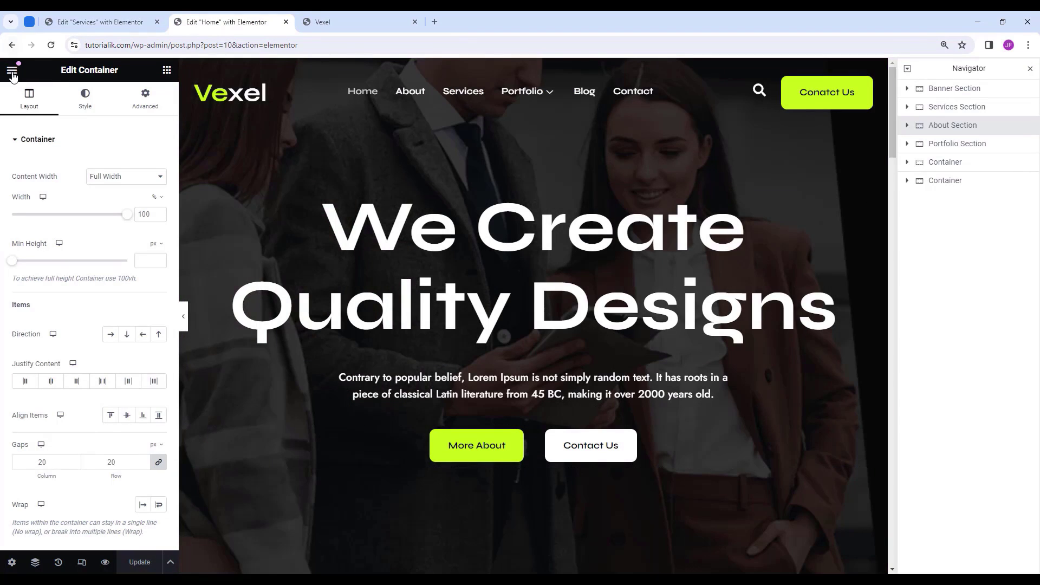
Exit the Home editor, open the About page with Elementor and show its Navigator.
click(12, 71)
click(51, 355)
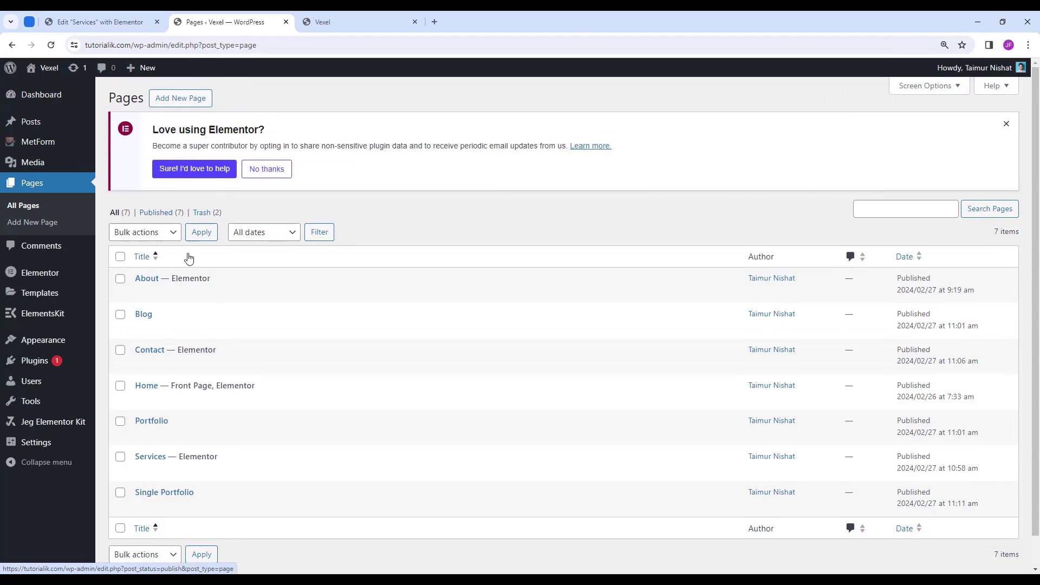
mouse_move(144, 260)
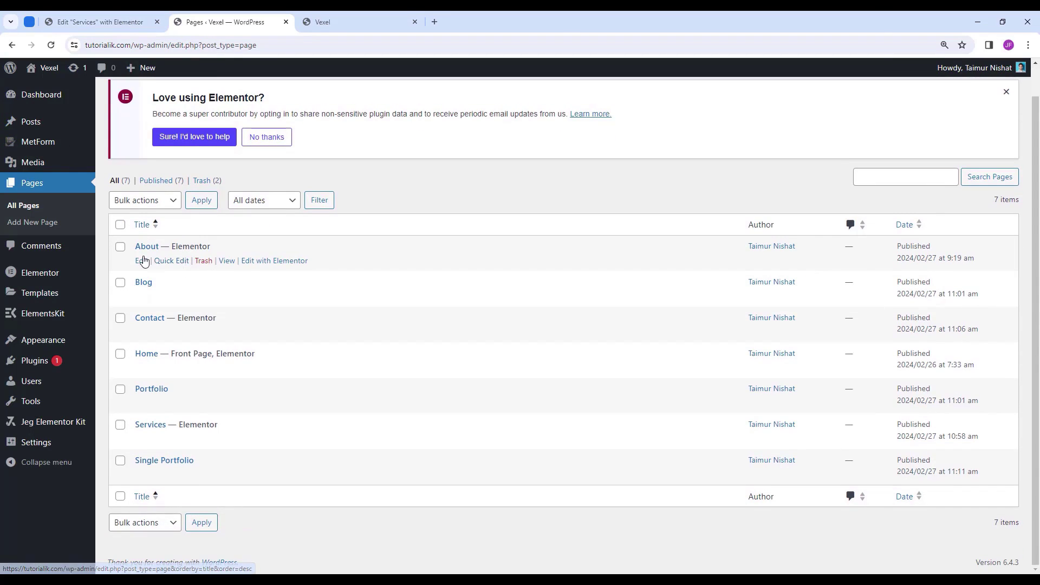
click(253, 262)
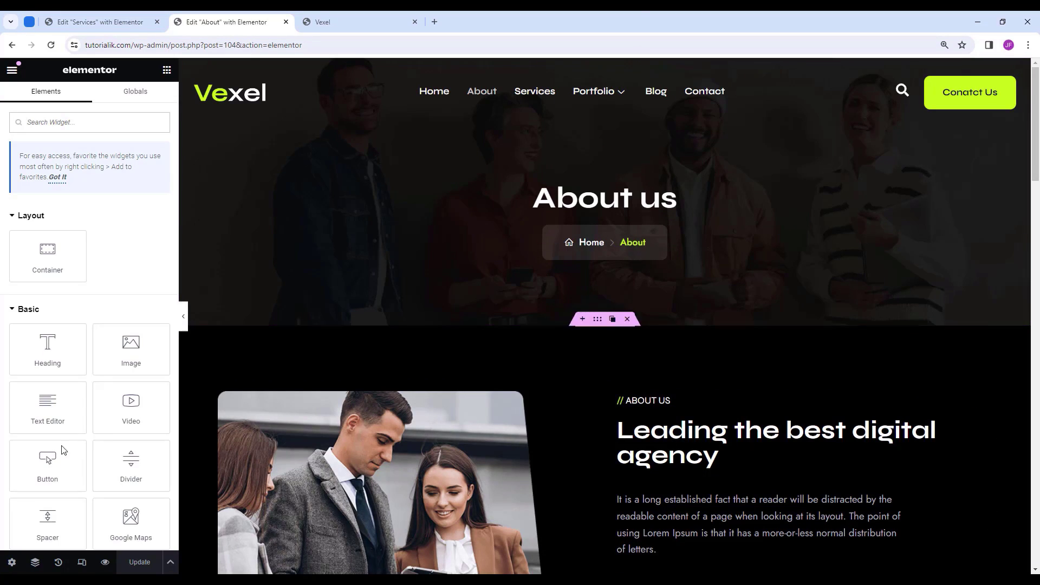
click(35, 561)
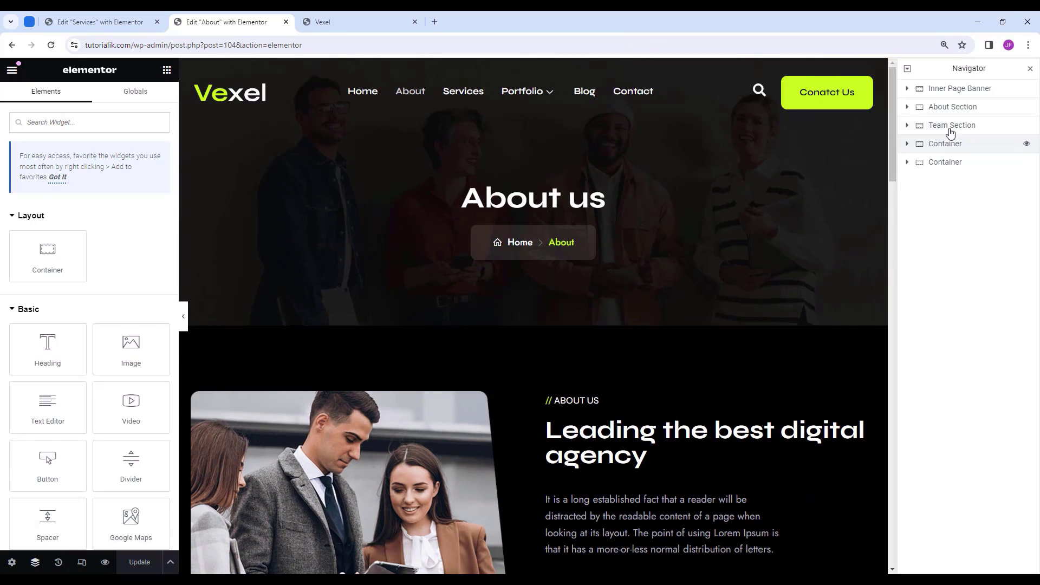
Copy the About page's Inner Page Banner and paste it into the empty Services page.
click(965, 90)
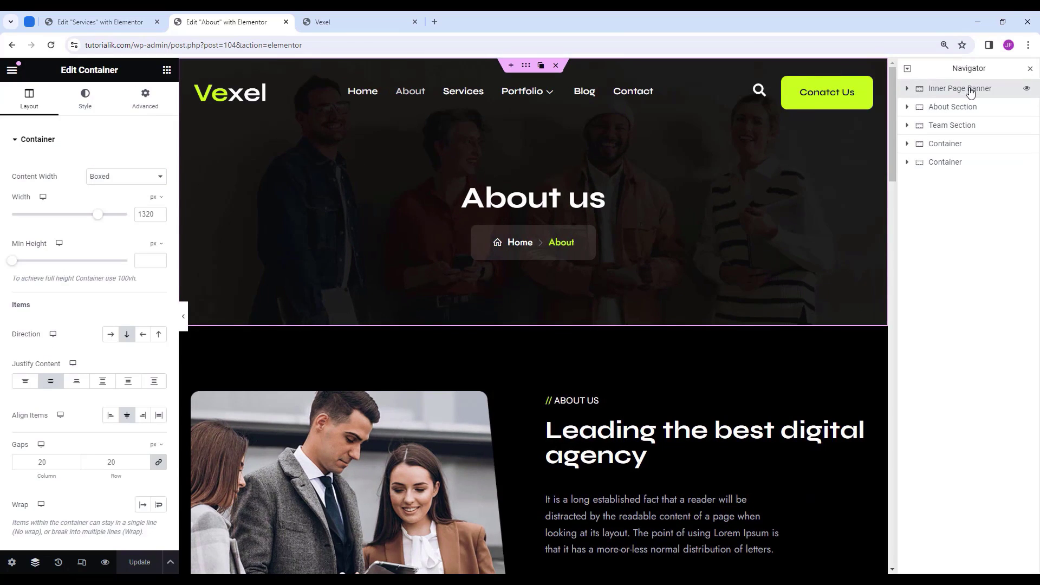
right_click(970, 93)
click(938, 170)
click(103, 22)
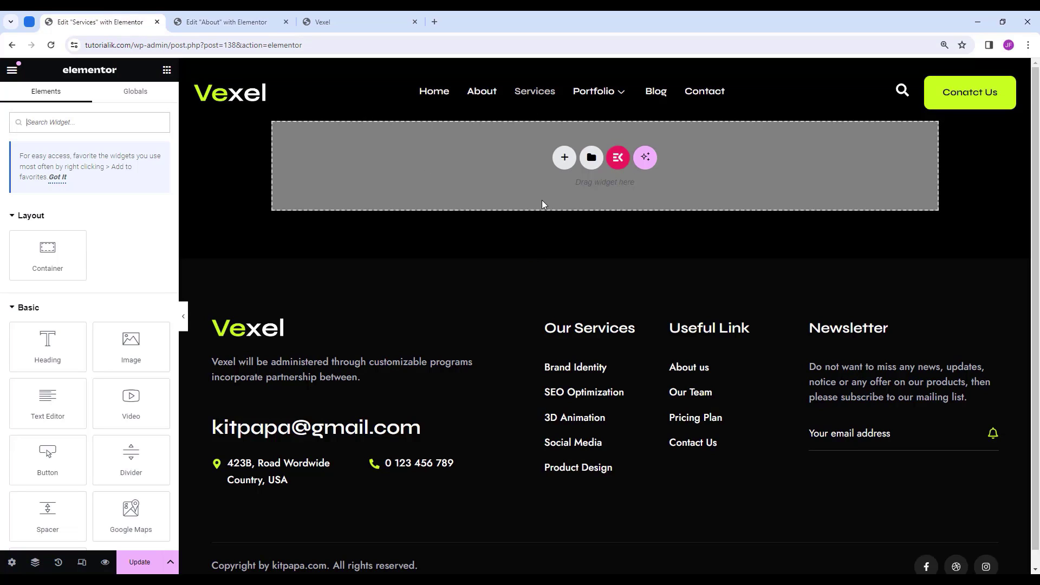
right_click(515, 165)
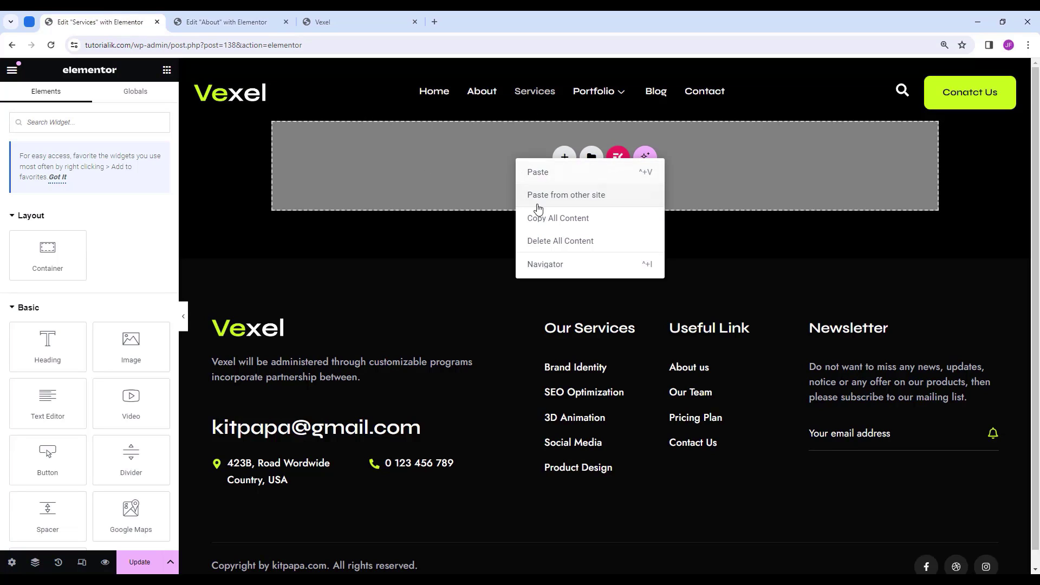
click(562, 171)
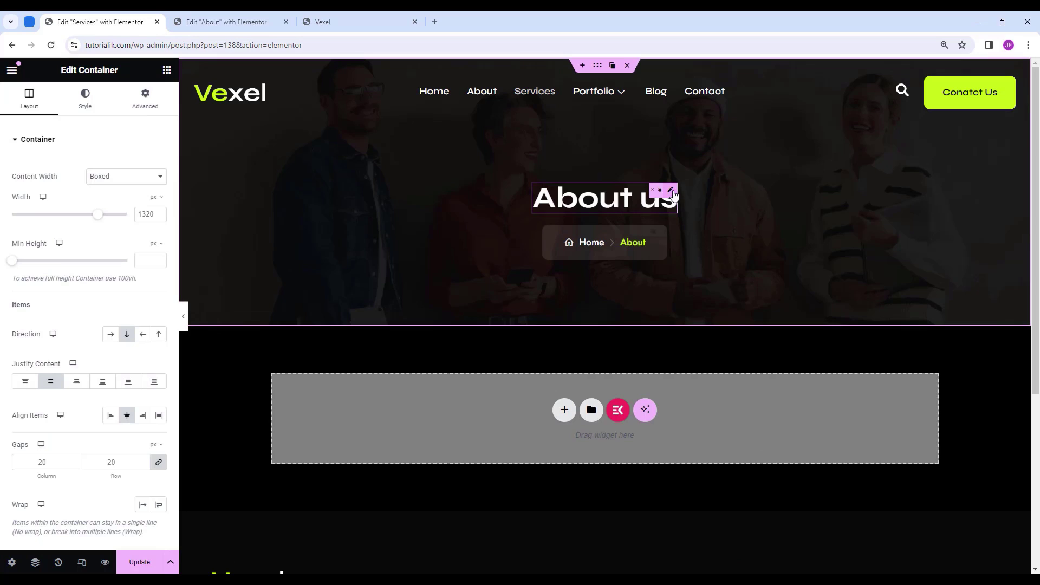
Change the pasted banner heading from 'About us' to 'Brand Identity'.
click(672, 193)
drag(114, 186, 2, 184)
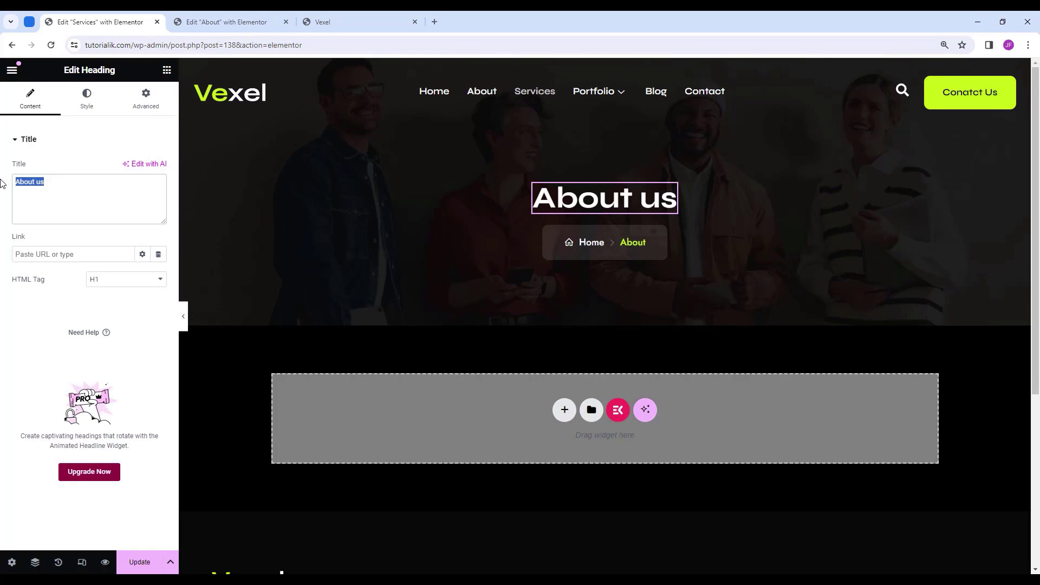
key(ctrl+Tab)
drag(82, 185, 2, 189)
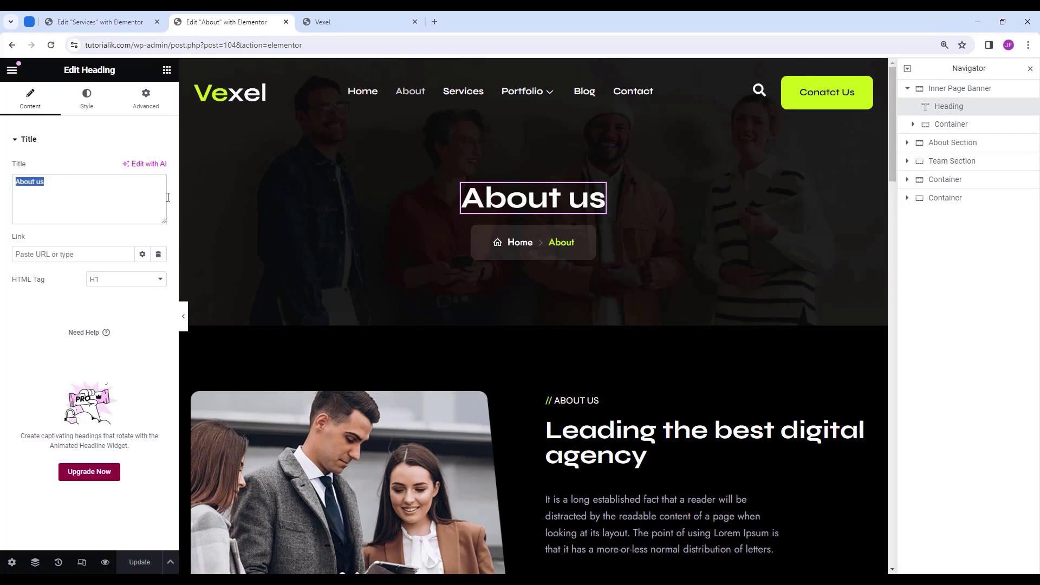
key(ctrl+v)
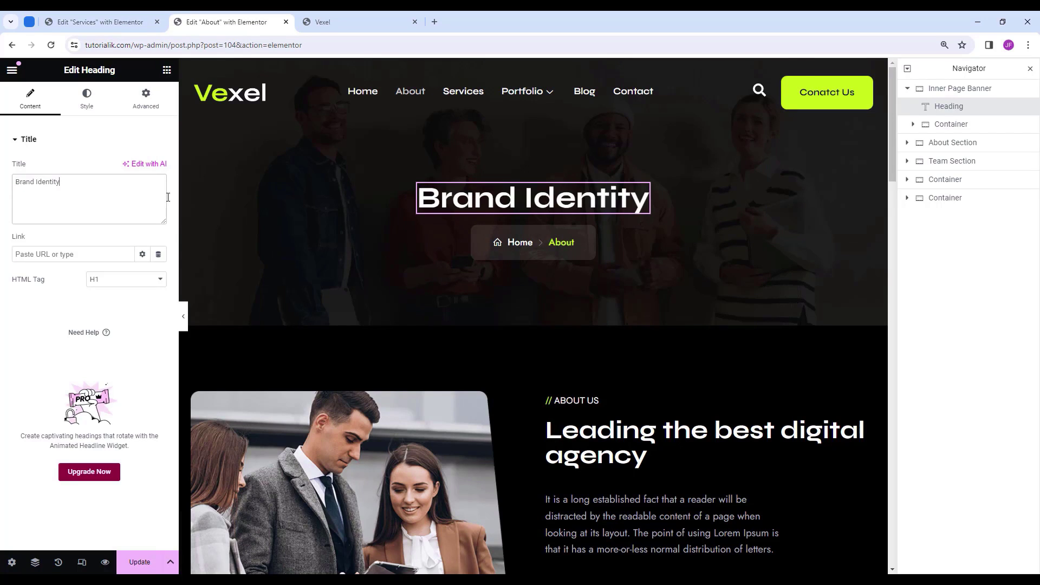
key(ctrl+shift+Tab)
key(ctrl+v)
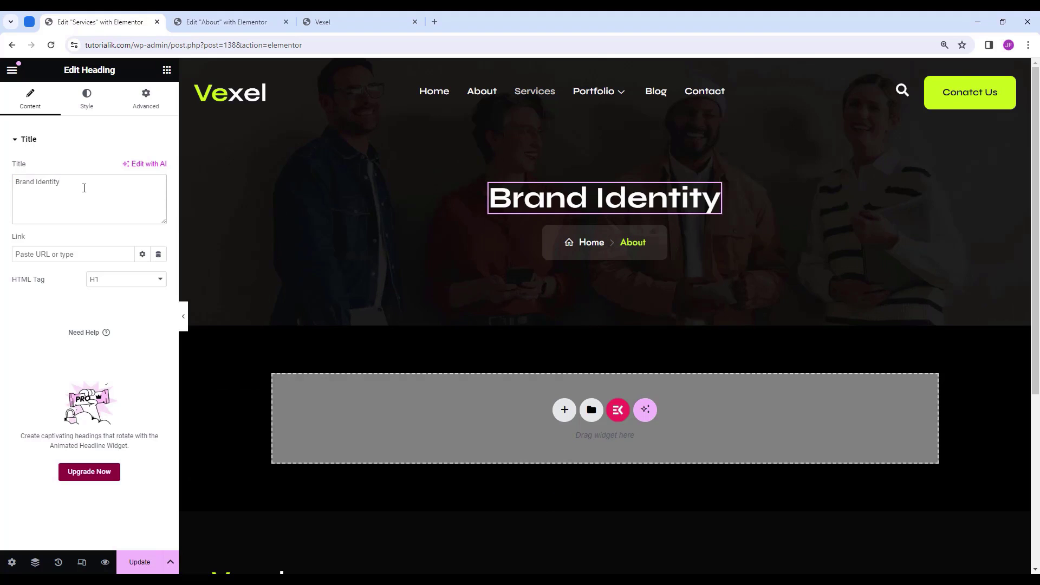
Change the breadcrumb's About item text to 'Brand Identity'.
click(632, 242)
click(101, 211)
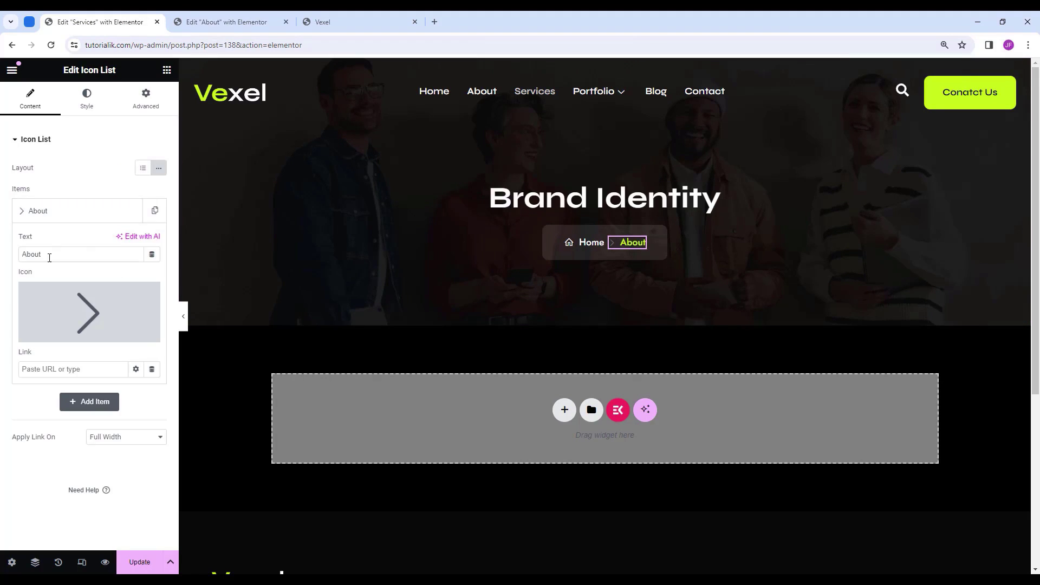
drag(49, 254, 2, 257)
text(Brand Identity)
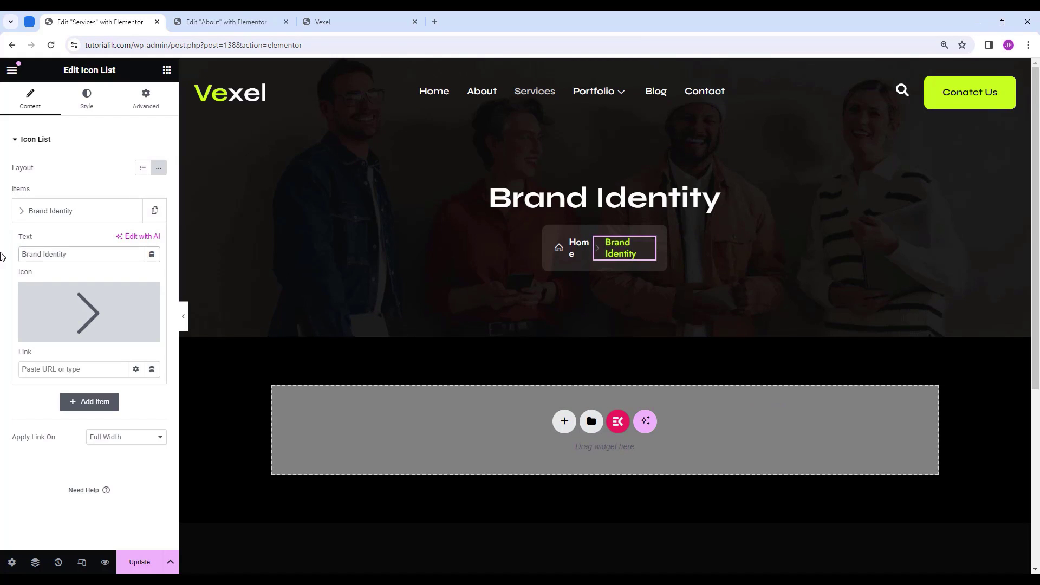
Set the breadcrumb container's width to 250 so it fits on one line.
click(550, 233)
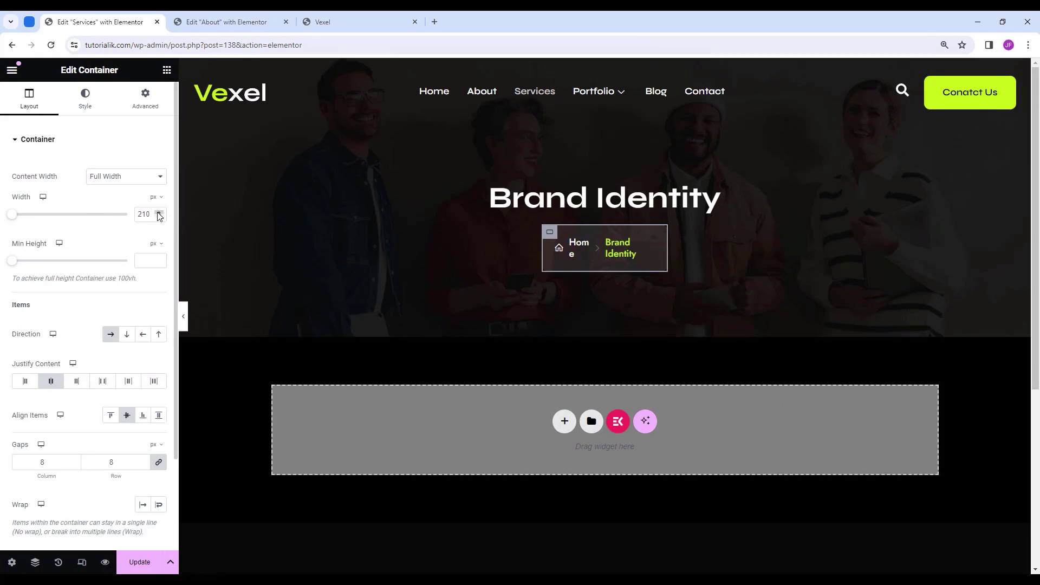
double_click(138, 214)
text(250)
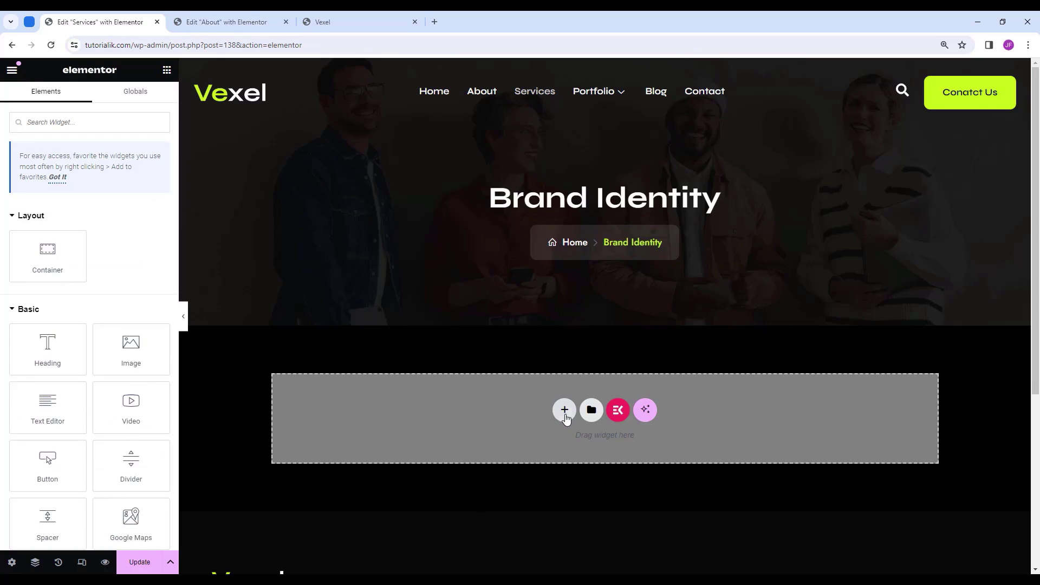
Add a single-column container named 'Single service S' below the banner with Row direction.
click(564, 410)
click(441, 440)
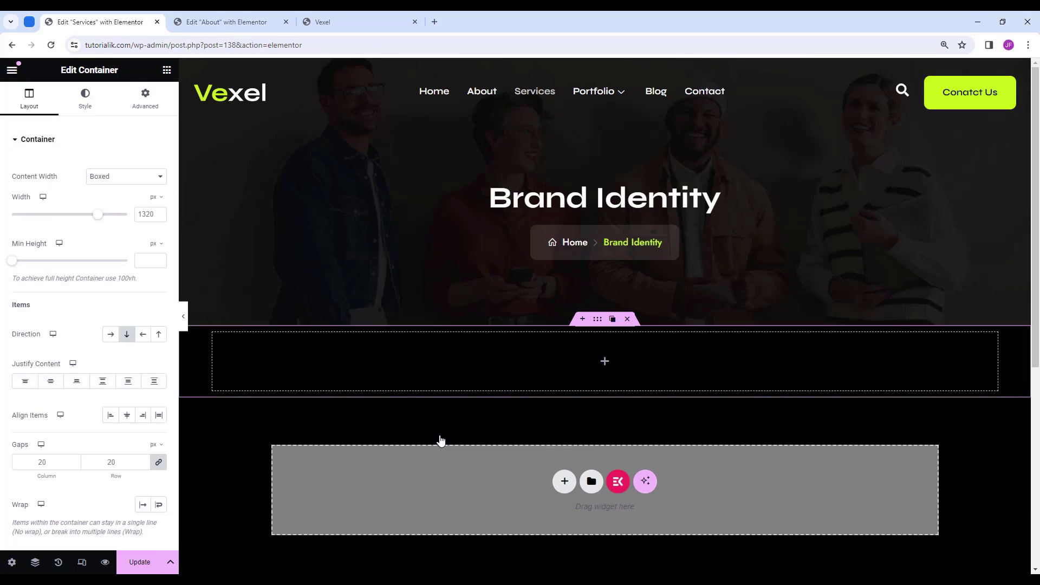
click(35, 562)
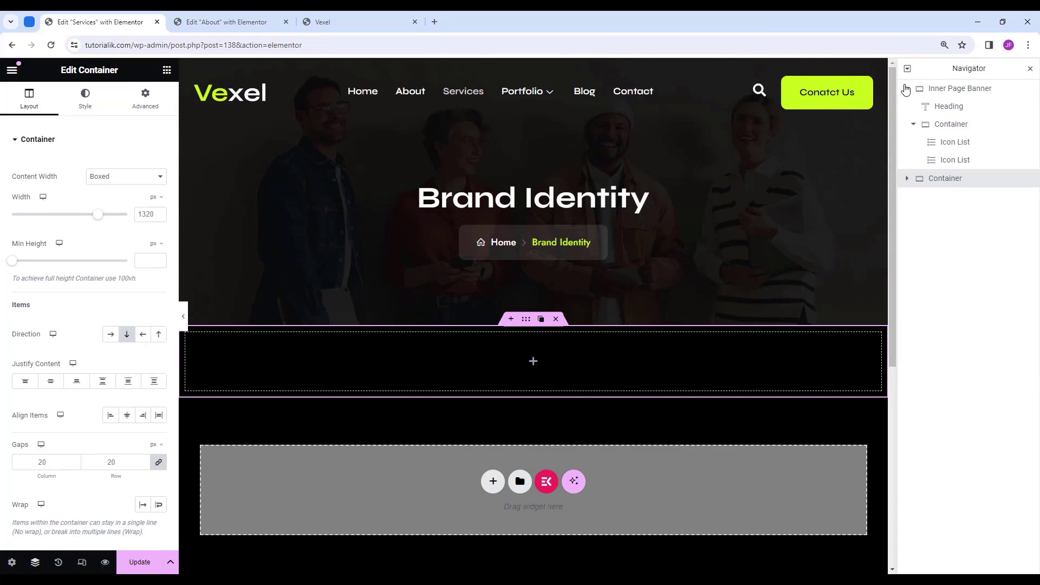
double_click(946, 111)
text(Single)
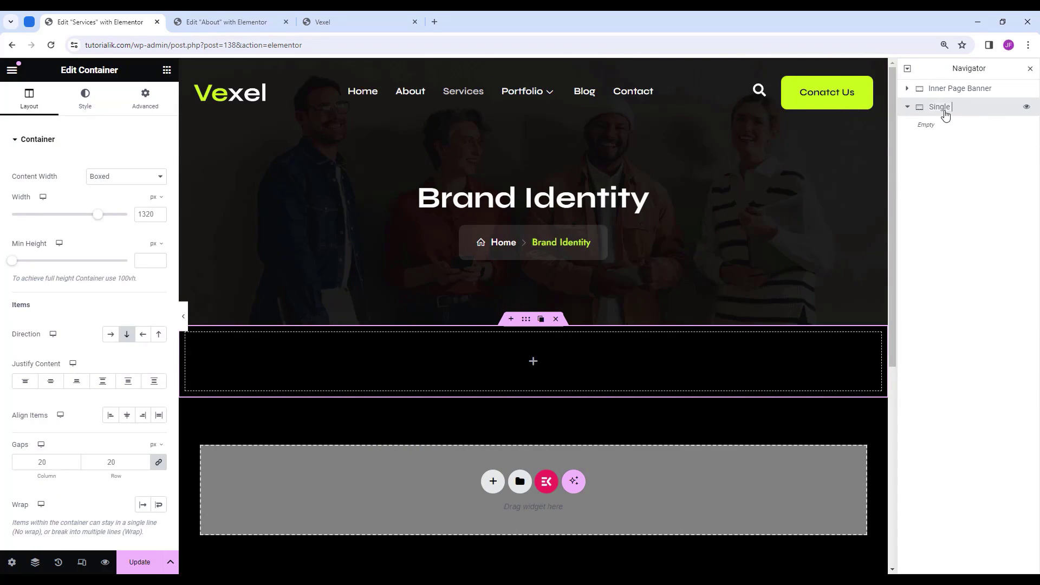
text( service Section)
click(1031, 68)
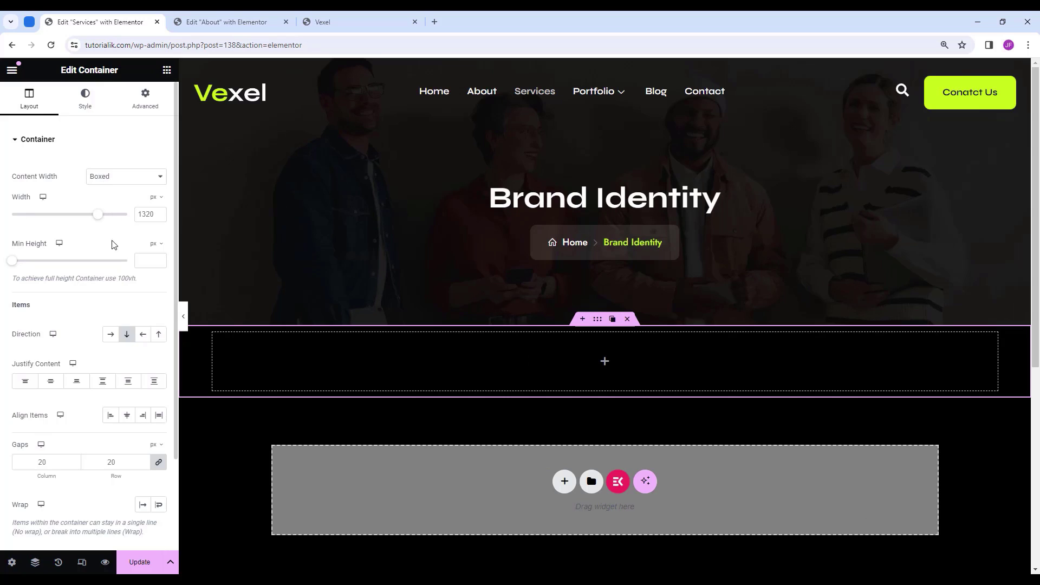
click(110, 335)
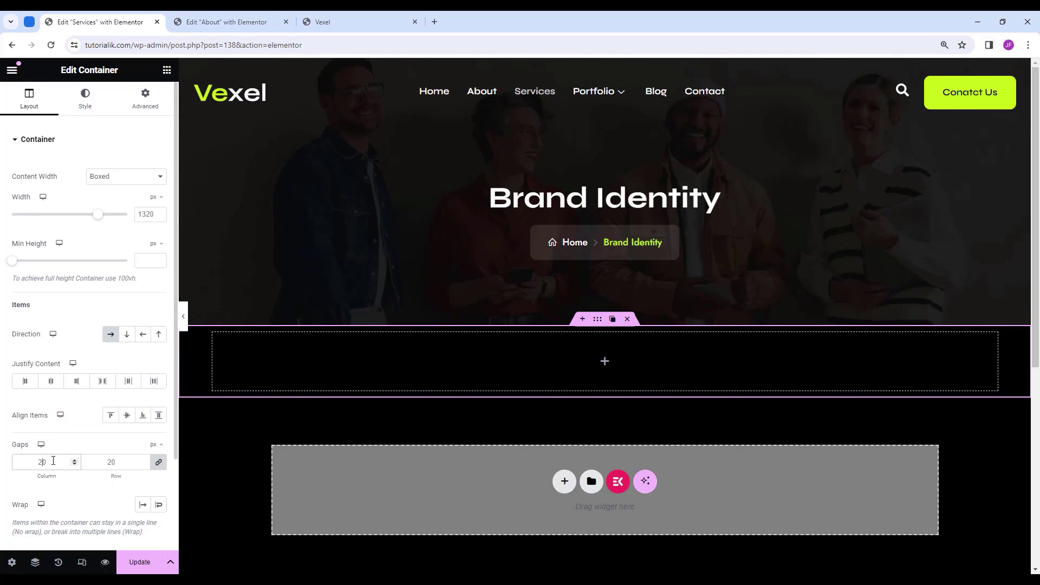
Give the row container padding 100/10/80/10 and nest a new container inside it.
click(144, 99)
click(144, 229)
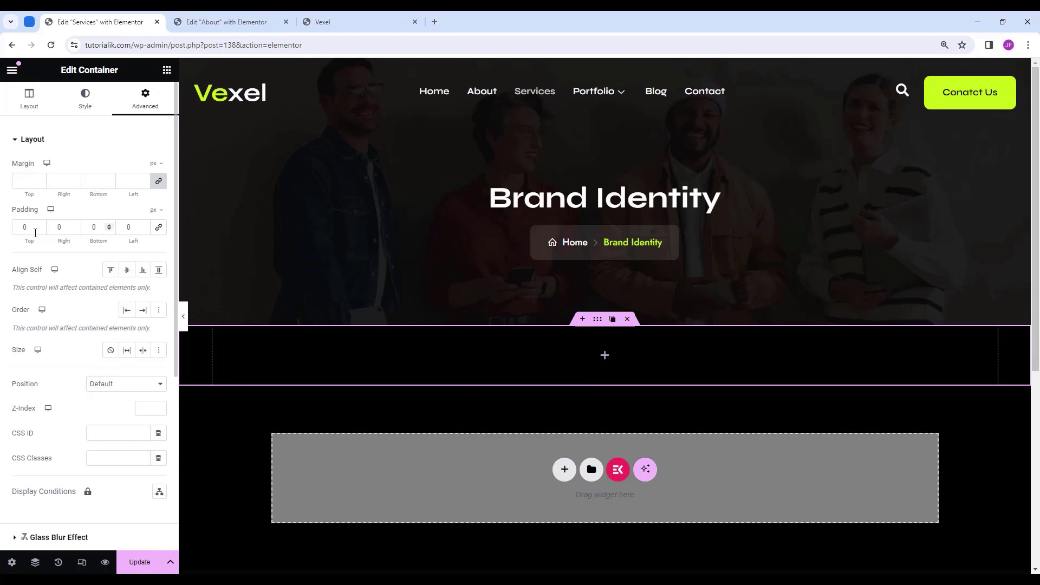
drag(26, 227, 11, 226)
text(100)
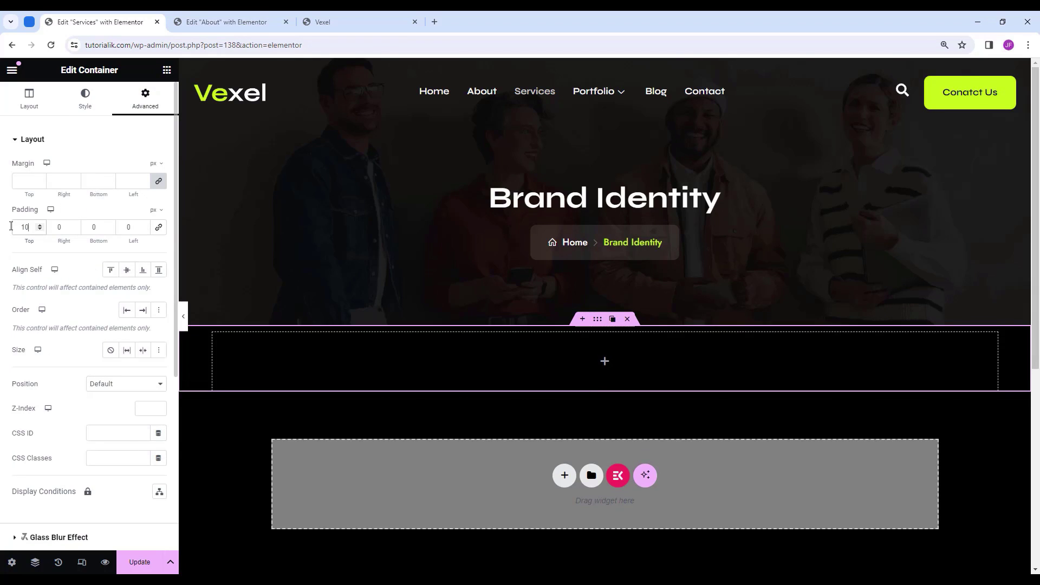
key(Tab)
text(10)
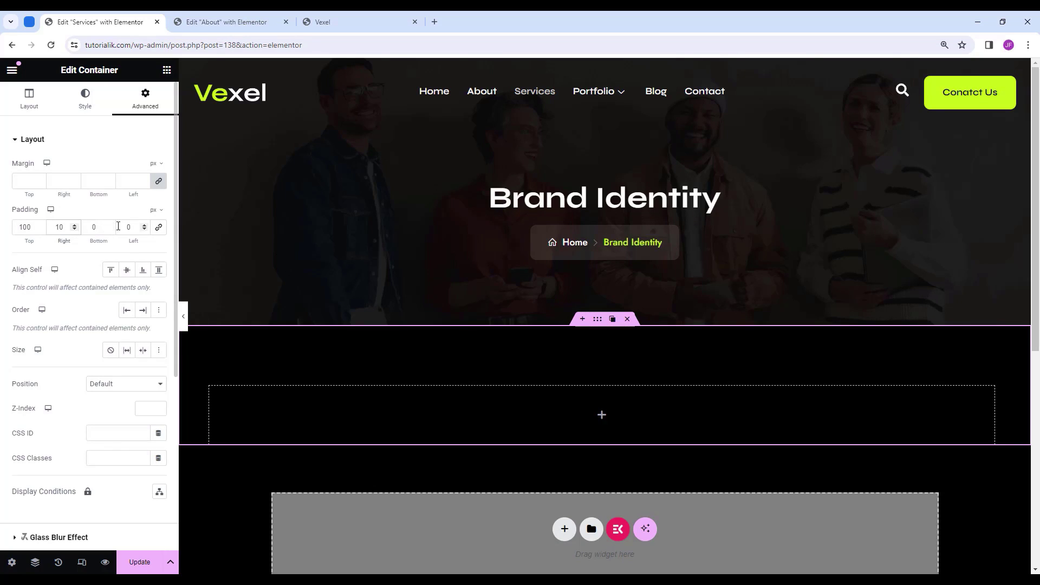
key(Tab)
text(80)
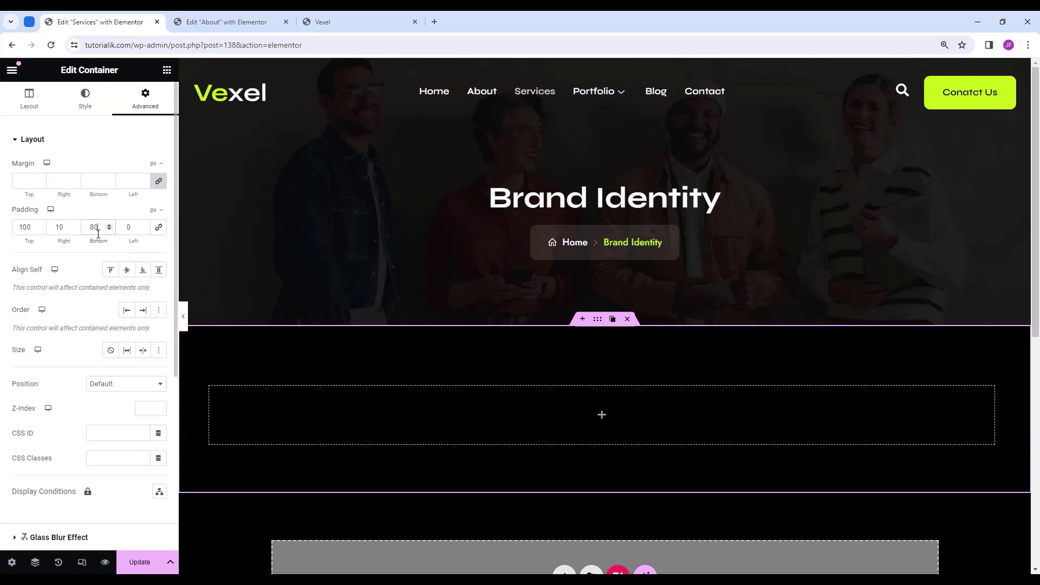
key(Tab)
text(10)
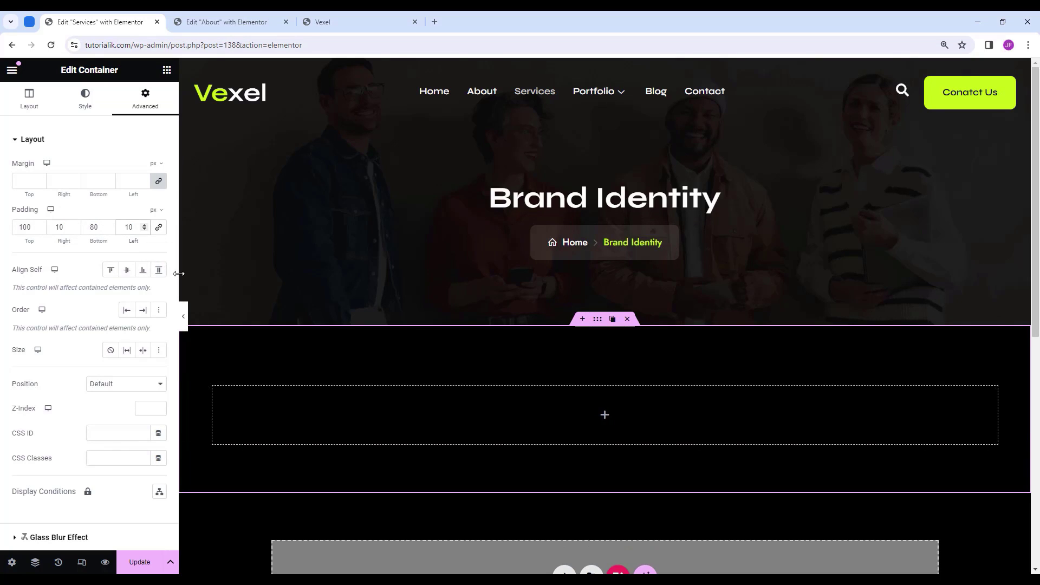
click(167, 69)
drag(48, 255, 486, 400)
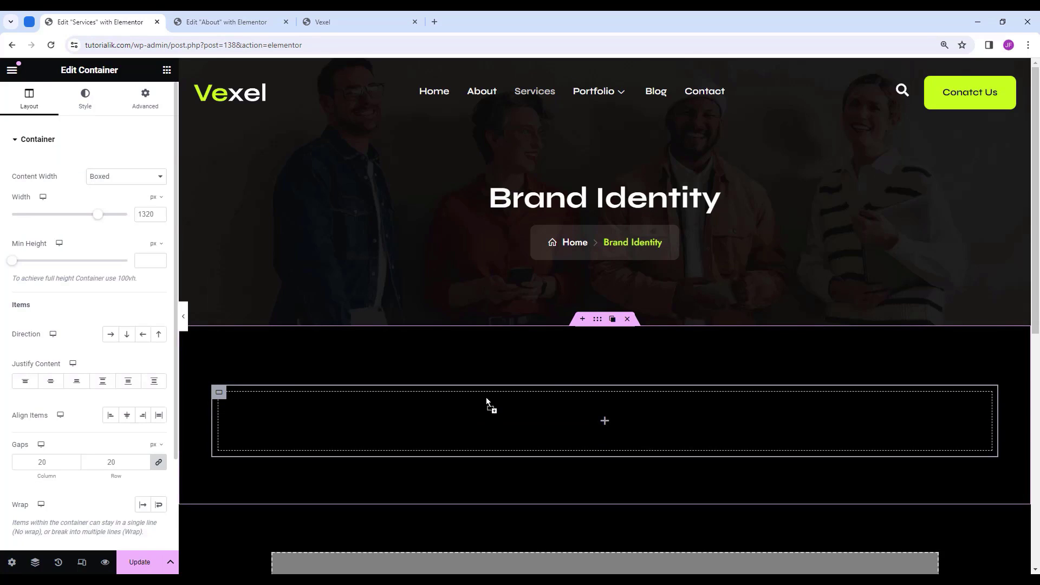
Make the inner container a full-width vertical column with width 25%.
click(127, 336)
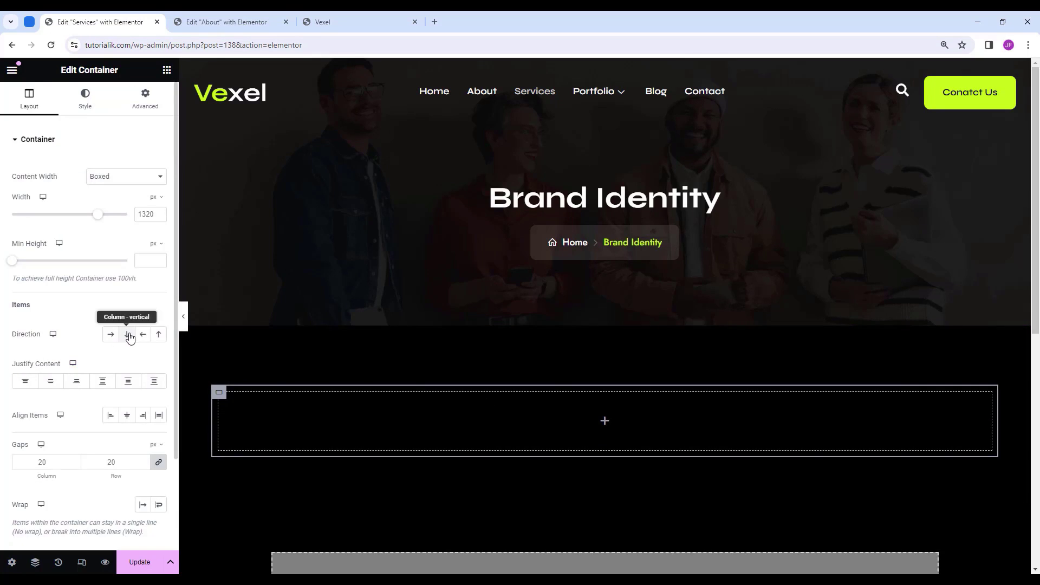
click(126, 181)
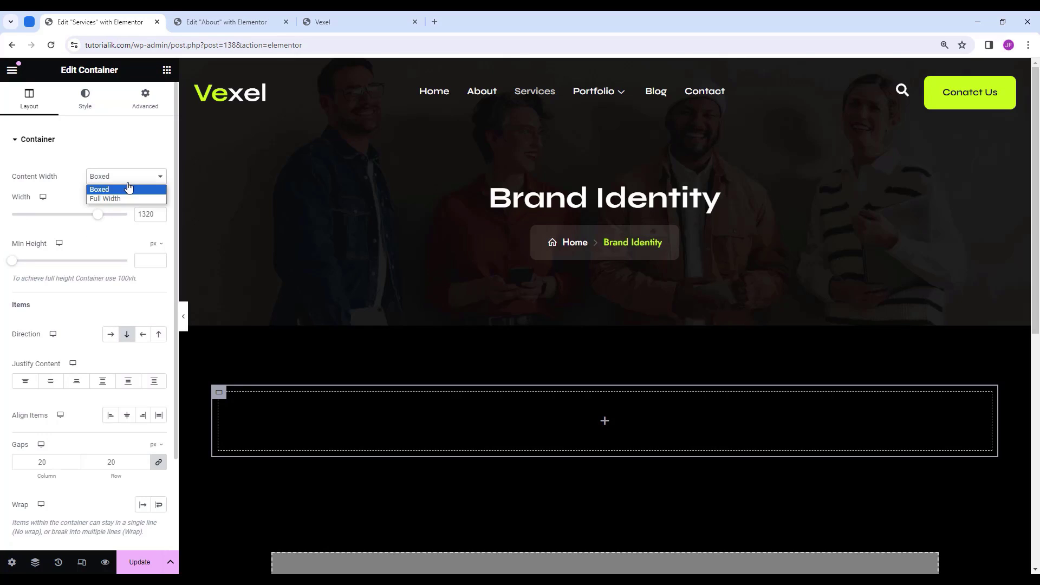
click(115, 198)
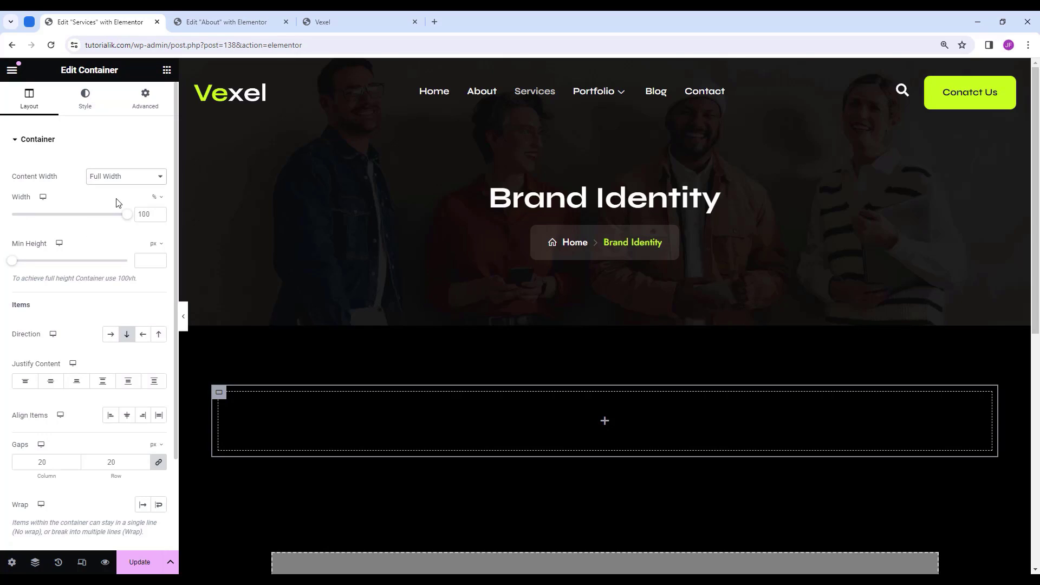
click(146, 214)
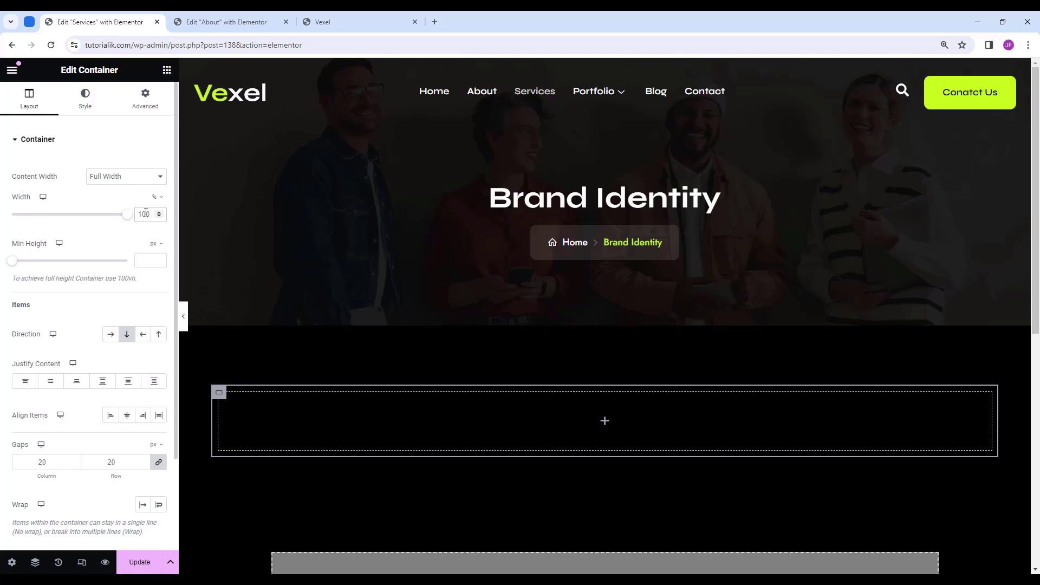
key(ctrl+a)
text(25)
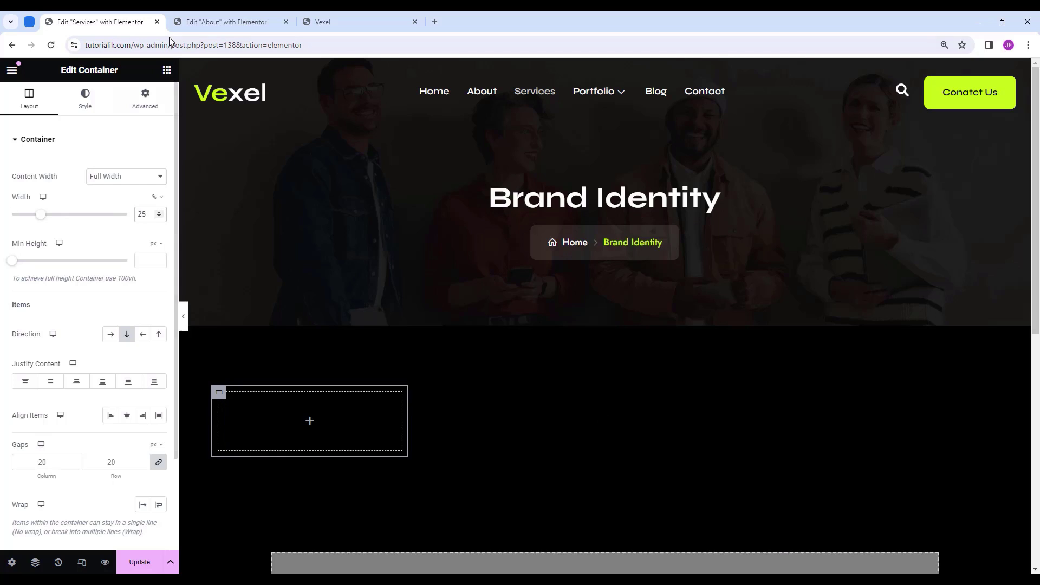
Nest another container inside and give it a solid border 1px wide on the right.
click(166, 70)
drag(140, 322, 311, 412)
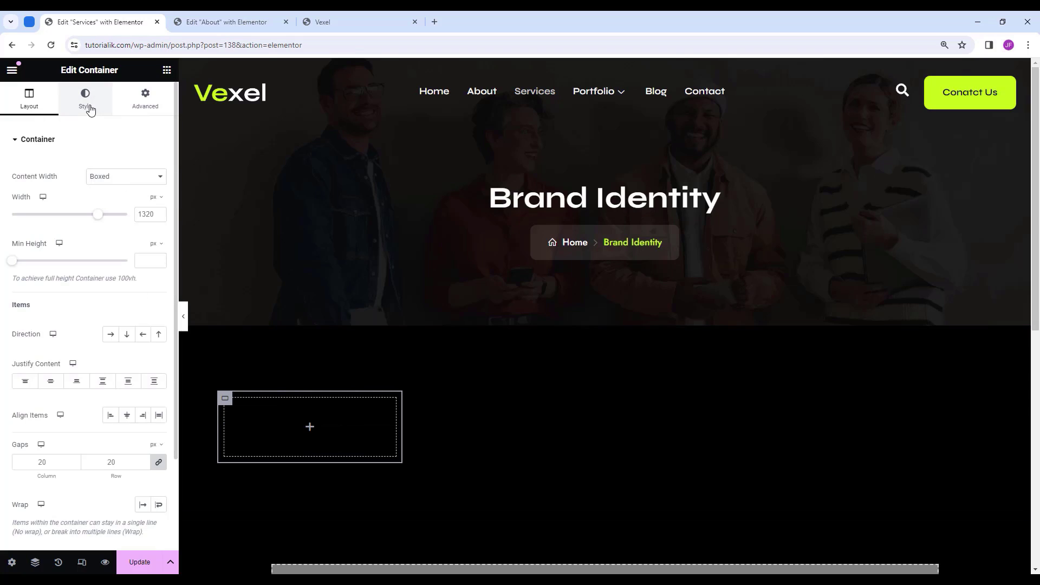
click(87, 103)
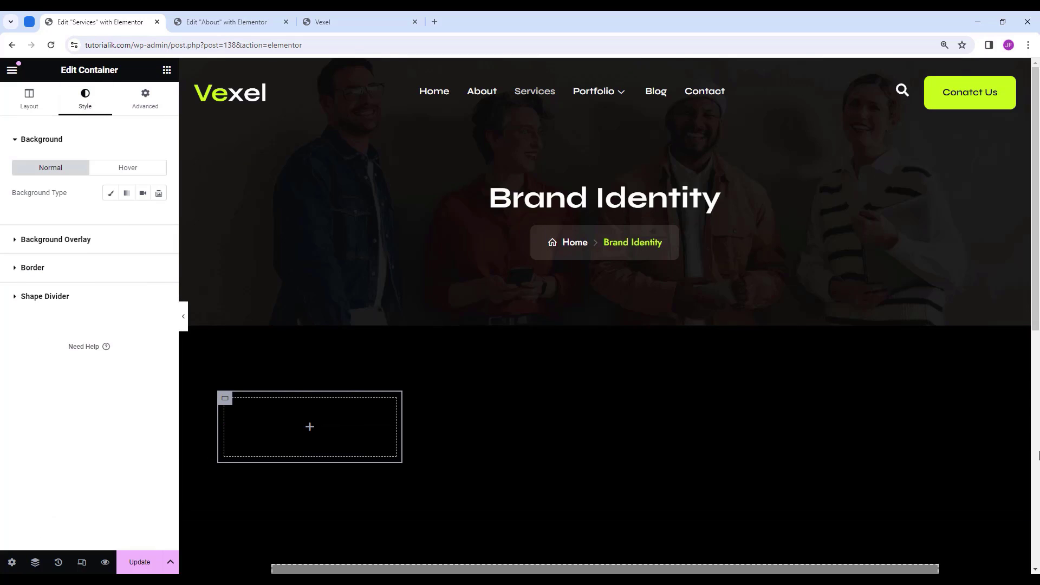
click(73, 275)
click(125, 251)
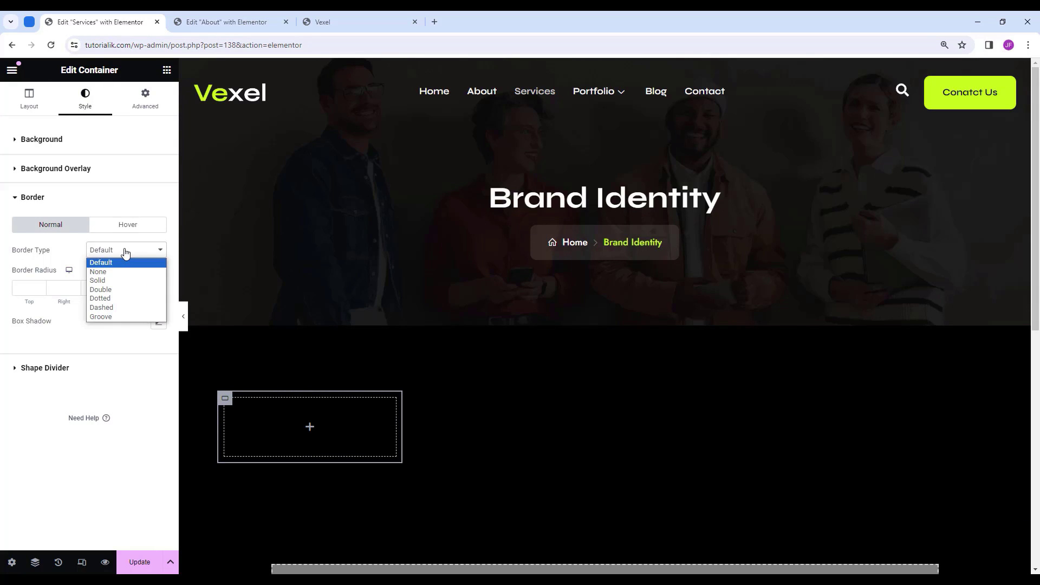
click(98, 280)
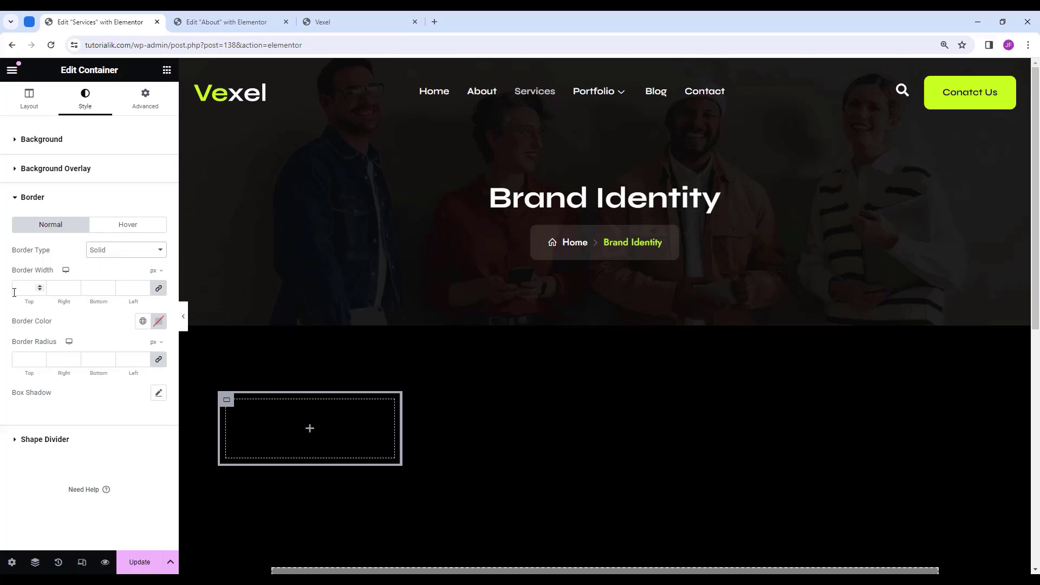
click(21, 288)
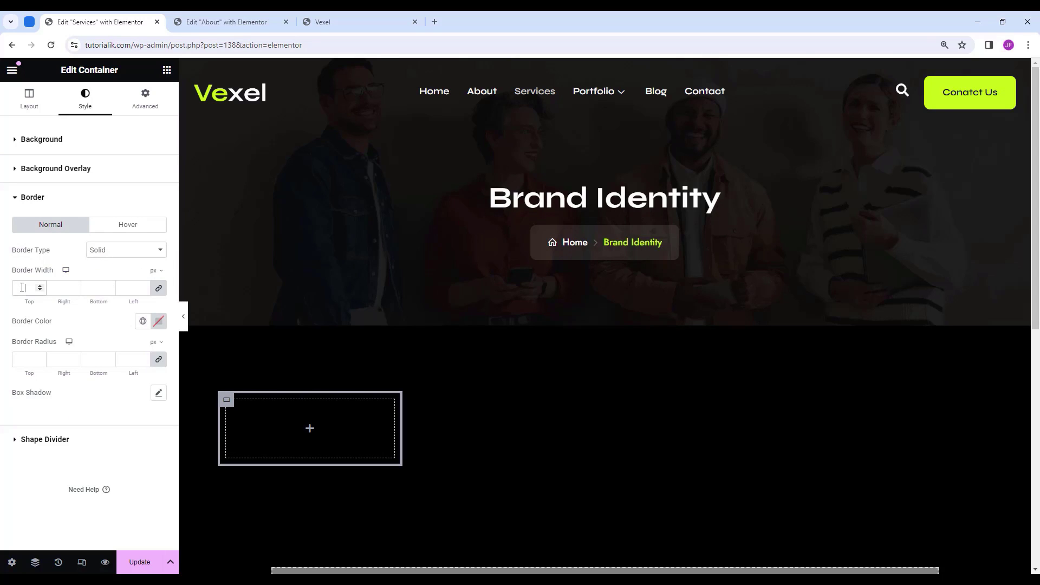
click(157, 288)
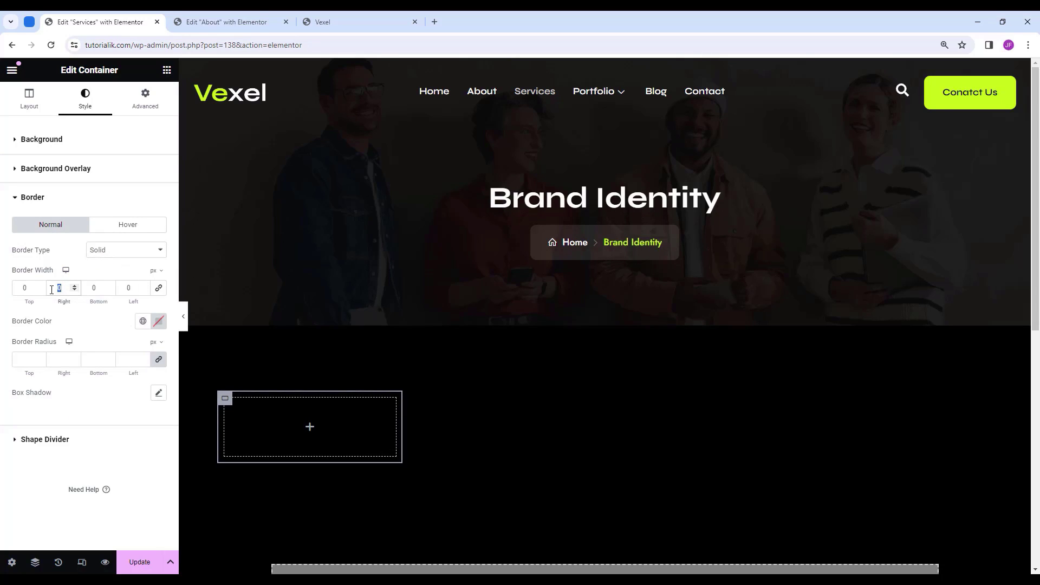
text(1)
Set the right border colour to white and preview the page with the panel collapsed.
click(158, 322)
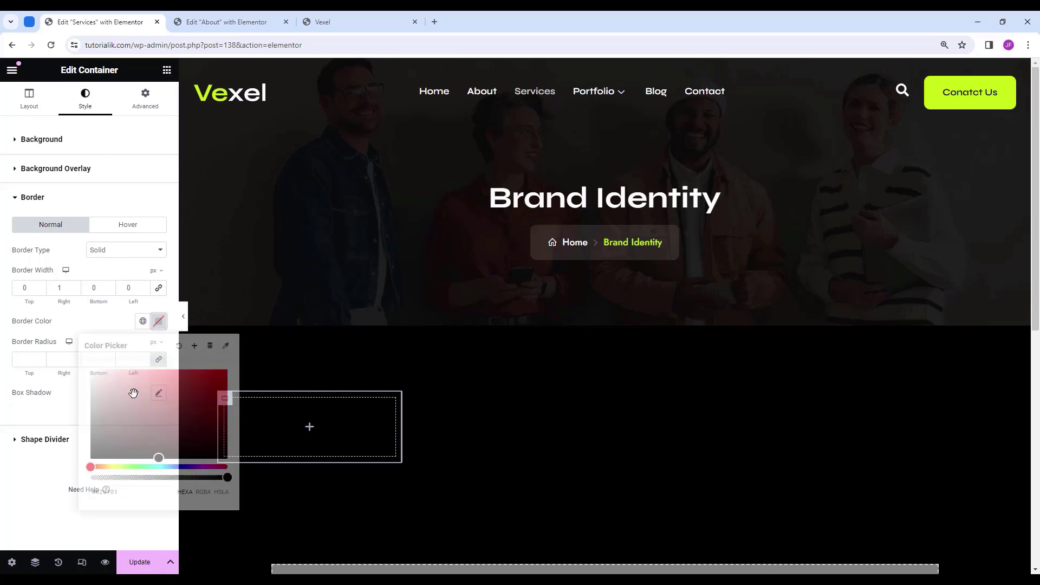
double_click(124, 491)
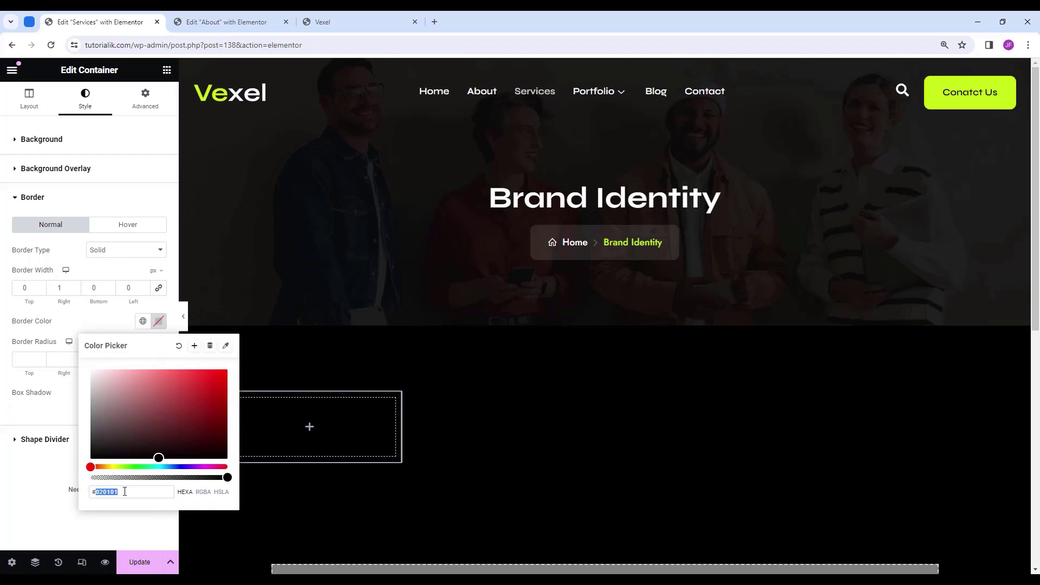
text(ffffff33)
click(25, 344)
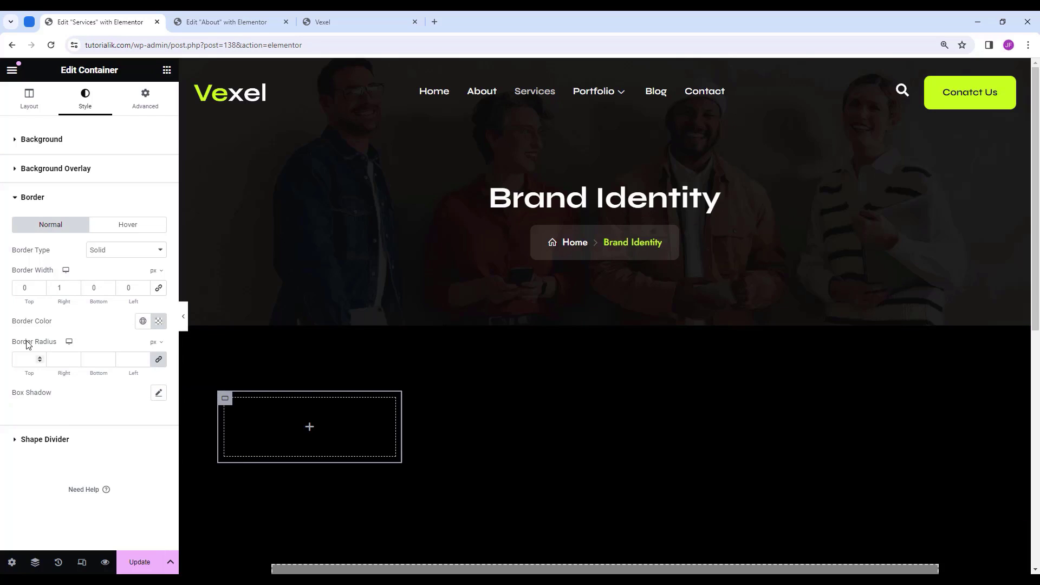
click(185, 328)
scroll(144, 441, down, 3)
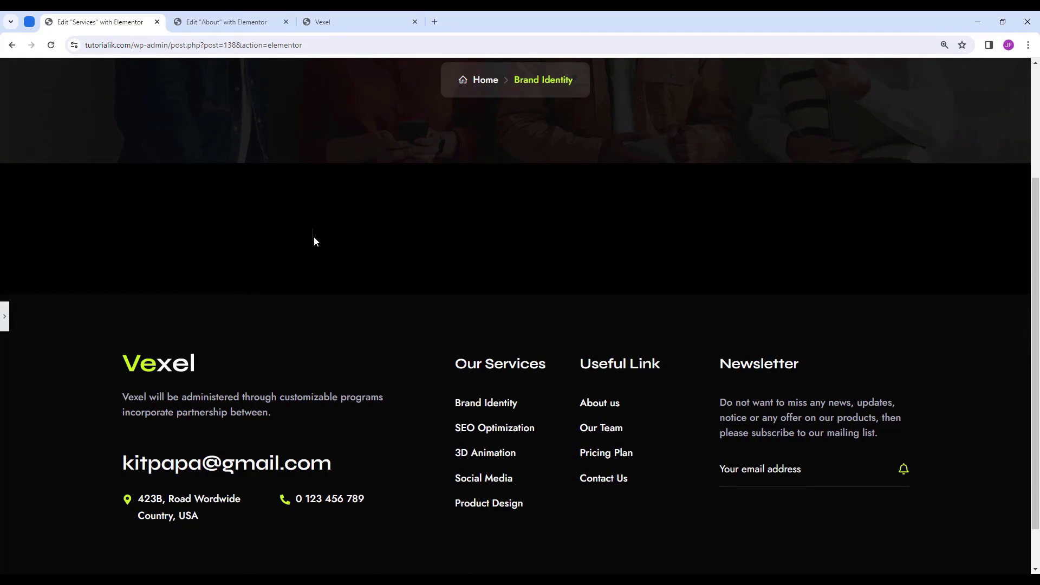
click(4, 316)
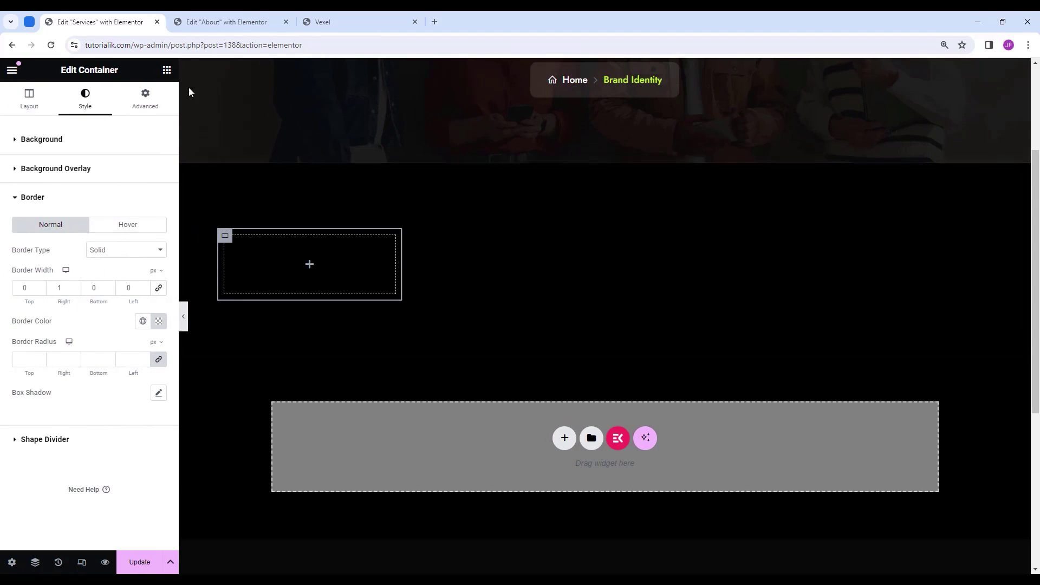
Add an H4 Heading widget to the container with an 8px bottom margin.
click(167, 70)
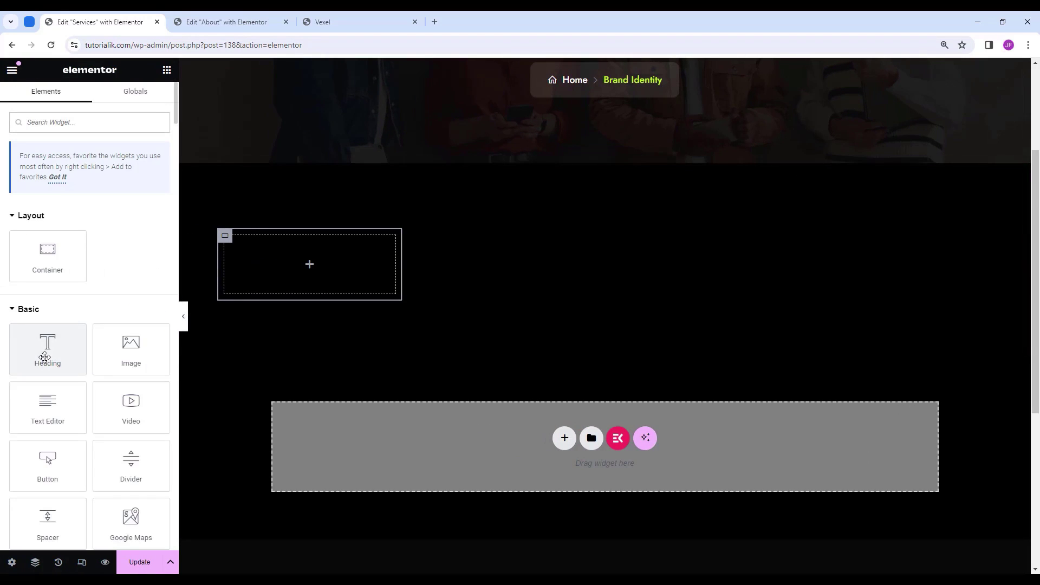
drag(46, 347, 323, 262)
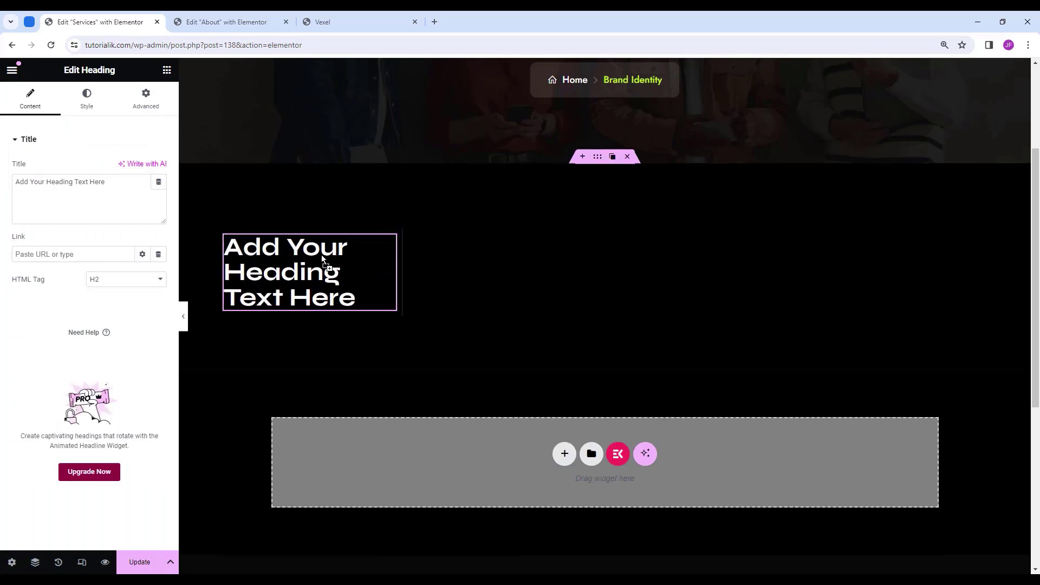
click(127, 280)
click(118, 320)
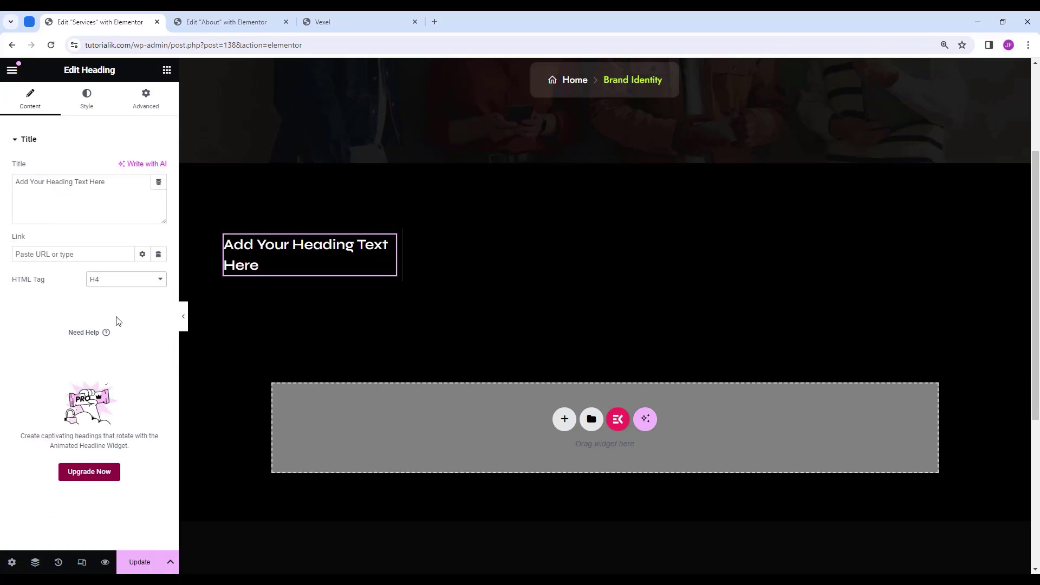
click(153, 108)
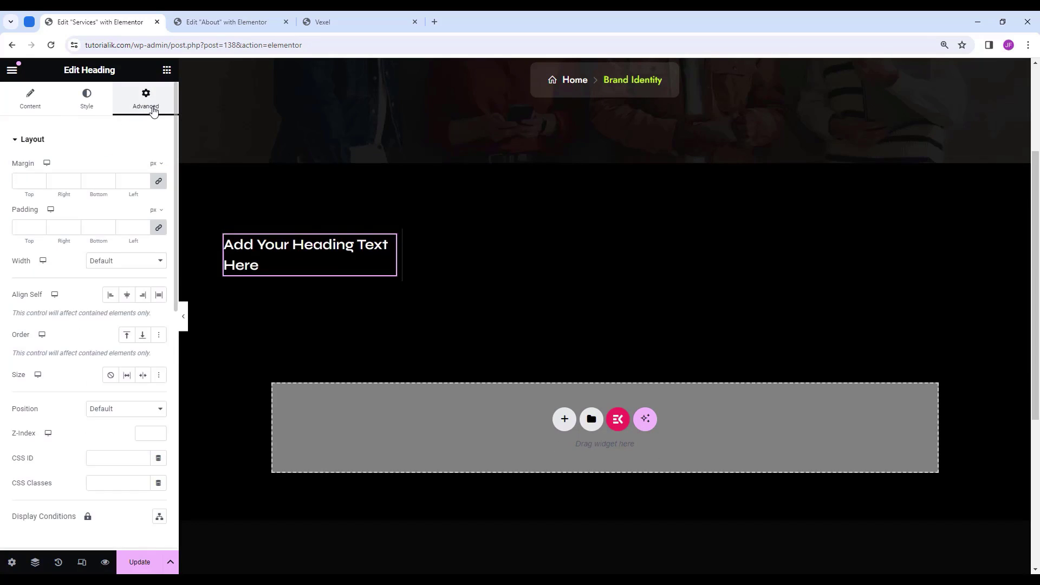
click(159, 184)
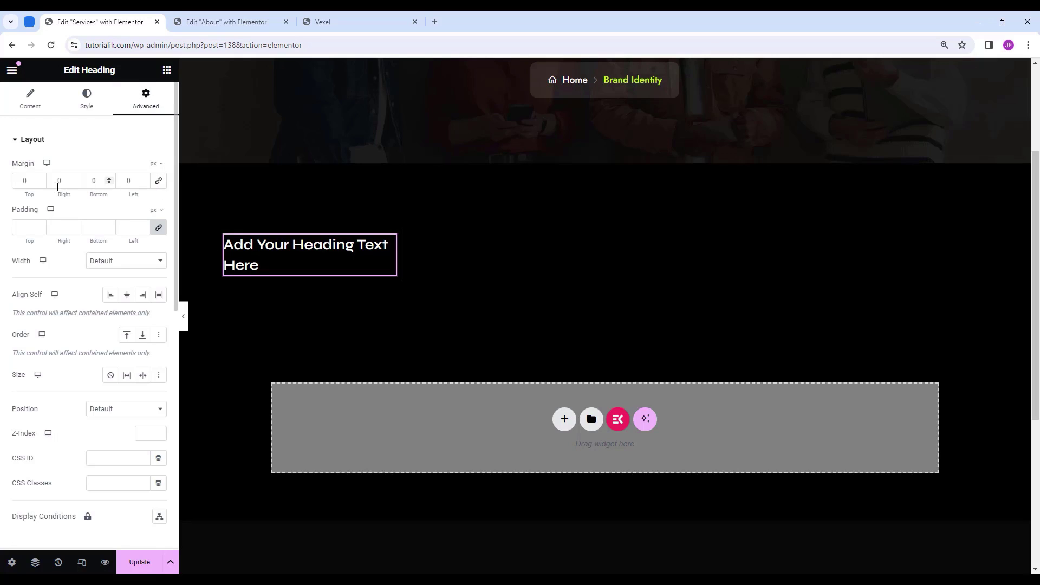
click(97, 182)
text(8)
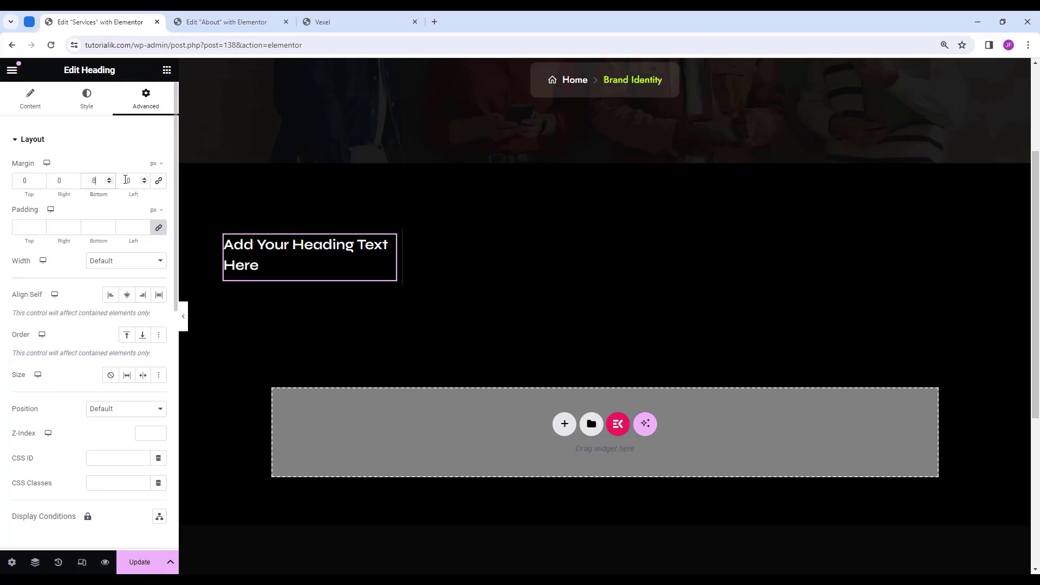
Give the heading a solid 1px bottom border in translucent white #ffffff33, then preview.
click(103, 104)
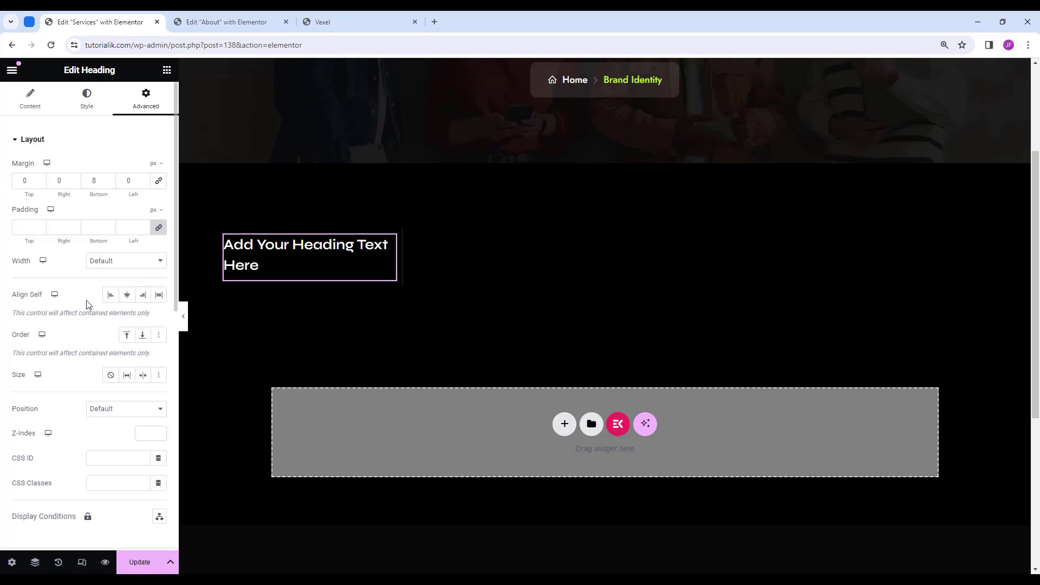
scroll(88, 303, down, 7)
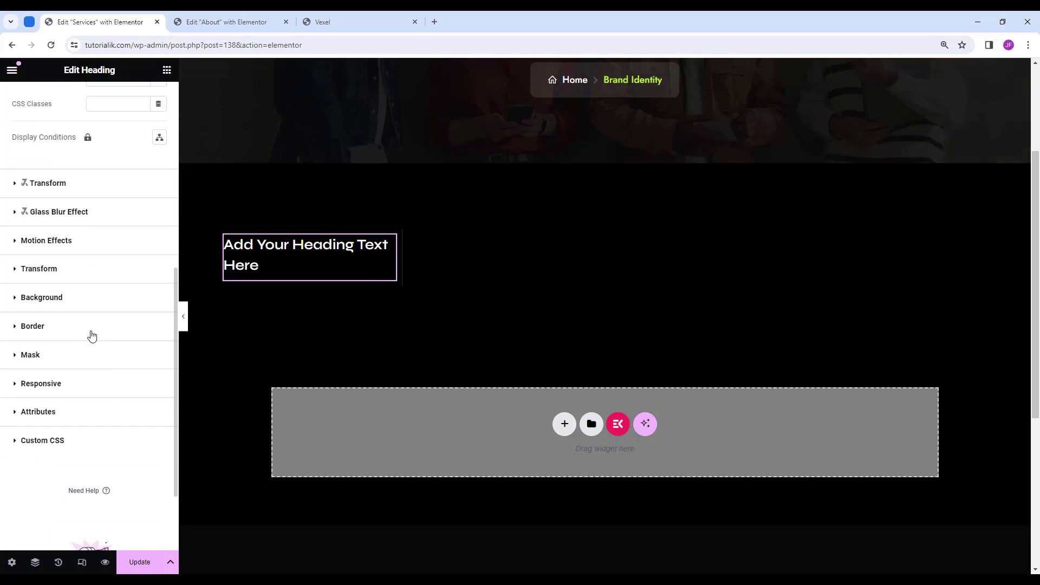
click(65, 326)
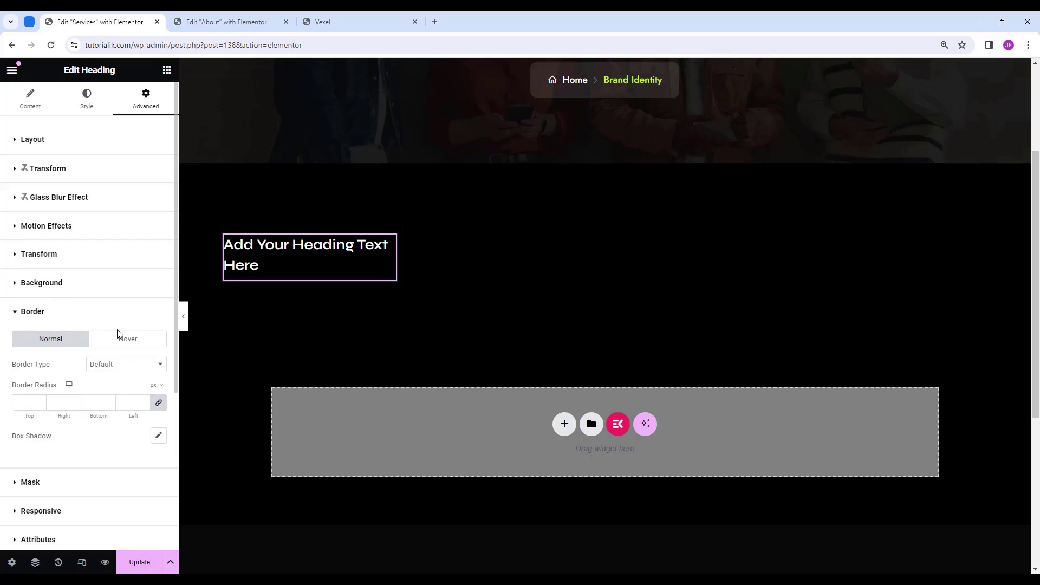
click(121, 364)
click(114, 398)
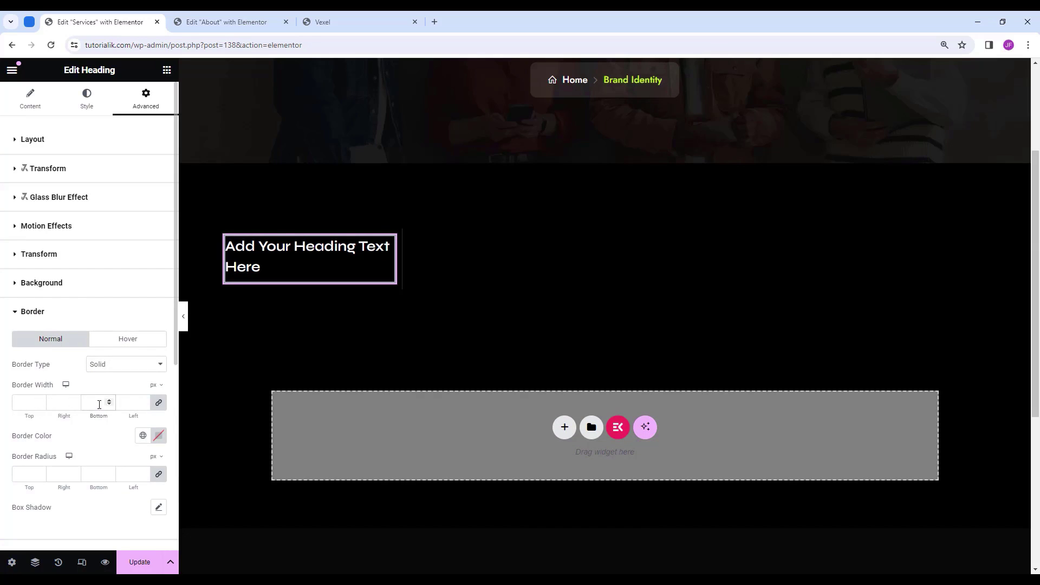
click(104, 403)
text(0)
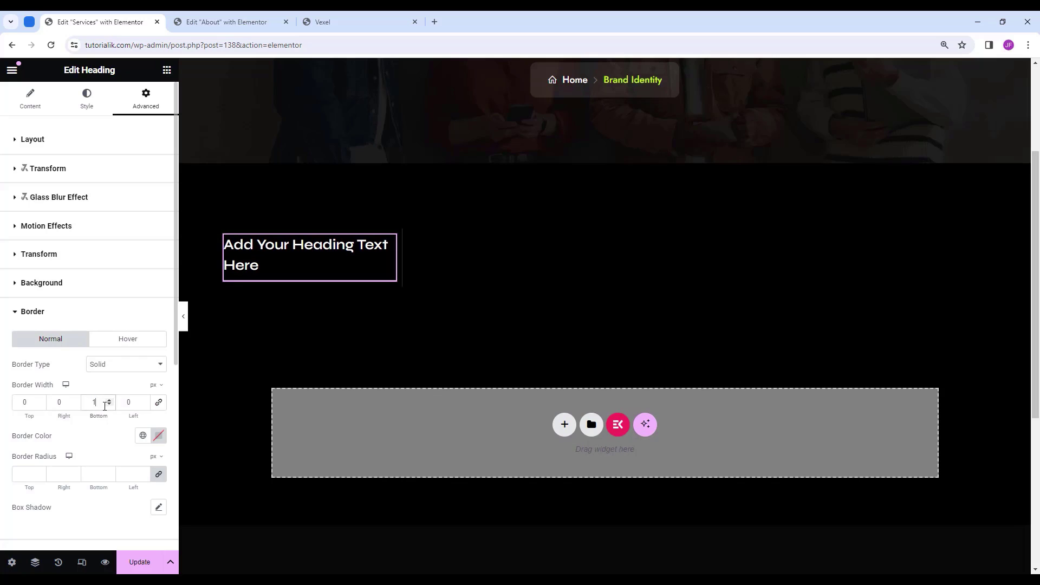
click(158, 435)
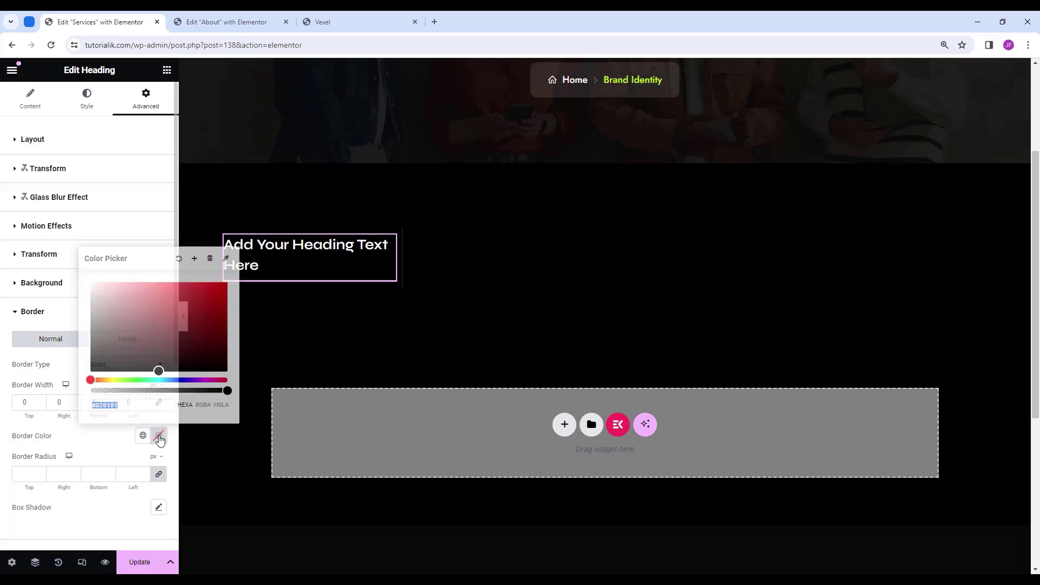
double_click(141, 404)
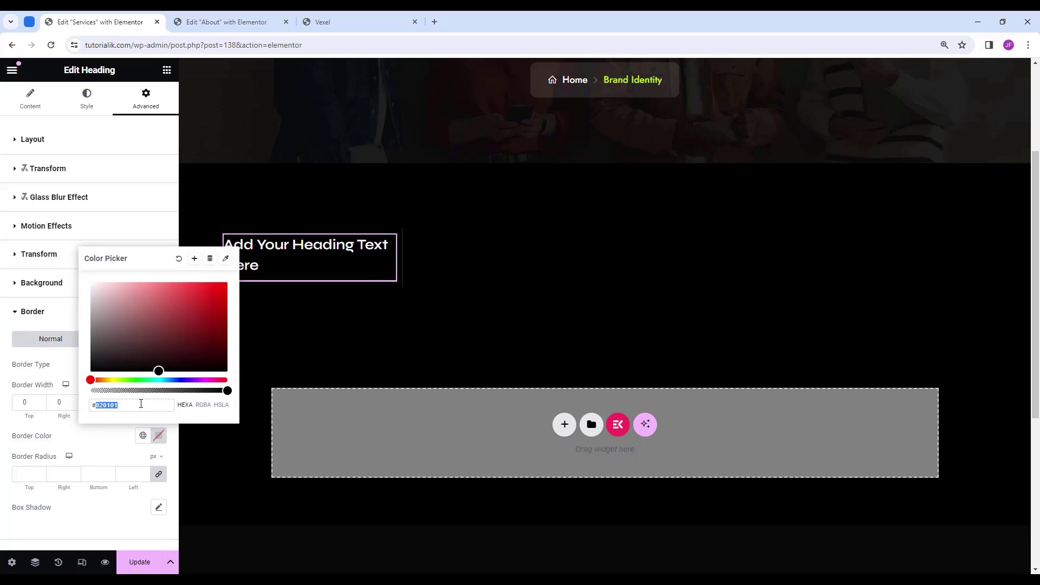
text(ffffff)
click(117, 390)
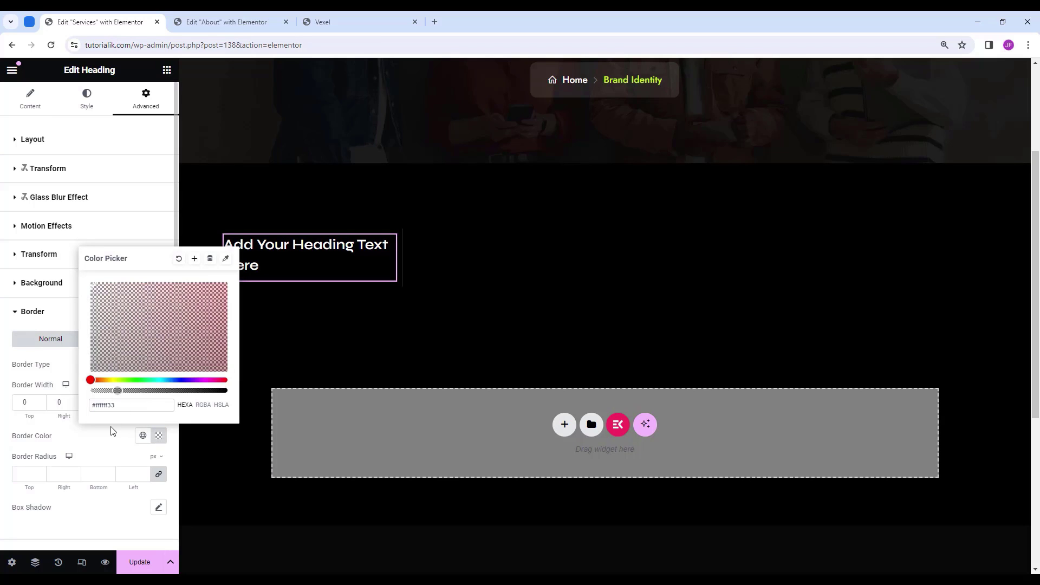
click(181, 326)
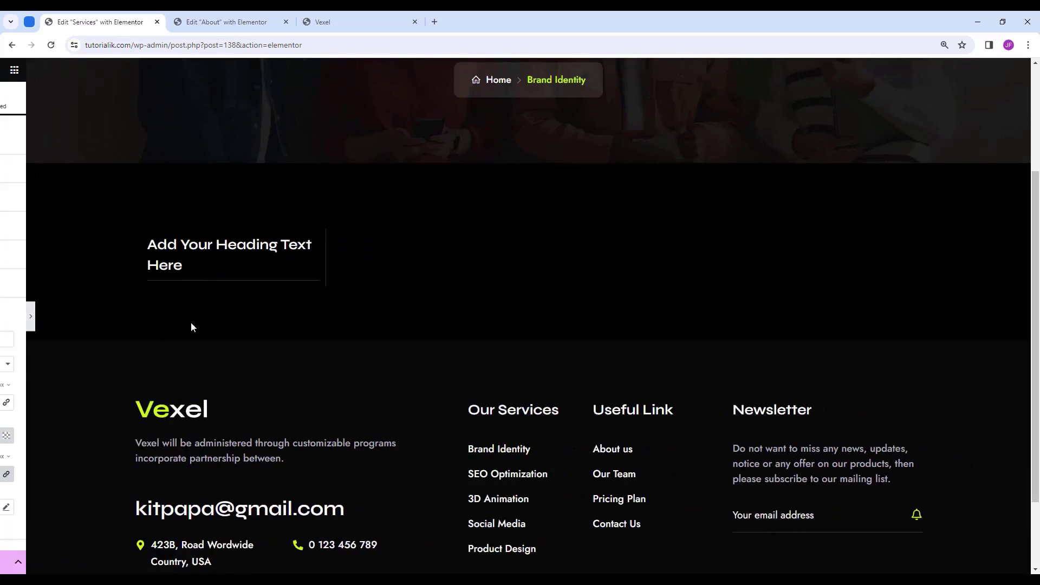
click(4, 316)
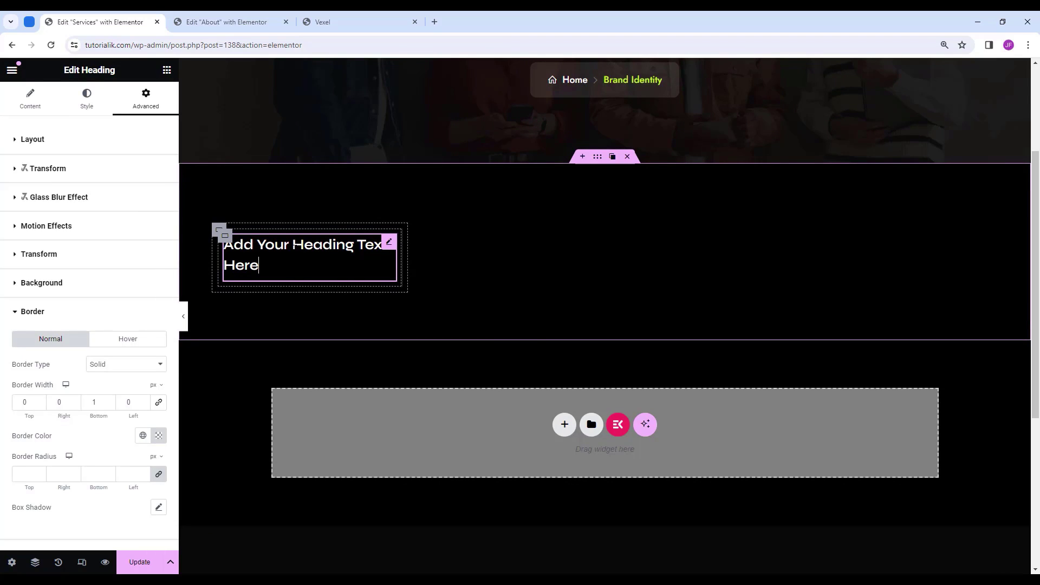
Replace the placeholder heading text with 'Service List'.
click(34, 103)
drag(112, 182, 1, 189)
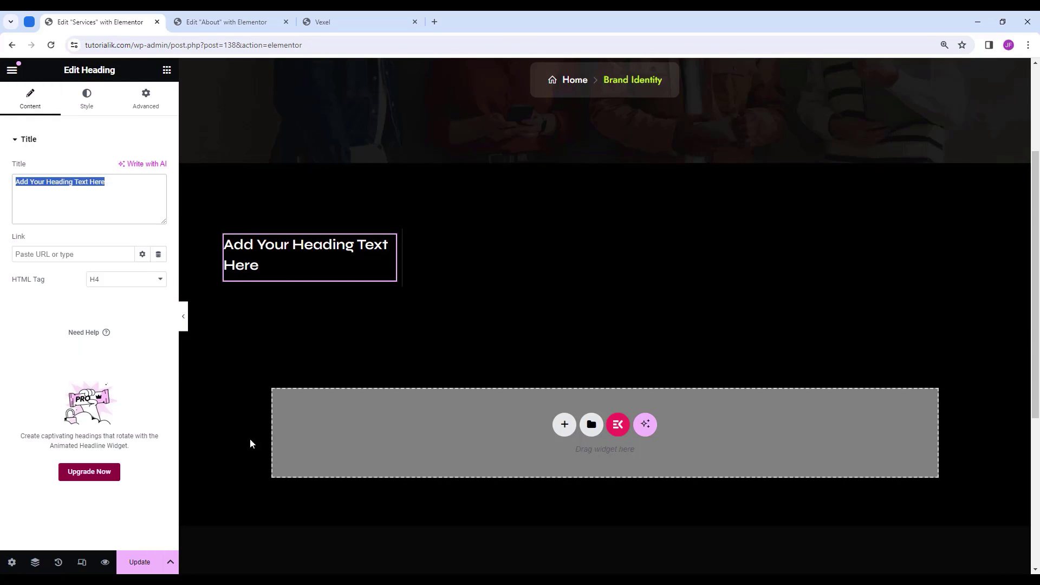
text(Service List)
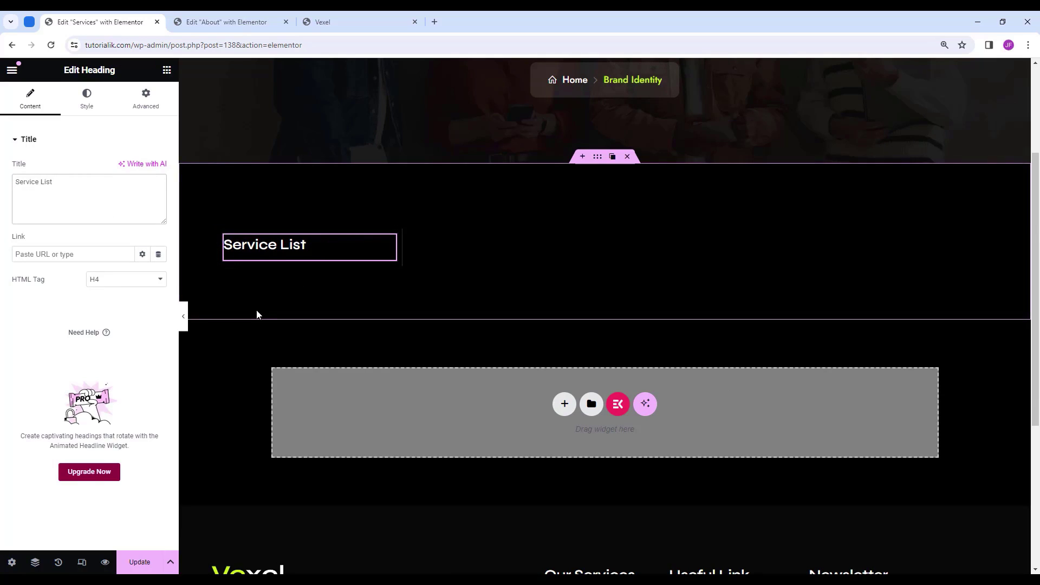
click(167, 71)
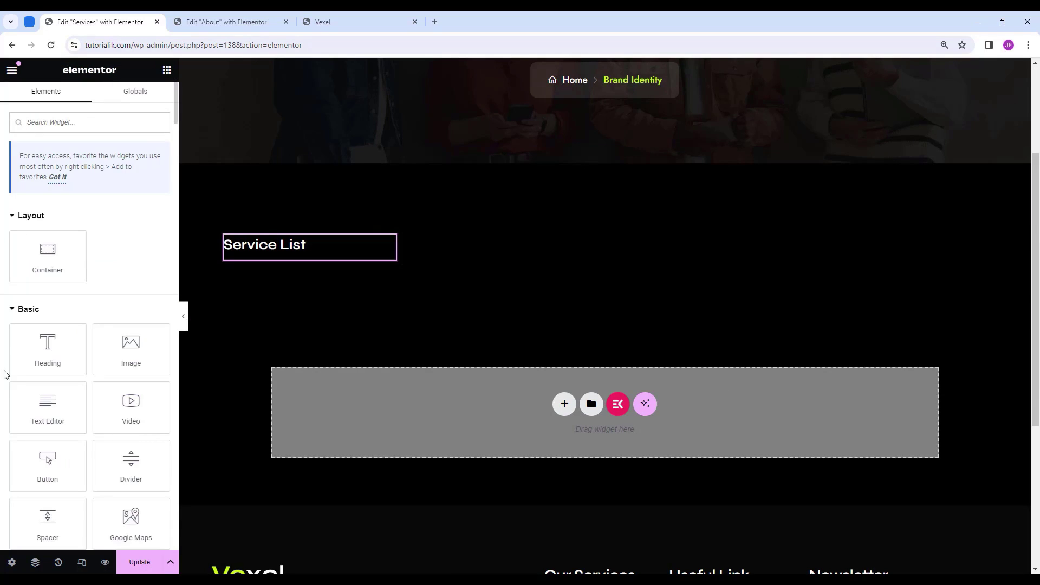
Add a 'Brand Identity' button below Service List with an 18 text size.
drag(60, 444, 311, 256)
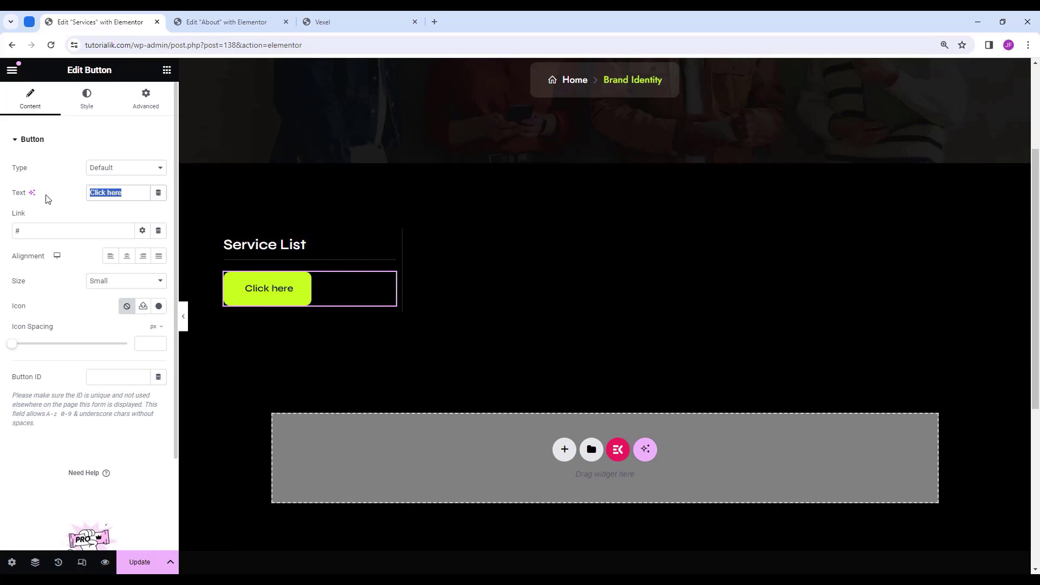
text(Brand Id)
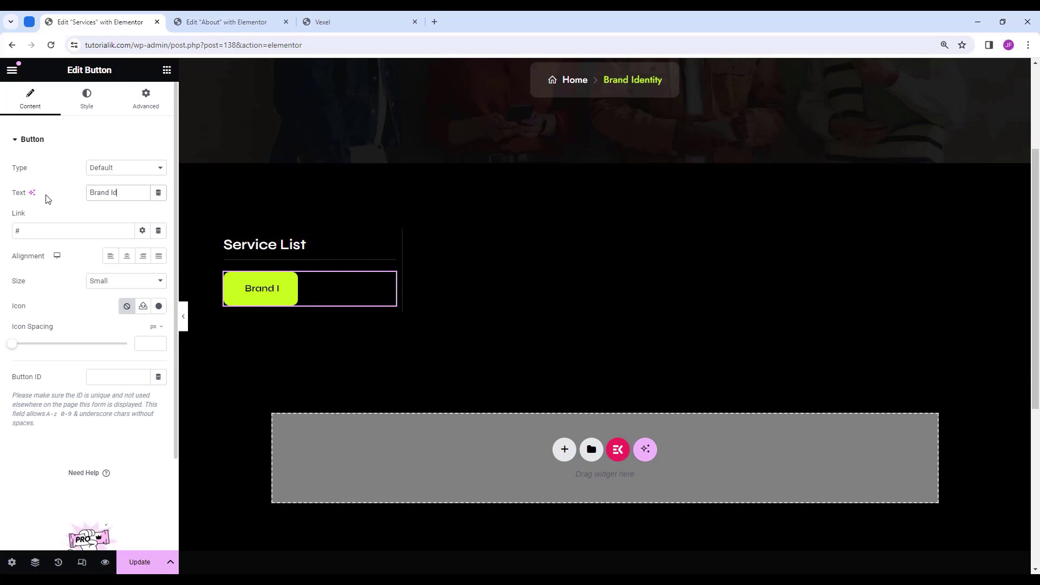
text(entity)
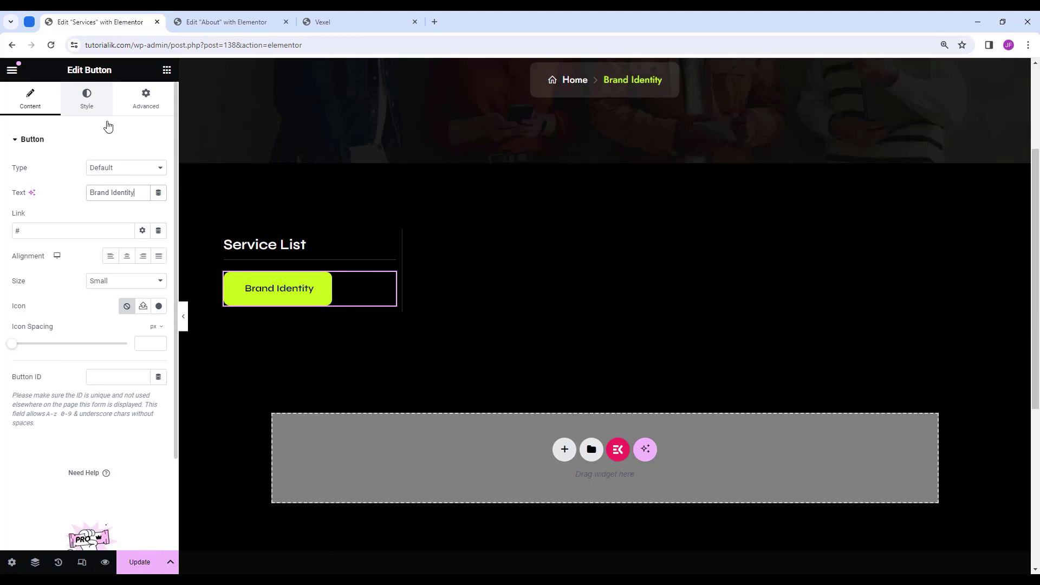
click(87, 100)
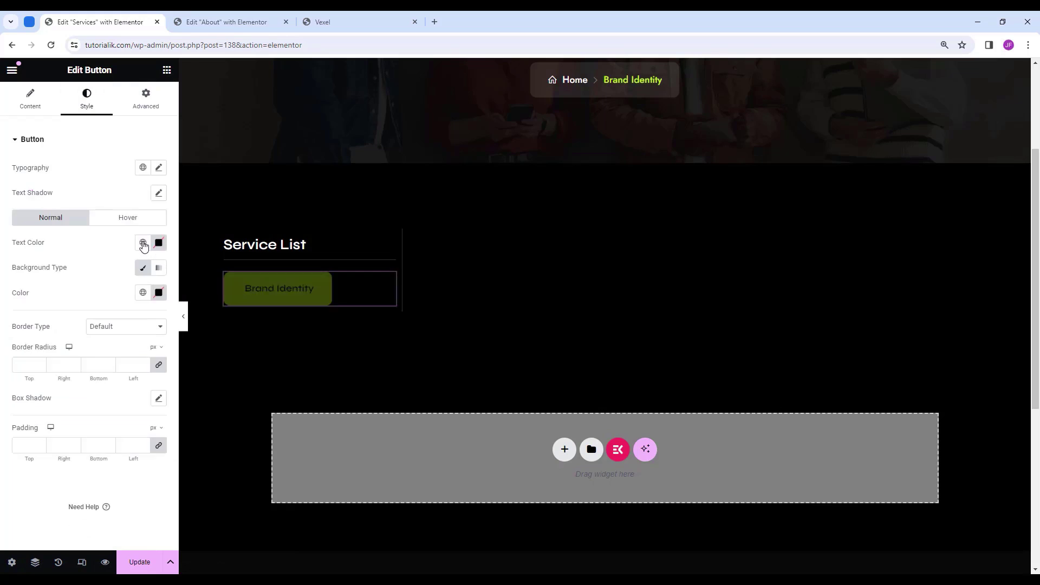
click(159, 168)
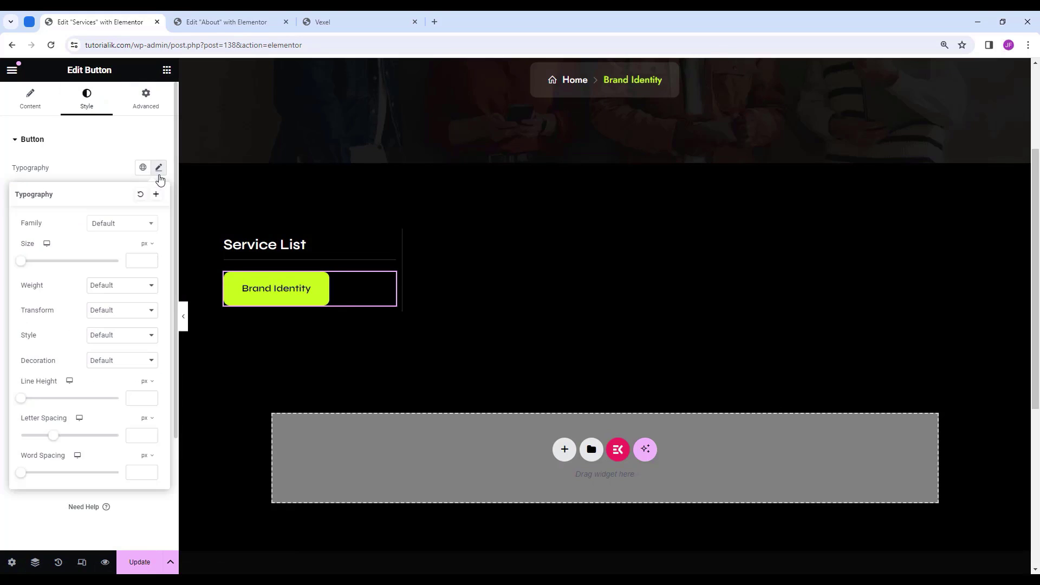
click(130, 262)
text(18)
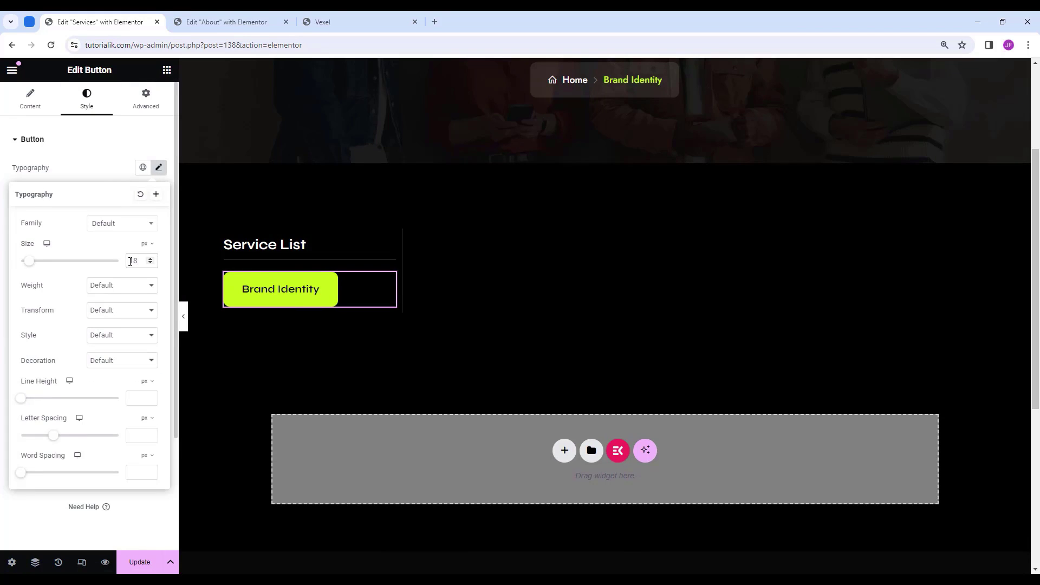
Make the button text bold and measure its line height in em.
click(127, 292)
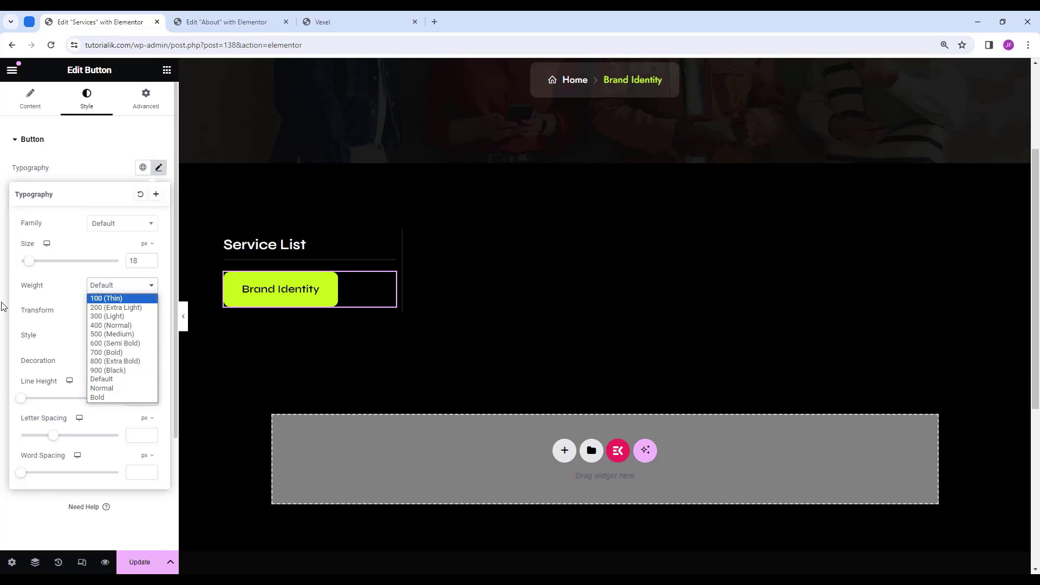
click(108, 352)
click(139, 400)
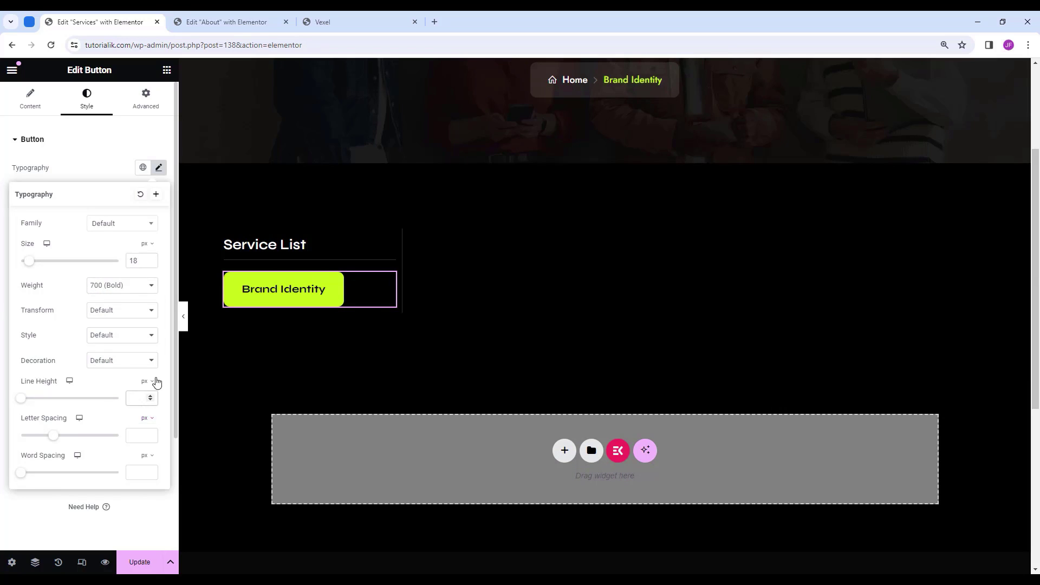
click(156, 383)
click(147, 404)
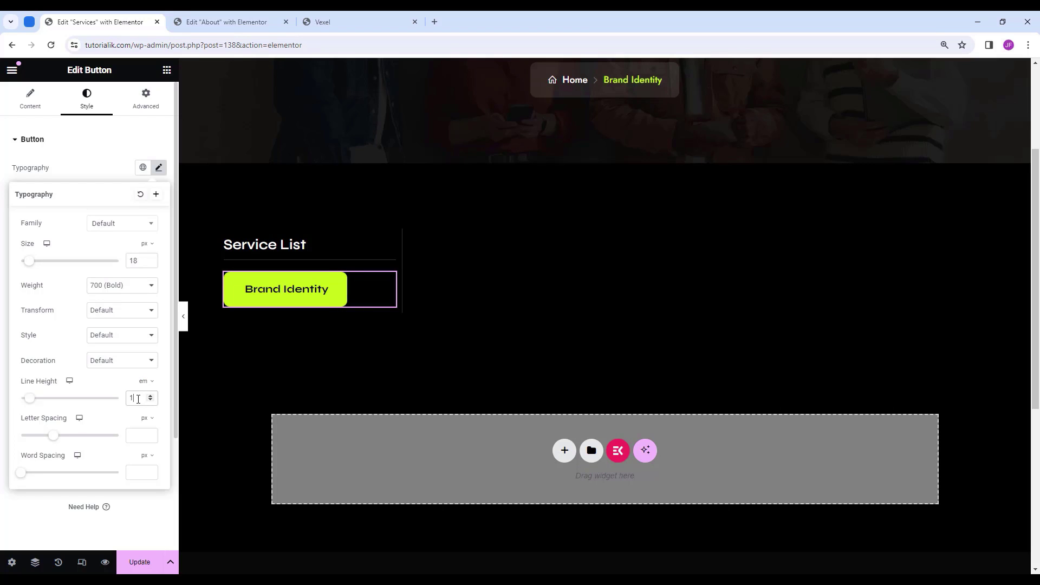
click(341, 304)
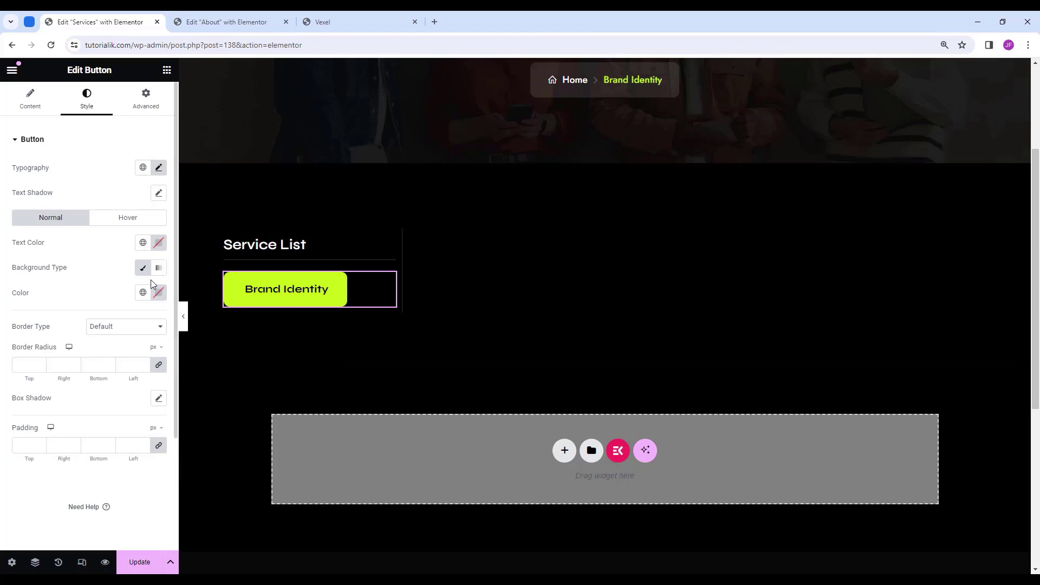
Give the button a fully transparent background and white #ffffff text.
click(145, 272)
click(144, 269)
click(159, 292)
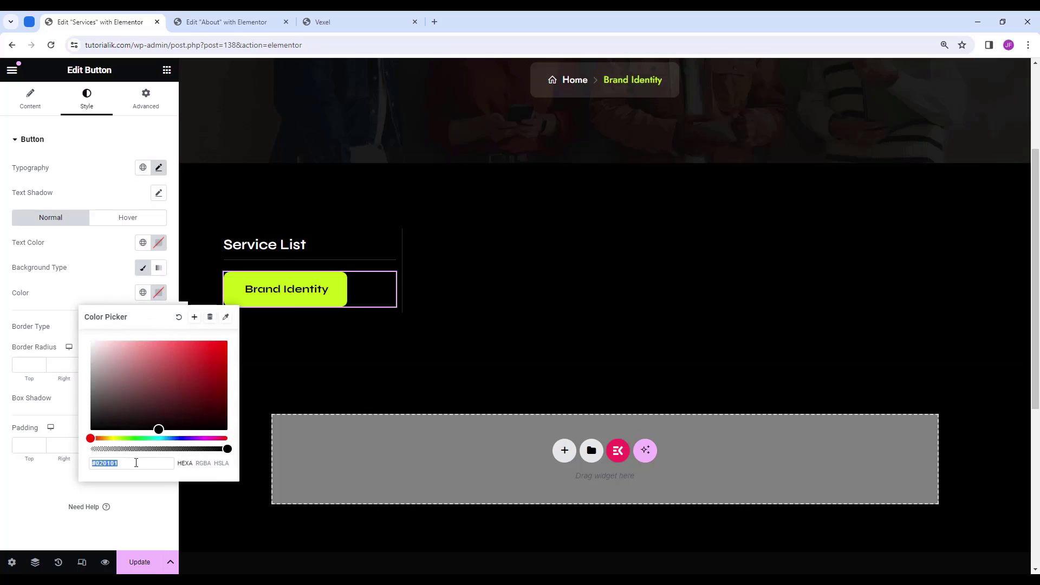
drag(226, 449, 91, 449)
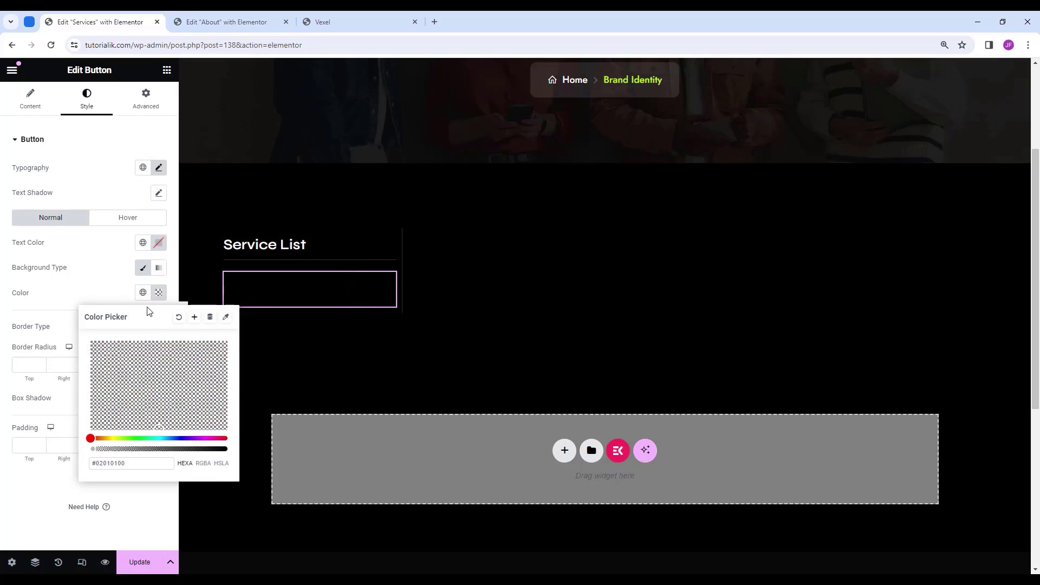
click(158, 243)
double_click(141, 414)
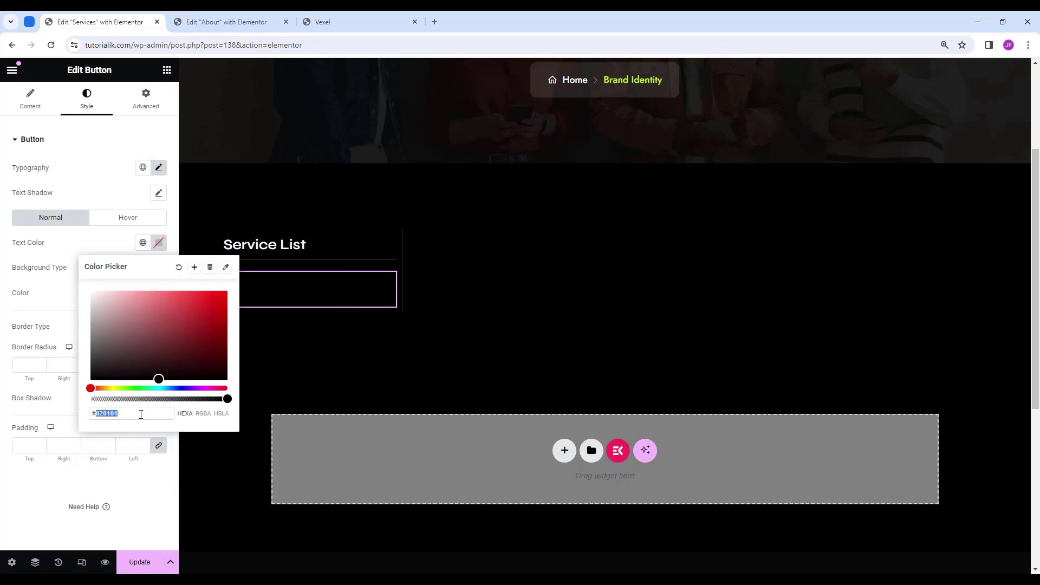
text(ffffff)
key(Return)
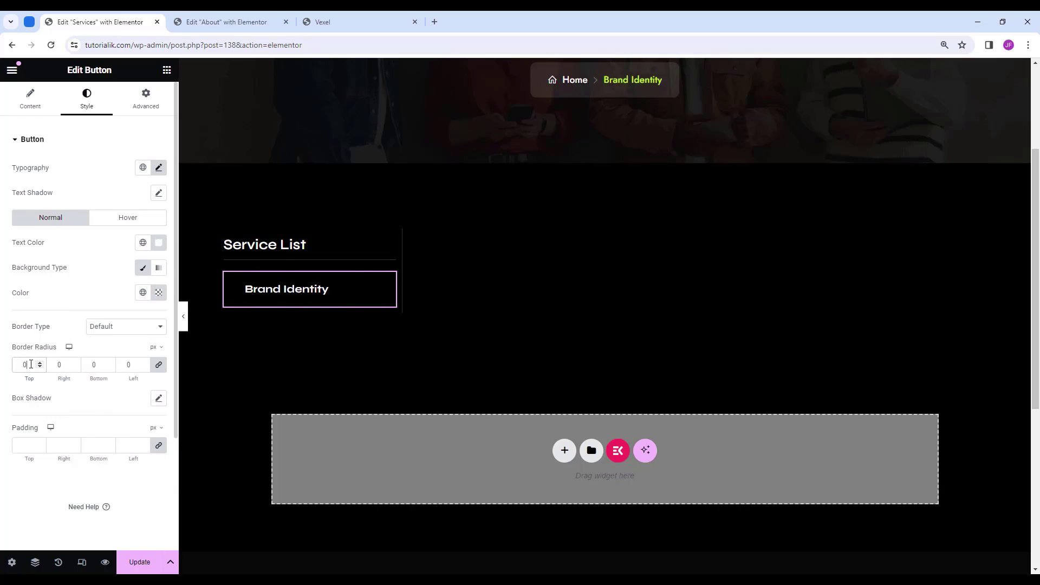
Apply a solid bottom-only border with a transparent border colour.
click(110, 326)
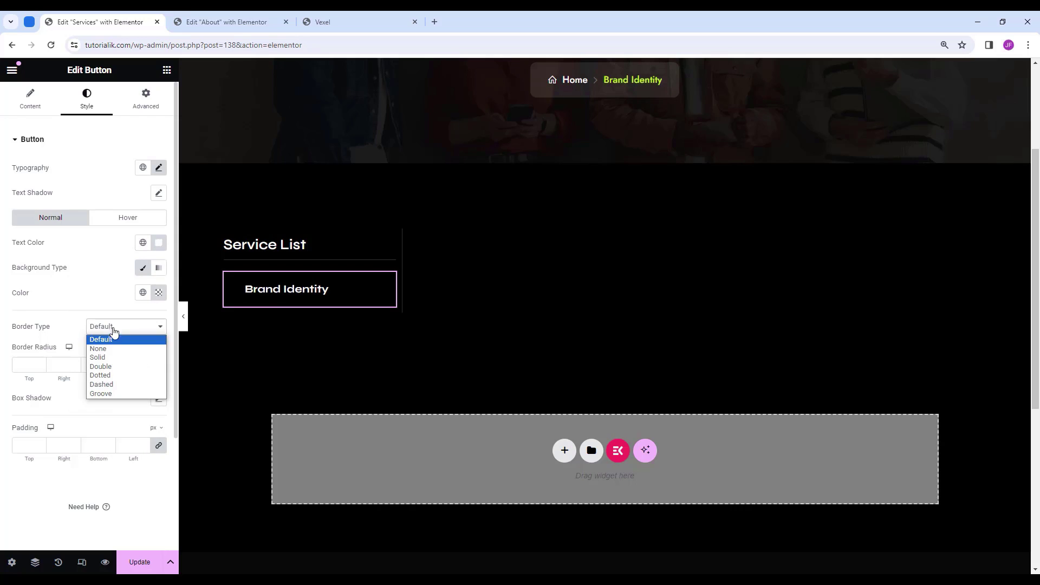
click(120, 359)
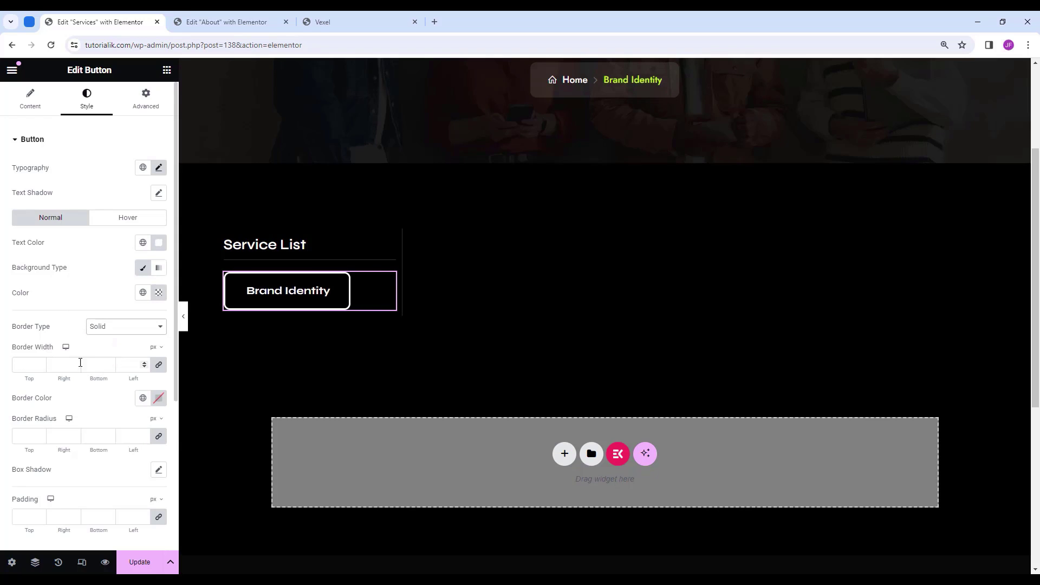
click(25, 364)
text(0)
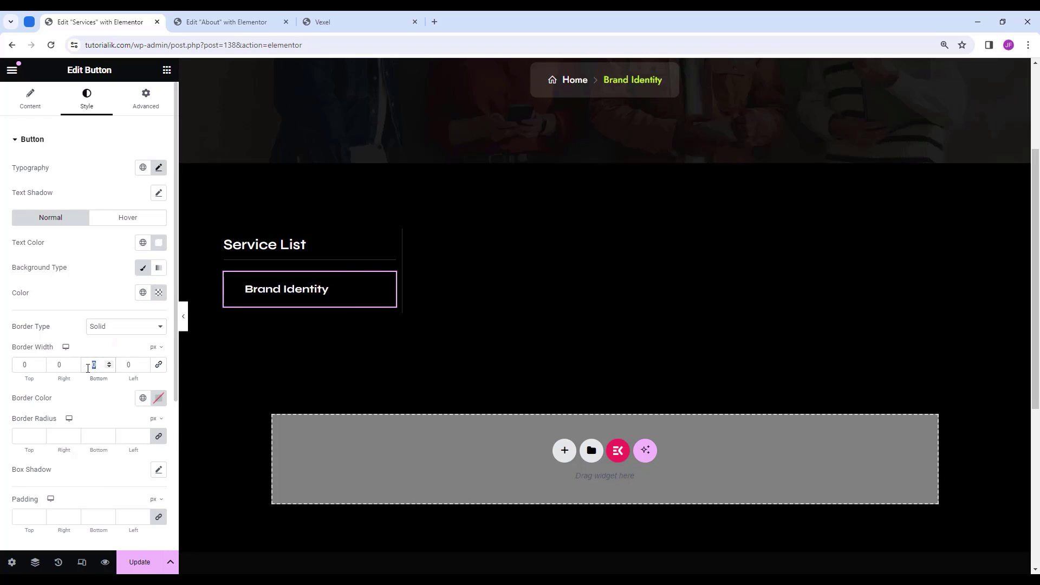
click(158, 397)
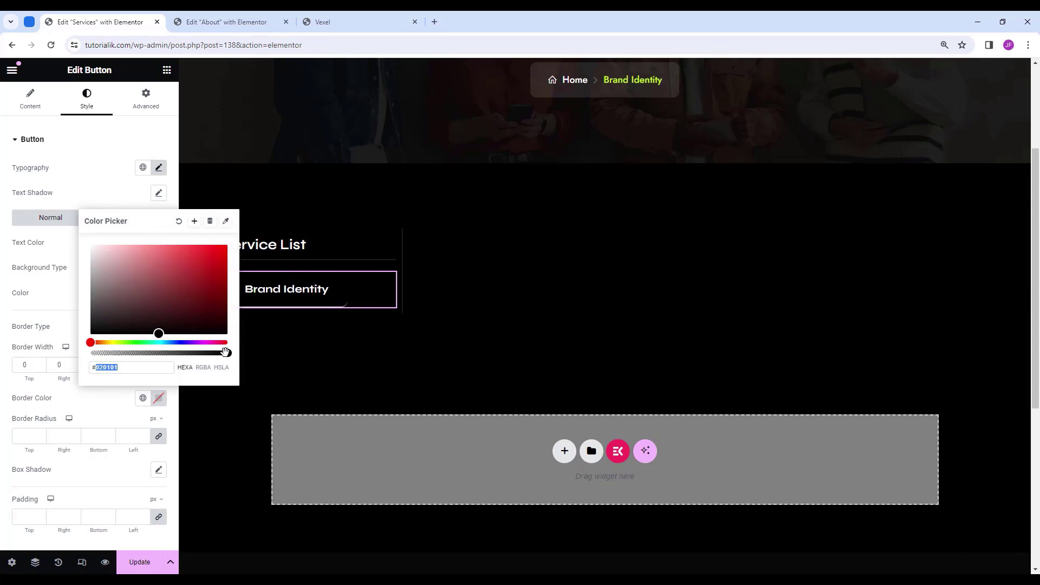
drag(225, 352, 89, 356)
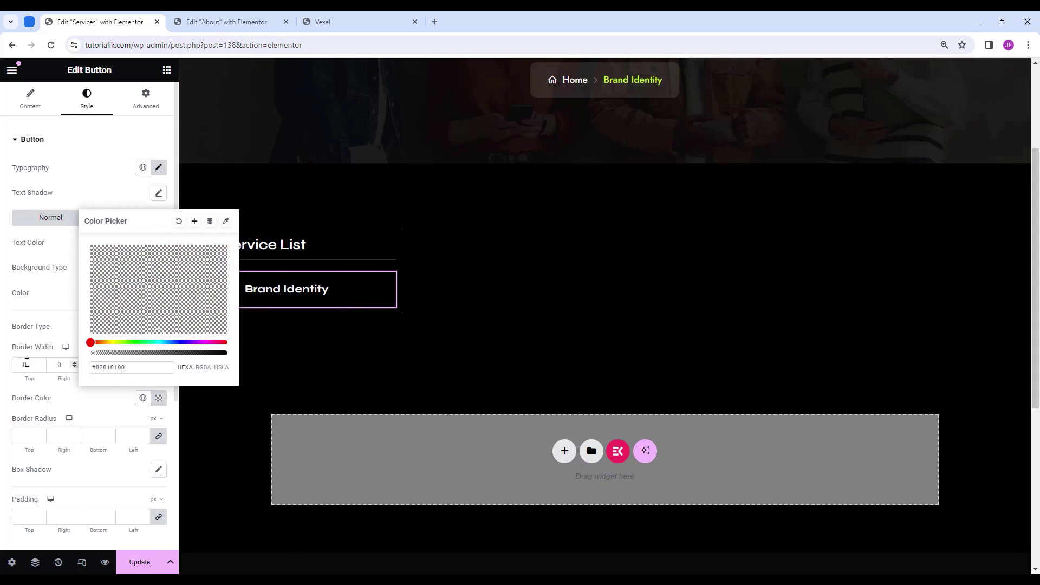
click(2, 385)
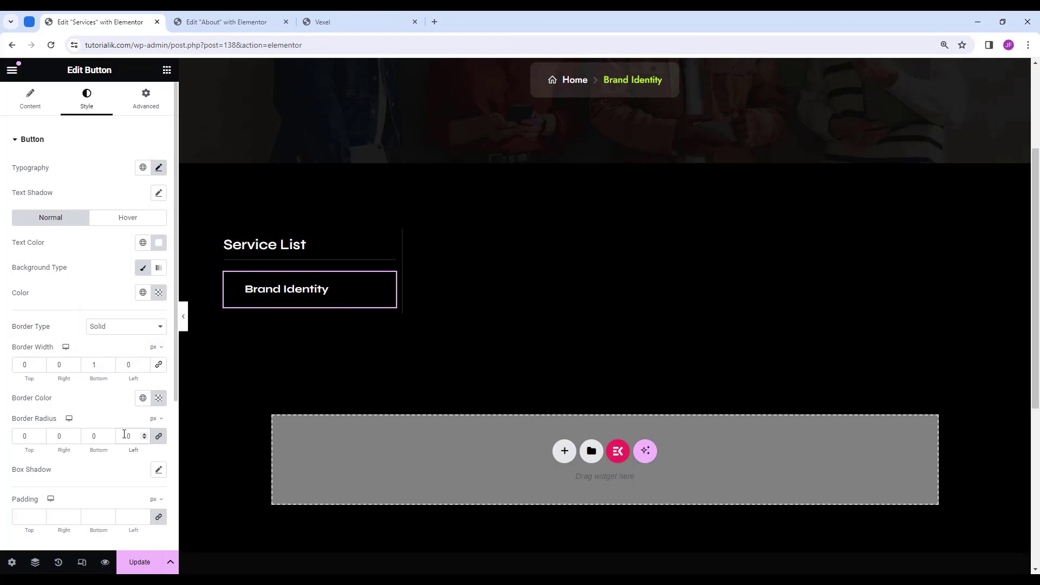
Unlink the padding and set it to 0/0/2/0 for minimal bottom spacing.
scroll(89, 467, down, 2)
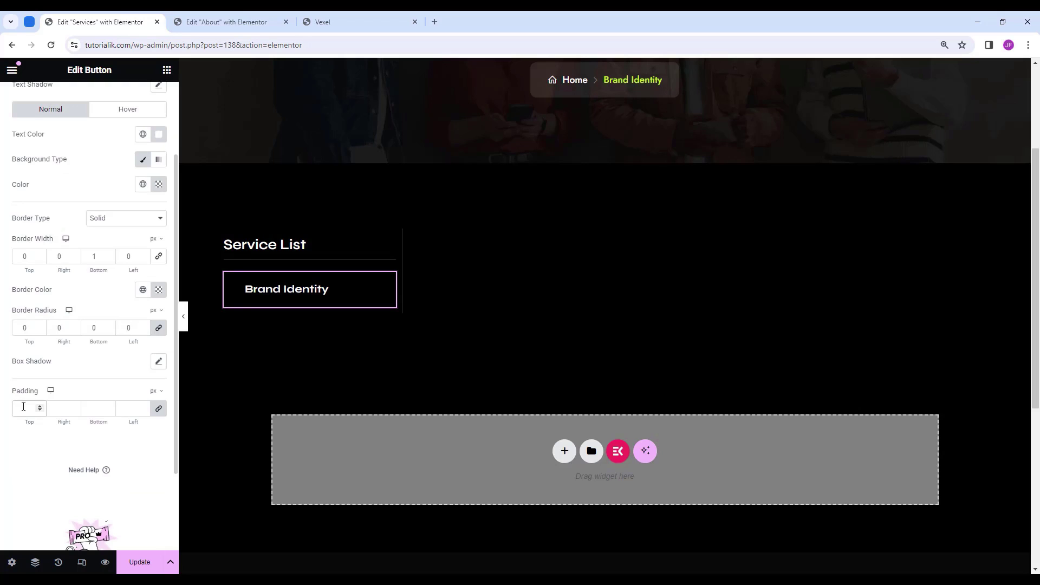
click(163, 411)
drag(99, 408, 87, 407)
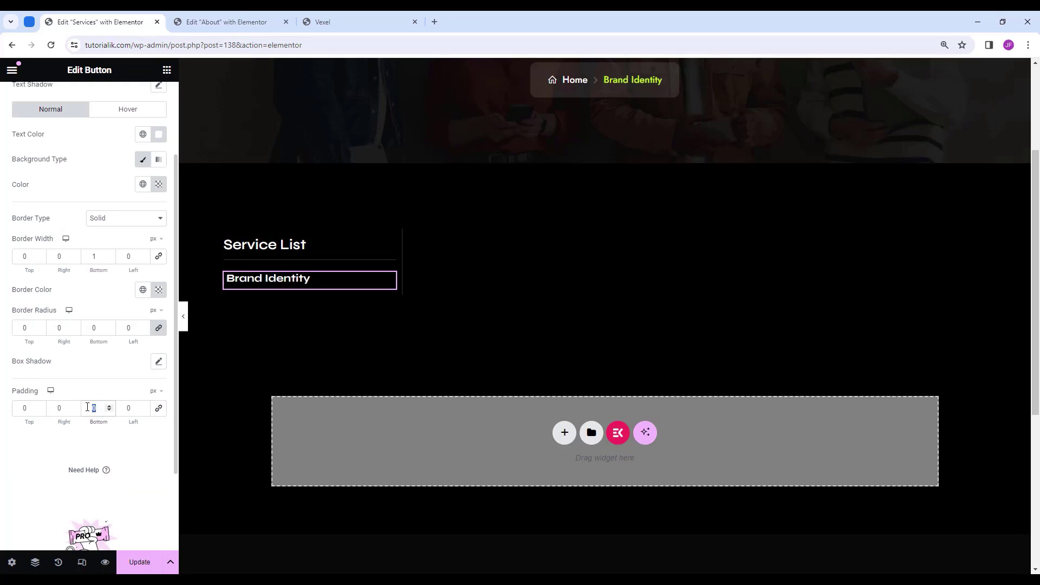
scroll(88, 408, up, 2)
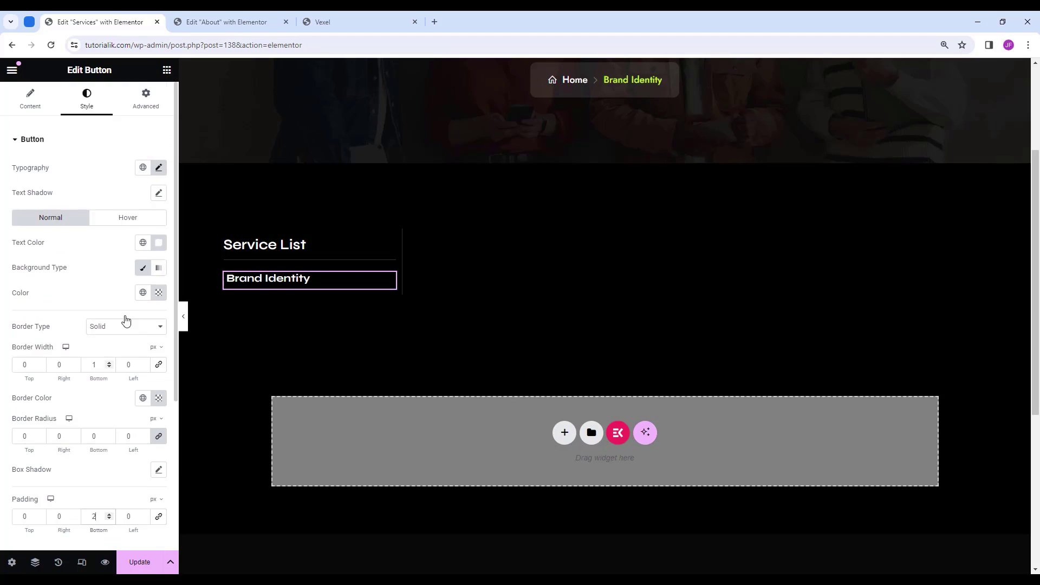
click(137, 220)
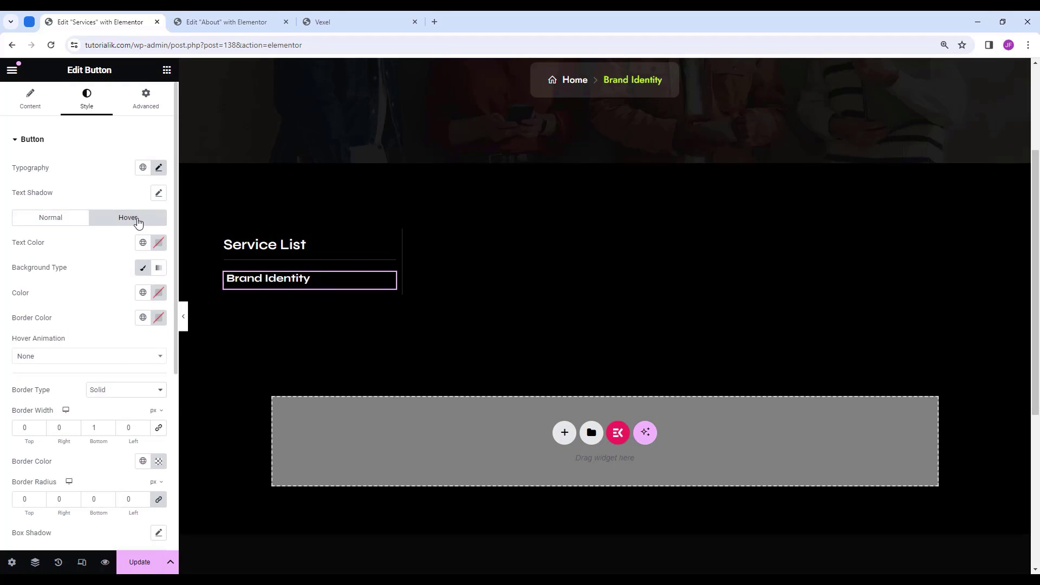
Set the hover text and border colours to #c4ef17, then preview the hover effect.
click(165, 243)
double_click(145, 413)
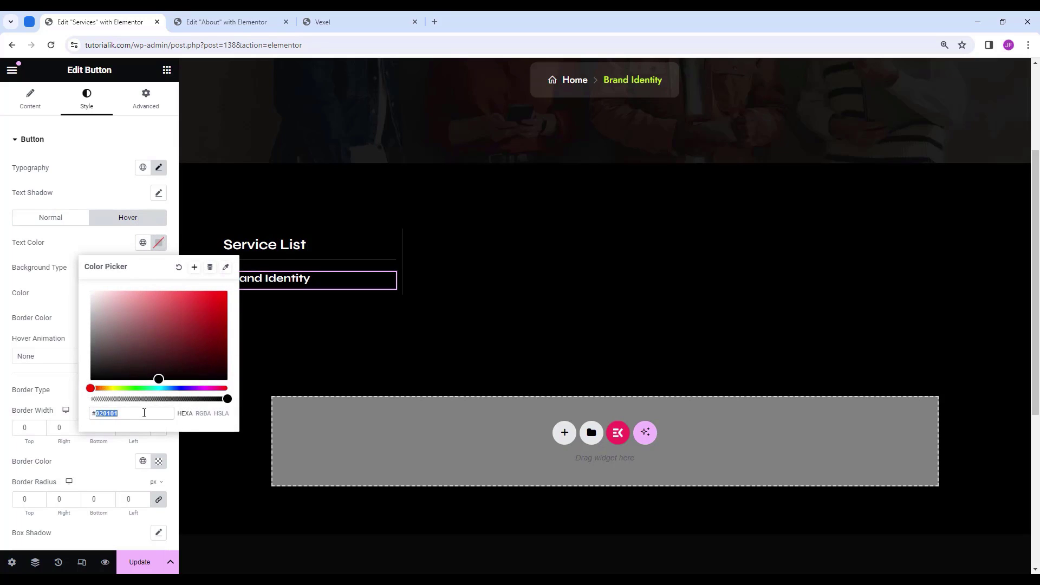
text(c4ef)
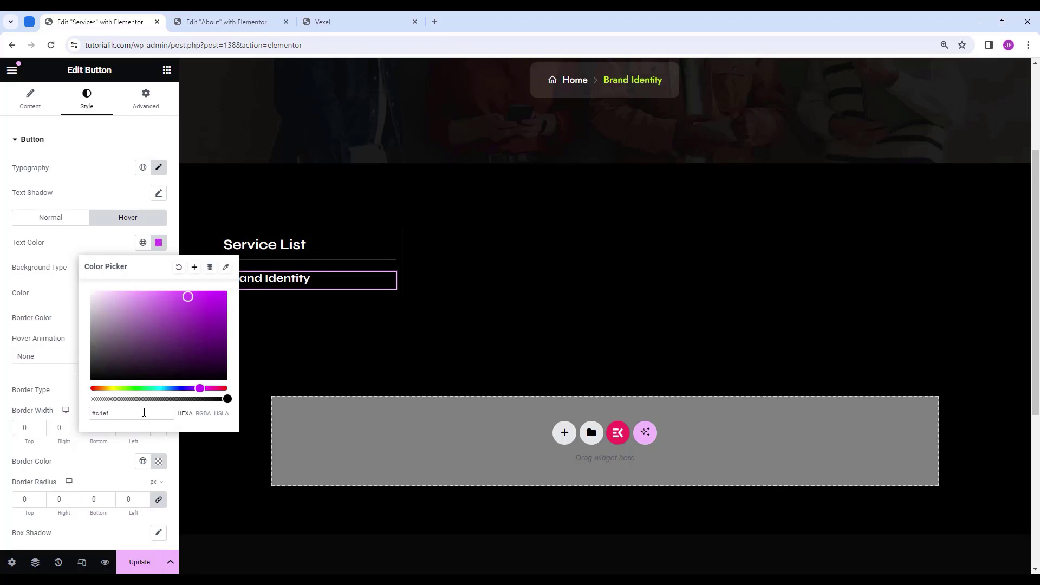
text(17)
click(159, 242)
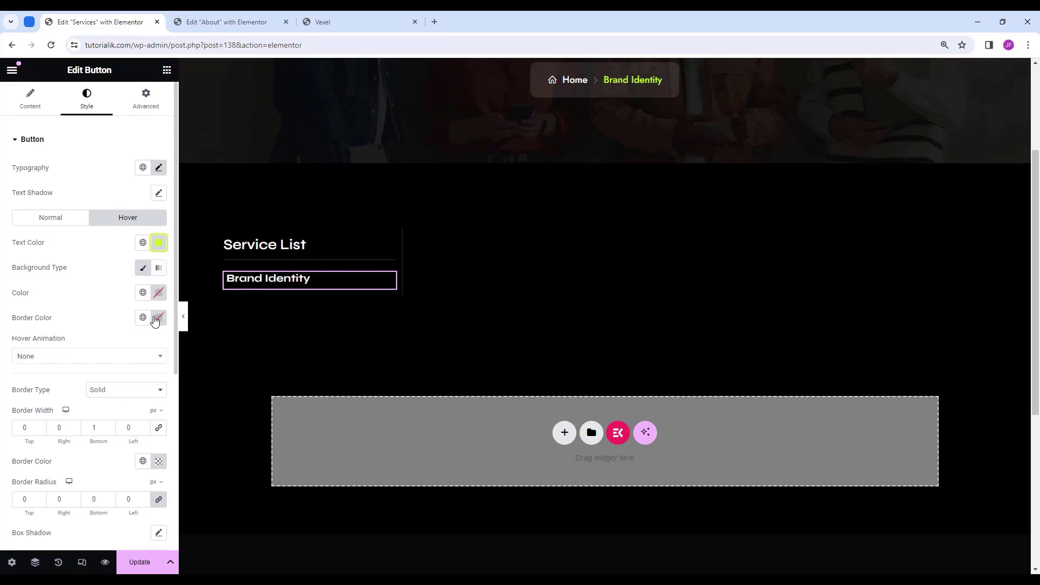
click(157, 319)
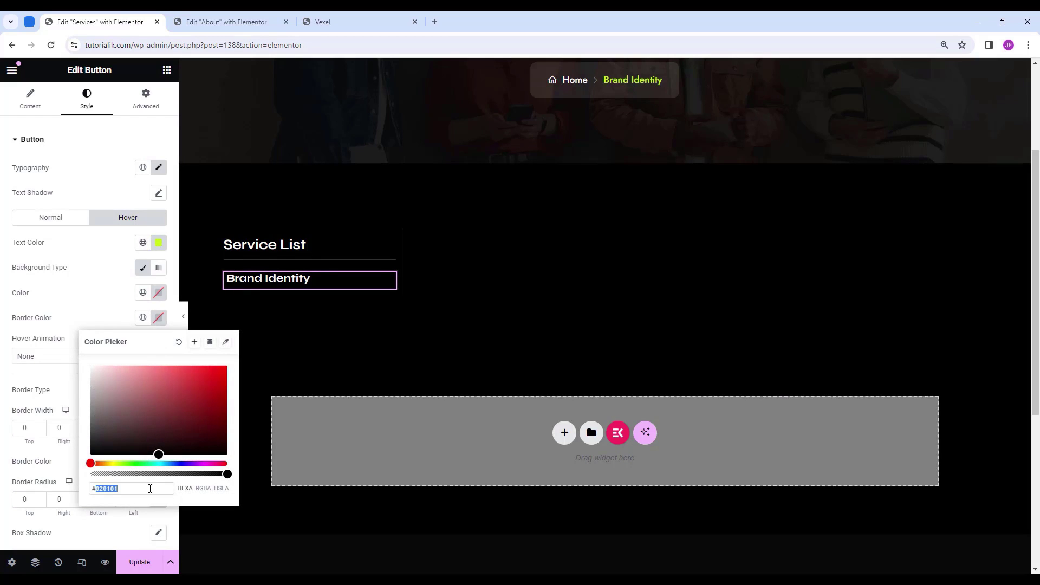
click(159, 242)
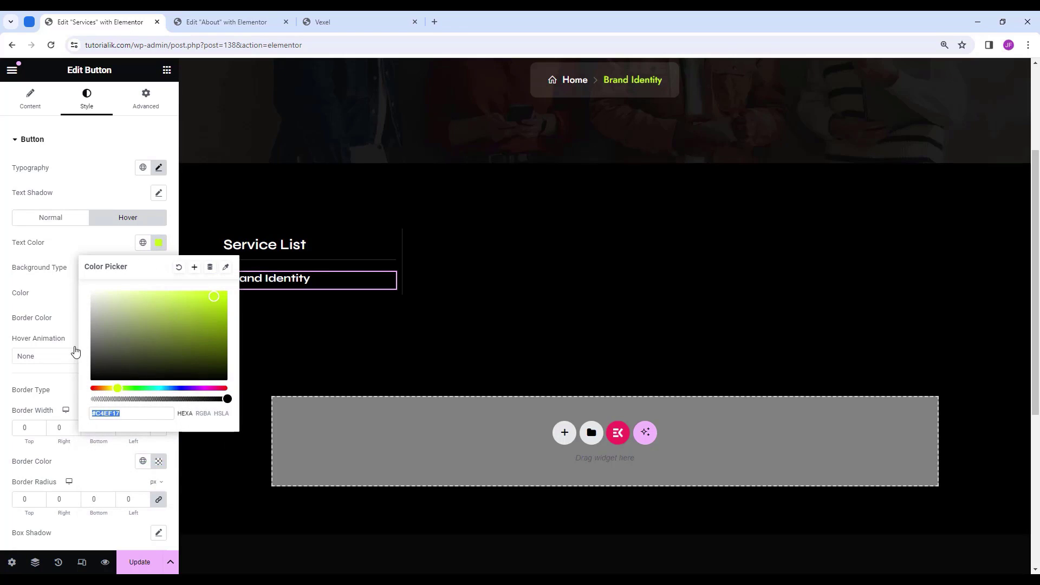
click(145, 251)
key(ctrl+p)
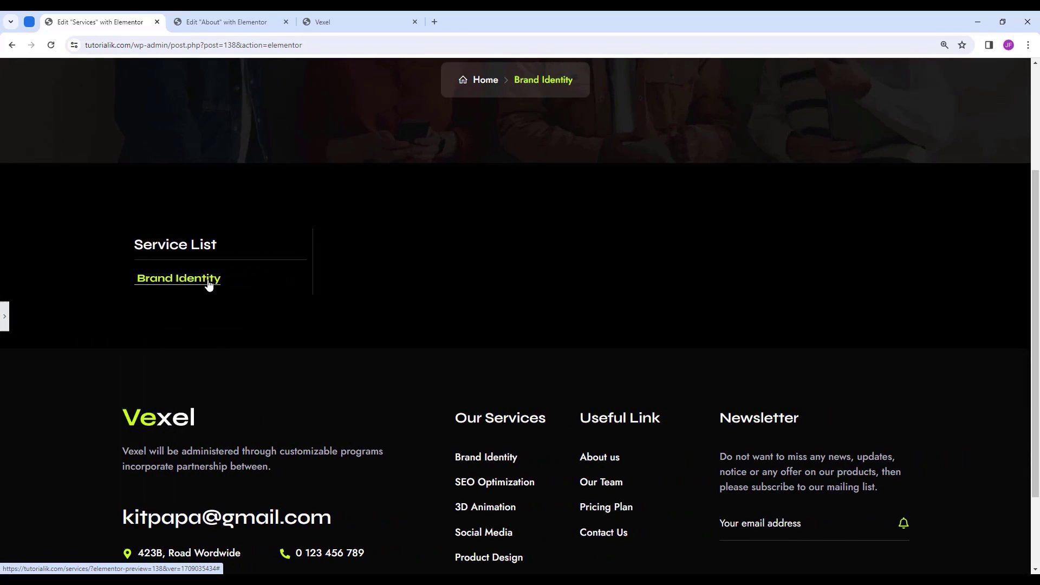
click(4, 317)
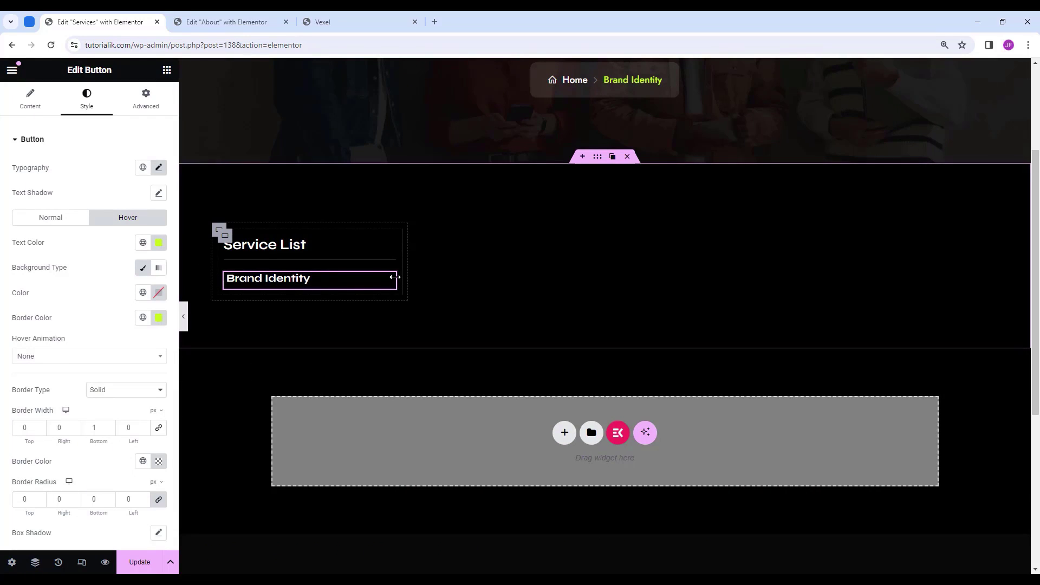
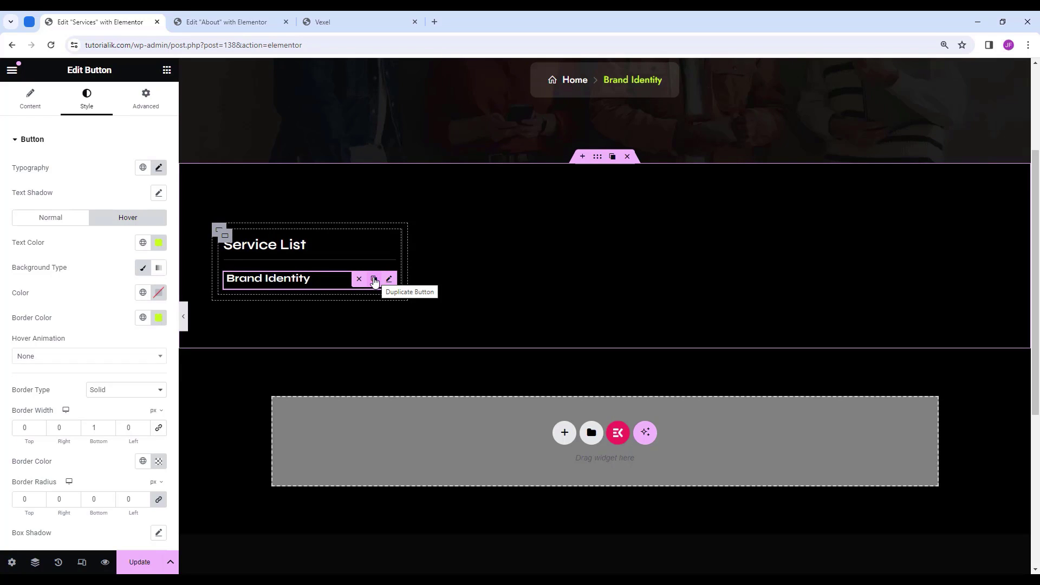
Duplicate the Brand Identity item three times in the Service List.
click(374, 281)
click(375, 307)
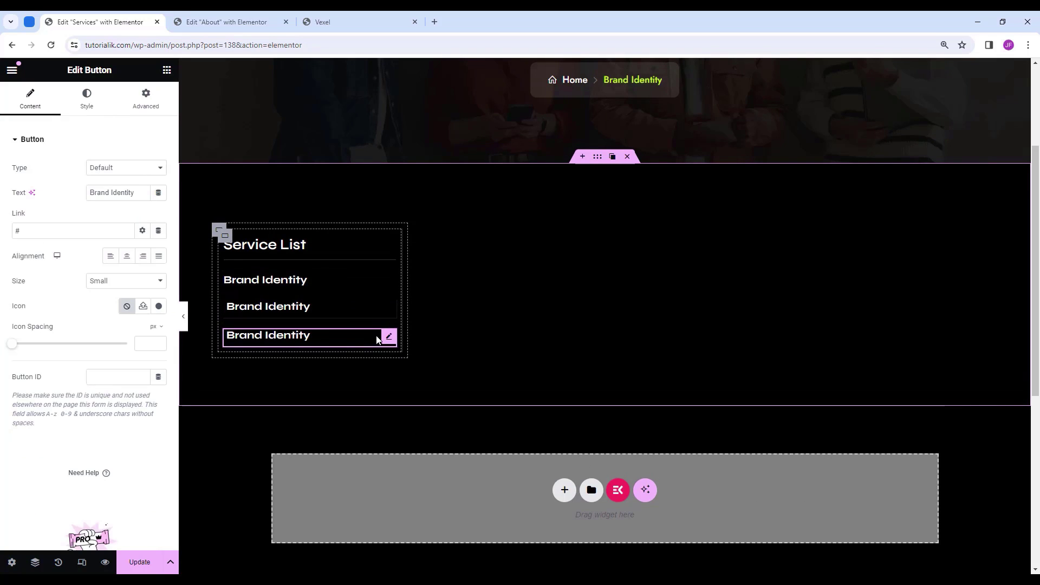
click(374, 338)
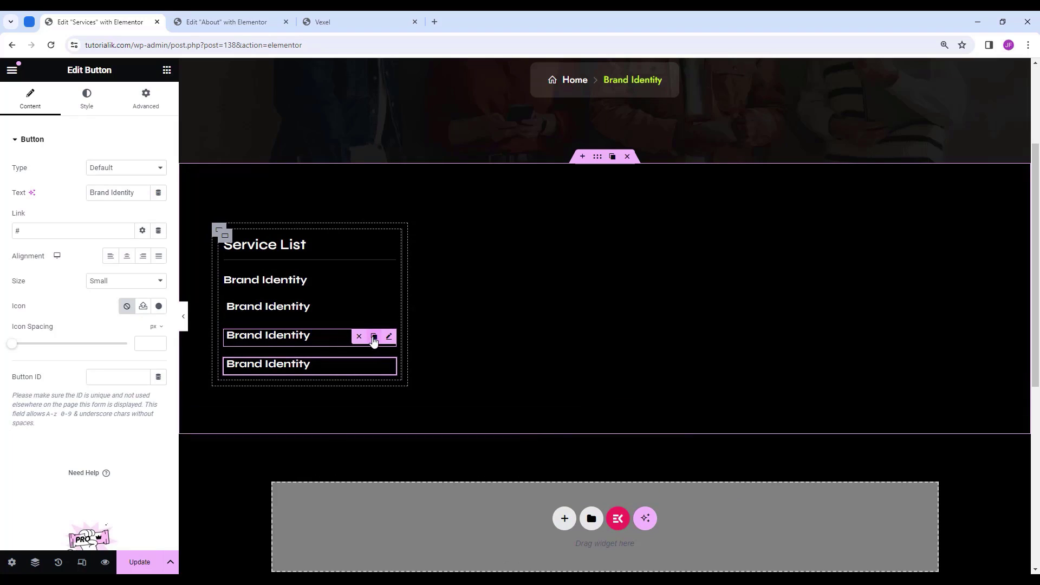
Rename the copies to SEO Optimization, 3D Animation and Product Design, and preview the list.
click(266, 280)
click(271, 307)
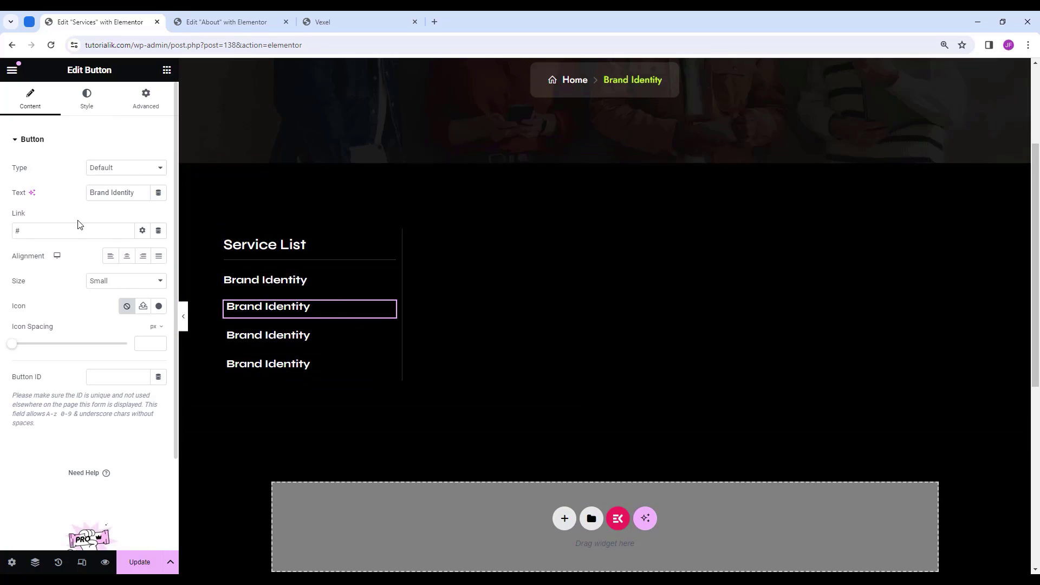
drag(136, 192, 38, 205)
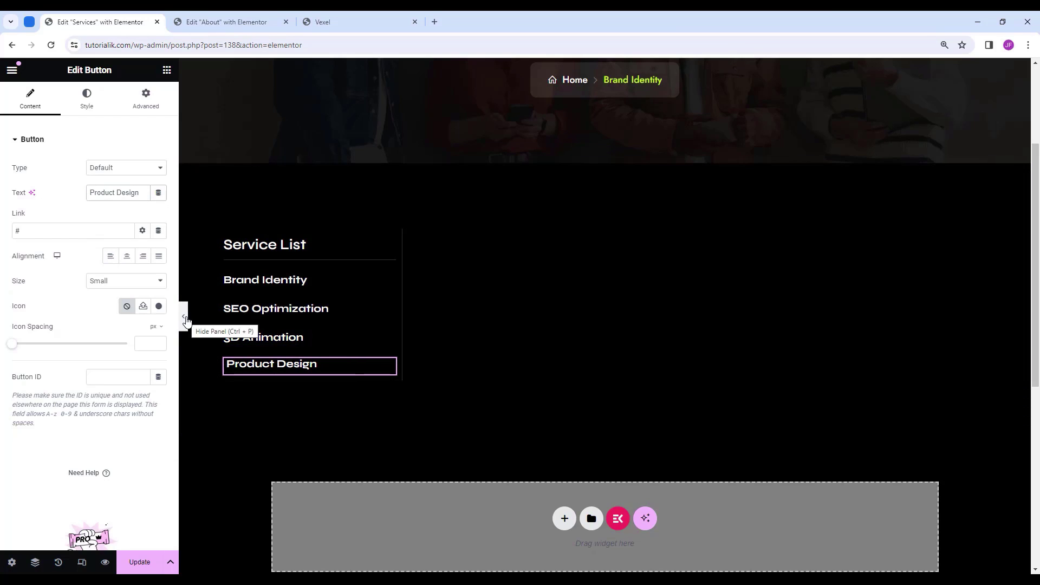
click(185, 318)
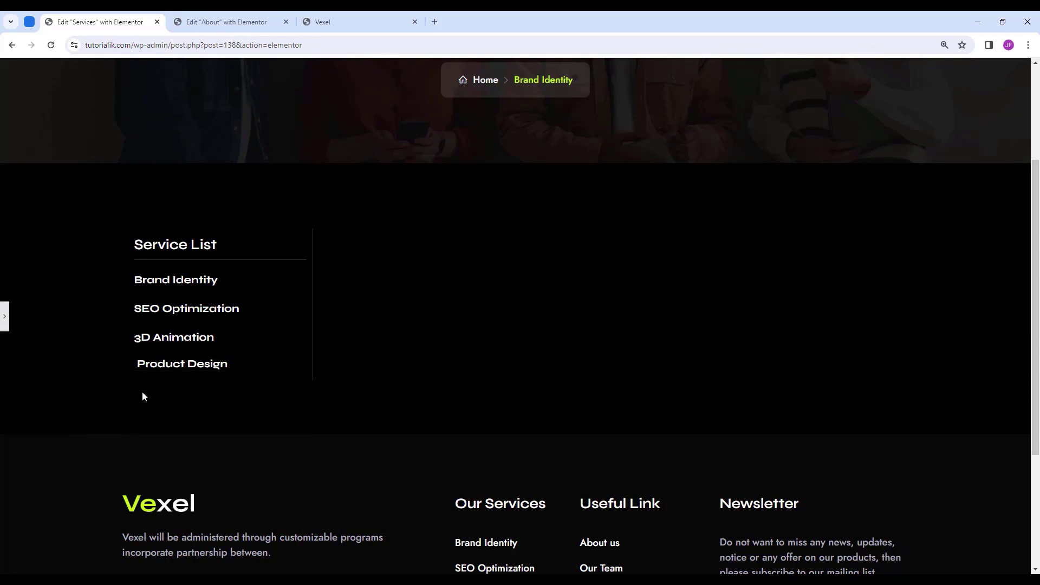
click(6, 326)
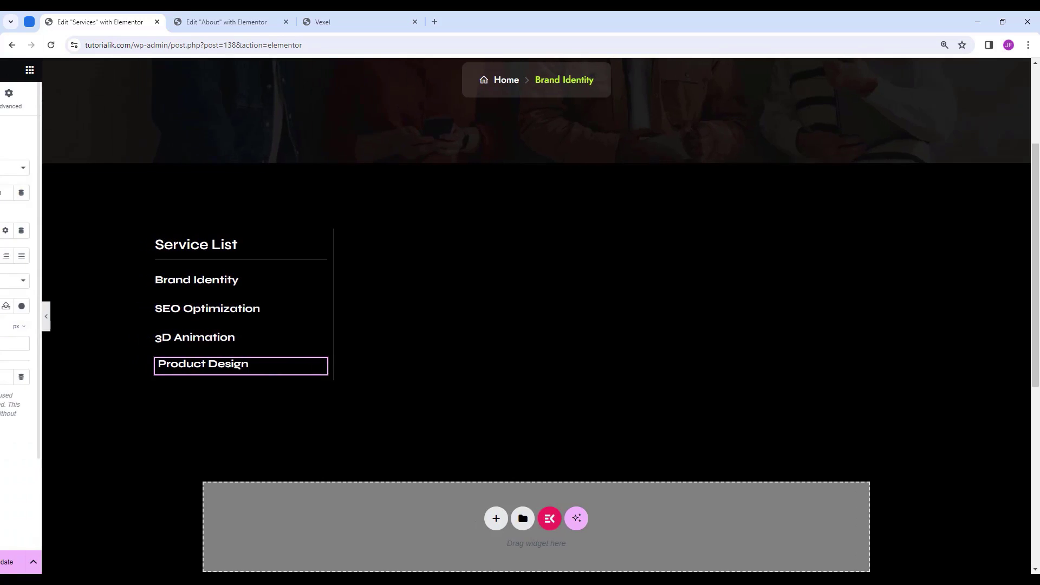
click(166, 71)
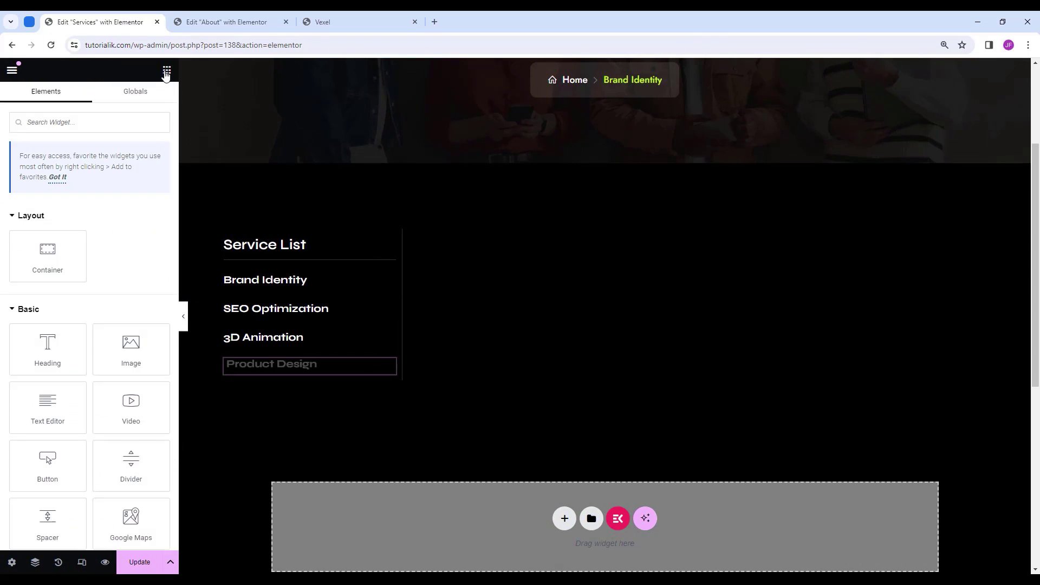
Add a container below Product Design with Row direction and centred justify and align.
drag(42, 255, 334, 373)
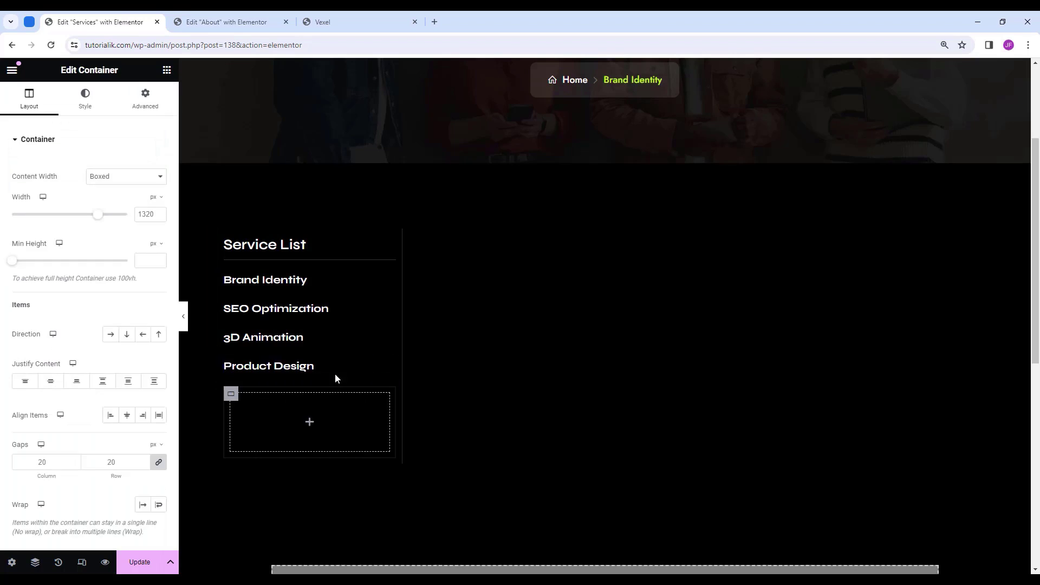
click(310, 423)
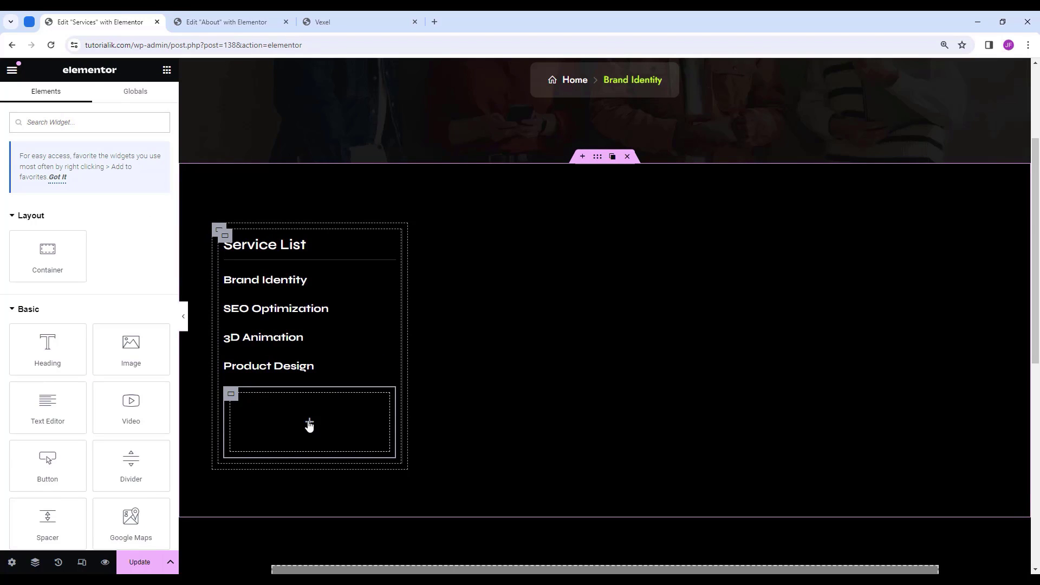
click(231, 395)
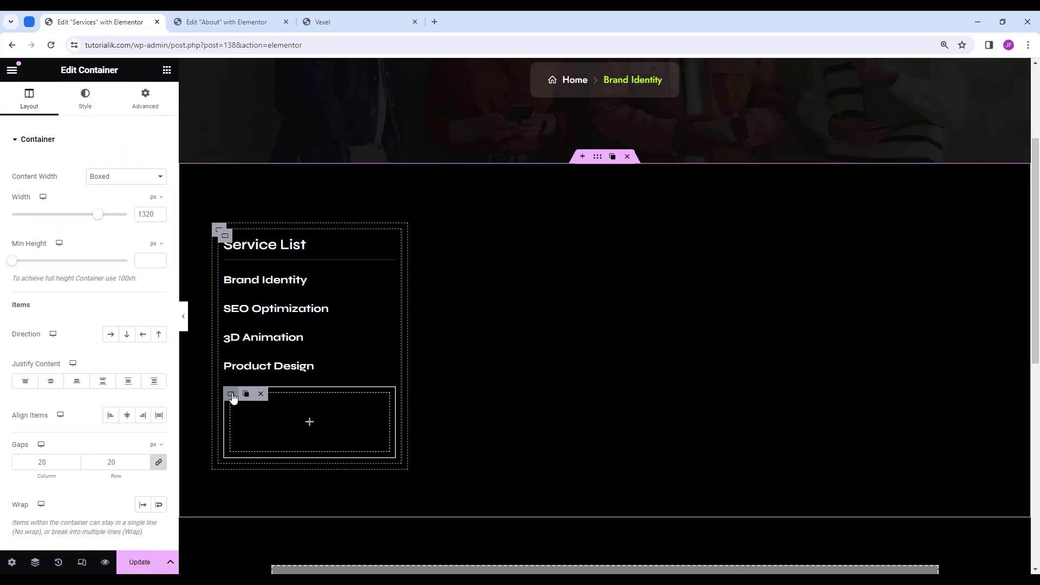
click(111, 336)
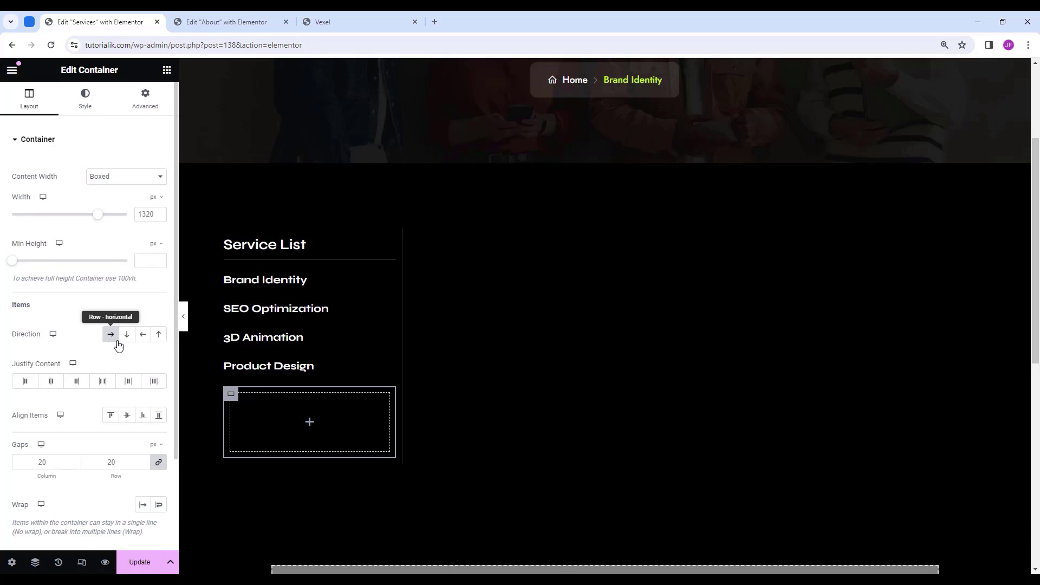
click(51, 382)
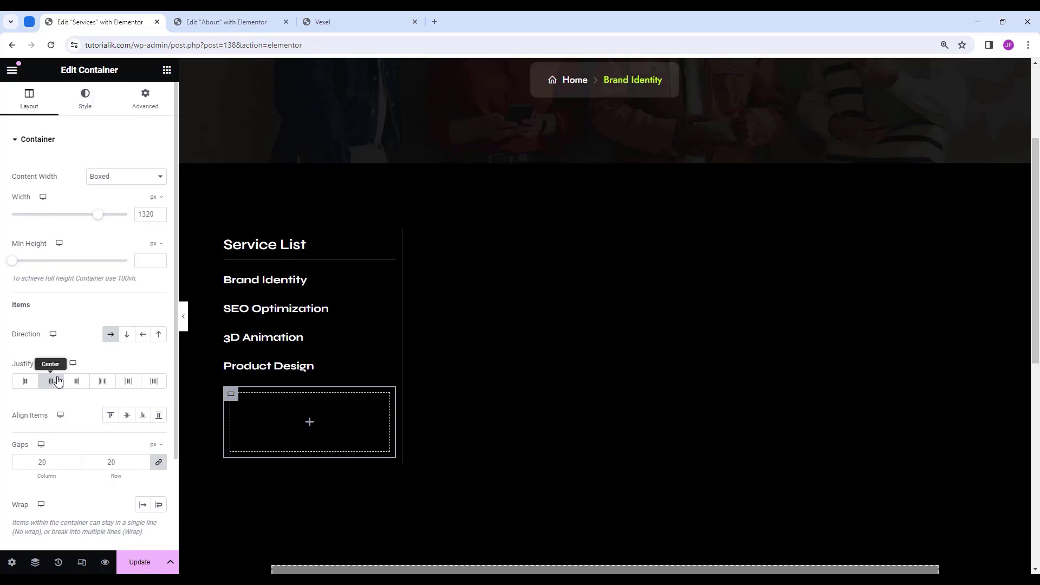
click(127, 418)
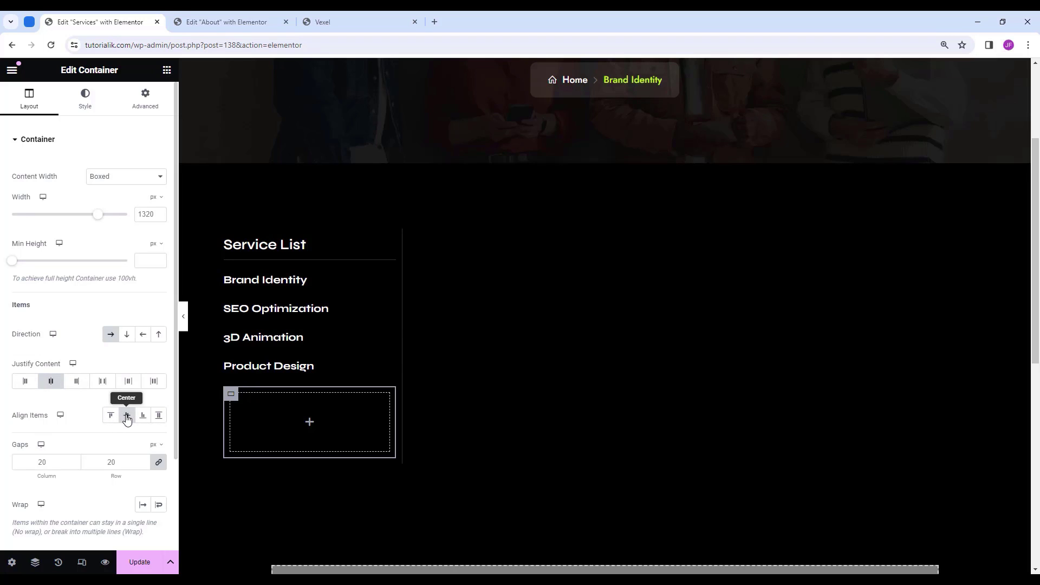
Give the container a 55 px top margin and 100 px top and bottom padding.
click(146, 99)
click(160, 182)
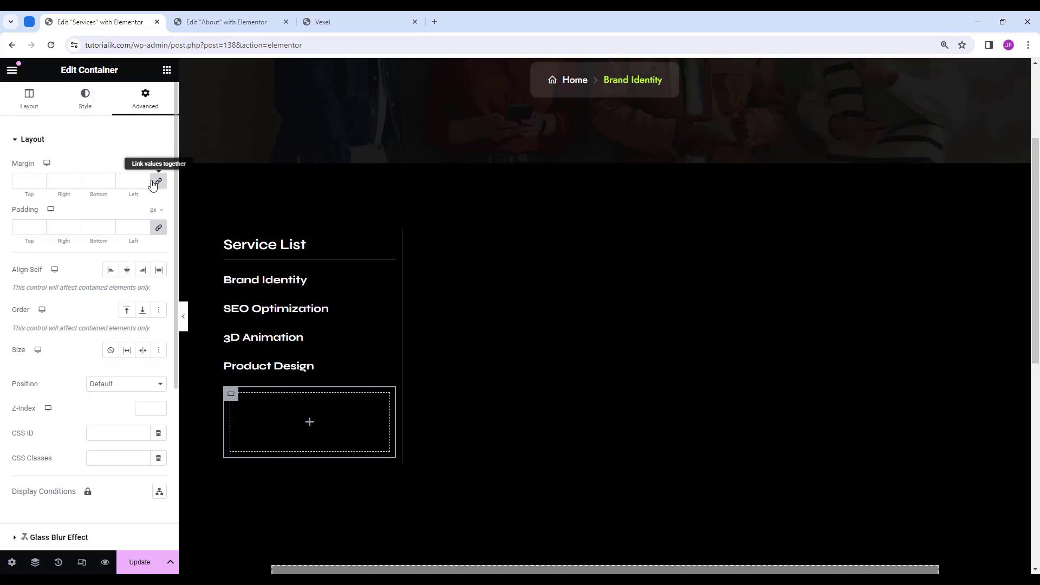
click(34, 181)
text(55)
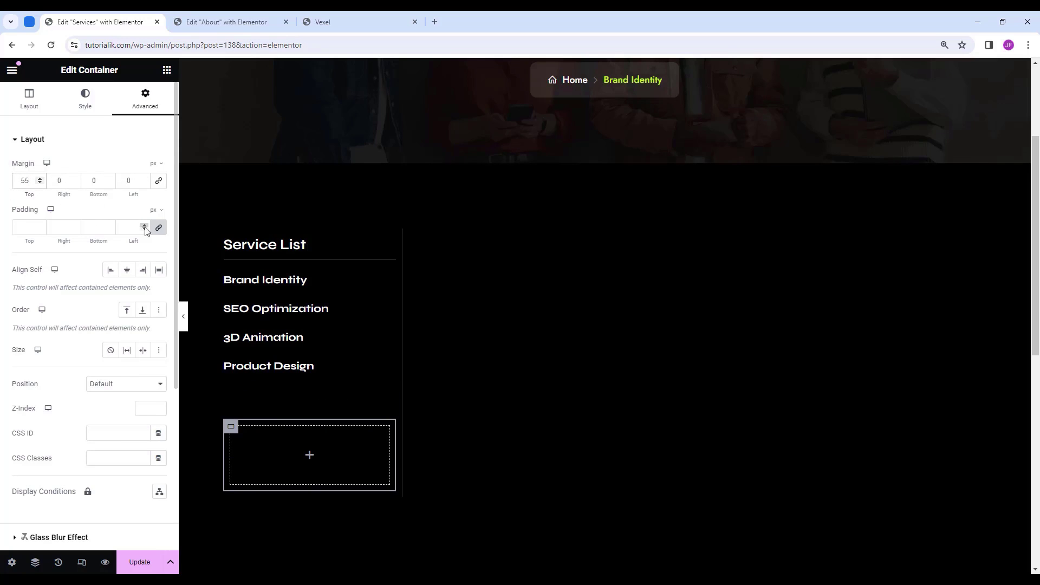
click(159, 228)
click(29, 228)
text(100)
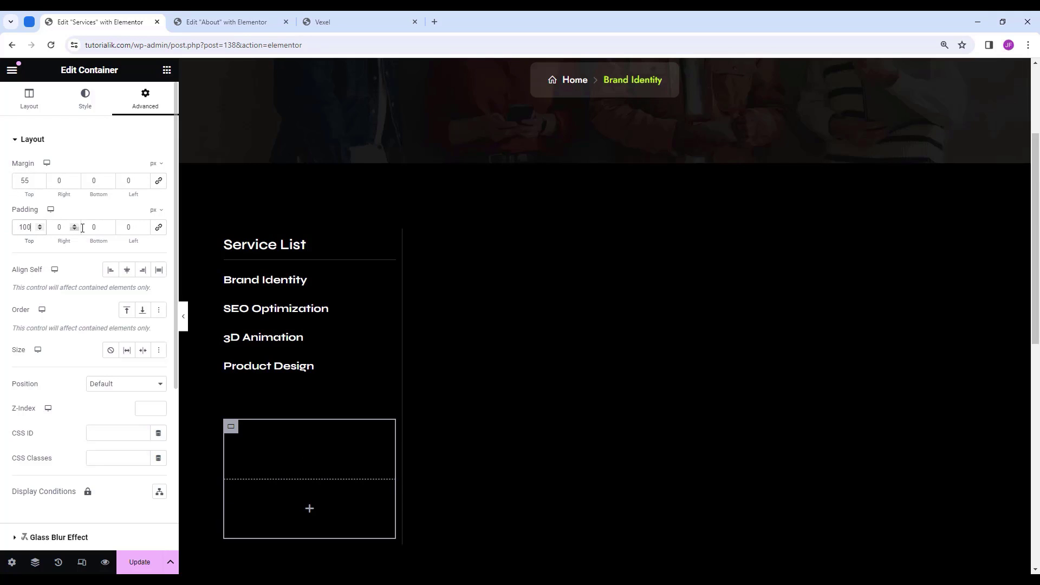
click(115, 228)
text(100)
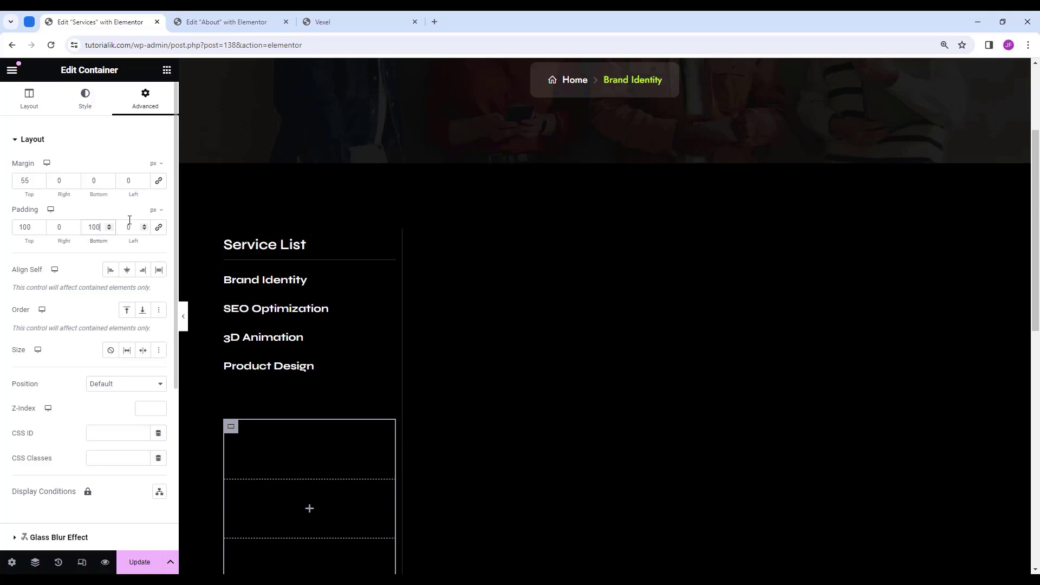
scroll(81, 336, down, 5)
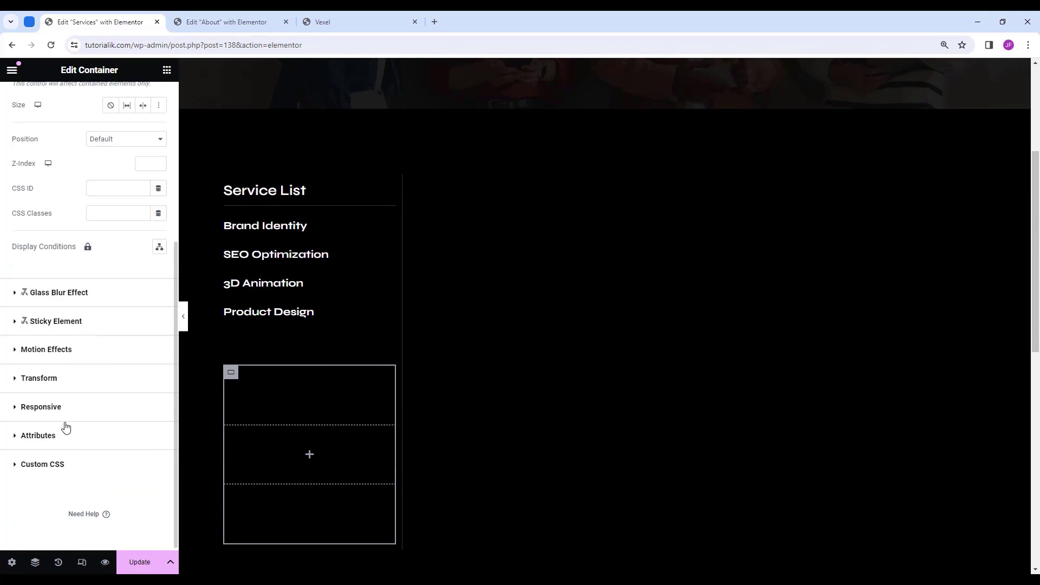
Round the container's corners with a 15 px border radius.
click(85, 99)
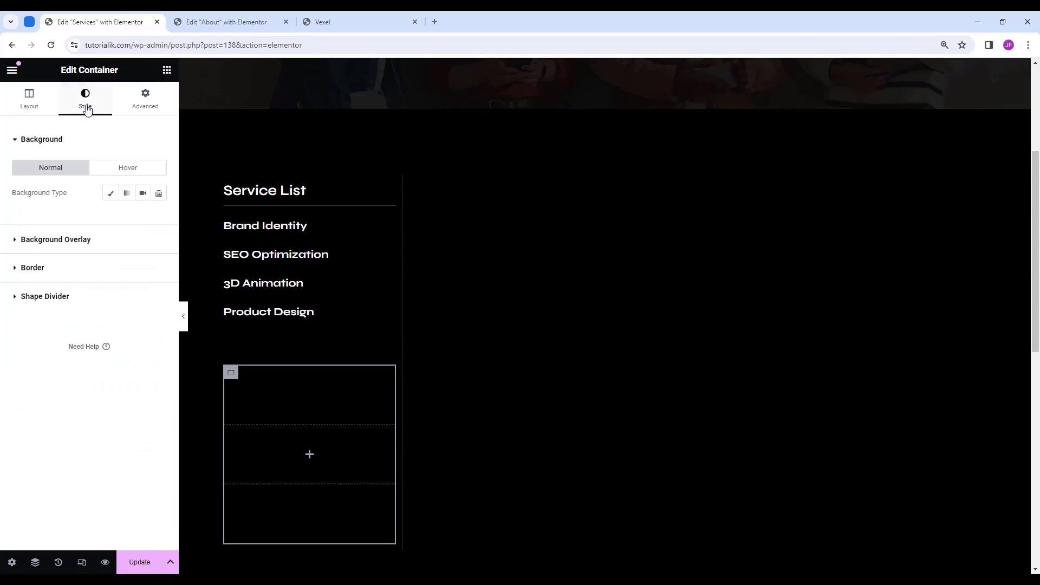
click(71, 280)
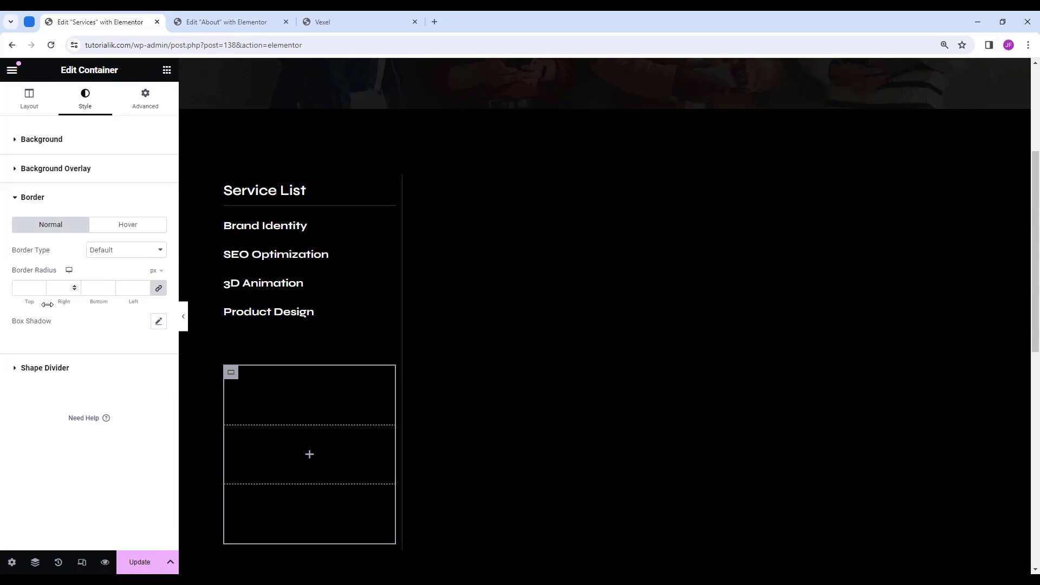
click(27, 287)
text(15)
click(167, 69)
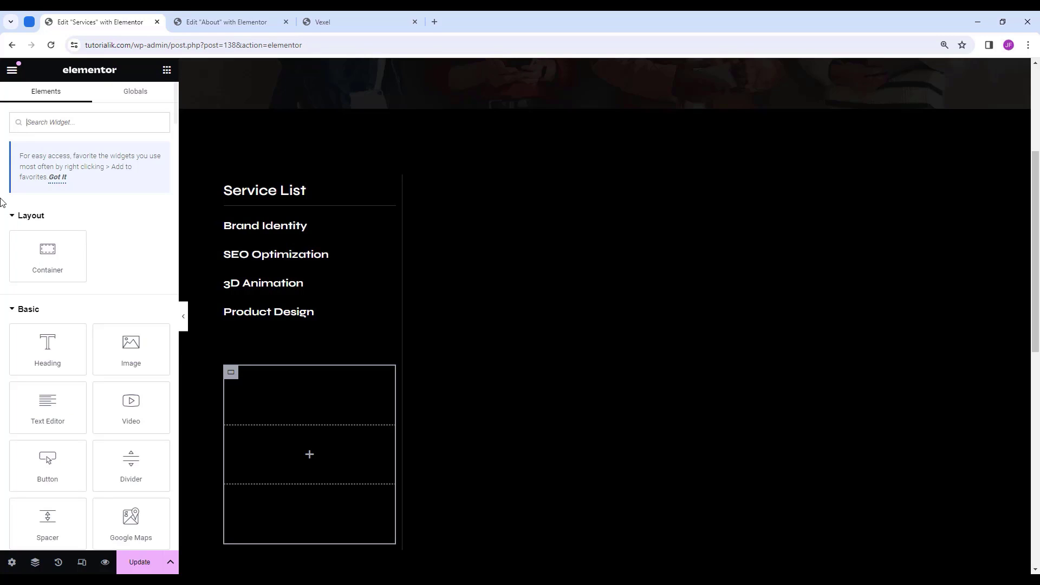
drag(46, 461, 287, 450)
drag(130, 194, 32, 197)
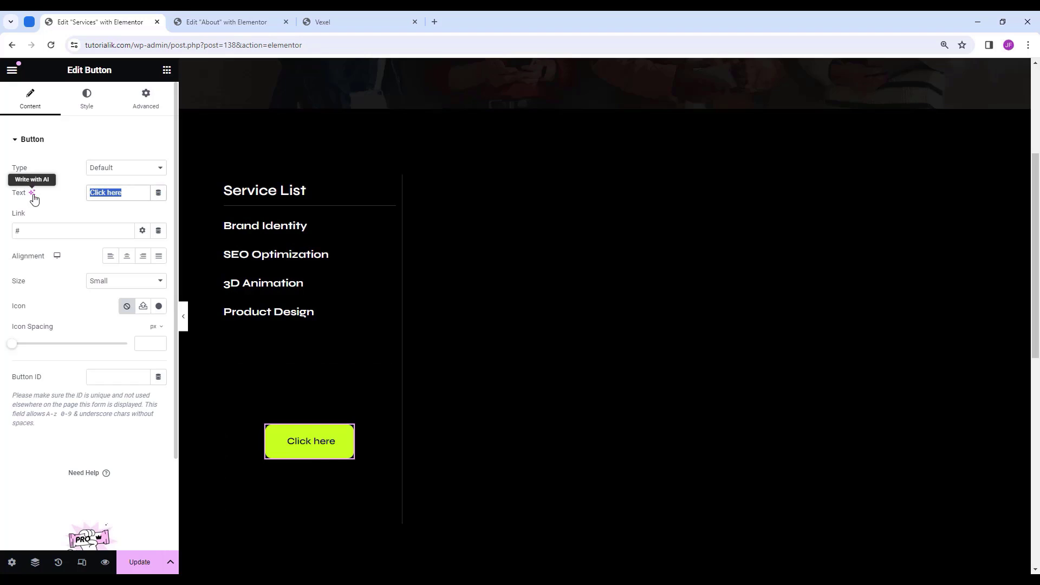
text(Contact )
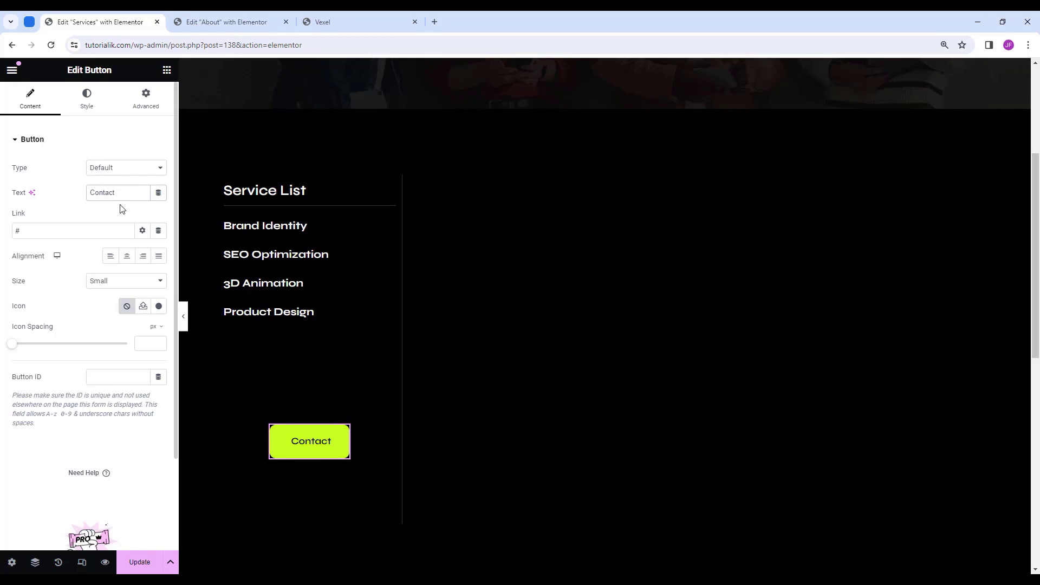
text(Us)
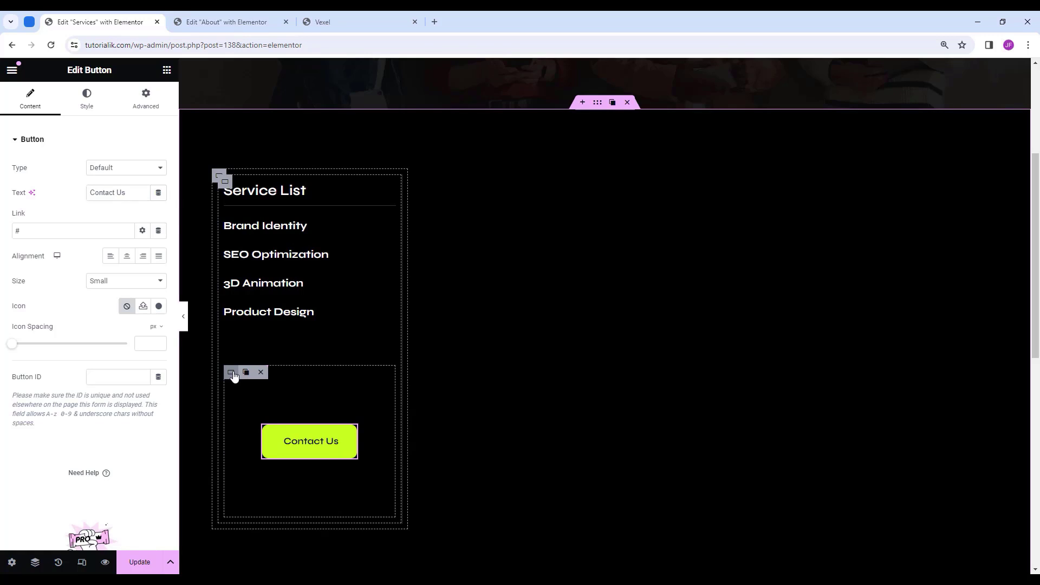
click(231, 373)
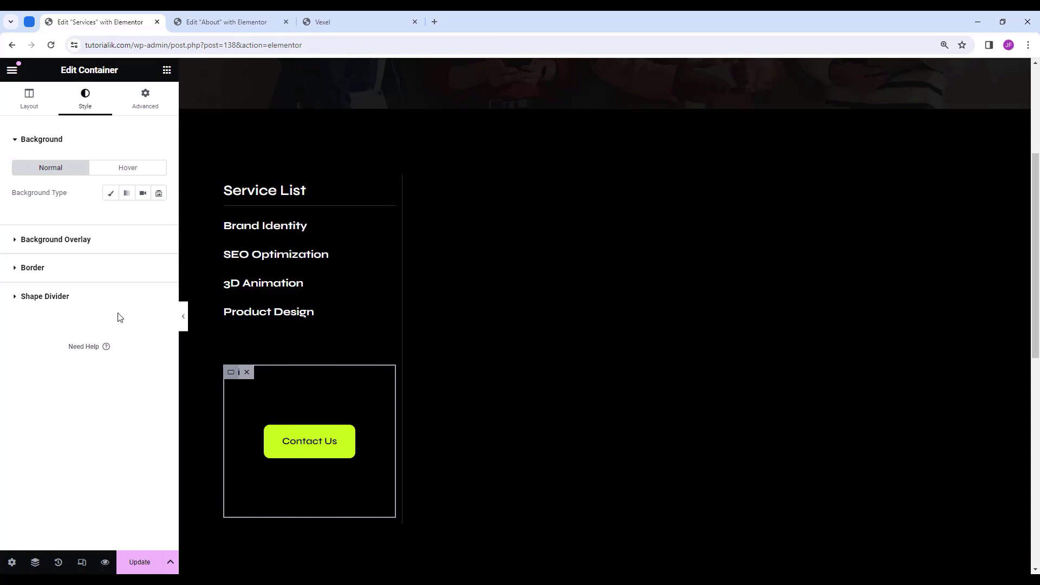
click(113, 199)
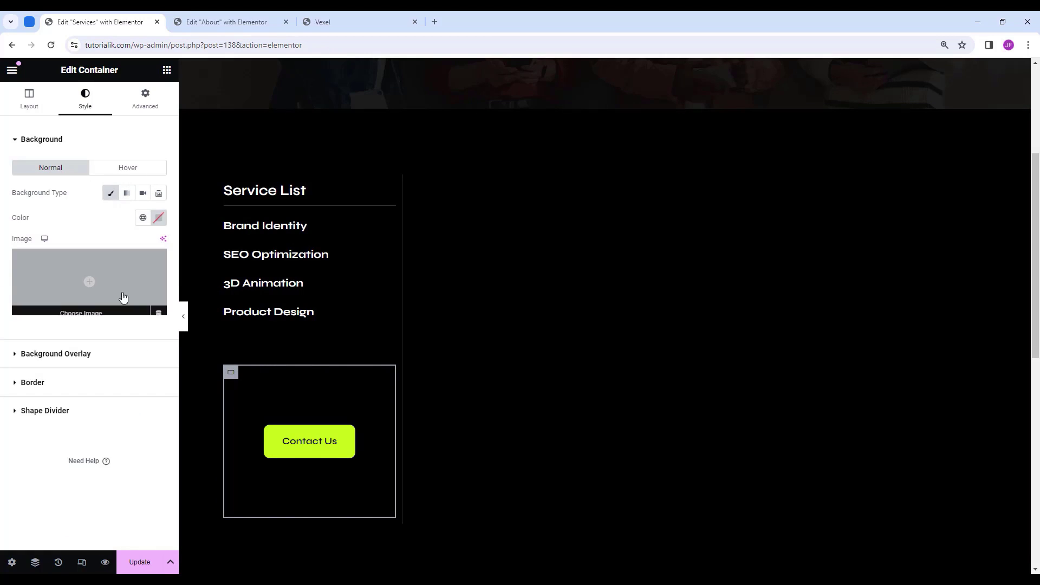
click(104, 281)
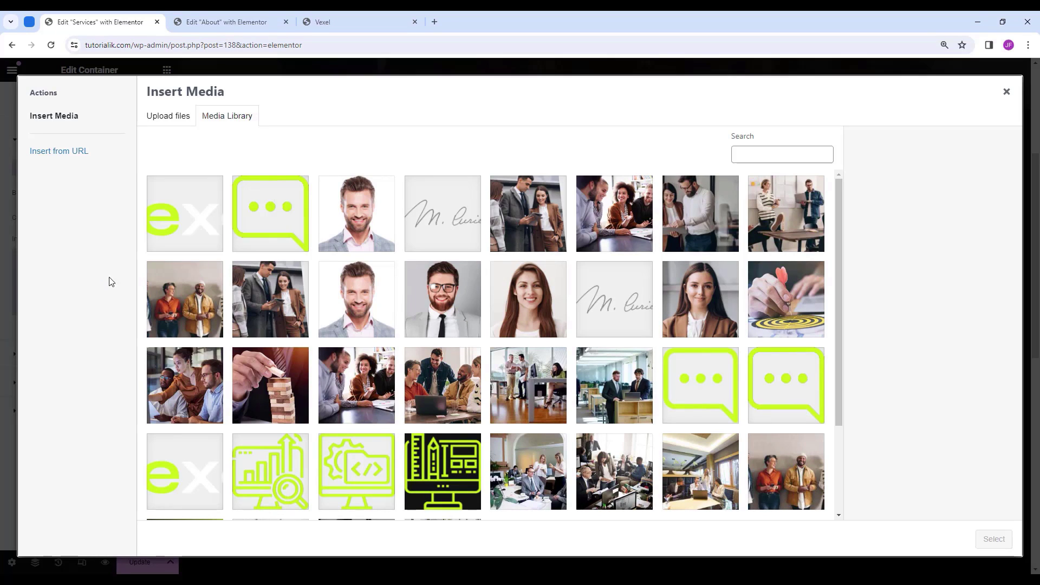
scroll(340, 345, down, 1)
click(340, 345)
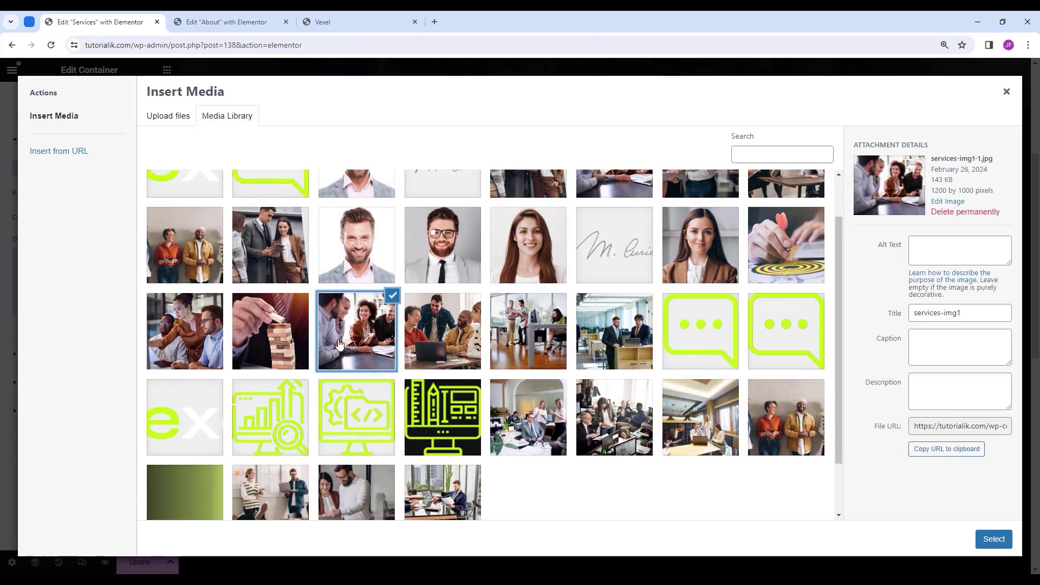
click(995, 538)
click(127, 428)
click(130, 451)
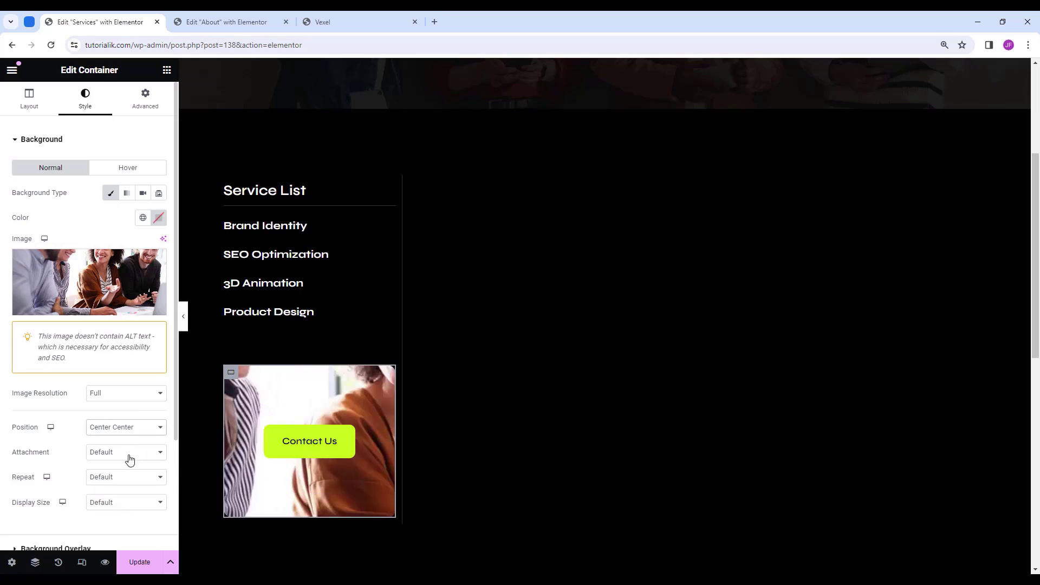
click(124, 479)
click(106, 499)
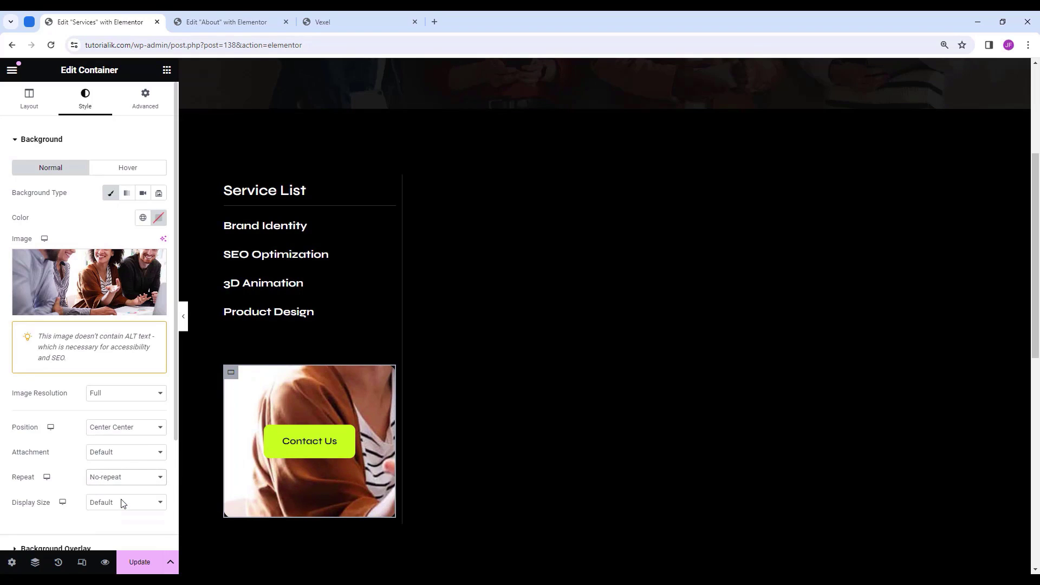
click(123, 503)
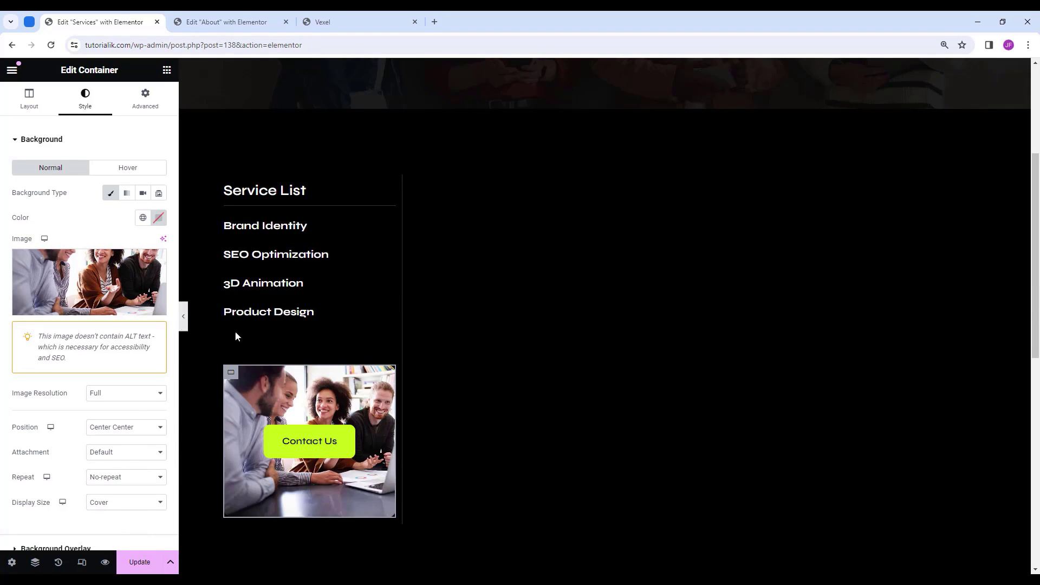
key(ctrl+p)
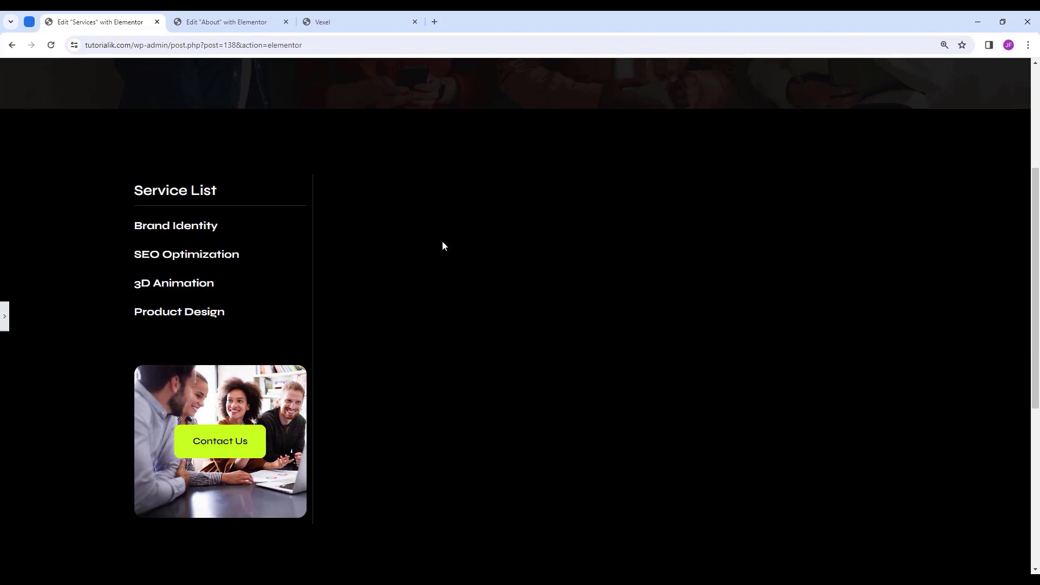
click(4, 314)
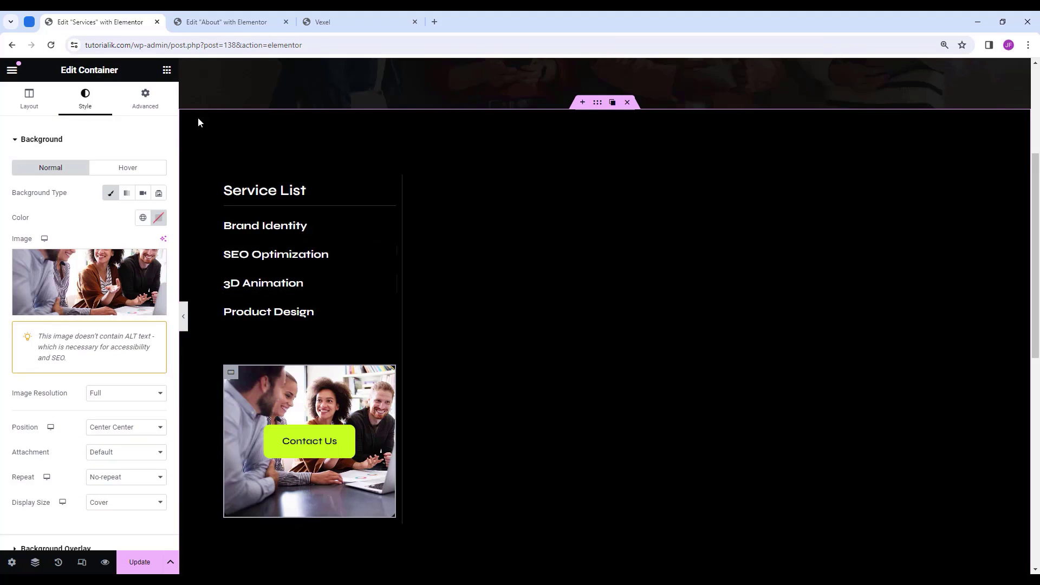
Add a full-width container right of the Service List with width 75%.
click(167, 70)
drag(67, 262, 336, 214)
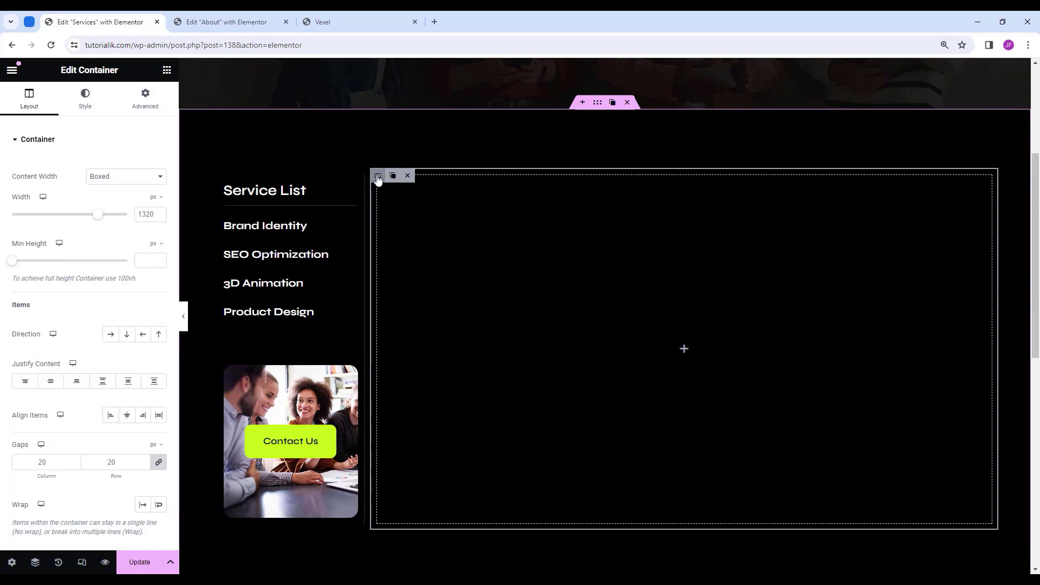
click(121, 183)
click(115, 197)
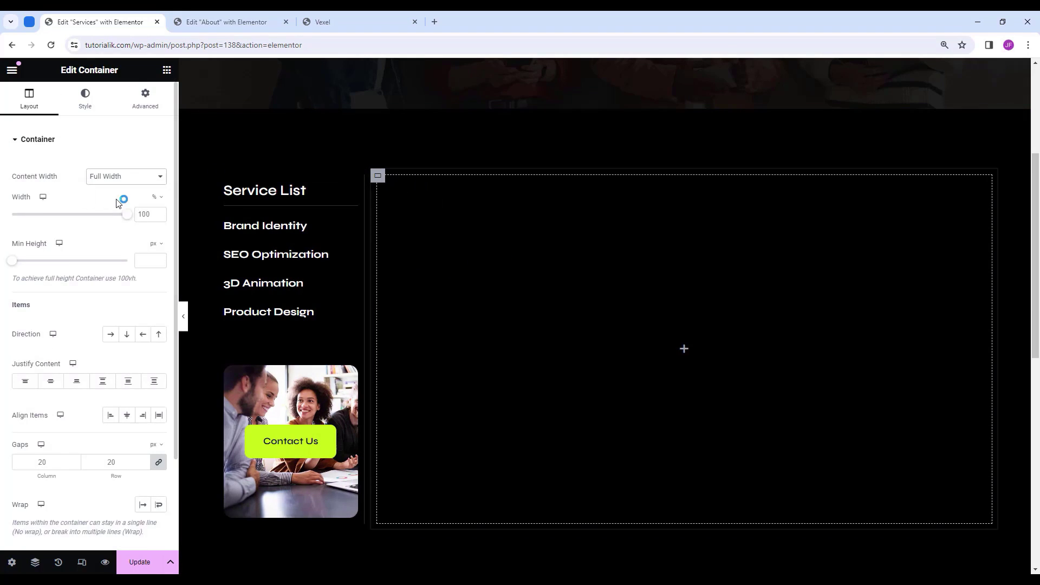
click(150, 217)
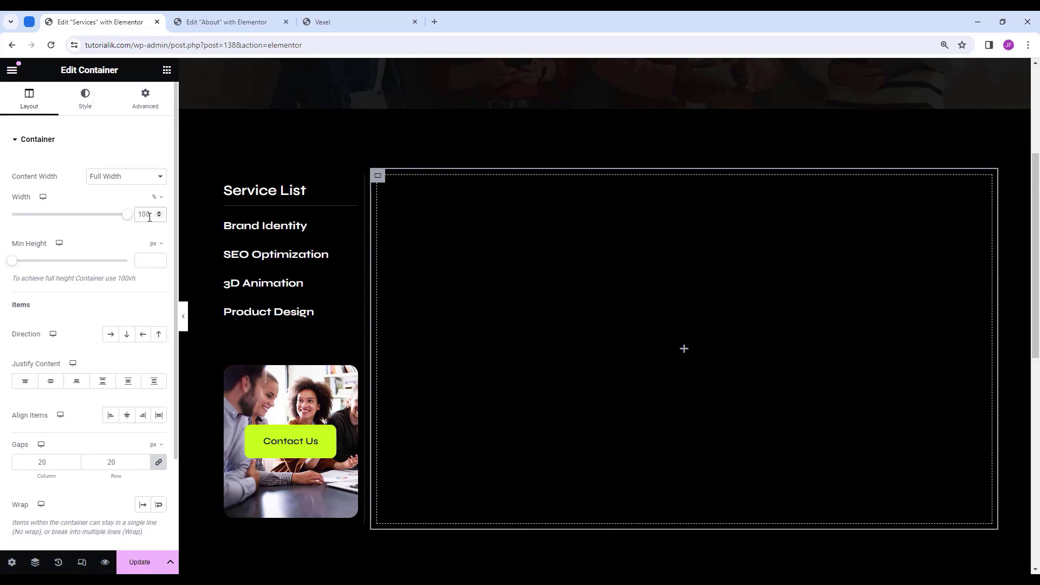
text(75)
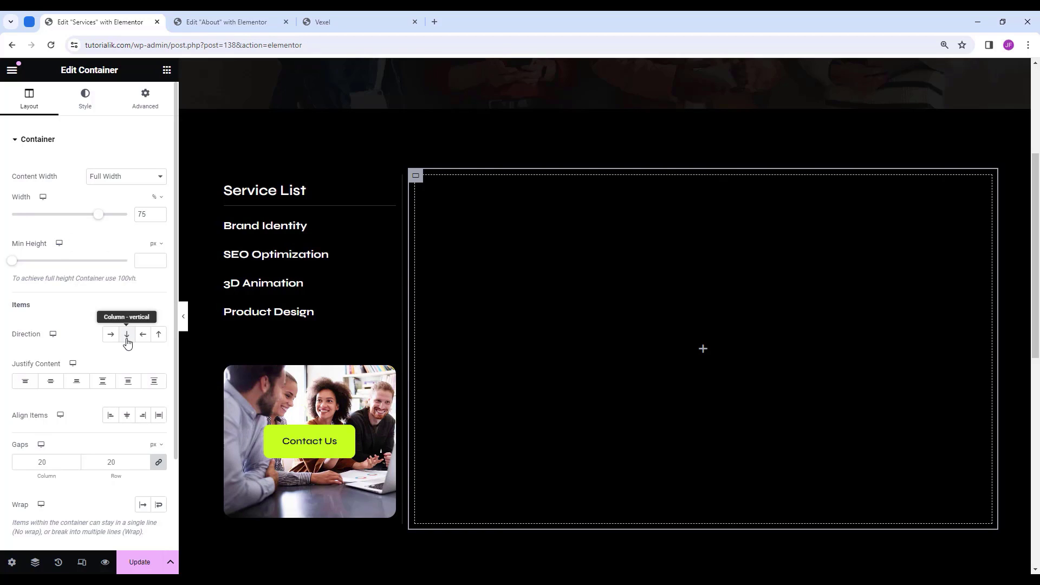
Set the container margins to 10, 10, 10 and 60 px.
click(144, 98)
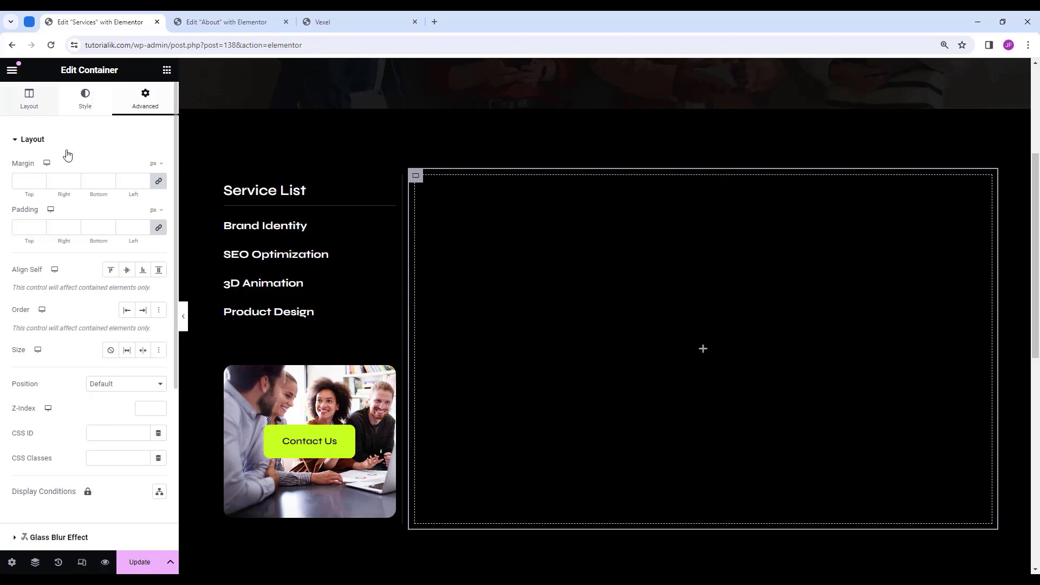
click(159, 182)
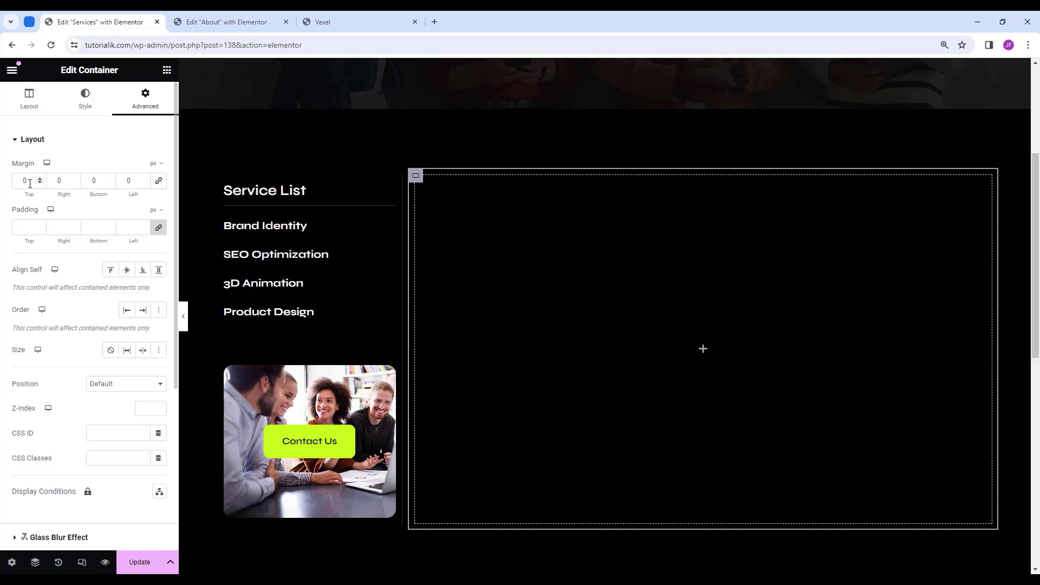
text(10)
key(Tab)
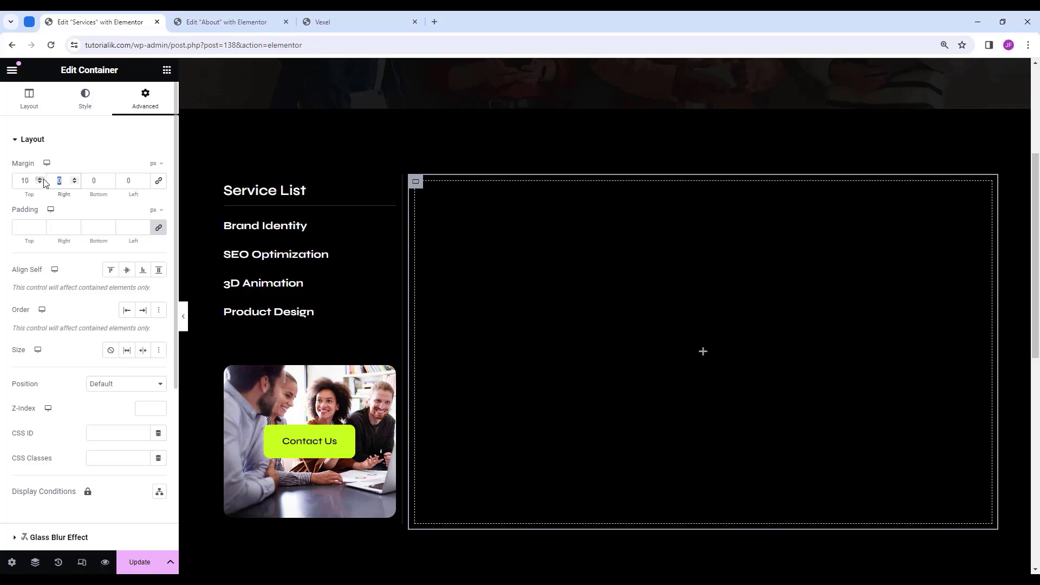
text(10)
click(103, 183)
text(10)
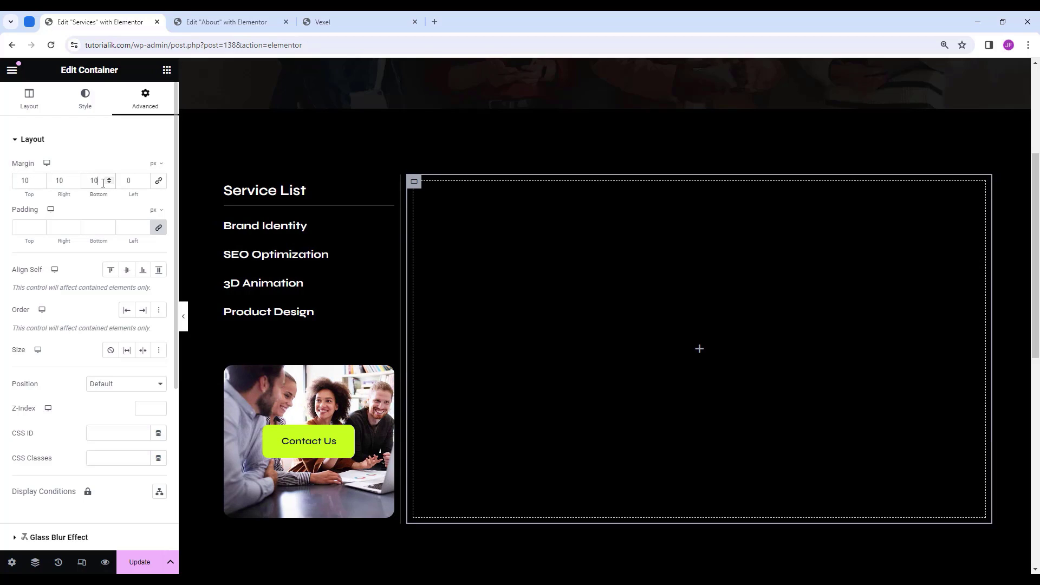
click(127, 183)
text(60)
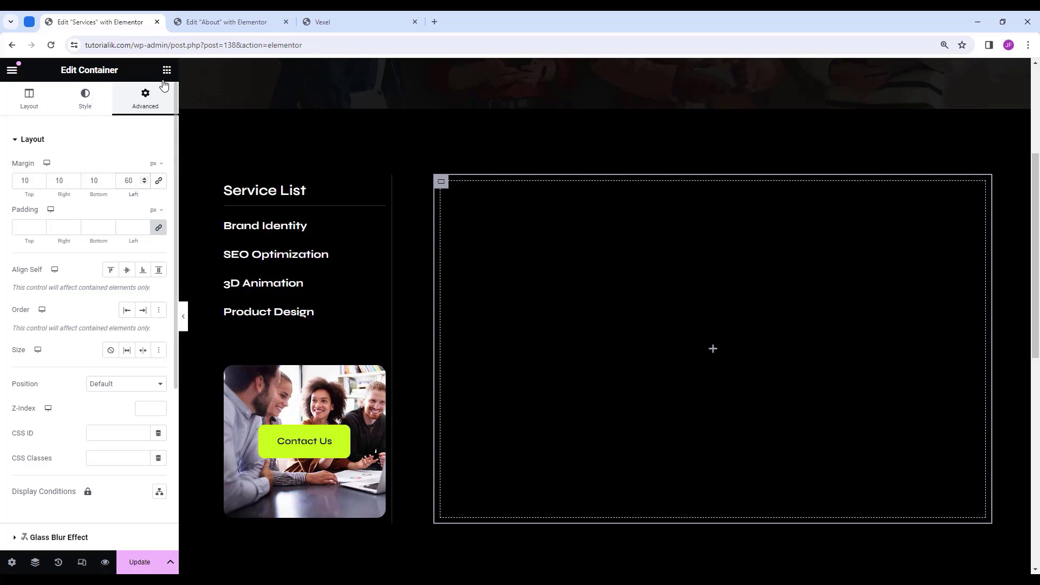
click(167, 71)
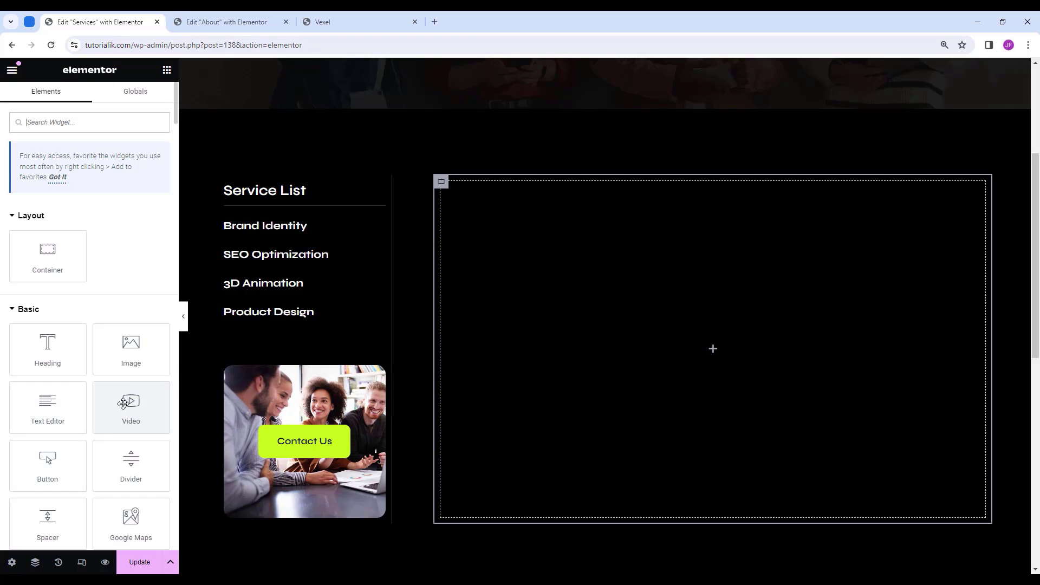
Insert an Image widget at Full resolution showing the services-img1-1.jpg meeting photo.
drag(130, 343, 684, 305)
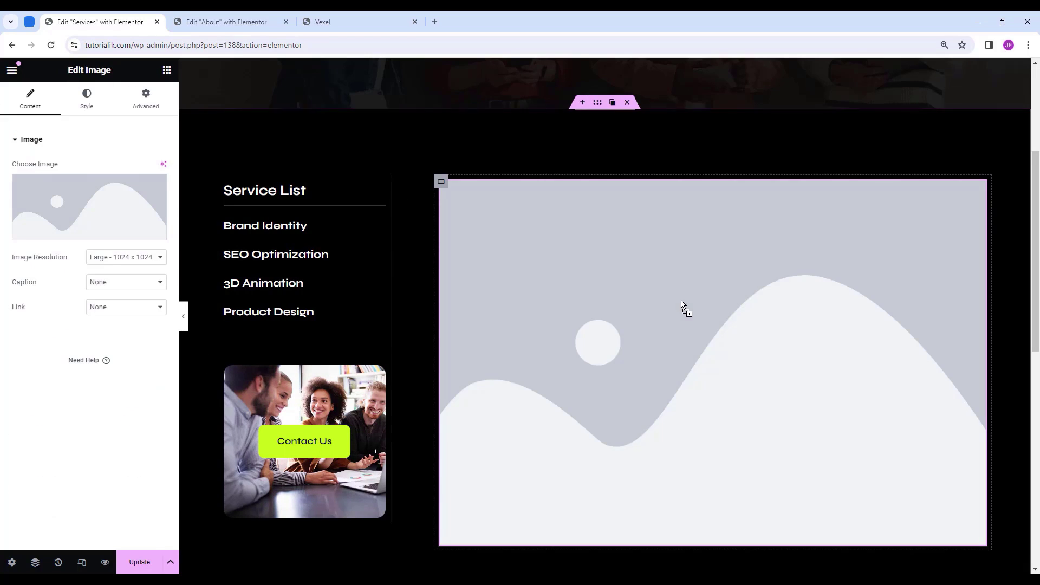
click(111, 258)
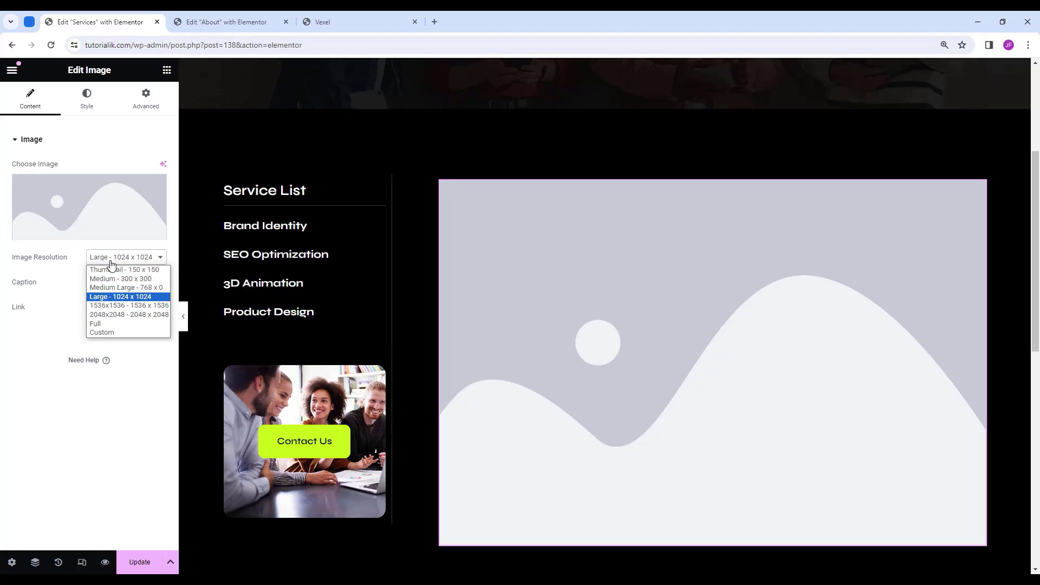
click(114, 323)
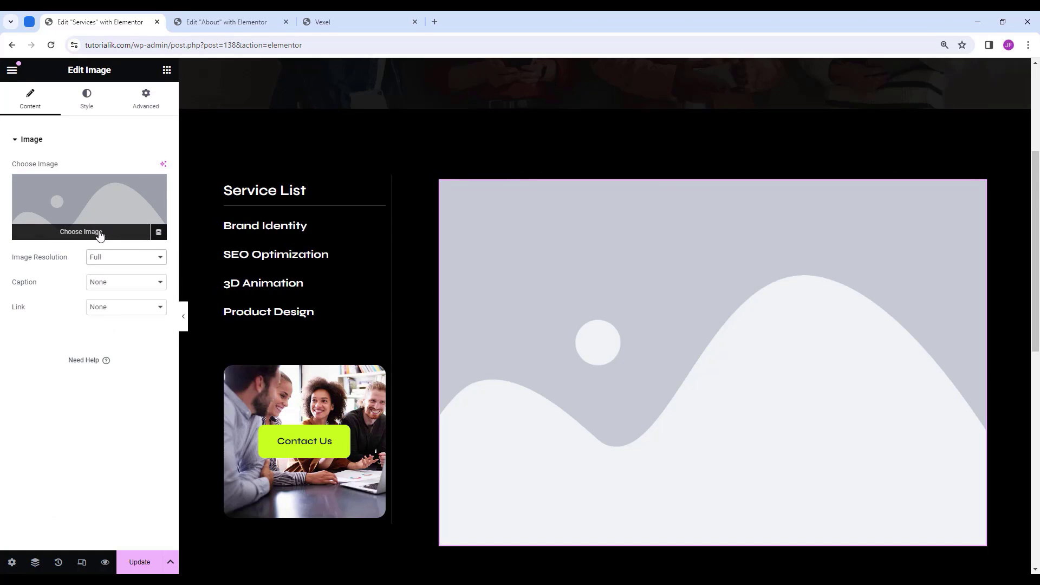
click(99, 233)
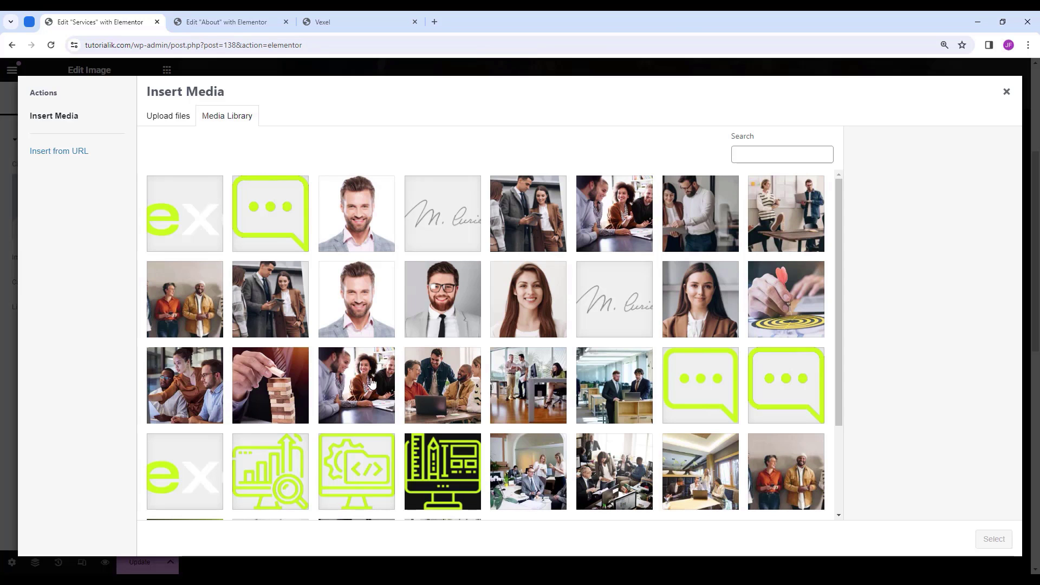
click(639, 240)
click(996, 539)
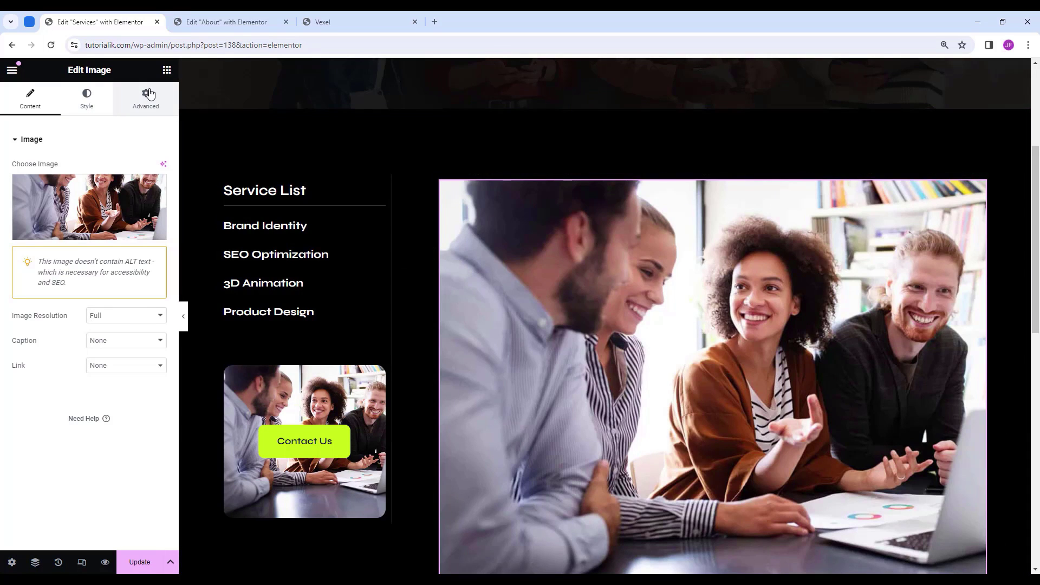
Give the image a 25 px bottom margin.
click(145, 100)
click(159, 182)
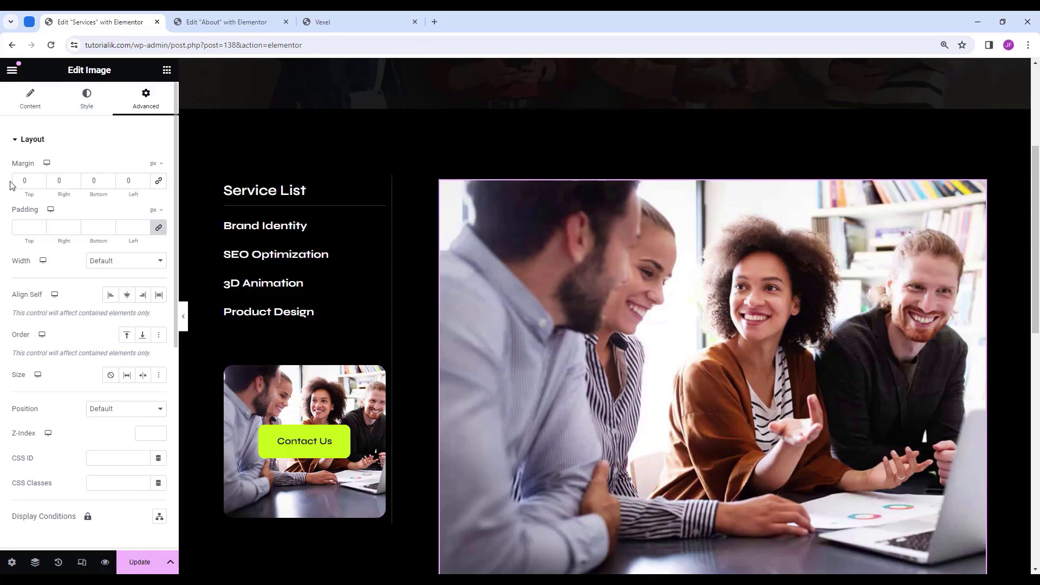
double_click(85, 176)
scroll(507, 265, down, 5)
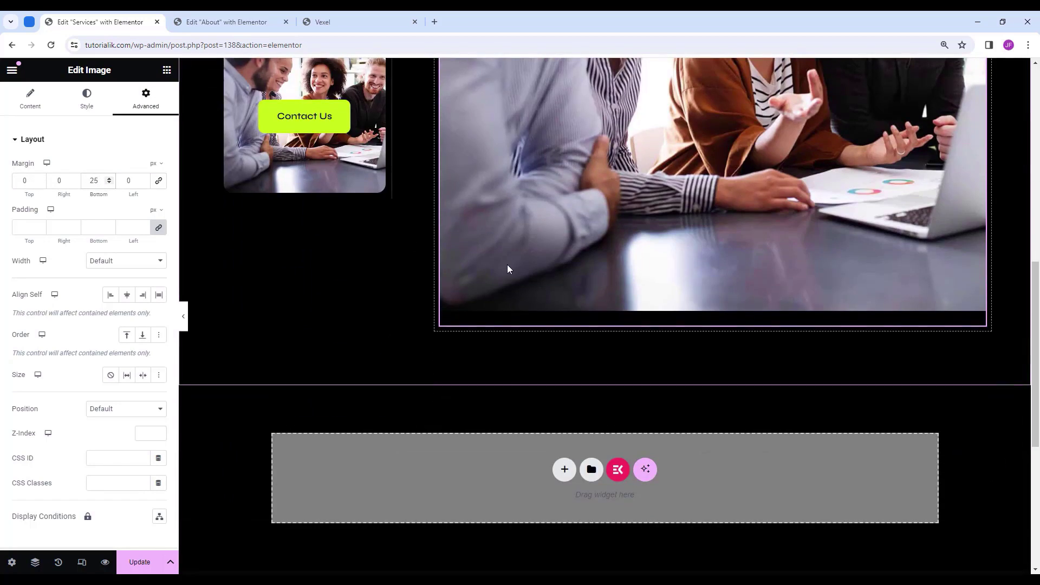
click(166, 70)
Add a Text Editor below the photo with the Donec imperdiet paragraph and 5 px margin.
drag(30, 409, 631, 325)
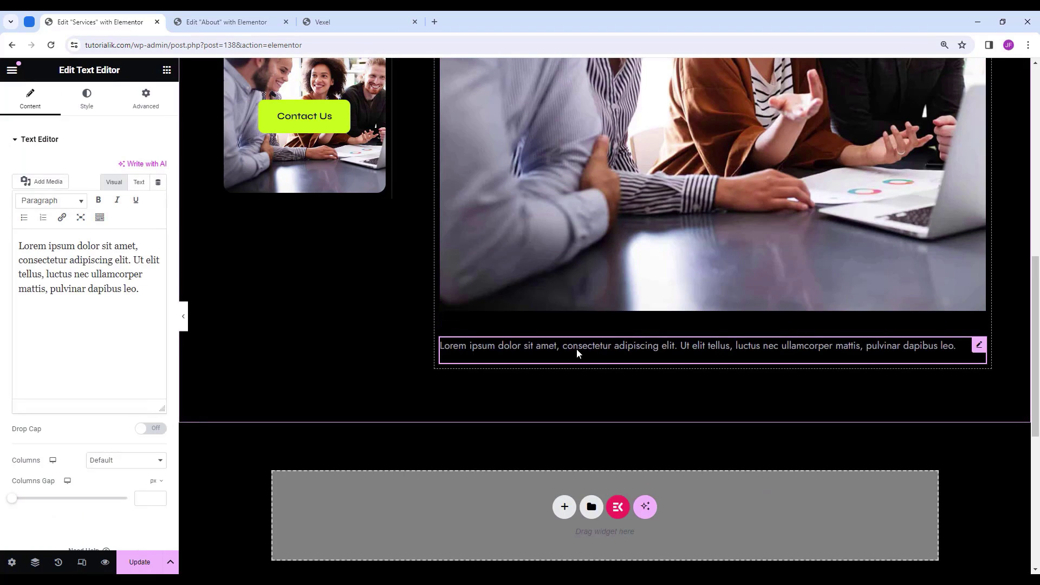
drag(140, 289, 19, 245)
text(Donec imperdiet risus at tortor consequat maximus et eget magna. Cras ornare sagittis augue, id sollicitudin justo tristique ut. Nullam ex enim, euismod vel bibendum ultrices, fringilla vel eros. Donec euismod leo lectus, et euismod metus euismod sed. Quisque quis suscipit ipsum, at pellentesque velit. Duis a congue sem.)
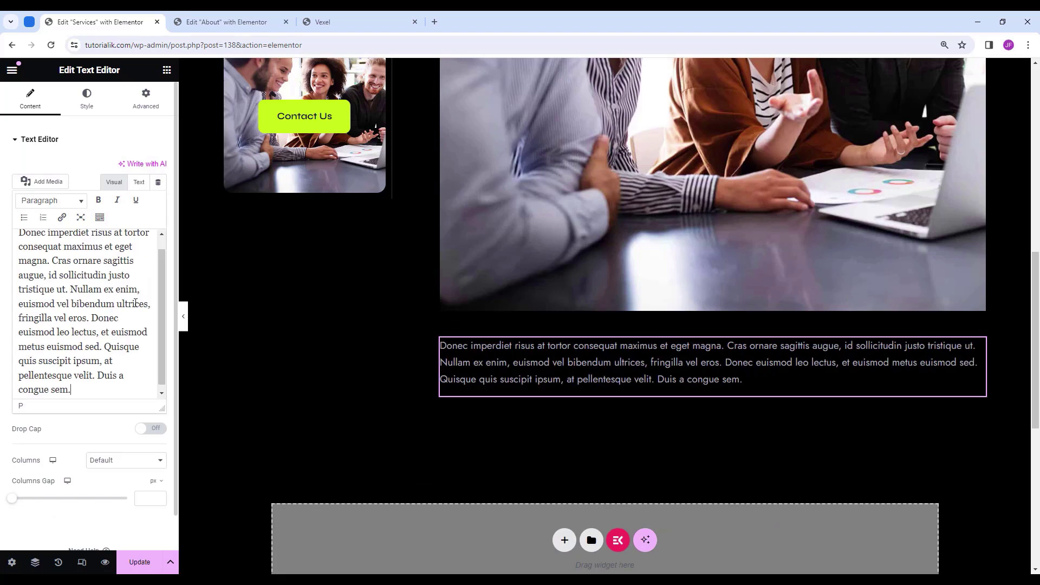
scroll(458, 358, up, 2)
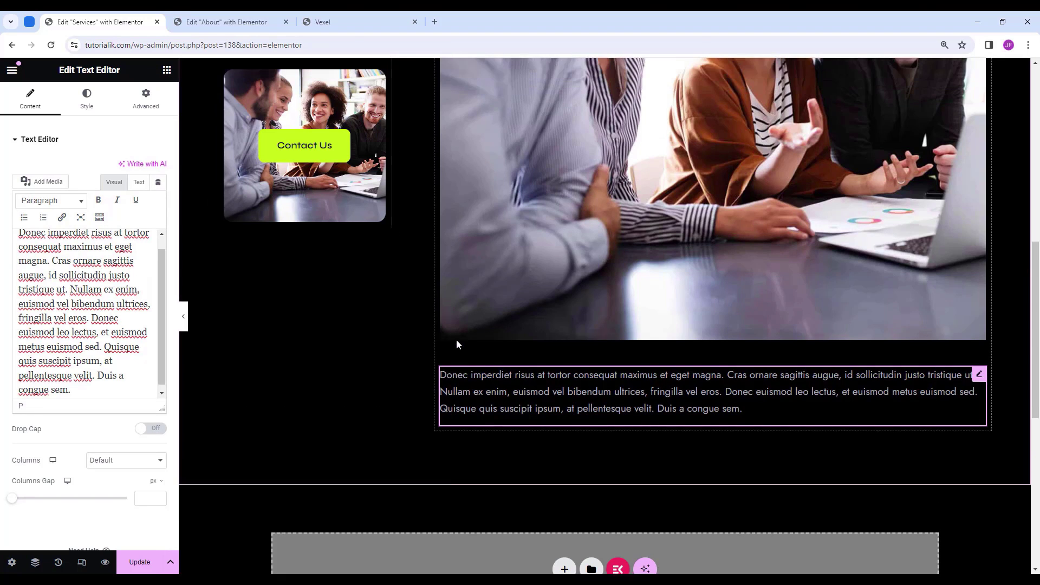
click(146, 100)
click(158, 181)
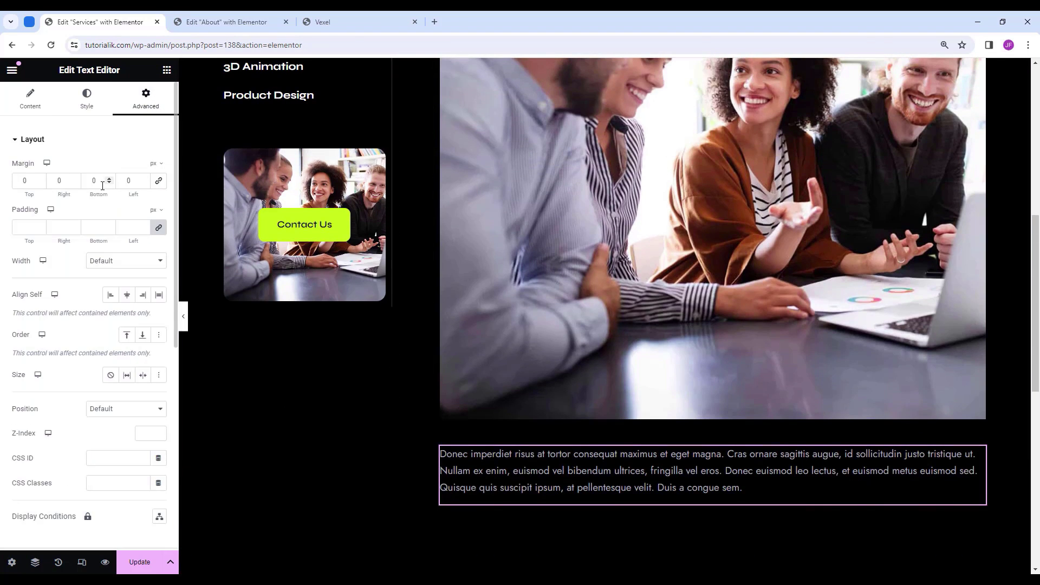
text(5)
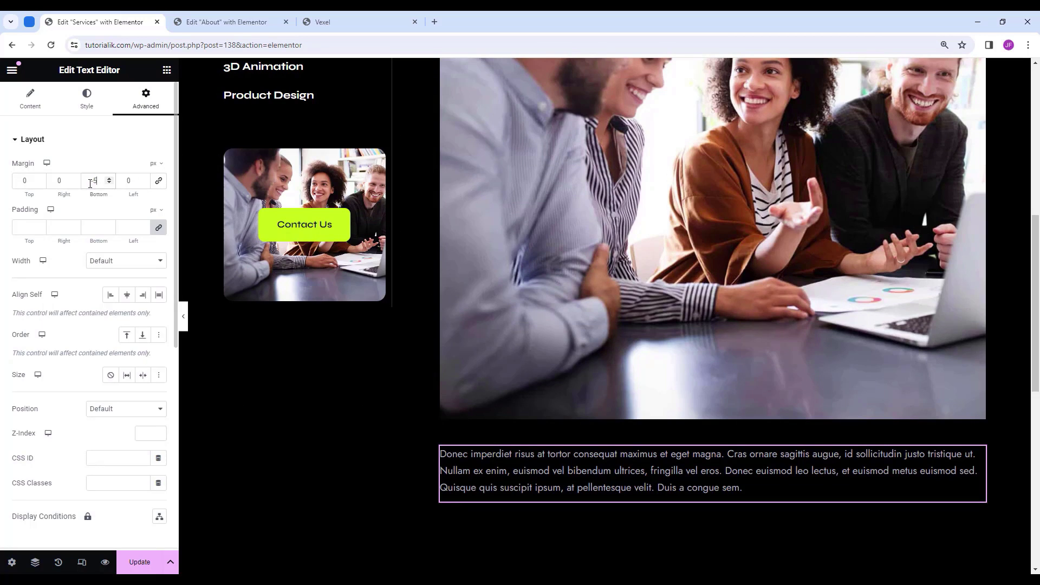
click(167, 70)
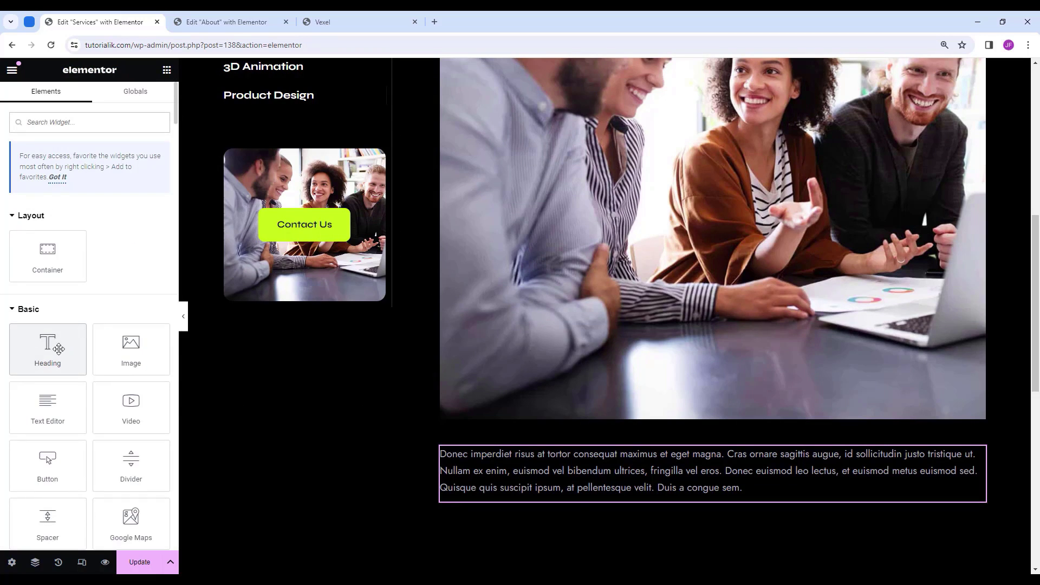
Add a second Text Editor with the longer Donec imperdiet text and 30 px bottom margin.
drag(48, 346, 547, 498)
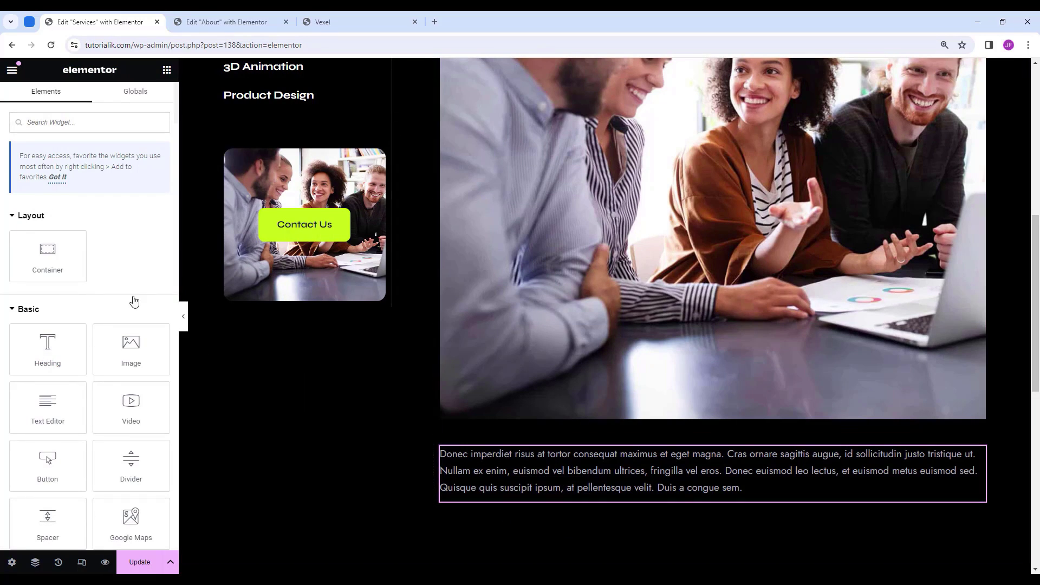
scroll(53, 279, down, 2)
drag(57, 287, 565, 495)
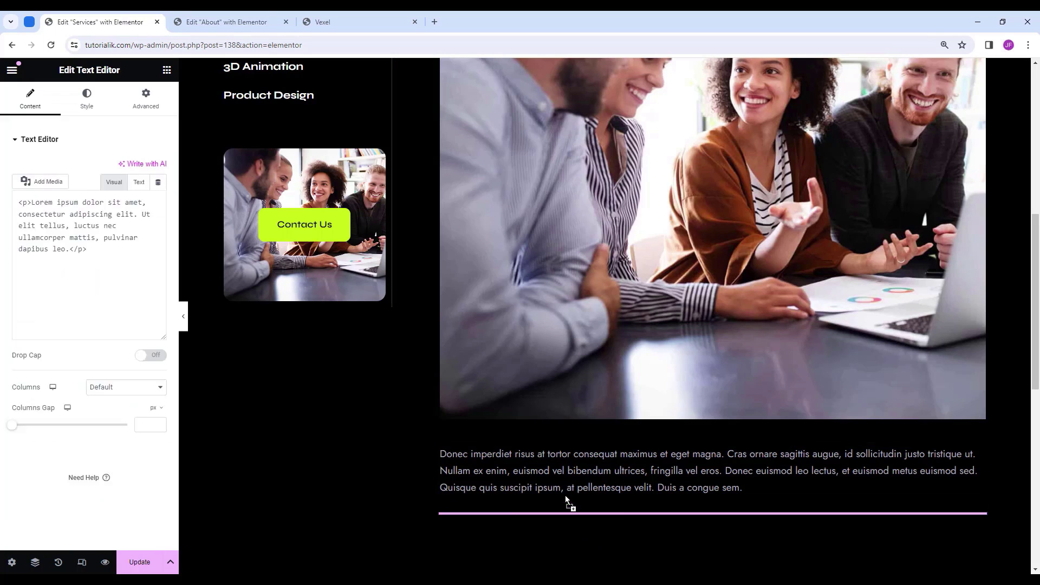
drag(139, 289, 18, 244)
text(Donec imperdiet risus at tortor consequat maximus et eget magna. Cras ornare sagittis augue, id sollicitudin justo tristique ut. Nullam ex enim, euismod vel bibendum ultrices, fringilla vel eros. Donec euismod leo lectus, et euismod metus euismod sed. Quisque quis suscipit ipsum, at pellentesque velit. Duis a congue sem. Donec imperdiet risus at tortor consequat maximus et eget magna. Cras ornare sagittis augue, id sollicitudin justo tristique ut. Nullam ex enim, euismod vel bibendum ultrices, fringilla vel eros. Donec euismod leo lectus, et euismod metus euismod sed. Quisque quis suscipit ipsum, at pellentesque velit. Duis a congue sem.)
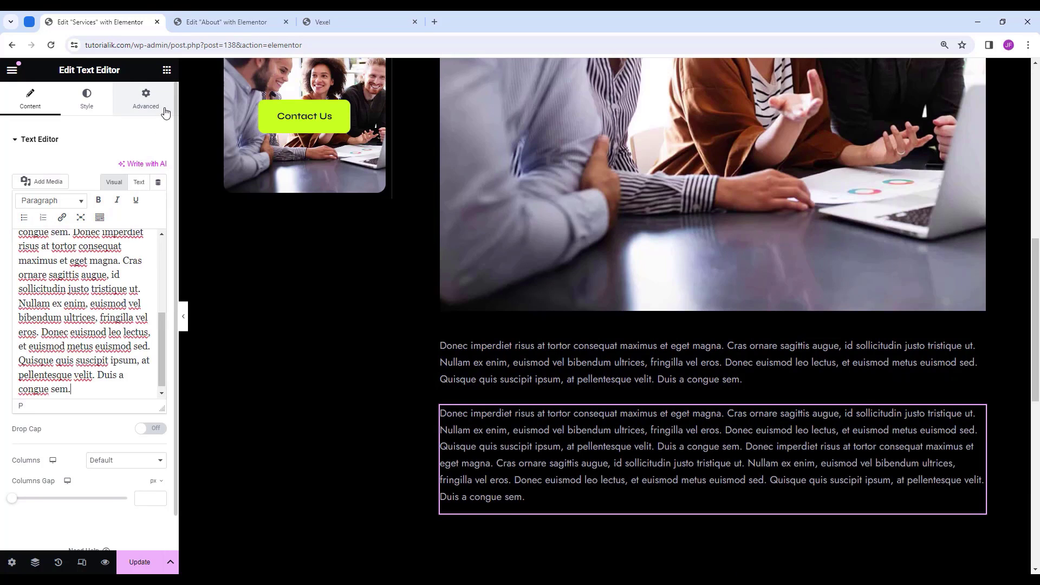
click(146, 100)
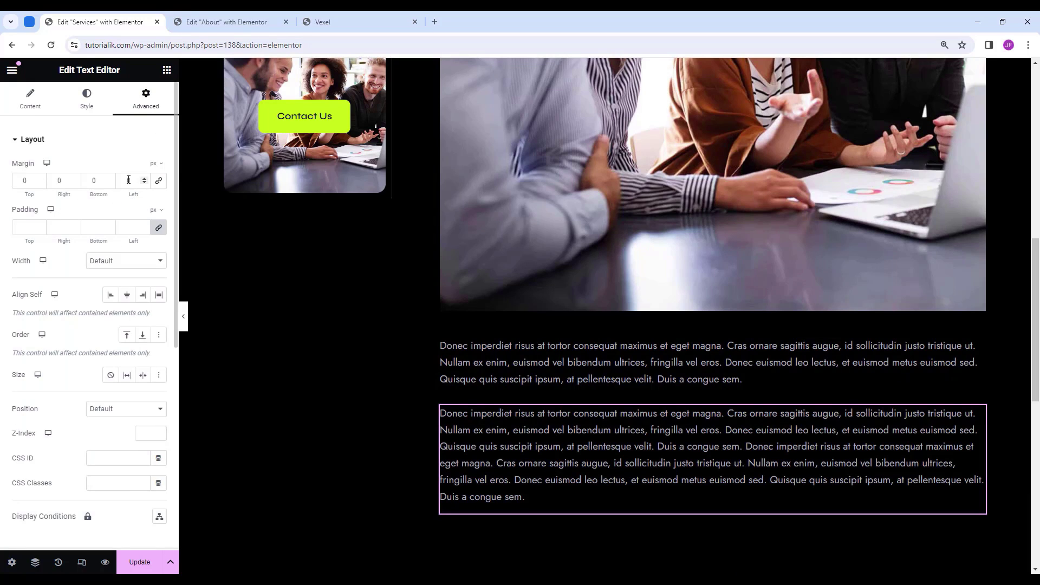
text(30)
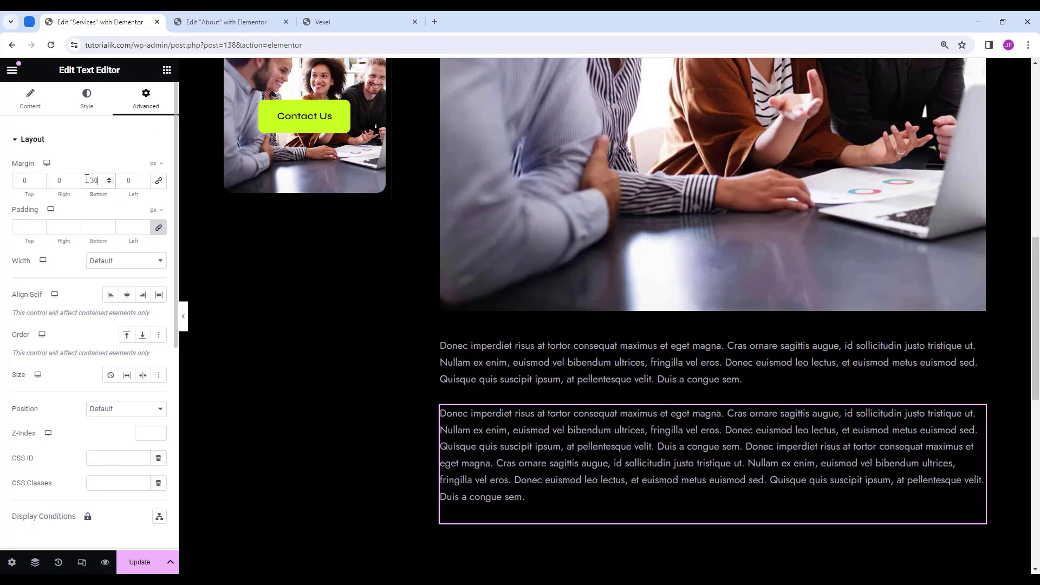
scroll(475, 321, down, 4)
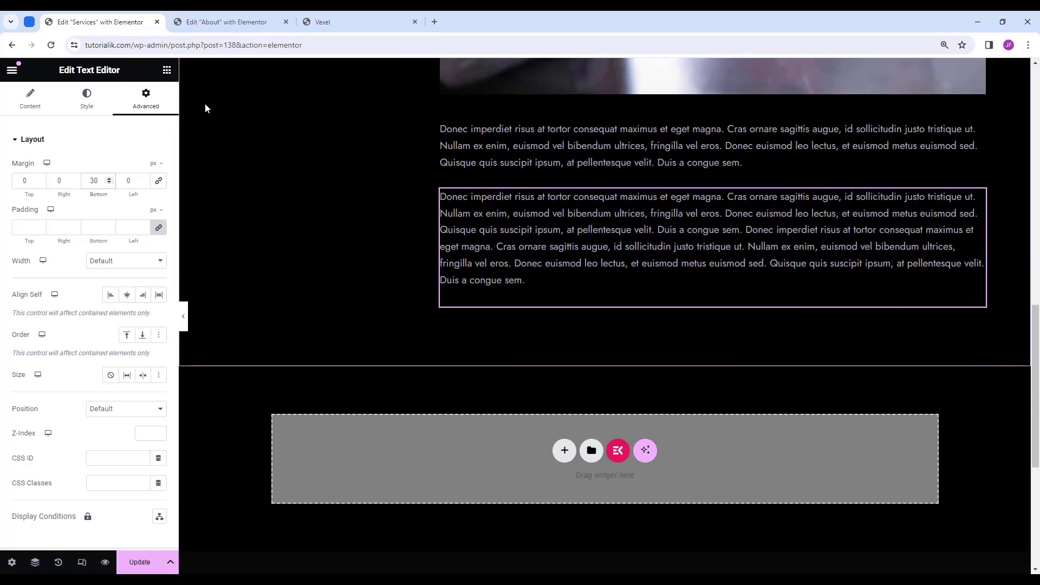
click(167, 70)
Add a heading 'Questions ? You're Covered' below the paragraphs as H3 with 5 px bottom margin.
drag(48, 345, 538, 304)
key(ctrl+a)
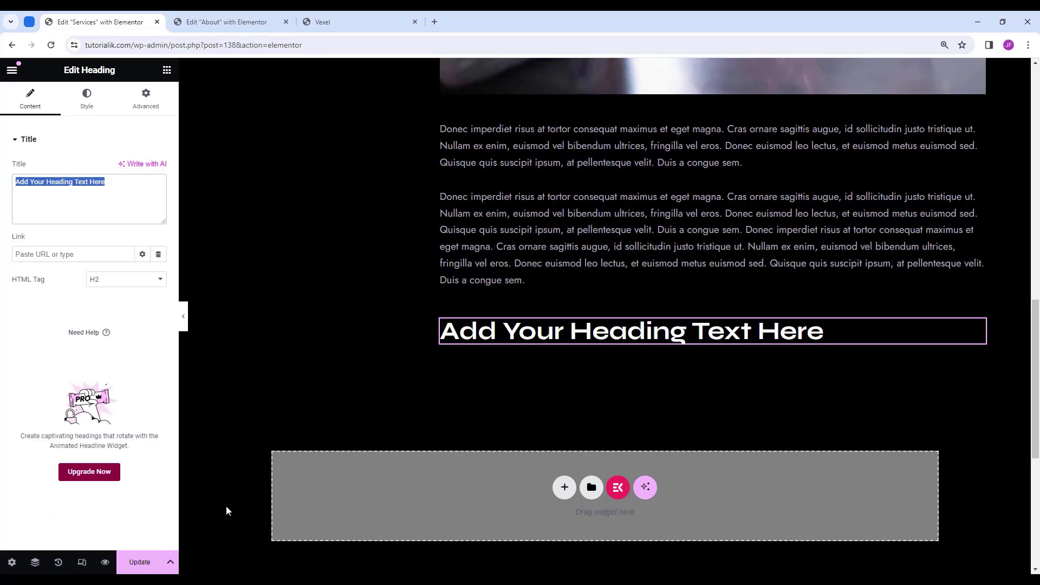
text(Questions ? You're Covered)
click(129, 278)
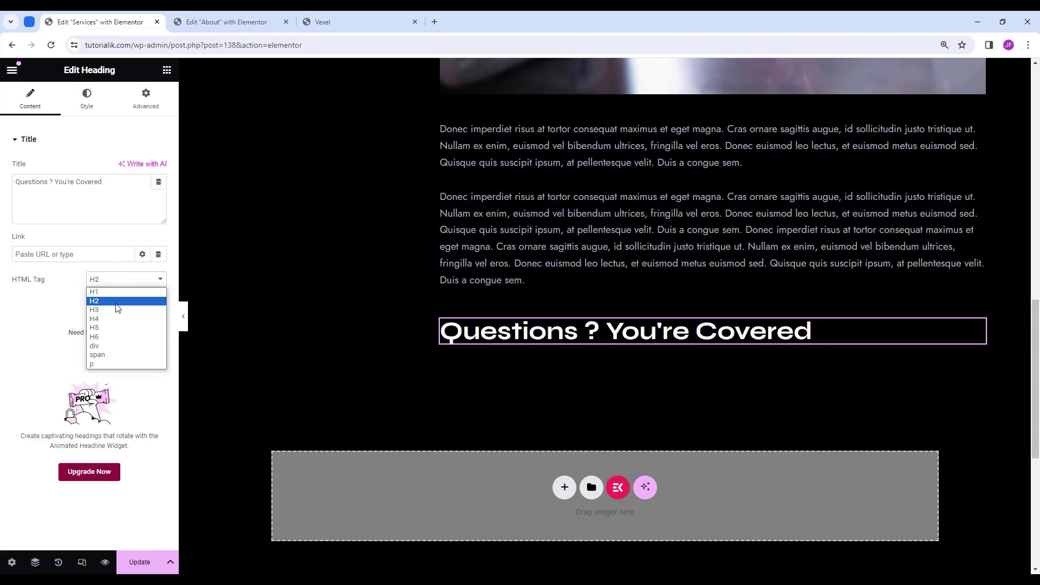
click(115, 313)
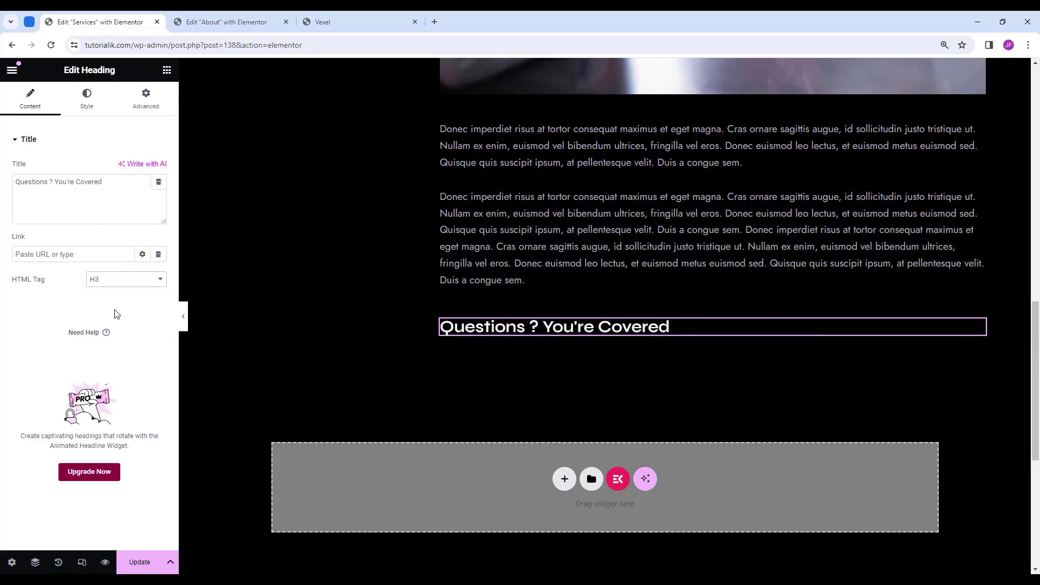
click(146, 100)
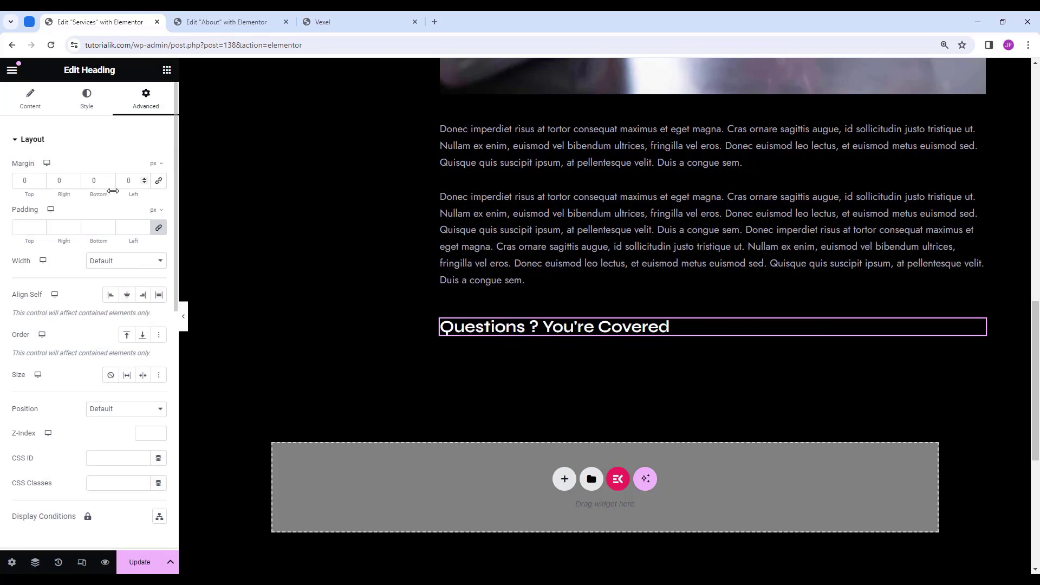
text(5)
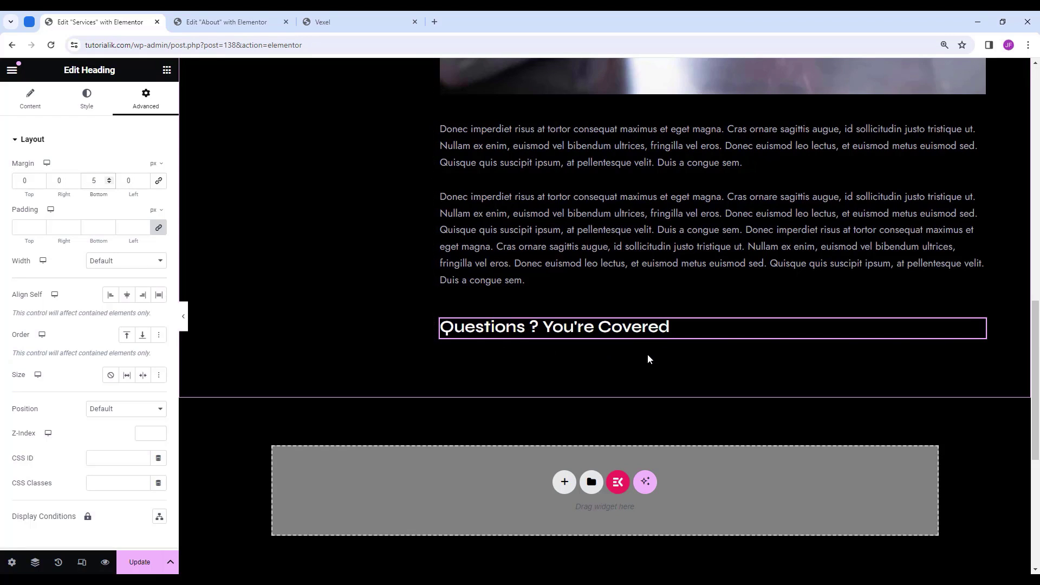
click(167, 71)
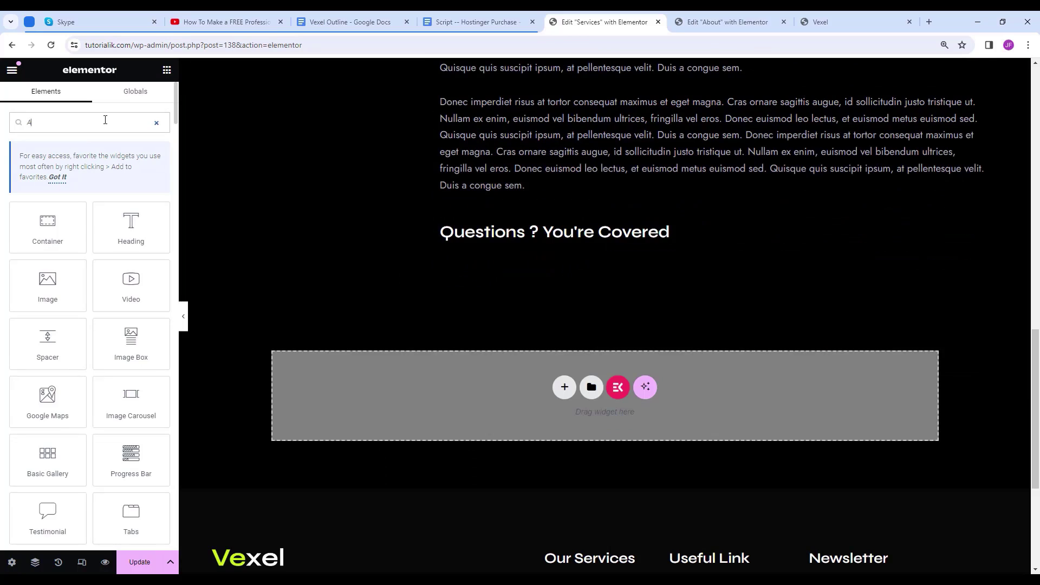
Place a JKit - Accordion widget below the FAQ heading.
text(Accordion)
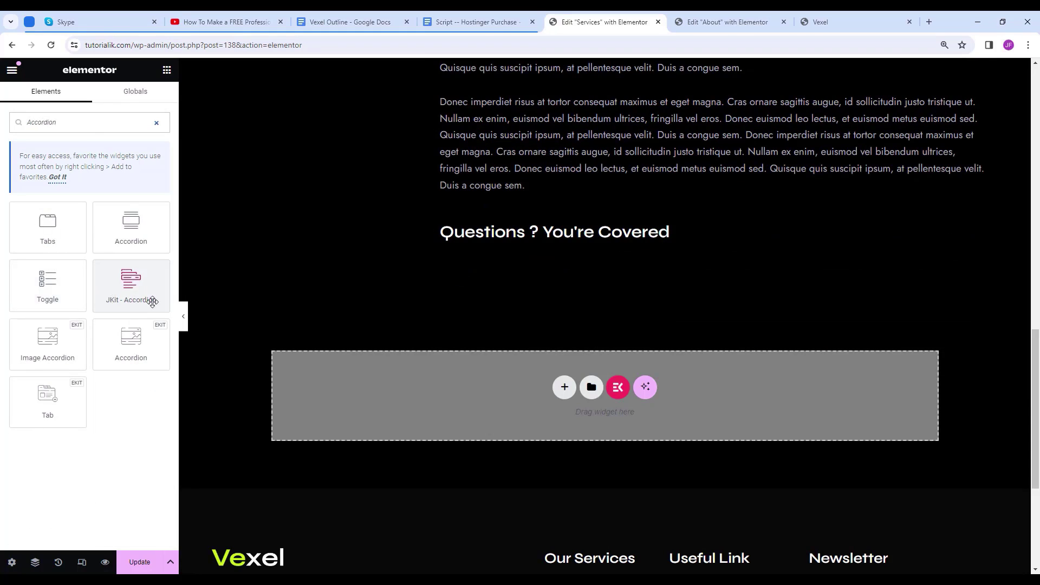
drag(132, 281, 563, 239)
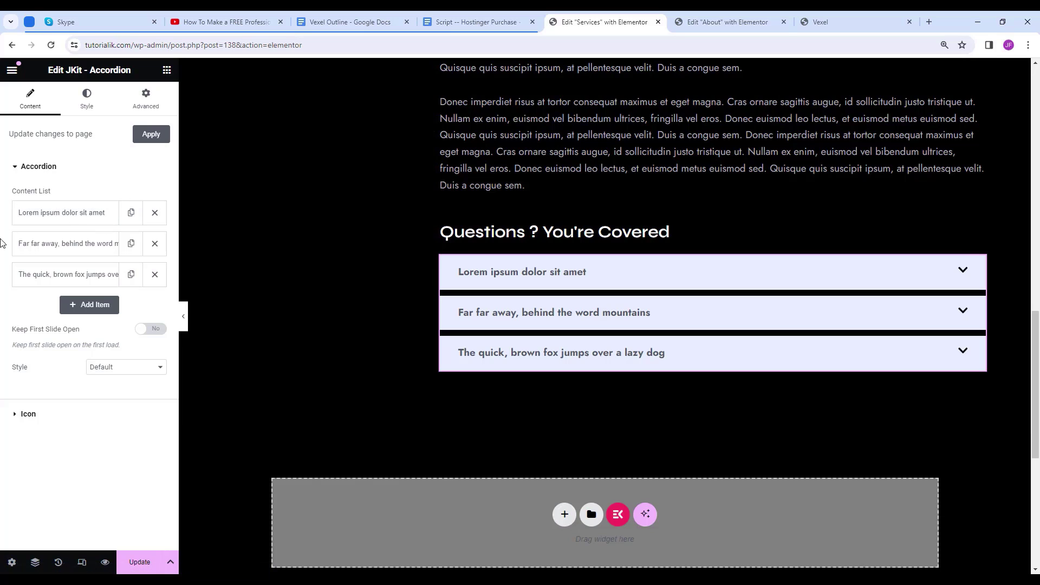
click(30, 414)
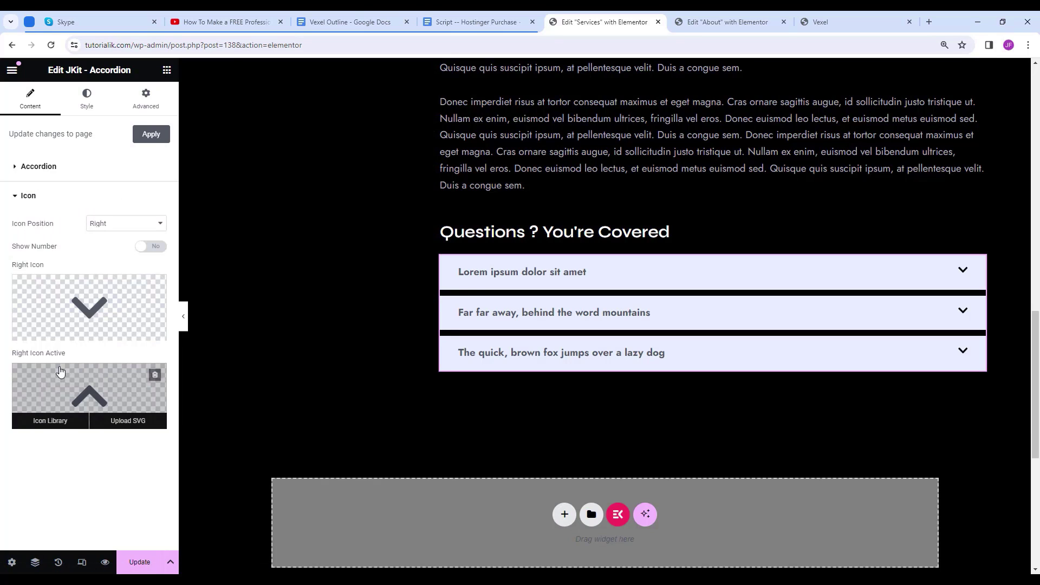
click(896, 275)
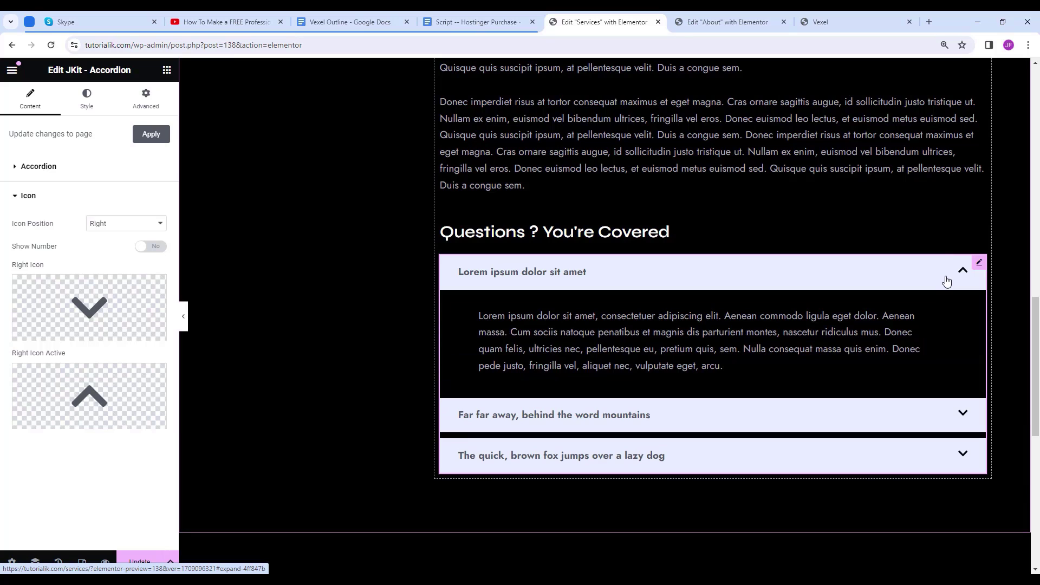
click(929, 281)
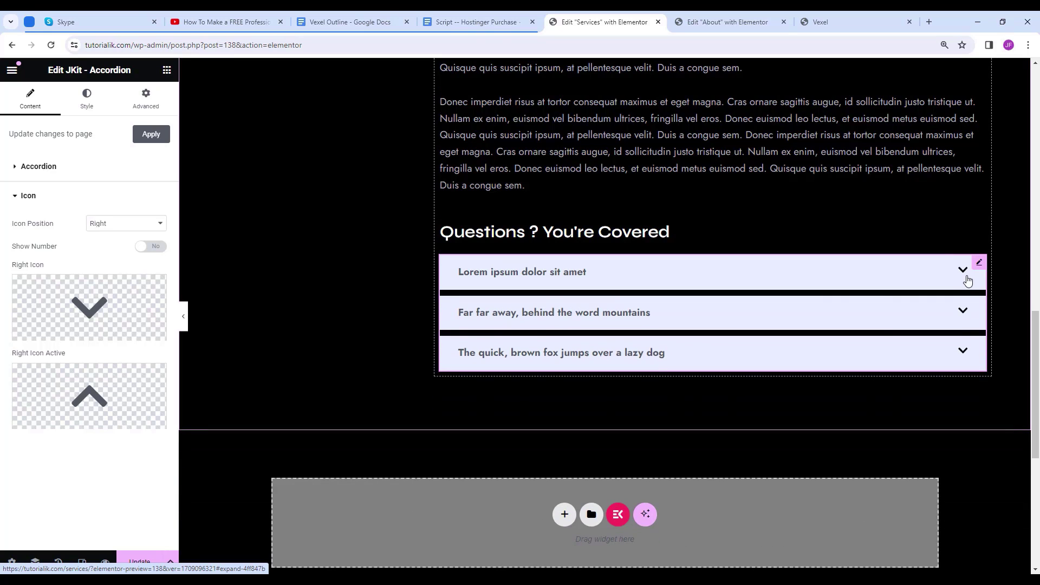
Set the accordion's Right Icon for closed items to Plus.
click(68, 332)
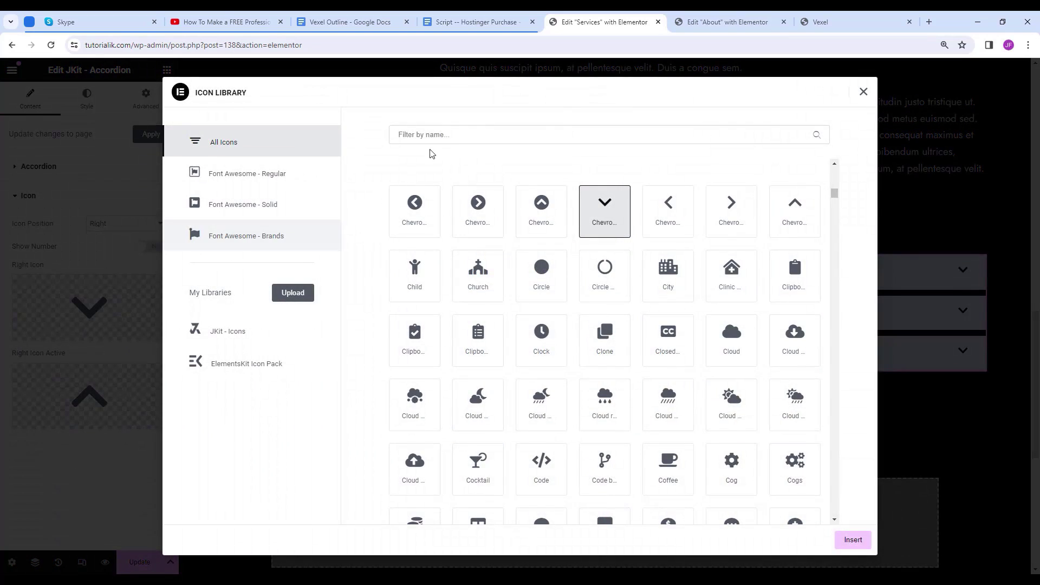
click(439, 140)
text(plus)
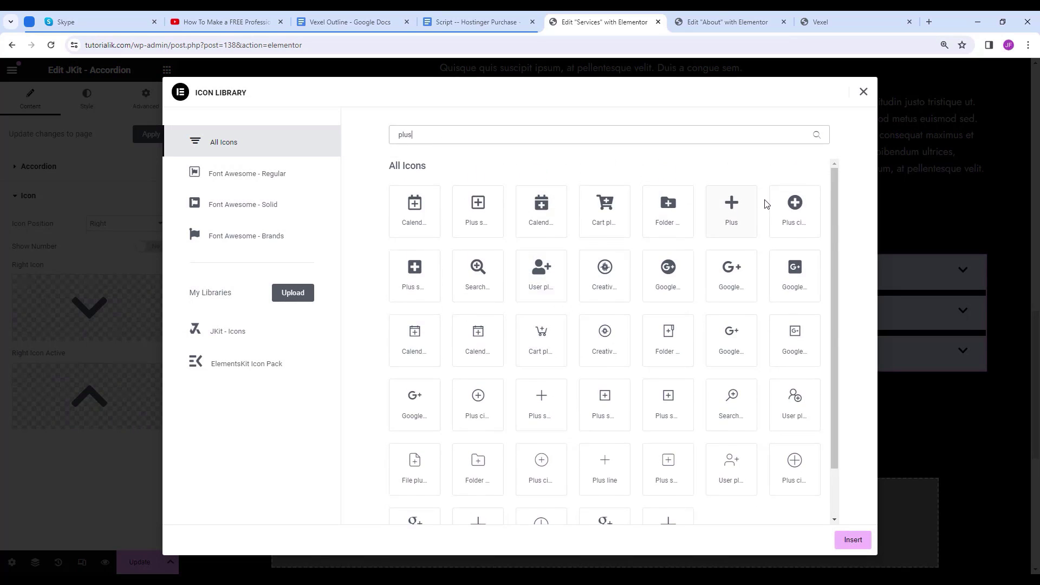
click(738, 209)
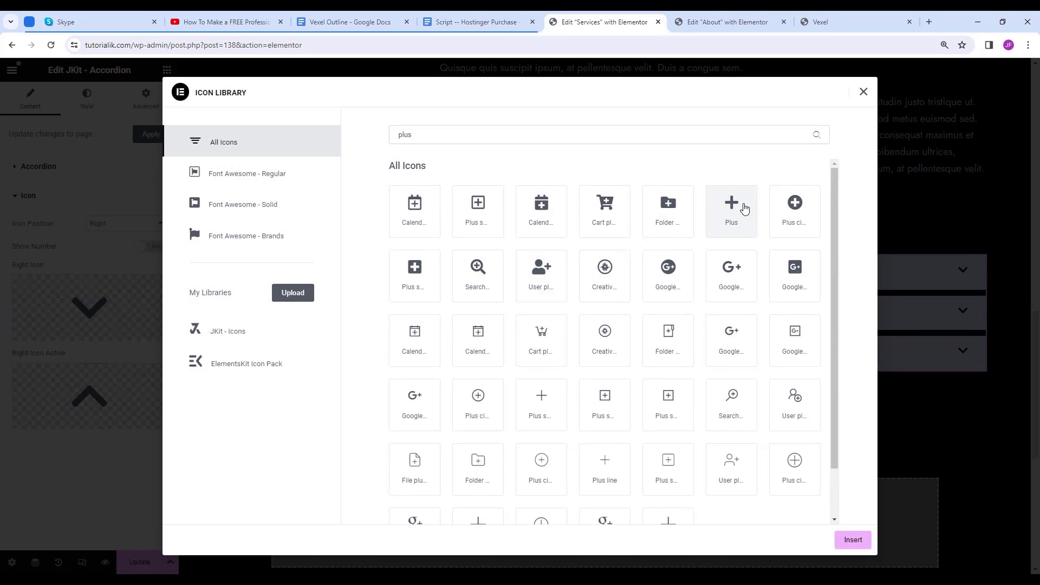
click(849, 541)
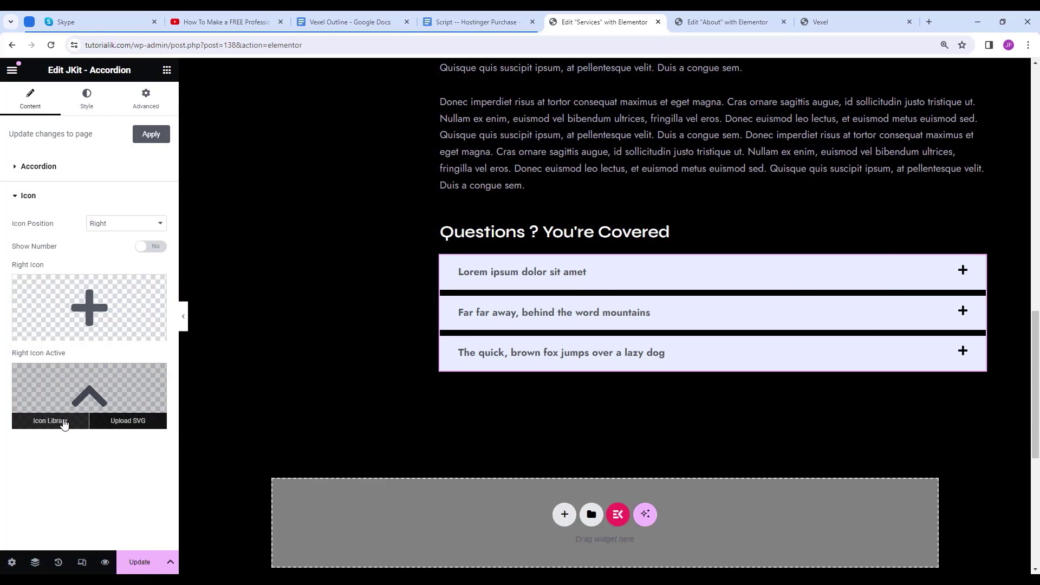
Set Right Icon Active to Minus and test expanding all three items.
click(61, 421)
click(422, 135)
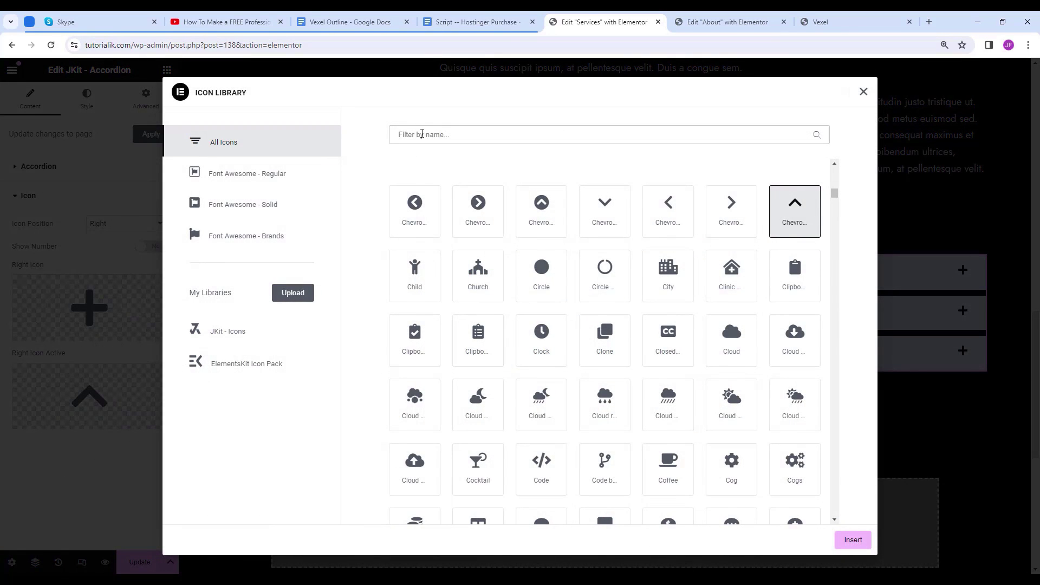
text(minus)
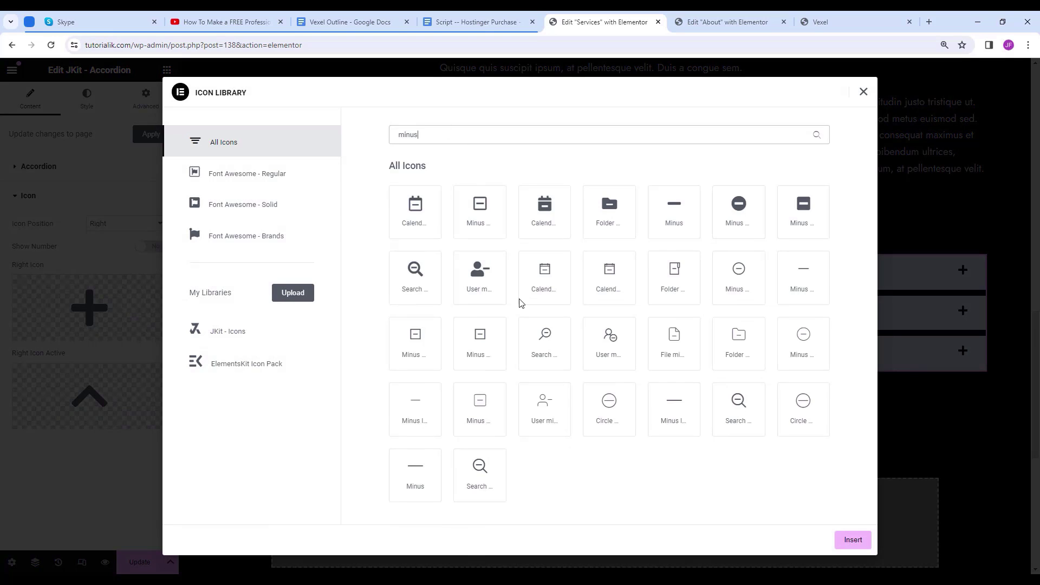
click(678, 220)
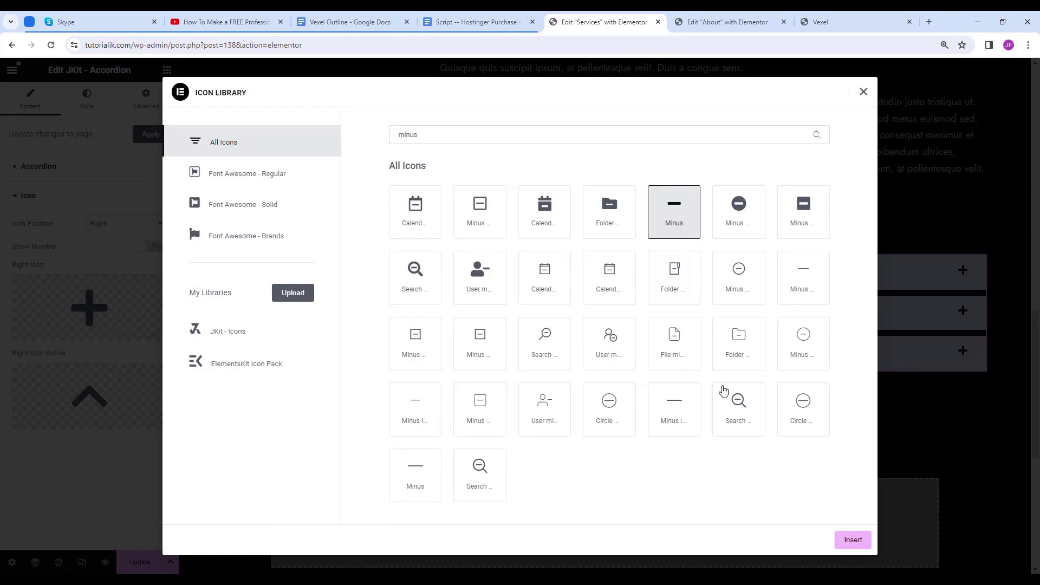
click(846, 544)
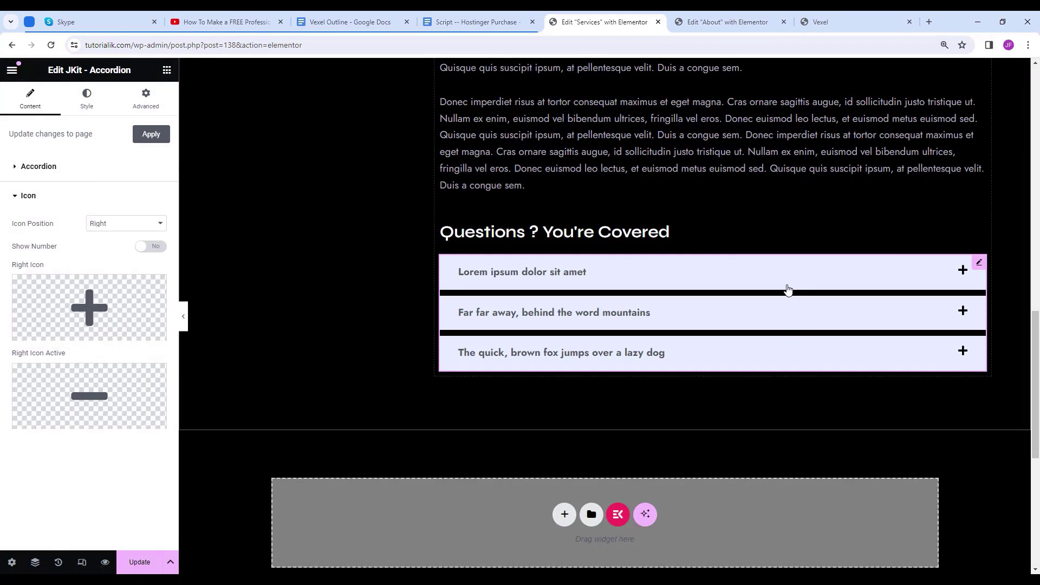
click(790, 283)
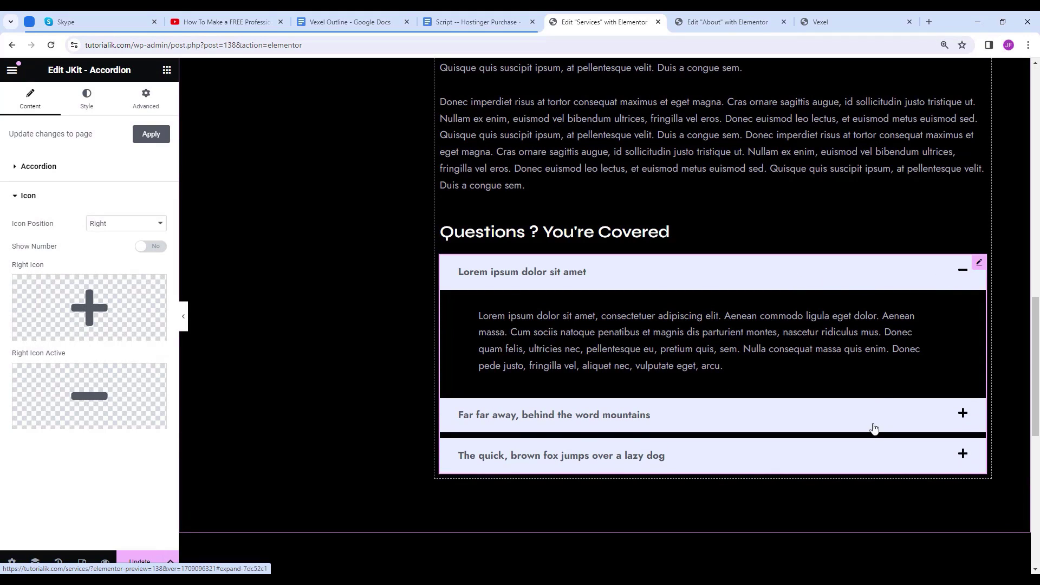
click(874, 429)
click(873, 455)
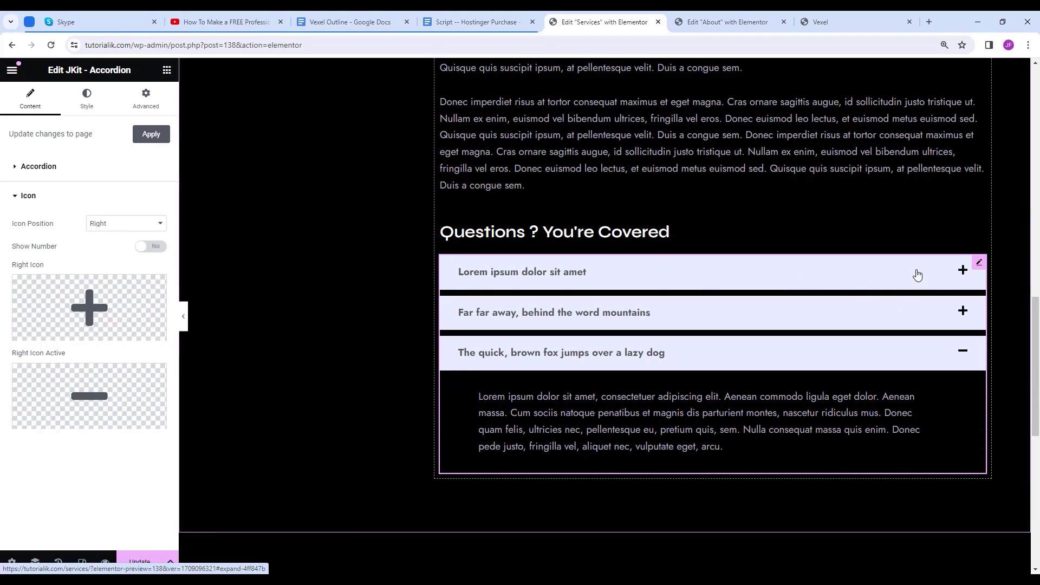
Set a 15 px margin on the accordion in its style settings.
click(104, 105)
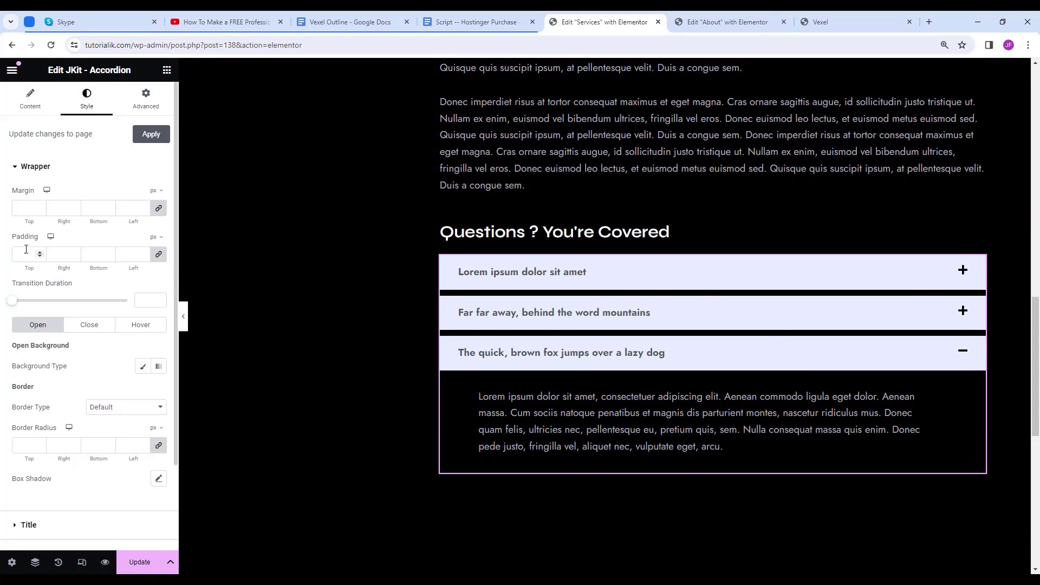
click(161, 211)
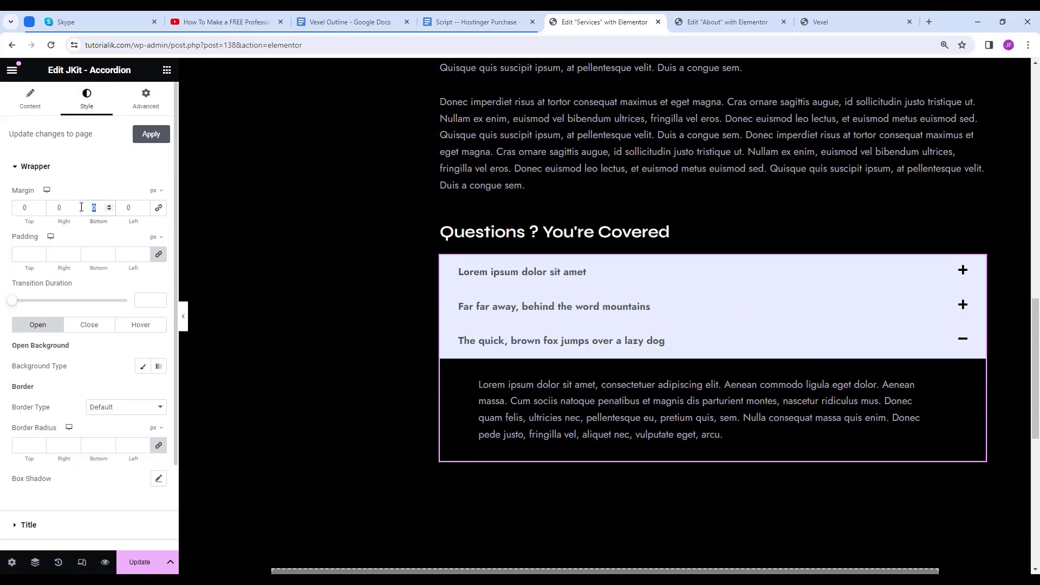
text(15)
scroll(64, 375, down, 2)
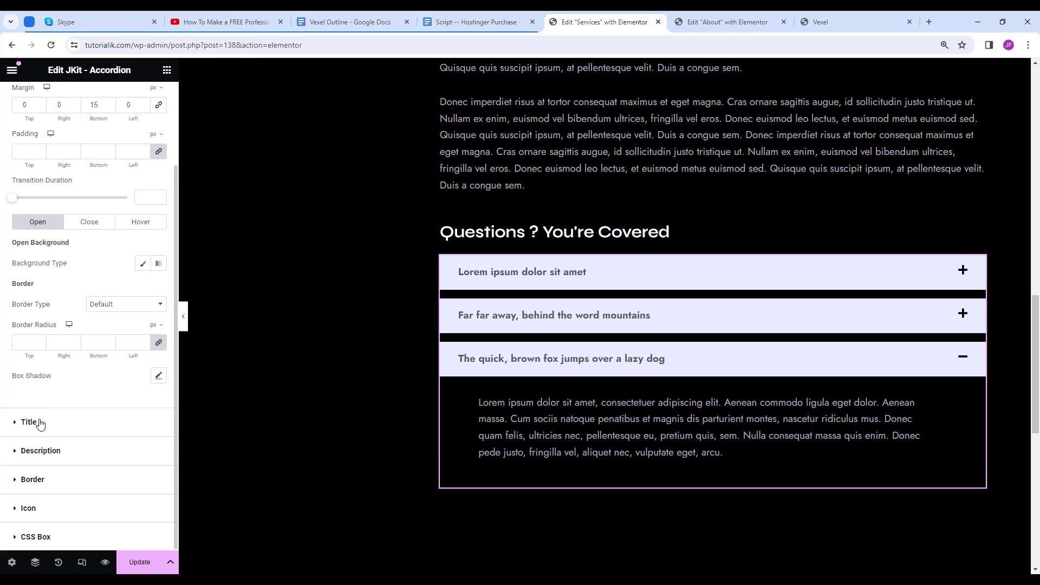
Style accordion titles in Syne 20 px, weight 700, with 30 px line height.
click(45, 417)
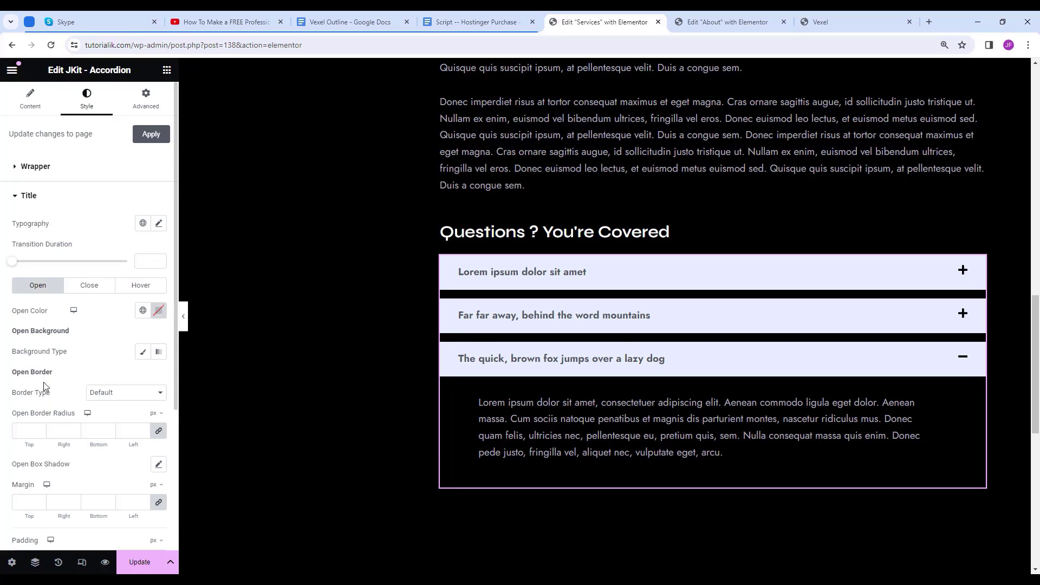
click(158, 223)
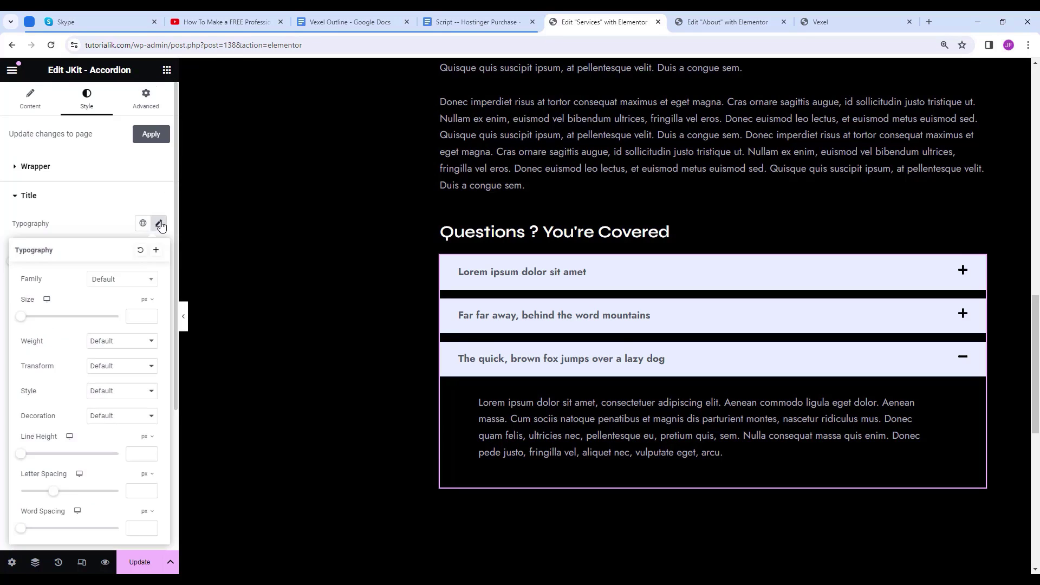
click(107, 284)
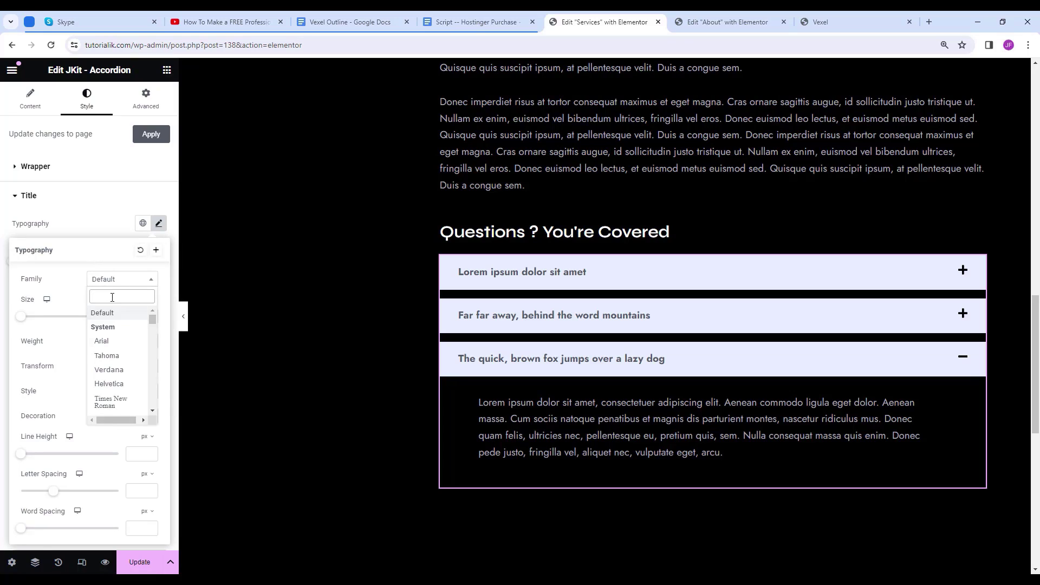
text(syne)
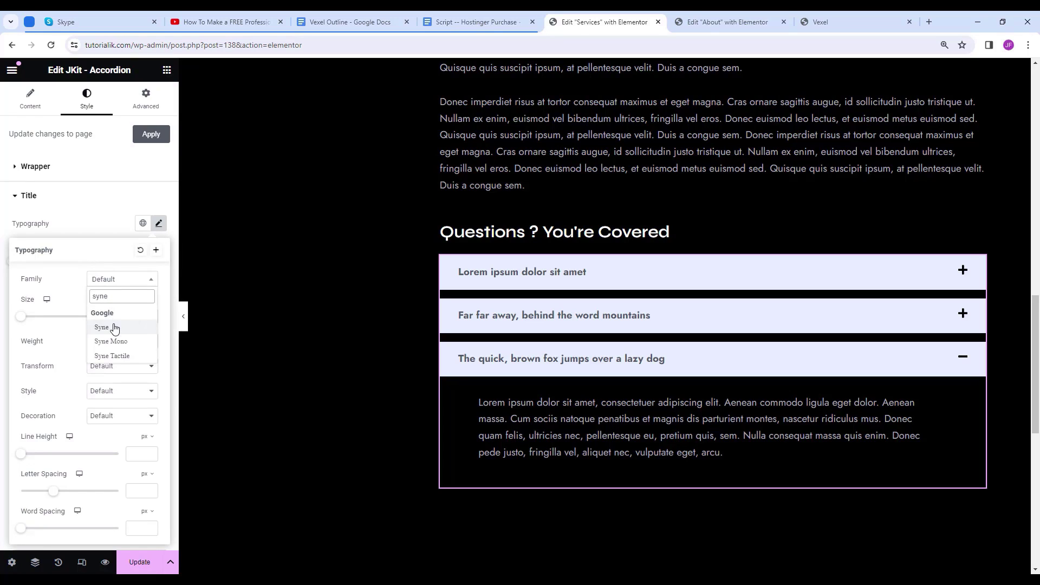
click(114, 328)
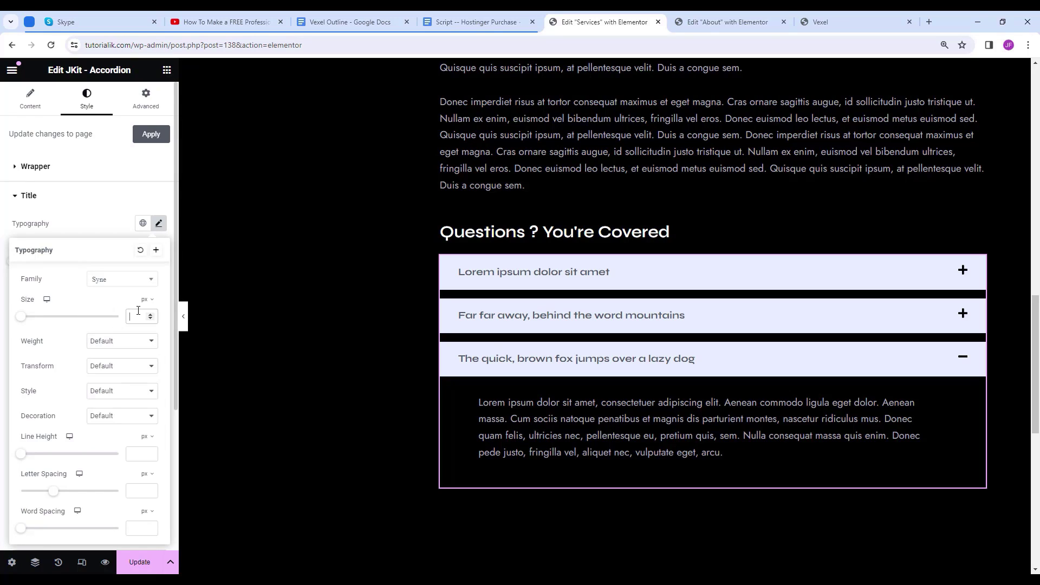
text(20)
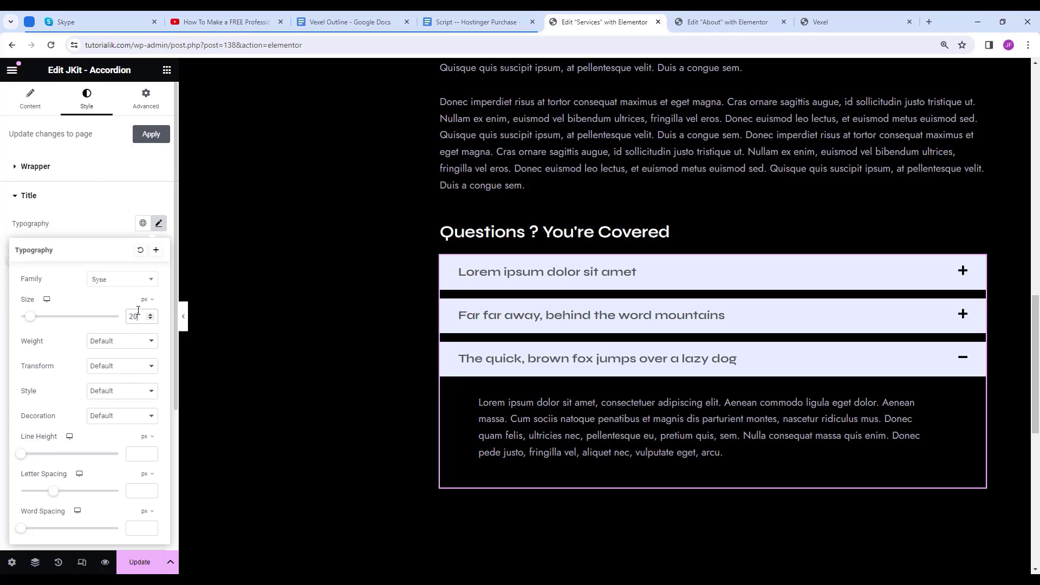
click(142, 342)
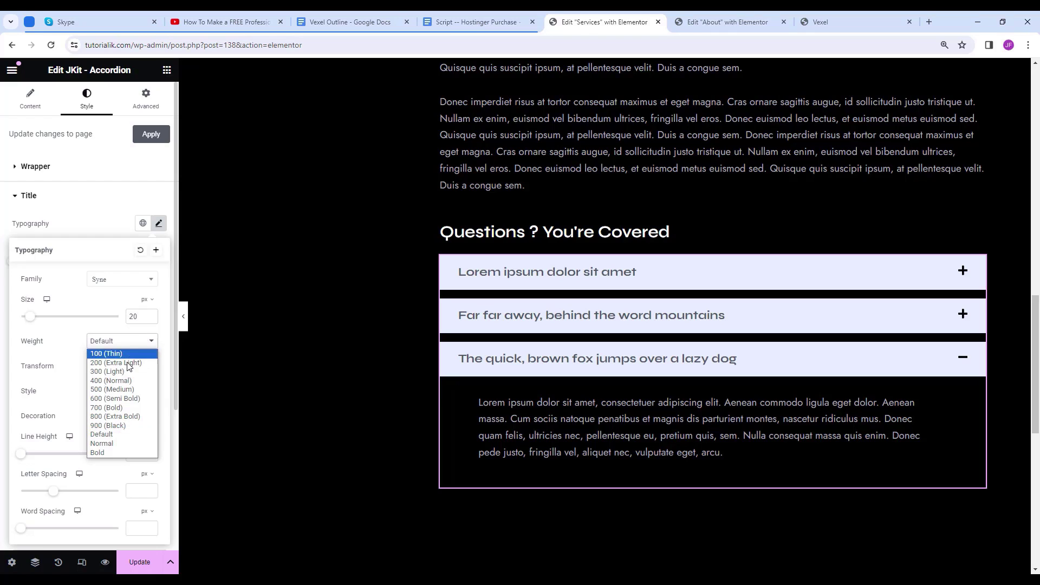
click(121, 408)
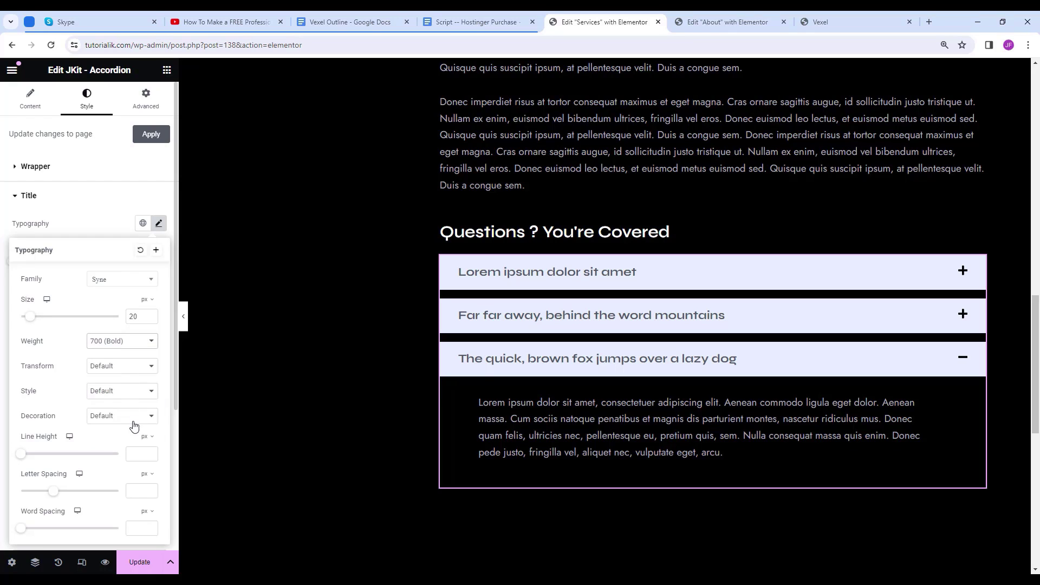
click(143, 452)
text(30)
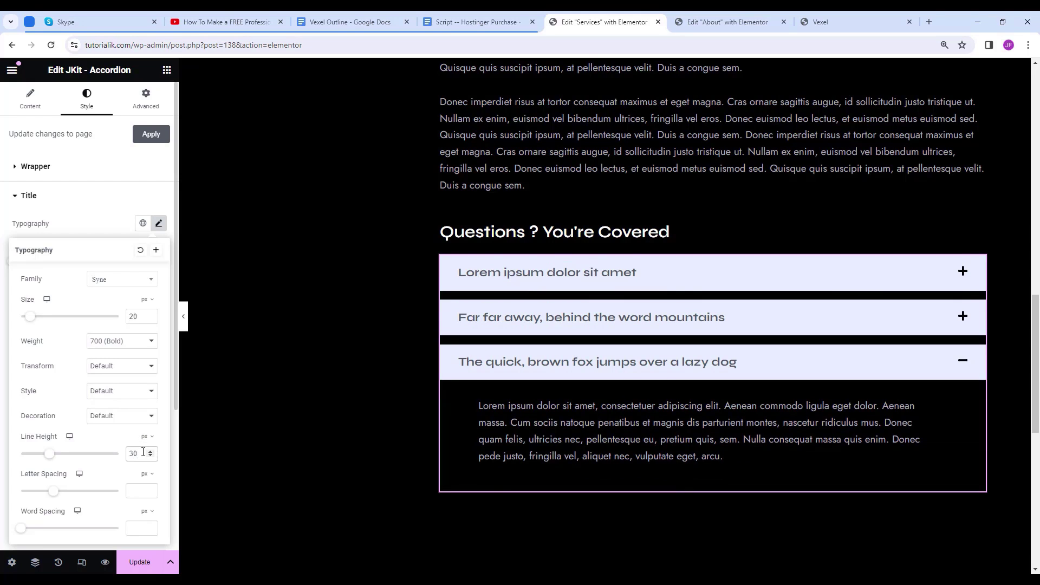
click(160, 224)
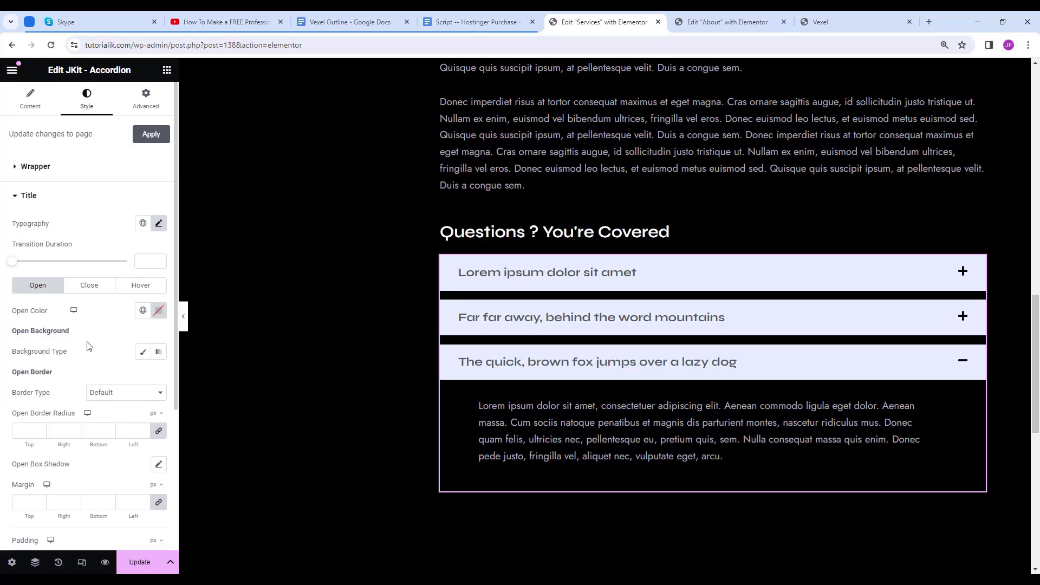
Set the open title colour to #fff and give the open item a fully transparent classic background.
click(159, 311)
click(135, 482)
text(#fff)
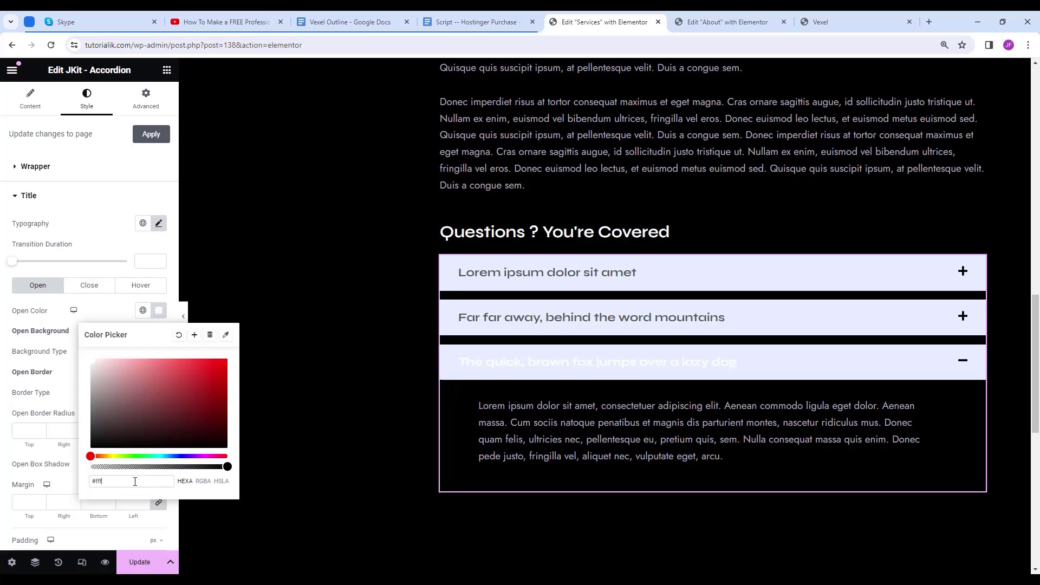
click(160, 314)
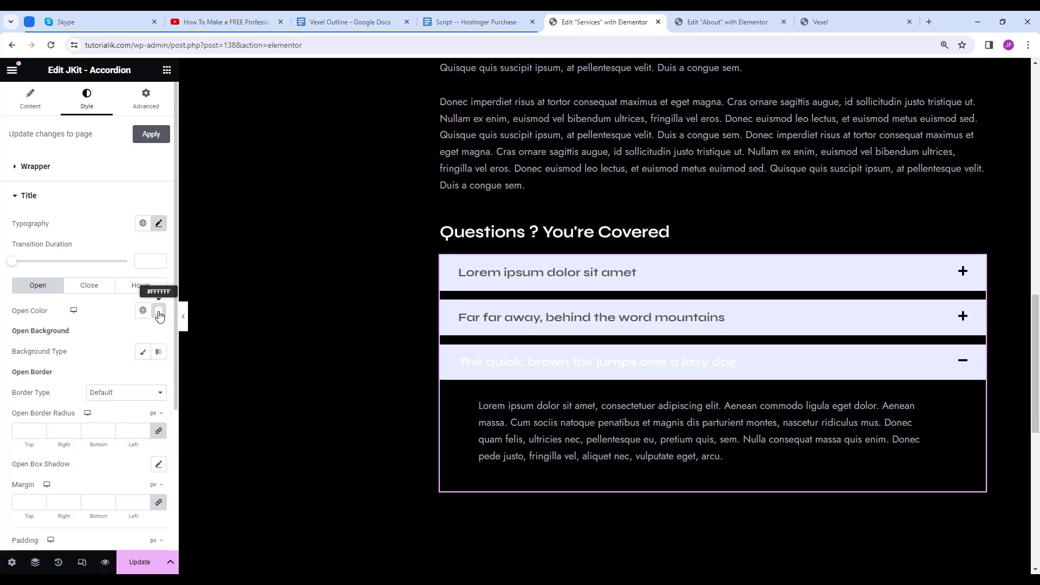
click(143, 352)
click(159, 377)
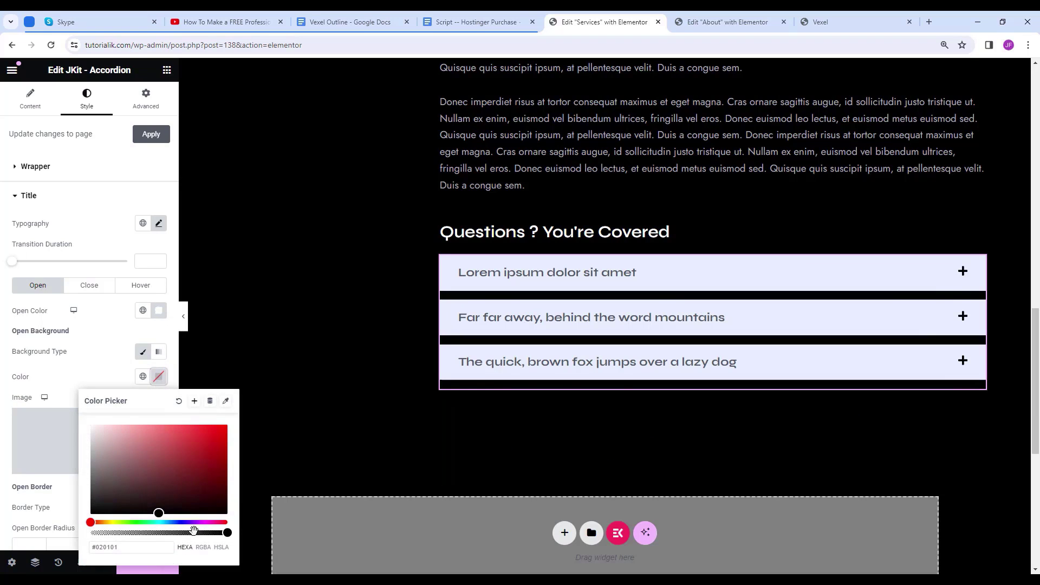
drag(226, 533, 92, 533)
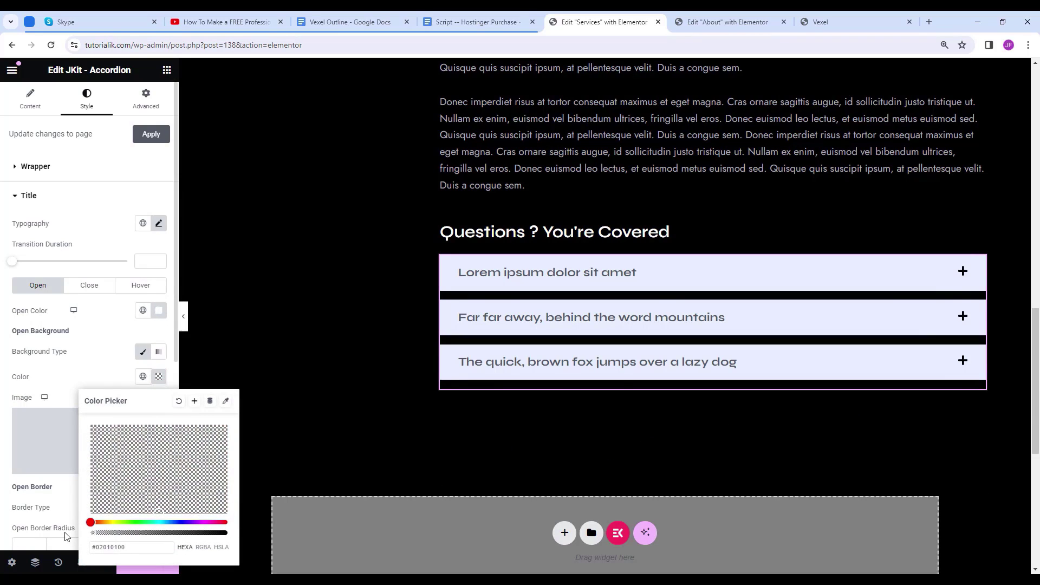
click(36, 508)
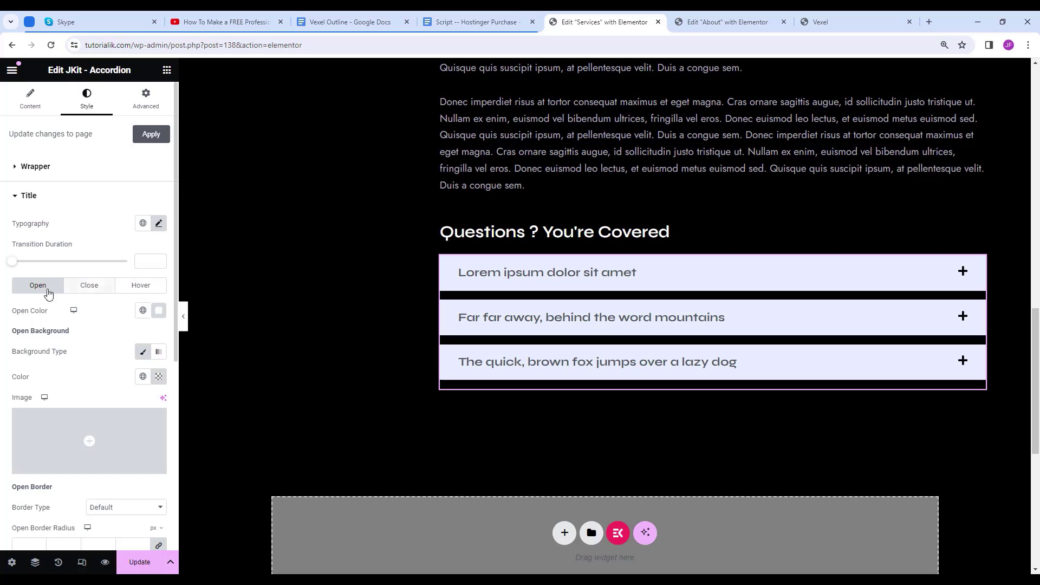
click(558, 366)
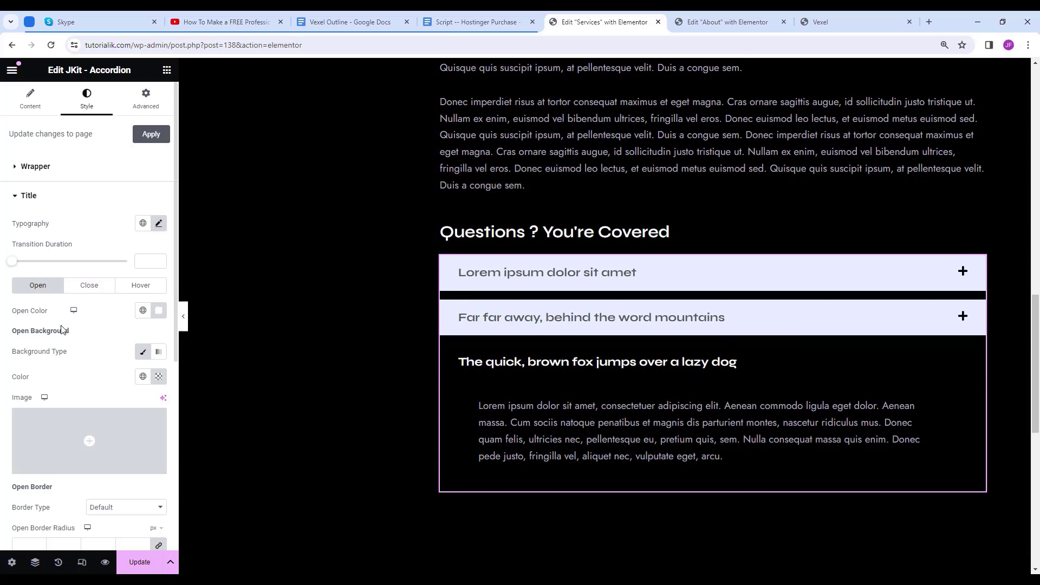
Try other open title and background colours, leaving the background fully transparent.
click(160, 313)
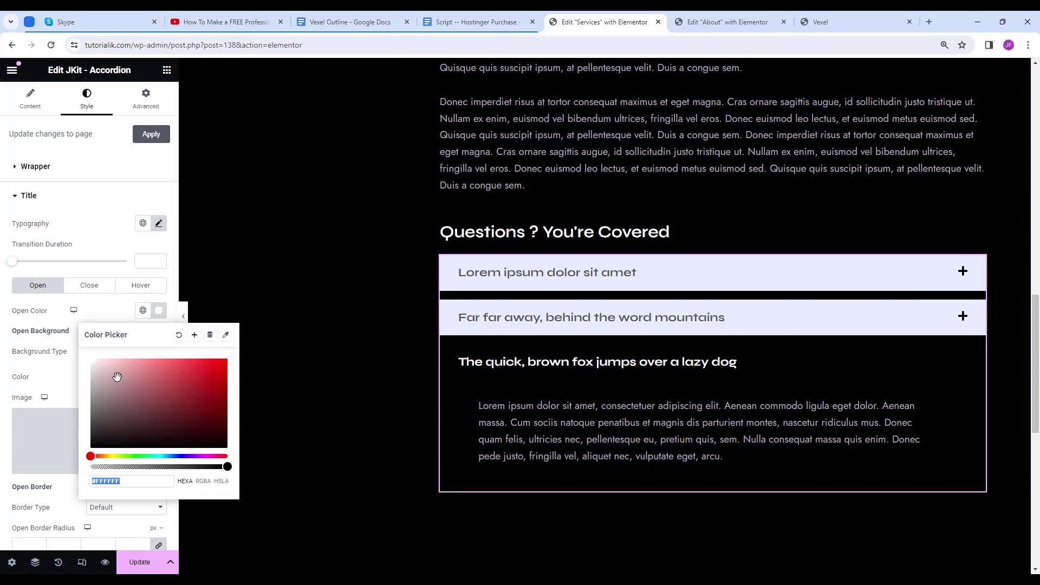
mouse_move(120, 375)
mouse_down()
mouse_move(300, 334)
mouse_move(128, 372)
mouse_move(208, 378)
mouse_up()
drag(94, 387, 93, 360)
key(Escape)
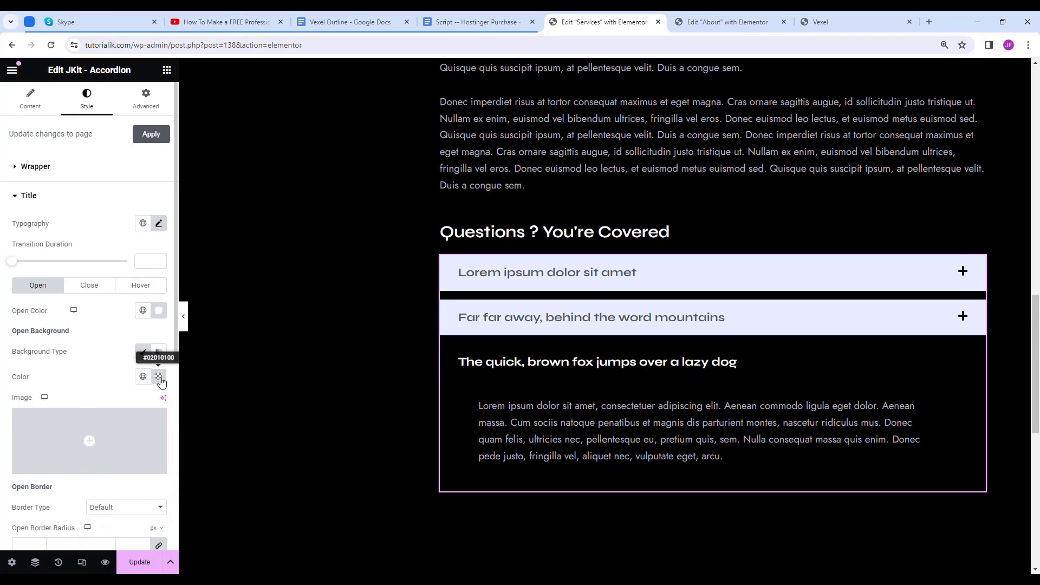
click(159, 378)
drag(91, 534, 140, 533)
drag(206, 472, 226, 461)
drag(140, 534, 86, 534)
click(164, 376)
Give the open item a solid 1 px bottom border coloured #ffffff33.
scroll(98, 379, down, 2)
click(108, 399)
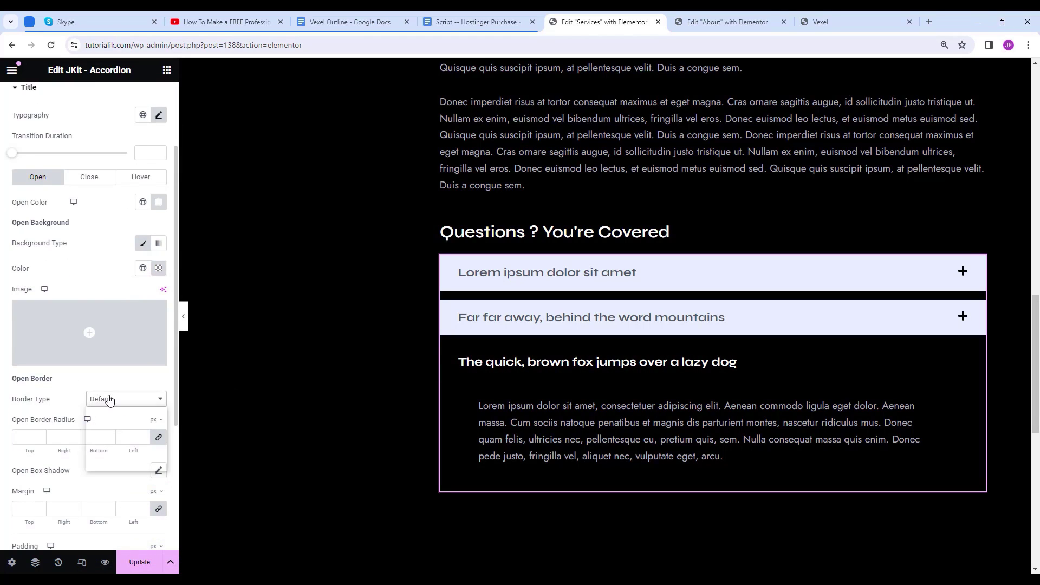
click(120, 433)
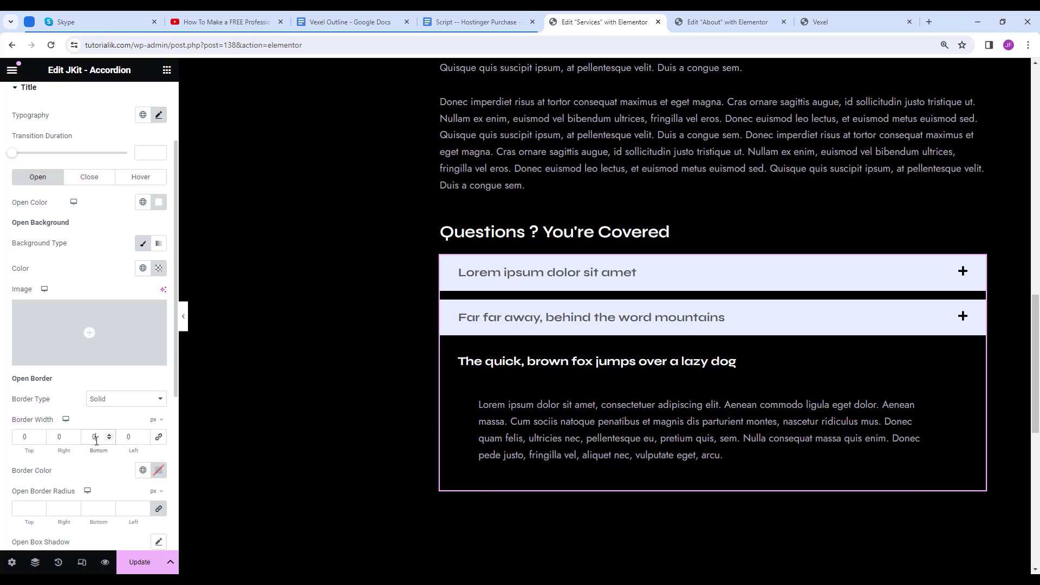
text(1)
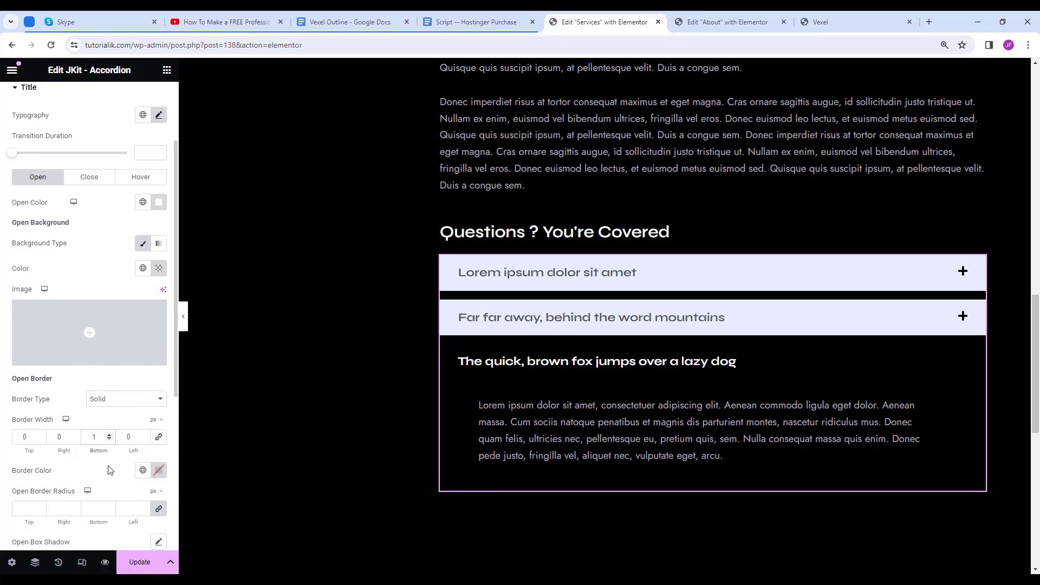
scroll(109, 469, down, 1)
click(158, 416)
click(144, 385)
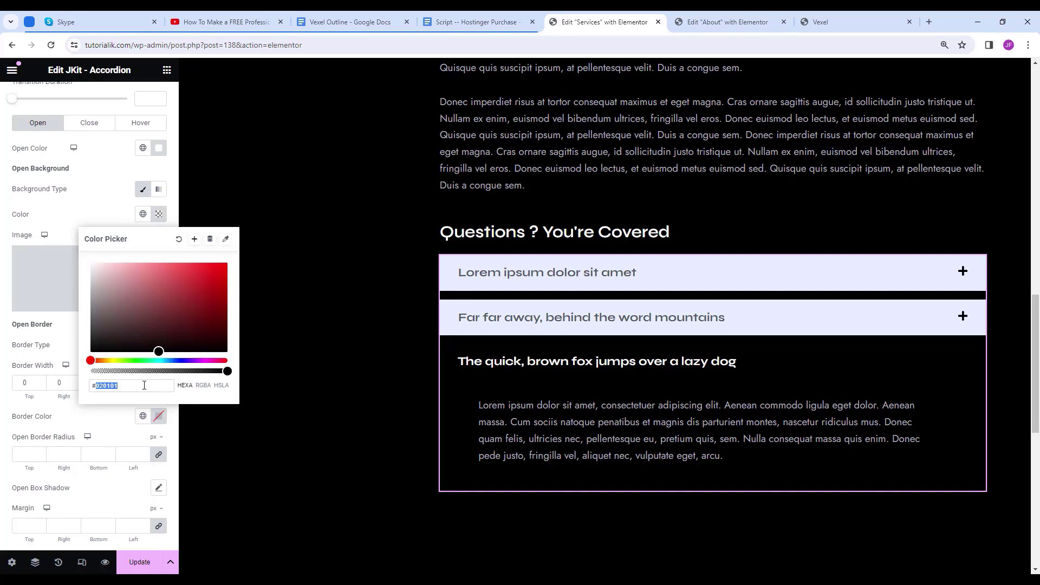
text(ffffff)
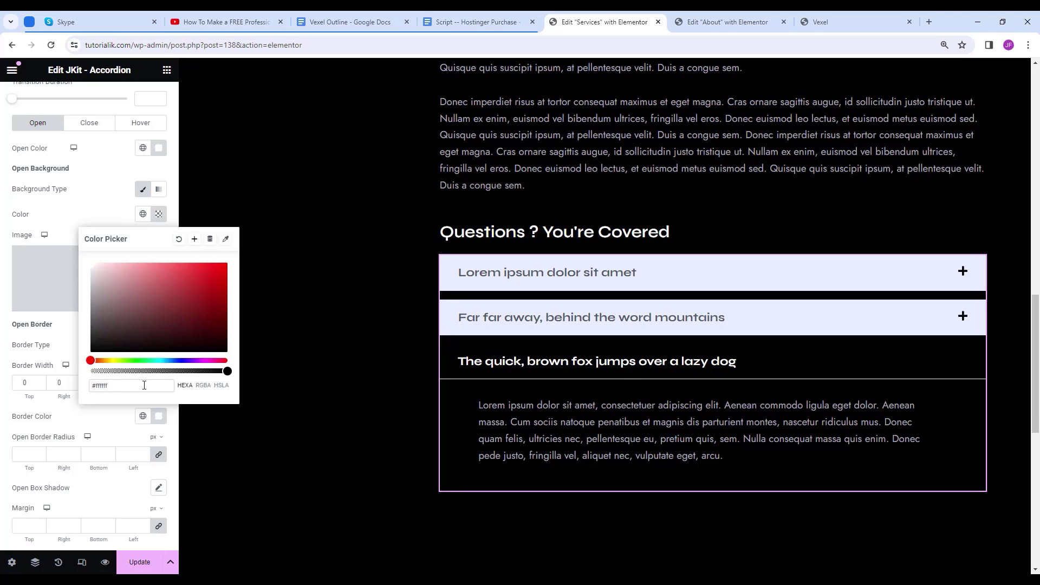
text(33)
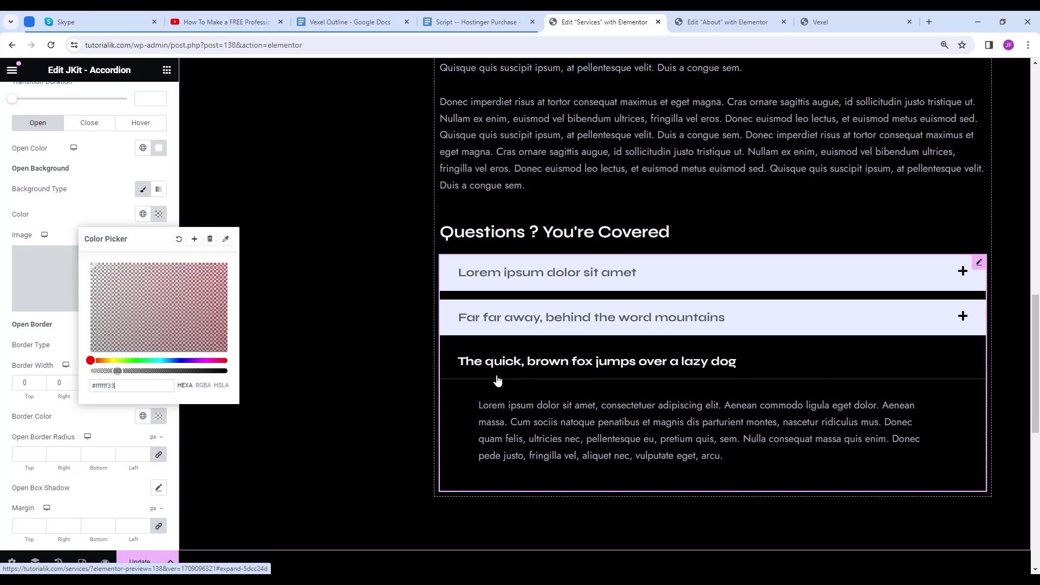
click(461, 381)
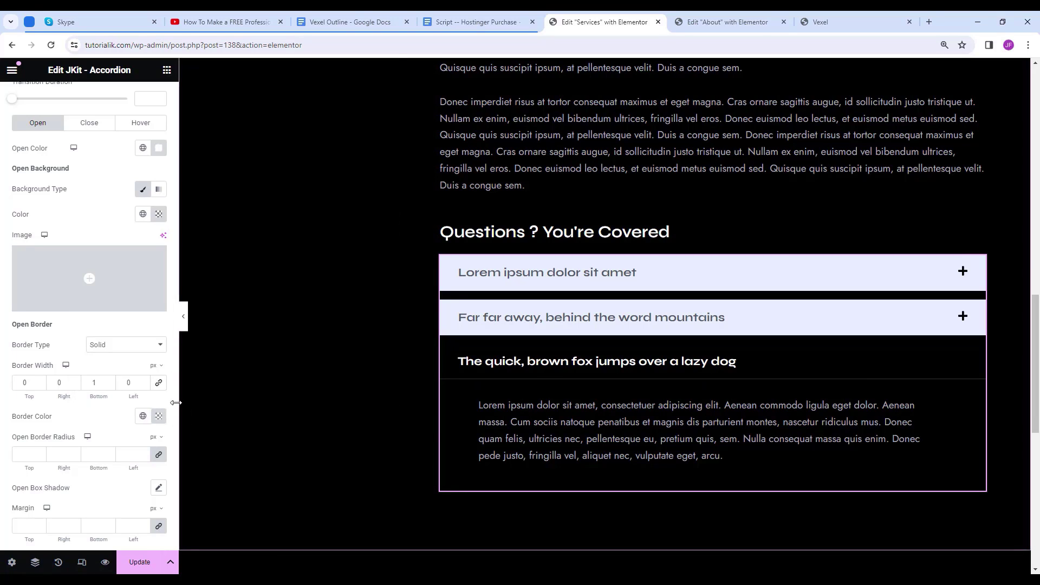
Change the open title colour to lime green #c4ef17.
click(158, 148)
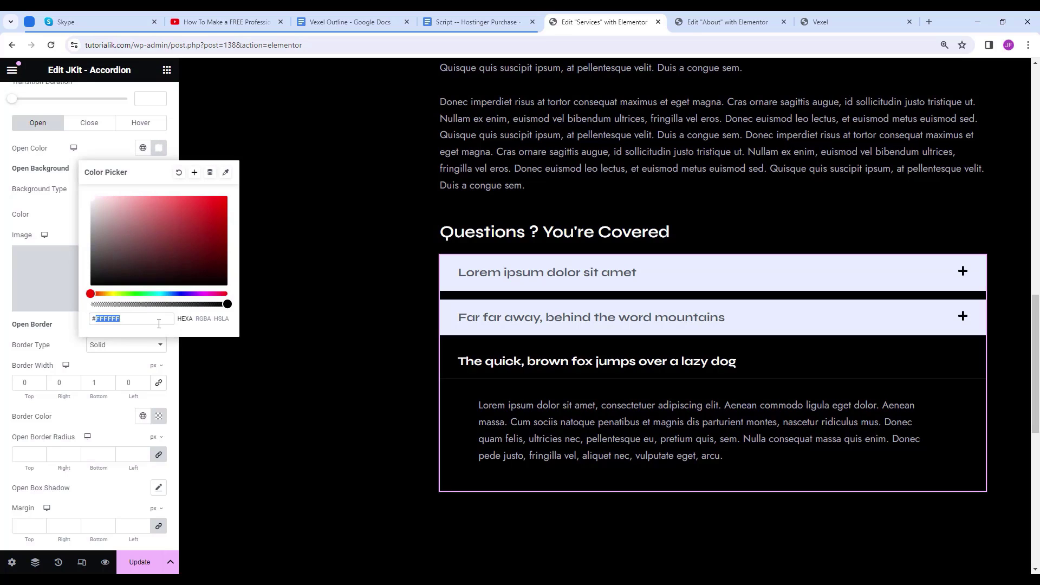
text(c4ef17)
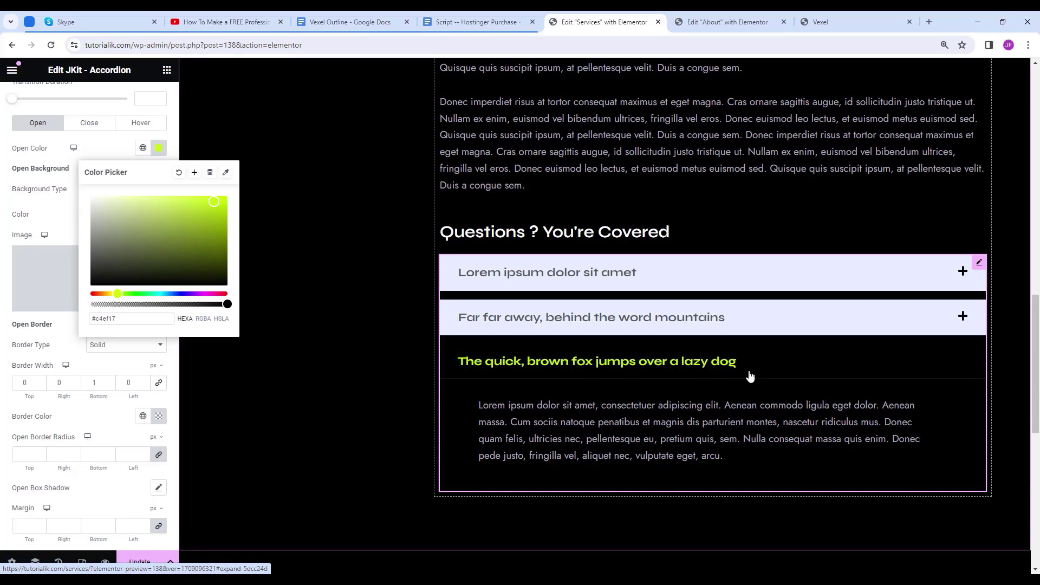
click(769, 374)
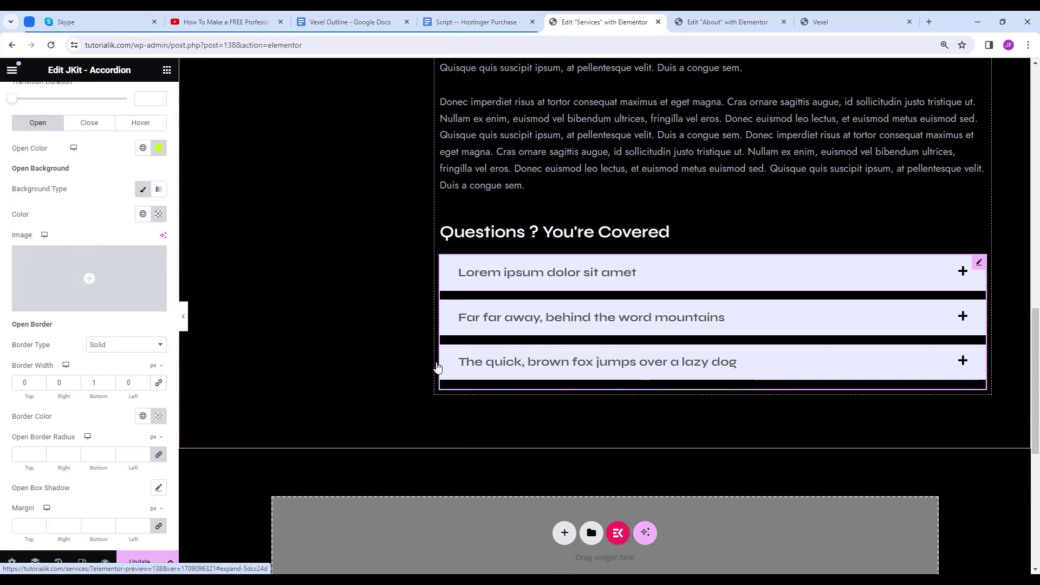
click(89, 122)
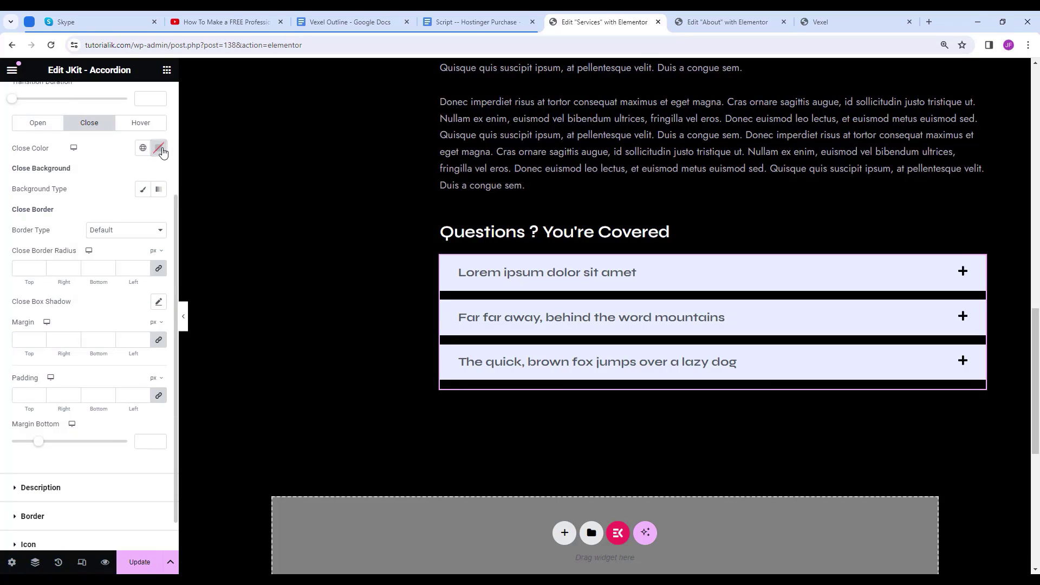
Make collapsed titles white #fff with a fully transparent classic background.
click(159, 148)
text(fff)
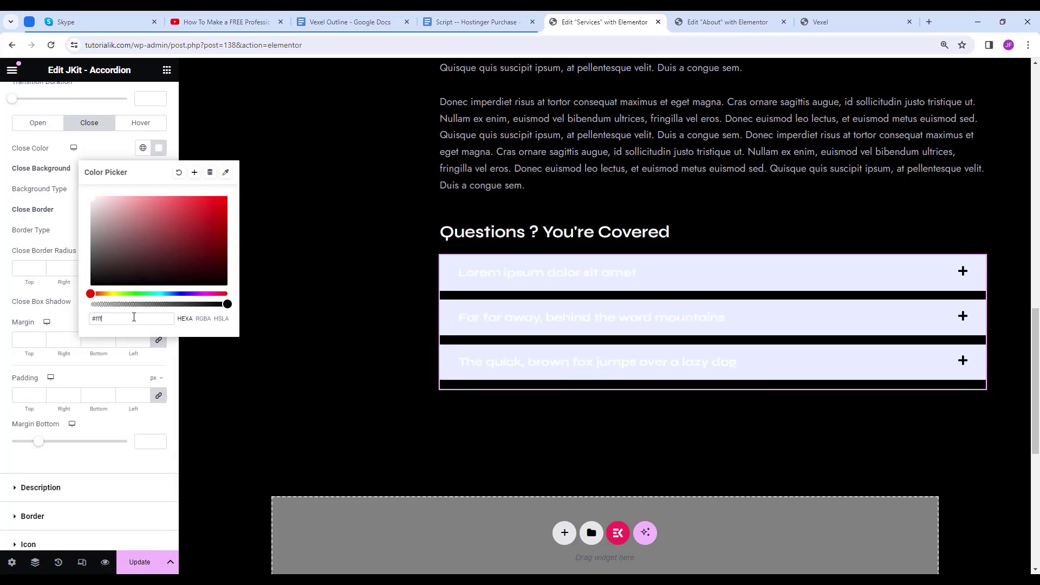
click(72, 116)
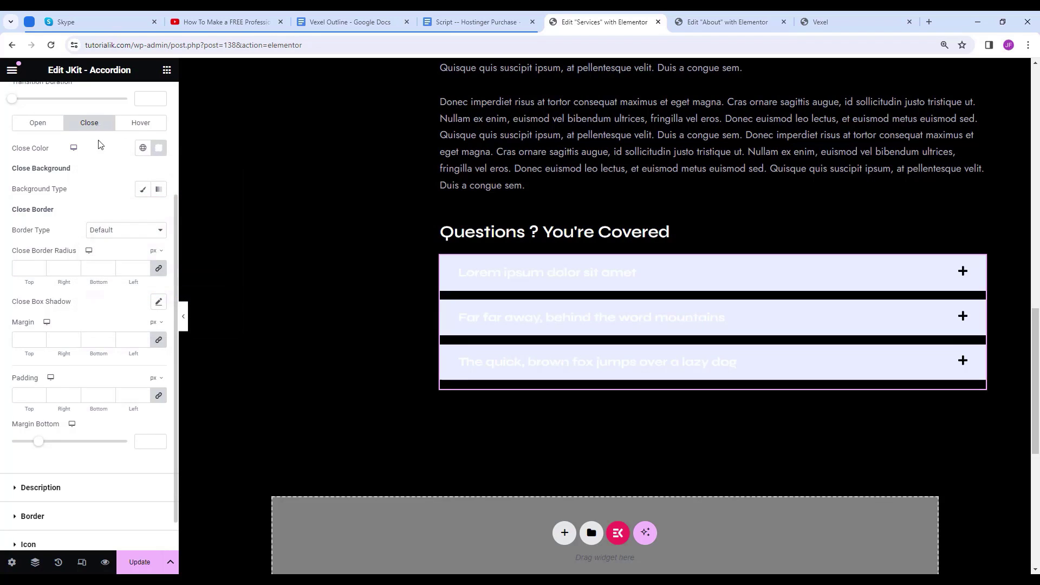
scroll(113, 183, up, 1)
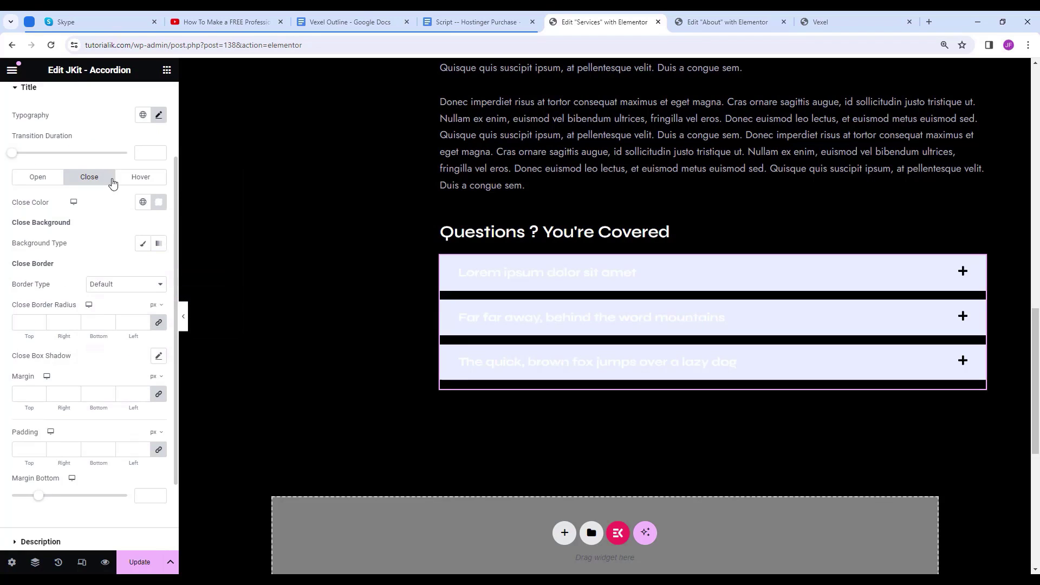
click(144, 244)
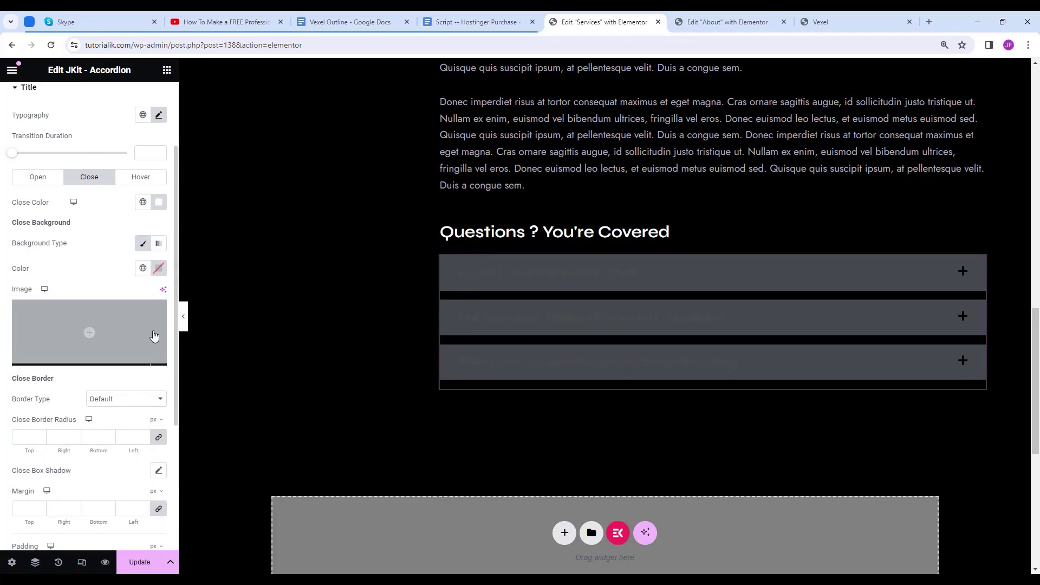
click(158, 268)
drag(225, 424, 59, 423)
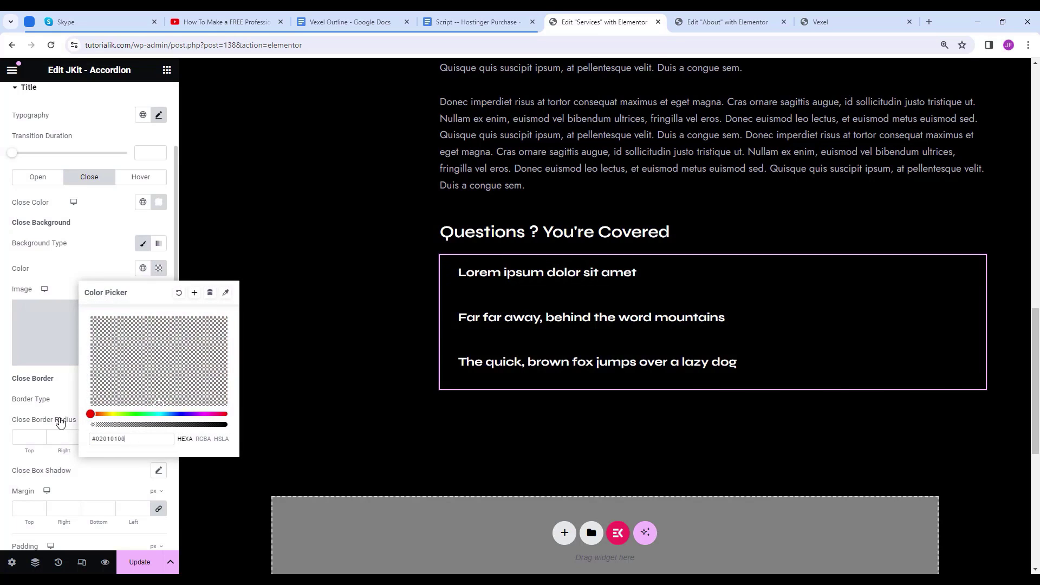
click(127, 226)
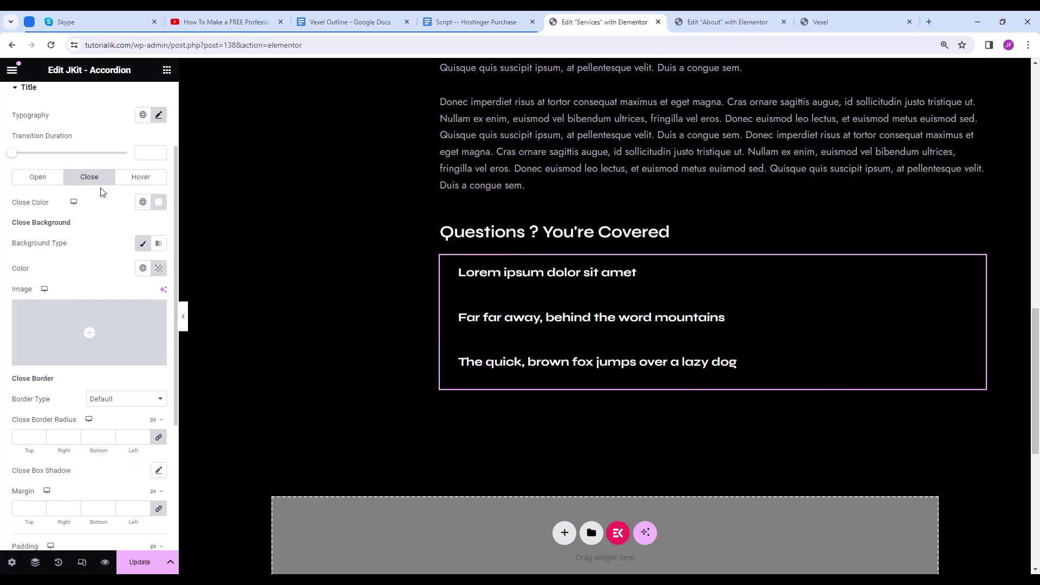
Give collapsed items a solid border coloured #ffffff33.
click(125, 399)
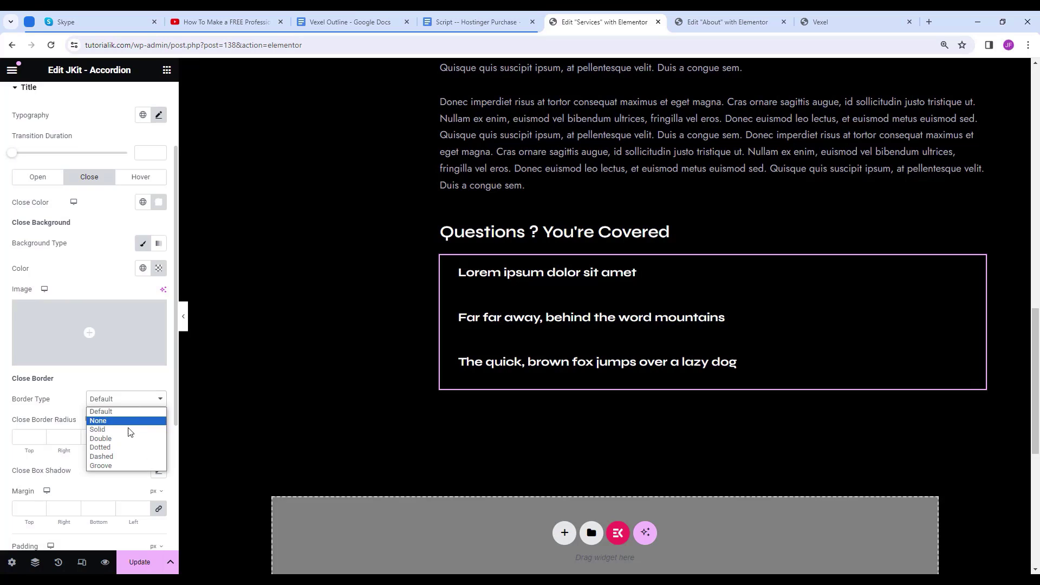
click(126, 409)
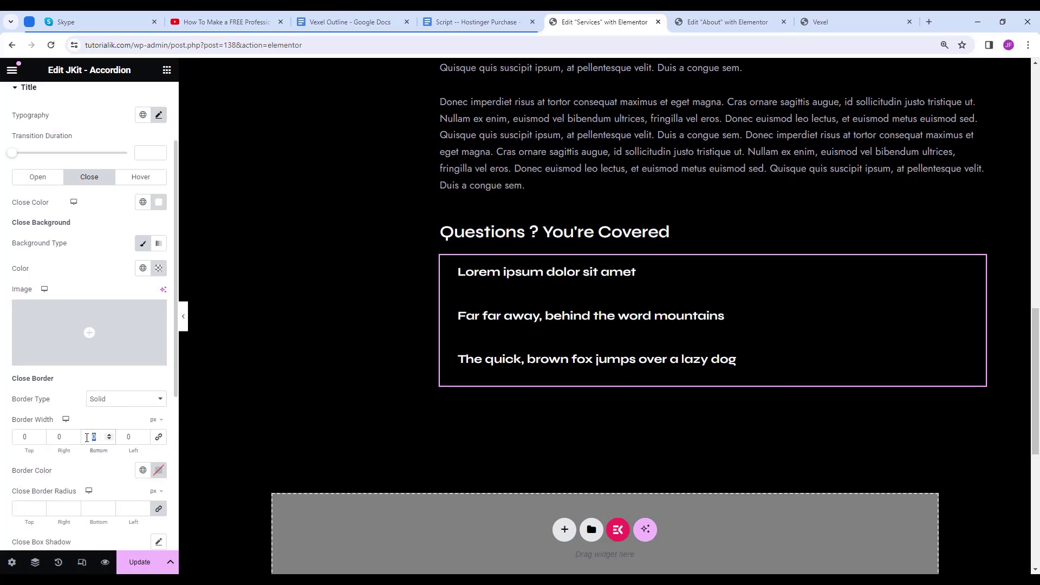
click(158, 470)
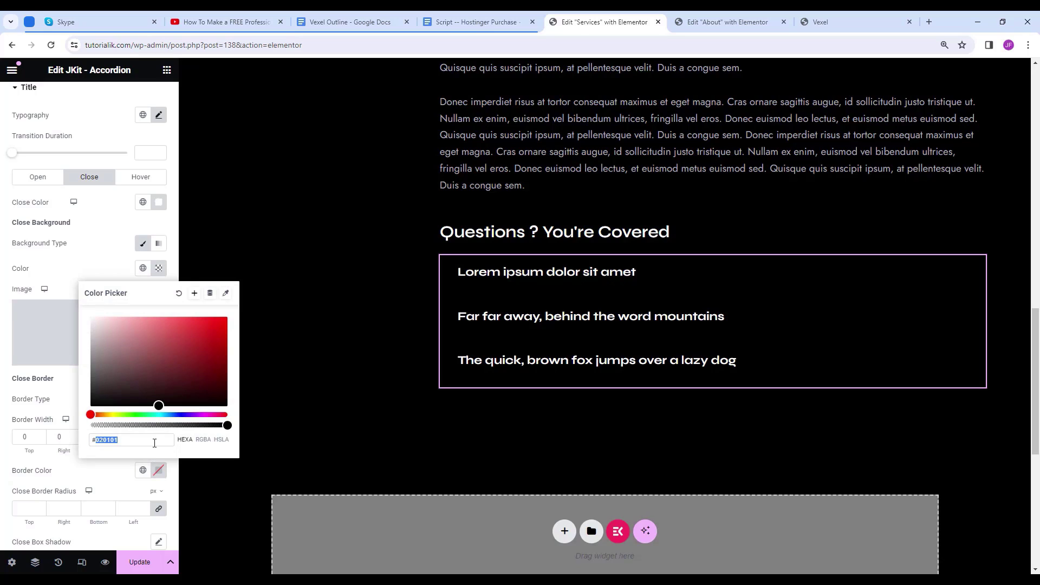
text(ffffff)
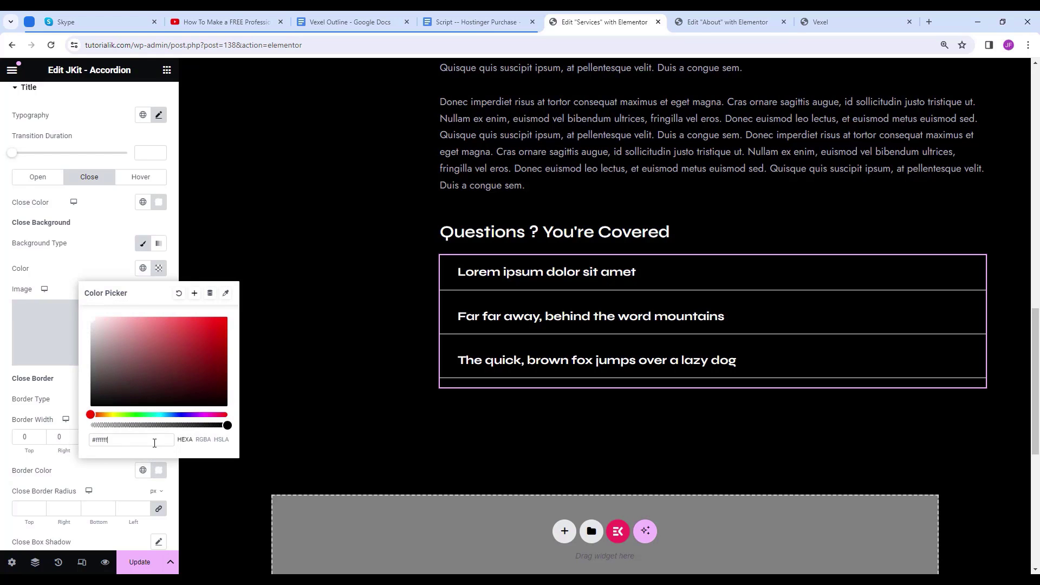
text(33)
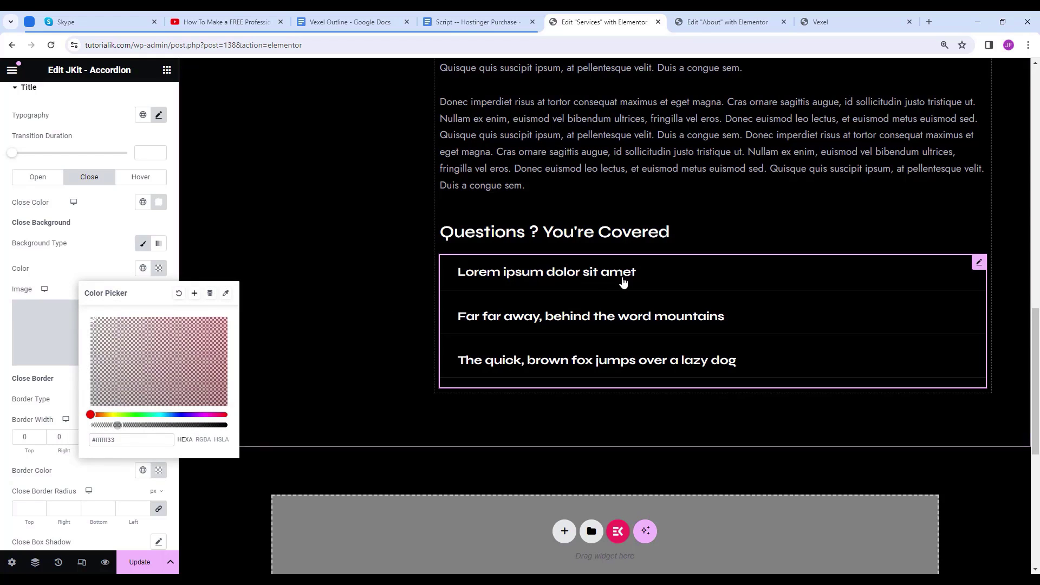
click(585, 279)
scroll(97, 391, down, 3)
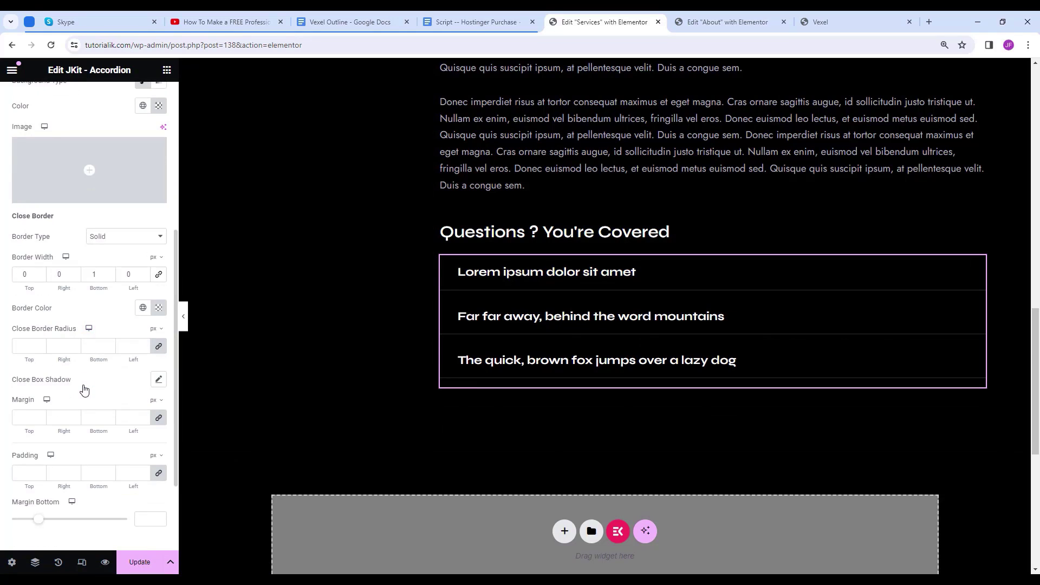
scroll(84, 389, down, 2)
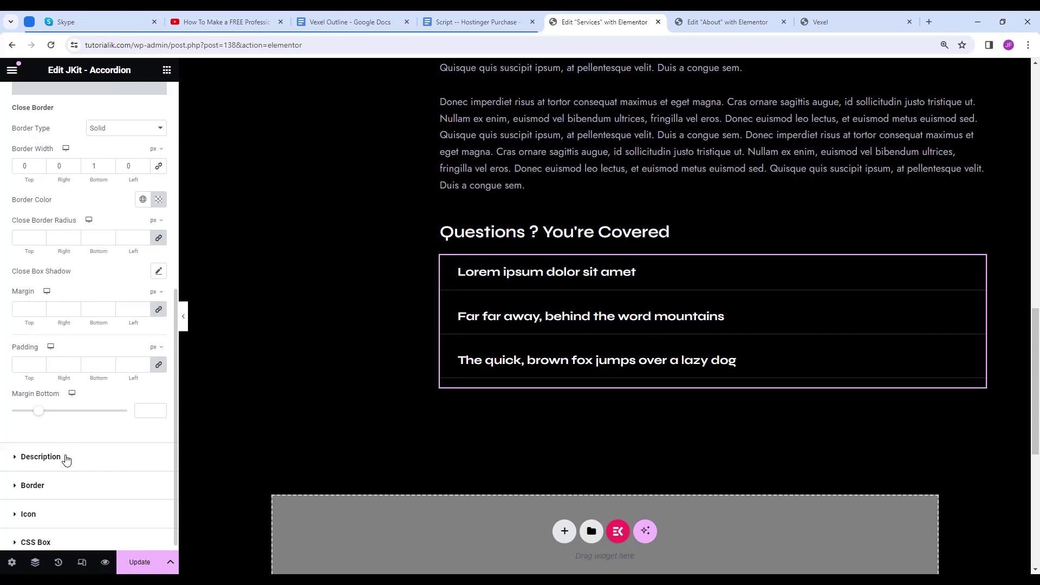
click(65, 459)
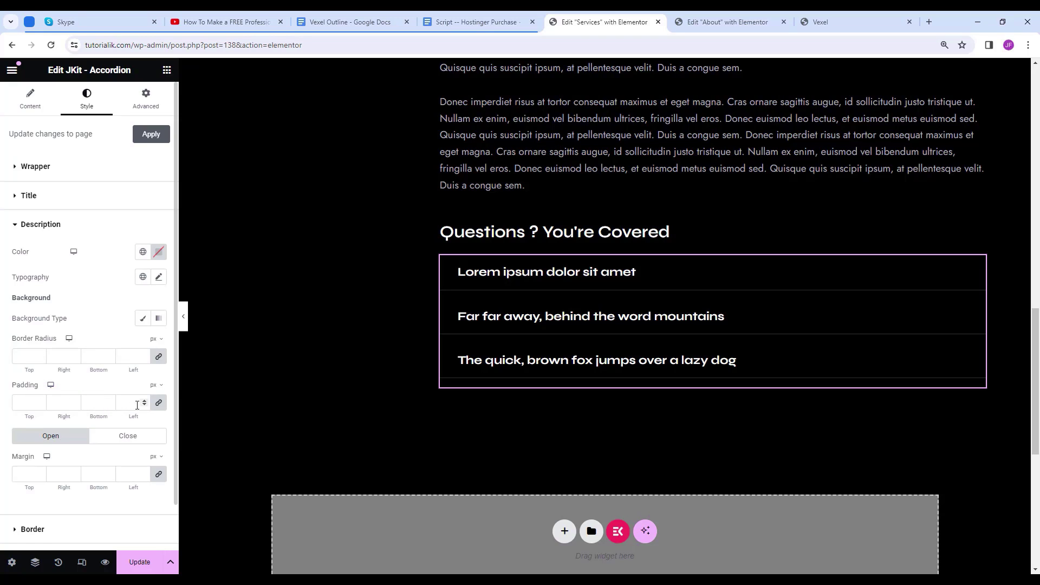
Set the FAQ answer text padding to 15 px top and bottom.
click(159, 403)
text(15)
drag(99, 404, 86, 404)
text(15)
click(561, 281)
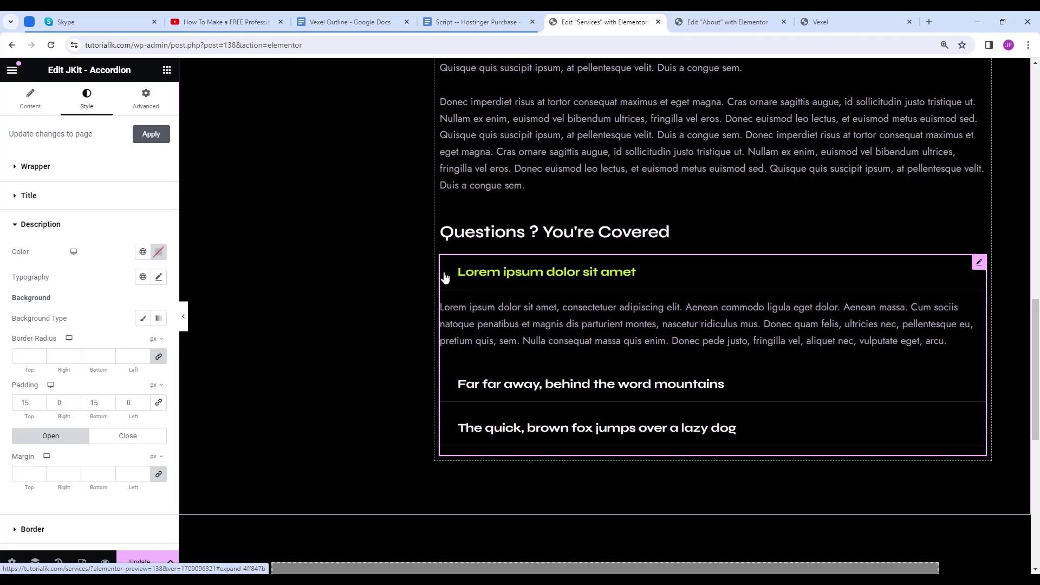
Set the open title padding to 0/0/14/0, leaving 14 px below.
click(51, 197)
scroll(82, 350, down, 3)
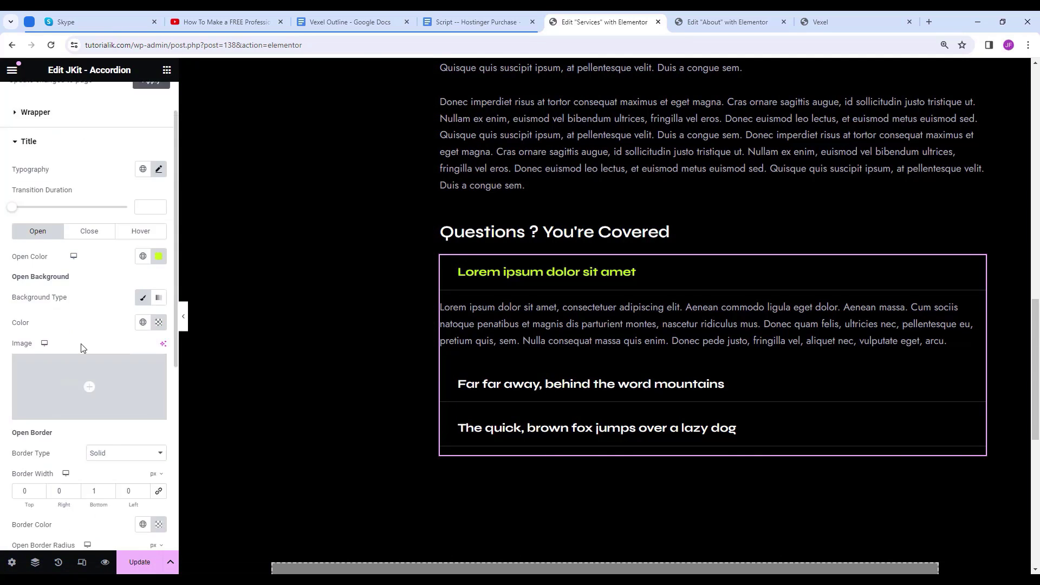
scroll(82, 349, down, 3)
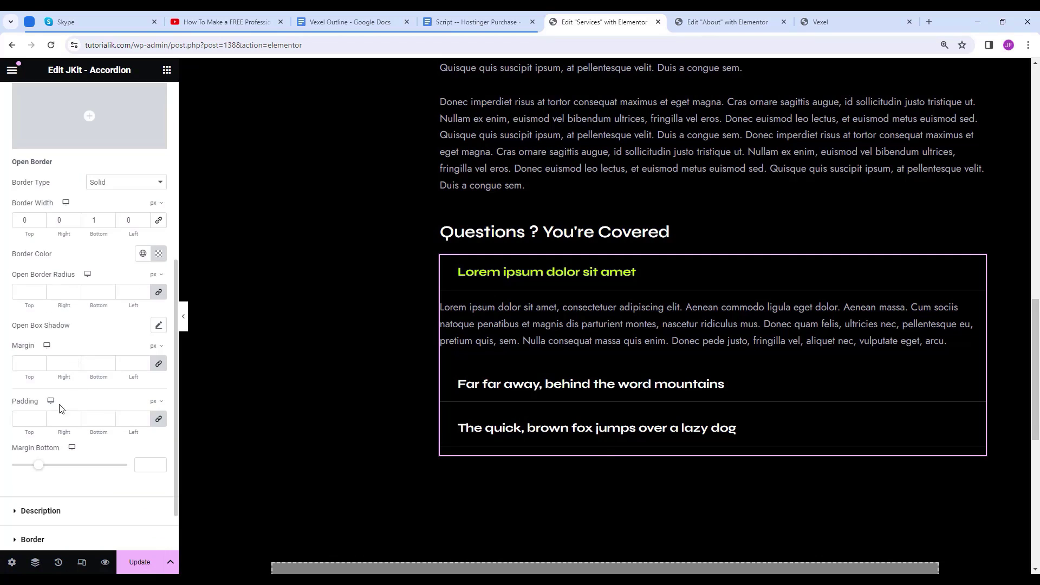
click(23, 421)
text(0)
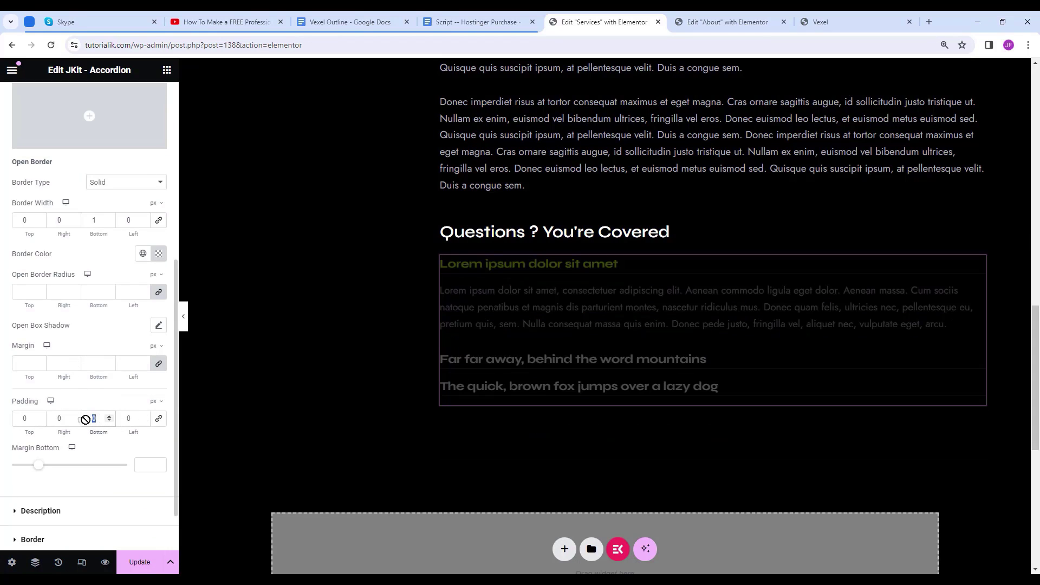
text(14)
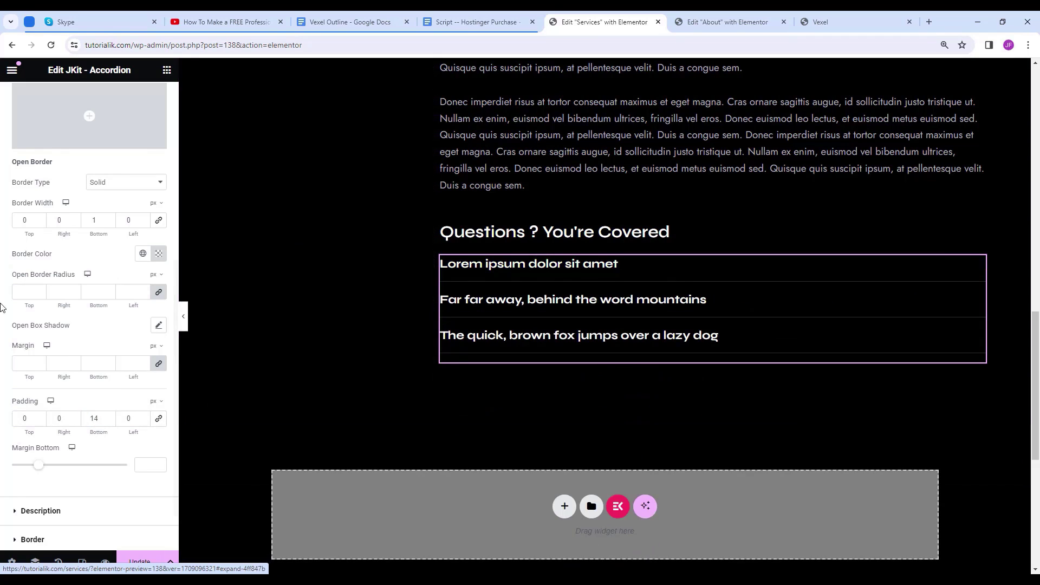
scroll(109, 452, down, 2)
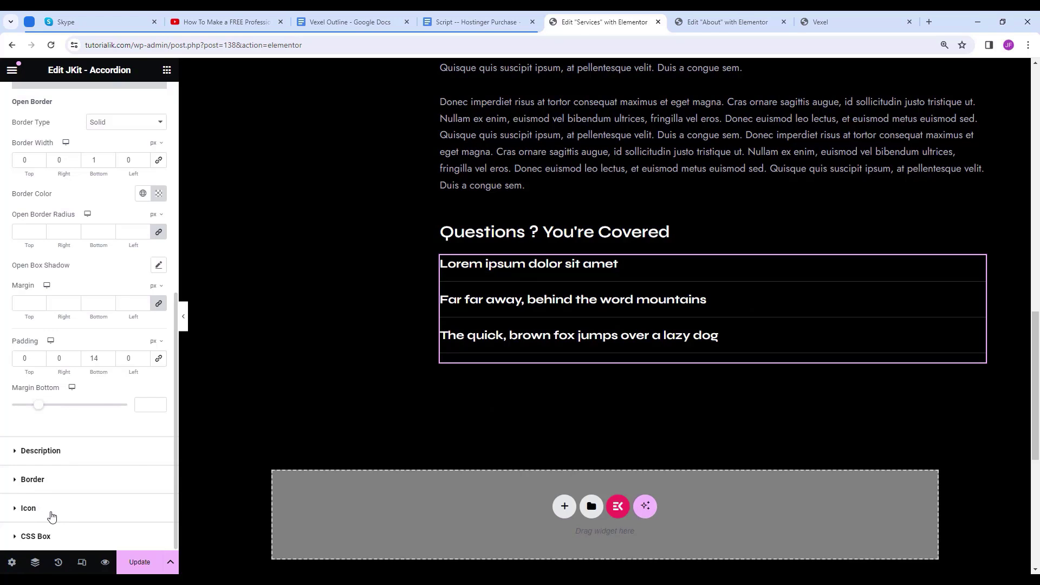
Colour the open icon #c4ef17, size both icon states 13 px, and set icon margin to 0.
click(28, 508)
scroll(62, 370, down, 2)
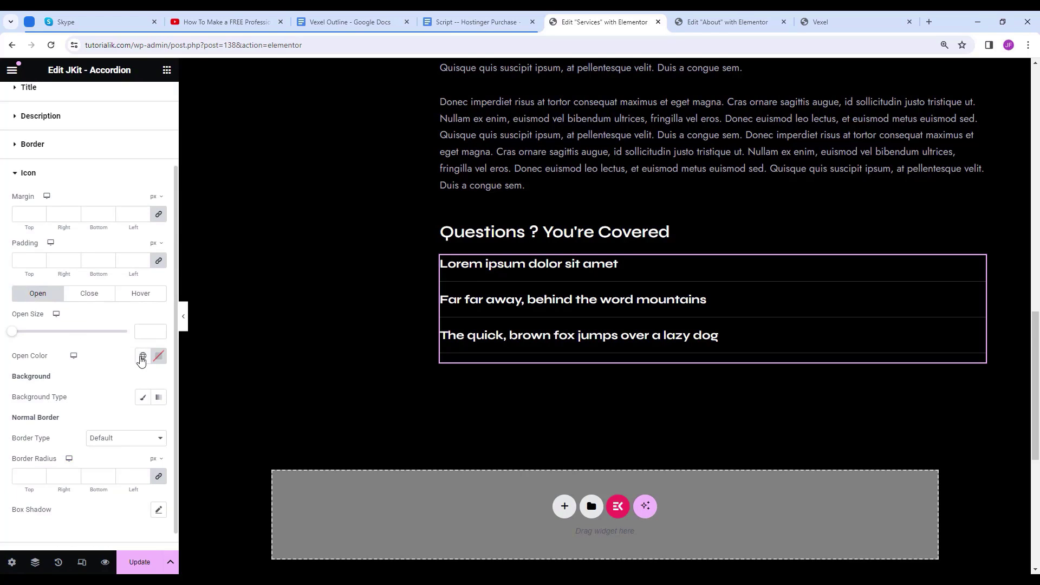
click(158, 356)
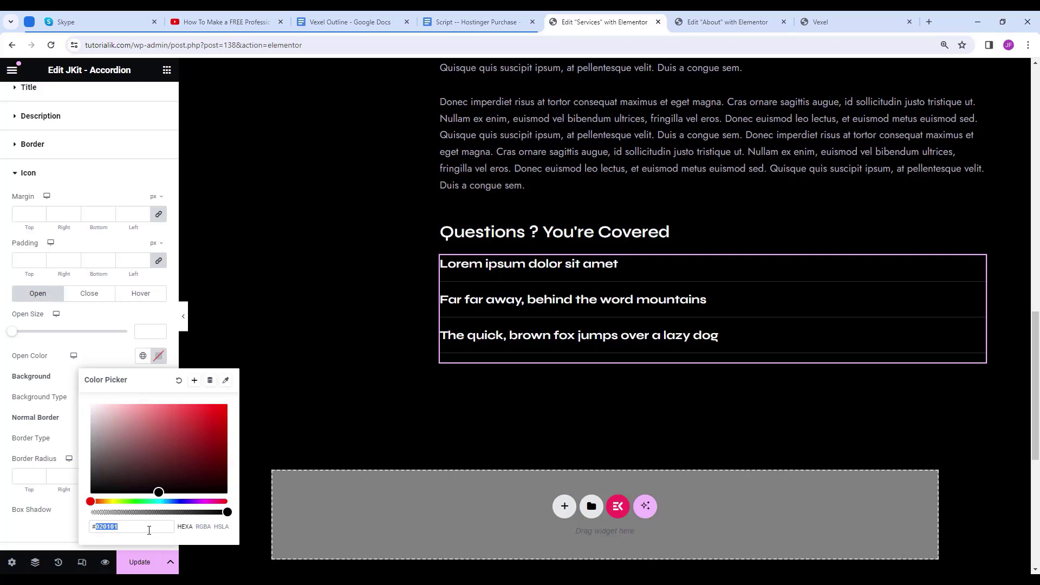
text(c4ef17)
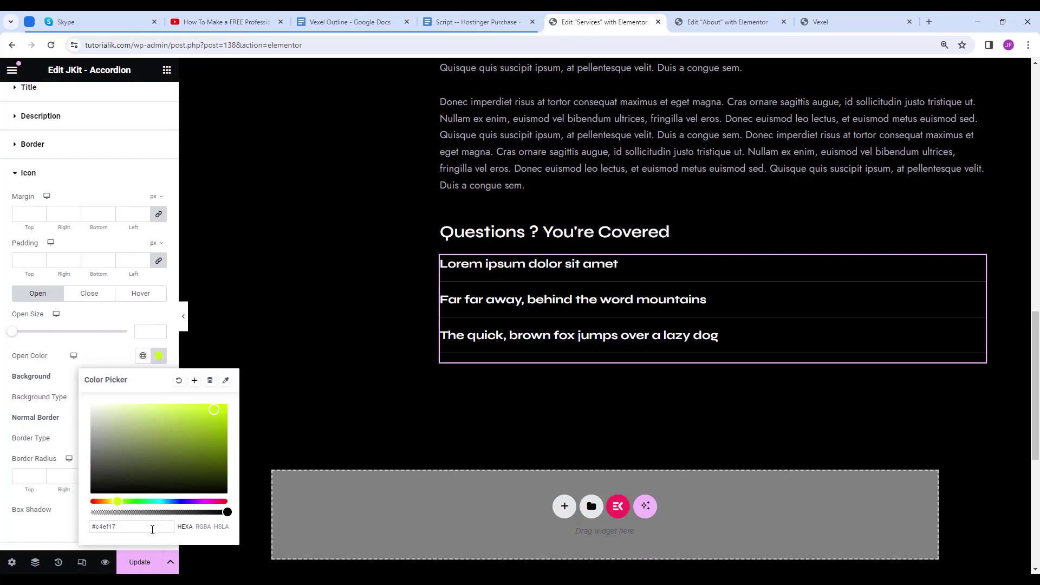
click(89, 293)
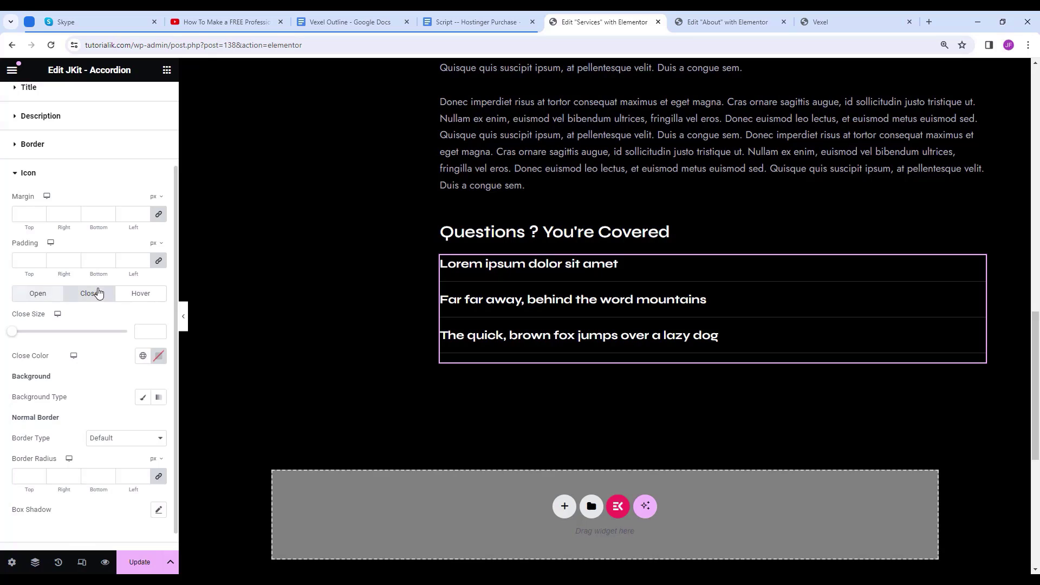
click(152, 356)
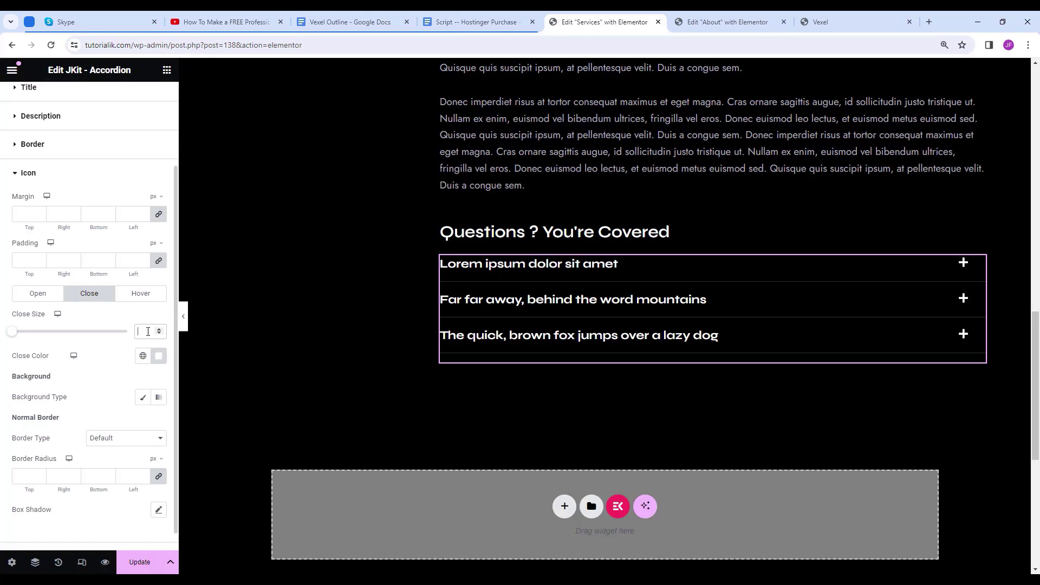
text(13)
click(47, 298)
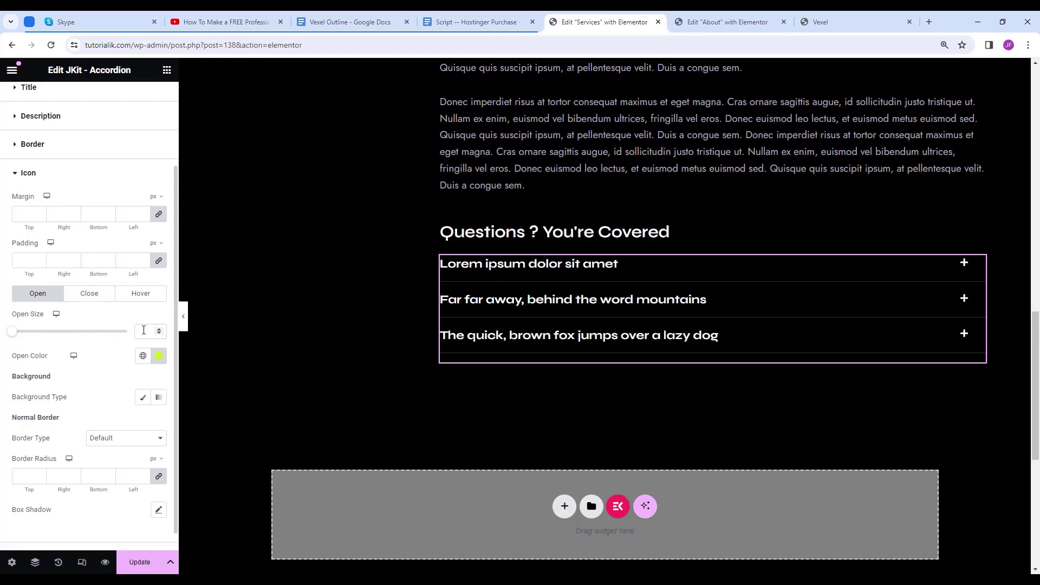
text(13)
scroll(143, 332, up, 1)
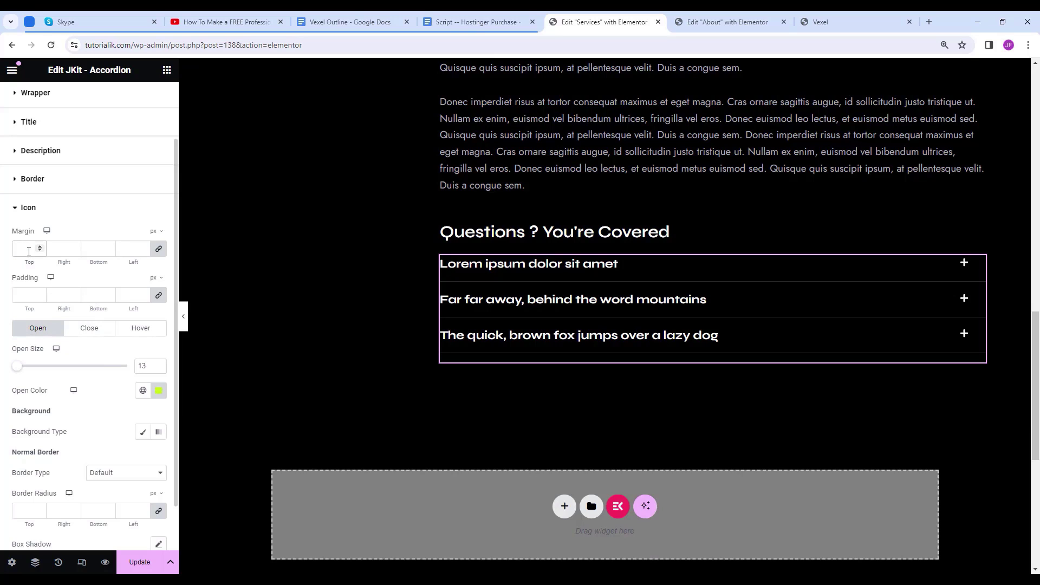
text(0)
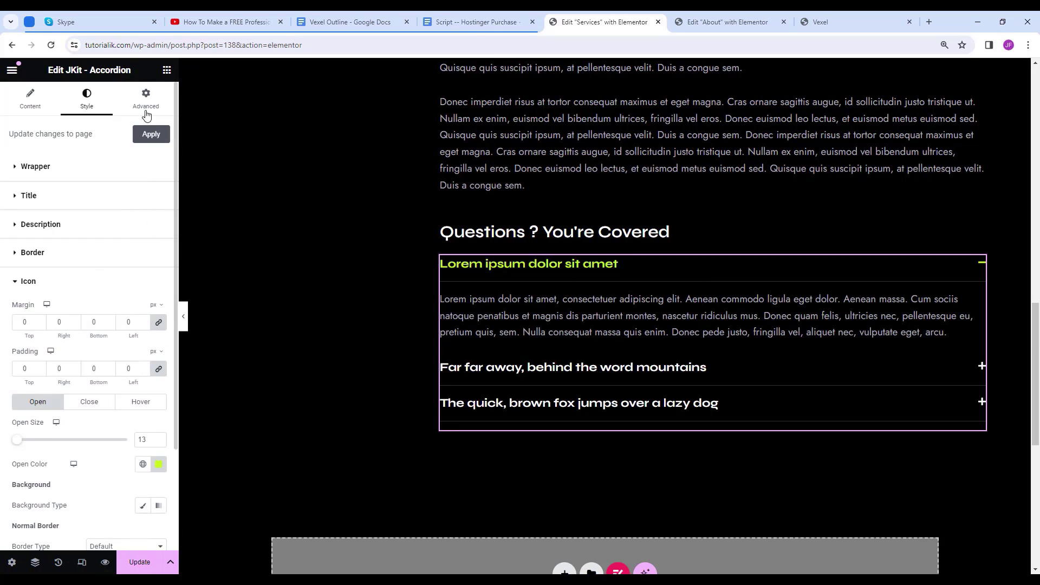
Give the accordion an unlinked margin of 5 px top and 30 px bottom, then preview.
click(145, 101)
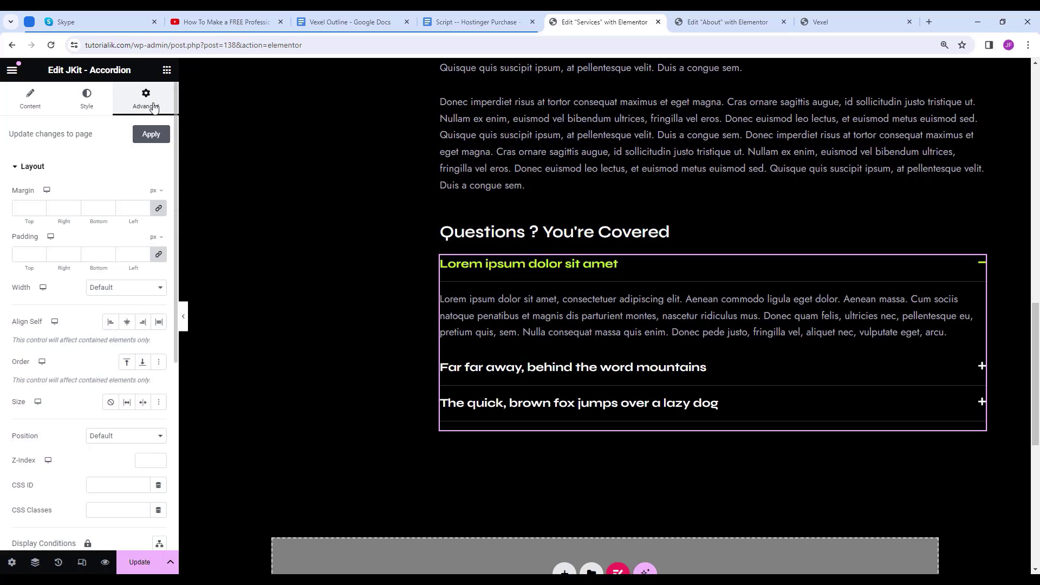
click(159, 210)
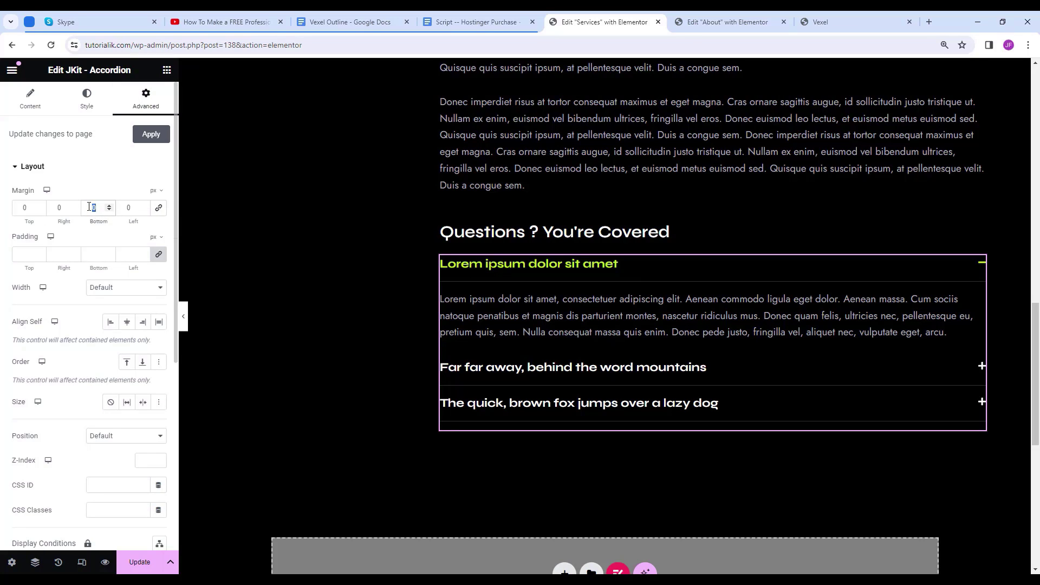
text(30)
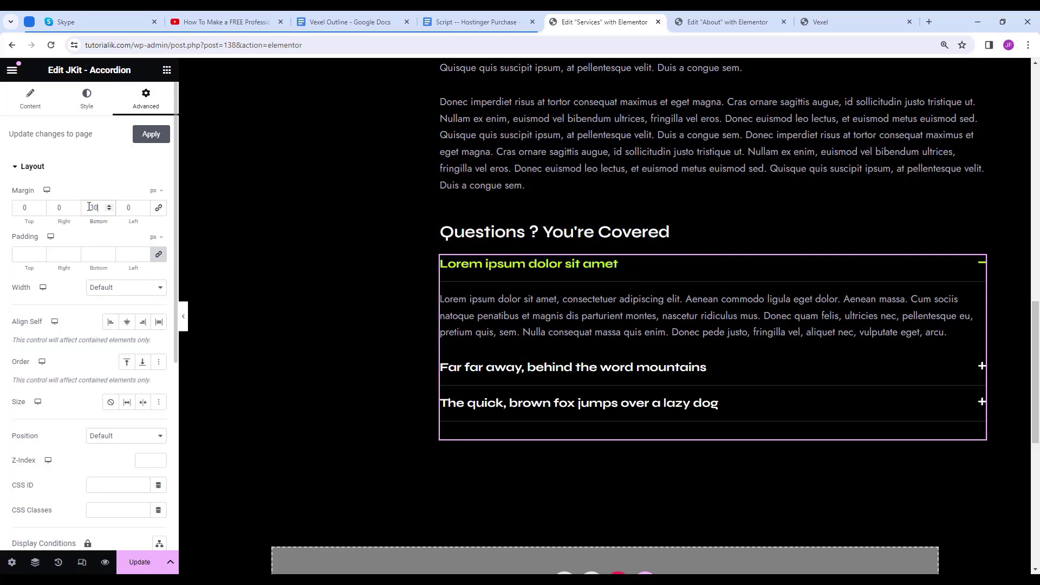
click(28, 209)
text(5)
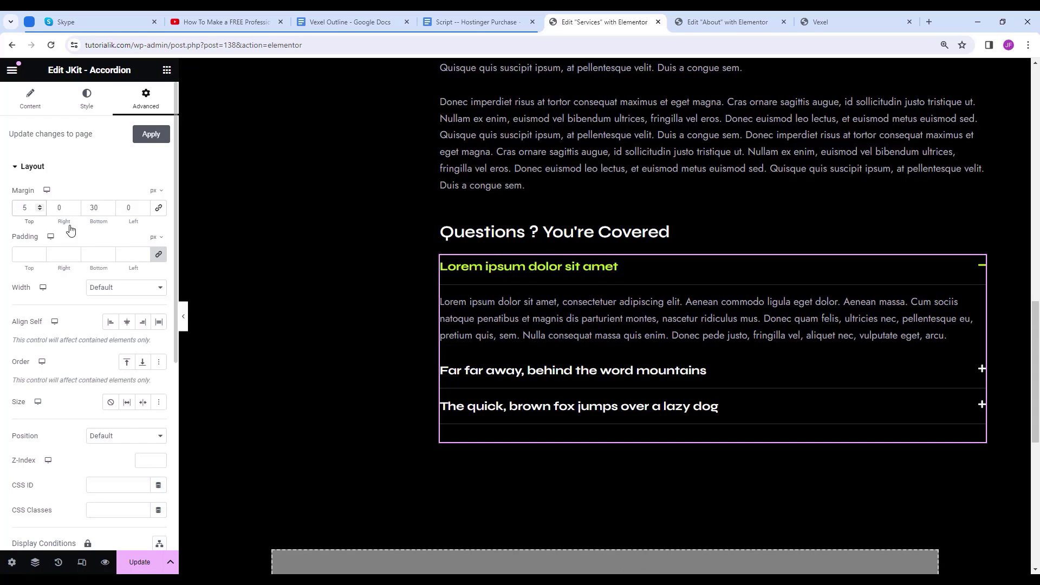
click(183, 317)
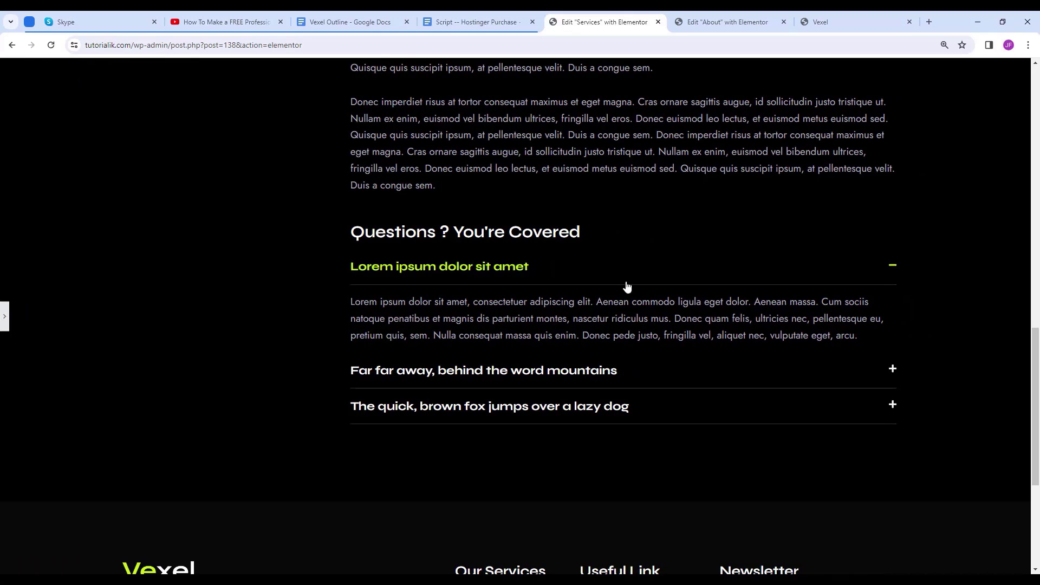
key(ctrl+p)
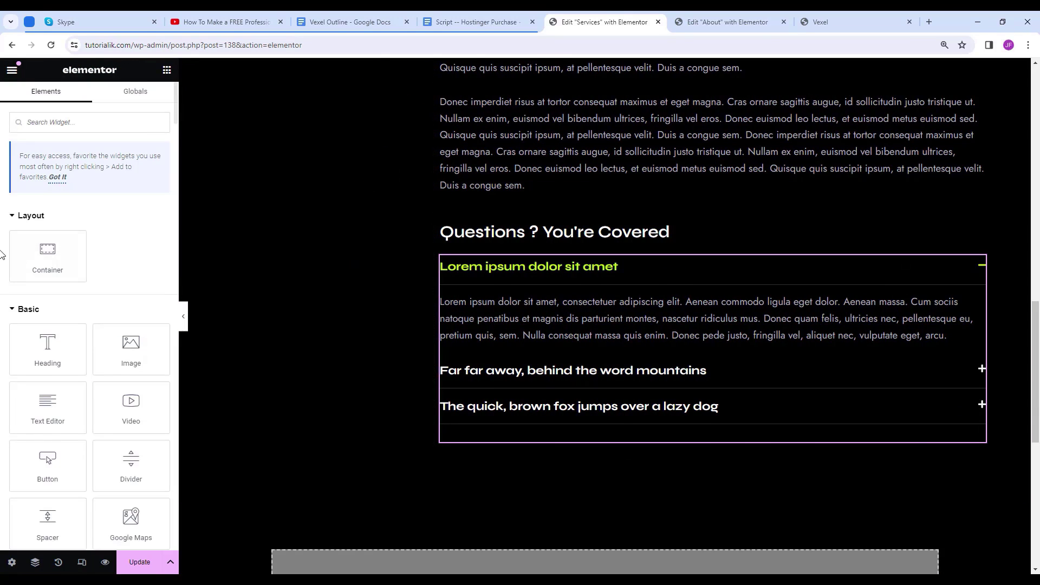
Add a padding-free container below the FAQ holding a heading reading Learning From Failure.
drag(36, 253, 578, 444)
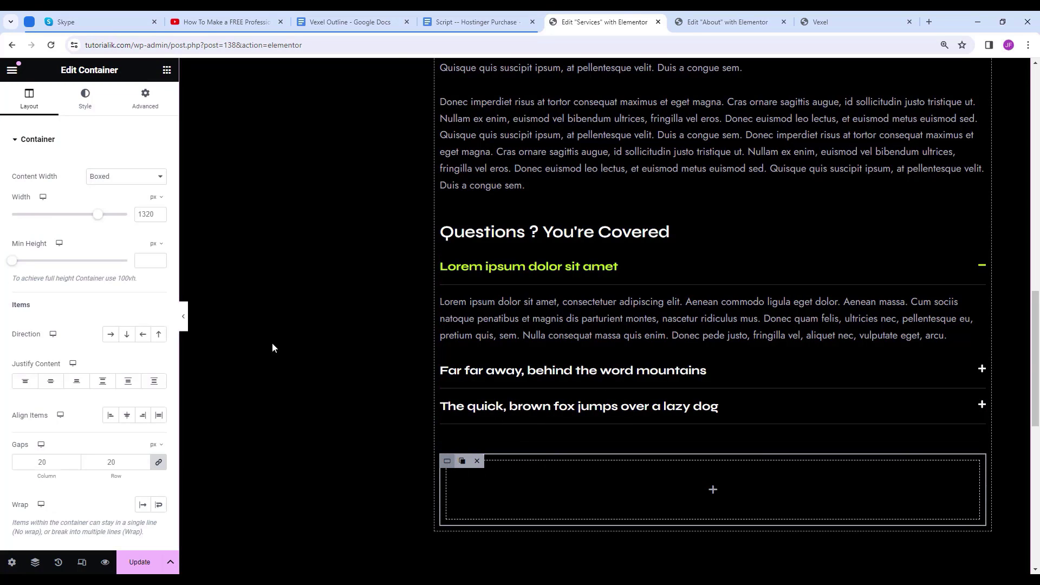
click(145, 98)
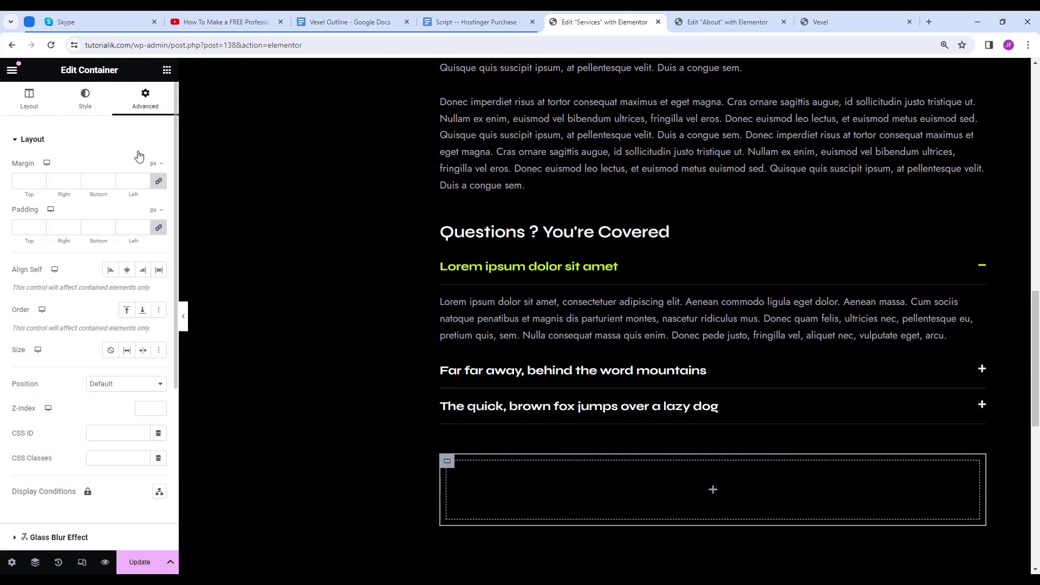
click(144, 229)
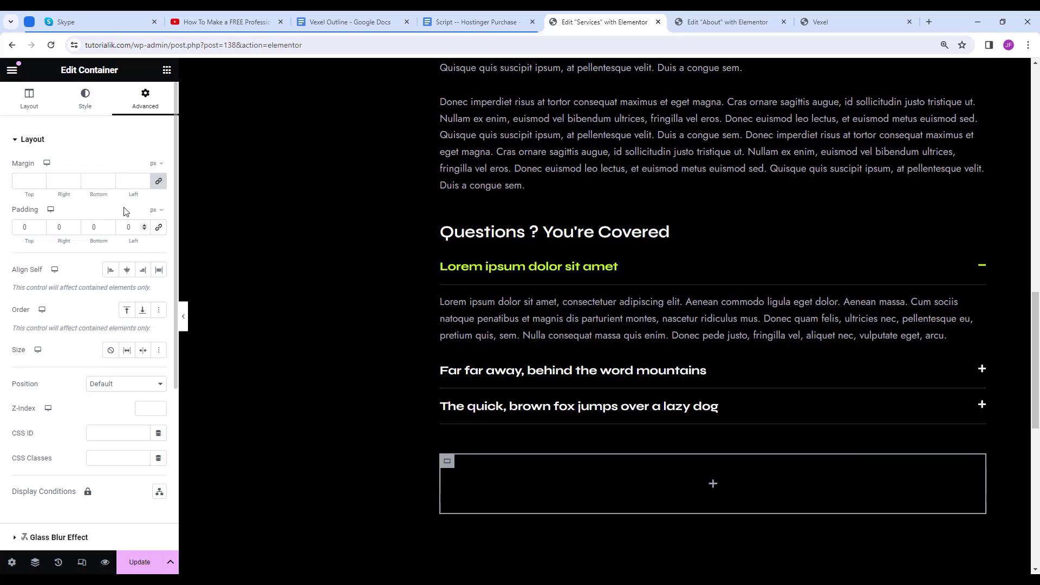
click(166, 70)
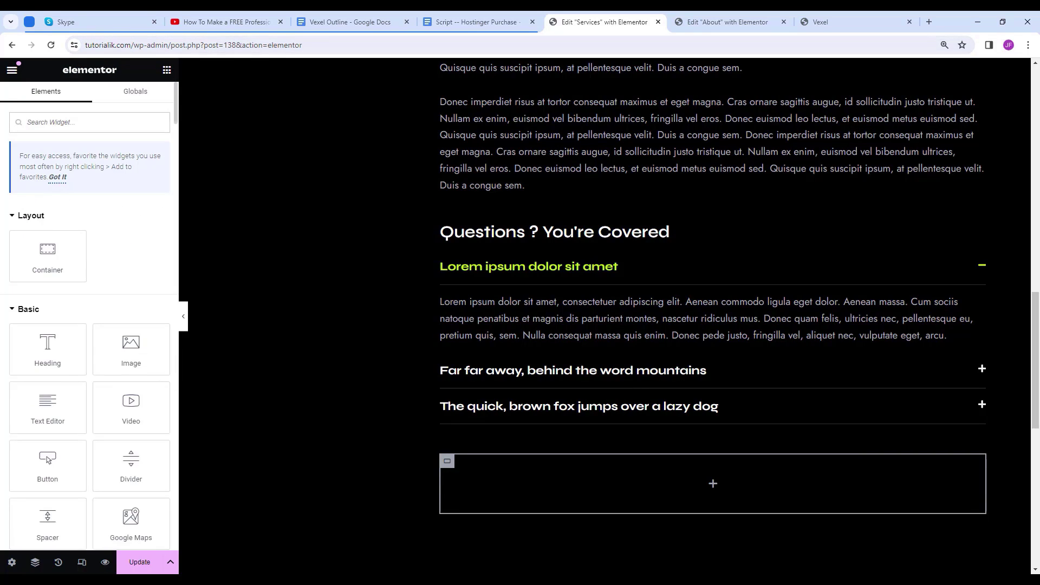
drag(48, 346, 612, 479)
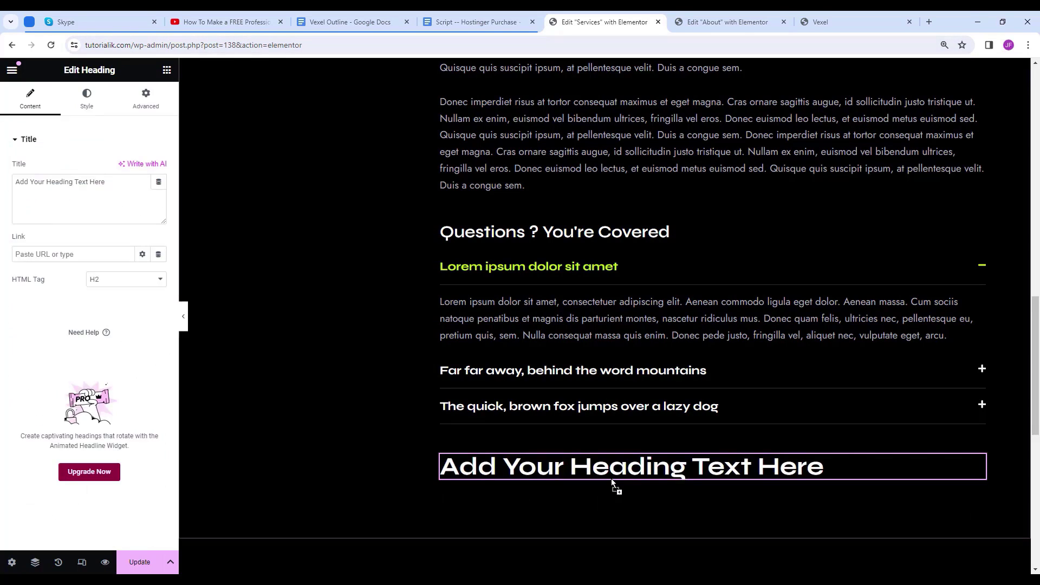
triple_click(121, 182)
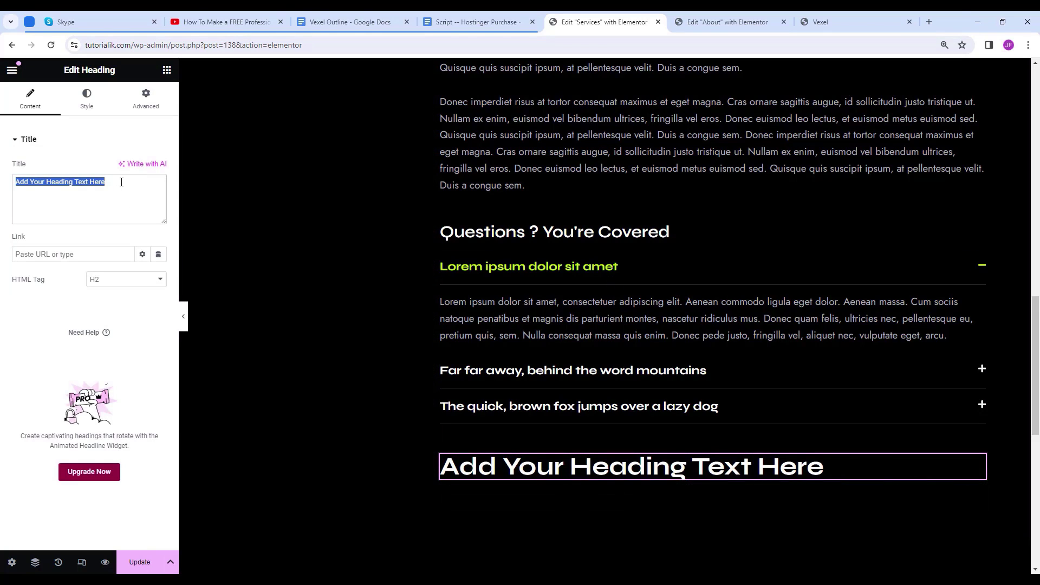
text(Learning From Failure)
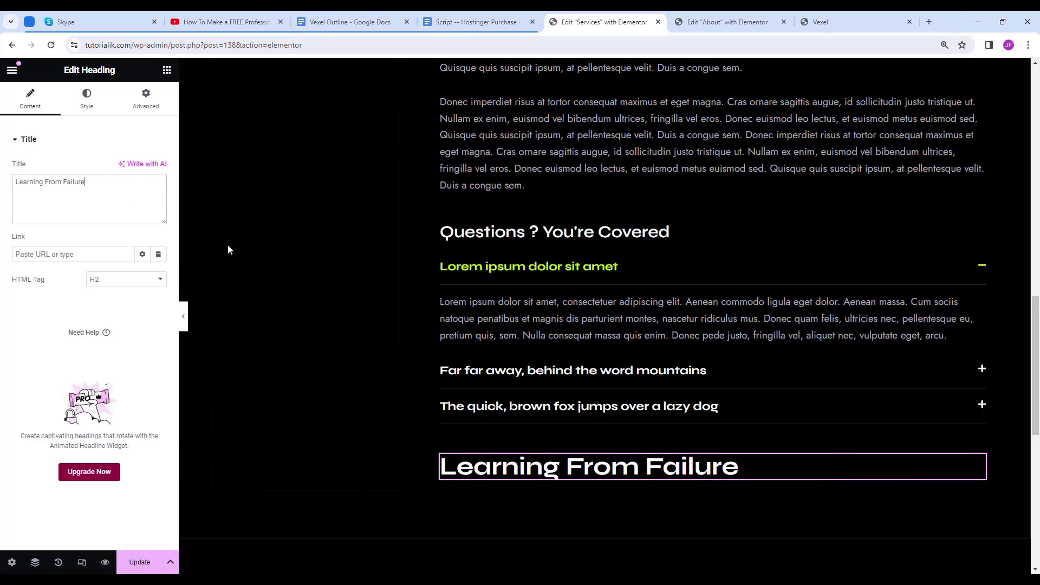
Paste the Questions heading's style onto it, make it H3 with 10 px bottom margin, and add a container below.
right_click(517, 237)
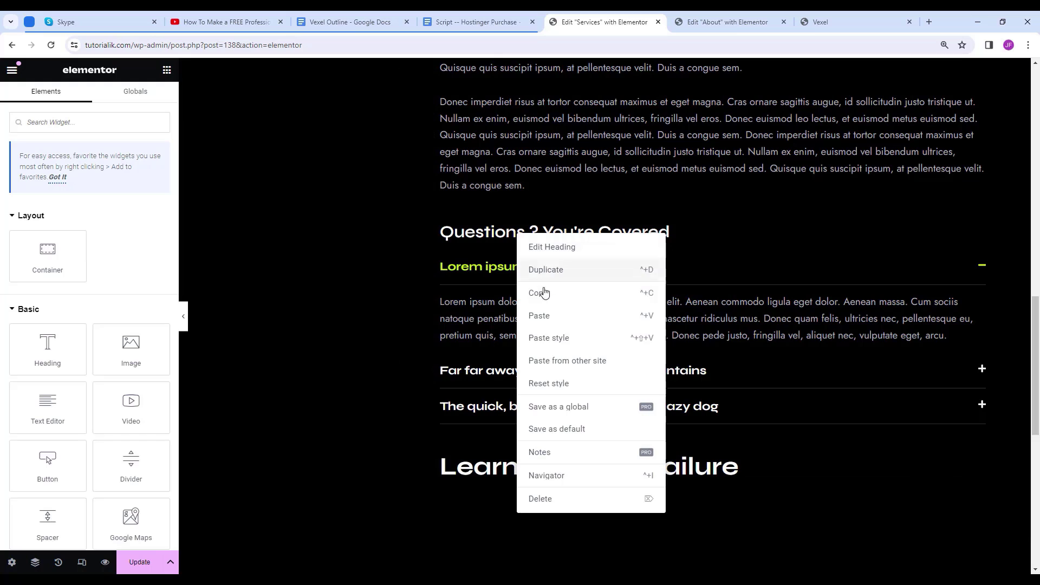
click(541, 294)
right_click(536, 468)
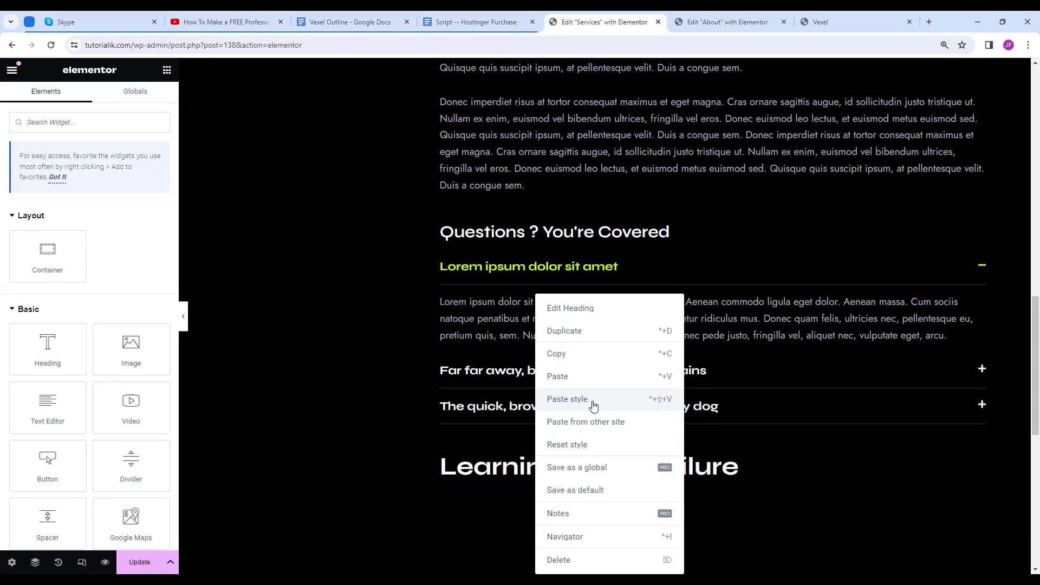
click(595, 400)
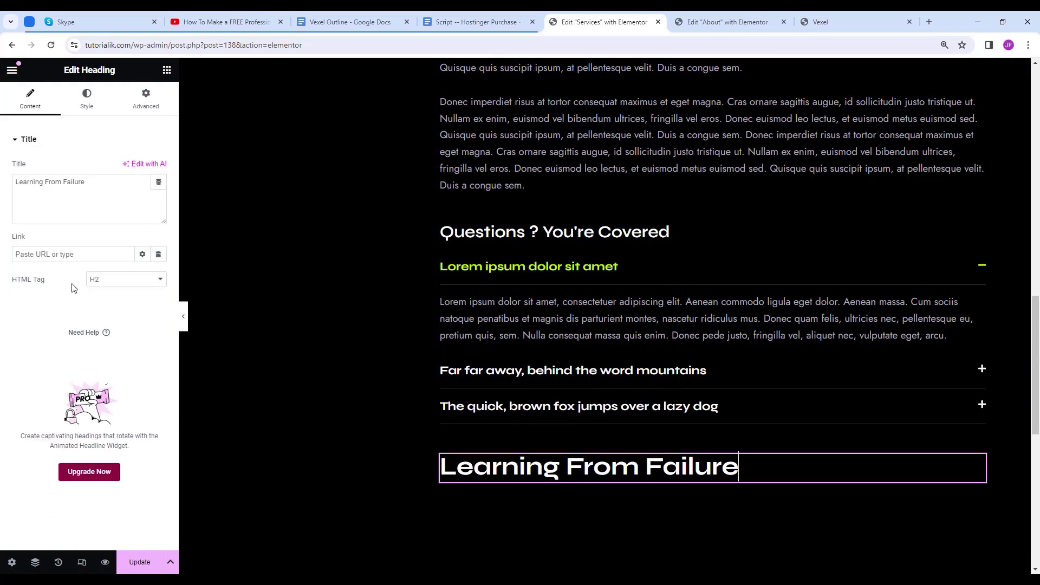
click(126, 279)
click(111, 311)
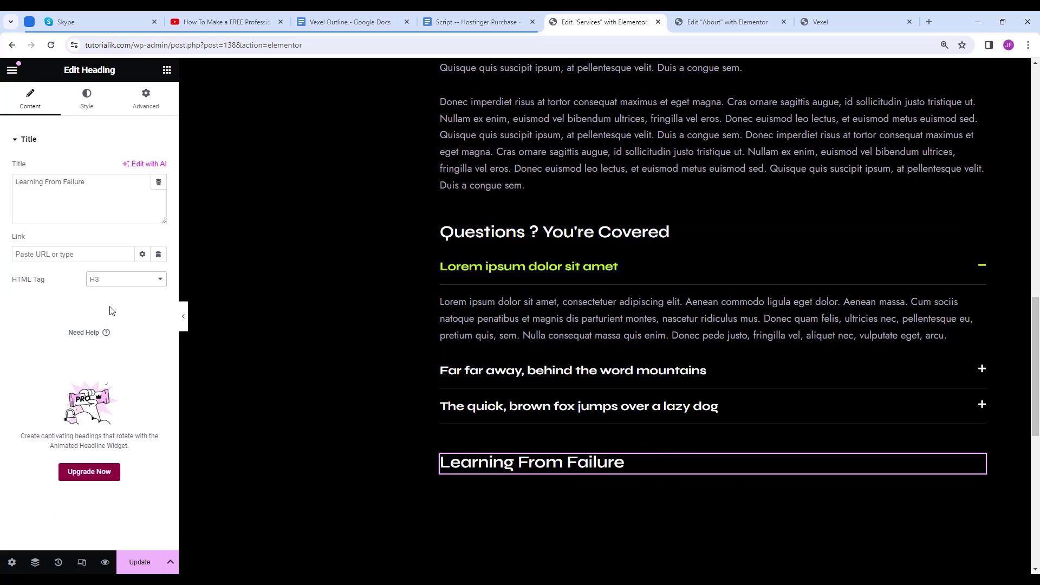
click(145, 105)
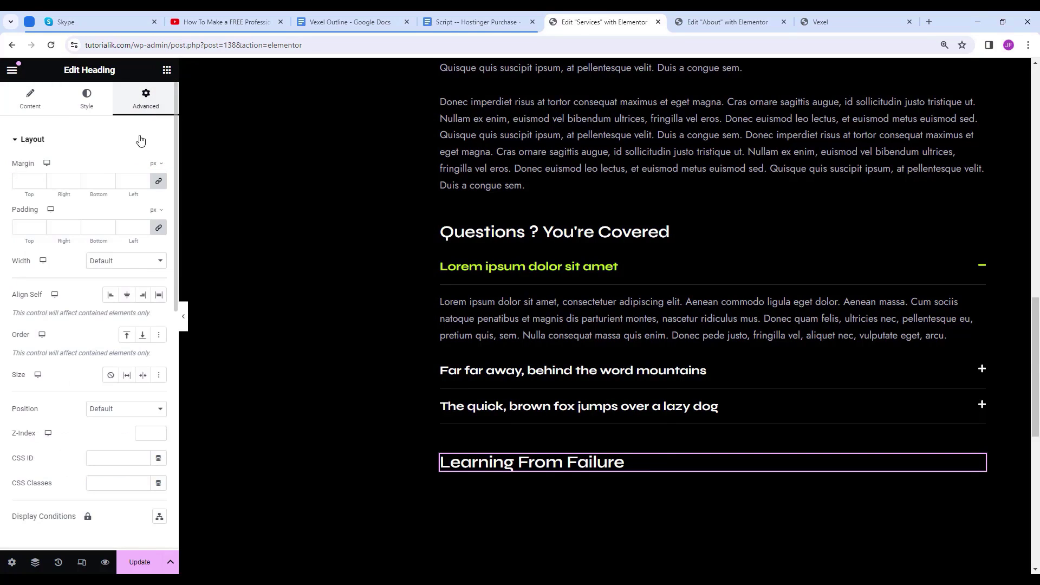
click(93, 180)
text(10)
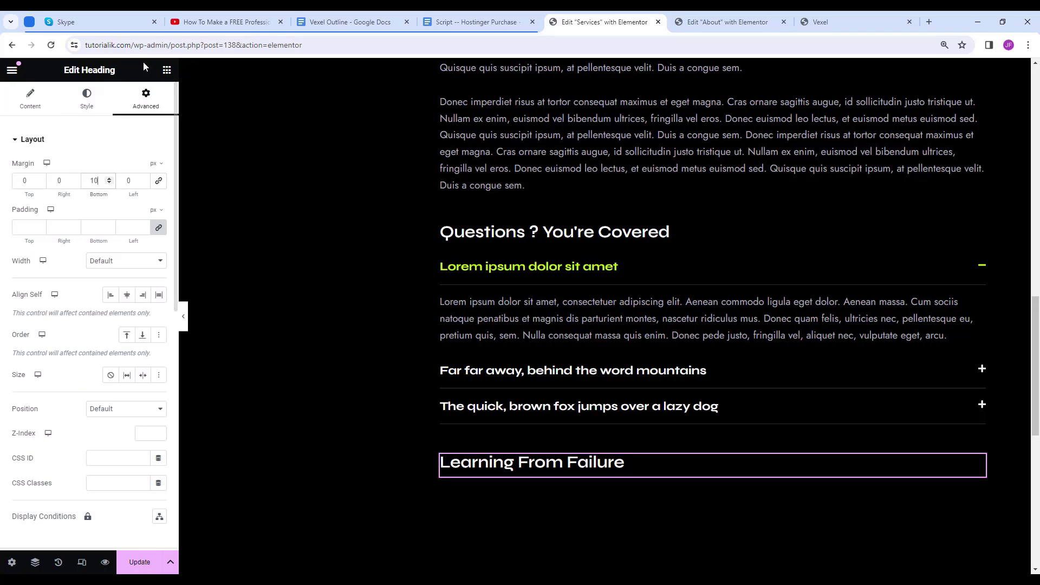
click(167, 70)
drag(48, 255, 576, 473)
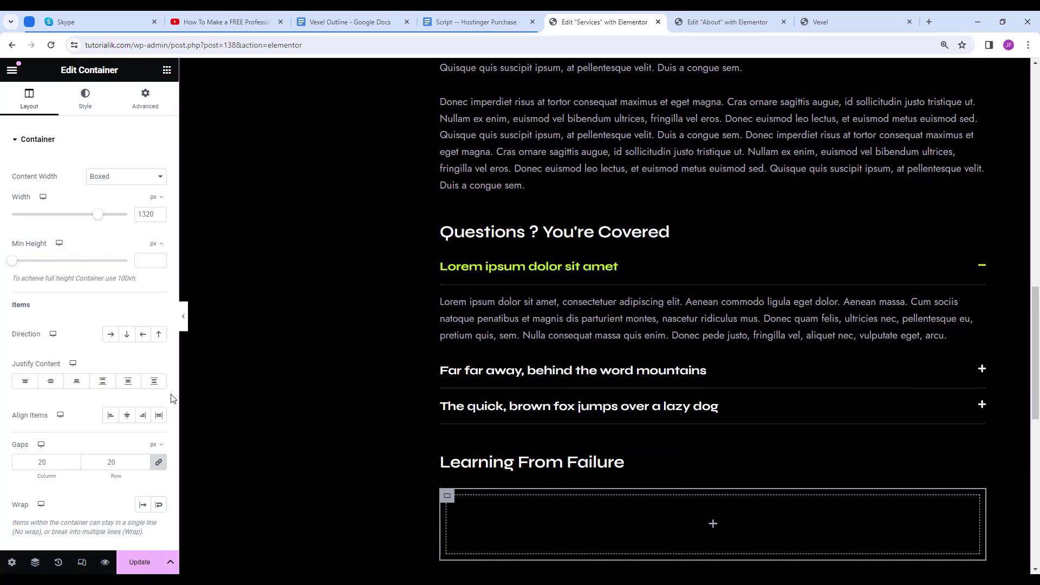
Set the new container's direction to Row with 45 px bottom padding.
click(111, 336)
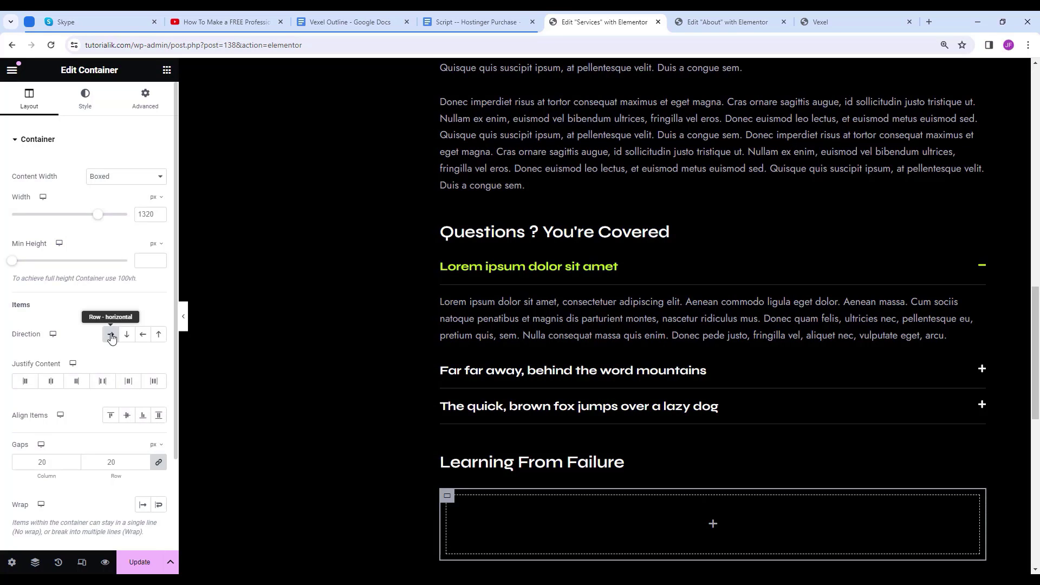
click(145, 100)
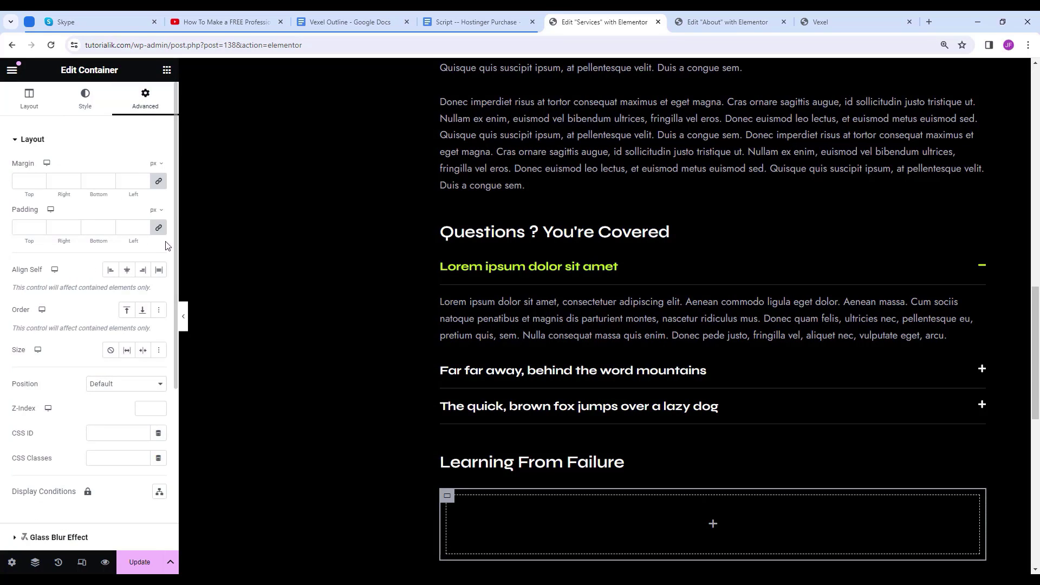
click(95, 227)
text(45)
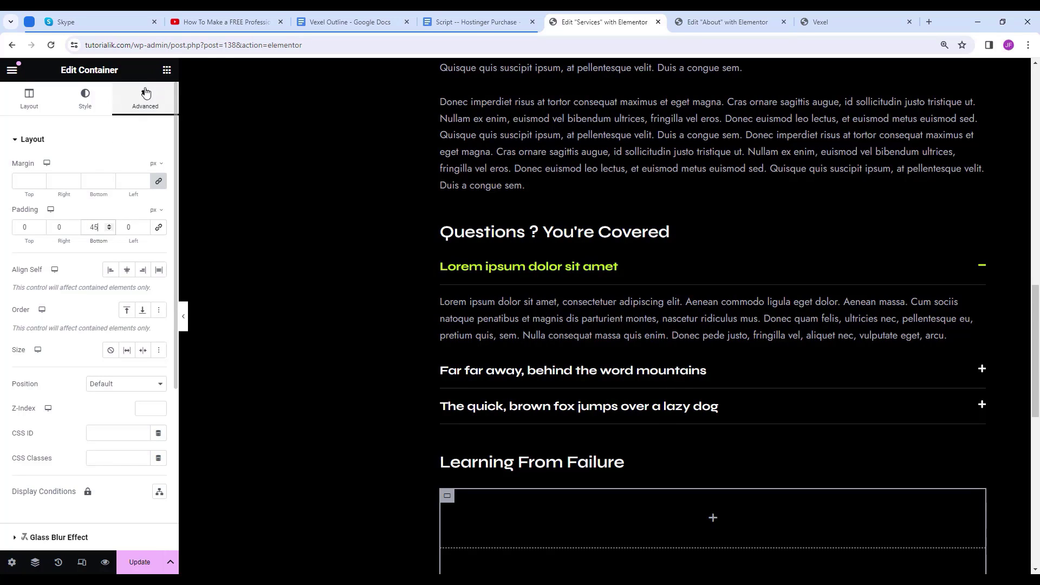
Drop an Icon List into the container and delete its second and third items.
click(167, 69)
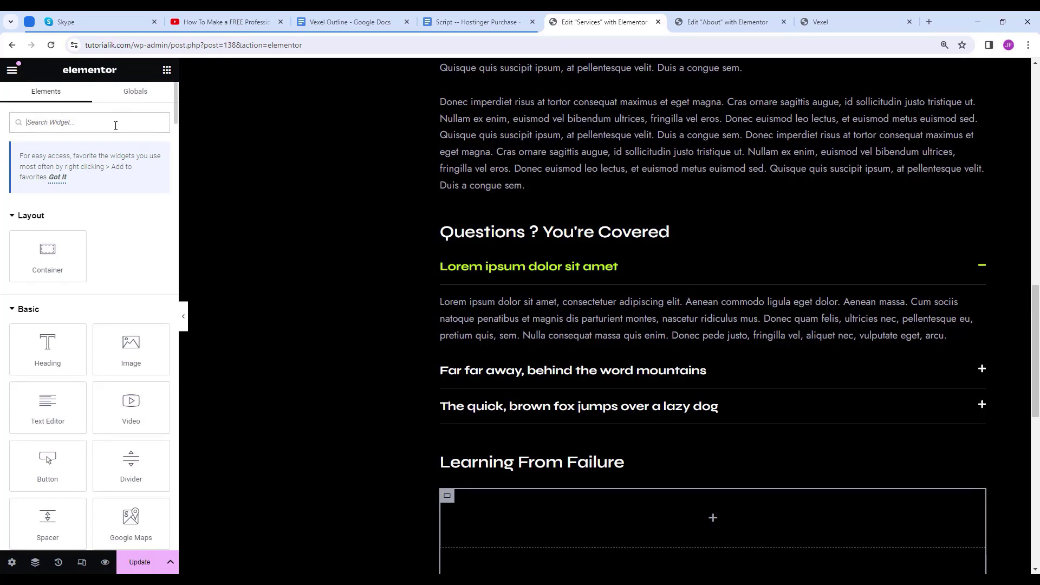
text(Icon )
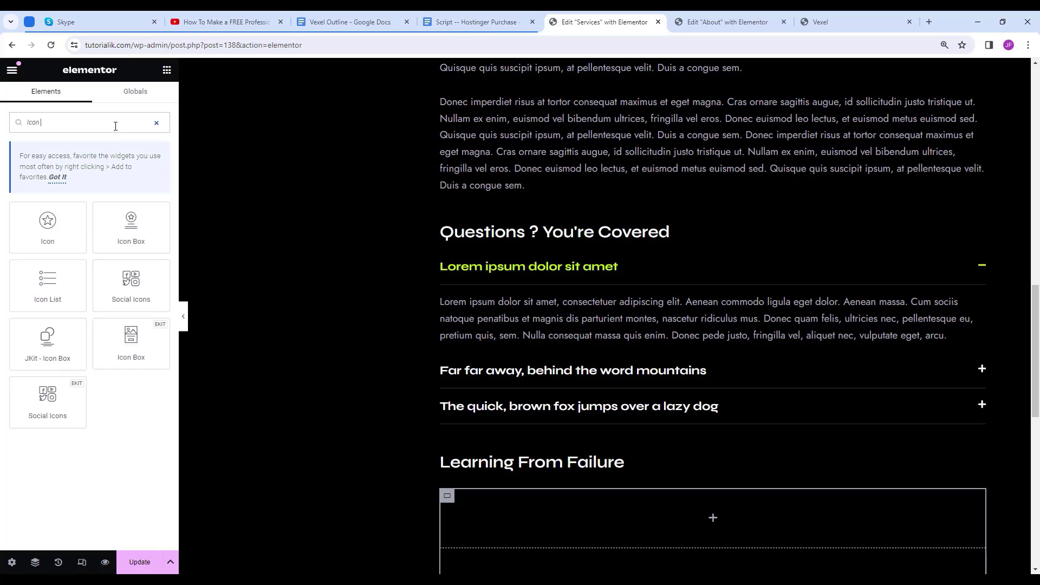
text(list)
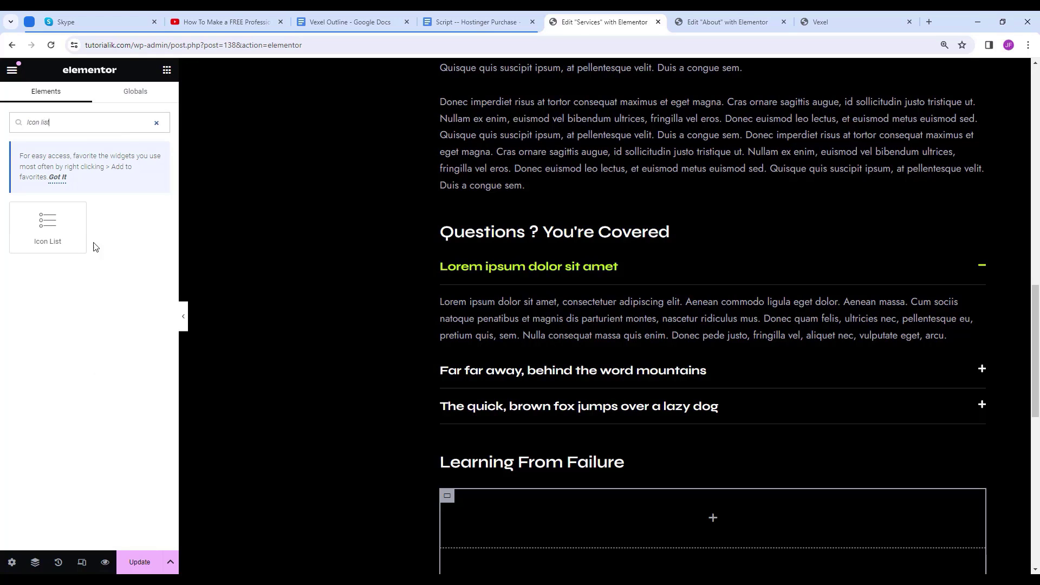
drag(51, 218, 725, 517)
scroll(707, 420, down, 2)
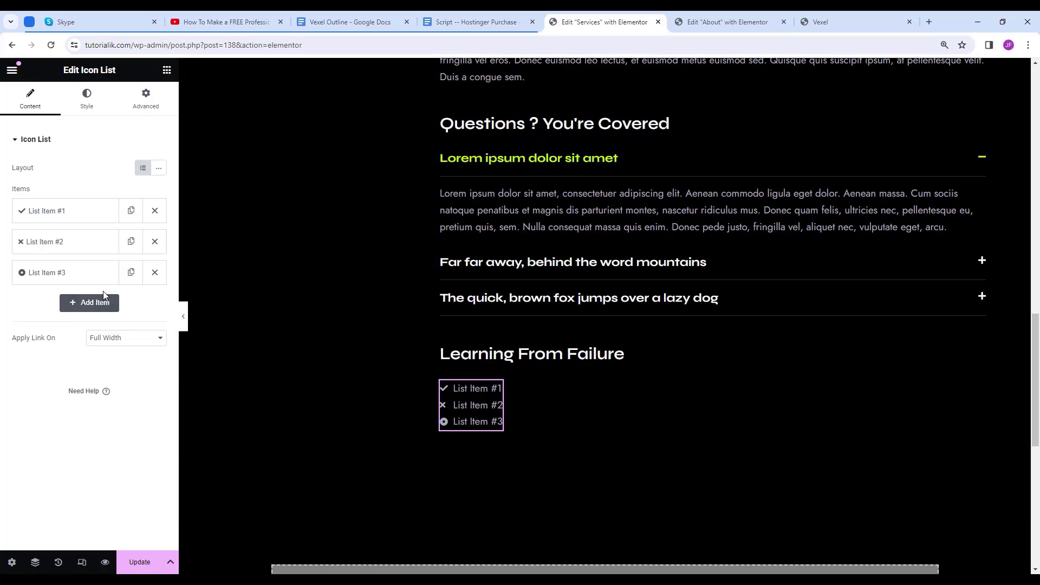
click(155, 272)
click(155, 242)
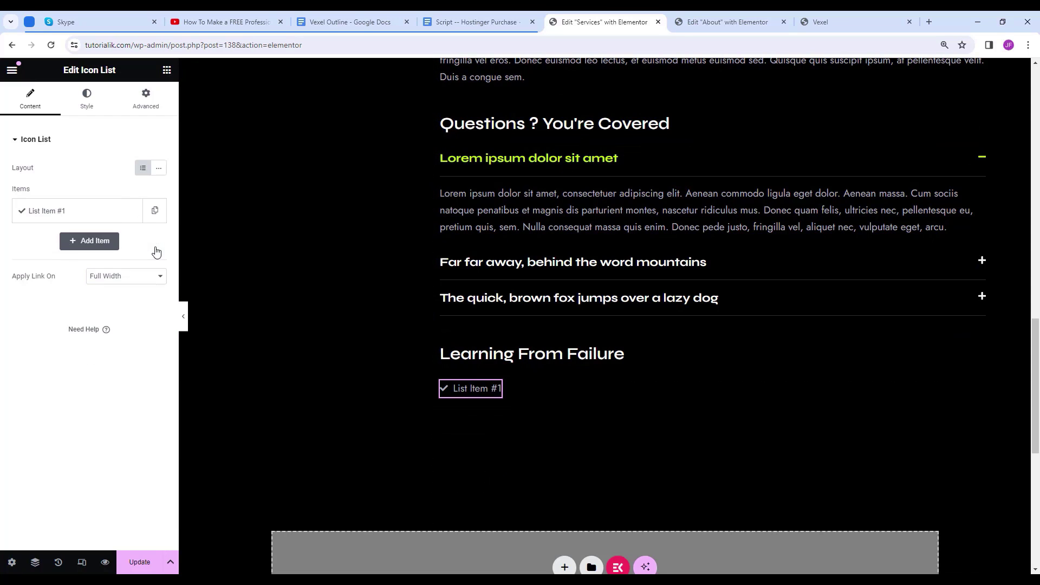
Give the remaining item a circled check icon and the text 'Sed ut perspiciatis unde omnis iste natus'.
click(64, 217)
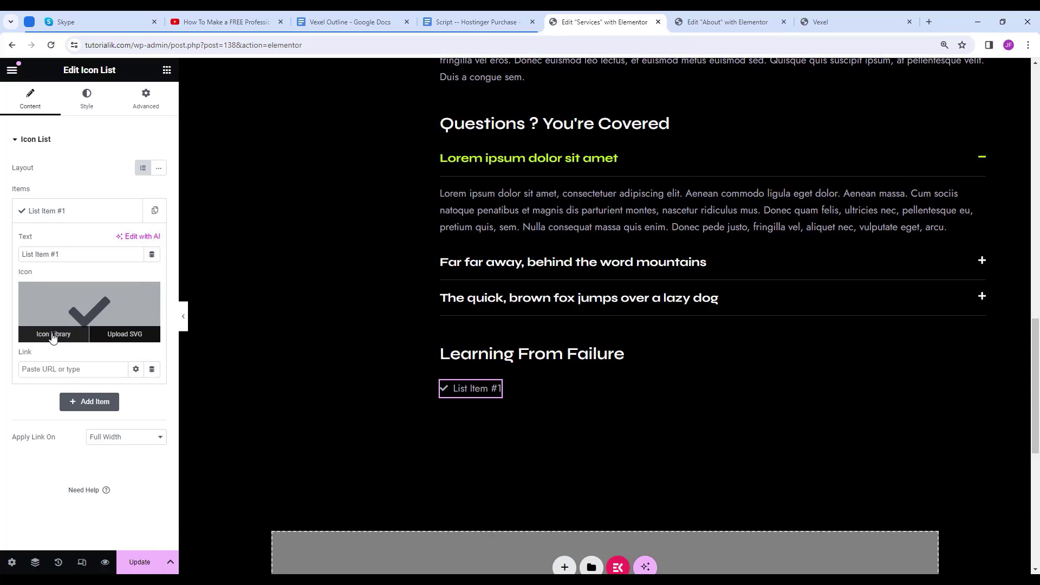
click(53, 339)
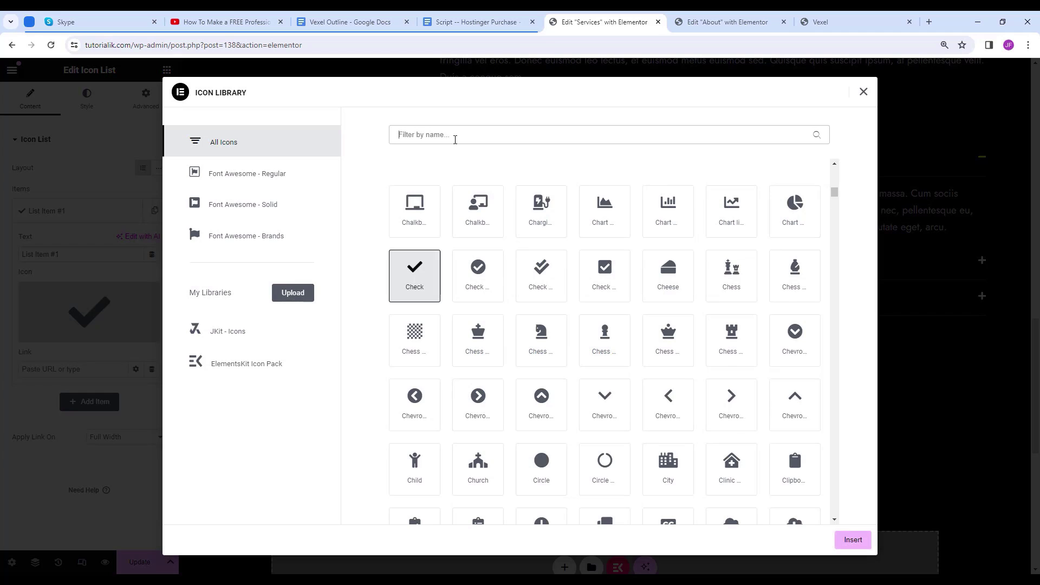
text(check)
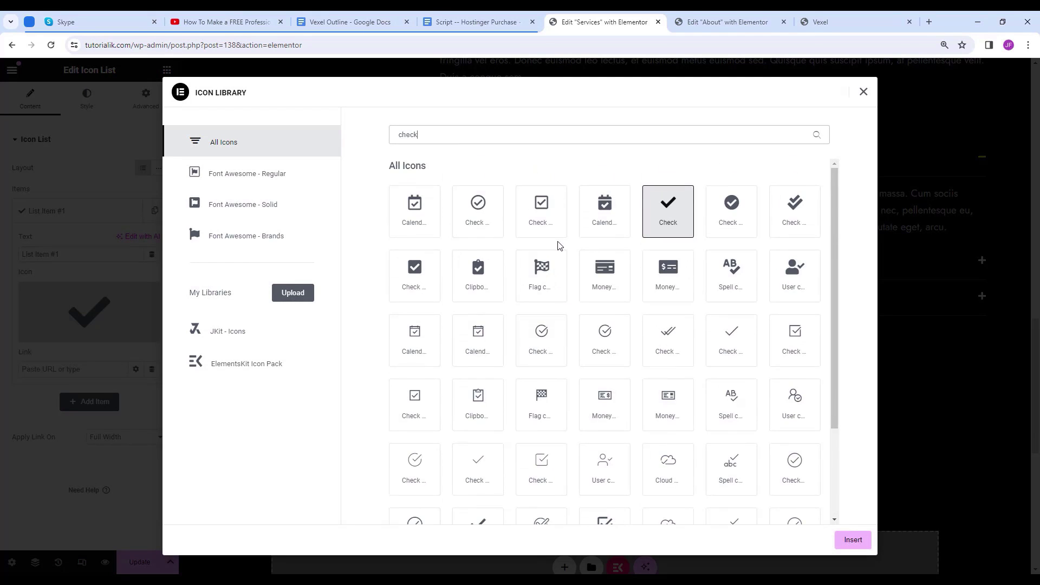
click(477, 218)
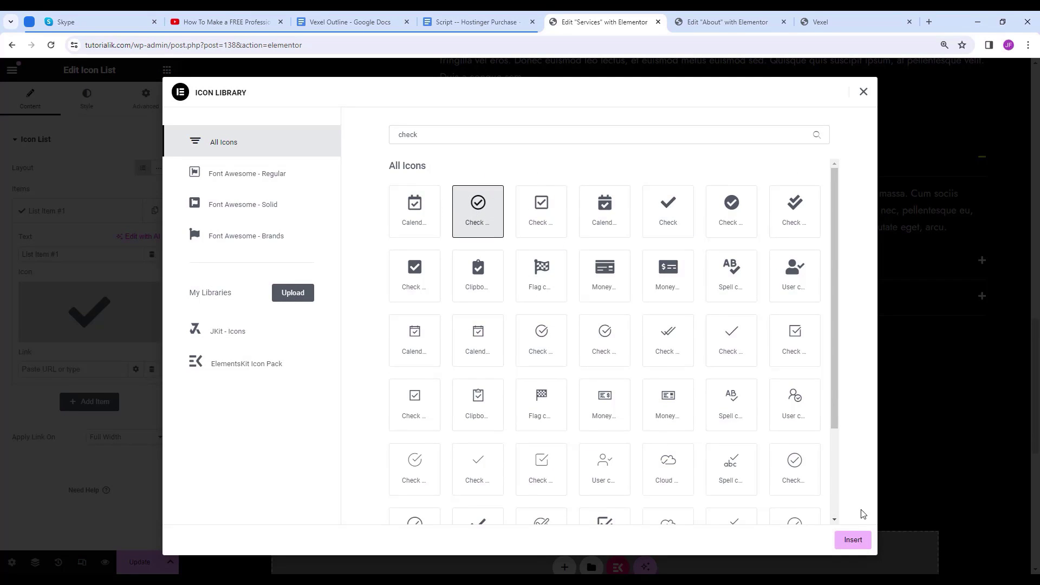
click(850, 539)
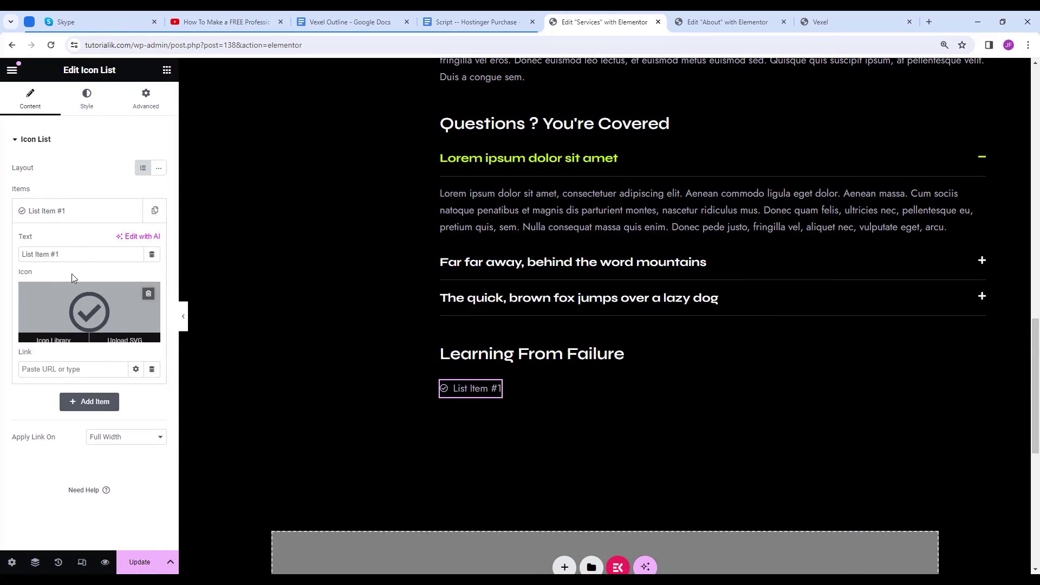
drag(73, 254, 0, 264)
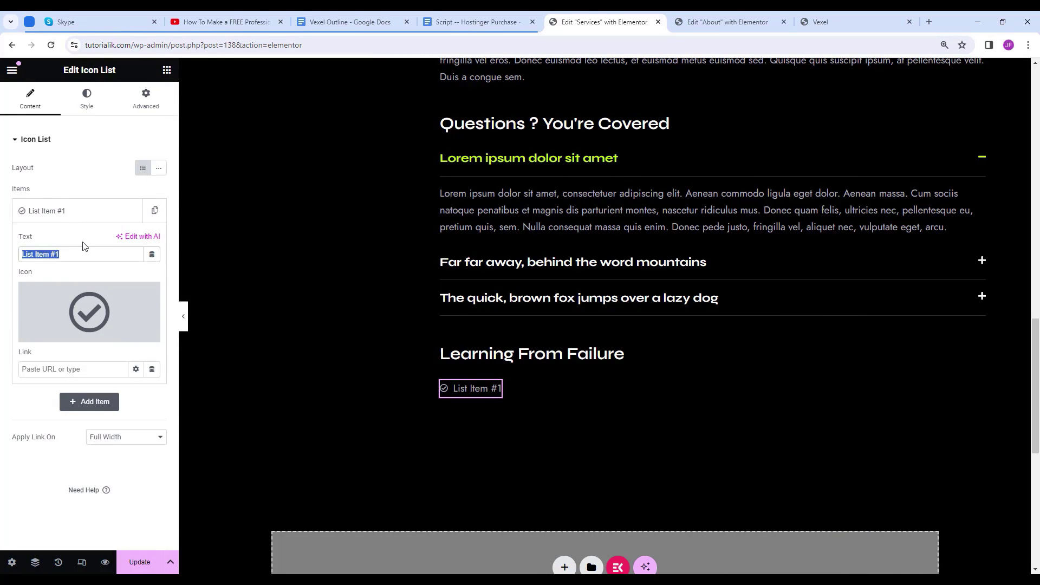
text(Sed ut perspiciatis unde omnis iste natus)
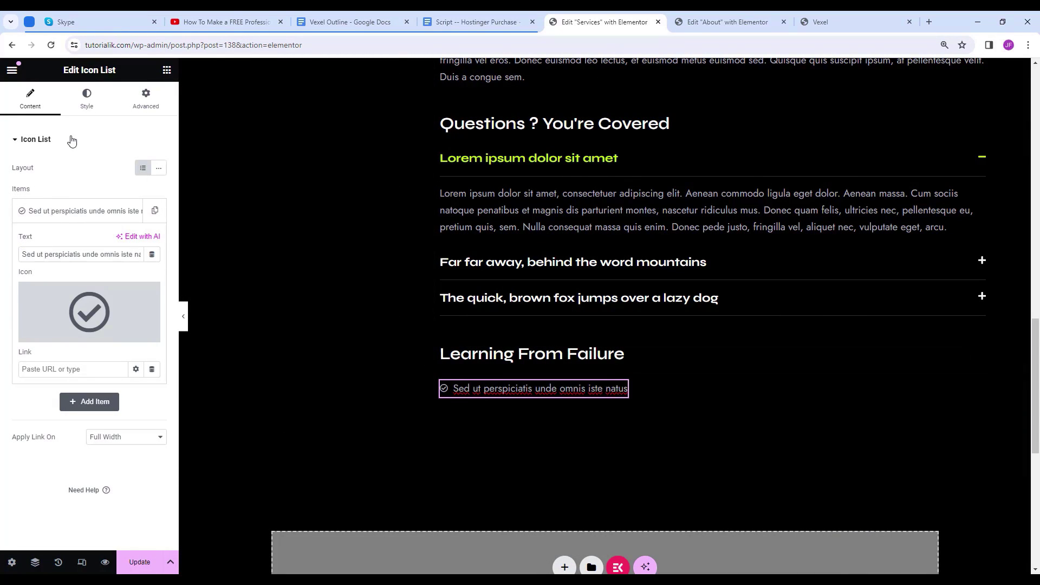
click(86, 106)
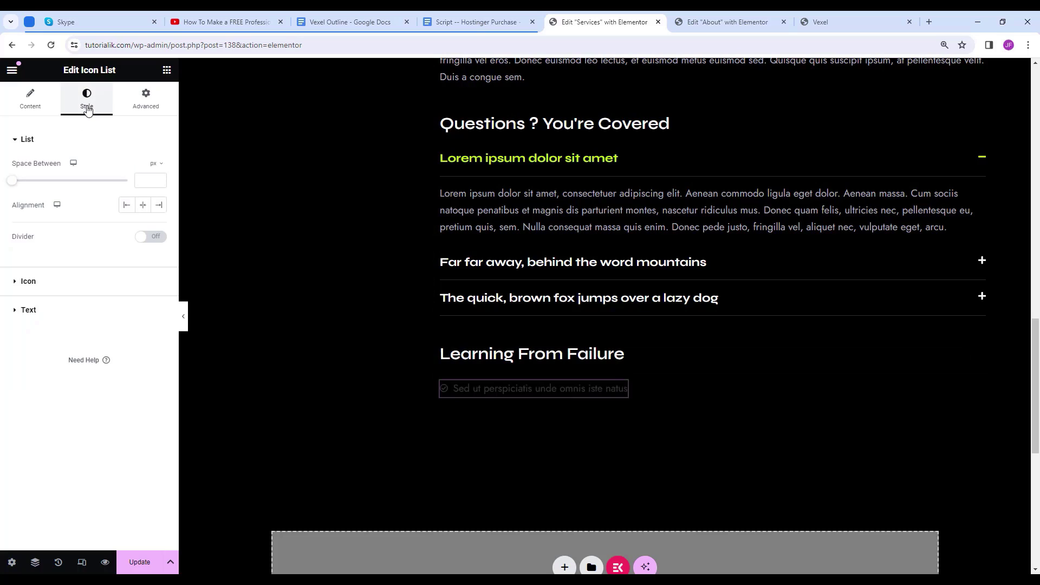
Set 10 px spacing between list items, an 18 px icon size and icon colour #c4ef17.
click(145, 186)
text(10)
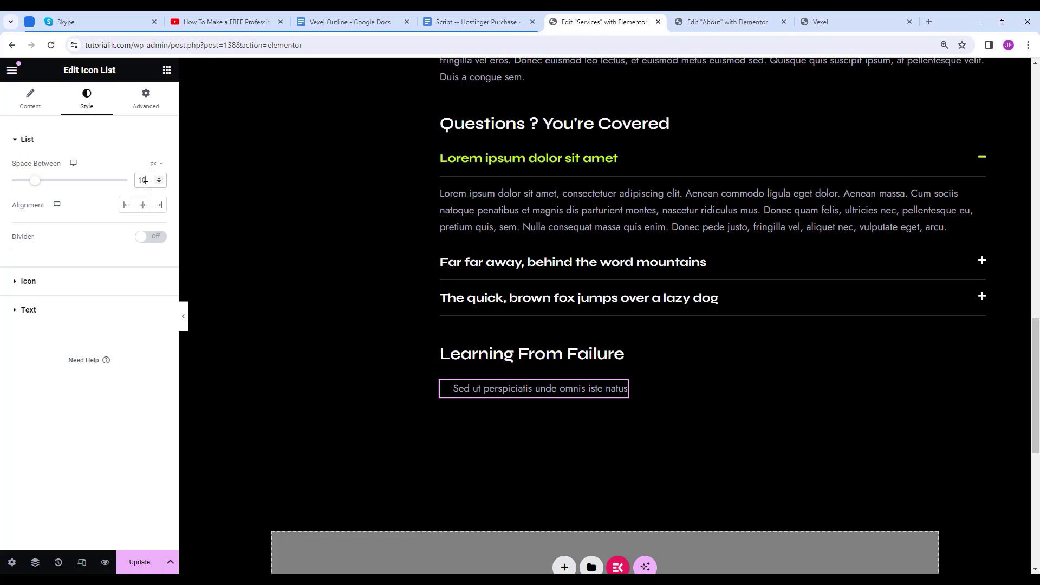
click(62, 285)
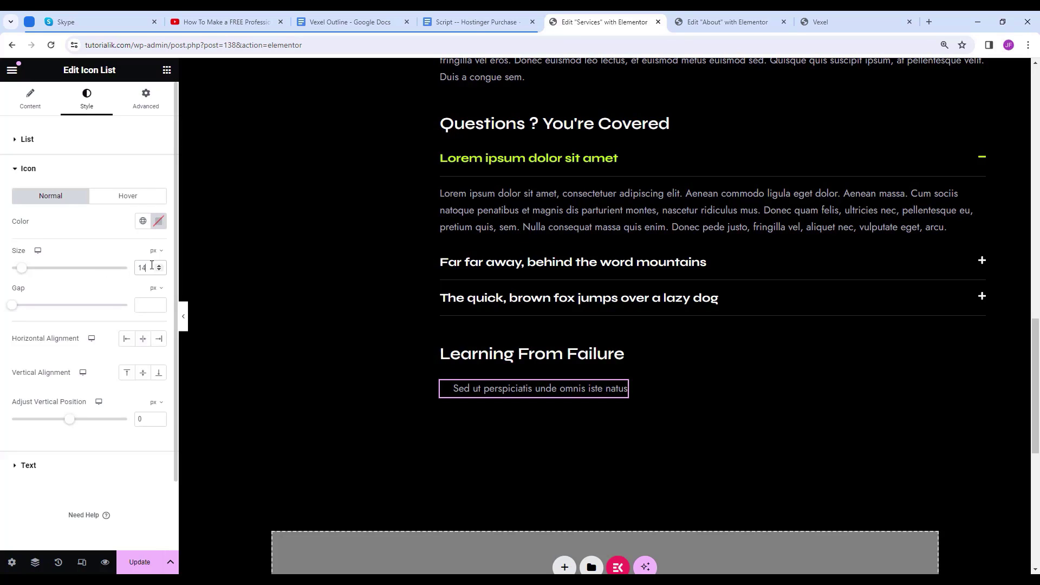
text(18)
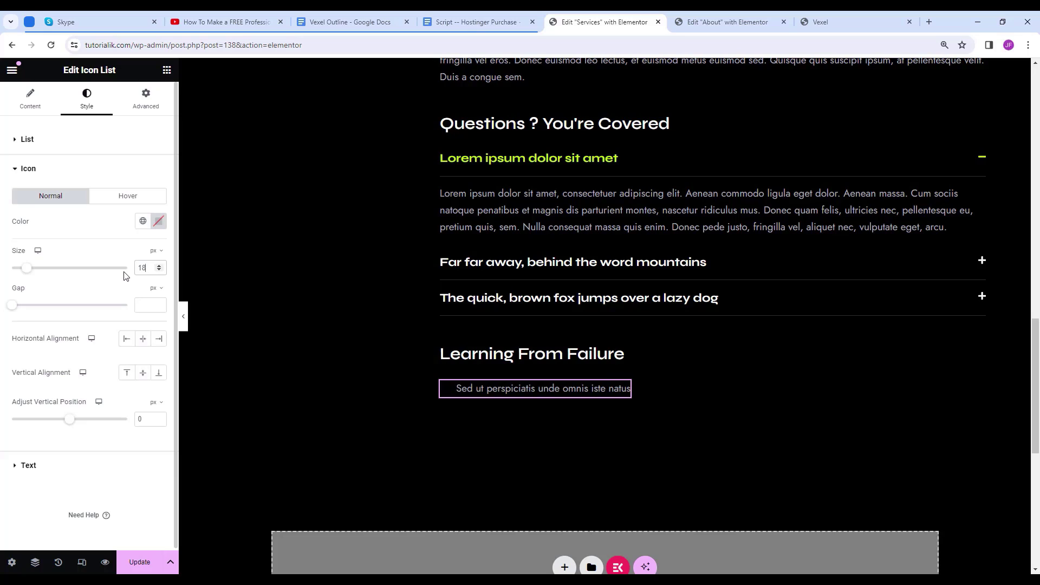
click(159, 222)
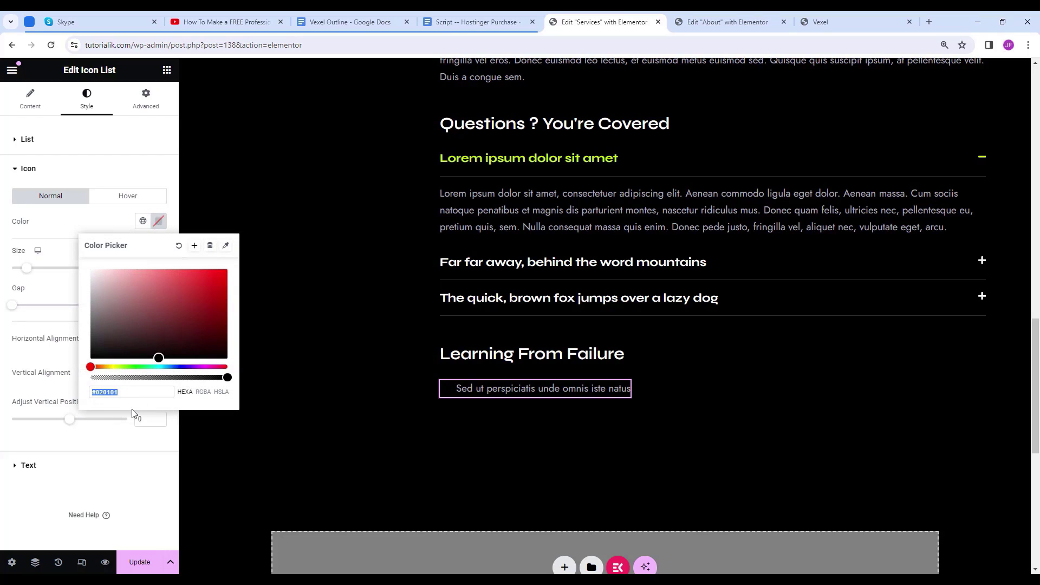
double_click(135, 392)
text(c4ef17)
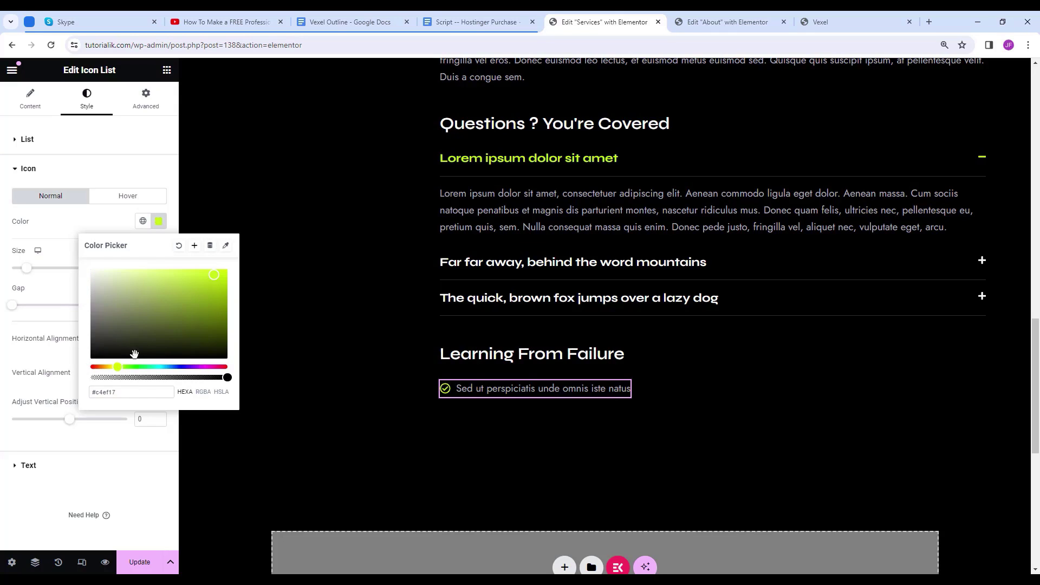
click(159, 221)
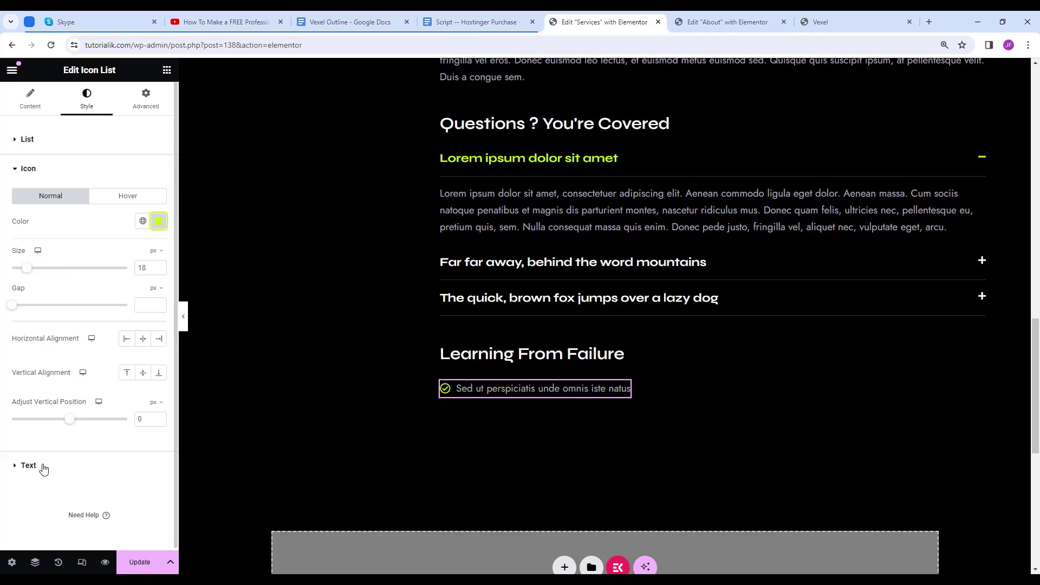
Style the list text at 18 px, weight 700, in white #fff.
click(43, 470)
click(158, 227)
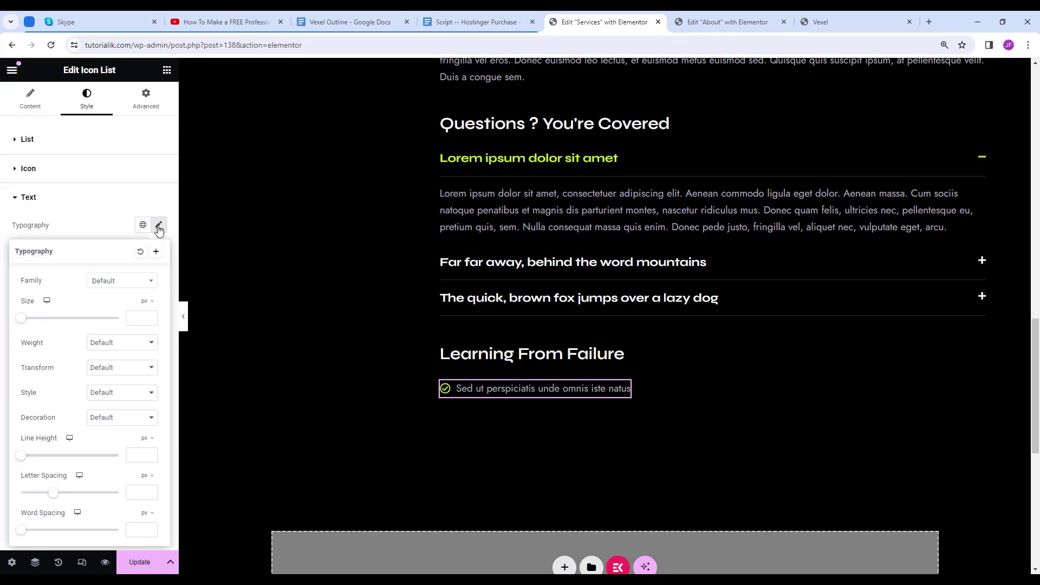
click(129, 318)
text(18)
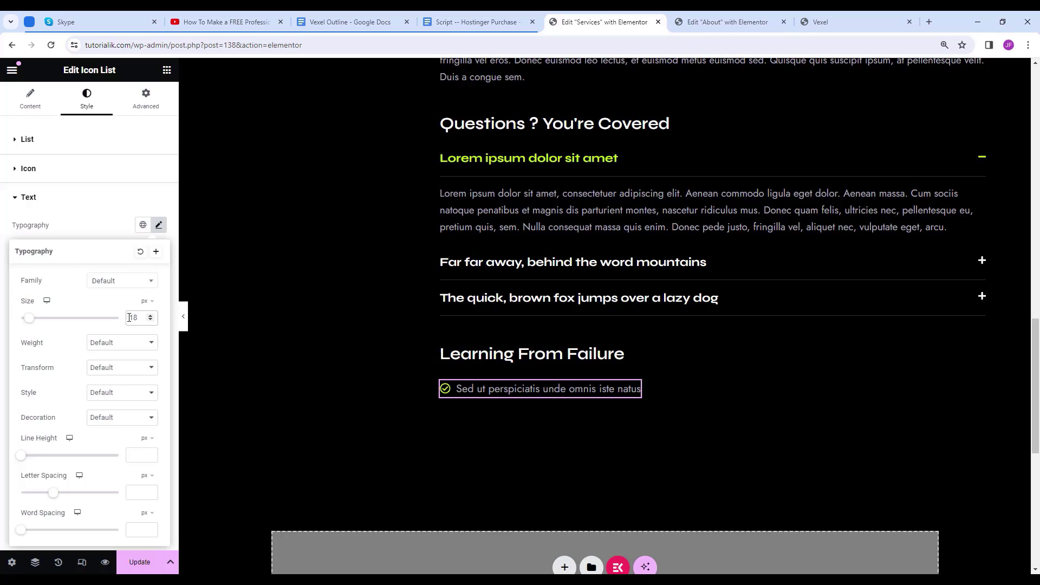
click(129, 354)
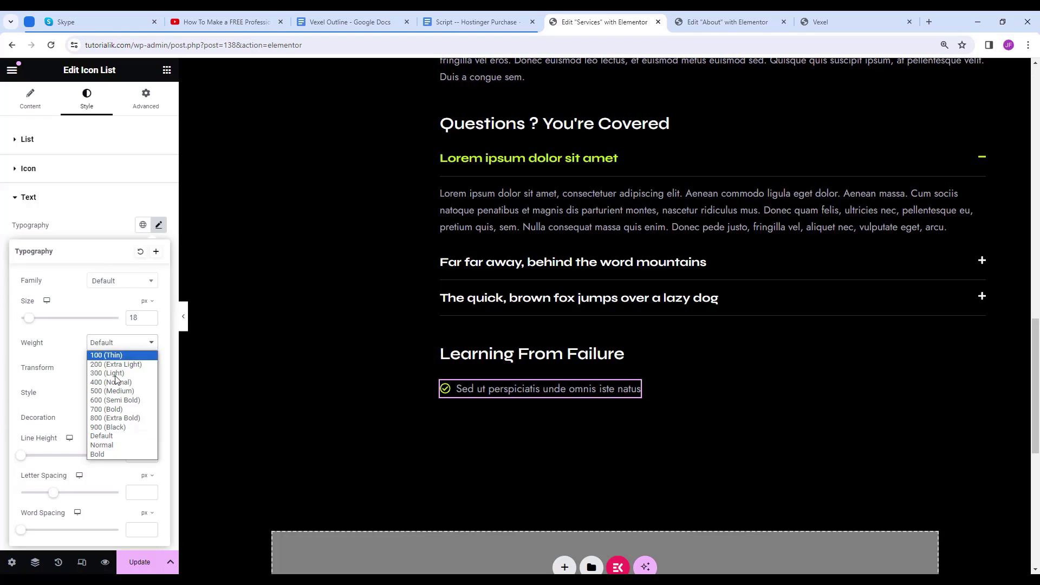
click(110, 408)
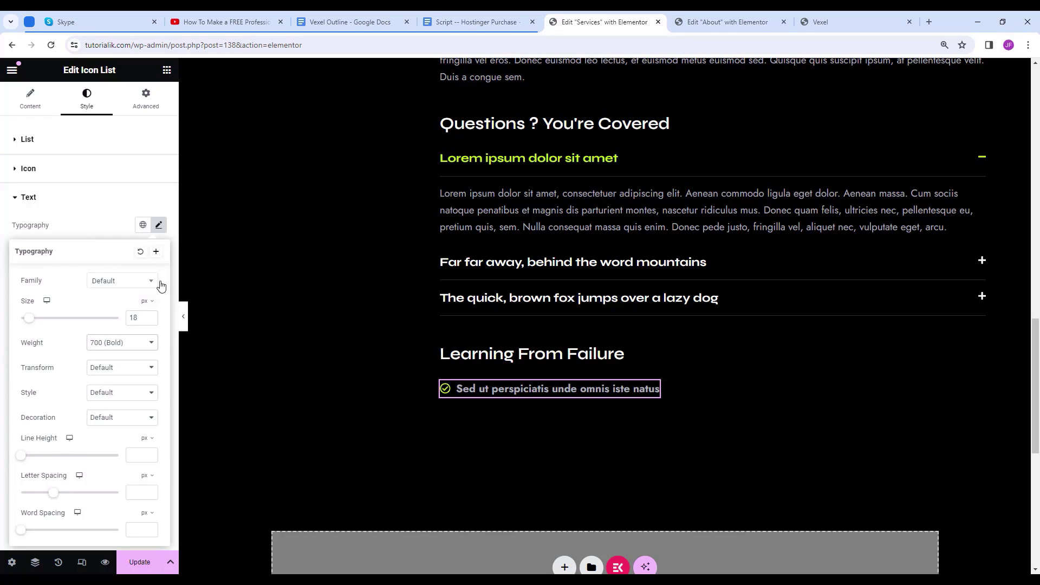
click(159, 225)
click(165, 302)
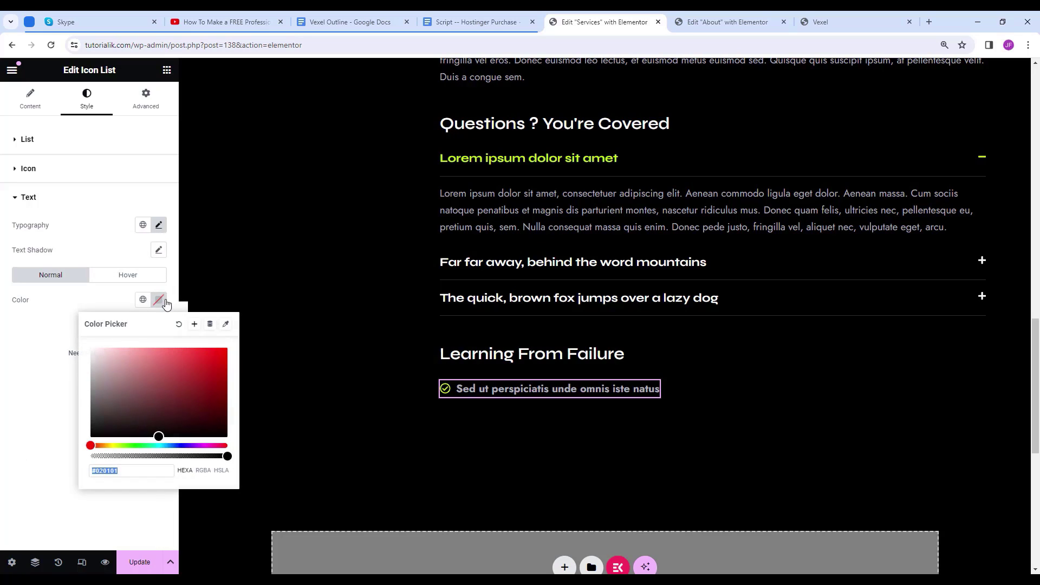
text(fff)
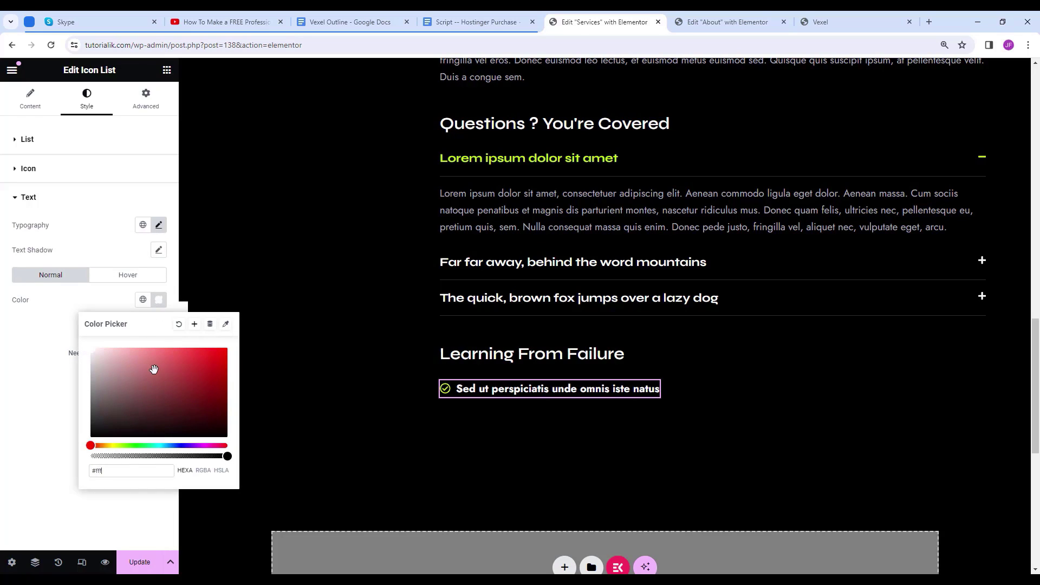
click(156, 108)
Give the icon list a custom width of 50%.
click(149, 106)
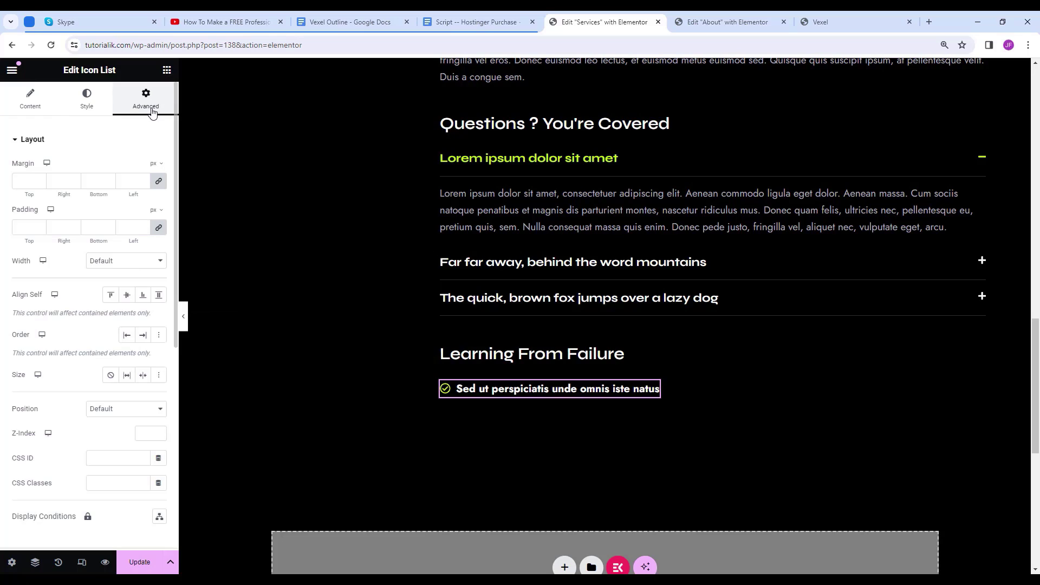
click(107, 264)
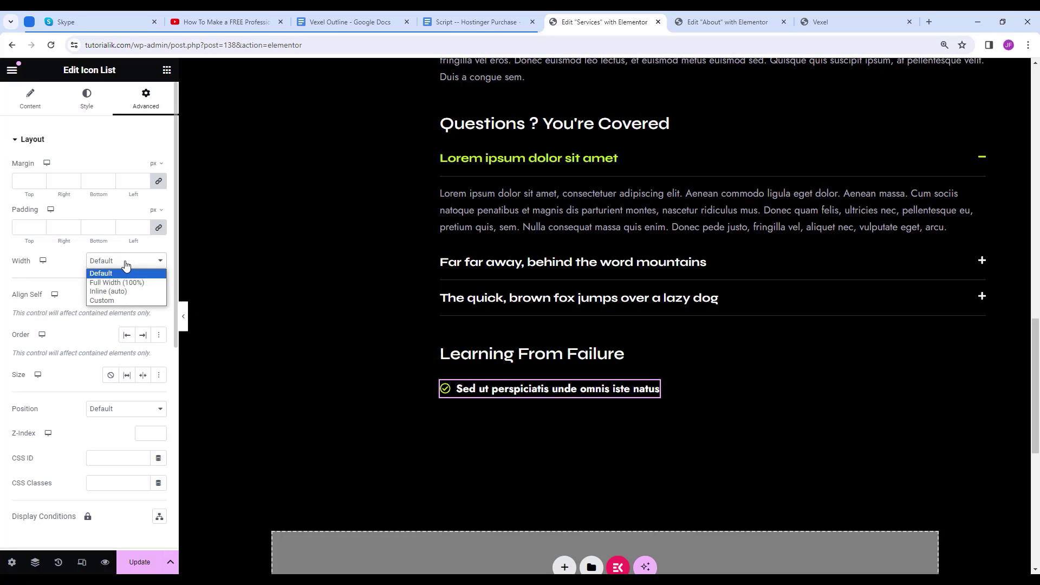
click(114, 301)
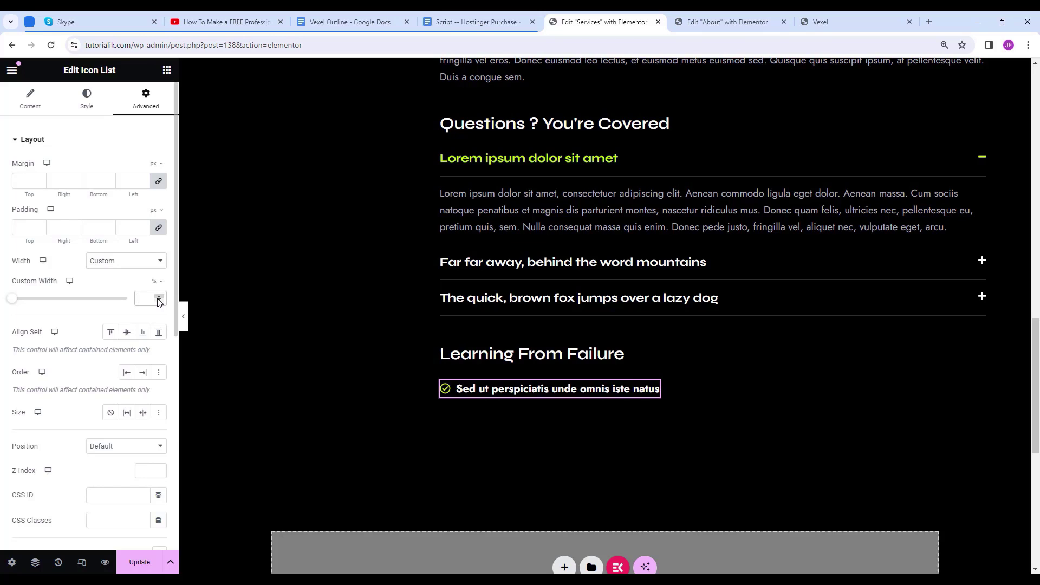
text(50)
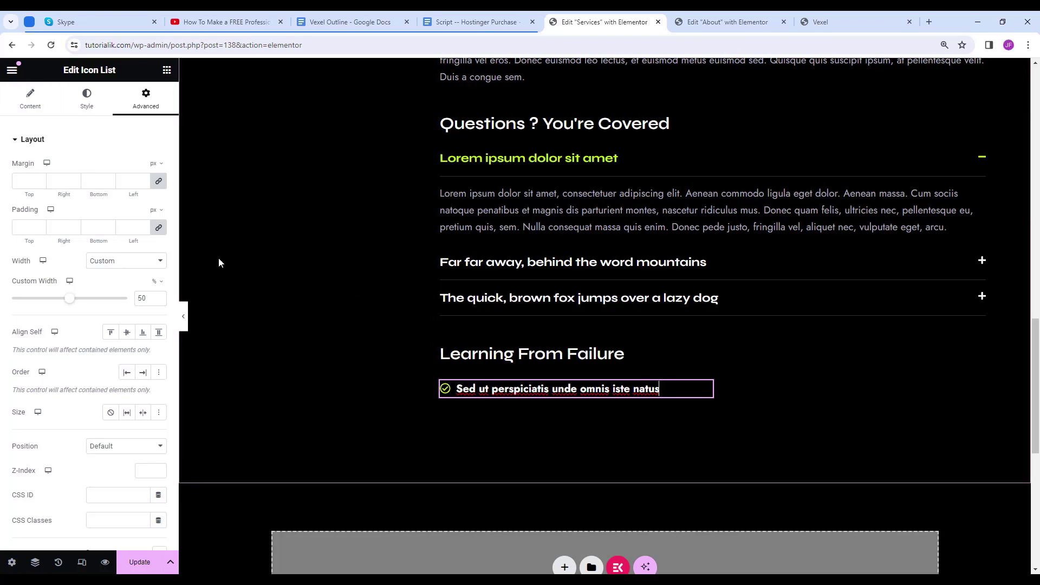
click(38, 101)
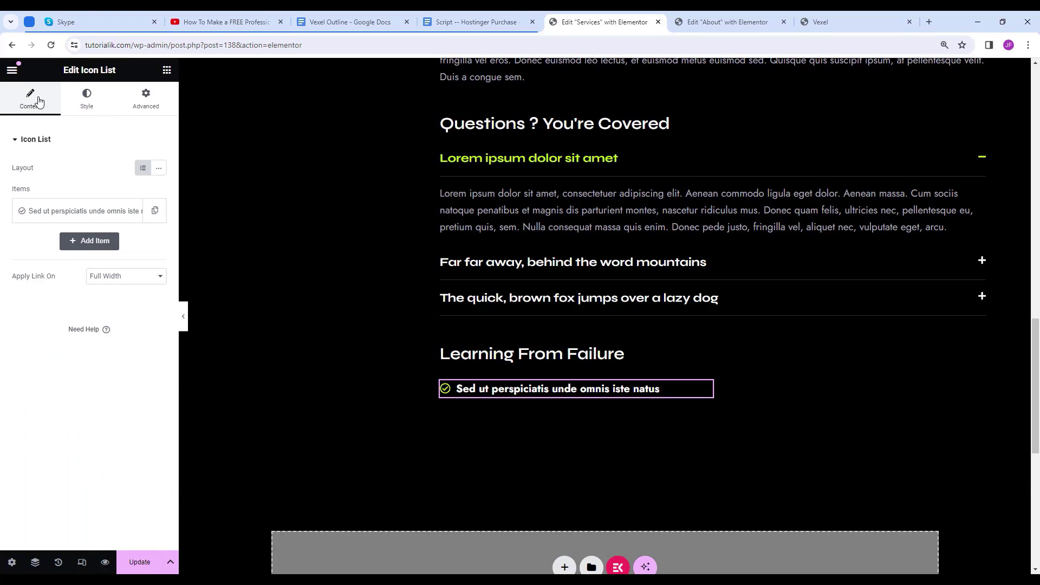
Expand the check list to three items, with the middle one reading 'At vero eos'.
click(154, 211)
click(132, 241)
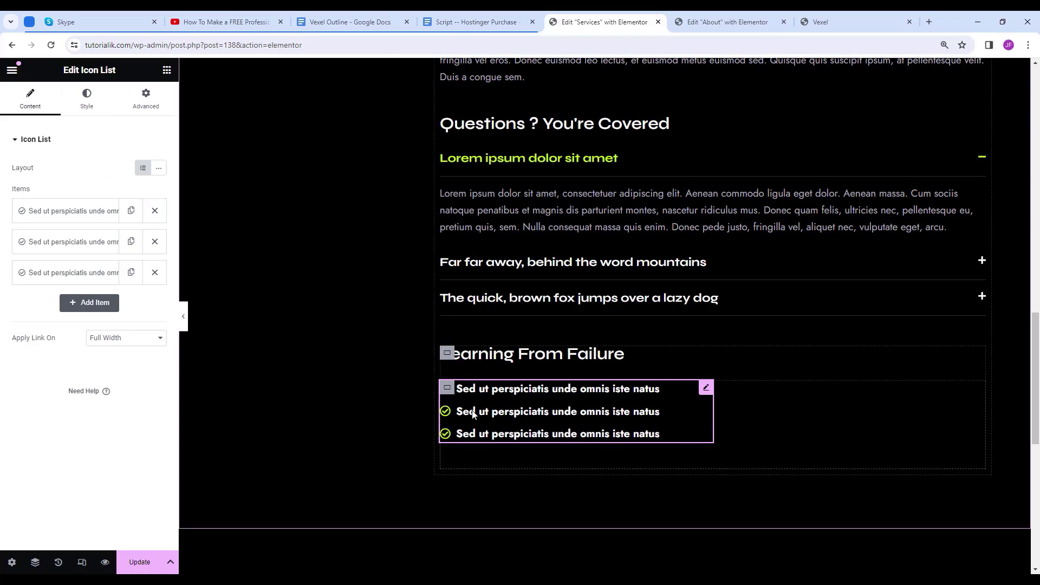
click(96, 245)
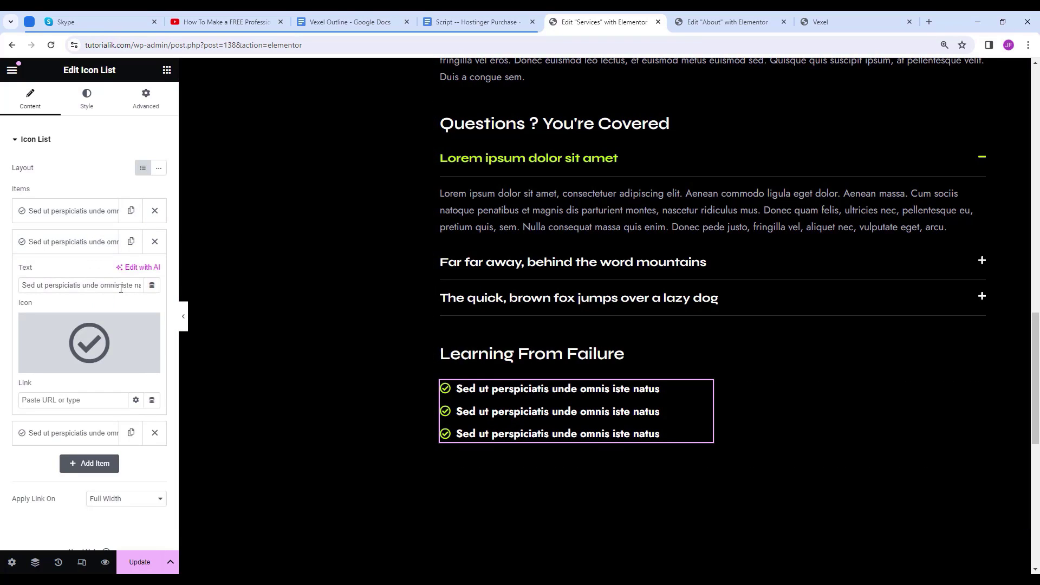
triple_click(127, 290)
text(At vero eos et accusamus et iusto odio)
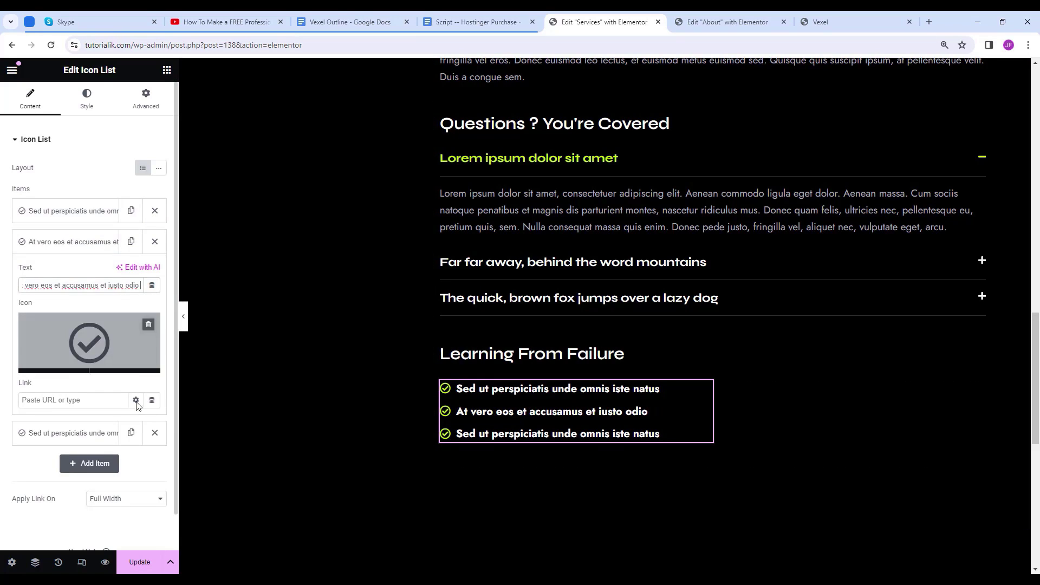
click(70, 433)
triple_click(81, 316)
Duplicate the check list into a second column beside the original and preview the result.
click(110, 320)
click(726, 401)
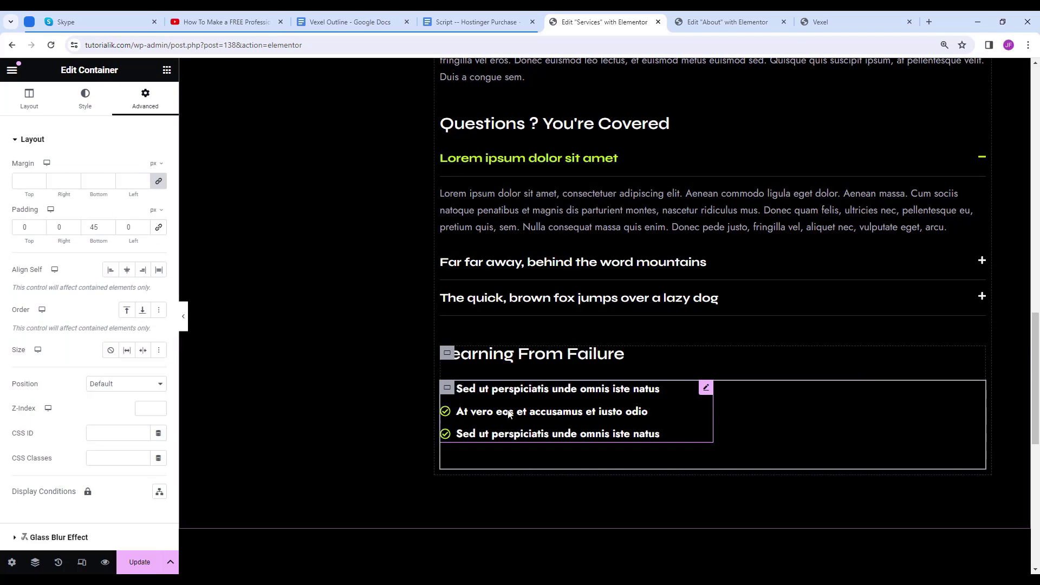
click(706, 388)
mouse_move(711, 390)
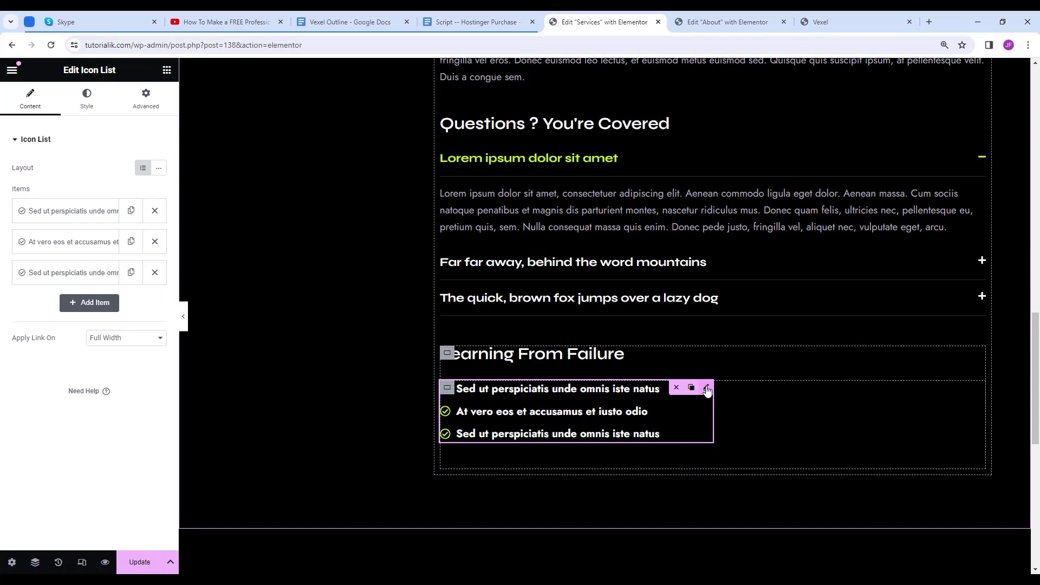
right_click(708, 388)
click(749, 335)
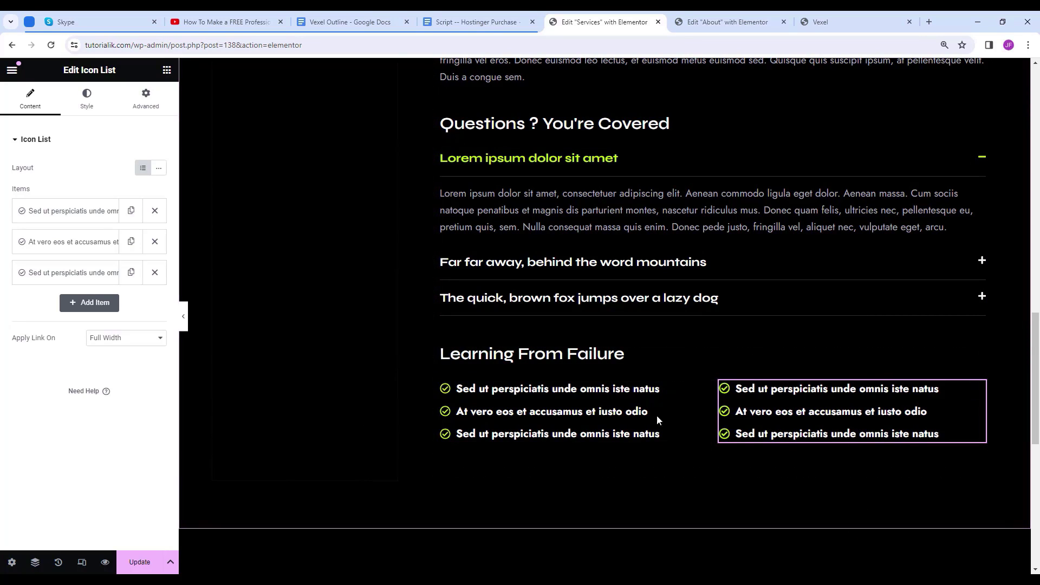
key(ctrl+p)
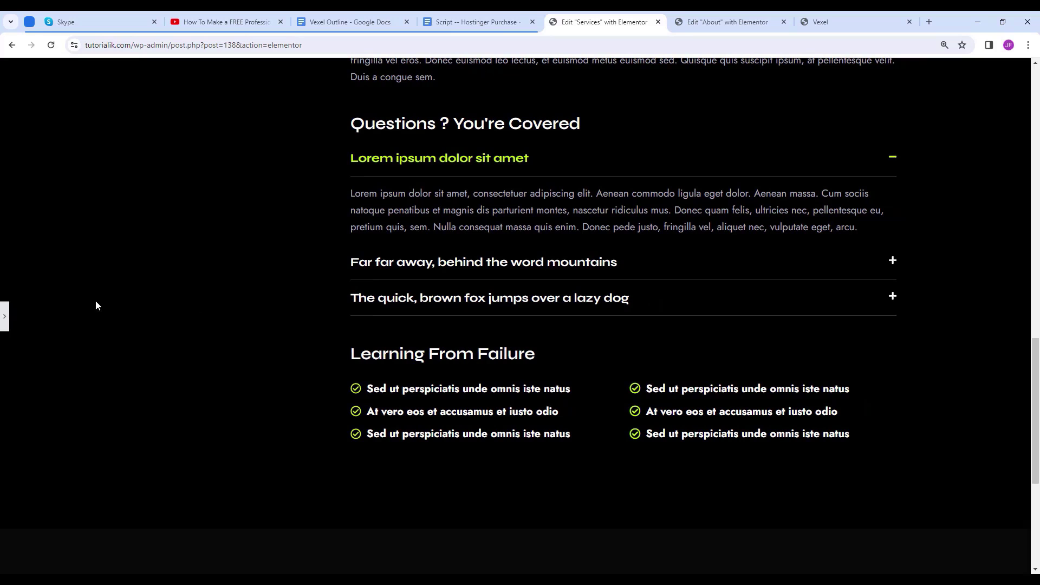
click(4, 316)
scroll(578, 399, down, 2)
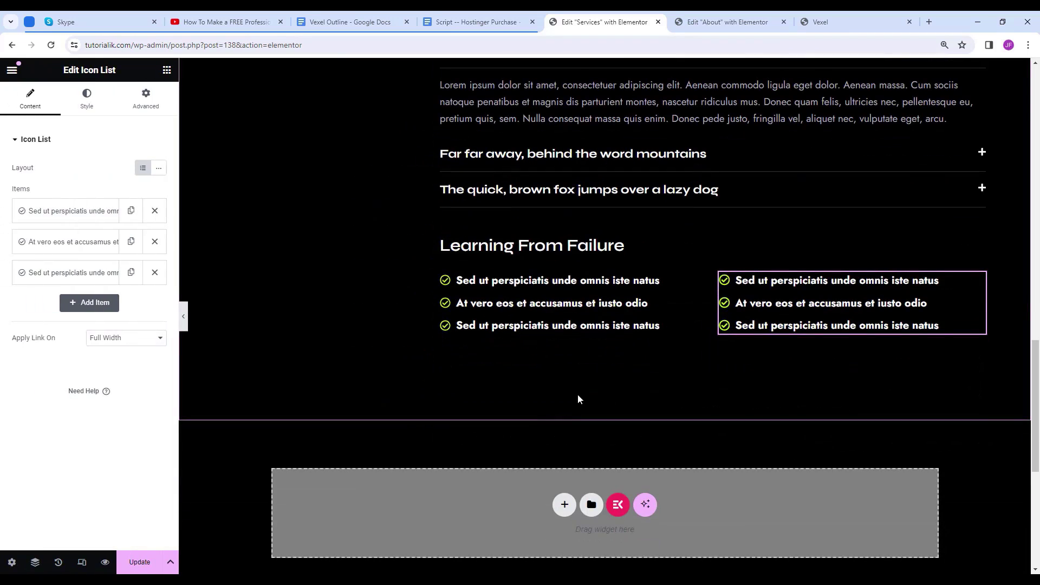
Add a container below the check lists with Row direction and centred content.
click(167, 70)
drag(66, 260, 629, 356)
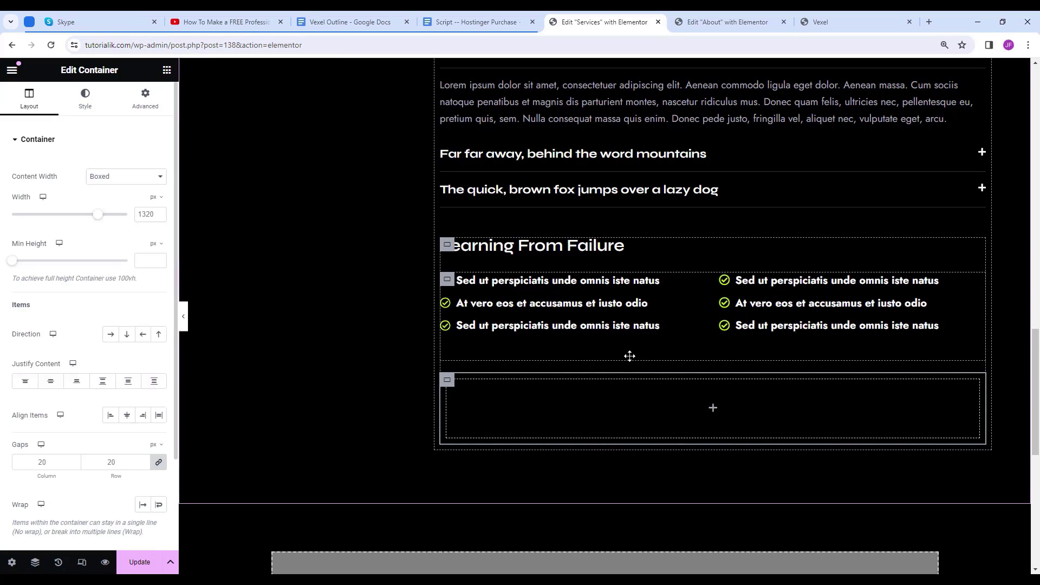
click(110, 336)
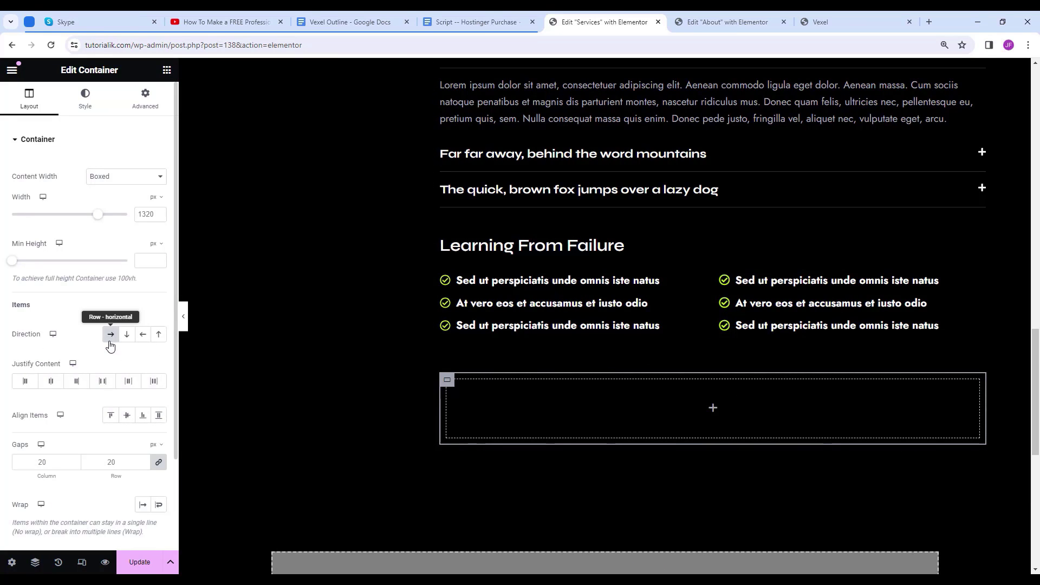
click(49, 385)
Give the container a solid 1 px top-only border in colour #ffffff33.
click(85, 100)
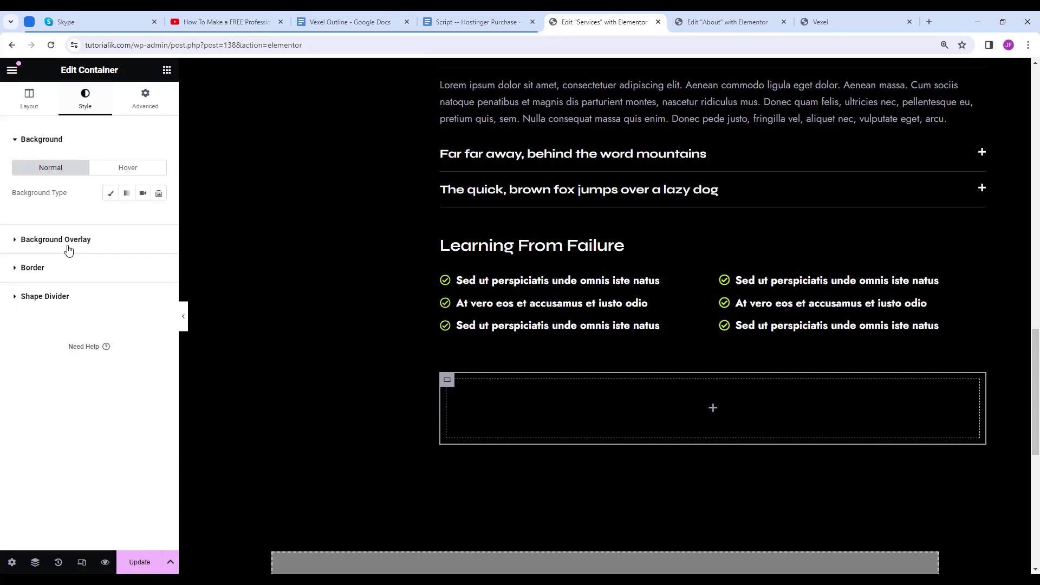
click(56, 278)
click(125, 252)
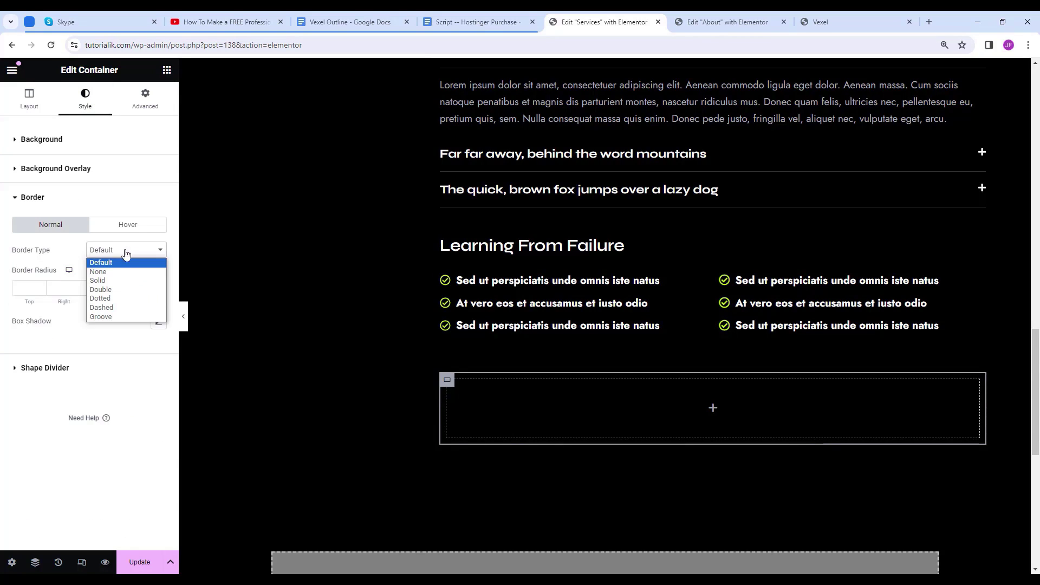
click(130, 281)
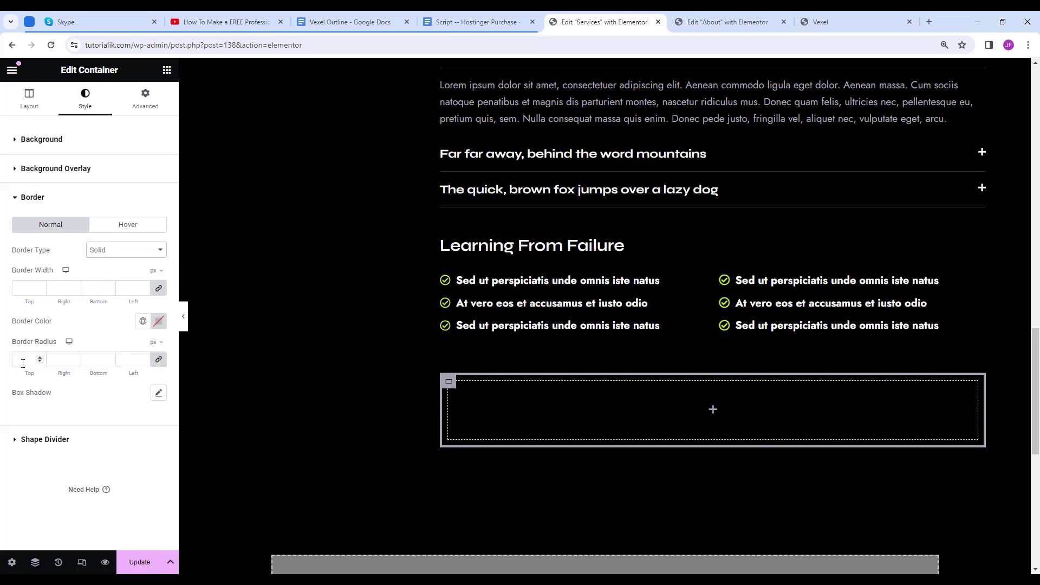
click(40, 286)
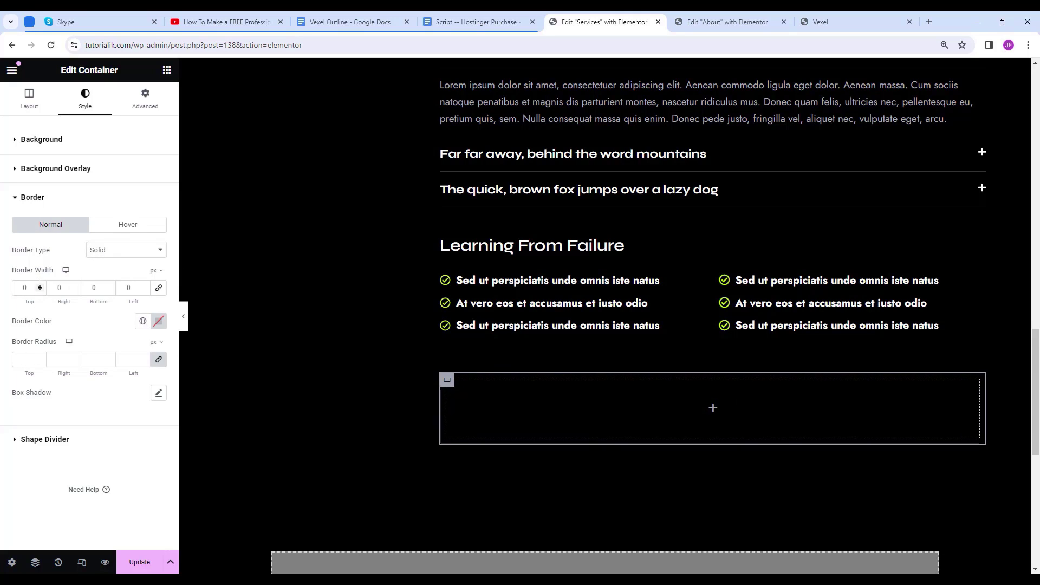
double_click(27, 288)
text(1)
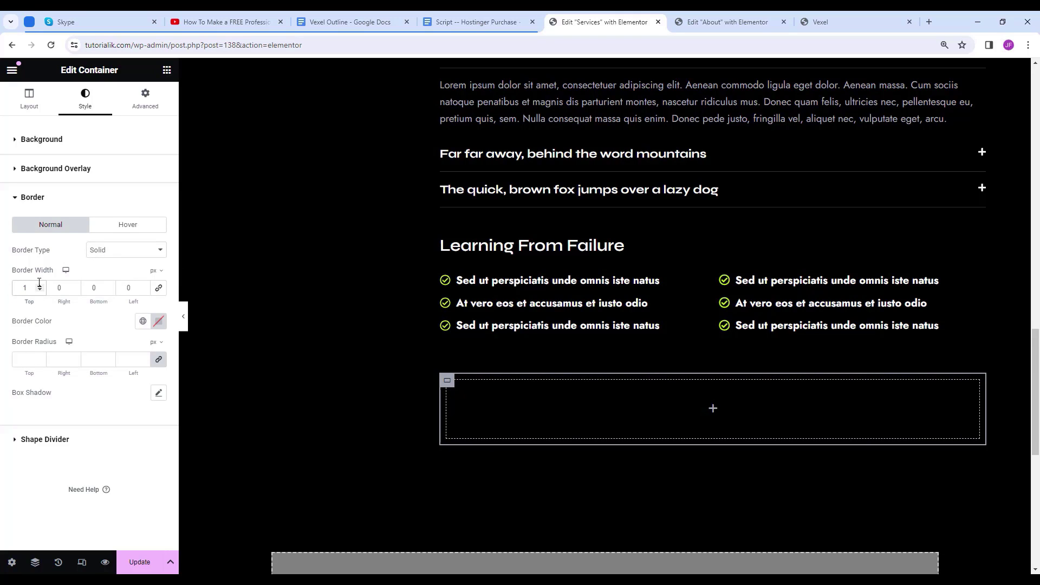
click(158, 321)
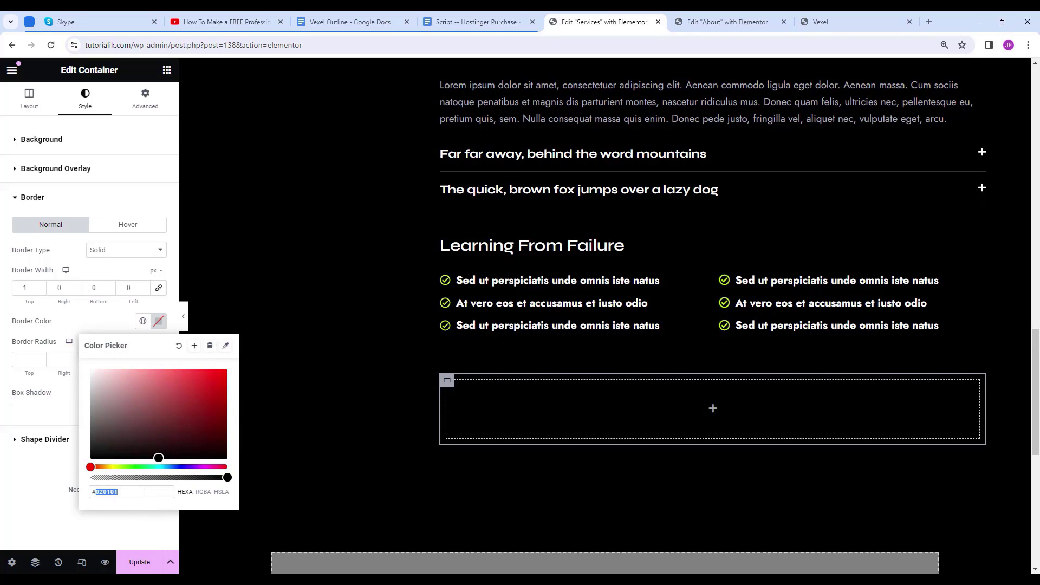
key(BackSpace)
text(ffffff33)
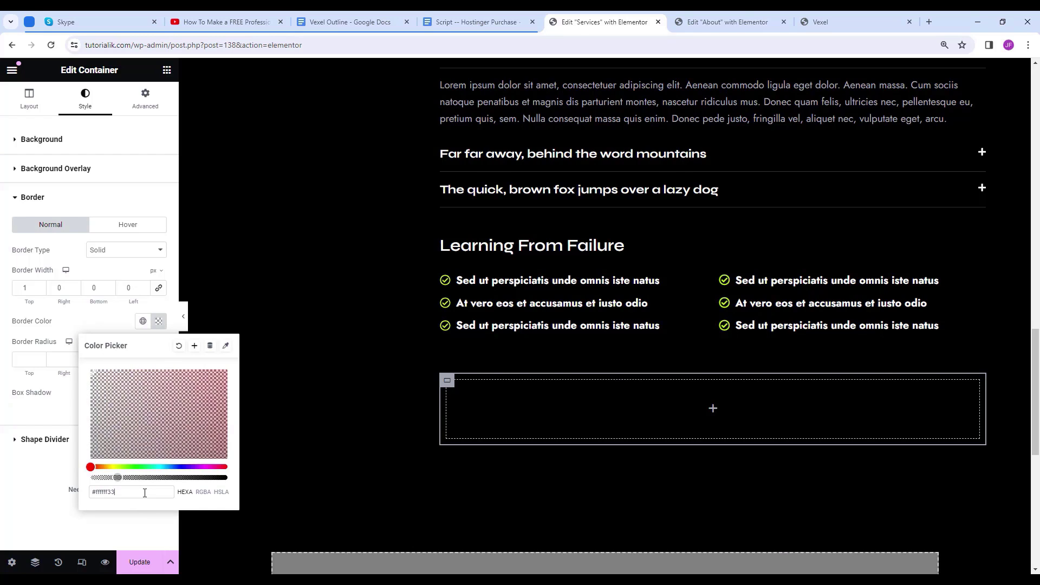
click(145, 100)
Set the container's top padding to 15 px with sides unlinked.
click(145, 100)
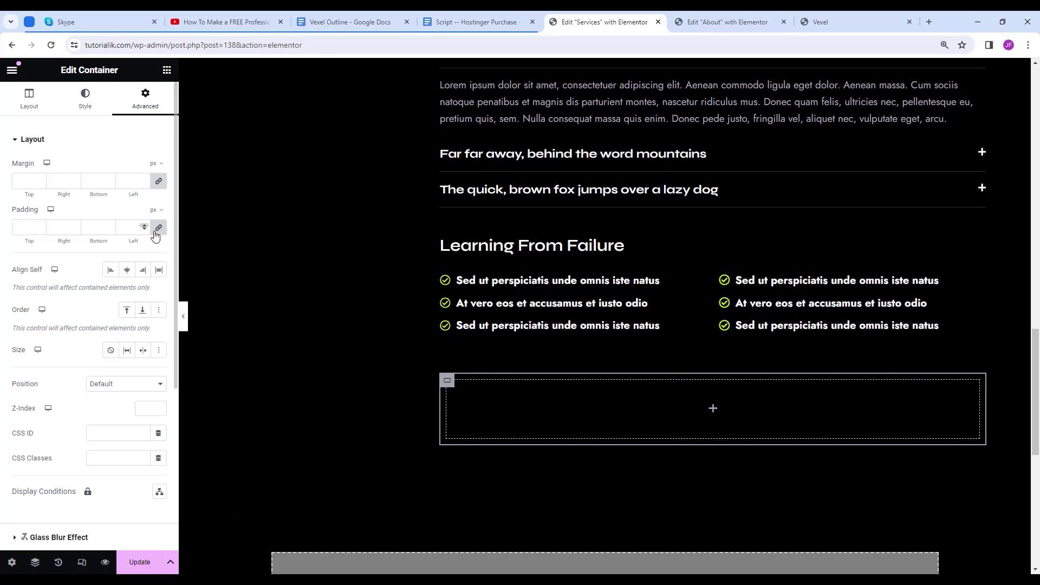
click(162, 229)
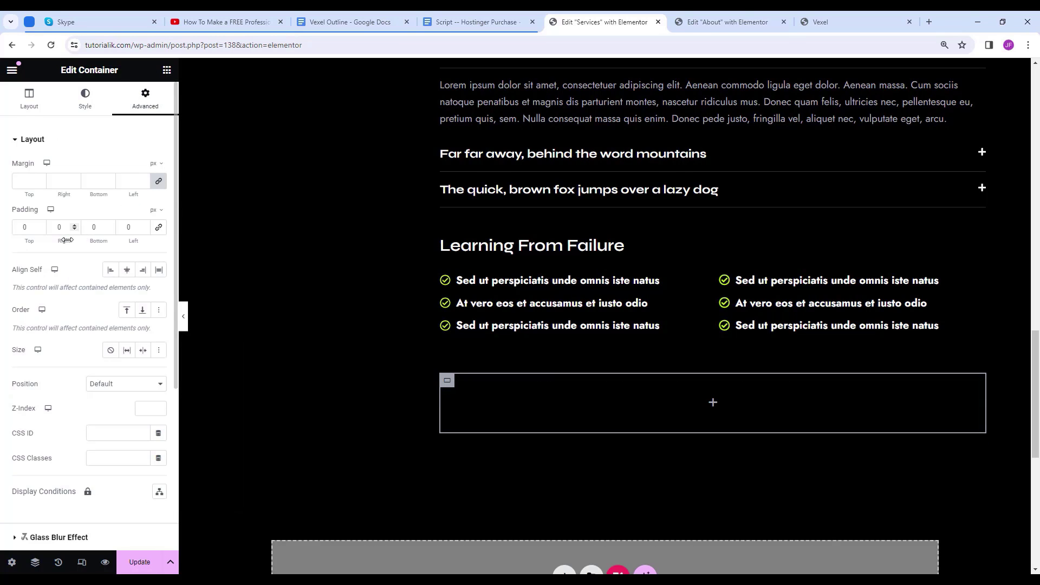
click(28, 227)
text(15)
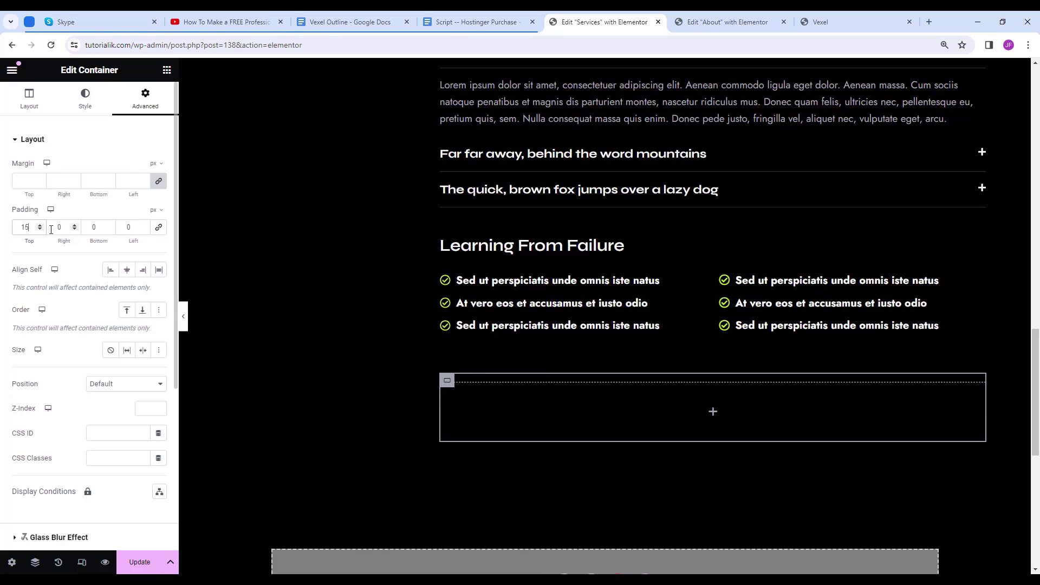
click(167, 71)
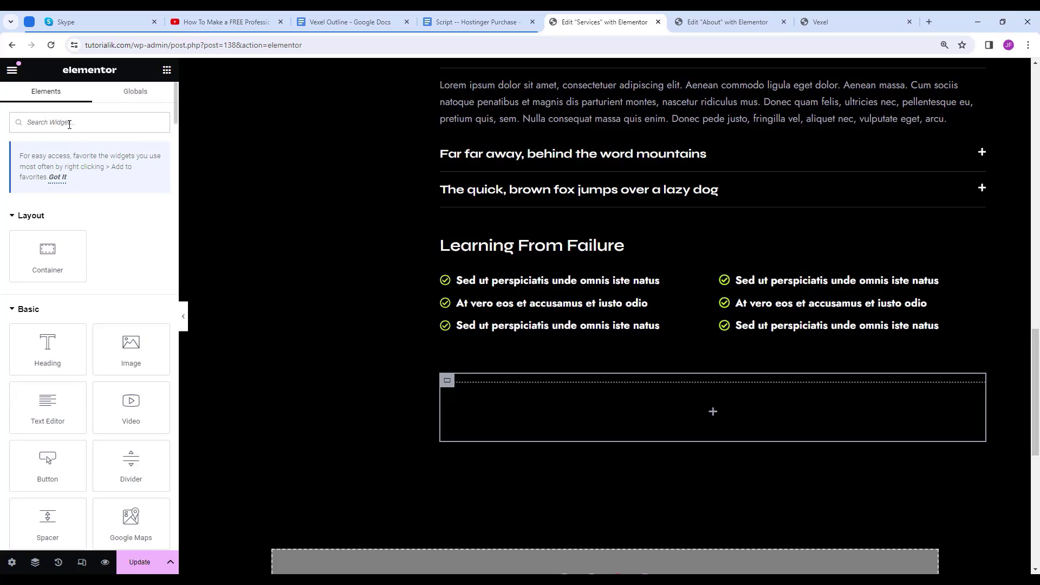
Place an Icon Box in the new container and replace its star with the up-arrow icon.
text(icon box)
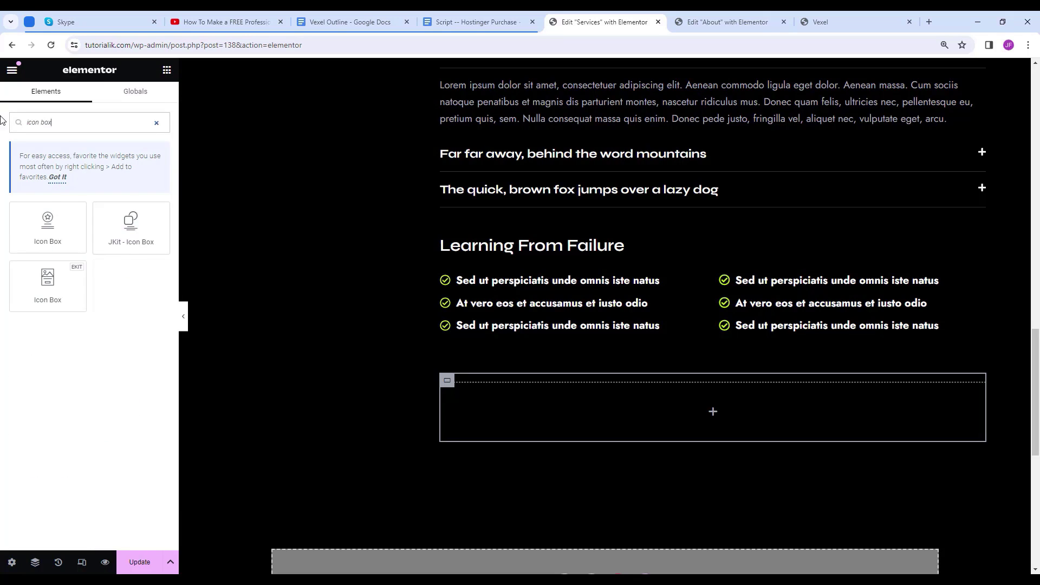
drag(48, 225, 571, 391)
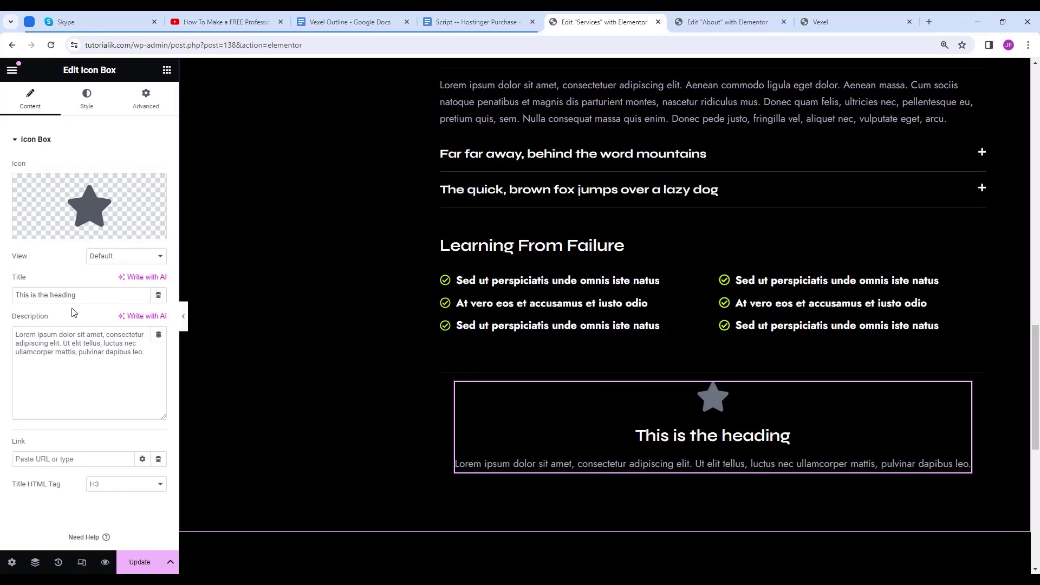
mouse_move(78, 189)
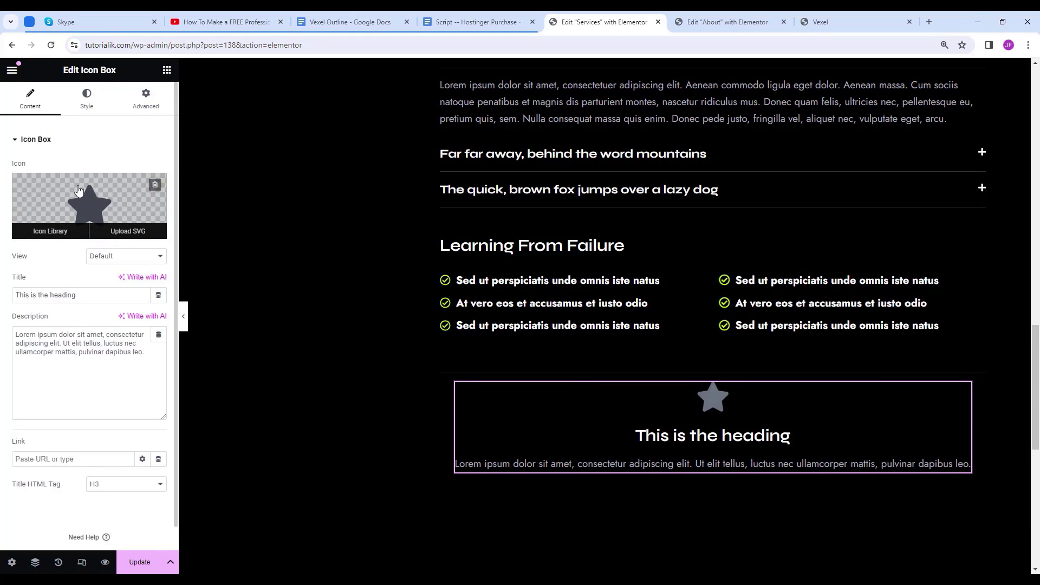
click(54, 231)
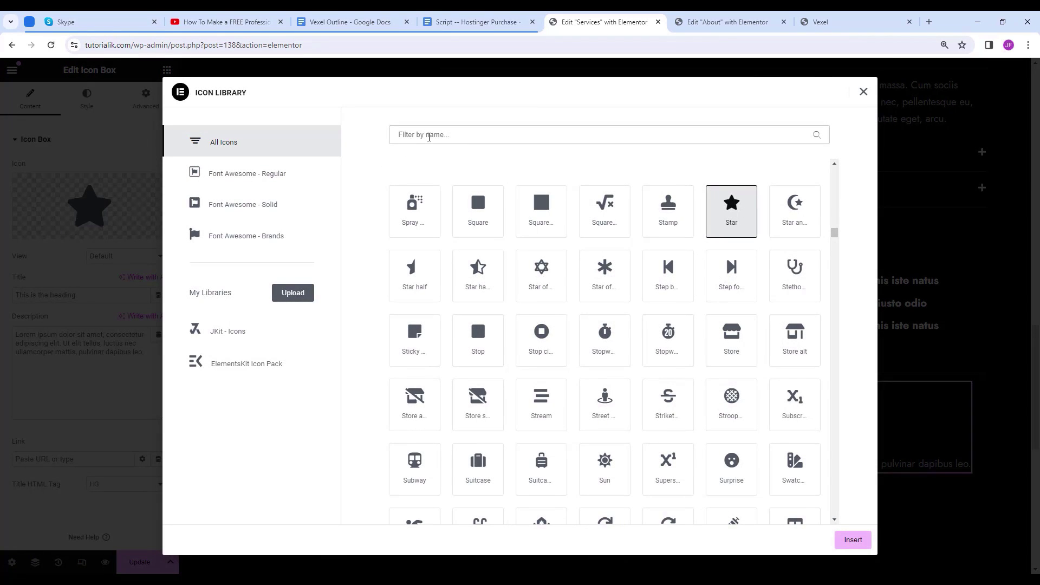
text(up)
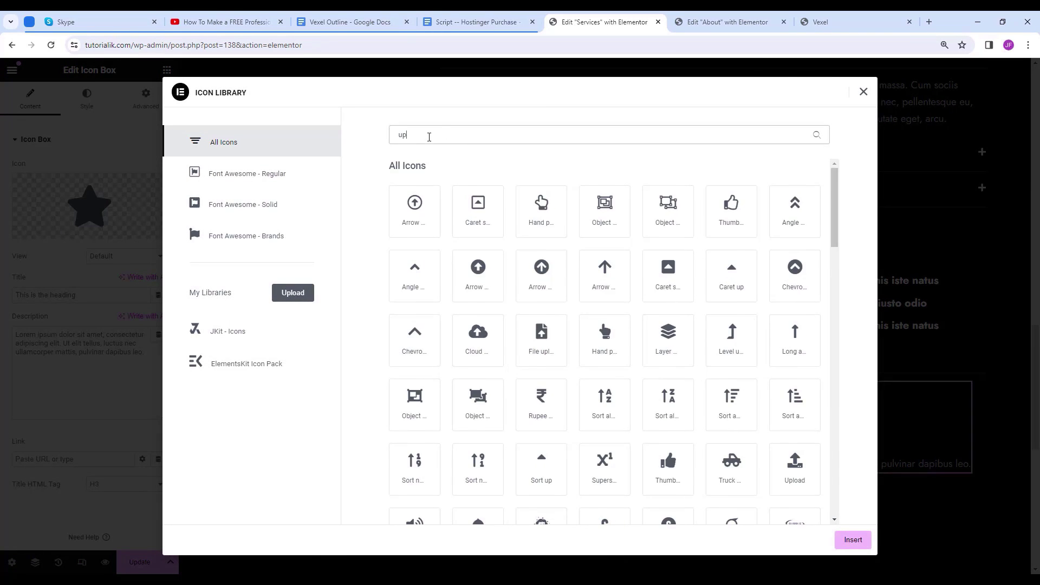
text( solid)
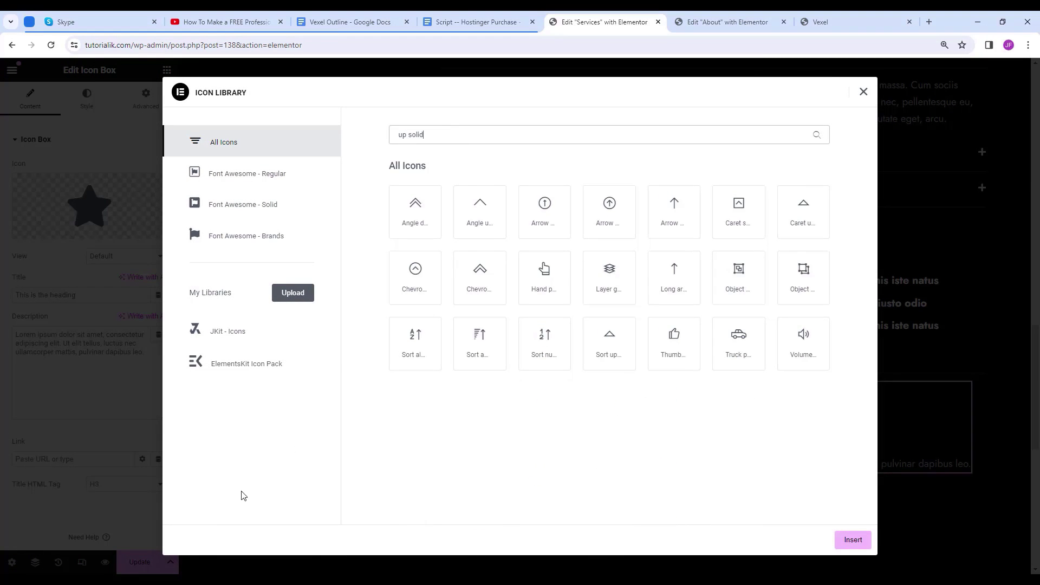
click(672, 224)
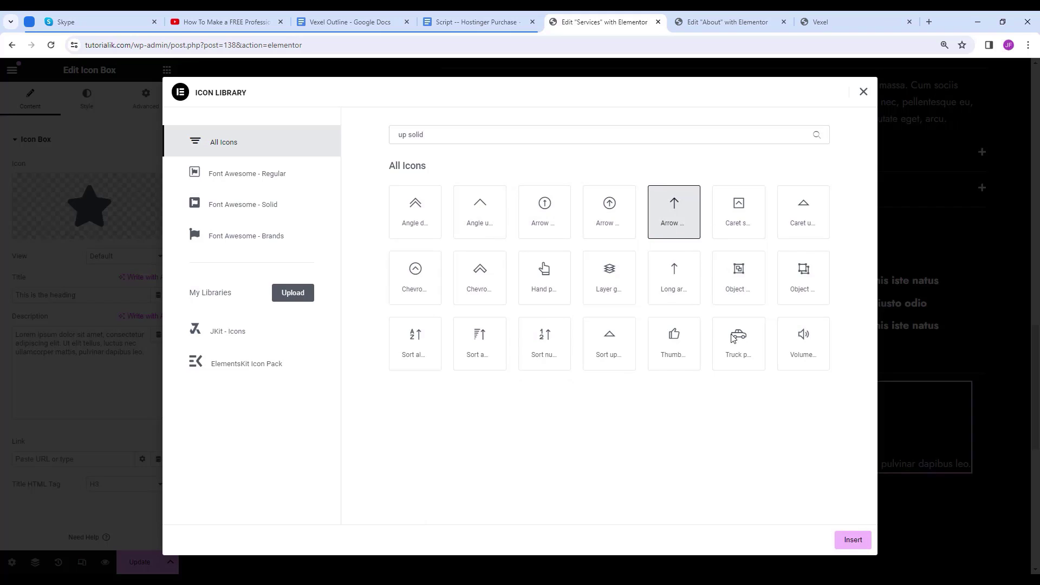
click(852, 540)
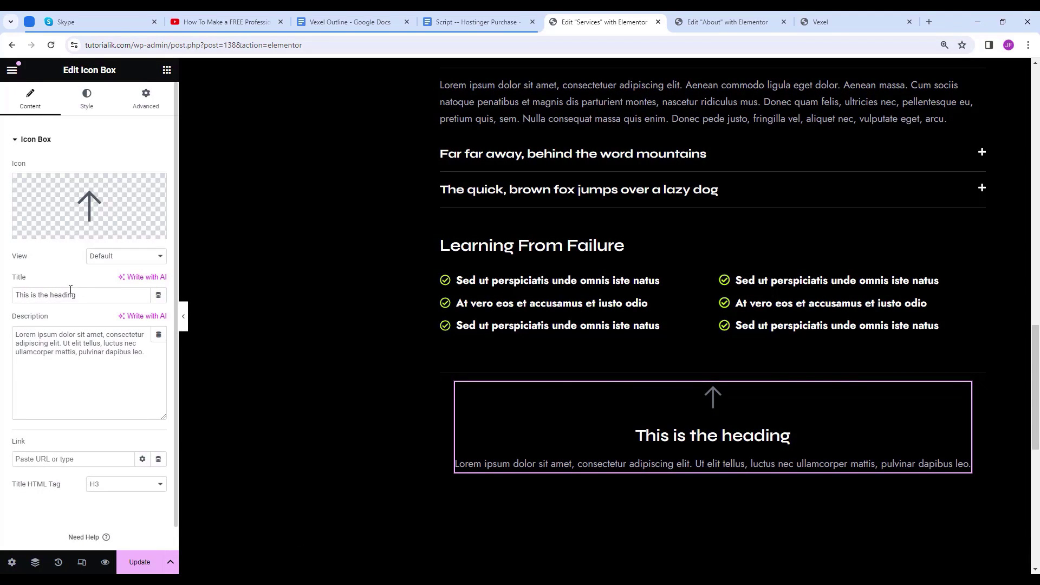
Set the title to 'Previous:', description 'Design & Concept', keep H3, and position the icon left.
drag(79, 294, 11, 312)
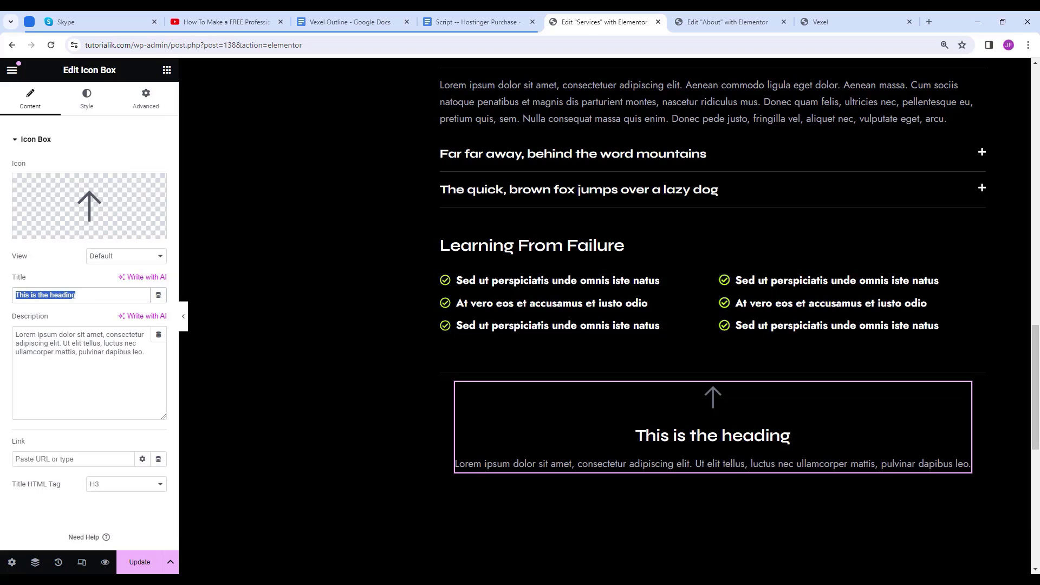
click(79, 295)
drag(79, 295, 1, 299)
text(Previous:)
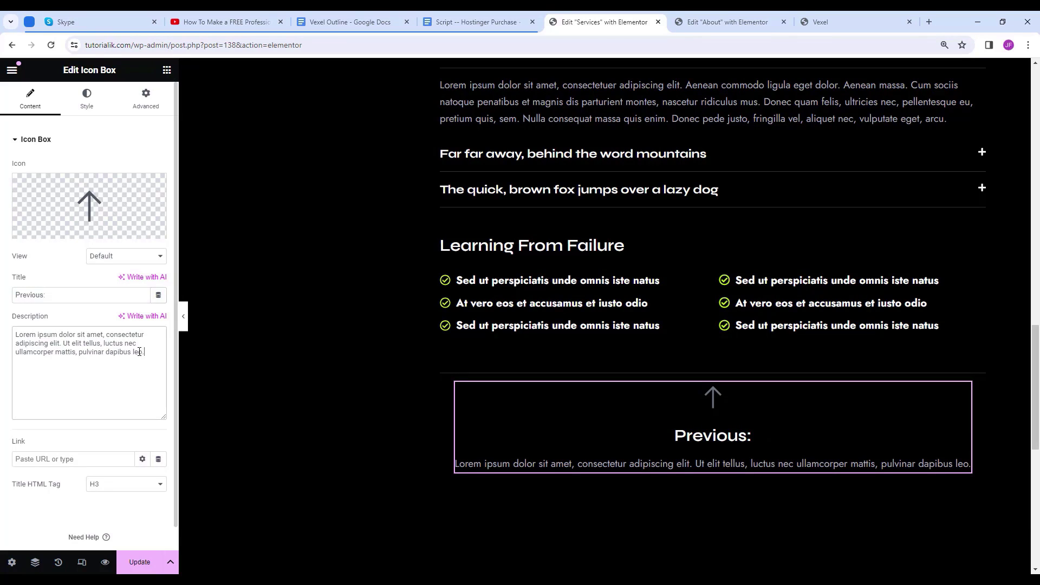
drag(139, 353, 1, 338)
text(Design & Concept)
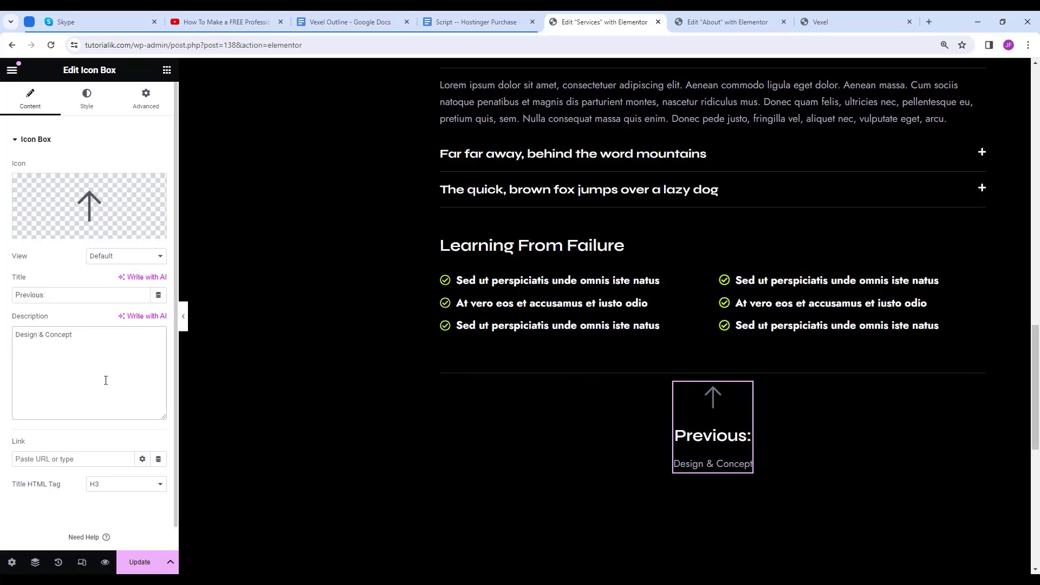
click(109, 487)
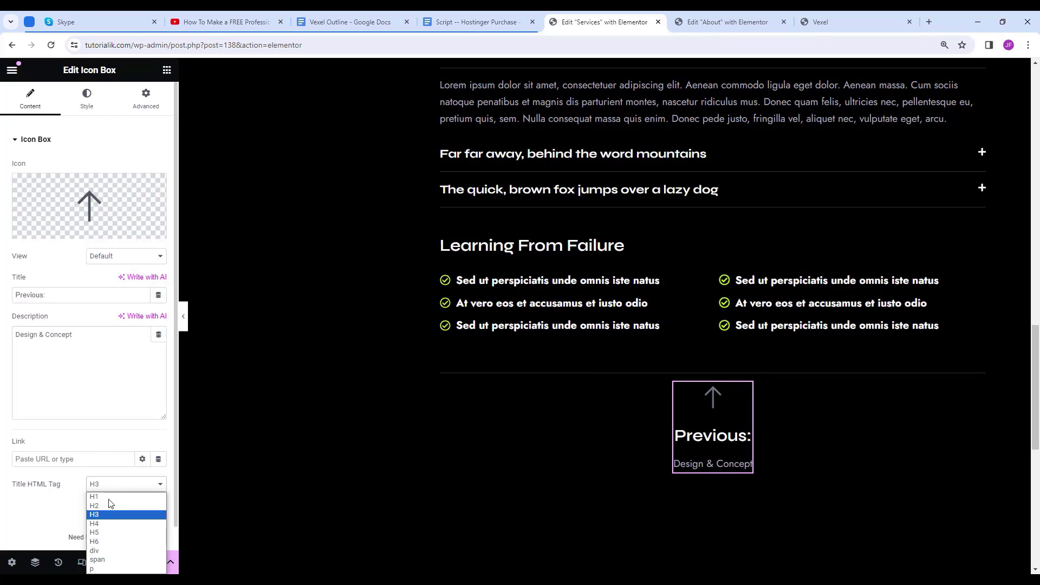
click(111, 518)
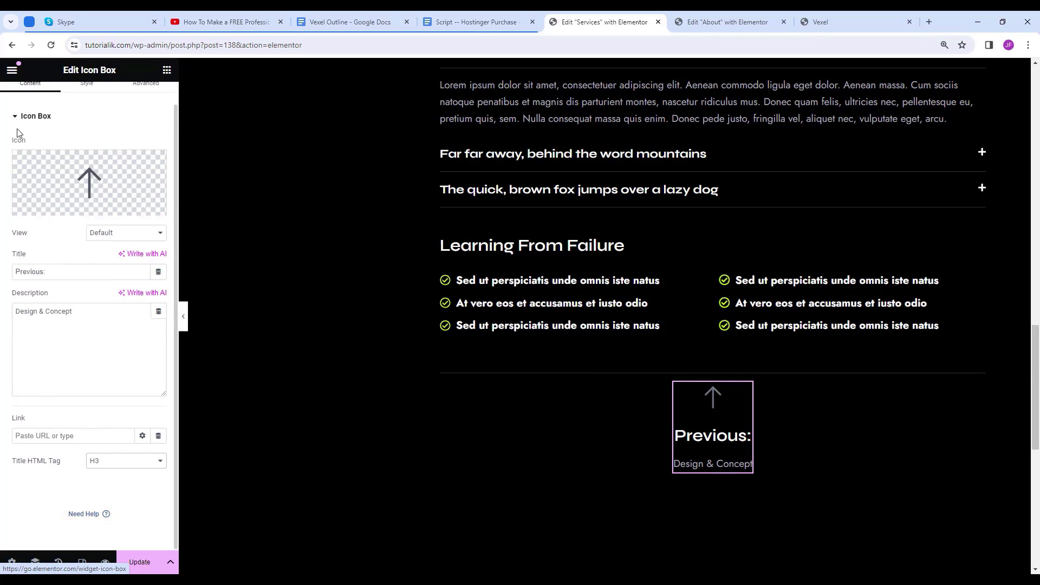
click(102, 113)
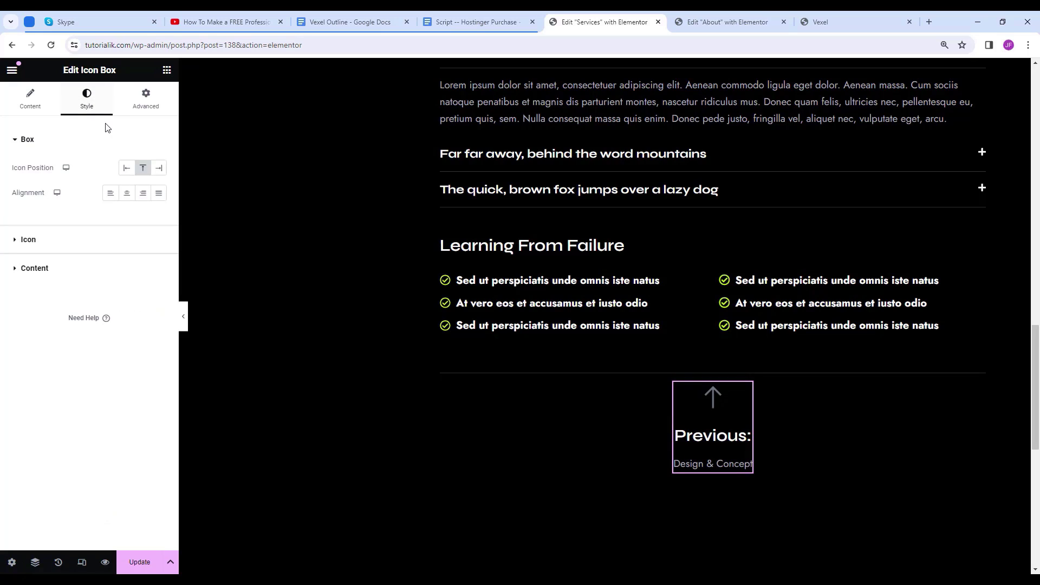
click(128, 170)
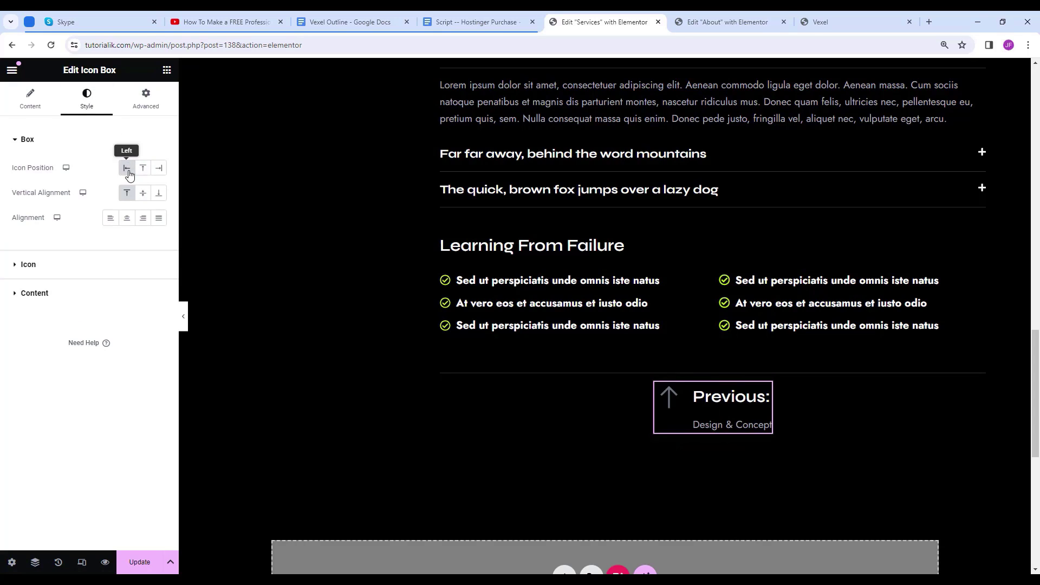
Align the arrow to the middle, colour it white, with a #c4ef17 hover colour.
click(145, 195)
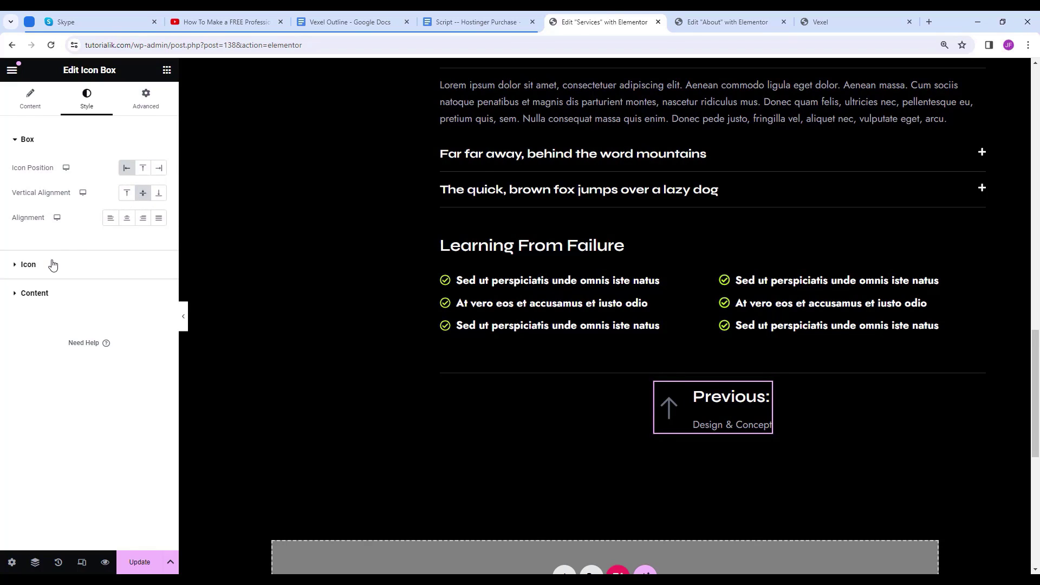
click(28, 264)
click(156, 218)
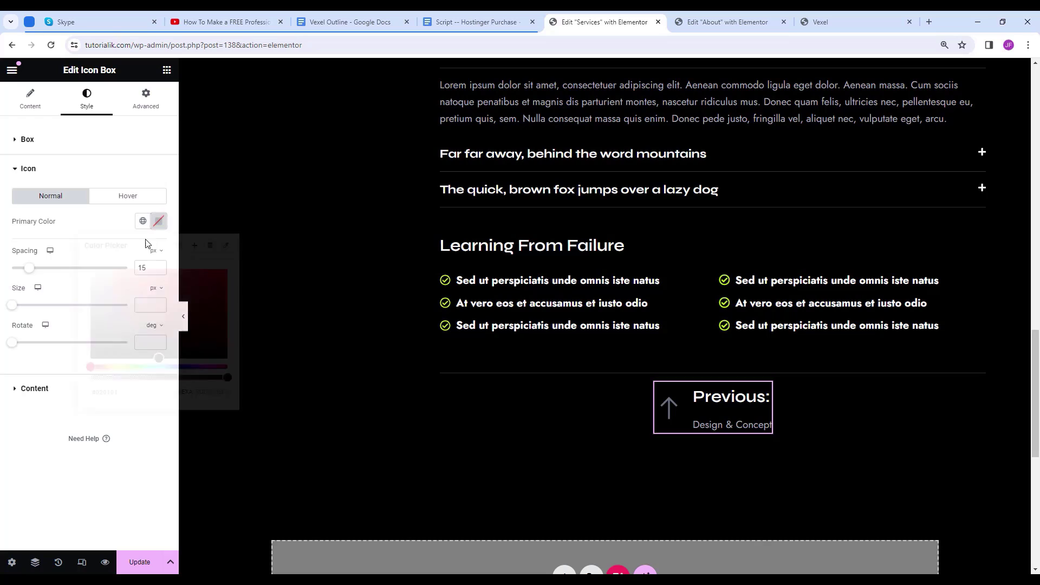
click(140, 304)
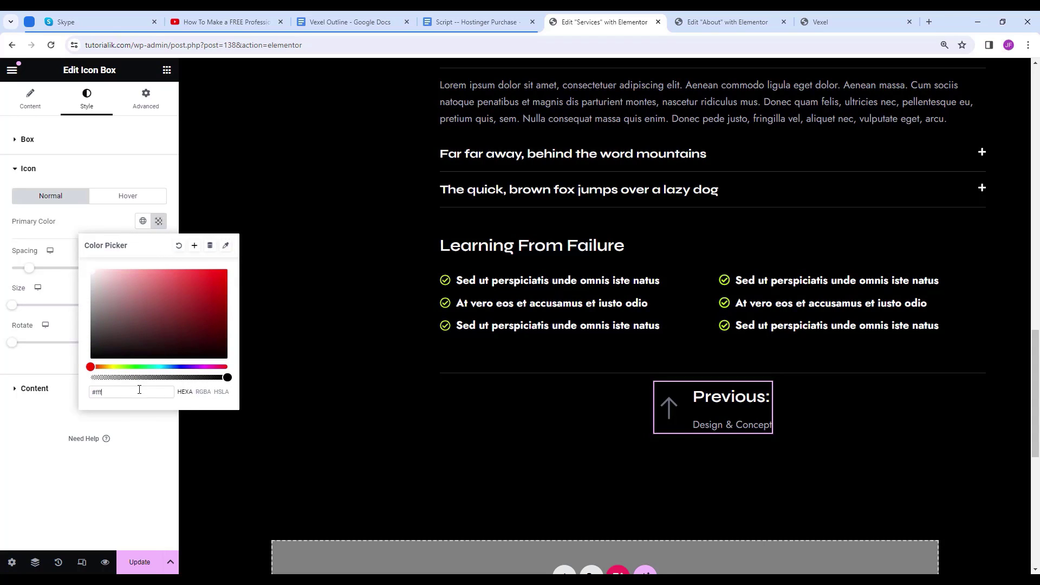
click(130, 197)
click(158, 221)
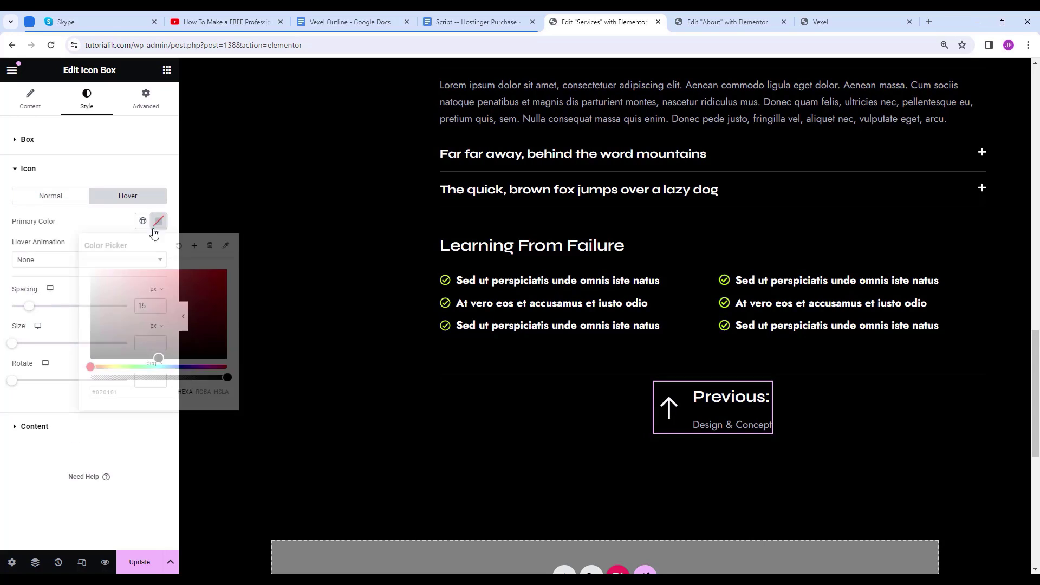
text(c4)
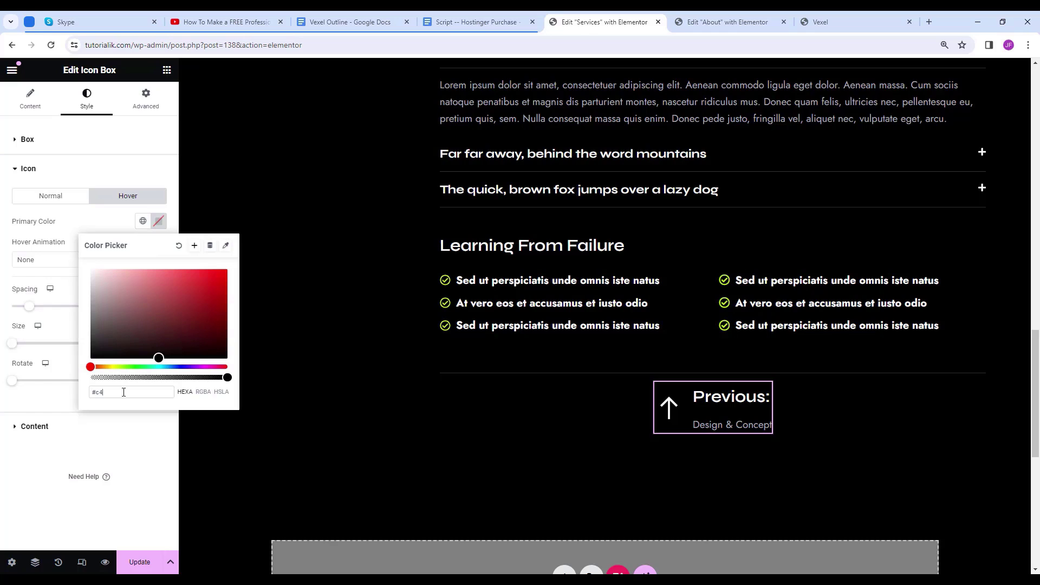
text(ef17)
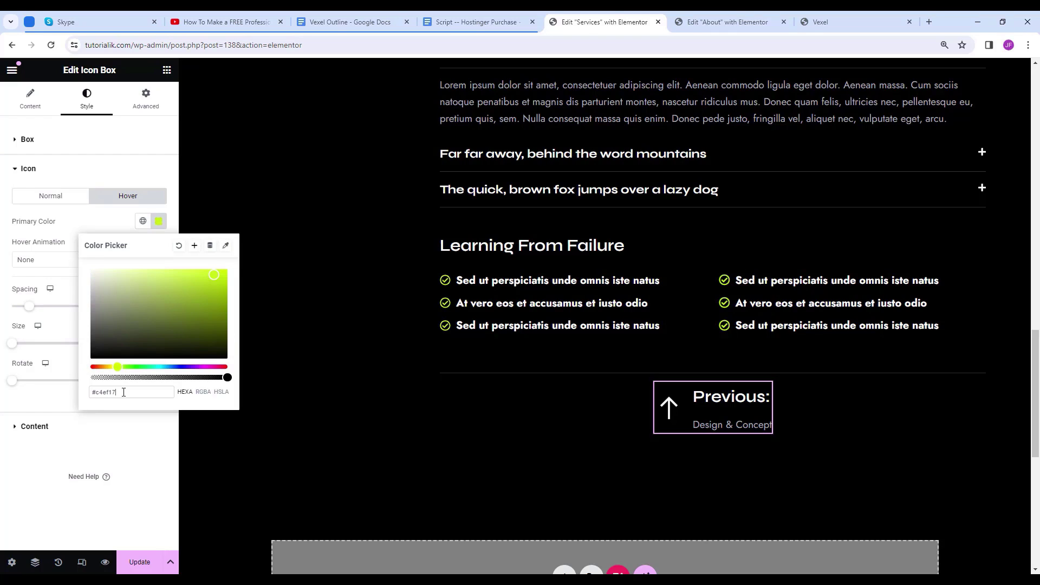
click(14, 492)
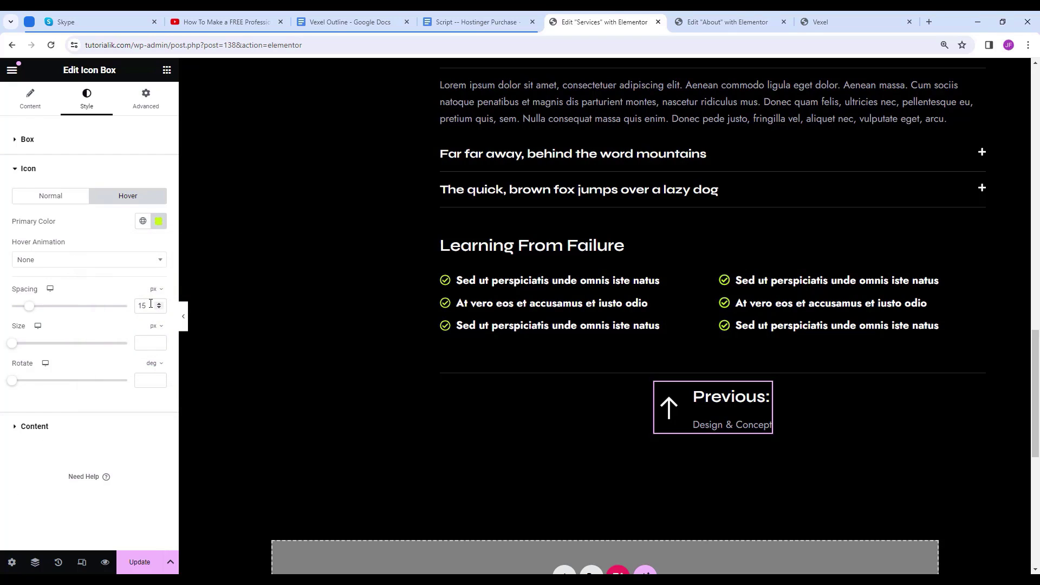
Set the arrow to 15 px spacing, 18 px size, and -45° rotation.
double_click(144, 307)
click(146, 343)
text(18)
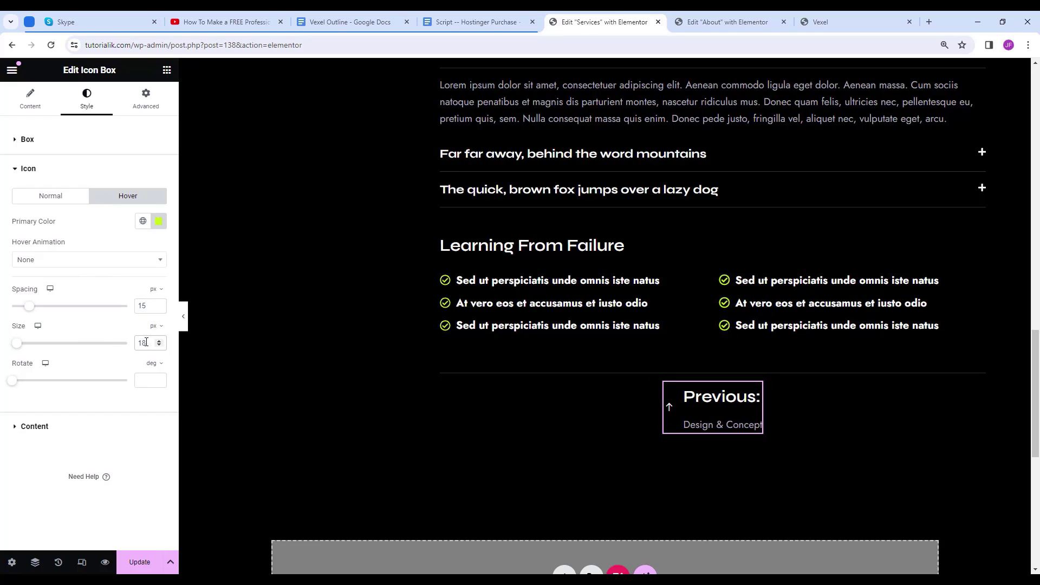
click(150, 380)
text(-45)
Style the box title in Jost, 14 px, Semi Bold (600).
click(81, 430)
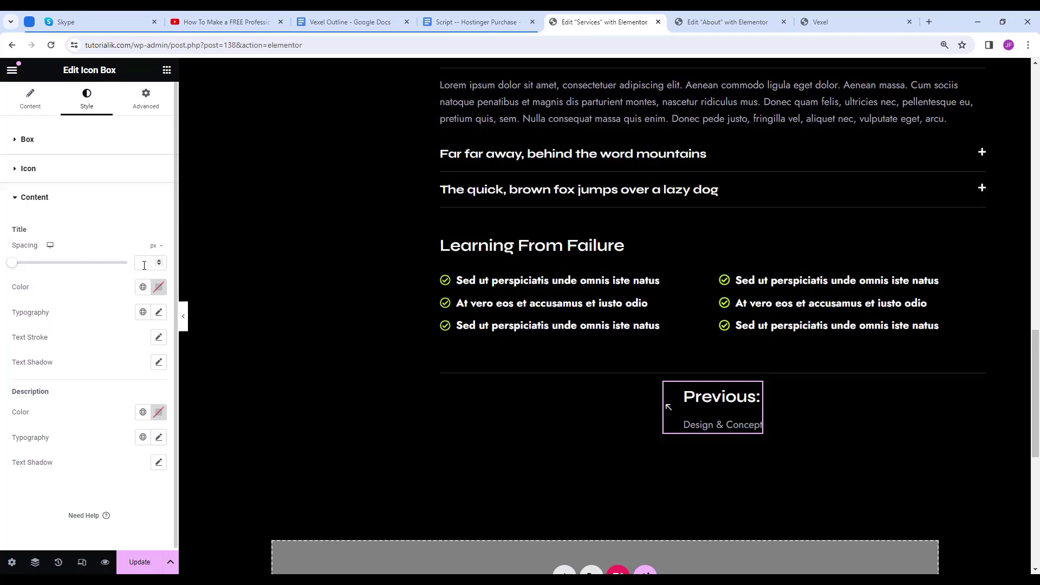
text(15)
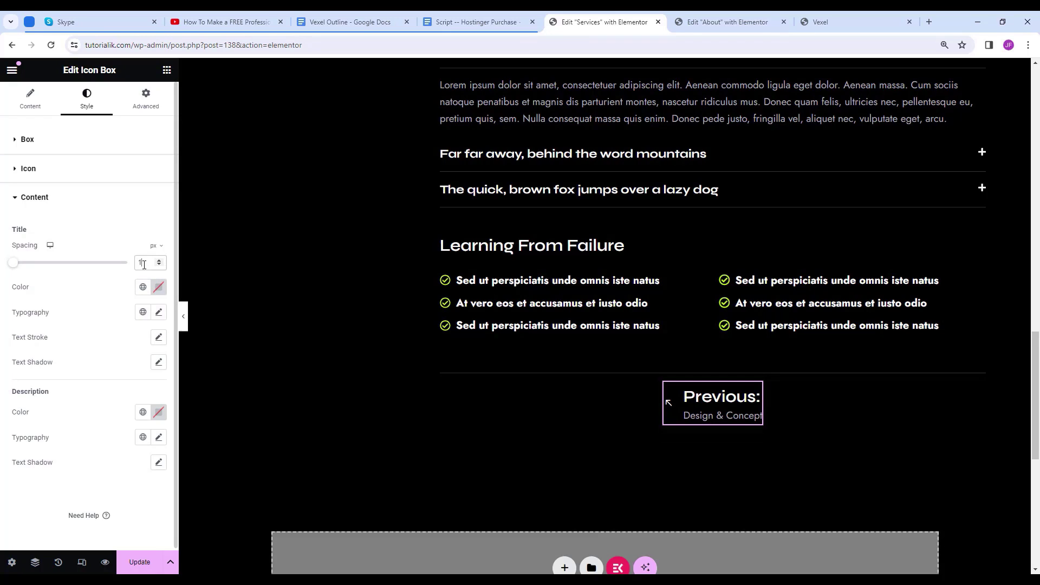
click(158, 313)
click(108, 368)
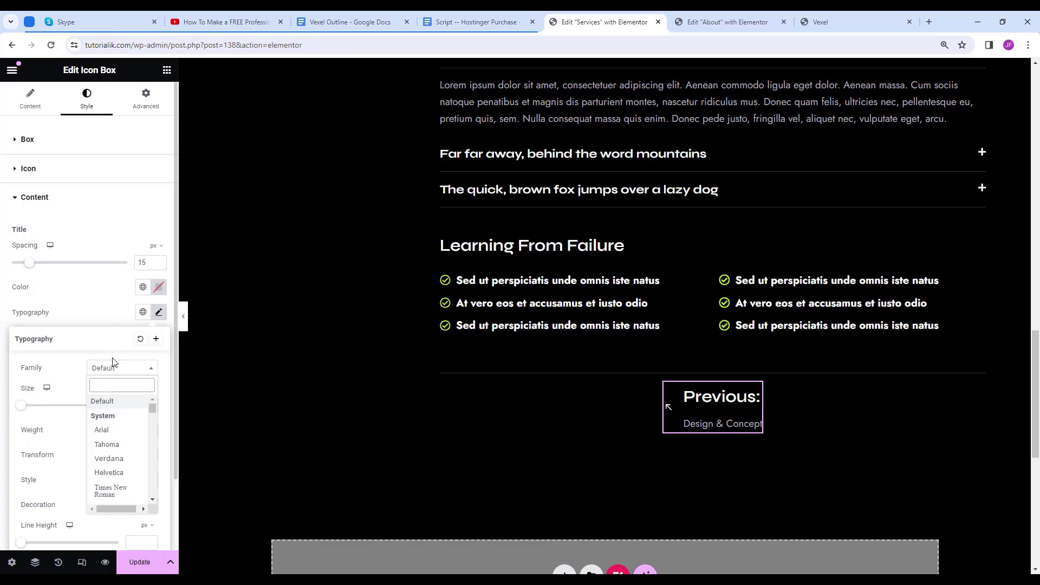
text(jost)
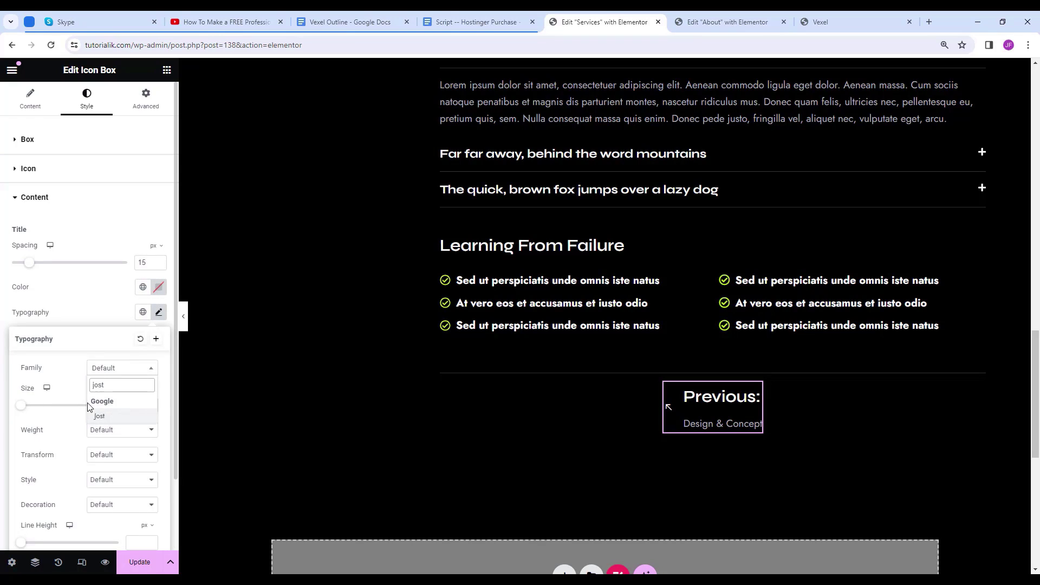
click(102, 416)
scroll(109, 428, down, 2)
click(134, 324)
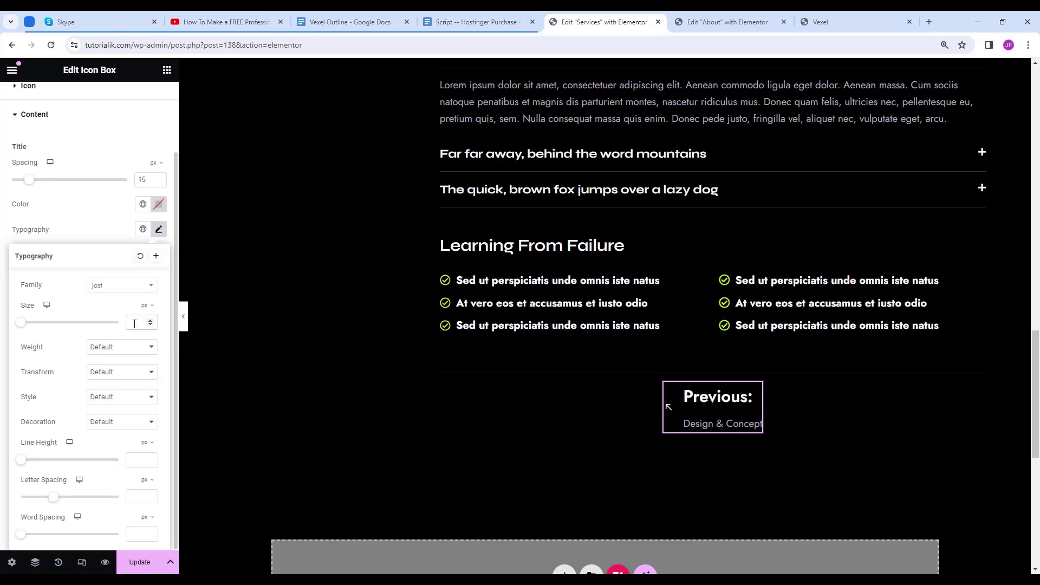
text(14)
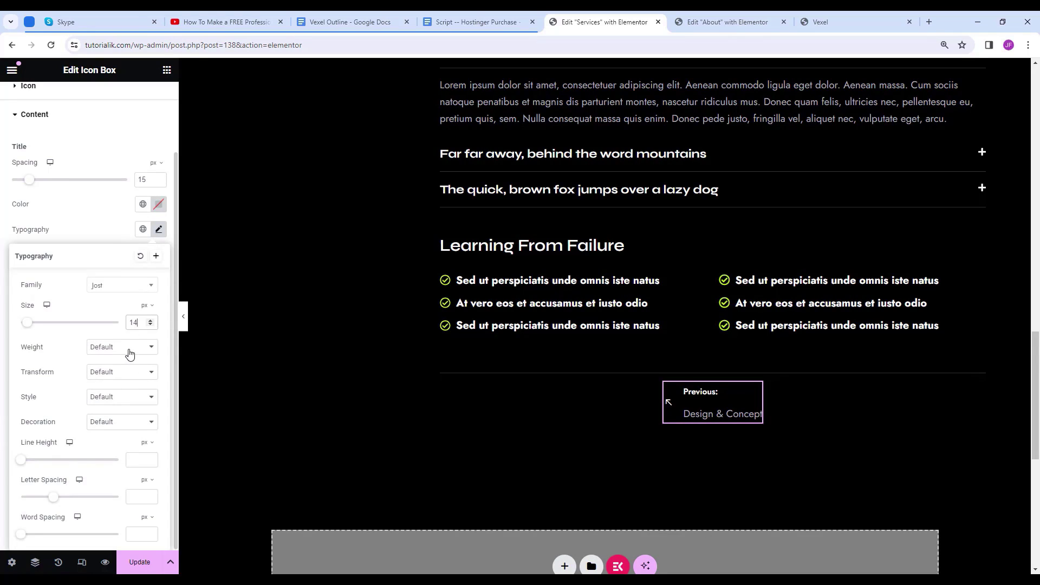
click(129, 352)
click(118, 405)
text(14)
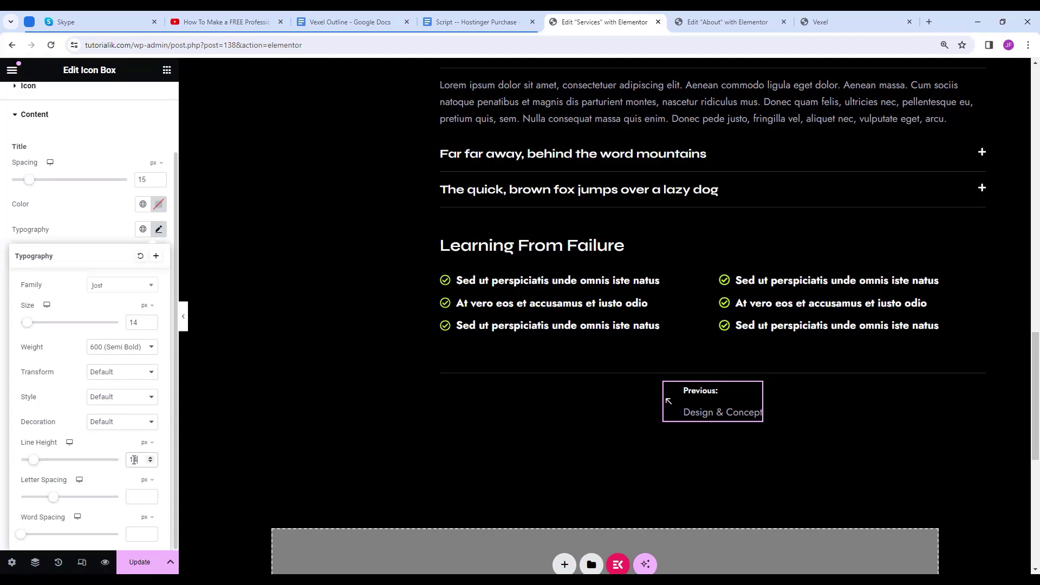
click(186, 352)
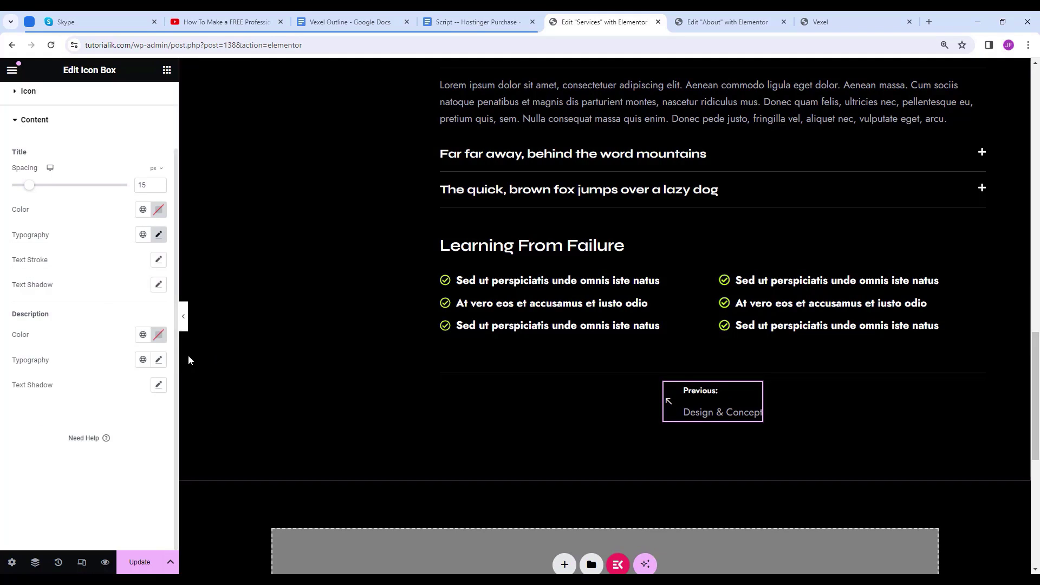
Make the description white (#fff) in Syne, 20 px, Bold (700).
click(159, 336)
text(fff)
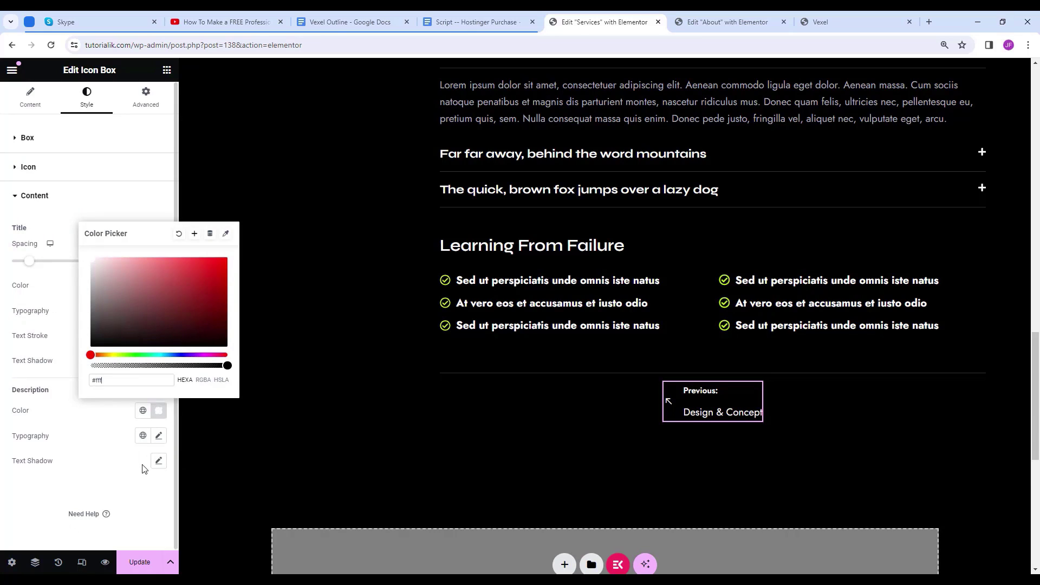
click(157, 437)
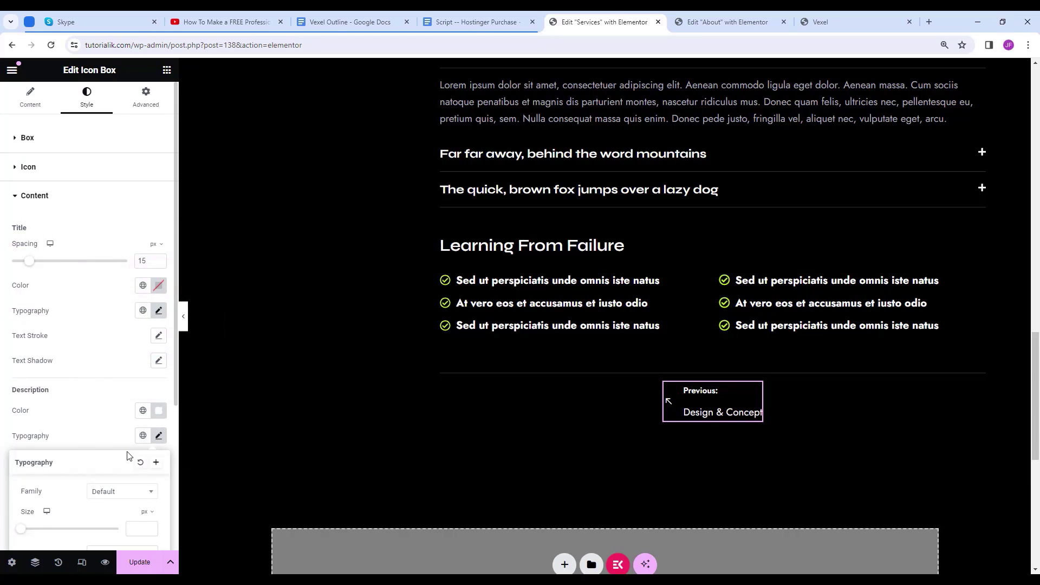
scroll(95, 401, down, 3)
click(120, 330)
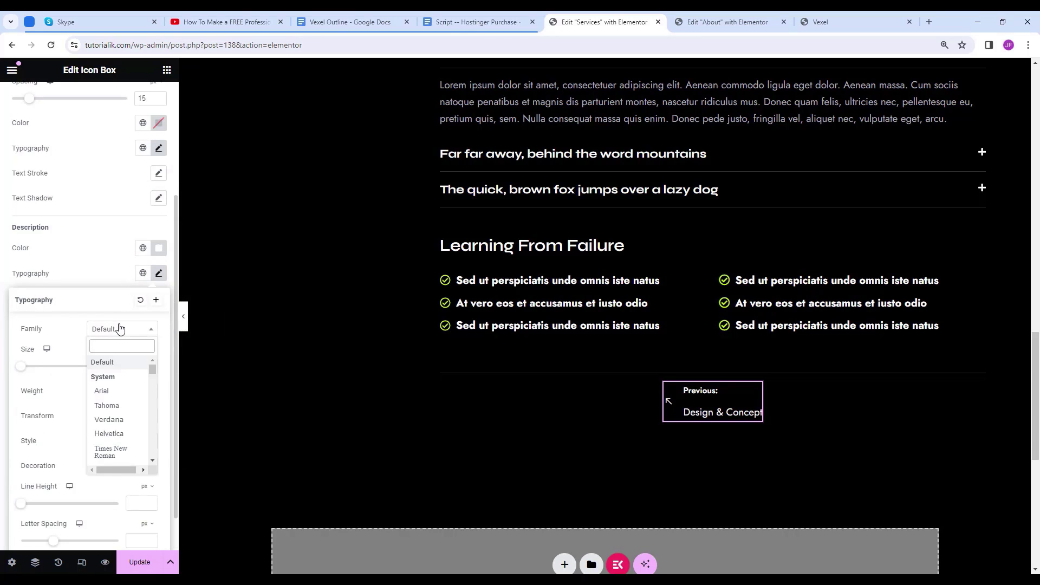
text(sy)
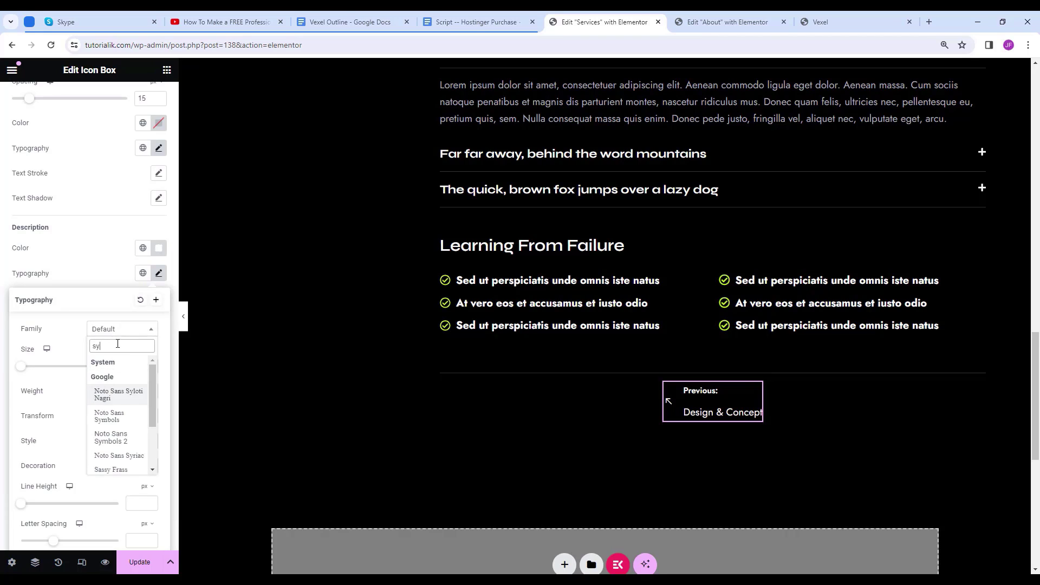
text(n)
click(121, 392)
click(136, 366)
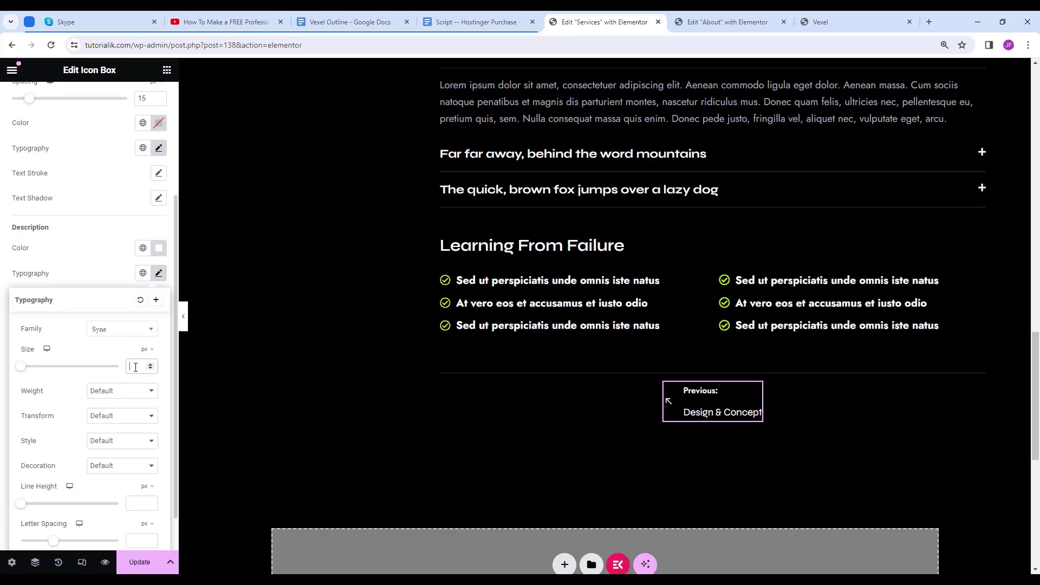
text(20)
click(135, 391)
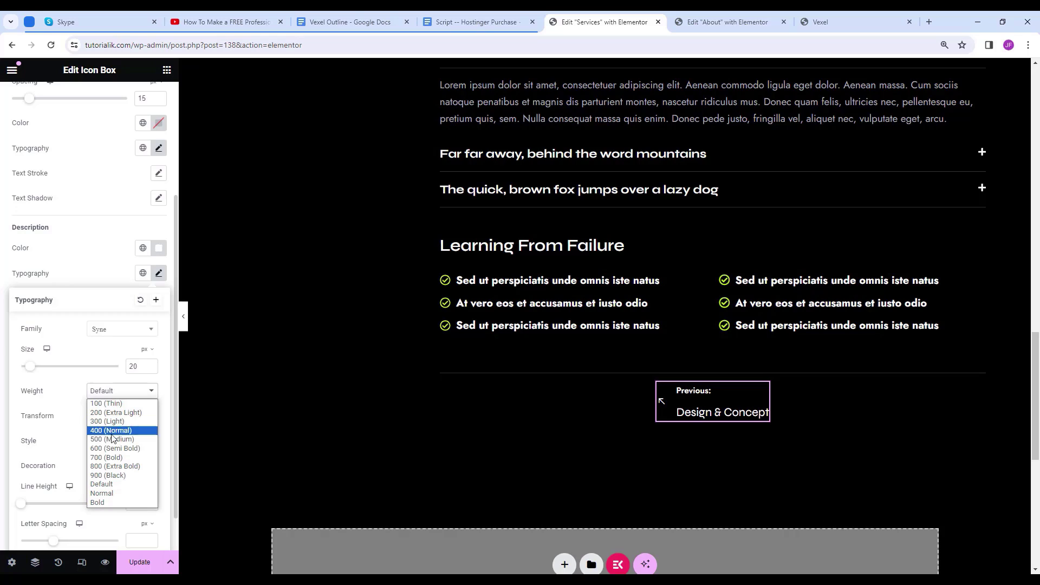
click(117, 458)
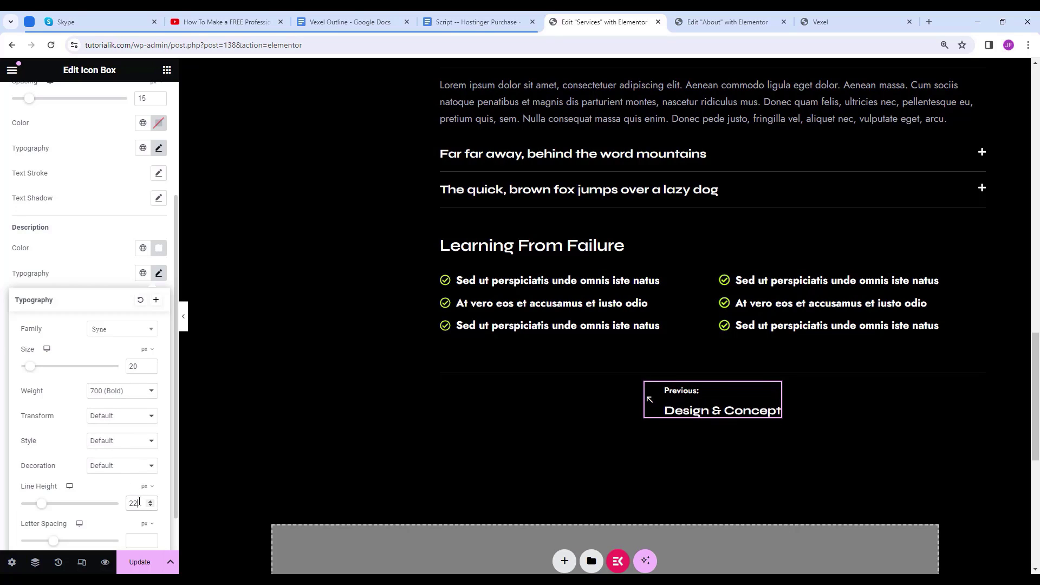
click(158, 275)
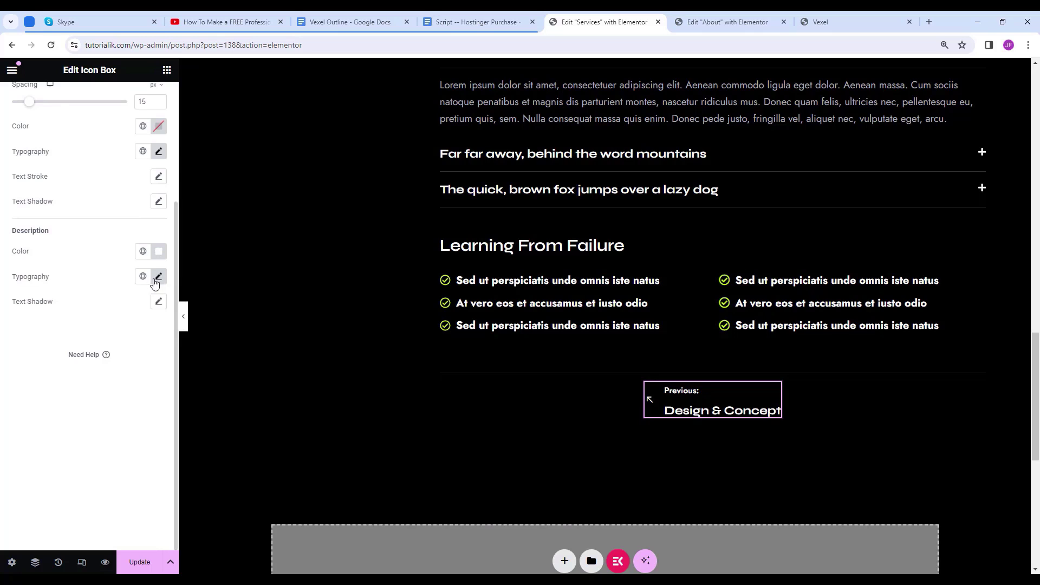
Colour the 'Previous:' title lime green #c4ef17.
scroll(108, 315, up, 3)
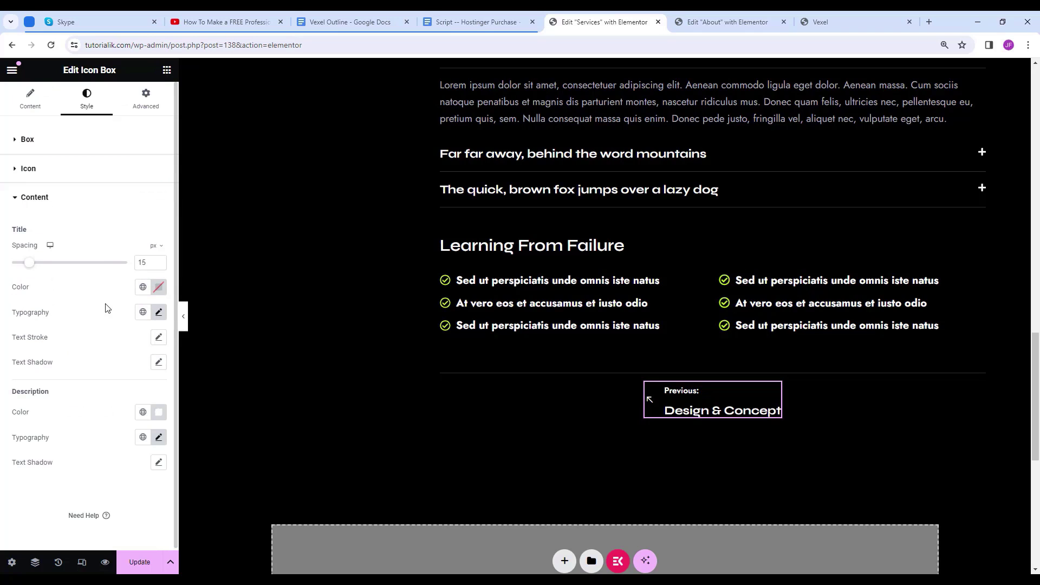
click(158, 287)
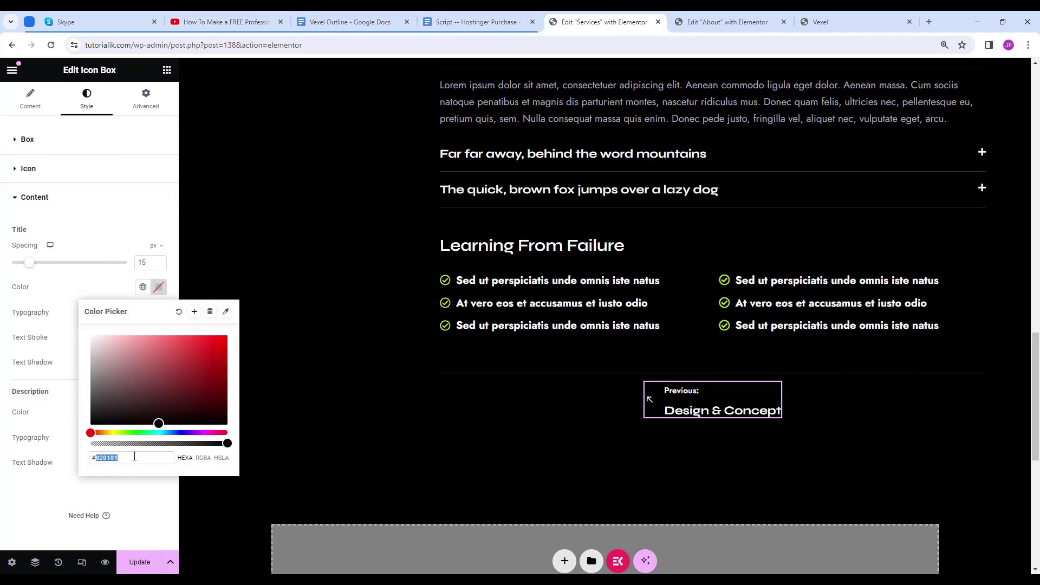
text(c4ef17)
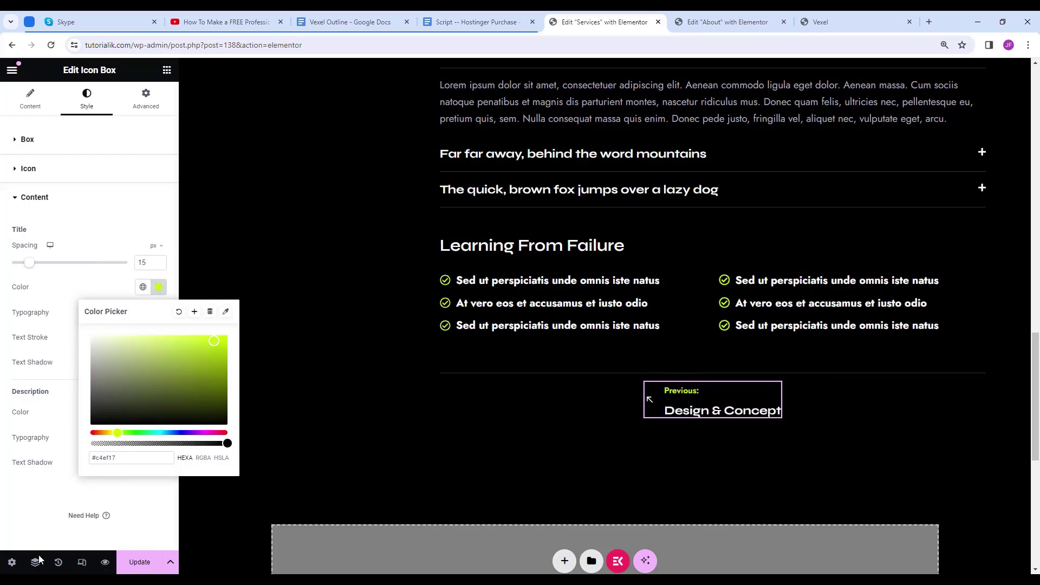
click(776, 394)
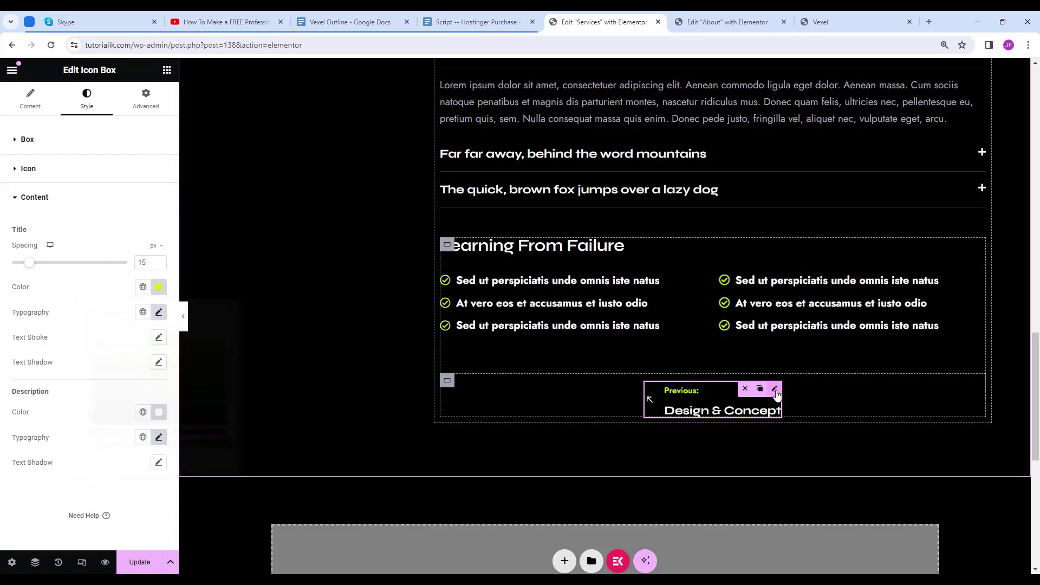
Duplicate the Previous box and set the row's Justify Content to Space Between.
right_click(776, 393)
click(816, 339)
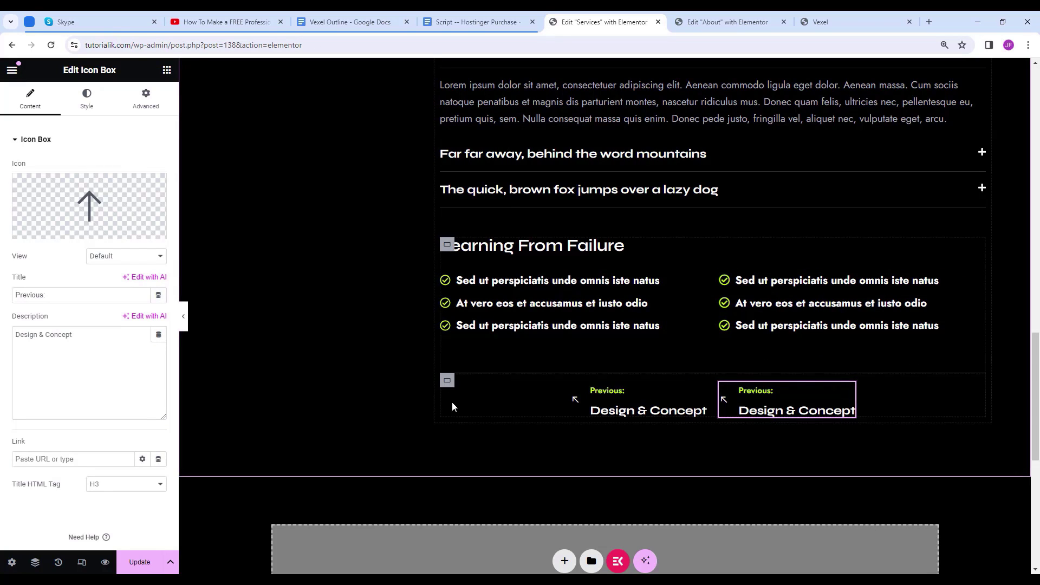
click(447, 382)
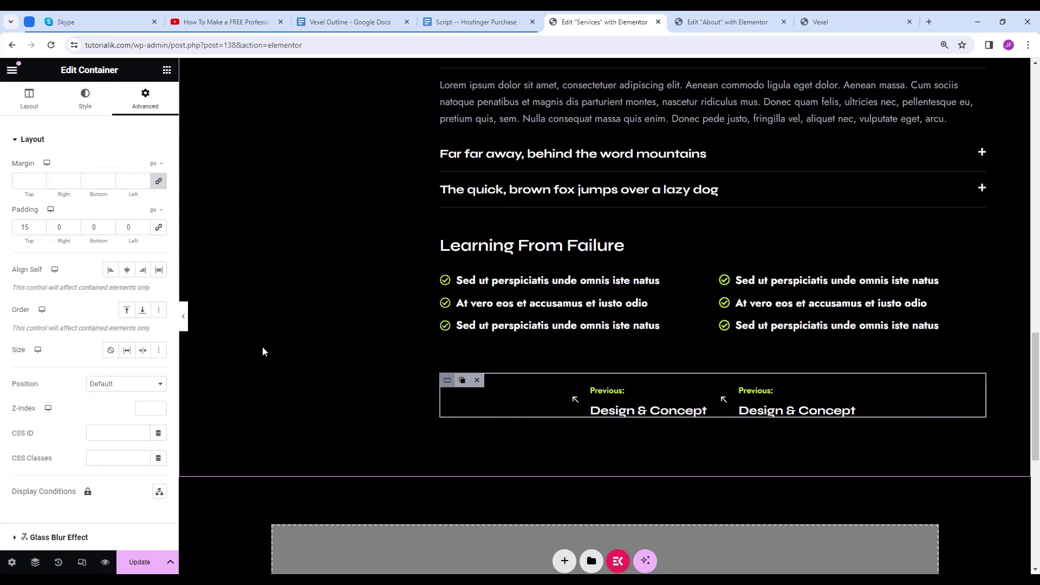
click(30, 99)
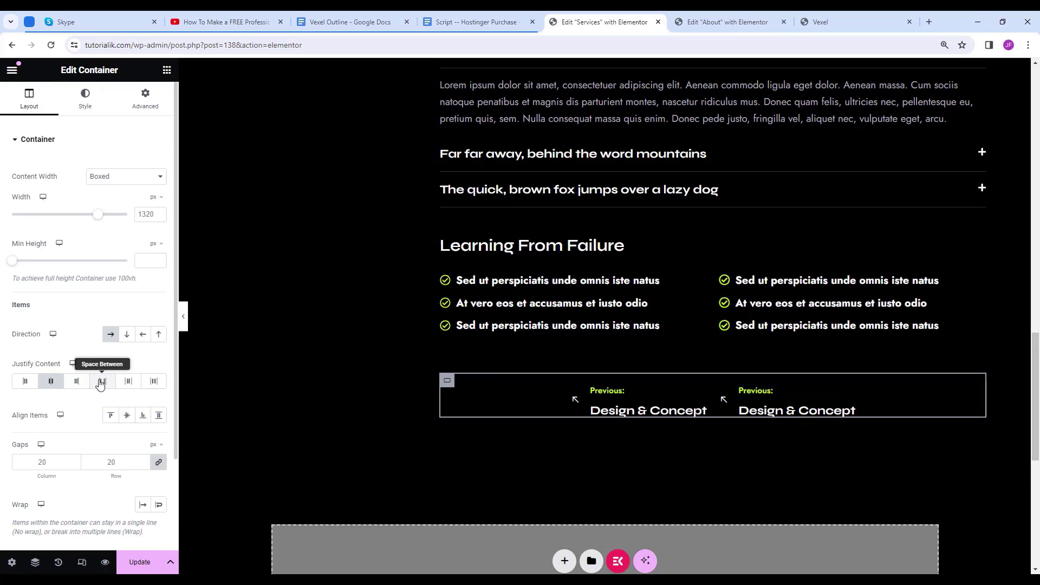
click(102, 381)
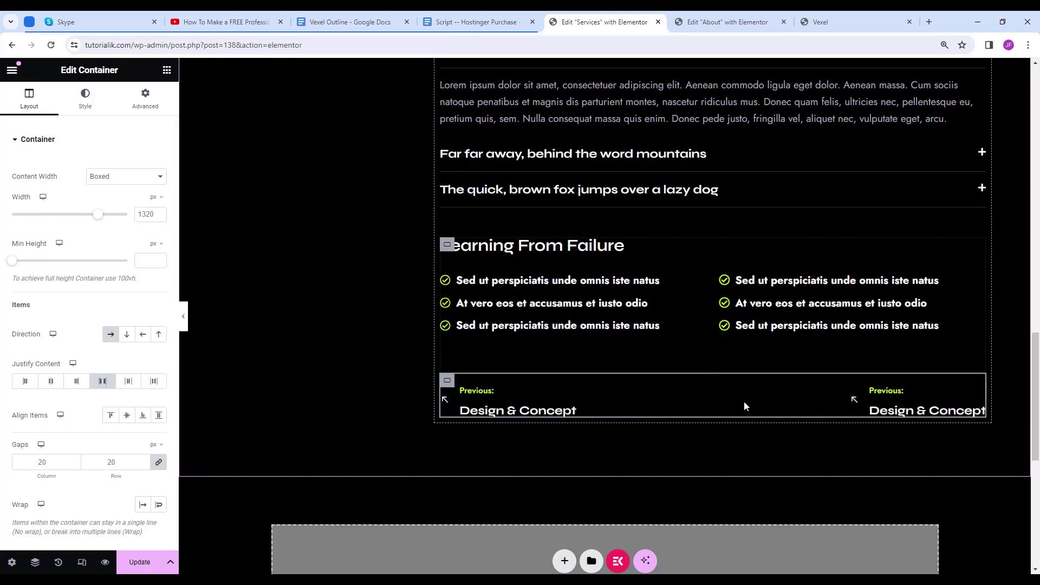
Put the right box's arrow on its right side, rotated 45 degrees.
click(573, 391)
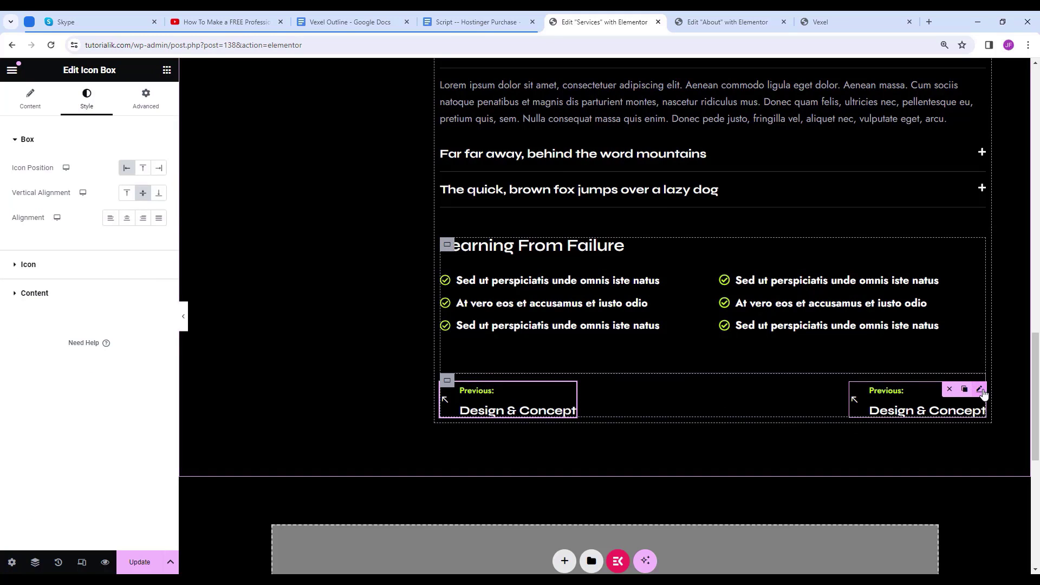
click(981, 390)
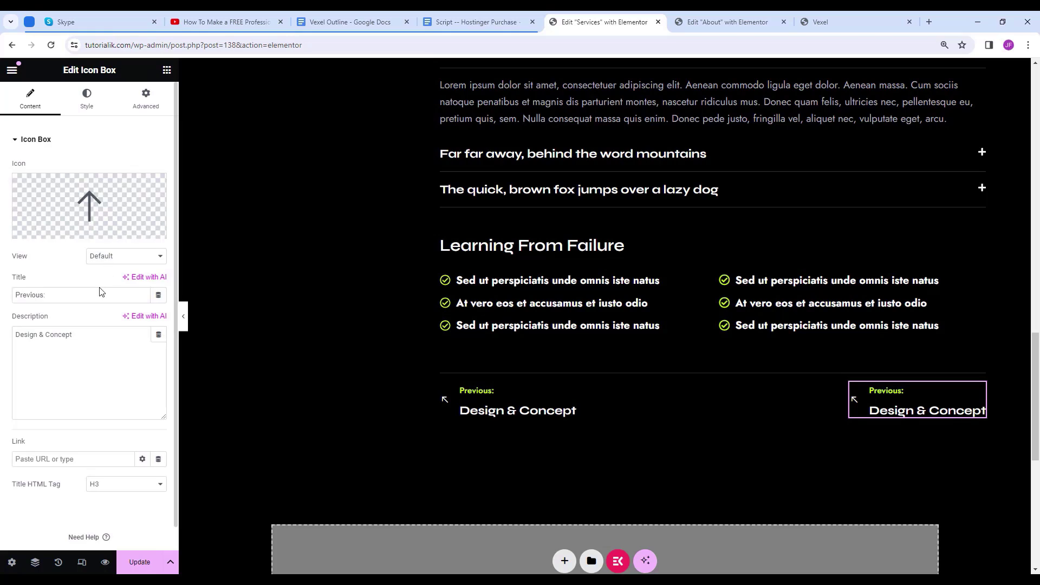
click(87, 99)
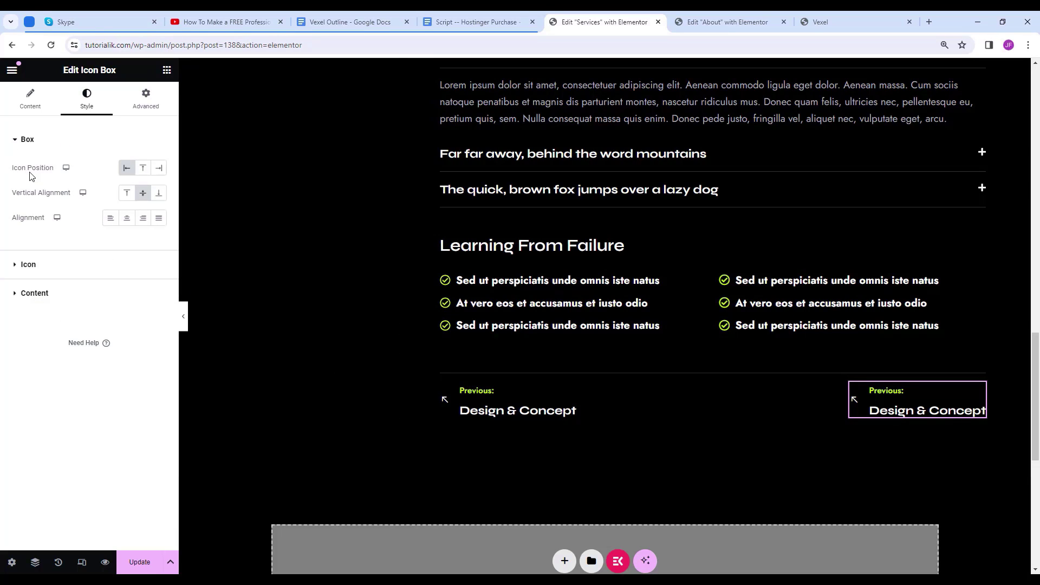
click(159, 169)
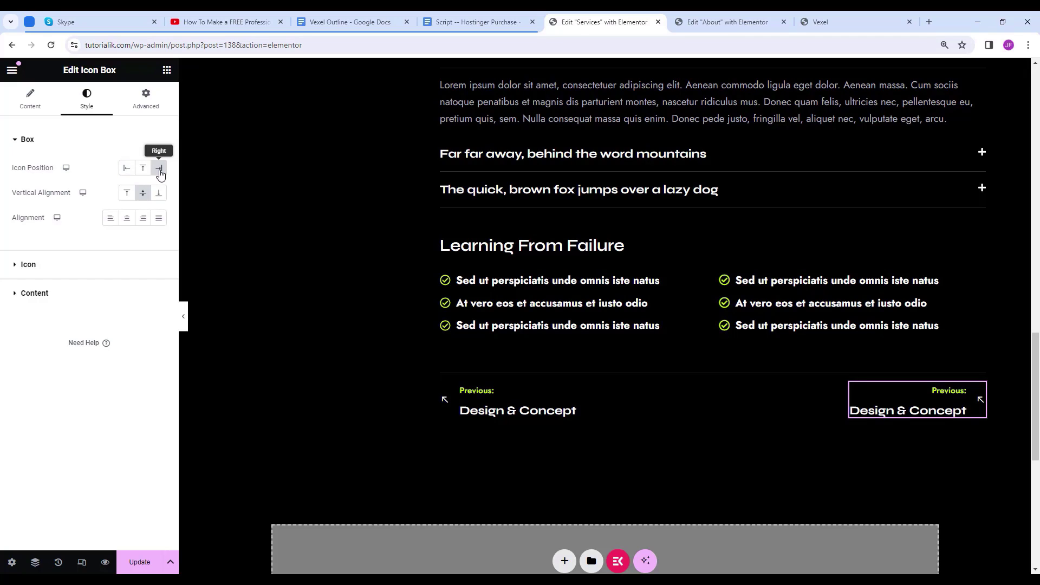
click(32, 265)
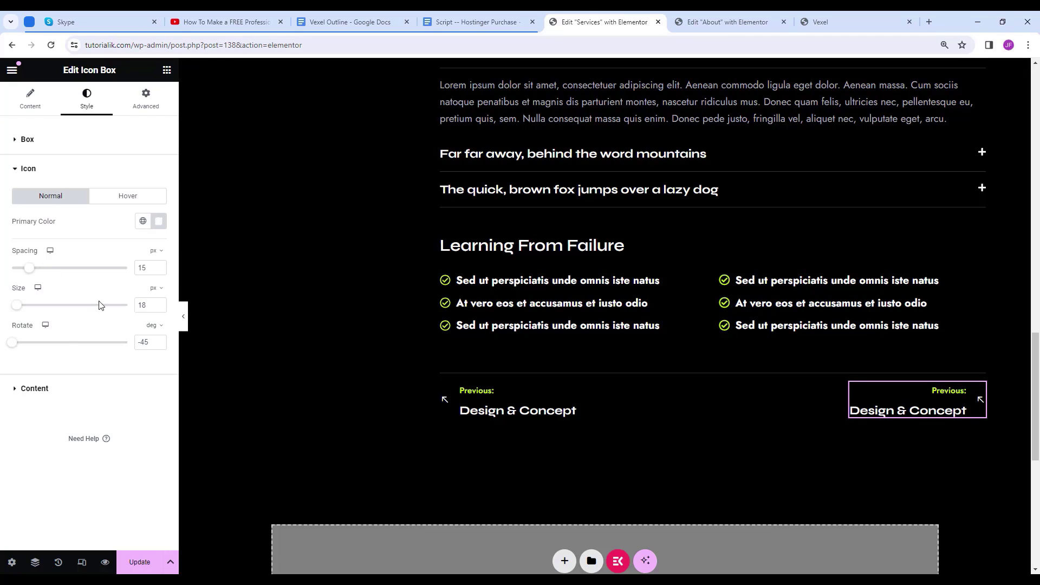
click(143, 343)
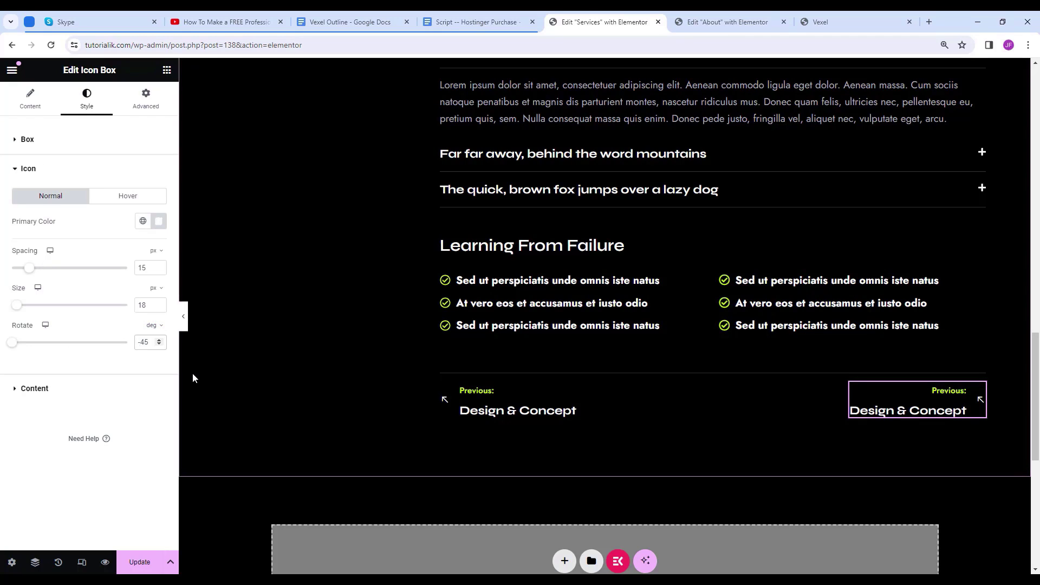
key(BackSpace)
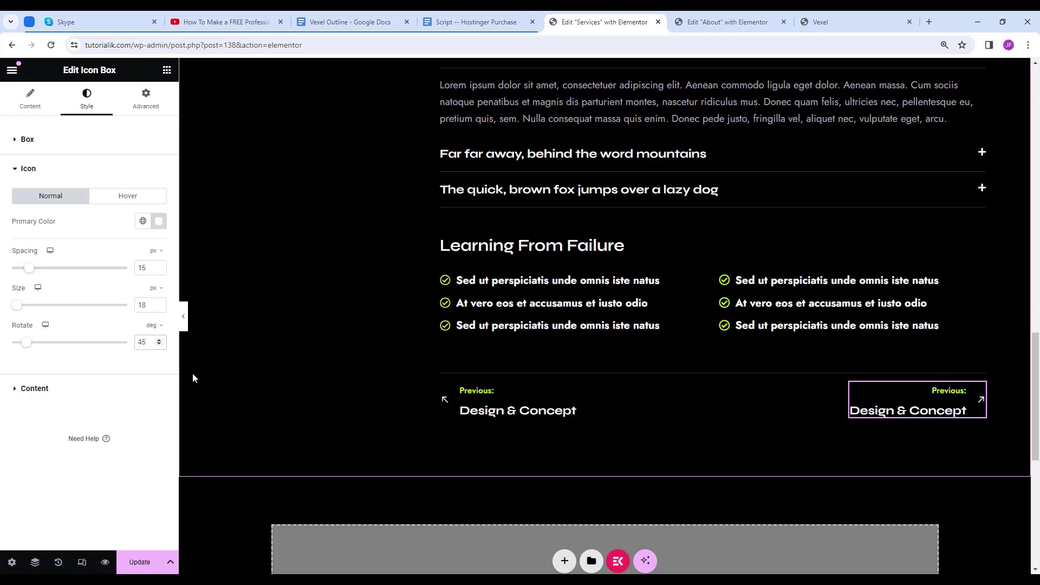
Retitle the right box 'Next:' with description 'SEO Optimization'.
click(30, 100)
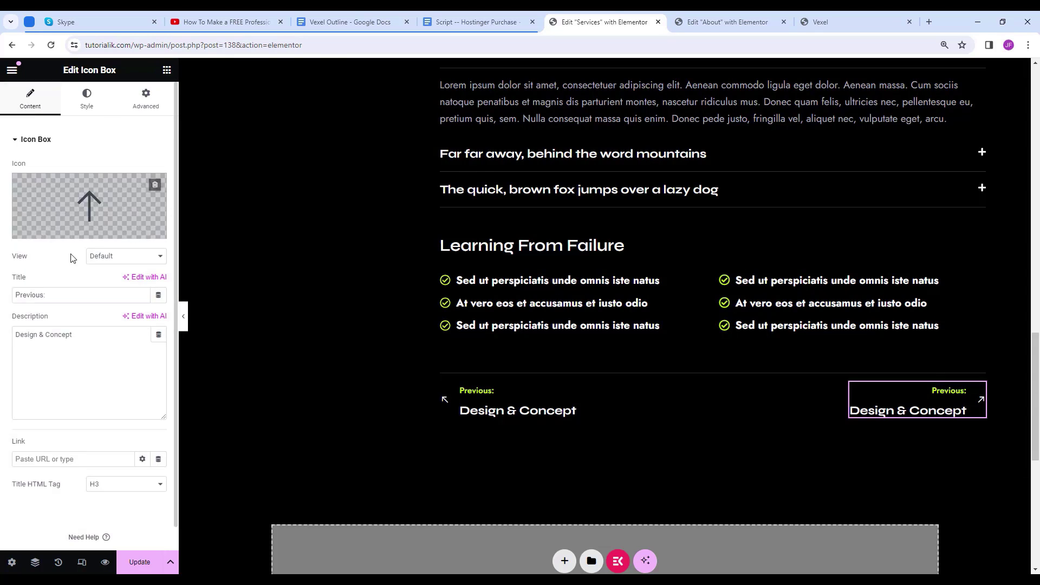
triple_click(52, 293)
text(Next:)
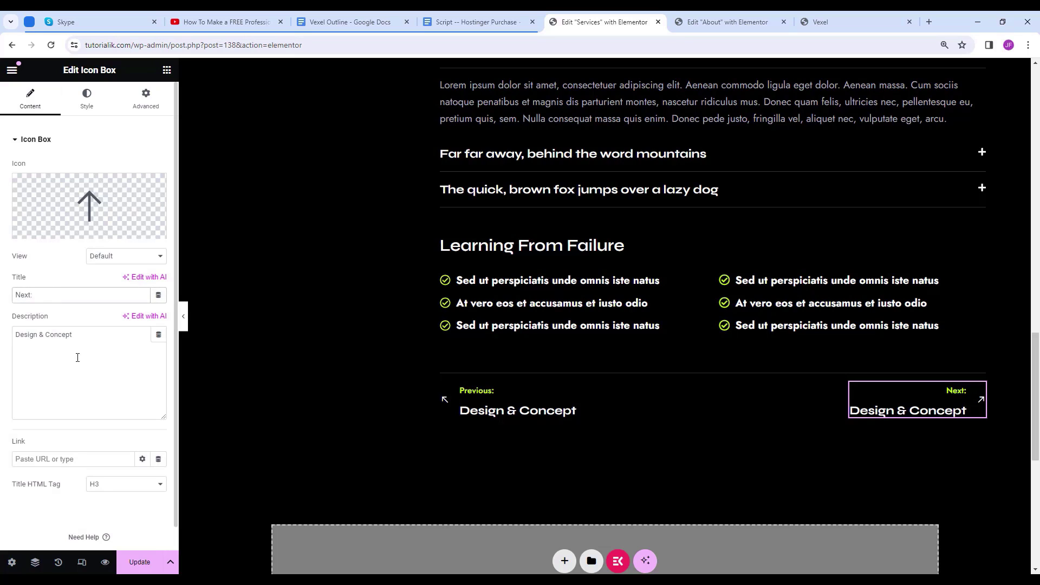
drag(82, 336, 15, 338)
text(SEO Optimization)
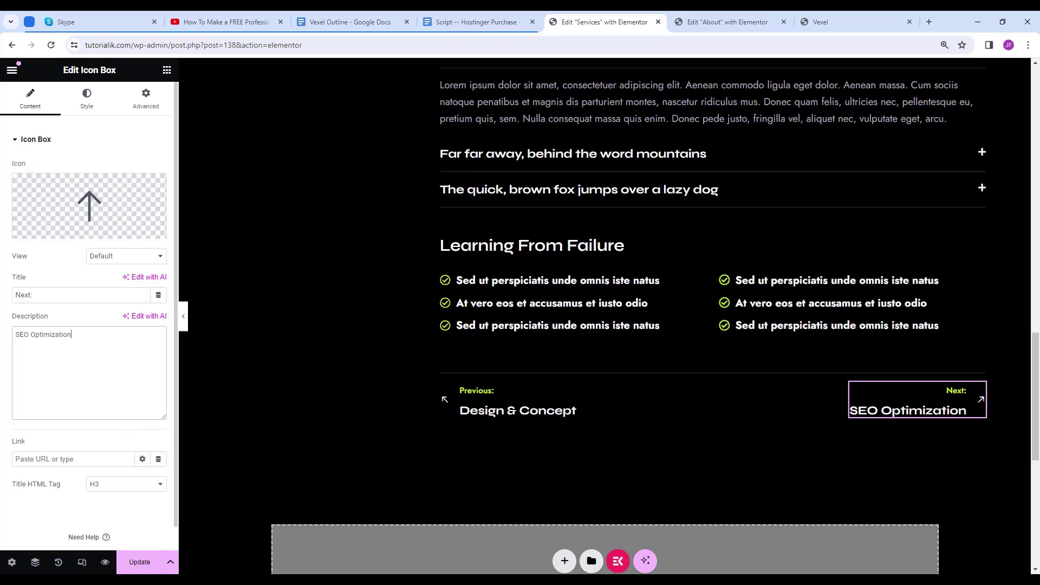
Change the left box's description to 'Product Design' and hide the editor panel.
click(556, 417)
click(30, 100)
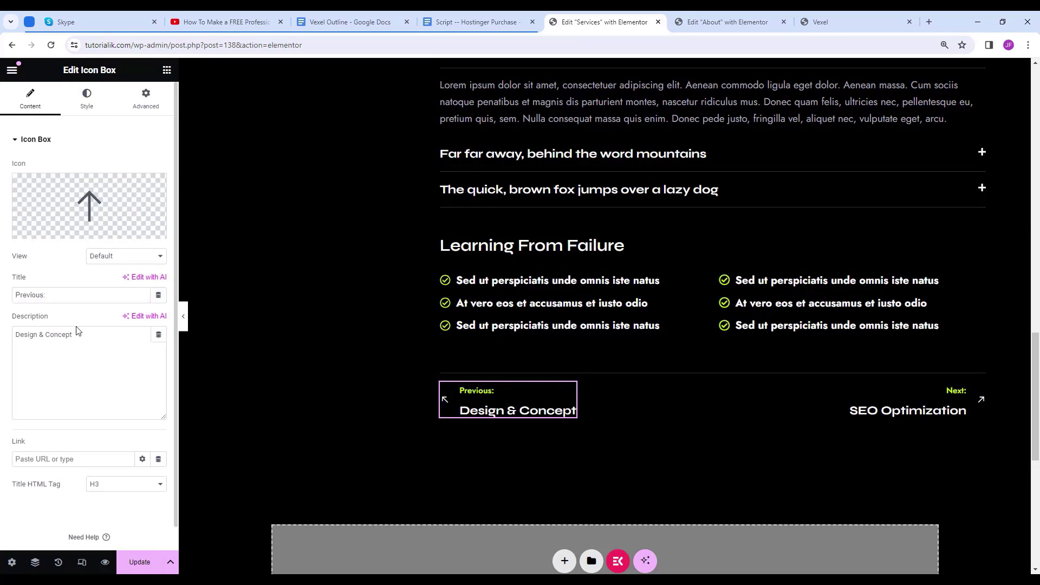
drag(77, 332, 3, 340)
text(Product Design)
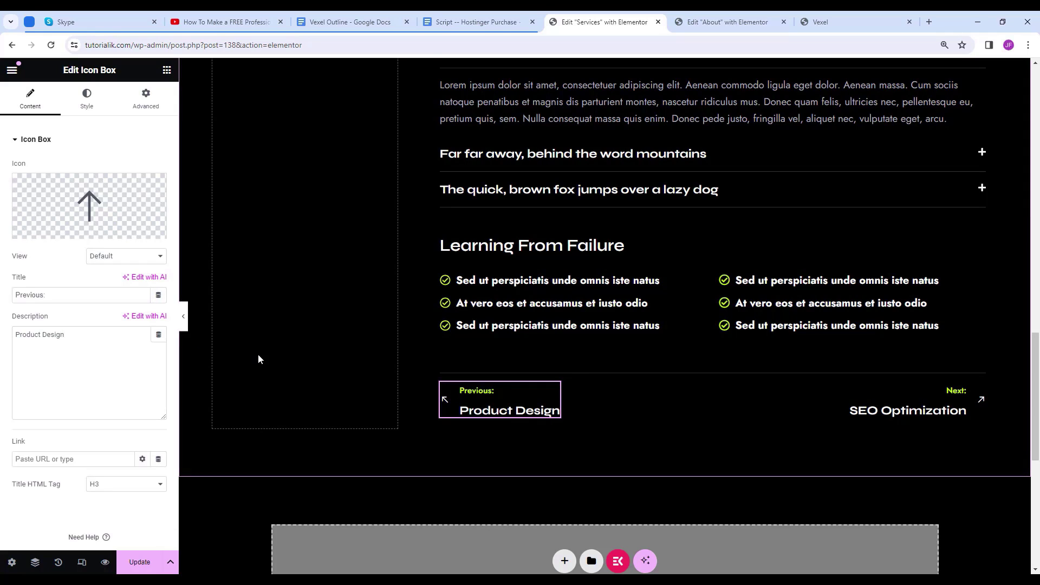
click(183, 315)
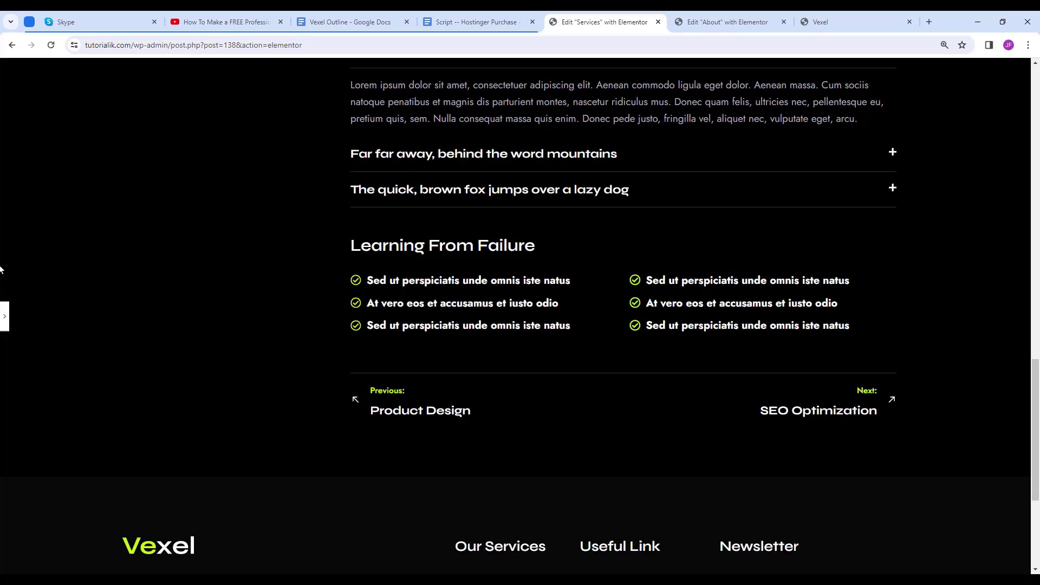
Reselect the Previous: Product Design box and turn on Elementor's responsive mode.
click(4, 316)
click(448, 401)
scroll(551, 292, up, 10)
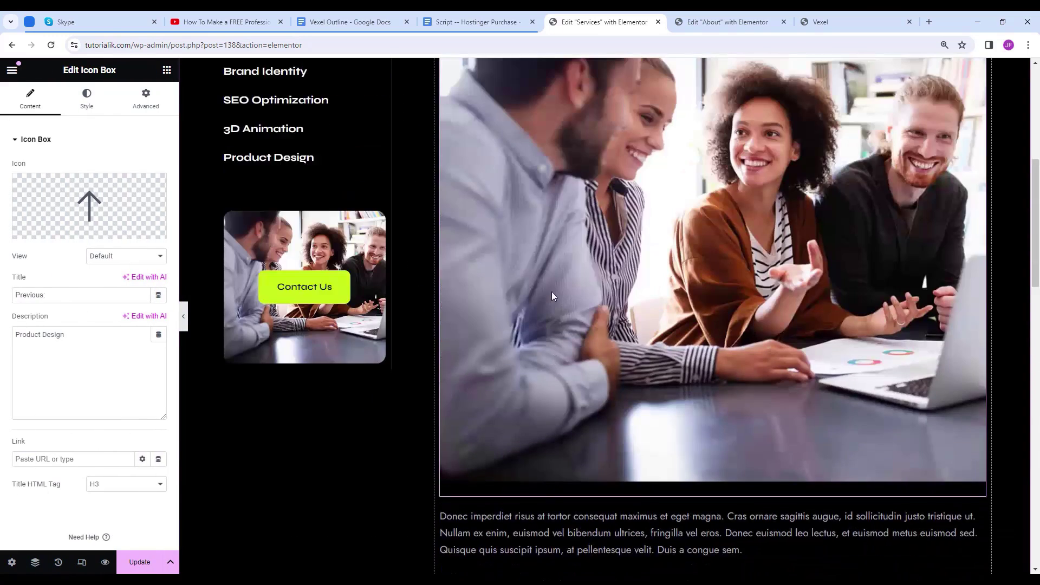
click(82, 563)
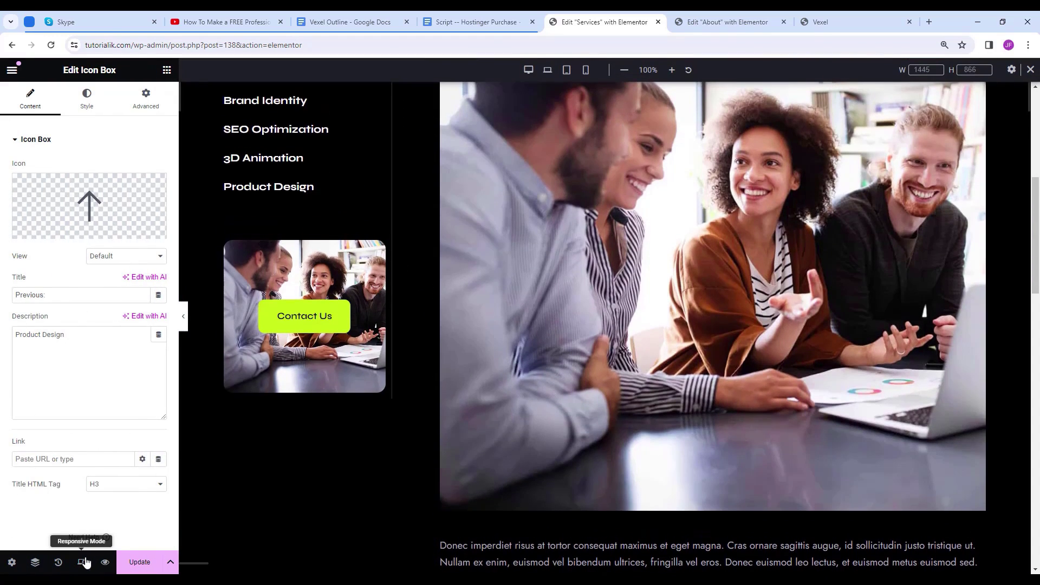
Preview the page at laptop width, then switch to Tablet Portrait.
click(548, 70)
scroll(730, 361, down, 10)
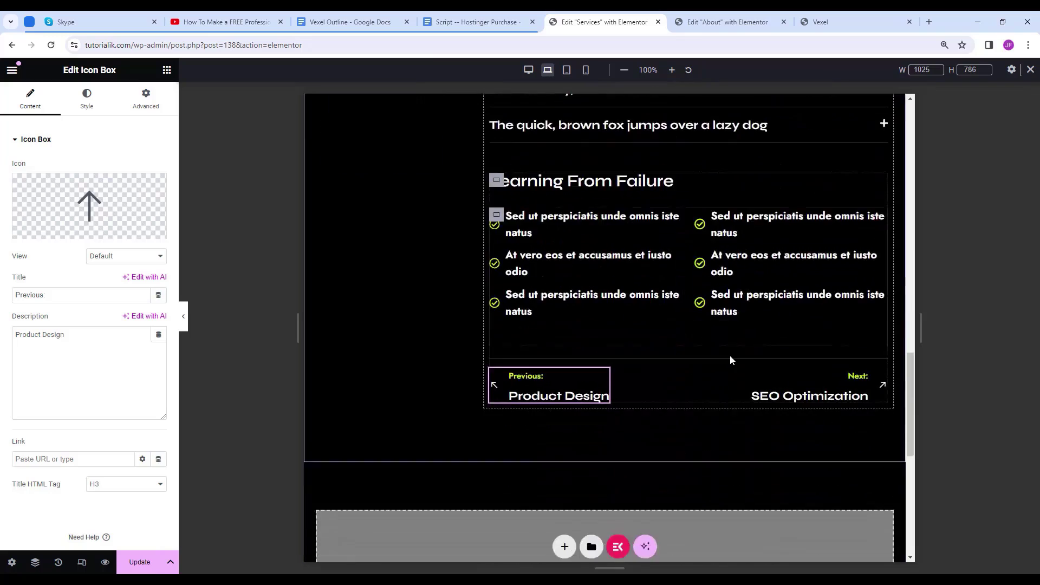
scroll(723, 453, up, 15)
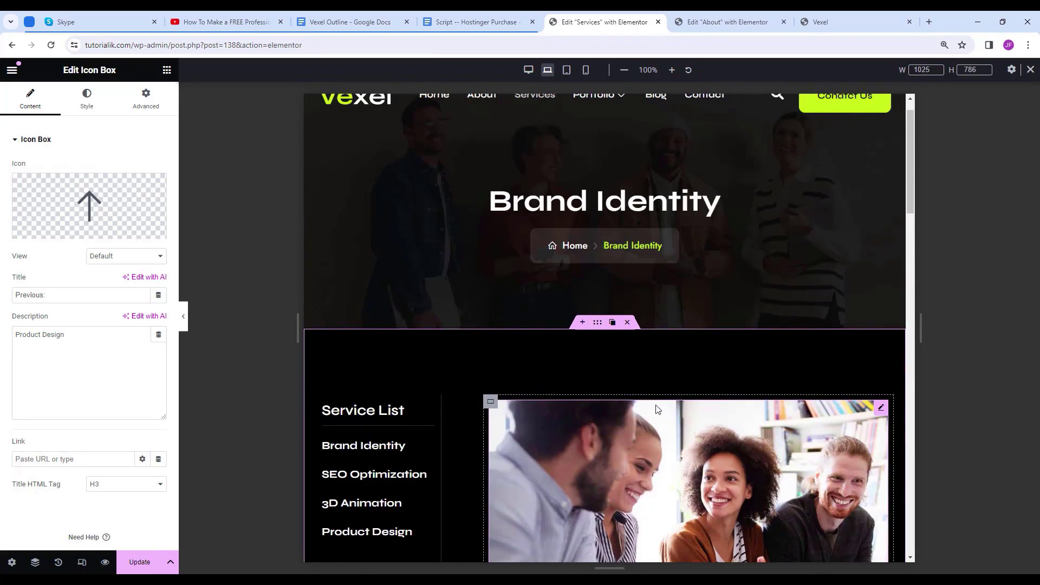
scroll(658, 410, down, 3)
scroll(590, 202, up, 1)
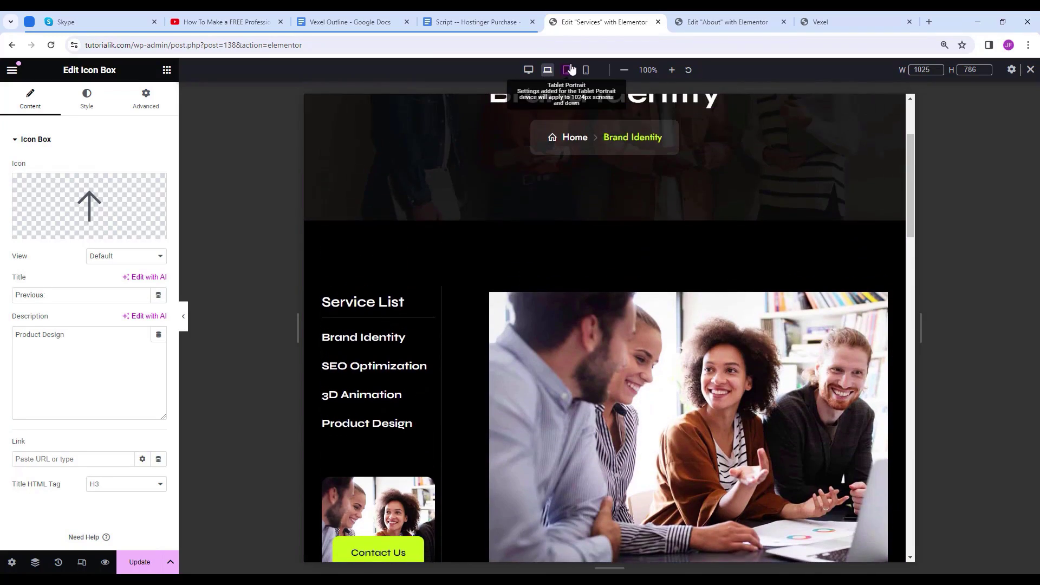
click(567, 70)
scroll(651, 291, down, 10)
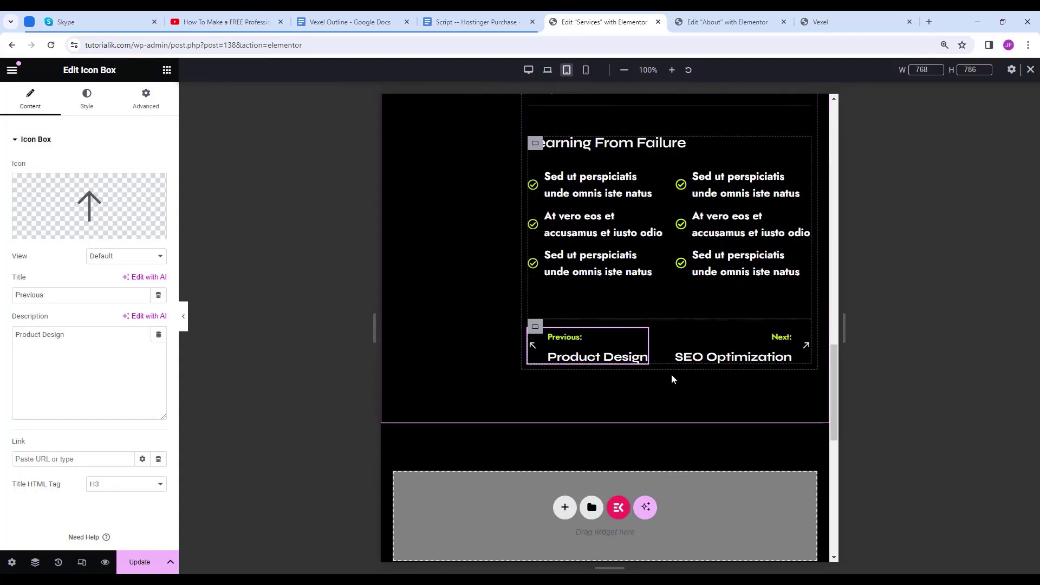
scroll(756, 470, up, 10)
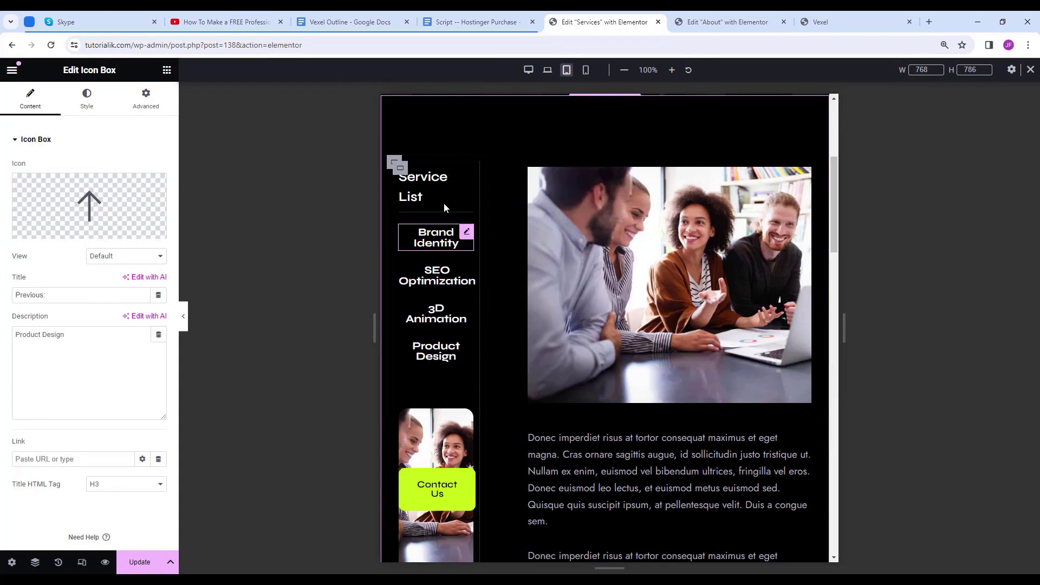
Give the whole service section 80/10/70/10 padding on tablet.
click(395, 163)
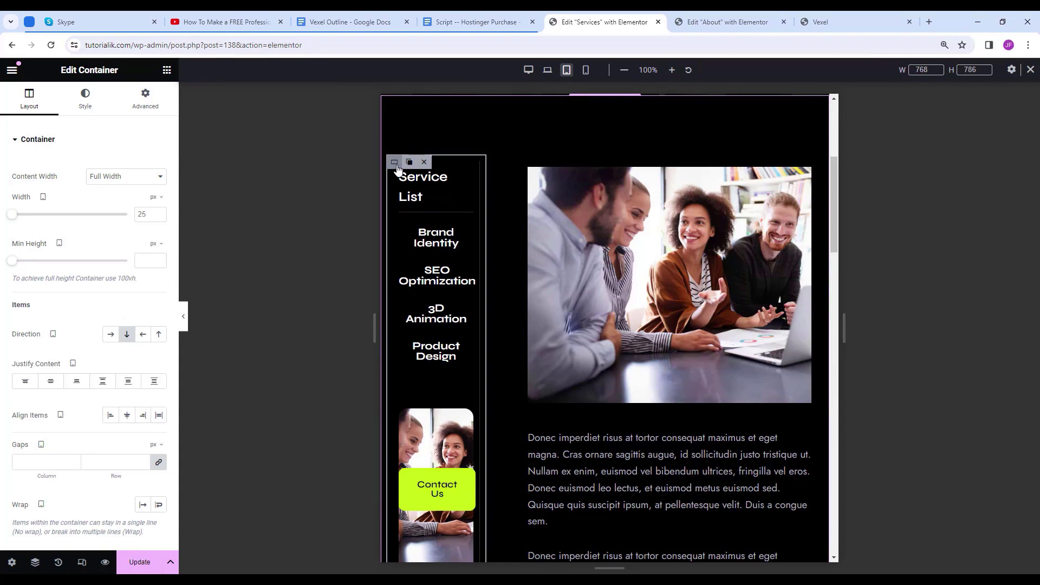
scroll(658, 210, up, 2)
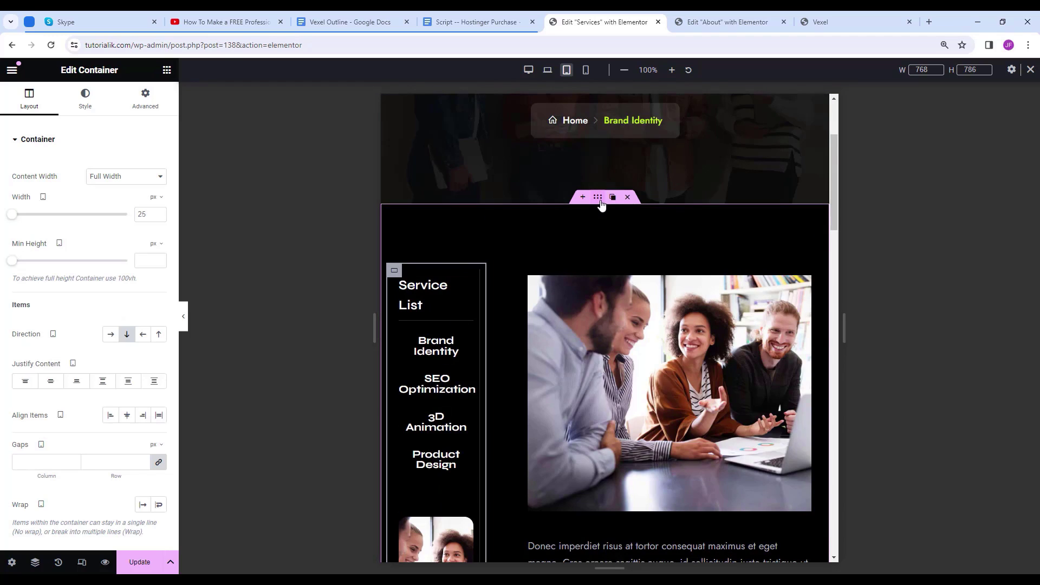
click(599, 200)
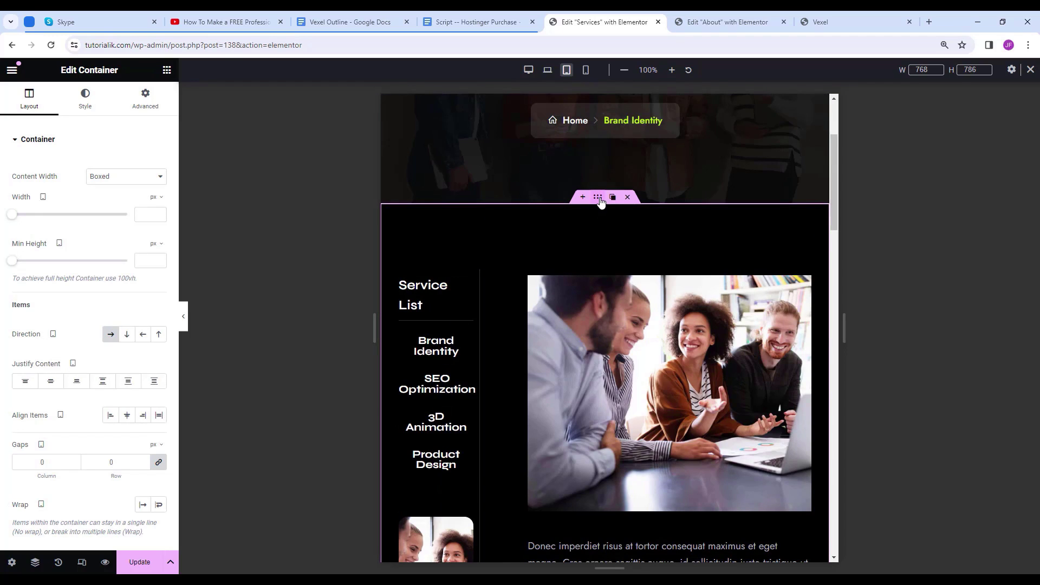
click(145, 100)
click(159, 228)
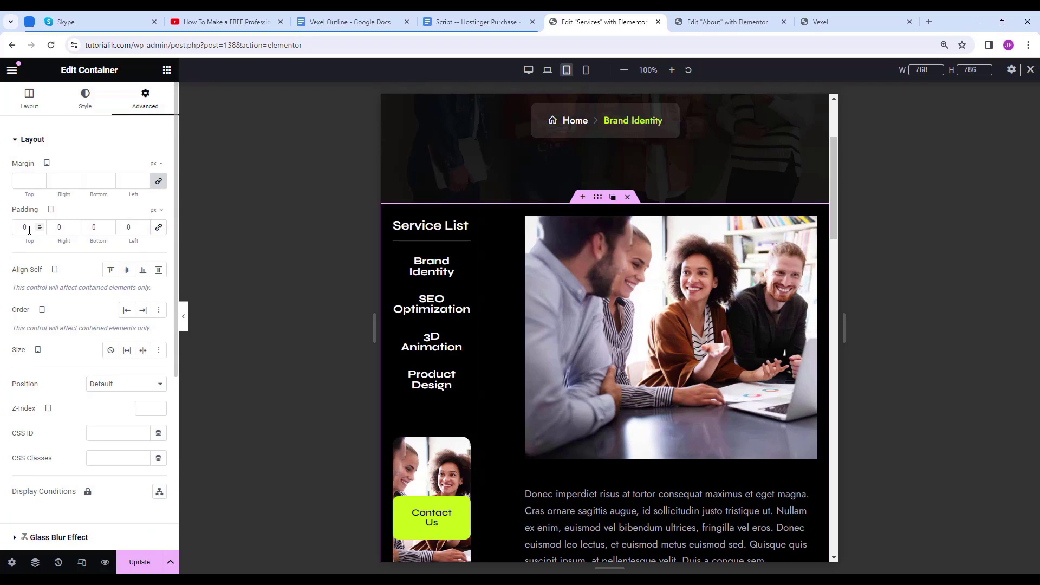
text(80)
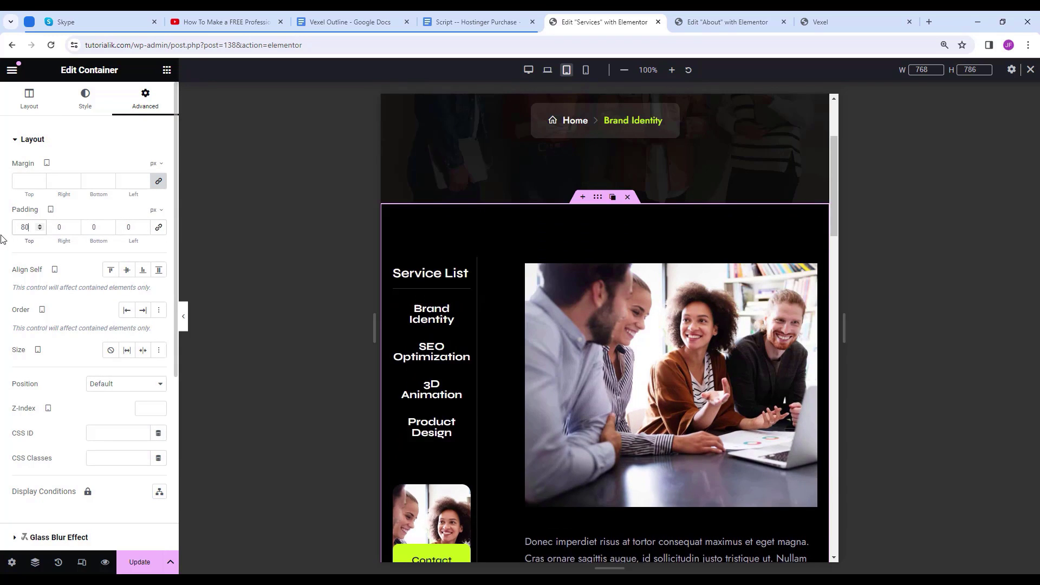
double_click(67, 228)
text(10)
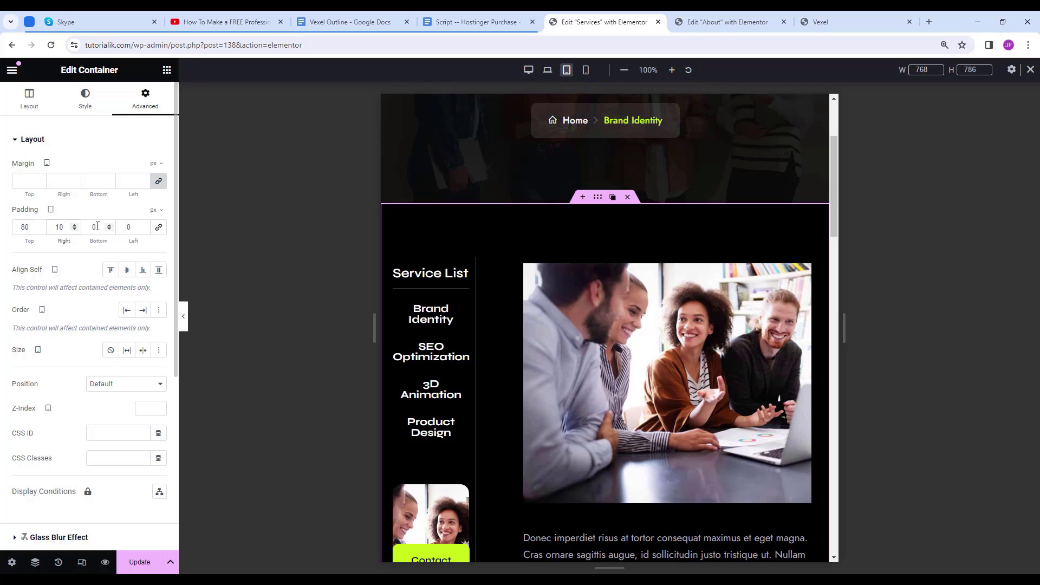
double_click(84, 227)
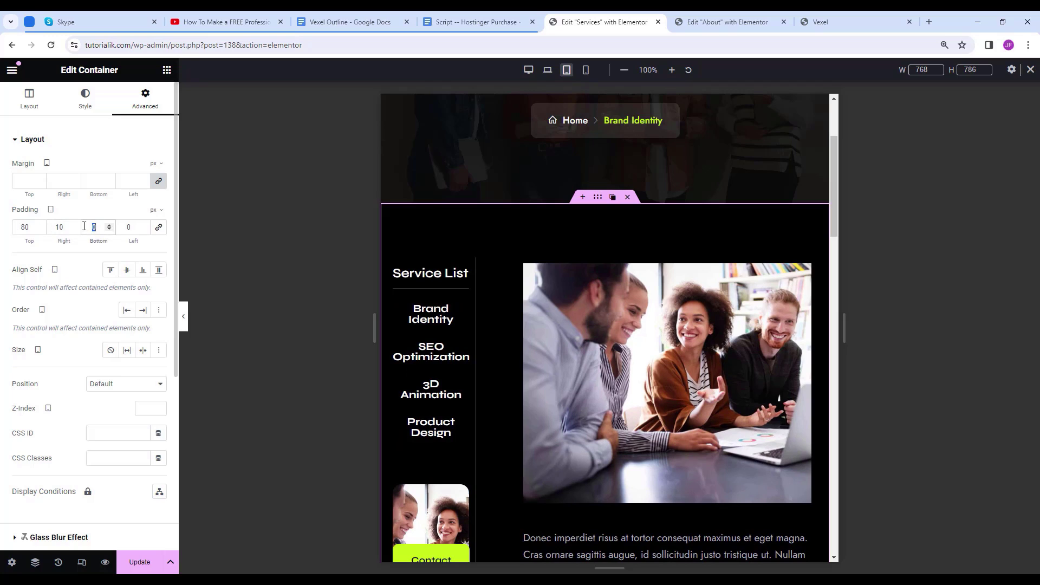
double_click(142, 227)
text(10)
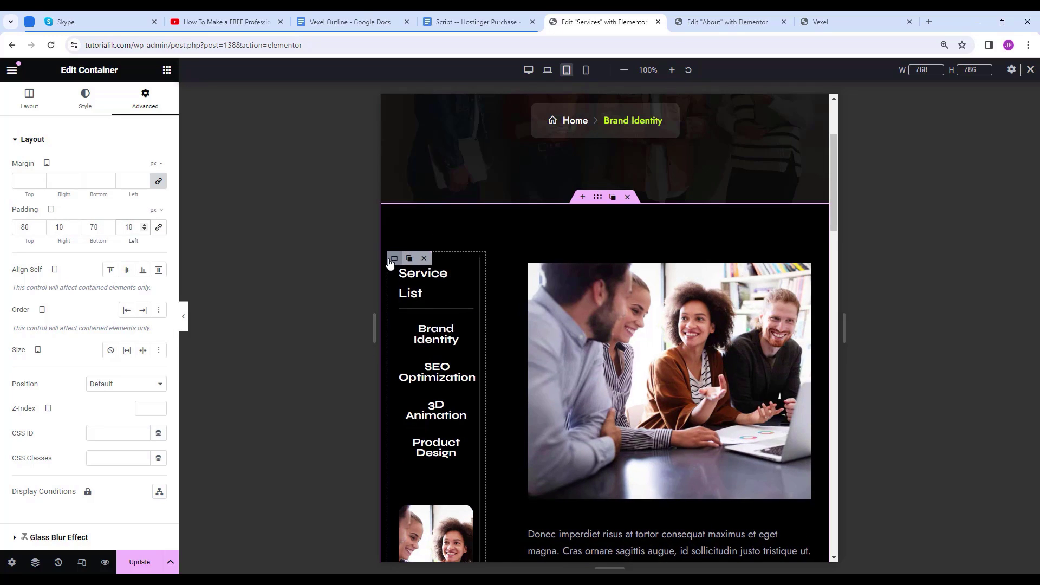
Make the Service List column 30% wide with 0 padding.
click(392, 259)
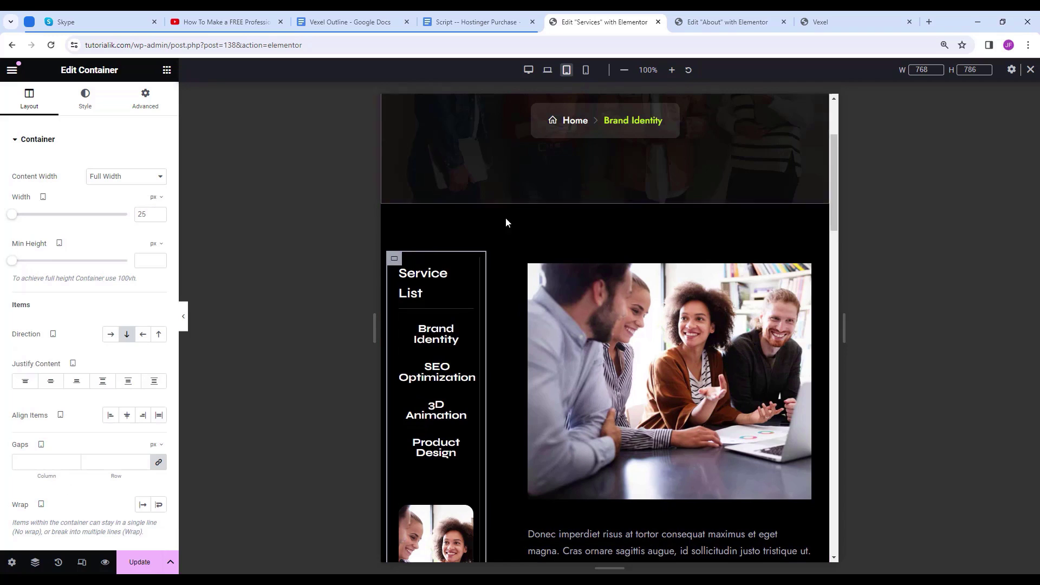
click(156, 197)
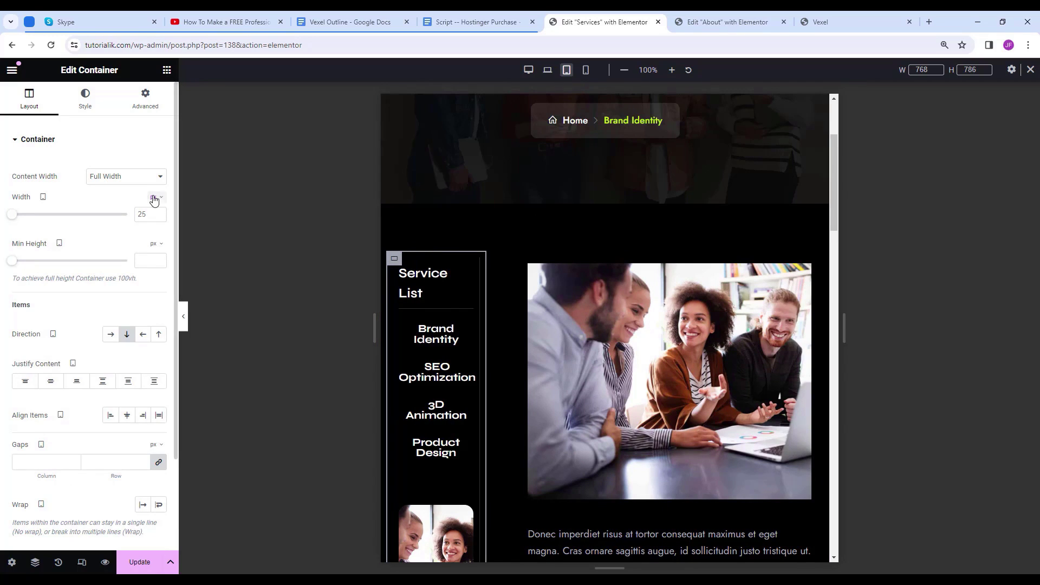
click(155, 210)
text(30)
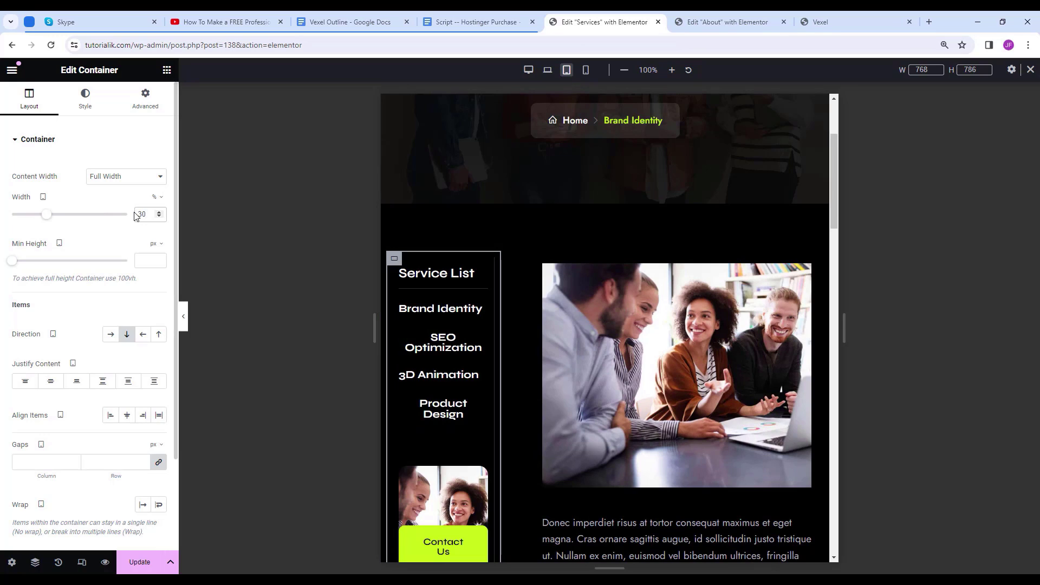
click(144, 100)
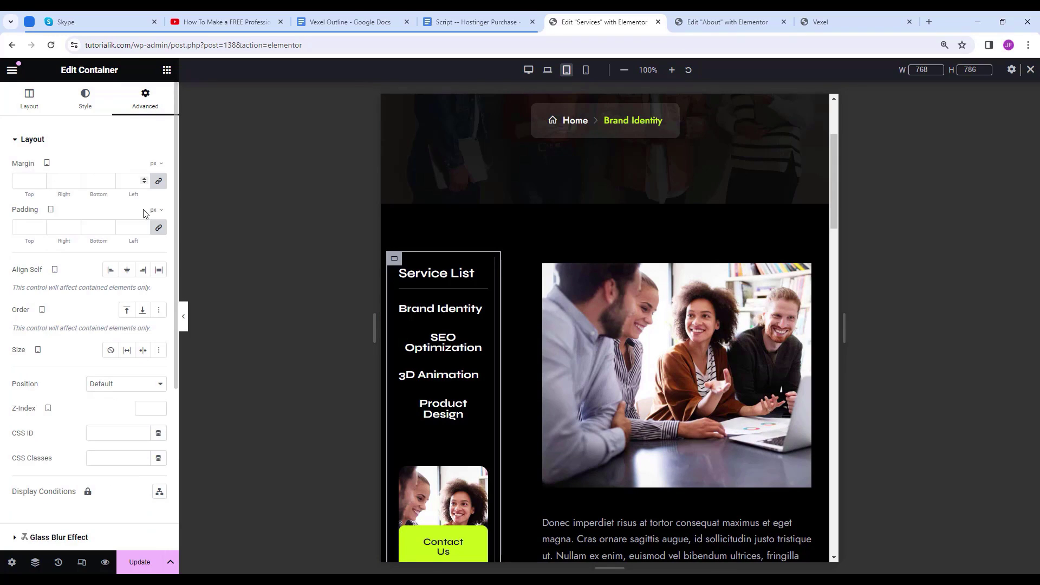
click(131, 230)
text(0)
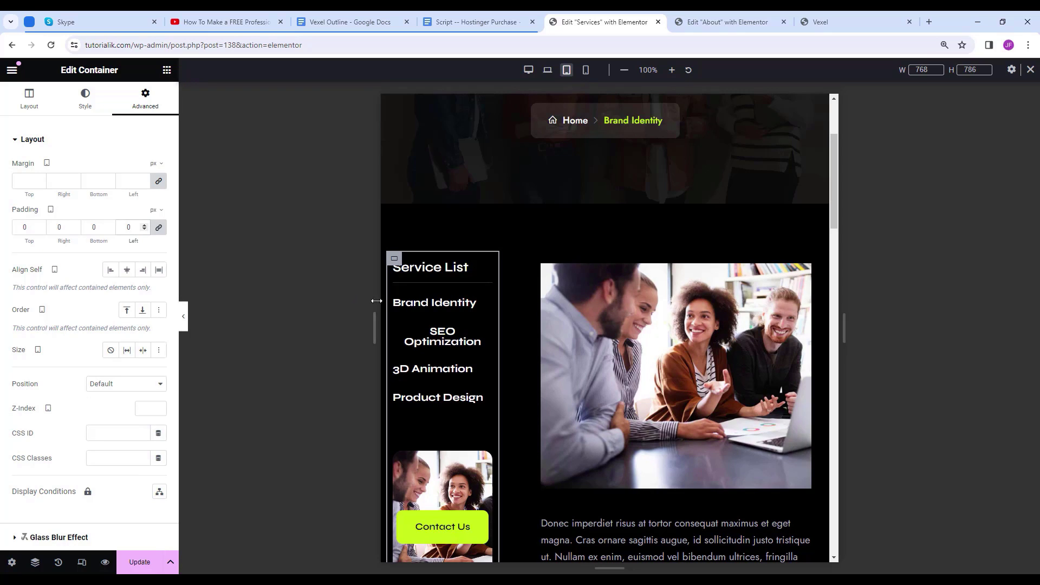
click(485, 306)
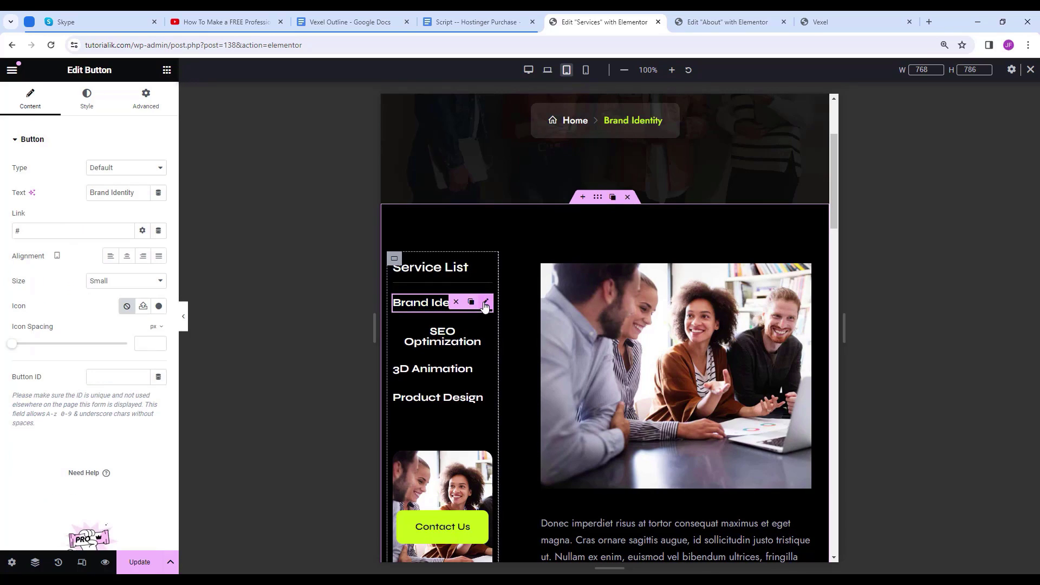
Set the Brand Identity link's font size to 16.
click(86, 99)
click(158, 167)
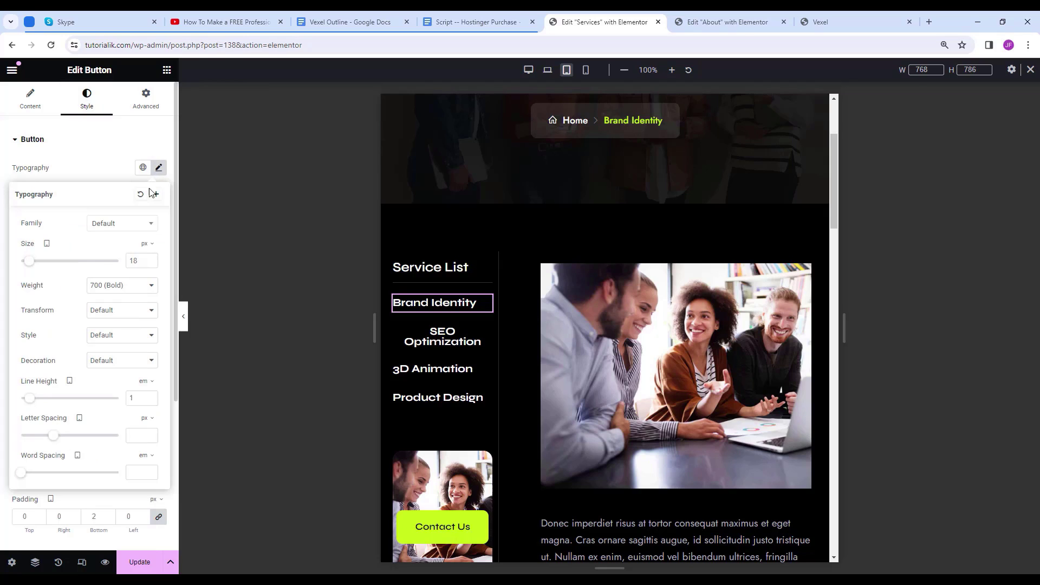
click(135, 262)
text(16)
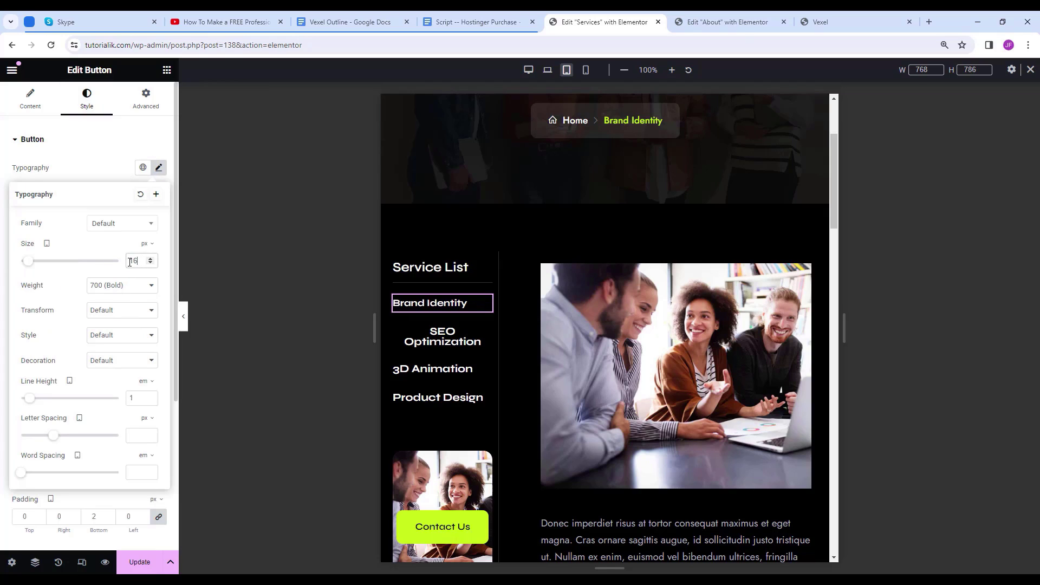
Copy the Brand Identity link style onto the SEO Optimization and 3D Animation links.
right_click(479, 297)
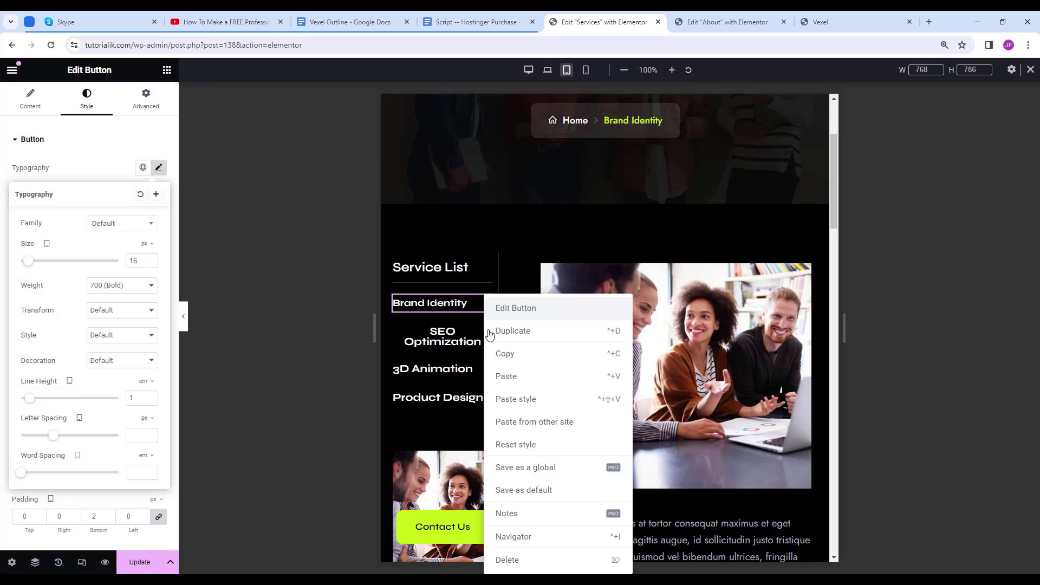
click(538, 352)
right_click(496, 355)
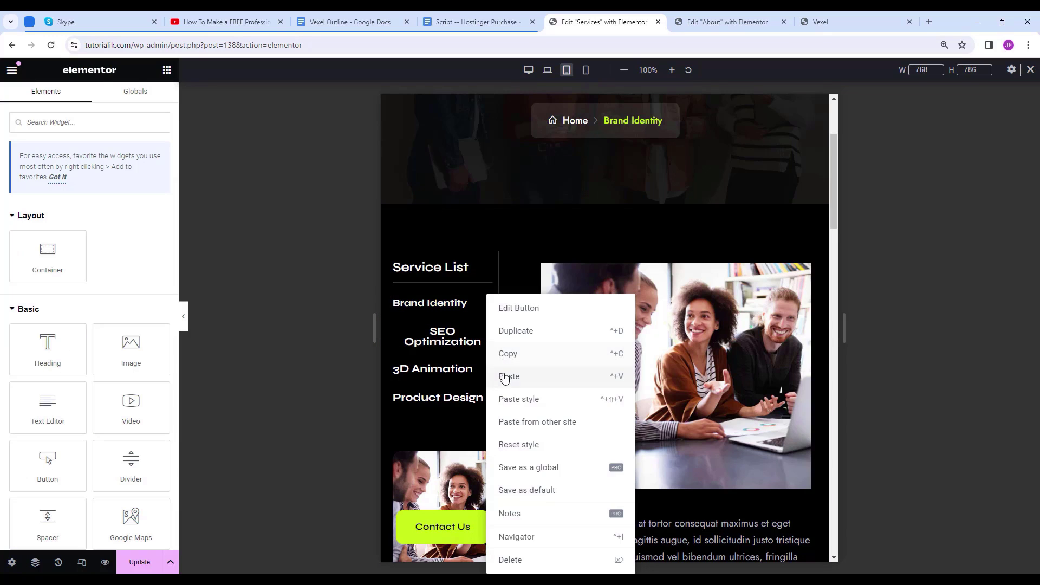
click(508, 403)
right_click(480, 359)
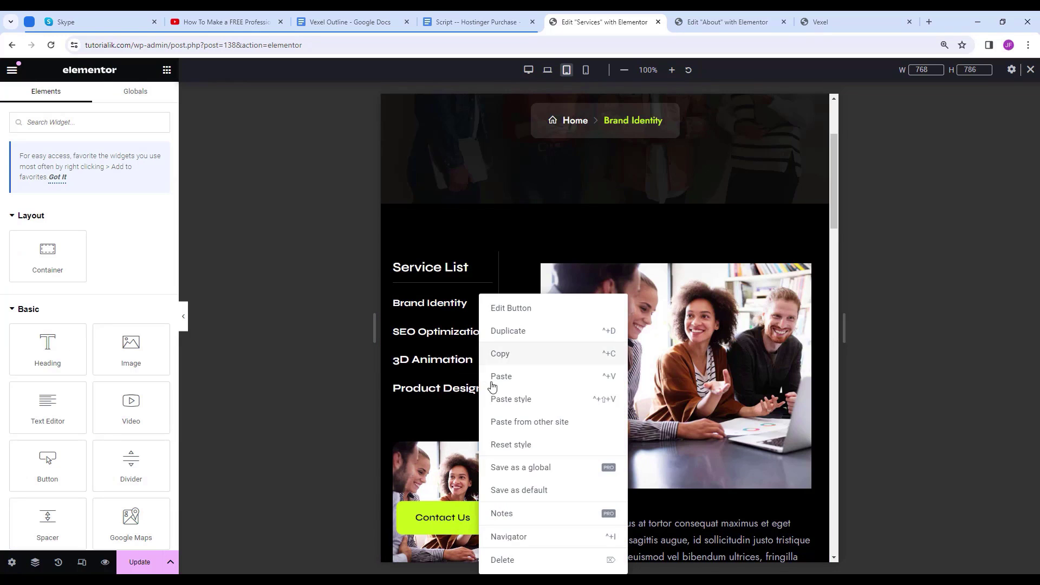
click(507, 406)
scroll(454, 339, down, 2)
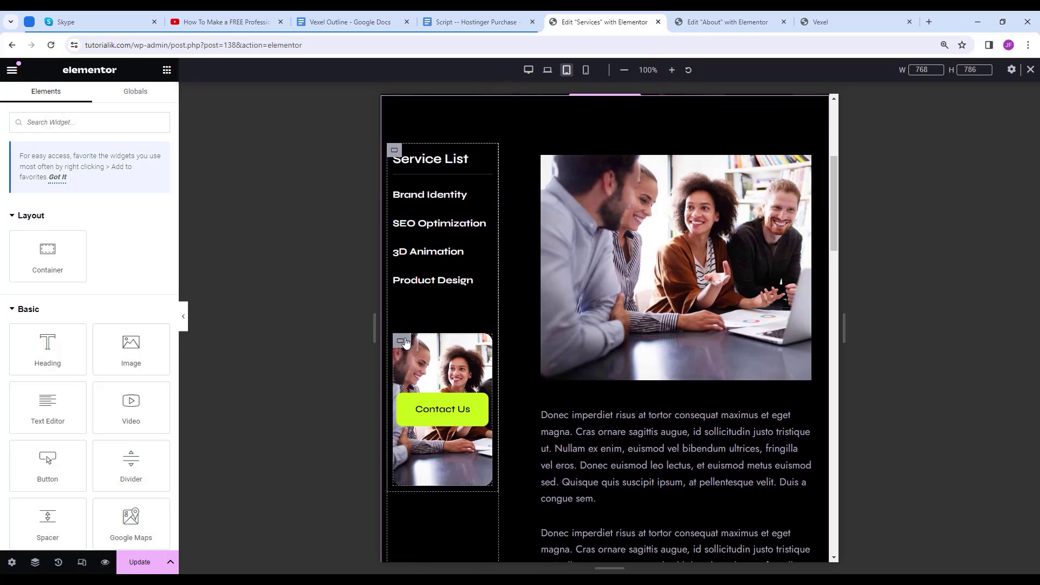
Give the Contact Us image card a 40 top margin and 80 top and bottom padding.
click(401, 343)
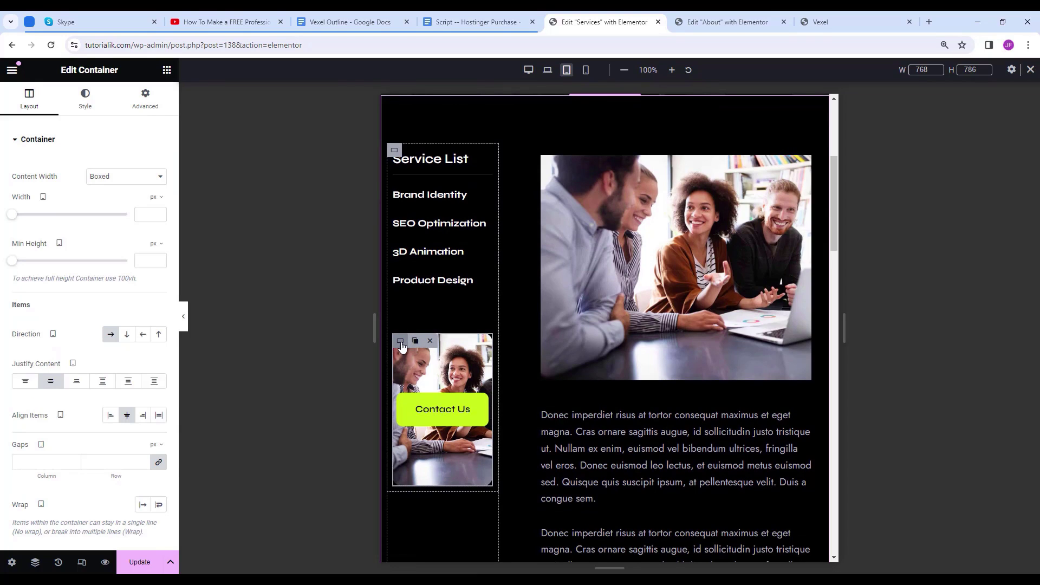
click(139, 108)
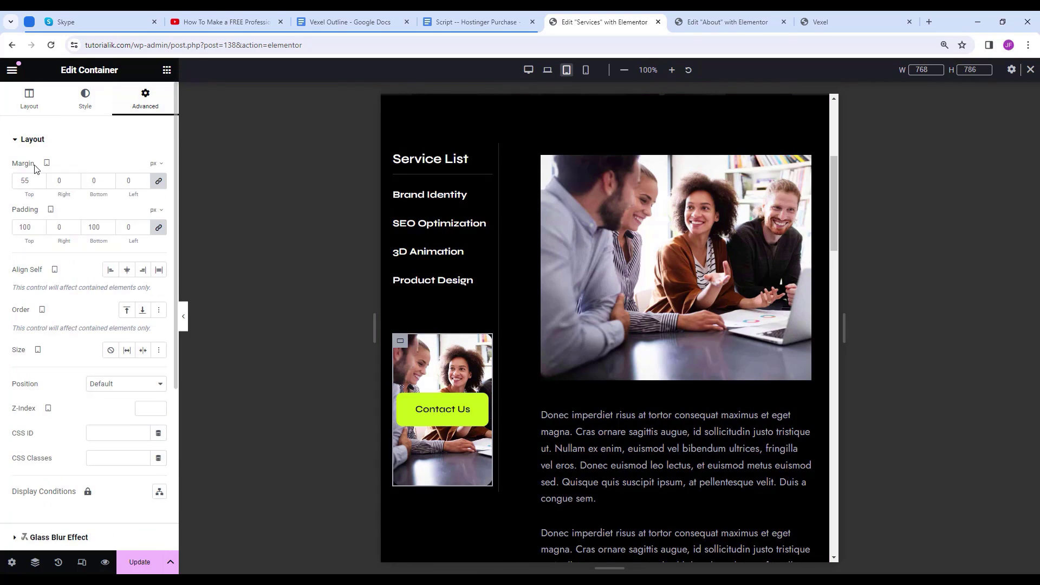
click(158, 181)
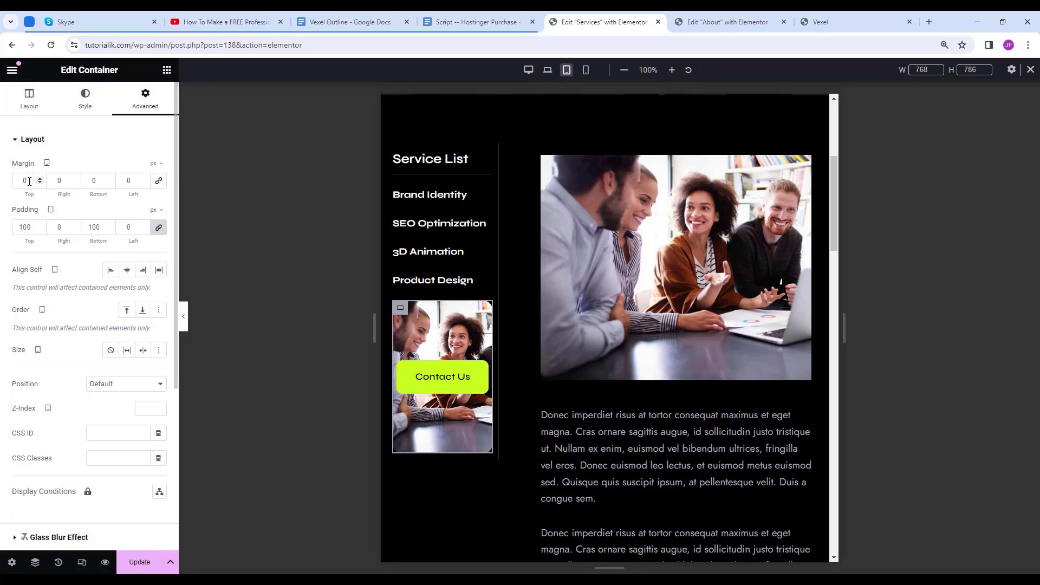
text(40)
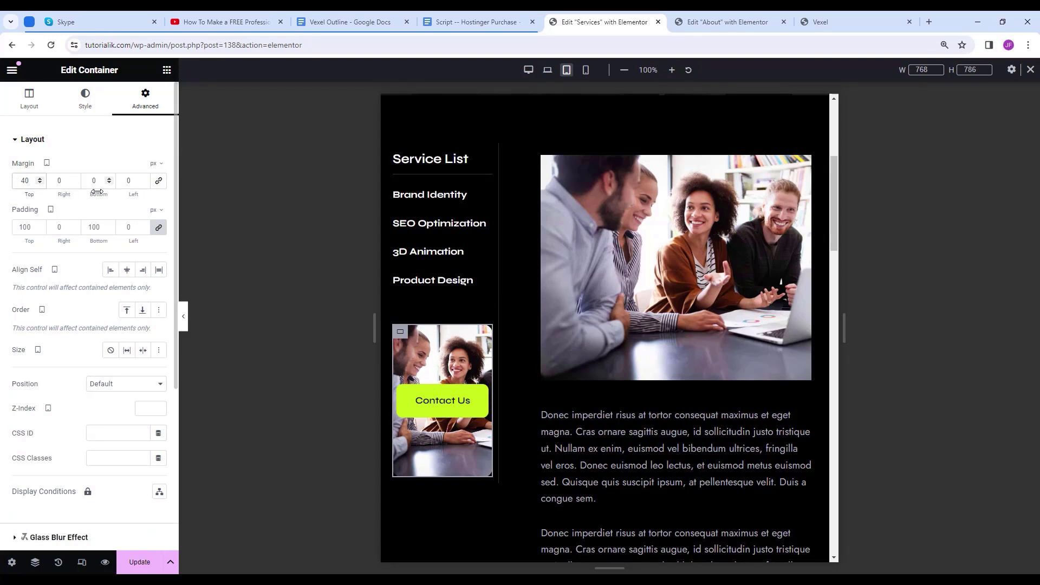
click(158, 228)
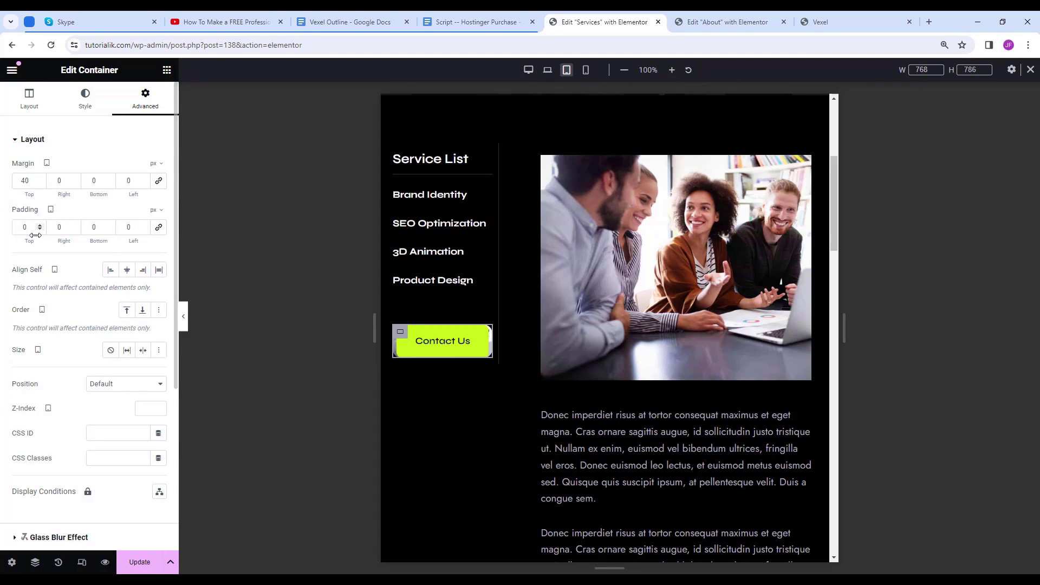
drag(27, 228, 12, 237)
text(80)
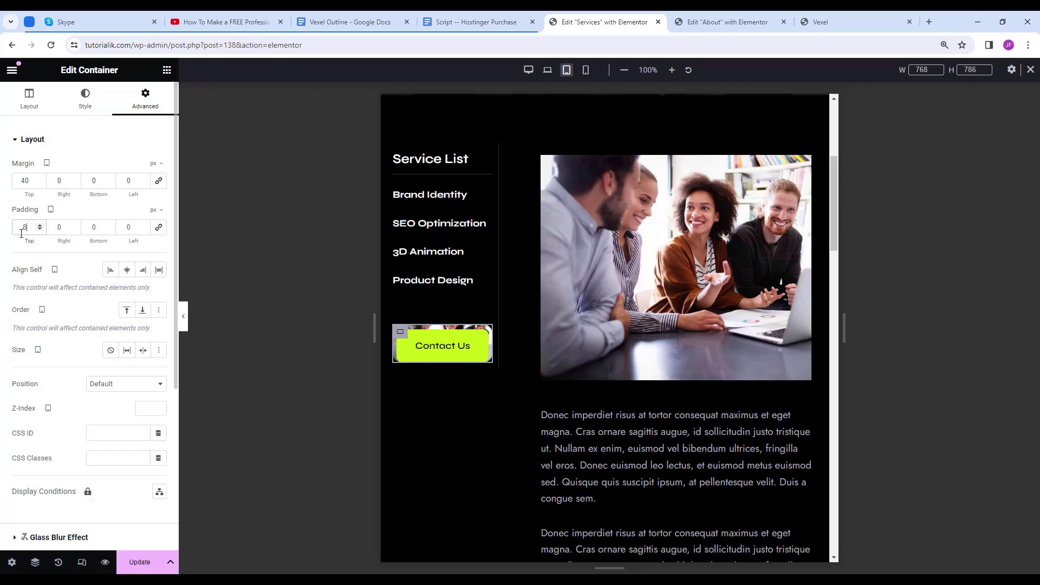
key(Tab)
key(Tab)
text(80)
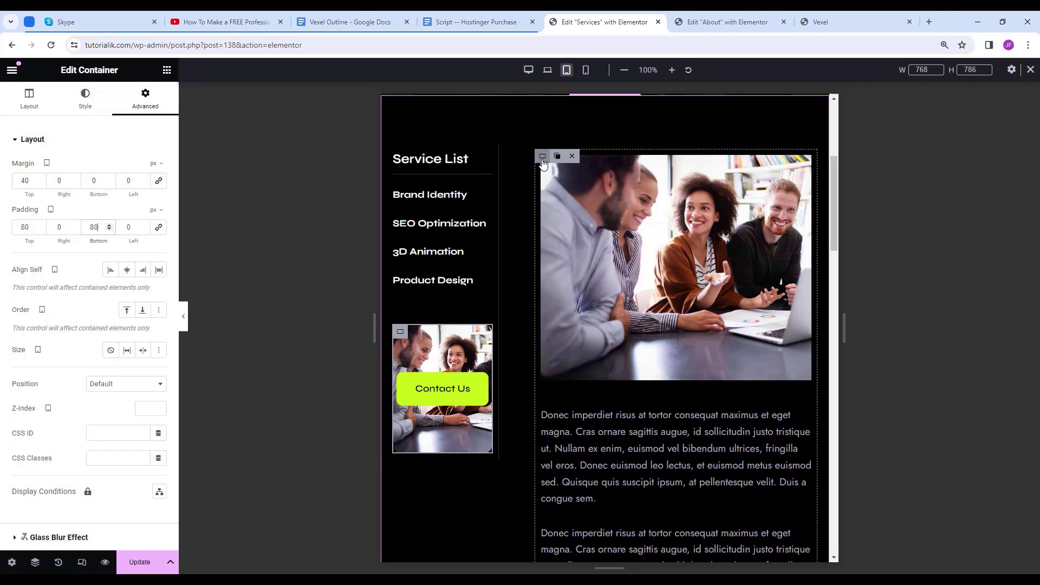
Set the main content column's linked margins to 10.
click(542, 157)
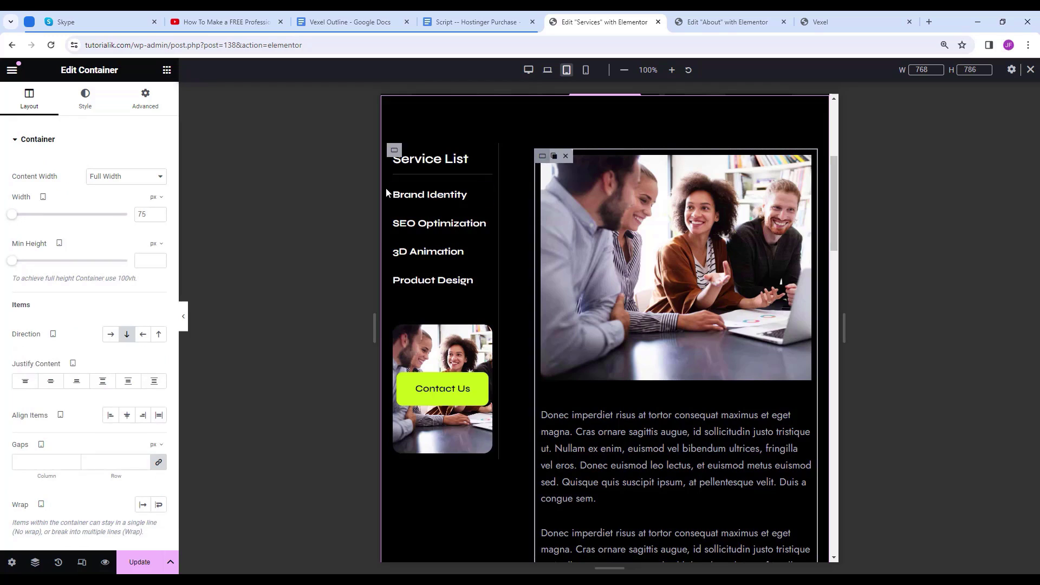
click(145, 100)
click(159, 182)
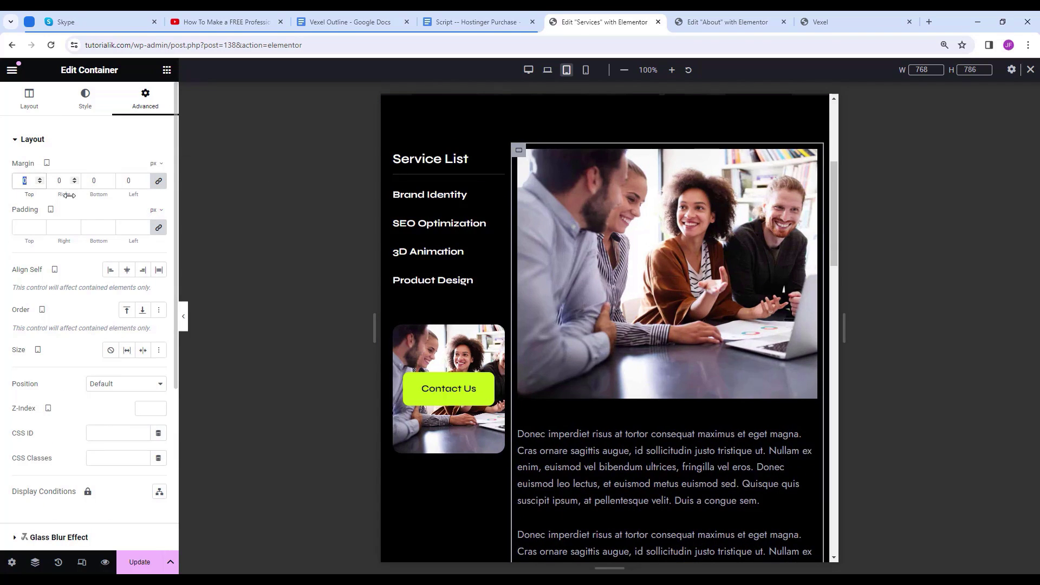
text(10)
click(184, 328)
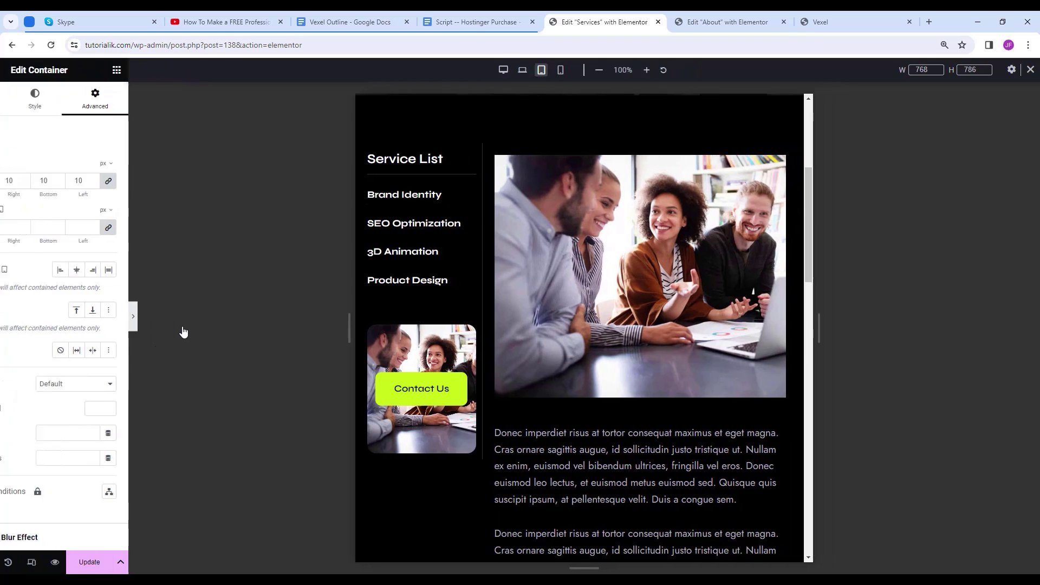
click(3, 316)
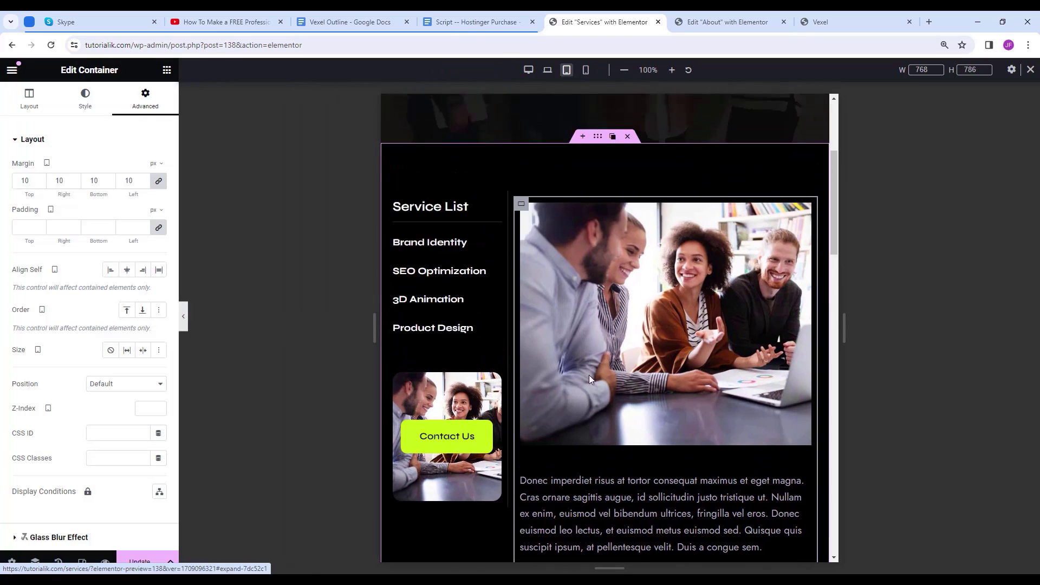
scroll(596, 369, down, 10)
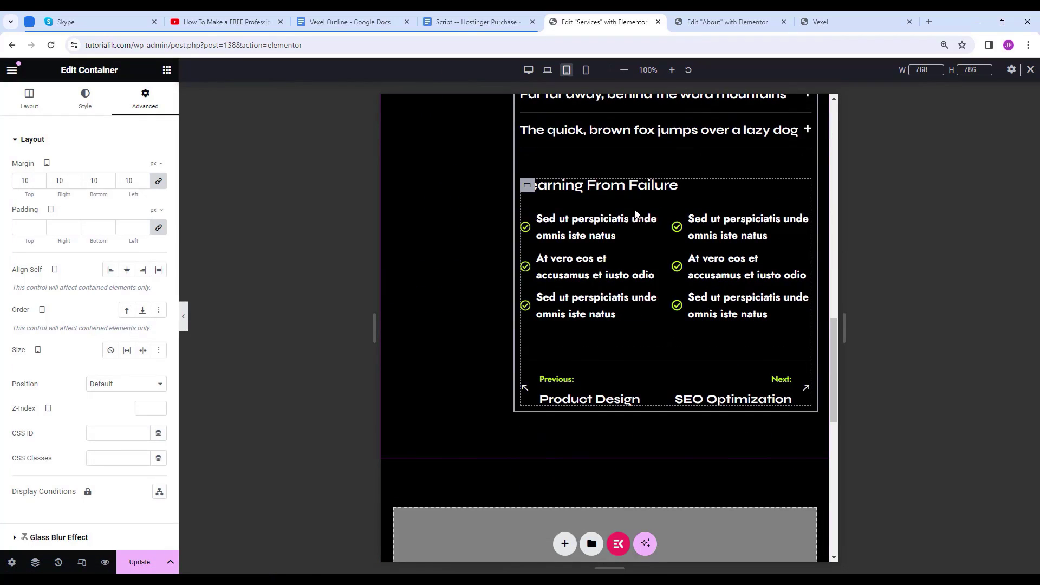
Set the Learning From Failure checklist text size to 16.
click(654, 219)
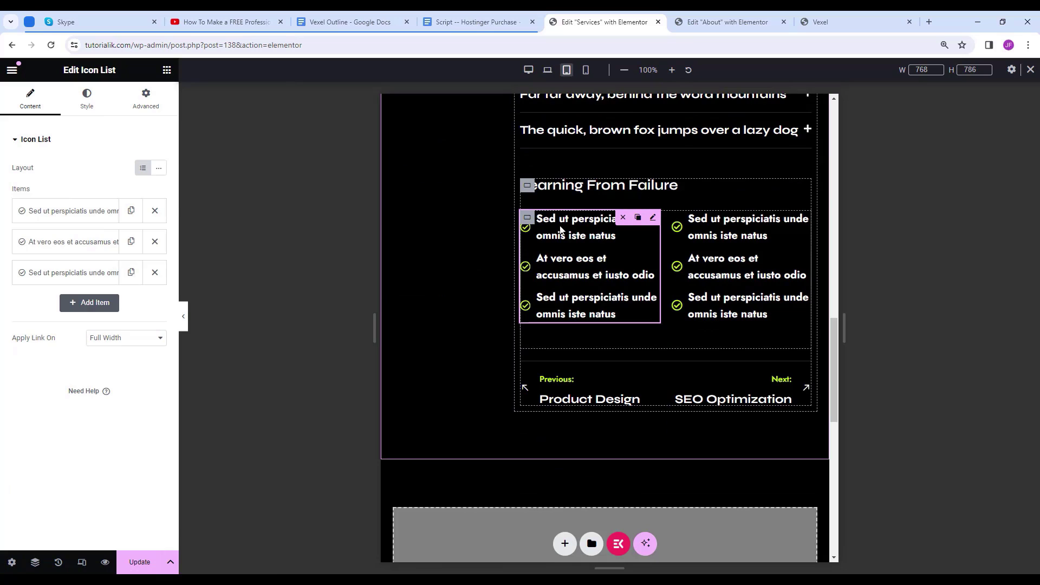
click(84, 96)
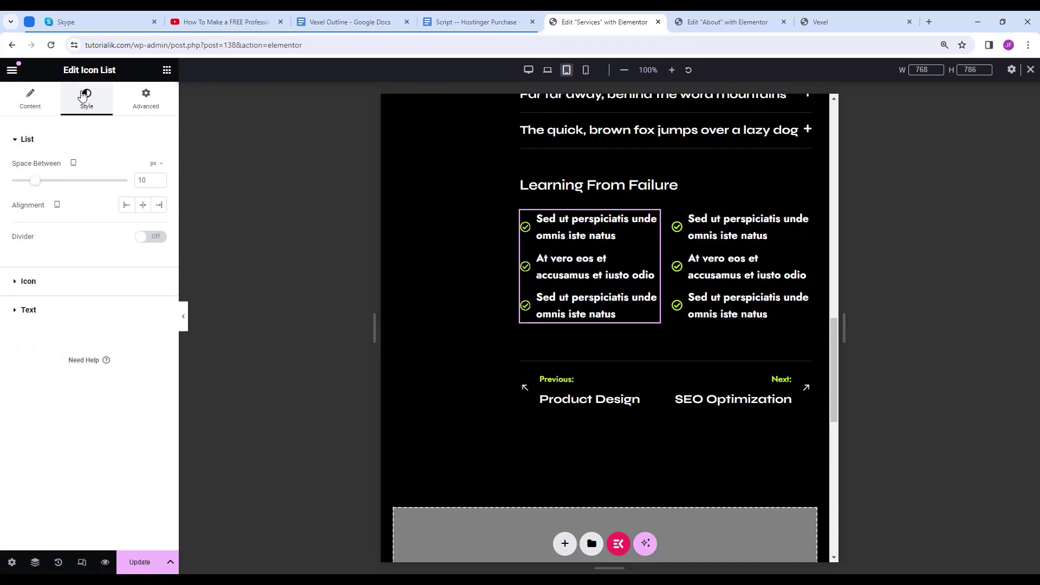
click(60, 313)
click(159, 231)
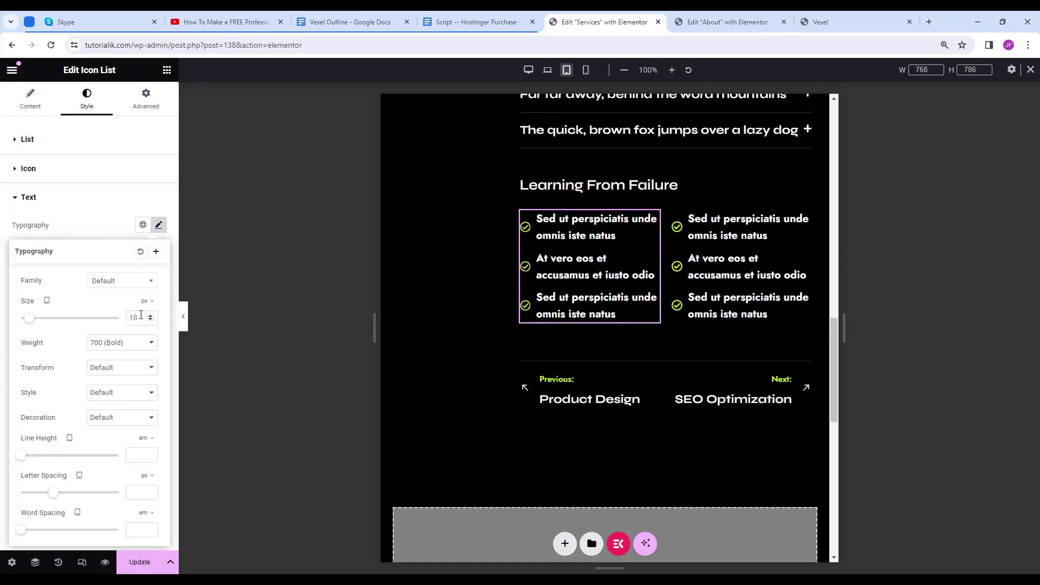
text(16)
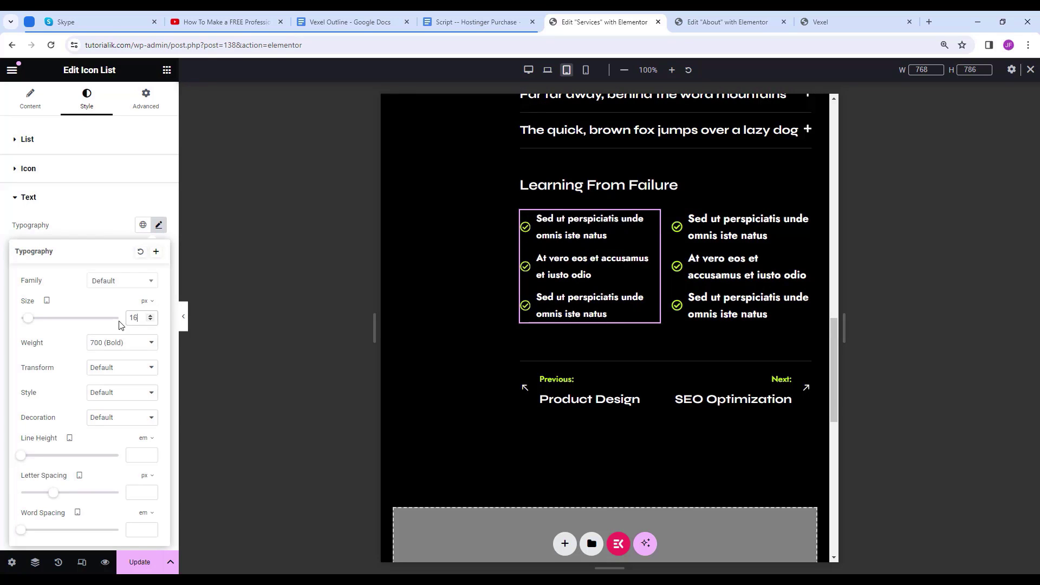
Paste the checklist's style onto the second checklist column and switch to Mobile Portrait.
right_click(650, 220)
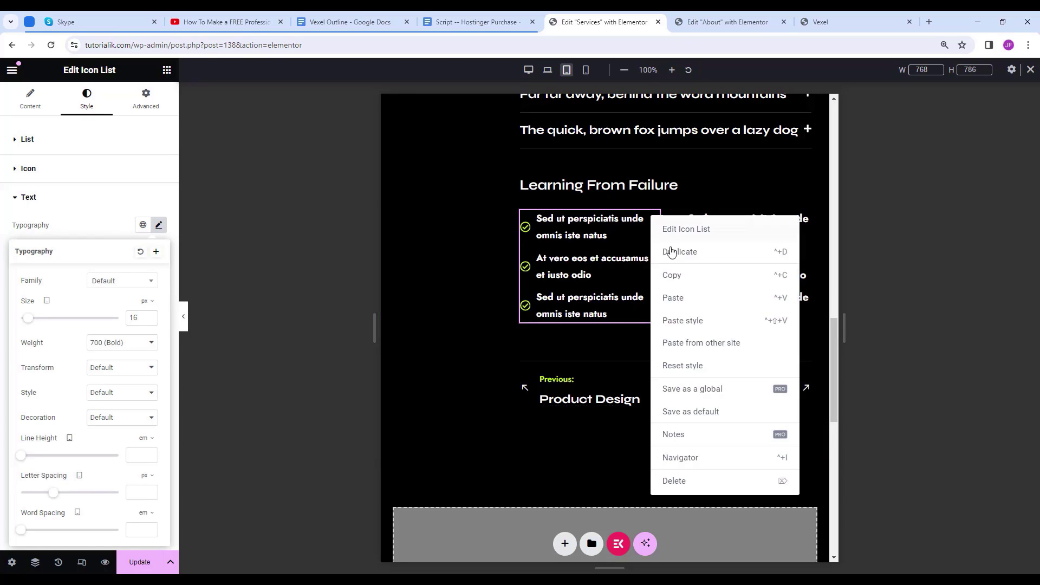
click(739, 274)
right_click(805, 219)
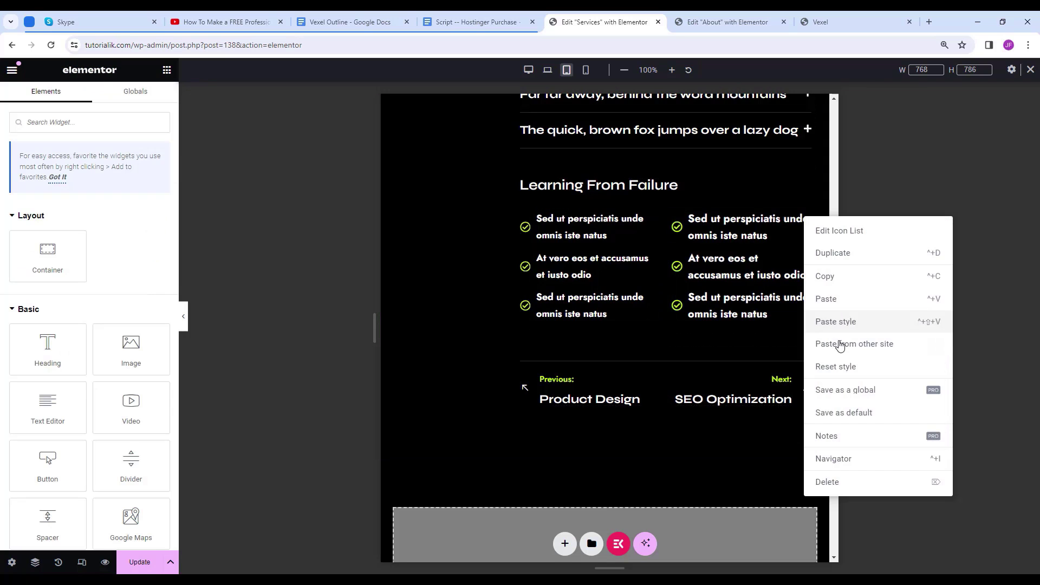
click(844, 324)
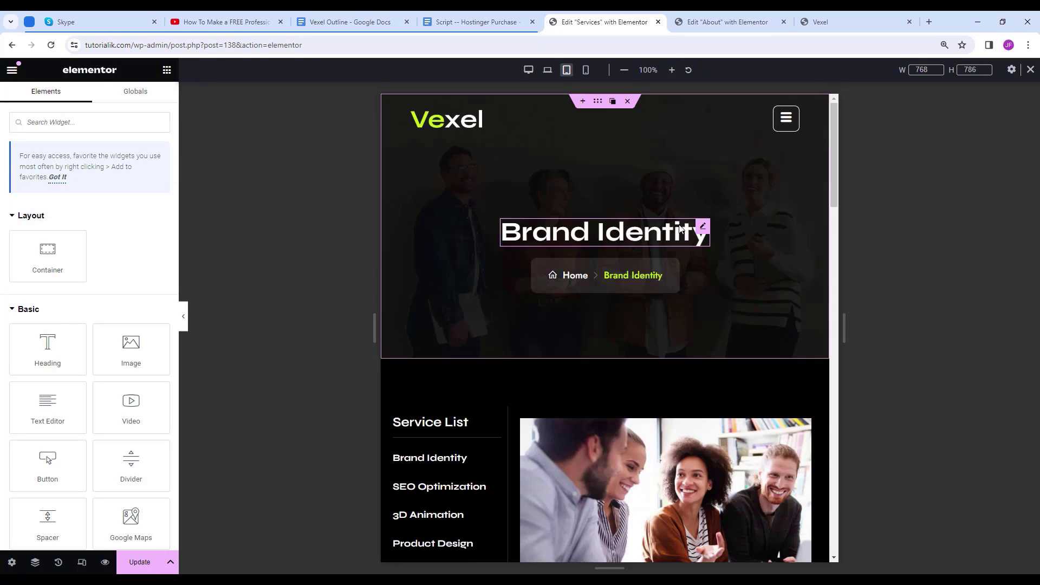
scroll(744, 298, down, 8)
scroll(726, 295, down, 15)
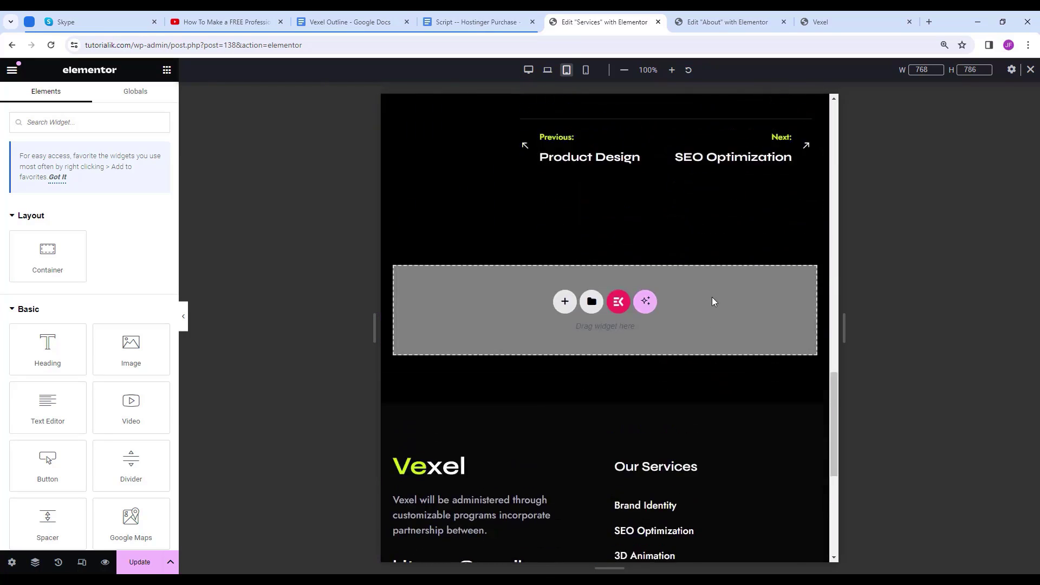
scroll(713, 300, up, 20)
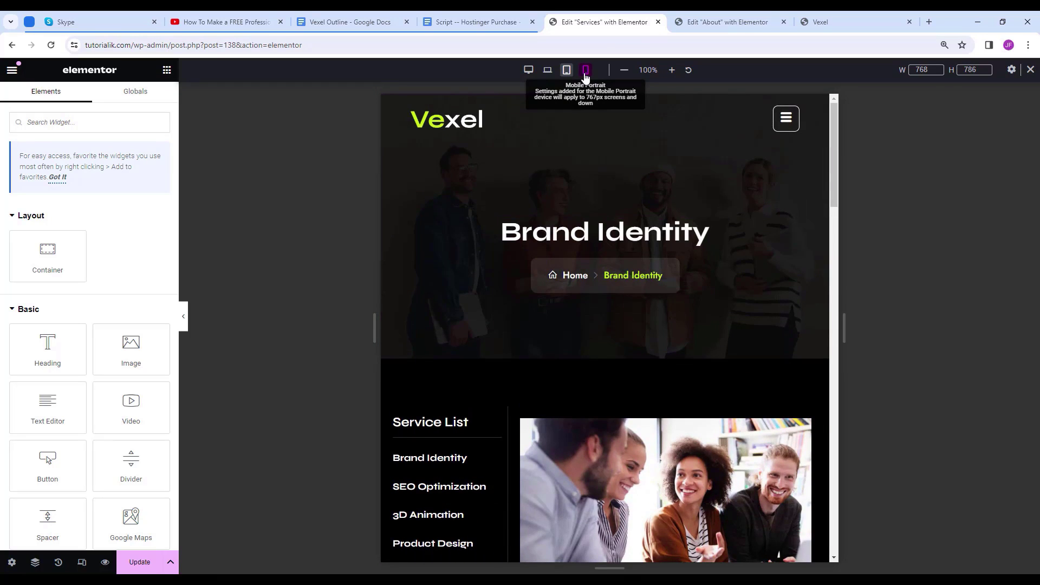
click(586, 70)
Give the mobile Service List column 60 top and 10 right padding.
scroll(666, 280, down, 4)
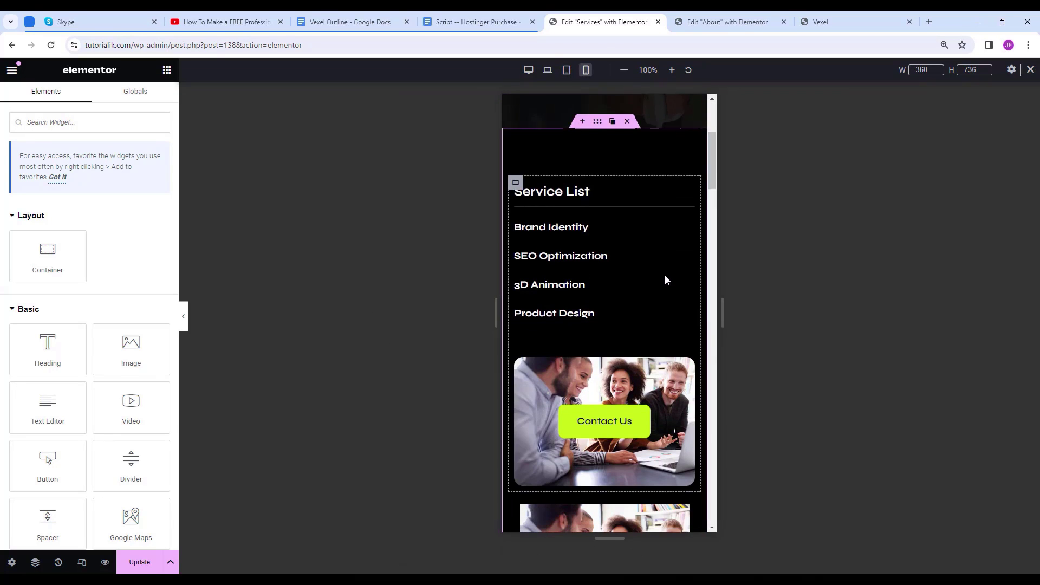
scroll(666, 280, down, 5)
scroll(666, 280, up, 2)
scroll(666, 281, down, 1)
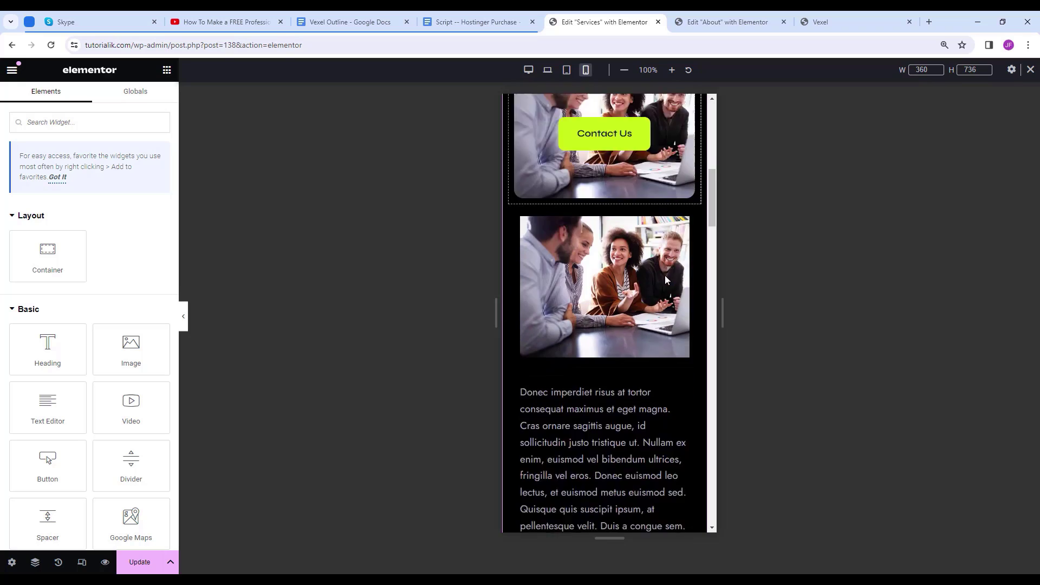
scroll(666, 280, down, 10)
scroll(656, 304, up, 5)
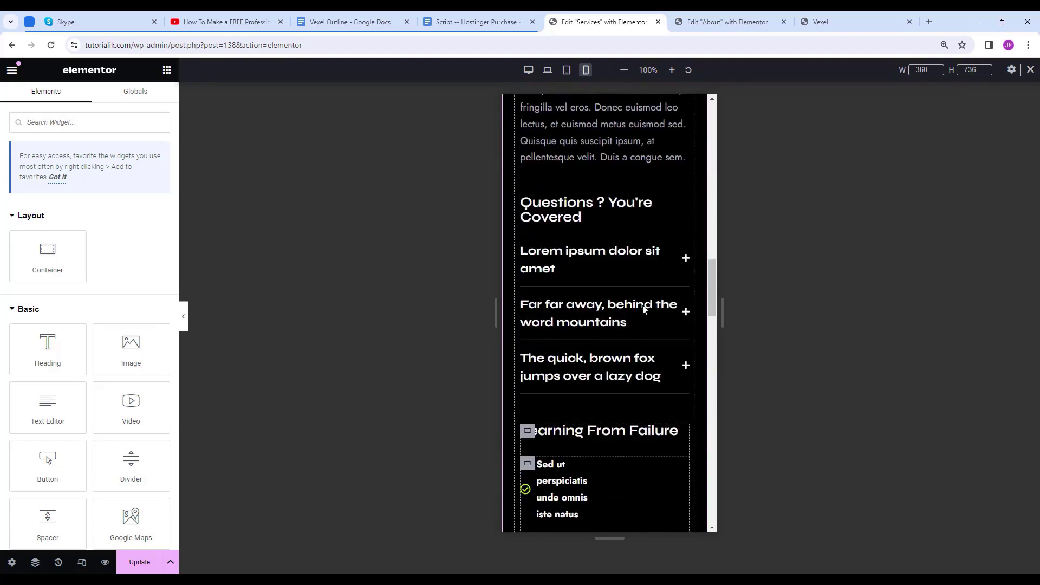
scroll(644, 309, up, 13)
scroll(623, 298, down, 1)
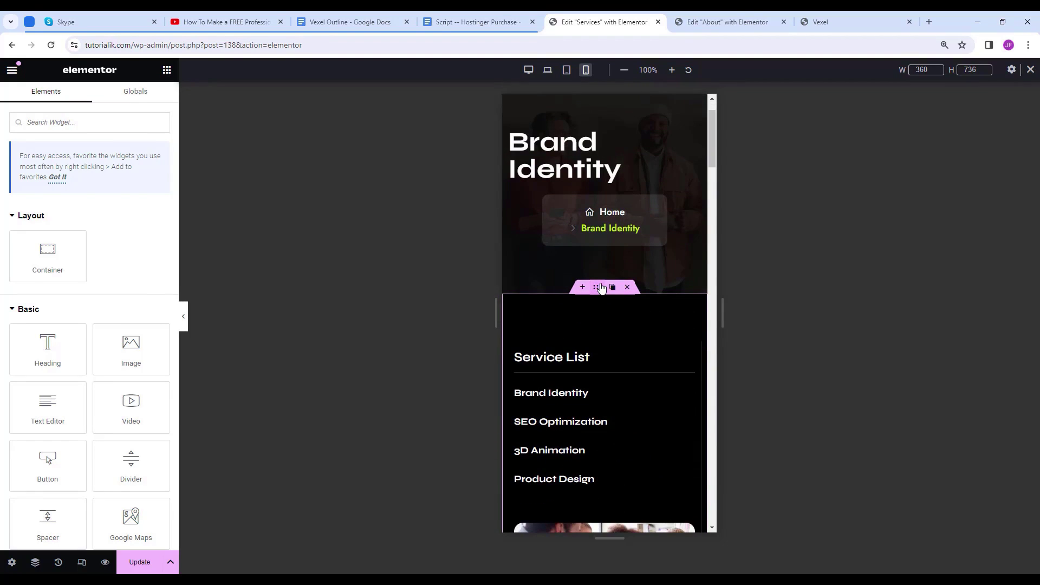
click(601, 288)
drag(28, 227, 1, 225)
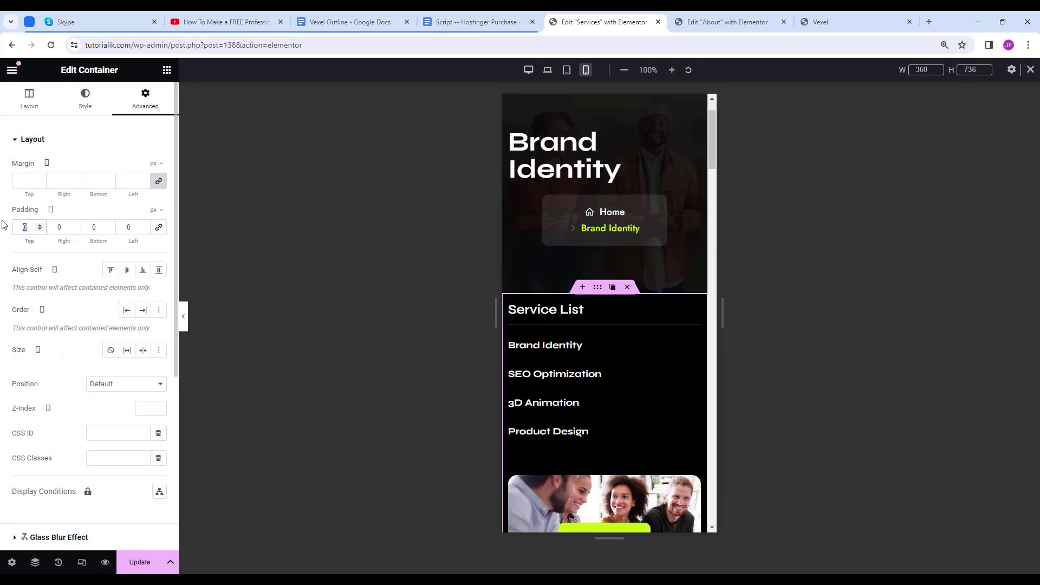
text(60)
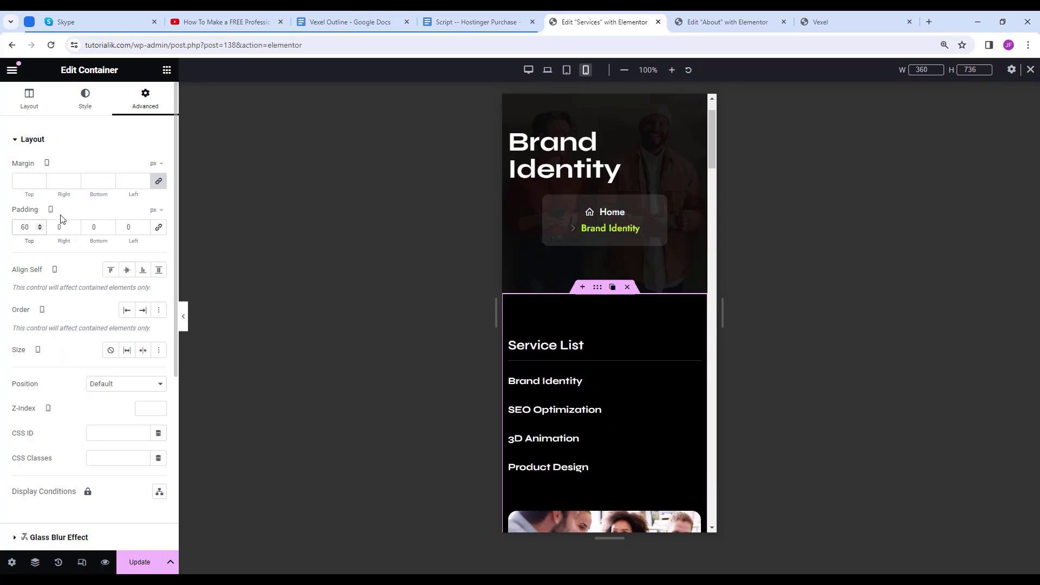
text(10)
key(Tab)
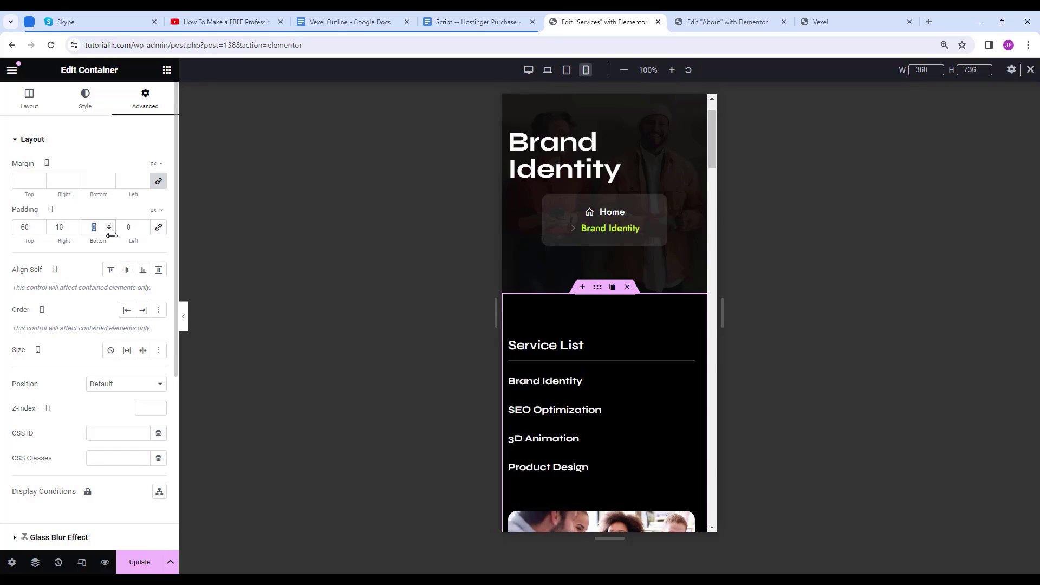
text(5)
scroll(604, 325, down, 10)
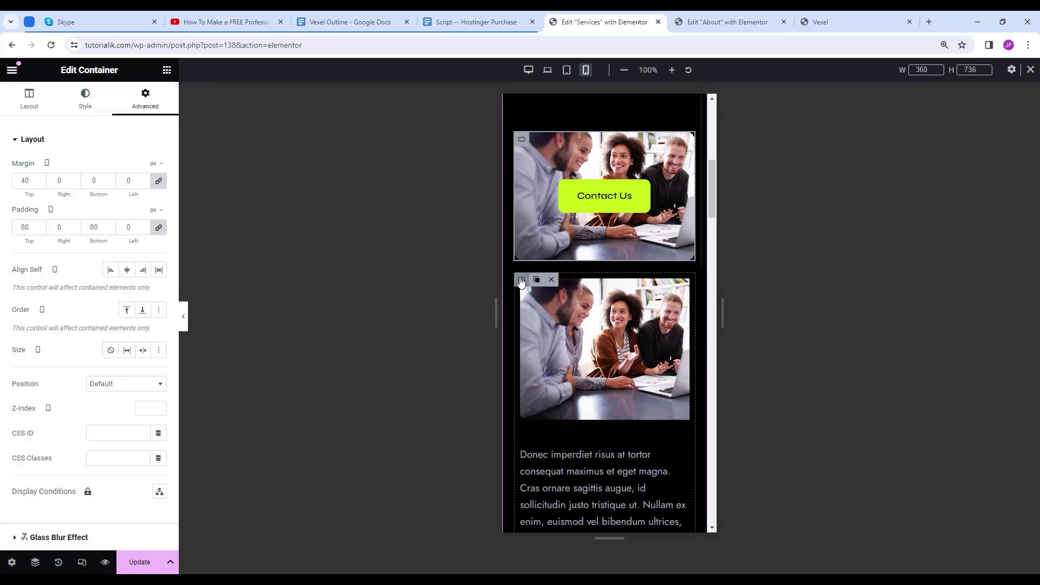
Set the lower team image container's margin to 0.
click(522, 280)
click(134, 181)
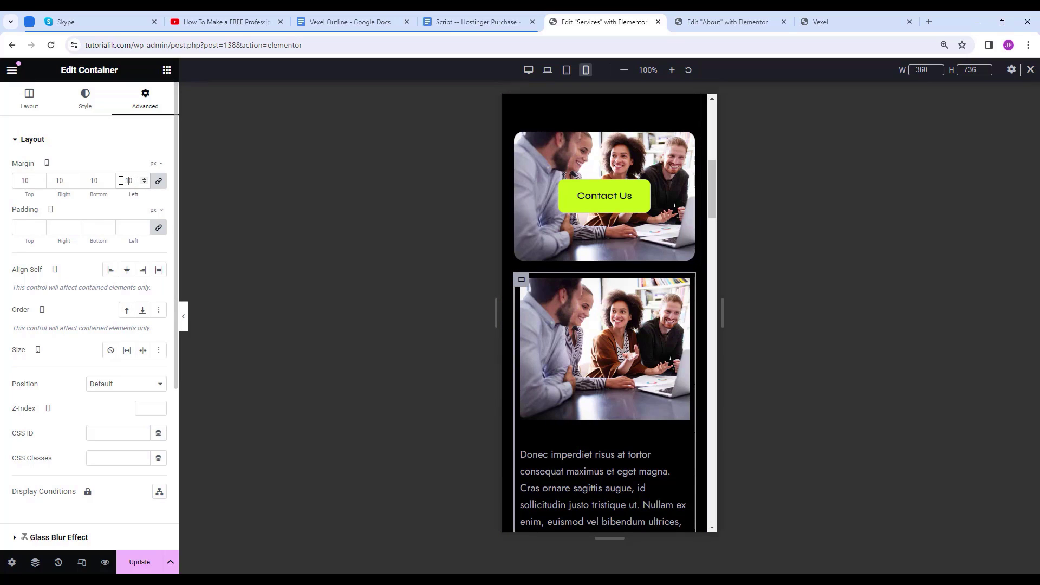
text(0)
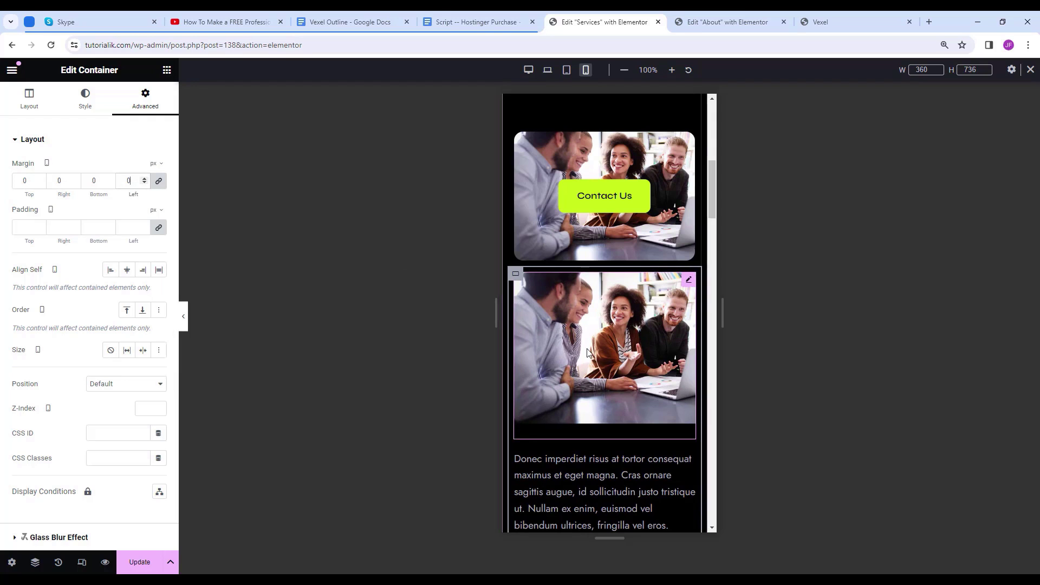
scroll(588, 353, down, 15)
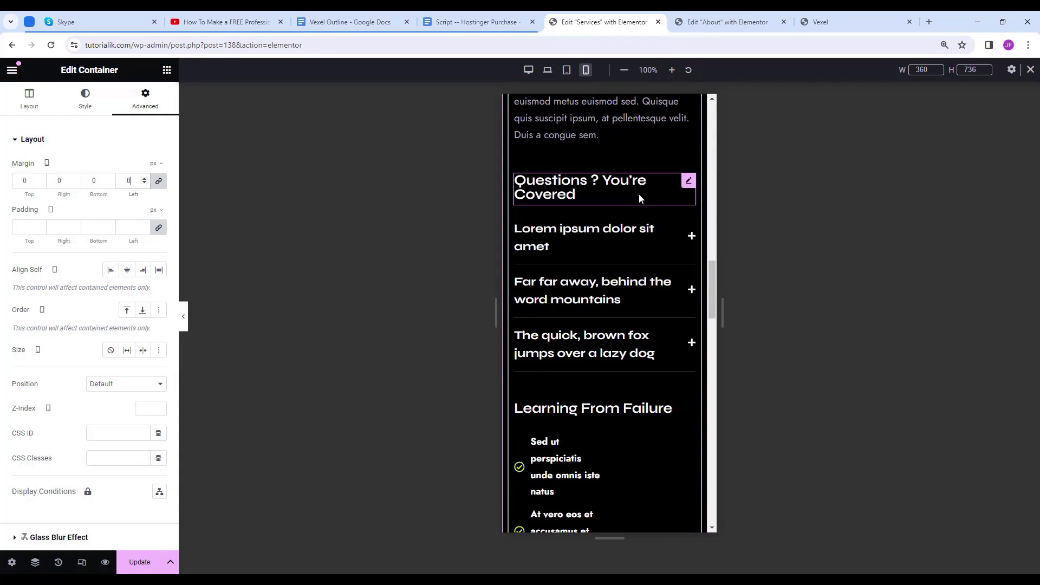
click(688, 181)
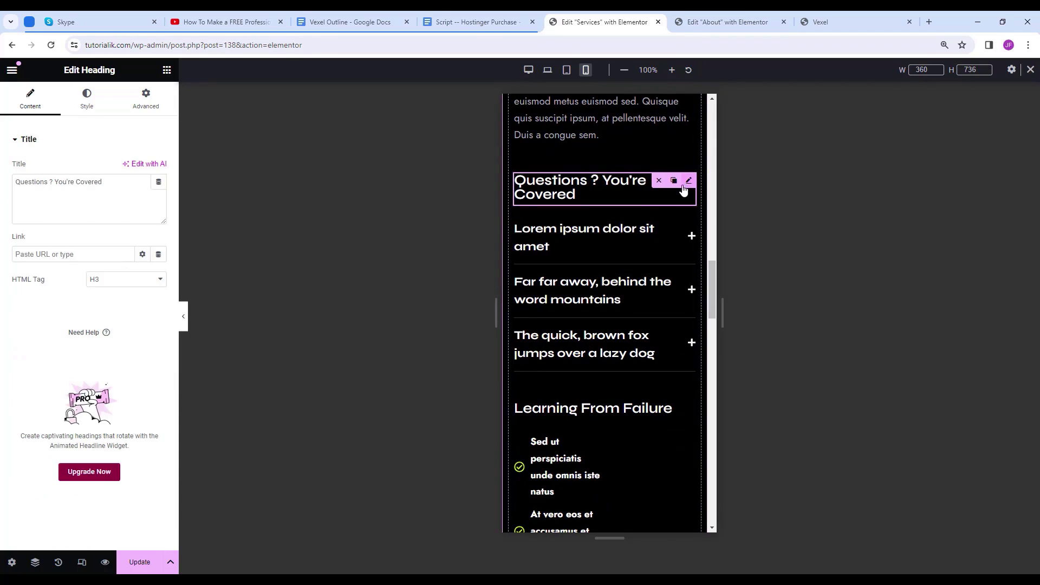
Make the FAQ heading H4 and shrink the accordion titles, with line height in px.
click(103, 279)
click(107, 320)
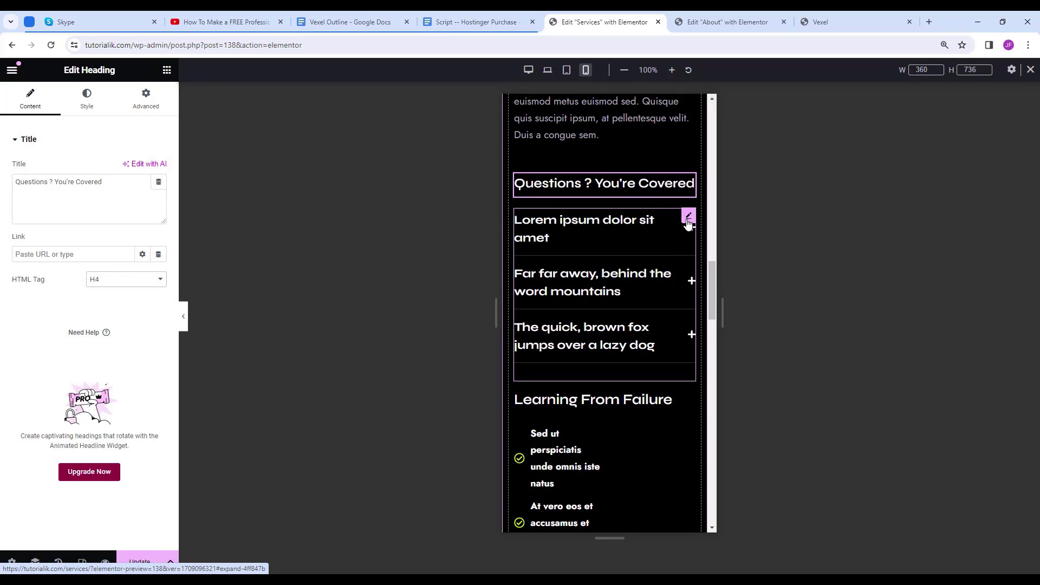
click(688, 217)
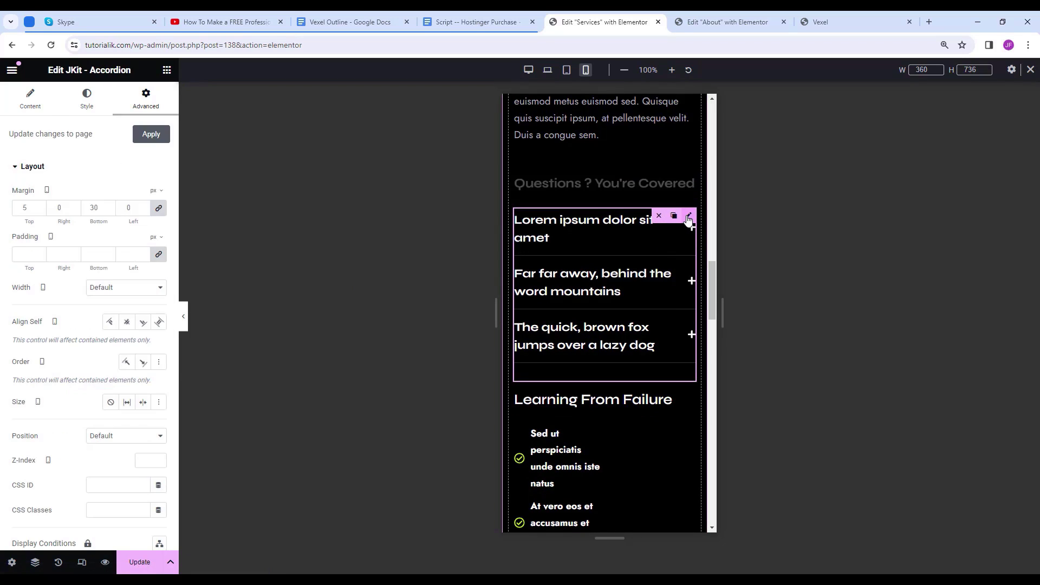
click(78, 108)
scroll(49, 426, down, 2)
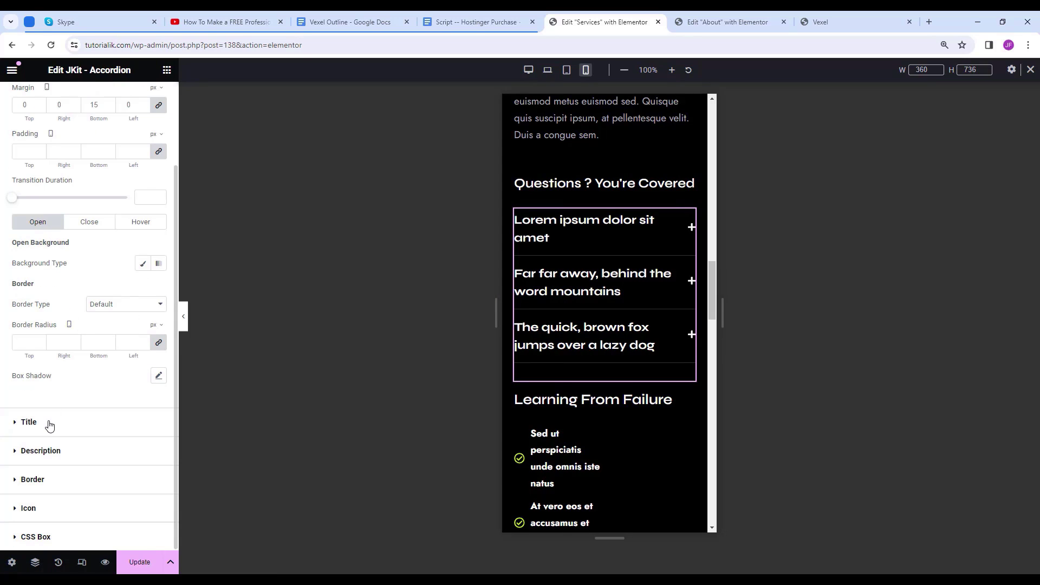
click(49, 427)
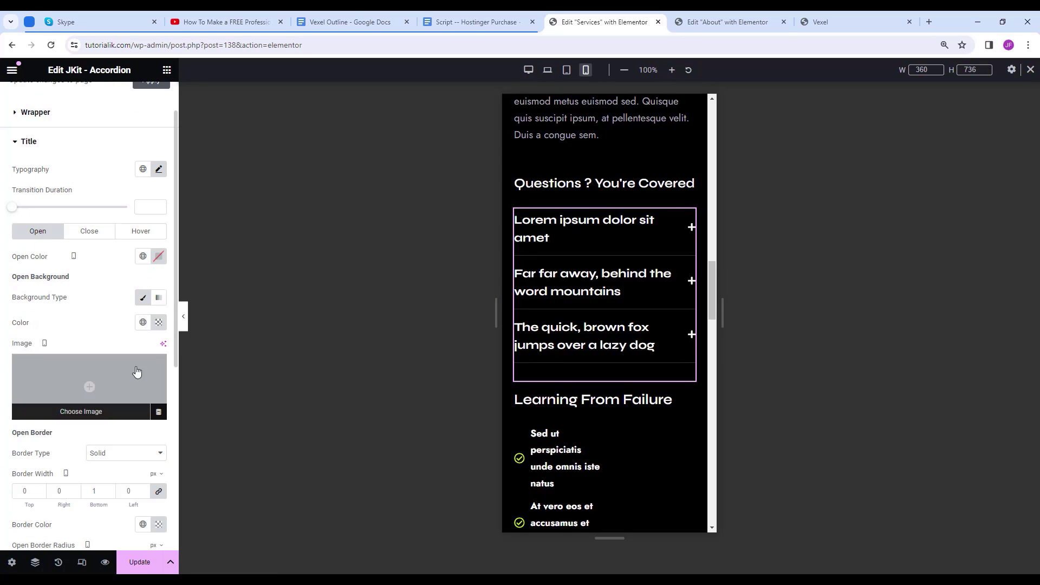
click(159, 169)
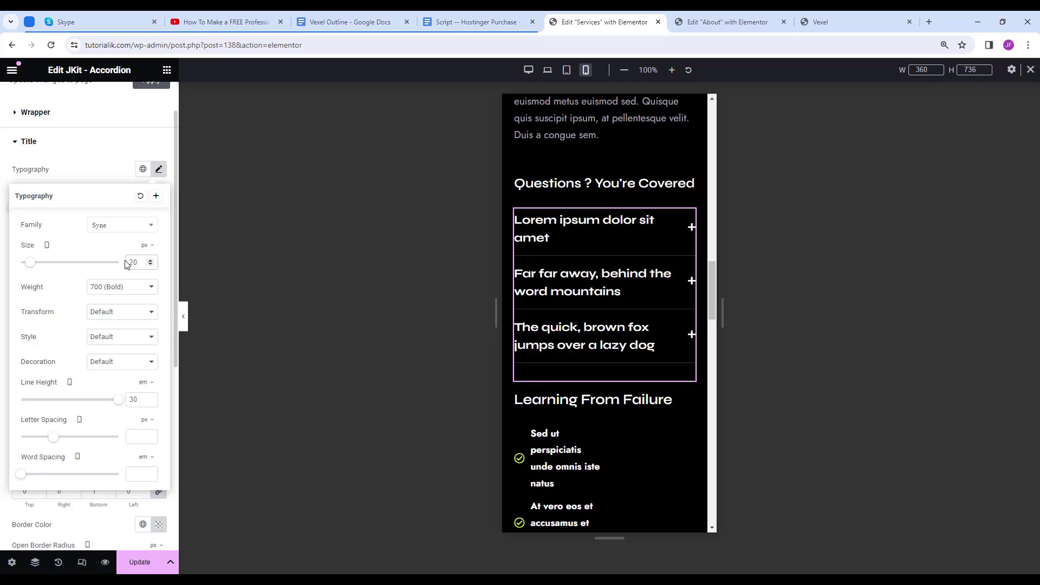
key(Down)
key(Down)
key(Down)
key(Down)
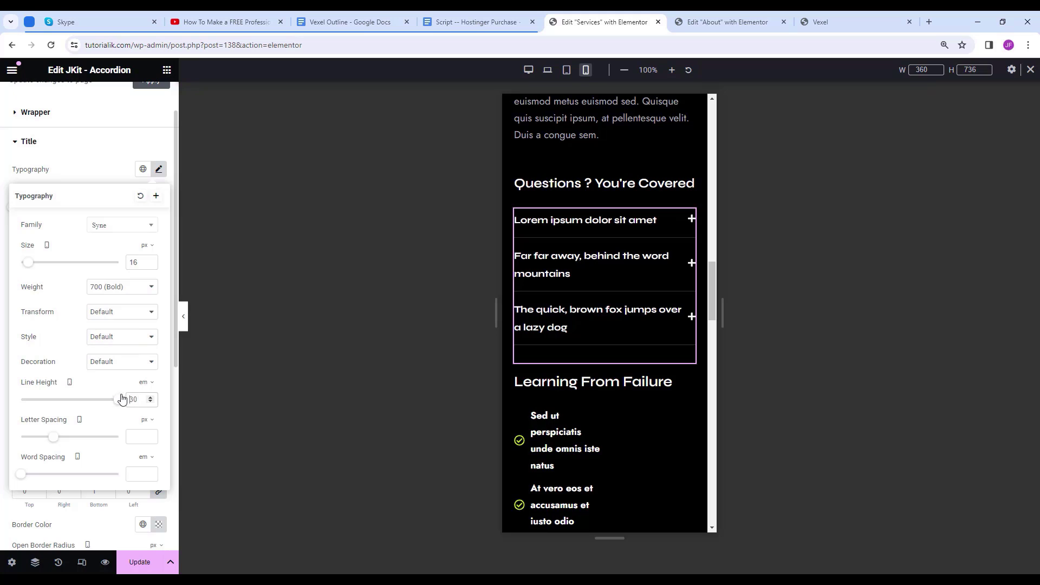
click(145, 383)
click(143, 385)
click(600, 309)
Give the first Learning From Failure list 100% custom width and paste that style onto the second list.
scroll(601, 308, down, 4)
click(600, 201)
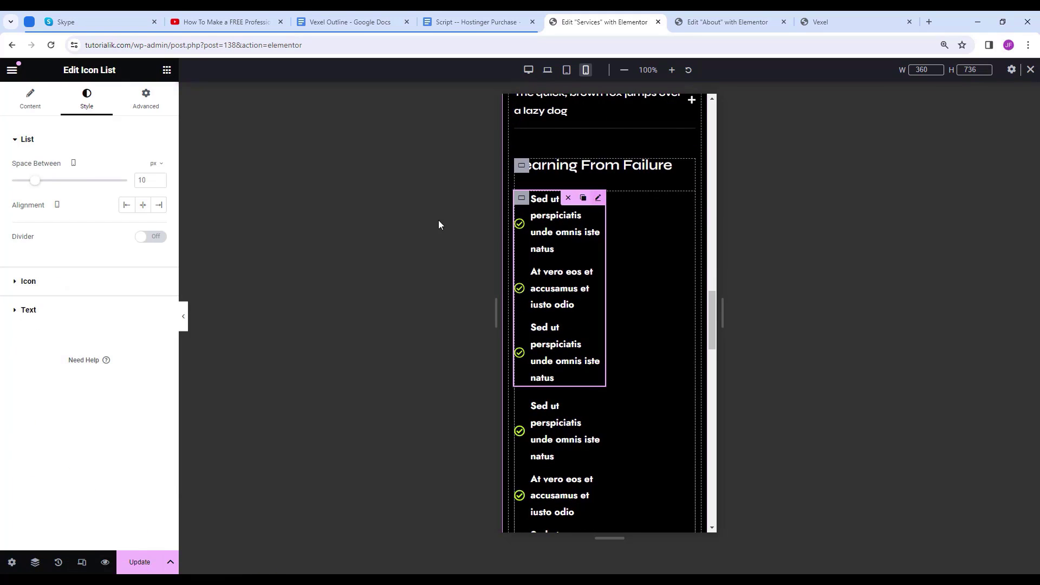
click(30, 97)
click(145, 97)
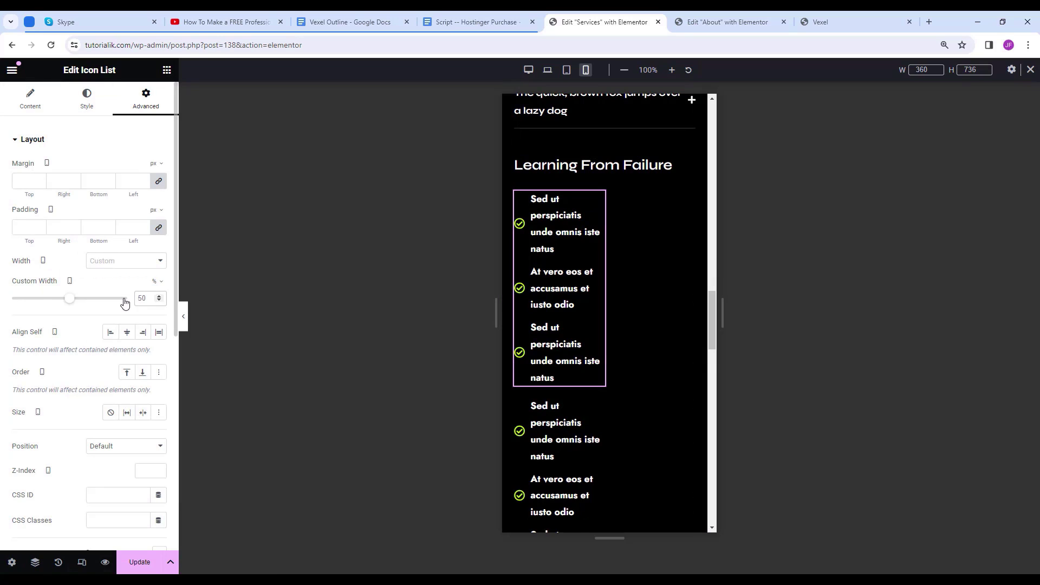
click(143, 298)
text(100)
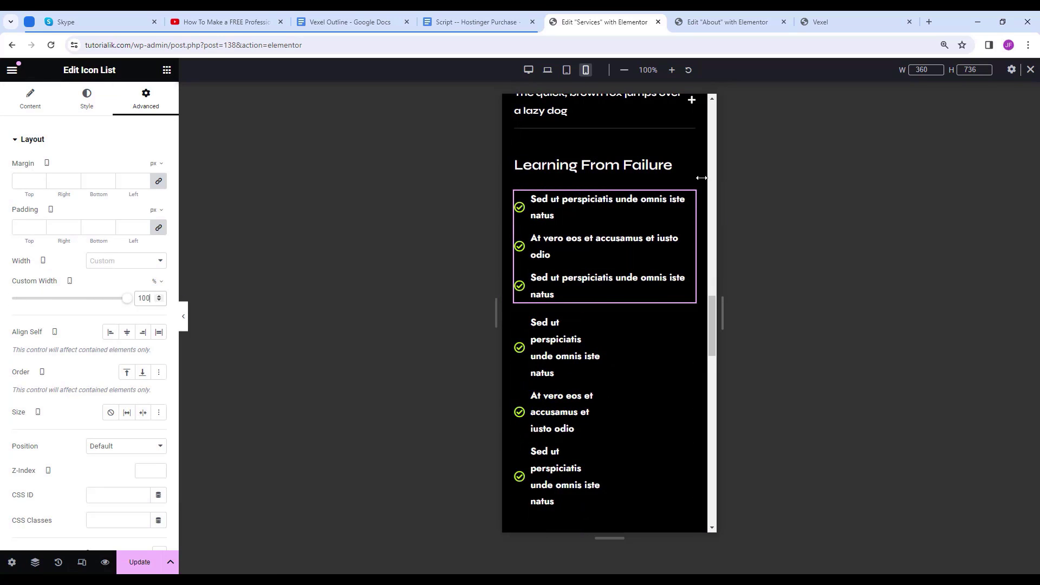
right_click(688, 199)
click(715, 267)
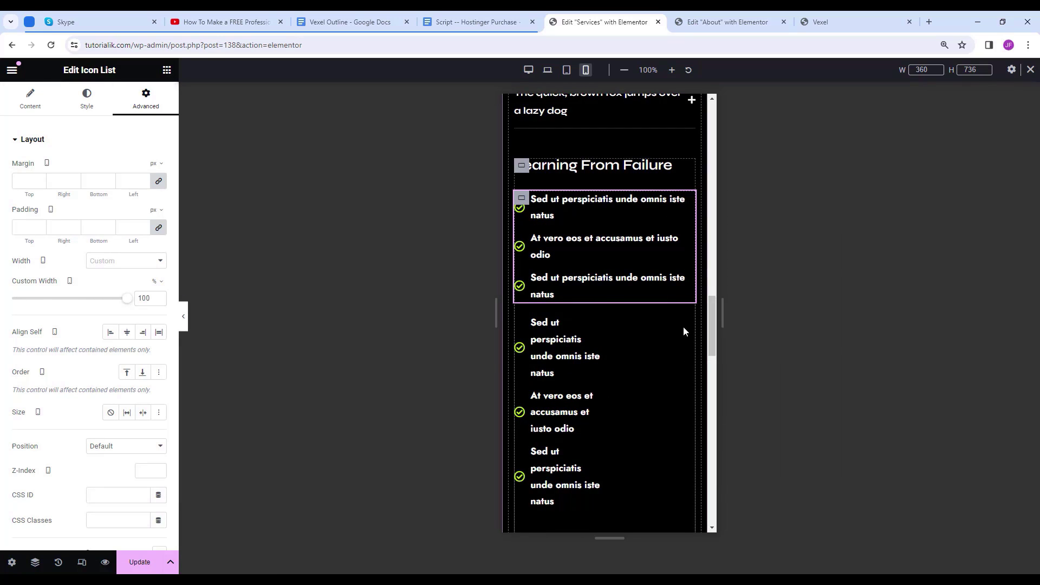
right_click(598, 325)
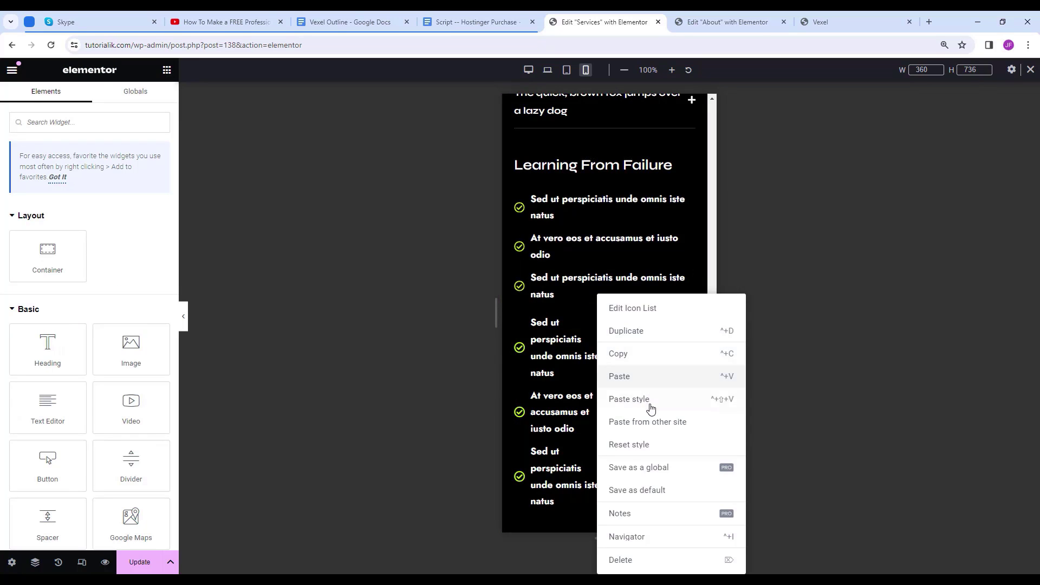
click(649, 401)
scroll(601, 329, down, 3)
scroll(601, 329, down, 3)
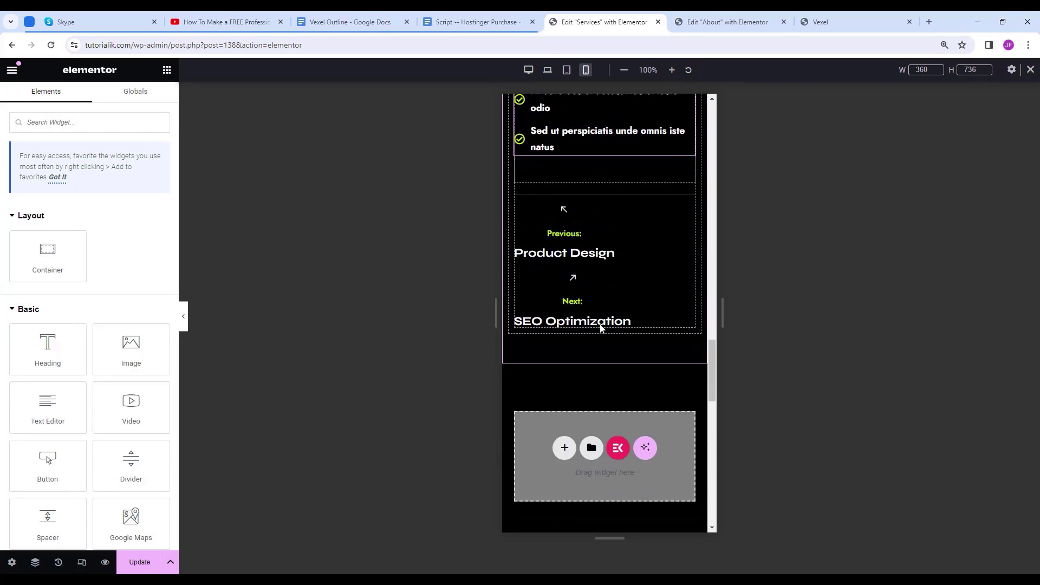
Set the Previous/Next container to stack vertically and widen the mobile preview to 500 px.
click(525, 207)
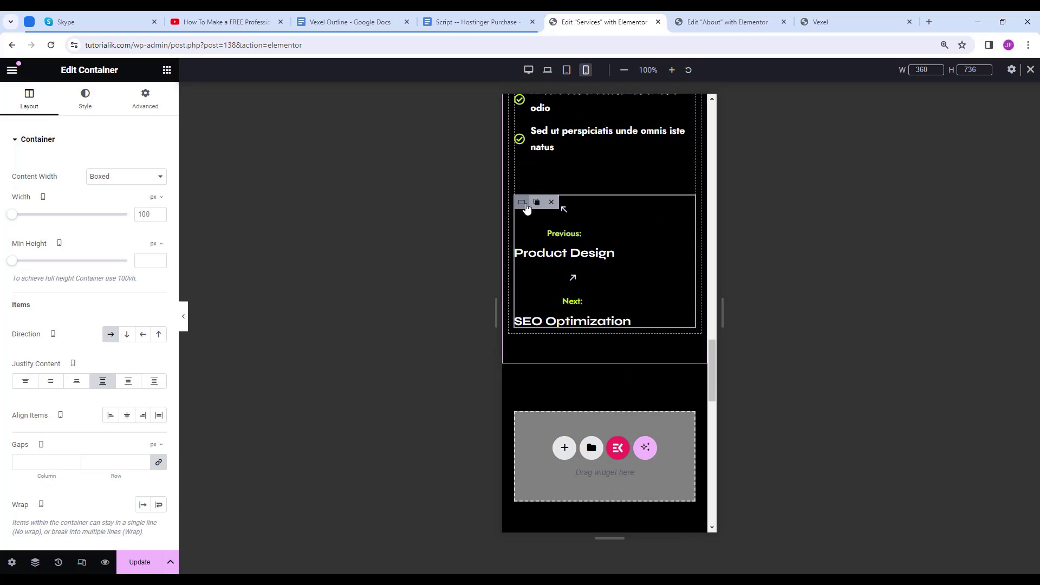
scroll(84, 328, down, 1)
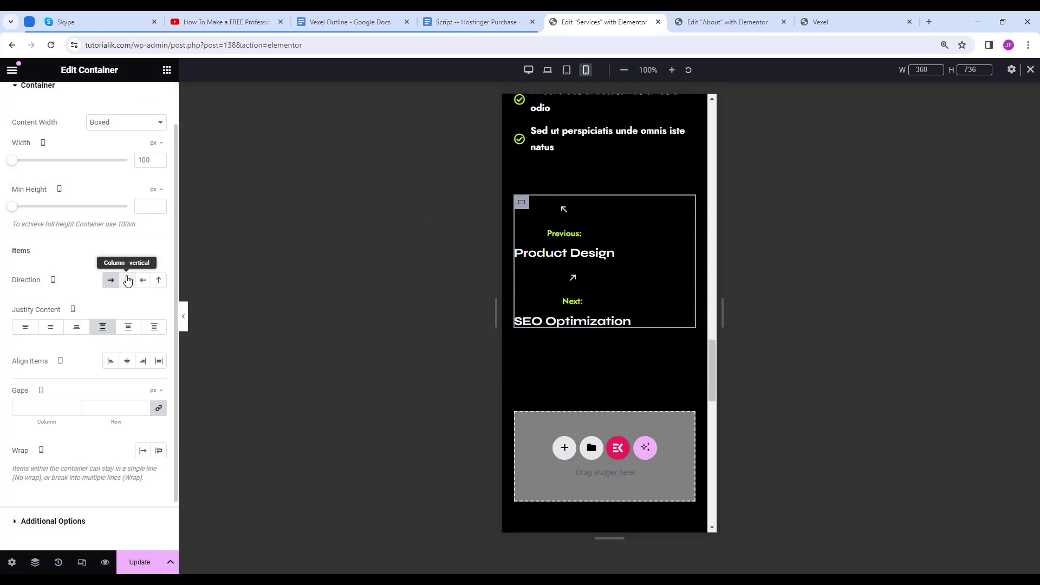
click(128, 279)
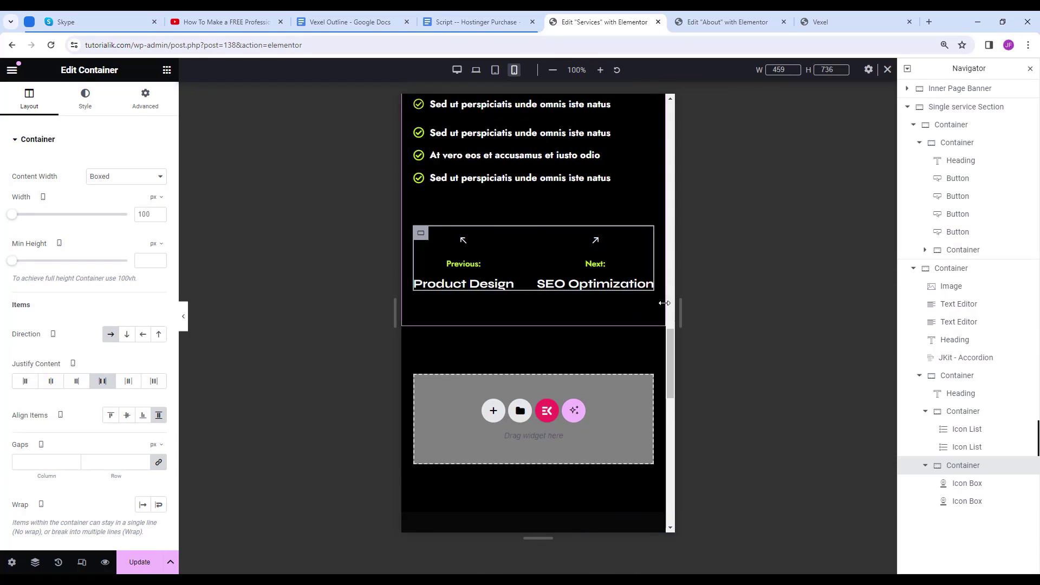
drag(691, 316, 702, 316)
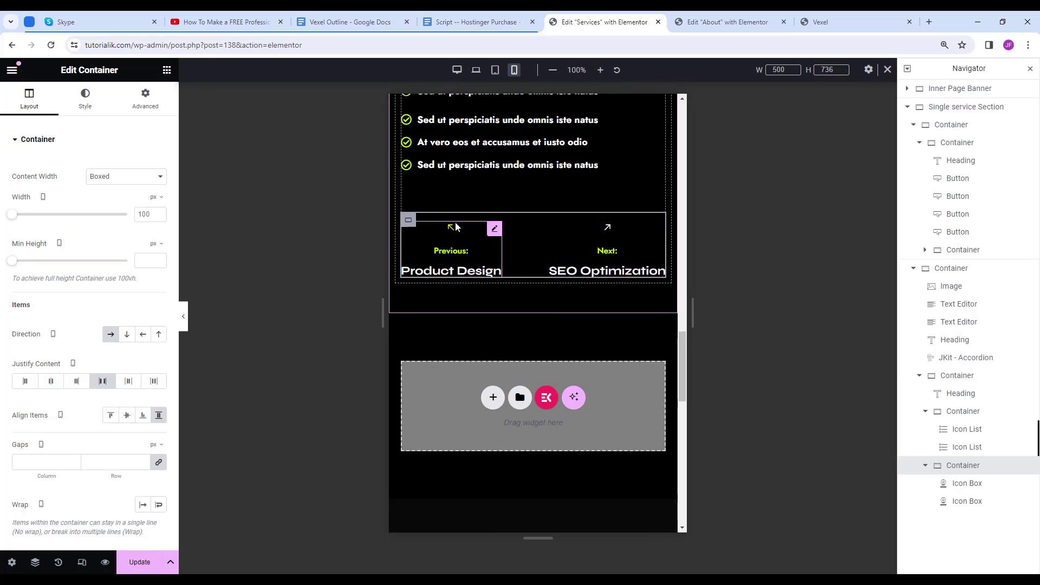
Place the Previous arrow left of its label and the Next arrow right of its label.
click(496, 229)
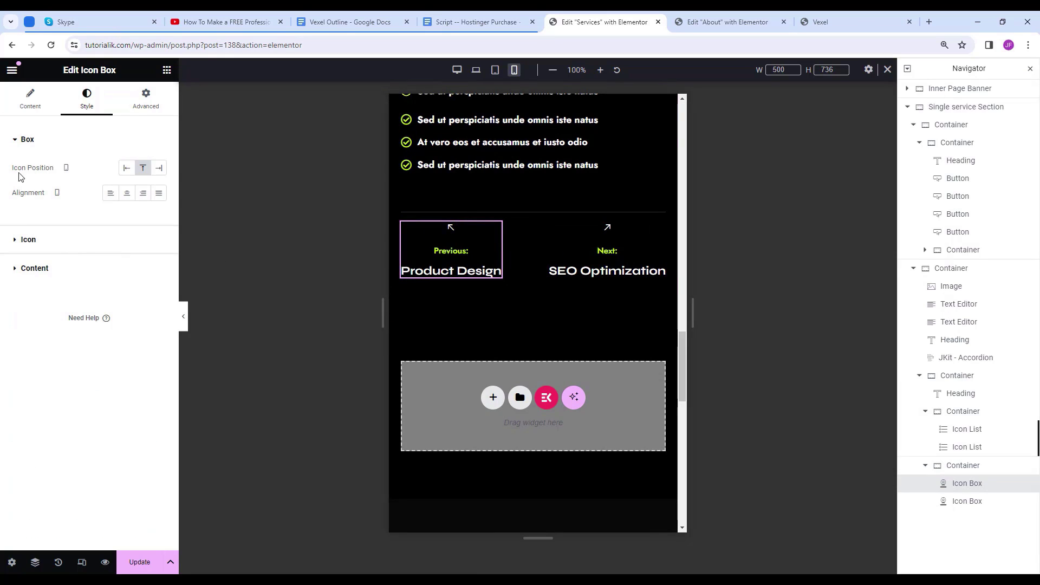
click(127, 169)
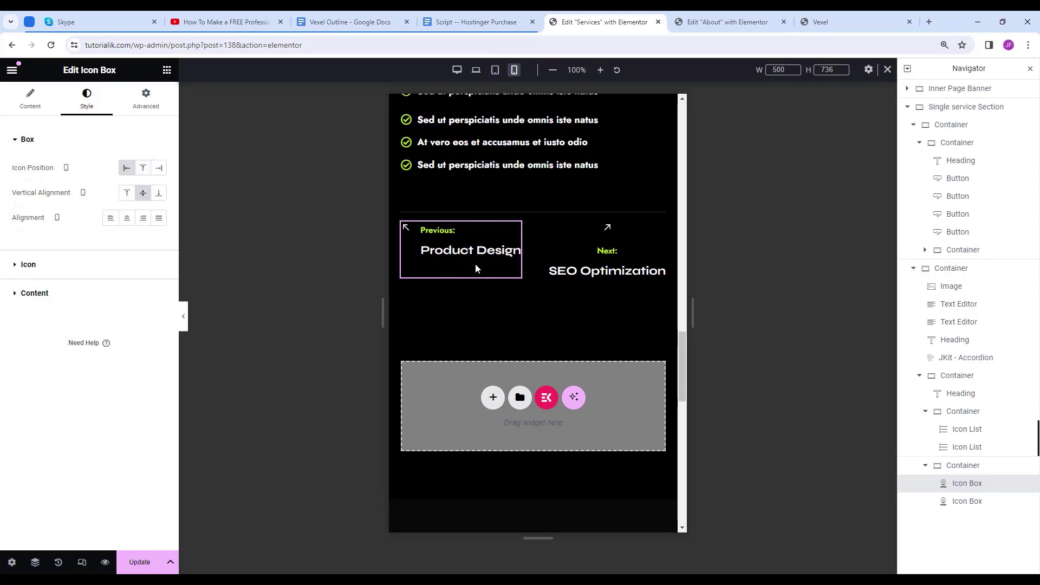
click(653, 230)
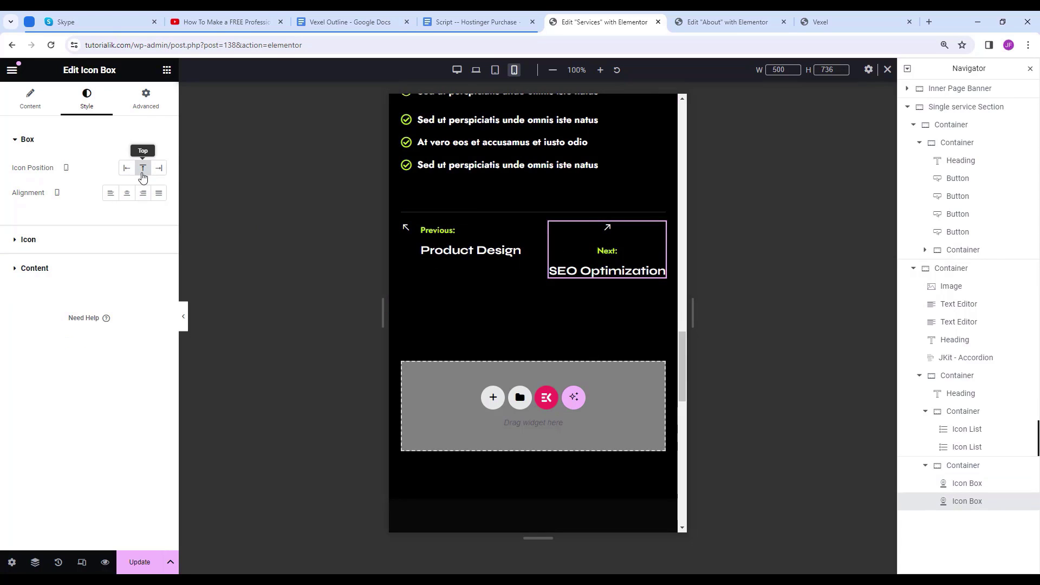
click(159, 168)
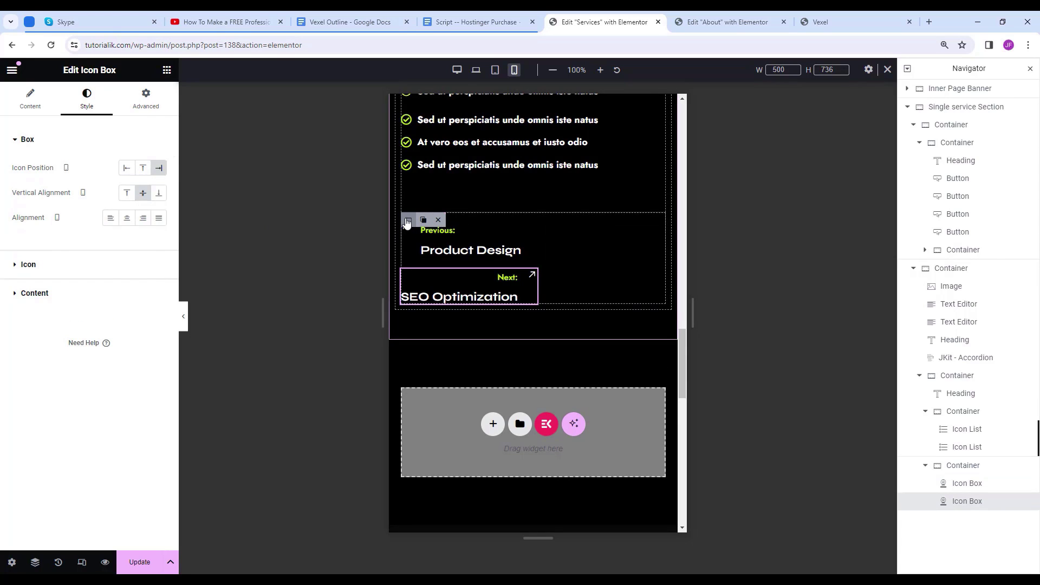
Set the links container's direction to Column - vertical, then return to desktop view.
click(408, 222)
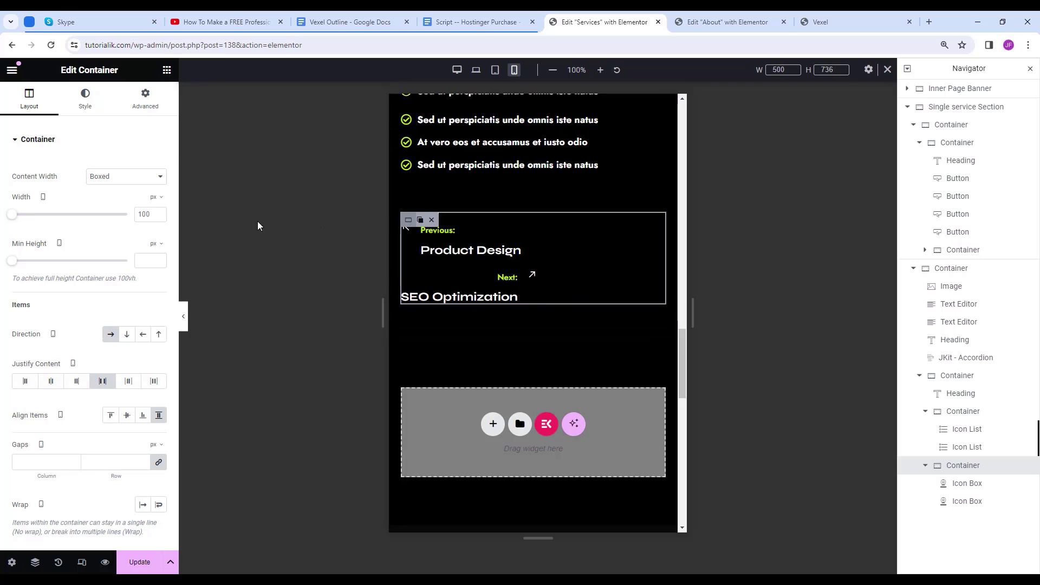
click(127, 337)
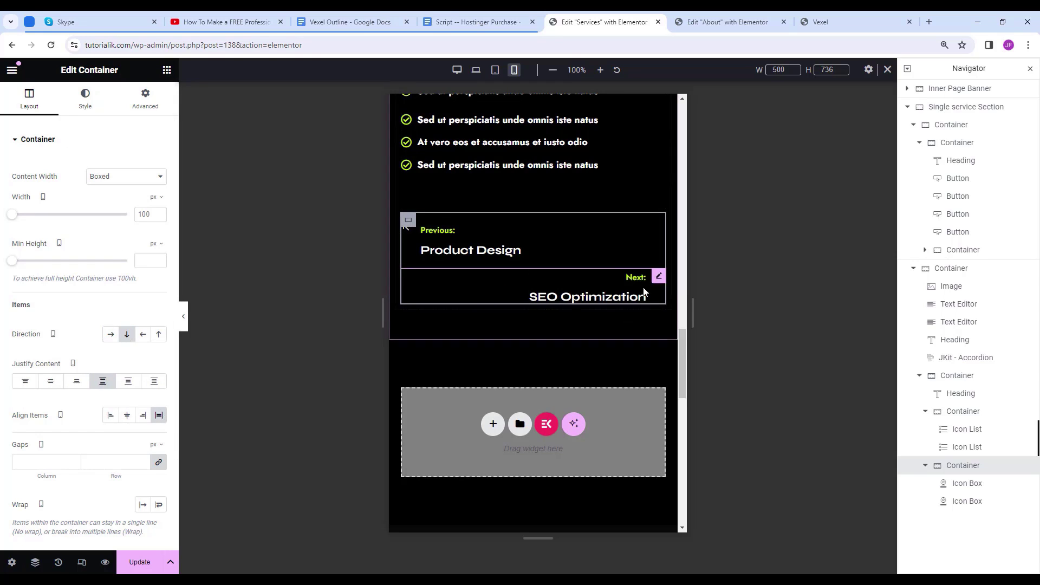
drag(693, 304, 609, 284)
scroll(624, 293, down, 4)
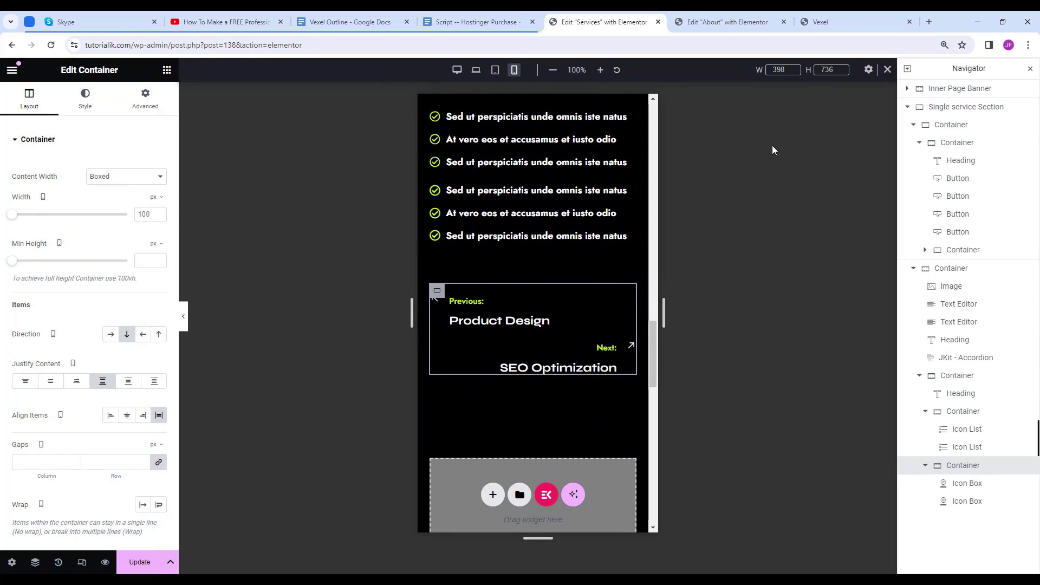
click(887, 70)
Preview the Services page full-width, save the changes, and open Elementor's main menu.
scroll(744, 441, up, 15)
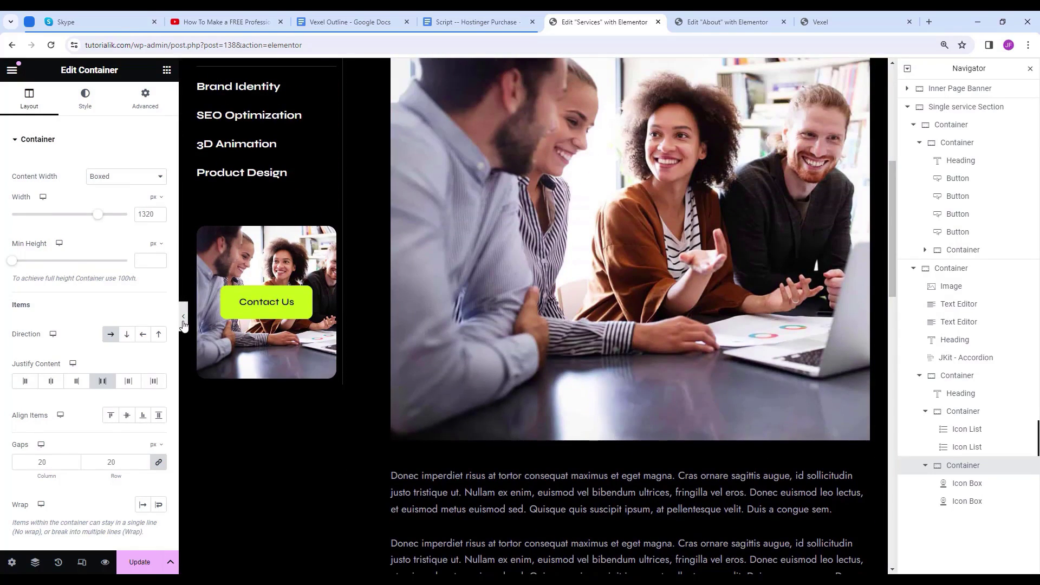
click(183, 317)
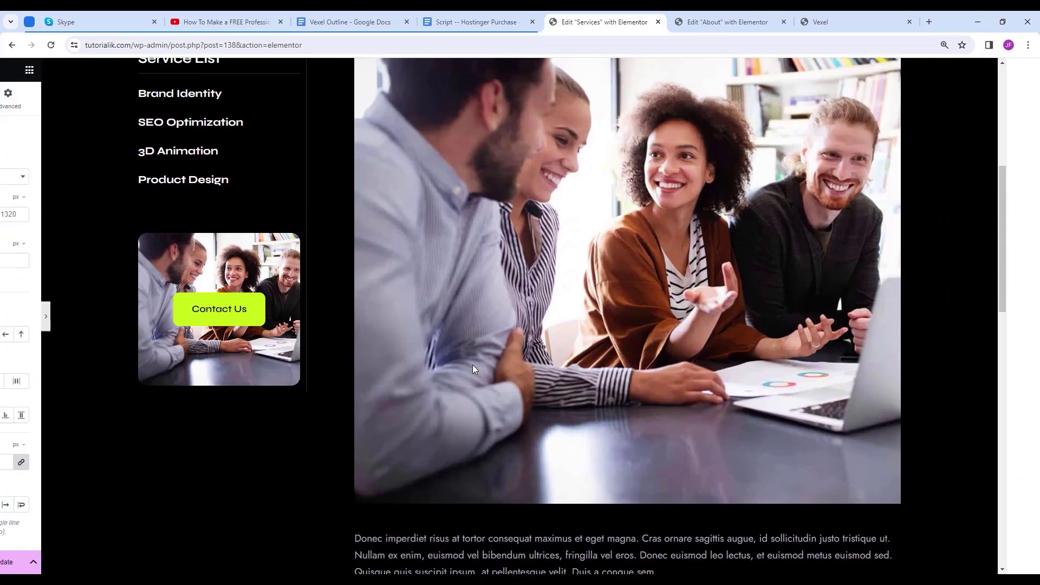
scroll(474, 366, up, 6)
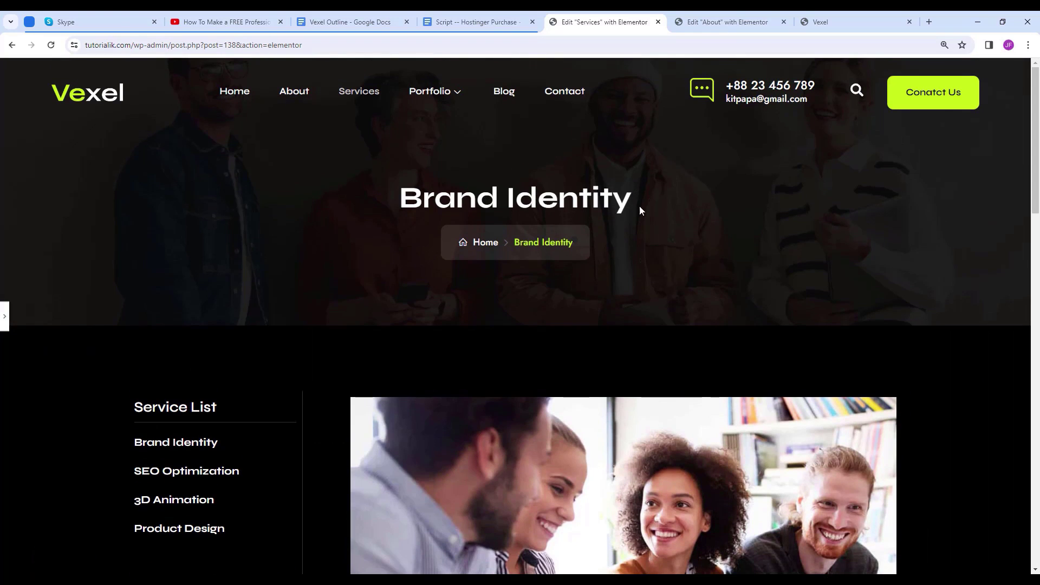
scroll(627, 276, down, 2)
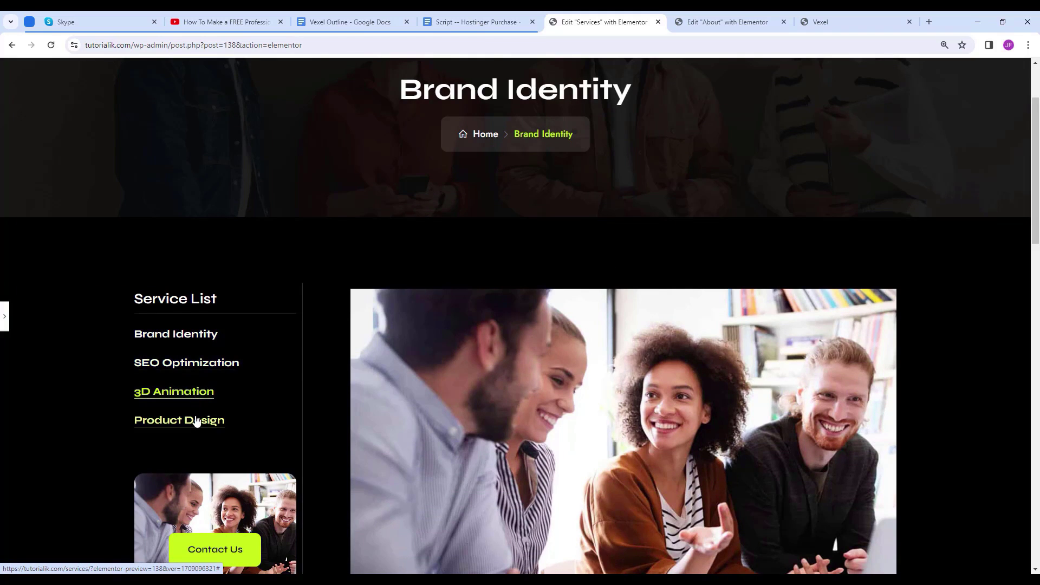
scroll(295, 347, down, 15)
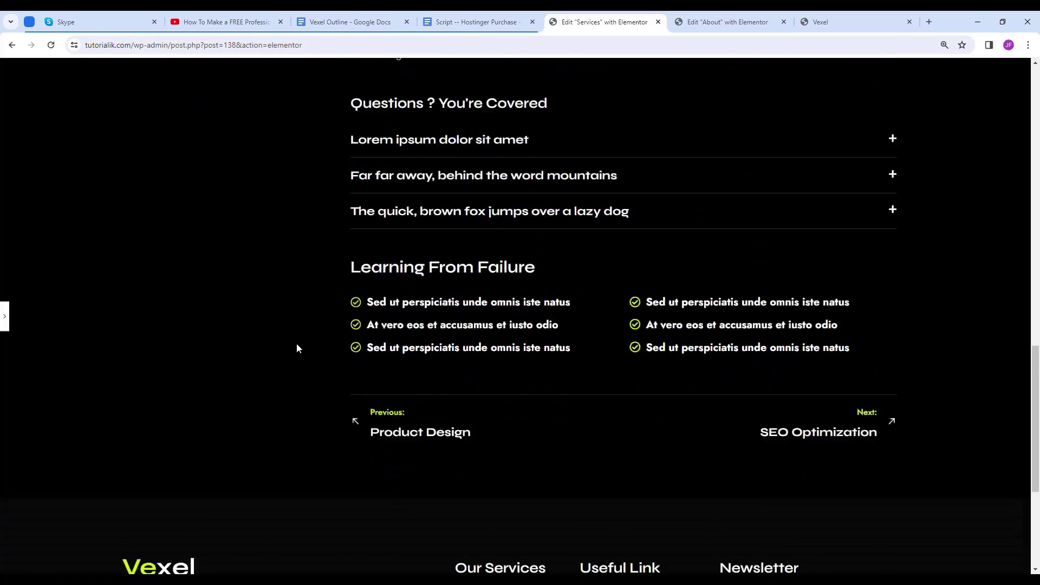
scroll(457, 350, up, 15)
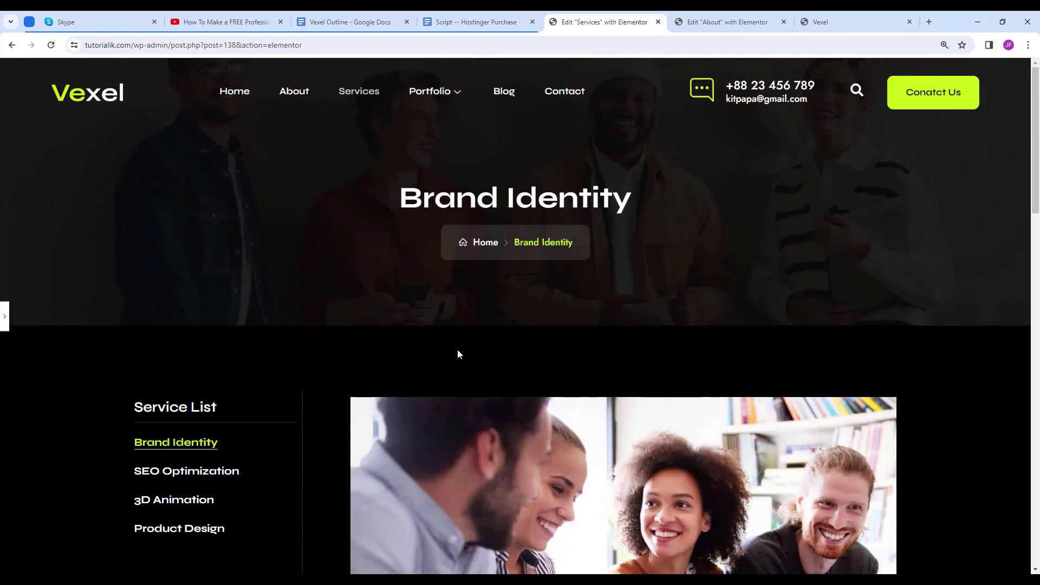
click(3, 313)
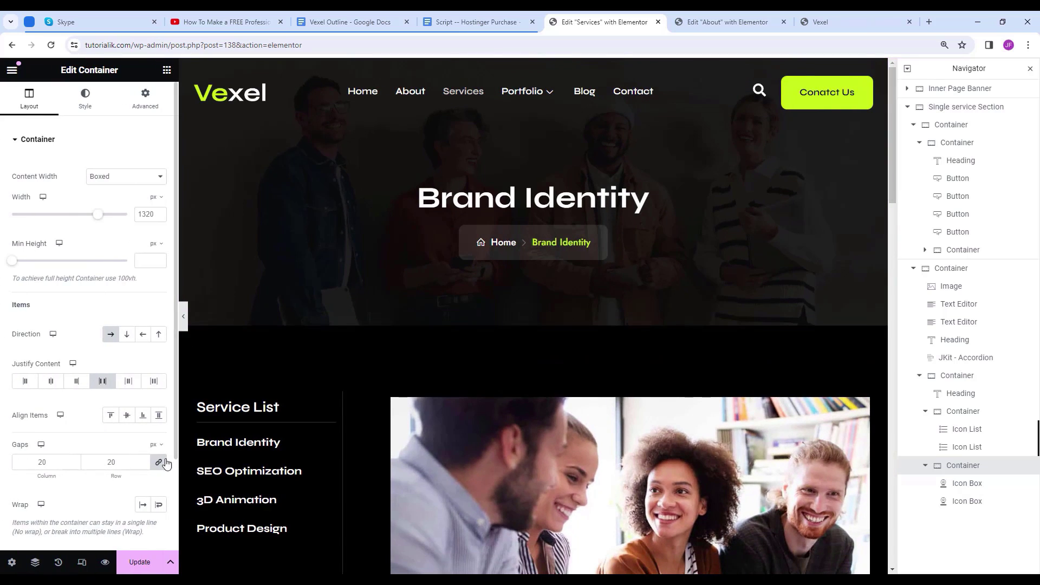
click(140, 562)
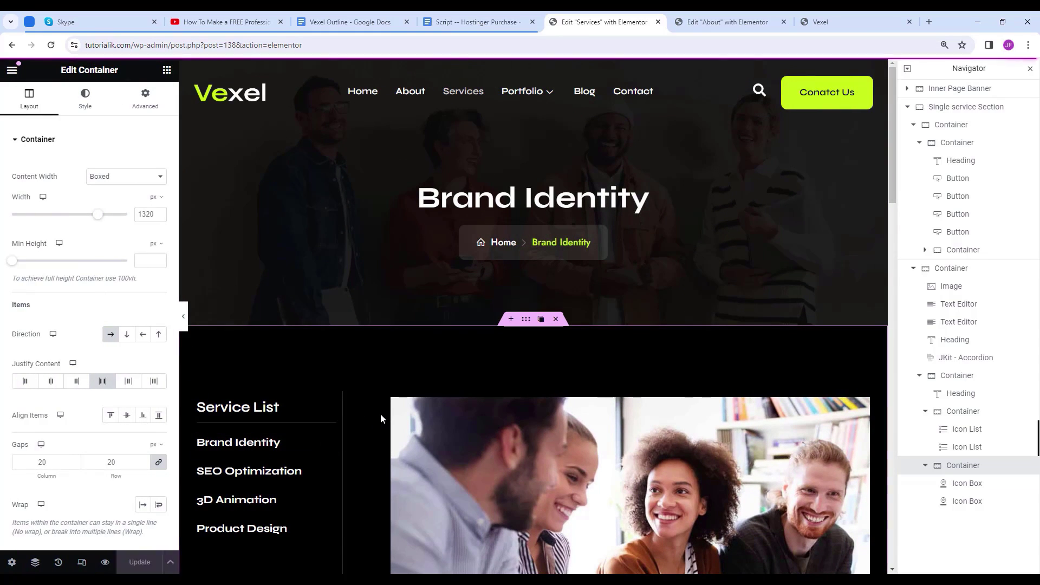
click(12, 69)
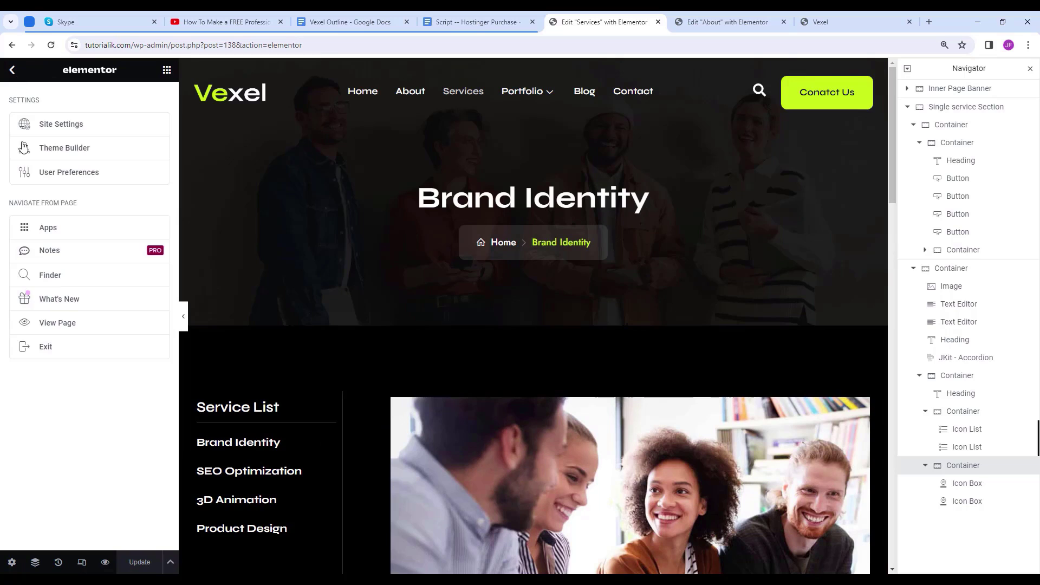
Leave Elementor and check the Services page preview before returning to its editor.
click(53, 354)
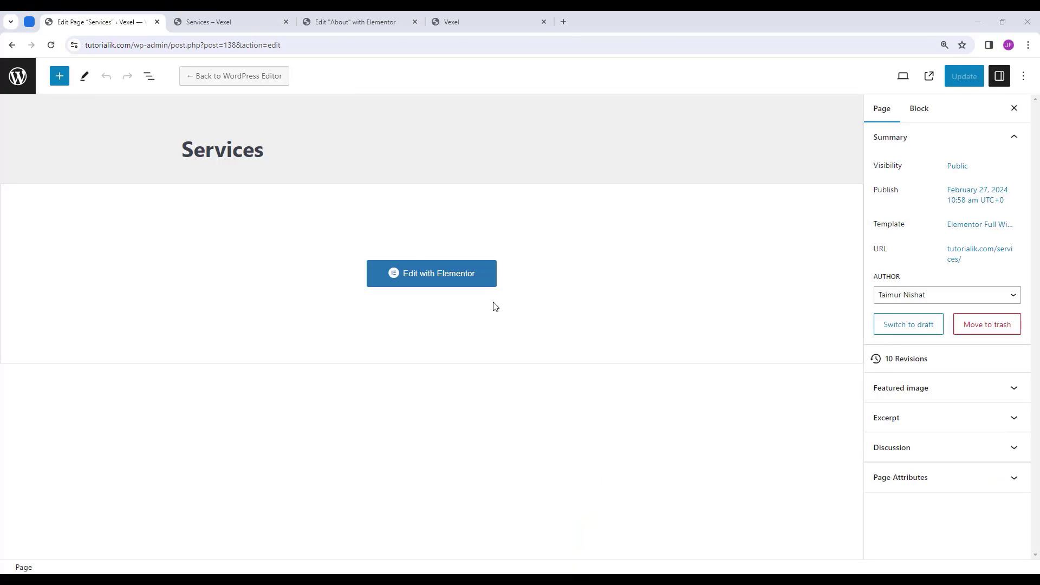
drag(268, 153, 189, 152)
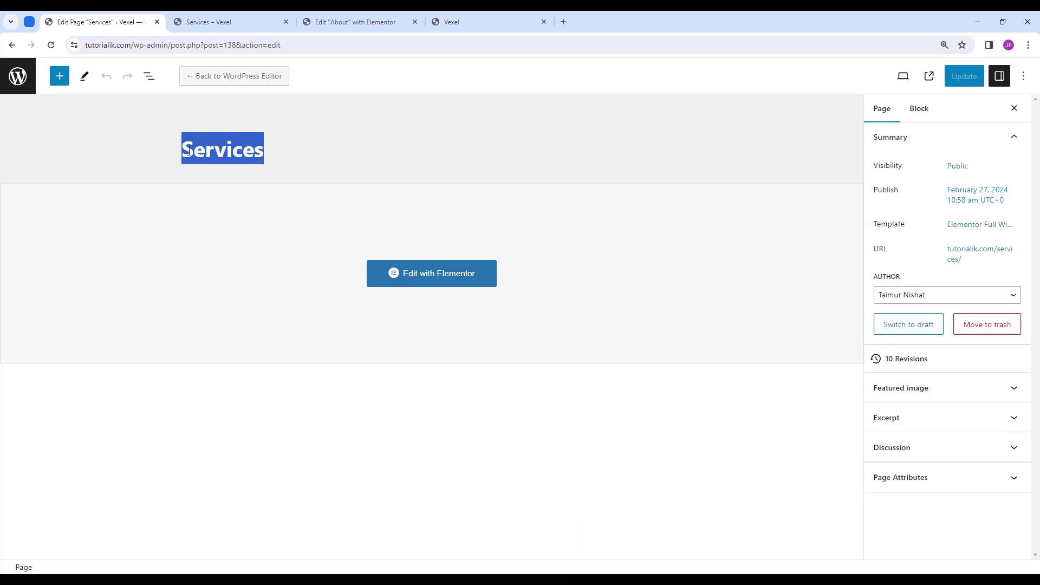
click(271, 157)
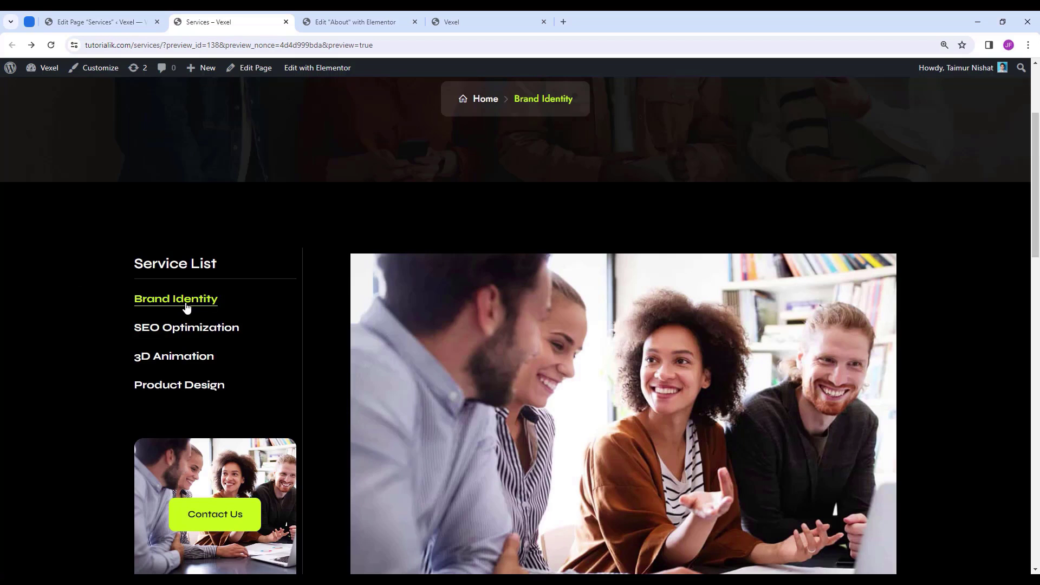
click(109, 23)
Retitle the Services page 'Brand Identity', update it, and go back to All Pages.
drag(265, 150, 214, 151)
click(170, 157)
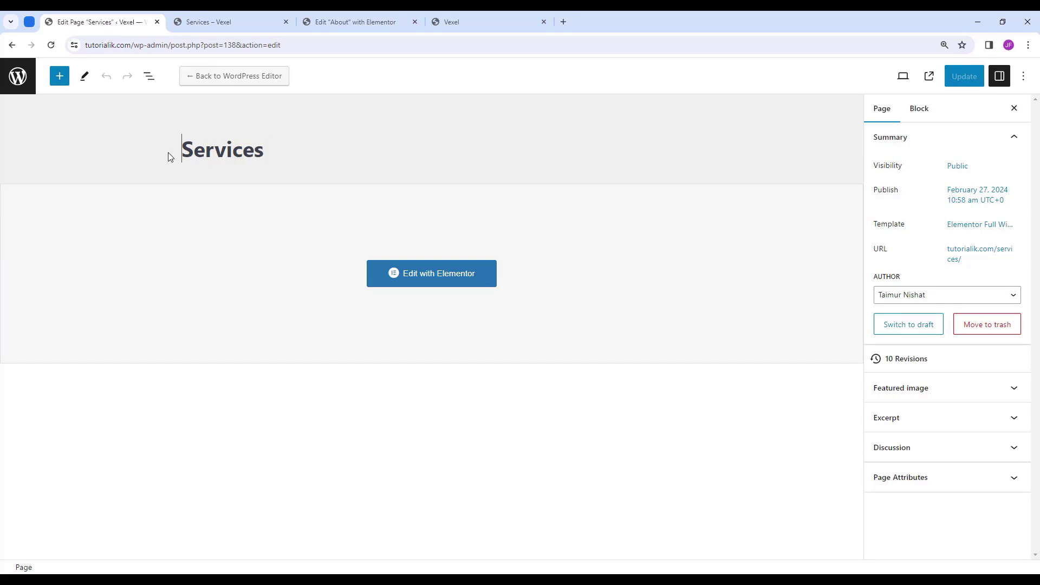
double_click(246, 154)
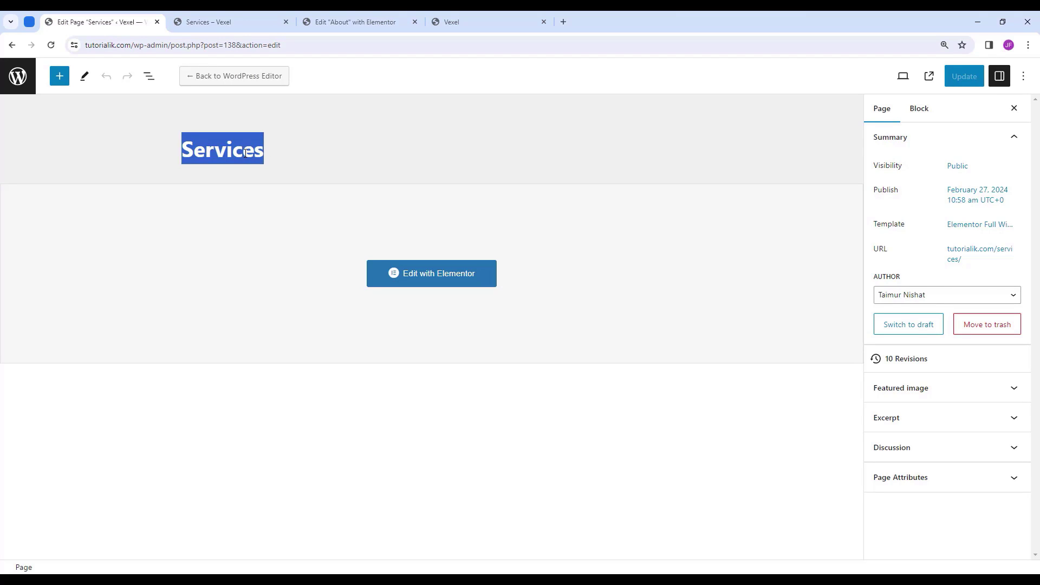
text(Brand I)
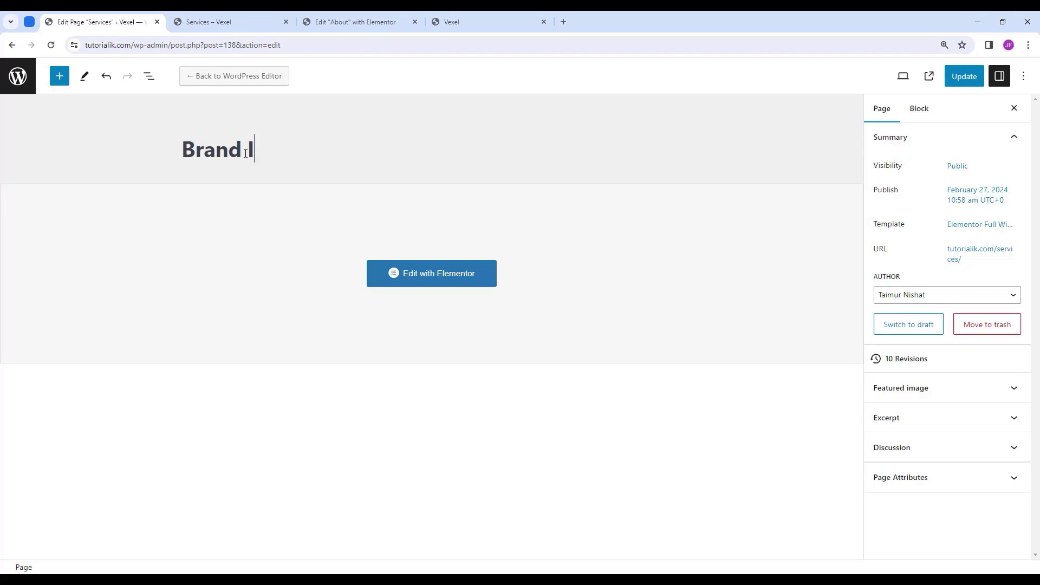
text(dentity)
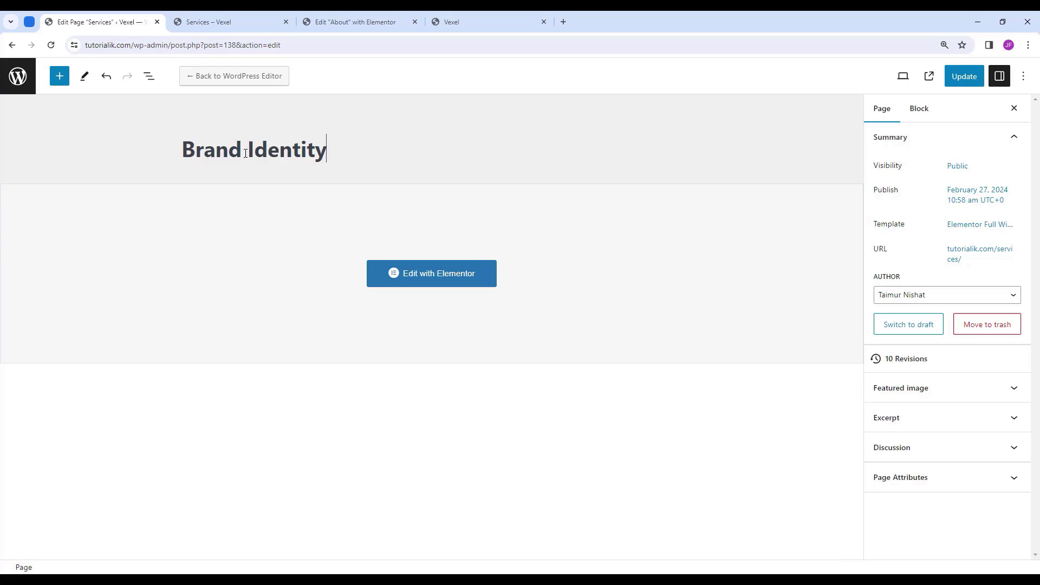
click(967, 77)
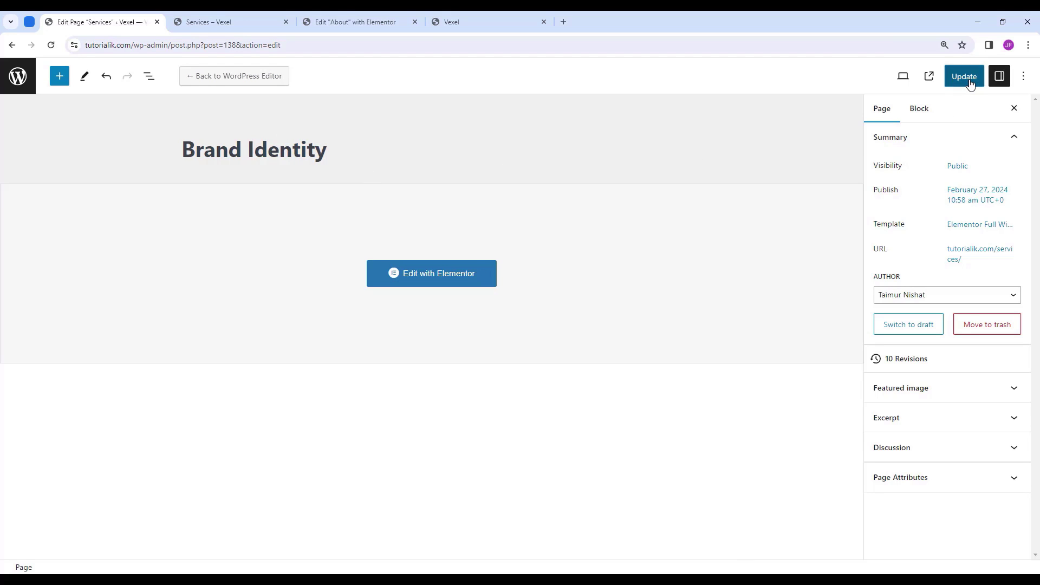
right_click(969, 80)
click(862, 79)
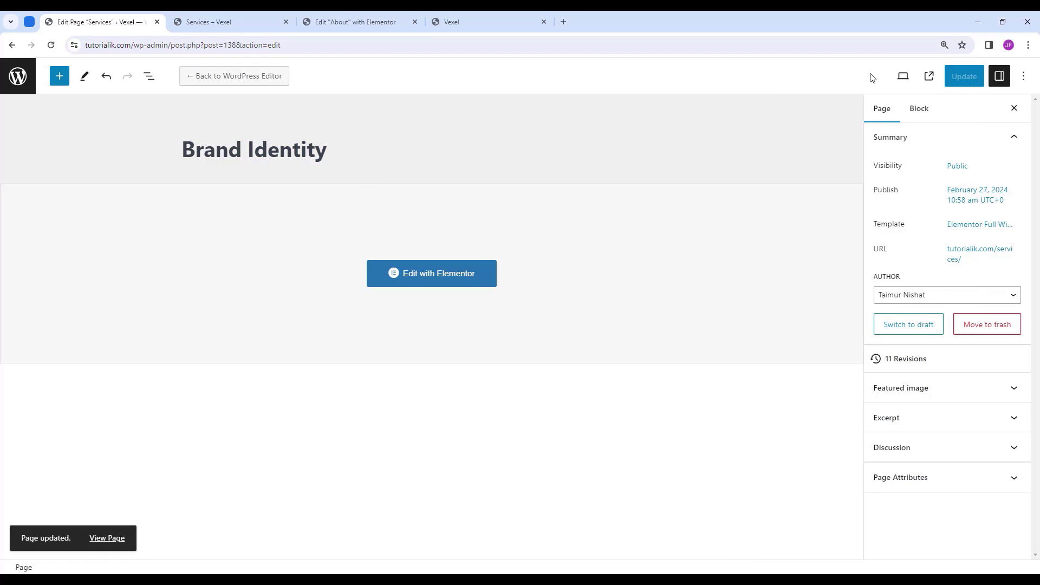
click(18, 76)
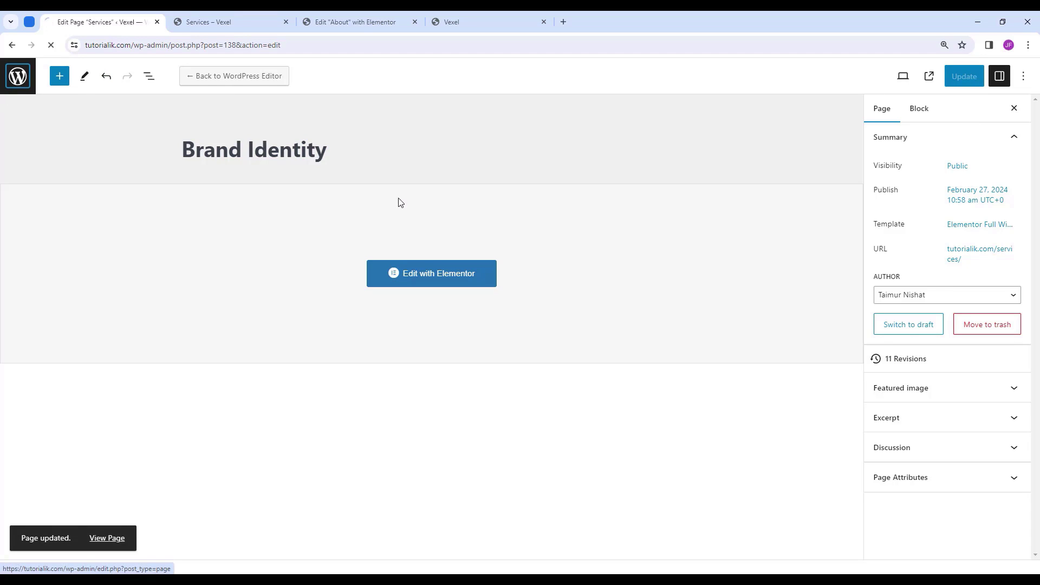
scroll(404, 207, down, 1)
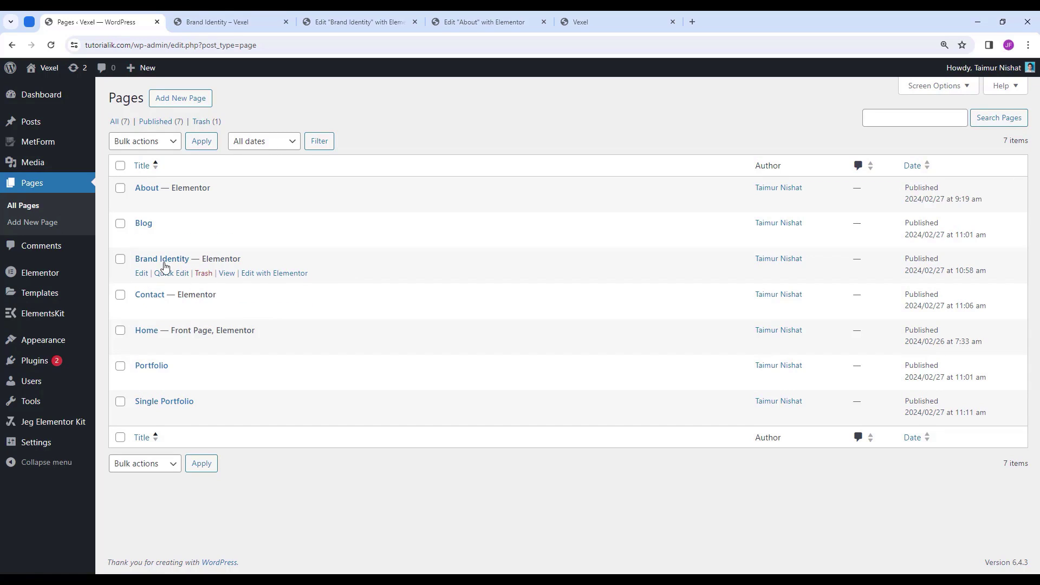
Open the Brand Identity page in Elementor and preview it full width.
click(280, 277)
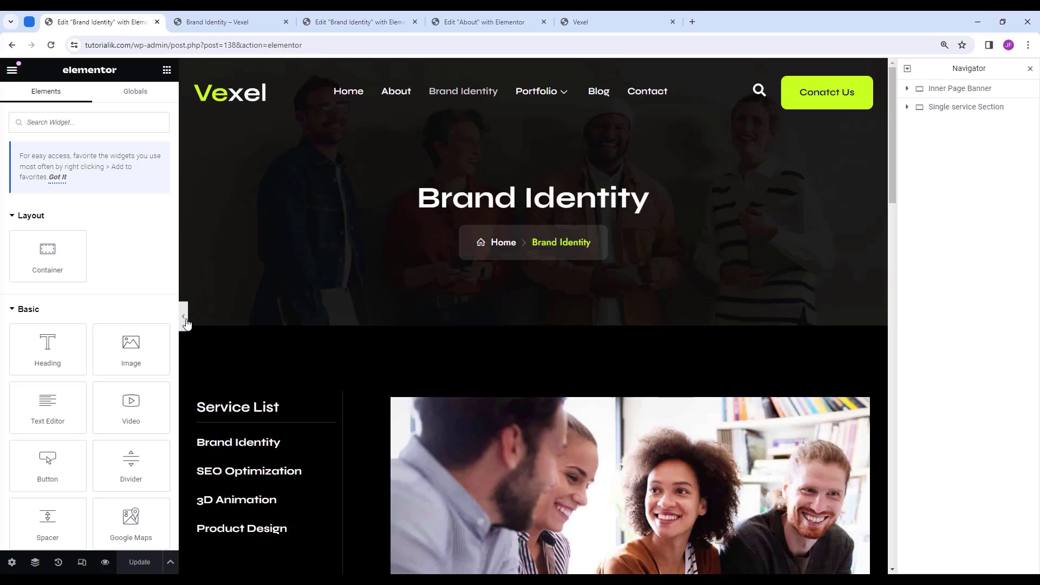
click(185, 320)
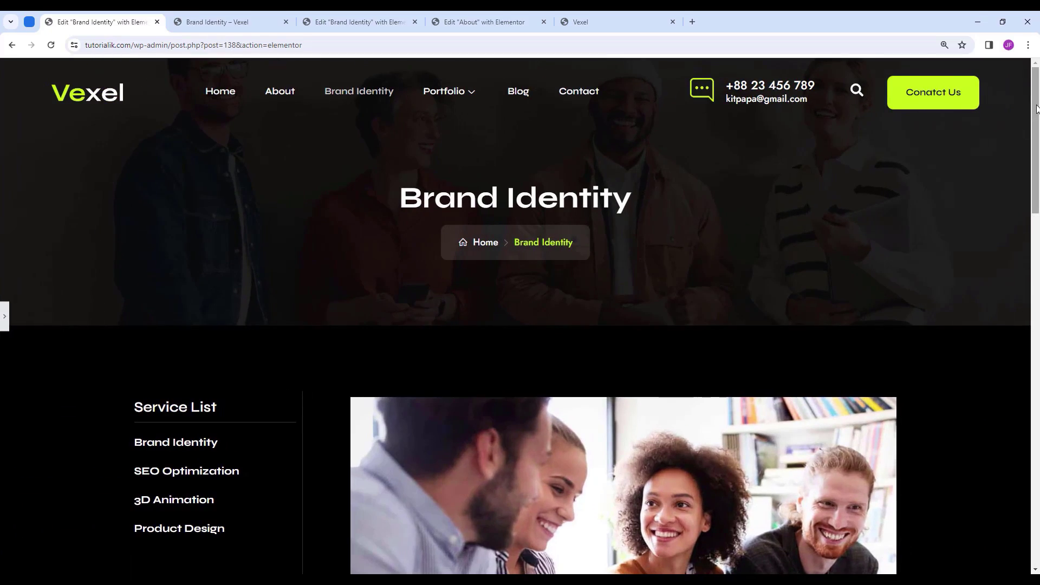
drag(1033, 118, 1011, 82)
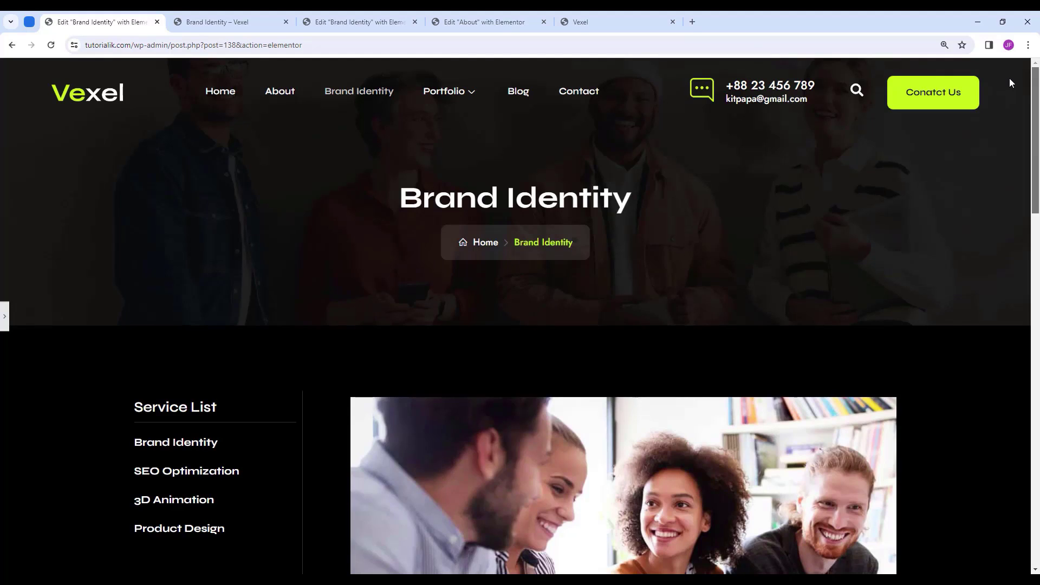
click(6, 313)
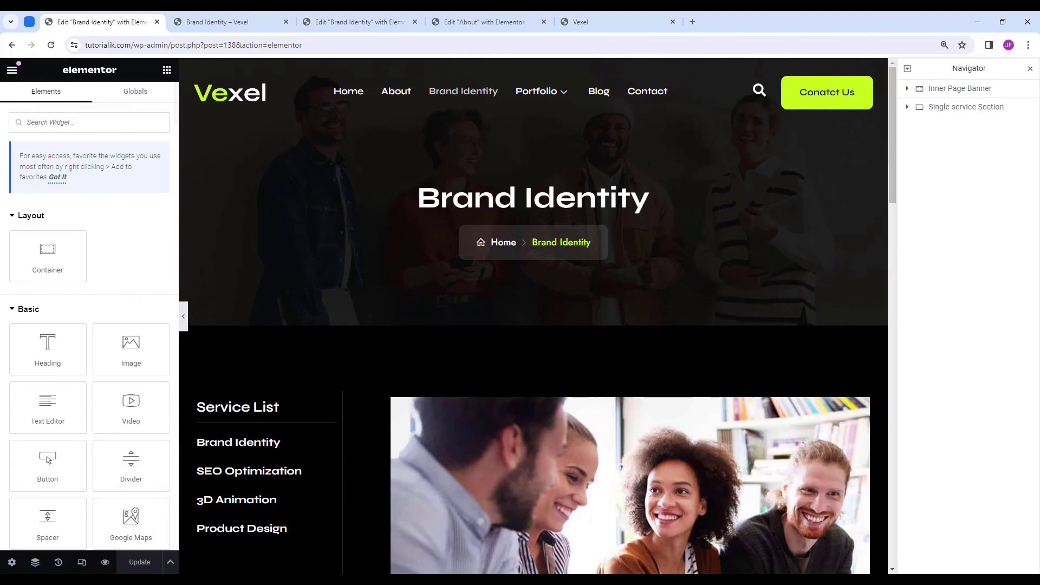
Save the page design as the template 'Single Service', then exit Elementor.
click(170, 564)
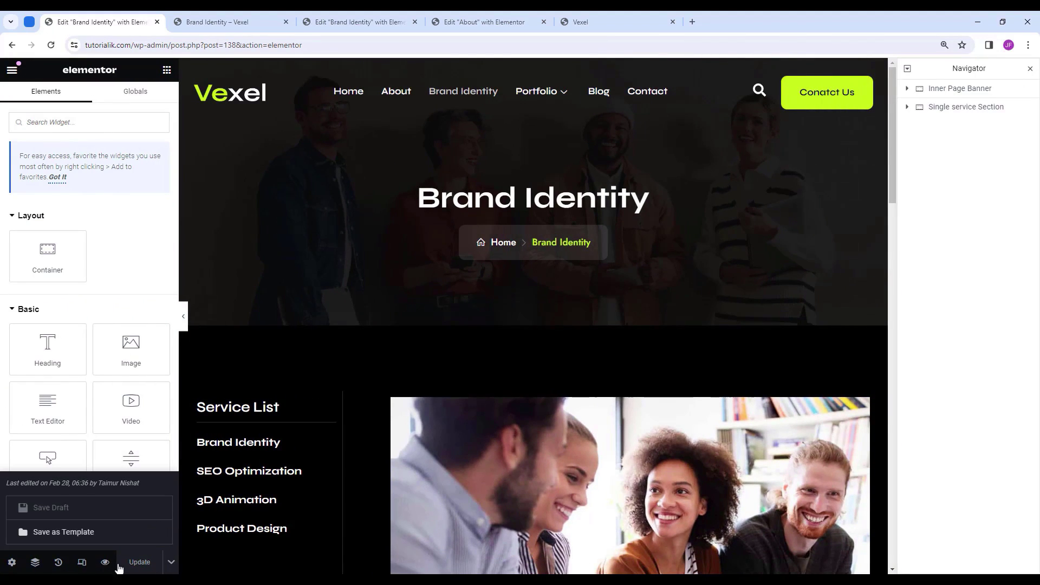
click(119, 539)
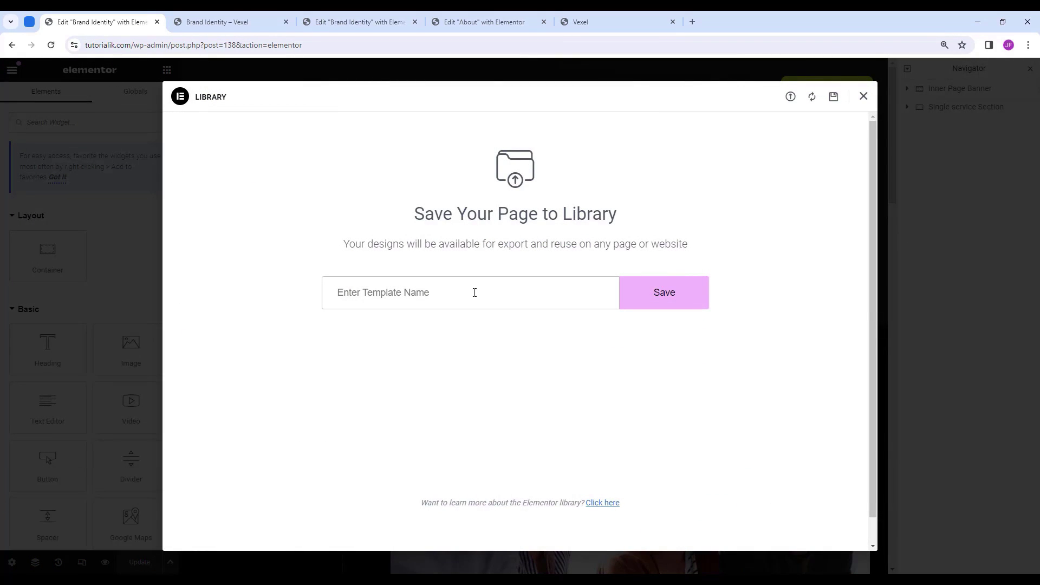
text(Single Service)
click(674, 299)
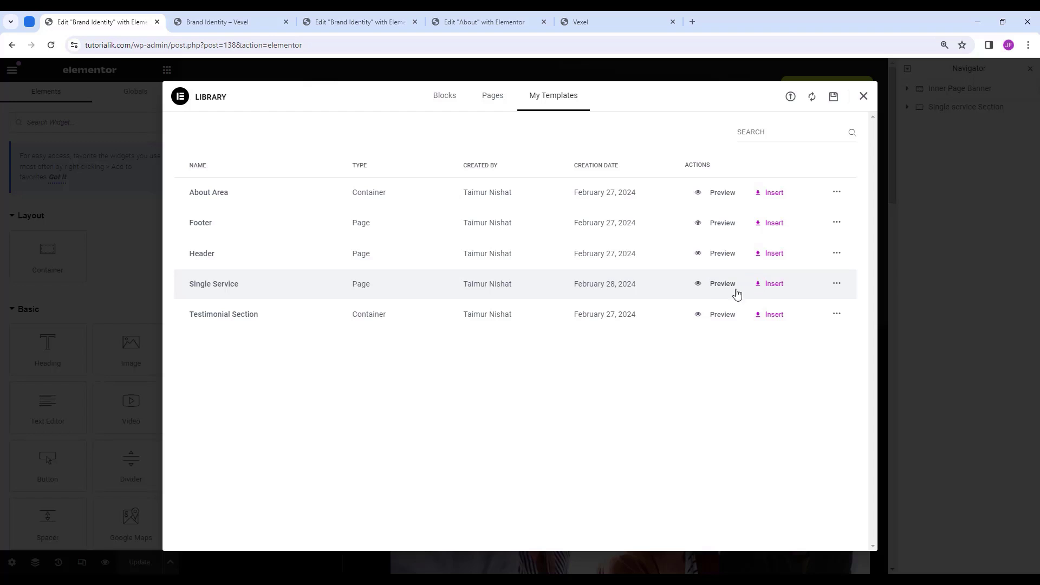
click(864, 97)
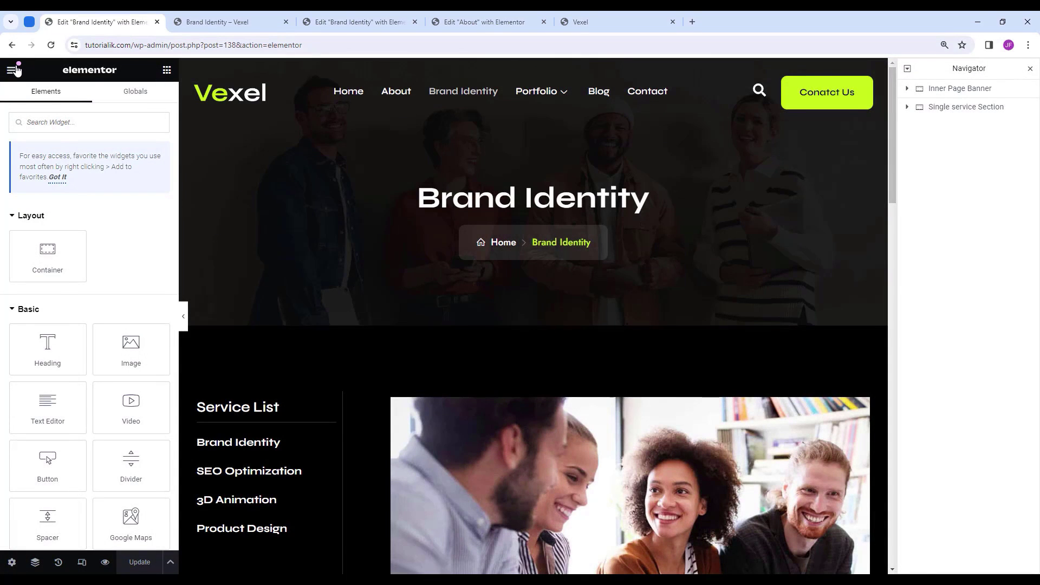
click(12, 70)
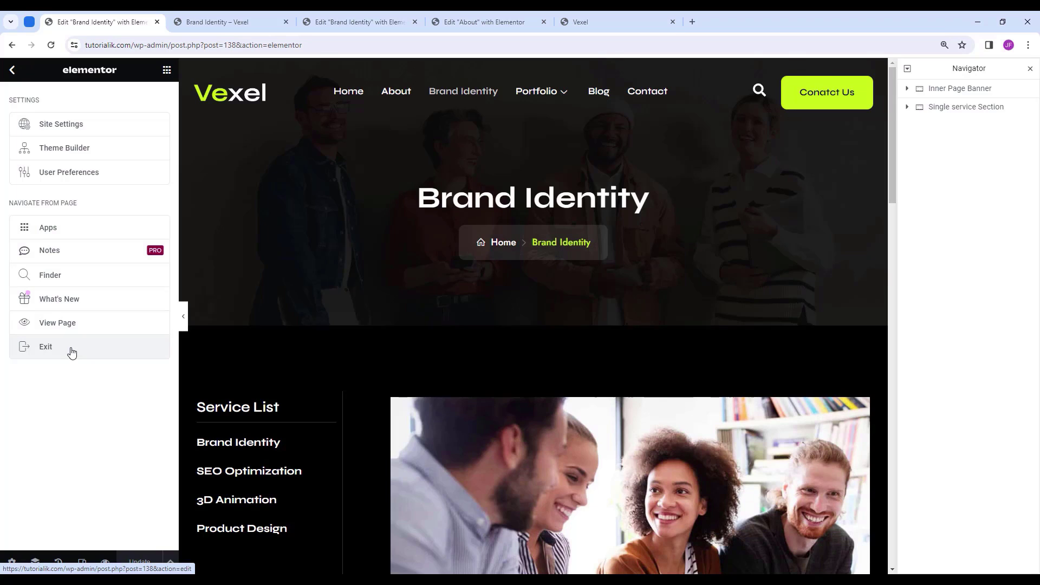
click(71, 353)
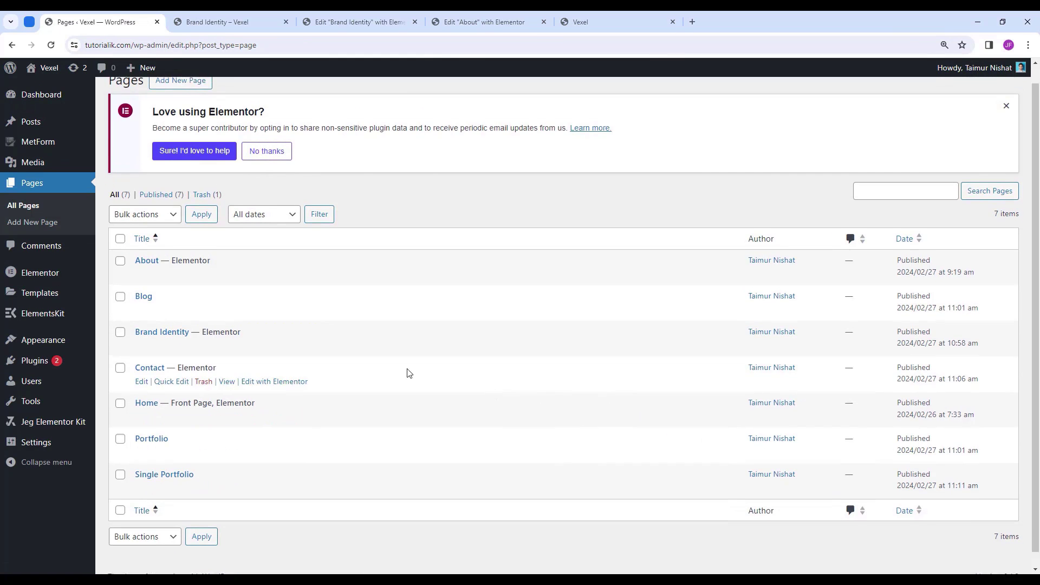
Publish a new page titled 'SEO Optimization', copied from the Brand Identity preview.
click(205, 100)
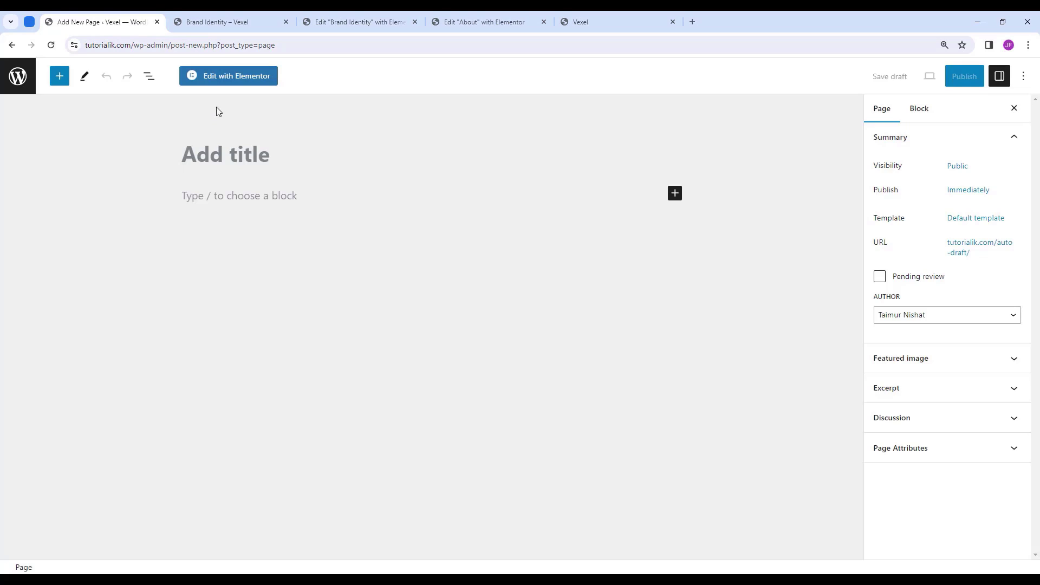
click(242, 23)
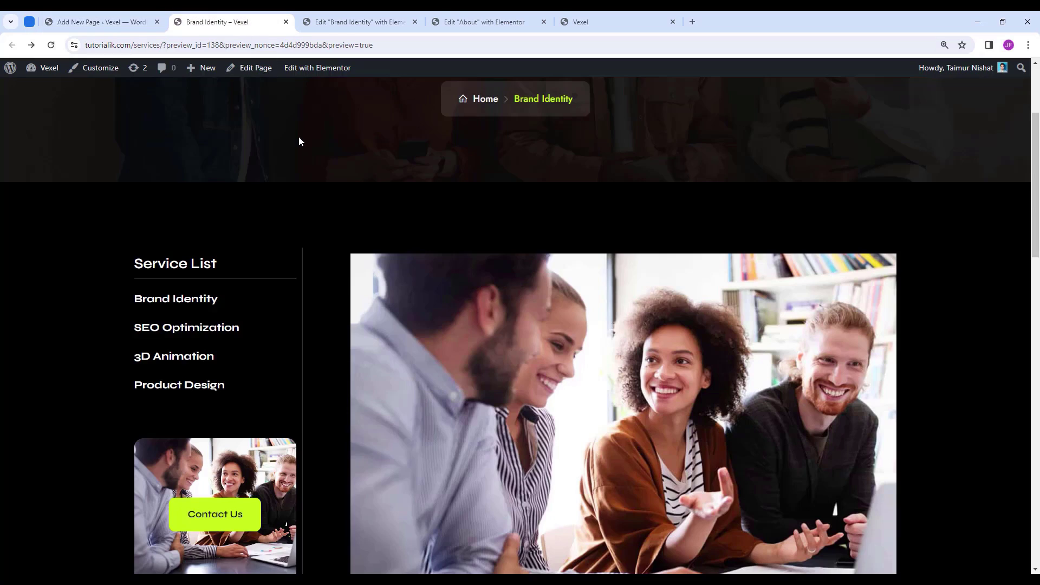
scroll(303, 147, down, 2)
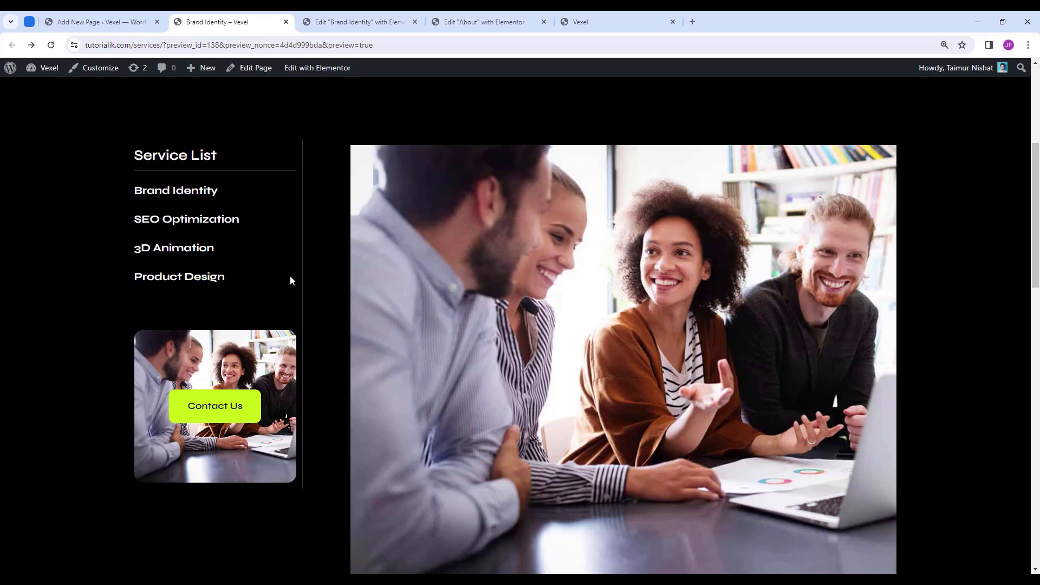
drag(255, 222, 130, 220)
key(ctrl+c)
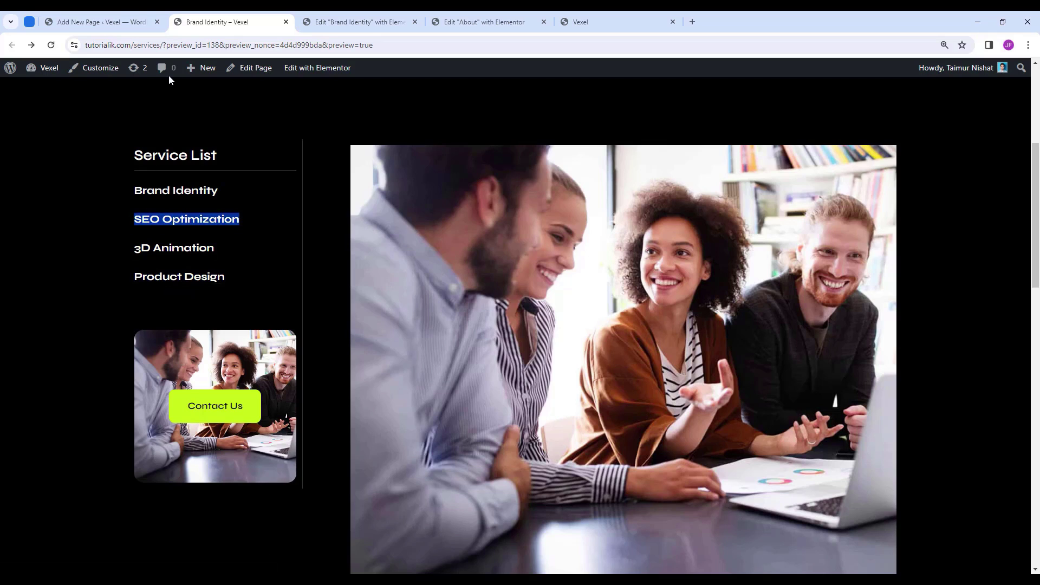
click(121, 18)
key(ctrl+v)
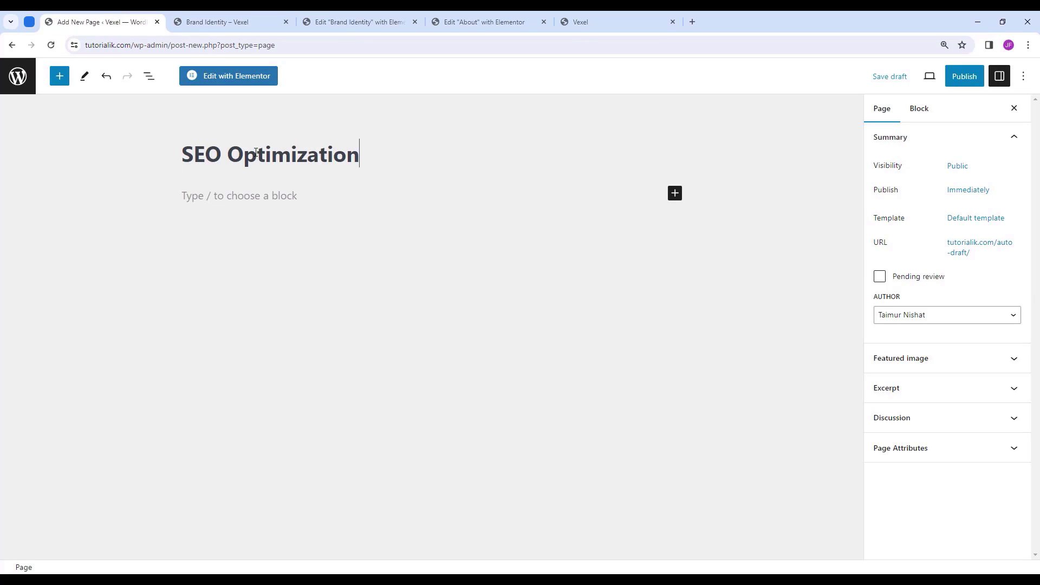
click(960, 77)
click(948, 84)
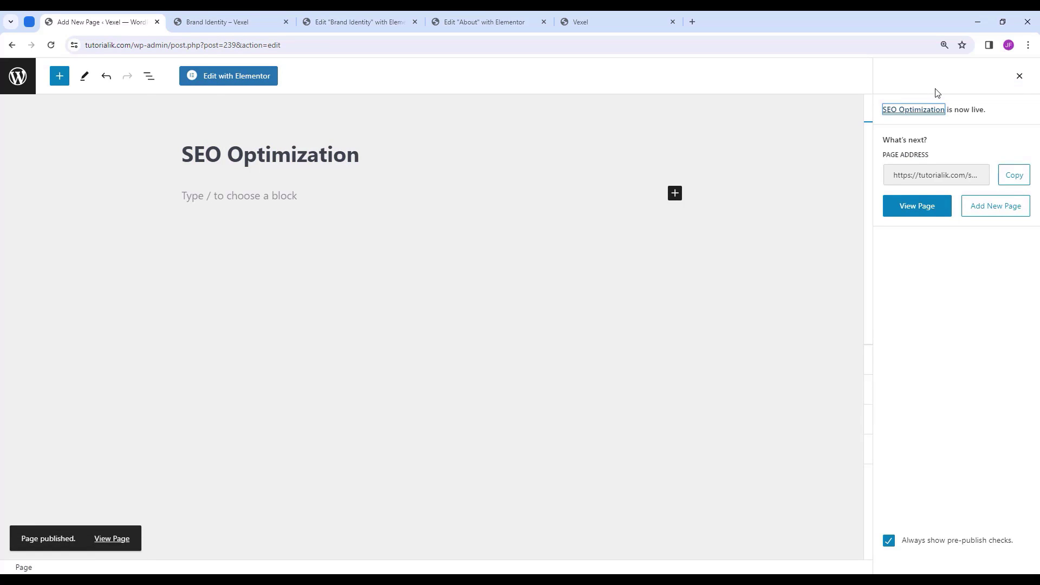
click(21, 82)
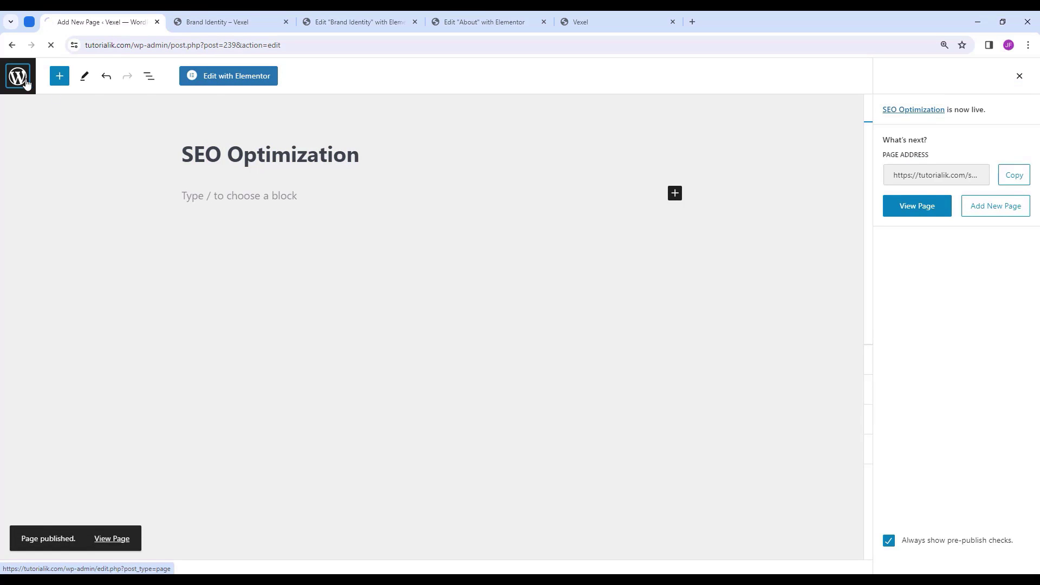
scroll(233, 232, down, 1)
scroll(217, 163, up, 1)
Publish a new page titled '3D Animation', copied from the preview.
click(198, 102)
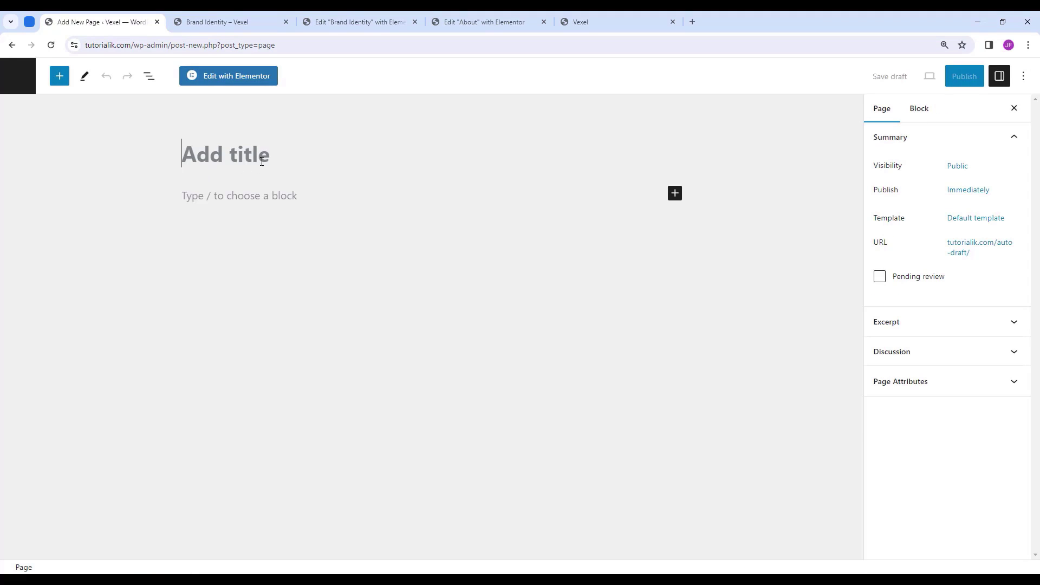
key(ctrl+Tab)
drag(128, 248, 219, 251)
key(ctrl+c)
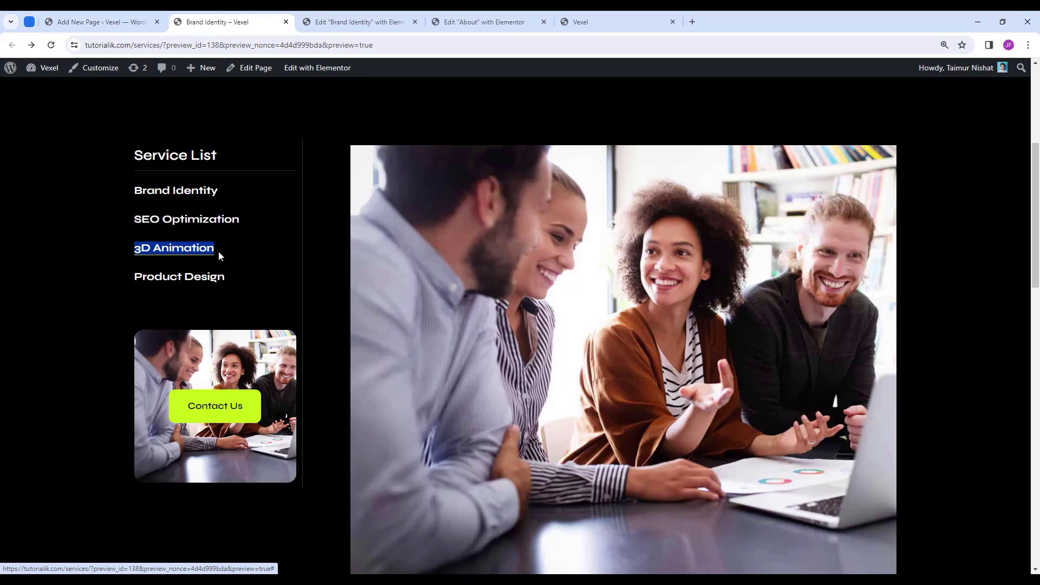
click(125, 22)
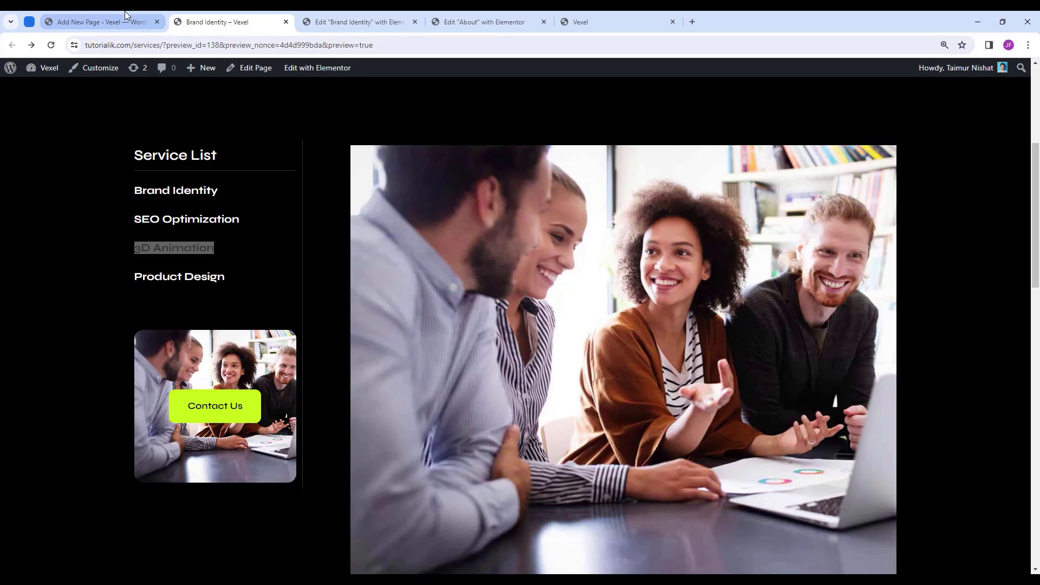
click(246, 160)
key(ctrl+v)
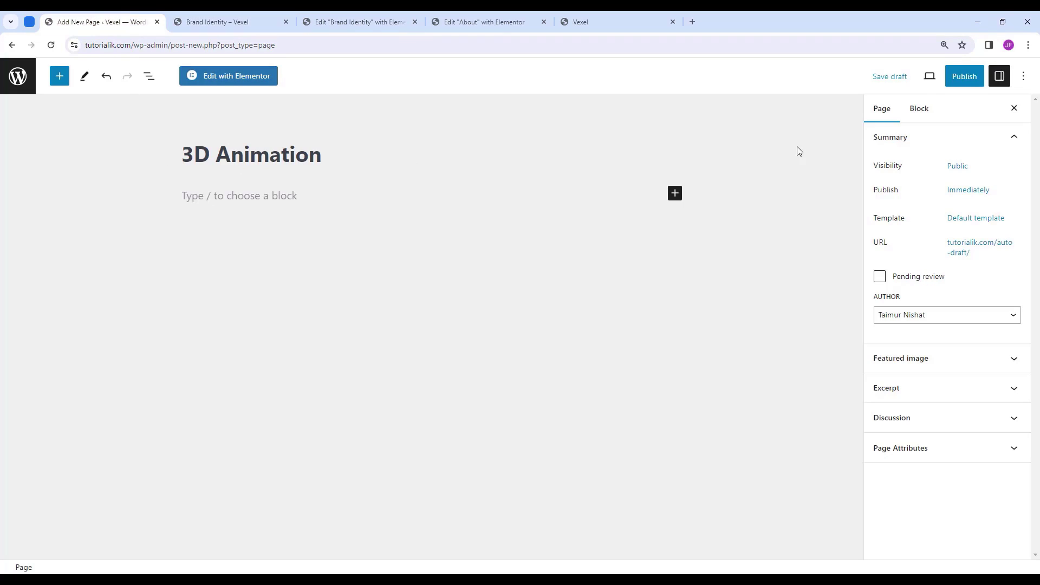
click(964, 76)
click(925, 81)
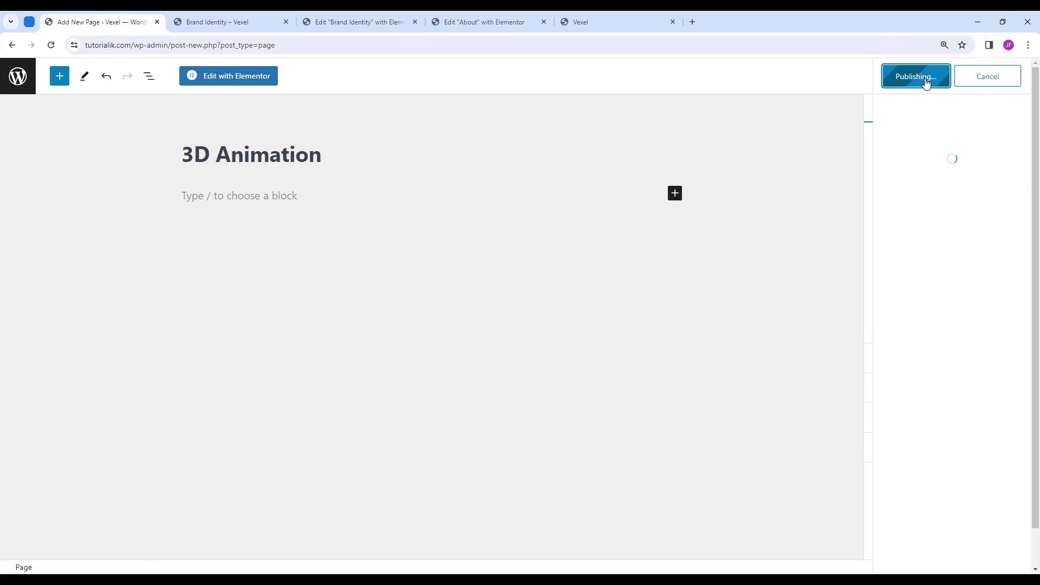
Create a 'Product Design' page with its title pasted from the preview, then return to All Pages.
key(ctrl+Tab)
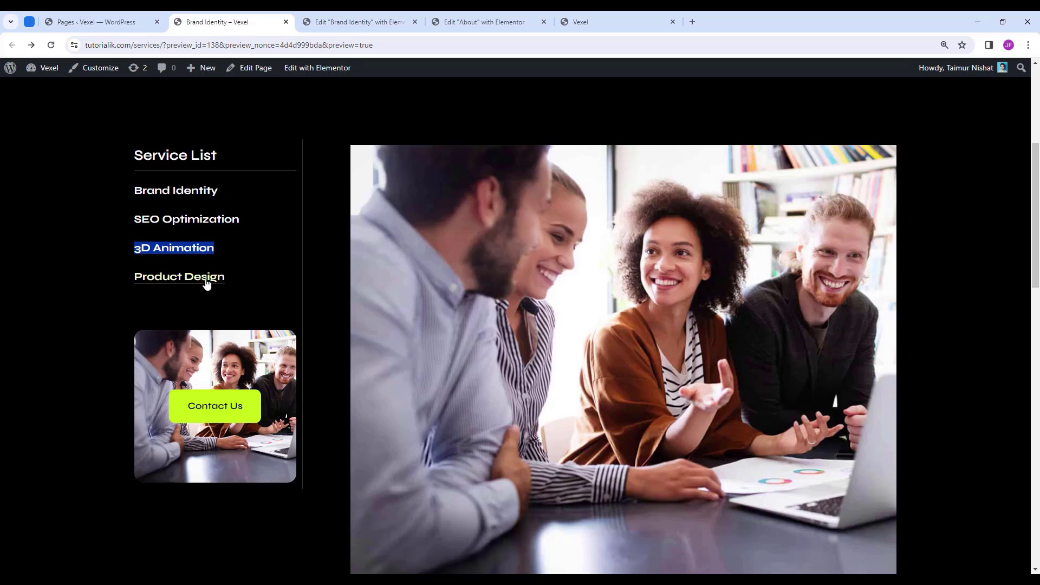
drag(227, 276, 132, 277)
key(ctrl+c)
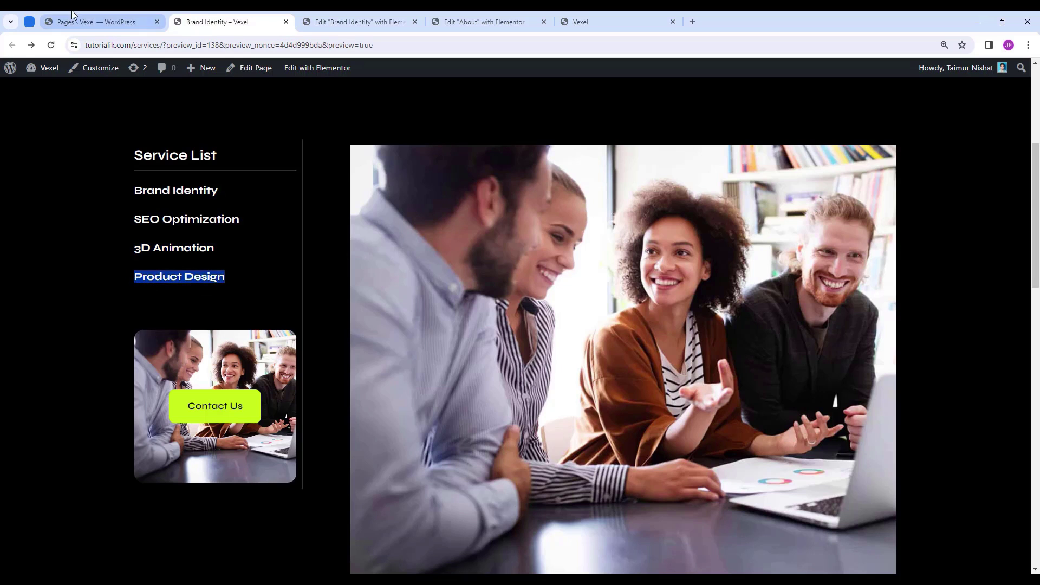
click(97, 21)
click(181, 98)
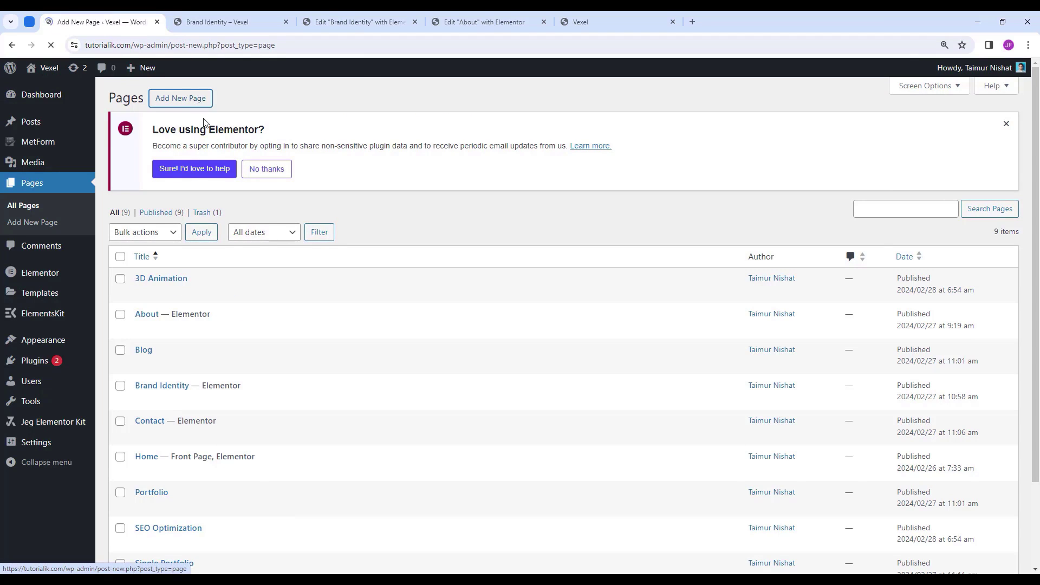
key(ctrl+v)
click(27, 78)
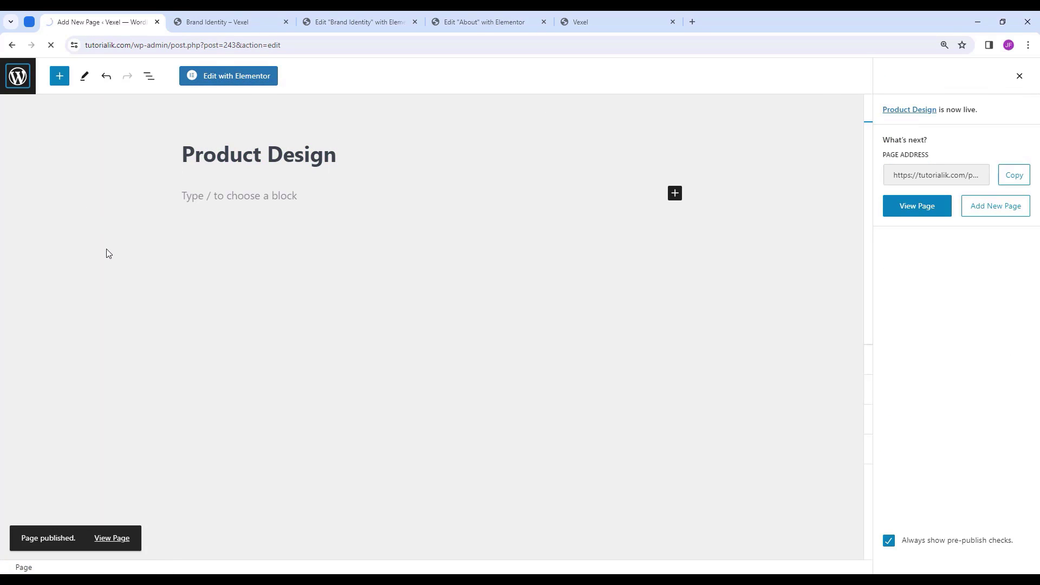
scroll(353, 260, down, 3)
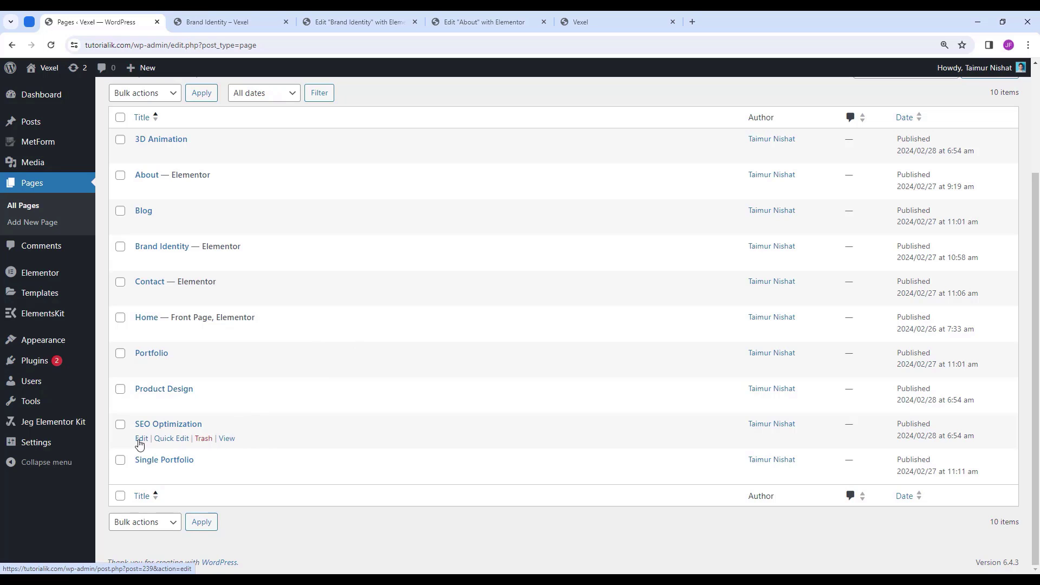
Open SEO Optimization in Elementor and set its page layout to Elementor Full Width.
click(143, 440)
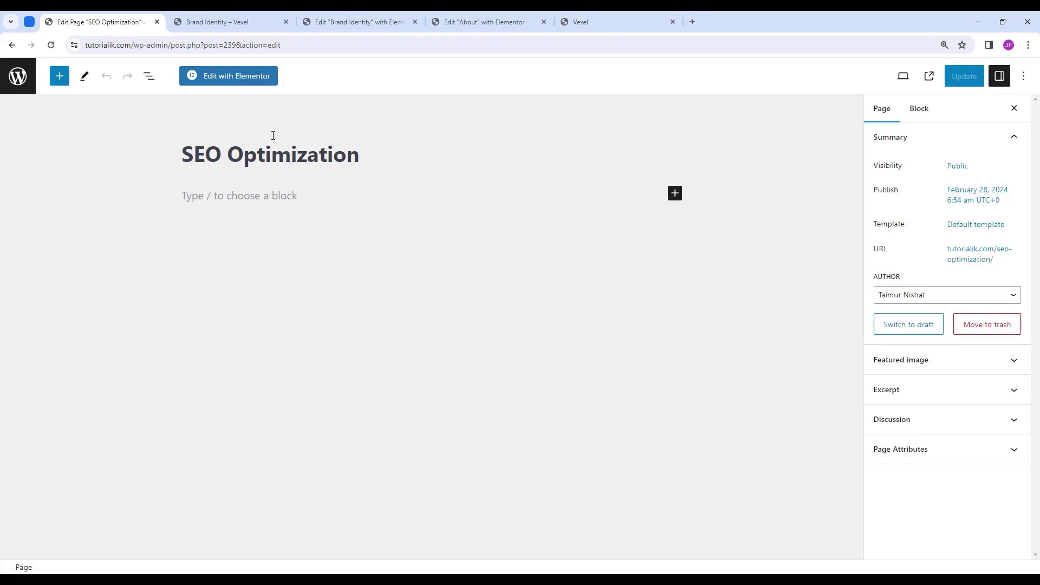
click(259, 84)
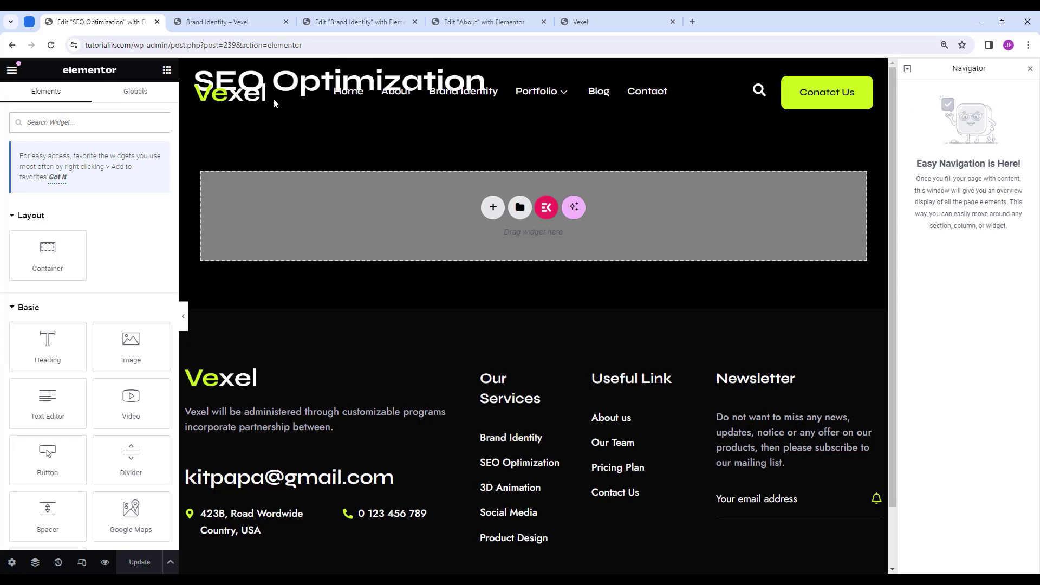
click(11, 562)
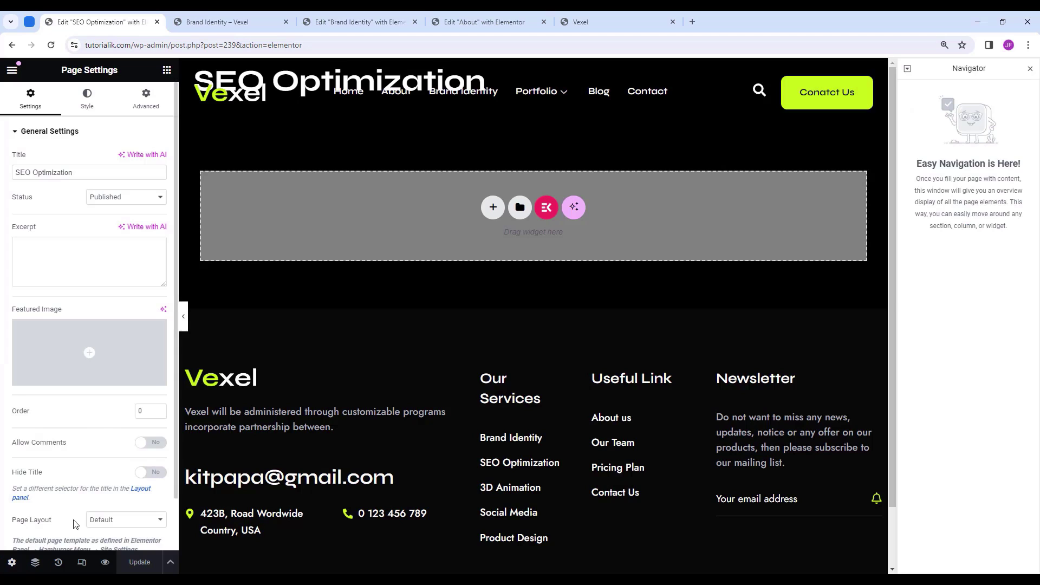
scroll(75, 524, down, 1)
click(114, 464)
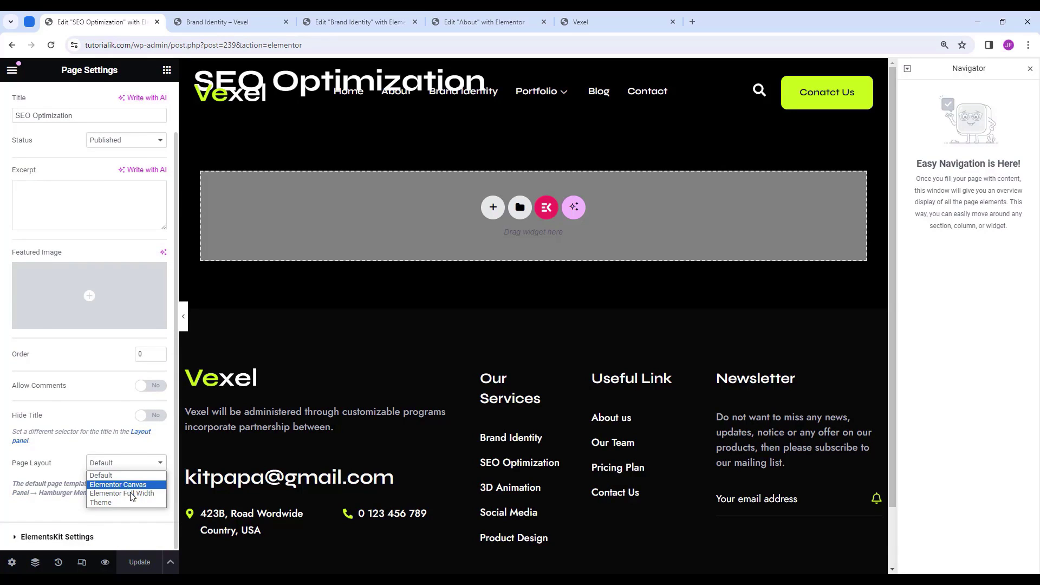
click(133, 494)
click(151, 563)
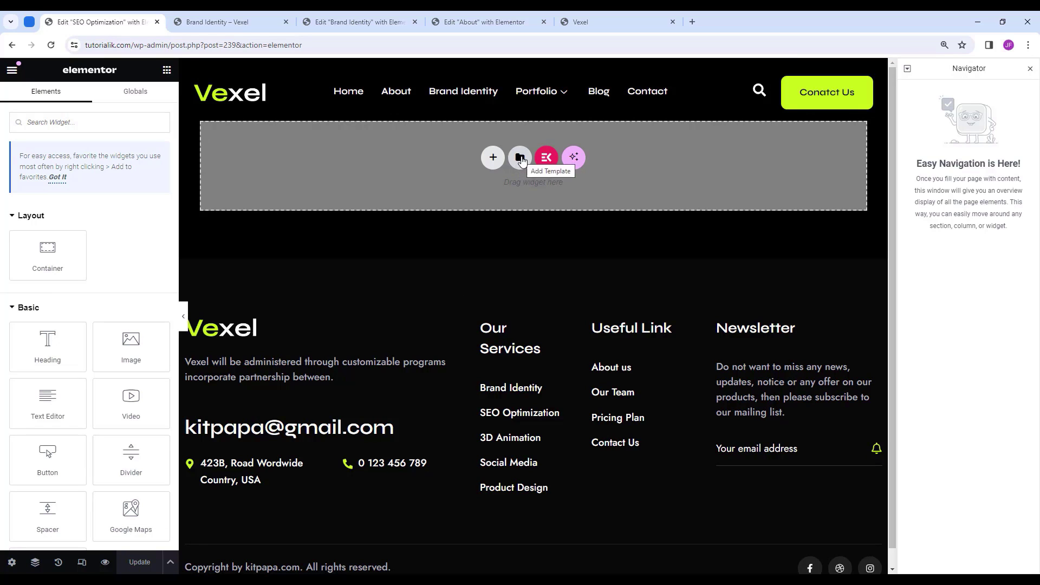
Insert the 'Single Service' template from My Templates, applying its page settings.
click(521, 158)
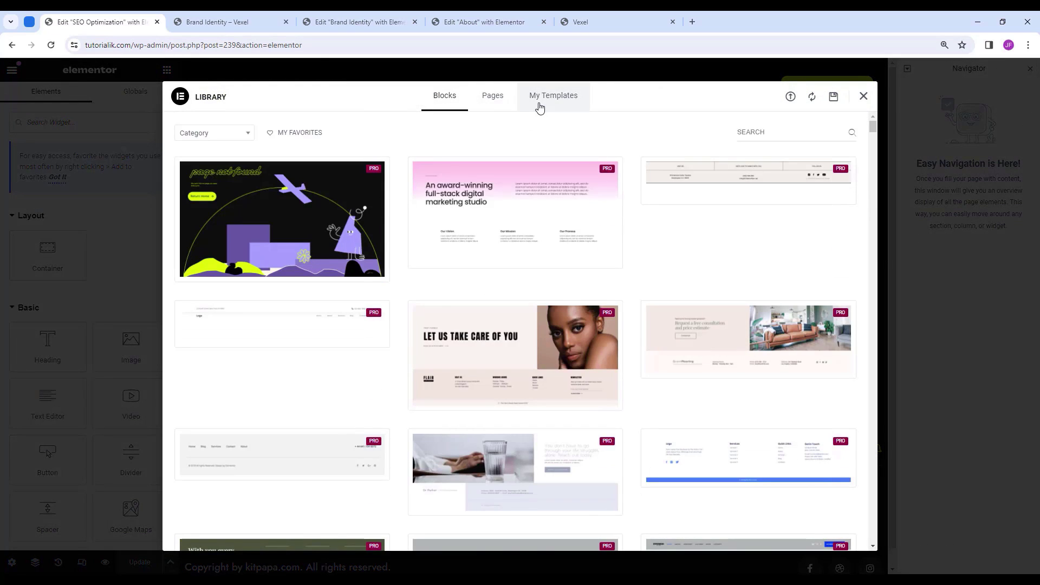
click(539, 103)
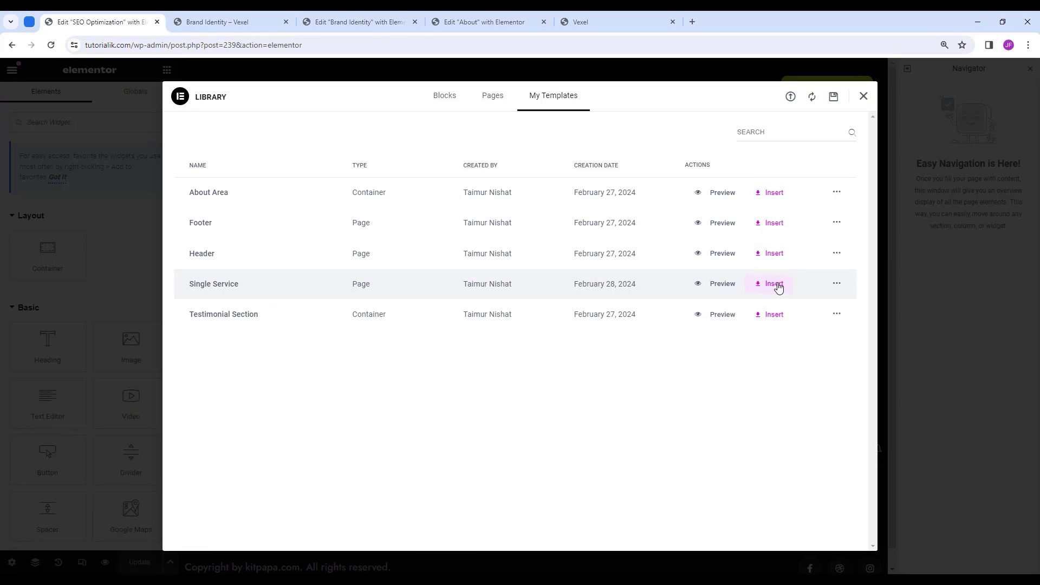
click(773, 284)
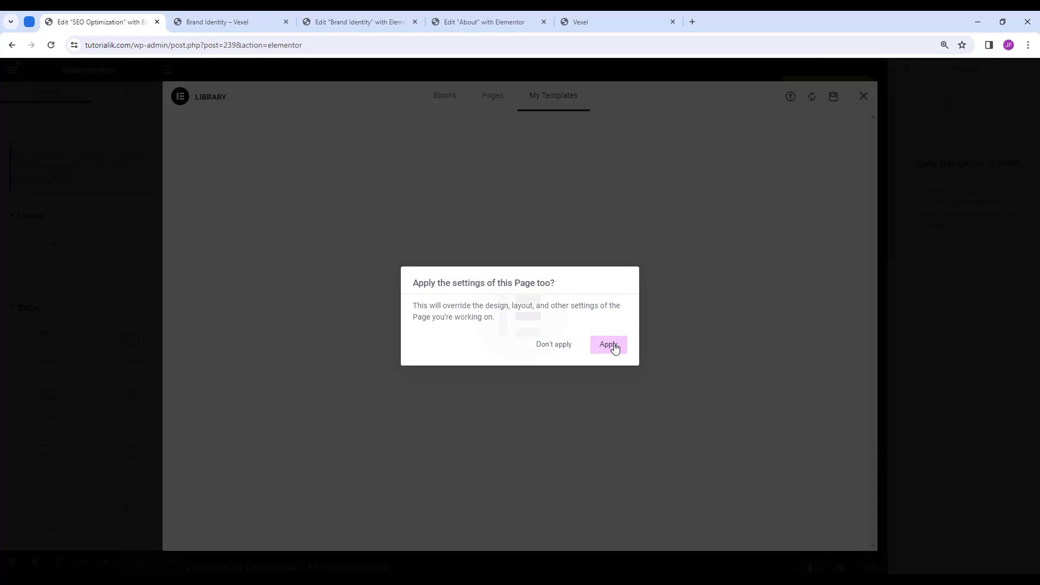
click(608, 345)
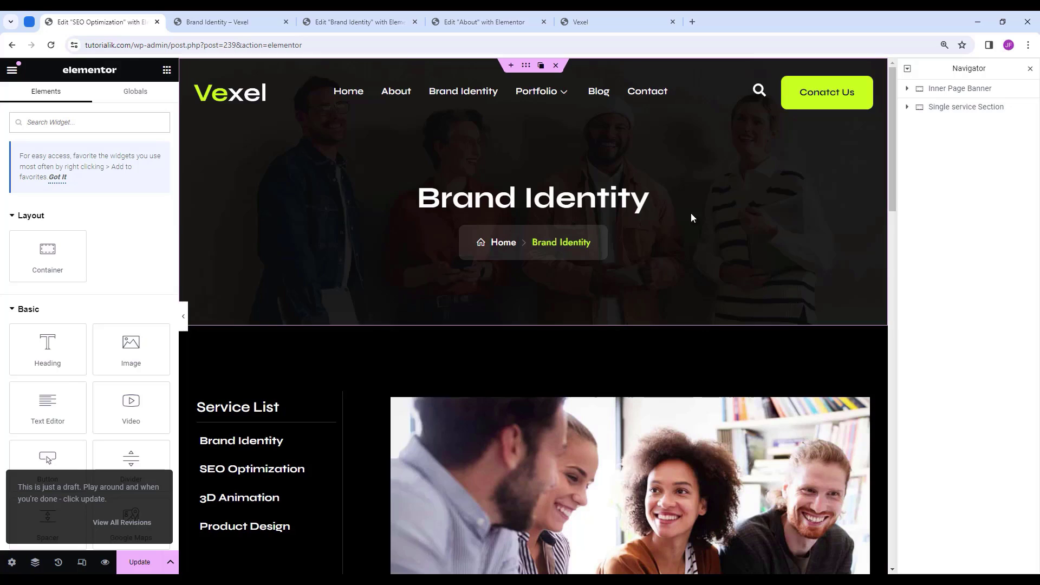
Change the banner heading from Brand Identity to 'SEO Optimization'.
scroll(719, 211, down, 10)
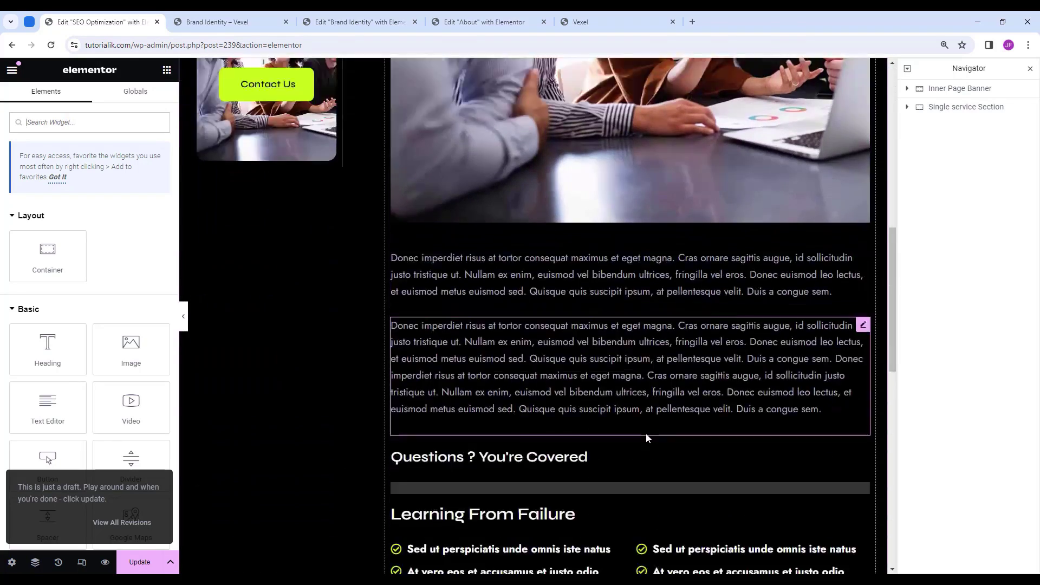
scroll(669, 516, down, 5)
scroll(667, 495, up, 15)
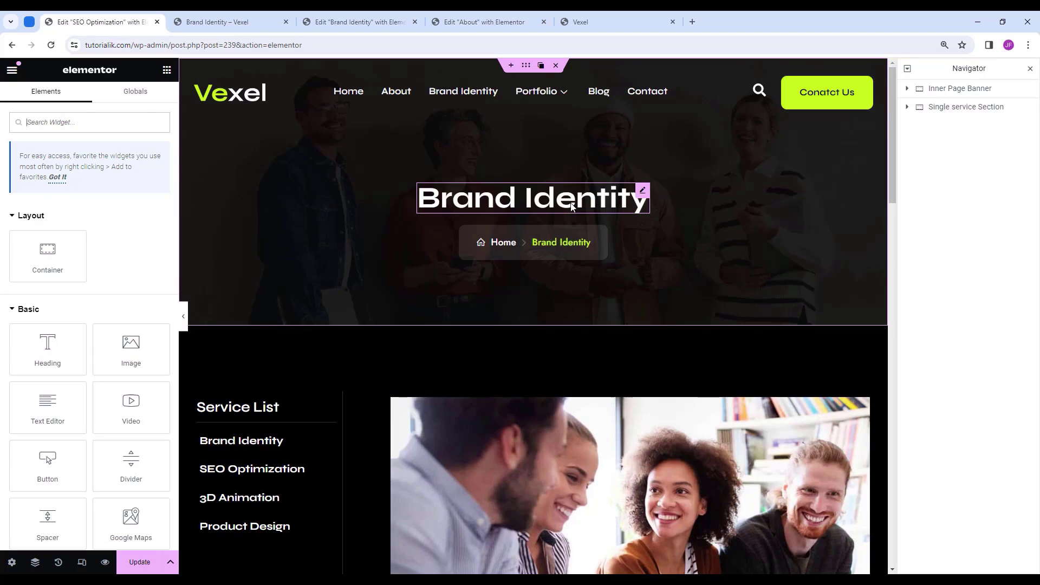
click(572, 207)
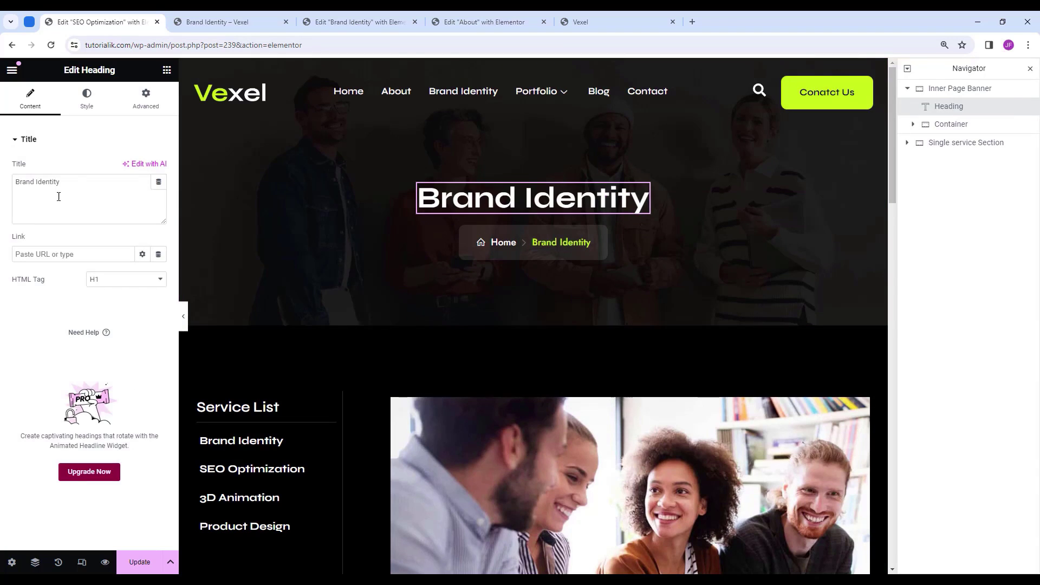
drag(78, 181, 2, 190)
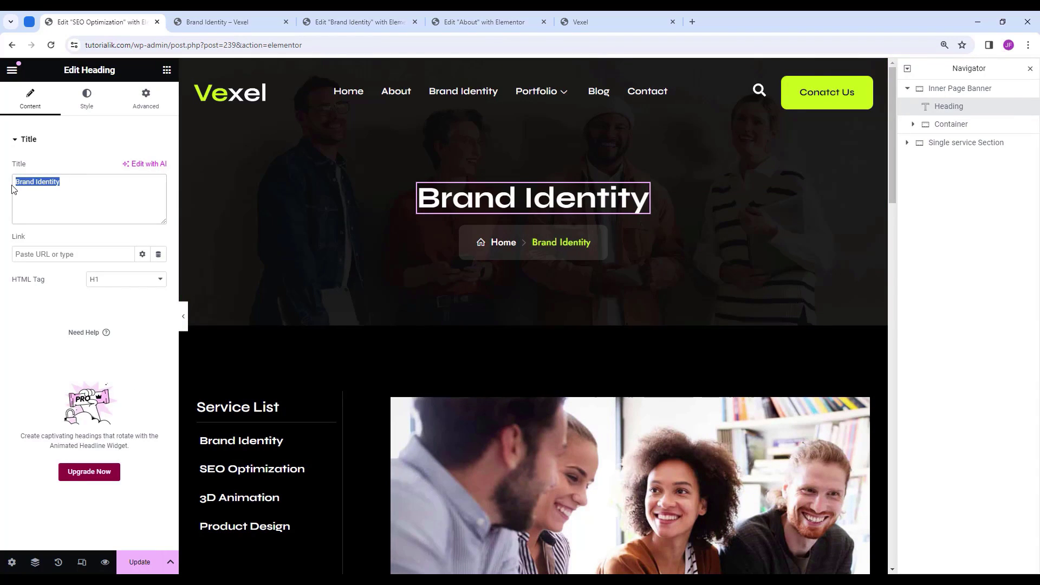
text(SEO Optimization)
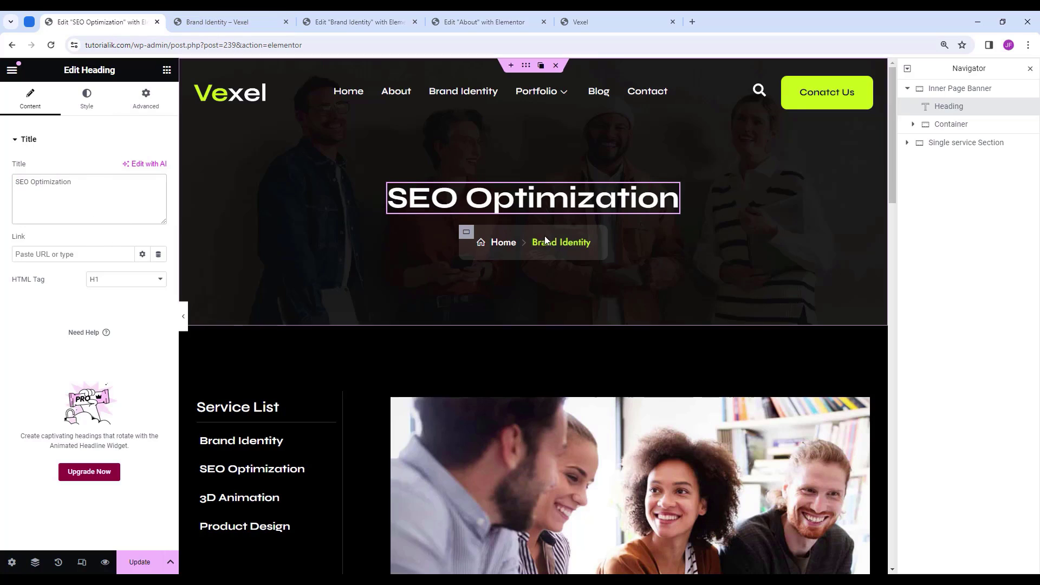
Make the breadcrumb item read 'SEO Optimization' and widen its container to 300 px.
click(581, 242)
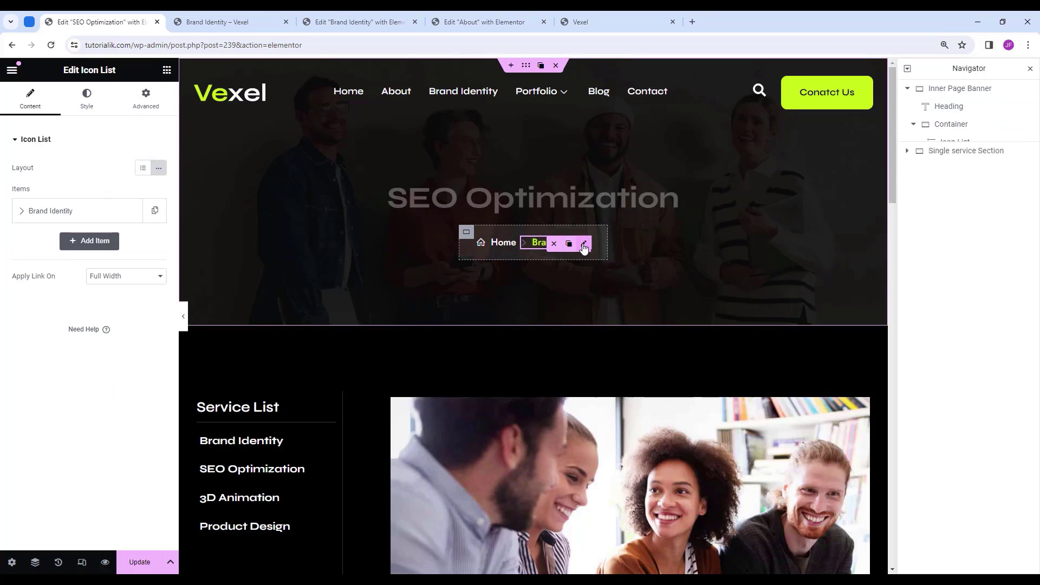
click(65, 211)
drag(77, 253, 1, 258)
text(SEO Optimization)
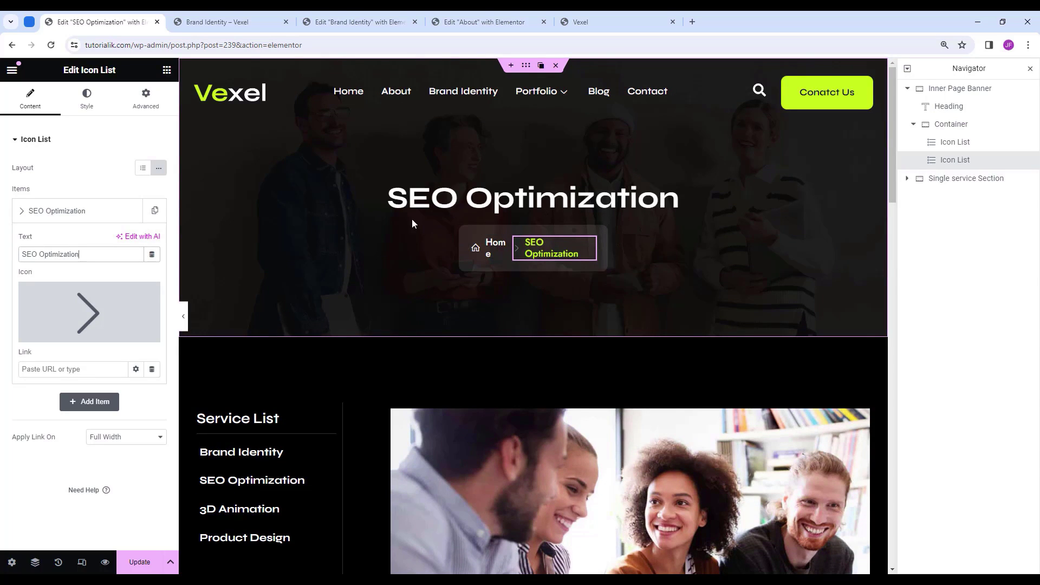
click(468, 234)
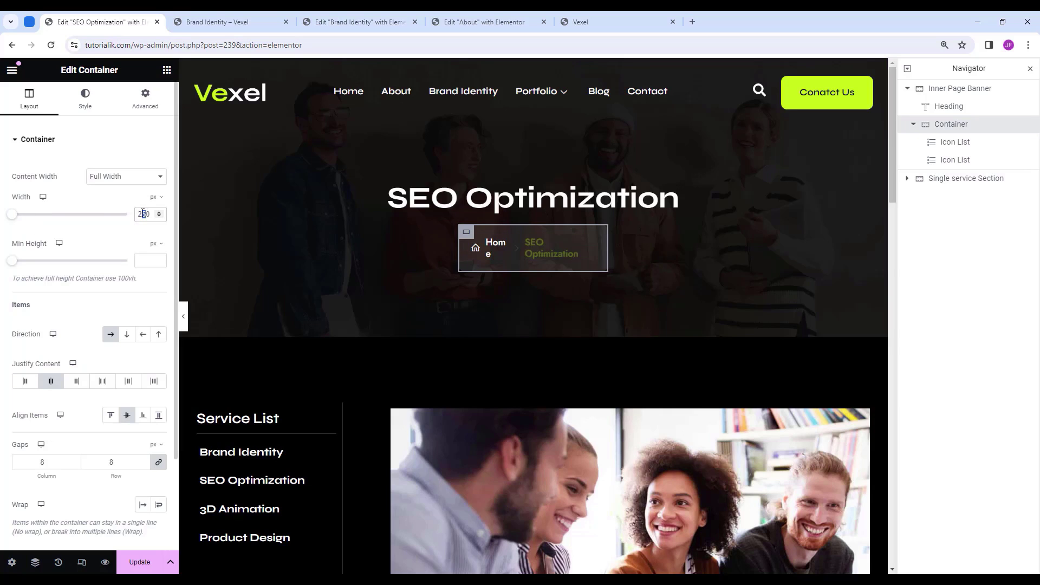
text(30)
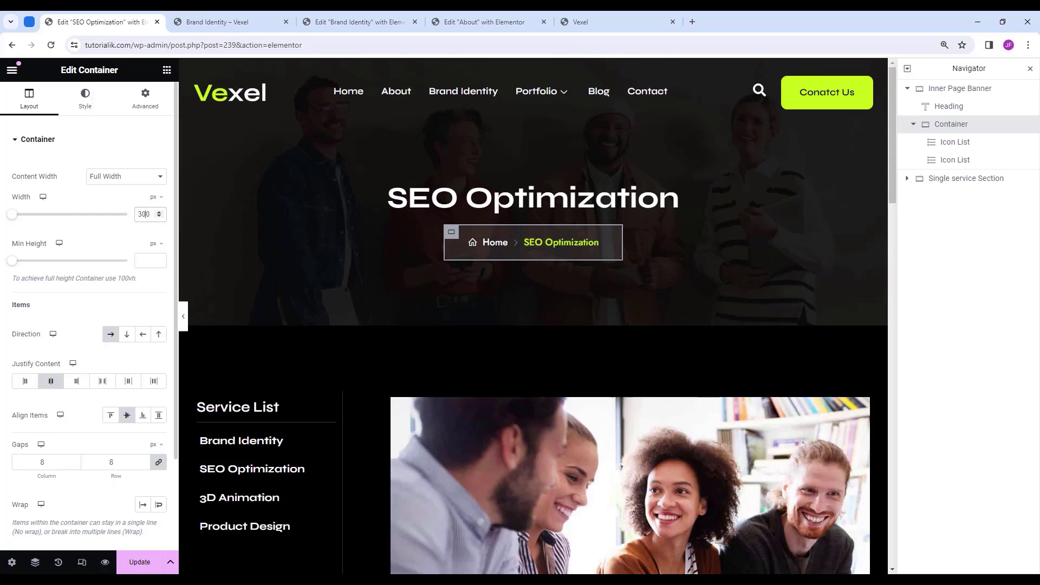
scroll(482, 295, down, 4)
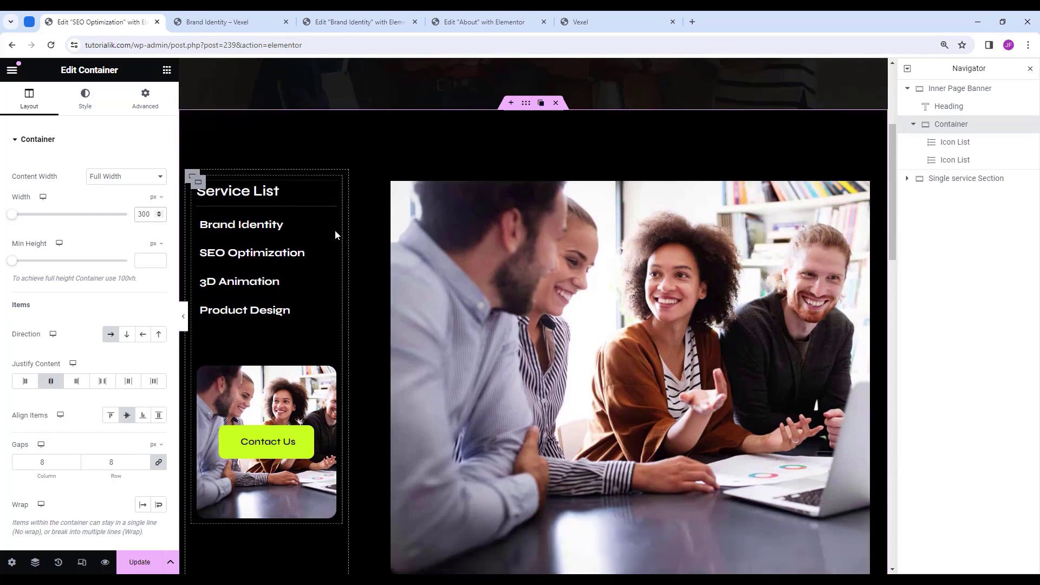
Link the Brand Identity service entry to the Brand Identity page.
click(330, 226)
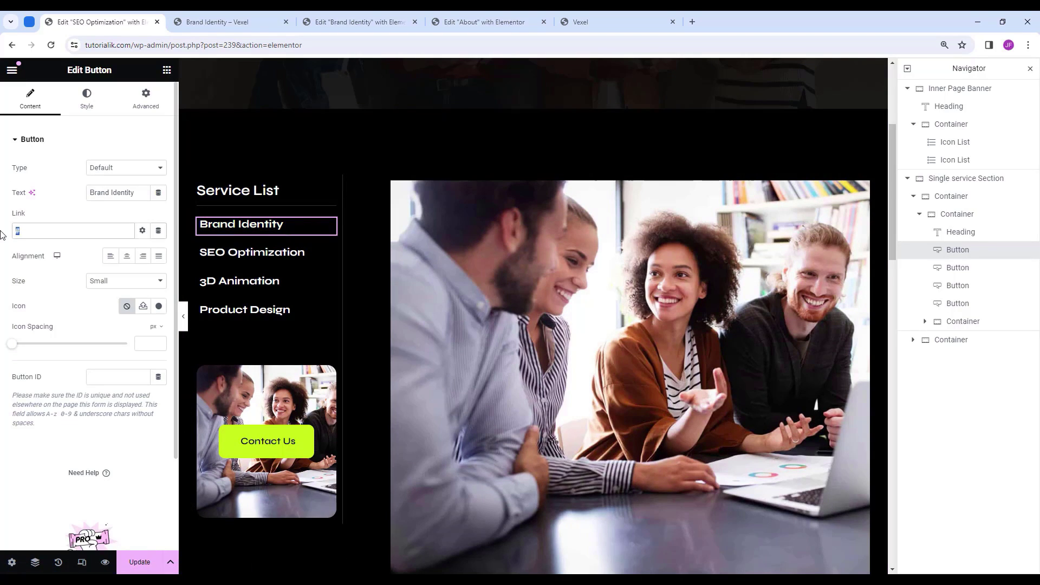
key(BackSpace)
text(bra)
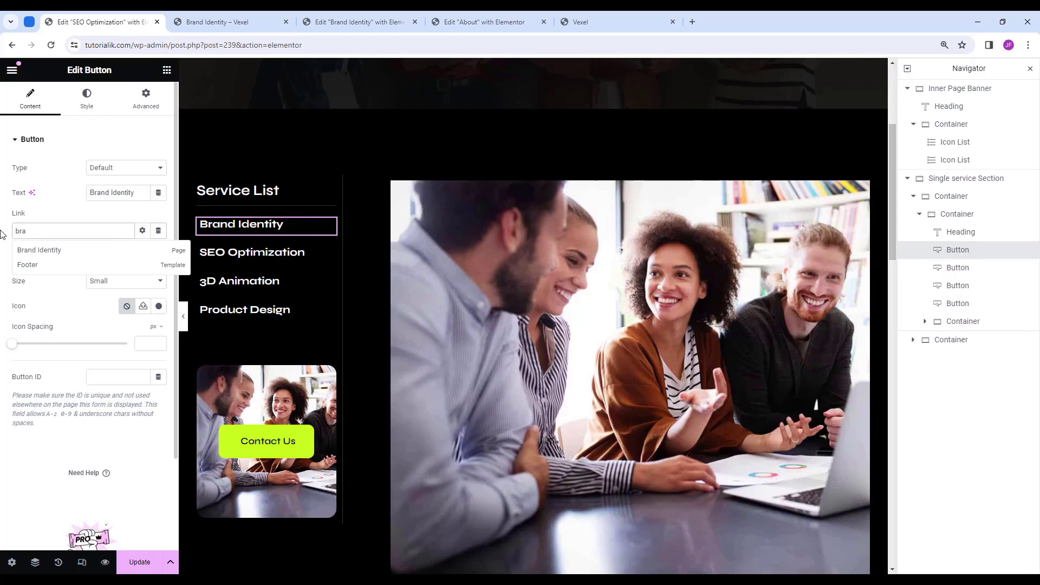
click(49, 251)
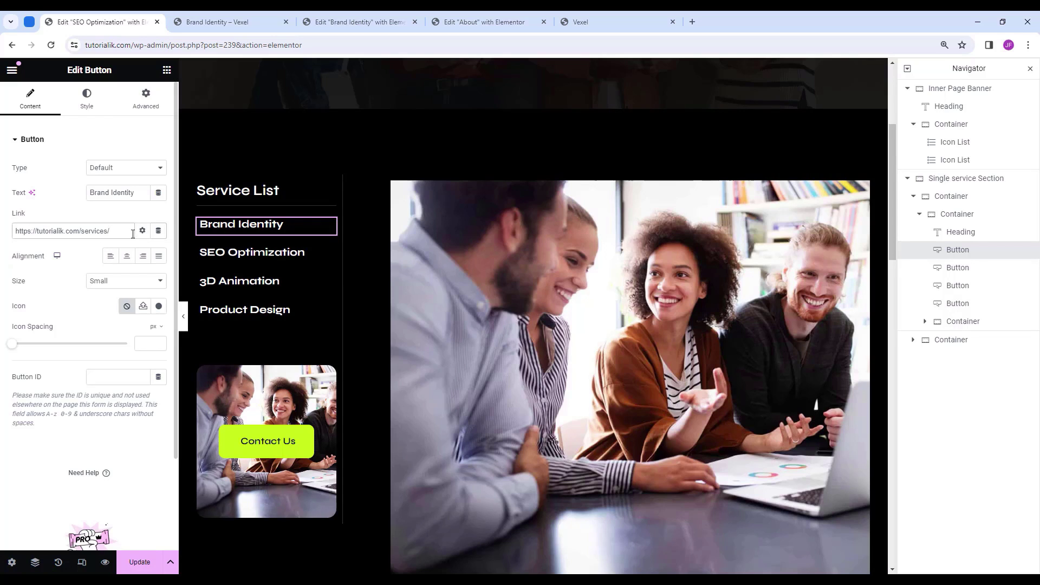
Style the SEO Optimization entry with the accent green text colour and underline.
click(314, 253)
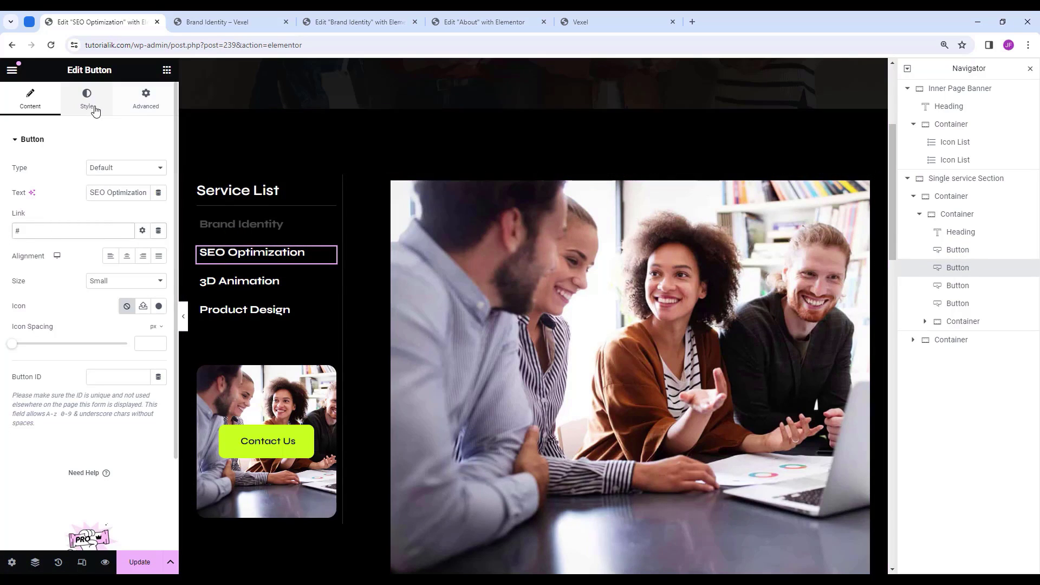
click(95, 110)
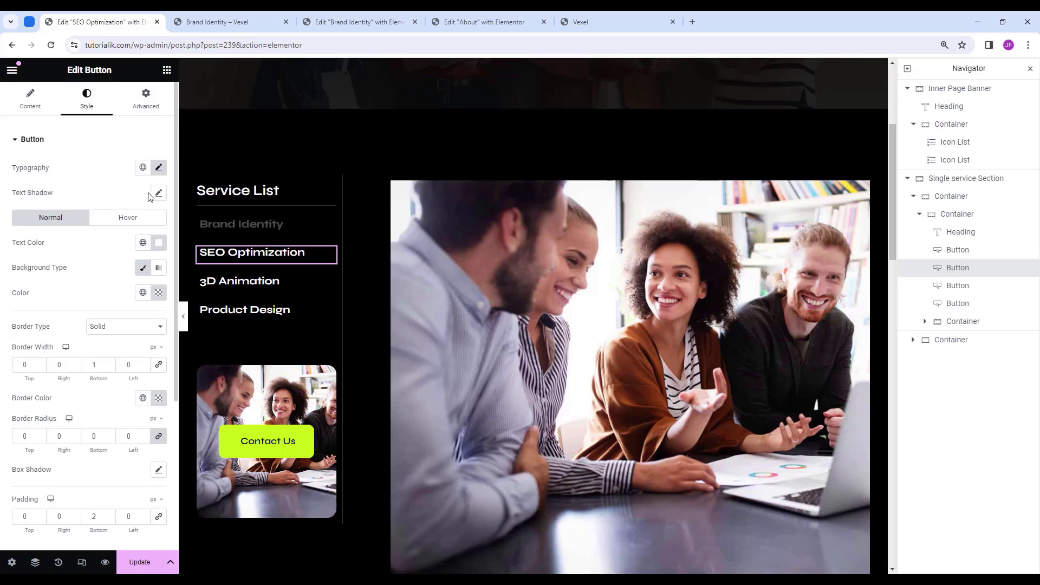
click(159, 242)
click(144, 243)
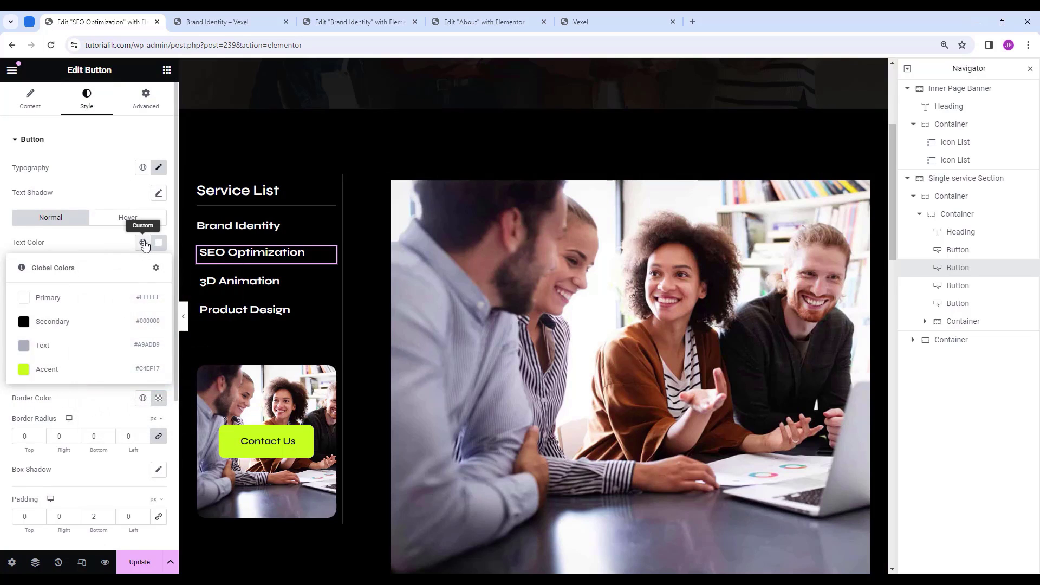
click(52, 369)
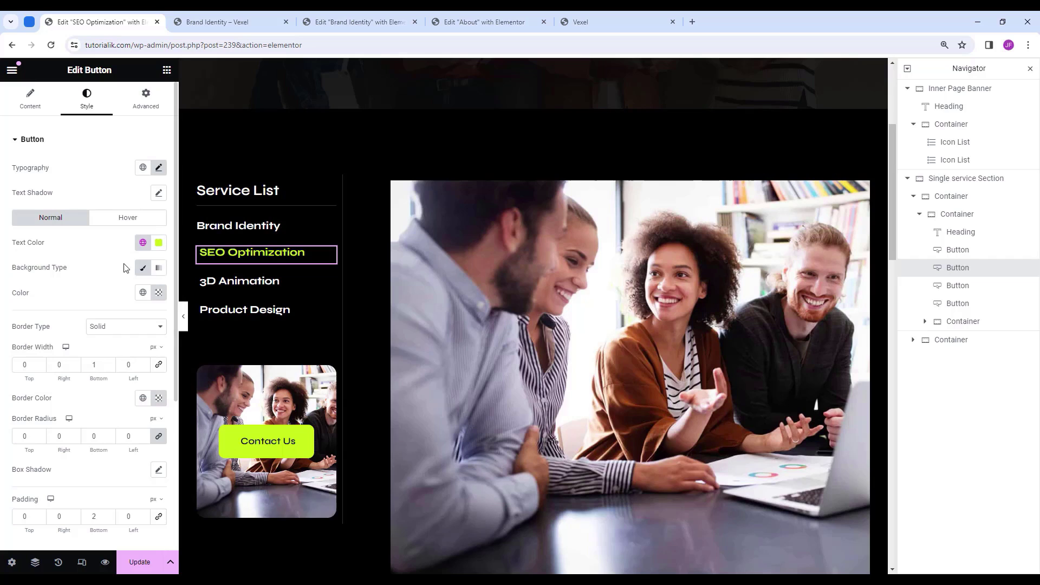
click(158, 169)
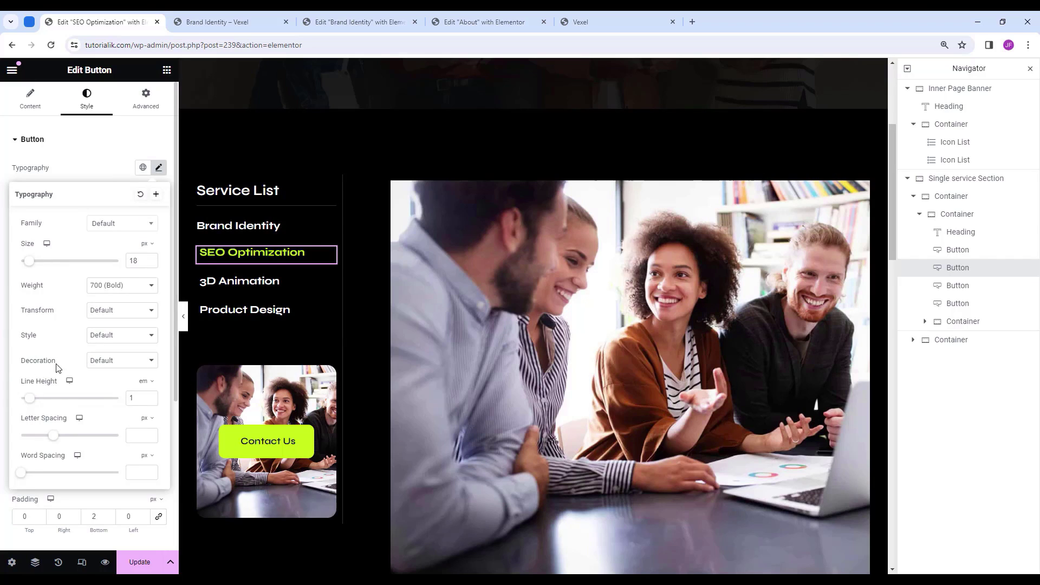
click(97, 362)
click(106, 382)
click(359, 316)
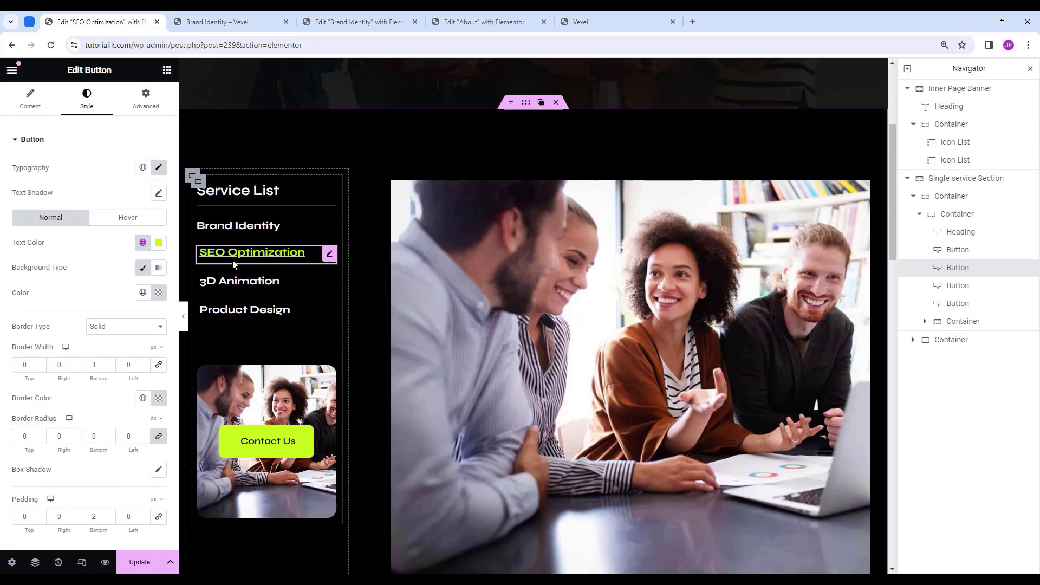
scroll(185, 352, up, 2)
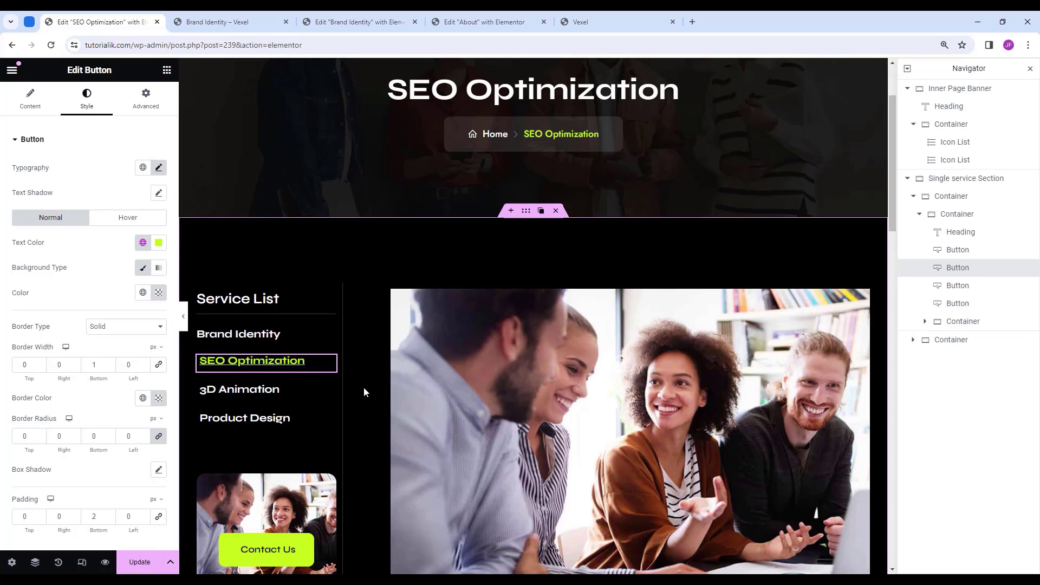
Link the 3D Animation entry to its page, leaving Product Design's link unchanged.
click(328, 391)
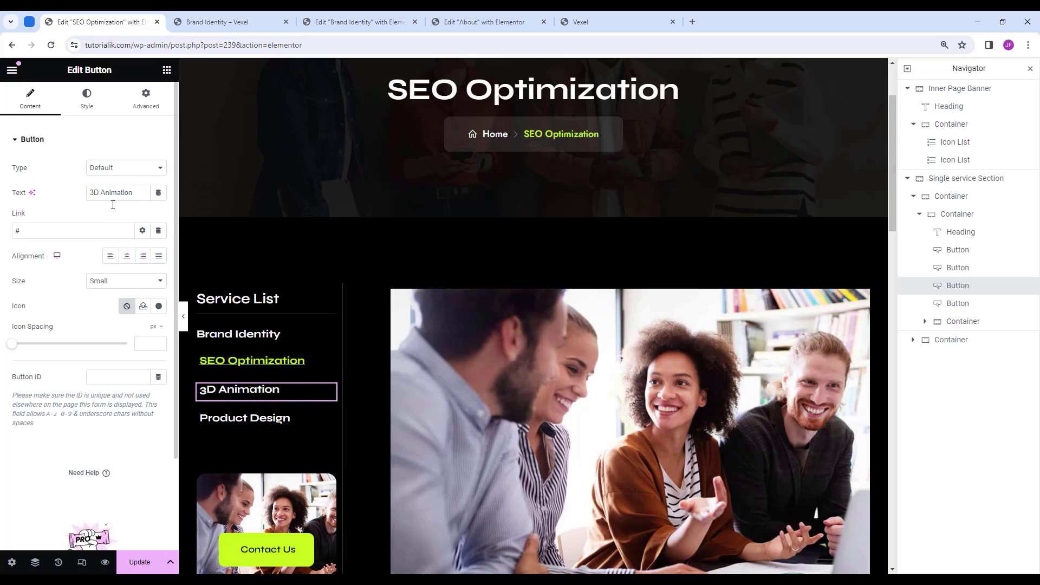
click(50, 234)
key(BackSpace)
text(3d animation)
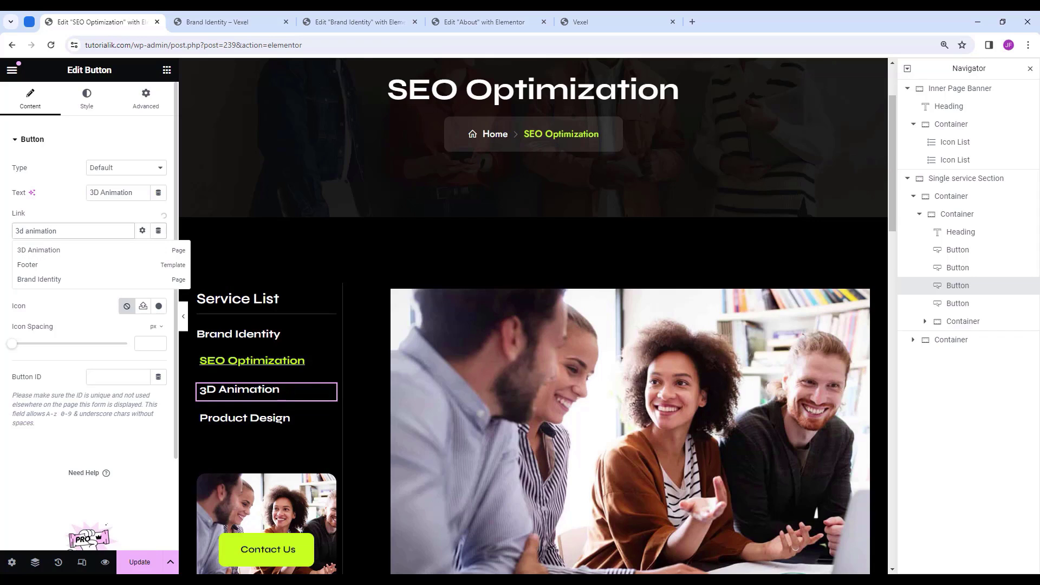
click(32, 250)
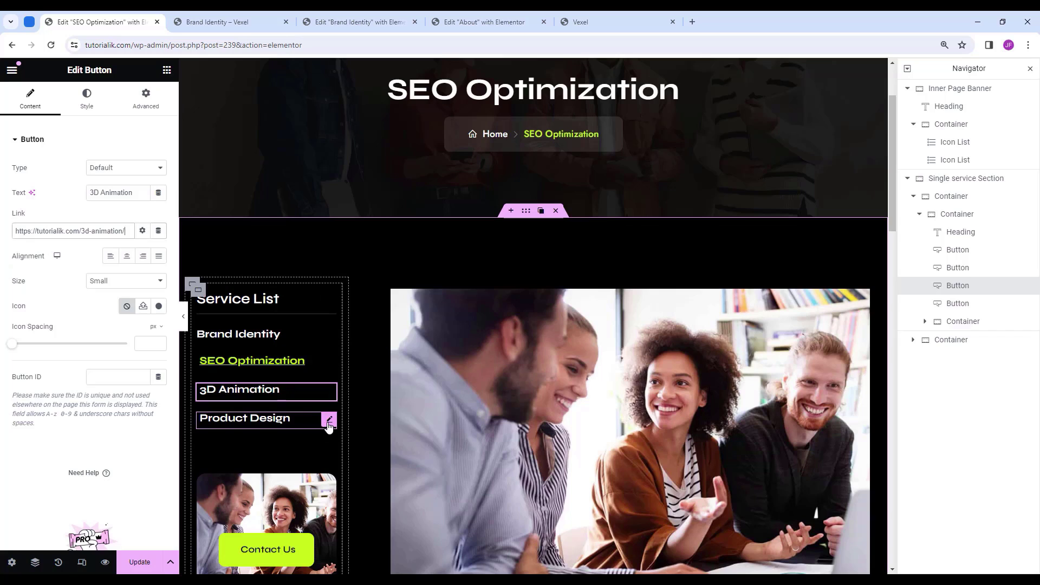
click(324, 421)
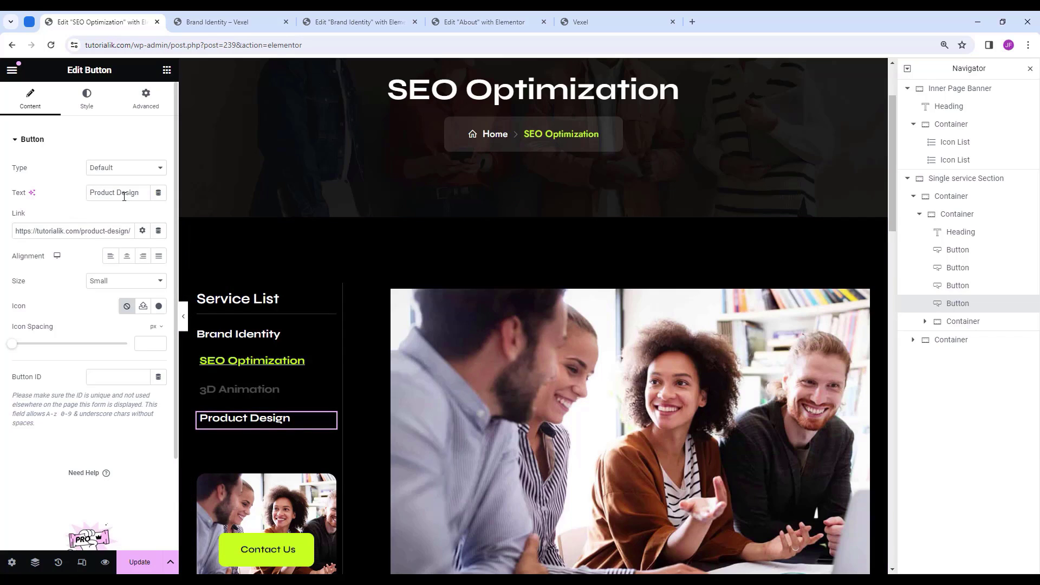
drag(129, 231, 1, 226)
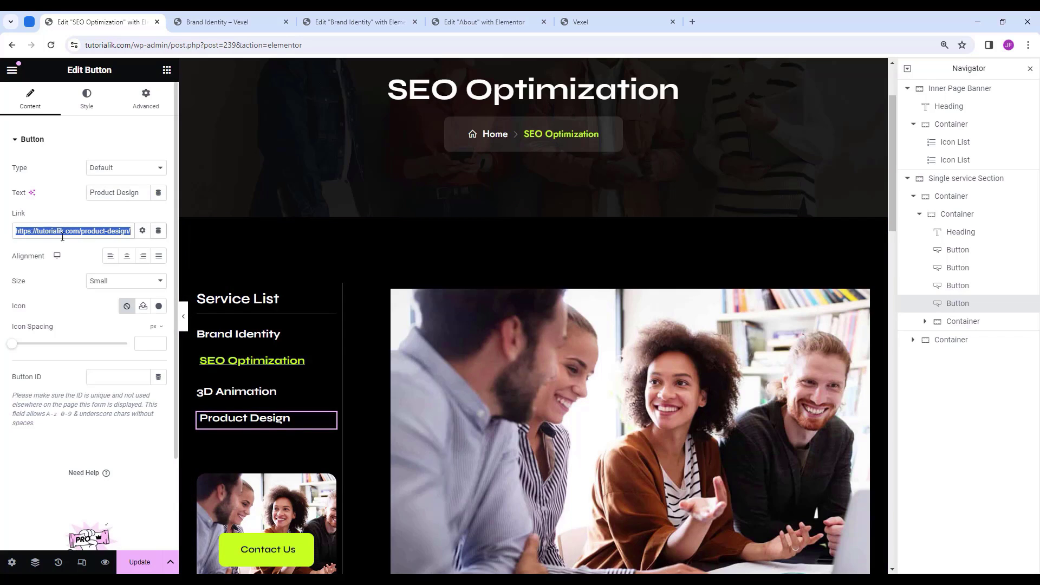
click(131, 231)
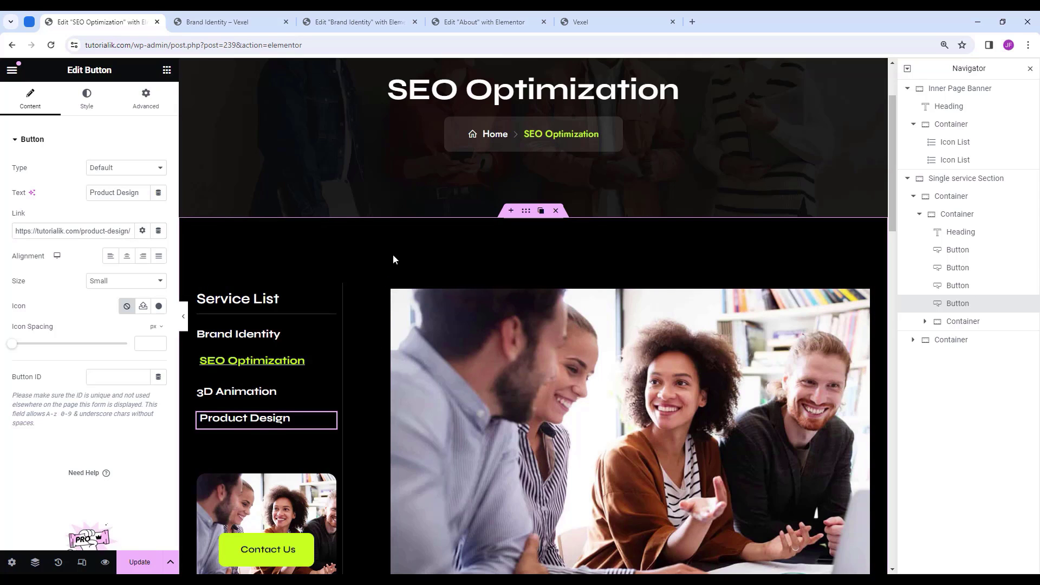
scroll(410, 251, down, 15)
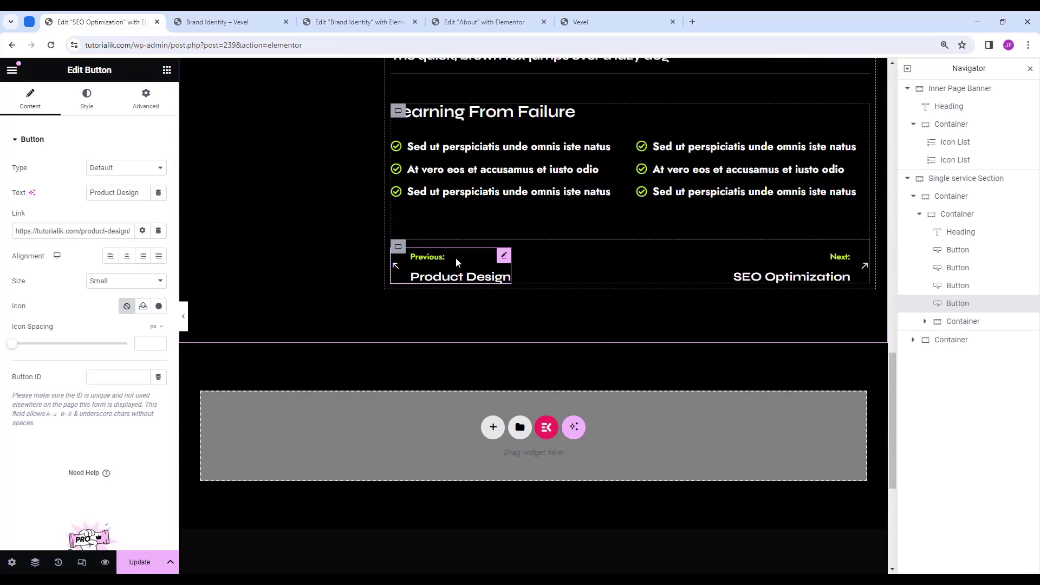
Set the Previous box text to 'Brand Identity' and the Next box text to '3D Aimation'.
scroll(456, 260, up, 1)
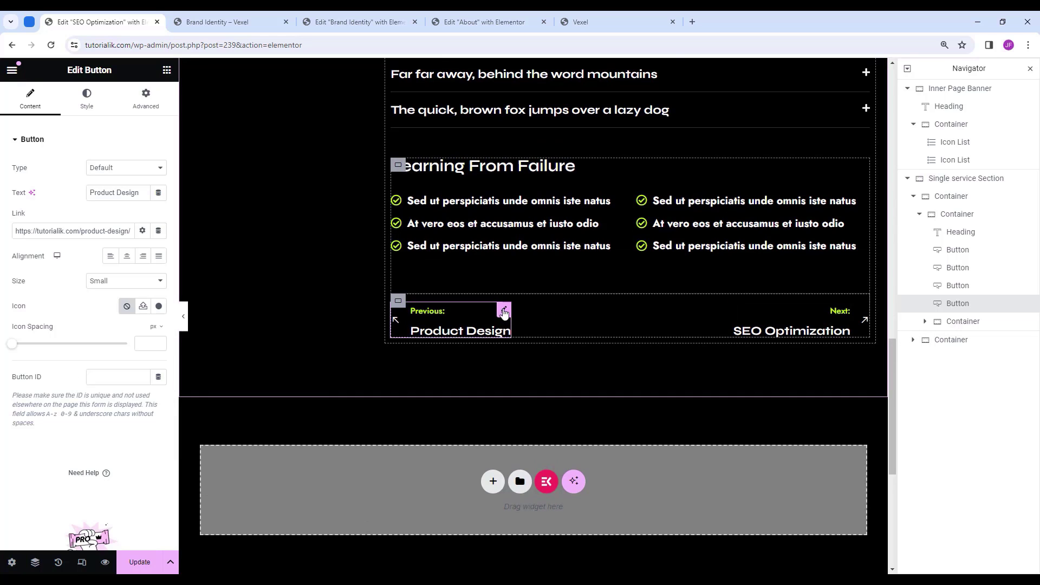
click(505, 332)
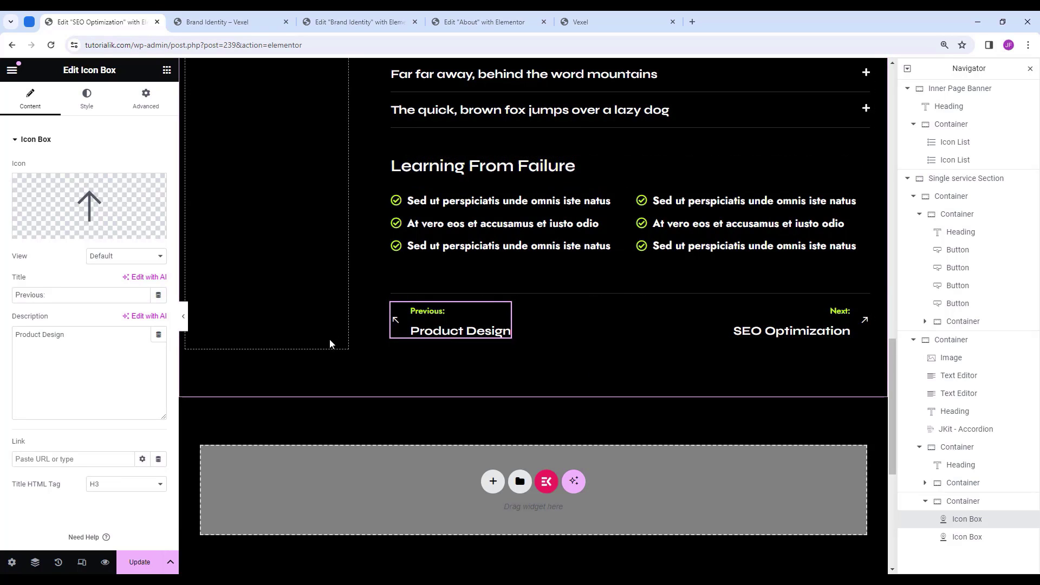
drag(64, 334, 2, 340)
text(Bra)
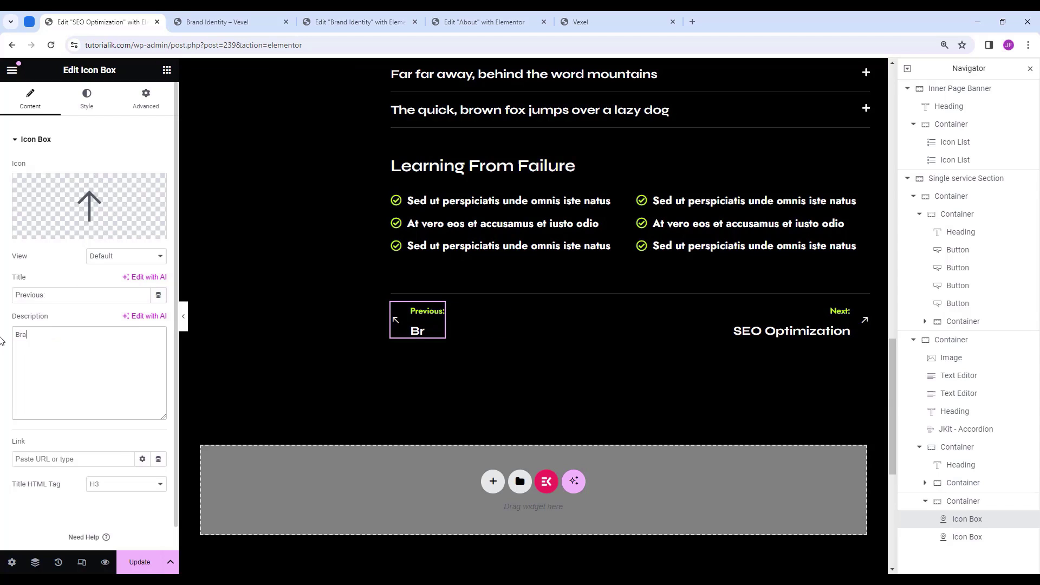
text(nd Identity)
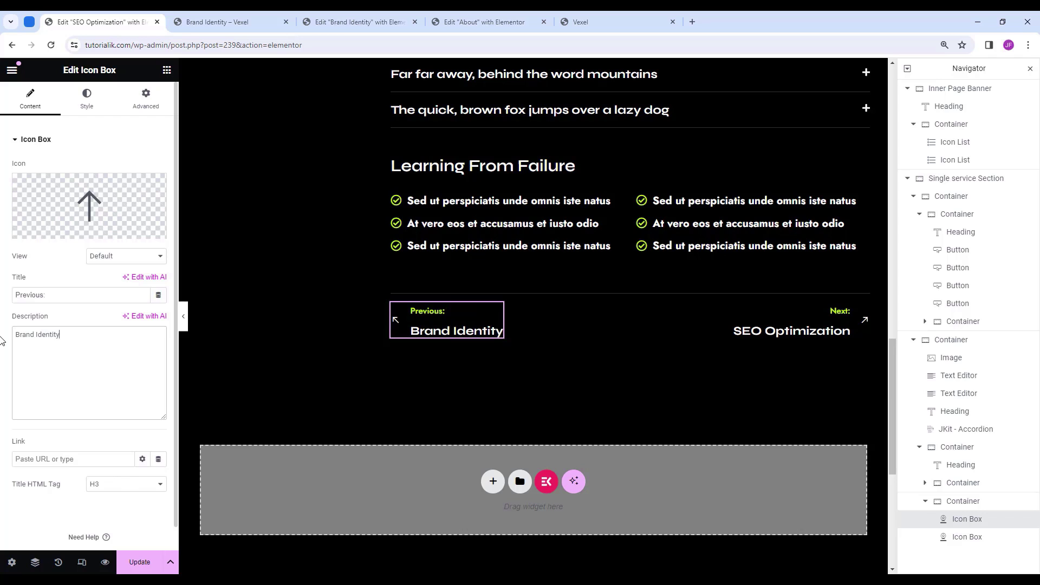
click(862, 311)
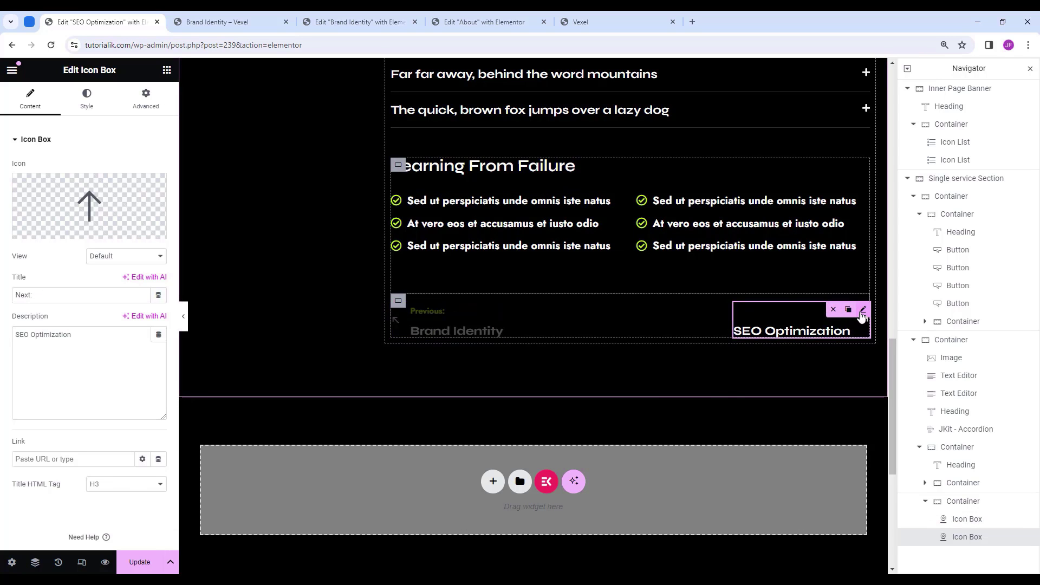
key(ctrl+a)
scroll(235, 354, up, 10)
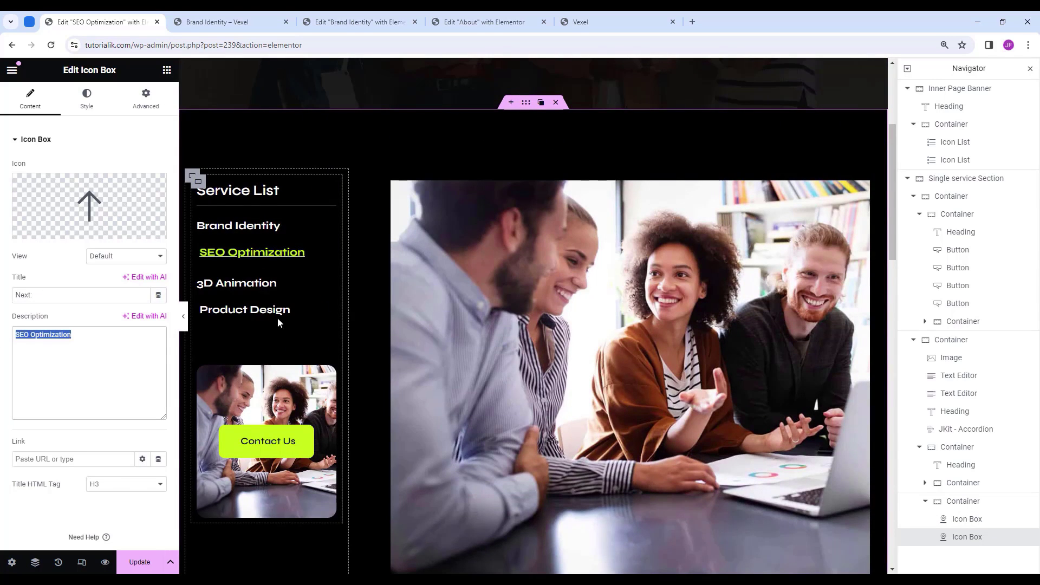
scroll(277, 296, down, 15)
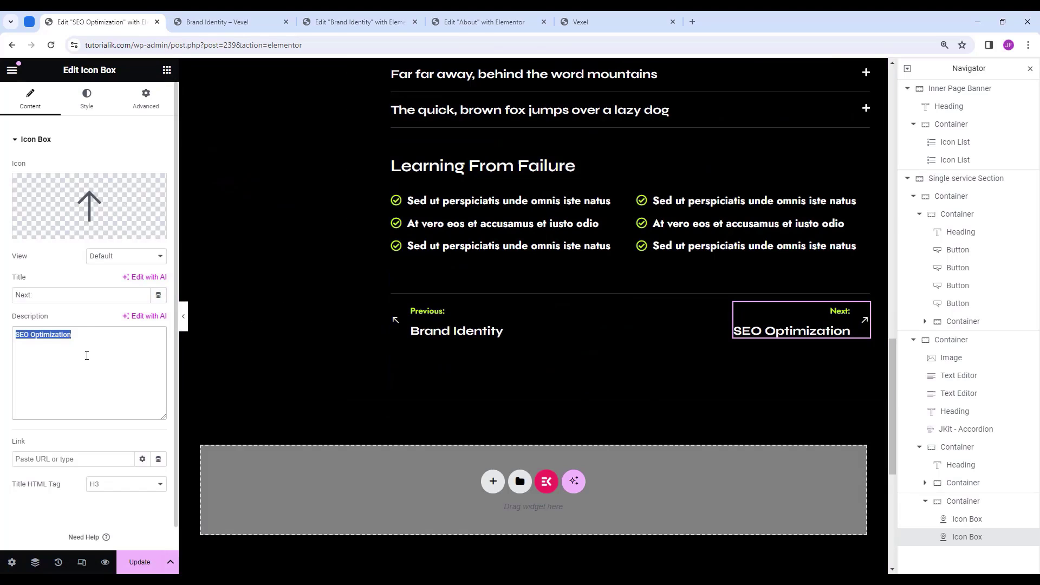
text(3D Aimation)
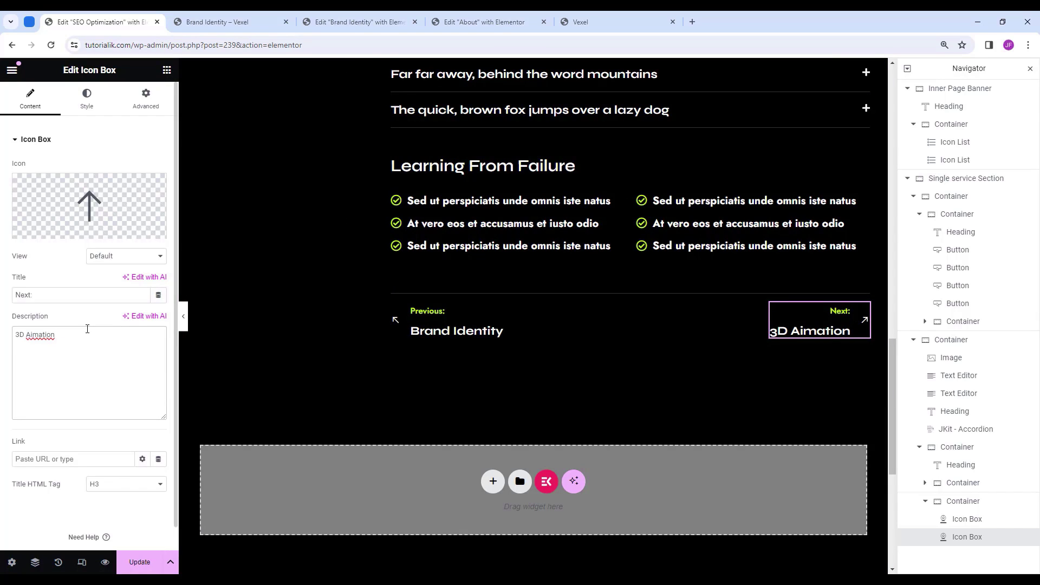
Link Previous to the Brand Identity page and Next to 3D Animation, then update.
click(490, 313)
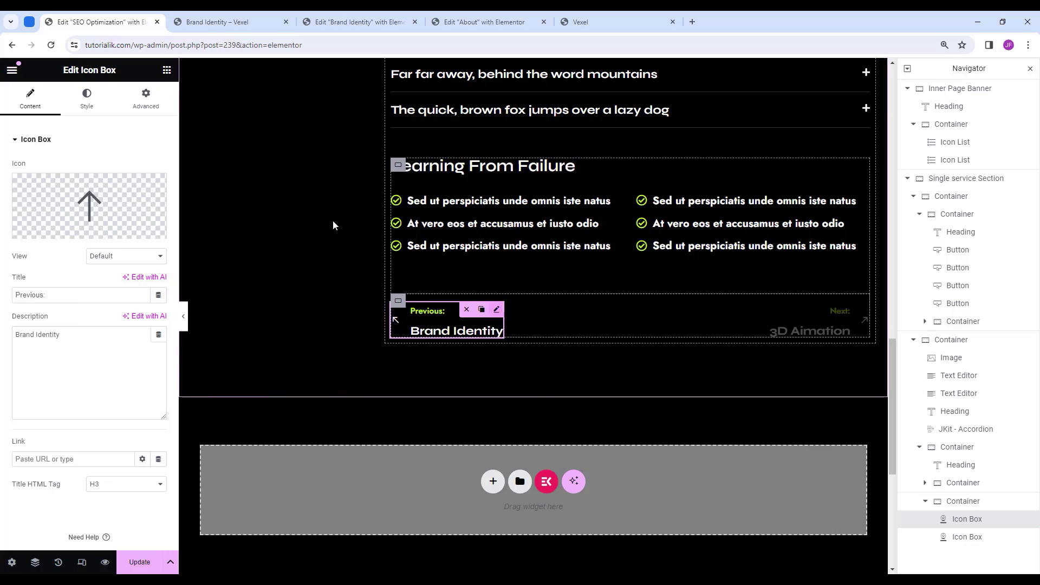
scroll(39, 441, down, 1)
click(76, 439)
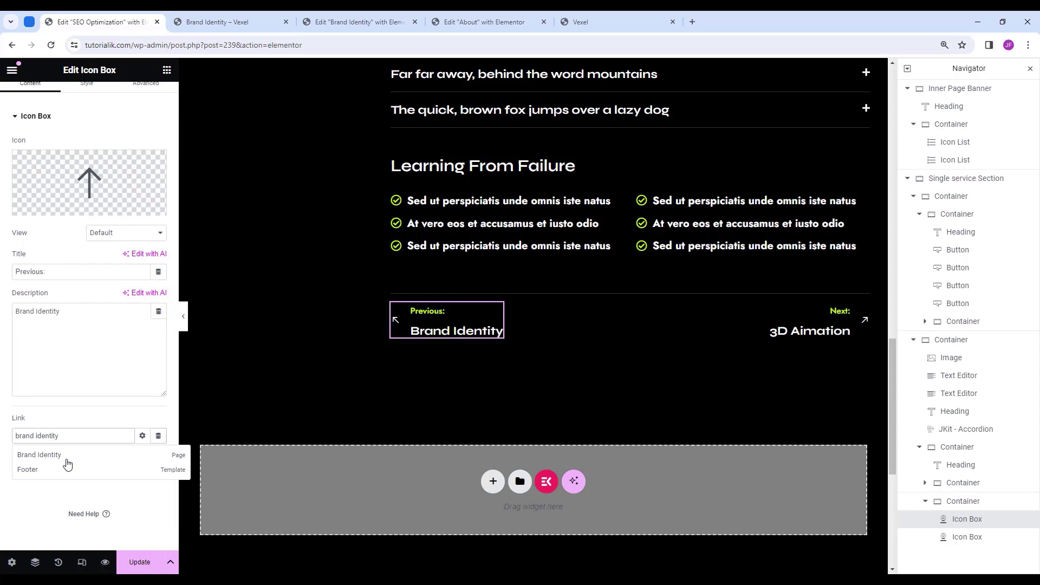
click(67, 459)
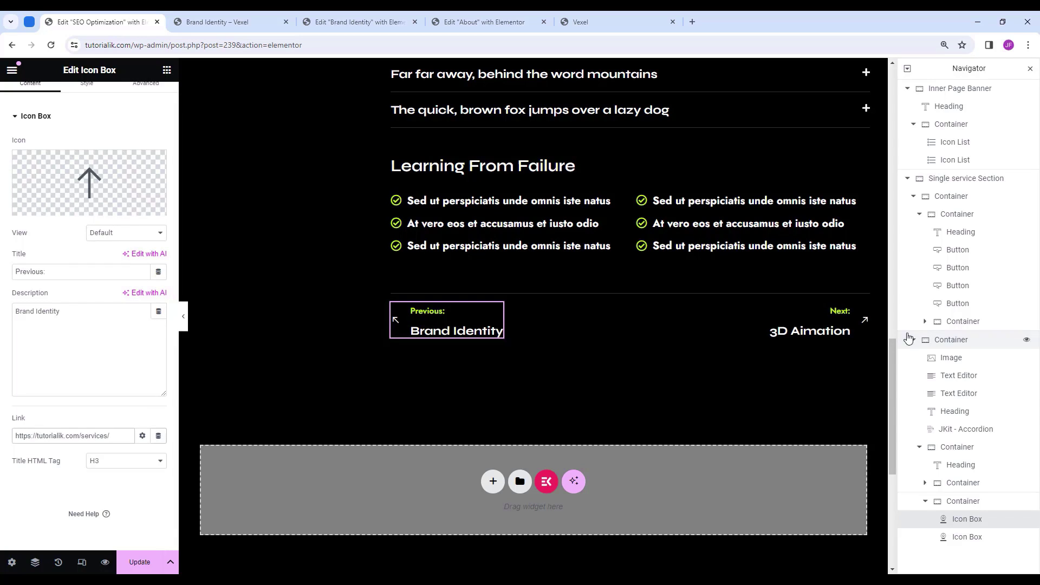
click(840, 322)
click(108, 458)
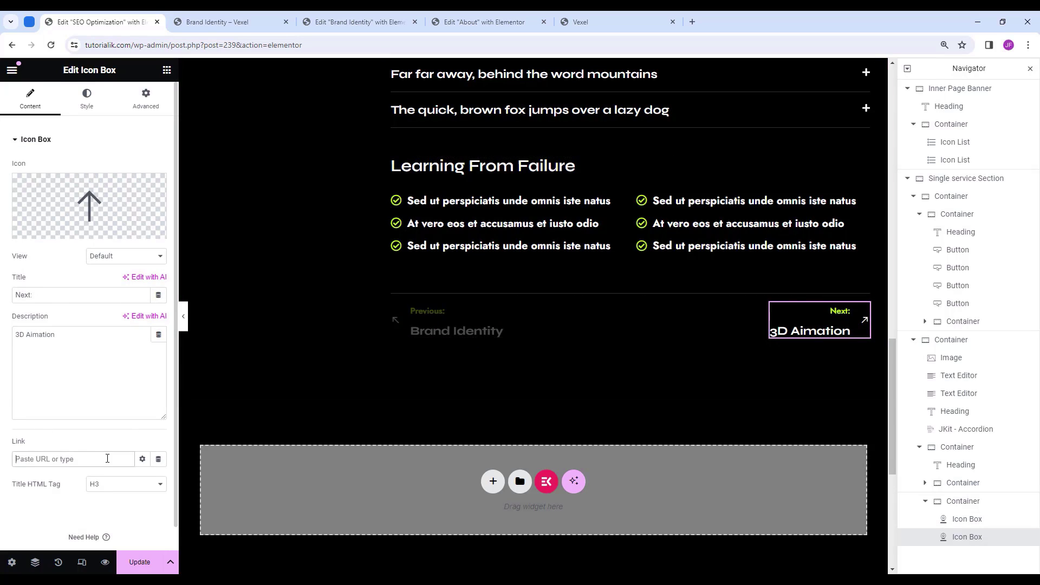
text(3d animation)
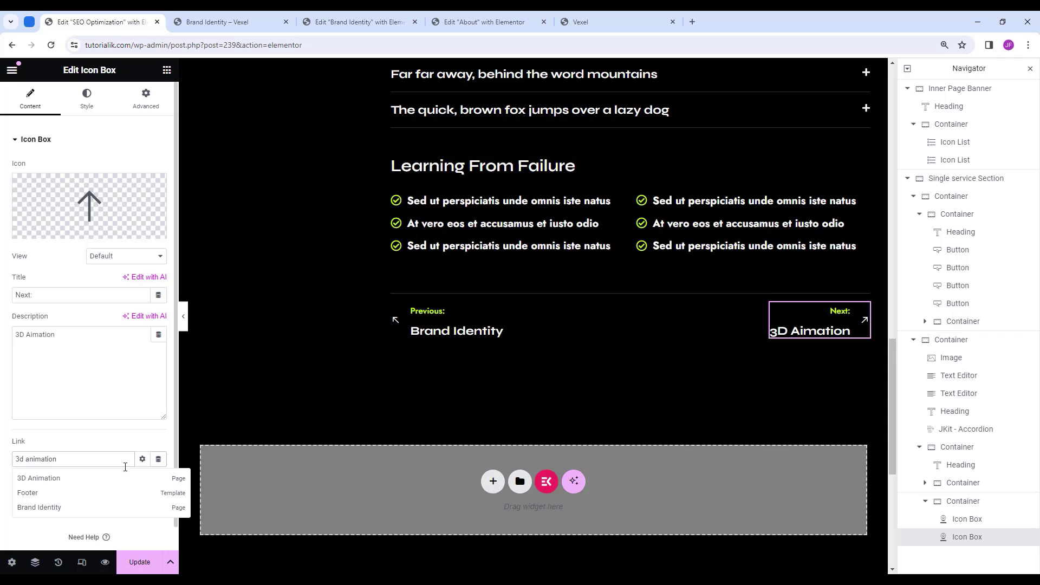
click(77, 479)
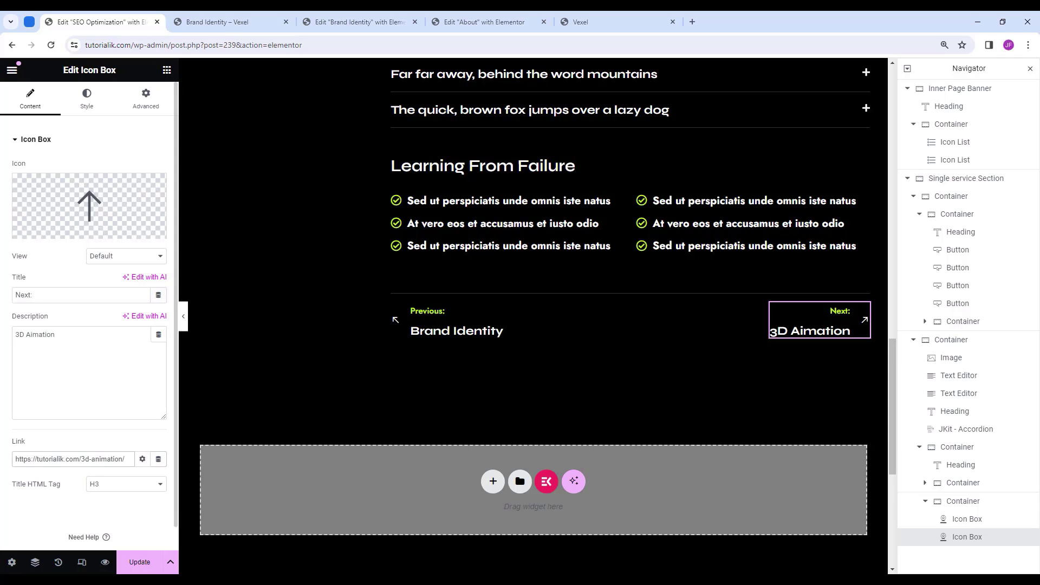
click(139, 562)
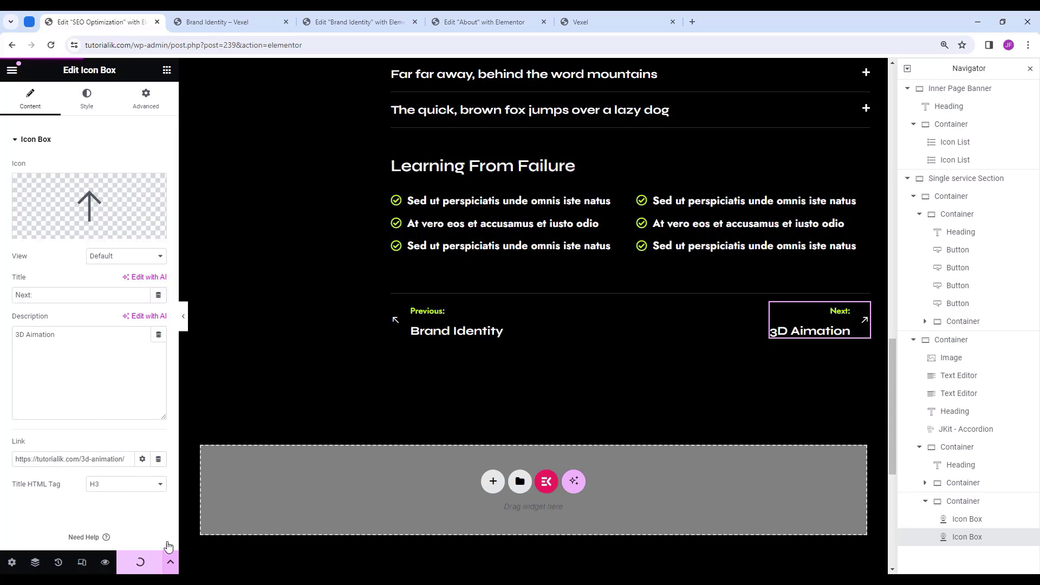
Preview the saved SEO Optimization page in a new tab, then bring up Elementor's main menu back in the editor.
click(105, 562)
scroll(637, 305, down, 2)
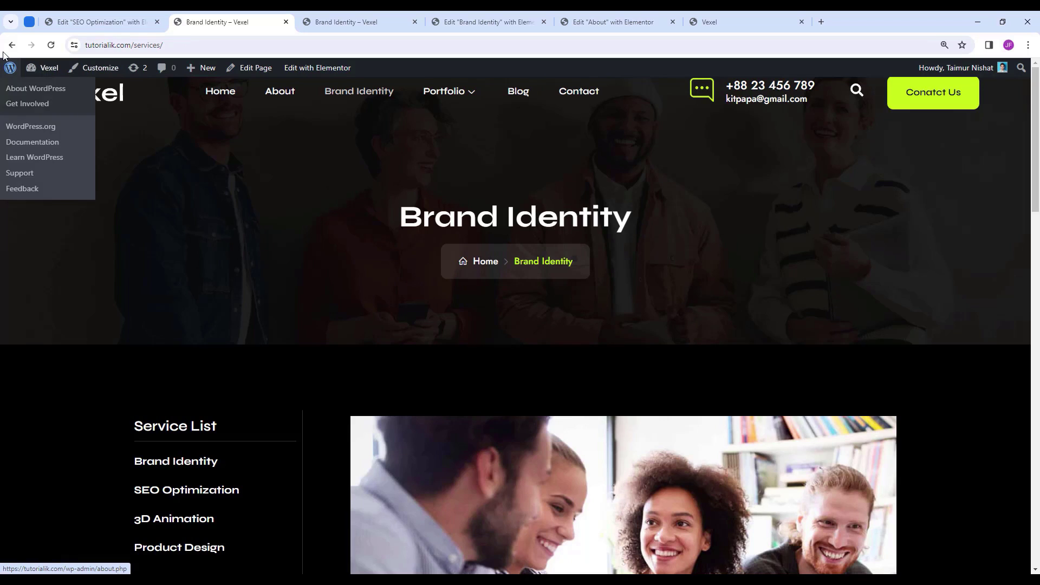
click(97, 22)
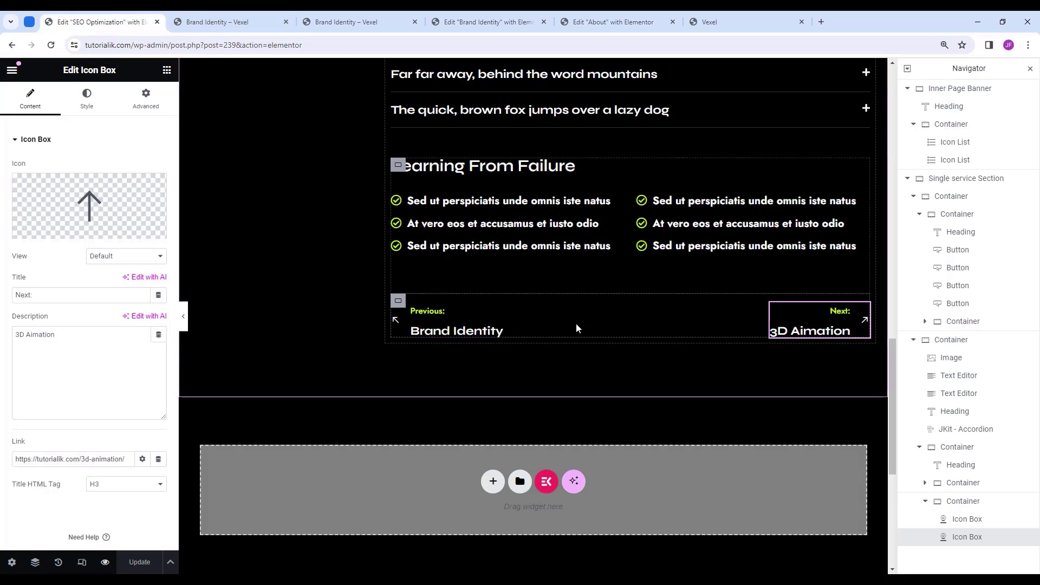
scroll(538, 338, down, 2)
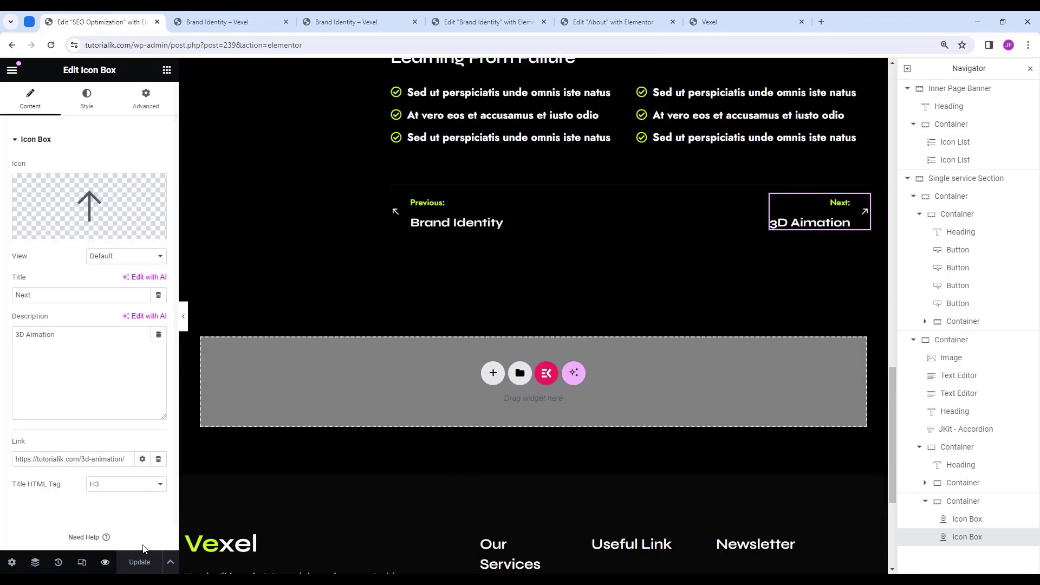
scroll(395, 408, up, 15)
scroll(395, 408, up, 7)
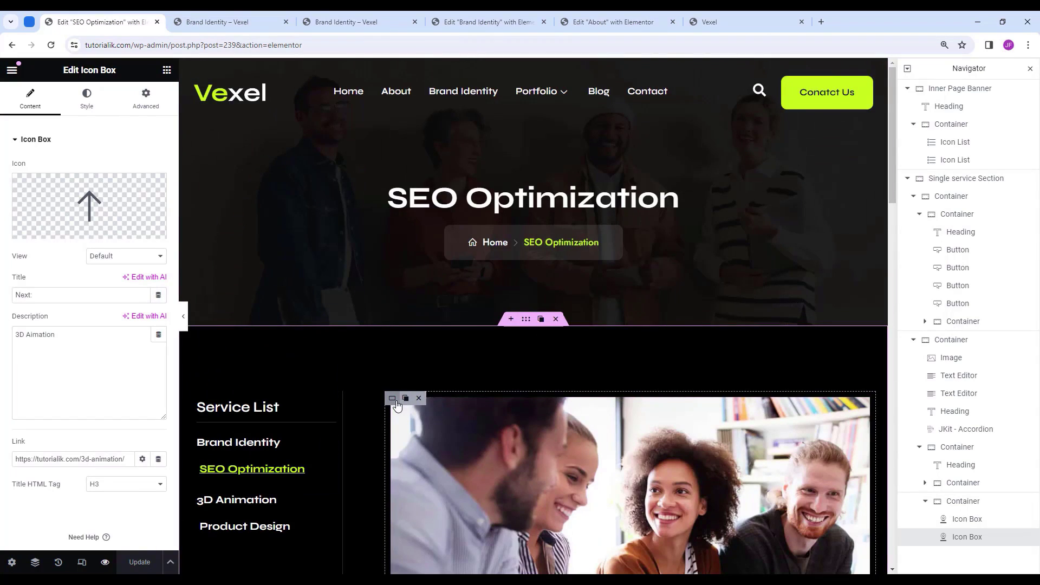
click(12, 70)
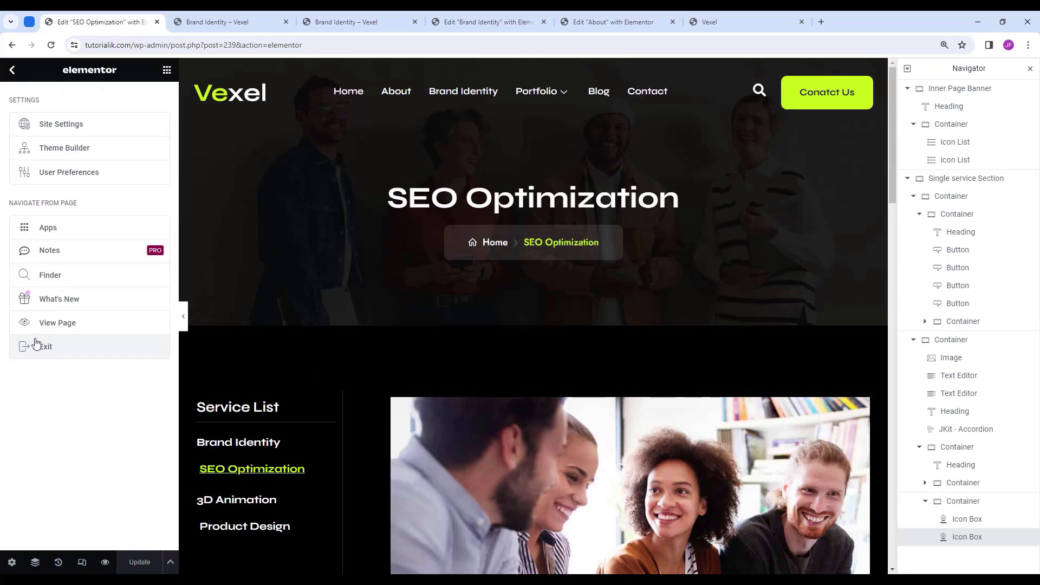
Exit to the pages list and open the 3D Animation page in Elementor.
click(33, 346)
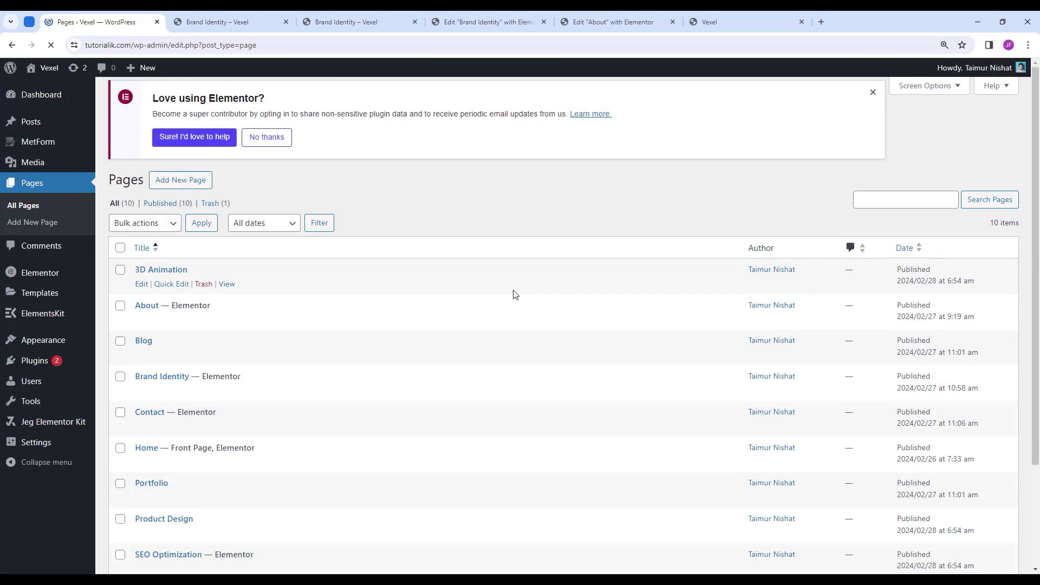
scroll(428, 304, down, 2)
mouse_move(223, 185)
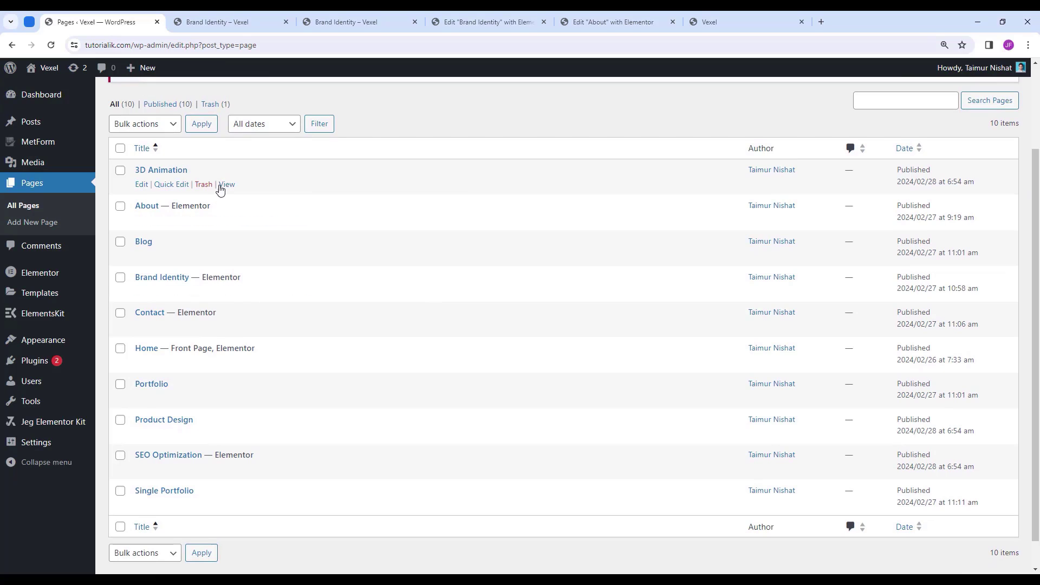
click(141, 184)
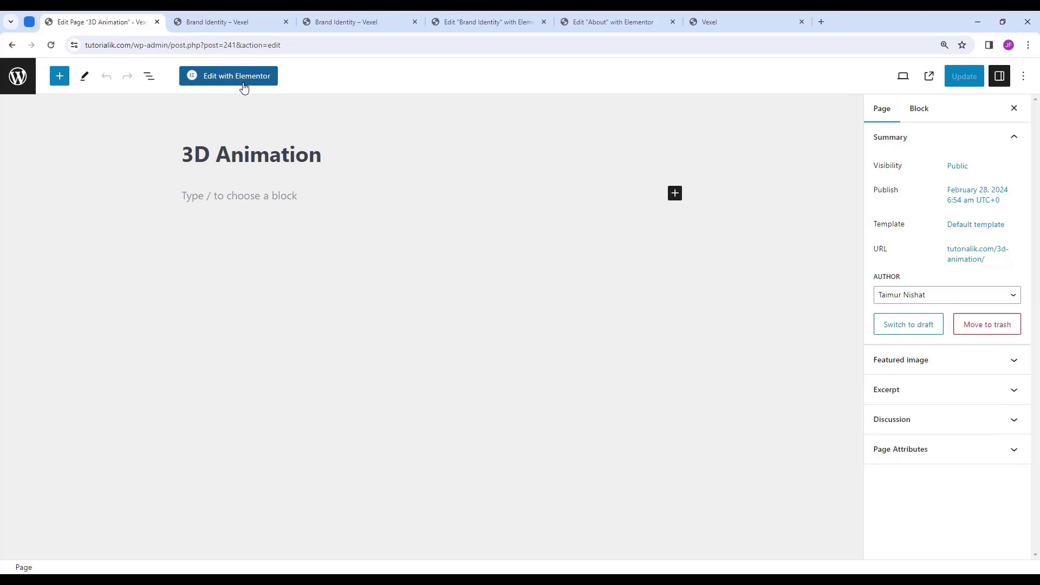
click(244, 87)
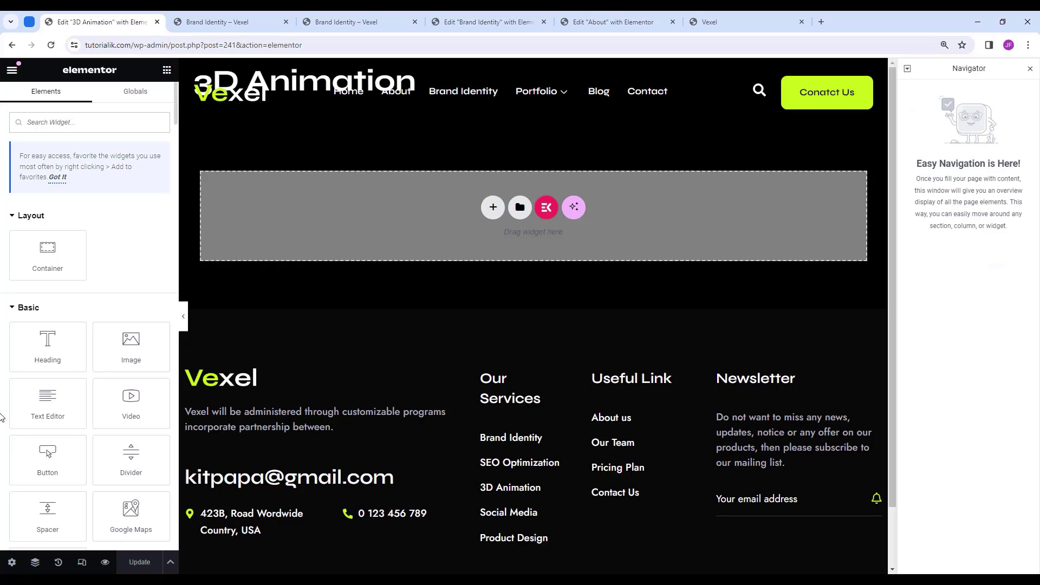
Set the page layout to Elementor Full Width and show My Templates in the library.
click(11, 562)
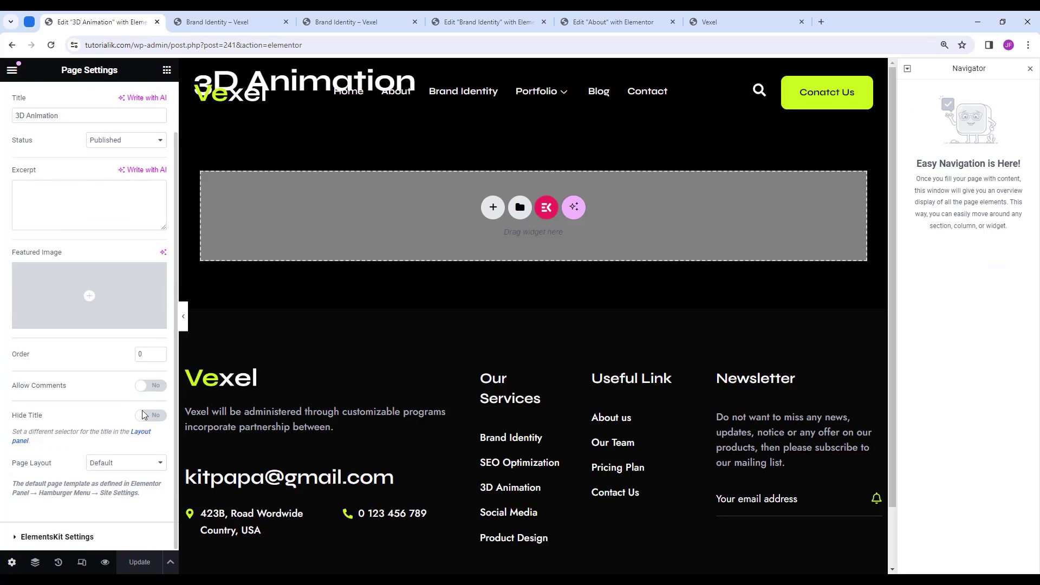
click(124, 462)
click(114, 483)
click(519, 158)
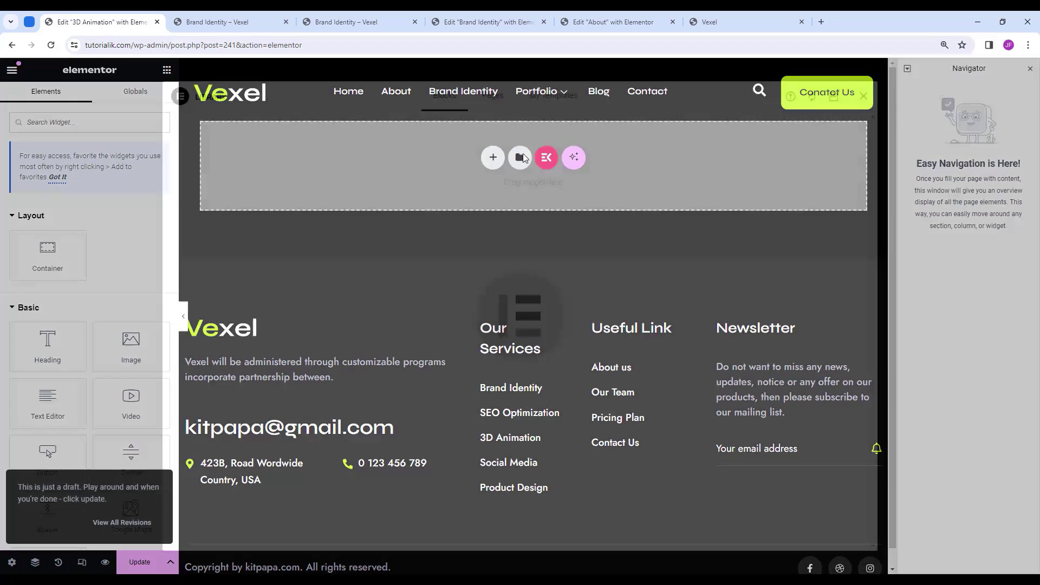
click(554, 98)
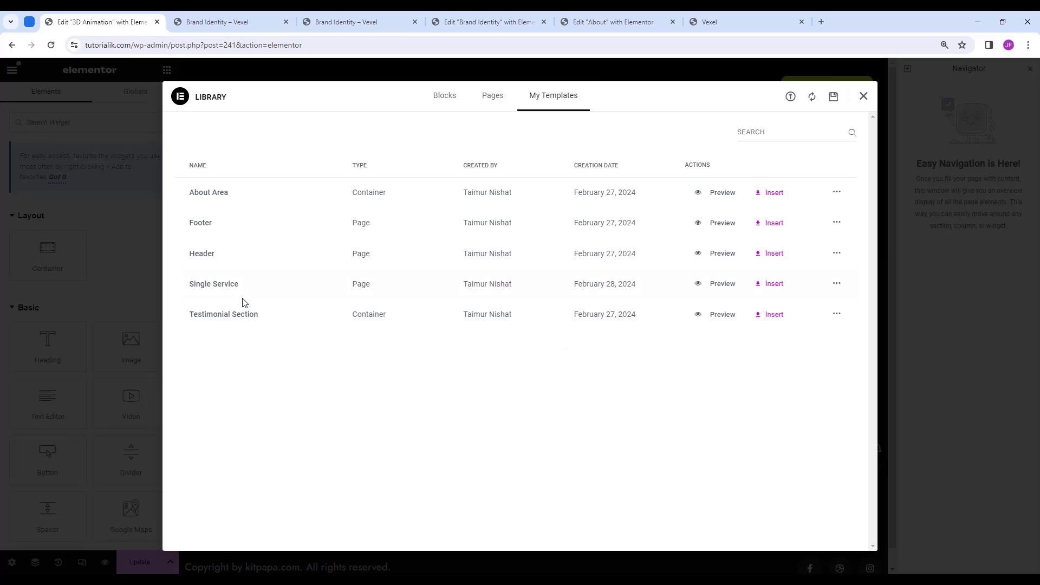
Insert the Single Service template with its page settings and retitle the banner heading '3D Animation'.
click(775, 284)
click(605, 345)
click(617, 199)
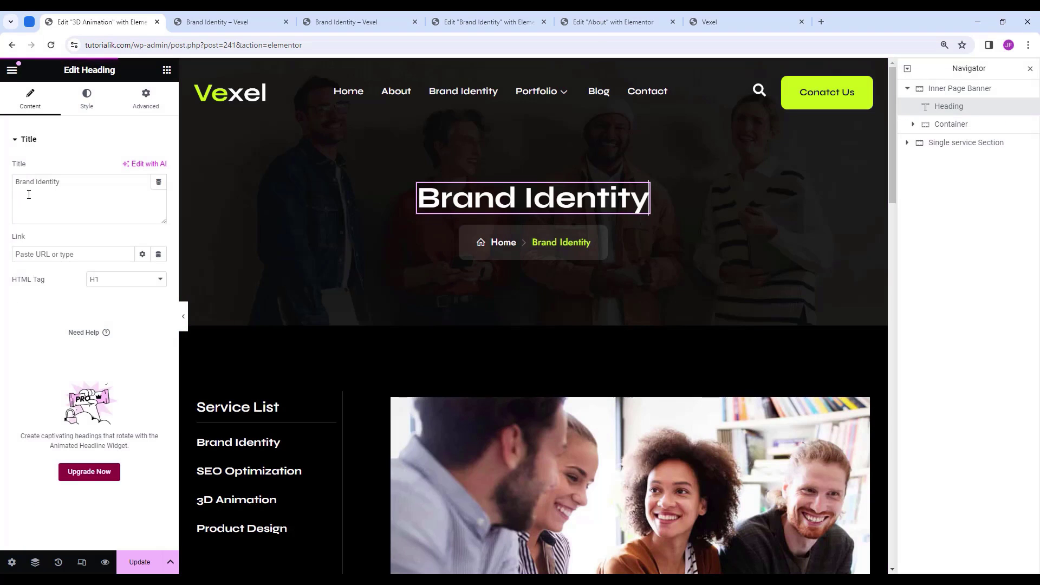
drag(72, 182, 2, 188)
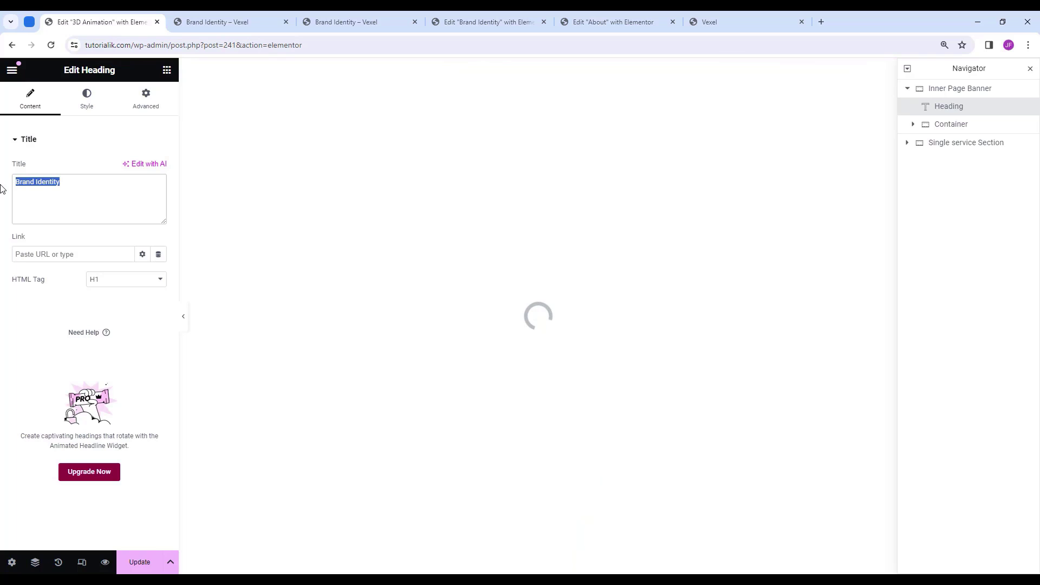
key(BackSpace)
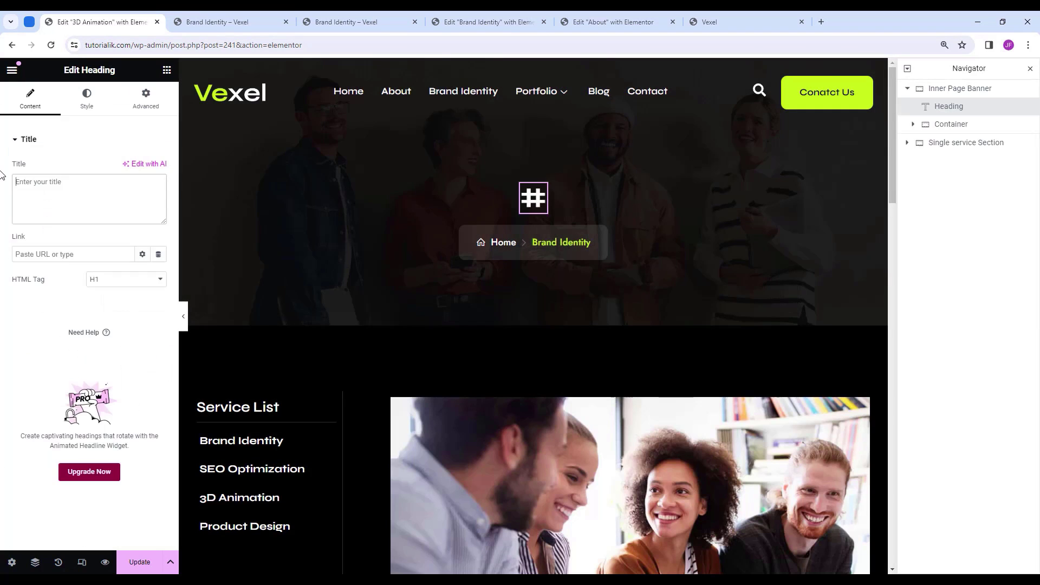
text(3D)
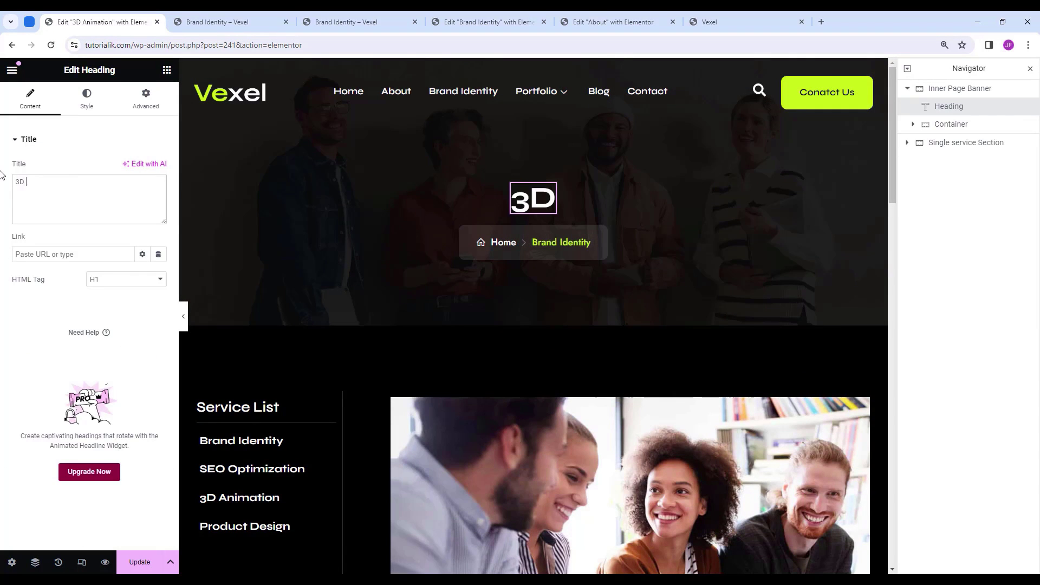
text( Animation)
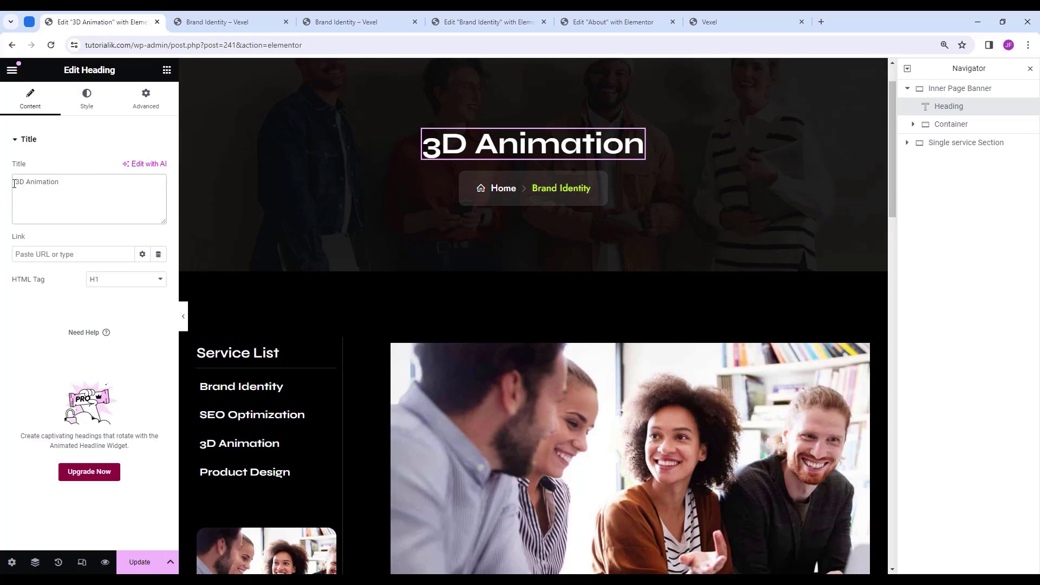
drag(13, 183, 60, 183)
key(ctrl+c)
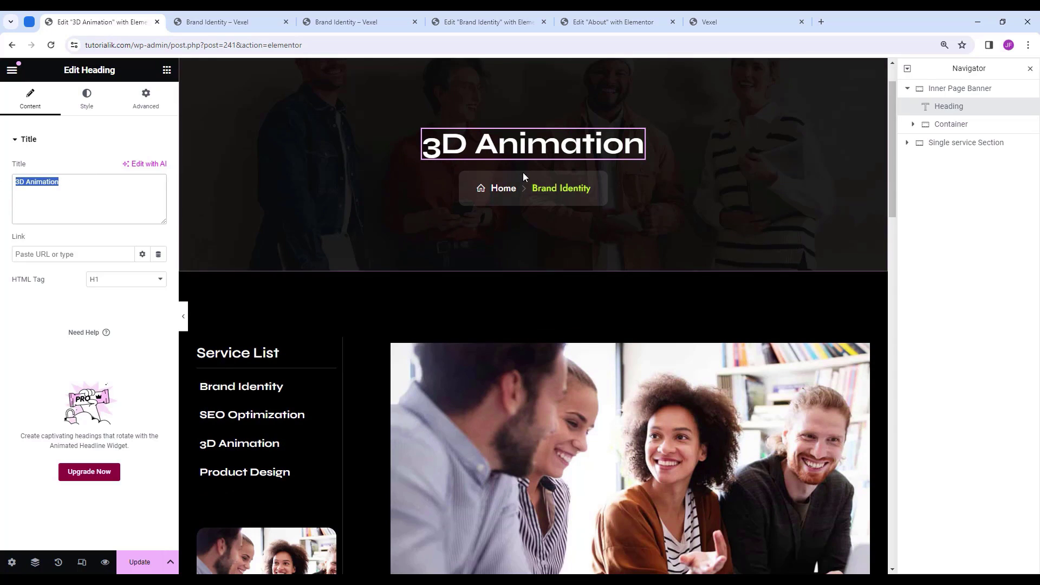
Replace the breadcrumb's Brand Identity item text with '3D Animation'.
click(557, 188)
click(77, 215)
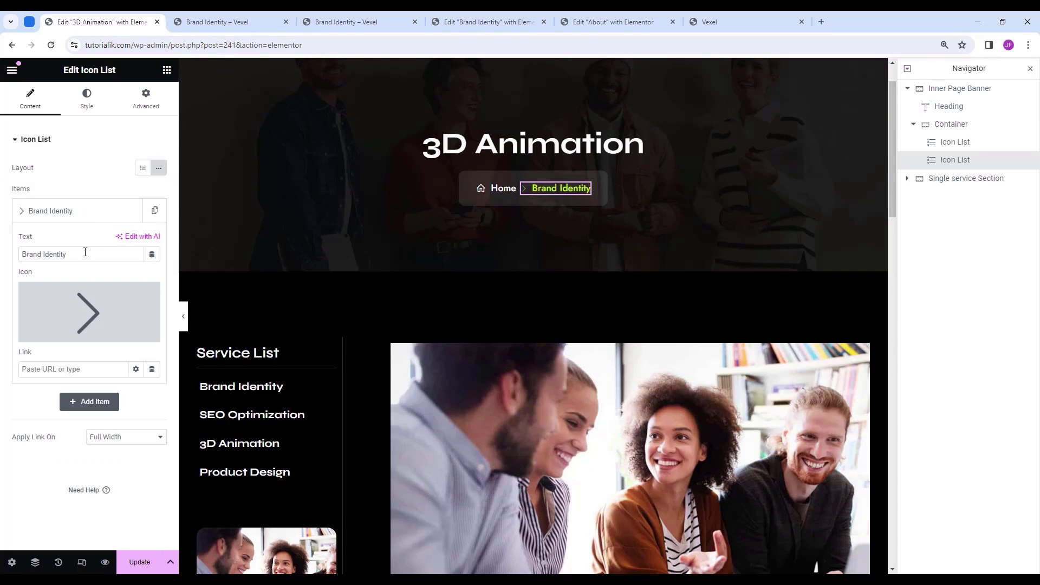
triple_click(41, 255)
key(ctrl+v)
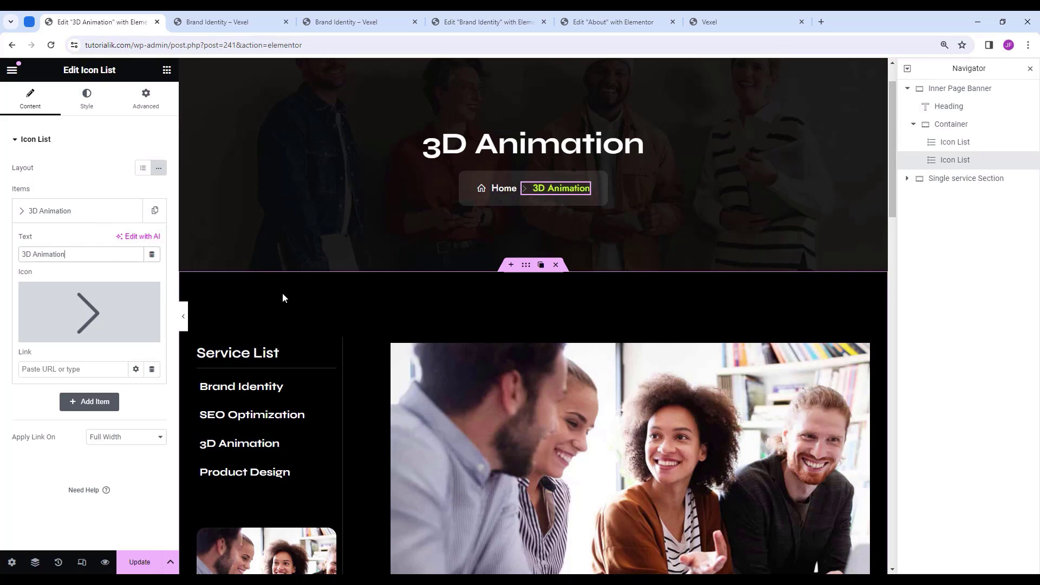
scroll(288, 358, down, 2)
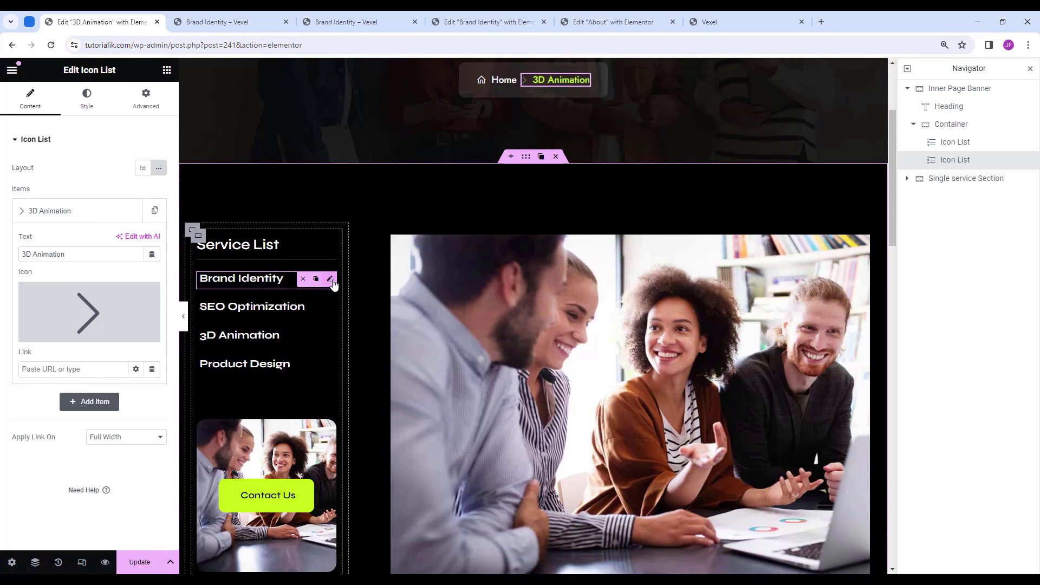
Replace the SEO Optimization service link's placeholder URL with a link to its page.
click(330, 279)
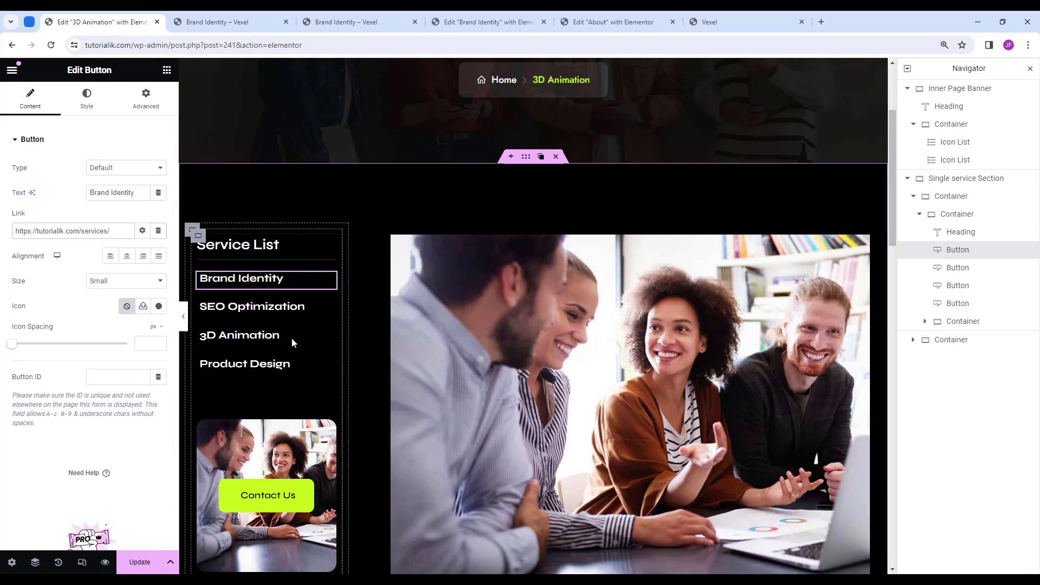
click(298, 314)
double_click(7, 234)
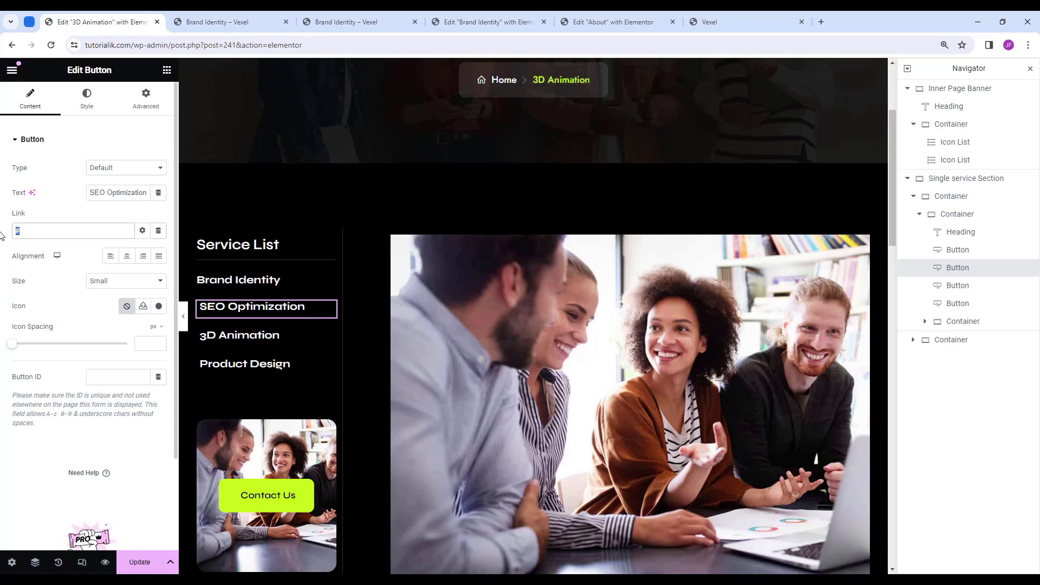
key(BackSpace)
click(43, 249)
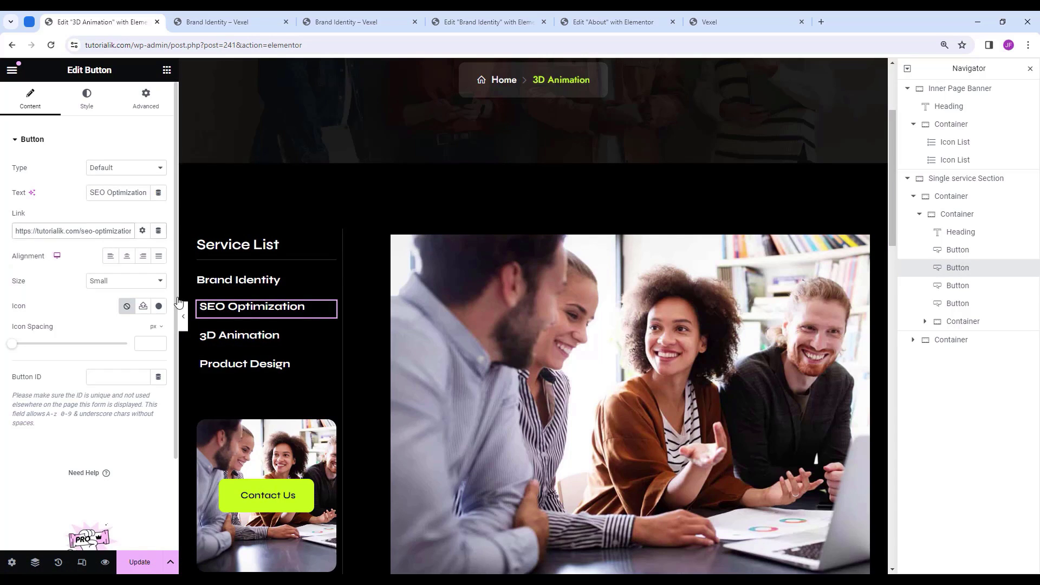
Underline the 3D Animation service link and make it Accent green, then select Product Design's URL.
click(266, 338)
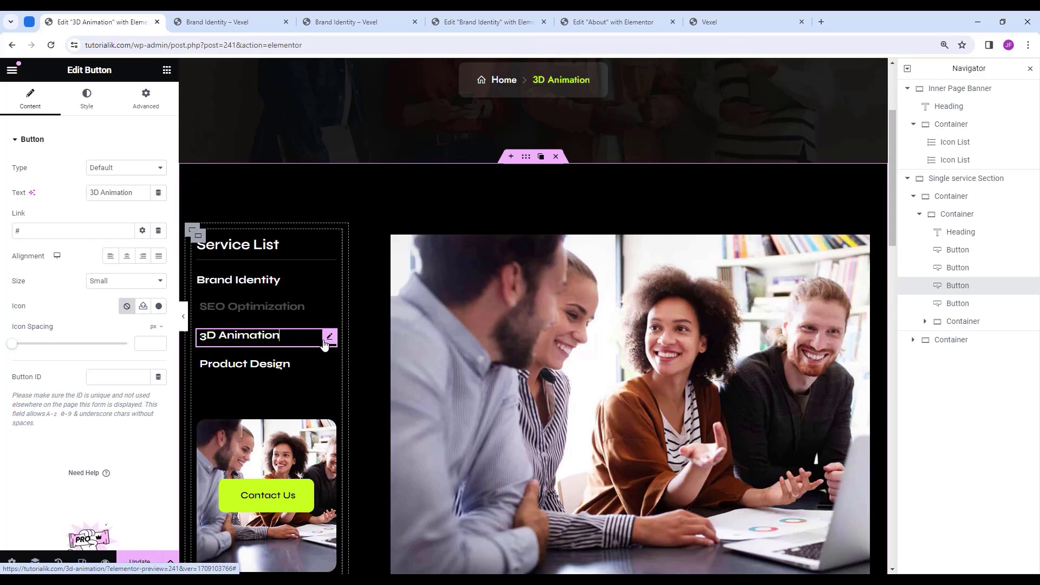
click(87, 99)
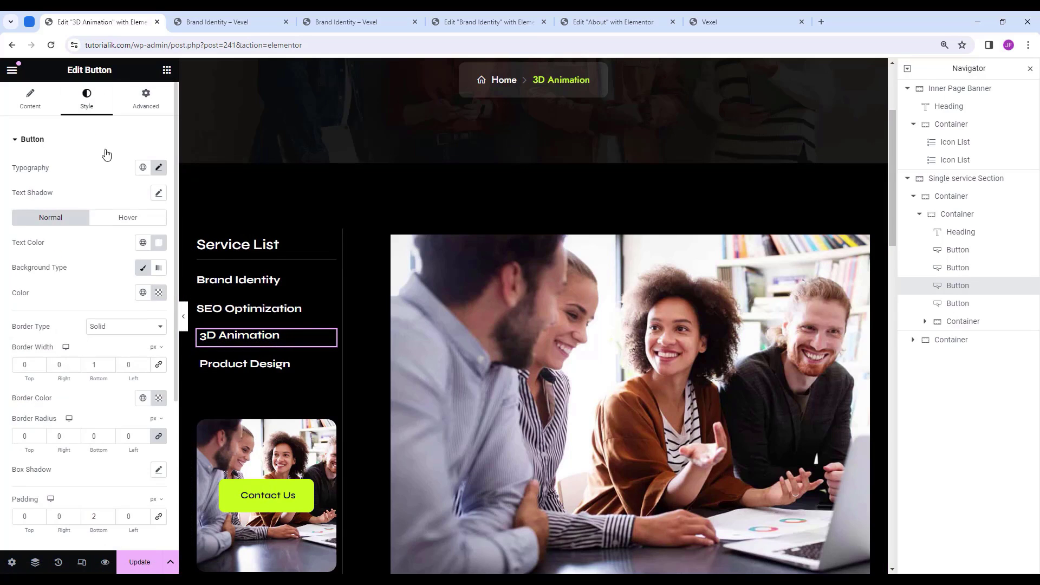
click(158, 169)
click(116, 360)
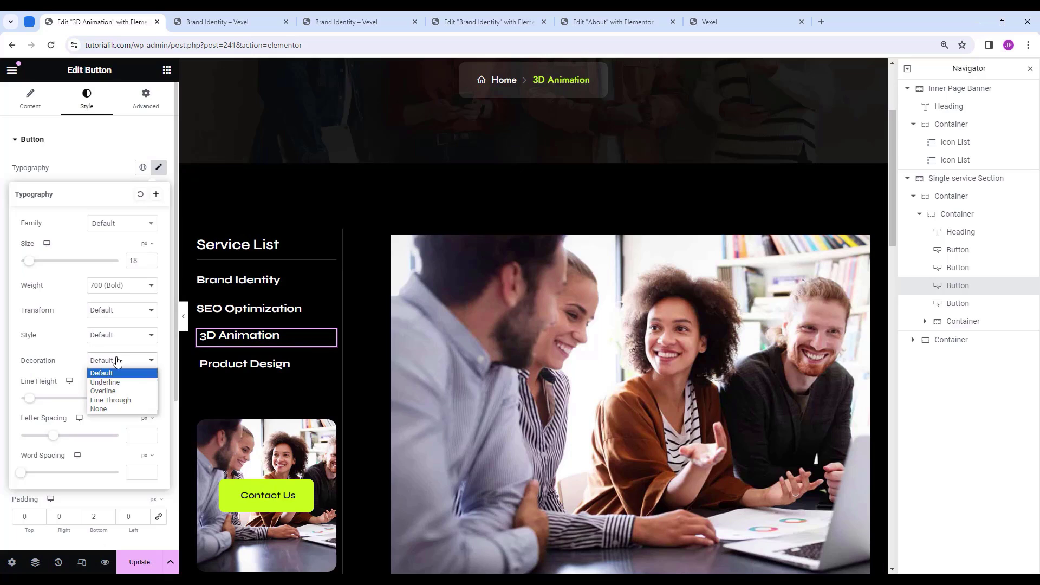
click(116, 383)
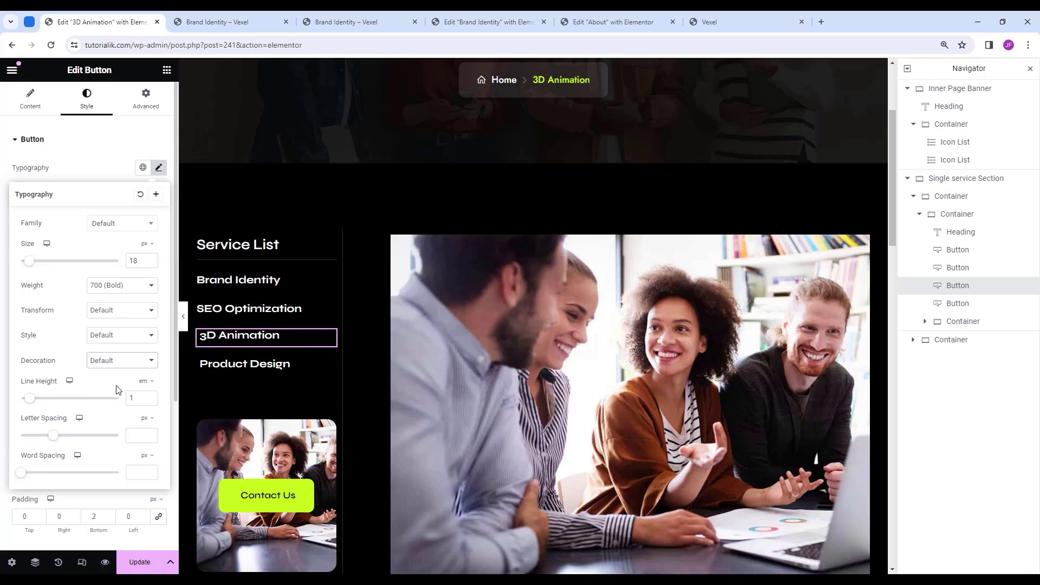
click(159, 171)
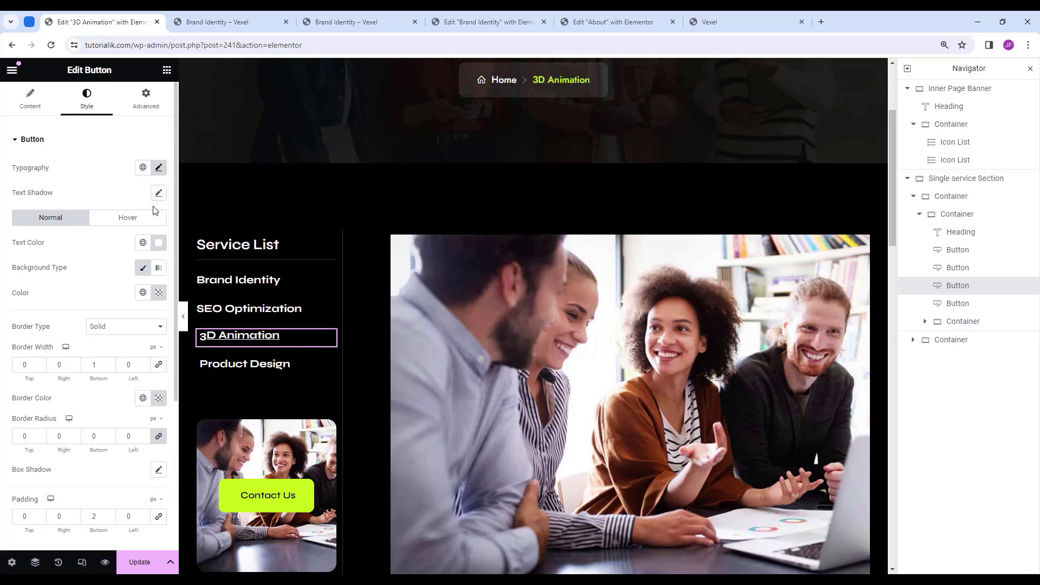
click(154, 244)
click(147, 243)
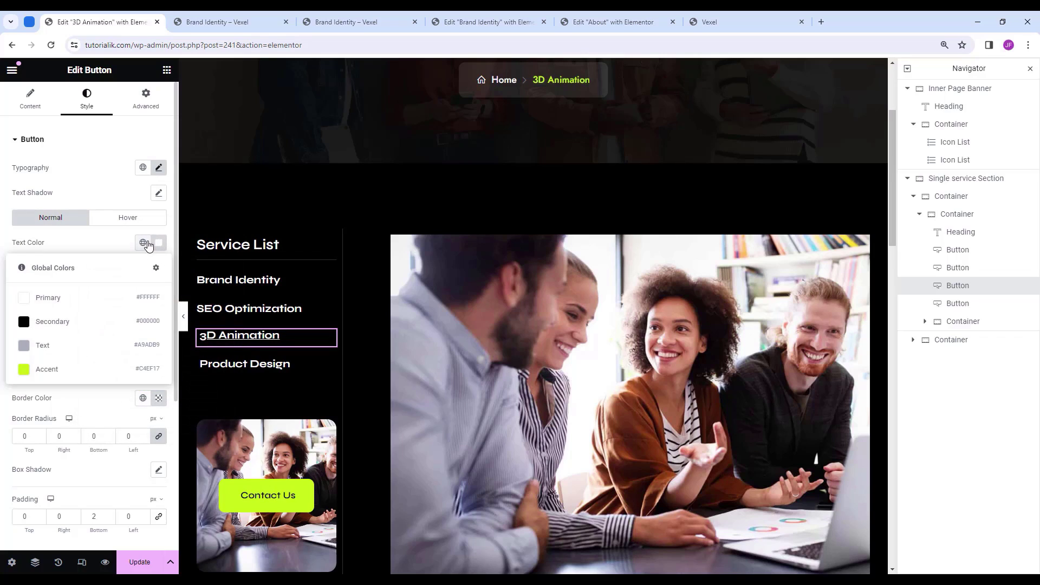
click(143, 245)
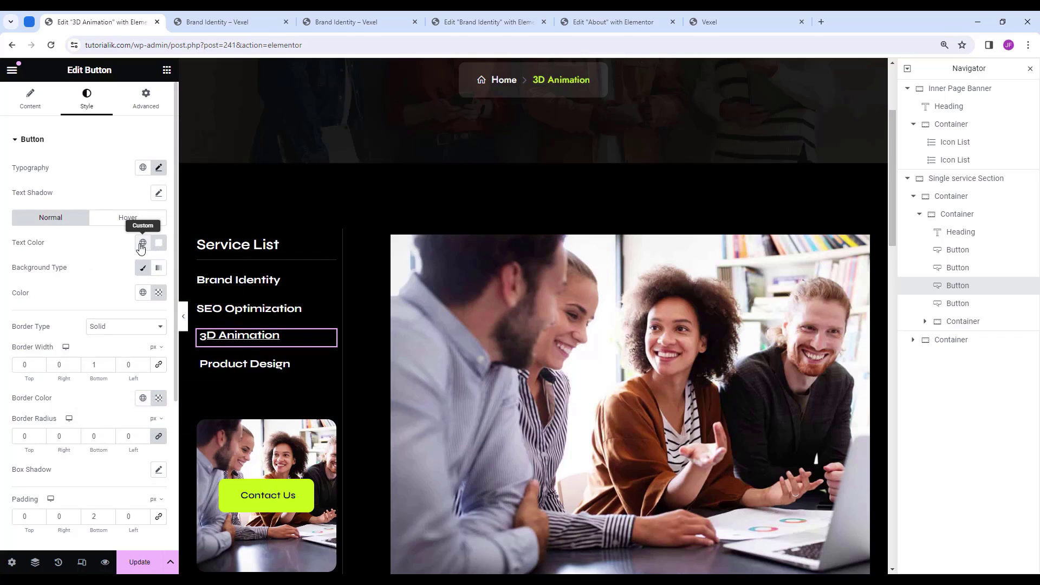
click(142, 244)
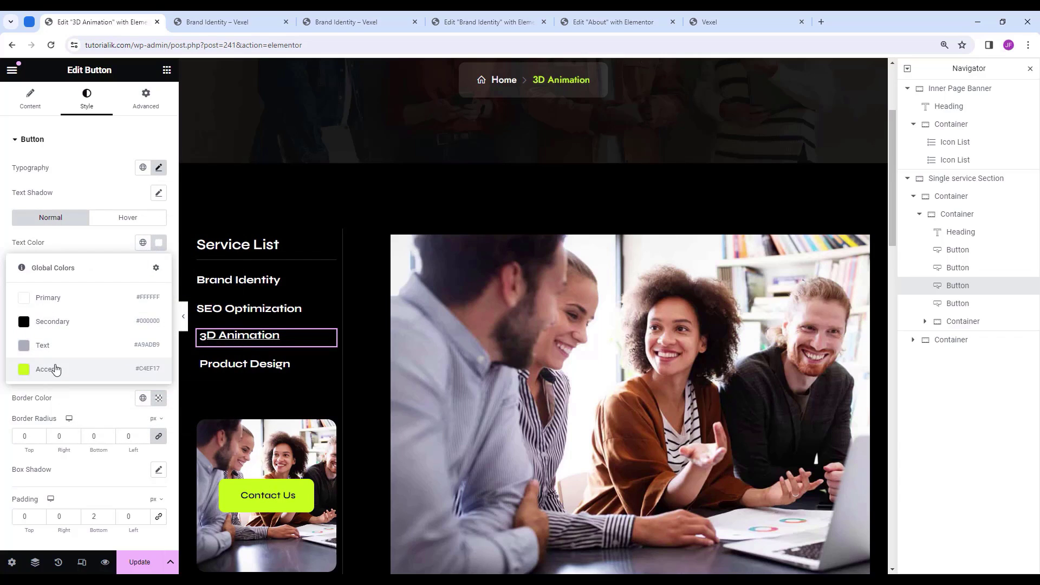
click(58, 370)
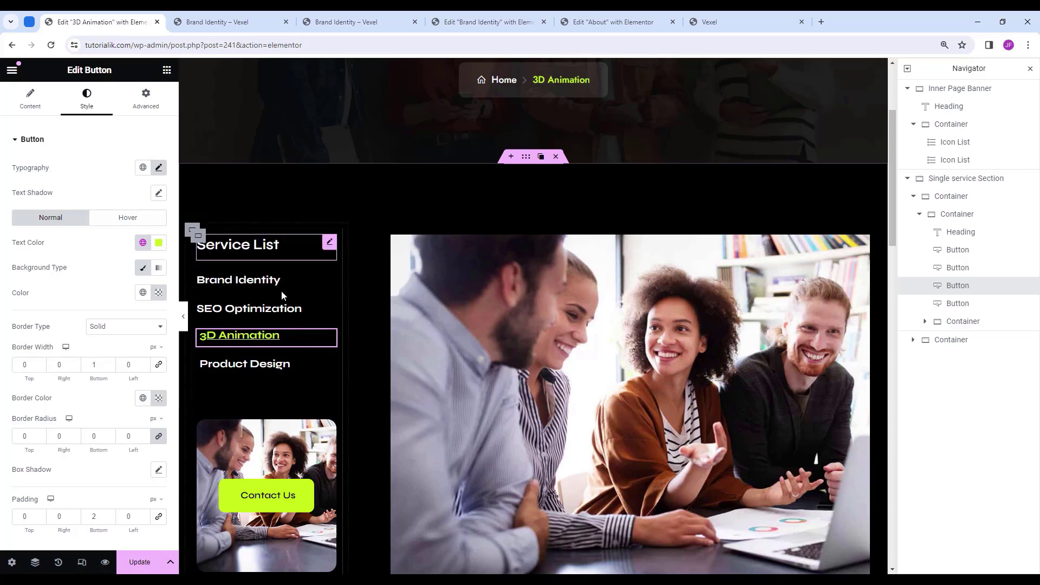
scroll(299, 348, down, 1)
click(330, 312)
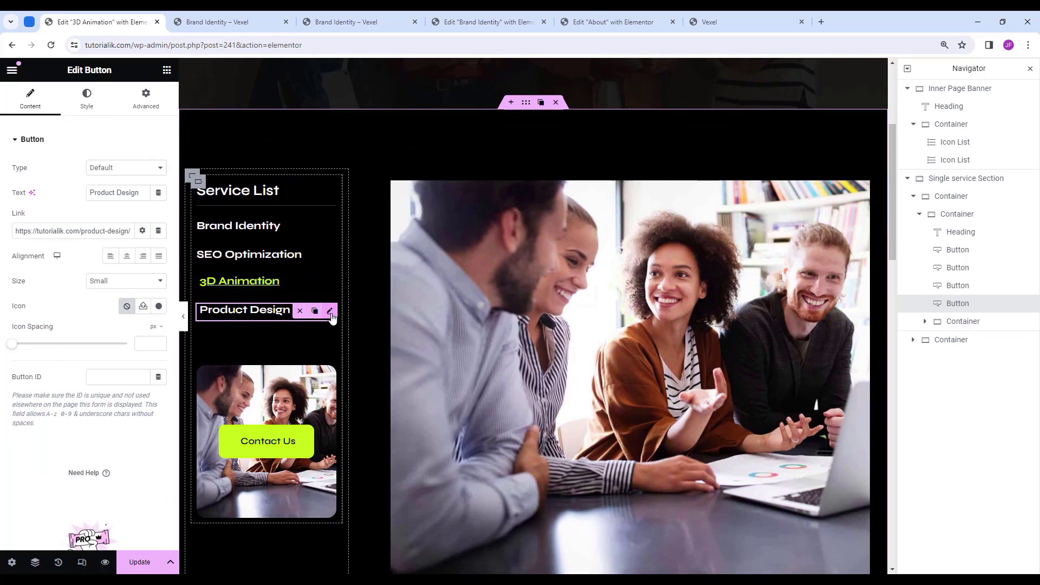
drag(132, 231, 13, 231)
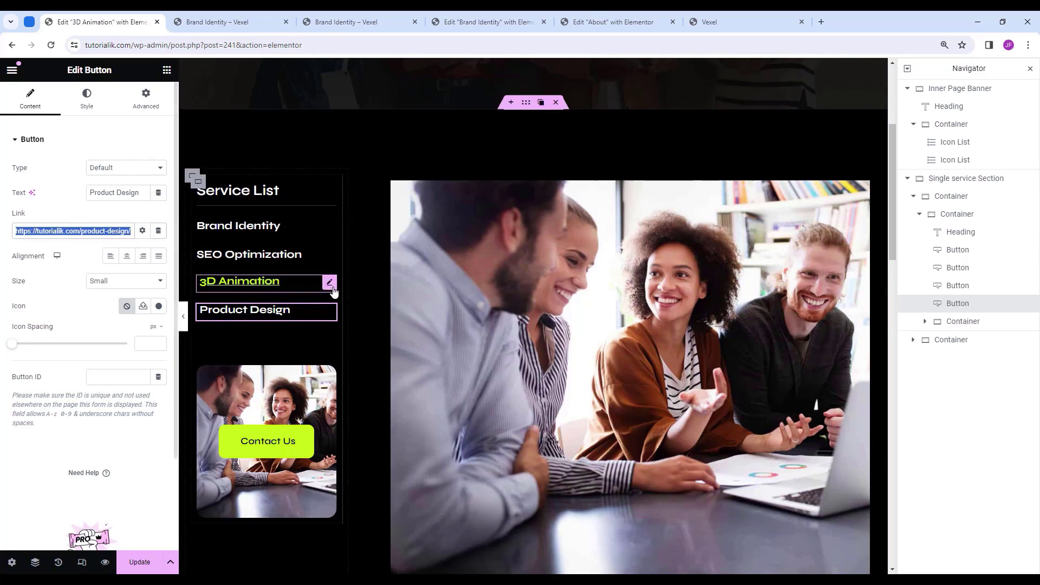
Change the Previous box description to 'SEO Optimization' and the Next box description to 'Product Design'.
scroll(369, 298, down, 15)
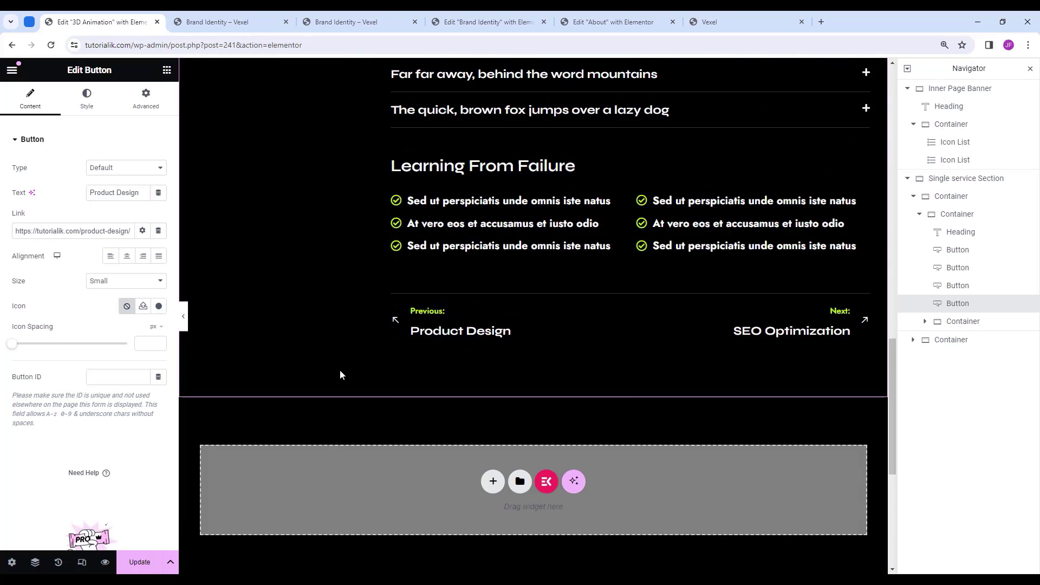
click(503, 202)
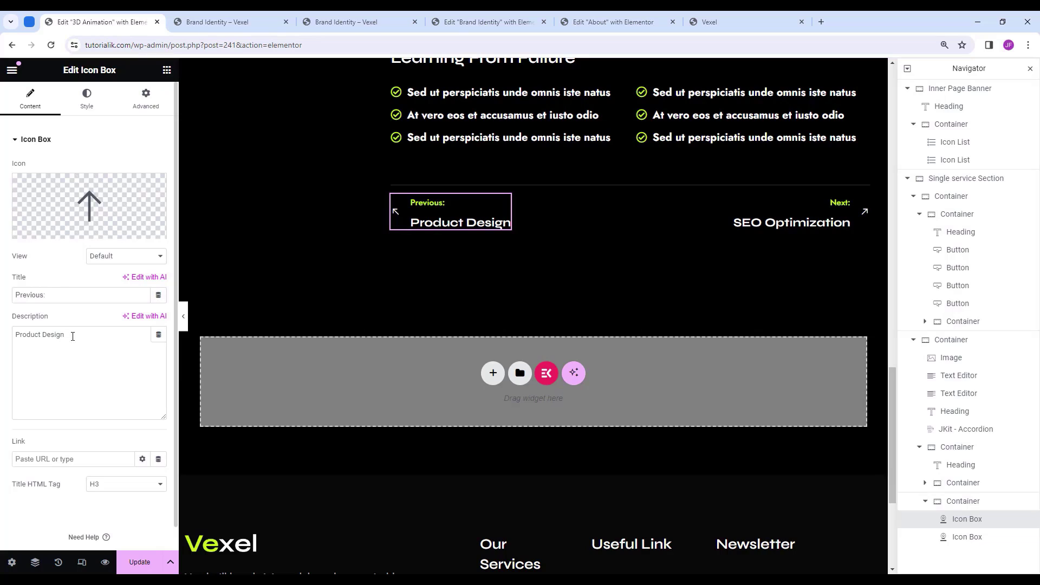
drag(71, 336, 1, 339)
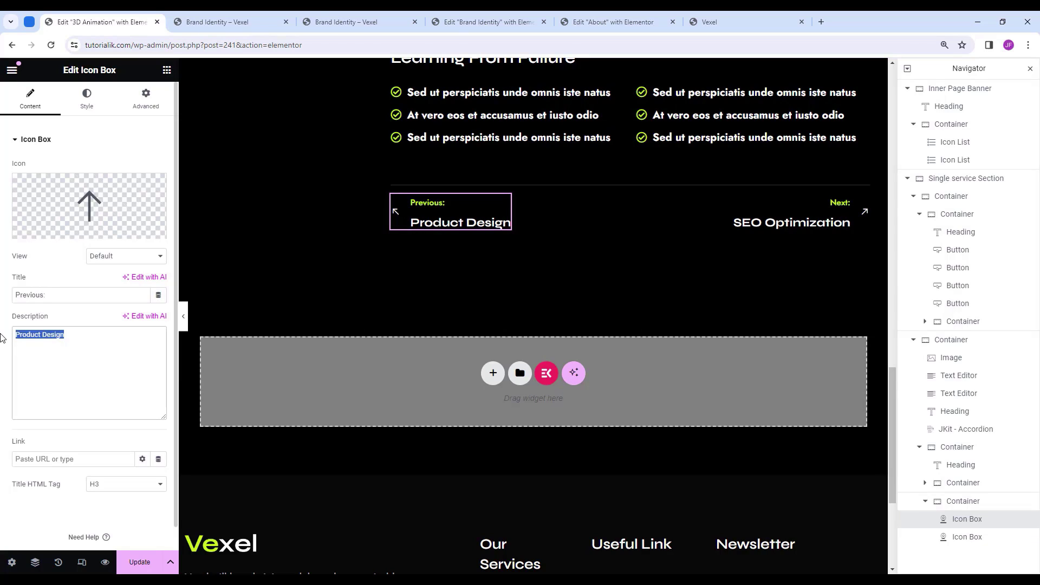
text(SE)
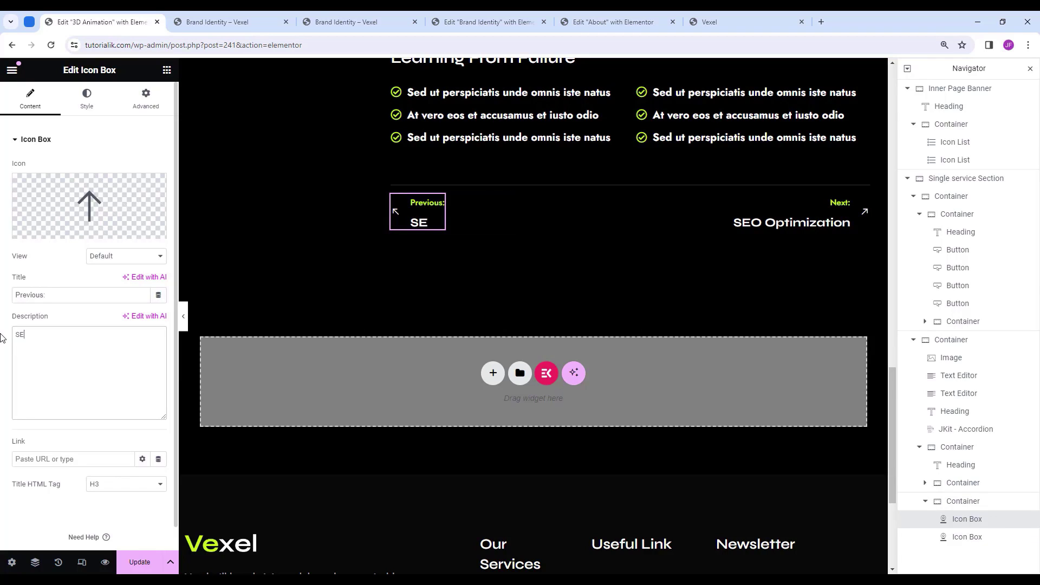
text(O Op)
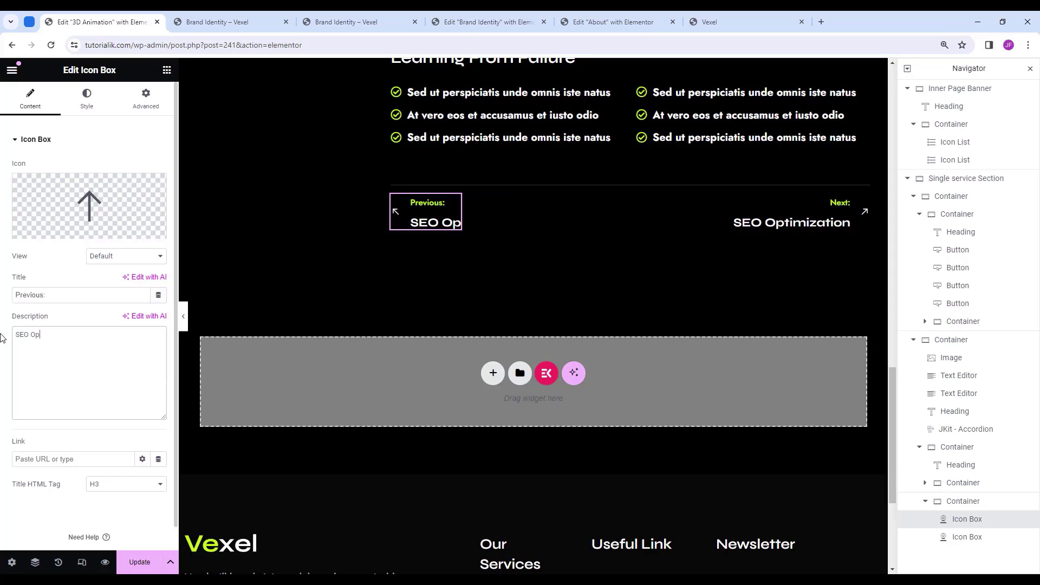
text(timization)
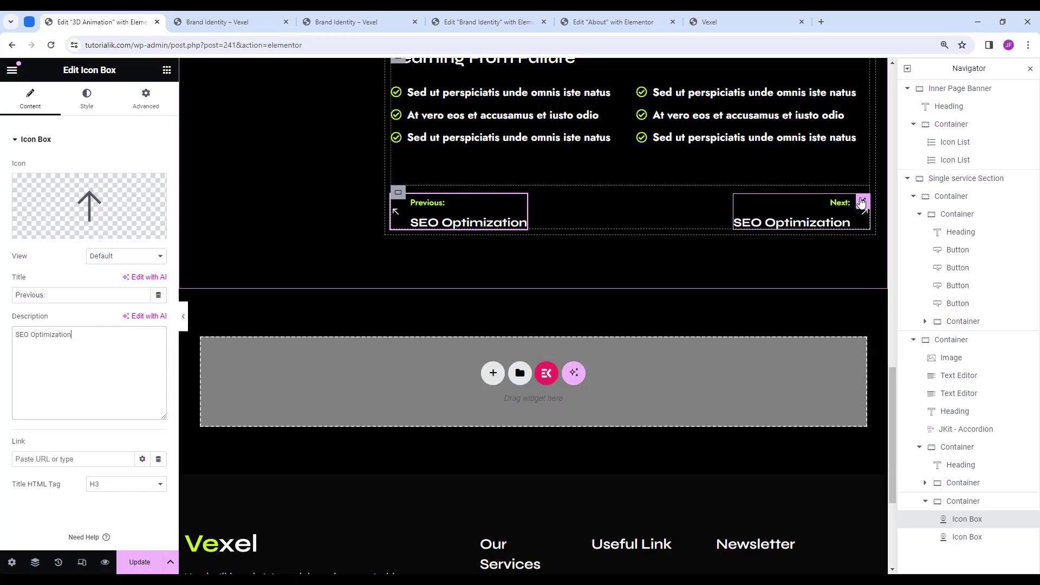
click(864, 201)
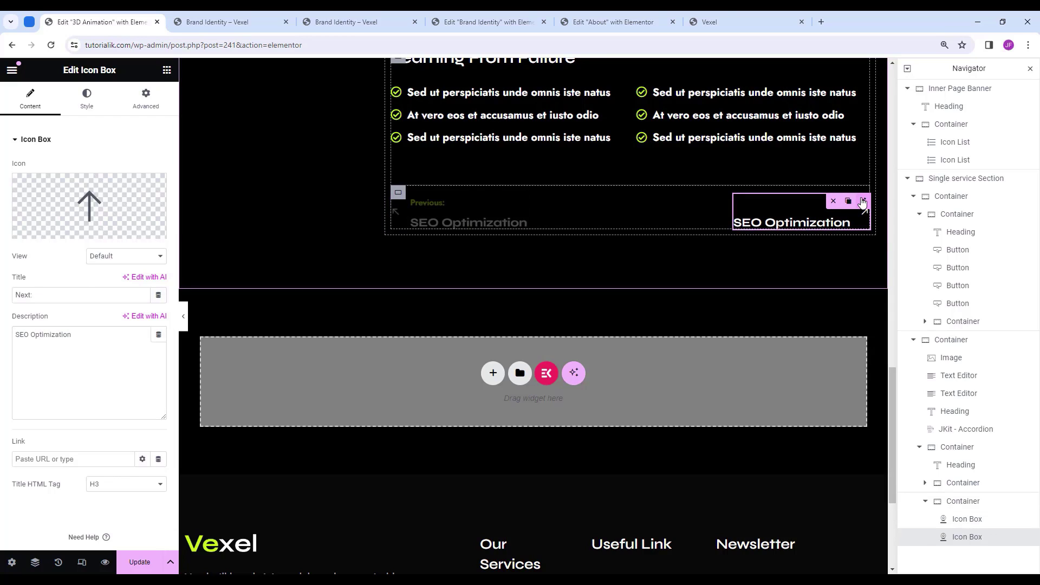
triple_click(55, 335)
text(Pr)
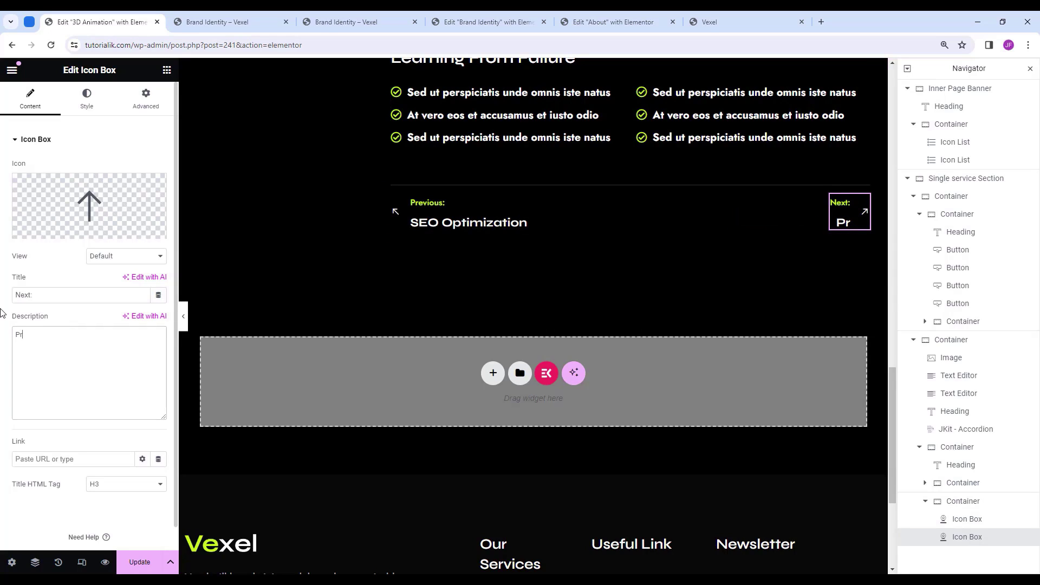
text(oduct De)
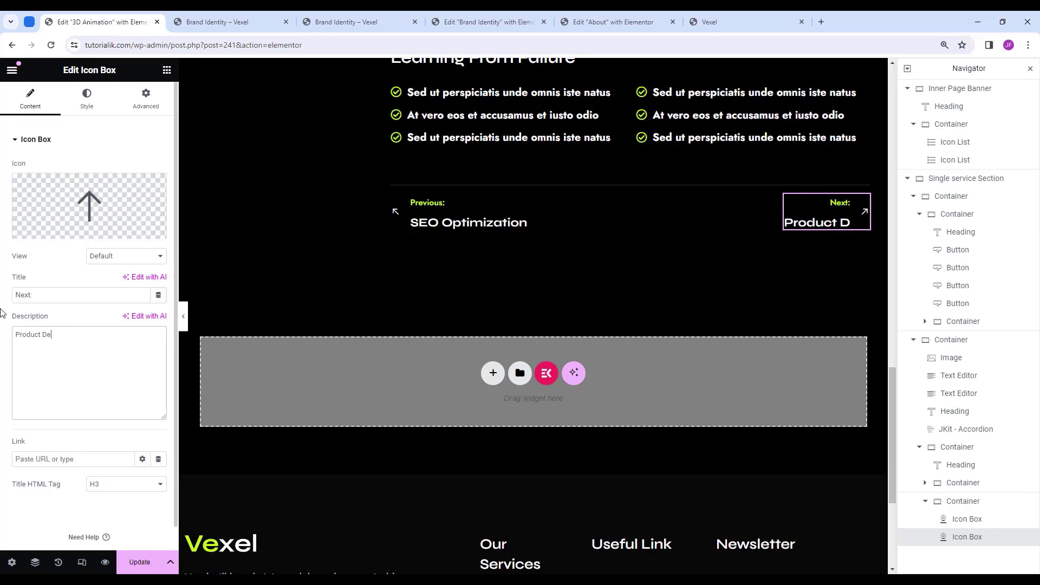
text(sign)
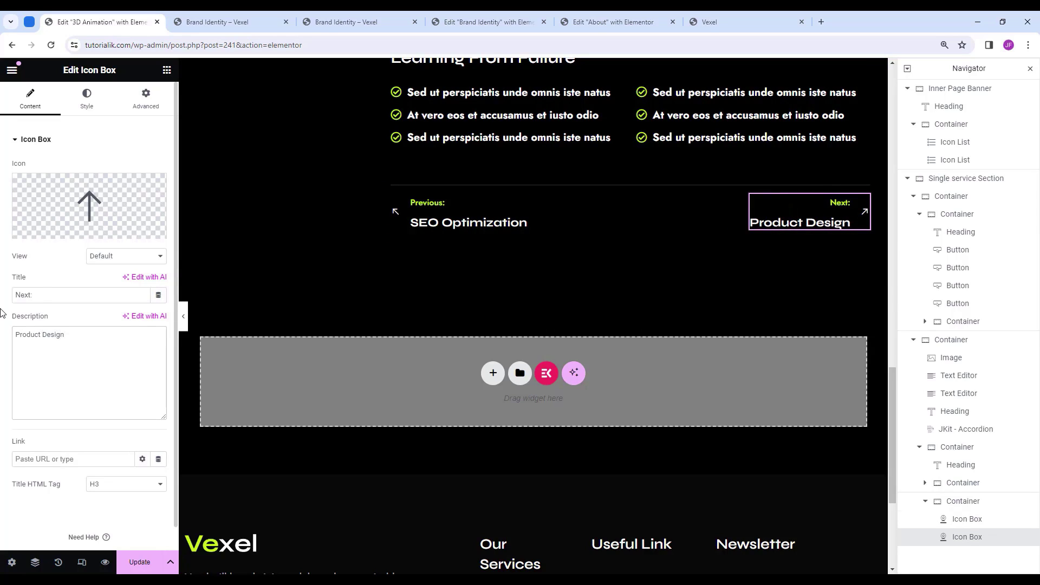
Link Previous to the SEO Optimization page and Next to Product Design, then save and preview.
click(458, 211)
click(64, 459)
text(brand)
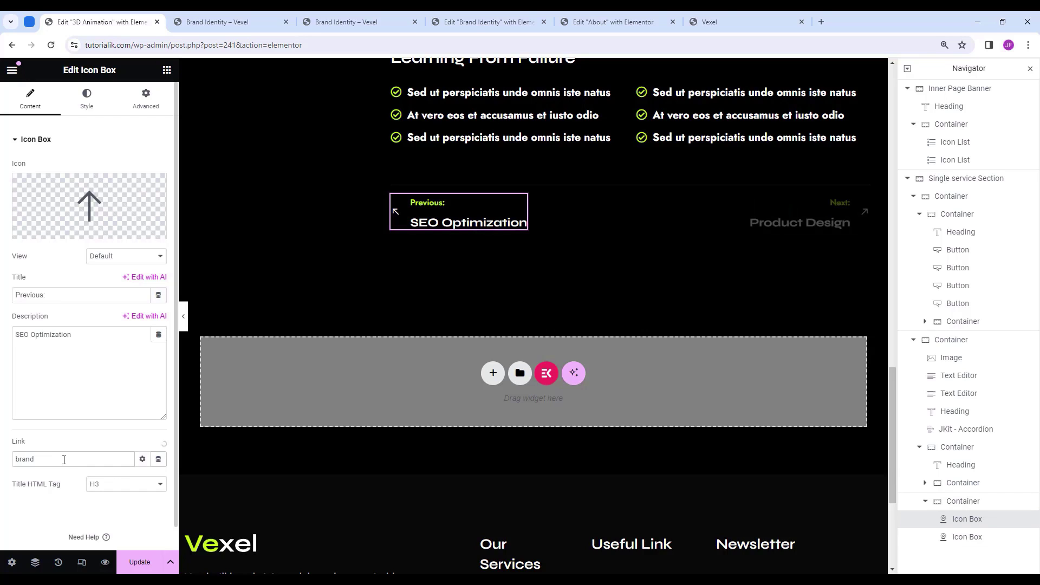
key(BackSpace)
key(BackSpace)
key(BackSpace)
key(BackSpace)
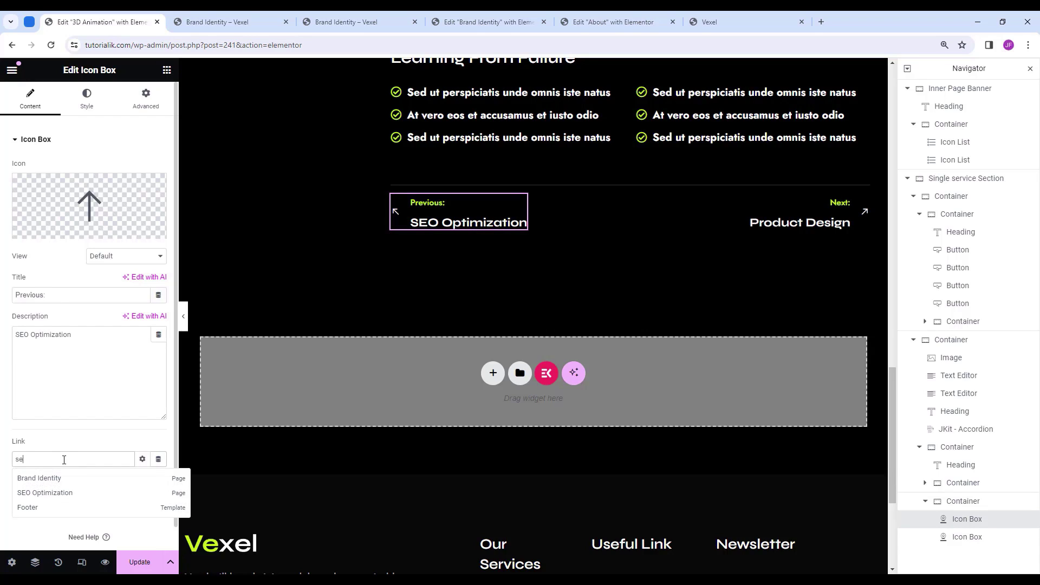
click(64, 478)
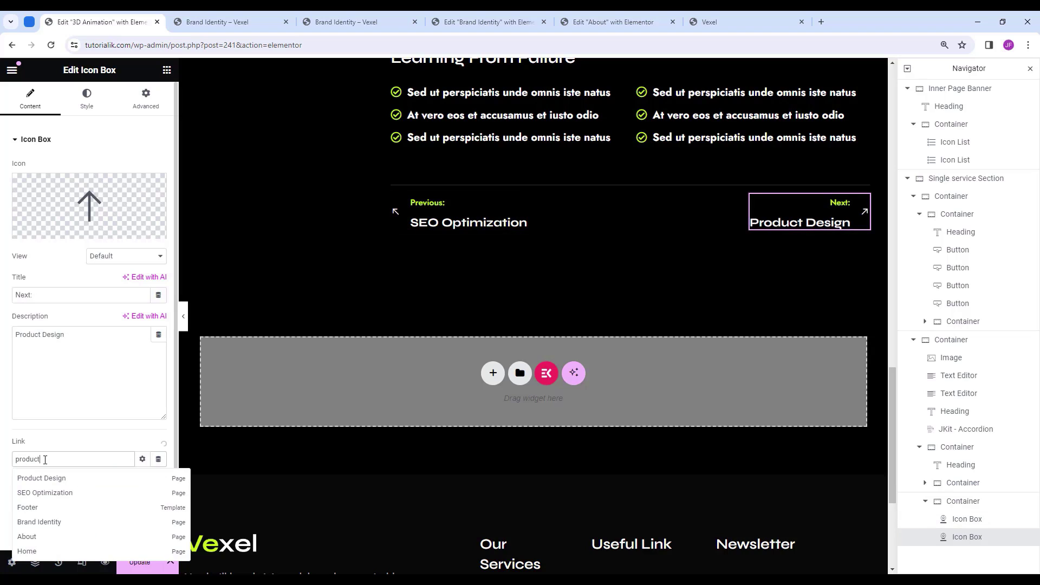
click(49, 479)
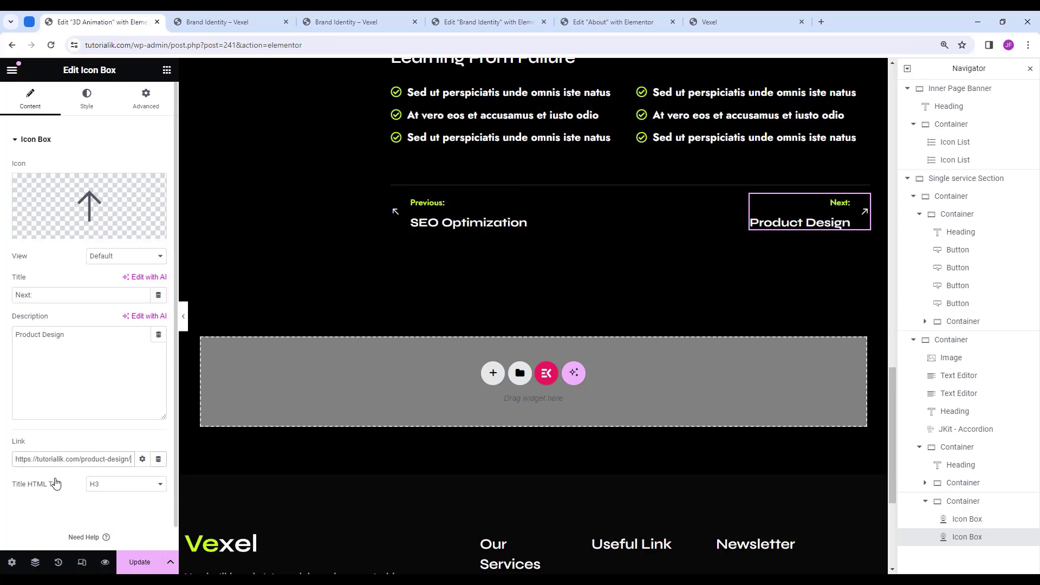
scroll(395, 320, up, 15)
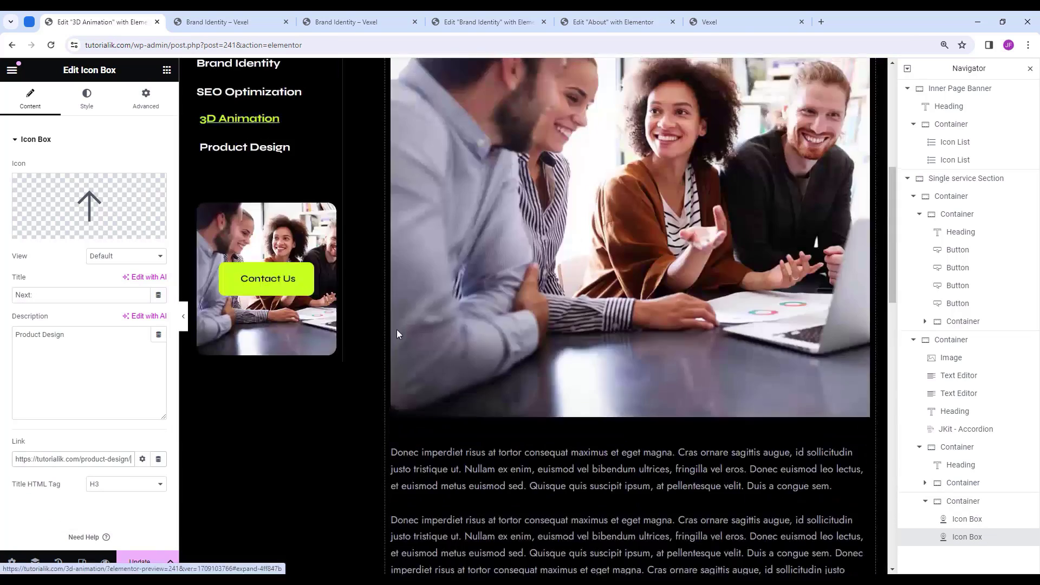
scroll(387, 363, down, 5)
key(ctrl+s)
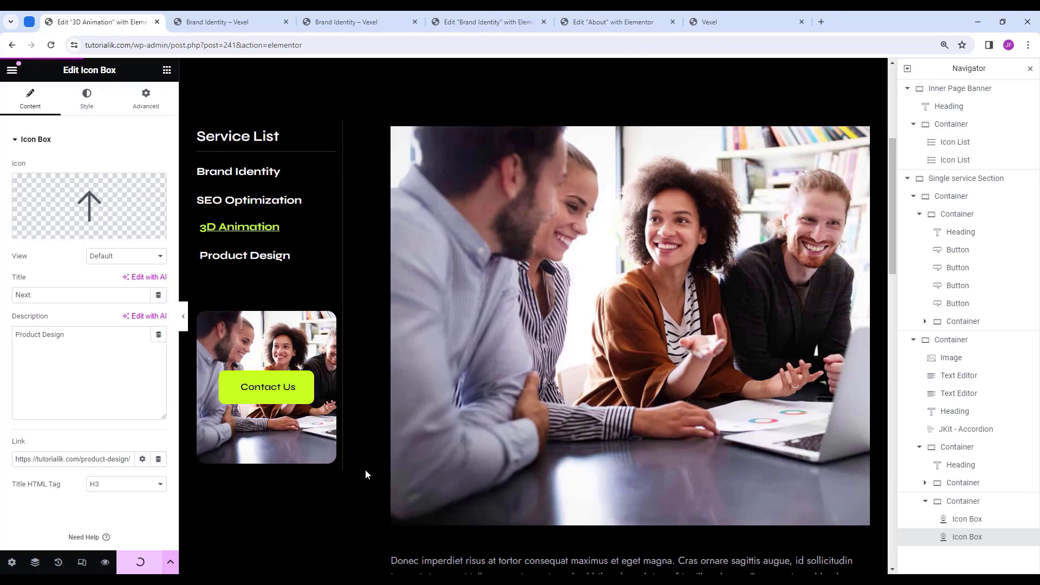
click(106, 563)
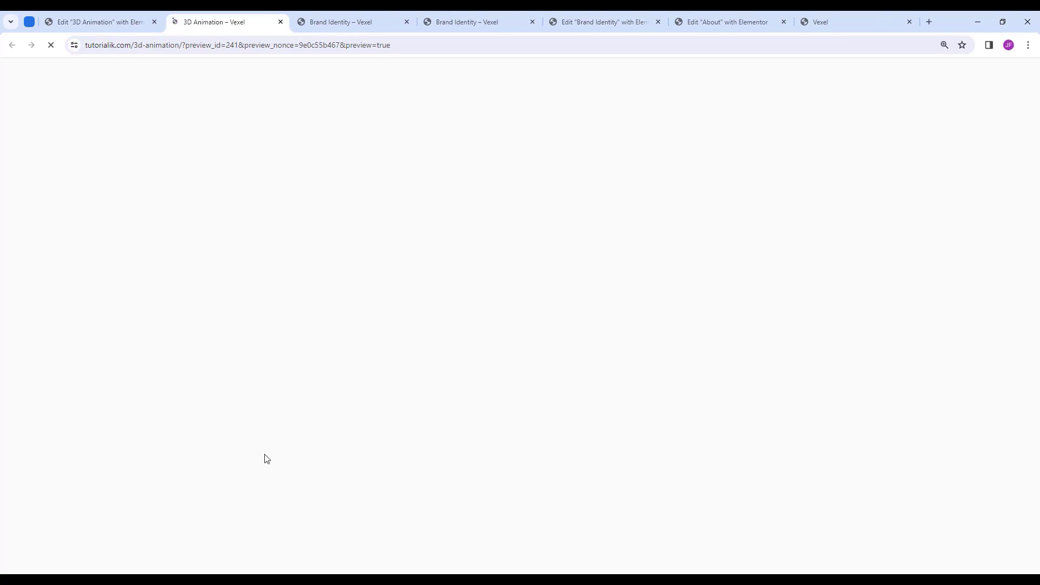
Scroll through the 3D Animation preview to check the highlighted service and Previous/Next links.
scroll(184, 368, down, 2)
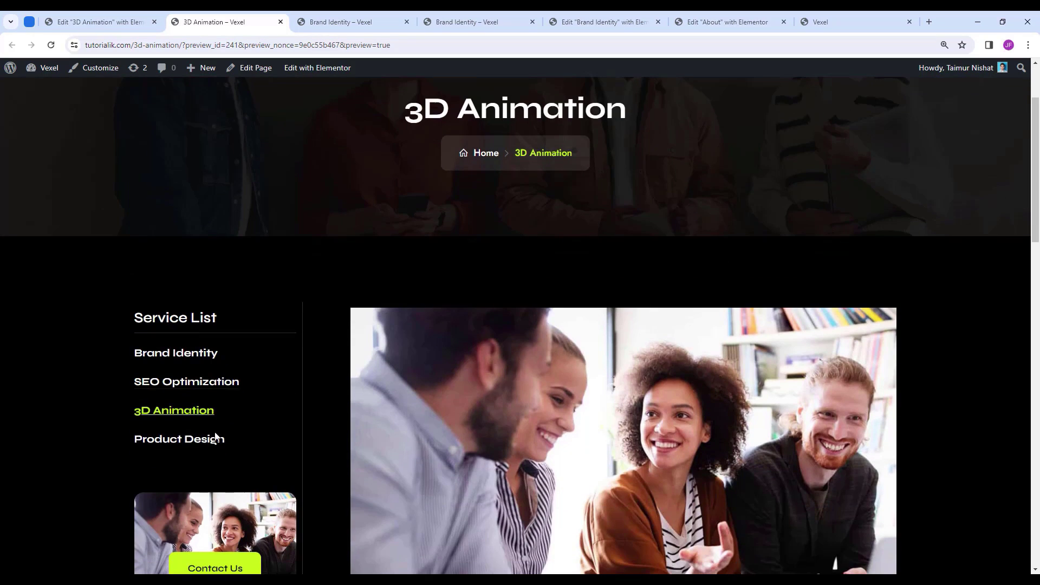
scroll(336, 312, down, 8)
scroll(338, 319, down, 13)
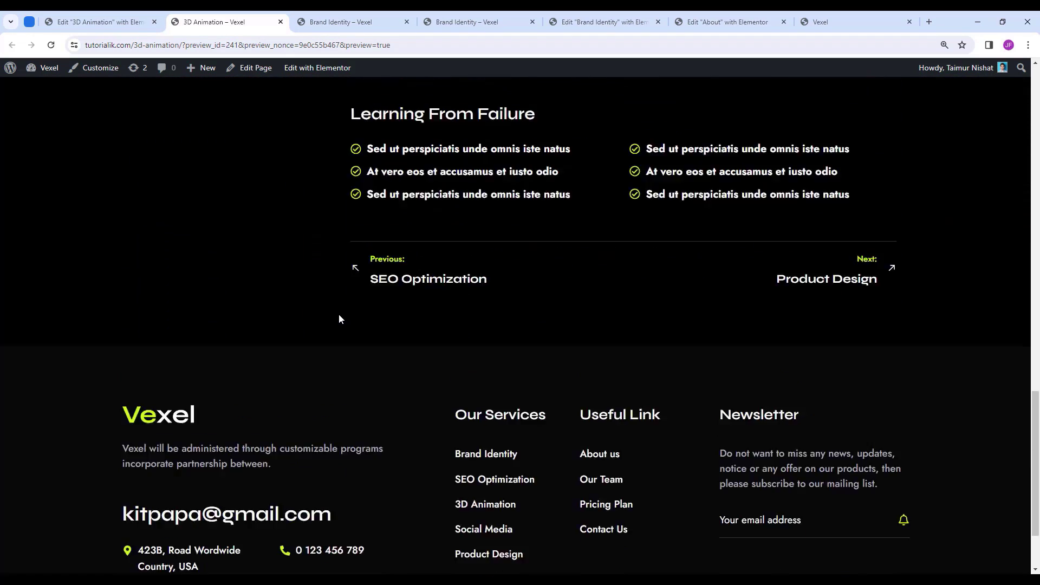
scroll(507, 316, up, 2)
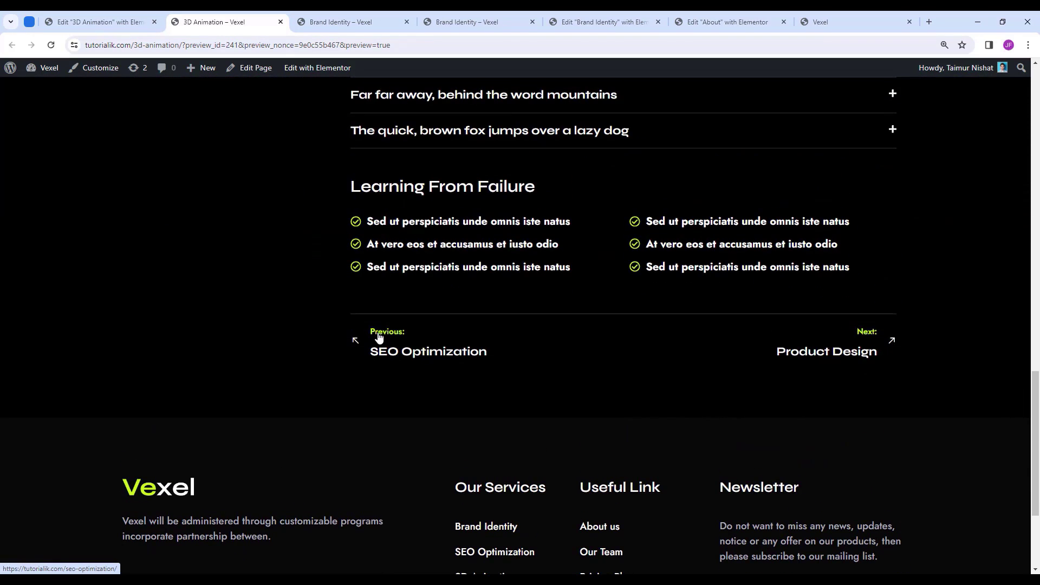
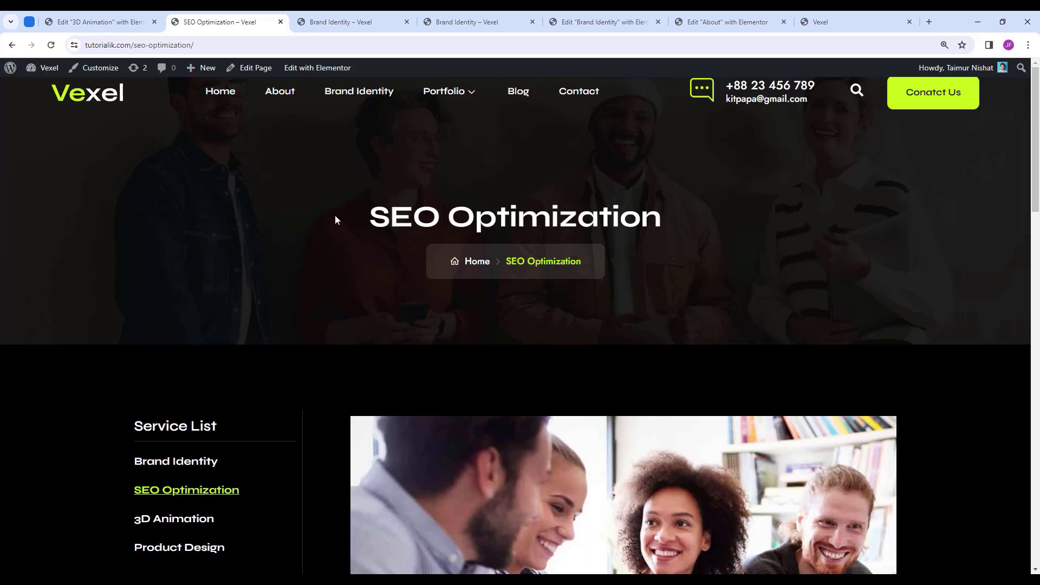
Scroll through the SEO Optimization preview page.
drag(335, 215, 665, 220)
click(421, 333)
scroll(414, 335, down, 7)
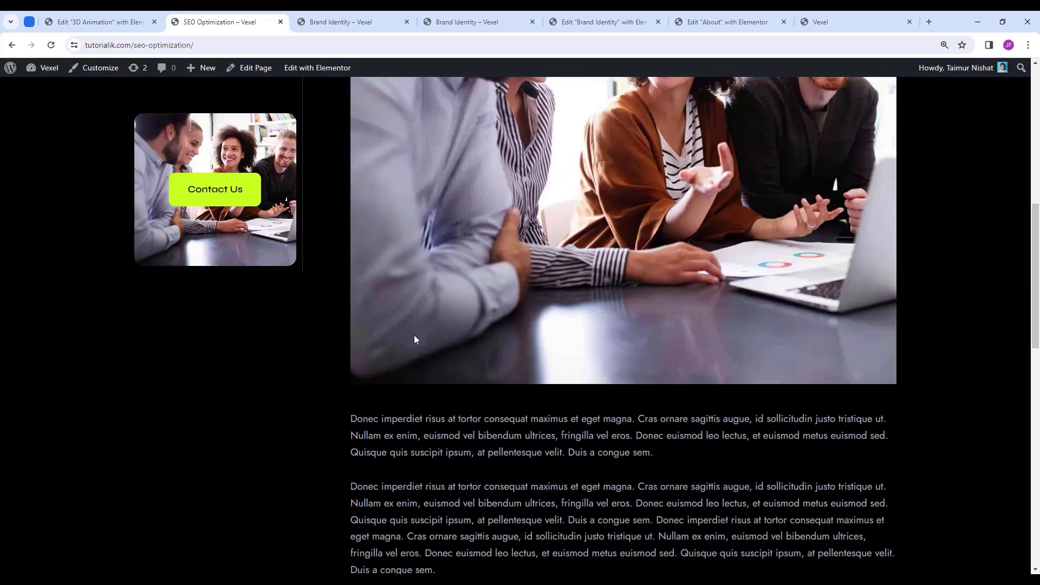
scroll(414, 340, down, 10)
scroll(413, 339, up, 4)
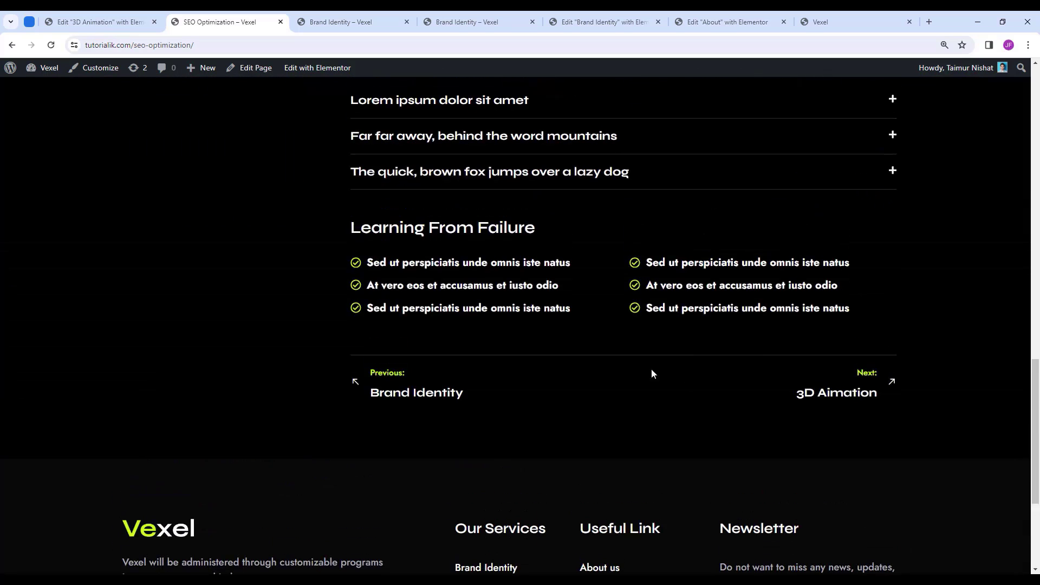
Follow Next: 3D Animation, view that page, then return to its Elementor editor.
click(866, 379)
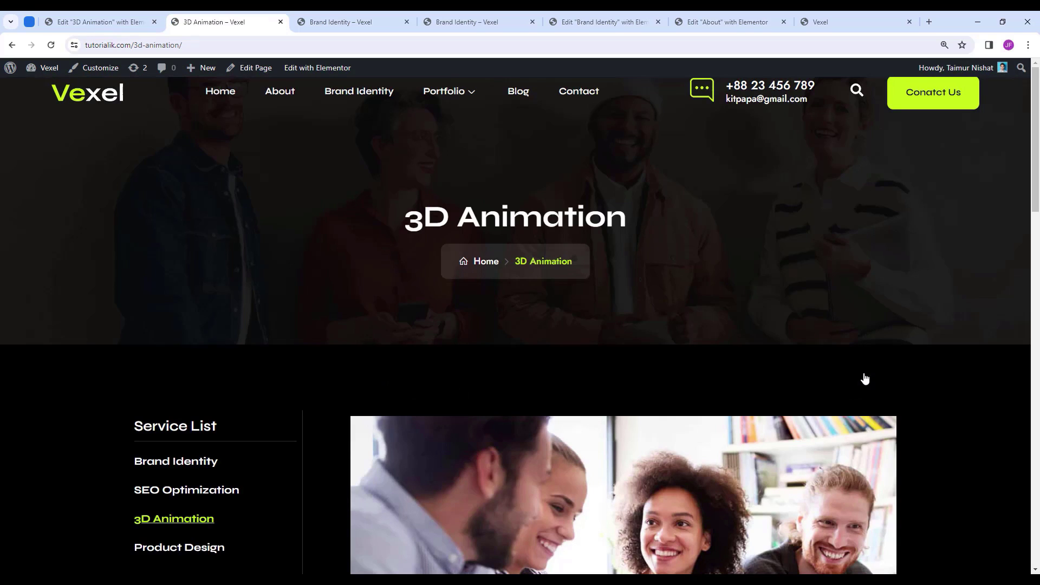
scroll(829, 379, down, 15)
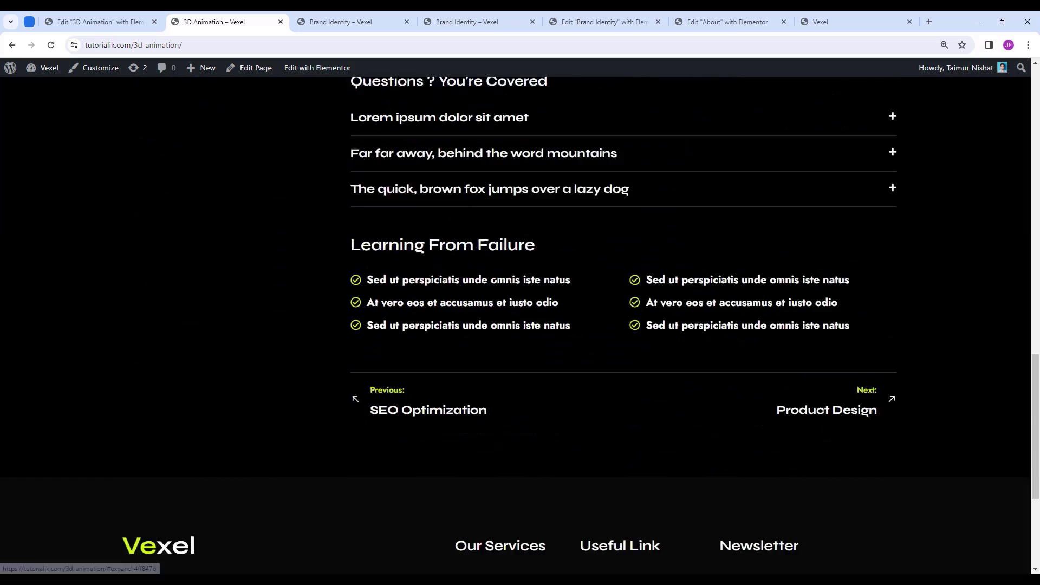
click(95, 22)
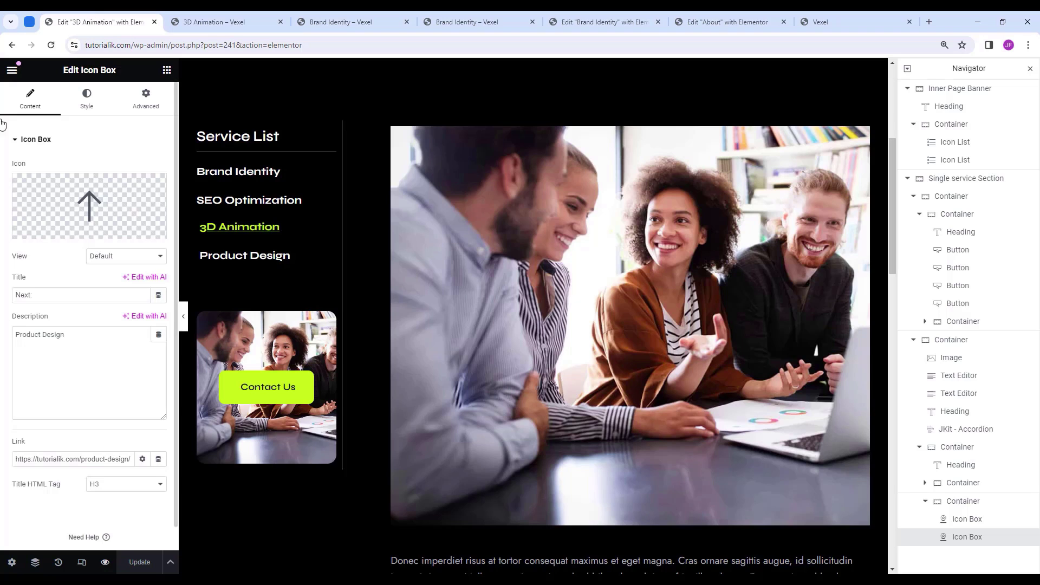
click(12, 70)
Open Product Design in Elementor and set its page layout to Elementor Full Width.
click(25, 347)
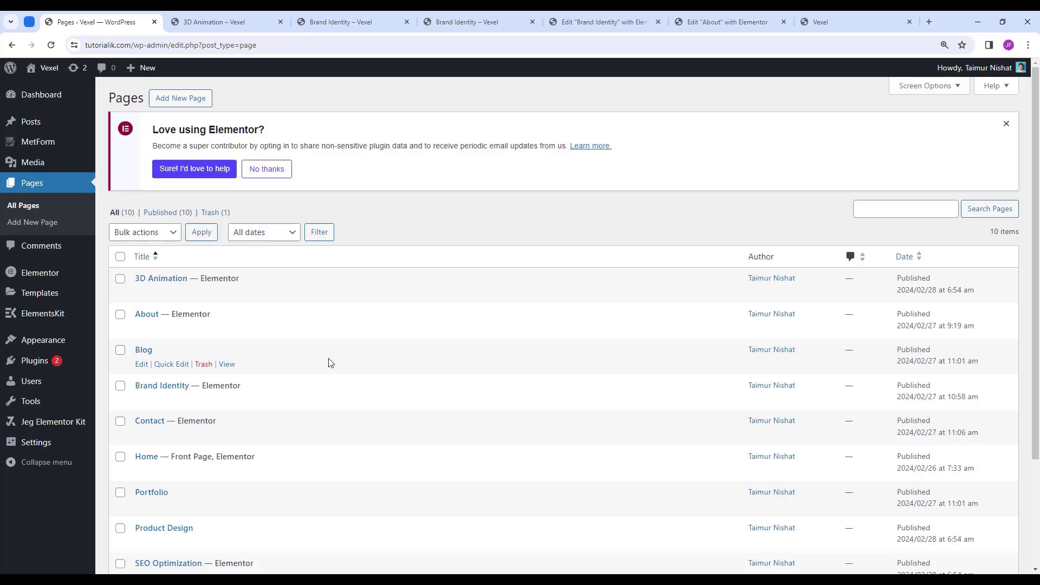
scroll(327, 362, down, 3)
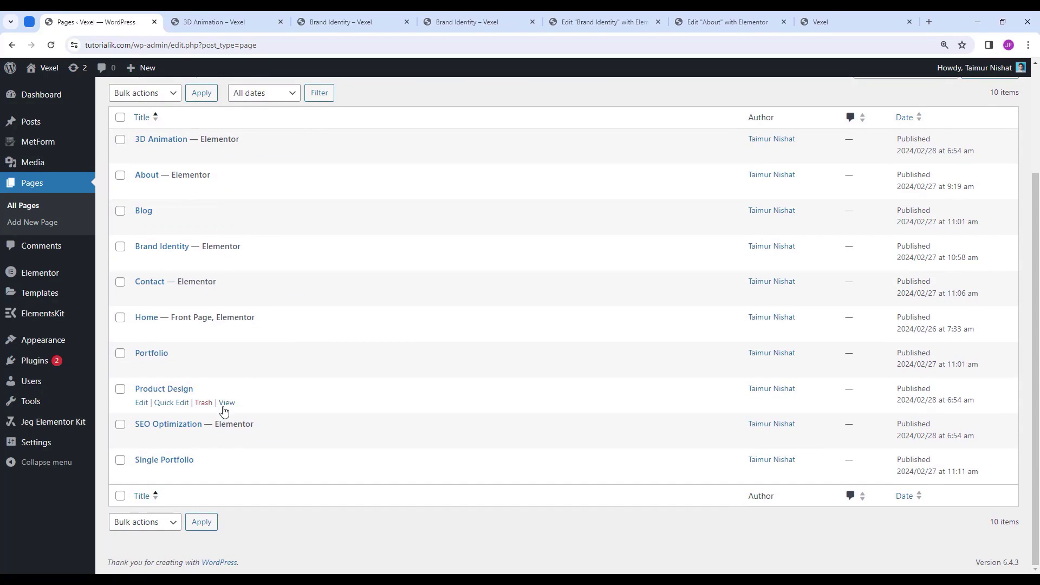
click(148, 405)
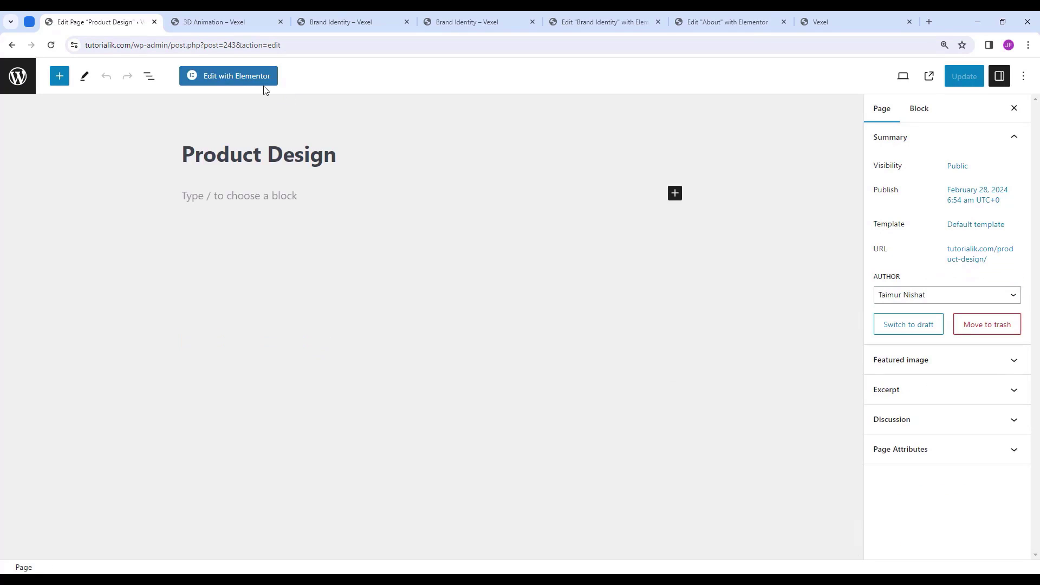
click(265, 83)
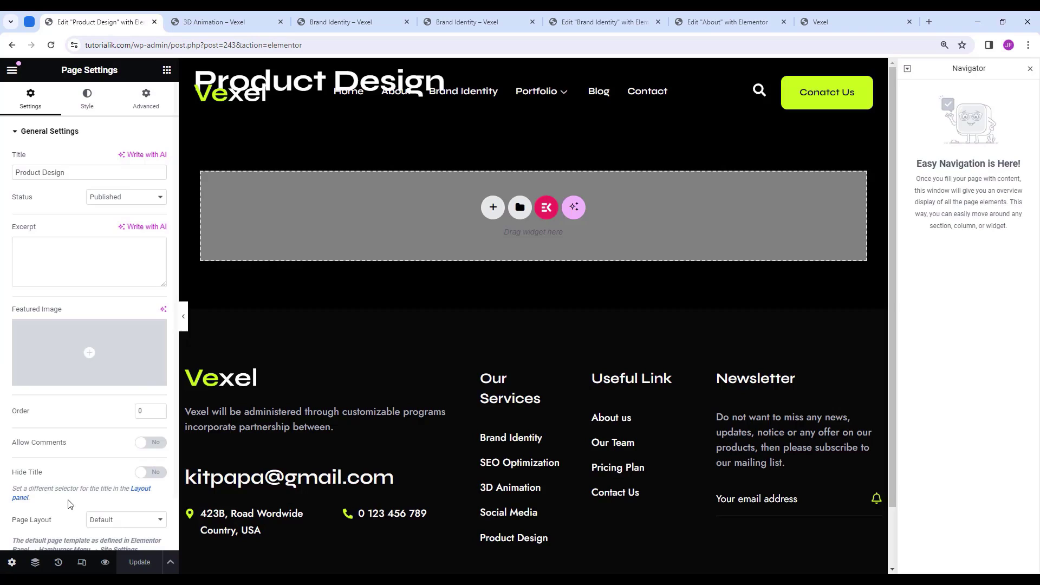
scroll(123, 456, down, 1)
click(126, 462)
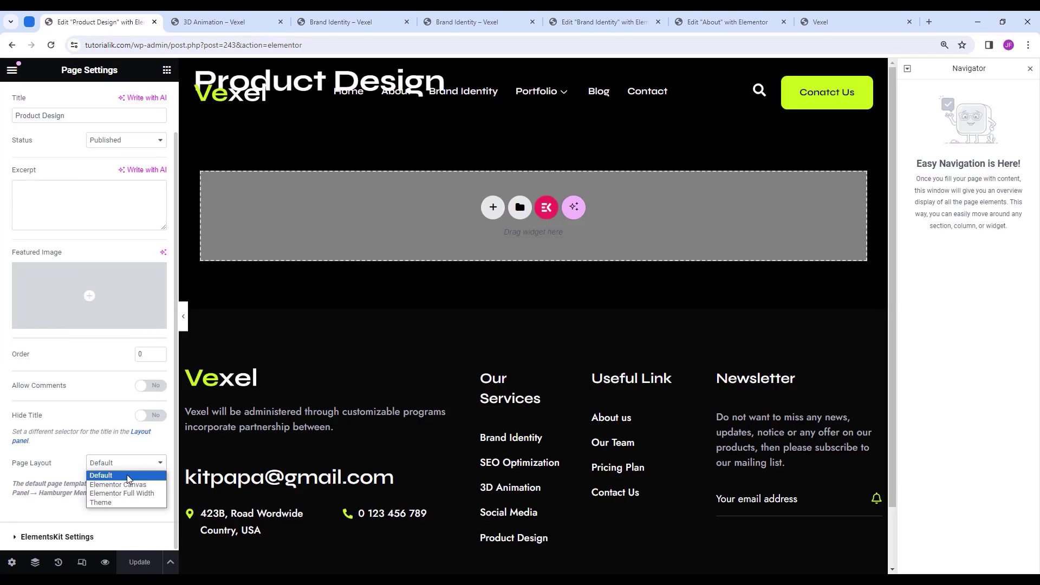
click(130, 493)
Insert the Single Service template and retitle the banner heading and breadcrumb 'Product Design'.
click(520, 157)
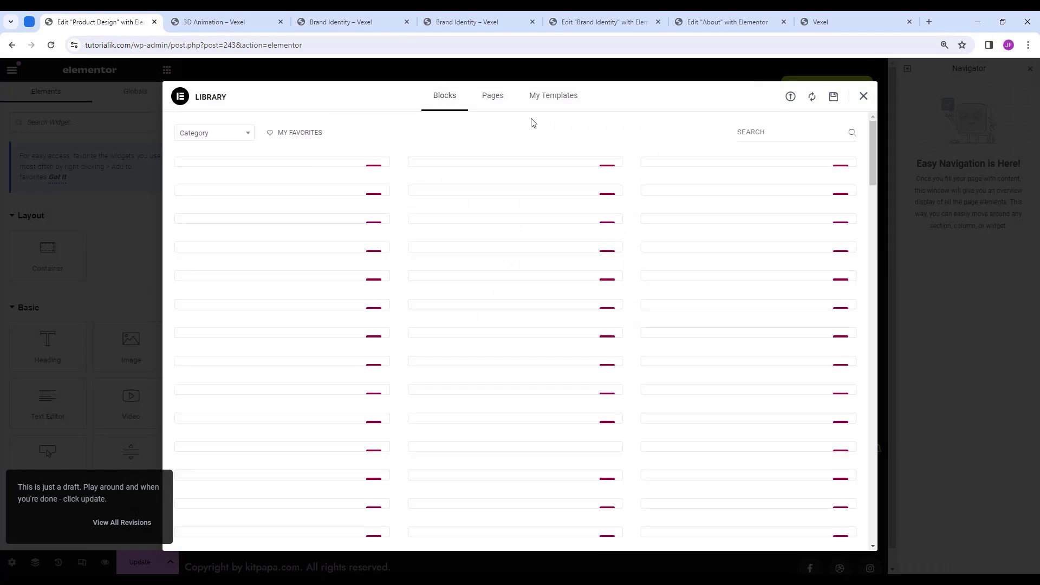
click(554, 98)
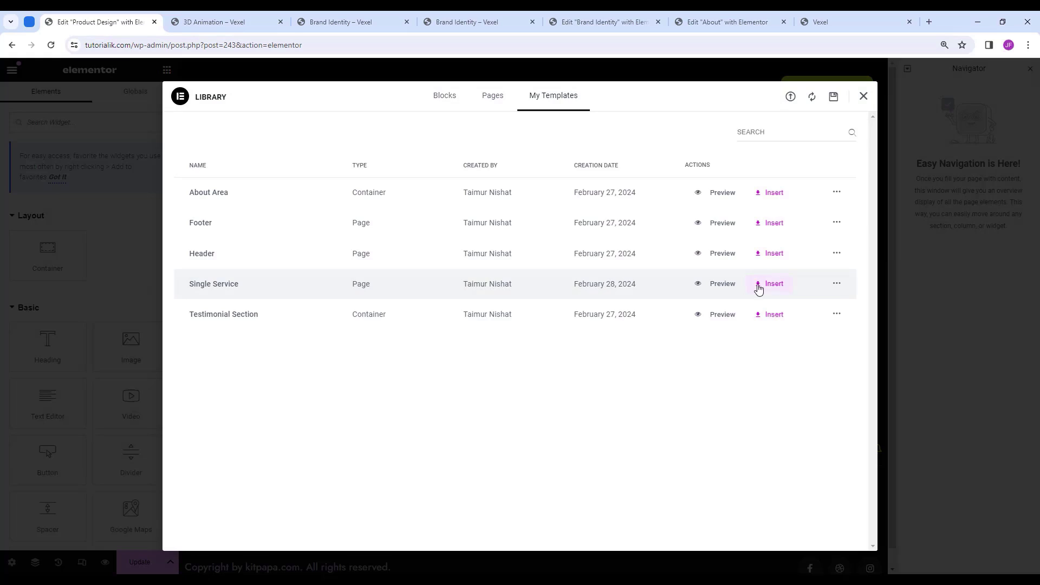
click(770, 284)
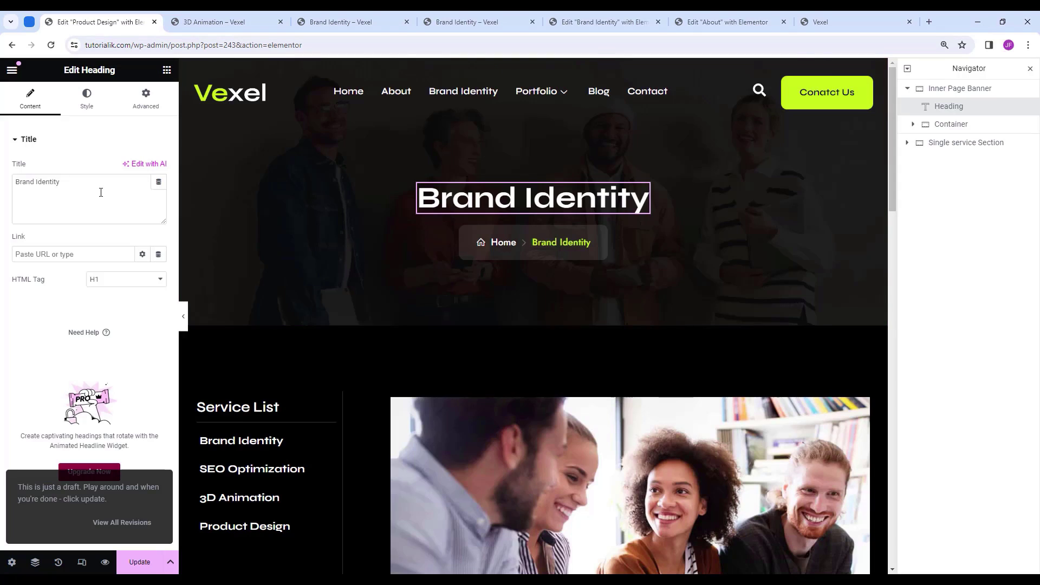
drag(98, 190, 1, 187)
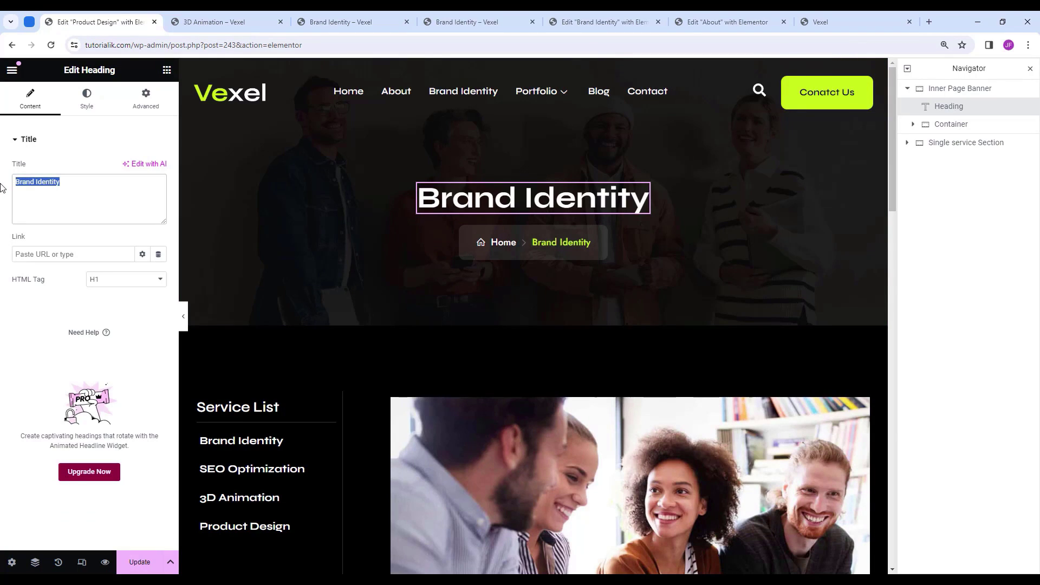
text(Product Design)
click(561, 242)
text(Product Design)
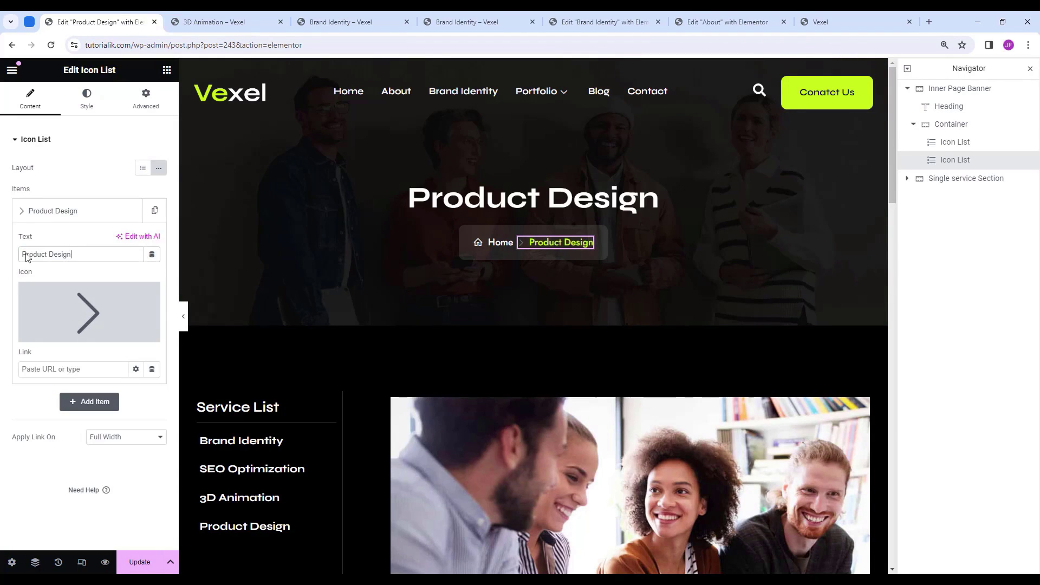
Set the service list entry's link address to '#'.
scroll(565, 295, down, 3)
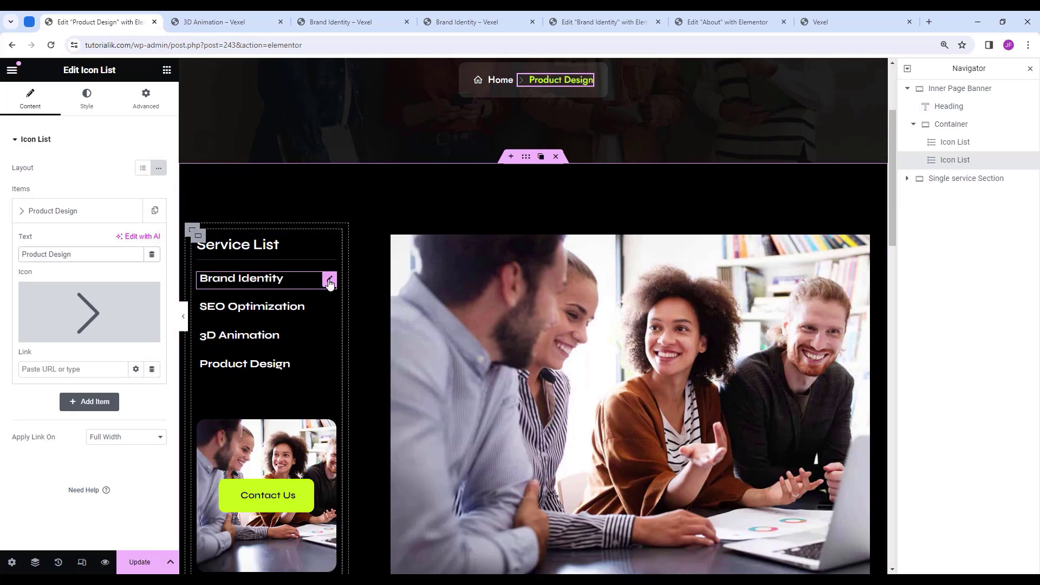
click(330, 283)
click(44, 235)
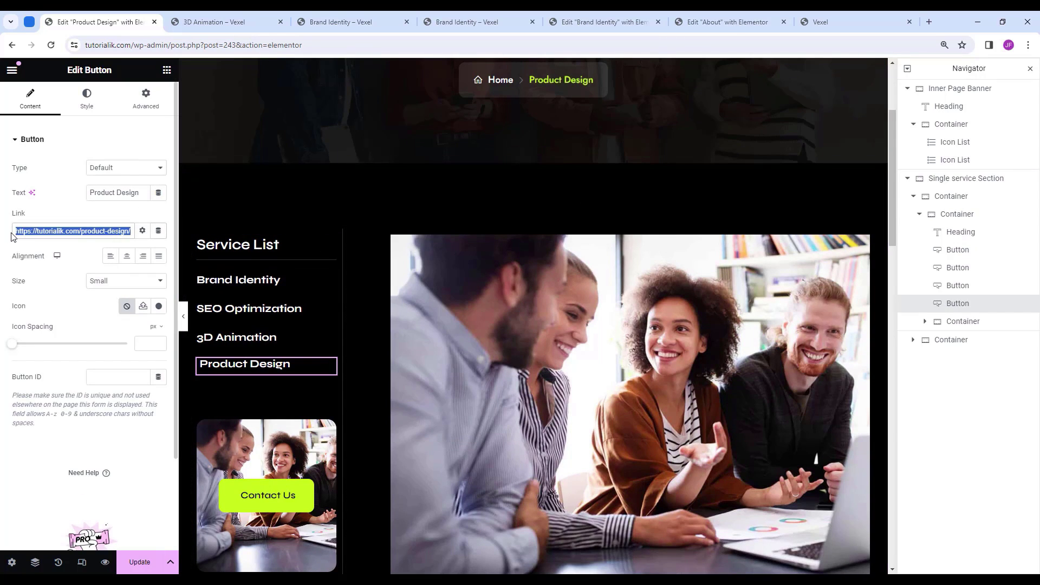
text(#)
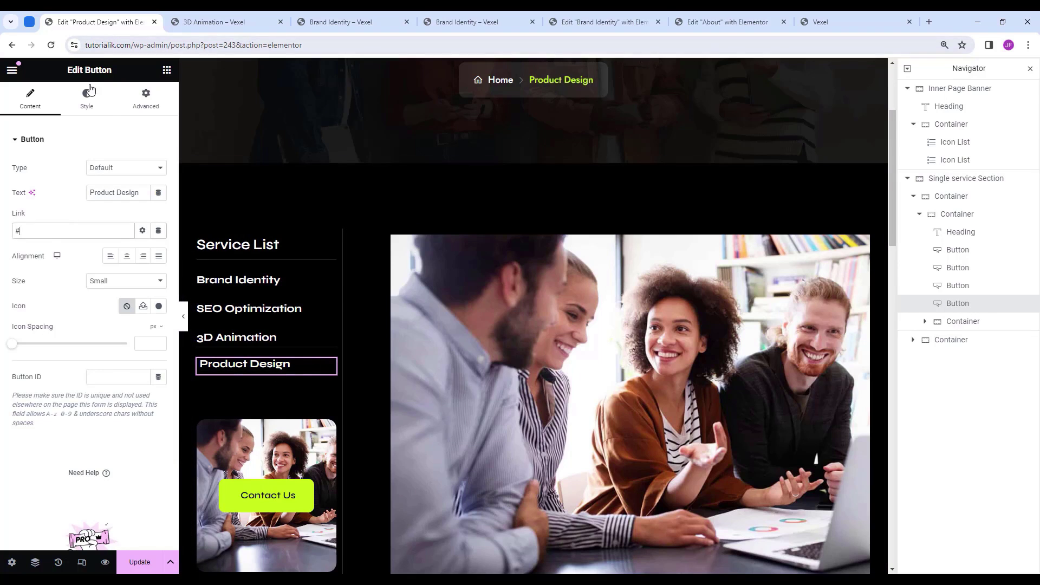
Underline the Product Design list entry and give it the accent colour.
click(87, 97)
click(158, 167)
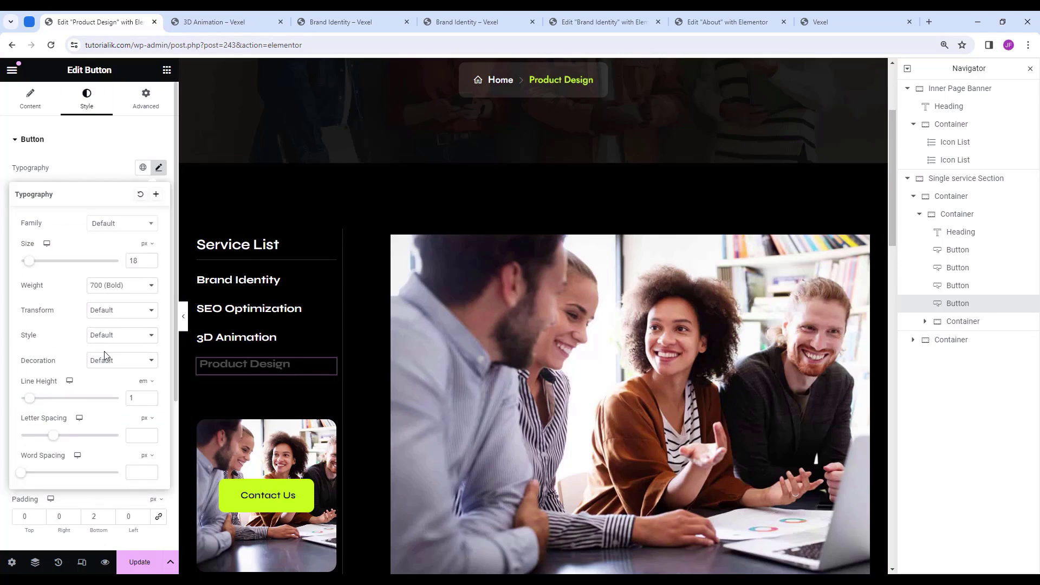
click(109, 360)
click(108, 383)
click(158, 167)
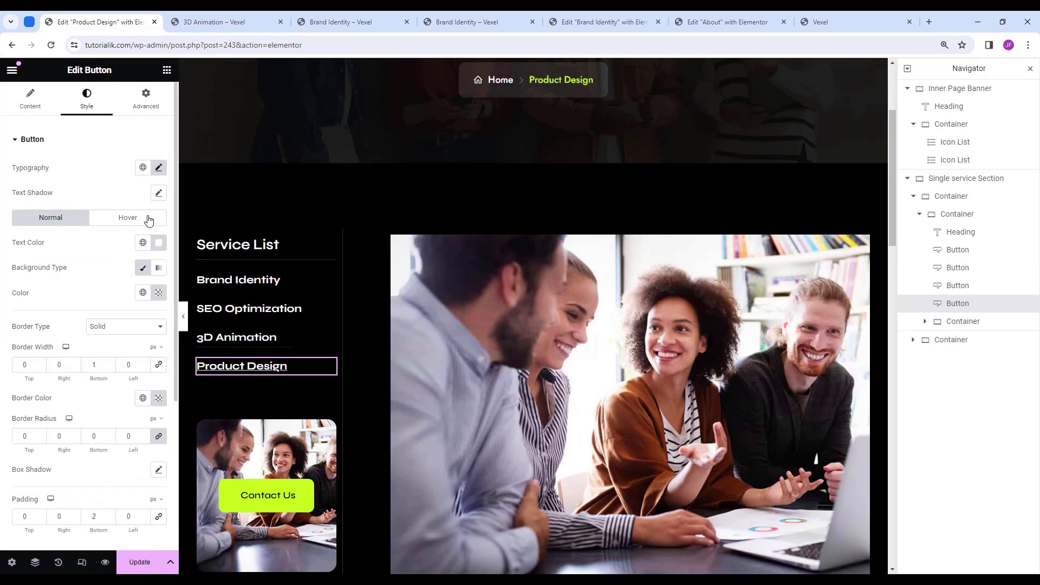
click(142, 242)
click(48, 368)
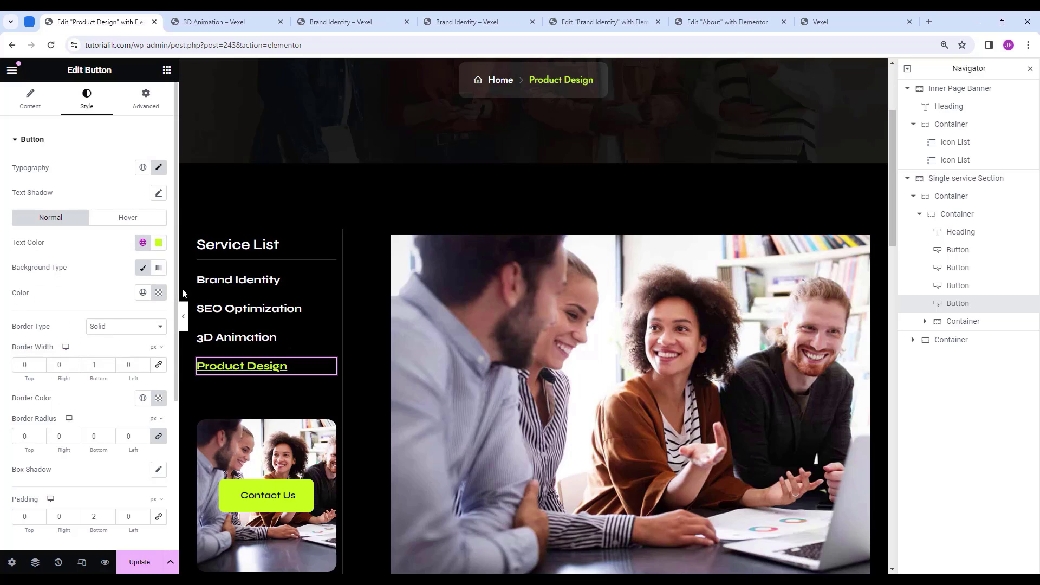
Change Previous to '3D Animation' and Next to 'Brand Identity', then preview the page.
scroll(360, 295, down, 15)
click(504, 307)
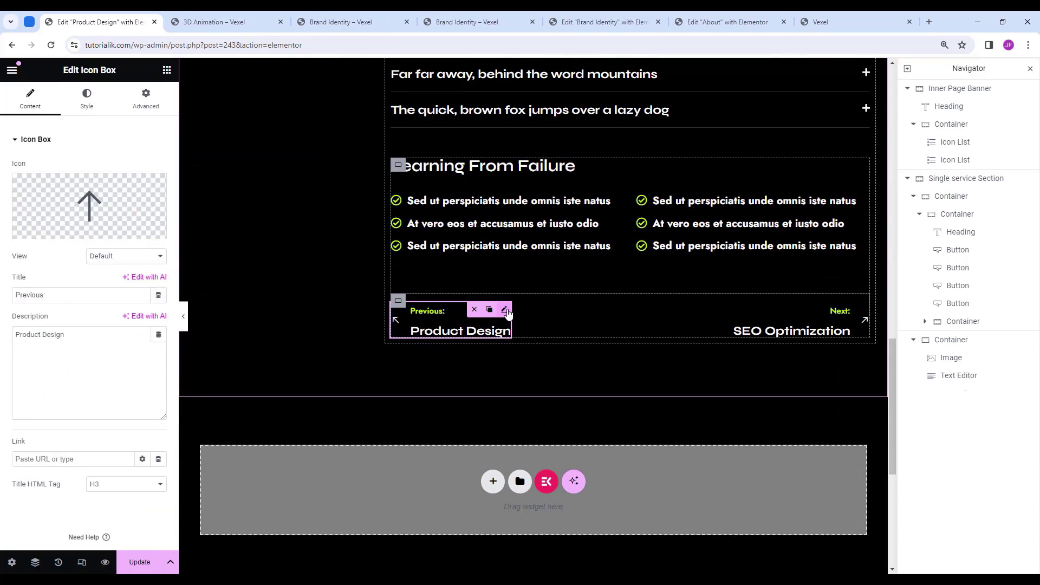
drag(72, 335, 1, 340)
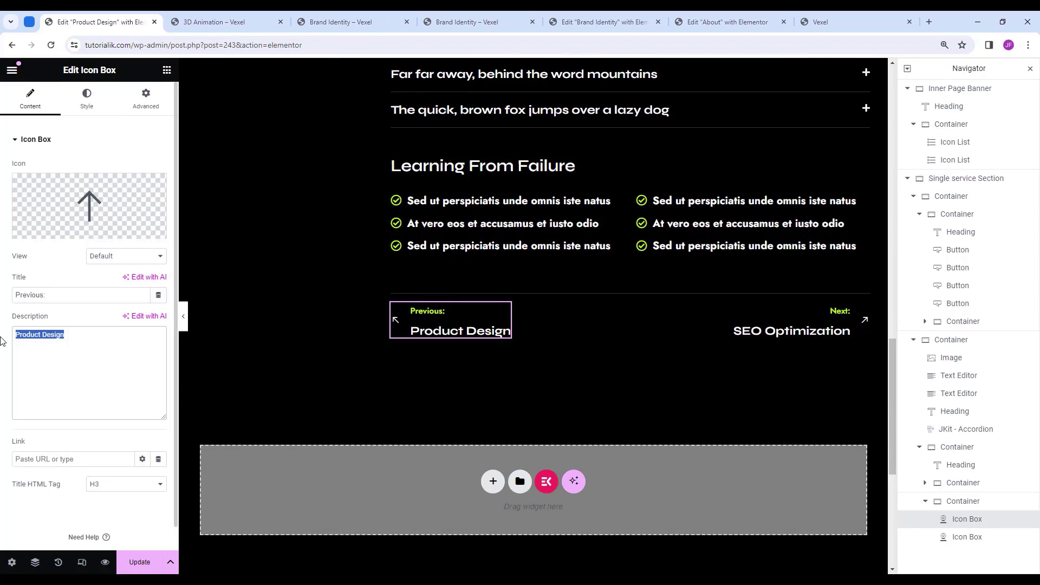
text(3)
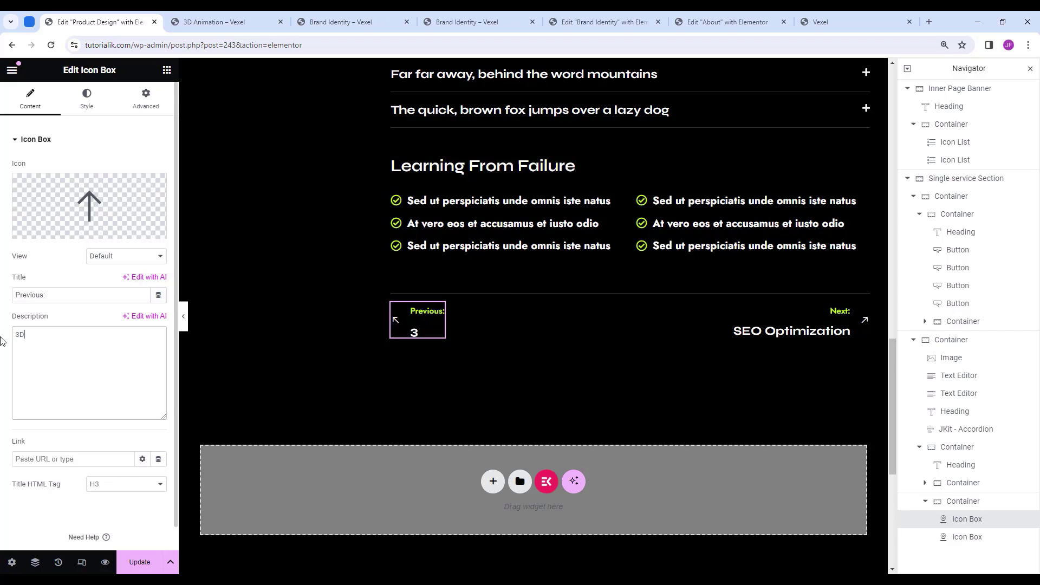
text(D)
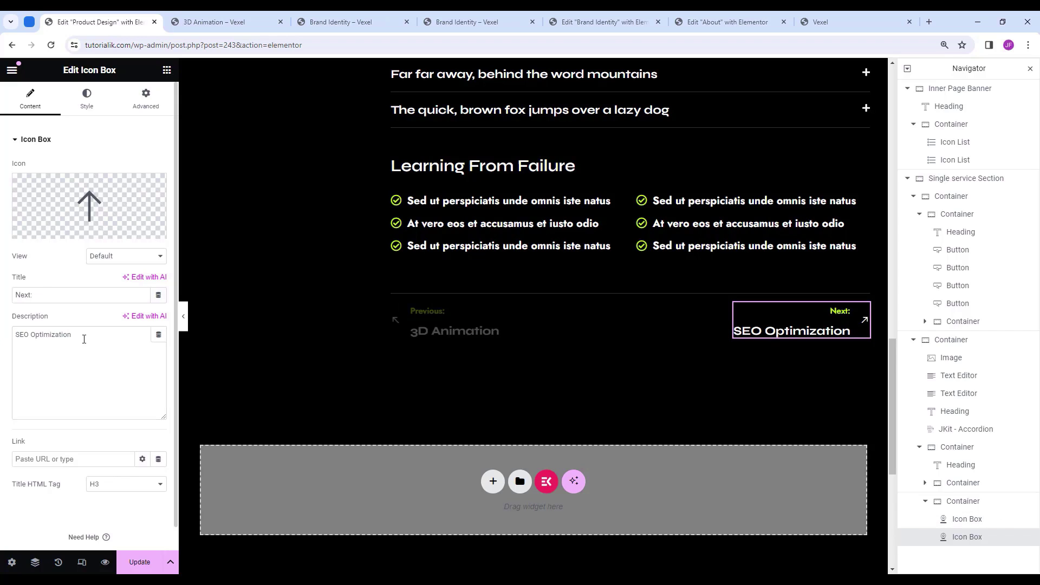
drag(87, 338, 4, 341)
key(BackSpace)
text(Brand Identity)
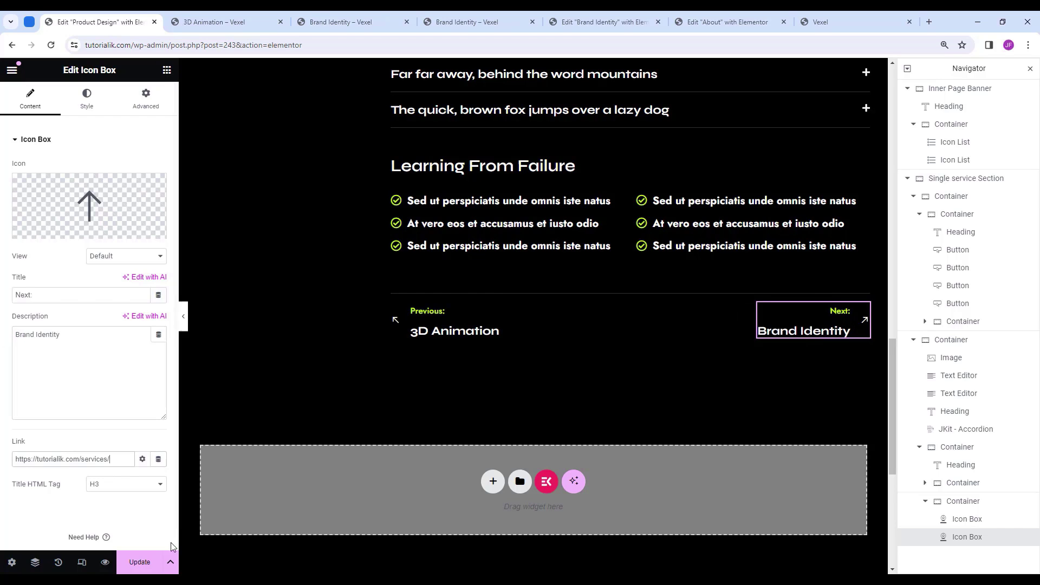
click(105, 563)
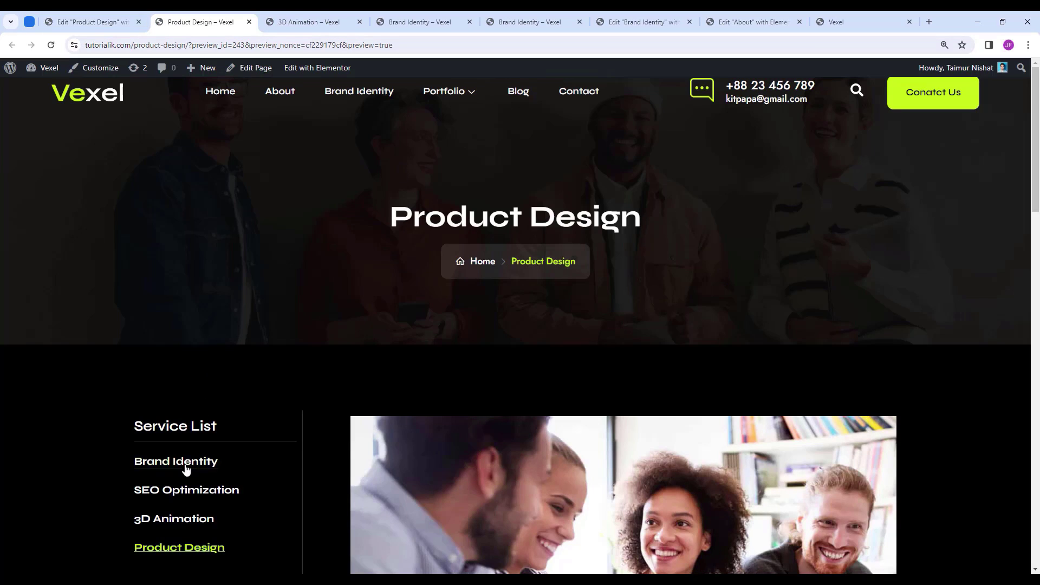
Test the service list links to SEO Optimization, 3D Animation and Brand Identity, then return to the editor.
click(190, 498)
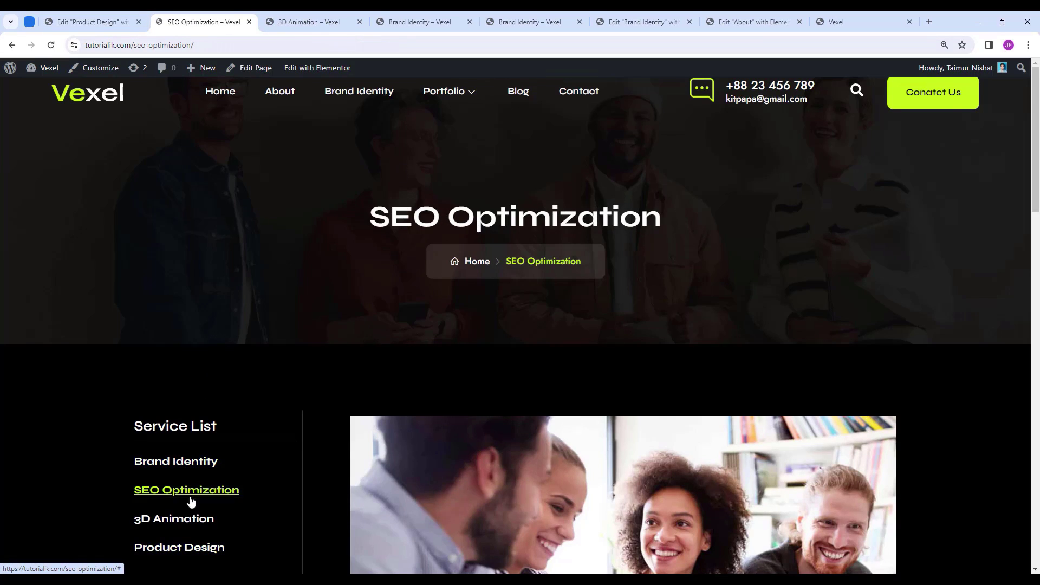
click(186, 523)
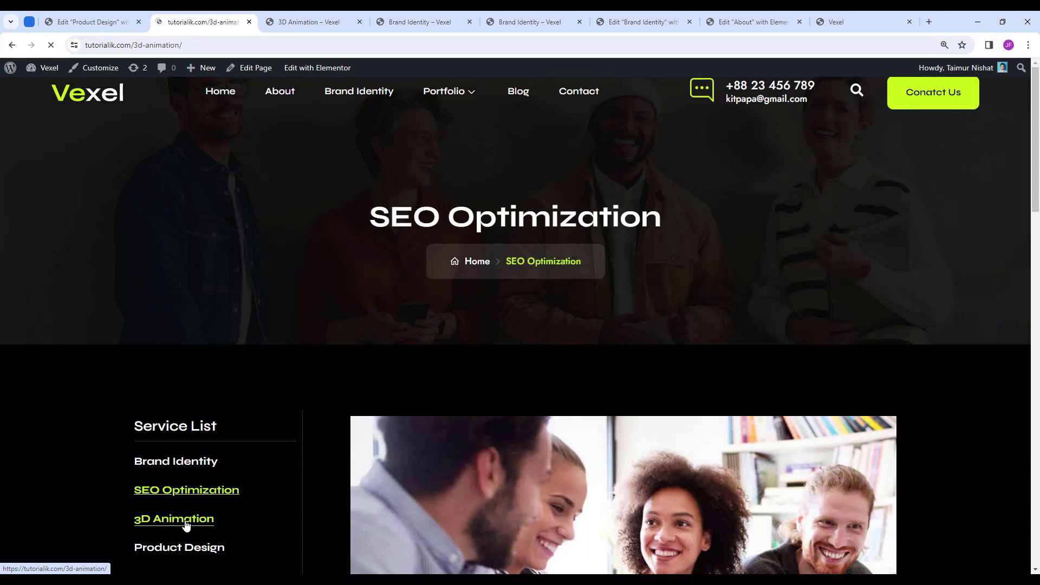
click(202, 465)
scroll(251, 256, down, 3)
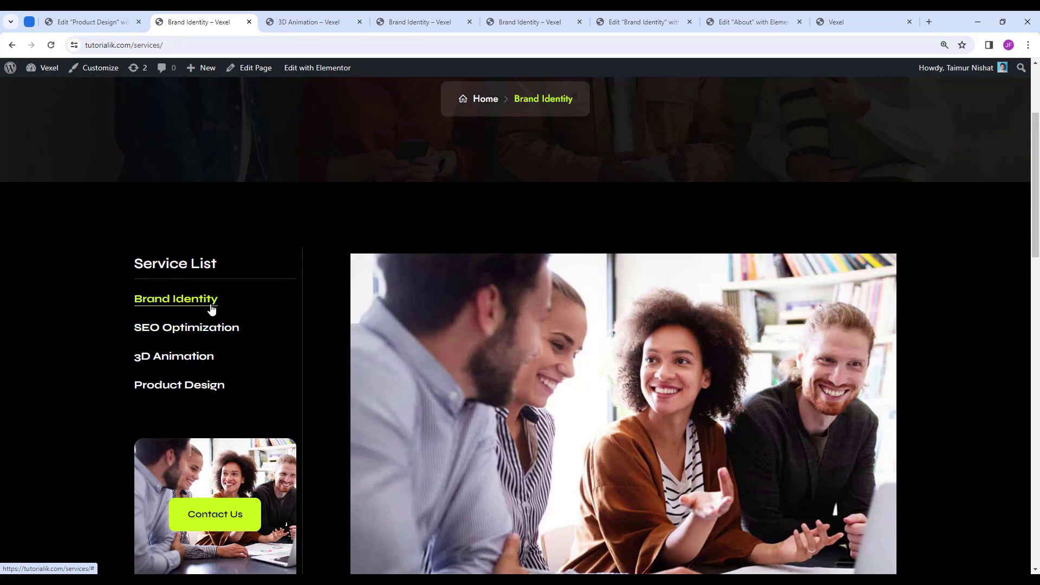
scroll(243, 300, down, 1)
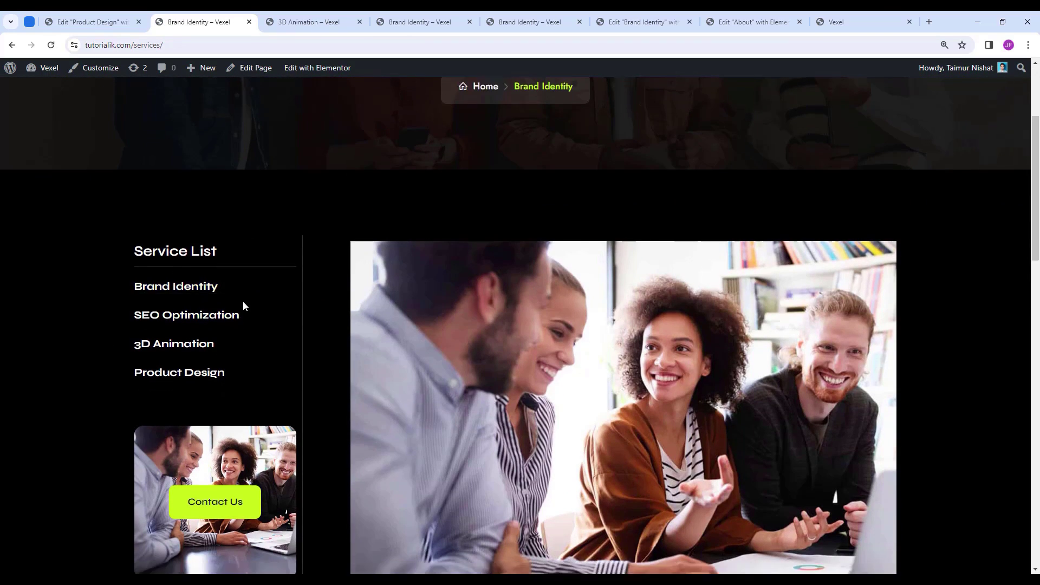
click(89, 22)
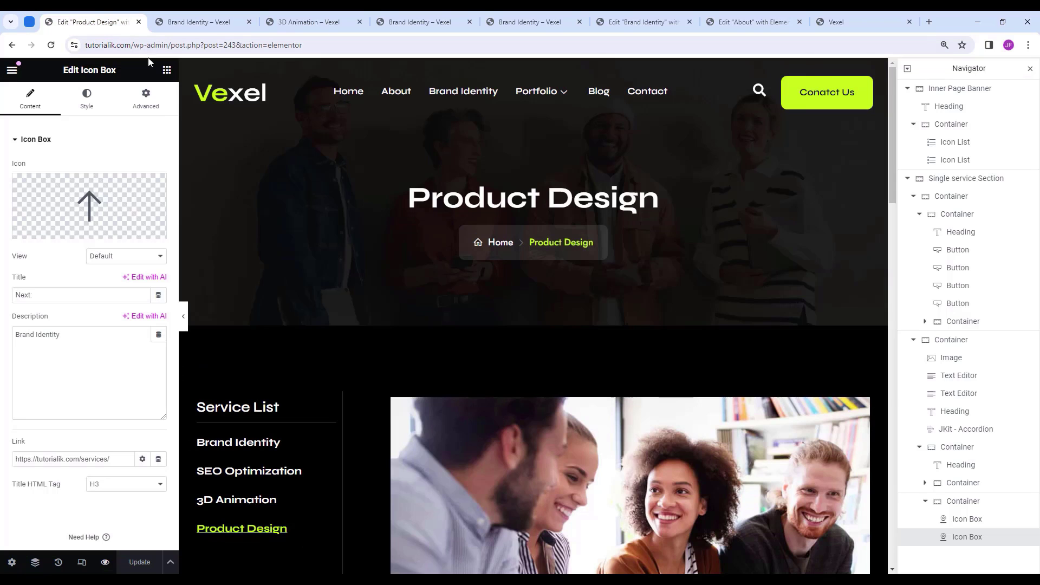
Leave the Product Design editor and open Brand Identity in Elementor.
click(12, 69)
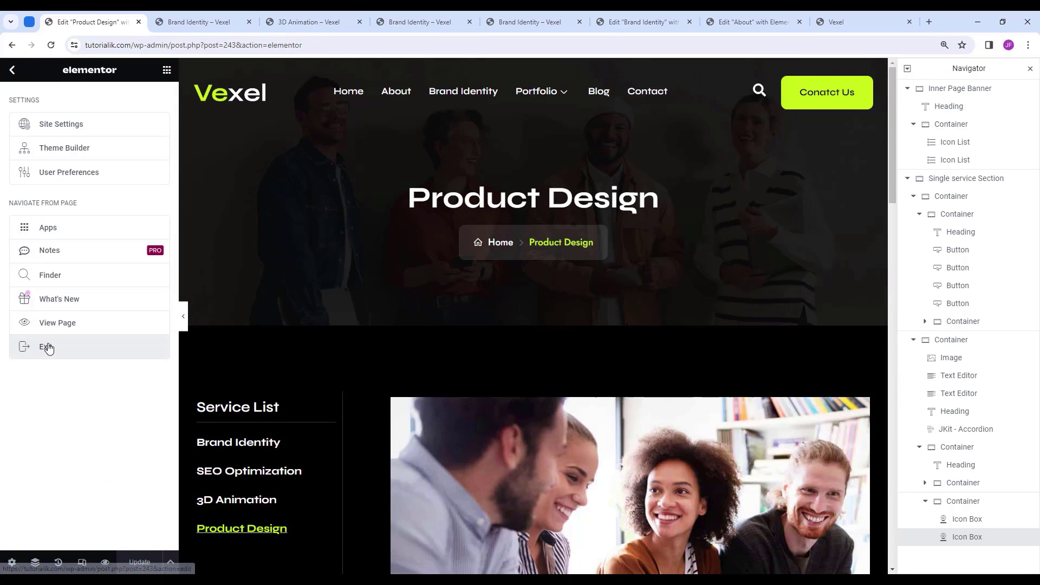
click(44, 349)
scroll(245, 288, down, 1)
click(268, 293)
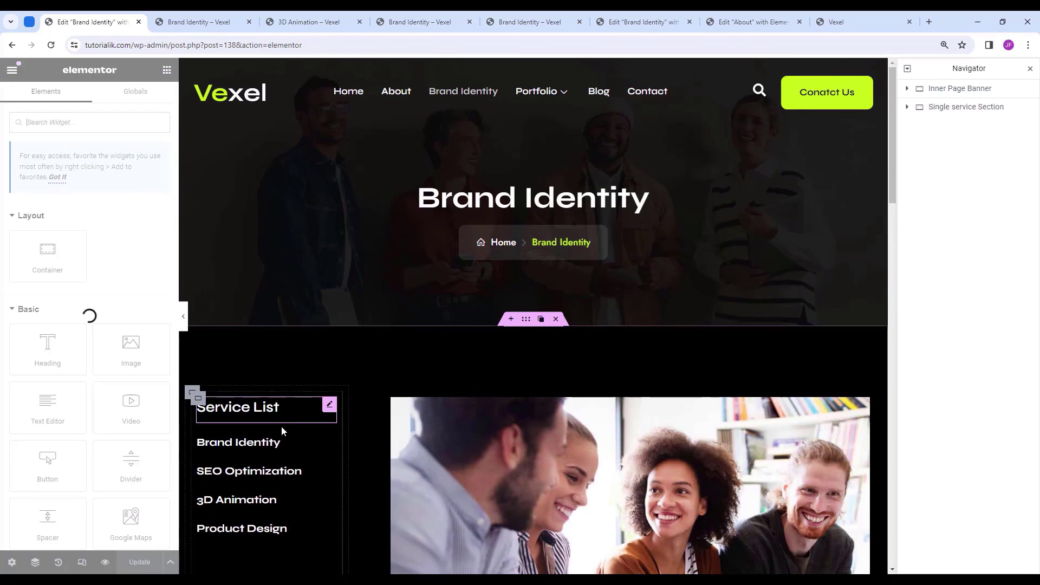
Give the Brand Identity Service List link Underline decoration and the global Accent text colour.
click(272, 453)
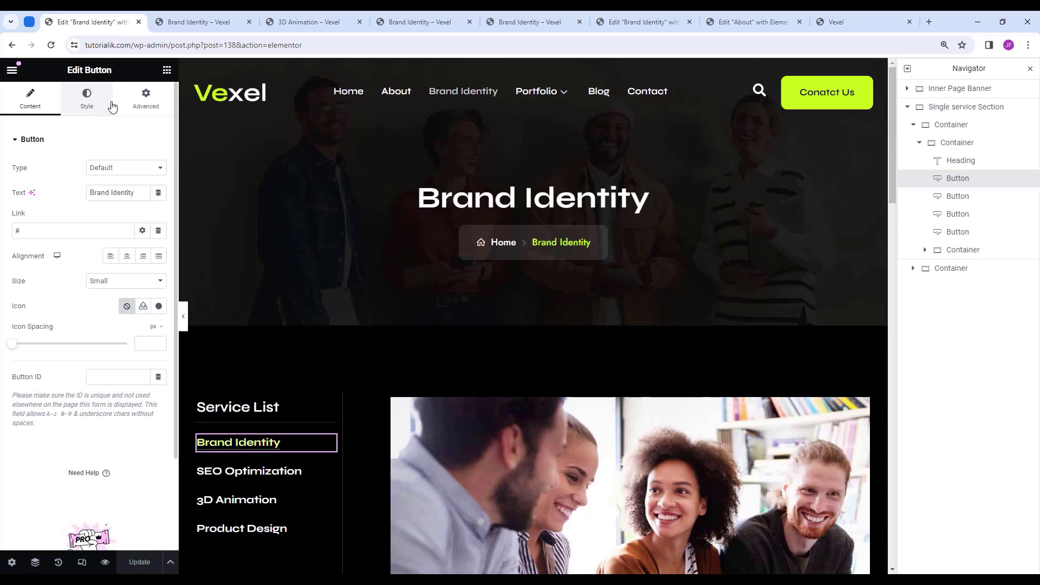
click(111, 105)
click(159, 169)
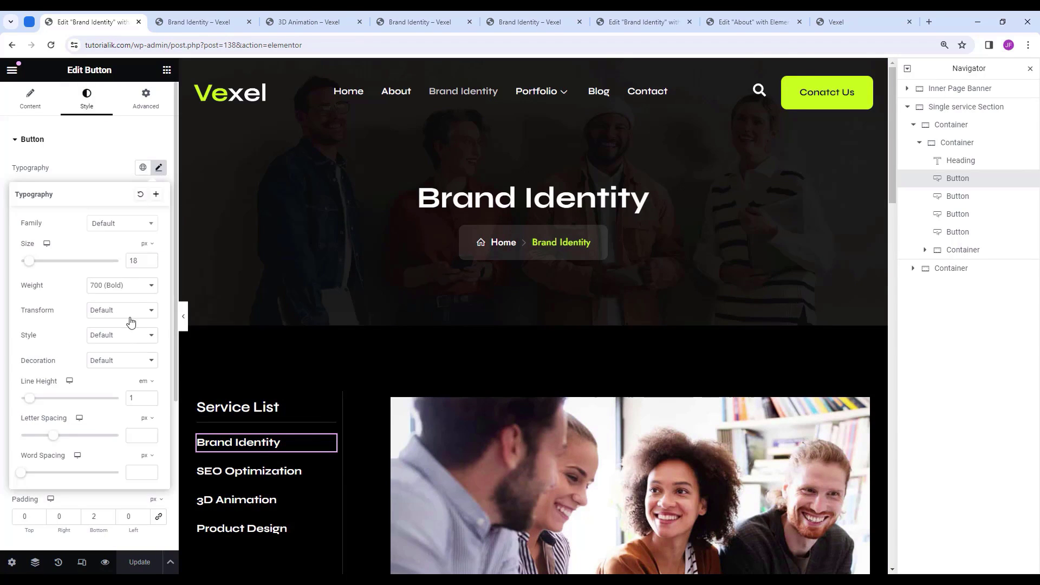
click(129, 361)
click(125, 392)
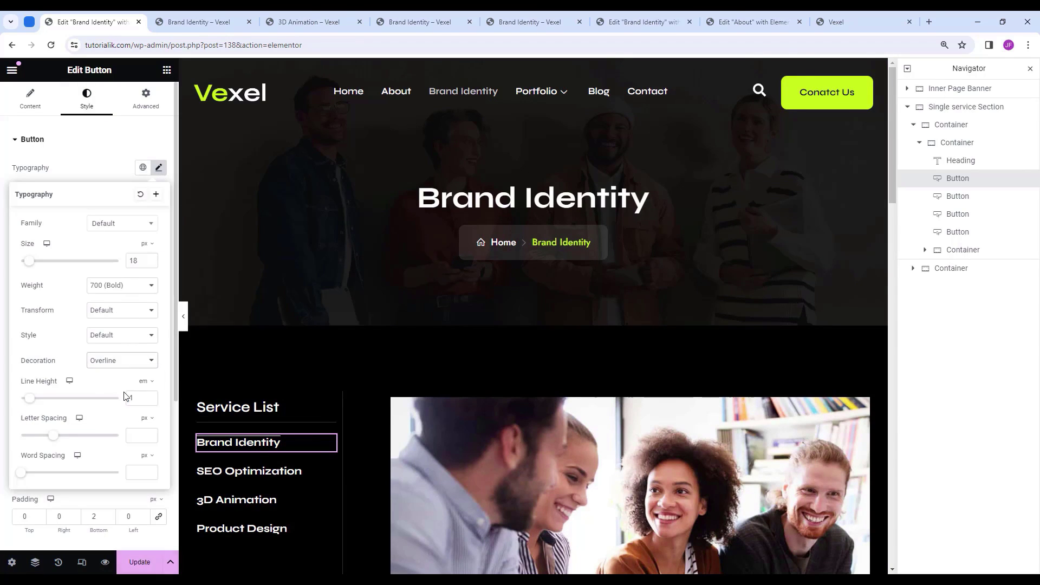
click(128, 362)
click(113, 382)
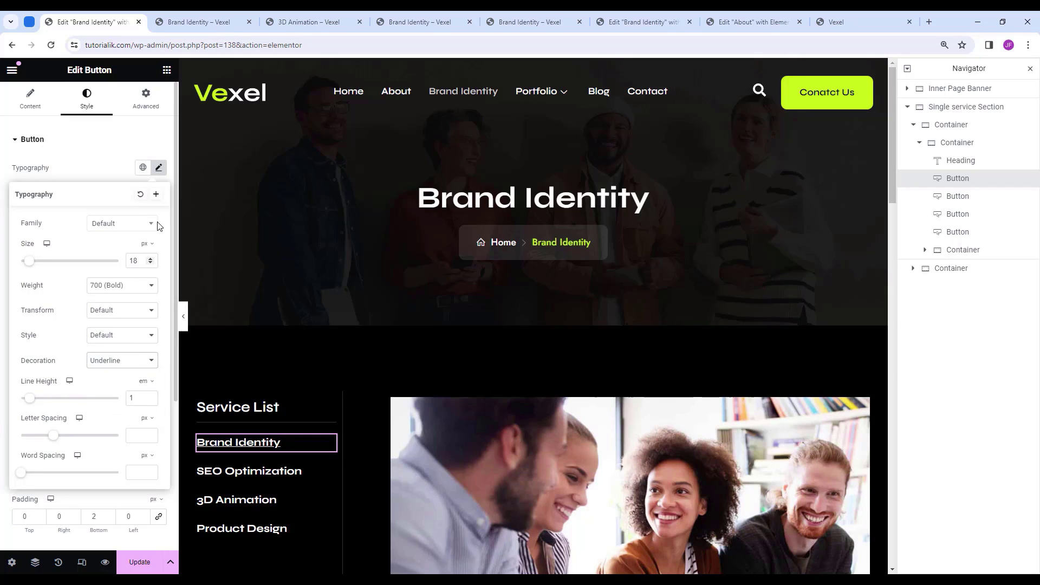
click(157, 172)
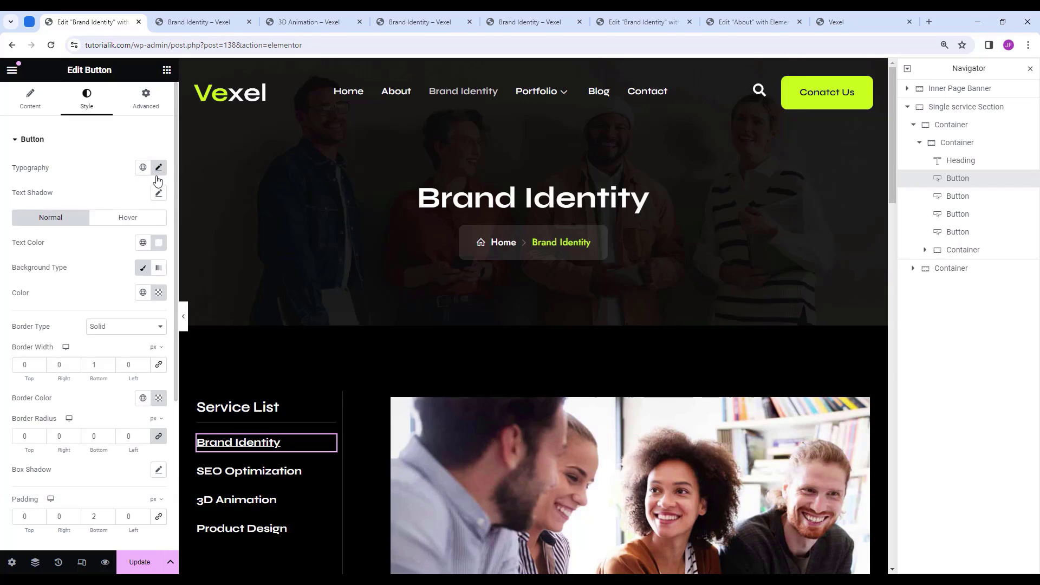
click(143, 243)
click(63, 370)
Check the Previous and Next link boxes, then preview the changes.
scroll(284, 261, down, 4)
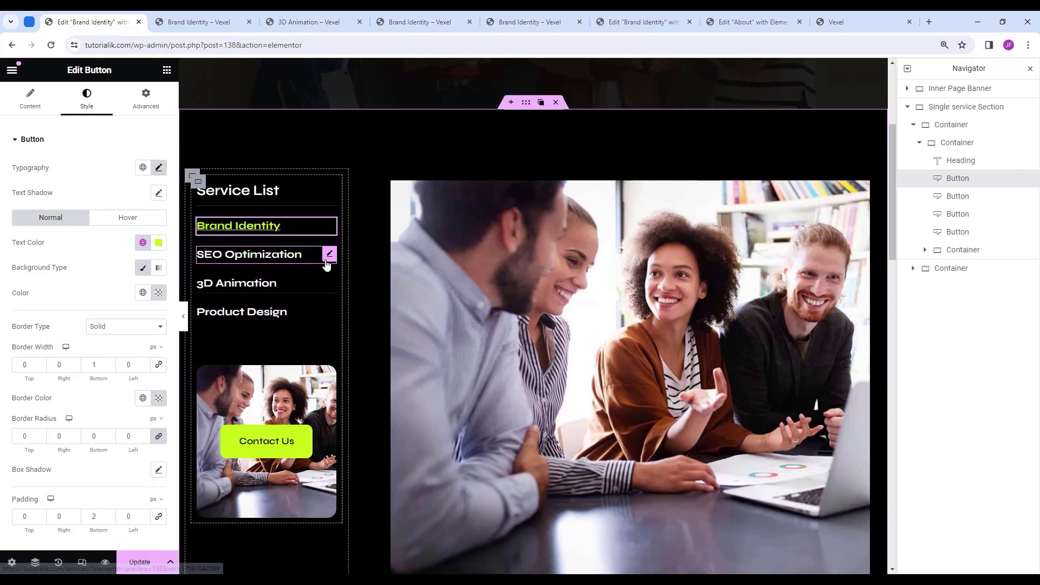
click(325, 260)
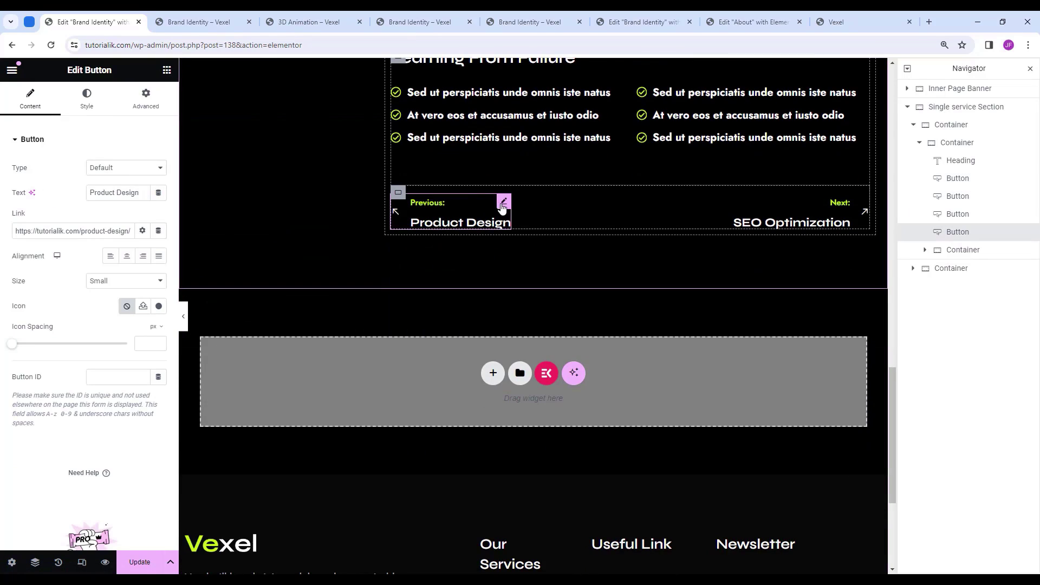
click(470, 214)
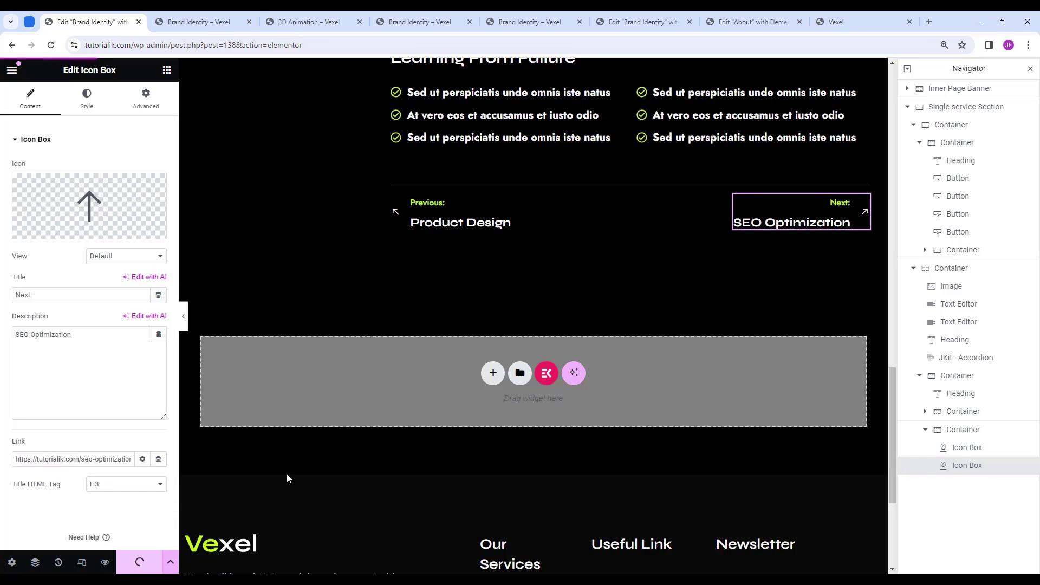
click(105, 564)
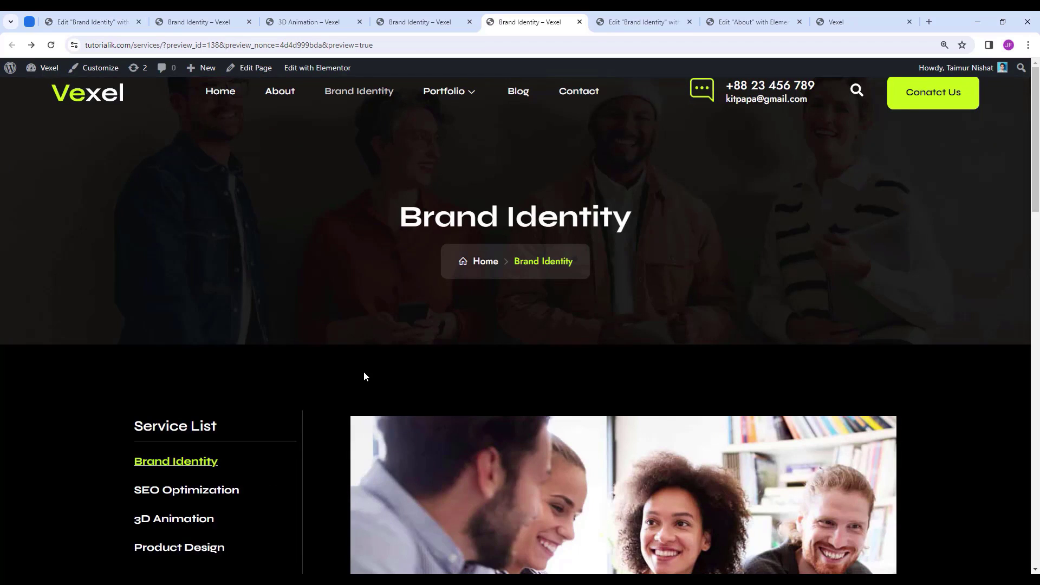
Visit SEO Optimization, 3D Animation and Product Design through the live Service List.
click(202, 491)
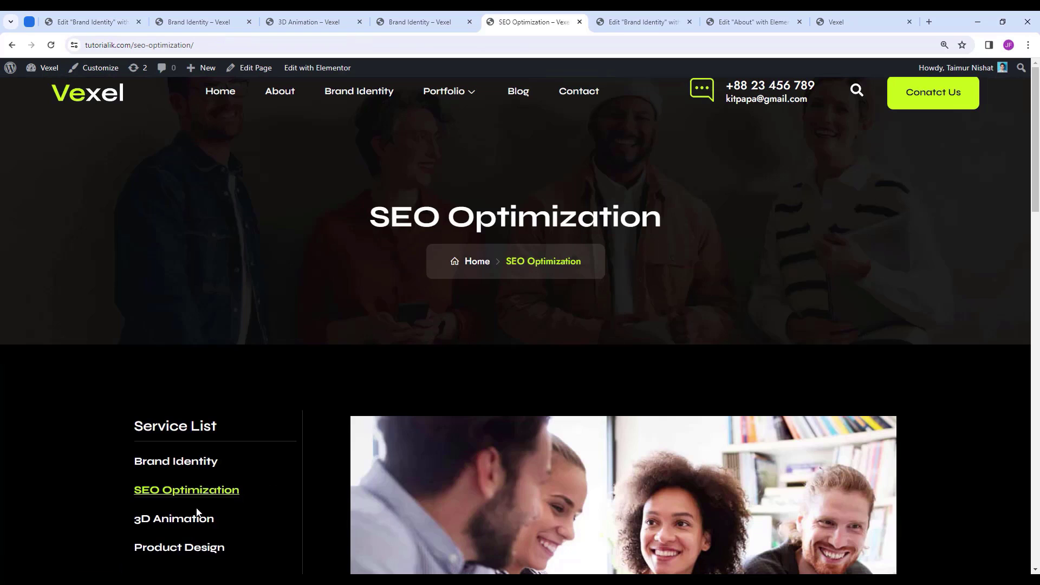
click(198, 520)
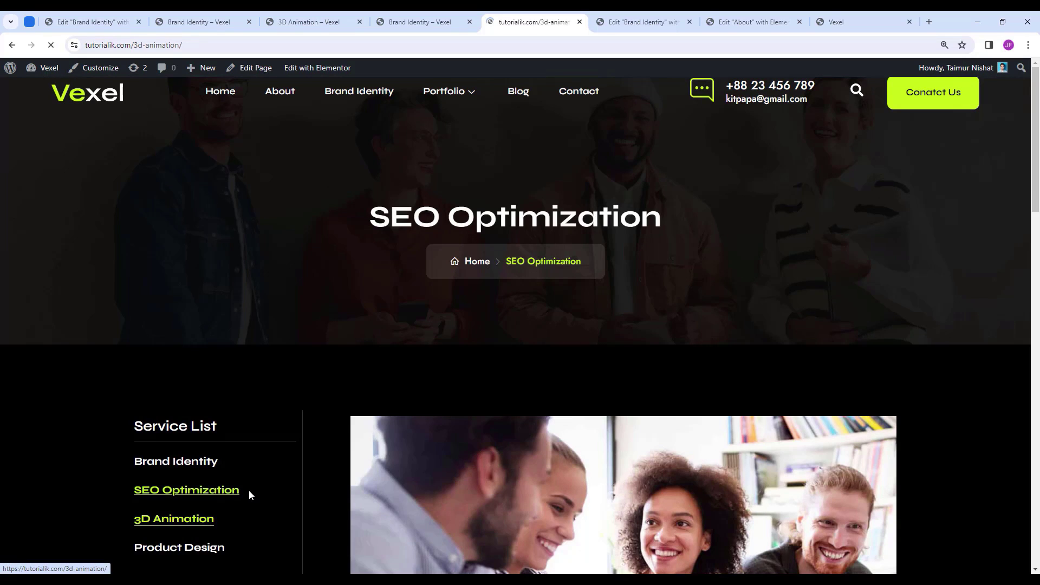
scroll(215, 412, down, 3)
click(213, 386)
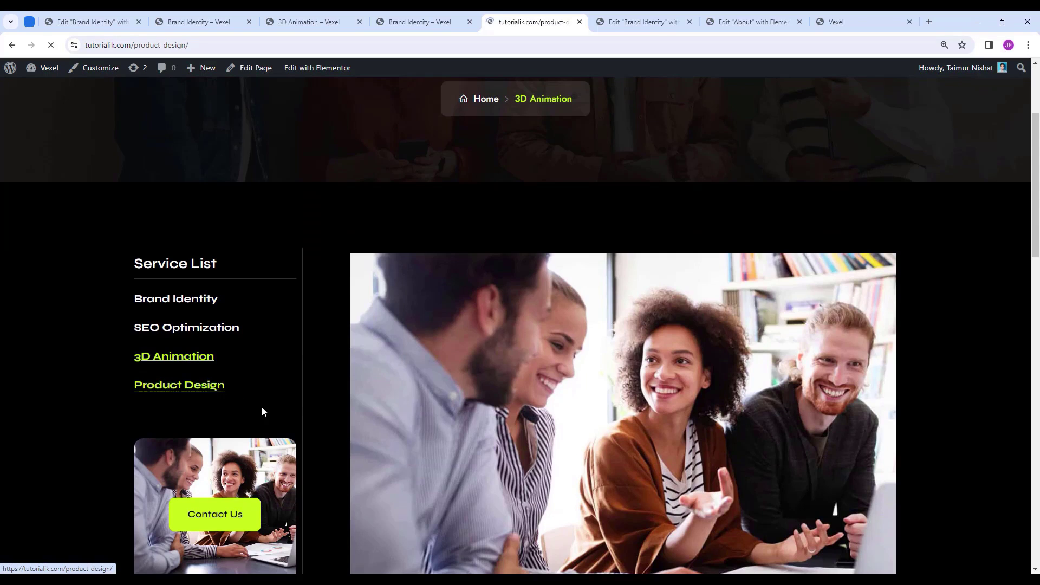
scroll(288, 419, down, 6)
scroll(282, 405, down, 15)
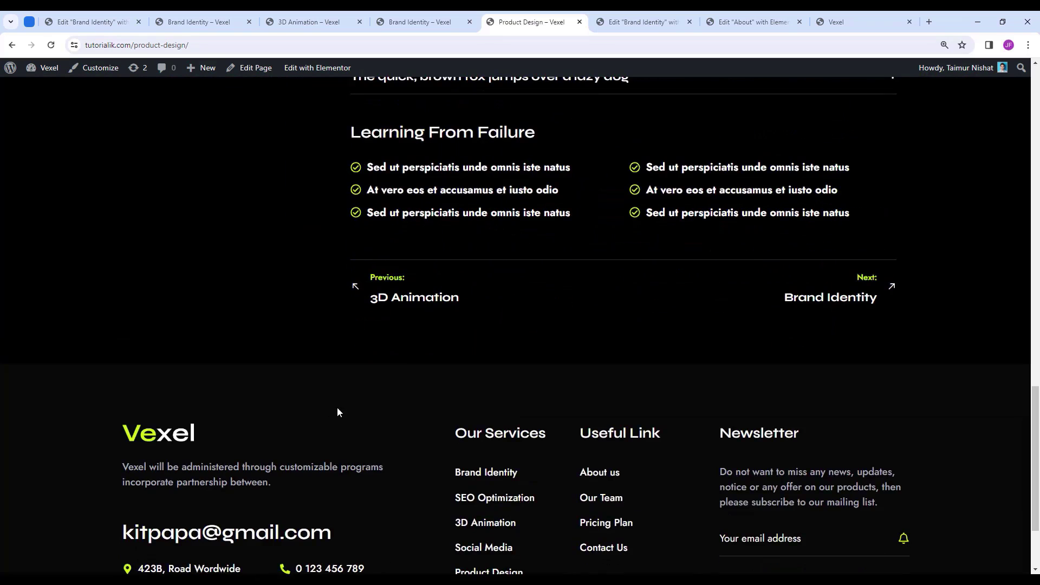
Follow Previous links back through 3D Animation and SEO Optimization to Brand Identity.
click(386, 162)
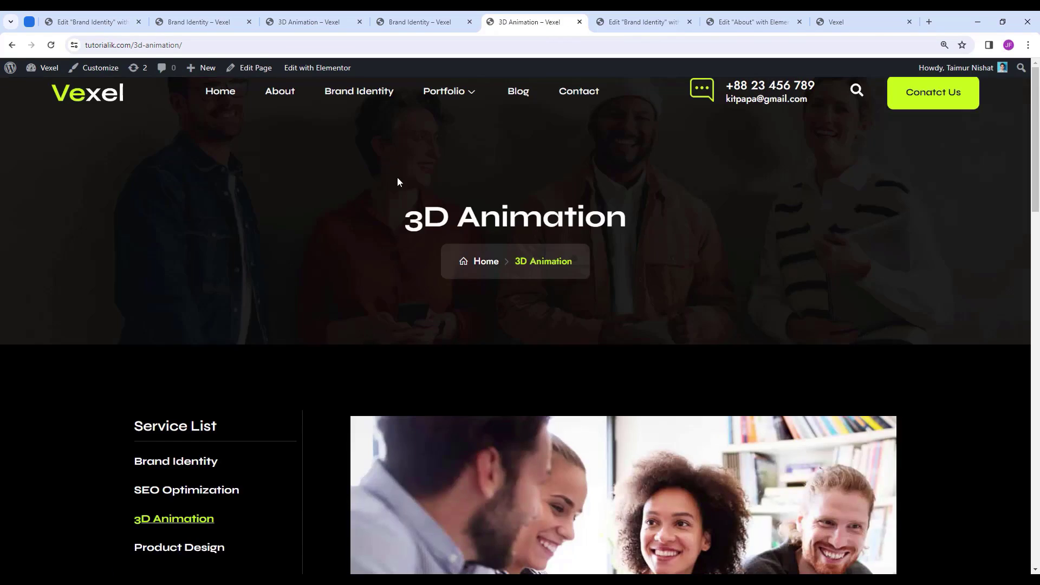
scroll(398, 176, down, 15)
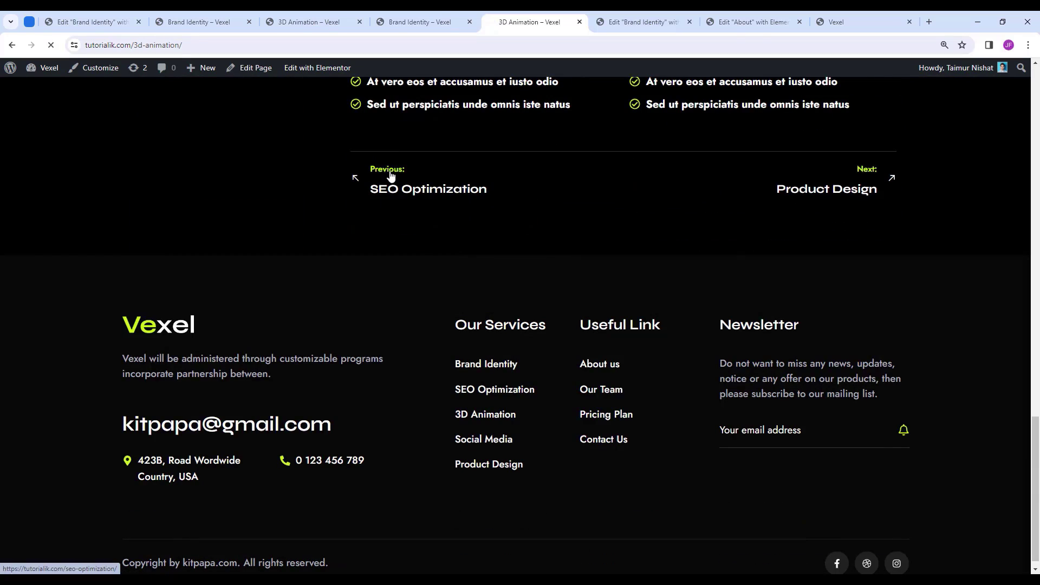
click(391, 179)
scroll(423, 250, down, 15)
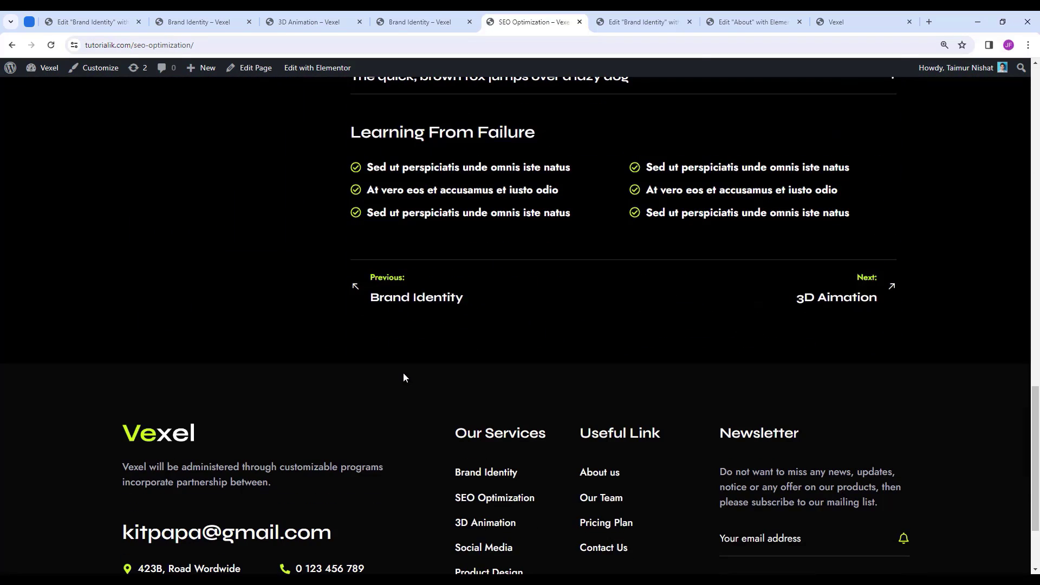
click(386, 280)
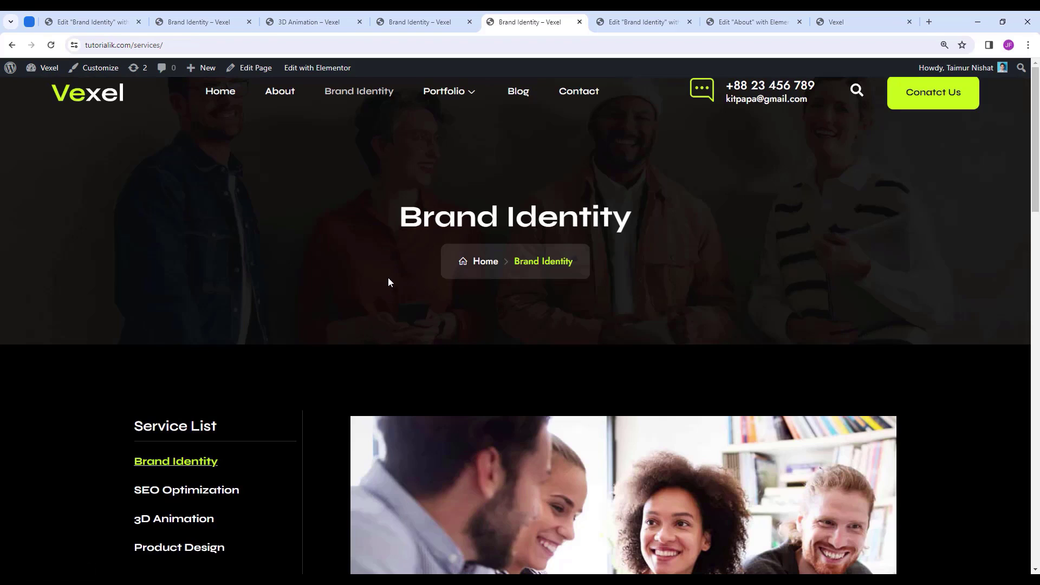
key(ctrl+2)
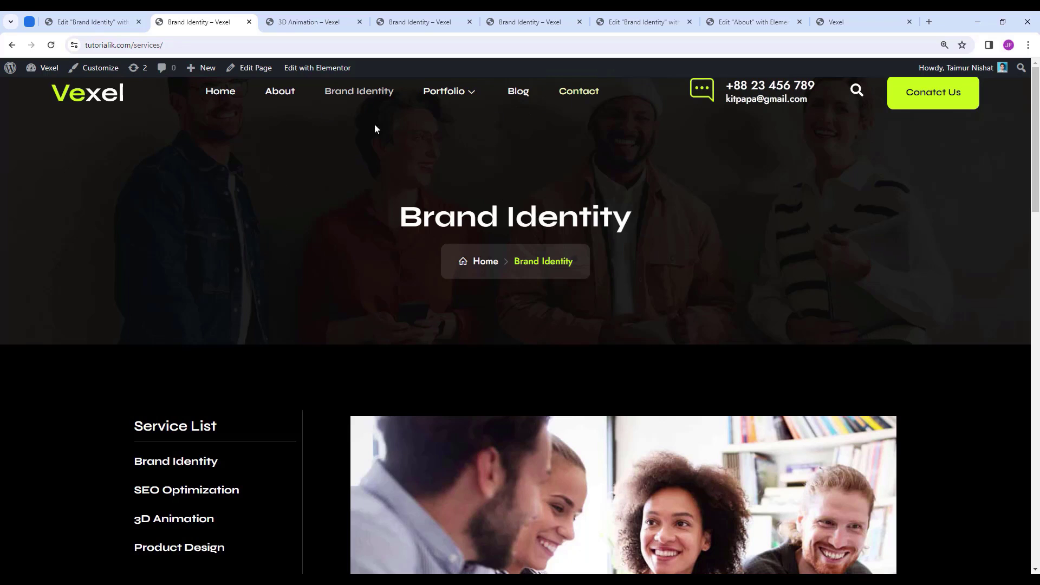
scroll(275, 250, down, 1)
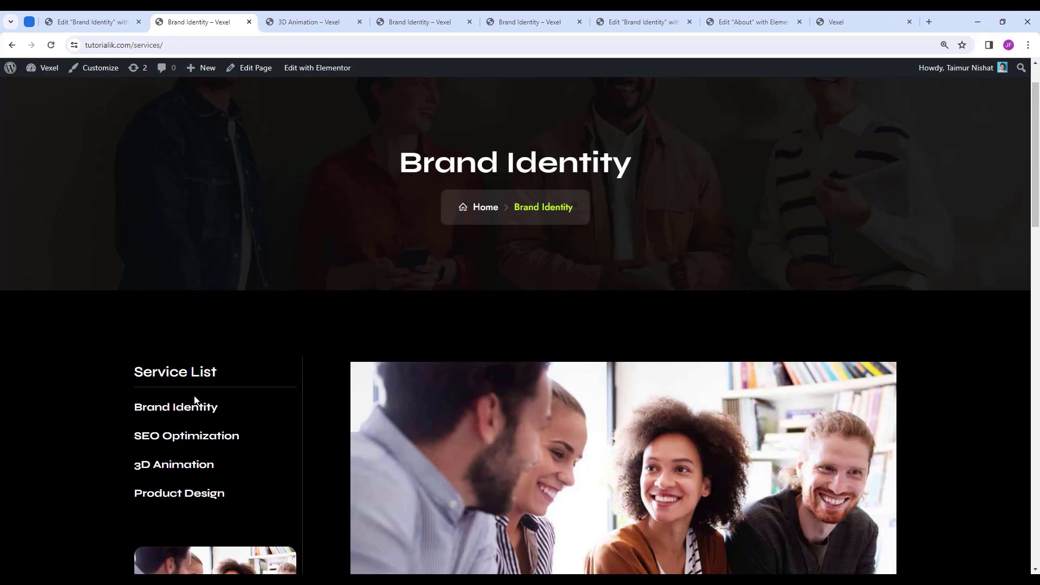
scroll(249, 415, up, 1)
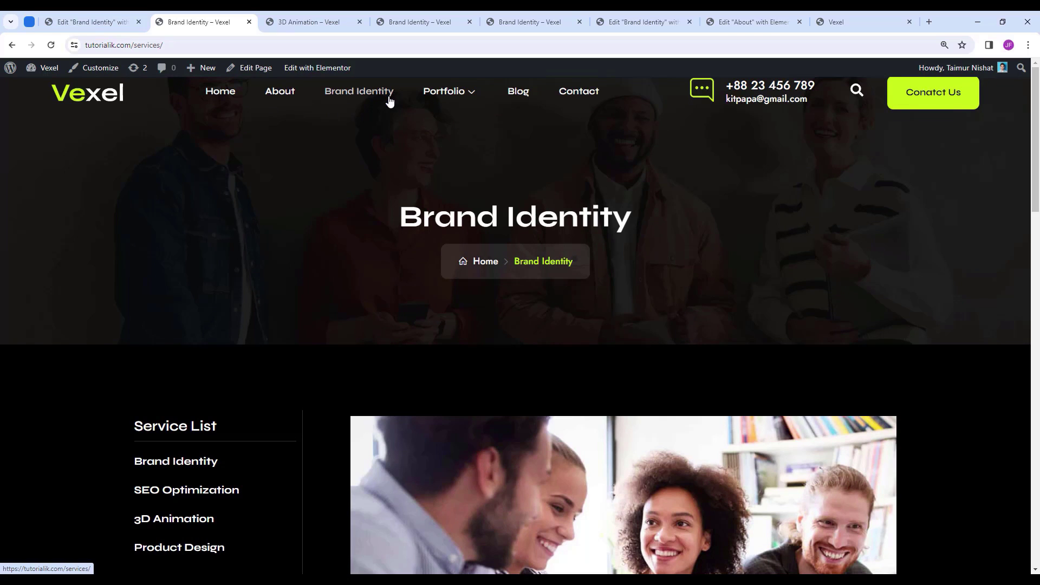
Exit Elementor and go to Appearance > Menus.
click(123, 21)
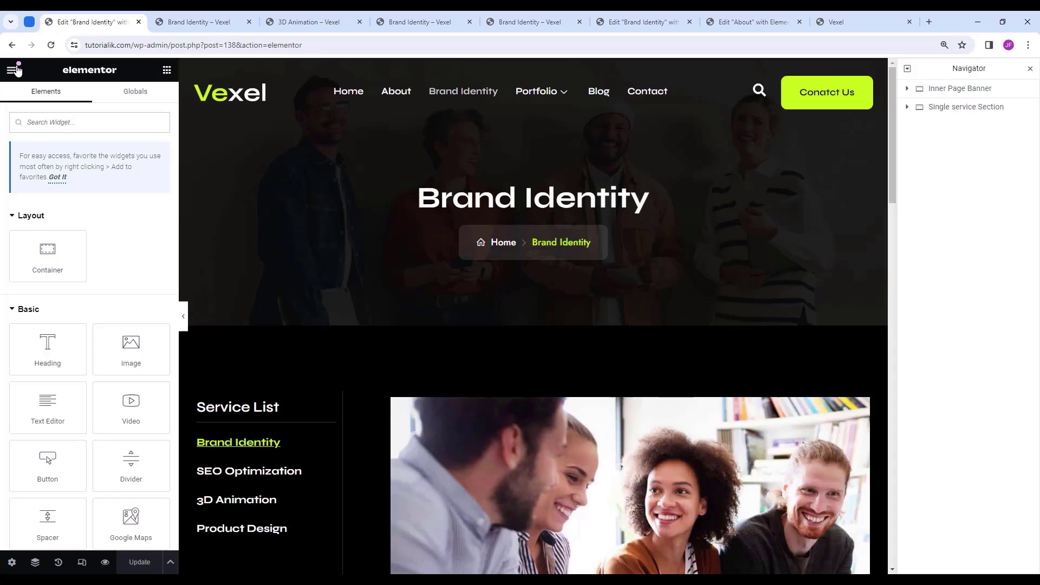
click(12, 69)
click(41, 347)
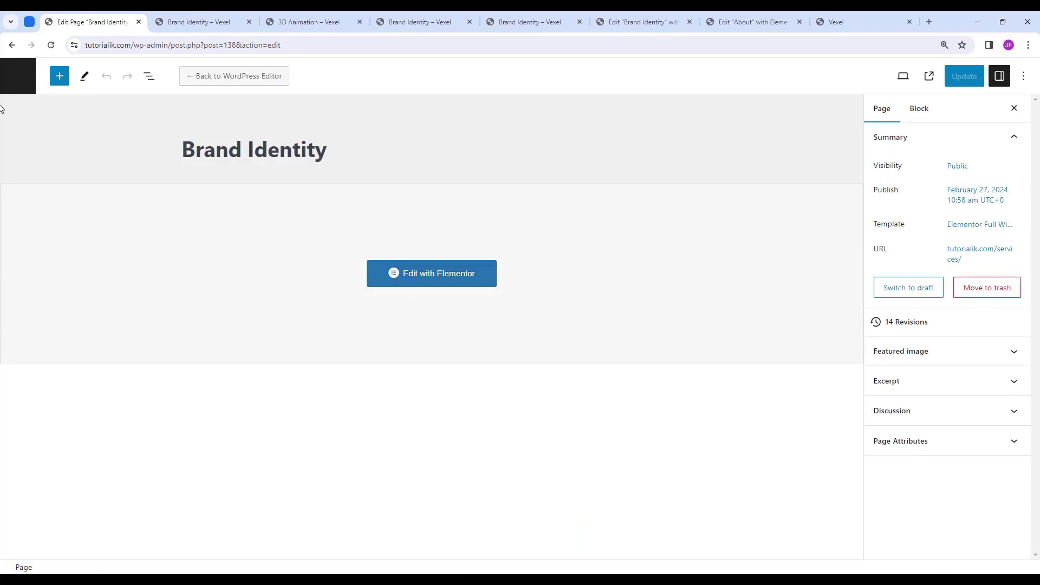
click(10, 87)
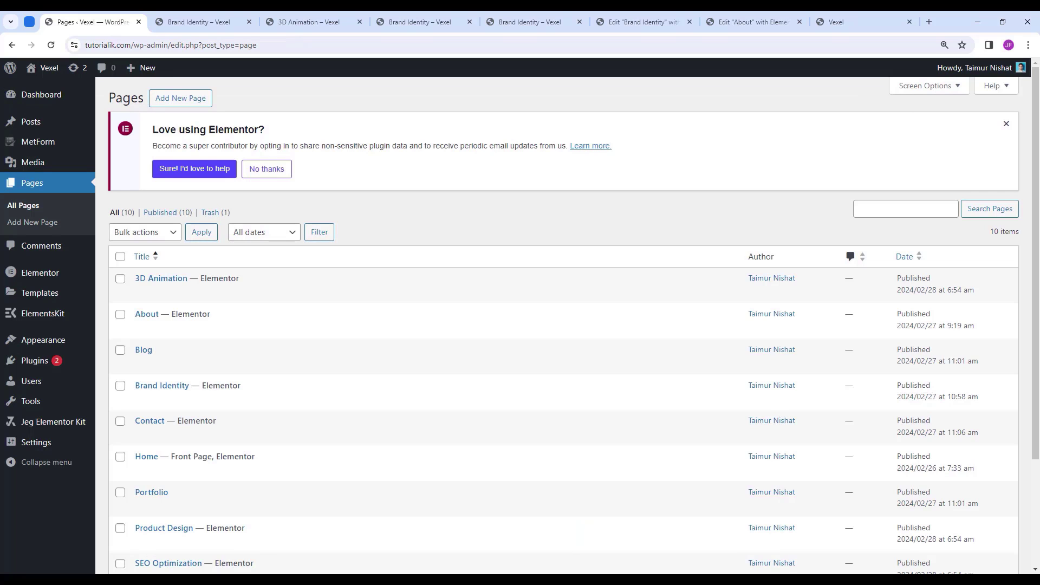
mouse_move(44, 341)
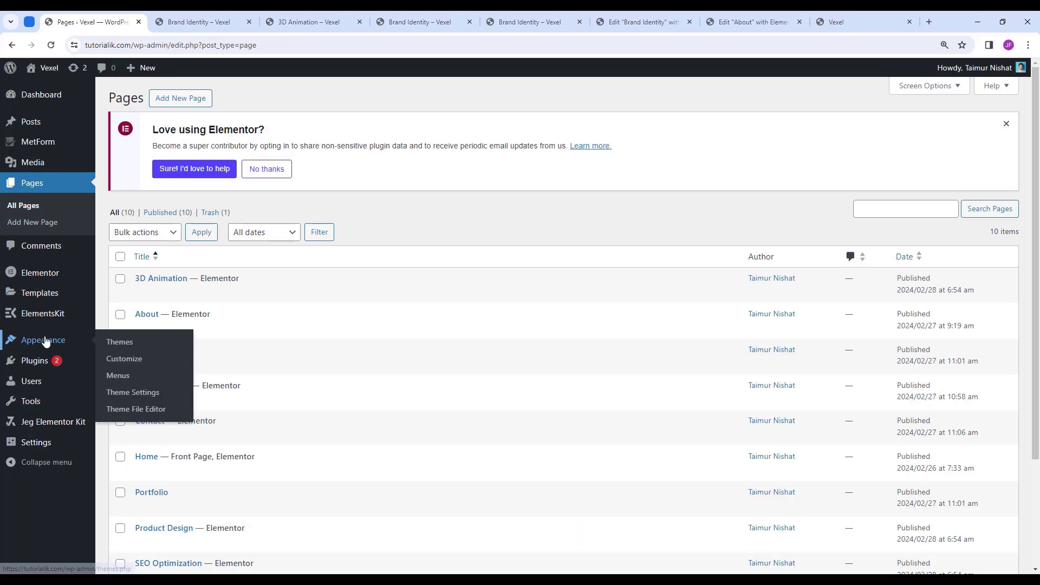
click(118, 377)
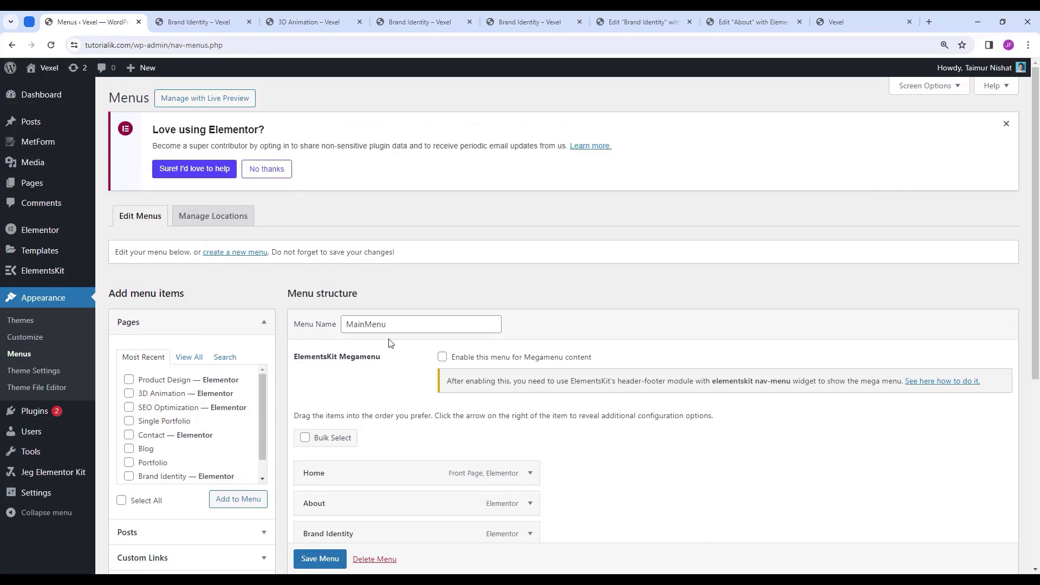
Remove the Brand Identity item from MainMenu.
scroll(391, 344, down, 2)
drag(404, 215, 308, 211)
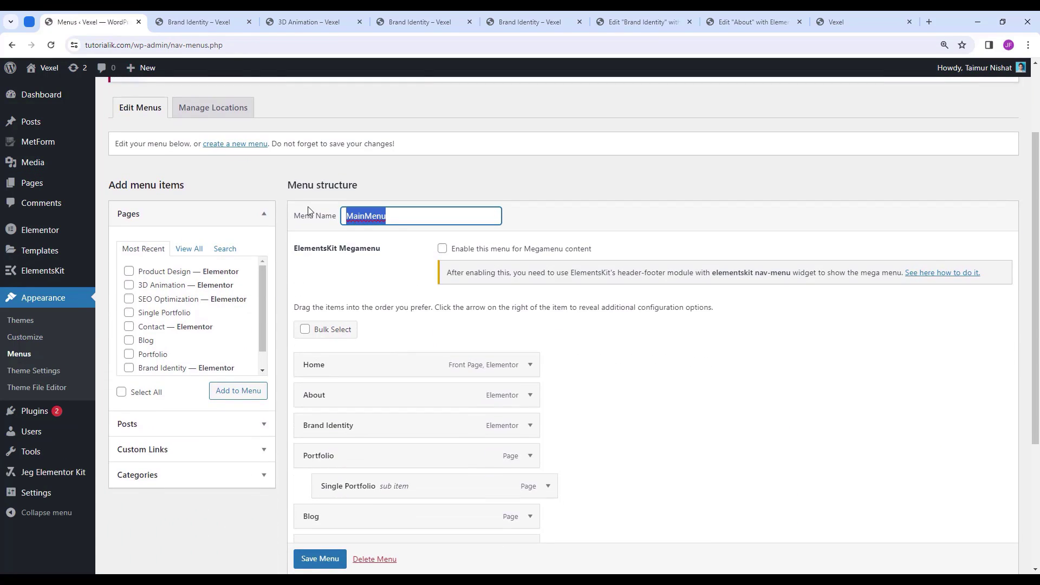
click(379, 278)
scroll(379, 278, down, 4)
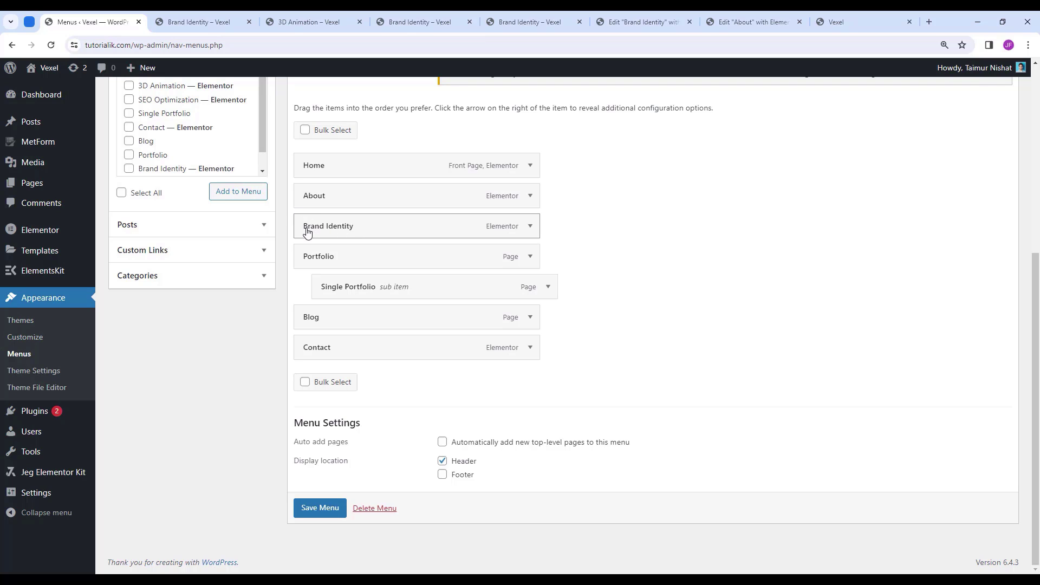
click(528, 227)
click(314, 337)
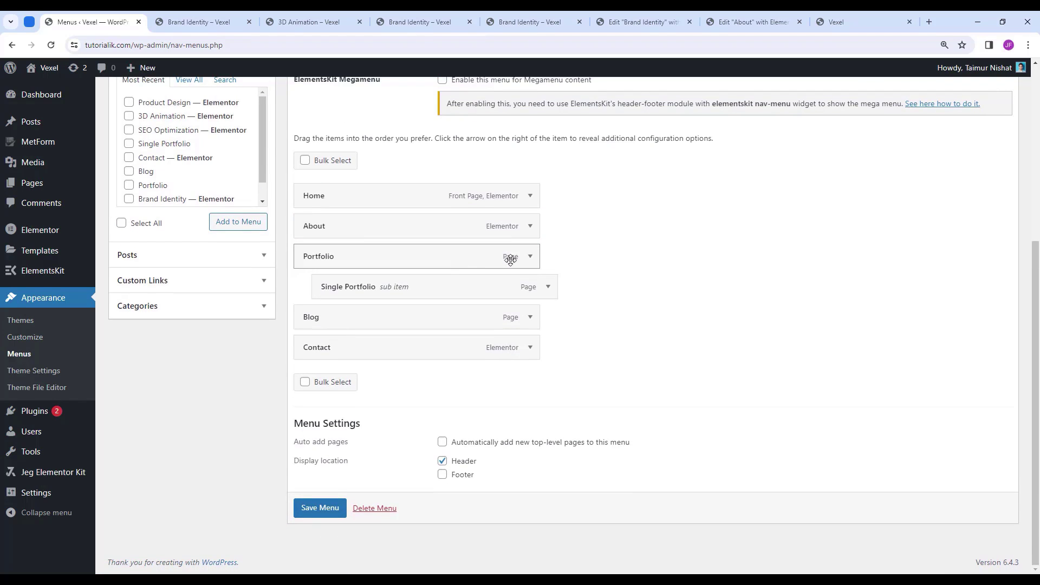
scroll(188, 252, up, 3)
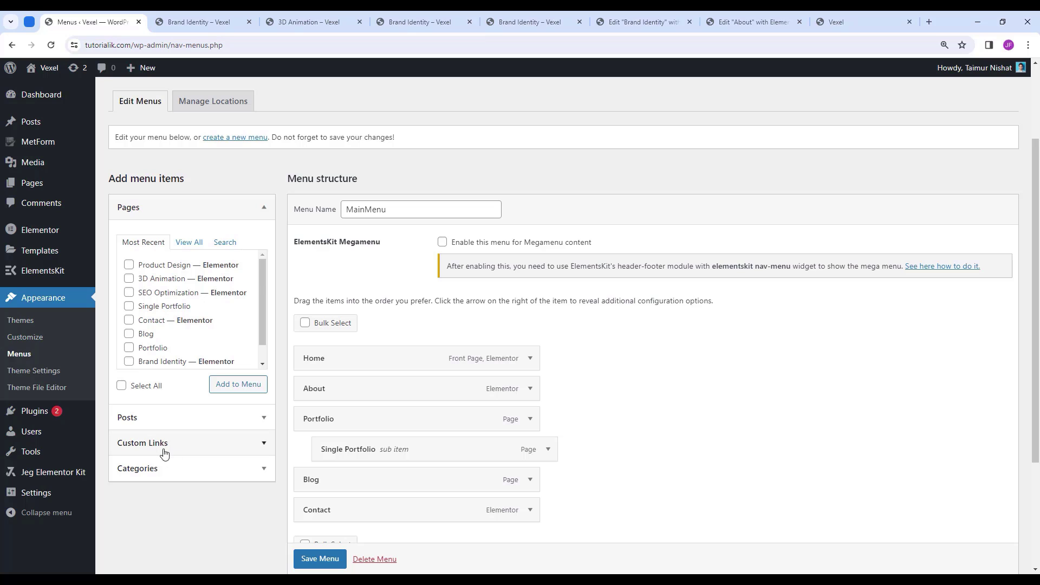
Add a 'Services' custom link with URL '#' to MainMenu.
click(199, 450)
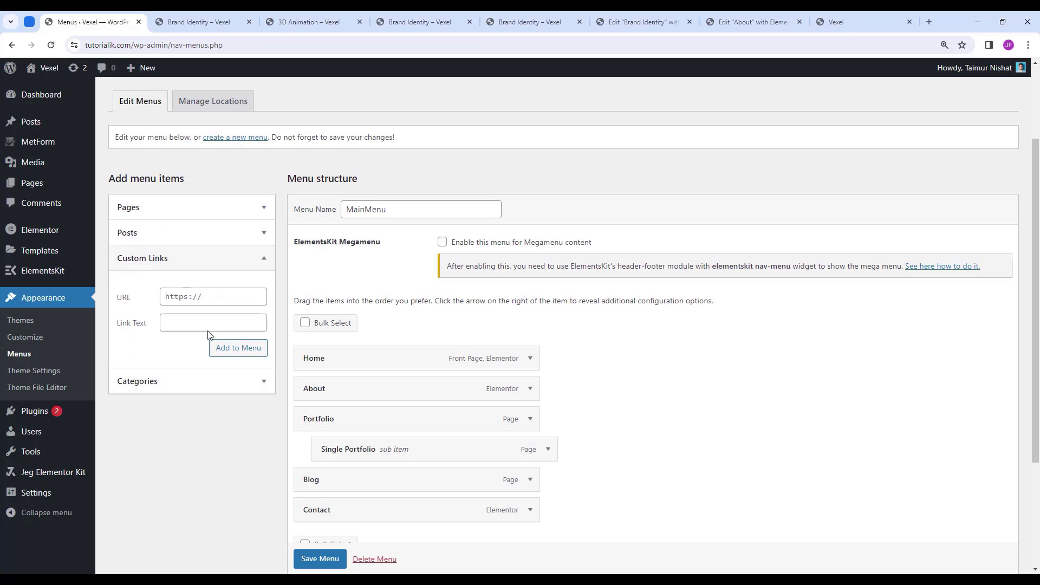
click(218, 298)
click(175, 327)
text(Service)
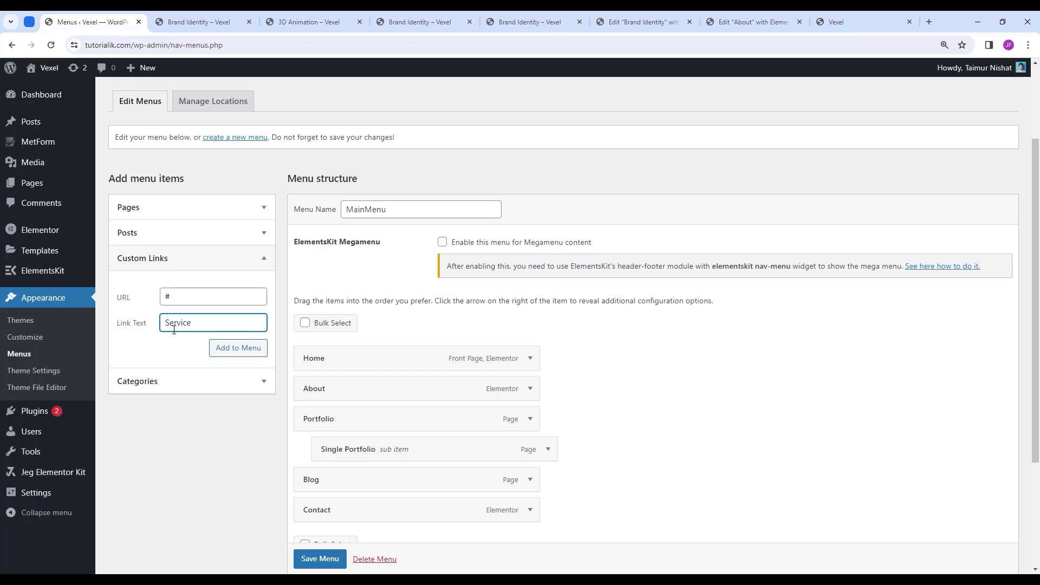
text(s)
click(169, 297)
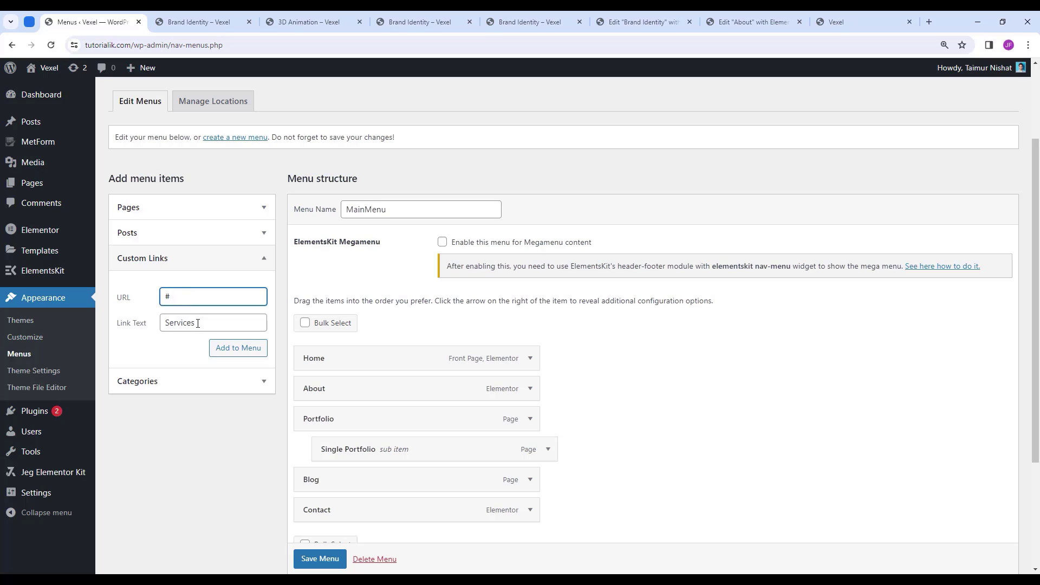
double_click(198, 324)
click(200, 294)
click(240, 352)
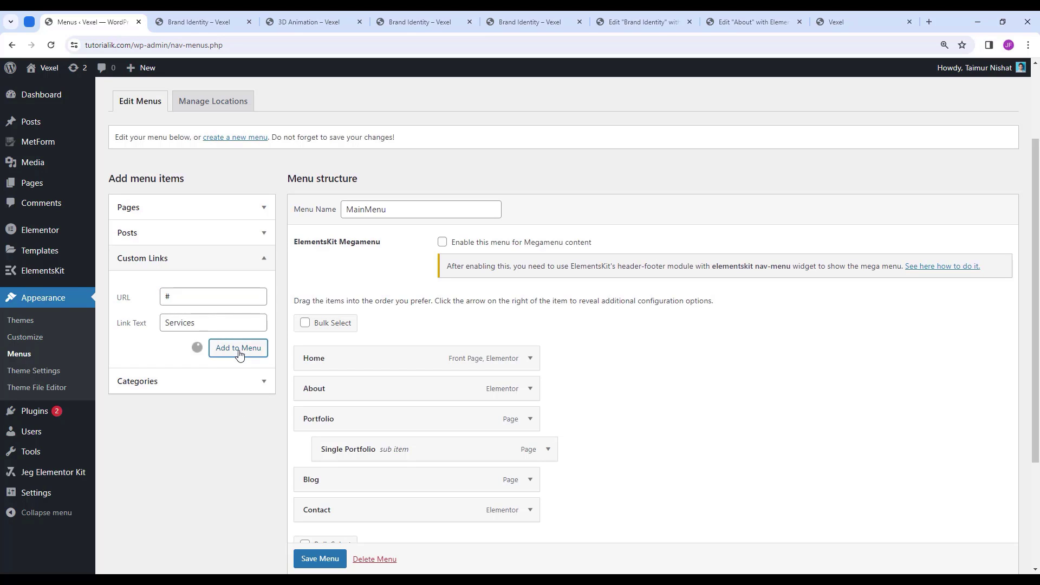
Move the Services item between About and Portfolio.
scroll(239, 353, down, 1)
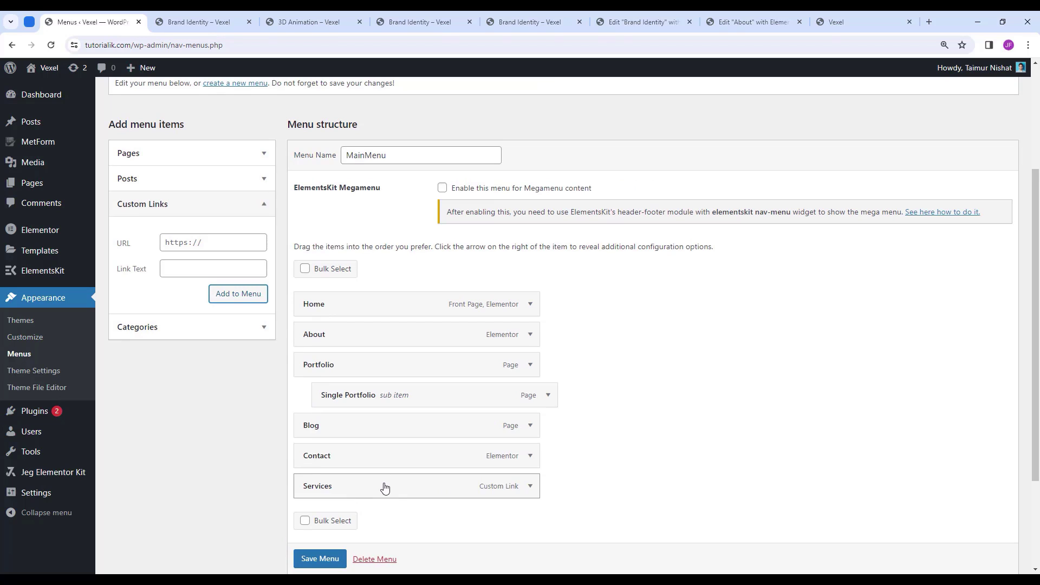
drag(384, 489, 386, 357)
drag(373, 359, 348, 364)
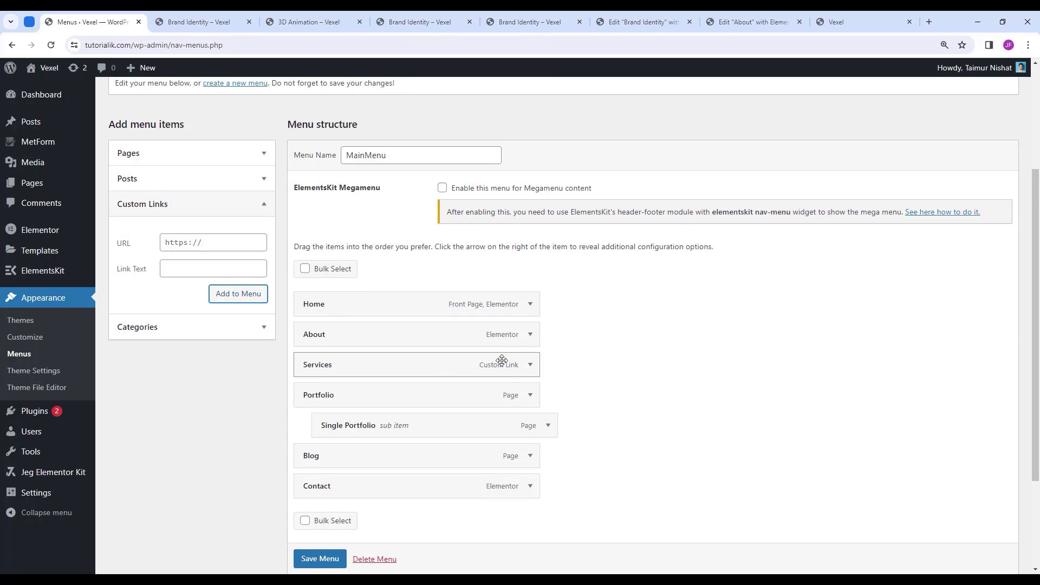
scroll(600, 367, down, 1)
click(529, 311)
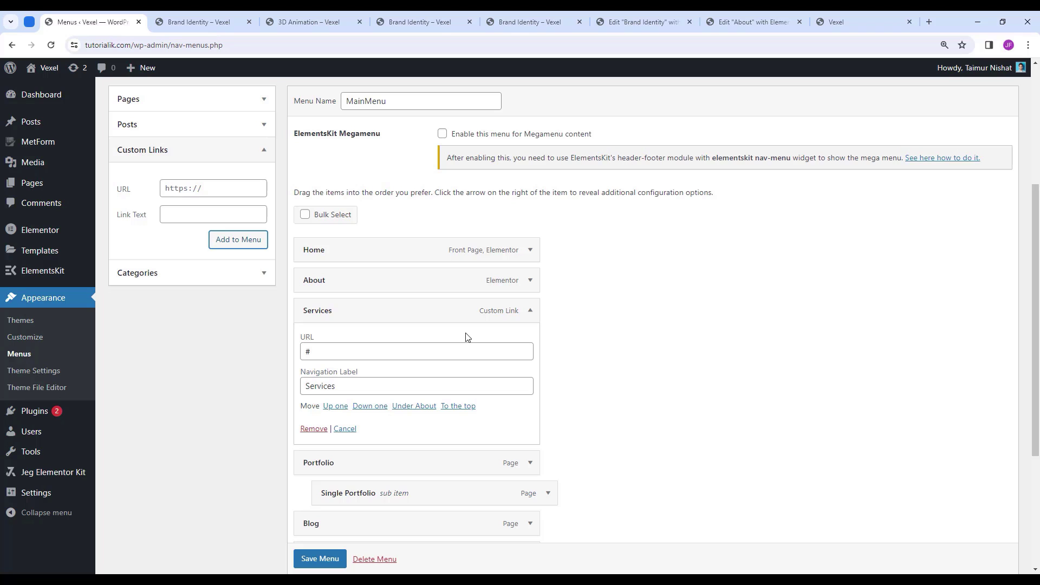
scroll(468, 338, up, 3)
Tick the service pages under Pages > View All and add them to MainMenu.
click(202, 269)
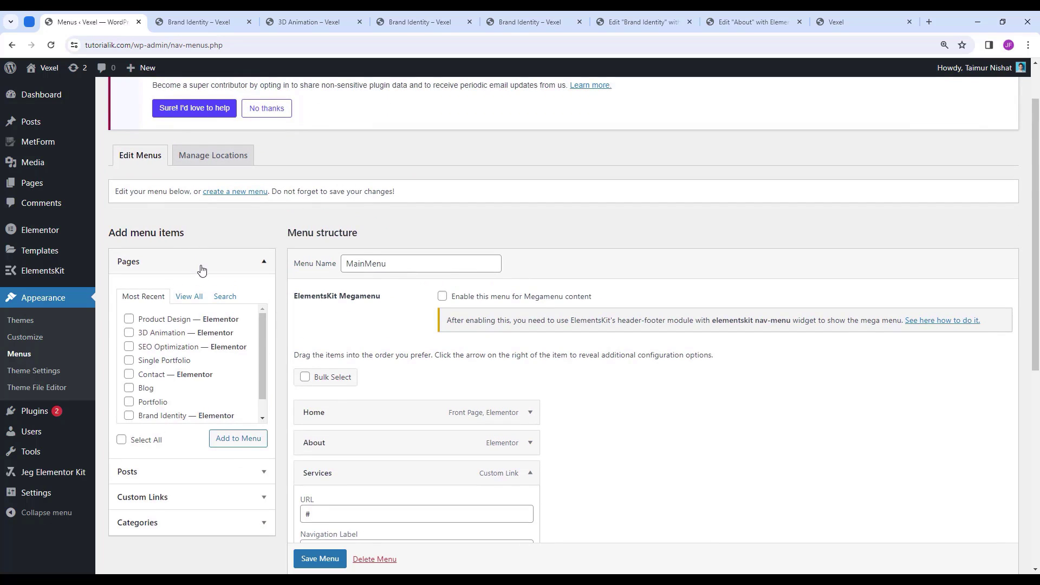
click(189, 296)
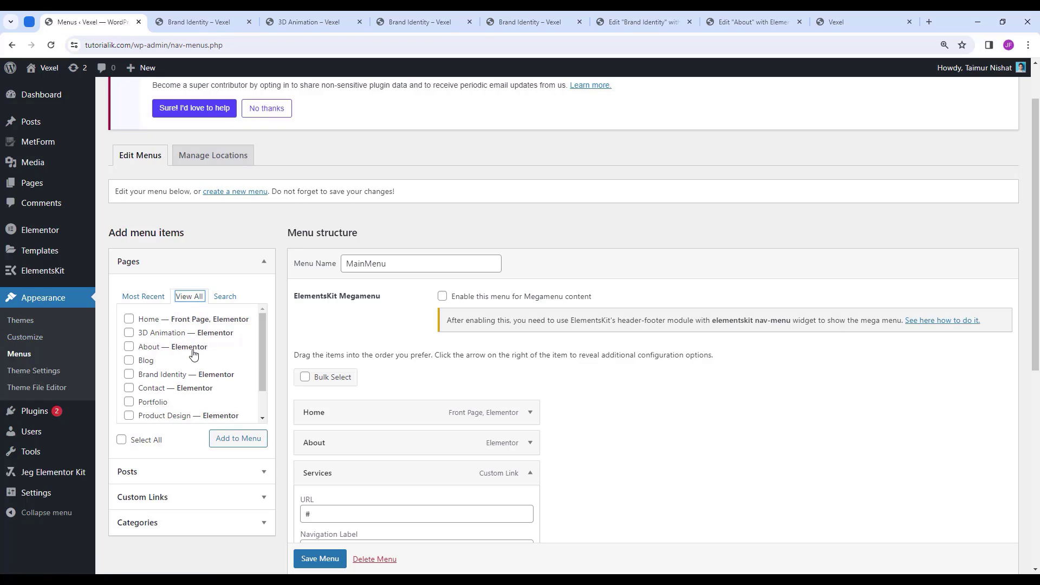
click(129, 375)
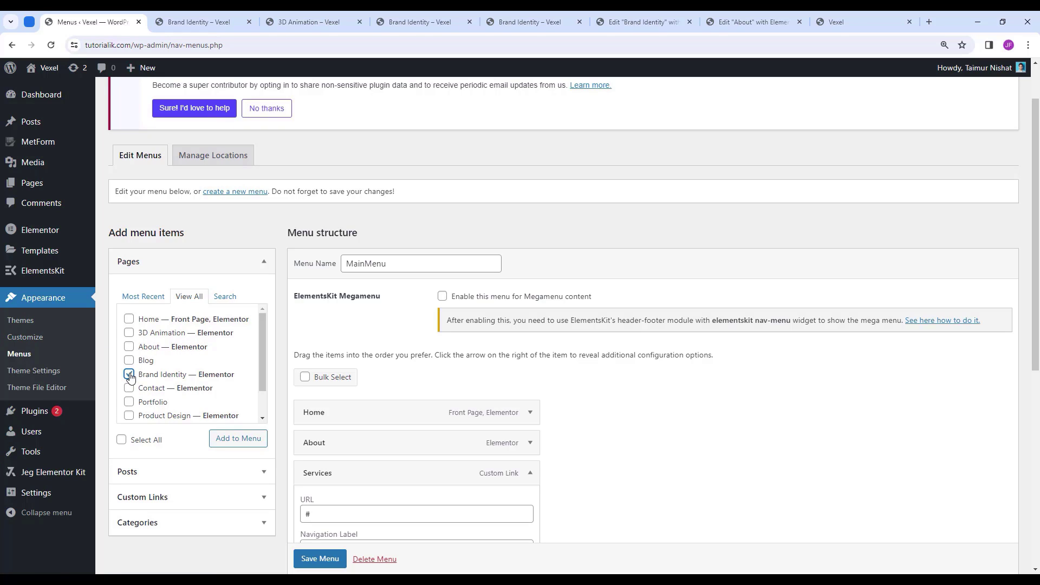
click(129, 333)
scroll(161, 365, down, 1)
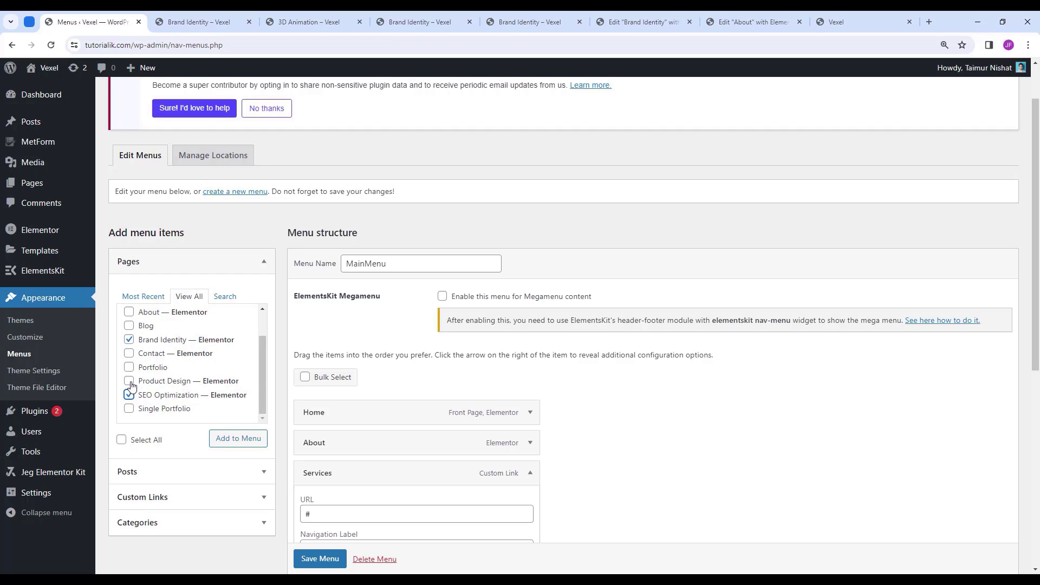
scroll(215, 385, down, 1)
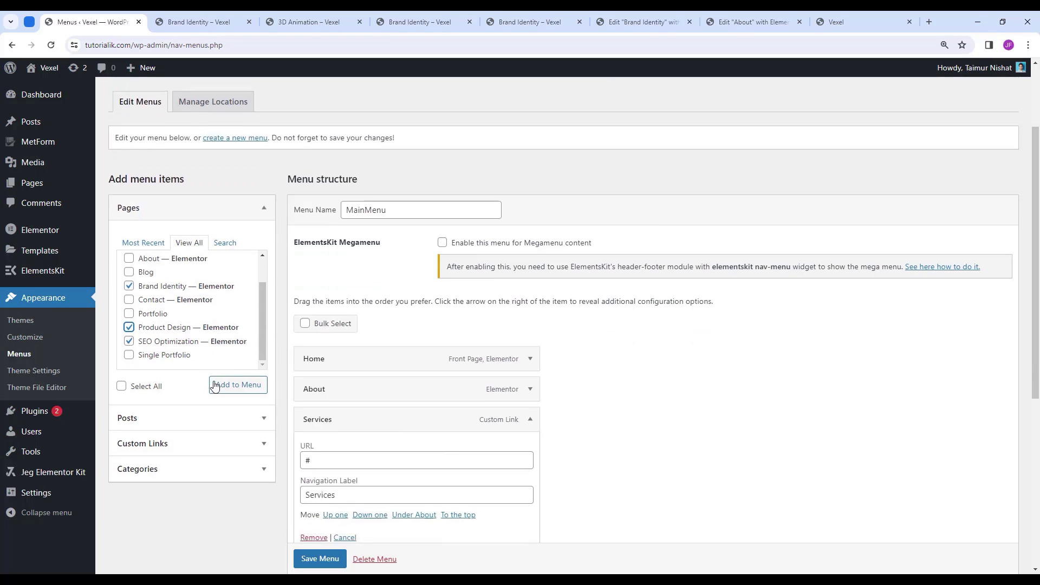
click(244, 390)
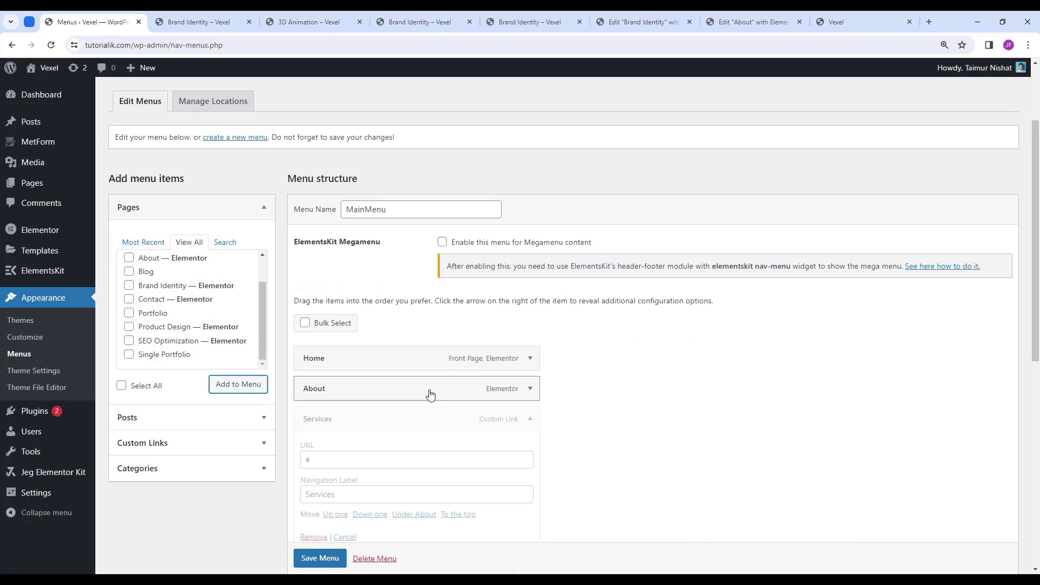
Nest Brand Identity and SEO Optimization as sub items under Services.
scroll(440, 400, down, 1)
scroll(440, 399, down, 3)
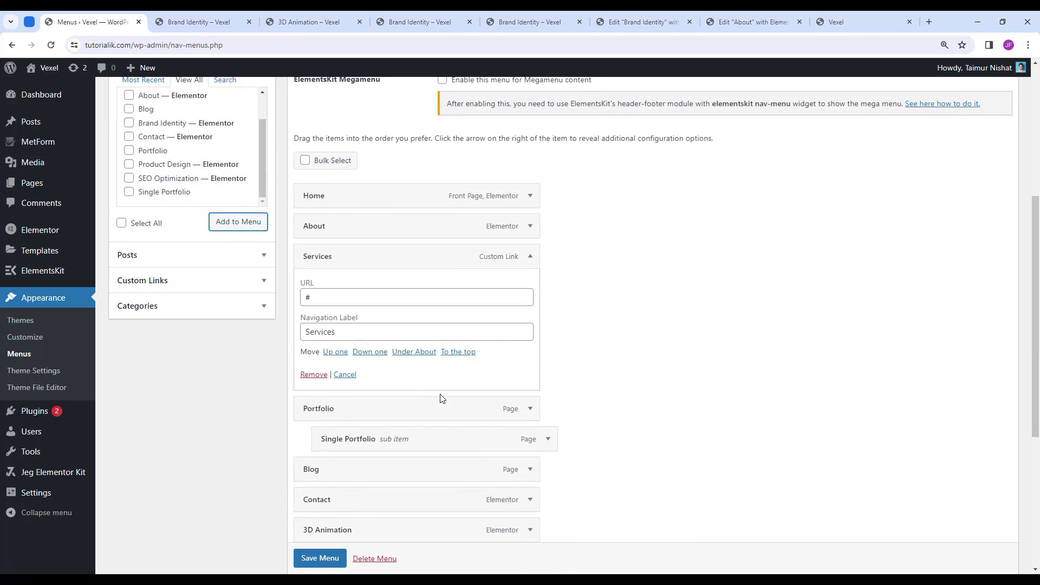
click(530, 261)
scroll(458, 317, down, 1)
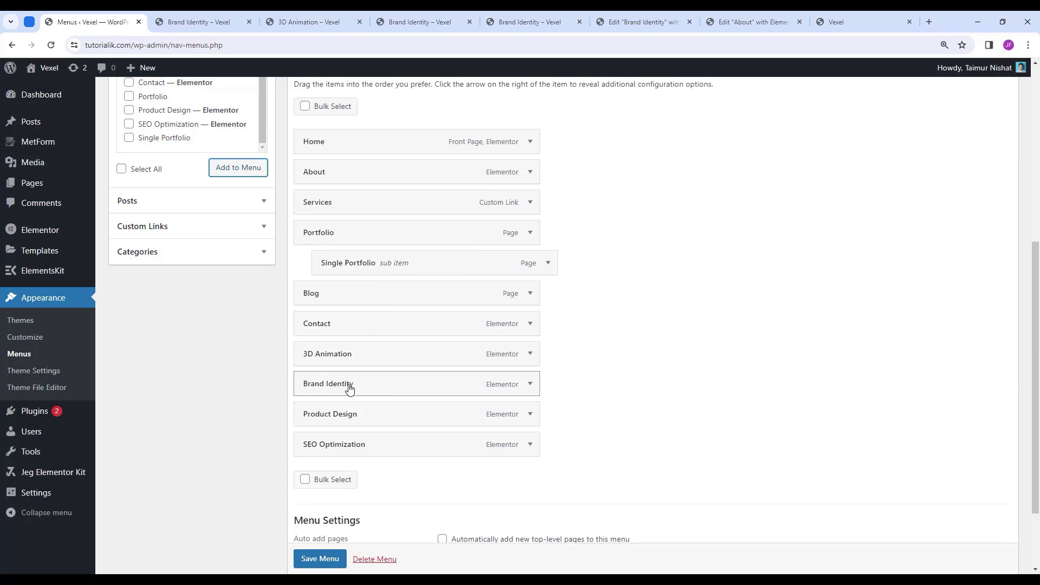
drag(349, 388, 368, 236)
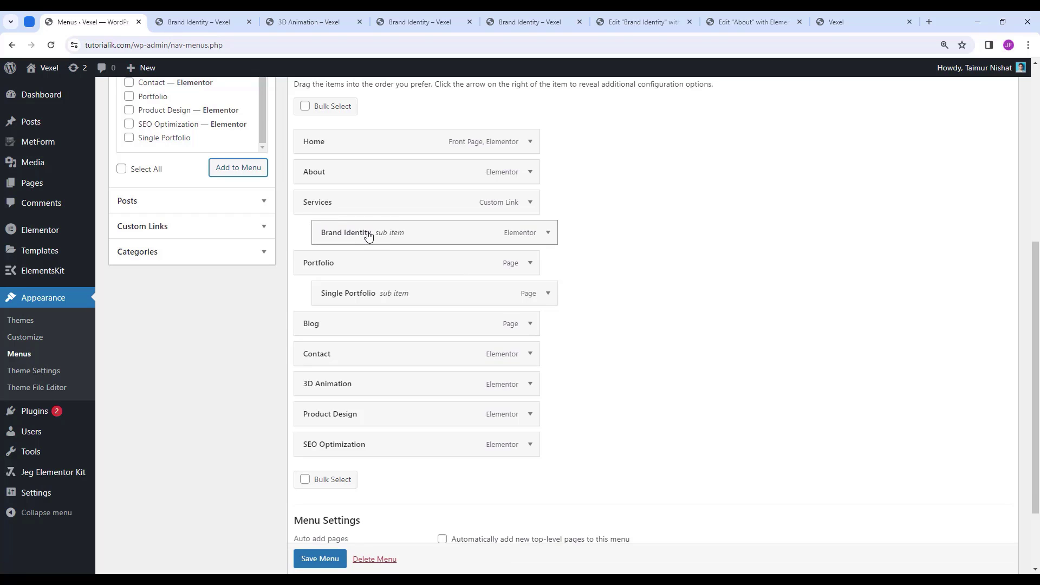
scroll(363, 385, down, 1)
scroll(343, 369, up, 1)
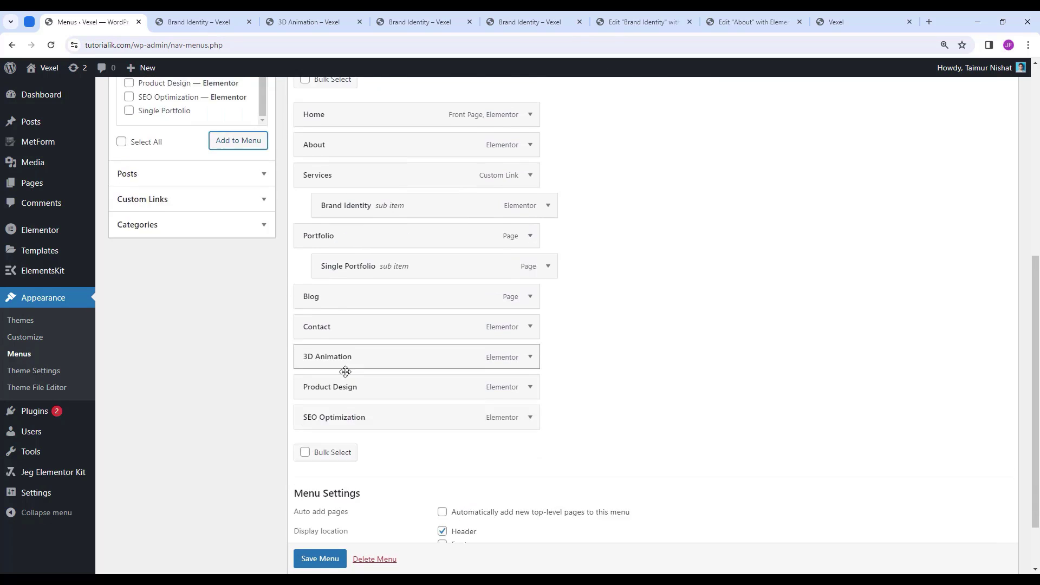
drag(313, 449, 330, 269)
Nest 3D Animation and Product Design under Services and save MainMenu.
scroll(354, 371, down, 2)
scroll(325, 412, up, 2)
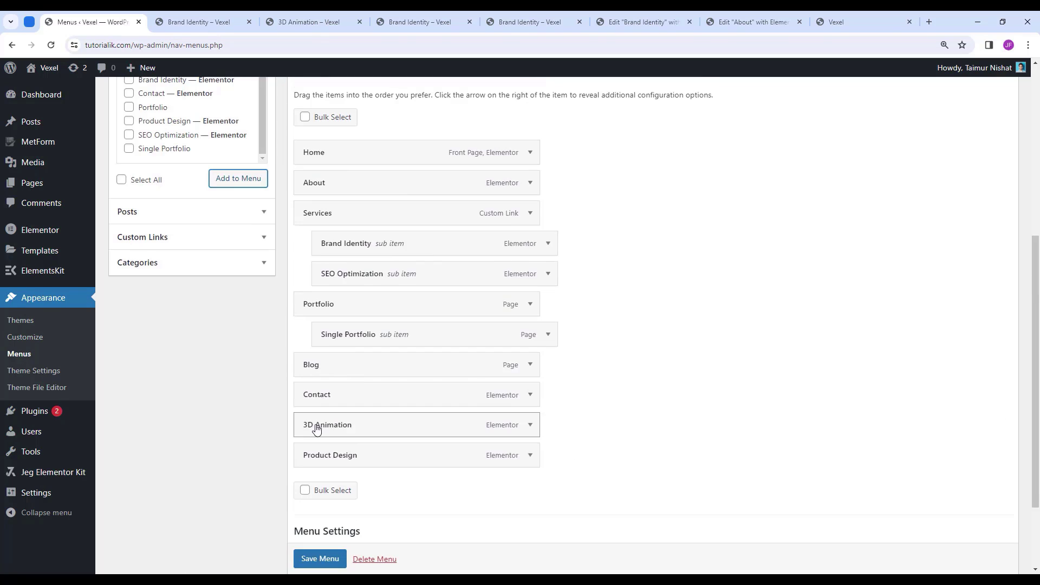
drag(317, 428, 336, 304)
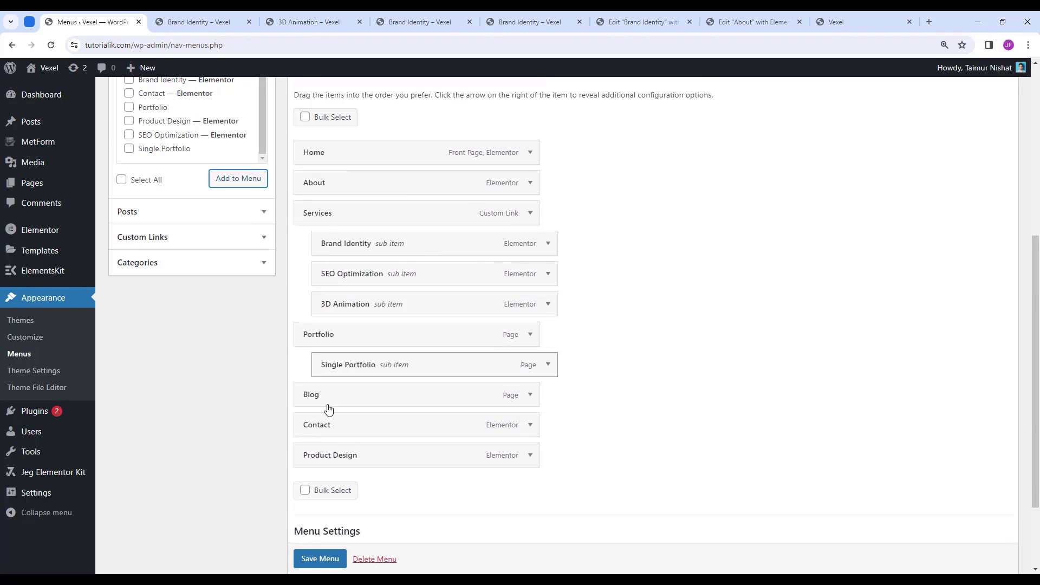
drag(314, 456, 332, 336)
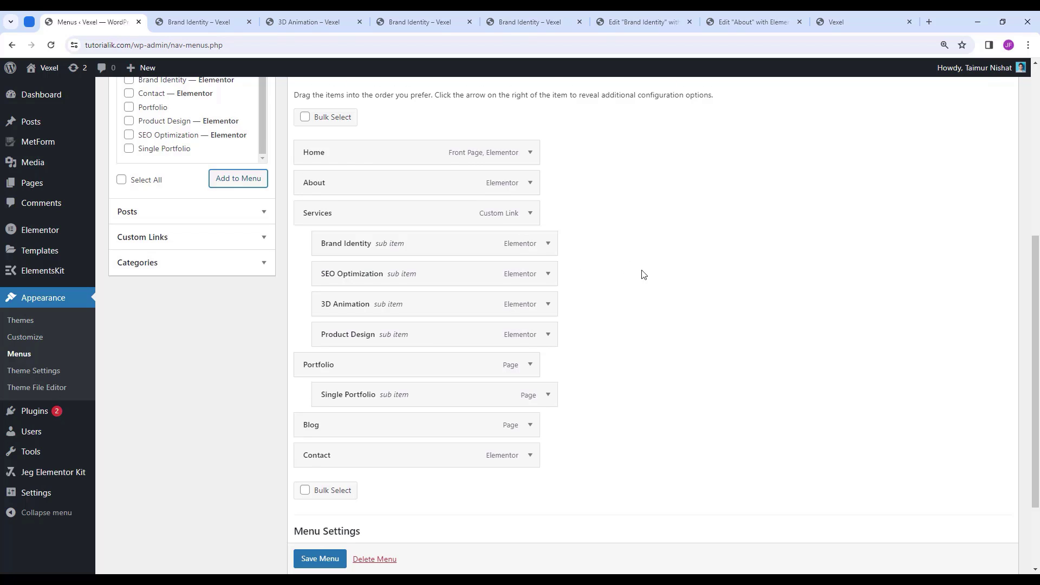
scroll(645, 274, down, 1)
click(327, 558)
scroll(328, 560, down, 1)
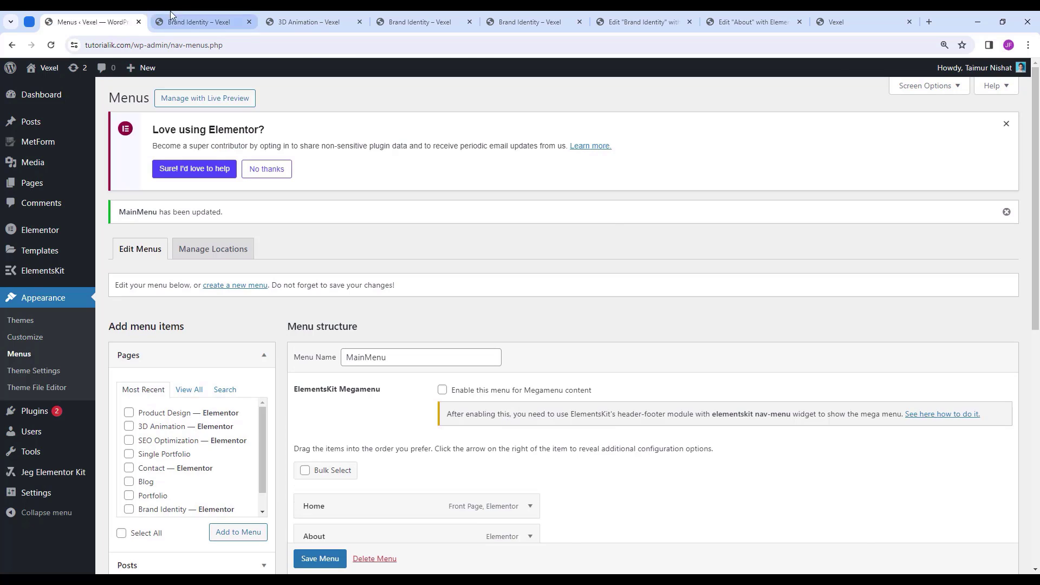
click(198, 22)
Reload the live site and visit service pages and Single Portfolio from the menu dropdowns.
key(F5)
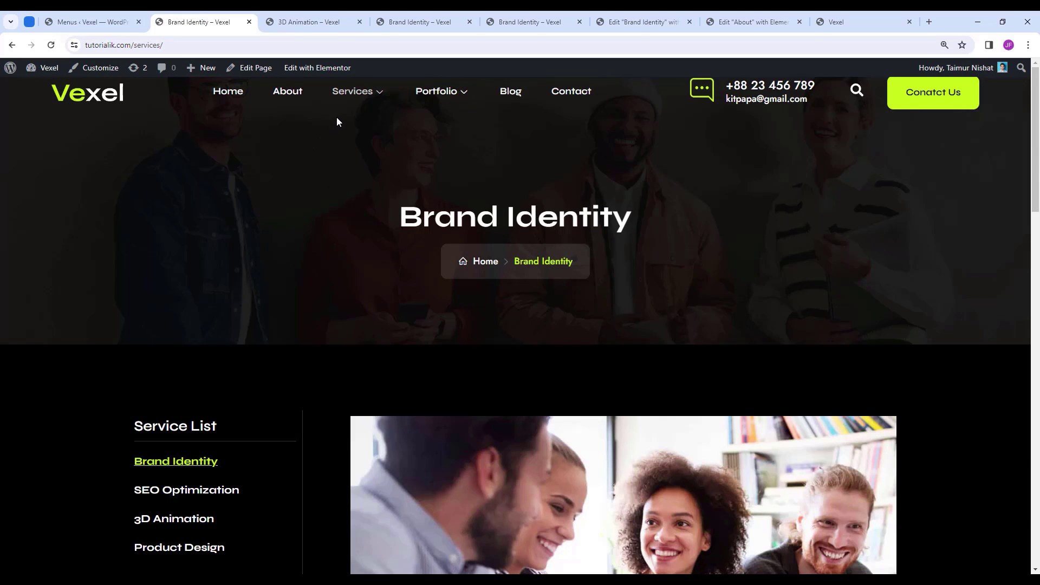
mouse_move(343, 108)
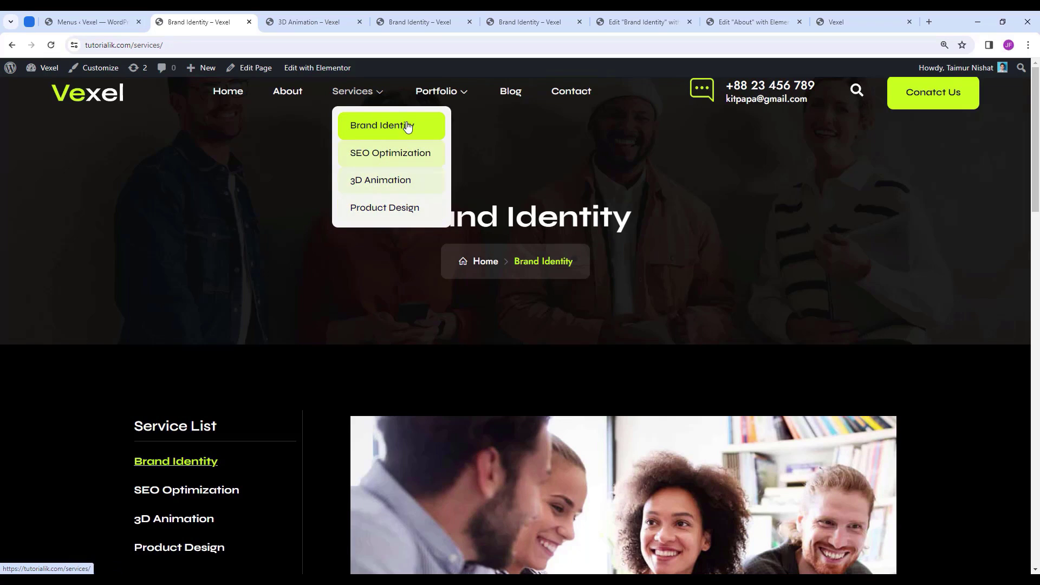
click(410, 160)
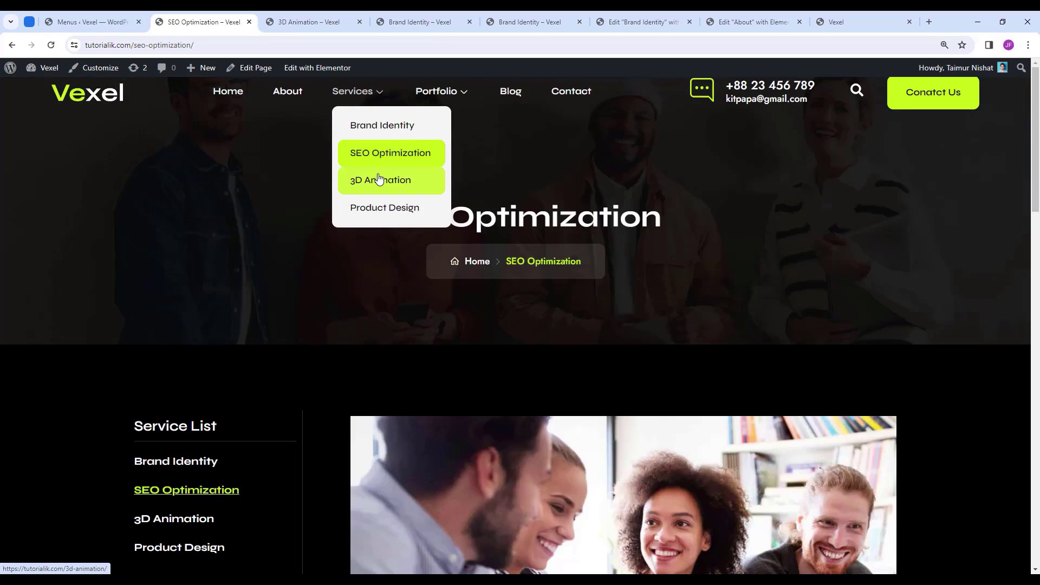
click(379, 179)
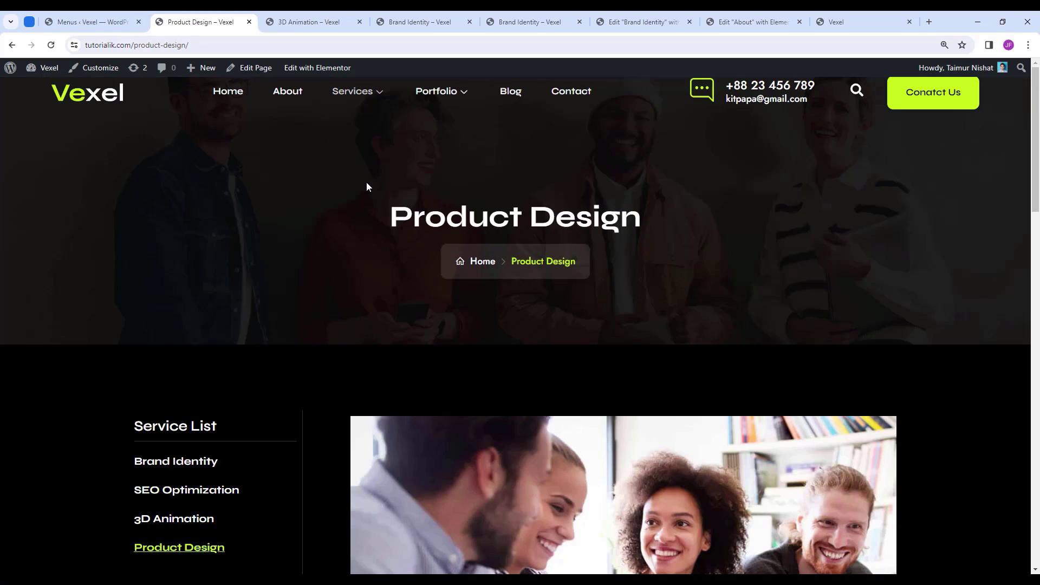
mouse_move(372, 94)
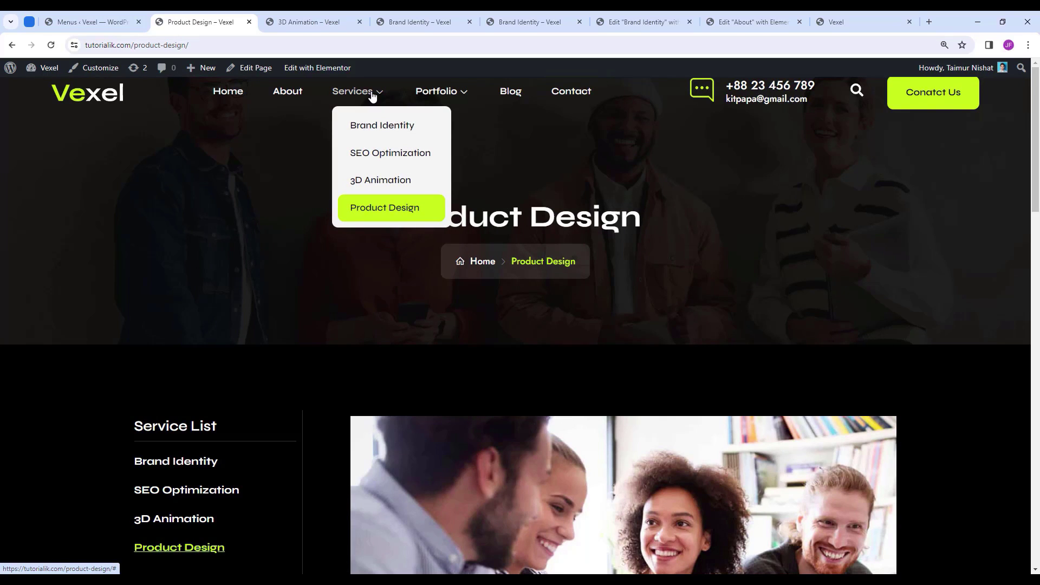
mouse_move(461, 97)
click(462, 125)
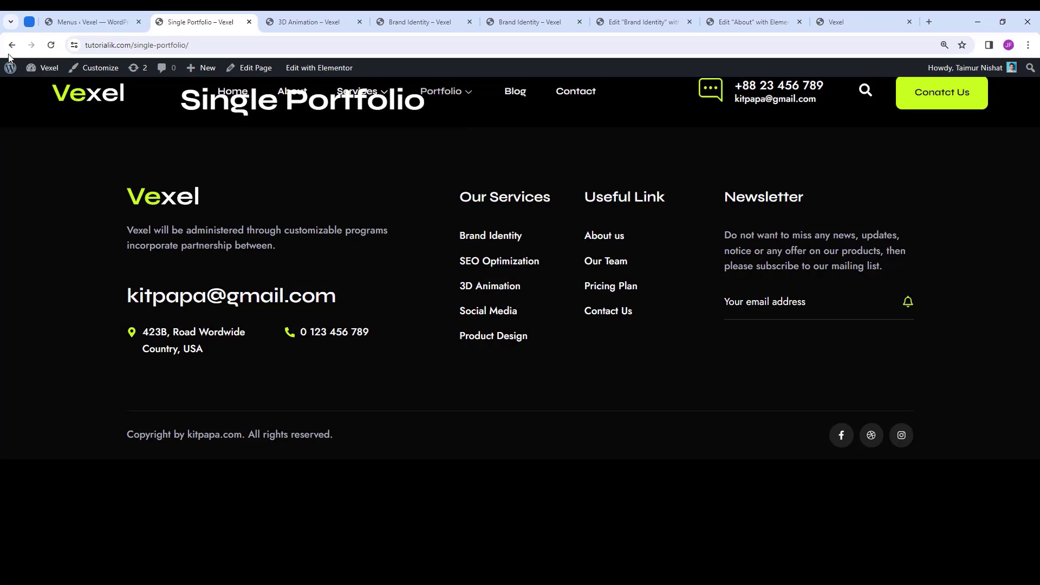
From All Pages, open the Portfolio page in the Elementor editor.
mouse_move(334, 70)
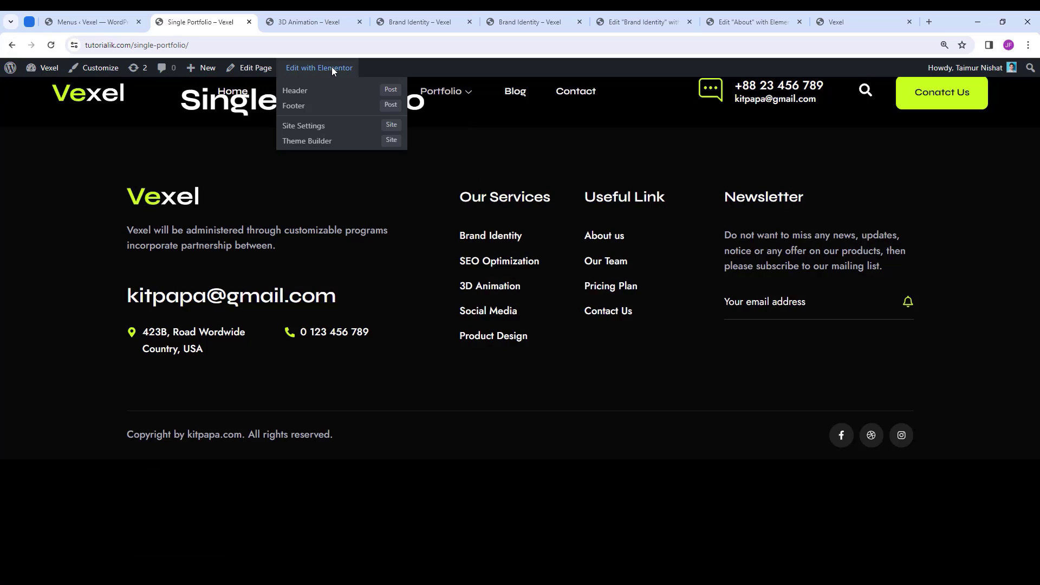
click(90, 22)
click(43, 185)
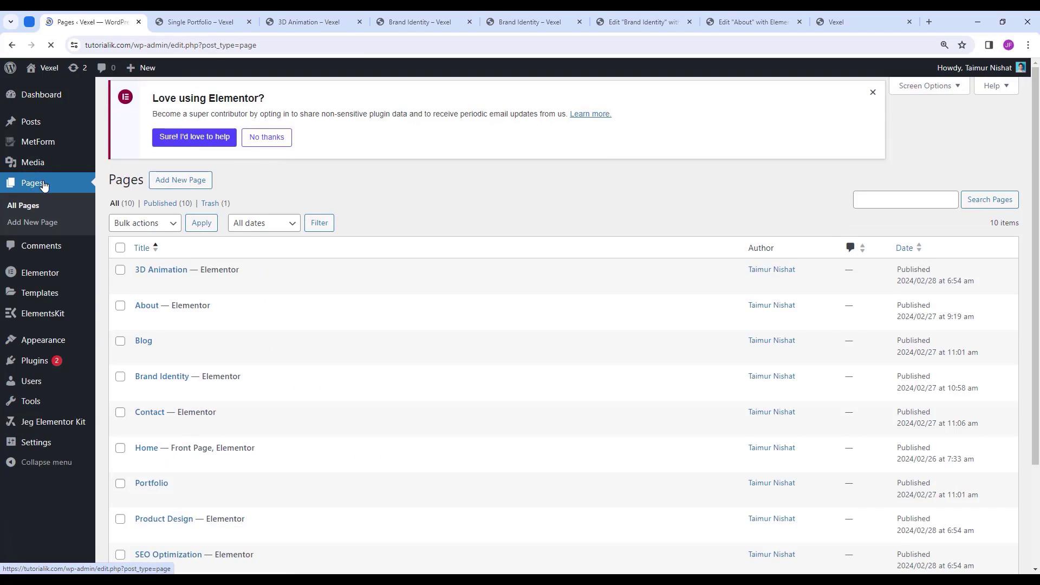
scroll(205, 424, down, 3)
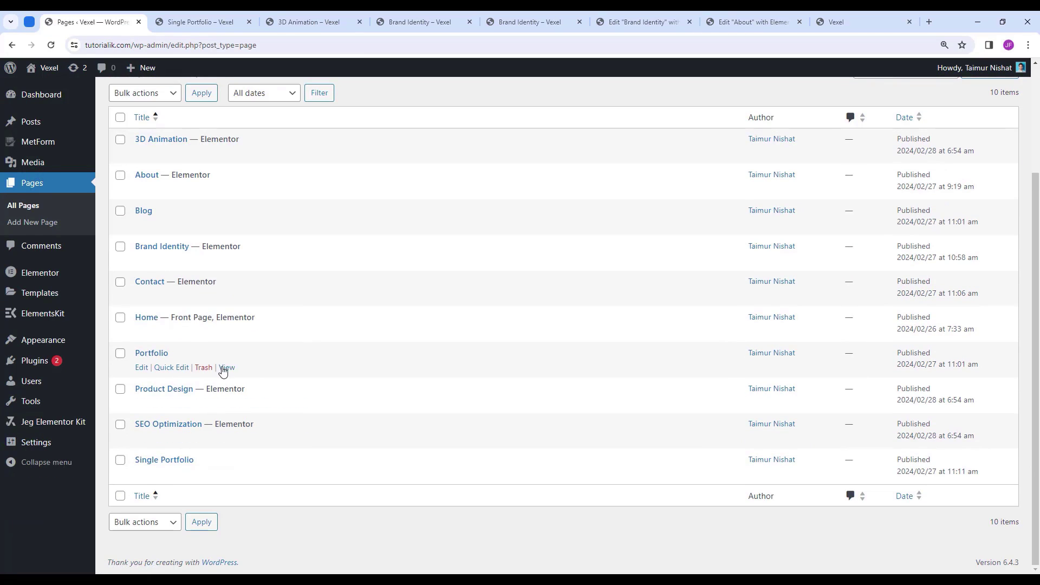
click(140, 368)
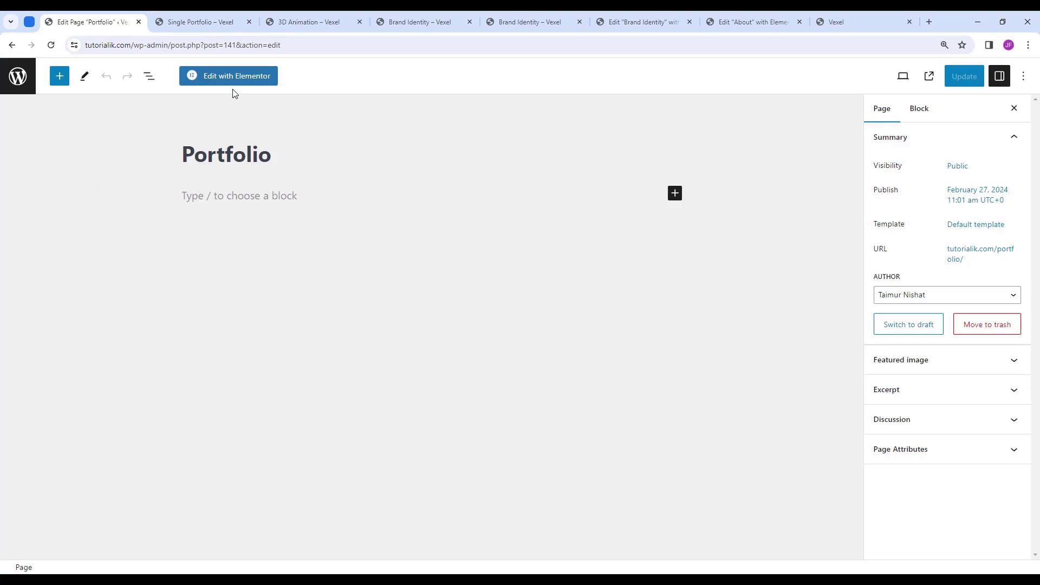
click(237, 81)
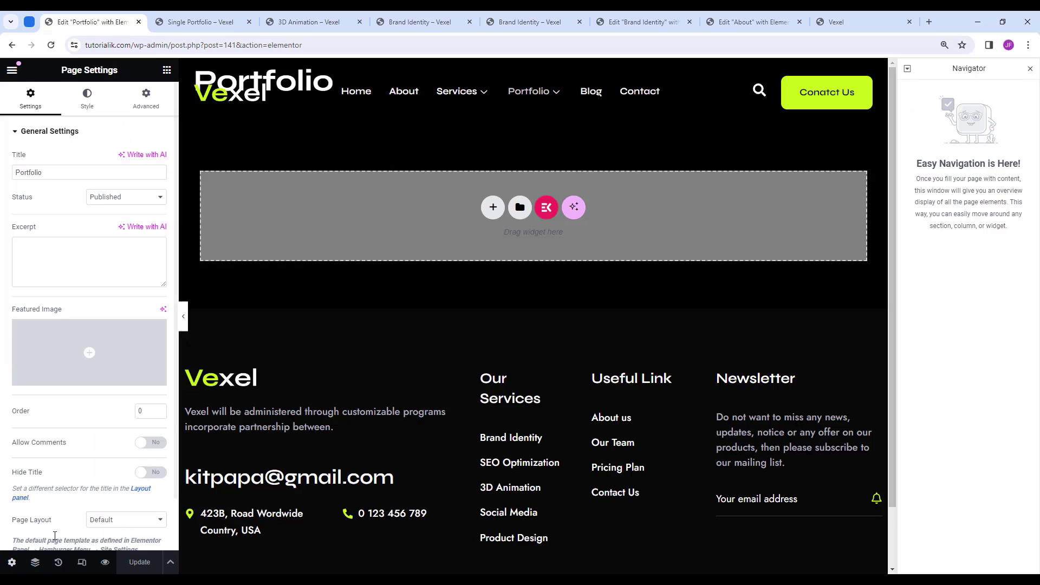
Set the Portfolio page layout to Elementor Full Width, then view the live site.
click(126, 519)
click(125, 549)
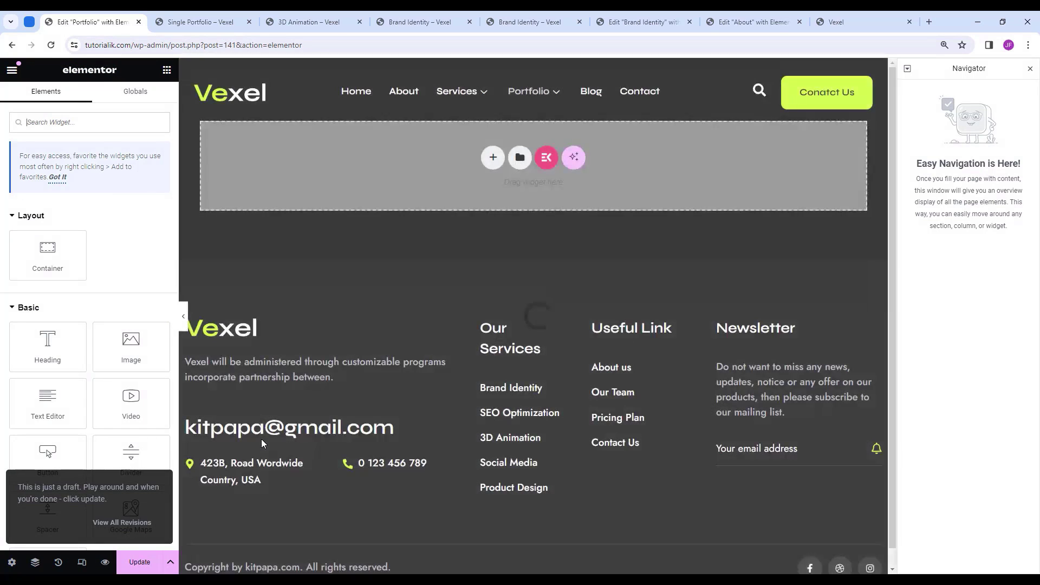
mouse_move(522, 96)
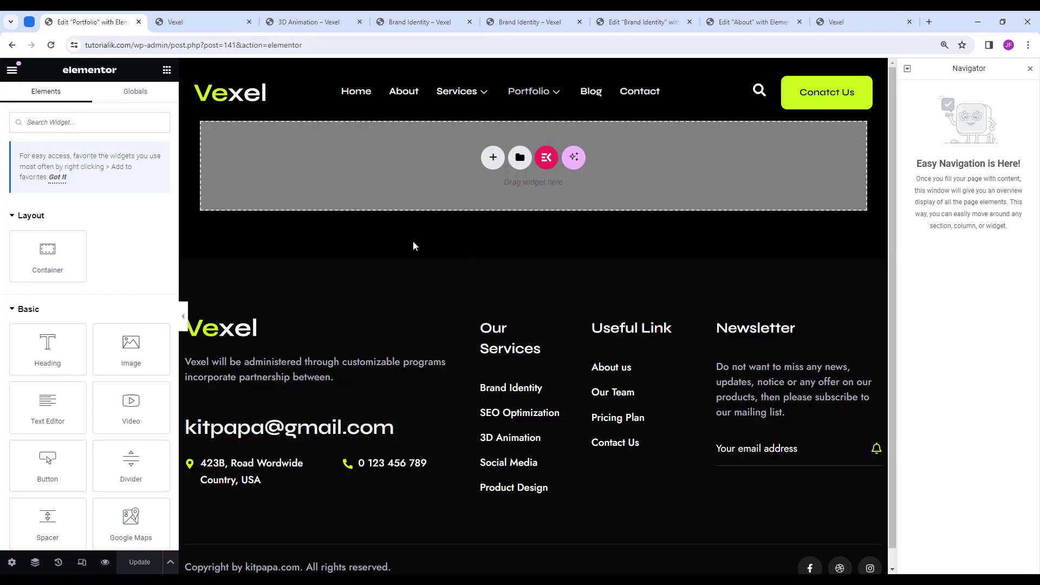
click(209, 22)
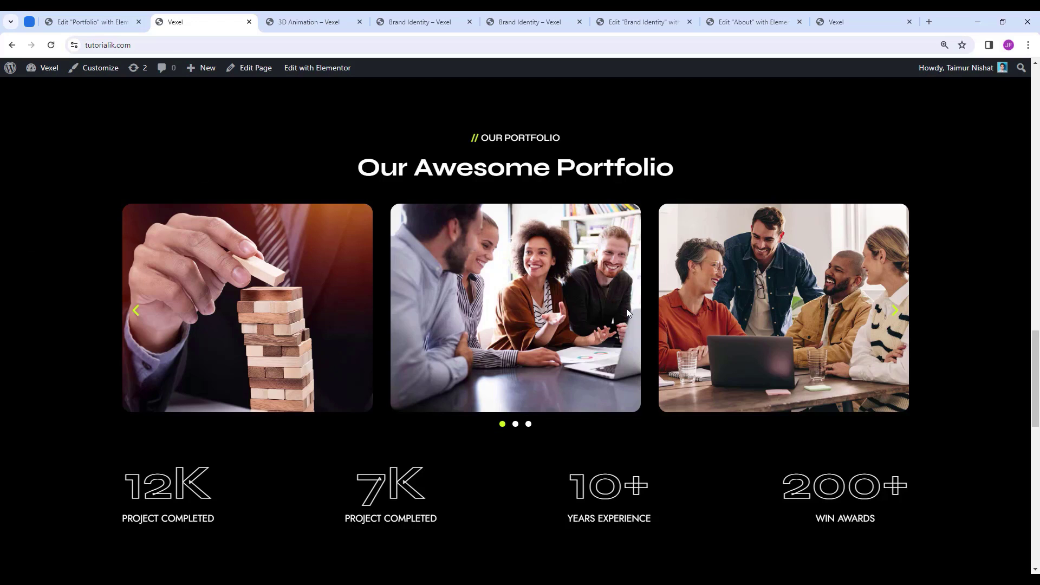
Open the Home page in the Elementor editor and scroll through its sections.
mouse_move(311, 73)
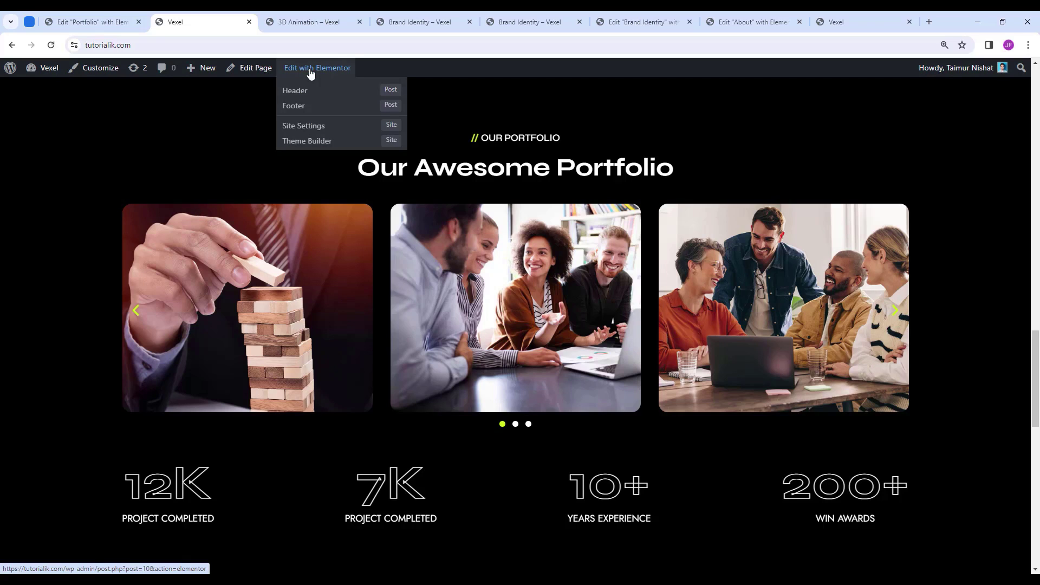
click(311, 69)
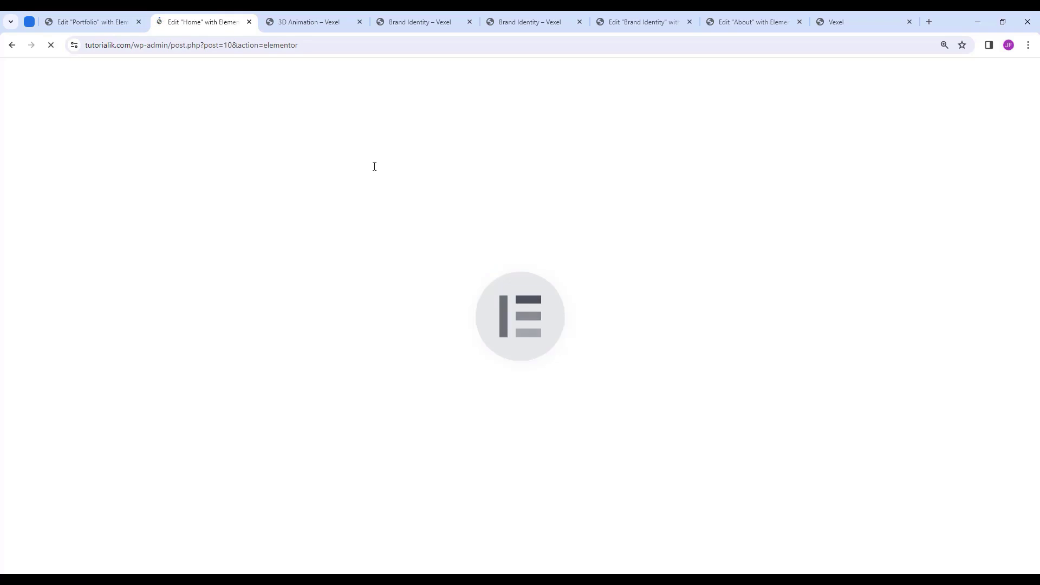
scroll(562, 306, down, 10)
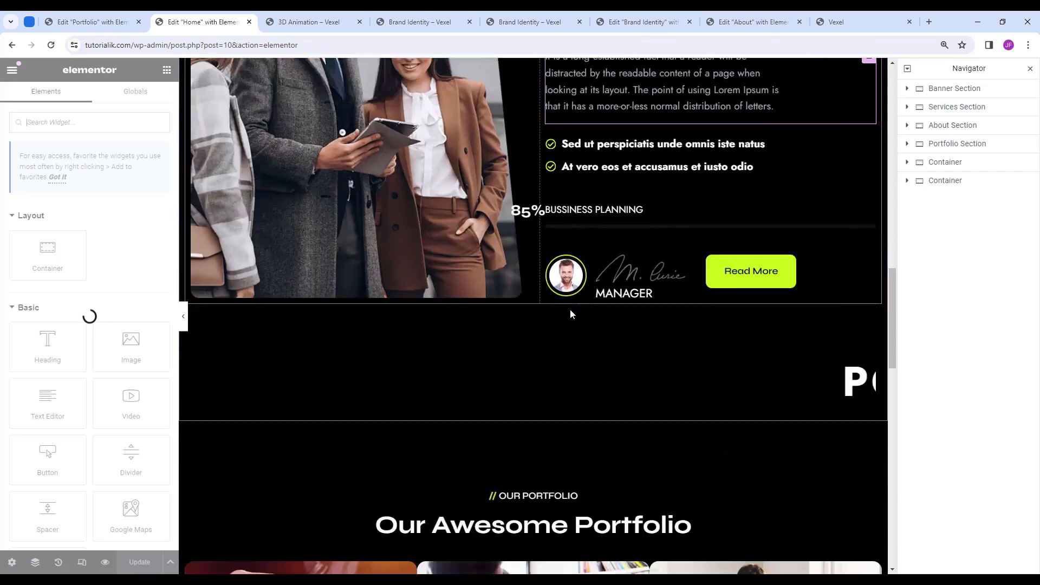
scroll(576, 316, up, 16)
scroll(579, 318, down, 20)
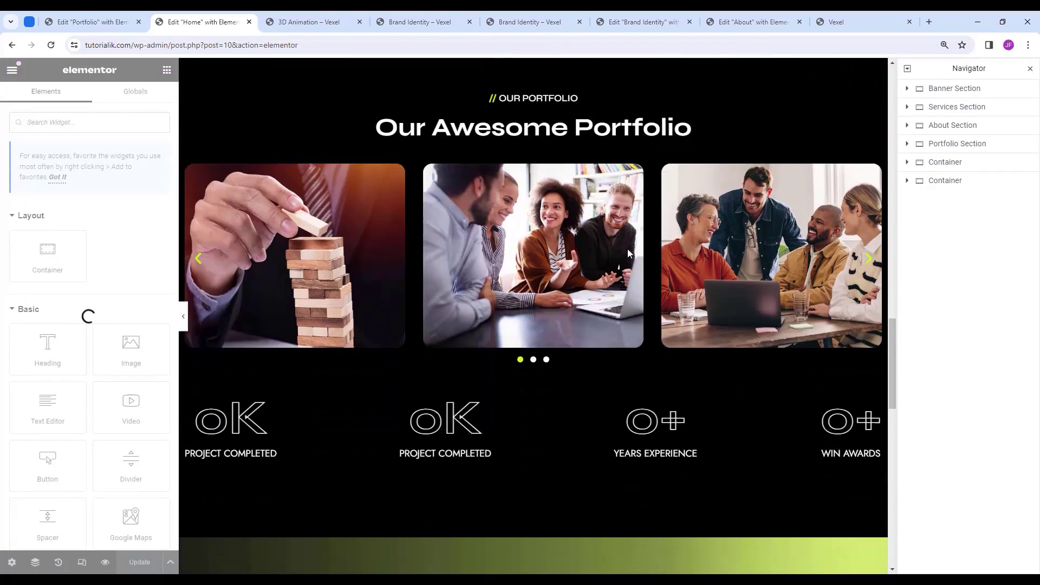
scroll(606, 170, up, 2)
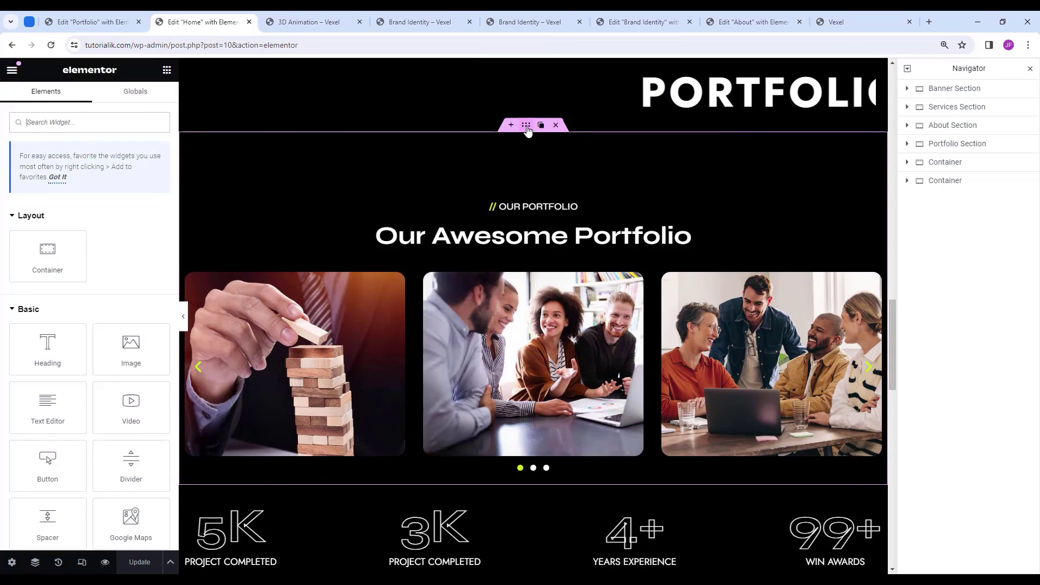
Copy the Our Awesome Portfolio section and return to the Portfolio page editor.
click(528, 128)
scroll(526, 130, down, 1)
right_click(527, 73)
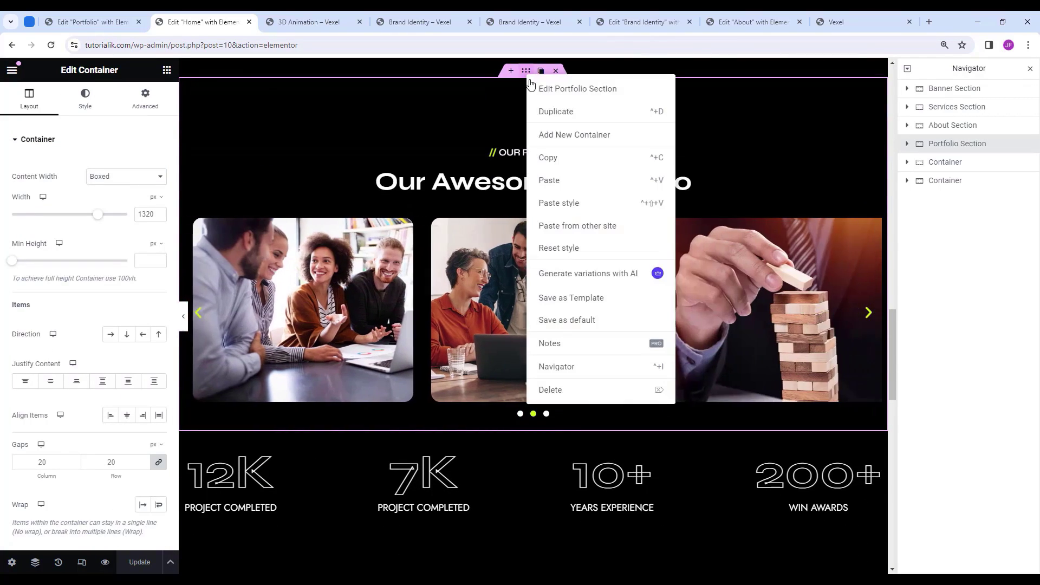
click(554, 163)
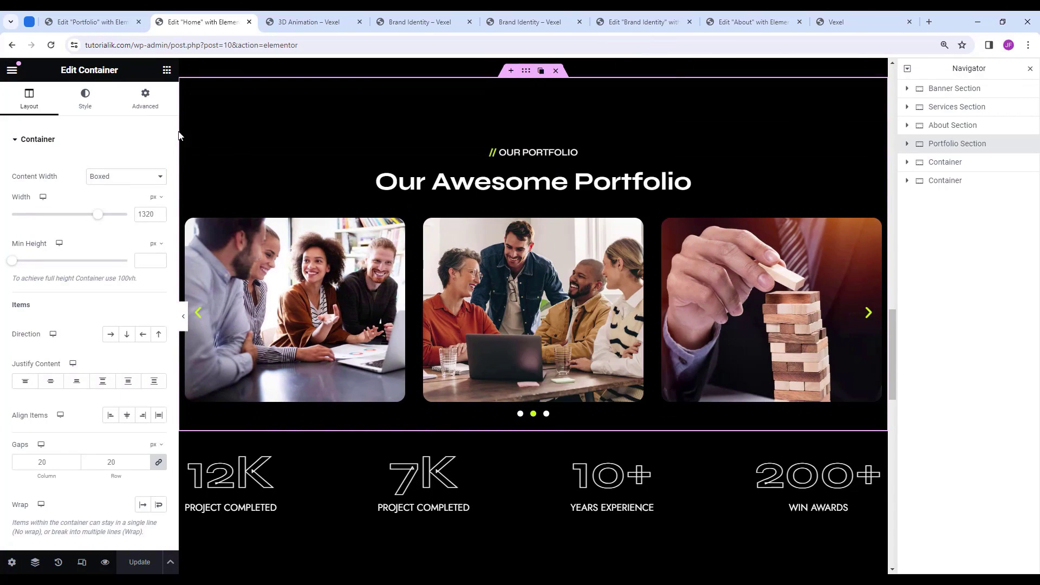
click(102, 24)
Paste the portfolio section into the Portfolio page and copy the 3D Animation banner container.
right_click(432, 160)
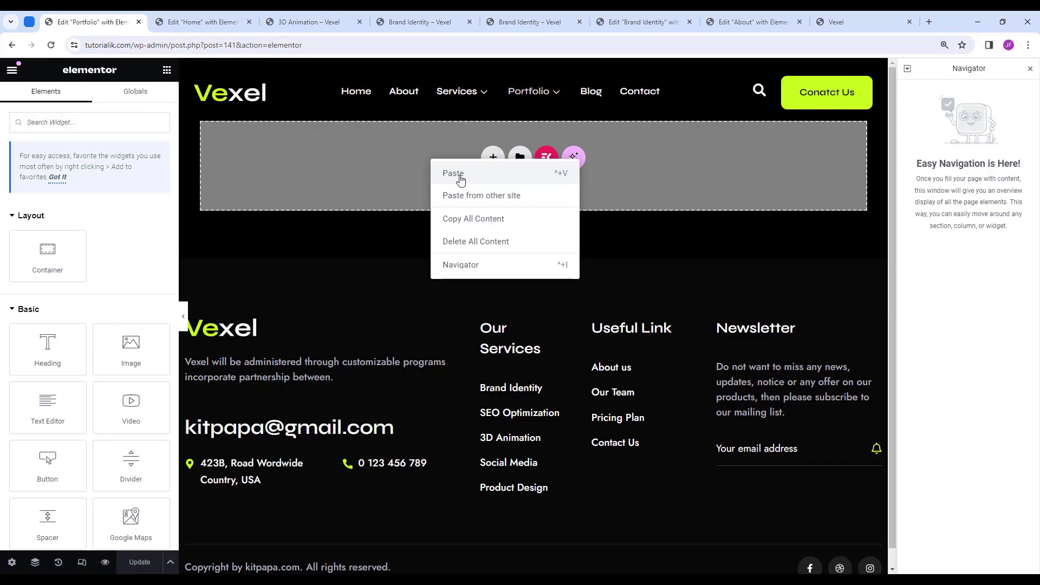
key(ctrl+v)
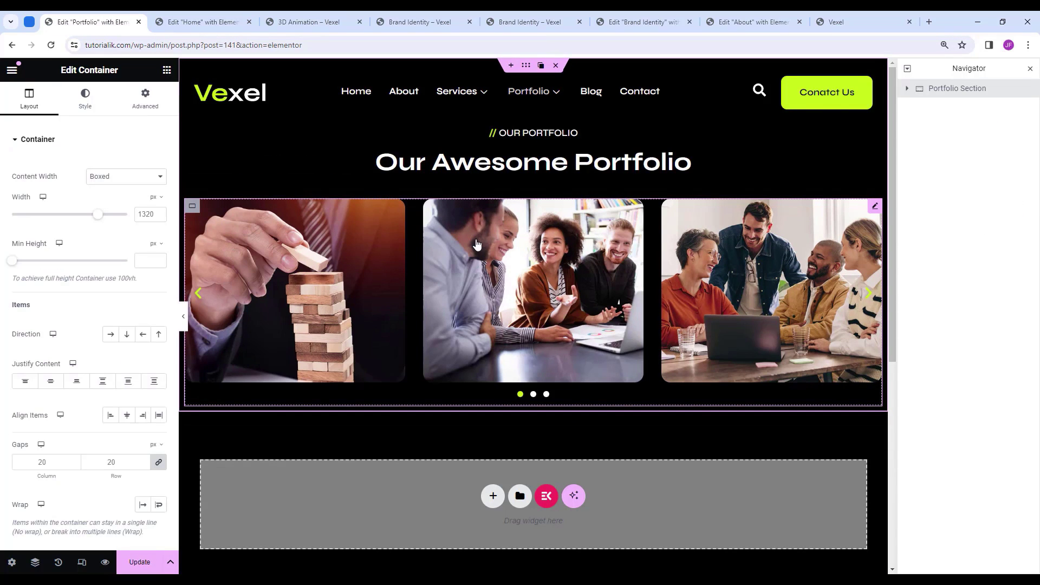
click(309, 22)
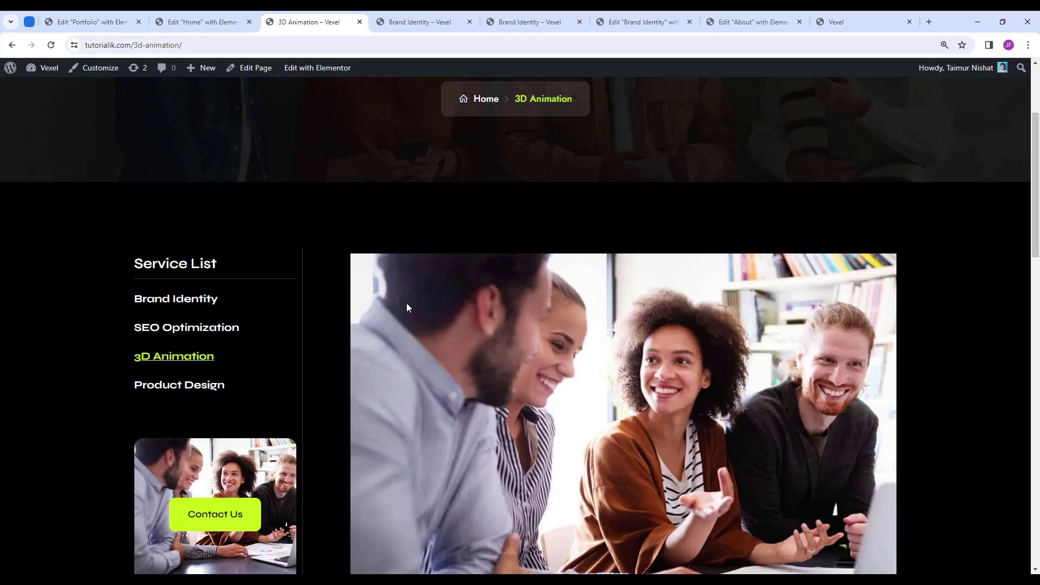
scroll(487, 431, up, 3)
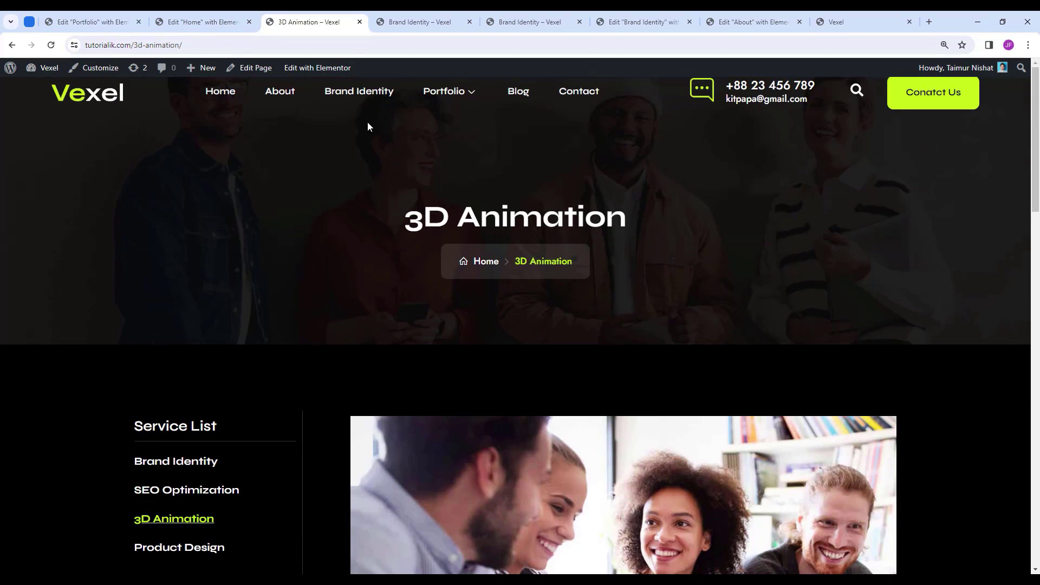
mouse_move(344, 69)
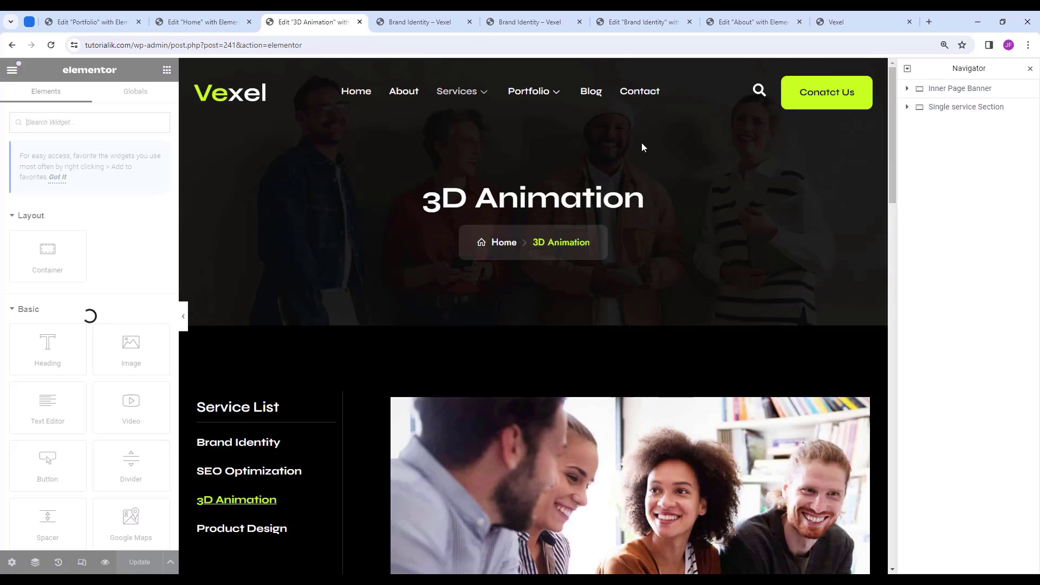
click(675, 306)
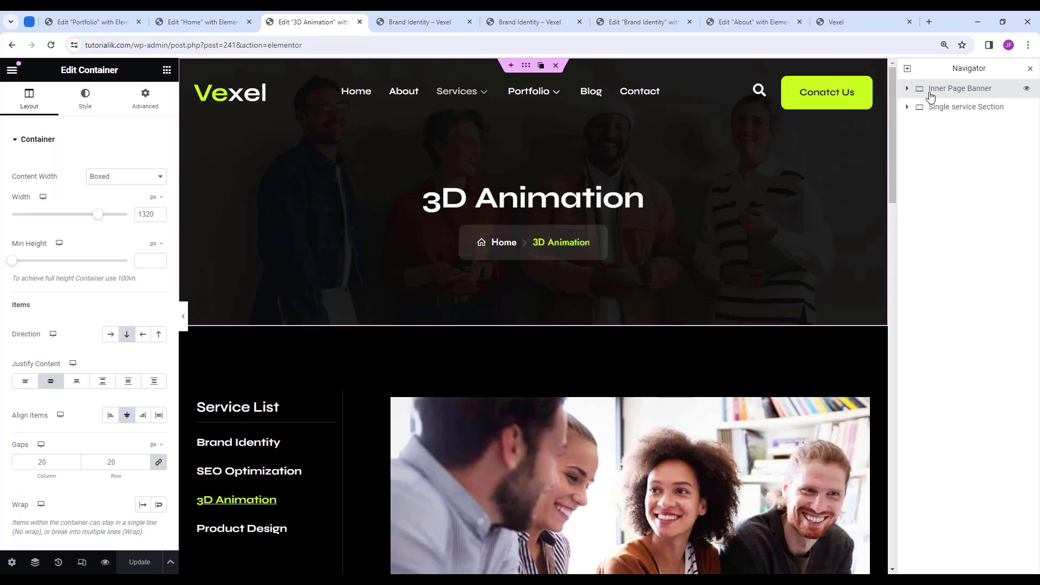
right_click(528, 71)
click(558, 149)
Paste the banner into the Portfolio page and drag it above the portfolio section.
click(90, 21)
key(ctrl+v)
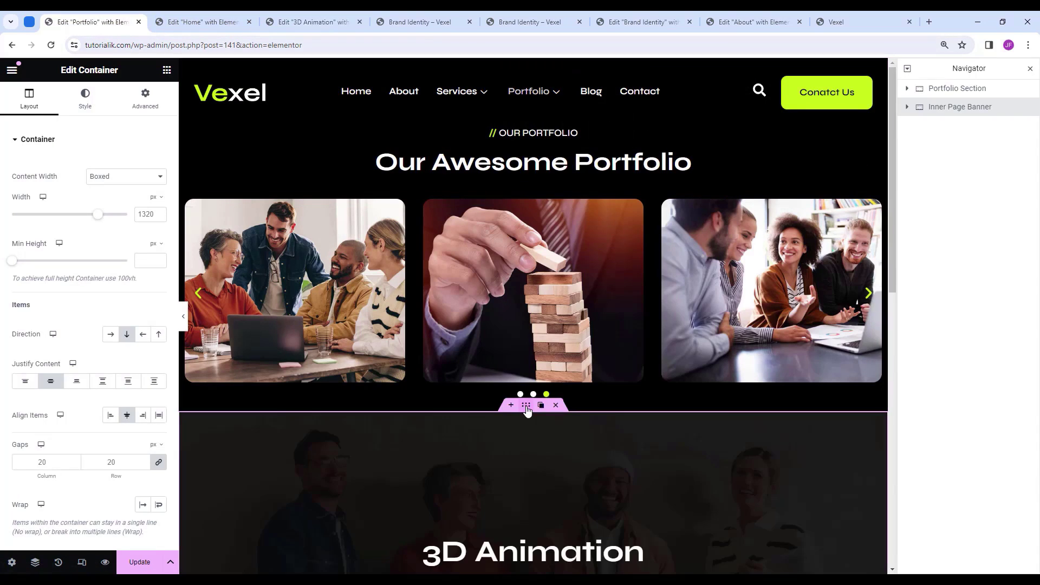
drag(525, 404, 526, 123)
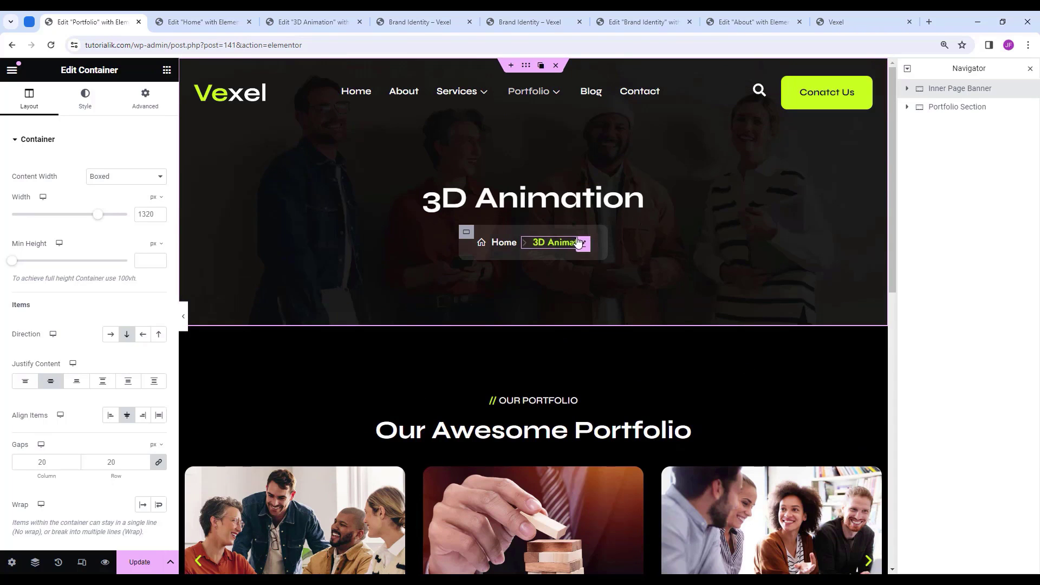
Change the banner heading and the breadcrumb's current item to read Portfolio.
click(635, 193)
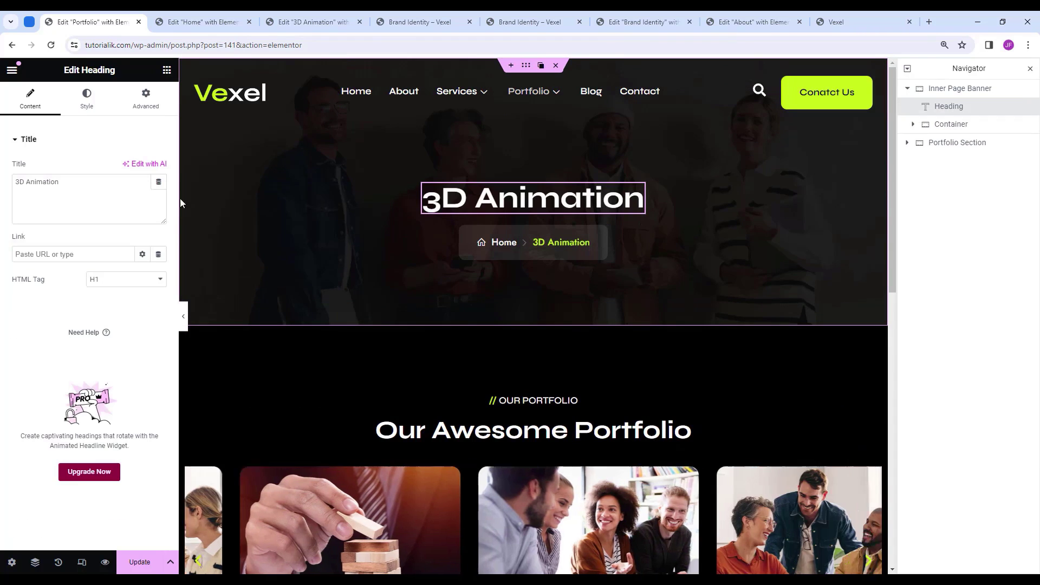
triple_click(40, 187)
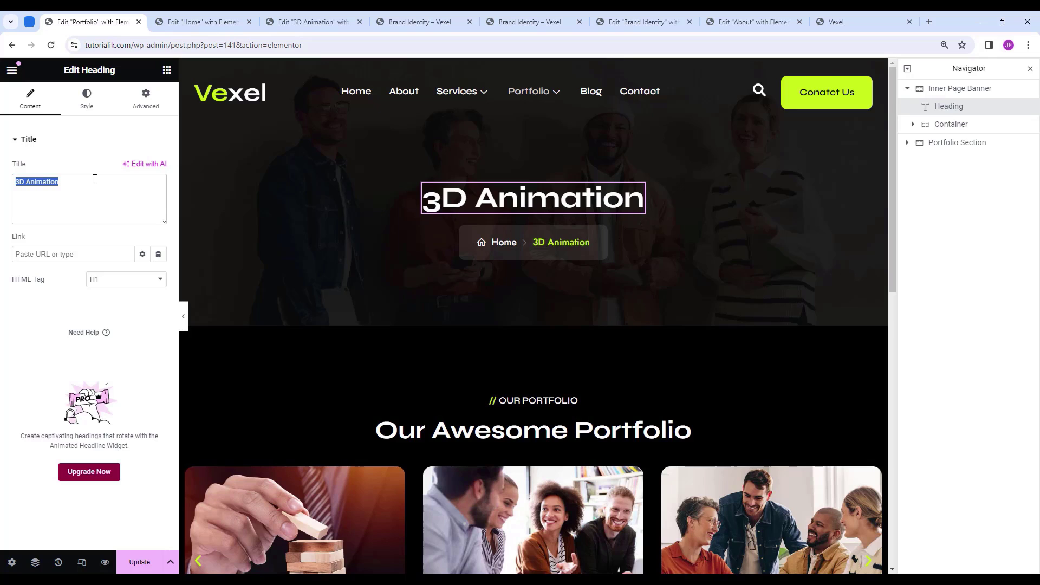
key(BackSpace)
text(Profo)
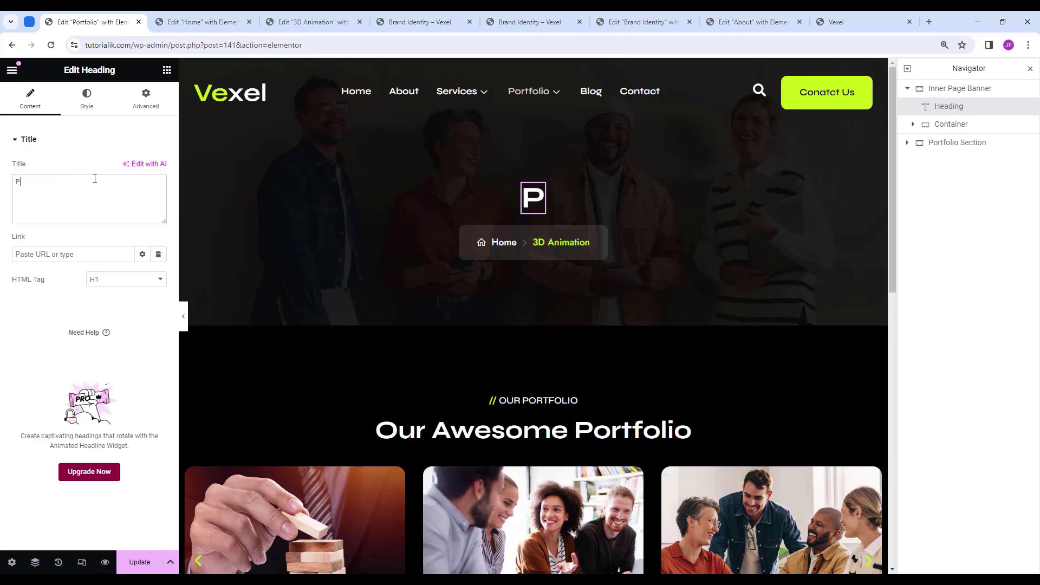
key(BackSpace)
key(BackSpace)
key(BackSpace)
key(BackSpace)
text(ort)
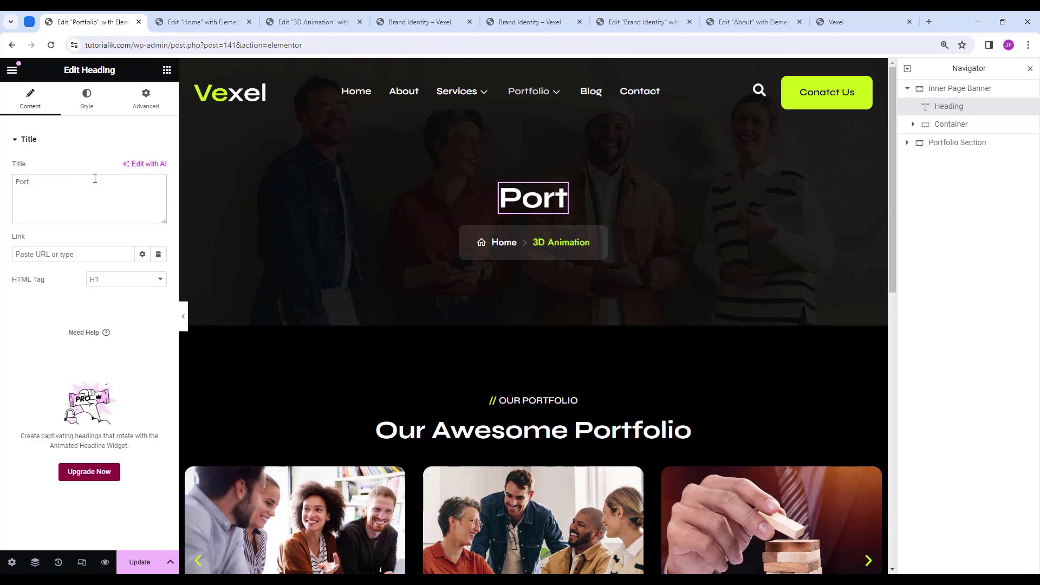
text(folio)
click(561, 243)
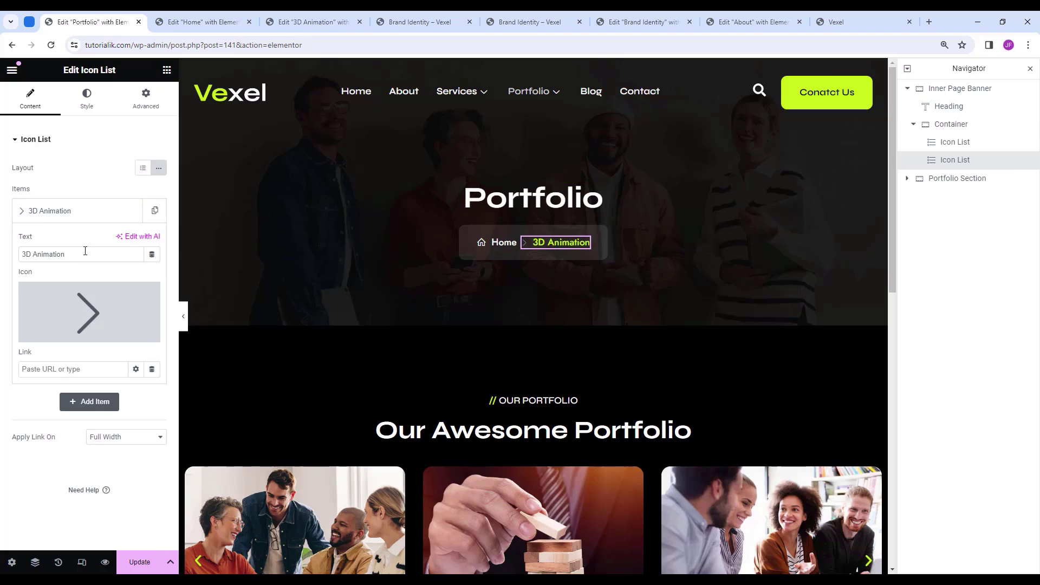
triple_click(82, 254)
text(Portfolio)
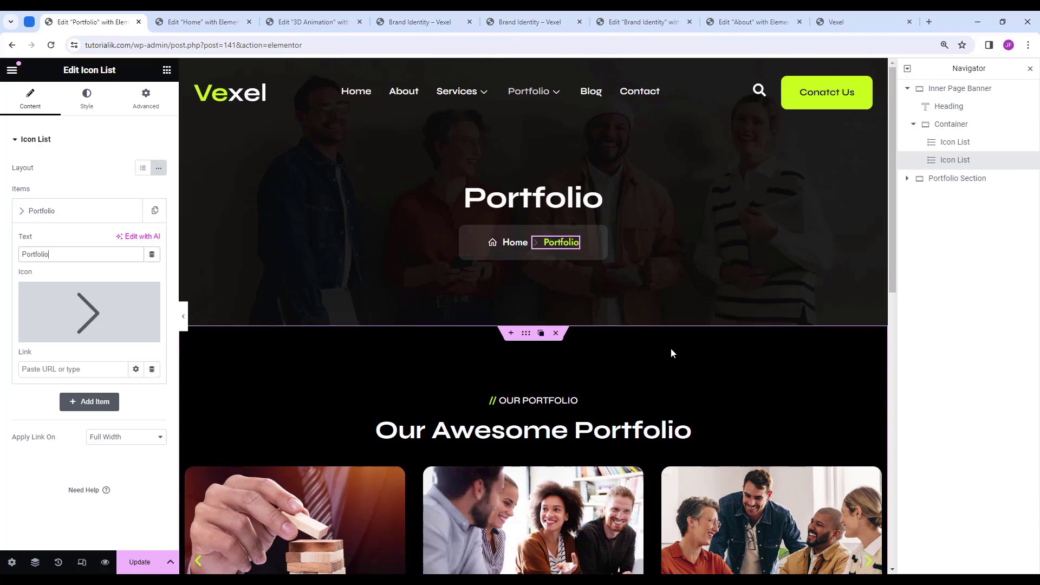
Update the Portfolio page and exit the Elementor editor.
scroll(671, 348, down, 5)
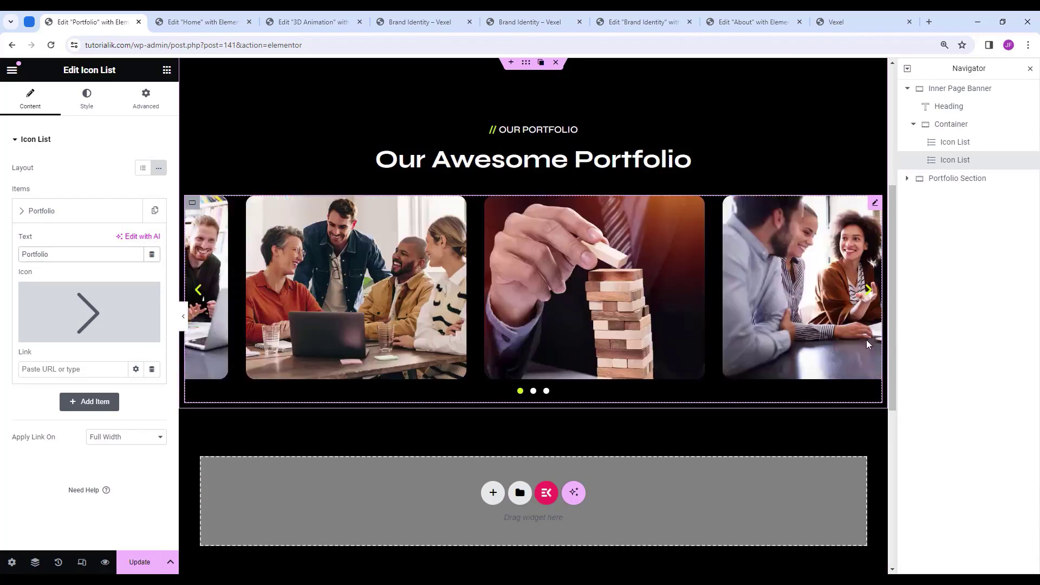
scroll(557, 116, up, 5)
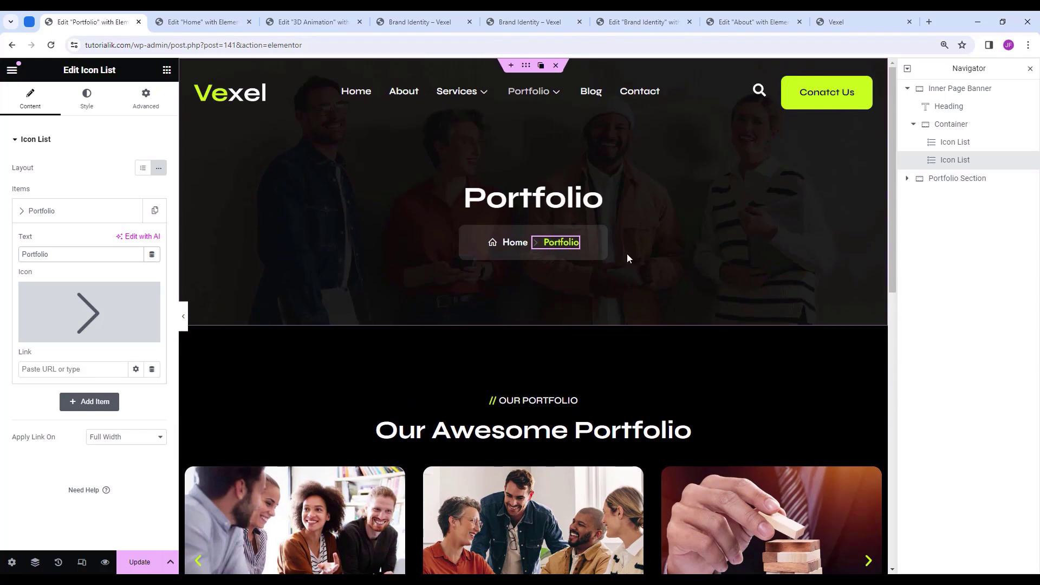
mouse_move(555, 95)
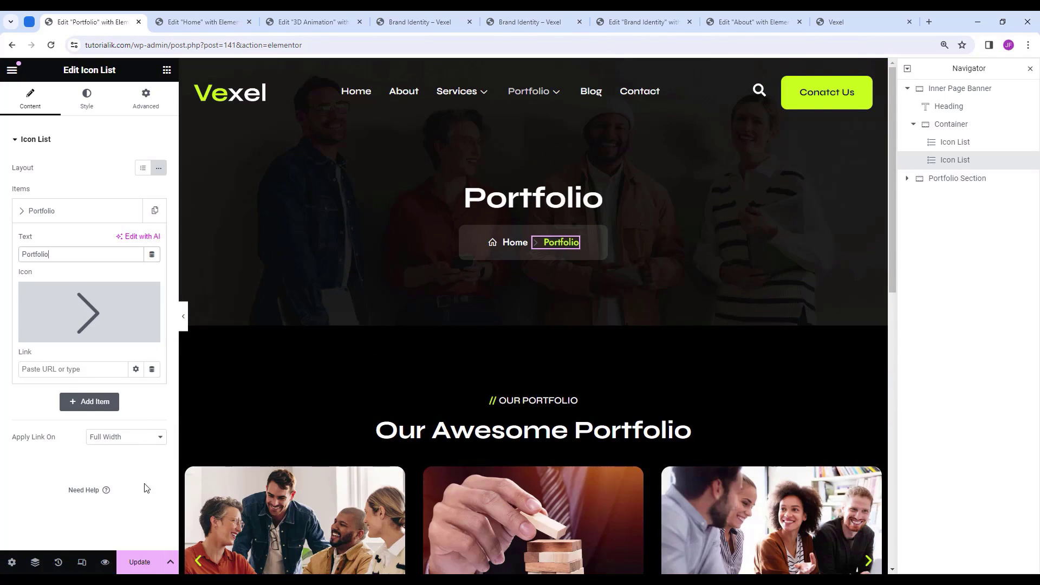
click(139, 562)
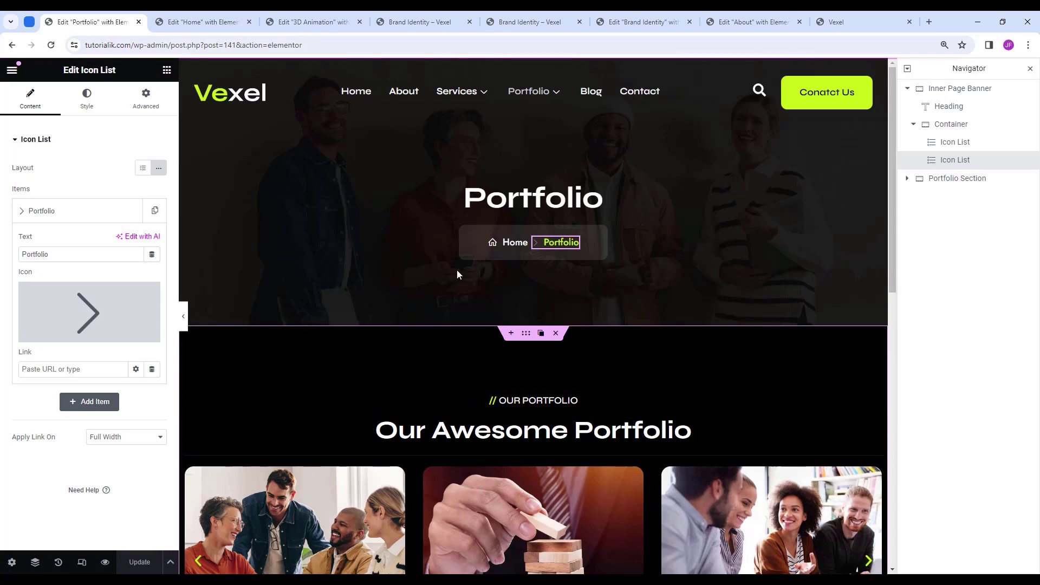
click(11, 71)
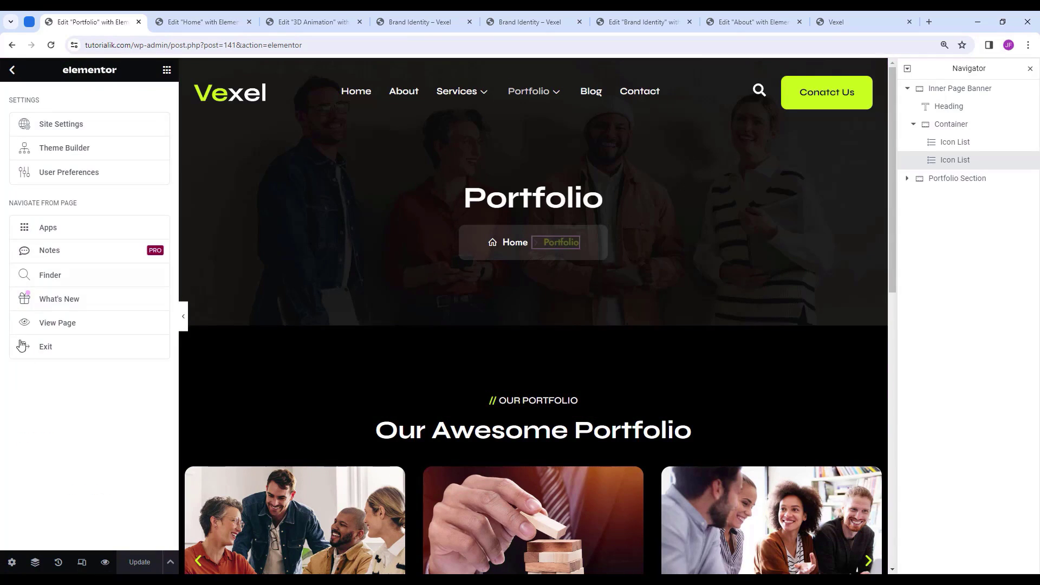
click(50, 350)
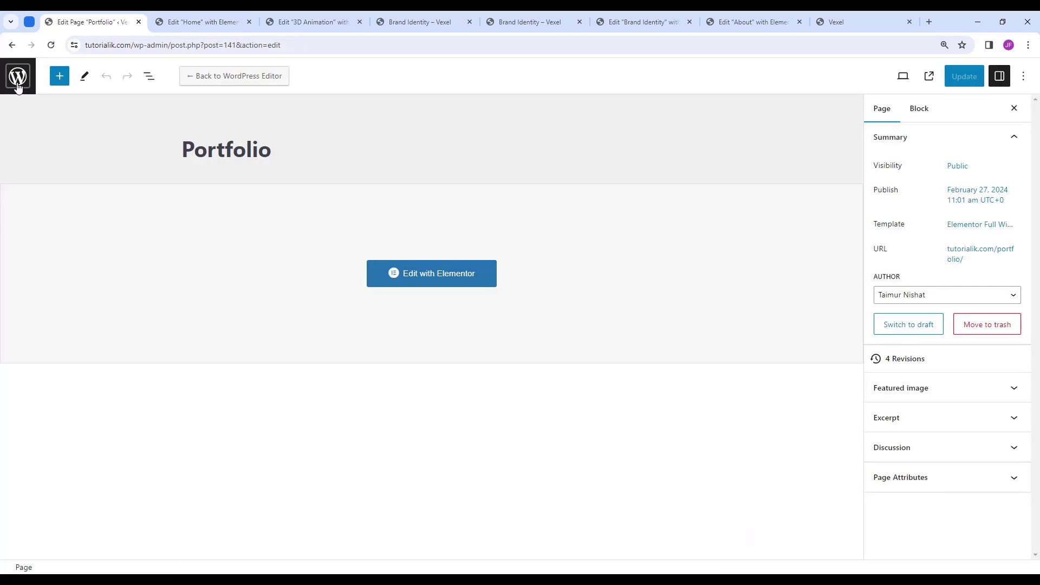
Open the Single Portfolio page in Elementor and set its layout to Elementor Full Width.
click(16, 73)
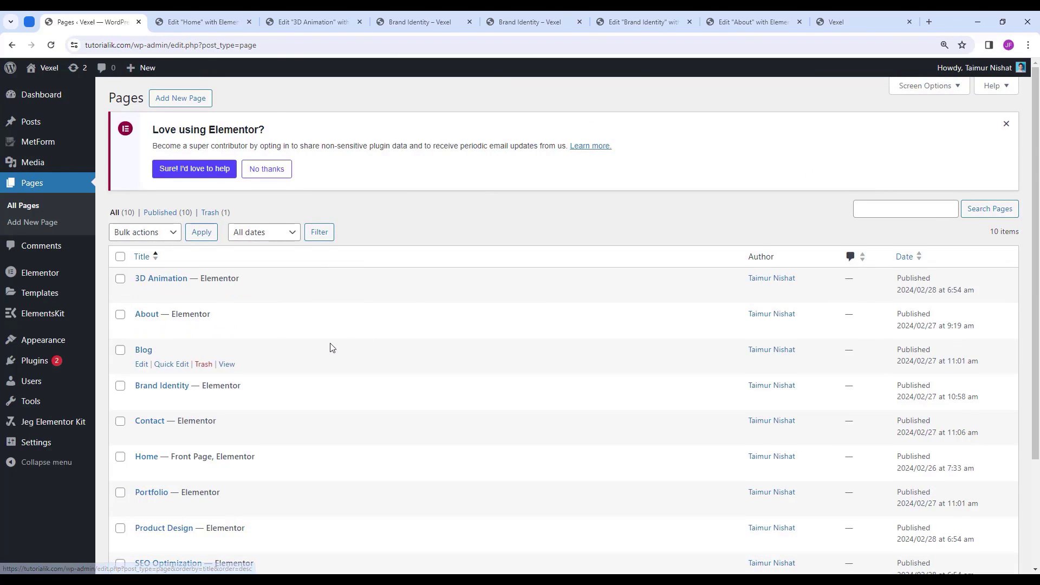
scroll(332, 349, down, 3)
click(142, 475)
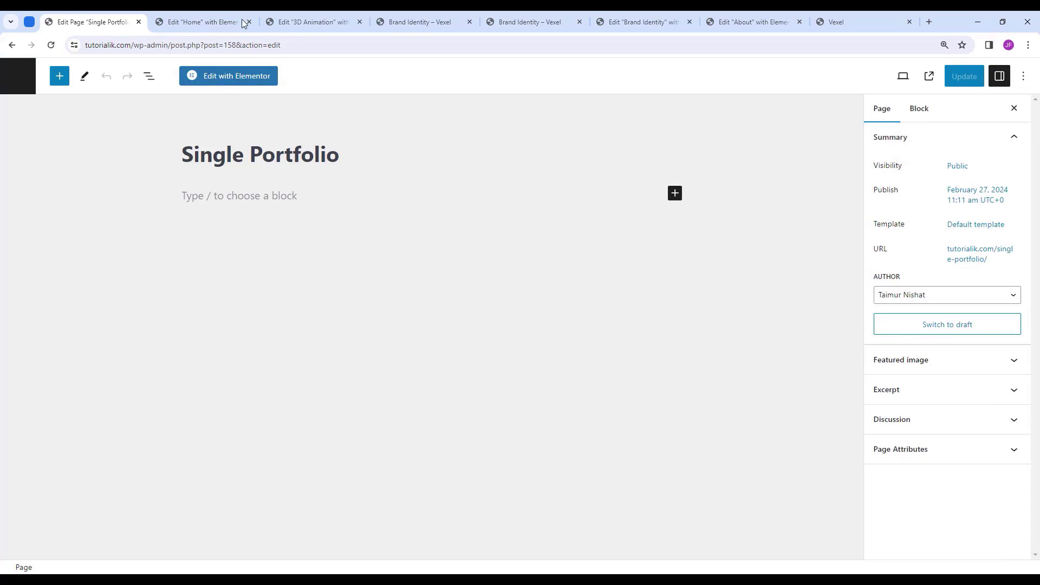
click(239, 78)
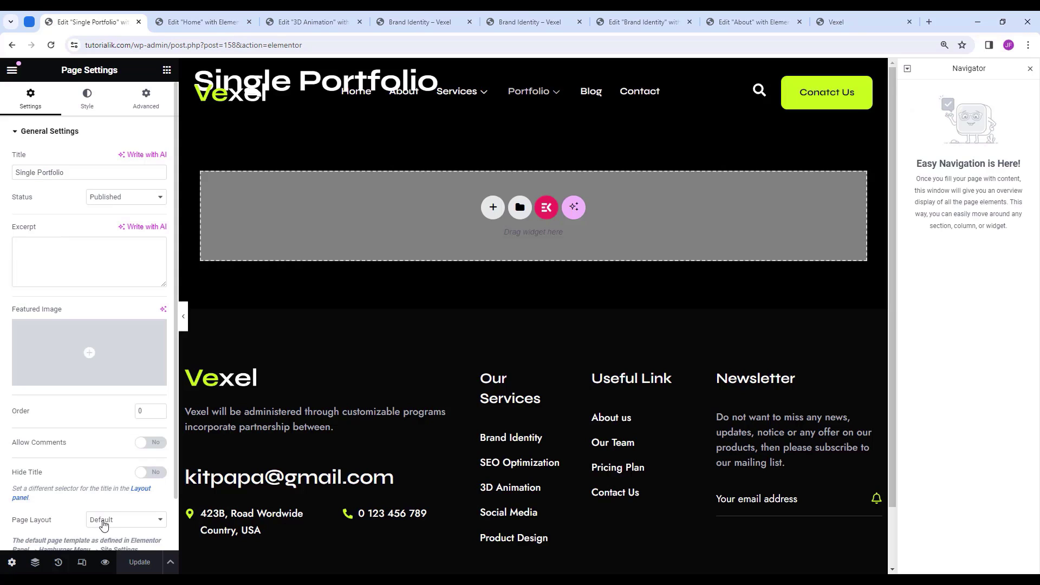
click(103, 522)
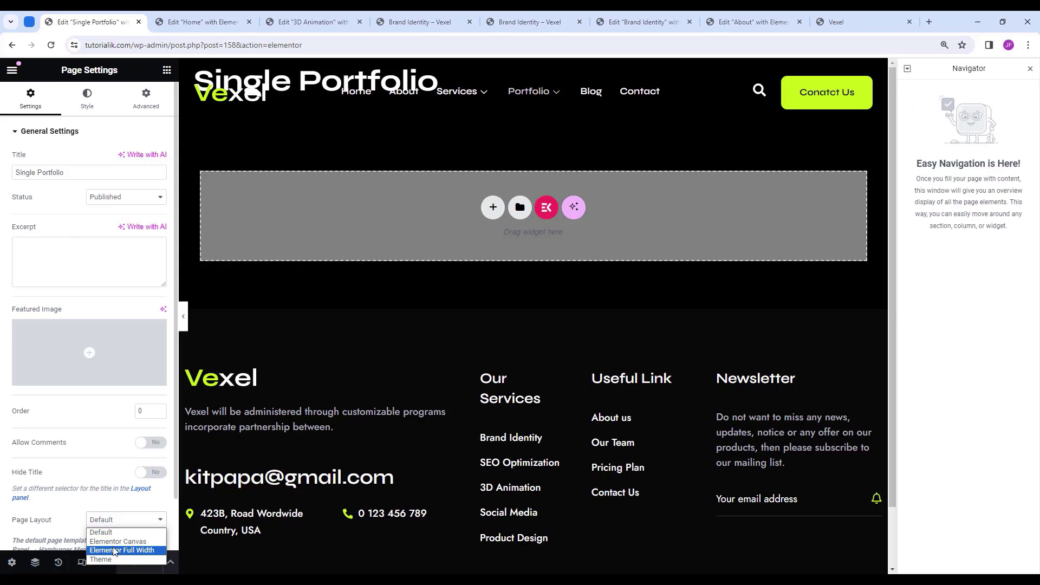
click(117, 551)
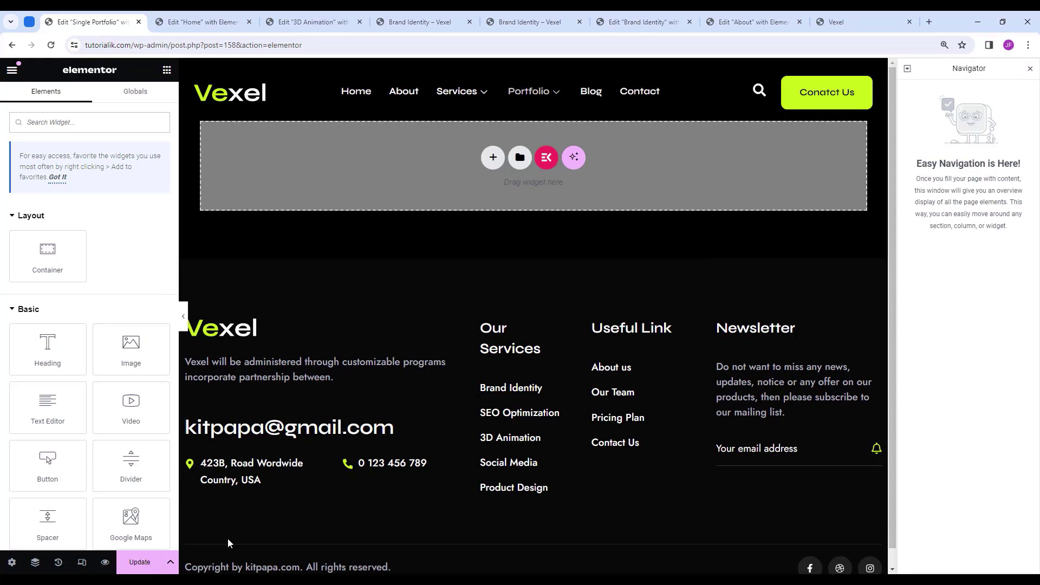
Import Single Portfolio.json into My Templates in the Elementor library.
key(alt+Tab)
click(609, 270)
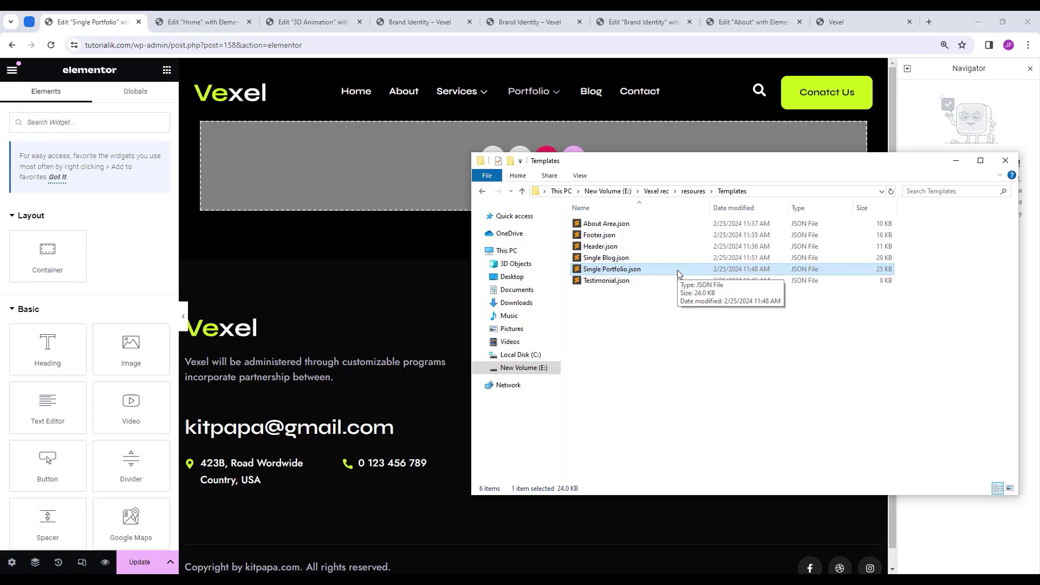
click(521, 158)
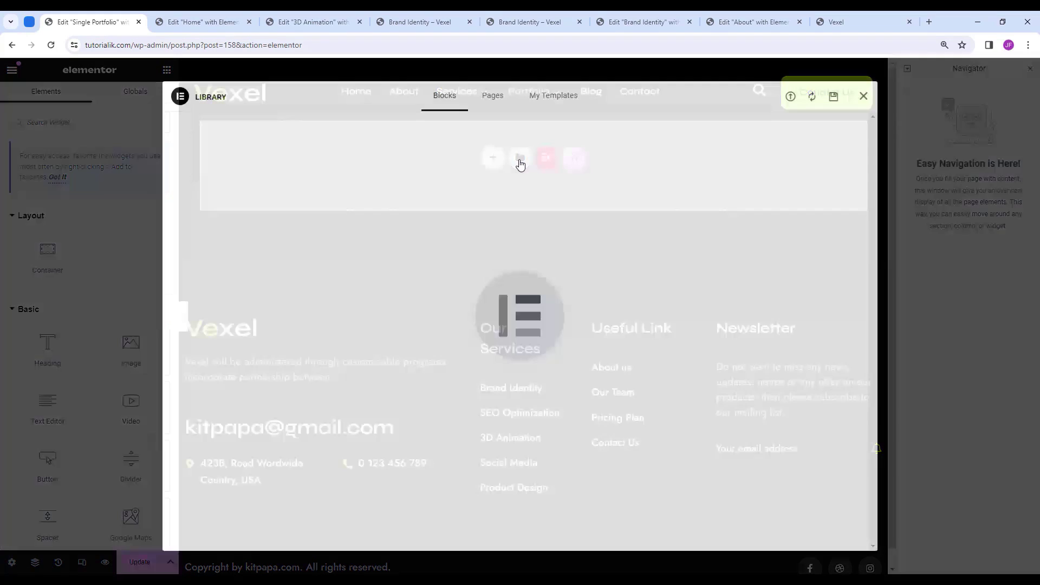
click(552, 98)
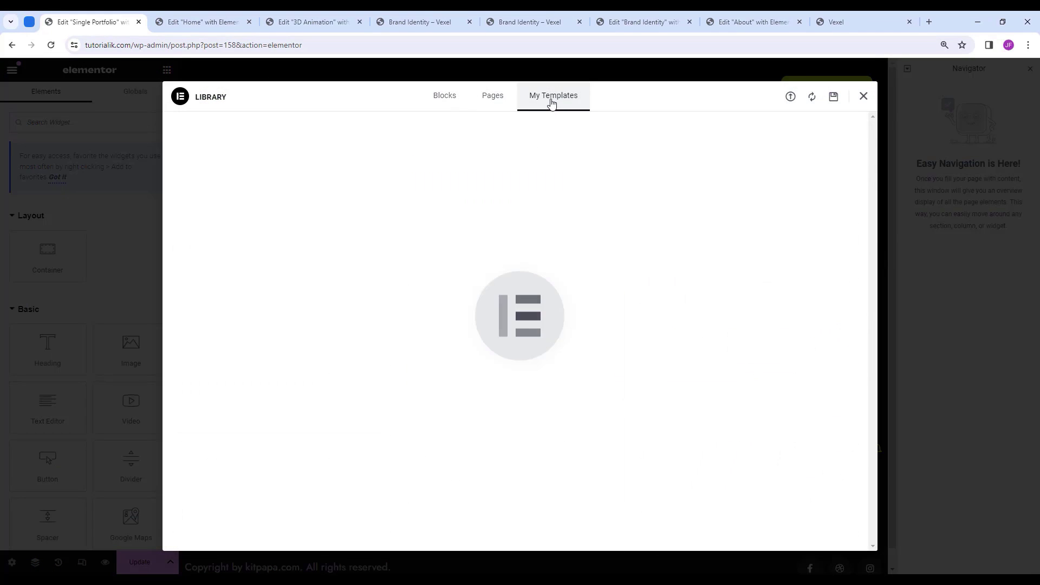
click(791, 97)
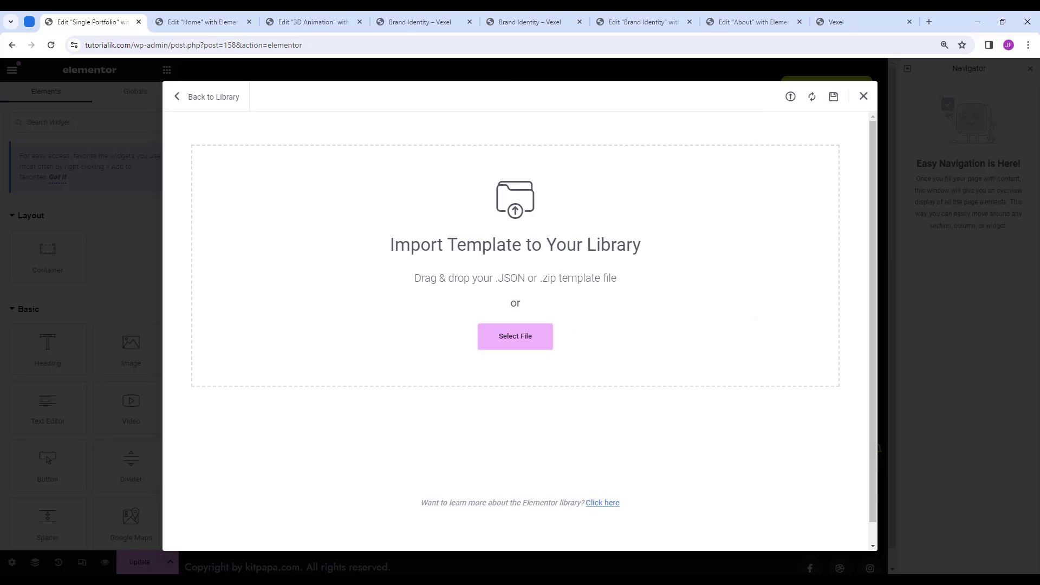
key(alt+Tab)
click(625, 273)
drag(553, 276, 315, 273)
click(621, 367)
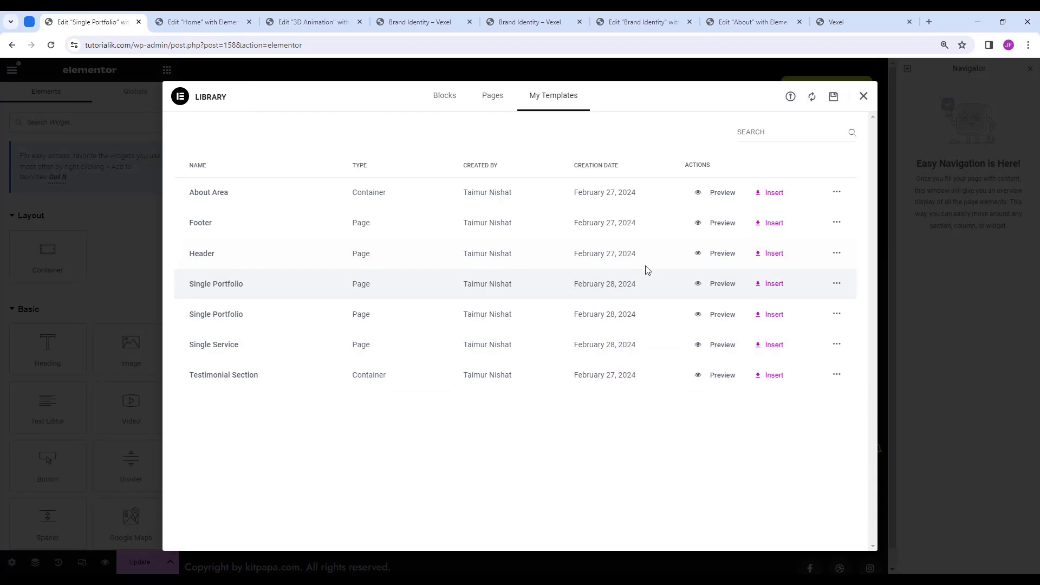
Insert the Single Portfolio template into the page and review the result.
click(774, 284)
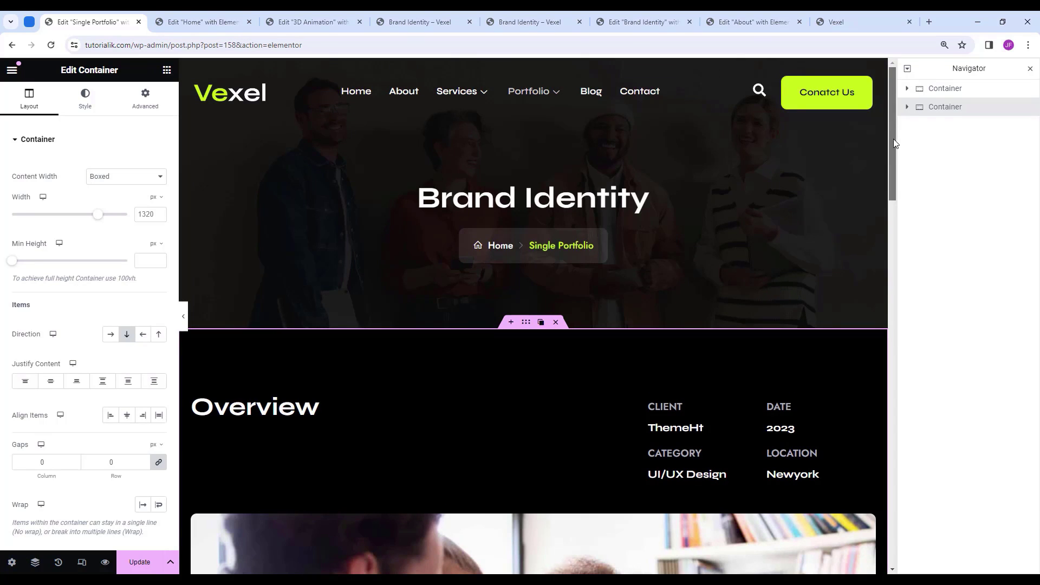
drag(895, 143, 877, 401)
scroll(875, 407, down, 3)
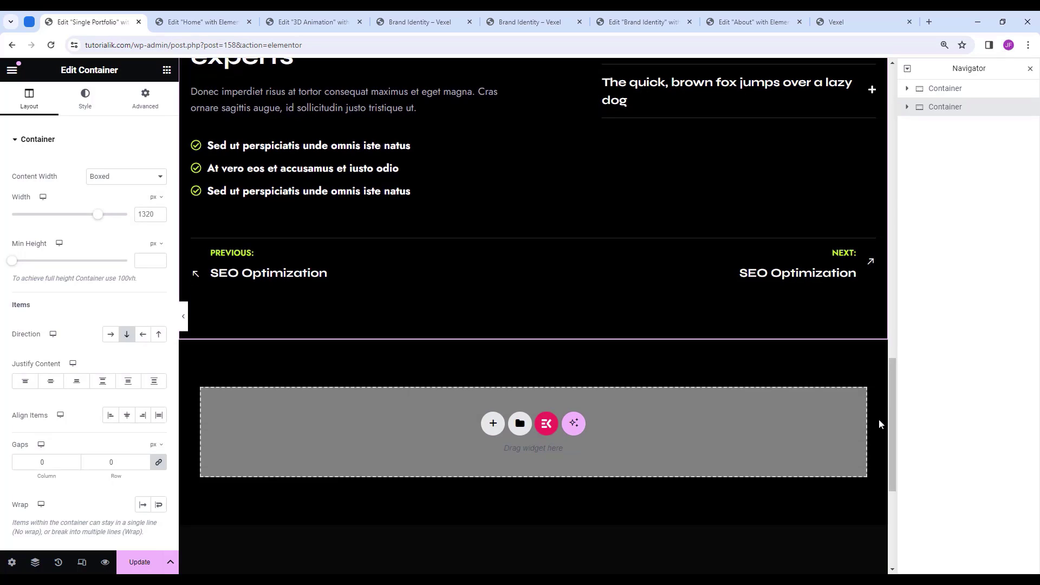
scroll(879, 419, up, 20)
mouse_move(539, 97)
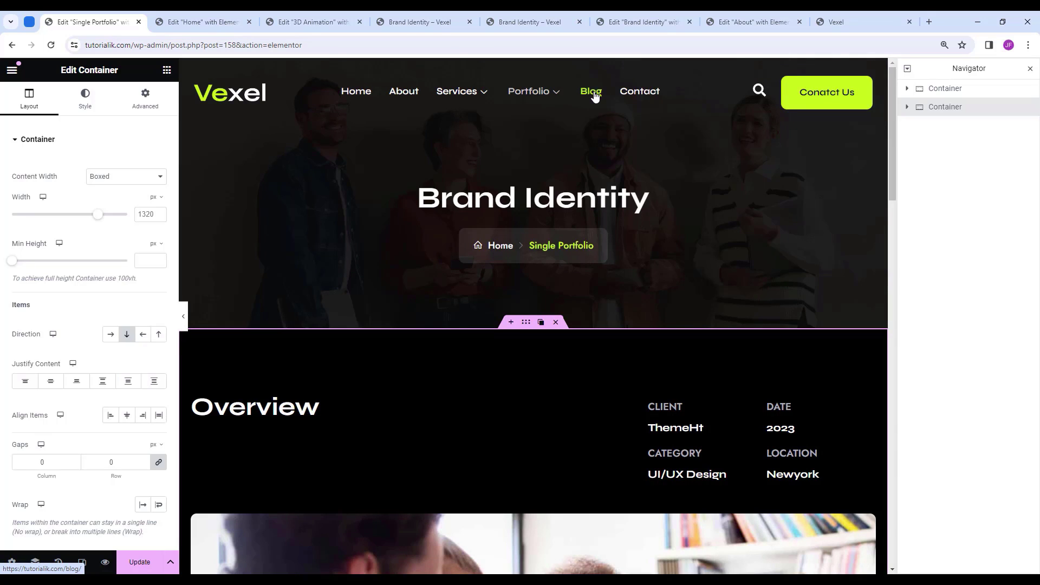
Save the Single Portfolio page and leave the Elementor editor.
click(12, 70)
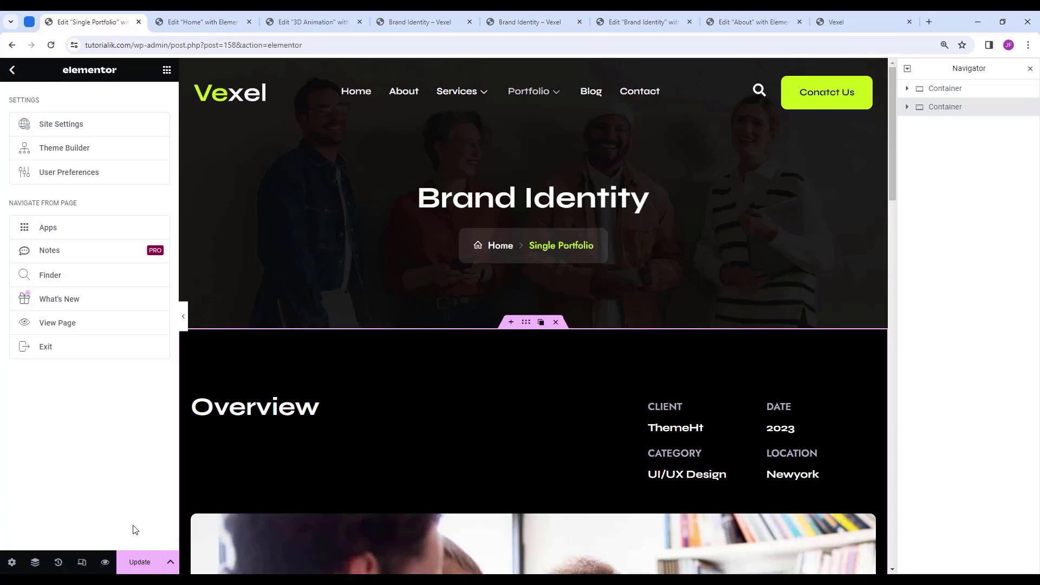
click(140, 563)
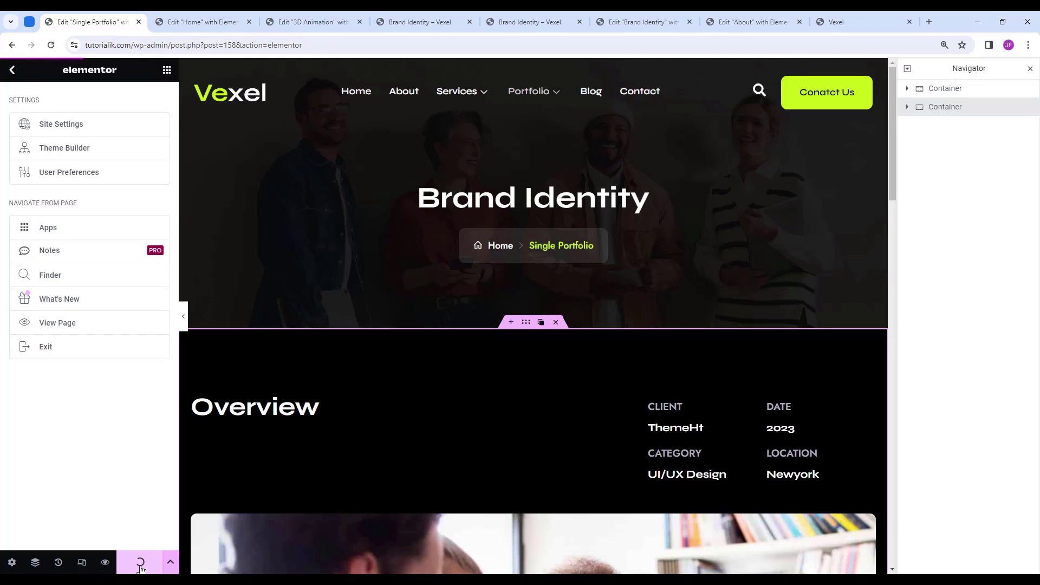
click(76, 356)
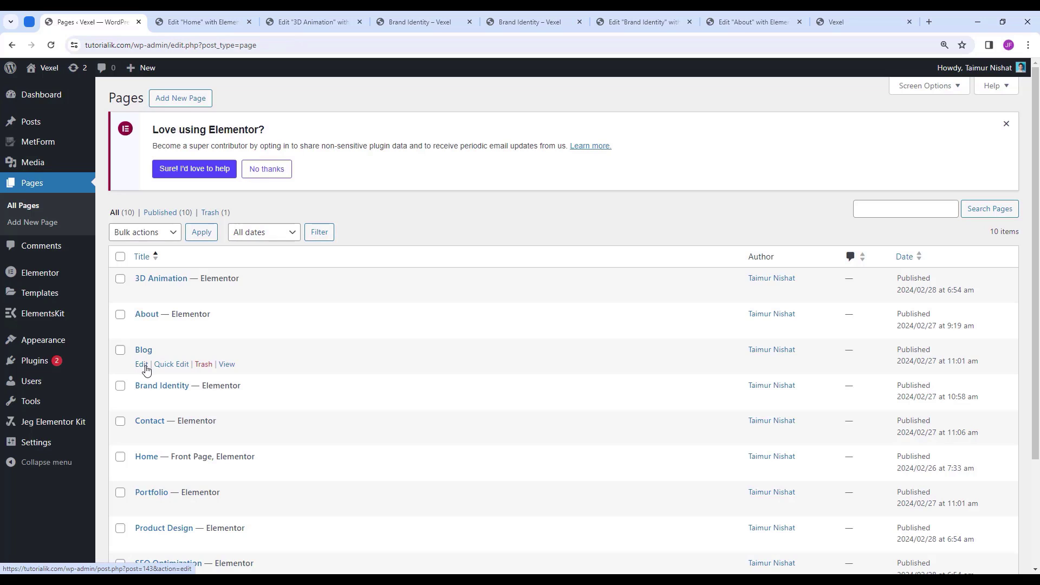
Open the Blog page in Elementor and set its layout to Elementor Full Width.
click(144, 368)
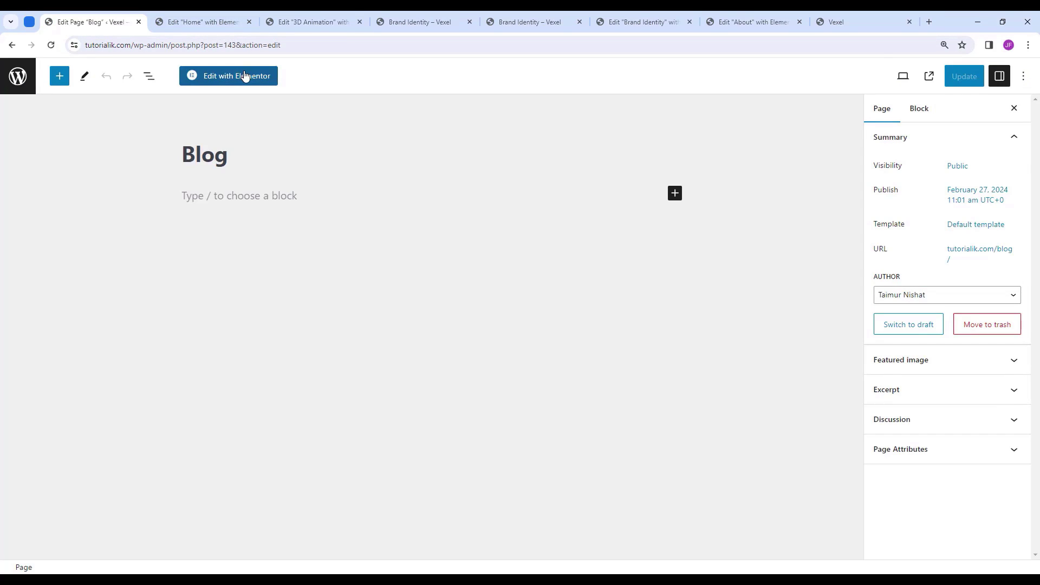
click(244, 76)
click(11, 562)
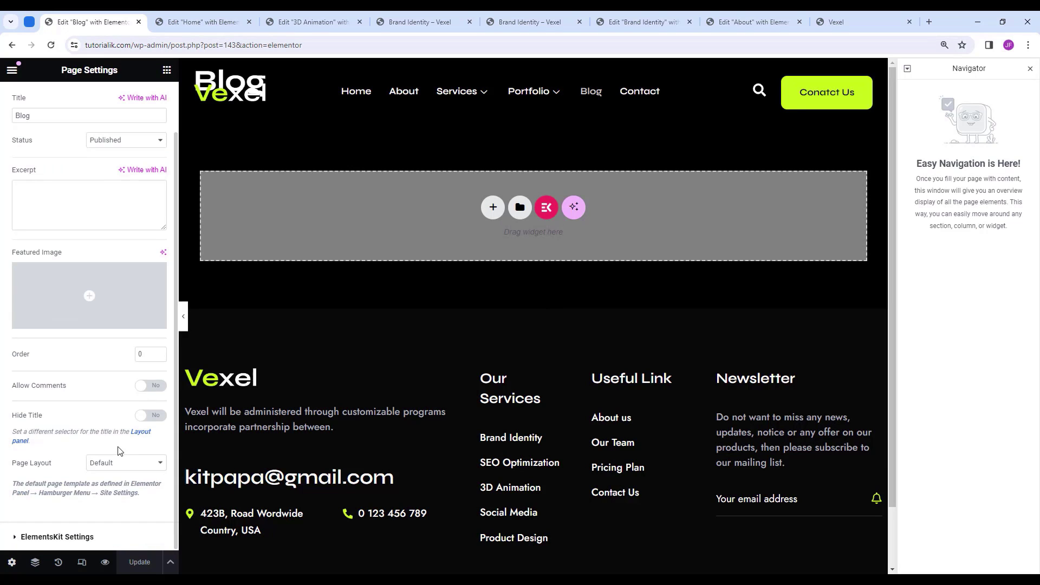
click(120, 463)
click(121, 493)
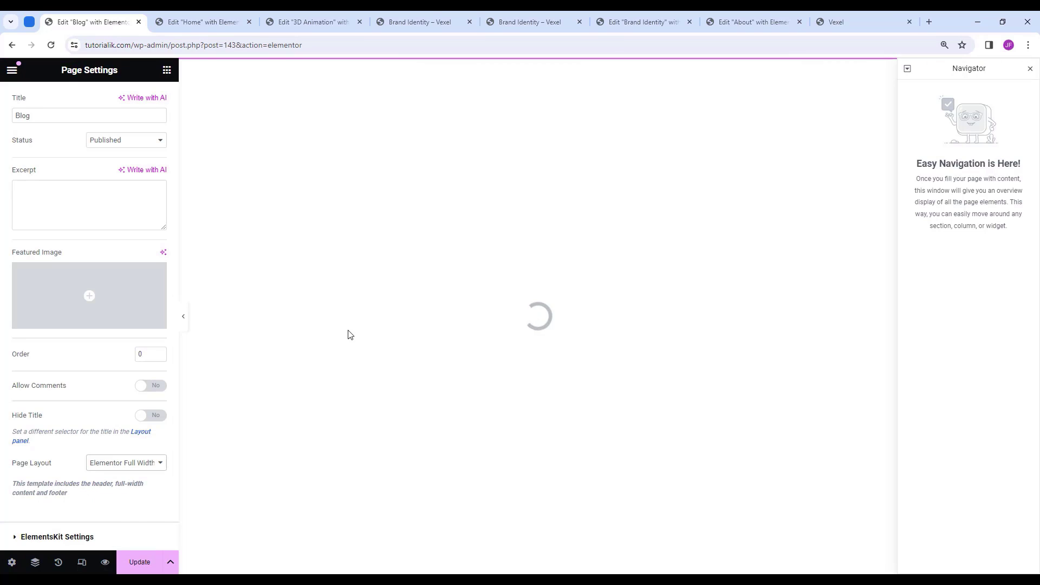
Copy the Inner Page Banner from the 3D Animation page and paste it into Blog.
click(415, 22)
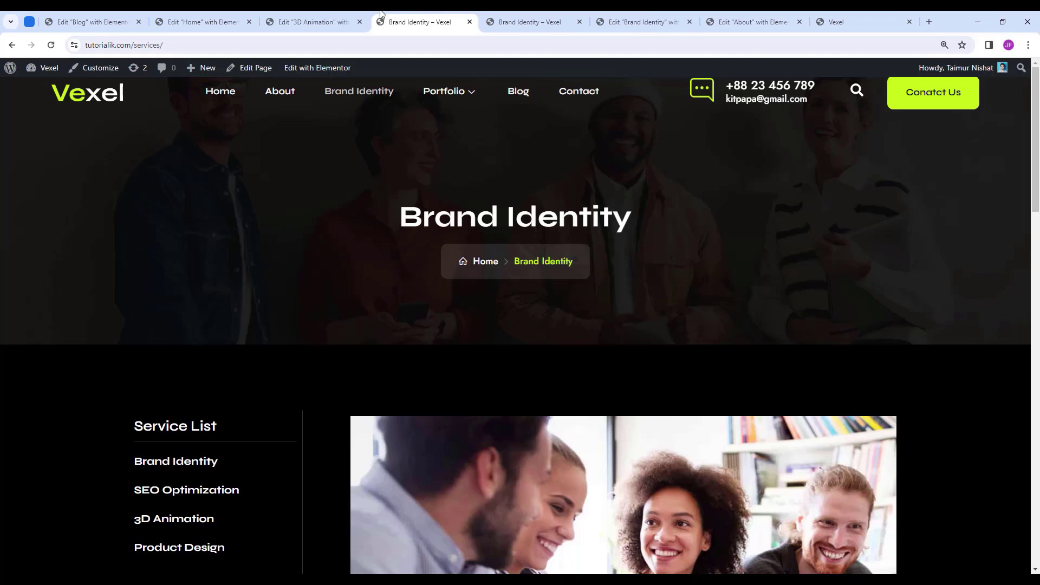
click(314, 22)
right_click(953, 88)
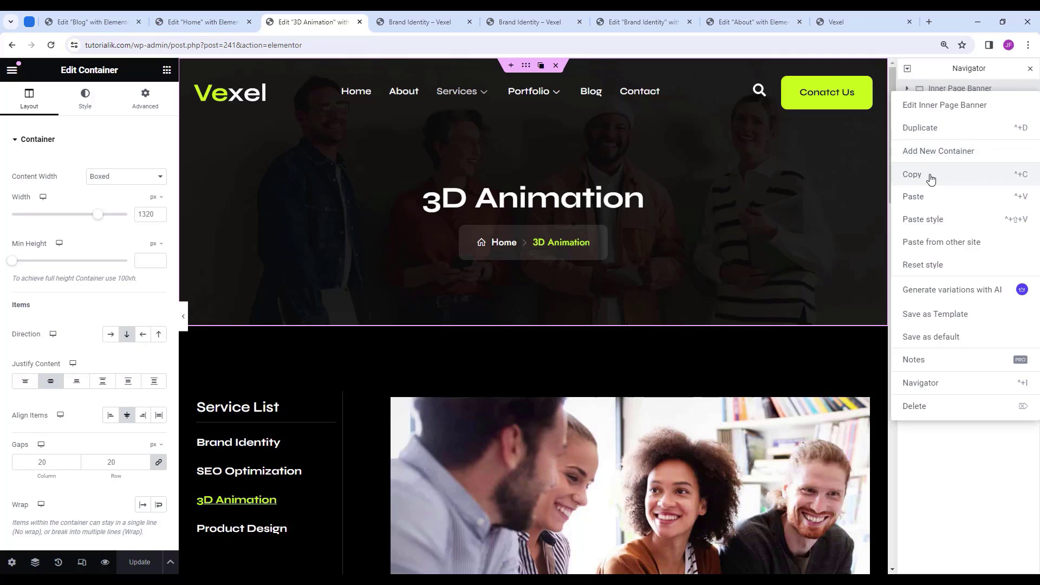
click(931, 173)
click(95, 16)
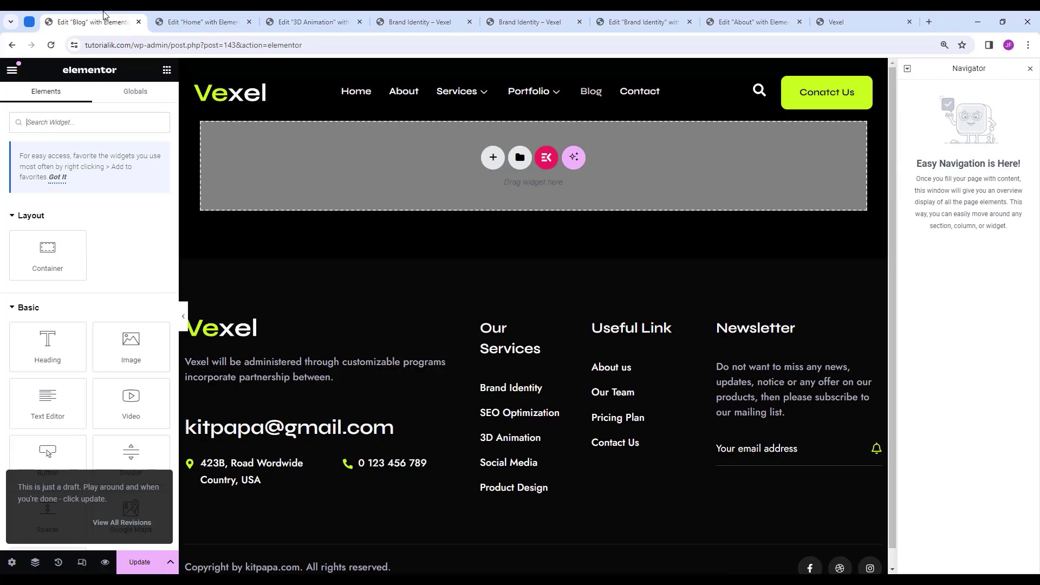
right_click(354, 162)
click(382, 175)
Change the banner heading and breadcrumb item text to Blog.
click(634, 187)
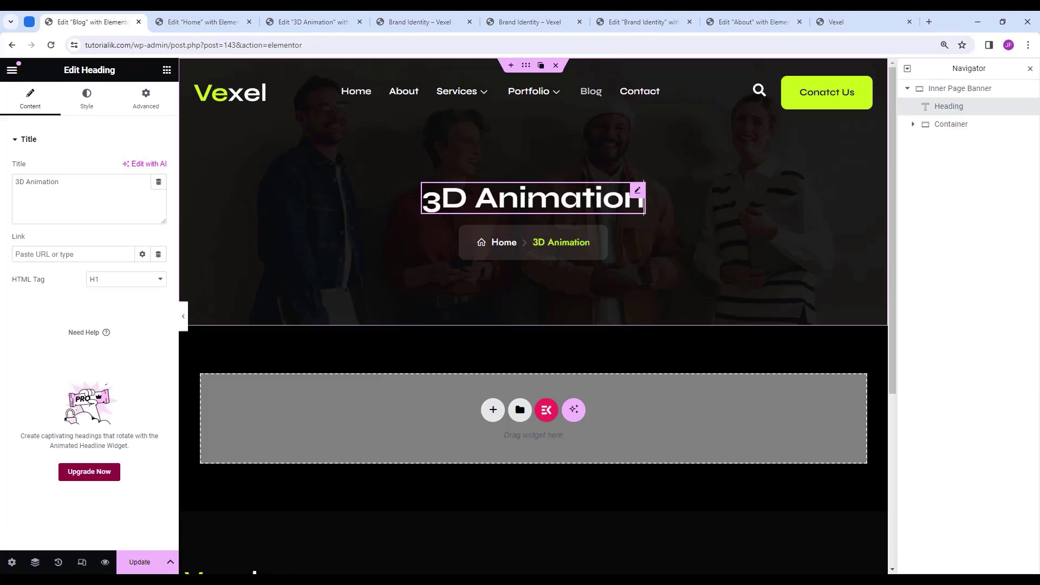
drag(77, 180, 3, 181)
text(Bl)
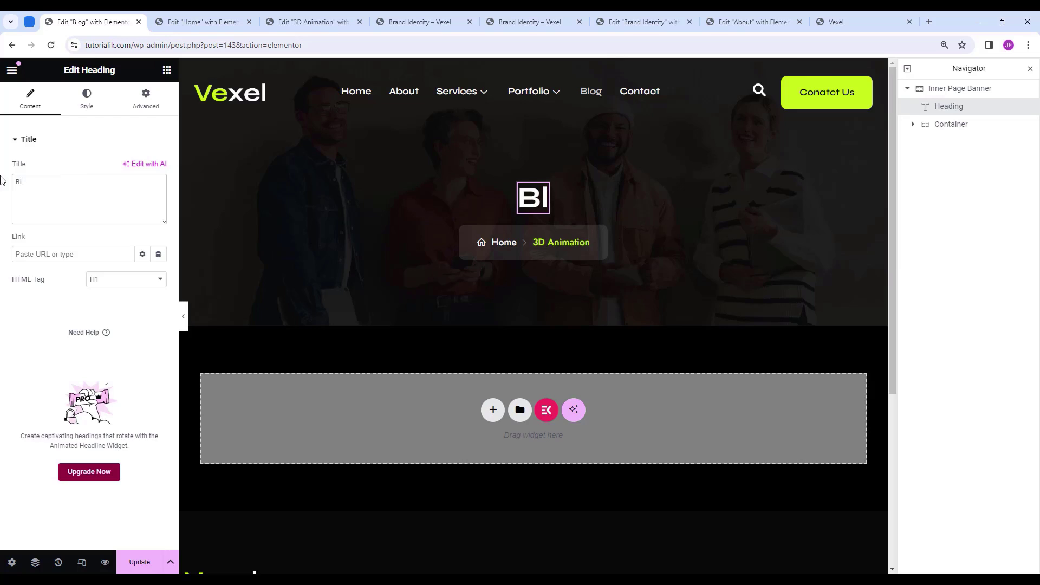
text(og)
click(560, 242)
drag(70, 255, 3, 254)
text(Blog)
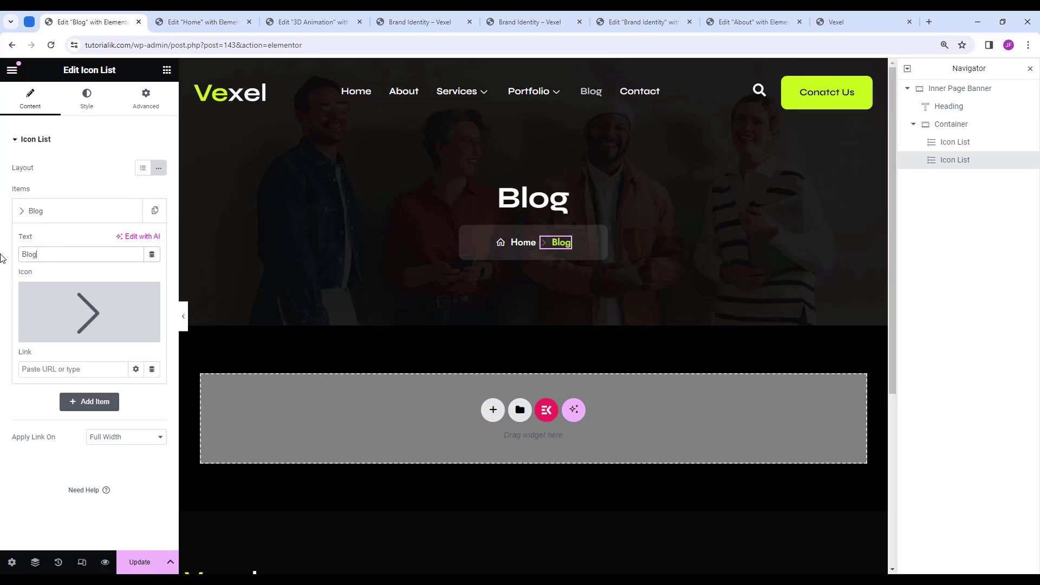
Set the breadcrumb container width to 200 and preview the page.
click(466, 232)
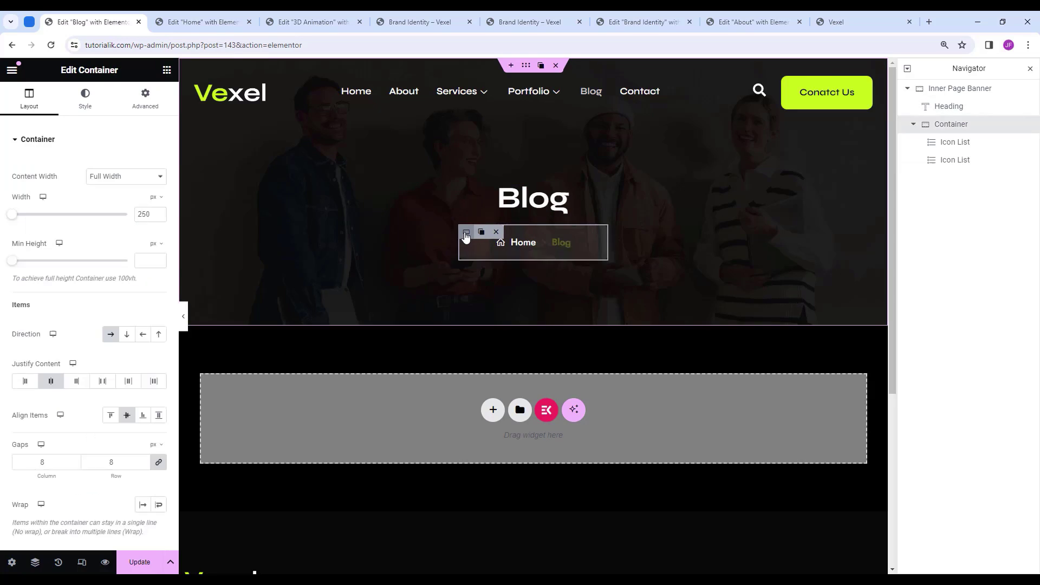
double_click(143, 214)
text(200)
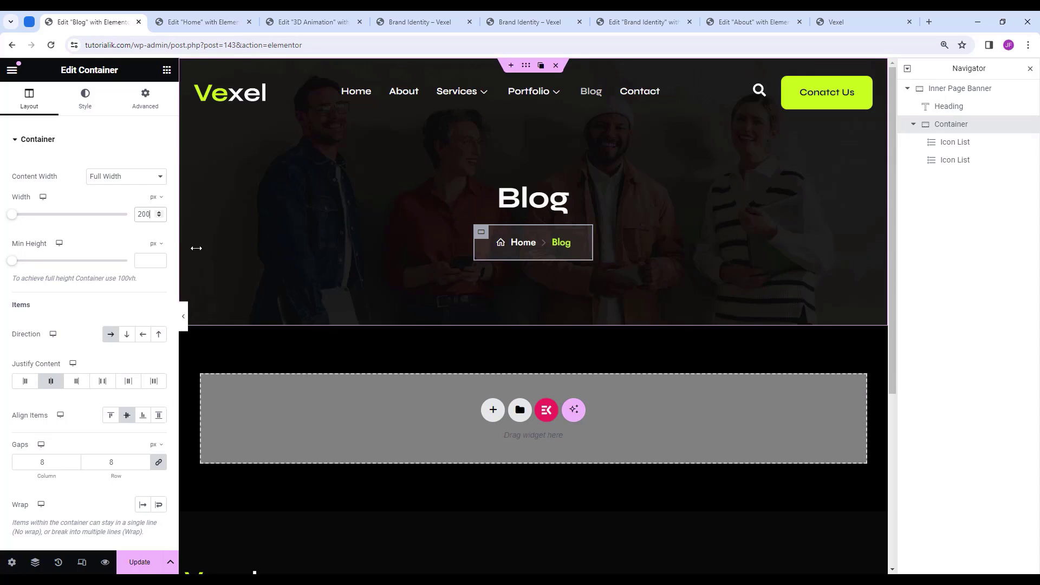
right_click(414, 344)
click(185, 316)
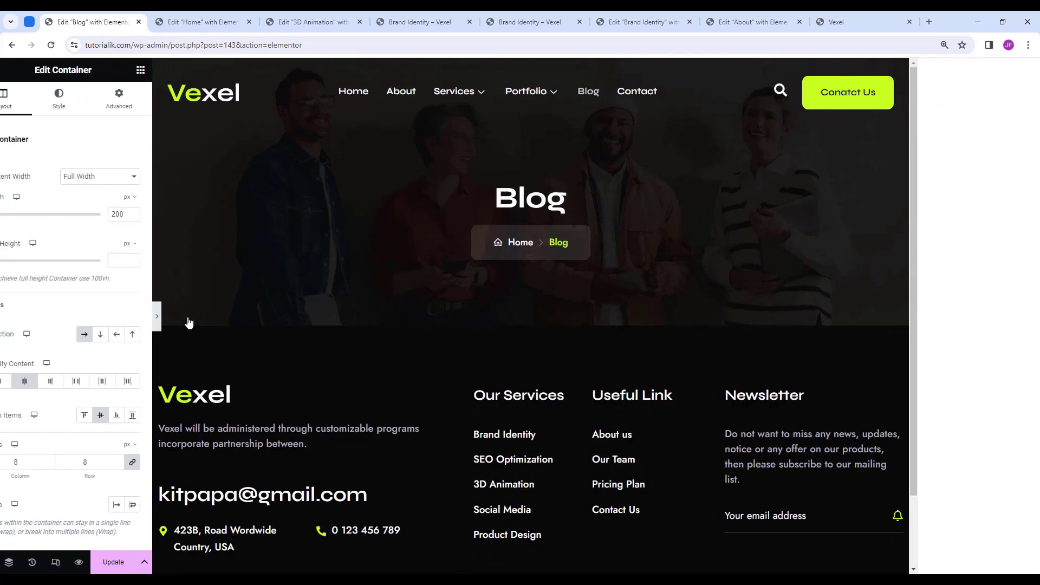
click(8, 317)
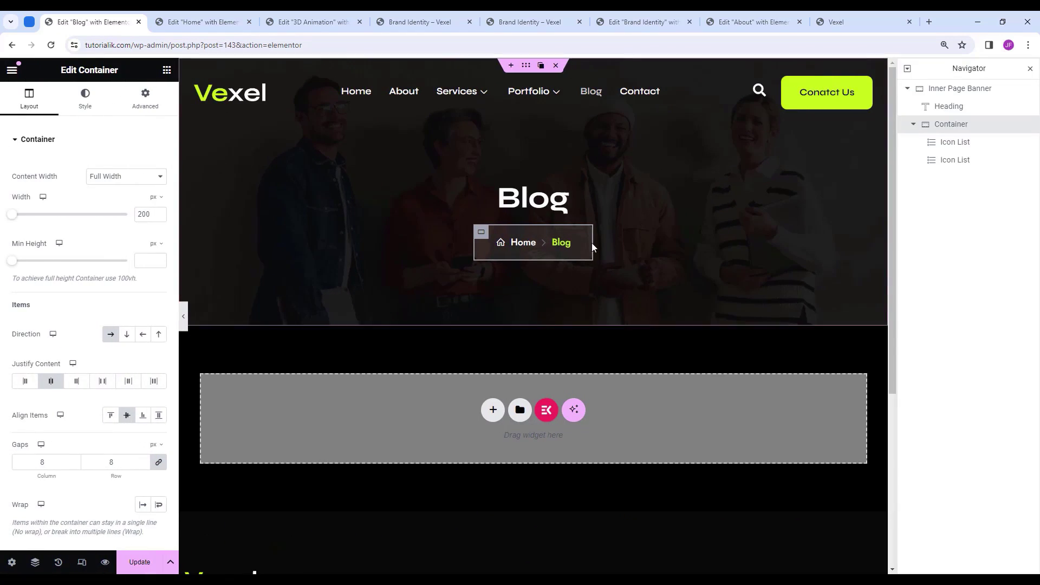
scroll(495, 359, down, 2)
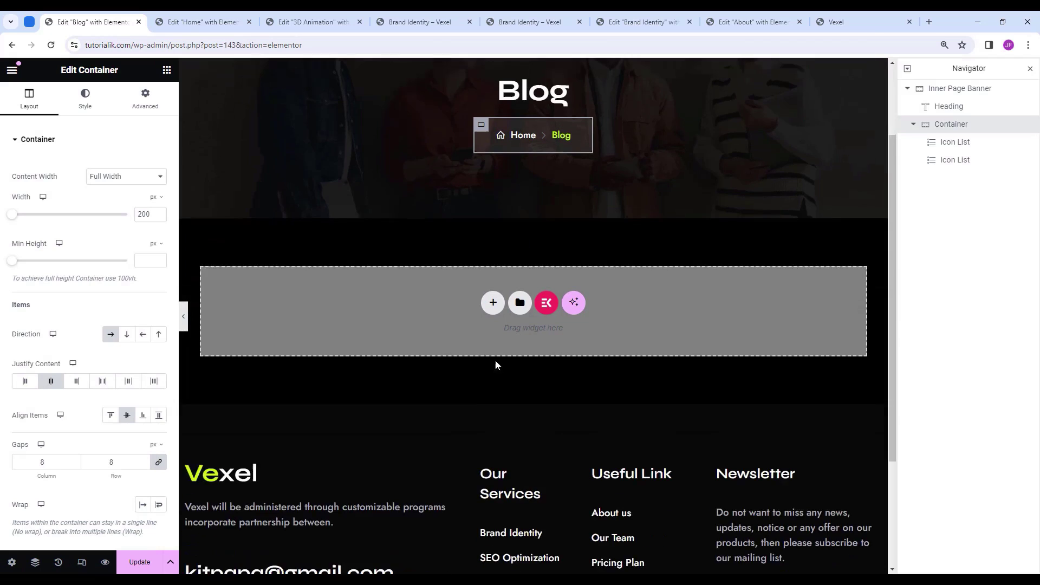
Add a single-column container below the banner and name it Blog Section.
click(493, 302)
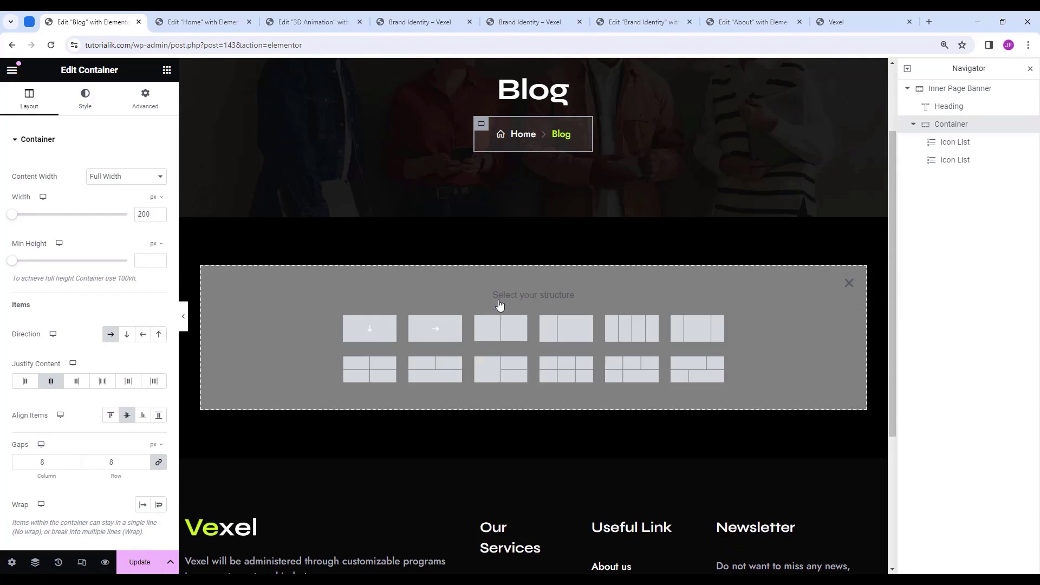
click(363, 336)
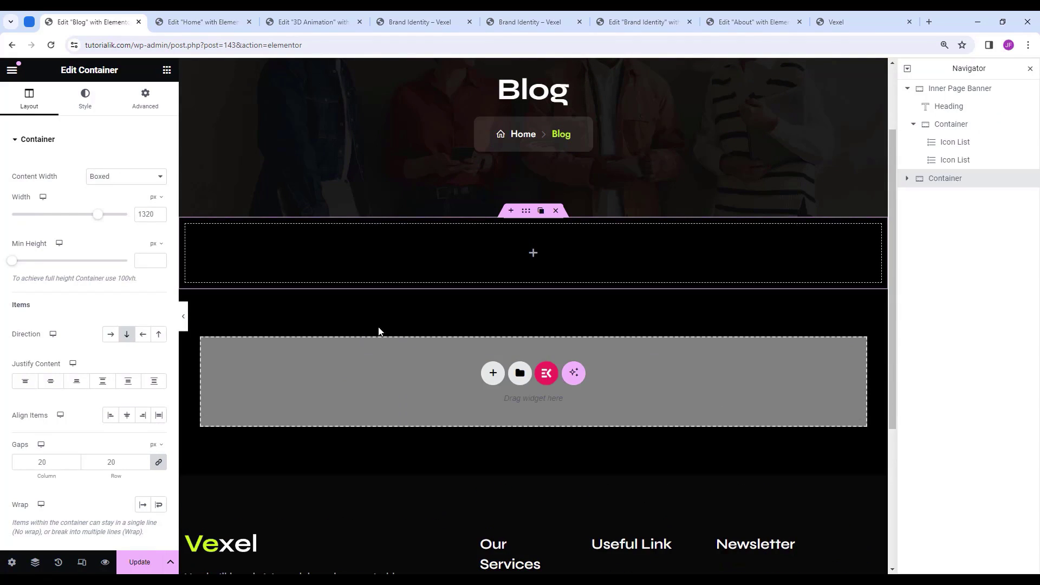
double_click(946, 178)
text(Blog Section)
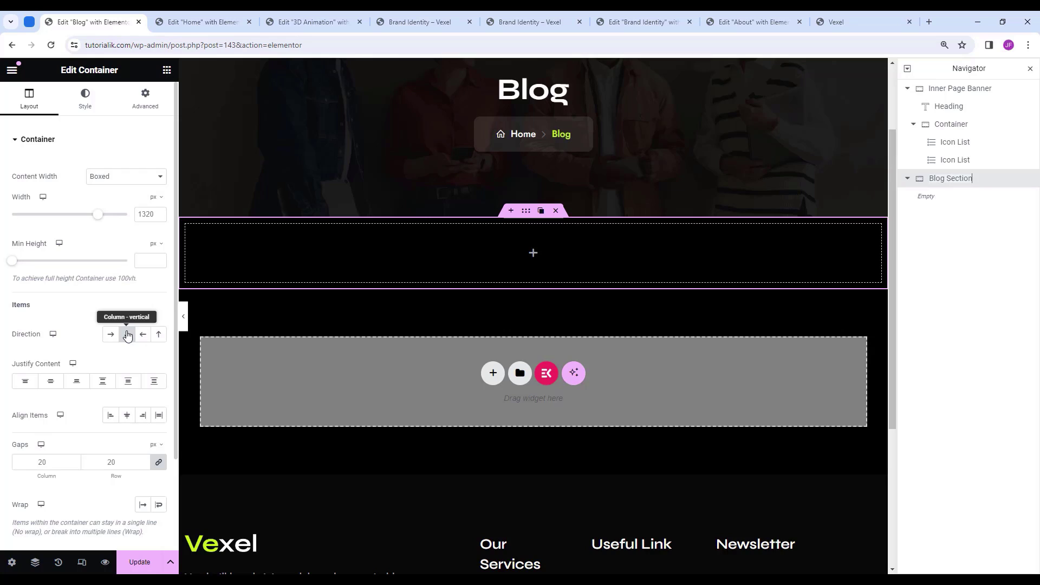
Unlink the container padding and set it to 110 top, 10 right, 75 bottom, 10 left.
click(147, 108)
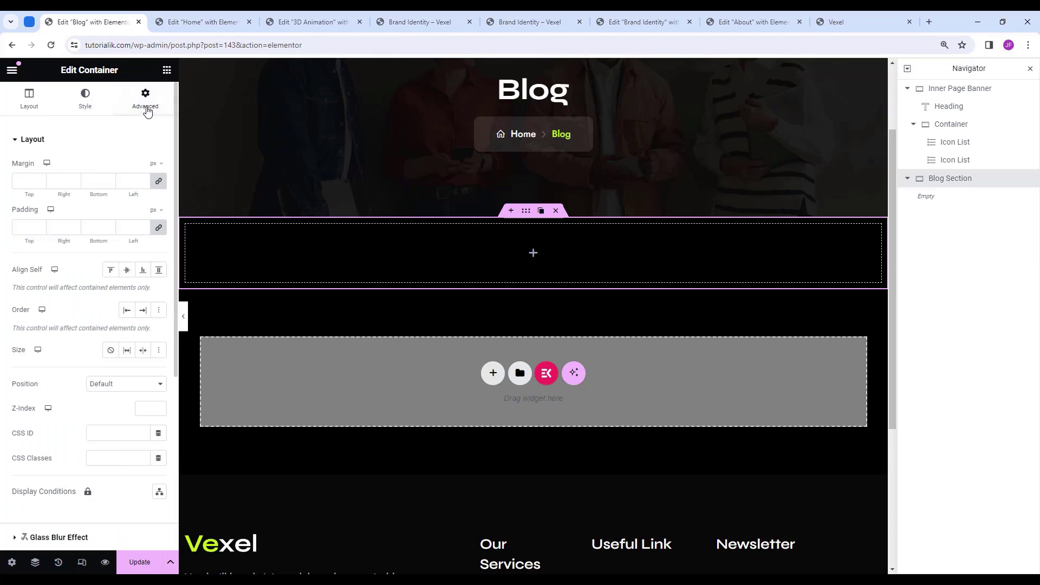
click(158, 227)
click(21, 226)
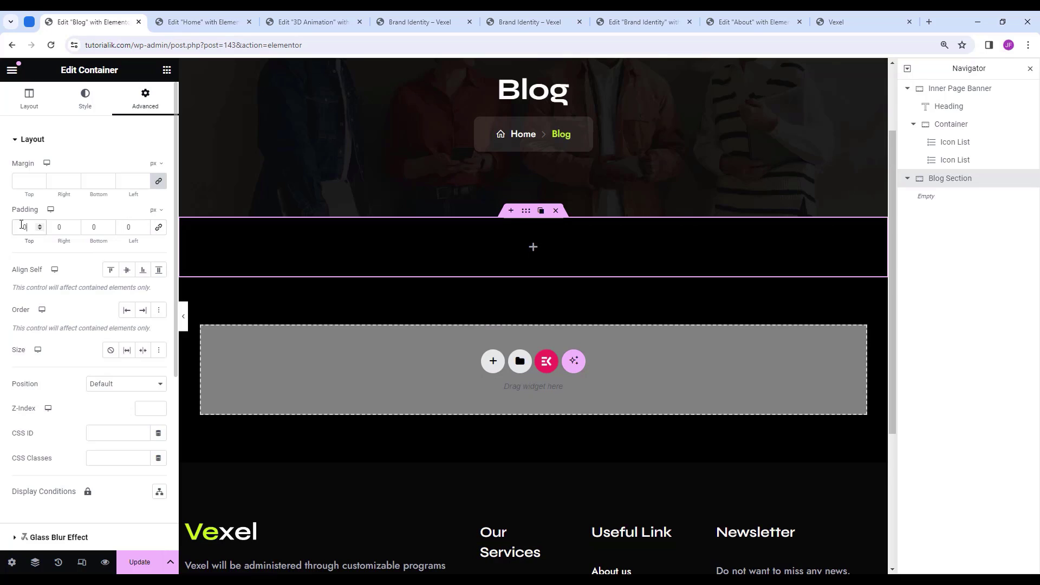
text(110)
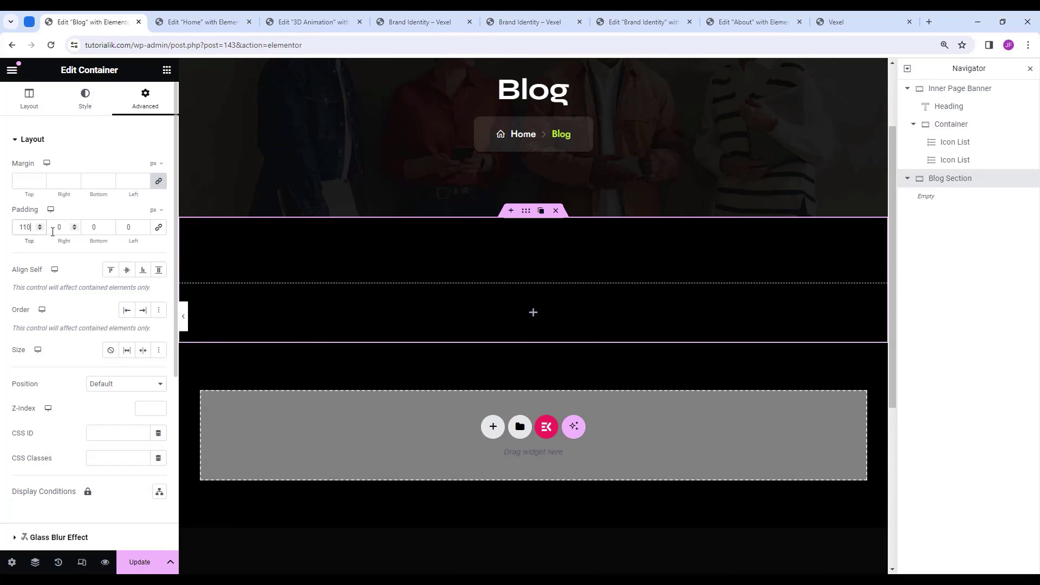
click(61, 227)
text(10)
click(99, 228)
text(75)
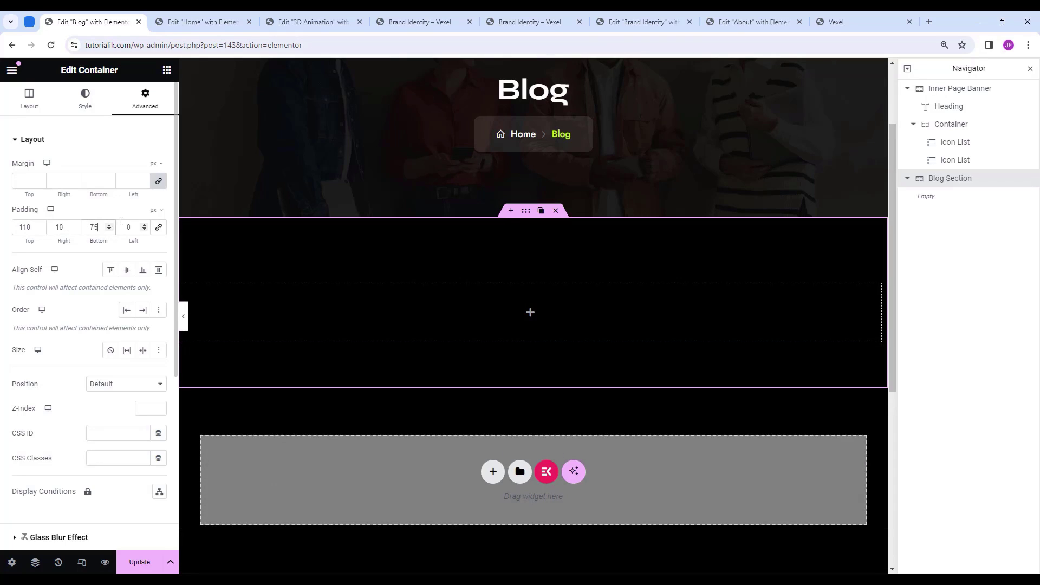
double_click(133, 227)
text(10)
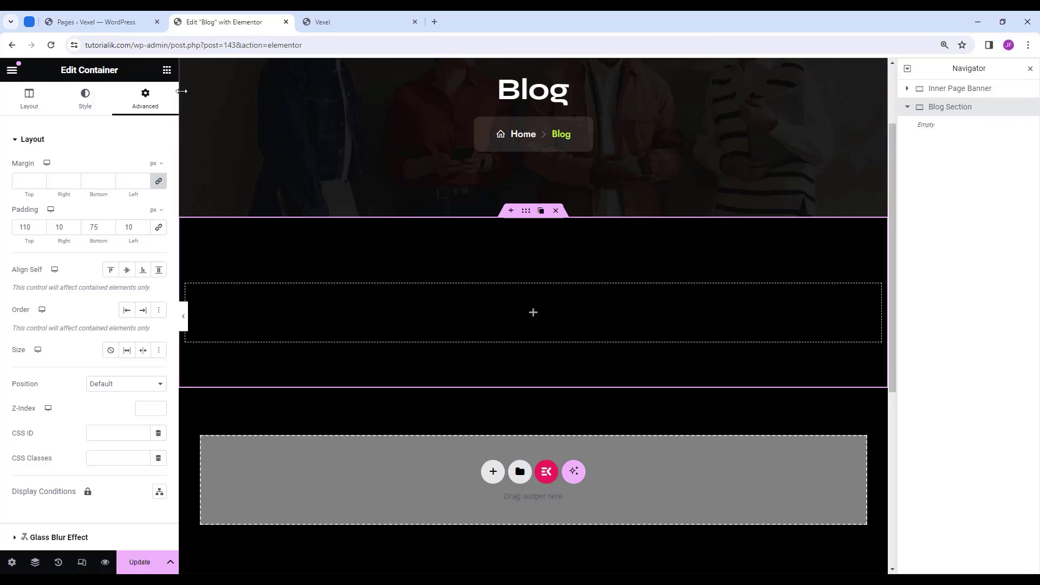
click(167, 69)
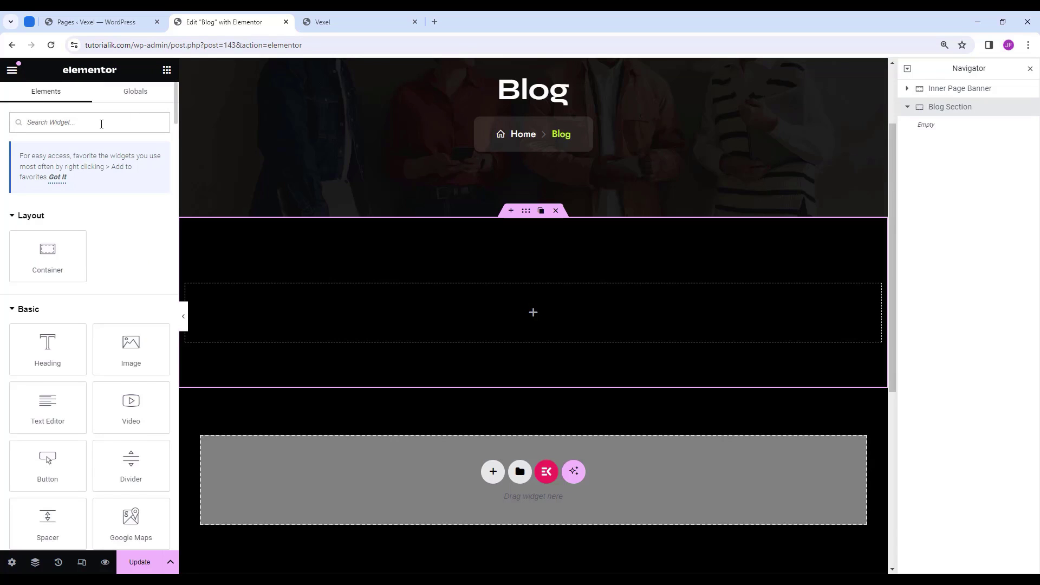
Add a JKit Post Block in Style 5, dropping Excerpt and Read More and placing Meta before Title.
text(post block)
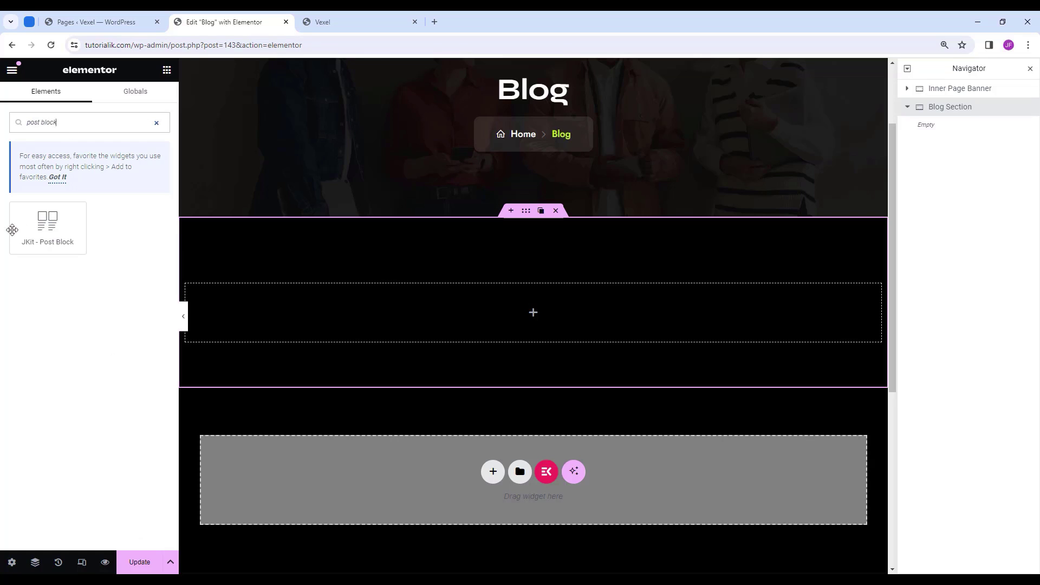
drag(29, 219, 511, 305)
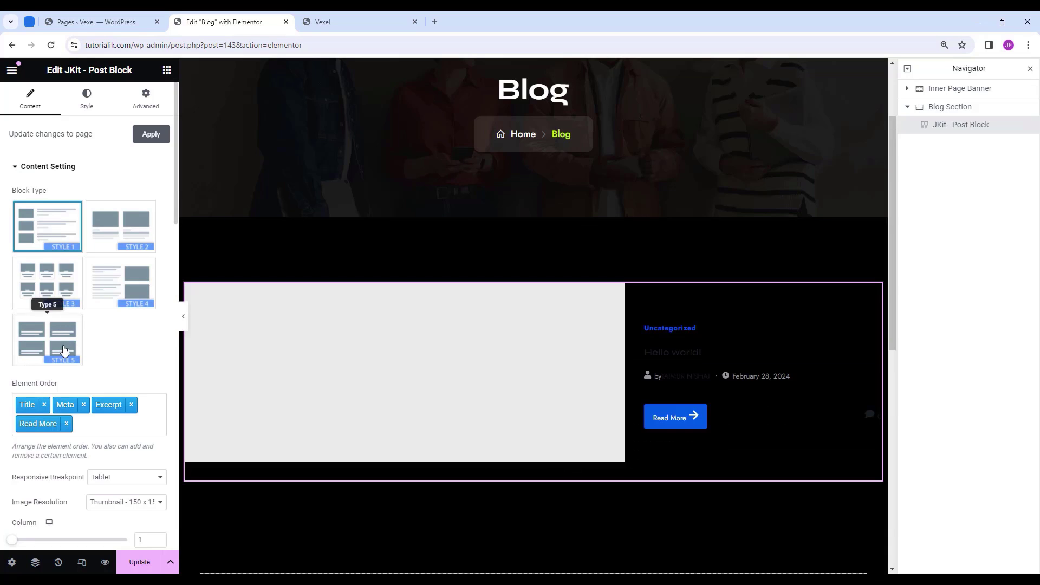
click(64, 350)
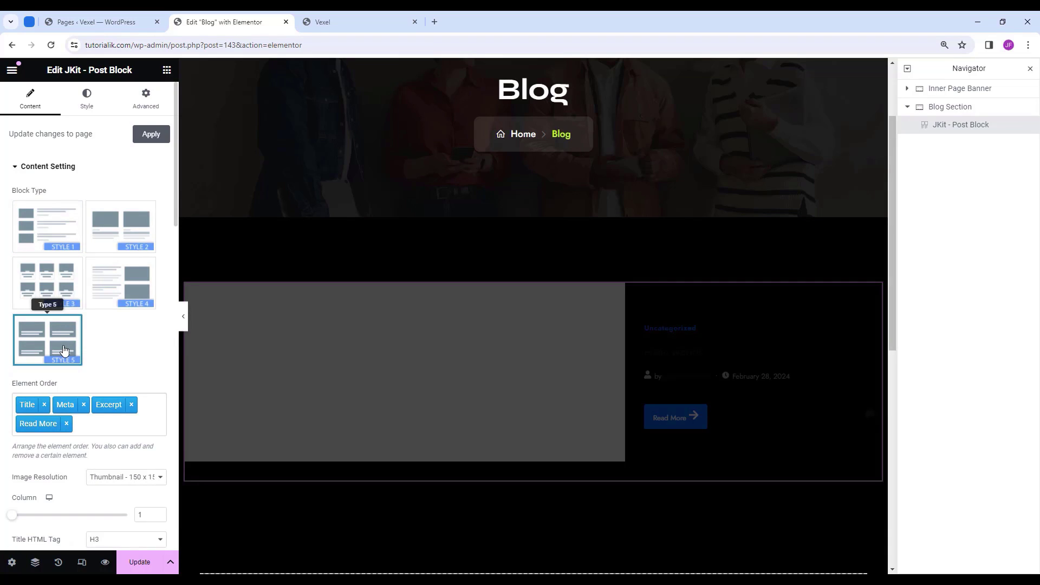
scroll(64, 336, down, 1)
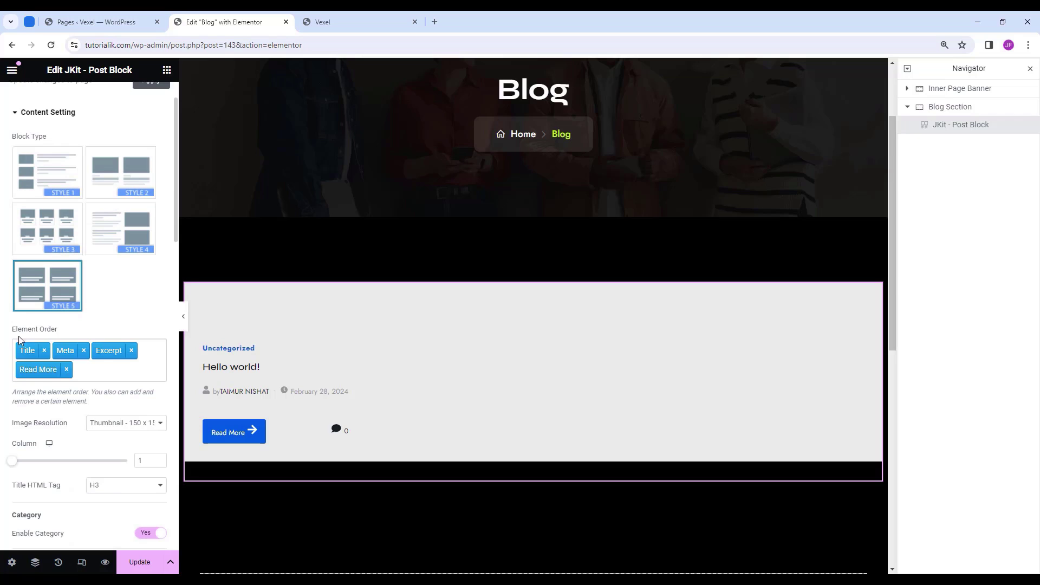
click(131, 350)
click(144, 351)
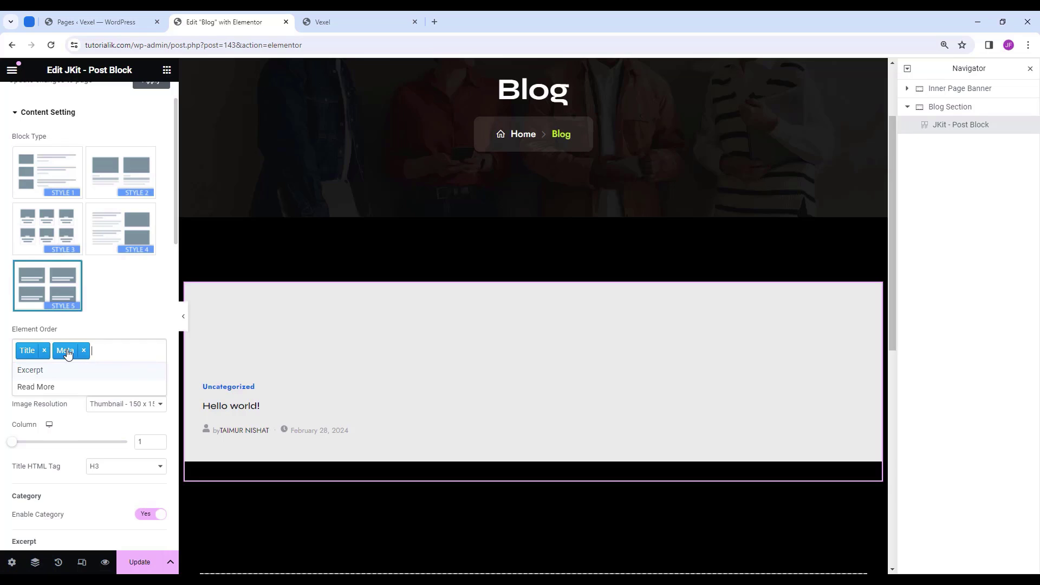
drag(68, 353, 24, 352)
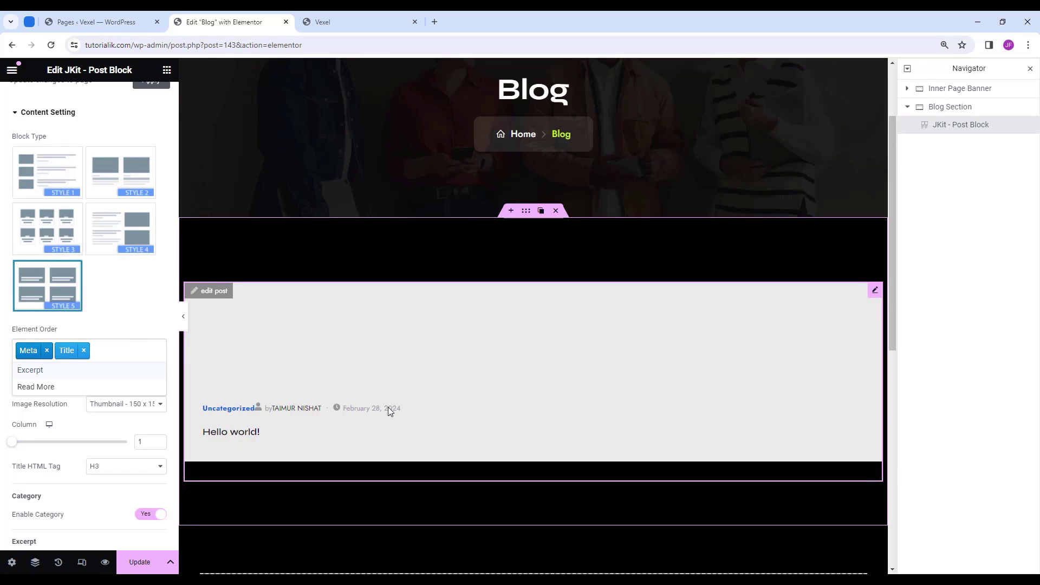
Lay the posts out in 3 columns with H4 titles.
click(83, 425)
scroll(74, 410, down, 1)
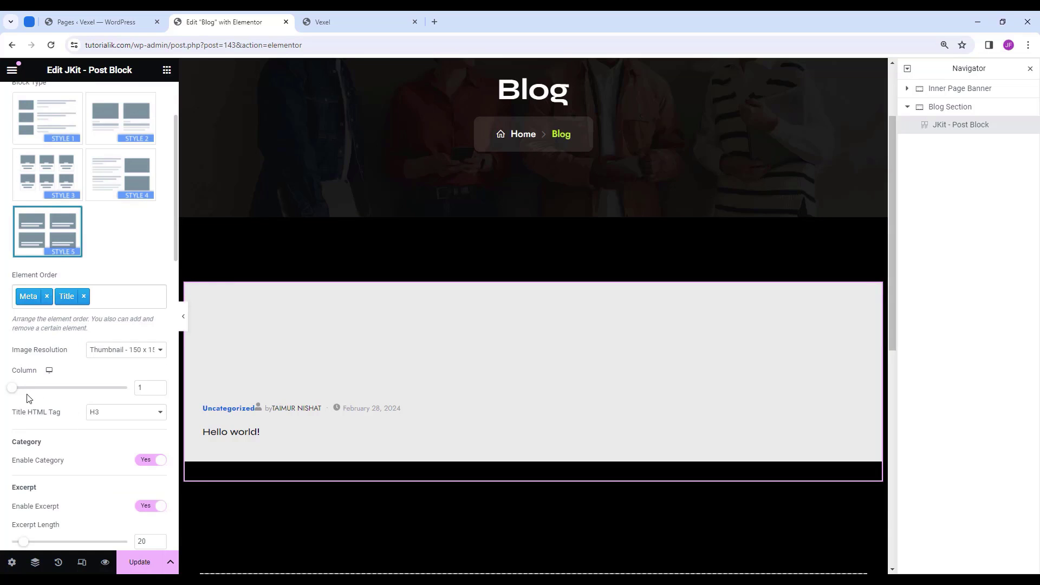
click(159, 385)
click(159, 386)
scroll(137, 414, down, 1)
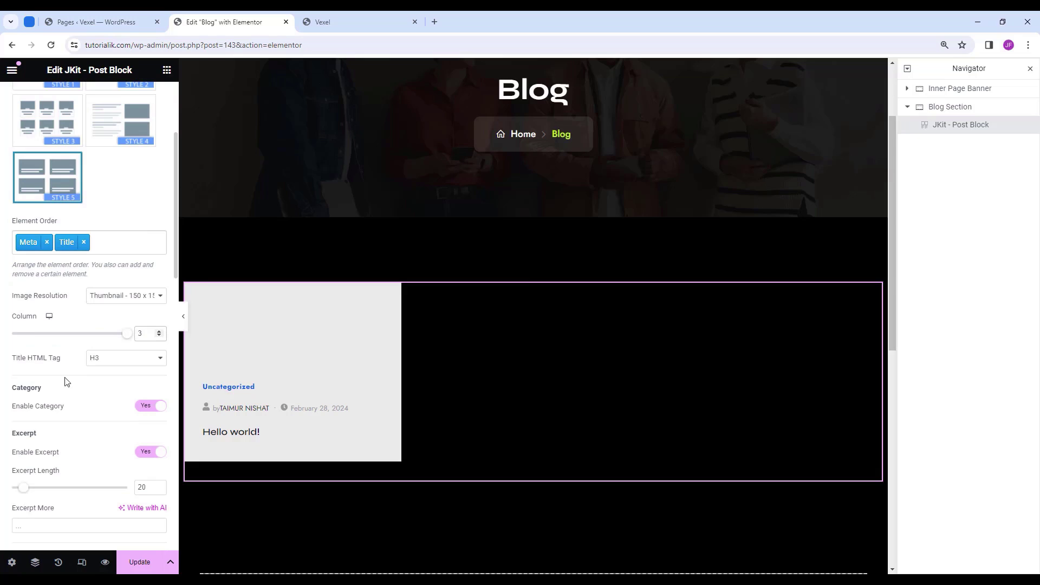
click(121, 359)
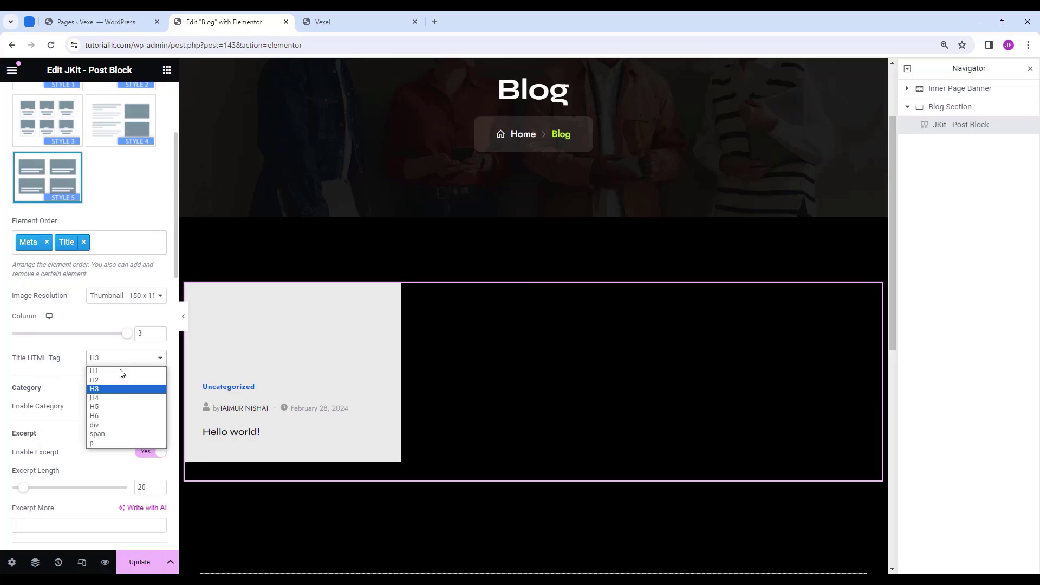
click(117, 400)
Hide the category, author and date icon, and show 6 posts.
scroll(100, 374, down, 1)
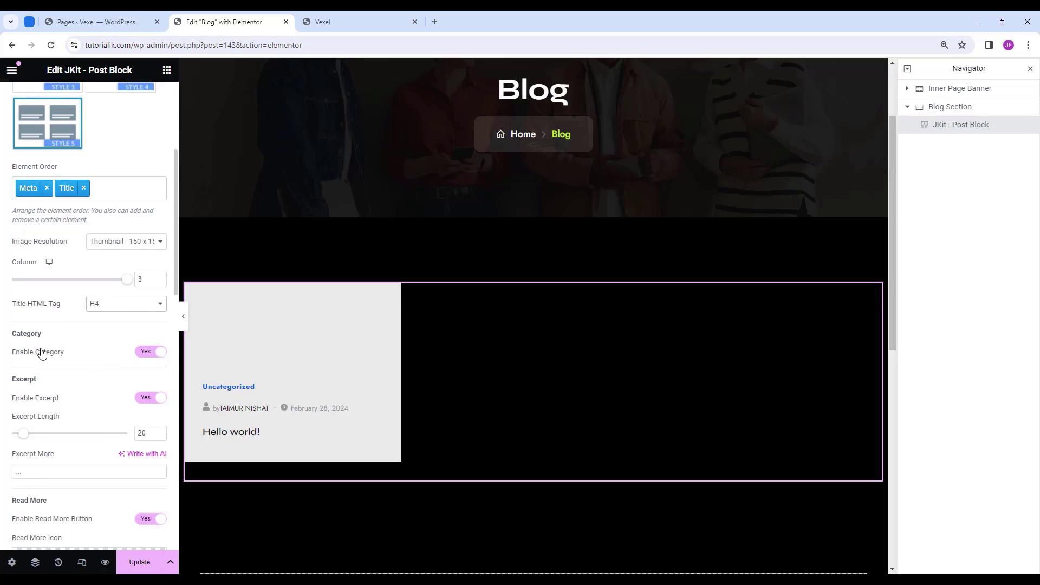
click(151, 356)
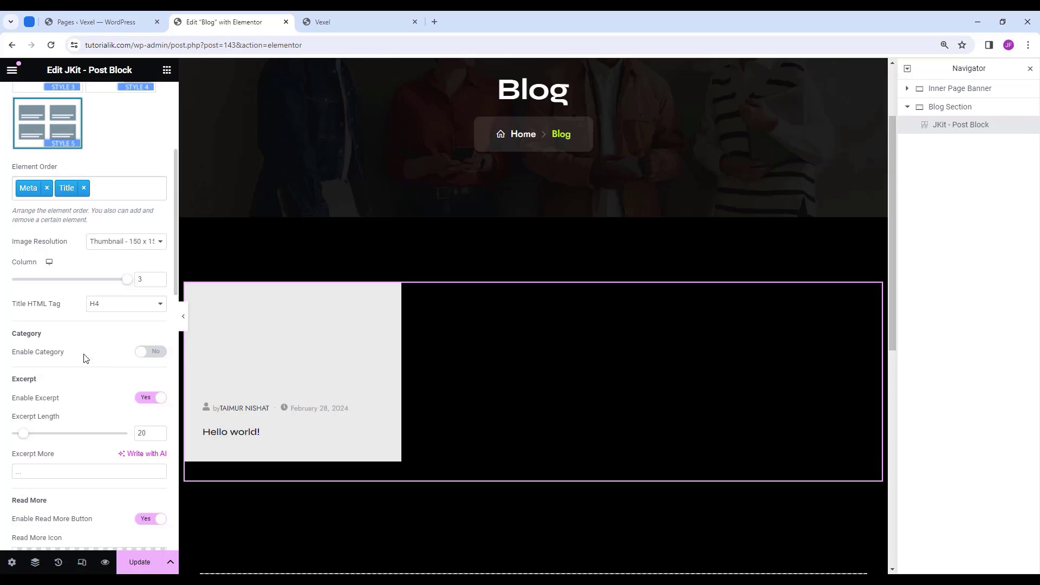
scroll(99, 366, down, 5)
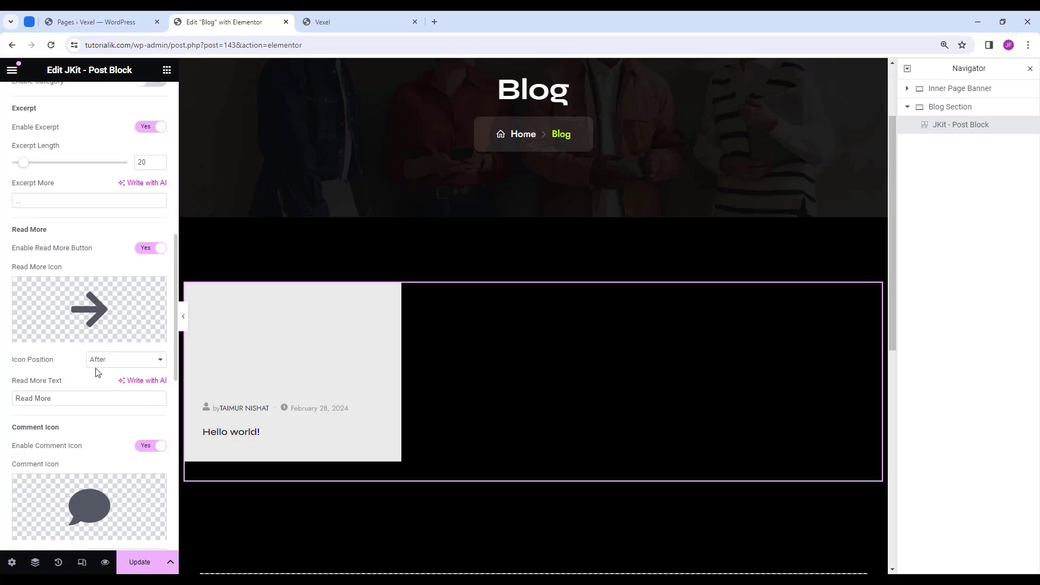
scroll(96, 372, down, 5)
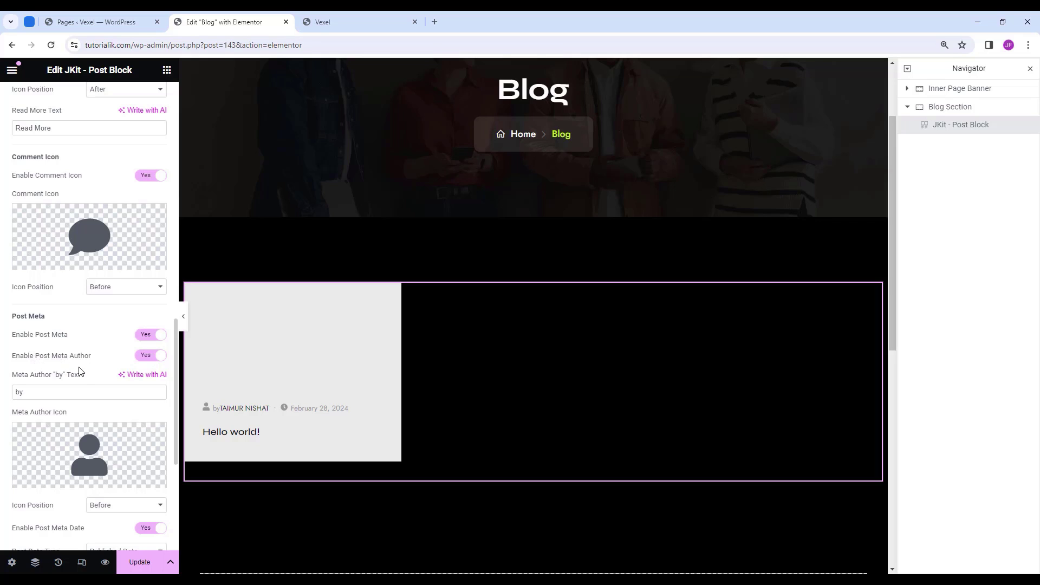
click(155, 356)
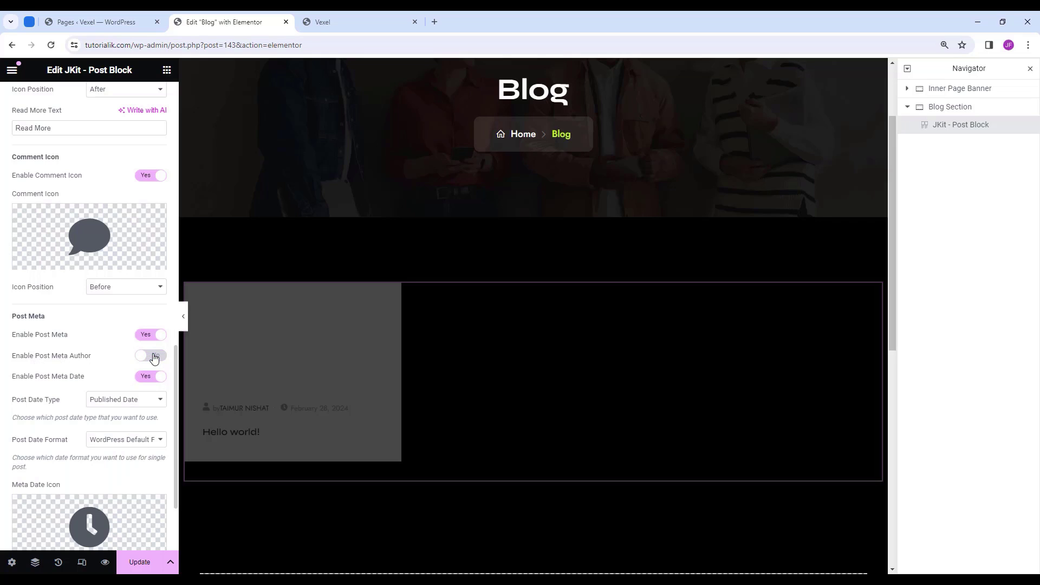
scroll(76, 352, down, 2)
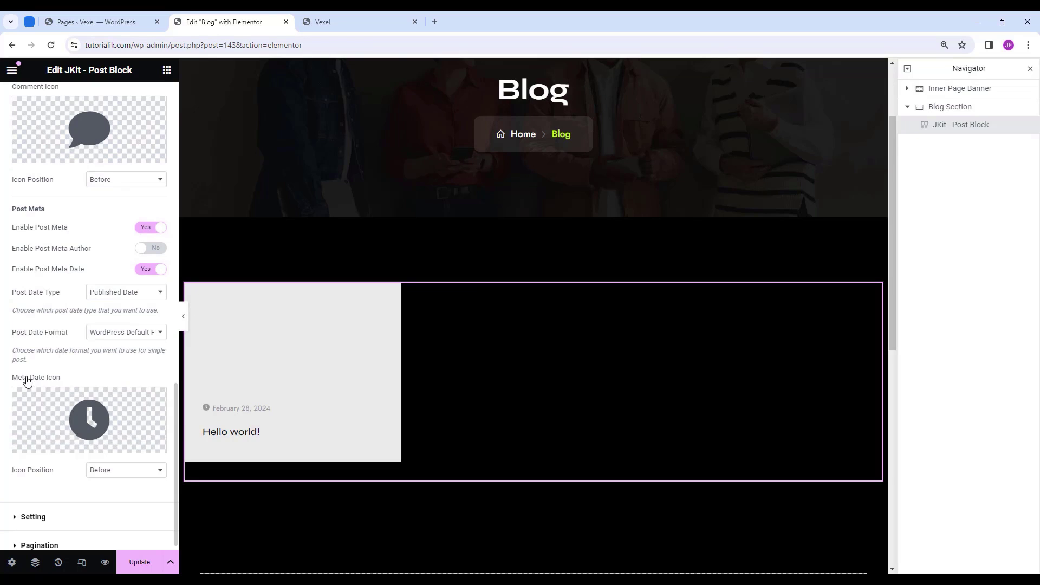
click(151, 398)
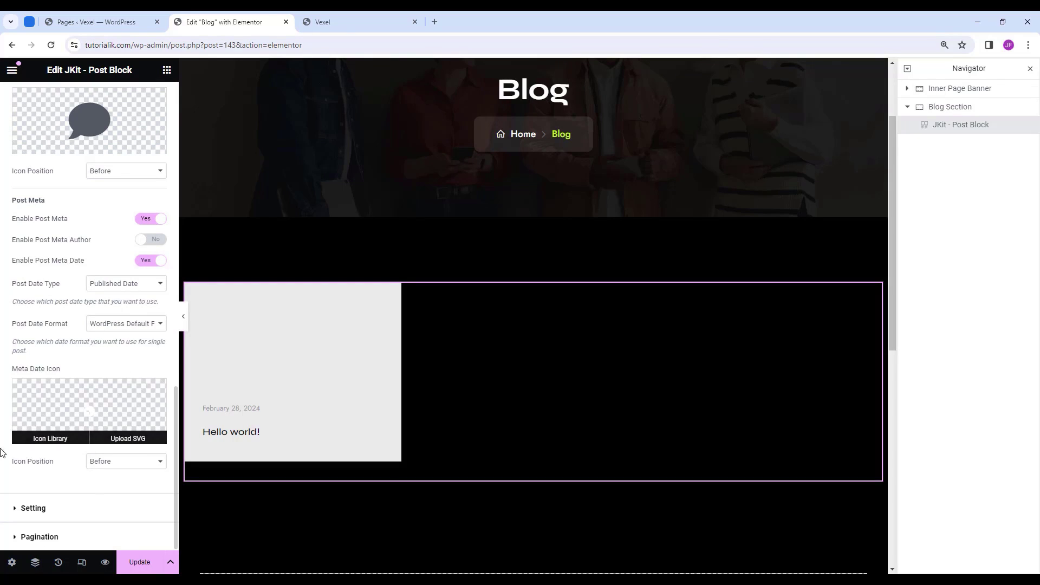
click(63, 512)
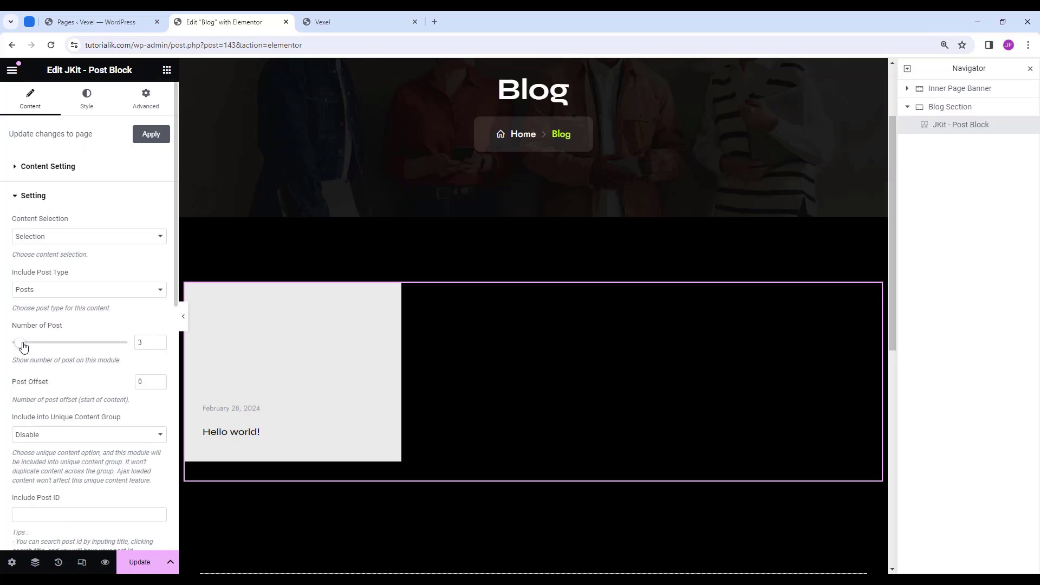
click(159, 341)
click(160, 341)
click(159, 341)
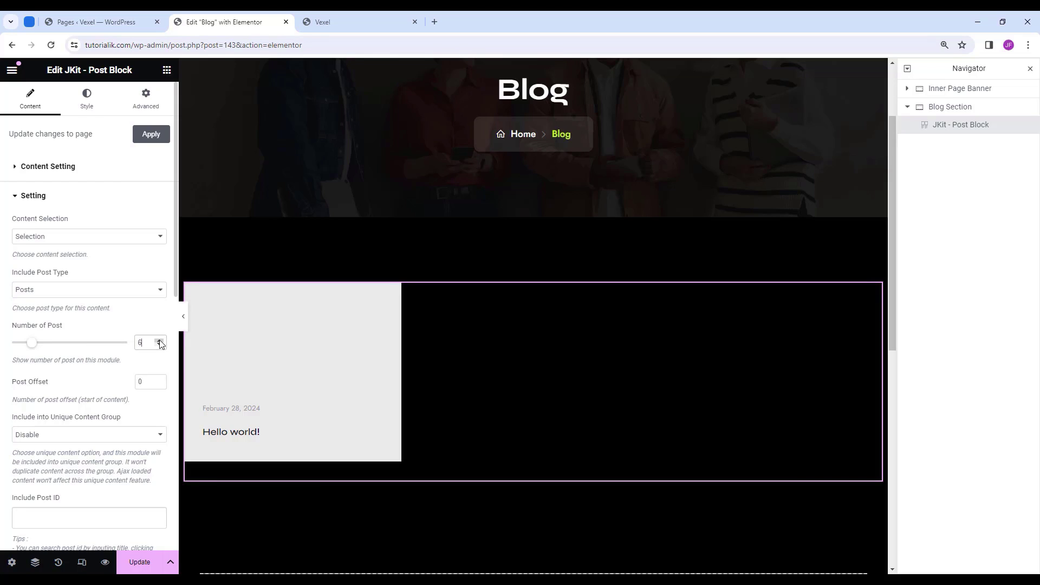
click(84, 102)
scroll(54, 290, down, 2)
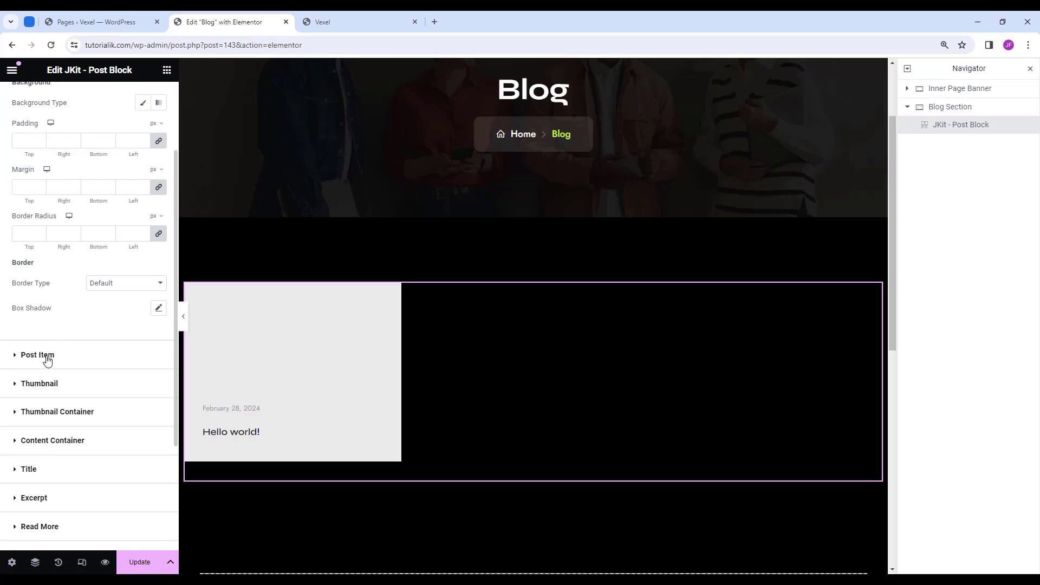
Set the post item column gap to 30.
click(70, 357)
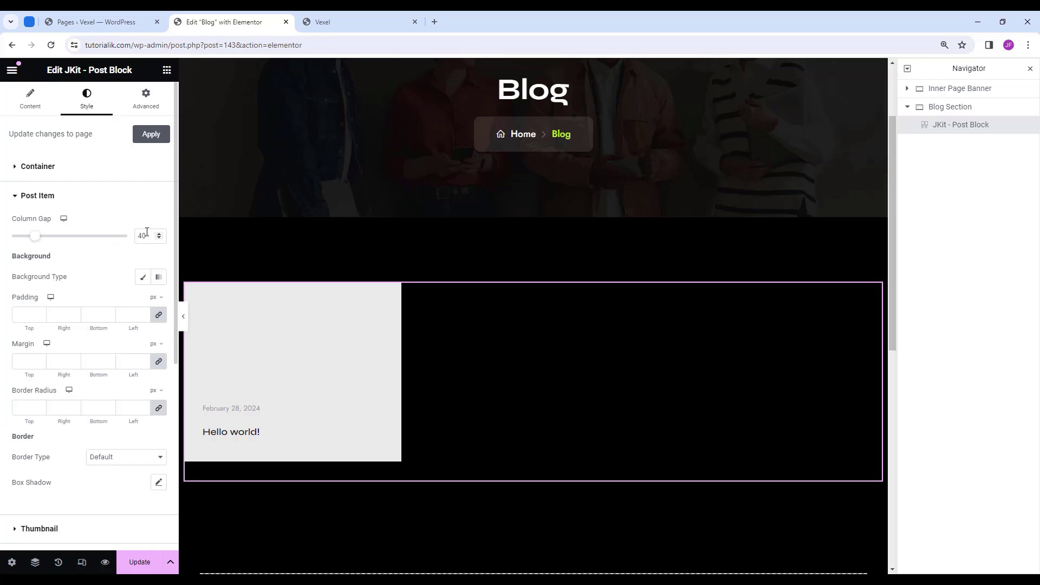
drag(145, 235, 131, 239)
text(30)
scroll(86, 336, down, 4)
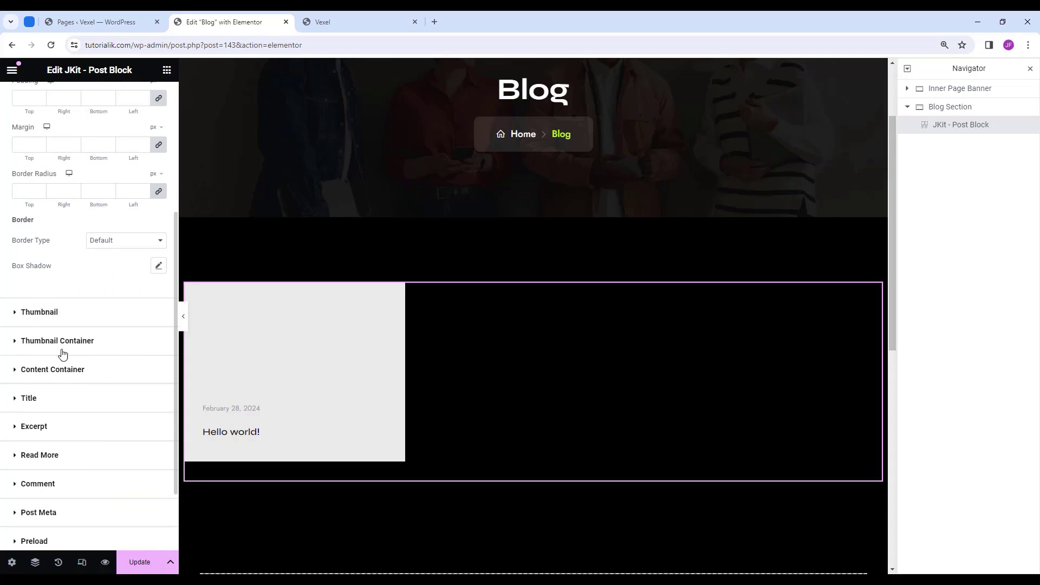
Give the thumbnails a gradient overlay from fully transparent to #080808.
click(84, 316)
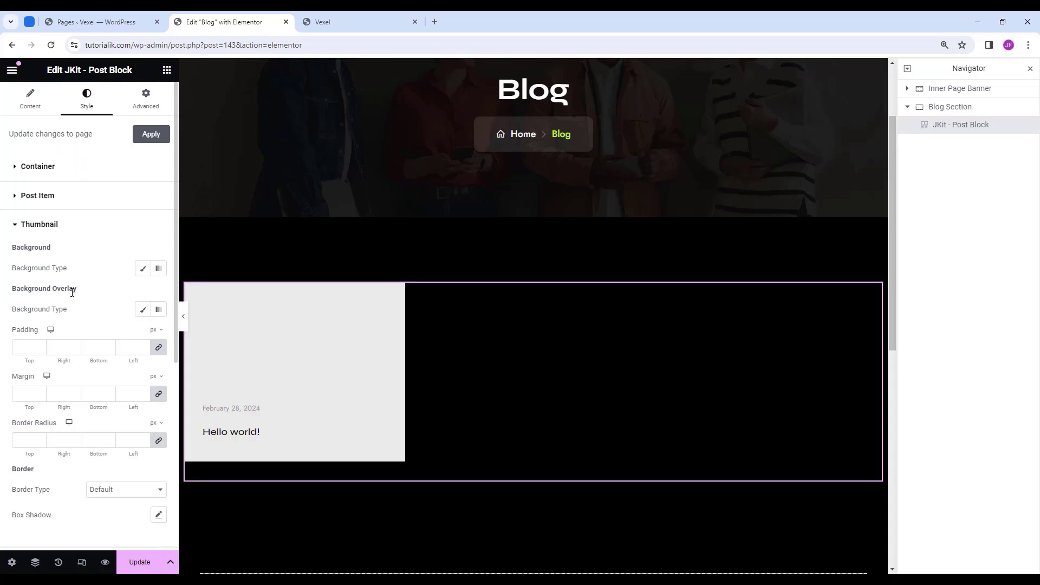
click(160, 314)
scroll(160, 336, down, 1)
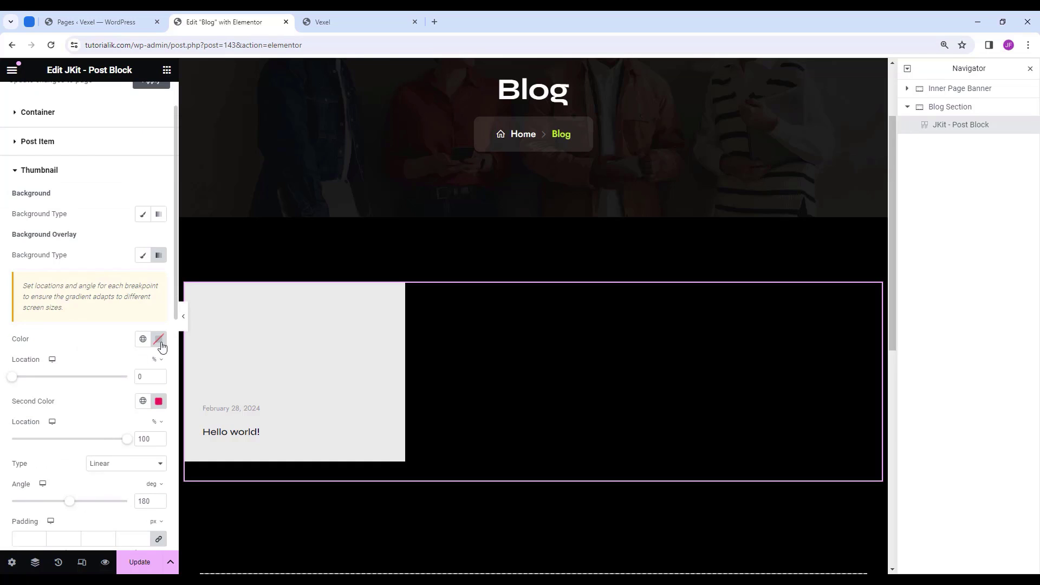
click(159, 339)
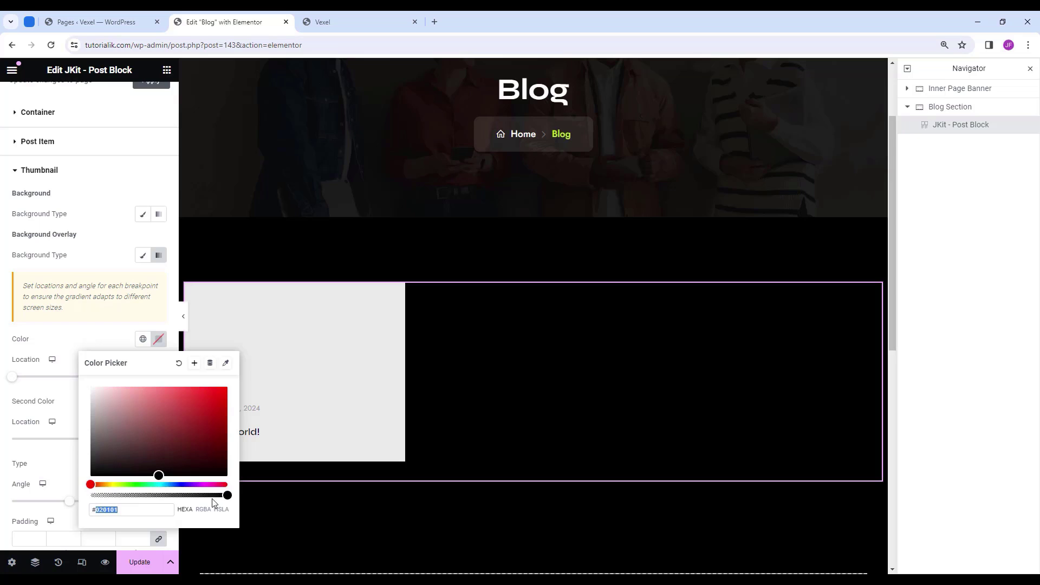
drag(213, 497, 83, 499)
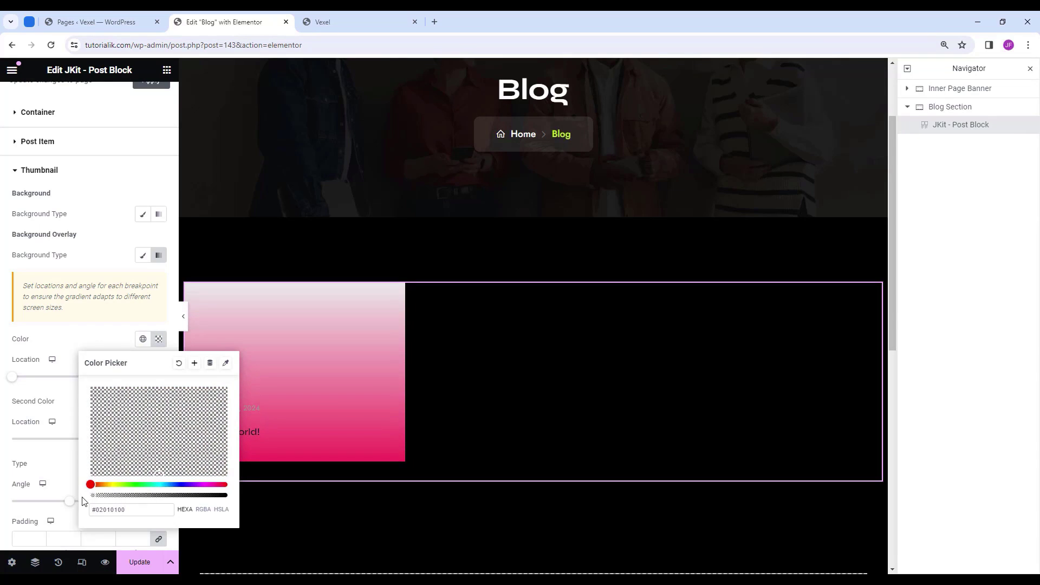
click(158, 339)
click(159, 401)
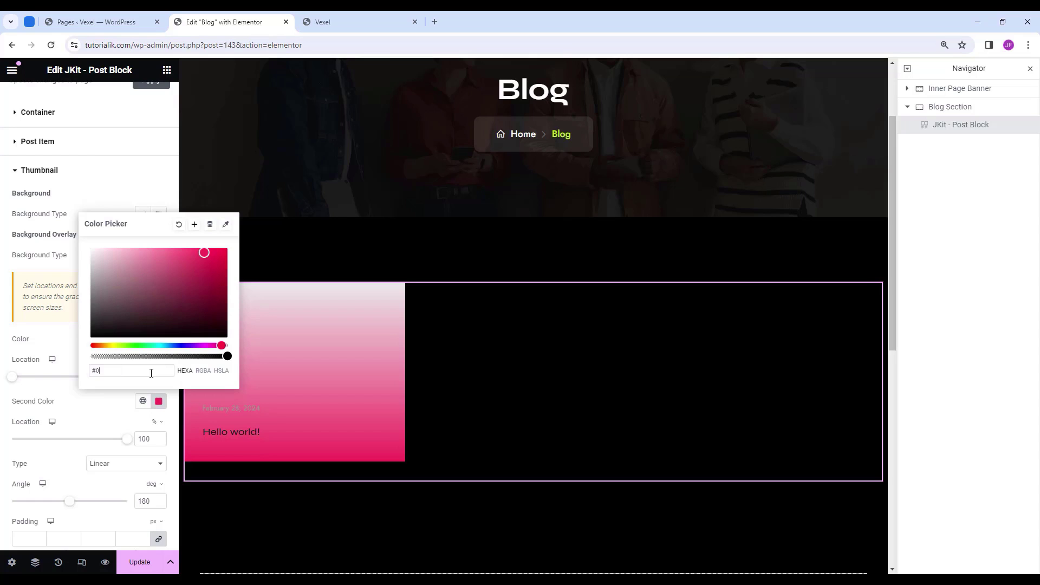
text(0808)
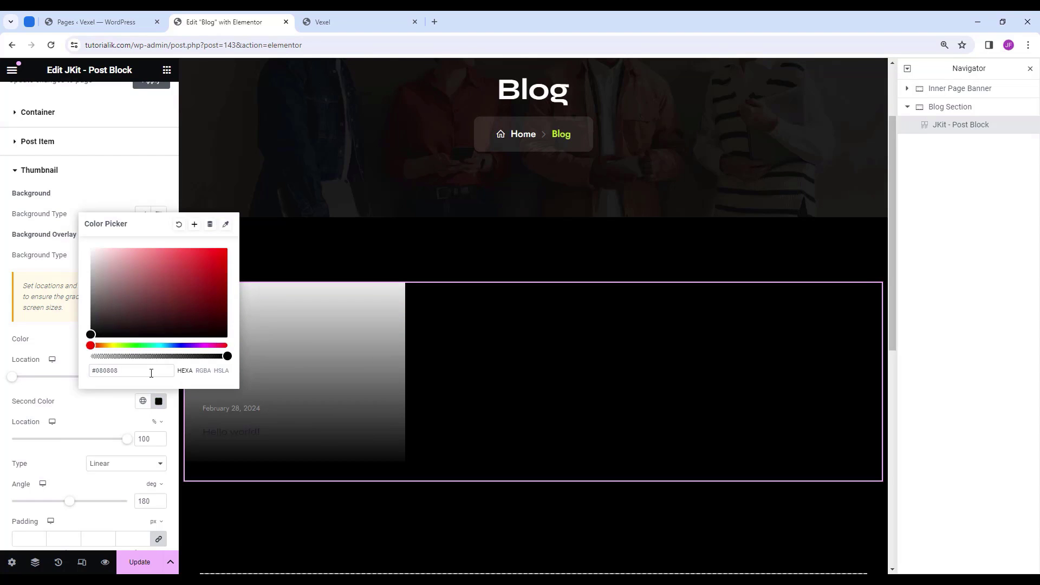
click(57, 400)
scroll(81, 401, down, 7)
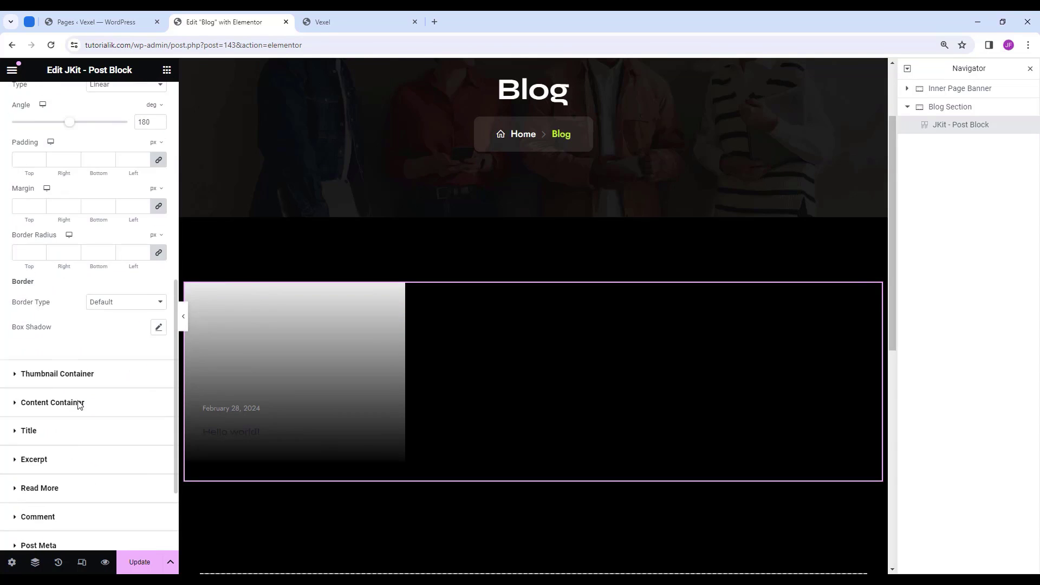
Set the thumbnail image height to 345.
click(81, 377)
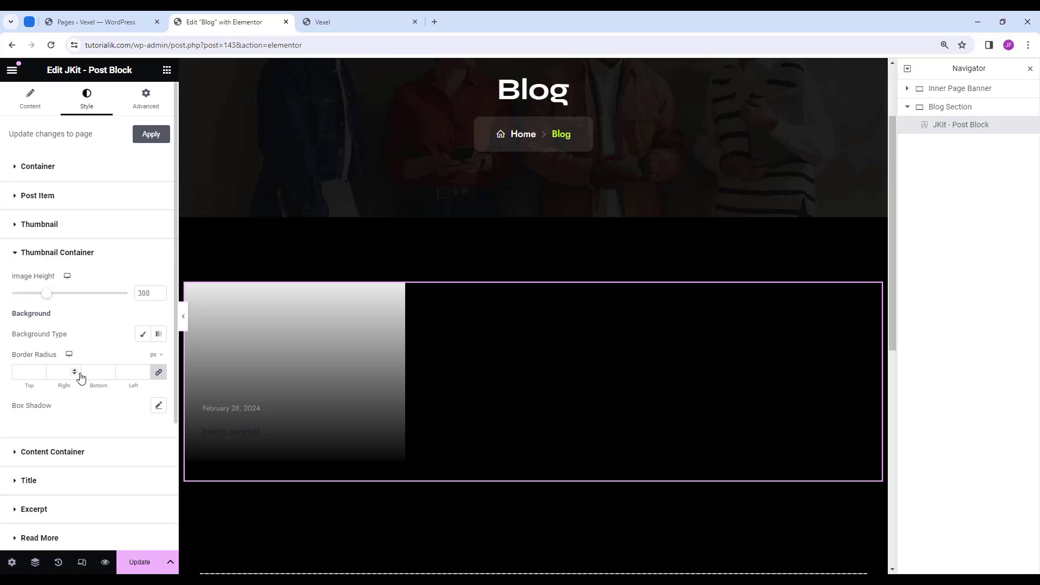
double_click(151, 292)
text(345)
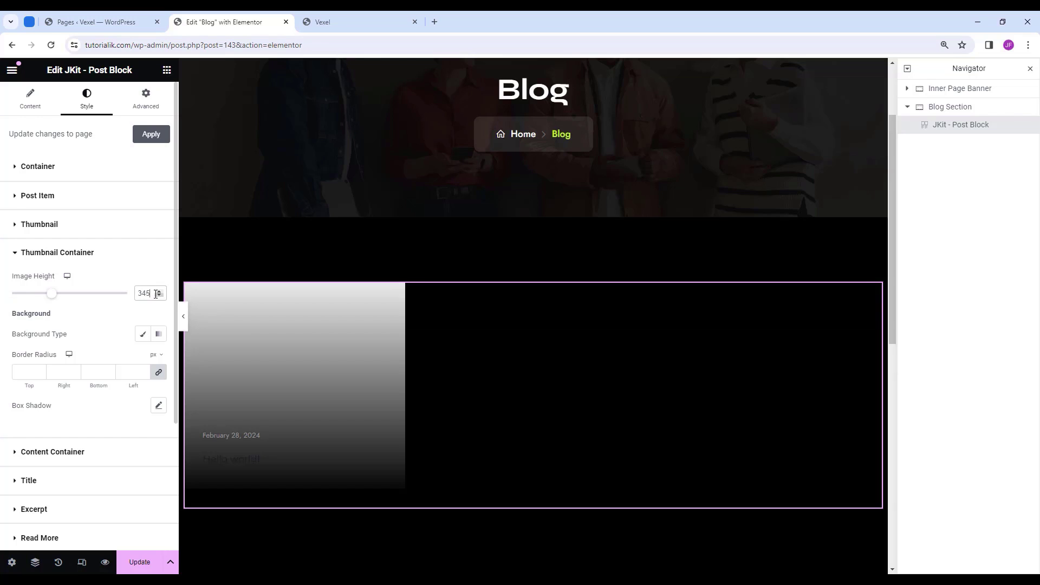
scroll(81, 352, down, 2)
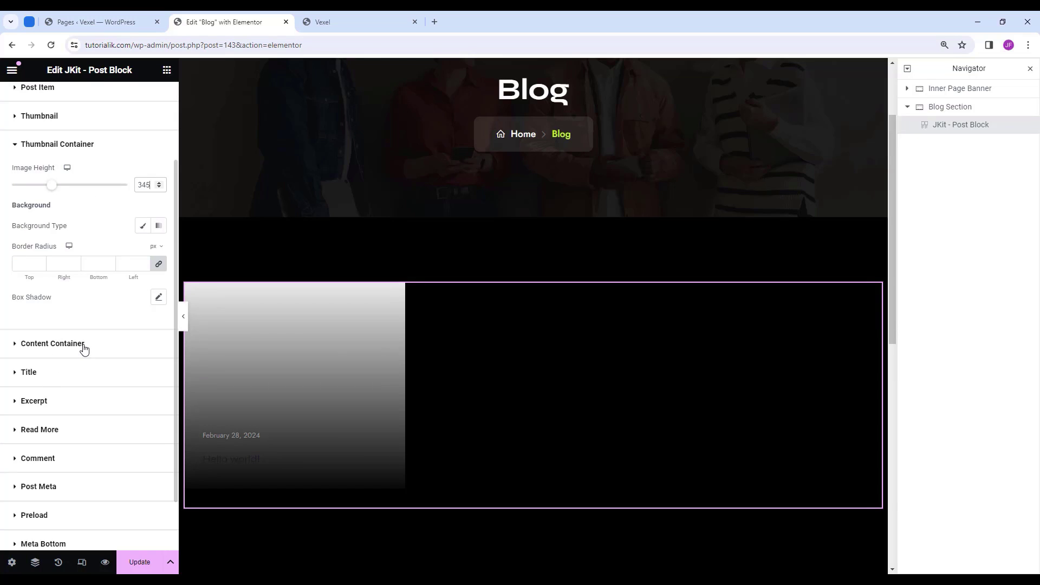
Clear the post title margins to 0.
click(94, 350)
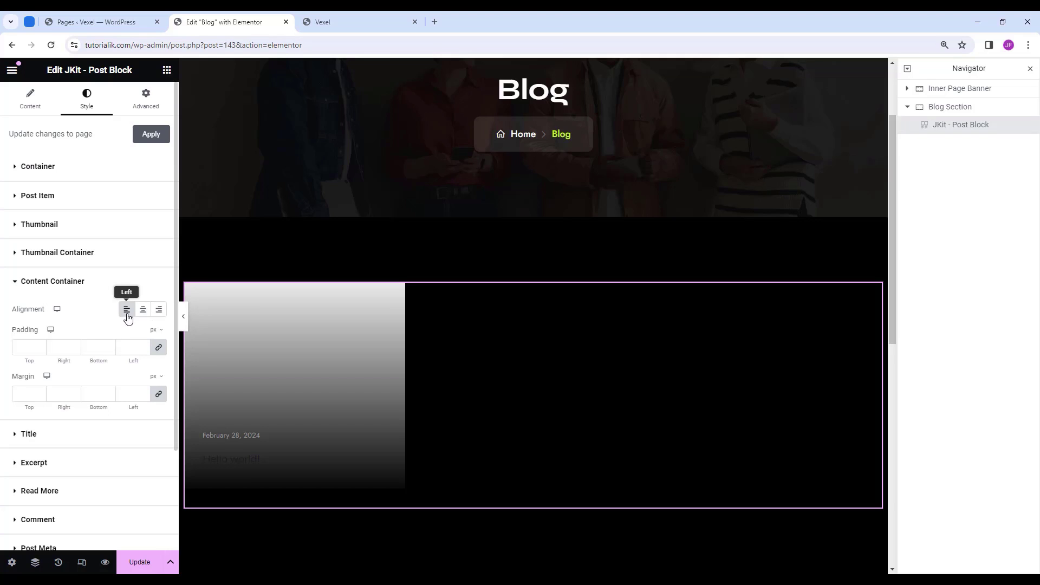
scroll(60, 398, down, 1)
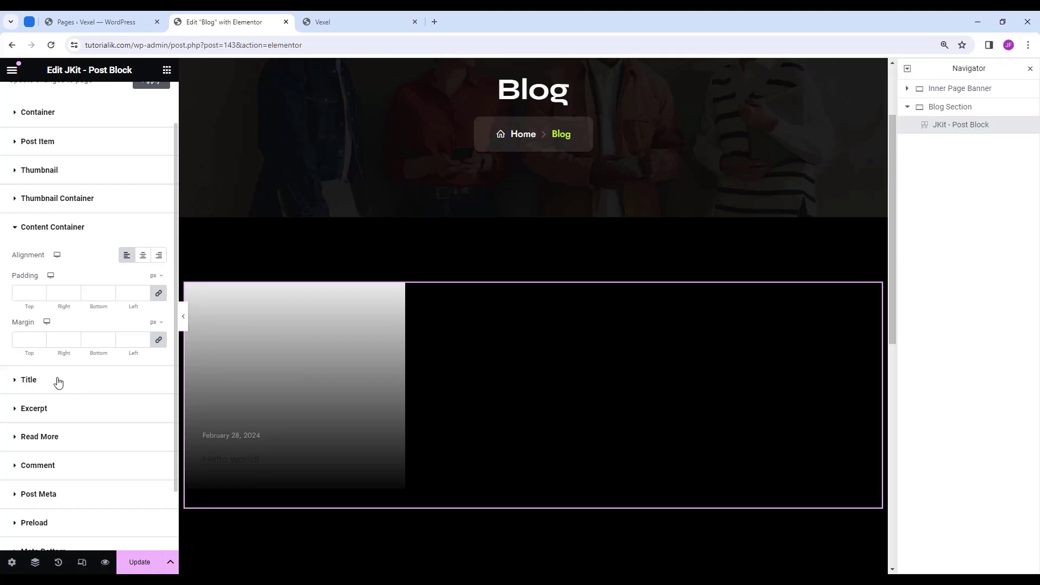
click(58, 381)
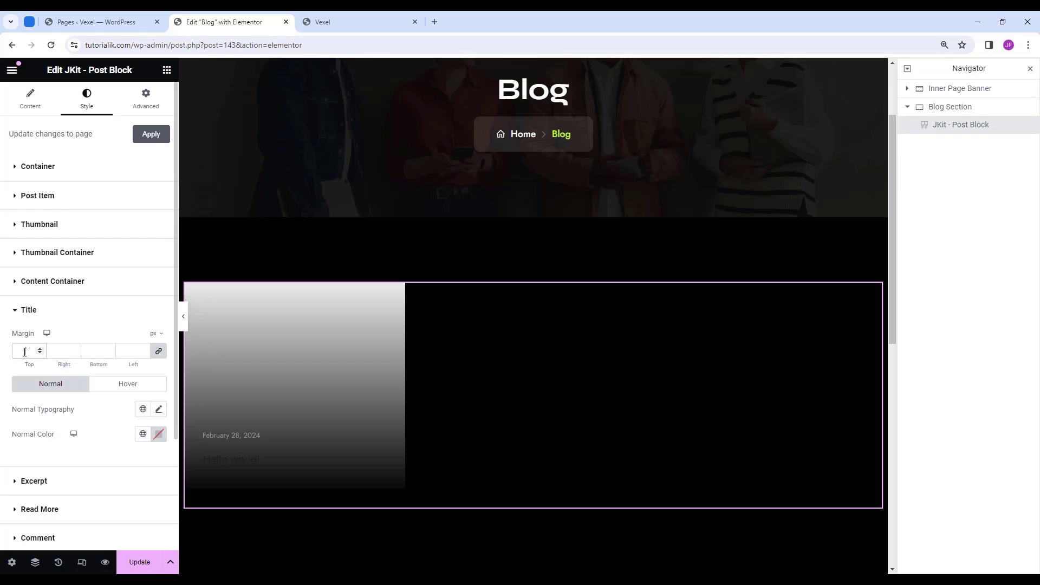
click(24, 351)
text(0)
Set the title typography to the Syne font at 24 px.
click(158, 410)
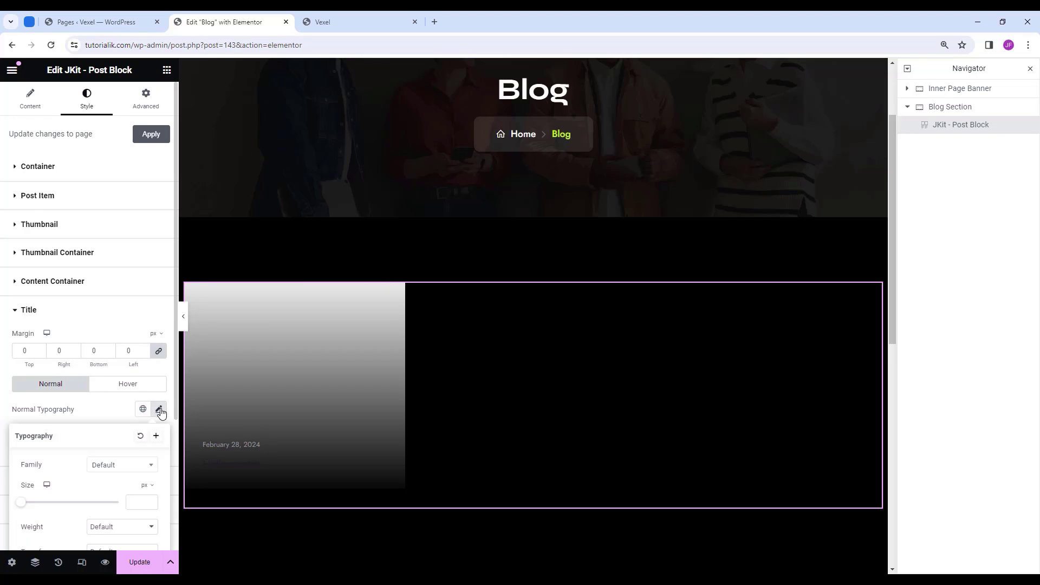
click(120, 465)
text(syne)
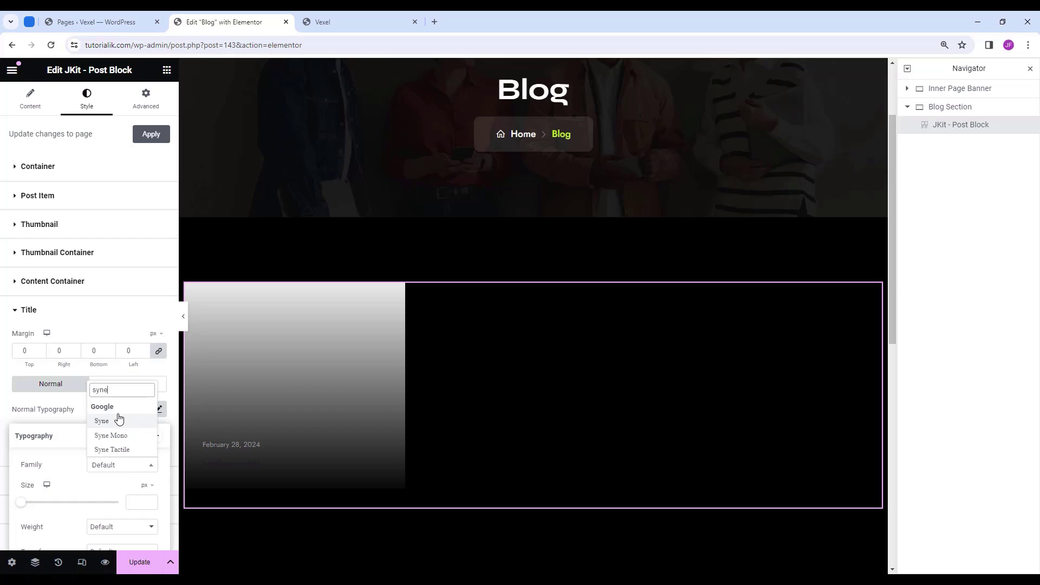
click(118, 421)
scroll(131, 338, down, 3)
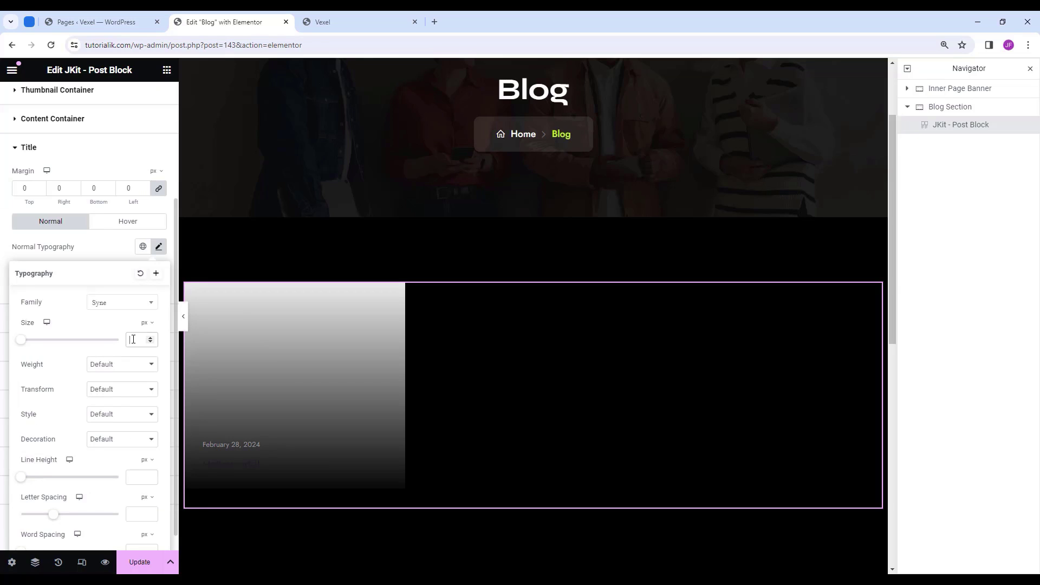
click(134, 339)
text(24)
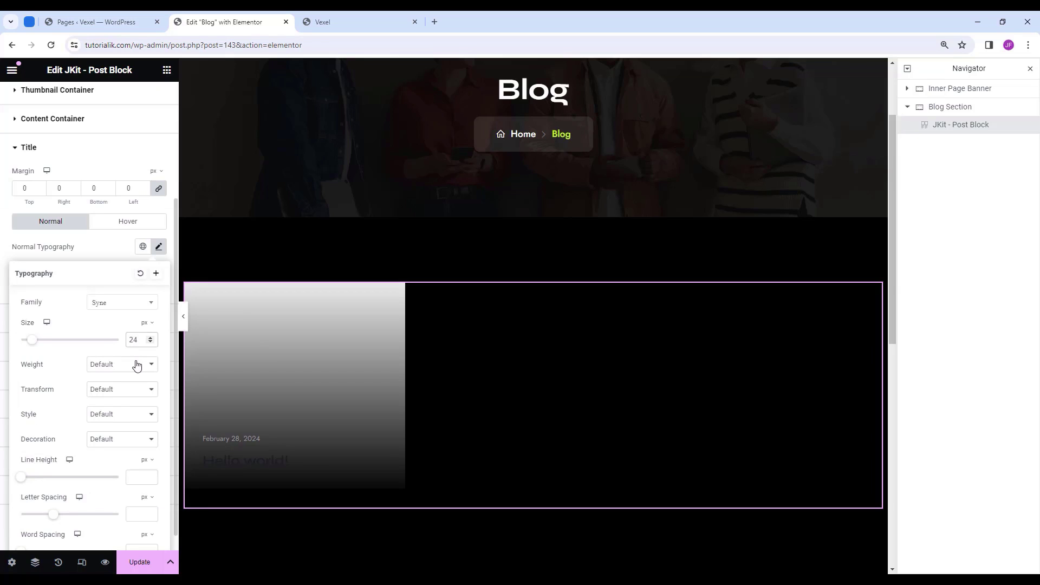
Make the titles weight 600 (Semi Bold) with a 1 em line height.
click(136, 365)
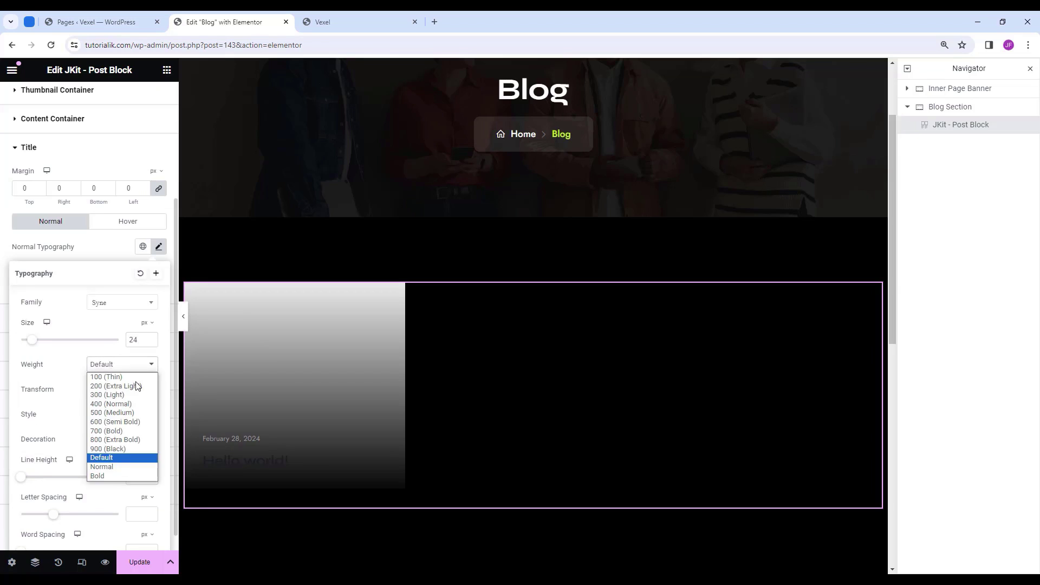
click(128, 423)
click(146, 460)
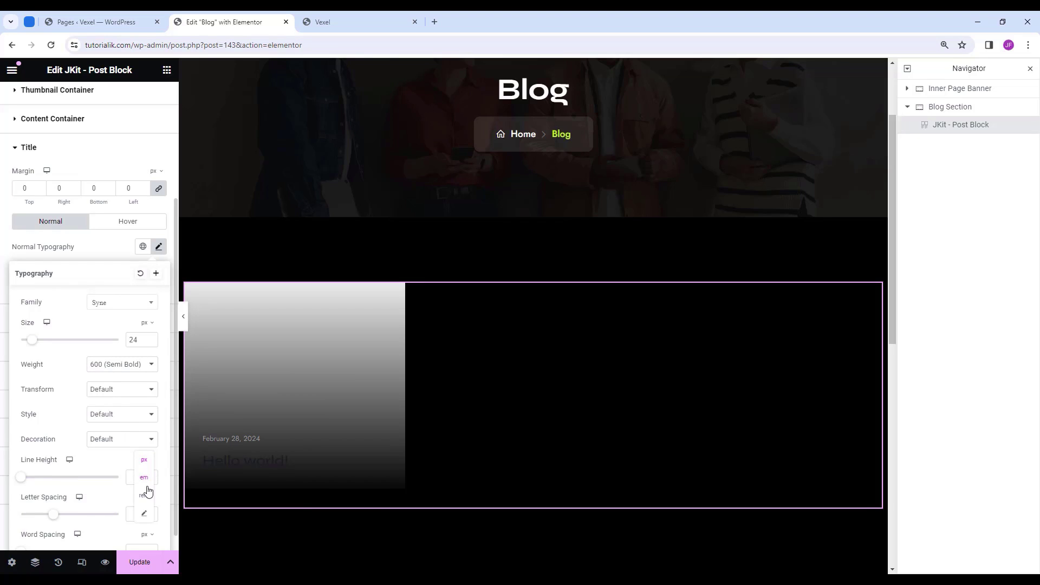
click(144, 479)
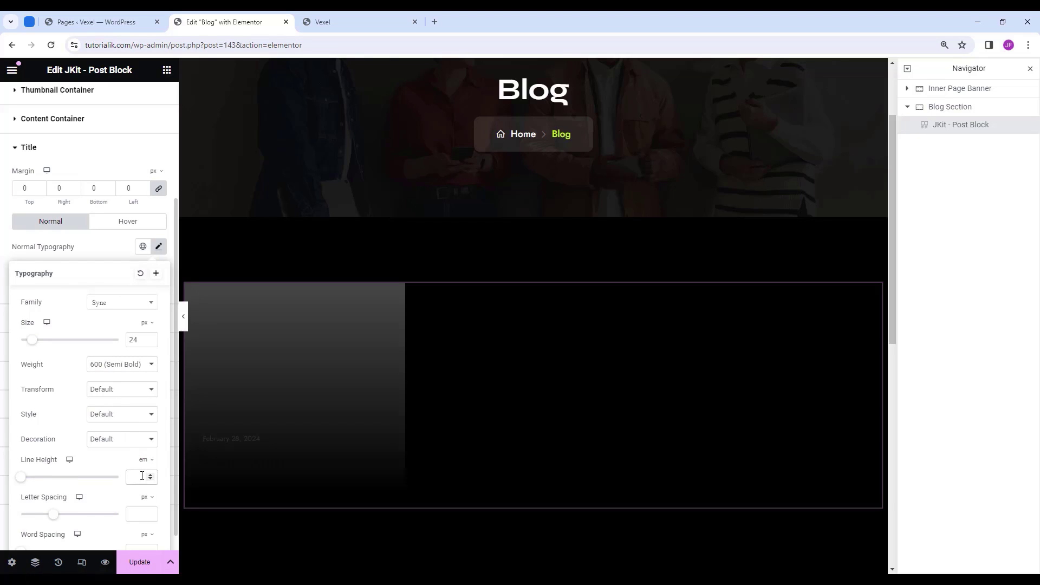
click(142, 476)
text(1.2)
click(2, 277)
Colour the titles white (#fff), switching to the Accent global colour on hover.
click(158, 273)
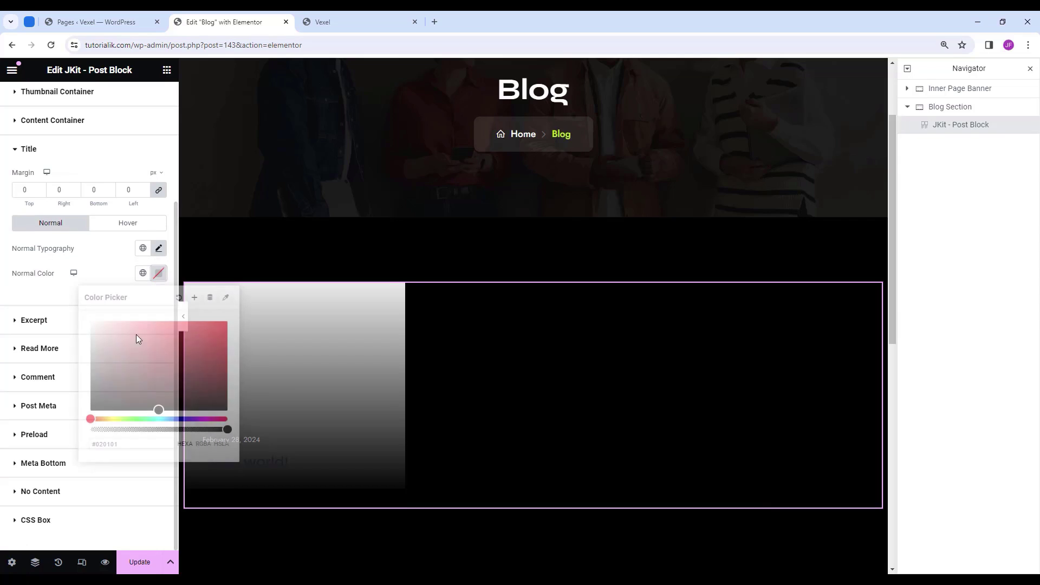
click(128, 444)
key(ctrl+a)
text(#fff)
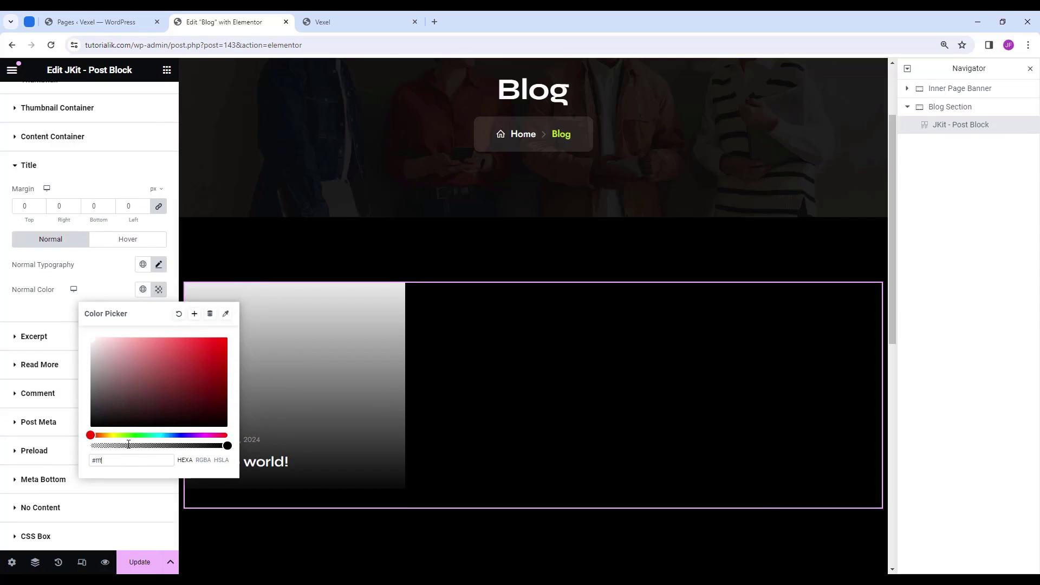
click(140, 296)
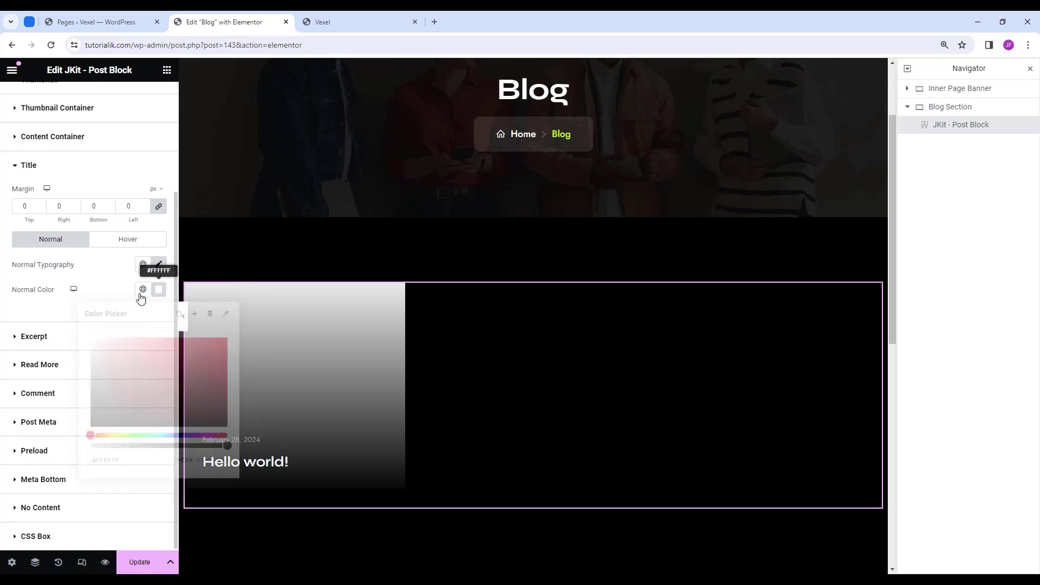
click(124, 248)
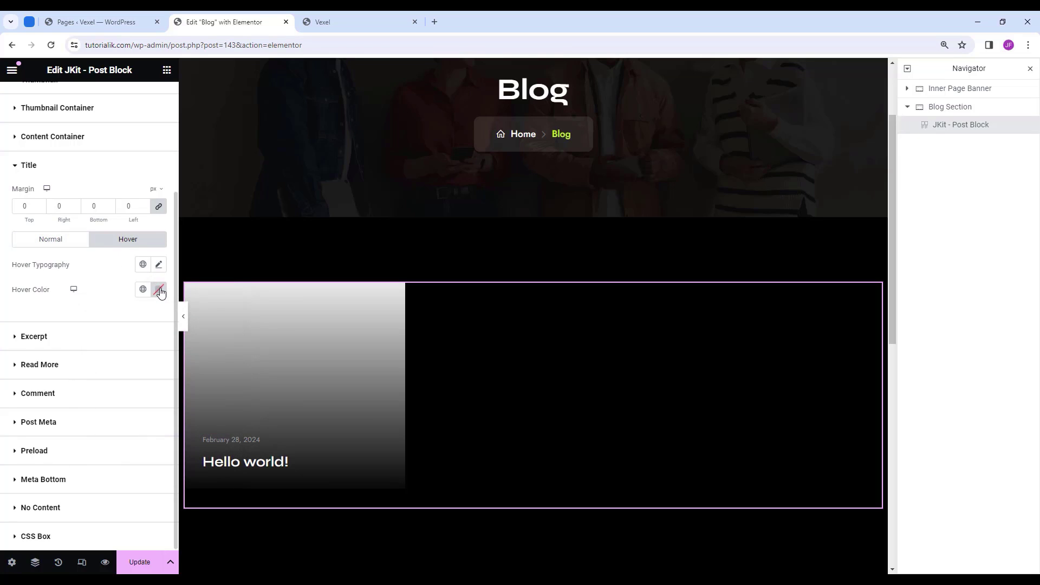
click(142, 290)
click(76, 417)
click(65, 245)
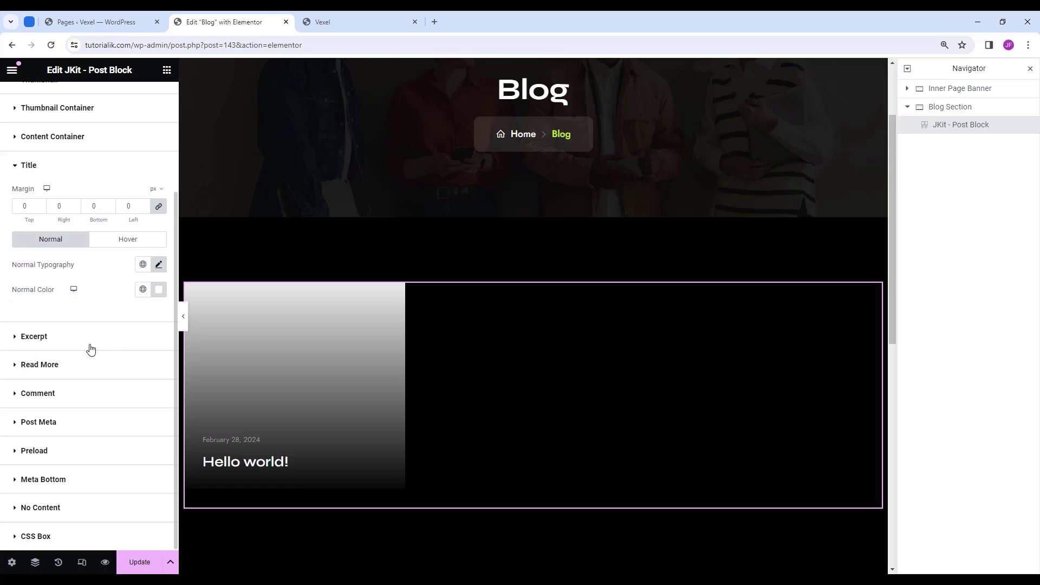
Set the post date font to Jost at weight 400 (Normal).
click(72, 429)
scroll(76, 414, down, 3)
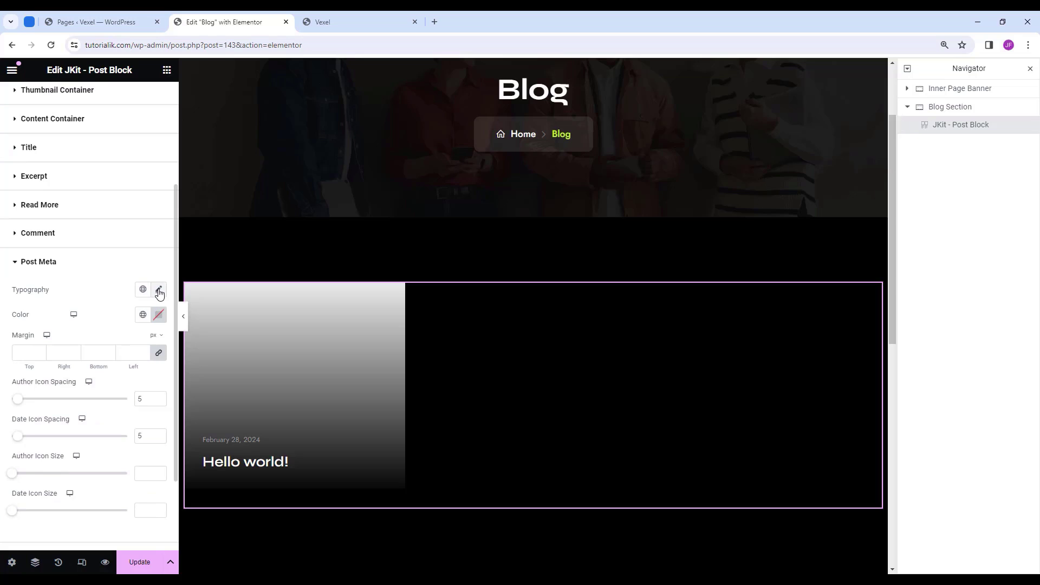
click(158, 291)
scroll(87, 347, down, 2)
click(121, 241)
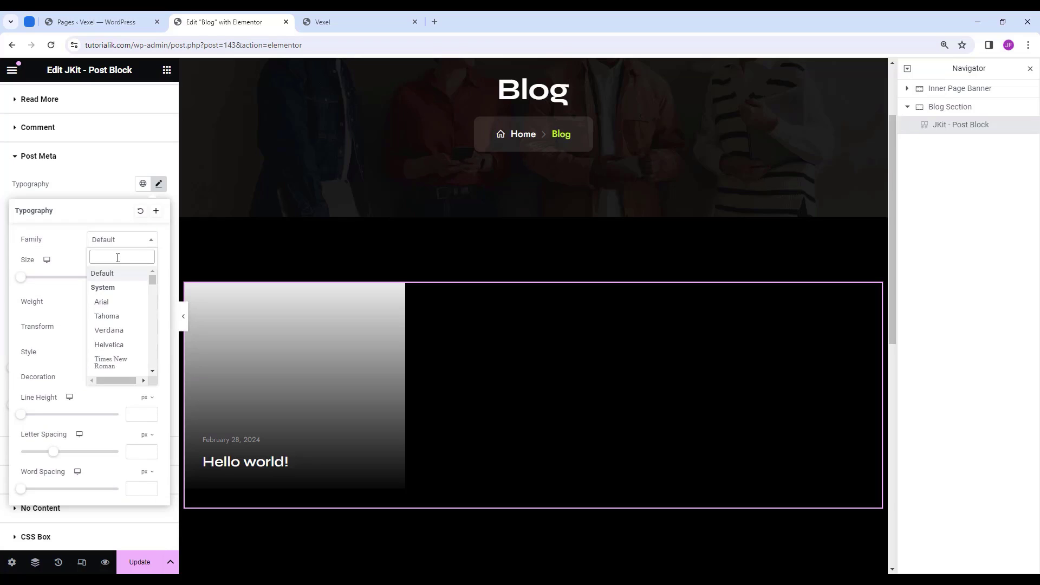
text(jost)
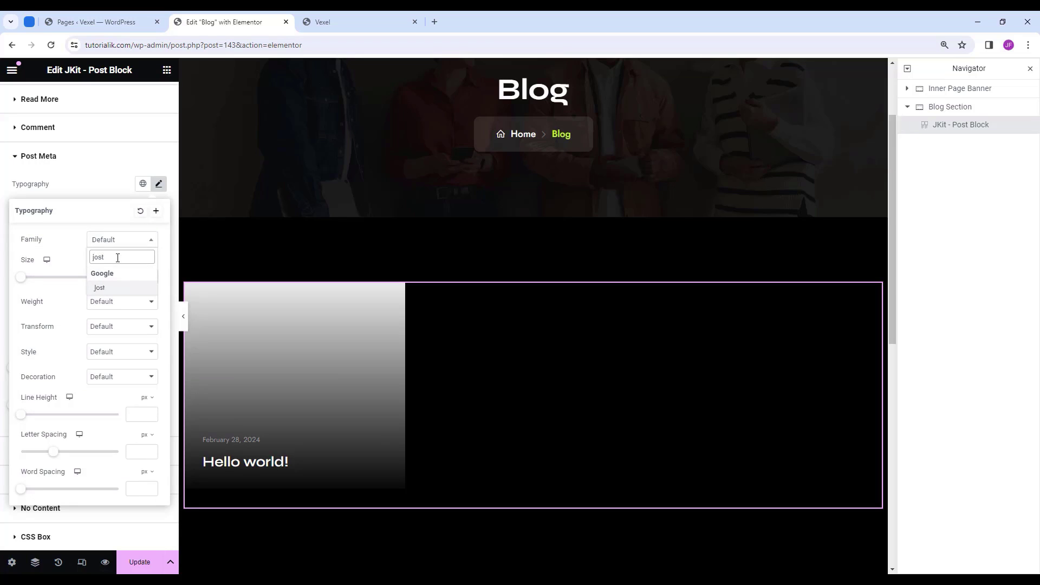
click(127, 293)
click(129, 302)
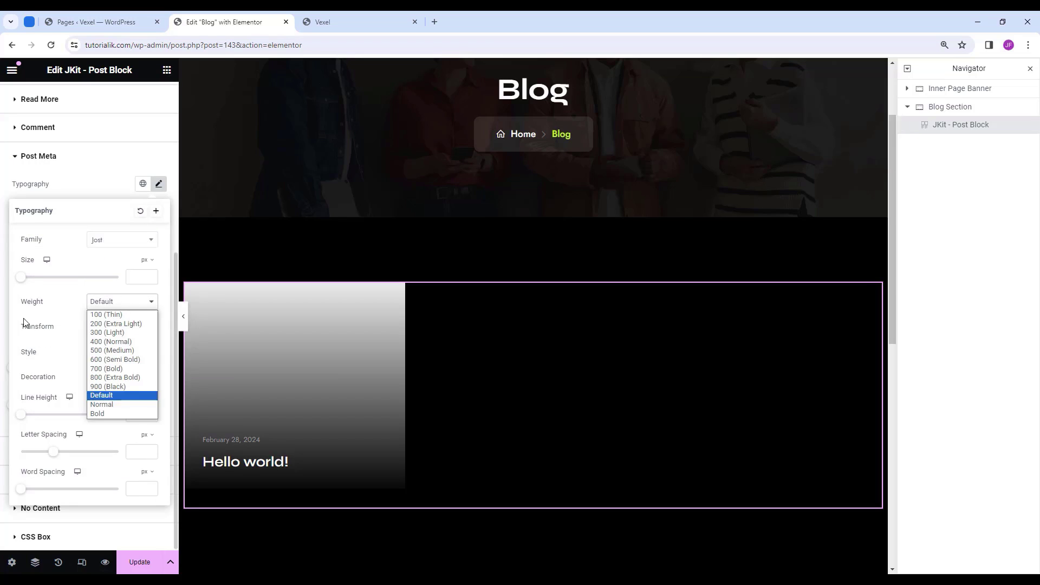
click(105, 344)
Give the date 16 px size, 25 px line height and Uppercase transform.
click(135, 277)
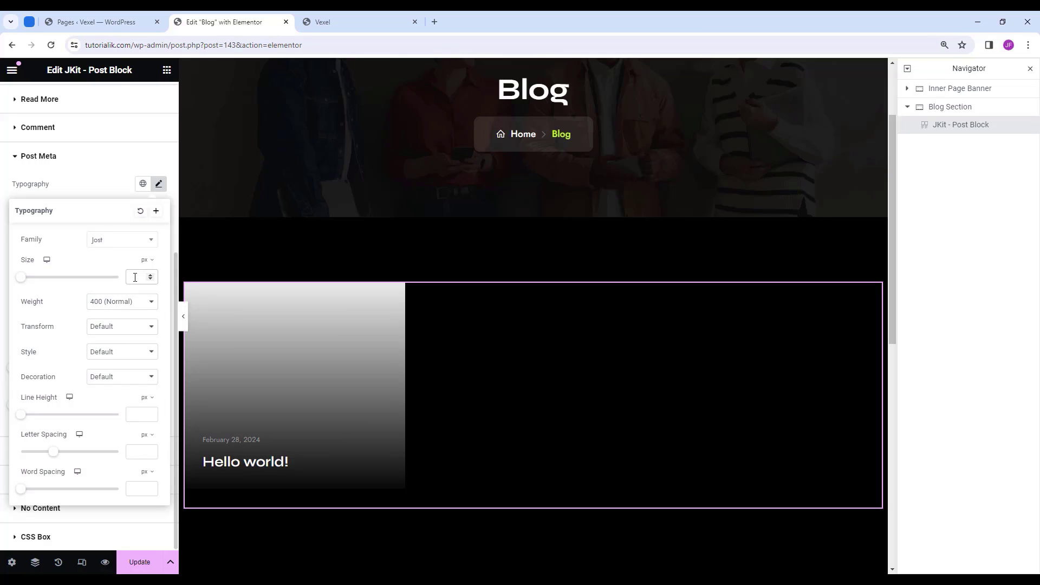
text(16)
click(130, 415)
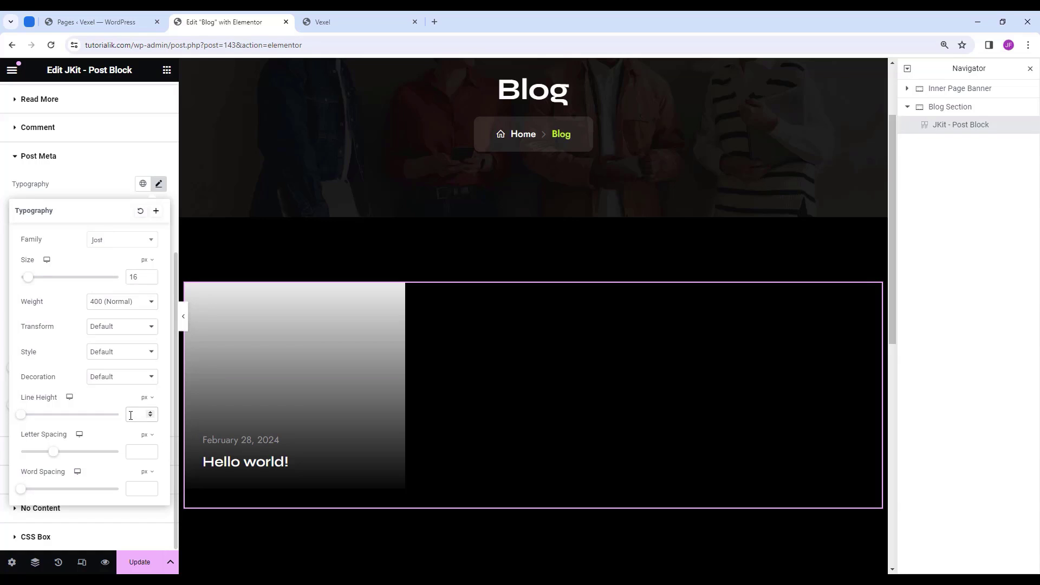
text(25)
click(113, 328)
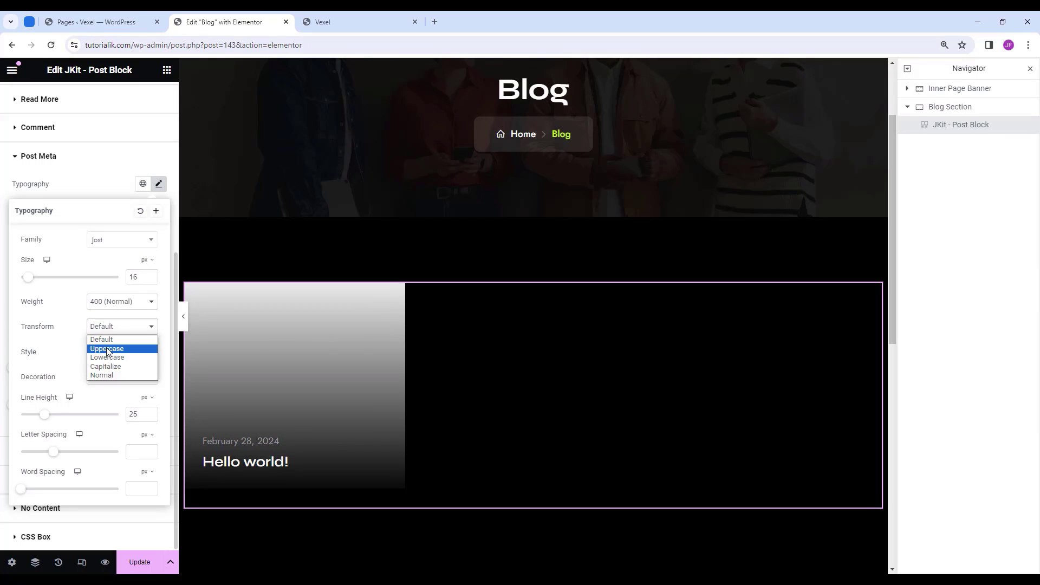
click(108, 349)
click(160, 186)
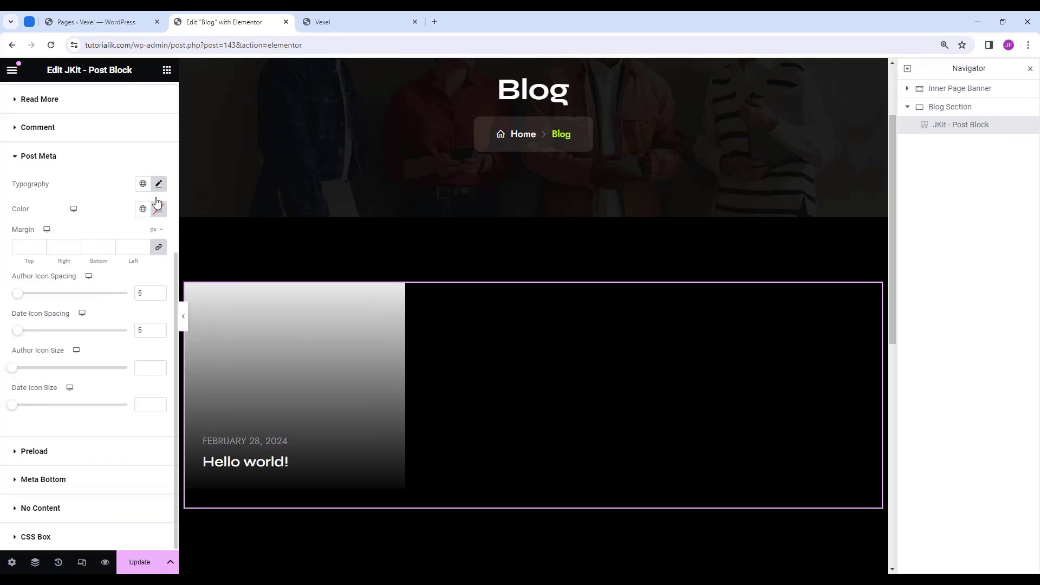
Colour the date with the Accent global green.
click(142, 208)
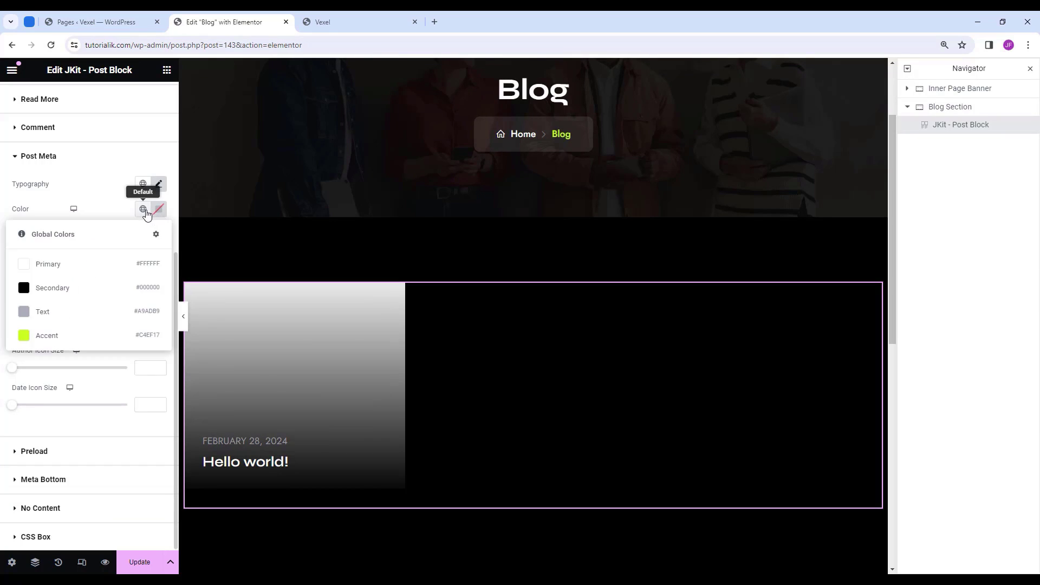
click(47, 336)
scroll(65, 339, up, 3)
click(93, 347)
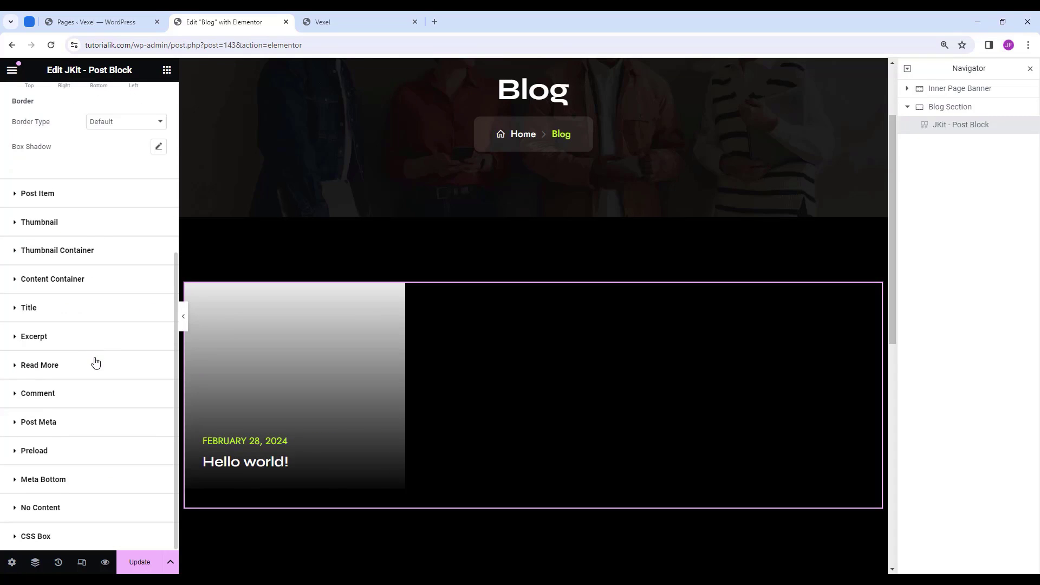
scroll(45, 365, up, 5)
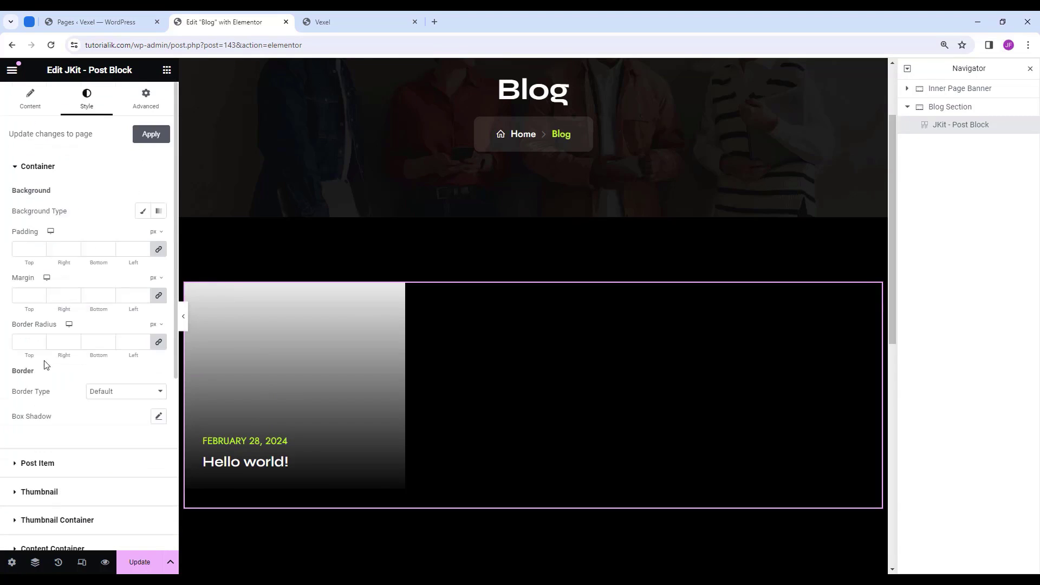
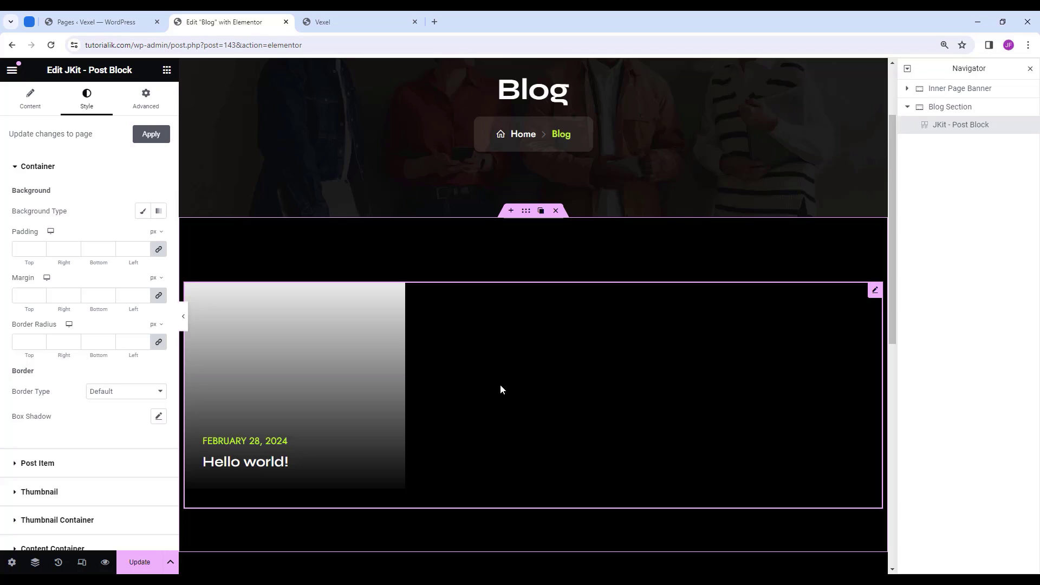
Switch to the 'Pages ‹ Vexel — WordPress' tab showing the Pages list.
click(92, 22)
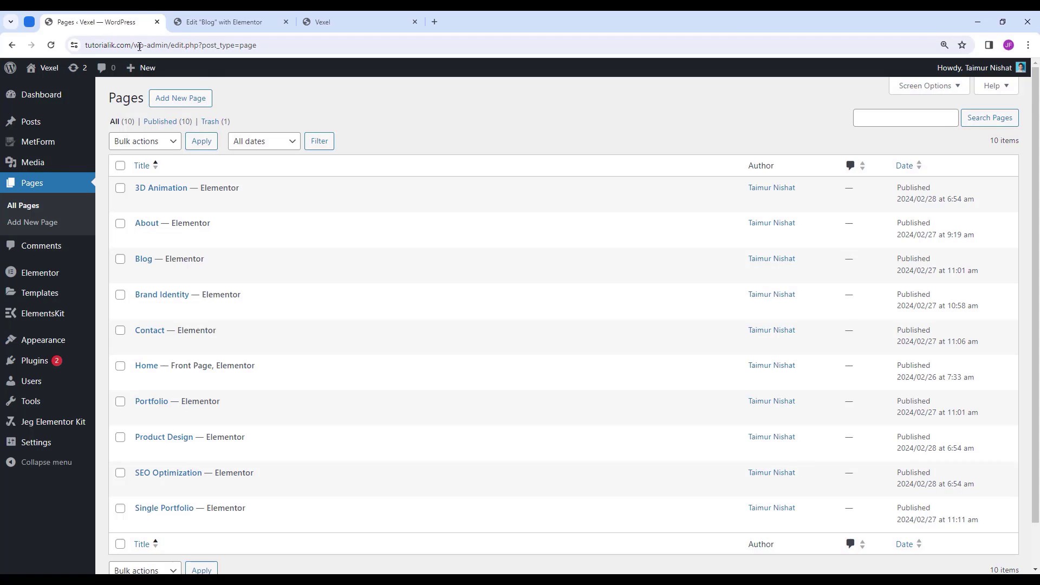
Open the All Posts list and check the Blog page's post block.
scroll(355, 309, down, 1)
mouse_move(34, 125)
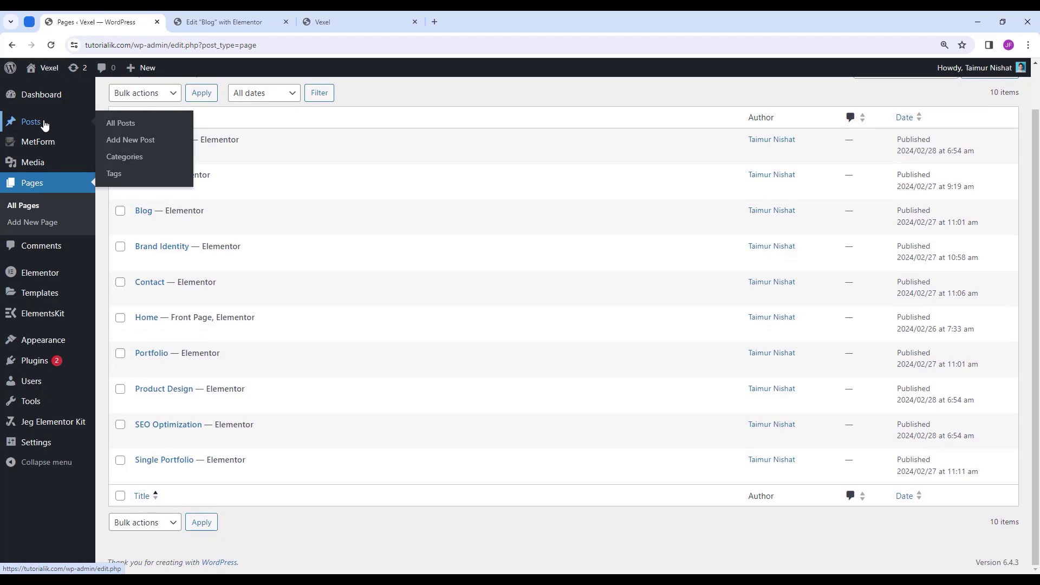
click(65, 127)
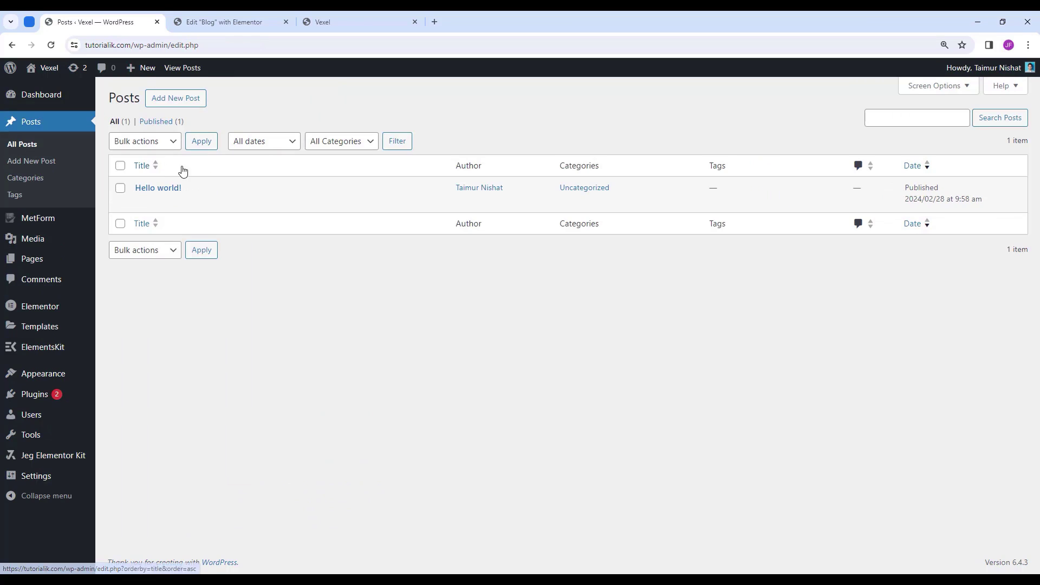
mouse_move(436, 211)
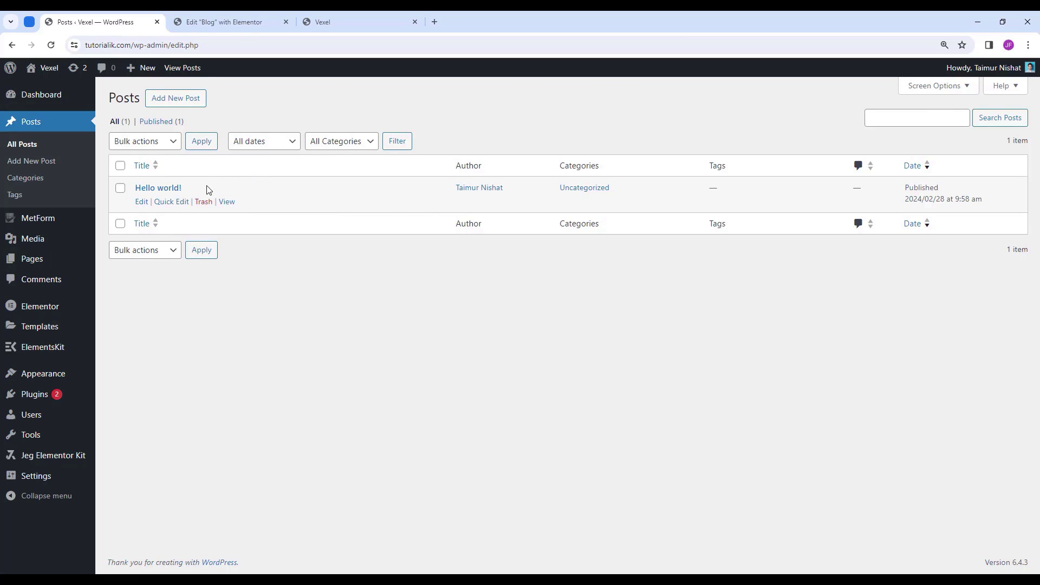
click(213, 16)
Trash the Hello world! post, leaving no posts, and start a new post.
scroll(228, 434, down, 1)
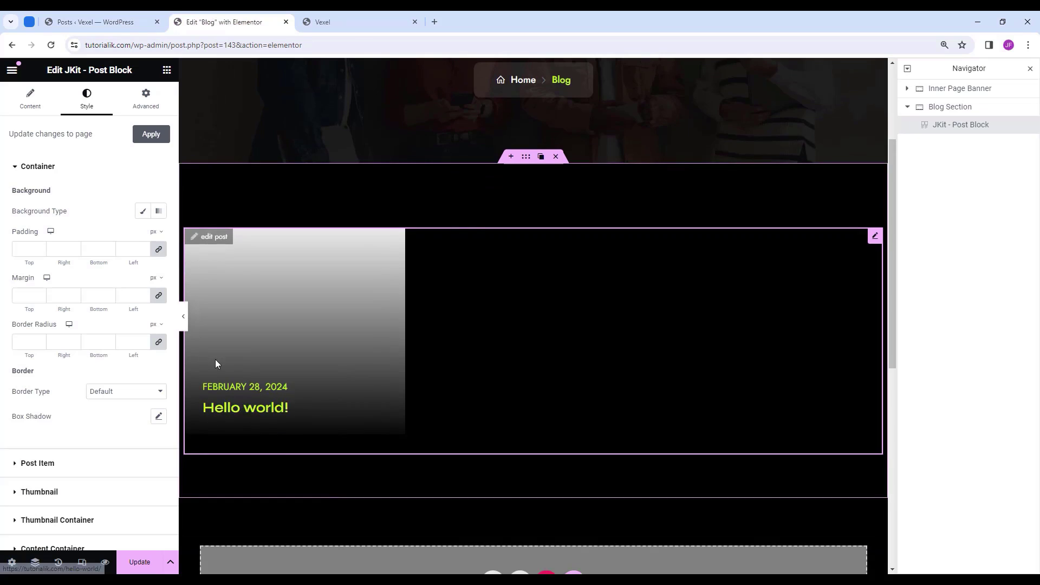
click(98, 17)
mouse_move(169, 185)
click(205, 202)
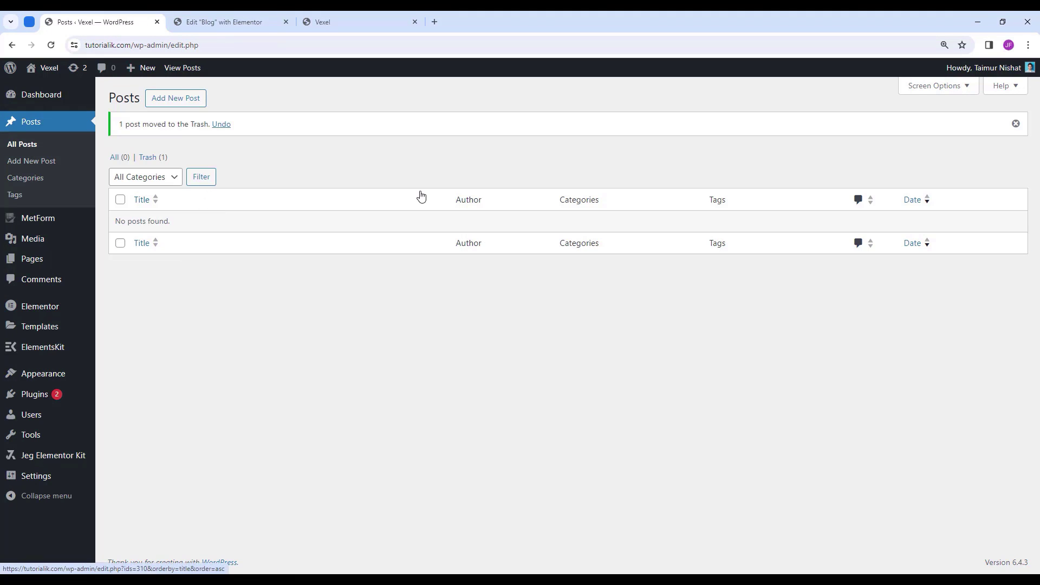
click(179, 101)
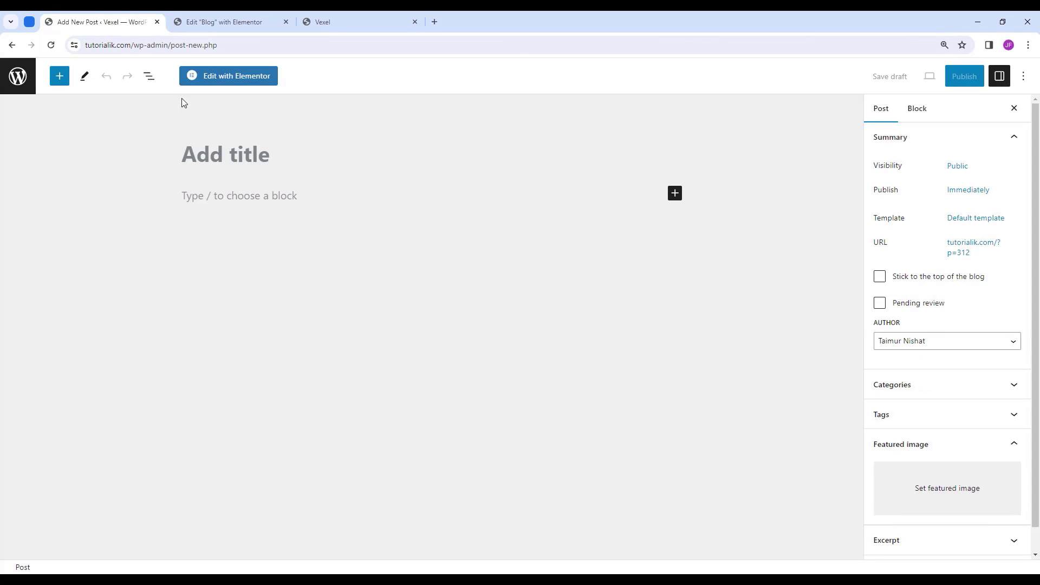
Title the new post 'My first blog' and set the office team photo as featured image.
text(M)
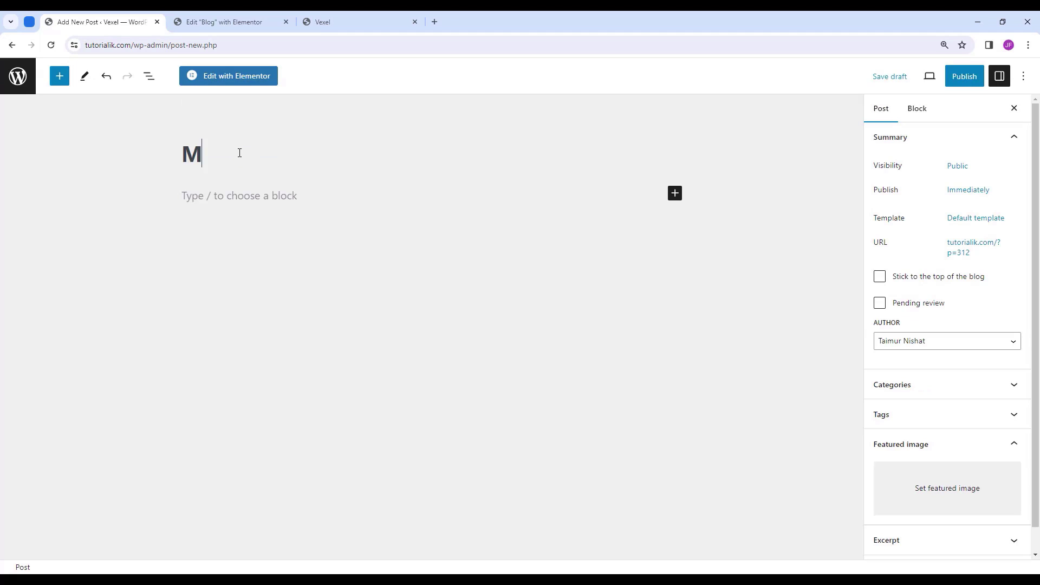
text(y first)
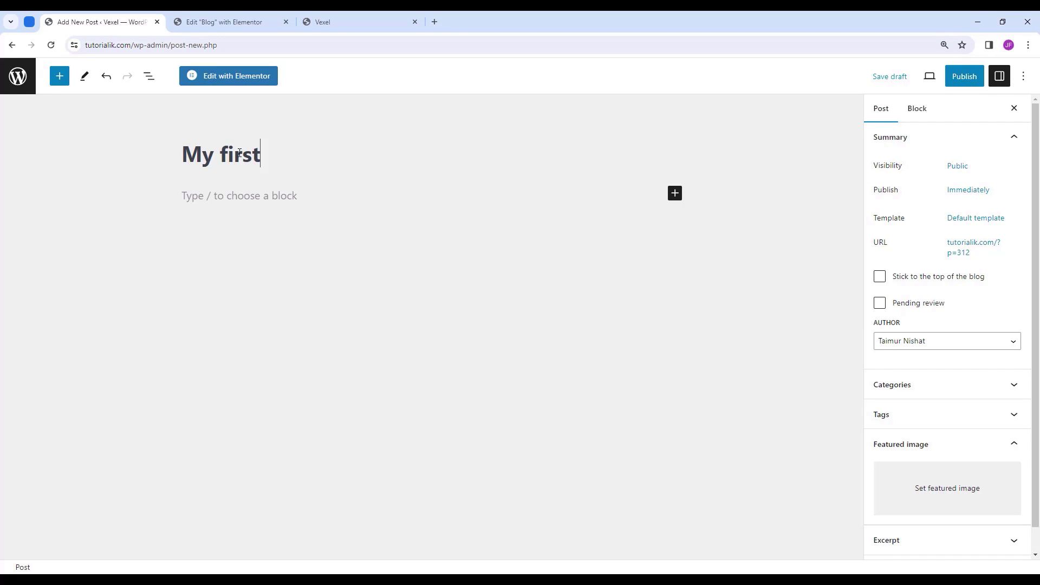
text( blog)
scroll(973, 461, down, 1)
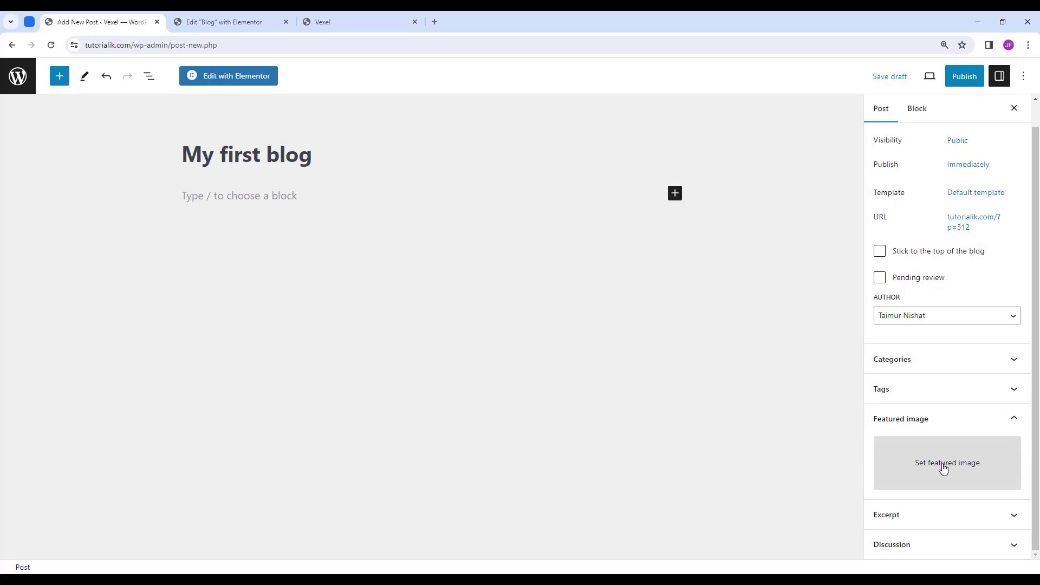
click(932, 428)
click(919, 442)
scroll(951, 474, down, 1)
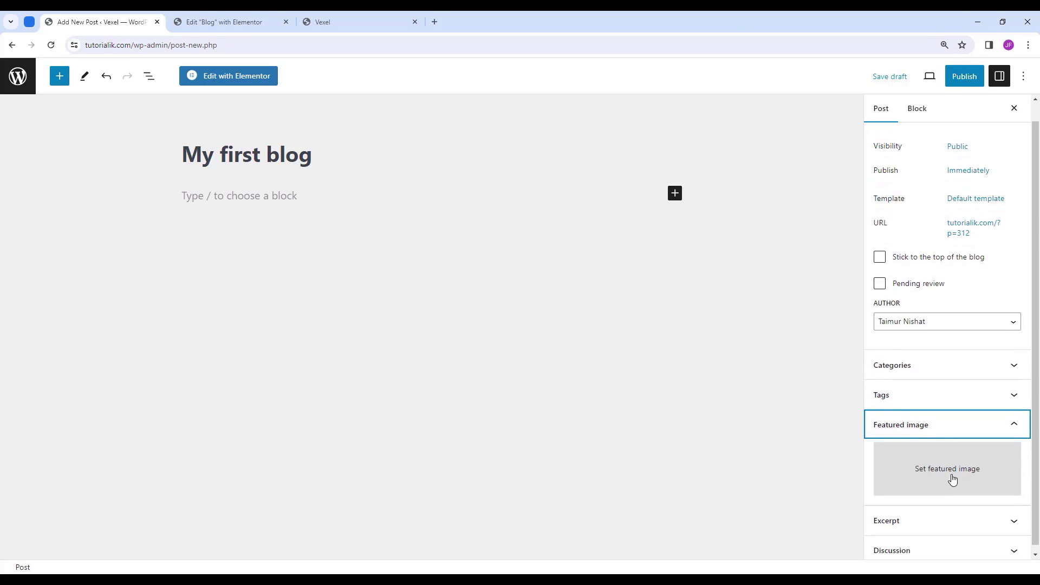
click(945, 460)
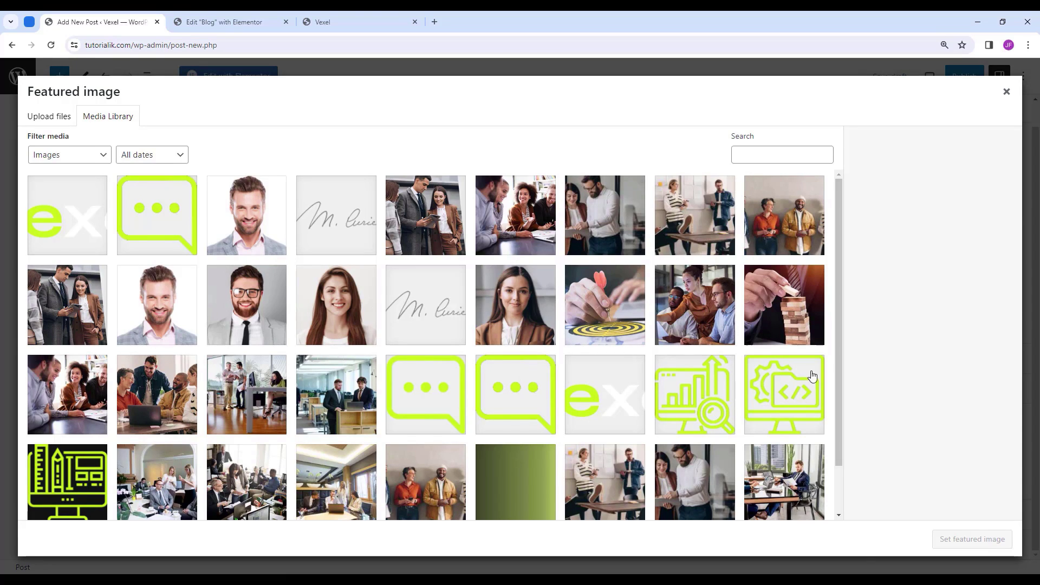
scroll(332, 334, down, 2)
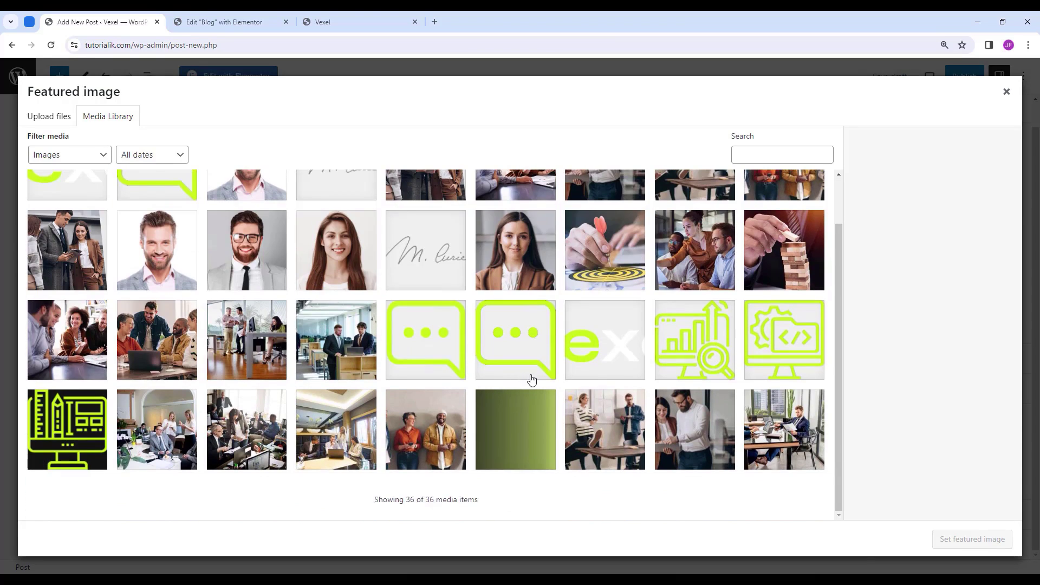
click(668, 280)
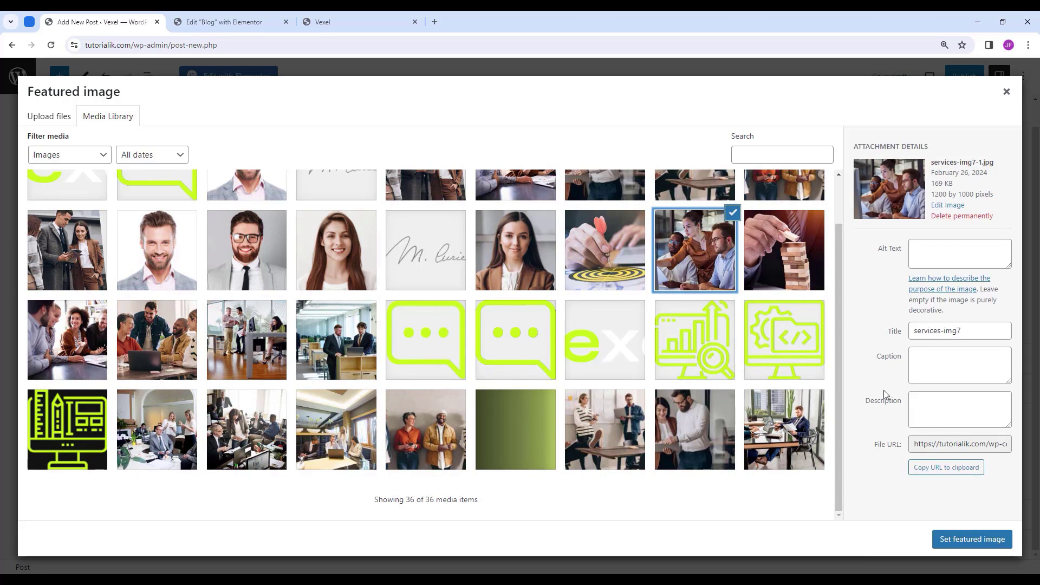
click(984, 540)
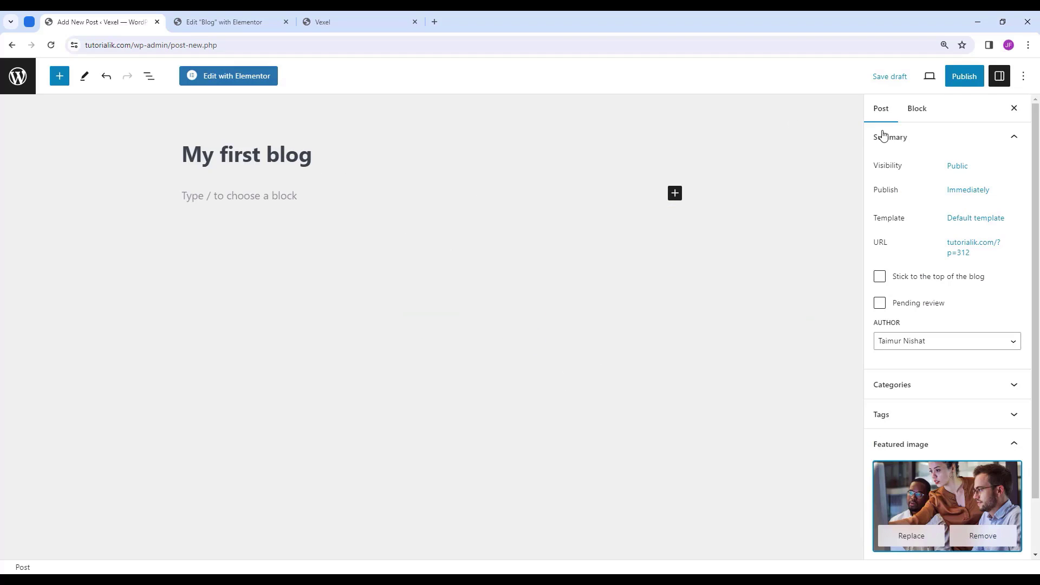
Publish 'My first blog' and reload the Blog page editor to see it listed.
click(962, 78)
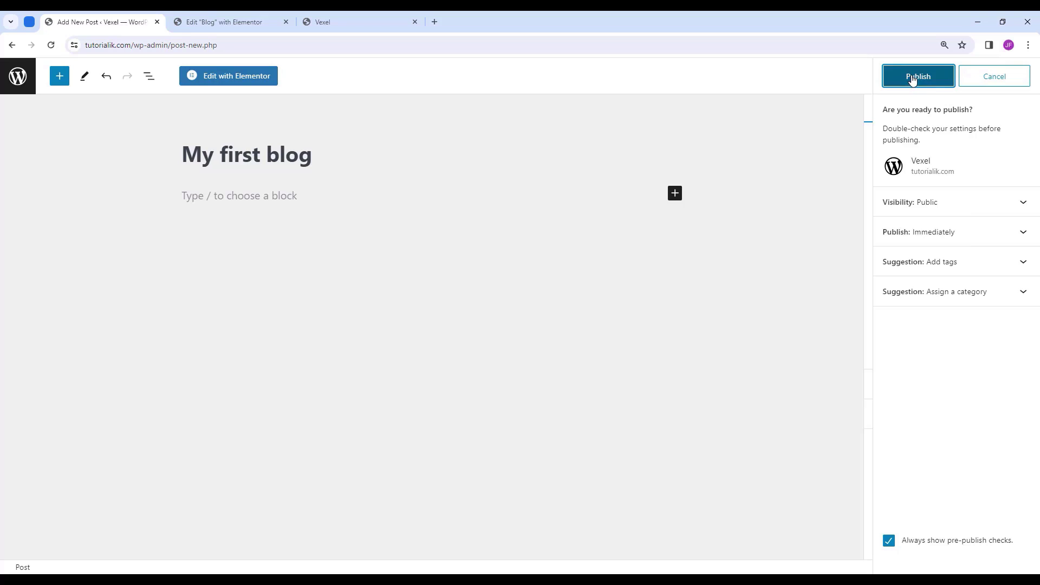
click(913, 79)
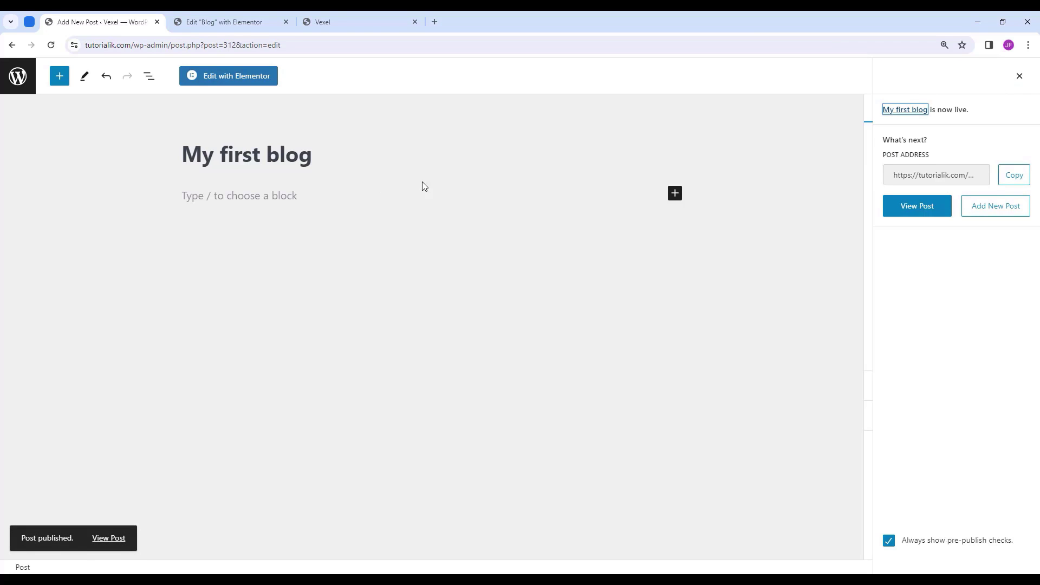
click(207, 22)
click(136, 562)
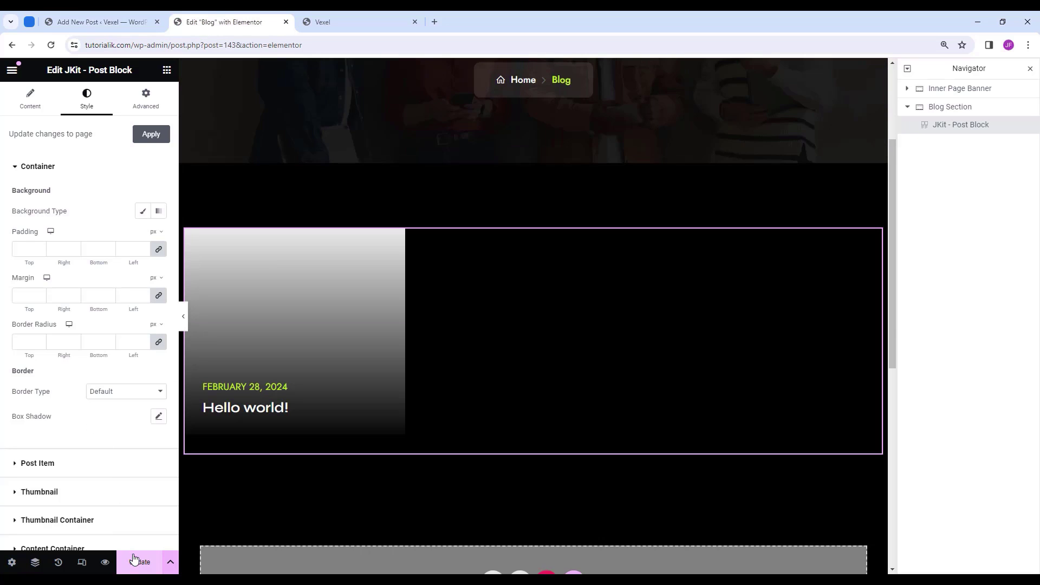
click(51, 45)
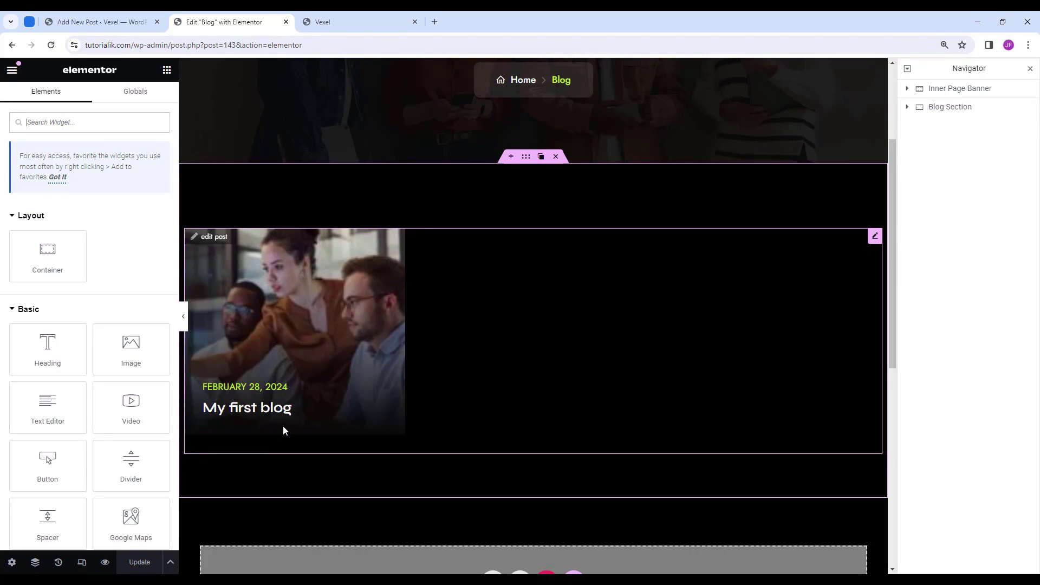
click(100, 22)
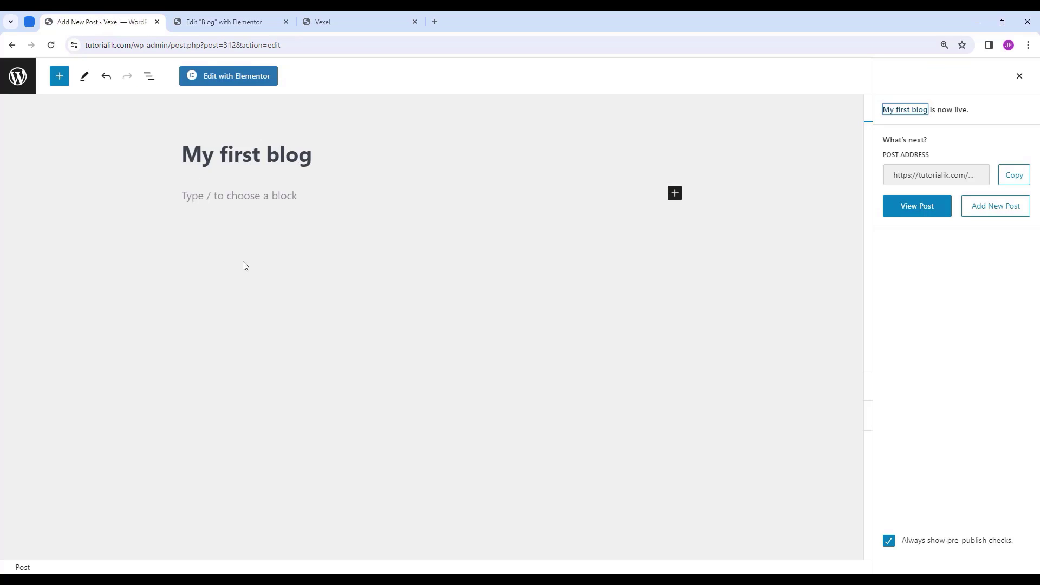
click(18, 76)
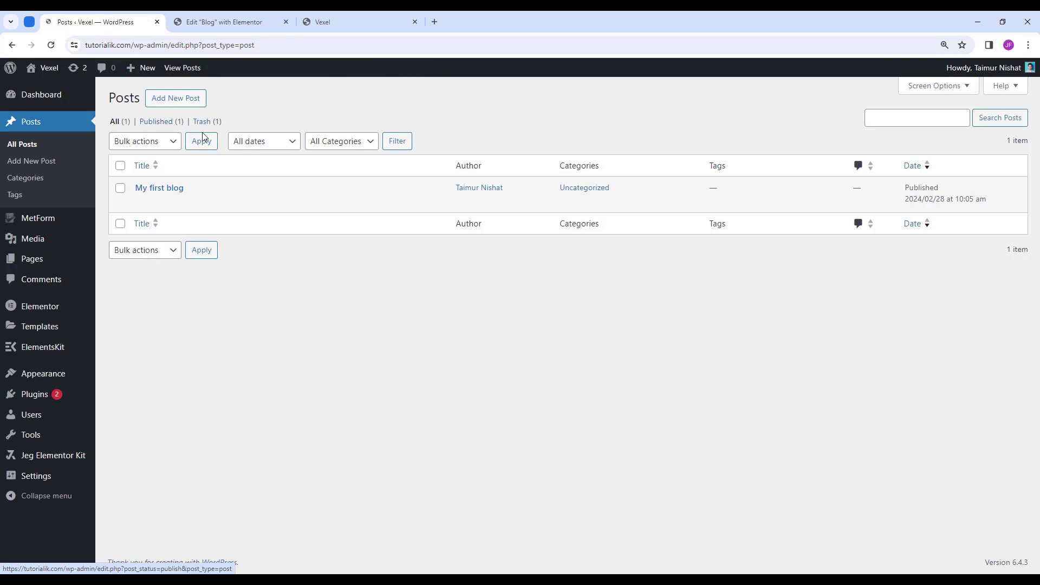
Publish a second post with a pasted title and the business team meeting photo.
click(191, 106)
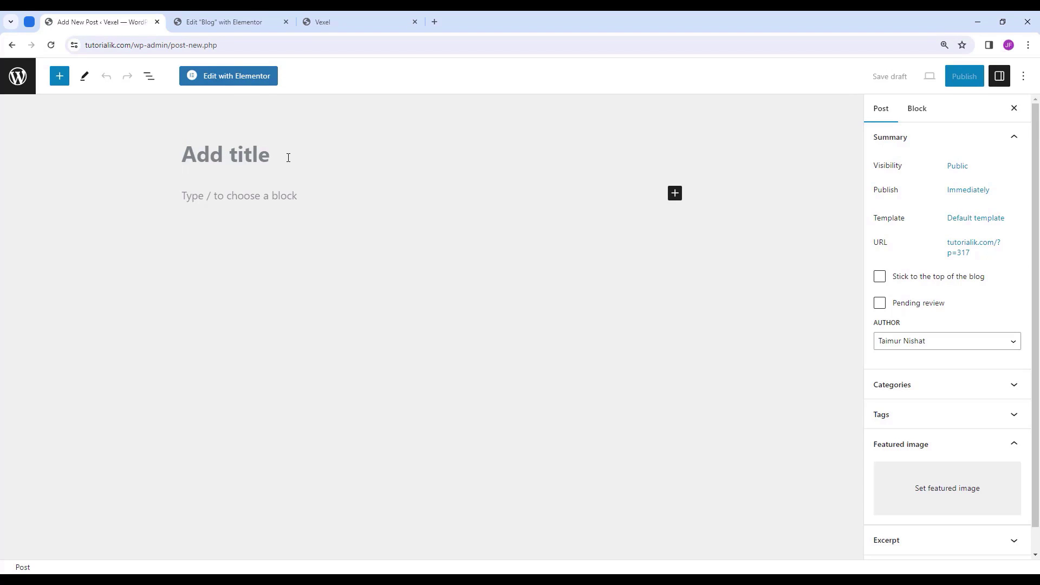
text(Transforming Challenges into Opportunities)
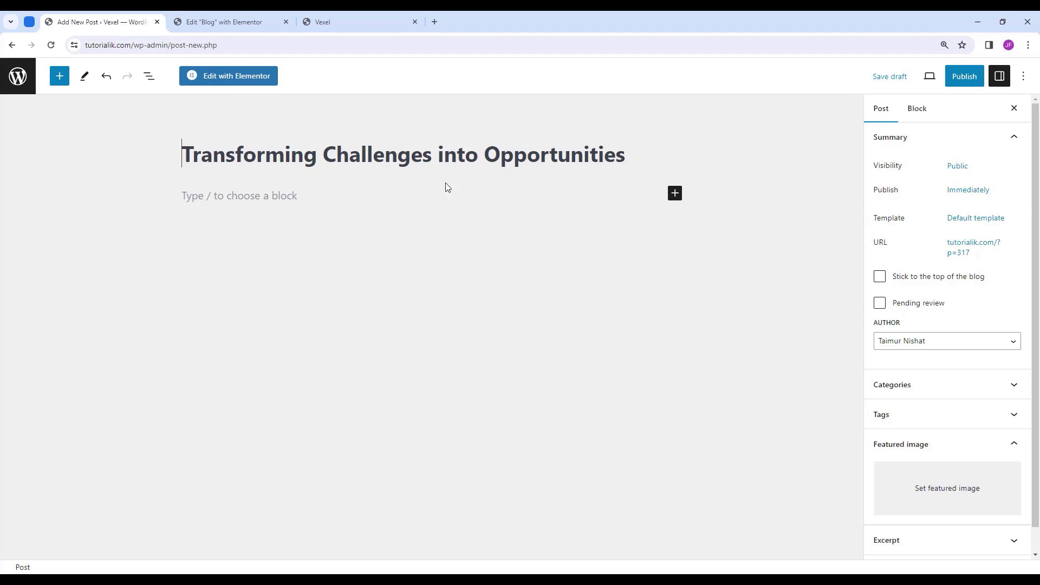
click(932, 476)
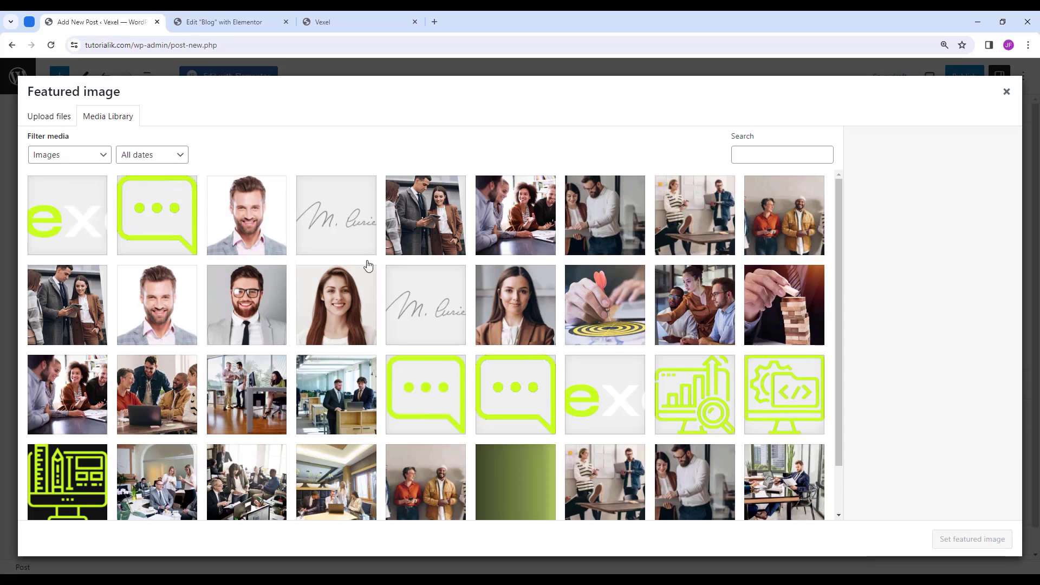
scroll(258, 446, down, 1)
click(257, 446)
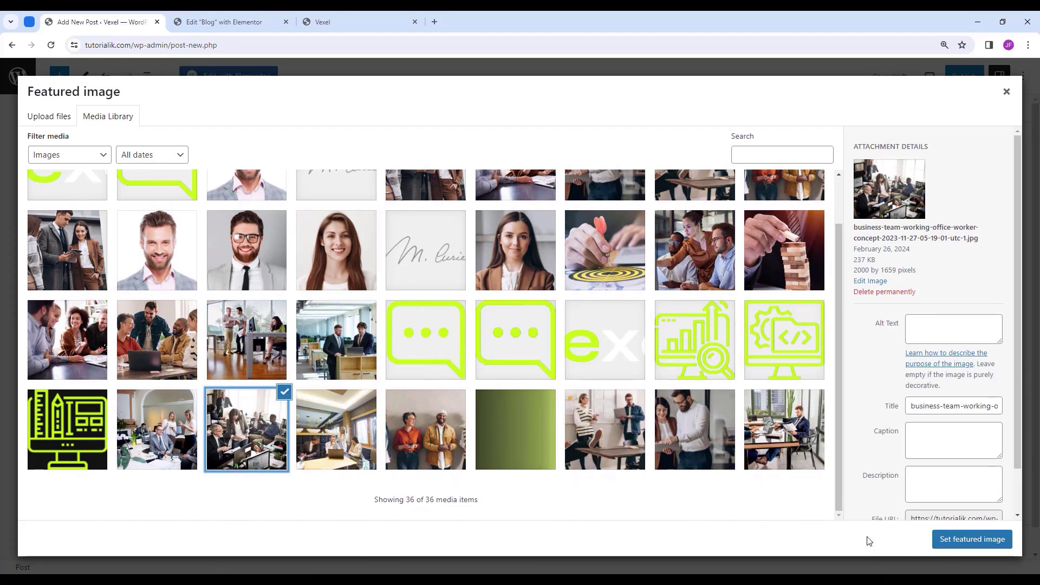
click(969, 539)
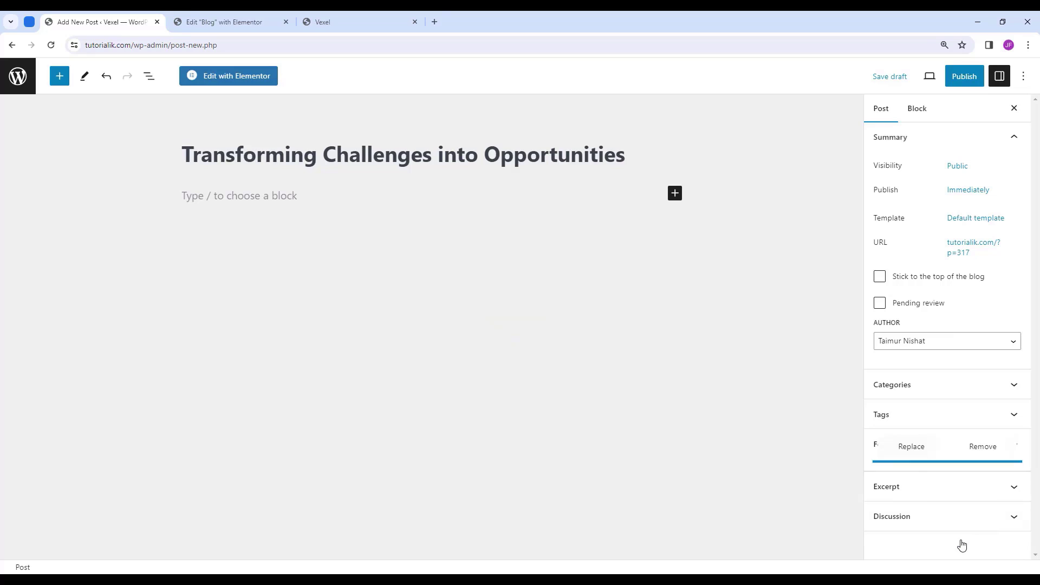
click(964, 77)
click(938, 74)
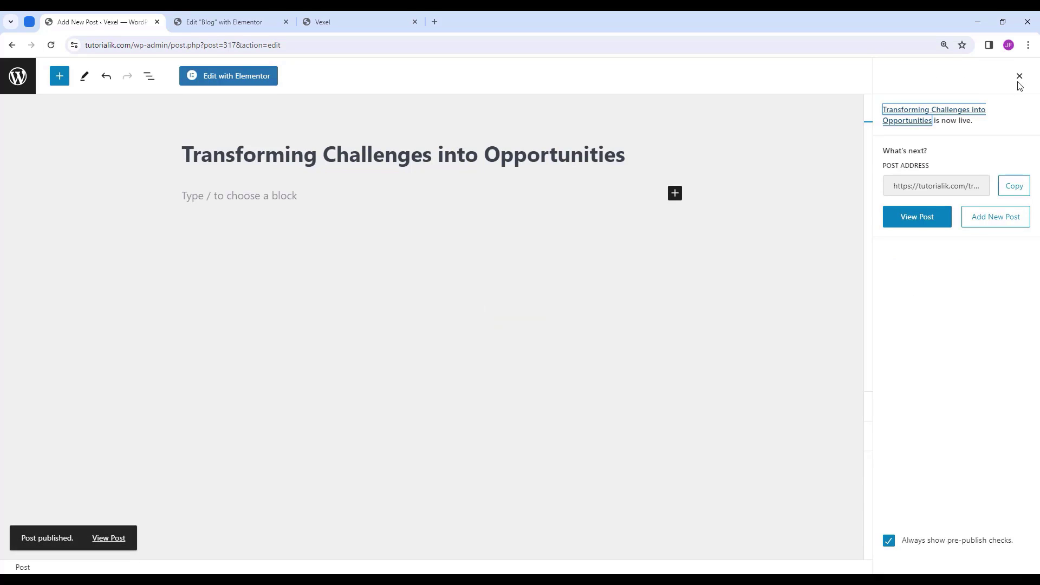
click(16, 76)
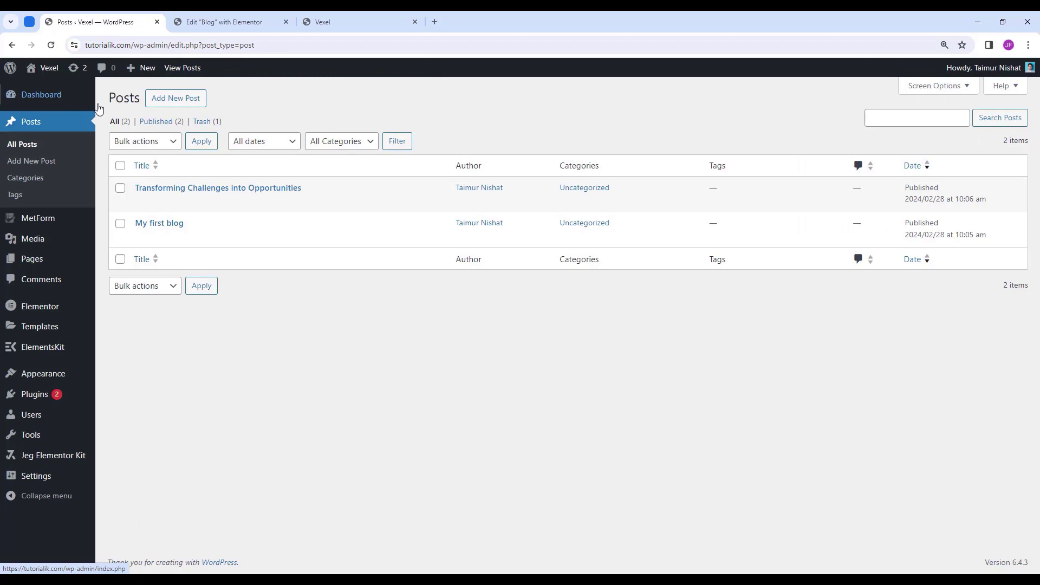
Publish a third post with a pasted title and featured image, then return to the Blog editor.
click(176, 100)
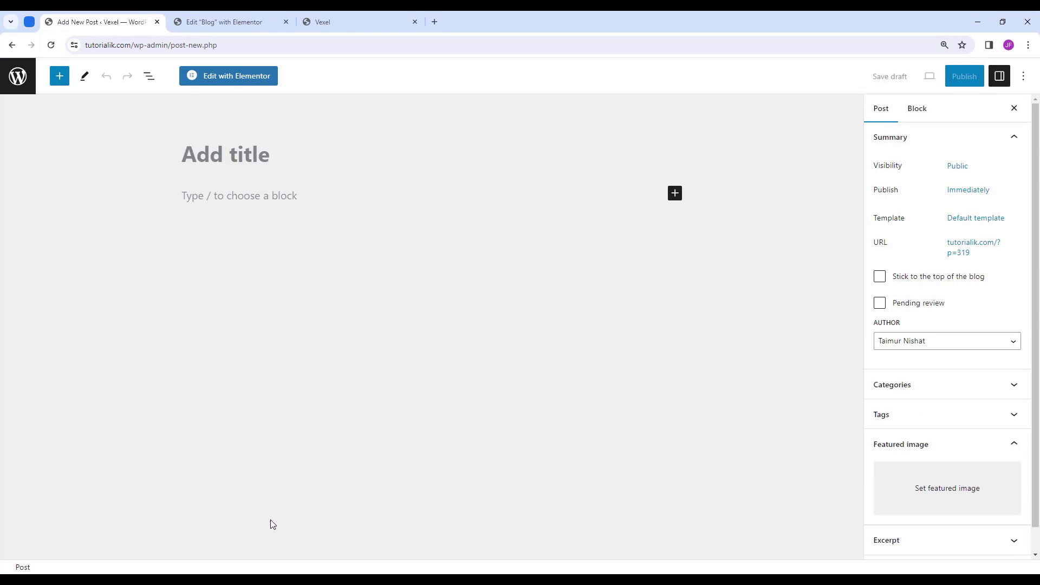
text(5 Web Design Tools & Software Apps)
click(929, 501)
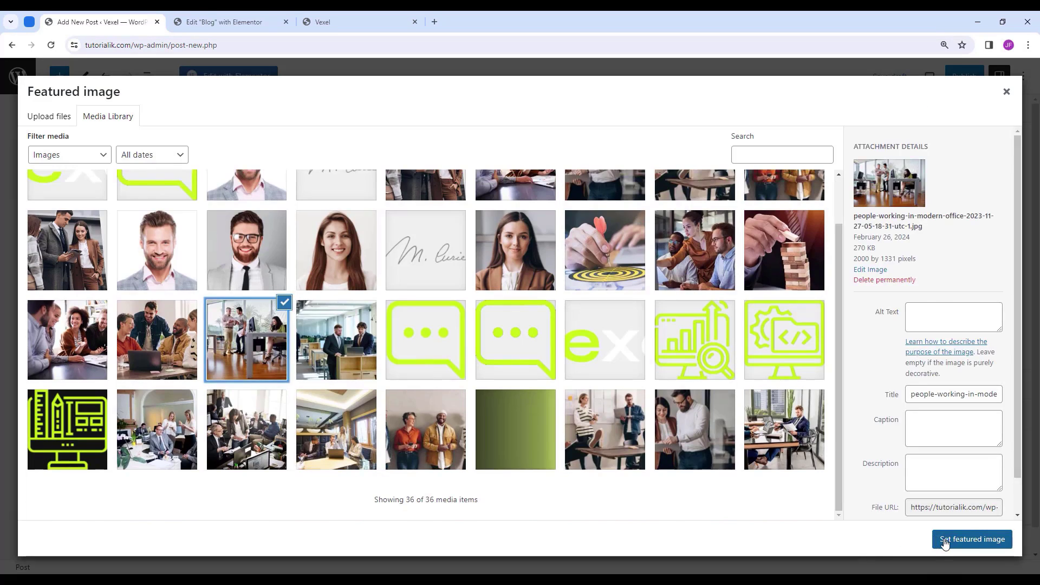
click(946, 543)
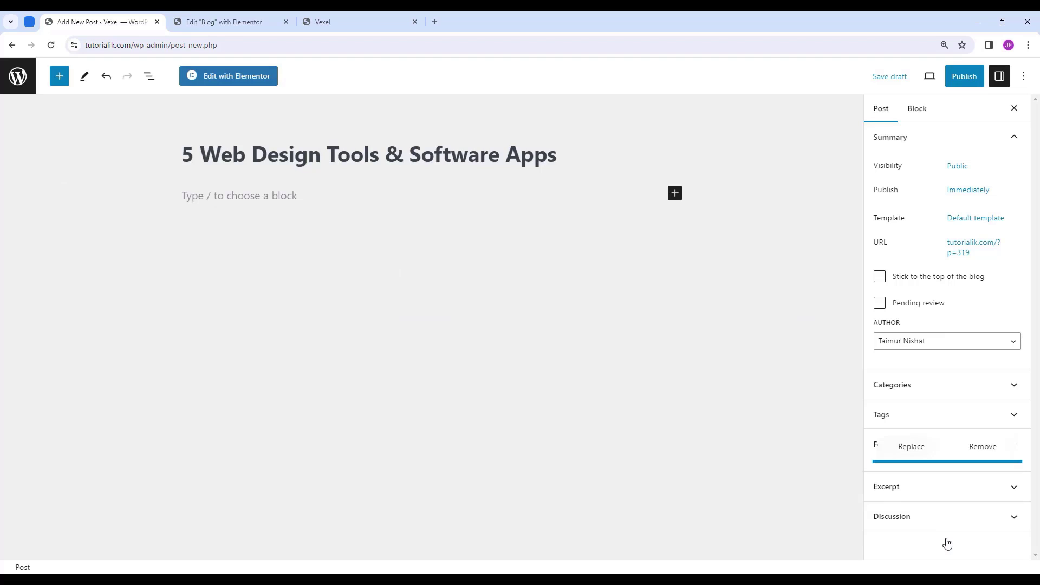
click(954, 76)
click(916, 78)
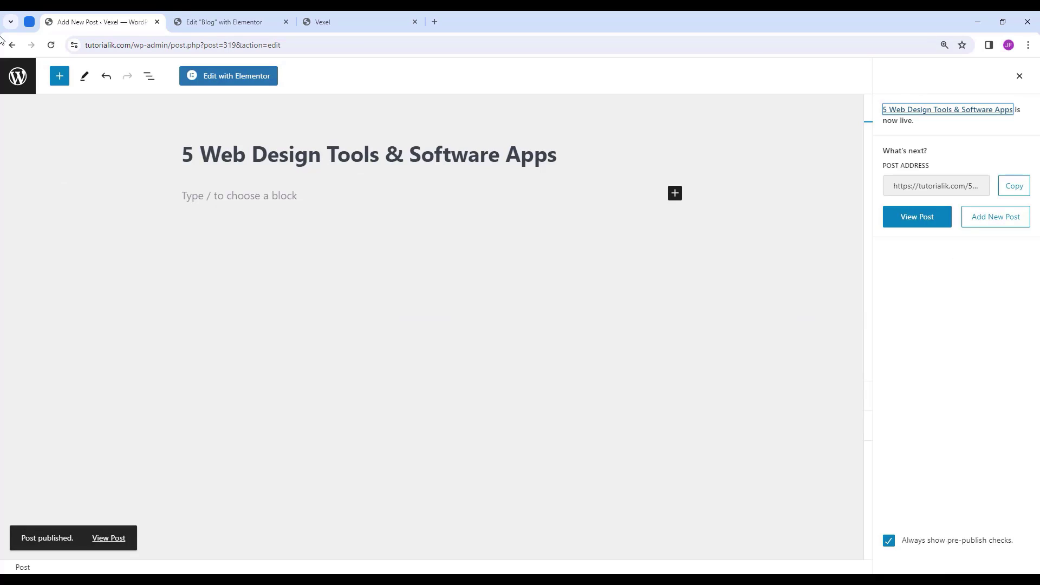
click(17, 76)
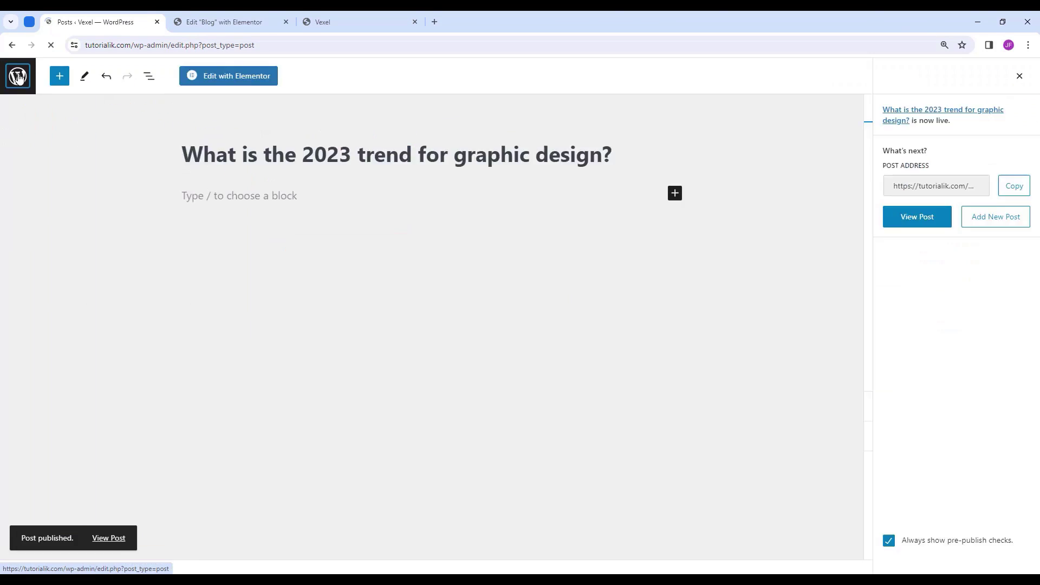
click(18, 76)
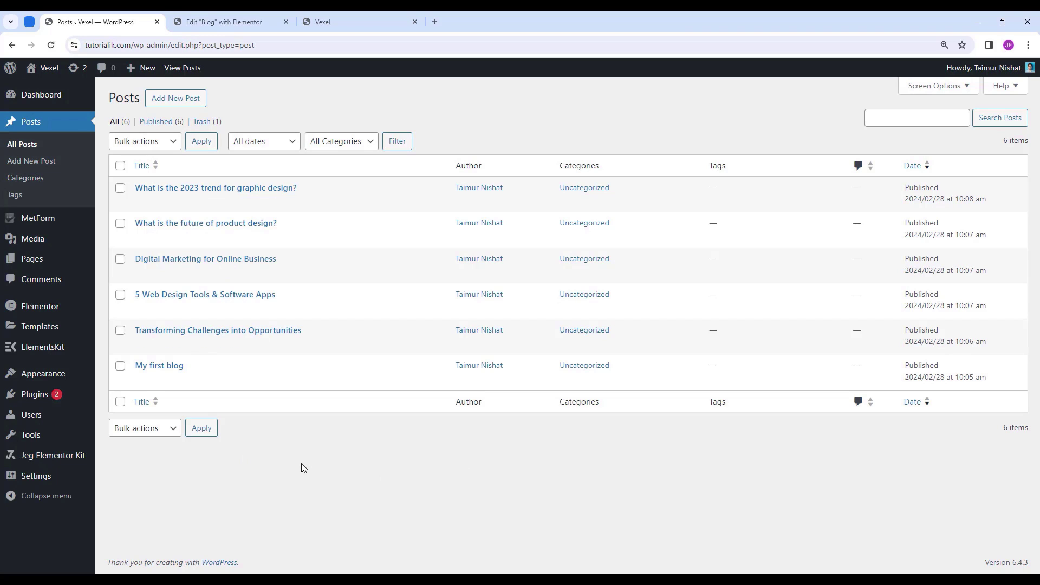
click(245, 23)
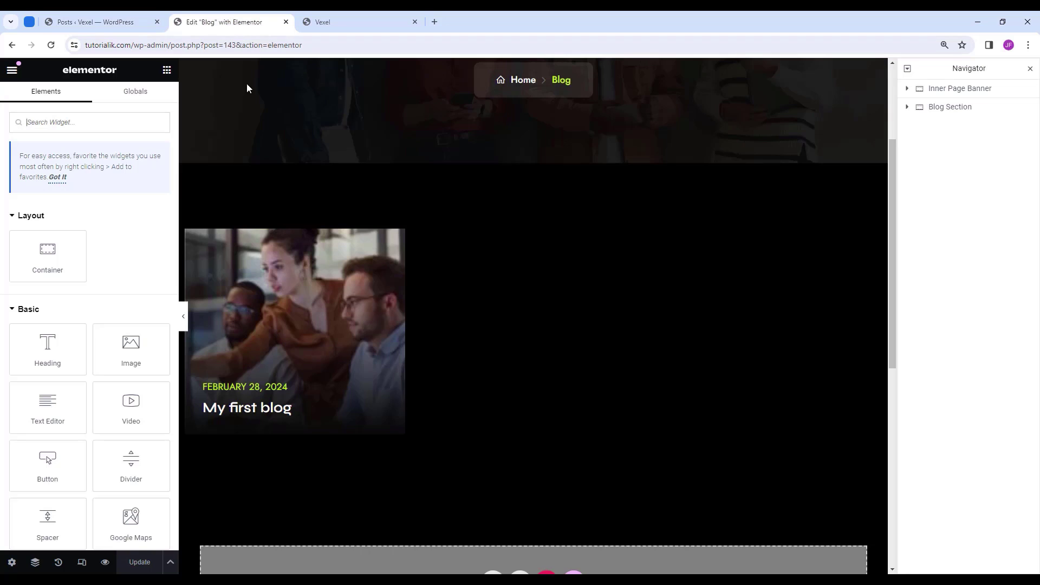
Set the JKit Post Block's Image Resolution to Full on the Blog page.
click(51, 45)
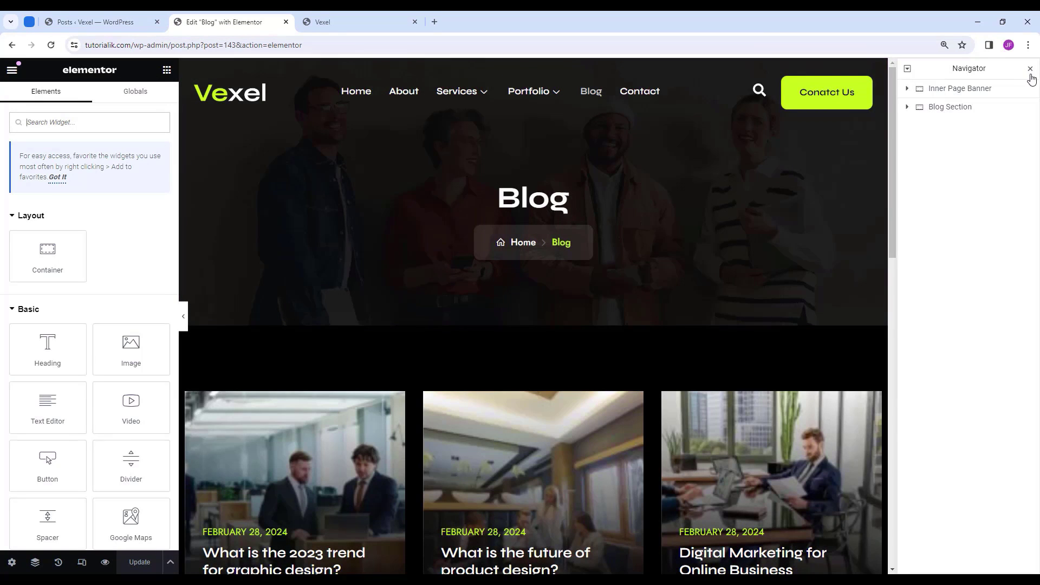
scroll(748, 247, down, 5)
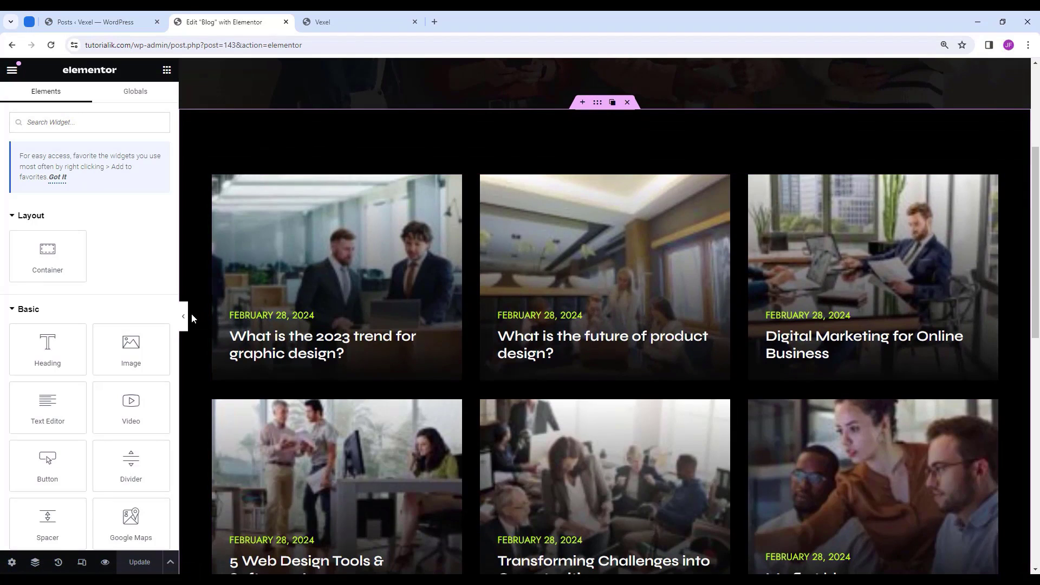
click(185, 317)
click(314, 306)
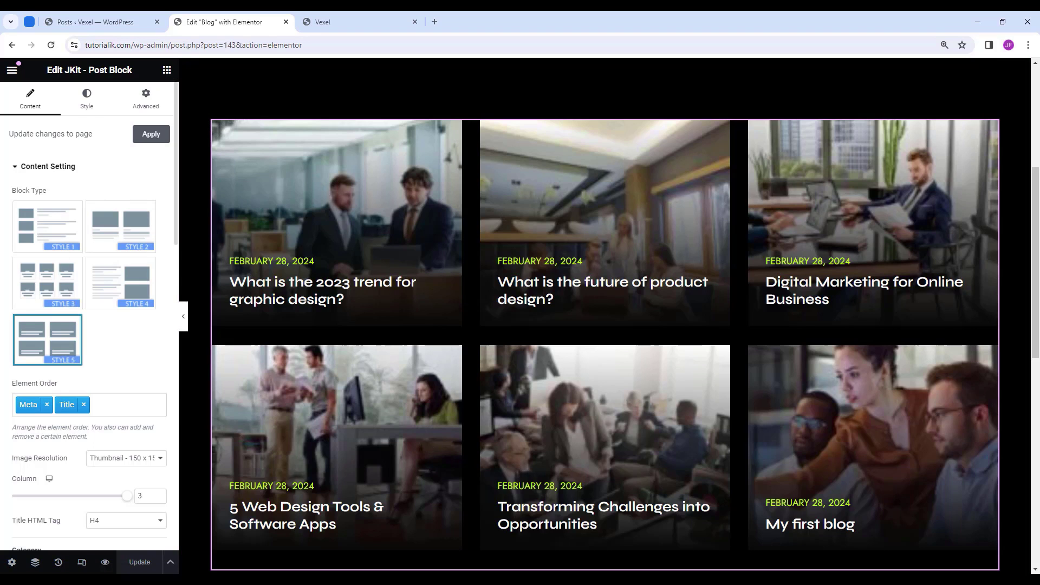
scroll(58, 424, down, 1)
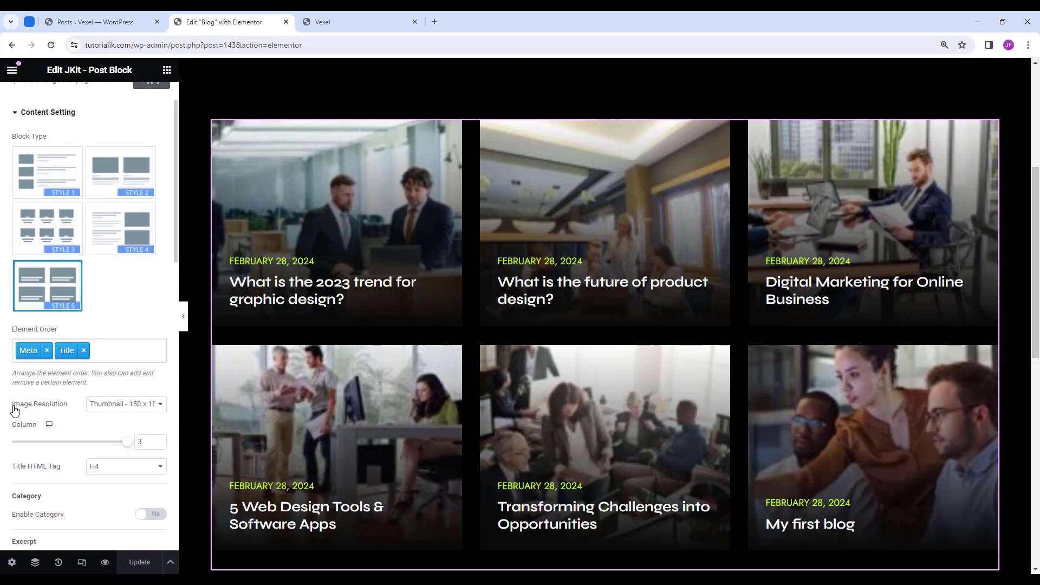
click(145, 408)
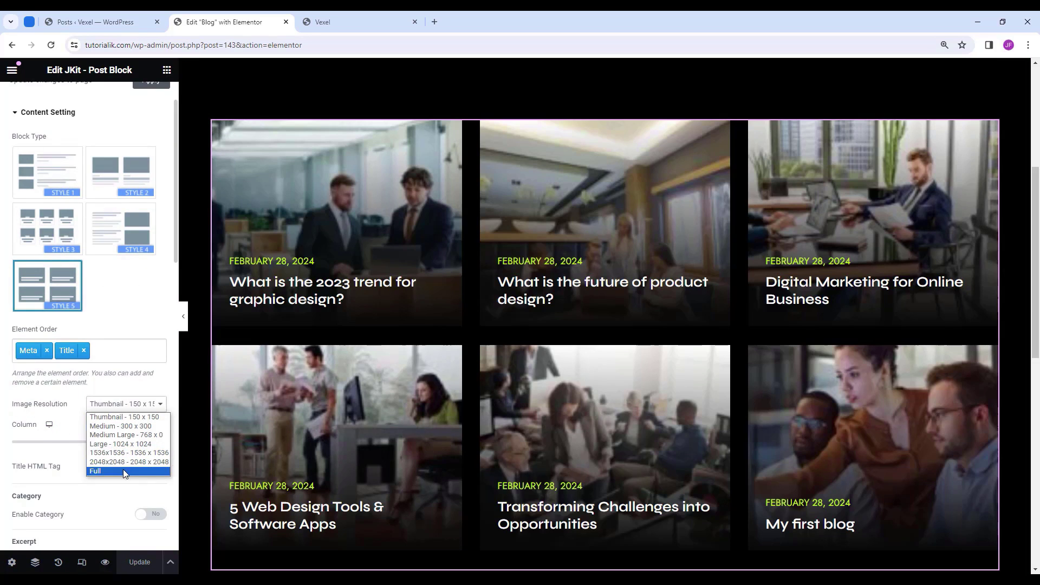
click(122, 469)
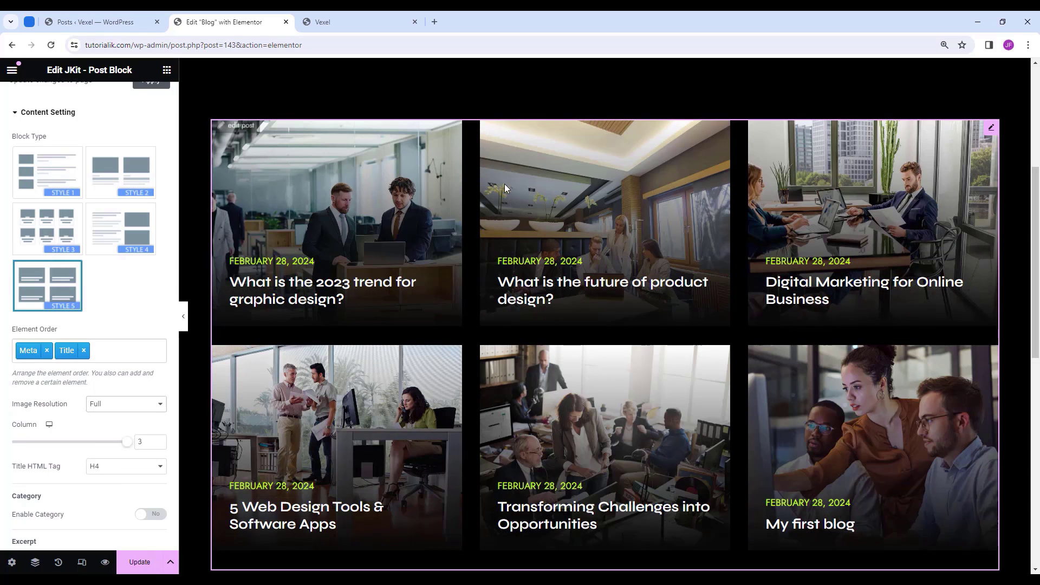
click(183, 317)
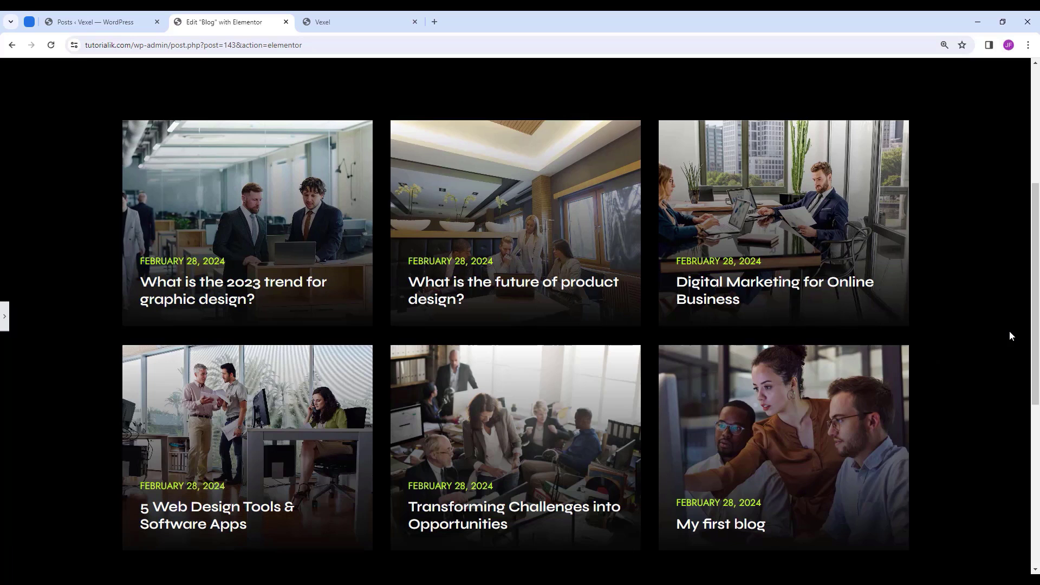
Set the post block Column to 2 on Tablet Portrait and 1 on Mobile Portrait.
click(4, 317)
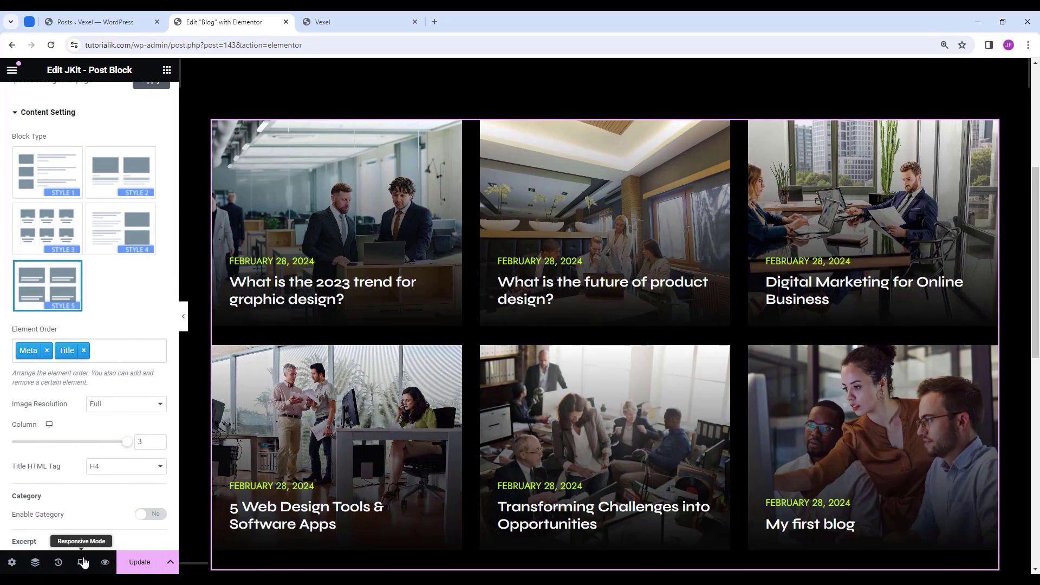
click(82, 562)
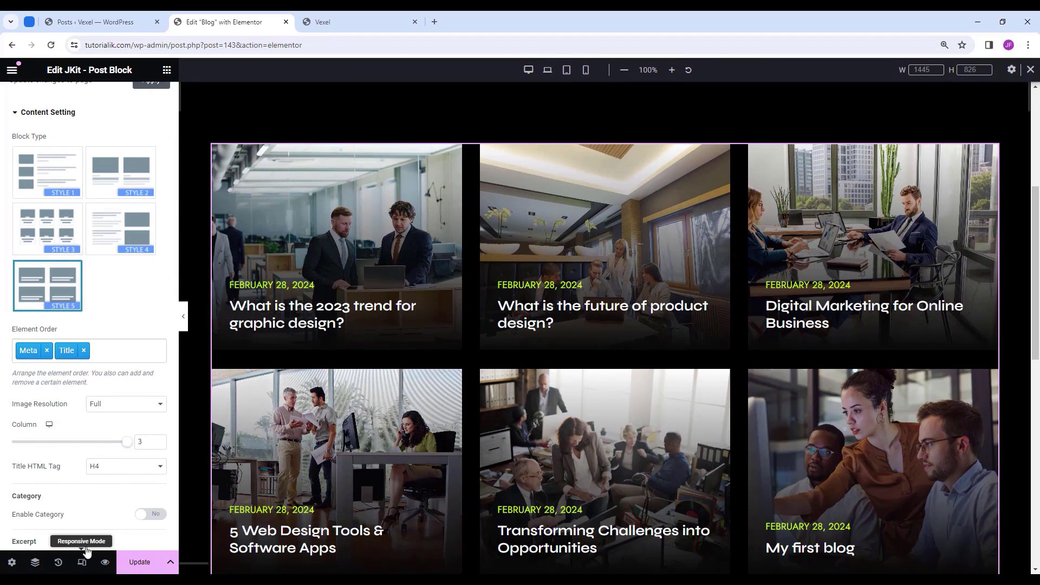
click(567, 70)
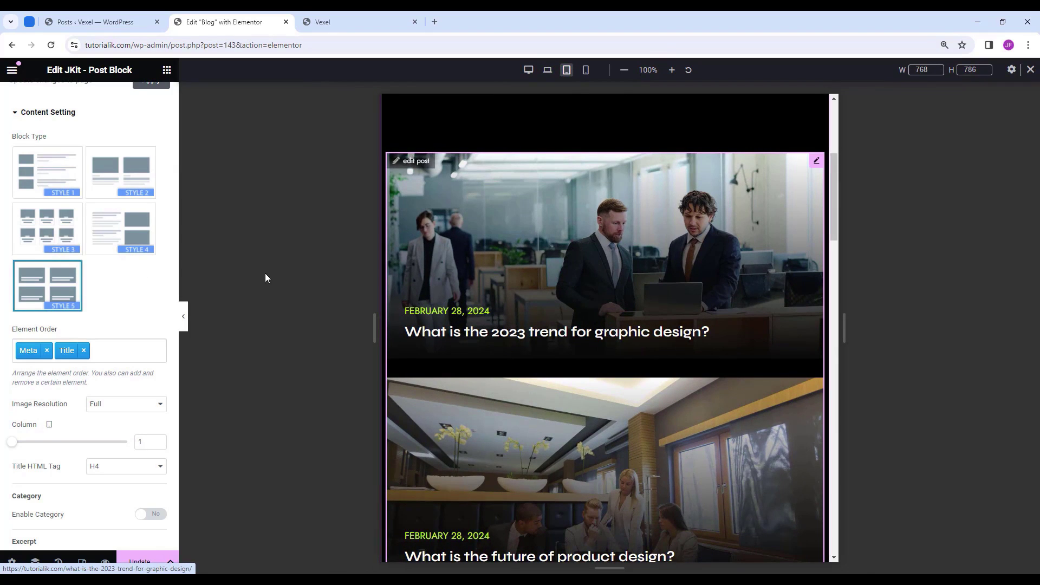
scroll(110, 394, down, 1)
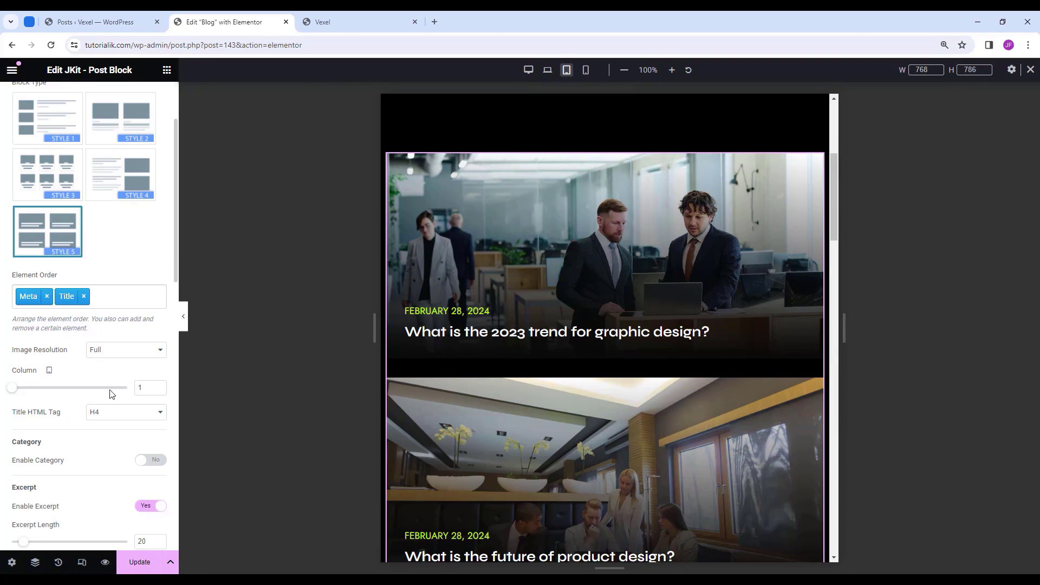
click(159, 386)
scroll(531, 290, down, 2)
scroll(537, 315, up, 2)
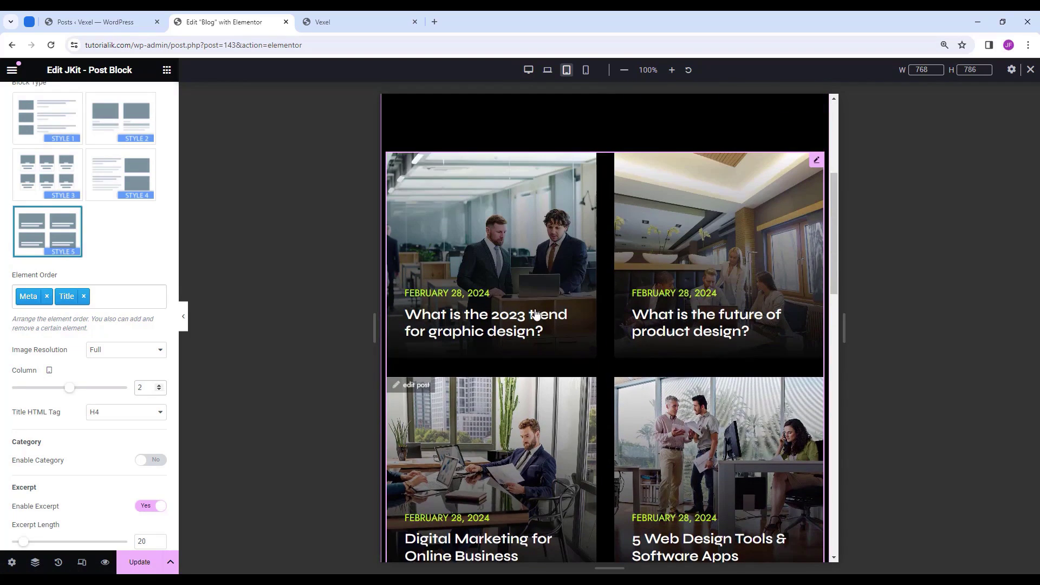
click(586, 70)
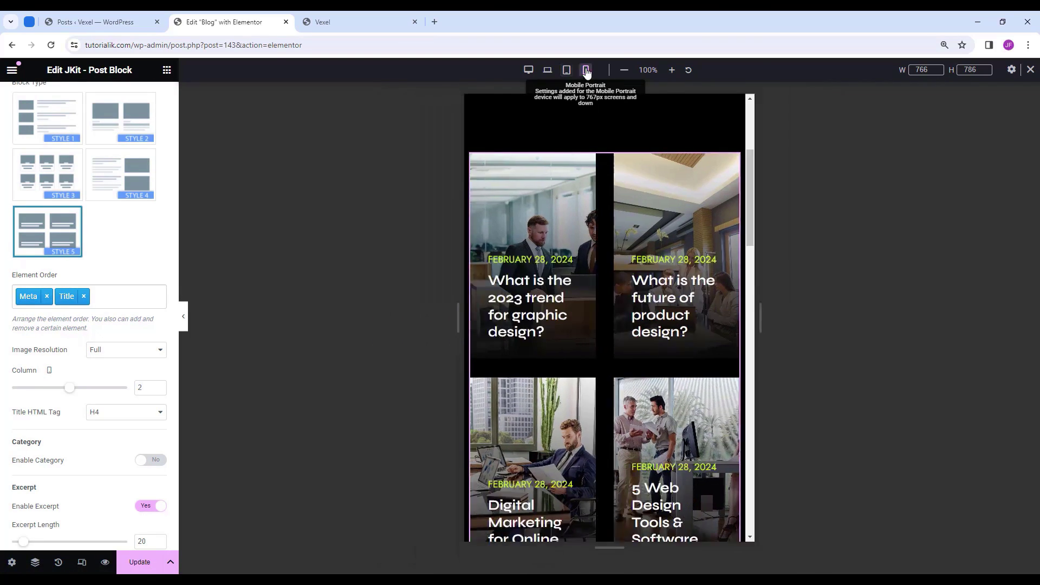
click(159, 391)
scroll(624, 458, down, 8)
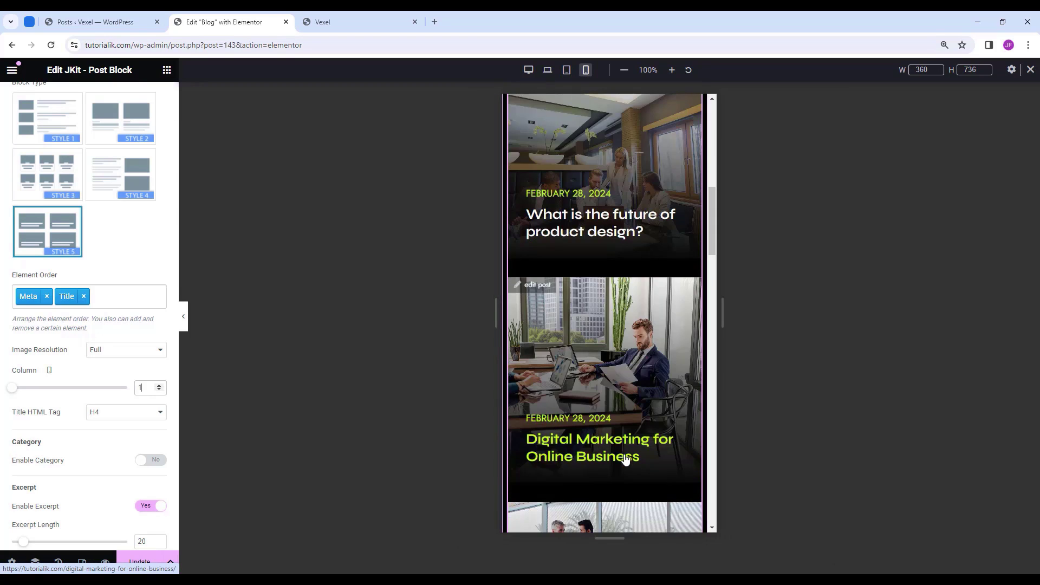
scroll(620, 444, down, 8)
scroll(618, 437, up, 4)
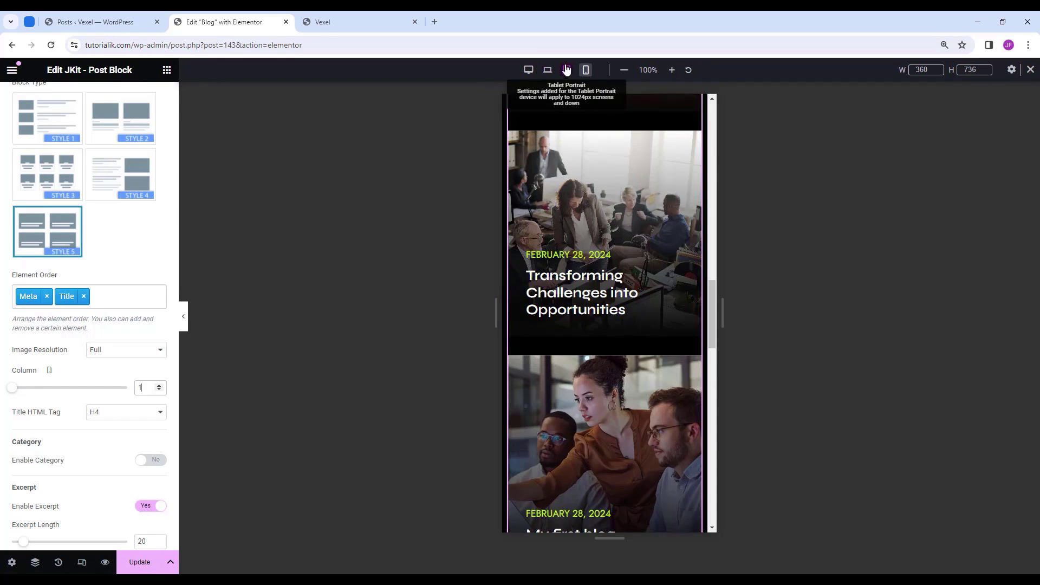
click(568, 69)
click(528, 69)
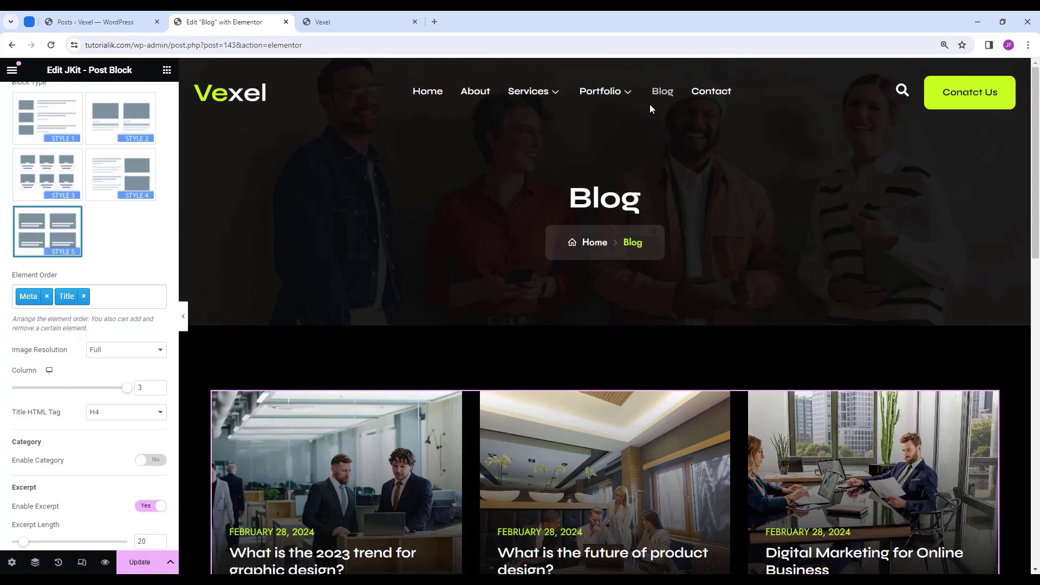
Update the Blog page and exit Elementor to WordPress.
scroll(649, 355, down, 2)
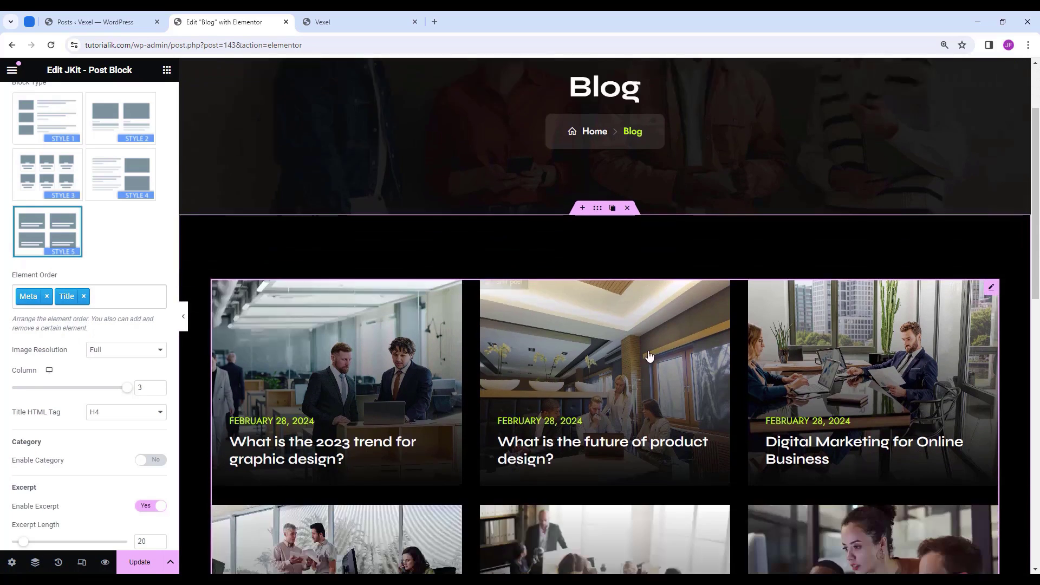
scroll(650, 355, down, 1)
scroll(336, 379, down, 2)
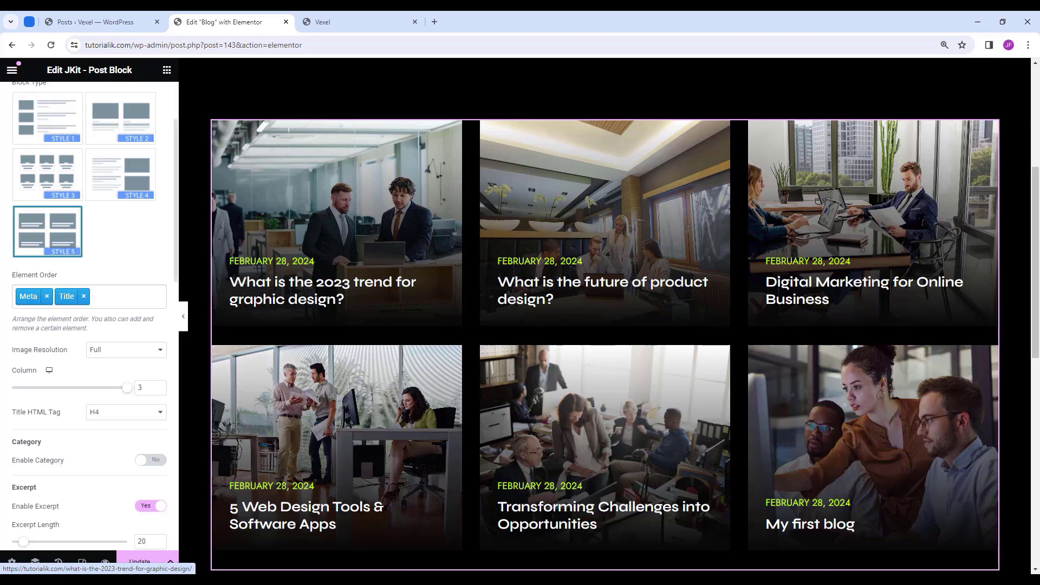
click(147, 567)
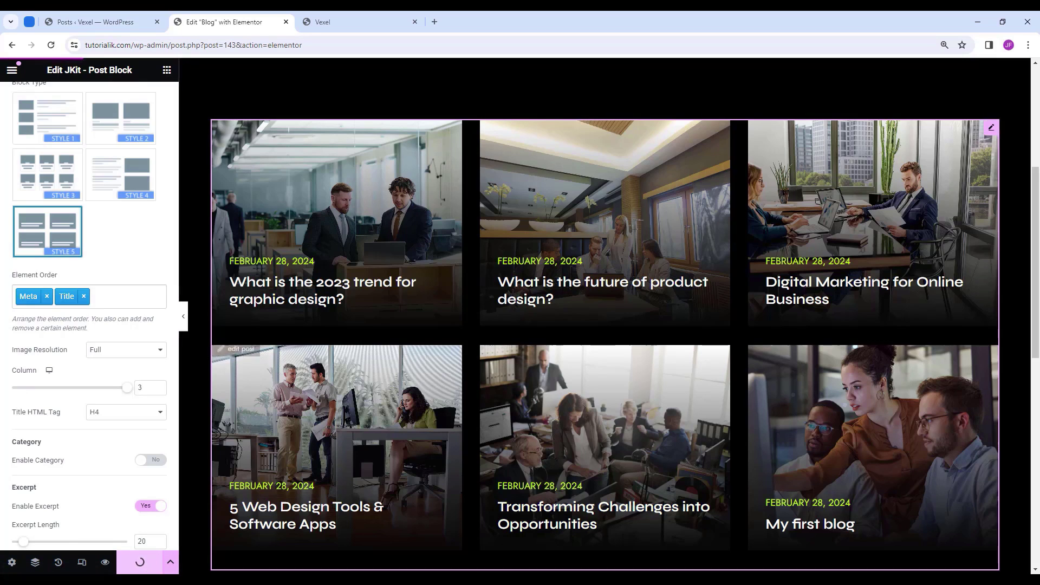
click(11, 69)
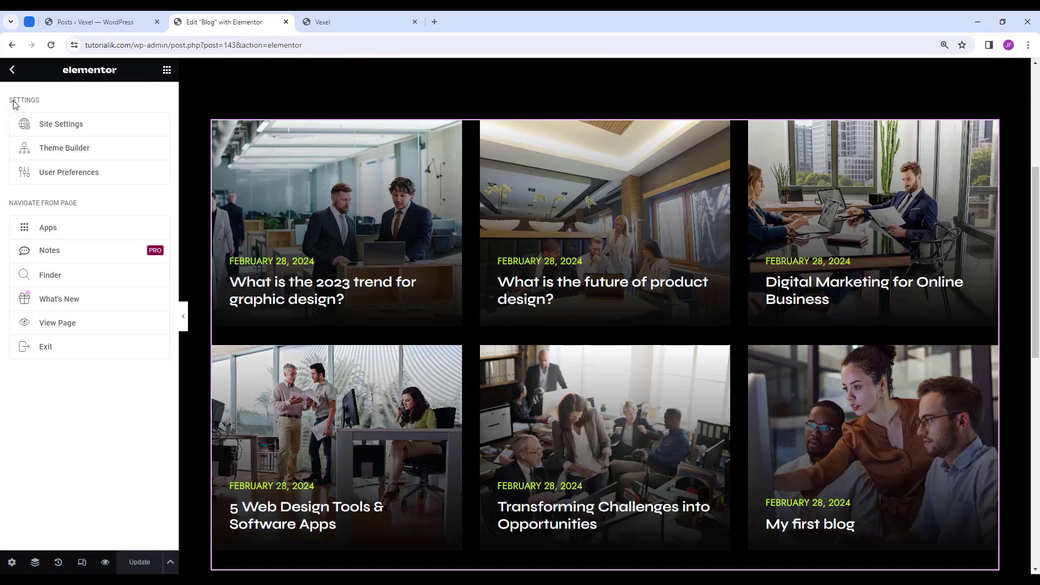
click(57, 339)
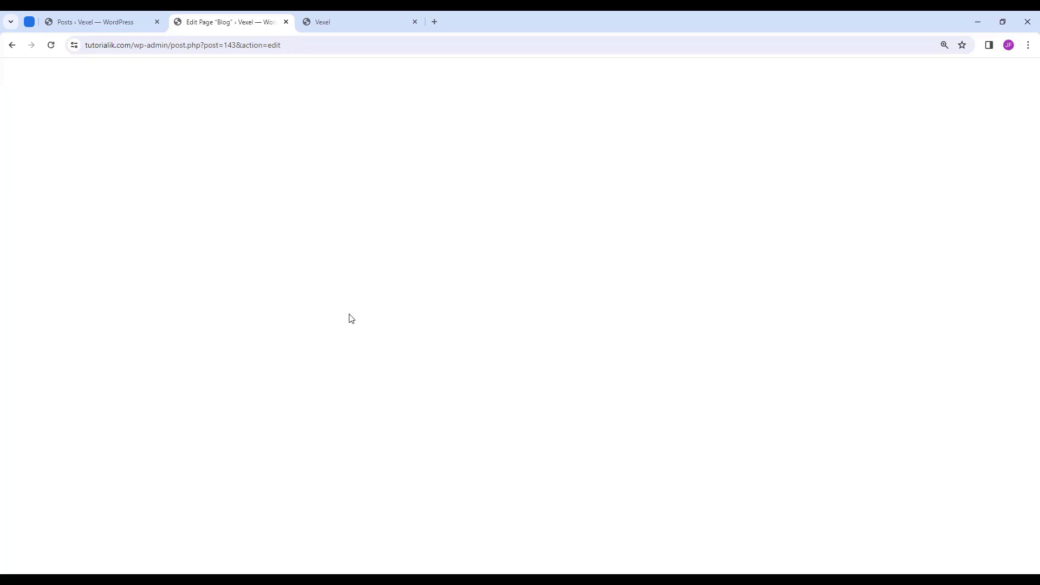
Open 'What is the 2023 trend for graphic design?' from All Posts for editing.
click(18, 80)
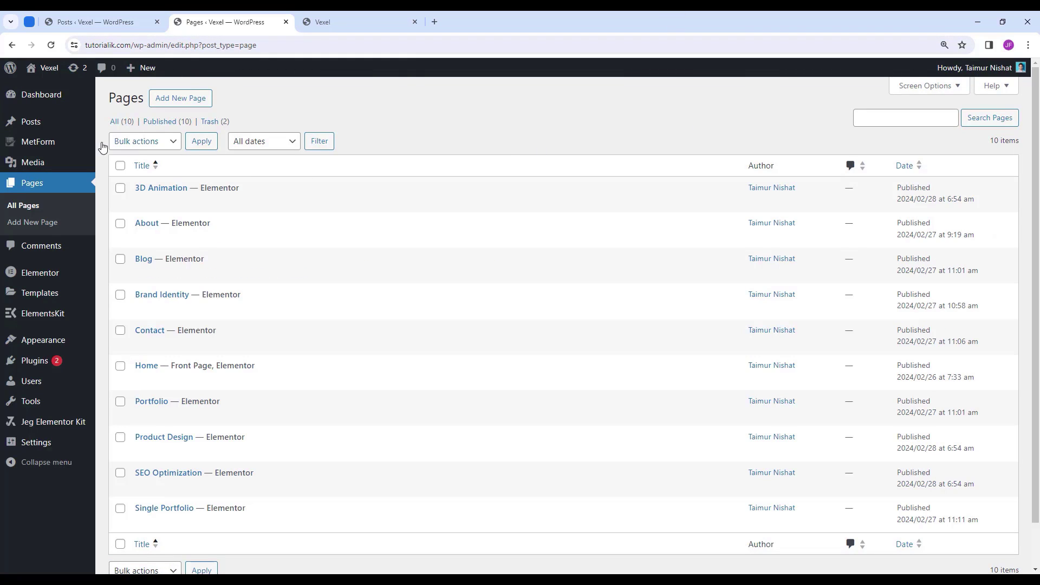
click(51, 121)
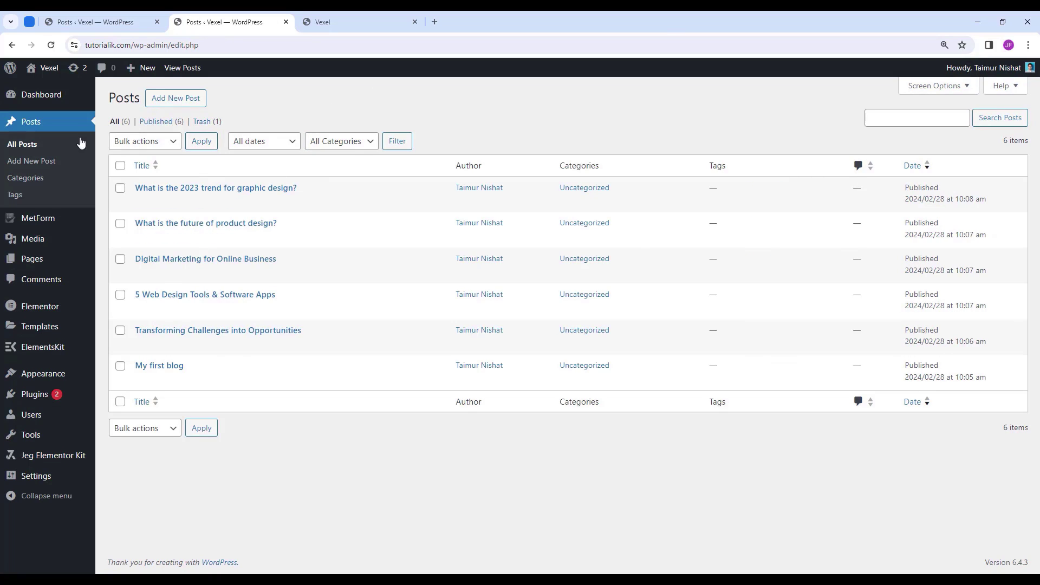
click(141, 202)
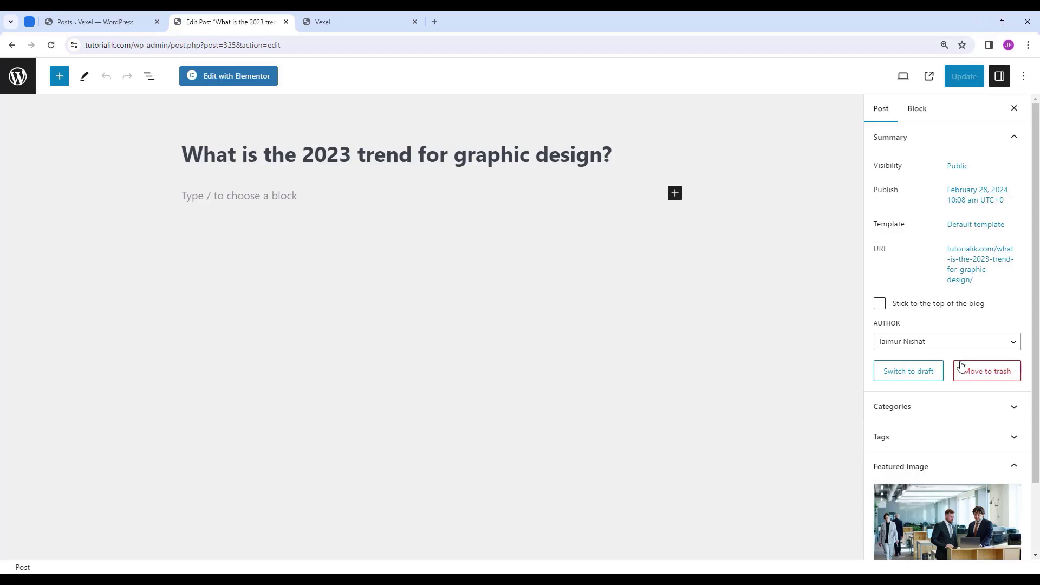
Check the post's category settings, then open the post in Elementor.
click(964, 410)
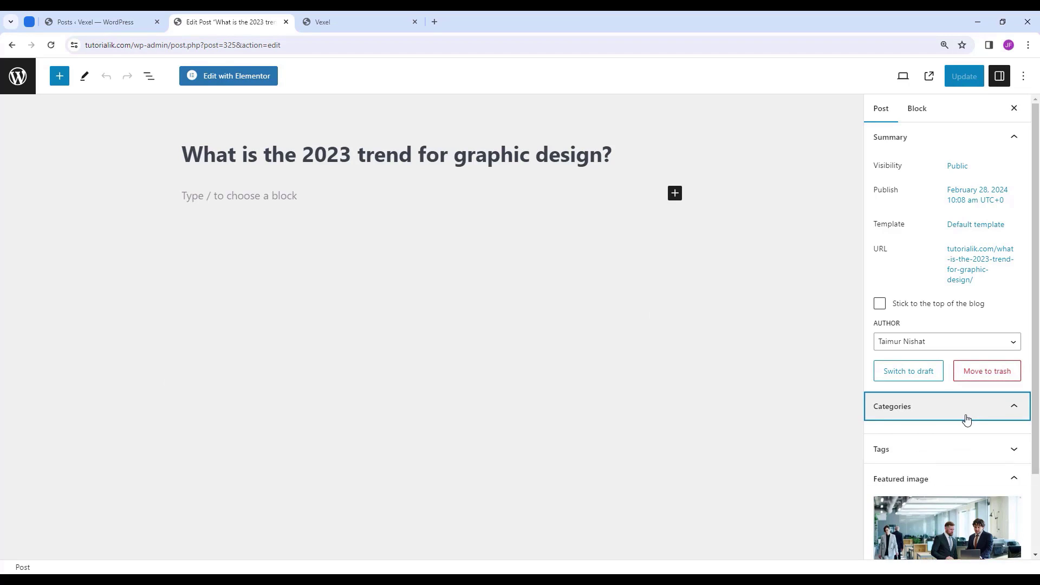
click(932, 404)
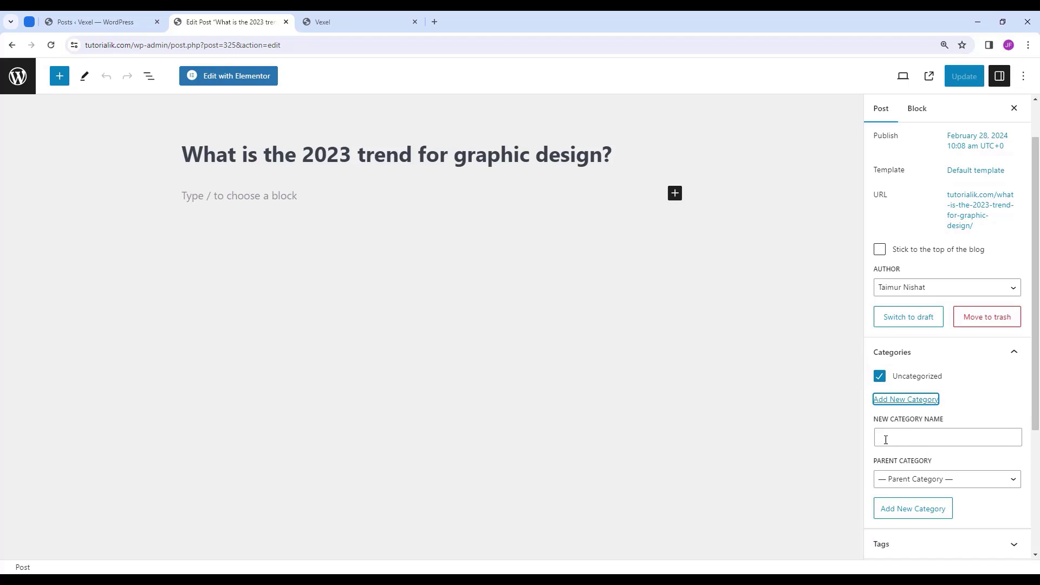
click(918, 438)
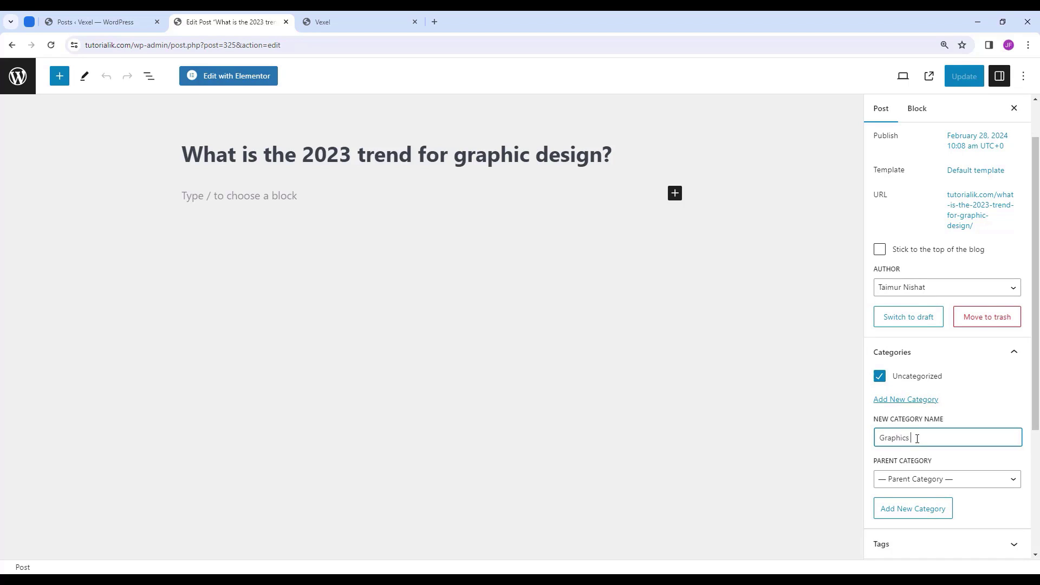
key(Tab)
scroll(917, 438, down, 1)
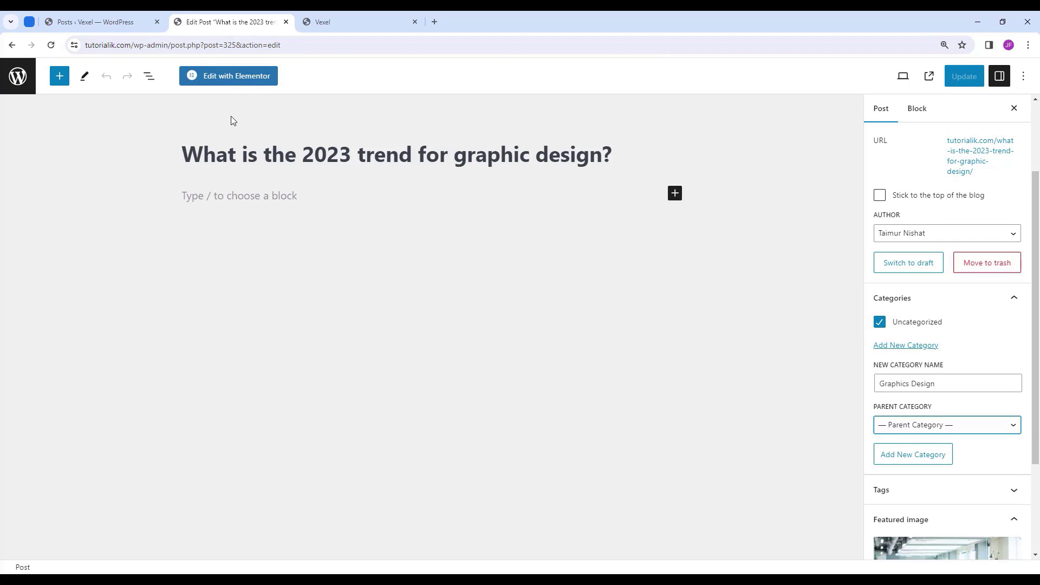
click(249, 80)
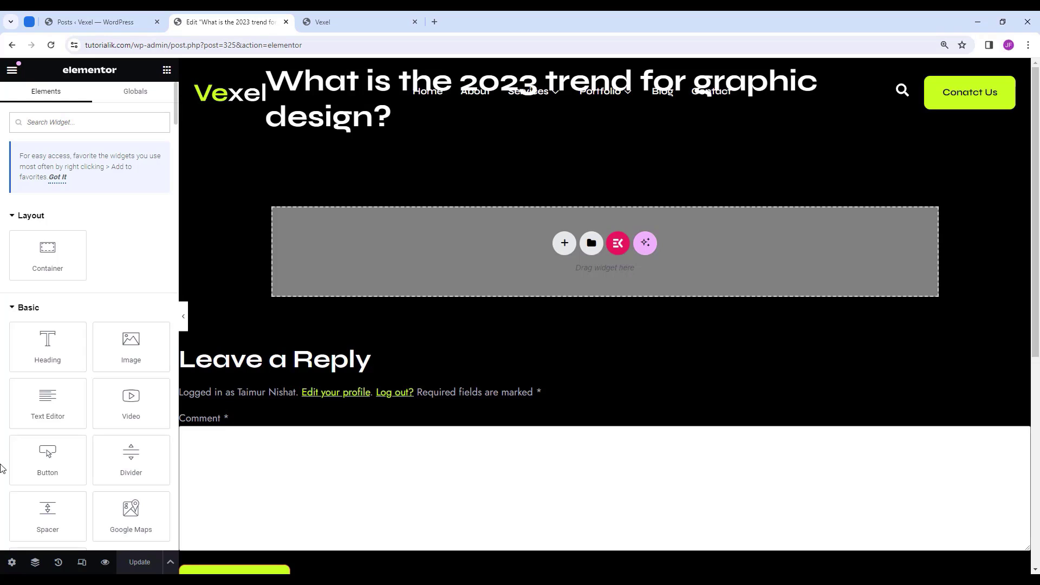
Import Single Blog.json into the Elementor template library and insert it into the post.
click(10, 563)
scroll(90, 325, down, 3)
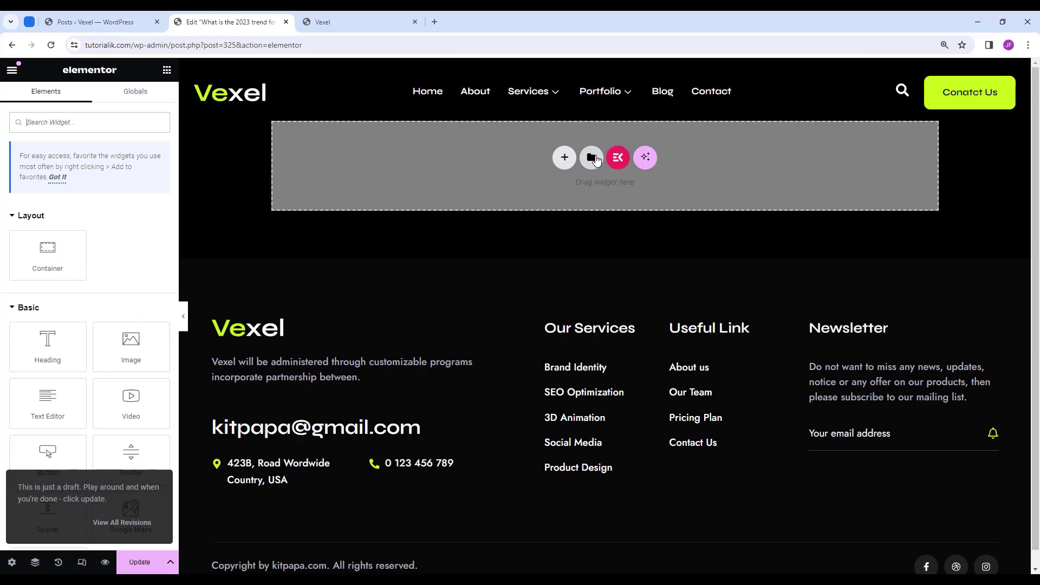
click(592, 158)
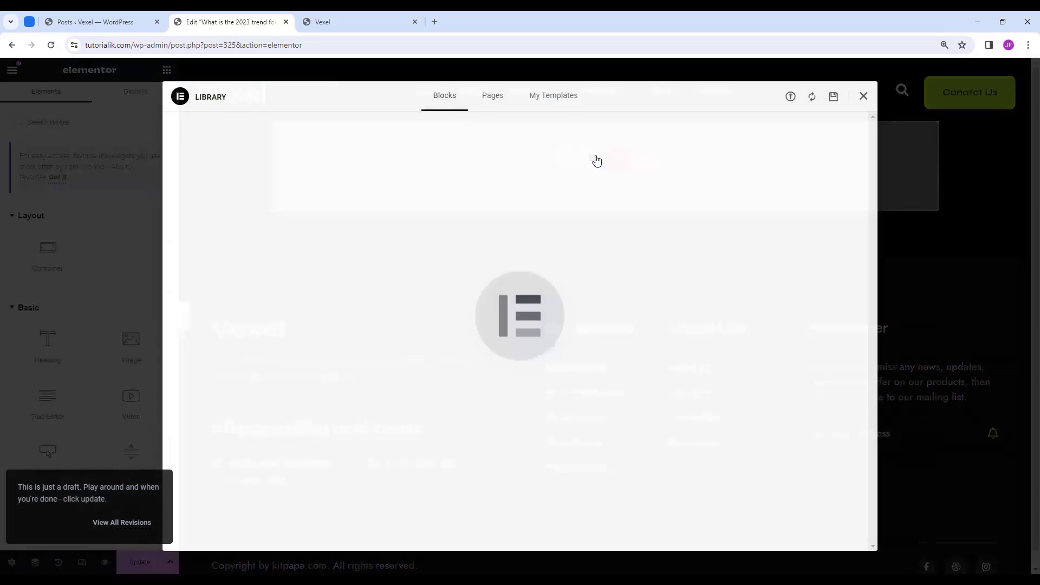
key(Escape)
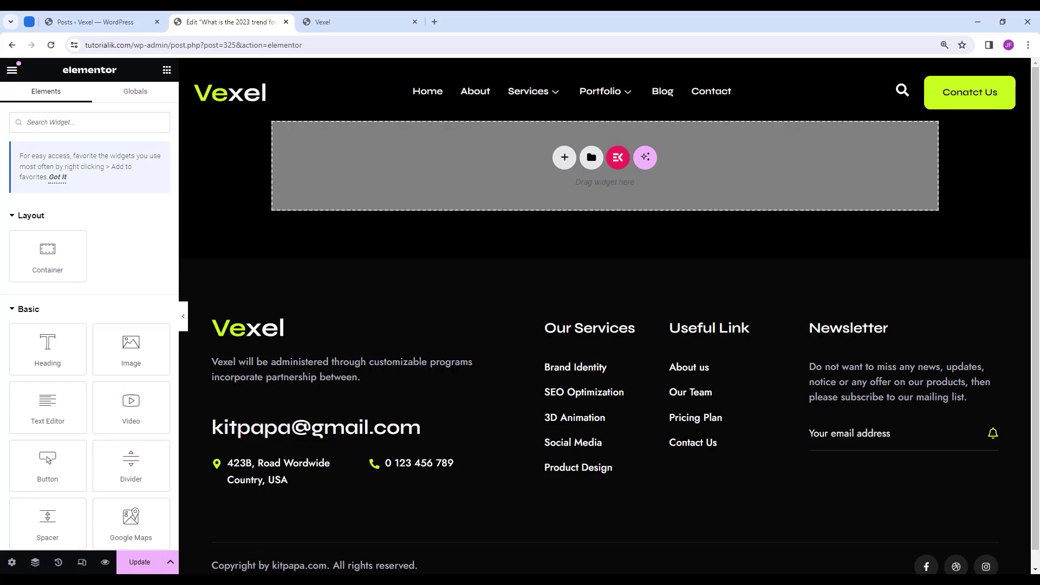
key(alt+Tab)
drag(487, 147, 665, 192)
click(592, 159)
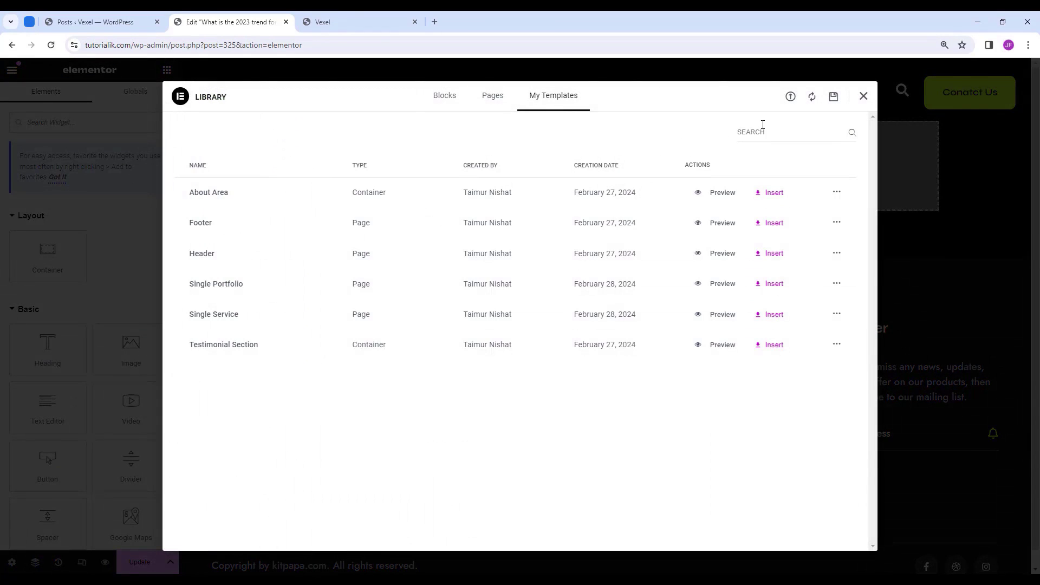
click(791, 97)
key(alt+Tab)
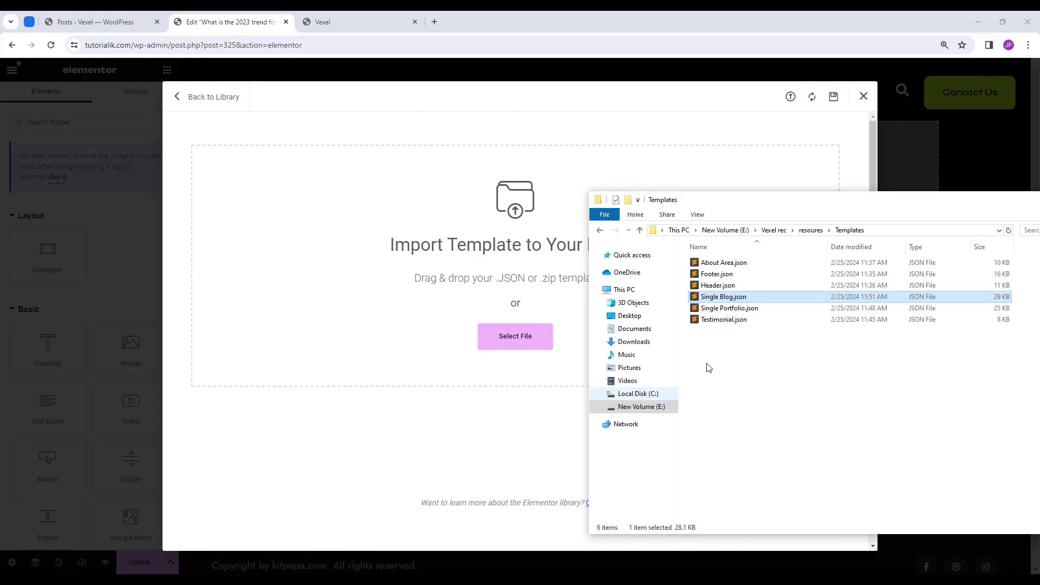
drag(754, 299, 388, 283)
click(605, 371)
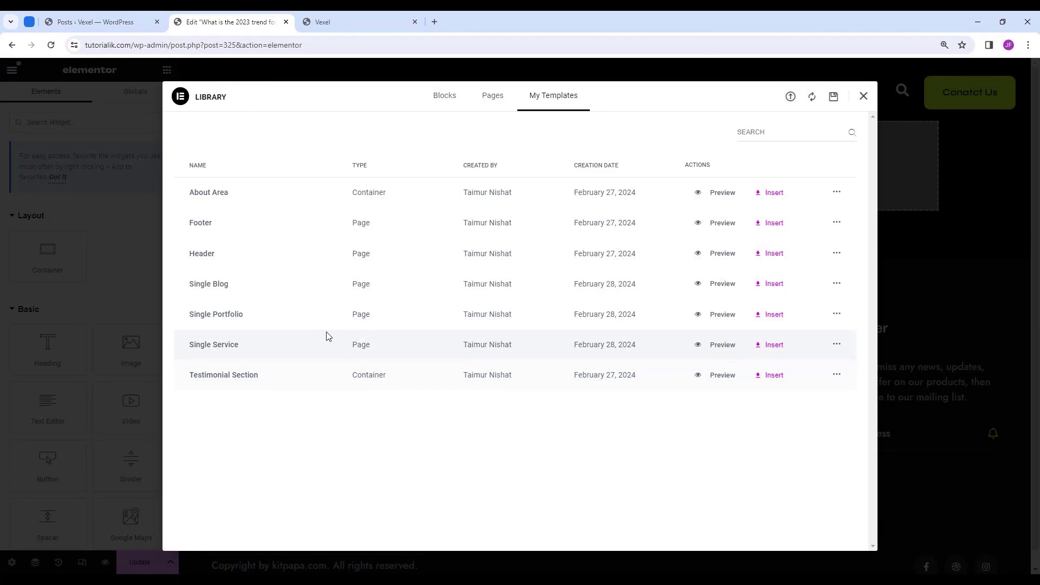
click(777, 286)
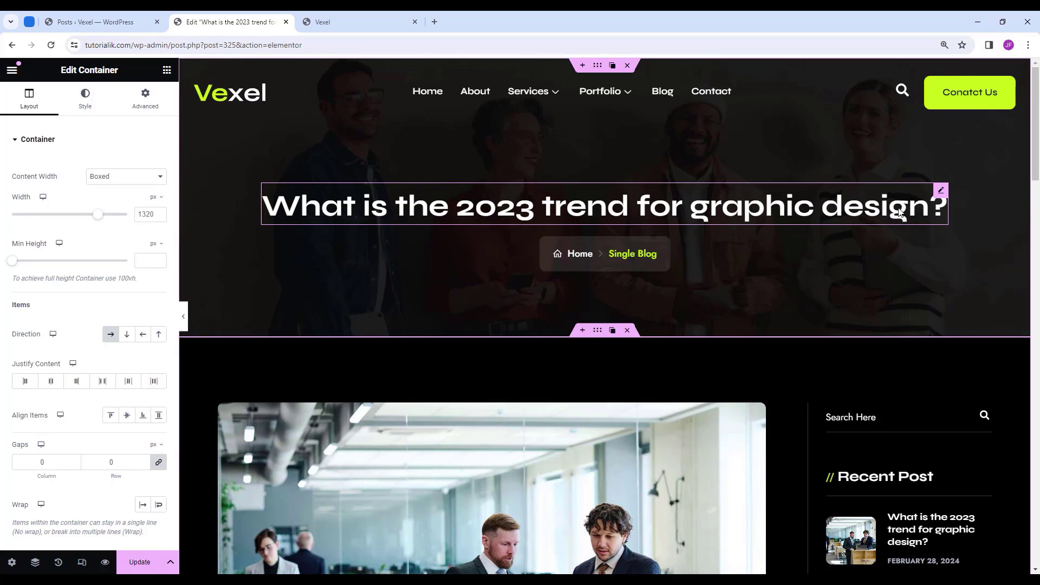
Review the Single Blog layout, update the post, and exit Elementor.
scroll(584, 262, down, 5)
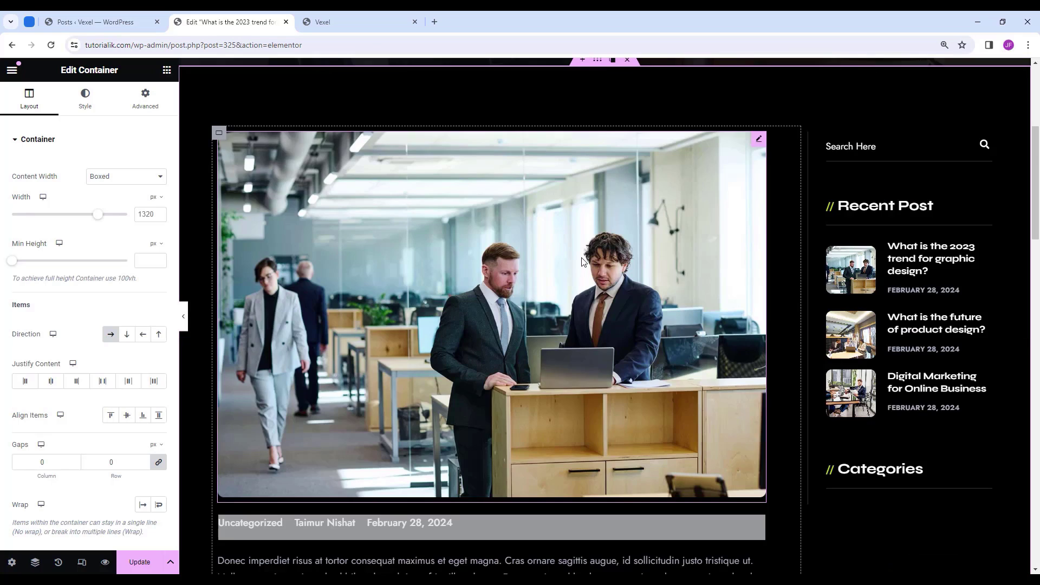
scroll(581, 333, down, 3)
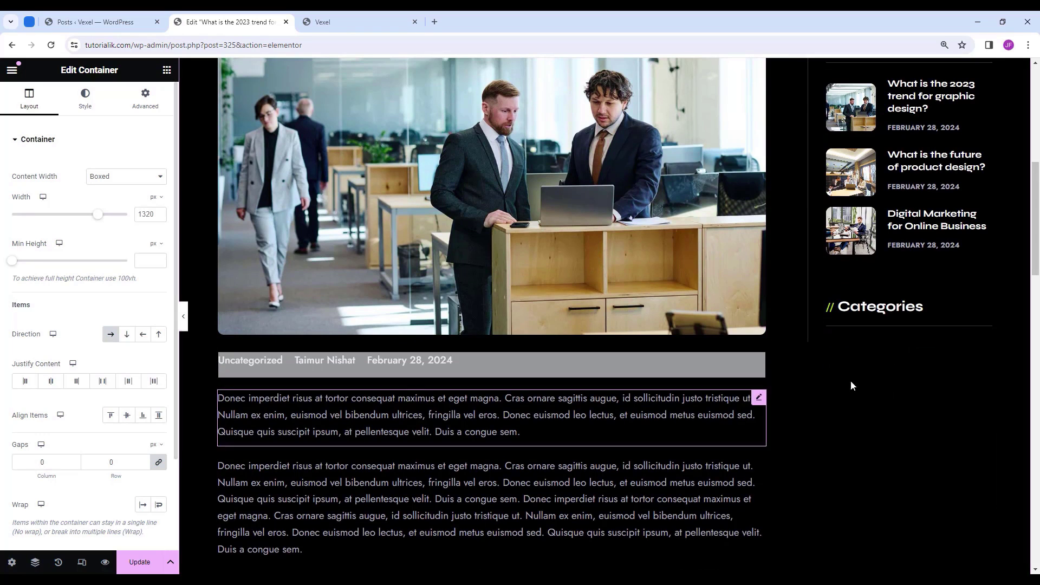
scroll(455, 300, down, 1)
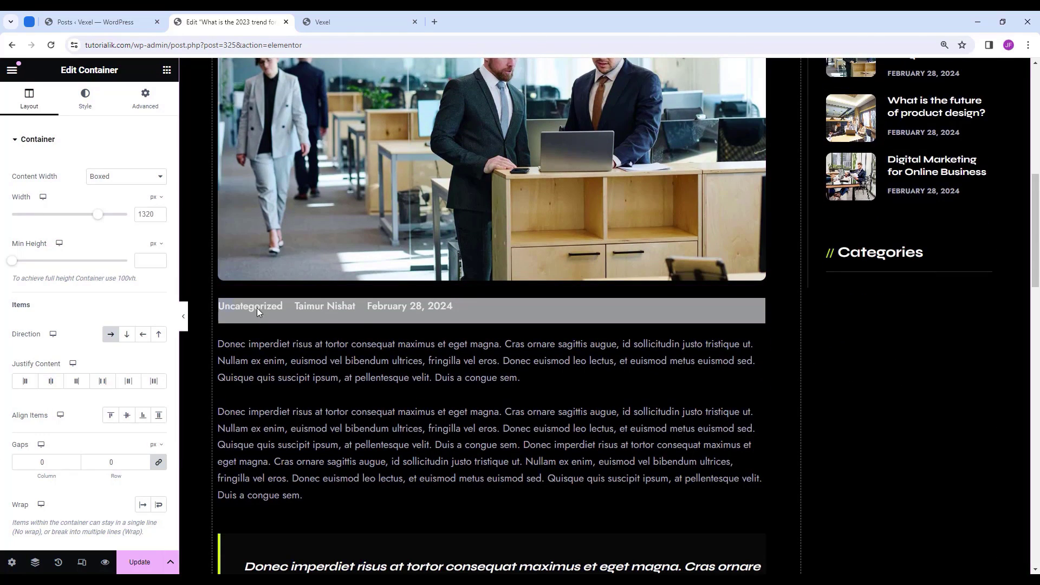
scroll(437, 308, down, 13)
scroll(494, 308, down, 5)
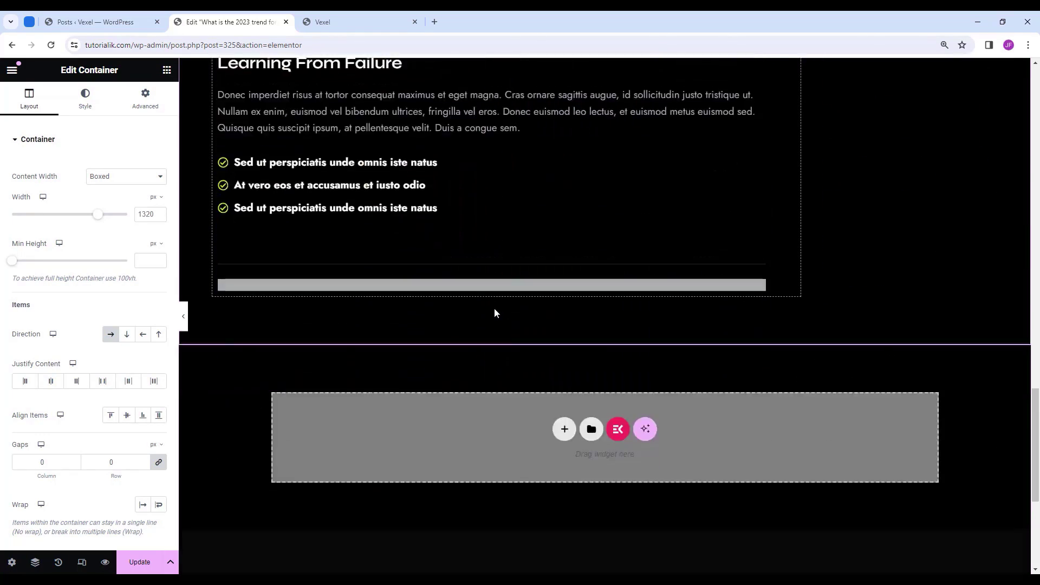
scroll(496, 306, up, 3)
scroll(521, 303, up, 15)
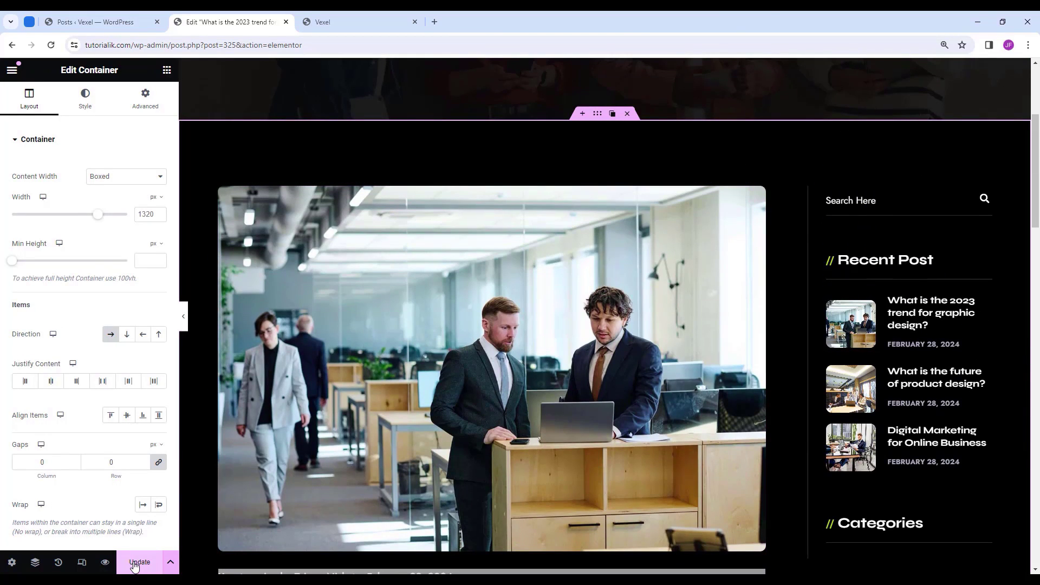
click(135, 563)
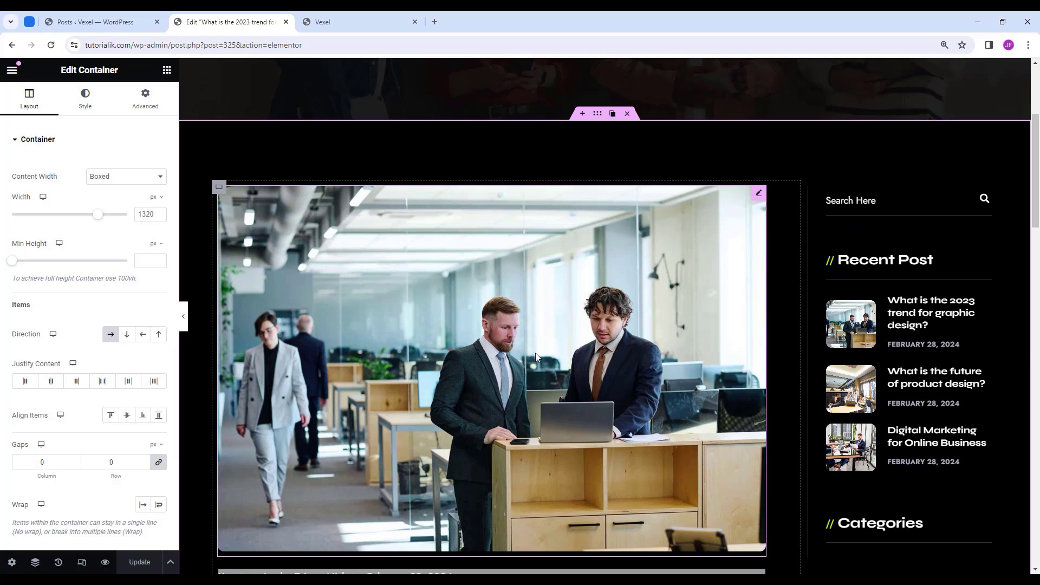
click(10, 73)
click(25, 347)
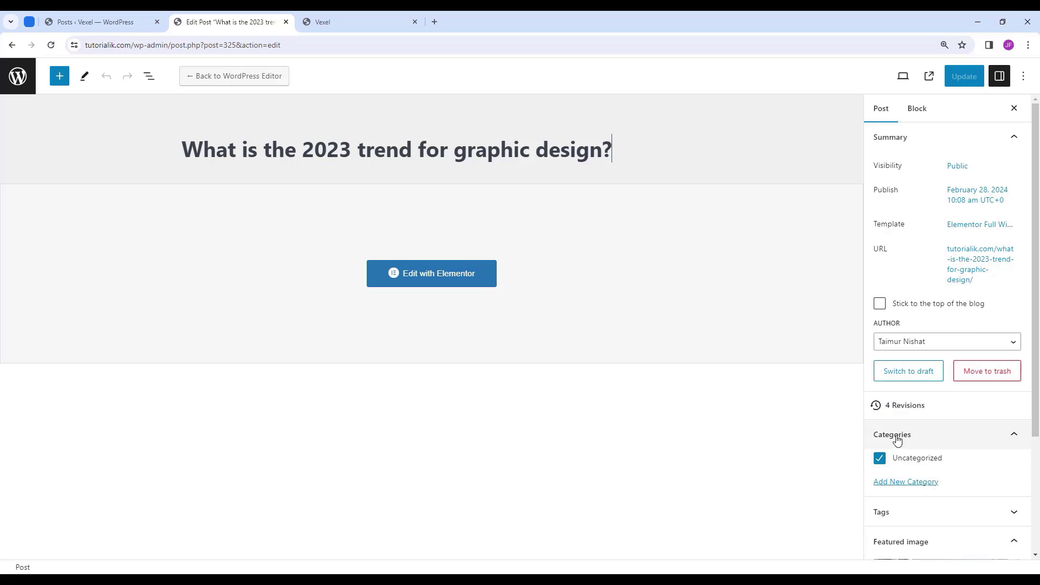
Create a new Graphics Design category for the post.
scroll(934, 401, down, 2)
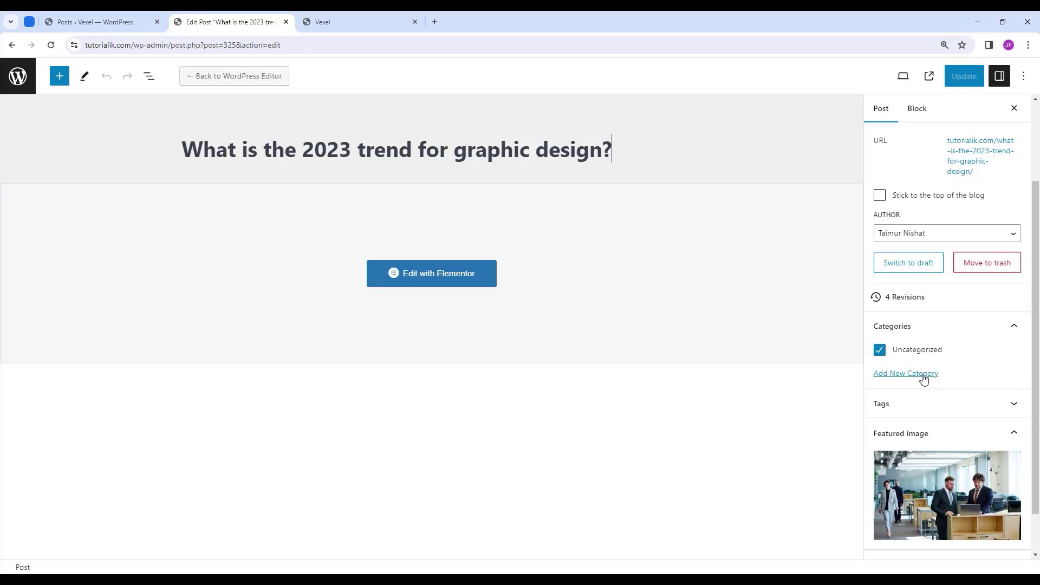
click(923, 378)
click(926, 408)
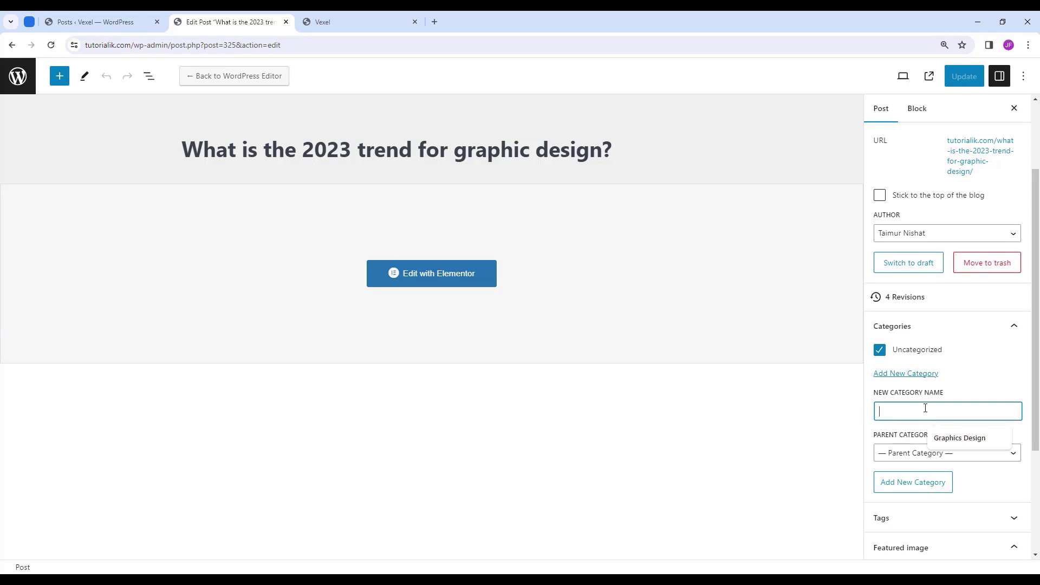
click(955, 437)
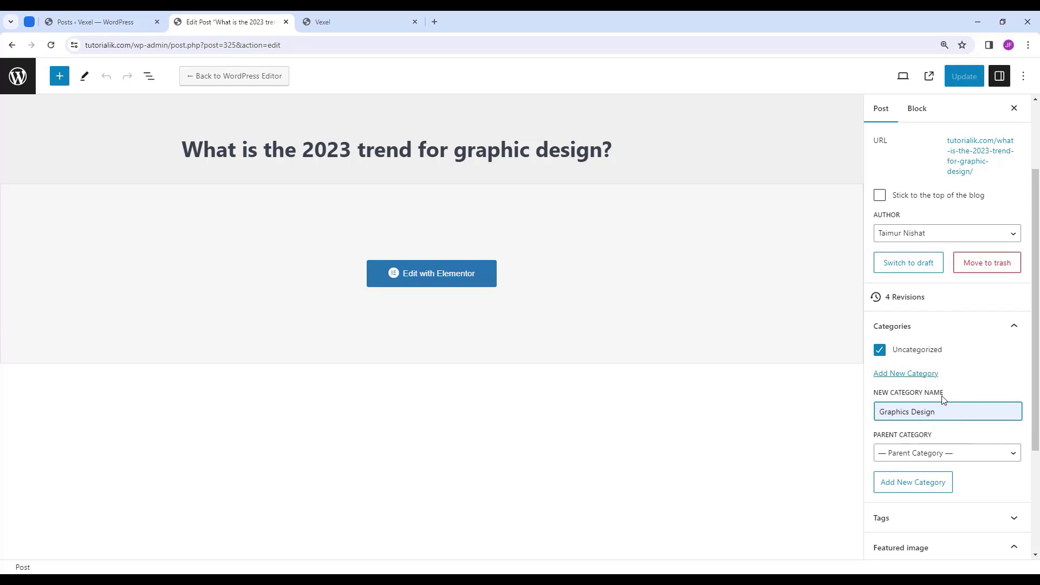
scroll(941, 412, down, 1)
click(929, 431)
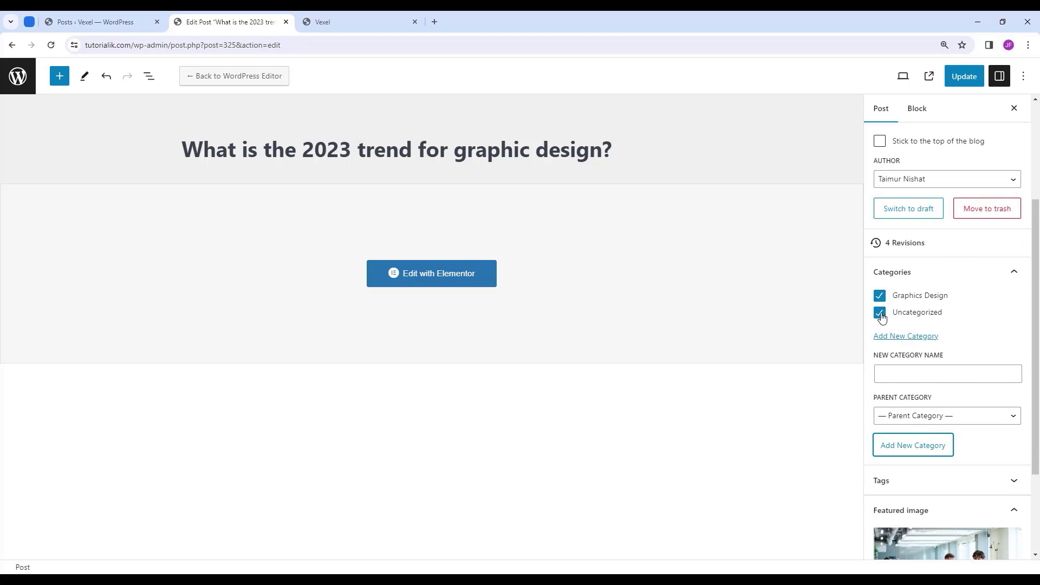
Untick Uncategorized, update the post, and reopen it in Elementor.
click(923, 318)
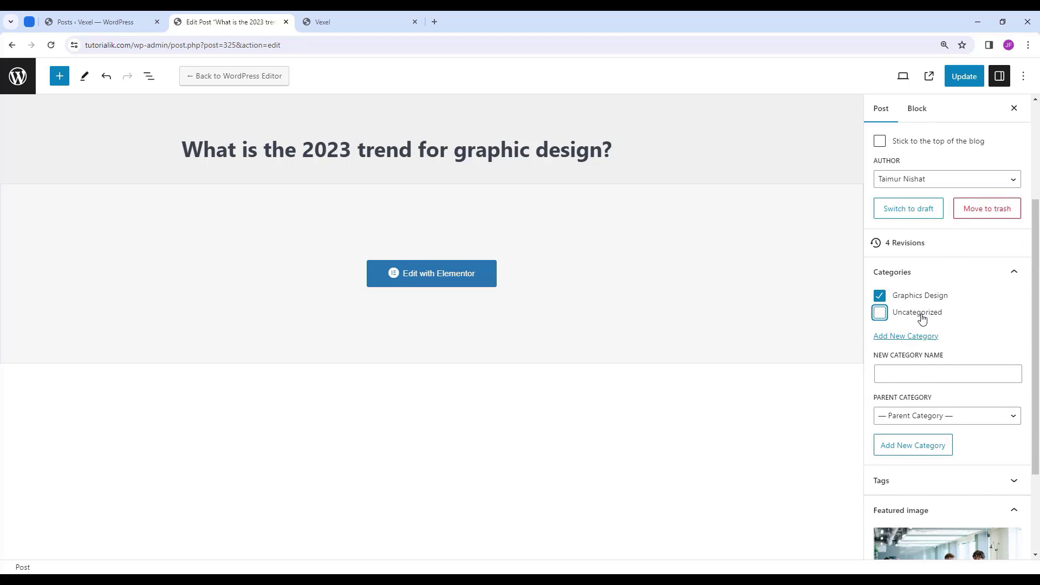
click(966, 81)
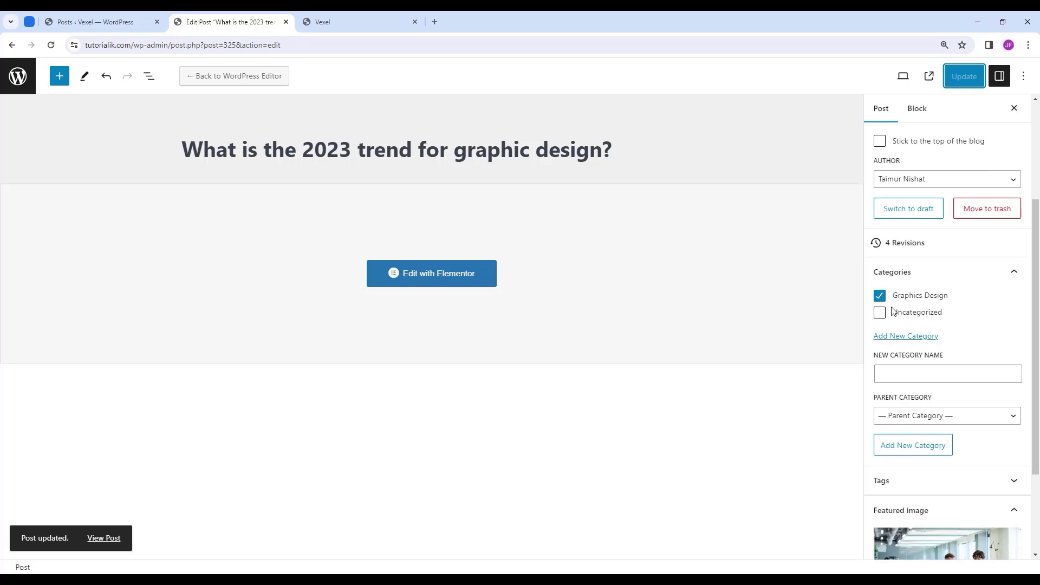
click(467, 278)
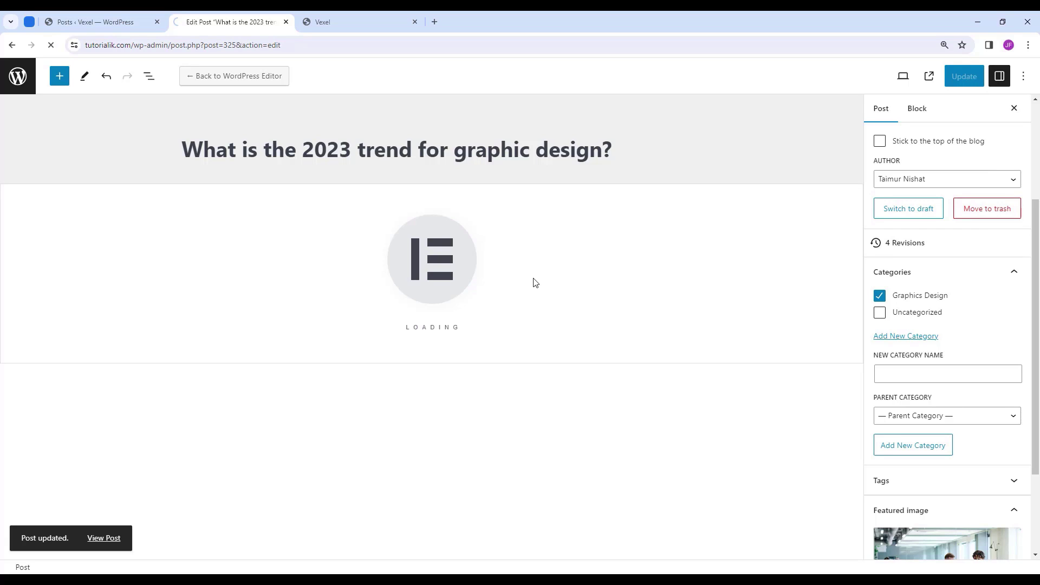
Preview the post to confirm its Graphics Design category, then exit Elementor to WordPress.
scroll(596, 293, down, 2)
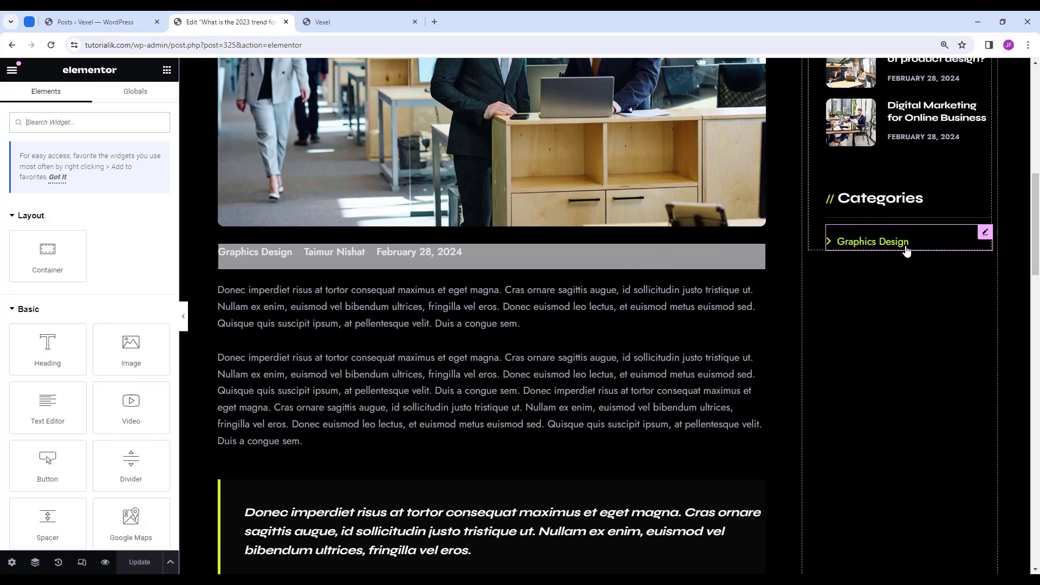
click(184, 322)
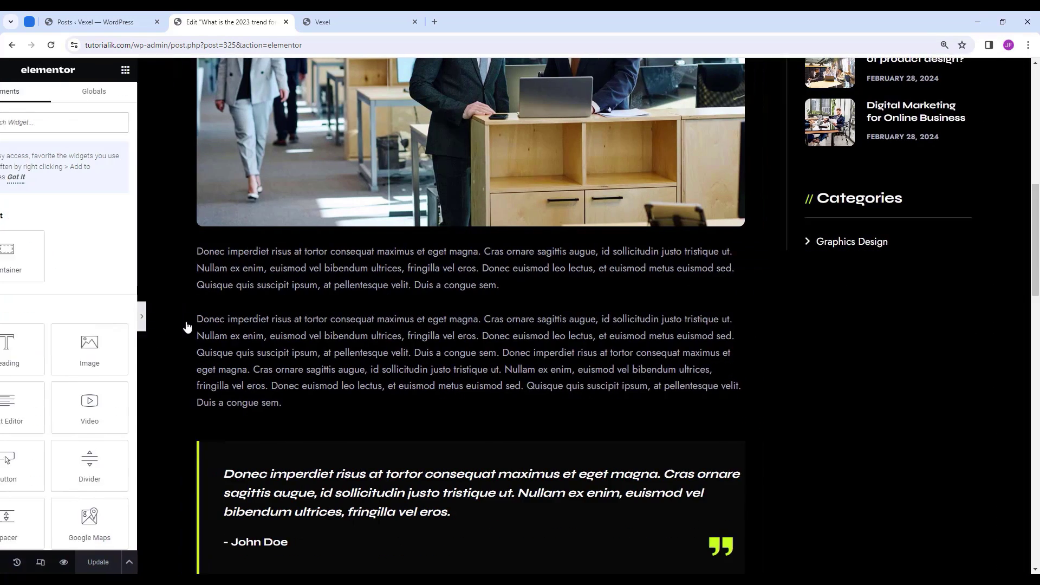
scroll(497, 328, up, 10)
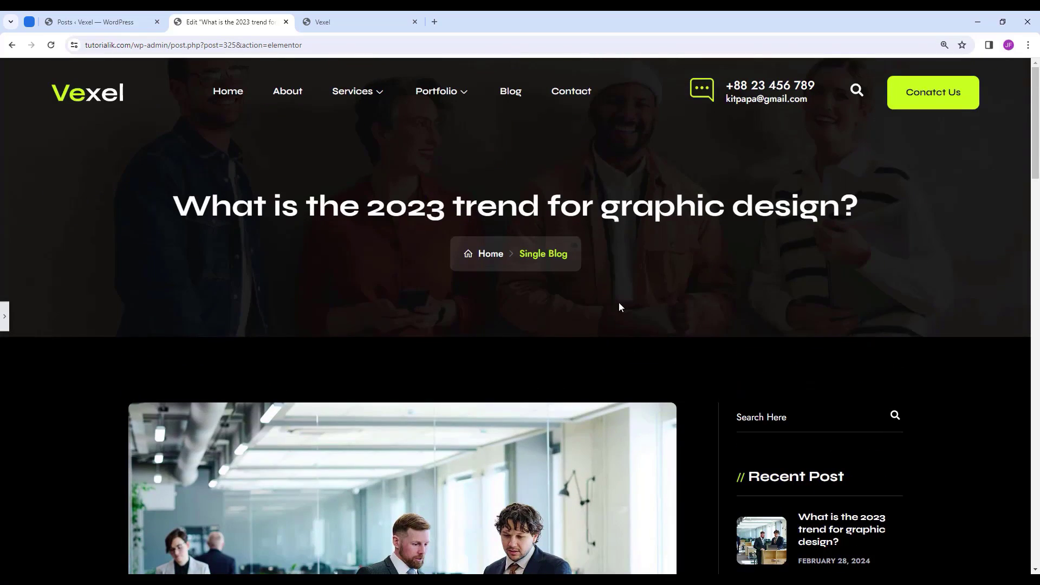
drag(1036, 99, 1025, 428)
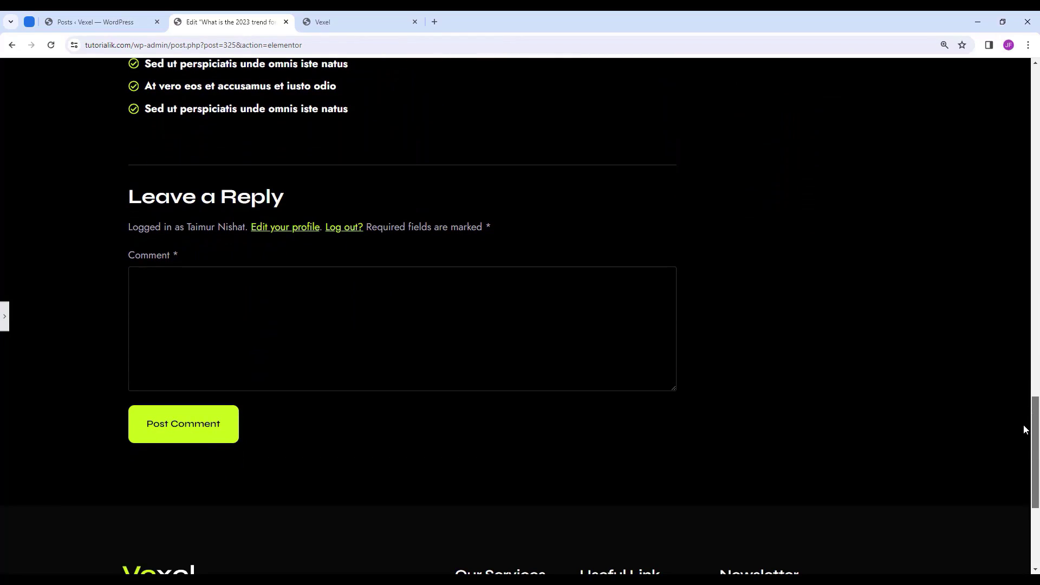
click(5, 317)
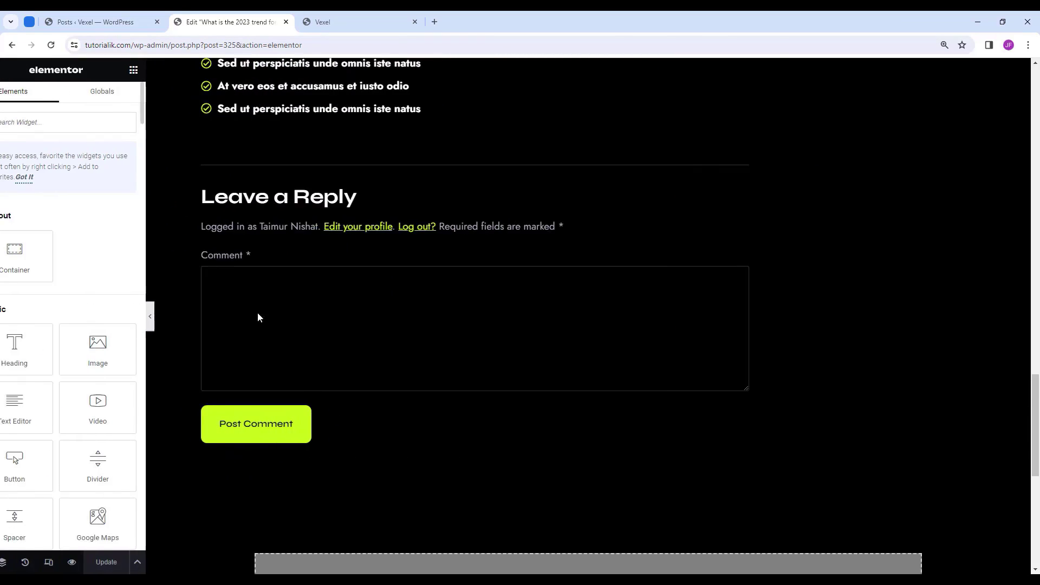
click(16, 69)
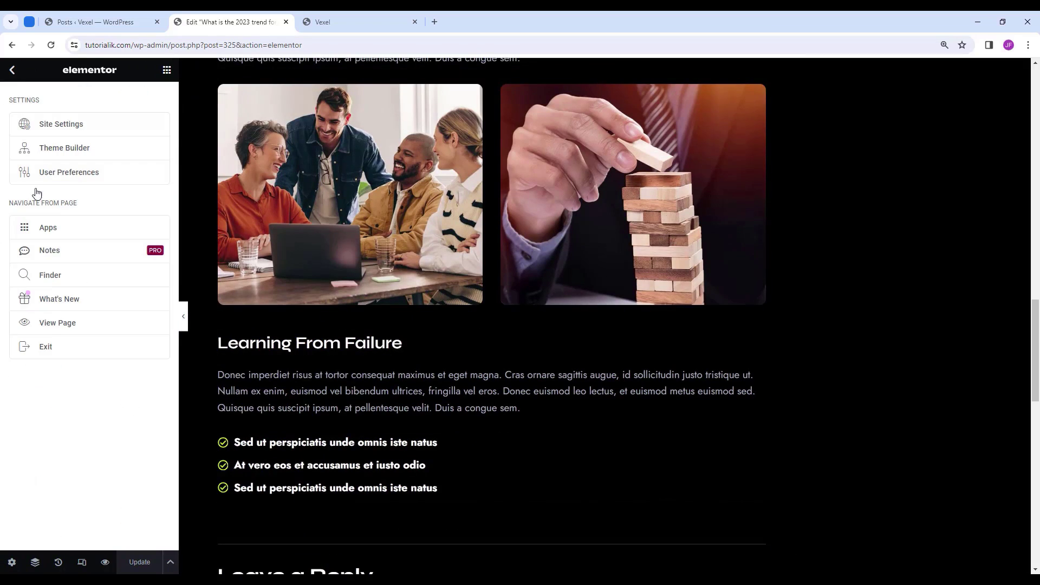
click(57, 348)
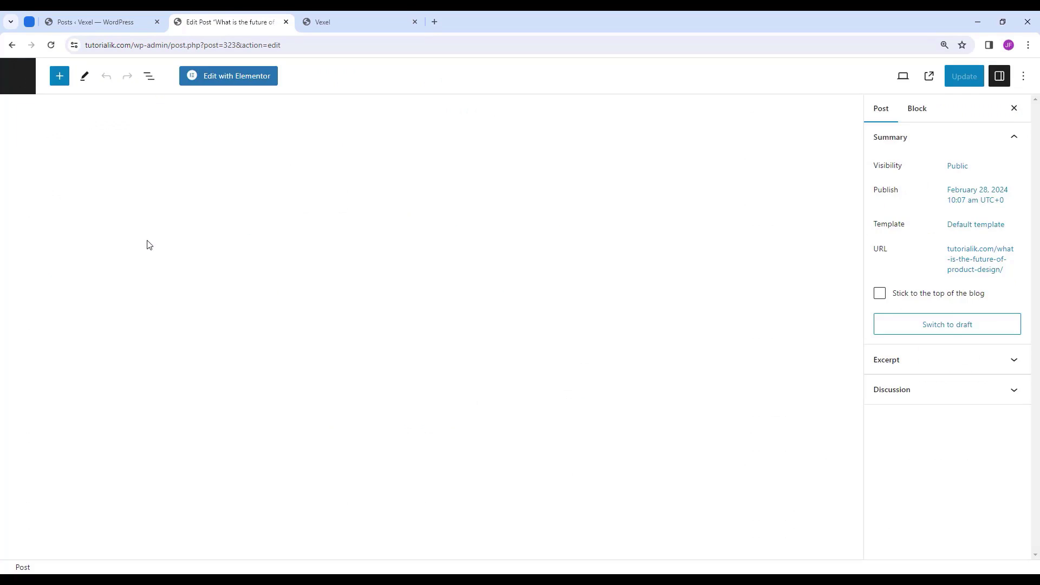
Untick Uncategorized, add and tick a new Product Design category, and update the post.
scroll(909, 290, down, 2)
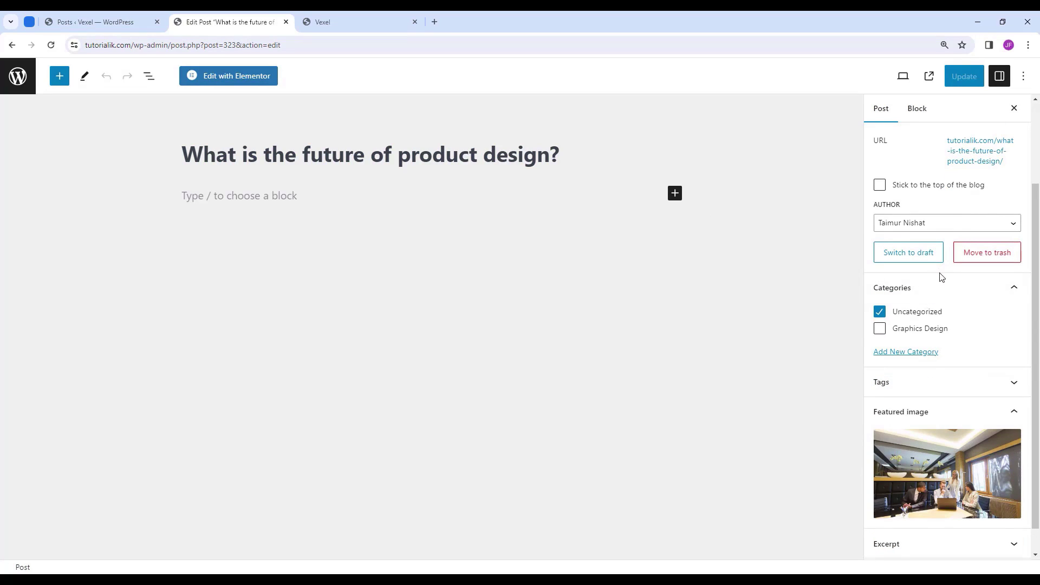
click(918, 317)
click(906, 352)
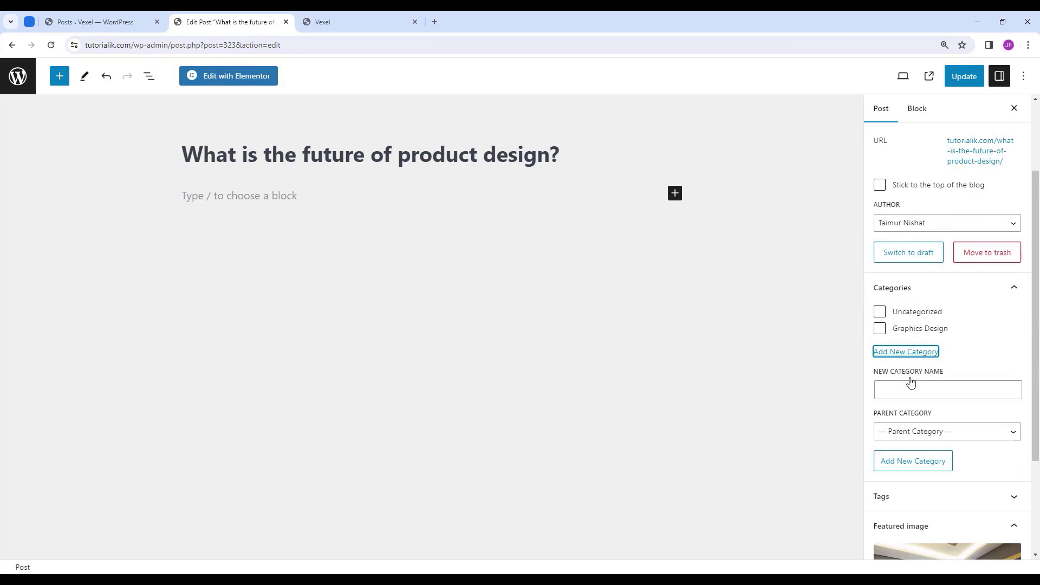
click(912, 390)
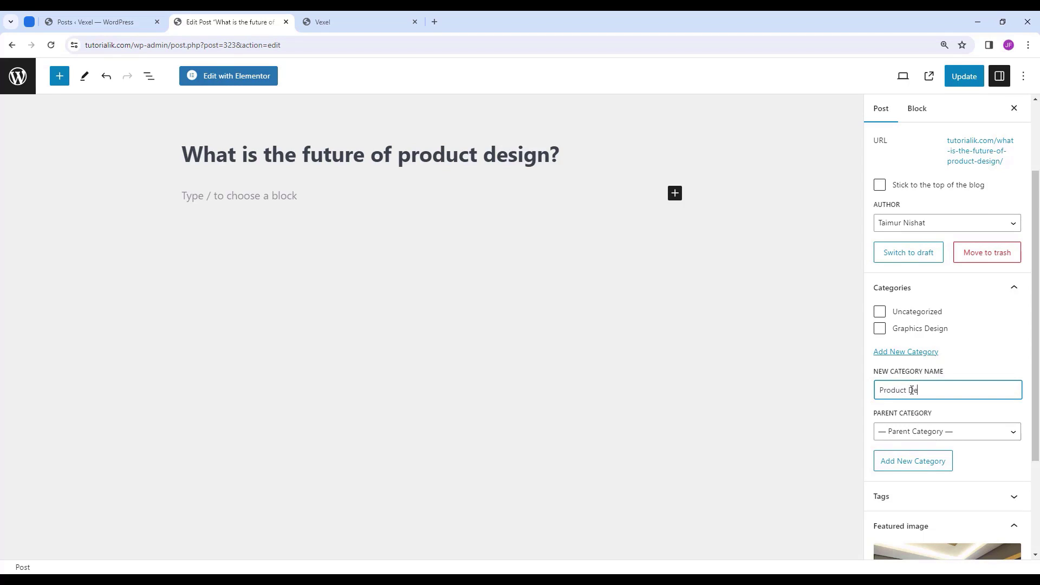
click(925, 465)
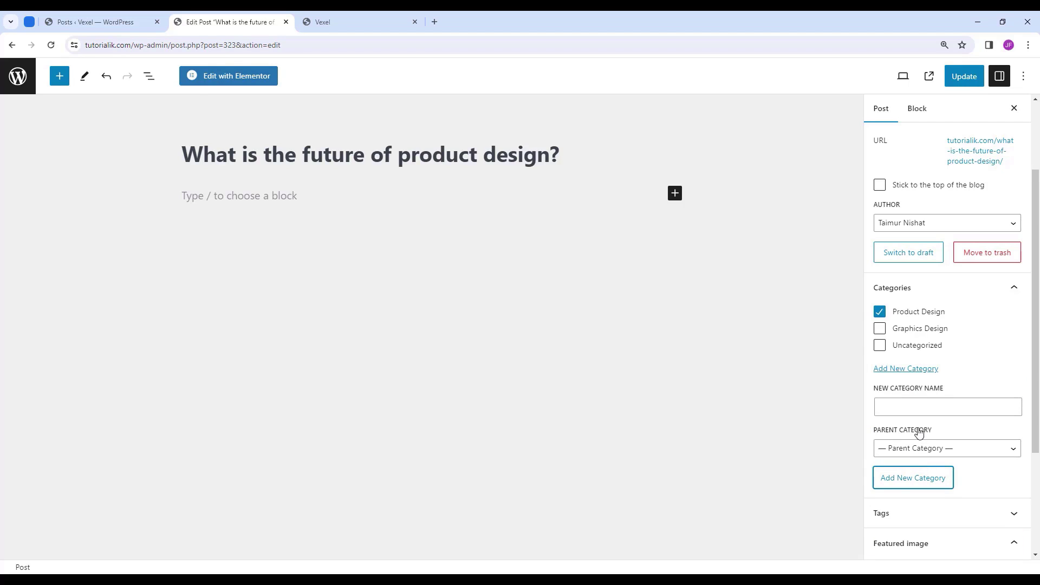
click(967, 78)
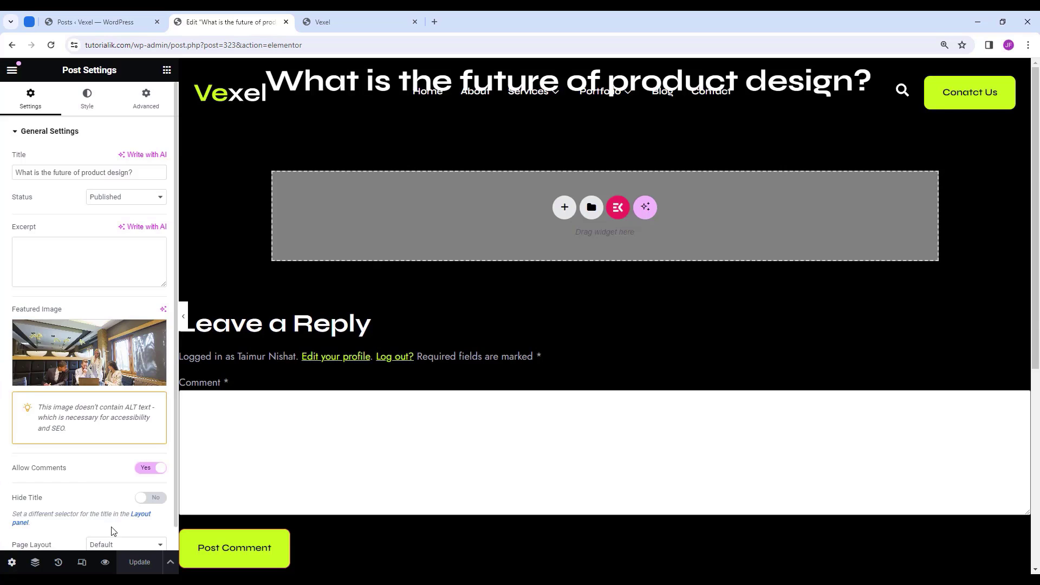
Set the post's page layout to Elementor Full Width and insert the Single Blog template.
scroll(124, 488, down, 2)
click(130, 463)
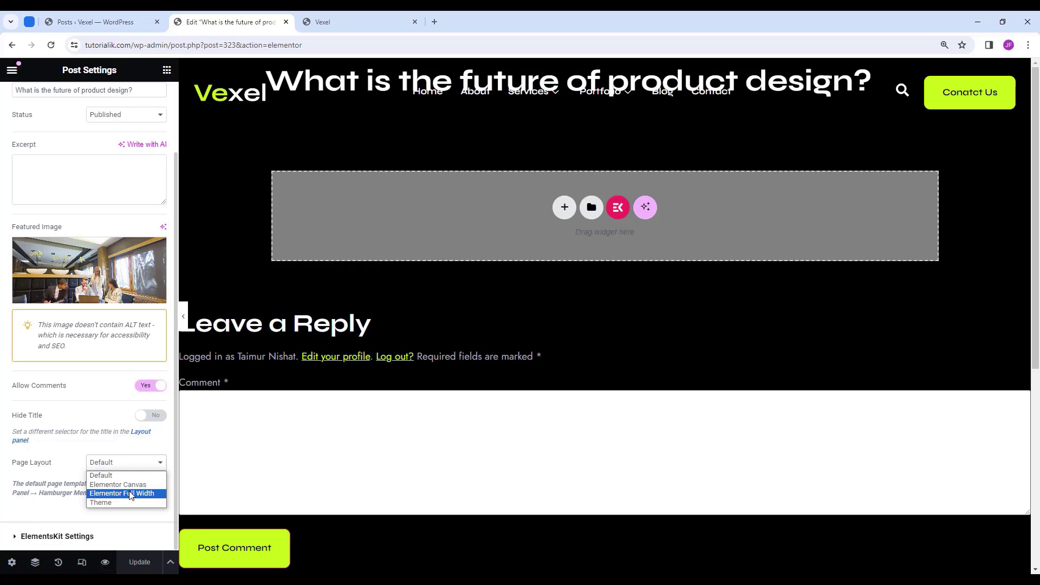
click(128, 494)
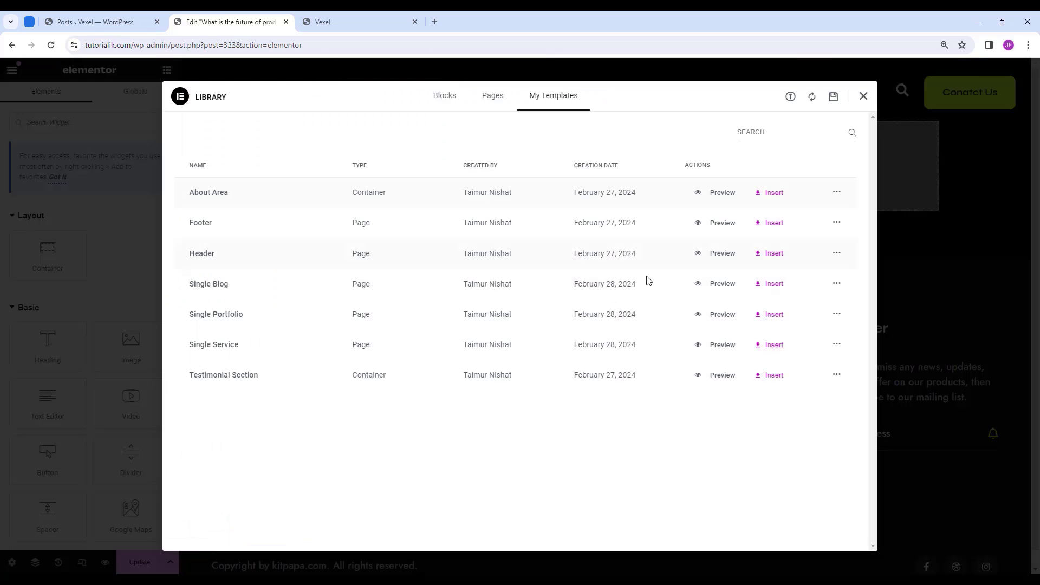
click(772, 284)
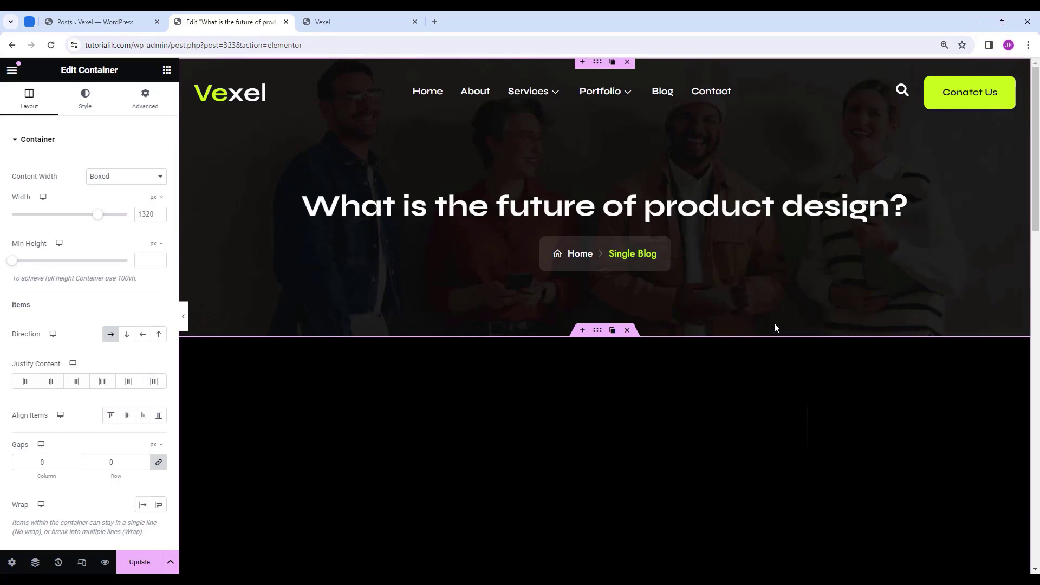
scroll(817, 256, down, 8)
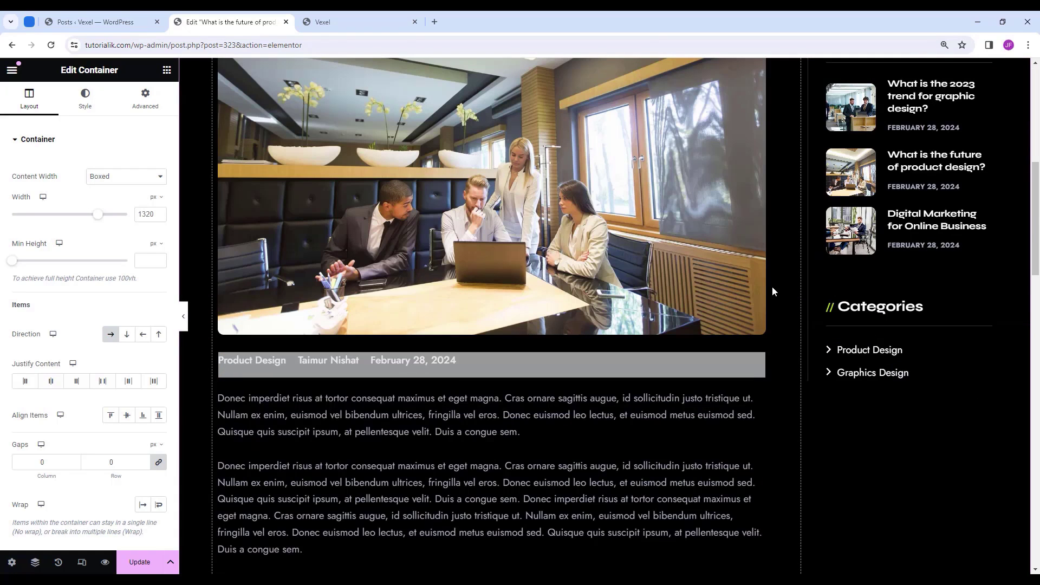
Start exiting Elementor from the main menu, but choose to stay in the editor.
click(12, 70)
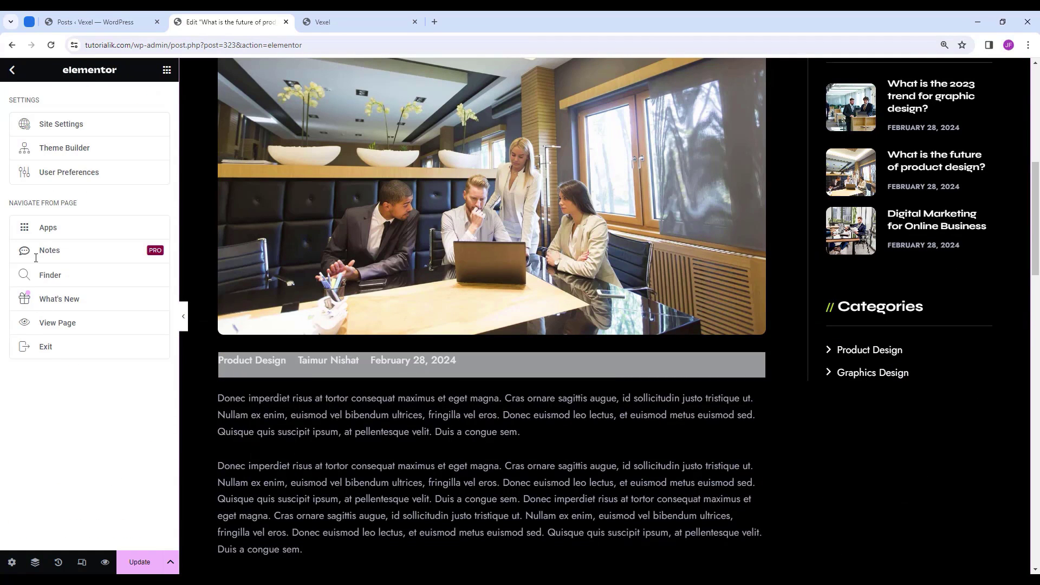
click(58, 354)
click(611, 114)
Save the post with the template, then open the live site's Blog page.
click(147, 561)
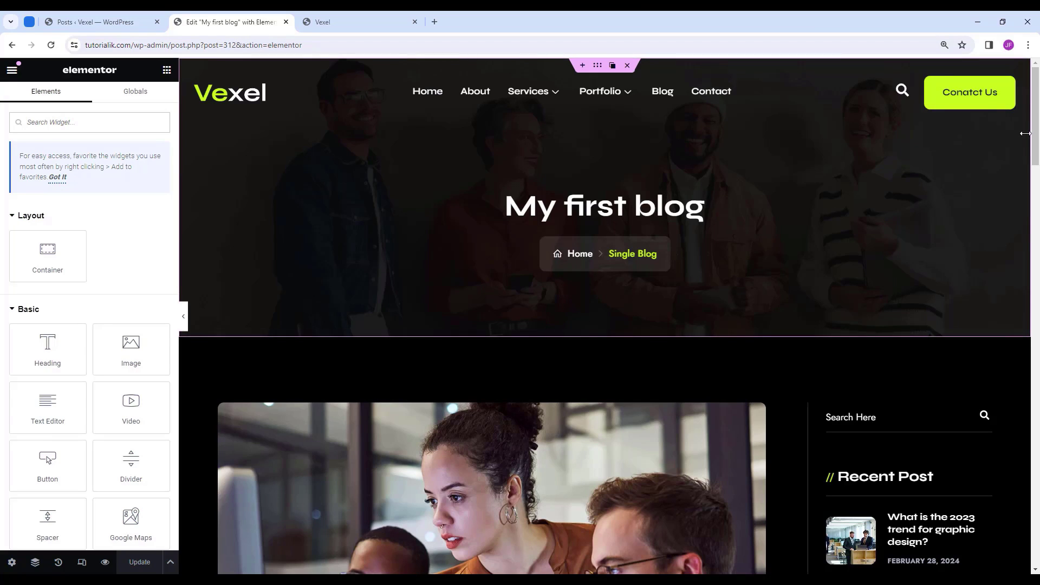
drag(1036, 103, 1036, 78)
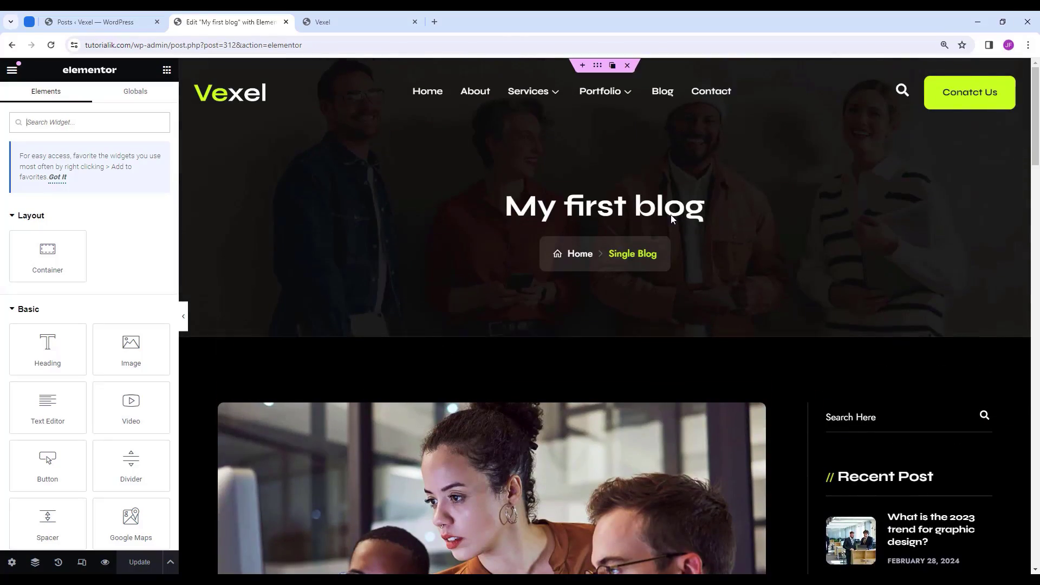
click(347, 22)
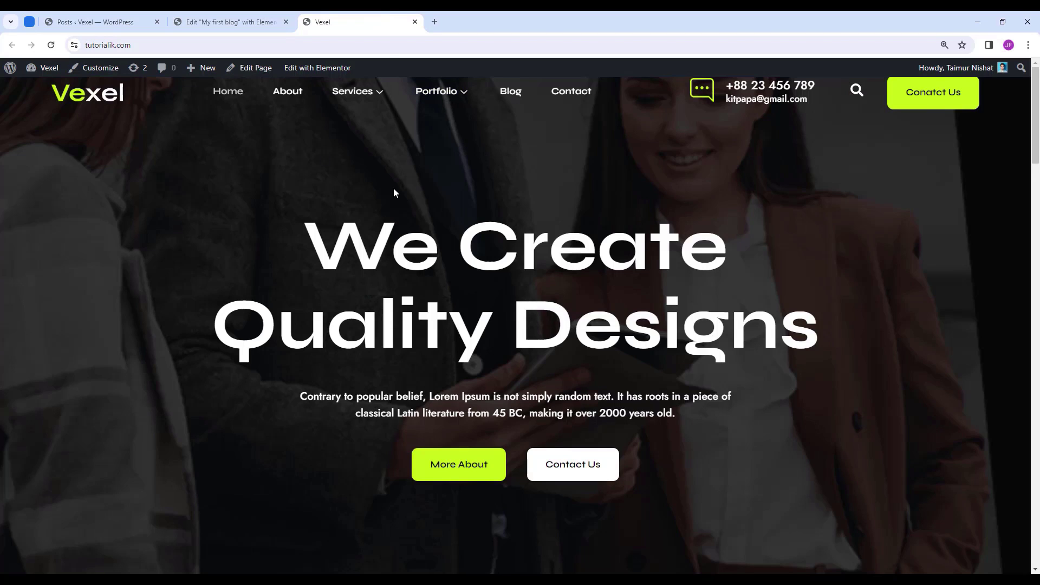
scroll(520, 326, down, 3)
scroll(570, 118, up, 3)
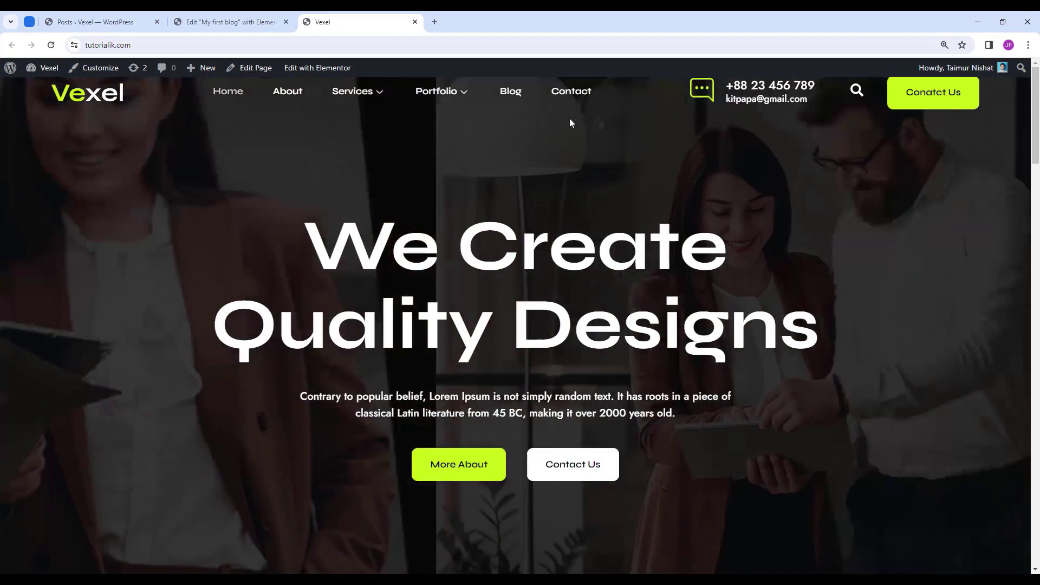
click(512, 92)
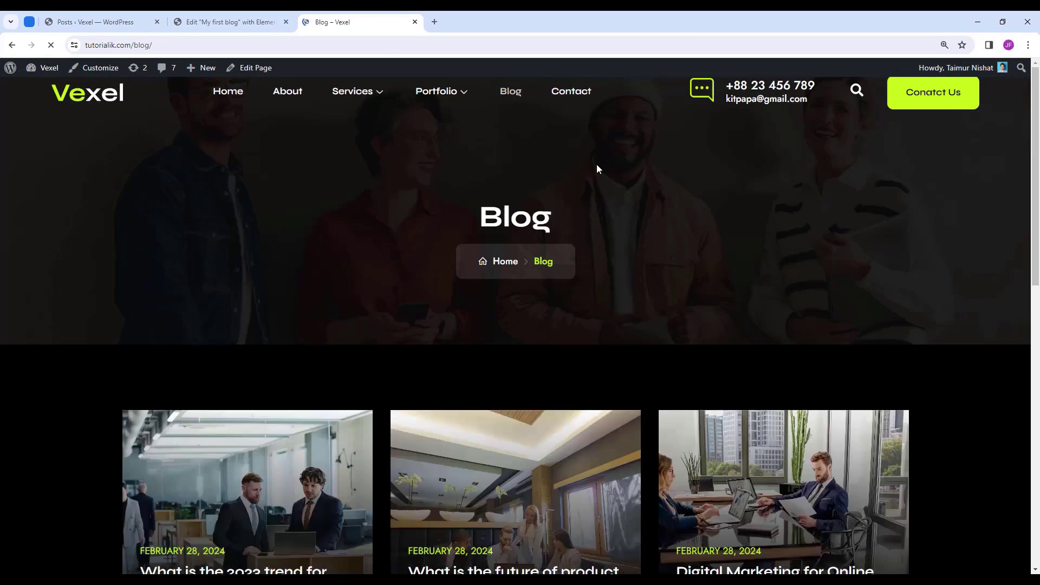
View the product design post and the empty Contact page, then return to the editor tab.
scroll(598, 172, down, 4)
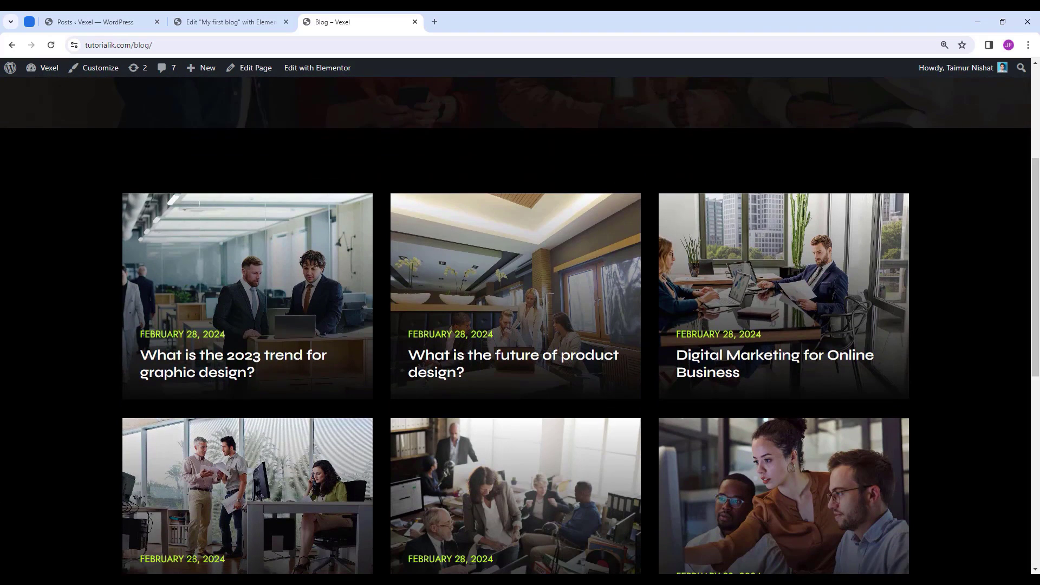
scroll(922, 488, down, 1)
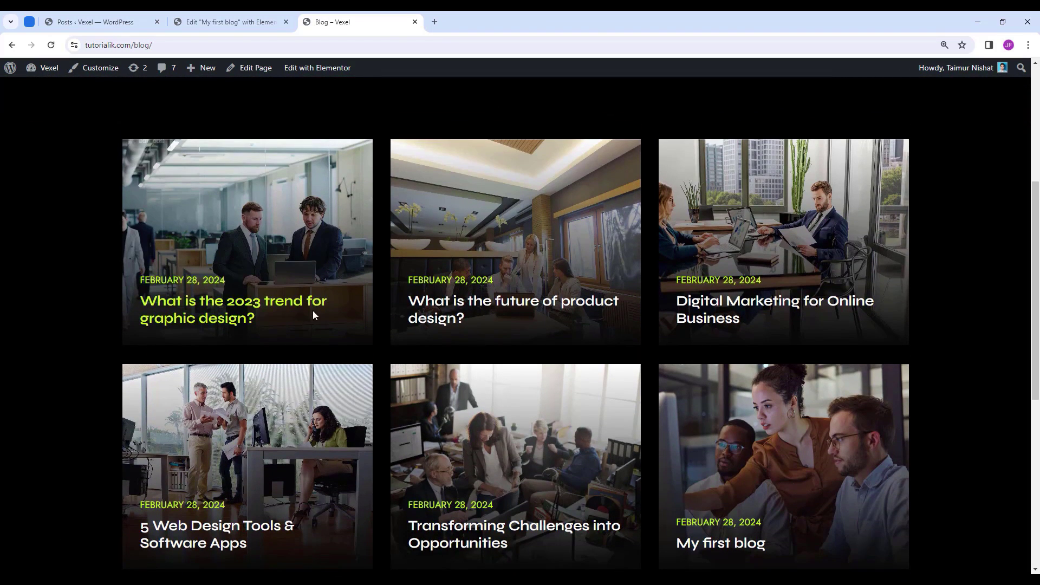
click(542, 309)
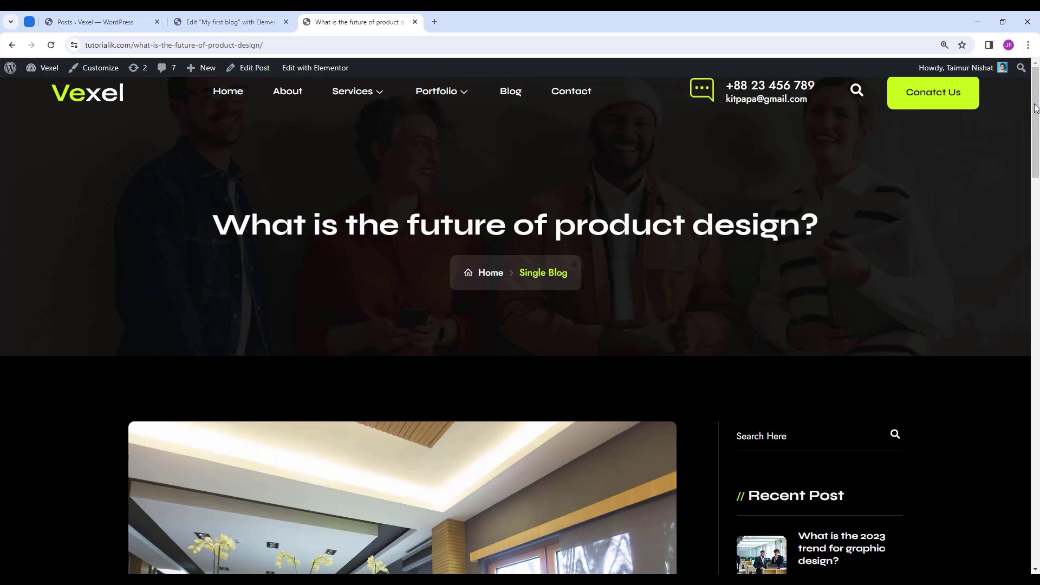
mouse_move(1037, 96)
mouse_down()
mouse_move(1037, 387)
mouse_move(1037, 116)
mouse_up()
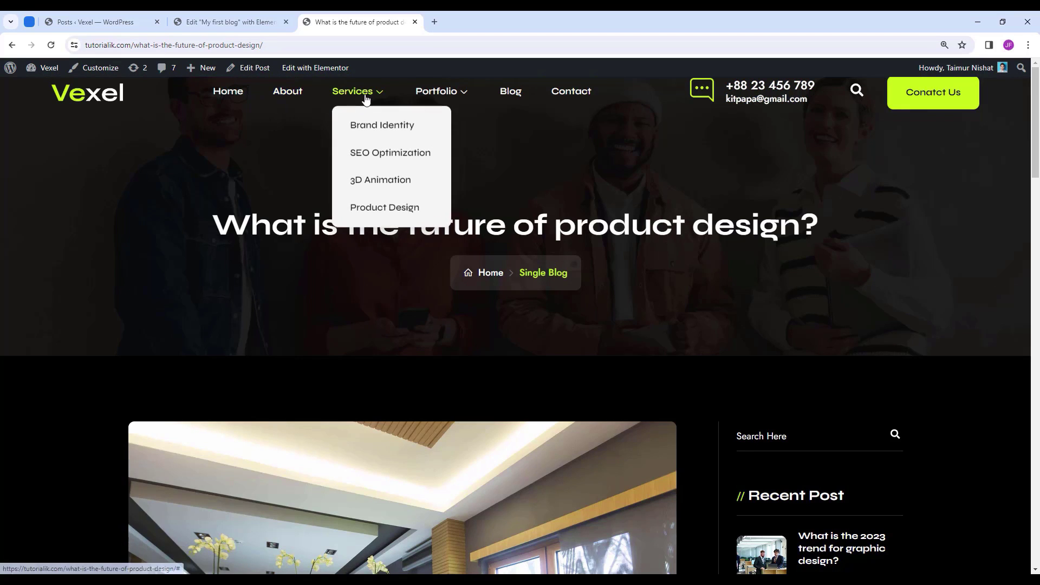
mouse_move(442, 93)
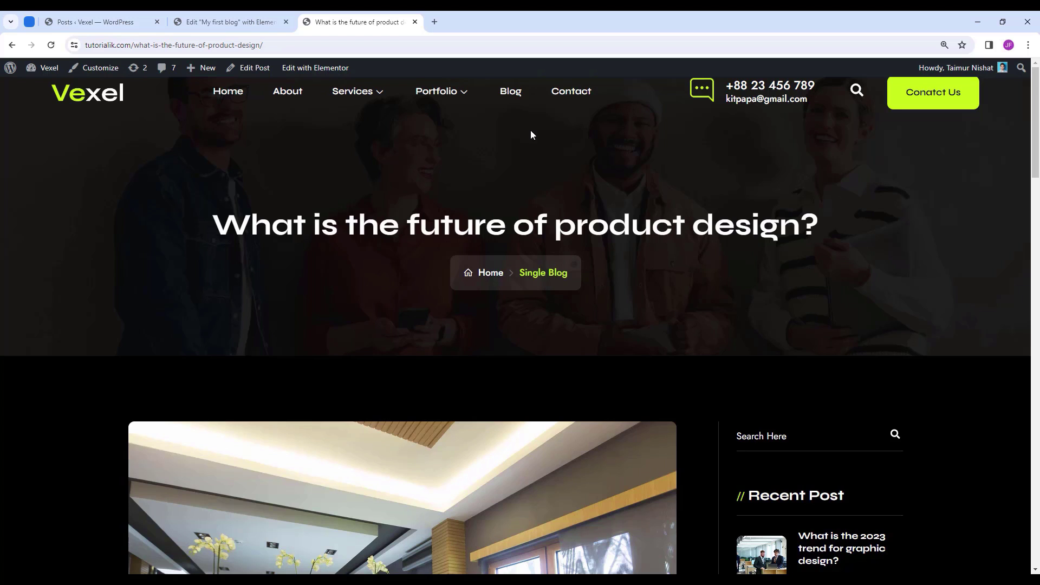
click(583, 95)
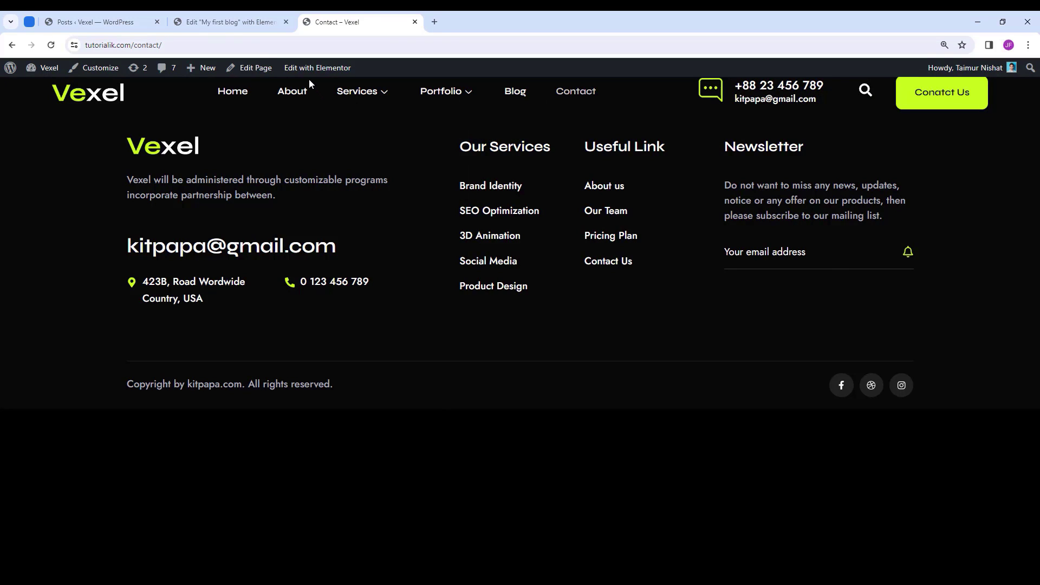
key(alt+Left)
key(ctrl+shift+Tab)
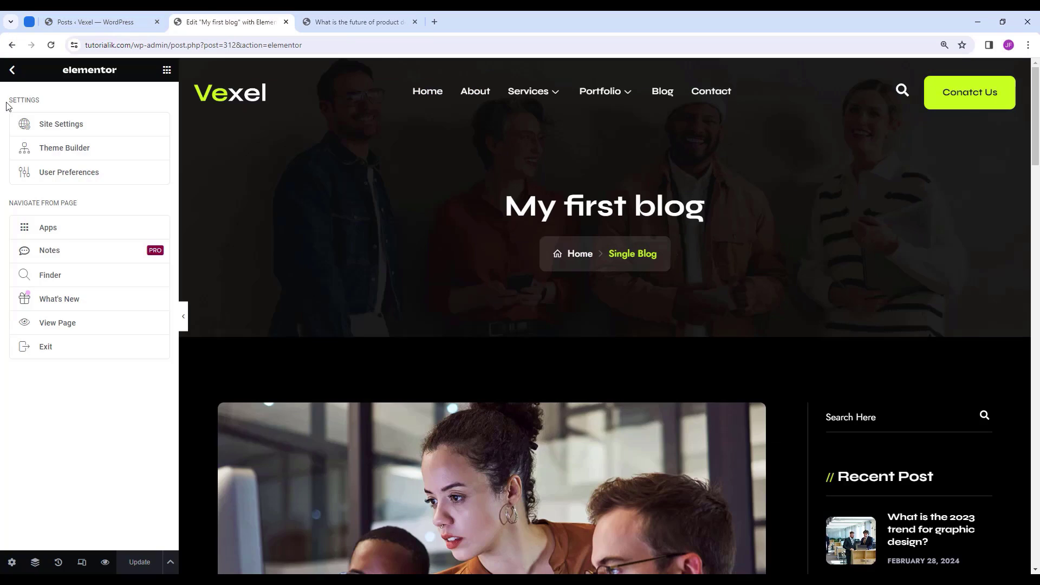
Exit Elementor to the Pages list and edit the Contact page in Elementor.
click(30, 340)
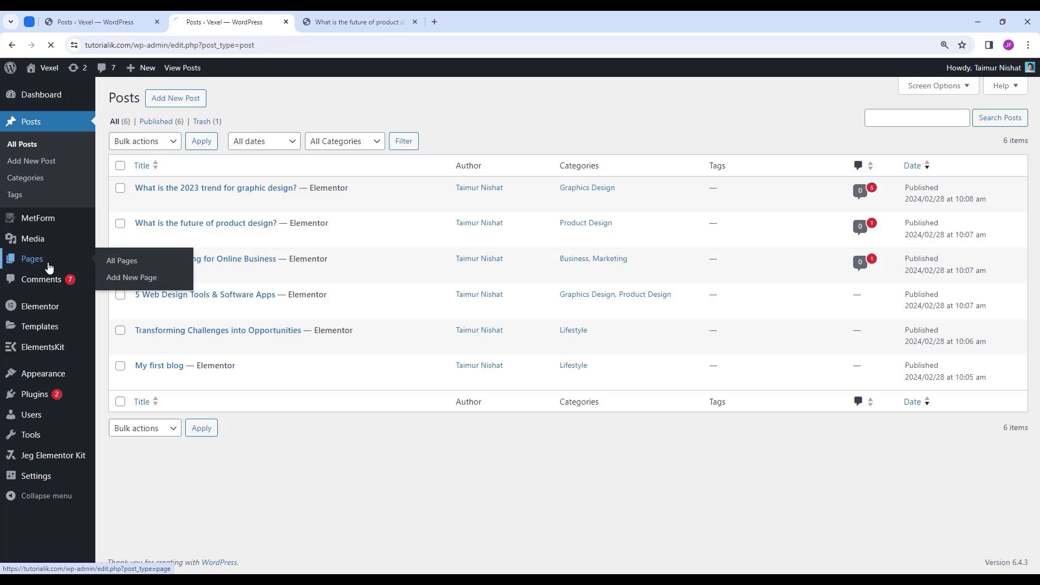
click(32, 261)
mouse_move(40, 272)
scroll(288, 342, down, 1)
mouse_move(128, 295)
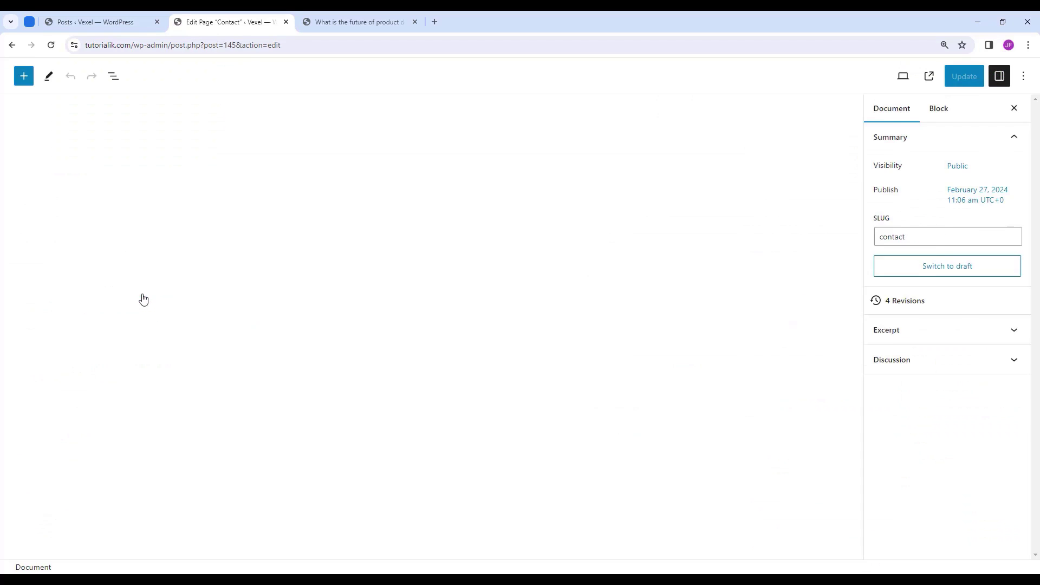
click(458, 279)
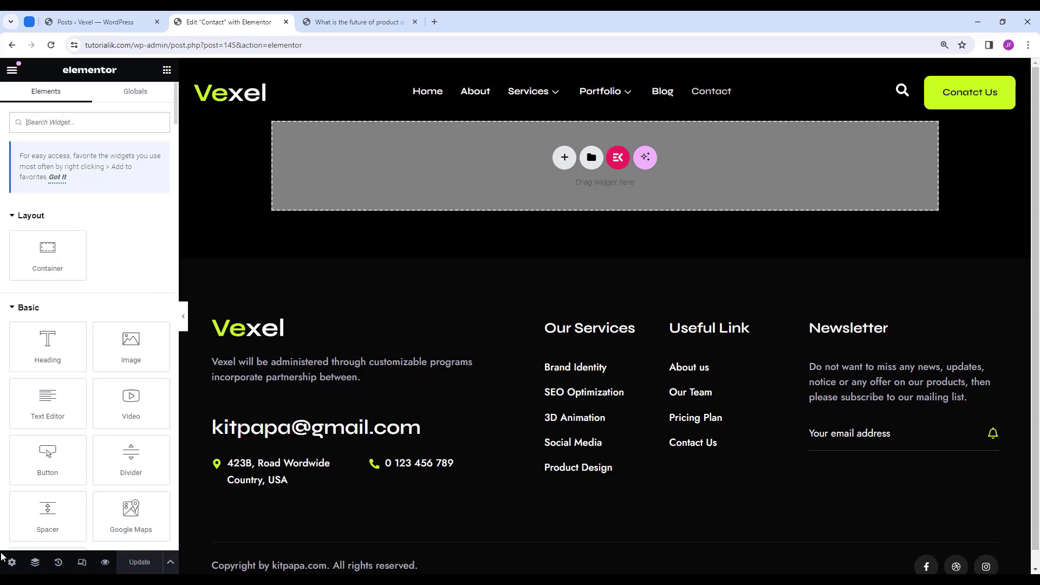
Confirm the Contact page's layout is Elementor Full Width in page settings.
click(11, 562)
scroll(89, 474, down, 1)
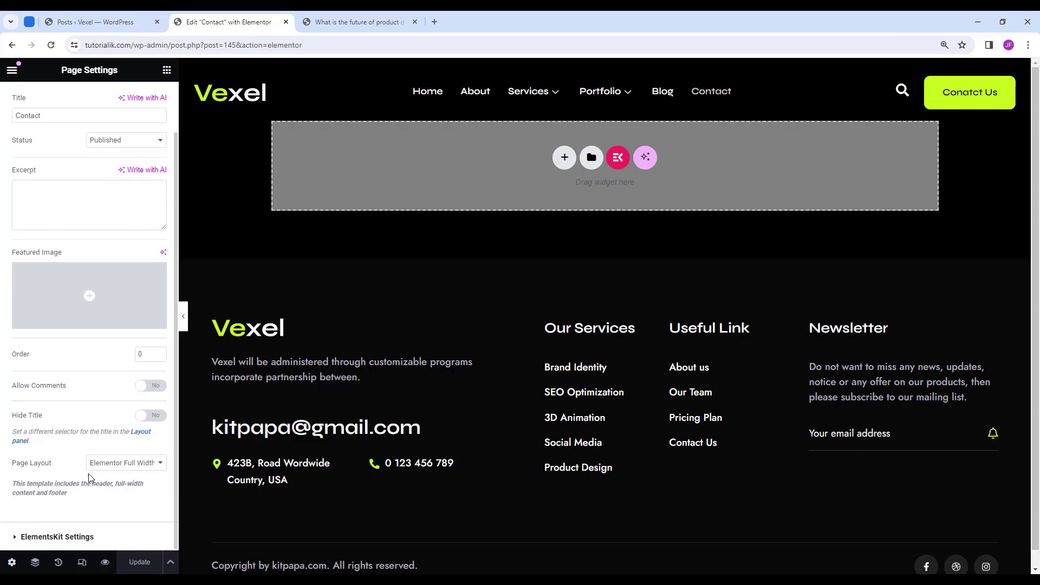
click(116, 468)
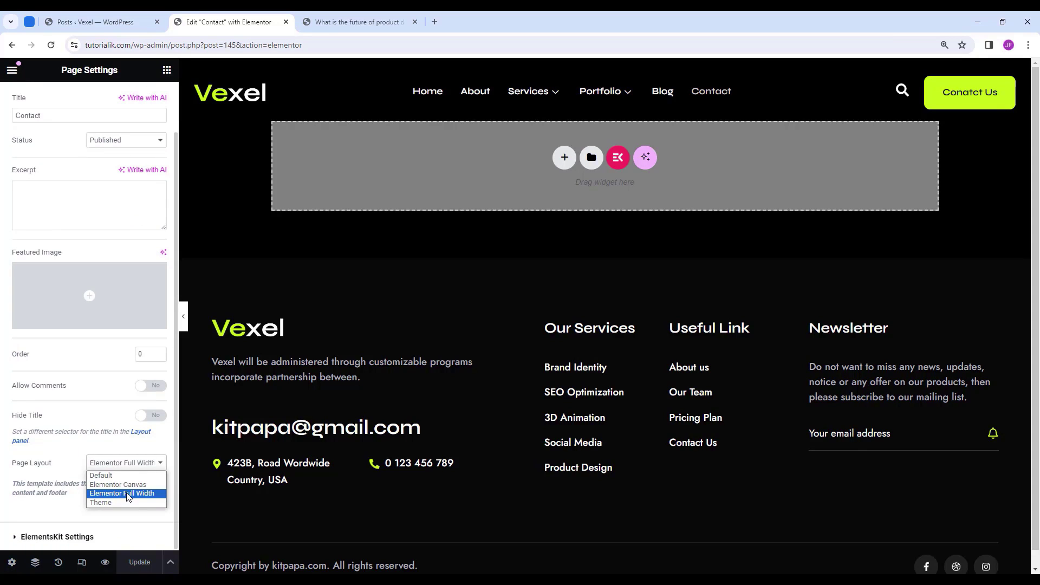
click(129, 497)
scroll(137, 95, up, 1)
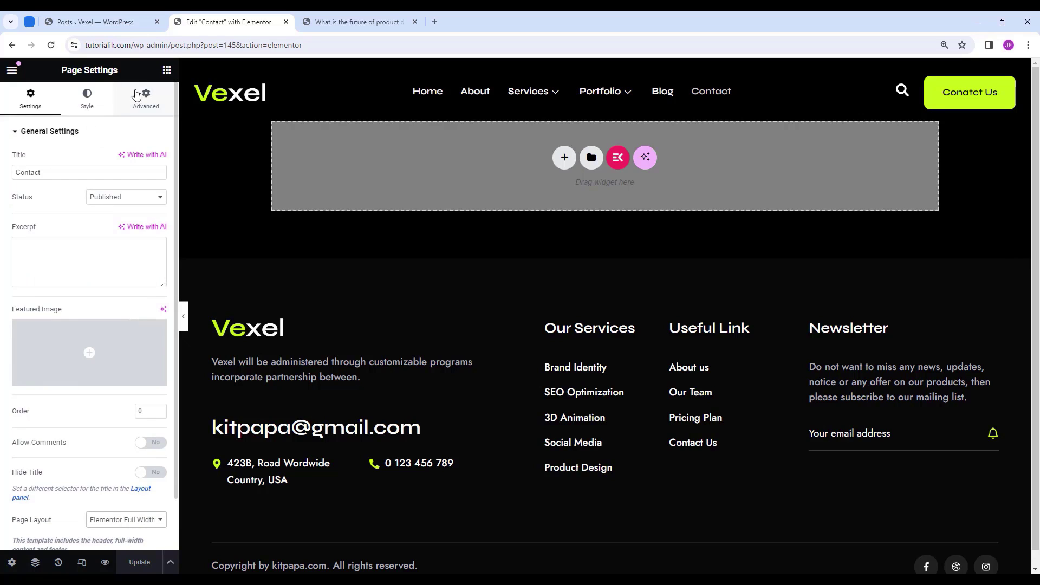
click(166, 71)
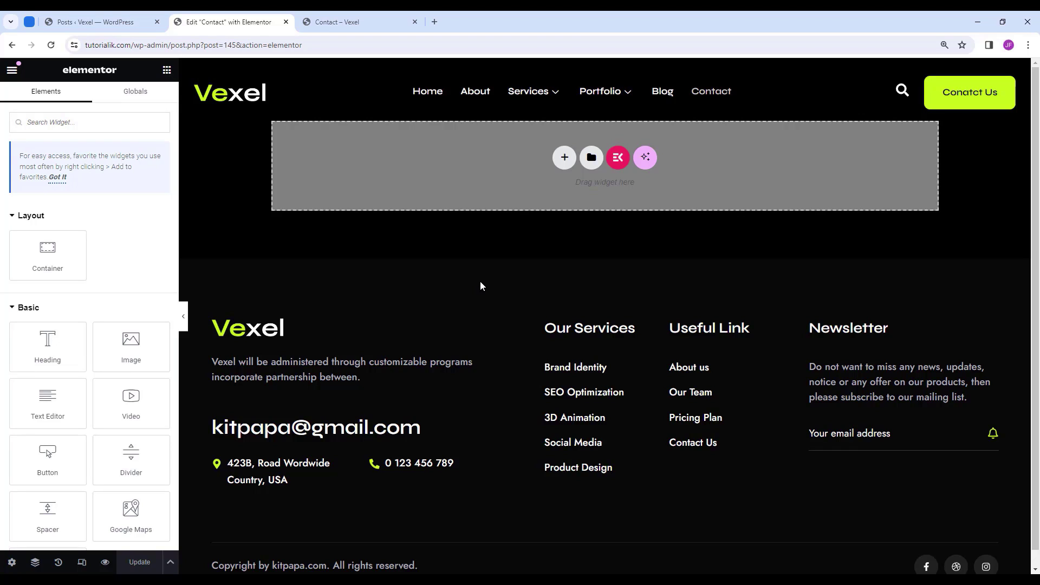
Open the About page from the live site and edit it in Elementor.
click(95, 22)
click(322, 16)
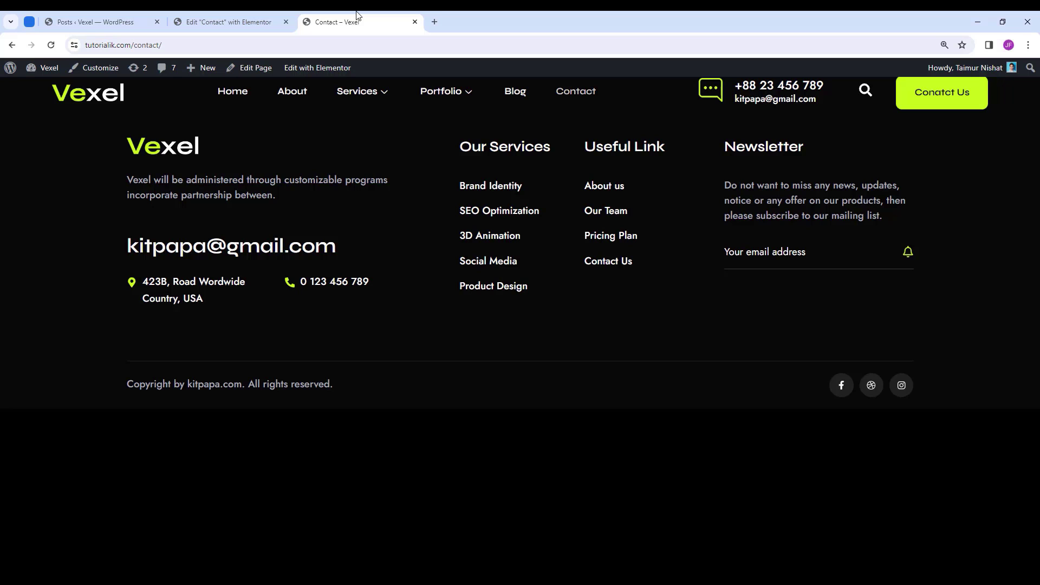
click(281, 93)
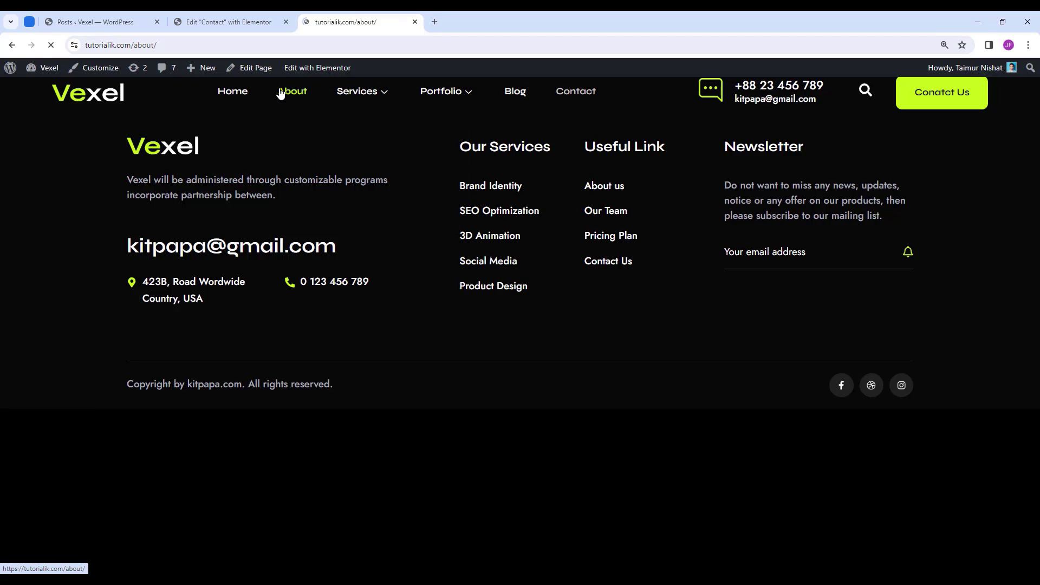
click(322, 69)
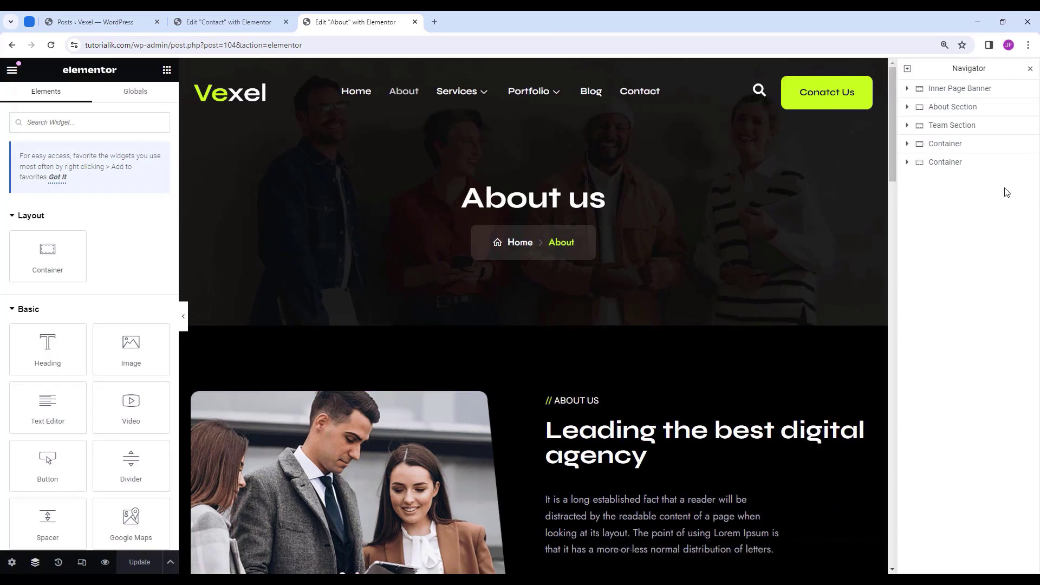
Copy the About page's Inner Page Banner and paste it onto the Contact page.
click(973, 98)
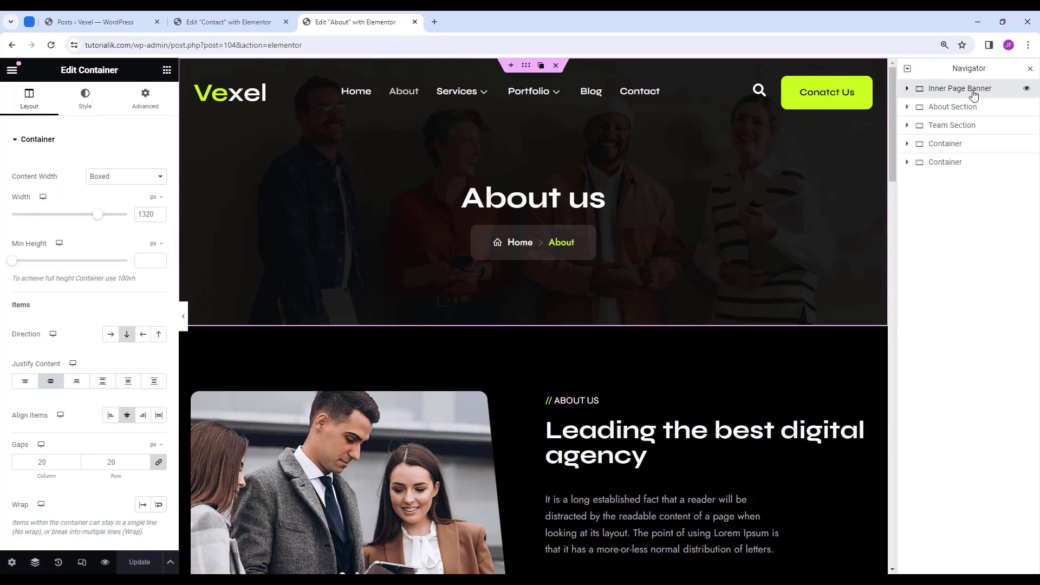
right_click(973, 95)
click(941, 172)
click(233, 21)
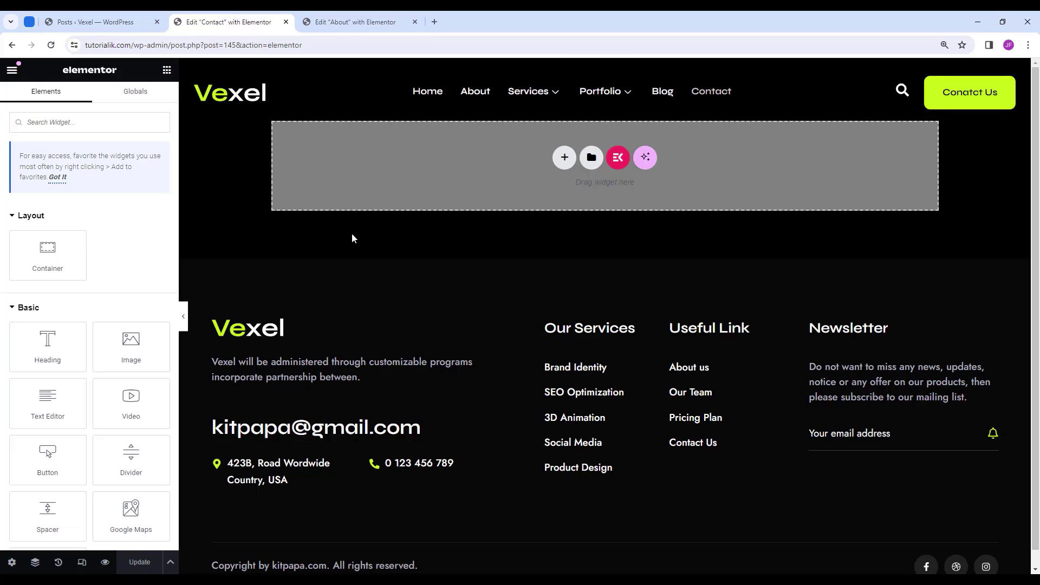
right_click(433, 172)
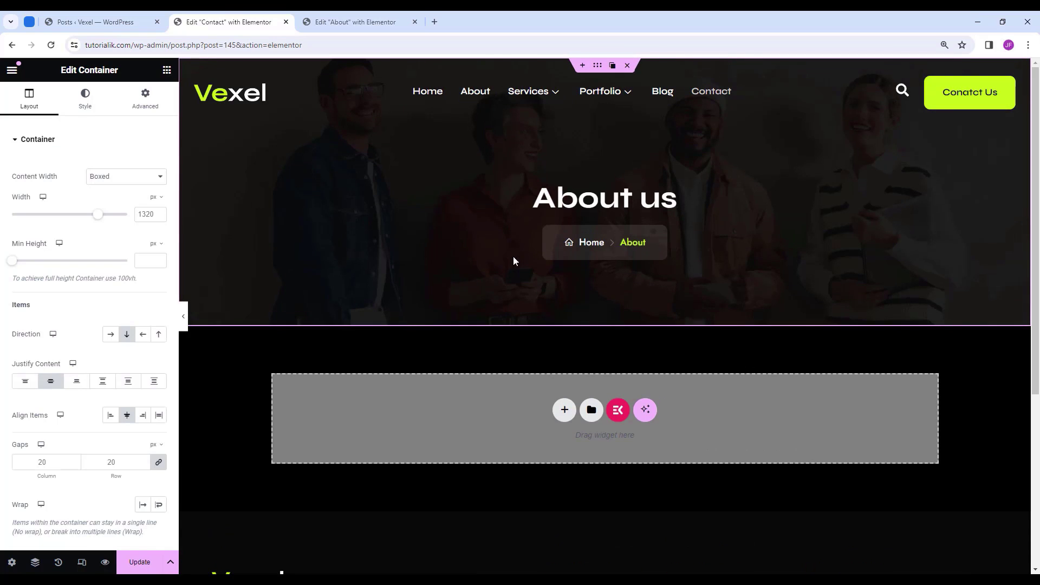
Retitle the banner 'Contact Us', change the breadcrumb to 'Contact us', and add a container below.
click(614, 200)
drag(70, 204, 3, 190)
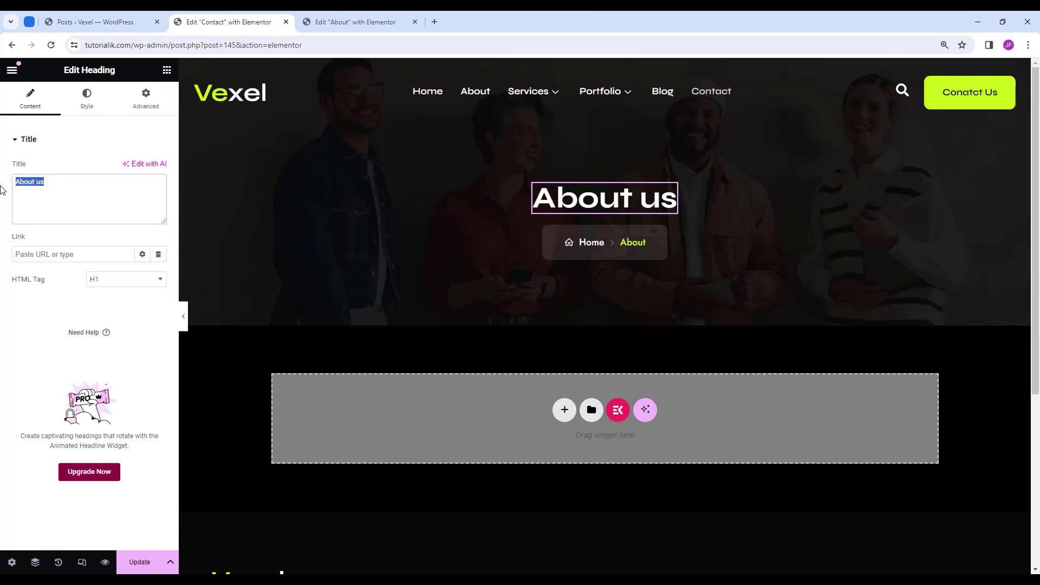
text(Contact )
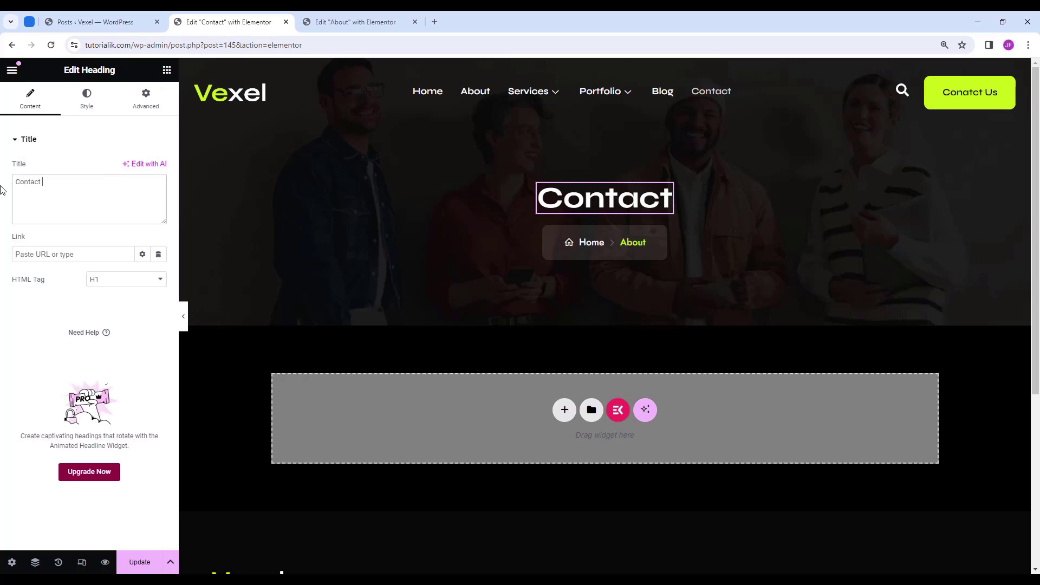
text(Us)
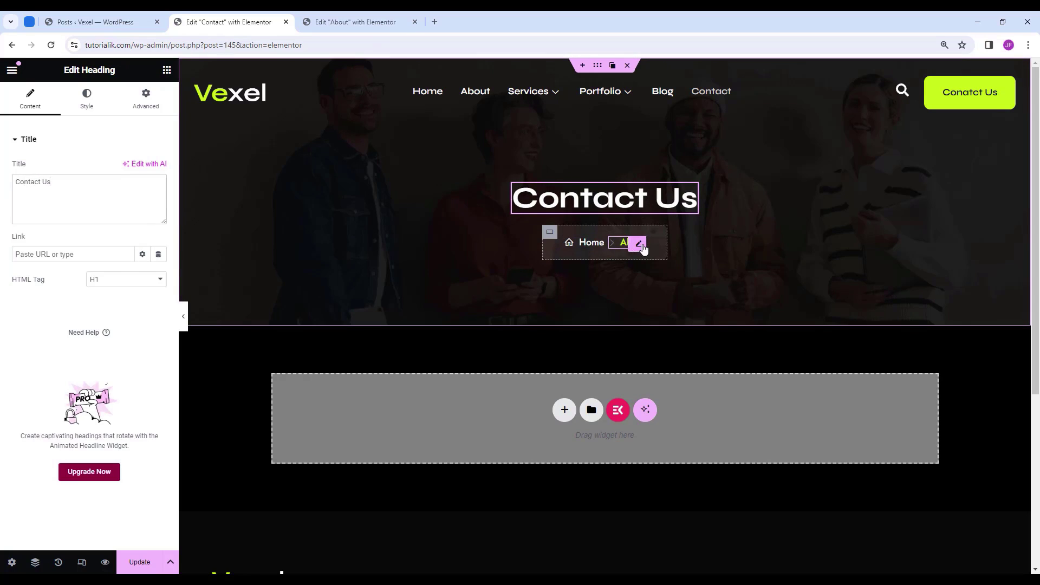
click(642, 246)
click(51, 211)
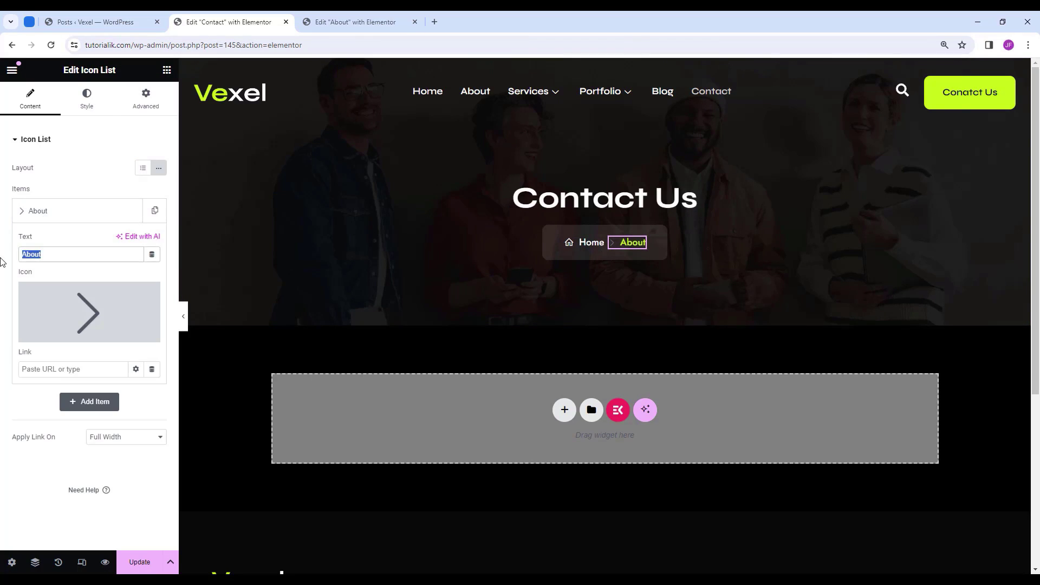
text(Contact Us)
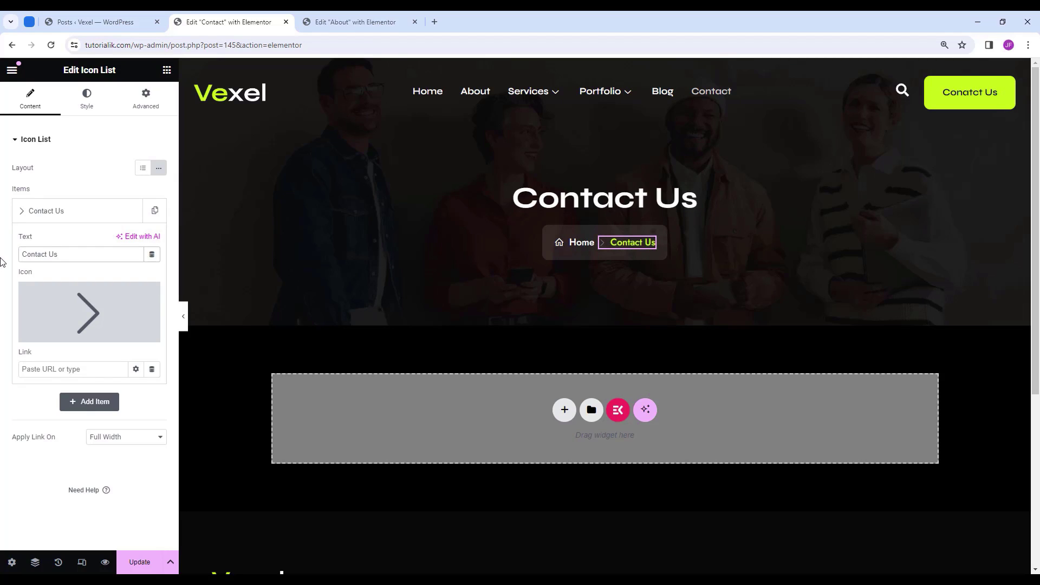
key(BackSpace)
key(BackSpace)
text(us)
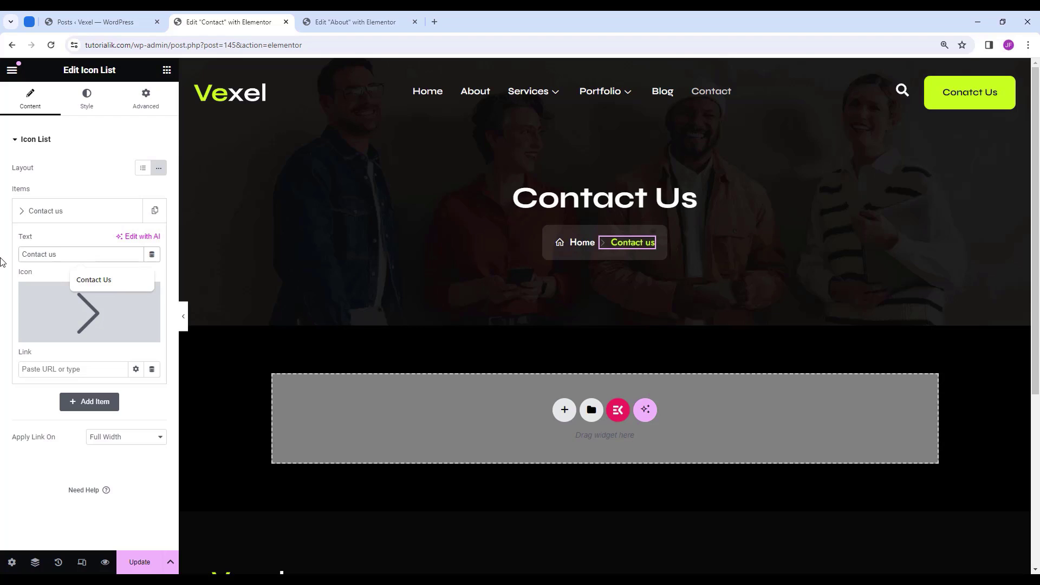
click(167, 71)
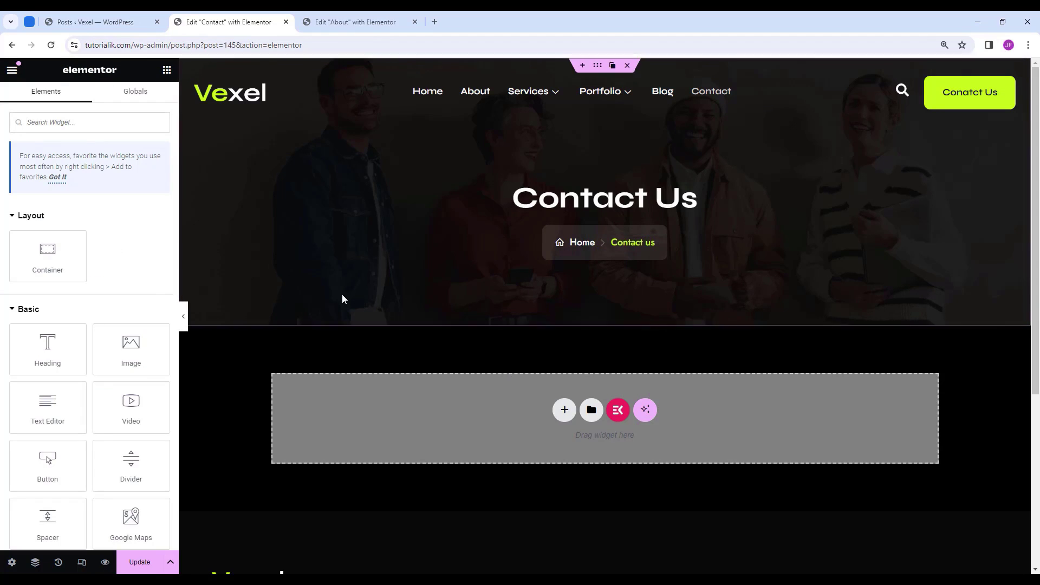
drag(47, 252, 469, 413)
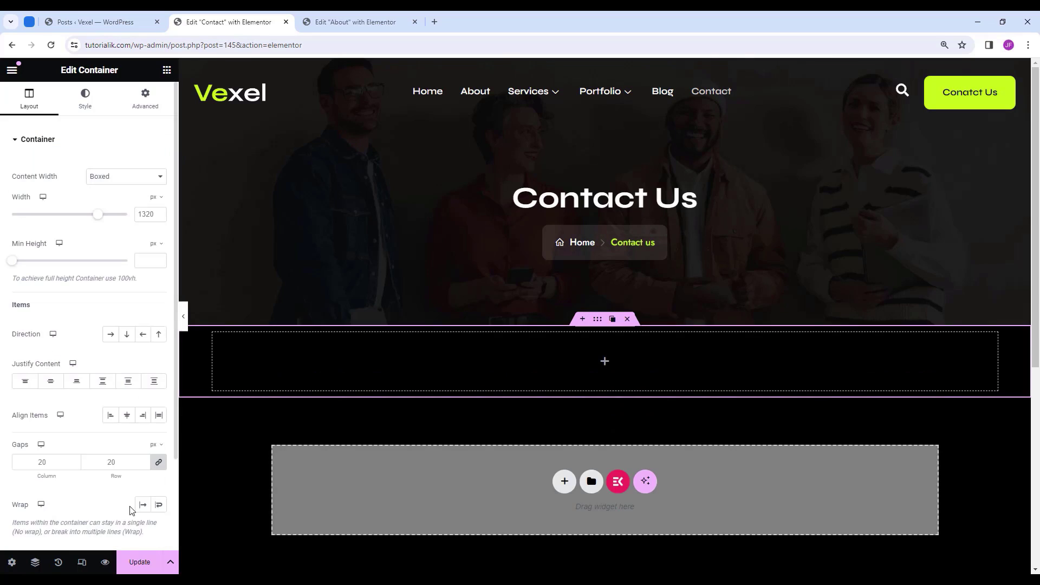
Rename the new container to Contact Section in the Navigator.
click(35, 562)
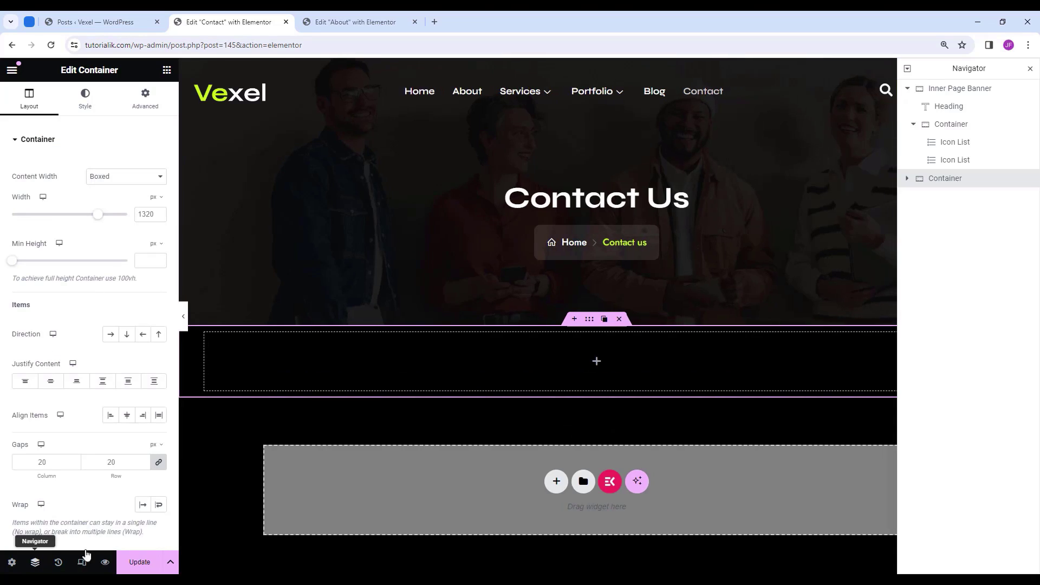
click(941, 179)
double_click(943, 111)
text(Contact Sec)
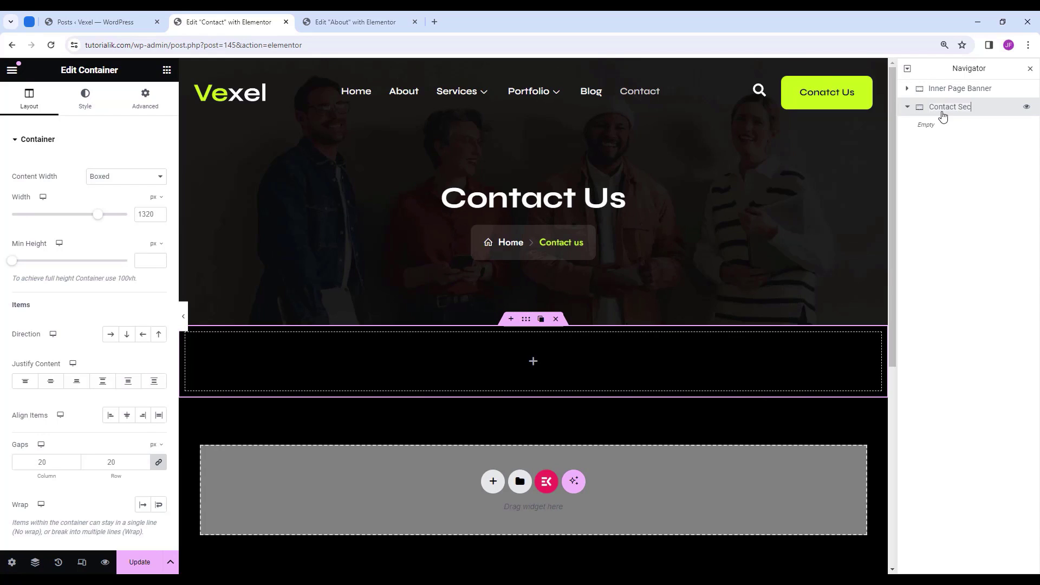
text(tion)
click(1031, 70)
Set Contact Section to Row direction and nest an inner row container.
scroll(741, 321, down, 2)
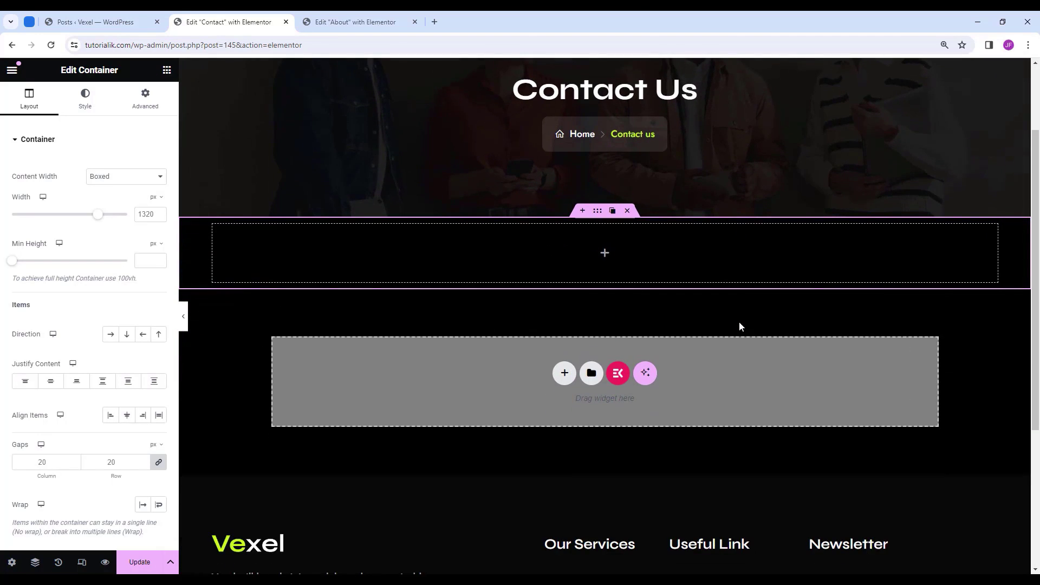
click(111, 336)
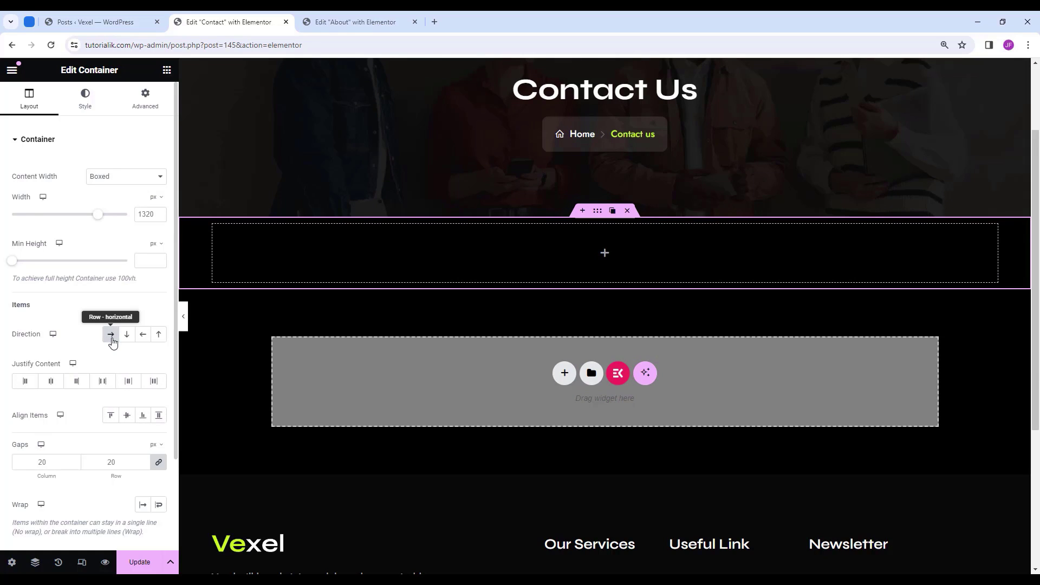
click(167, 69)
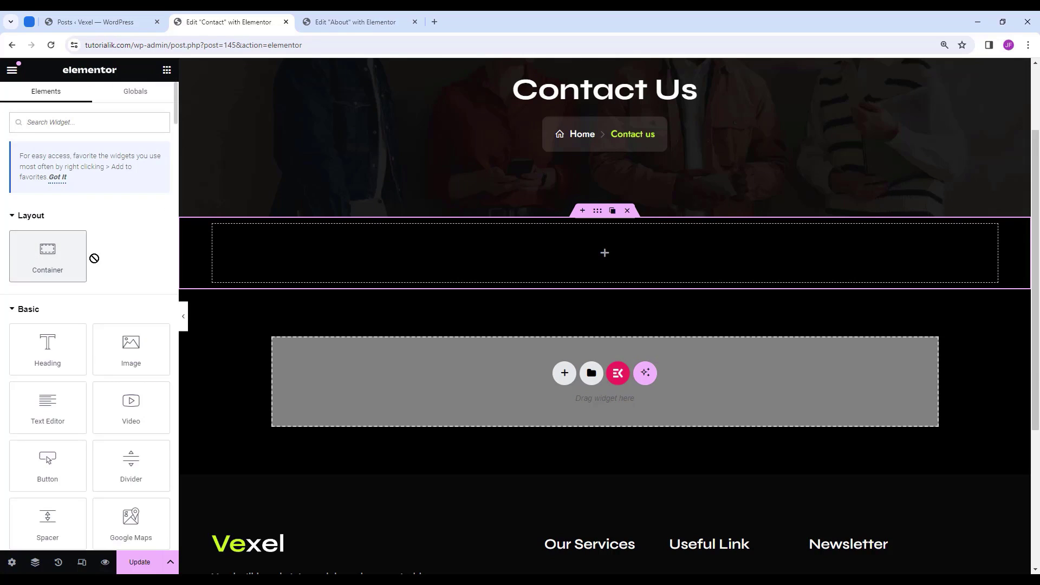
drag(94, 259, 426, 253)
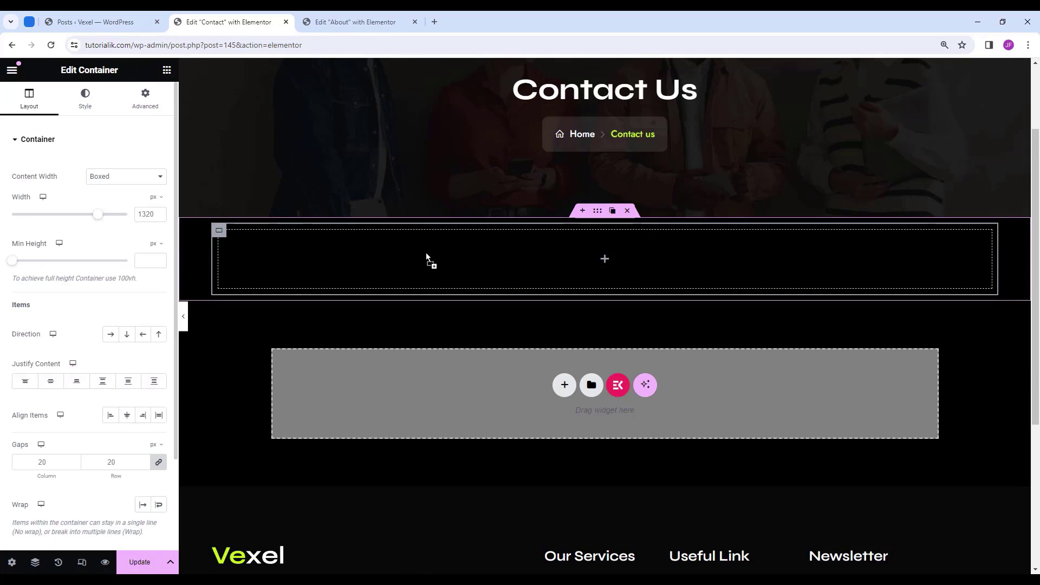
click(112, 335)
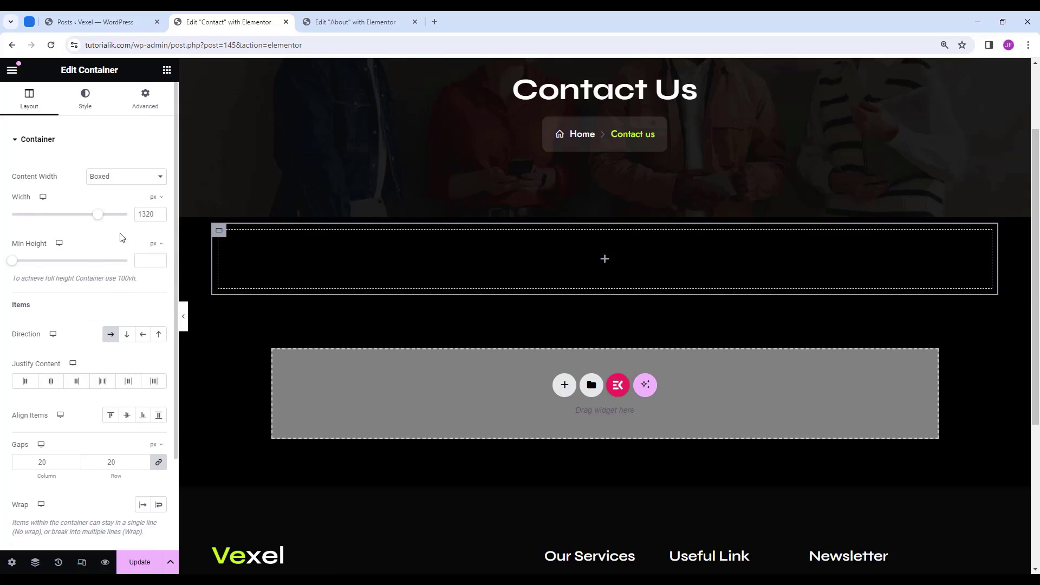
Give the inner container a classic #000 background and 25 border radius.
click(100, 111)
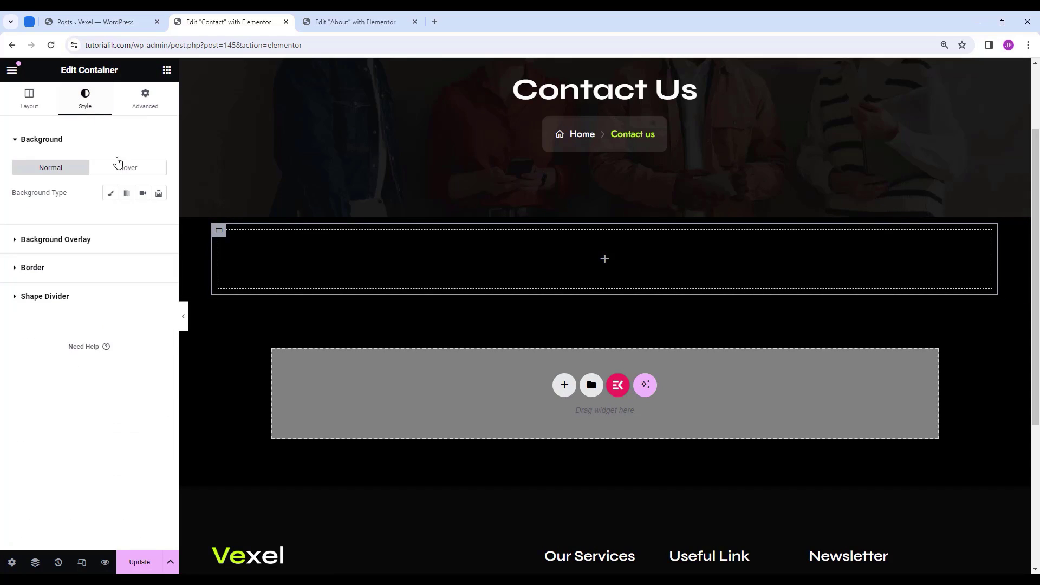
click(113, 195)
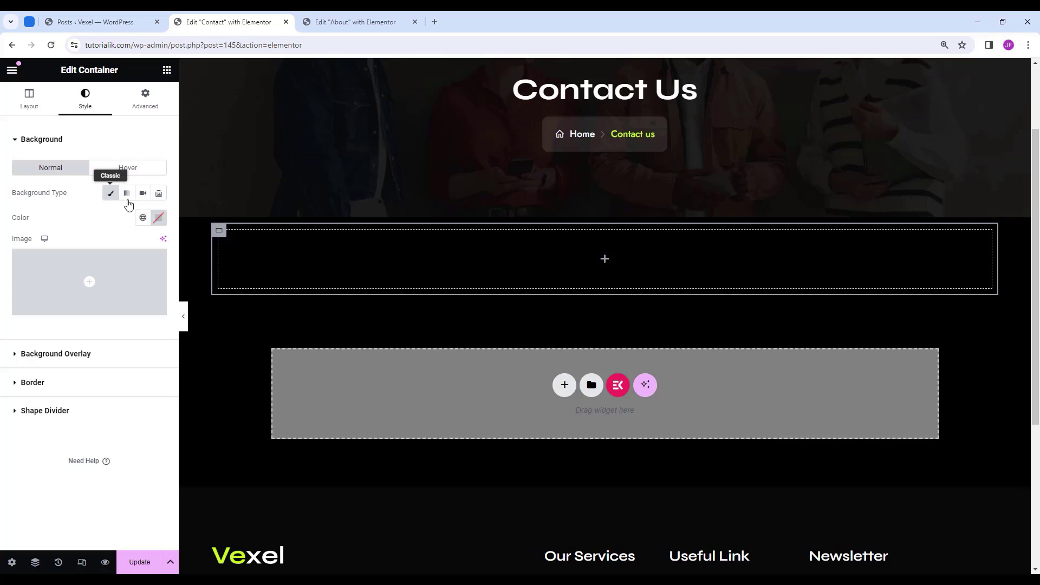
click(158, 218)
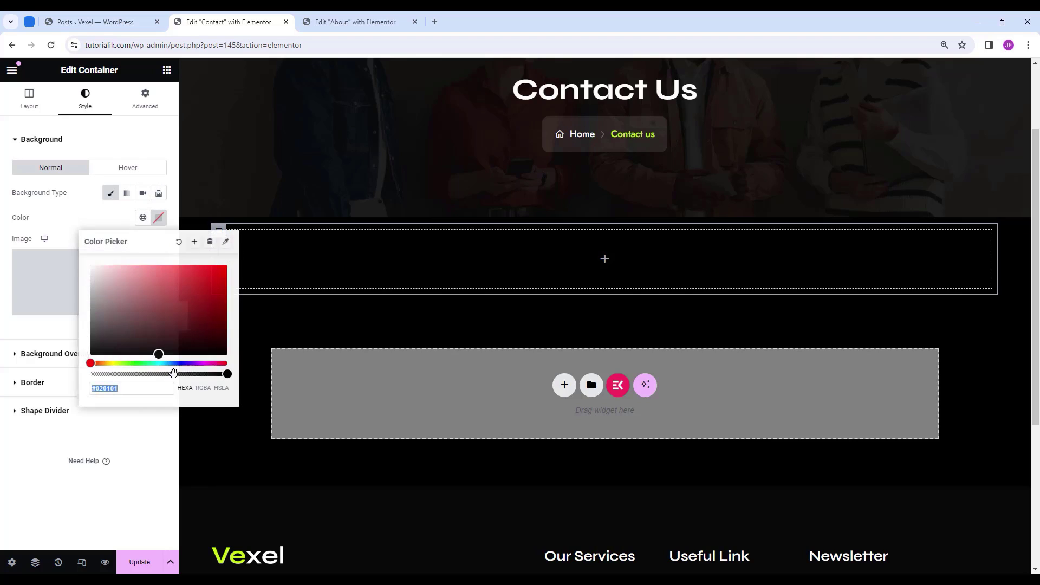
double_click(152, 395)
text(00)
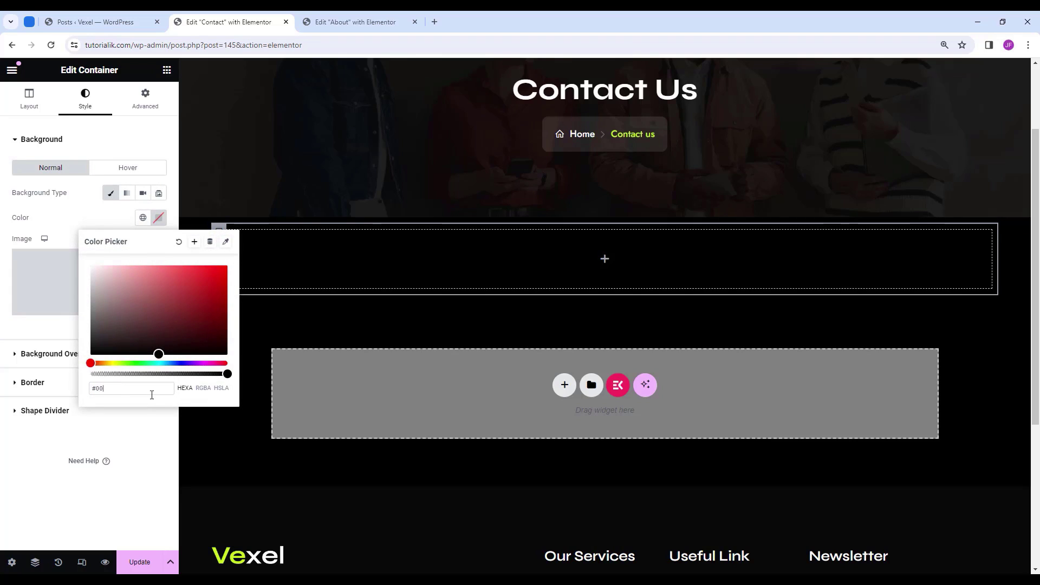
text(0)
click(33, 383)
click(25, 287)
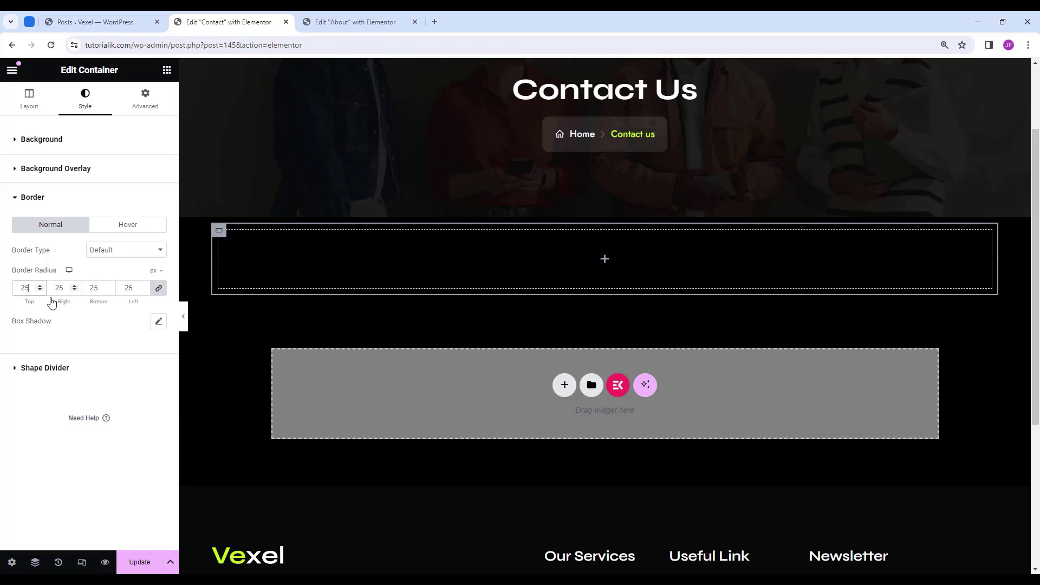
Set the inner container's padding to 150/60/60/60 and nest another container inside.
click(142, 100)
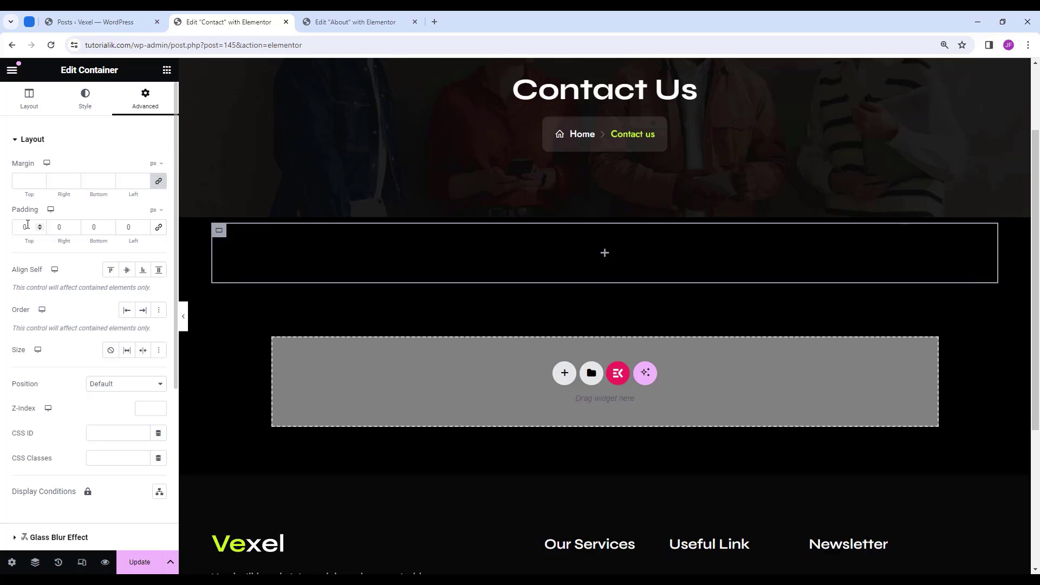
text(150)
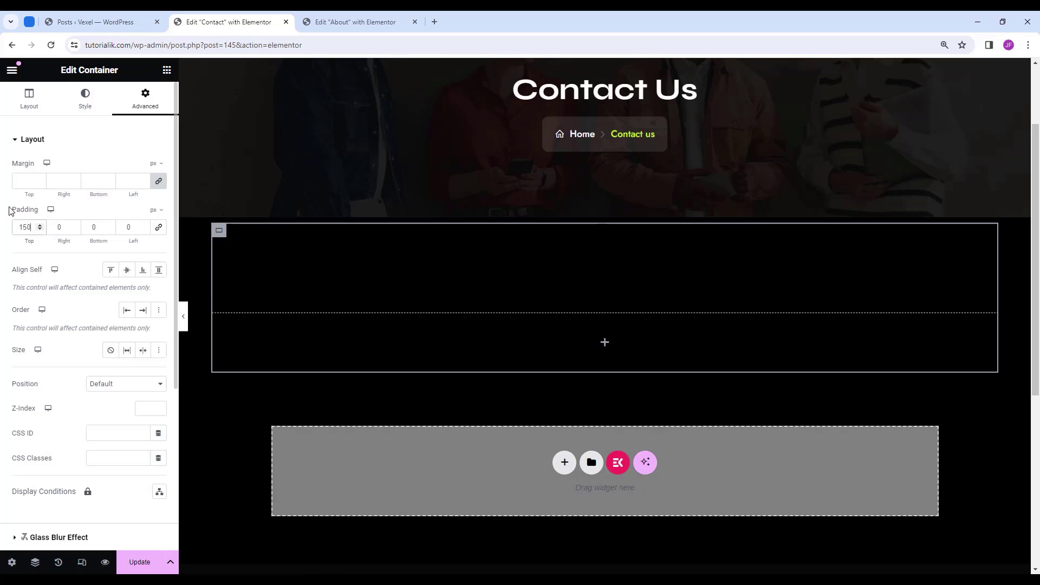
double_click(70, 227)
text(60)
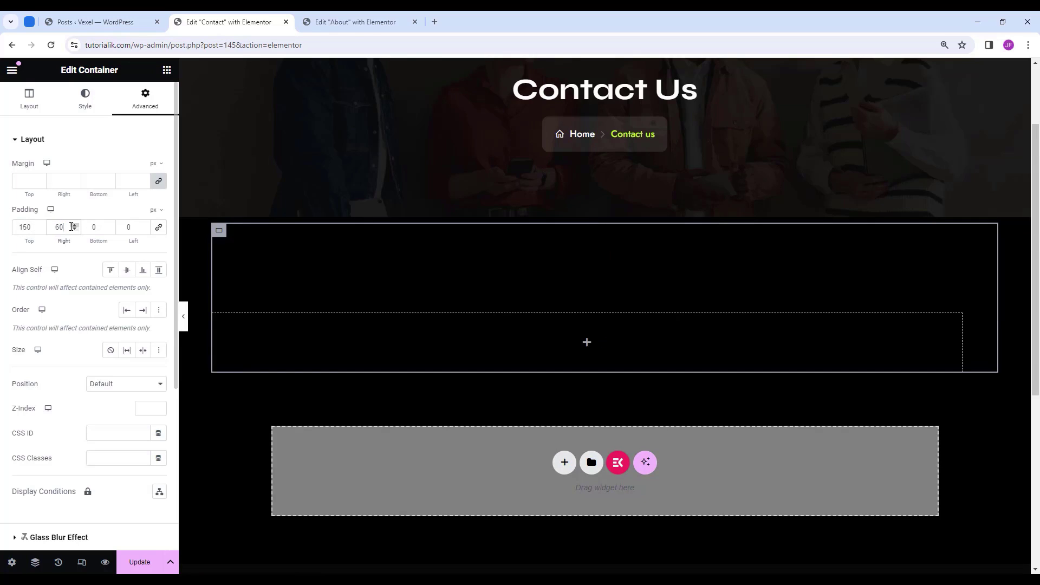
text(60)
click(145, 230)
text(6)
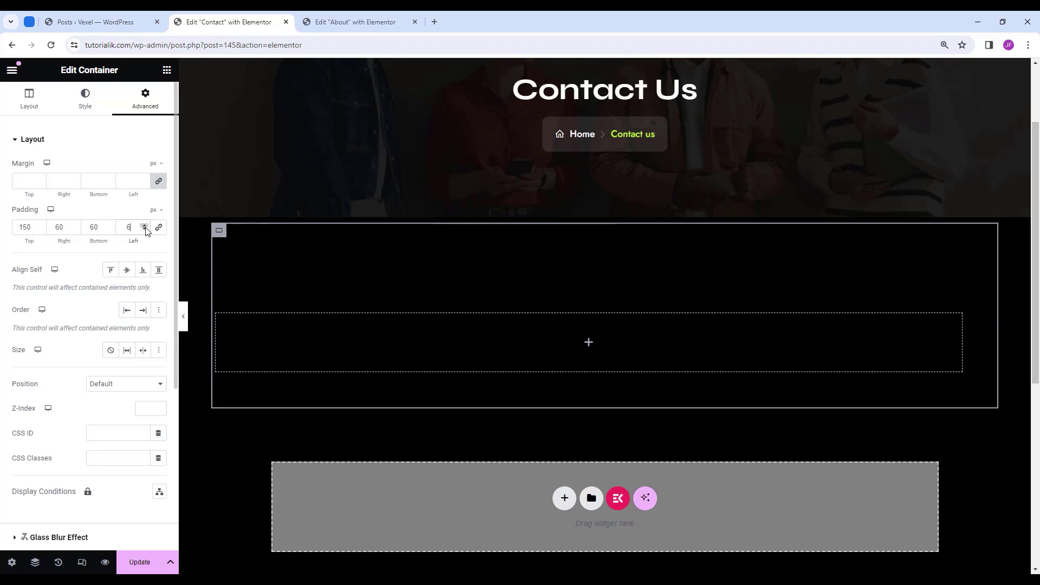
text(0)
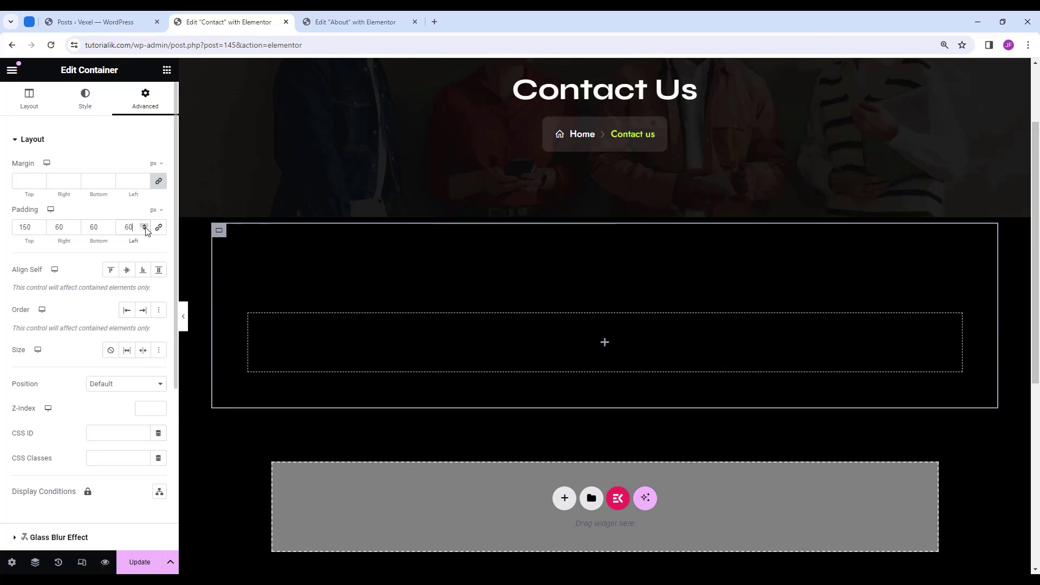
click(167, 71)
drag(57, 250, 440, 343)
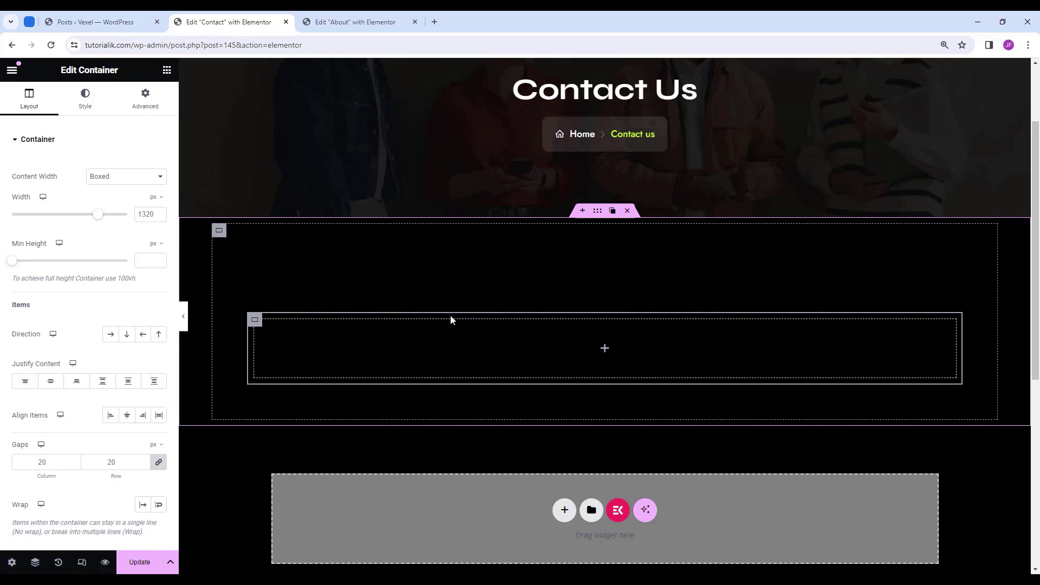
Copy the About page's // ABOUT US tagline and paste it into the inner container.
key(ctrl+Tab)
scroll(542, 254, down, 3)
click(573, 244)
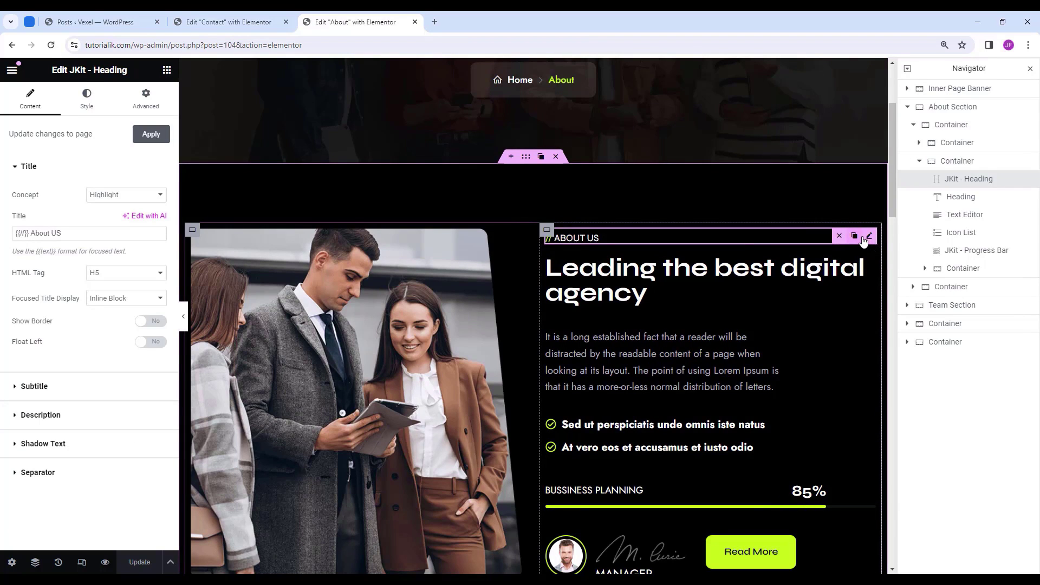
right_click(864, 241)
click(883, 294)
key(ctrl+shift+Tab)
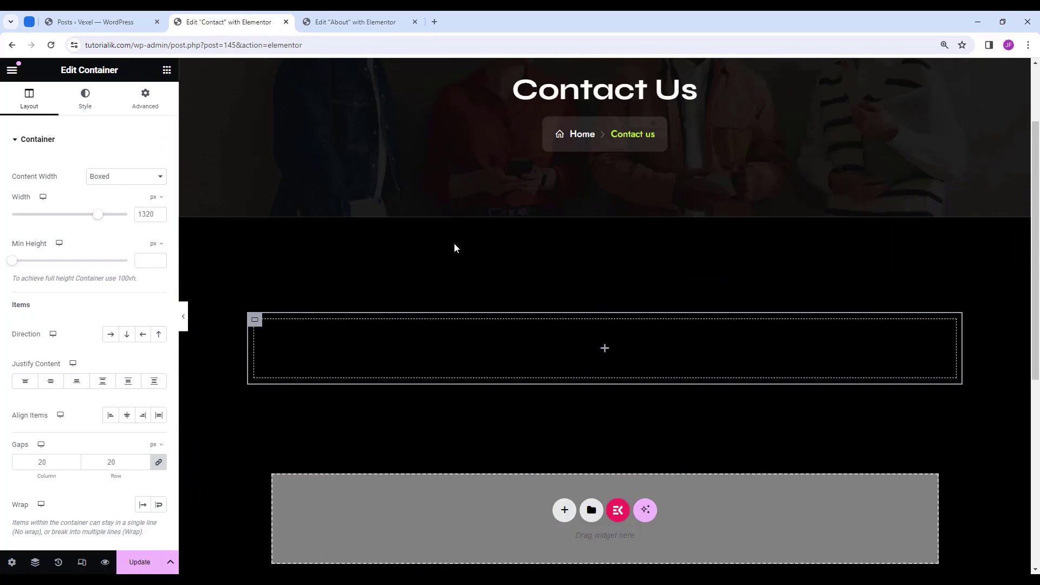
right_click(481, 339)
click(518, 353)
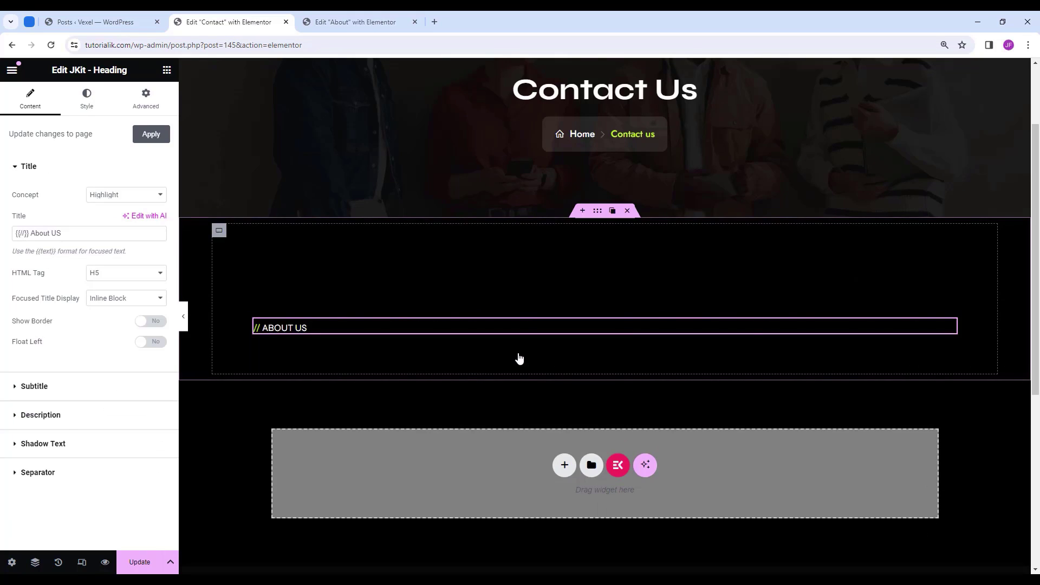
Copy the 'Leading the best digital agency' heading and paste it below the tagline.
click(366, 12)
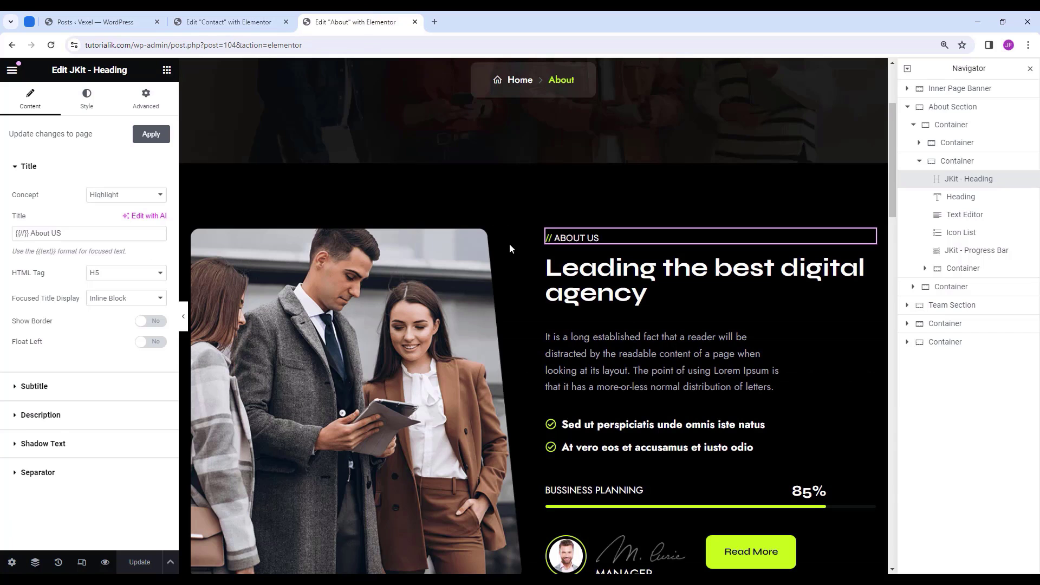
right_click(623, 273)
click(648, 328)
click(228, 22)
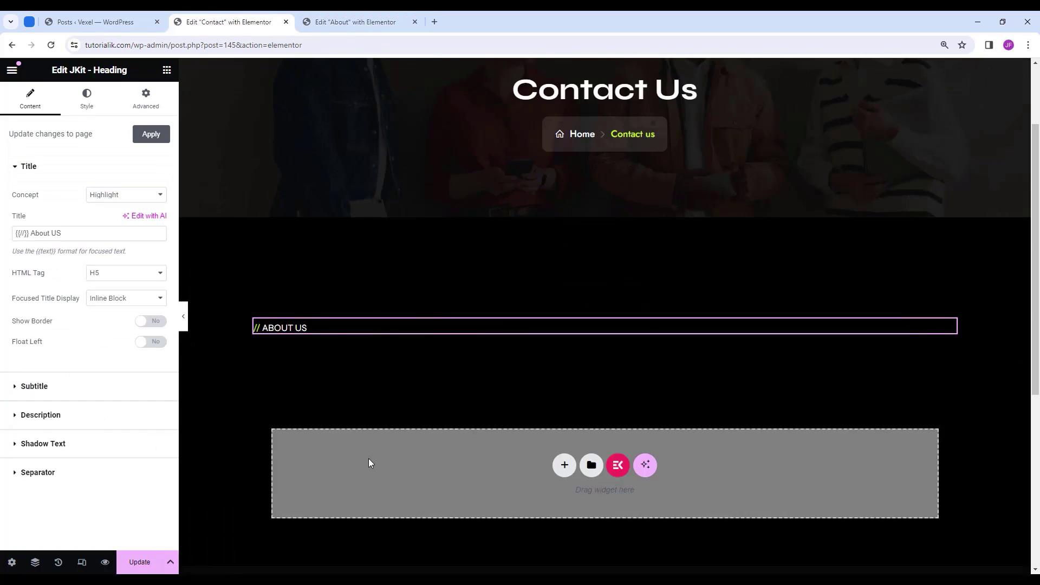
right_click(378, 339)
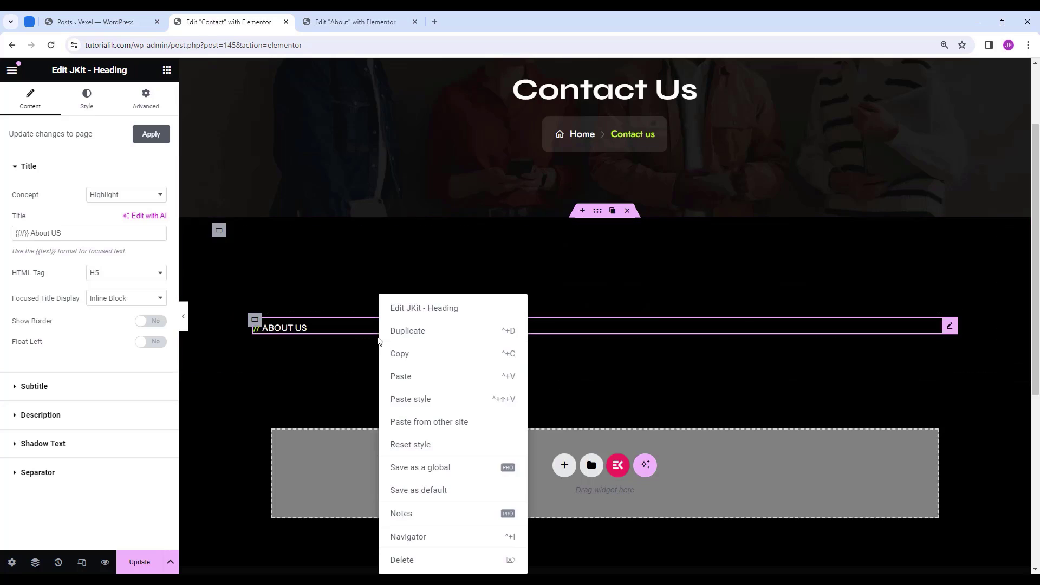
click(411, 385)
Reword the tagline to // LET'S GET IN TOUCH.
click(302, 330)
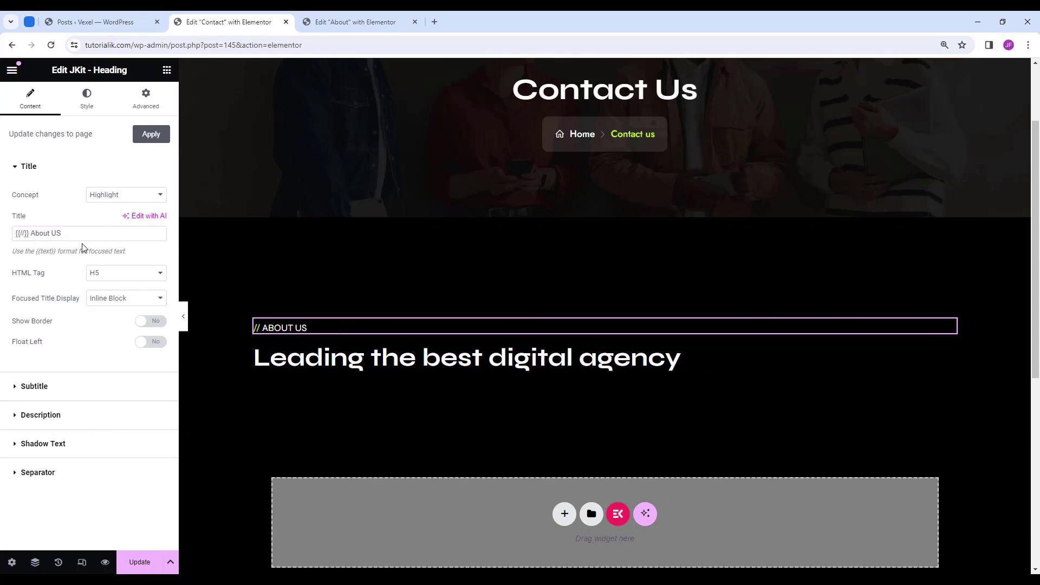
drag(68, 234, 34, 234)
right_click(66, 232)
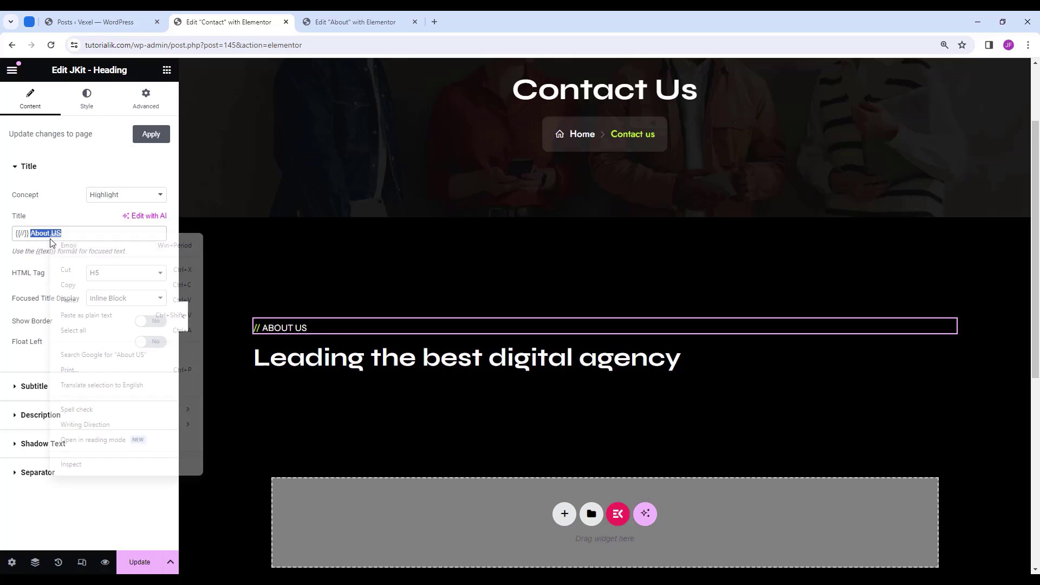
click(75, 302)
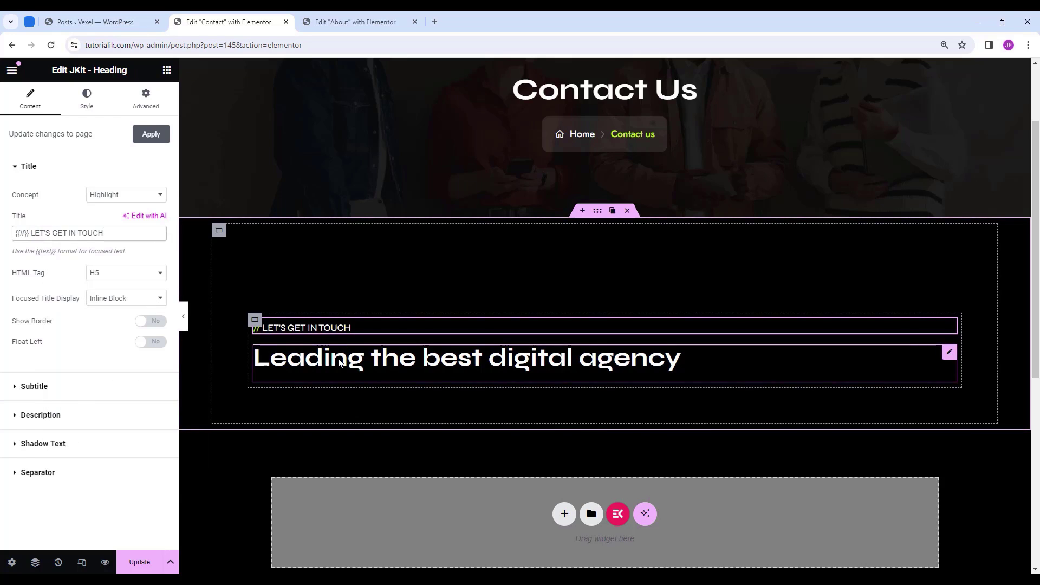
Change the heading to 'Contact with us' and add a container below it.
click(300, 358)
right_click(115, 181)
mouse_move(16, 182)
mouse_down()
mouse_move(115, 182)
mouse_move(2, 184)
mouse_up()
click(135, 243)
click(502, 363)
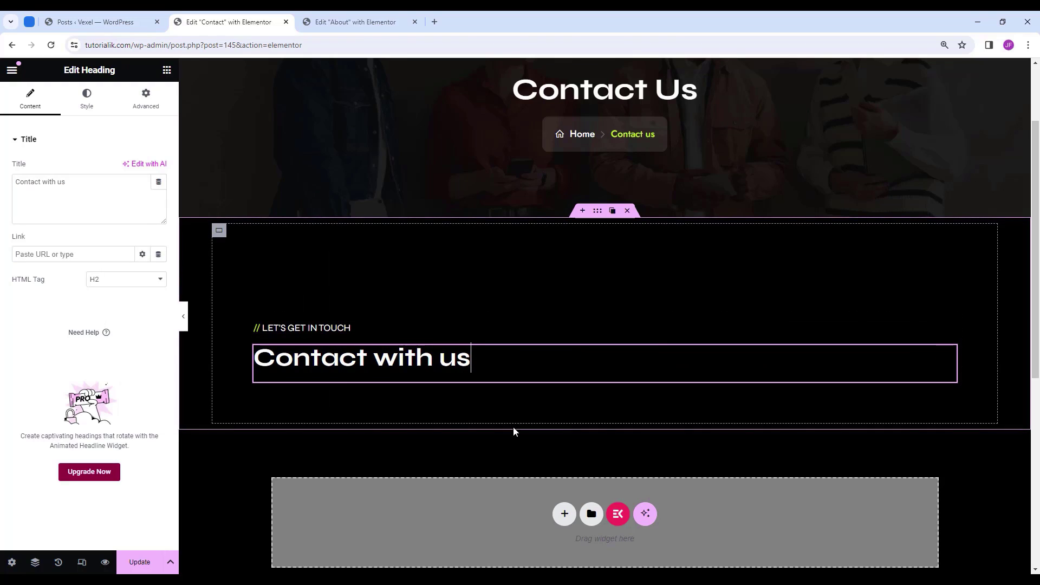
click(167, 70)
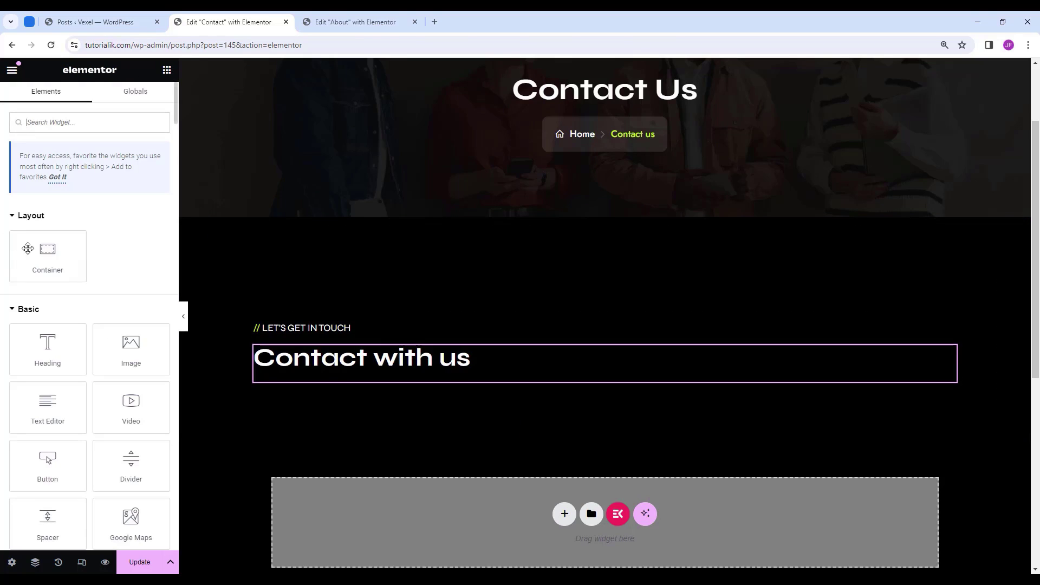
drag(47, 255, 453, 376)
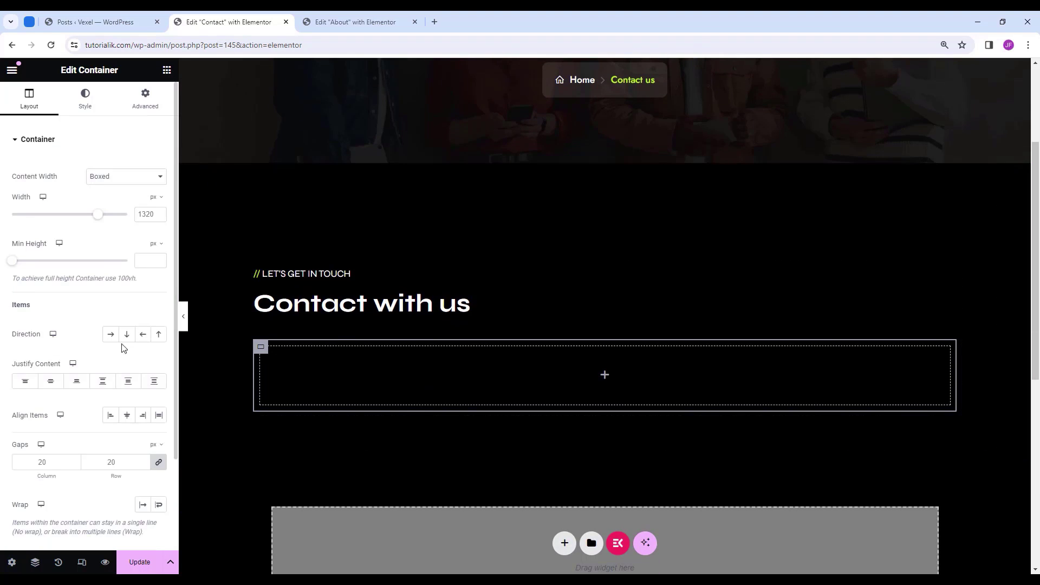
Set the container to Row direction, Align Items Start, and 0/0/10/0 px padding.
click(110, 339)
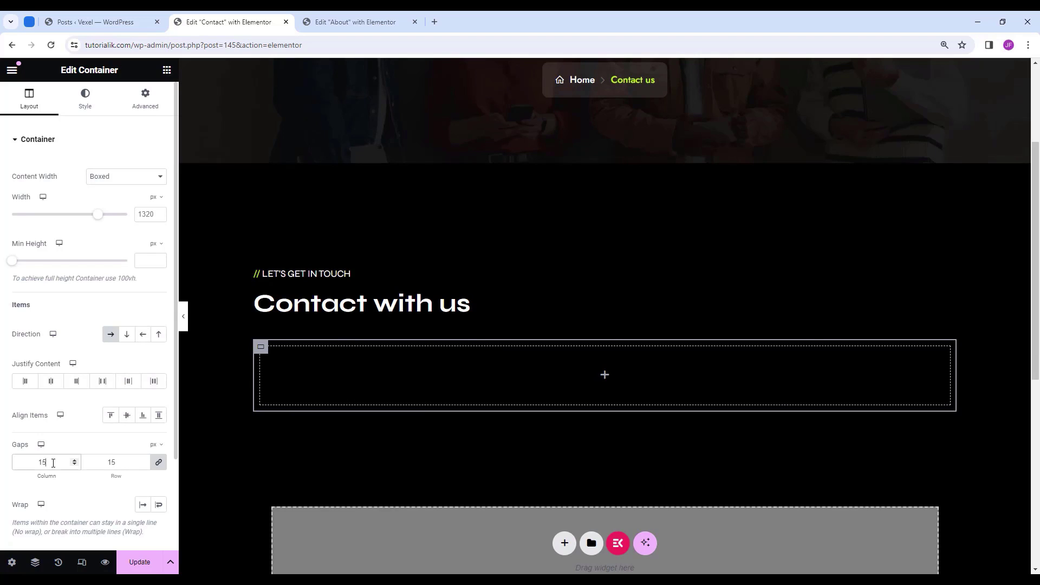
click(111, 416)
click(160, 108)
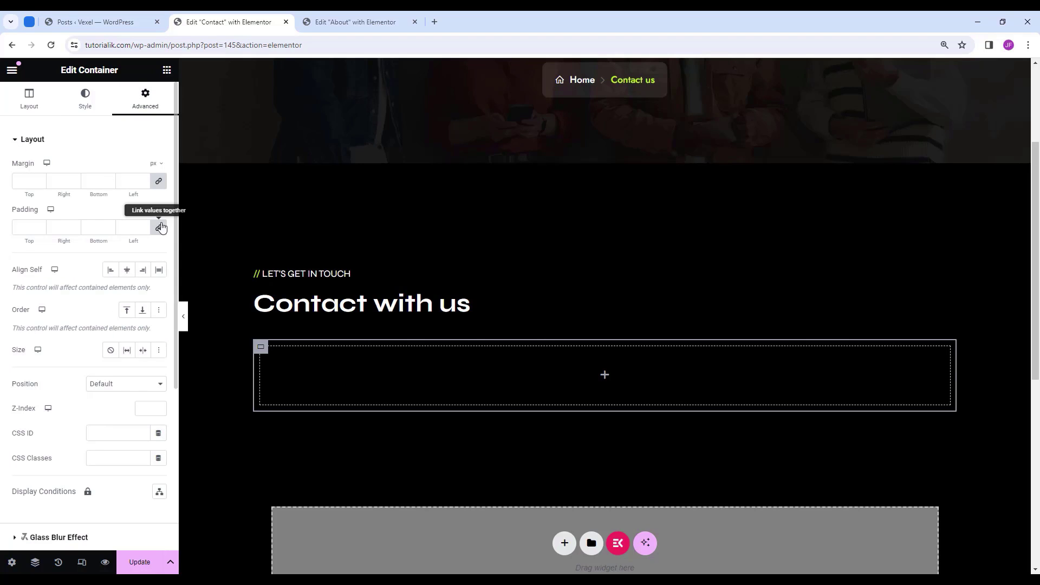
click(159, 227)
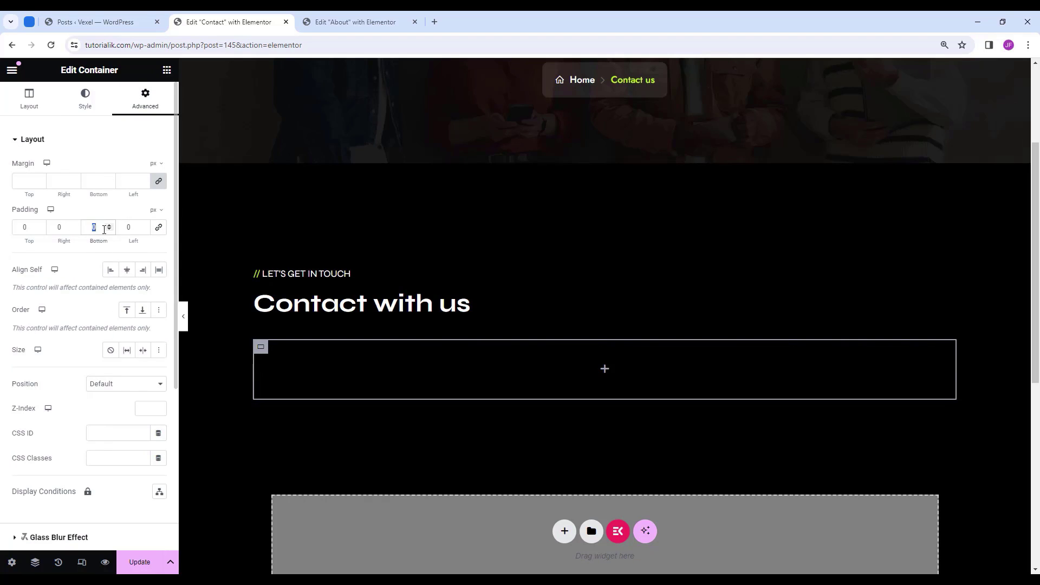
text(10)
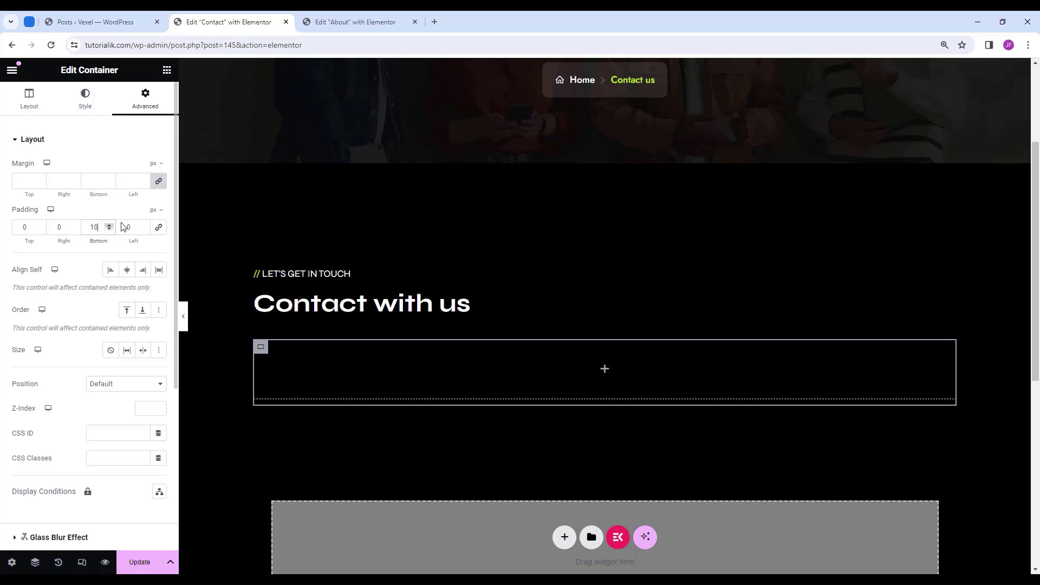
click(167, 70)
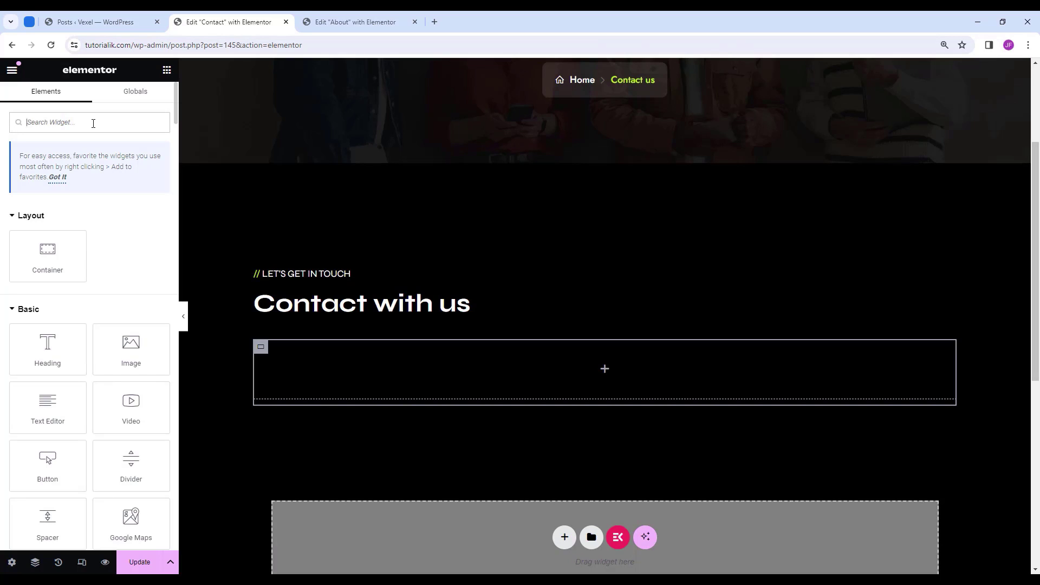
Add an Icon widget to the empty container, left-aligned, coloured #fff, at size 26.
text(icon)
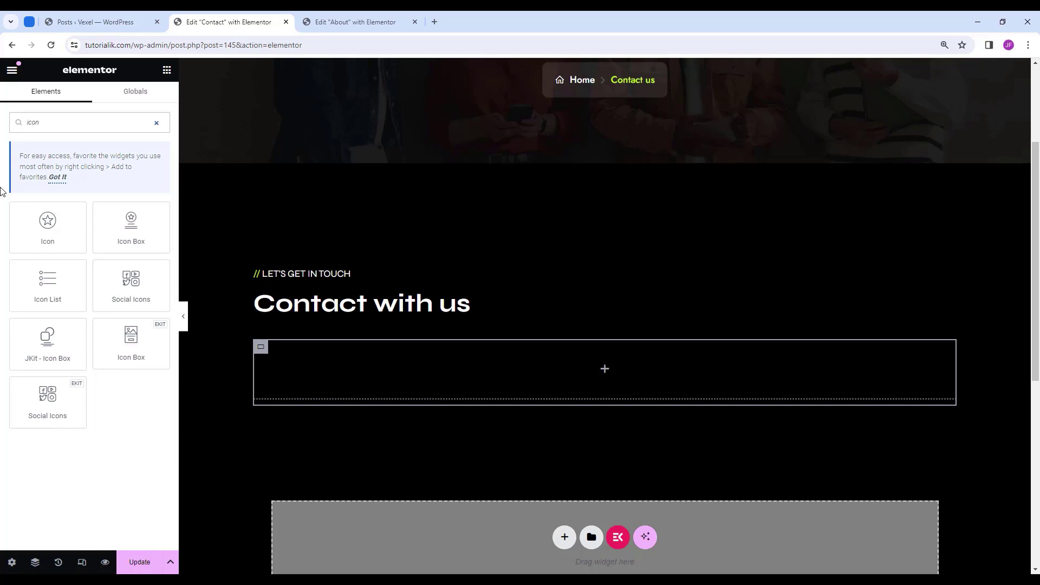
drag(48, 222, 599, 366)
click(103, 111)
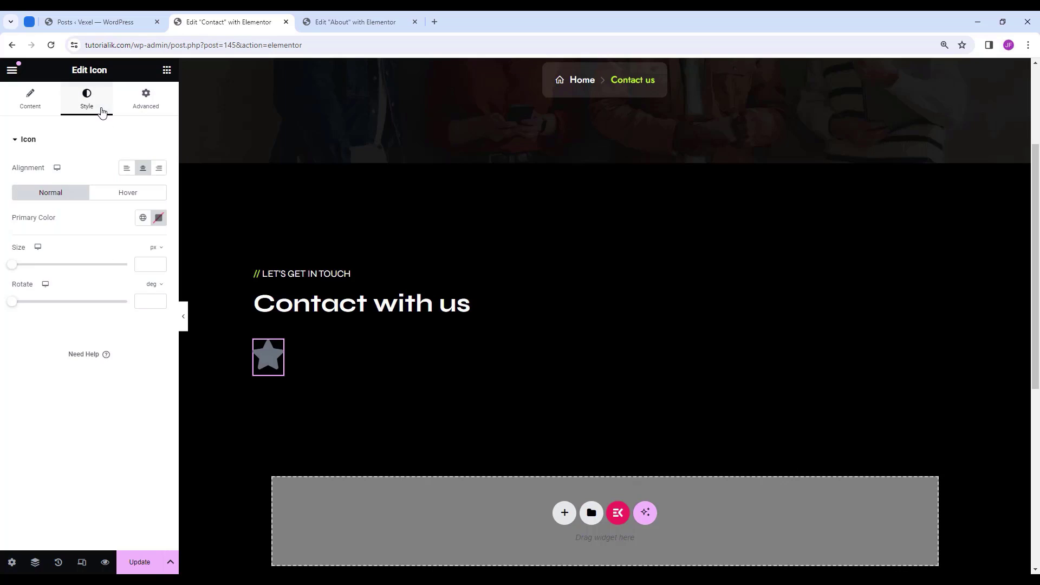
click(128, 173)
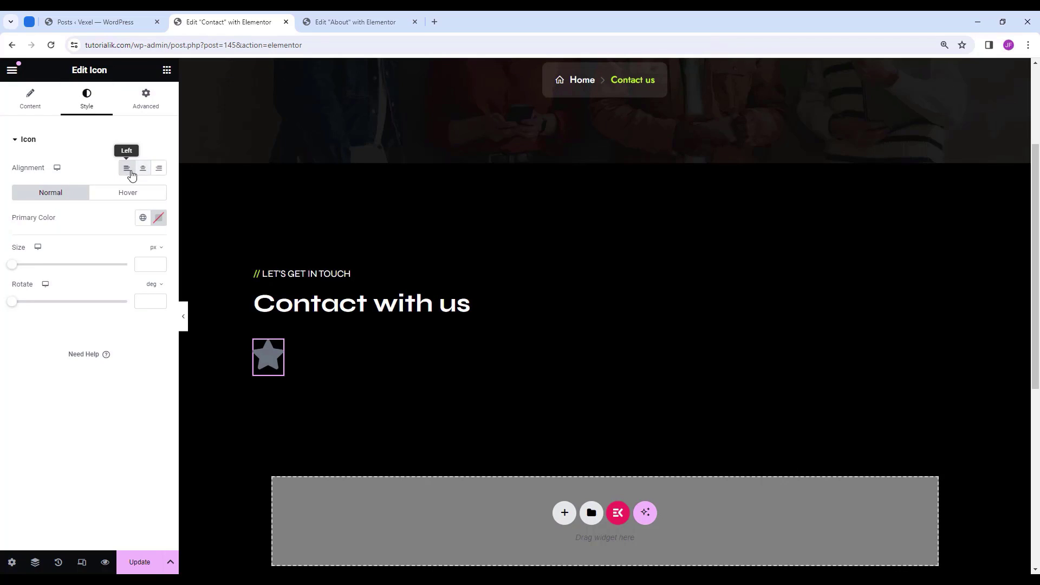
click(158, 217)
double_click(139, 388)
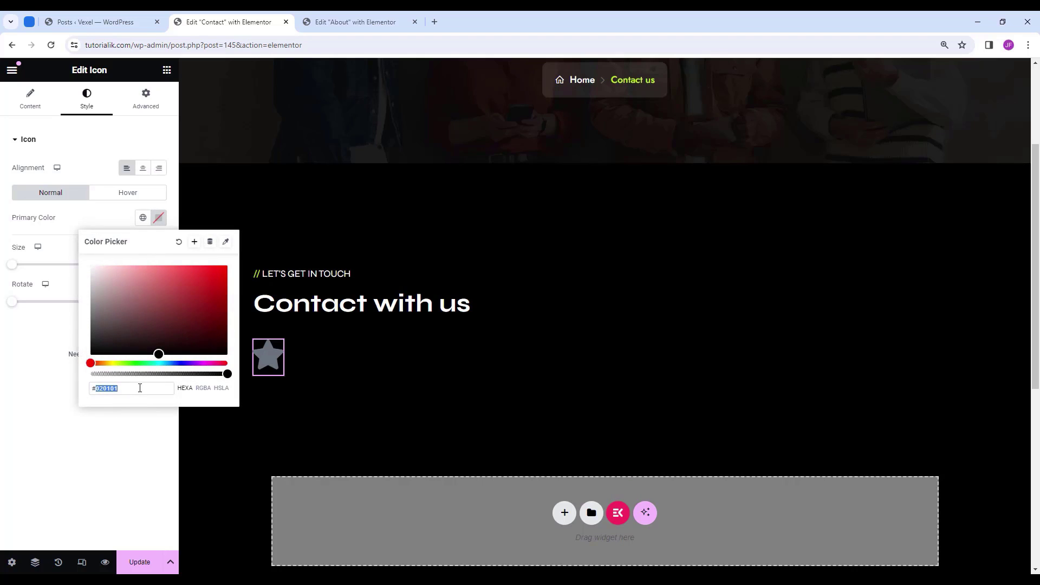
text(fff)
click(148, 265)
text(26)
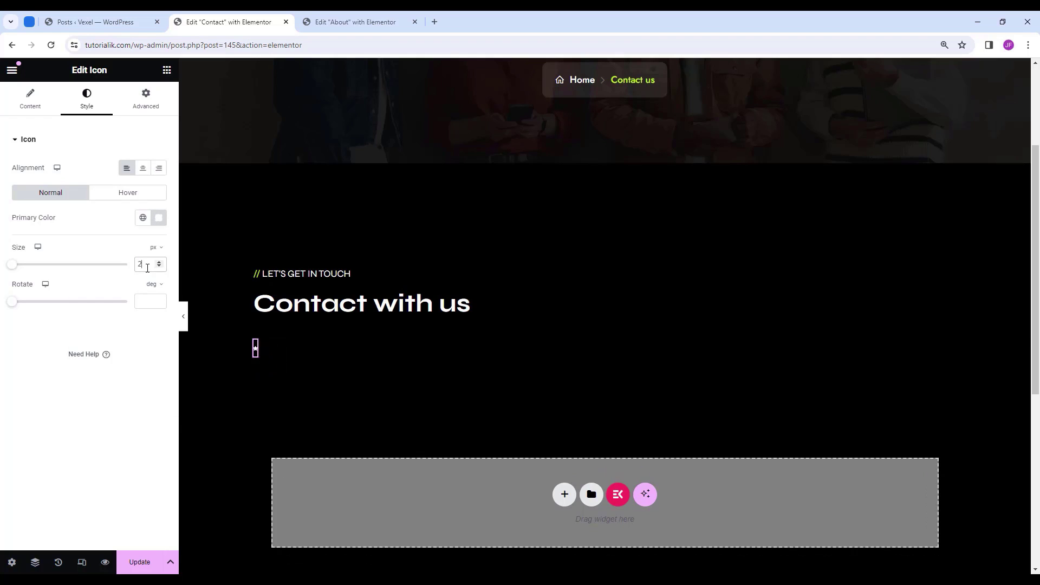
Give the icon a top margin of 5 and unlinked padding values 17, 16 and 716.
click(147, 101)
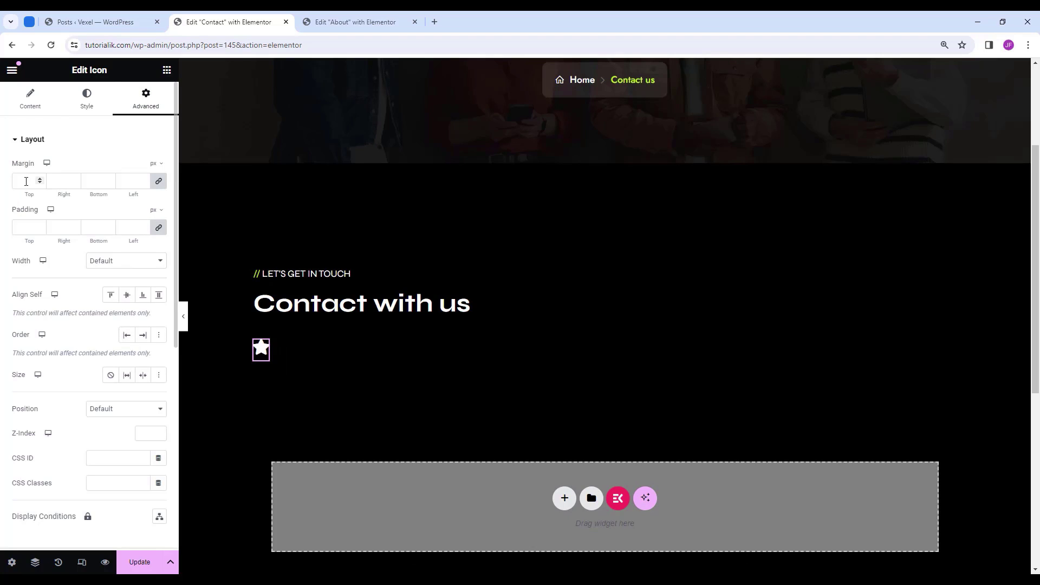
click(158, 184)
drag(30, 181, 12, 181)
text(5)
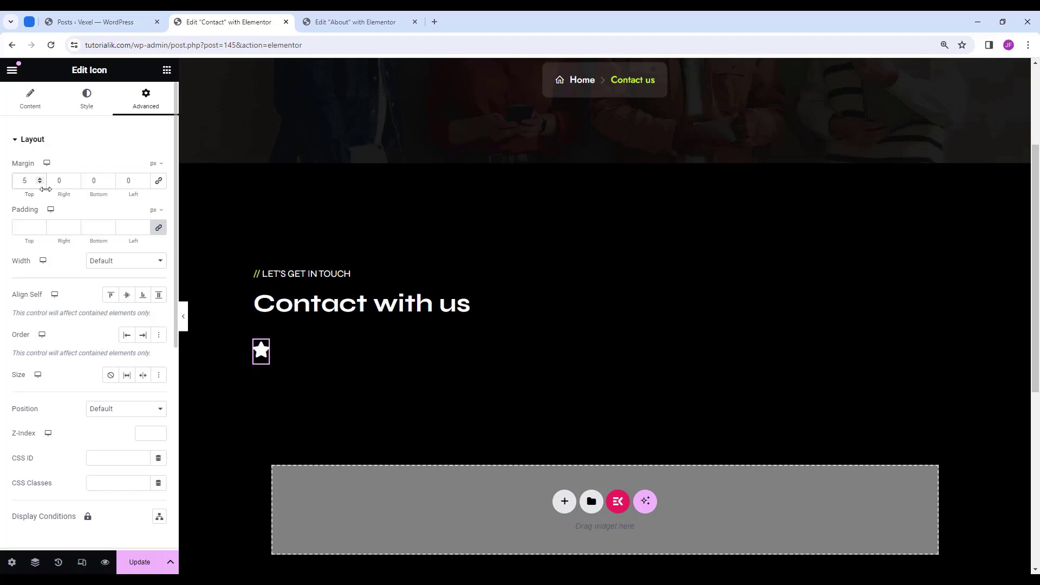
click(159, 228)
text(17)
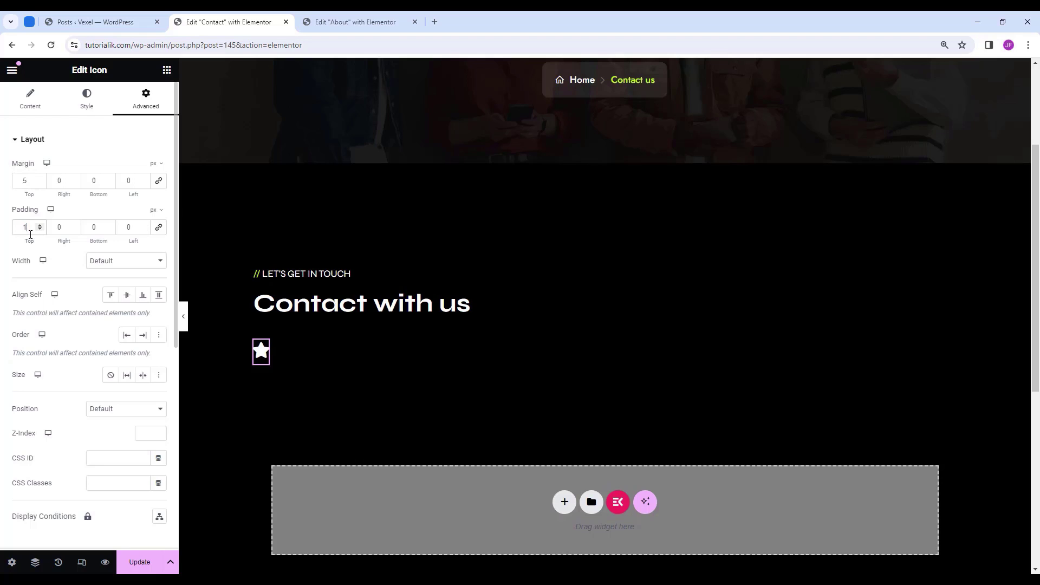
double_click(60, 230)
text(1)
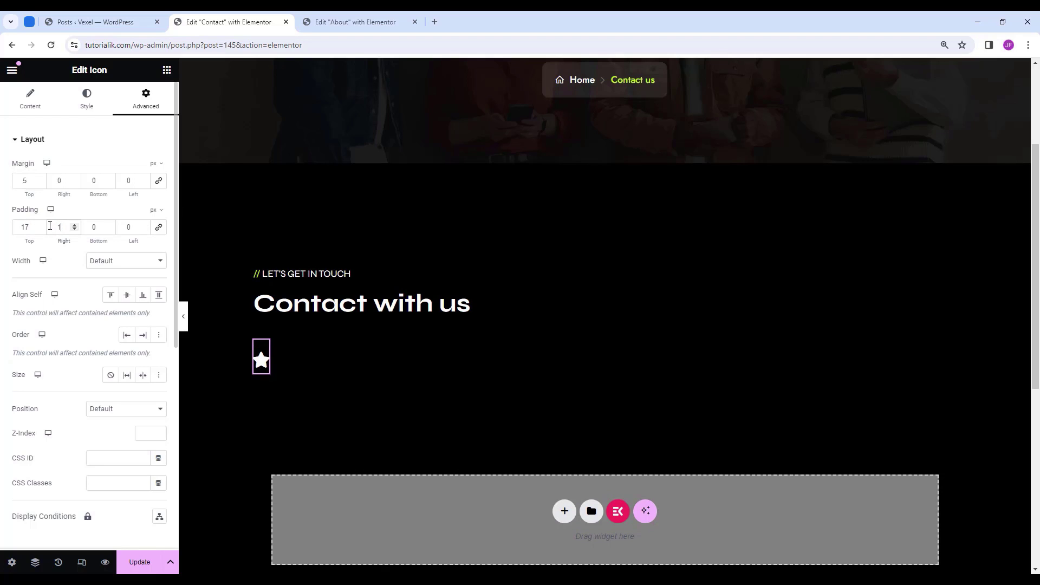
text(66)
double_click(86, 228)
text(7)
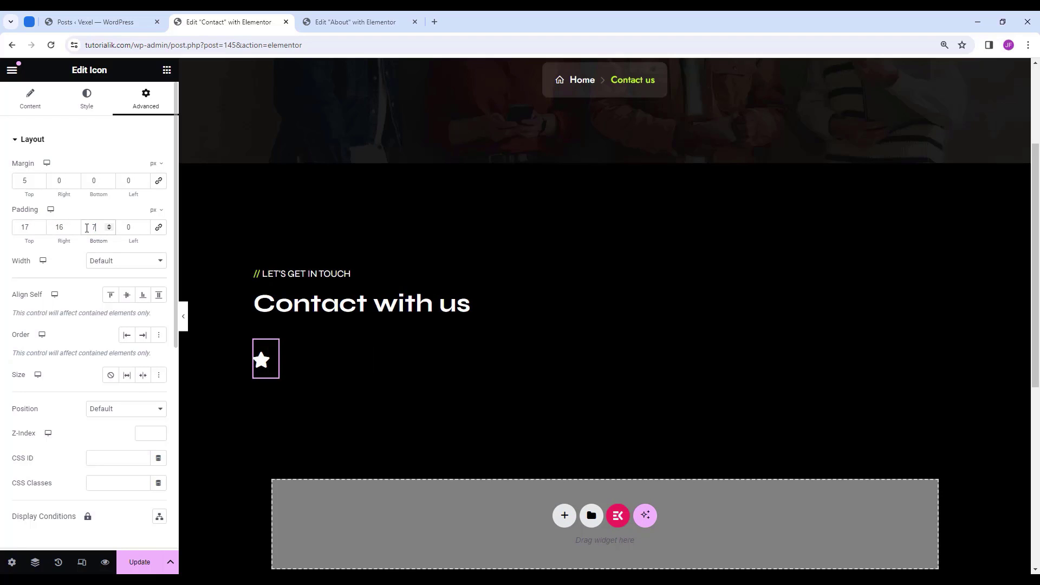
text(16)
Make the icon's width inline and give it a 1 px solid border.
click(116, 264)
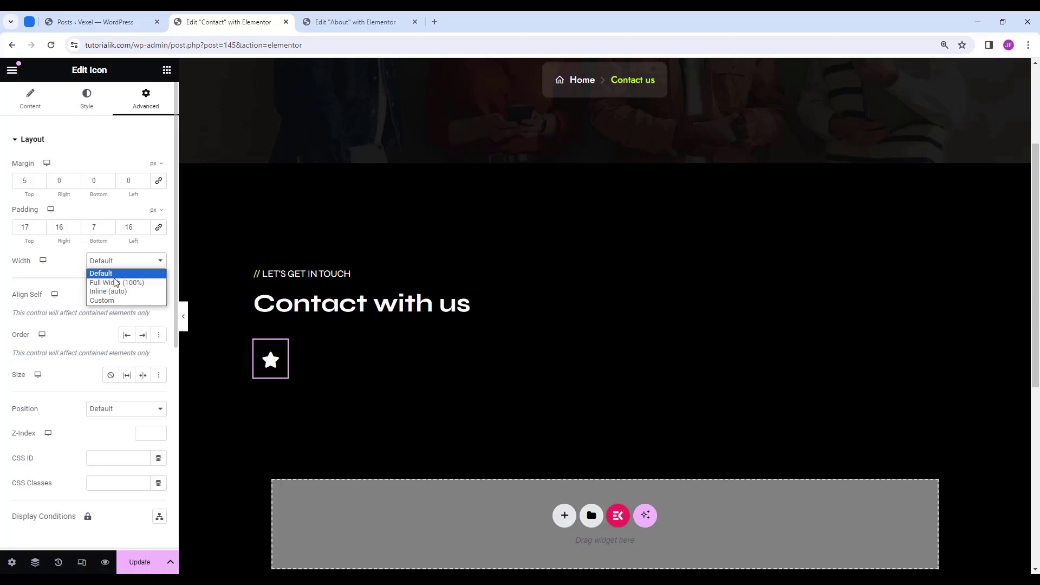
click(114, 293)
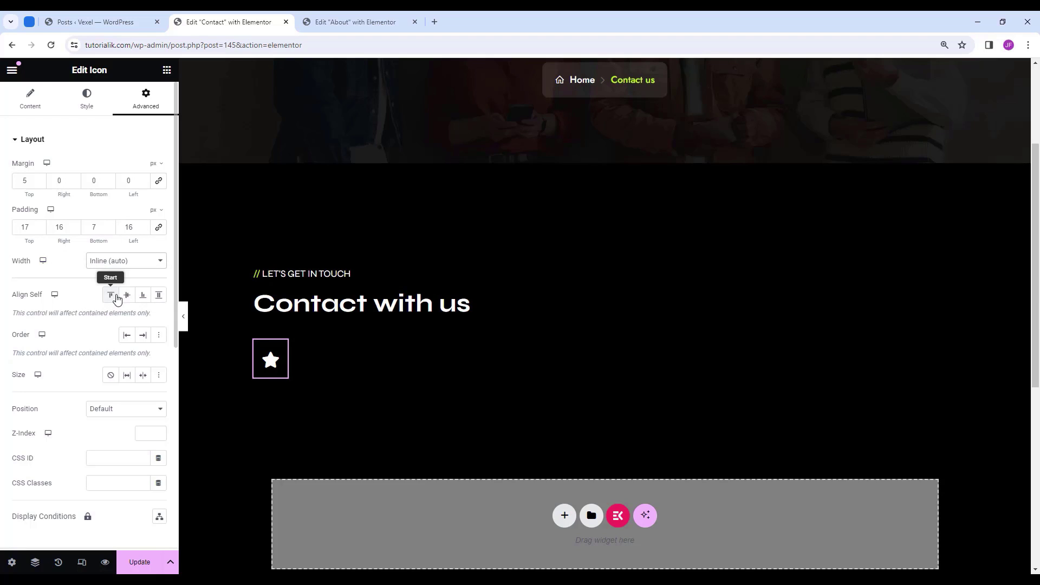
scroll(93, 358, down, 1)
scroll(92, 360, down, 5)
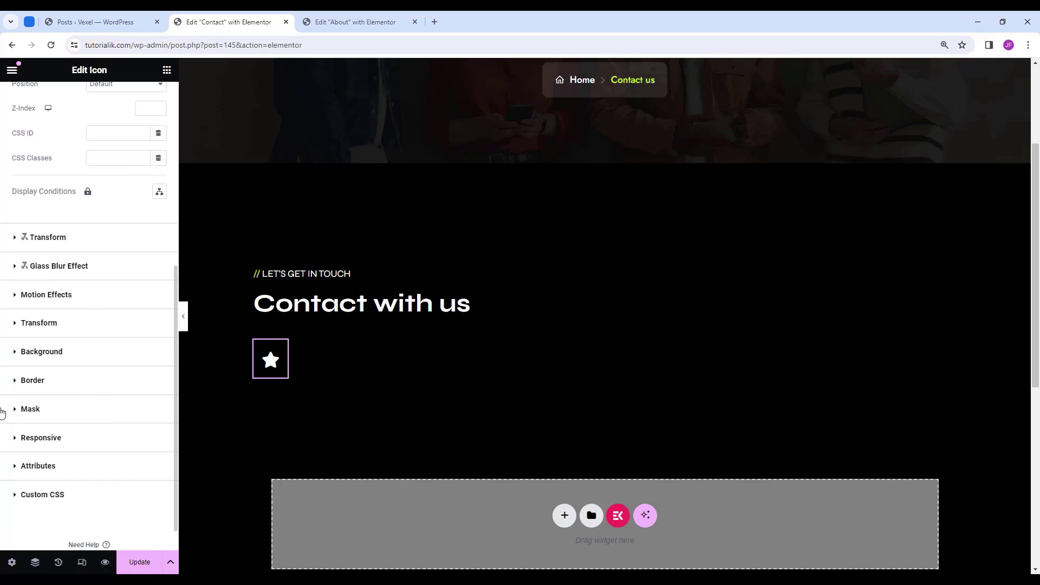
click(83, 382)
click(121, 369)
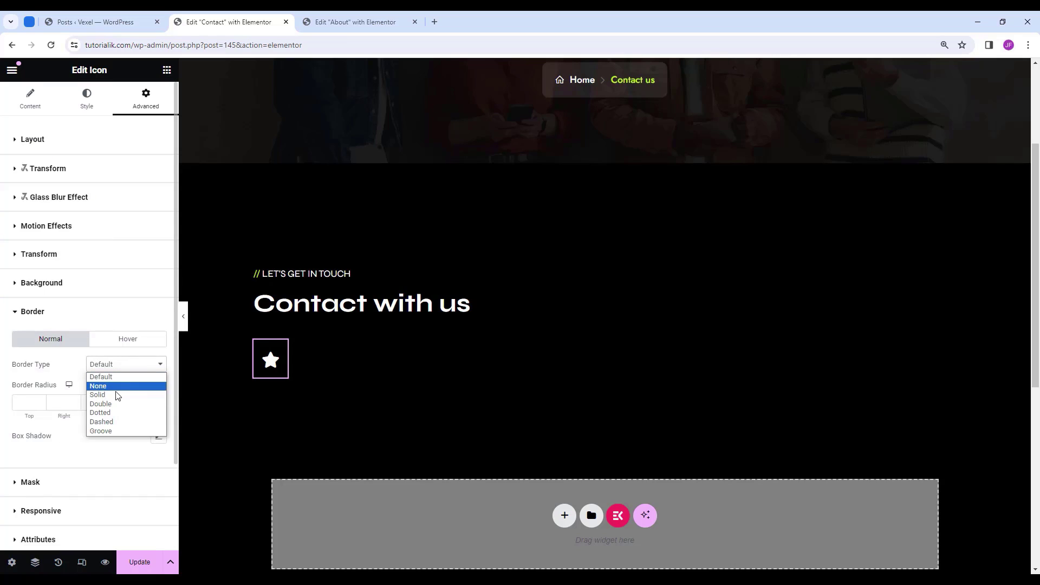
click(115, 396)
click(28, 407)
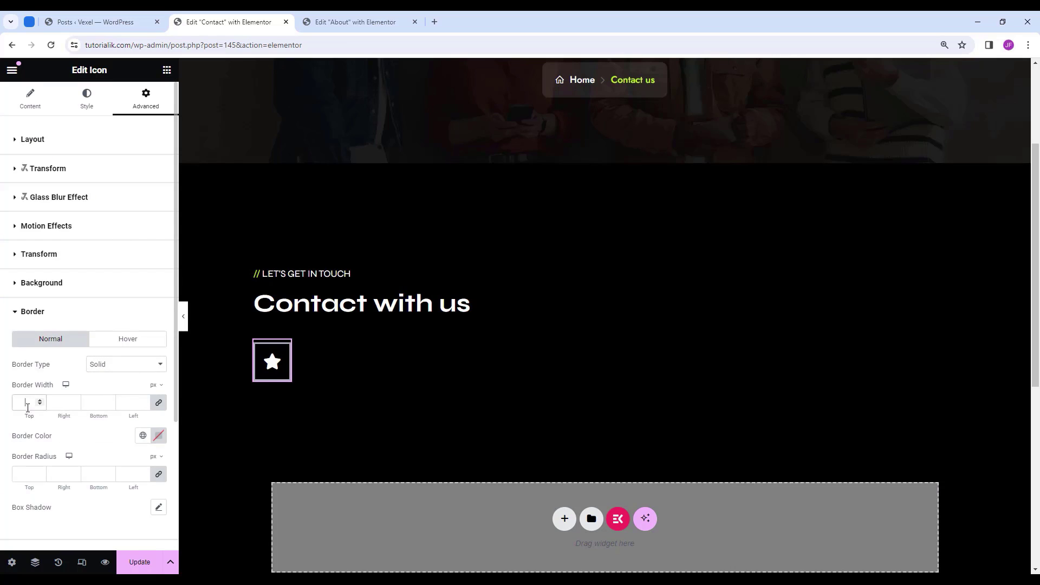
text(1)
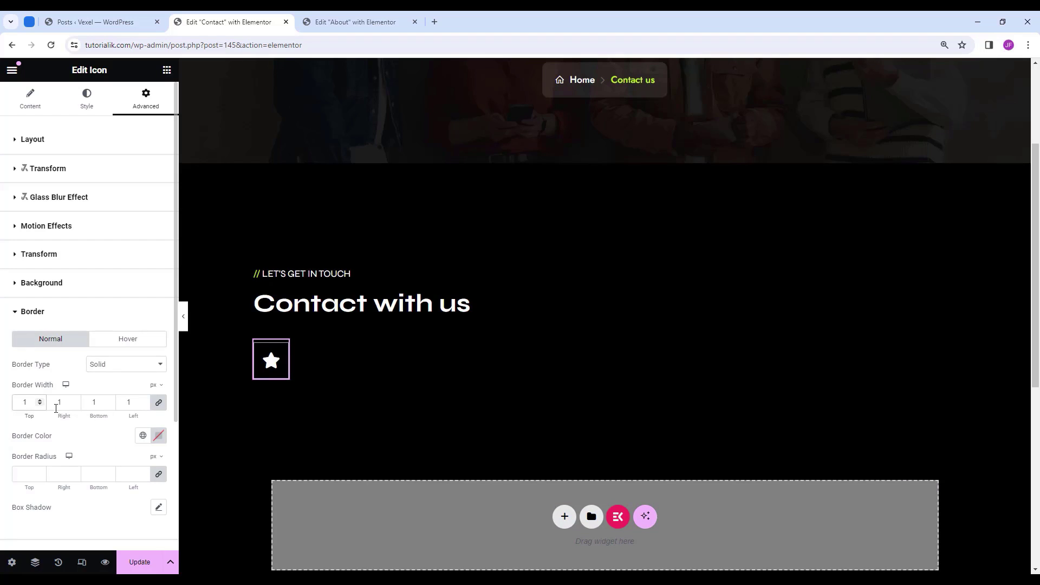
Colour the icon border with the global Accent colour and set a 50% border radius.
click(158, 435)
click(145, 439)
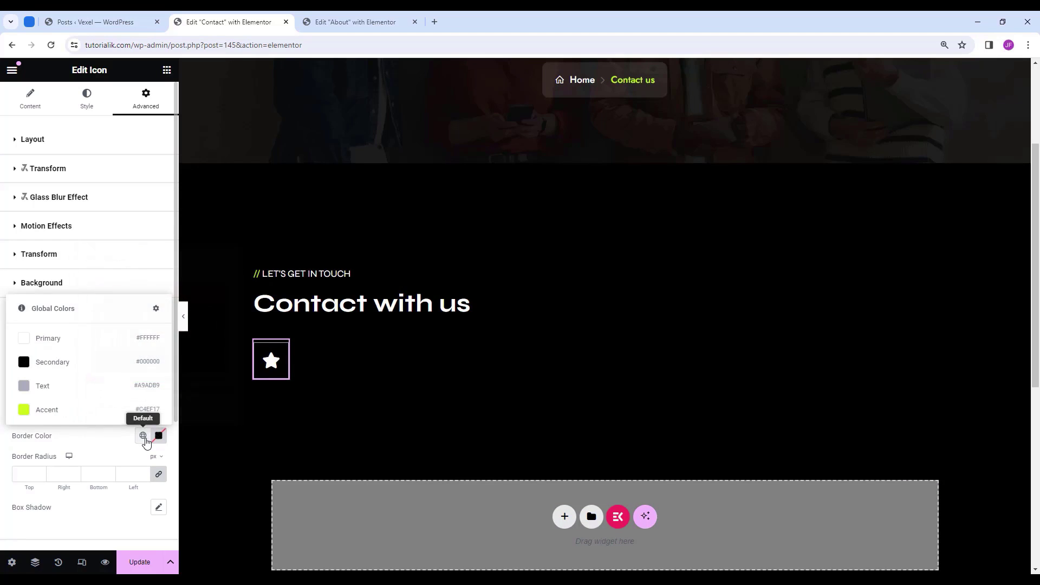
click(106, 415)
scroll(30, 423, down, 1)
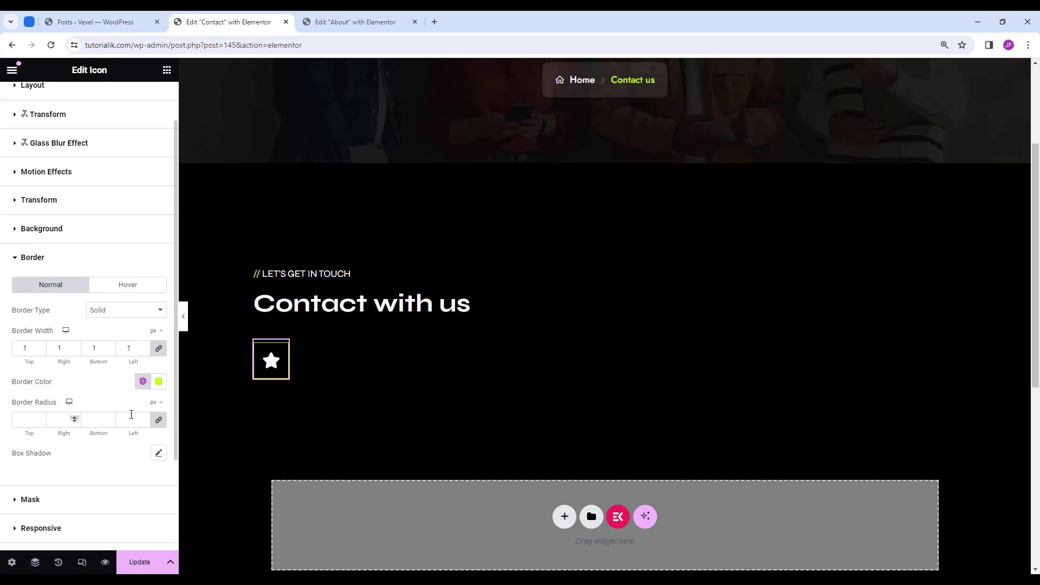
click(157, 403)
click(156, 427)
text(50)
scroll(65, 433, up, 1)
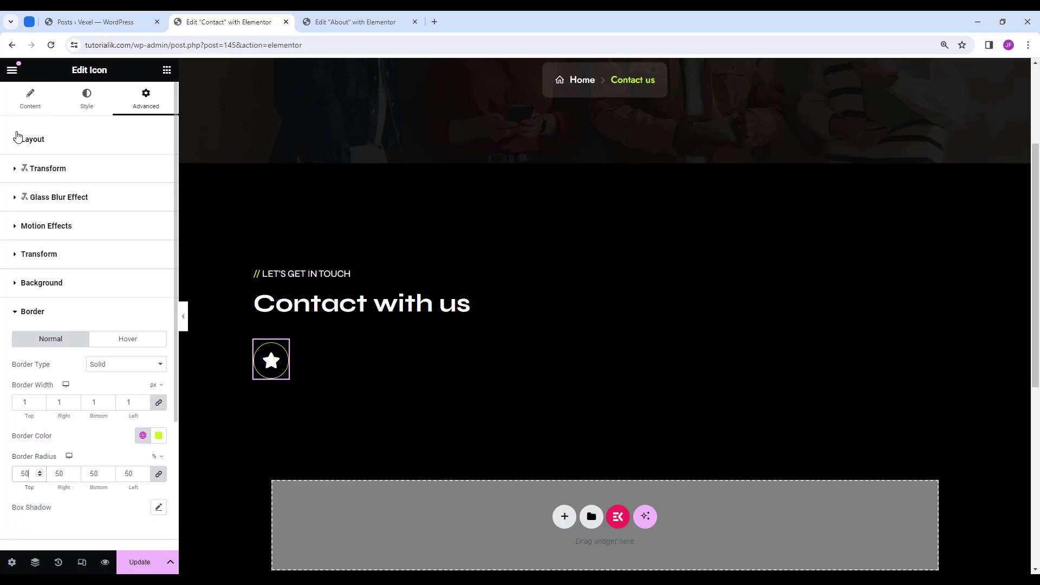
click(41, 105)
Search the Icon Library for 'phon' and insert a phone icon in place of the star.
click(45, 233)
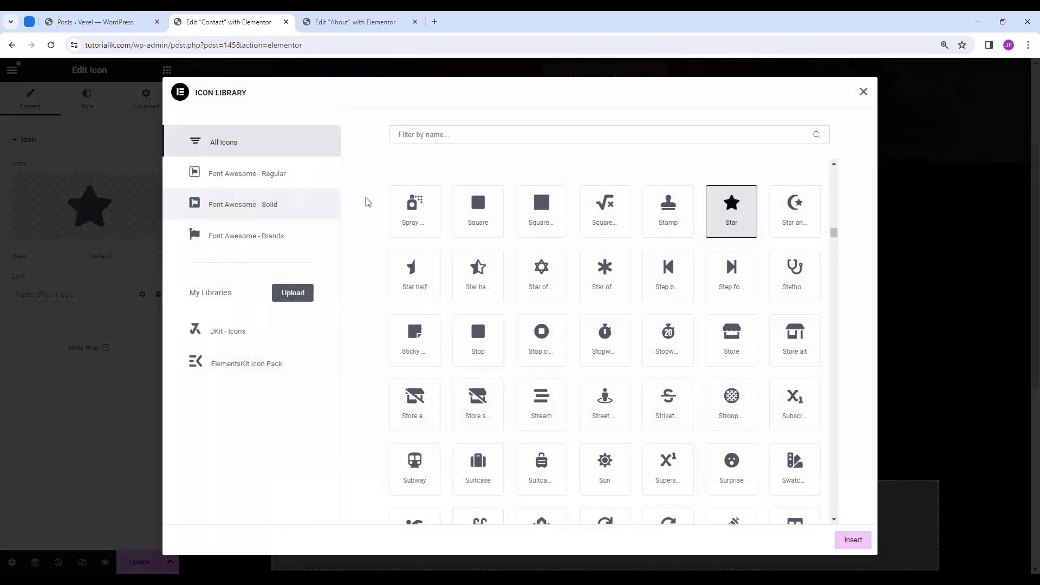
click(454, 138)
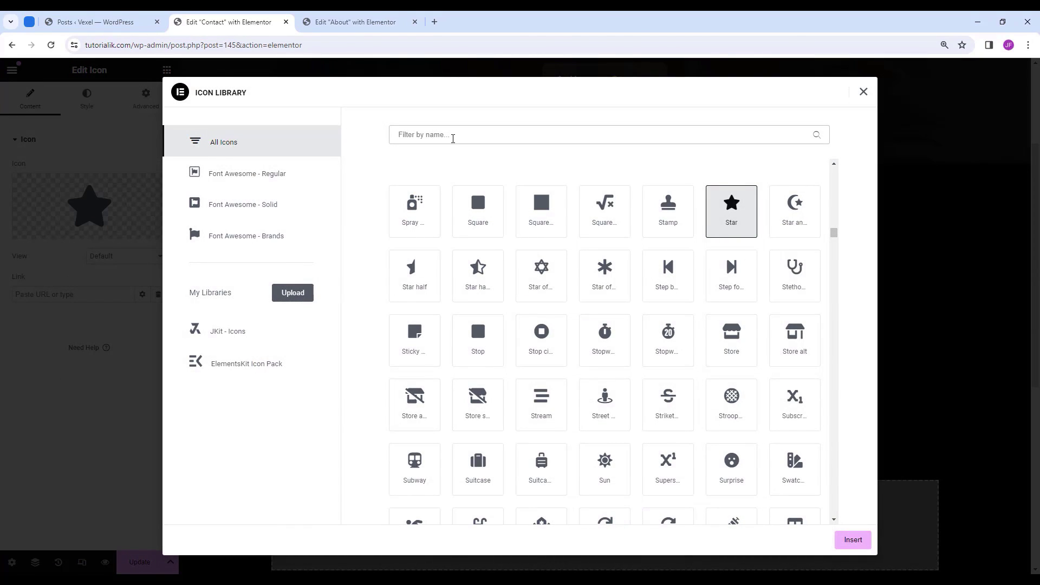
text(phone)
click(668, 283)
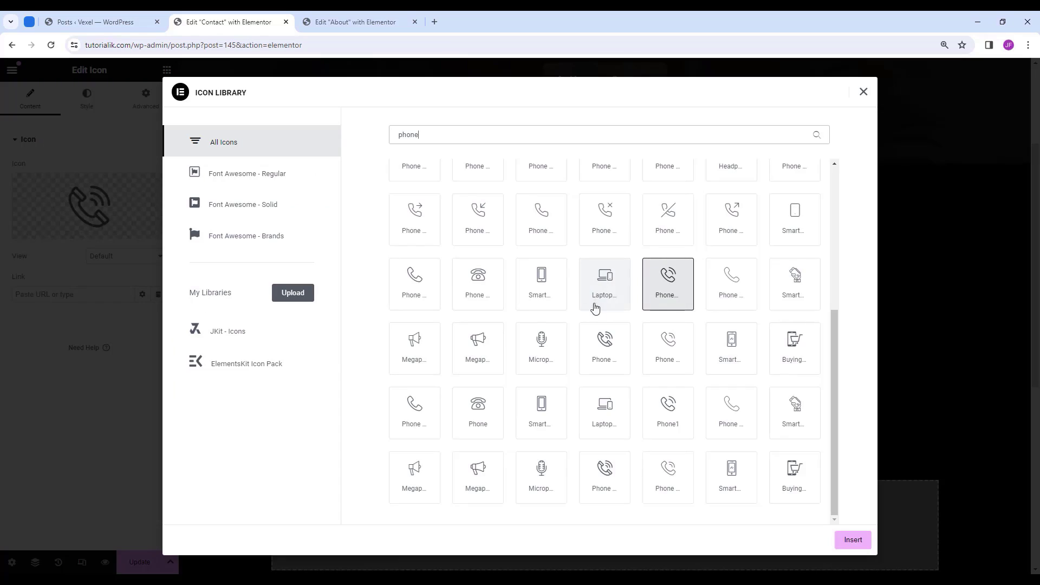
click(602, 345)
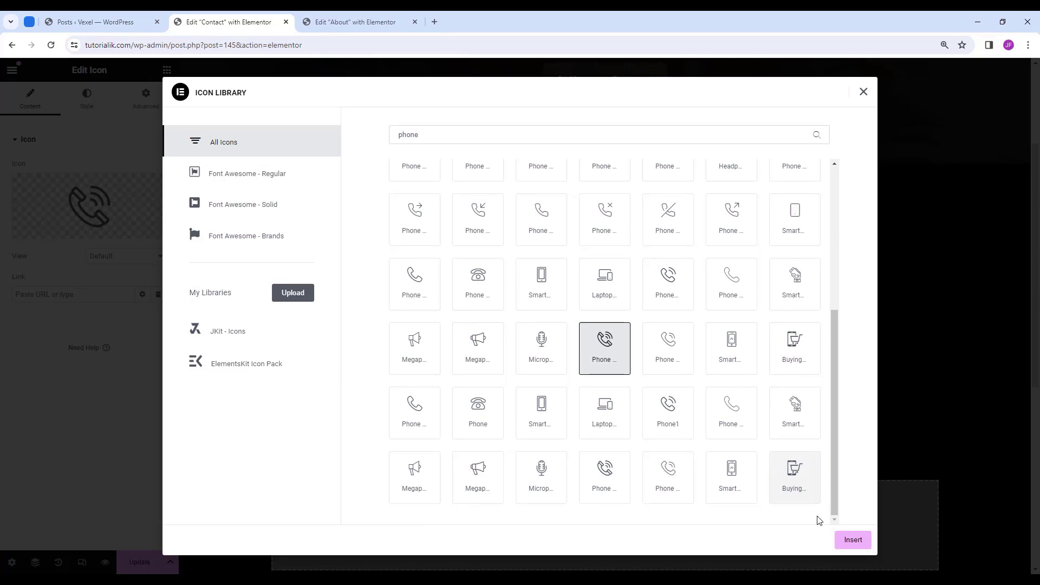
click(852, 539)
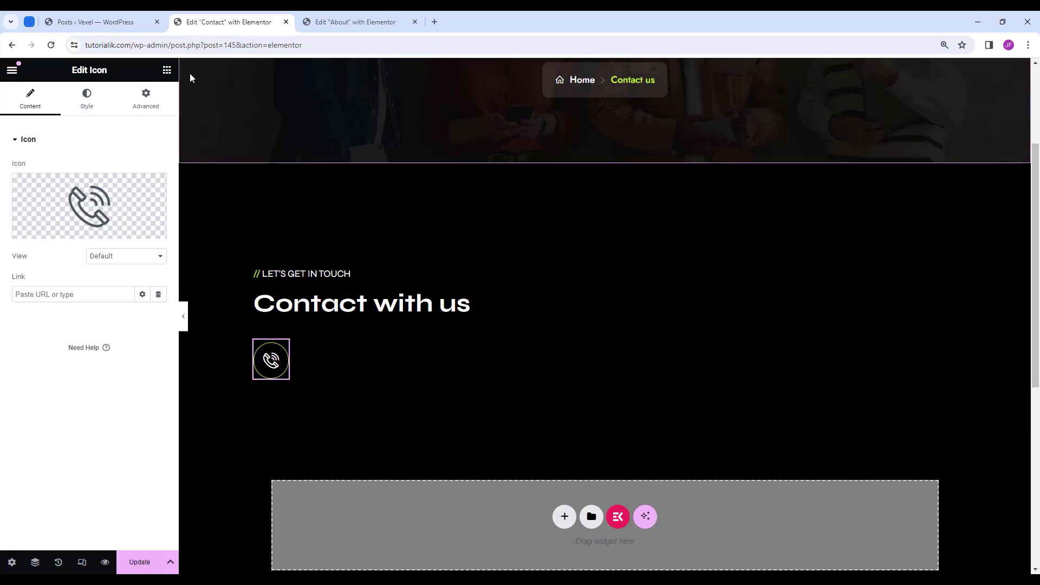
click(167, 70)
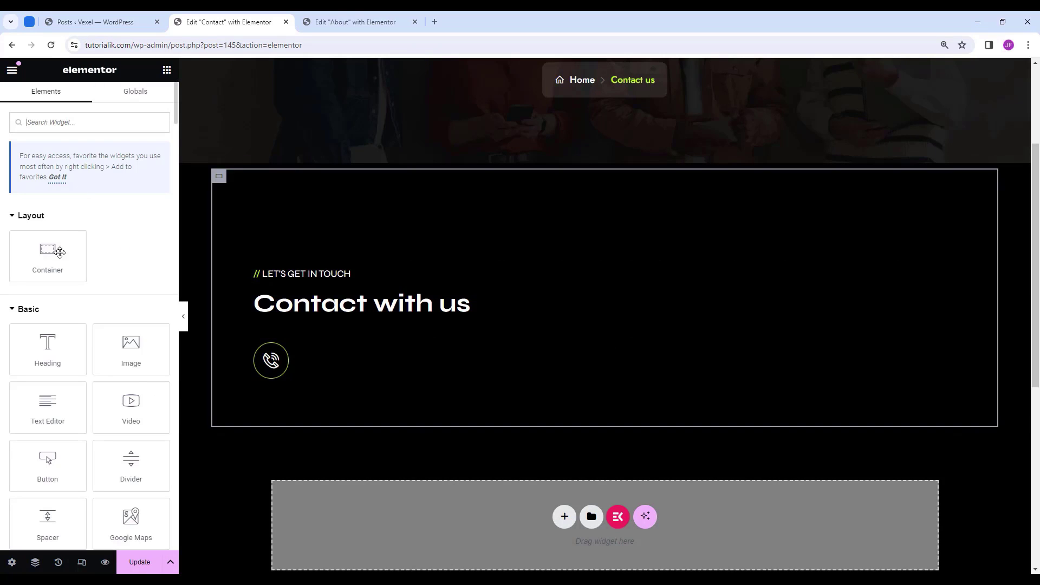
Add a full-width container beside the phone icon with min height 300 and zero padding.
mouse_move(54, 248)
mouse_down()
mouse_move(302, 400)
mouse_move(317, 368)
mouse_move(284, 362)
mouse_up()
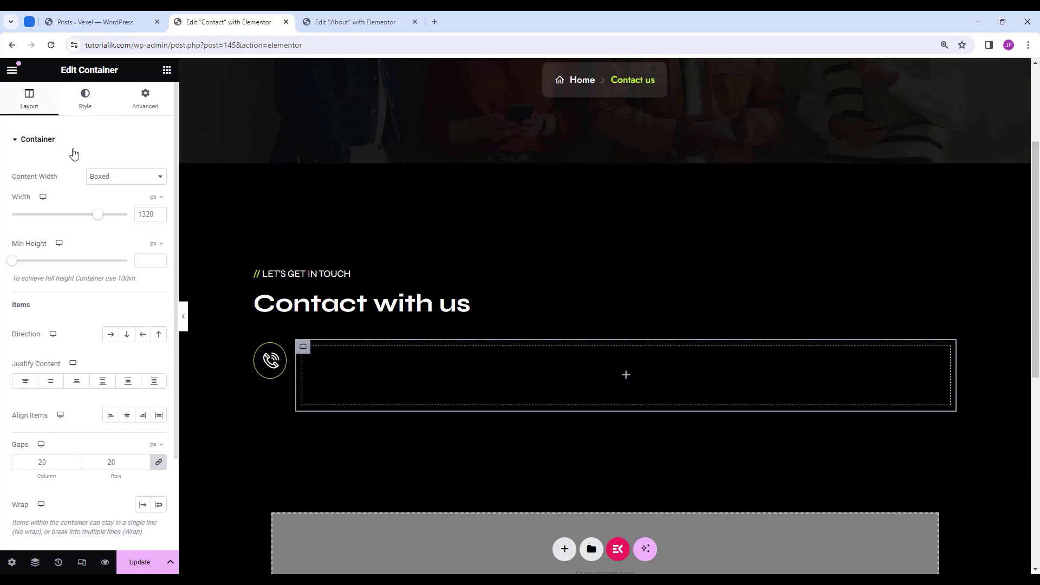
click(111, 177)
click(111, 199)
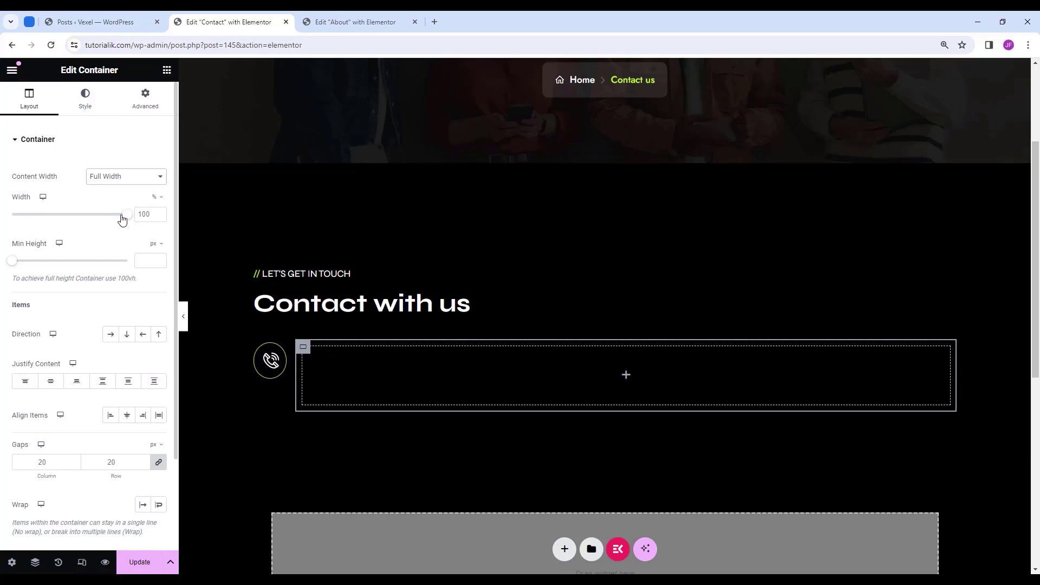
click(149, 260)
text(3)
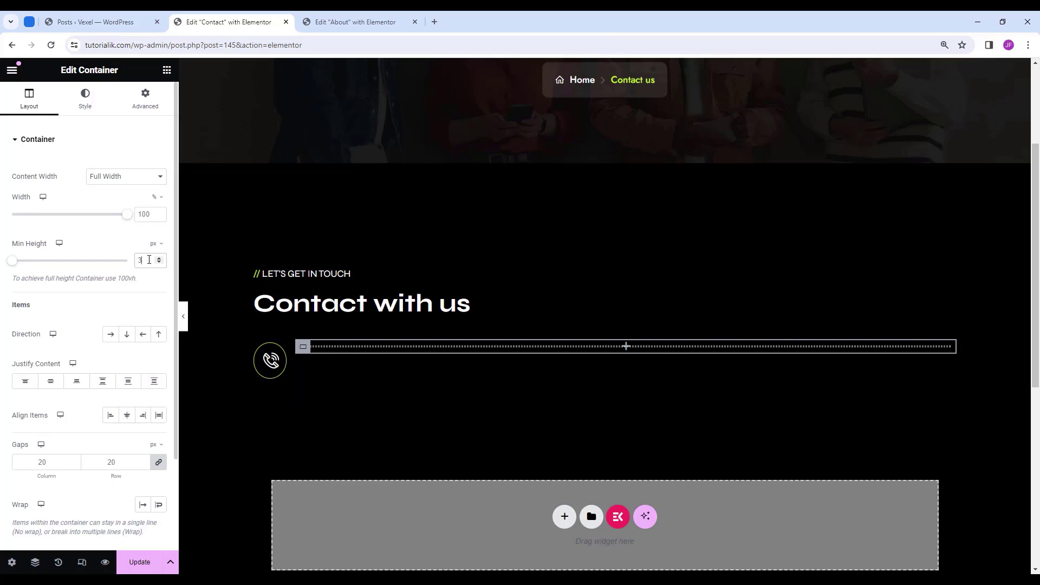
text(00)
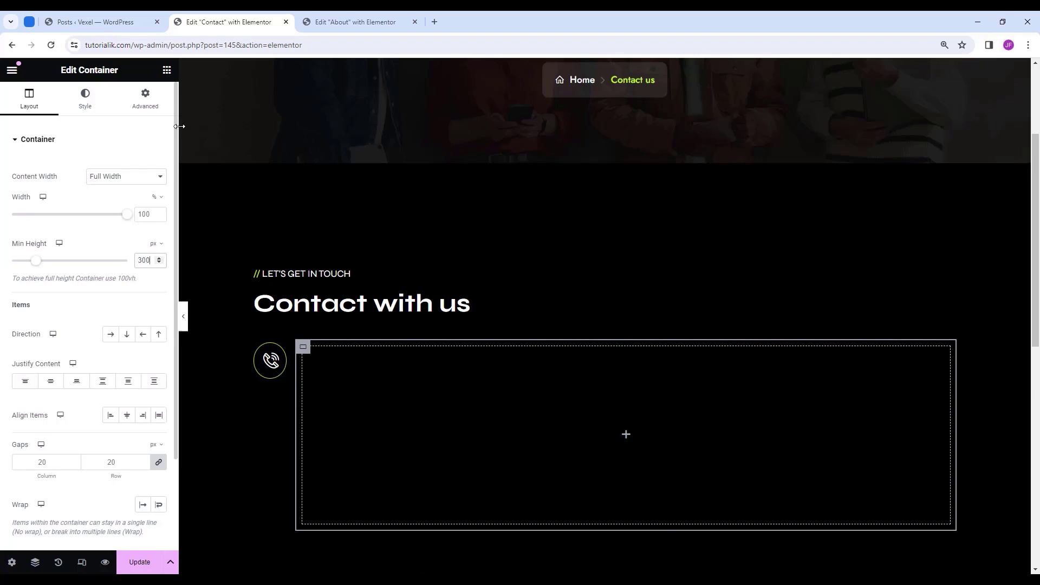
click(145, 99)
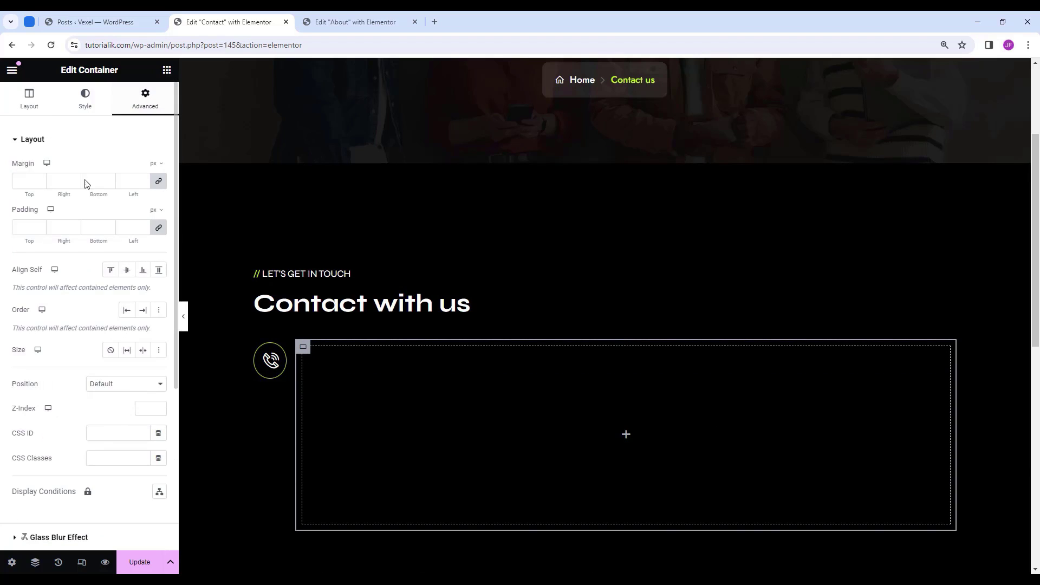
click(160, 229)
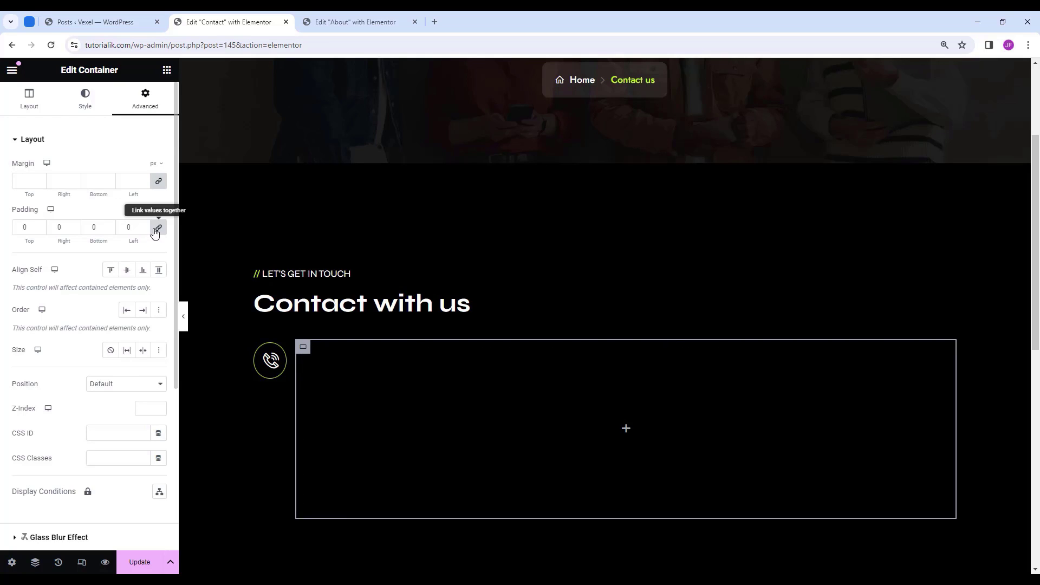
click(167, 70)
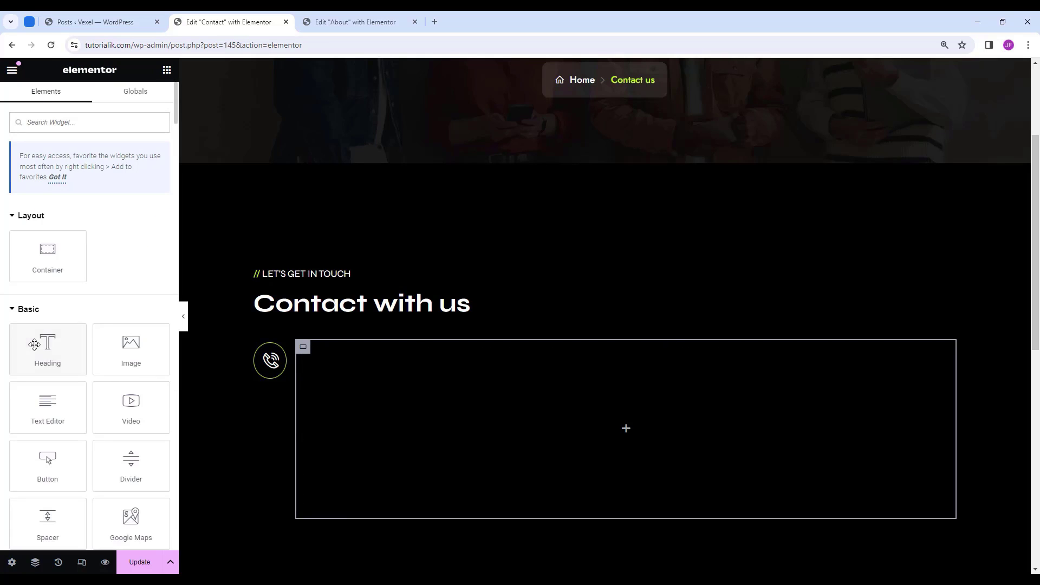
Add an H4 heading showing the pasted phone number, with a Text Editor block below it.
drag(48, 347, 466, 398)
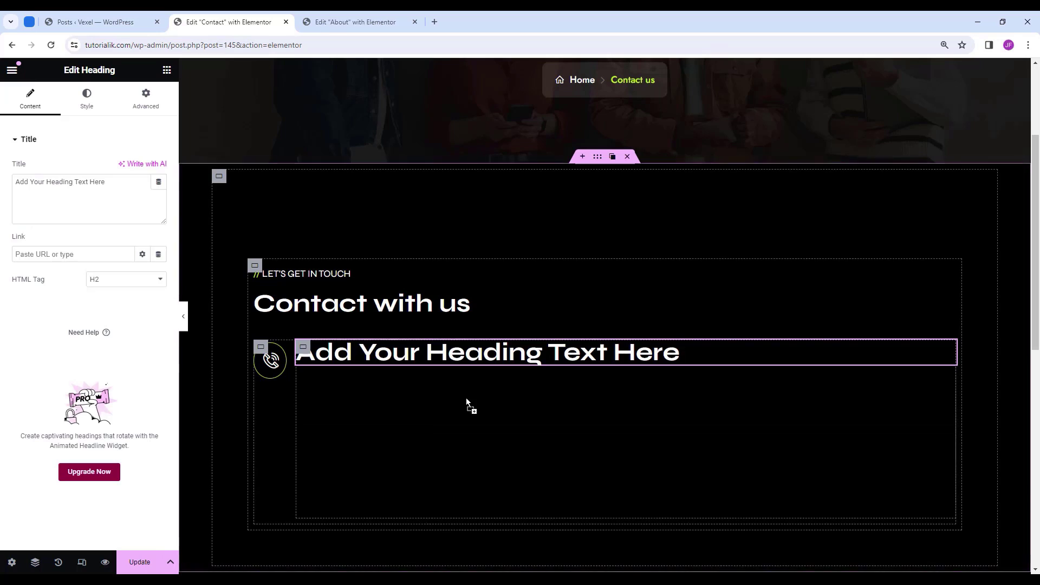
click(113, 280)
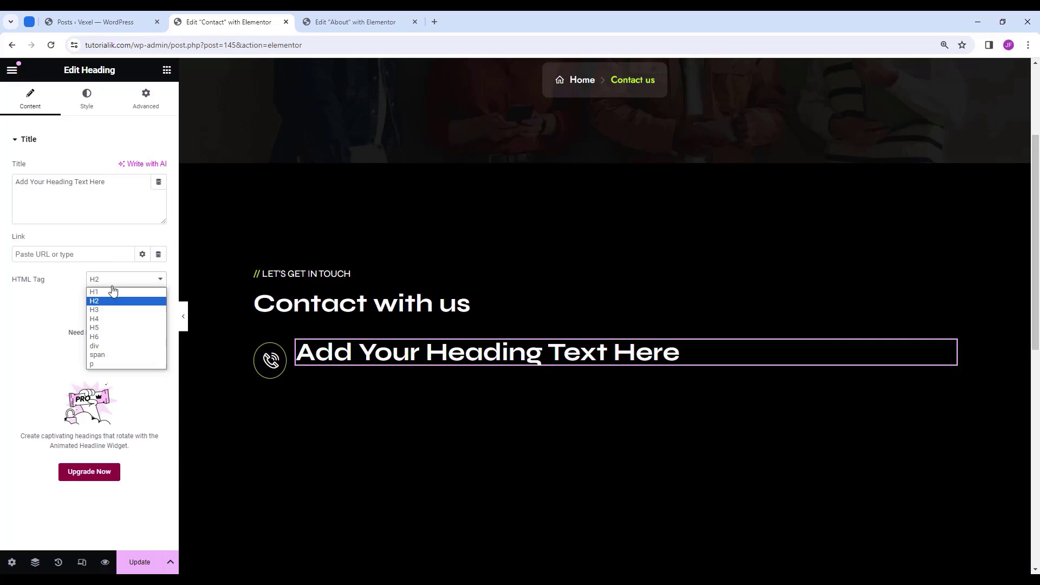
click(108, 319)
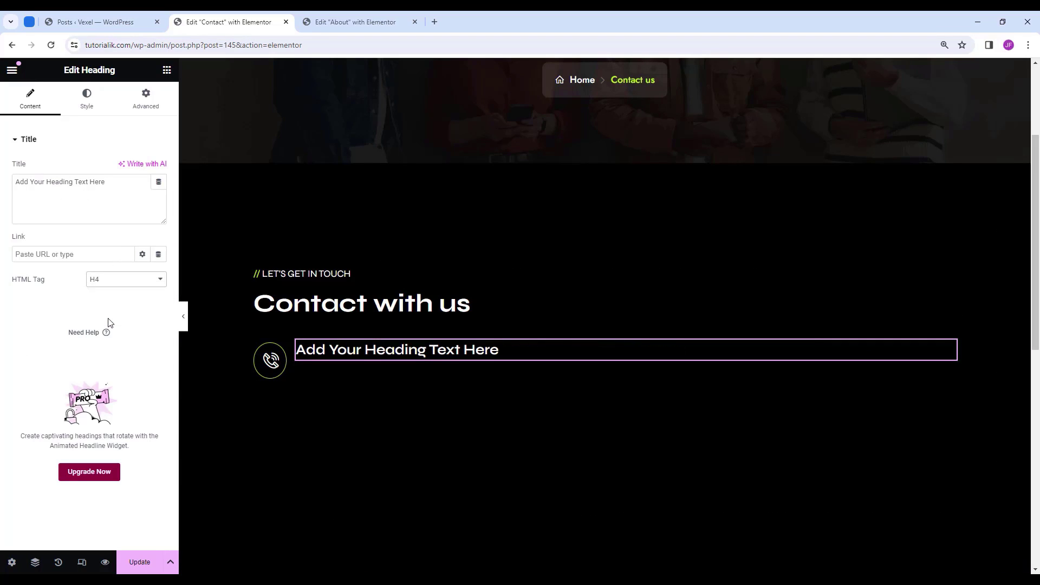
click(146, 104)
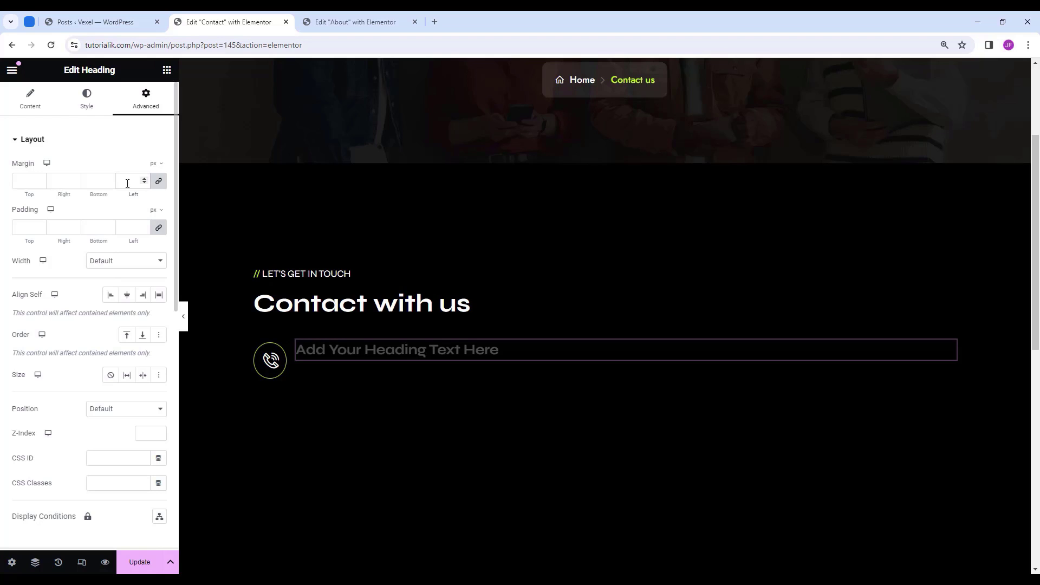
click(33, 106)
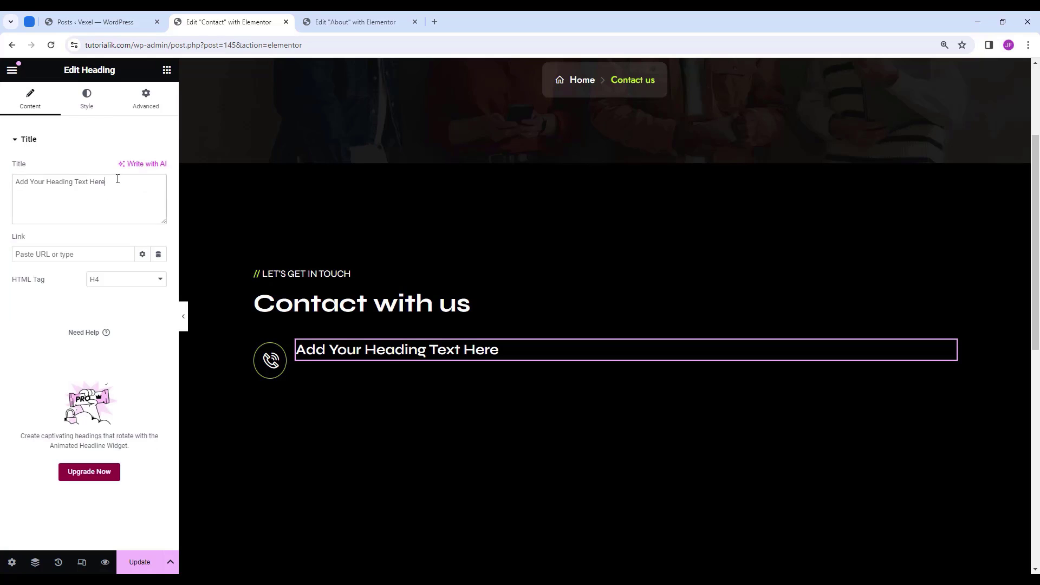
drag(117, 182, 1, 189)
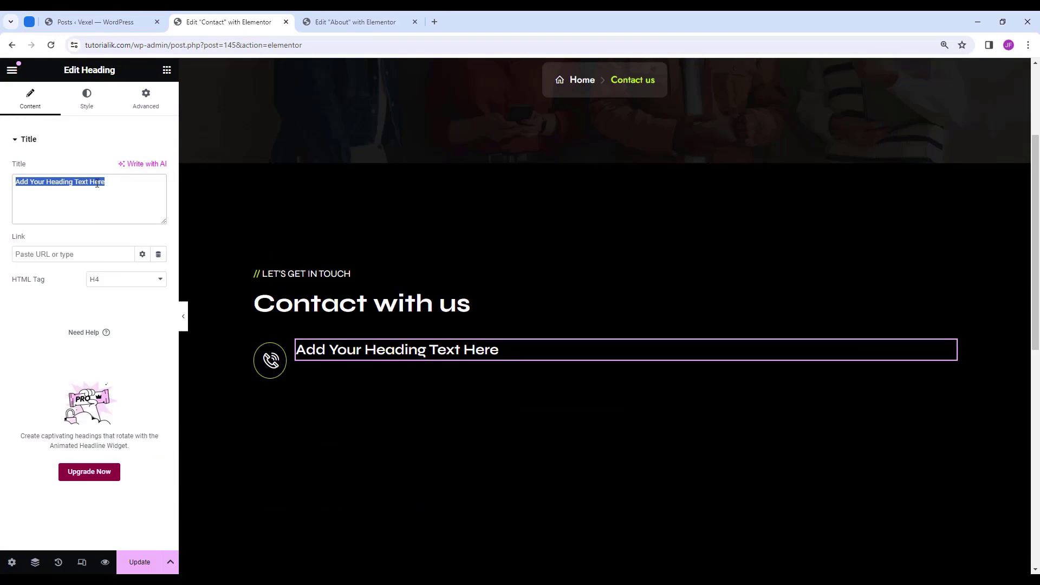
right_click(97, 183)
click(127, 250)
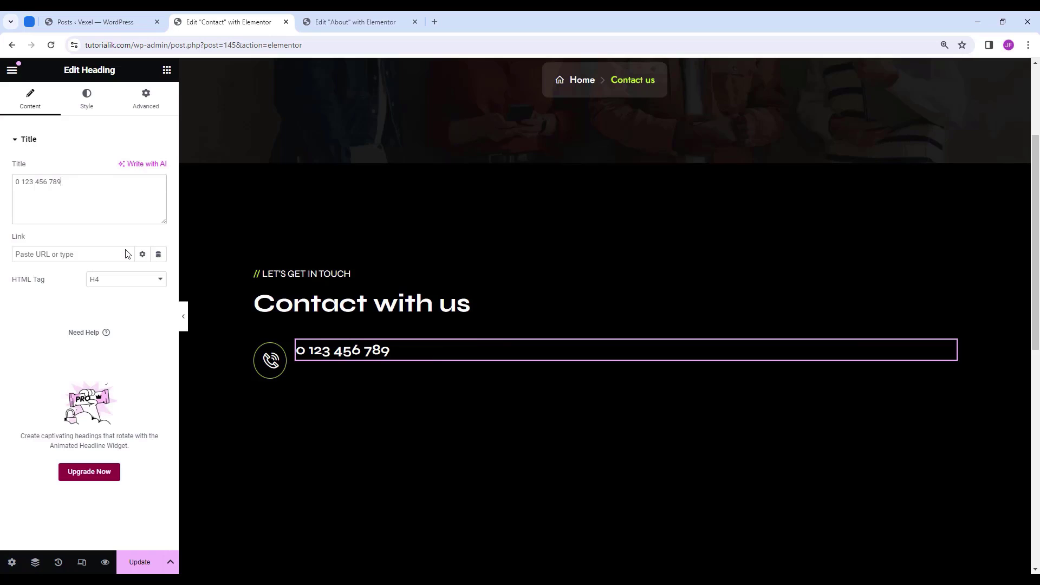
click(167, 70)
drag(46, 405, 375, 353)
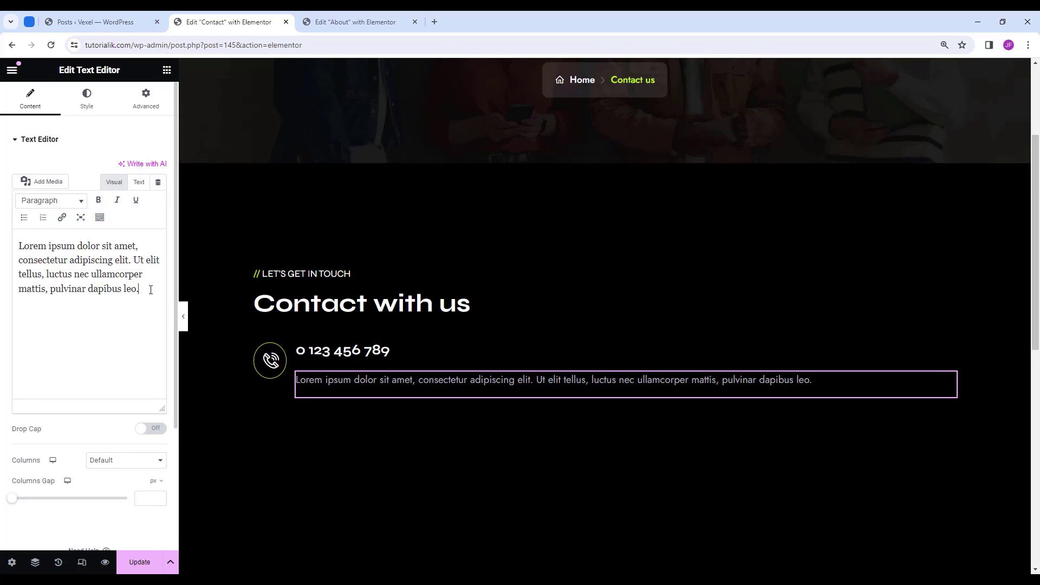
Paste 'Have any Questions?' into the text block with font weight 500 and 1.3 em line height.
drag(139, 290, 19, 245)
right_click(32, 244)
click(59, 313)
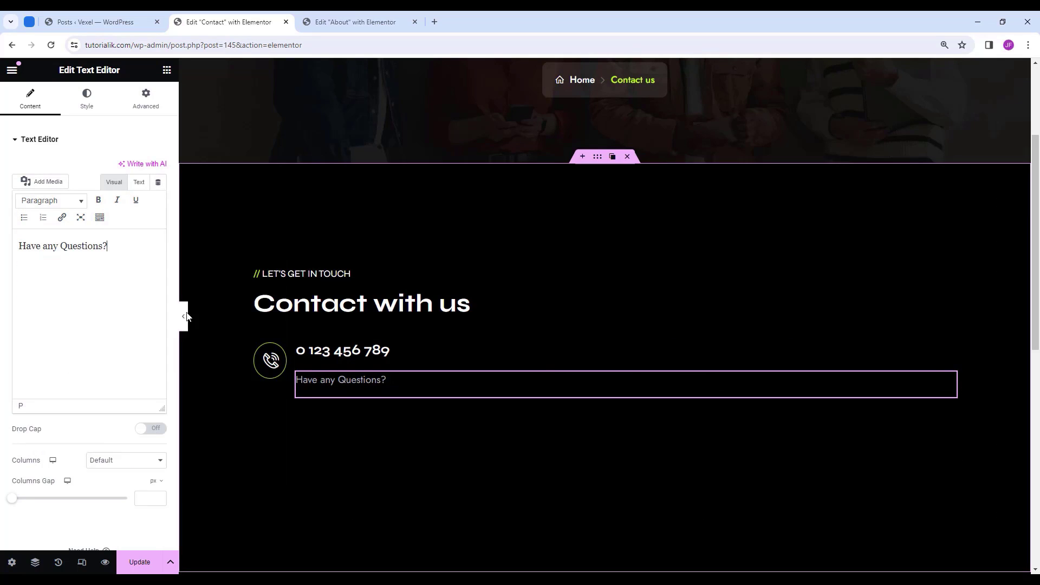
click(86, 102)
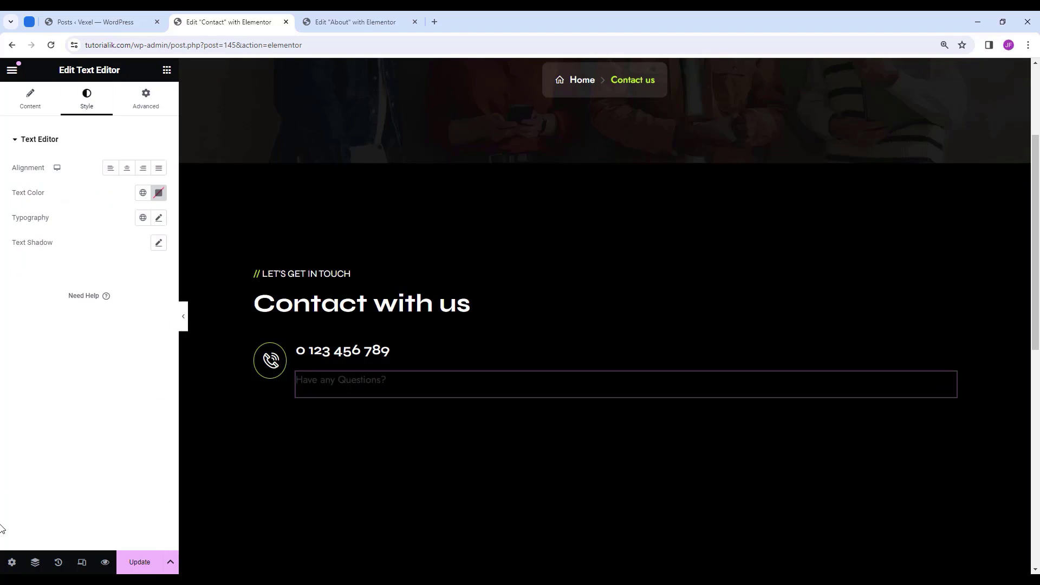
click(159, 217)
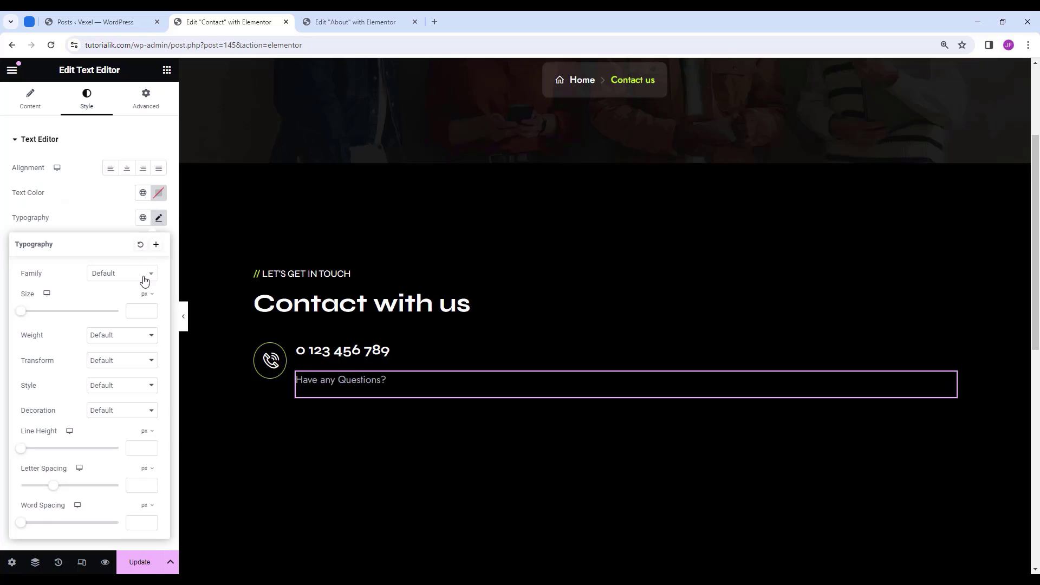
click(130, 335)
click(115, 385)
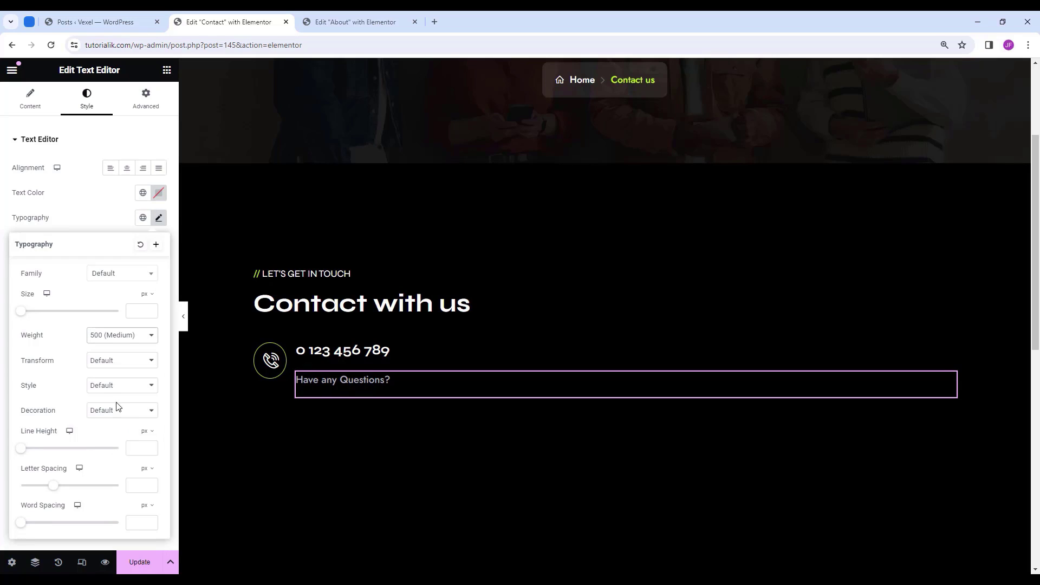
click(145, 432)
click(144, 458)
click(127, 453)
text(1.3)
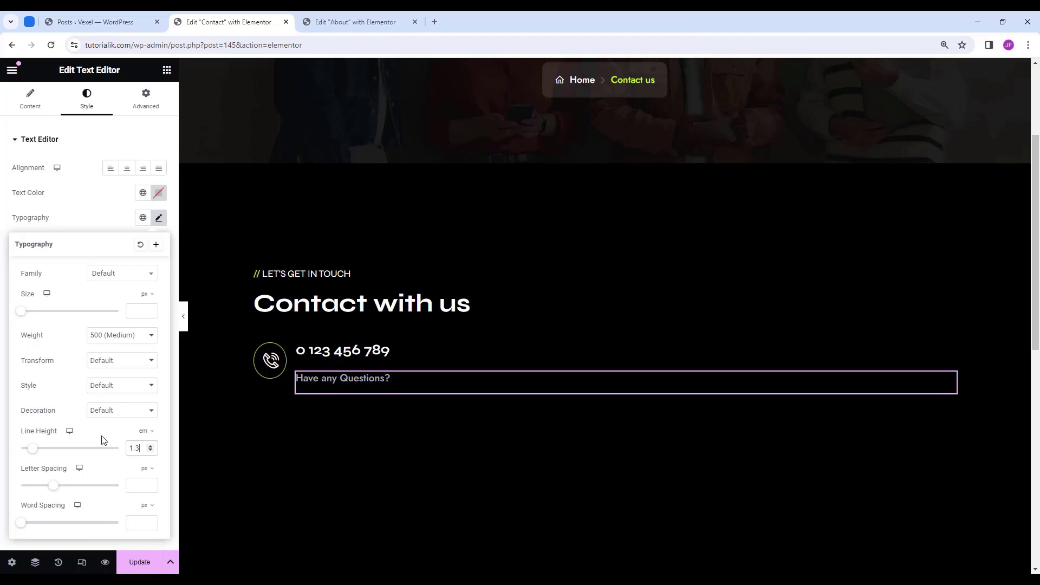
Set the text block's margins to -6 top and -15 bottom.
click(148, 107)
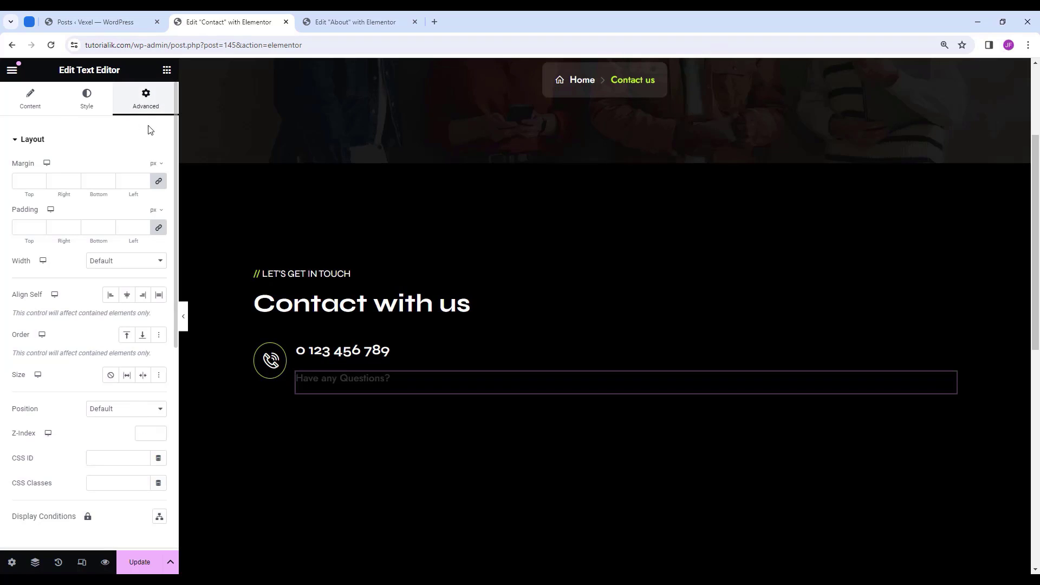
click(159, 182)
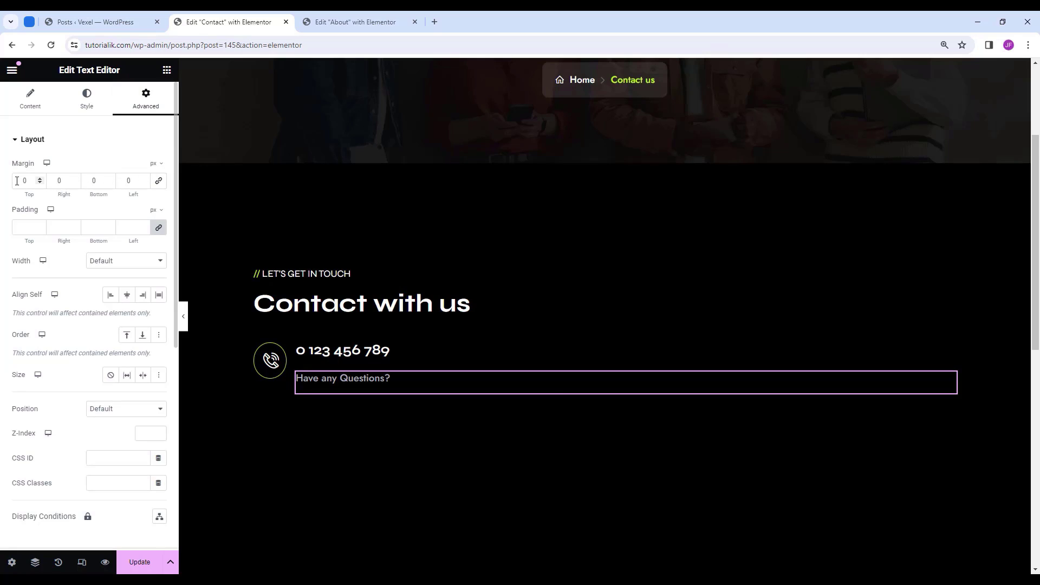
click(16, 172)
text(-6)
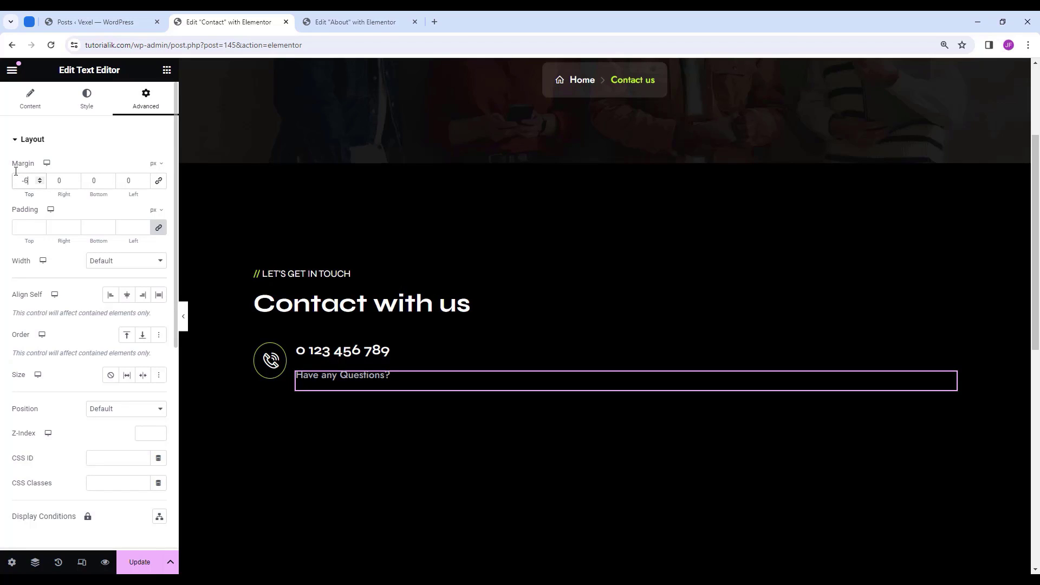
double_click(83, 178)
text(-15)
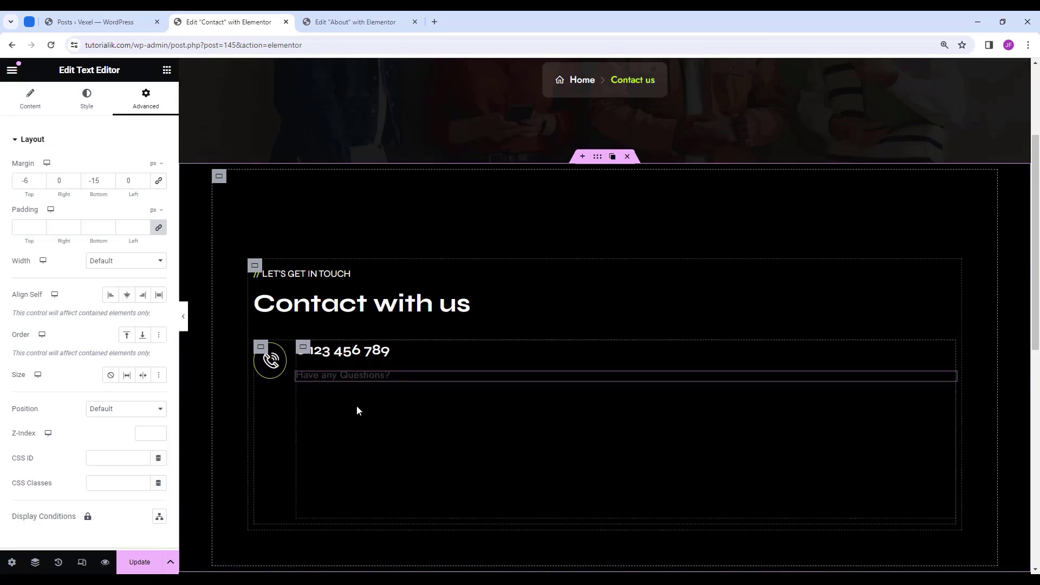
click(303, 347)
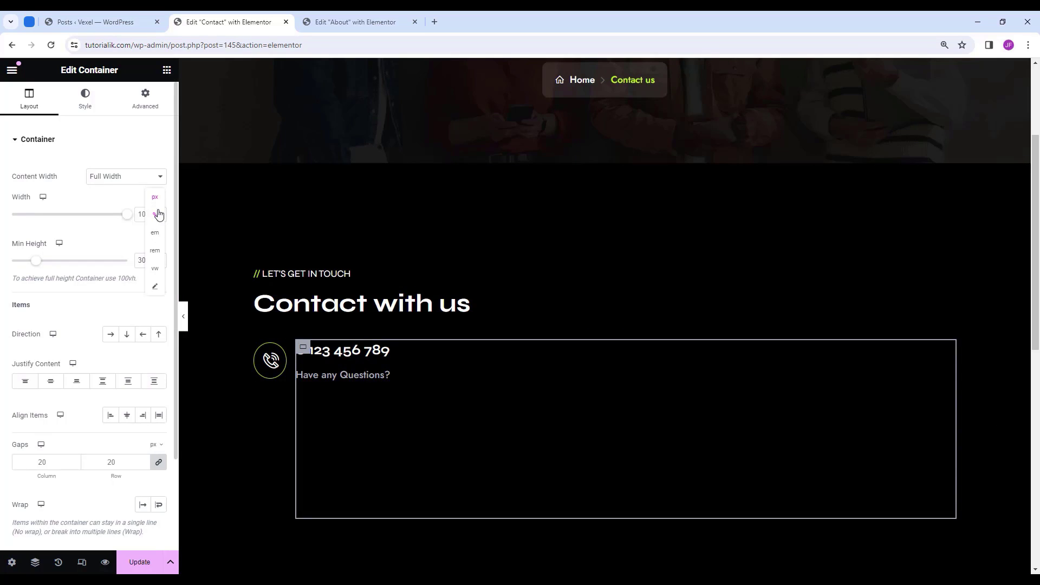
Set the text container width to 300 px and clear its minimum height.
click(155, 198)
click(148, 213)
text(300)
double_click(150, 257)
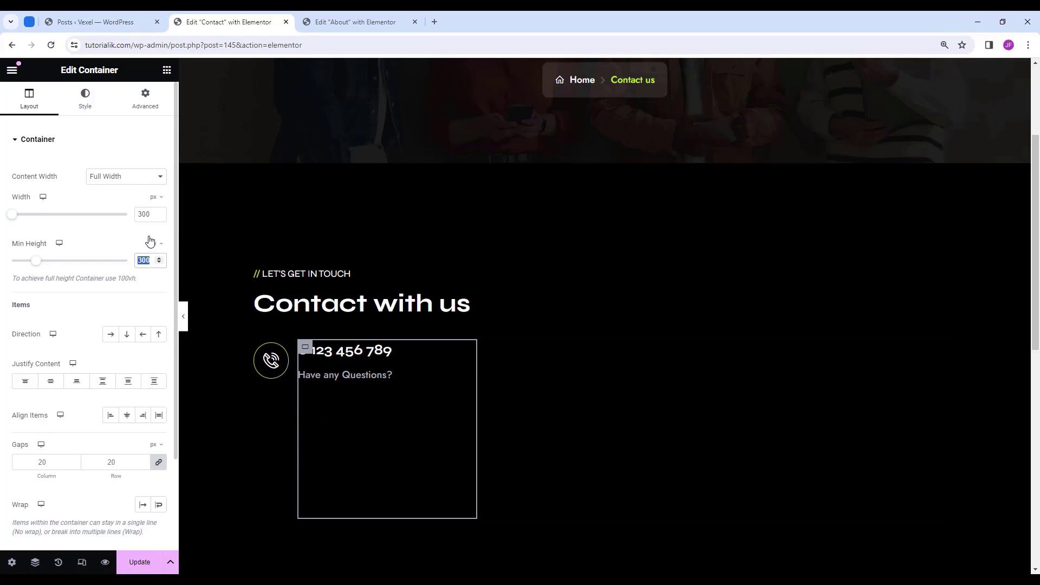
key(BackSpace)
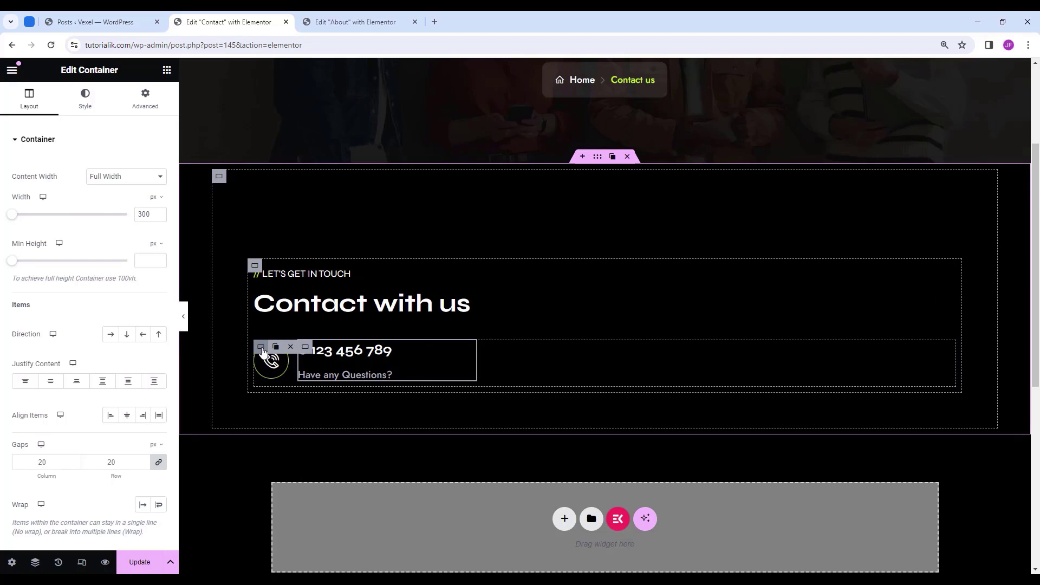
Duplicate the phone contact row twice to make three rows.
click(261, 348)
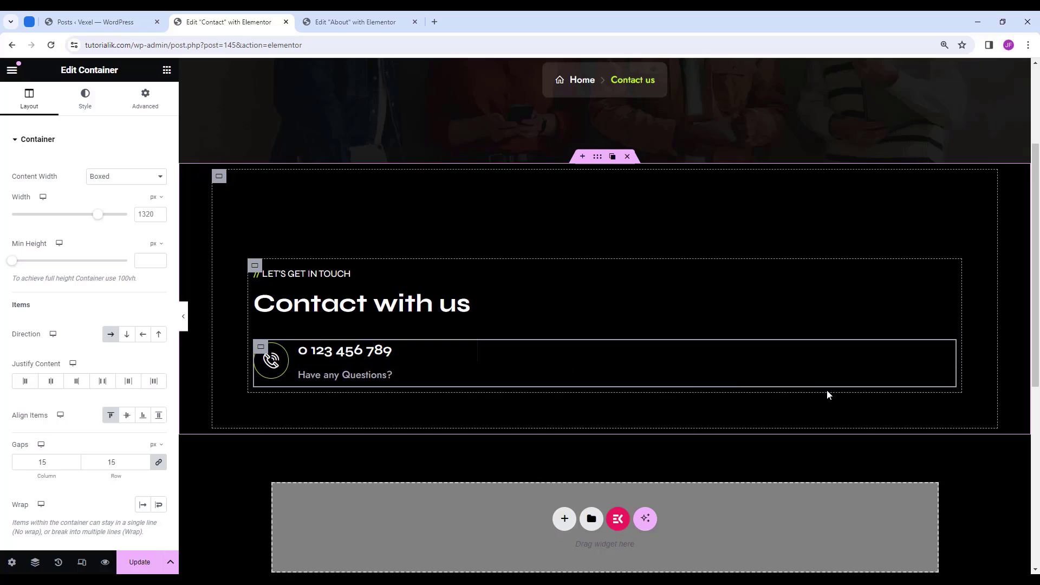
click(275, 347)
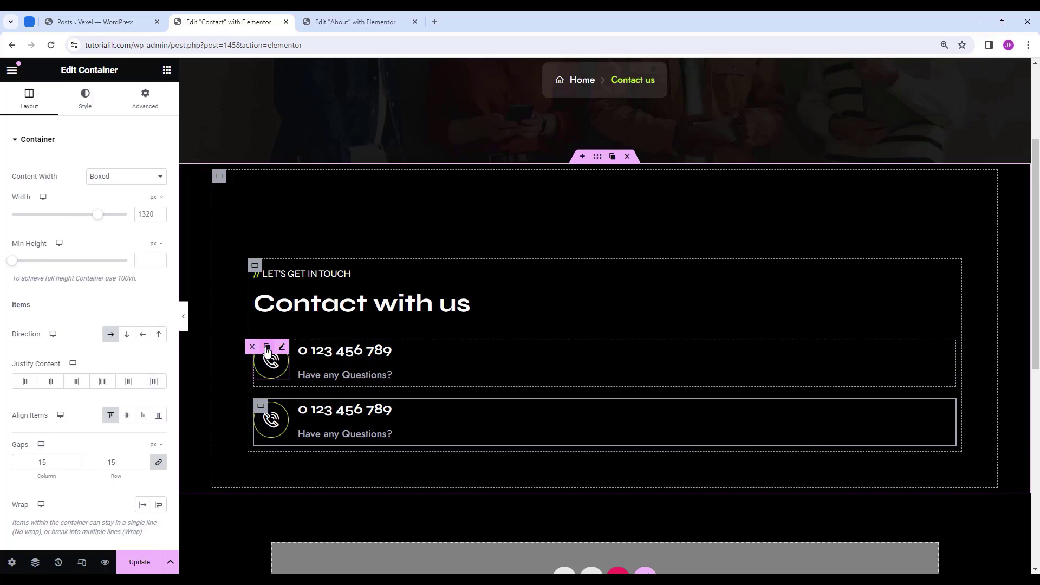
click(267, 348)
key(ctrl+z)
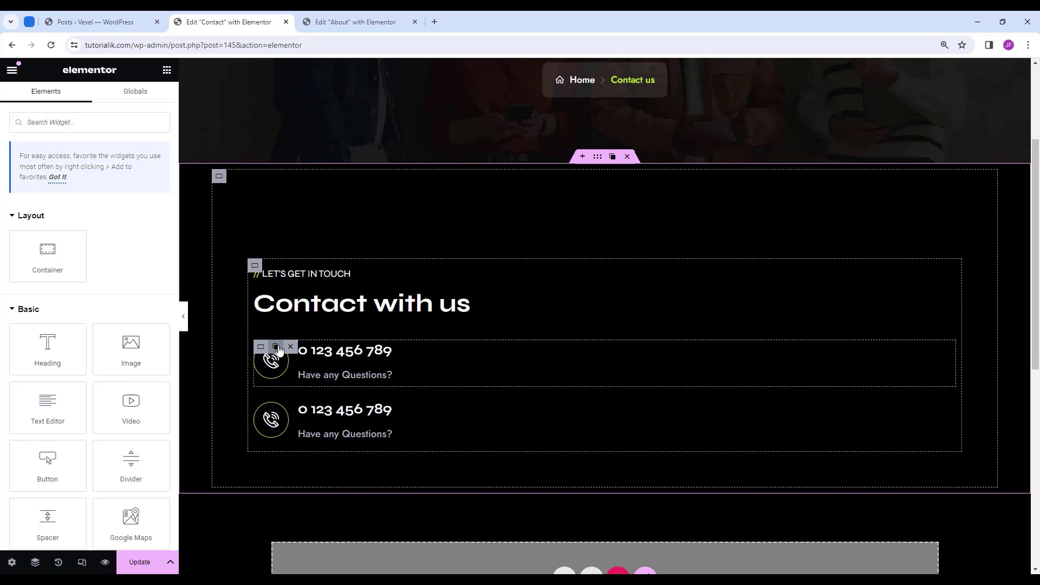
click(276, 347)
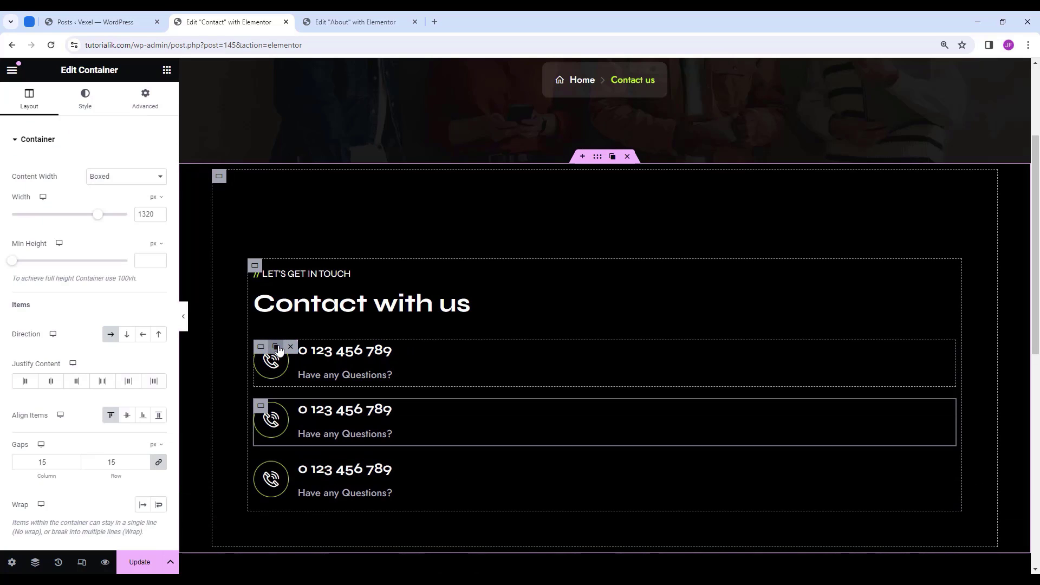
Replace the second row's phone number heading with the pasted email address.
click(356, 405)
double_click(54, 182)
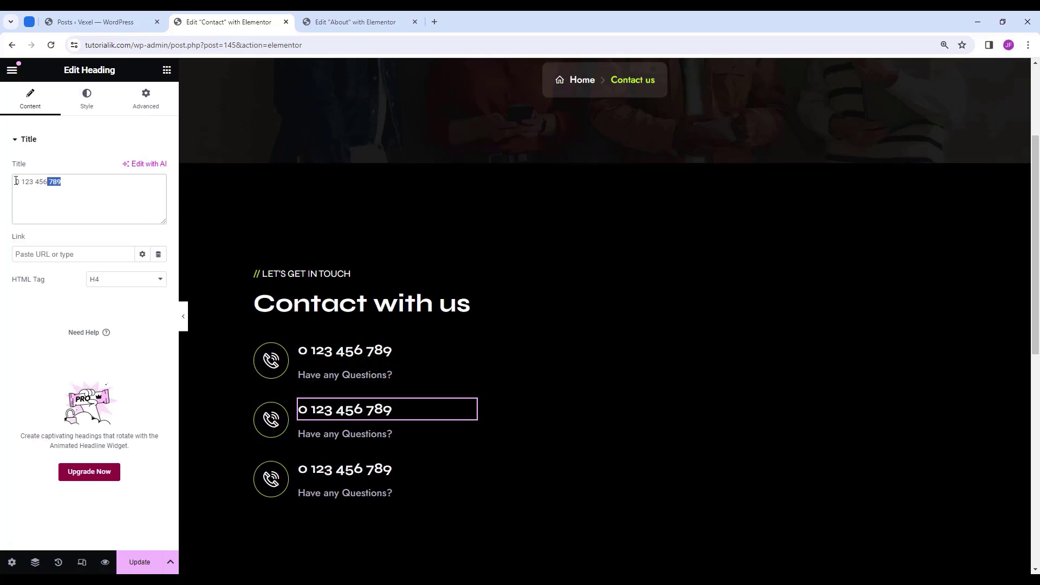
drag(16, 181, 96, 221)
key(ctrl+v)
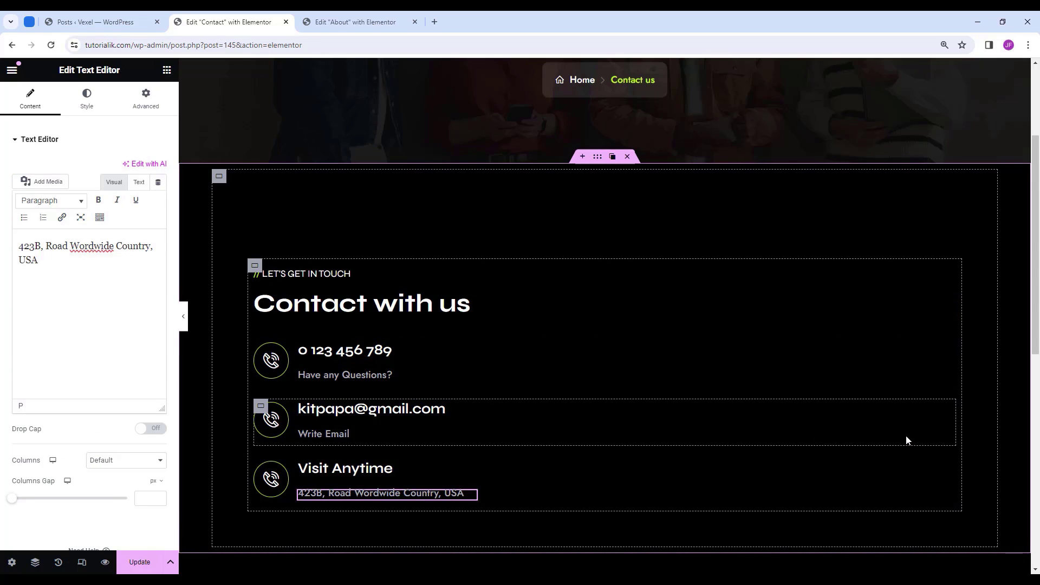
scroll(908, 440, down, 1)
click(512, 399)
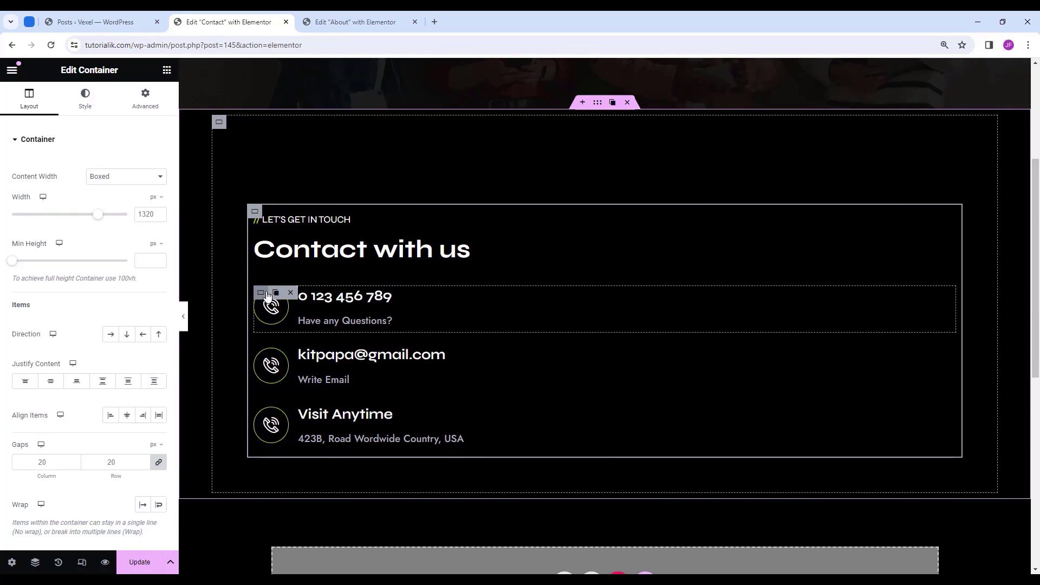
Swap the email row's icon for the Envelope icon found by searching 'env'.
click(269, 301)
click(270, 360)
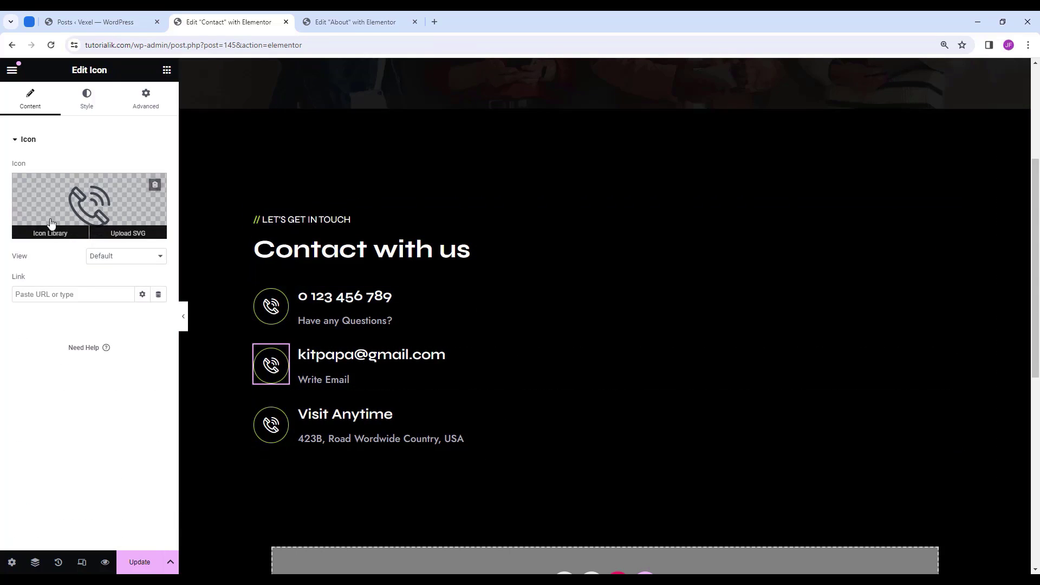
click(51, 231)
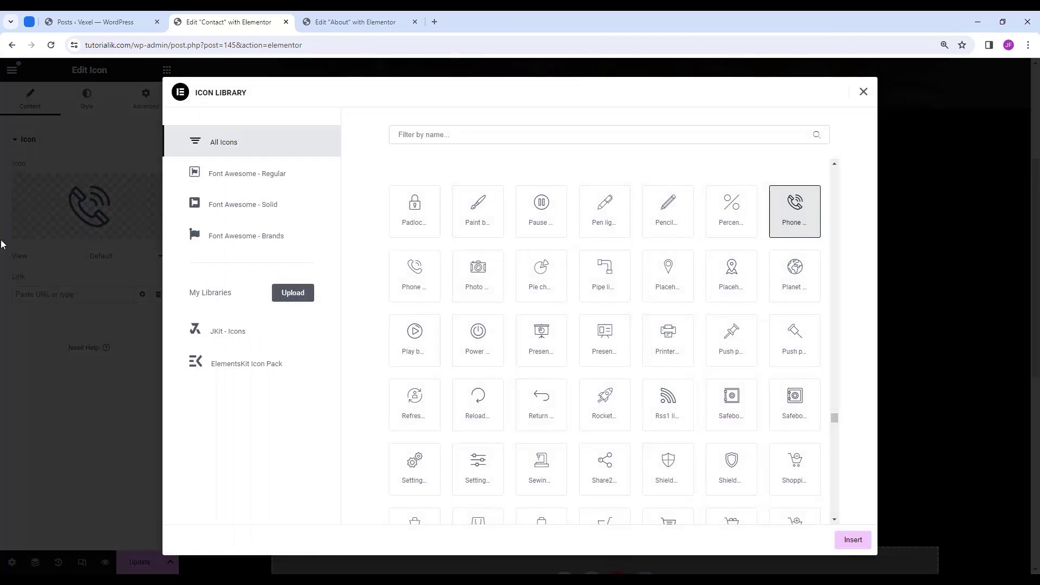
click(454, 136)
text(env)
click(432, 205)
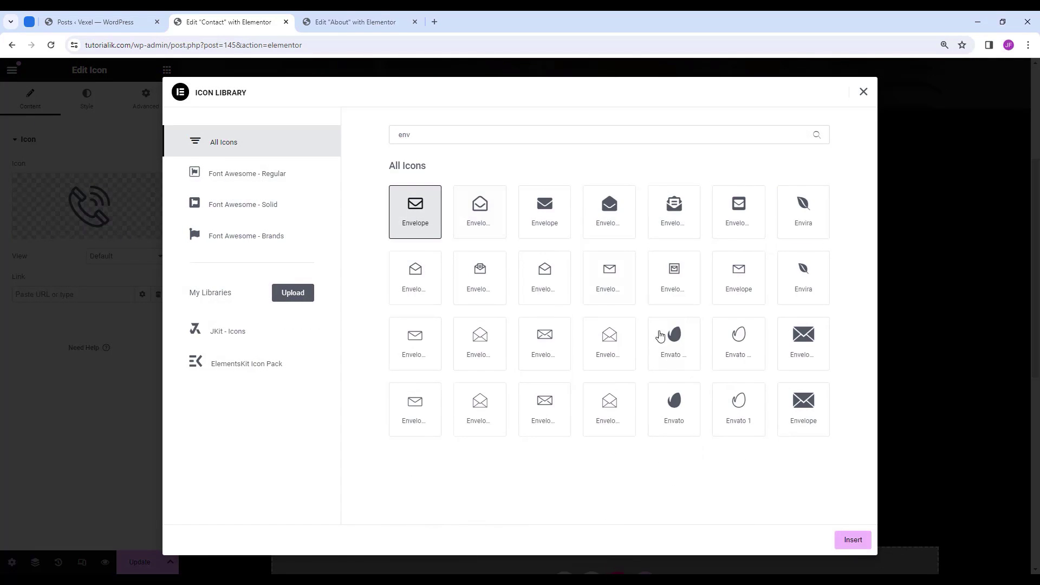
key(Escape)
Swap the address row's icon for the map marker icon found by searching 'map'.
click(62, 232)
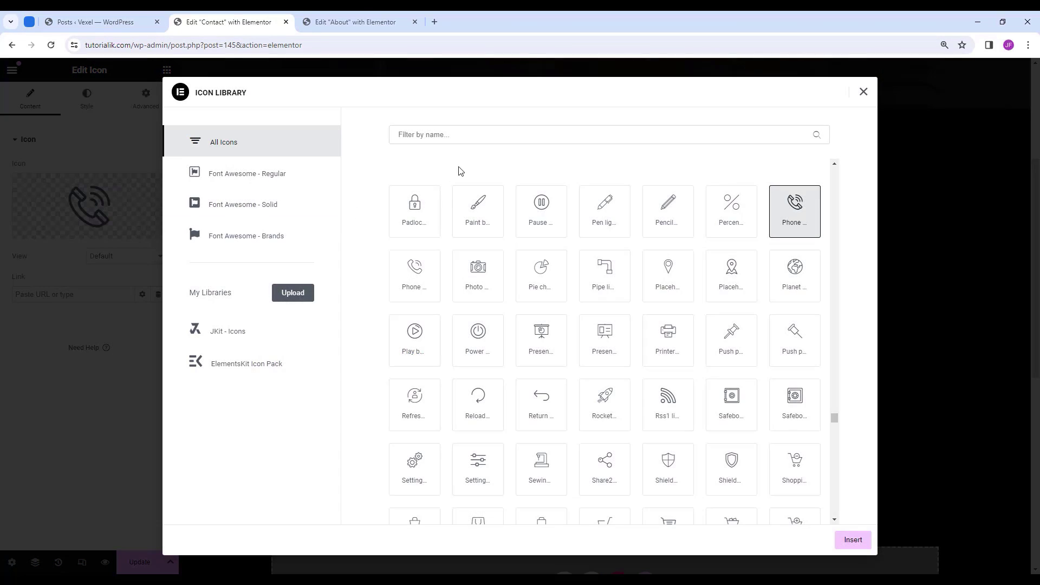
text(map)
click(490, 479)
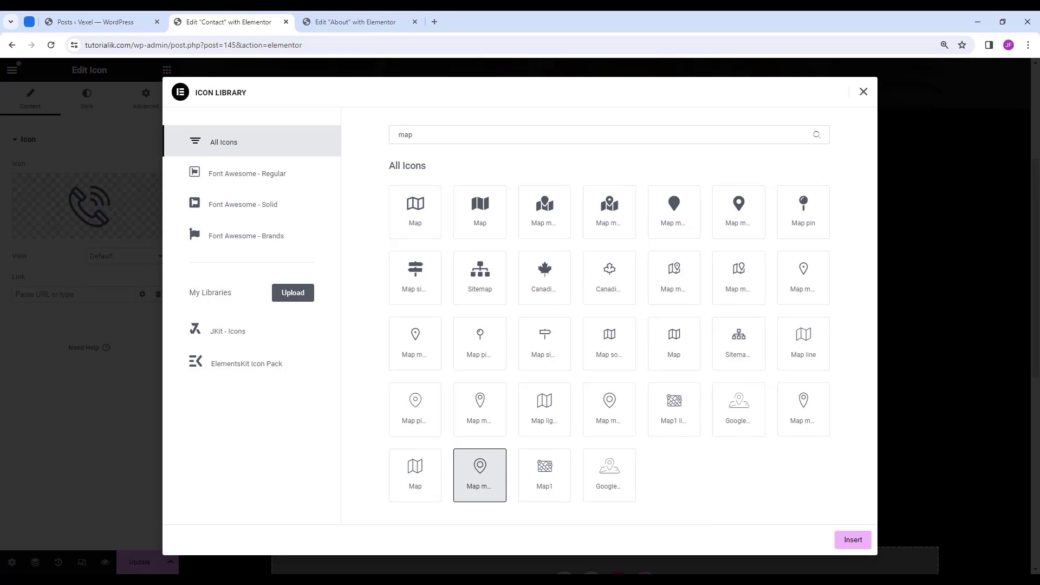
click(860, 540)
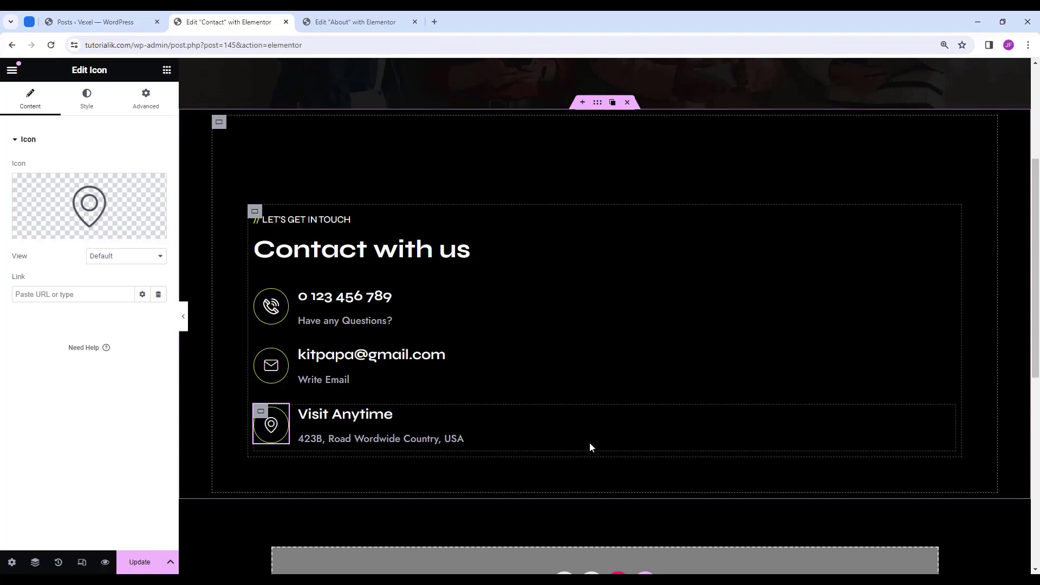
click(167, 70)
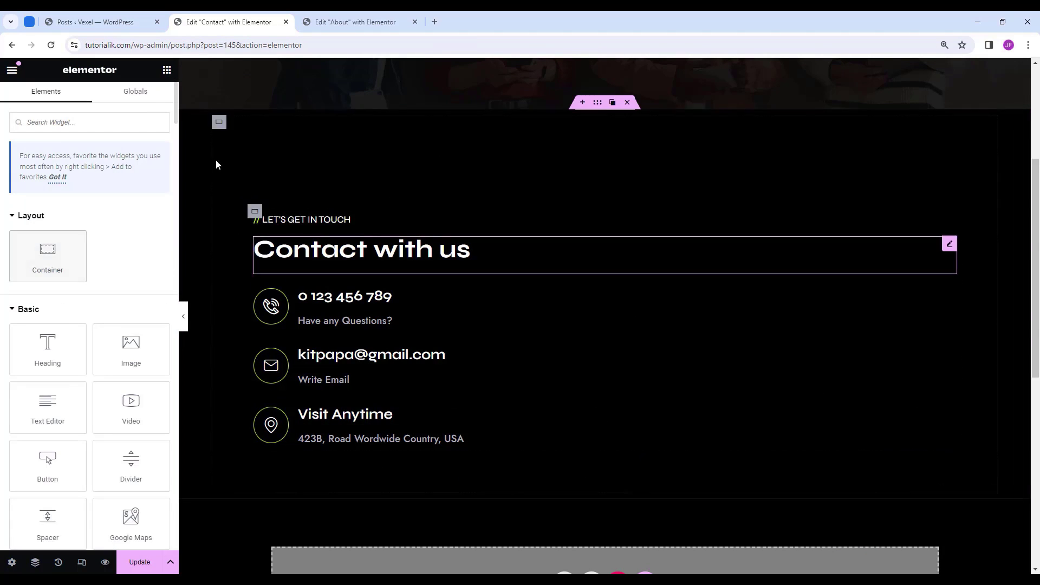
Drag a new container beside the contact details and drop a MetForm widget into it.
click(476, 252)
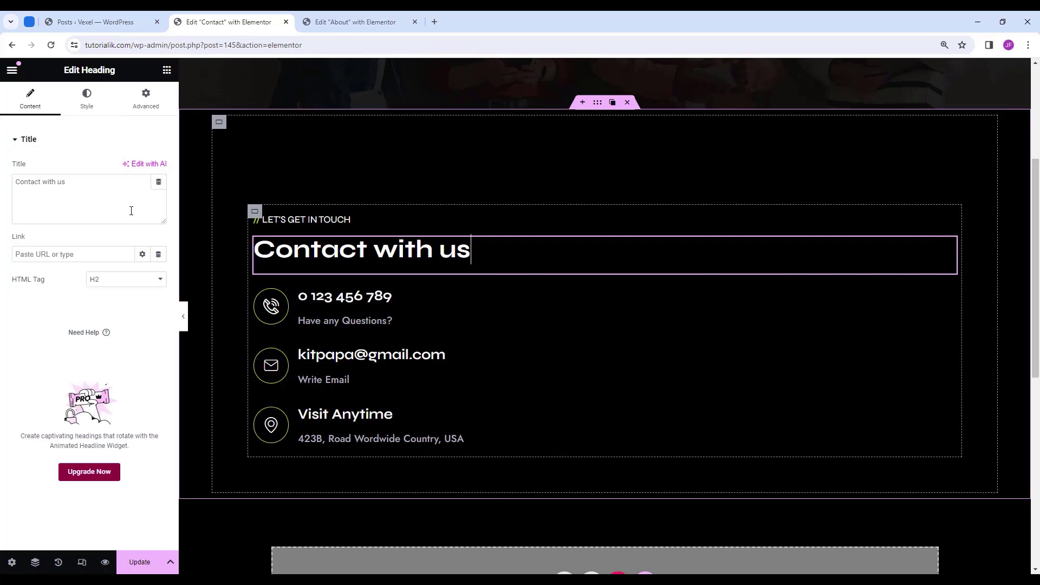
click(168, 71)
drag(48, 255, 957, 399)
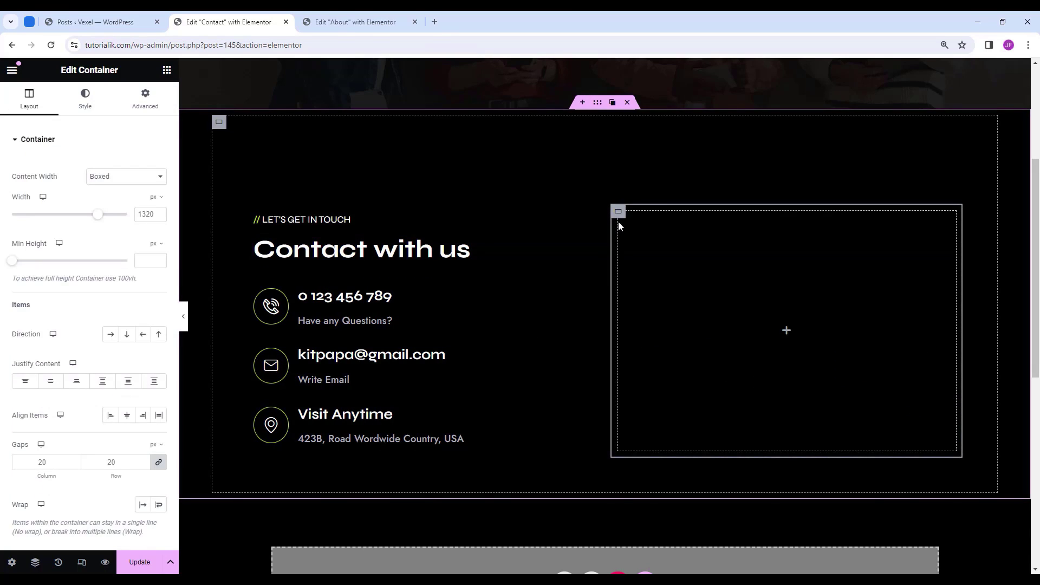
click(788, 334)
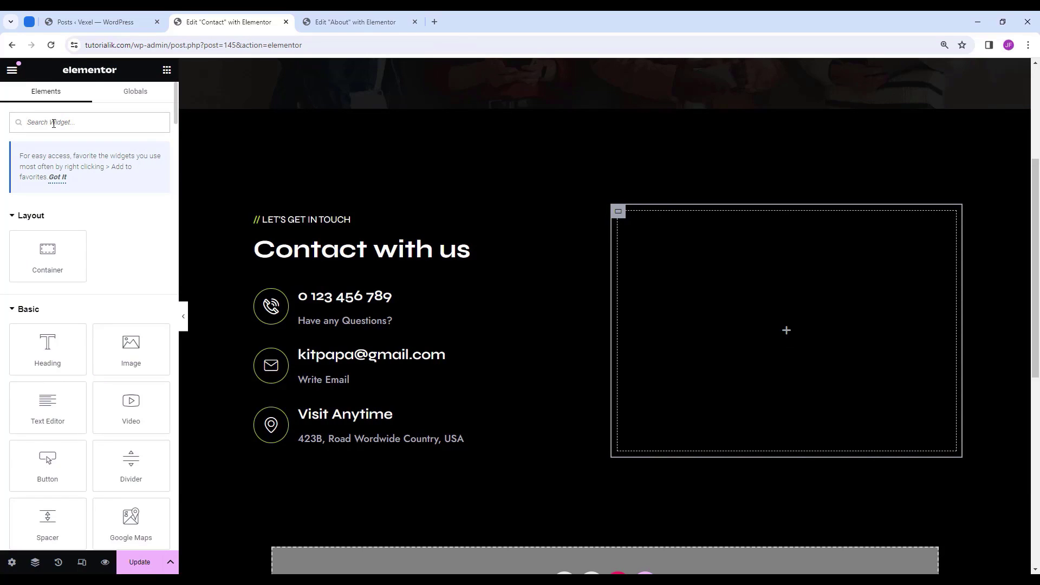
text(me)
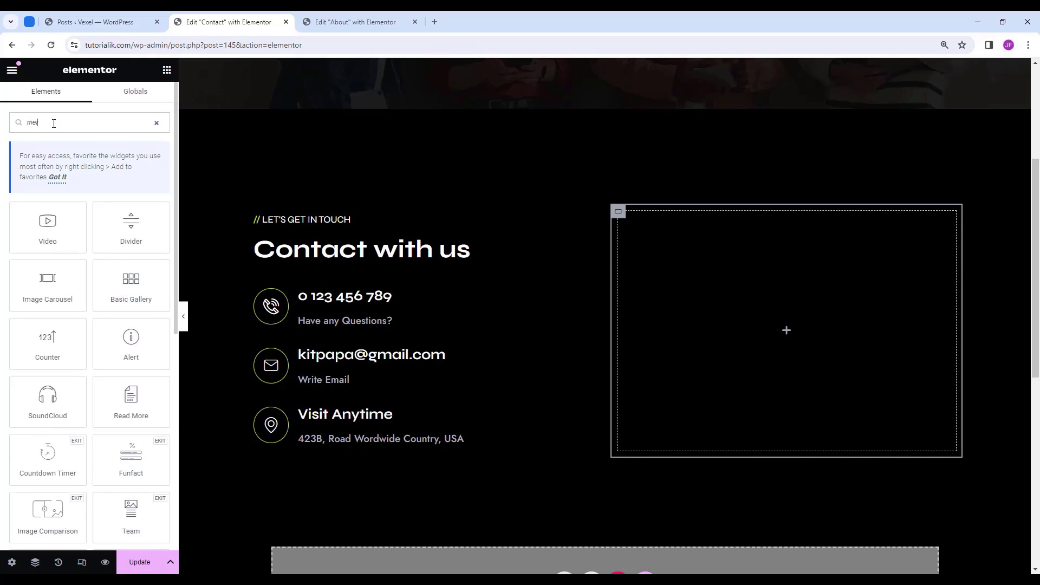
text(t)
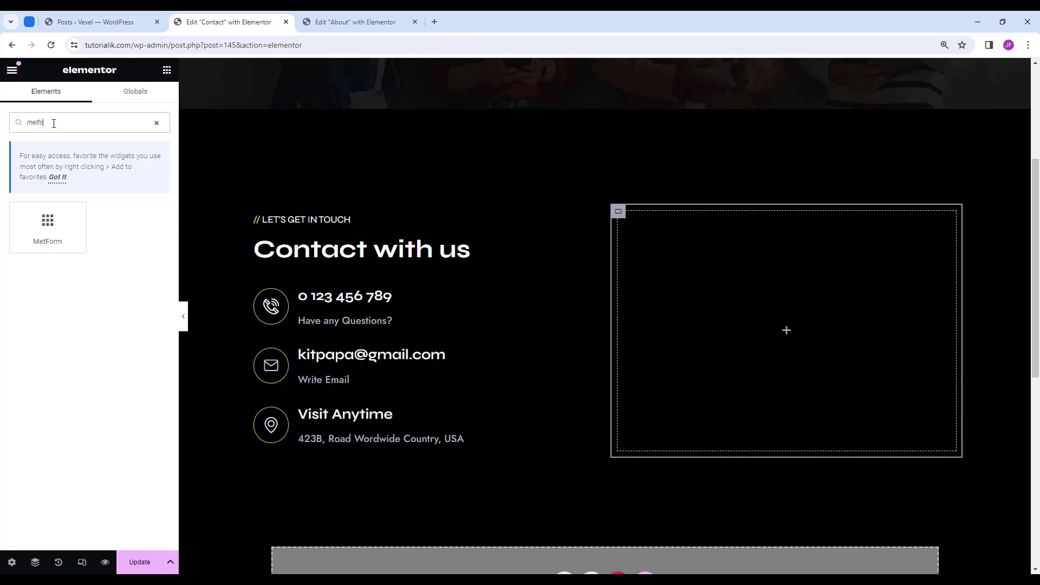
drag(37, 232, 799, 322)
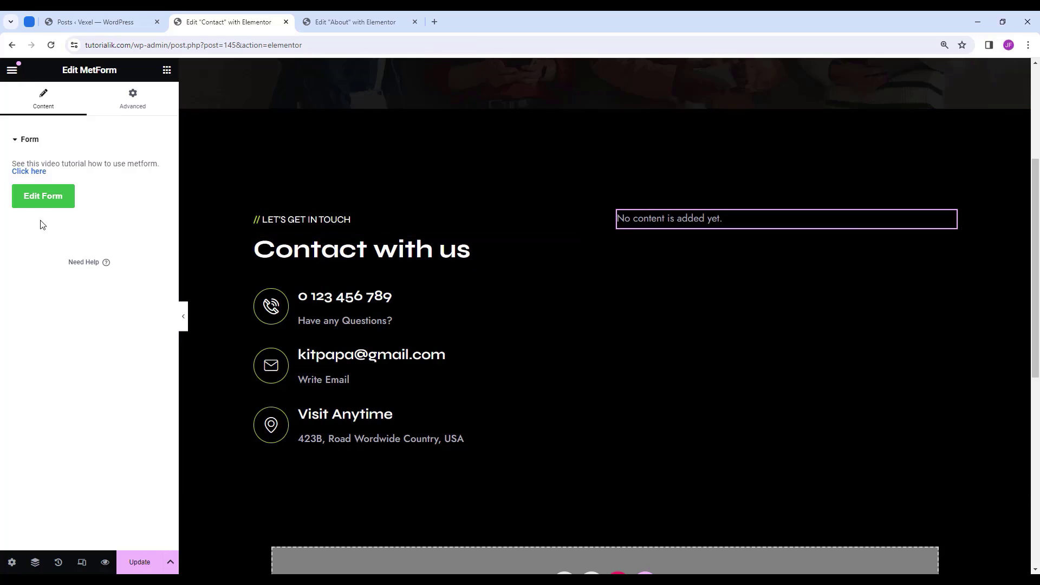
Create a new blank-template form named 'Myform' and open it in the form editor.
click(37, 203)
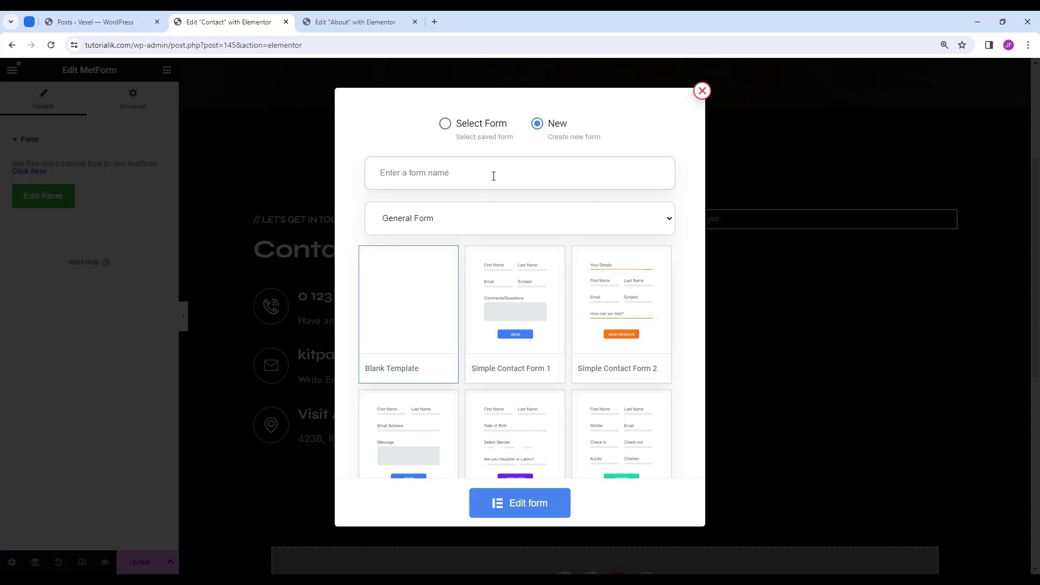
text(Myform)
scroll(536, 429, down, 2)
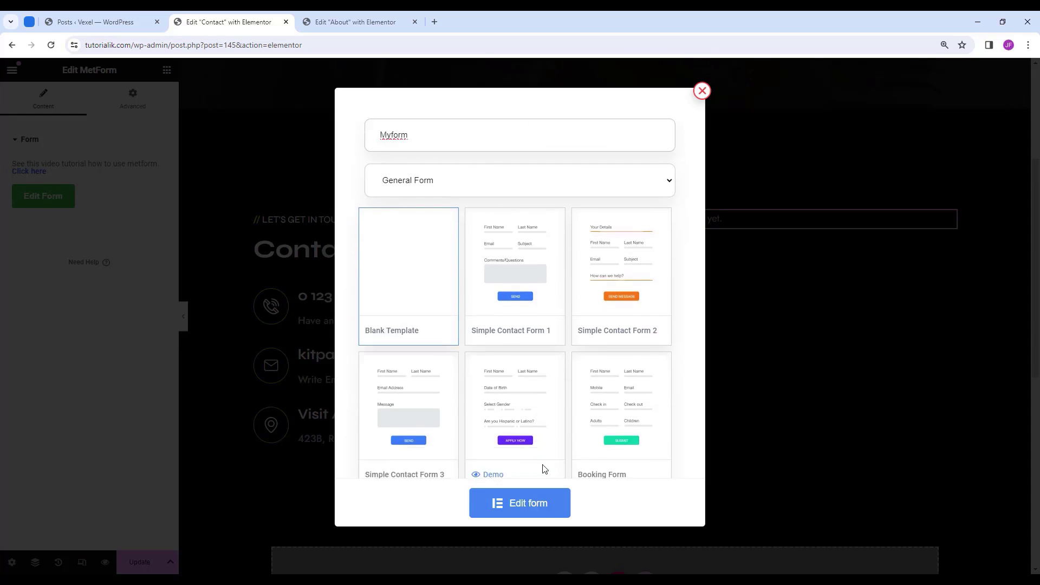
click(545, 510)
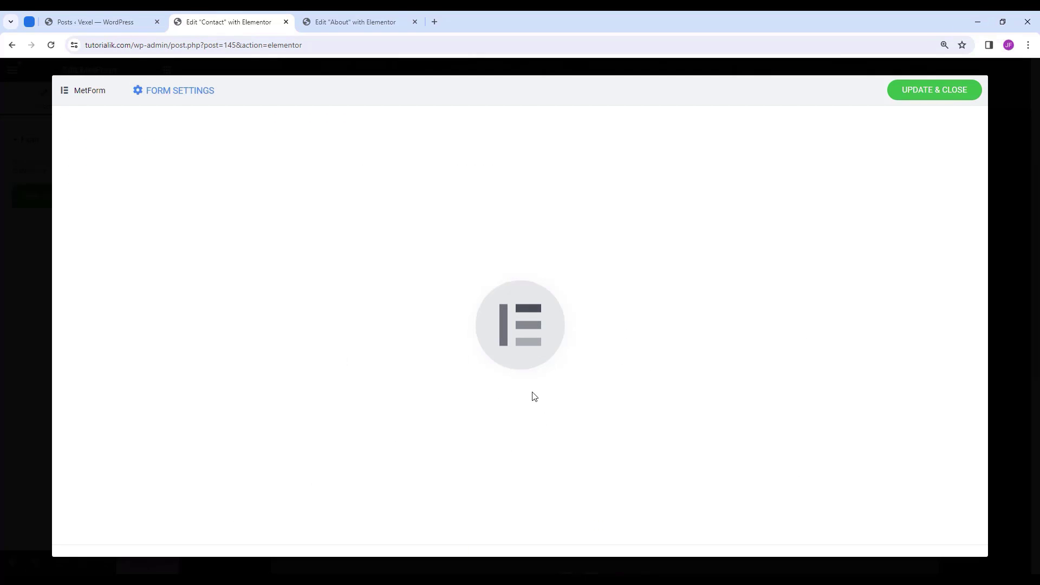
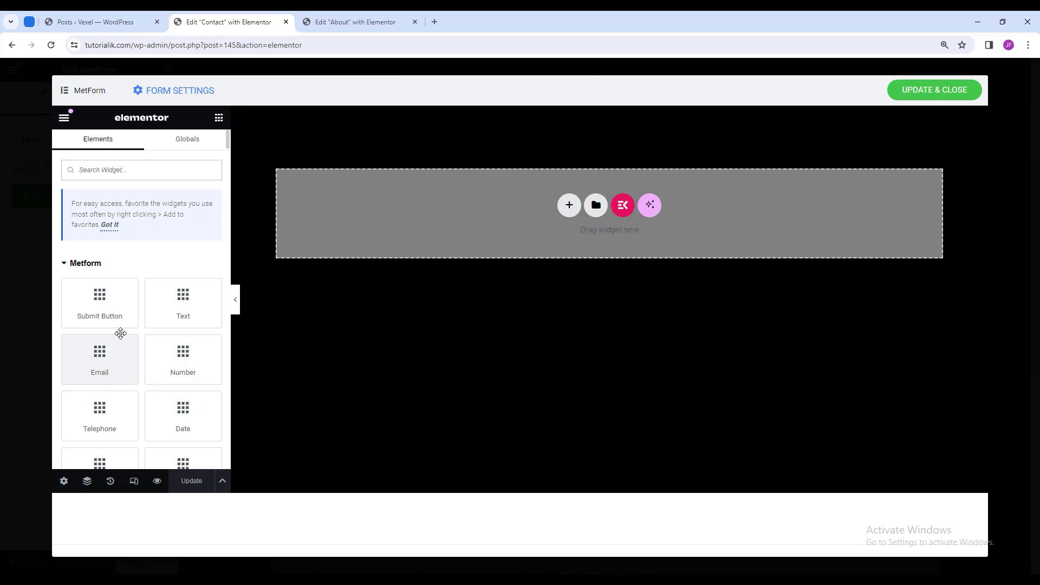
Add a Text field to the form, save it, and reopen the form in the MetForm editor.
drag(179, 313, 497, 214)
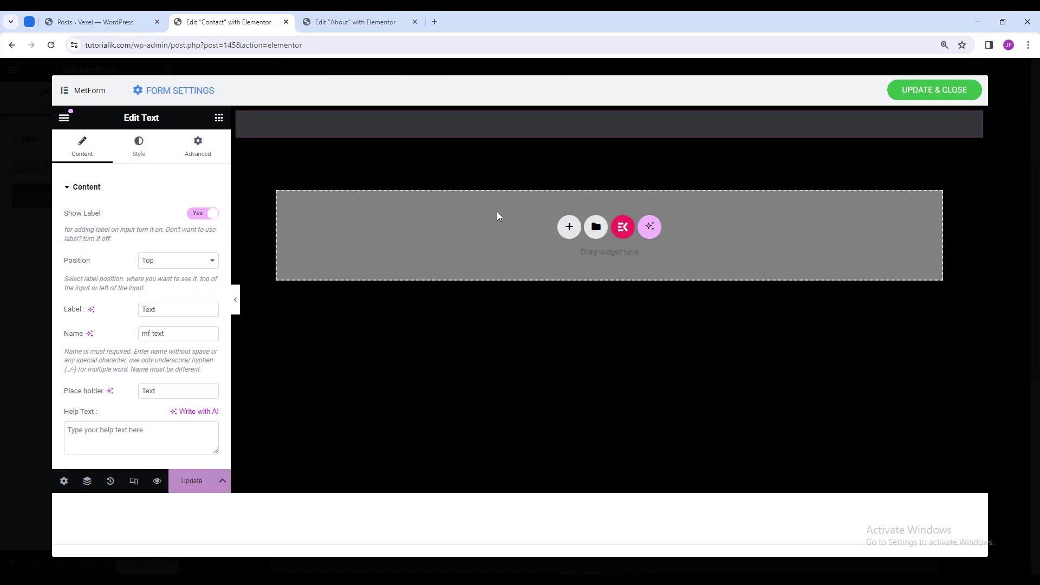
click(929, 101)
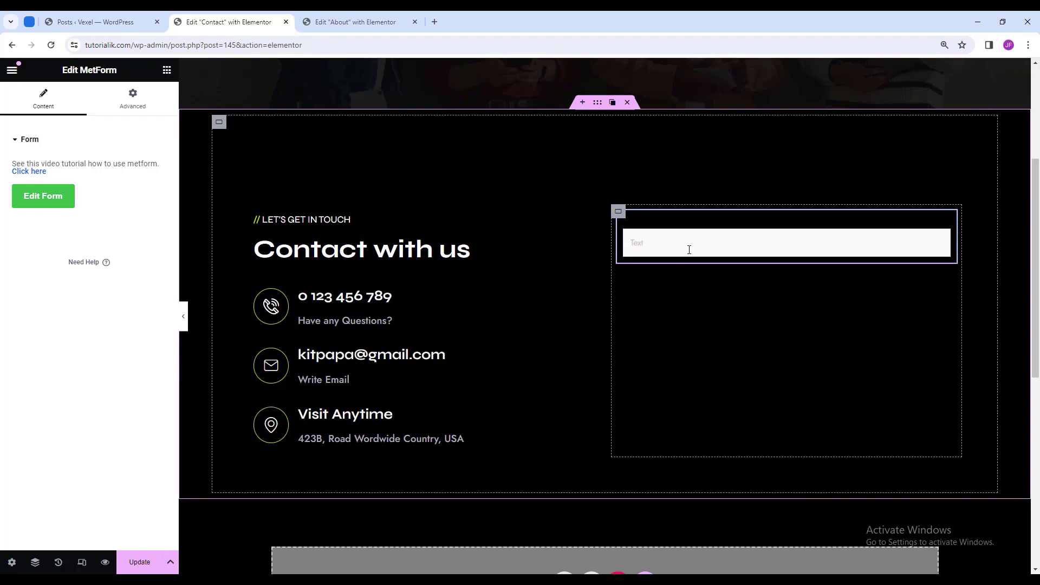
click(52, 200)
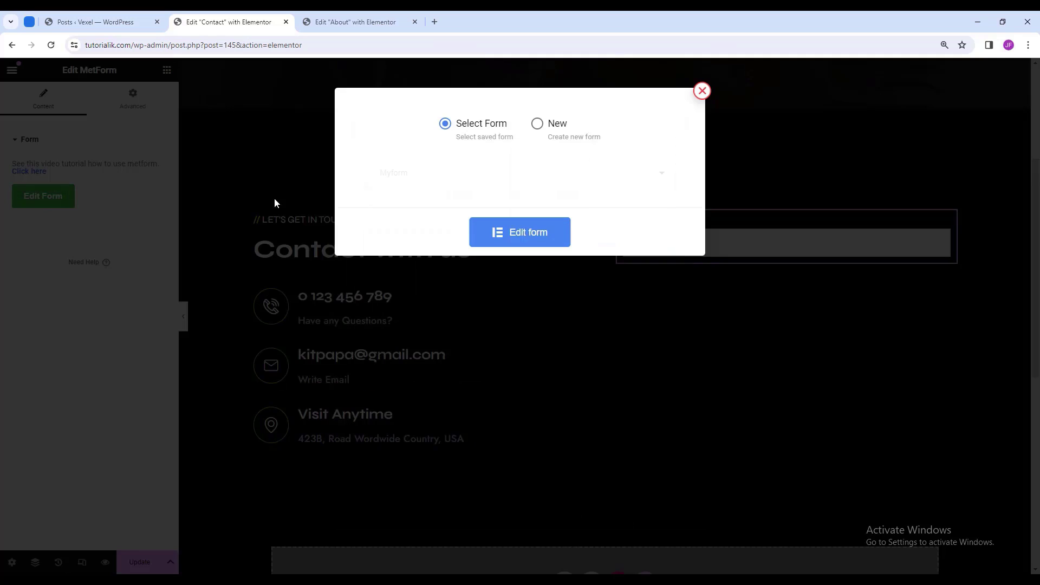
click(530, 234)
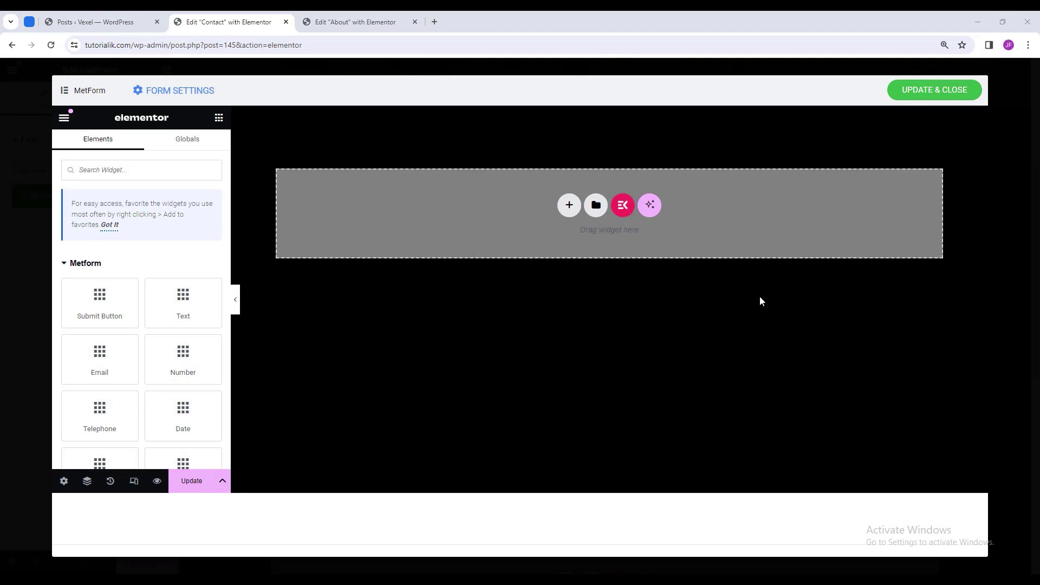
Drop a new Container at the top of the form.
click(134, 173)
scroll(162, 233, down, 10)
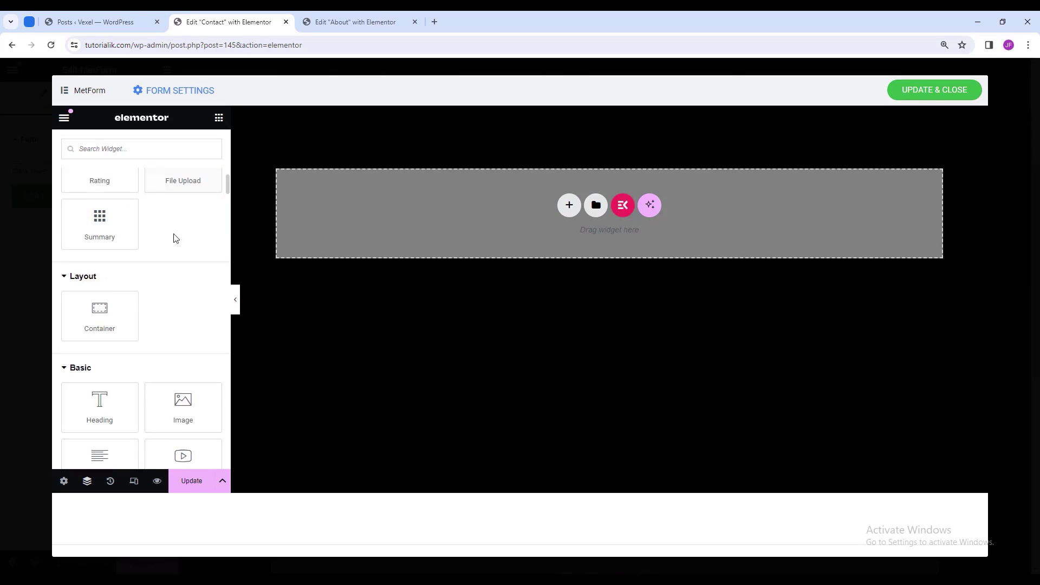
drag(103, 316, 451, 206)
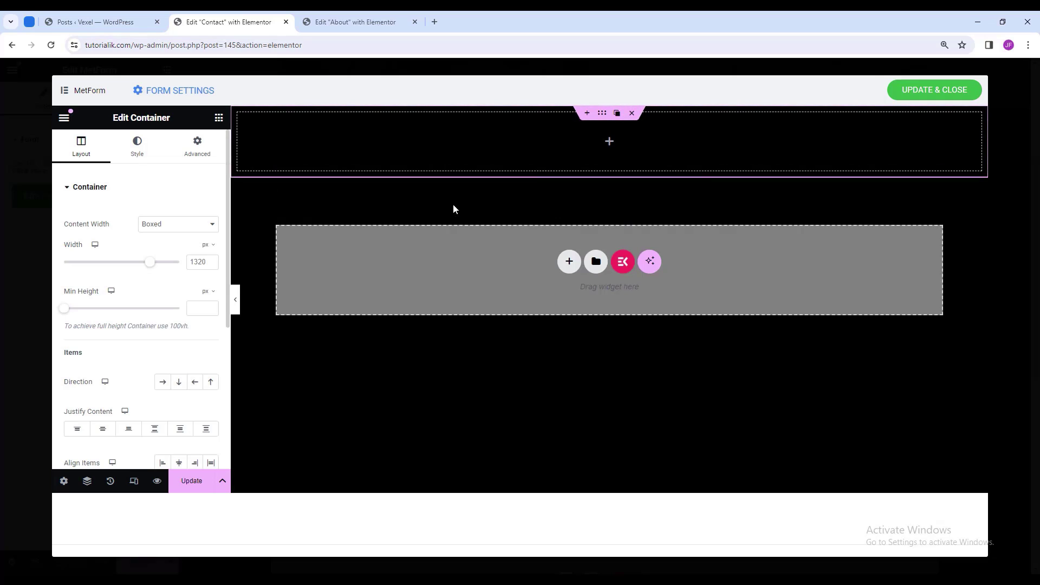
Set the container to Row direction with Space Between, unlinked gaps of column 0 and row 30.
click(164, 384)
scroll(128, 363, down, 1)
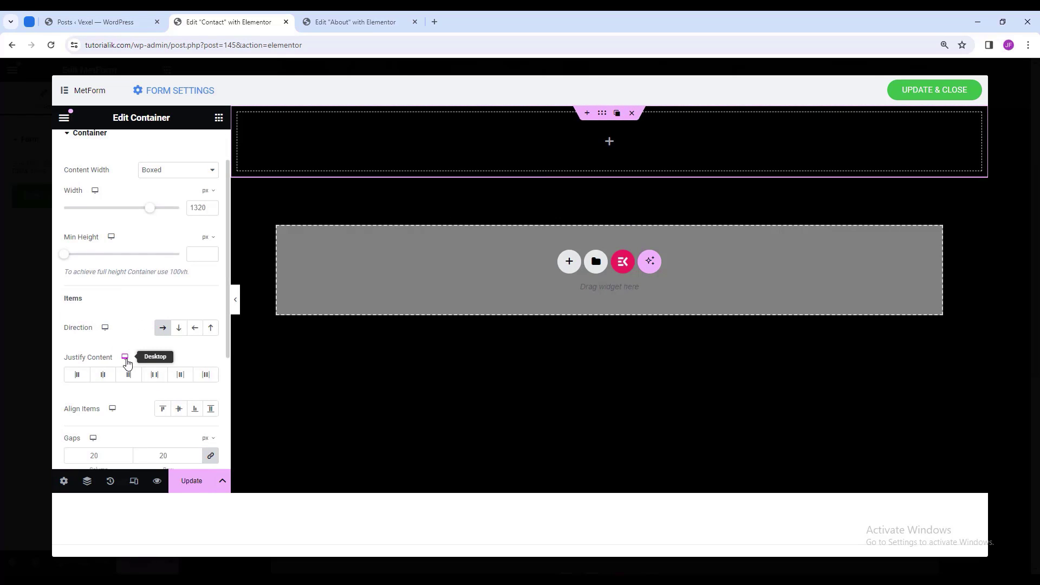
click(155, 376)
scroll(132, 395, down, 2)
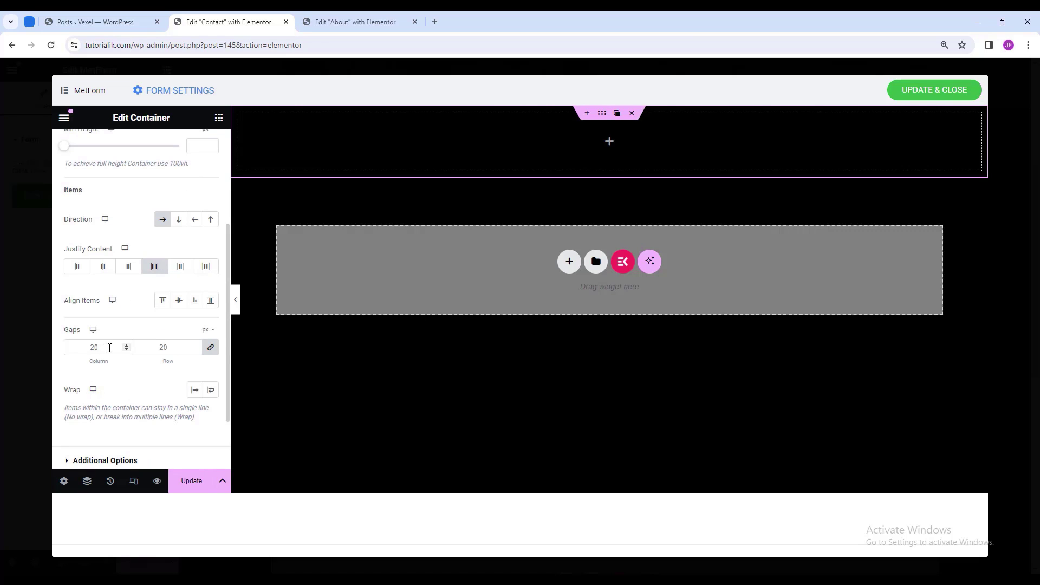
click(210, 347)
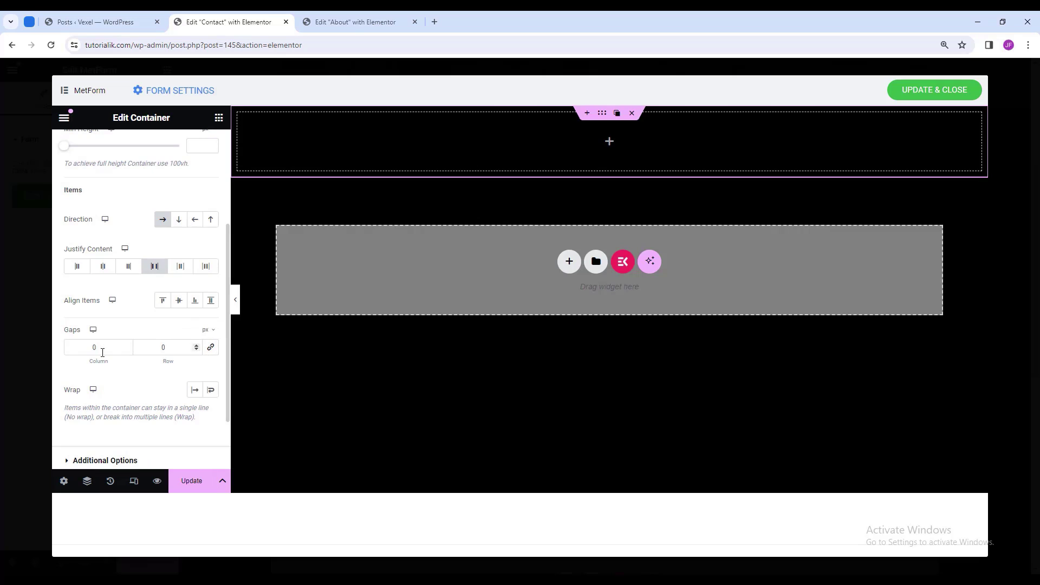
double_click(152, 349)
click(218, 119)
scroll(131, 308, down, 1)
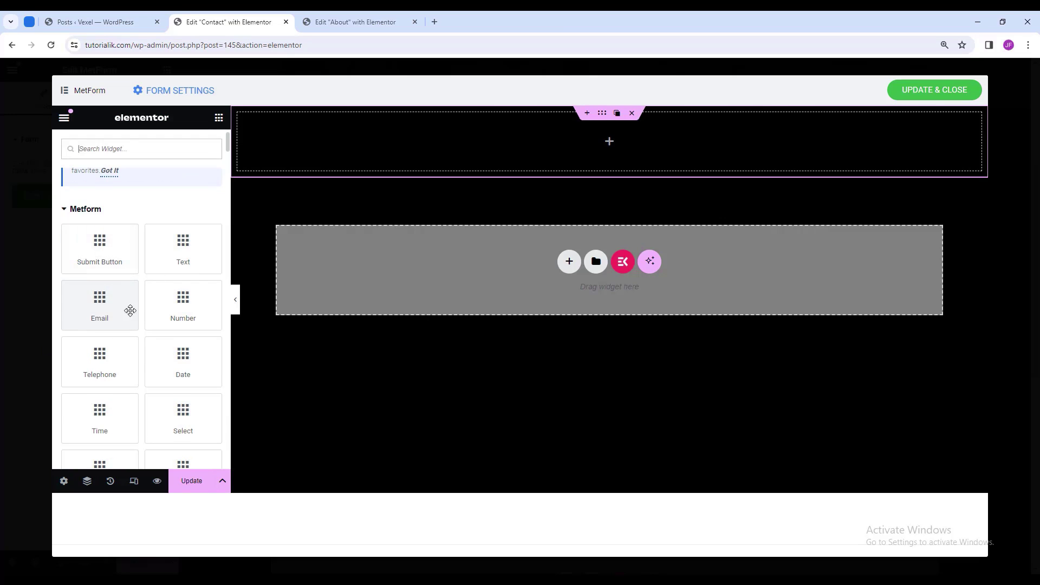
Add a Text field with its label hidden, placeholder 'Name' and field name 'name'.
drag(190, 255, 355, 139)
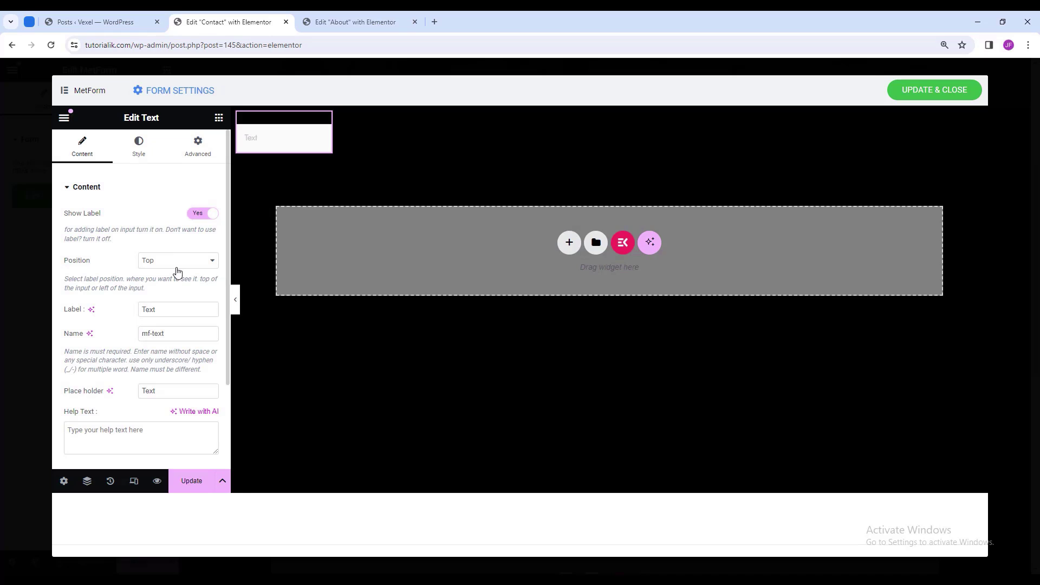
click(205, 215)
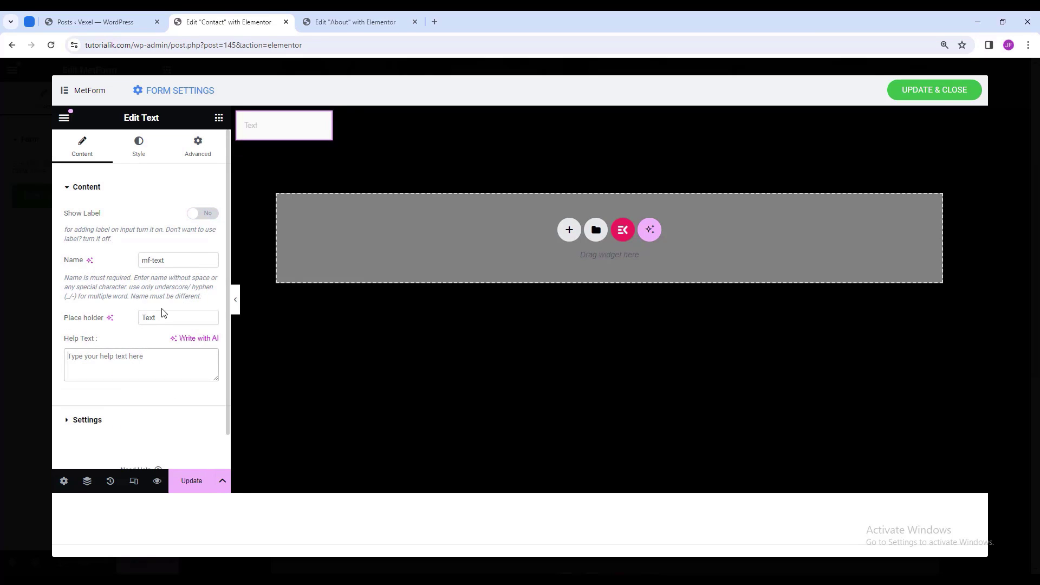
drag(160, 318, 136, 320)
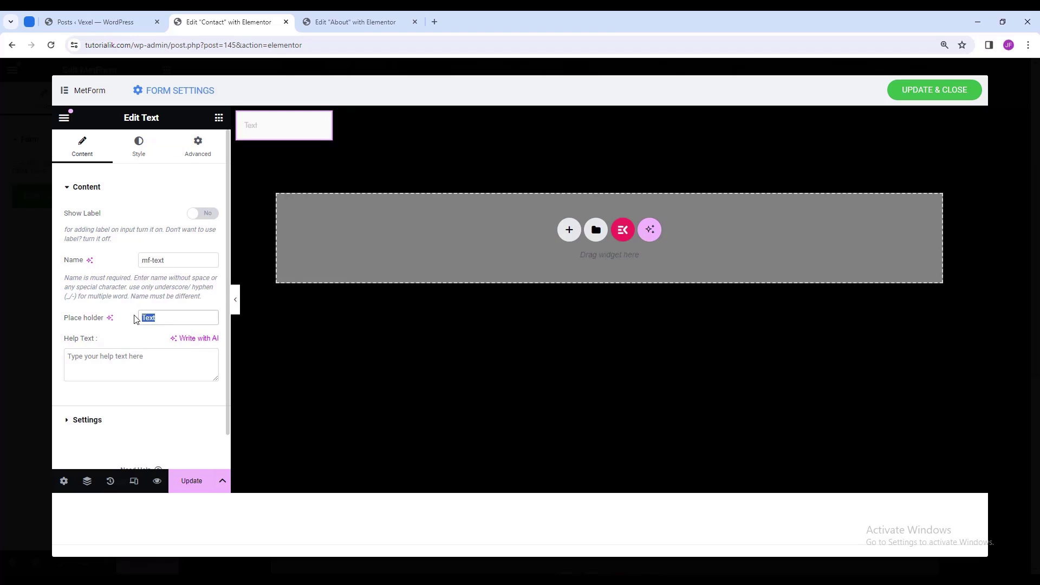
text(Name)
drag(166, 260, 159, 261)
text(name)
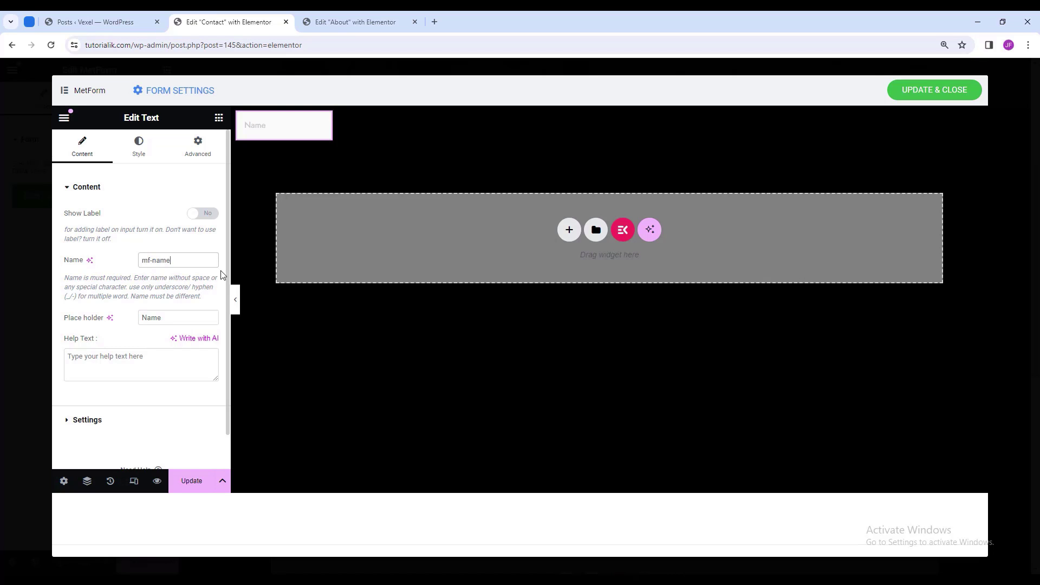
Style the Name input with 13 bottom padding, white #fff text and a classic background.
click(139, 143)
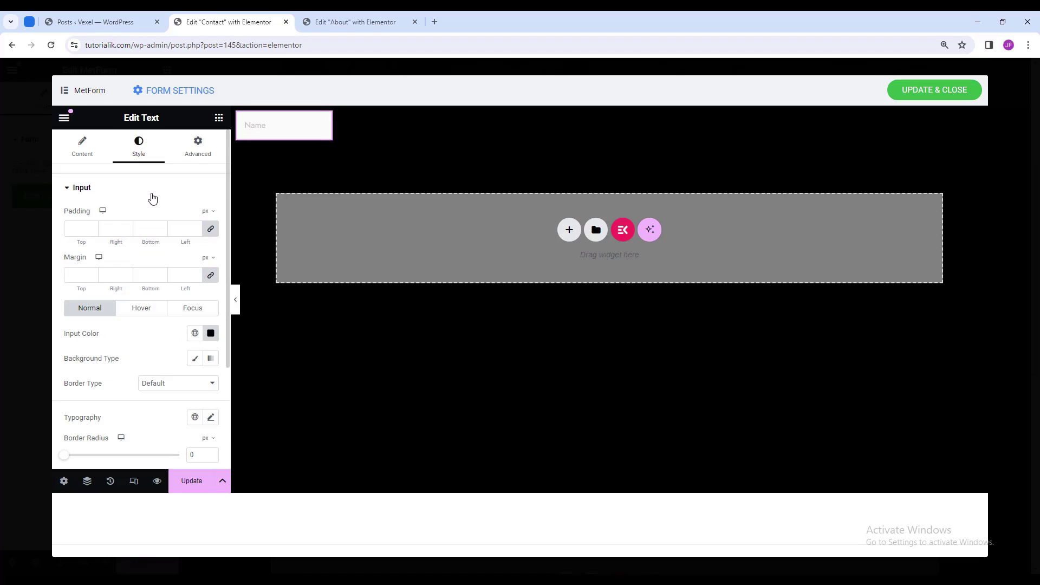
click(211, 228)
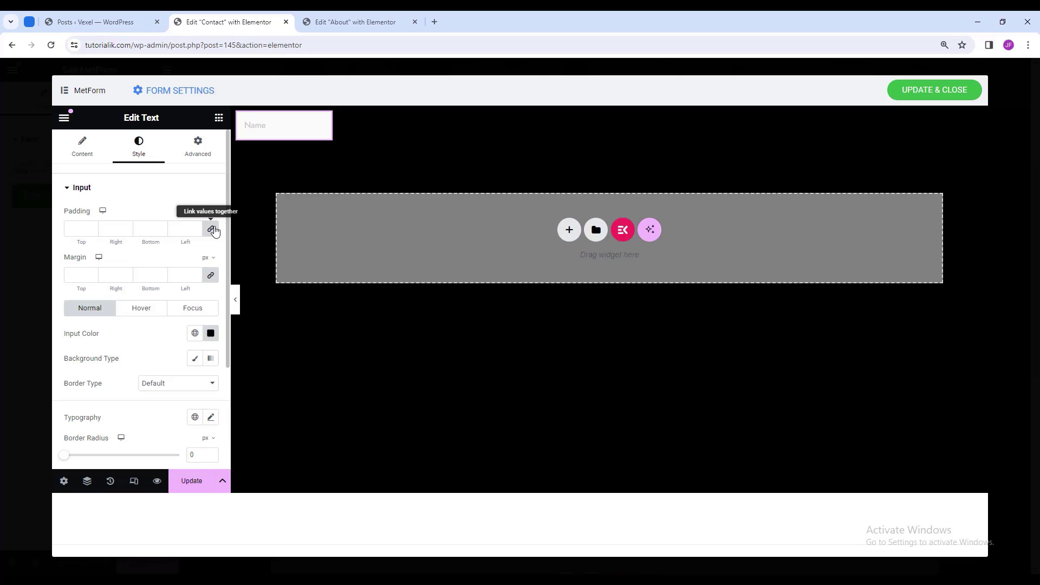
double_click(152, 227)
text(13)
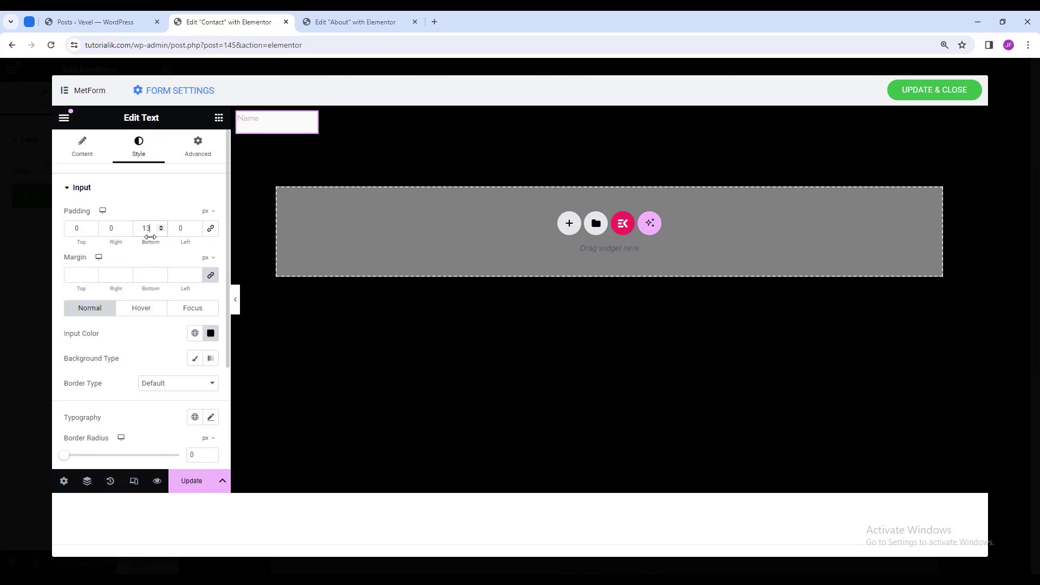
click(211, 333)
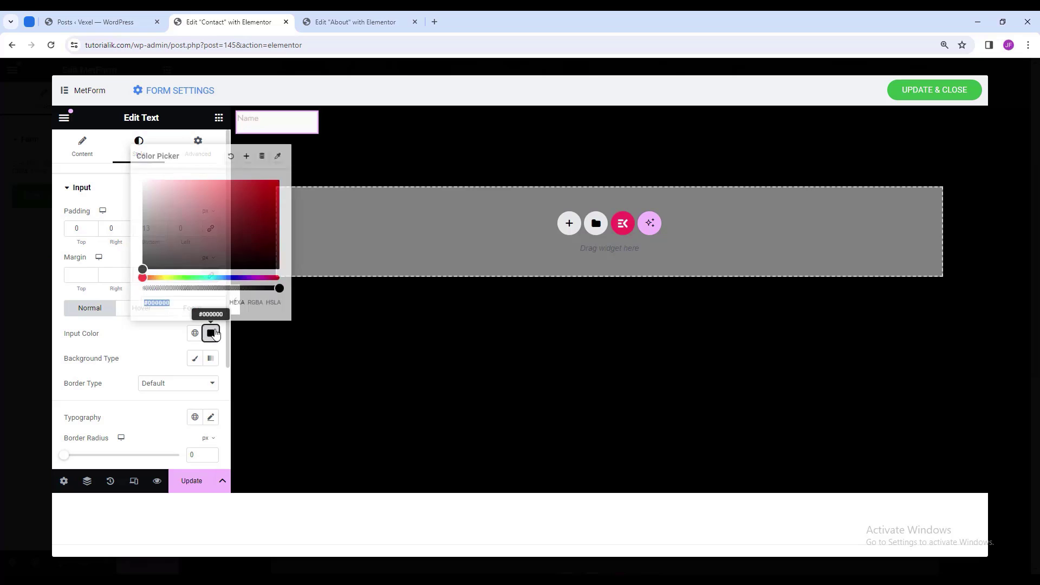
triple_click(188, 304)
text(#fff)
click(196, 349)
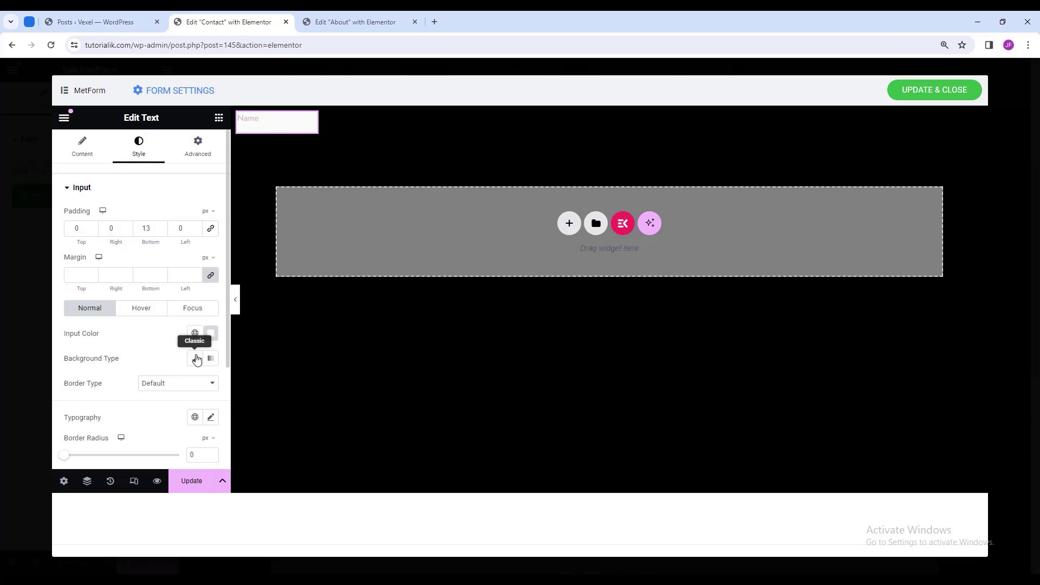
click(196, 360)
click(211, 383)
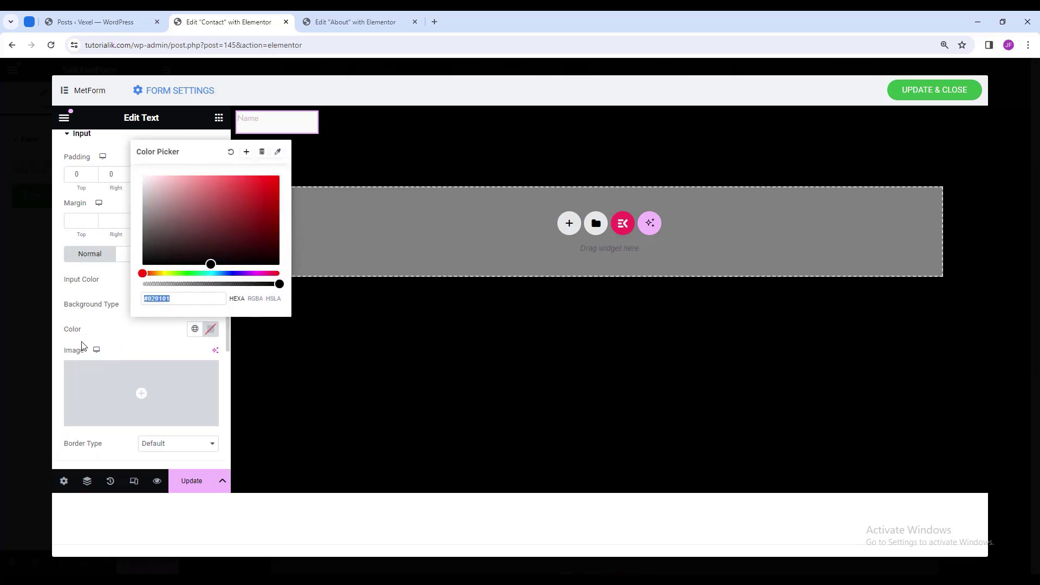
drag(275, 430, 116, 425)
Give the Name input a solid bottom border coloured #ffffff33.
scroll(130, 411, down, 2)
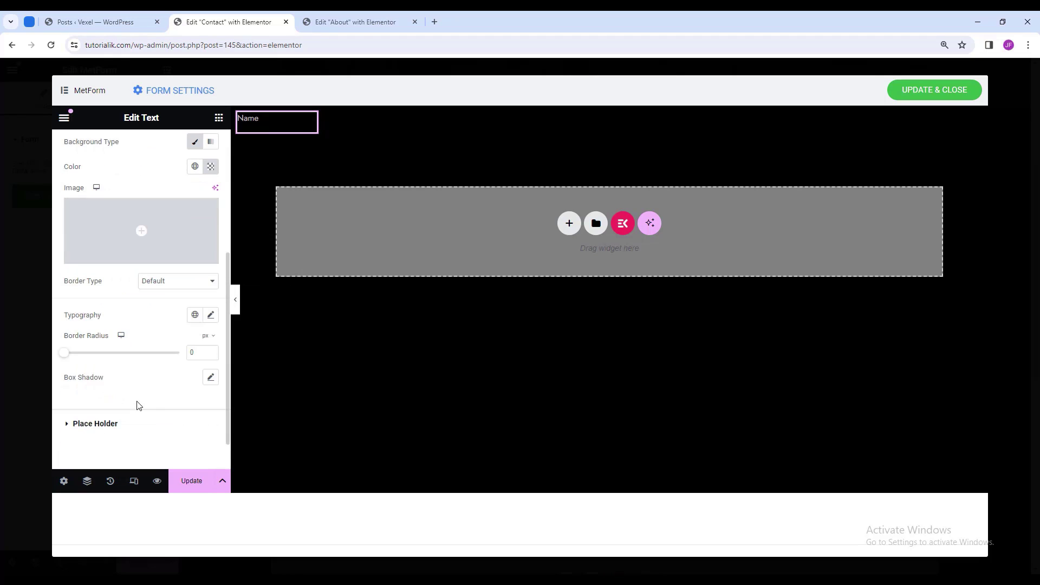
click(171, 287)
click(159, 309)
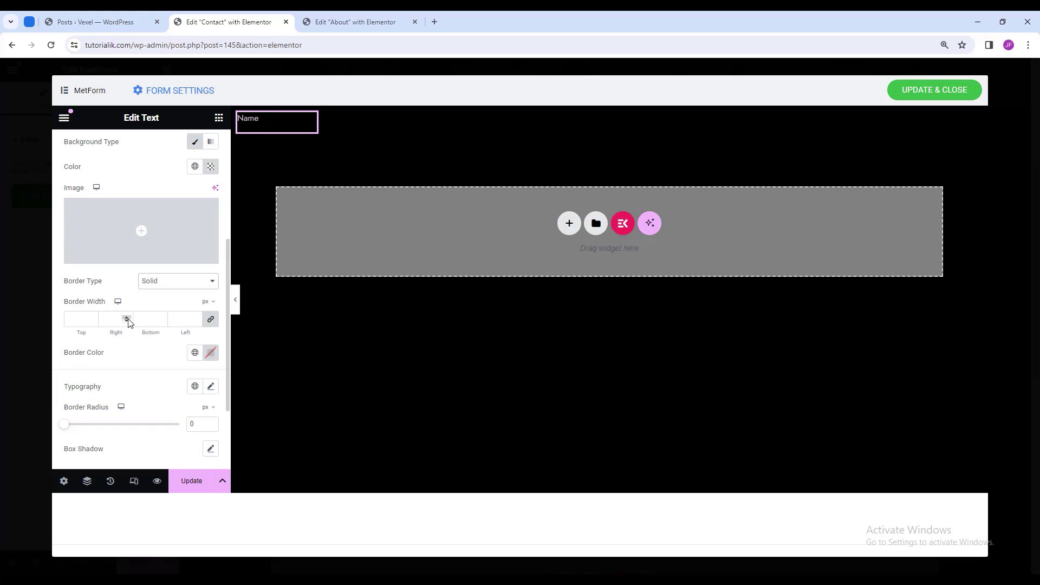
click(211, 319)
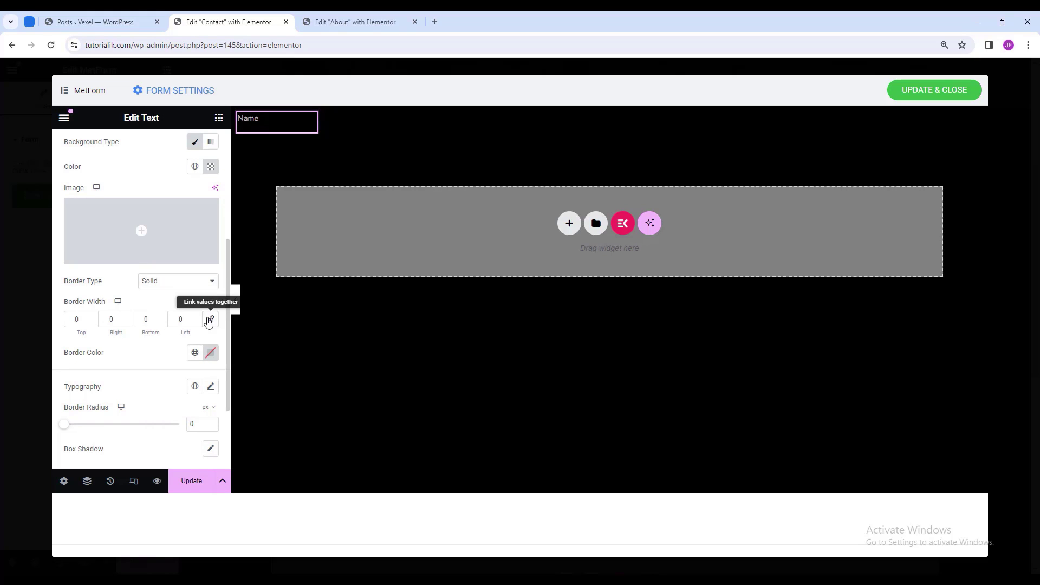
double_click(150, 320)
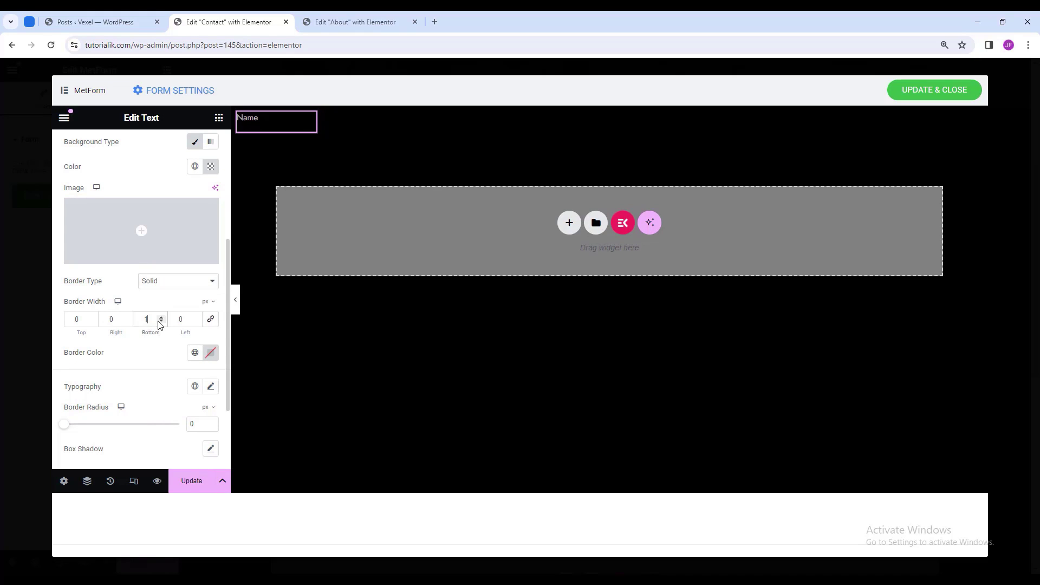
click(211, 352)
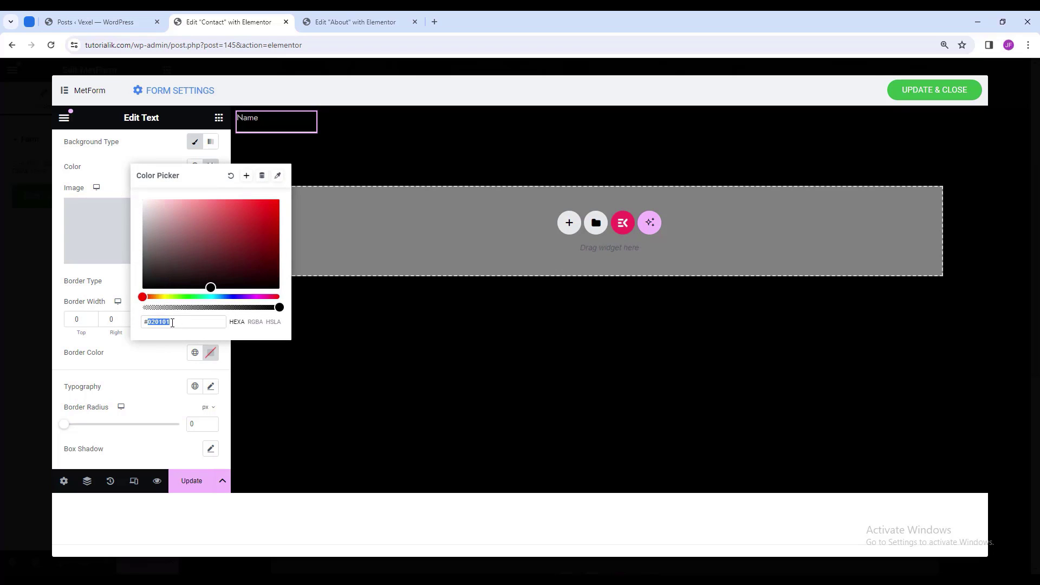
text(ffffff33)
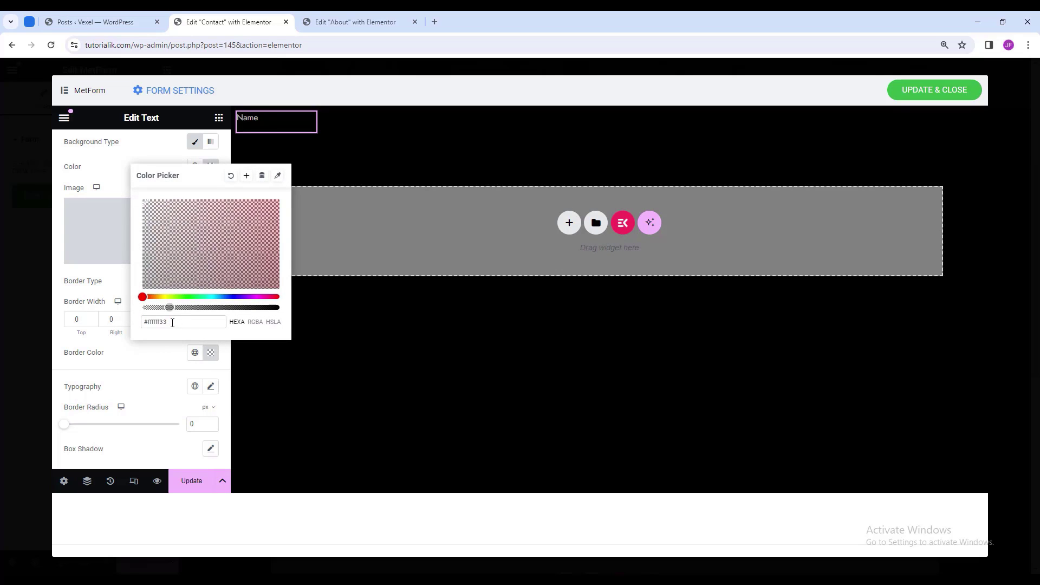
click(170, 360)
scroll(162, 360, down, 2)
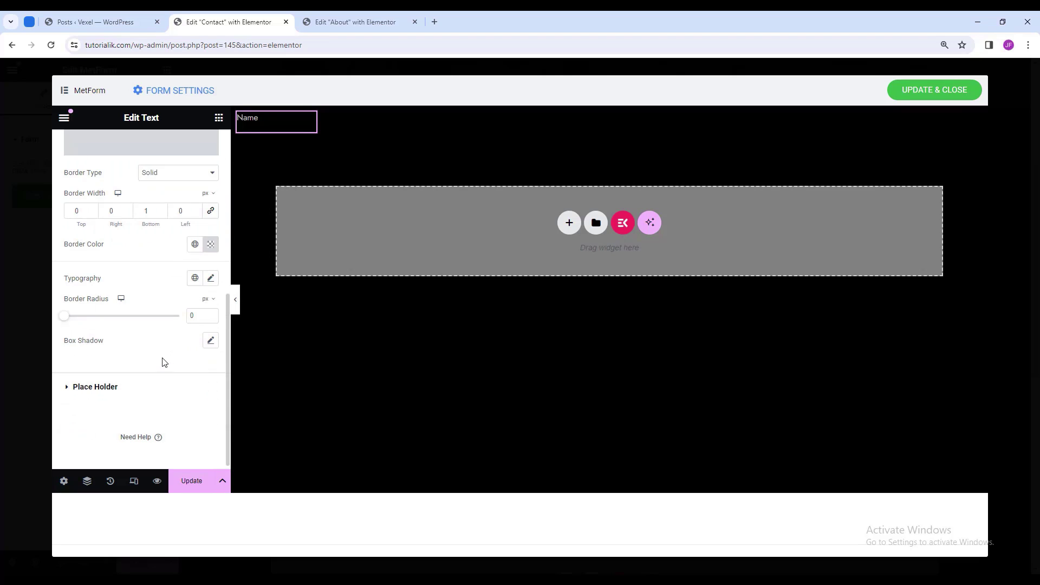
Set the placeholder to the Text global font and Primary global colour.
click(106, 384)
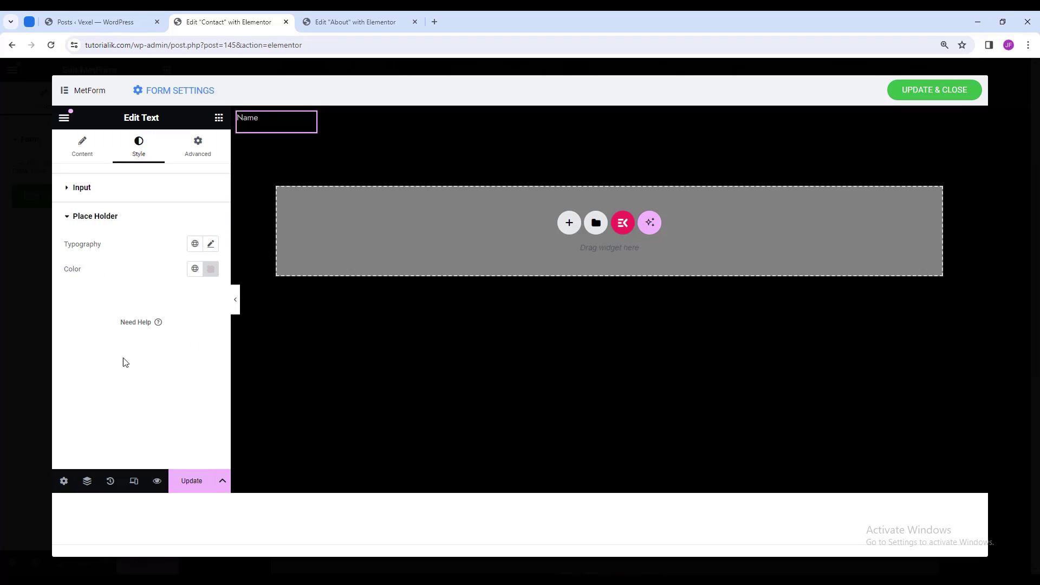
click(196, 244)
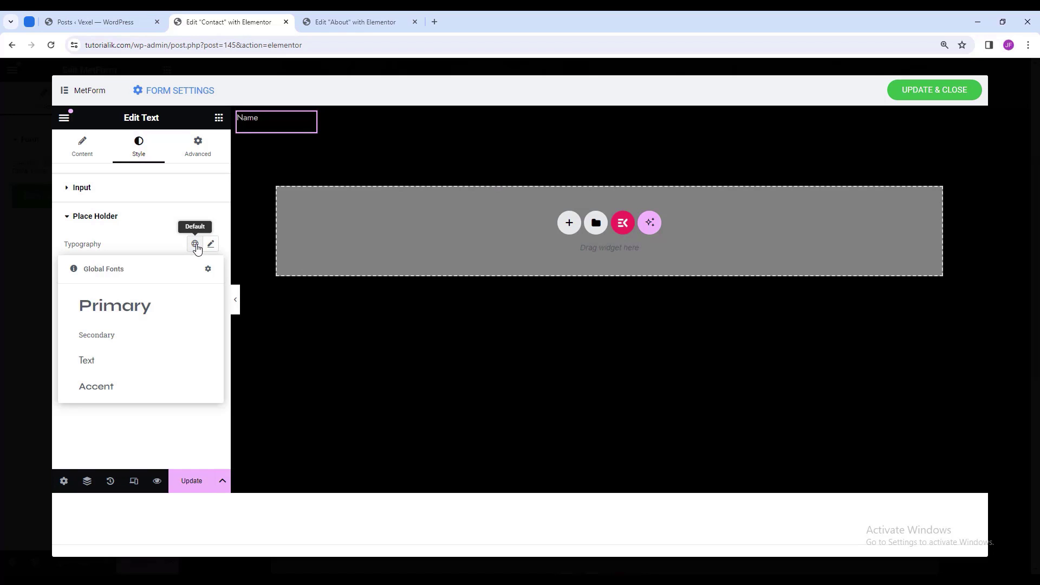
click(108, 368)
click(195, 269)
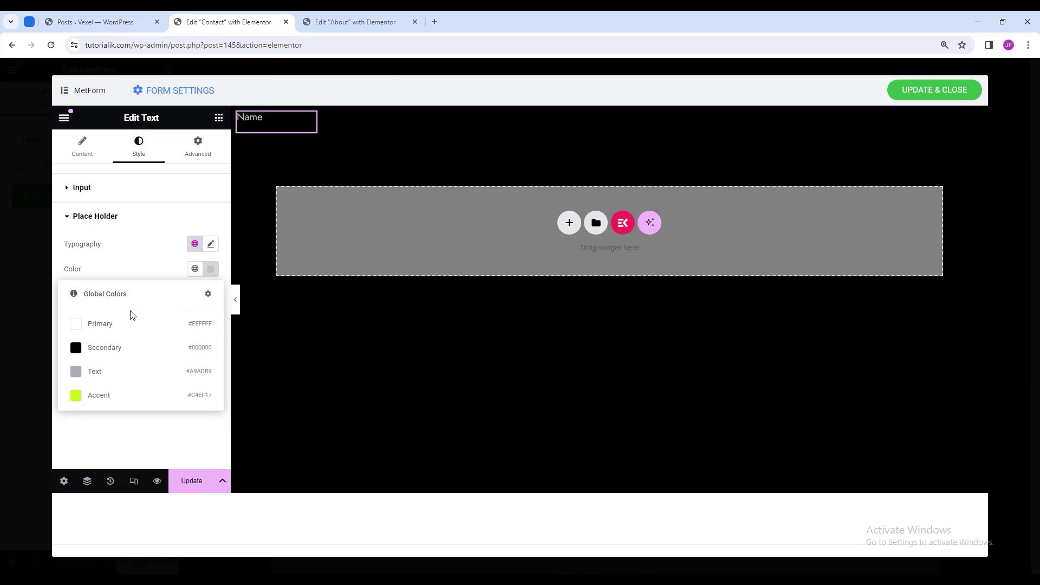
click(133, 325)
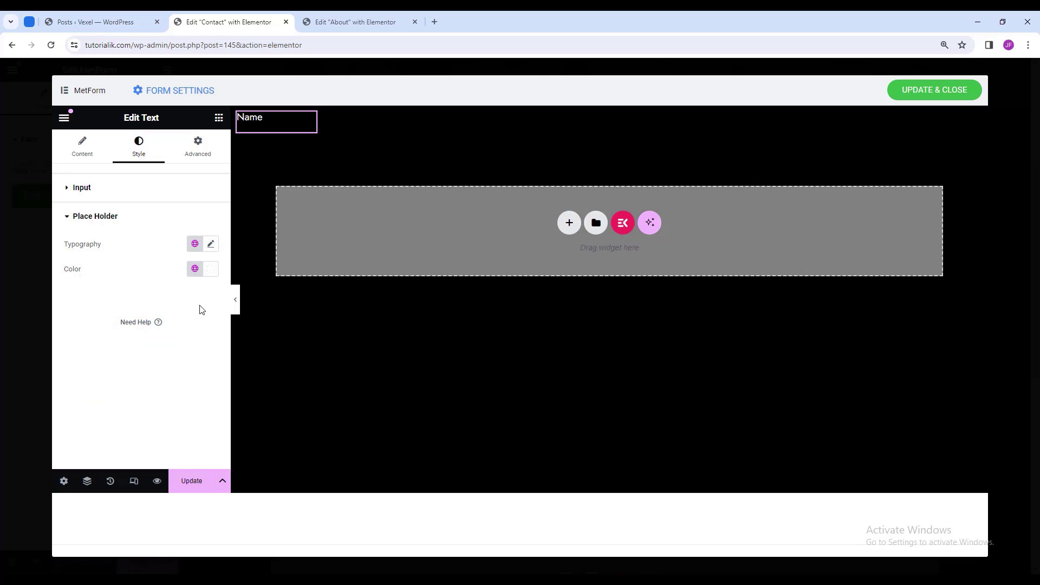
Give the Name field a custom width of 48%.
click(199, 146)
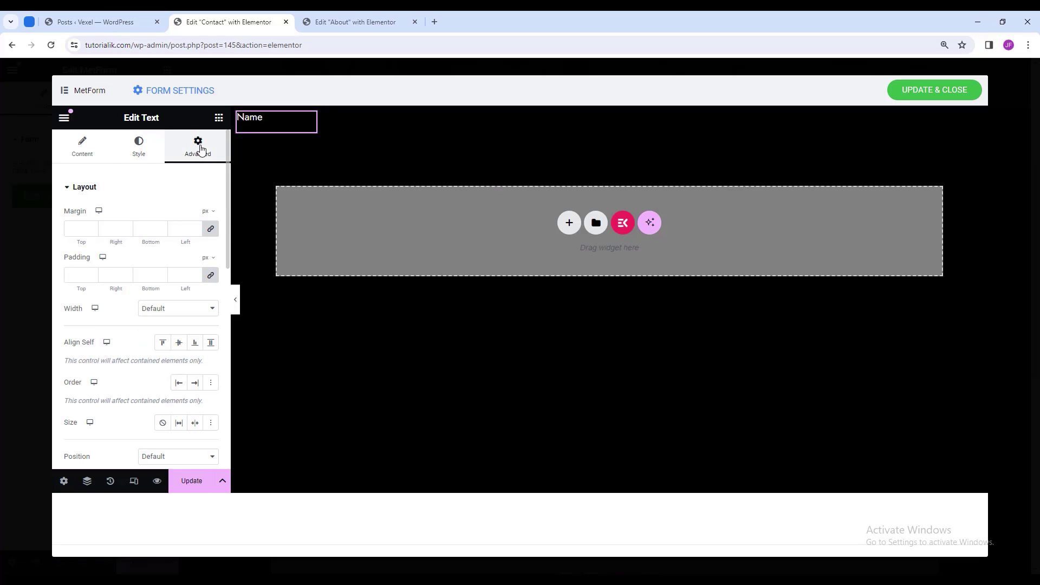
click(171, 309)
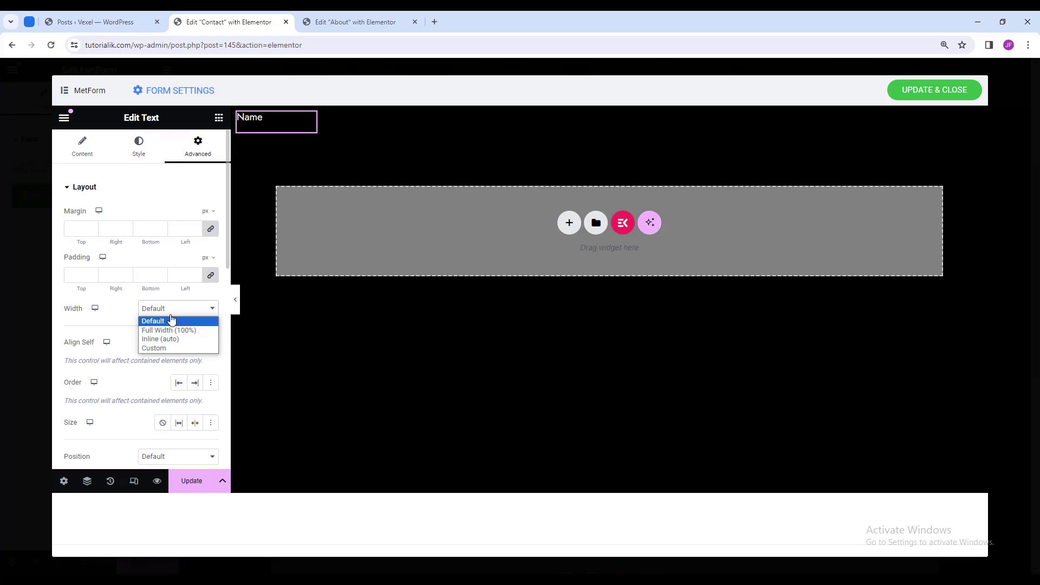
click(170, 350)
click(197, 344)
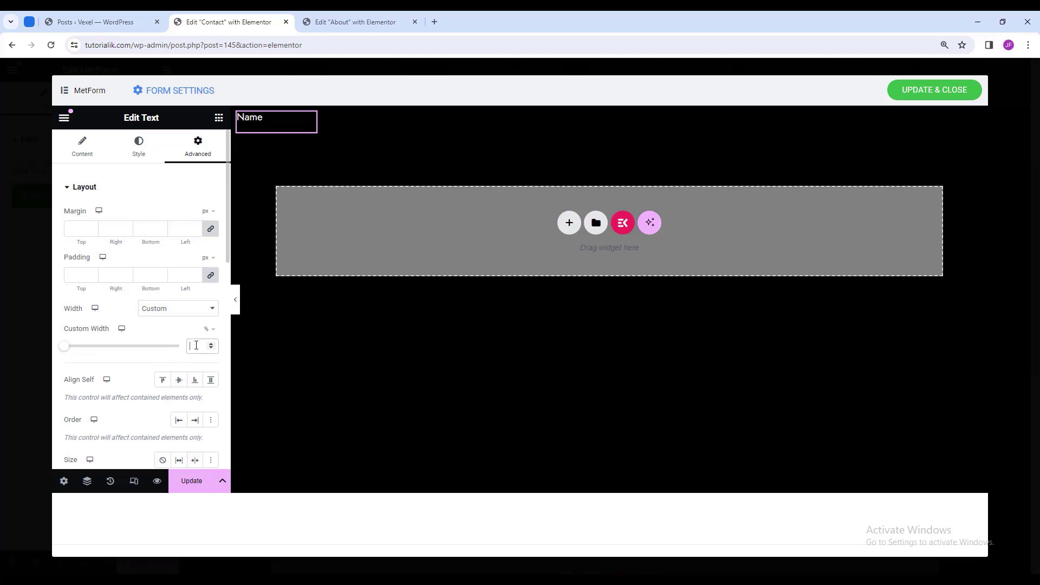
text(48)
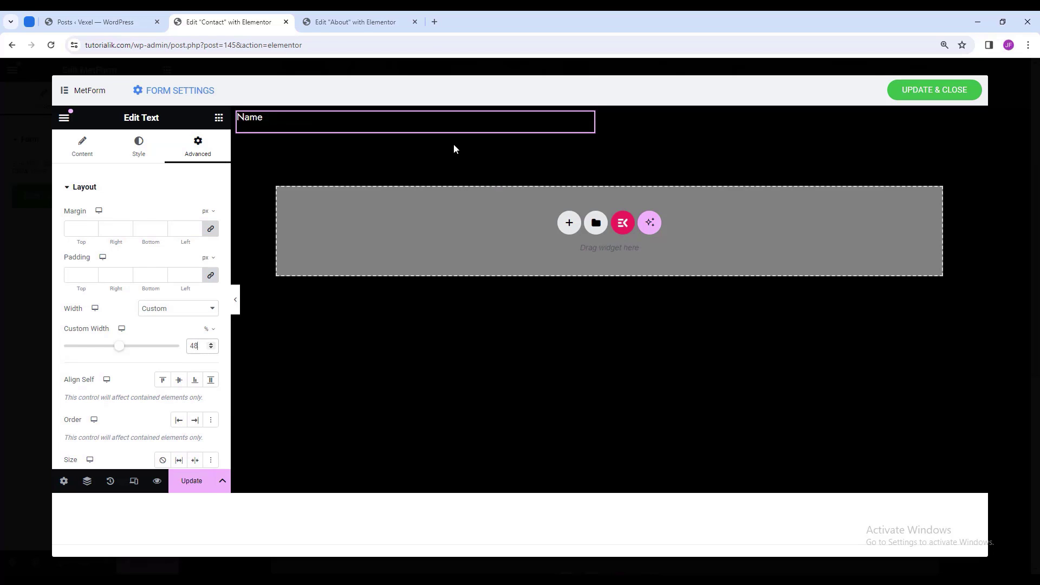
click(219, 118)
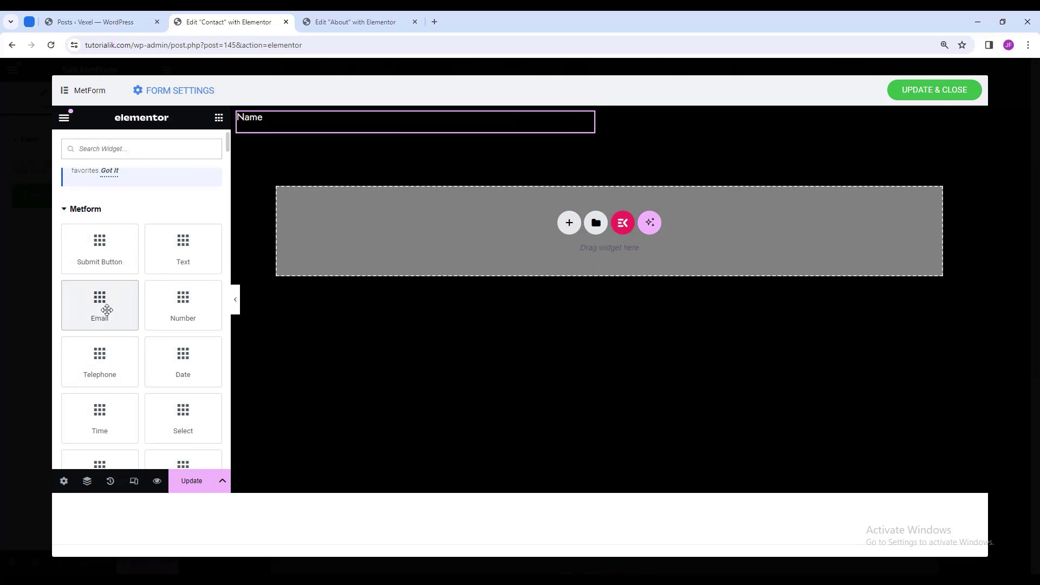
Add an Email field beside Name, paste Name's style onto it, and hide its label.
drag(104, 304, 606, 128)
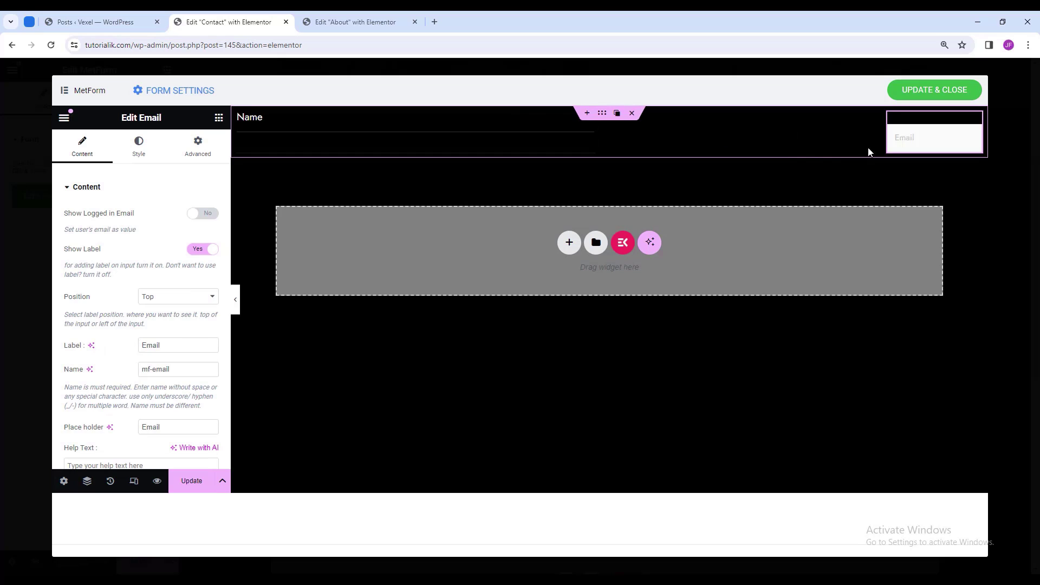
click(181, 345)
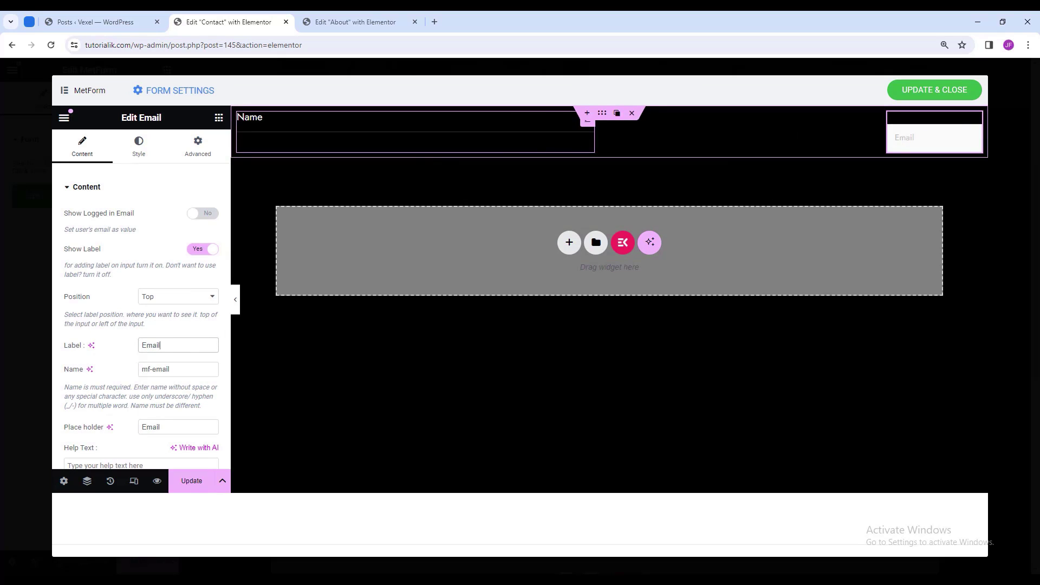
right_click(585, 130)
click(606, 189)
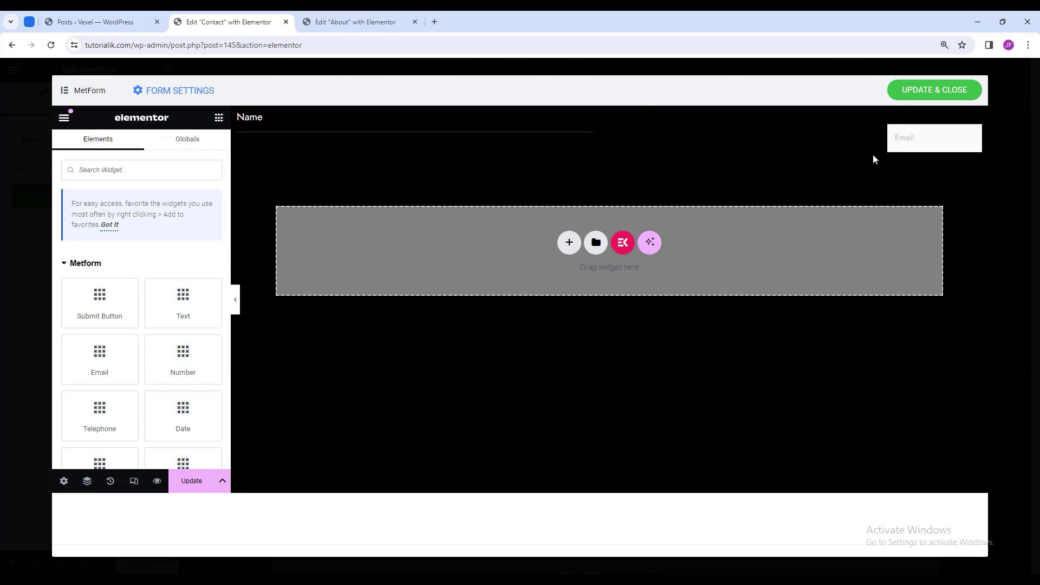
right_click(980, 128)
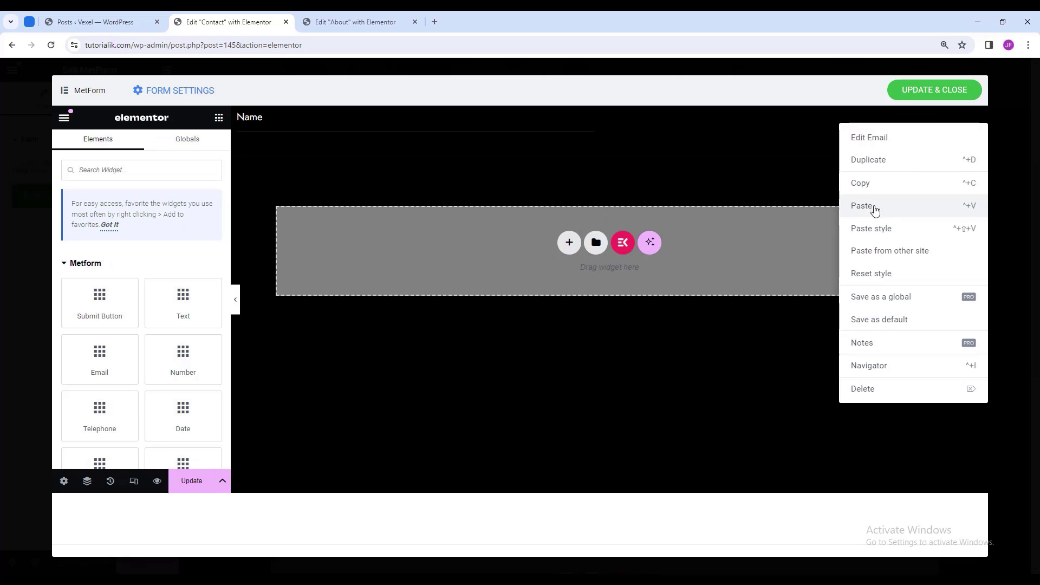
click(885, 228)
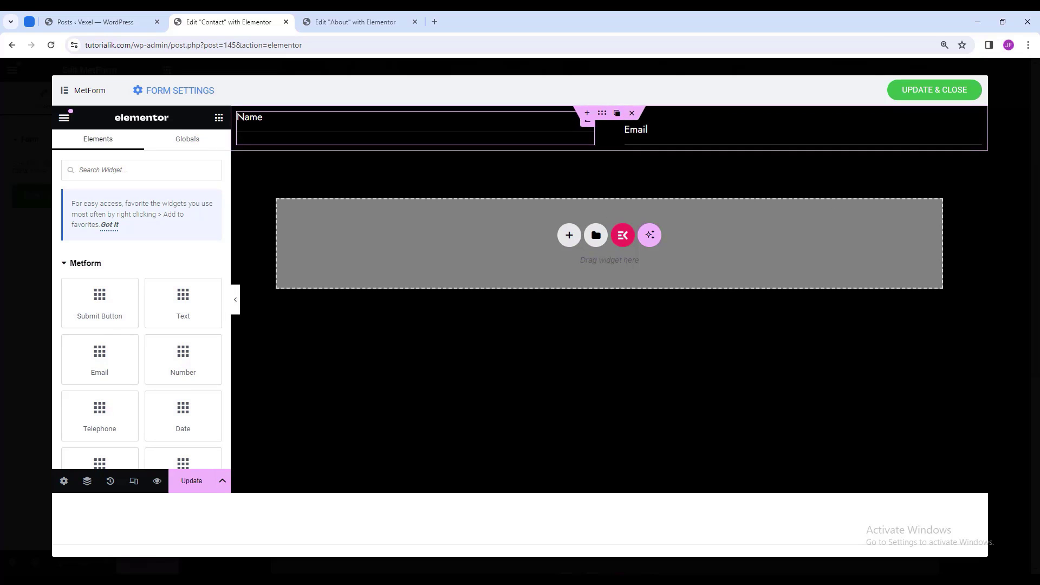
click(802, 129)
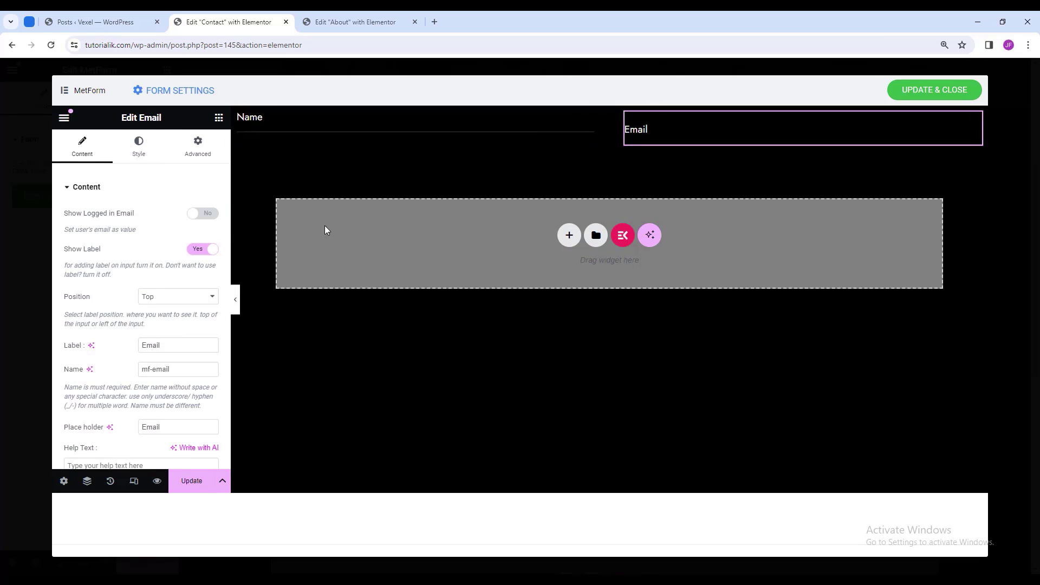
click(212, 254)
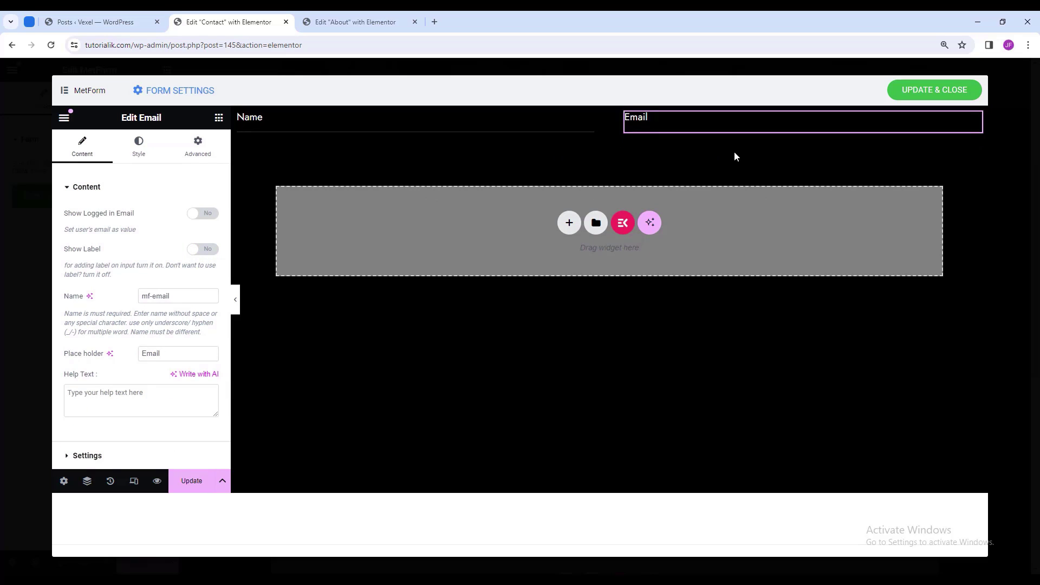
Add a Telephone field and set the fields container to wrap onto a second row.
click(219, 118)
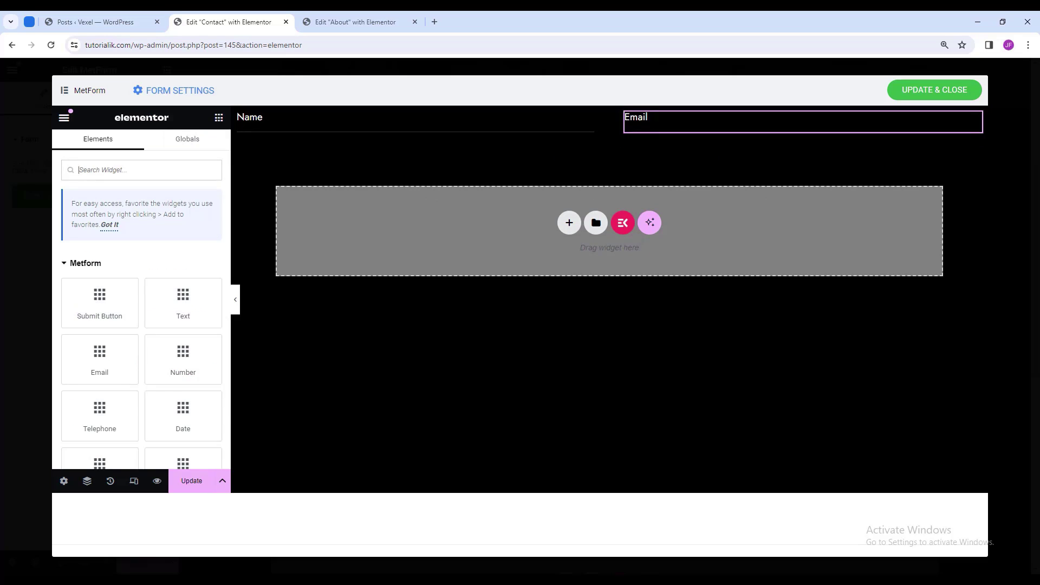
scroll(171, 358, down, 1)
drag(105, 355, 876, 136)
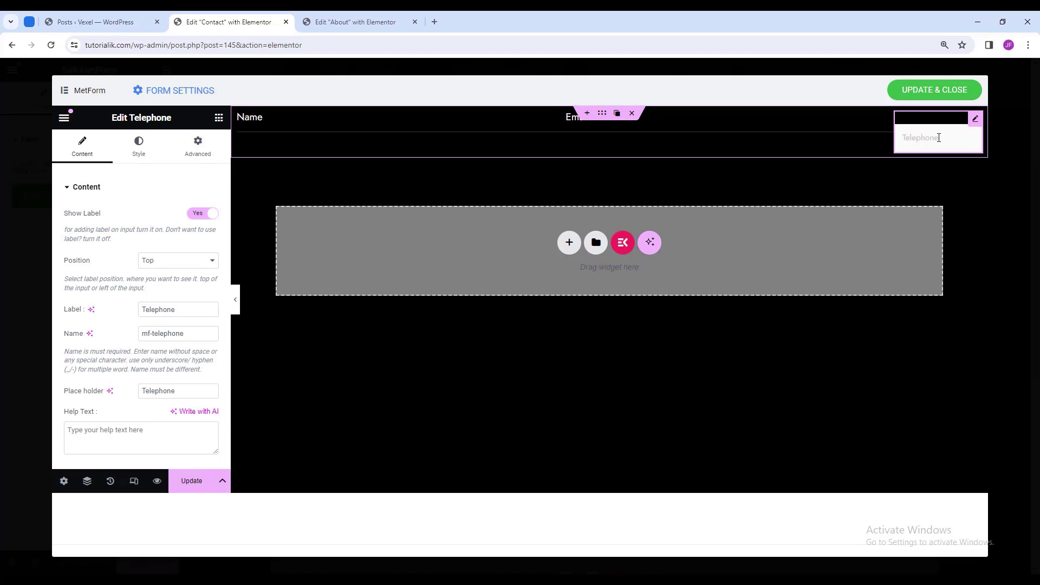
click(605, 116)
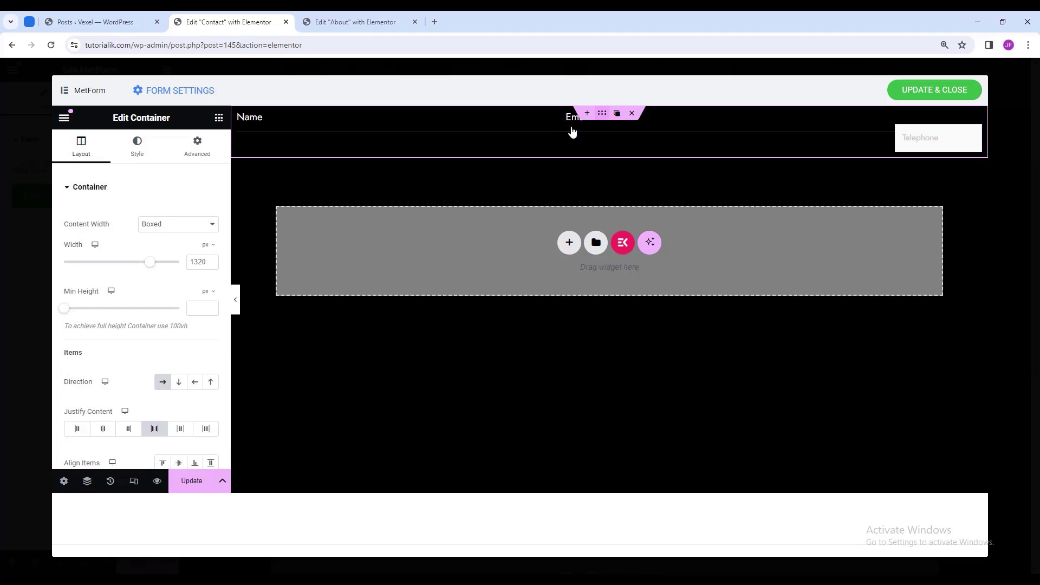
scroll(144, 339, down, 4)
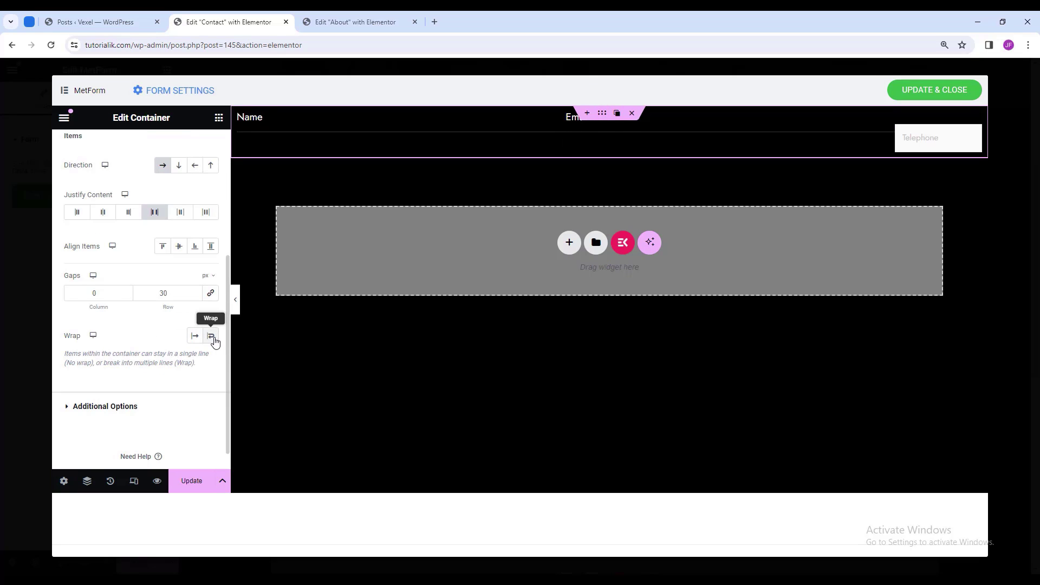
click(211, 336)
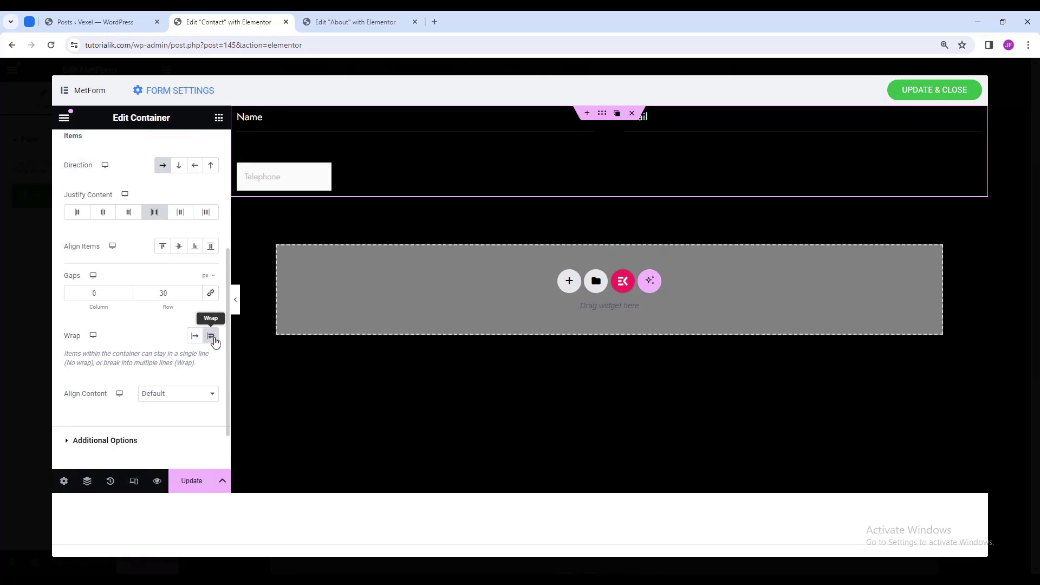
Paste the Email field's style onto Telephone and hide its label.
click(320, 175)
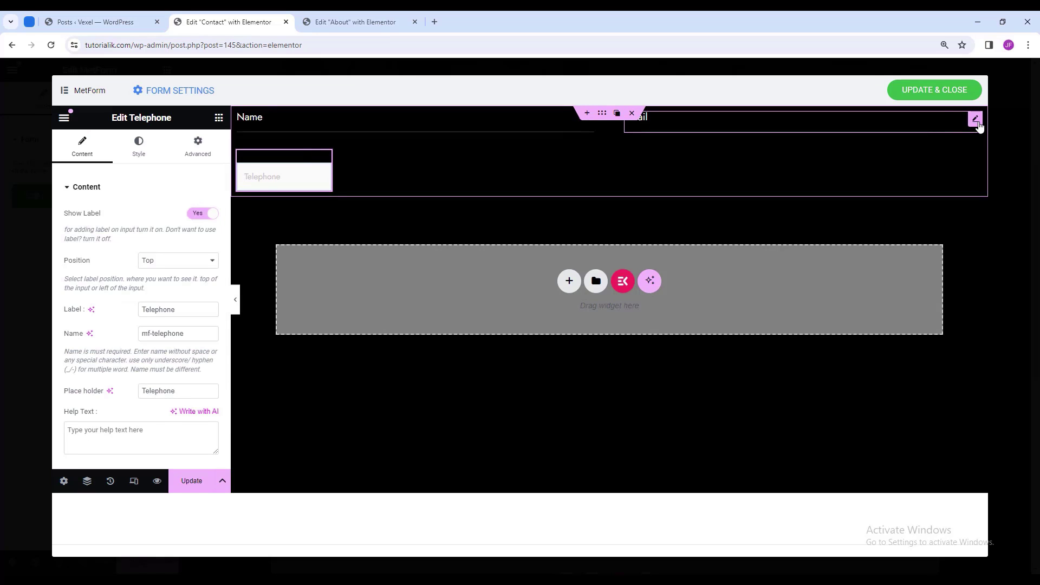
right_click(954, 152)
click(881, 182)
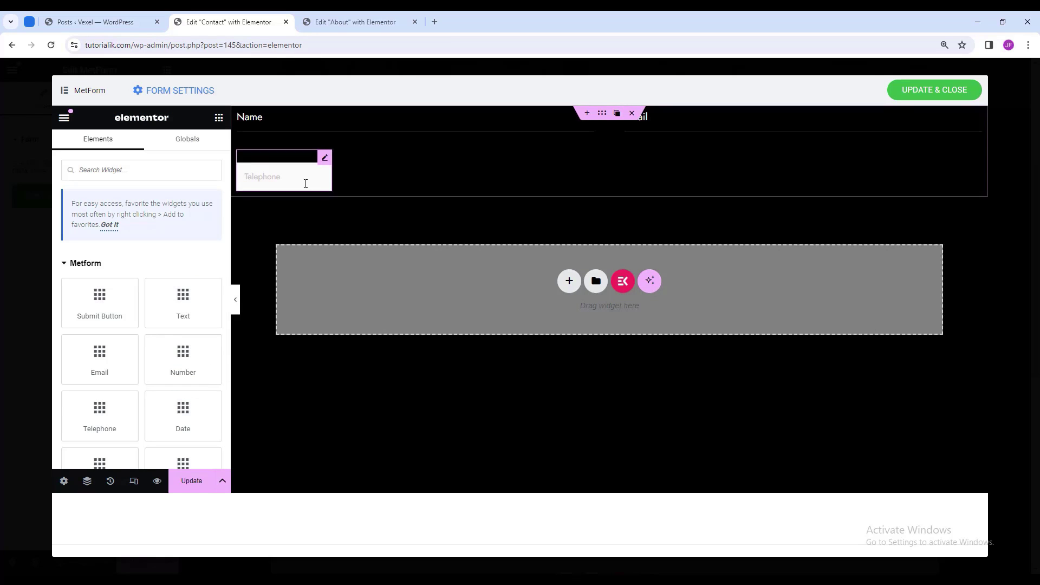
right_click(328, 166)
click(352, 267)
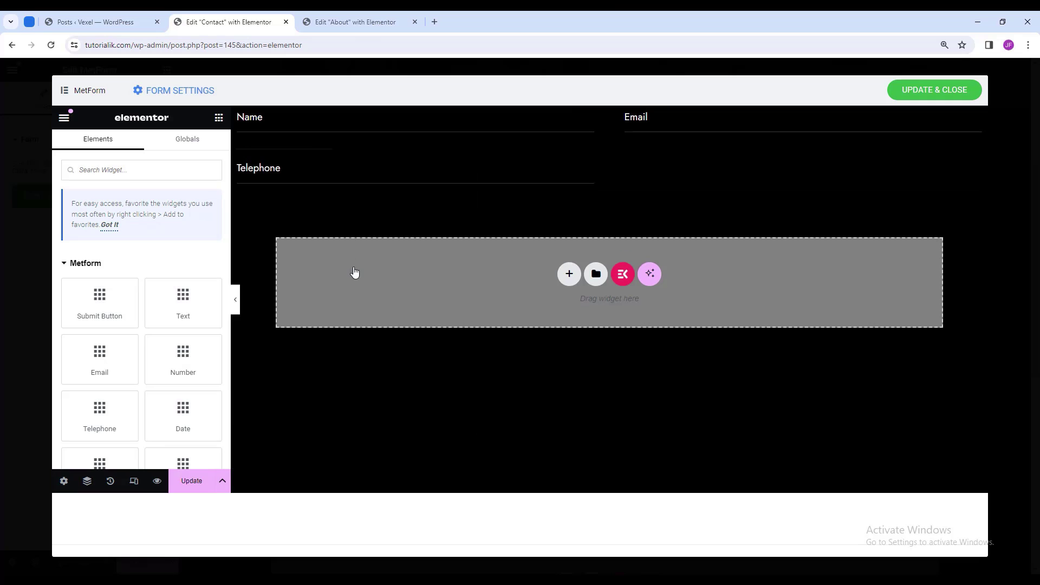
click(319, 187)
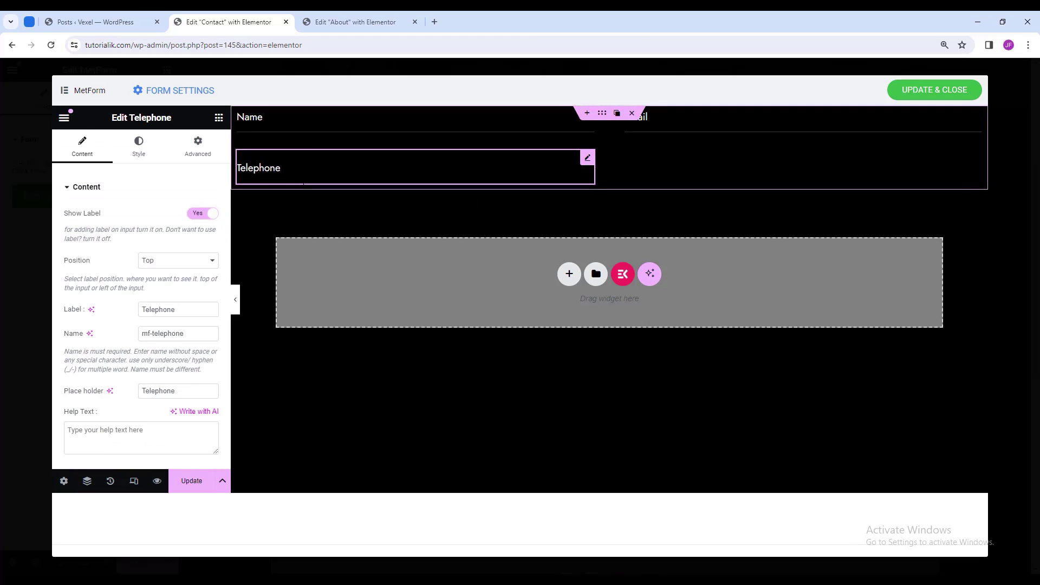
click(204, 214)
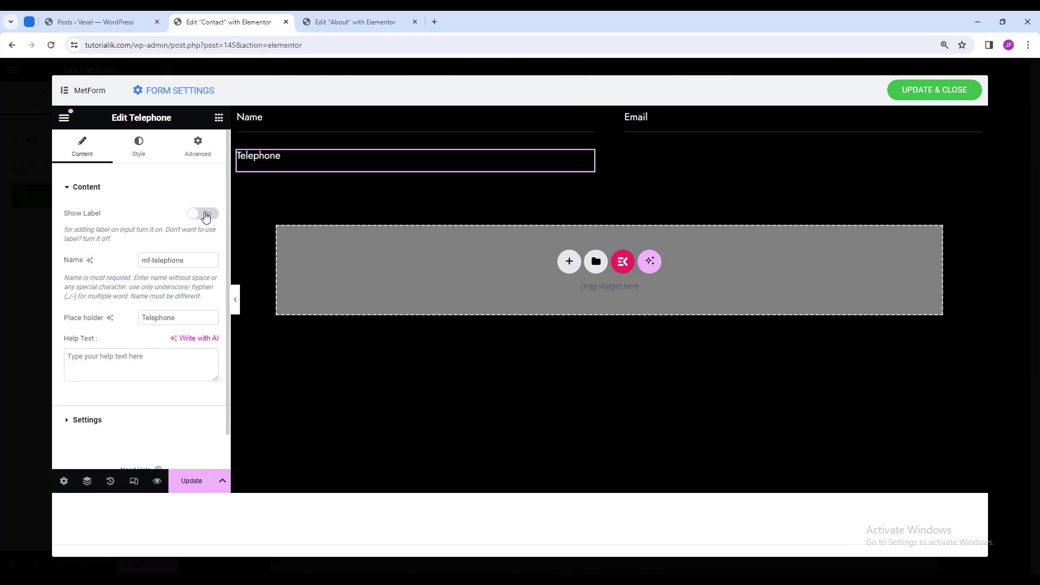
click(218, 118)
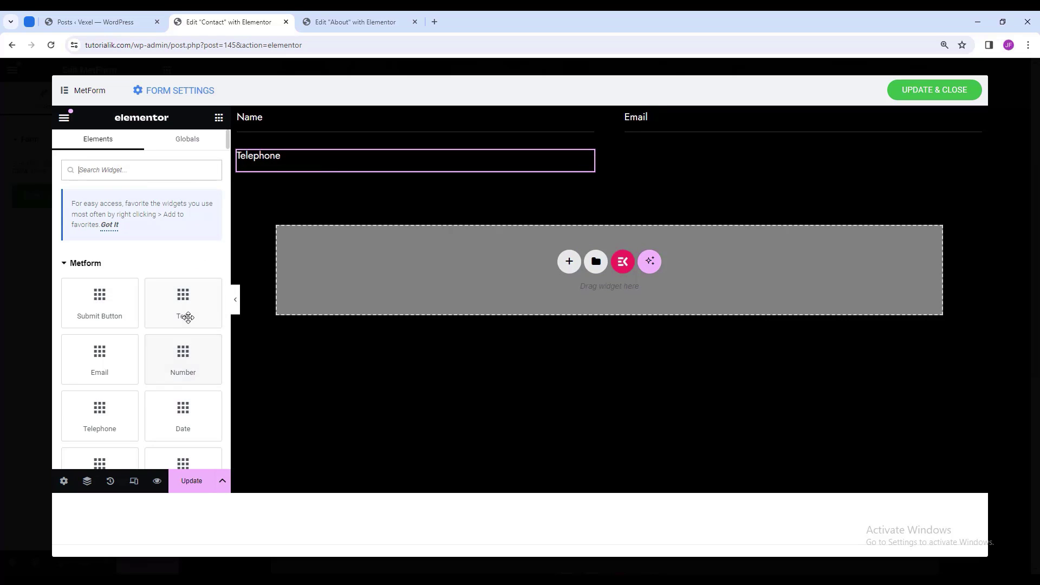
Add a Text field beside Telephone, paste Telephone's style onto it, and hide its label.
drag(188, 317, 457, 172)
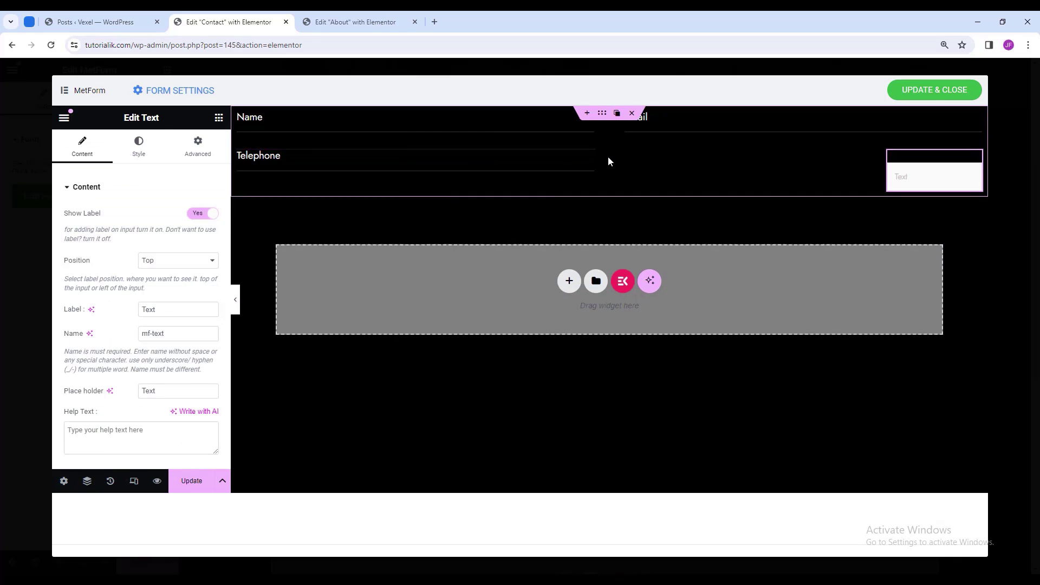
right_click(586, 159)
click(727, 211)
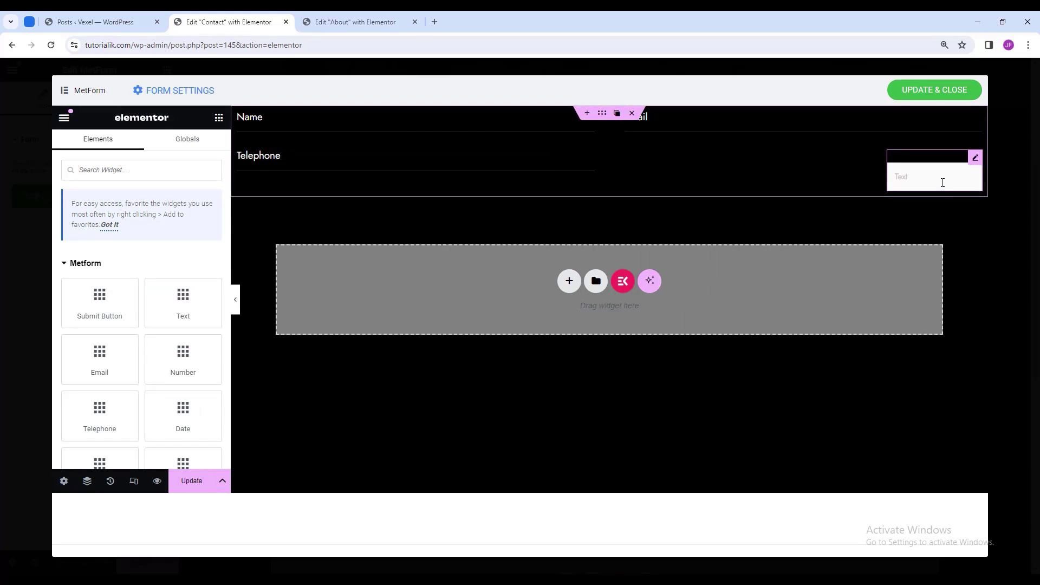
right_click(943, 183)
click(893, 287)
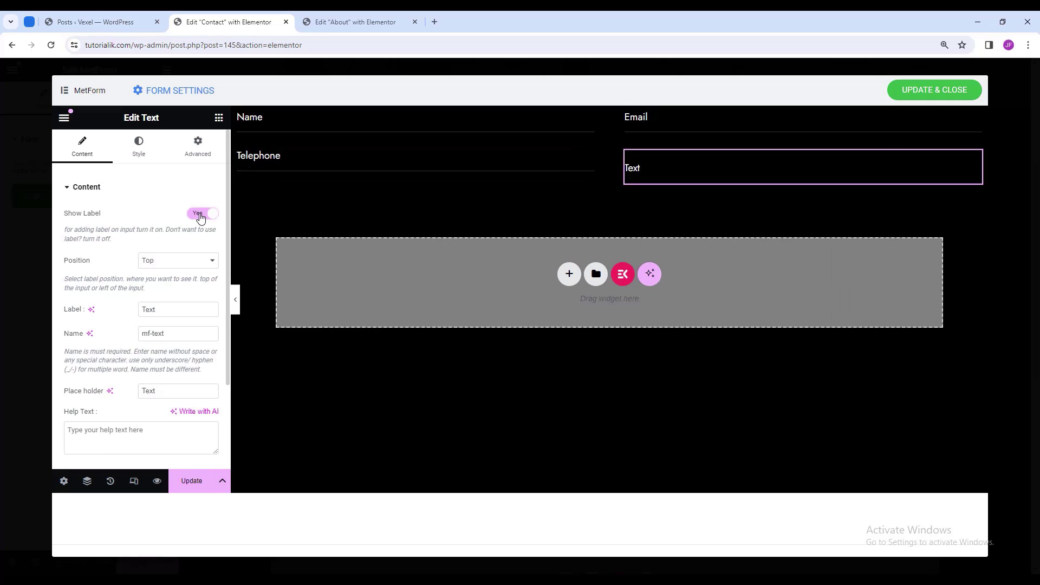
click(200, 215)
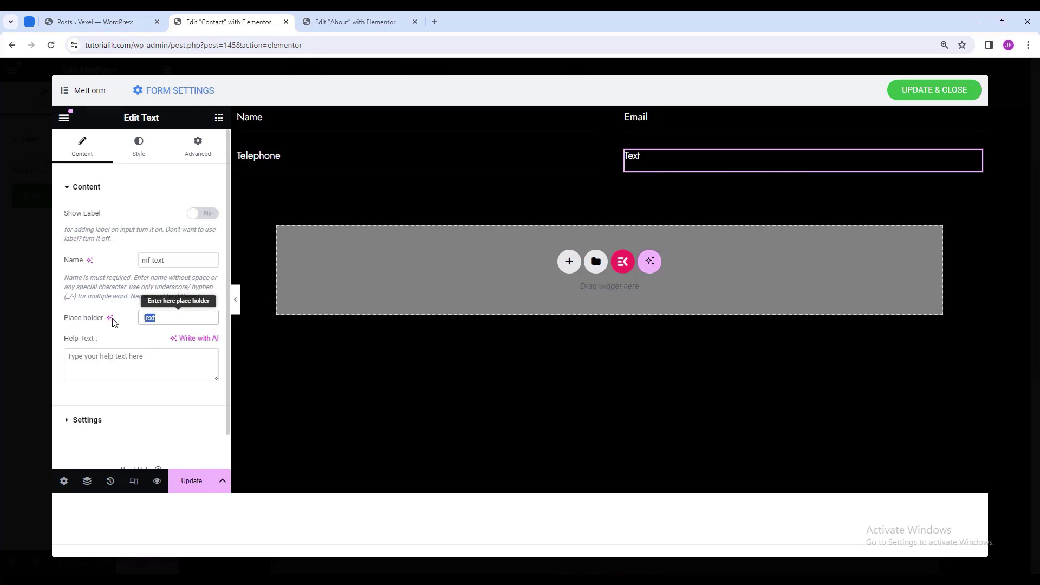
Give the new field placeholder 'Subject' and rename it to mf-Subject.
double_click(150, 318)
text(Subject)
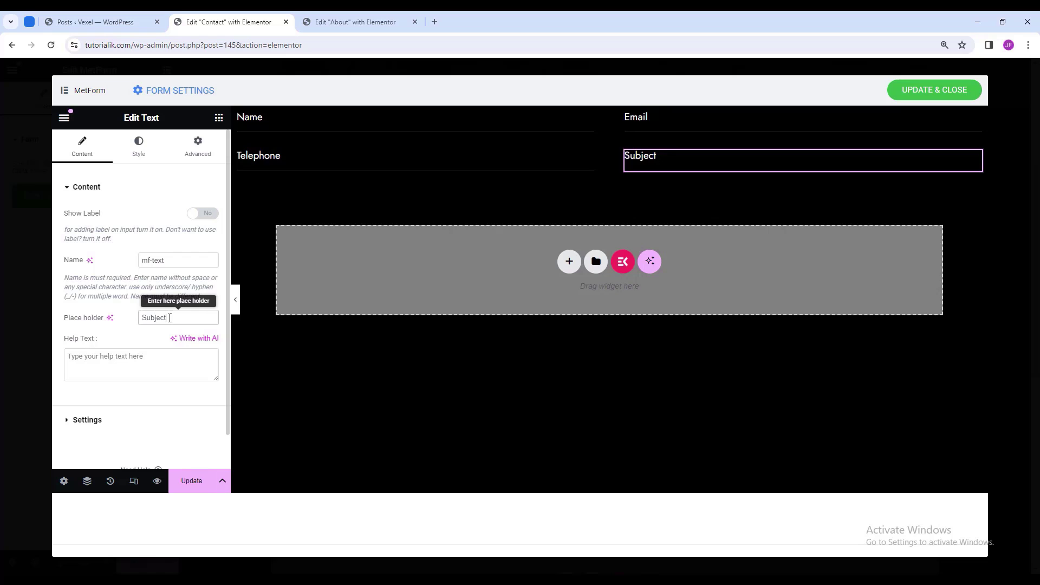
drag(170, 318, 121, 315)
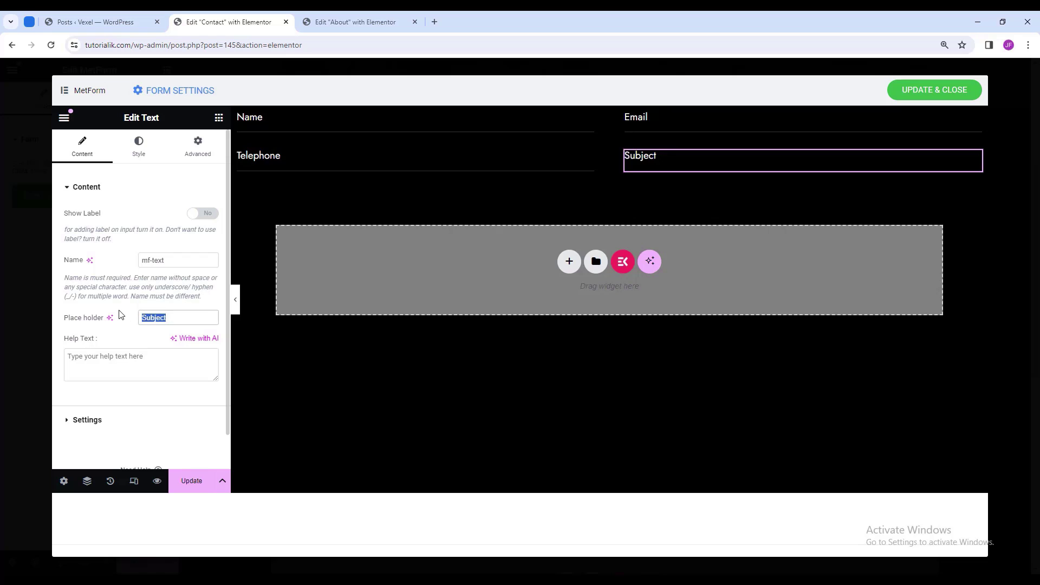
double_click(154, 266)
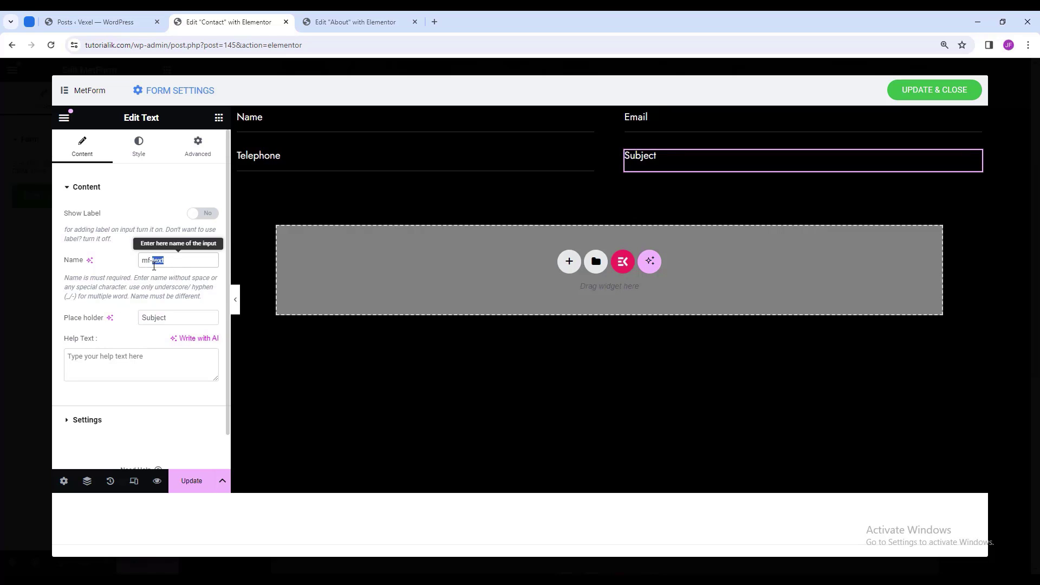
key(ctrl+v)
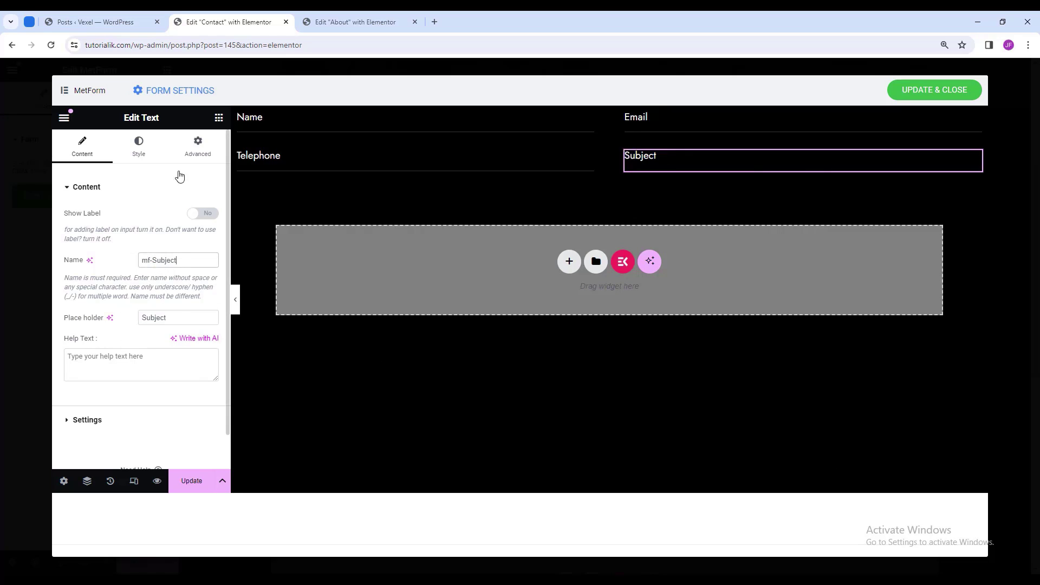
click(219, 118)
scroll(165, 268, down, 1)
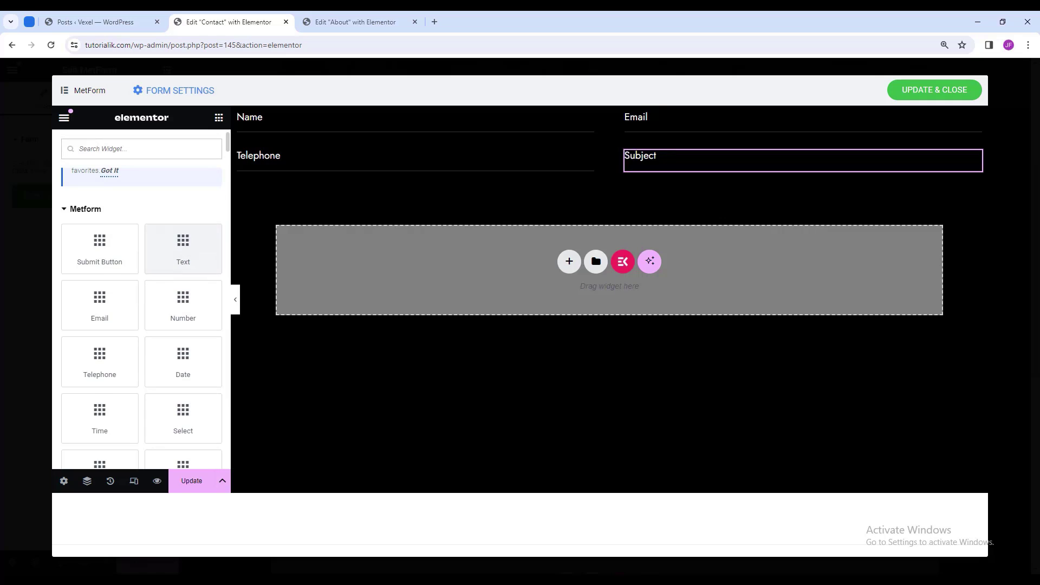
scroll(185, 320, down, 3)
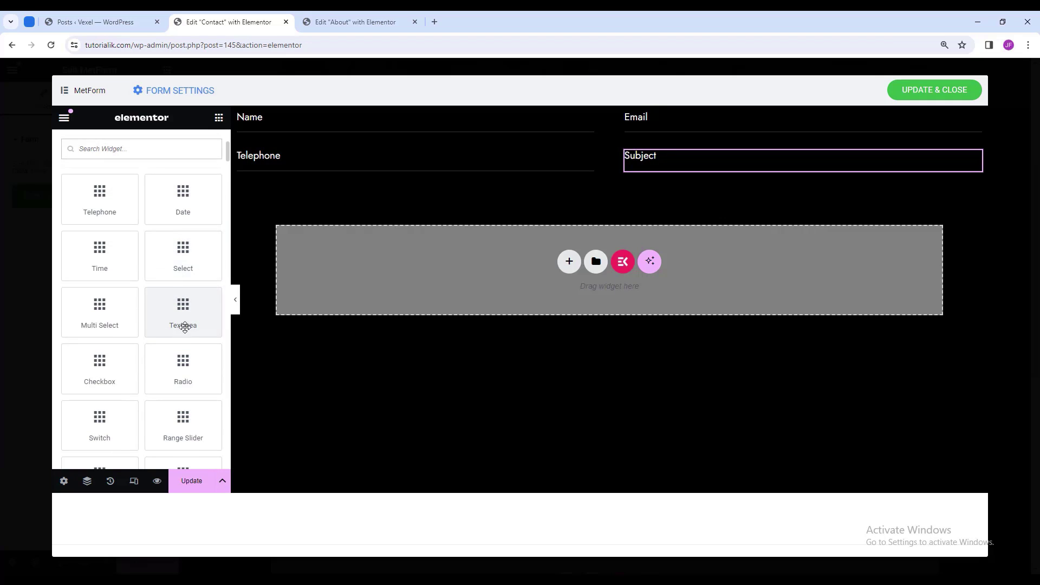
Add a Textarea under Telephone, paste Telephone's style onto it, and hide its label.
drag(181, 318, 848, 171)
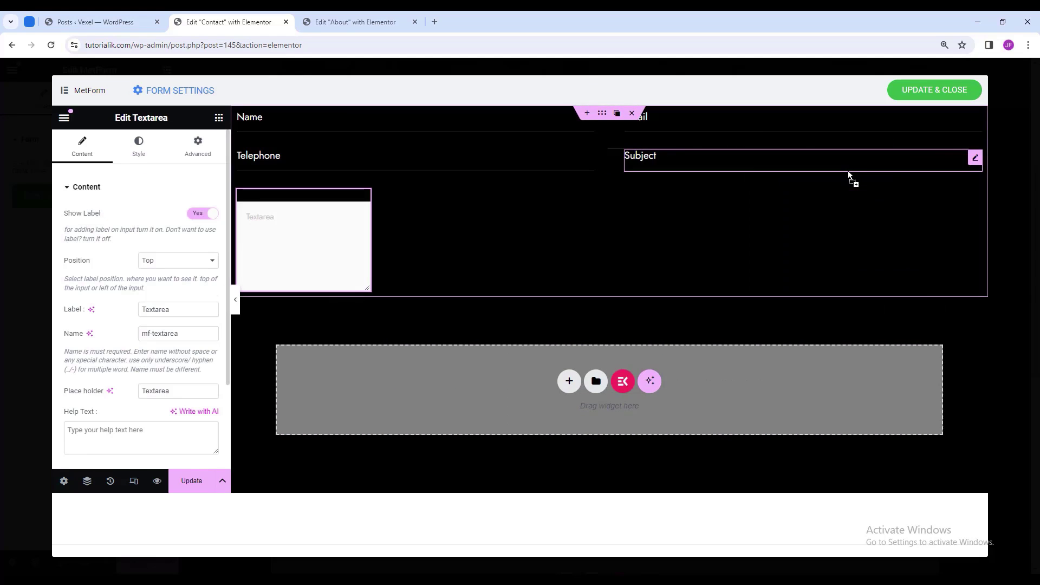
right_click(590, 156)
click(611, 214)
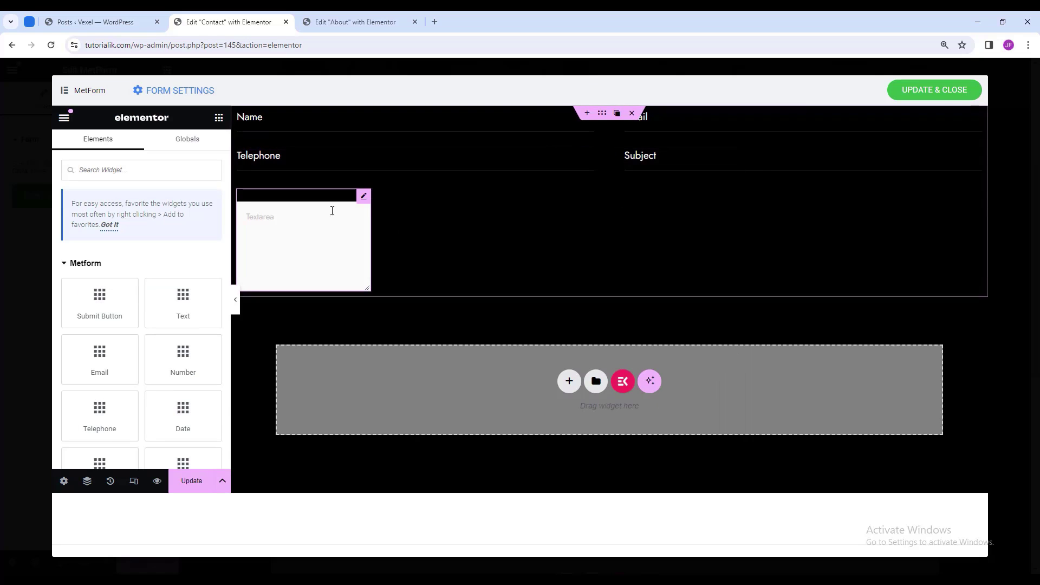
right_click(365, 203)
click(404, 302)
click(406, 271)
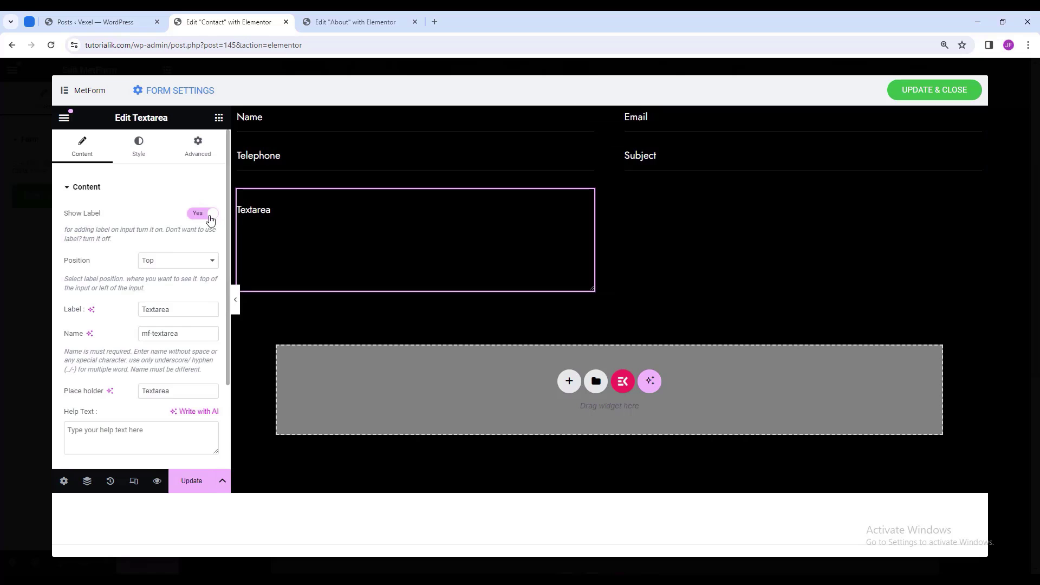
click(206, 215)
Set the Textarea height to 100 and its width to Full Width.
scroll(128, 248, down, 1)
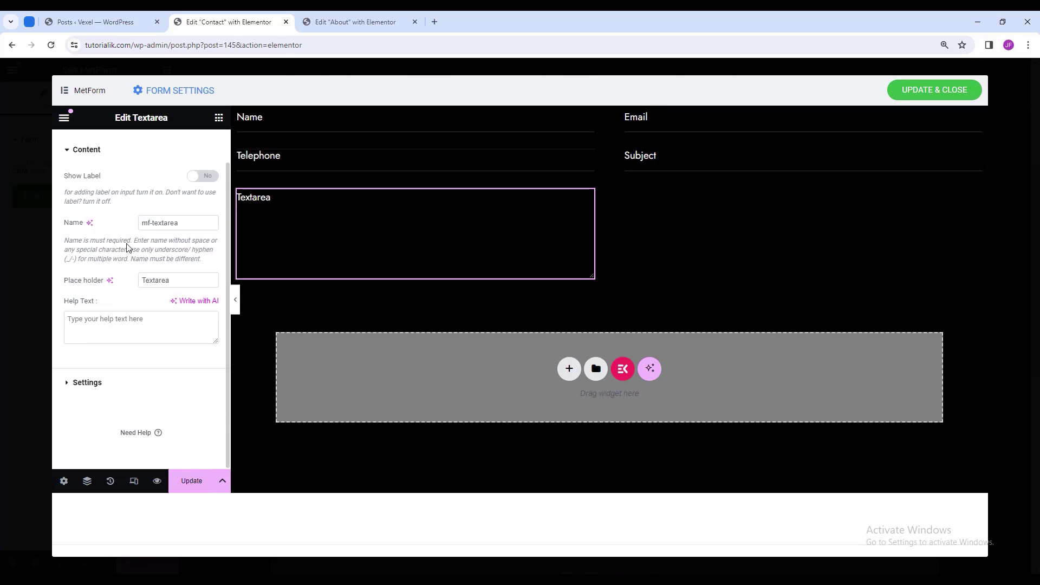
scroll(99, 279, up, 1)
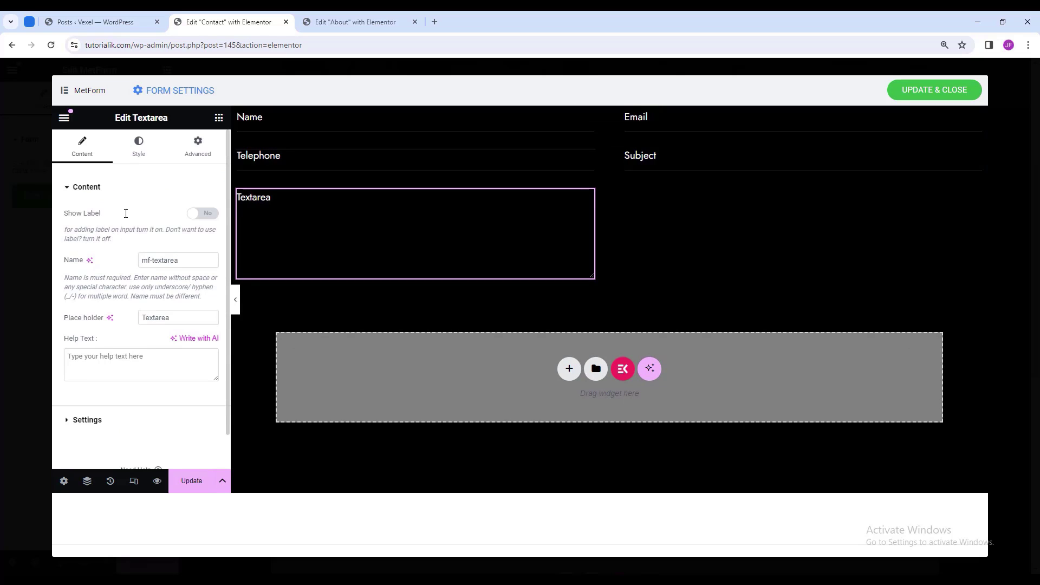
click(139, 147)
drag(204, 228, 187, 233)
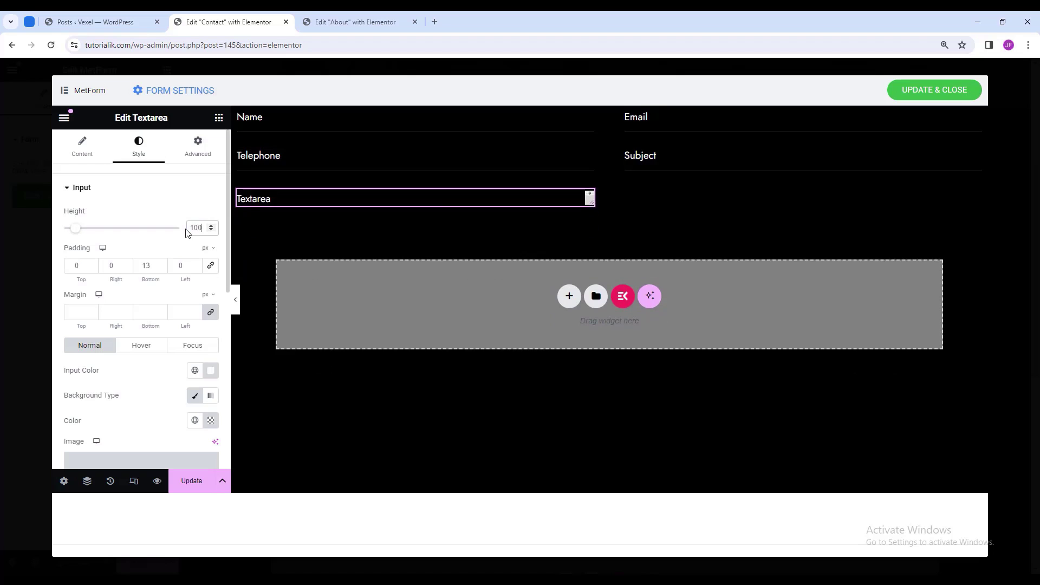
click(205, 155)
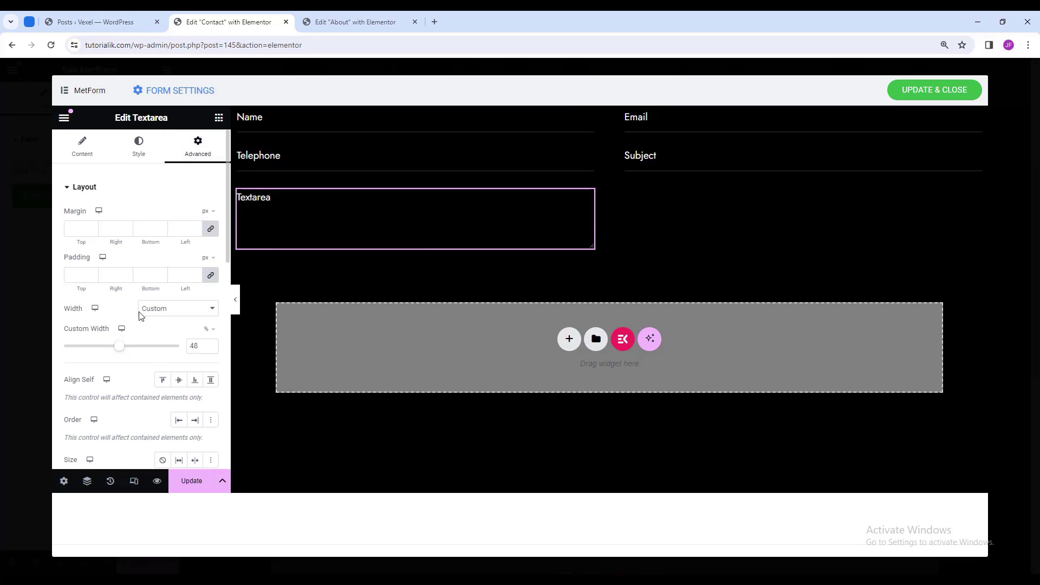
click(161, 310)
click(177, 331)
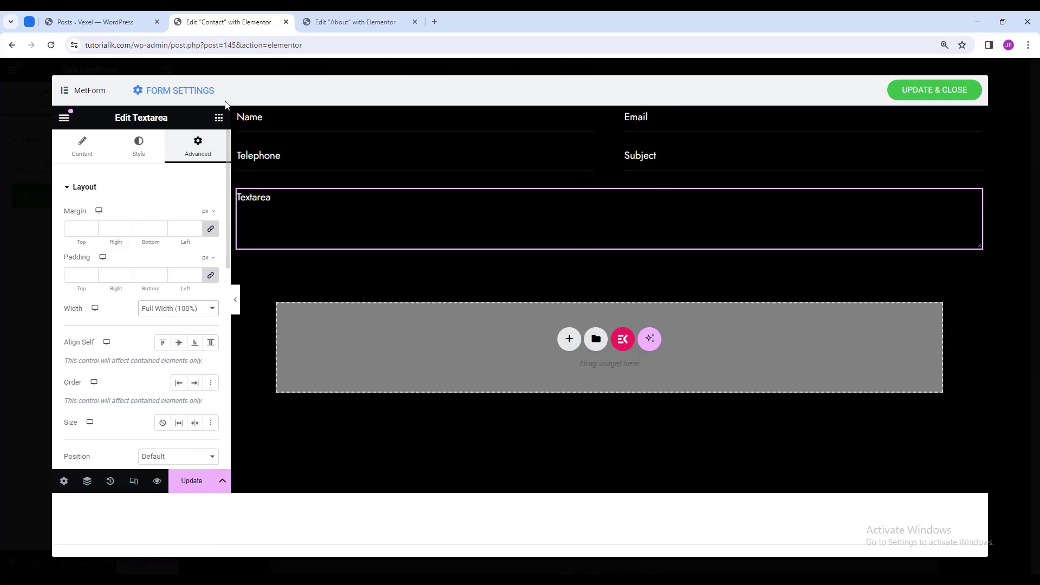
click(219, 117)
scroll(173, 303, down, 1)
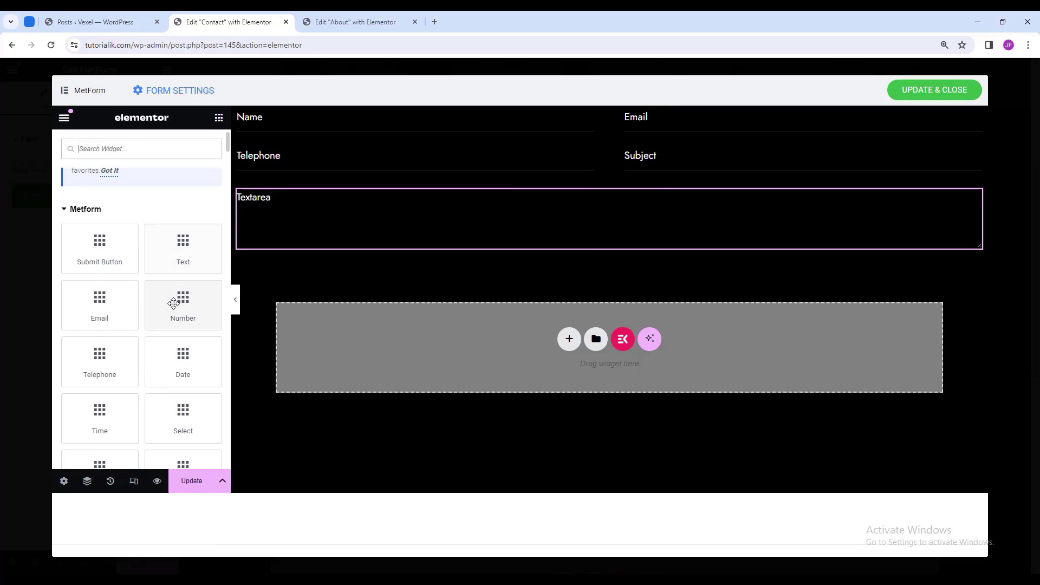
Add a Submit Button with a classic Accent green background and Secondary black text.
drag(100, 248, 945, 208)
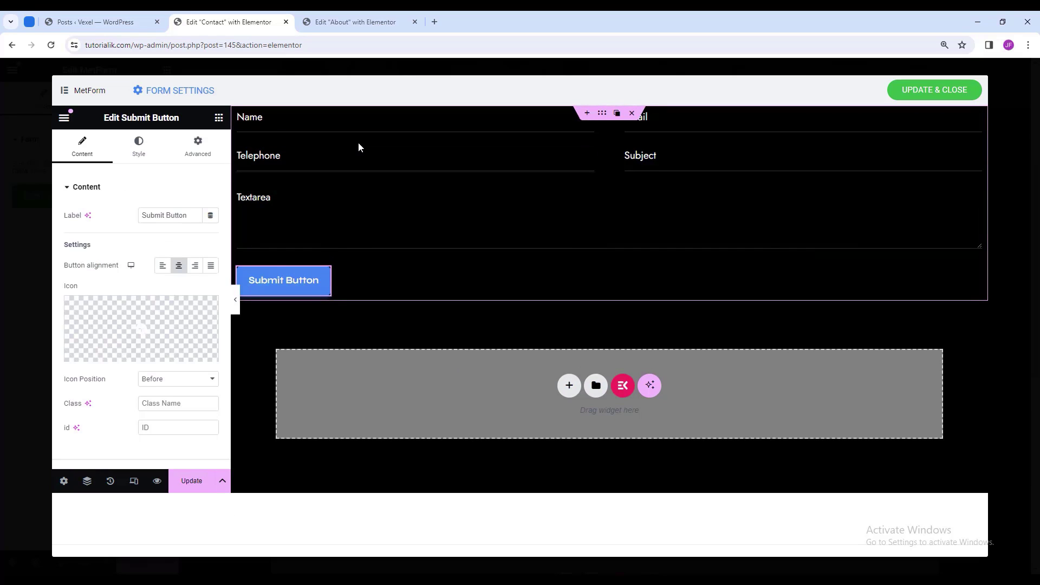
click(139, 149)
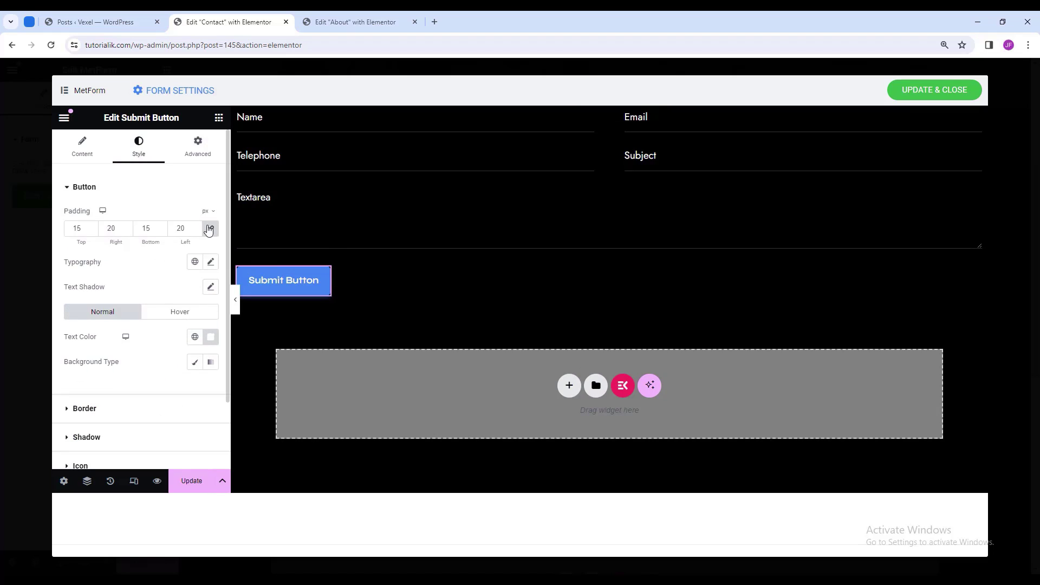
click(195, 363)
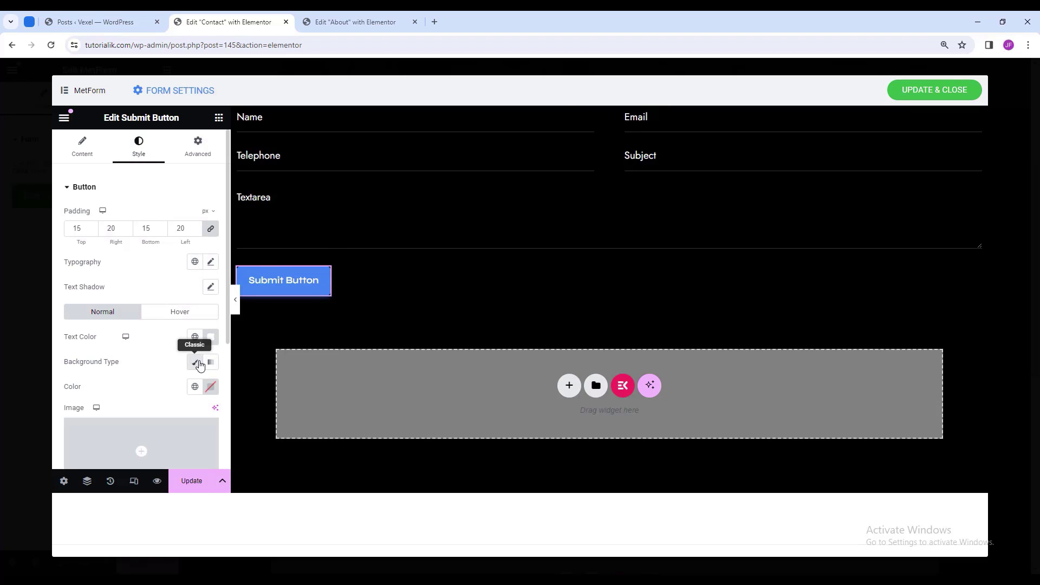
scroll(185, 347, down, 1)
click(195, 332)
click(147, 458)
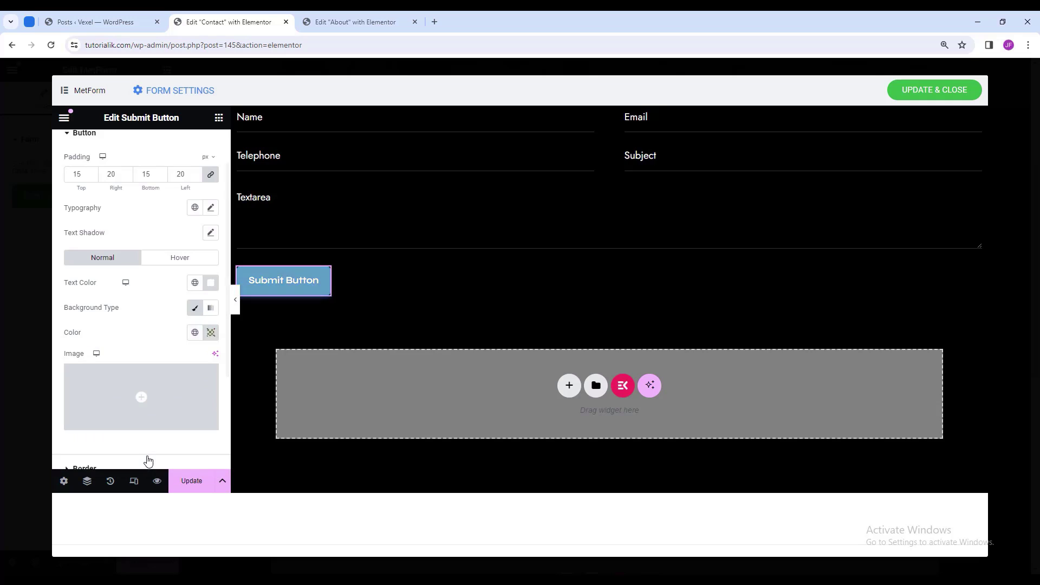
click(195, 283)
click(149, 362)
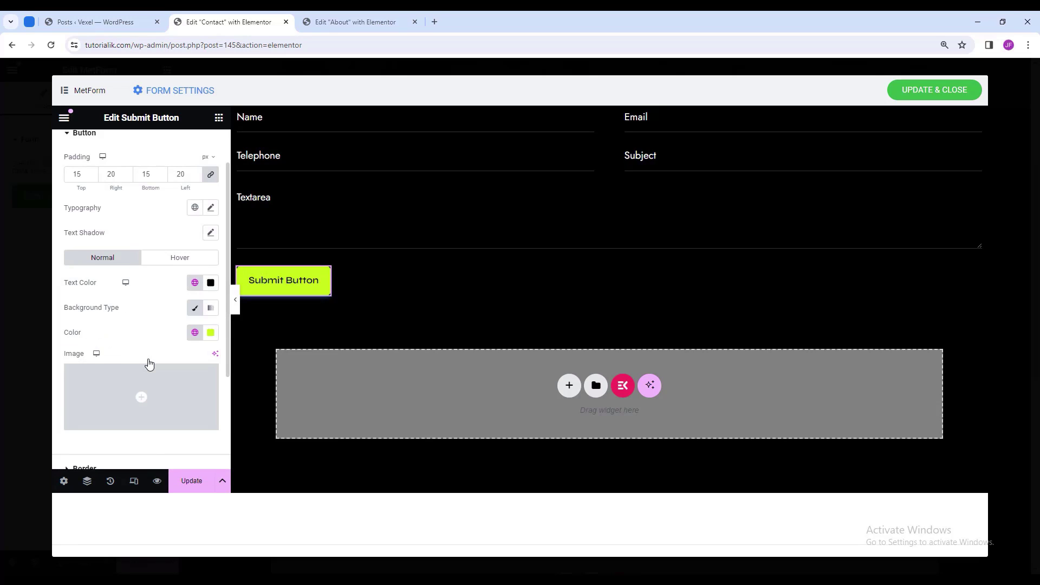
Set the button padding to 15/30/15/10.
scroll(145, 218, up, 1)
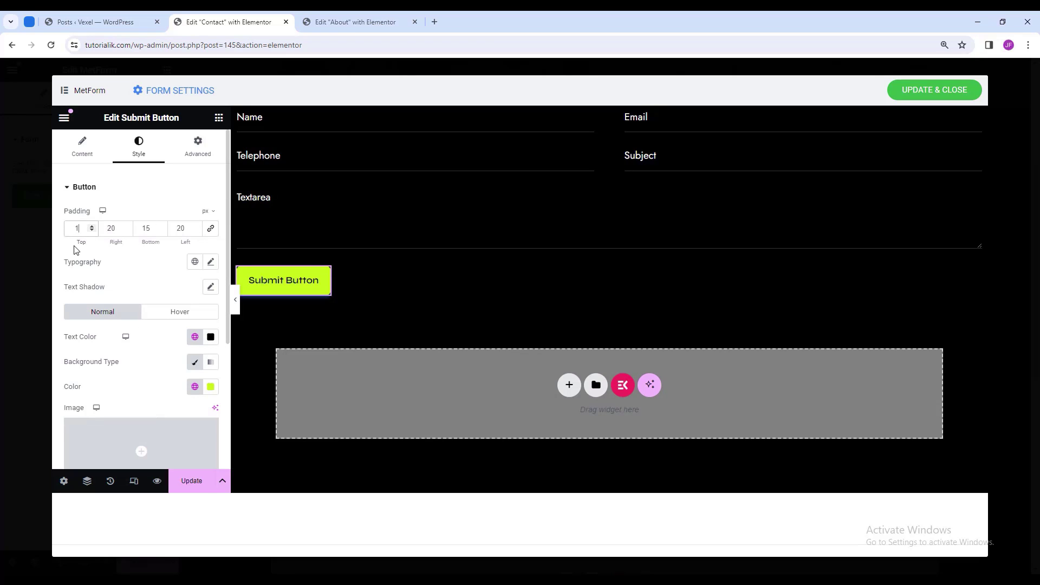
double_click(111, 229)
text(30)
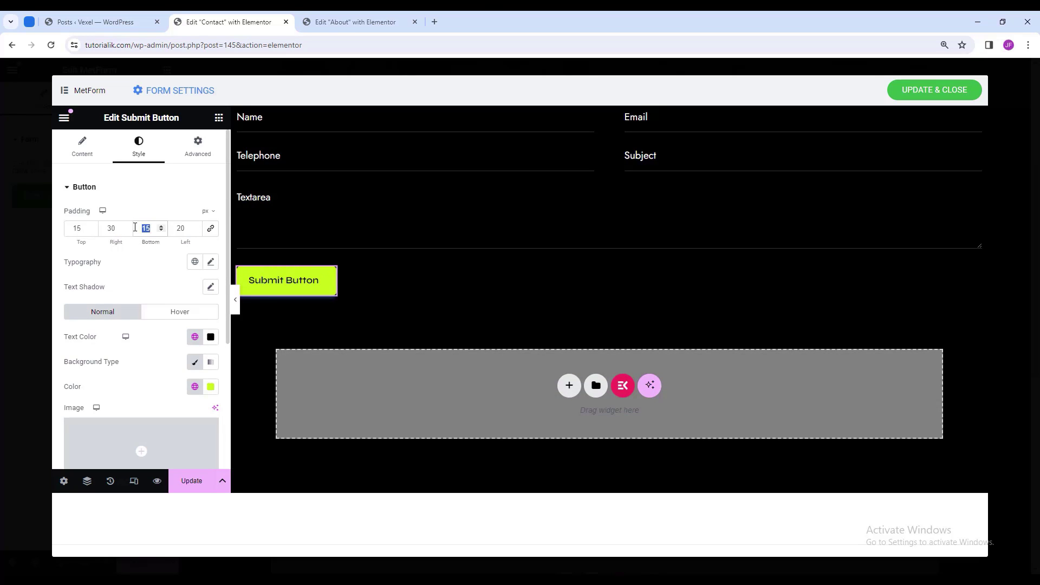
drag(180, 229, 171, 228)
text(1)
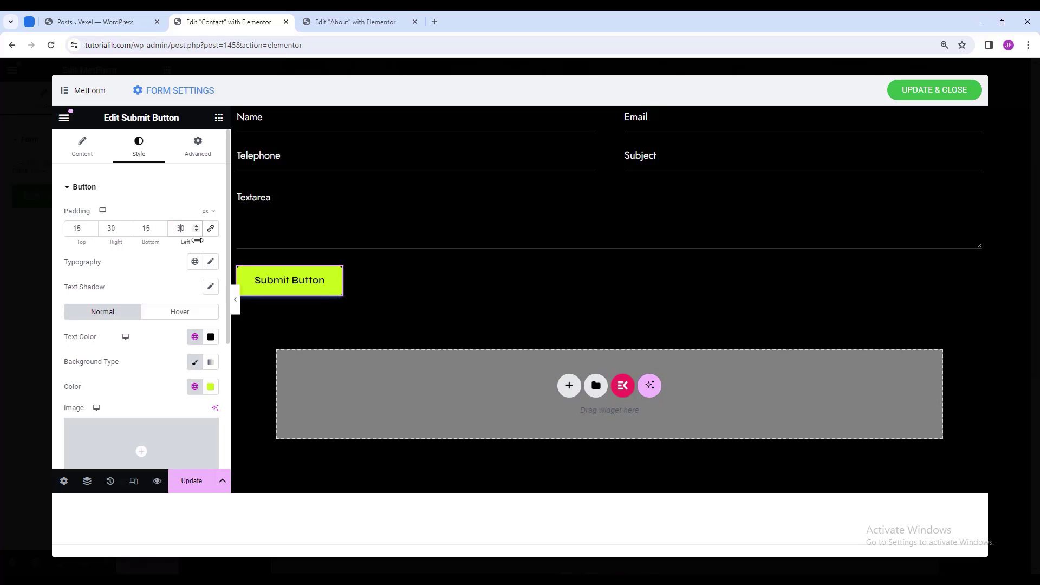
click(288, 280)
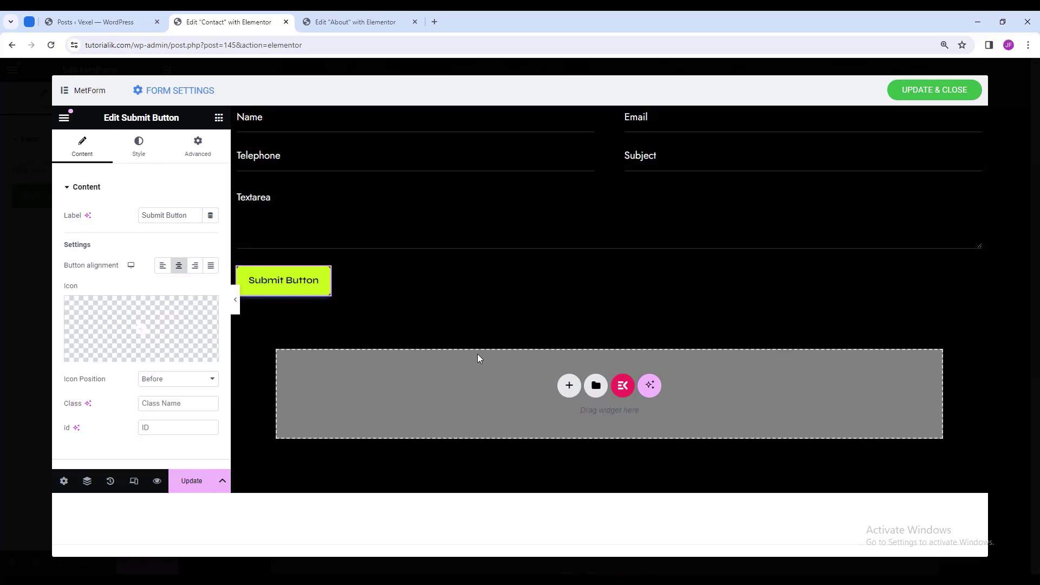
Set the form container's padding to 0 and save the form back to the page.
click(605, 116)
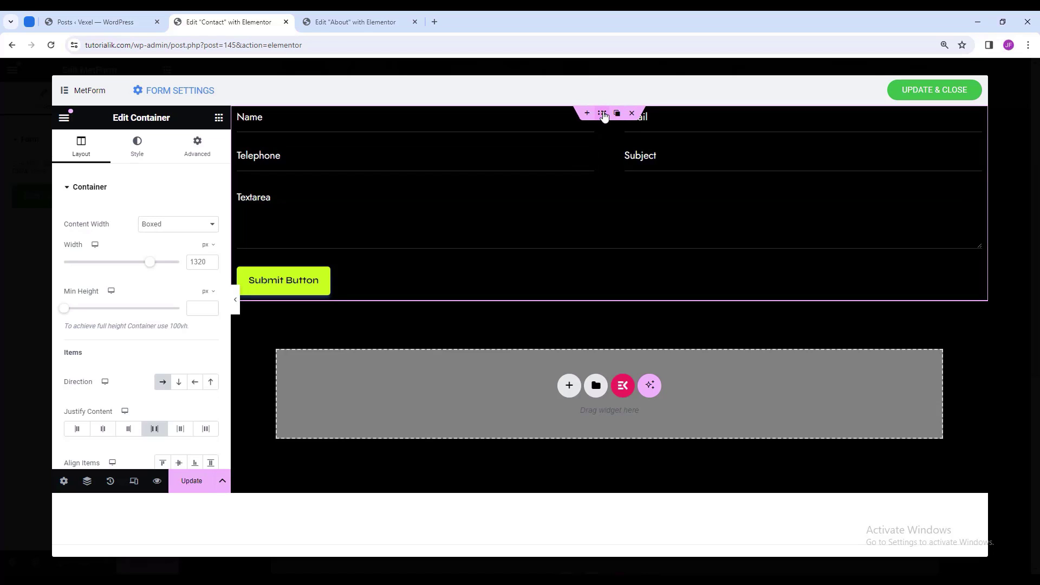
click(202, 143)
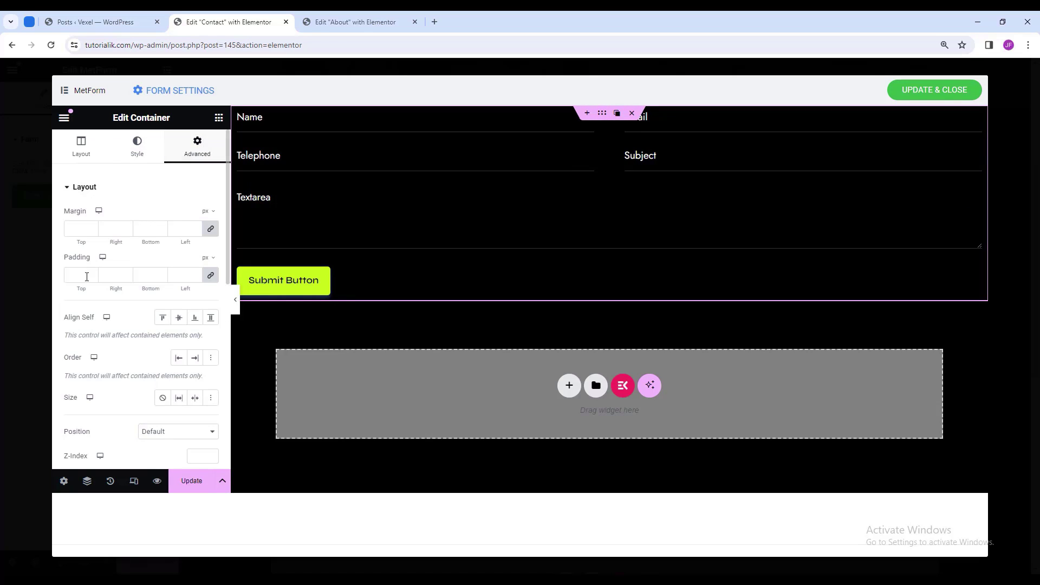
click(77, 274)
text(0)
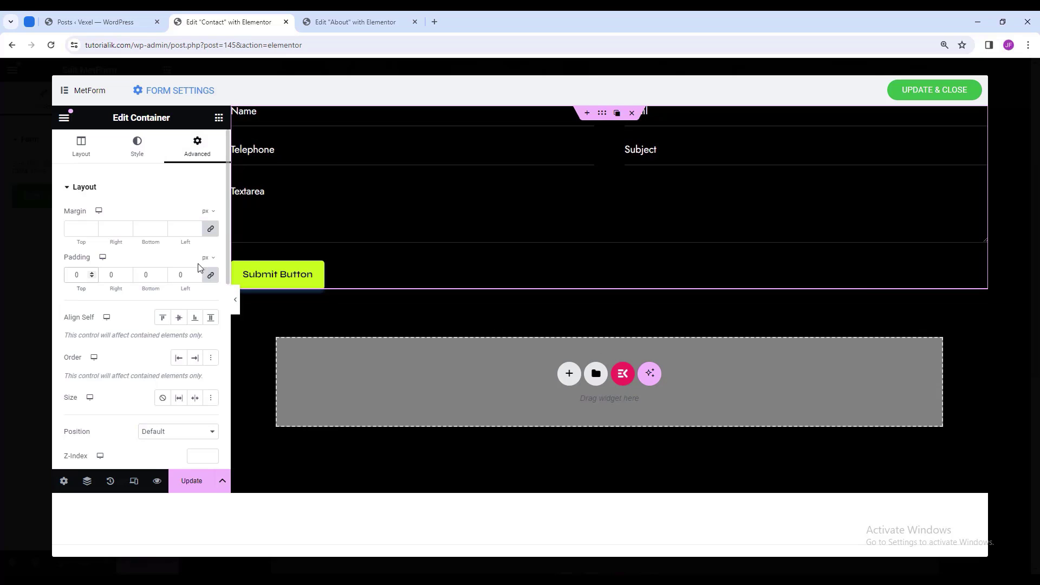
click(917, 96)
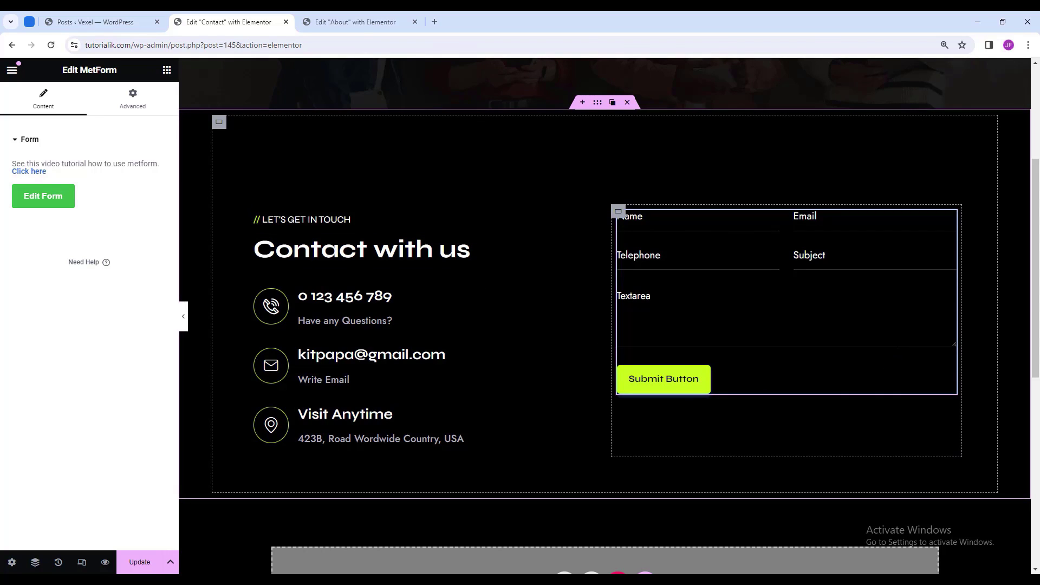
Preview the page with the editing sidebar hidden, then deselect the form.
click(183, 318)
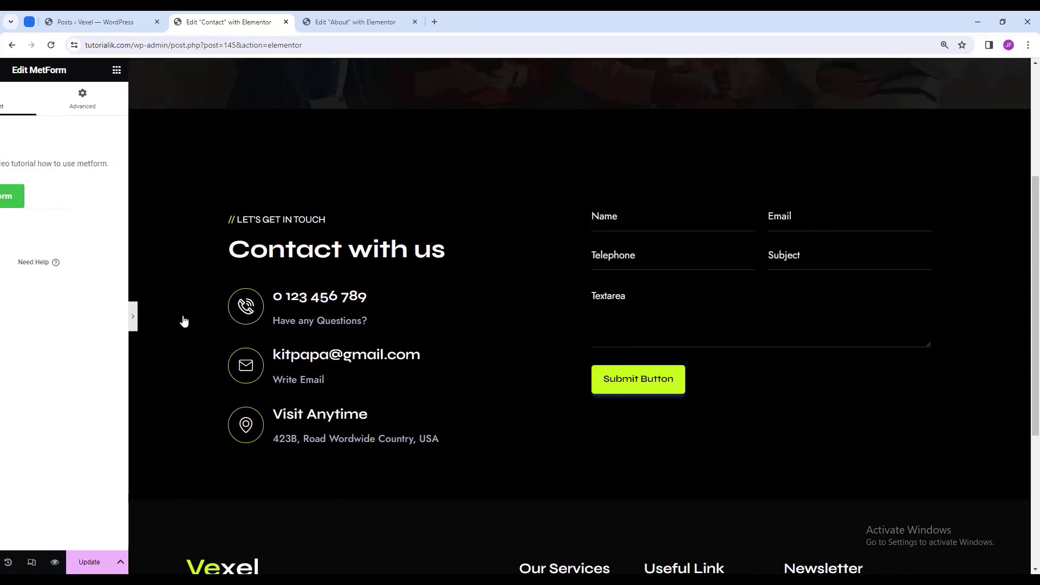
click(4, 316)
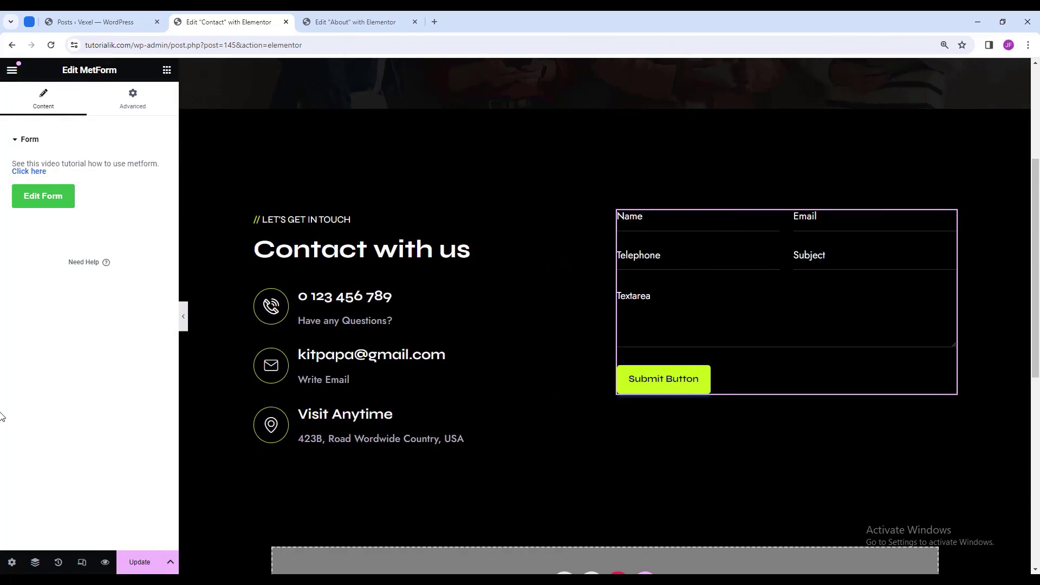
scroll(612, 465, down, 2)
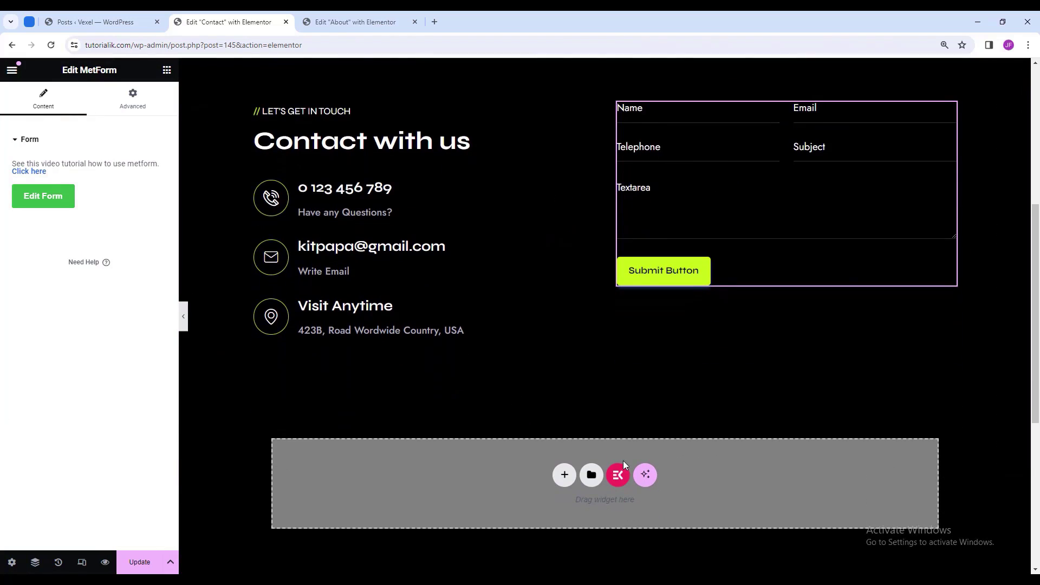
scroll(627, 404, up, 1)
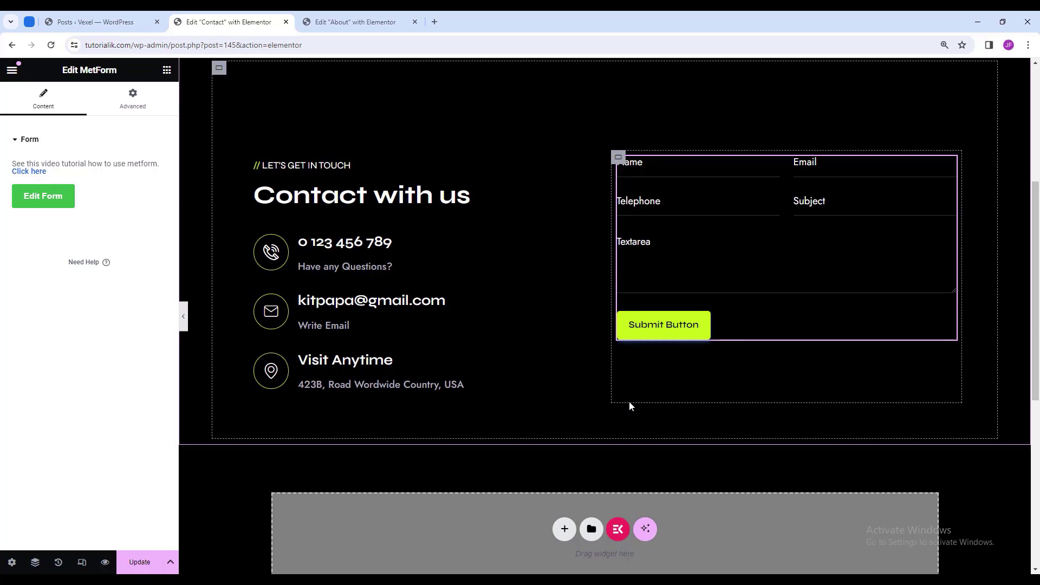
click(529, 512)
scroll(553, 325, down, 3)
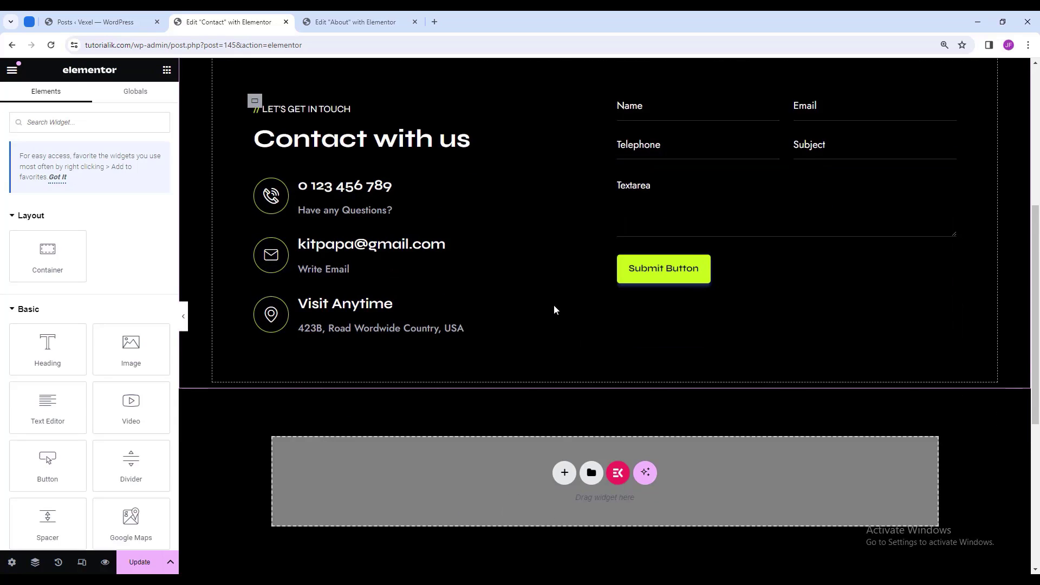
Add a single-container row section below the contact area and begin renaming it in the Navigator.
click(564, 366)
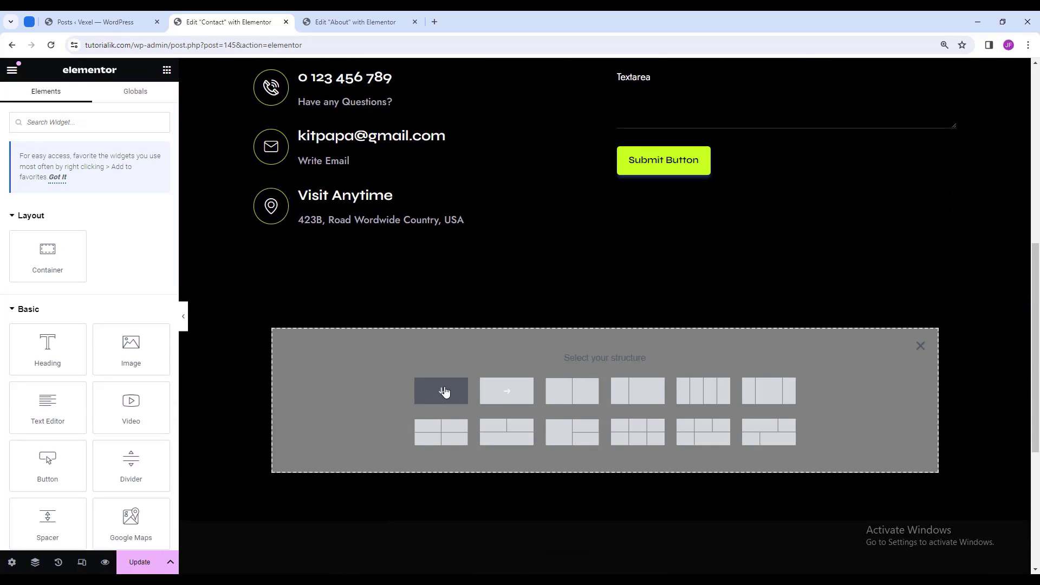
click(444, 390)
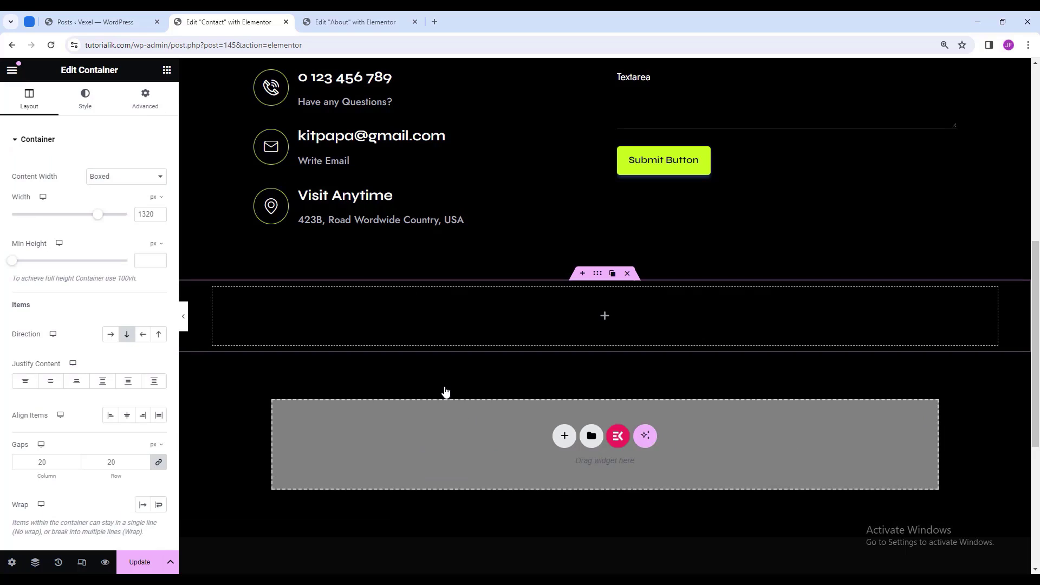
click(111, 335)
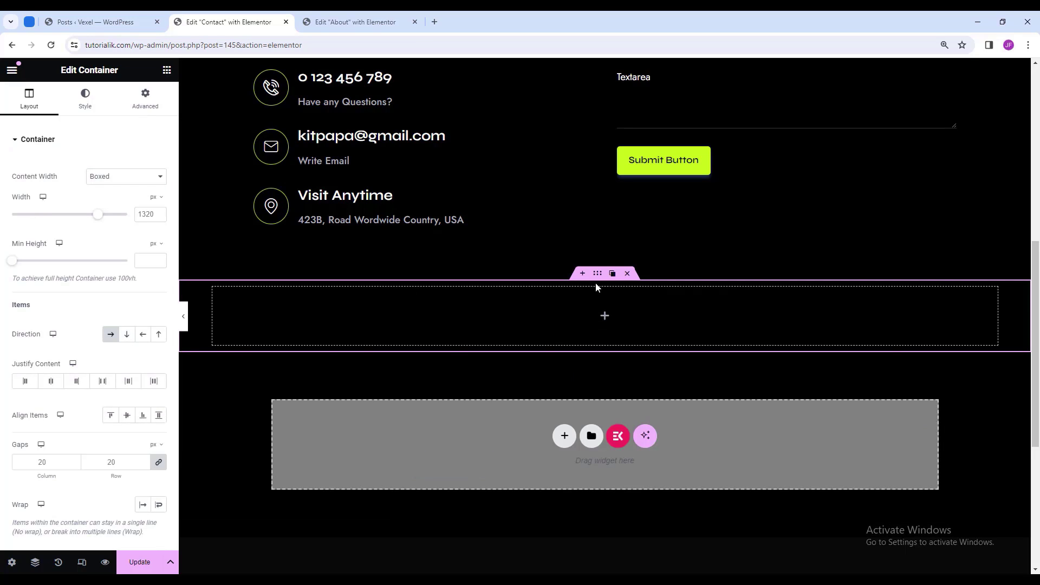
click(35, 561)
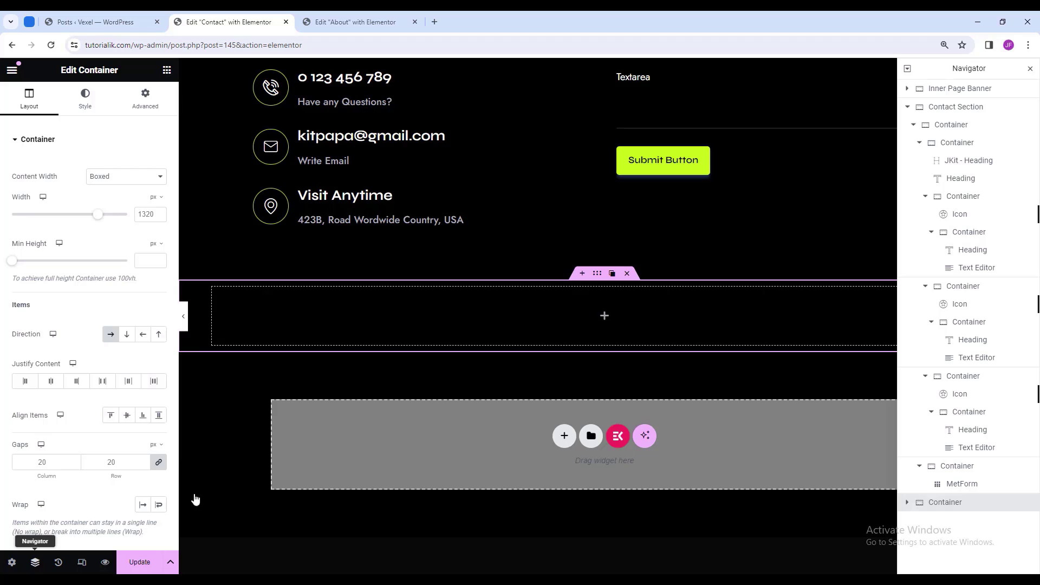
double_click(943, 503)
text(Map Area)
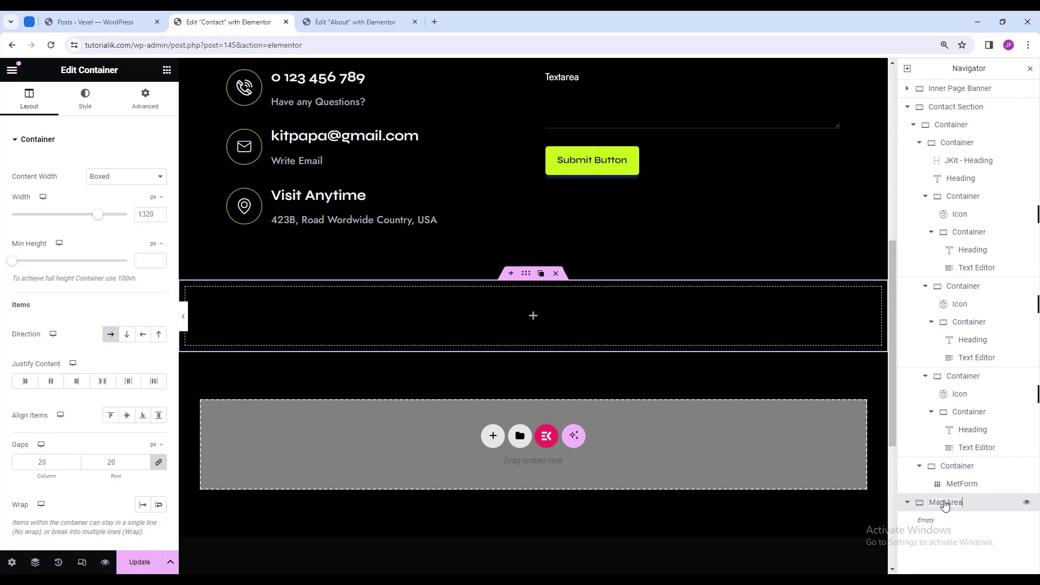
Drag a container below the contact section and rename it 'Map Area' in the Navigator.
click(533, 315)
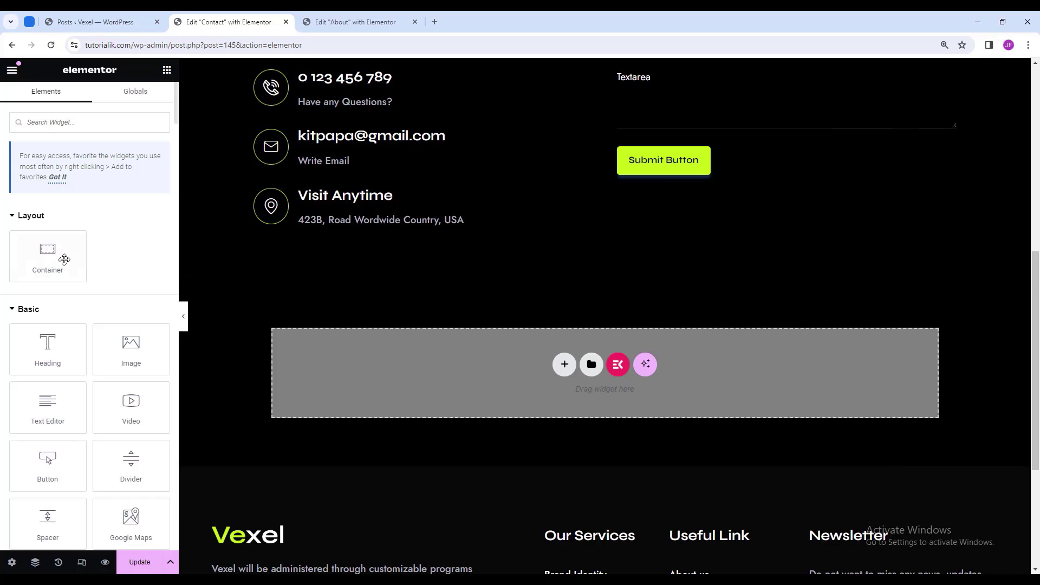
drag(65, 260, 476, 358)
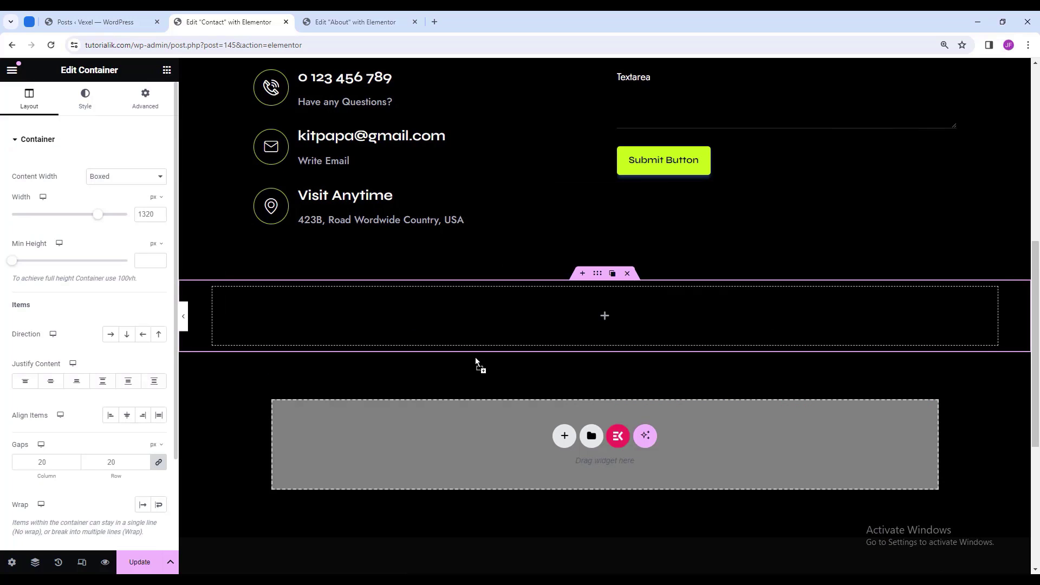
click(35, 562)
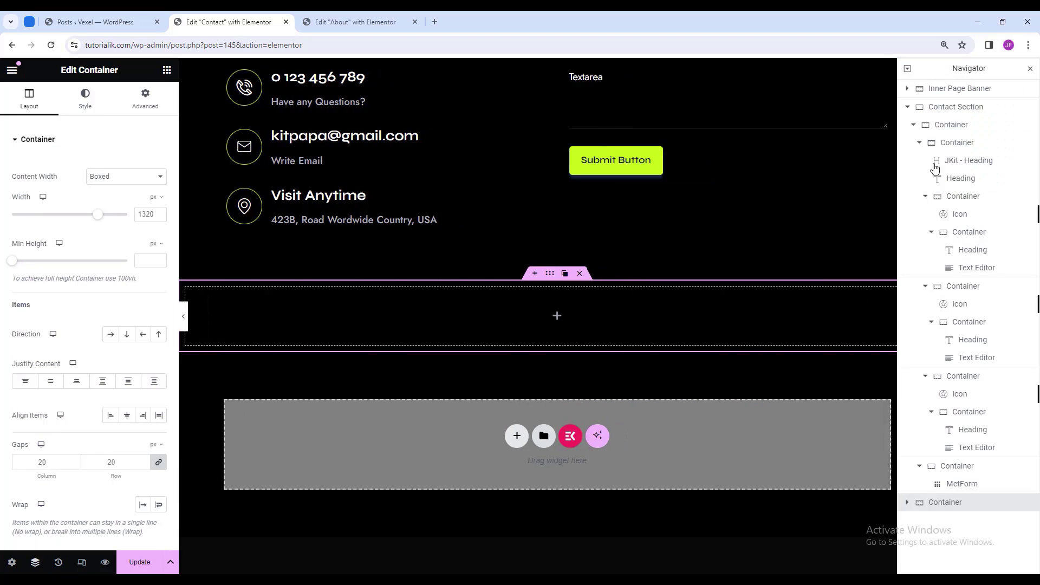
double_click(953, 507)
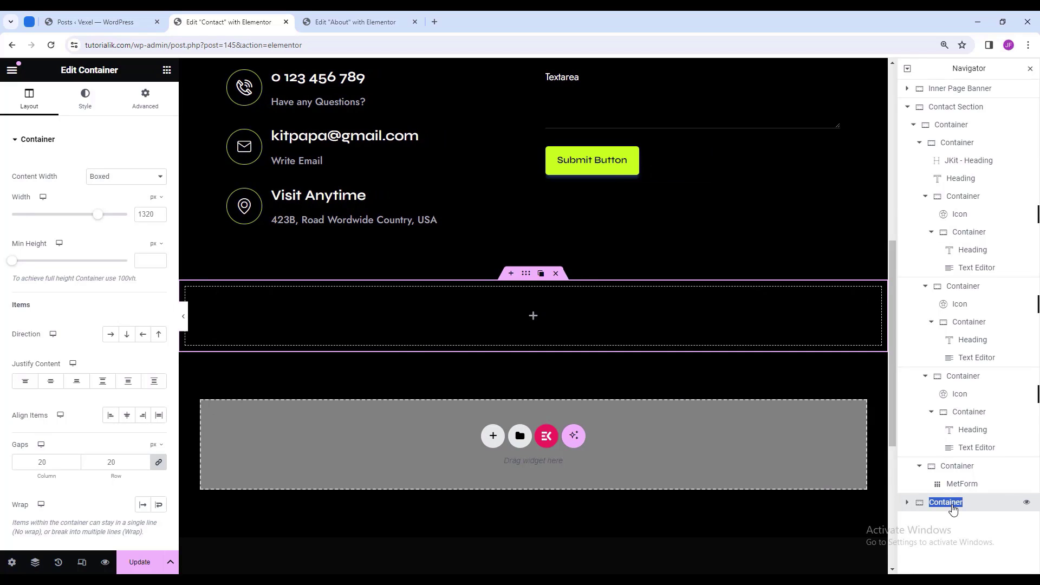
text(Map Area)
click(908, 106)
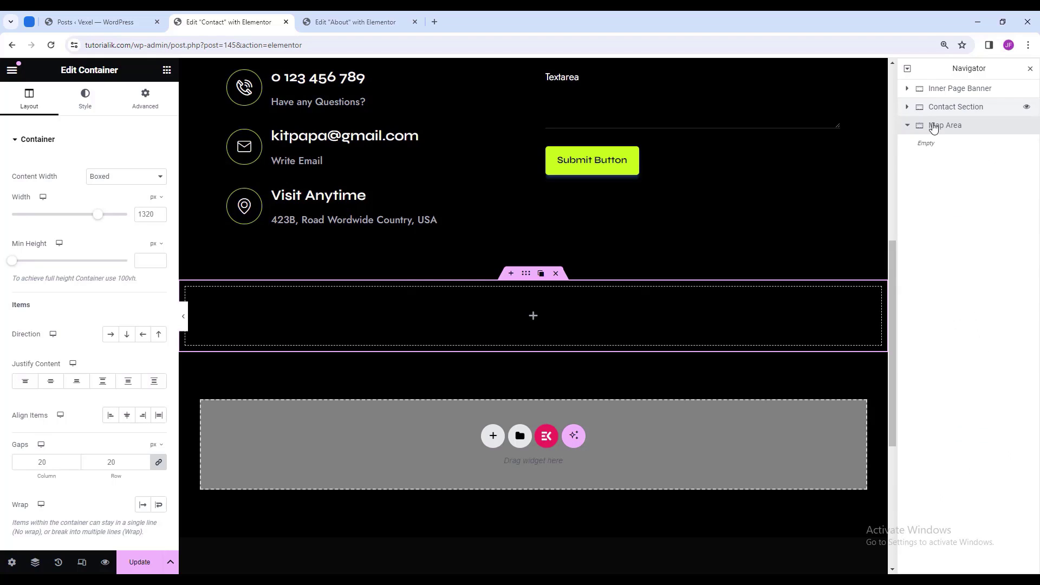
click(1030, 69)
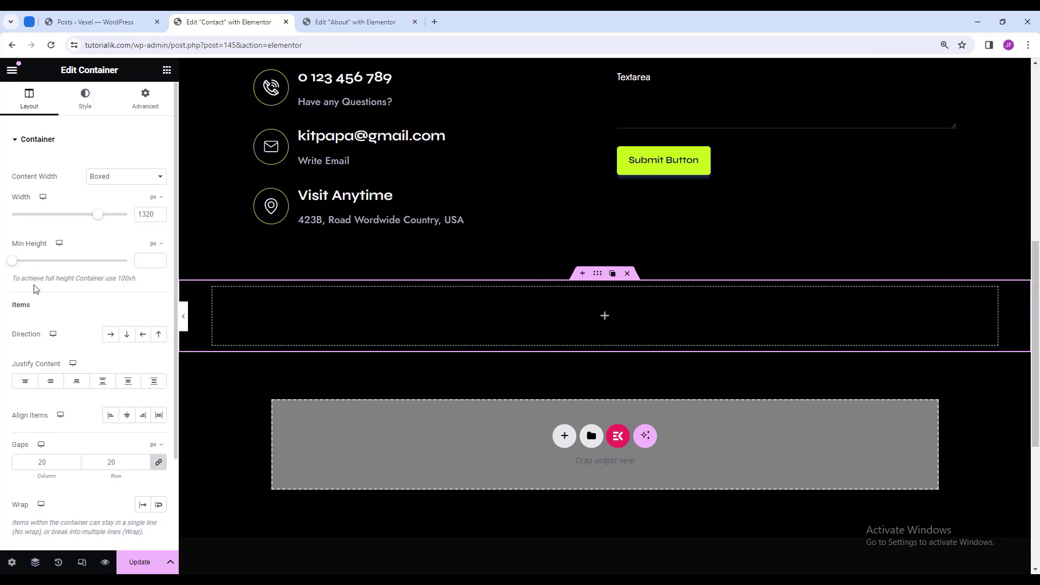
Set Map Area's content width to Full Width, top margin to -70 and padding to 0.
click(135, 178)
click(106, 199)
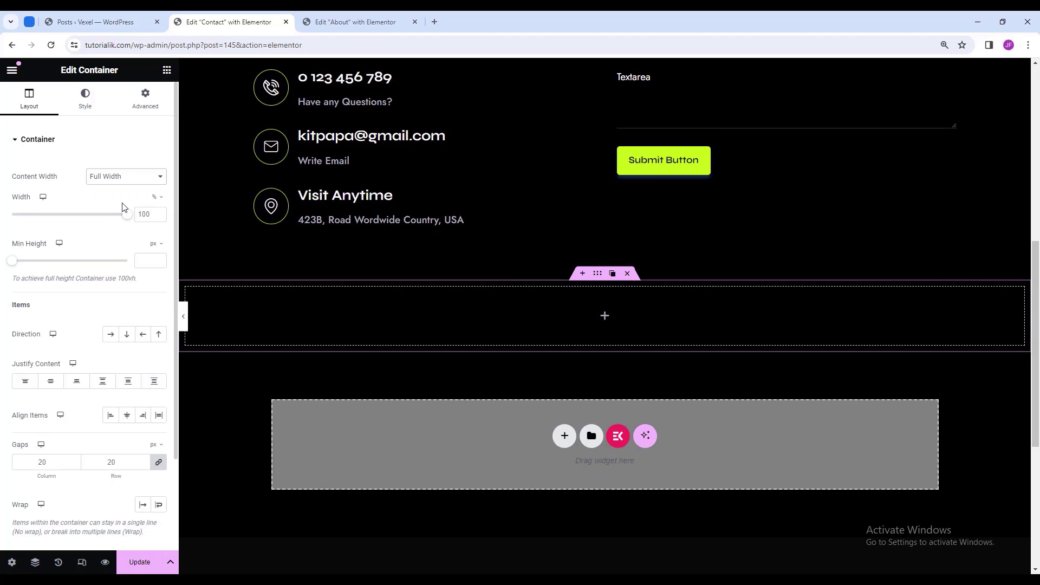
click(152, 108)
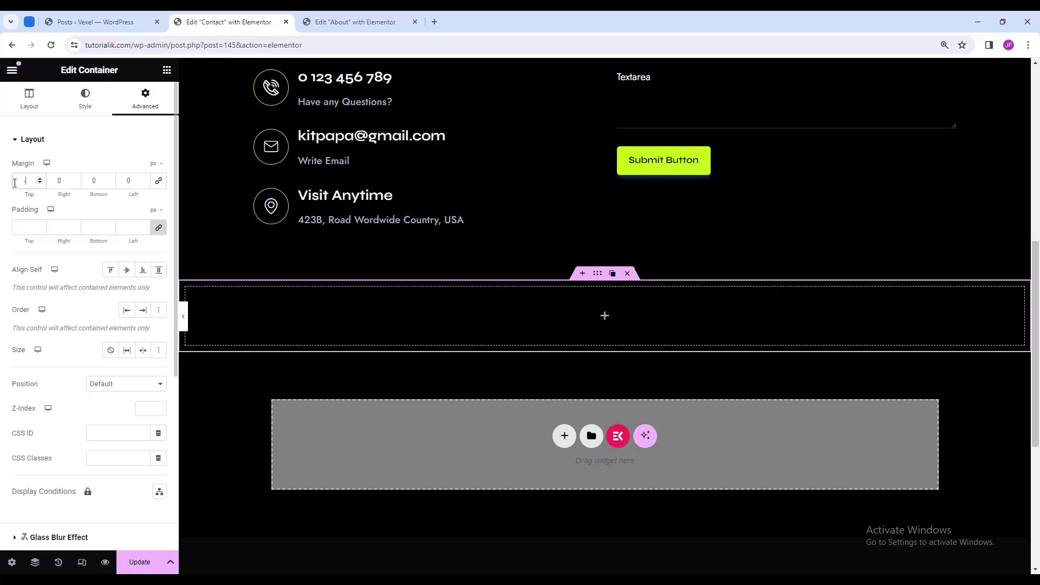
text(-70)
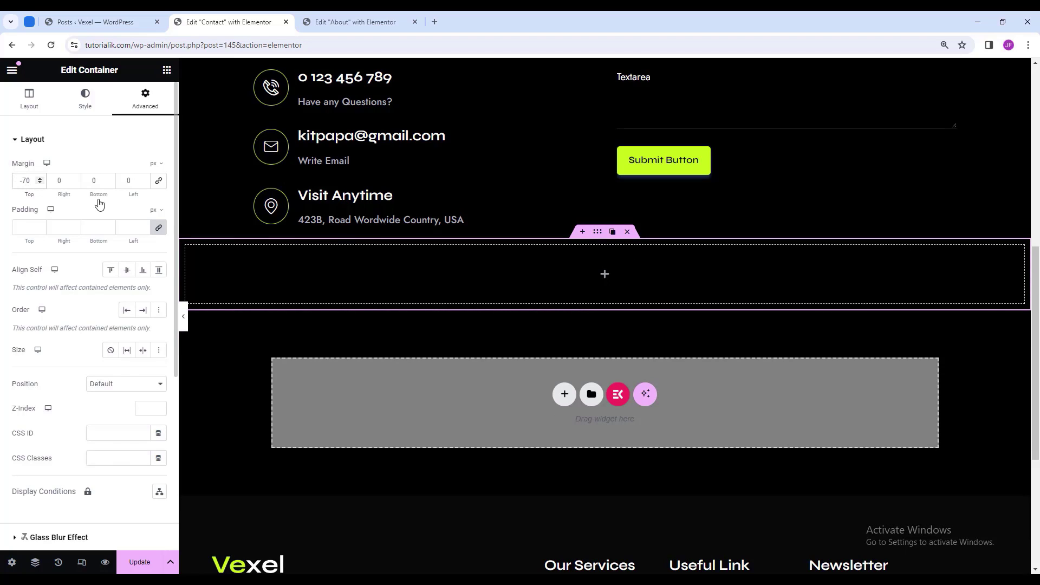
click(127, 225)
text(0)
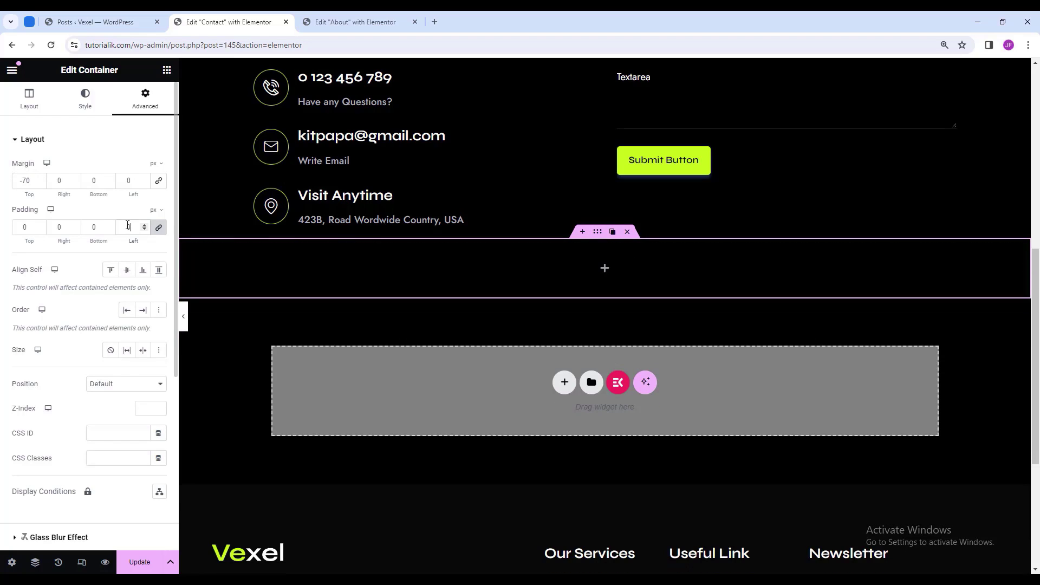
click(166, 70)
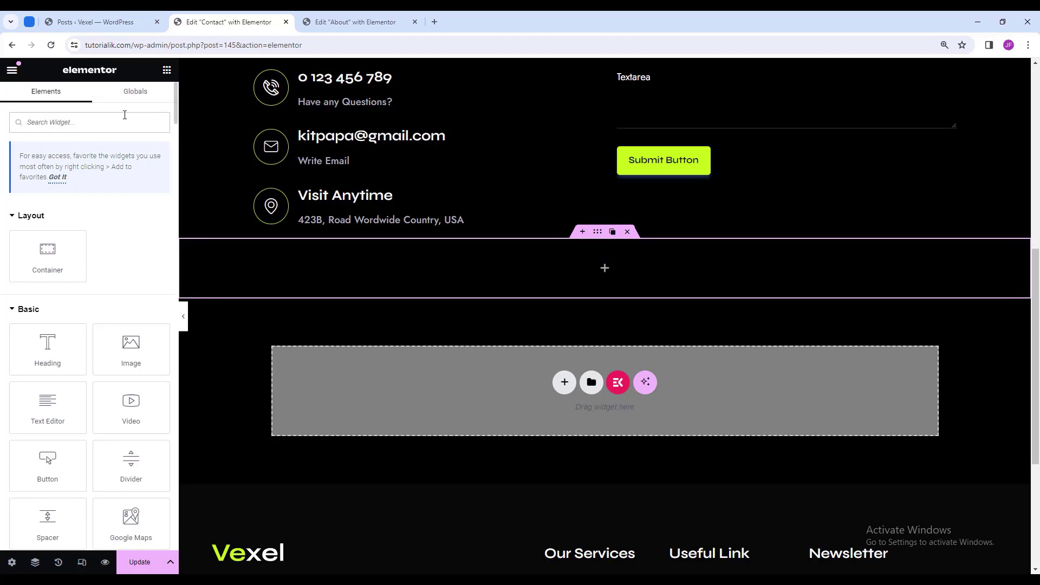
Drag a Google Maps widget into Map Area and set its height to 500.
text(google maps)
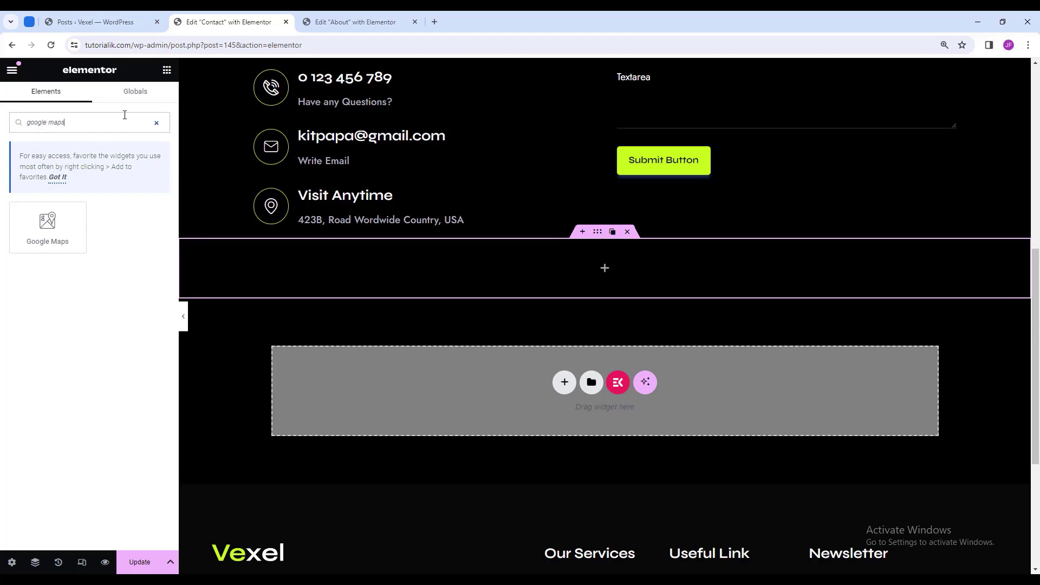
drag(47, 223, 639, 262)
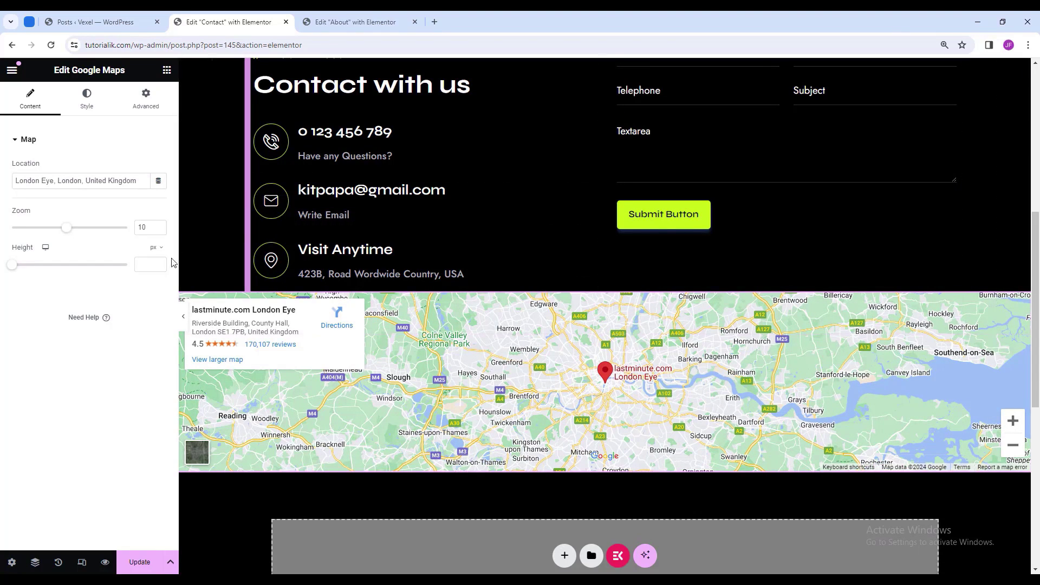
click(145, 265)
text(500)
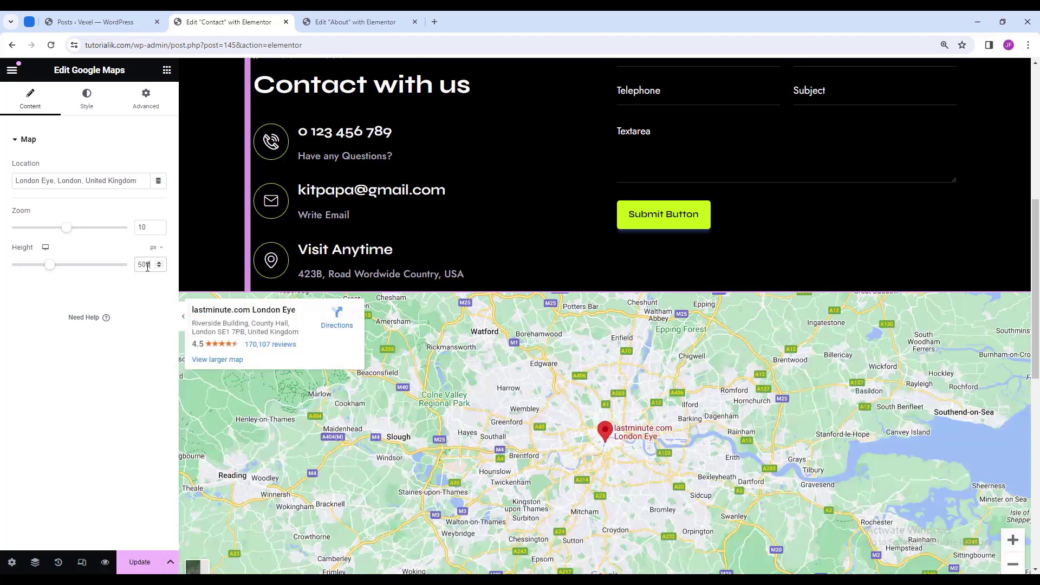
Set the map's CSS filter saturation to 0 normally and 100 on hover, with a 0.5 s transition.
click(98, 97)
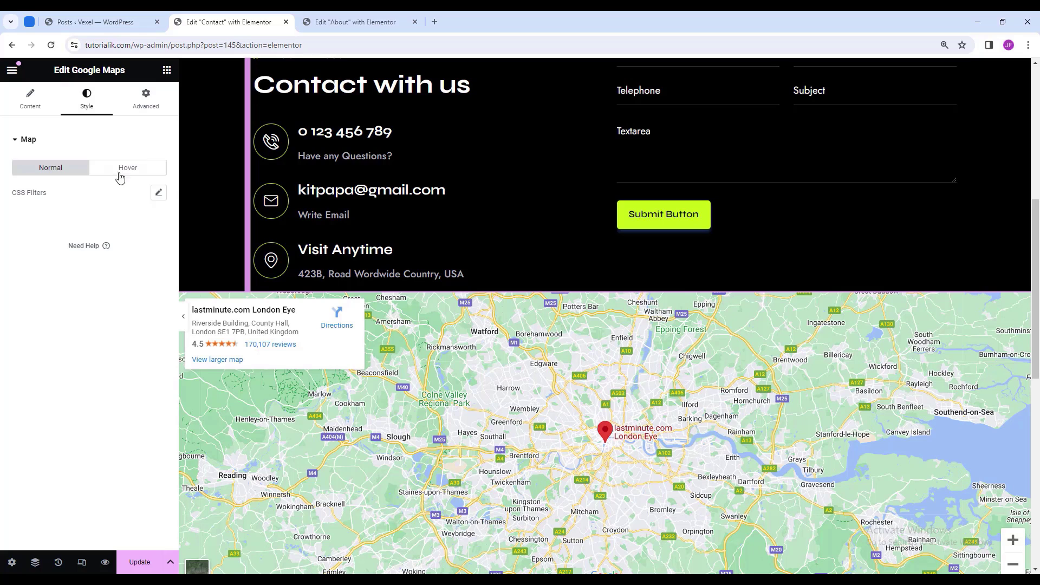
click(158, 194)
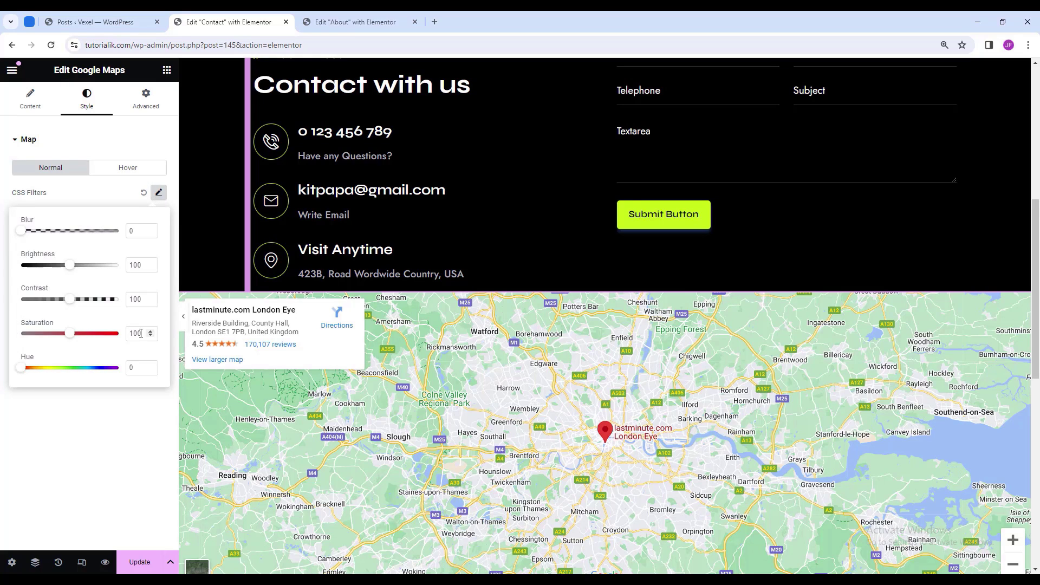
drag(141, 333, 113, 338)
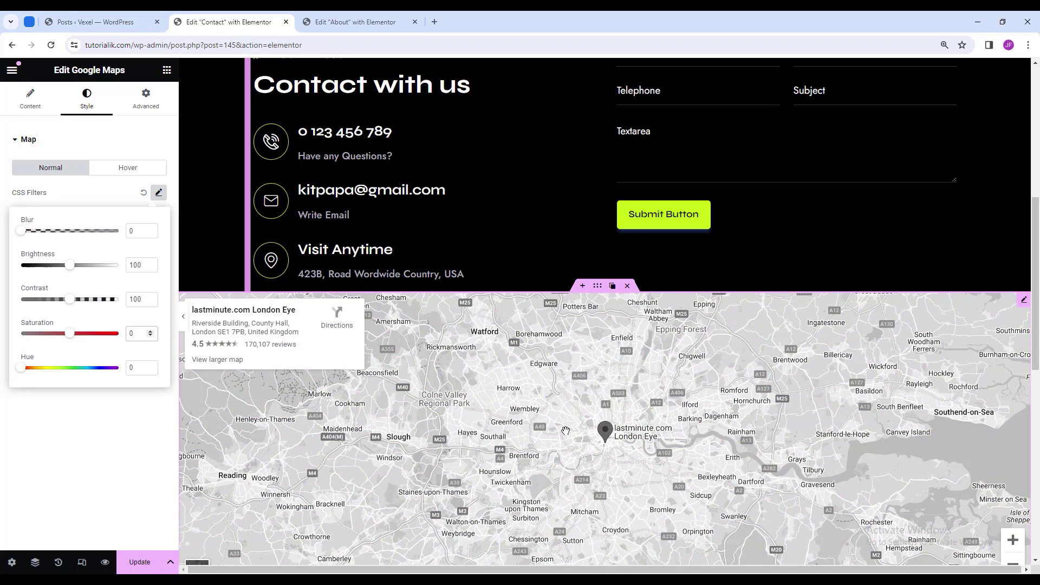
click(156, 193)
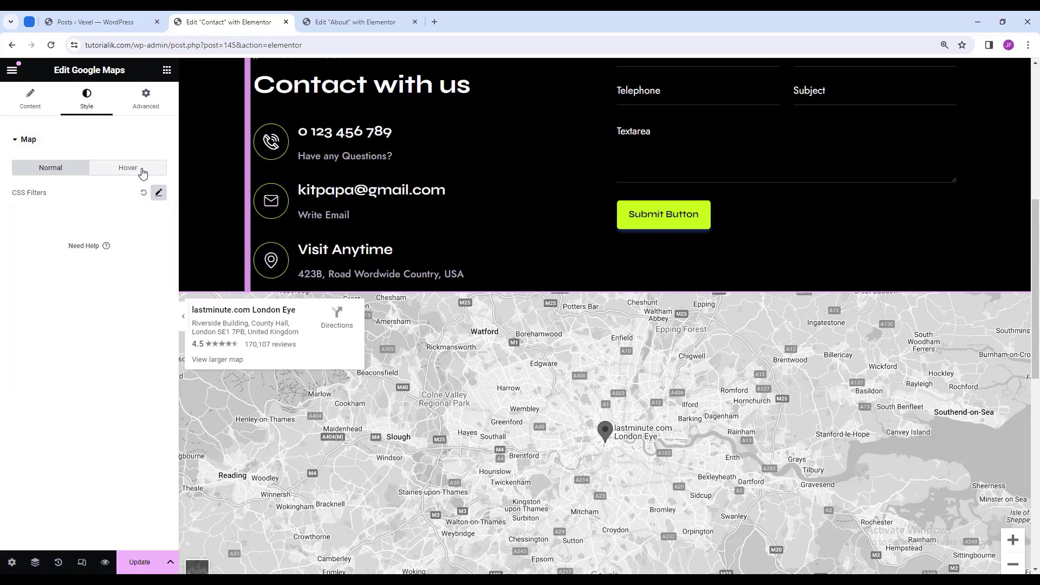
click(142, 172)
click(158, 193)
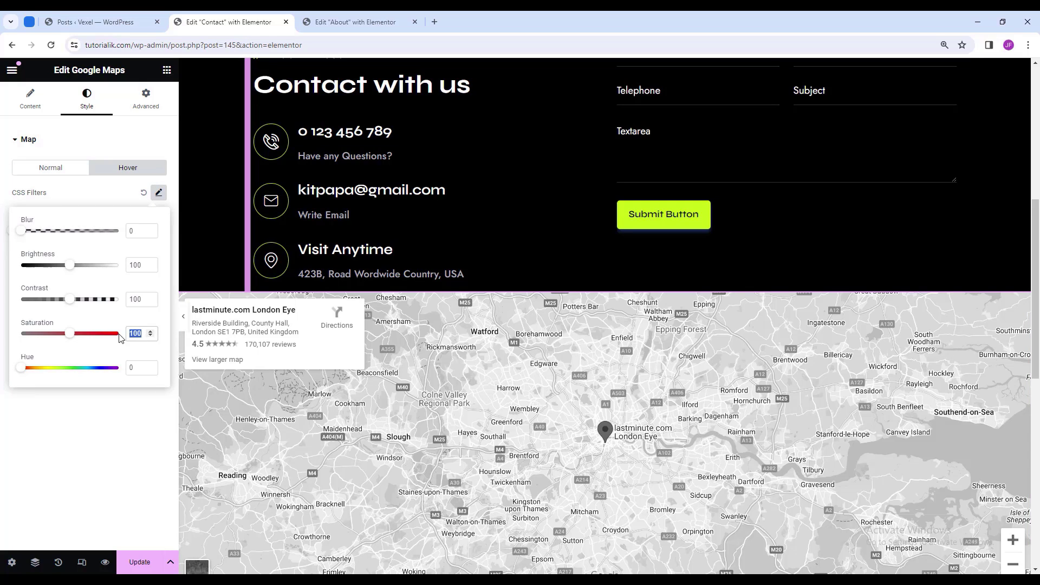
text(1)
click(128, 421)
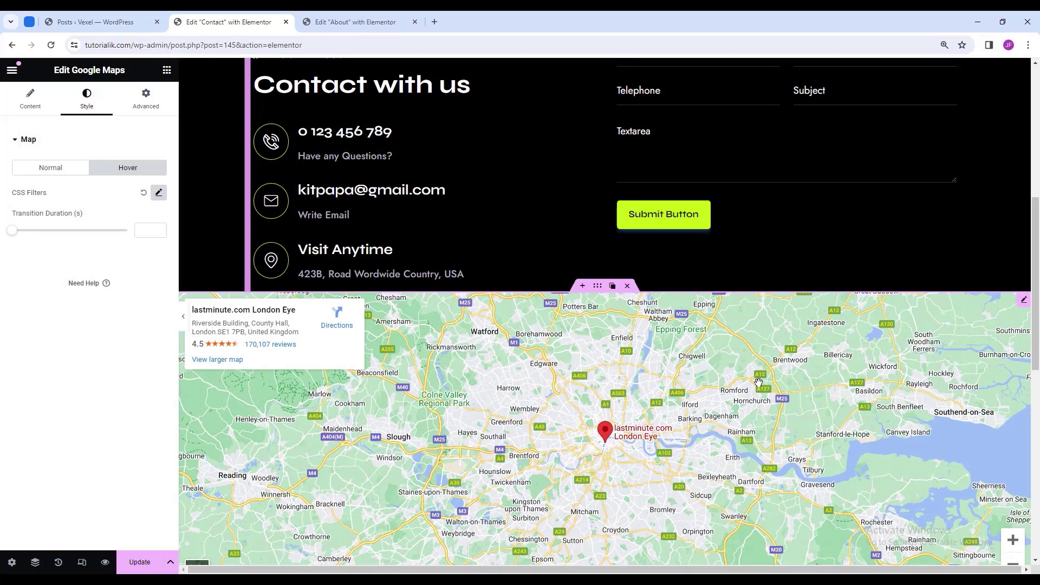
scroll(744, 456, down, 3)
scroll(743, 409, up, 3)
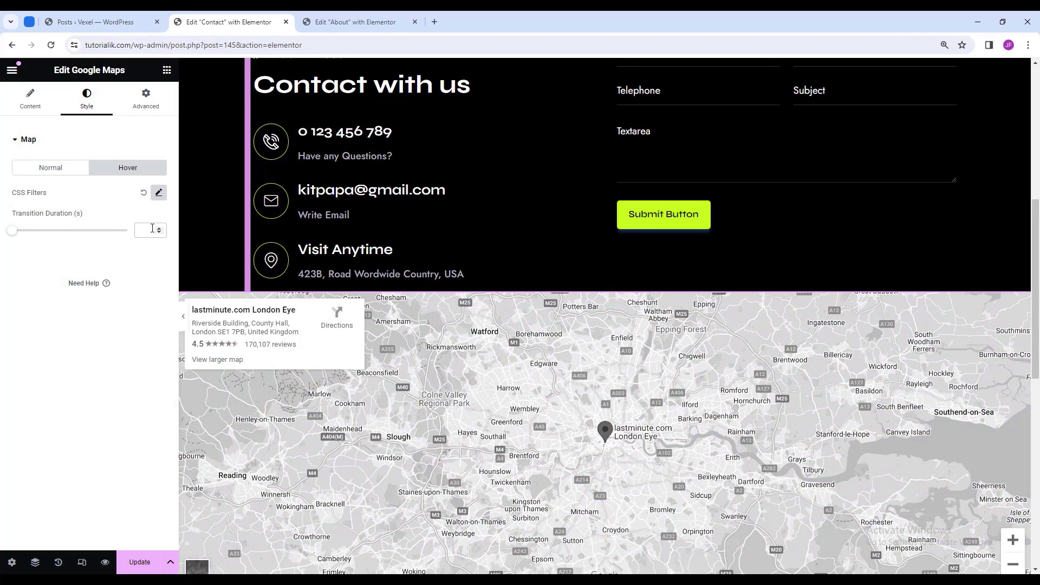
text(0.5)
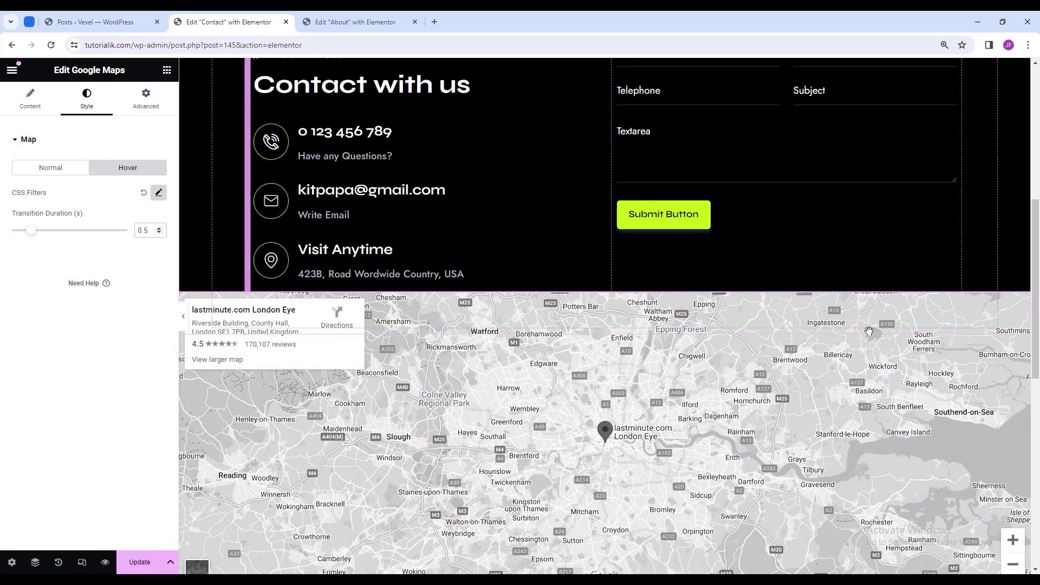
scroll(916, 412, down, 3)
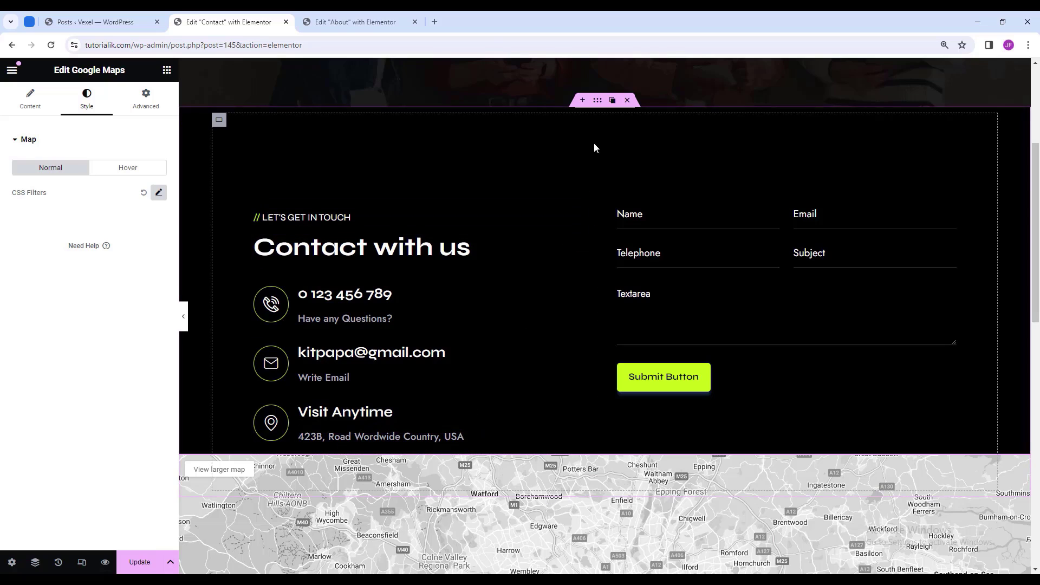
Set the contact section's Z-Index to 2 and preview it overlapping the map's top edge.
click(598, 103)
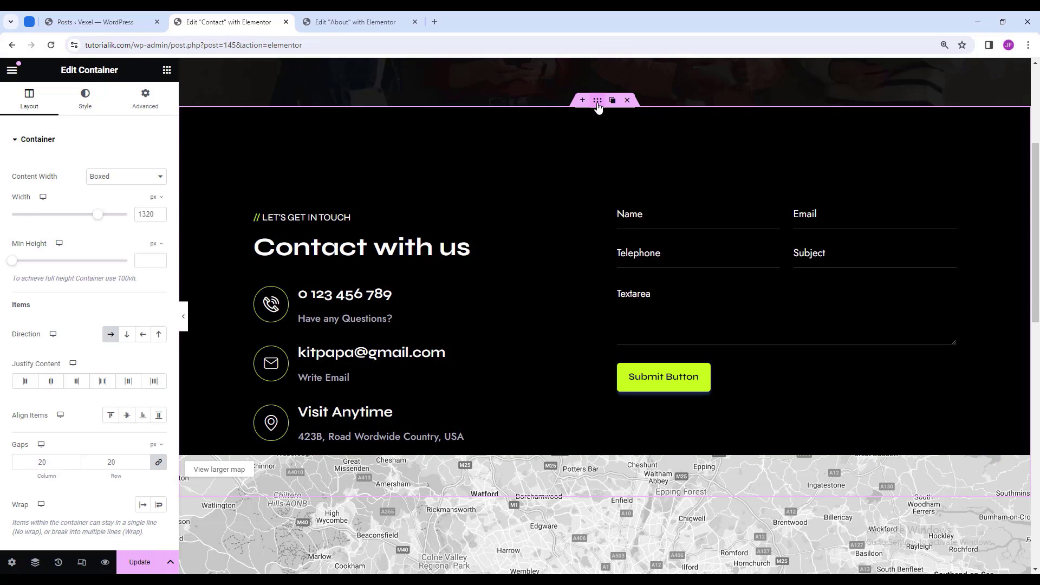
click(153, 99)
scroll(32, 336, down, 3)
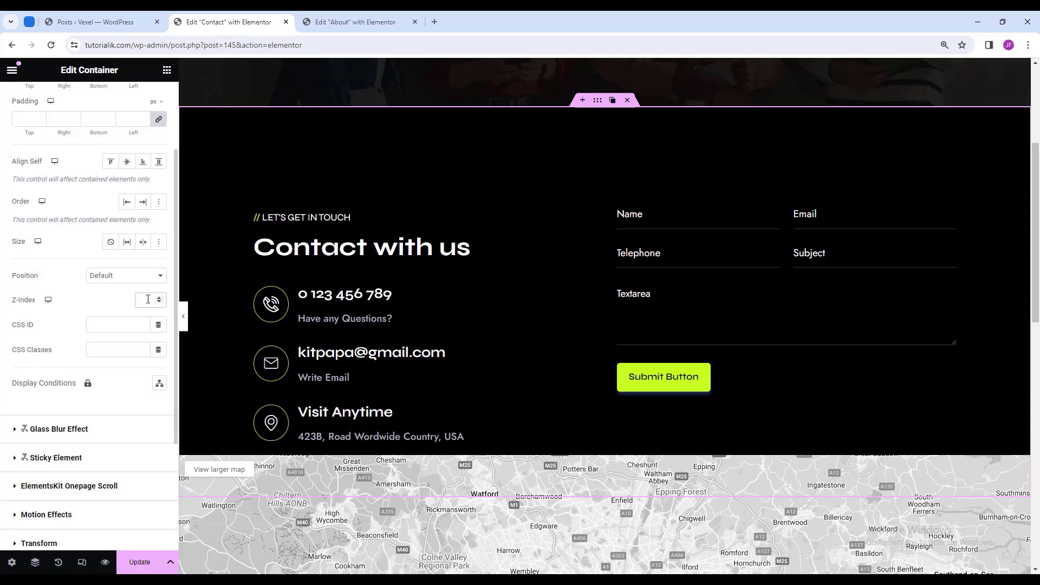
text(2)
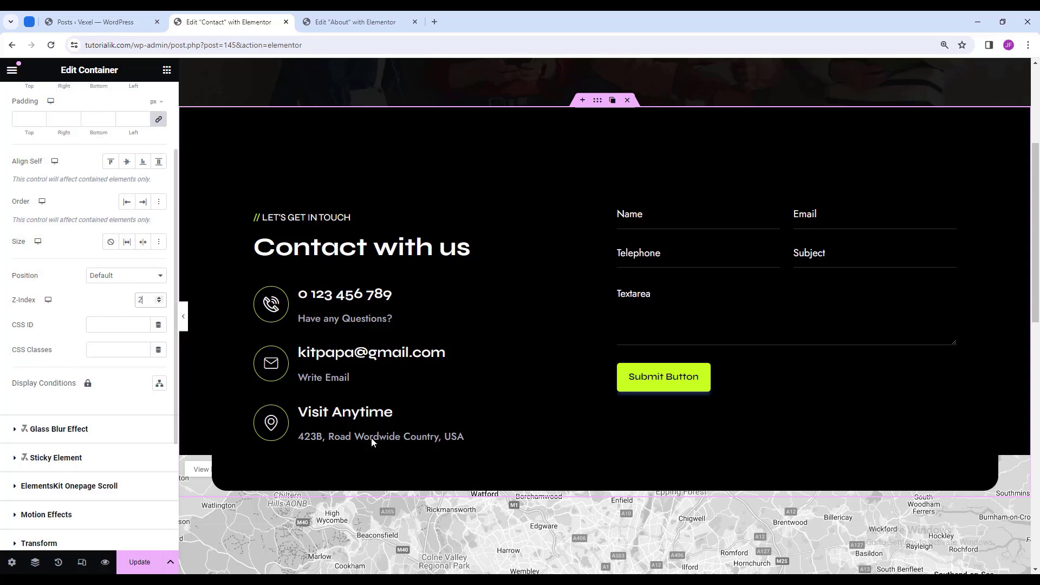
scroll(806, 392, down, 3)
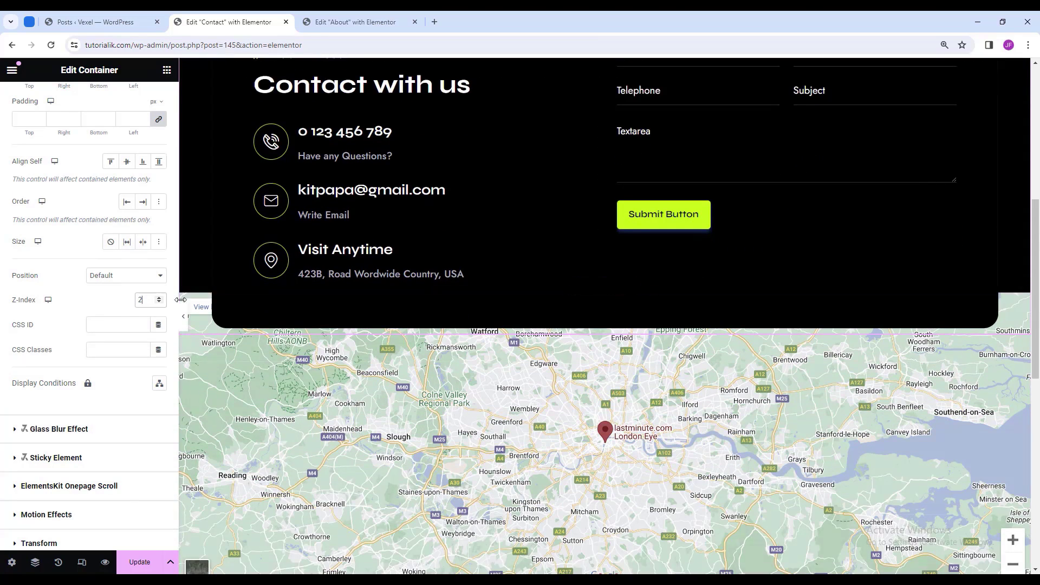
click(183, 316)
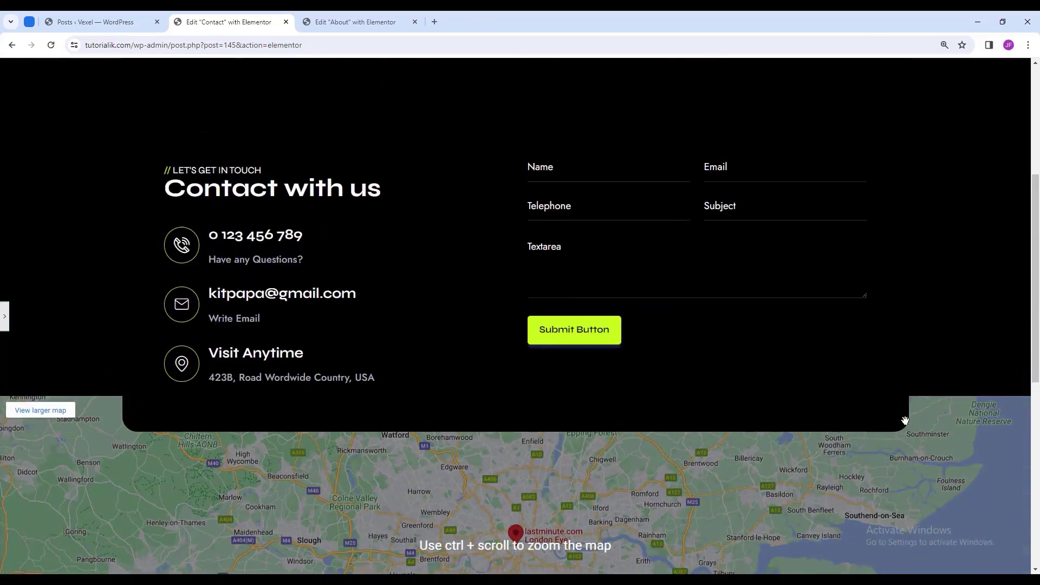
scroll(905, 420, down, 3)
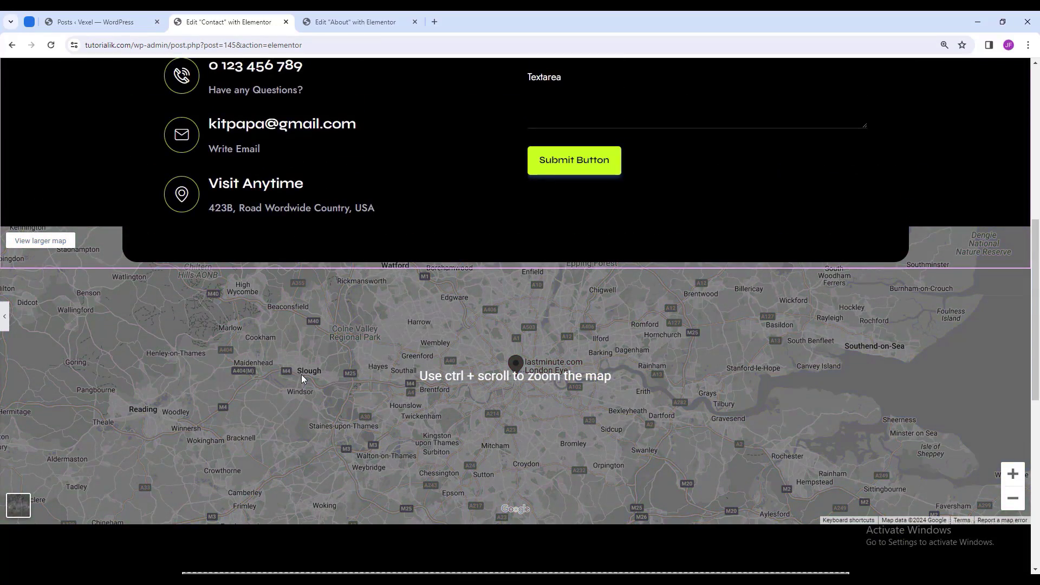
click(3, 316)
Switch the editor preview to tablet portrait width.
click(82, 562)
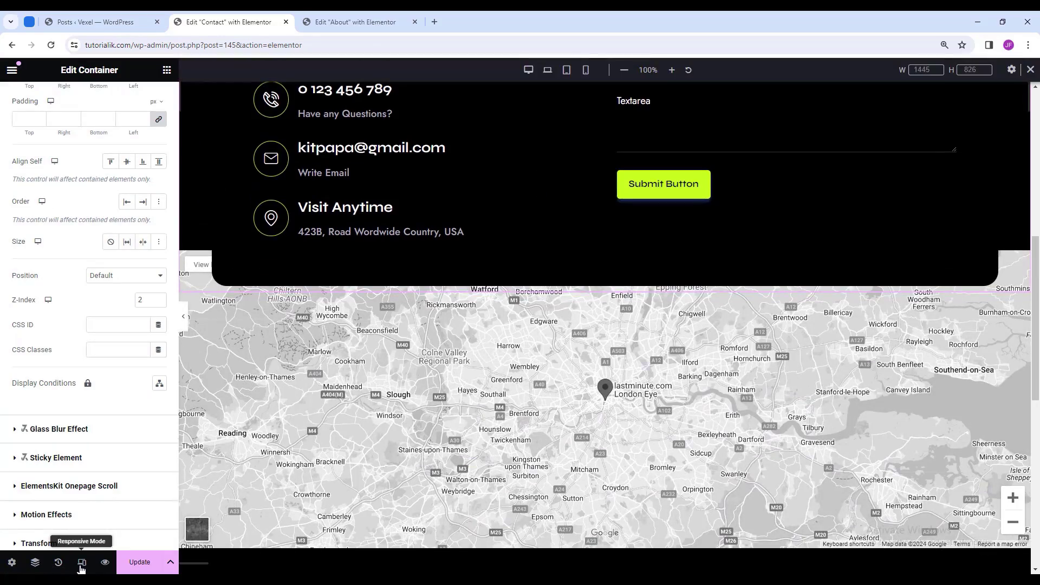
scroll(488, 352, up, 3)
click(548, 70)
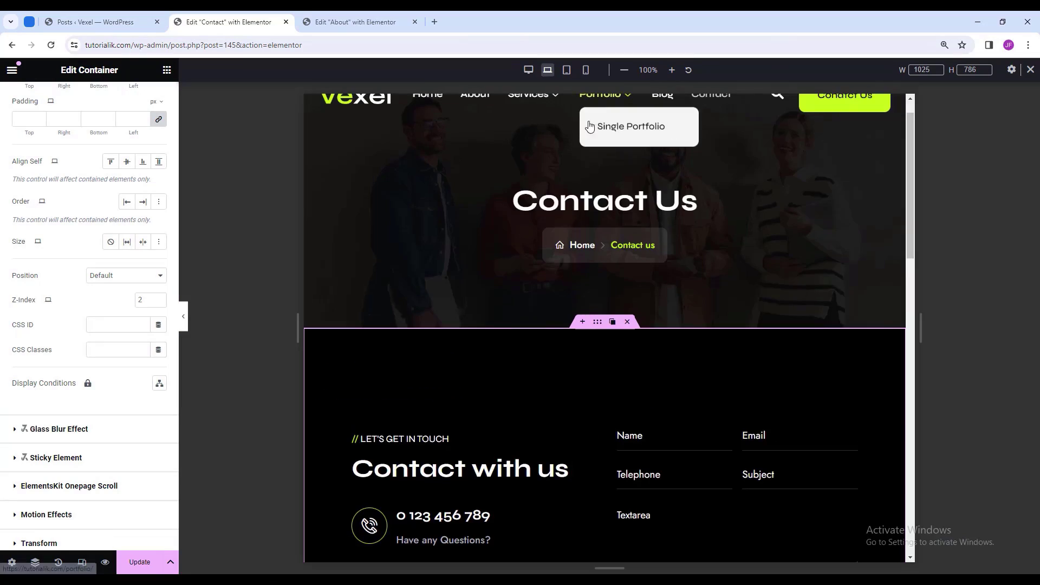
scroll(655, 294, down, 5)
scroll(659, 305, down, 3)
scroll(623, 271, up, 6)
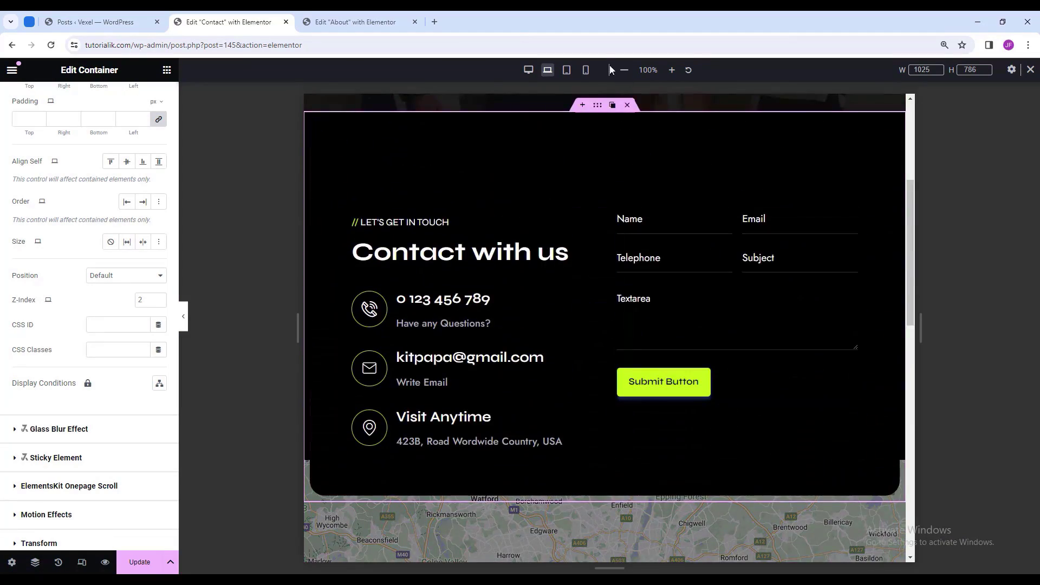
click(567, 72)
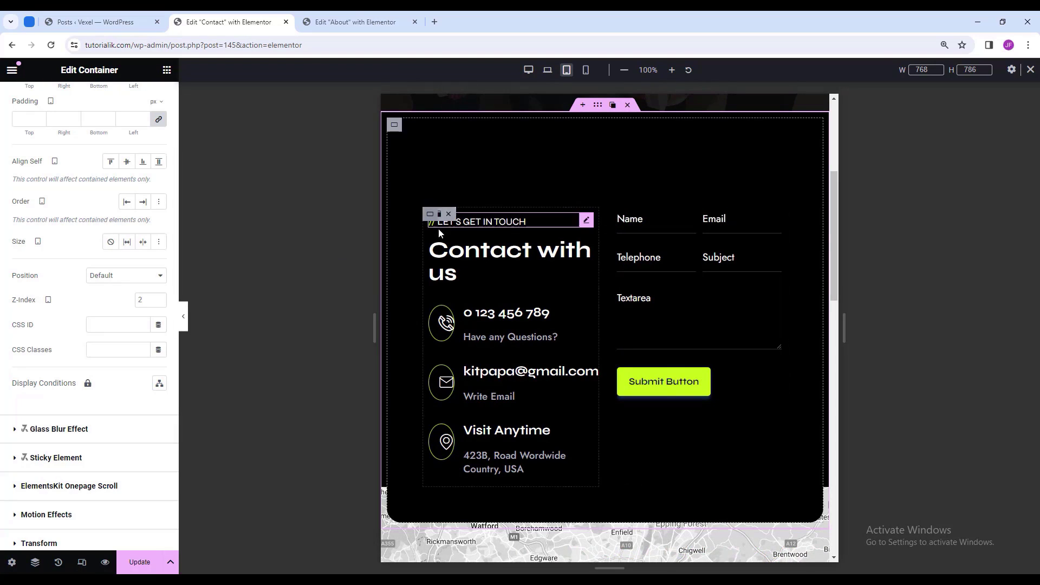
On the outer contact container, try unlinked side margins and 100/50/50/50 padding, then relink margins.
click(599, 107)
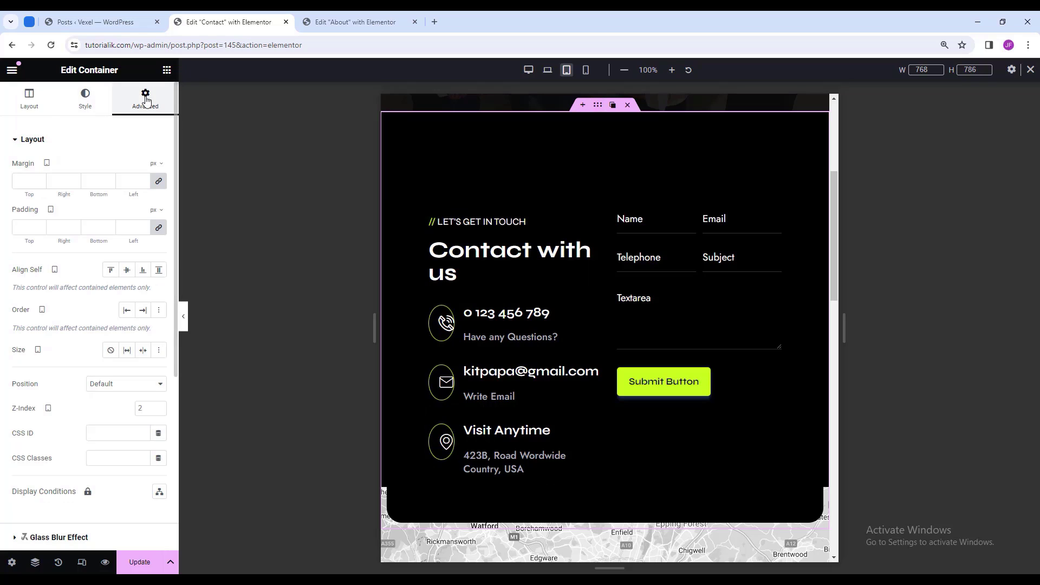
click(158, 181)
click(52, 181)
text(2)
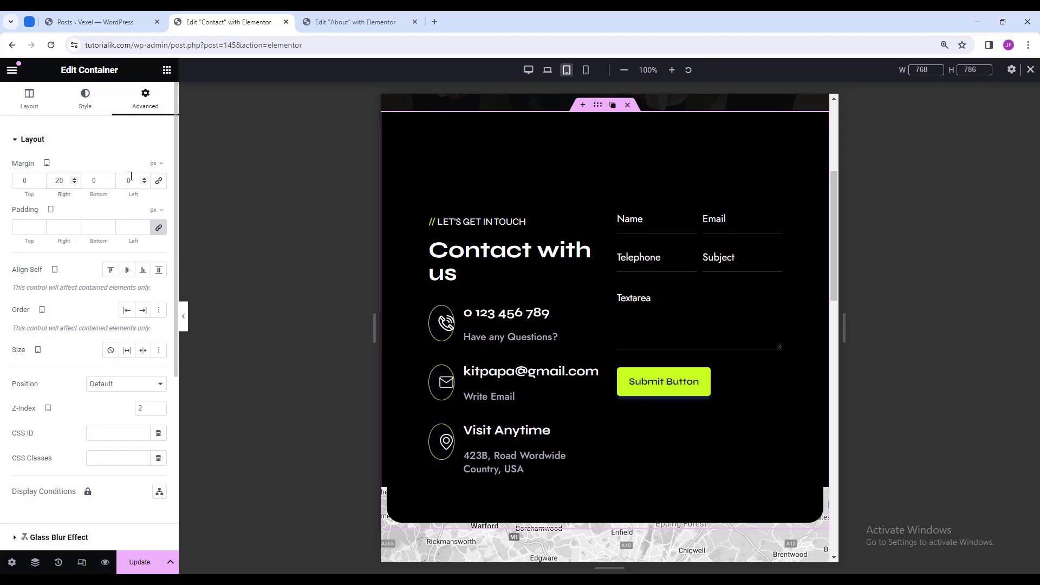
text(20)
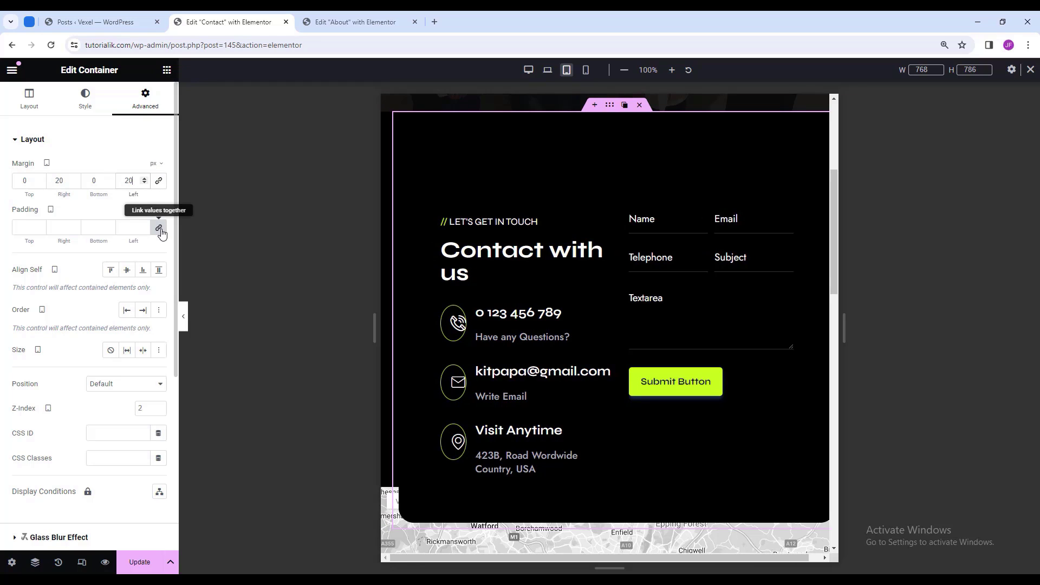
click(158, 228)
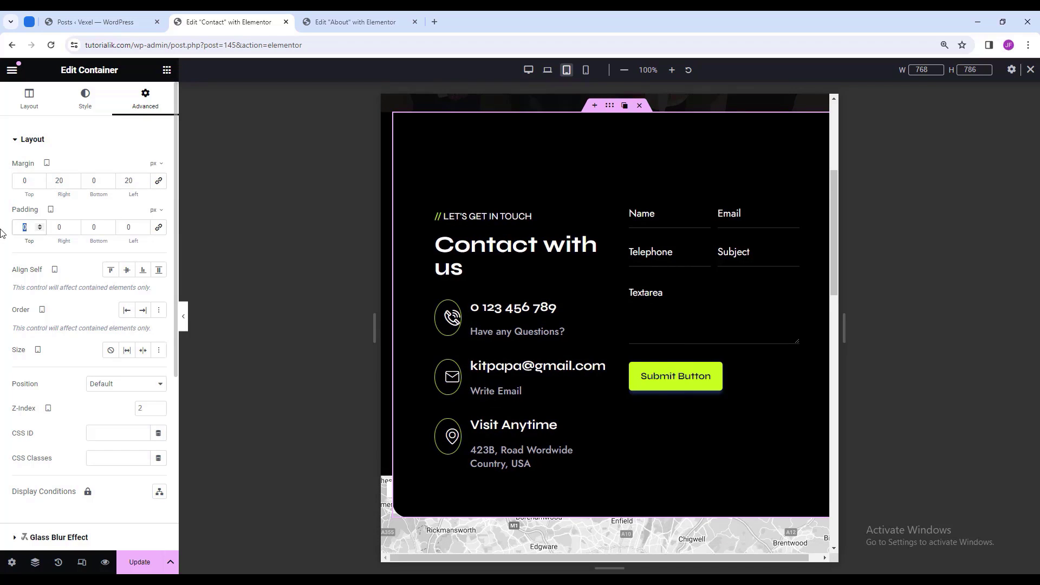
text(100)
key(Tab)
text(50)
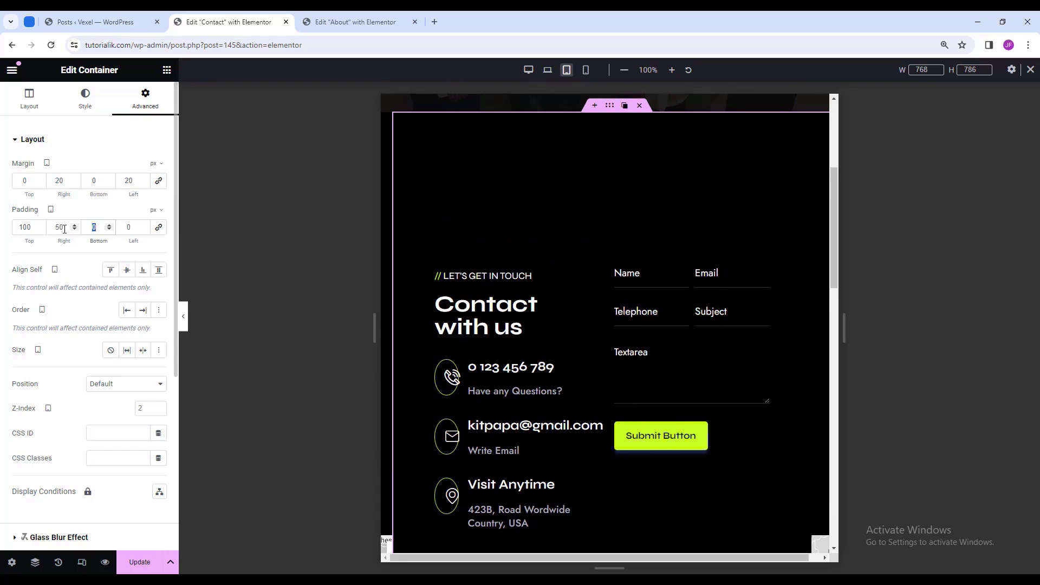
key(Tab)
text(50)
key(Tab)
text(50)
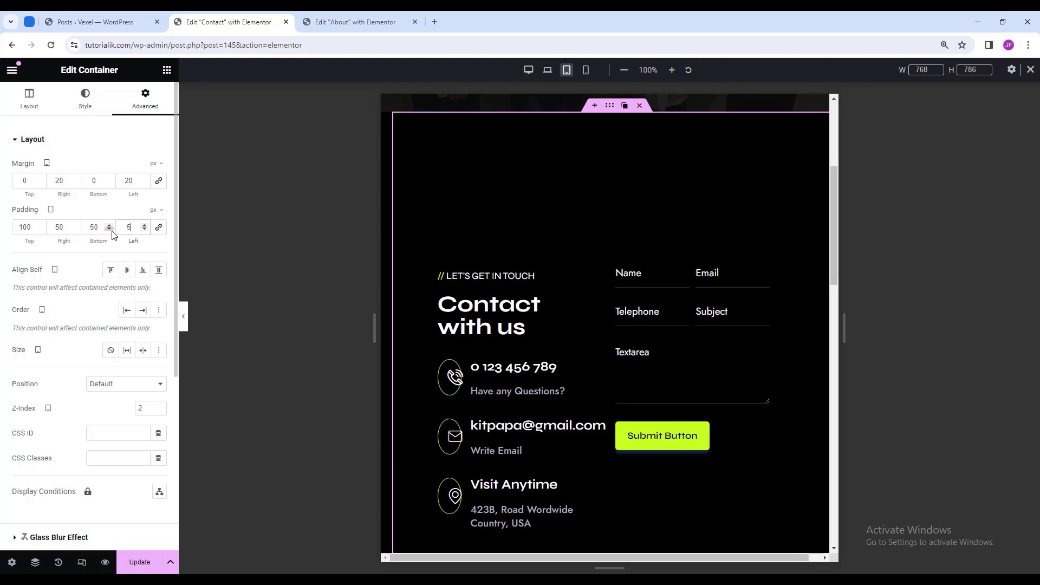
click(158, 181)
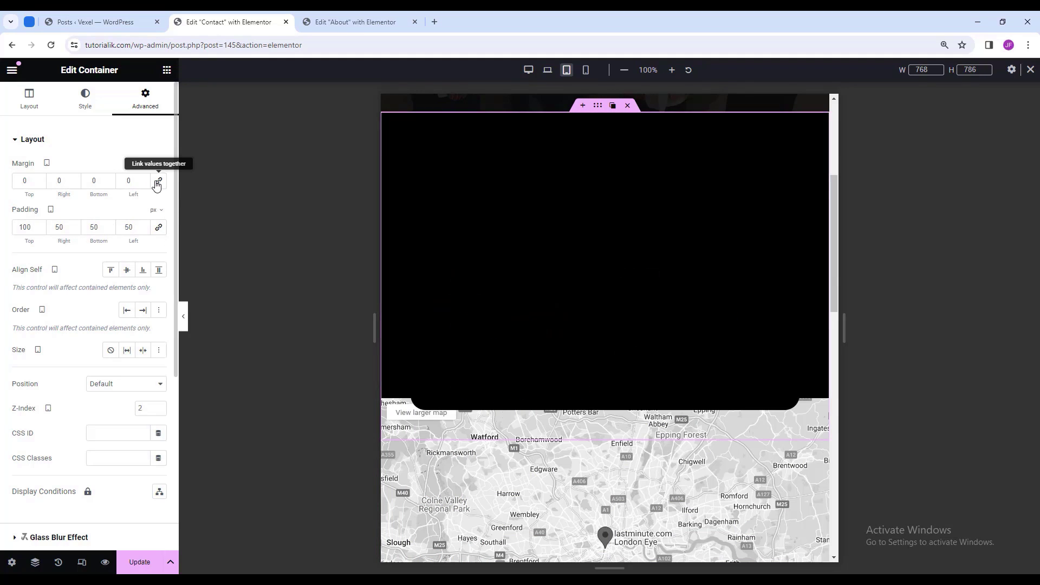
click(156, 182)
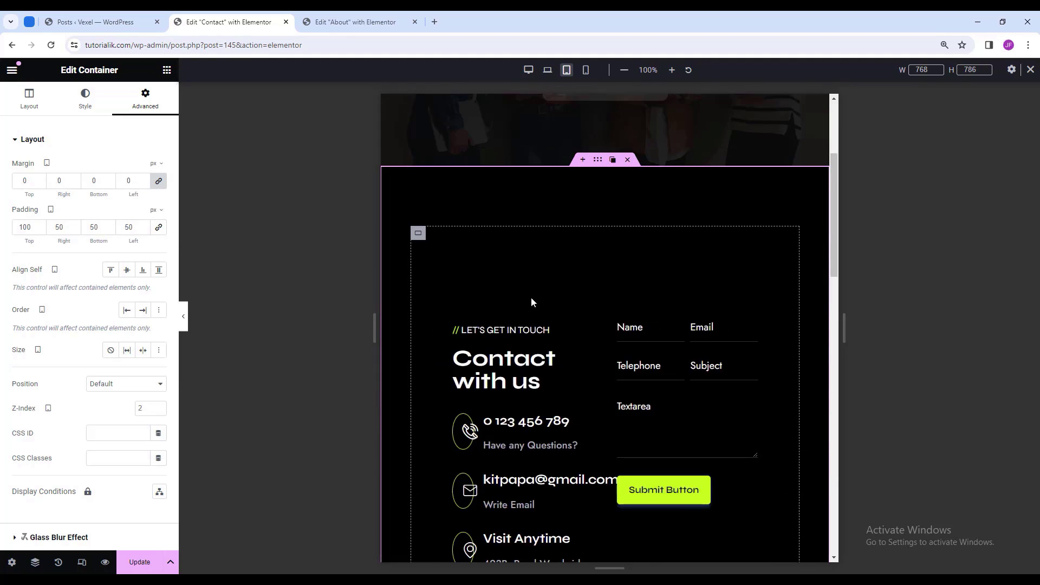
Give the black contact box 0/20/0/20 margins and 100/50/50/50 padding.
click(418, 237)
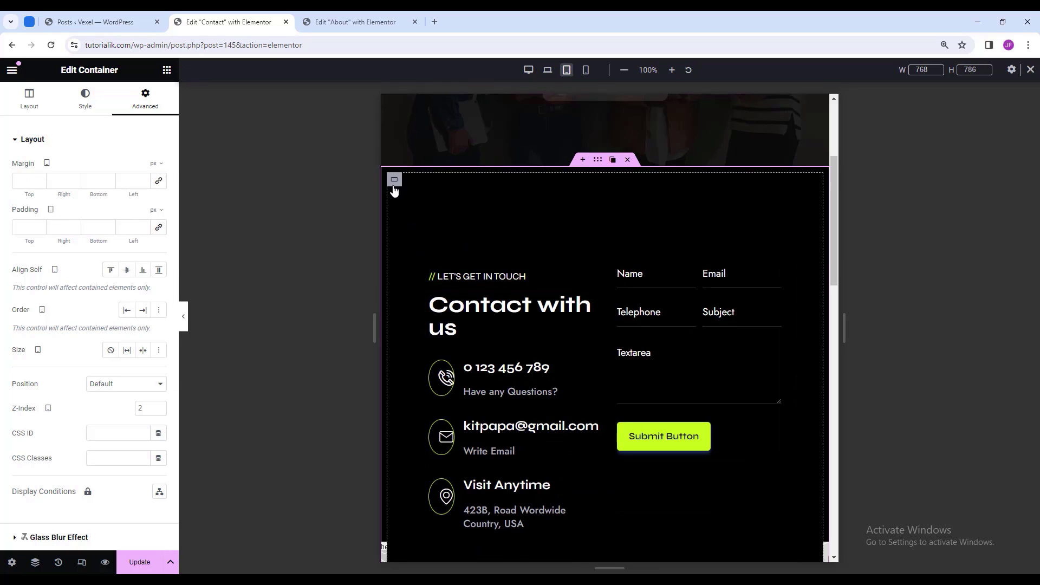
click(394, 189)
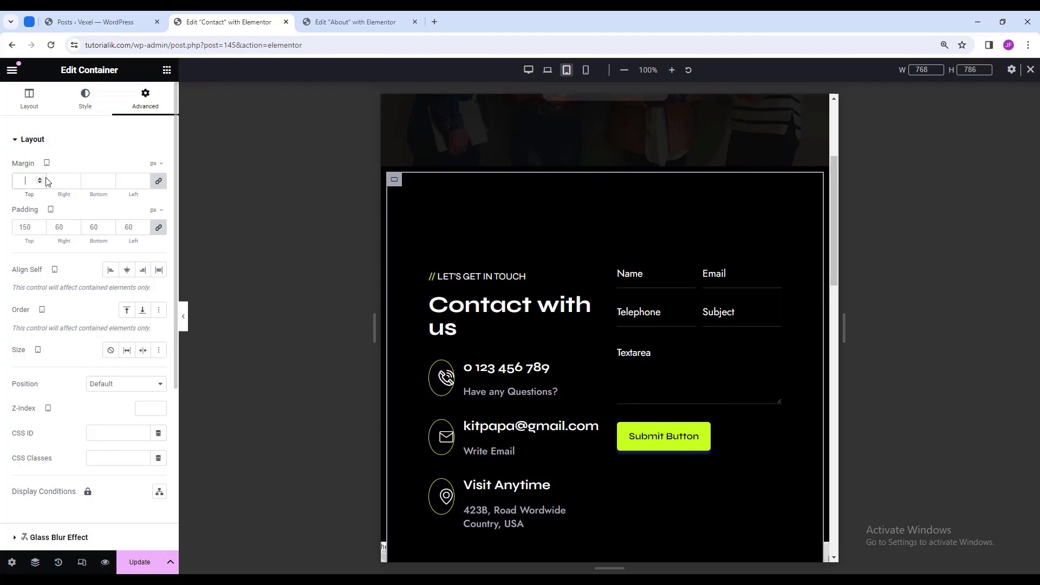
text(020)
double_click(117, 186)
text(2)
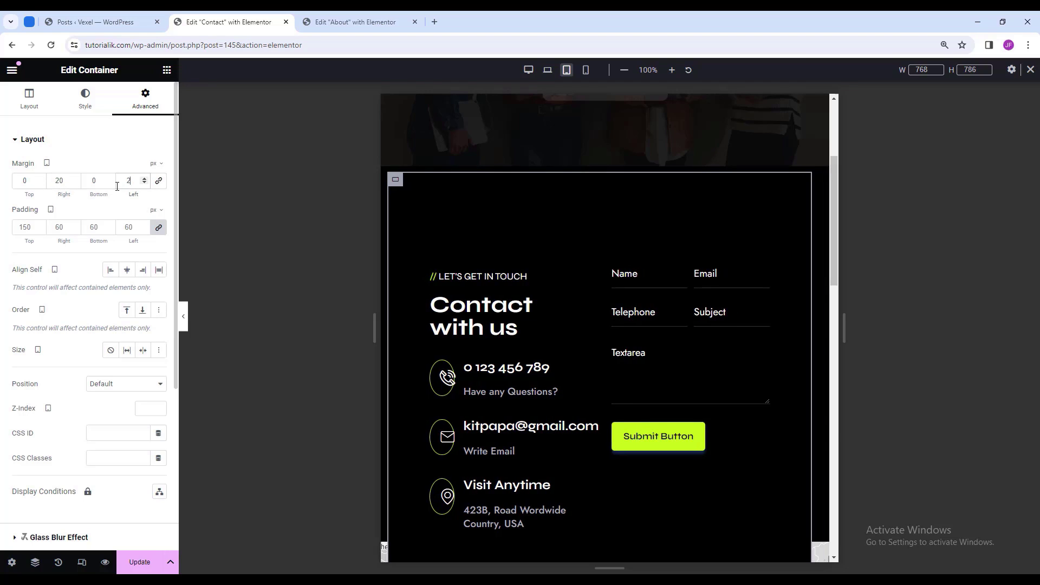
text(0)
click(158, 228)
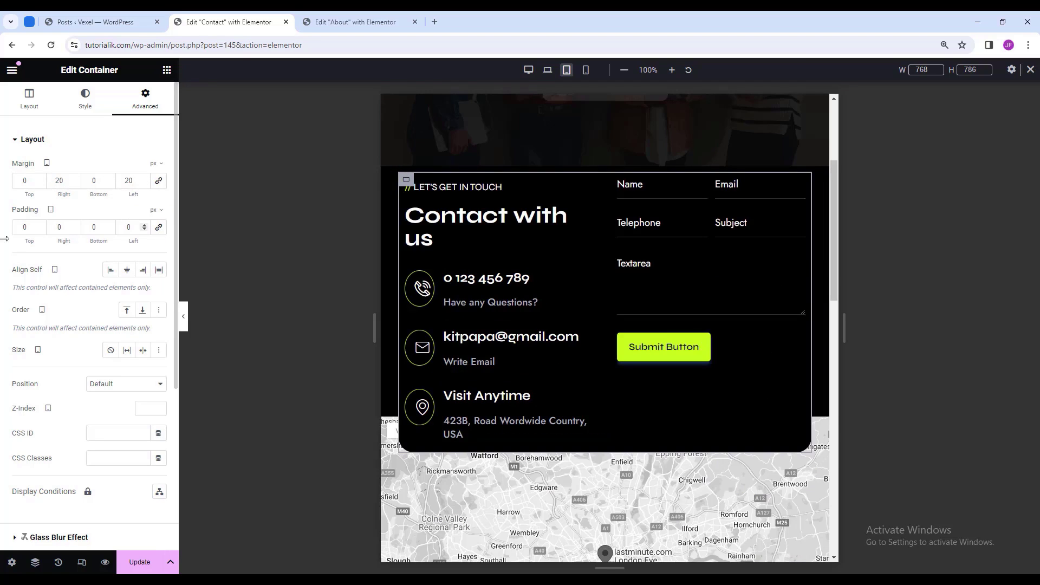
text(100)
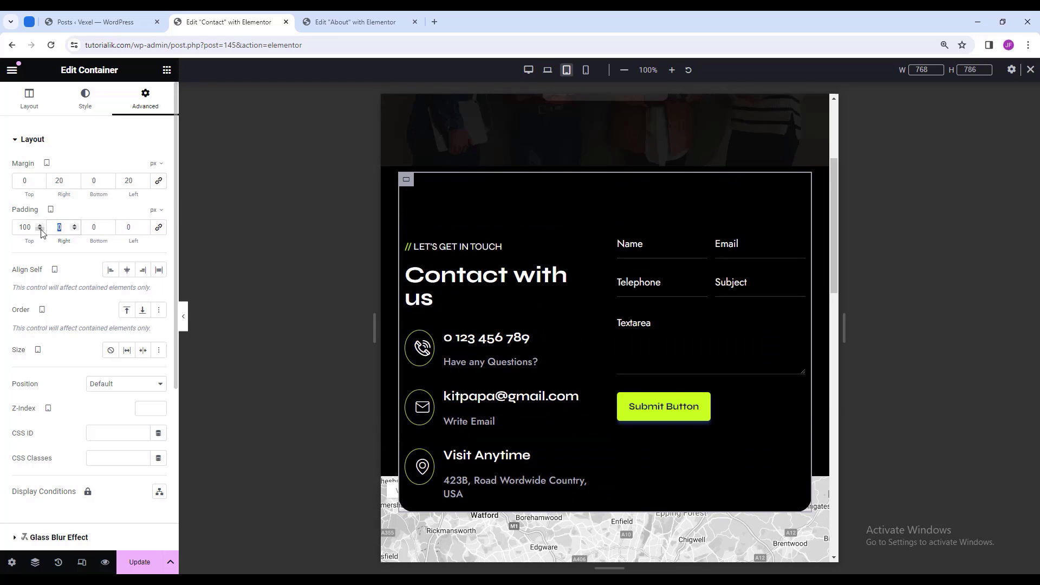
key(Tab)
text(50)
key(Tab)
text(50)
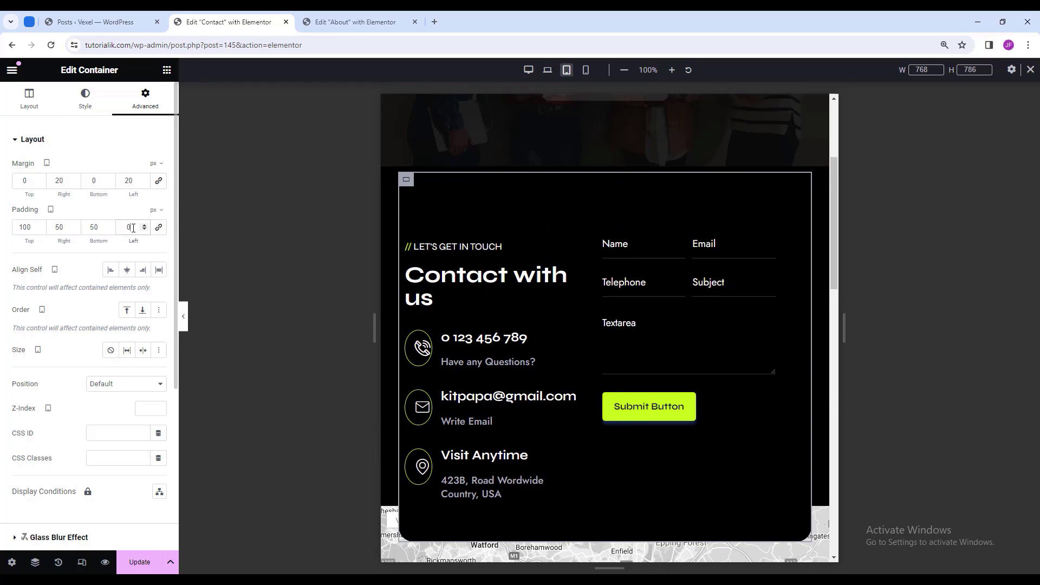
text(50)
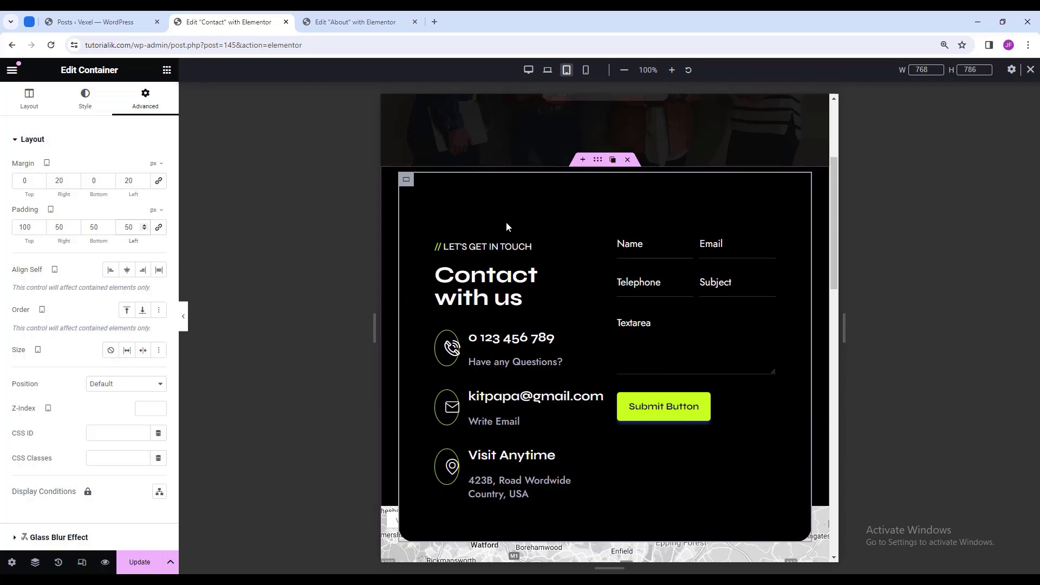
click(558, 275)
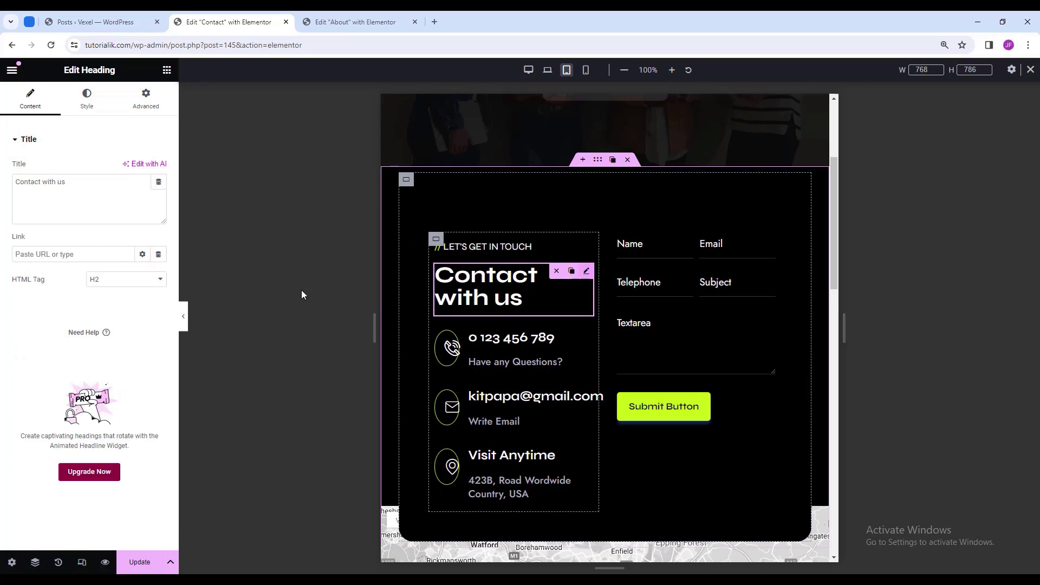
click(106, 280)
click(101, 321)
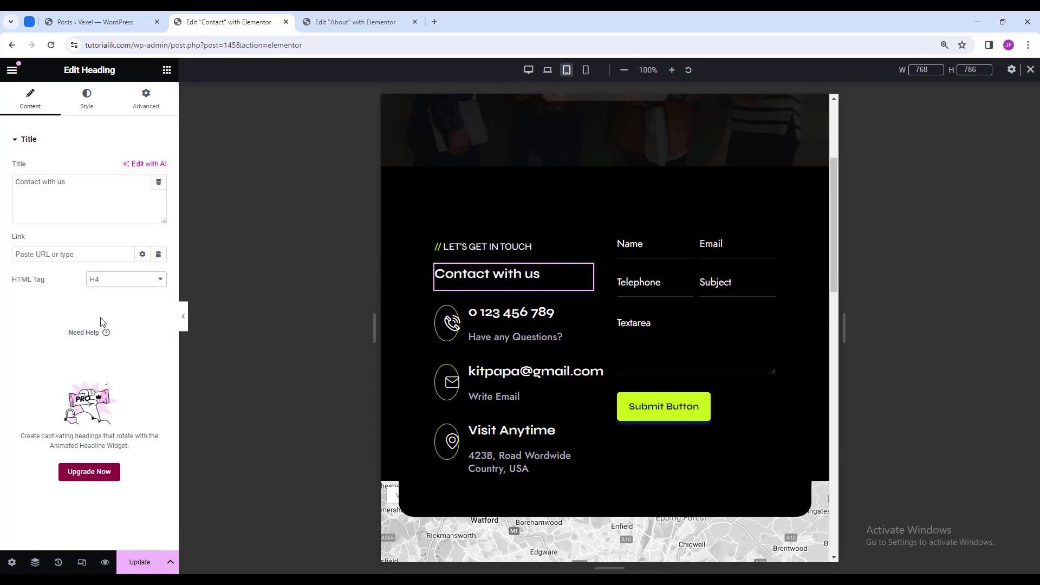
click(108, 281)
click(110, 311)
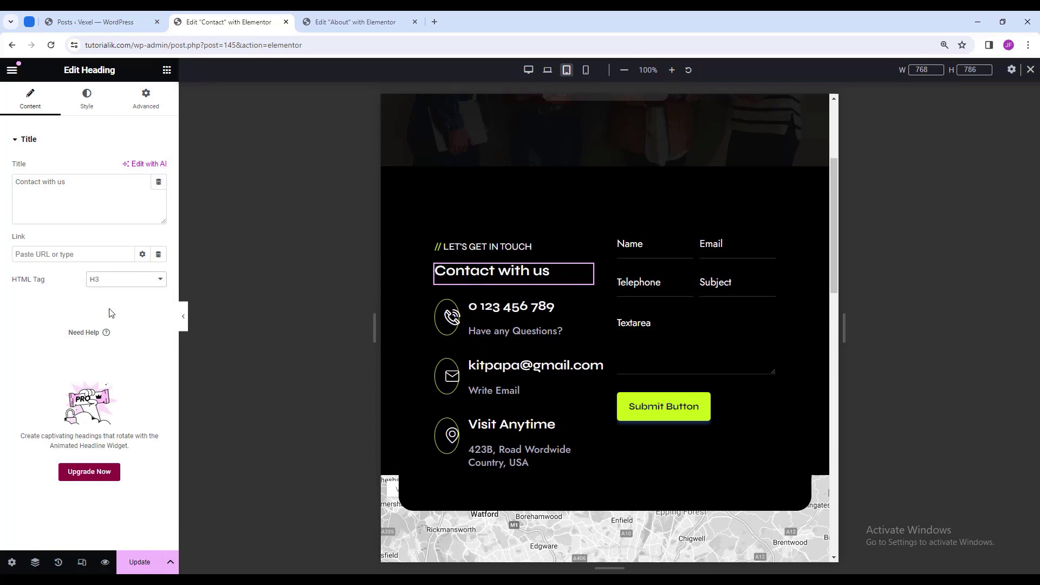
click(586, 305)
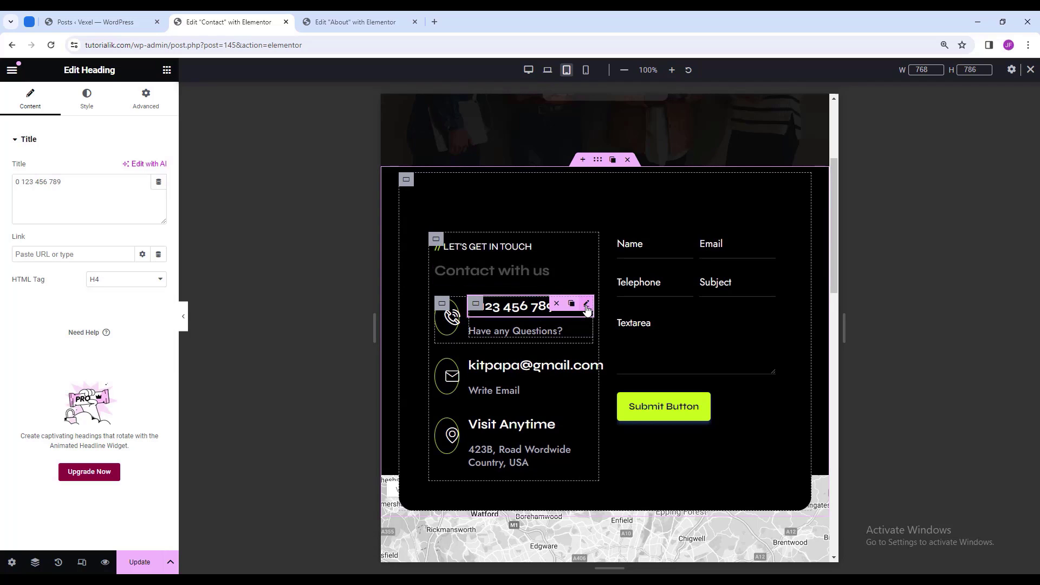
click(86, 100)
click(30, 100)
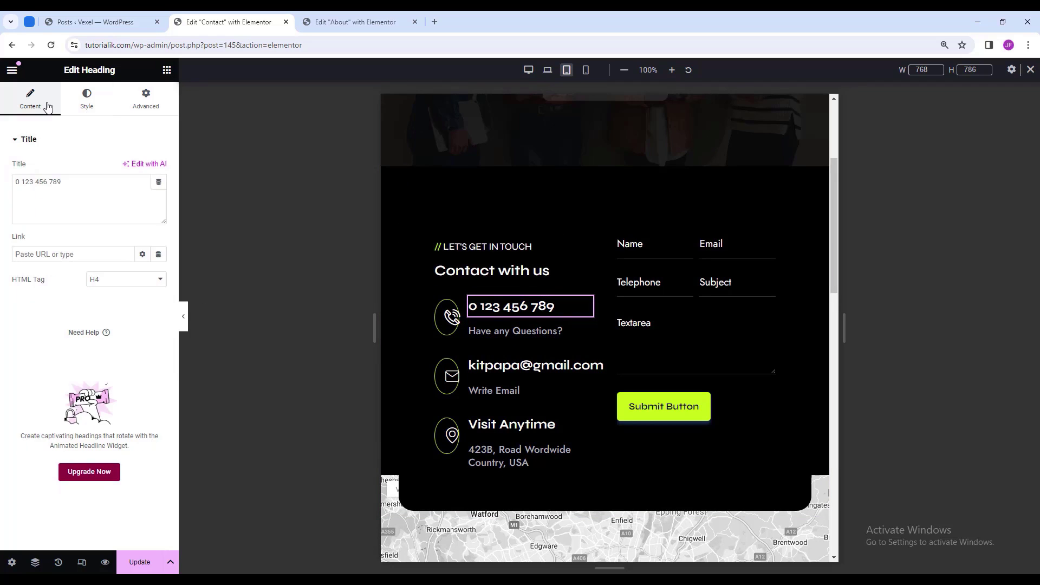
click(110, 287)
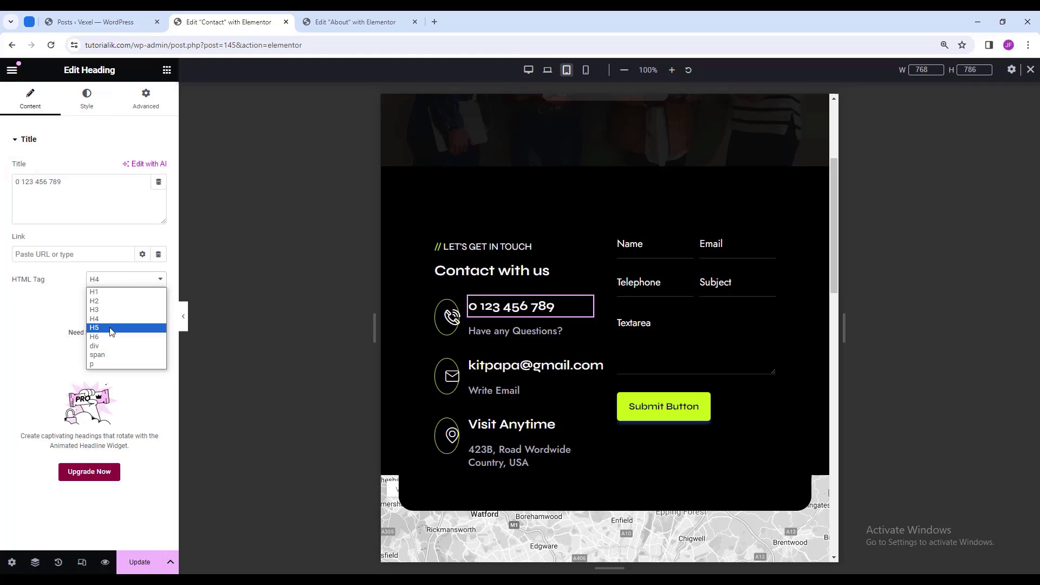
click(110, 331)
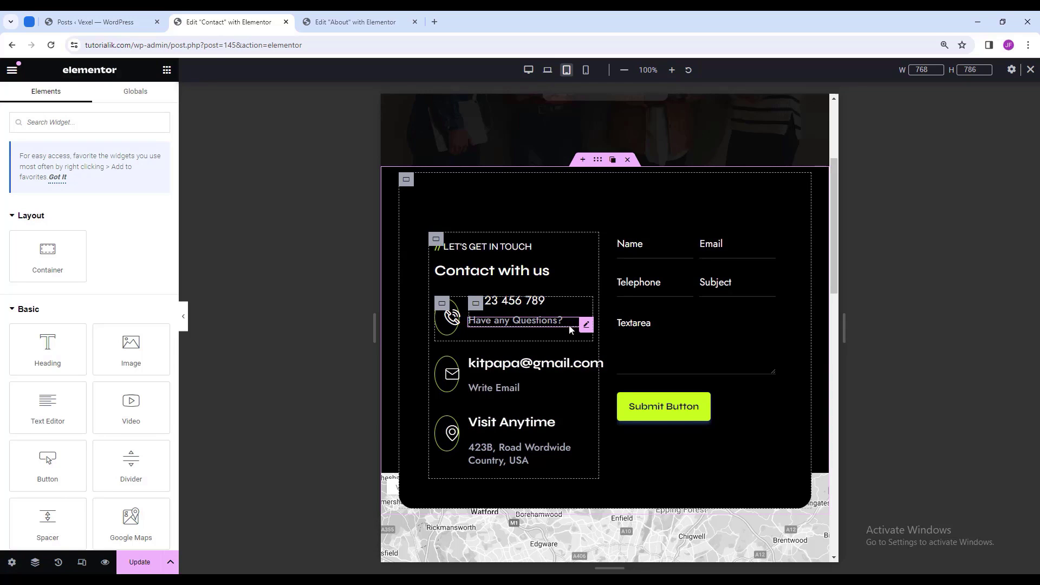
click(583, 327)
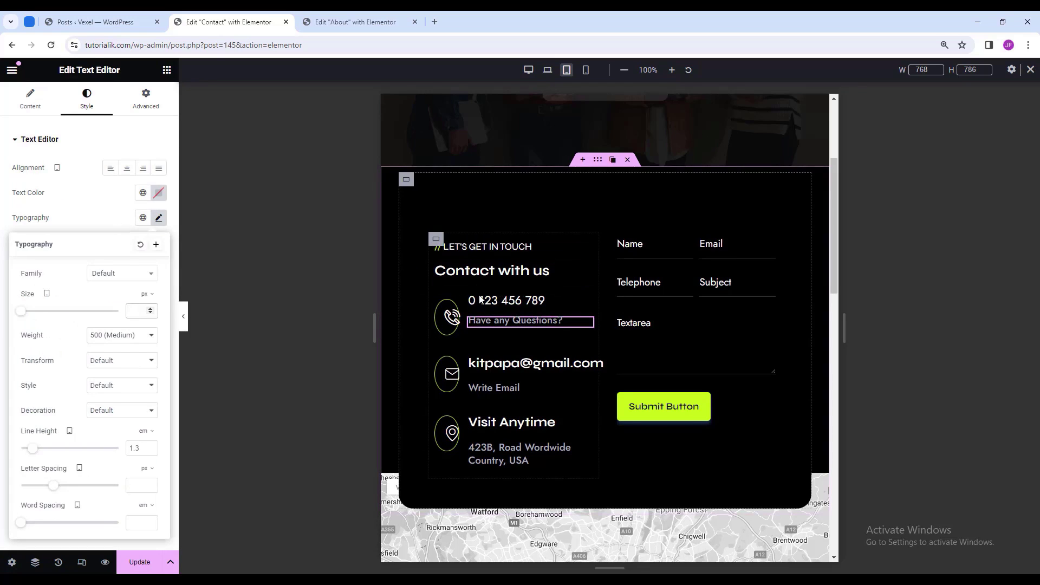
click(487, 301)
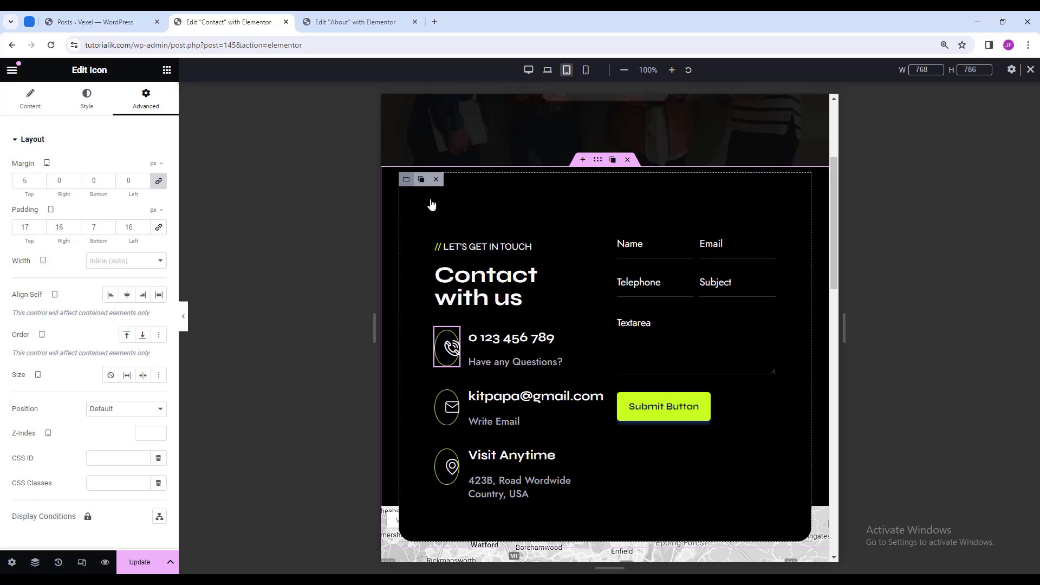
click(431, 204)
click(29, 99)
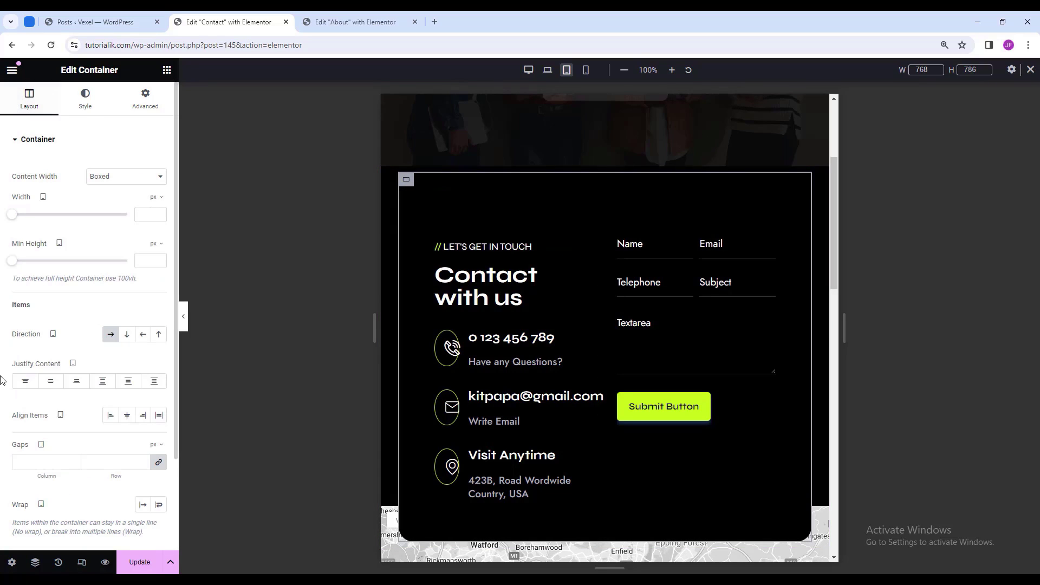
Set the tablet contact container's direction to column, stacking the details above the form.
click(127, 335)
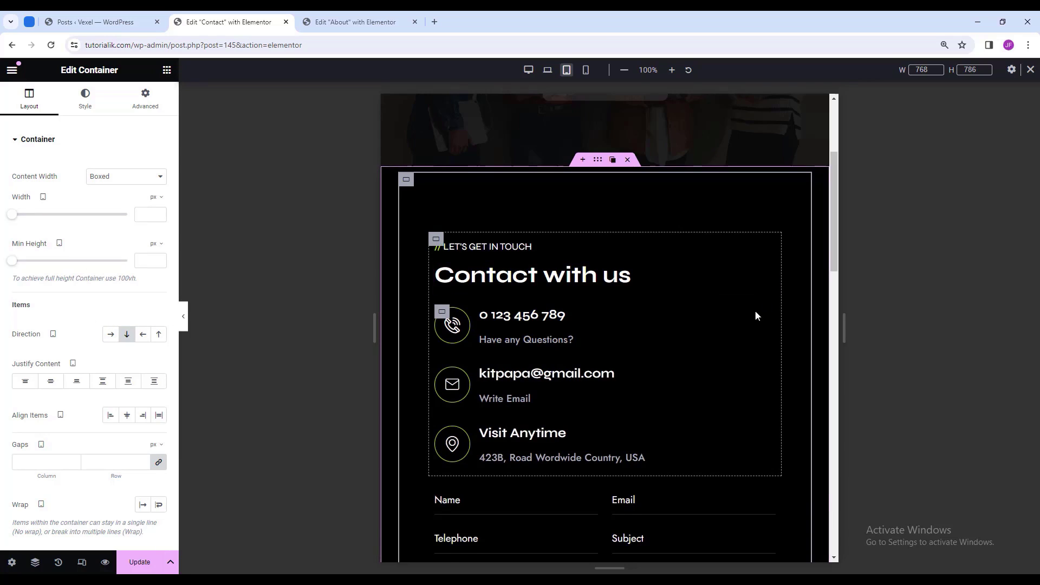
scroll(748, 311, down, 4)
scroll(774, 307, up, 4)
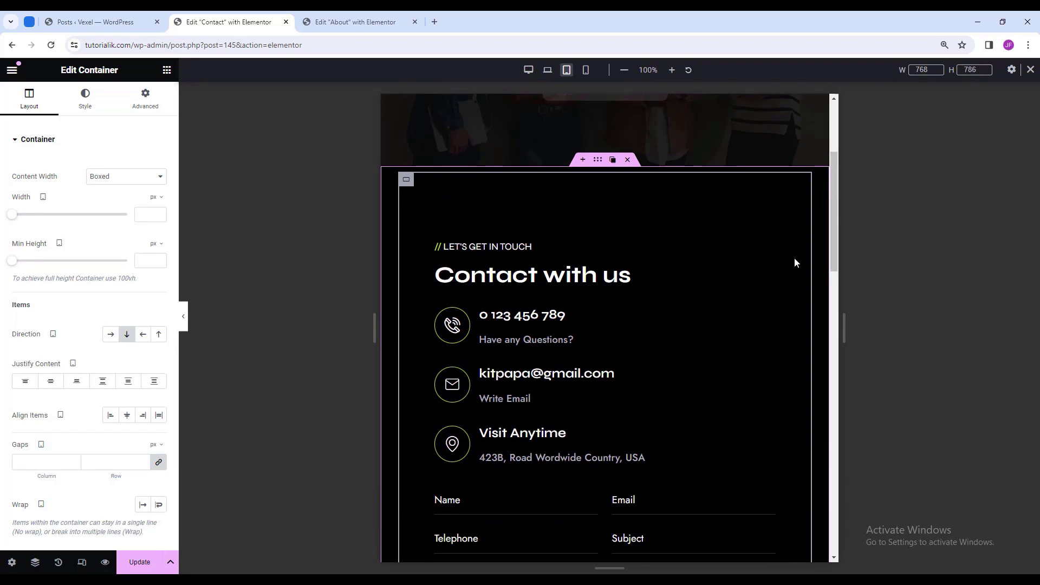
scroll(795, 281, down, 3)
scroll(784, 300, up, 1)
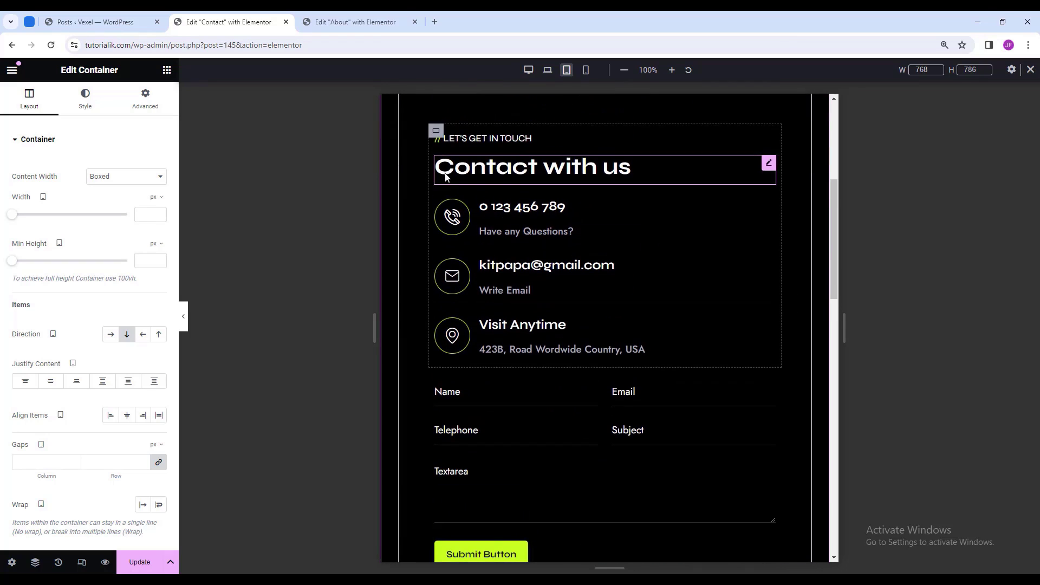
Give the contact details container a 20 px bottom margin, then switch to the mobile preview.
click(146, 100)
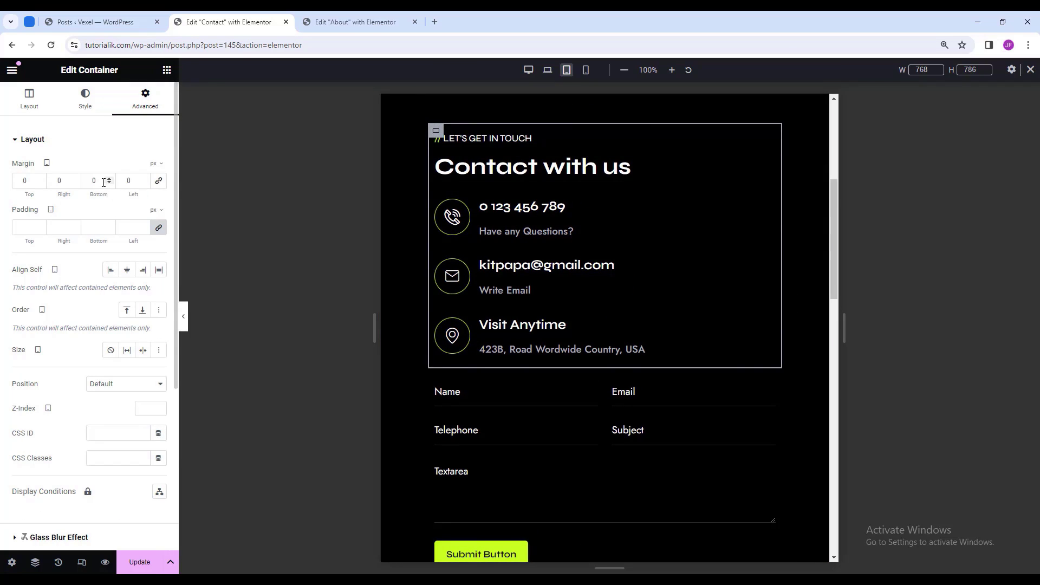
text(20)
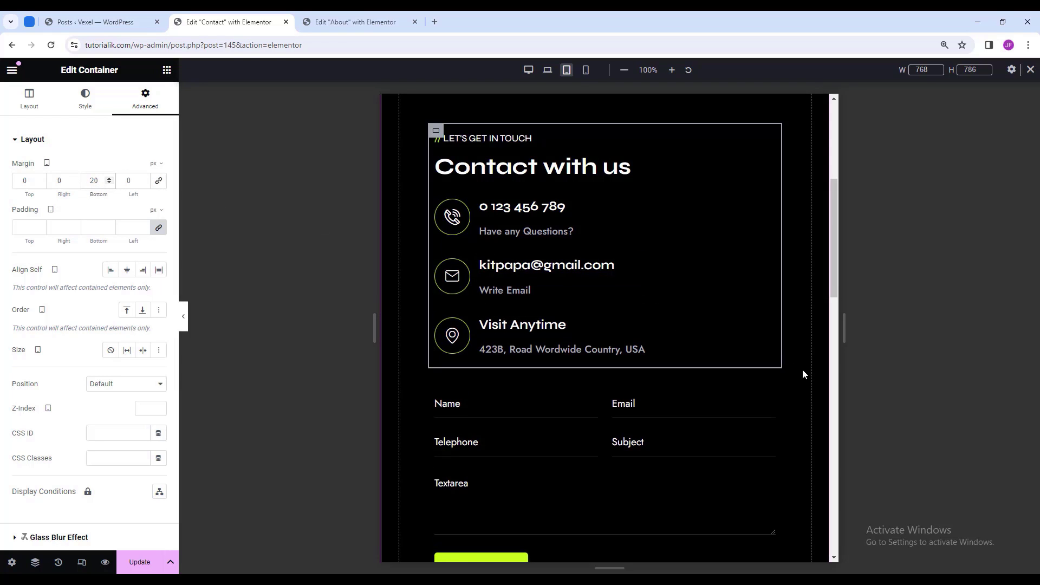
scroll(802, 372, down, 5)
scroll(790, 370, down, 5)
scroll(763, 360, up, 12)
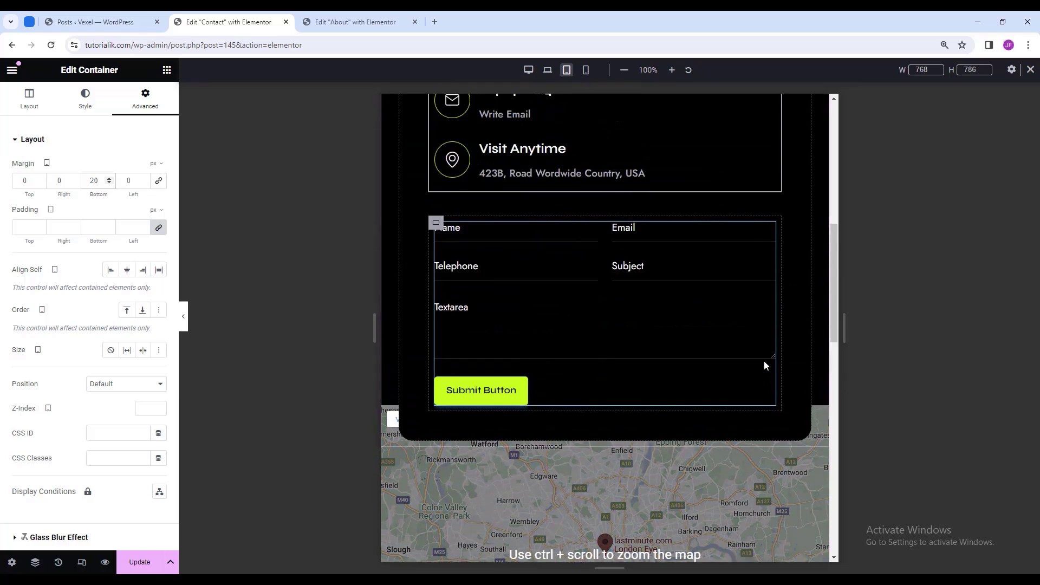
click(586, 70)
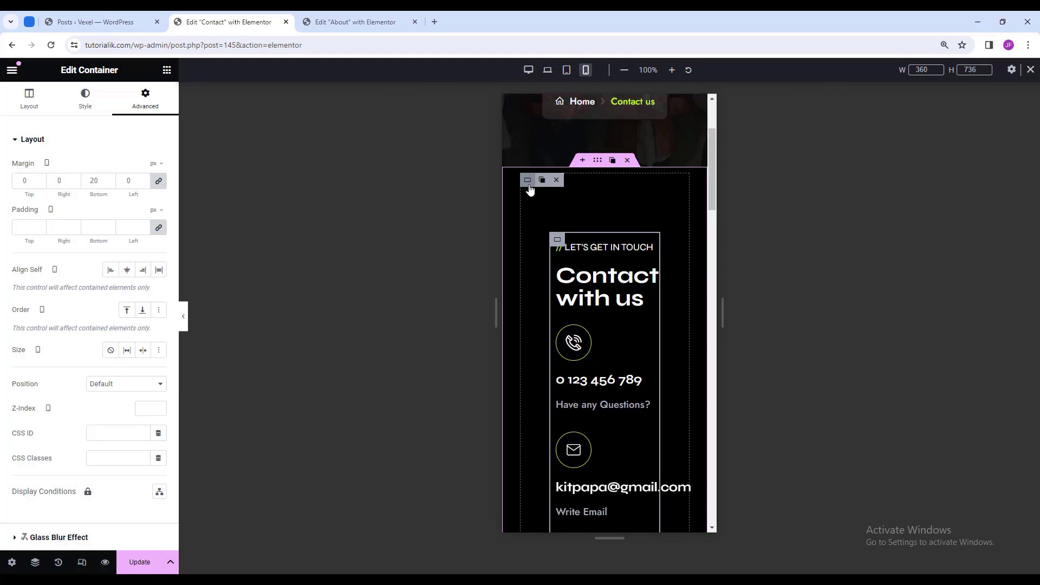
On mobile, clear the contact container's padding and side margins and make 'Contact with us' an H3.
click(528, 181)
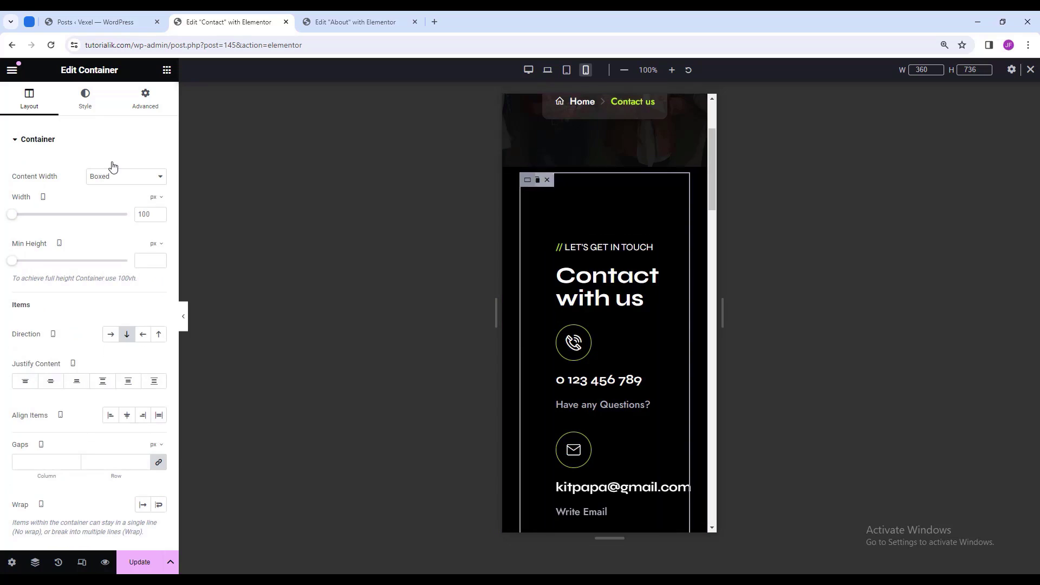
click(148, 111)
click(163, 229)
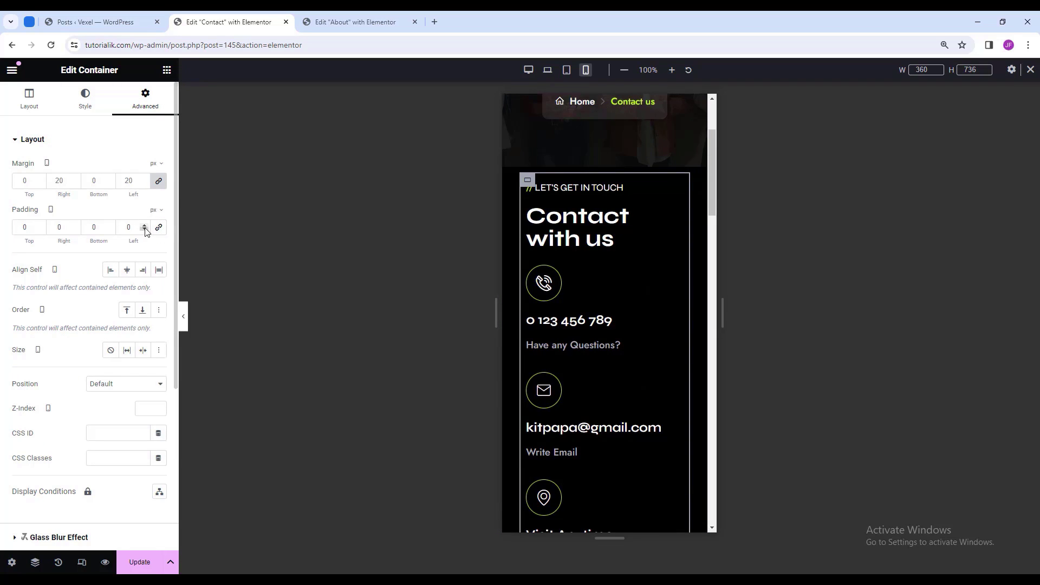
click(159, 182)
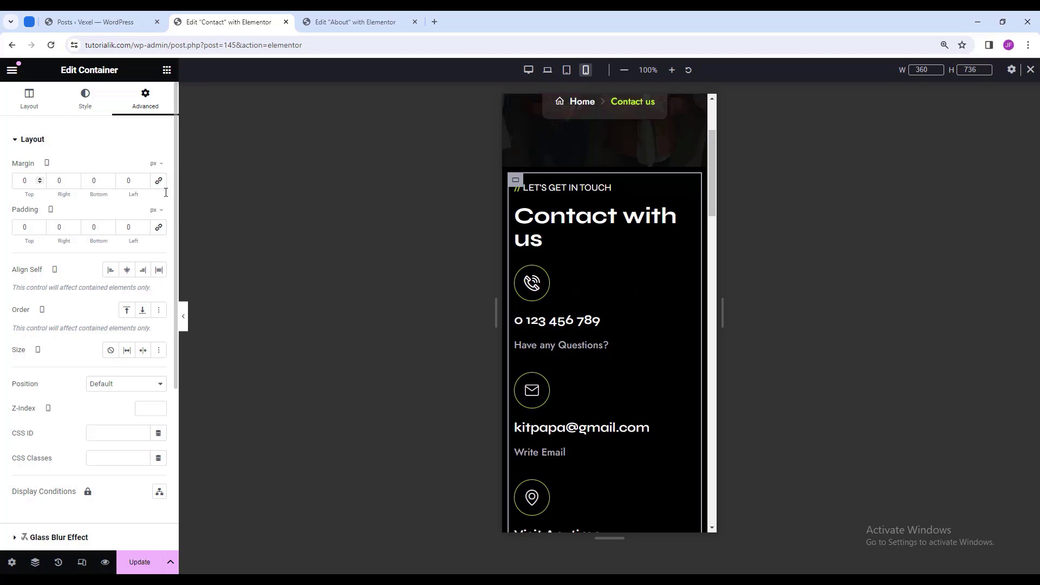
click(688, 214)
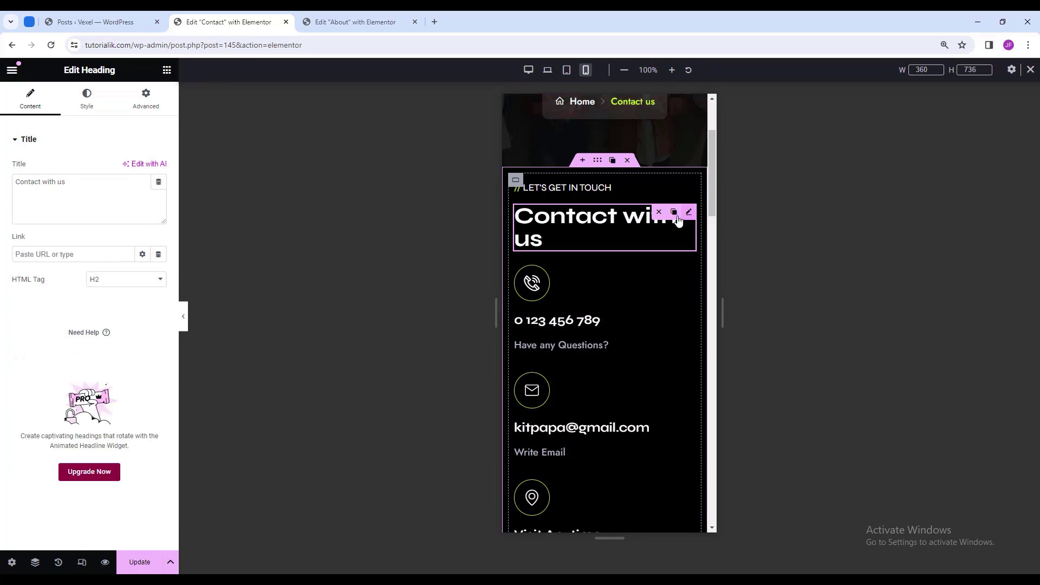
click(106, 281)
click(106, 310)
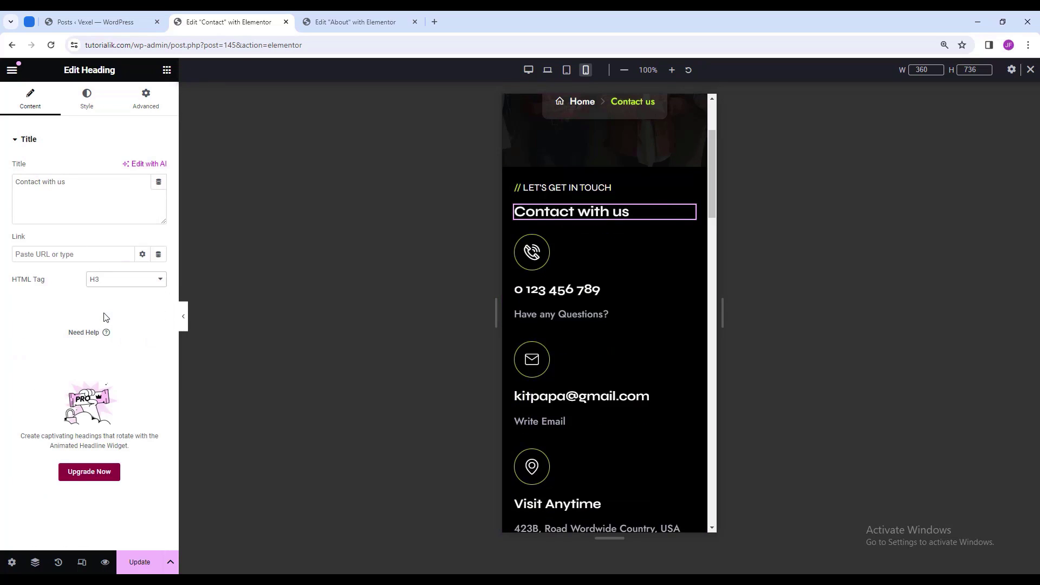
Set the phone icon's padding to 13/12/3/12.
click(530, 227)
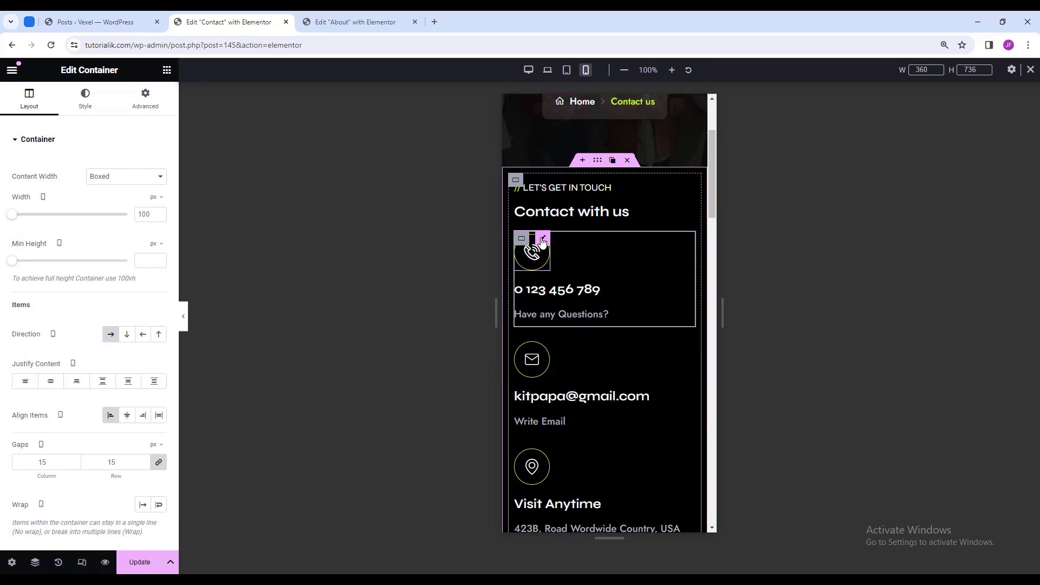
click(544, 239)
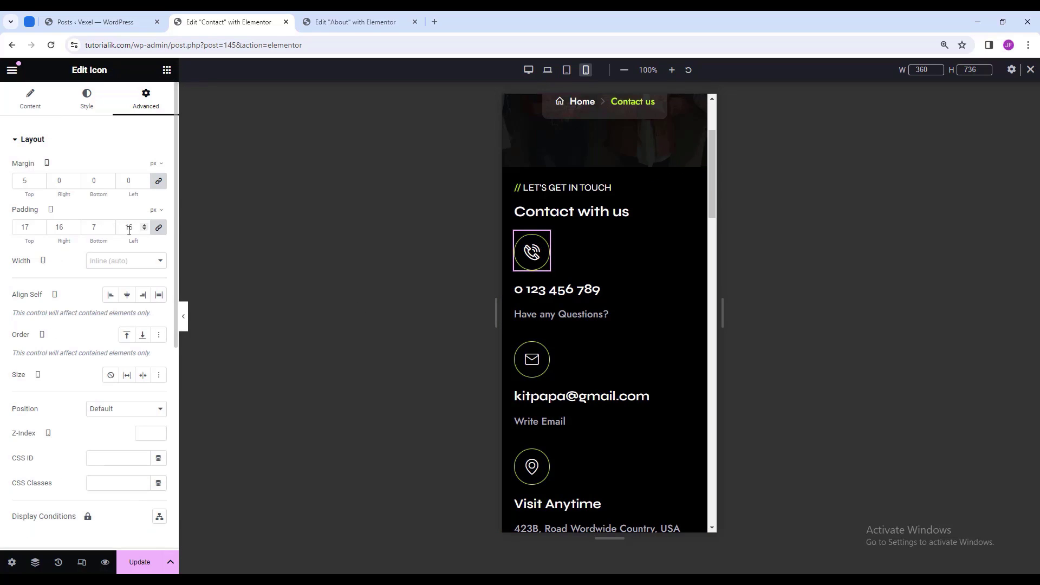
click(164, 233)
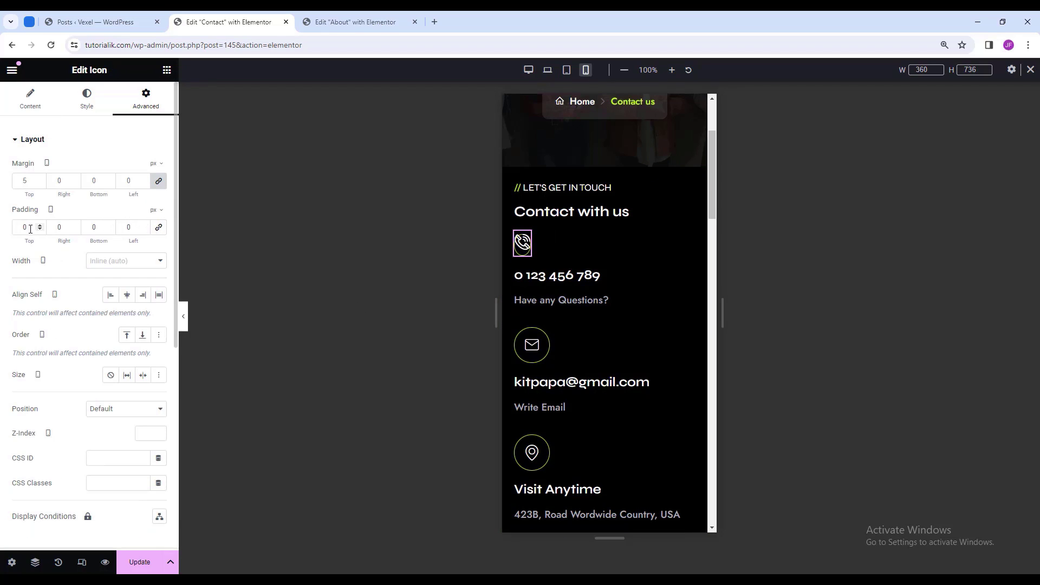
text(13)
key(Tab)
text(1)
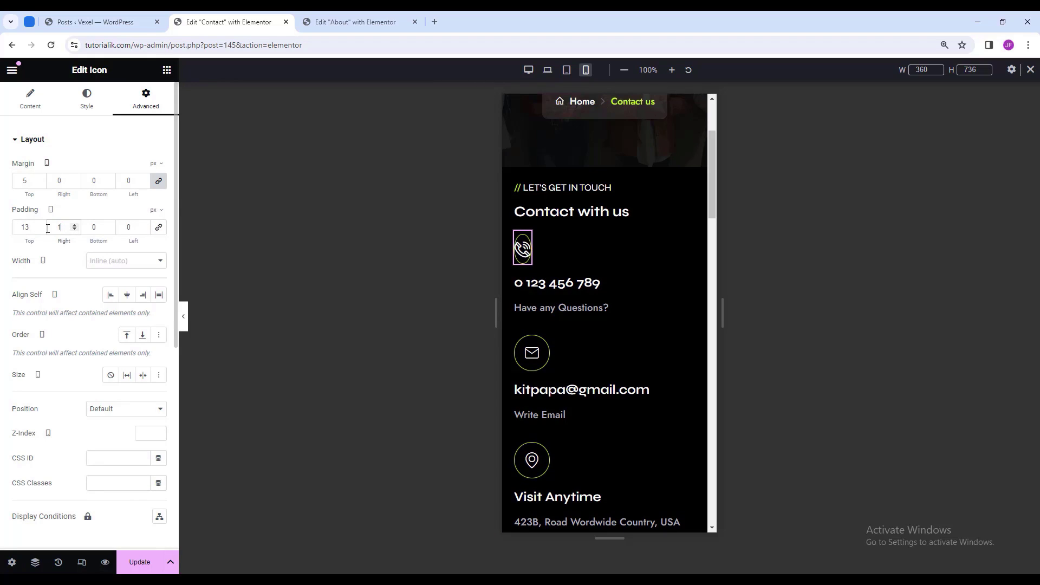
text(2)
text(3)
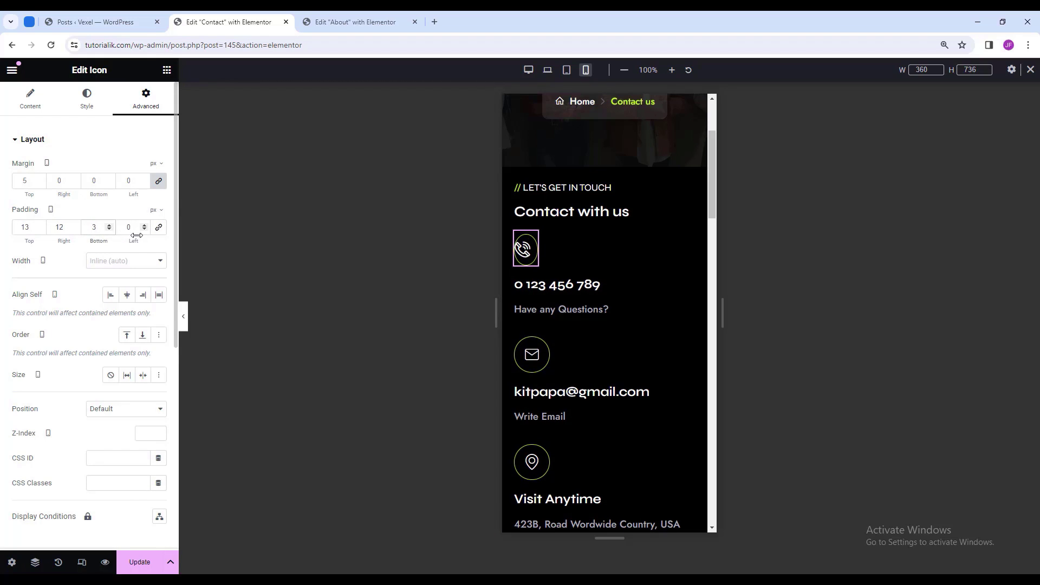
click(129, 230)
Finish the phone icon's 12 left padding and paste its style onto the email and location icons.
text(12)
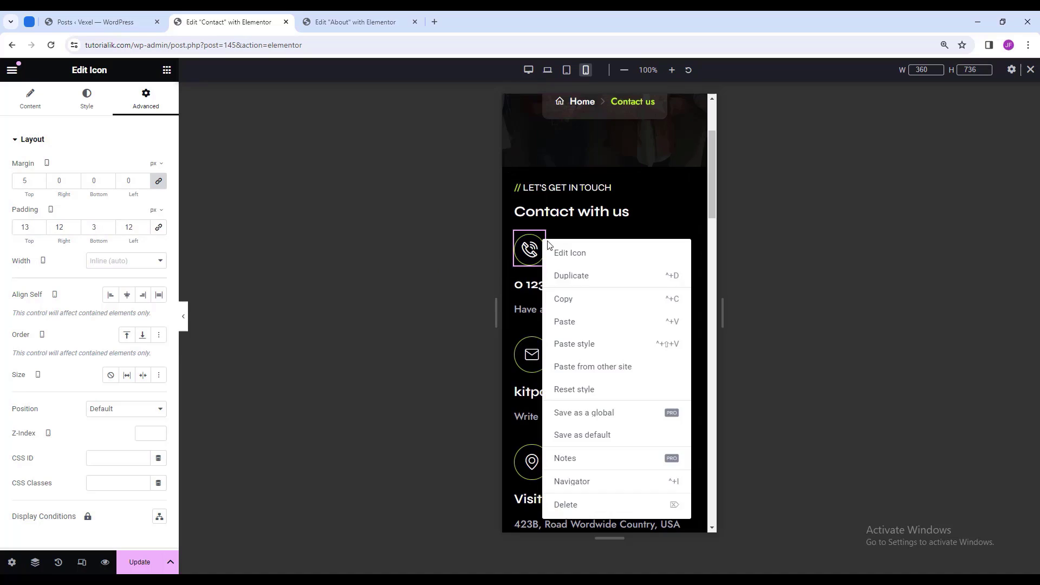
right_click(541, 241)
click(583, 300)
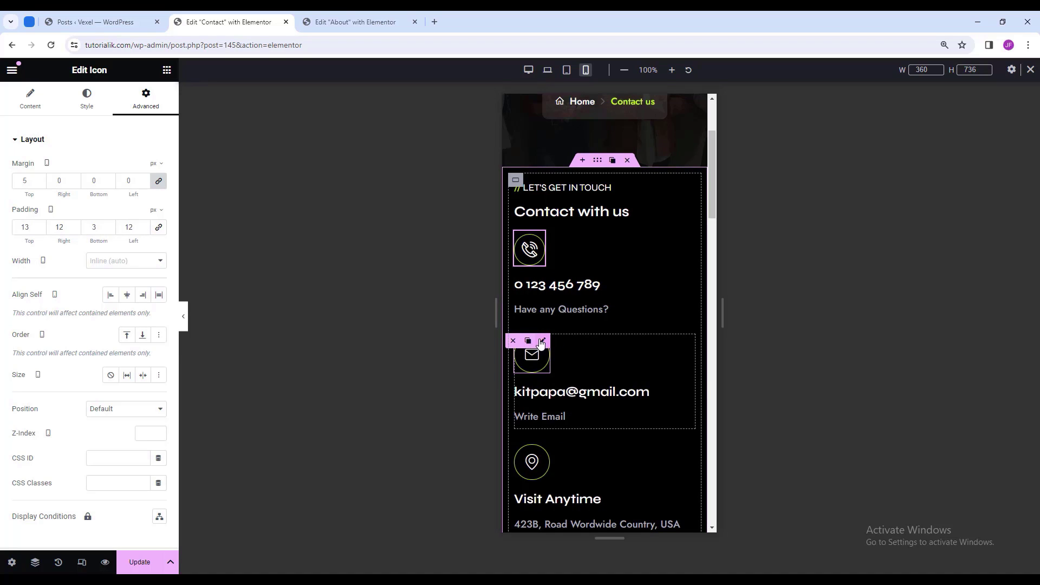
right_click(551, 351)
right_click(547, 352)
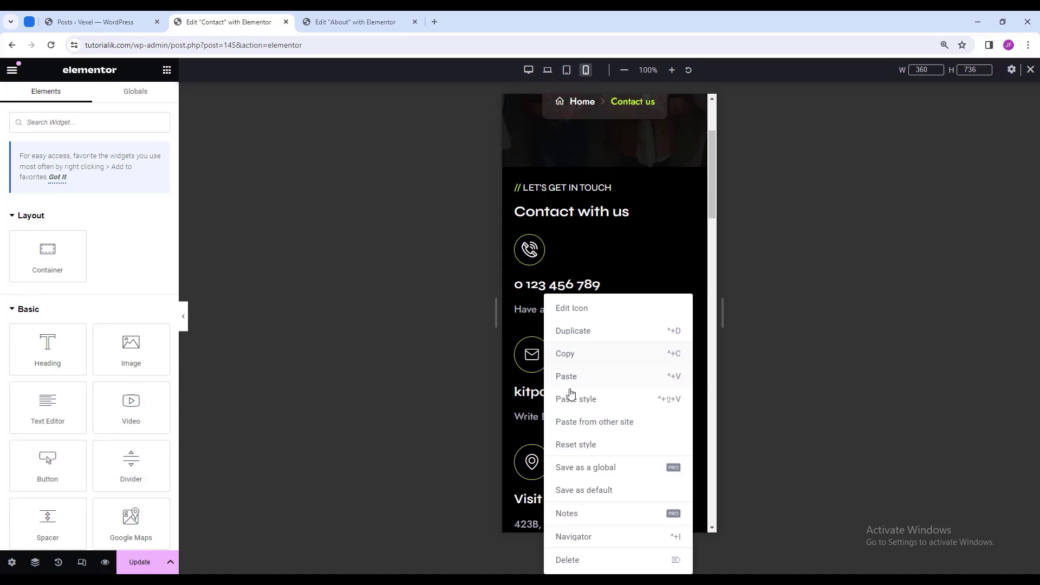
click(575, 400)
right_click(548, 447)
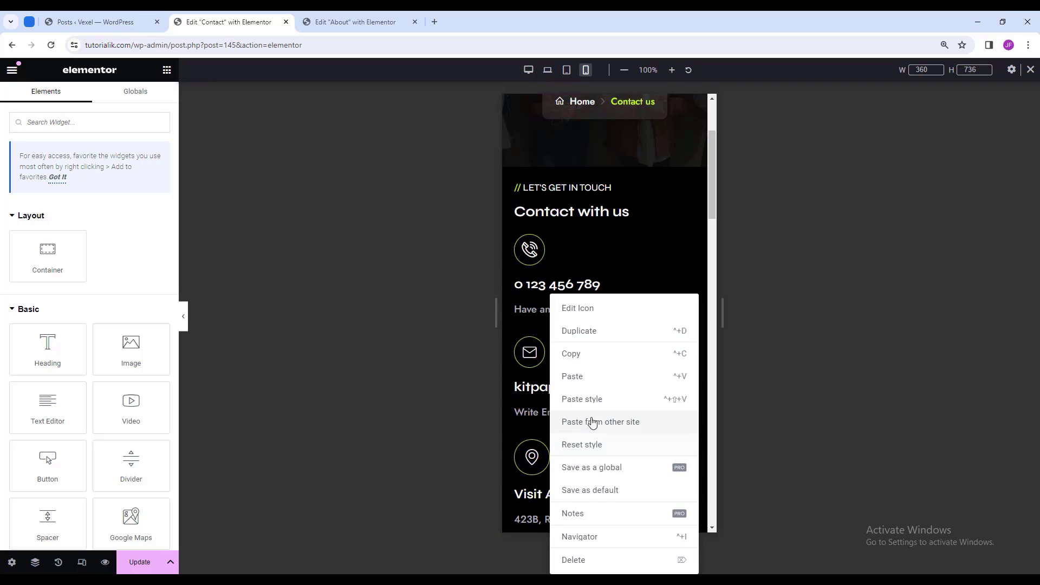
click(595, 410)
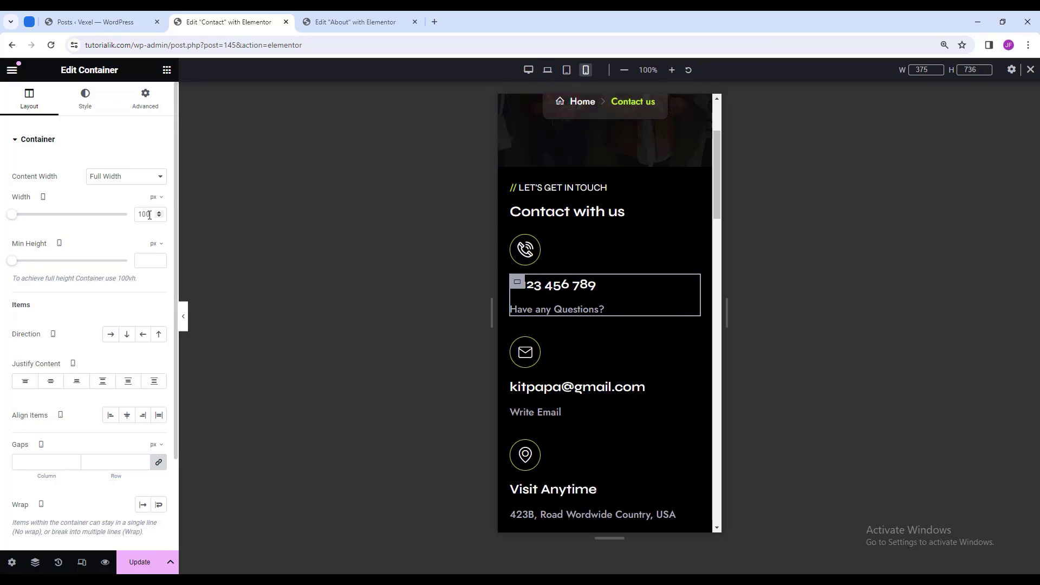
Set a width of 200 and paste the phone row container's style onto the email row.
text(200)
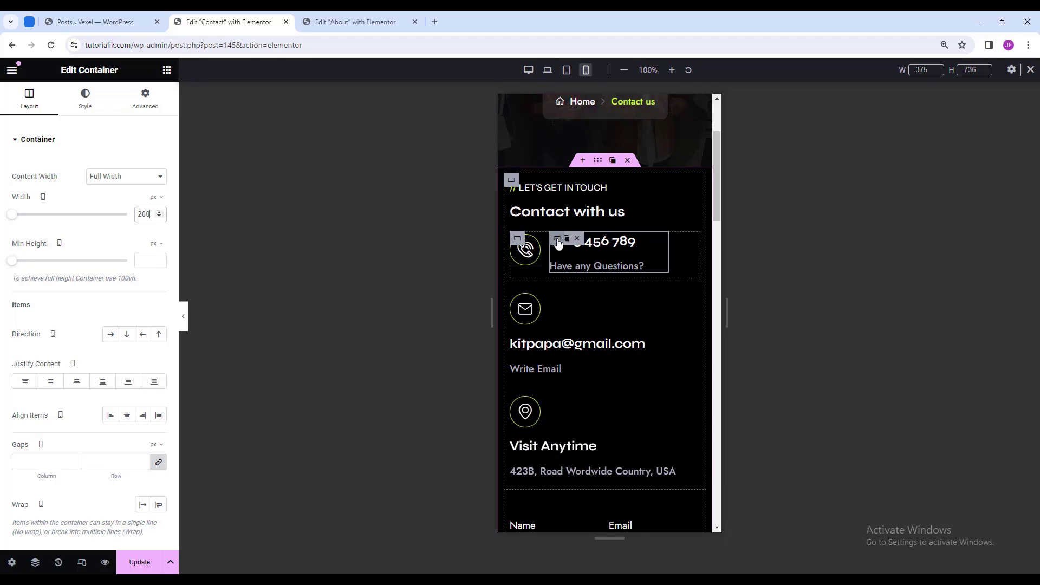
click(572, 265)
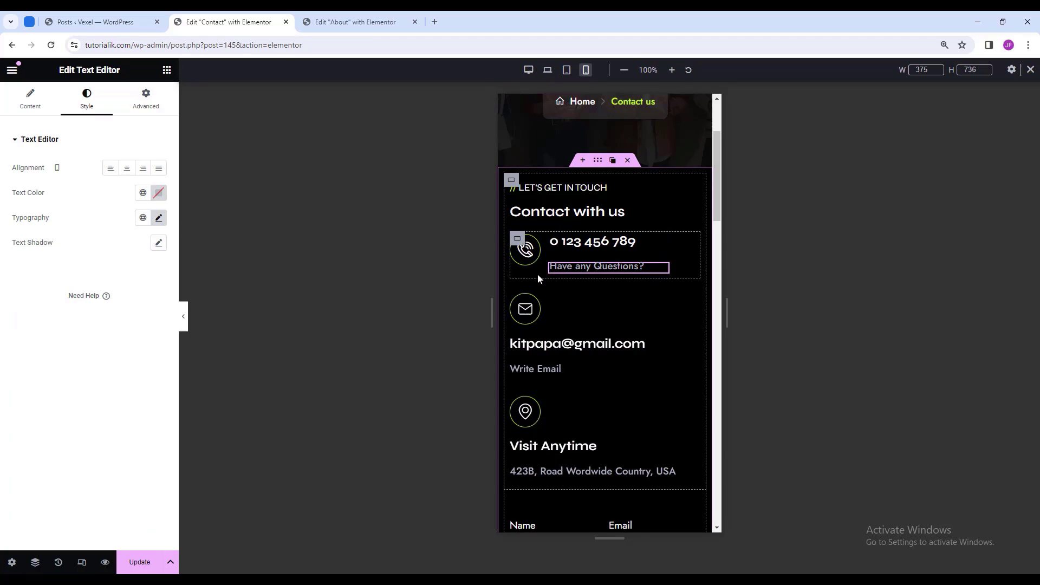
right_click(518, 238)
click(569, 212)
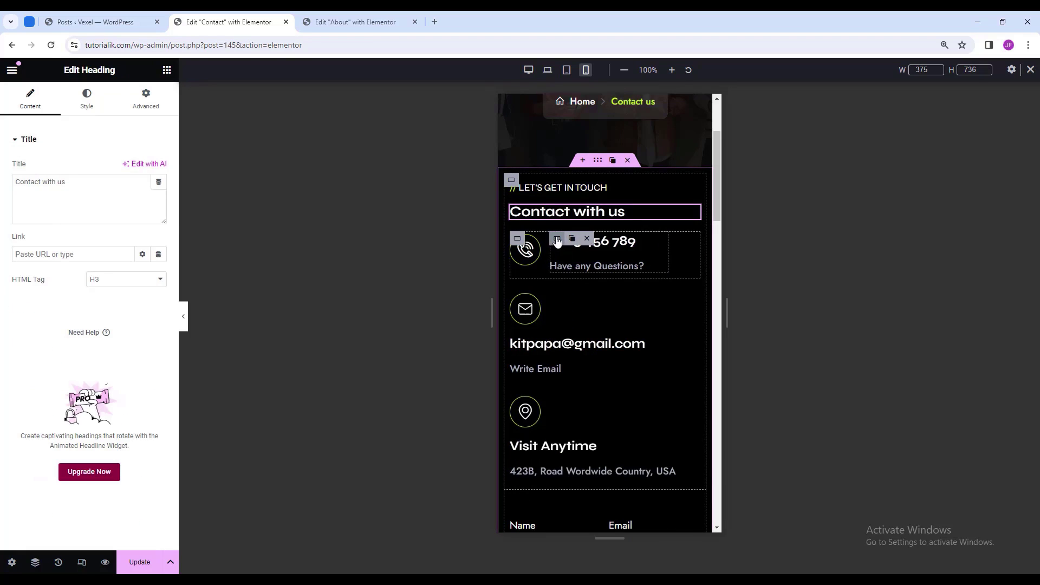
right_click(558, 242)
click(583, 321)
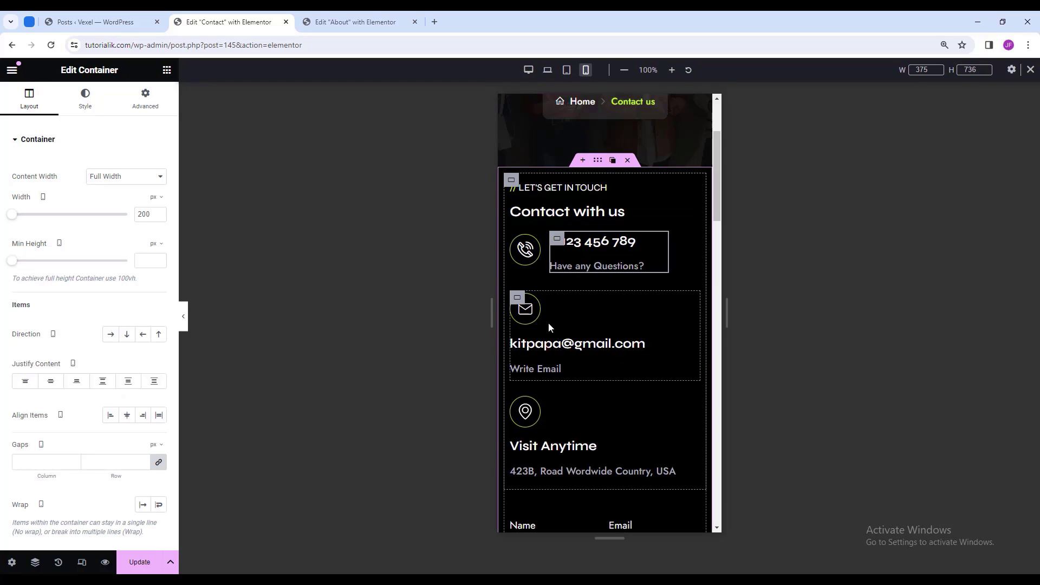
right_click(519, 349)
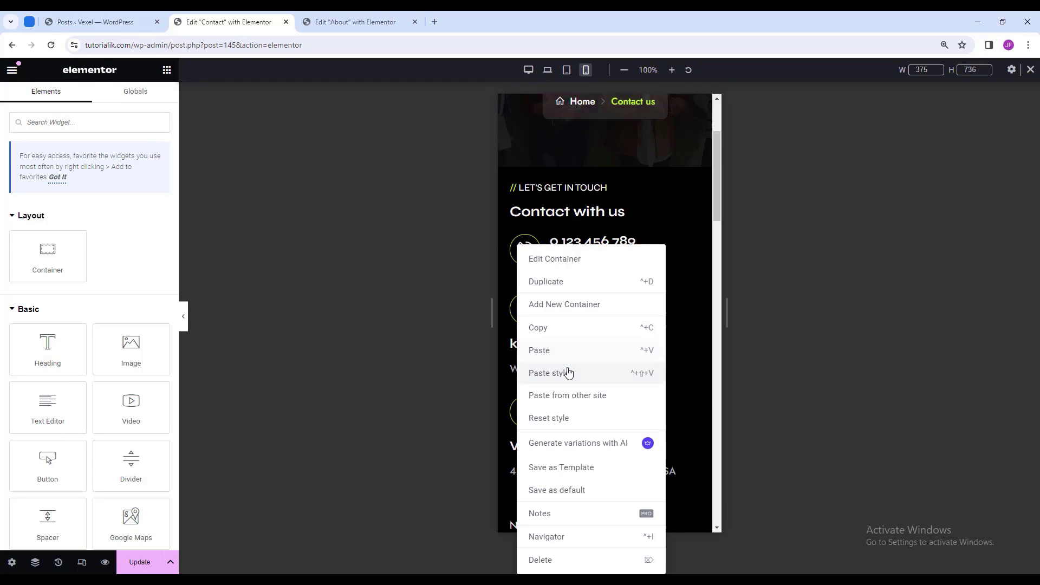
click(567, 368)
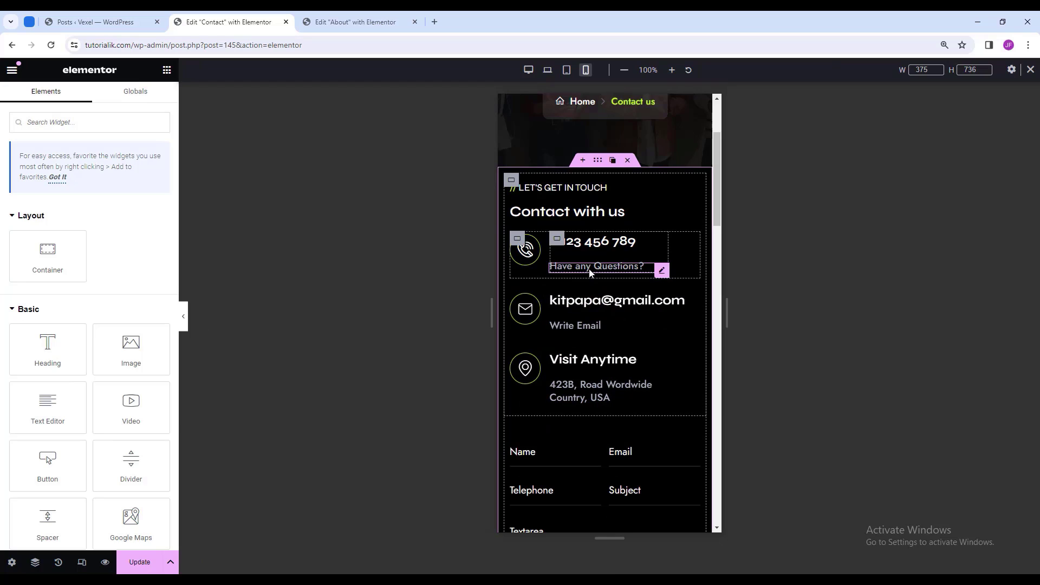
Give the 'Have any Questions?' text a -20 bottom margin.
click(644, 266)
click(146, 100)
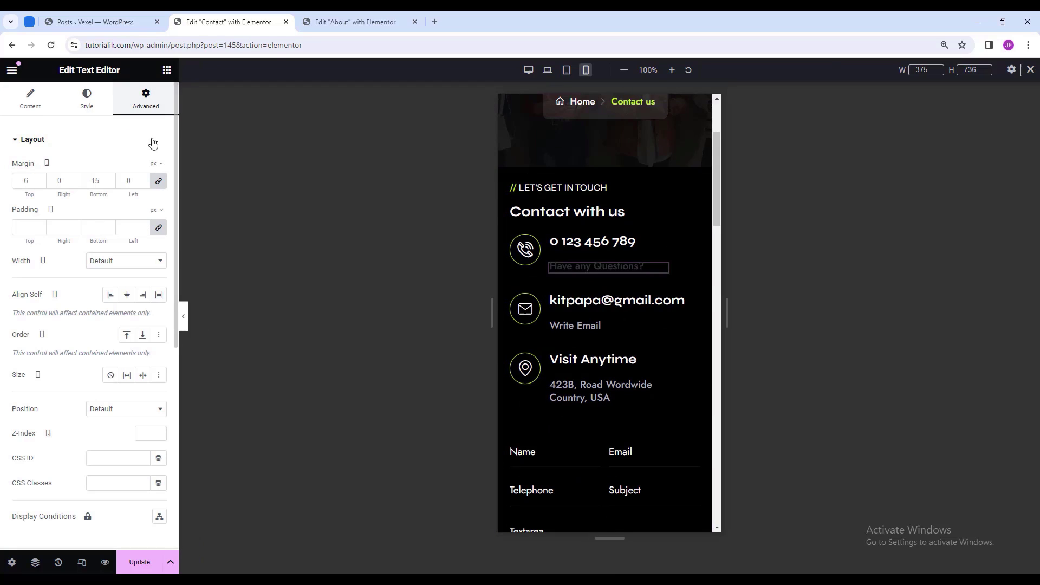
click(164, 184)
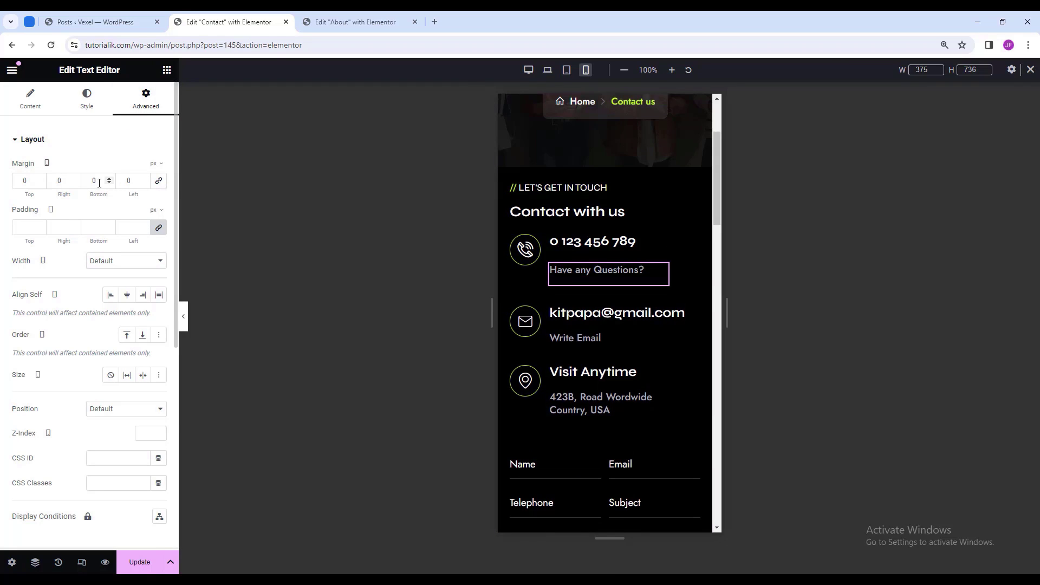
text(-20)
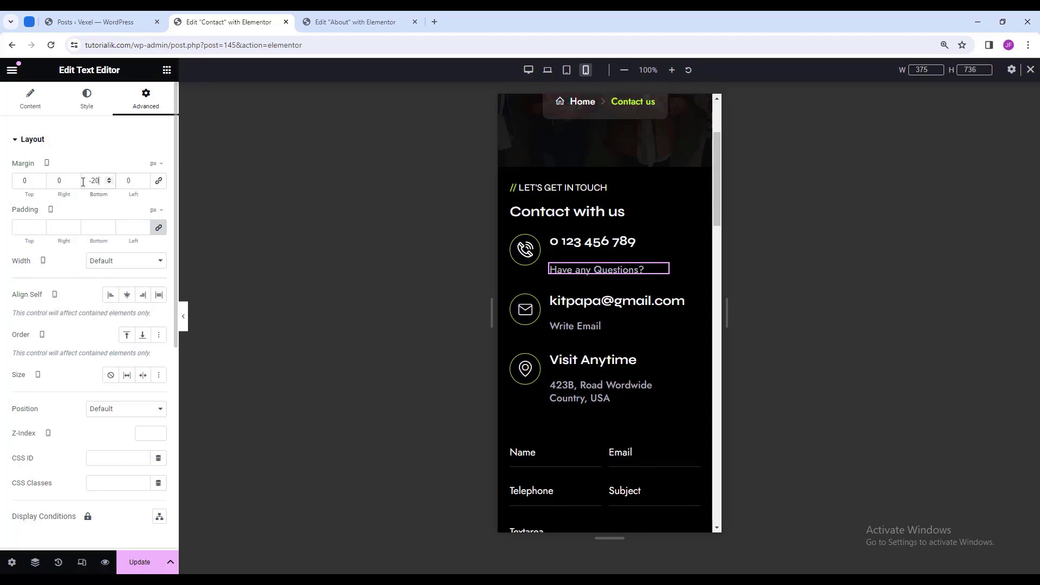
Set the phone number heading's line height to 1.2 and paste its style onto the email and Visit Anytime headings.
click(594, 242)
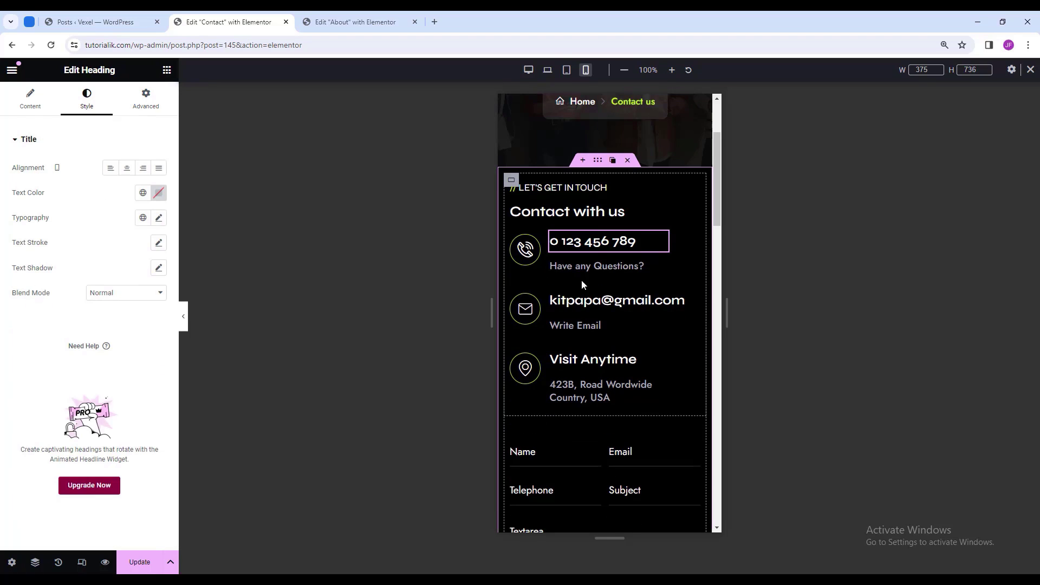
click(575, 246)
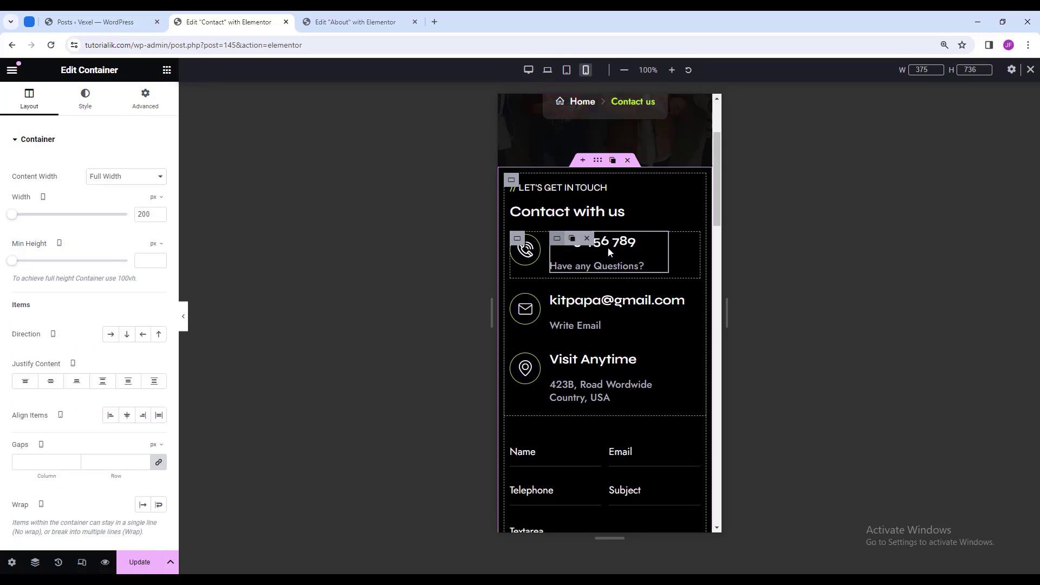
click(623, 244)
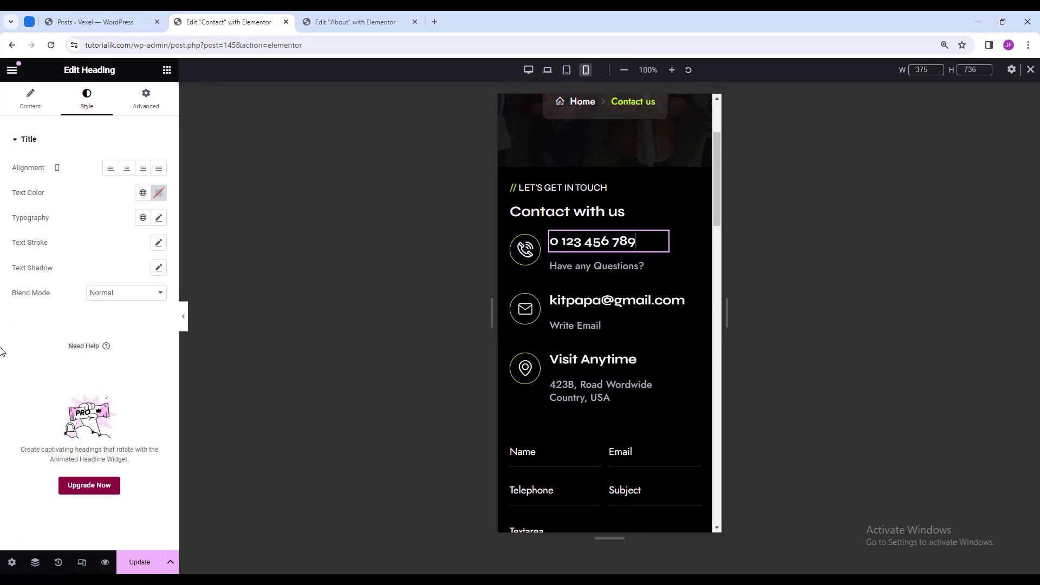
click(159, 217)
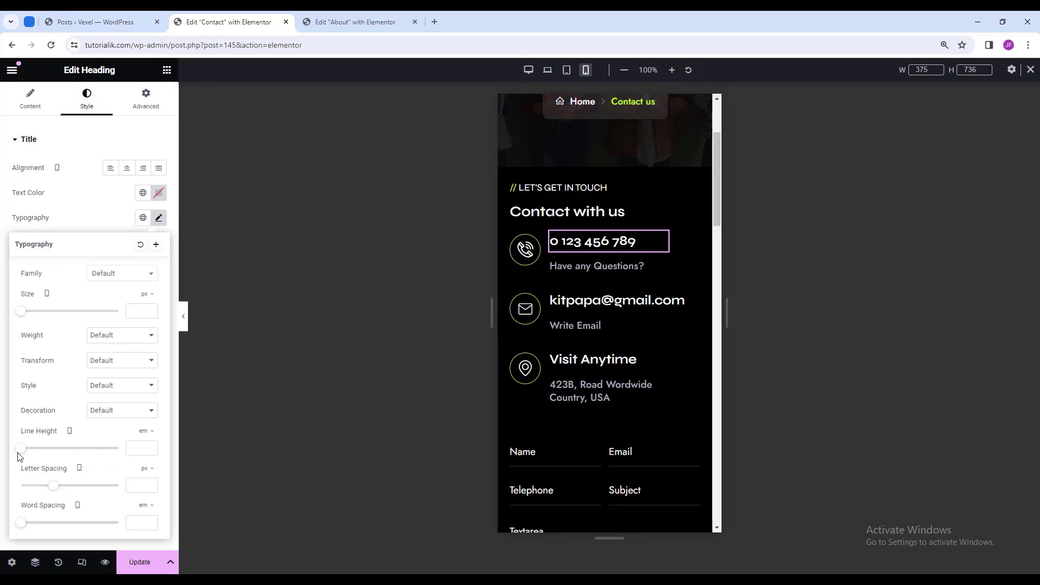
drag(22, 453, 32, 458)
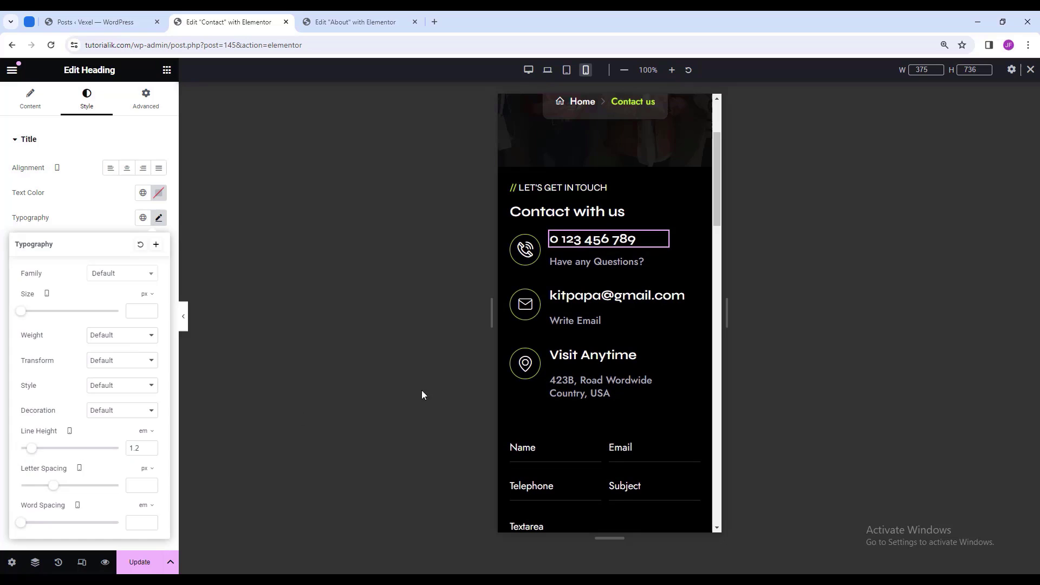
right_click(609, 240)
click(621, 291)
right_click(611, 299)
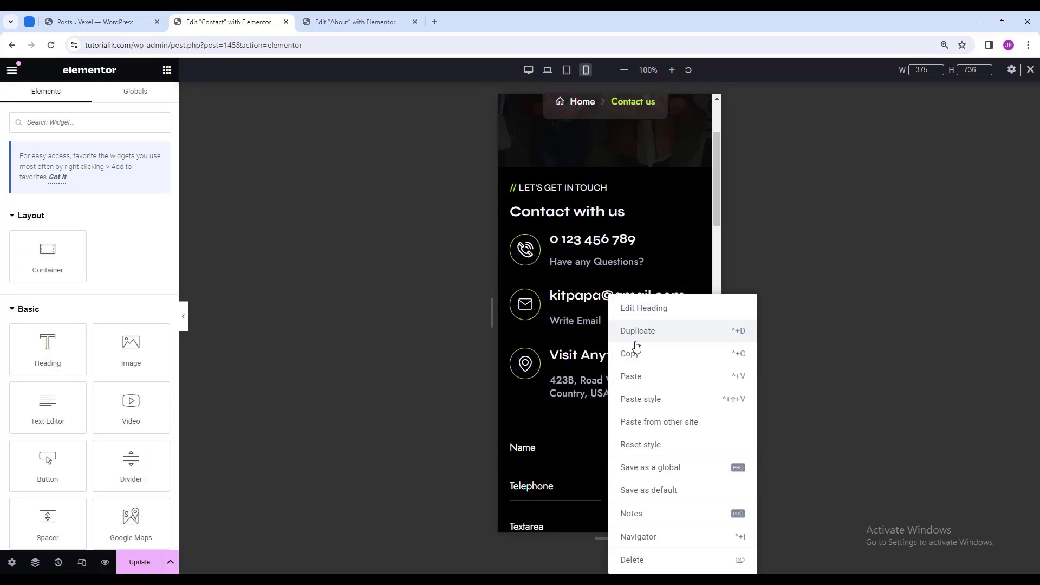
click(621, 389)
right_click(618, 350)
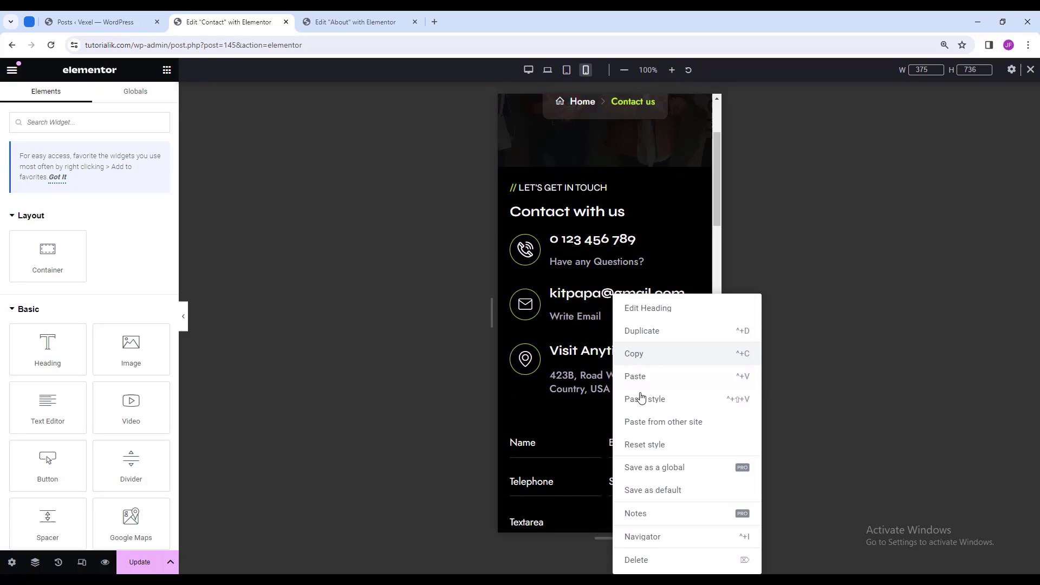
click(651, 399)
Set the form container's linked mobile padding to 25 px, then start editing the MetForm contact form.
scroll(634, 394, down, 6)
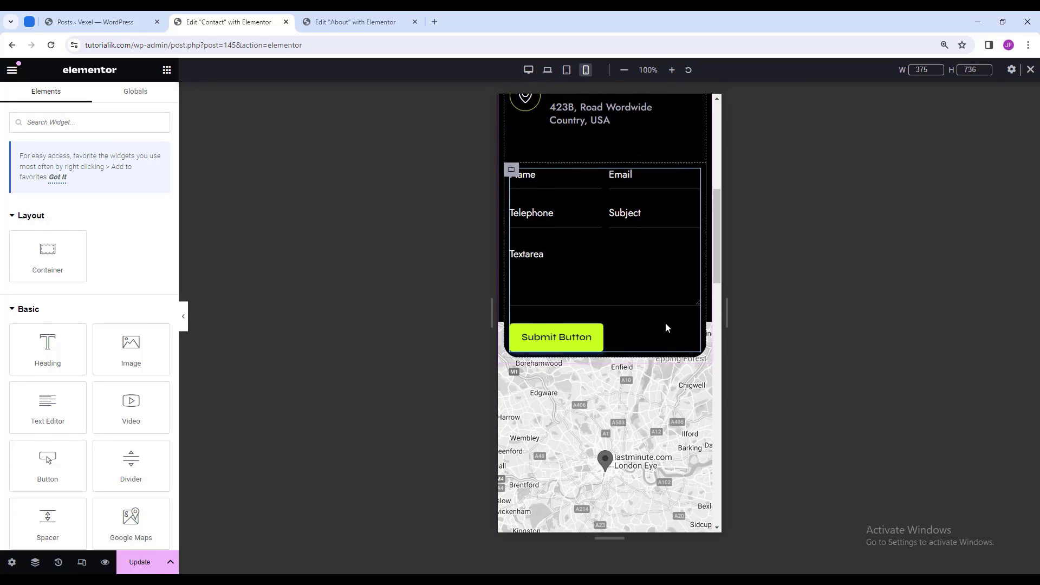
scroll(667, 327, up, 3)
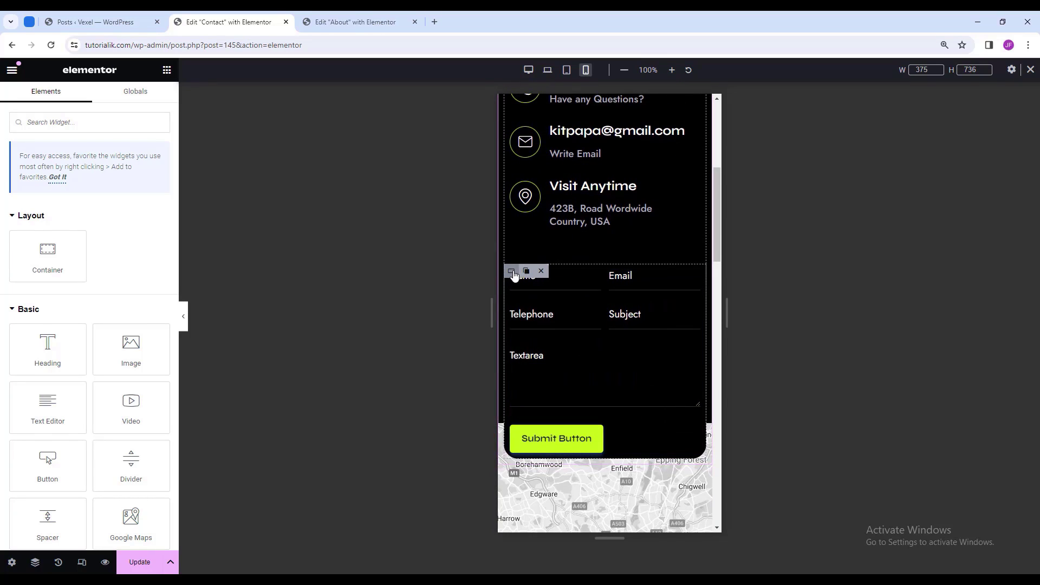
click(512, 271)
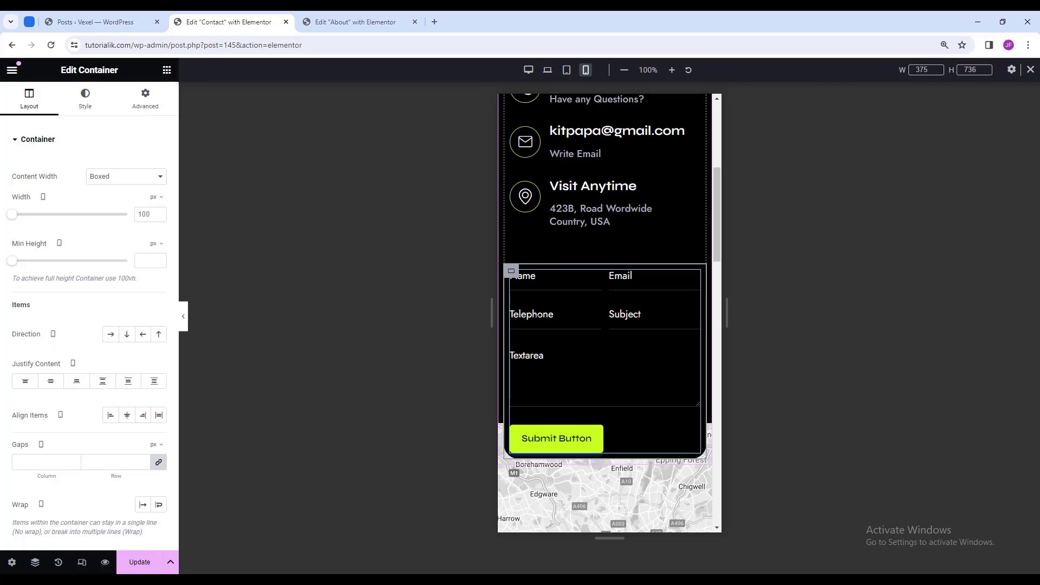
click(147, 108)
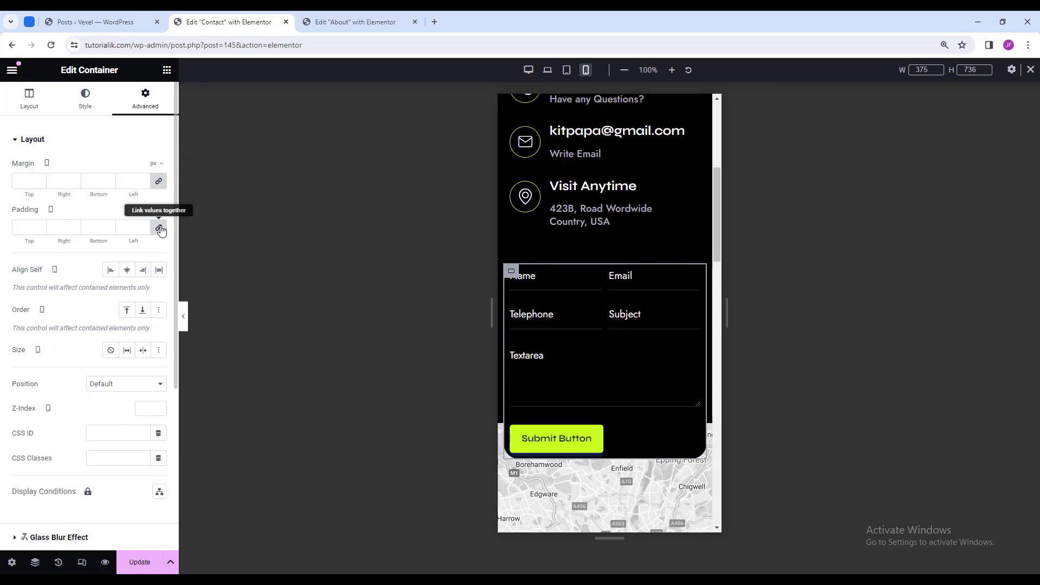
click(160, 228)
click(133, 227)
text(25)
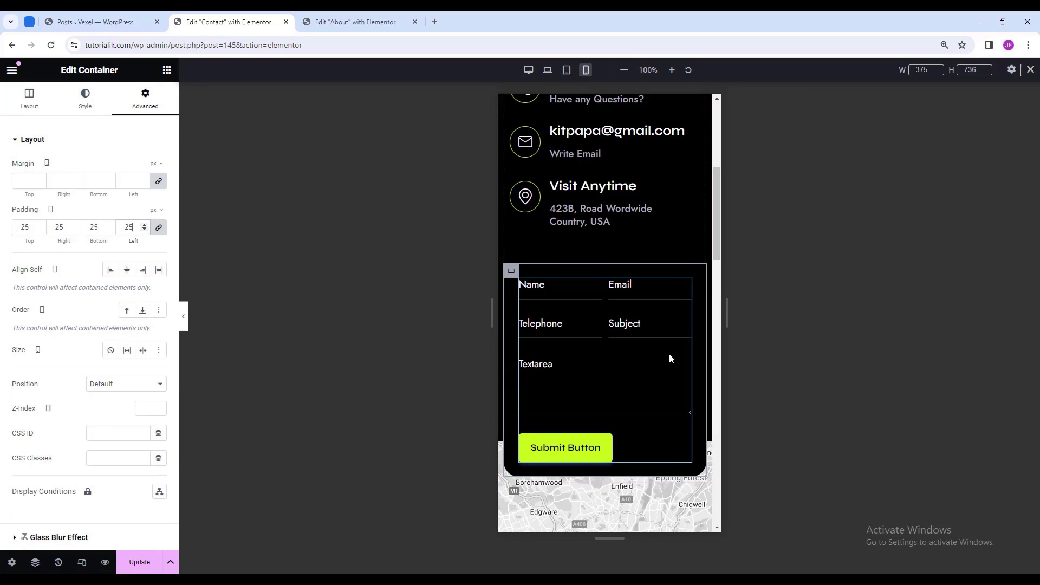
click(537, 347)
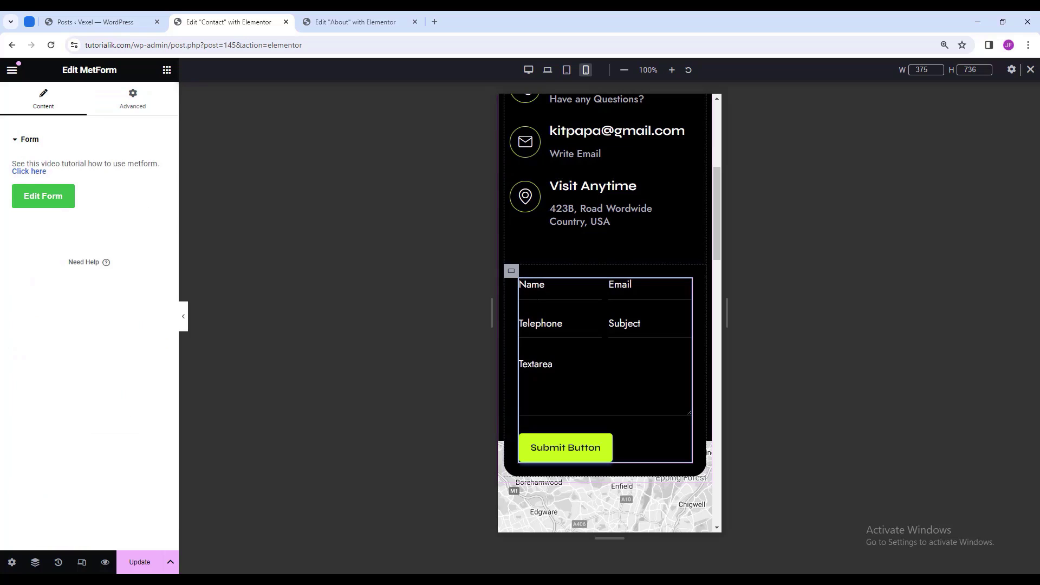
click(55, 200)
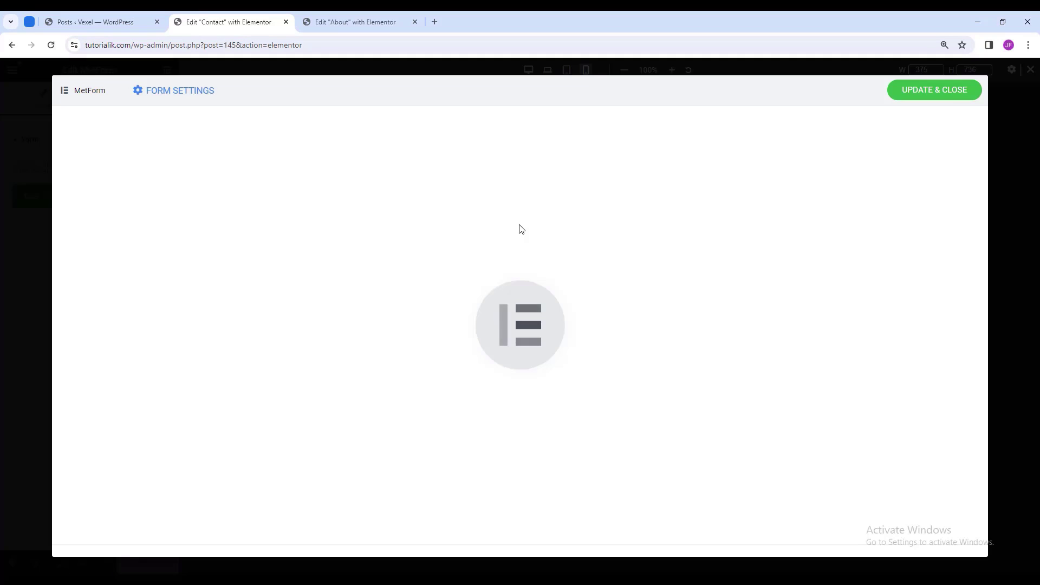
In the MetForm editor, preview at mobile size and set the fields container direction to column.
click(521, 230)
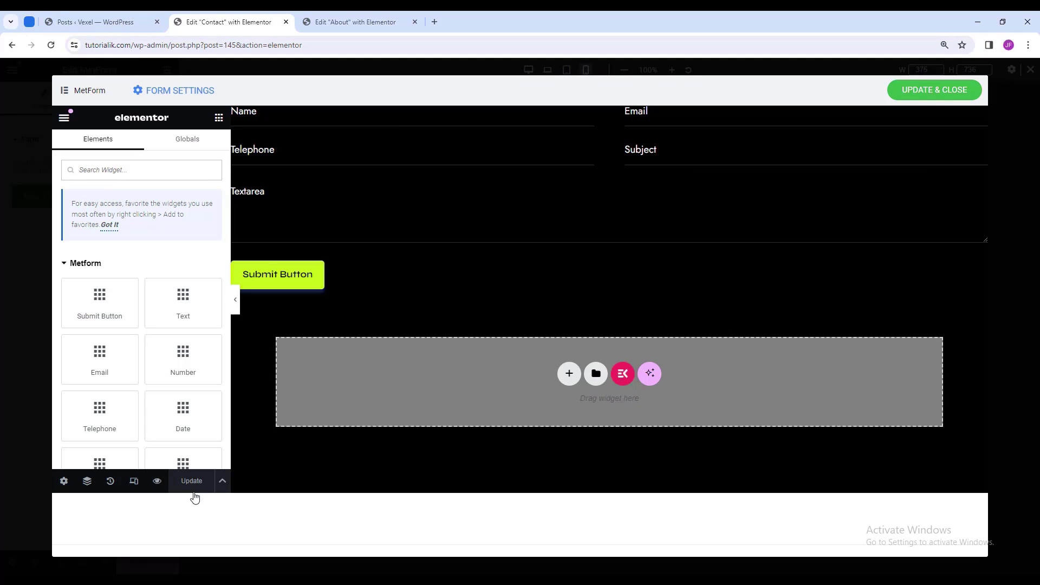
click(134, 482)
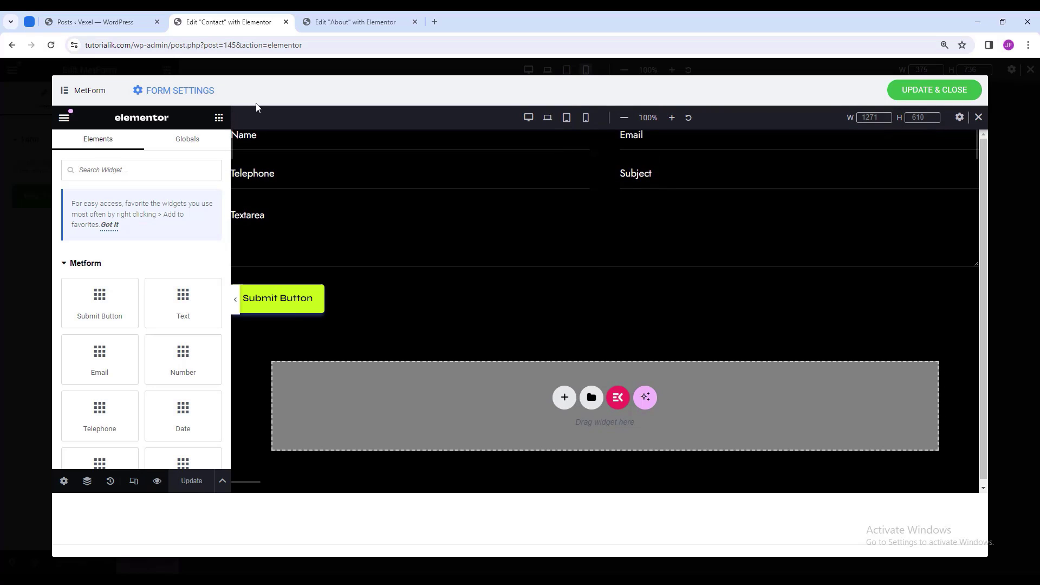
click(586, 117)
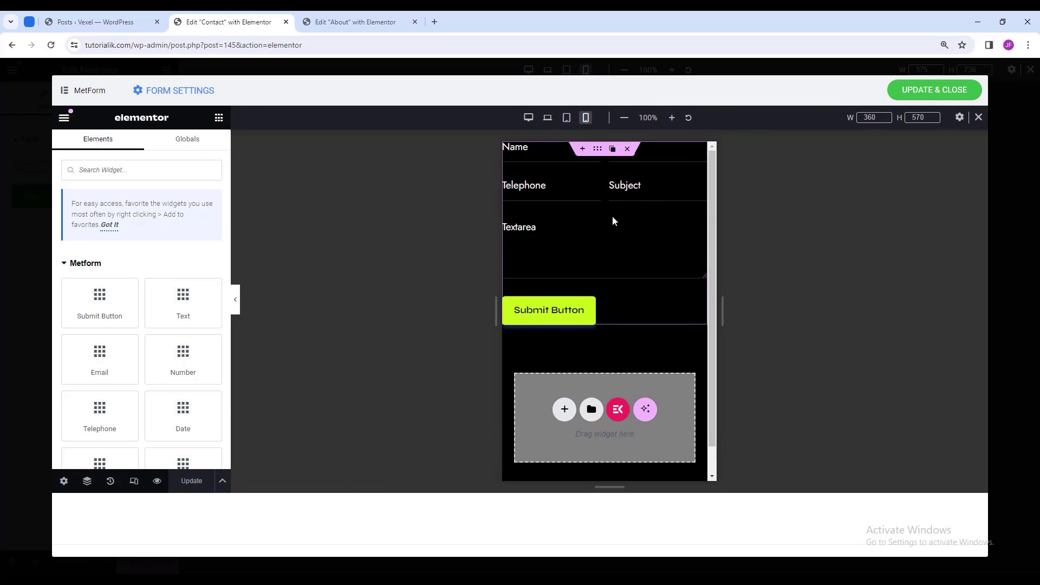
click(597, 150)
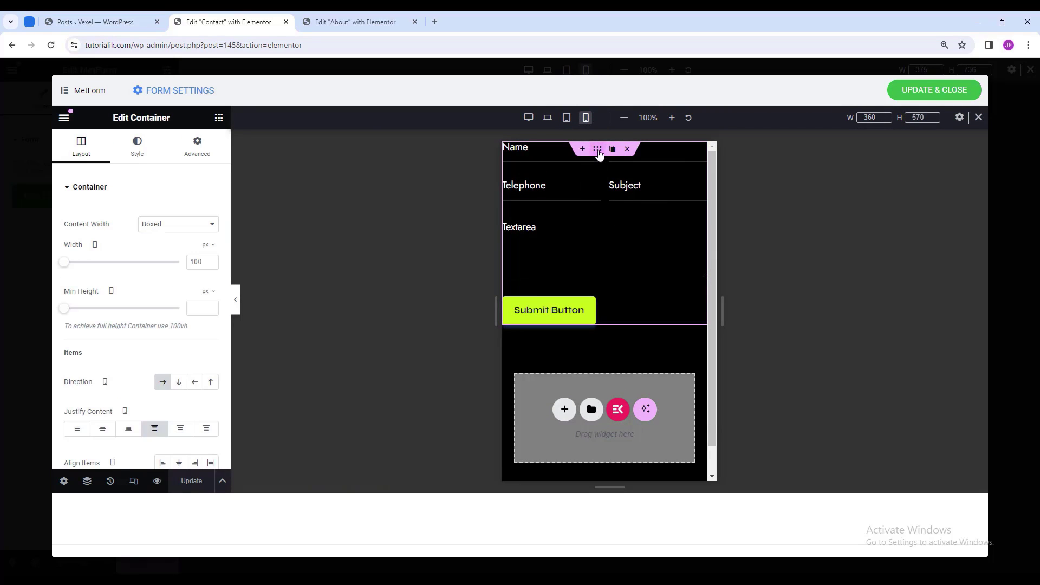
click(178, 382)
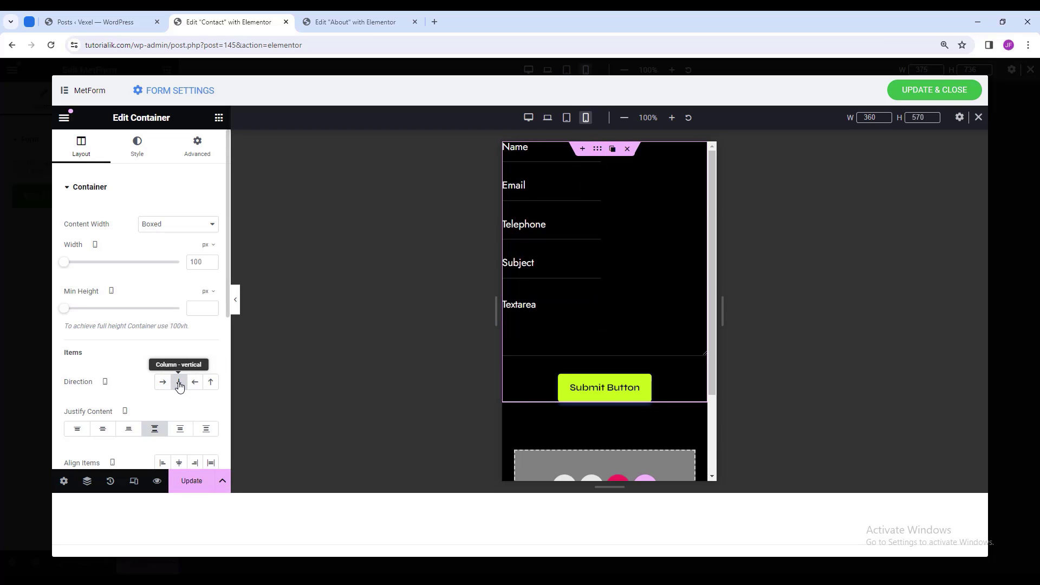
Make the Name field Full Width and paste its style onto the Email and Telephone fields.
click(504, 157)
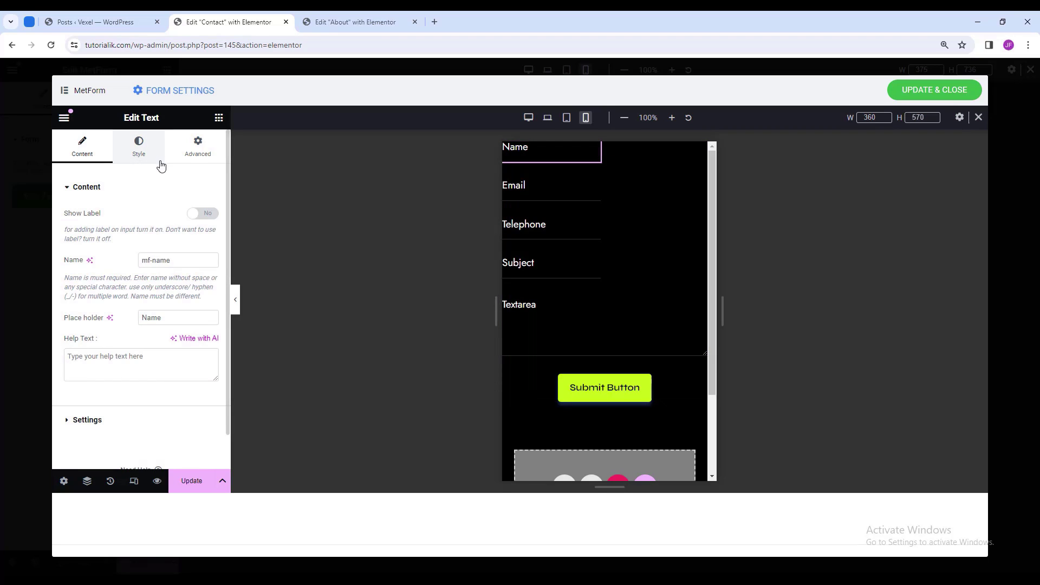
click(198, 157)
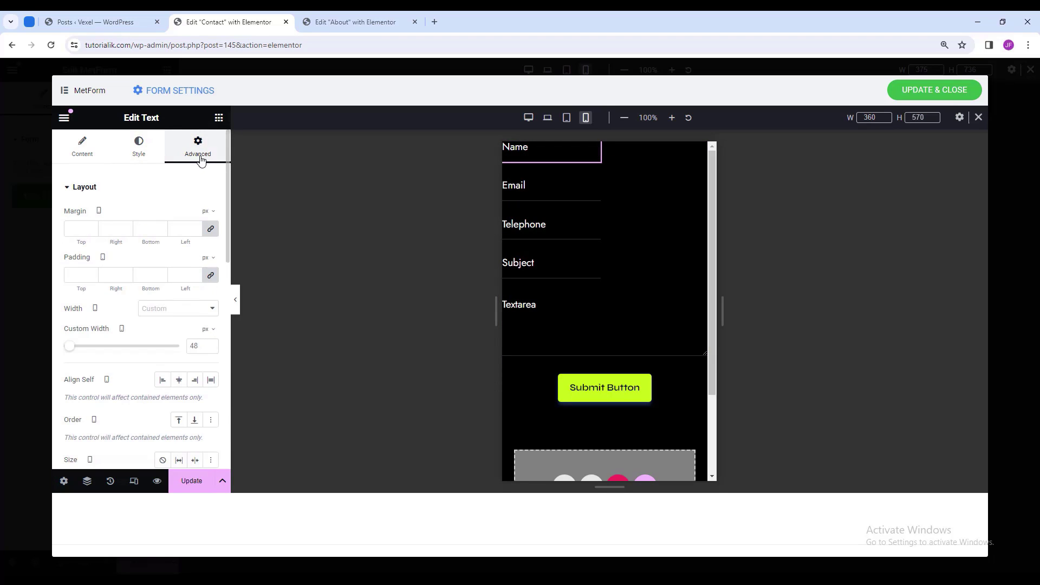
click(195, 309)
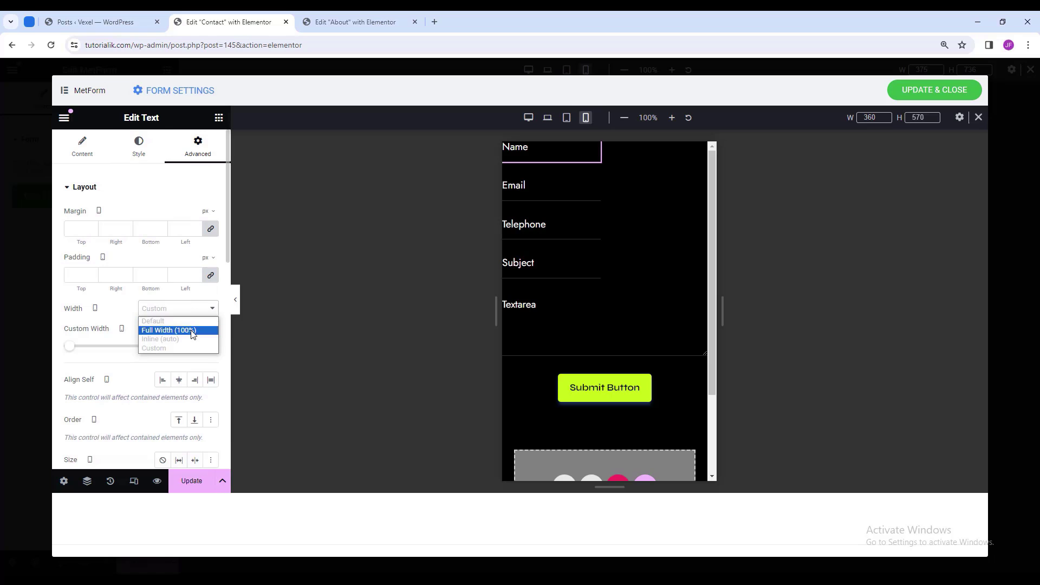
click(192, 328)
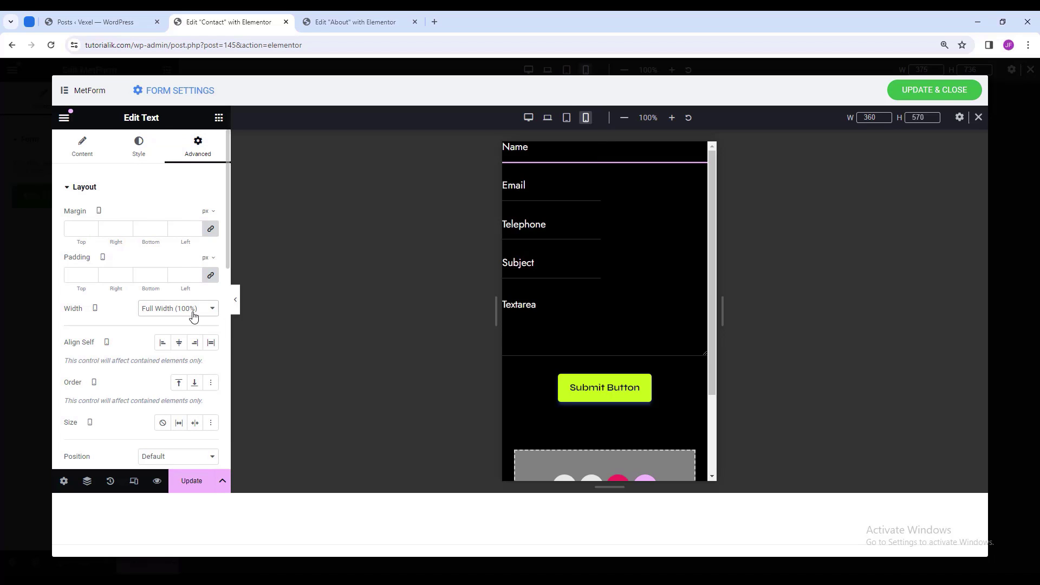
right_click(541, 154)
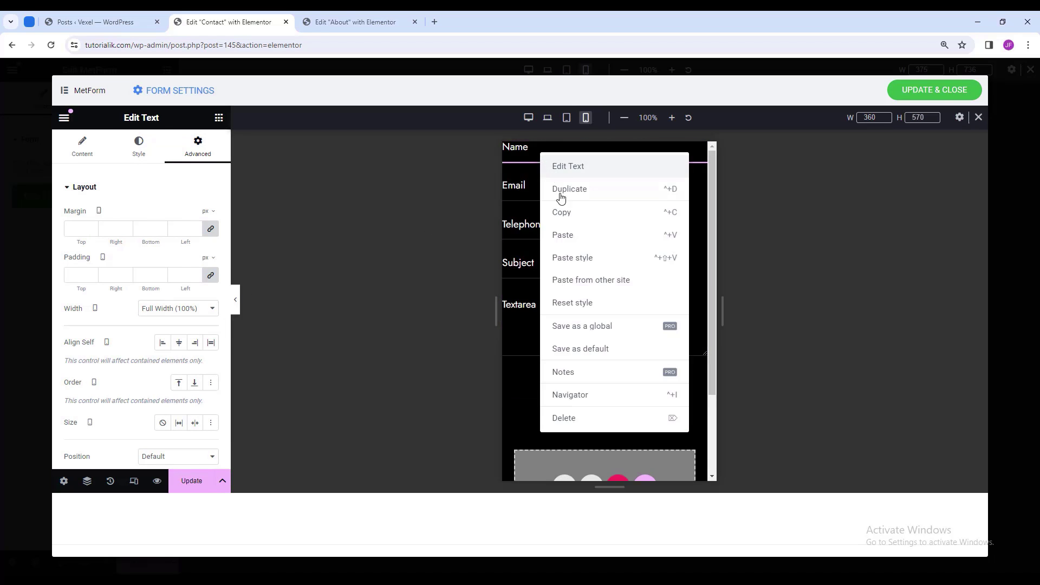
click(549, 189)
right_click(549, 188)
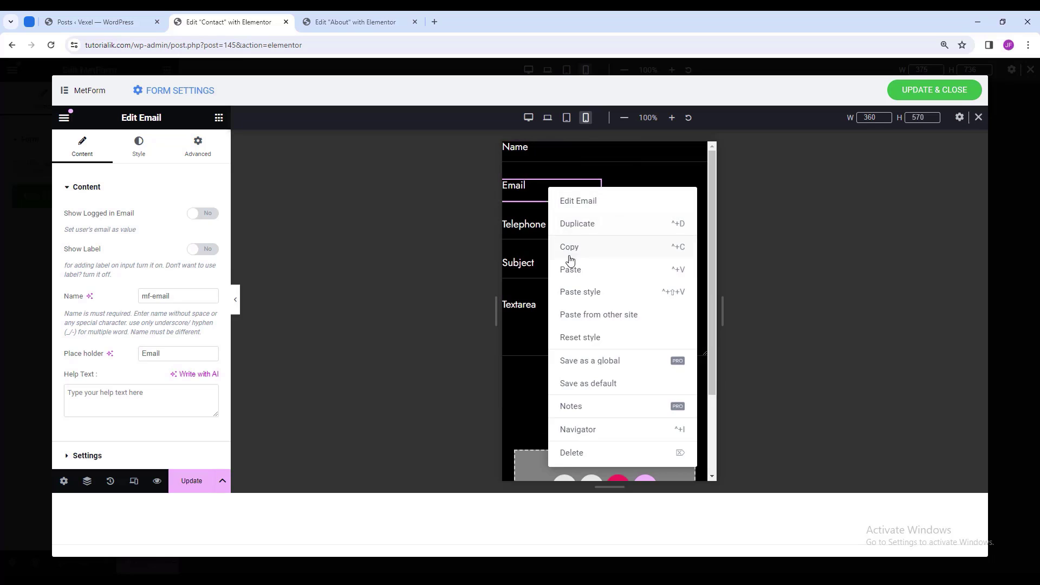
click(578, 294)
click(542, 227)
right_click(557, 222)
click(580, 318)
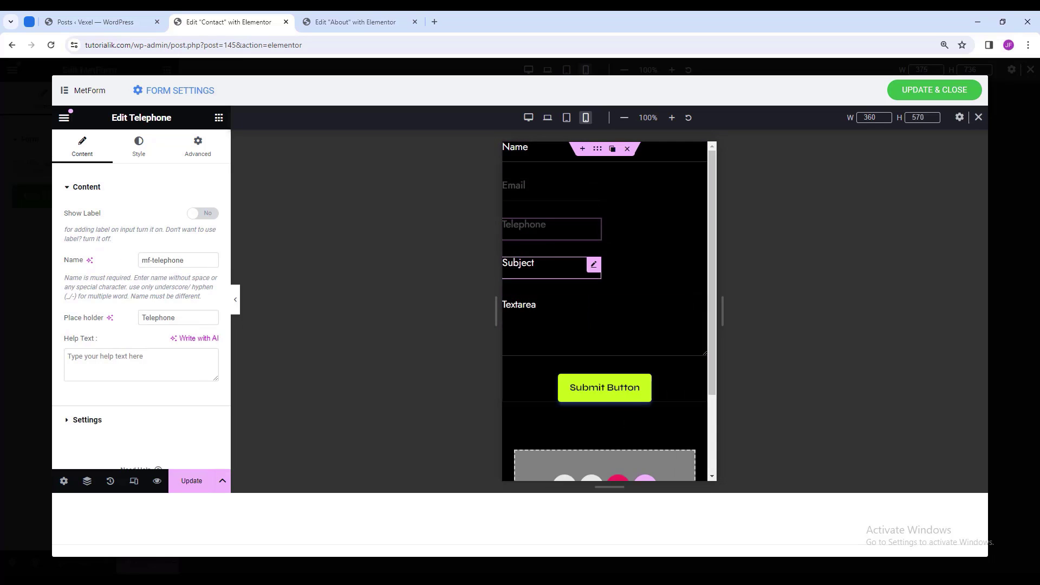
Left-align the Submit Button, then Update & Close the form.
click(701, 382)
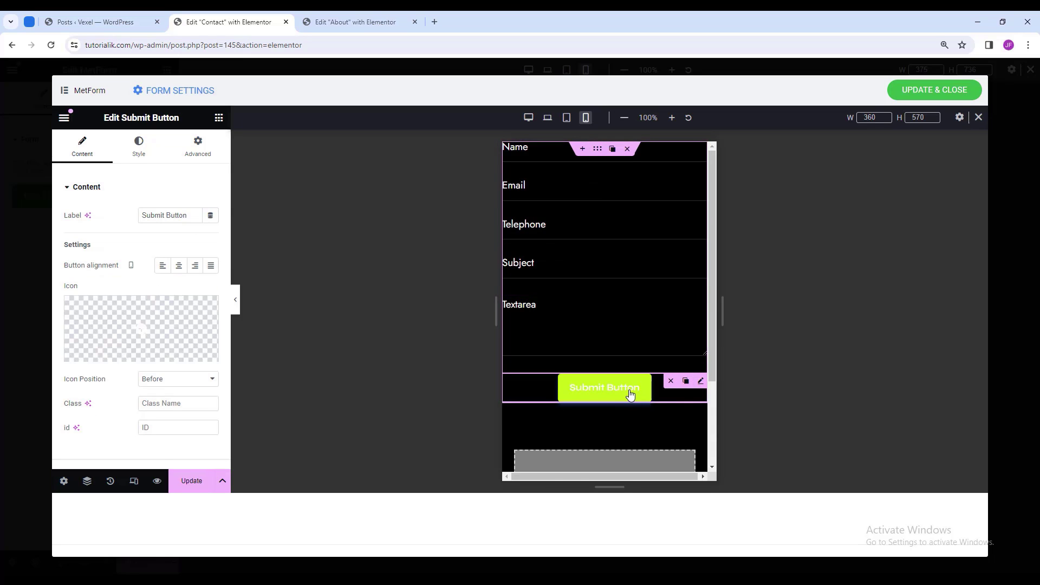
click(165, 268)
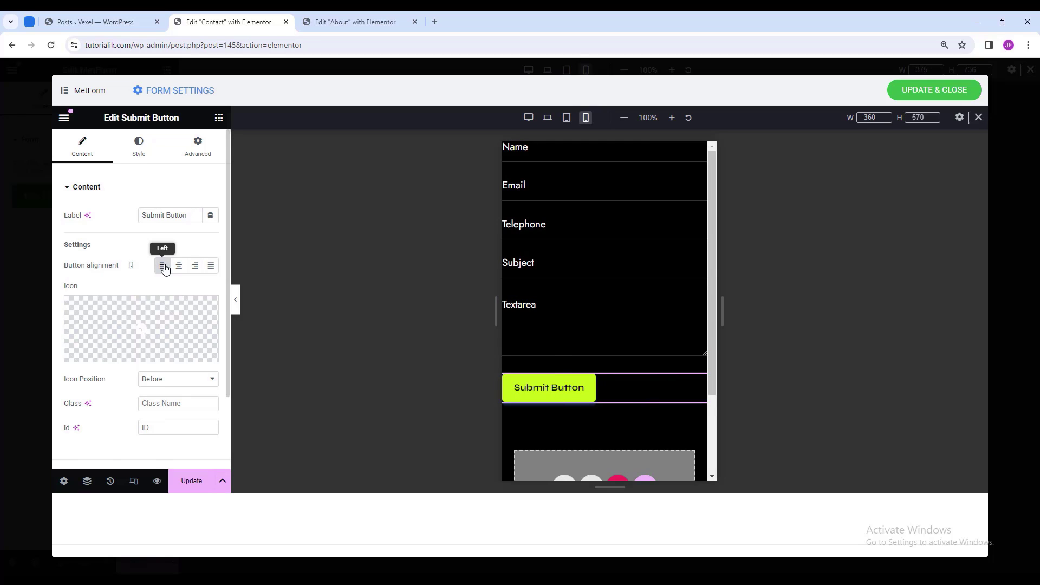
click(365, 295)
scroll(179, 305, down, 5)
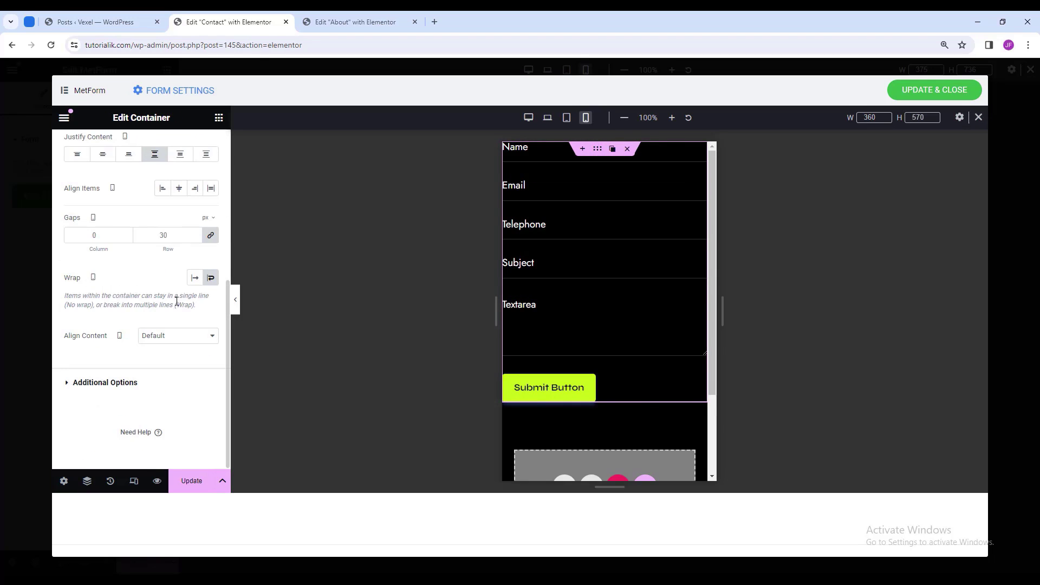
scroll(179, 305, up, 5)
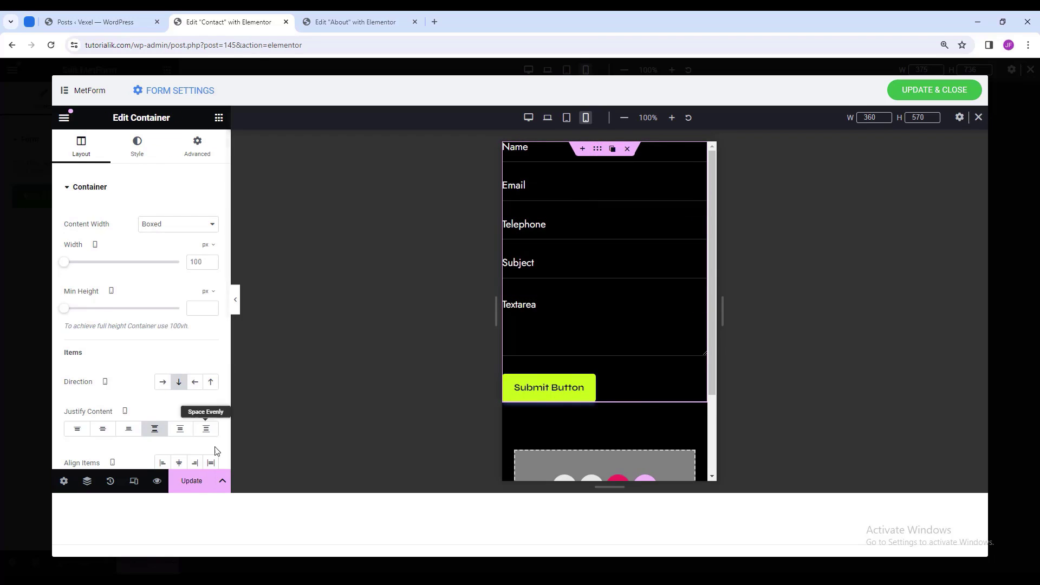
click(198, 482)
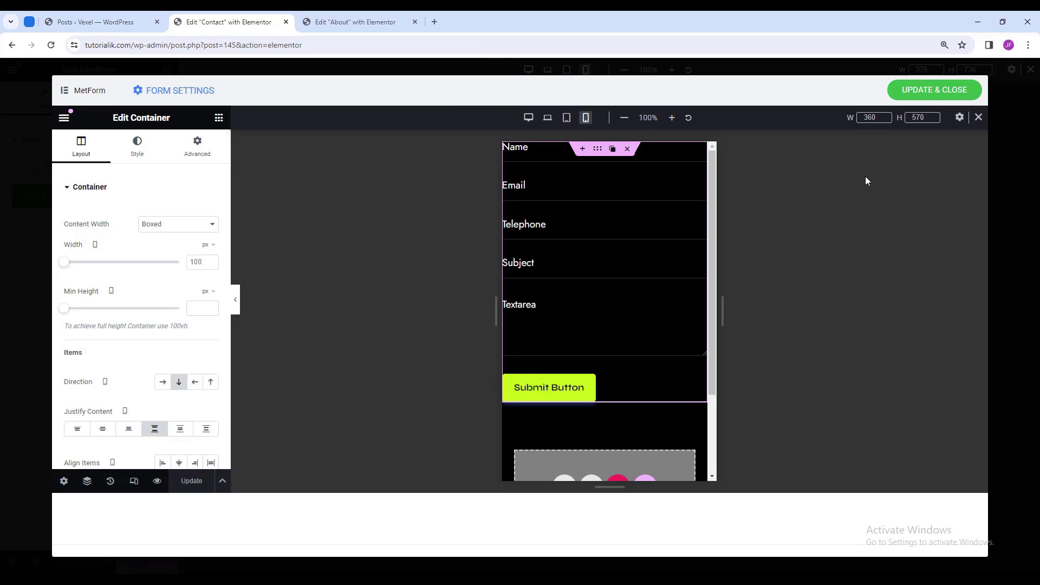
click(926, 90)
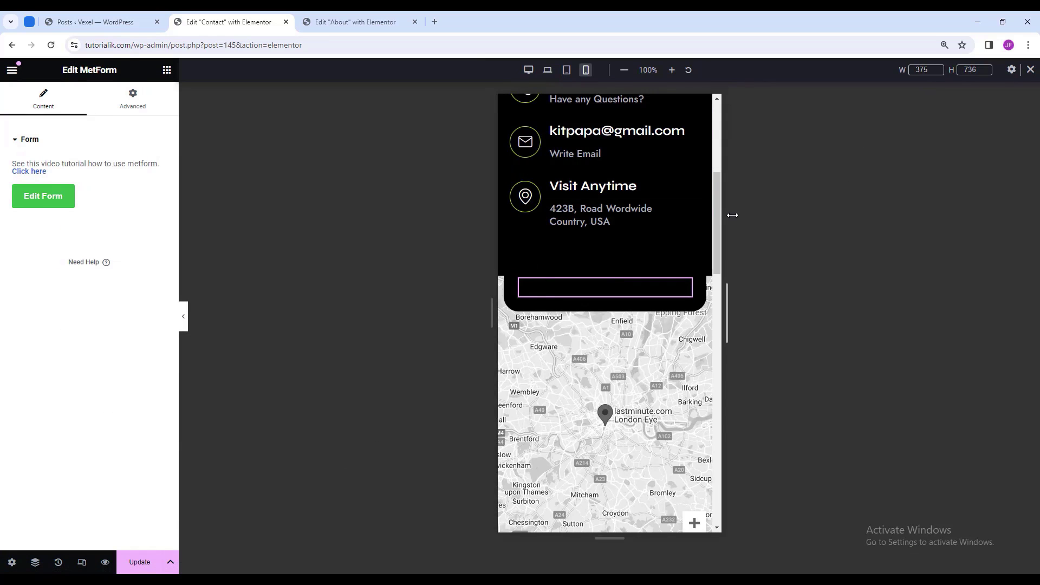
Preview the Contact page with the editing panel hidden, then scroll down to the form over the map.
click(183, 319)
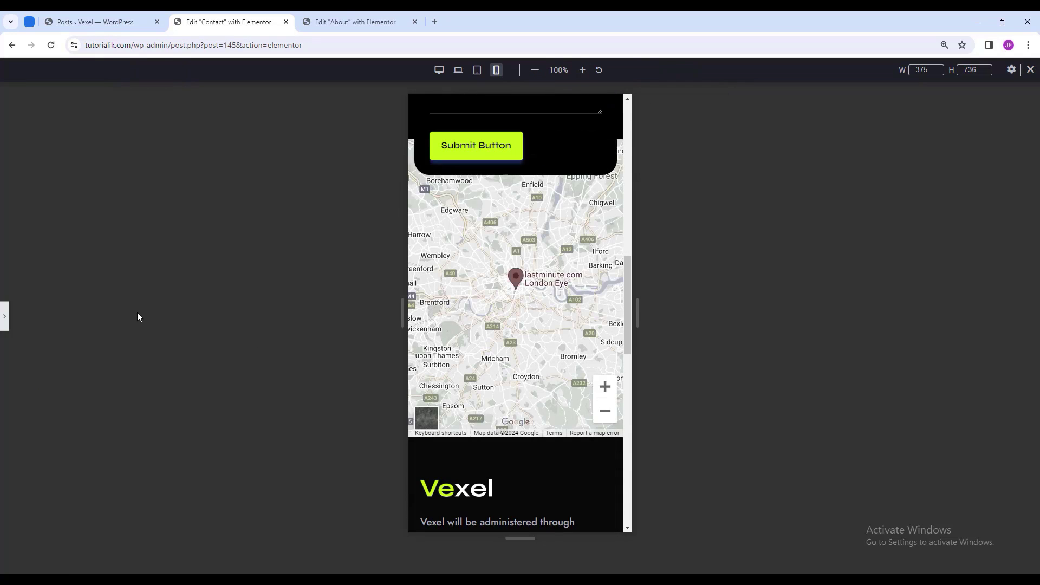
click(3, 320)
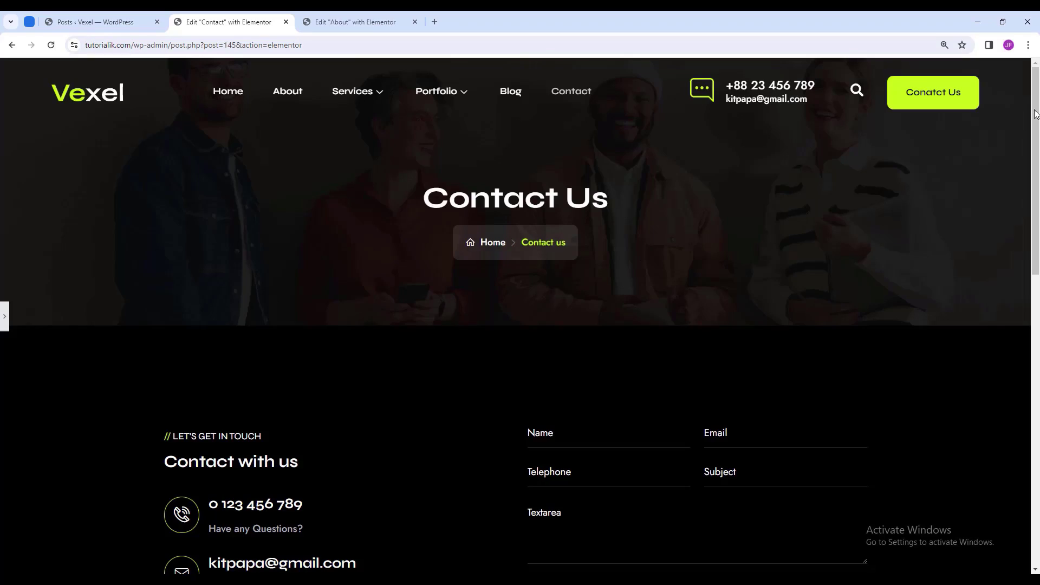
drag(1034, 110, 1032, 336)
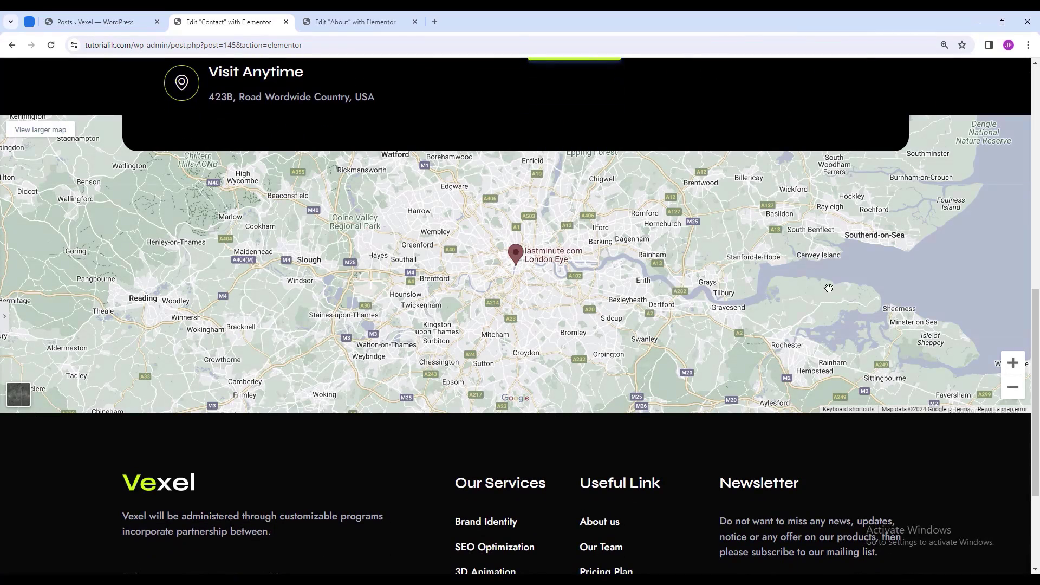
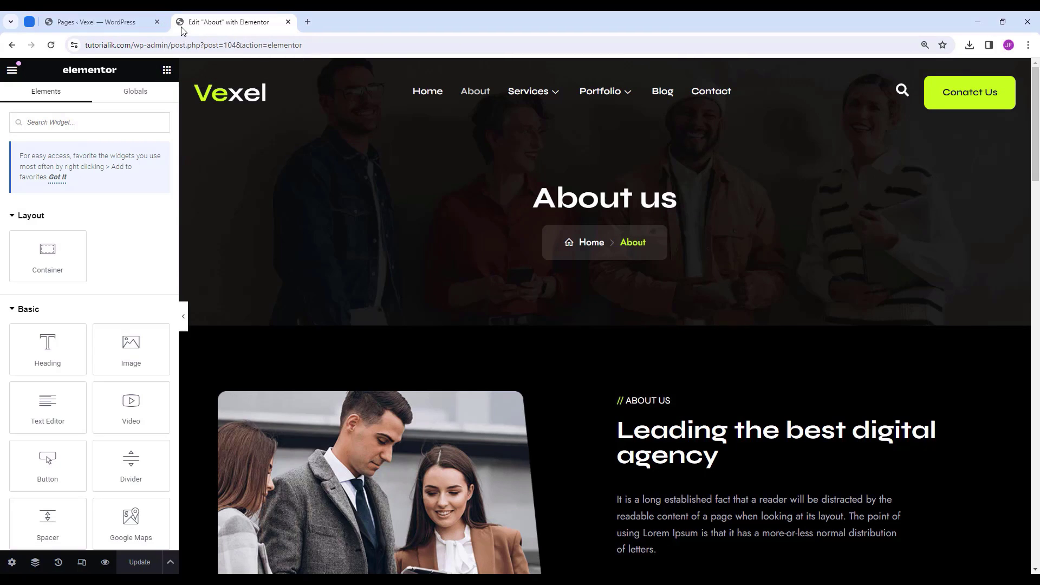
Open google.com in a new browser tab.
click(305, 22)
text(google.com)
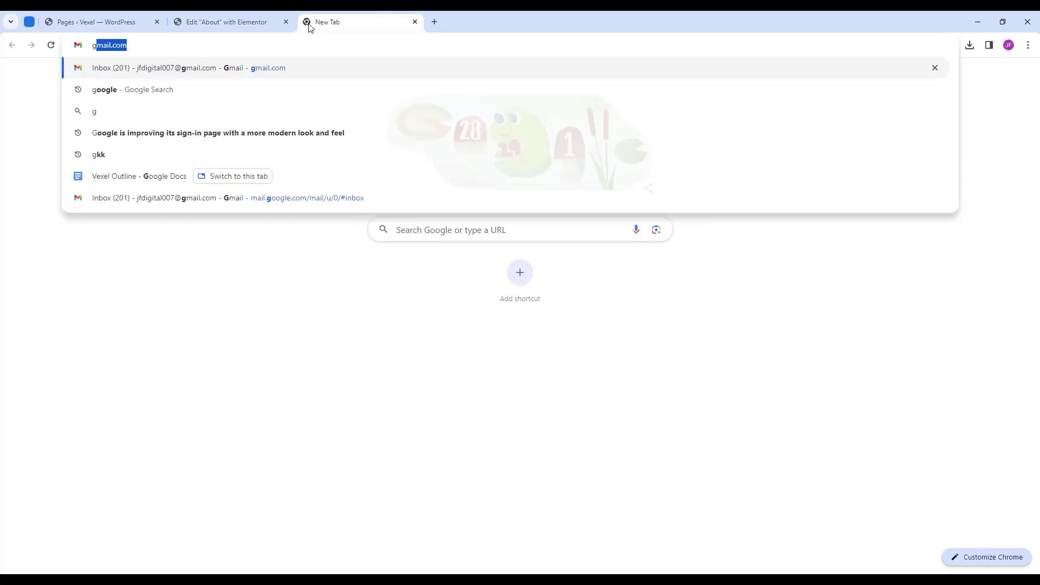
key(Return)
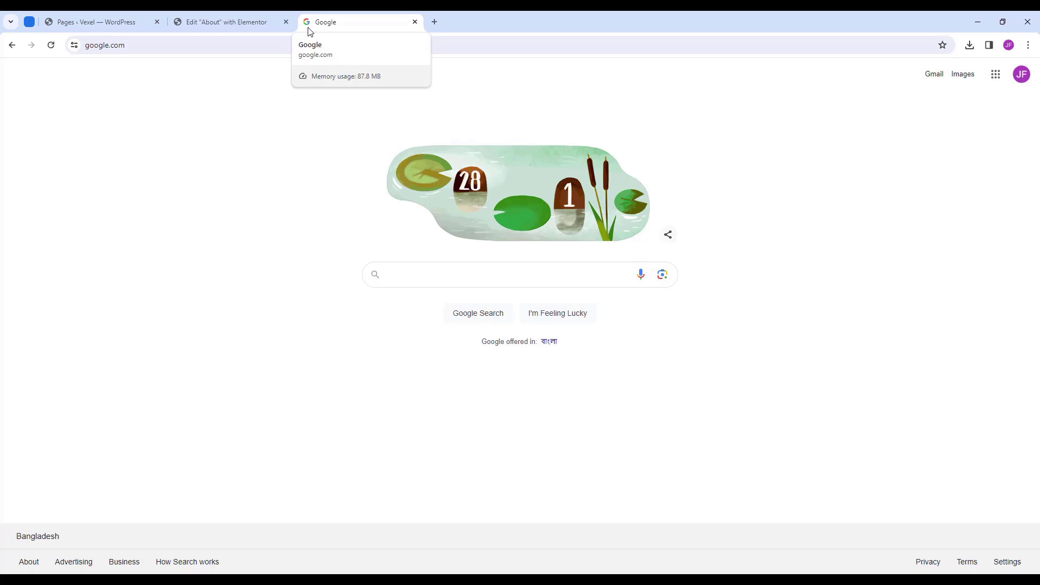
Search Google for 'logomakr' and open the LogoMakr website.
click(245, 22)
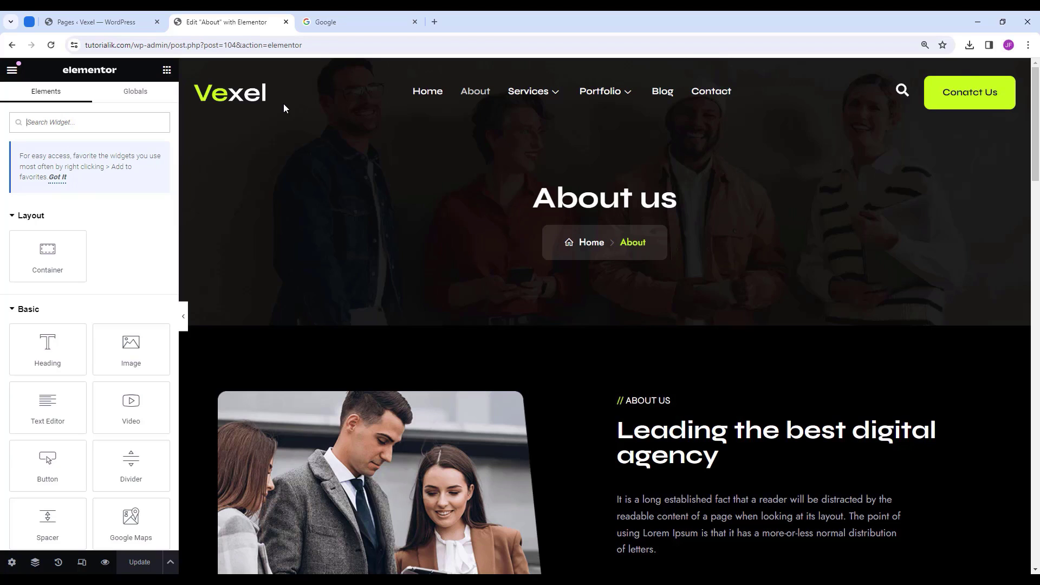
click(333, 20)
click(450, 272)
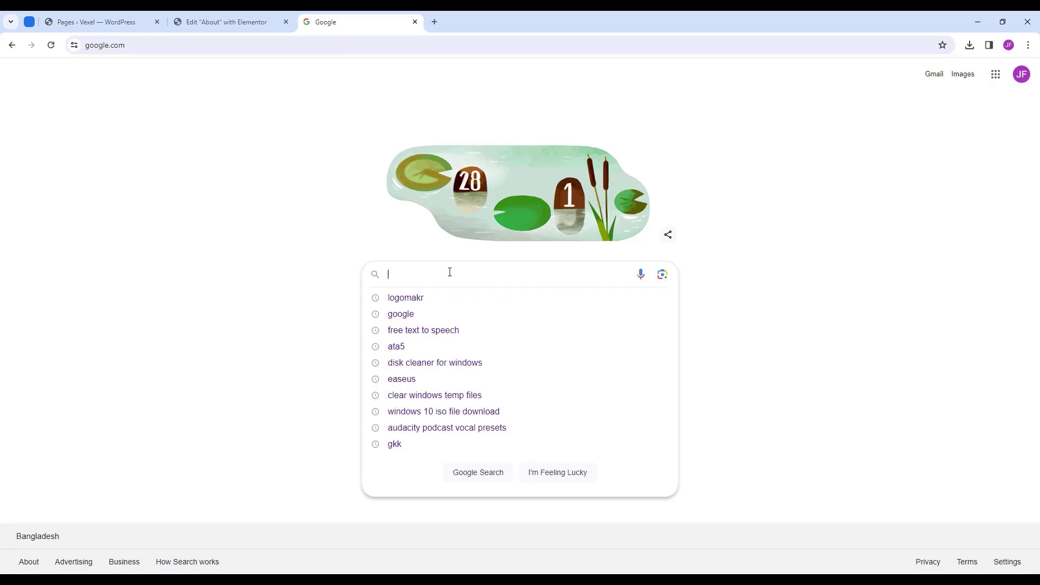
text(logomakr)
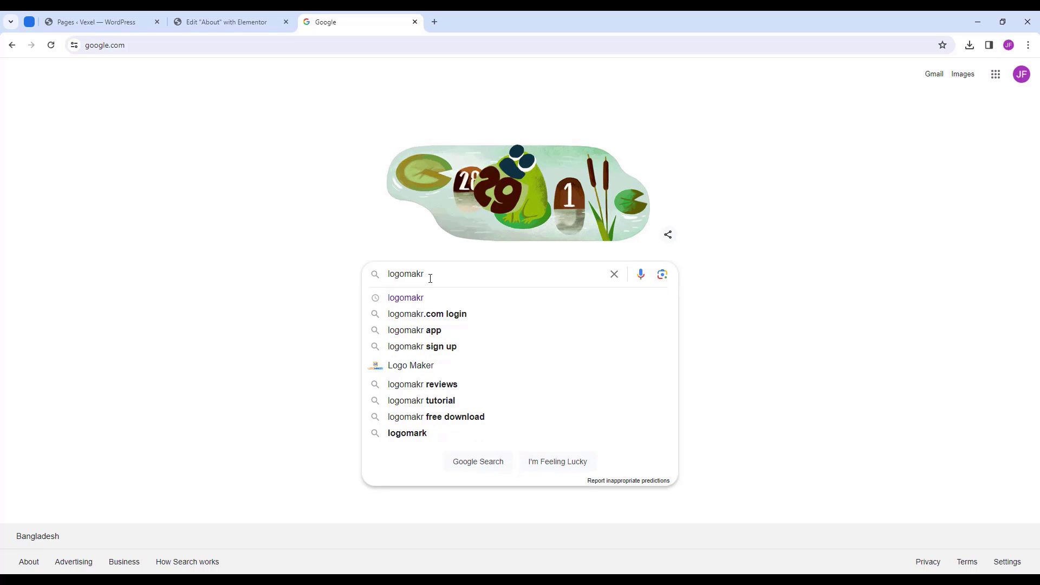
key(Return)
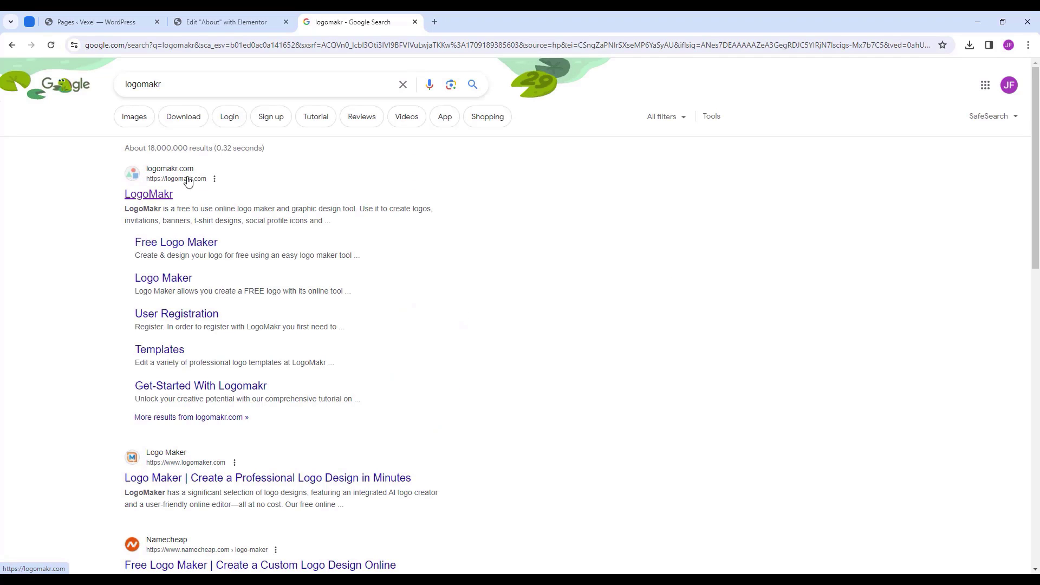
click(152, 195)
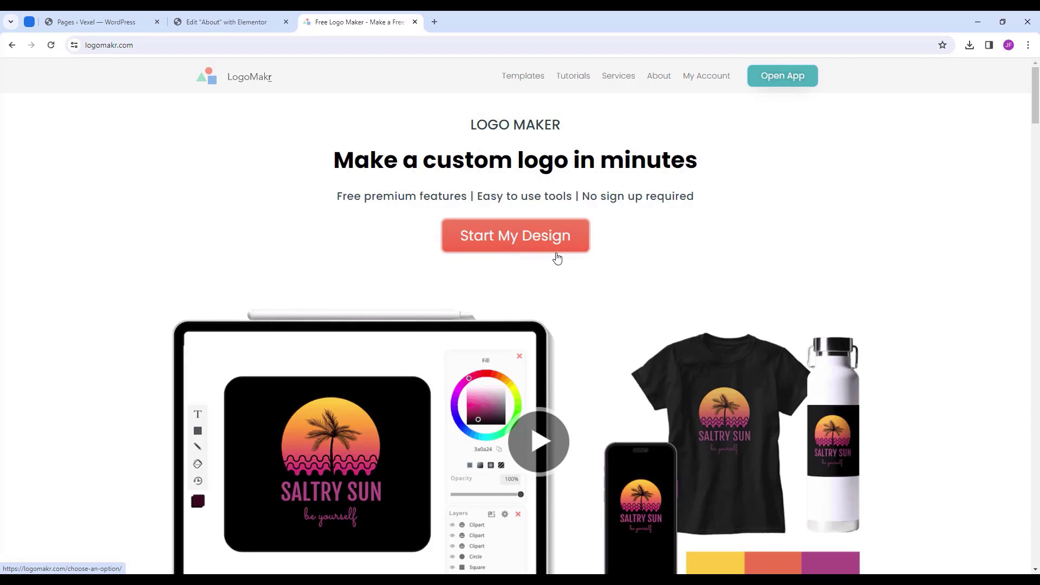
Launch the LogoMakr app and replace the placeholder text with 'Vexel'.
click(783, 75)
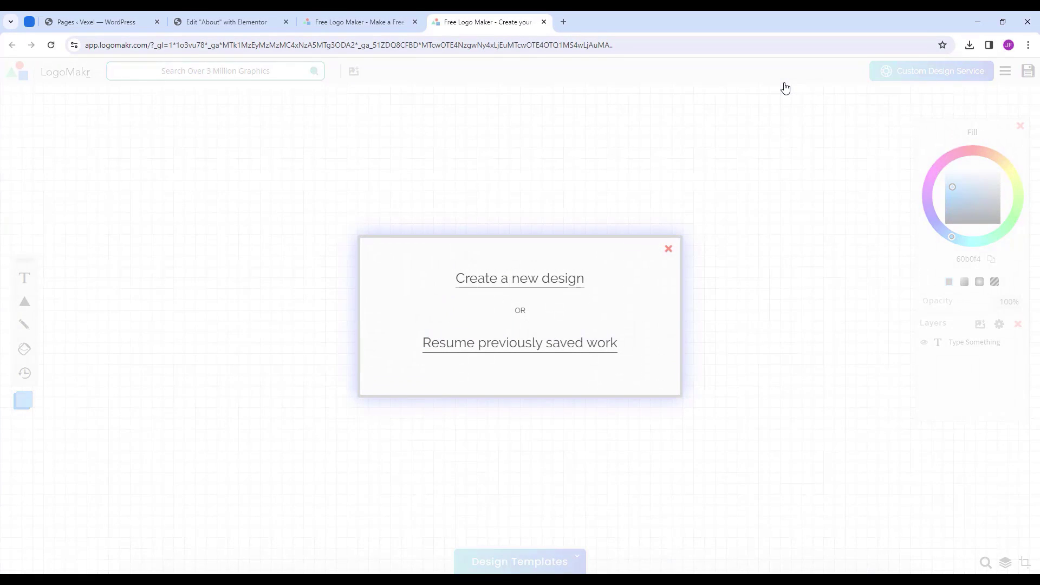
click(670, 250)
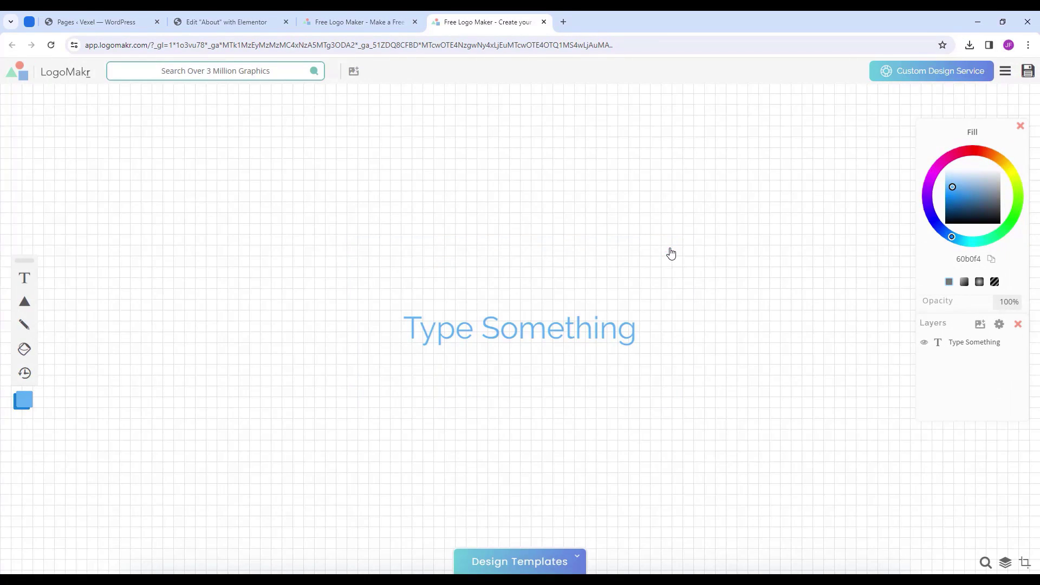
click(534, 326)
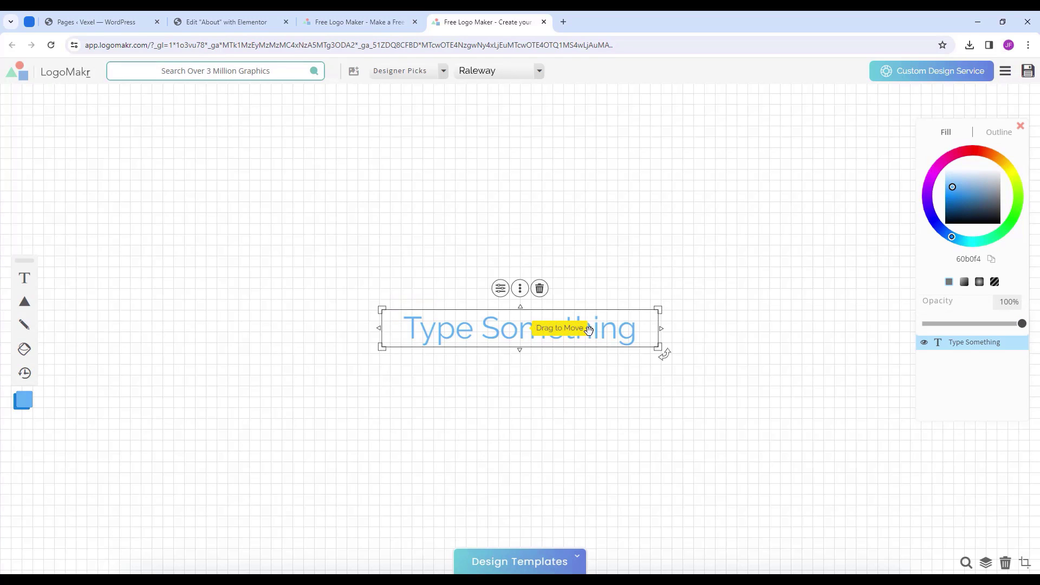
double_click(607, 333)
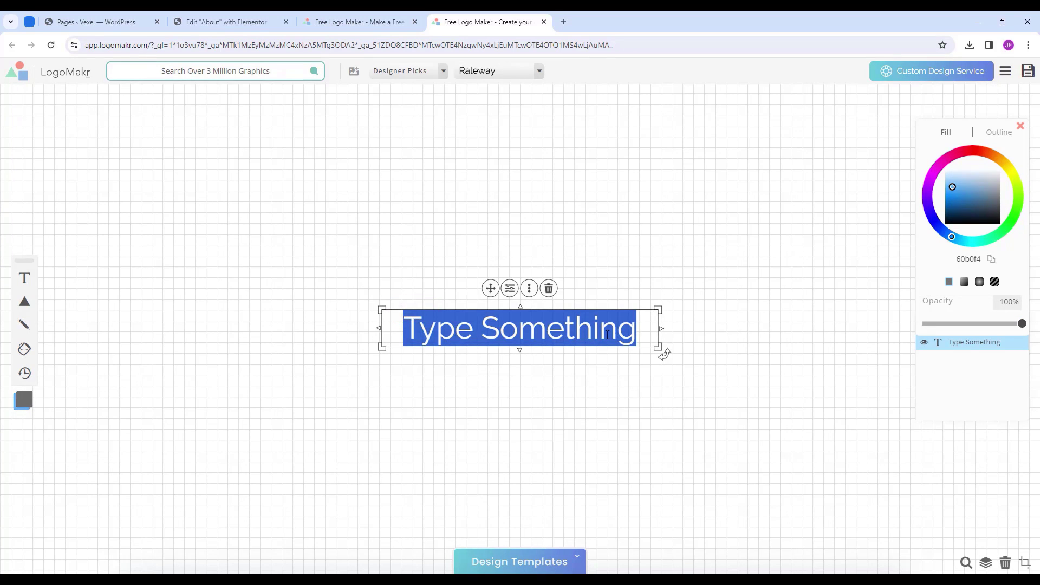
text(Ve)
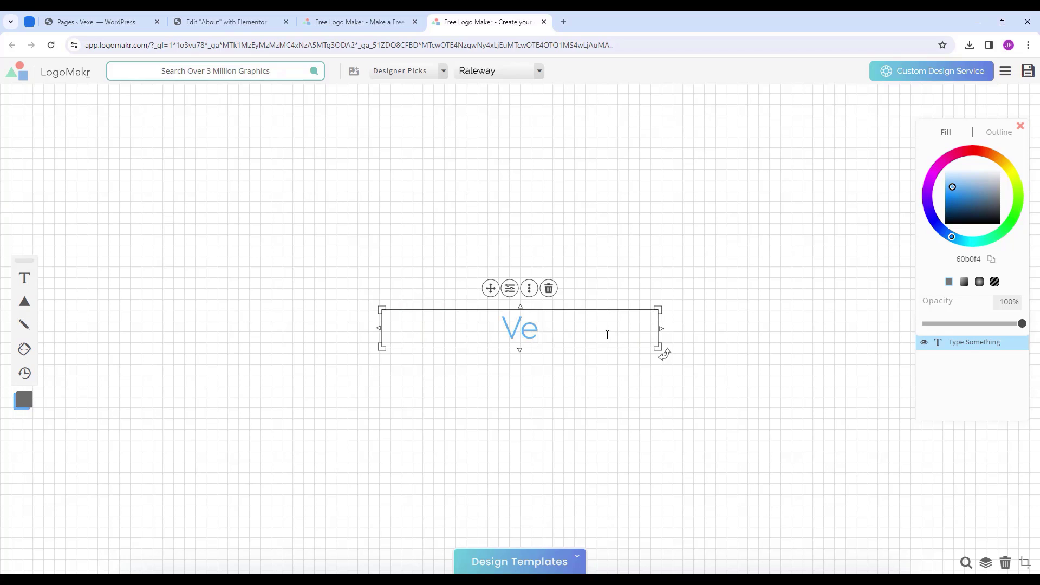
text(xel)
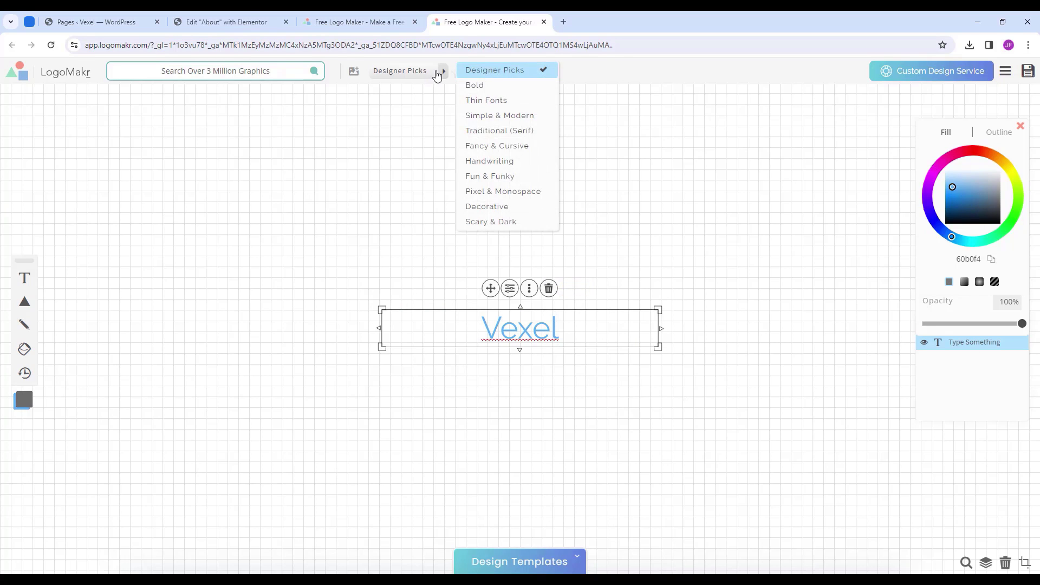
Set the Vexel text to the Syne font from the Bold category.
click(486, 86)
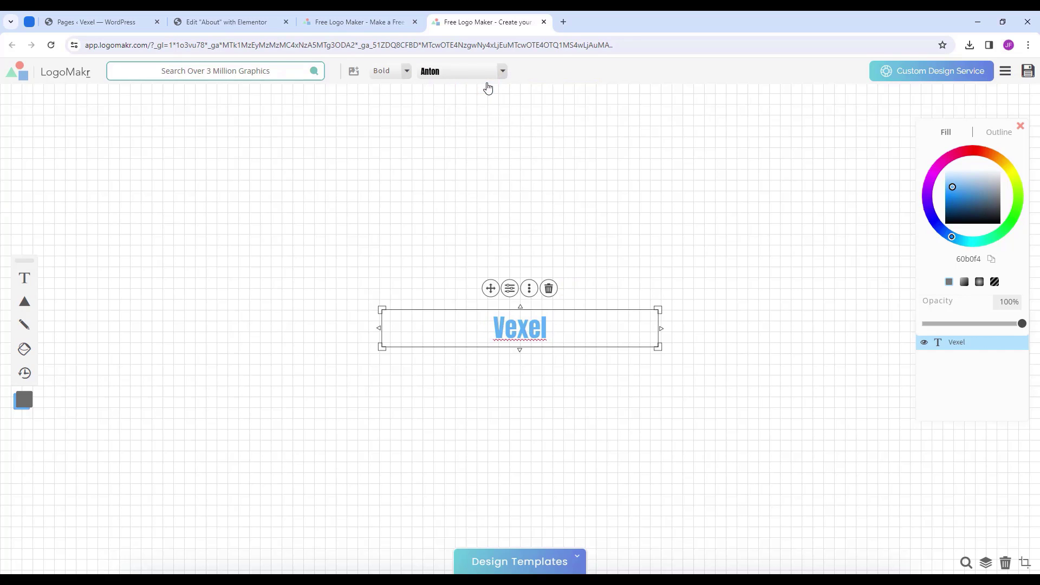
click(493, 71)
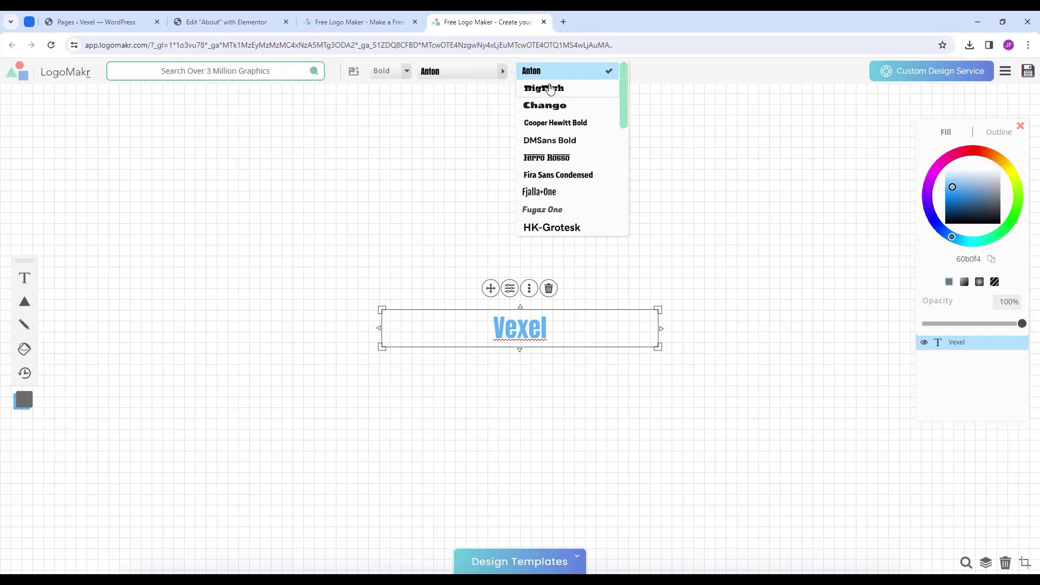
key(End)
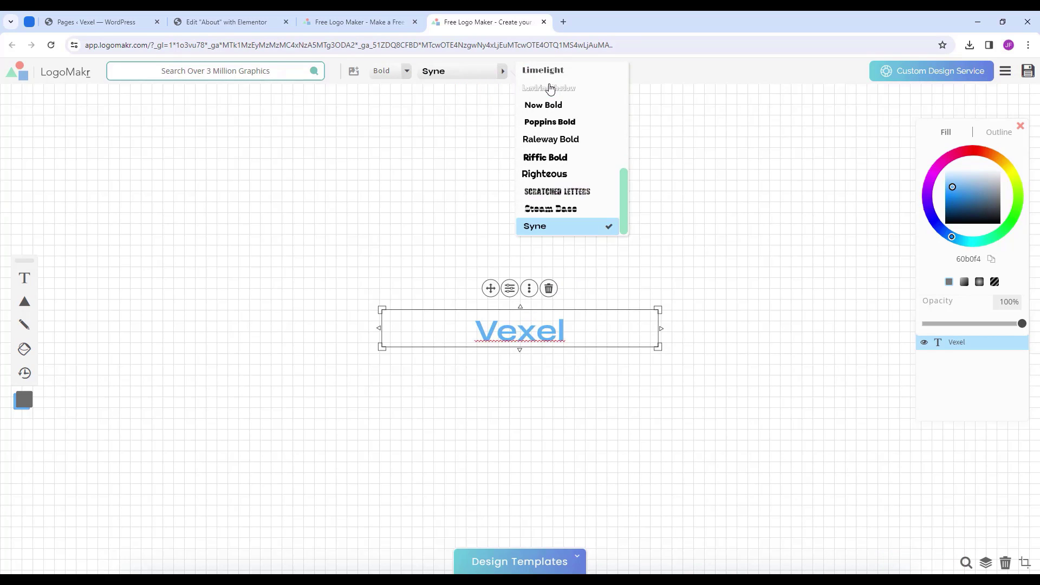
click(571, 227)
Duplicate Vexel twice and stack the three copies vertically.
click(525, 291)
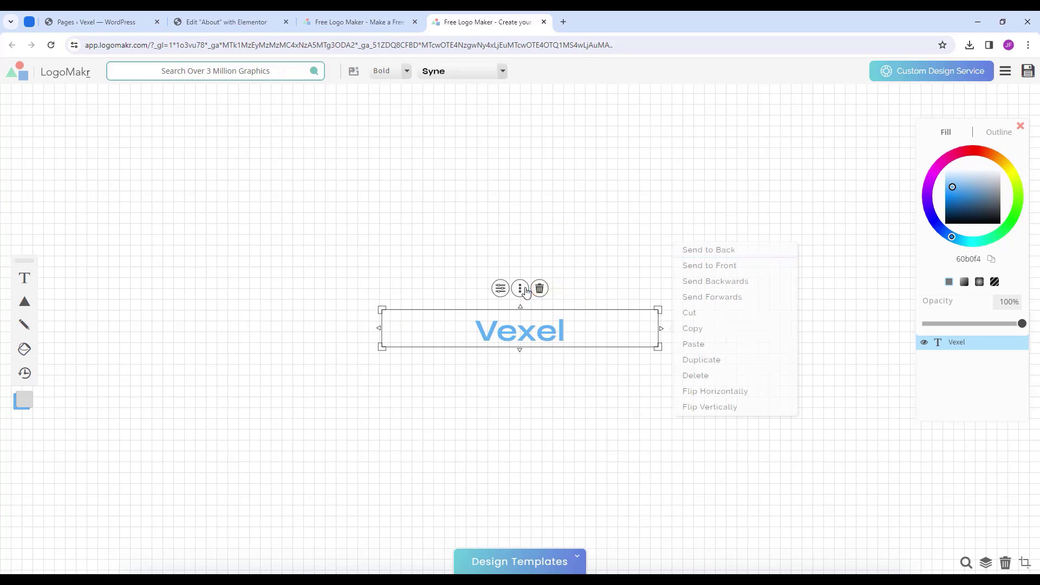
click(712, 360)
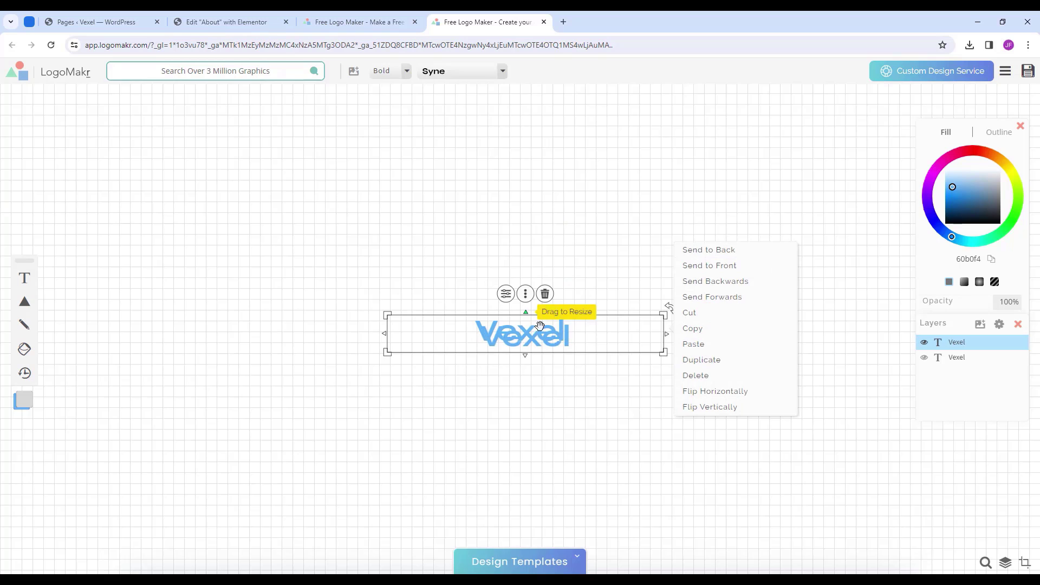
drag(540, 326, 535, 357)
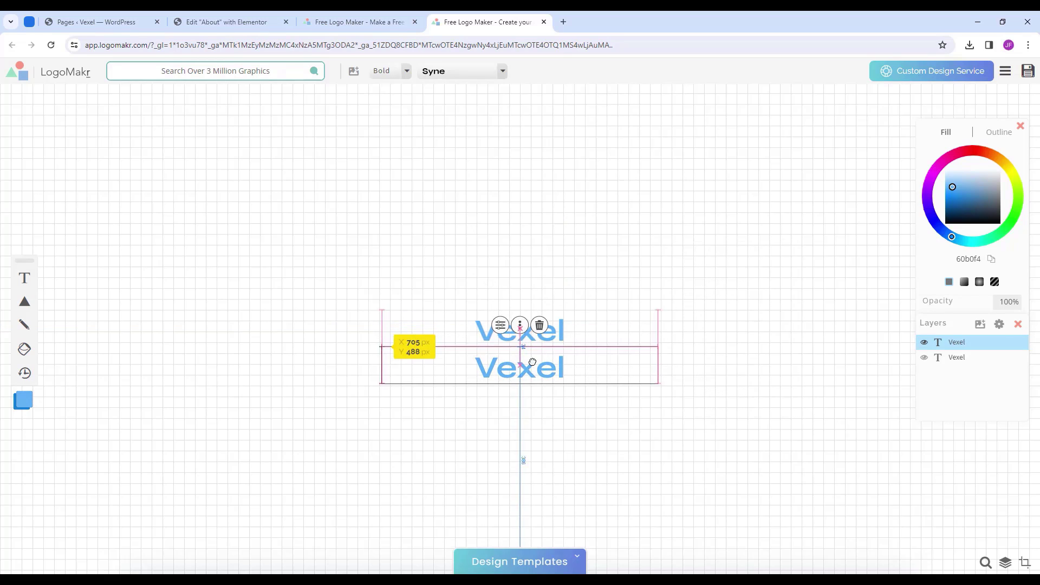
click(521, 327)
click(710, 397)
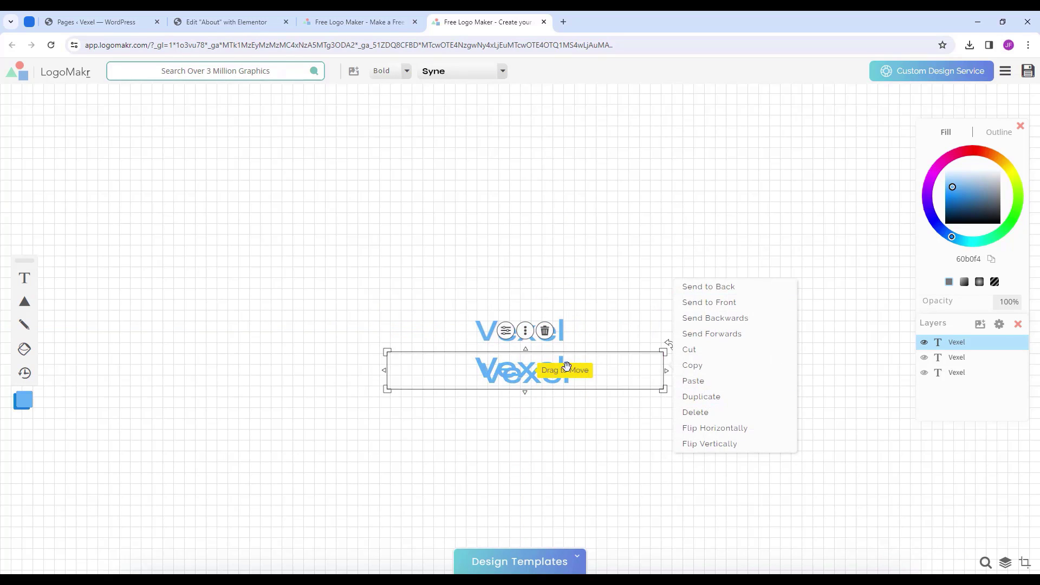
drag(567, 368, 564, 403)
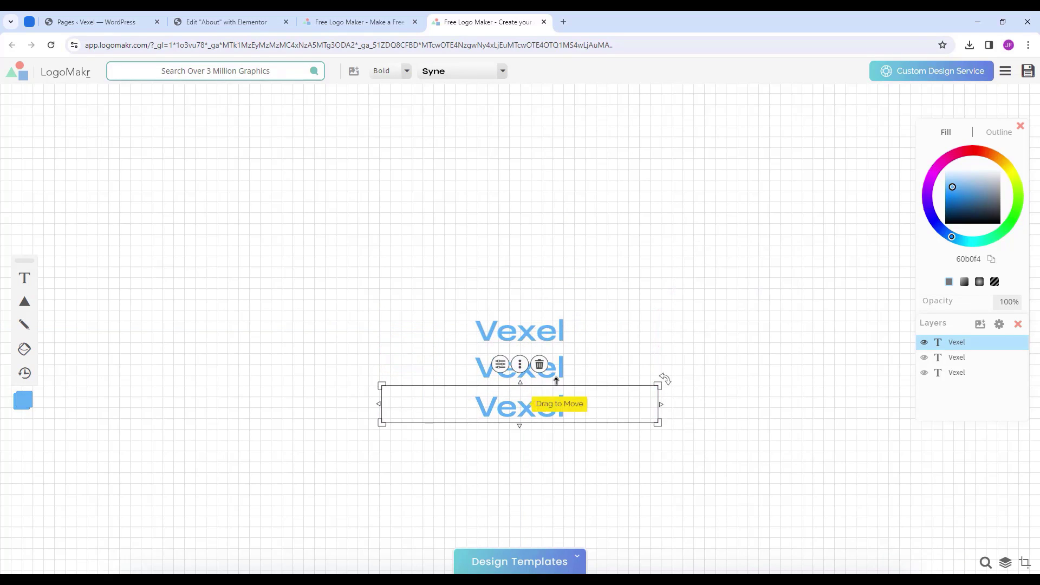
Shorten the middle Vexel copy to 'Ve'.
click(484, 380)
click(223, 22)
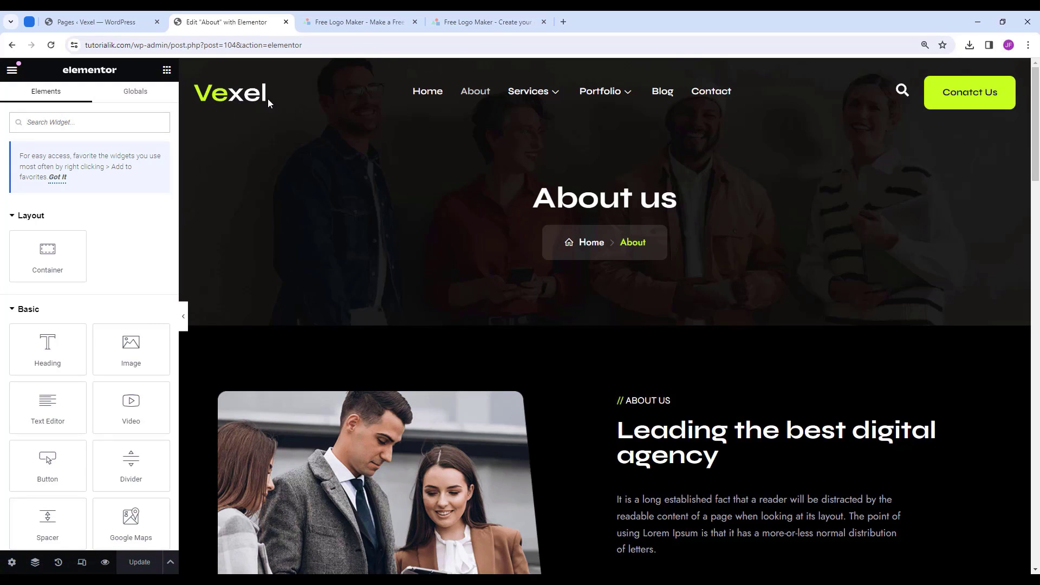
click(486, 21)
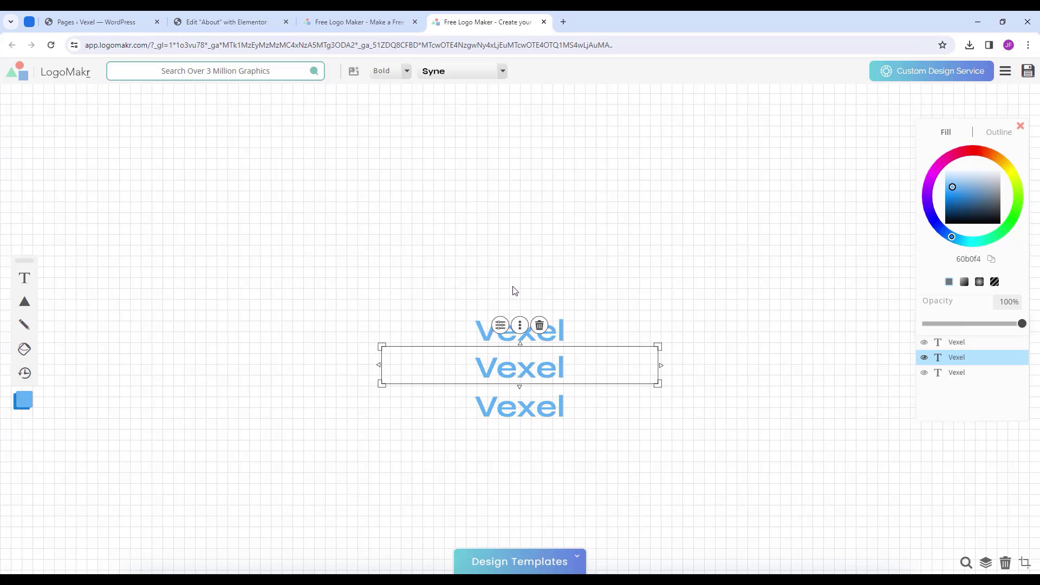
double_click(522, 370)
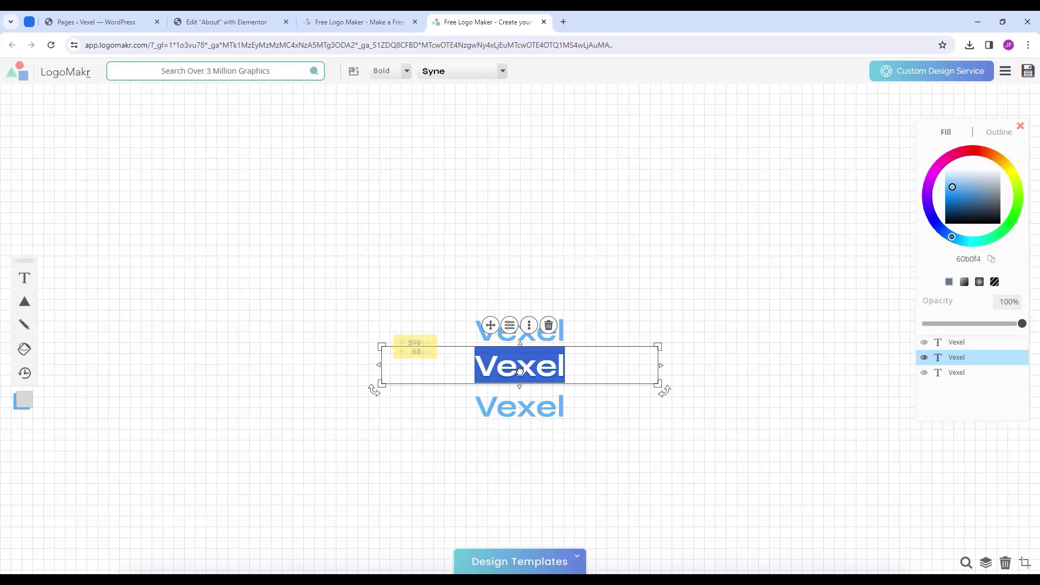
click(525, 371)
drag(522, 370, 565, 377)
key(BackSpace)
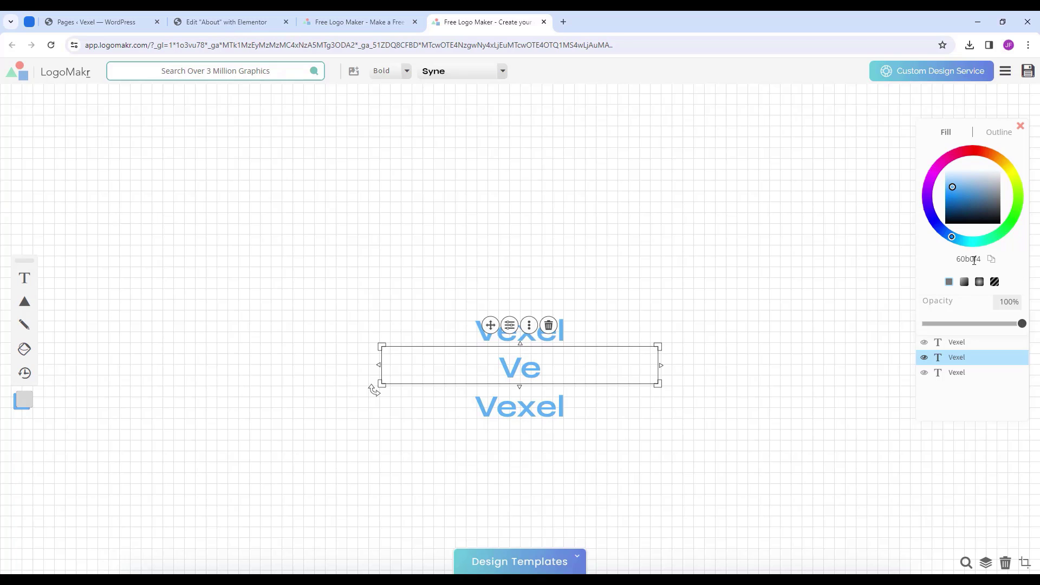
Recolour the 'Ve' text lime green with hex c4ef17.
double_click(969, 258)
text(c)
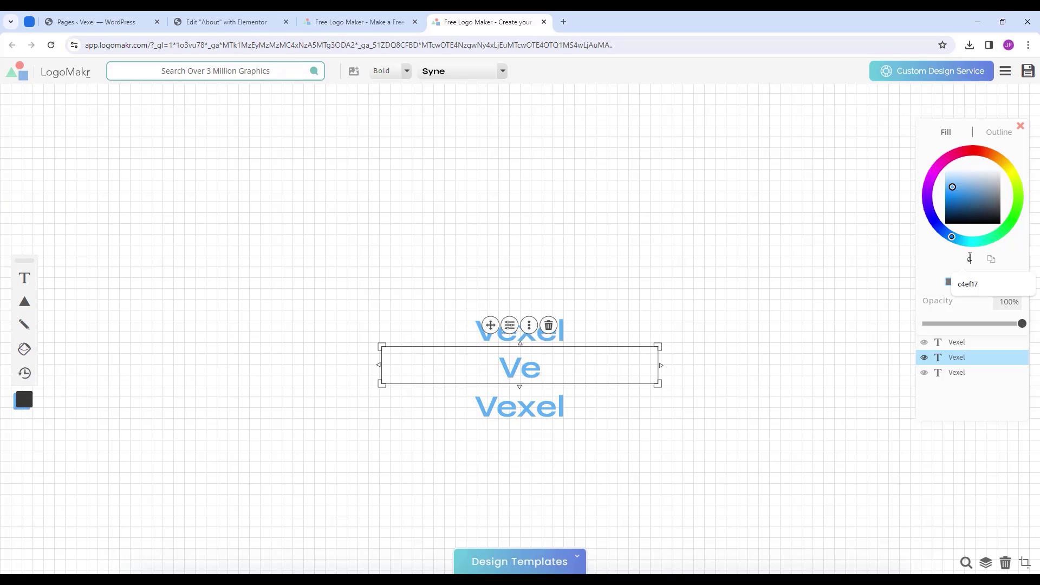
text(4ef)
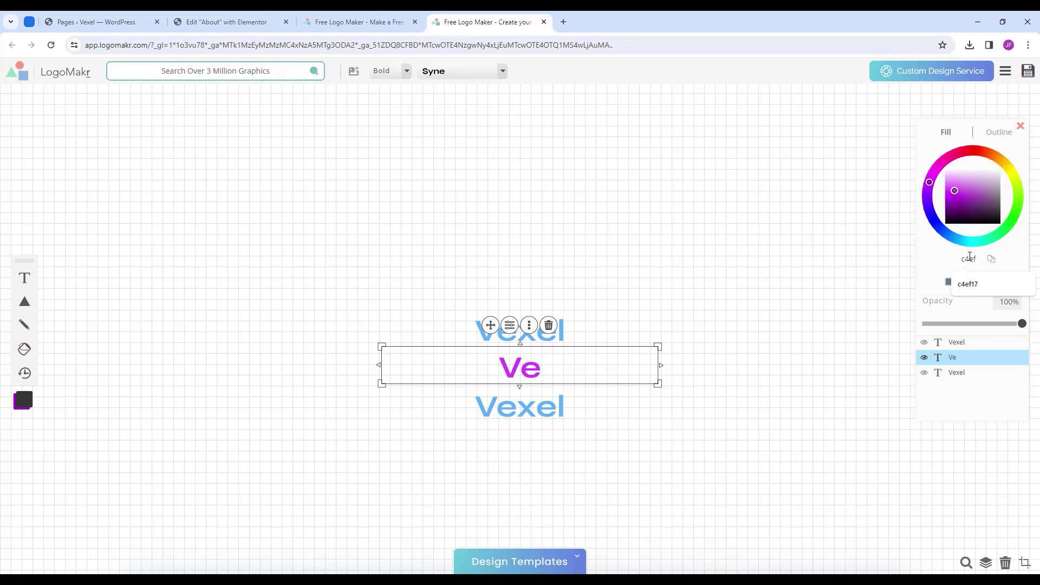
text(17)
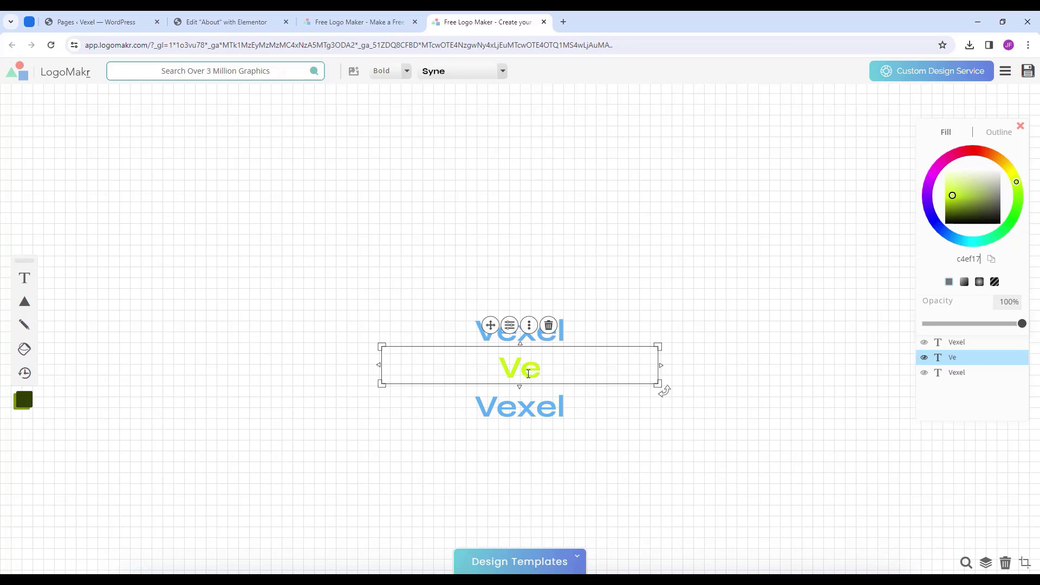
click(530, 407)
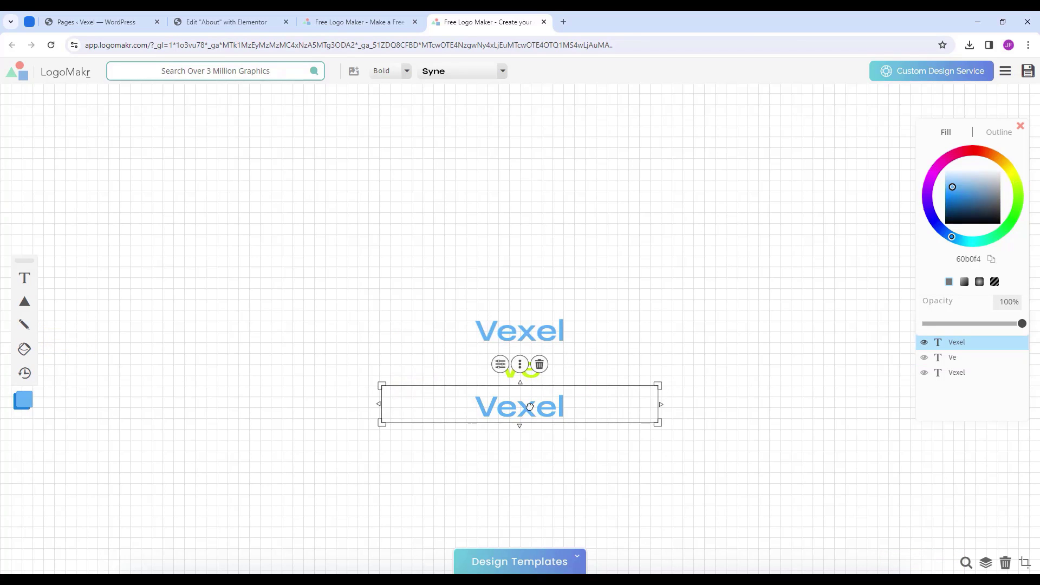
Trim the lower Vexel copy to 'xel' and try new fill colours on it.
double_click(517, 410)
click(517, 411)
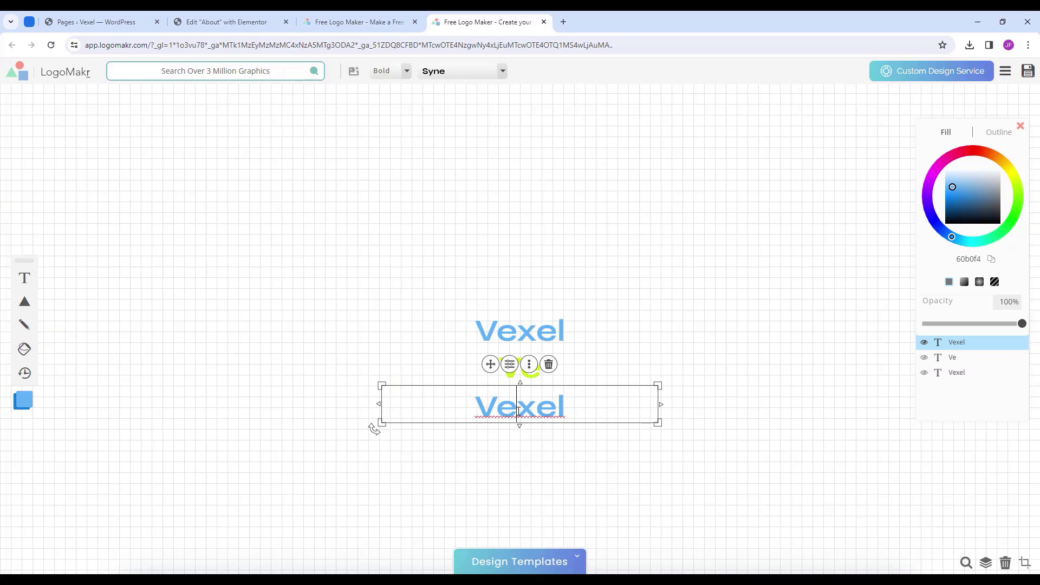
key(BackSpace)
key(BackSpace)
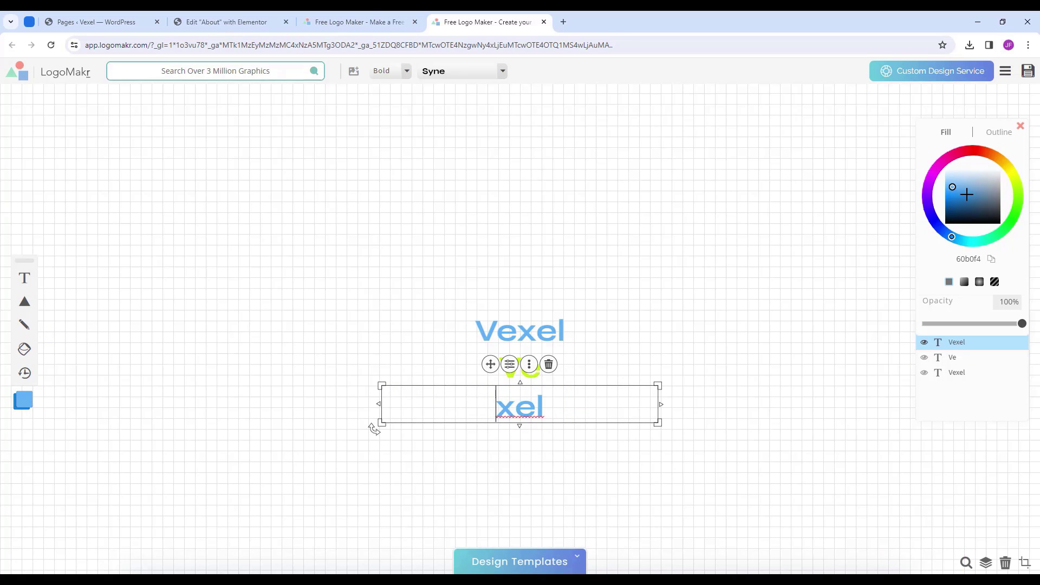
click(1001, 168)
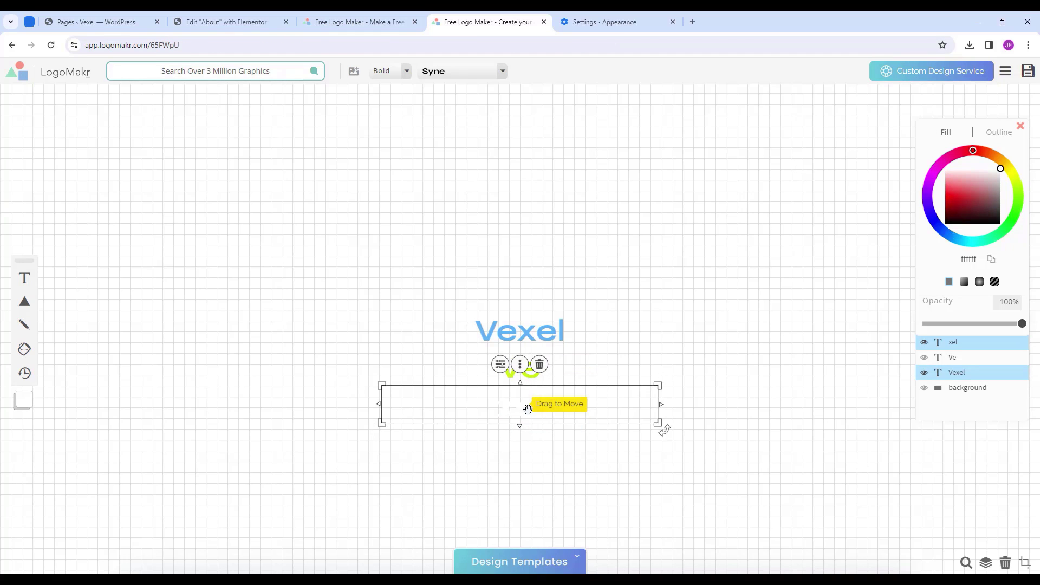
drag(968, 200, 932, 241)
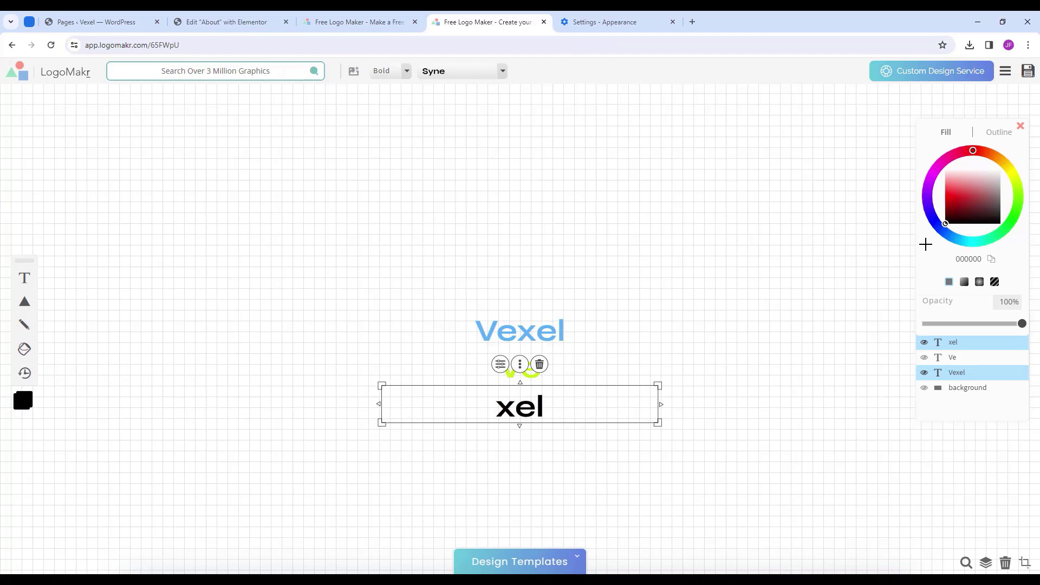
click(721, 485)
Place 'xel' beside the lime 'Ve' to spell Vexel, with 'xel' in white.
click(530, 369)
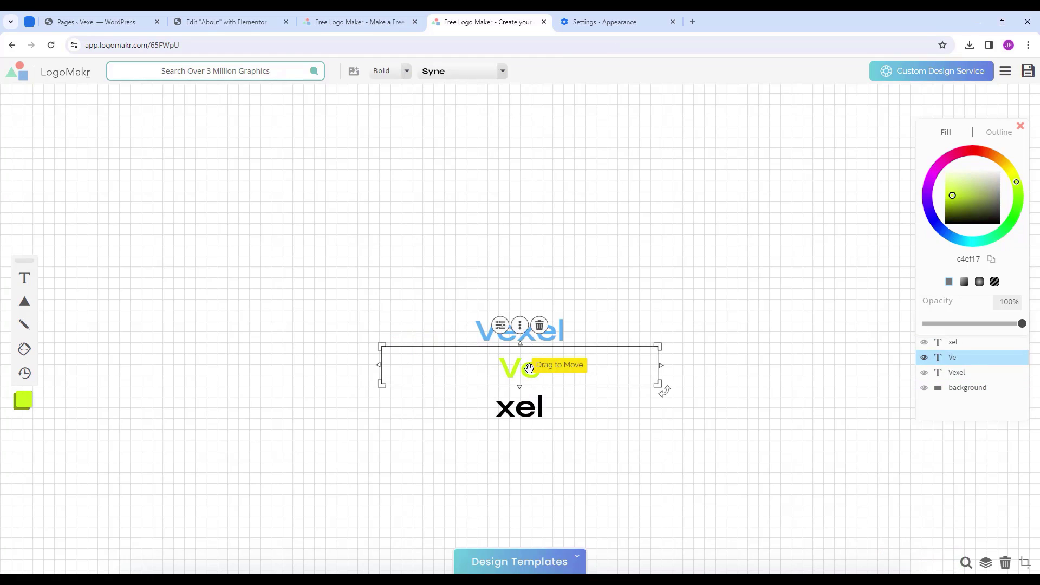
drag(532, 369, 512, 368)
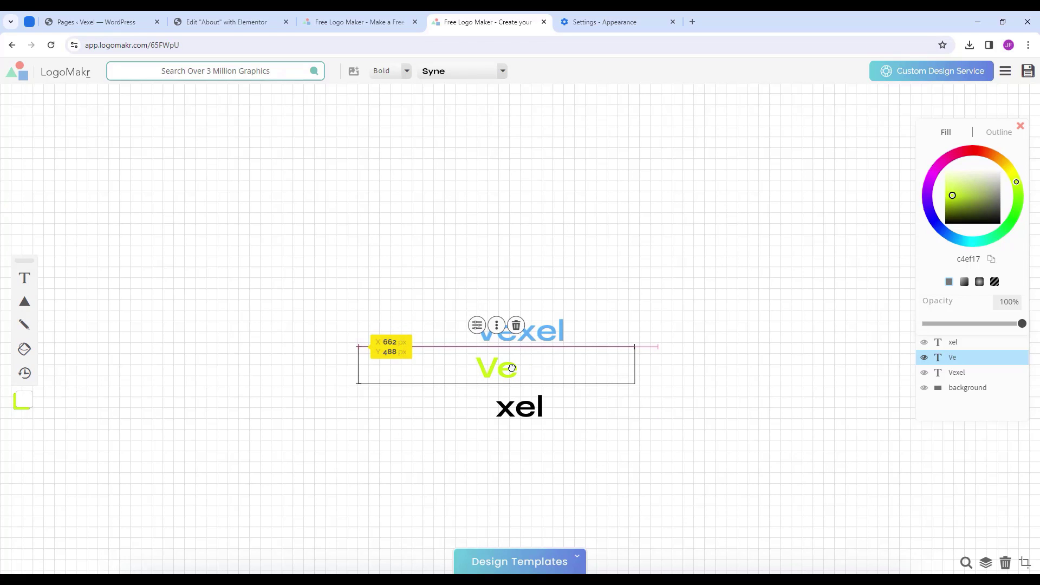
drag(511, 369, 511, 368)
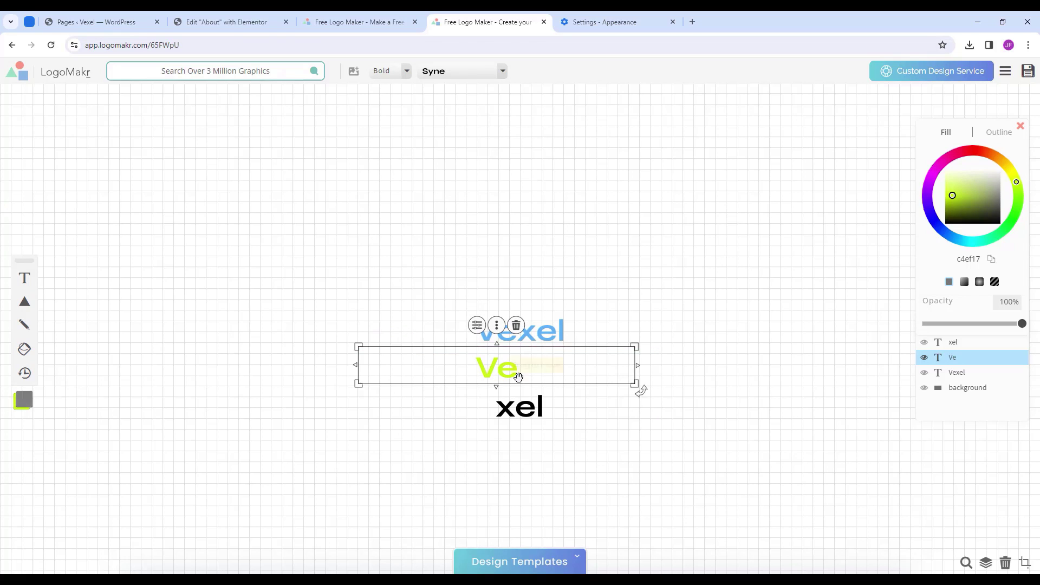
mouse_move(533, 404)
mouse_down()
mouse_move(548, 371)
mouse_move(546, 389)
mouse_up()
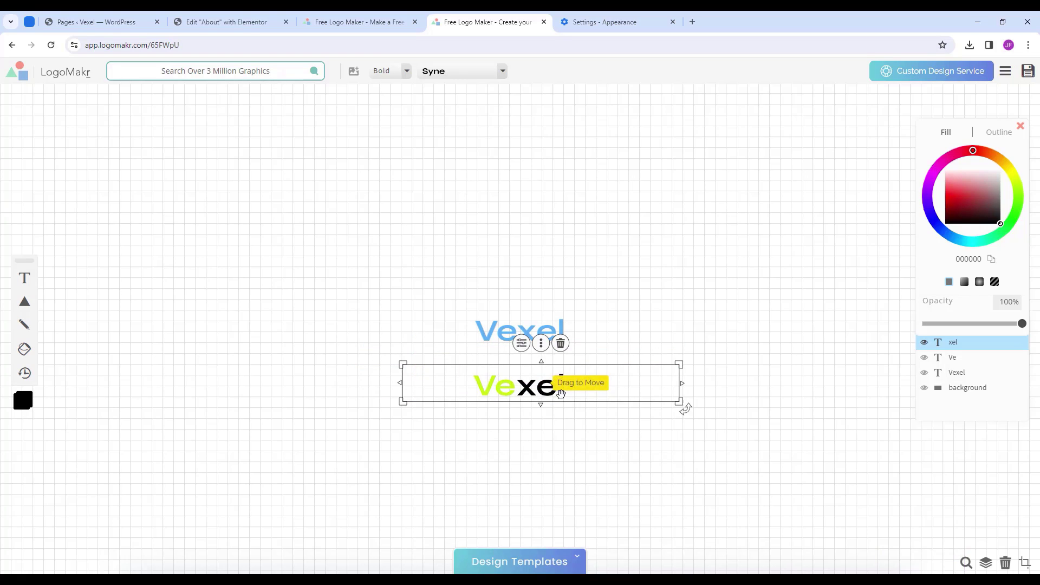
click(970, 205)
mouse_move(970, 204)
mouse_down()
mouse_move(977, 169)
mouse_move(1001, 169)
mouse_up()
click(468, 298)
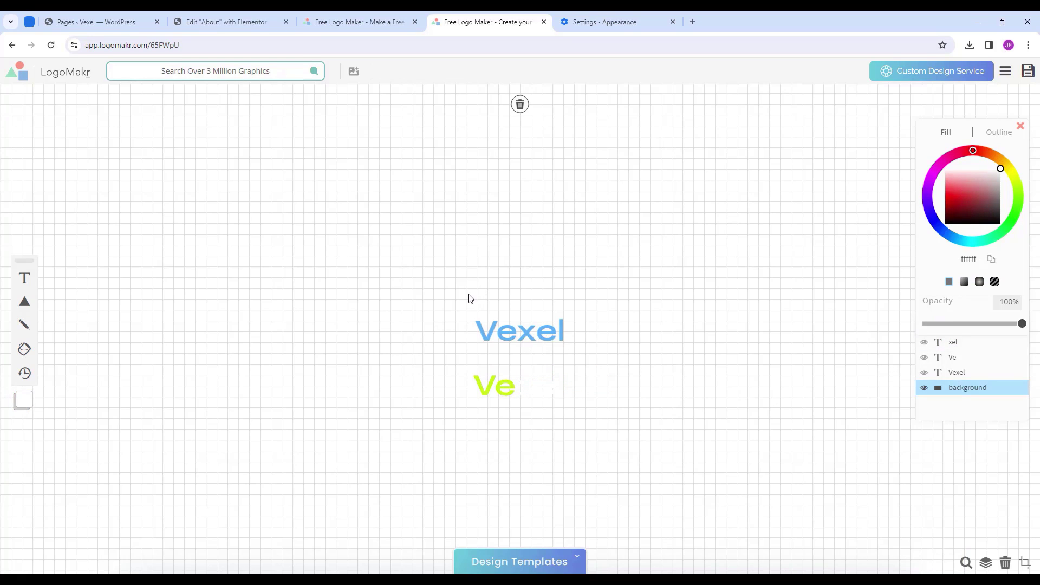
Delete the blue Vexel layer and move the Ve + xel wordmark up together.
click(555, 333)
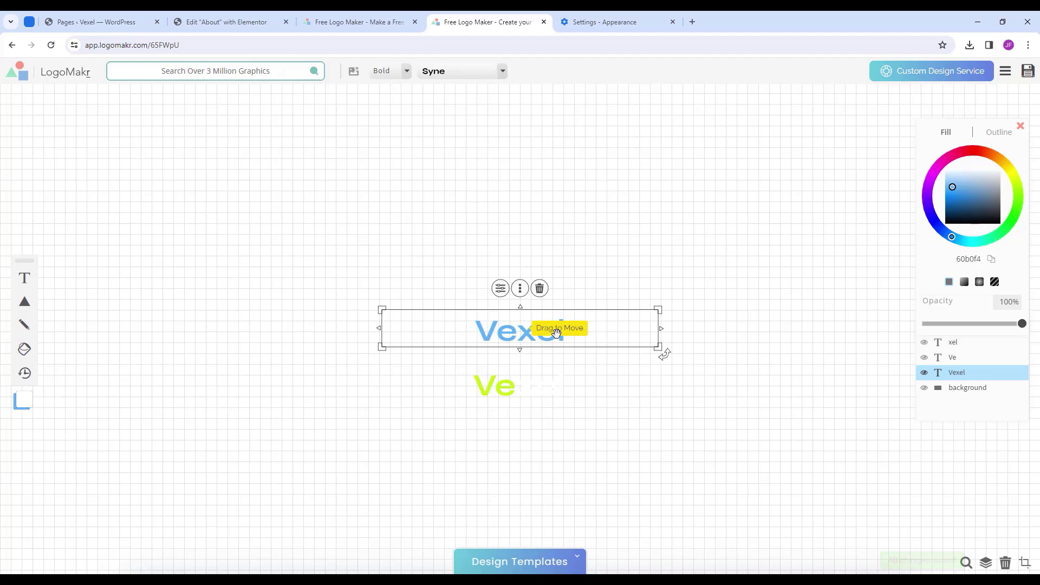
key(Delete)
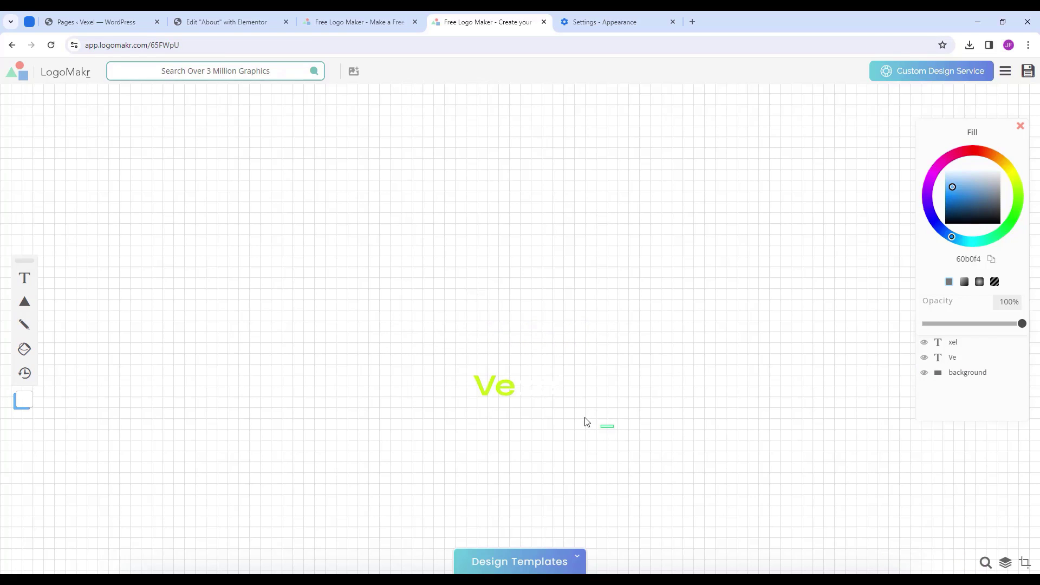
drag(614, 429, 418, 344)
drag(489, 384, 503, 335)
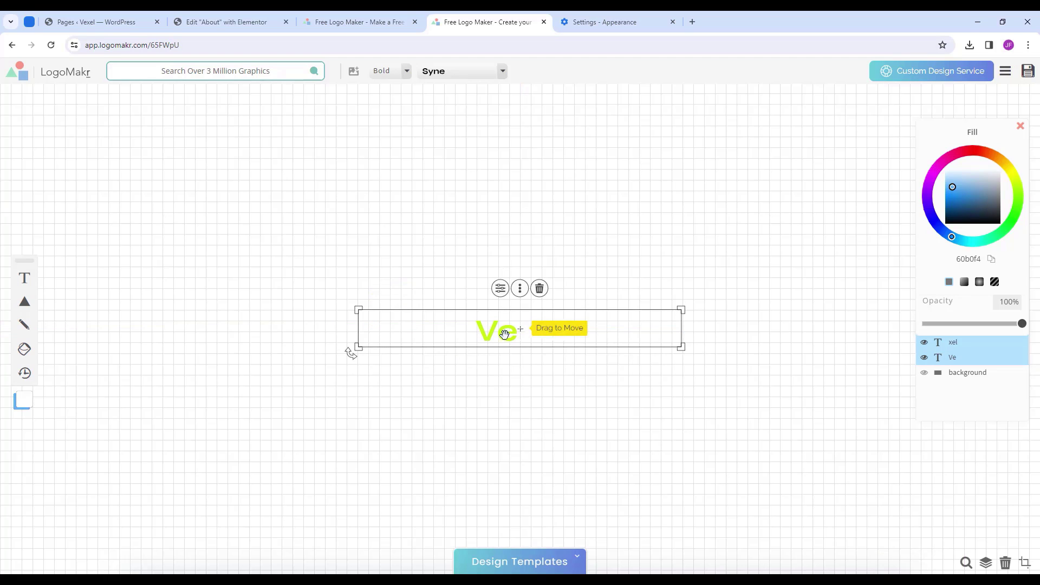
click(1016, 99)
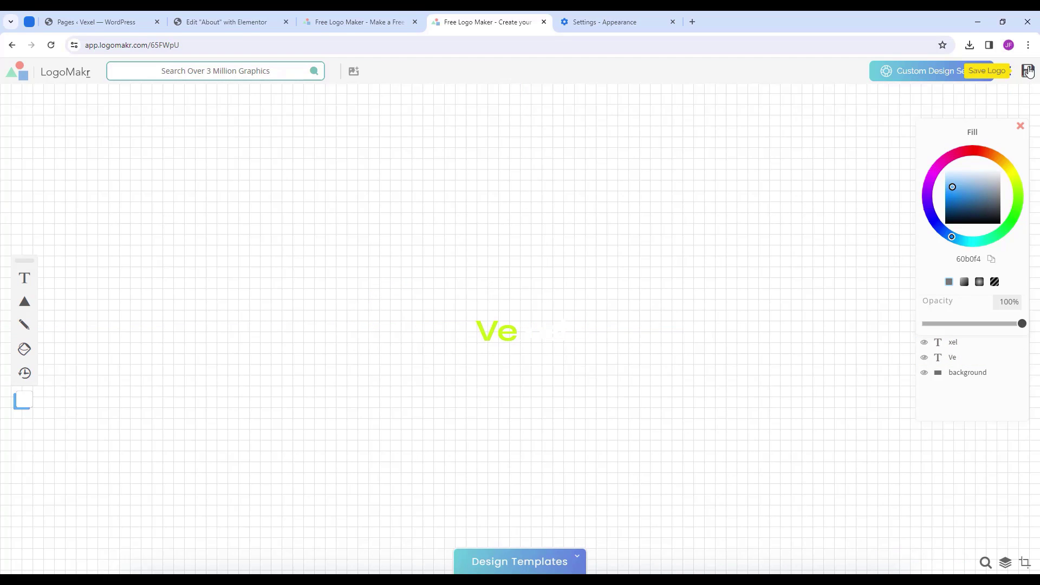
Save the logo, pick the free low-resolution PNG, enter the e-mail address and accept the terms.
click(1028, 72)
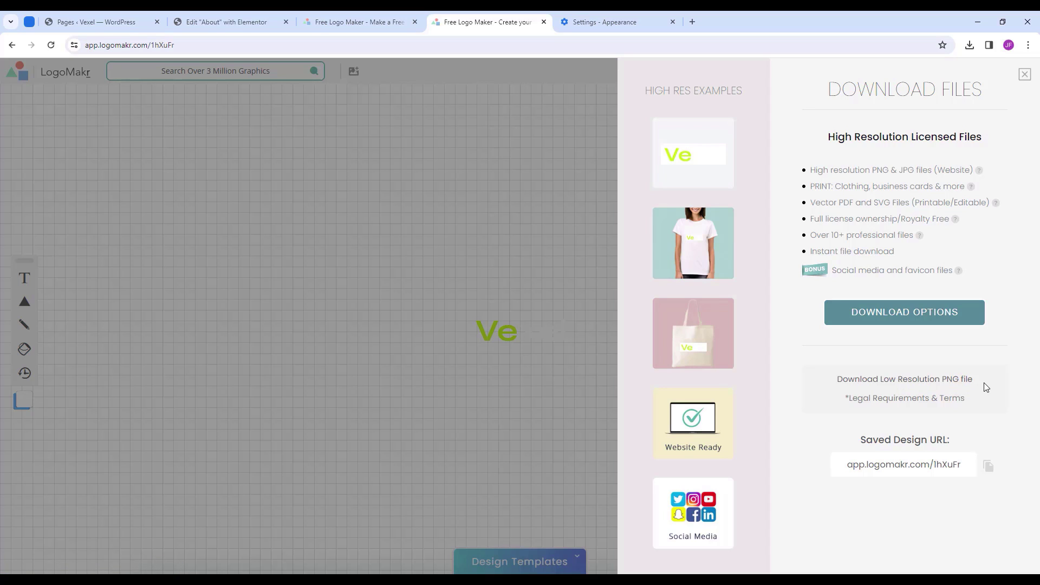
click(941, 382)
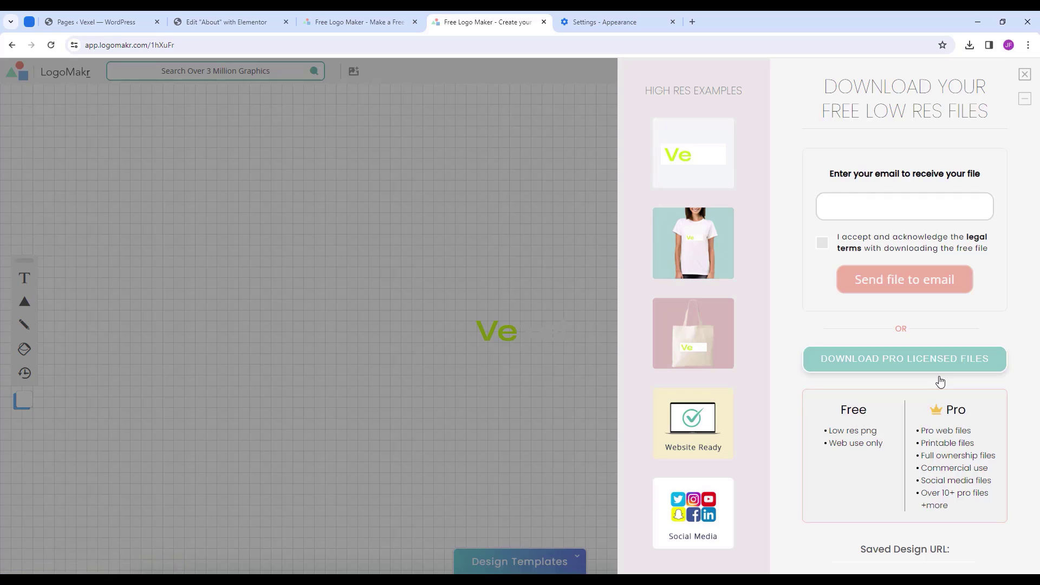
click(944, 209)
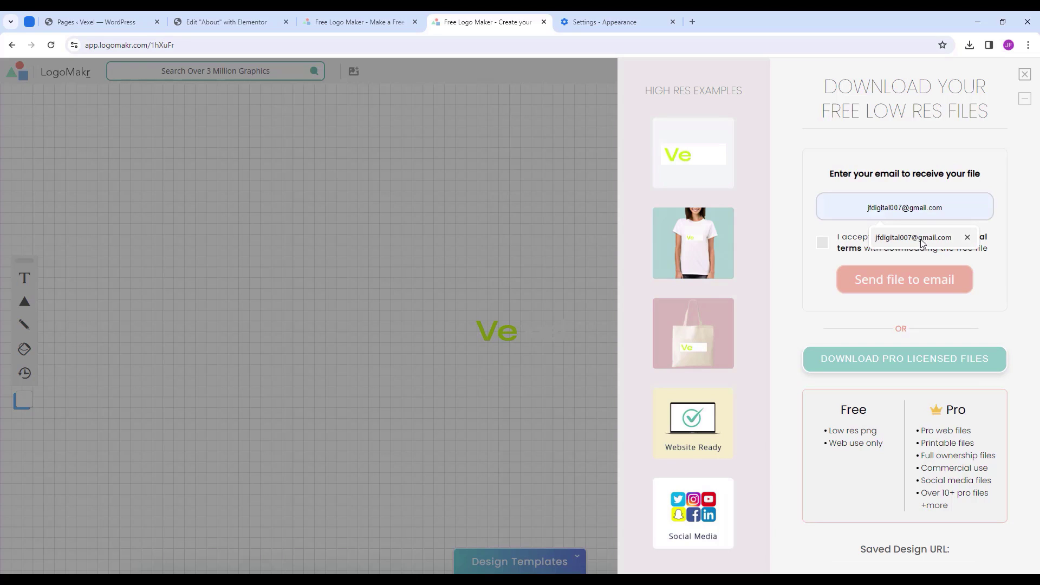
click(923, 238)
click(924, 247)
click(927, 281)
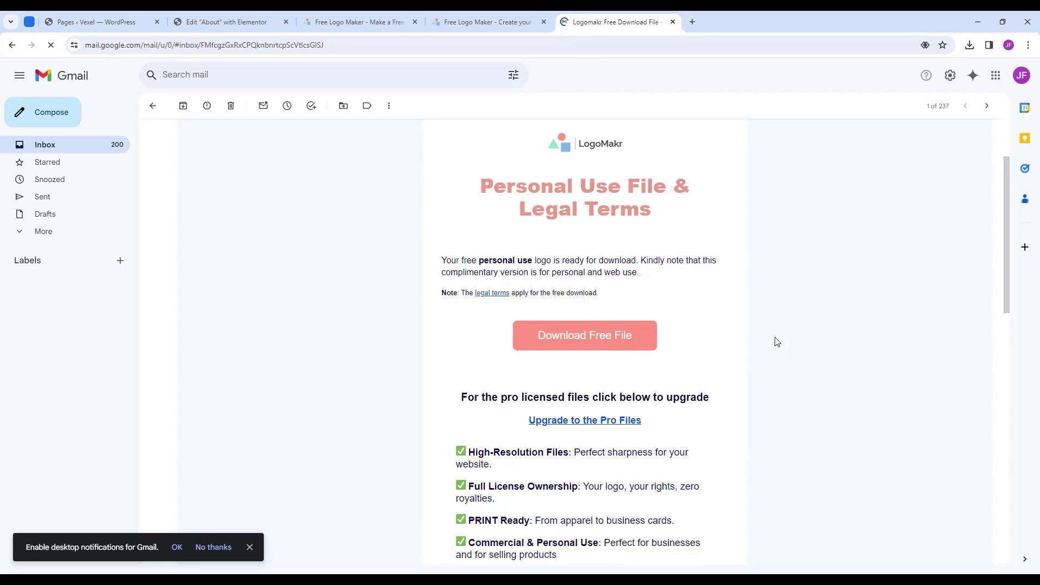
Save the free LogoMakr PNG from the e-mail, then go back to the Elementor About editor.
click(589, 353)
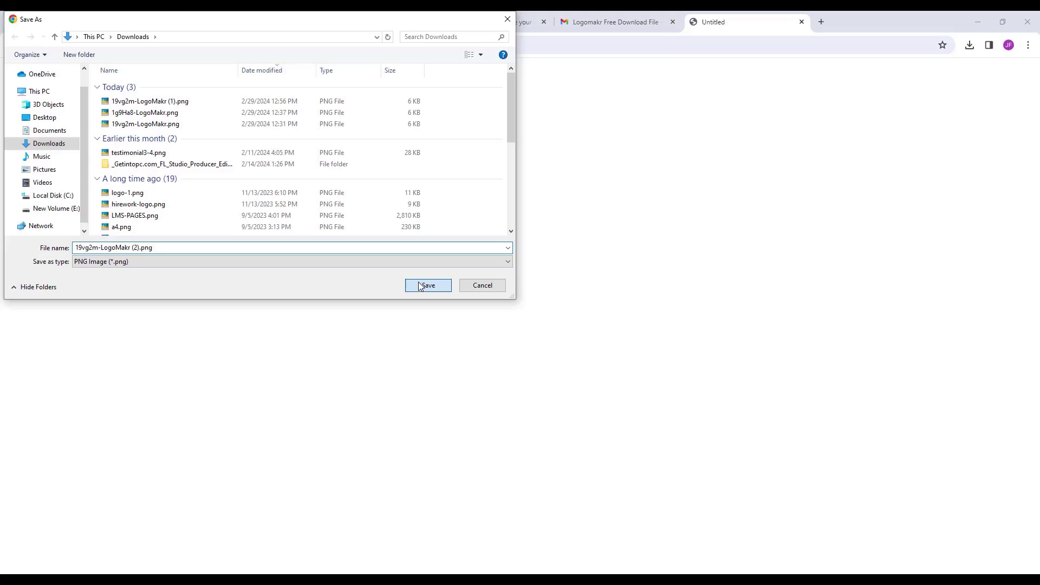
key(Return)
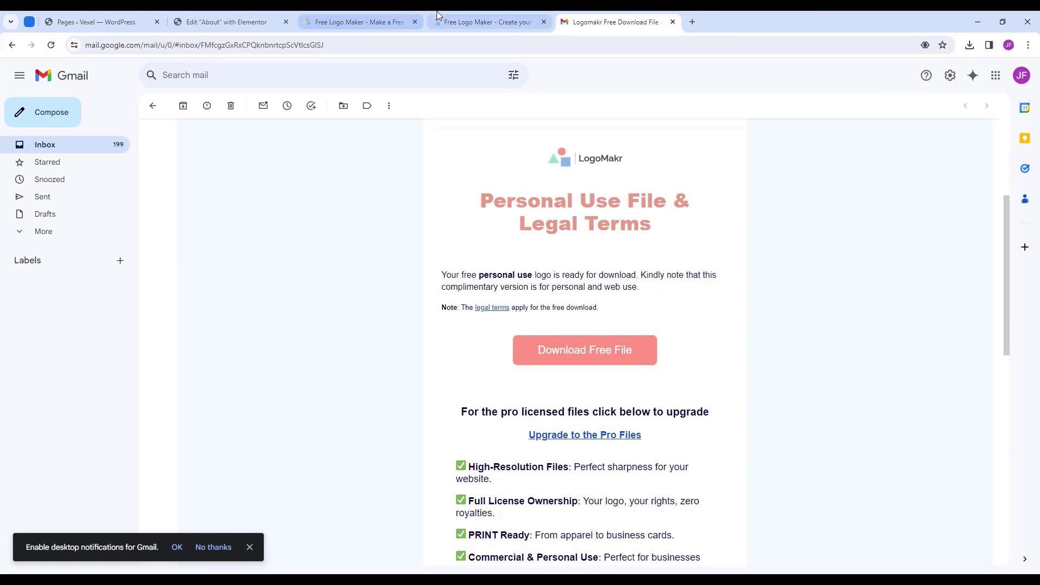
click(95, 22)
click(227, 22)
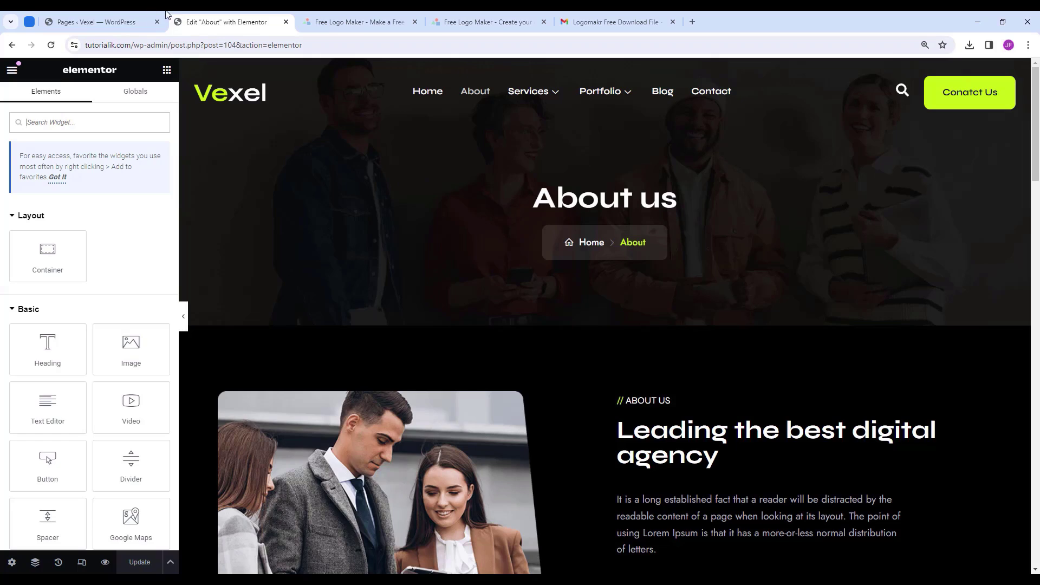
Open the site Header template in Elementor and select its logo image.
click(92, 22)
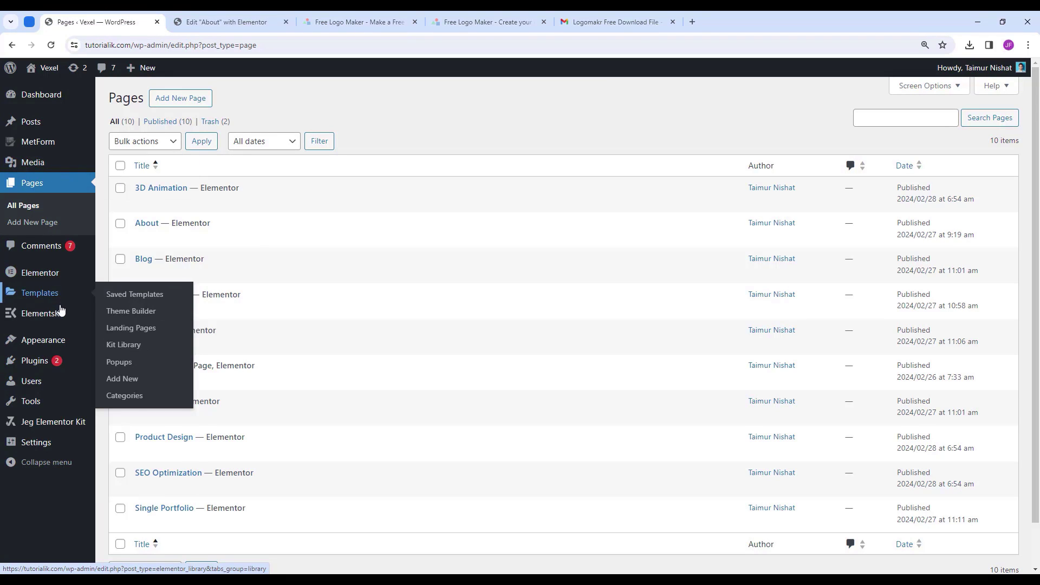
mouse_move(63, 321)
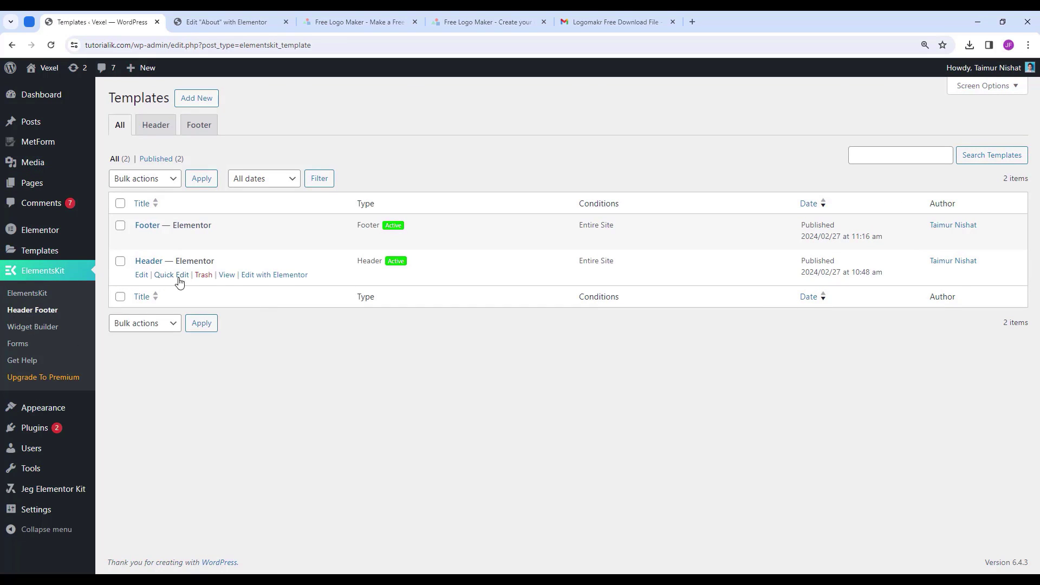
click(278, 279)
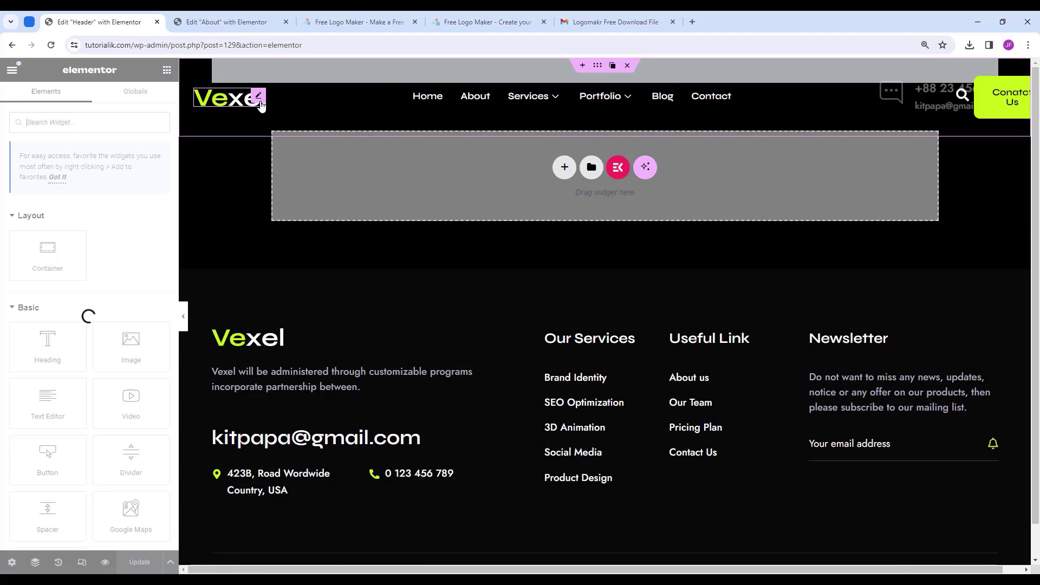
click(259, 97)
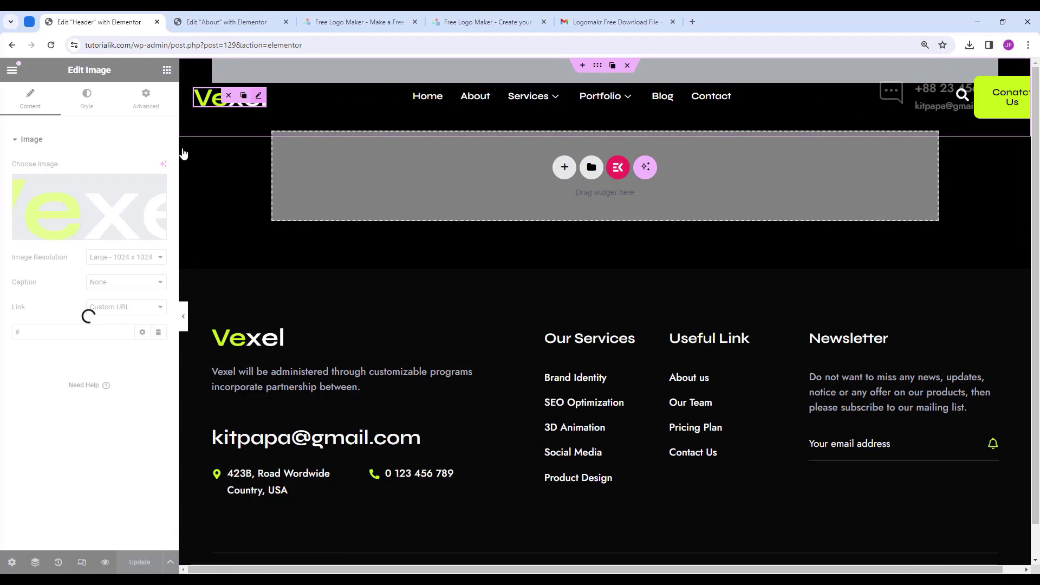
Upload the downloaded LogoMakr PNG and set it as the header logo.
click(87, 230)
click(181, 122)
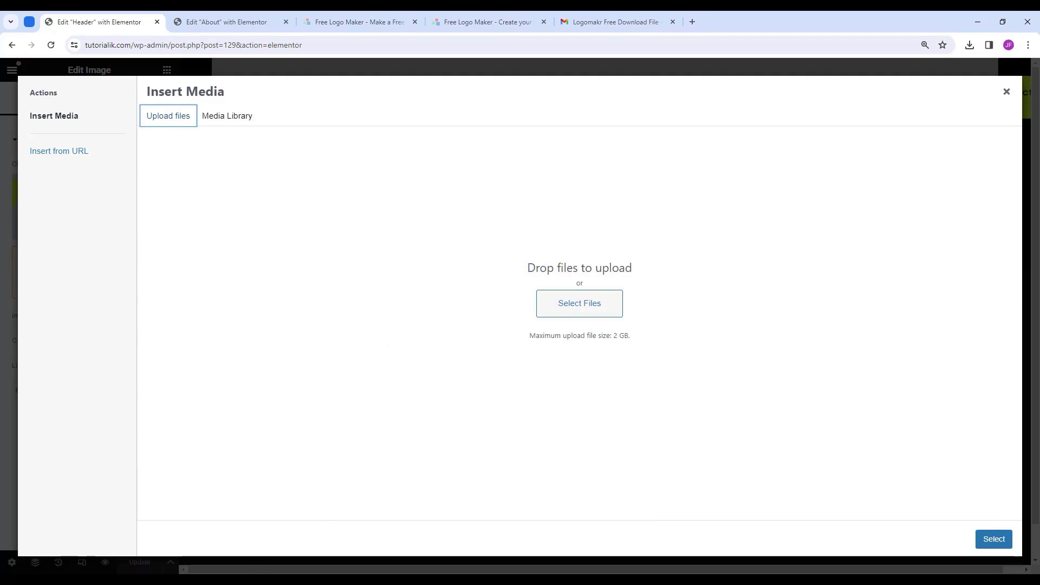
click(342, 536)
drag(604, 213, 501, 351)
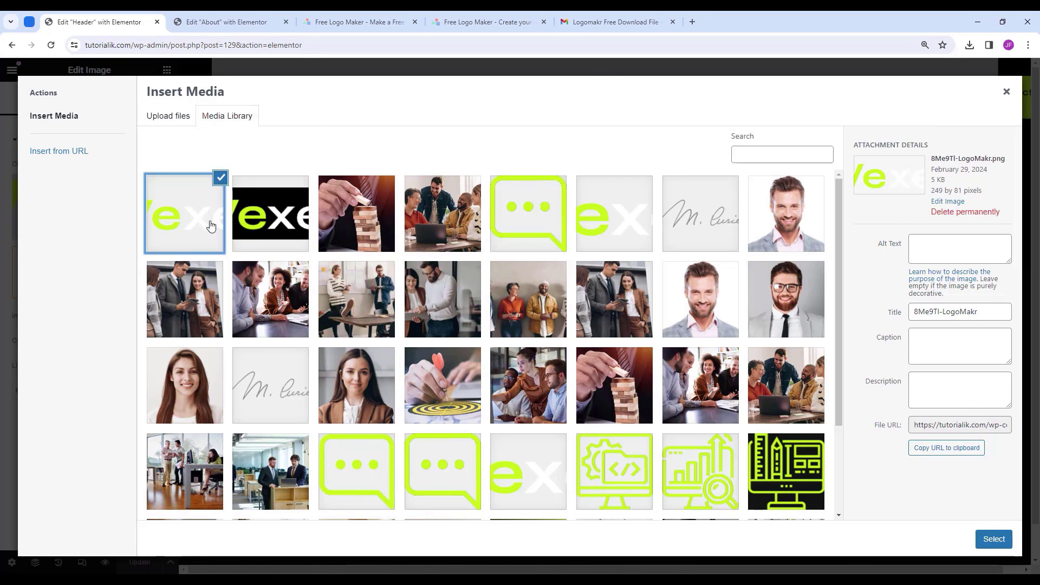
click(993, 540)
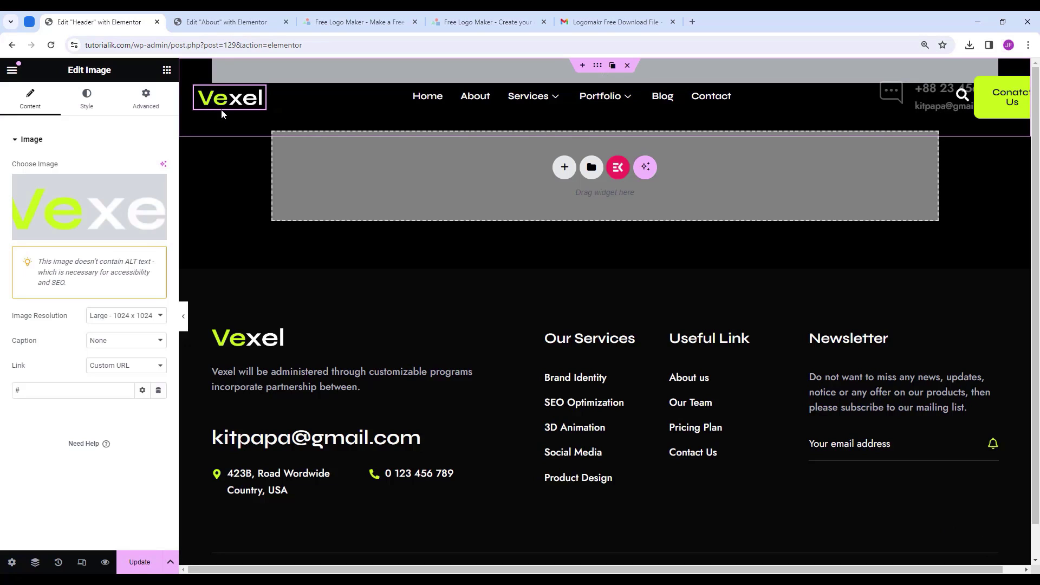
mouse_move(263, 96)
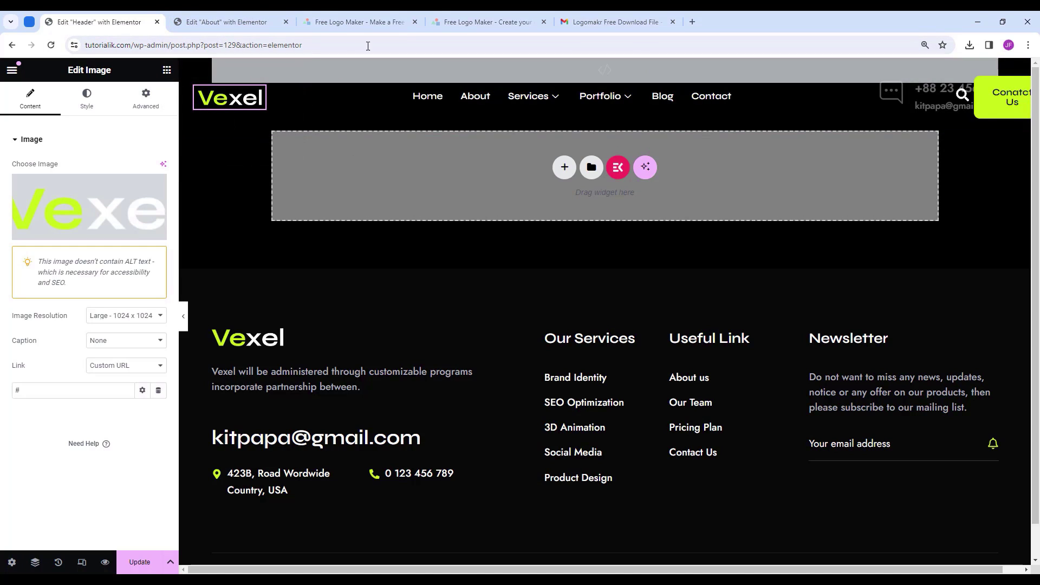
click(488, 22)
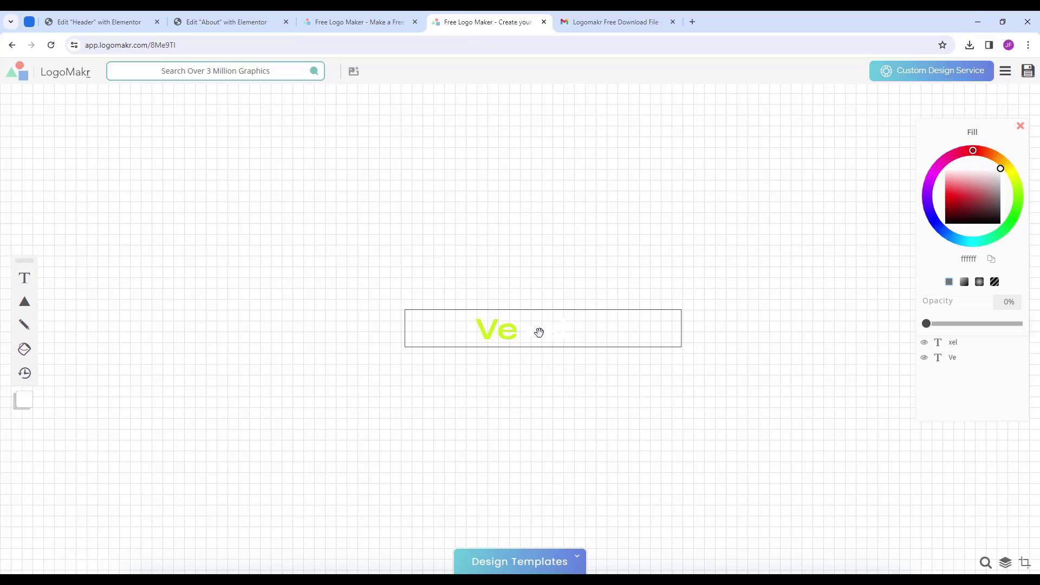
Delete the 'xel' text, cut 'Ve' down to 'V' and centre it.
click(539, 332)
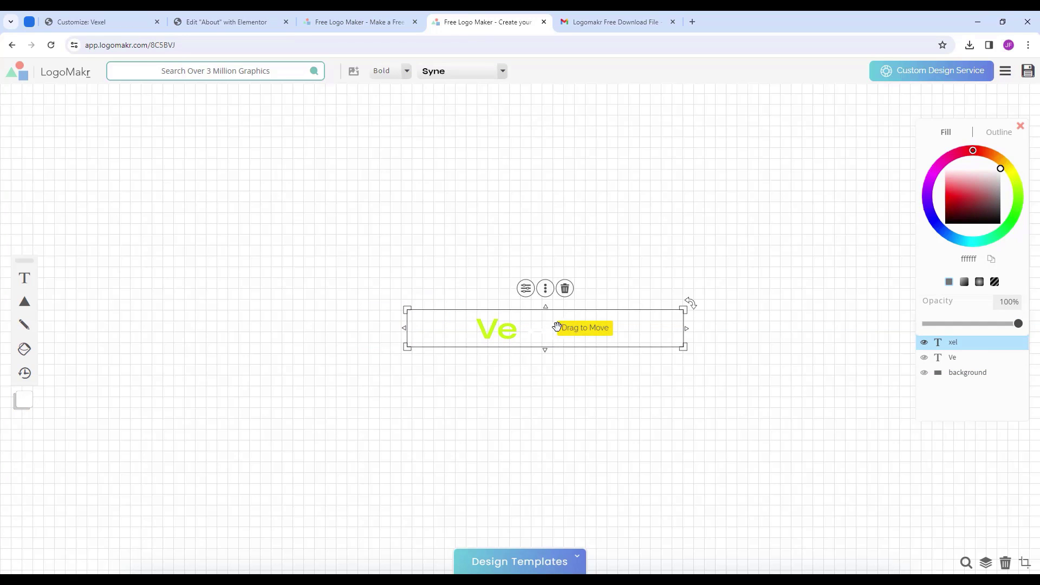
drag(545, 332, 501, 428)
click(517, 373)
click(511, 333)
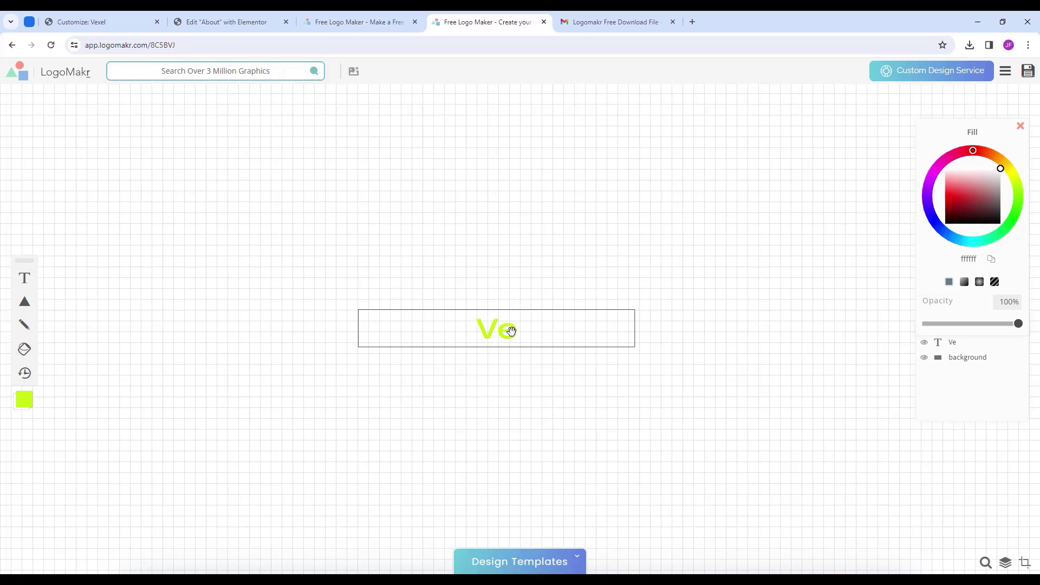
double_click(518, 333)
click(527, 332)
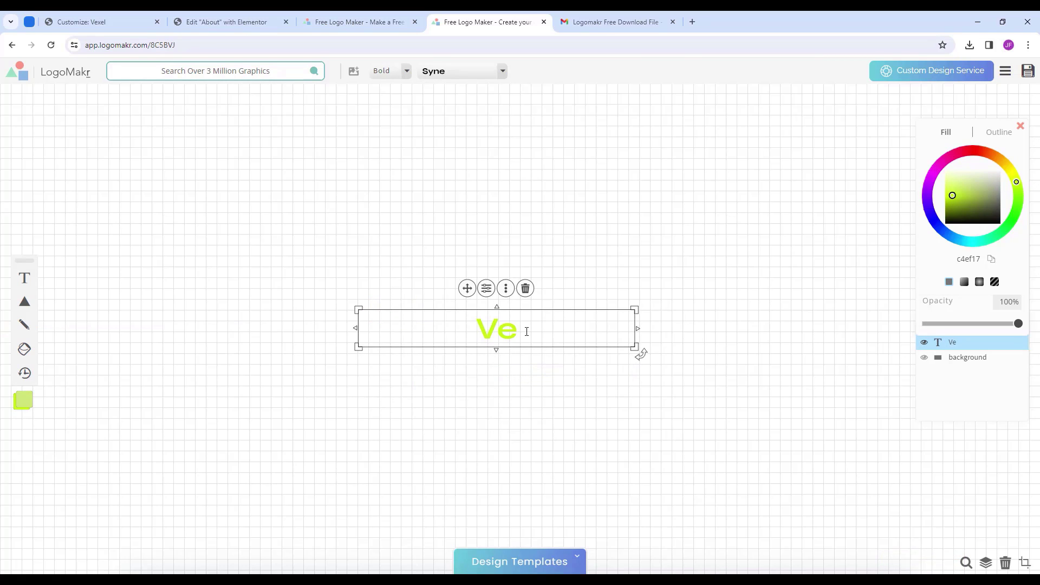
key(BackSpace)
drag(522, 331, 528, 331)
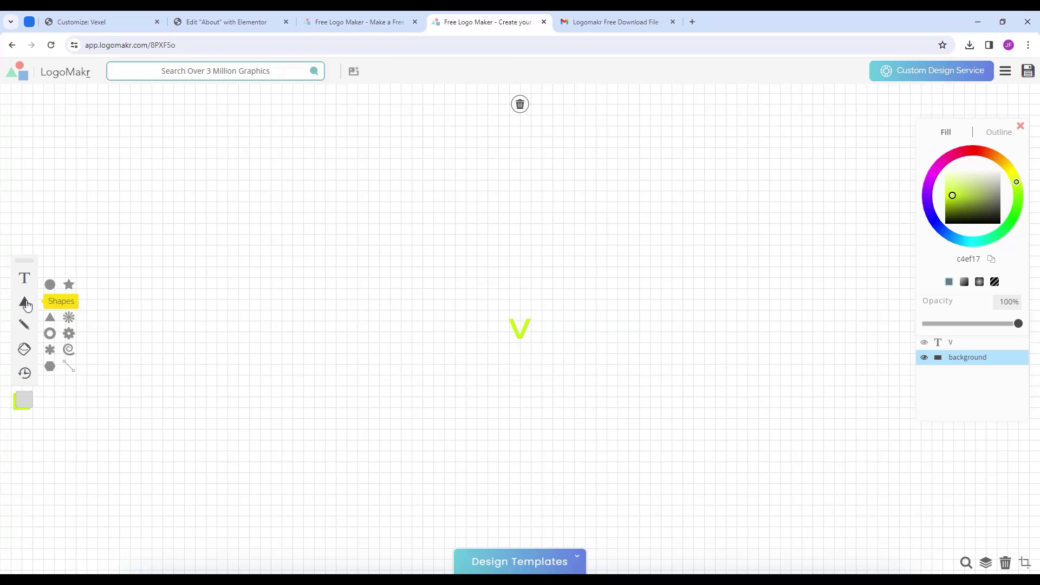
Add a square shape, bring the V in front of it and centre both.
mouse_move(26, 308)
click(50, 301)
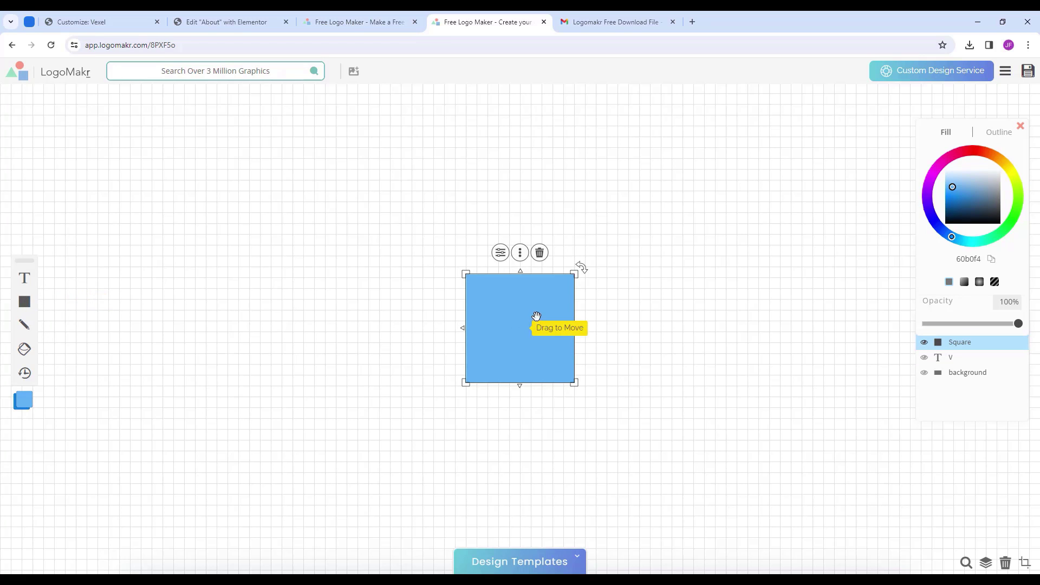
drag(536, 316, 424, 316)
click(520, 329)
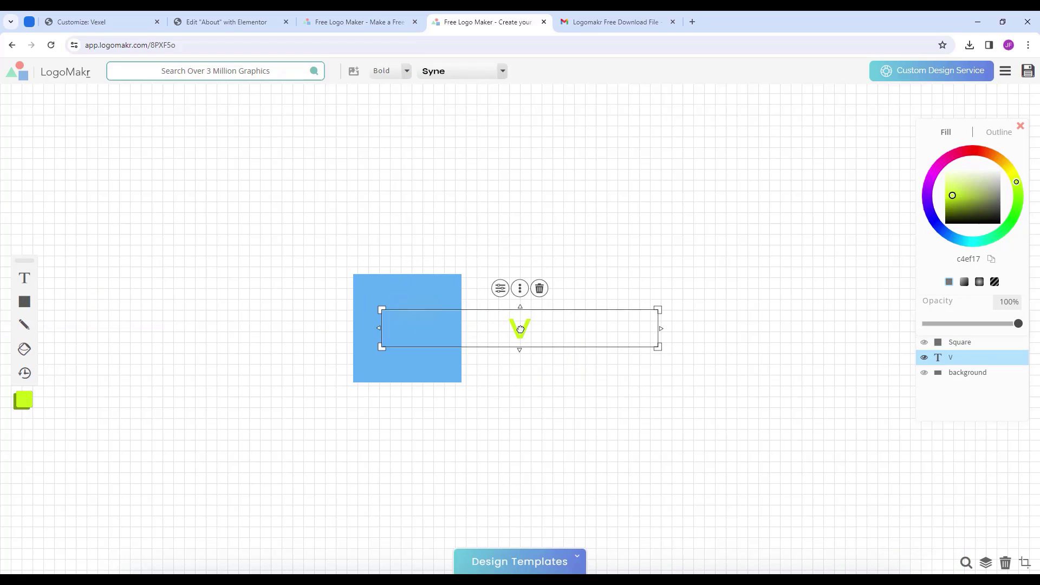
right_click(534, 330)
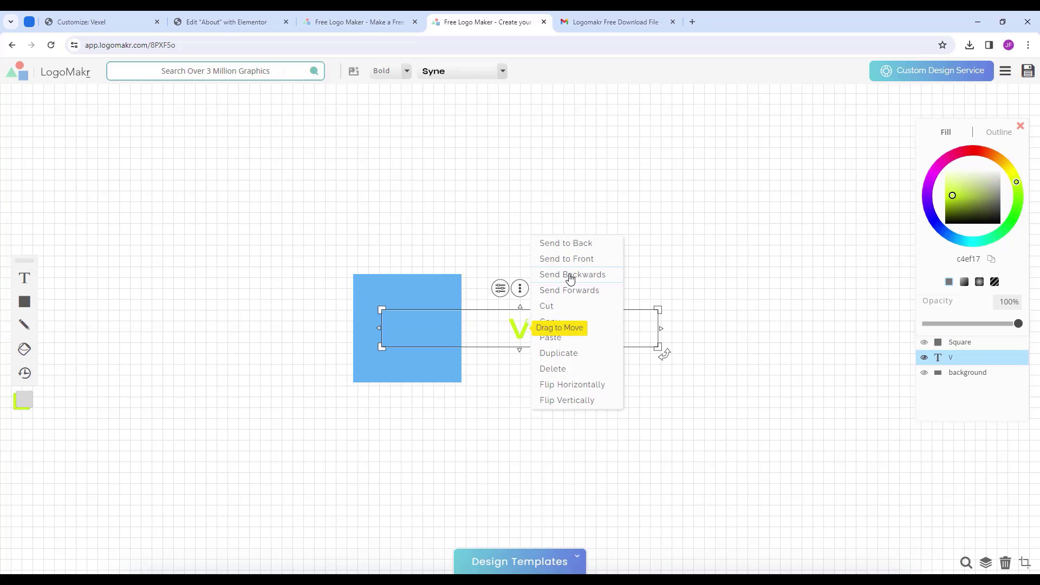
click(575, 301)
drag(524, 329, 411, 329)
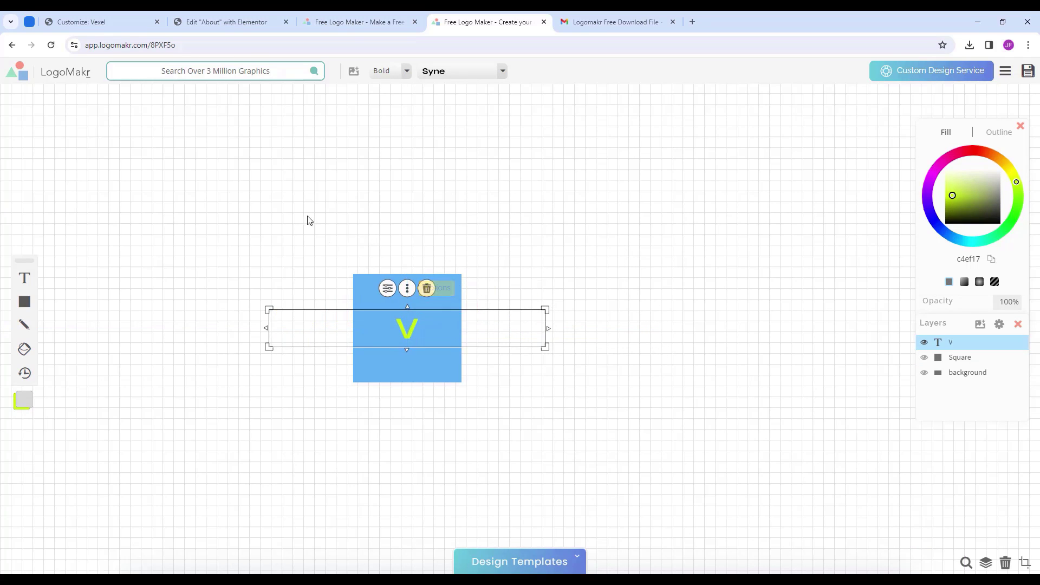
drag(307, 217, 549, 388)
drag(410, 329, 523, 342)
Make the square black, shrink it to about 106 px and round its corners.
click(552, 310)
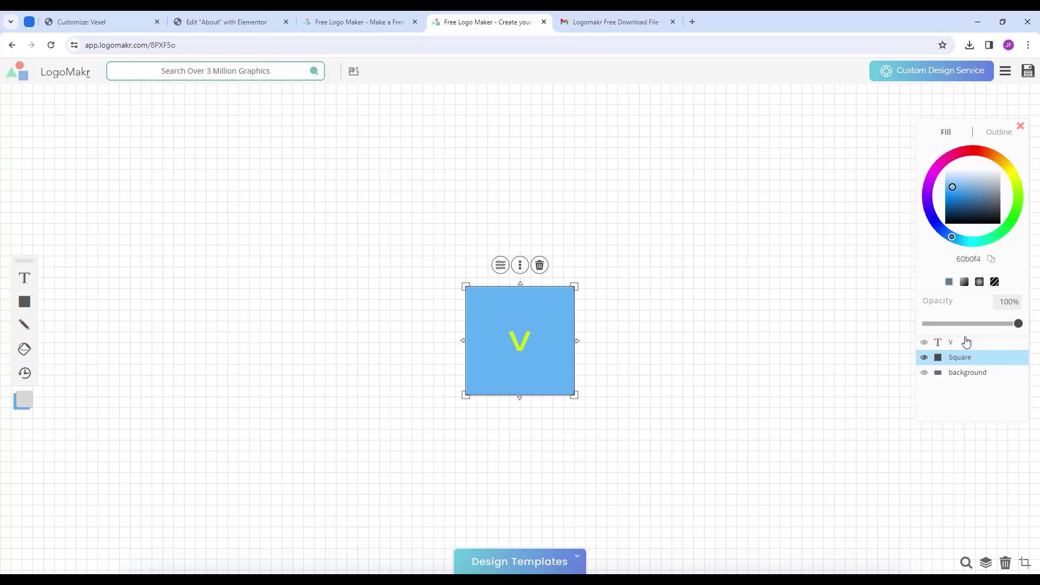
drag(965, 196, 919, 260)
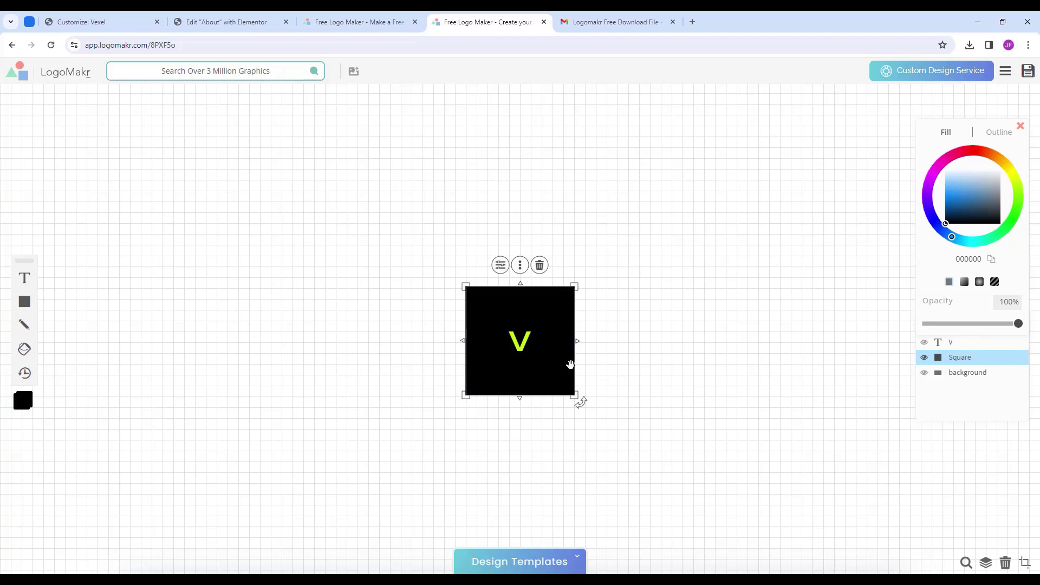
drag(575, 395, 524, 345)
drag(502, 310, 528, 335)
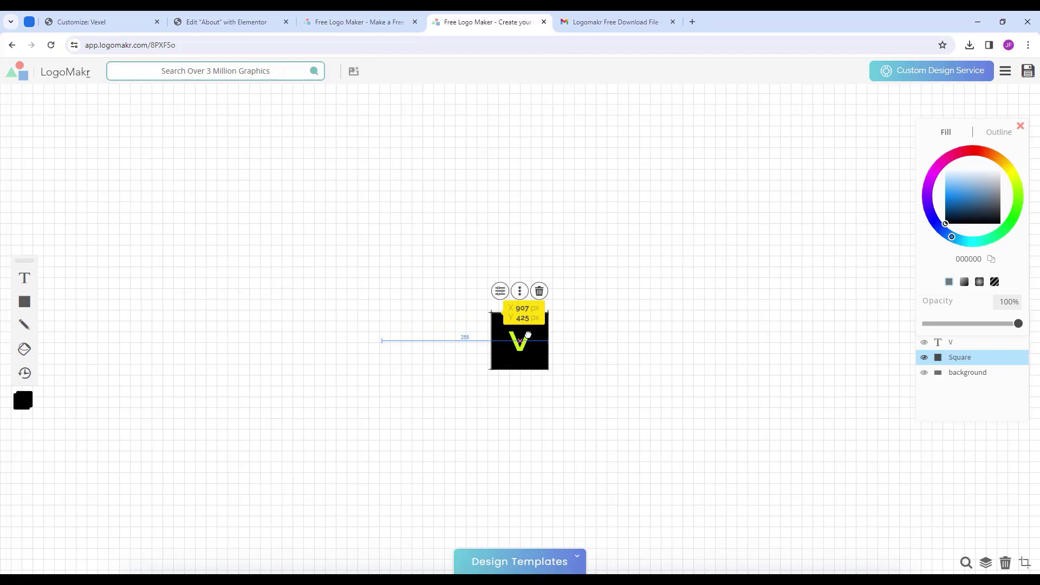
click(501, 292)
click(501, 292)
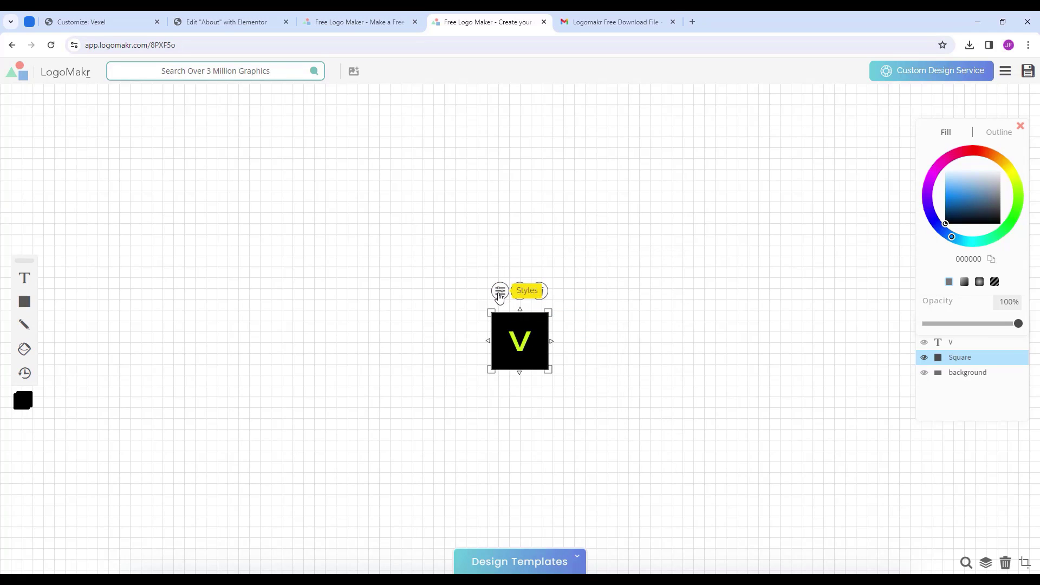
click(501, 292)
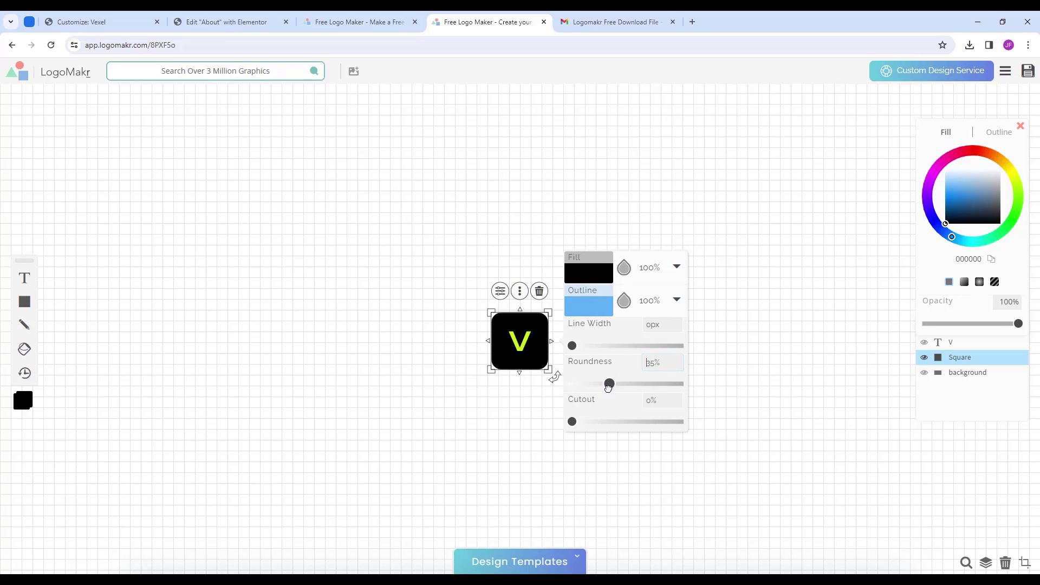
click(762, 359)
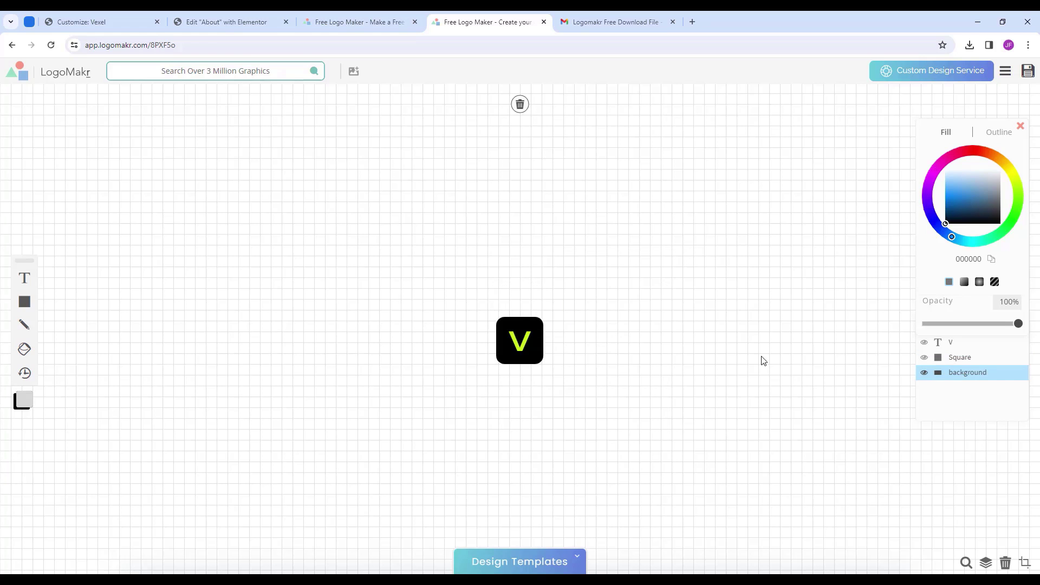
Save the V icon, accept the terms, e-mail the free file and open the message.
click(1028, 72)
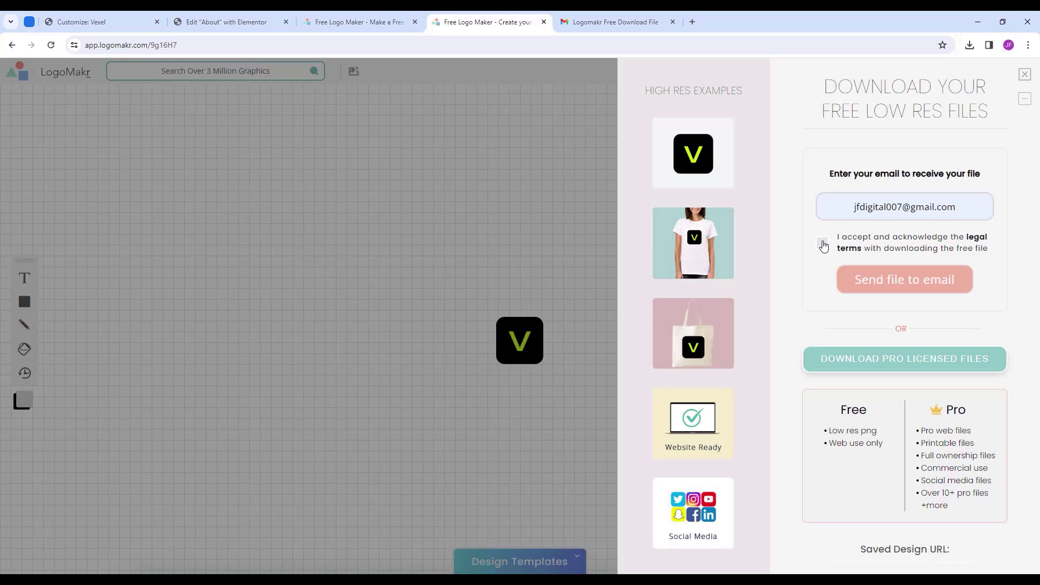
click(823, 243)
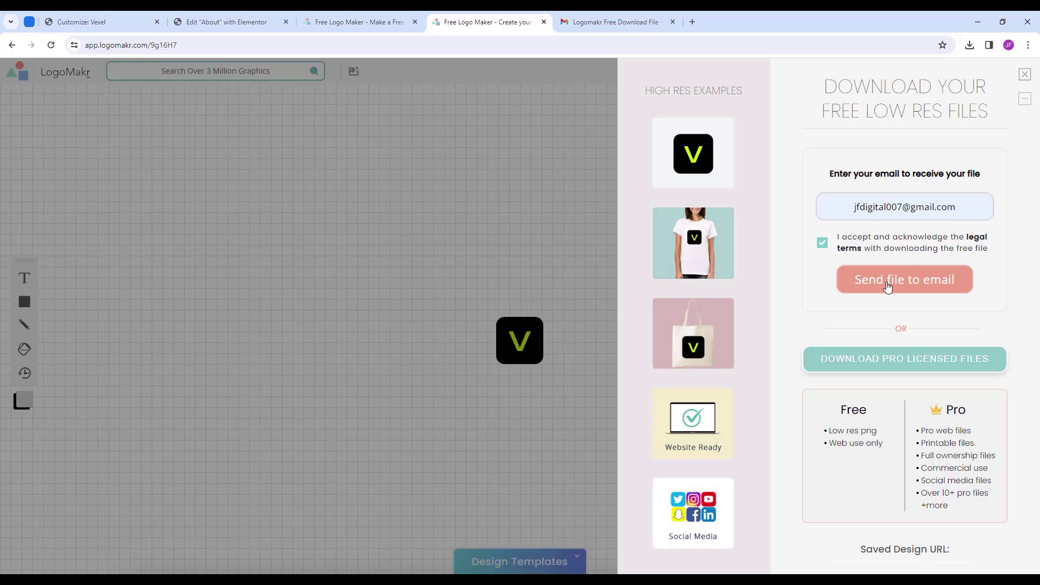
click(891, 288)
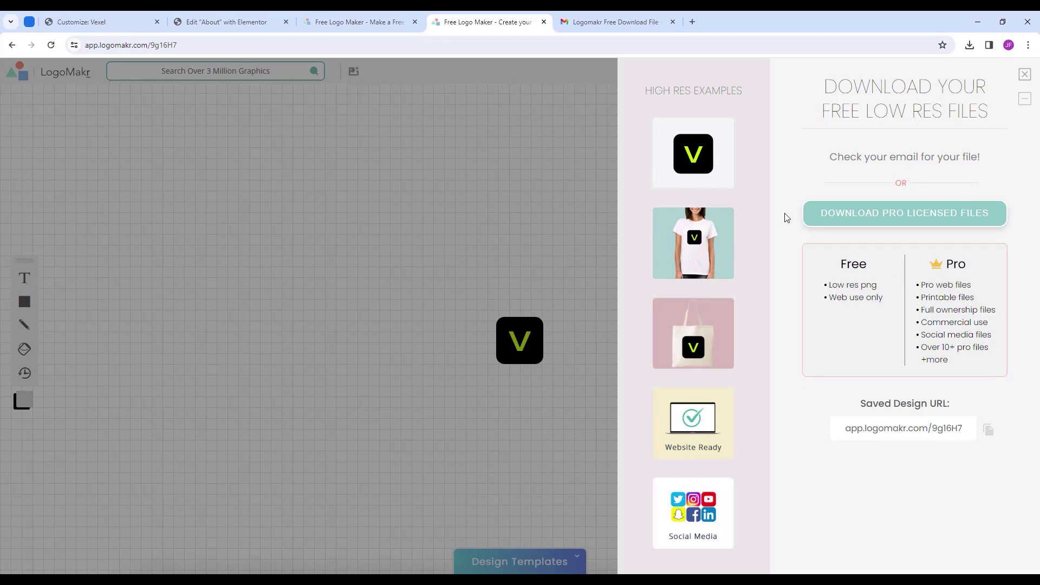
click(616, 22)
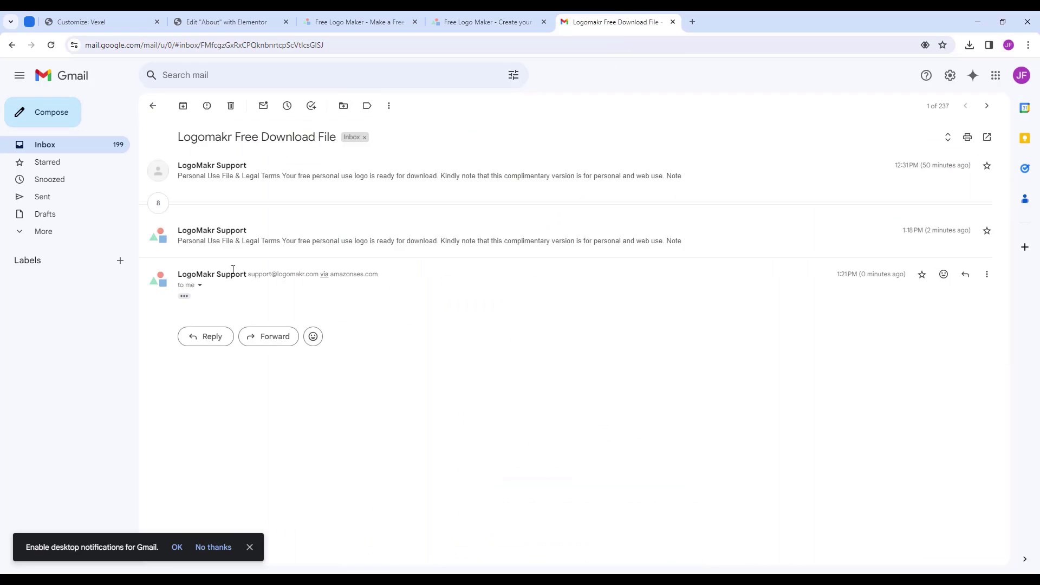
Download the icon as 9g16H7-LogoMakr.png (250 x 250) and close the preview.
scroll(549, 405, down, 5)
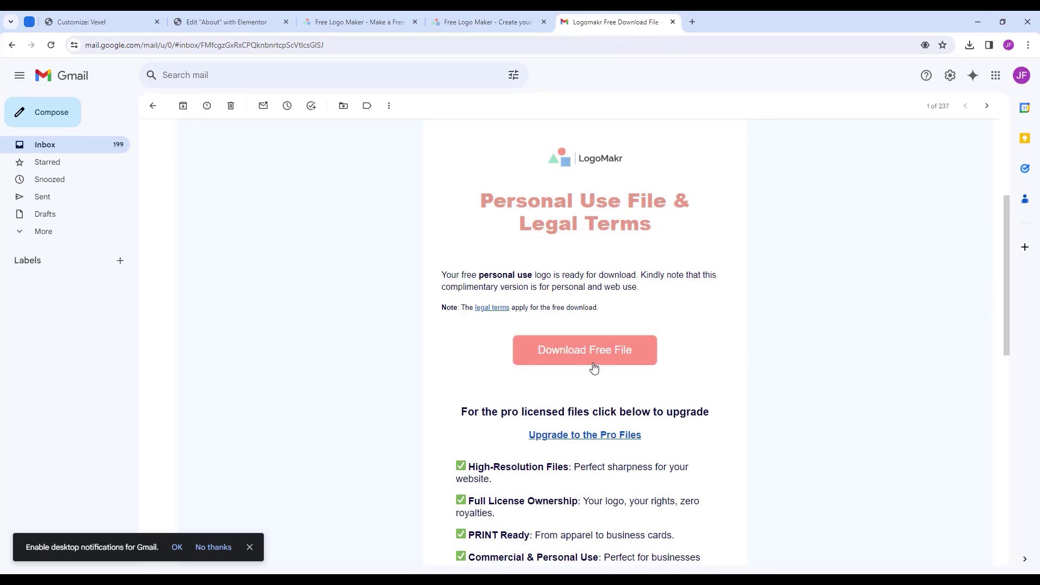
click(599, 359)
click(436, 286)
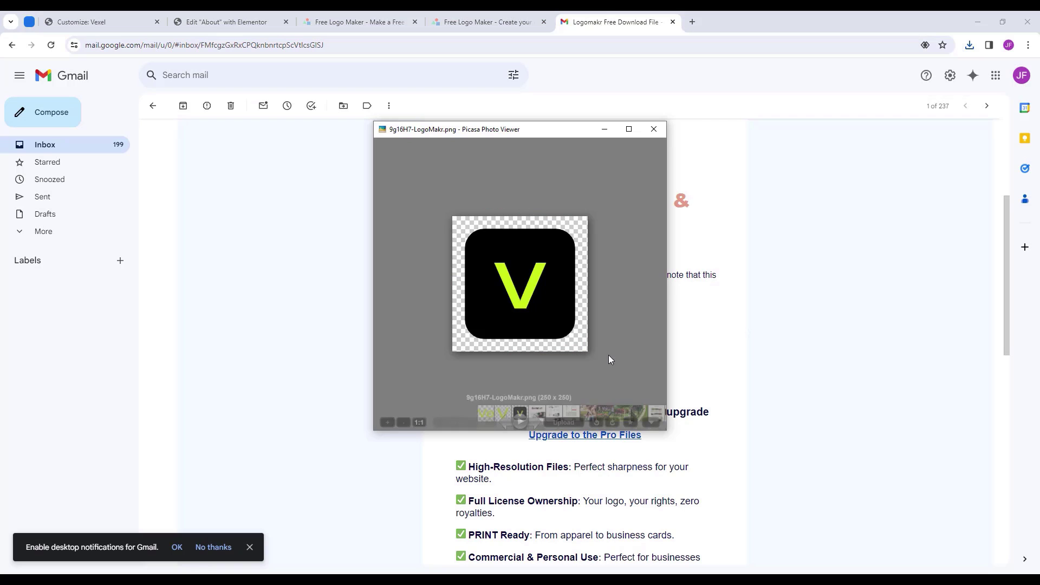
click(320, 580)
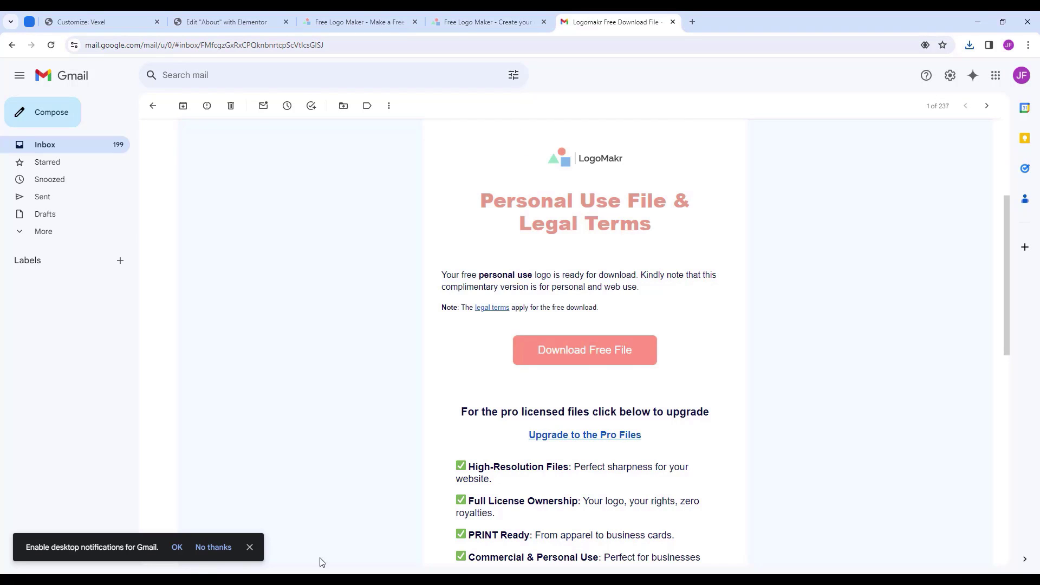
Upload the black rounded lime-V PNG as the Site Icon, crop and publish it.
click(90, 14)
drag(537, 249, 164, 253)
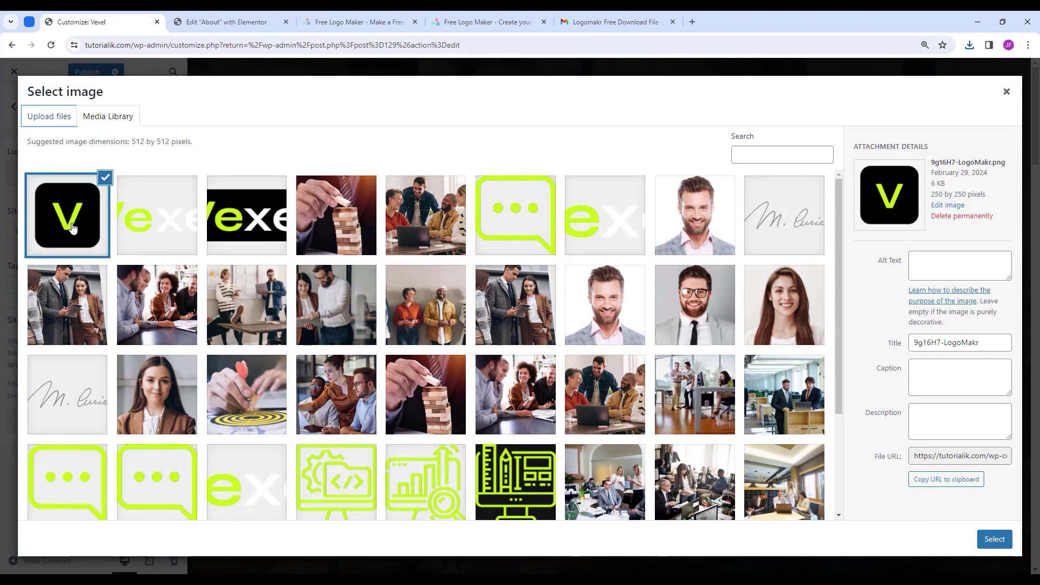
click(994, 539)
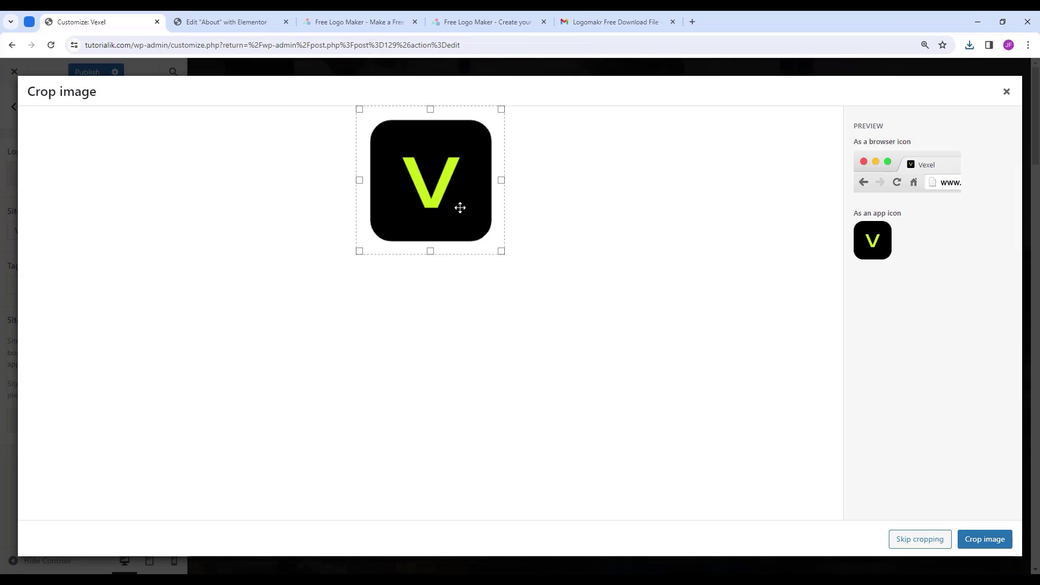
click(988, 548)
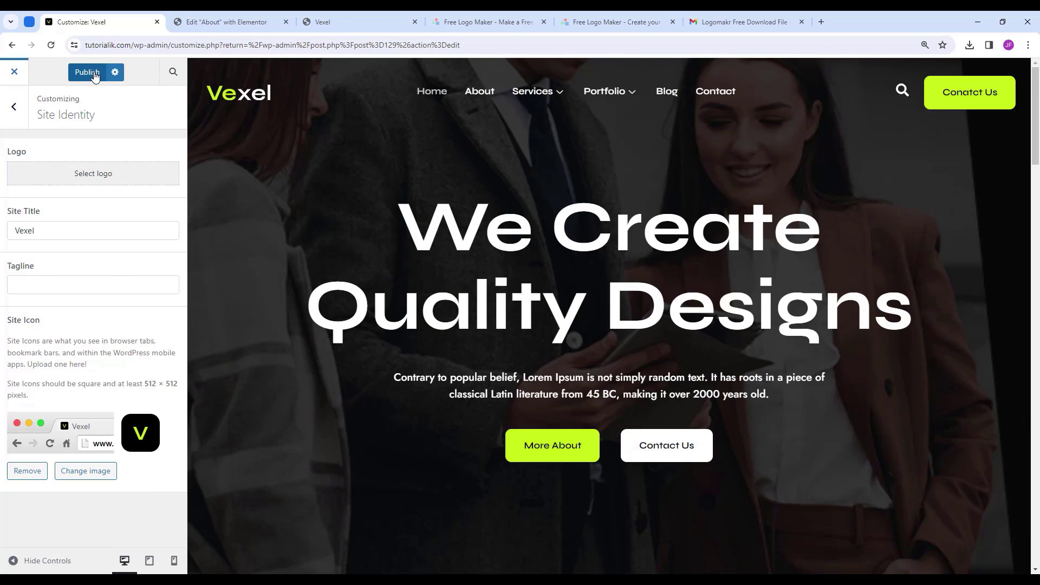
click(94, 75)
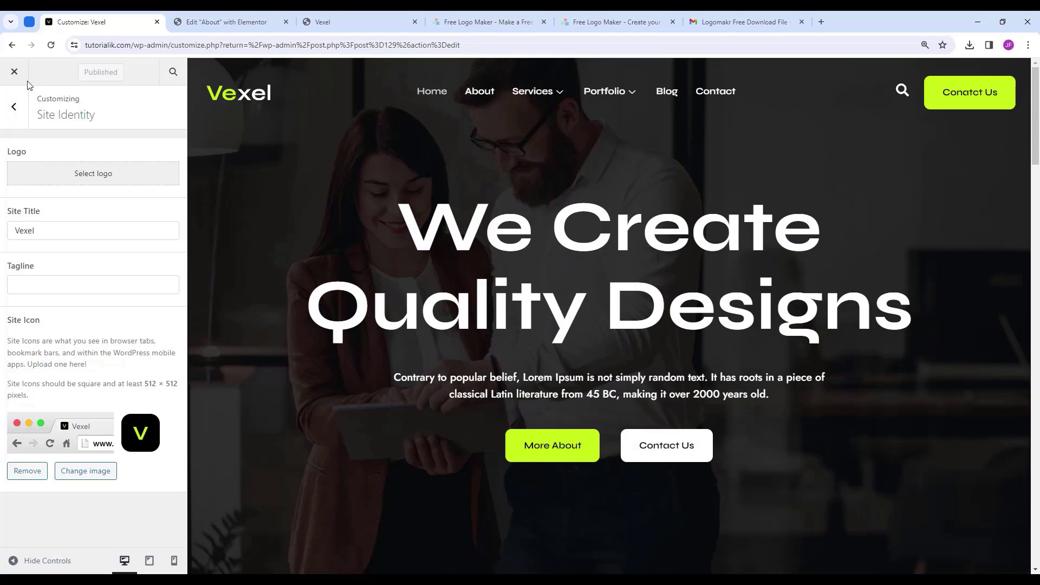
click(14, 72)
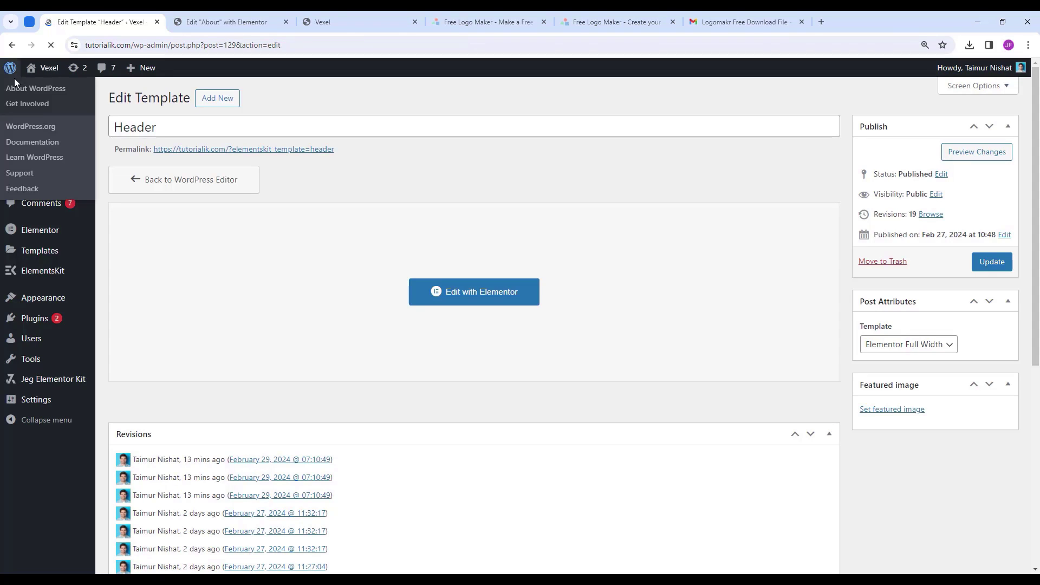
Scroll through the live Vexel homepage, then browse to the About and Product Design pages.
mouse_move(49, 73)
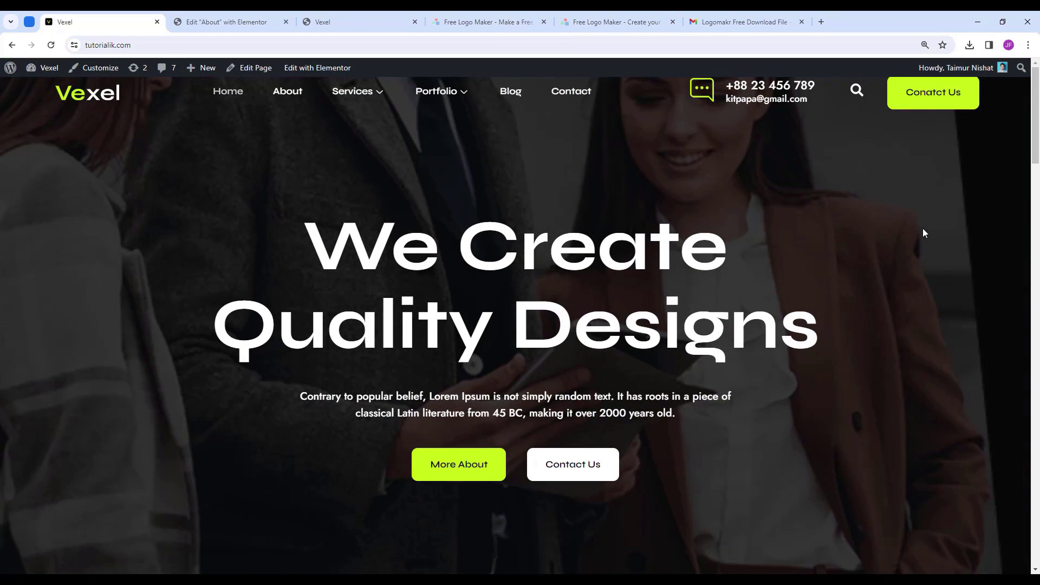
scroll(935, 229, down, 6)
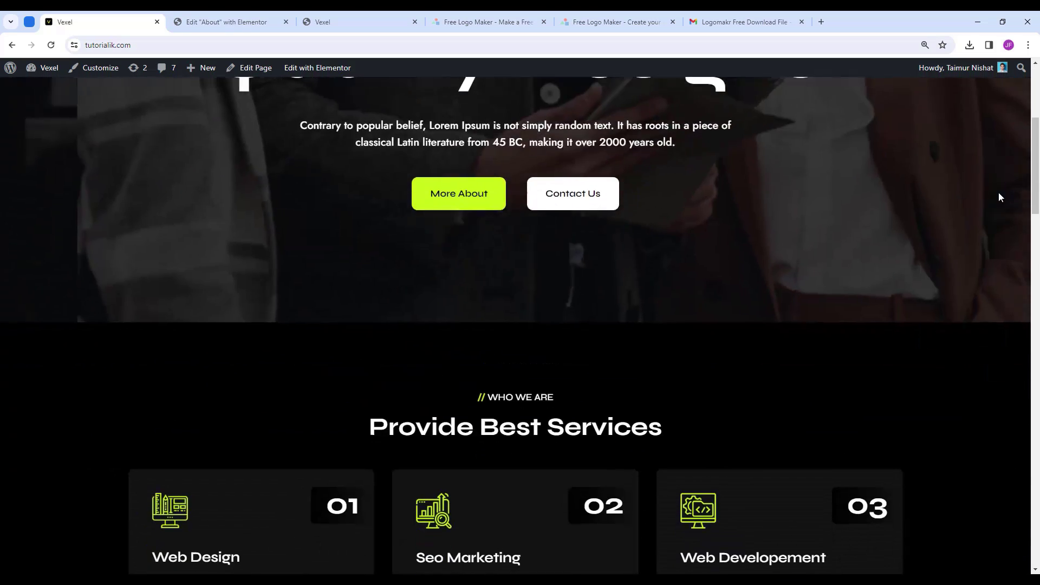
scroll(986, 194, down, 9)
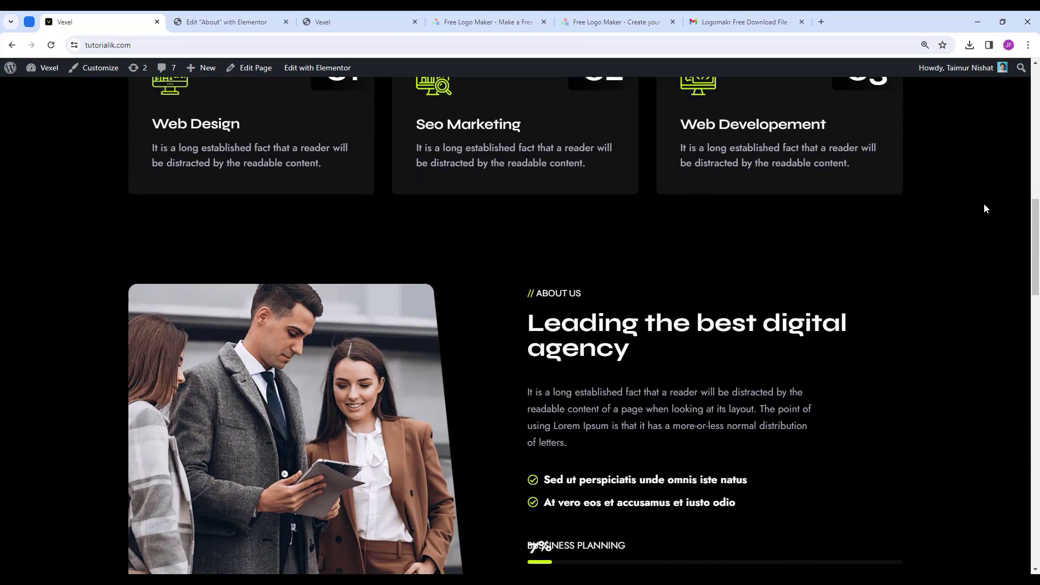
scroll(983, 218, down, 9)
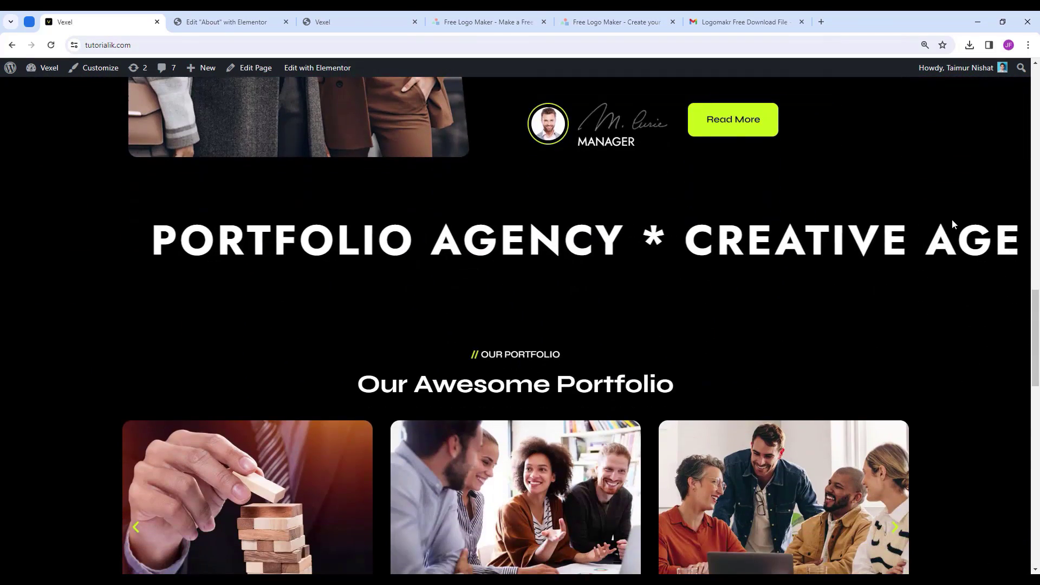
scroll(949, 265, down, 12)
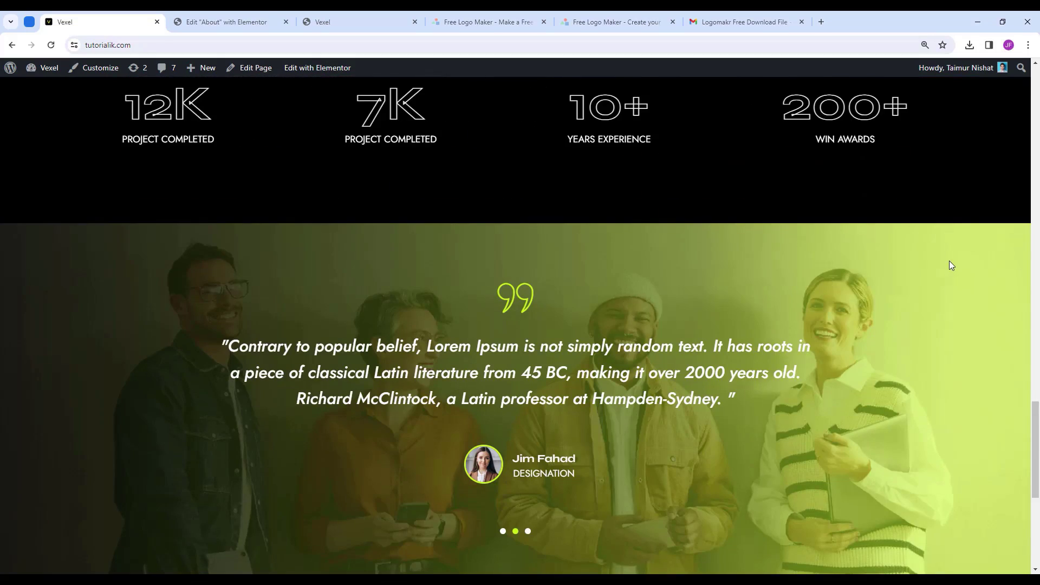
scroll(951, 272, down, 4)
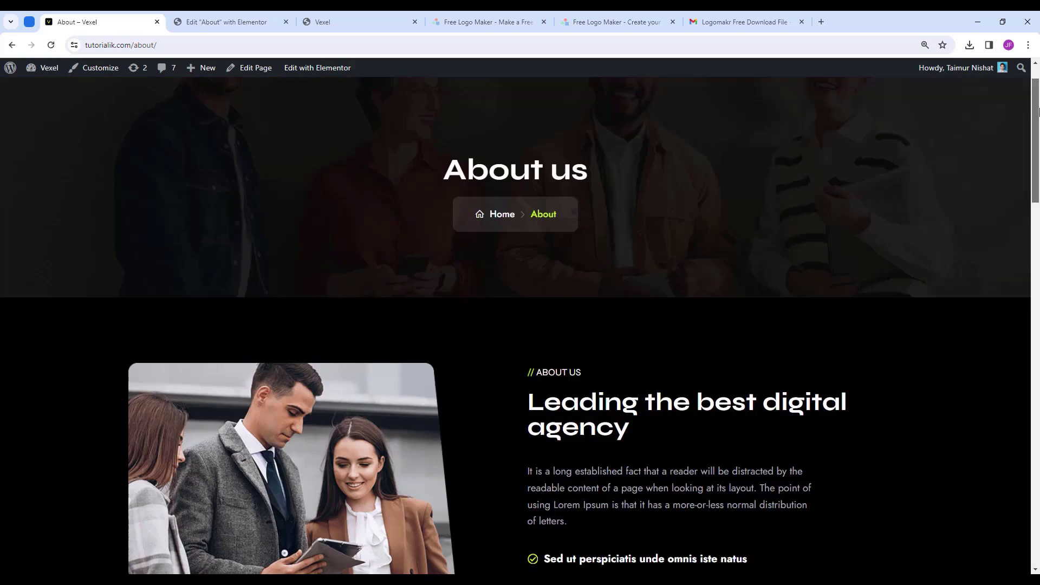
scroll(1036, 64, up, 1)
mouse_move(1038, 89)
mouse_down()
mouse_move(1038, 304)
mouse_move(1037, 86)
mouse_up()
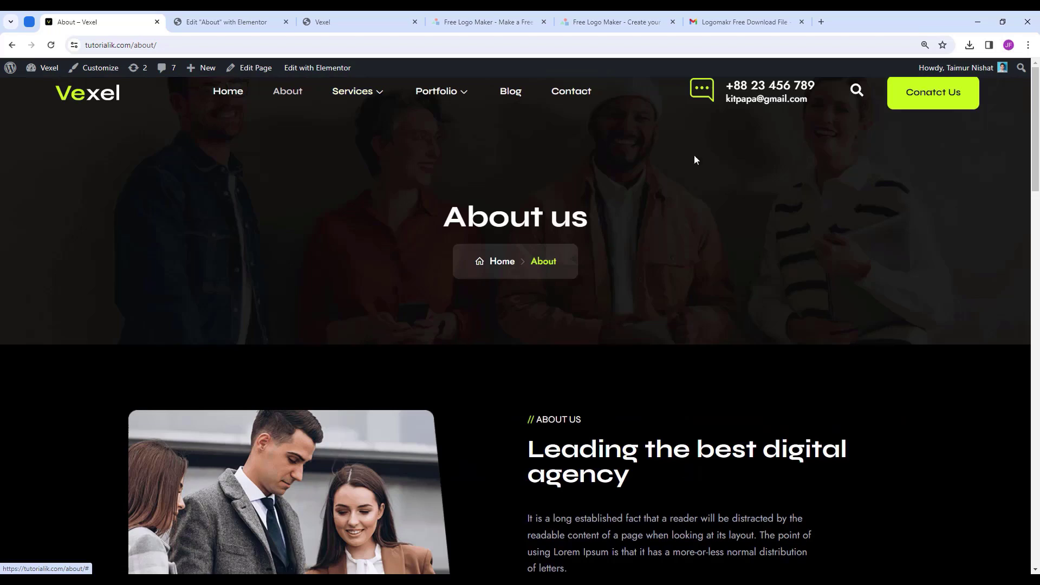
mouse_move(368, 96)
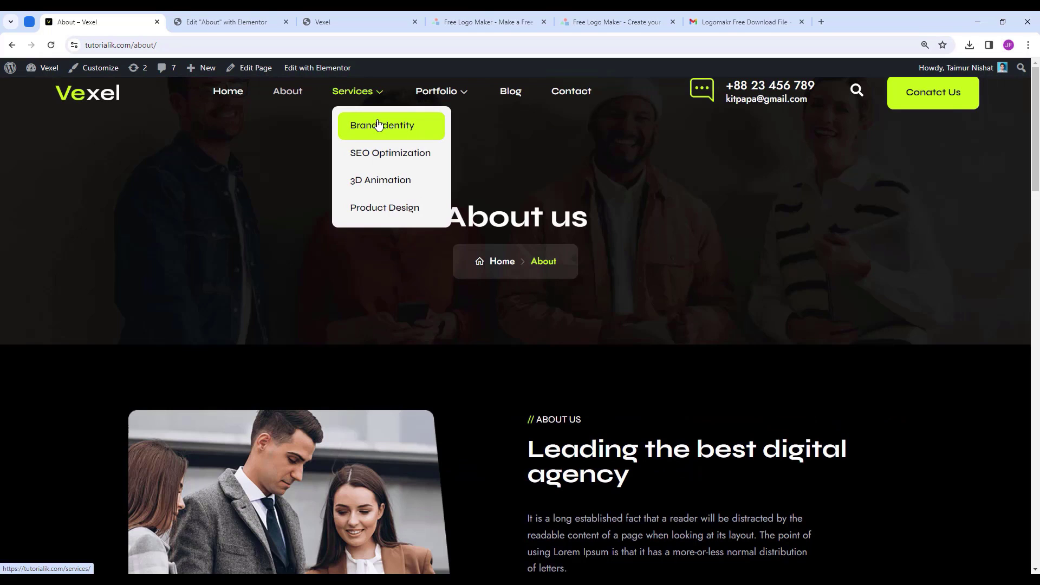
drag(1037, 89, 990, 437)
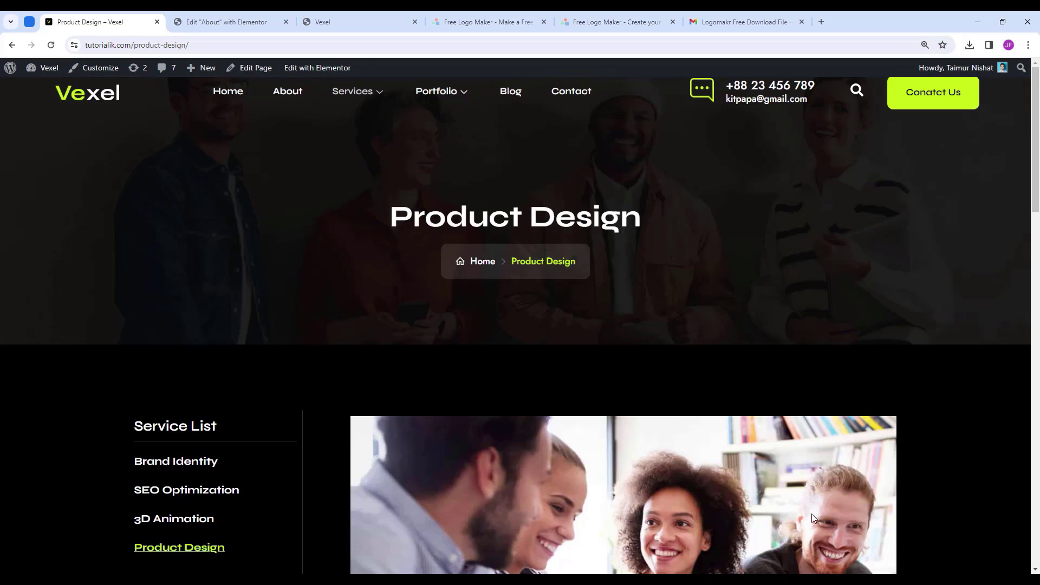
Browse the site's Portfolio and Single Portfolio pages.
click(439, 93)
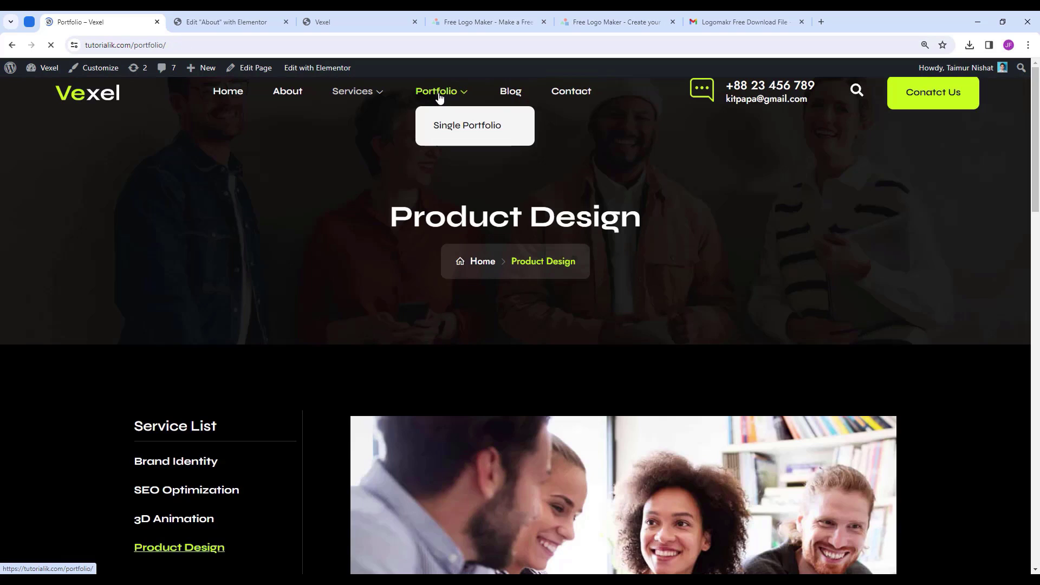
scroll(356, 258, down, 6)
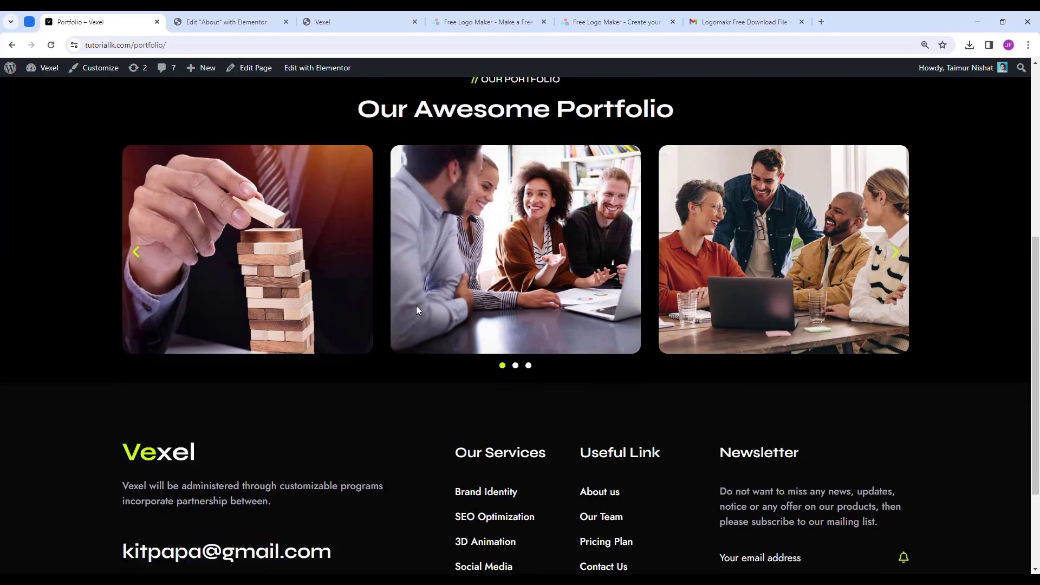
scroll(417, 313, down, 3)
scroll(426, 296, up, 9)
mouse_move(455, 94)
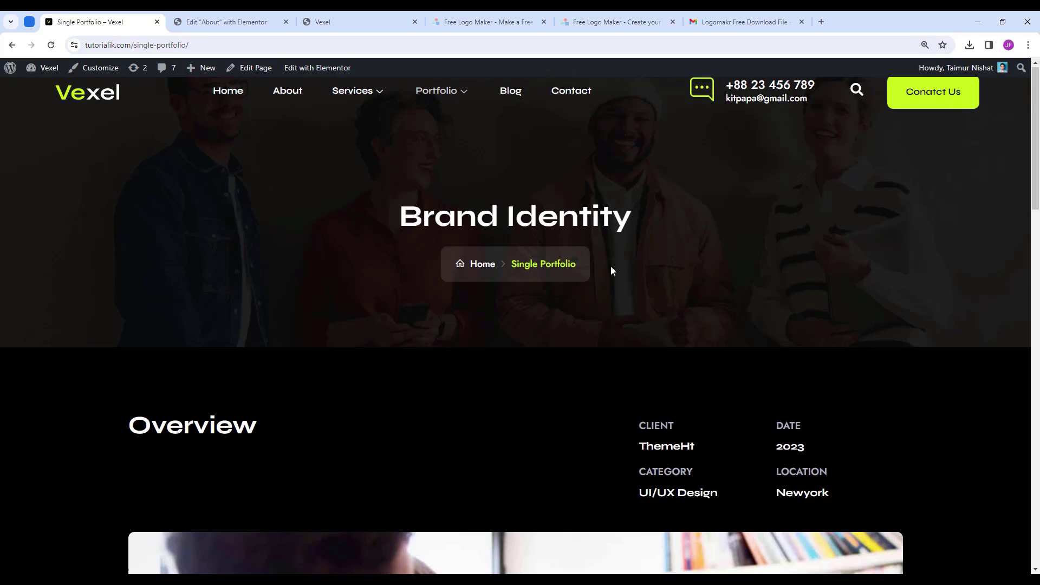
scroll(618, 282, down, 8)
scroll(715, 347, down, 10)
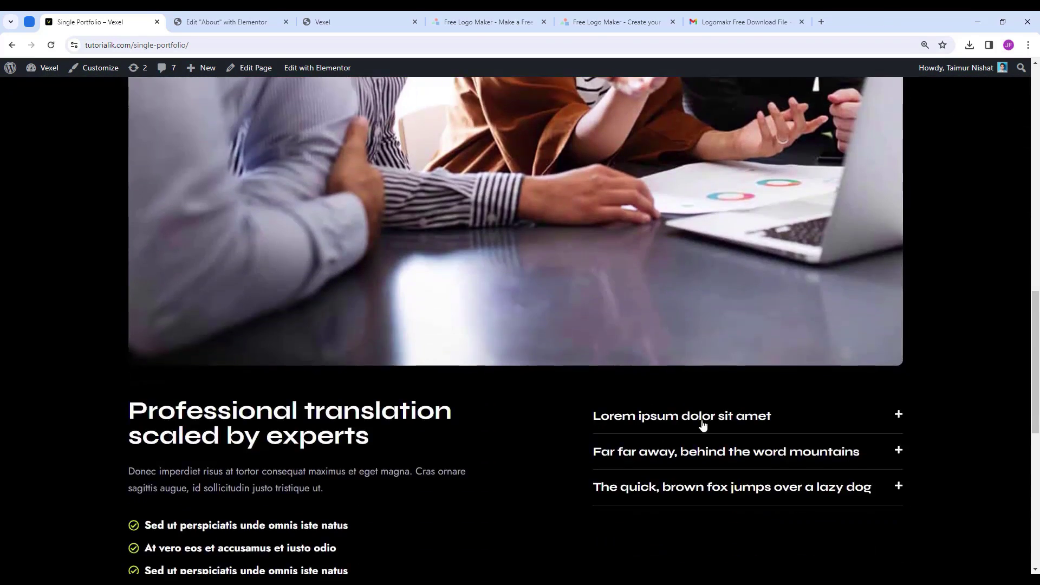
scroll(528, 206, down, 3)
scroll(962, 322, up, 15)
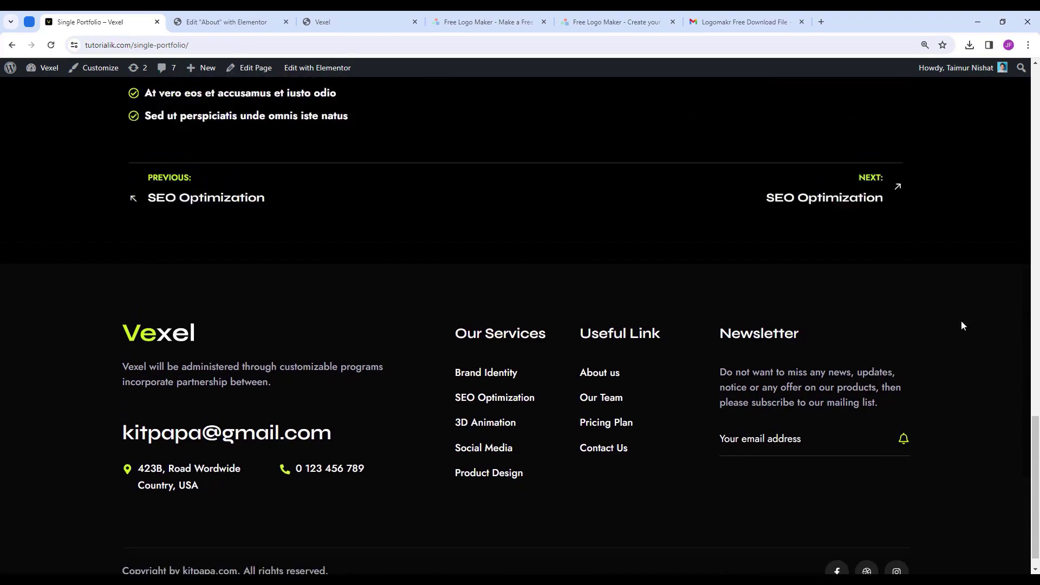
scroll(309, 347, up, 4)
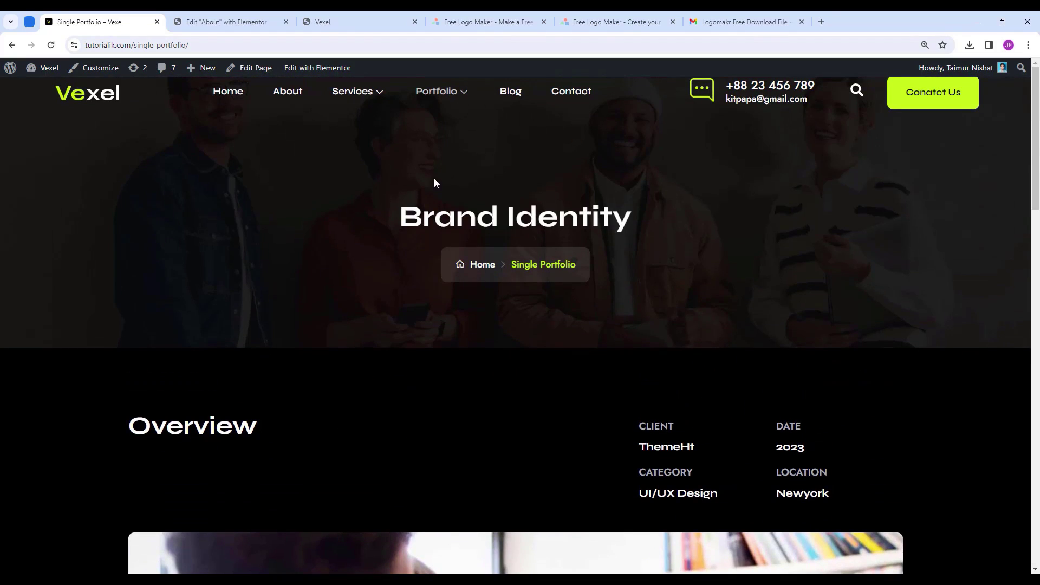
Look through the Blog page and its posts.
click(511, 93)
scroll(601, 320, down, 3)
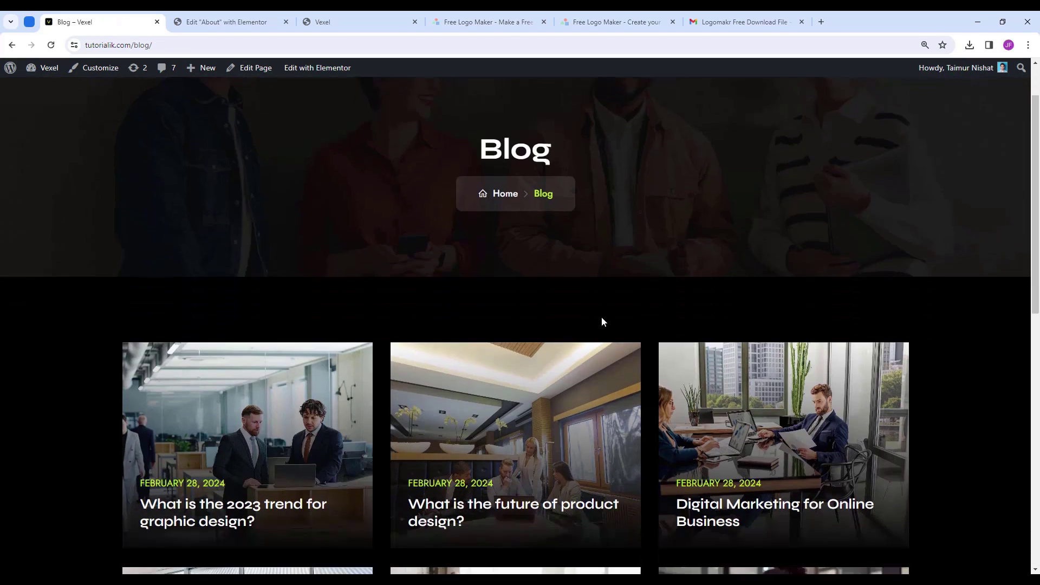
scroll(616, 316, down, 3)
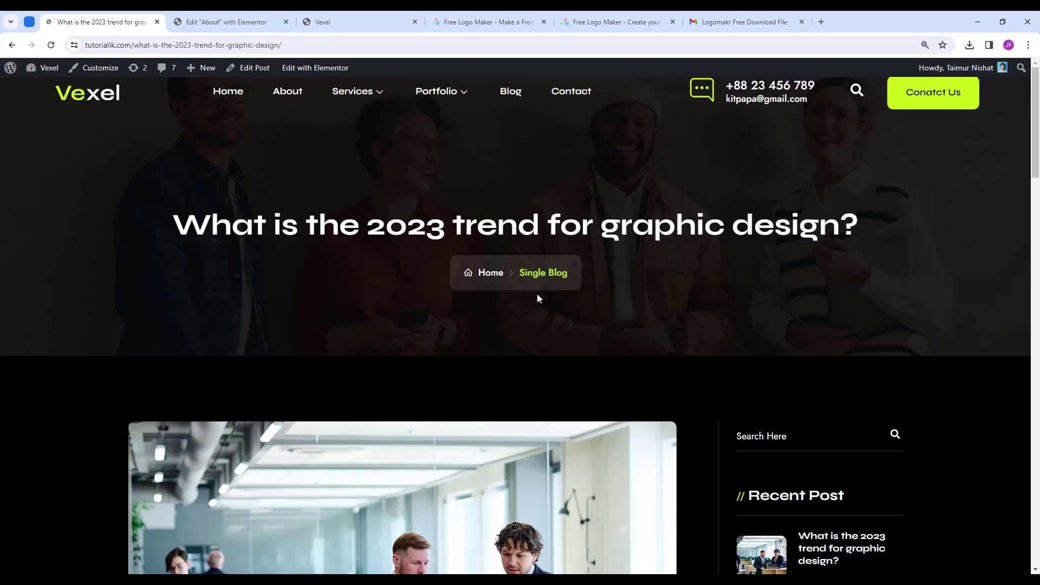
scroll(541, 299, down, 6)
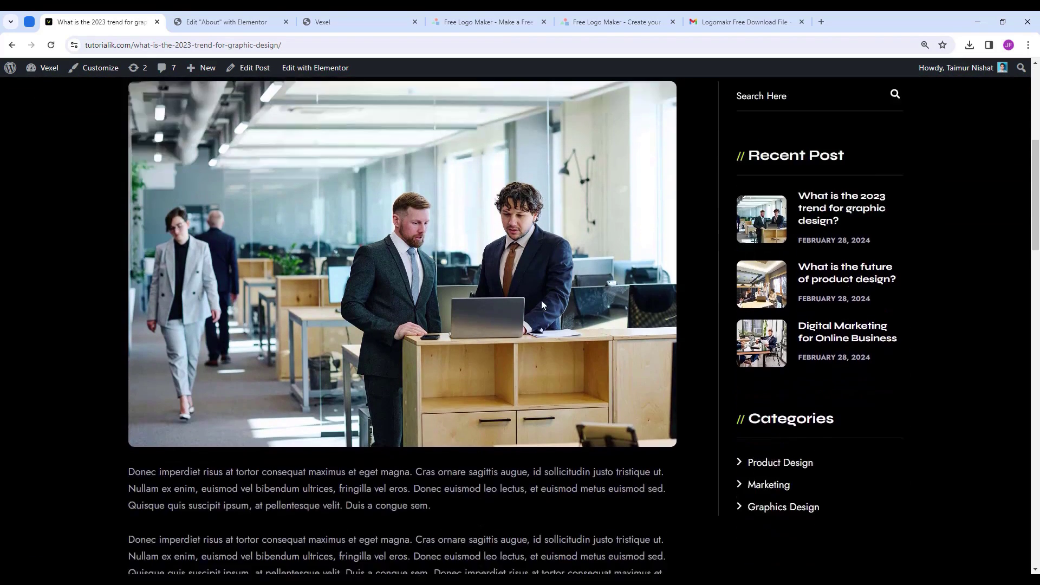
scroll(542, 307, down, 20)
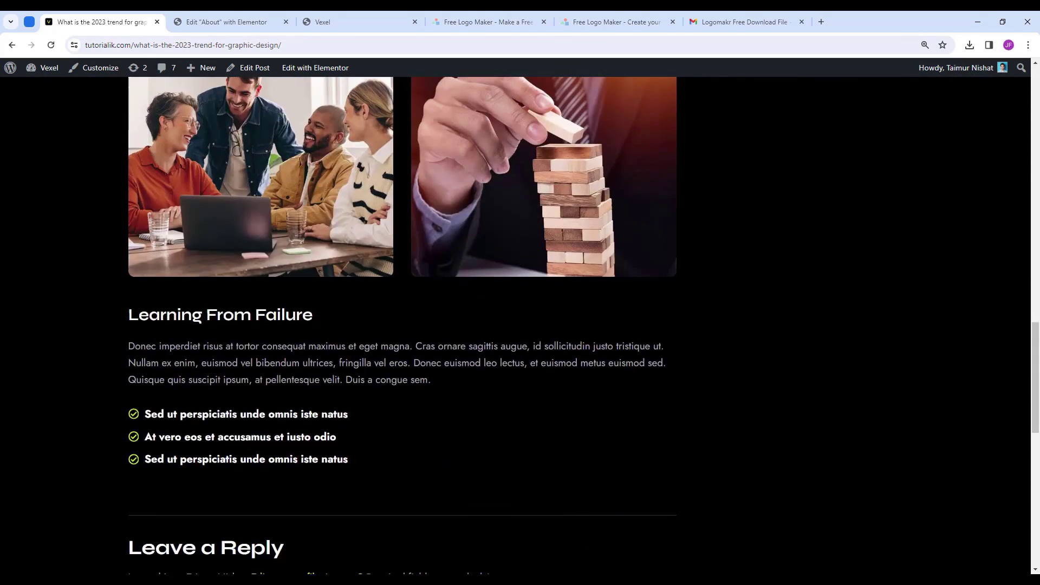
scroll(544, 314, down, 5)
drag(1038, 468, 1006, 53)
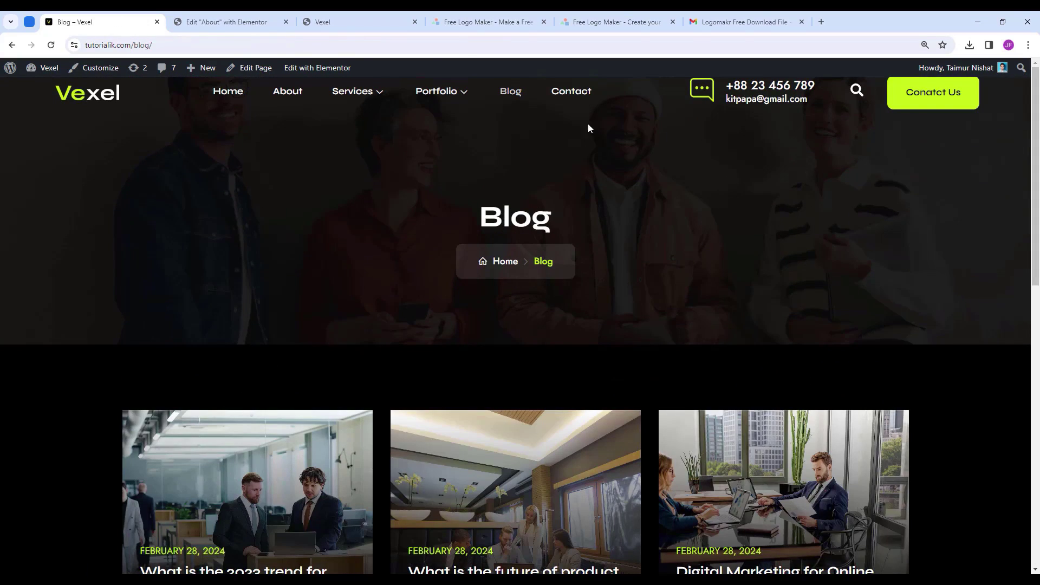
Scroll through the Contact page.
click(577, 97)
scroll(824, 232, down, 6)
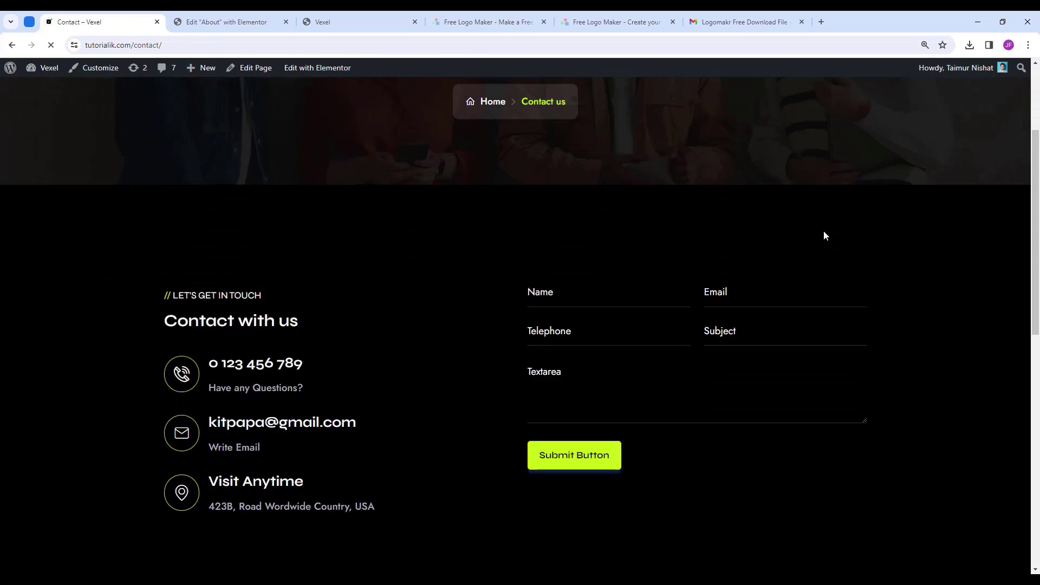
scroll(637, 180, up, 1)
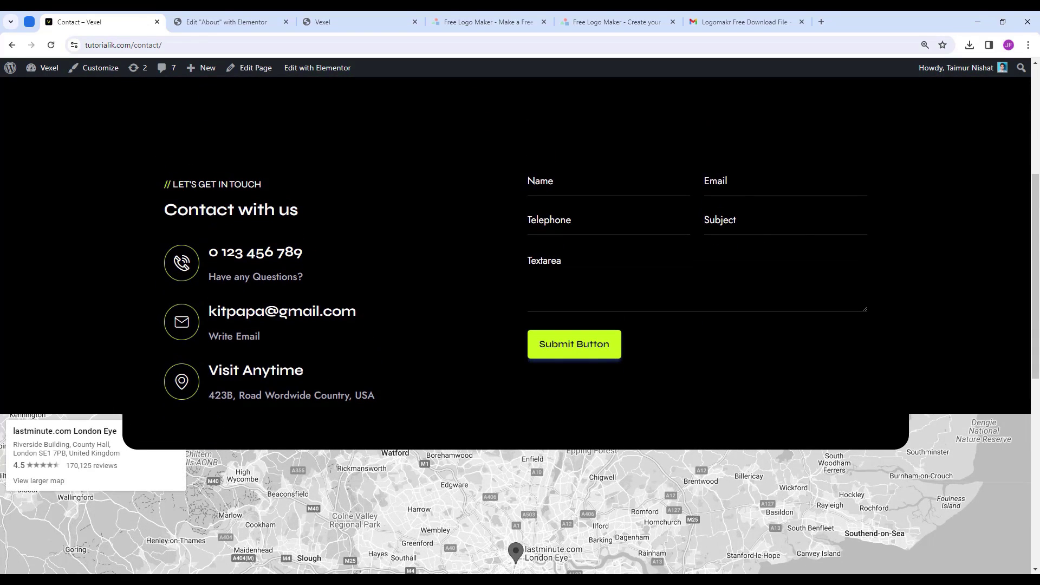
scroll(612, 282, down, 4)
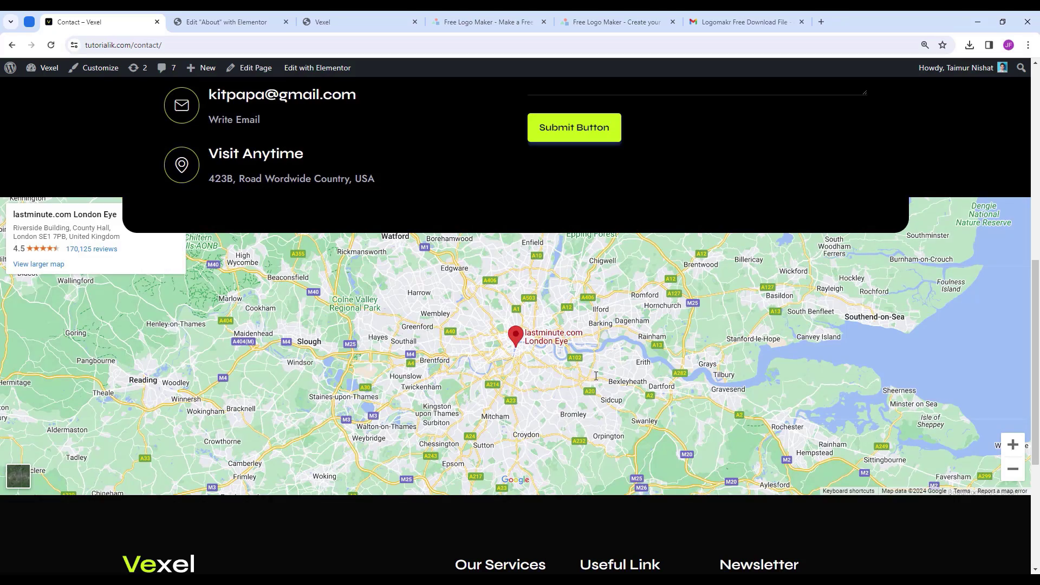
drag(543, 345, 407, 392)
scroll(358, 422, up, 4)
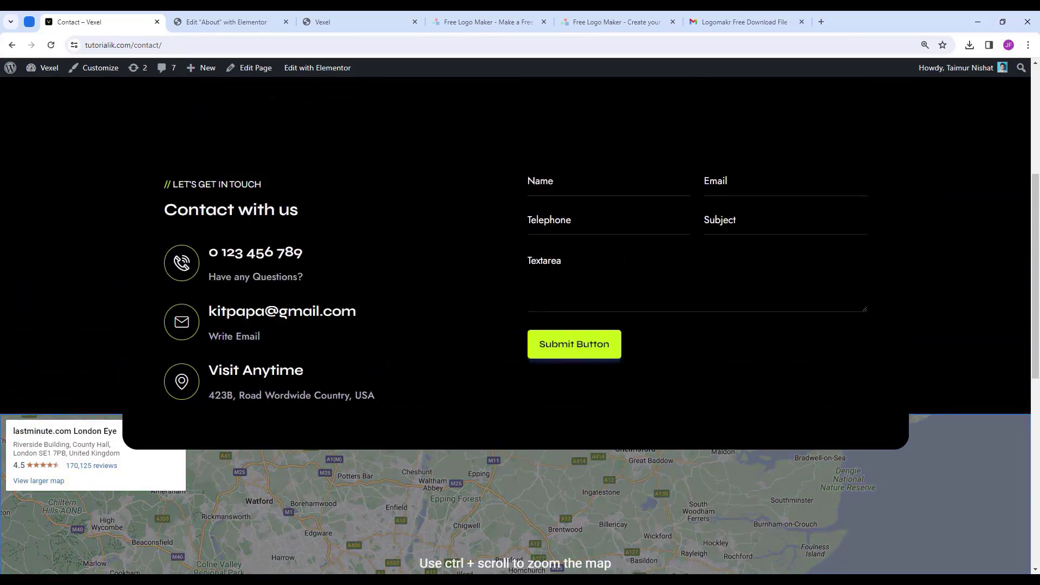
scroll(358, 421, down, 4)
Pan the contact map toward Swindon, zoom in on Swindon and Reading, then return to the homepage.
drag(358, 422, 822, 397)
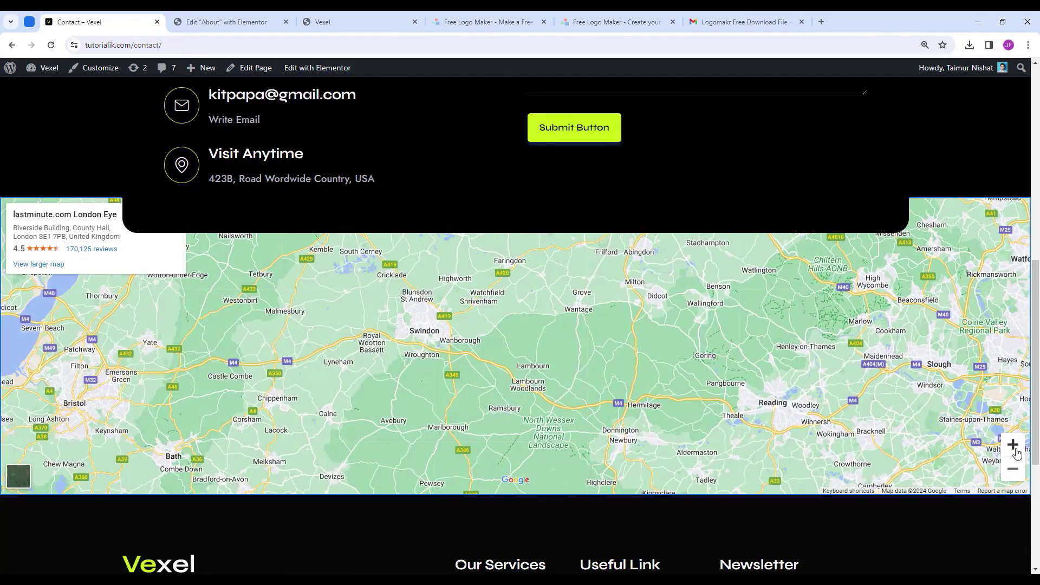
click(1011, 446)
click(1011, 470)
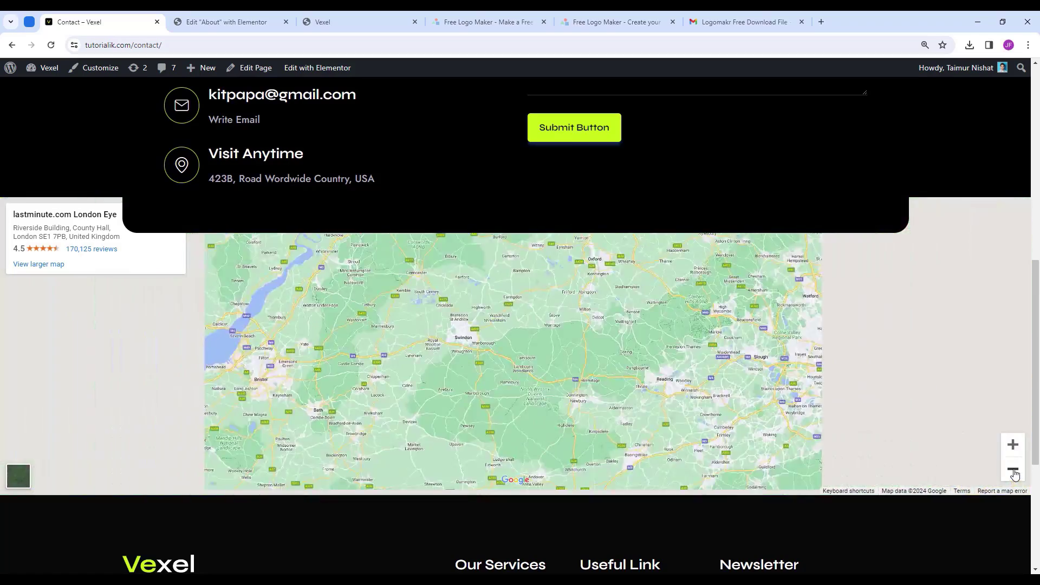
click(1013, 445)
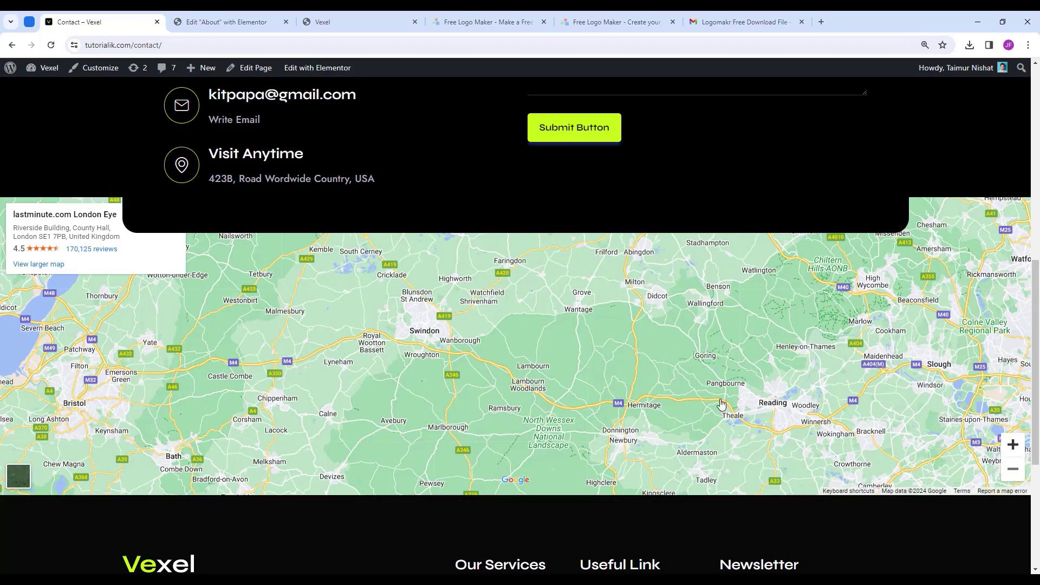
scroll(720, 404, down, 6)
key(ctrl+3)
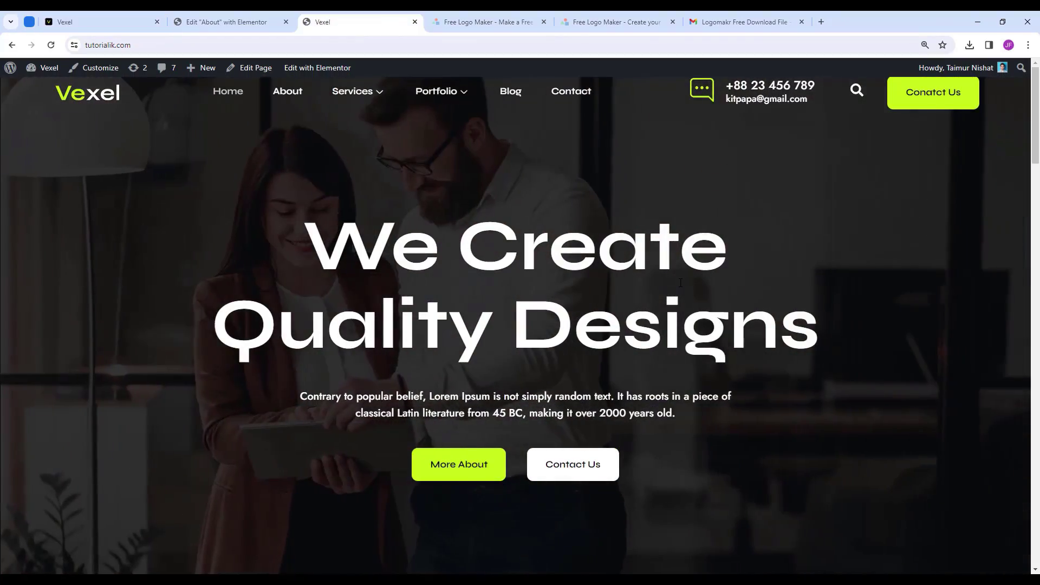